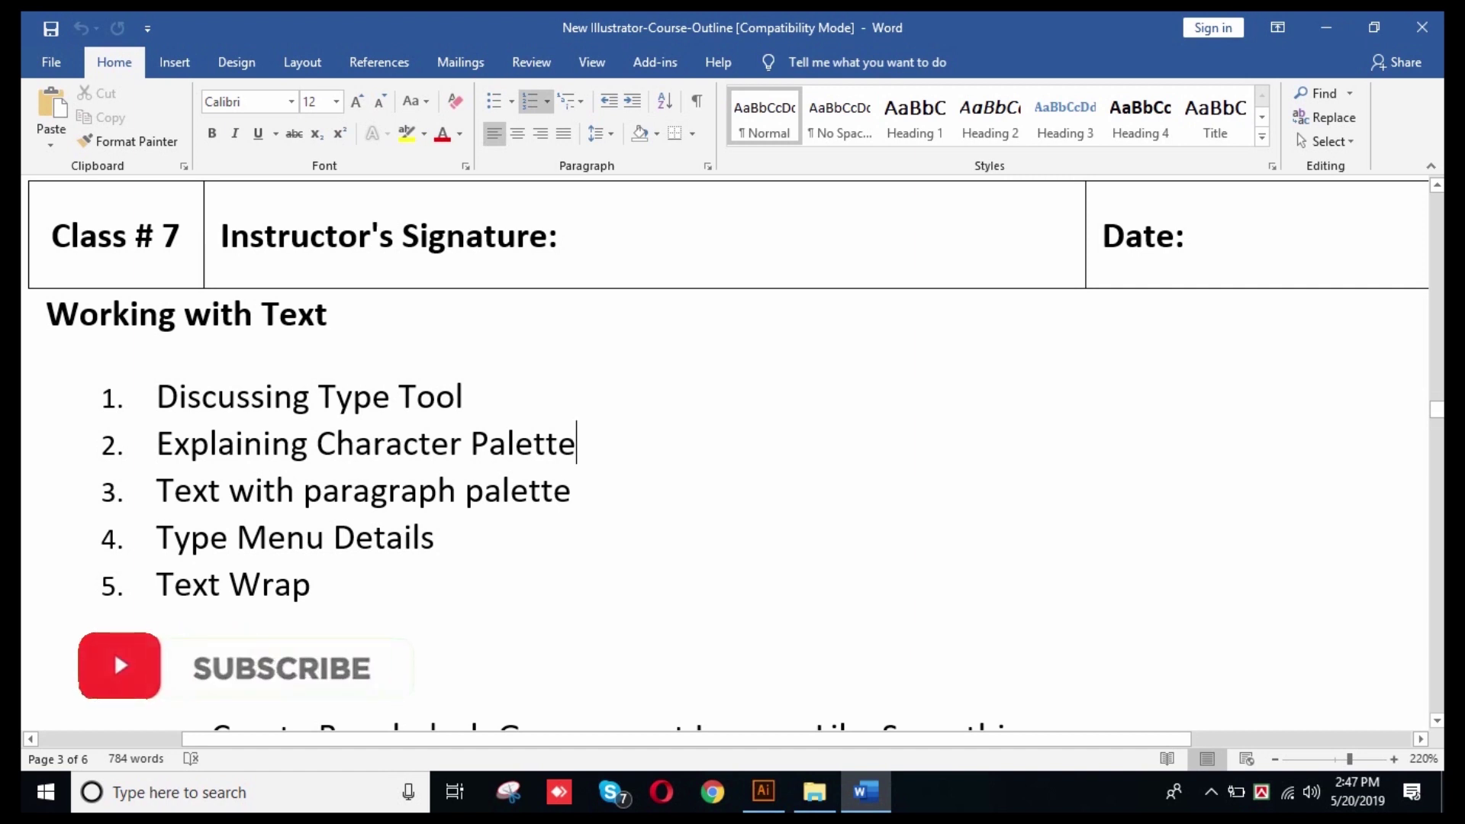
- Review the Class # 7 "Working with Text" topics and class assignments, and switch to Illustrator
scroll(725, 454, "down", 5)
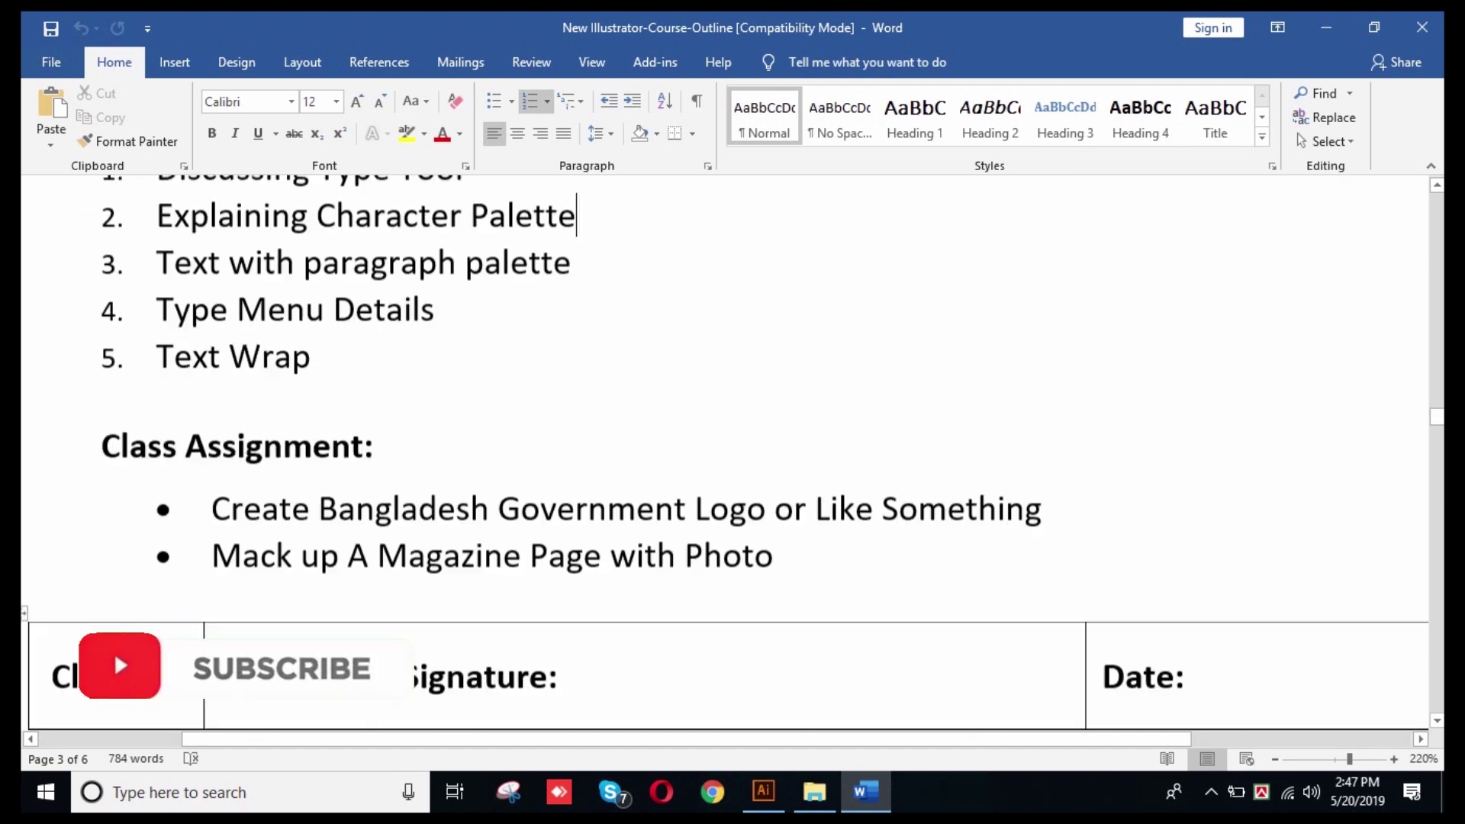
scroll(725, 454, "up", 2)
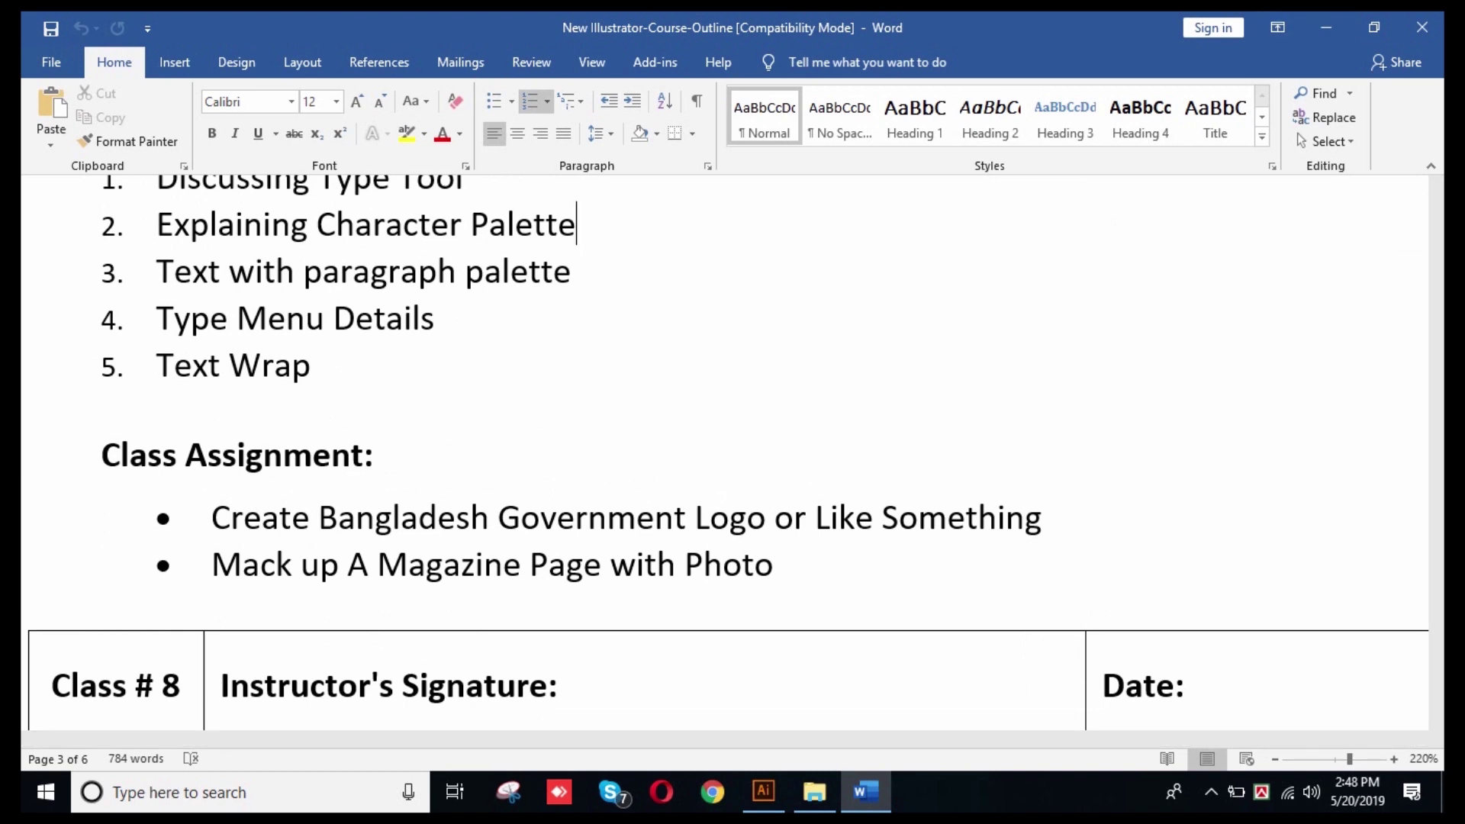
scroll(725, 450, "up", 3)
left_click(319, 397)
left_click(398, 397)
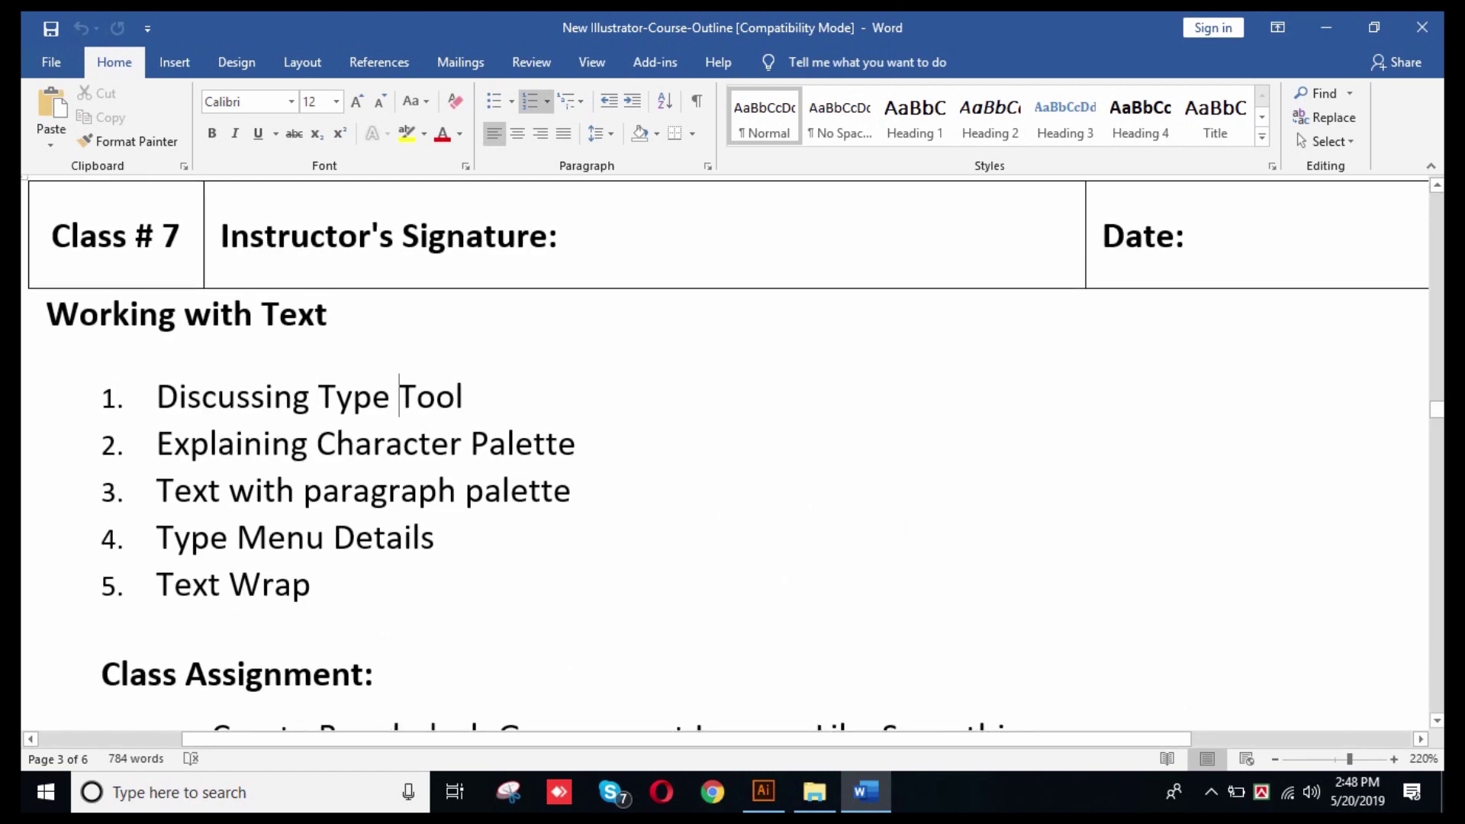
left_click(1325, 28)
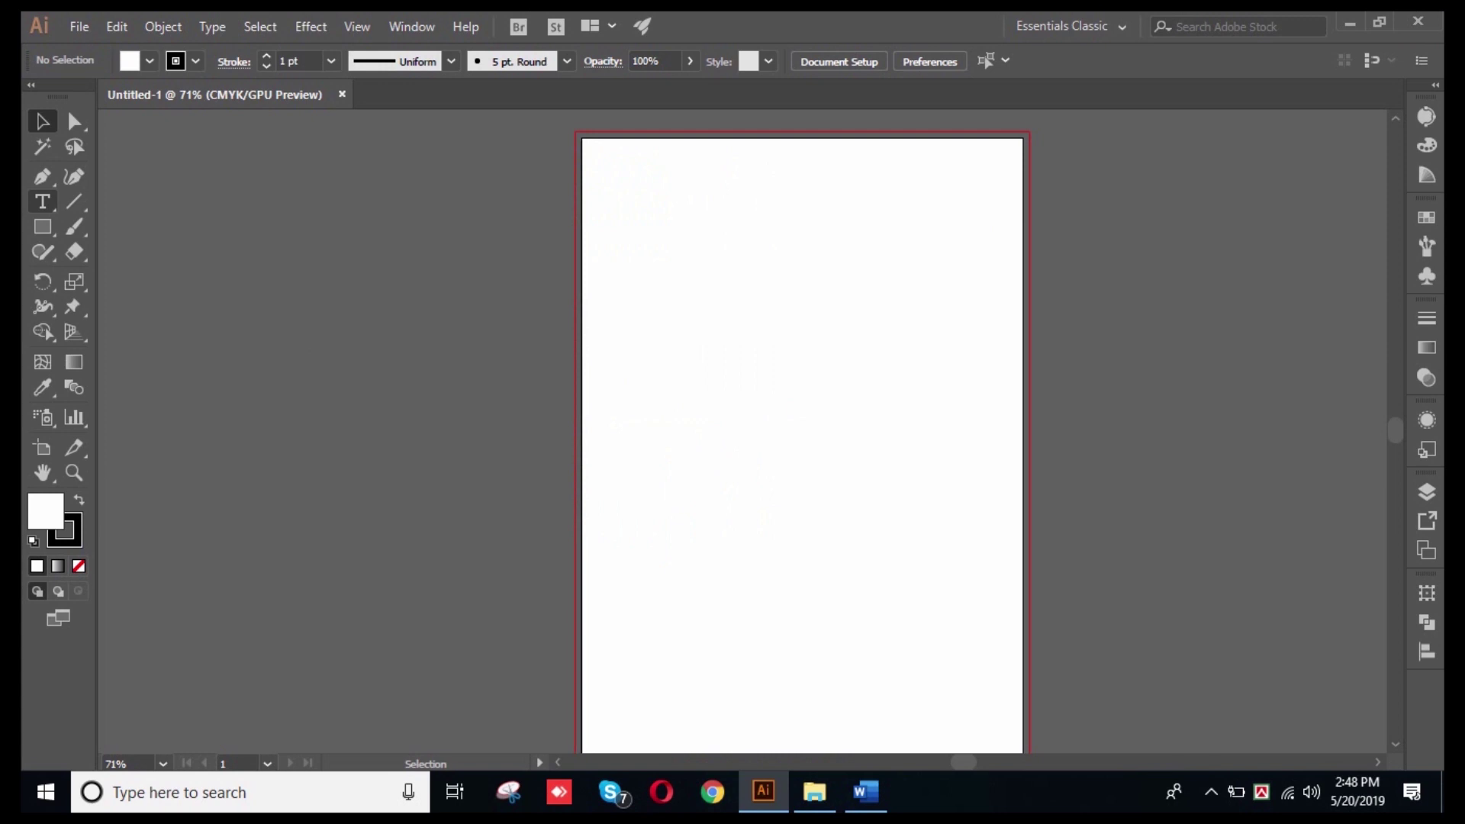
- Place a point type object with the Type tool in the upper-left area of the artboard
left_click(42, 202)
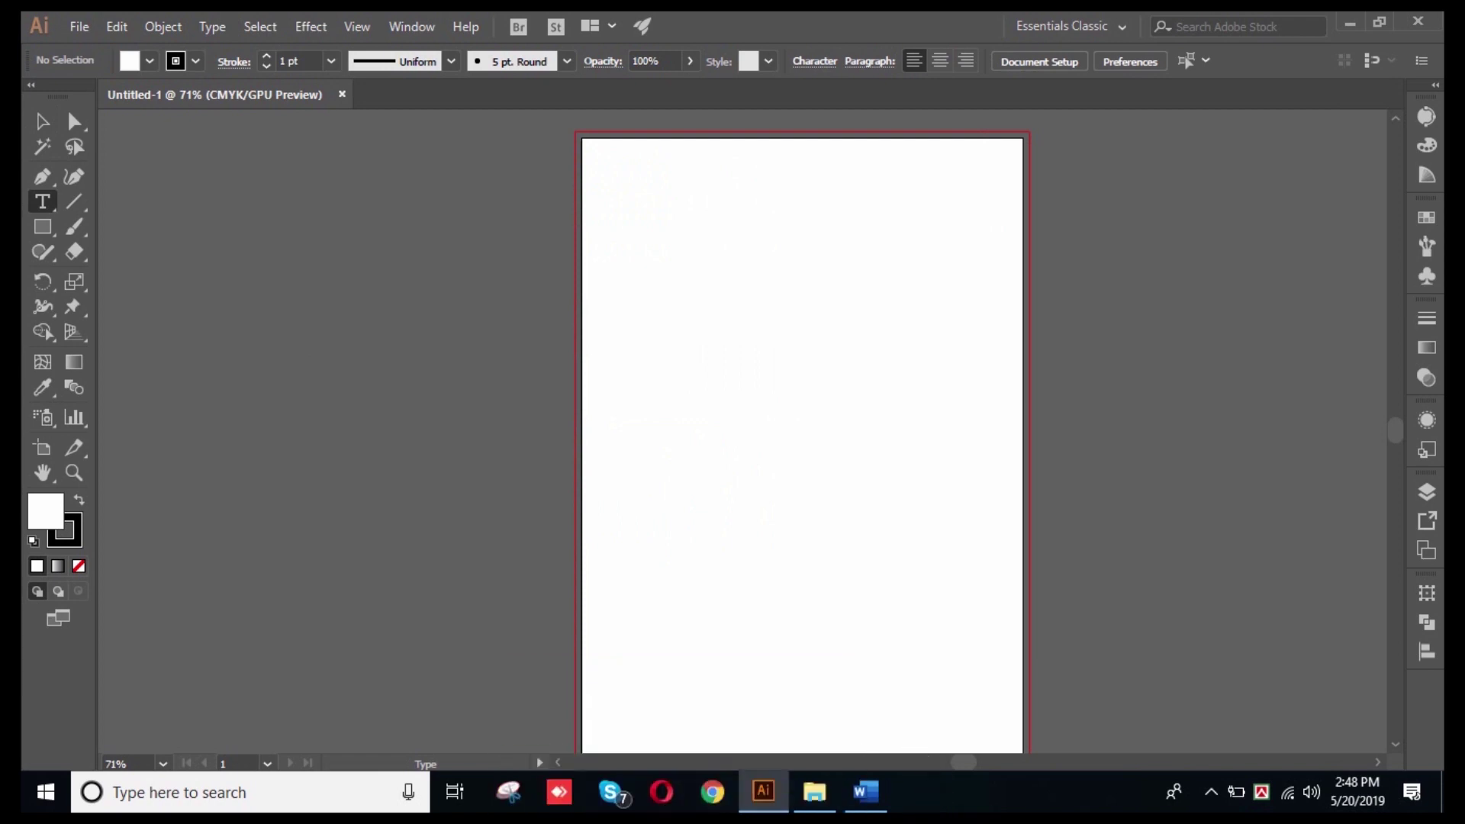
left_click(654, 316)
scroll(696, 298, "up", 2)
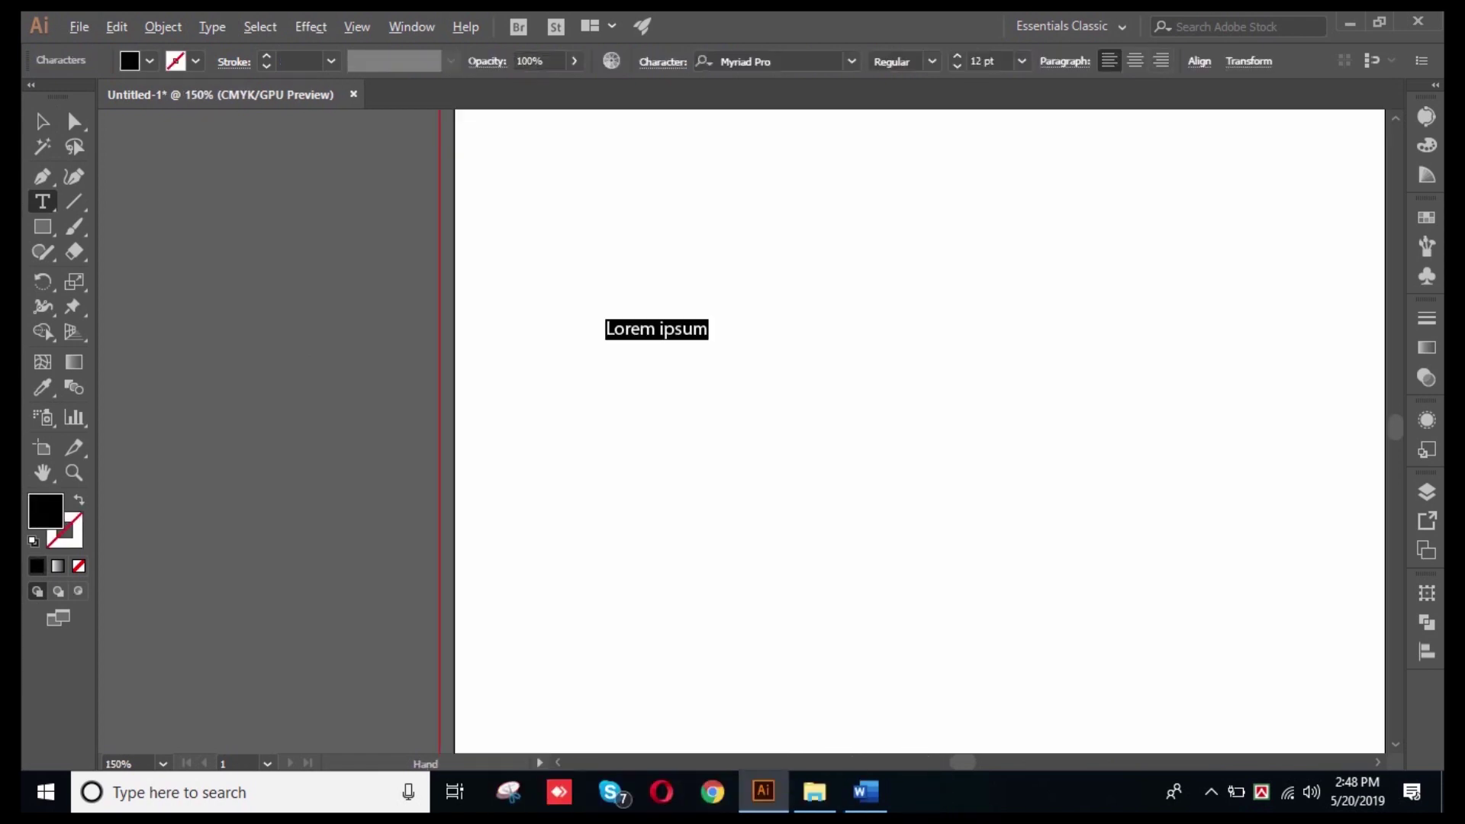
- Examine the selected placeholder text at different magnifications
key("ctrl+equal")
key("ctrl+equal")
key("ctrl+equal")
key("ctrl+equal")
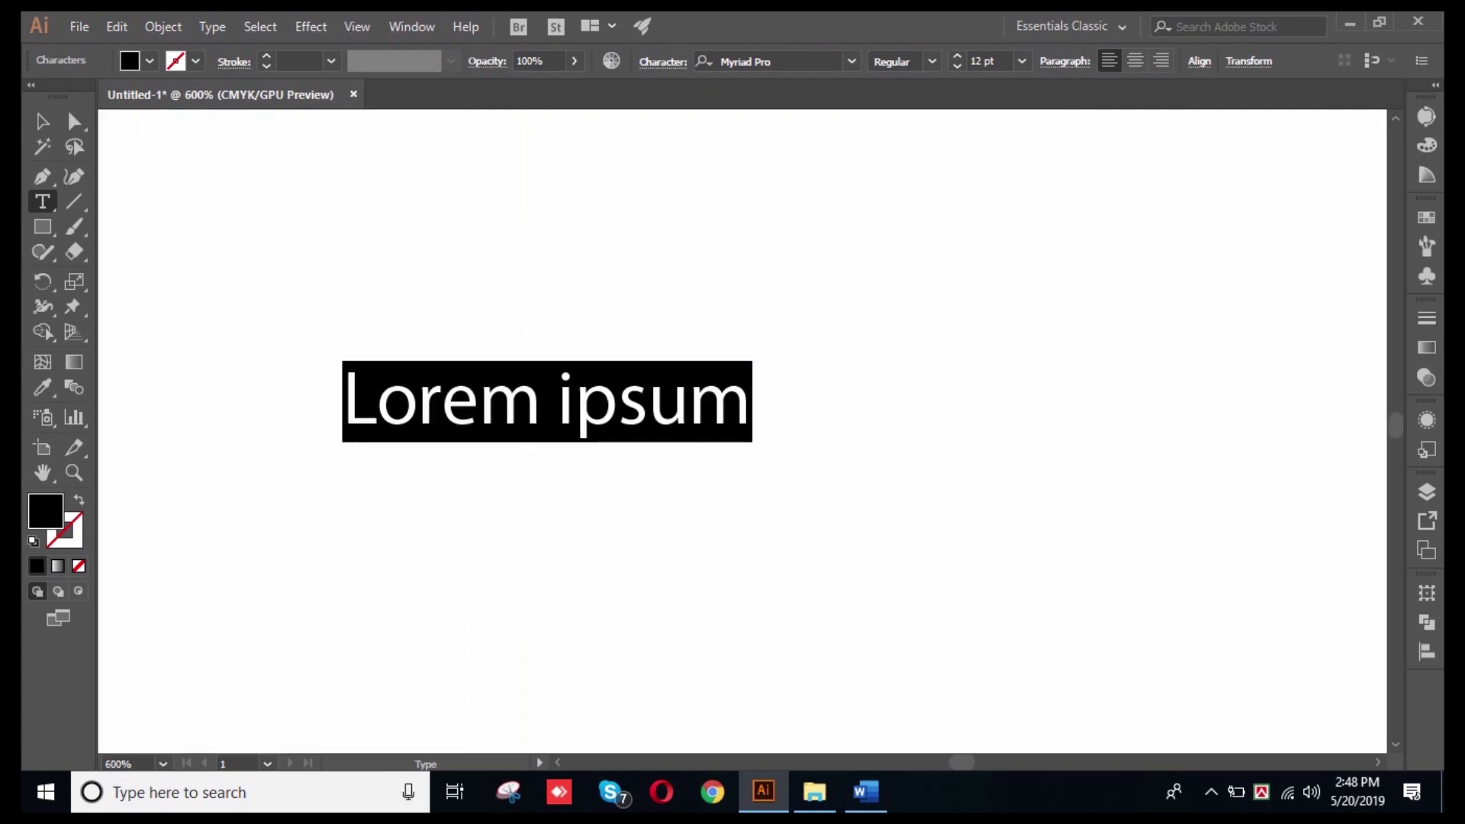
key("ctrl+minus")
key("ctrl+minus")
key("ctrl+minus")
key("ctrl+minus")
key("ctrl+minus")
key("ctrl+minus")
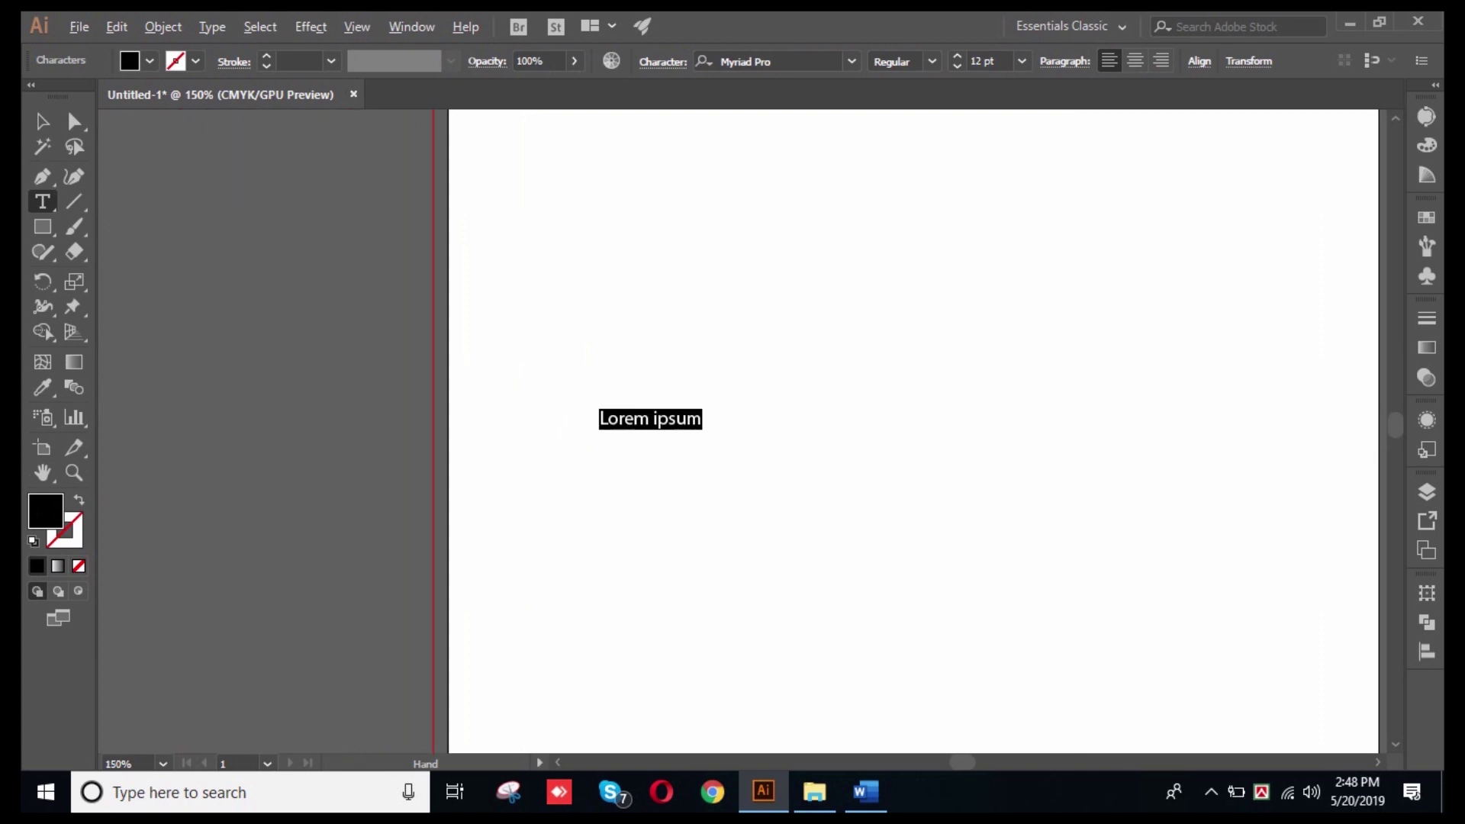
key("ctrl+equal")
key("ctrl+equal")
key("ctrl+equal")
key("ctrl+equal")
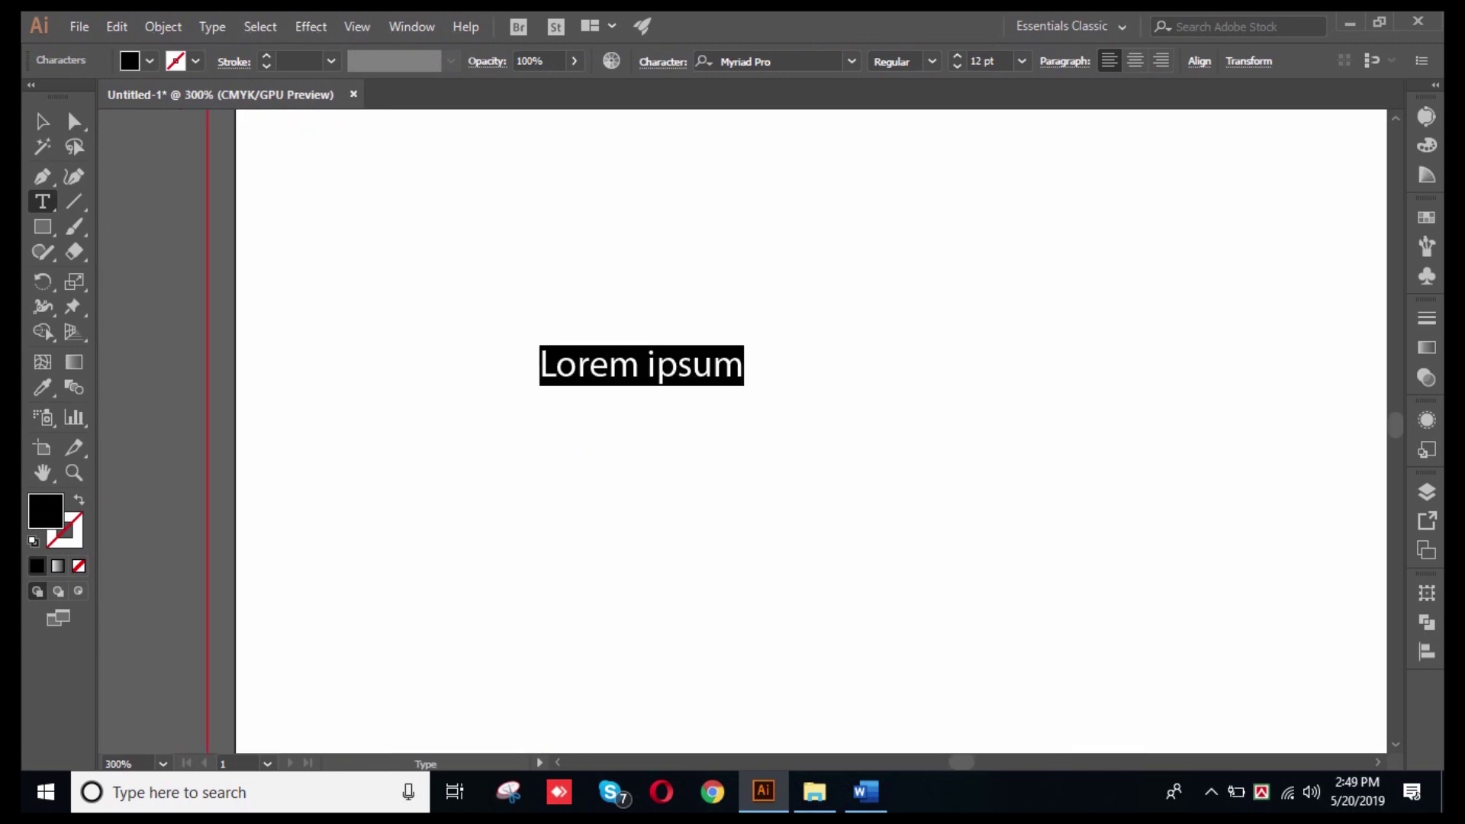
- Replace the placeholder text with "hfhfhfhfhfh" using the regular Type tool
key("BackSpace")
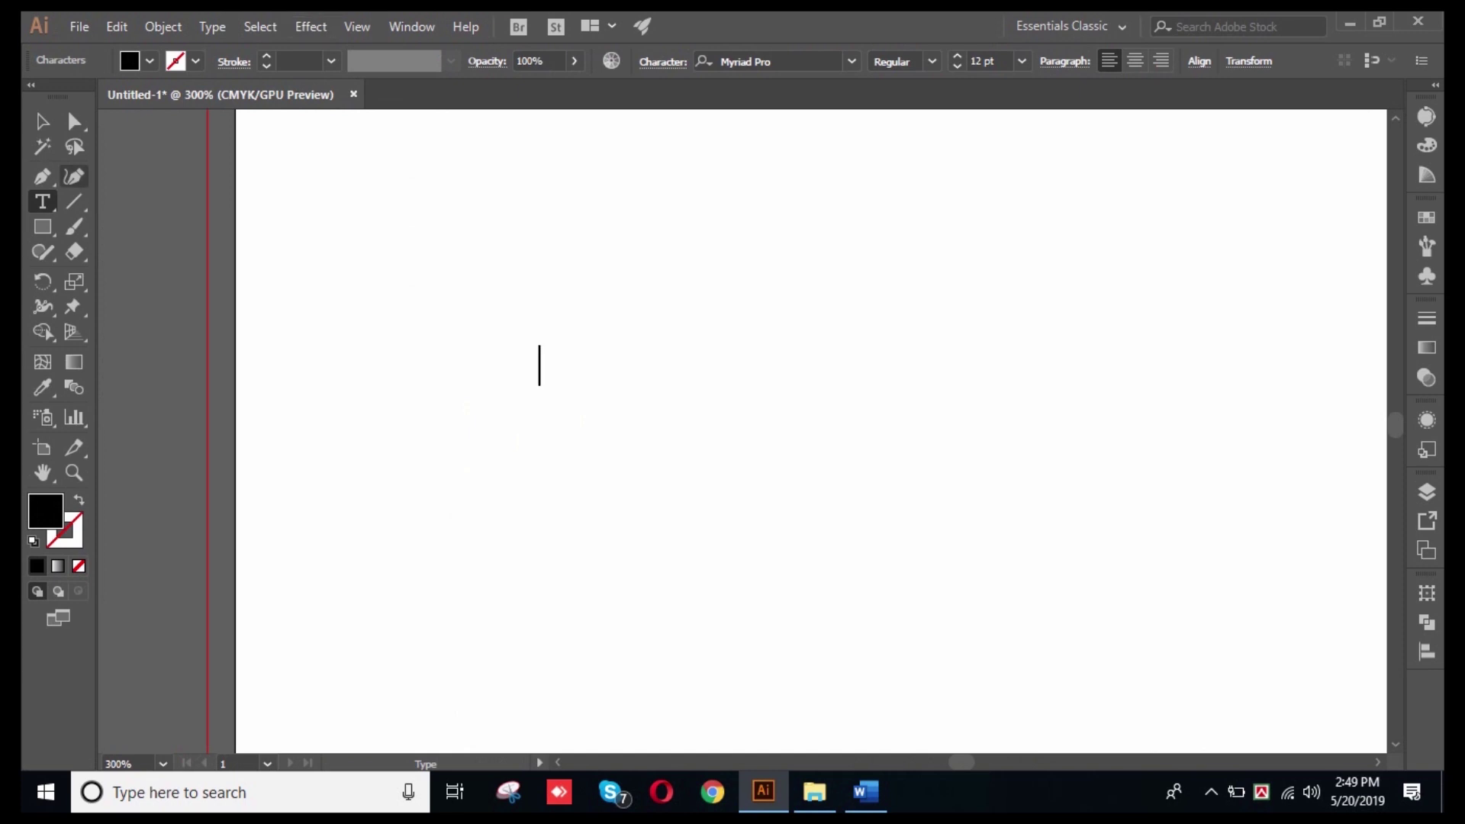
left_click(42, 201)
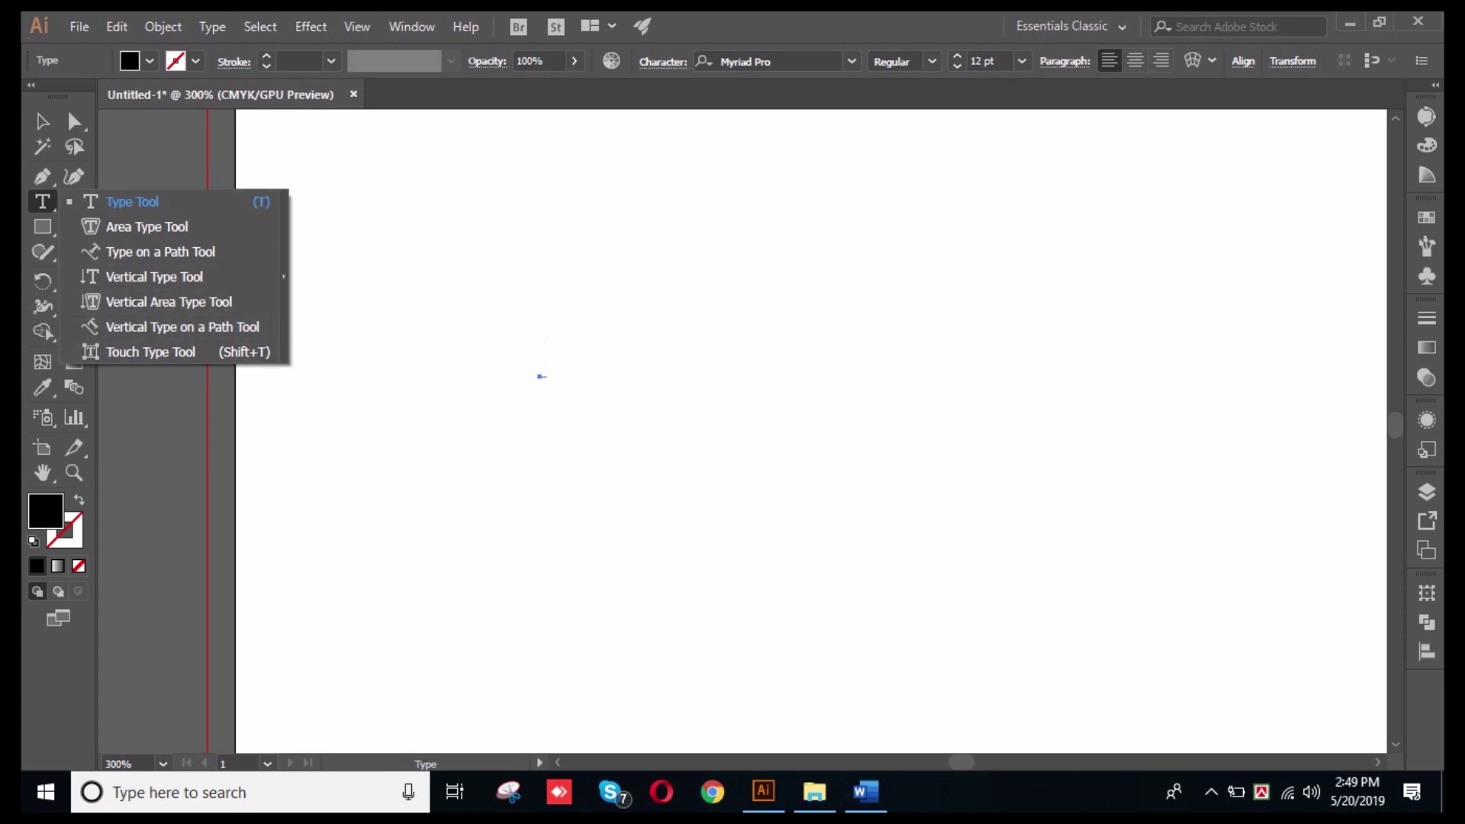
left_click(542, 376)
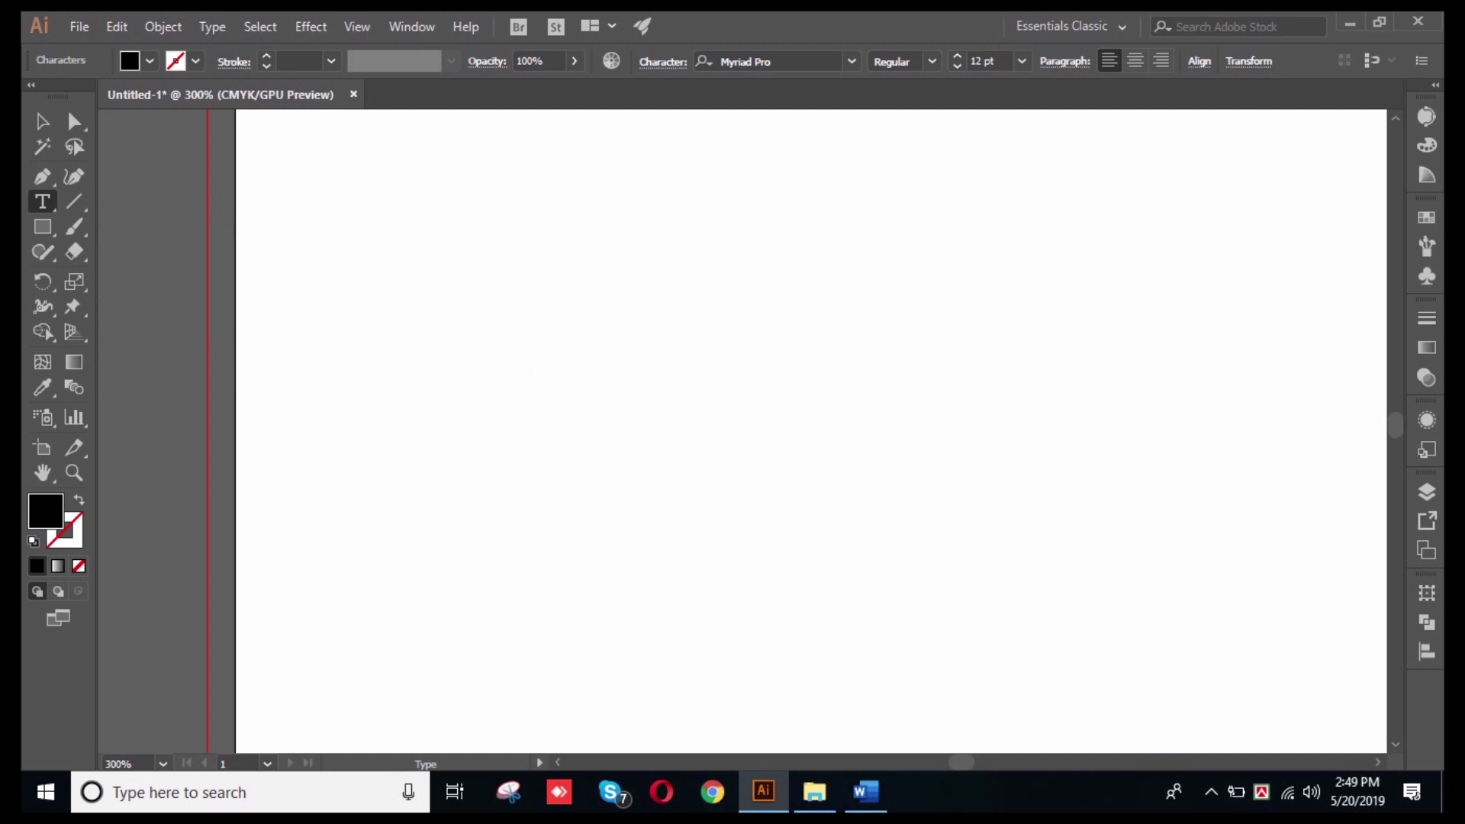
type("hfhfhfhfhfh")
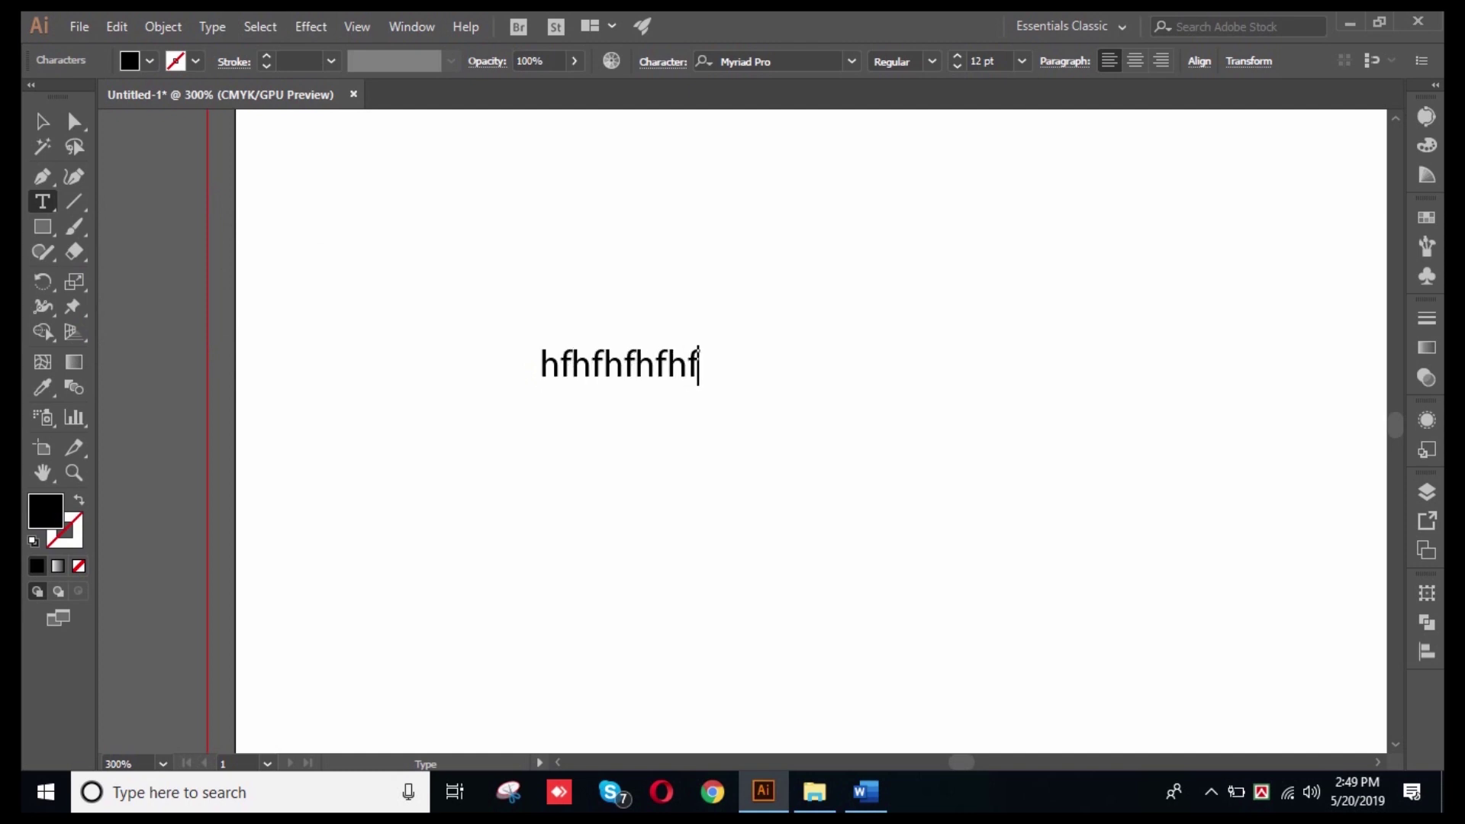
key("ctrl+0")
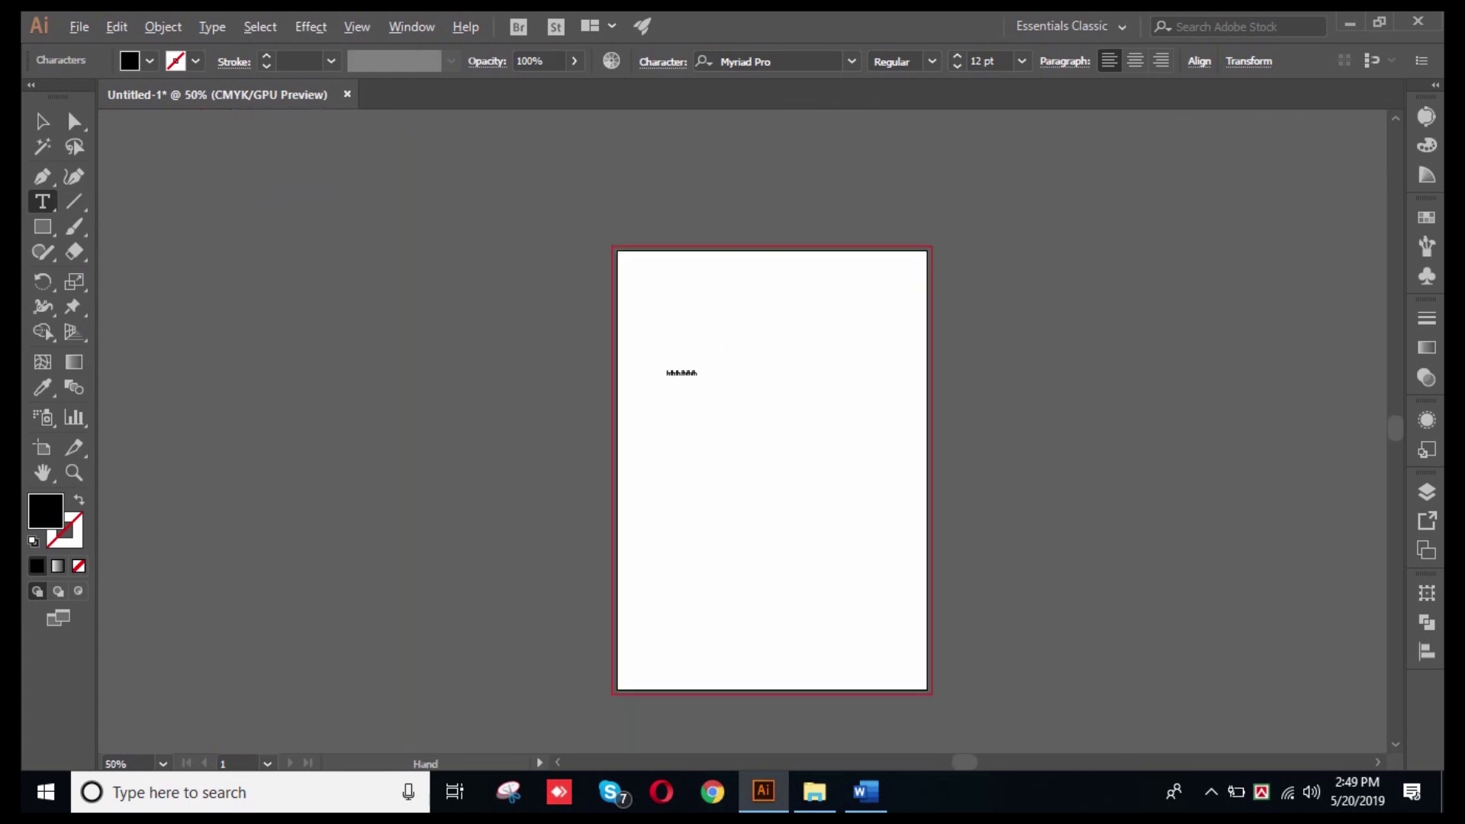
left_click(855, 385)
key("Escape")
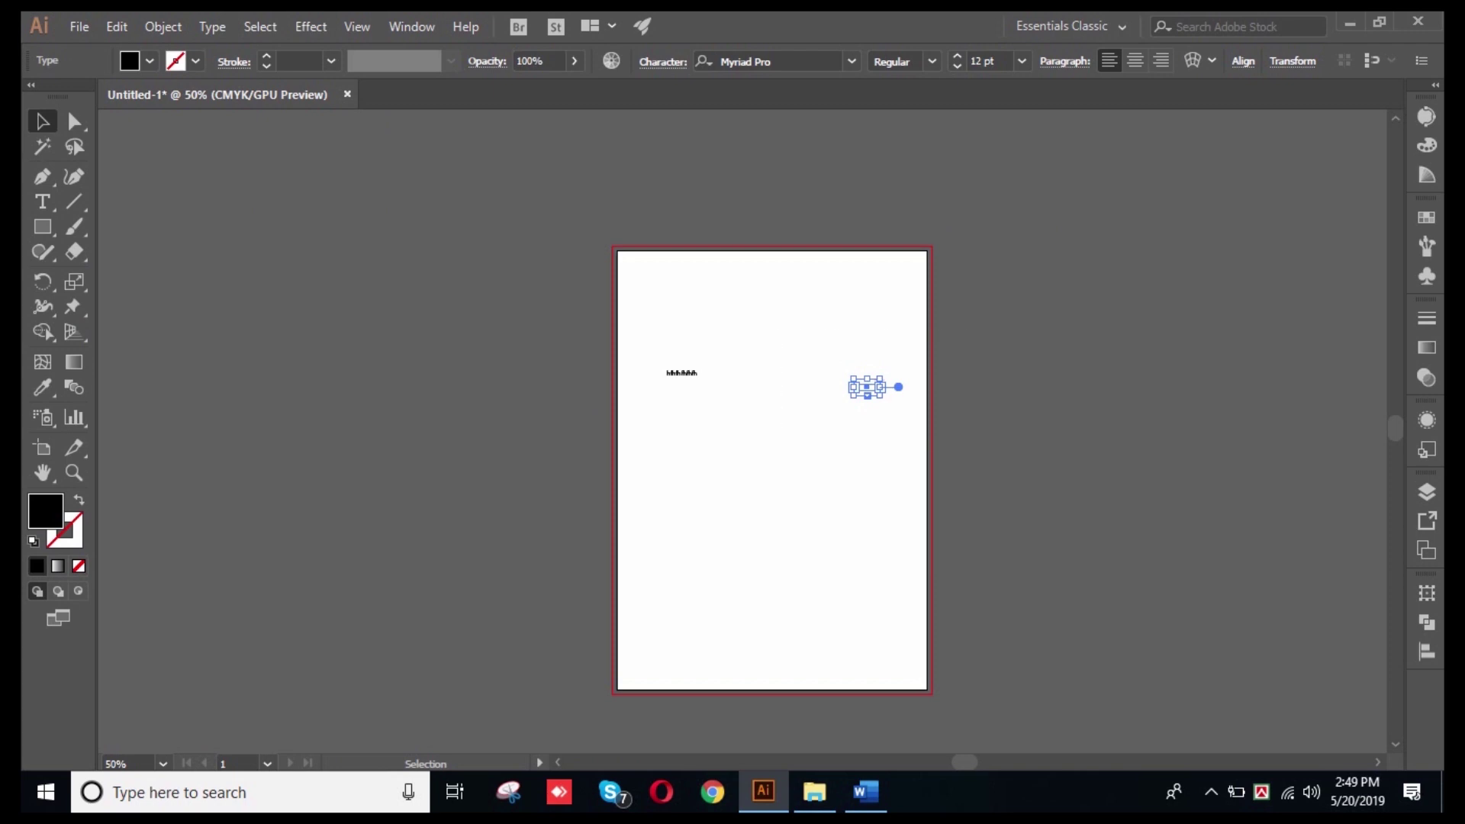
key("Delete")
- Insert "sadxs" and a very long run of the letter a before the last "fh" of the text, extending the line past the artboard
scroll(191, 432, "up", 5)
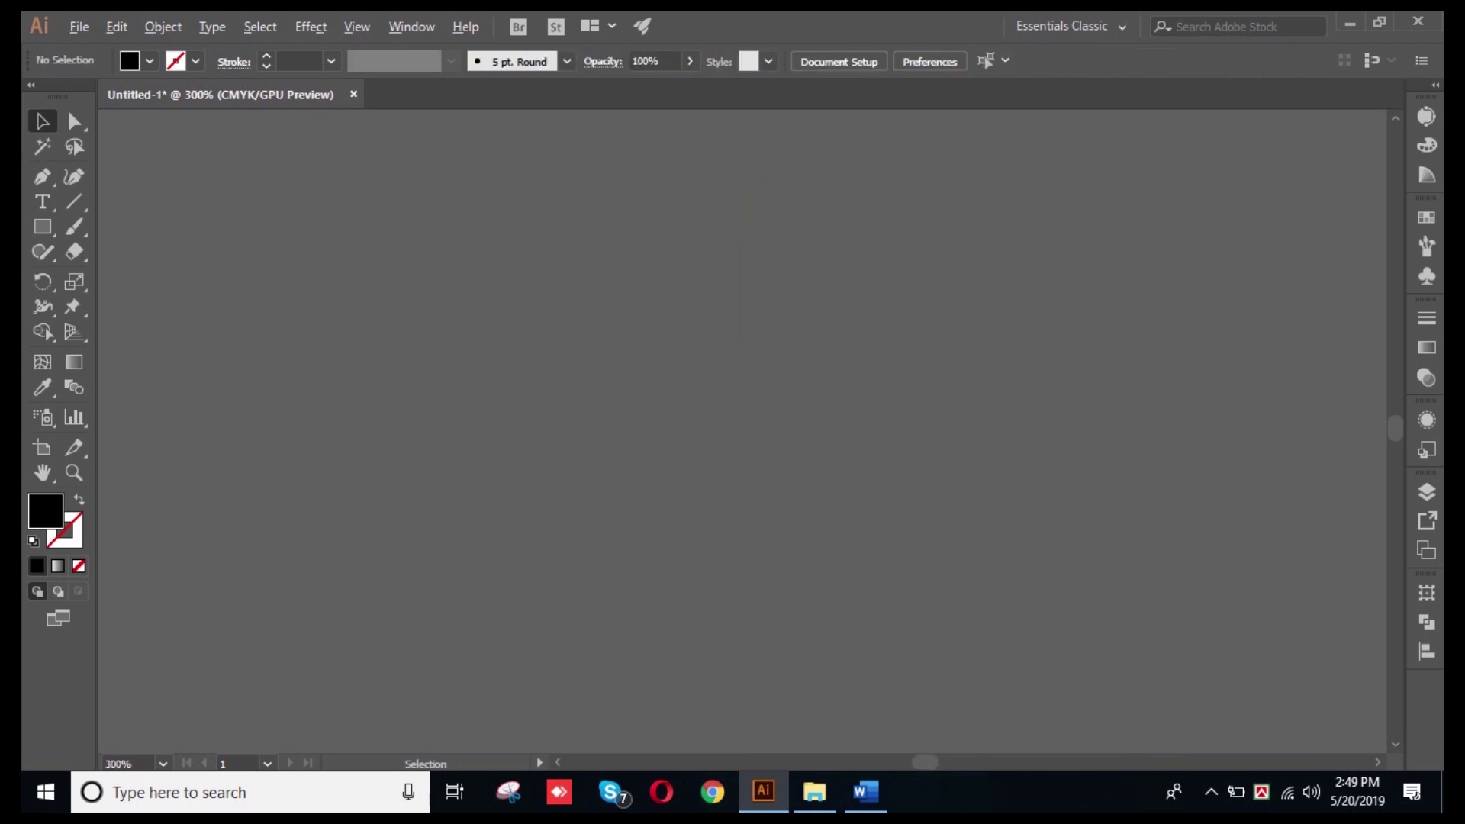
left_click_drag(1297, 432, 156, 431)
left_click_drag(936, 431, 547, 431)
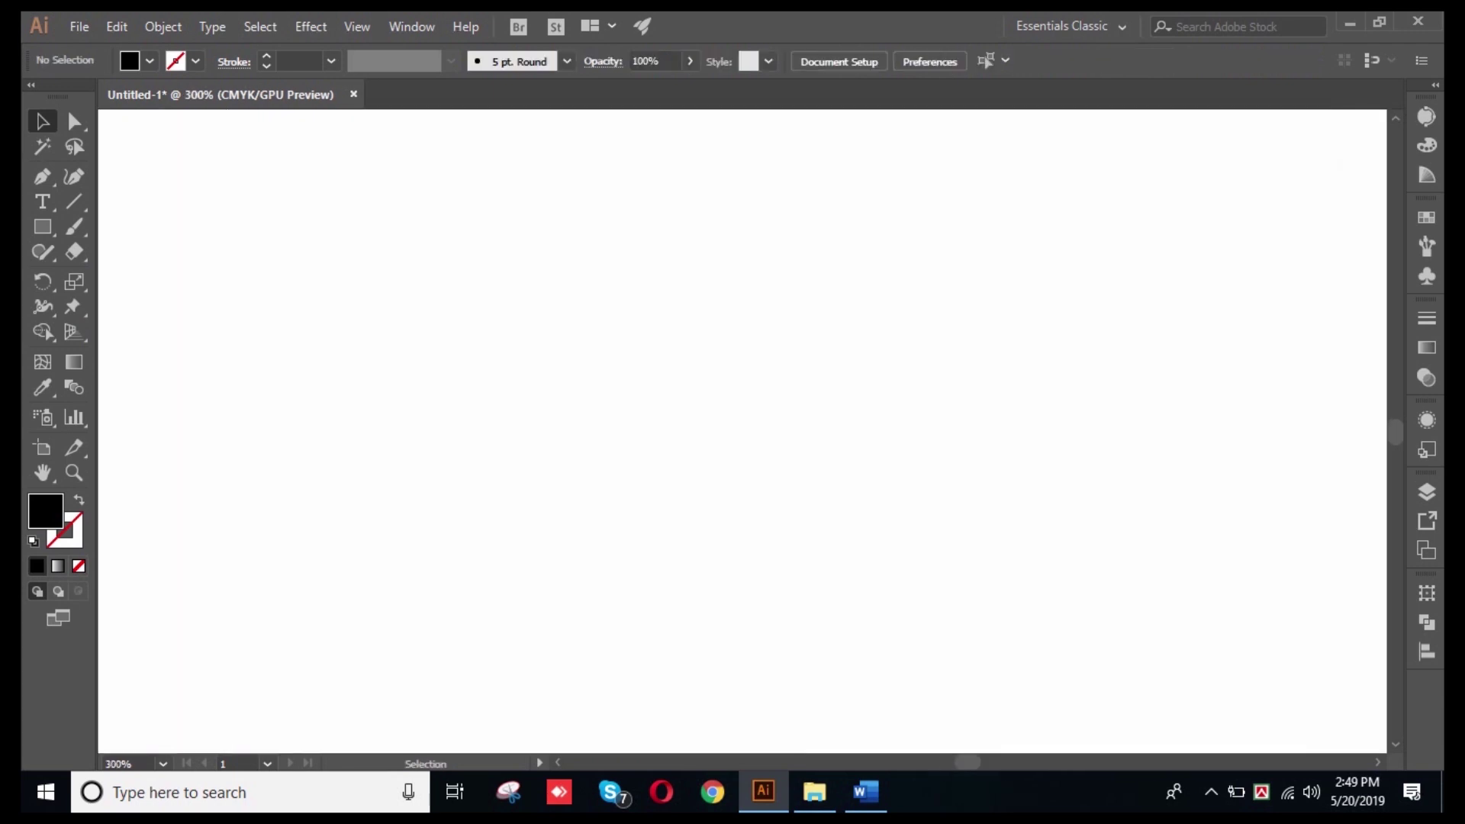
key("ctrl+minus")
key("ctrl+minus")
key("ctrl+minus")
key("ctrl+minus")
left_click_drag(742, 431, 769, 502)
left_click(658, 400)
scroll(704, 419, "up", 2)
left_click(704, 419)
double_click(600, 378)
double_click(630, 377)
left_click(629, 378)
type("sadxsaaaaaaaaaaaaaaaaaaaaaaaaaaaaaaaaaaaaaaaaaaaaaaaaaaaaaaaaaaaaaaaaaaaaa")
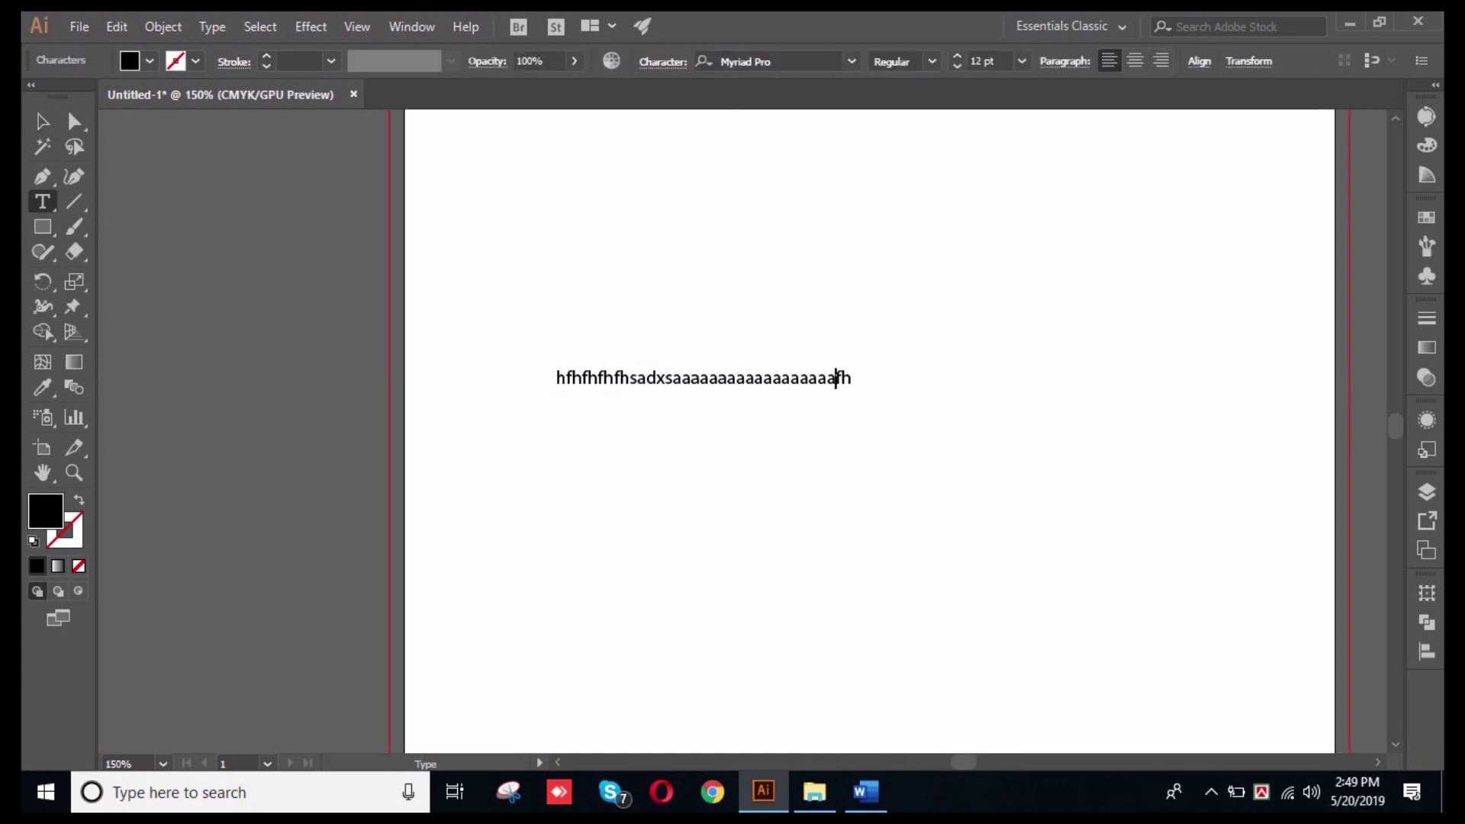
type("aaaaaaaaaaaaaaaaaaaaaaaaaaaaaaaaaaaaaaaaaaaaaaaaaaaaaaaaaaaaaaaaaaaaaaaaaaaaaaaaaaaaaa")
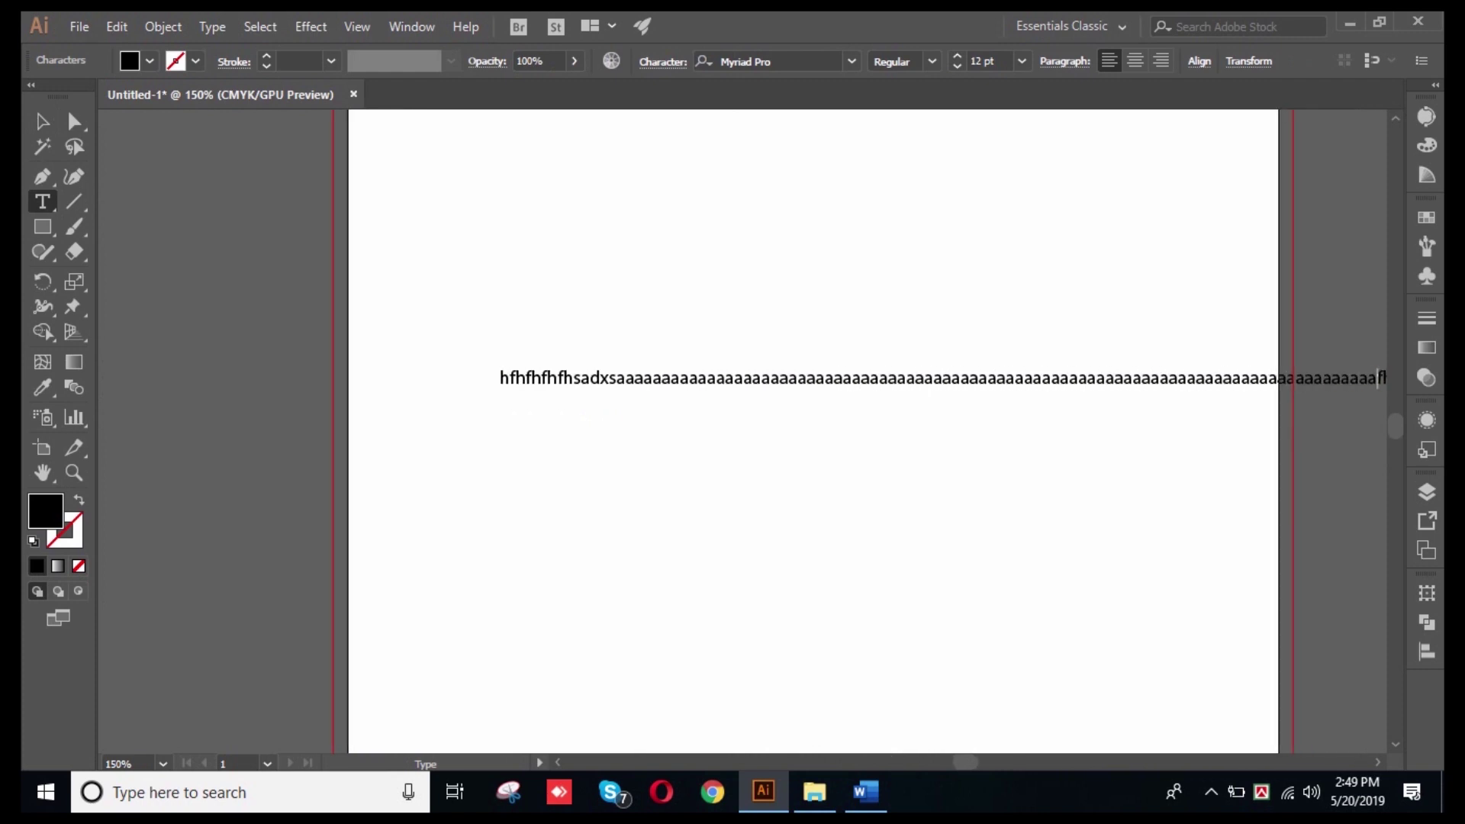
type("aaaaaaaaaaaaaaaaaaaaaaaaaaaaaaaaaaaaaaaaaaaaaaaaaaaaaaaaaaaaaaaaaaaaaaaaaaaaaa")
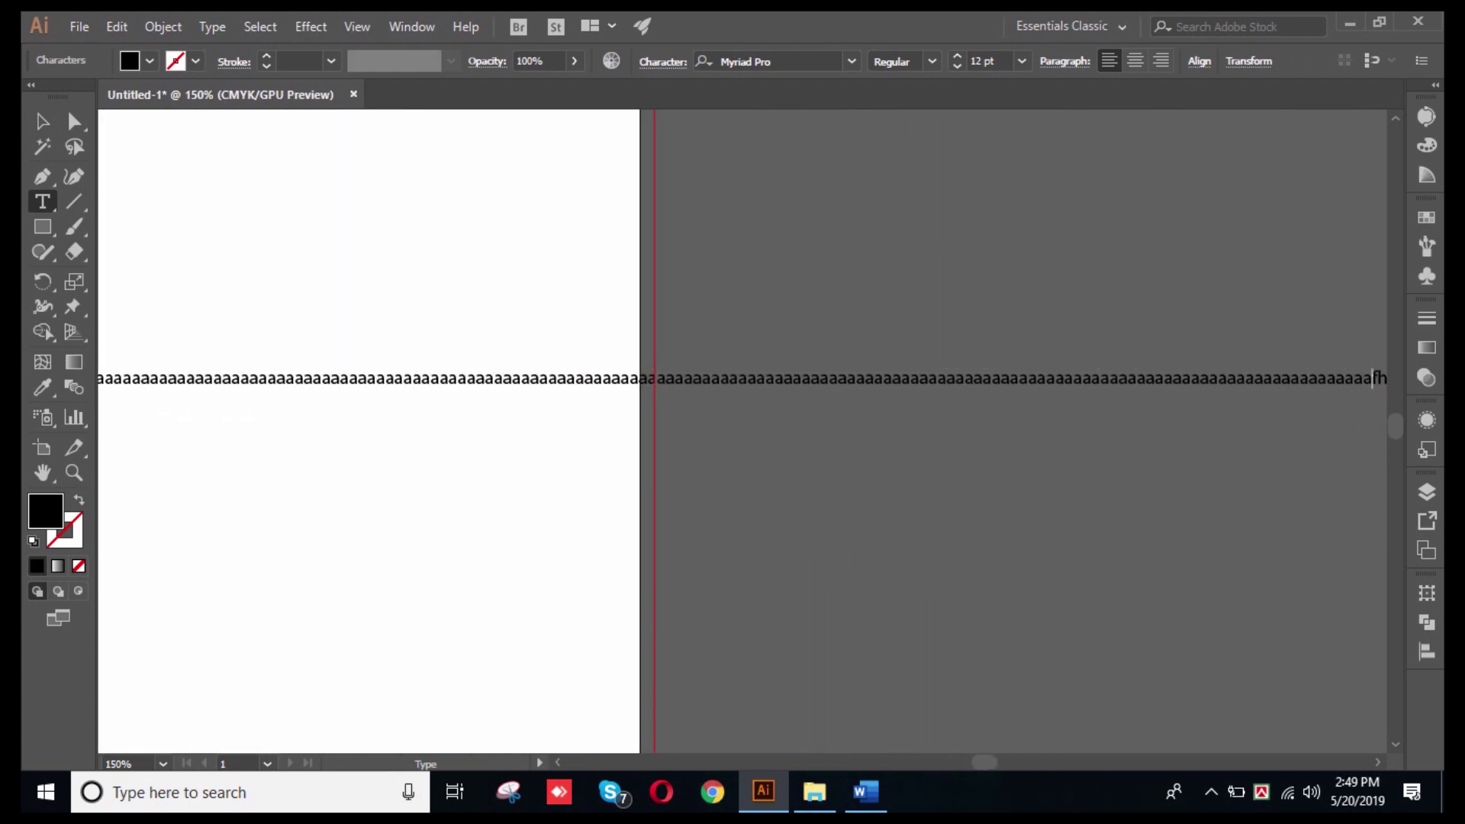
type("aaaaaaaaaaaaaaaaaaaaaaaaaaaaaaaaaaaaaaaaaaaaaaaaaaaaaaaaaaaaaaaaaaaaaaaaaaaaaaaaaaaaa")
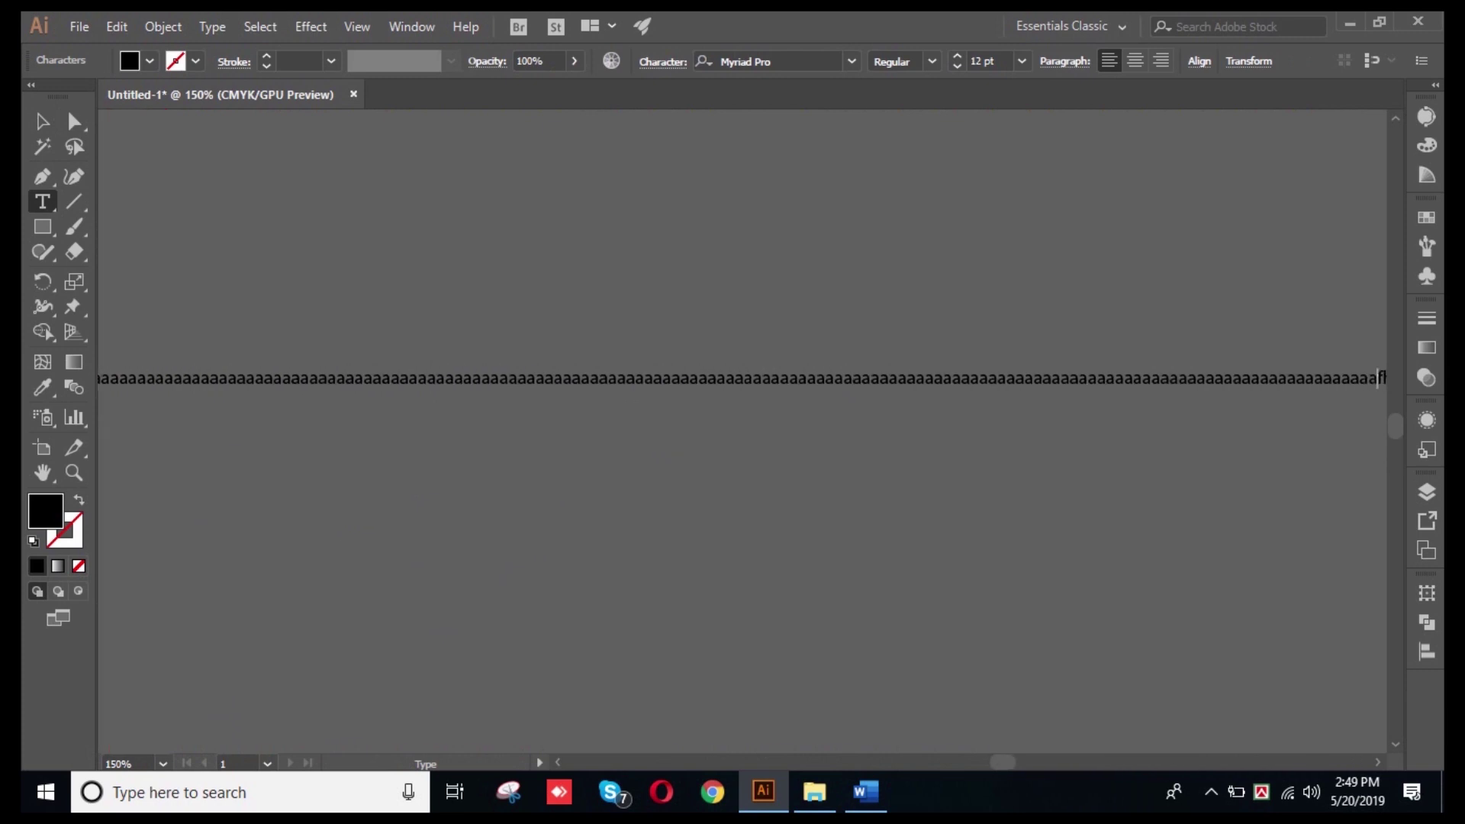
type("aaaaaaaaaaaaaaaaaaaaaaaaaaaaaaaaaaaaaaaaaaaaaaaaaaaaaaaaaaaaaaaaaaaaaaaaaaaaaaaaaaaaa")
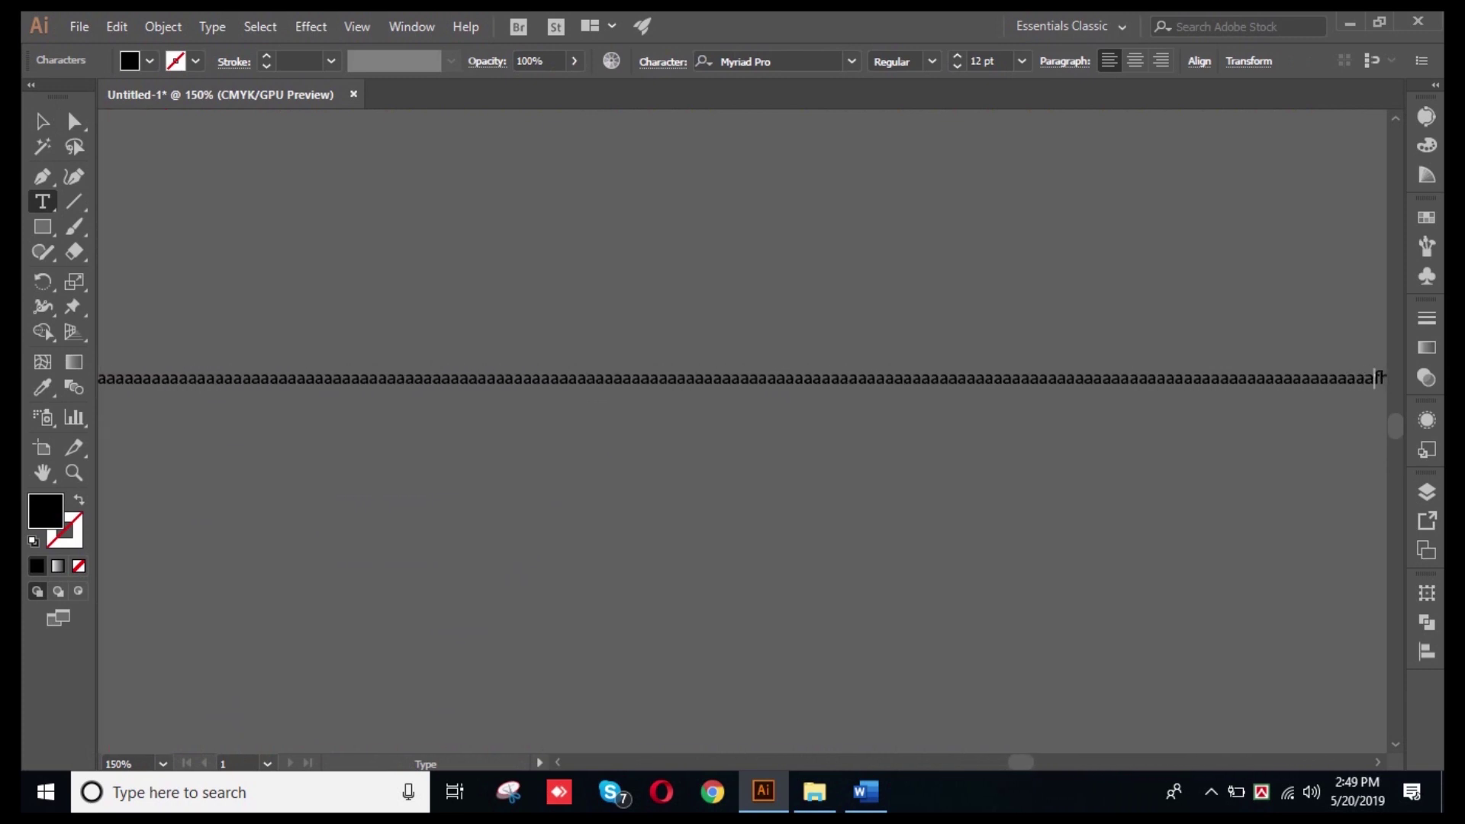
type("aaaaaaaaaaaaaaaaaaaaaaaaaaaaaaaaaaaaaaaaaaaaaaaaaaaaaaaaaaaaaaaaaaaaaaaaaaaaaaaaaaaaa")
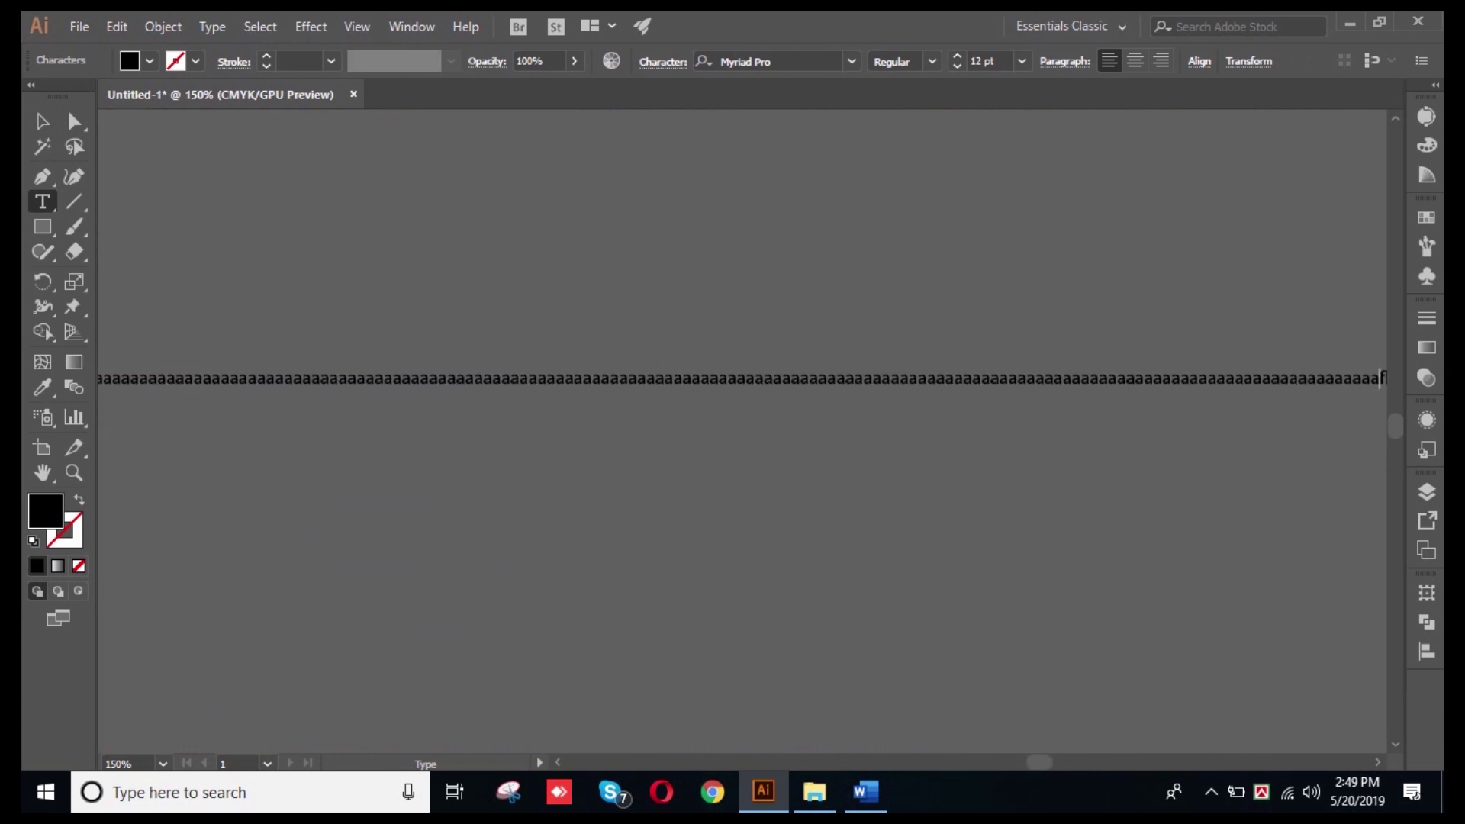
type("aaaaaaaaaaaaaaaaaaaaaaaaaaaaaaaaaaaaaaaaaaaaaaaaaaaaaaaaaaaaaaaaaaaaaaaaaaaaaaaaaaaaa")
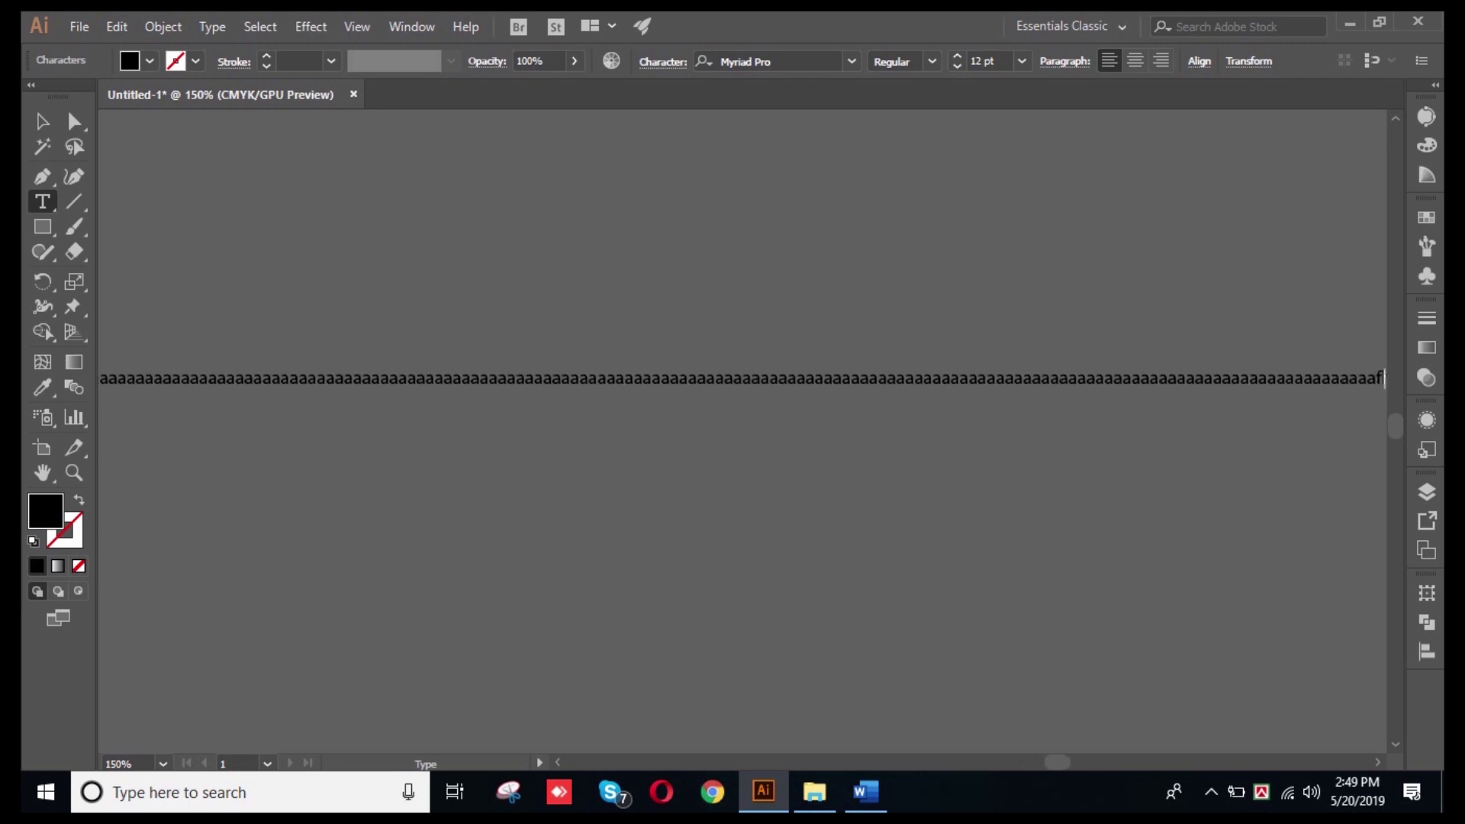
- Examine how far the long text line extends relative to the artboard and the whole canvas
scroll(660, 378, "down", 11)
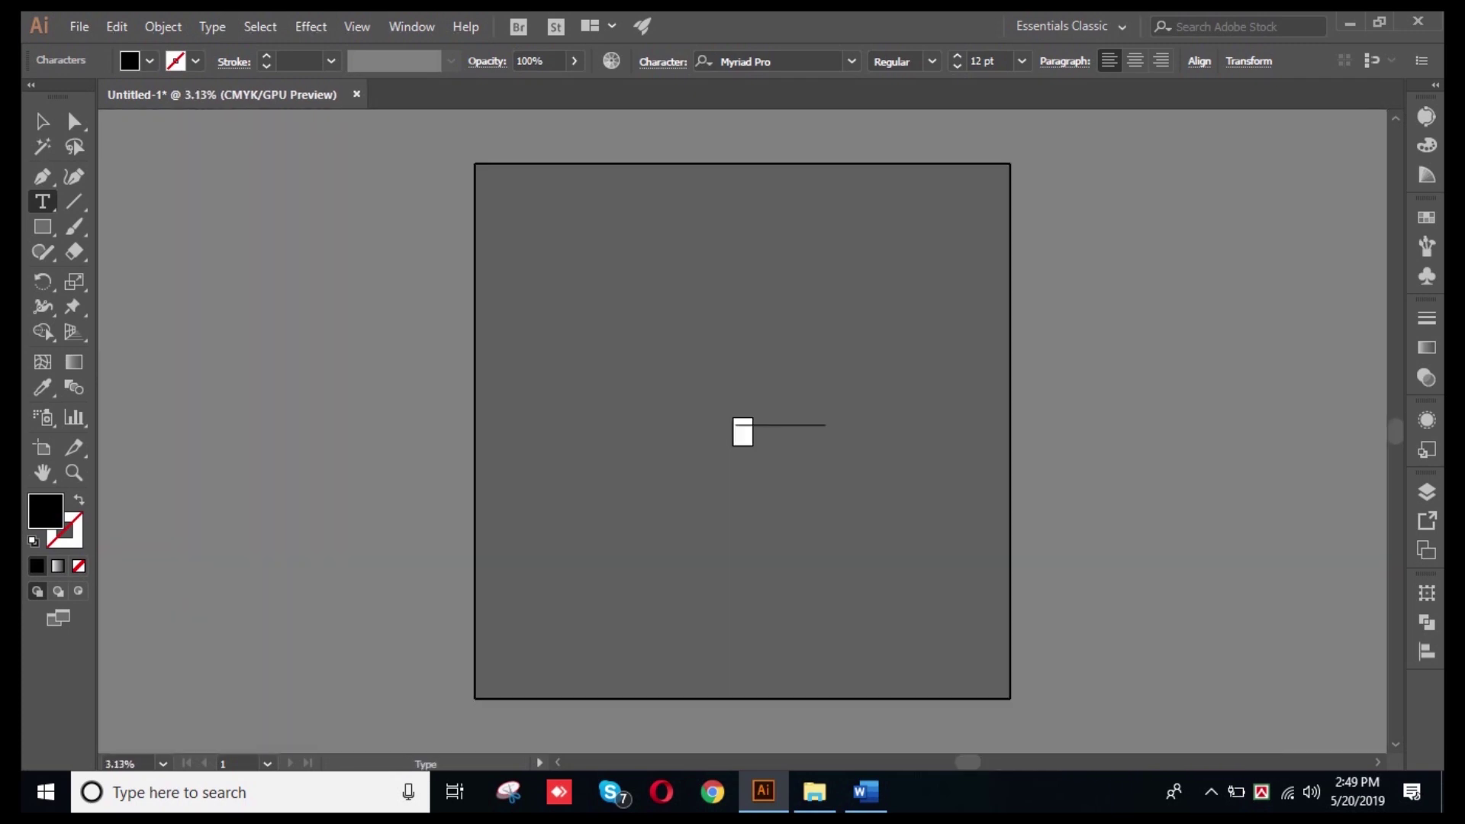
key("ctrl+plus")
key("ctrl+plus")
key("ctrl+plus")
key("ctrl+plus")
key("ctrl+plus")
key("ctrl+plus")
key("ctrl+plus")
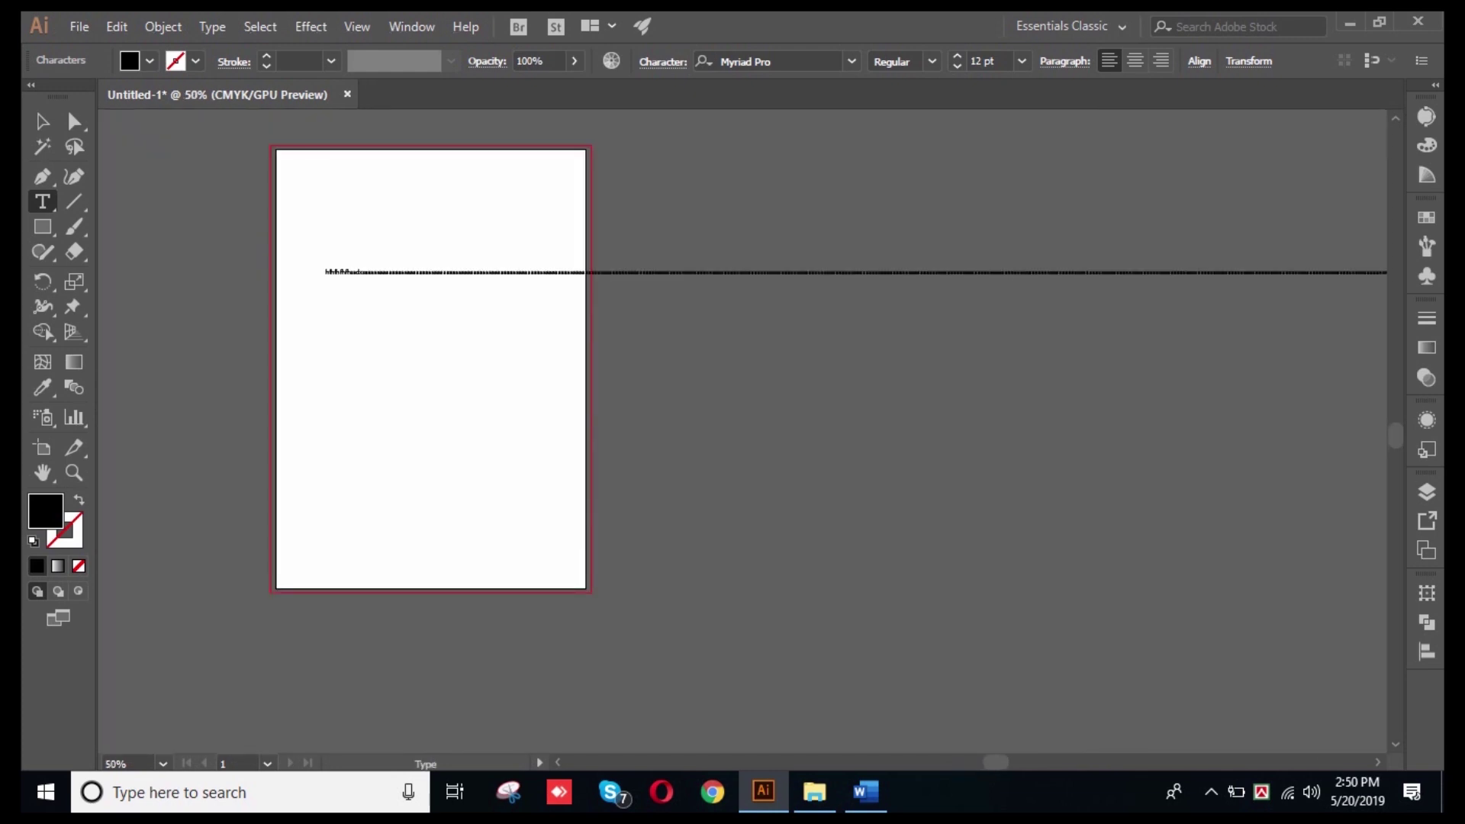
key("ctrl+minus")
key("ctrl+minus")
key("ctrl+minus")
key("ctrl+minus")
key("ctrl+minus")
key("ctrl+minus")
key("ctrl+minus")
key("ctrl+minus")
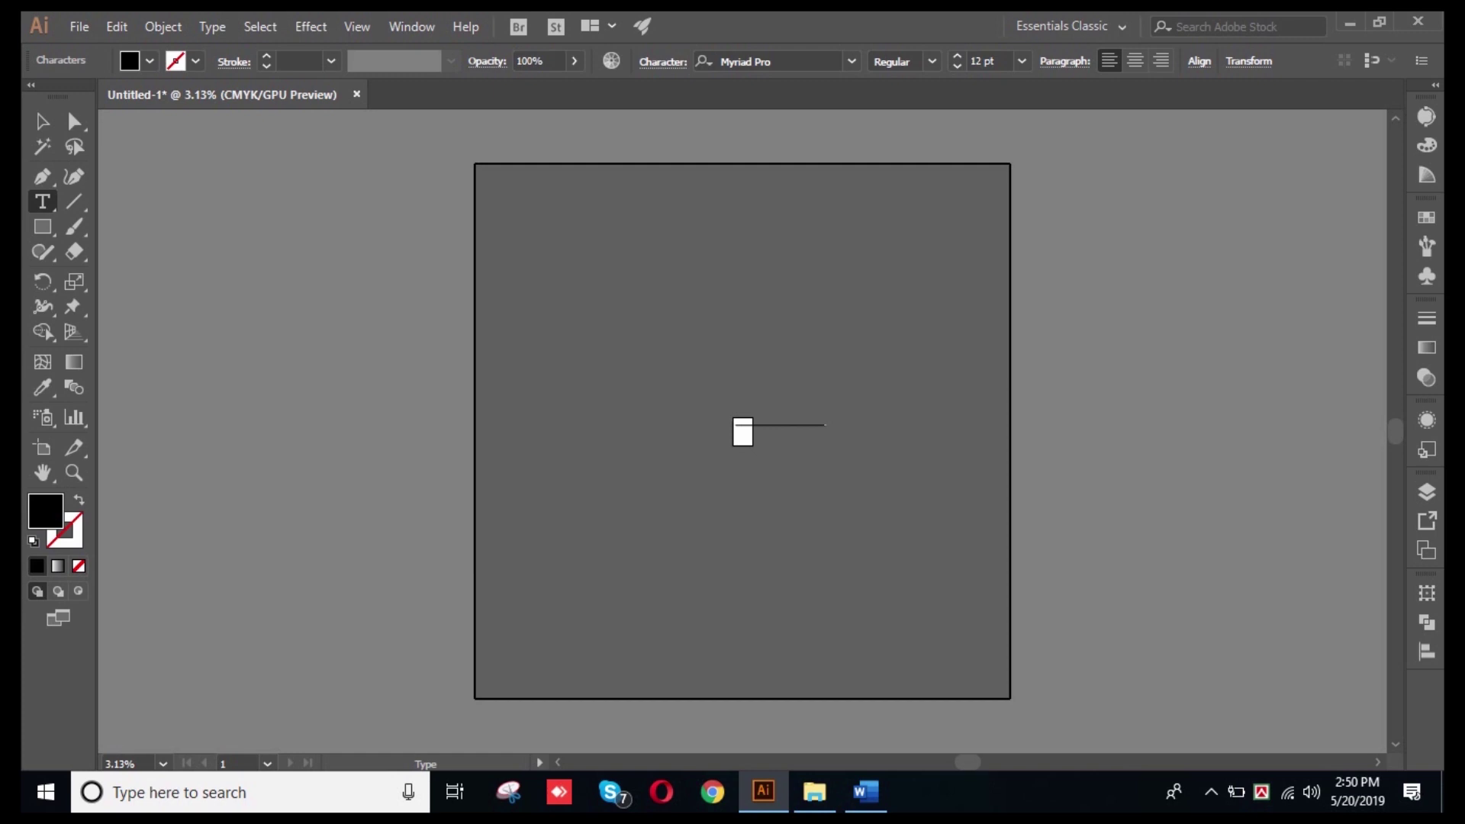
- Replace the entire long text line with "mfhfhfhhf"
scroll(755, 426, "up", 8)
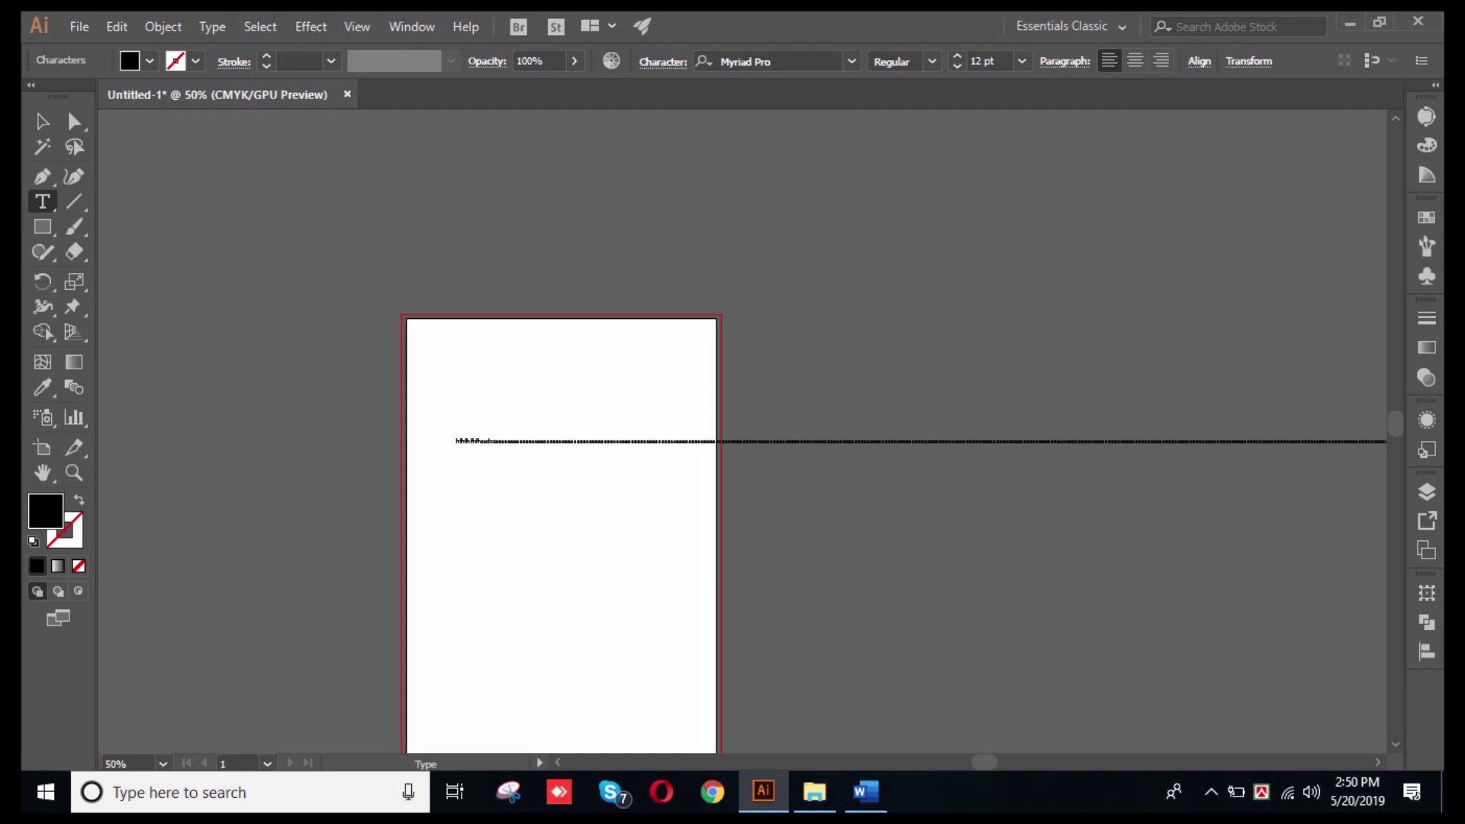
scroll(532, 445, "up", 7)
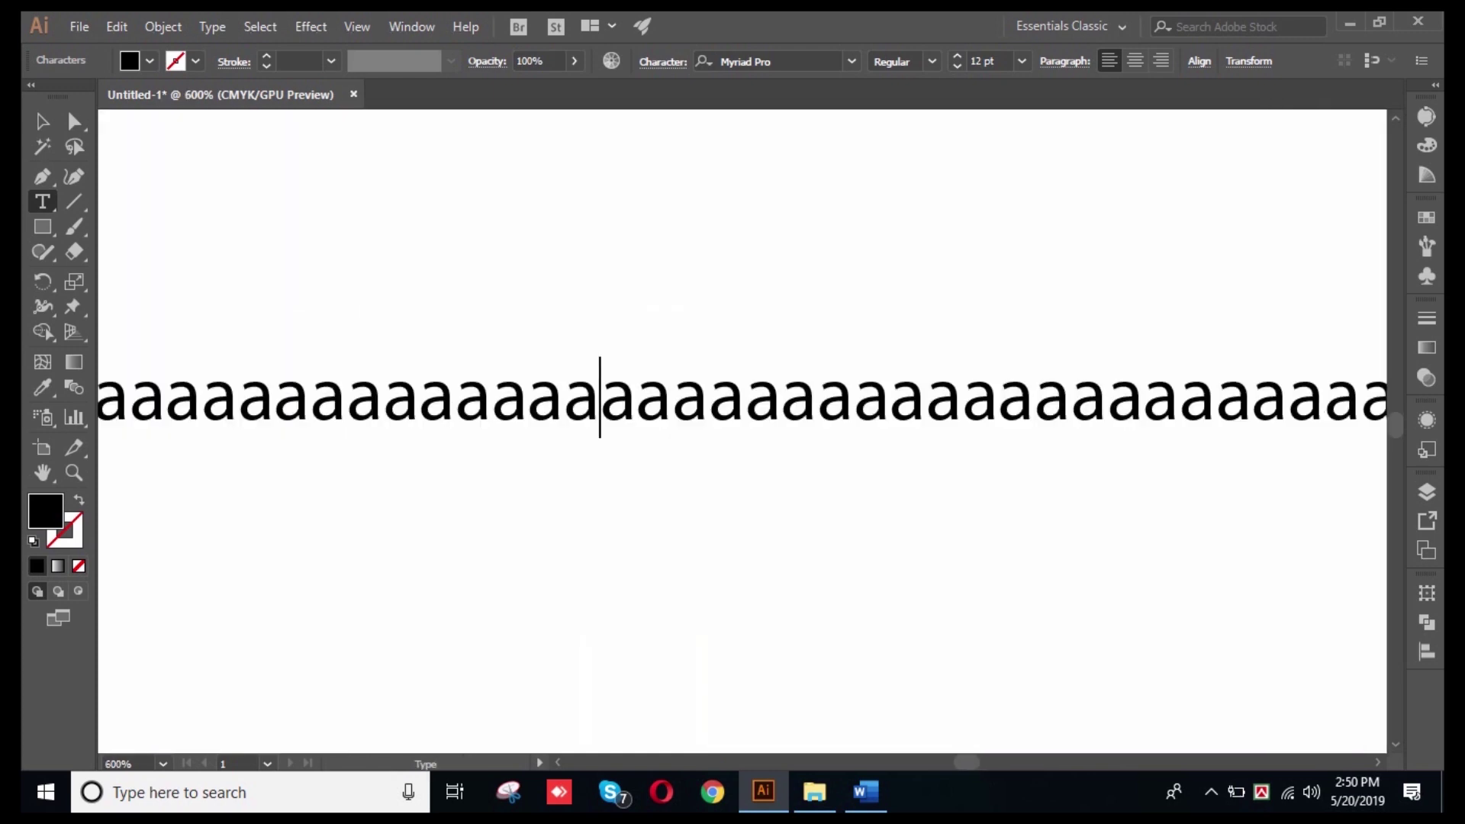
key("ctrl+a")
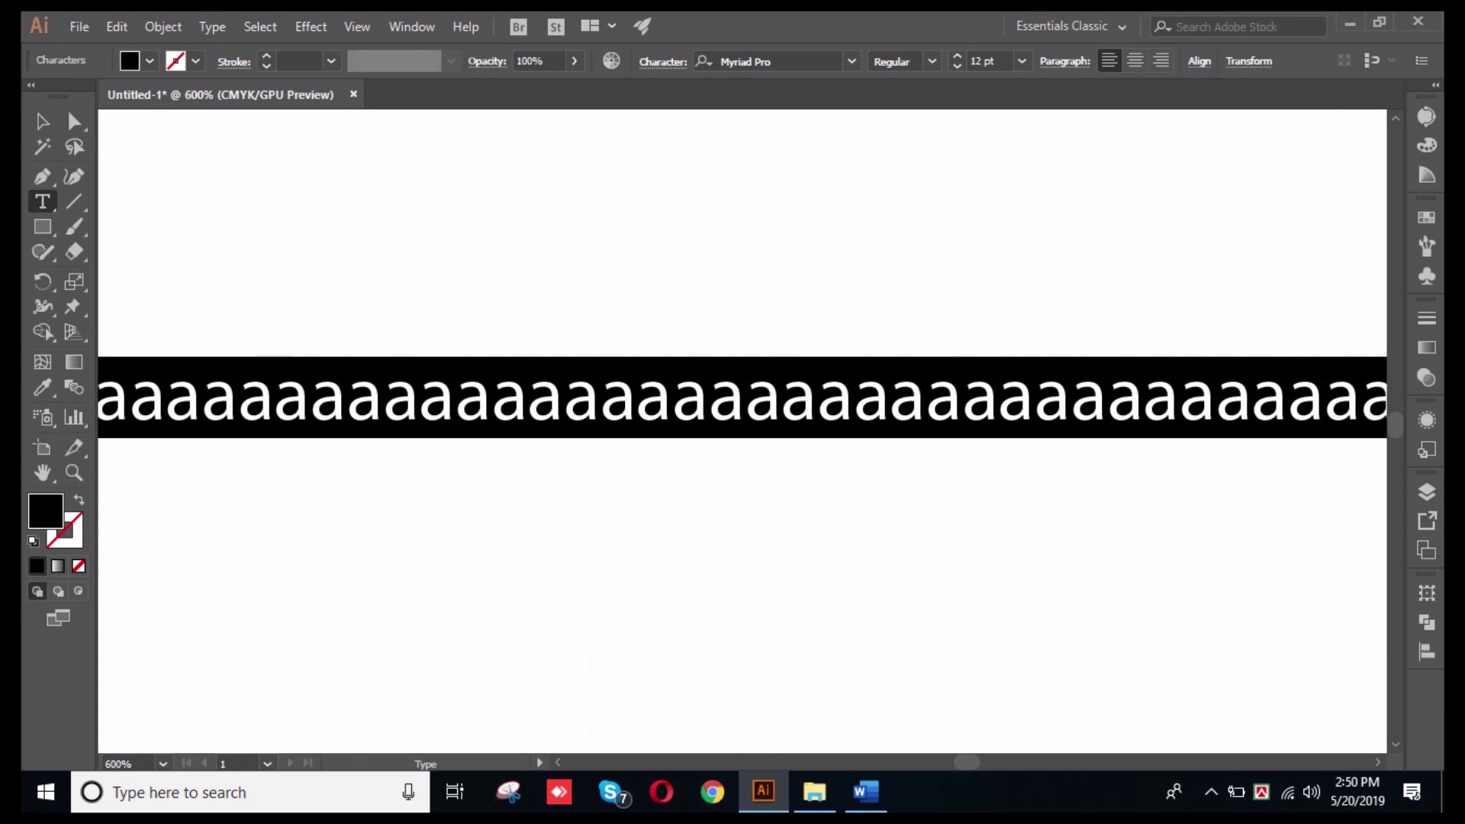
key("BackSpace")
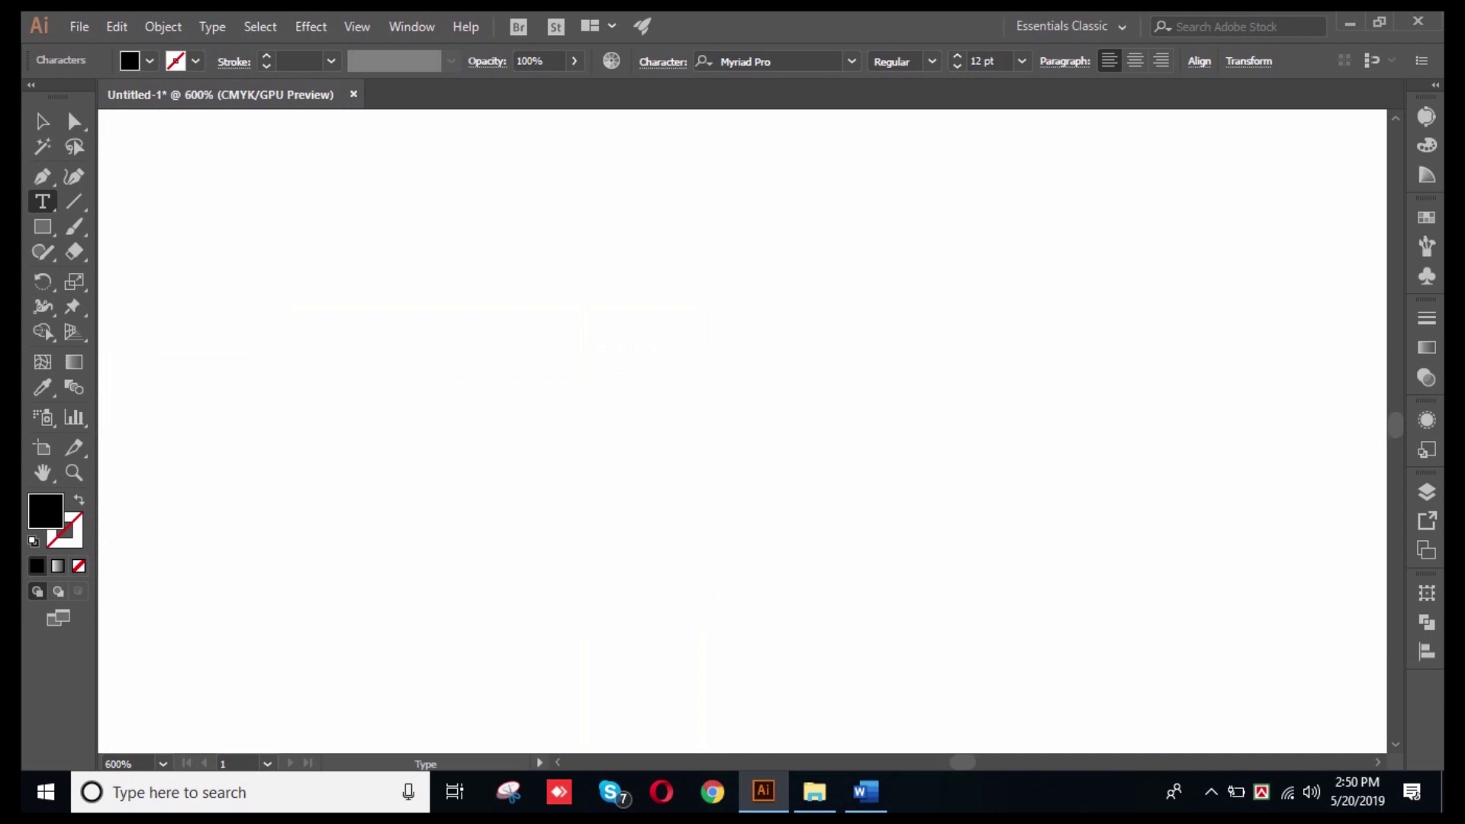
type("mfhfhfh")
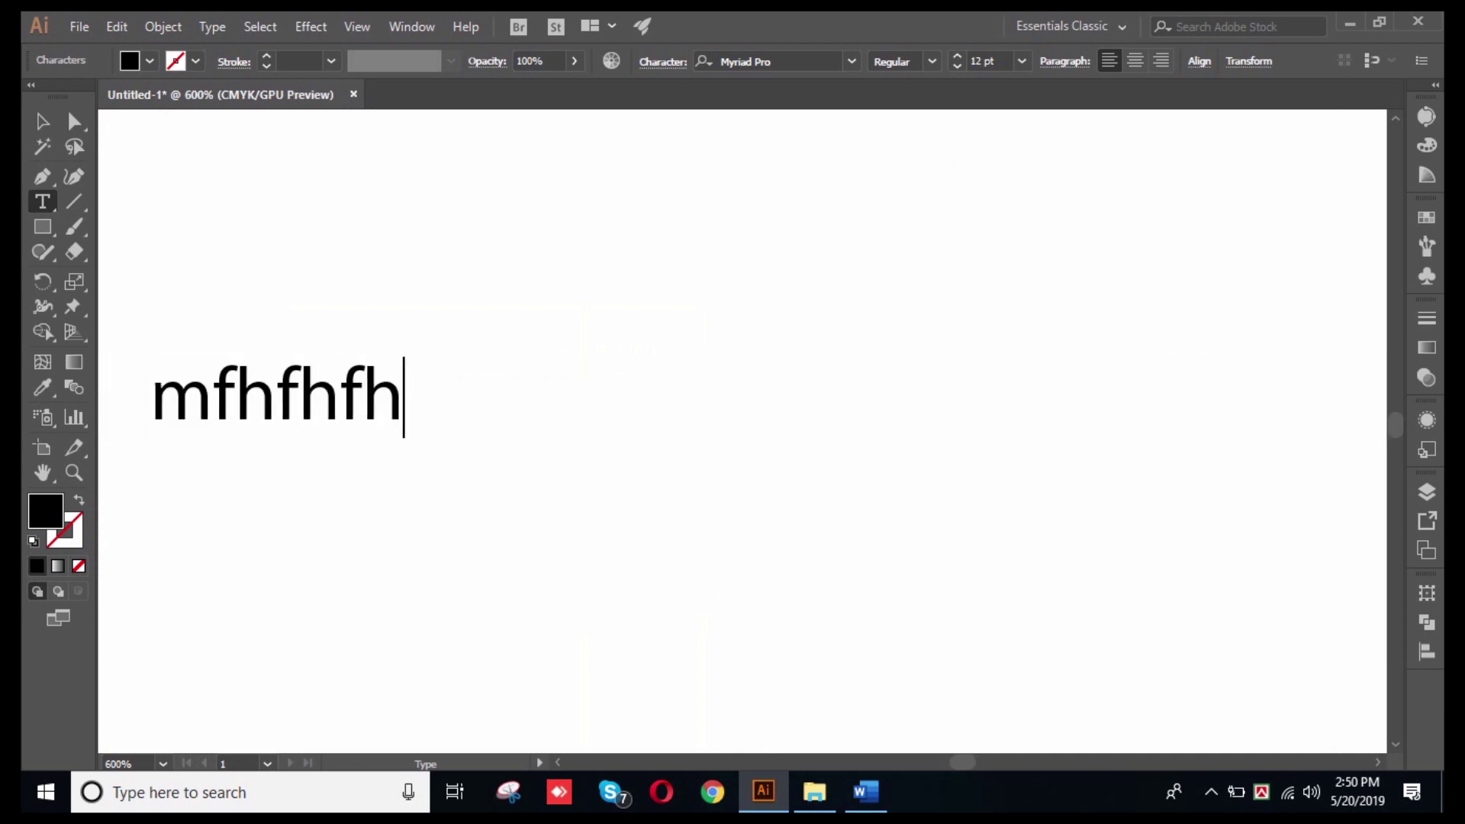
type("hf")
- Move the "mfhfhfhhf" text object to the right and slightly up, and leave it deselected
left_click(43, 120)
left_click(367, 503)
left_click(309, 401)
left_click(366, 504)
left_click_drag(443, 405, 691, 367)
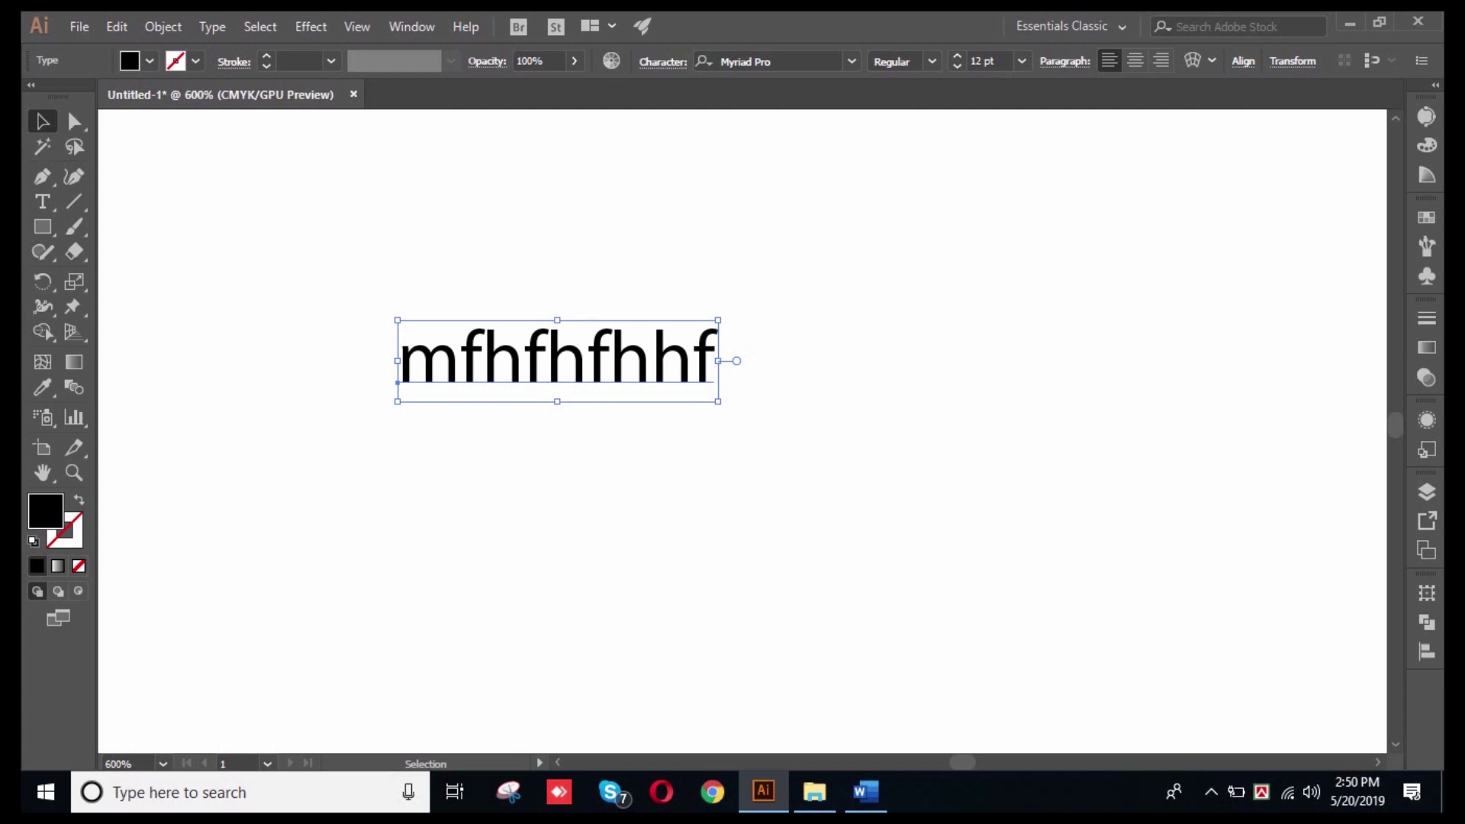
left_click(366, 504)
- Create a point text object with the placeholder text "Lorem ipsum" to the right of "mfhfhfhhf"
left_click(43, 203)
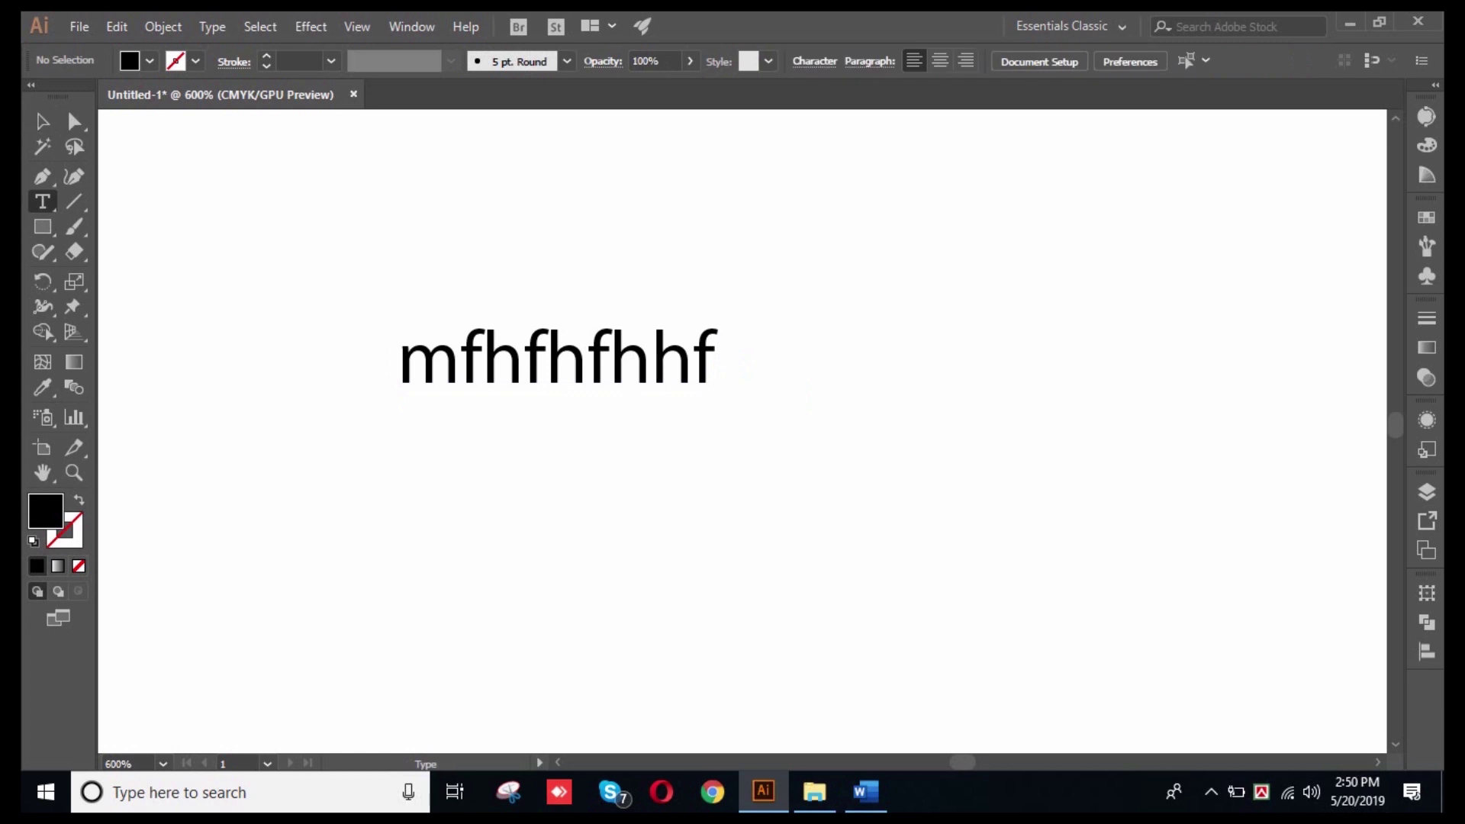
left_click(825, 376)
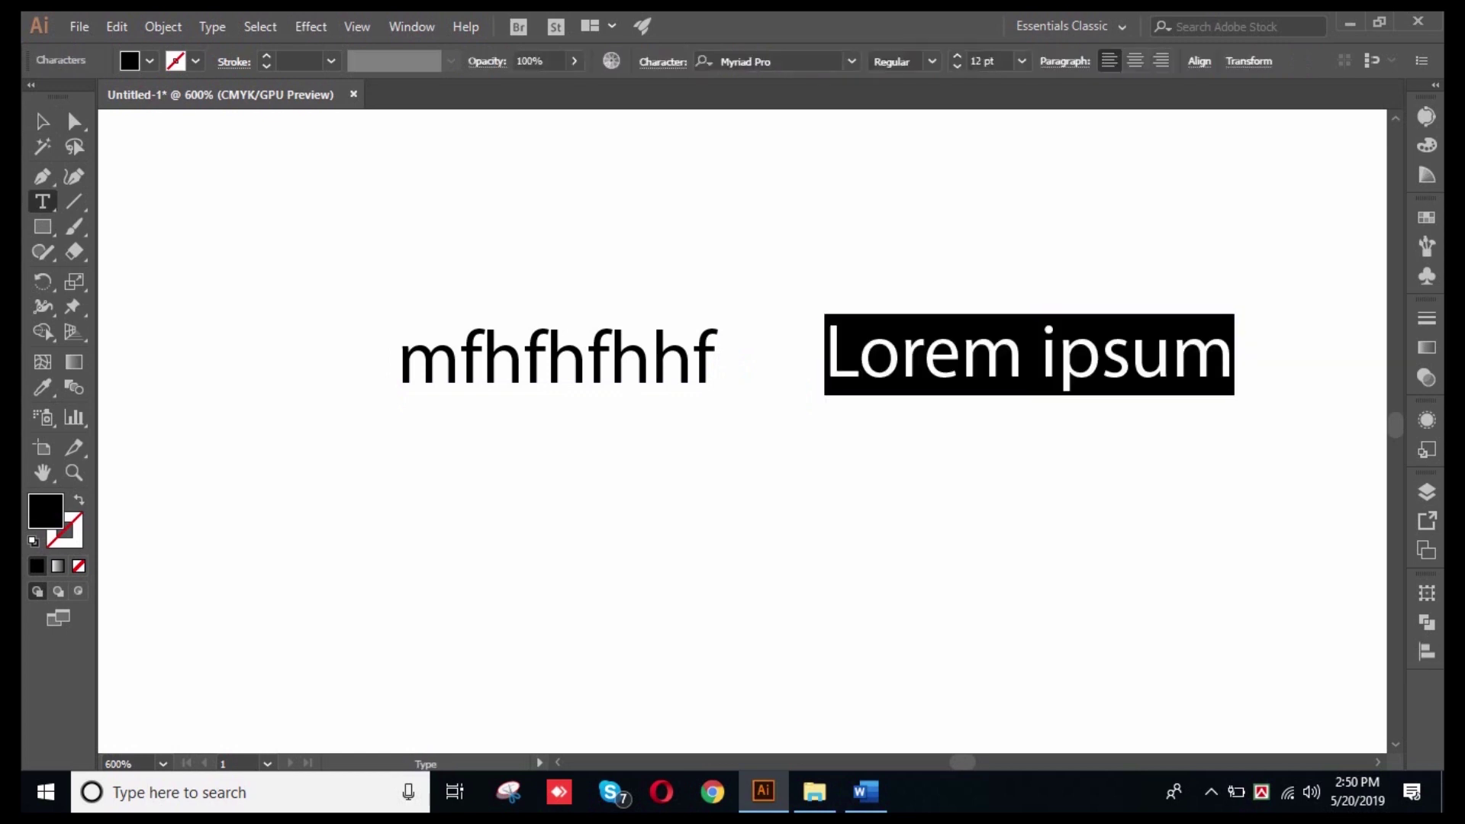
key("Escape")
left_click(43, 121)
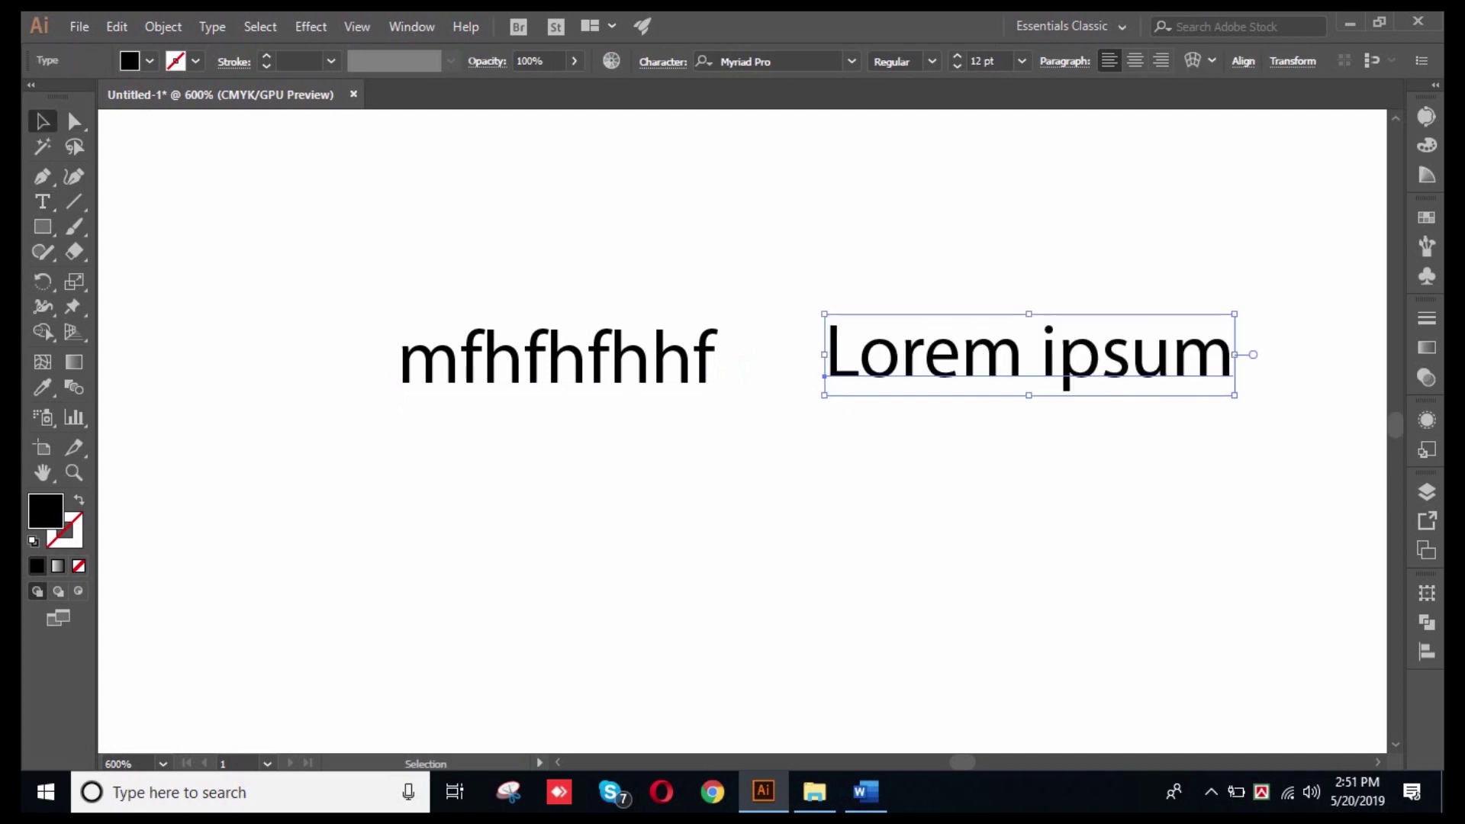
- Select the "Lorem ipsum" placeholder text object and delete it
left_click(946, 282)
left_click(959, 324)
left_click_drag(1243, 309, 1192, 216)
left_click_drag(1030, 355, 966, 267)
key("Delete")
- Replace the text "mfhfhfhhf" with a first name in lowercase letters
left_click(558, 359)
double_click(557, 359)
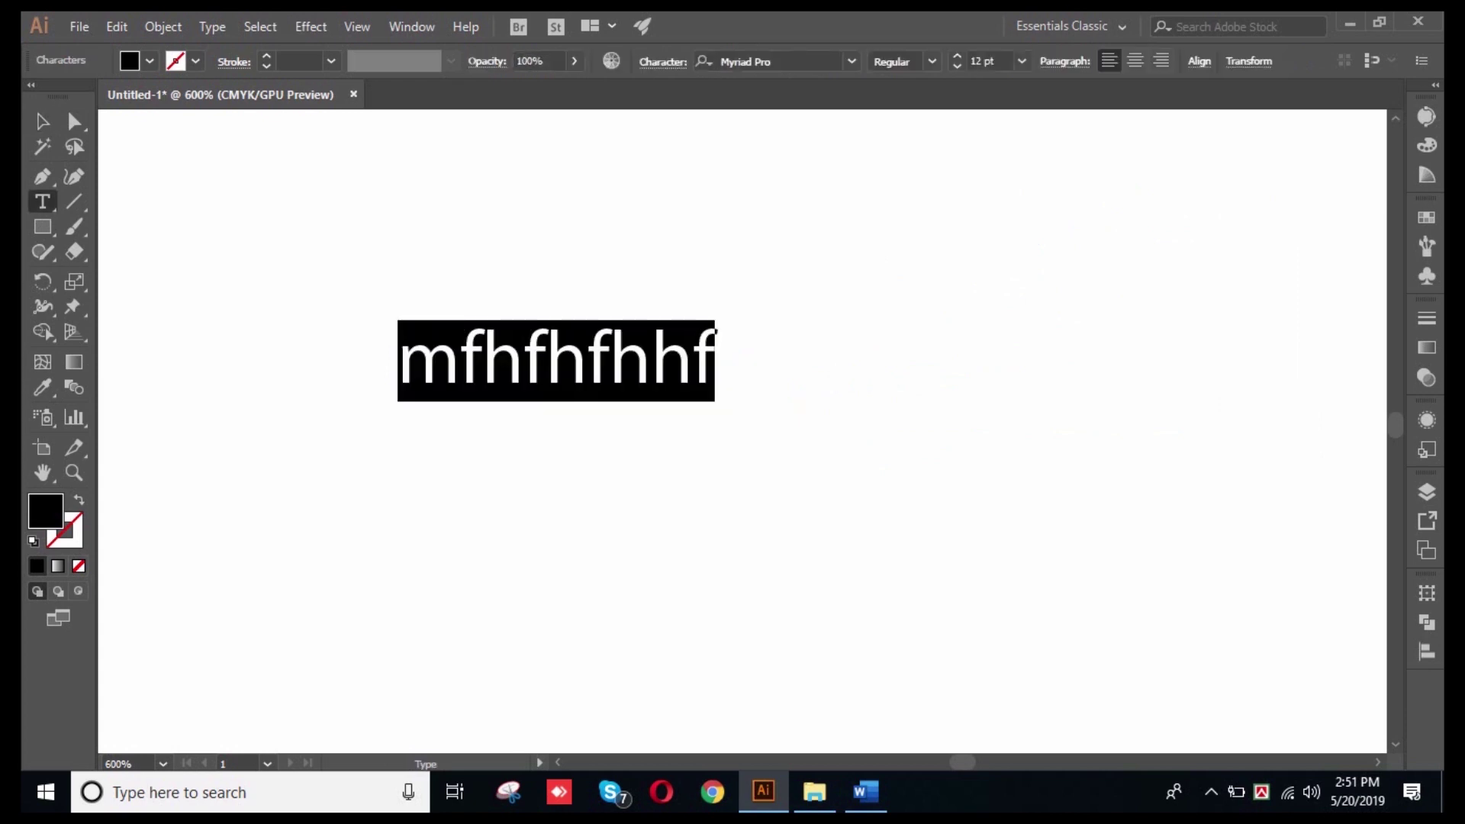
type("maun")
key("BackSpace")
key("BackSpace")
type("mun")
left_click(600, 360)
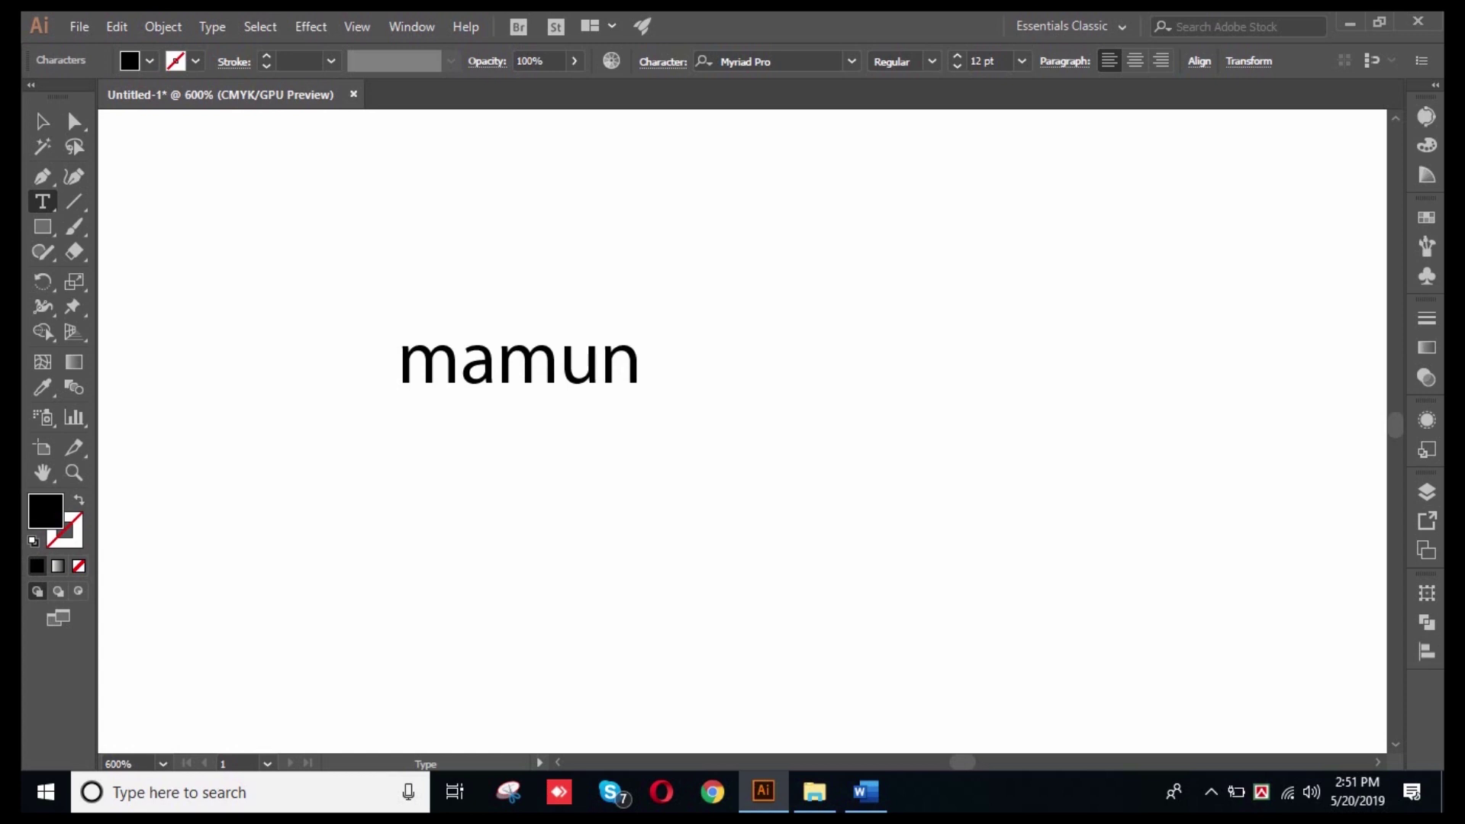
- Copy the entire name text and select its text object
key("ctrl+a")
key("ctrl+c")
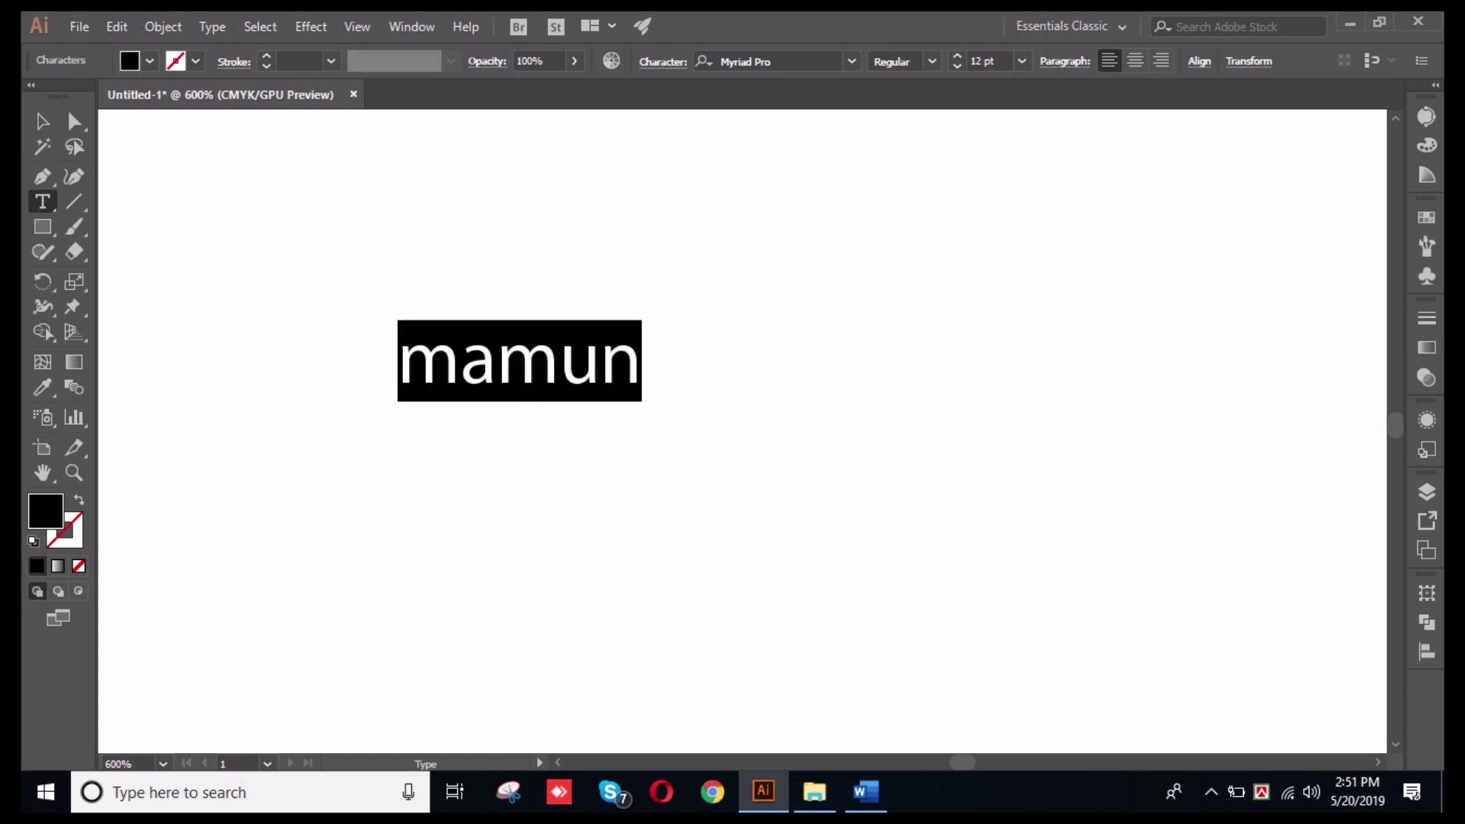
left_click(43, 121)
left_click(626, 458)
left_click_drag(626, 458, 515, 359)
scroll(594, 366, "down", 2)
left_click_drag(248, 211, 458, 343)
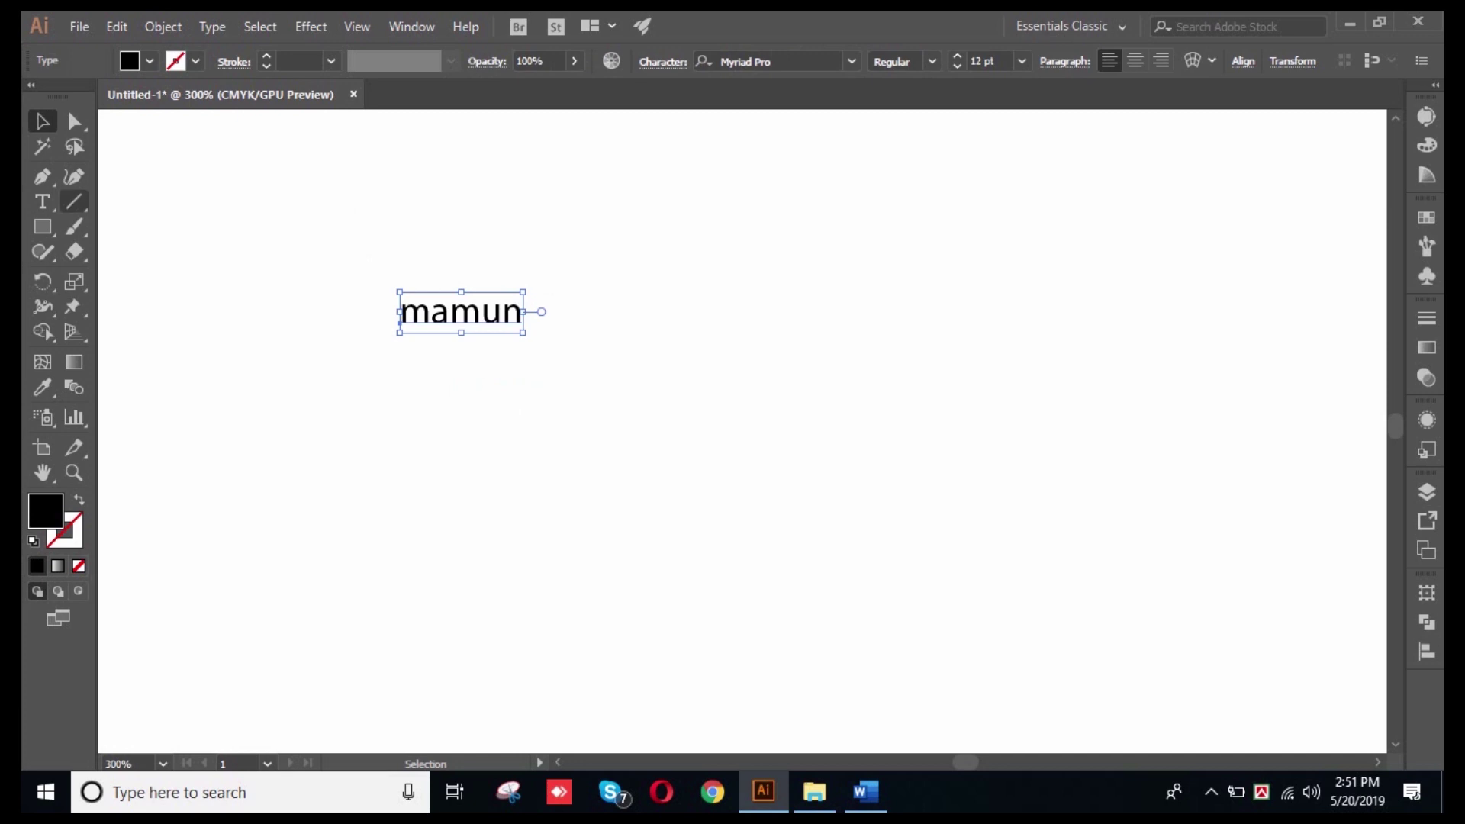
- Create a second point text object containing the same first name to the right of the original and select it
left_click(43, 202)
left_click(817, 360)
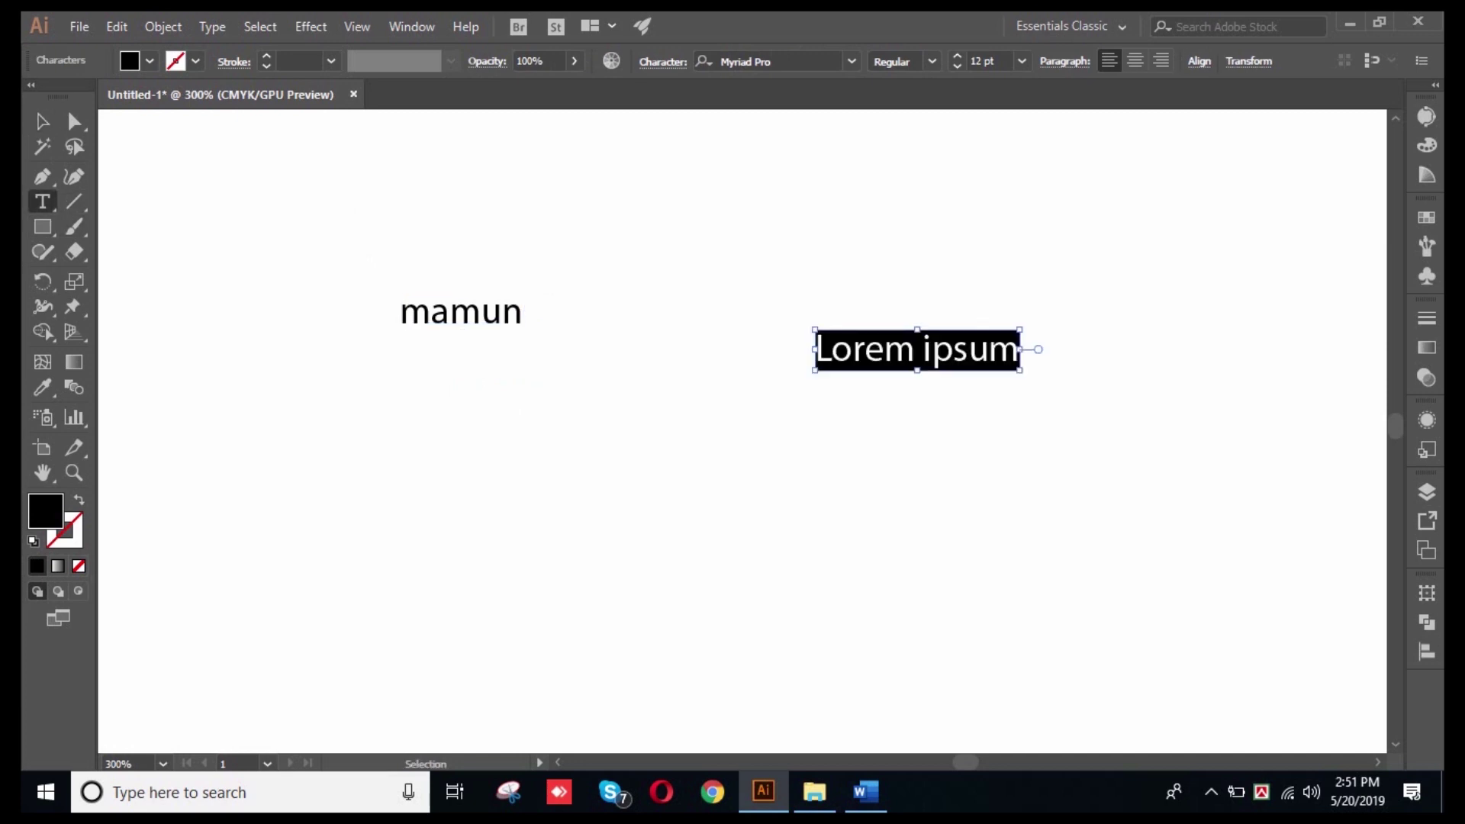
type("mamun")
key("Escape")
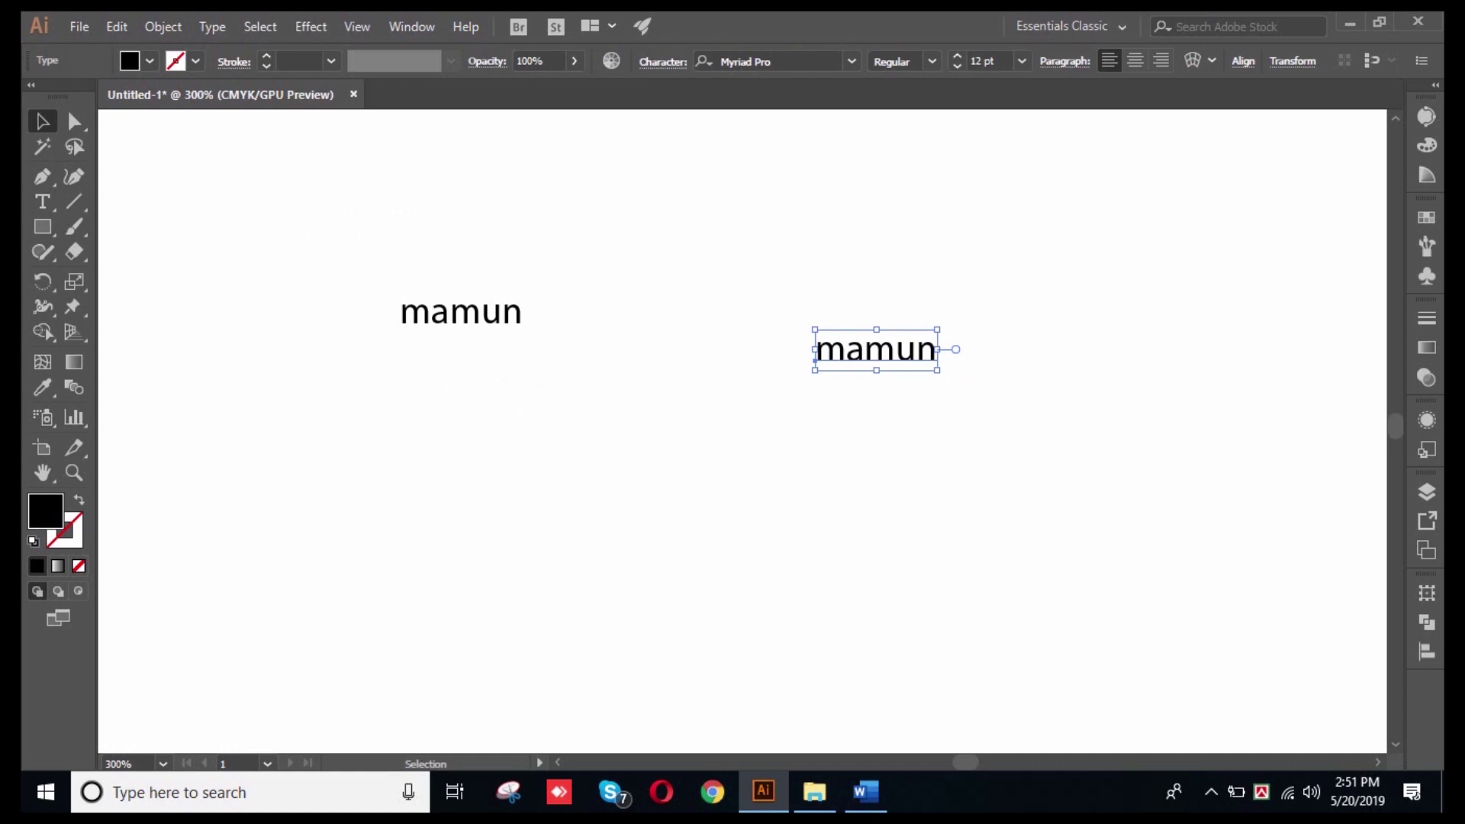
left_click_drag(750, 248, 955, 423)
left_click_drag(768, 290, 955, 412)
- Create a third point text object below the second one and paste the copied name into it
left_click(43, 202)
left_click(831, 538)
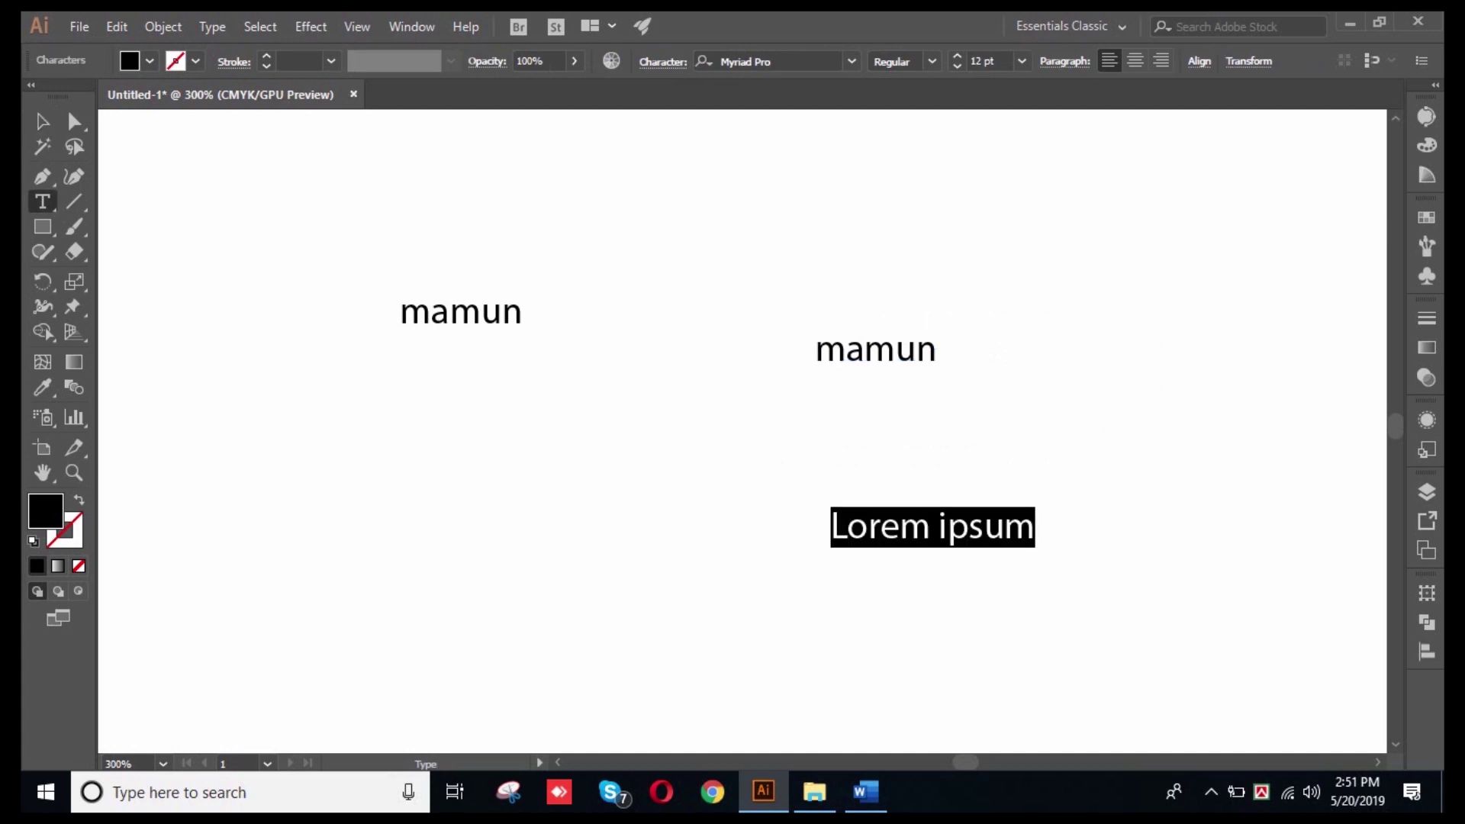
key("ctrl+v")
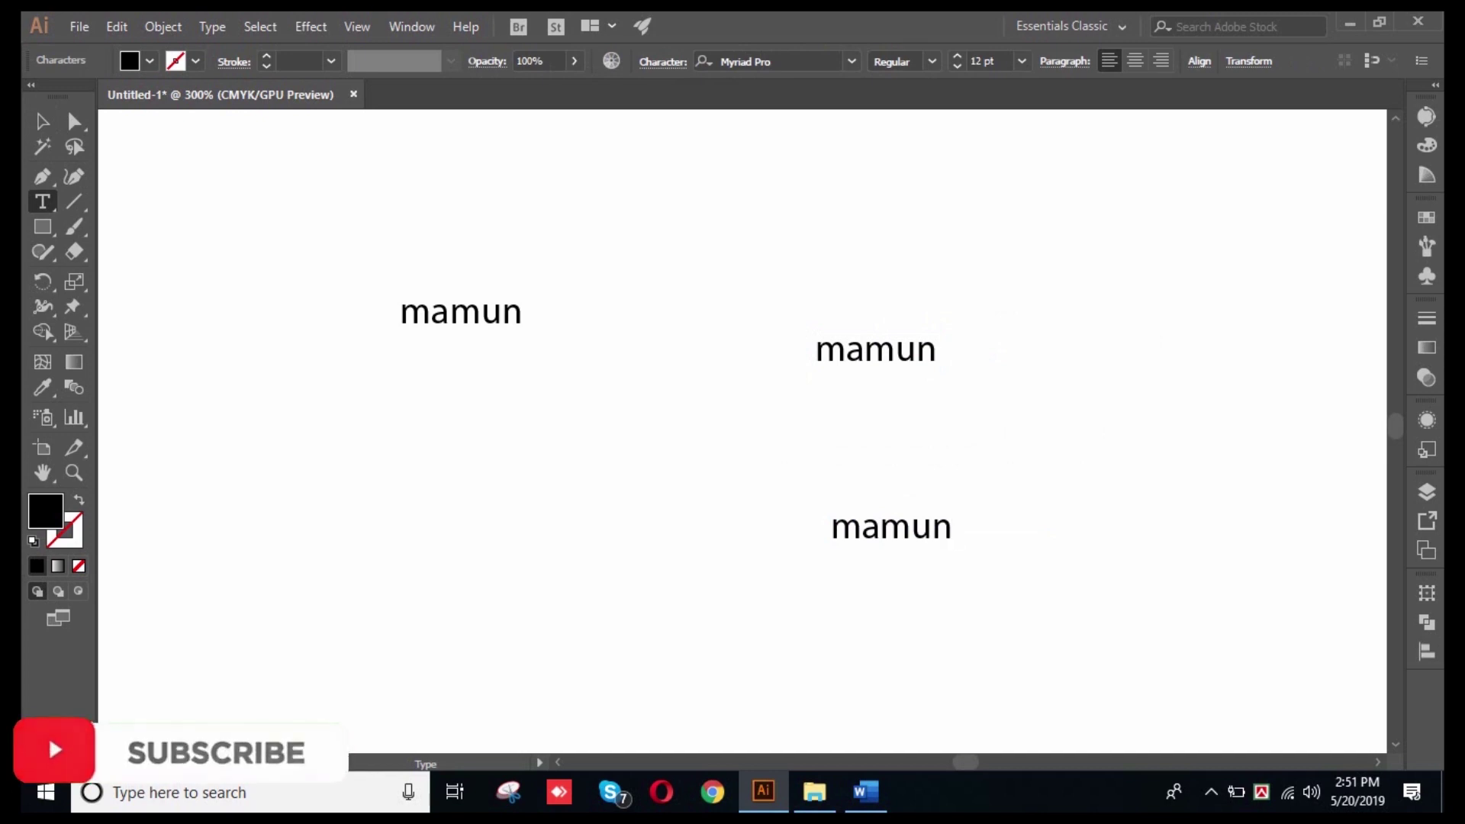
- Delete the two duplicate name texts on the right, keeping only the original, and leave nothing selected
left_click(43, 121)
left_click_drag(771, 424, 1119, 627)
left_click_drag(1054, 233, 760, 534)
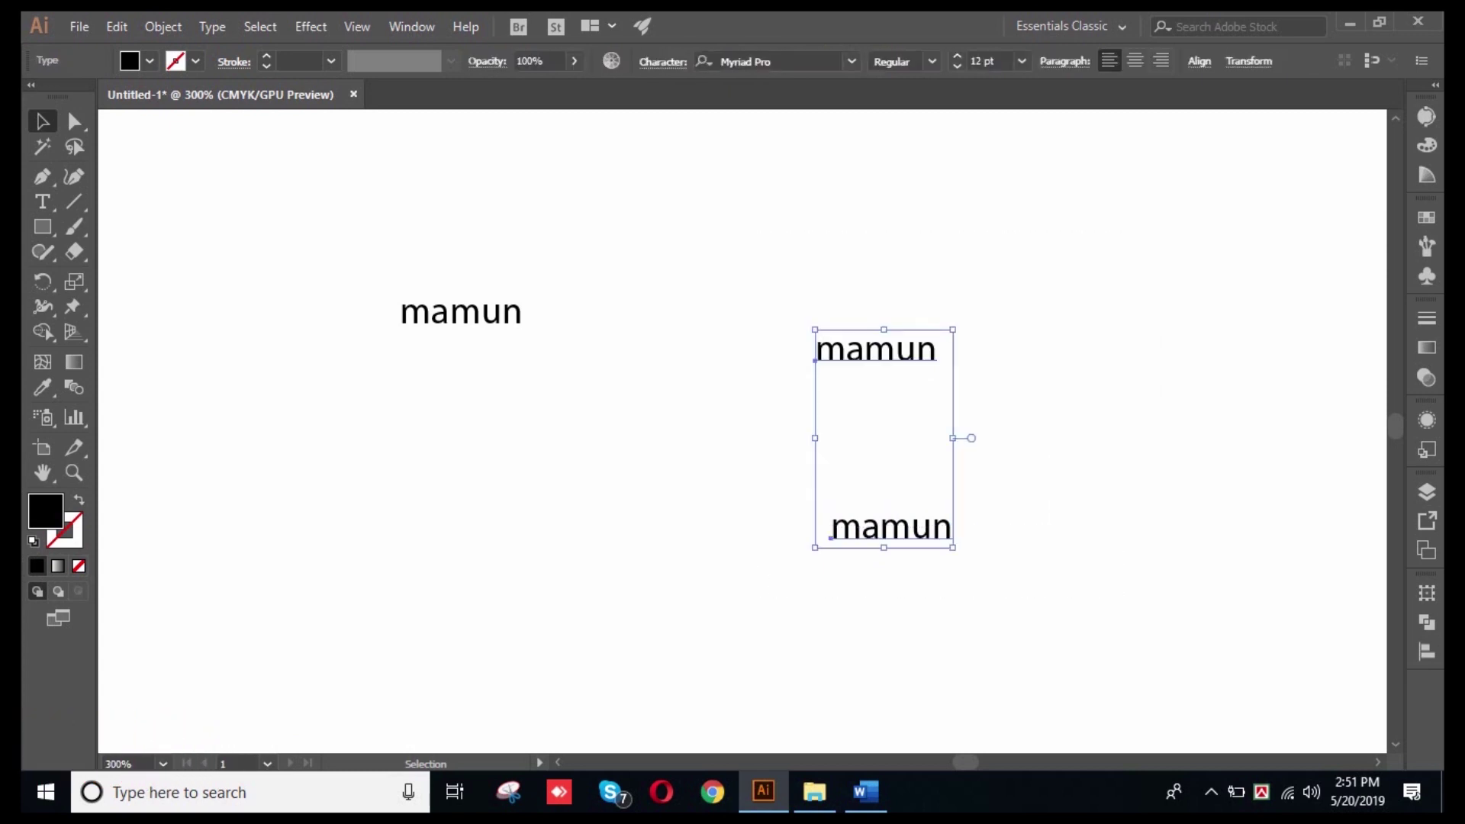
left_click_drag(809, 316, 1030, 563)
key("Delete")
left_click_drag(322, 231, 622, 391)
key("ctrl+shift+a")
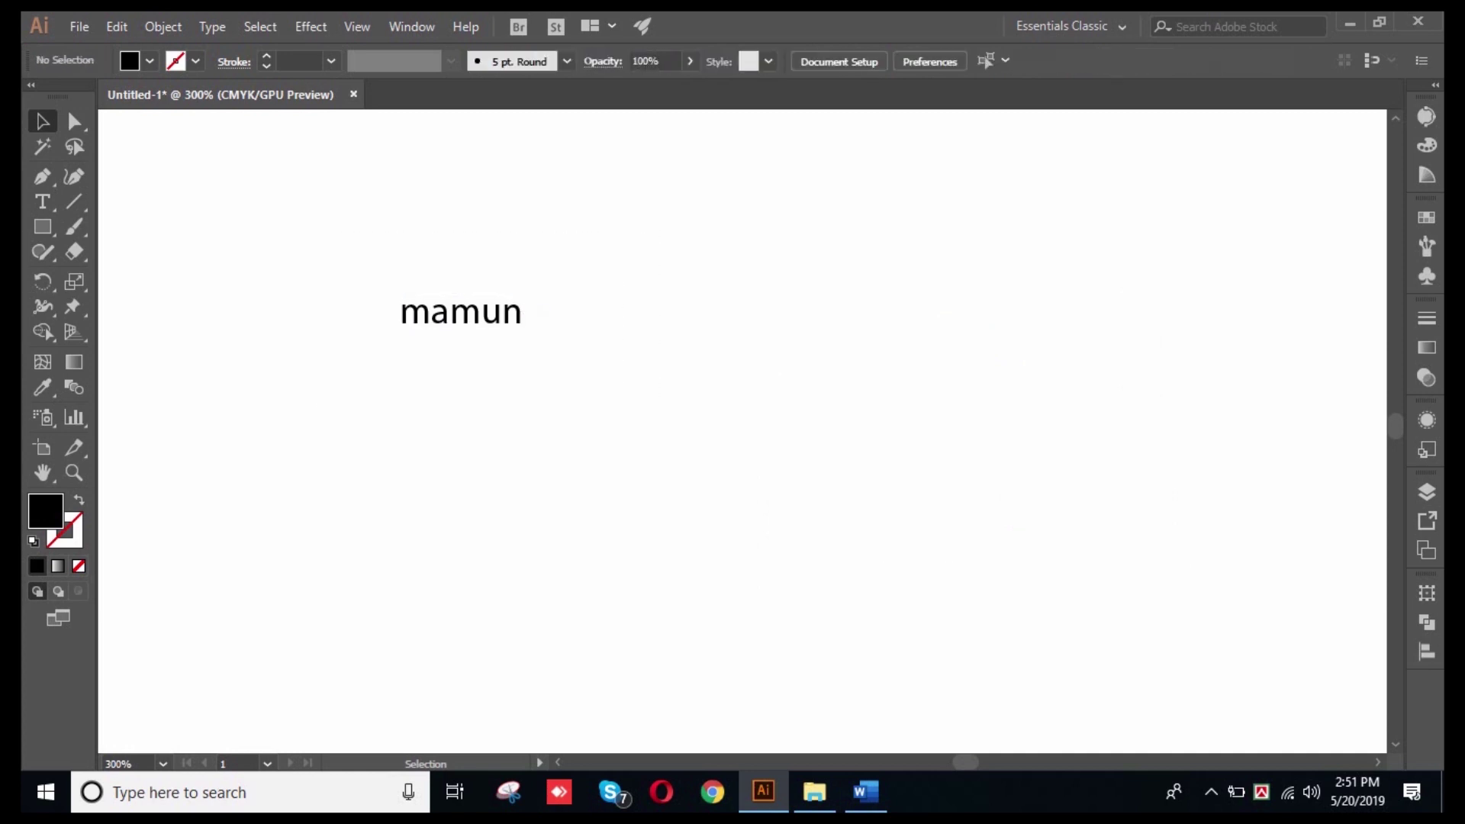
scroll(741, 431, "down", 1)
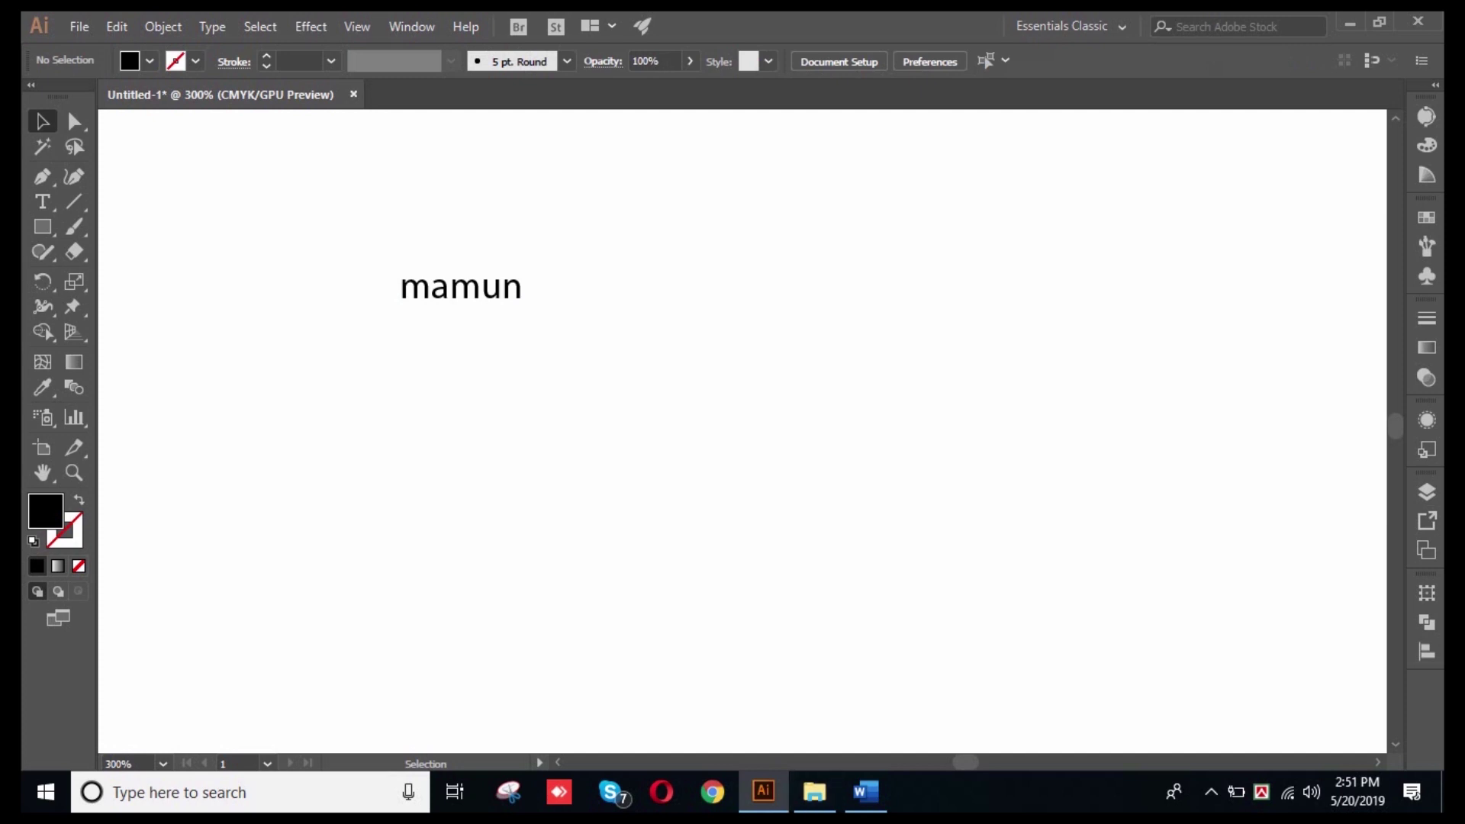
- Switch to Word and copy the entire course outline document
left_click(865, 792)
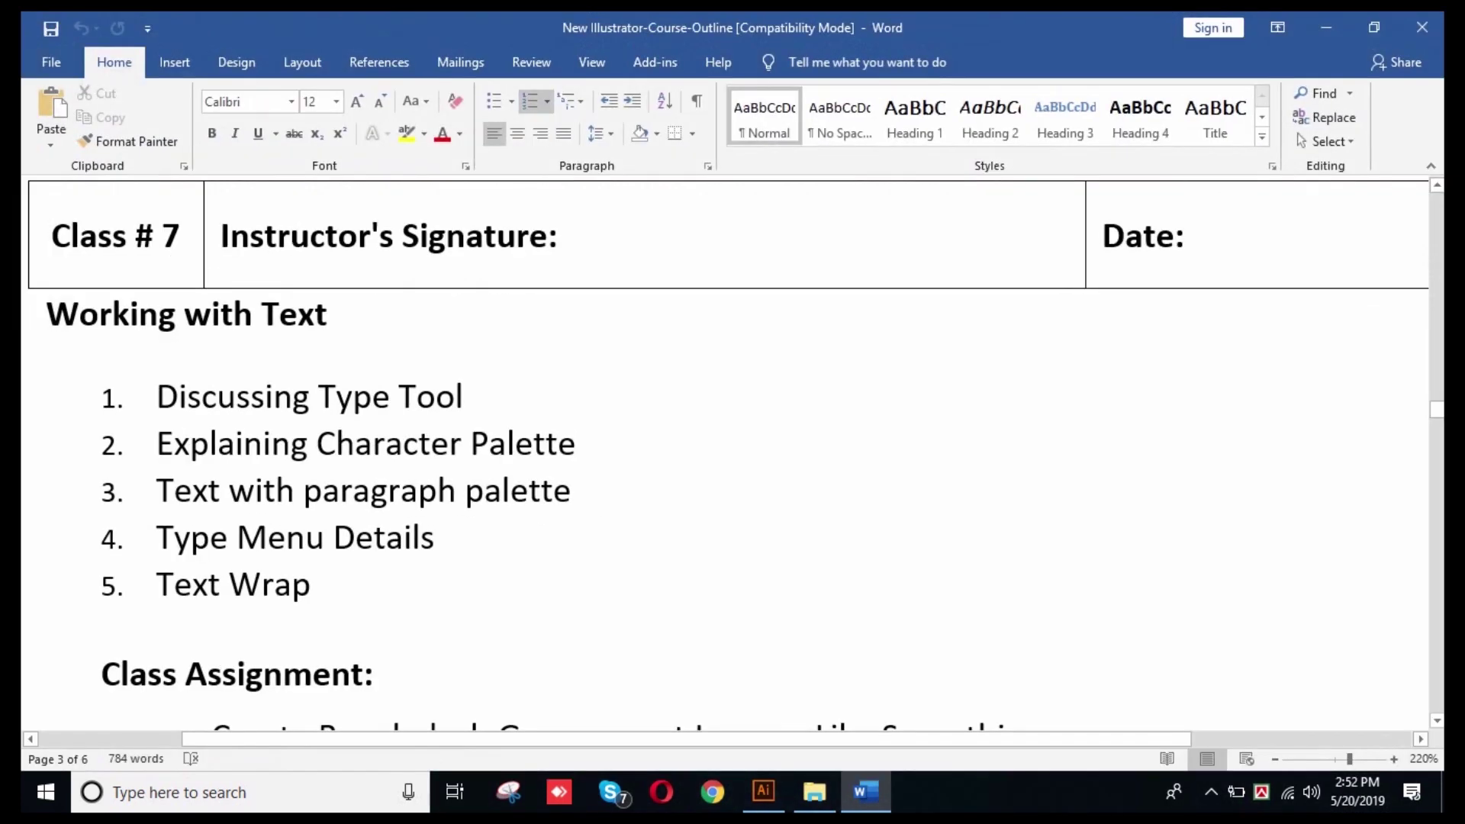
key("alt")
key("ctrl+a")
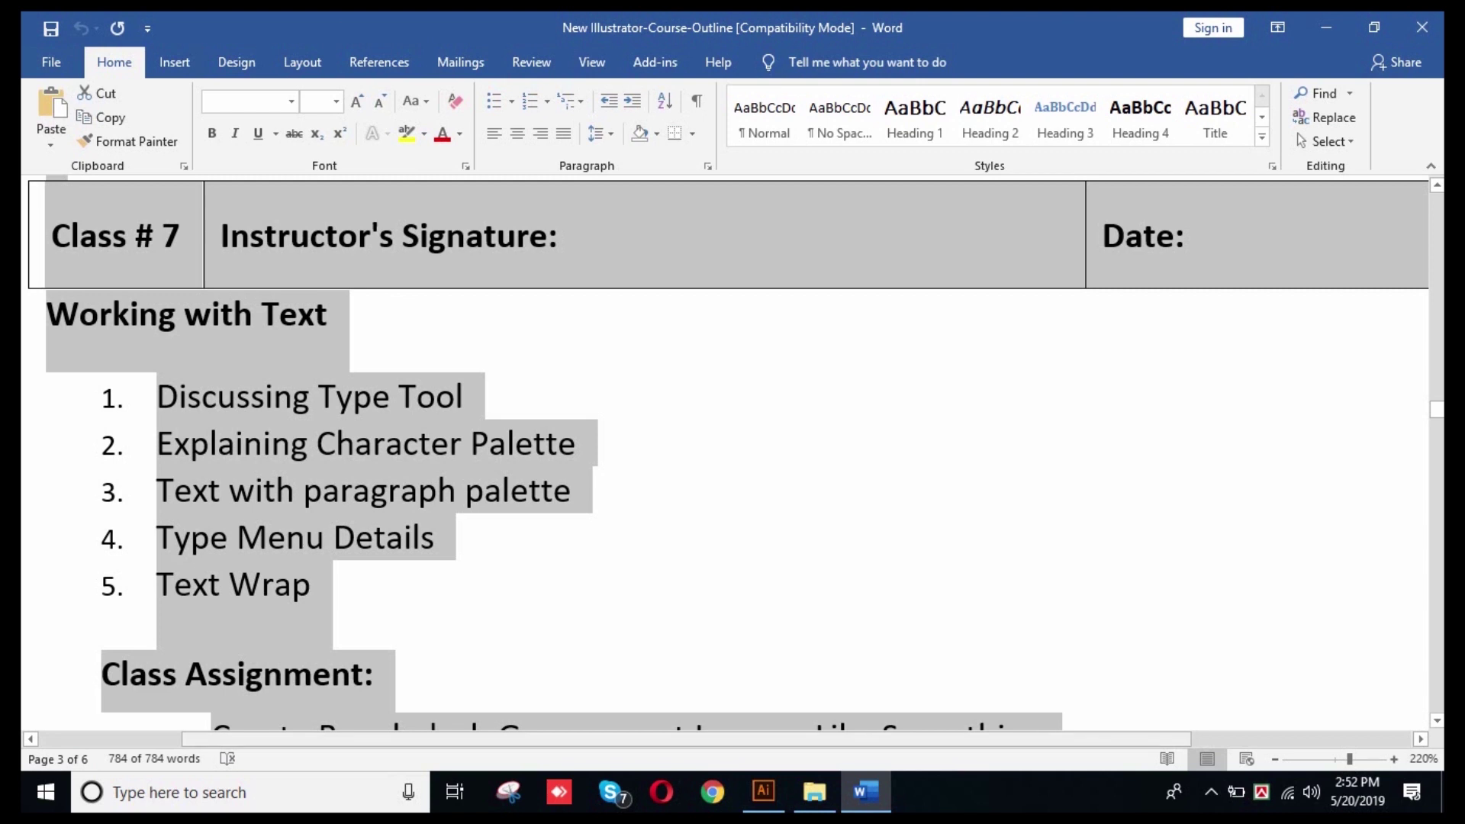
- Switch back to Illustrator and paste the copied course outline onto the canvas
left_click(763, 792)
key("ctrl")
key("v")
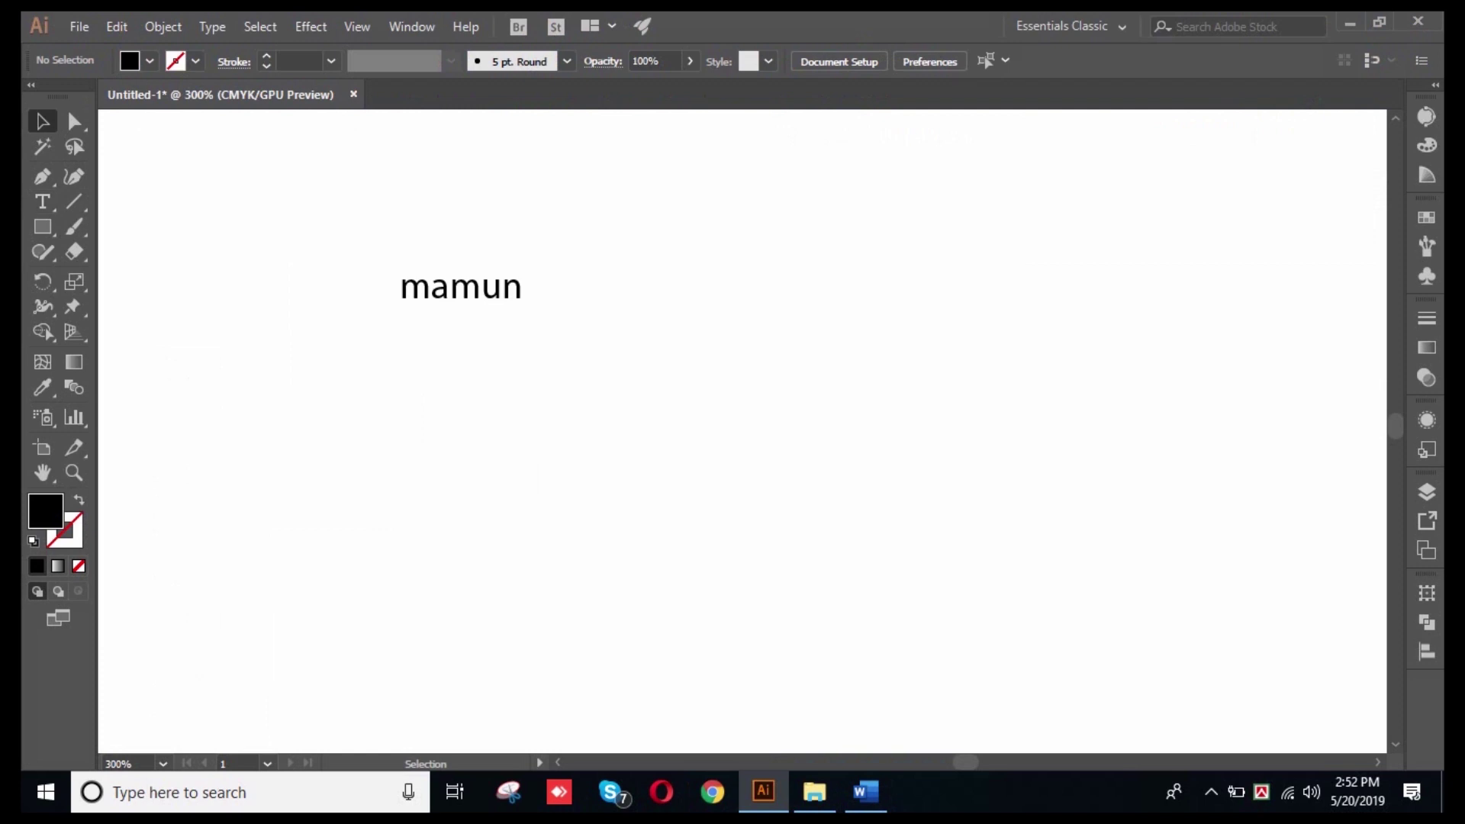
key("a")
key("ctrl+v")
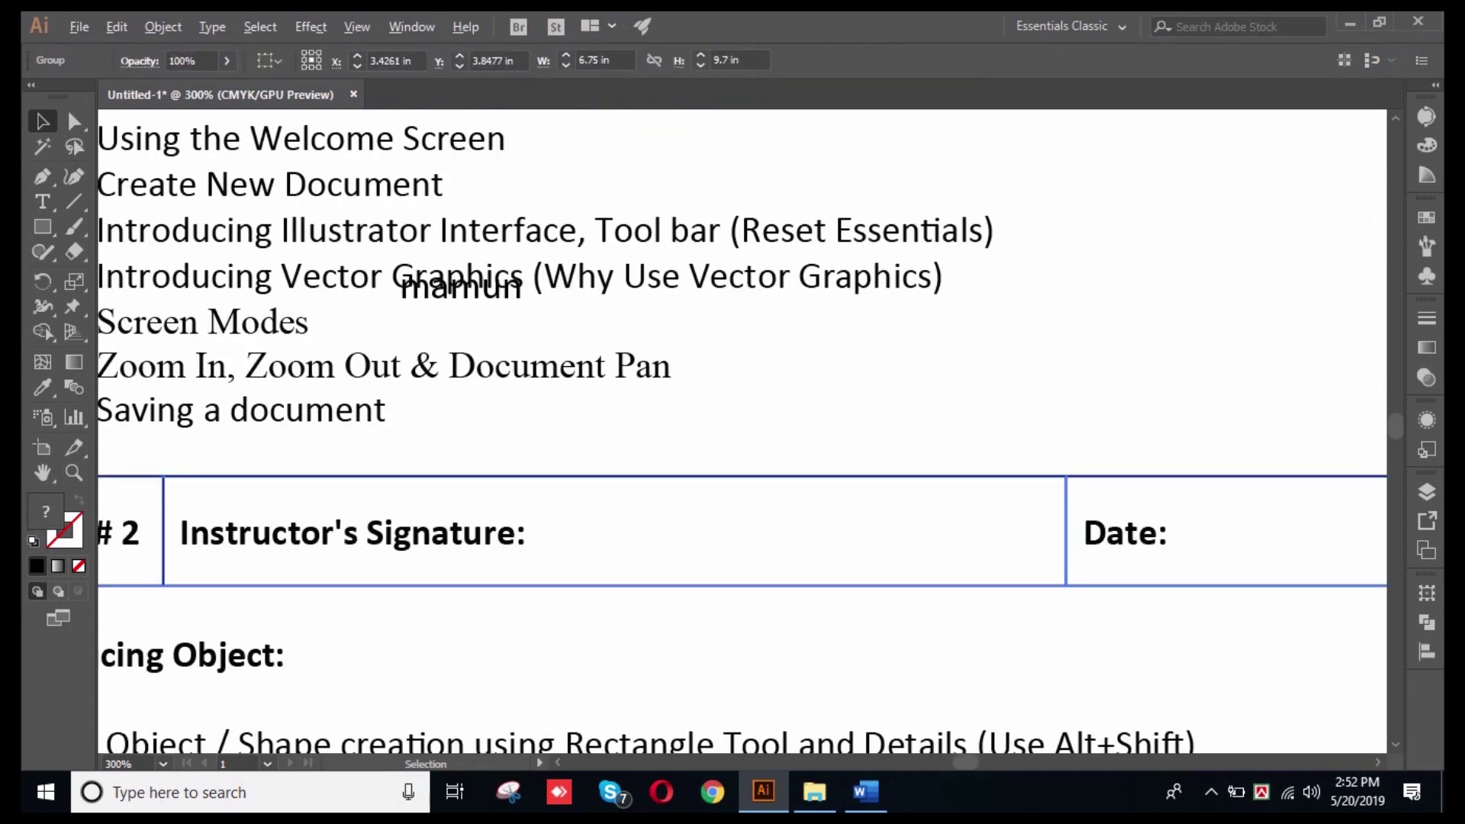
- Move the pasted outline group off the artboard onto the empty canvas to its left
scroll(698, 375, "down", 5)
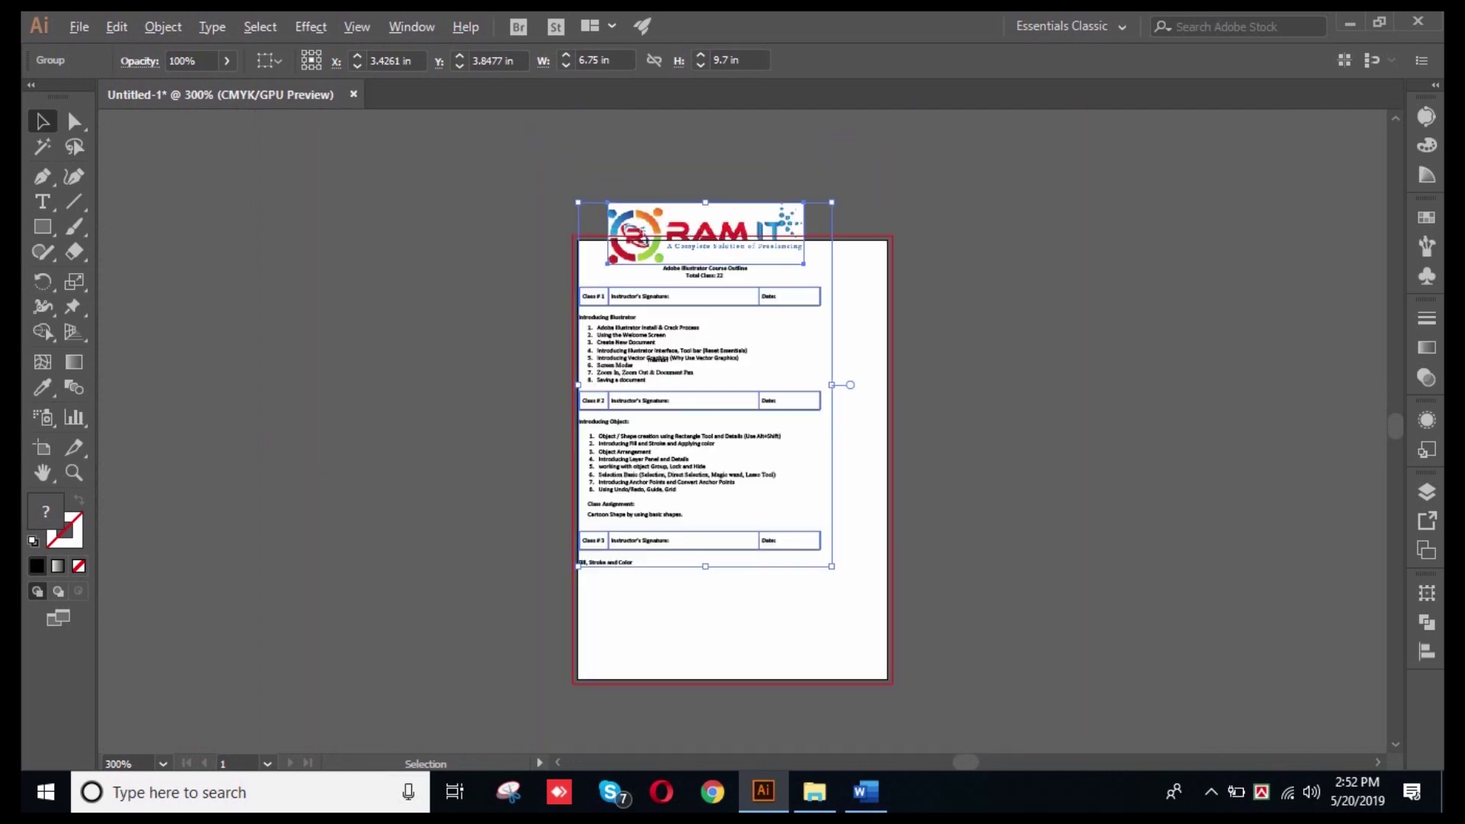
scroll(697, 374, "down", 2)
left_click_drag(695, 374, 684, 426)
left_click(383, 419)
scroll(357, 419, "up", 8)
left_click(669, 327)
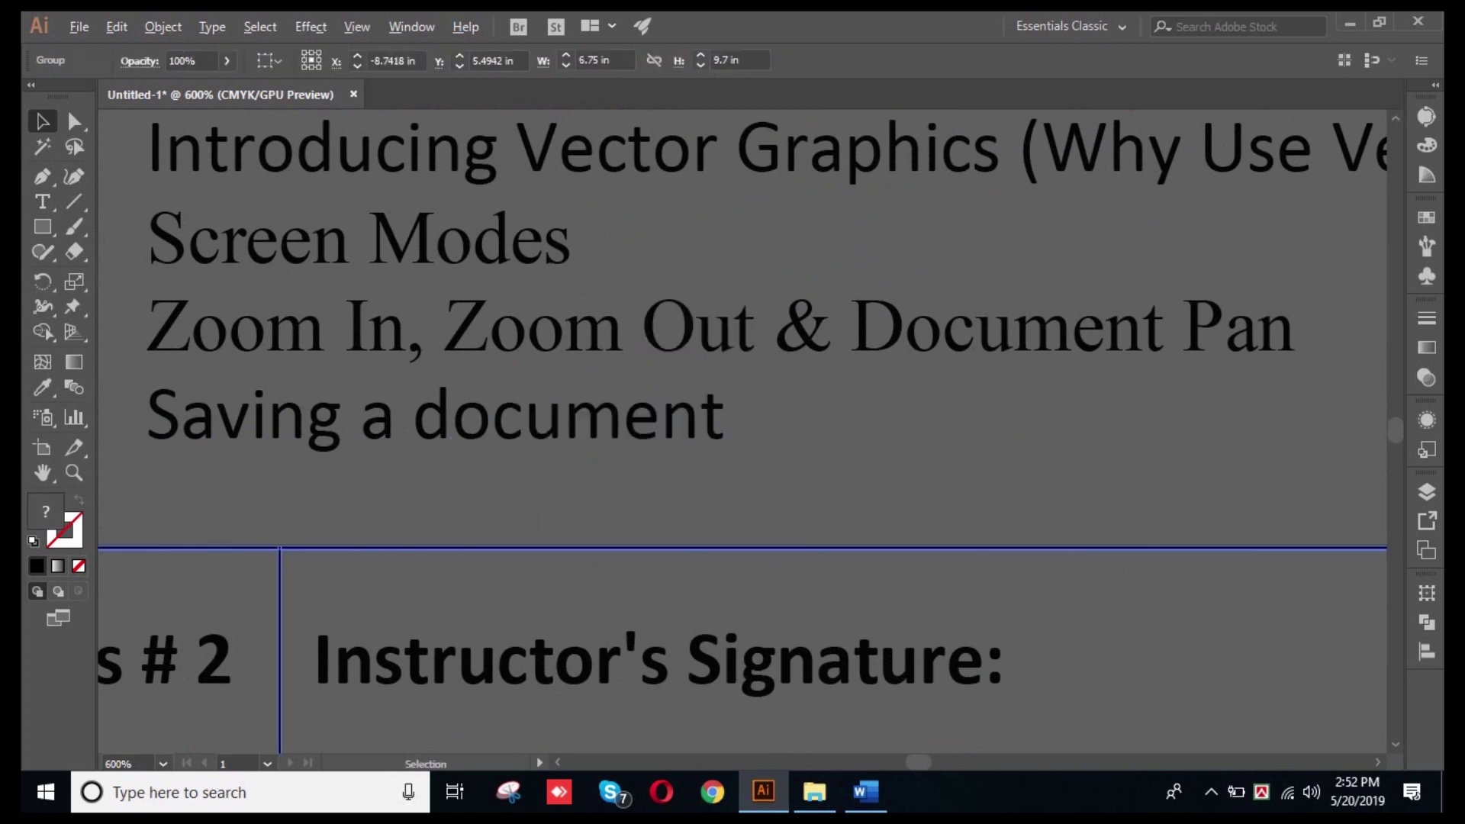
- Isolate the pasted outline's nested clip group and open the "Adobe Illustrator Install & Crack Process" line for text editing
scroll(658, 396, "down", 7)
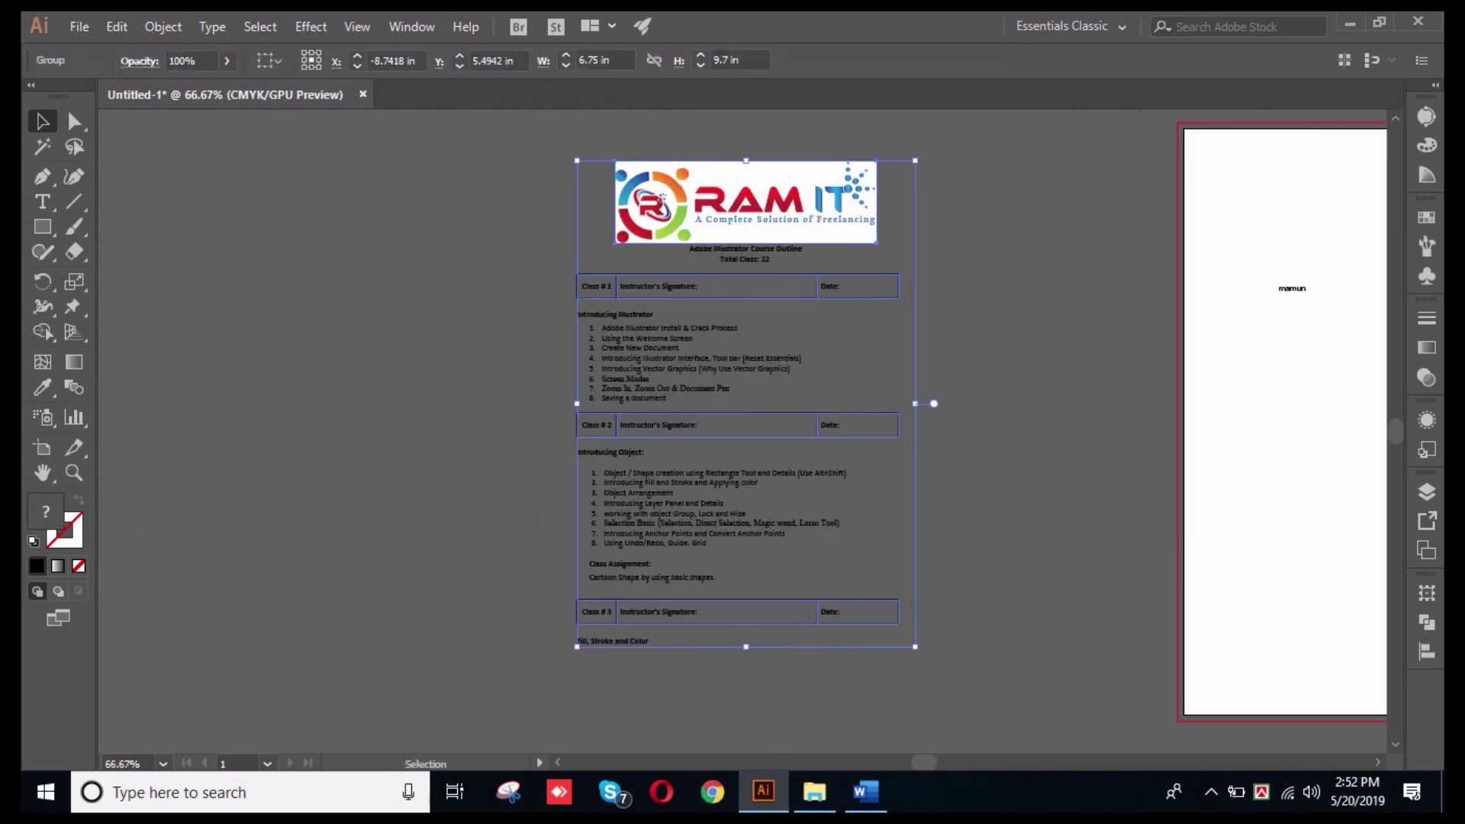
scroll(659, 330, "up", 8)
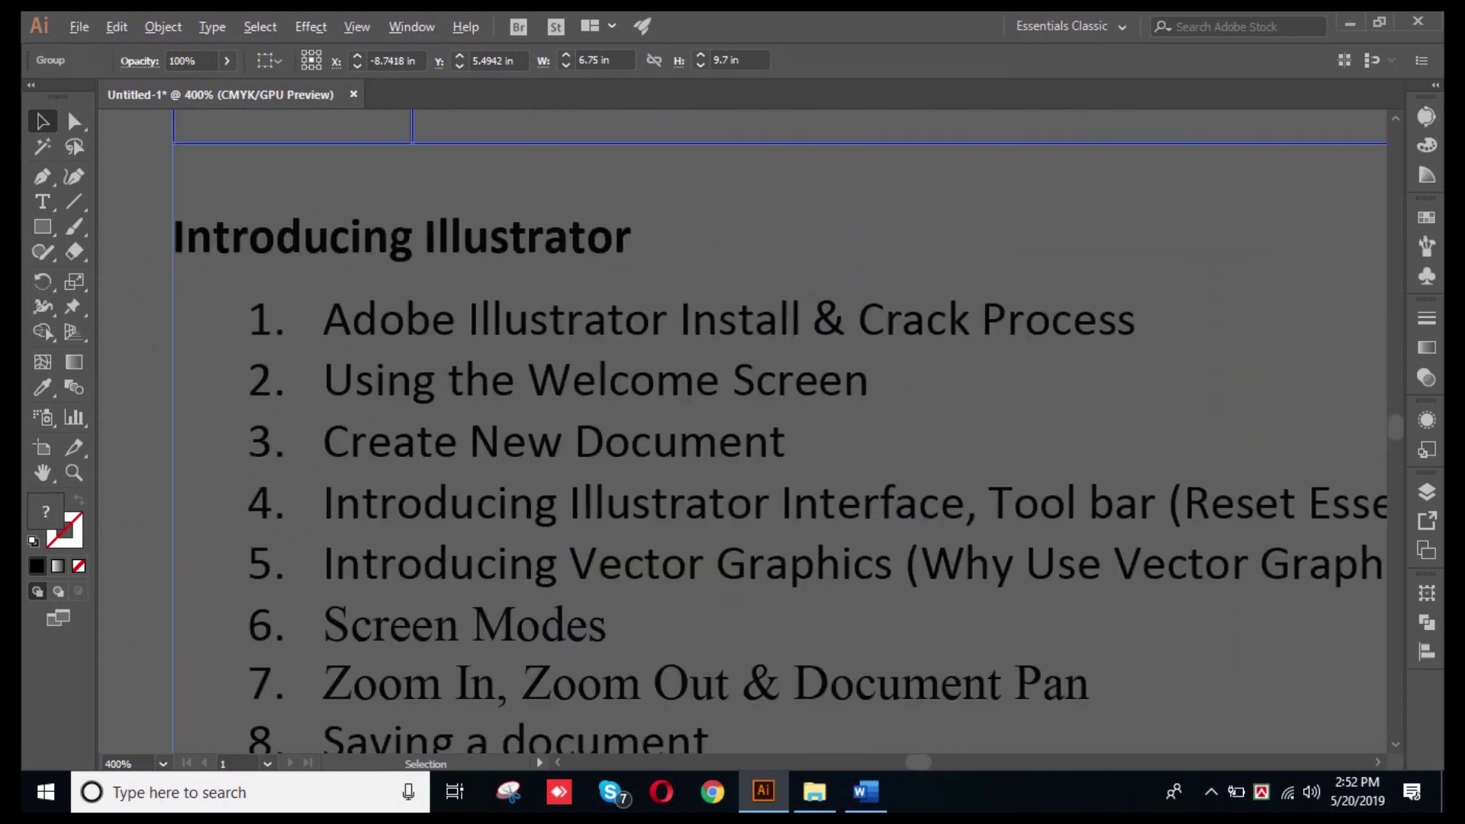
double_click(660, 330)
left_click(656, 305)
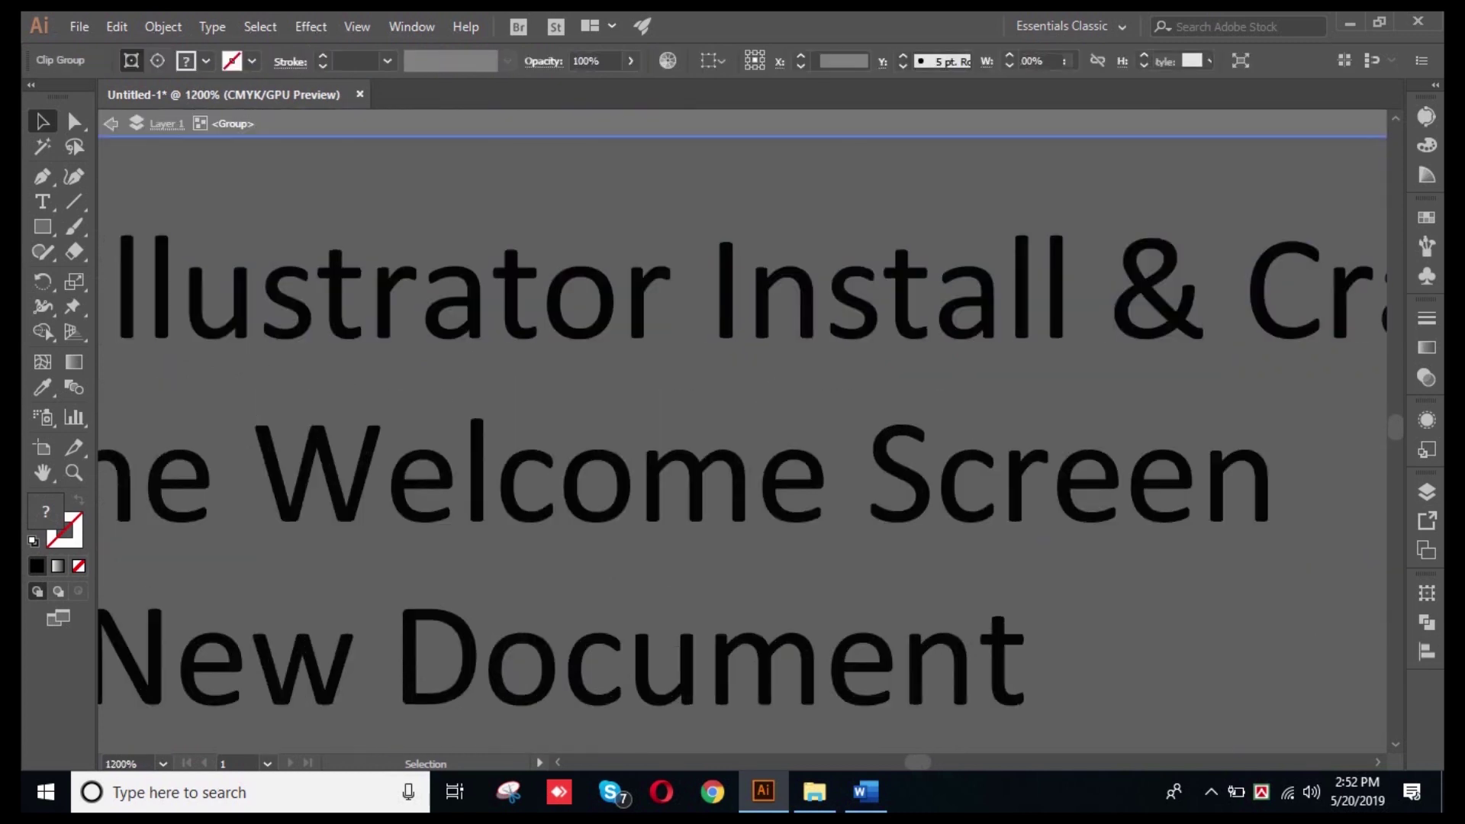
double_click(656, 305)
triple_click(655, 305)
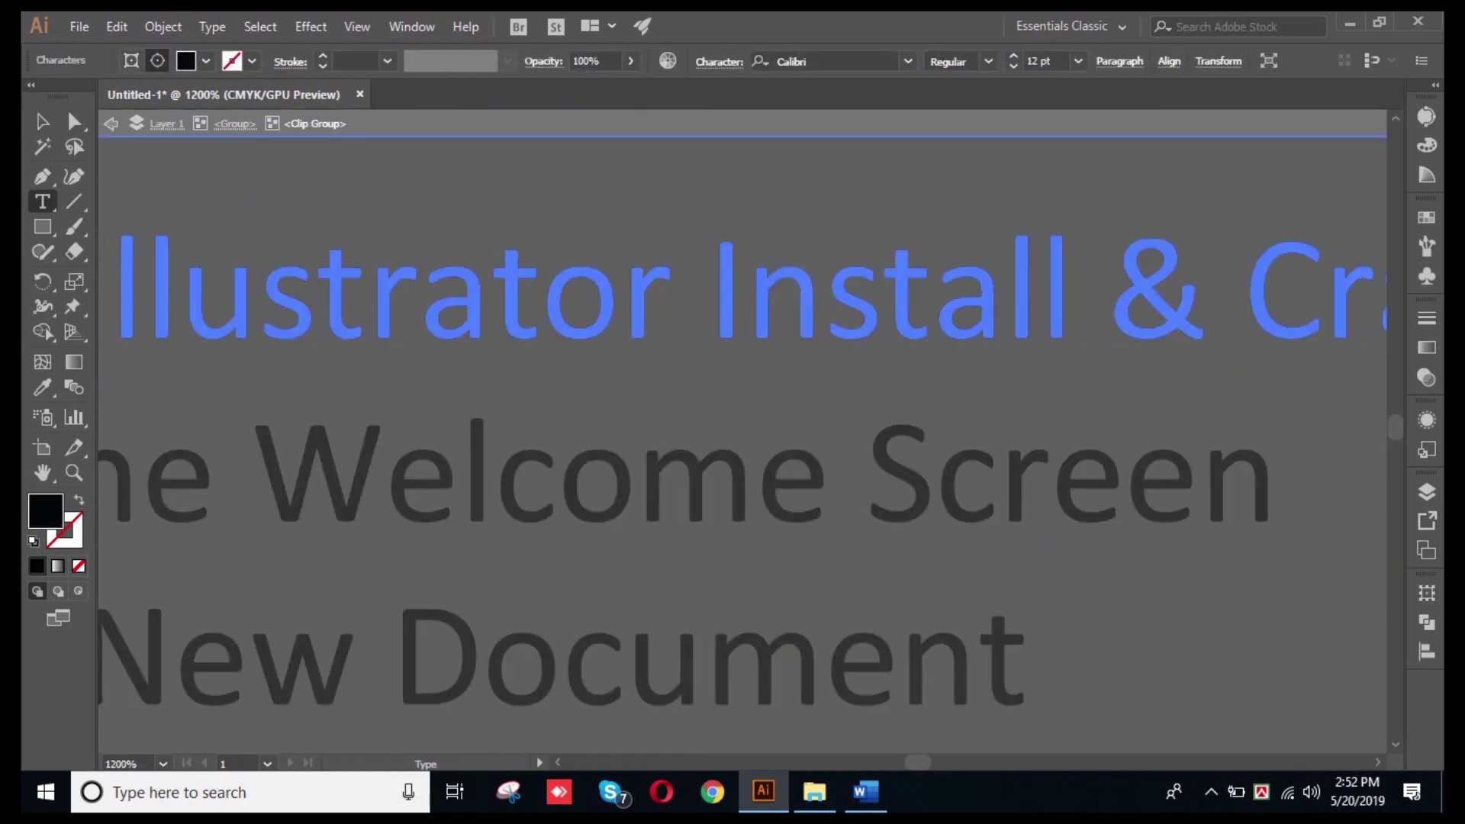
- Delete characters from the middle of the first list line so it reads "Adobe Ilstall & Crack Process"
left_click(824, 300)
key("BackSpace")
key("BackSpace")
key("BackSpace")
key("BackSpace")
key("BackSpace")
key("BackSpace")
key("BackSpace")
key("BackSpace")
key("BackSpace")
key("BackSpace")
key("BackSpace")
key("BackSpace")
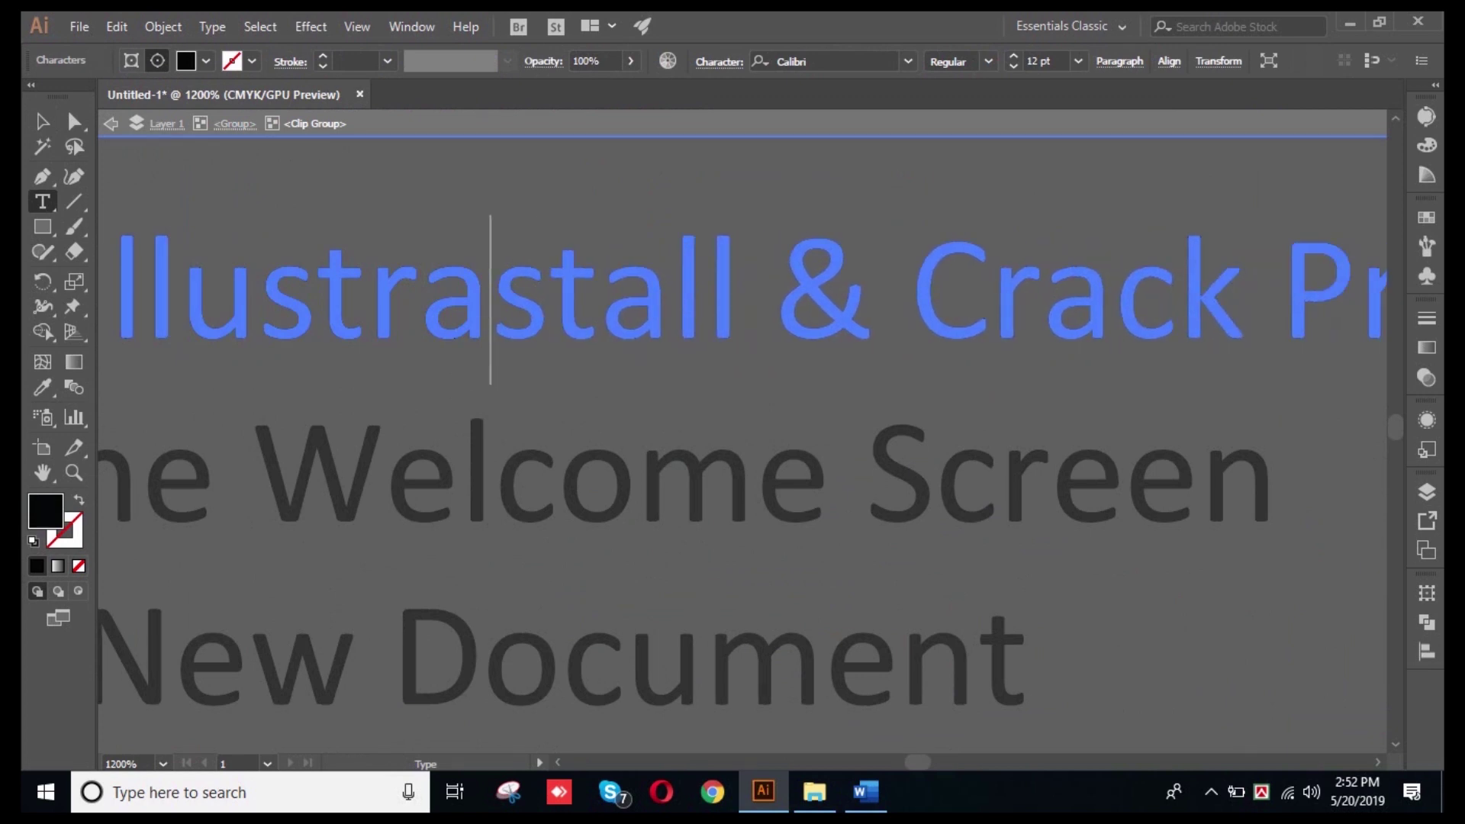
key("BackSpace")
- Exit isolation mode completely and return to the Selection tool with nothing selected
scroll(805, 292, "down", 6)
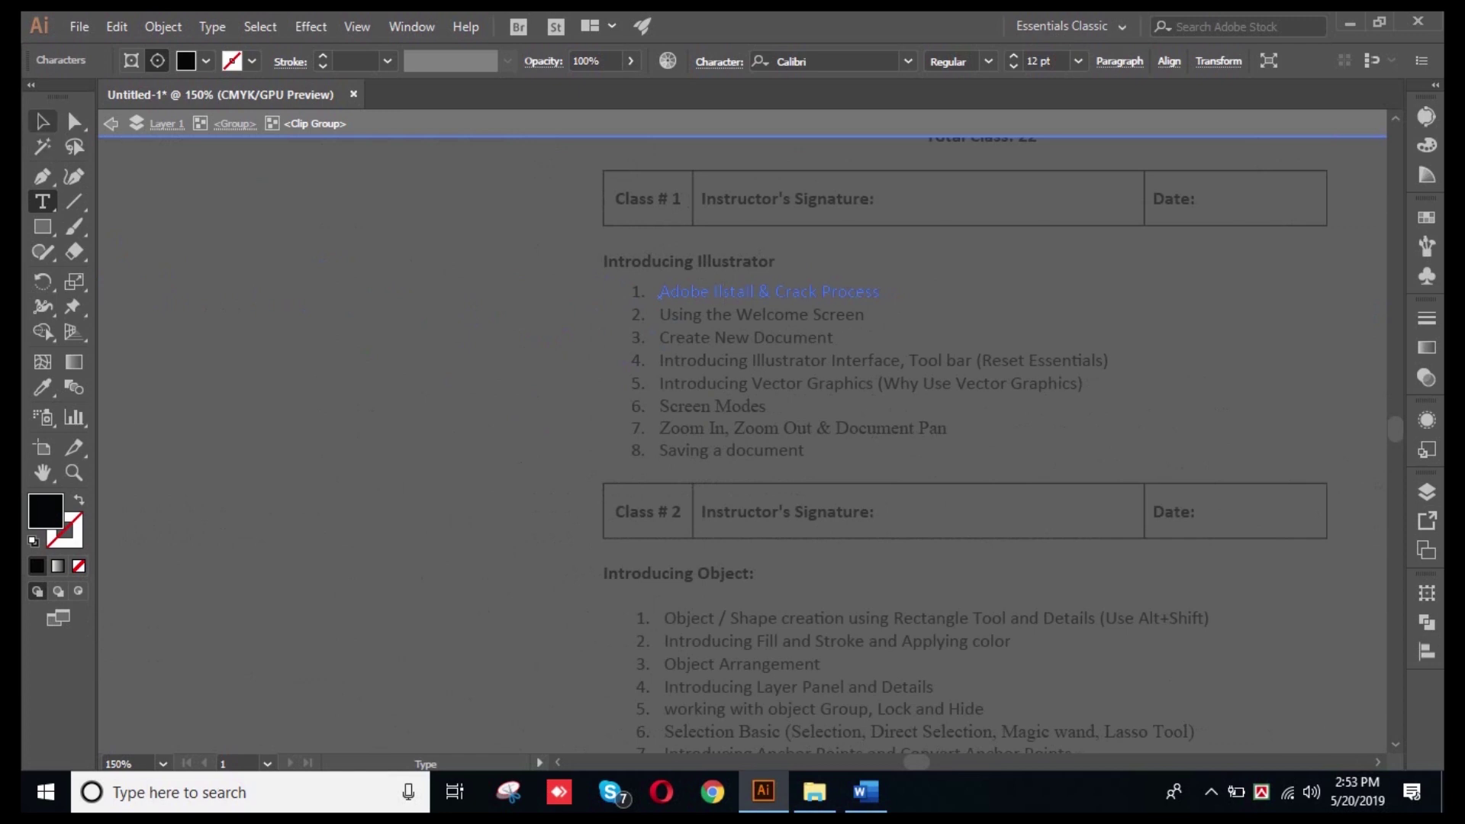
left_click(112, 124)
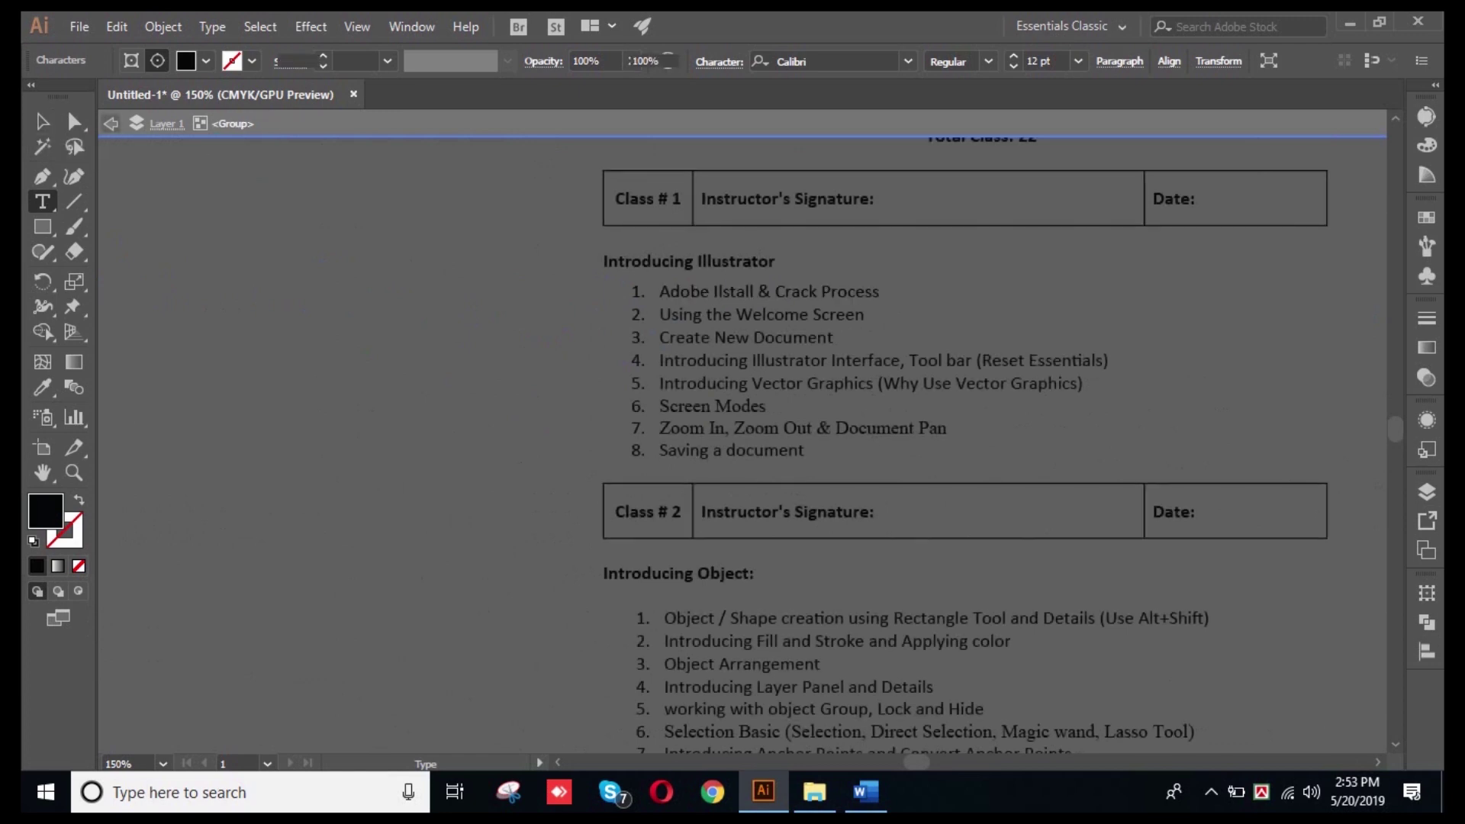
left_click(43, 122)
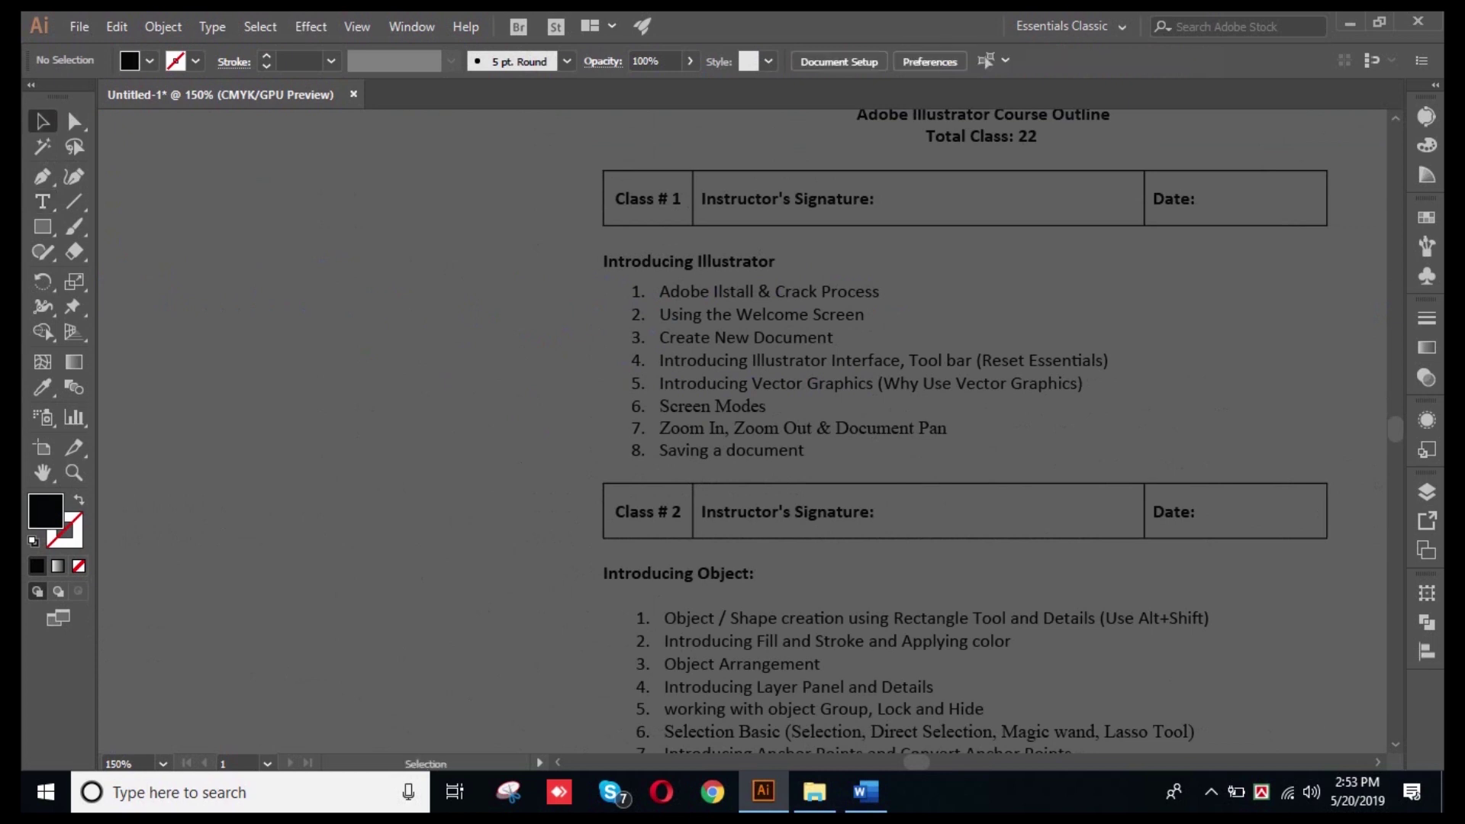
- Move the whole pasted outline group to the left and slightly down on the canvas
left_click(979, 360)
left_click(980, 348)
left_click(786, 735)
left_click(717, 469)
left_click_drag(689, 359, 815, 418)
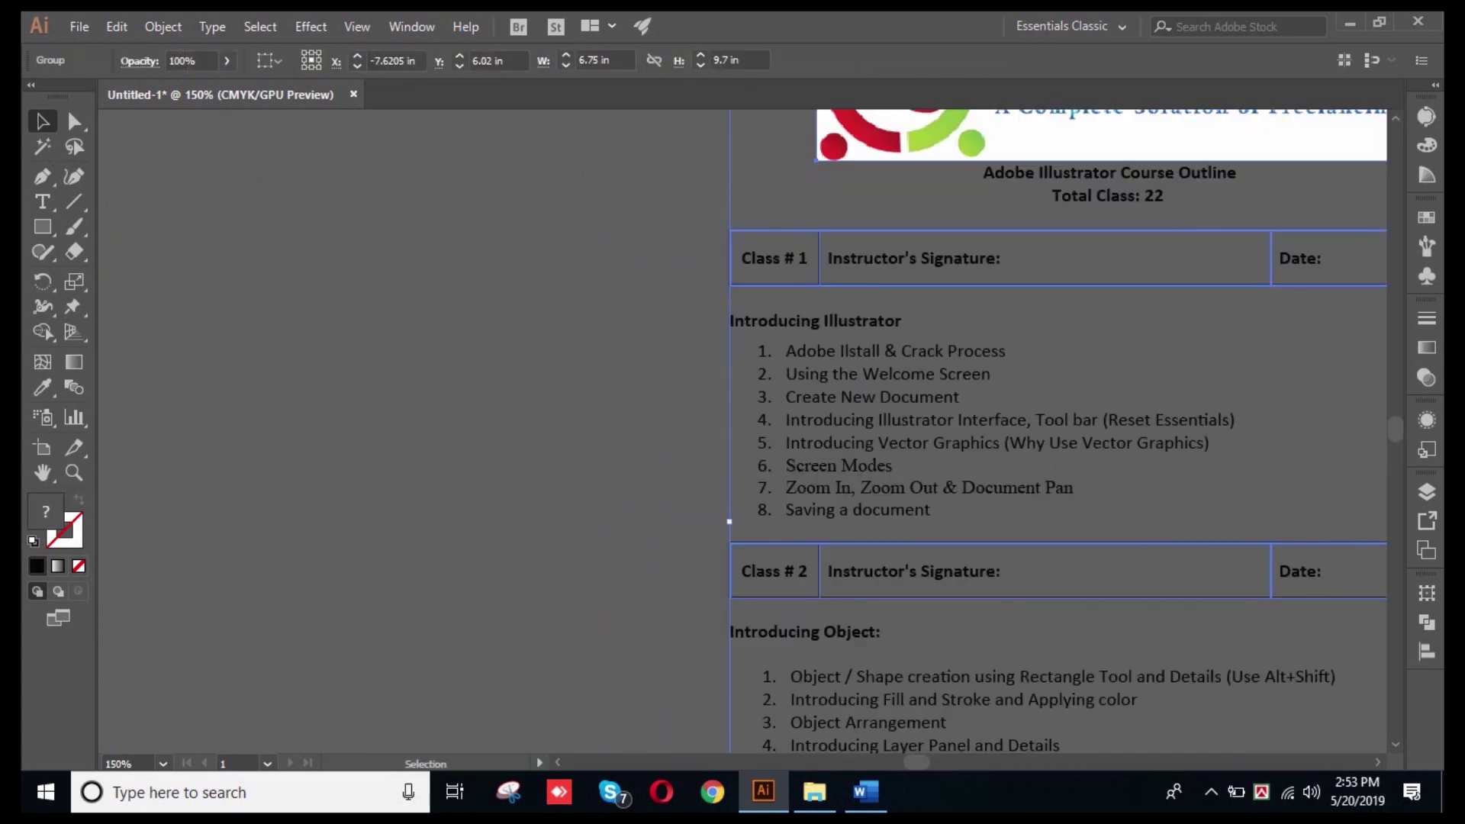
left_click_drag(804, 363, 549, 363)
- Ungroup the pasted outline and break up its nested clip group so the text lines become separate objects
right_click(526, 334)
left_click(587, 507)
key("ctrl+shift+a")
left_click(690, 353)
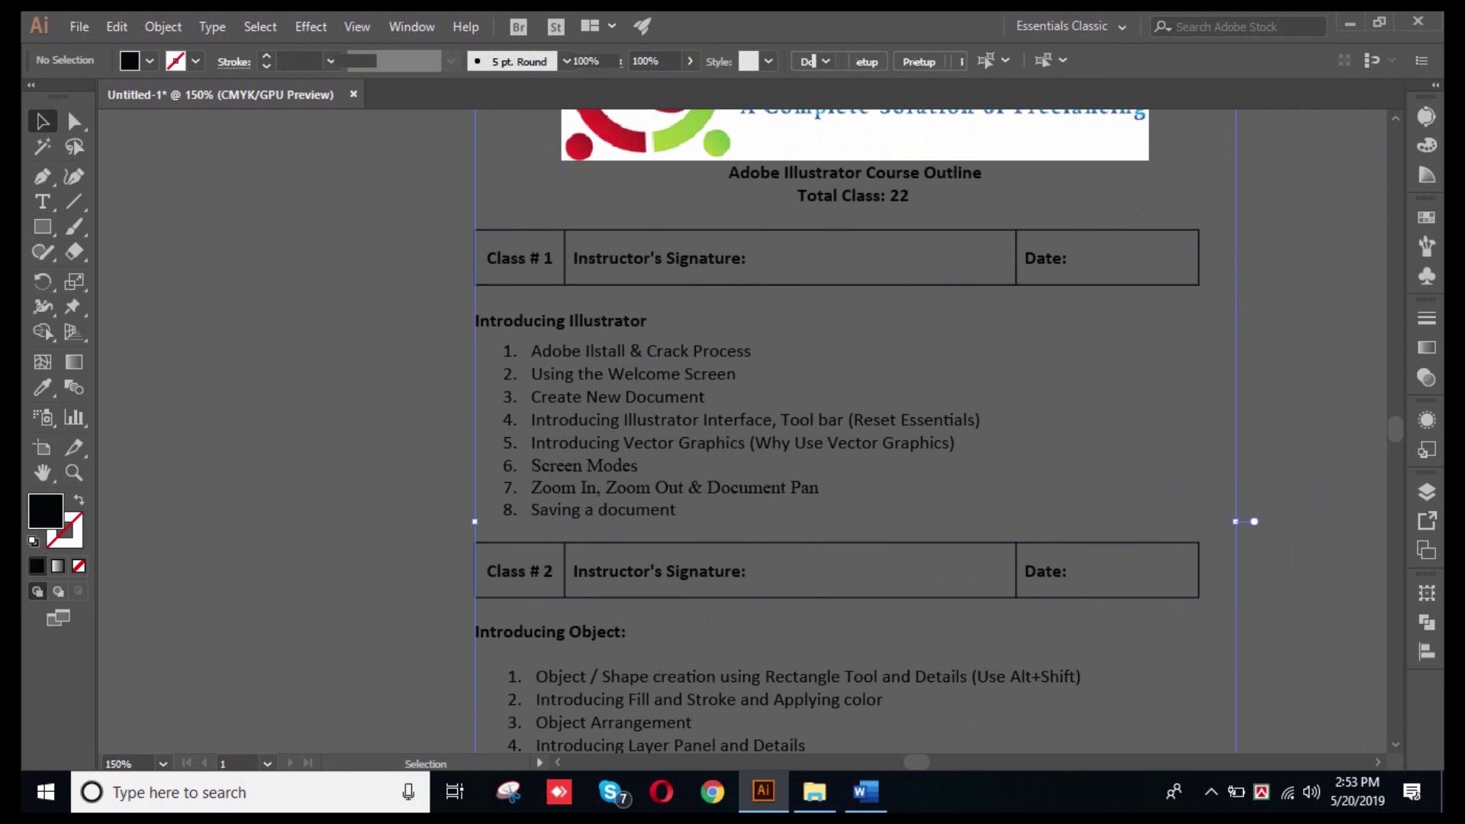
right_click(686, 356)
left_click(784, 530)
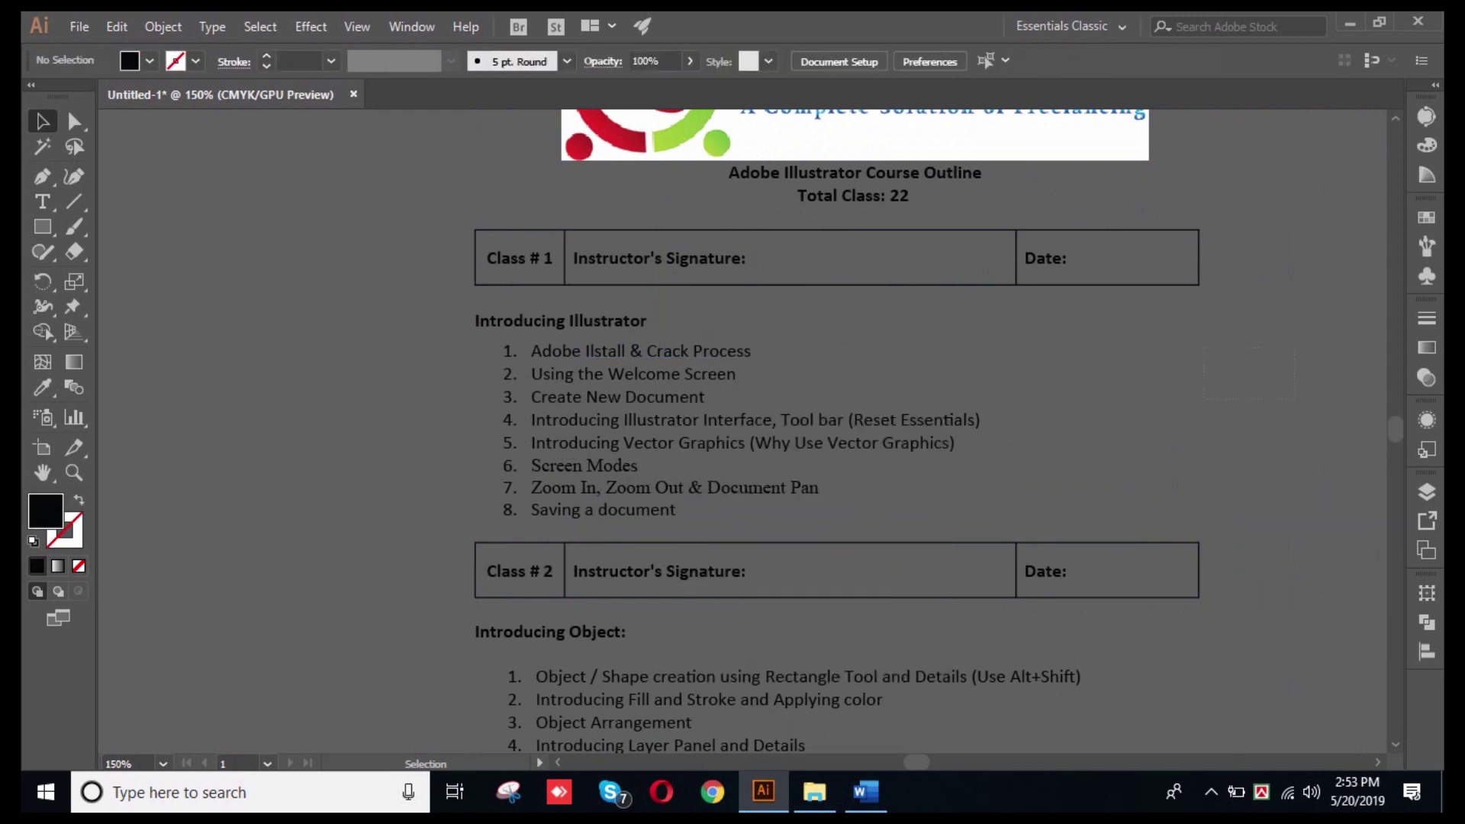
- Delete the outline's title, section headings, other list lines and Class # 1 "Instructor's Signature:", keeping "Adobe Ilstall & Crack Process"
key("Delete")
left_click(640, 351)
key("ctrl+shift+a")
left_click(1021, 256)
key("Delete")
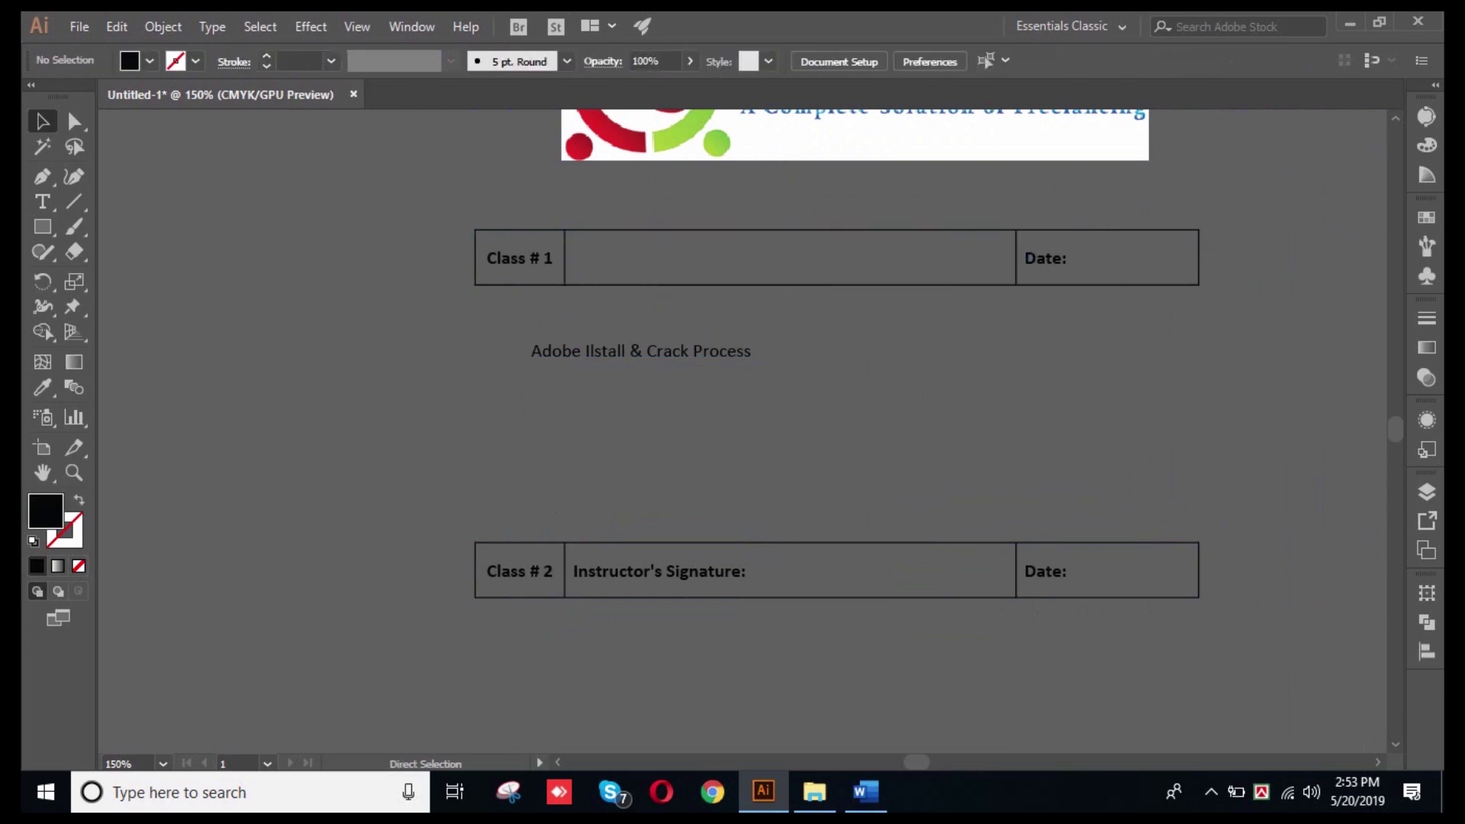
- Delete all remaining objects in the document to clear the canvas and the artboard
key("ctrl+q")
left_click(933, 429)
key("ctrl+a")
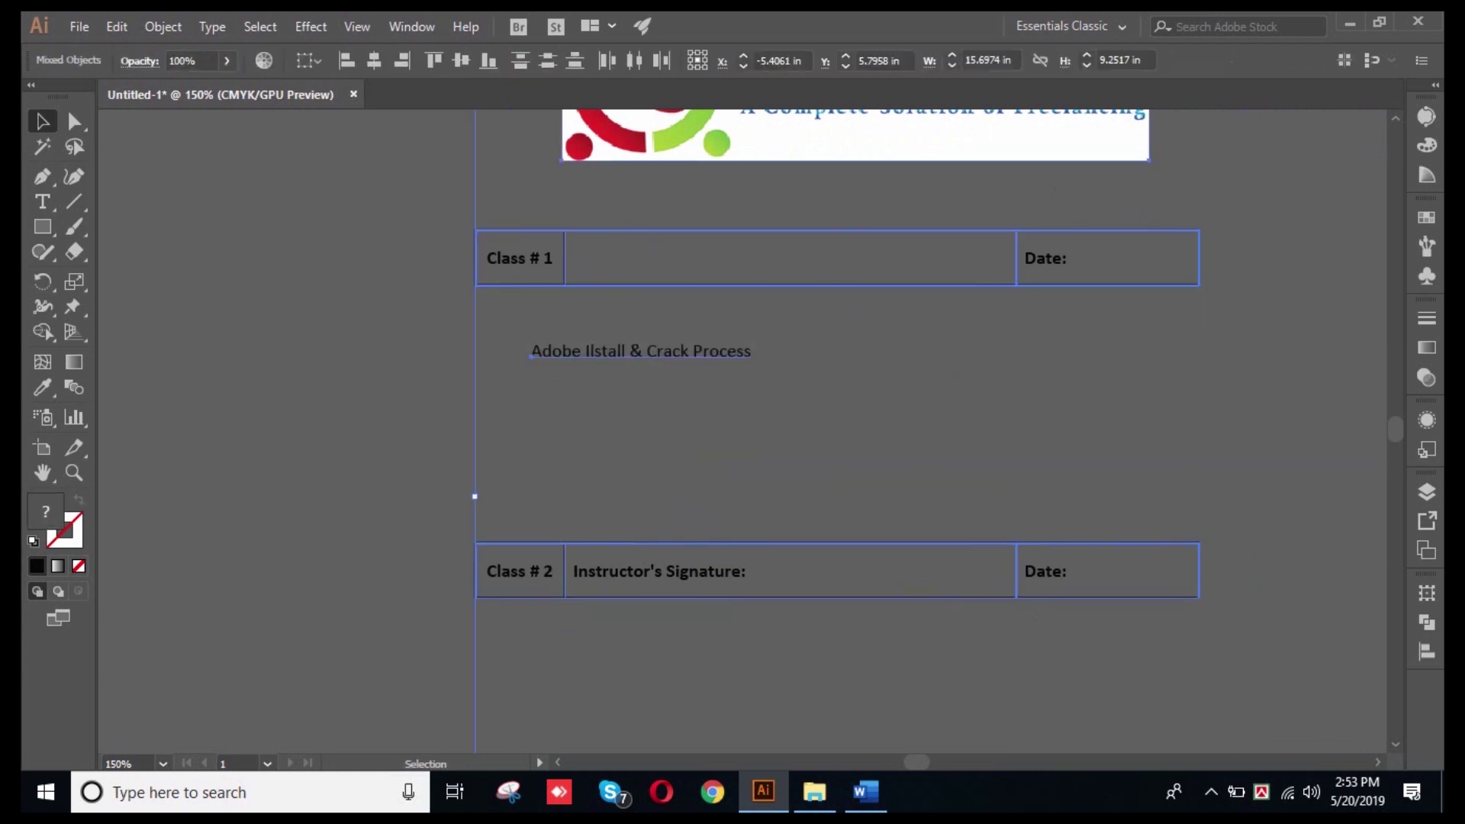
key("Delete")
scroll(741, 431, "down", 4)
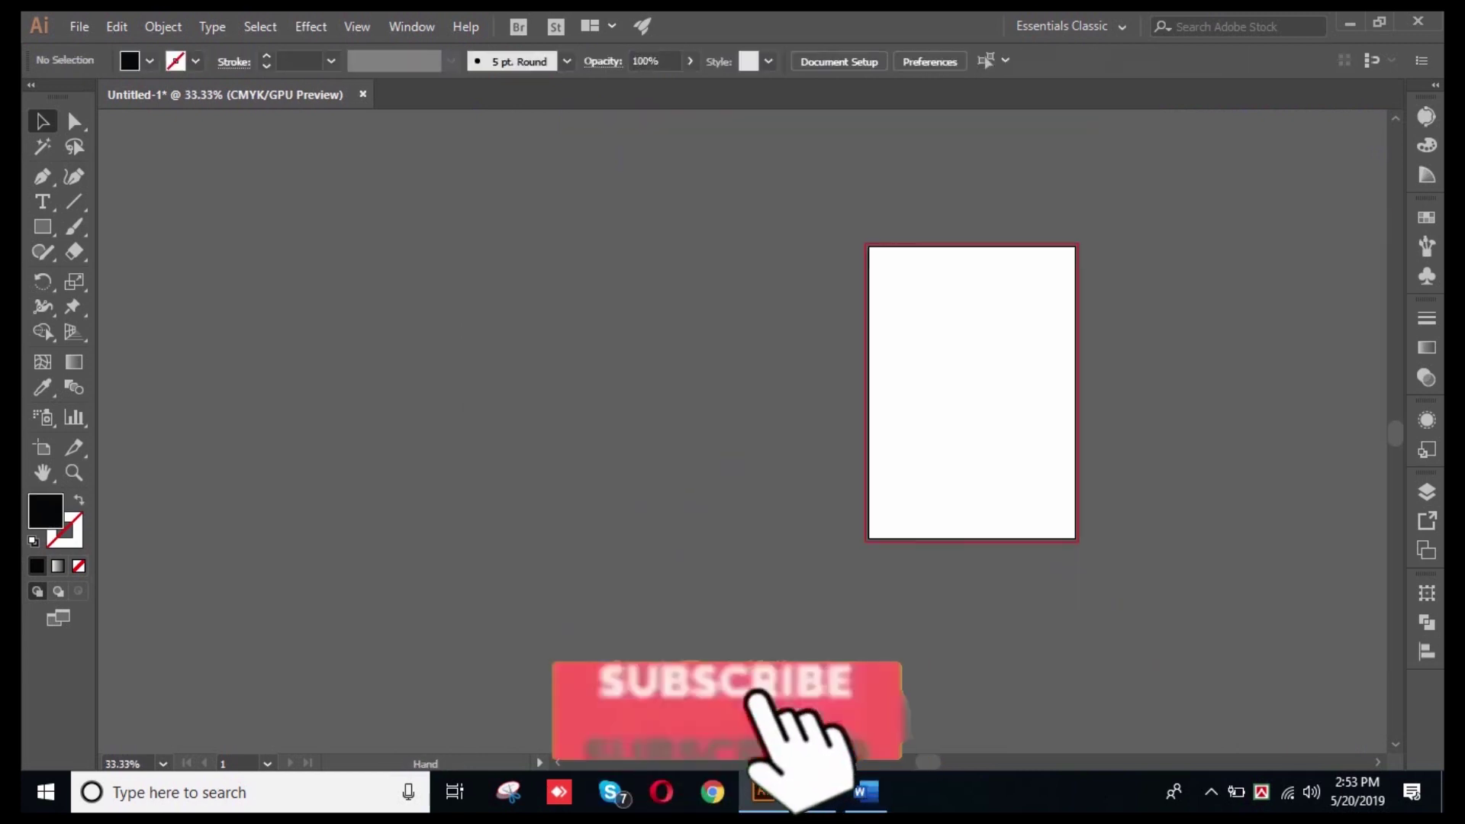
scroll(784, 321, "up", 3)
scroll(742, 431, "right", 2)
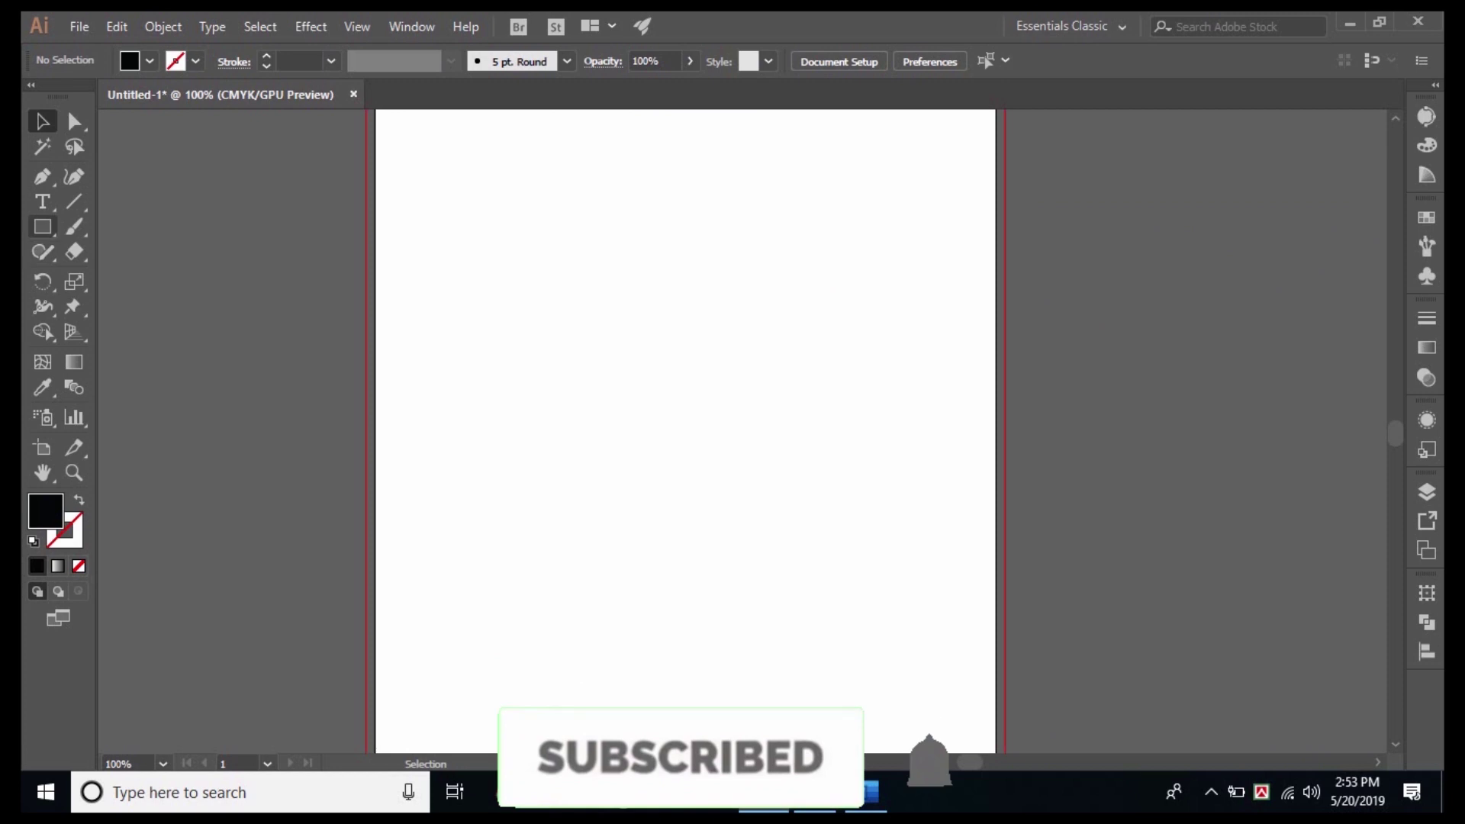
- Draw an area type box about 7.15 by 6.24 in across the middle of the artboard with the Type tool
left_click(42, 201)
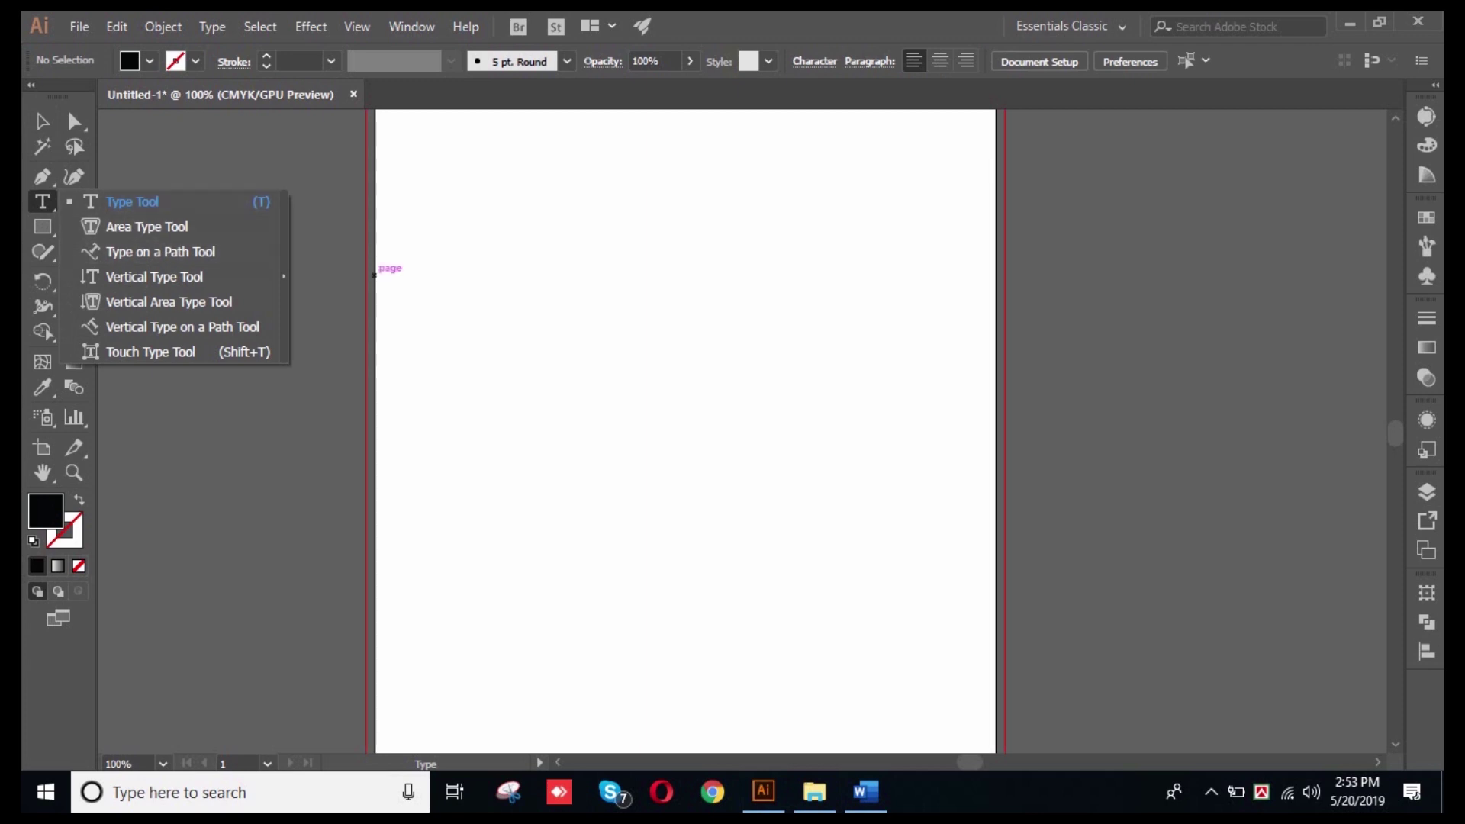
left_click(91, 202)
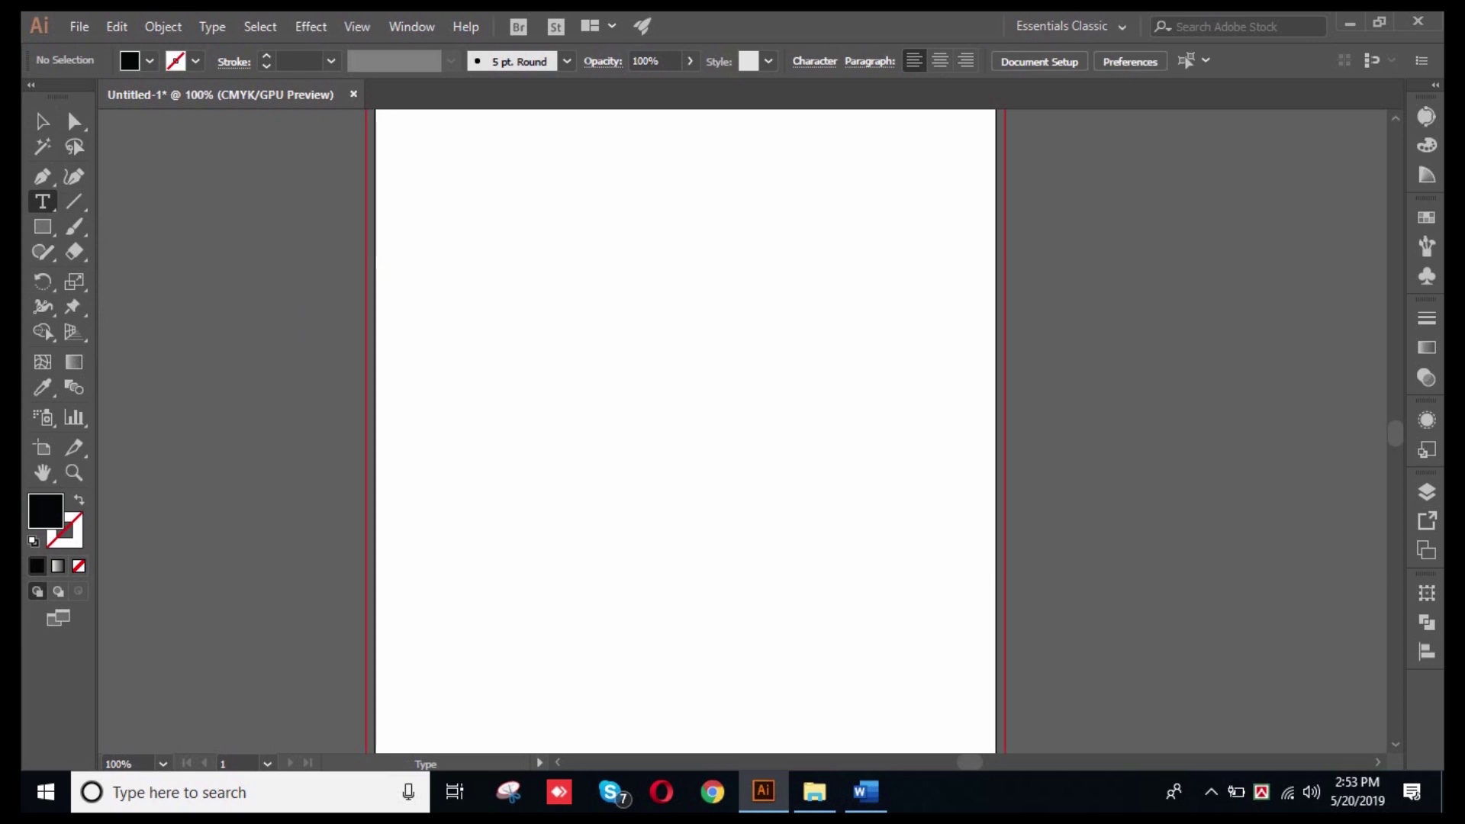
left_click_drag(414, 167, 954, 637)
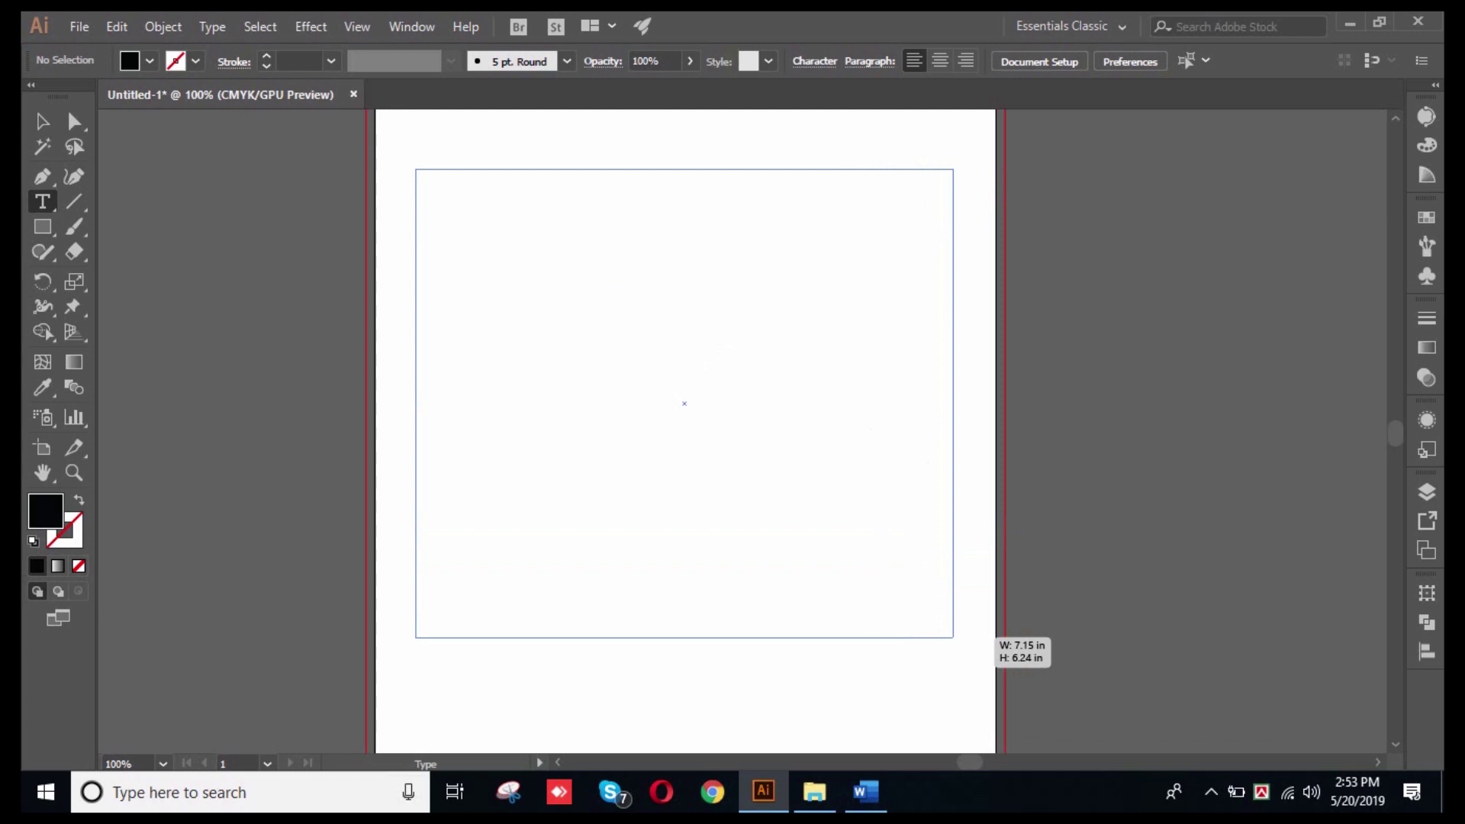
left_click_drag(954, 637, 954, 638)
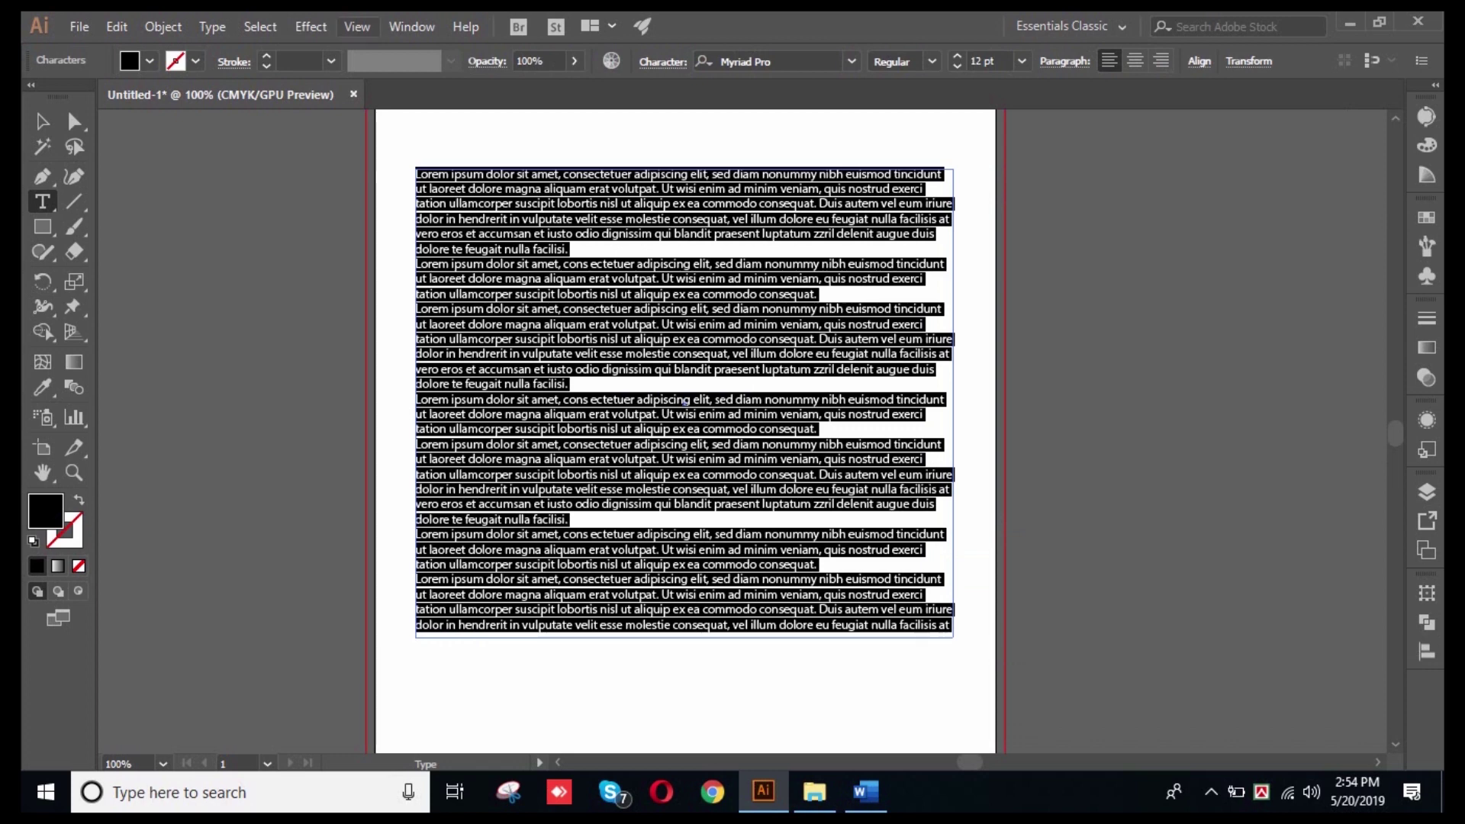
- Select single words in the placeholder text, including "nonummy" in a lower paragraph and "adipiscing" in the second paragraph
left_click(212, 26)
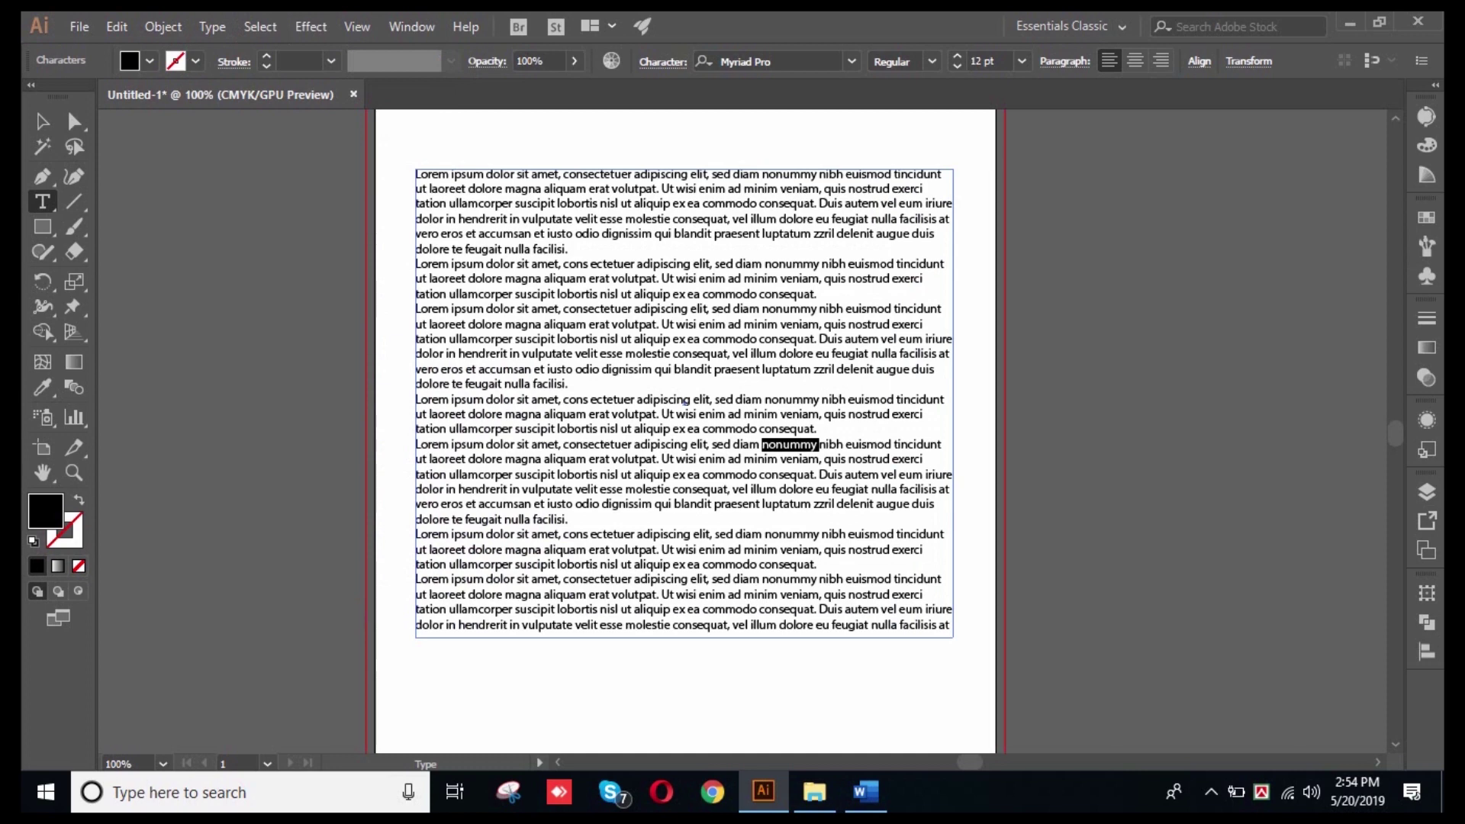
triple_click(744, 459)
left_click(744, 458)
double_click(664, 264)
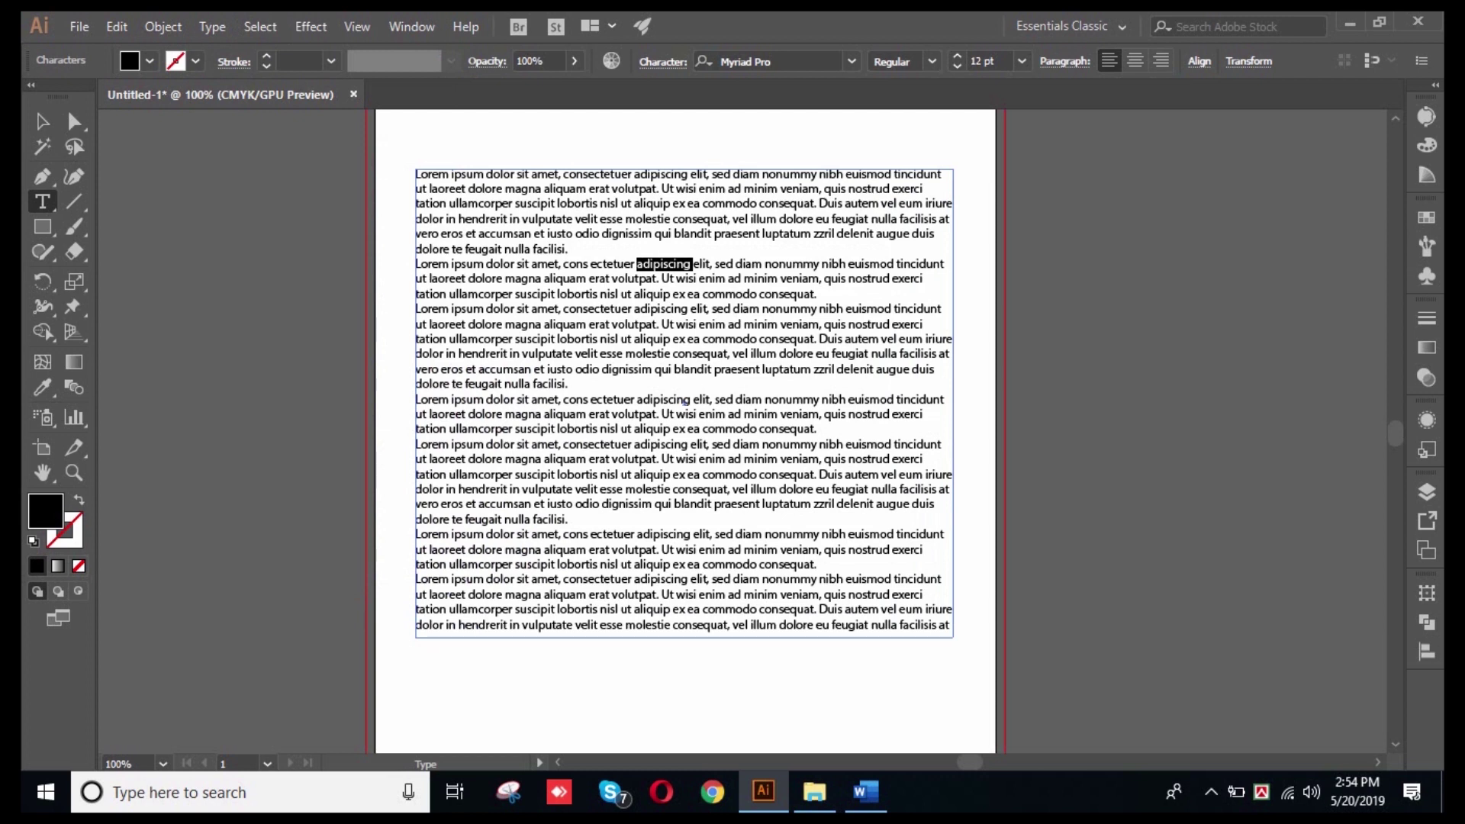
- Select the first three placeholder paragraphs in turn and the entire text, and finish with the whole second paragraph selected
triple_click(680, 205)
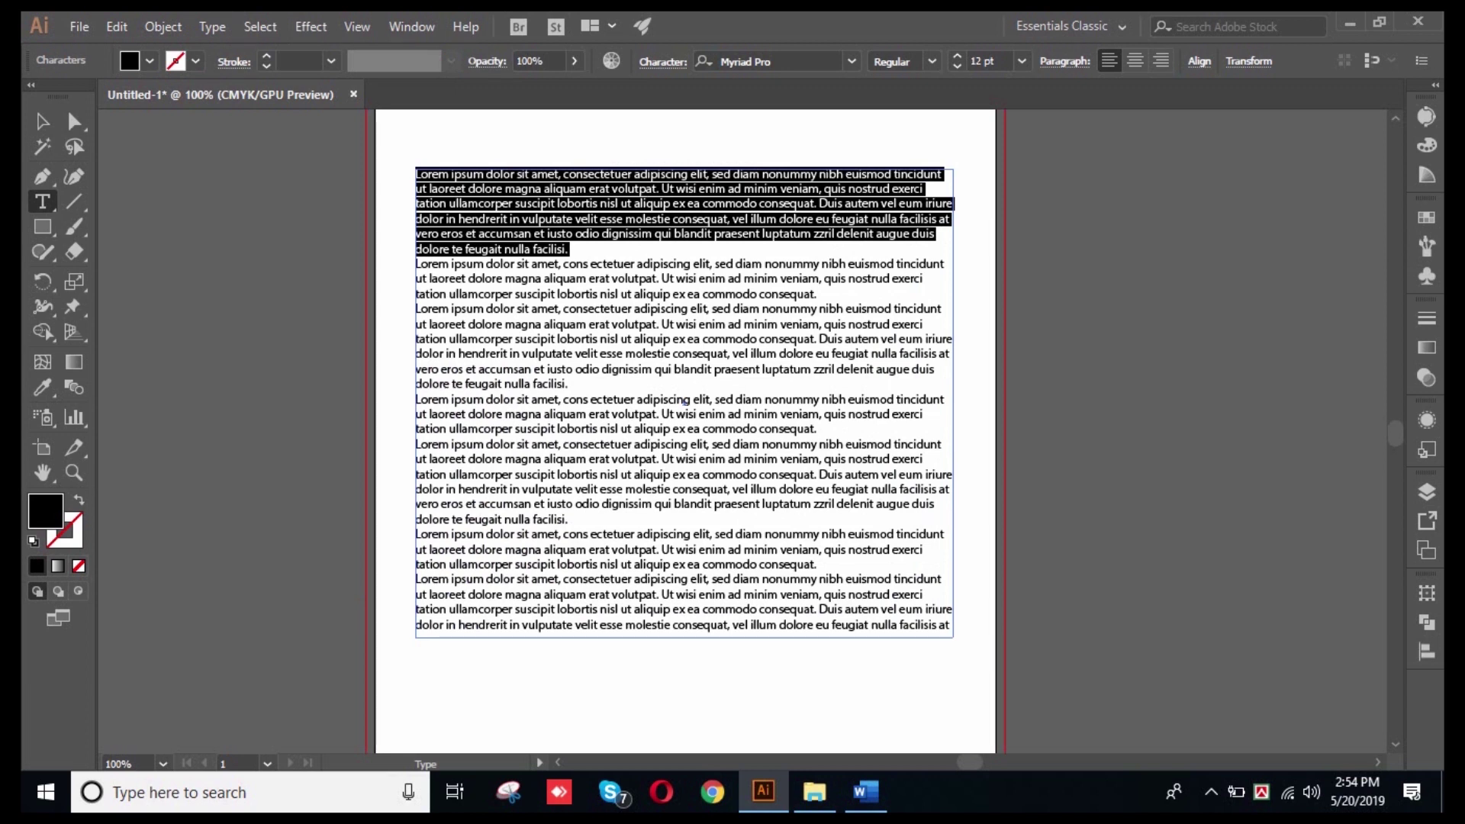
triple_click(685, 278)
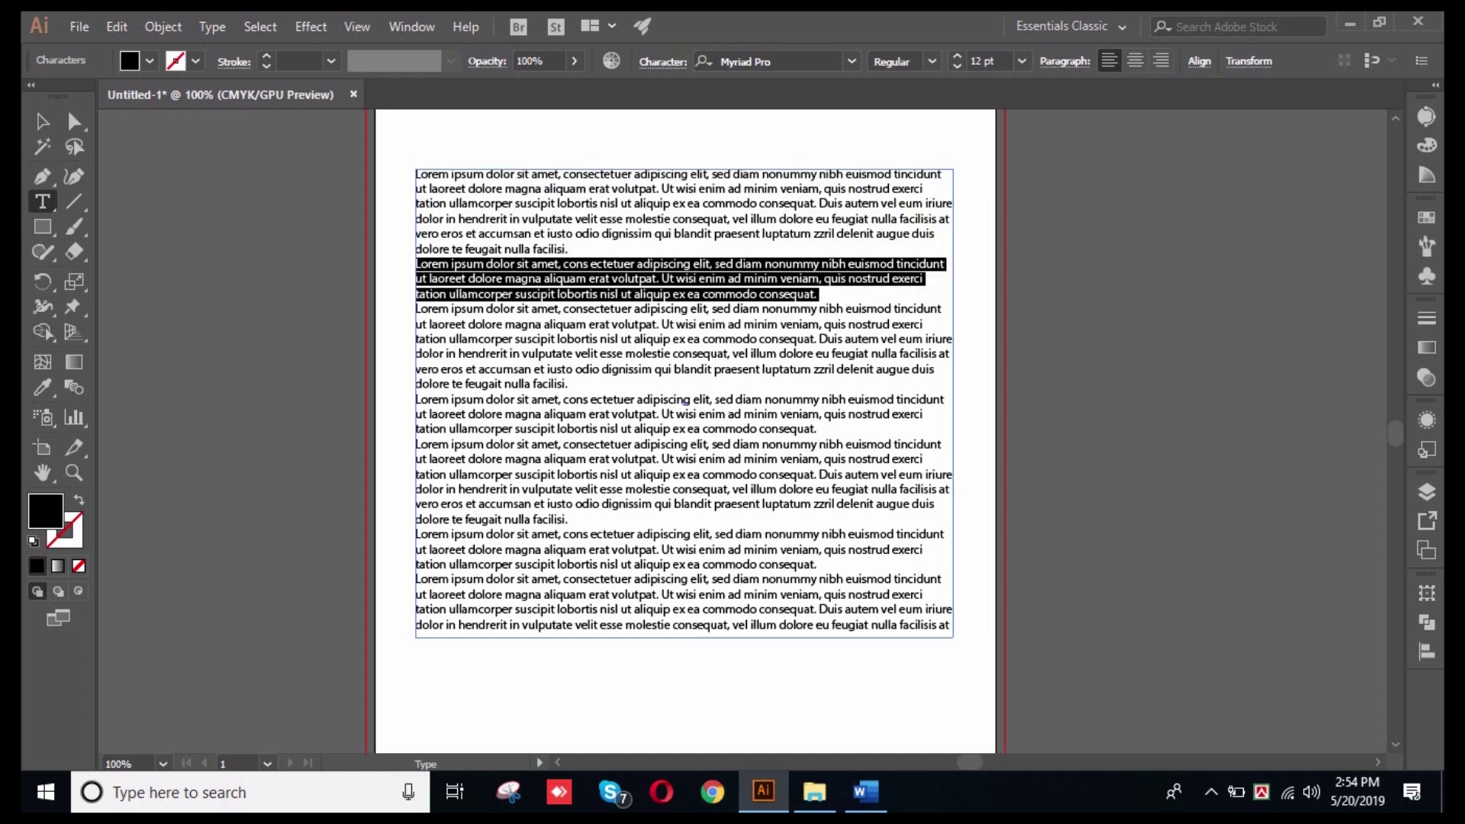
triple_click(687, 346)
left_click(726, 278)
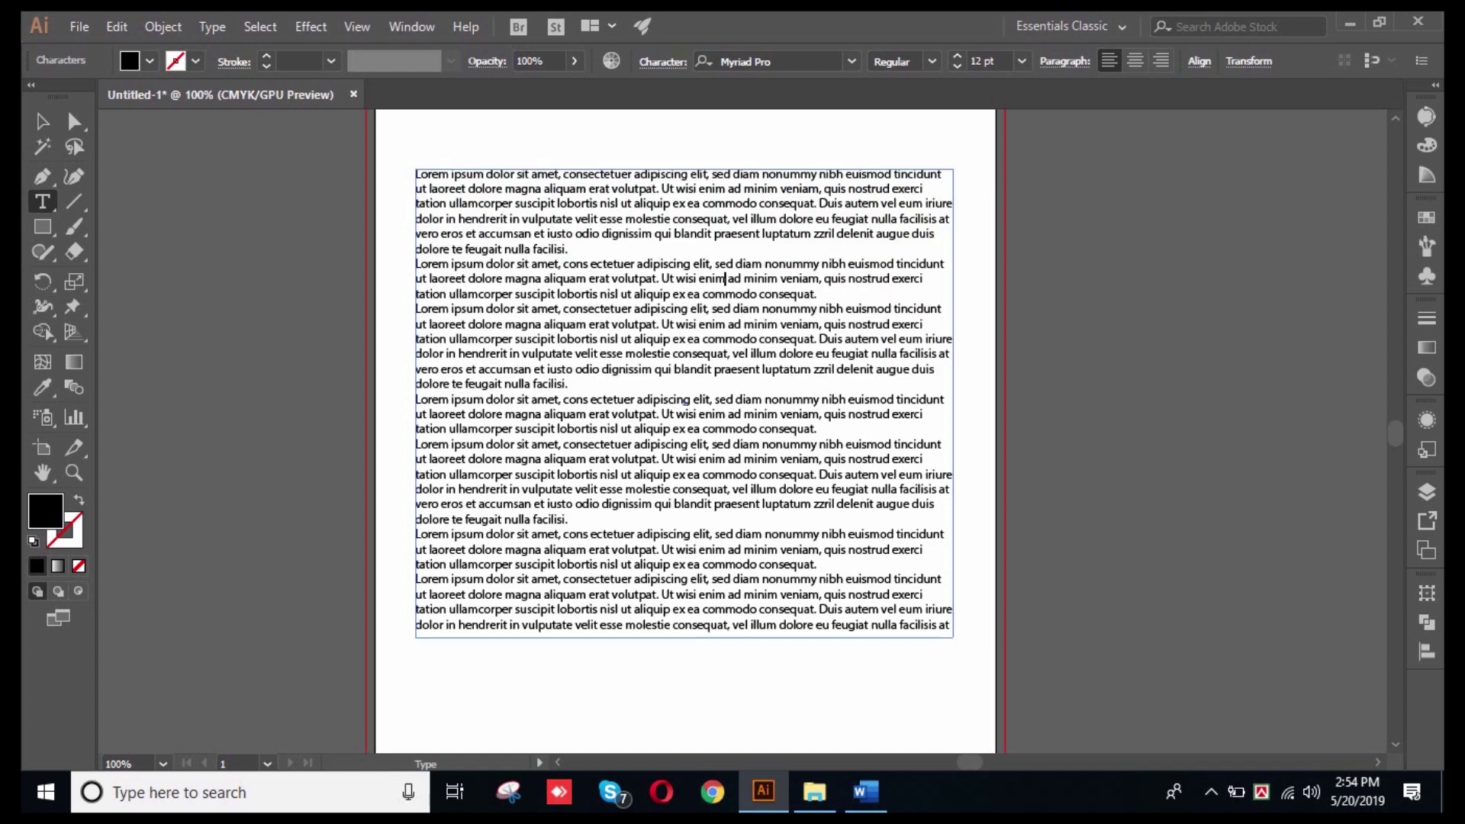
triple_click(686, 204)
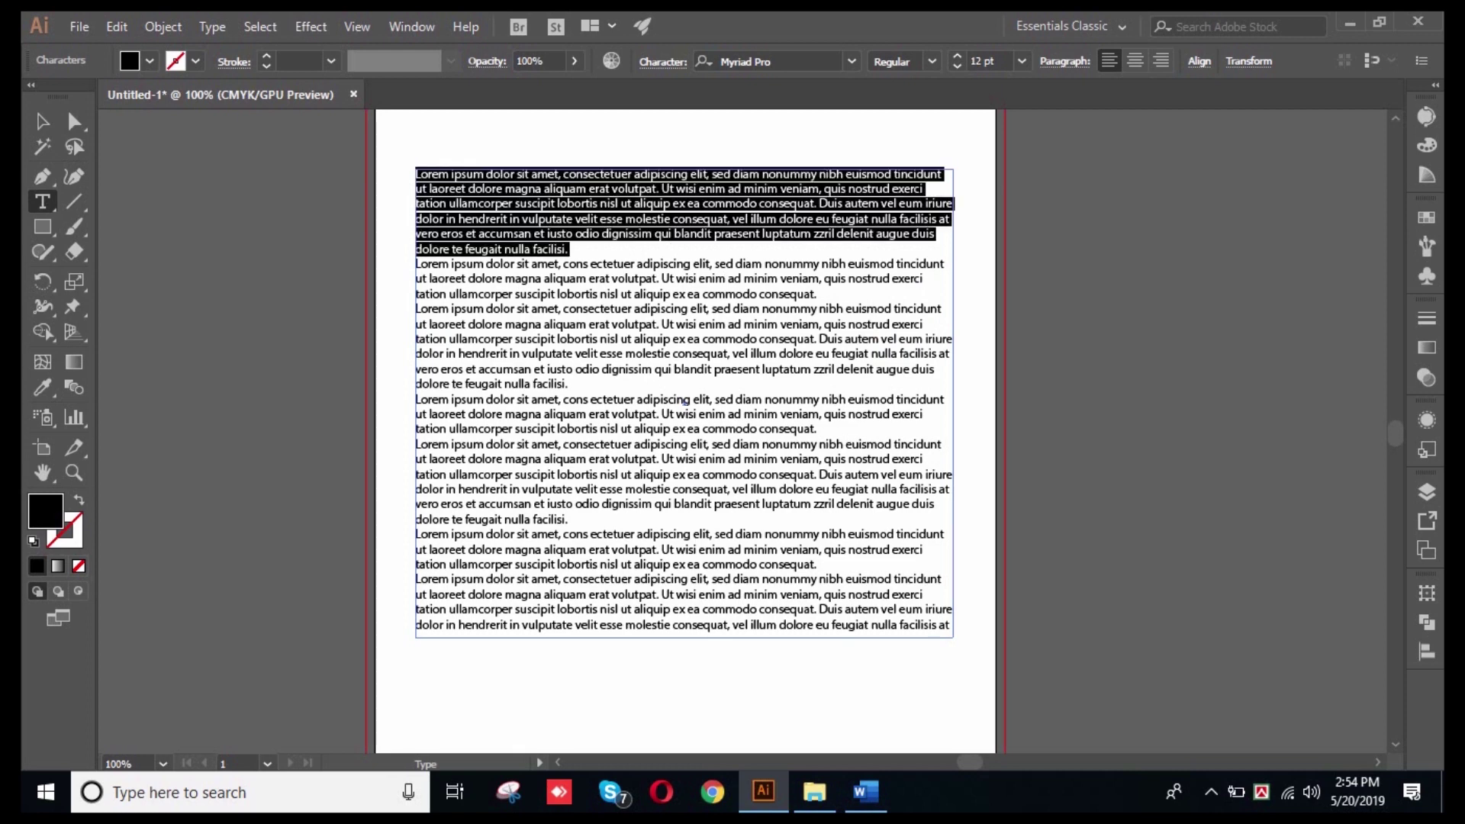
triple_click(655, 294)
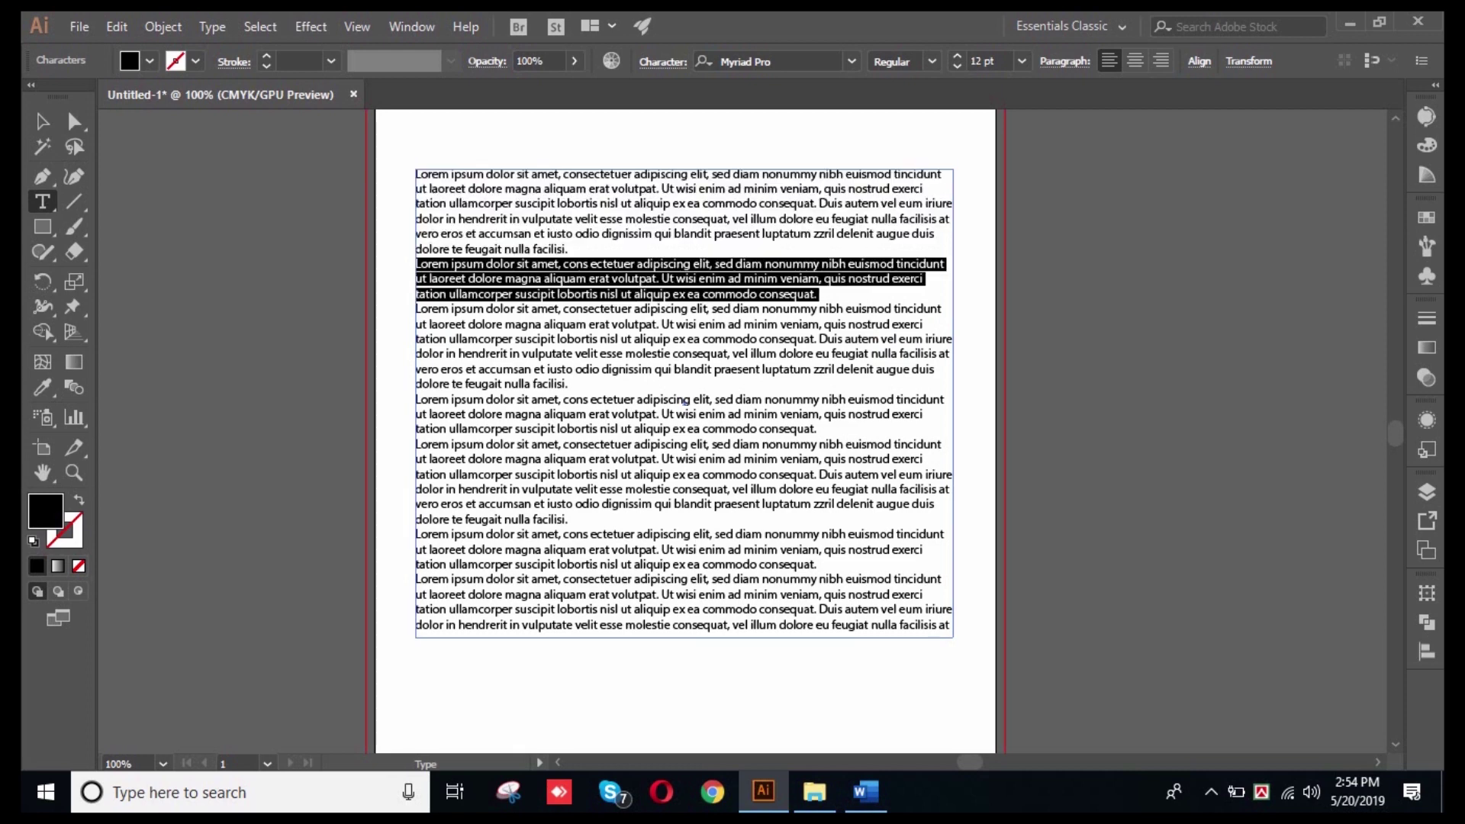
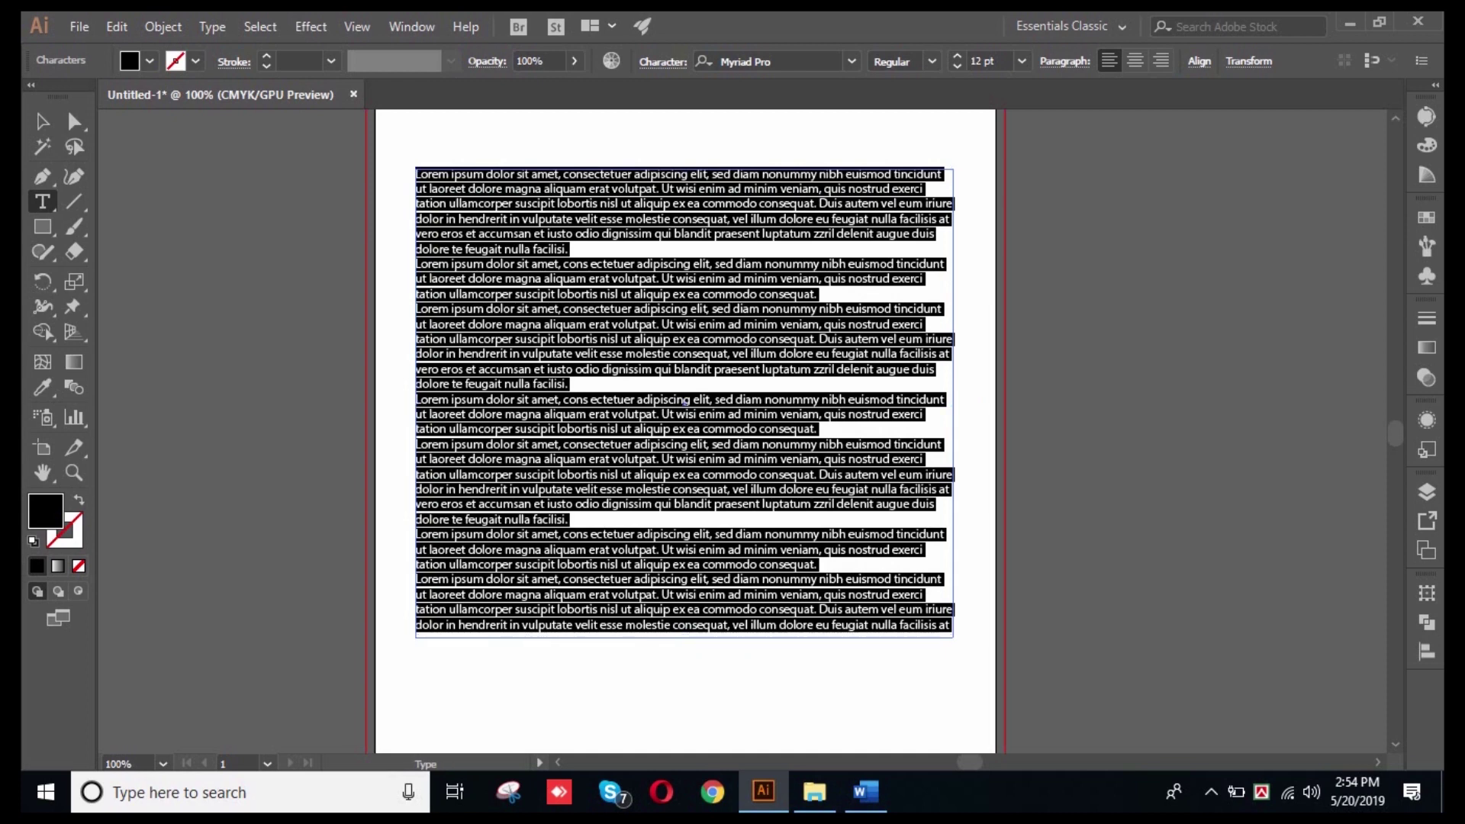
double_click(665, 264)
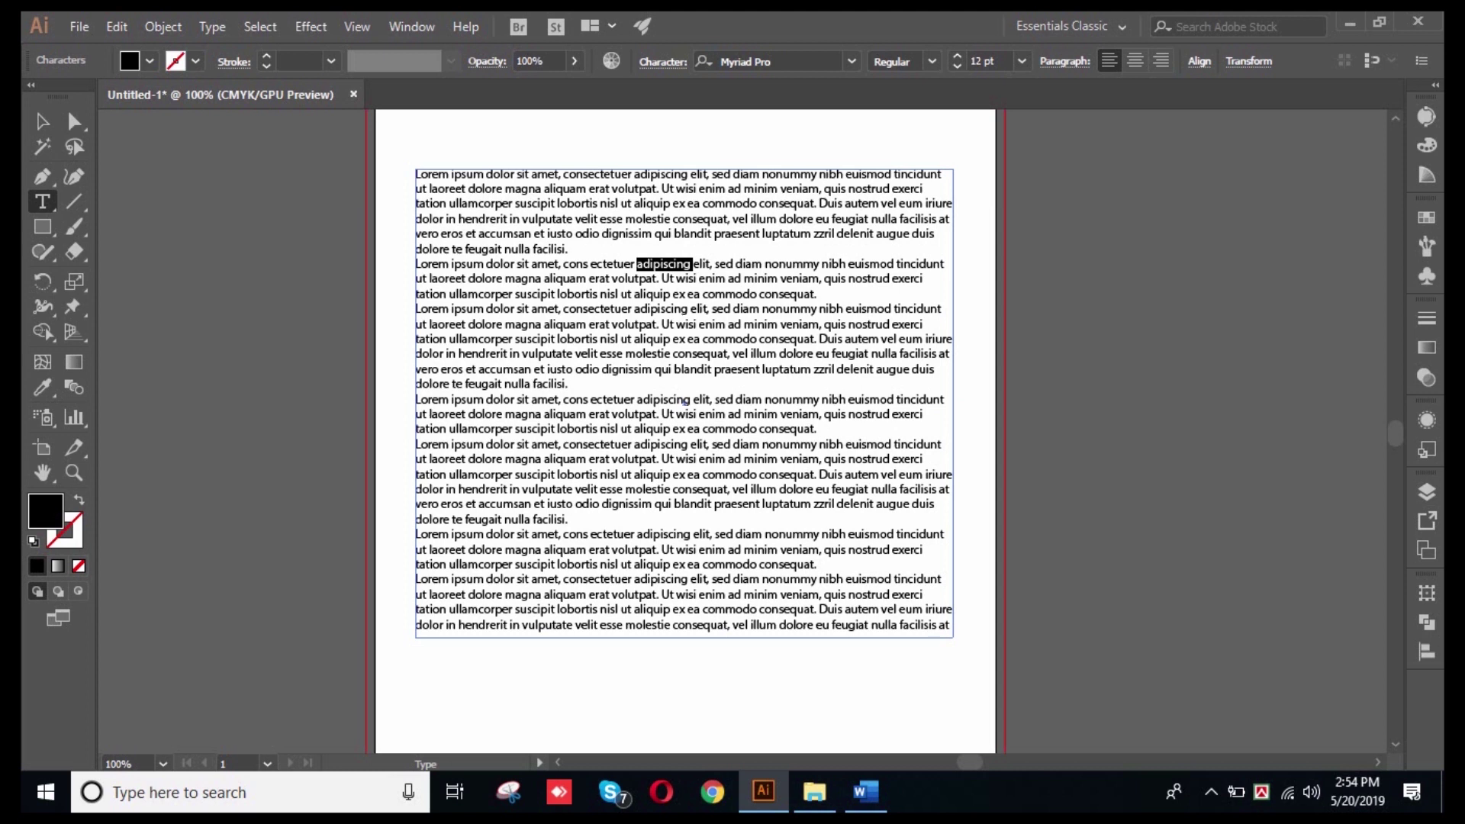
triple_click(665, 264)
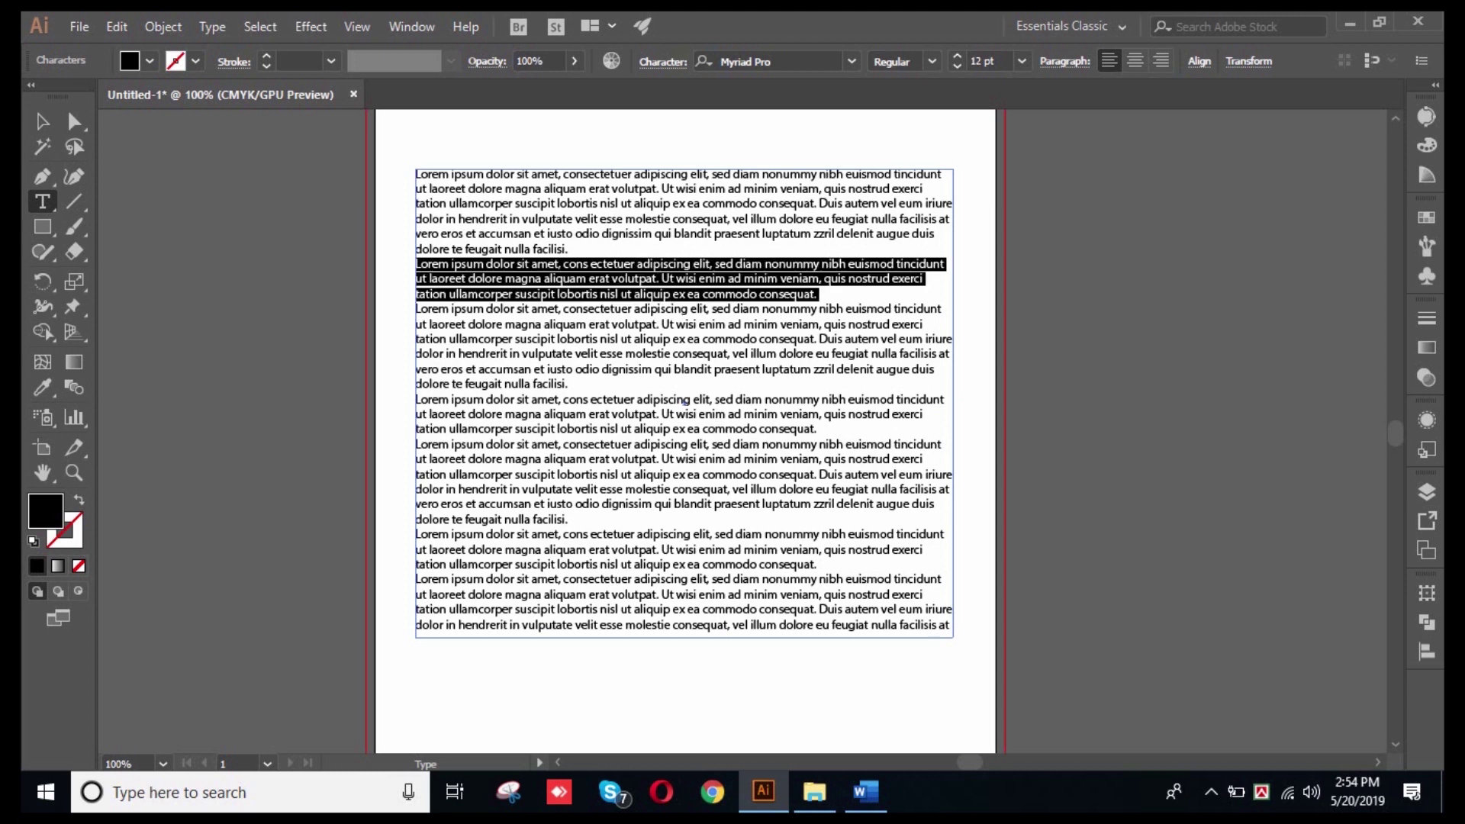
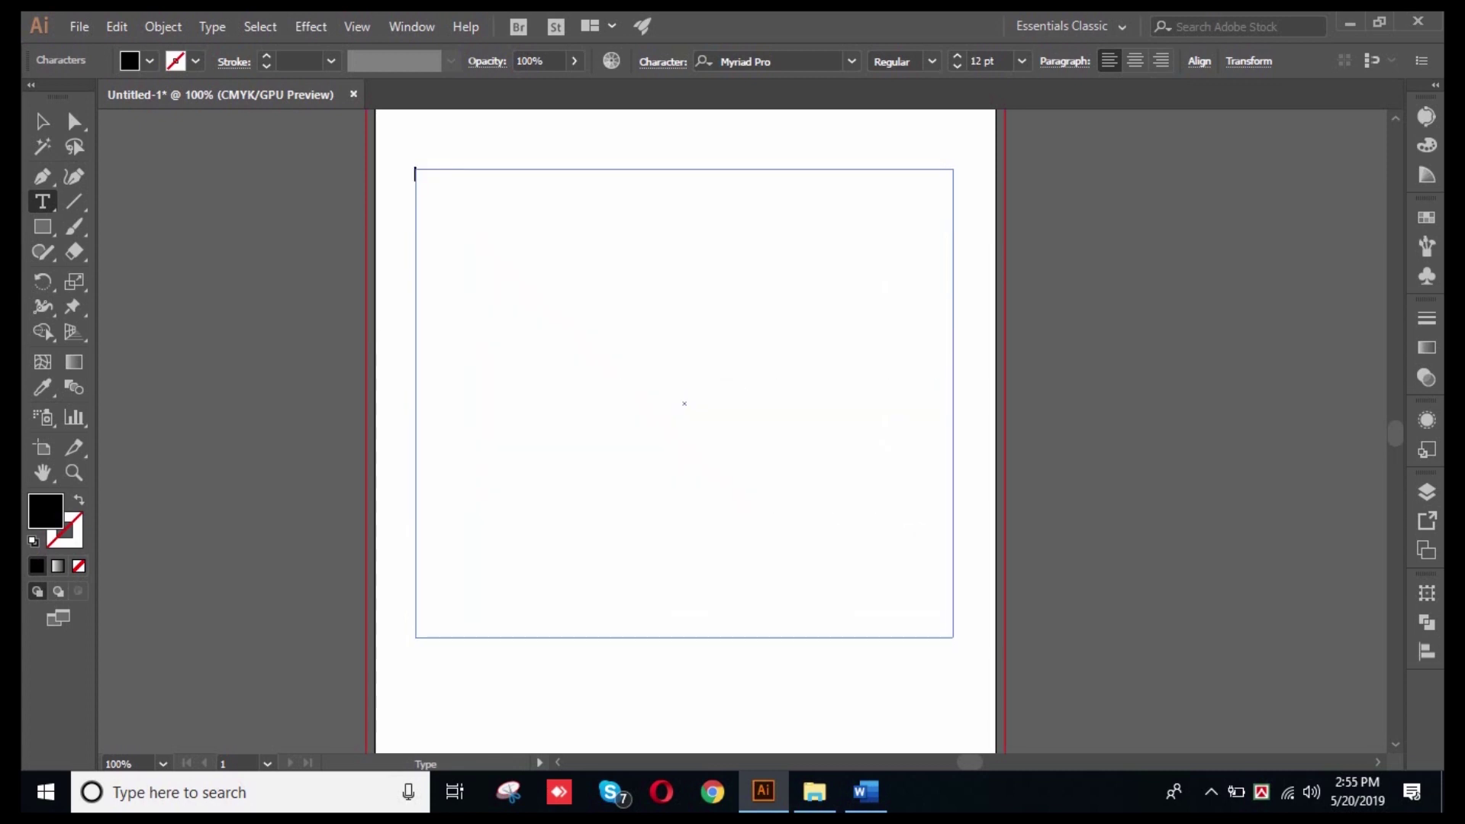
- Replace the box's entire content using Fill With Placeholder Text, and delete the whole text box
key("ctrl+v")
left_click(212, 26)
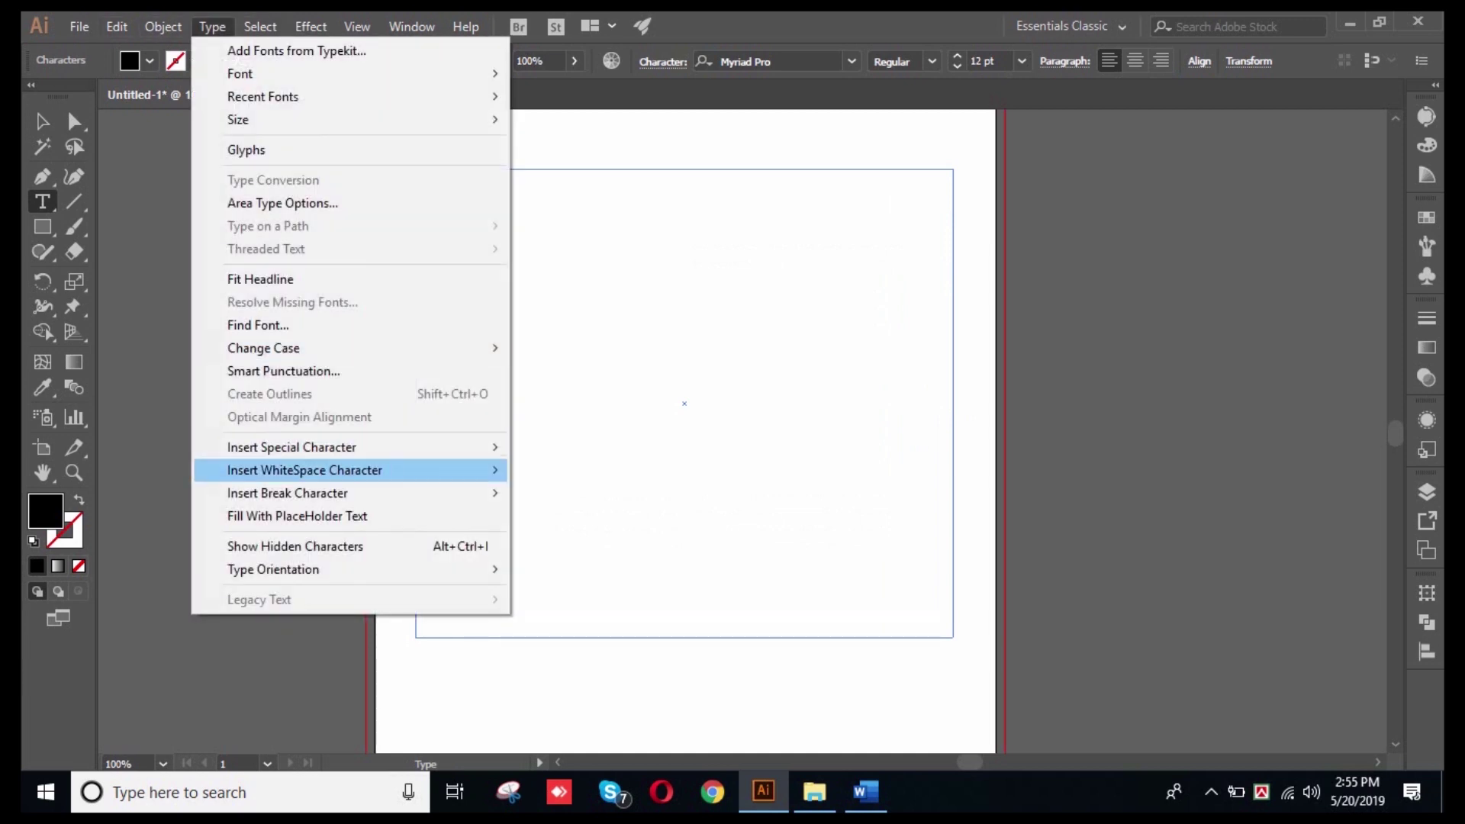
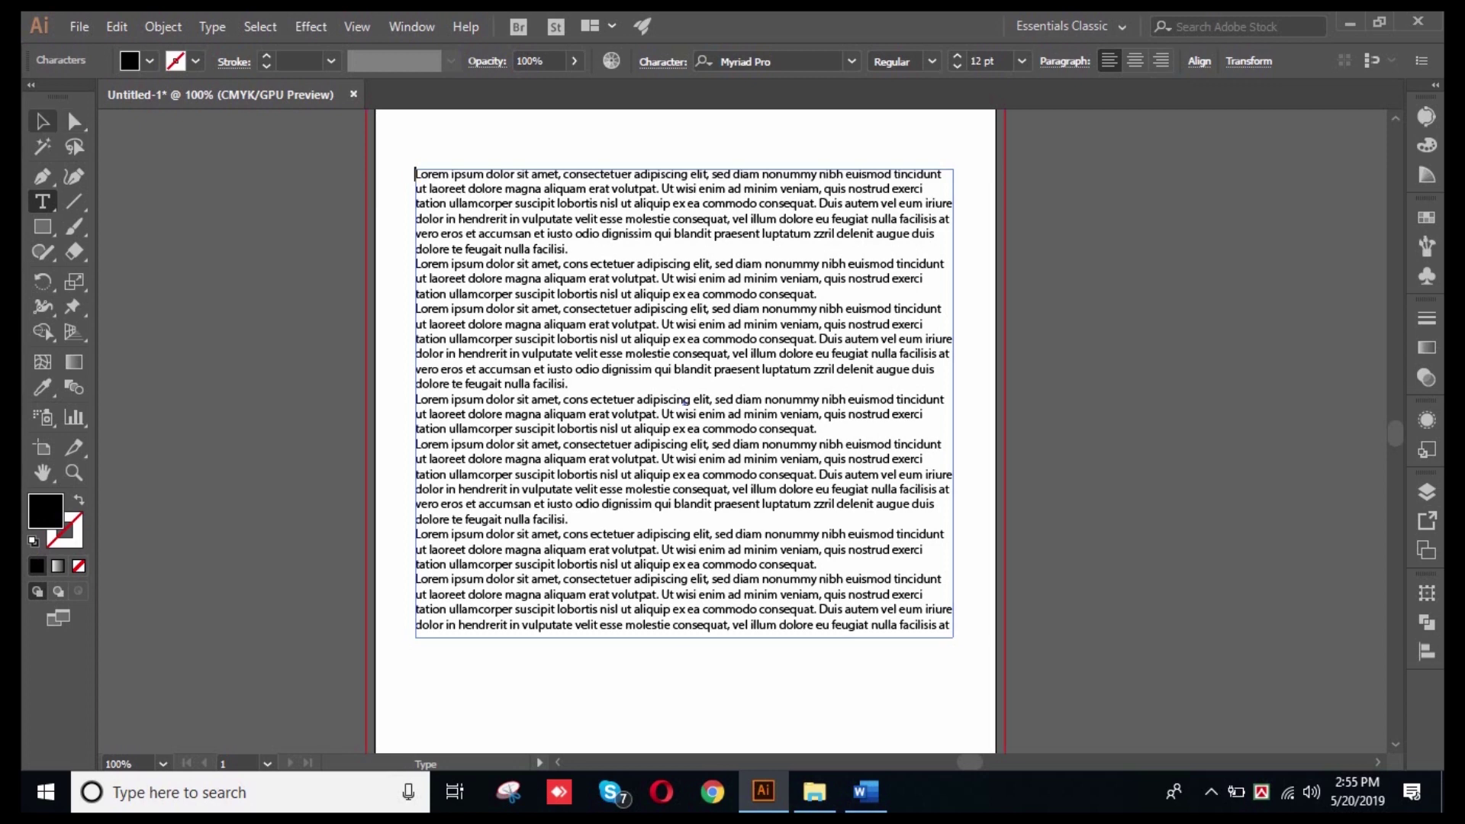
key("Escape")
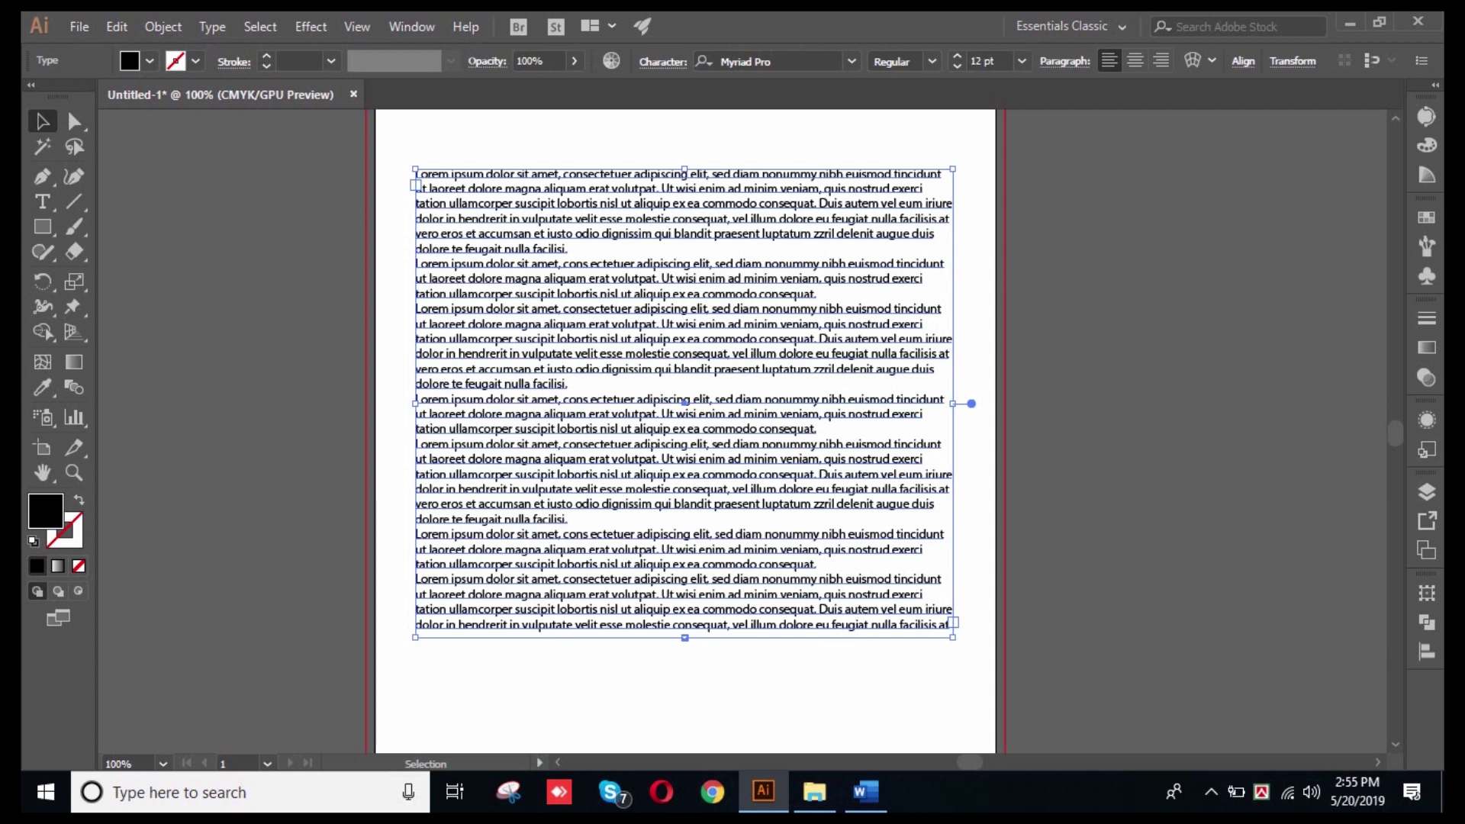
key("Delete")
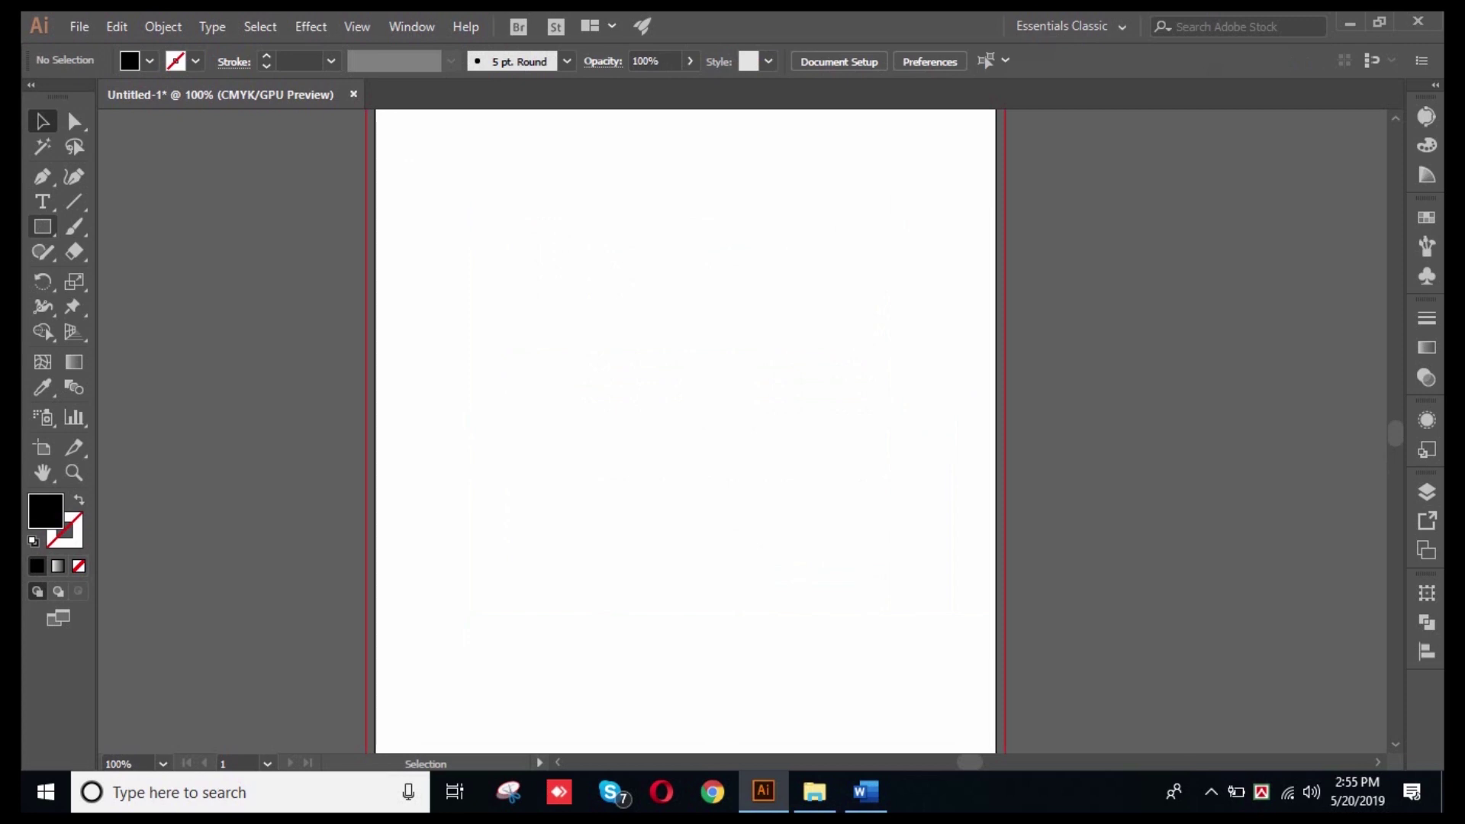
- Draw a large area type box on the upper artboard and a smaller one below it with the Type tool
left_click_drag(435, 196, 751, 527)
left_click(74, 201)
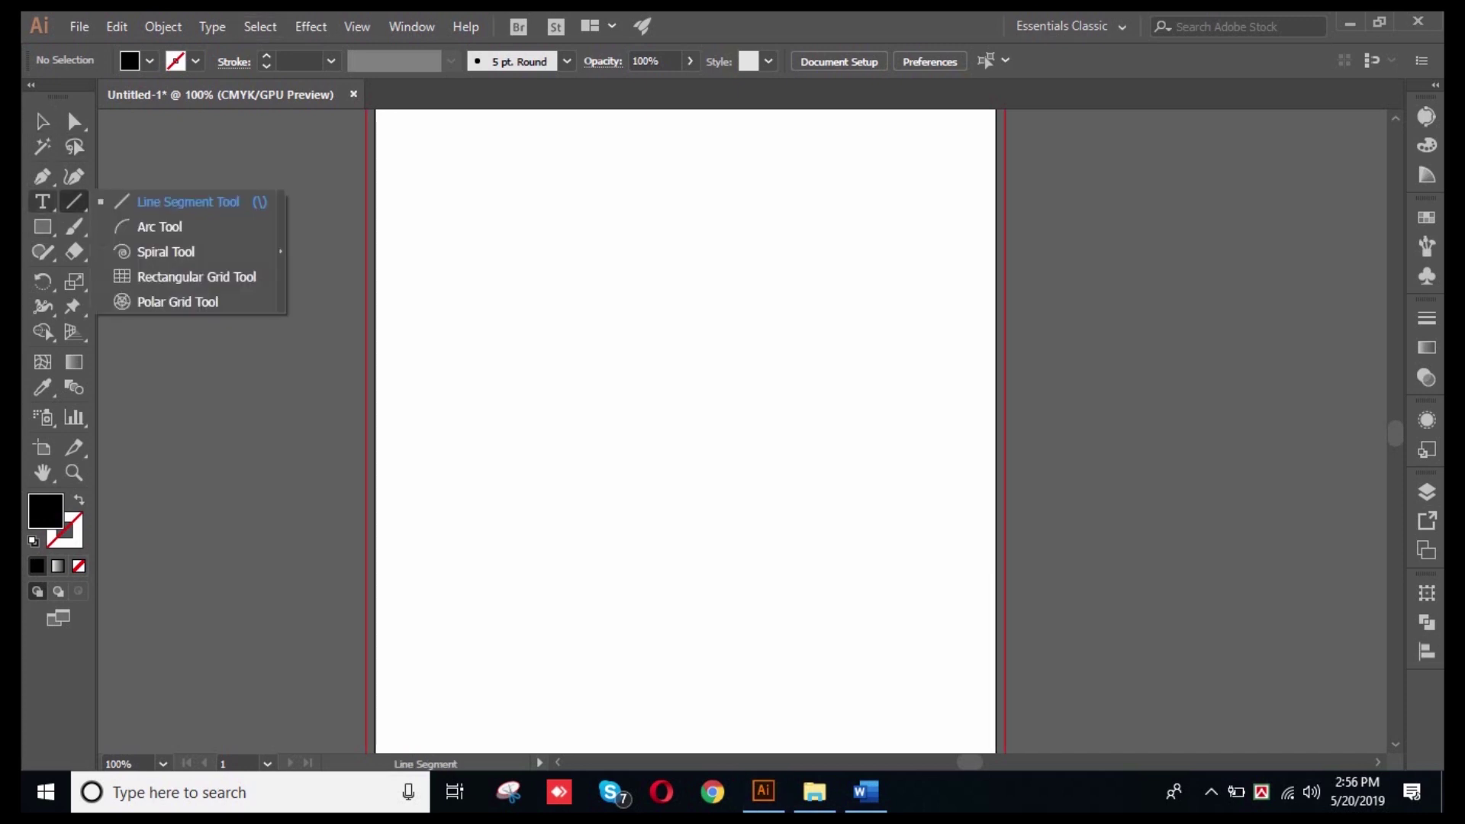
left_click(42, 201)
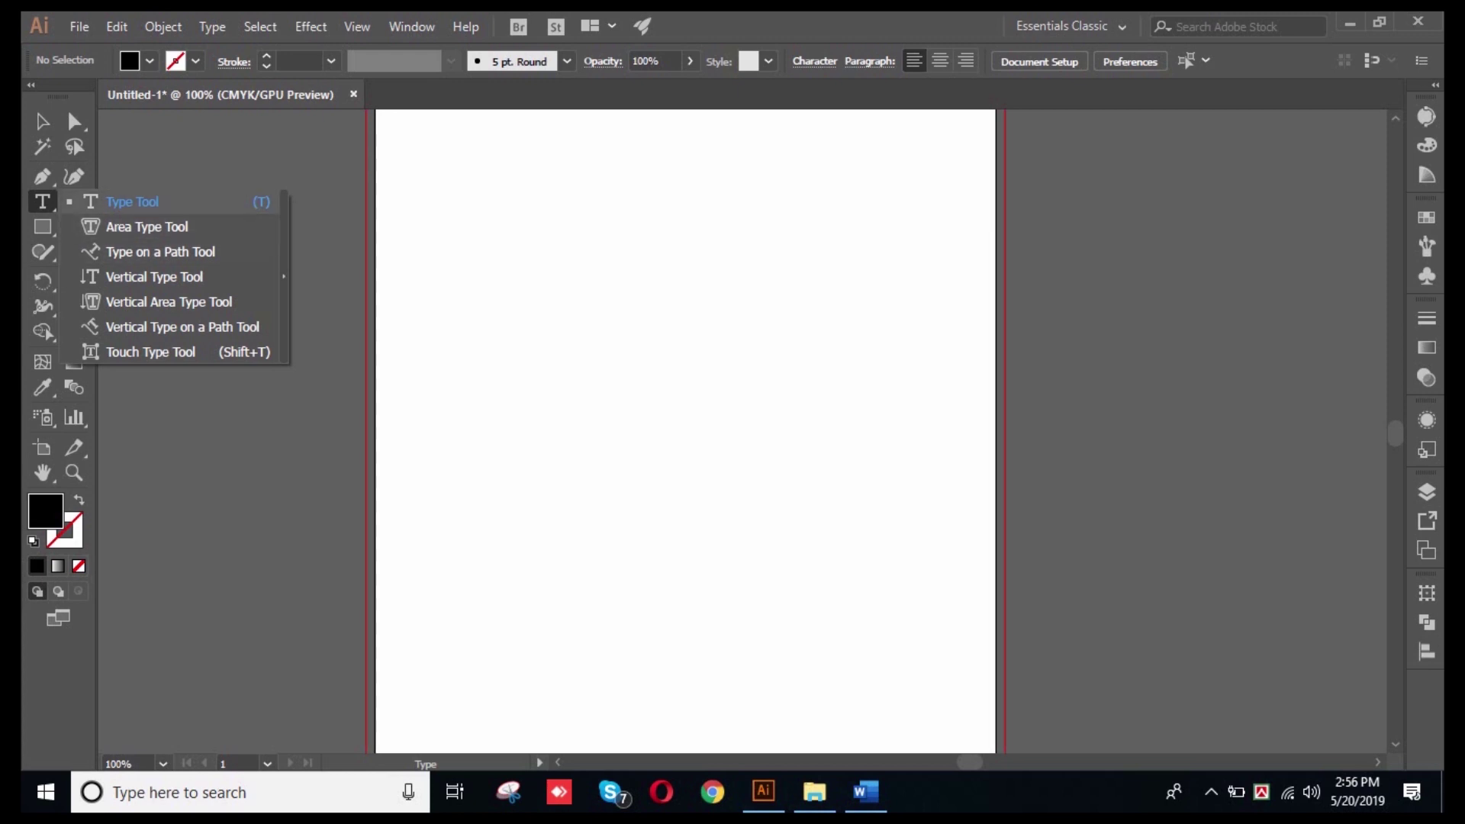
left_click(132, 201)
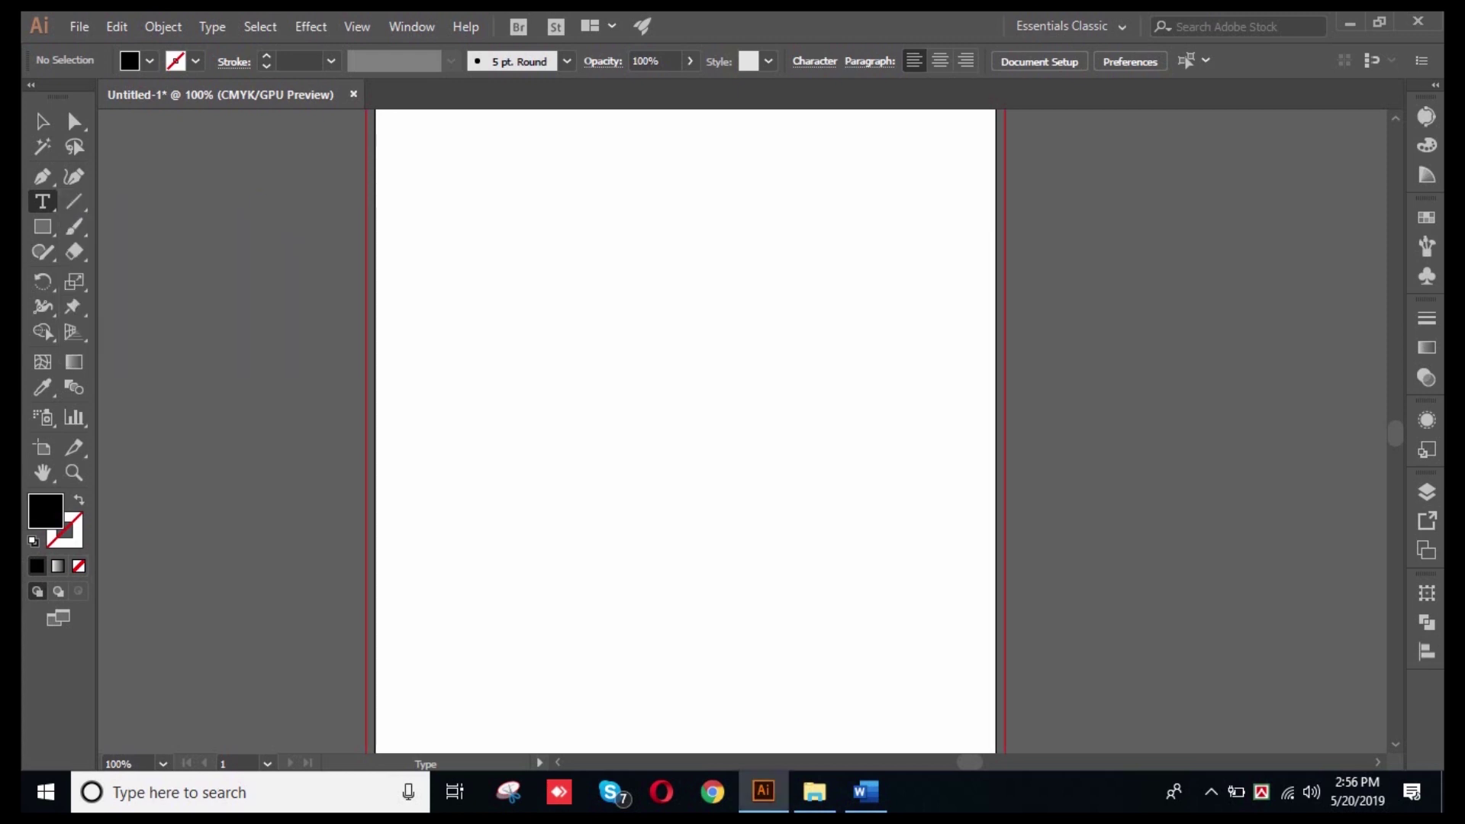
left_click_drag(441, 142, 933, 572)
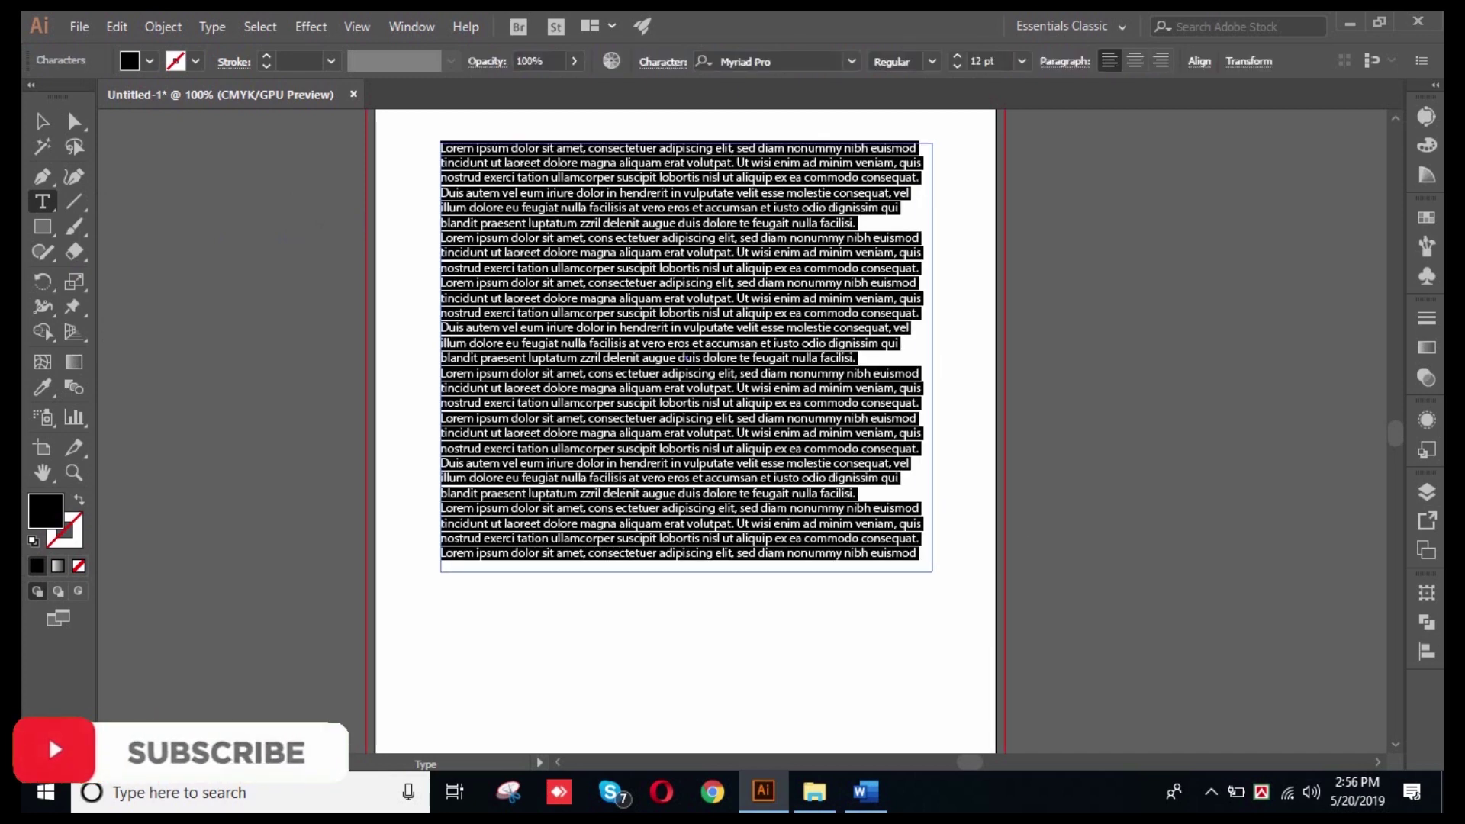
left_click_drag(525, 607, 903, 679)
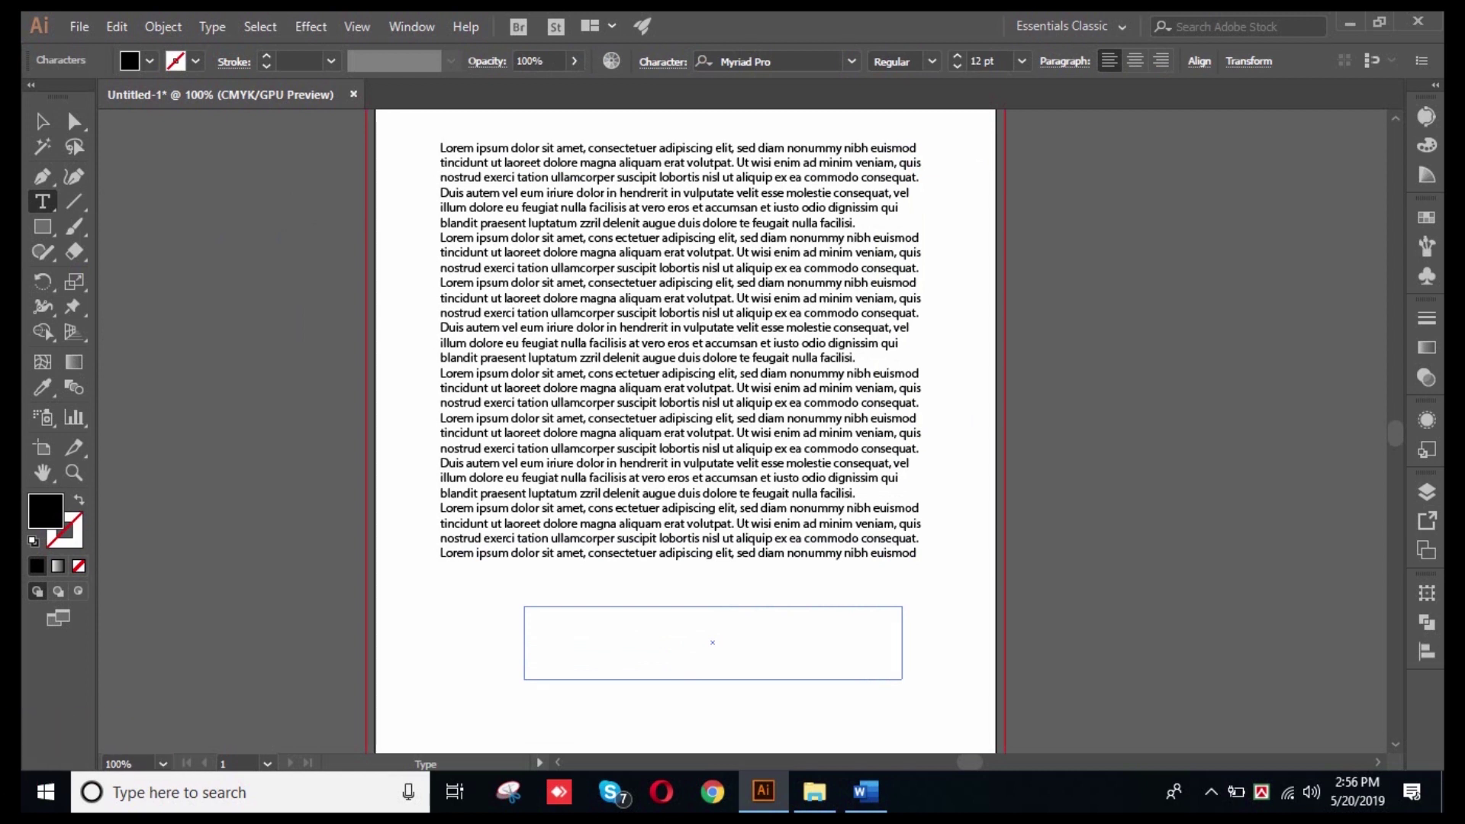
left_click_drag(902, 679, 902, 679)
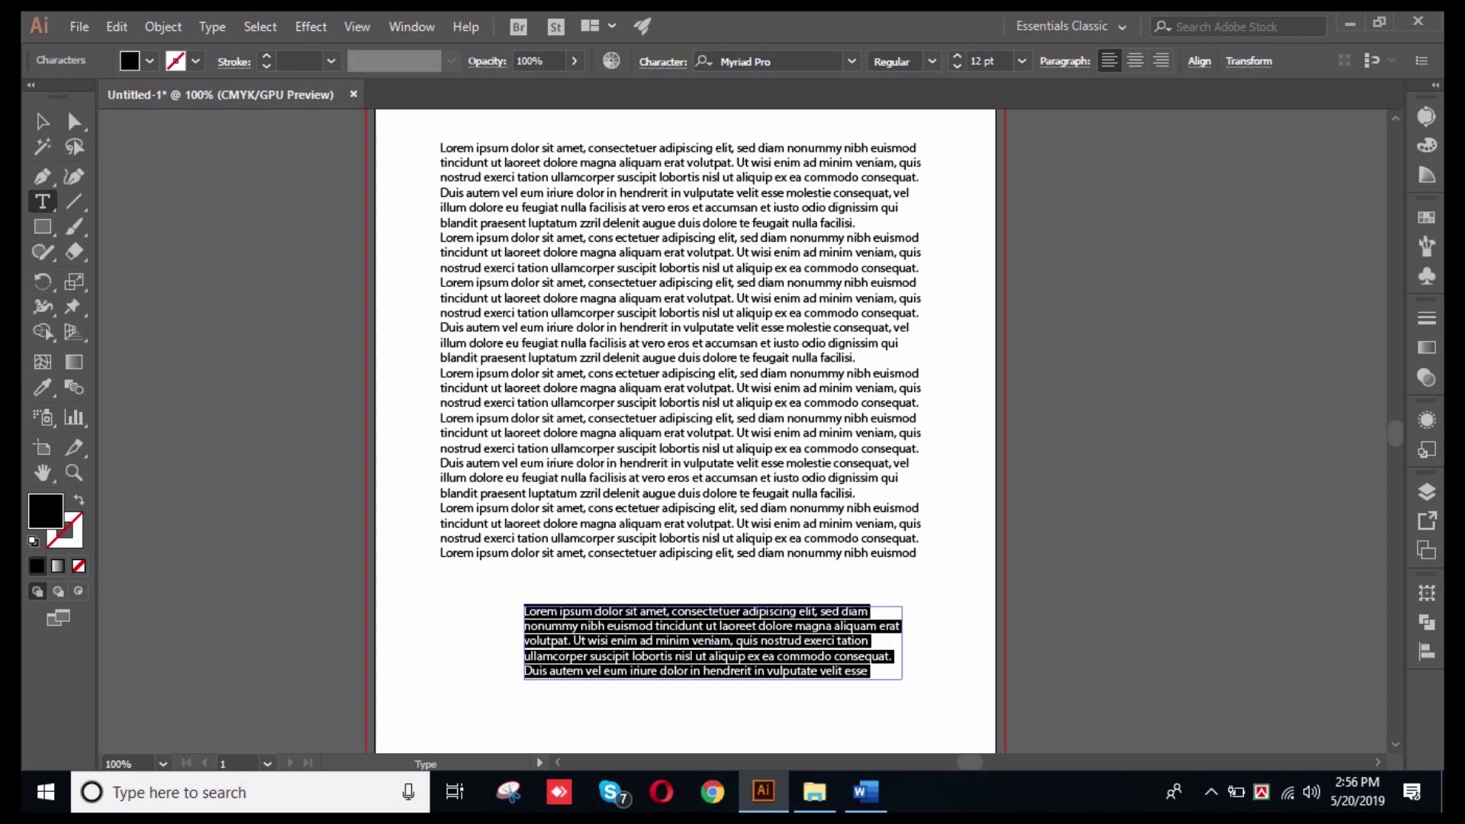
- Delete both placeholder text boxes from the artboard
left_click(43, 121)
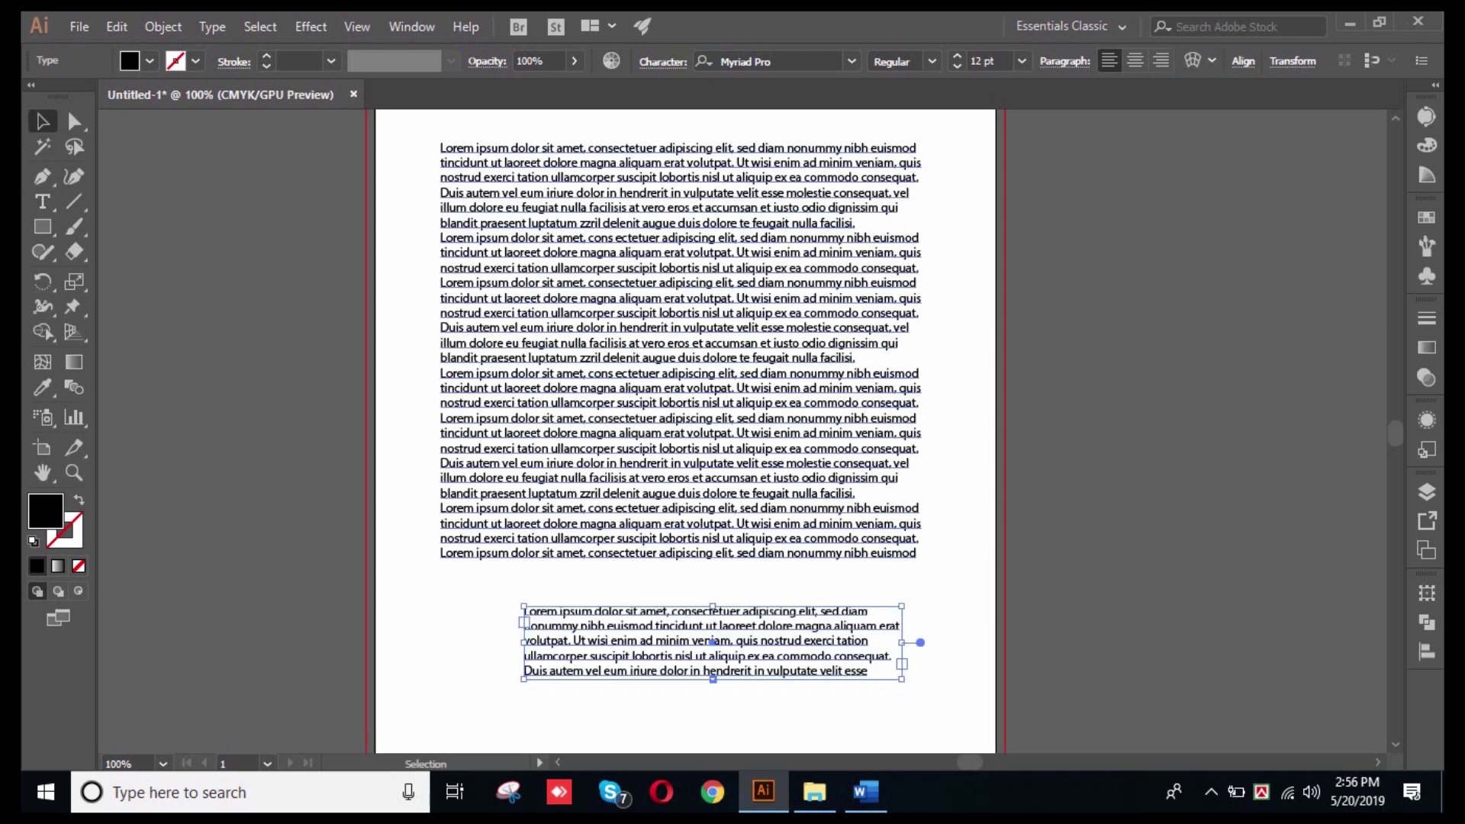
scroll(685, 428, "down", 2)
key("ctrl+a")
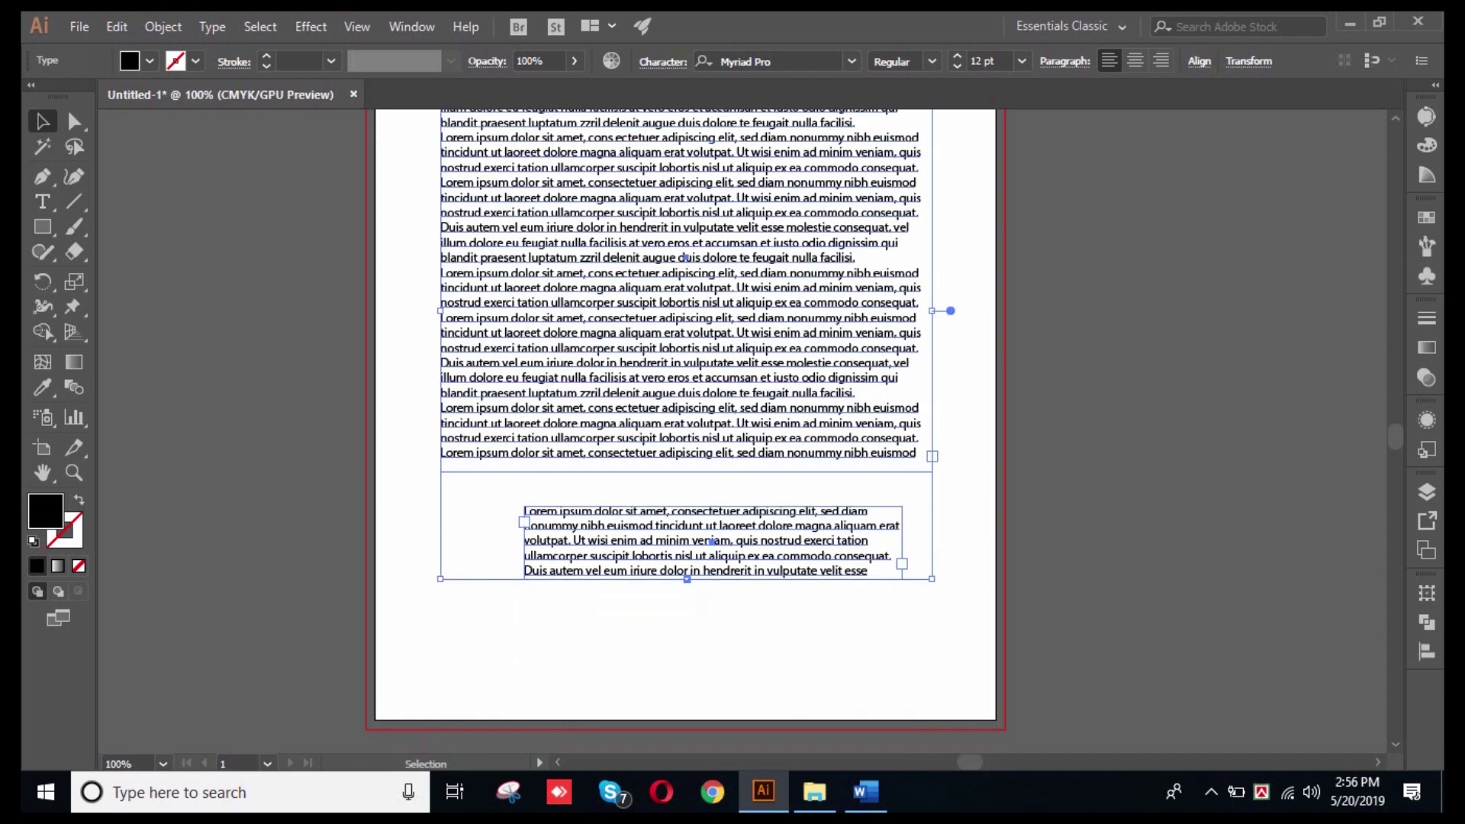
key("Delete")
- Draw a large black six-sided polygon on the artboard with the Polygon tool
left_click(43, 227)
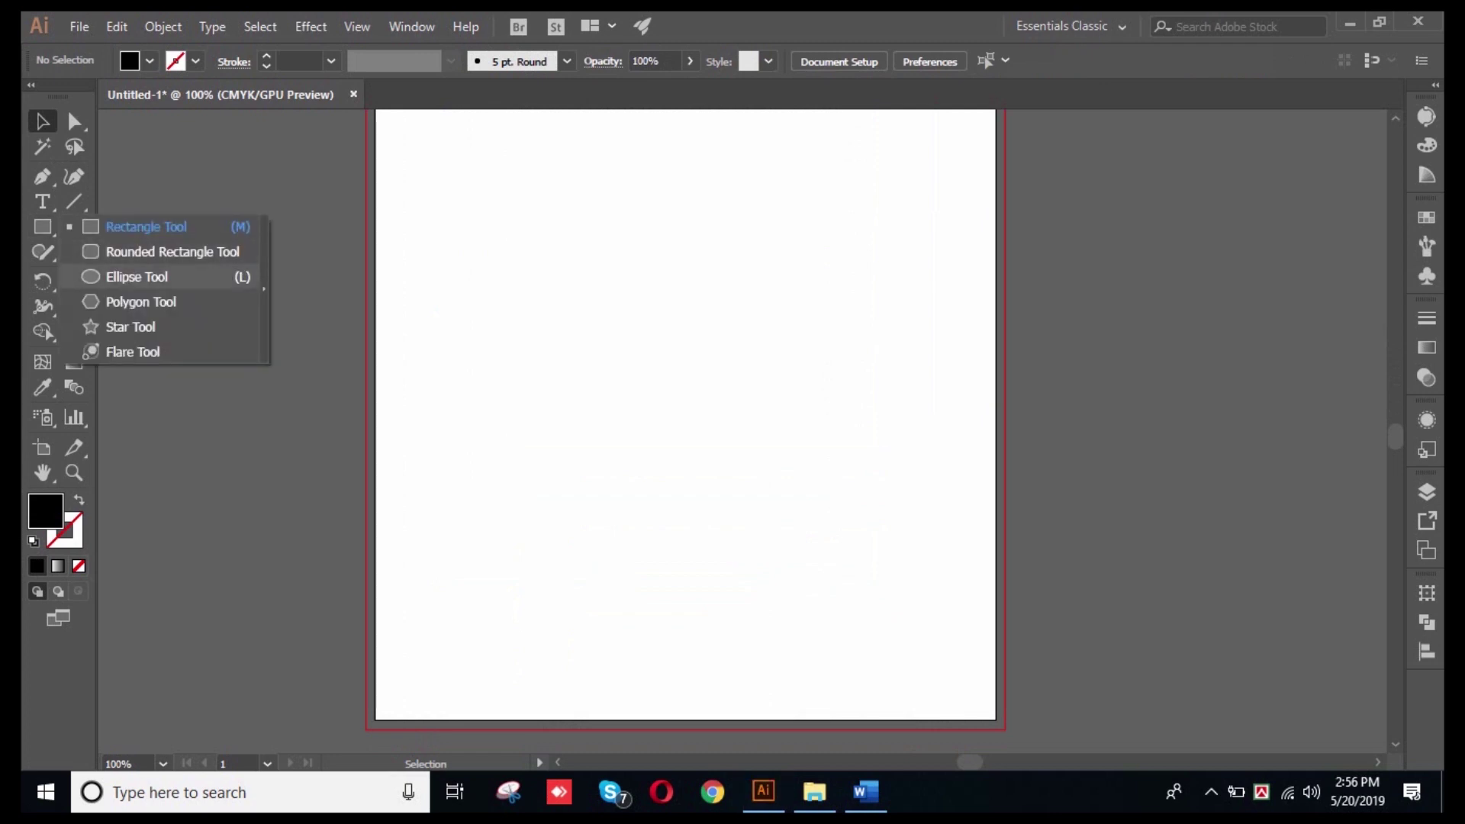
left_click(130, 326)
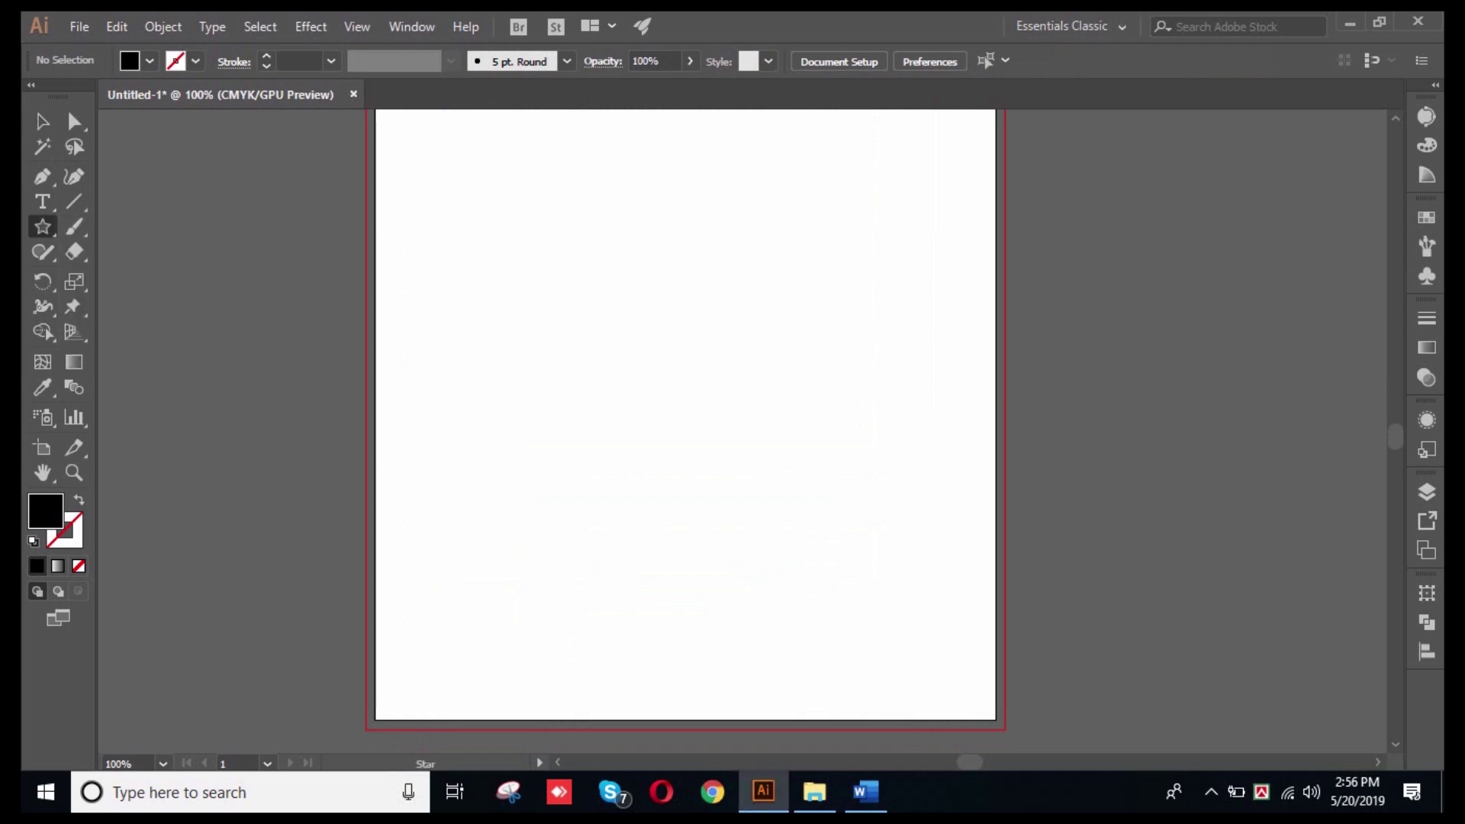
left_click(43, 227)
left_click(141, 302)
left_click_drag(618, 286, 766, 365)
scroll(685, 431, "up", 4)
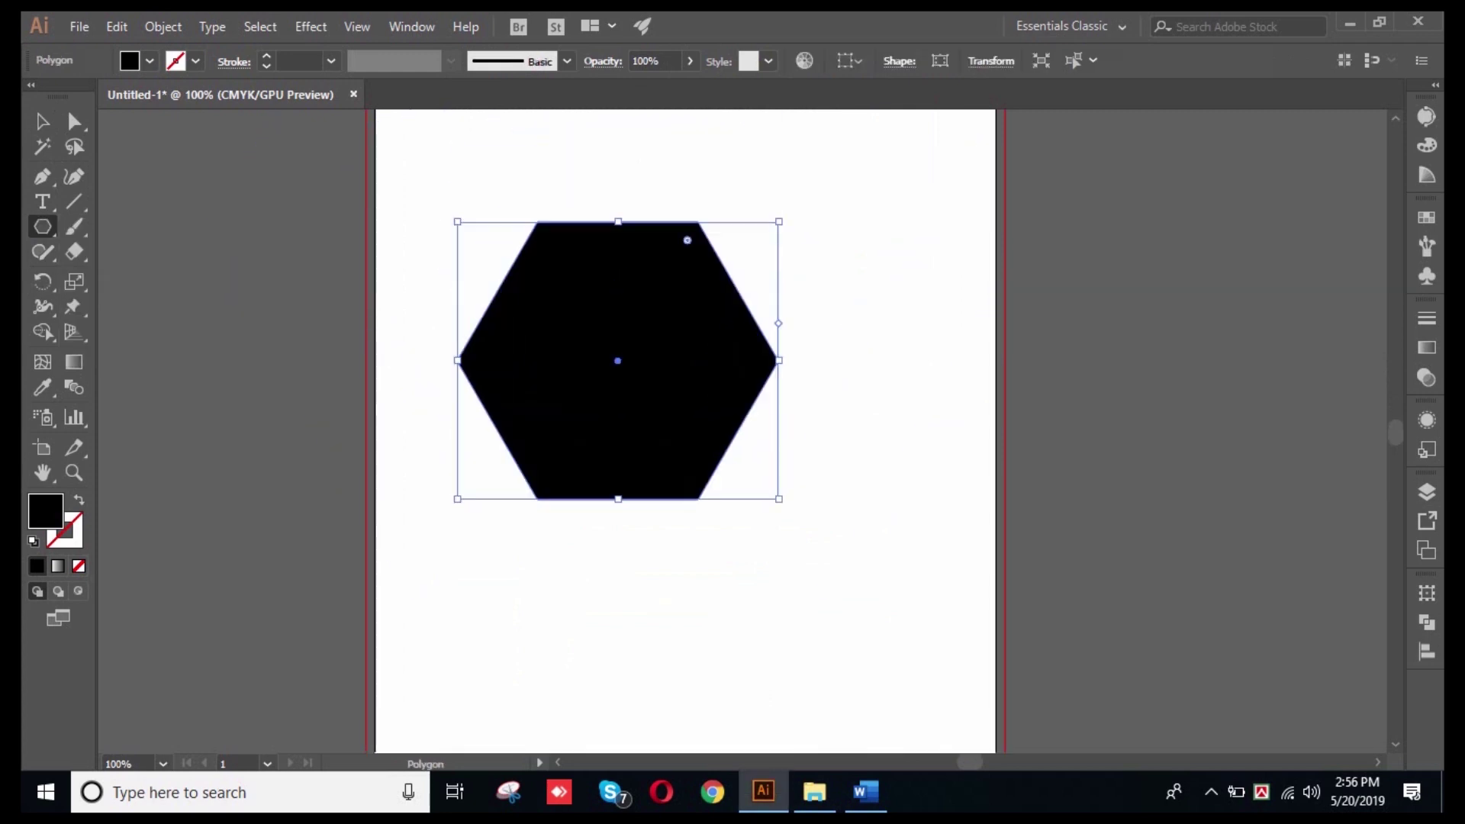
- Move the hexagon slightly right and down toward the artboard's centre, and deselect it
left_click(43, 121)
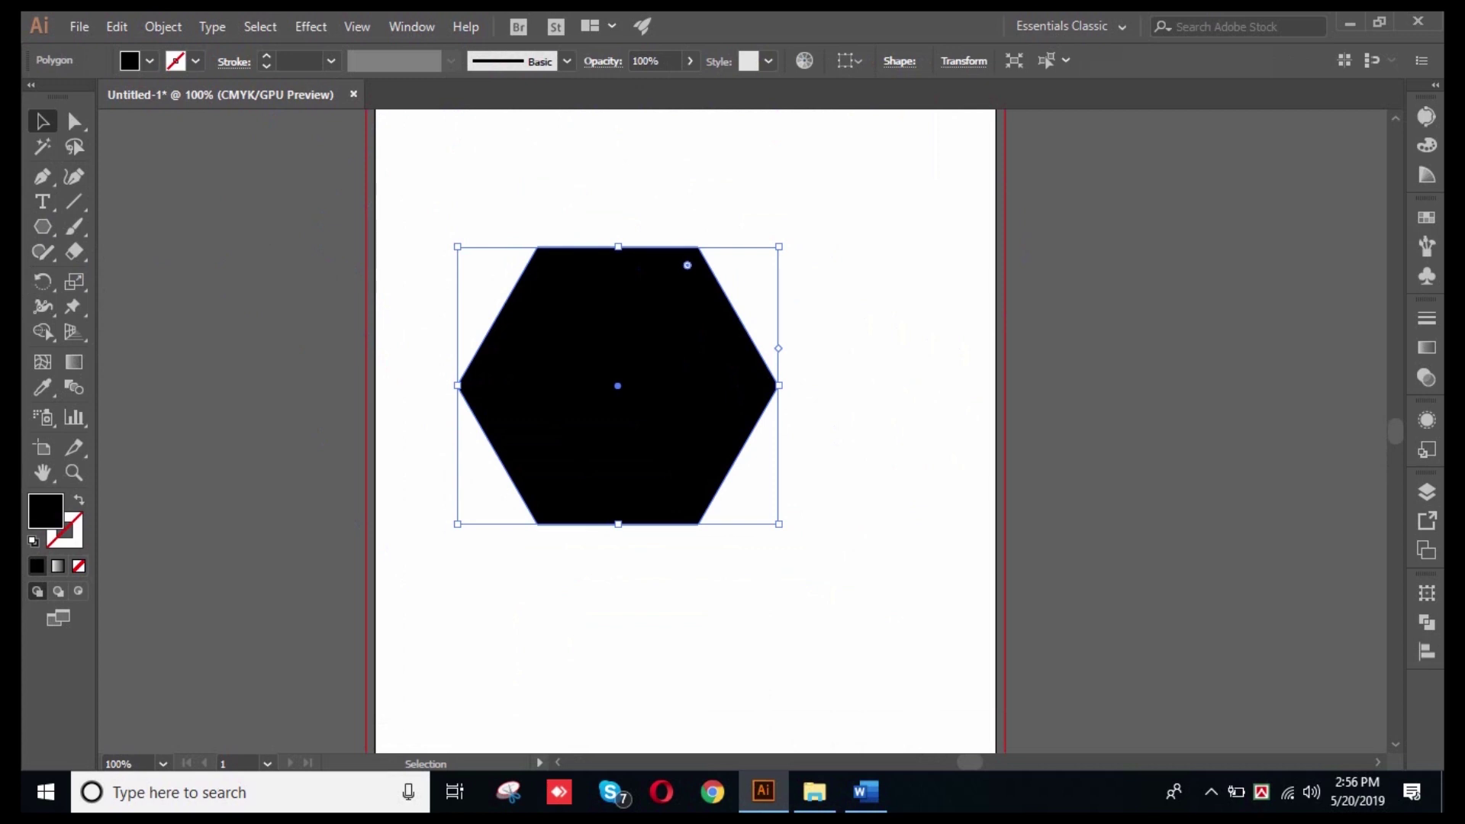
left_click_drag(618, 385, 664, 393)
key("ctrl+shift+a")
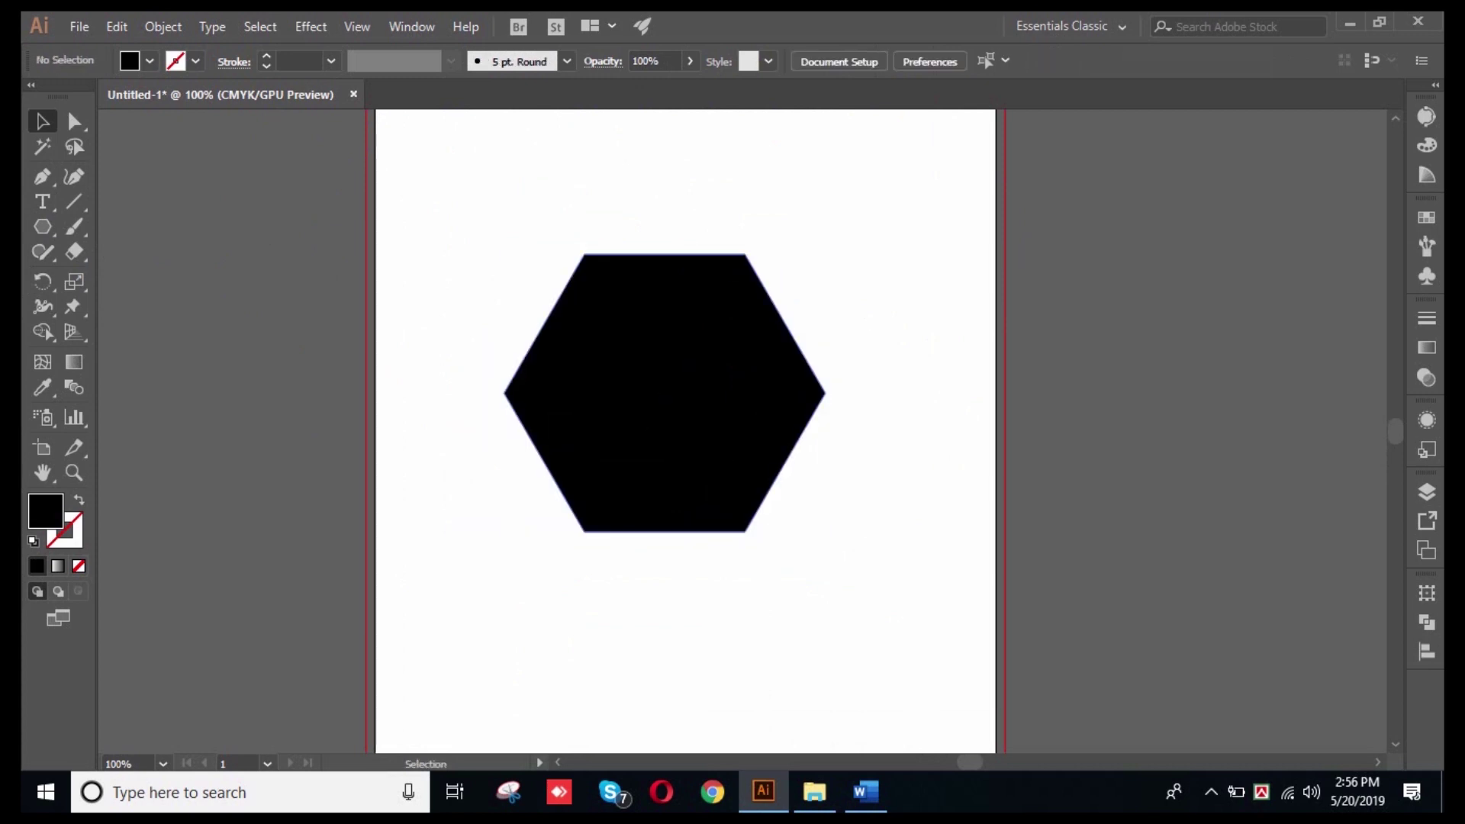
- Select the black hexagon and activate the Area Type tool for placing text inside it
key("ctrl+a")
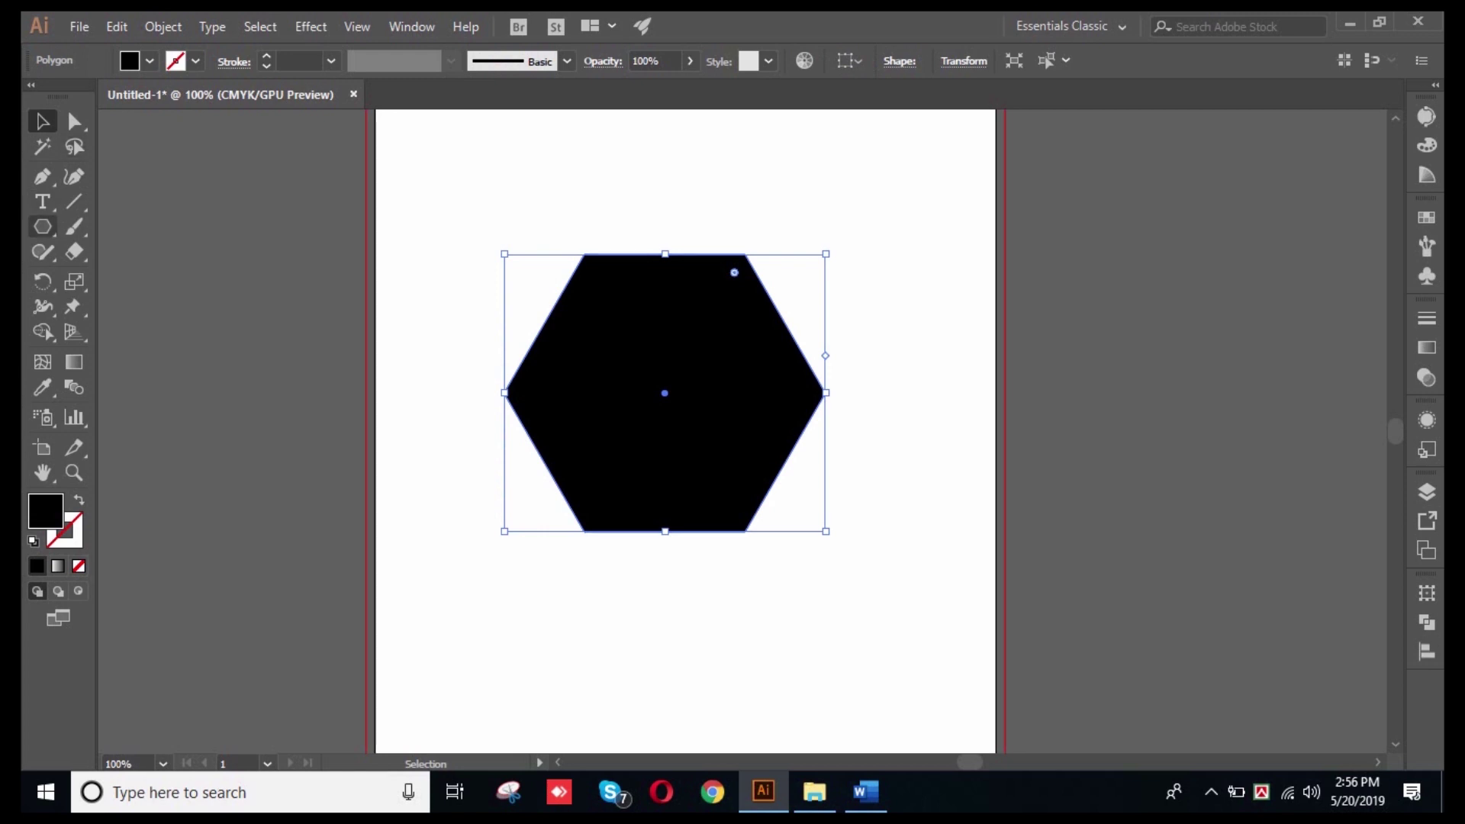
key("t")
left_click(43, 201)
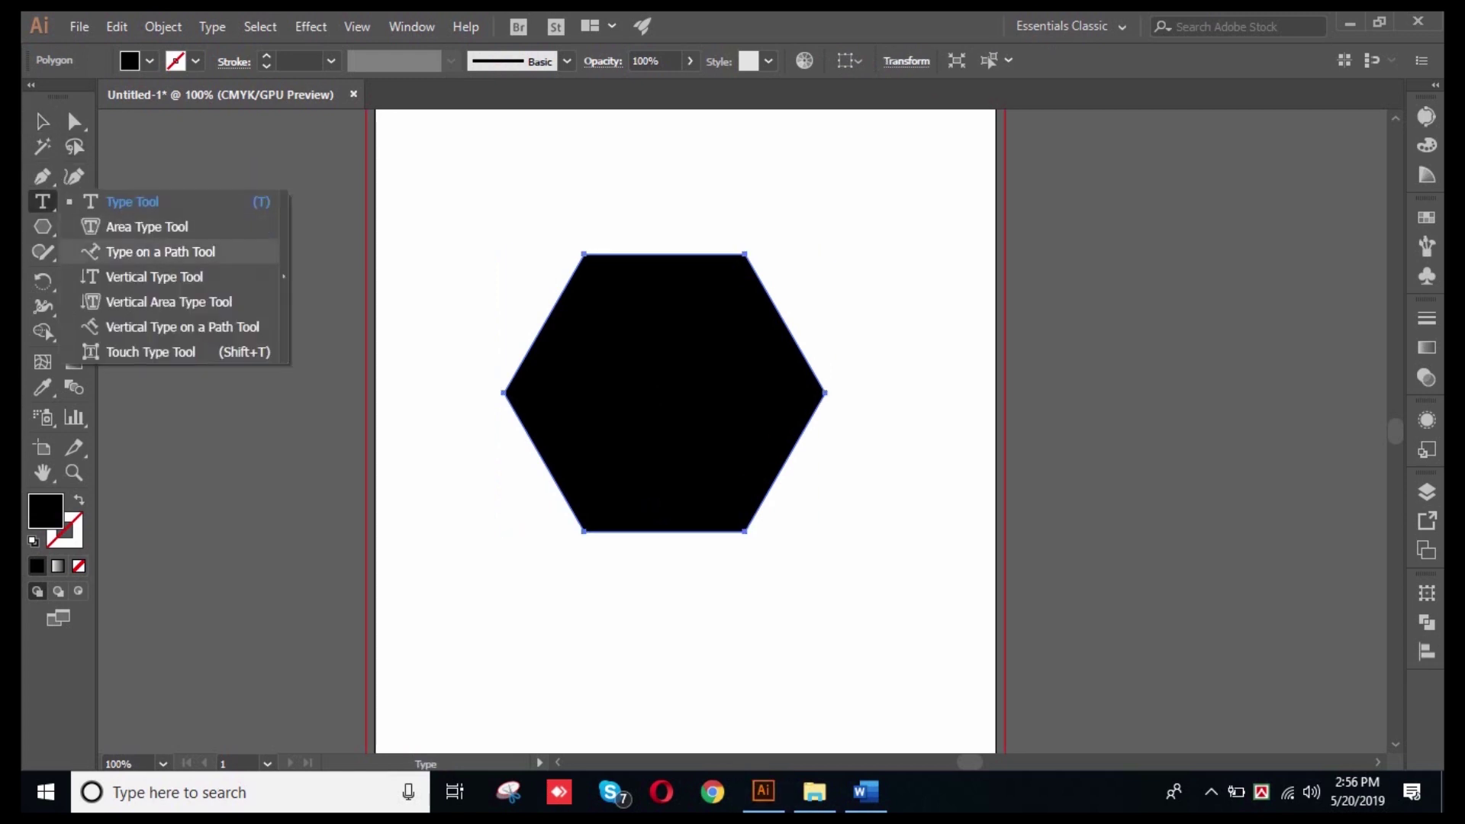
left_click(147, 226)
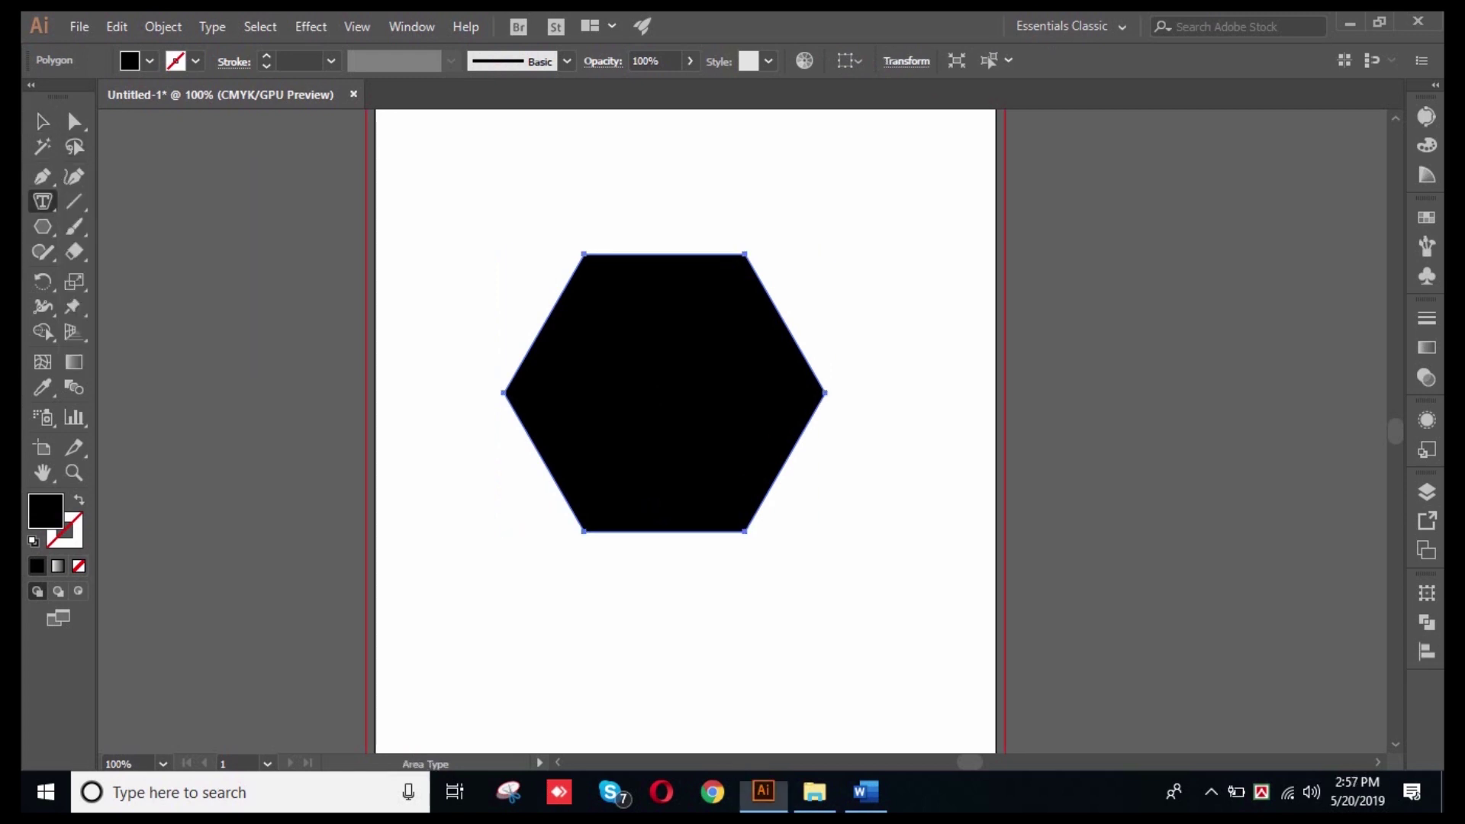
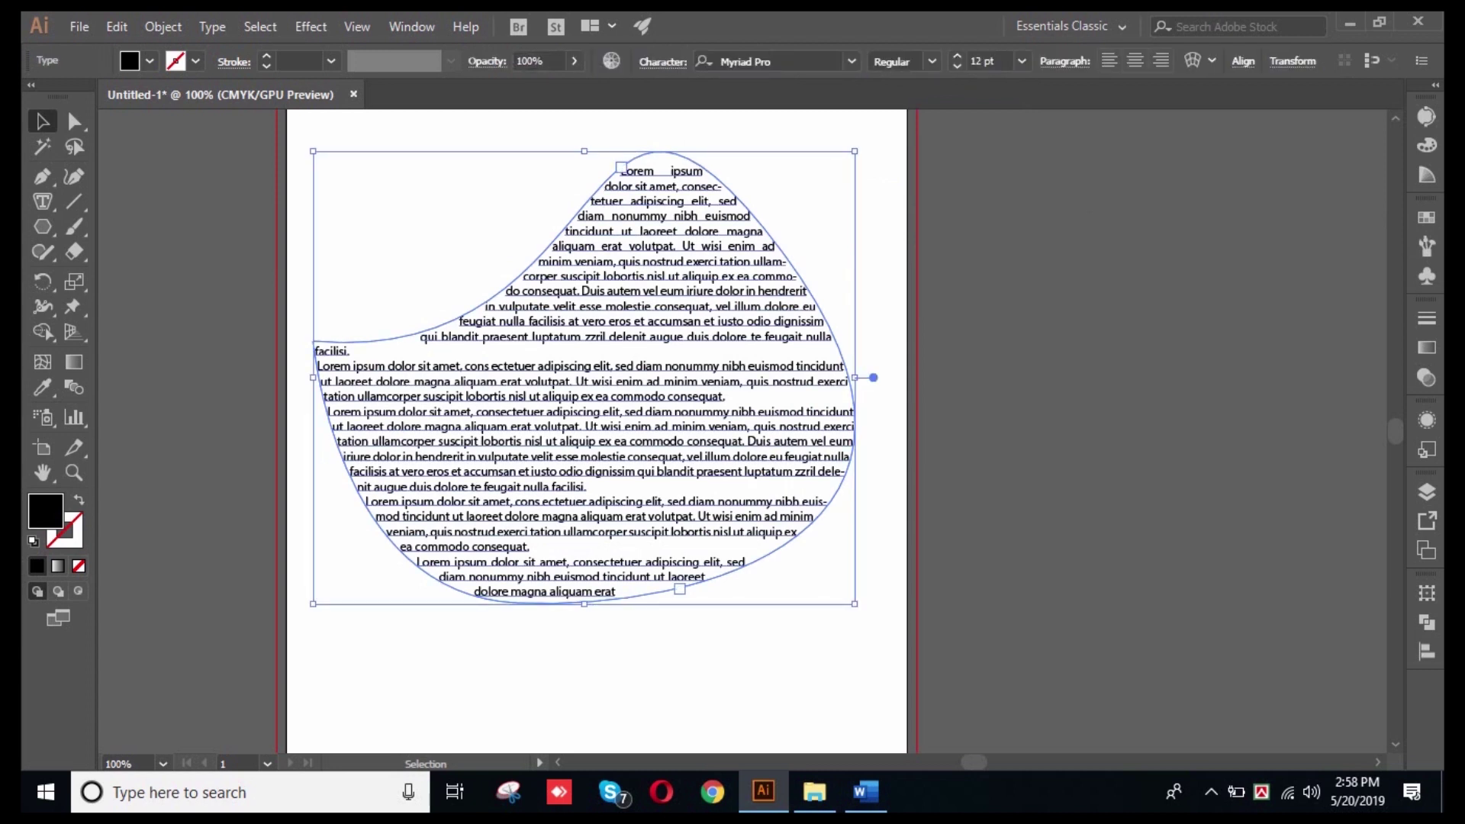
- Delete the curved area type shape and start a Pen path on the artboard with no fill and a black stroke
key("Delete")
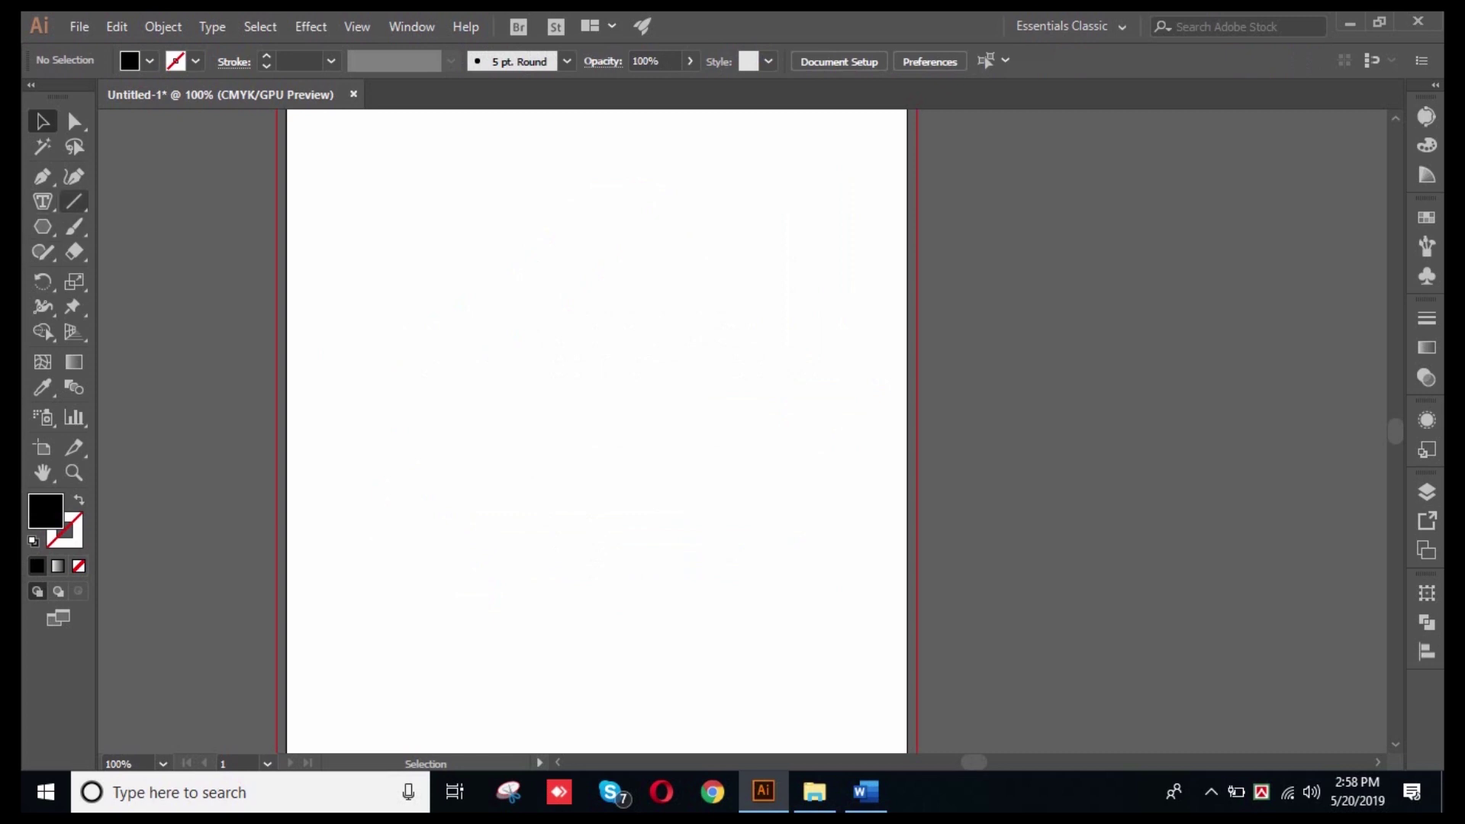
left_click(43, 176)
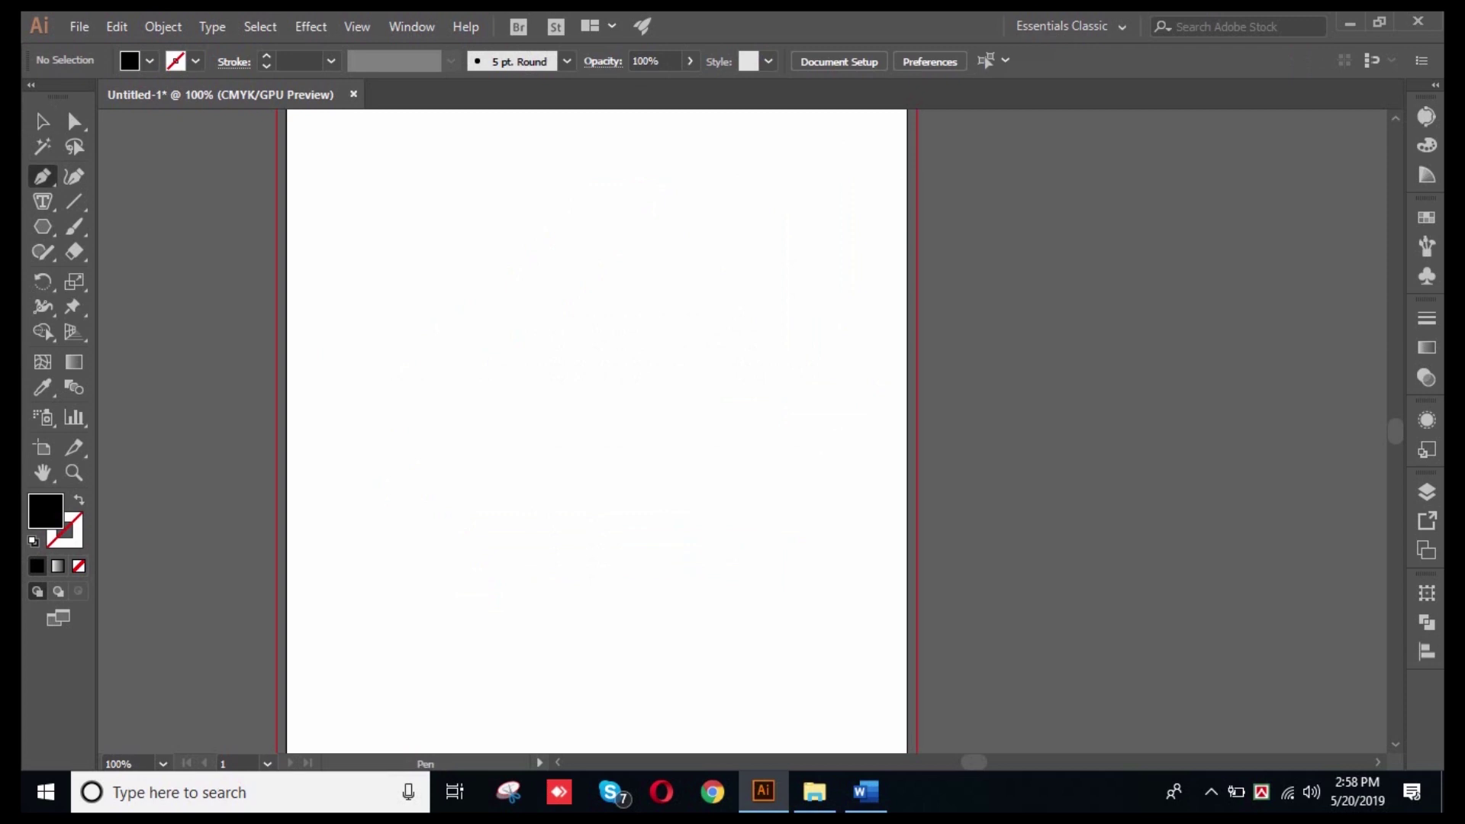
left_click(394, 343)
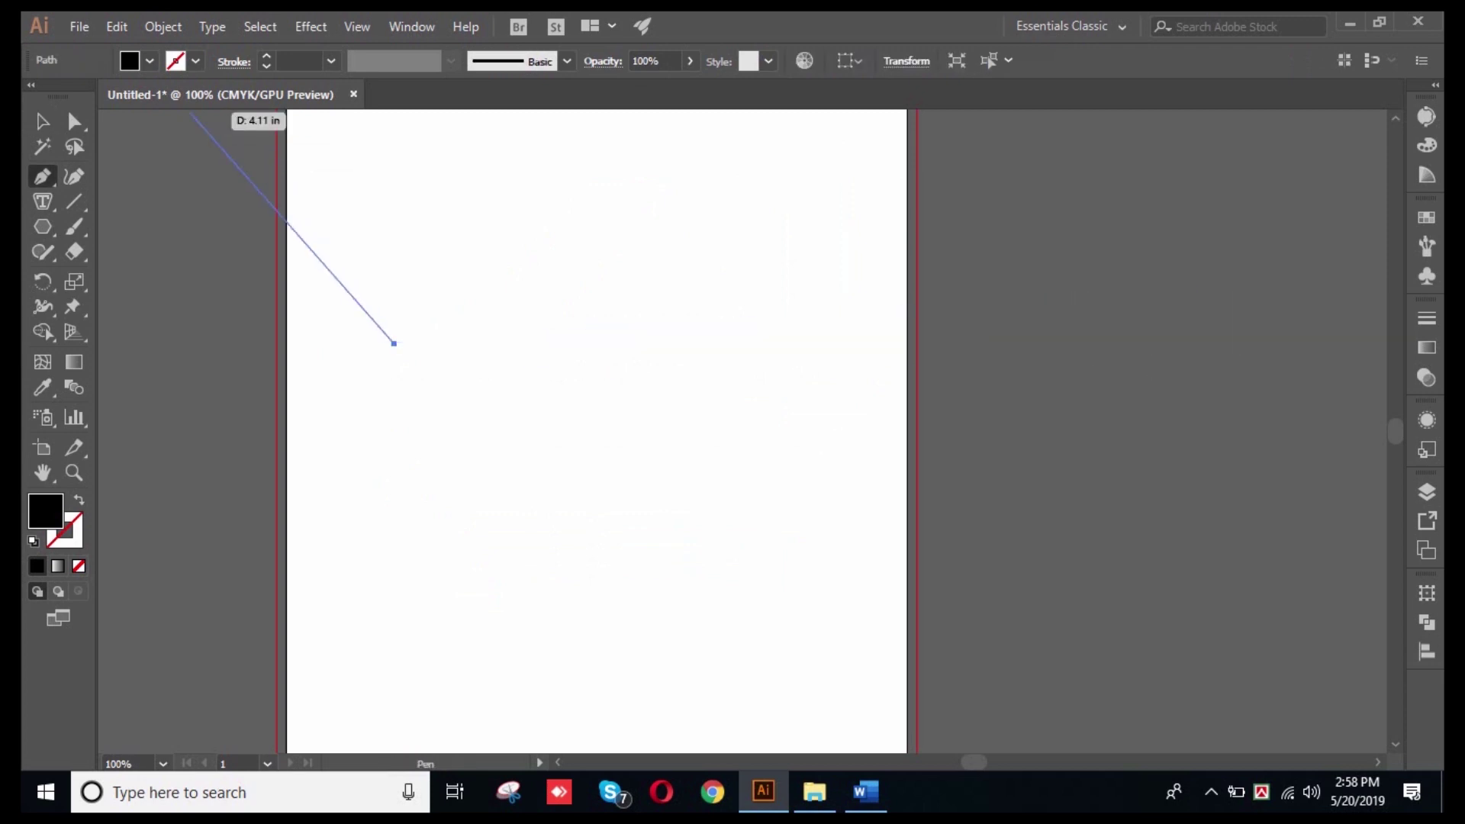
left_click(78, 500)
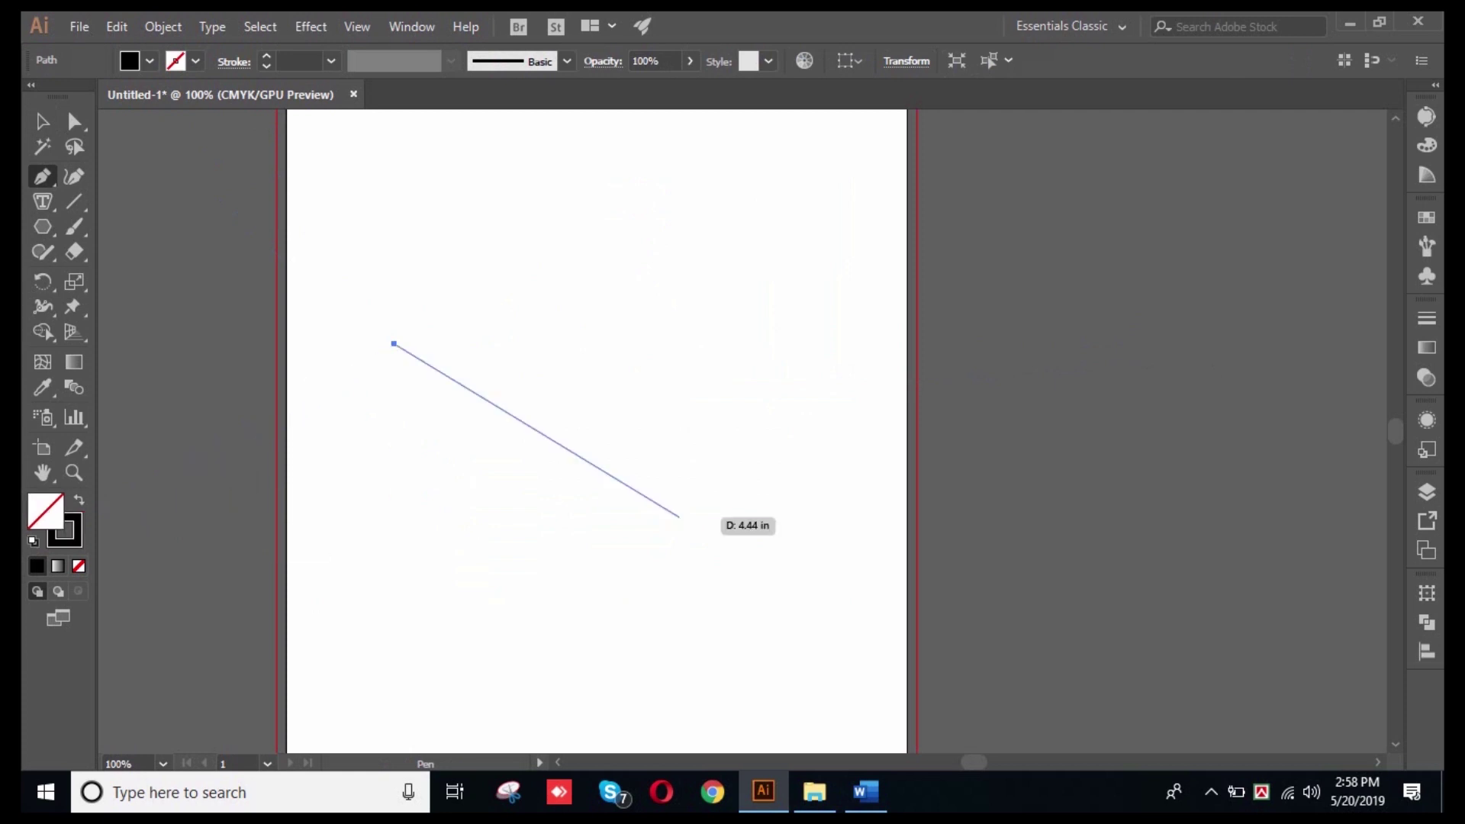
- Draw a long wavy open curve with the Pen tool from the artboard across the pasteboard, finish it and deselect it
left_click_drag(680, 517, 372, 512)
scroll(804, 356, "down", 1)
left_click_drag(804, 356, 882, 326)
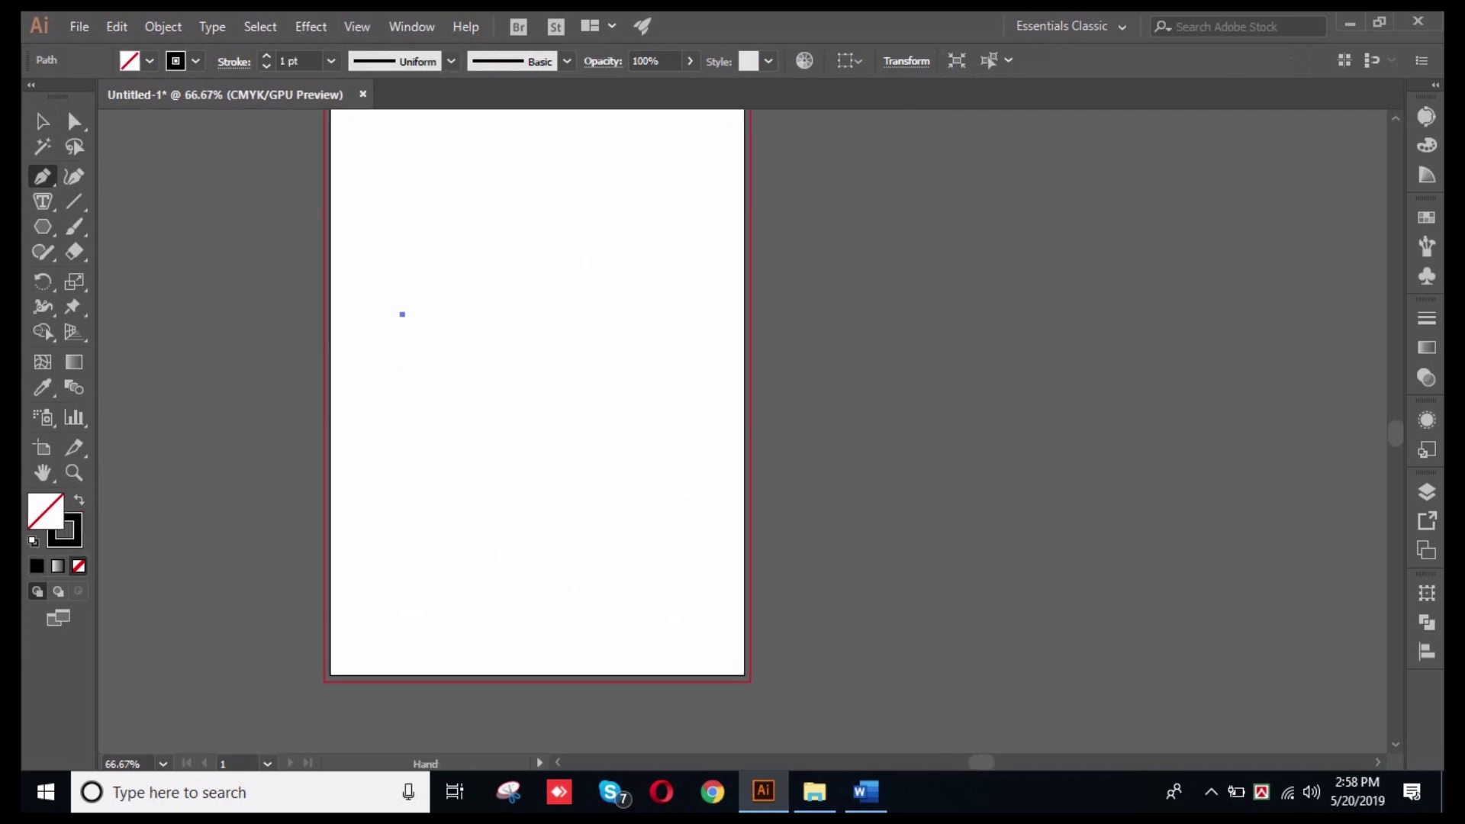
left_click_drag(744, 327, 927, 446)
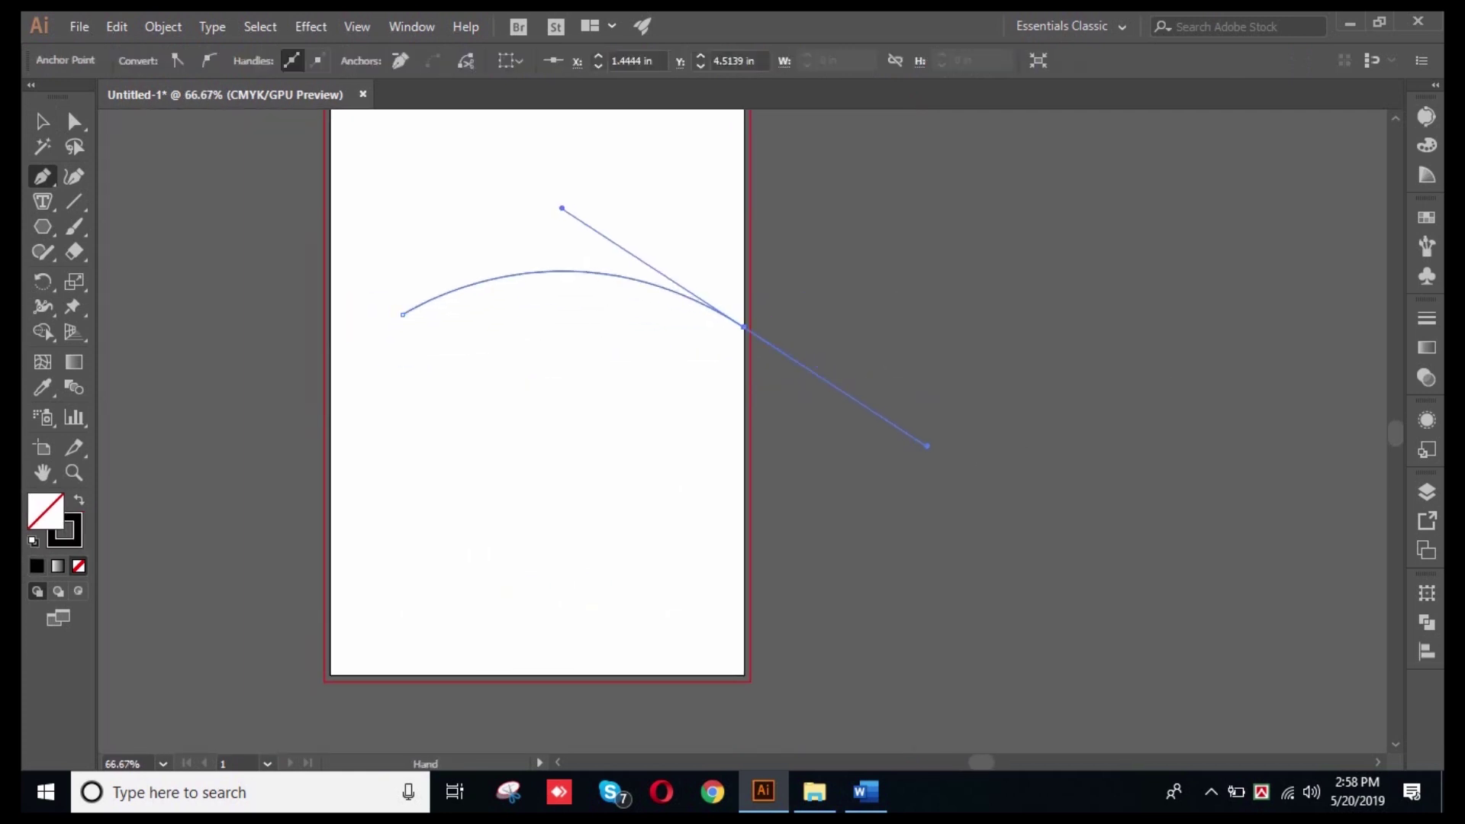
left_click_drag(1263, 210, 1125, 302)
left_click_drag(922, 381, 951, 358)
left_click_drag(1207, 459, 977, 448)
left_click_drag(1150, 428, 1341, 580)
left_click_drag(1011, 458, 1140, 466)
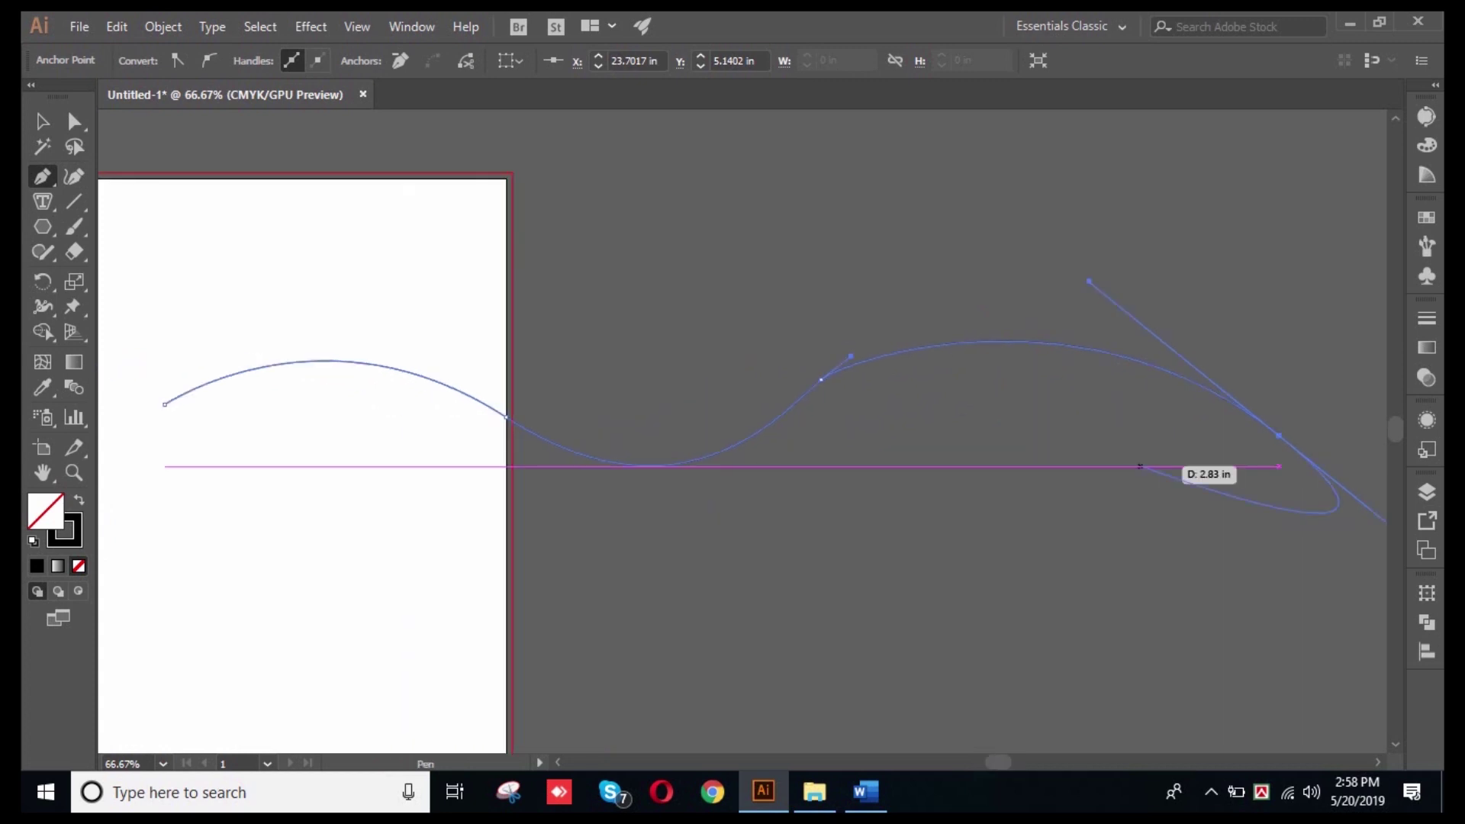
left_click(42, 121)
key("ctrl+shift+a")
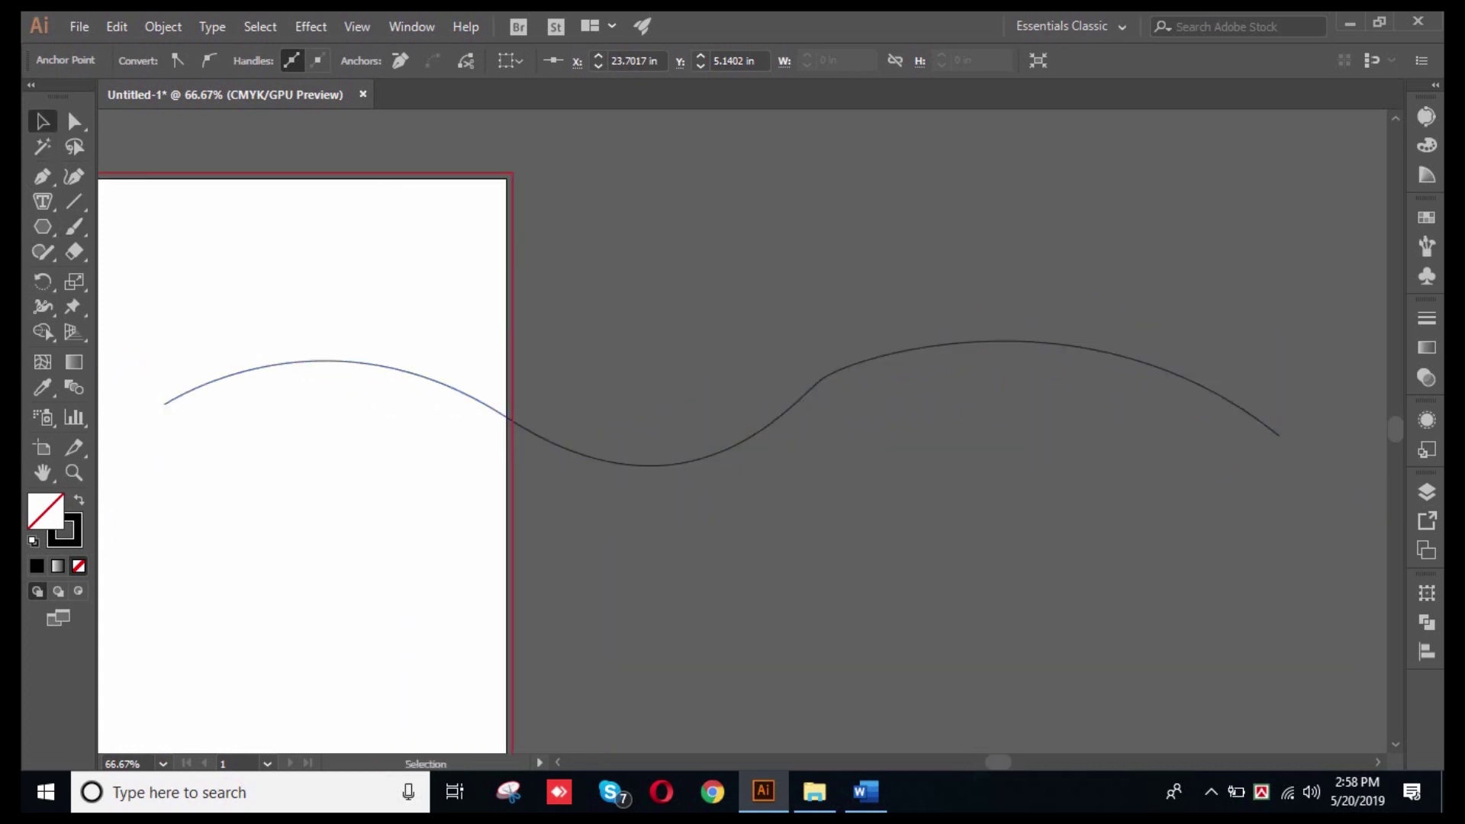
key("ctrl+a")
key("ctrl+shift+a")
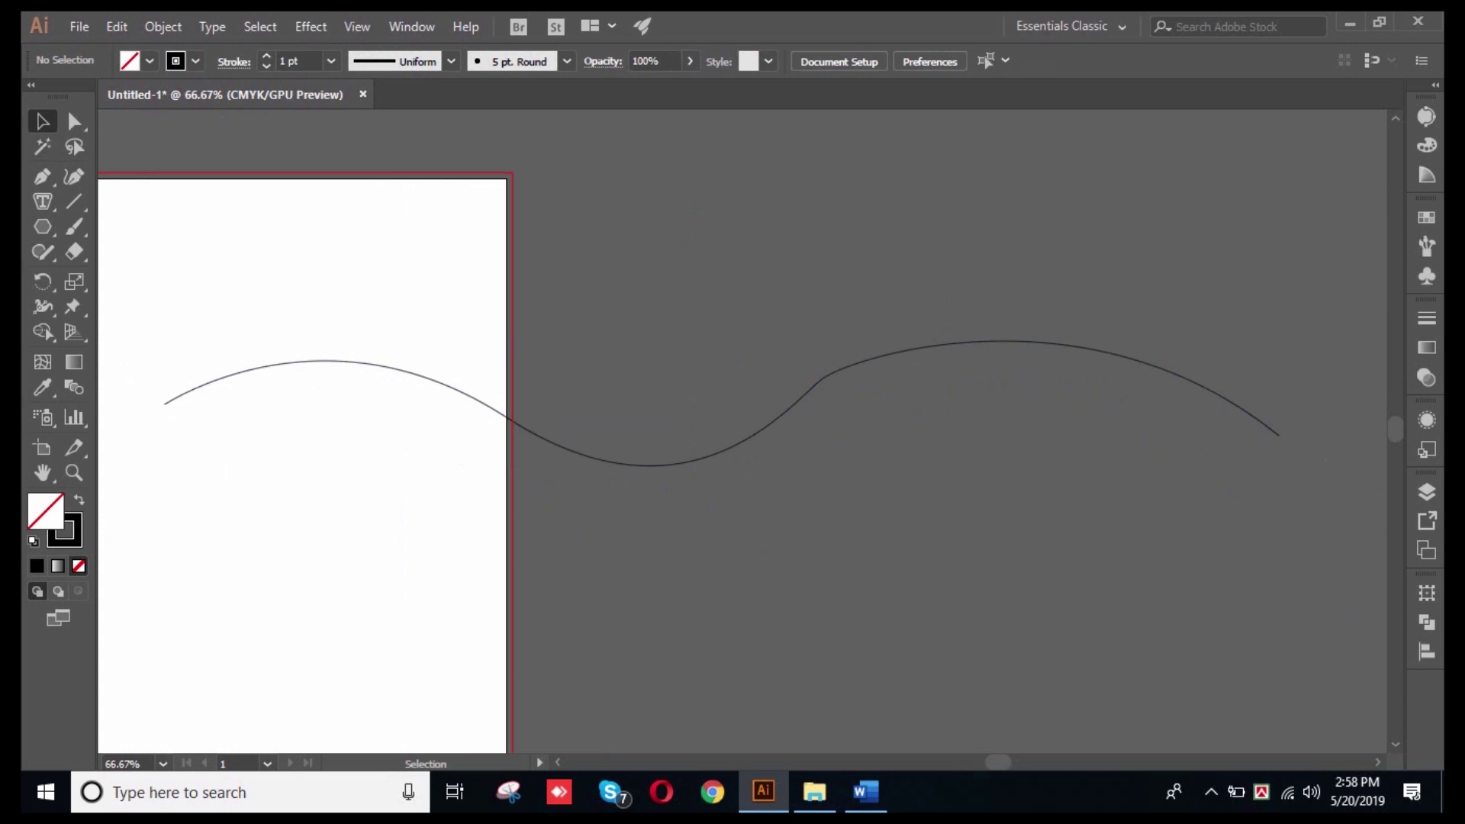
- Turn the wavy curve into a text path with the Type on a Path tool, starting near its left end
left_click(43, 201)
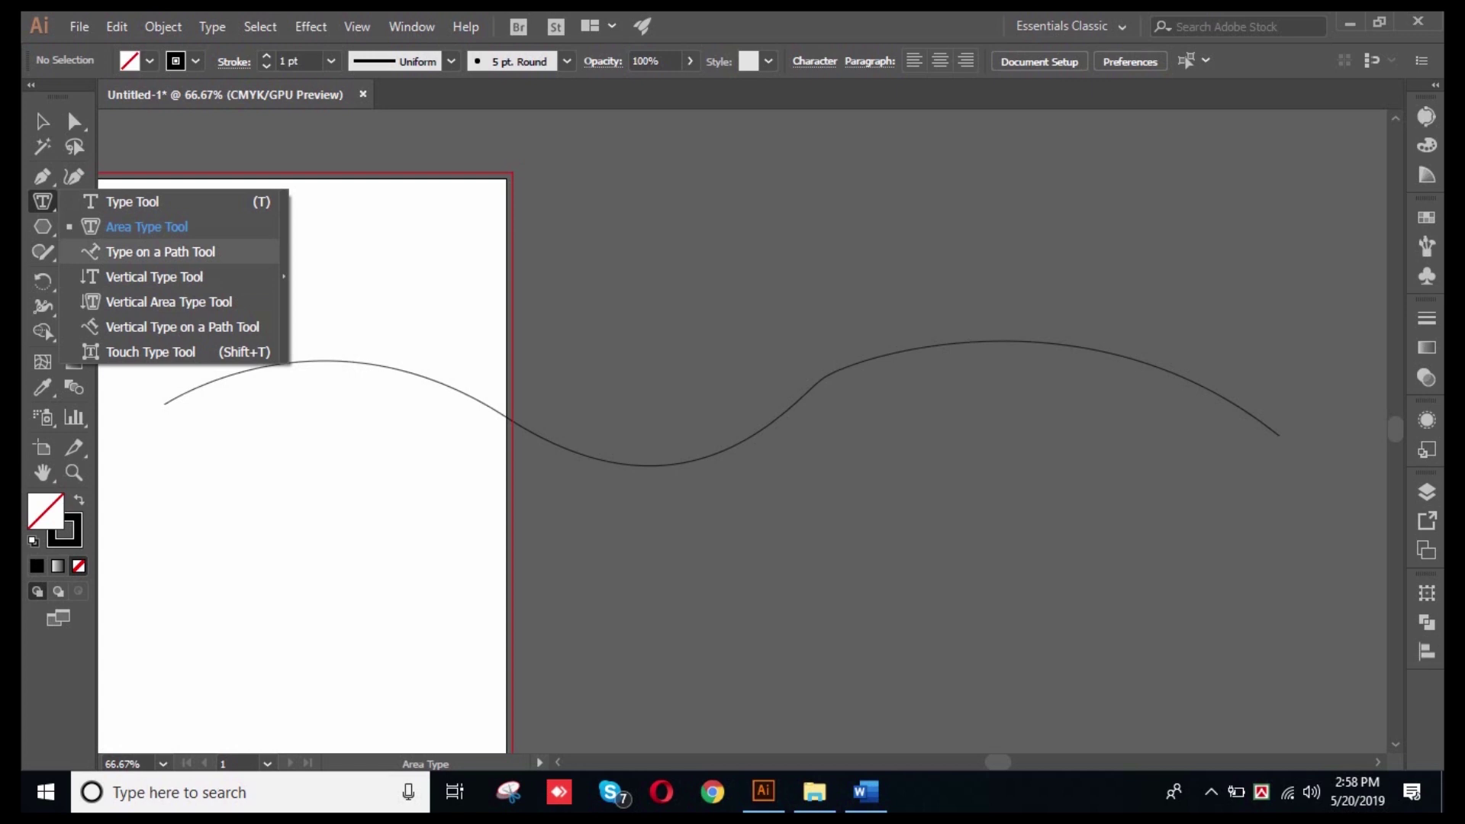
left_click(160, 251)
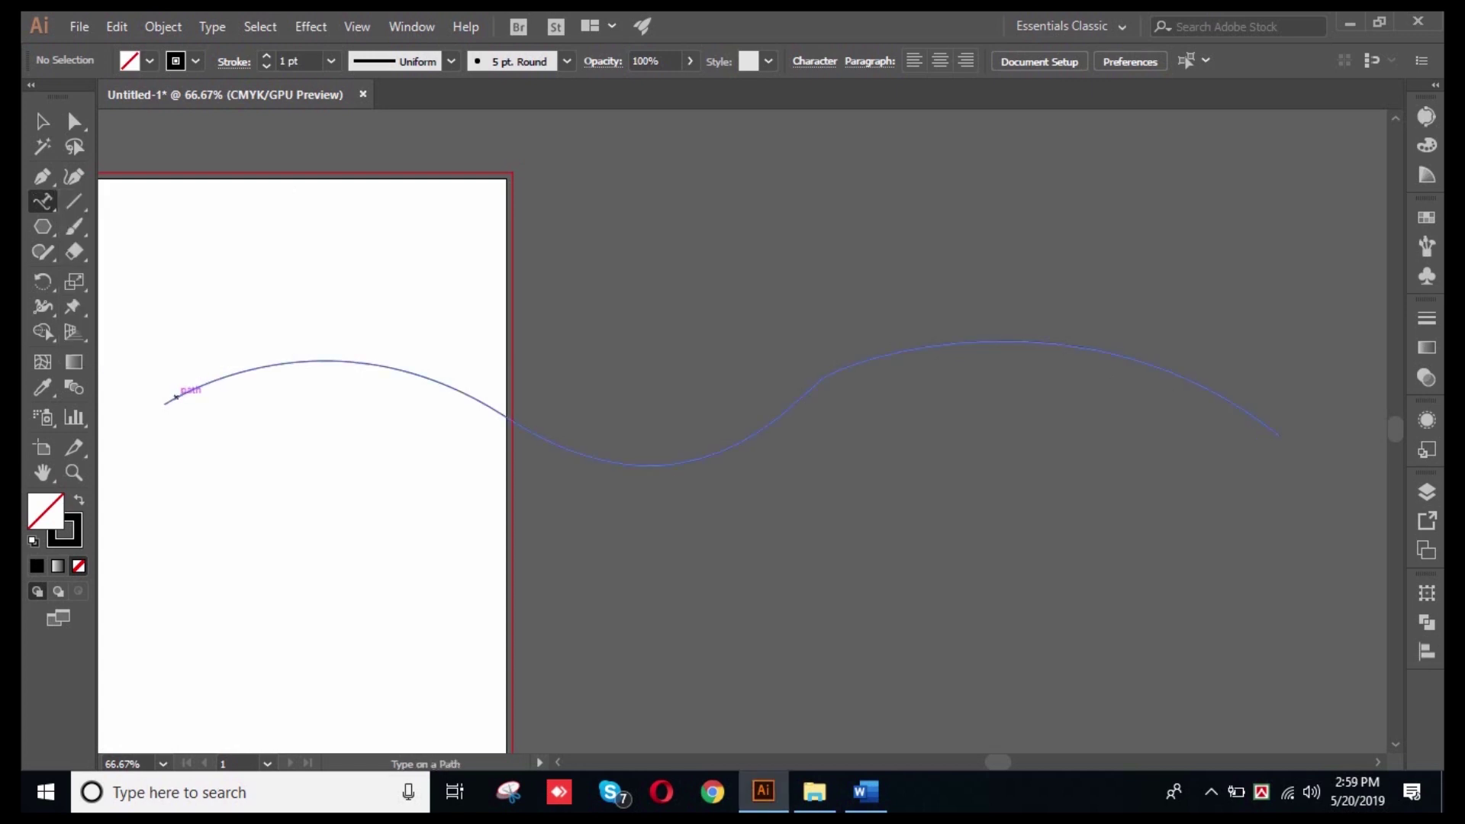
left_click(177, 396)
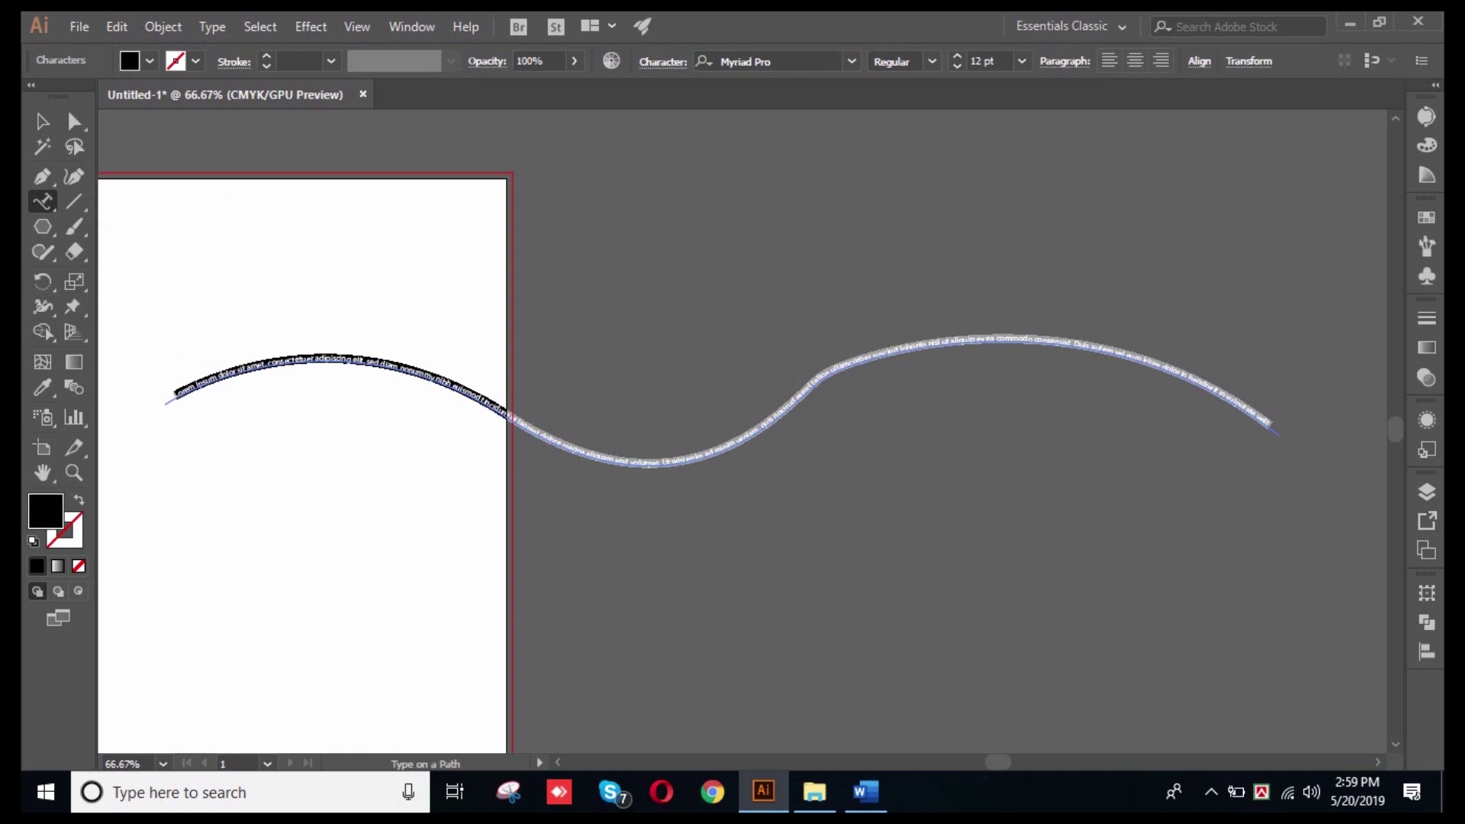
- Replace the placeholder text on the wavy path with long runs of the letters "s" and "f", and finish editing
type("fsdsdsdfsdfsdfsdfsdfsdfsdfsdfsdfsd")
type("sssssssss sssssss sssssssssssssssssssssssssssssssssssss")
type("ssssssssssssssssssssssssssssssssssssssssssssssssssssssssssssssssssssssss")
type("sssssssssf")
key("ctrl+equal")
key("ctrl+equal")
key("ctrl+equal")
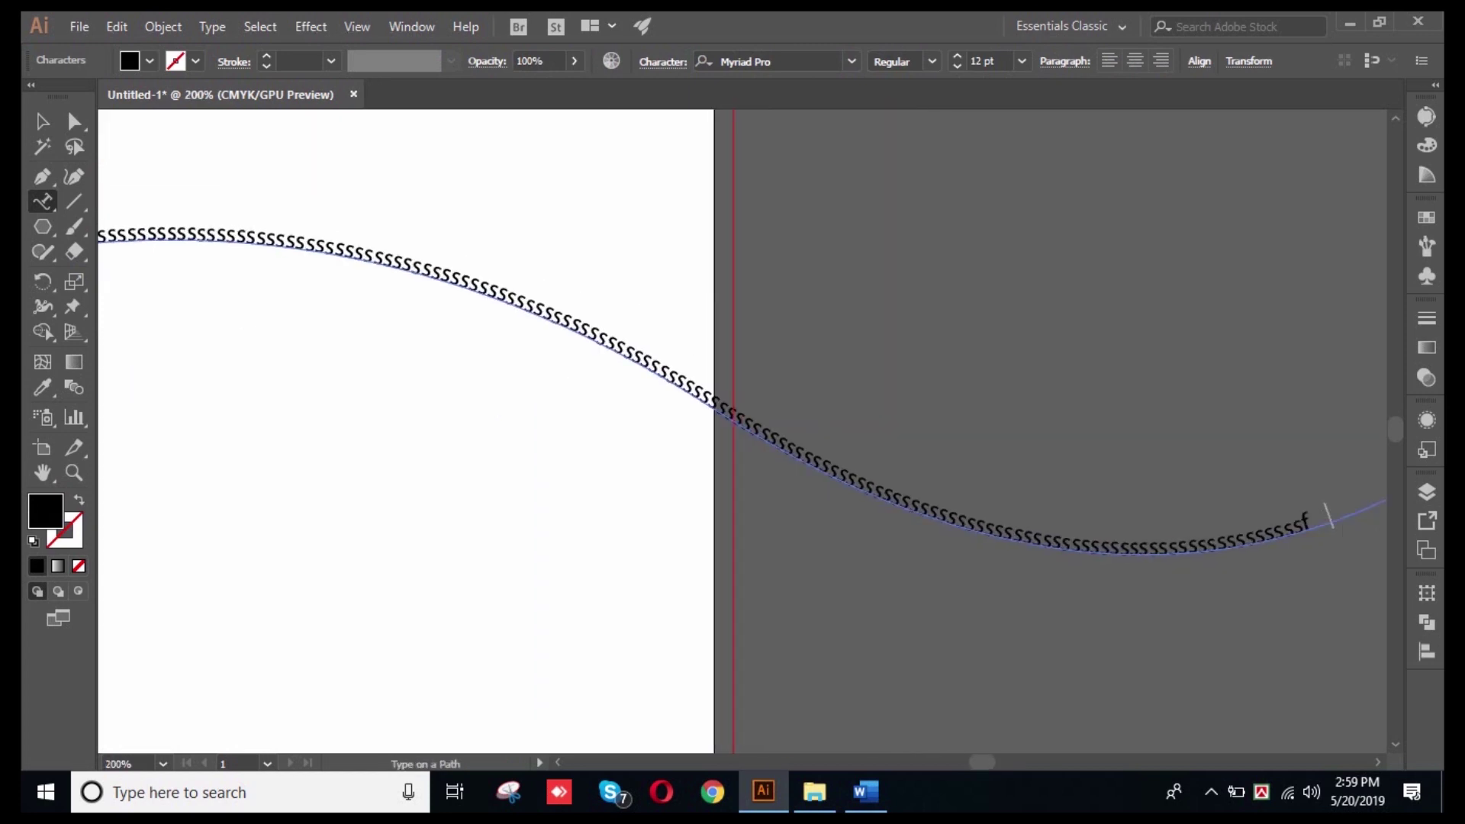
type("ffddffffffffffffffffffffffffffffffffffffffffffff")
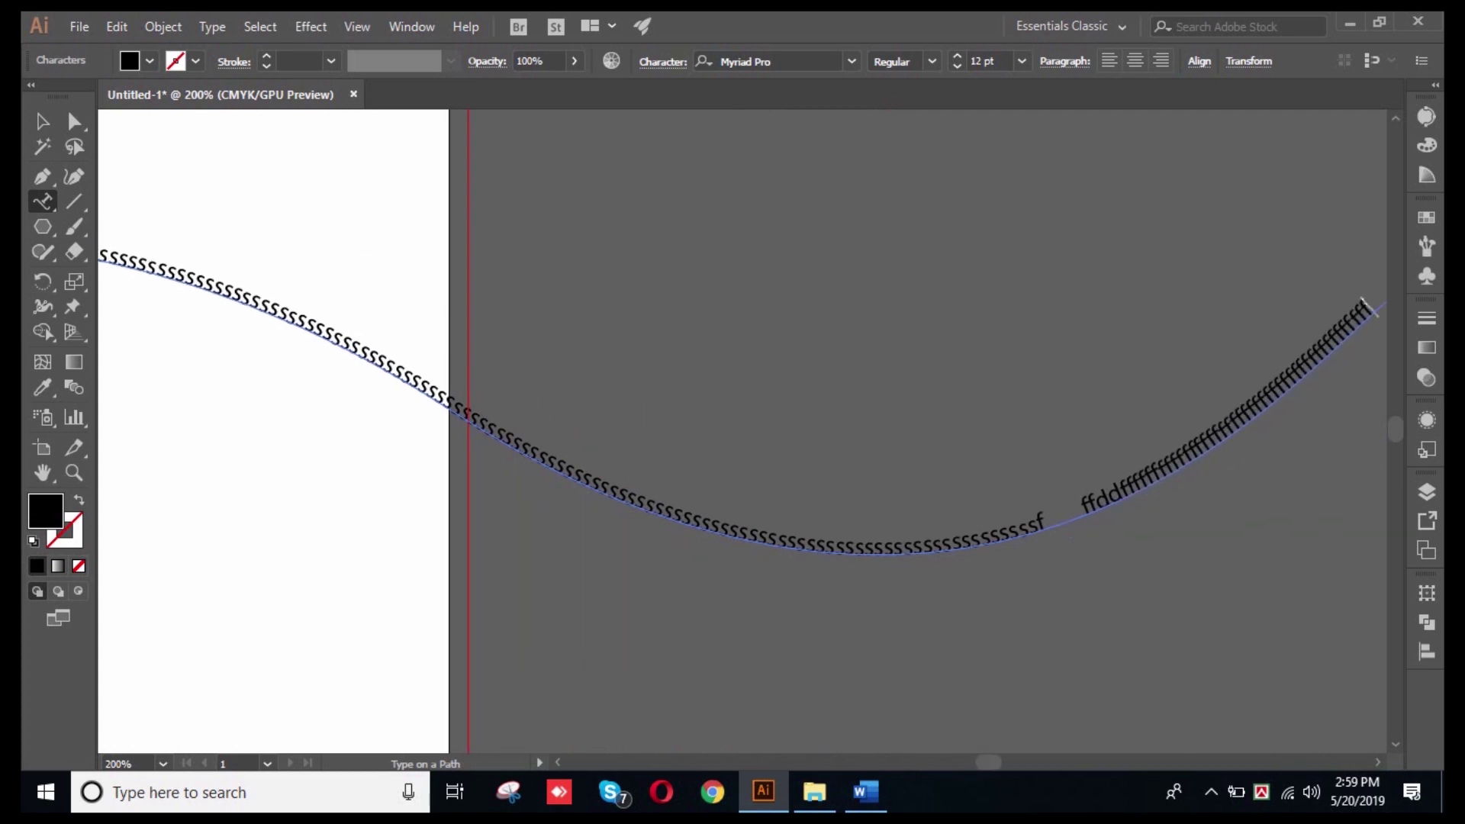
key("Escape")
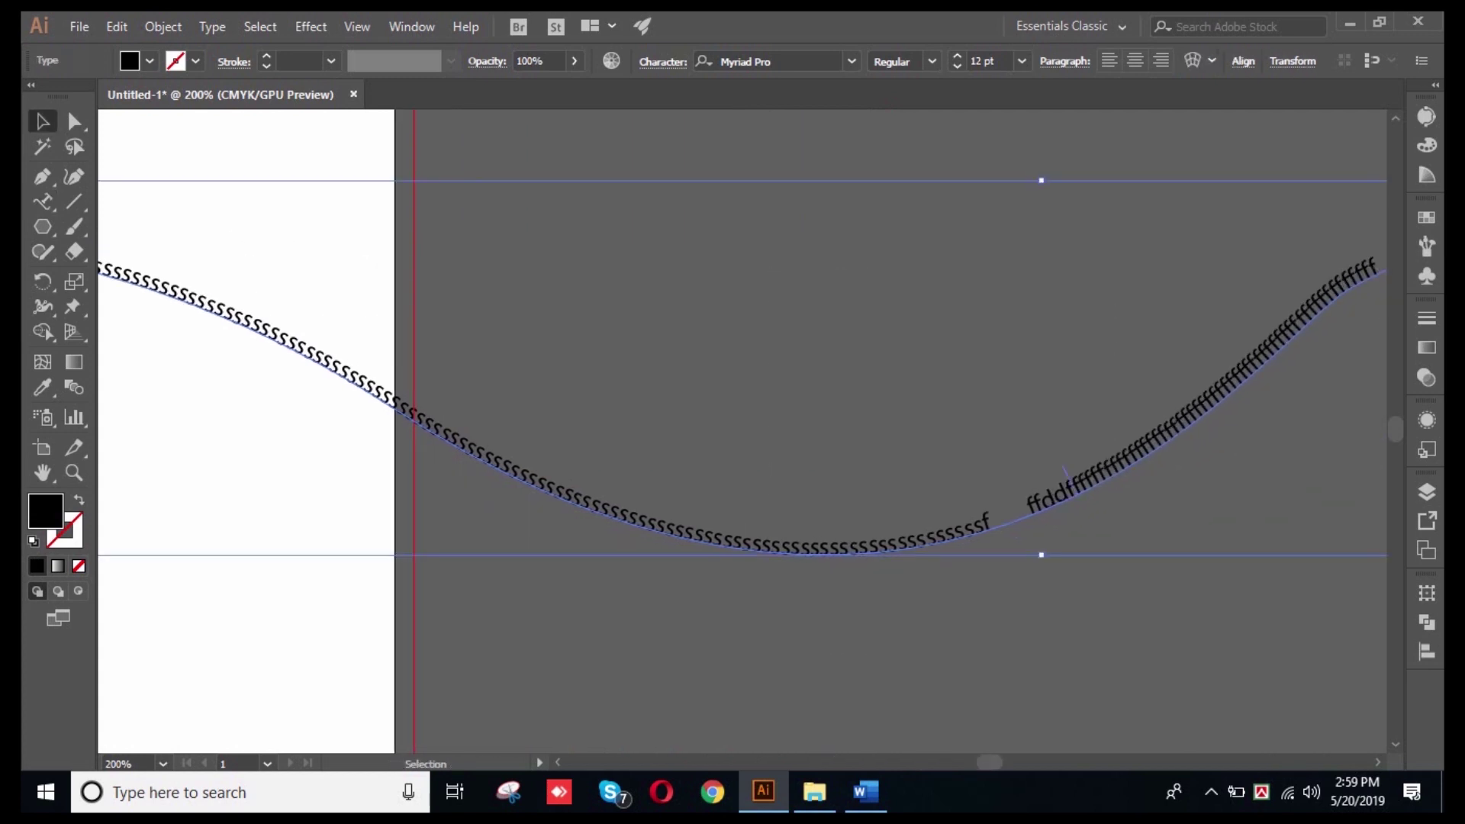
- Delete the wavy path together with its filler text
scroll(742, 431, "up", 4)
scroll(742, 431, "left", 4)
key("Delete")
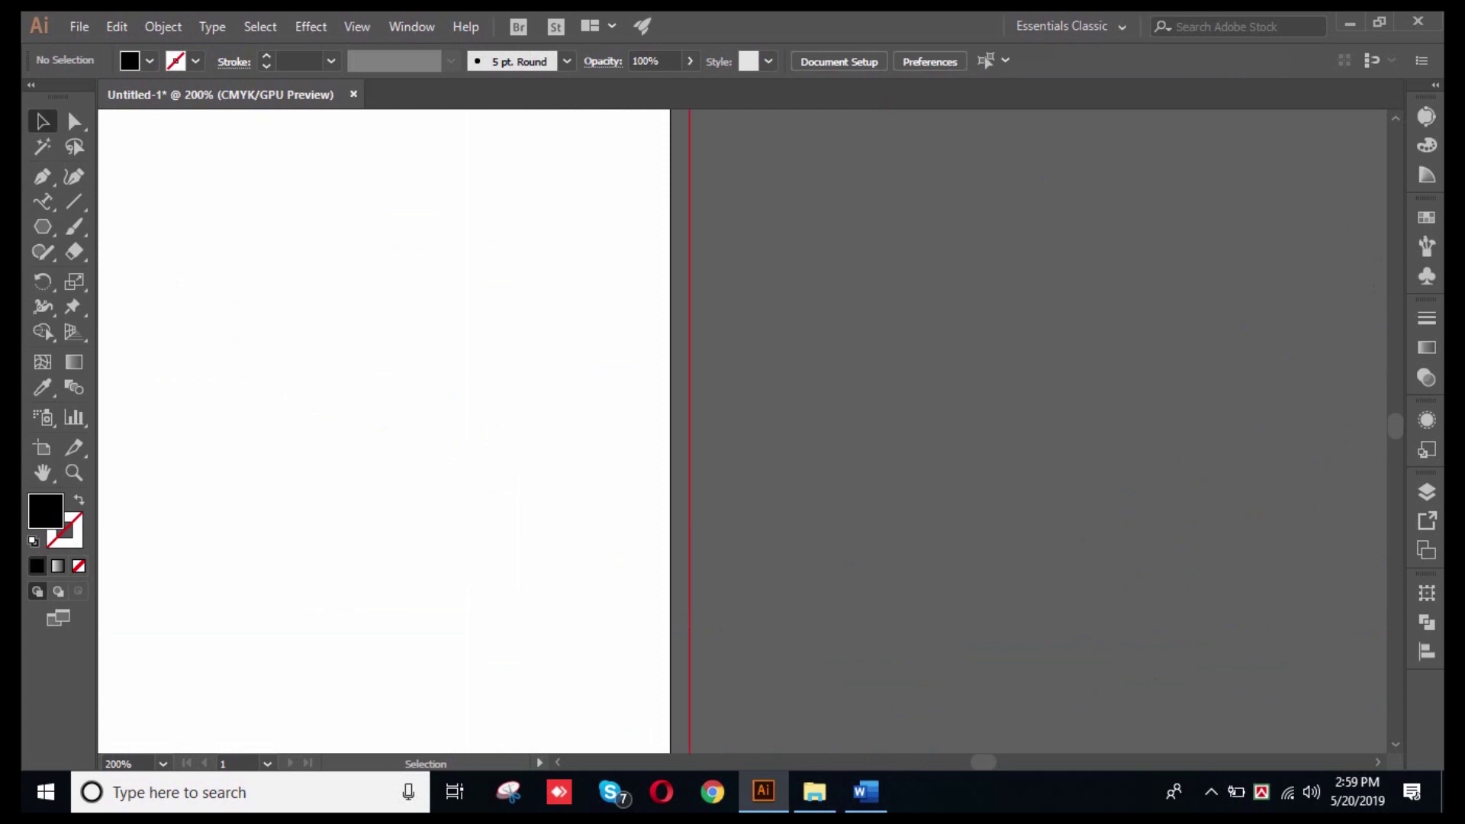
- Draw a black circle about 4.42 in across on the artboard with the Ellipse tool
scroll(762, 409, "down", 4)
left_click_drag(761, 409, 734, 284)
scroll(506, 325, "up", 3)
scroll(532, 324, "down", 1)
left_click(43, 227)
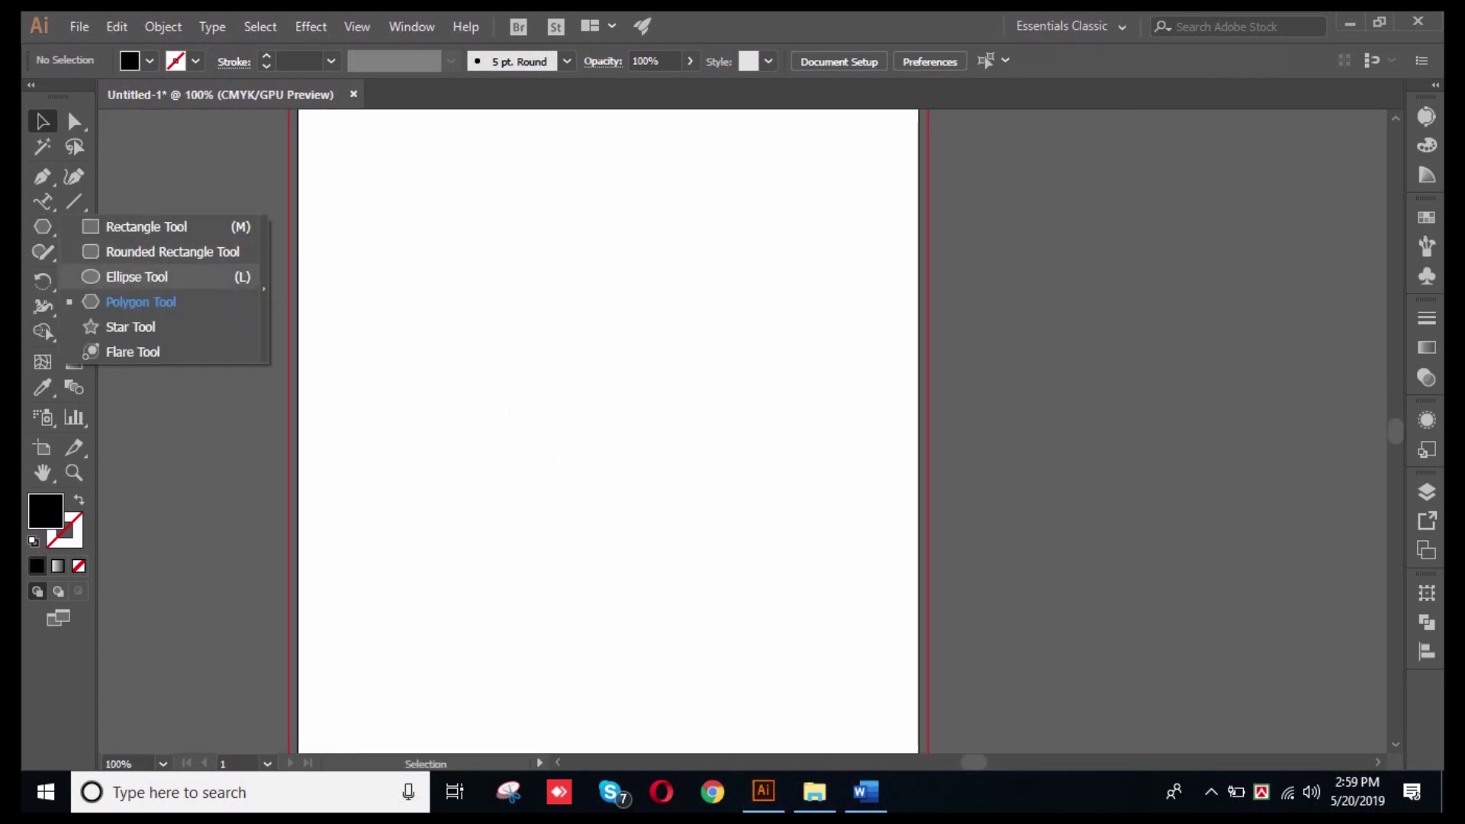
left_click(137, 277)
left_click_drag(556, 213, 887, 494)
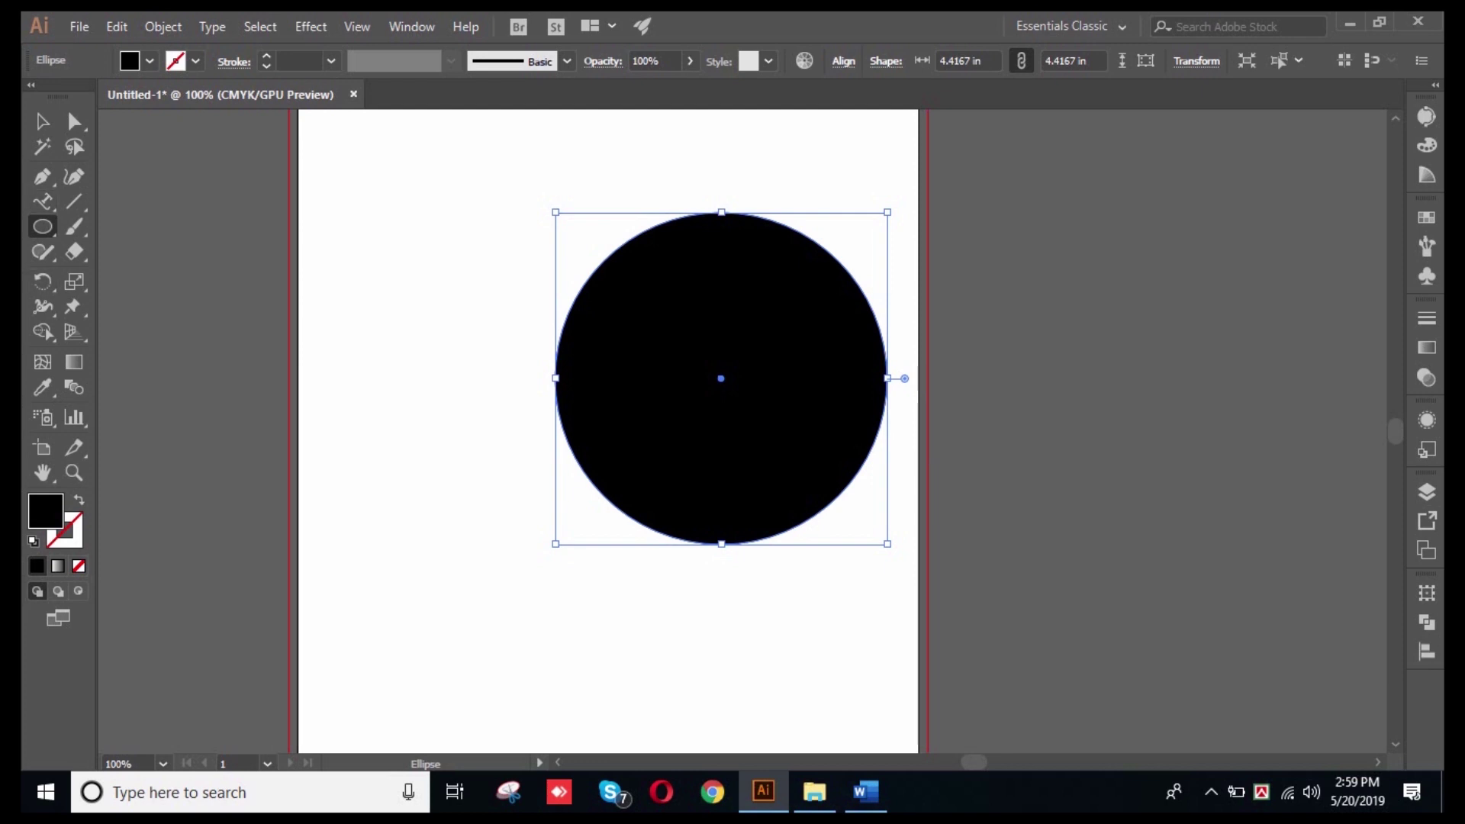
- Place type on the circle's path from its left anchor and enter "Bangladesh"
left_click(43, 202)
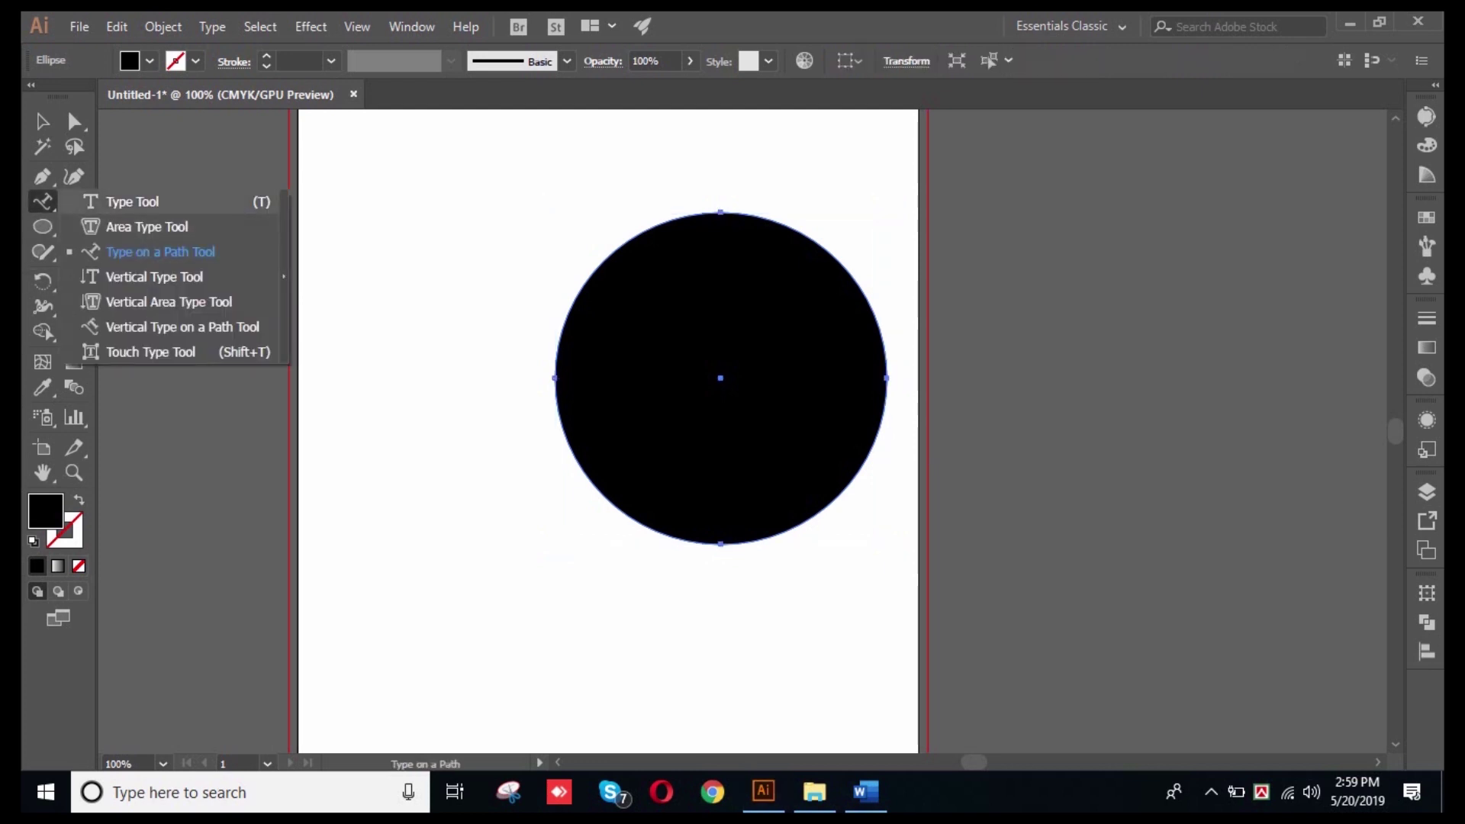
left_click(160, 251)
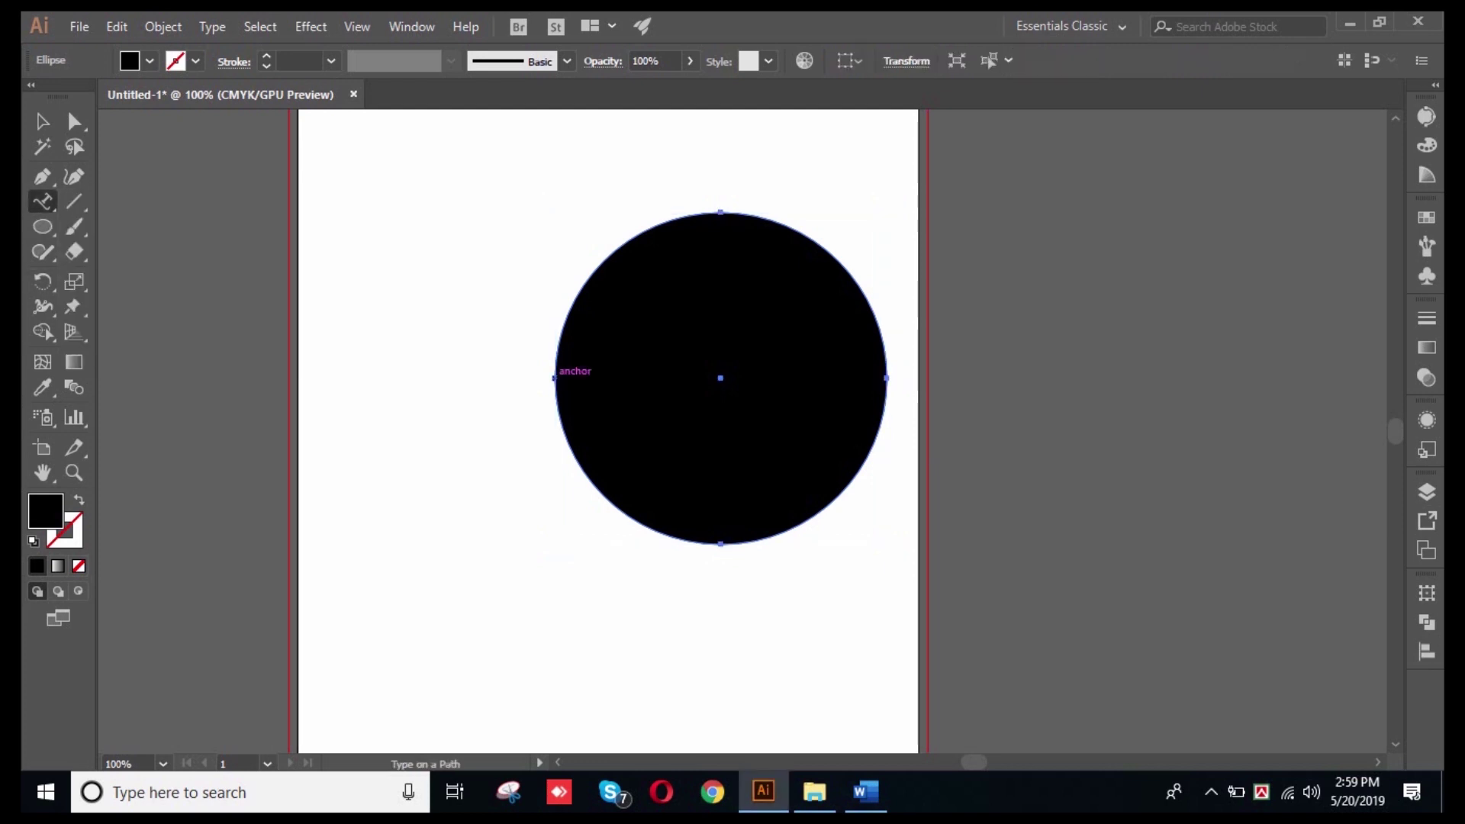
left_click(554, 377)
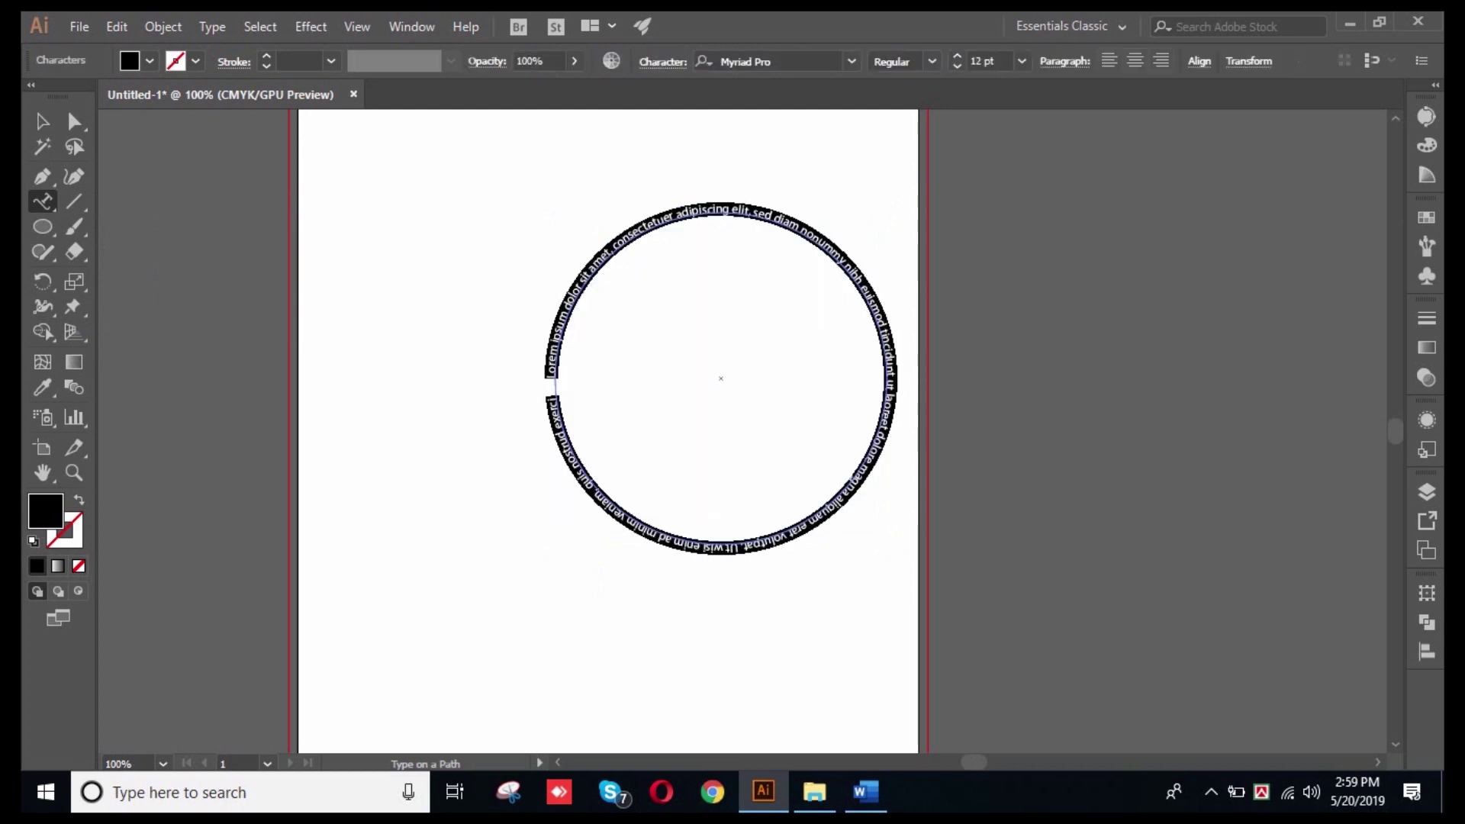
type("Banglad")
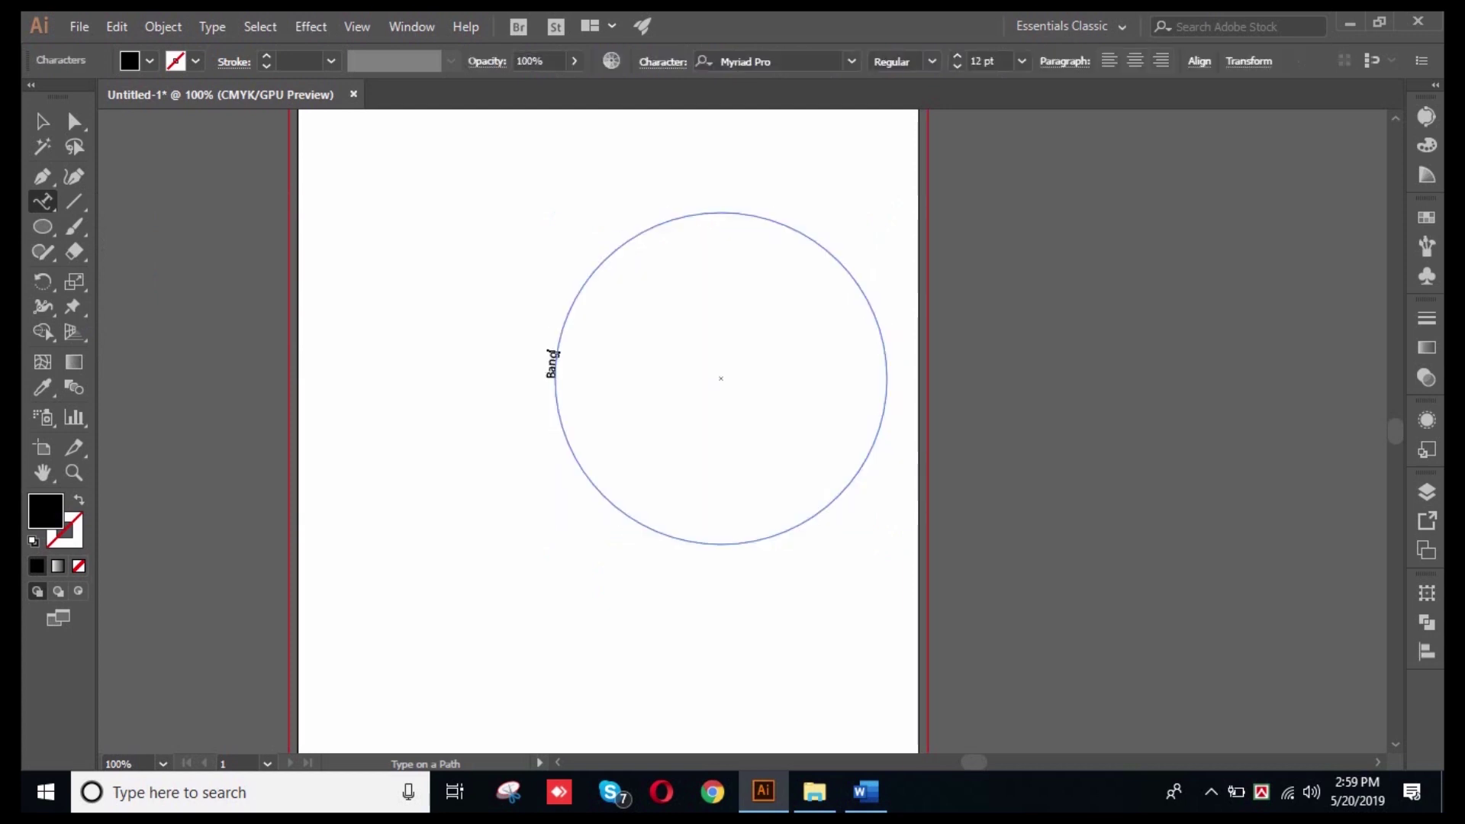
type("esh")
- Enlarge the whole word "Bangladesh" on the circle to 71 pt, then leave text editing and deselect it
key("ctrl+a")
key("ctrl+shift+period")
key("ctrl+shift+period")
key("ctrl+shift+period")
key("ctrl+shift+period")
key("ctrl+shift+period")
scroll(990, 61, "up", 20)
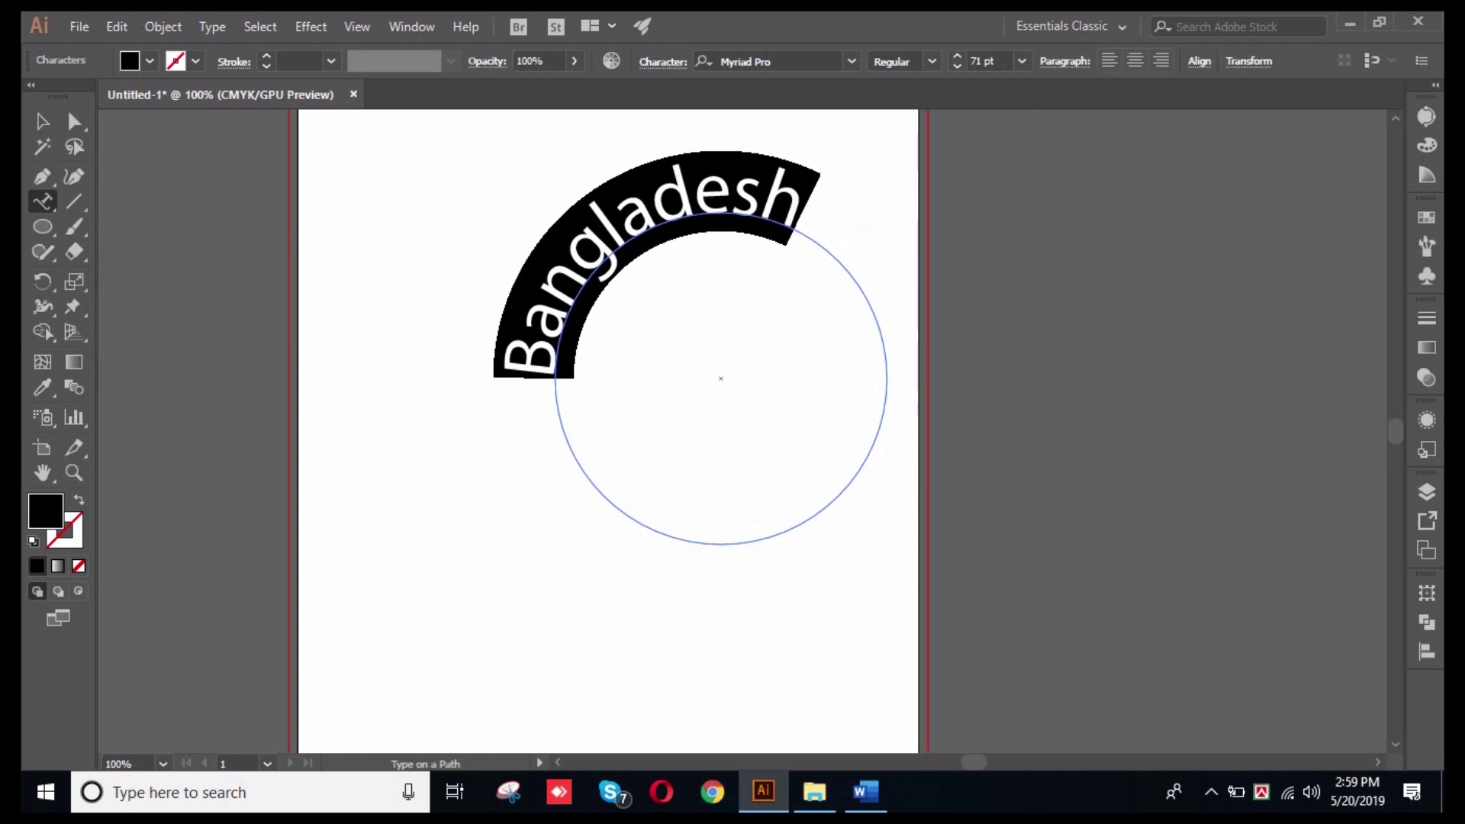
left_click(43, 121)
key("ctrl+shift+a")
key("ctrl+a")
key("ctrl+shift+a")
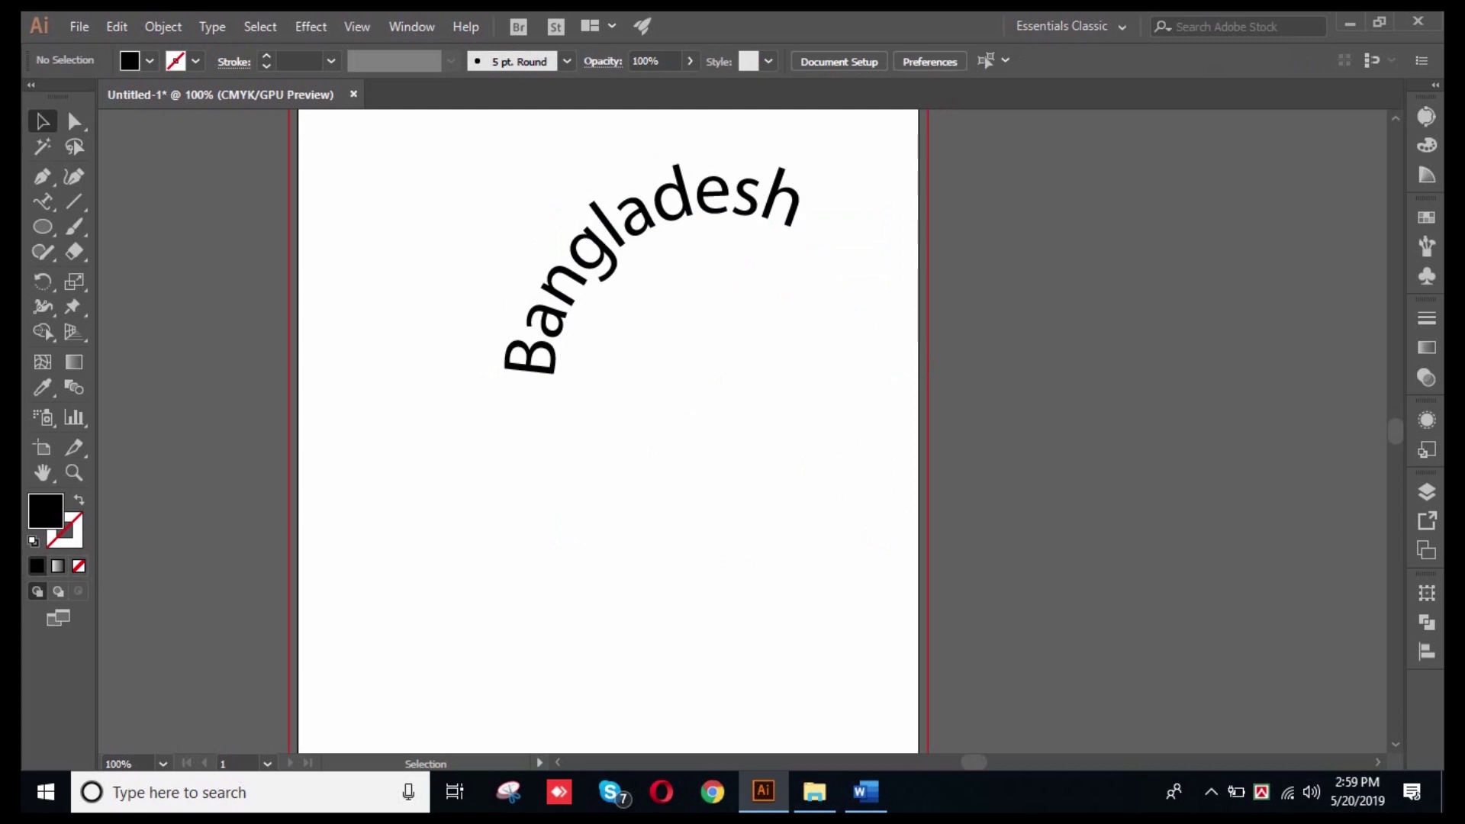
- Select the circular path text and move its end bracket around to the circle's right anchor, spanning the upper half
key("ctrl+a")
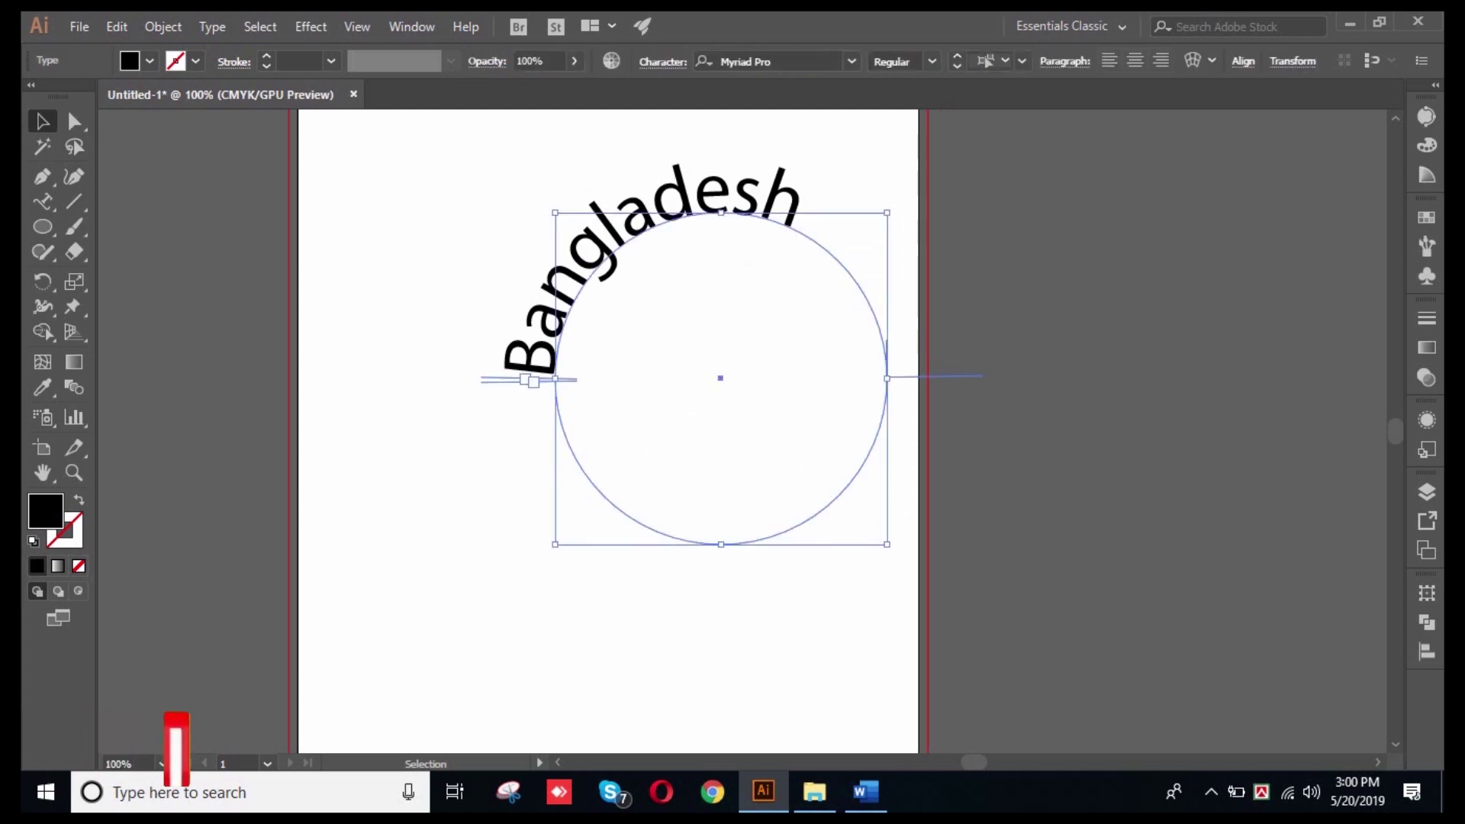
key("ctrl+shift+a")
key("ctrl+a")
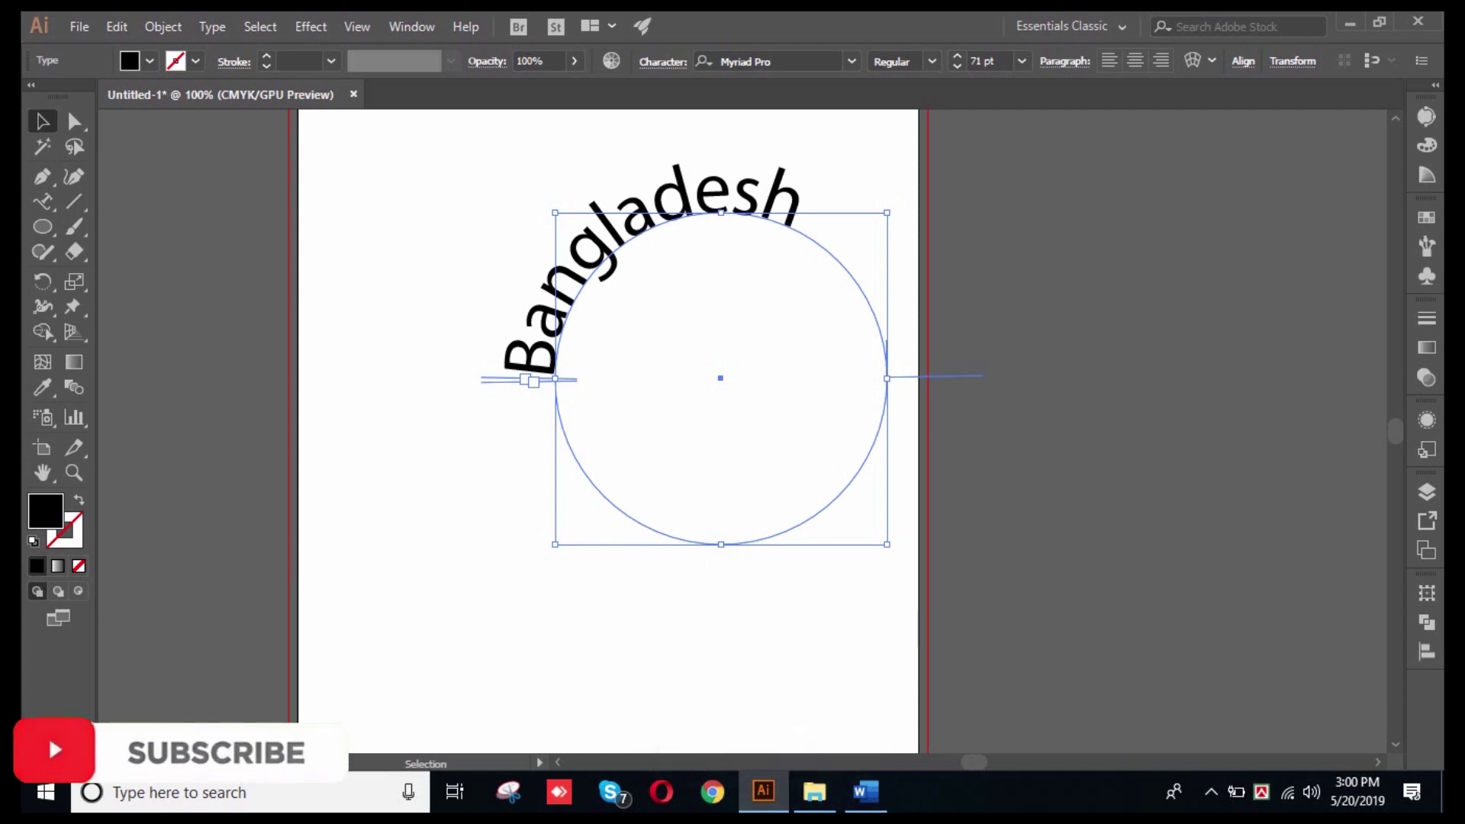
left_click_drag(533, 383, 610, 249)
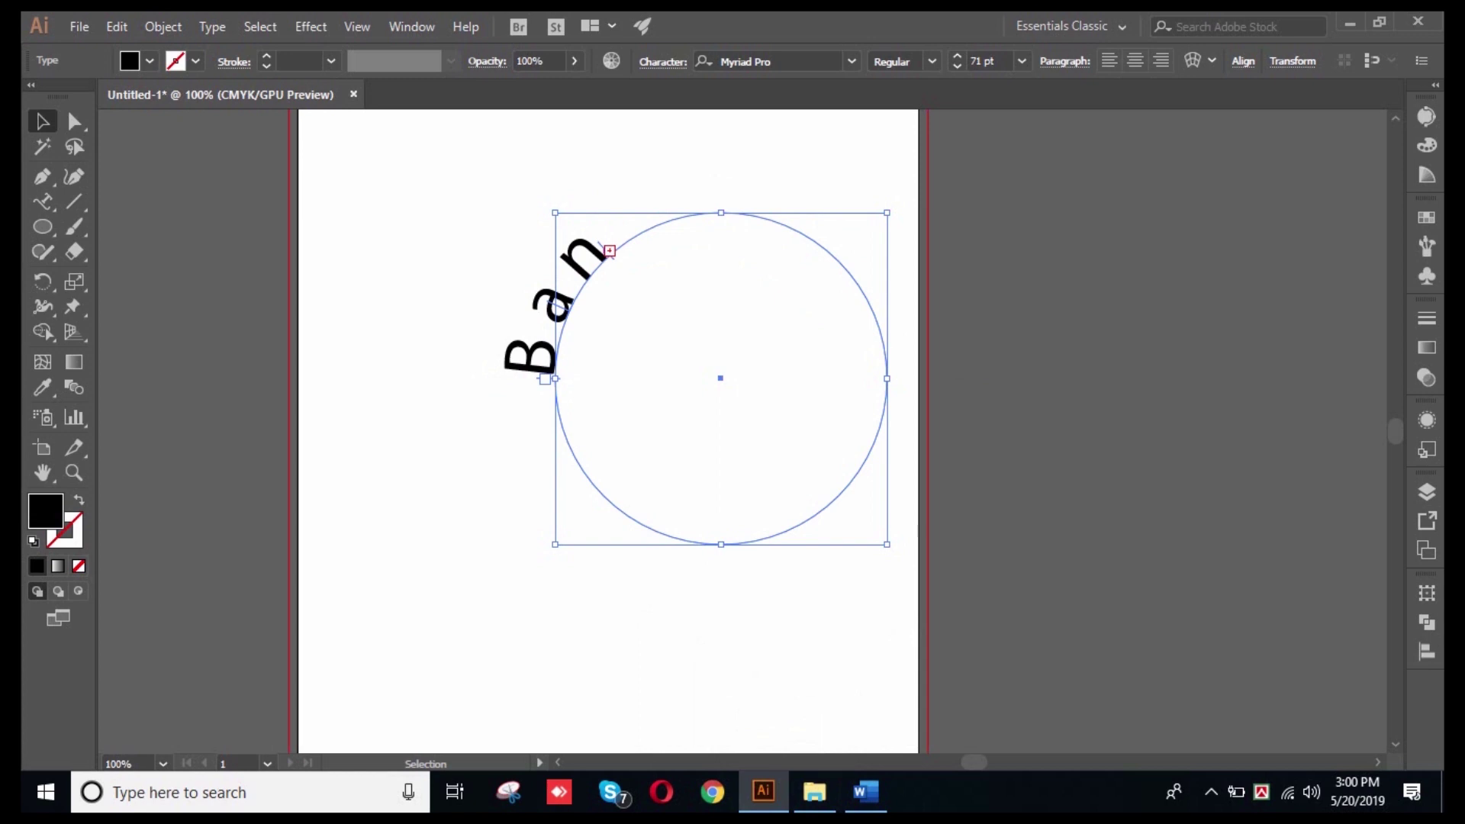
left_click_drag(610, 250, 796, 221)
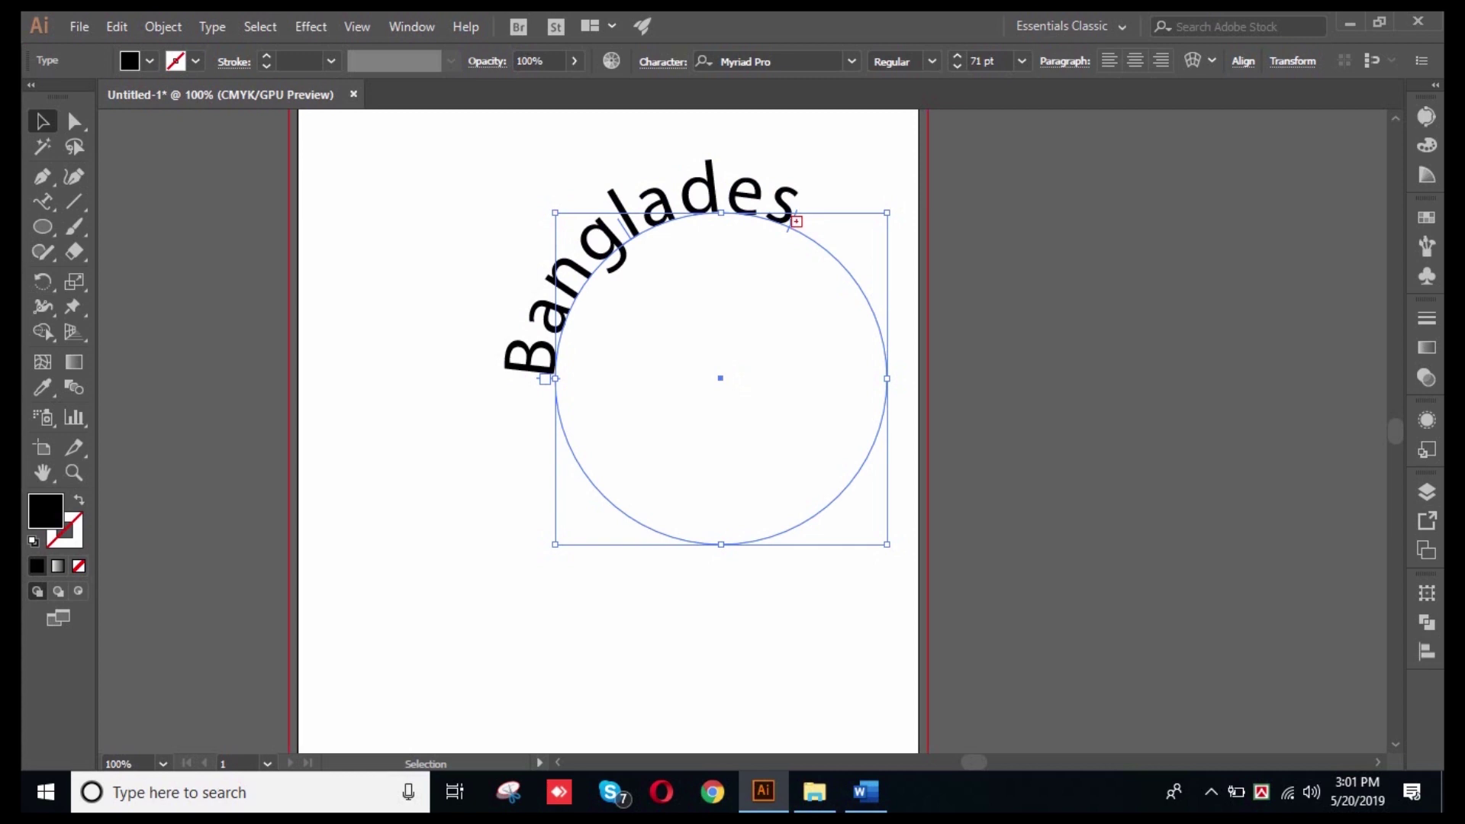
left_click_drag(797, 221, 898, 378)
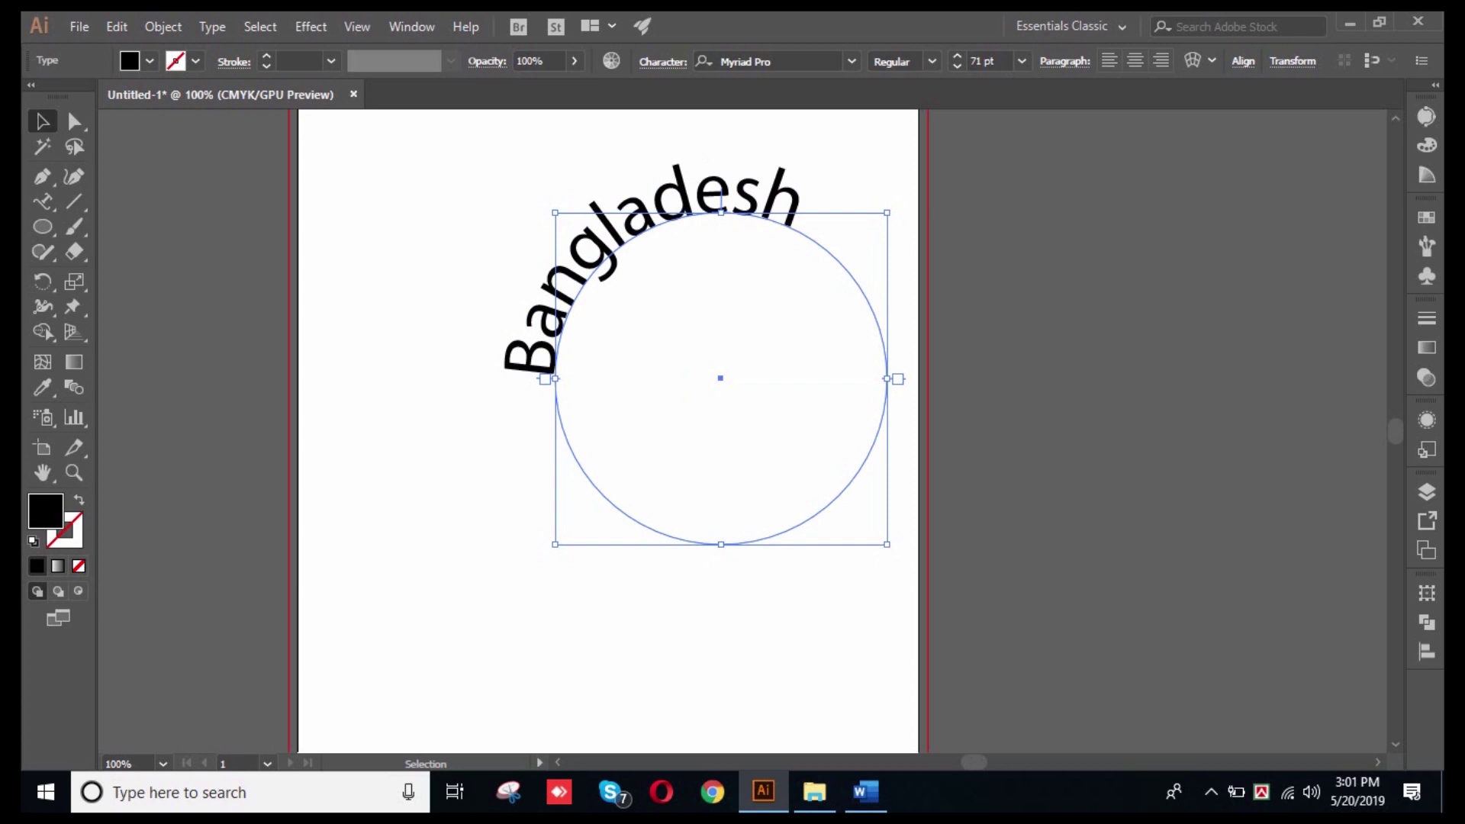
- Centre-align "Bangladesh" on the circle's upper arc and open the text for editing
key("ctrl+shift+c")
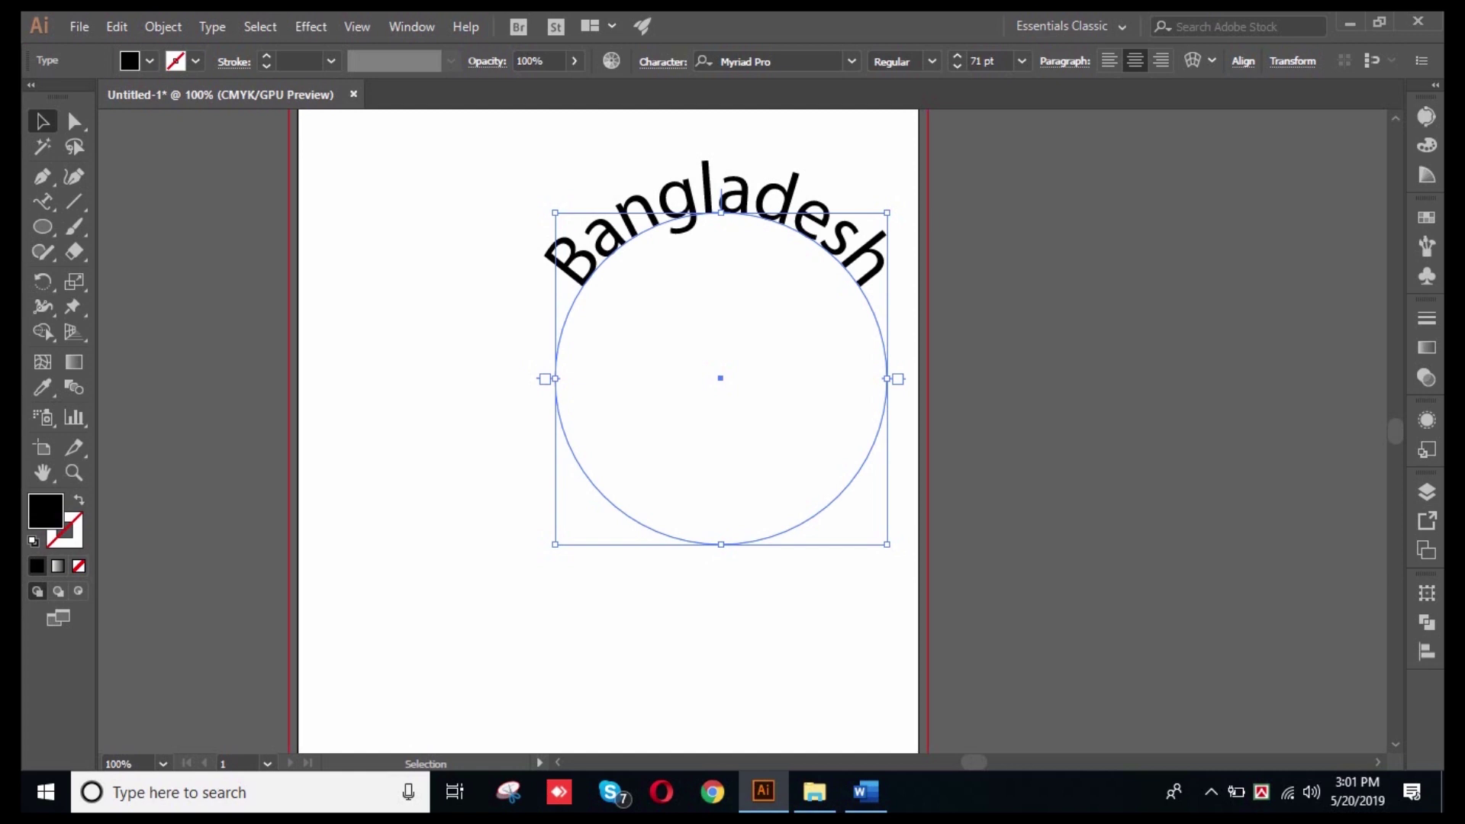
double_click(720, 198)
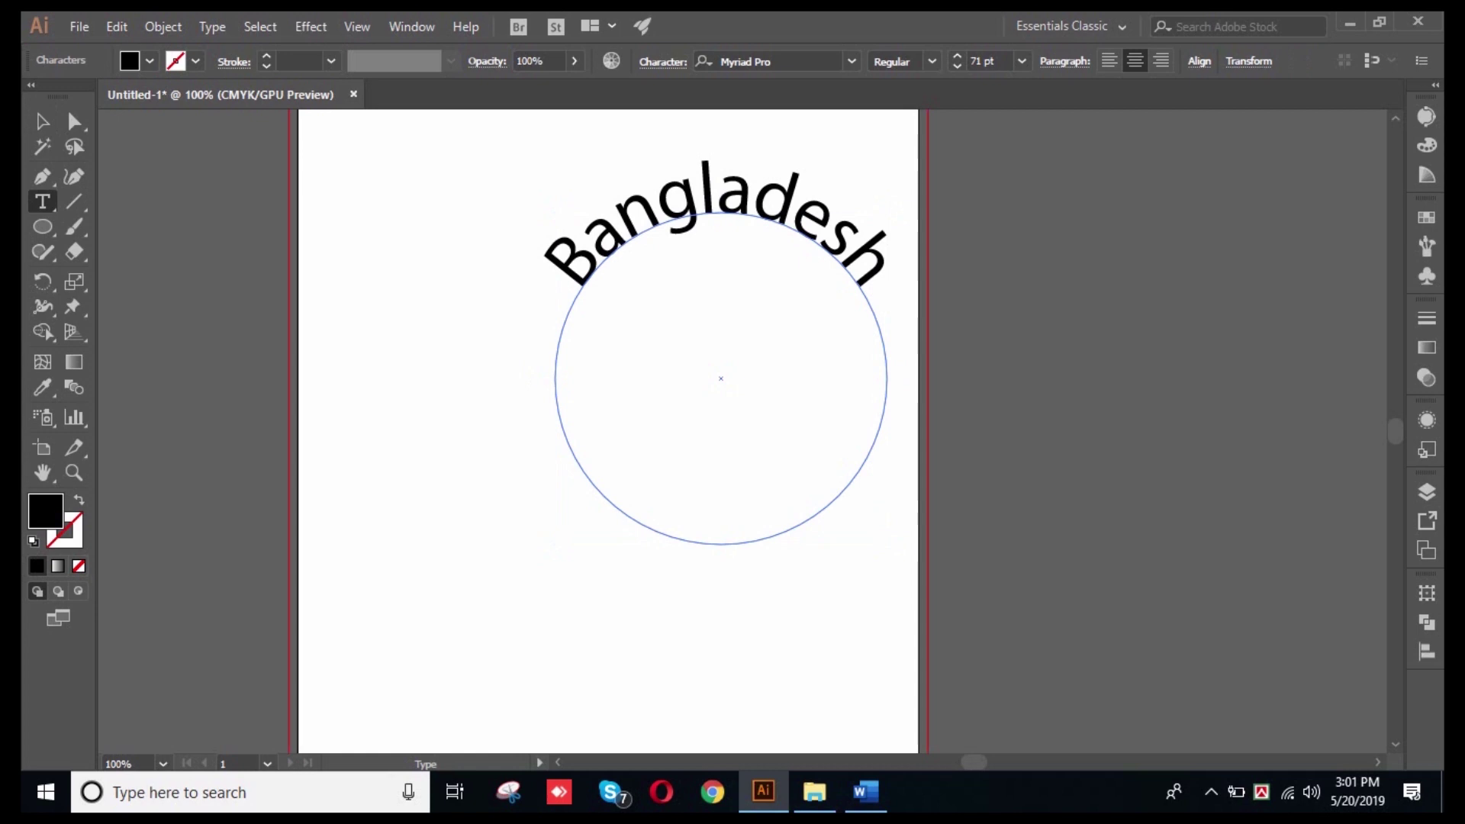
- Replace the whole word "Bangladesh" on the circle's path with "Republic Pepole o"
key("ctrl+a")
type("re")
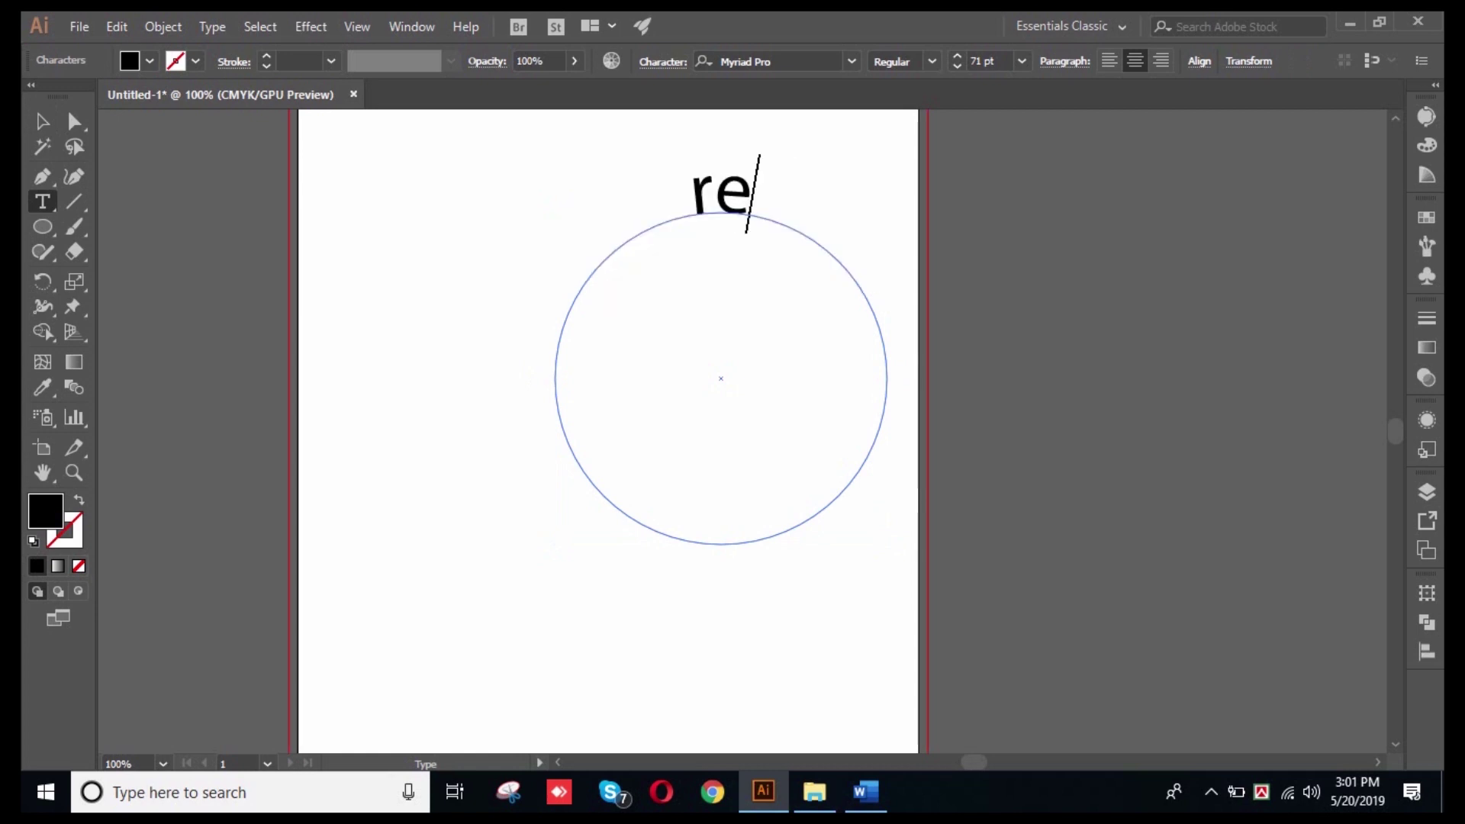
key("BackSpace")
key("BackSpace")
type("Re")
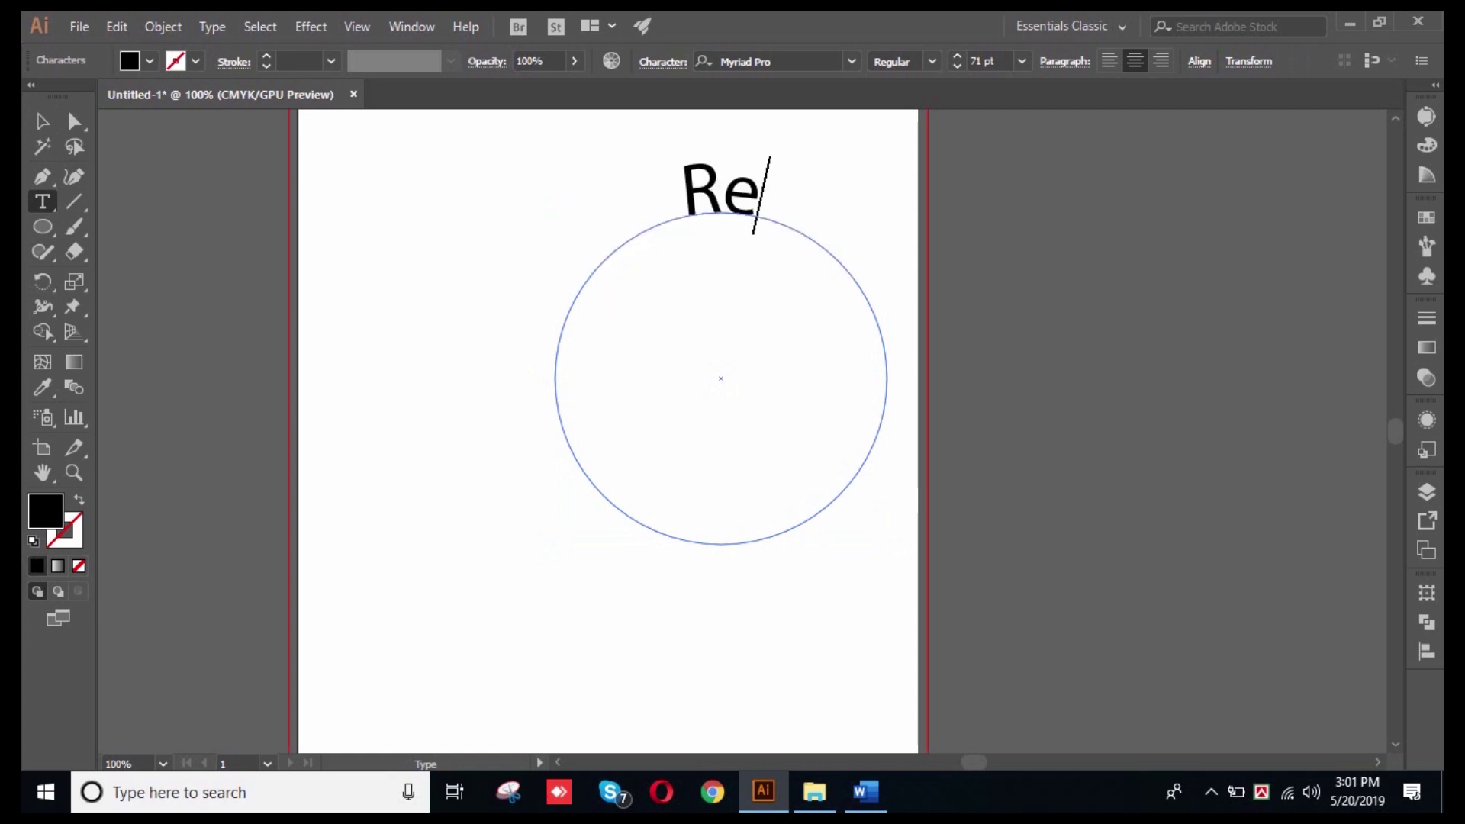
type("public p")
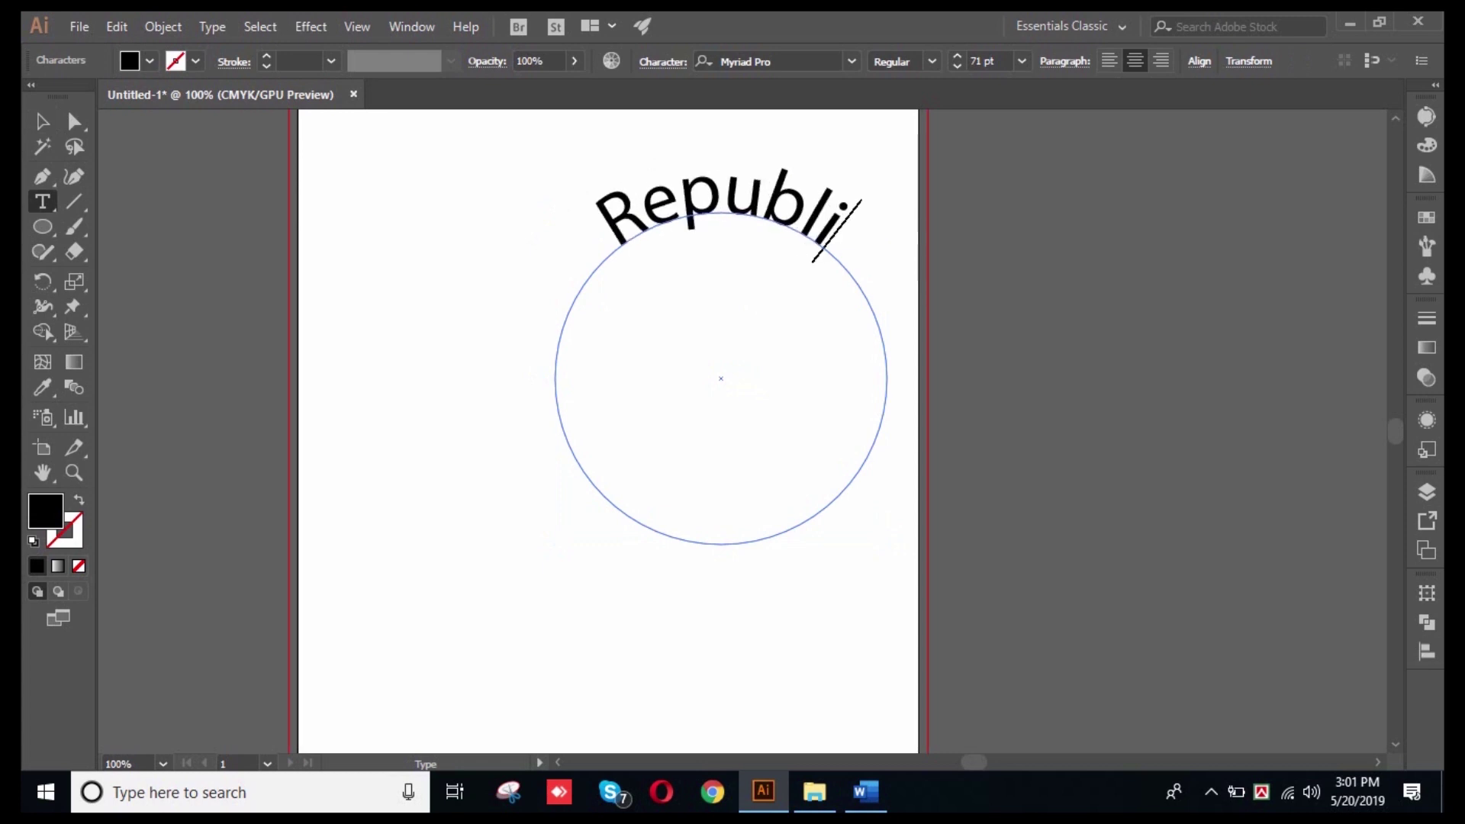
key("BackSpace")
key("BackSpace")
type("p")
key("BackSpace")
key("BackSpace")
type("Pepo")
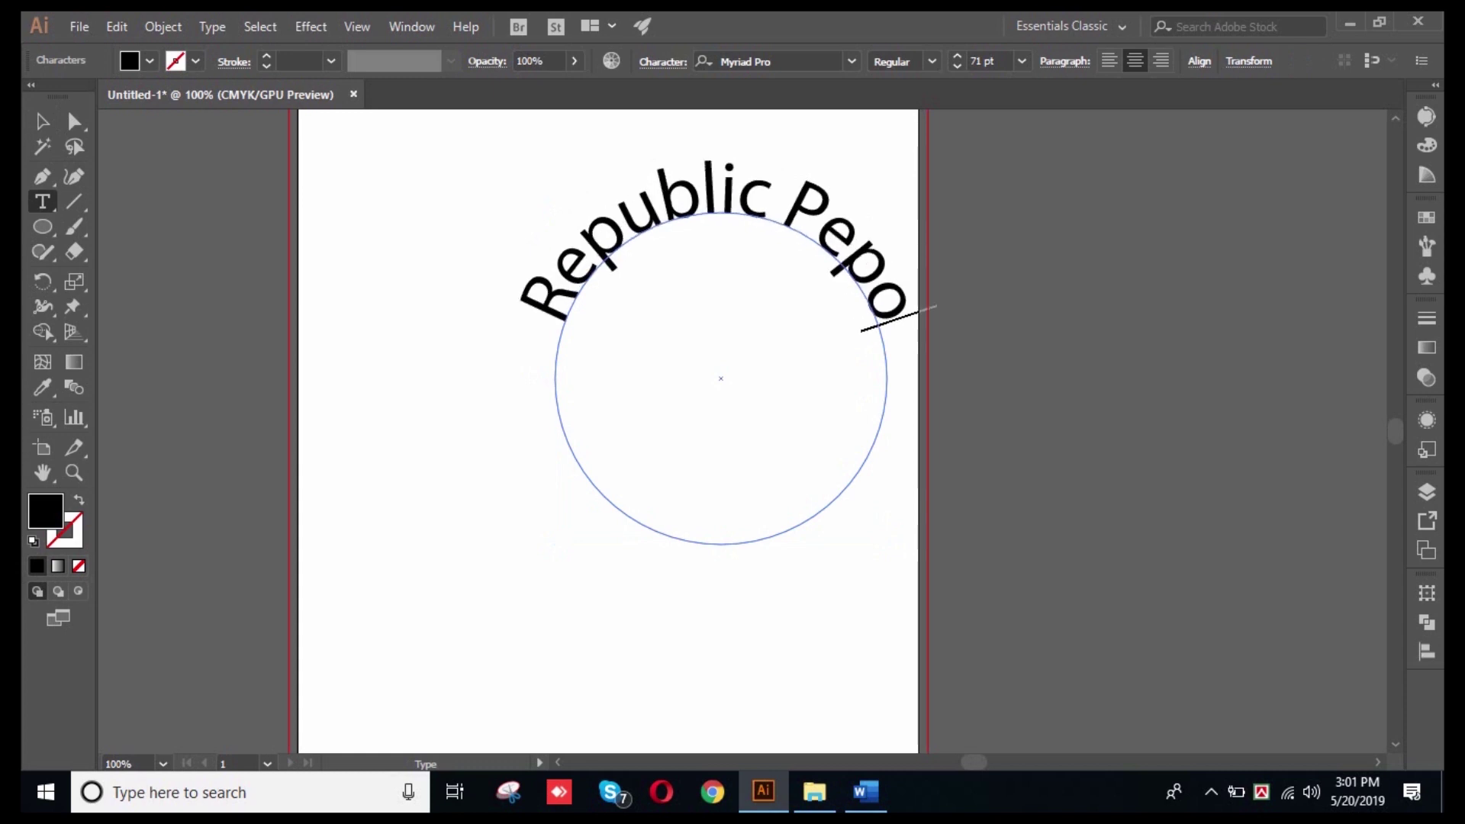
key("BackSpace")
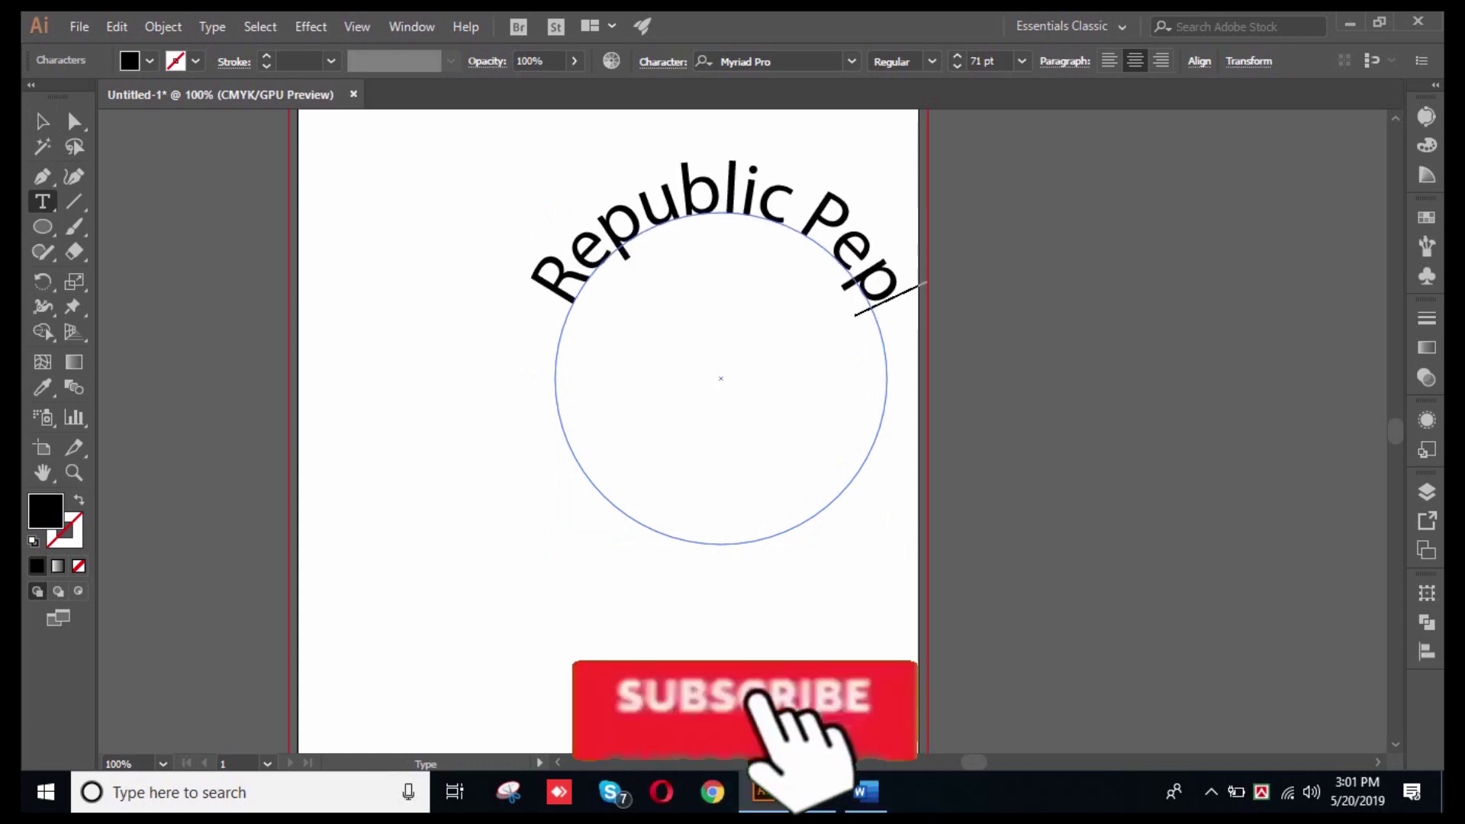
type("o")
key("BackSpace")
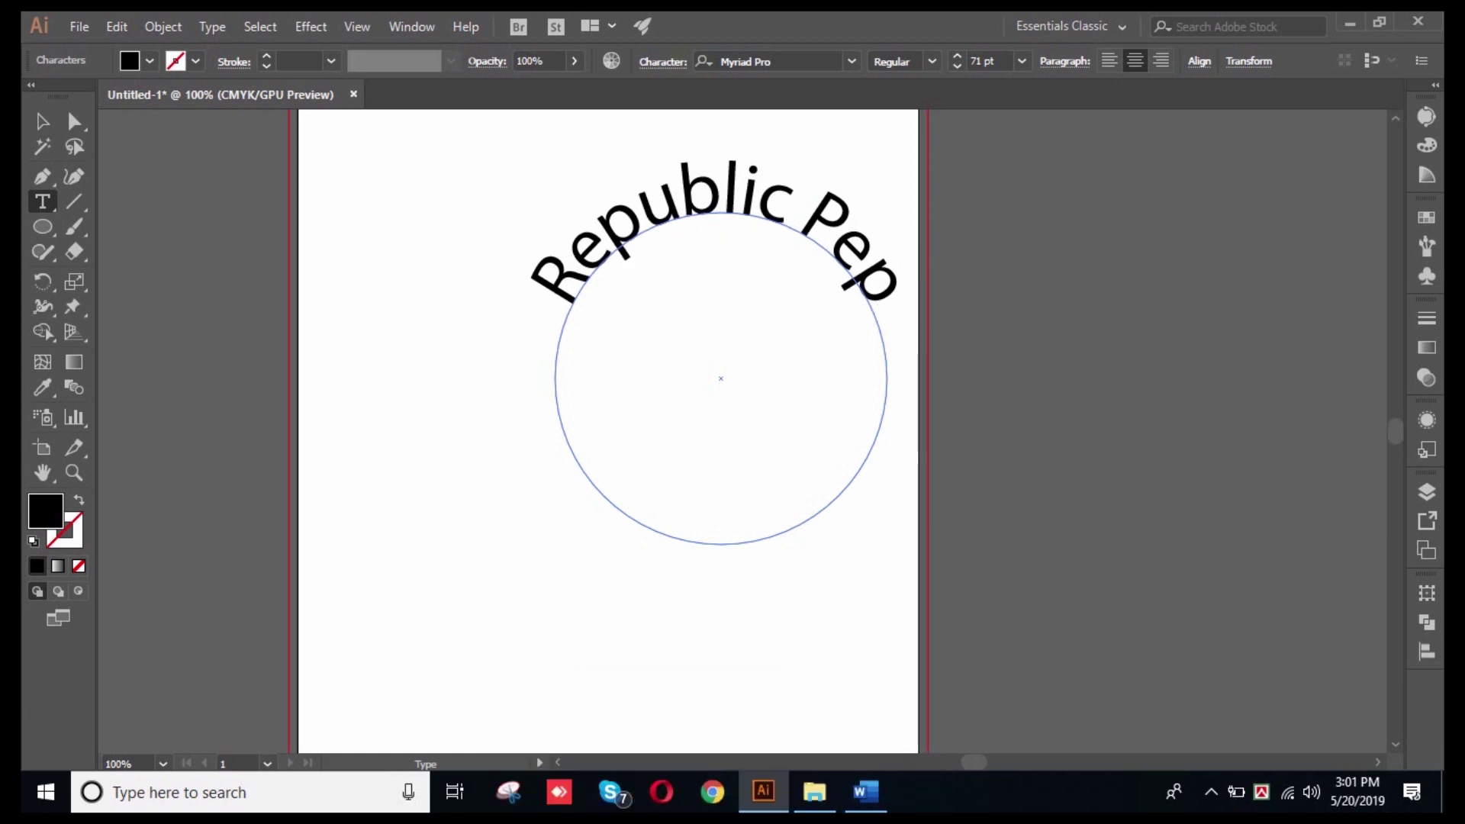
type("ole of")
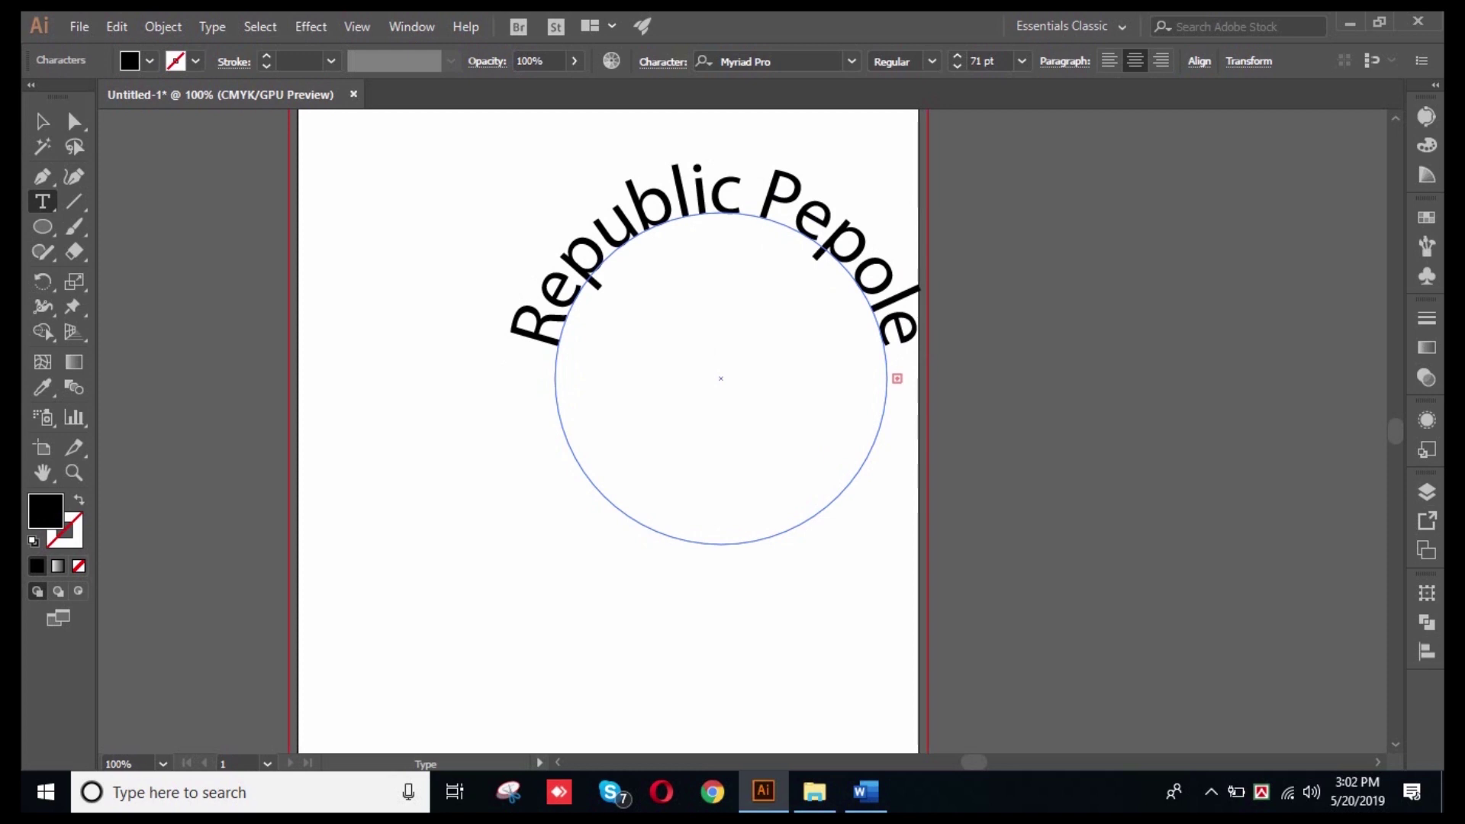
key("BackSpace")
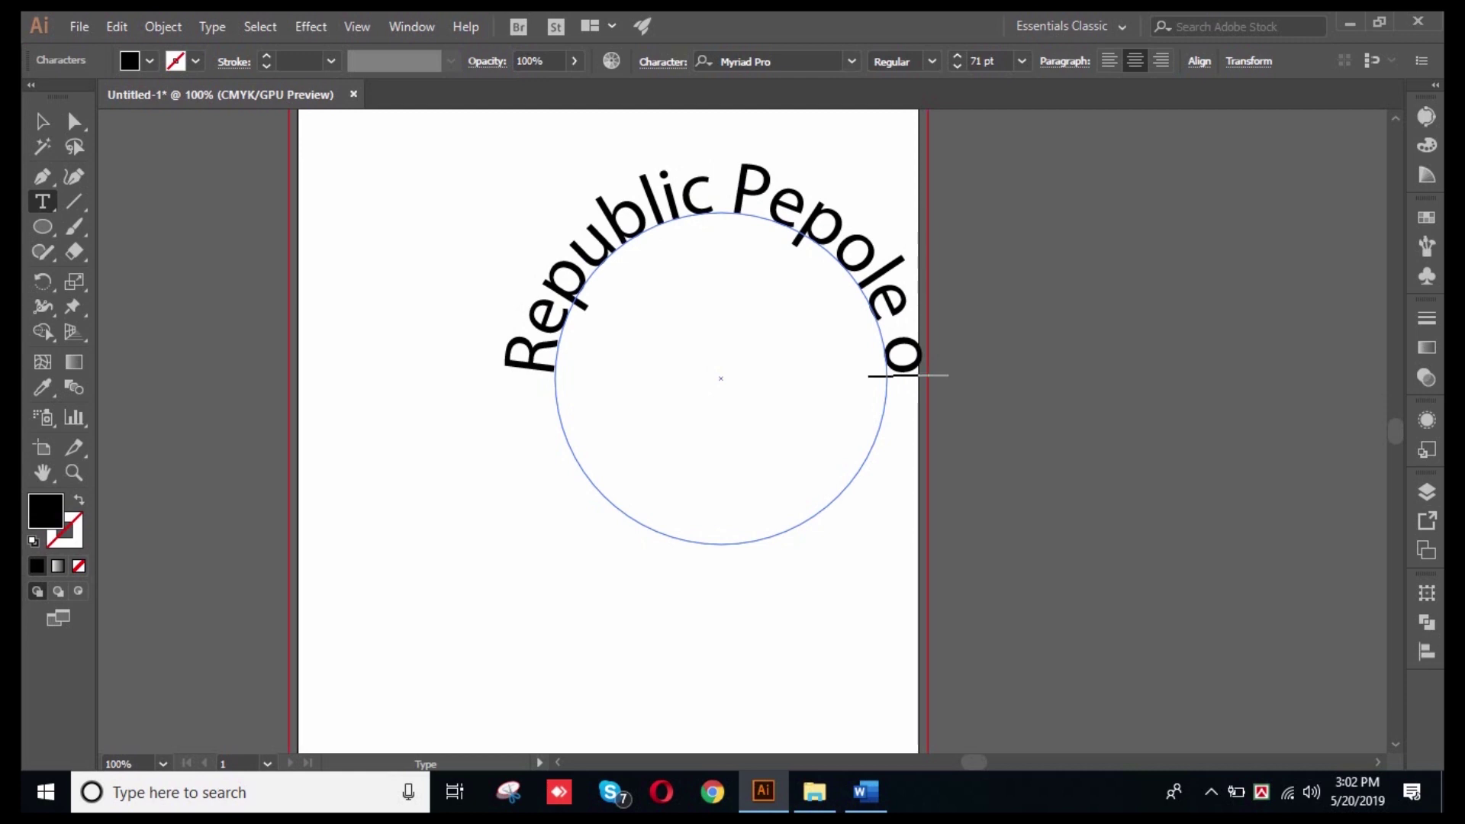
- Reduce all the circular text to 31 pt, complete it as "Republic Pepole of Bangladesh", and leave text editing
key("ctrl+a")
scroll(1000, 61, "down", 20)
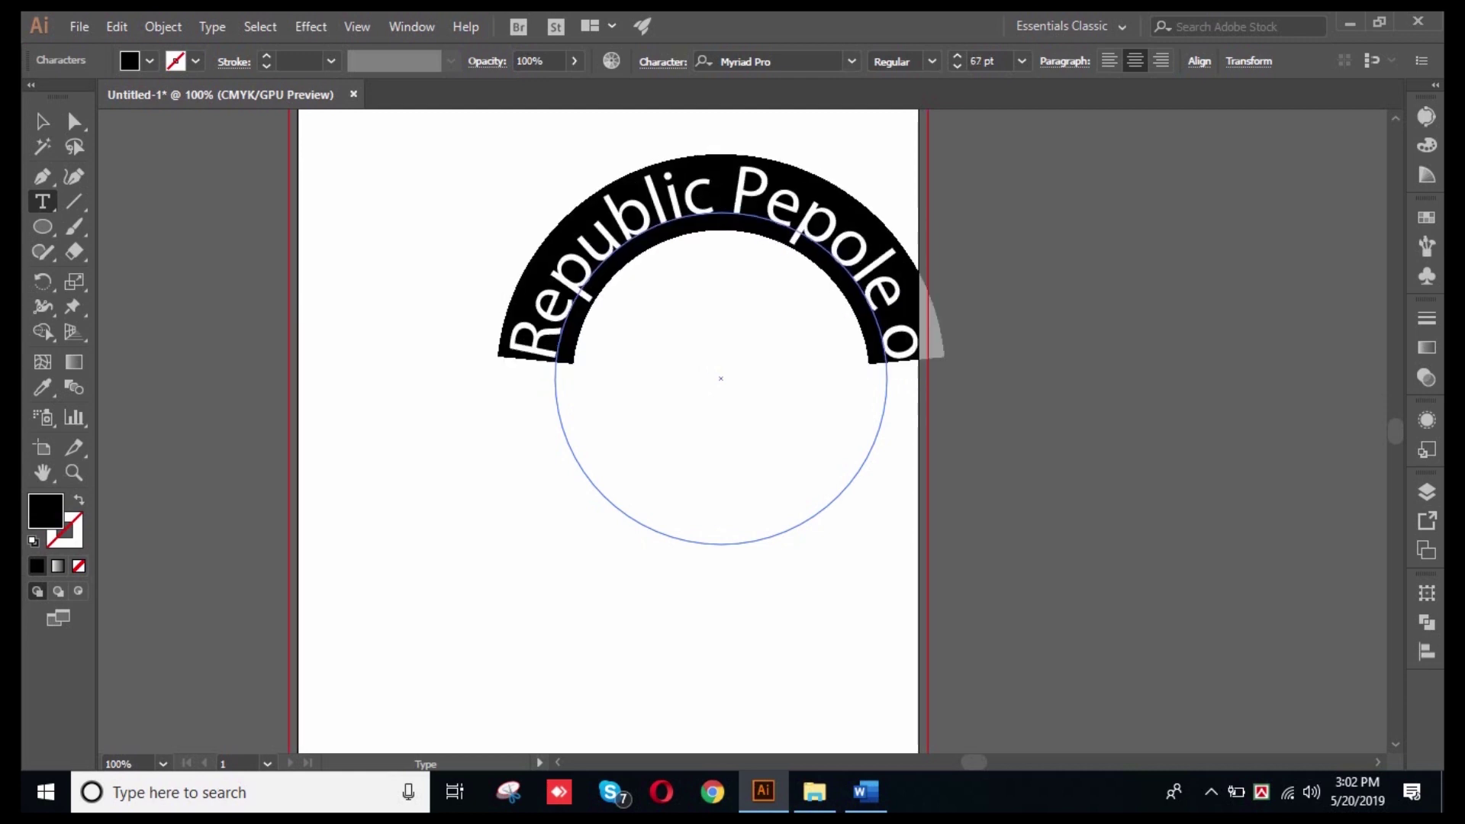
scroll(985, 62, "down", 10)
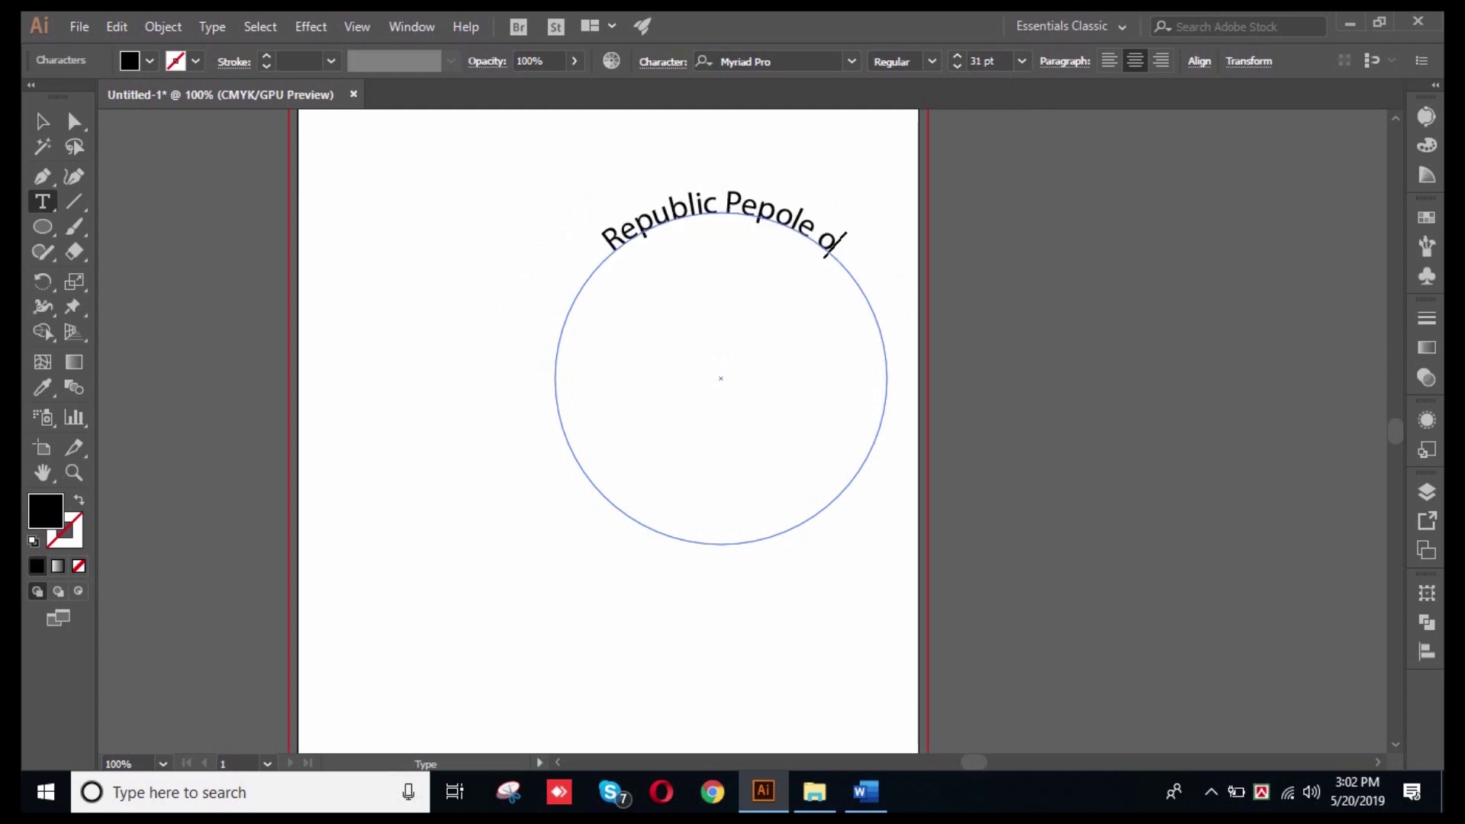
type("f")
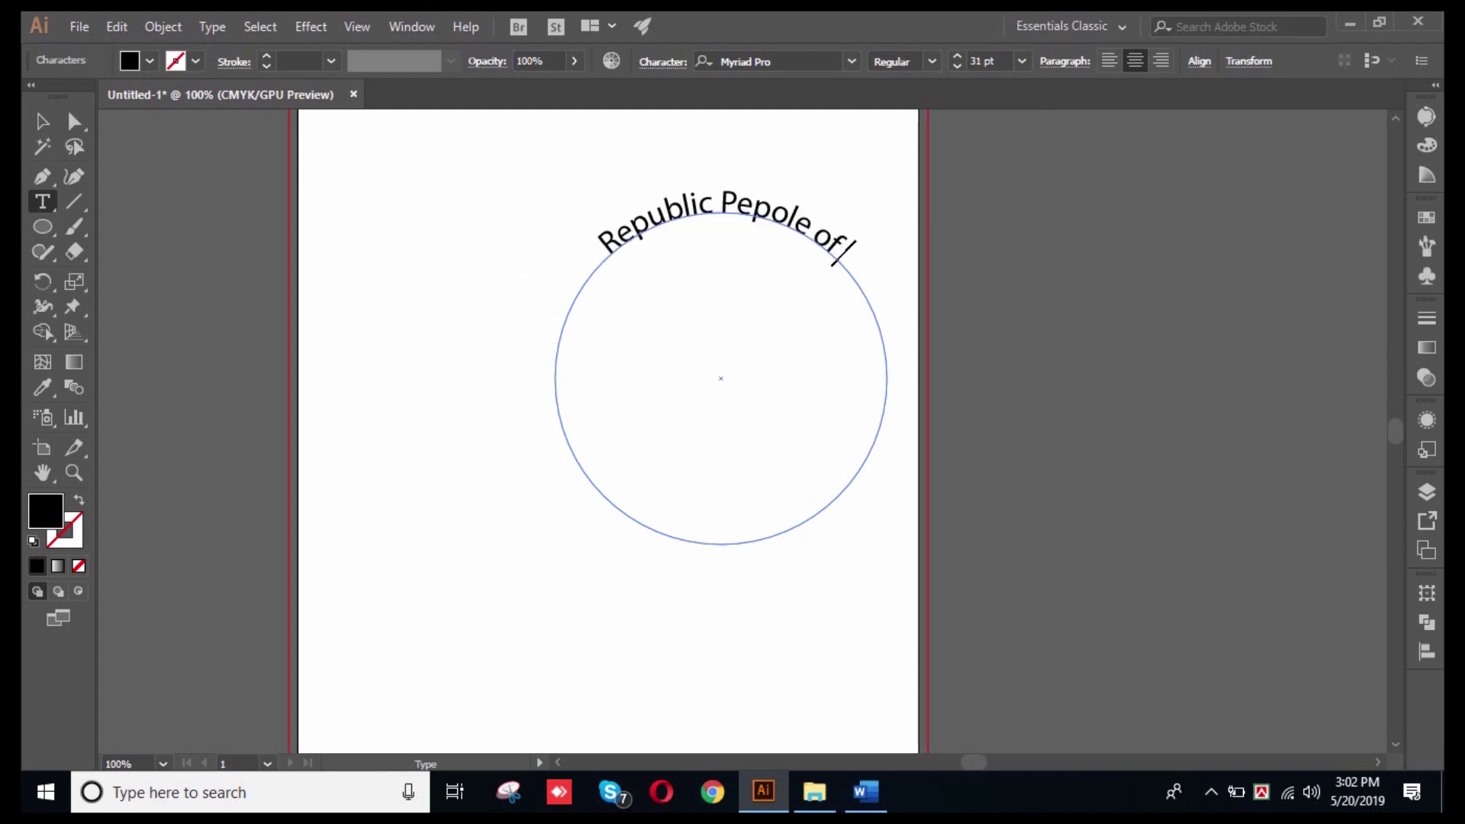
type(" Bangladesh")
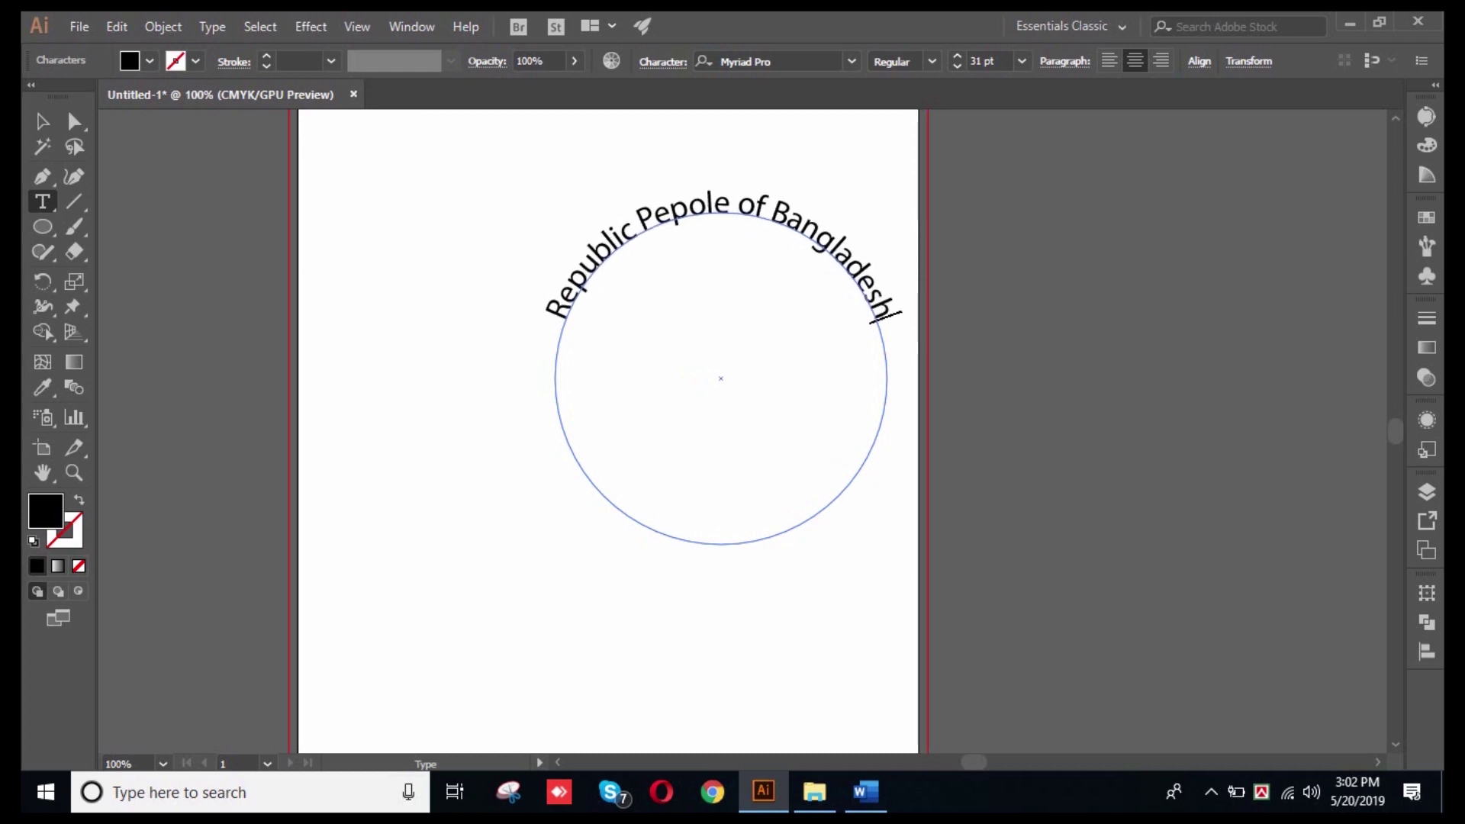
left_click(43, 121)
left_click(474, 252)
left_click(721, 213)
key("ctrl+shift+a")
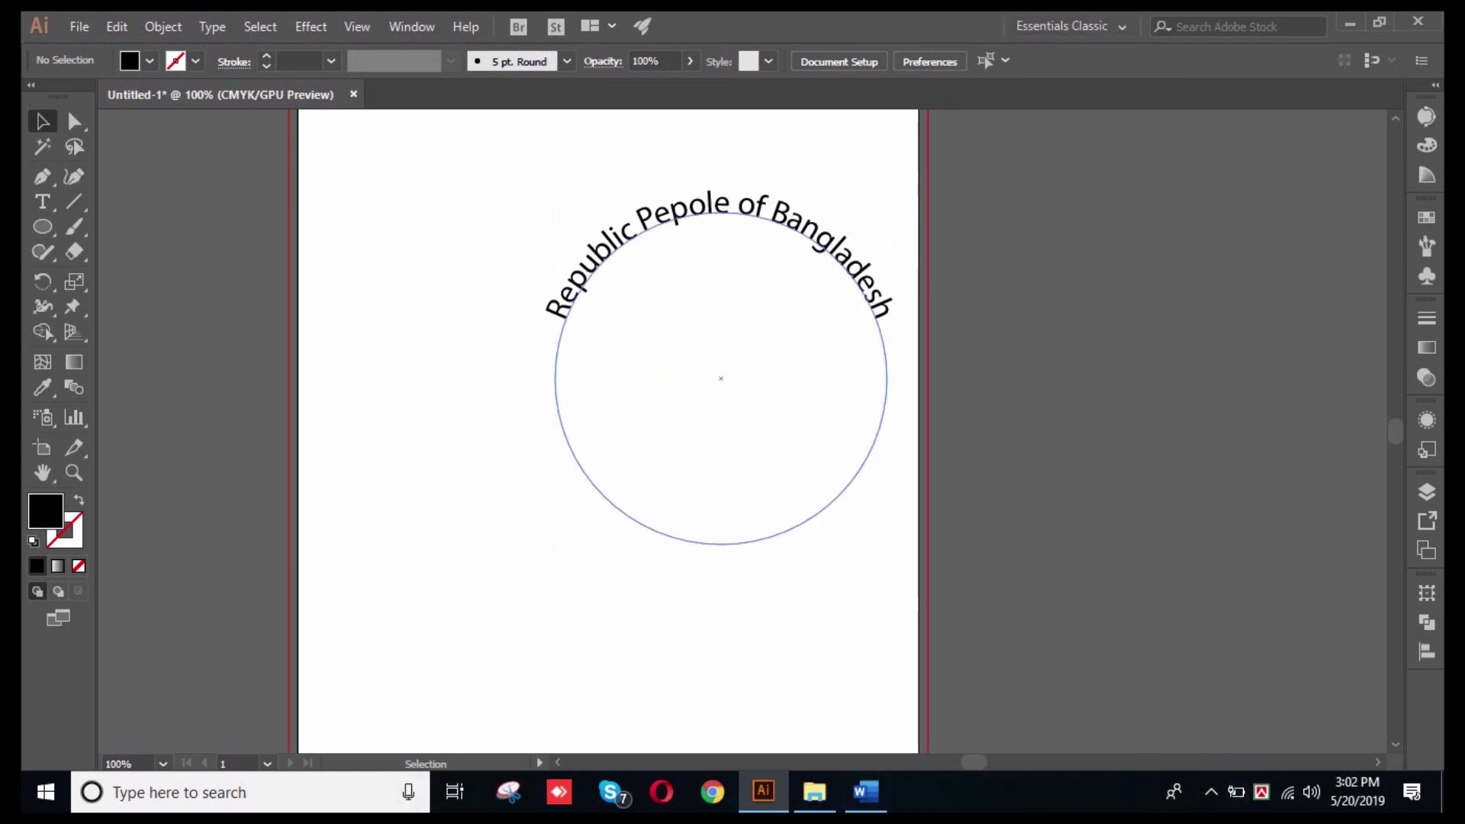
- Examine the arched text "Republic Pepole of Bangladesh" and its path brackets, comparing its selected and deselected states
left_click(720, 213)
key("ctrl+shift+a")
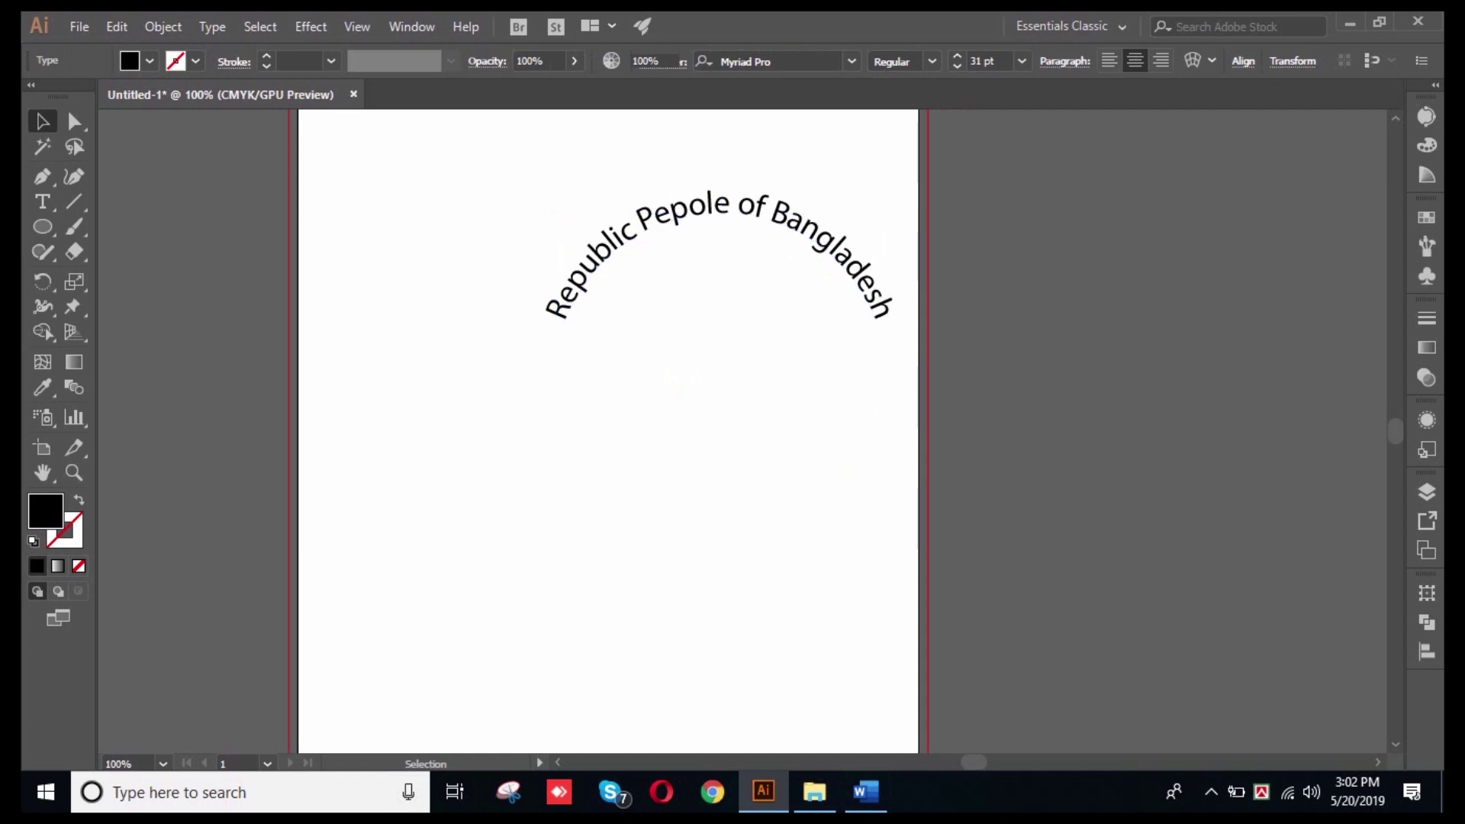
key("ctrl+a")
key("ctrl+shift+a")
key("ctrl+a")
key("ctrl+plus")
key("ctrl+plus")
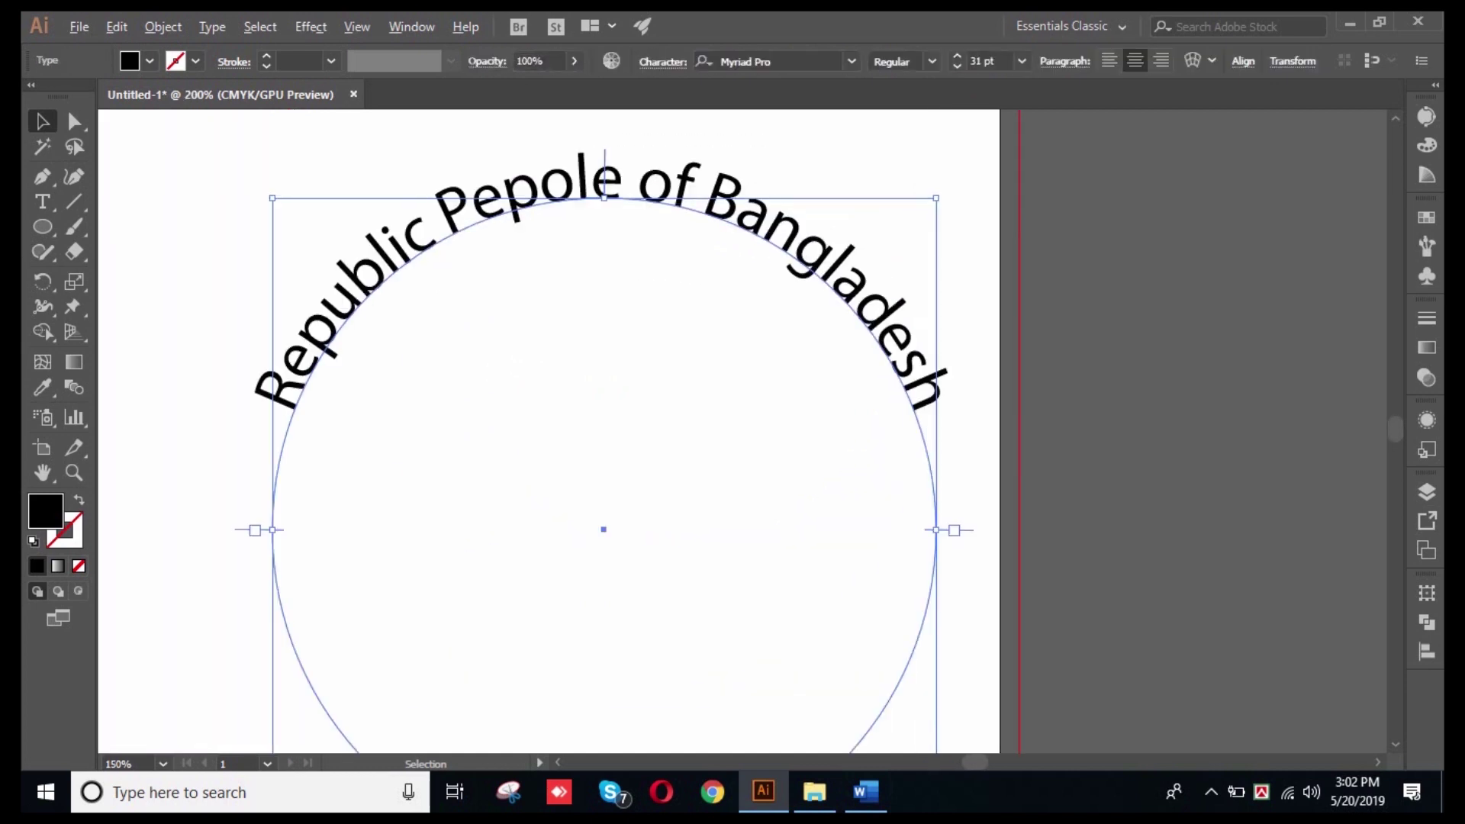
key("ctrl+shift+a")
key("ctrl+a")
key("ctrl+shift+a")
key("ctrl+a")
key("ctrl+shift+a")
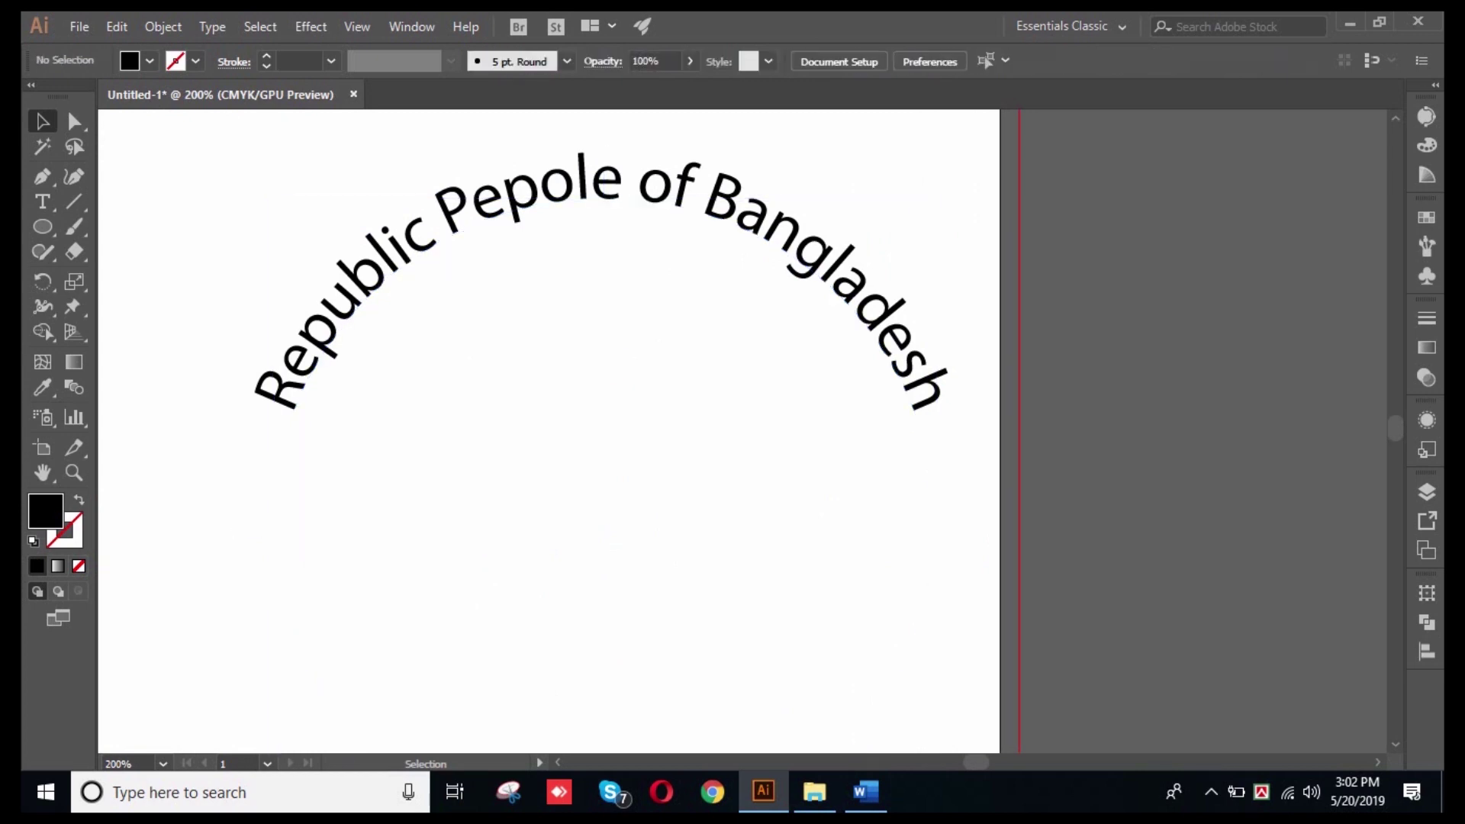
- Duplicate the "Republic Pepole of Bangladesh" circle text horizontally onto the empty area to the right of the artboard
left_click_drag(611, 382, 485, 344)
key("ctrl+minus")
left_click_drag(610, 381, 518, 312)
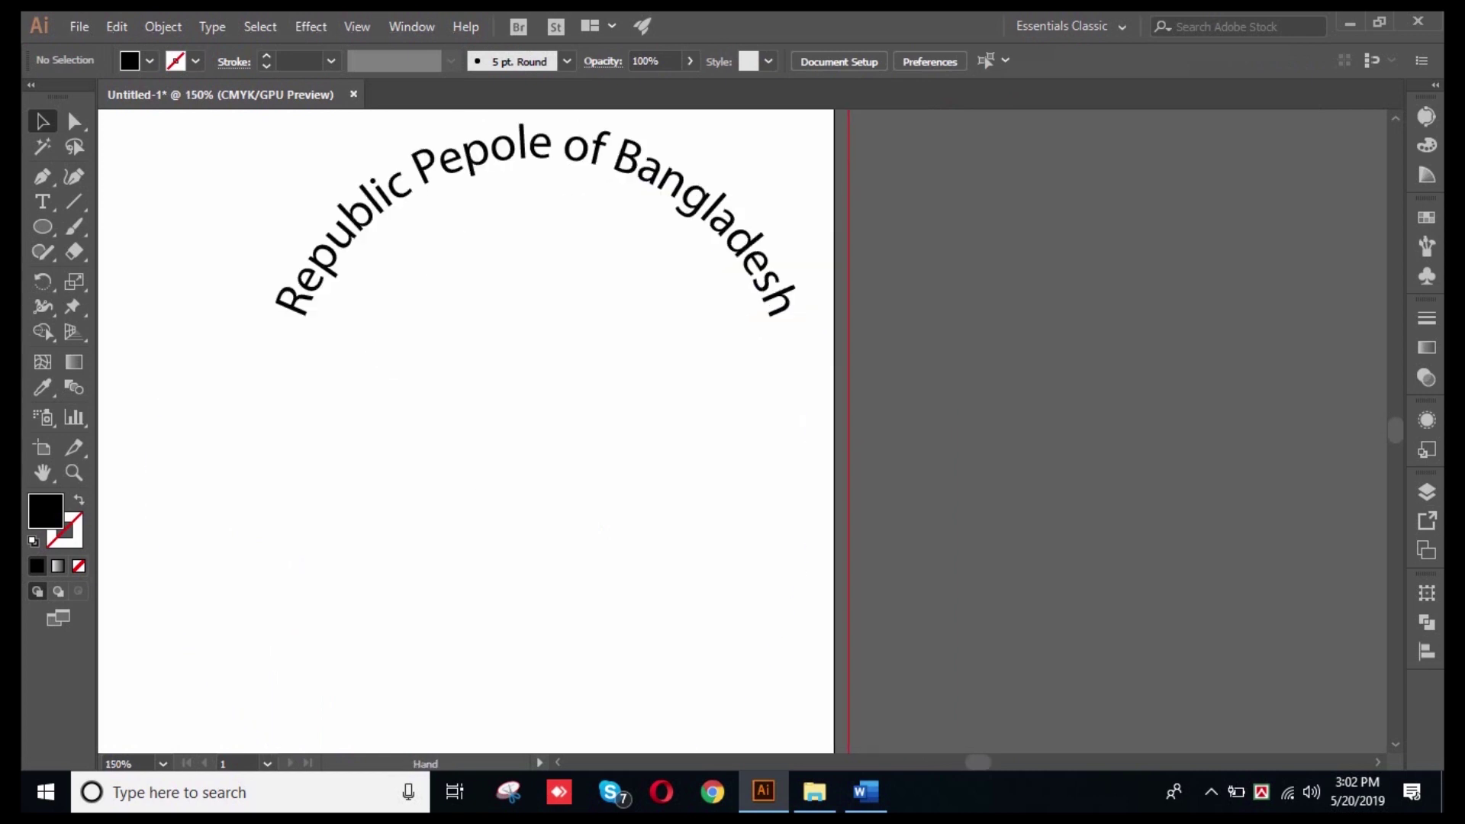
left_click_drag(532, 402, 1110, 402)
key("ctrl+shift+a")
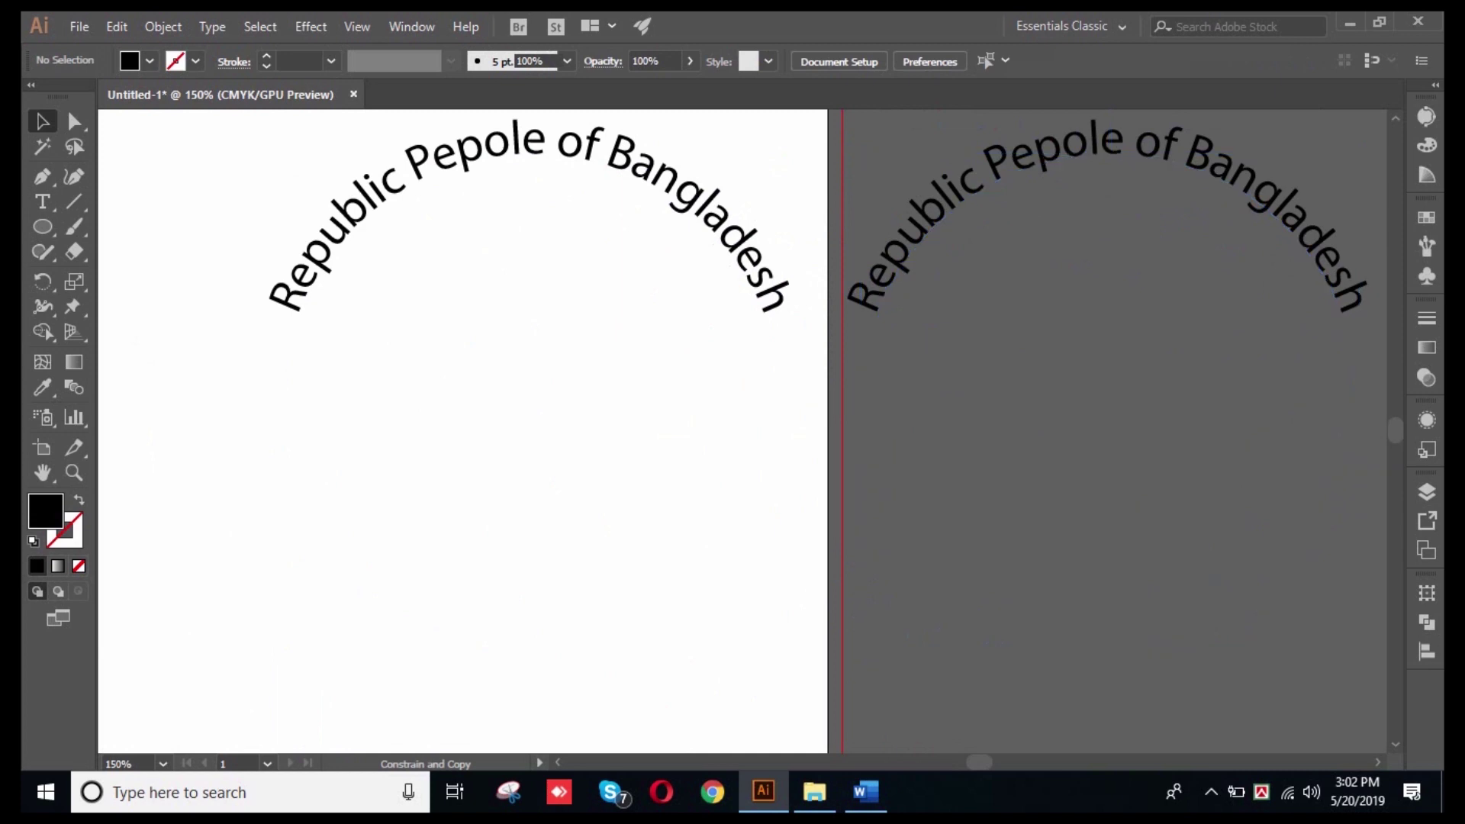
- Replace the duplicate's text with "Government", then leave text editing and deselect it
left_click(1111, 402)
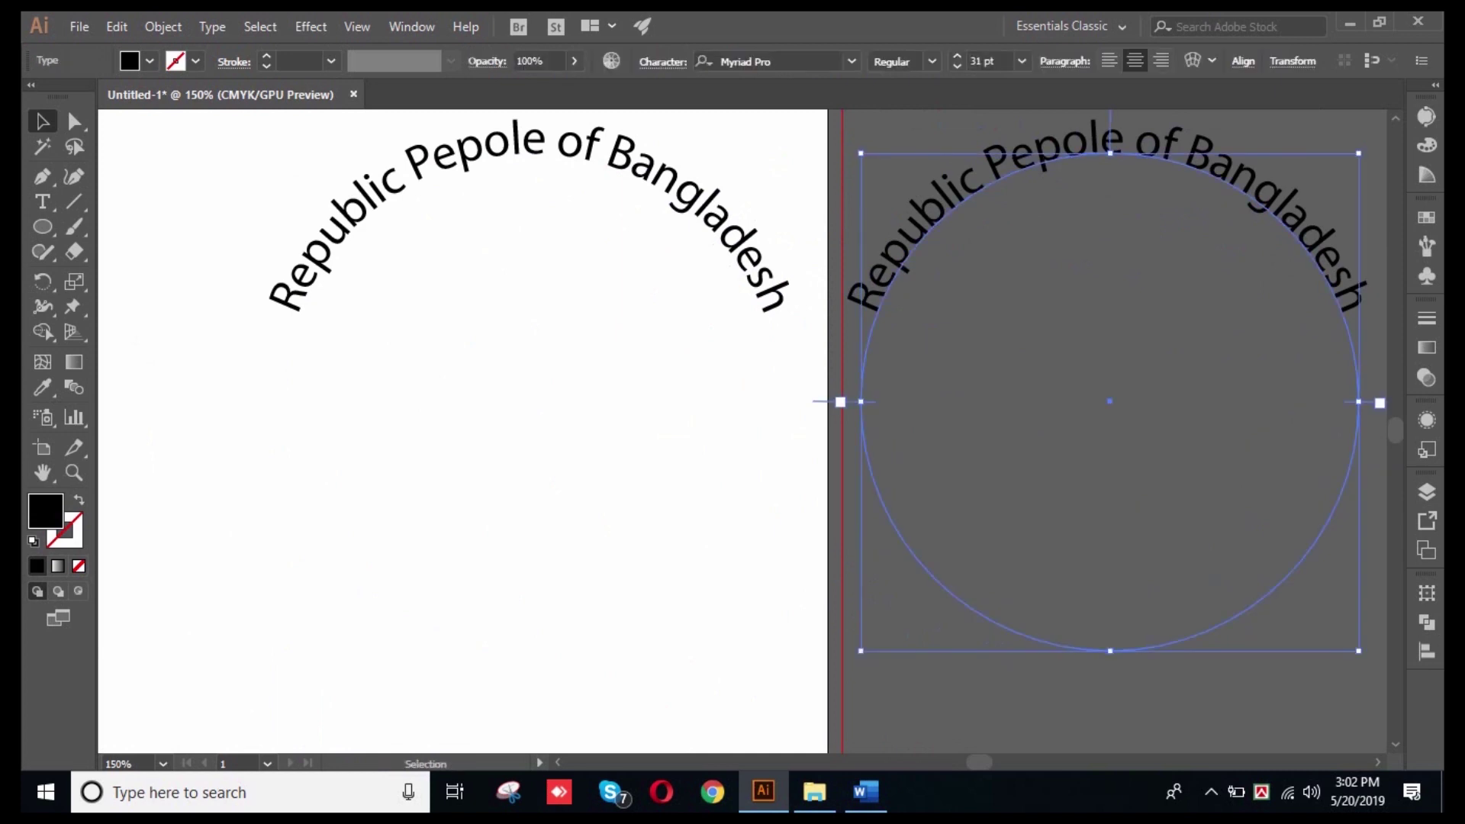
key("Return")
type("go")
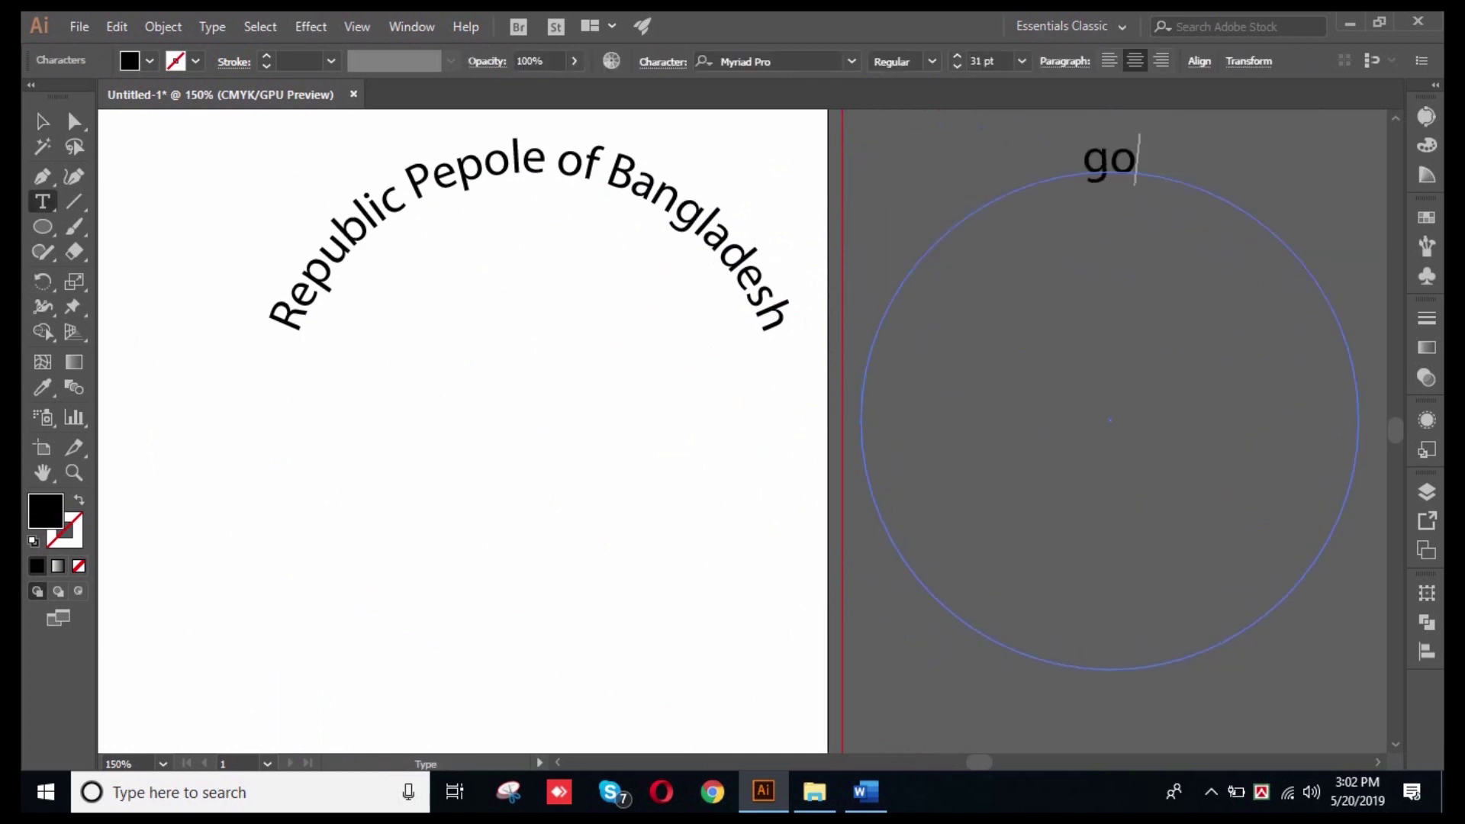
key("BackSpace")
key("BackSpace")
type("Go")
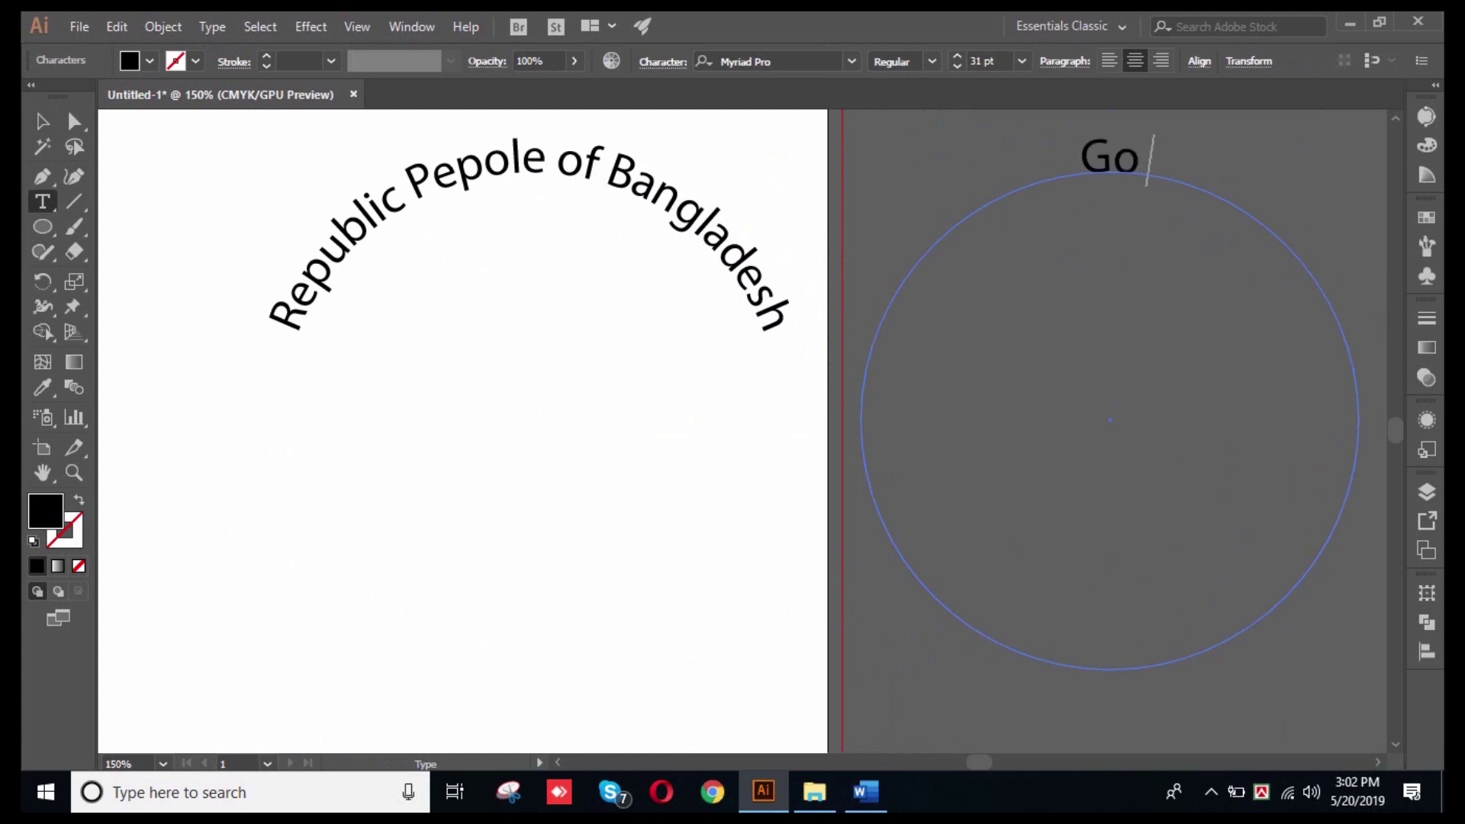
type("ver")
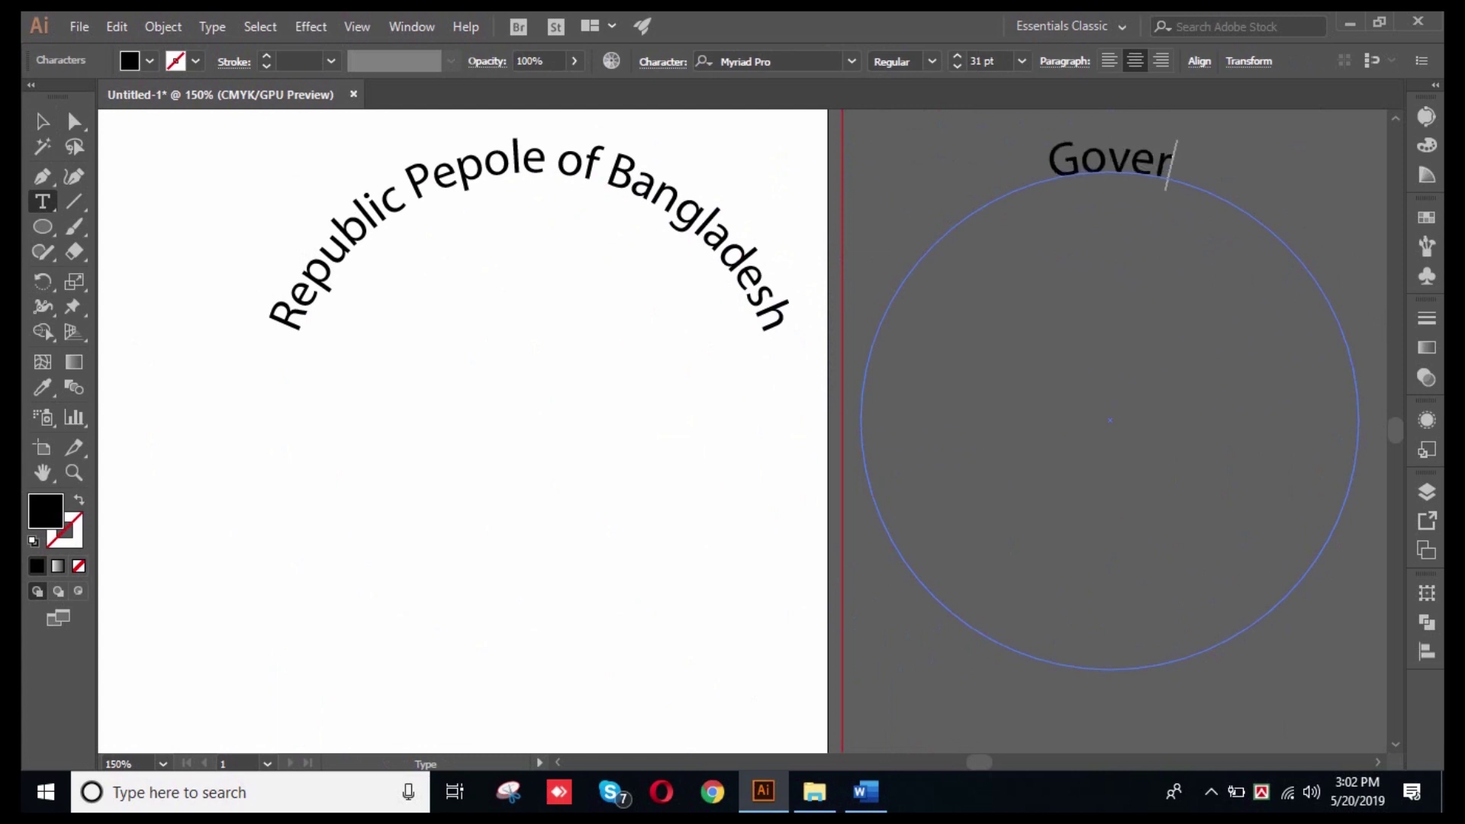
type("n")
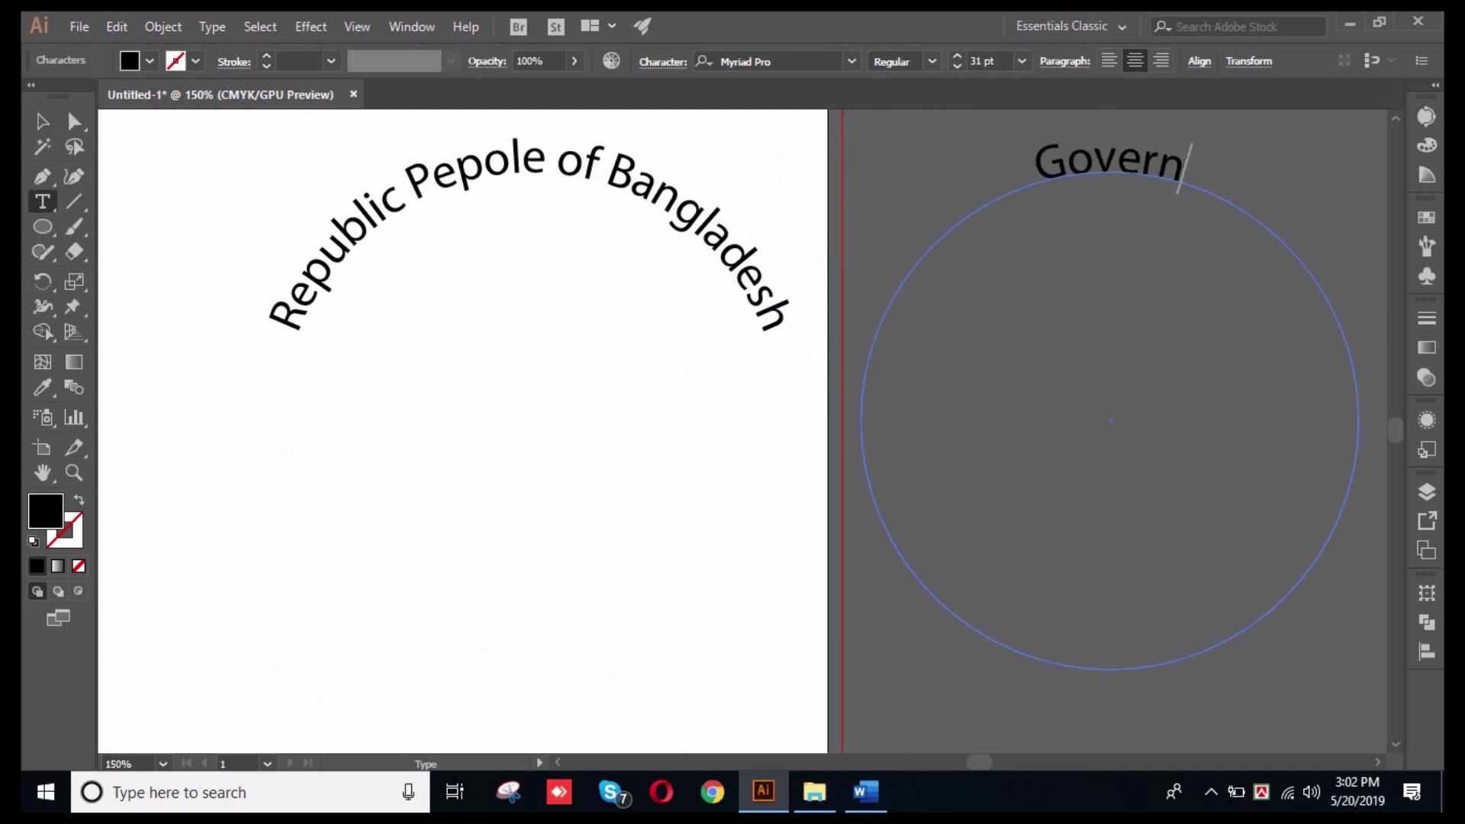
type("ment")
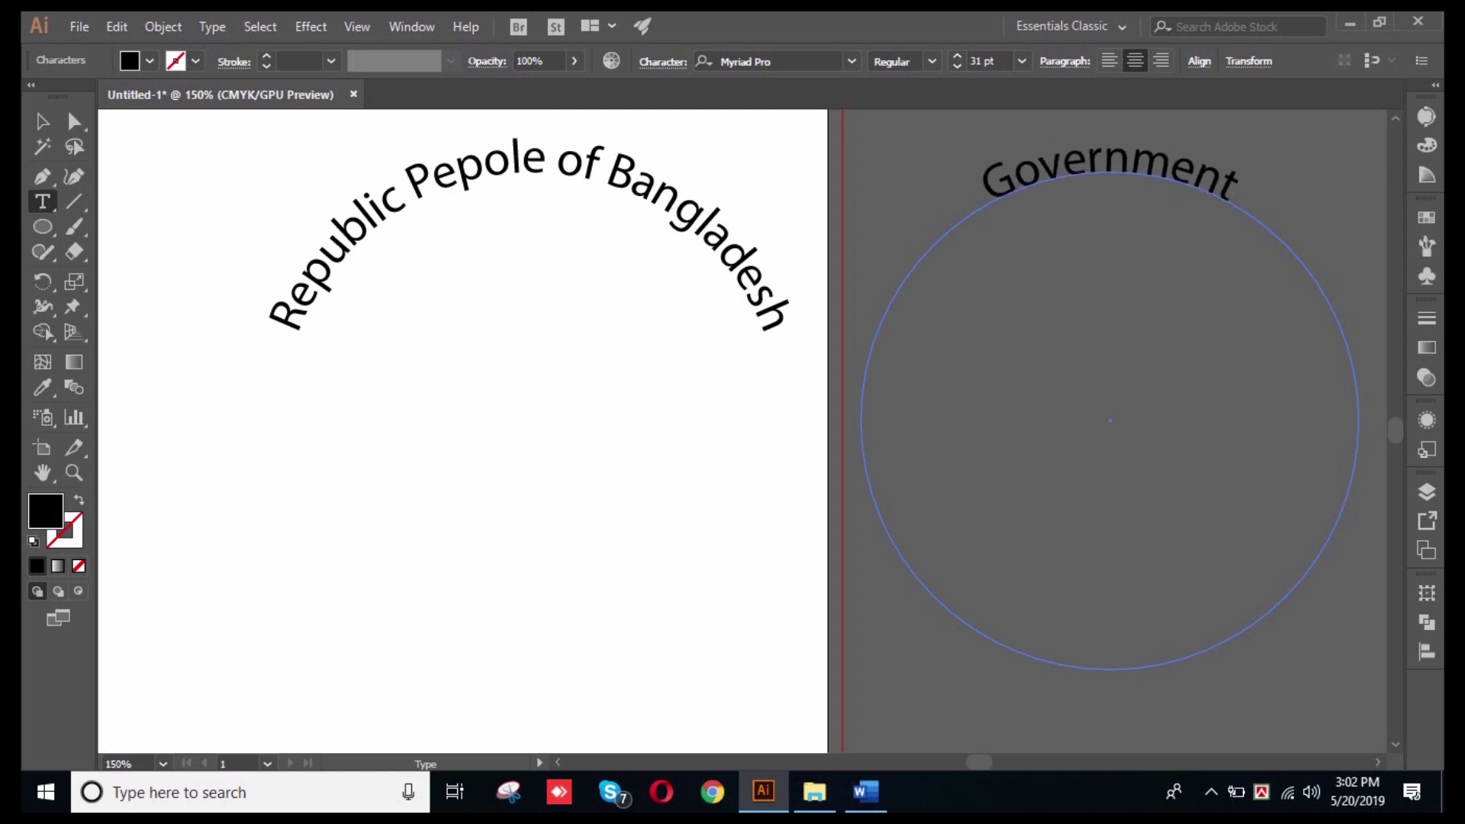
left_click(43, 121)
key("ctrl+shift+a")
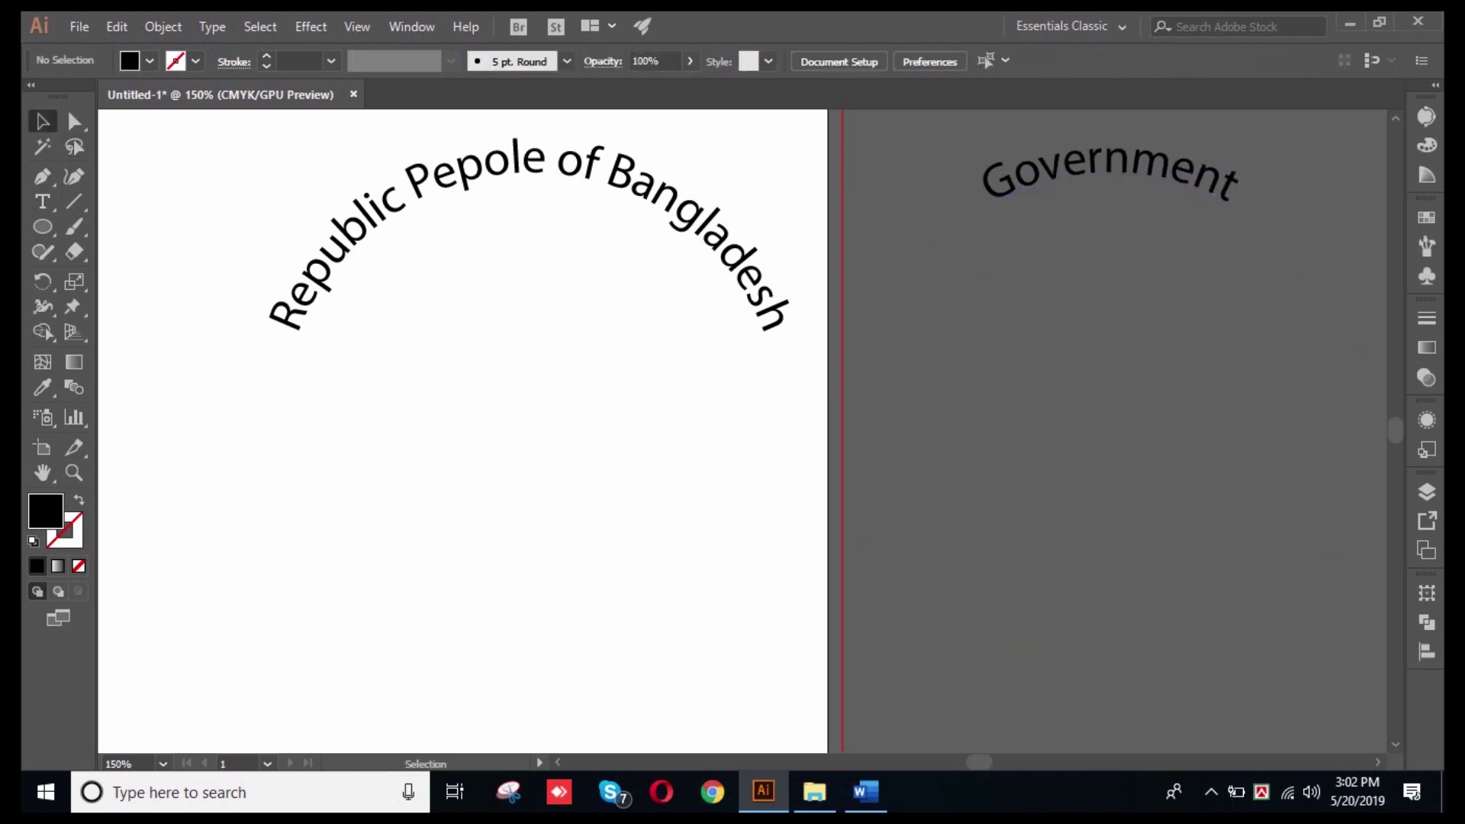
- Move the "Government" circle text onto the artboard so its arc sits just below "Republic Pepole of Bangladesh"
left_click(1110, 169)
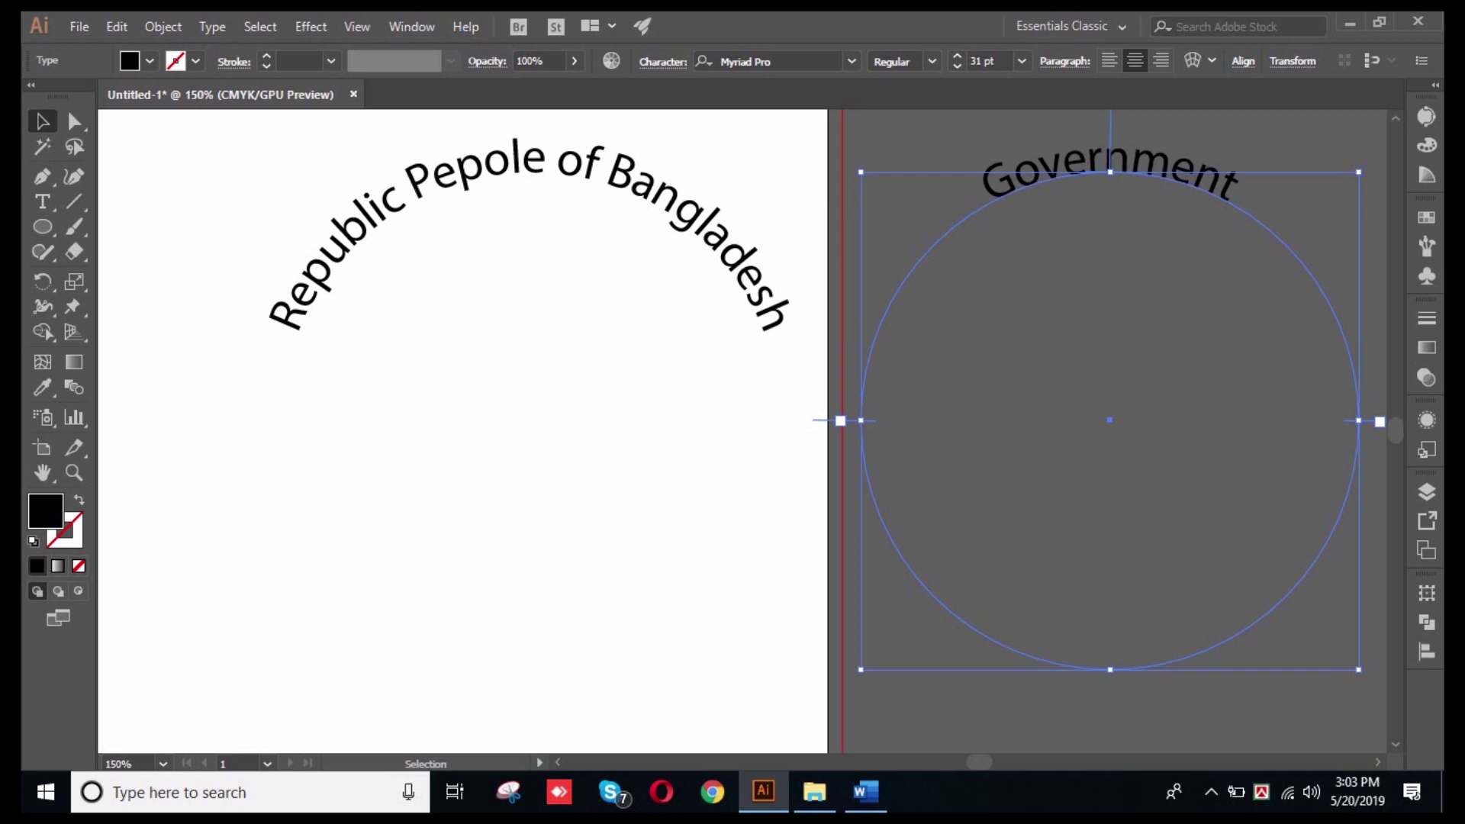
left_click_drag(1221, 181, 631, 271)
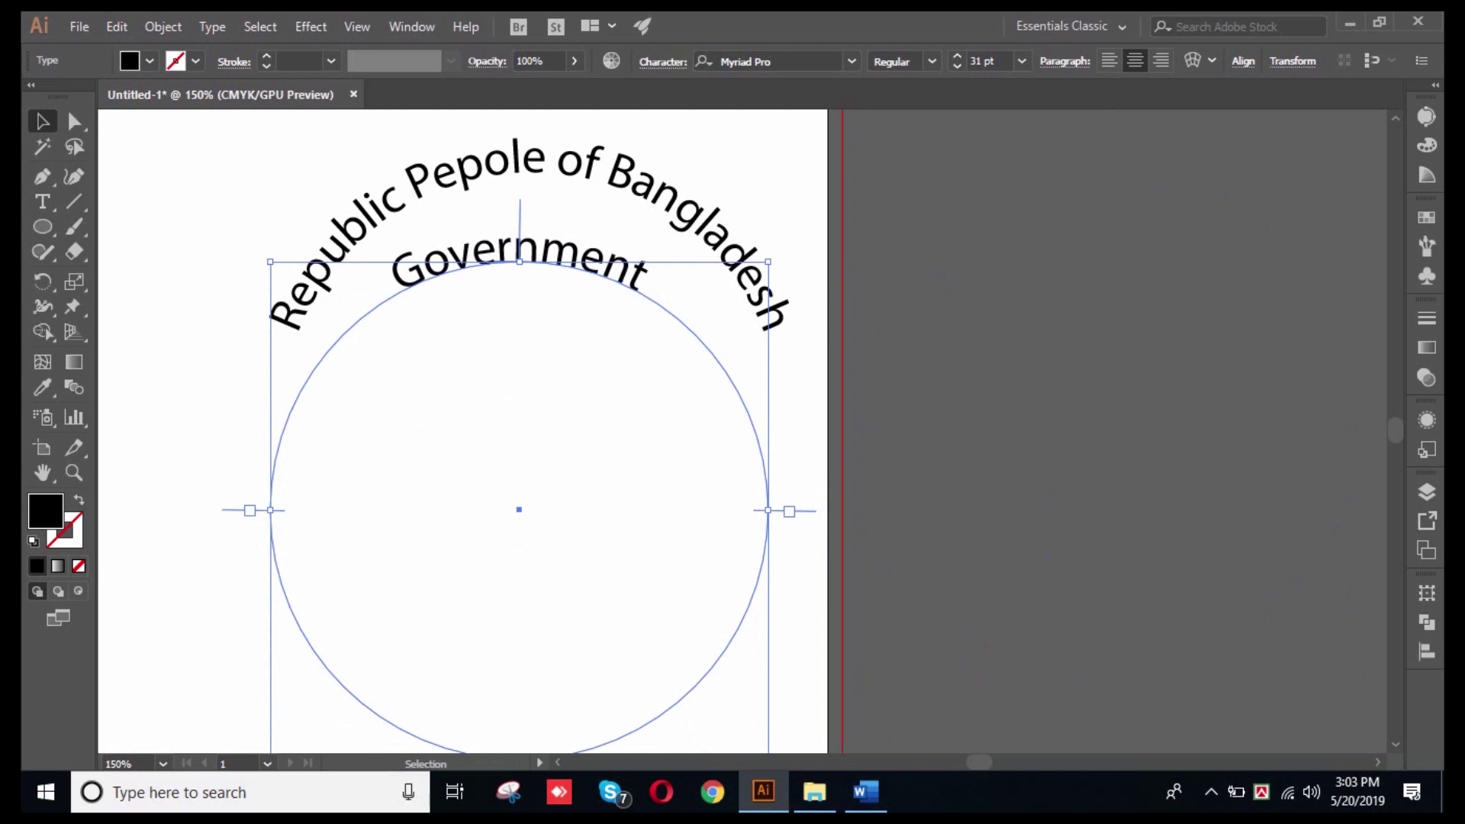
- Try sliding "Government" leftward along its path and left-aligning it, and restore its centre alignment and end bracket at the circle's right anchor
left_click_drag(520, 229, 402, 255)
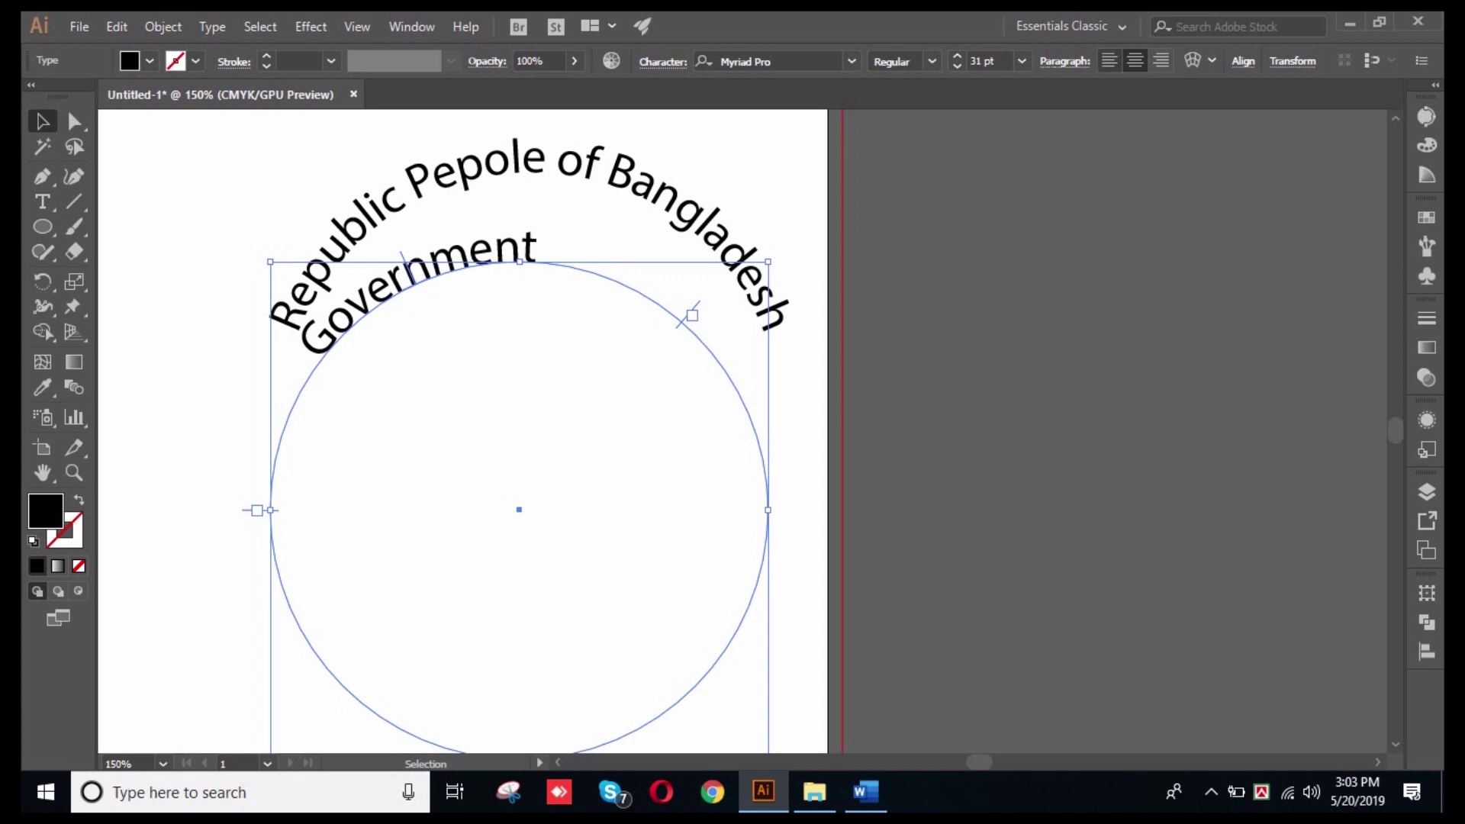
left_click(1109, 61)
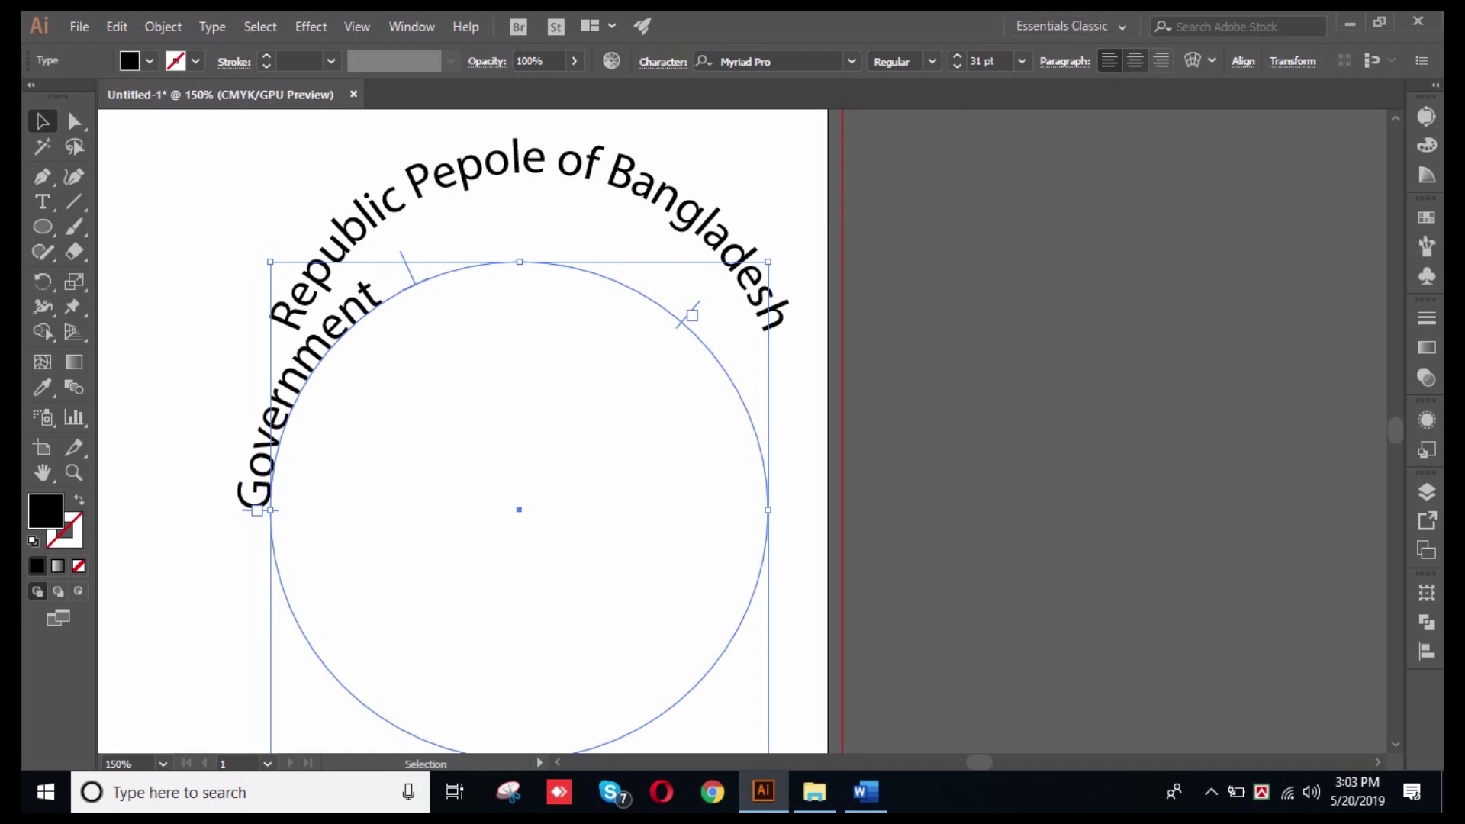
left_click(1135, 61)
left_click_drag(692, 316, 782, 511)
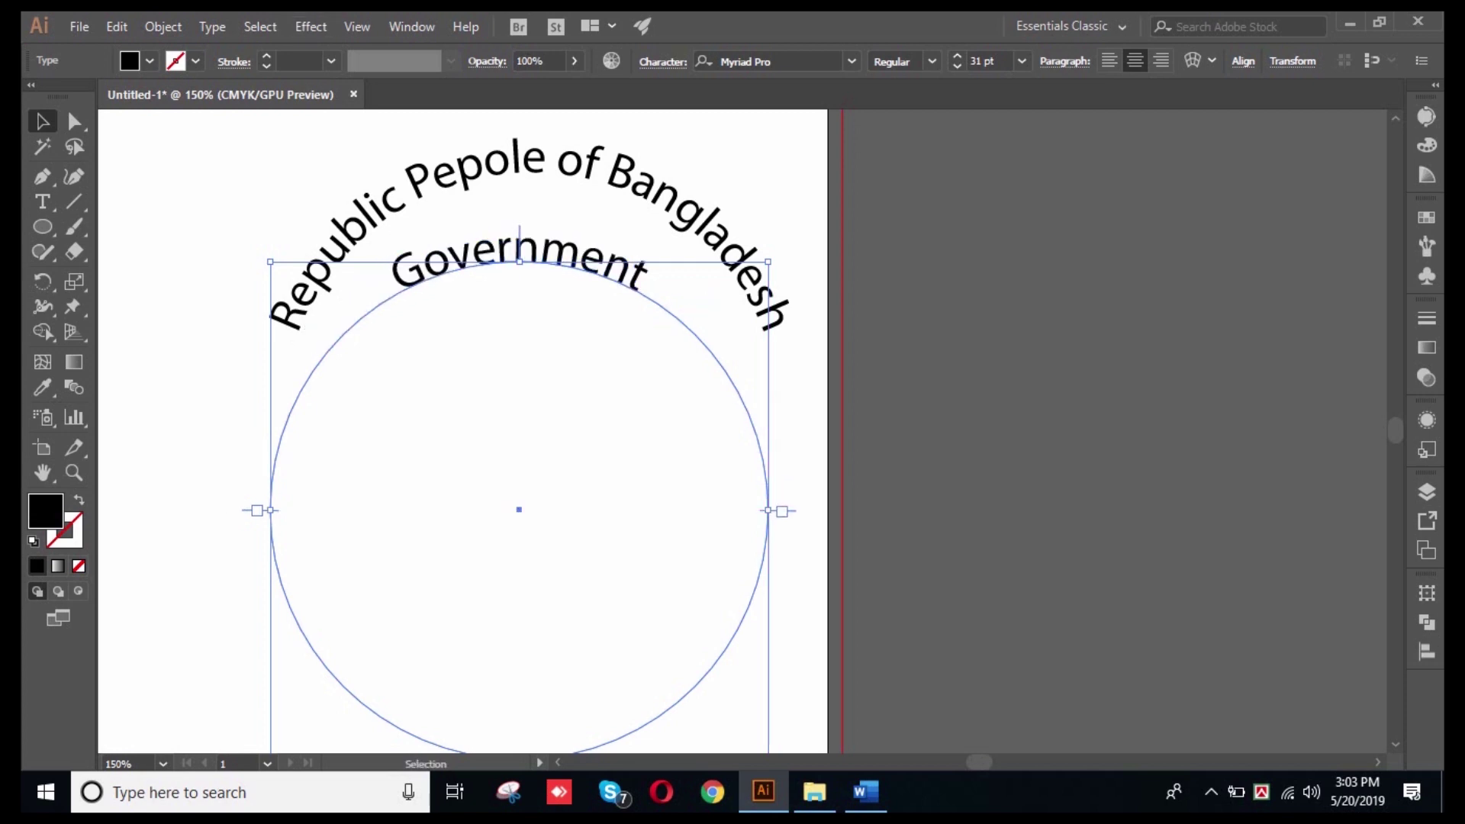
key("ctrl+shift+a")
- Try rotating the "Government" circle text 180° to the lower arc and undo the rotation
left_click(519, 255)
left_click_drag(772, 257, 497, 543)
key("ctrl+shift+a")
key("ctrl+shift+a")
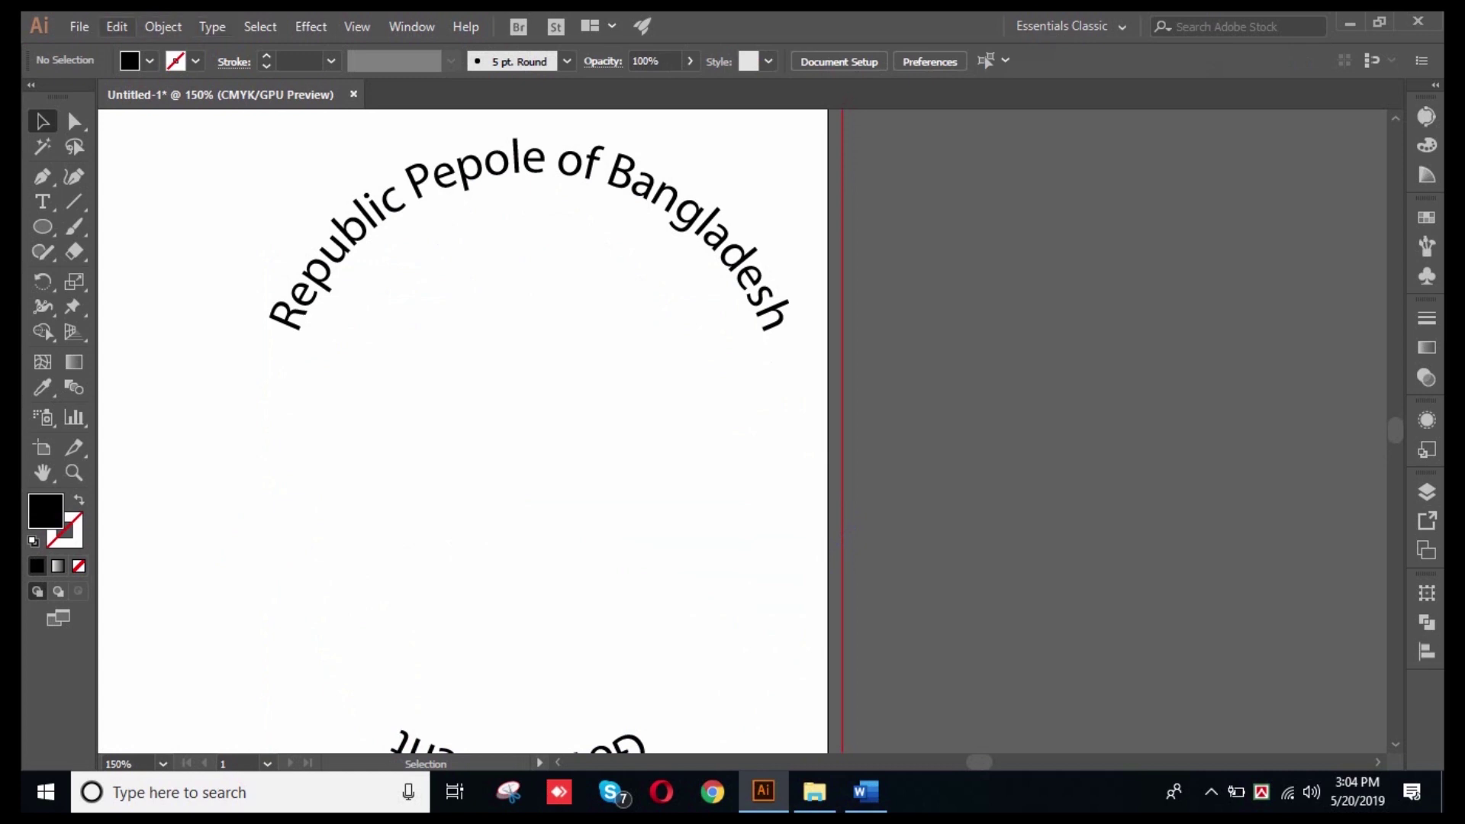
left_click(117, 26)
left_click(169, 50)
key("ctrl+shift+a")
- Flip "Government" to the inside of its circle by moving the path's centre bracket across the line
left_click(519, 252)
scroll(519, 428, "down", 2)
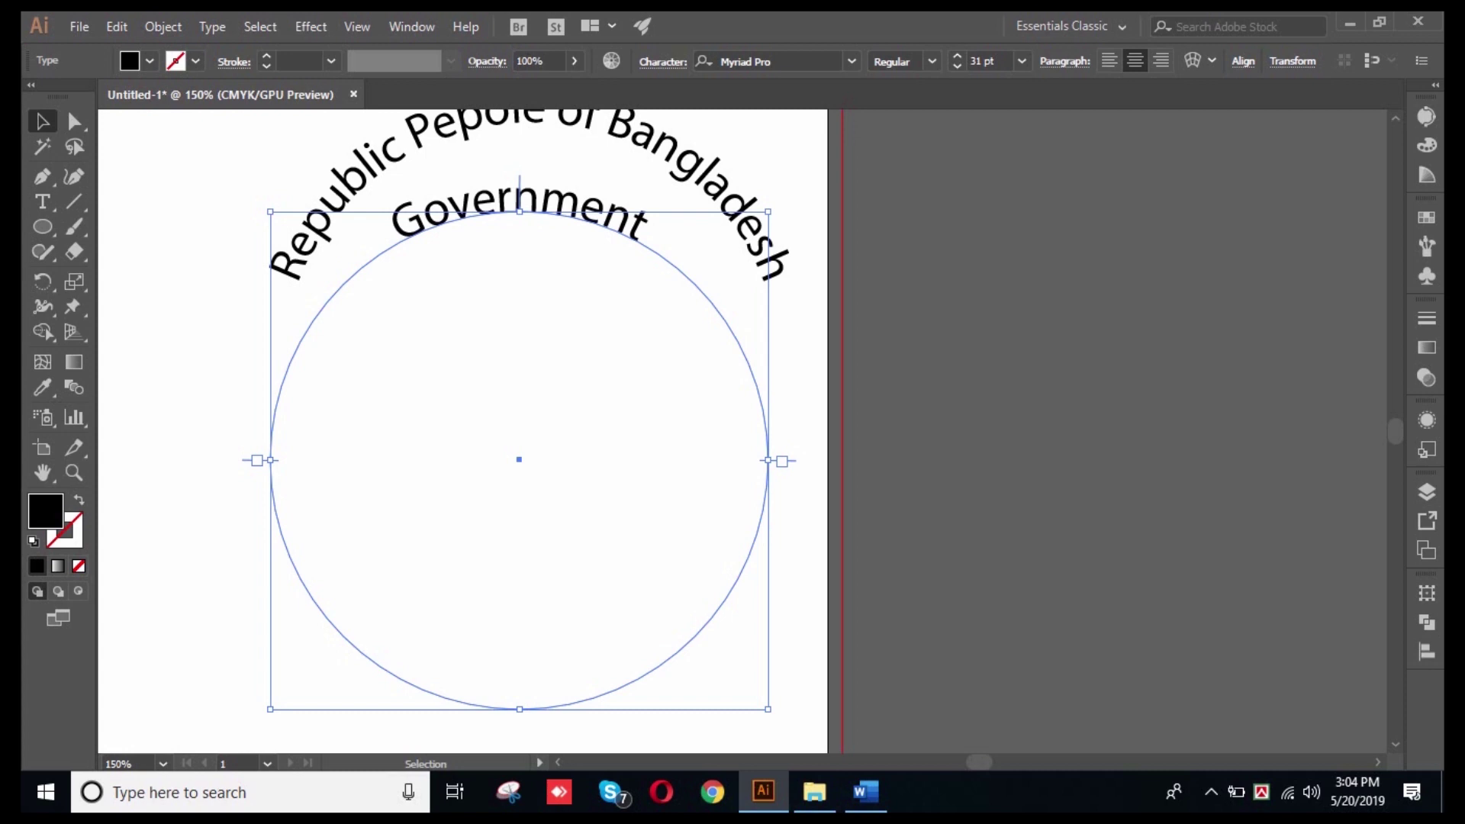
left_click_drag(520, 182, 520, 223)
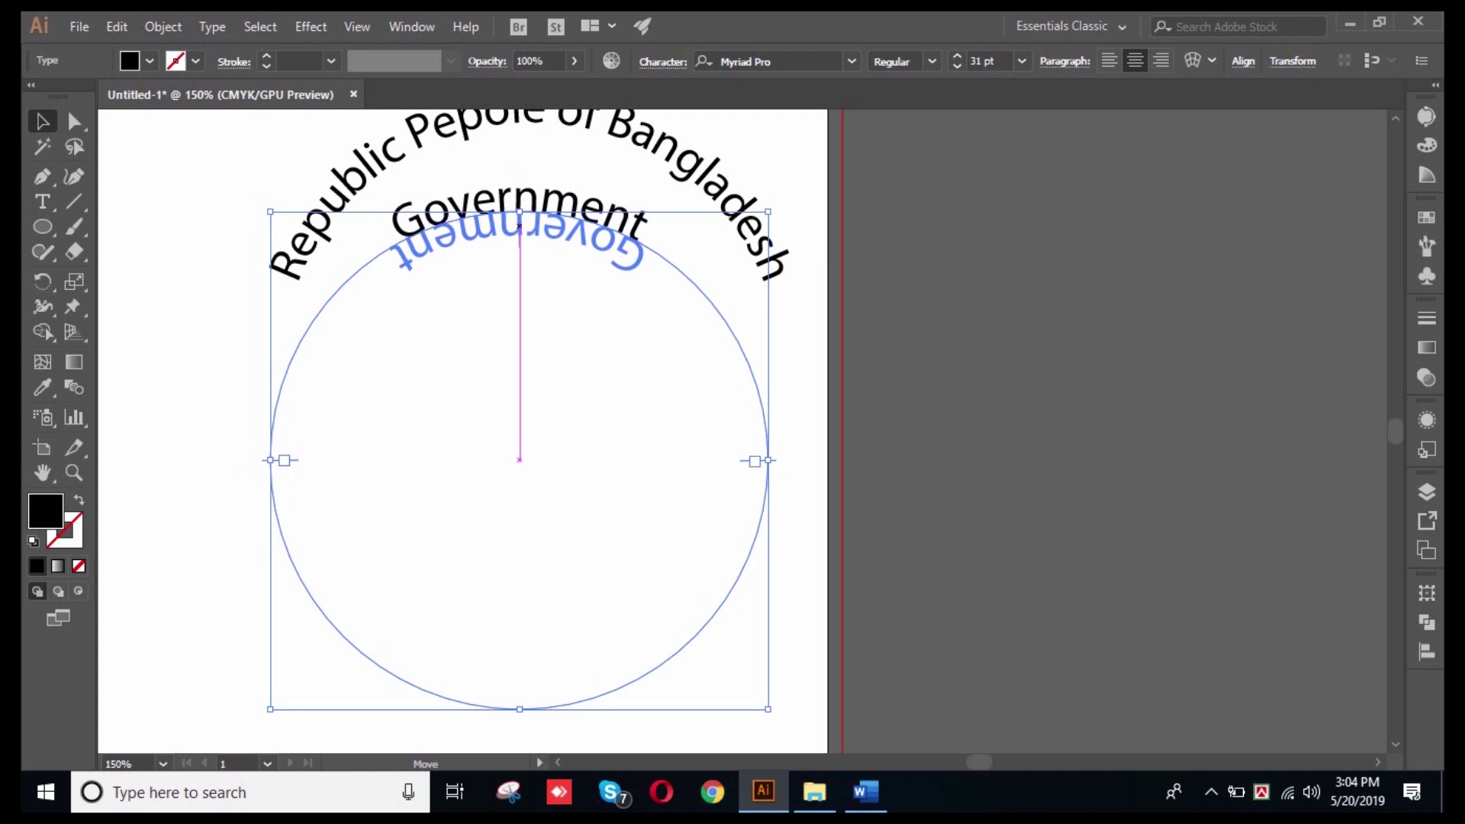
left_click_drag(520, 222, 520, 225)
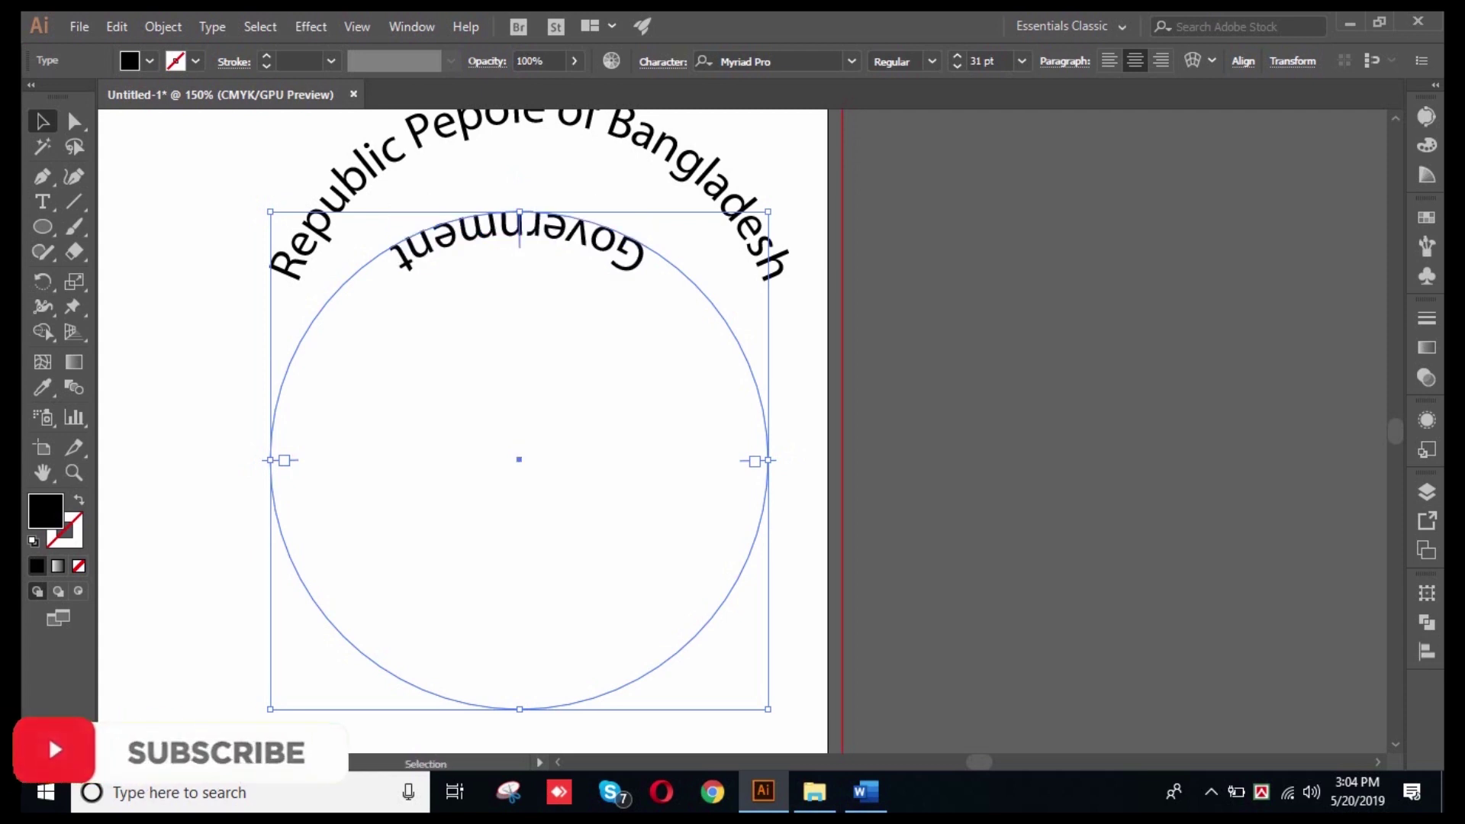
key("ctrl+shift+a")
- Rotate the flipped "Government" circle text 180° so it reads upright along the inside of the lower arc
key("ctrl+a")
key("ctrl+shift+a")
left_click(519, 229)
left_click_drag(772, 208, 362, 566)
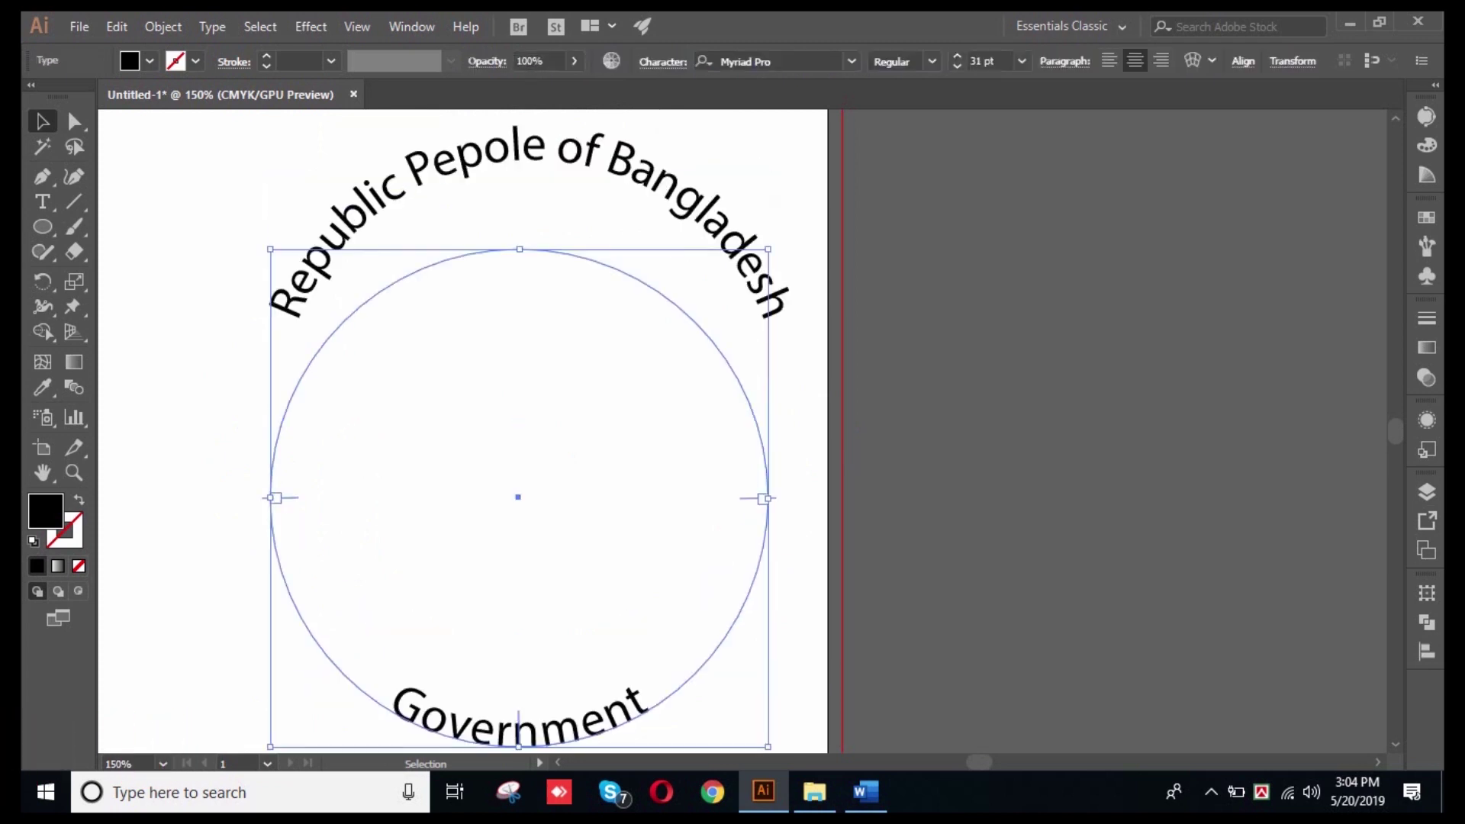
- Select both circle texts and align them to each other by their horizontal and vertical centres
scroll(462, 431, "up", 1)
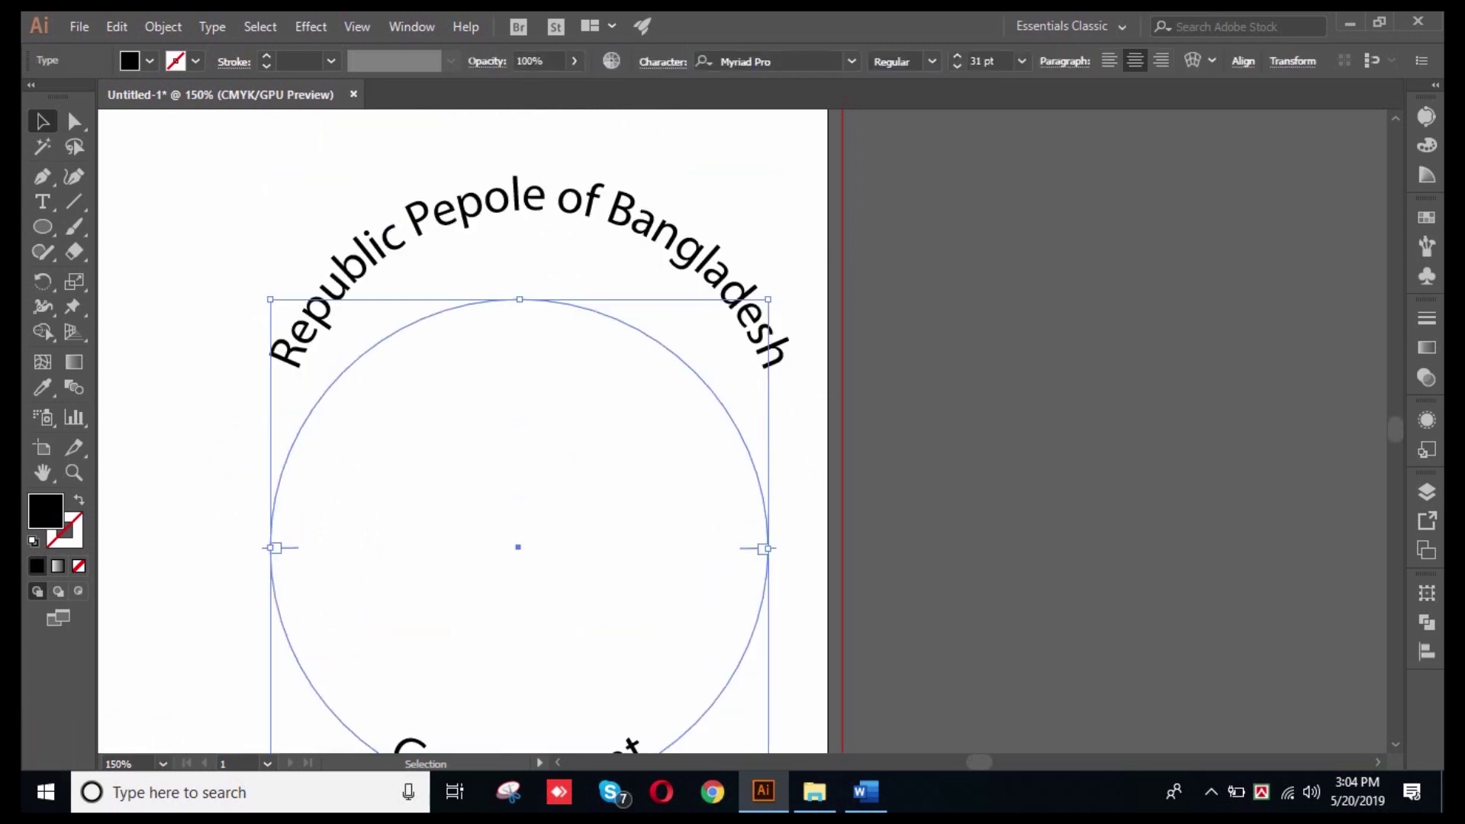
key("ctrl+shift+a")
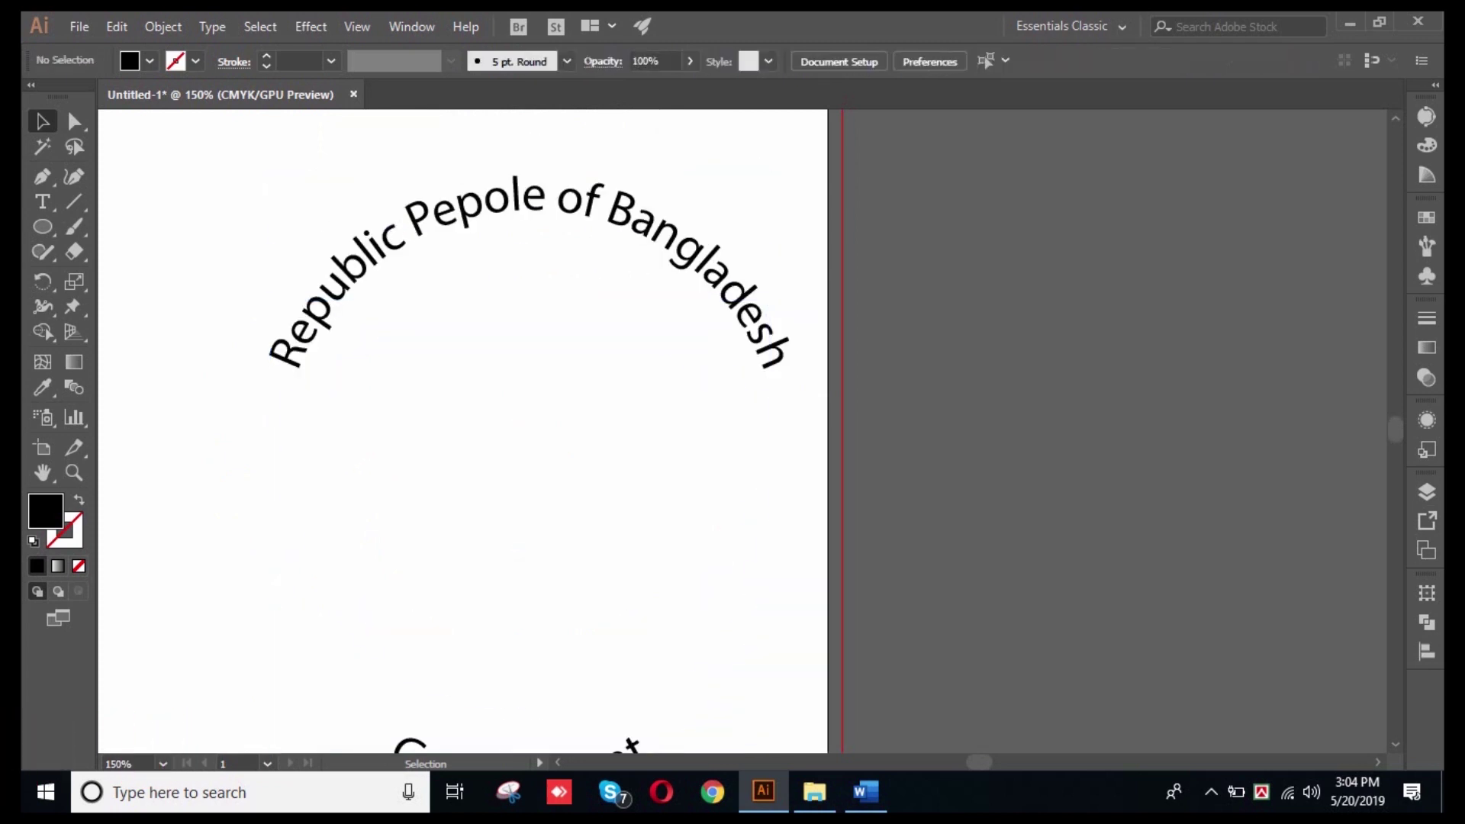
left_click_drag(821, 200, 252, 752)
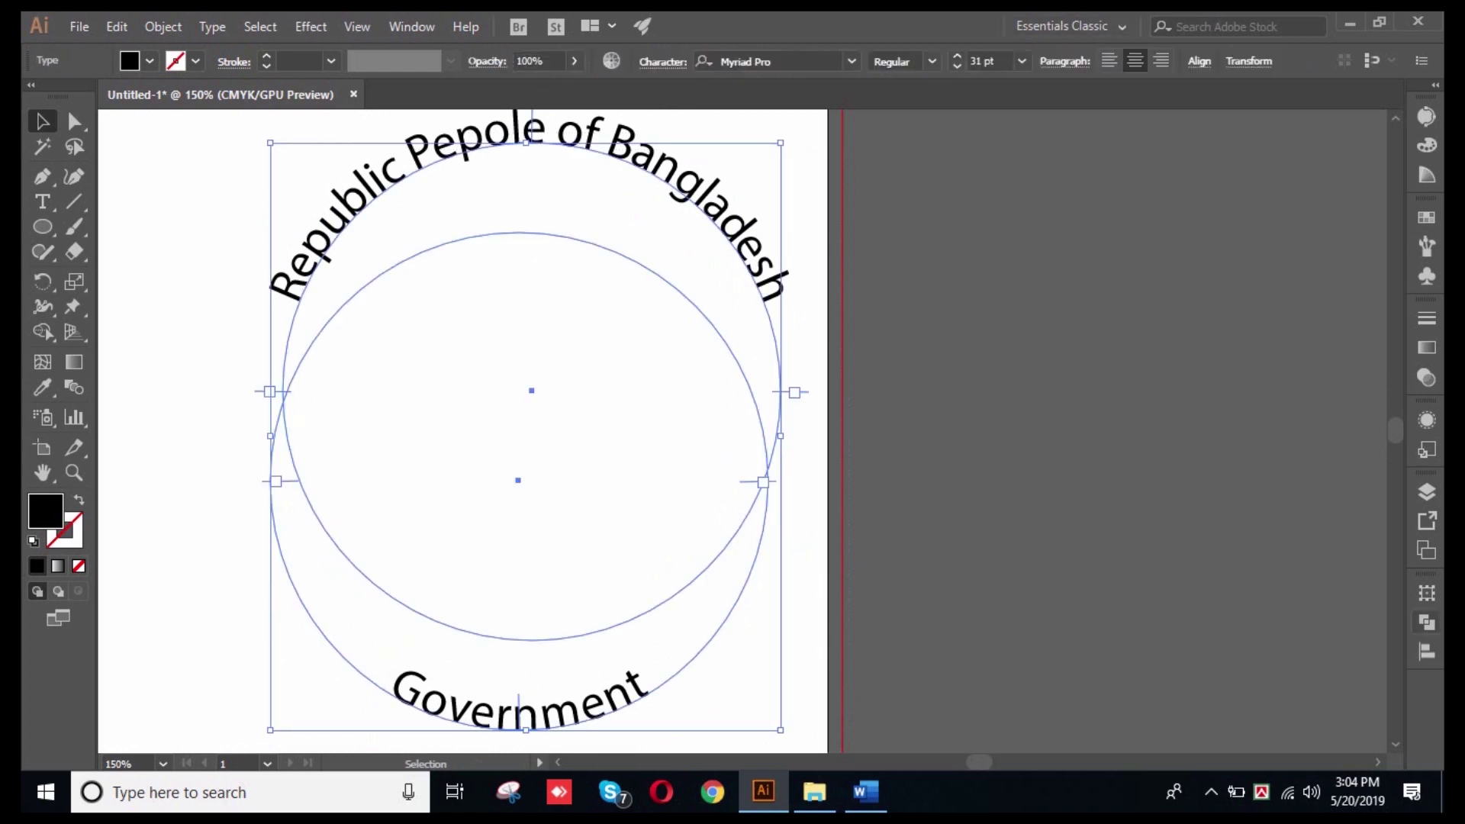
left_click(1426, 651)
left_click(1220, 625)
left_click(1347, 626)
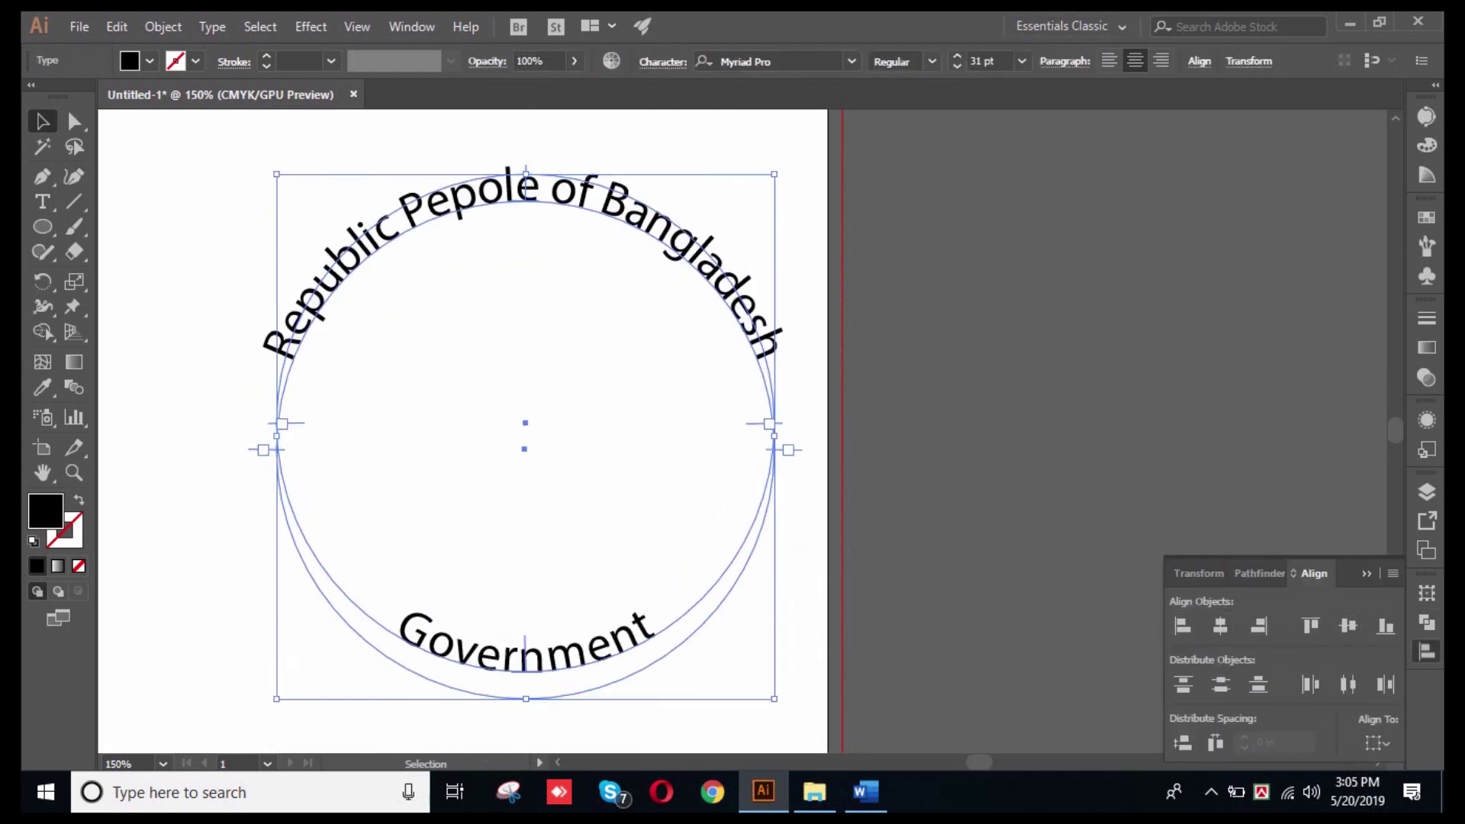
- Move the "Government" circle down so its centre point coincides with the centre of the "Republic Pepole of Bangladesh" circle
key("ctrl+shift+a")
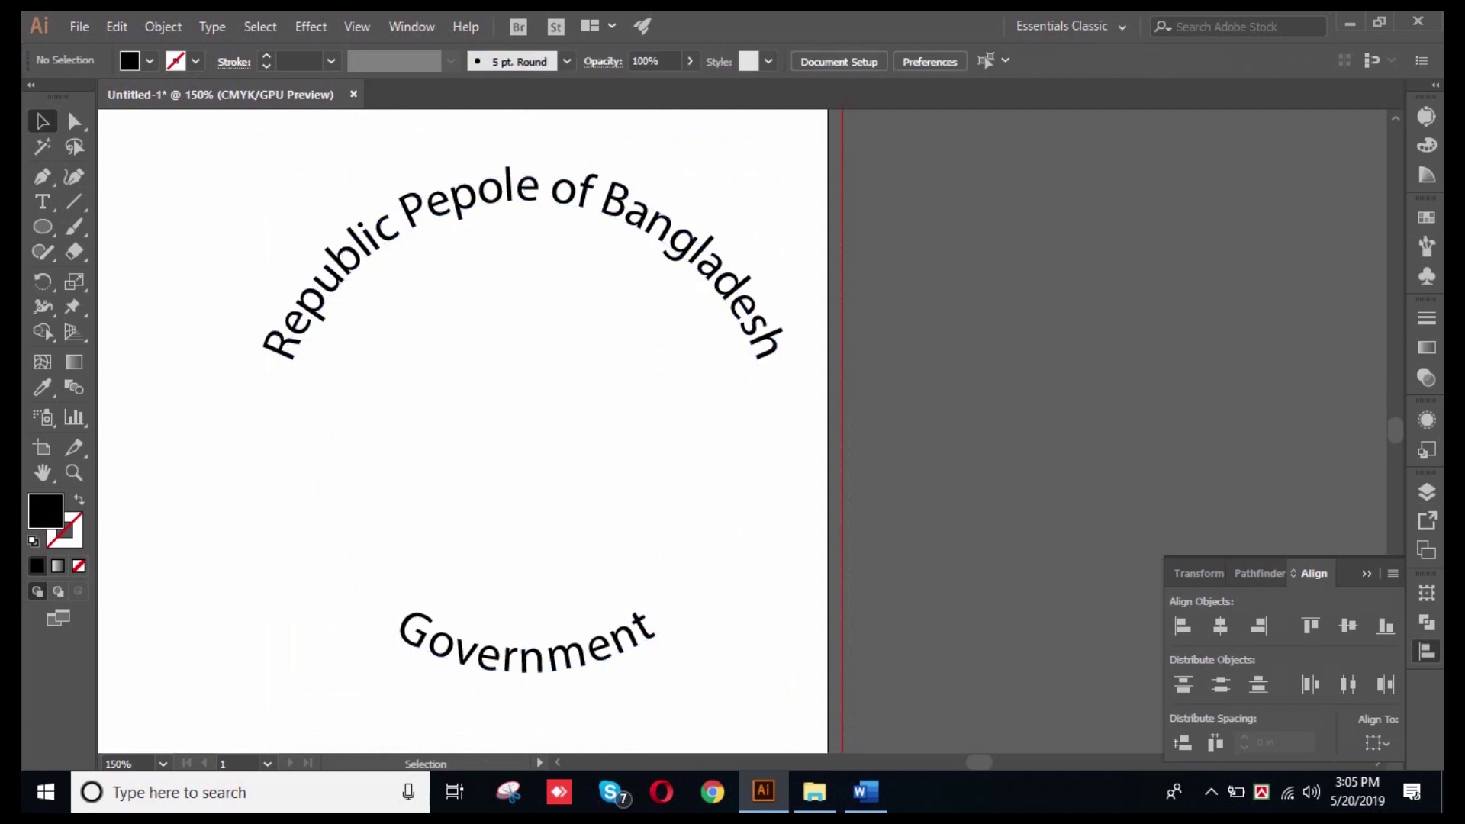
left_click_drag(713, 158, 417, 726)
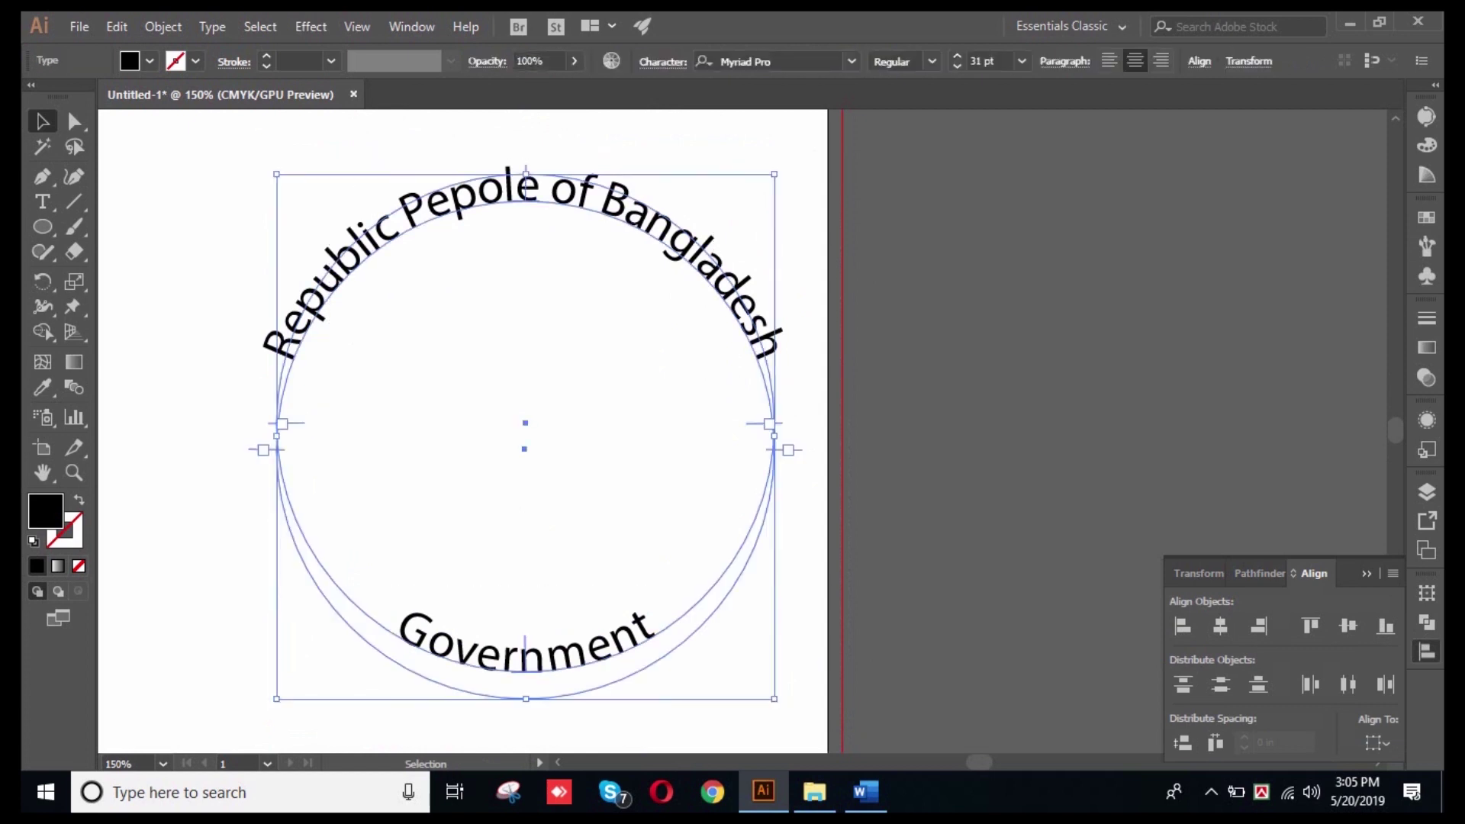
left_click(559, 714)
mouse_move(526, 423)
left_mouse_down()
mouse_move(526, 408)
mouse_move(525, 448)
left_mouse_up()
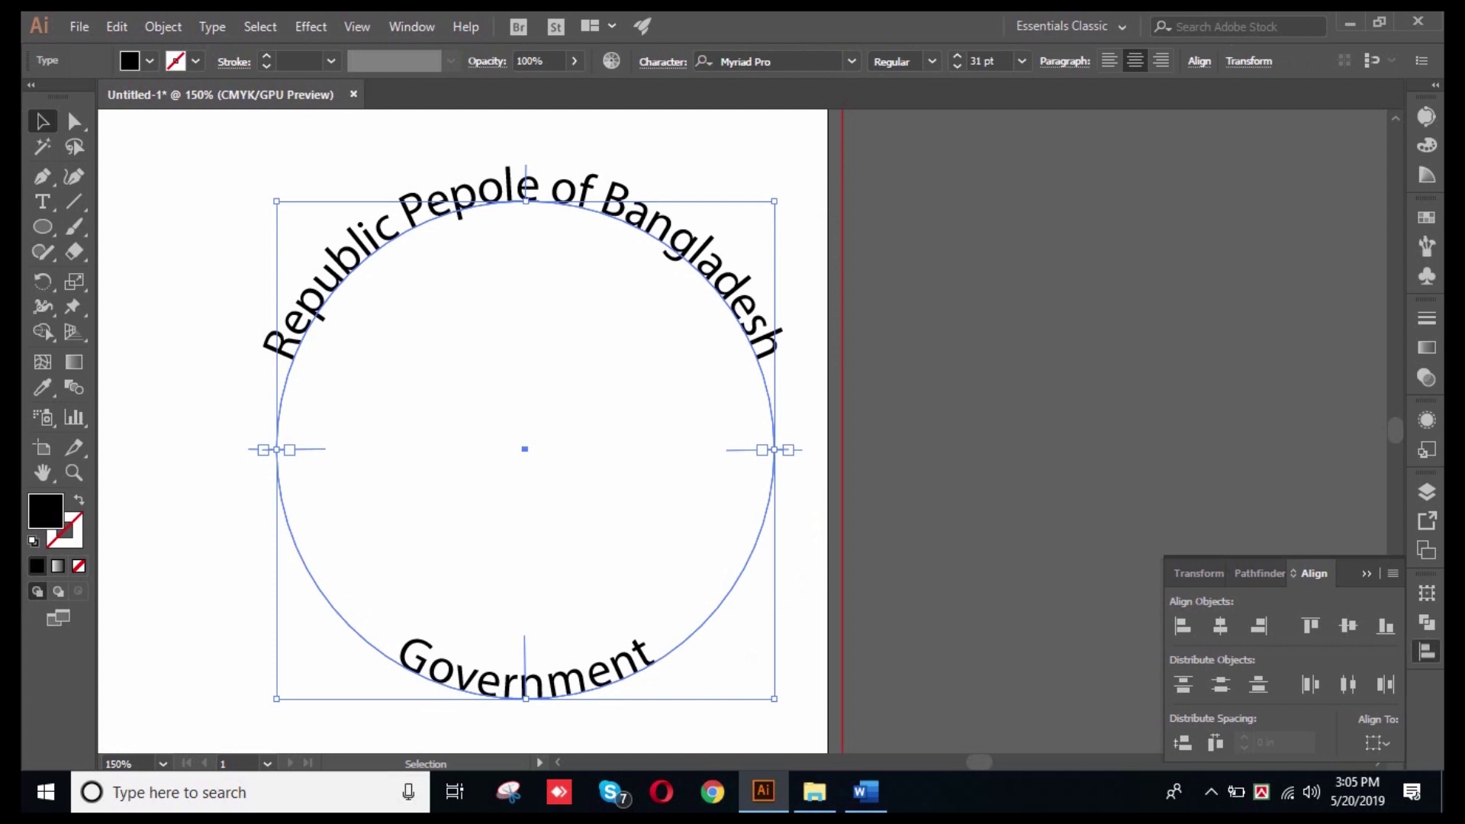
- Copy the word "Government" from the text on the circle's lower arc
key("ctrl+shift+a")
left_click_drag(342, 158, 734, 626)
double_click(525, 675)
double_click(525, 675)
left_click(525, 676)
left_click_drag(652, 654, 393, 645)
key("Escape")
key("ctrl+c")
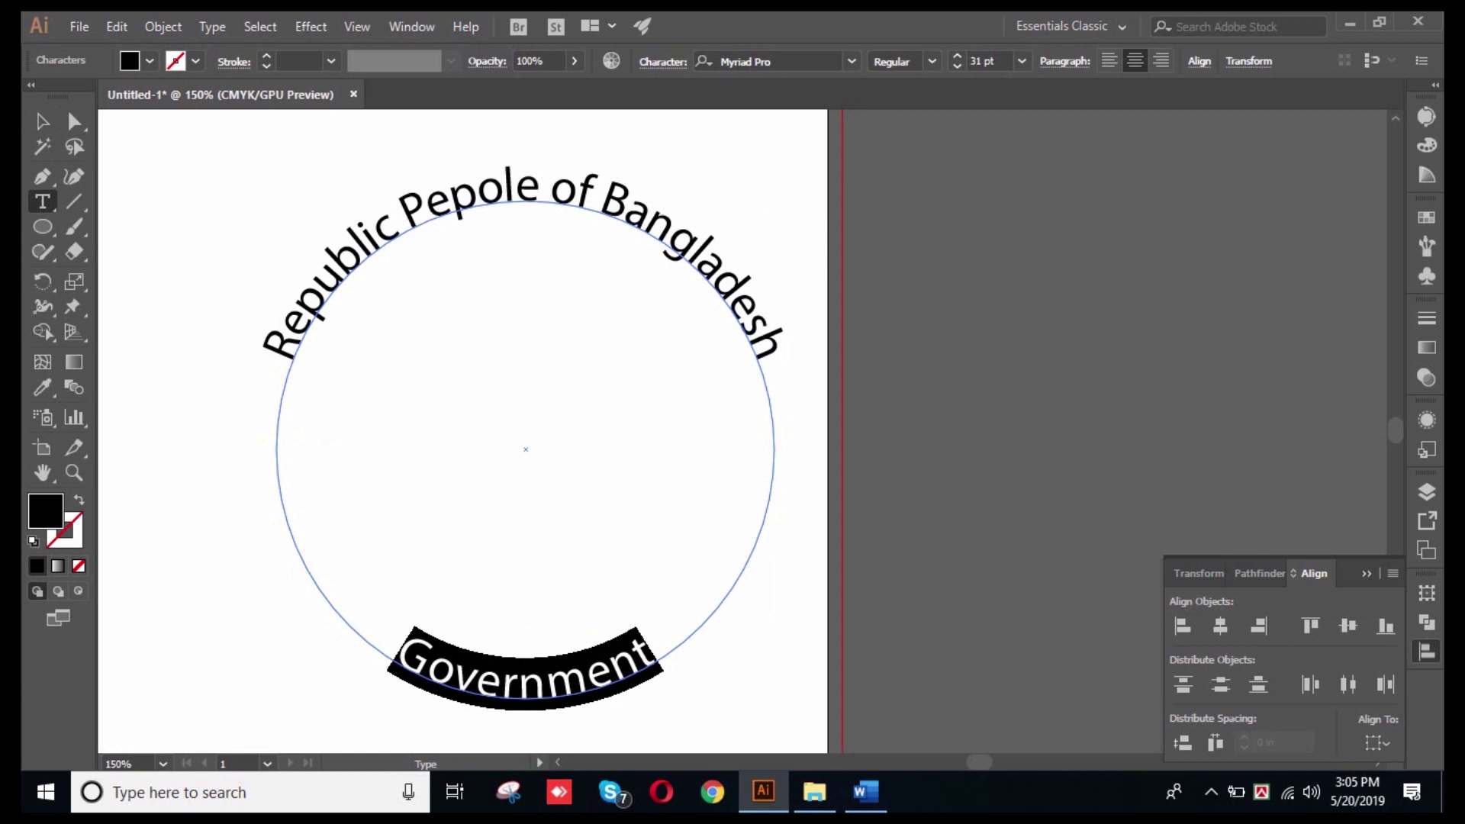
- Paste a second "Government" after the first on the lower arc, undoing surplus pastes, and finish the text editing
left_click(652, 654)
key("ctrl+v")
key("ctrl+z")
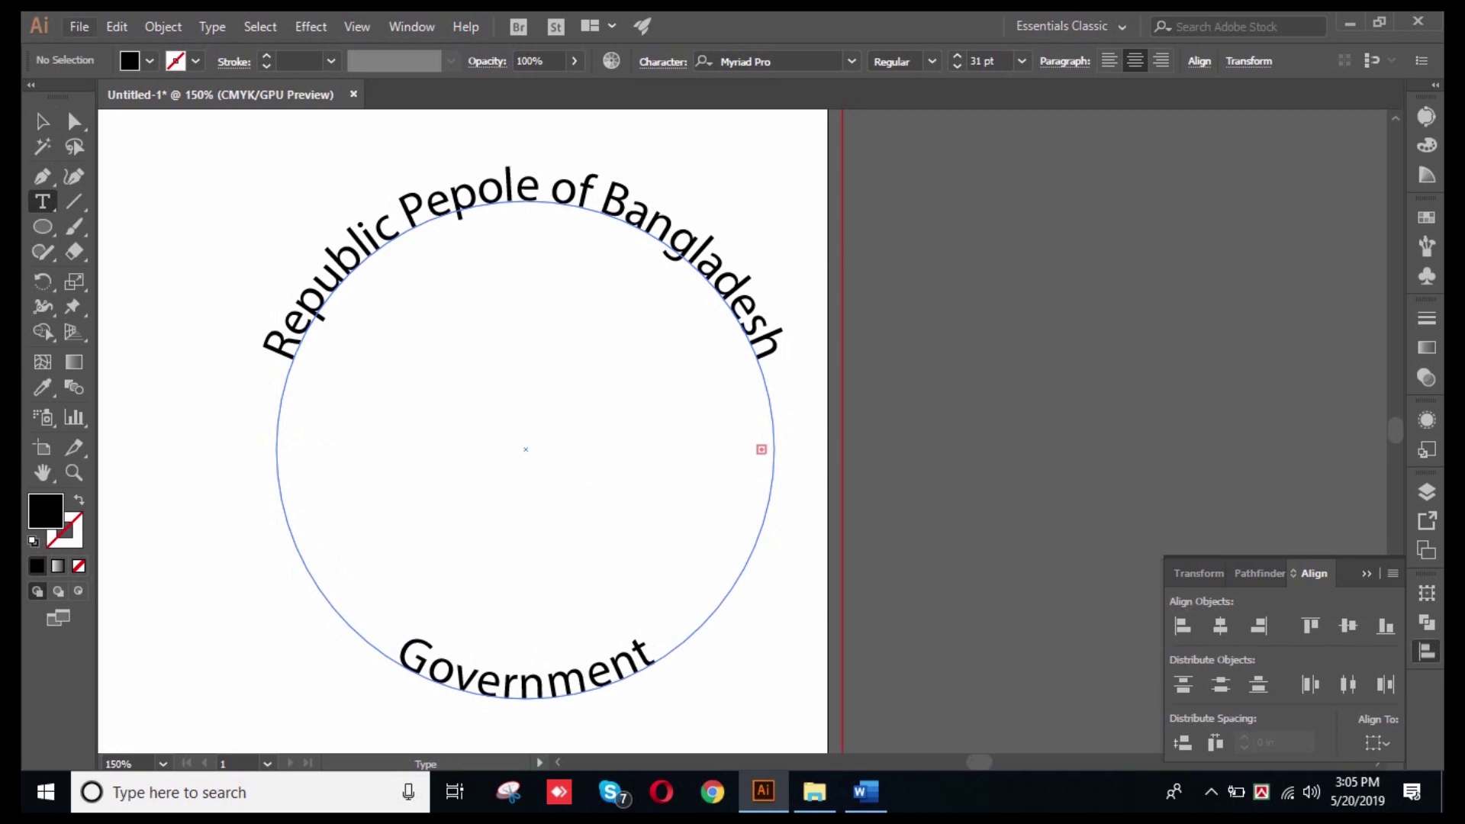
left_click(117, 26)
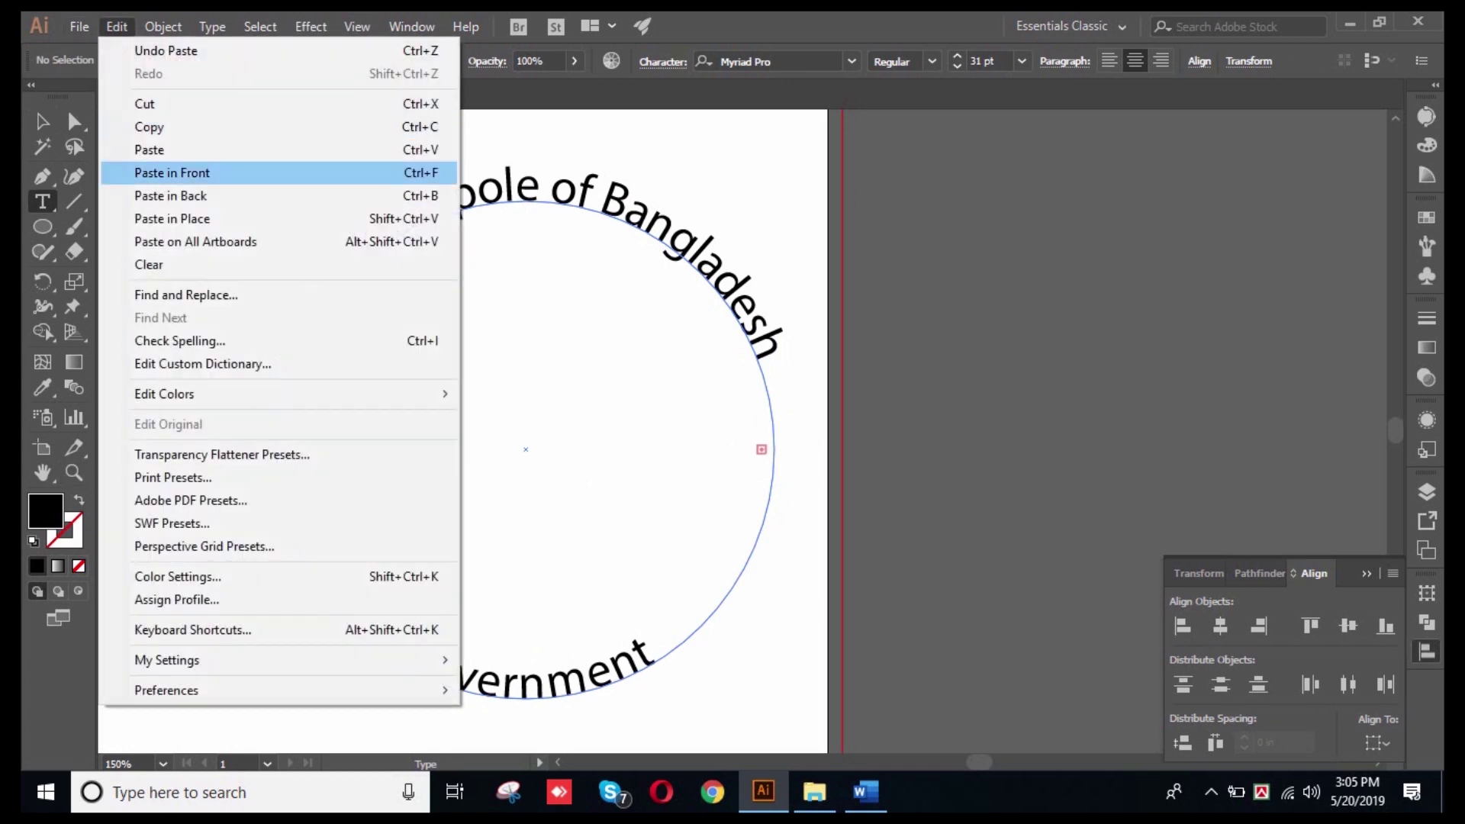
left_click(166, 50)
left_click(117, 26)
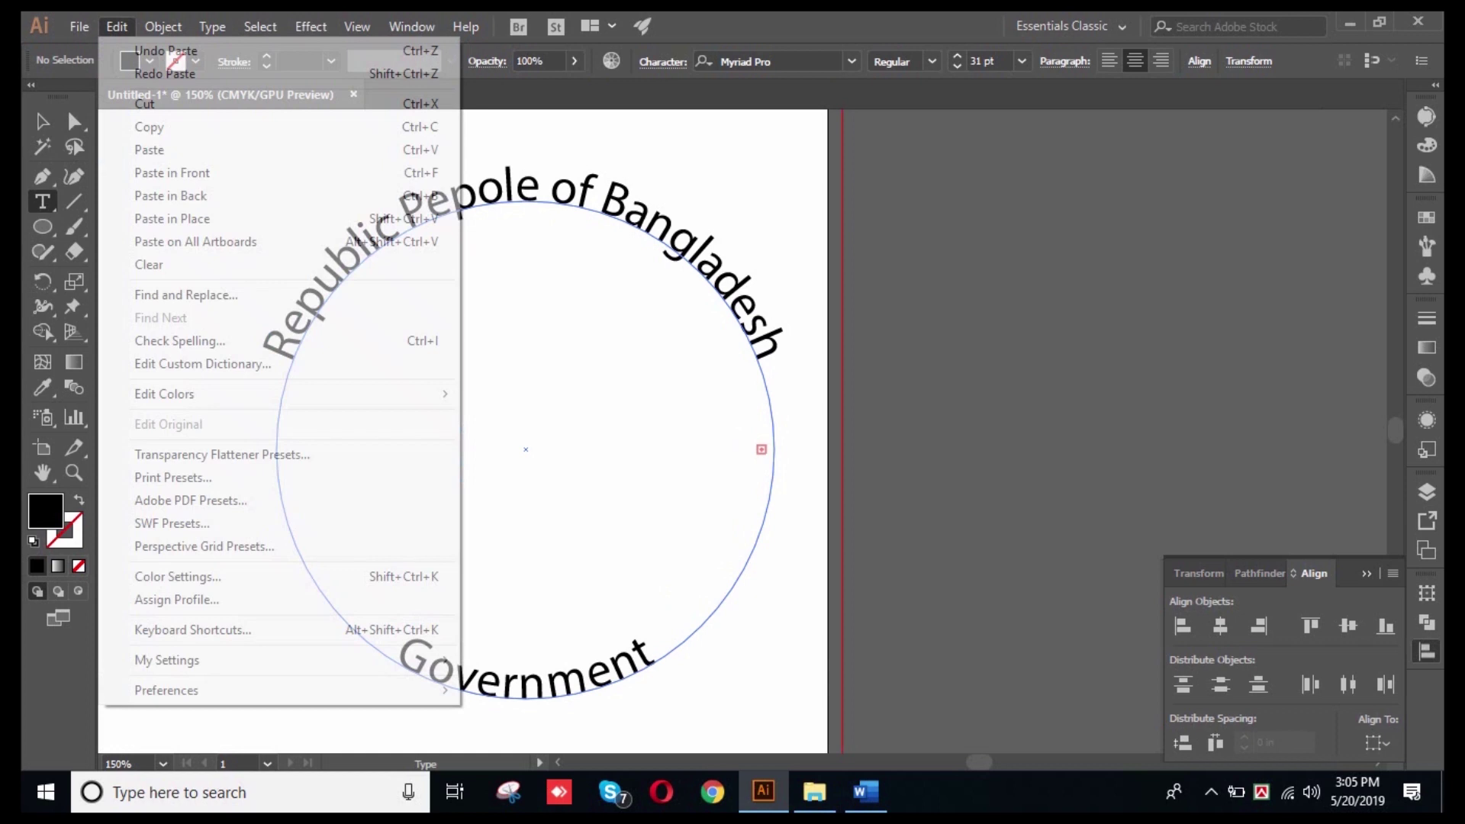
left_click(166, 50)
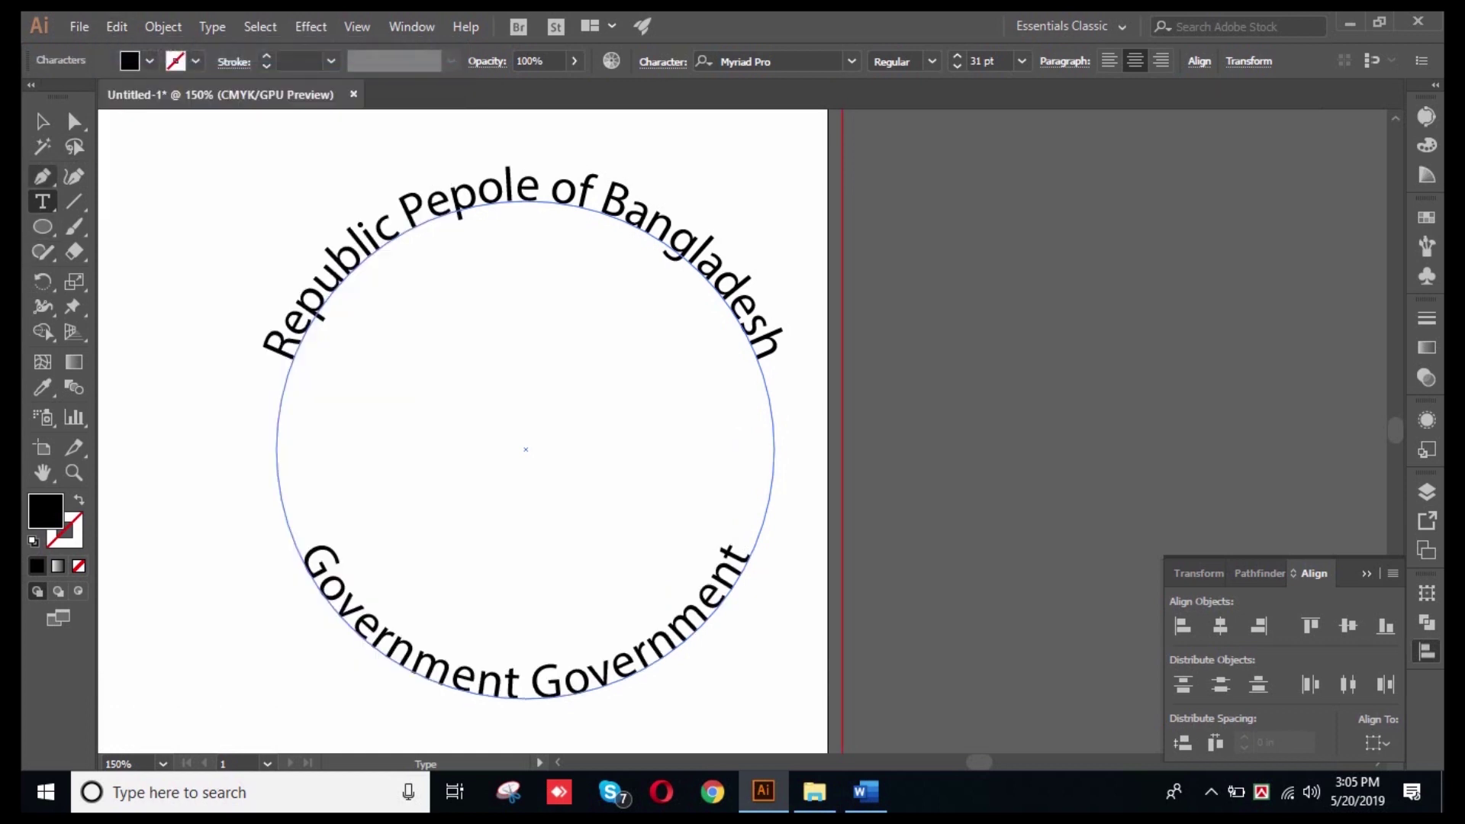
left_click(42, 121)
key("ctrl+shift+a")
key("ctrl+a")
key("ctrl+shift+a")
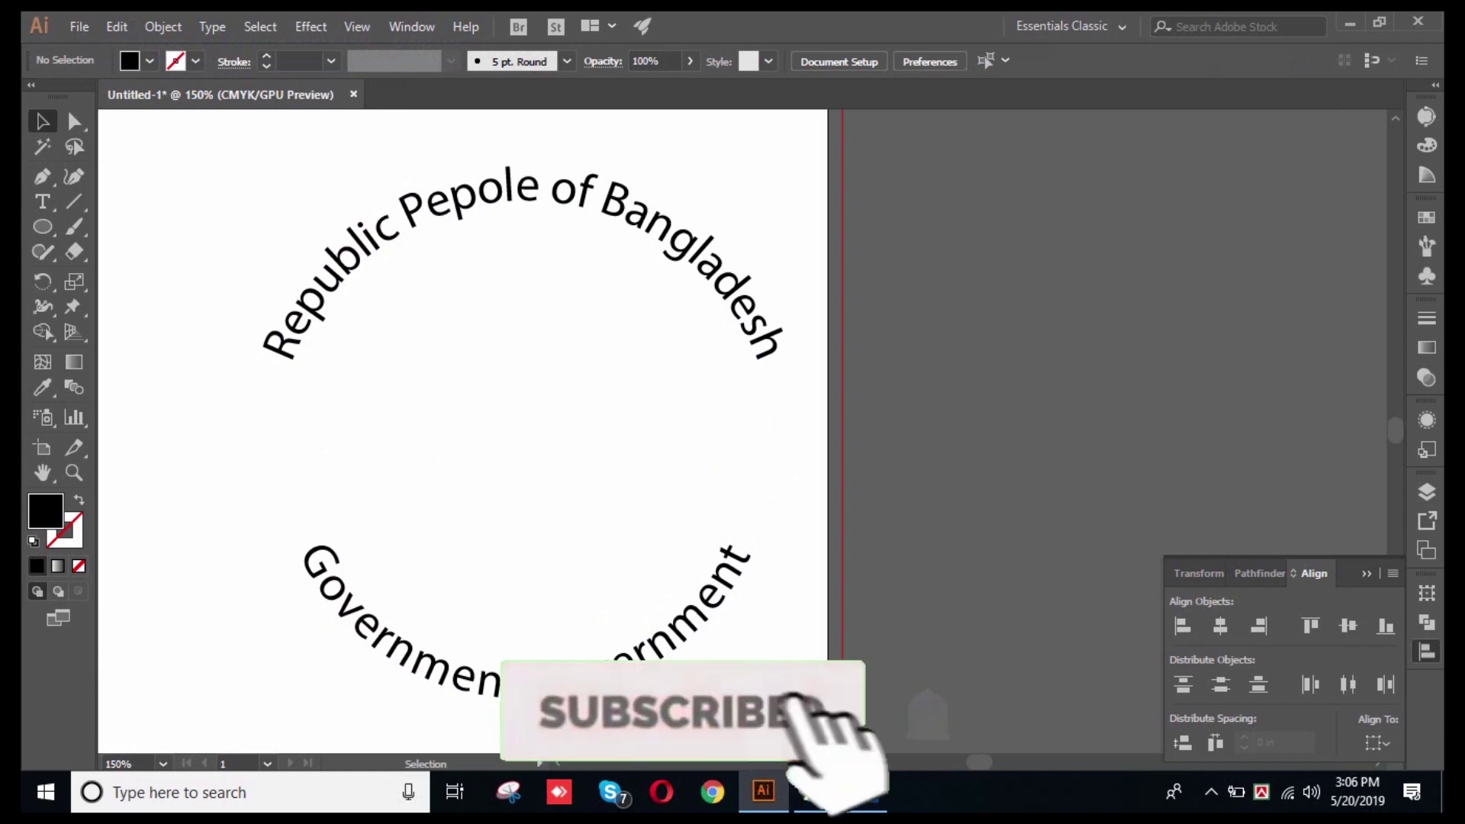
left_click_drag(222, 295, 342, 563)
key("ctrl+shift+a")
- Move the "Government" path's end bracket to the circle's top anchor and its start bracket onto the upper-left arc
left_click(336, 583)
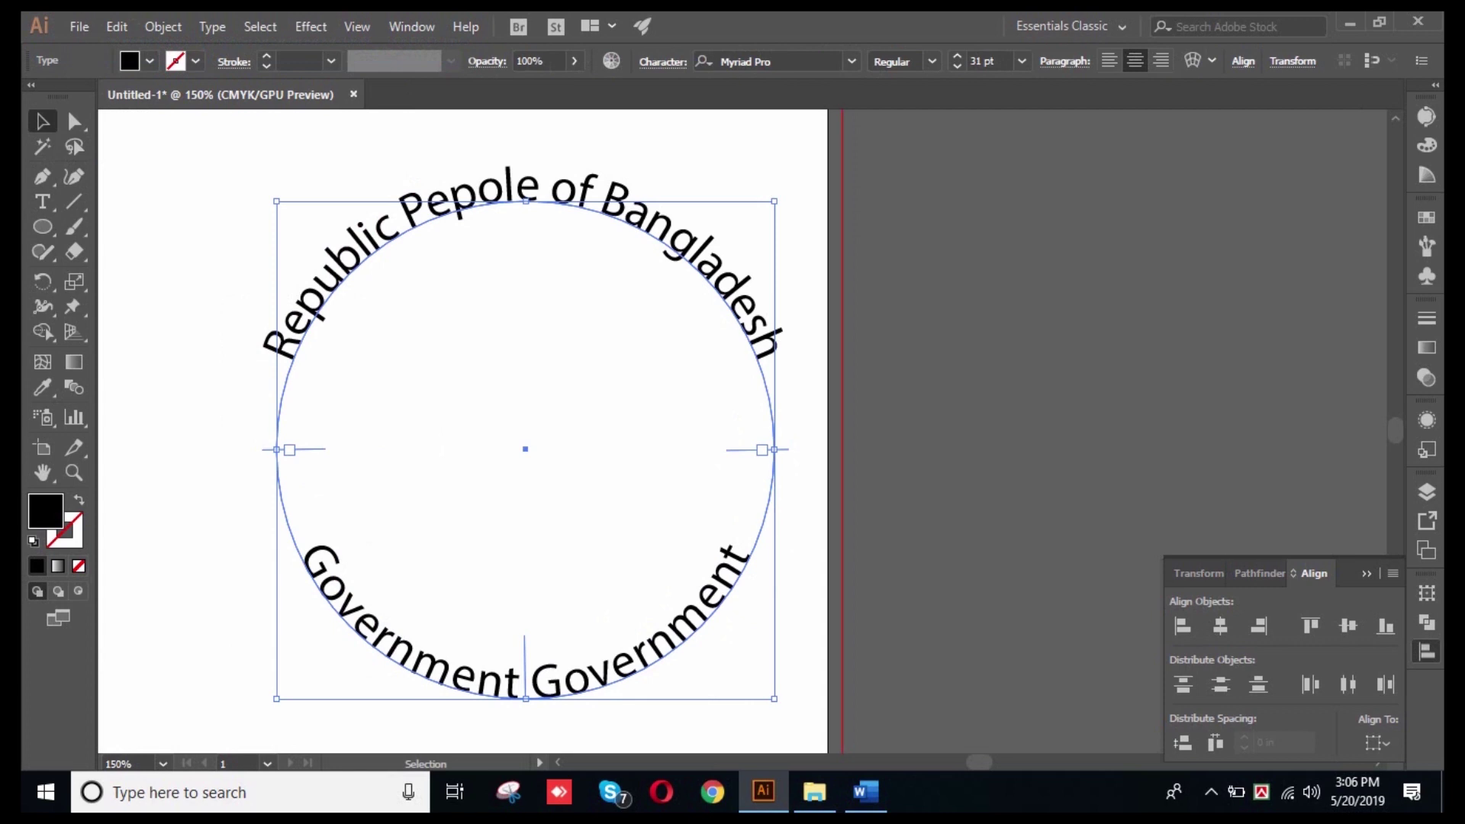
key("ctrl+shift+a")
key("ctrl+a")
left_click_drag(762, 449, 531, 211)
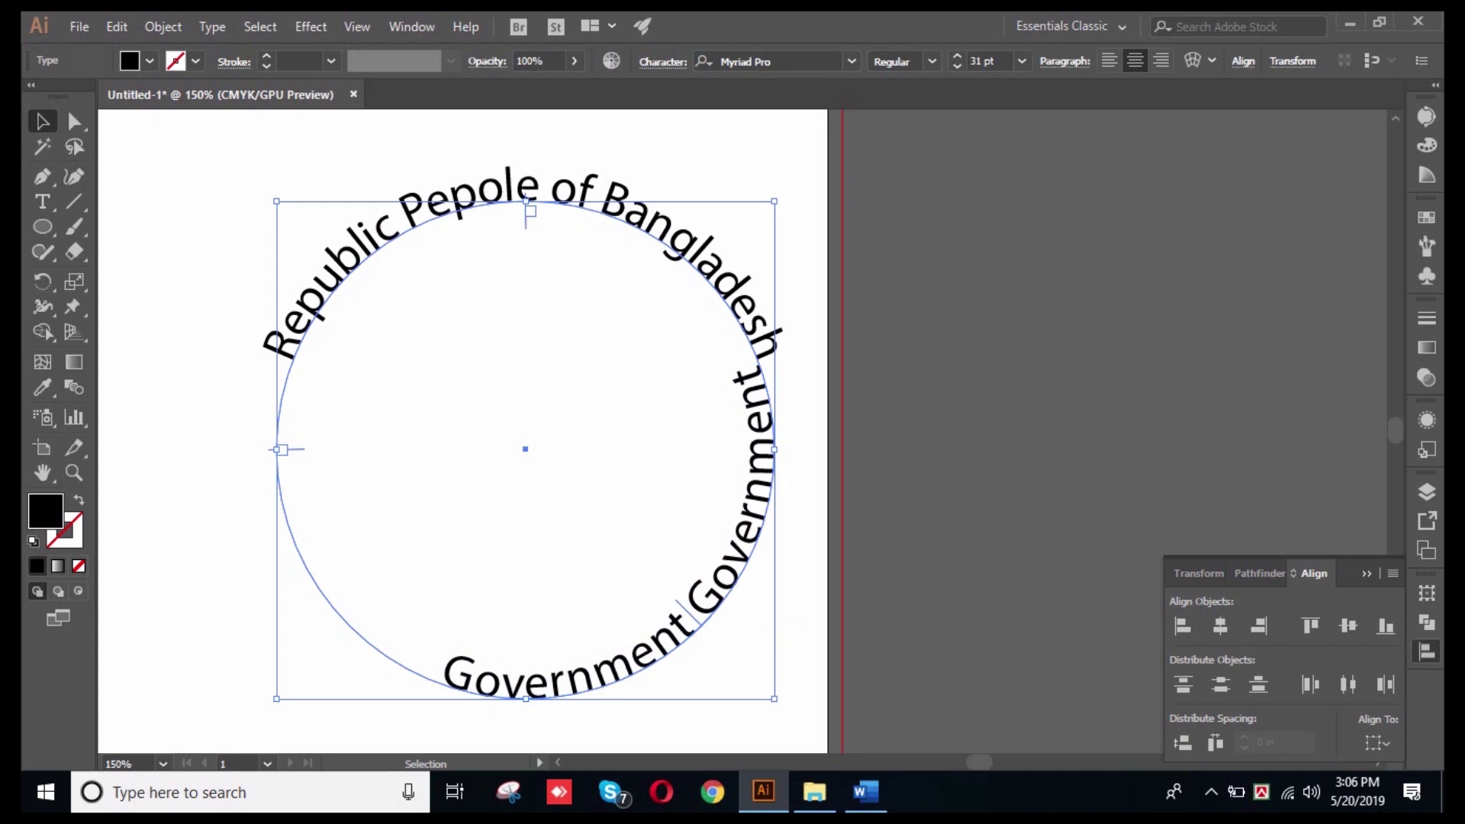
left_click_drag(281, 449, 440, 229)
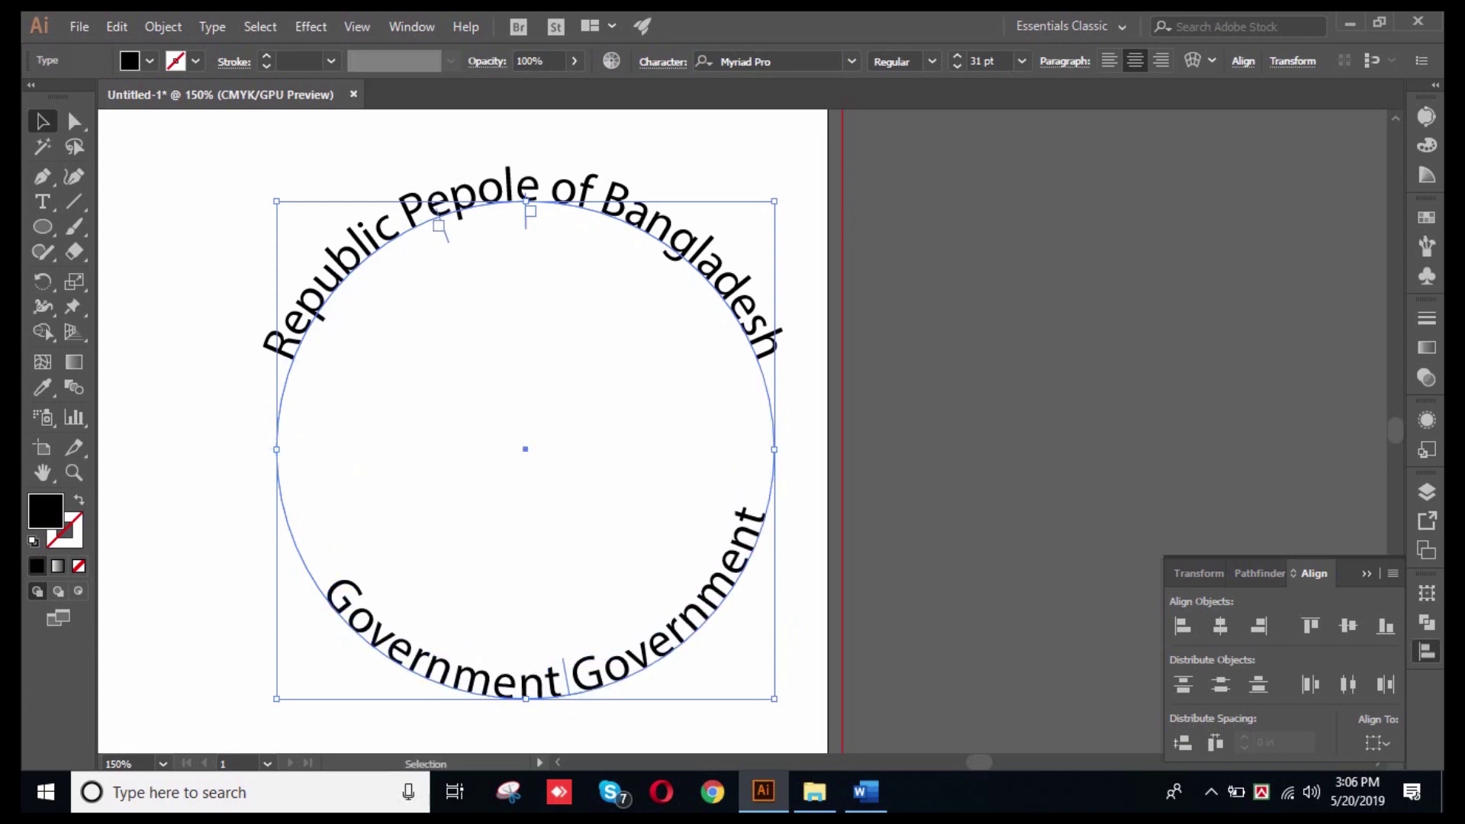
- Paste two more copies of "Government" into the lower circle text and deselect it
triple_click(525, 679)
left_click(572, 679)
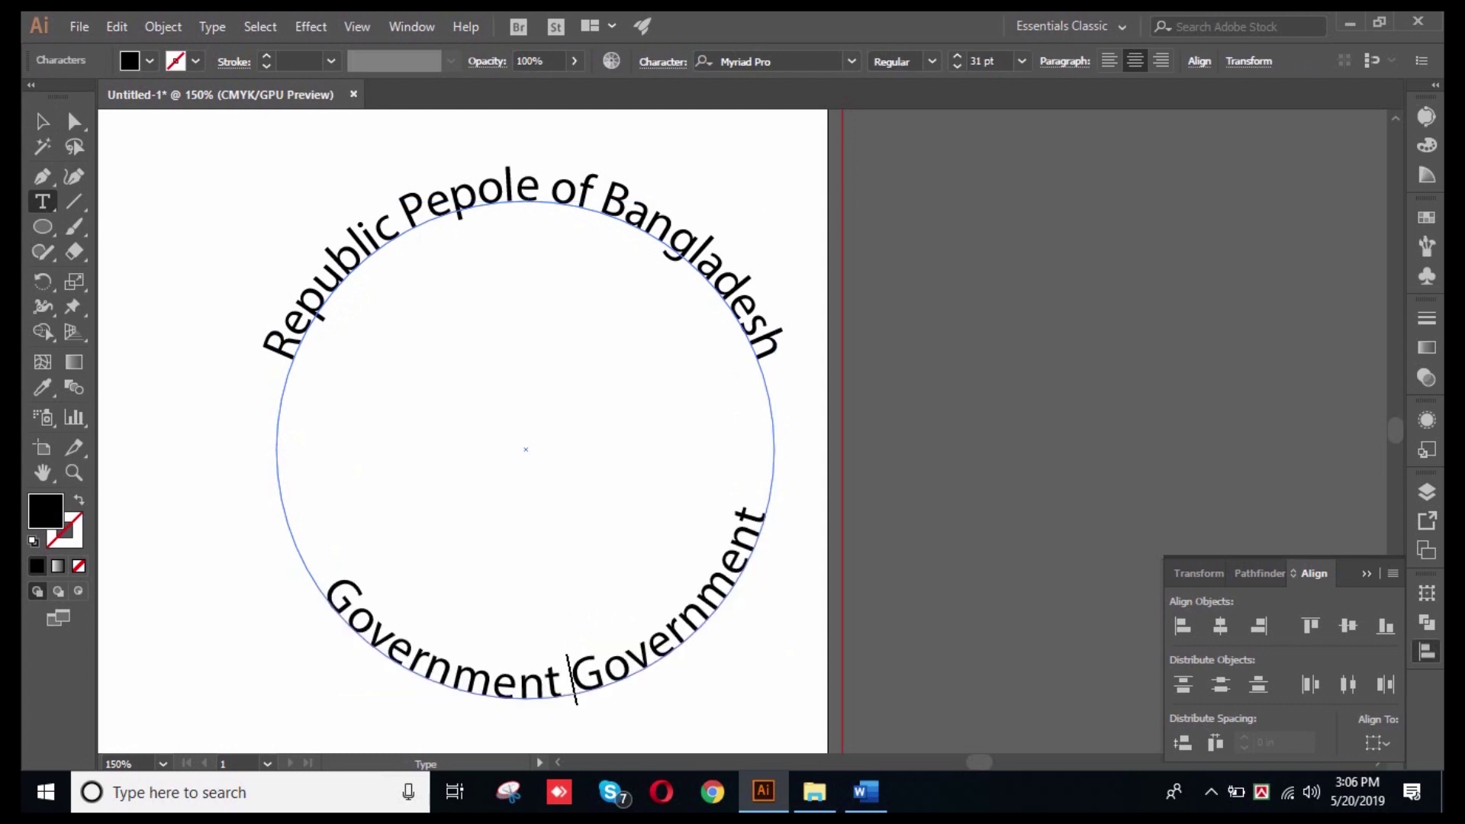
key("ctrl+v")
key("ctrl+v")
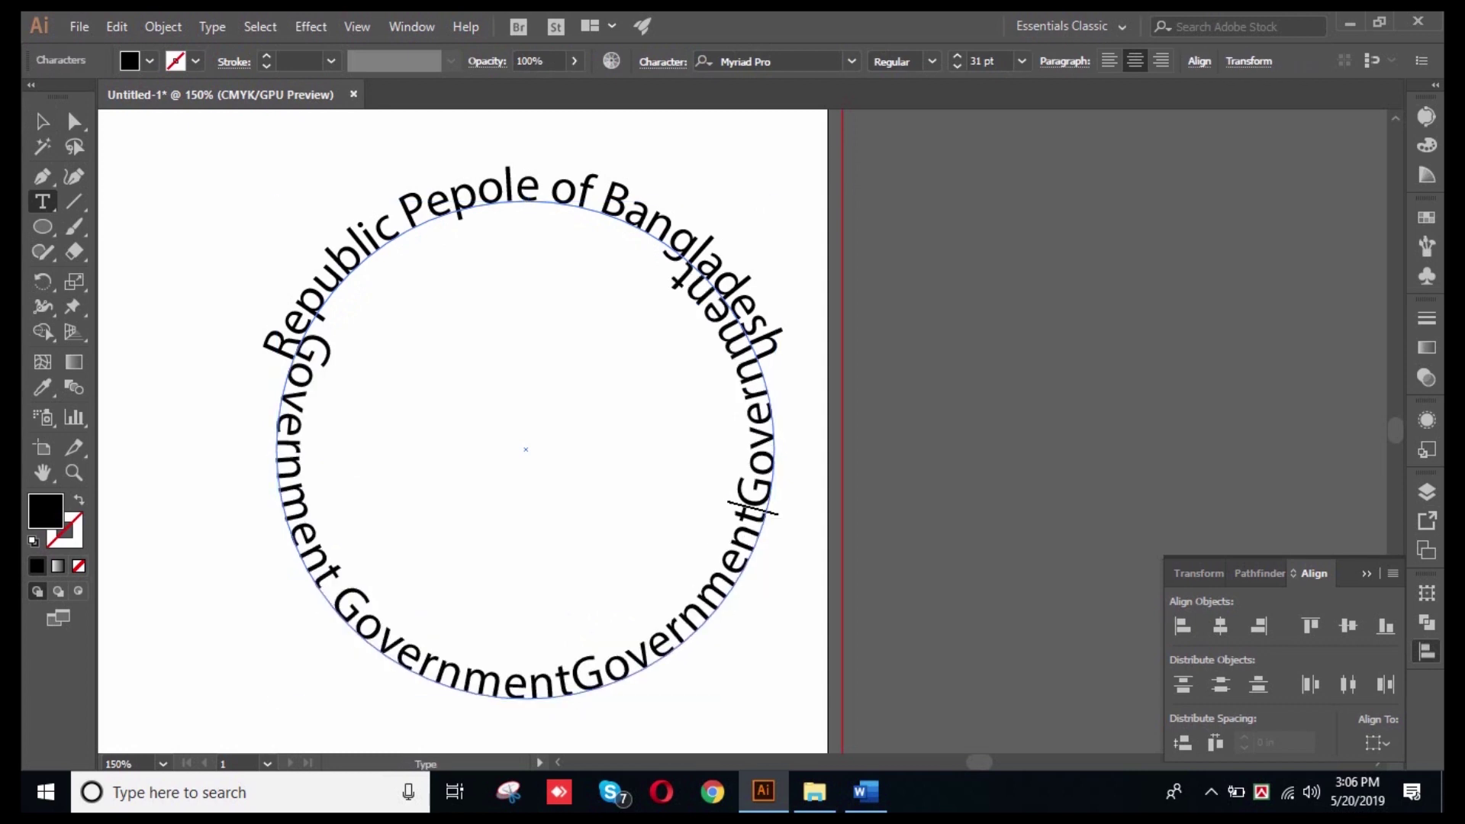
left_click(43, 122)
left_click(763, 210)
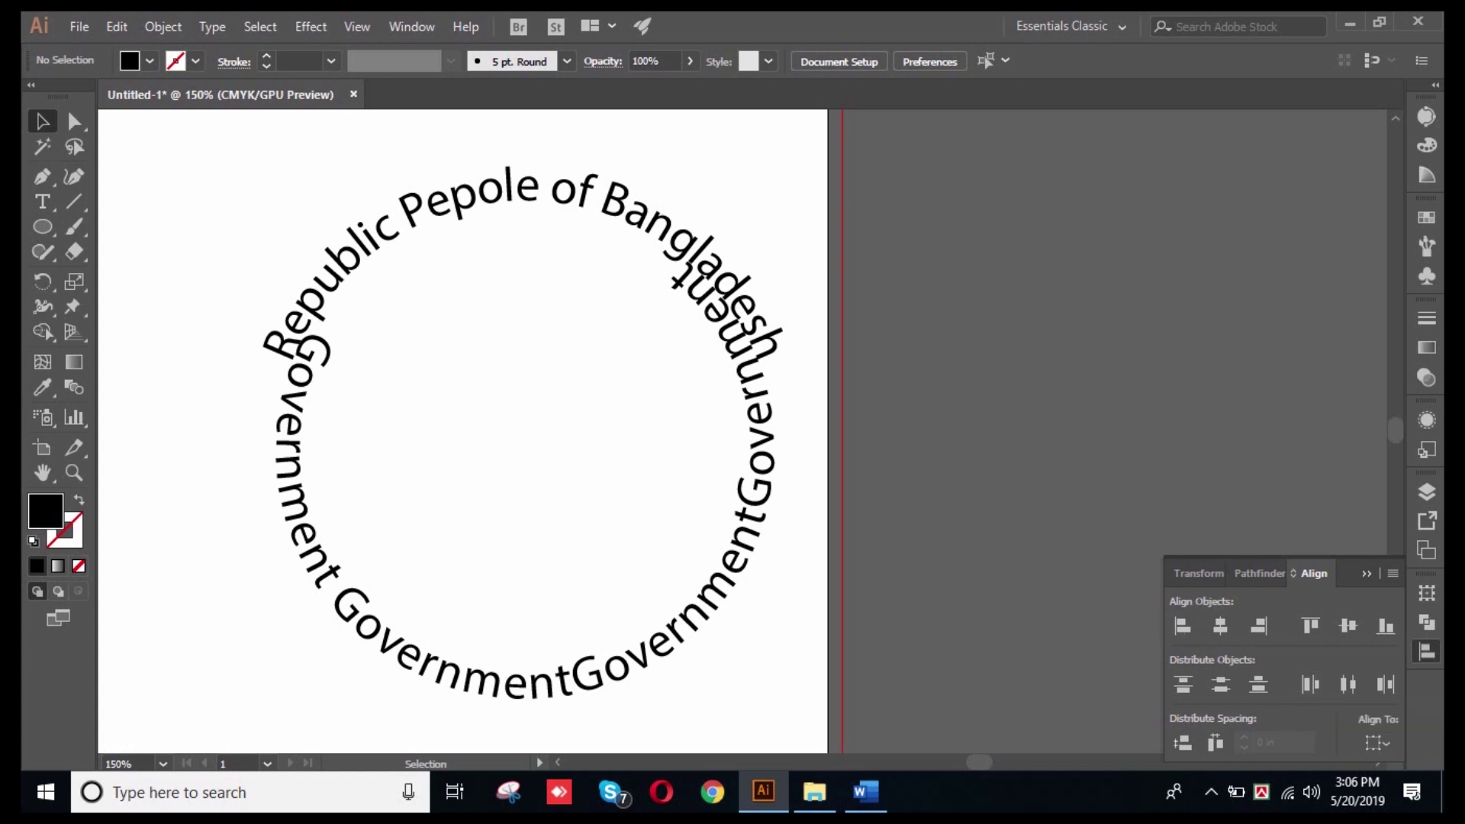
- Set Align to Path to Center in the Type on a Path Options for both circle texts, with the preview enabled
left_click_drag(311, 141, 507, 400)
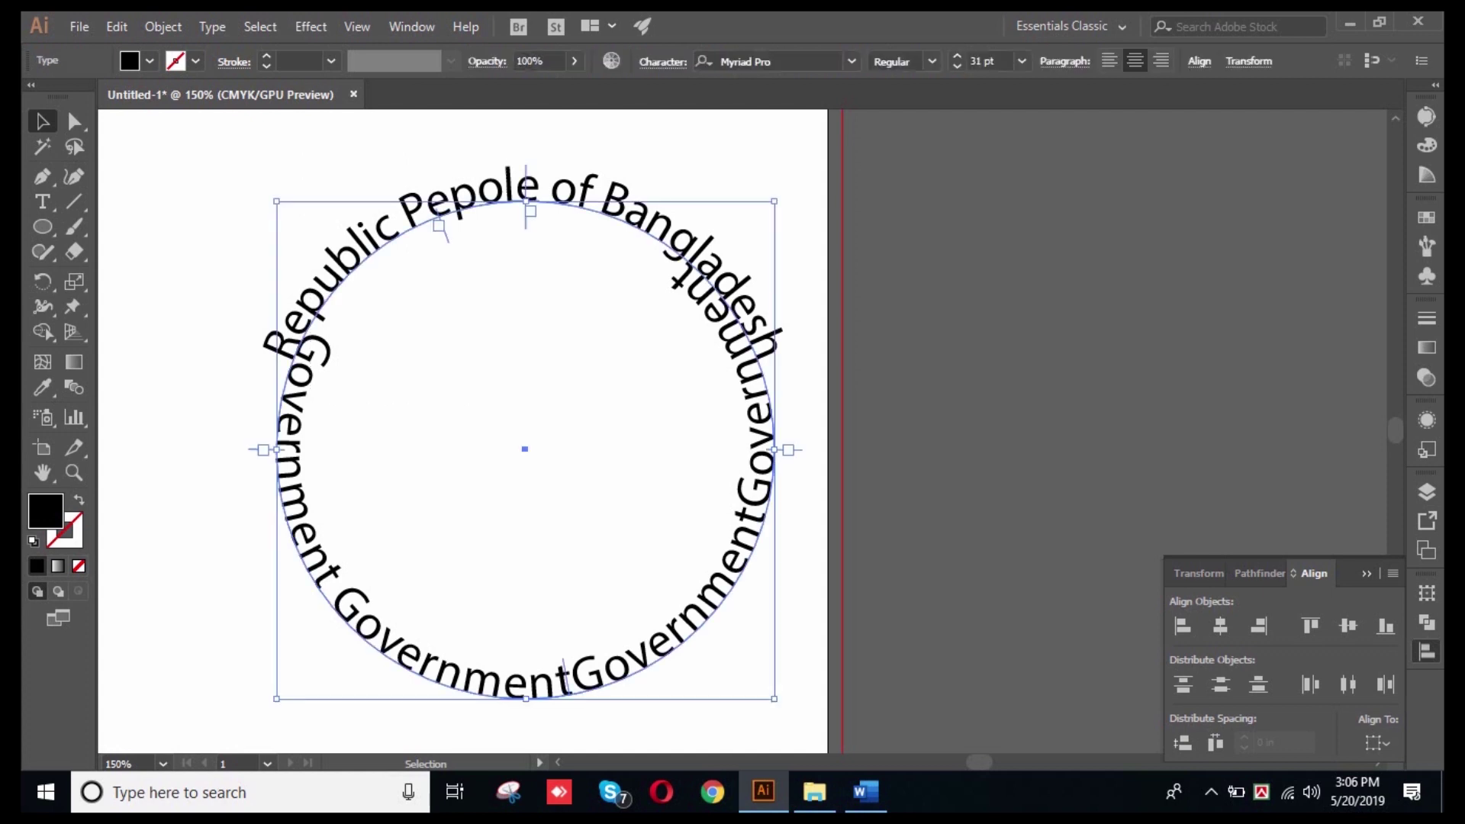
left_click(212, 26)
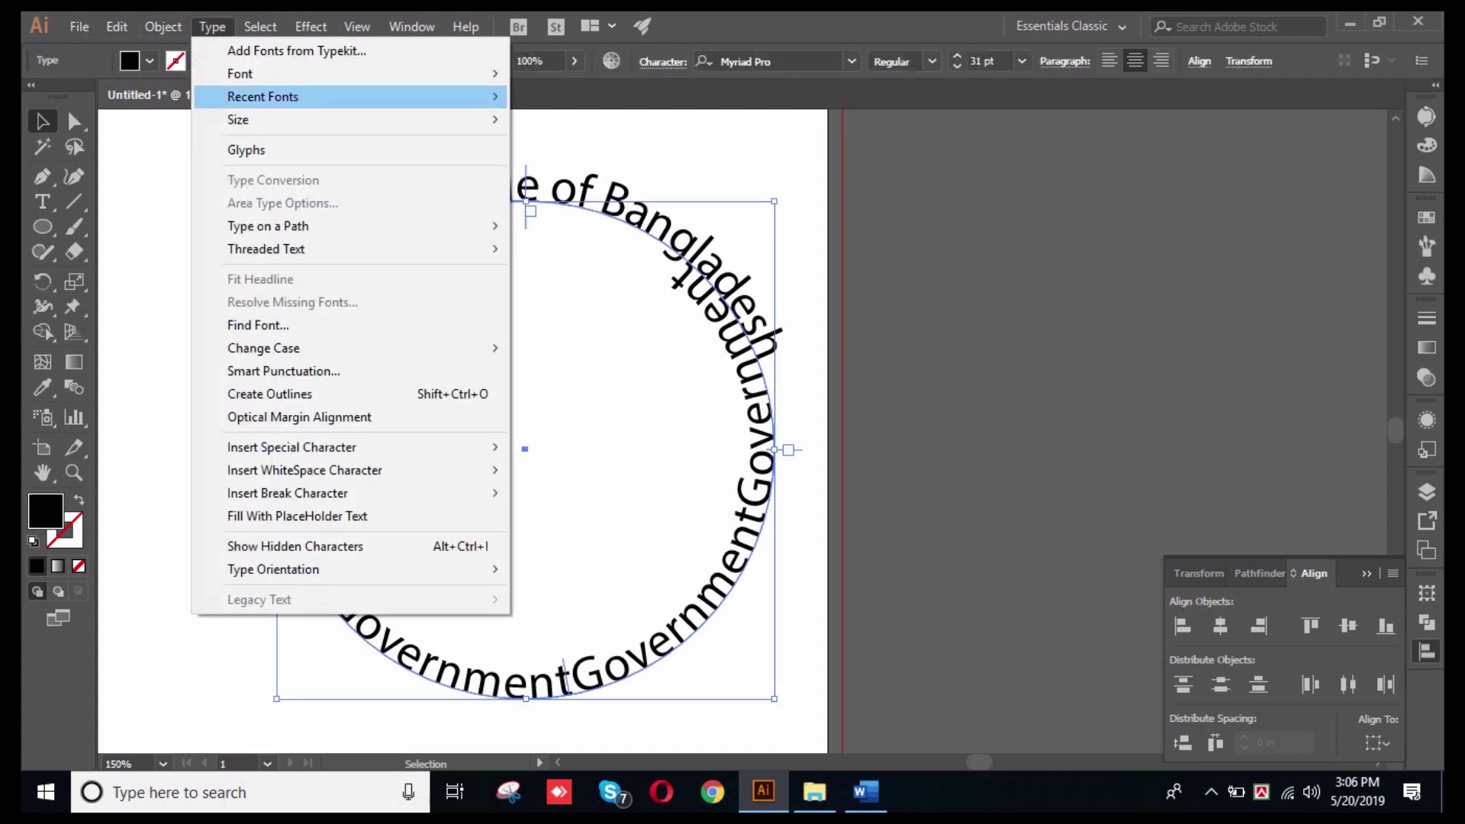
mouse_move(290, 225)
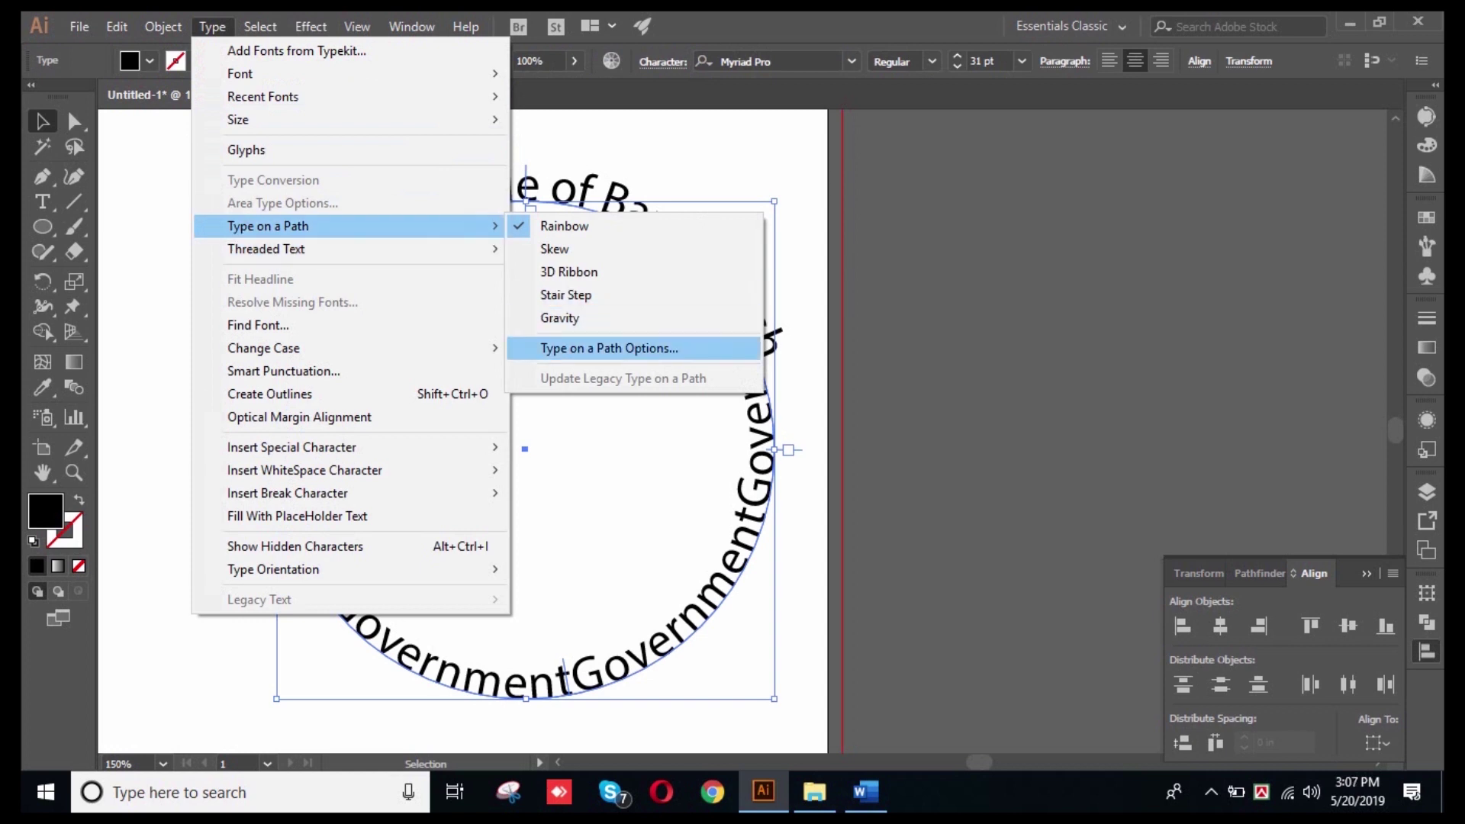
left_click(609, 348)
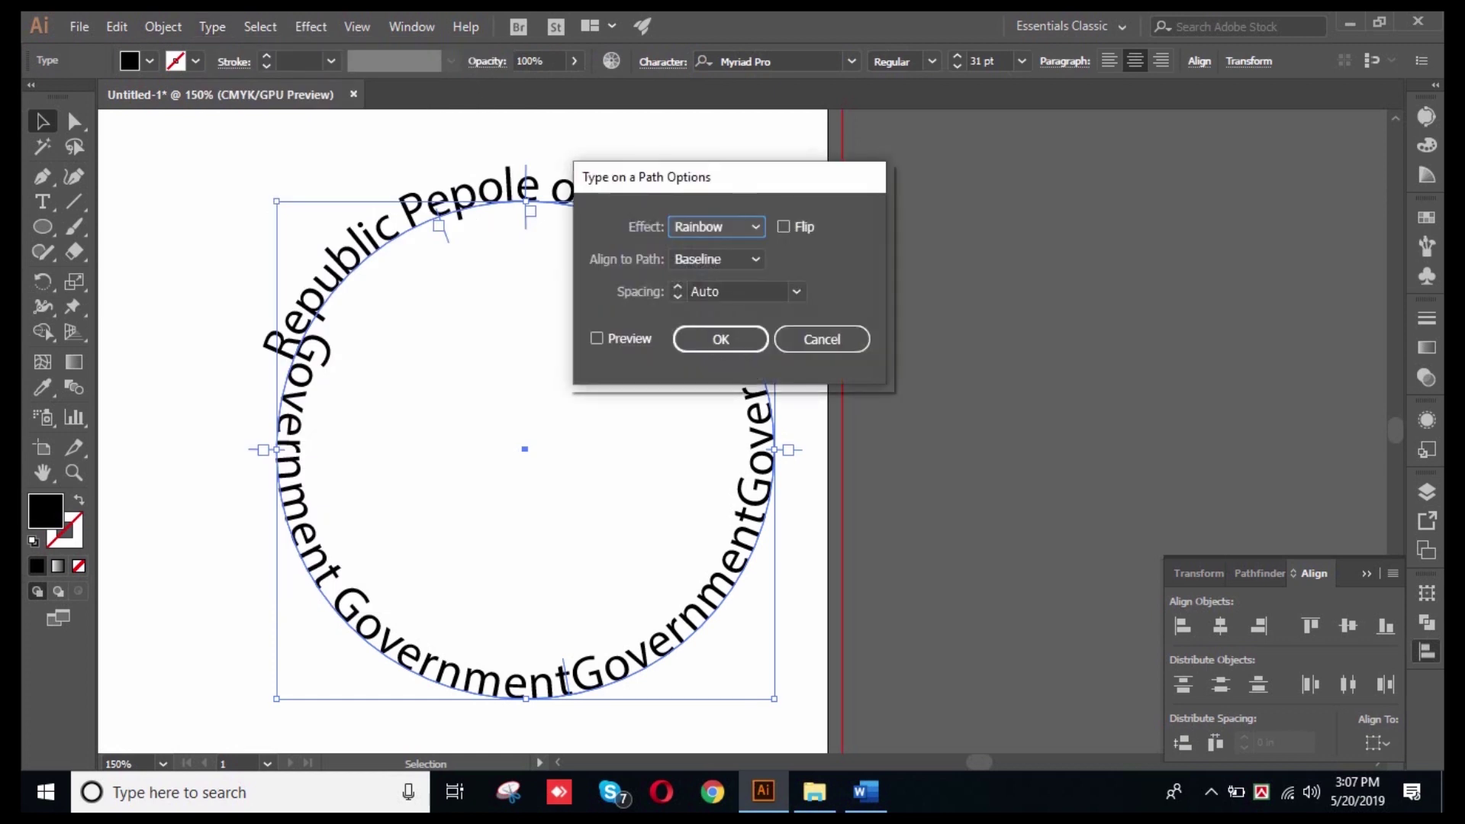
left_click_drag(729, 177, 1080, 229)
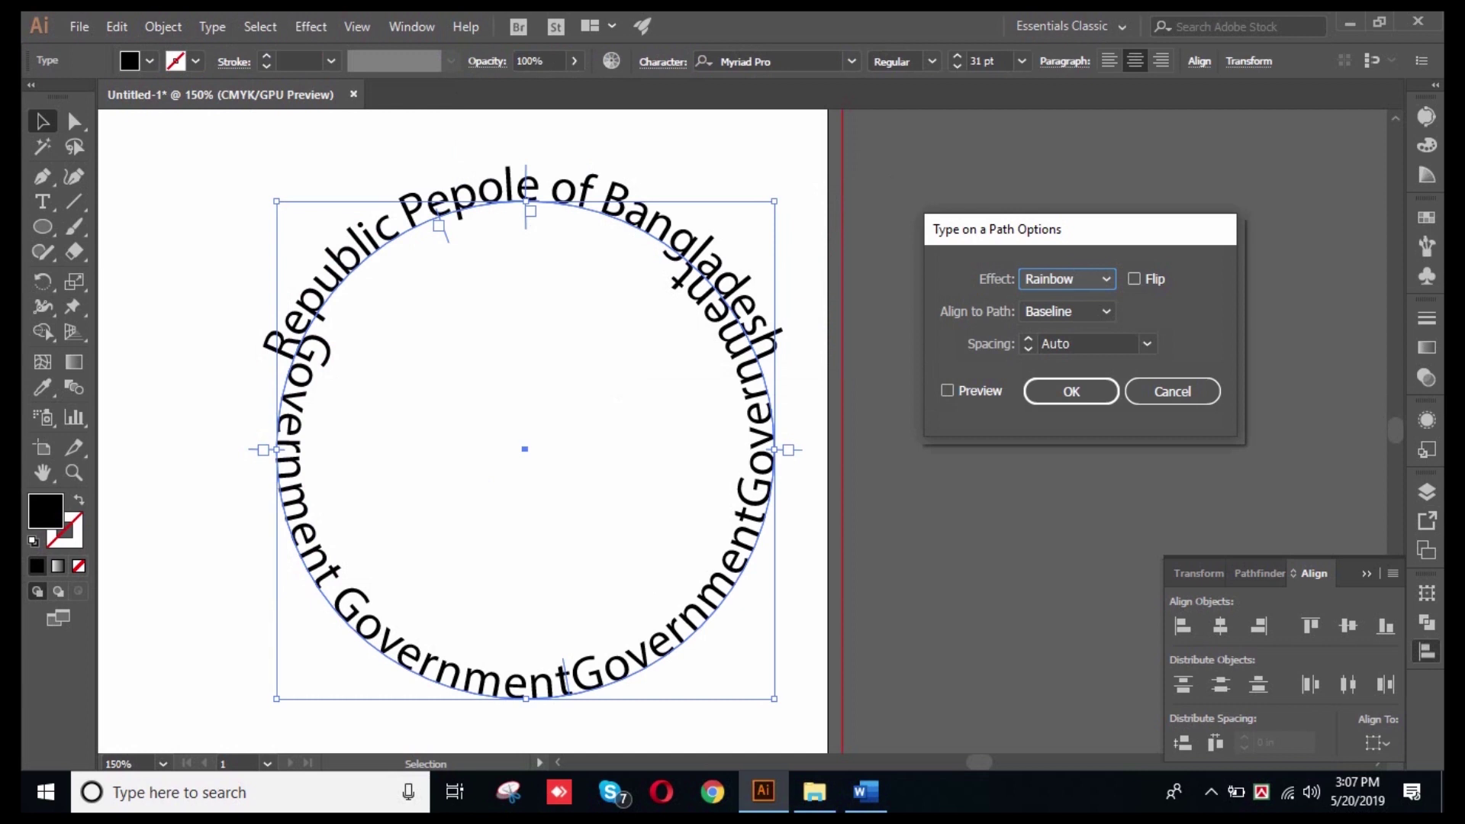
left_click(1067, 312)
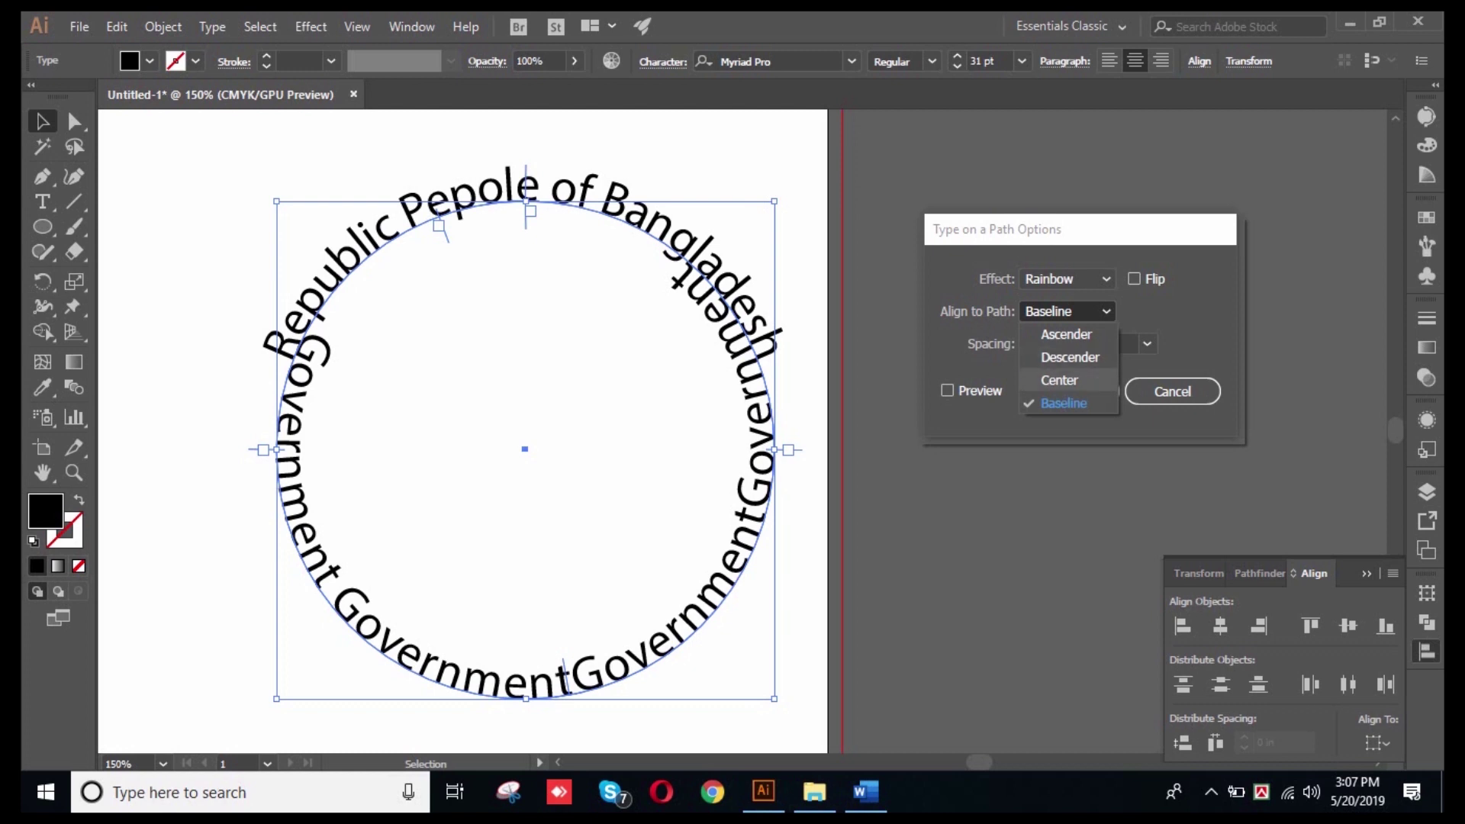
left_click(1060, 380)
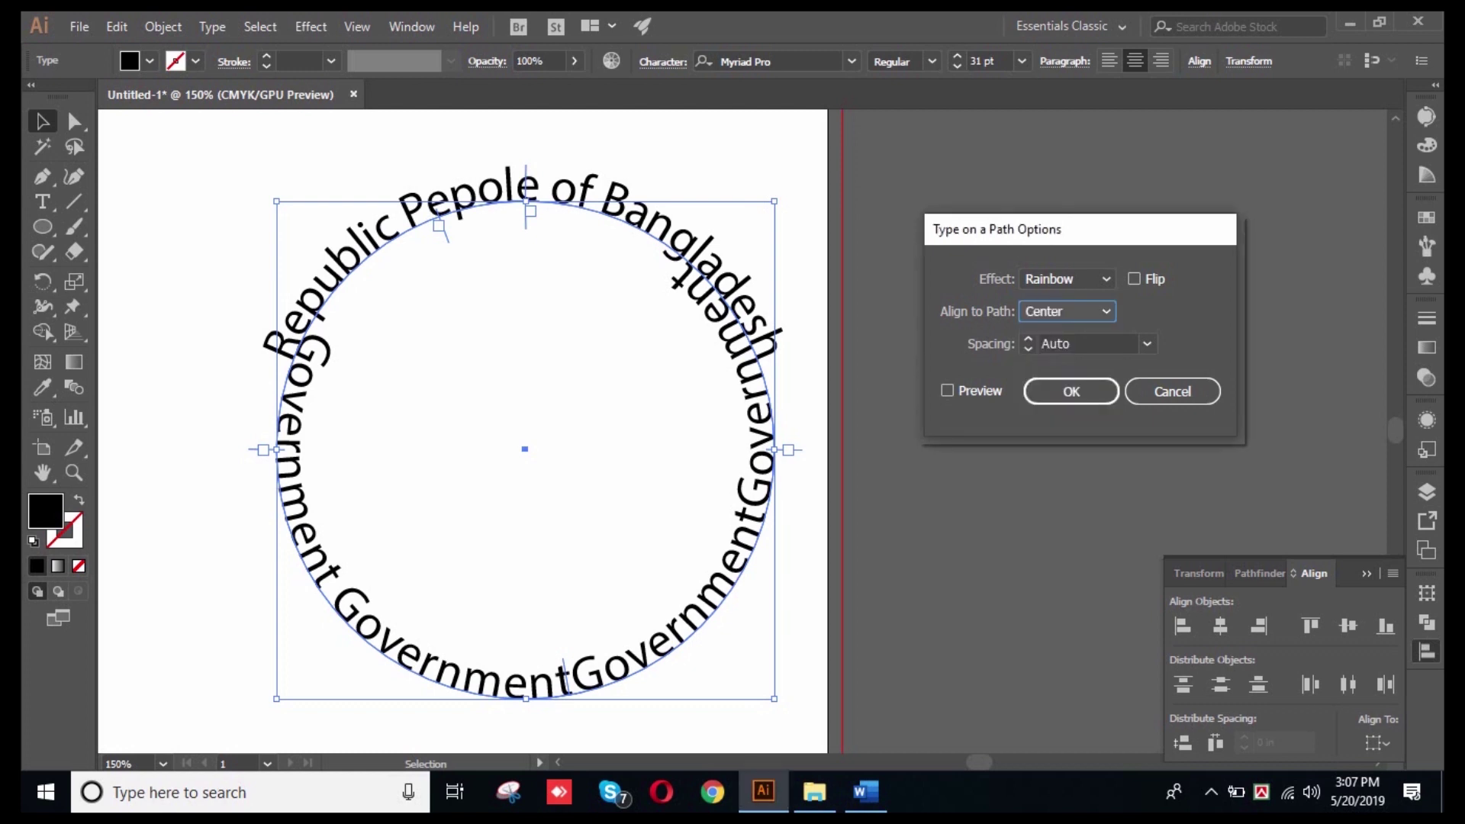
left_click(948, 391)
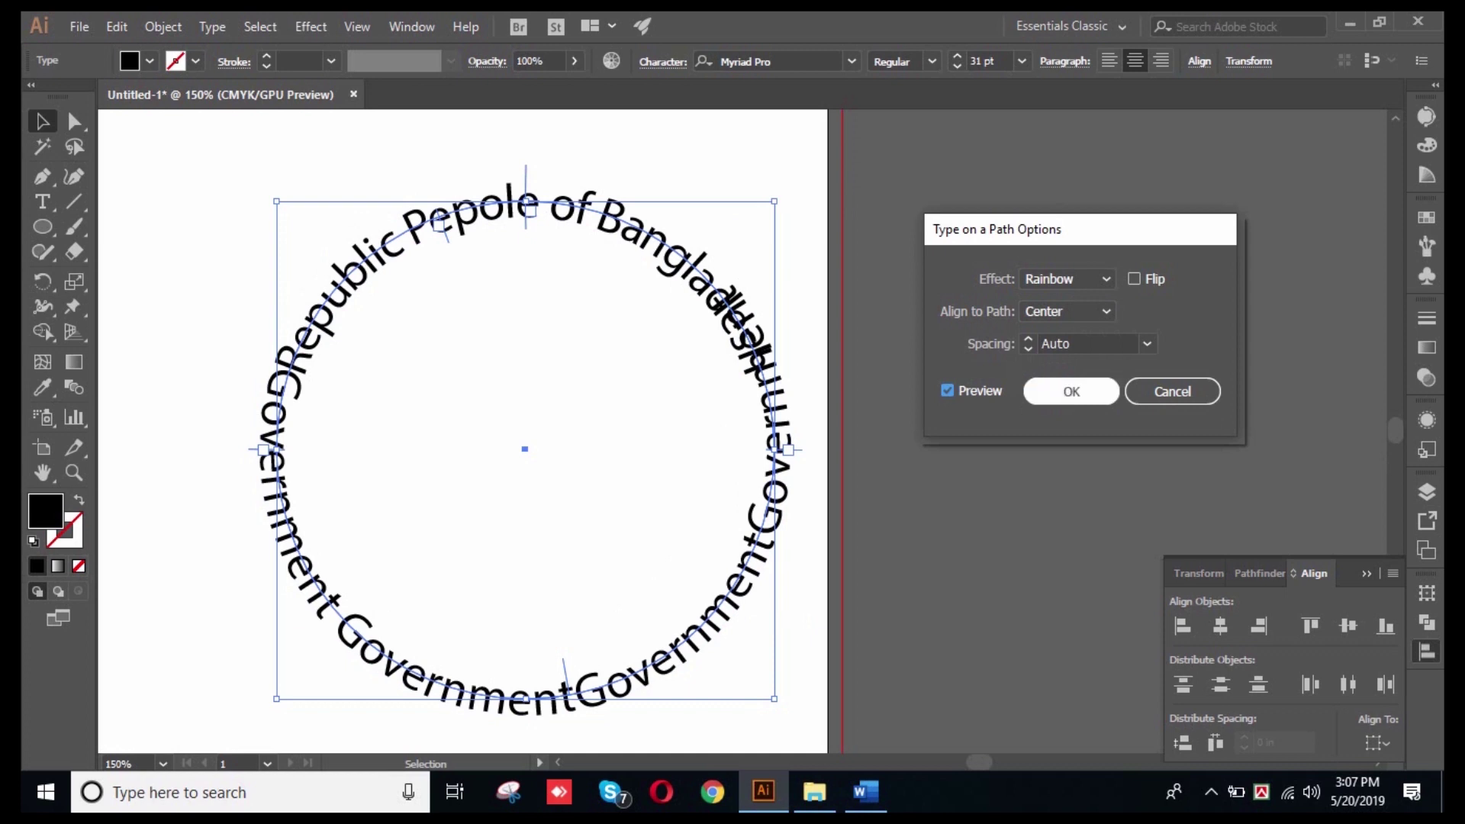
left_click(1072, 391)
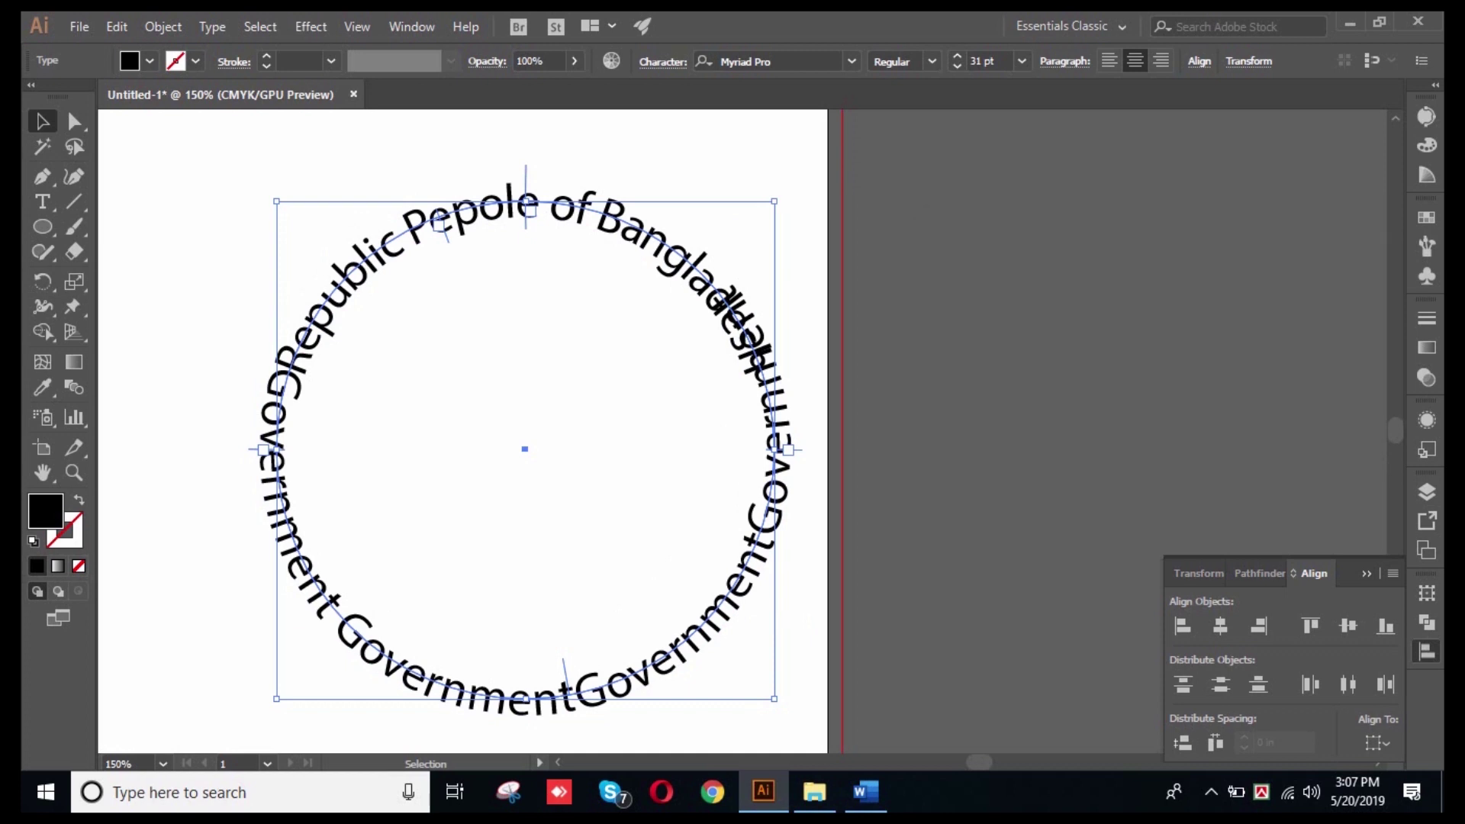
- Delete the extra copies of "Government" so a single word is left on the circle's lower arc
key("ctrl+shift+a")
triple_click(456, 691)
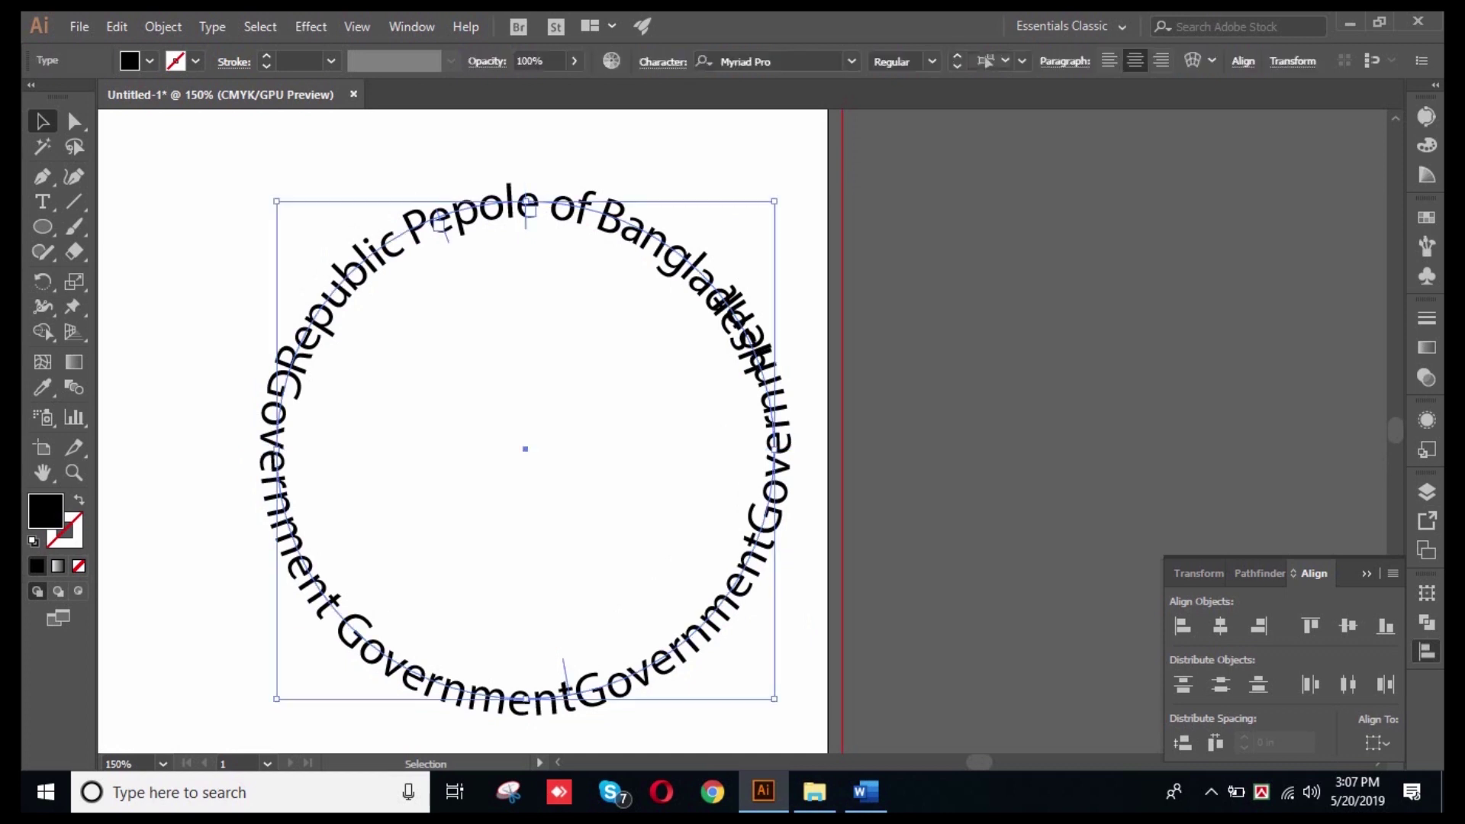
left_click_drag(573, 691, 732, 290)
key("BackSpace")
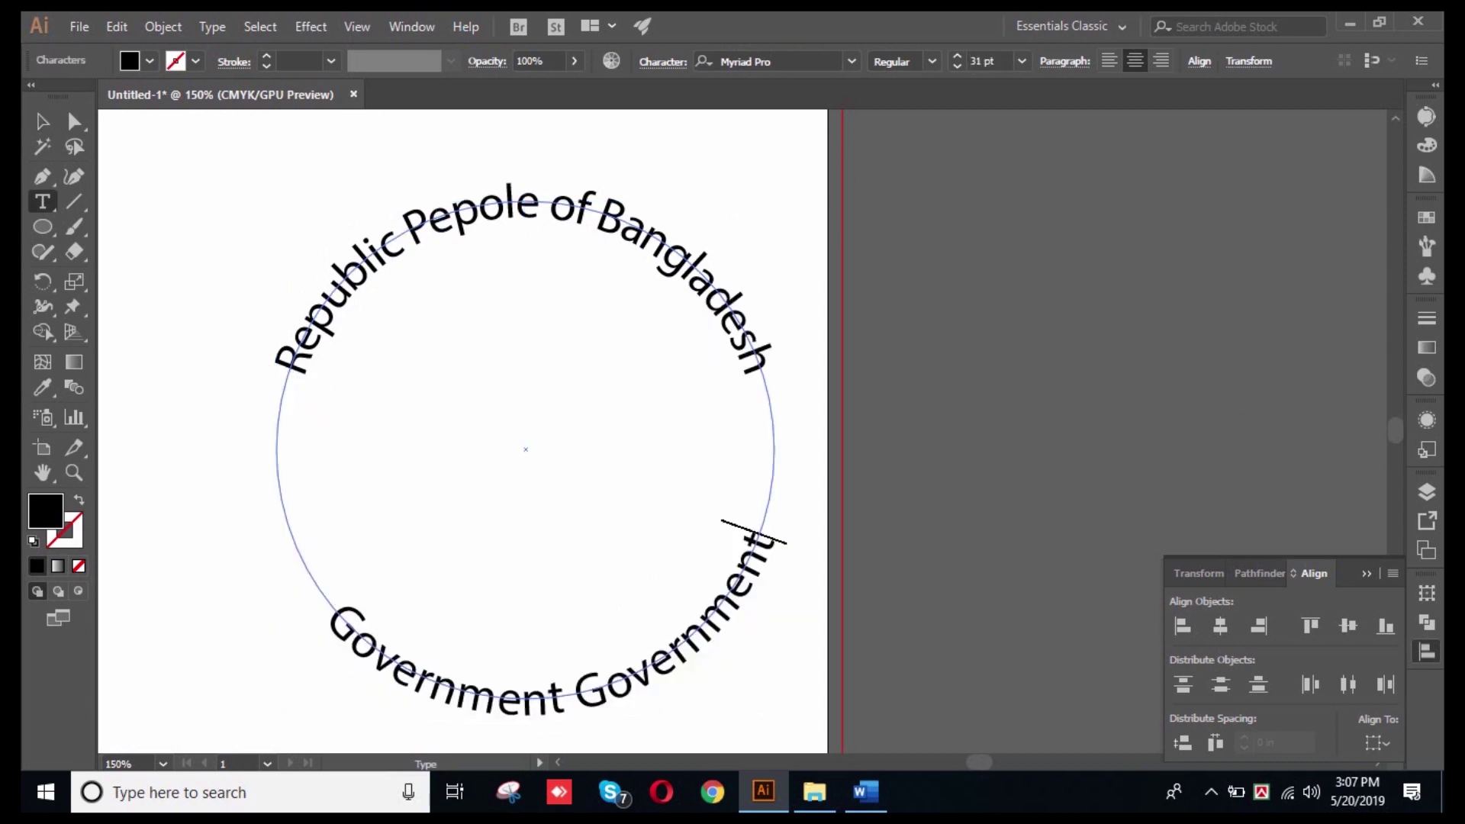
key("ctrl+shift+Left")
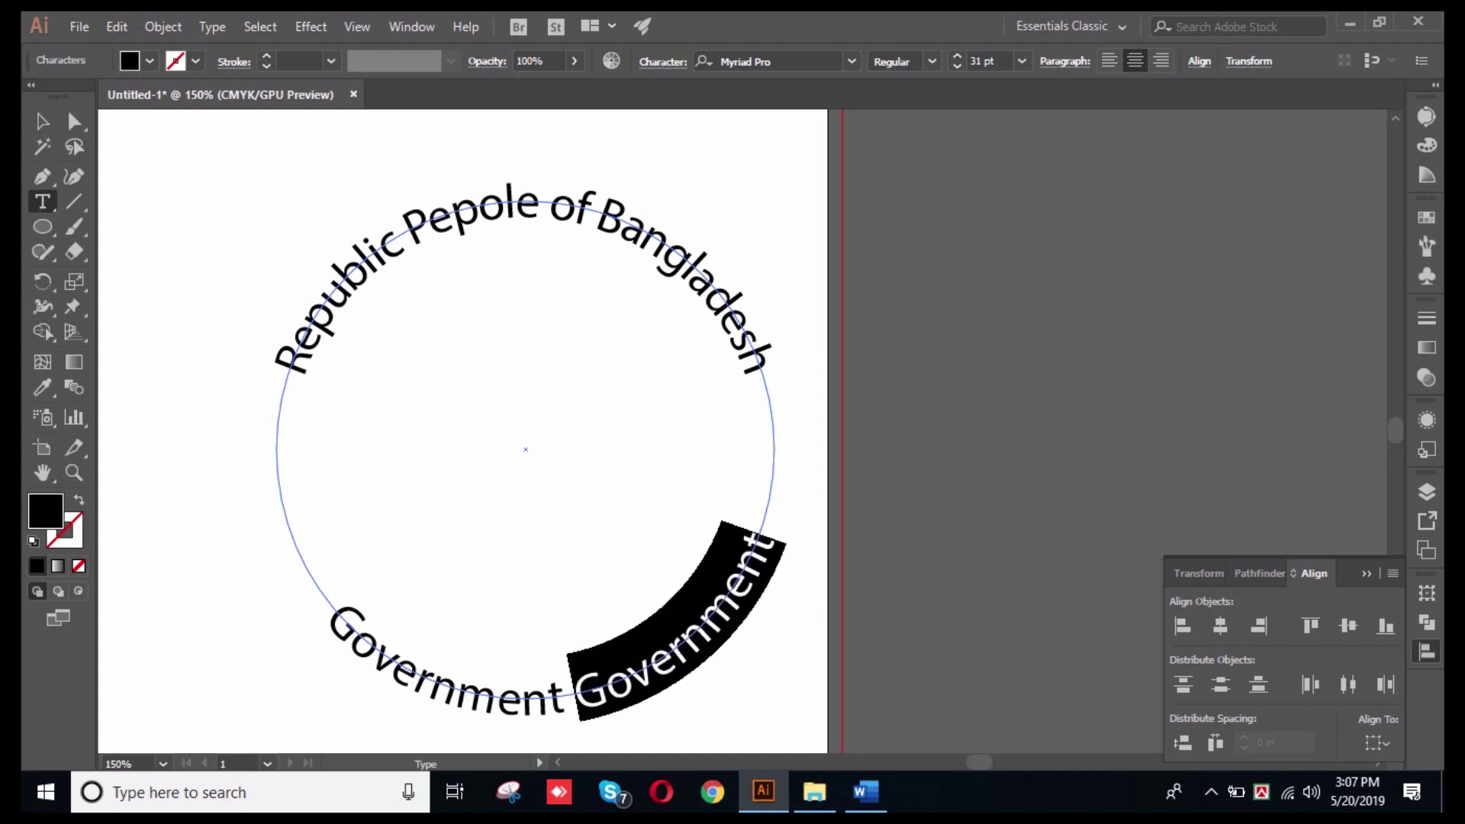
key("BackSpace")
key("Escape")
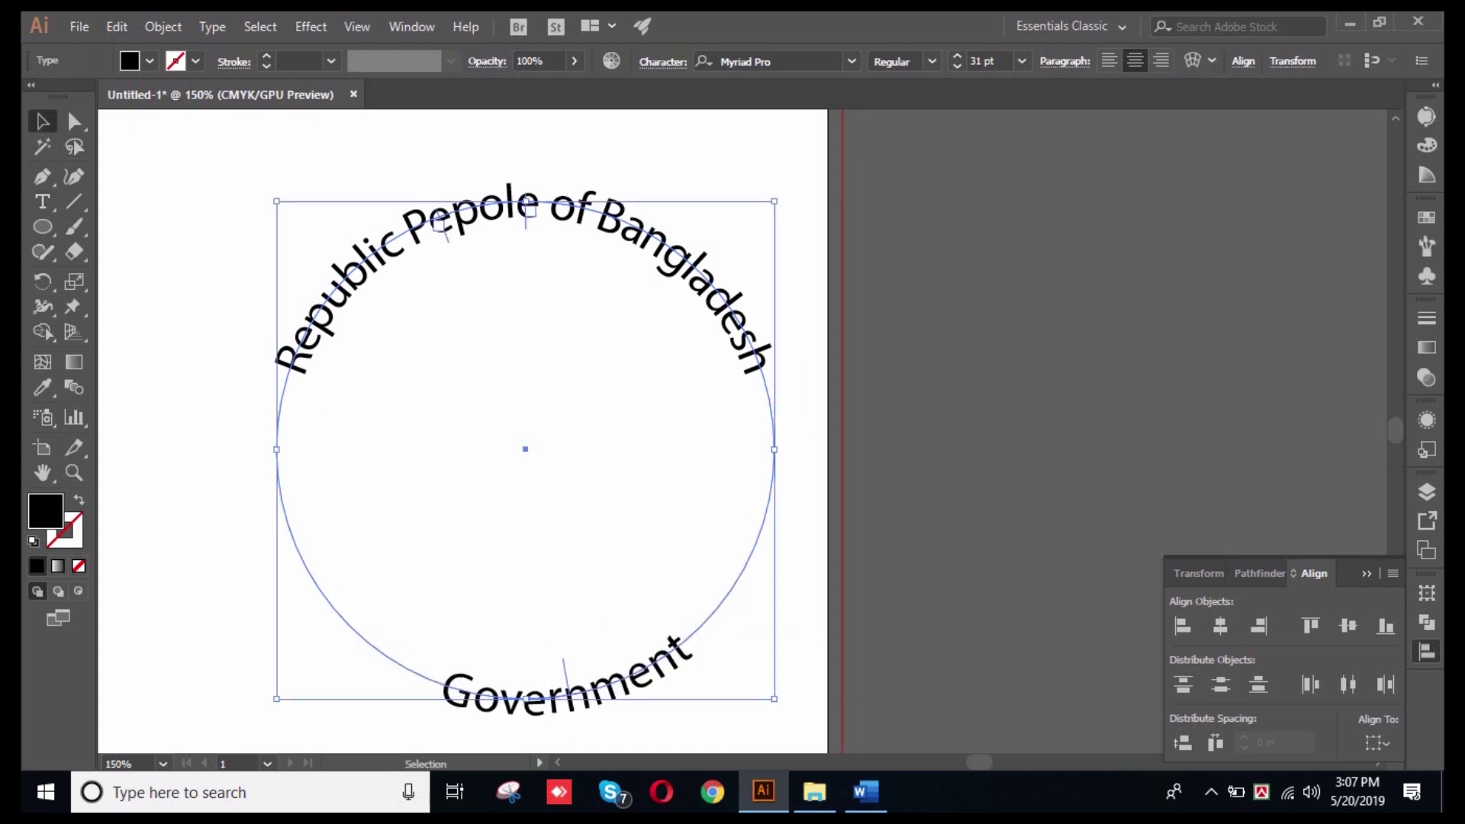
- Return the "Government" path's end brackets to the circle's side anchors and centre the word at the bottom of the circle
key("ctrl+shift+a")
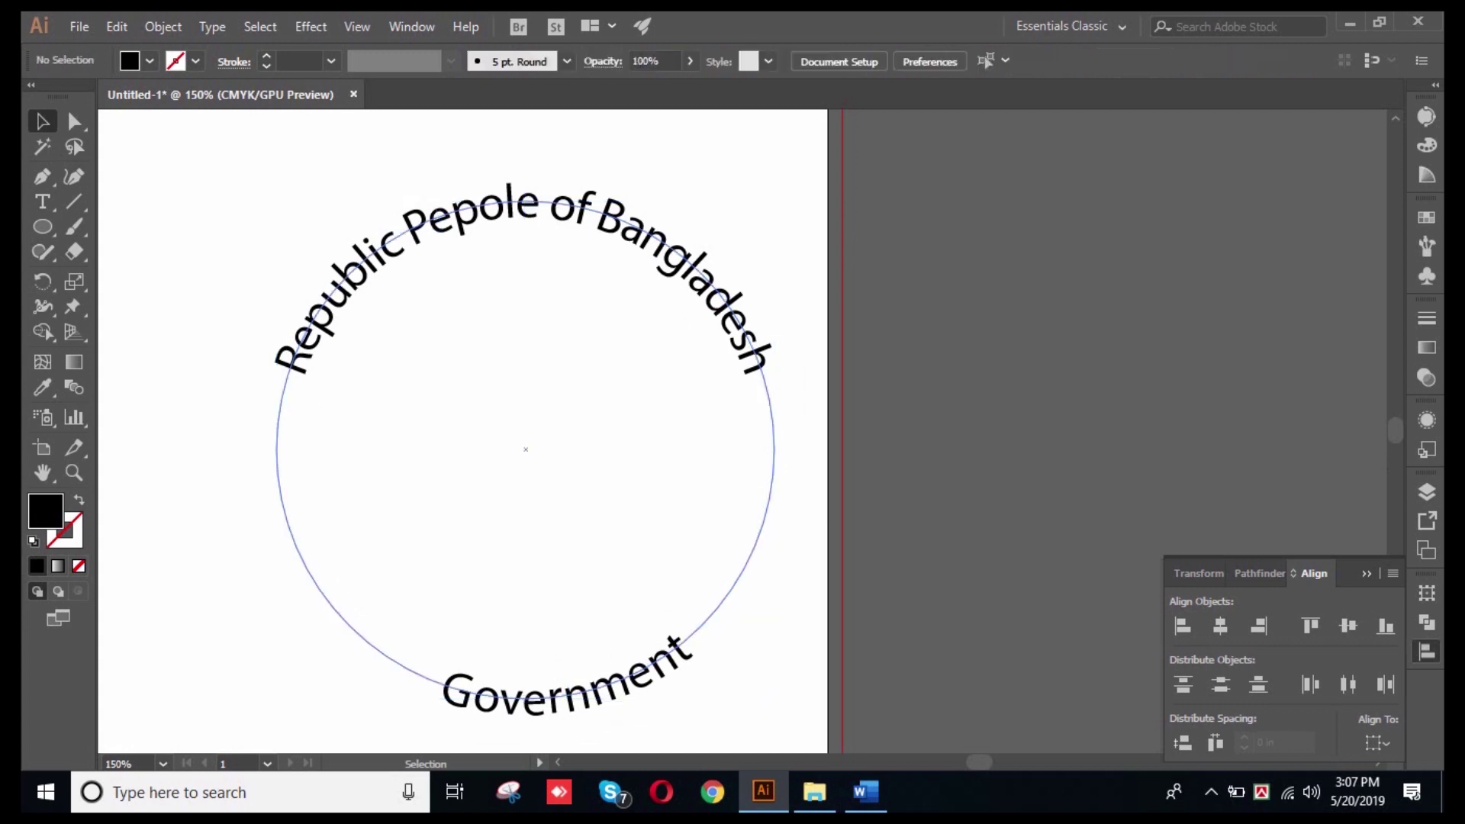
key("ctrl+a")
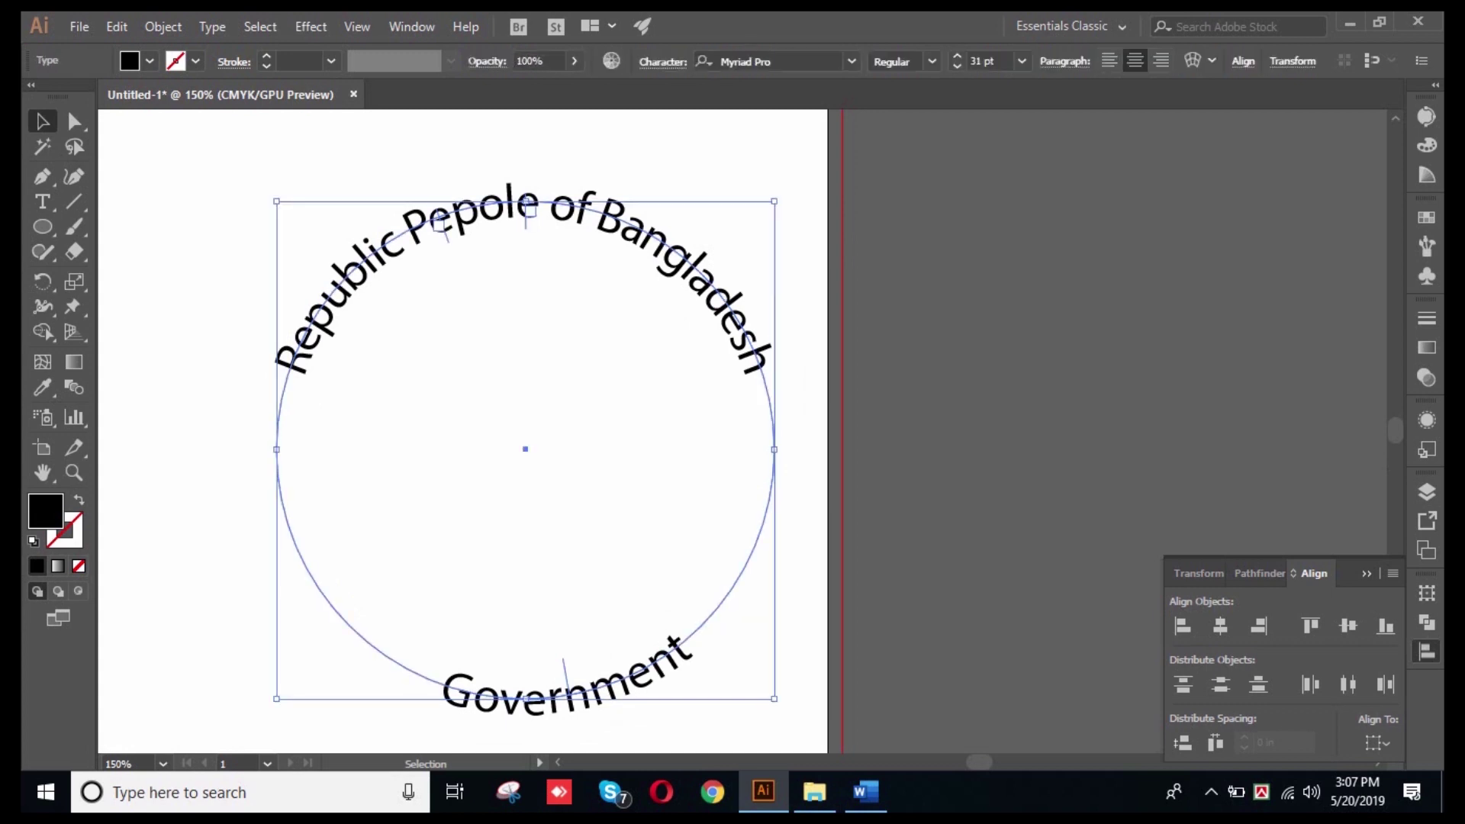
left_click_drag(526, 217, 772, 450)
left_click_drag(399, 635, 525, 687)
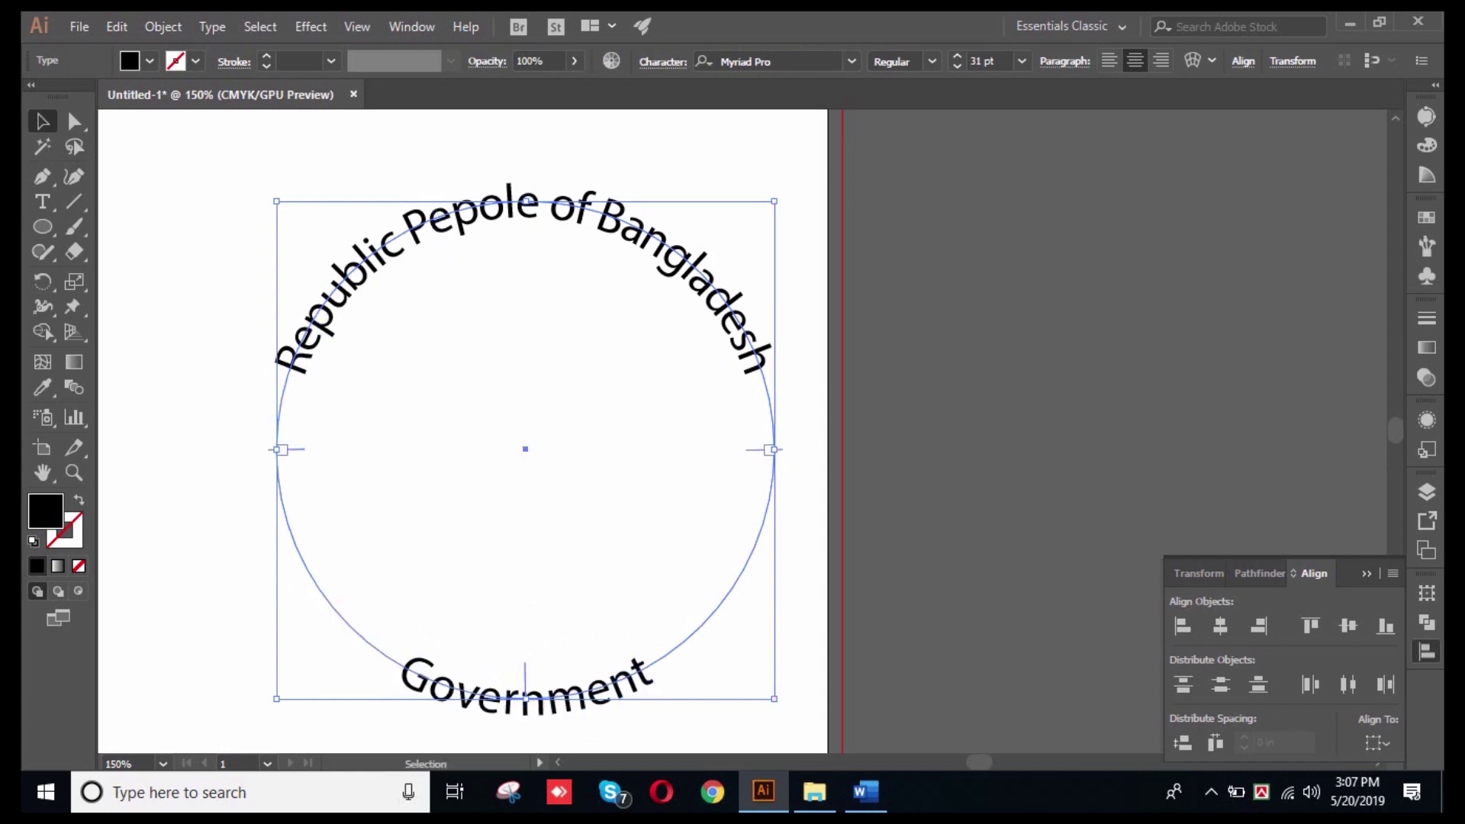
- Set the font size of both circle texts, "Republic Pepole of Bangladesh" and "Government", to 36 pt and deselect them
key("ctrl+shift+a")
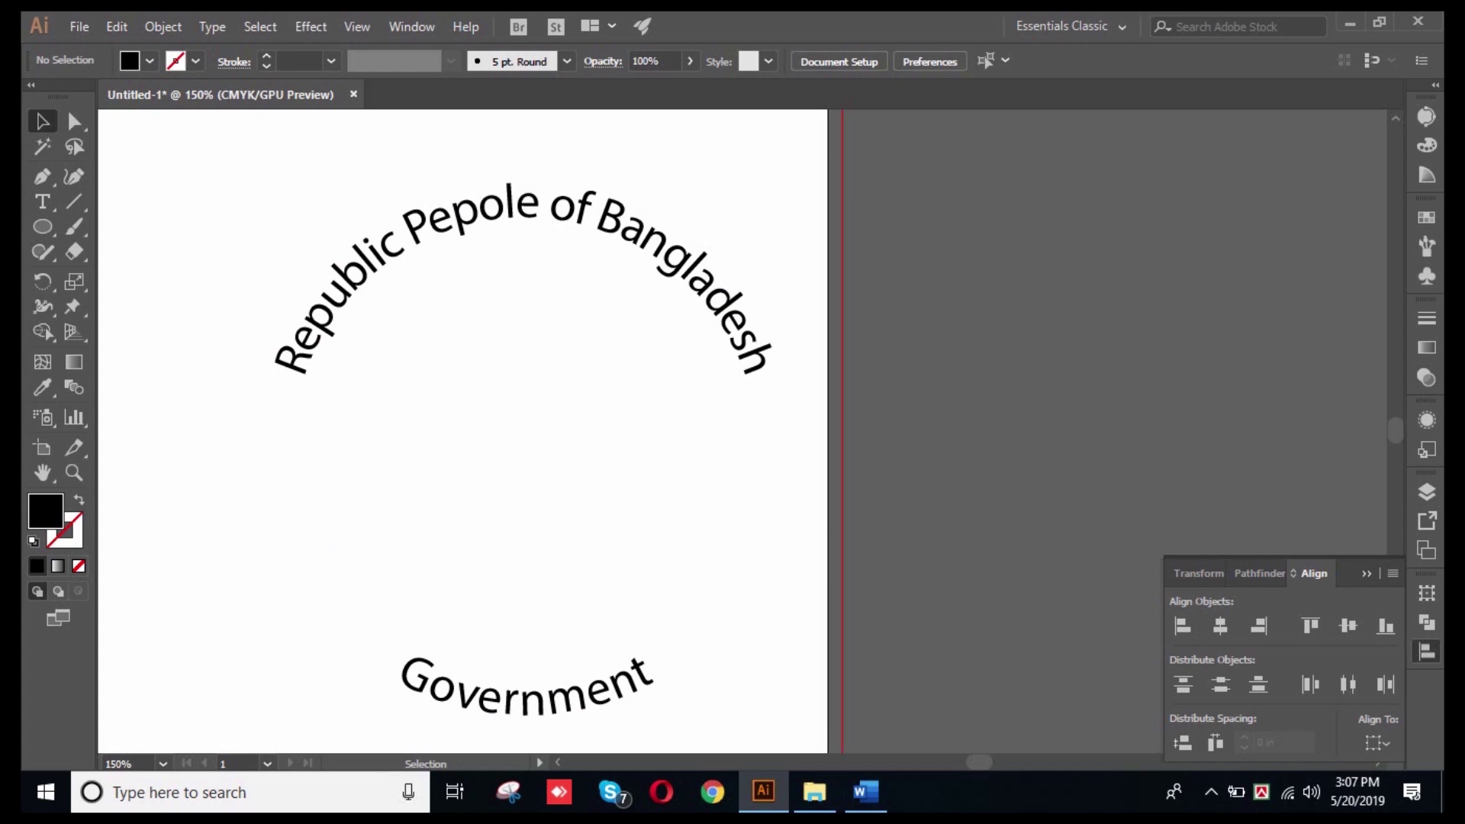
left_click_drag(304, 186, 748, 752)
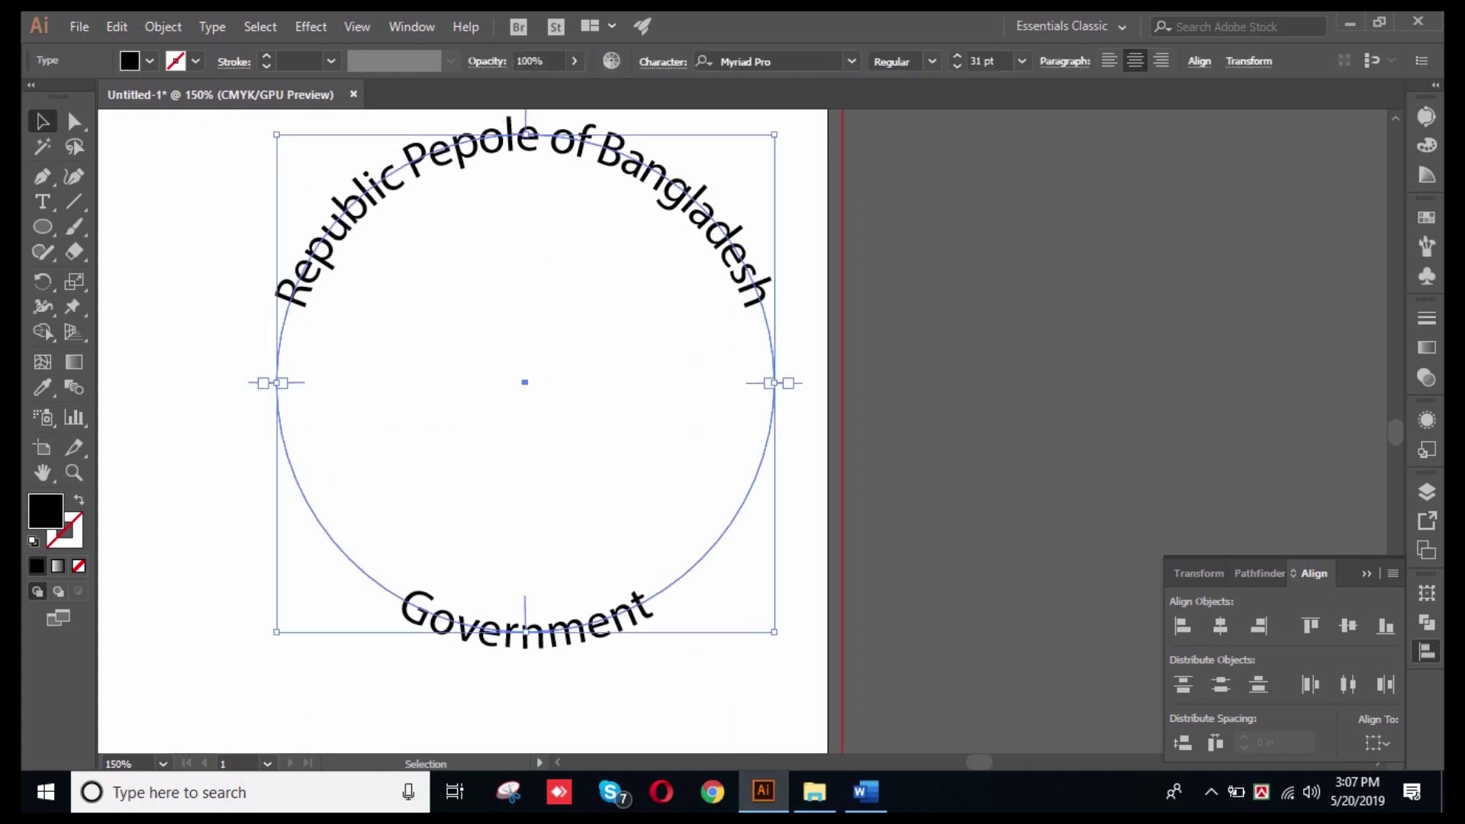
left_click(983, 61)
key("Up")
key("Up")
key("Up")
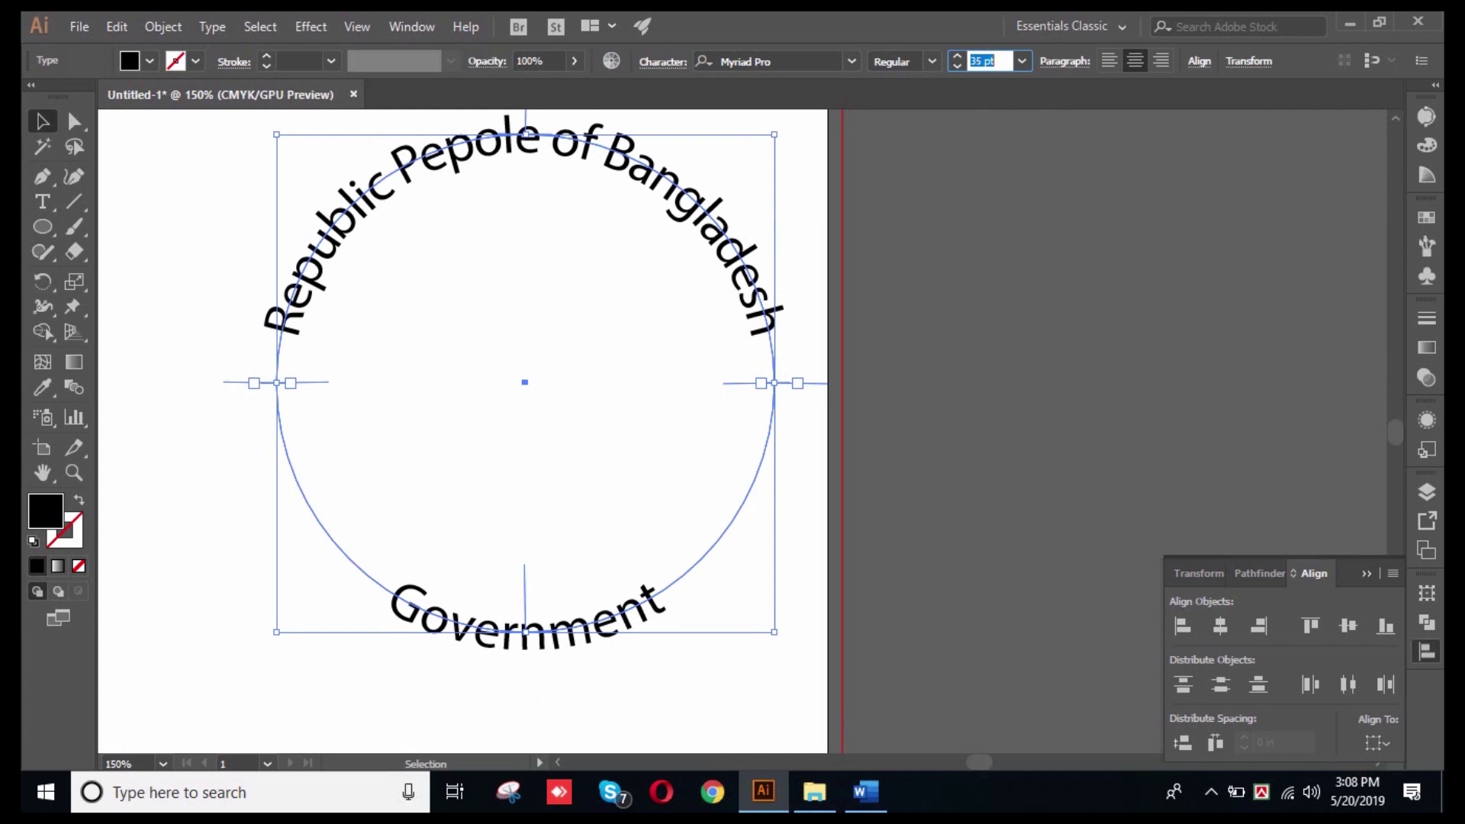
key("Up")
key("Up")
key("Up")
key("Up")
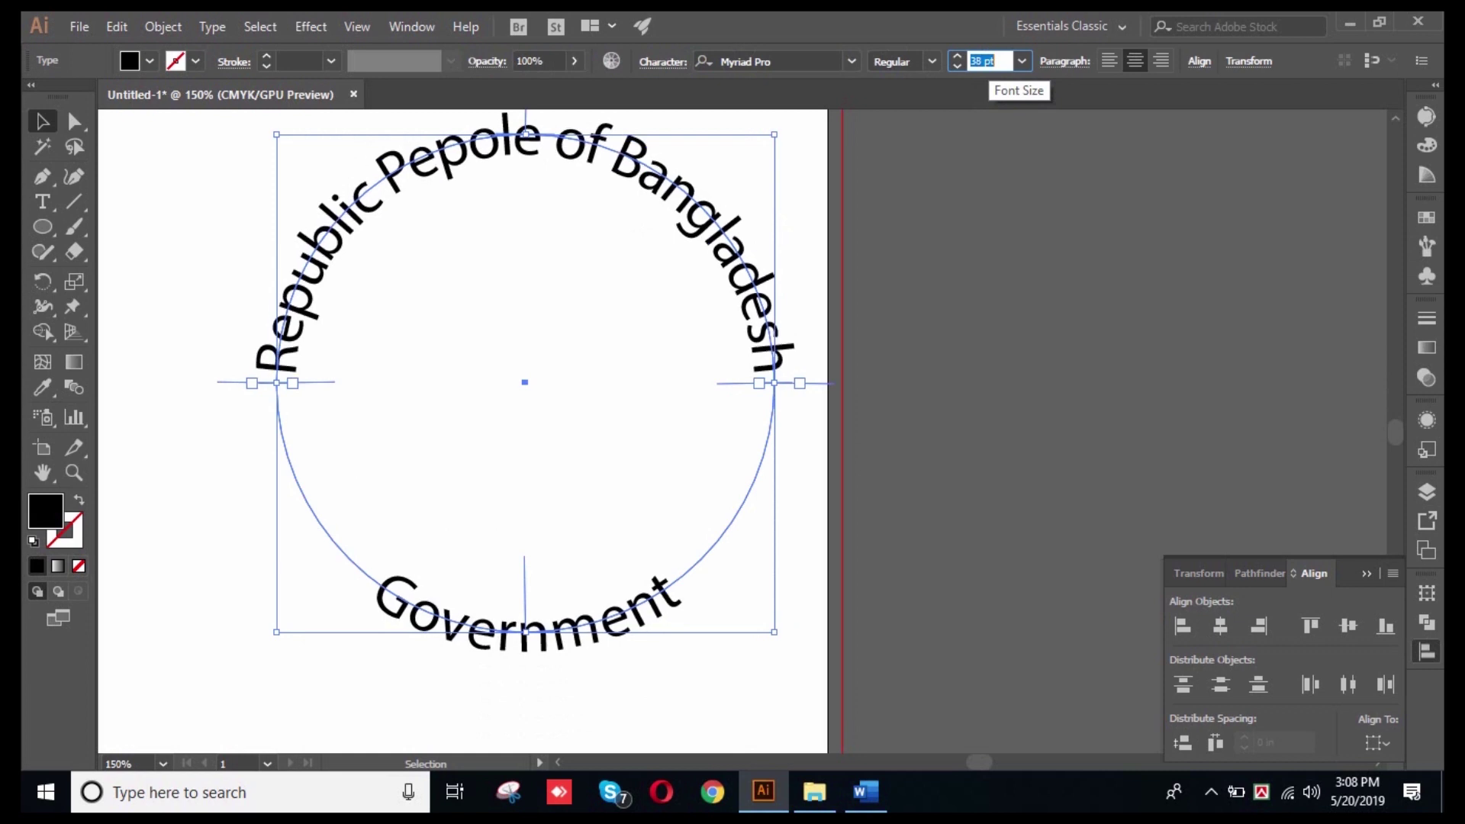
key("Up")
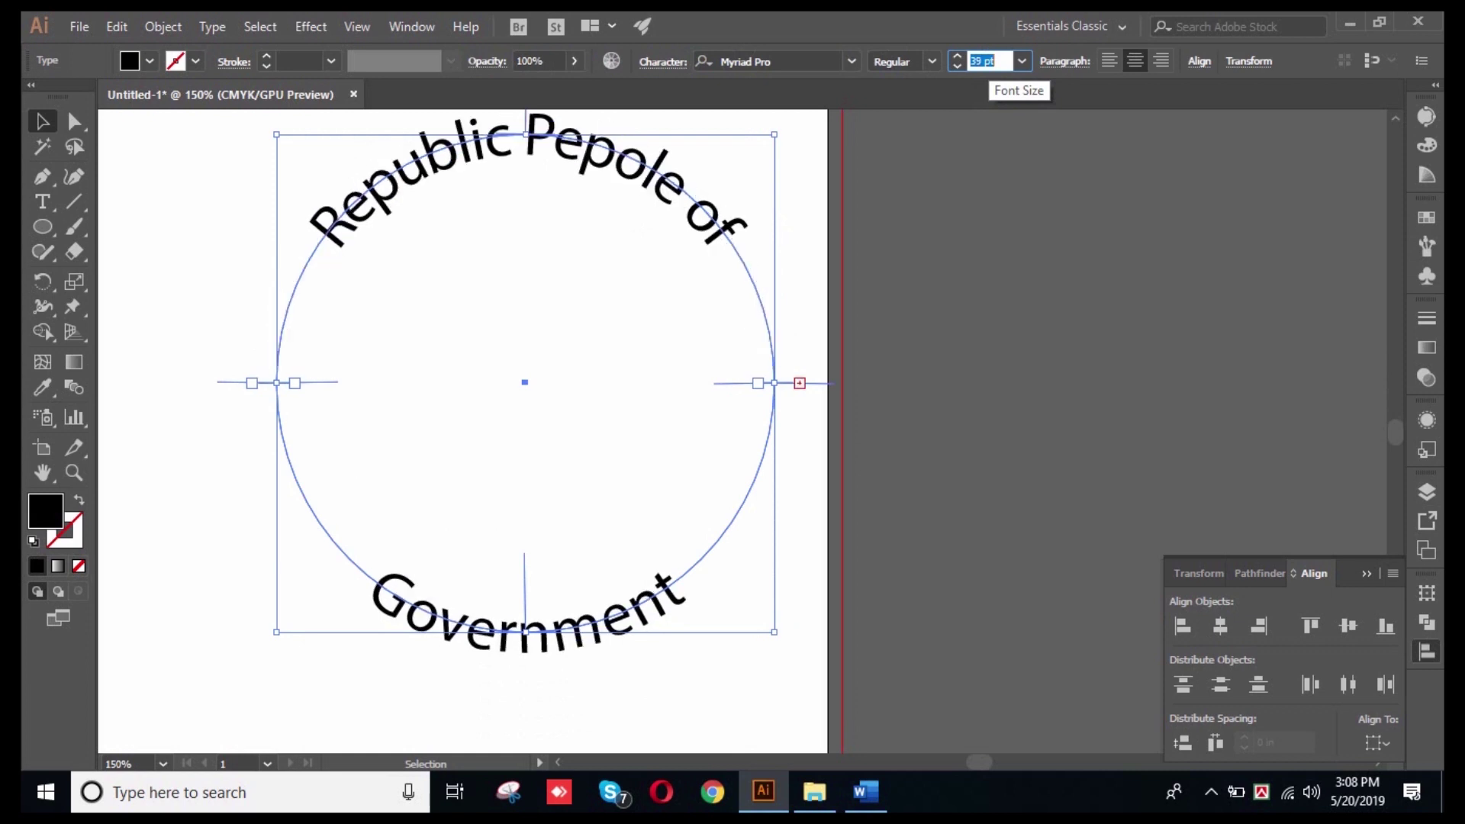
key("Down")
key("Down")
key("Down")
key("Down")
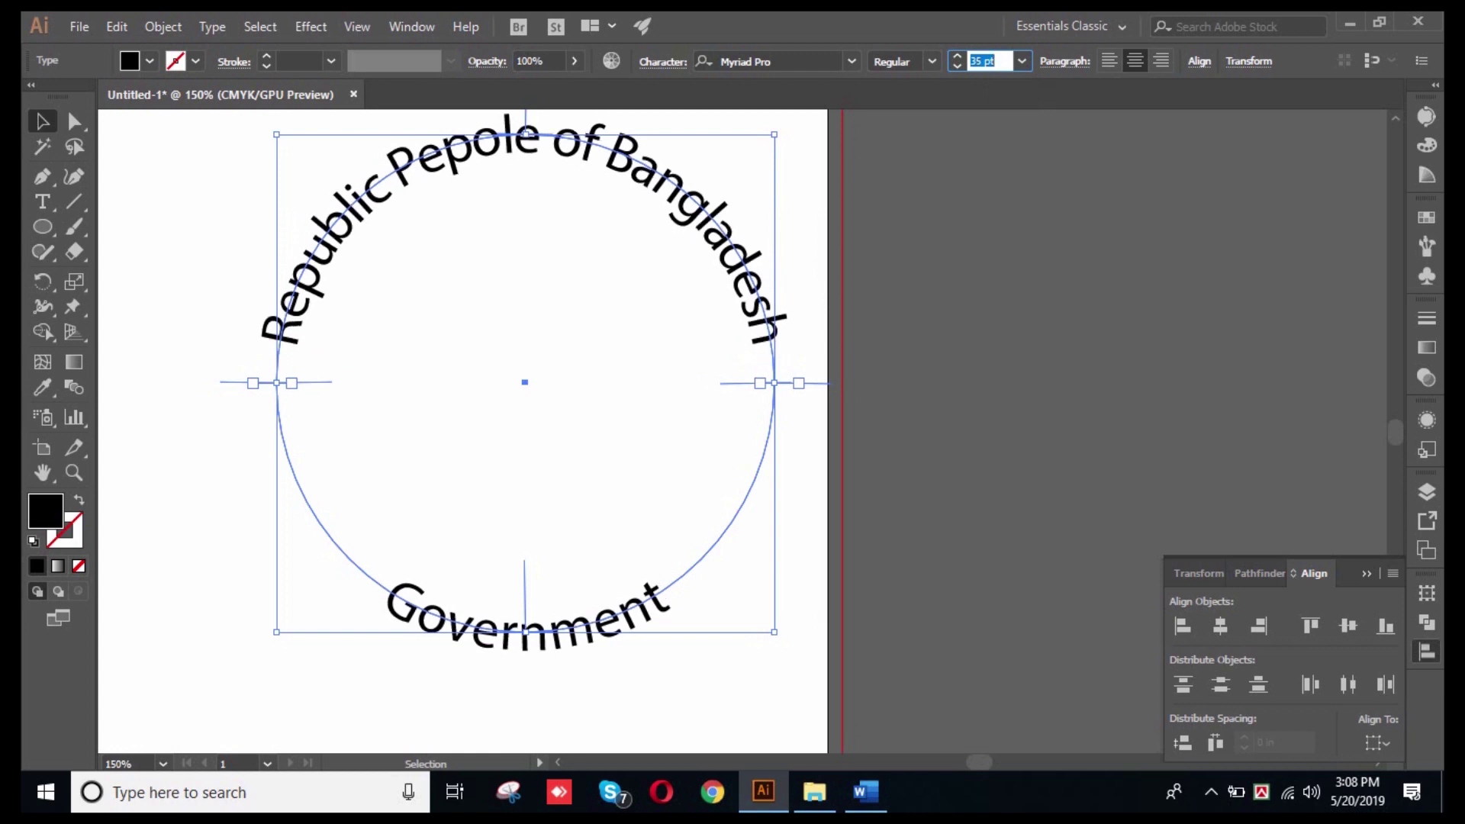
key("Up")
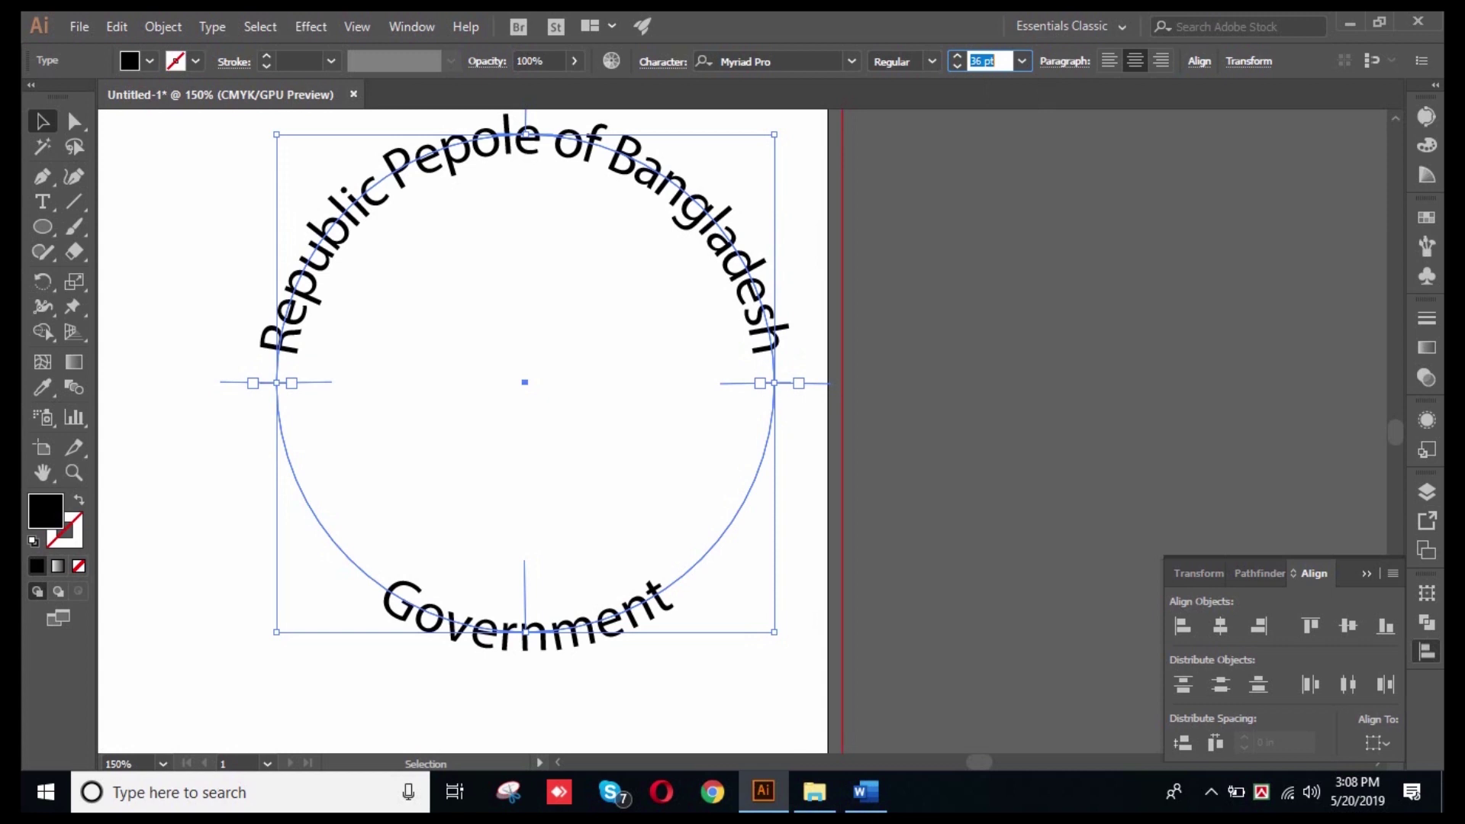
scroll(525, 381, "up", 1)
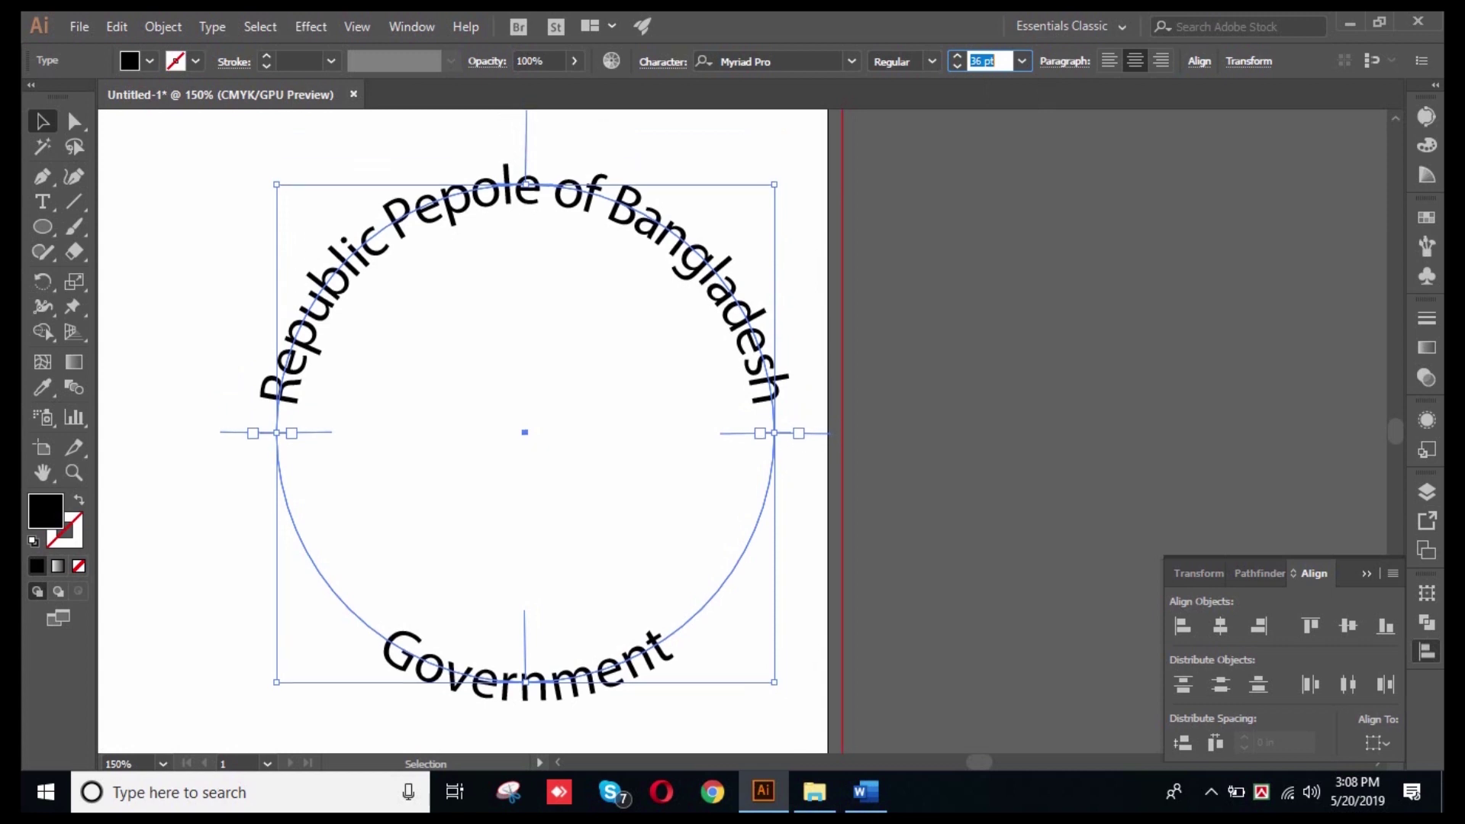
key("ctrl+shift+a")
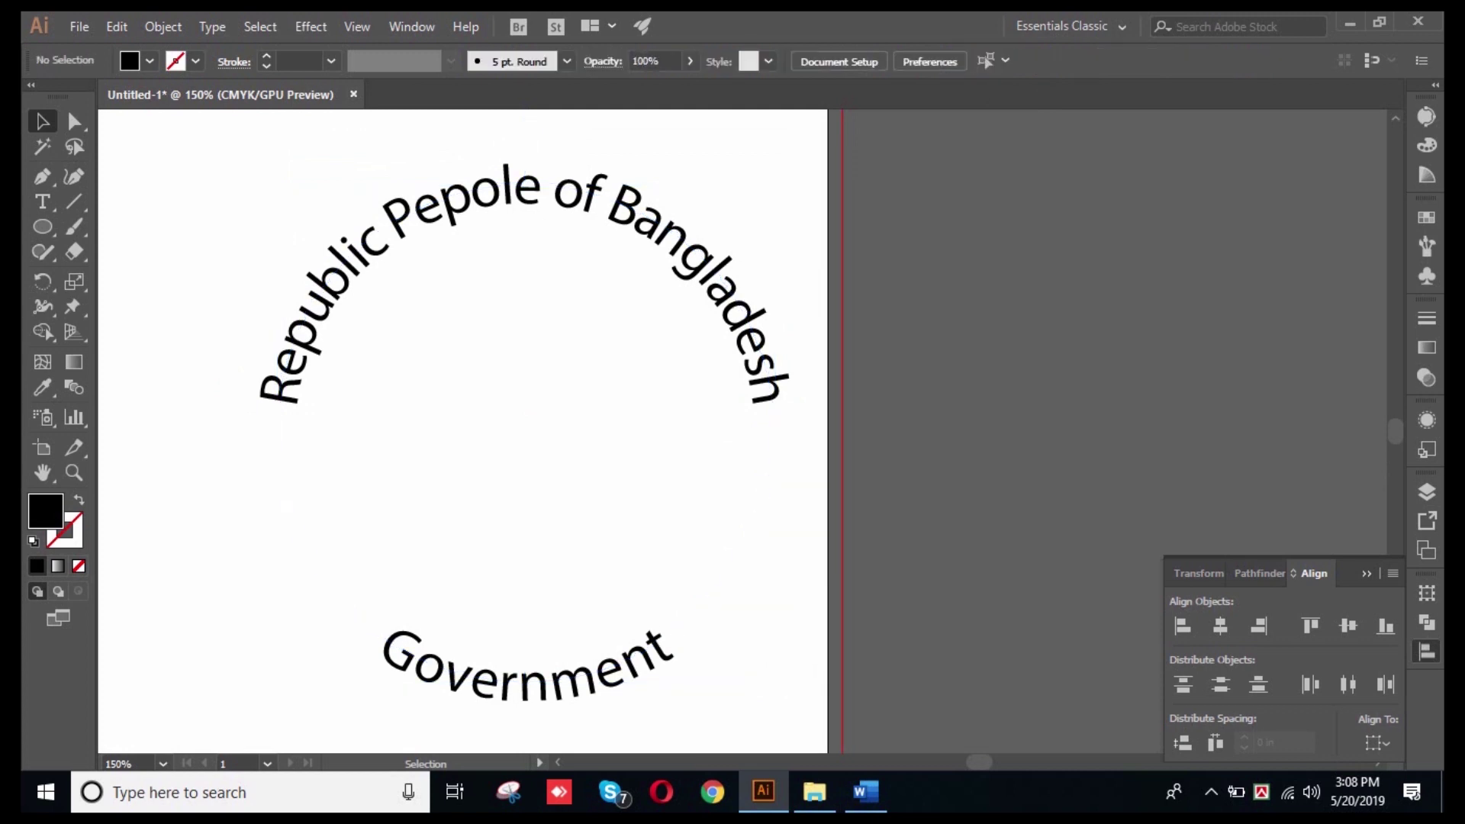
key("ctrl+a")
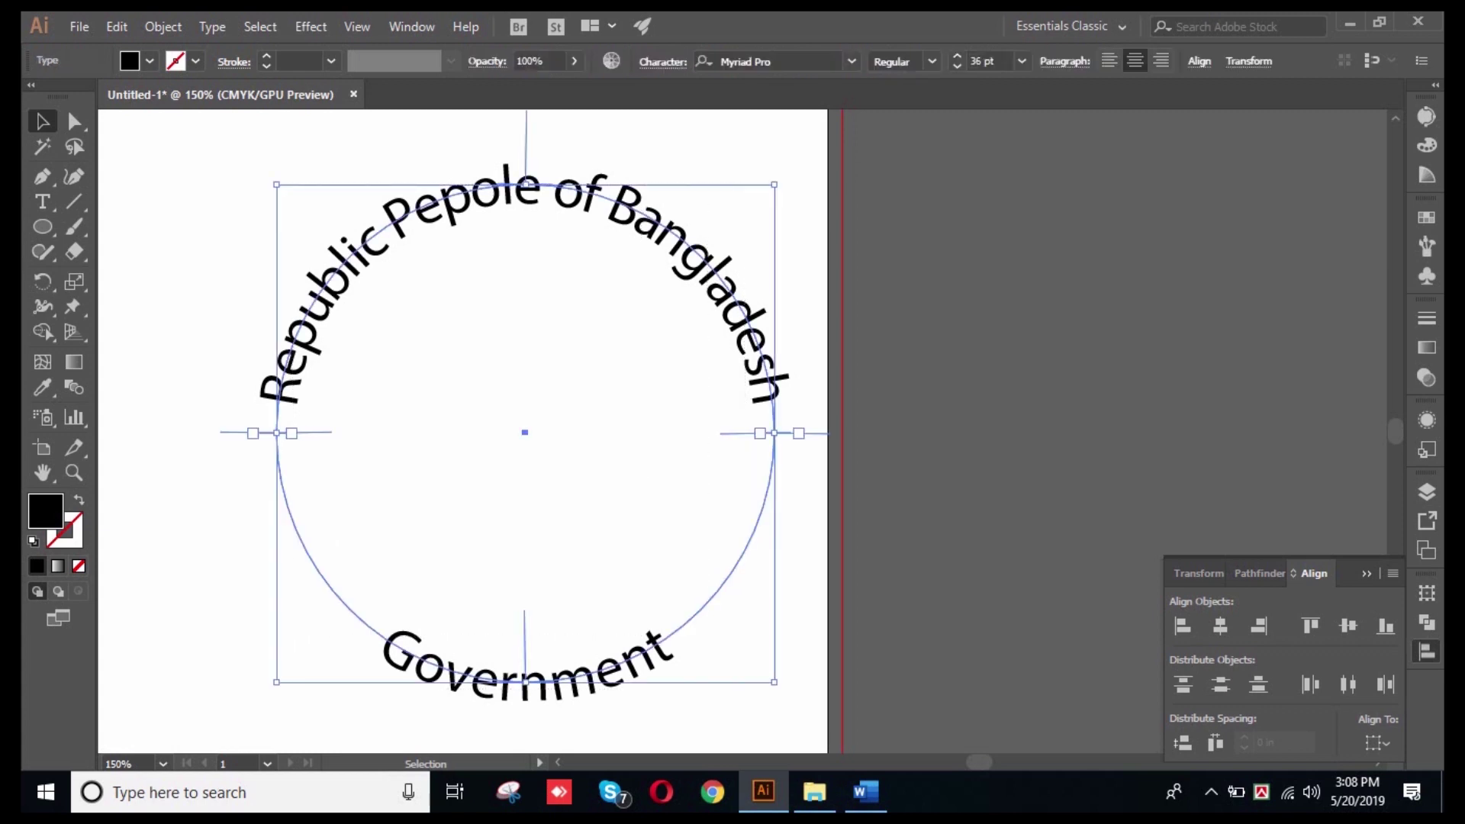
key("ctrl+shift+a")
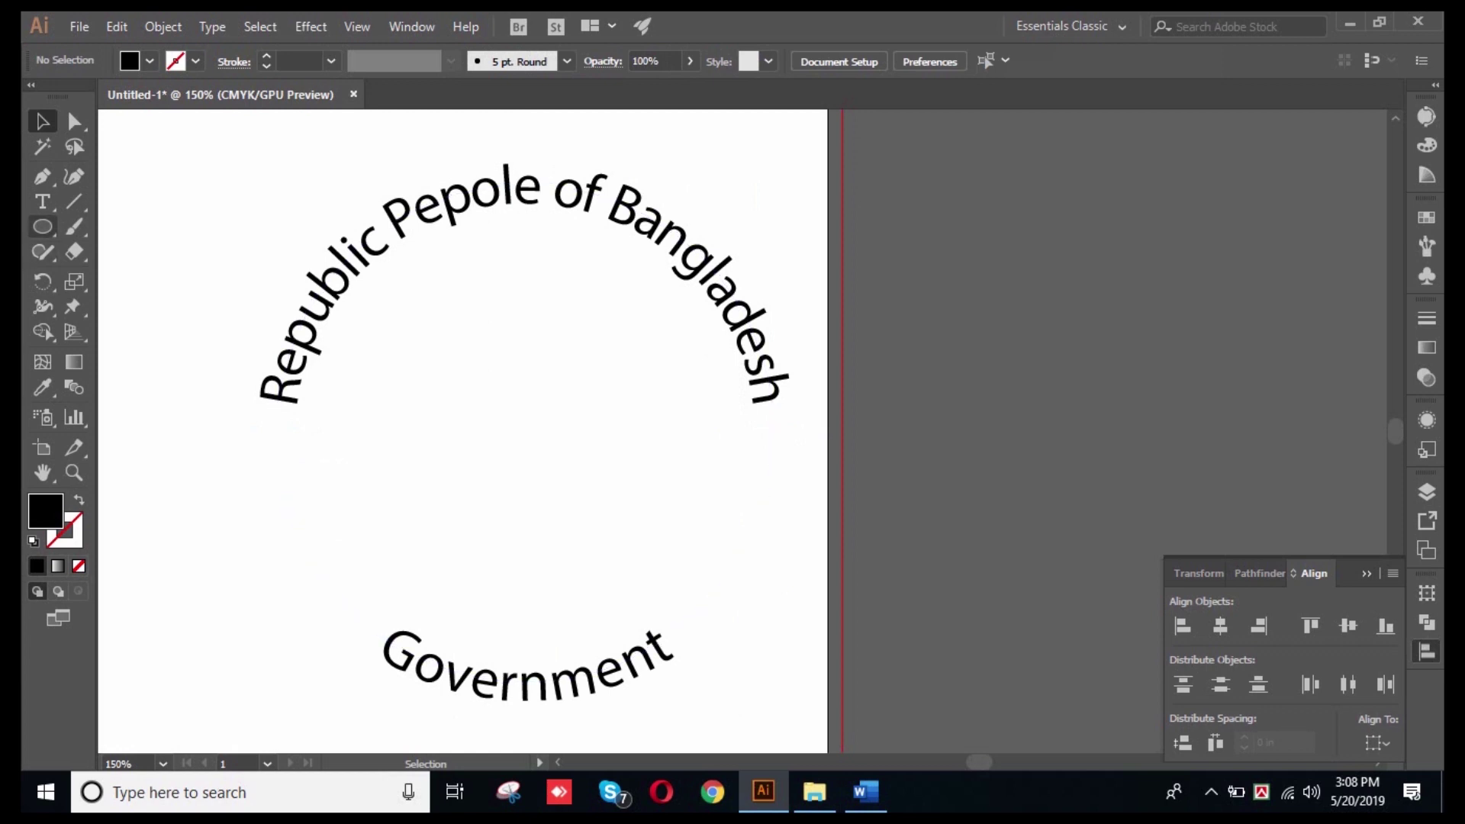
- Draw a filled black circle about 2.9 in across with the Ellipse tool, outward from the centre of the circular text
left_click(42, 227)
left_click(137, 276)
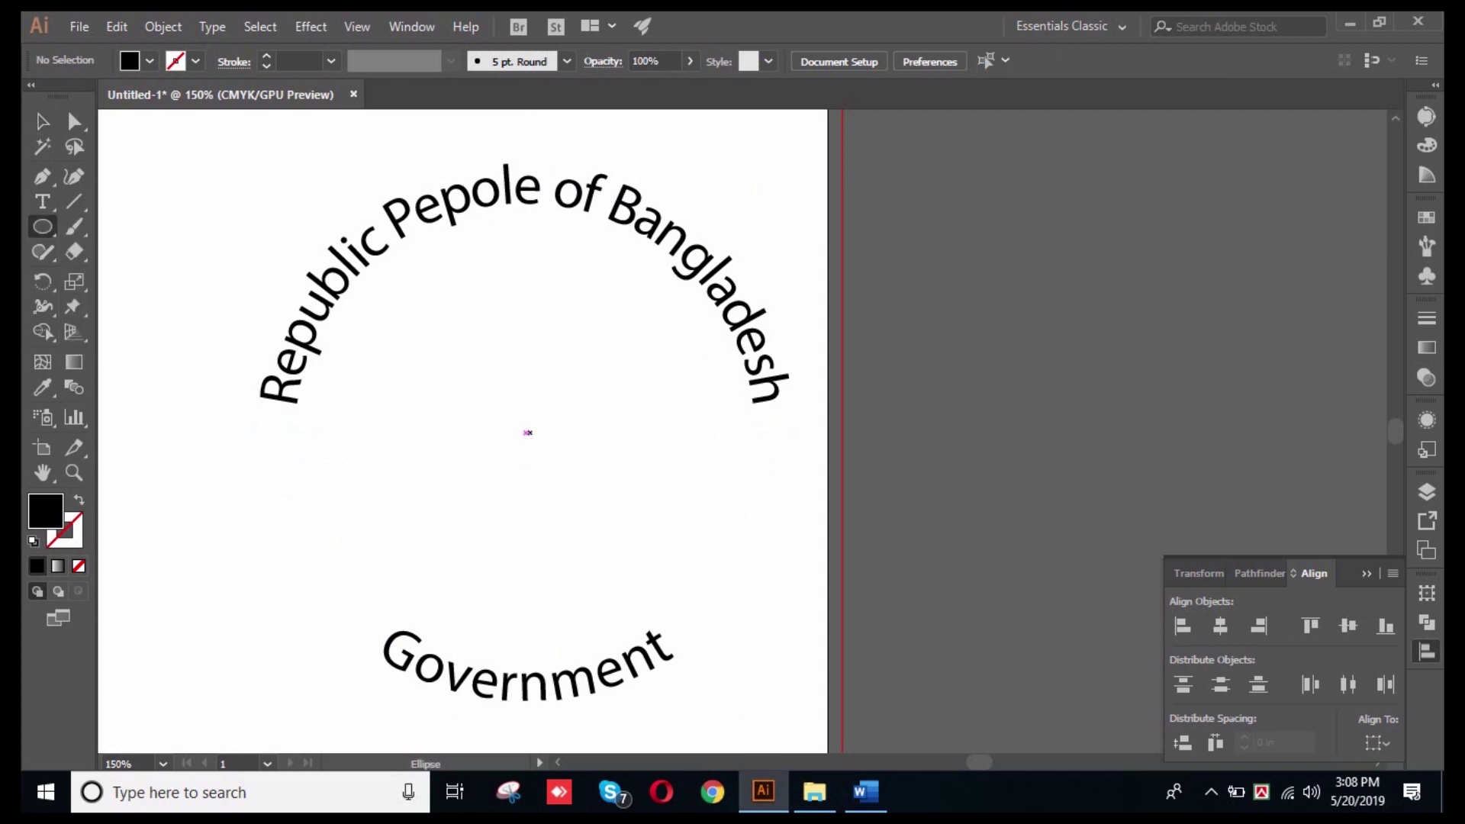
mouse_move(526, 433)
left_mouse_down()
mouse_move(737, 644)
mouse_move(667, 574)
mouse_move(691, 598)
left_mouse_up()
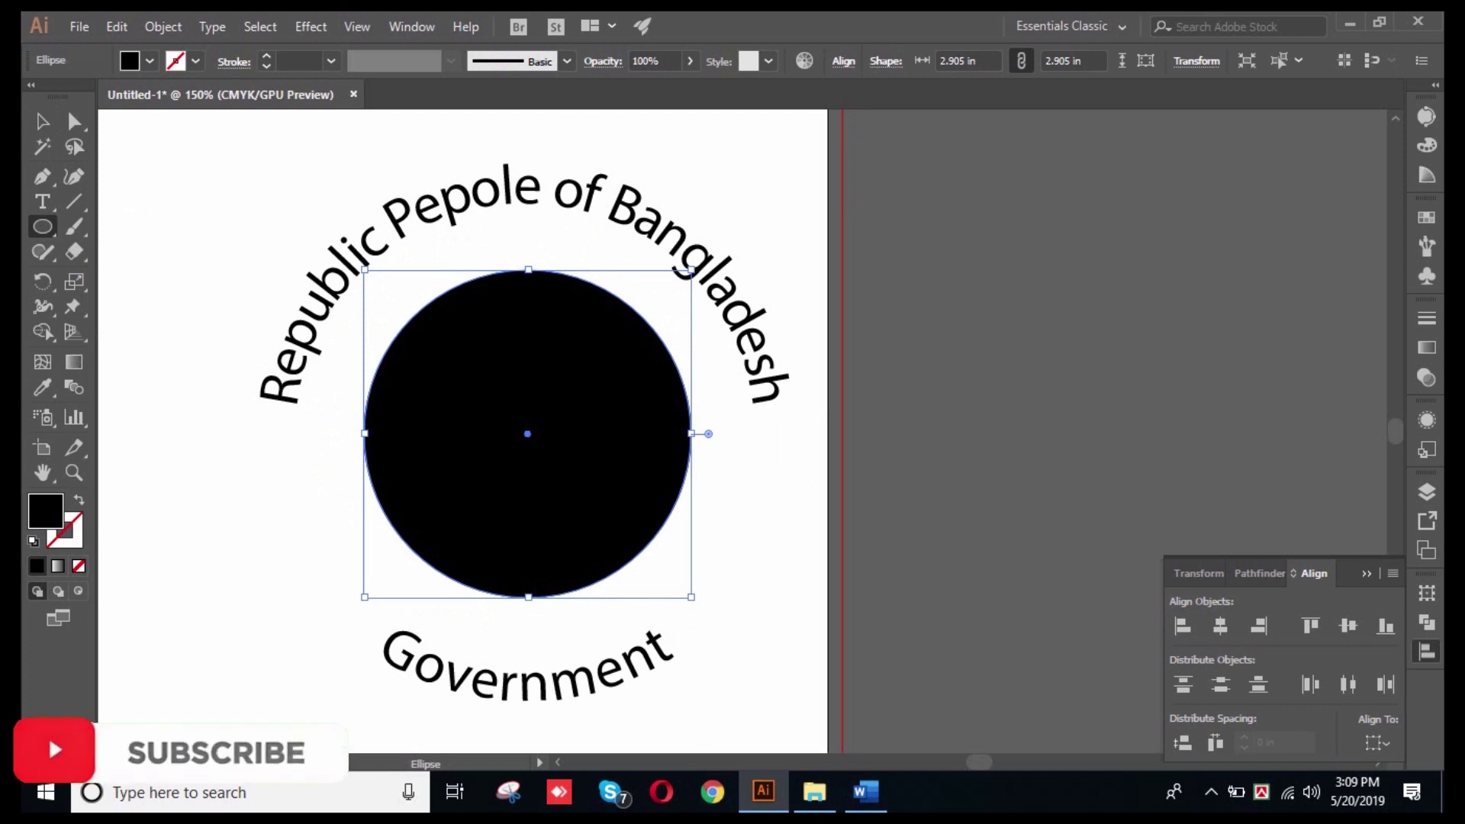
key("v")
key("ctrl+f")
key("a")
key("v")
key("a")
key("v")
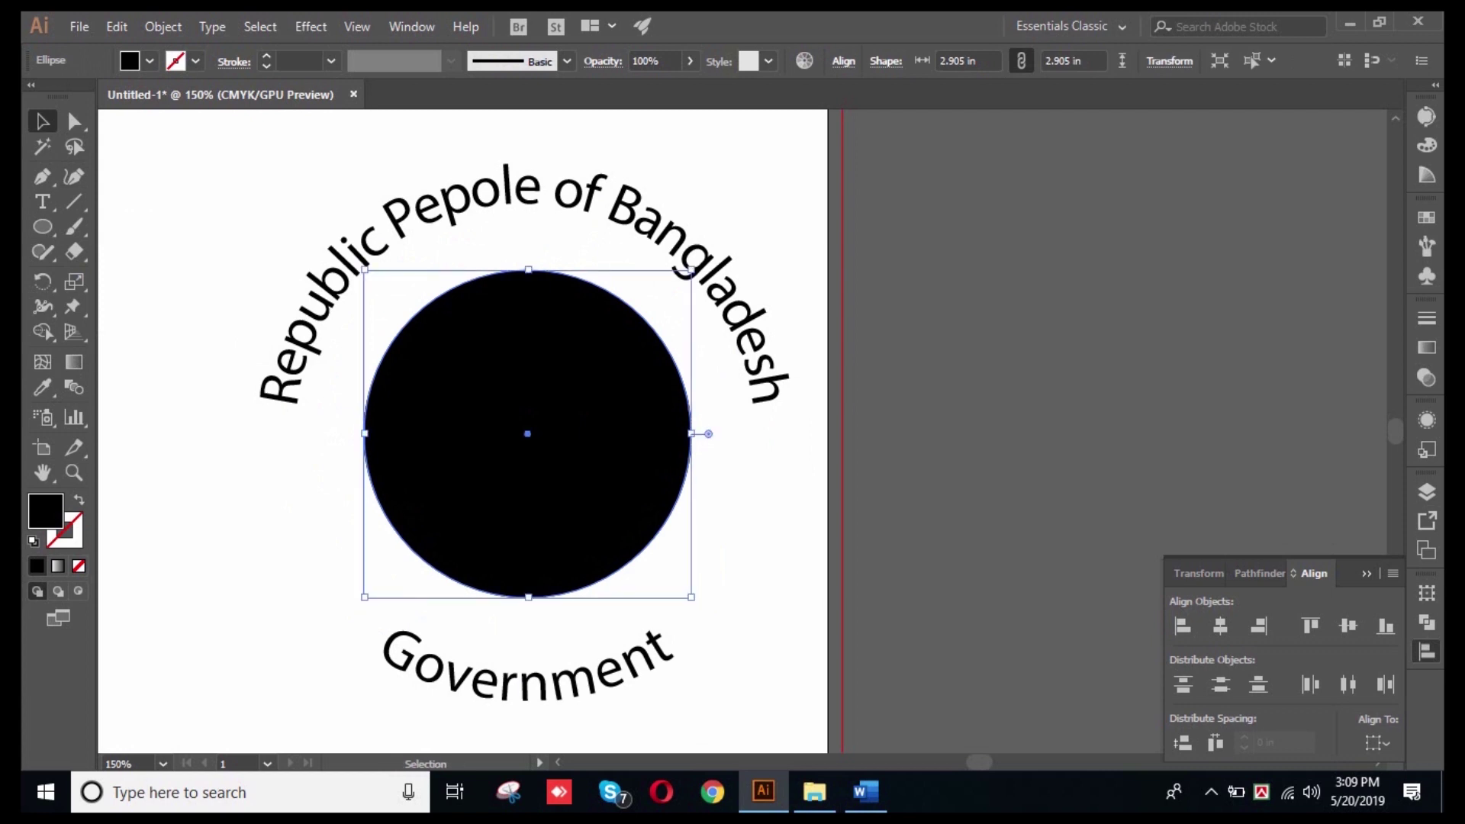
- Duplicate the black circle in place, swap its fill and stroke, and scale it from the centre to about 5.13 in around the text
key("ctrl+c")
key("ctrl+f")
key("shift+x")
mouse_move(691, 597)
left_mouse_down()
mouse_move(817, 723)
mouse_move(841, 723)
left_mouse_up()
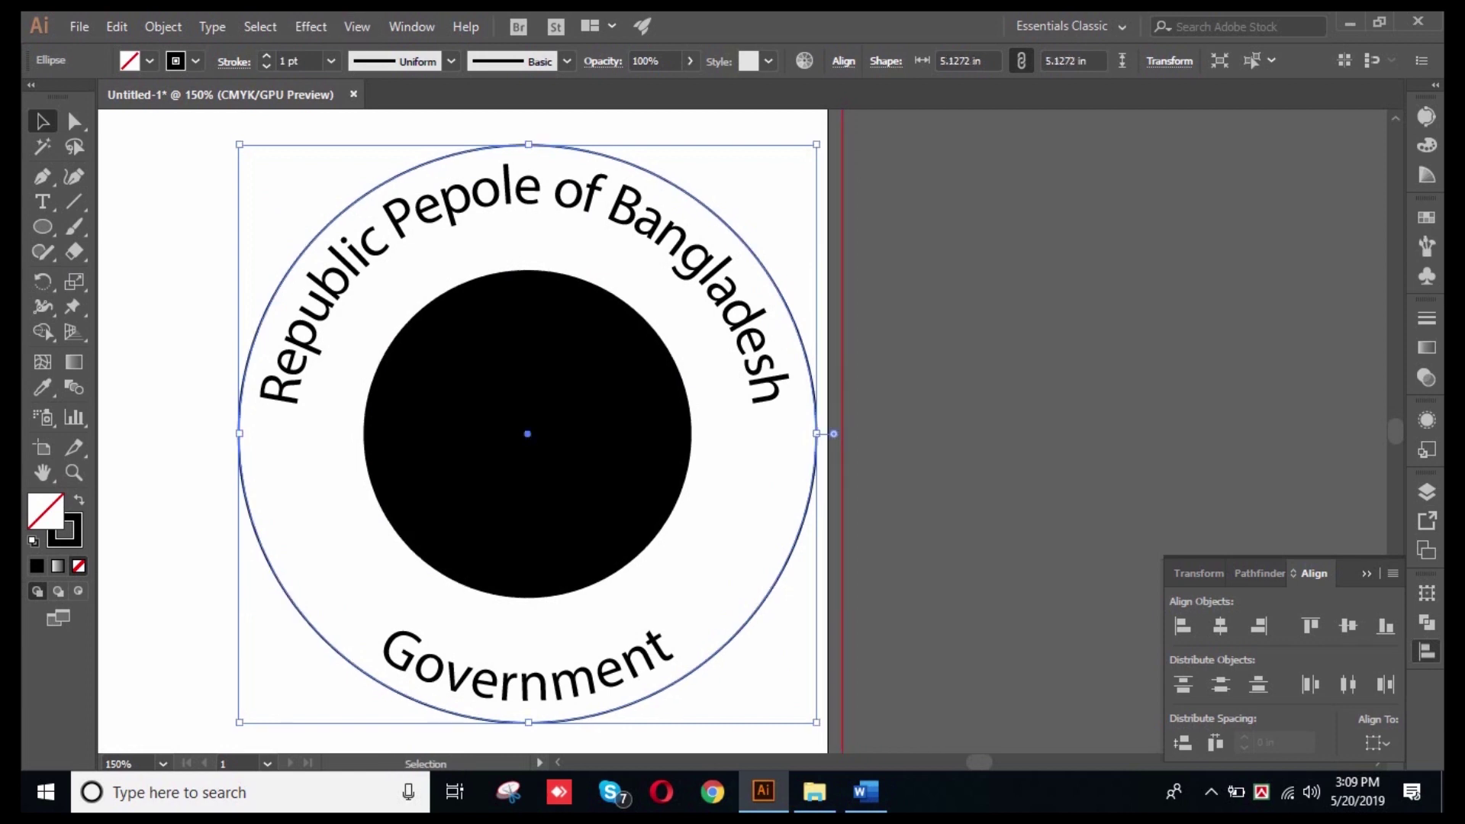
- Set the stroke weight of the outer ring to 7 pt
left_click(289, 61)
scroll(289, 61, "up", 7)
scroll(288, 61, "down", 1)
left_click(733, 474)
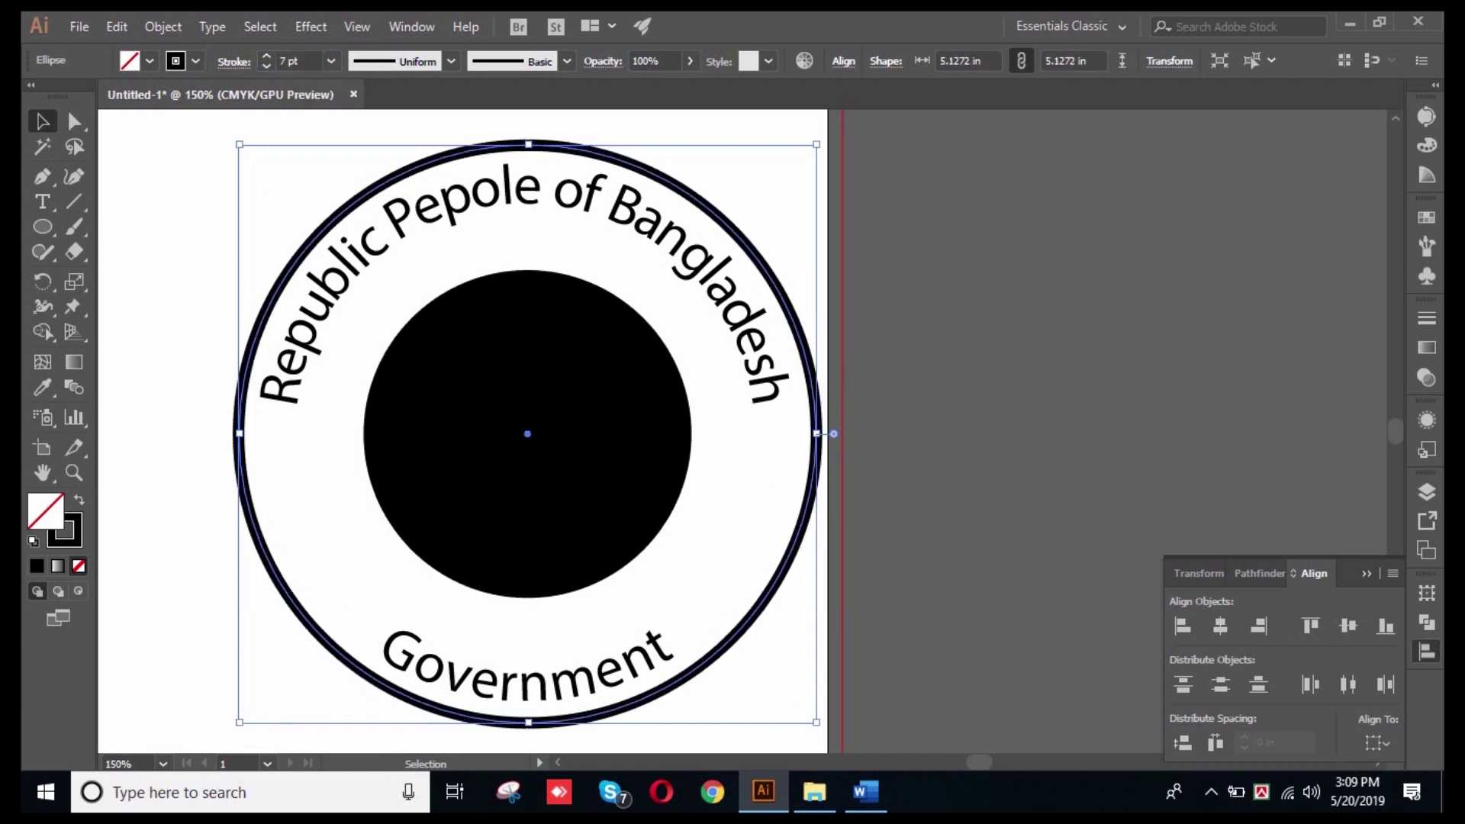
- Duplicate the outer ring in place and scale the copy from the centre to about 3.73 in, inside the text, then deselect it
left_click(765, 266, "ctrl")
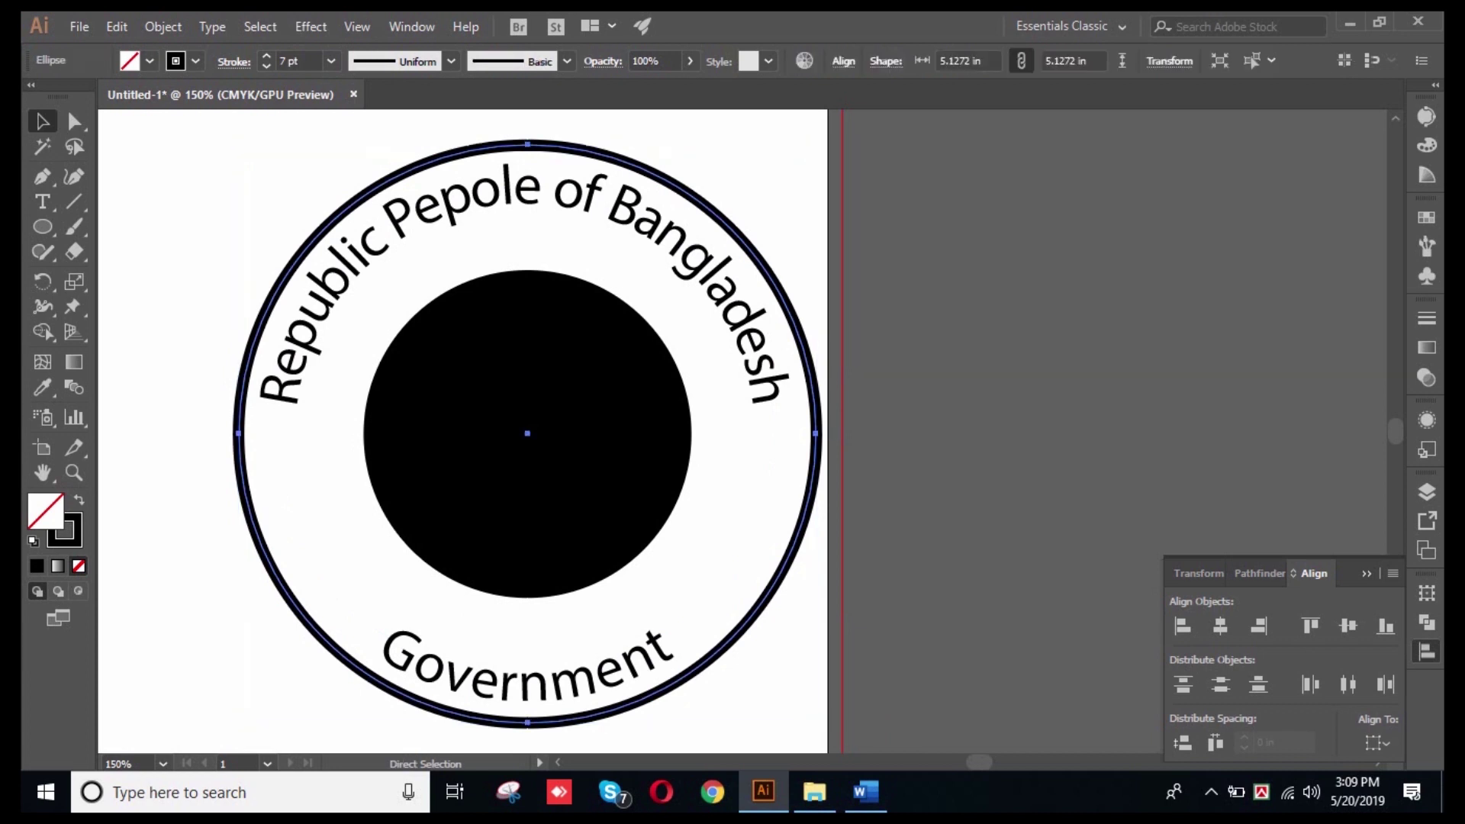
key("ctrl")
left_click_drag(817, 722, 738, 644)
key("ctrl+shift+a")
left_click(528, 433)
key("ctrl+shift+a")
left_click(528, 433)
key("ctrl+shift+a")
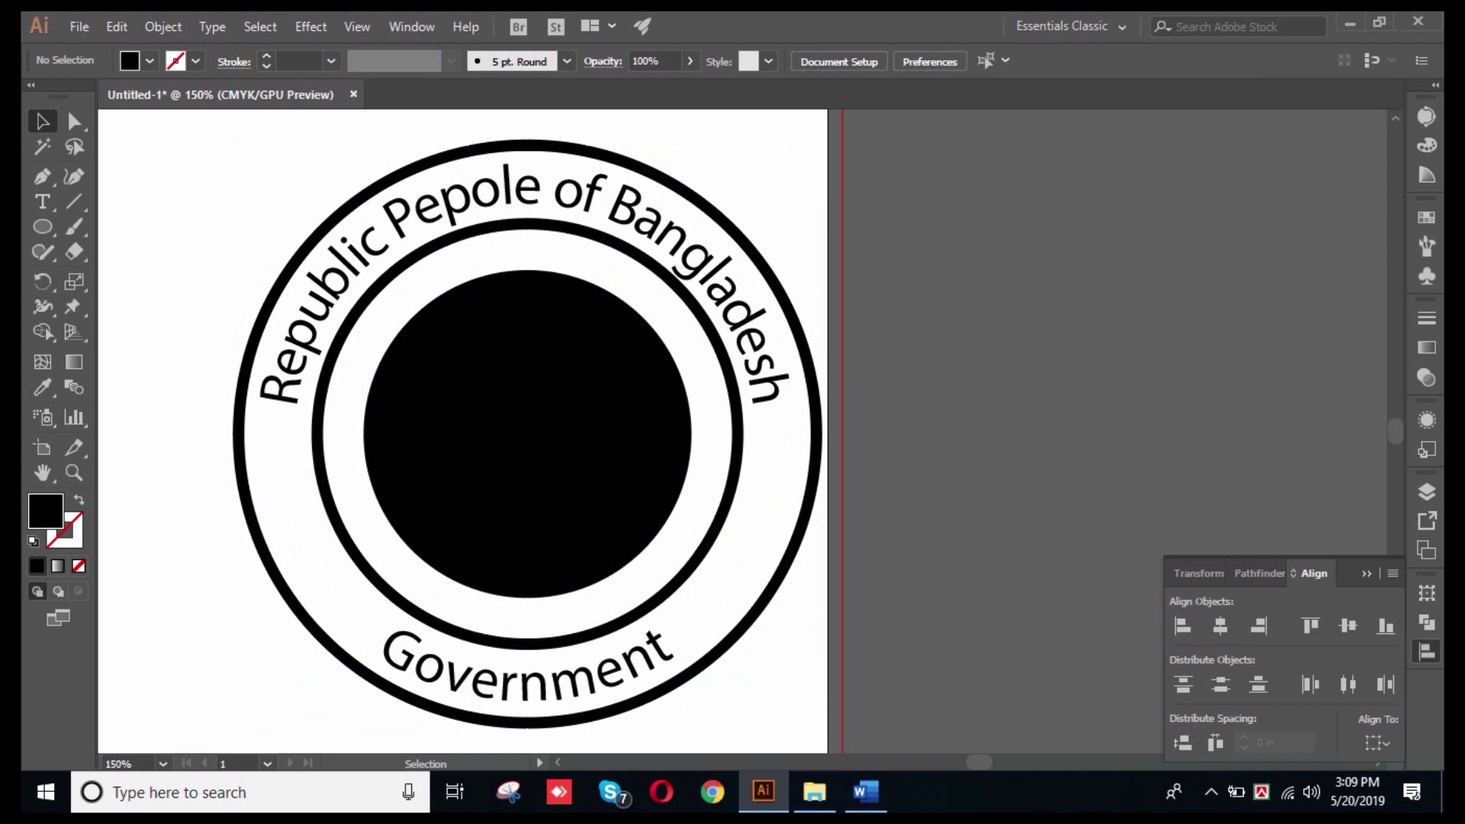
key("ctrl+a")
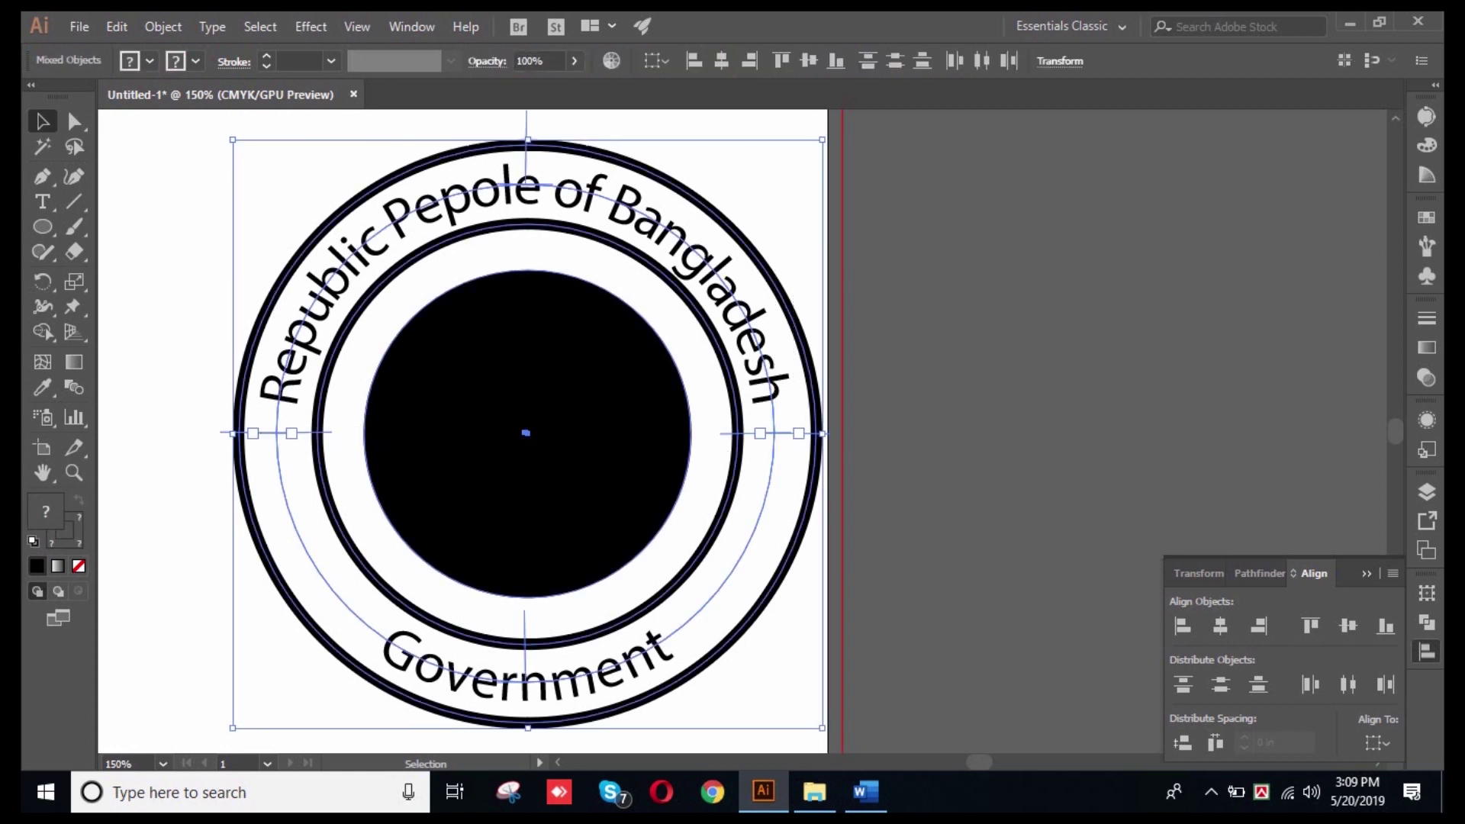
key("ctrl+shift+a")
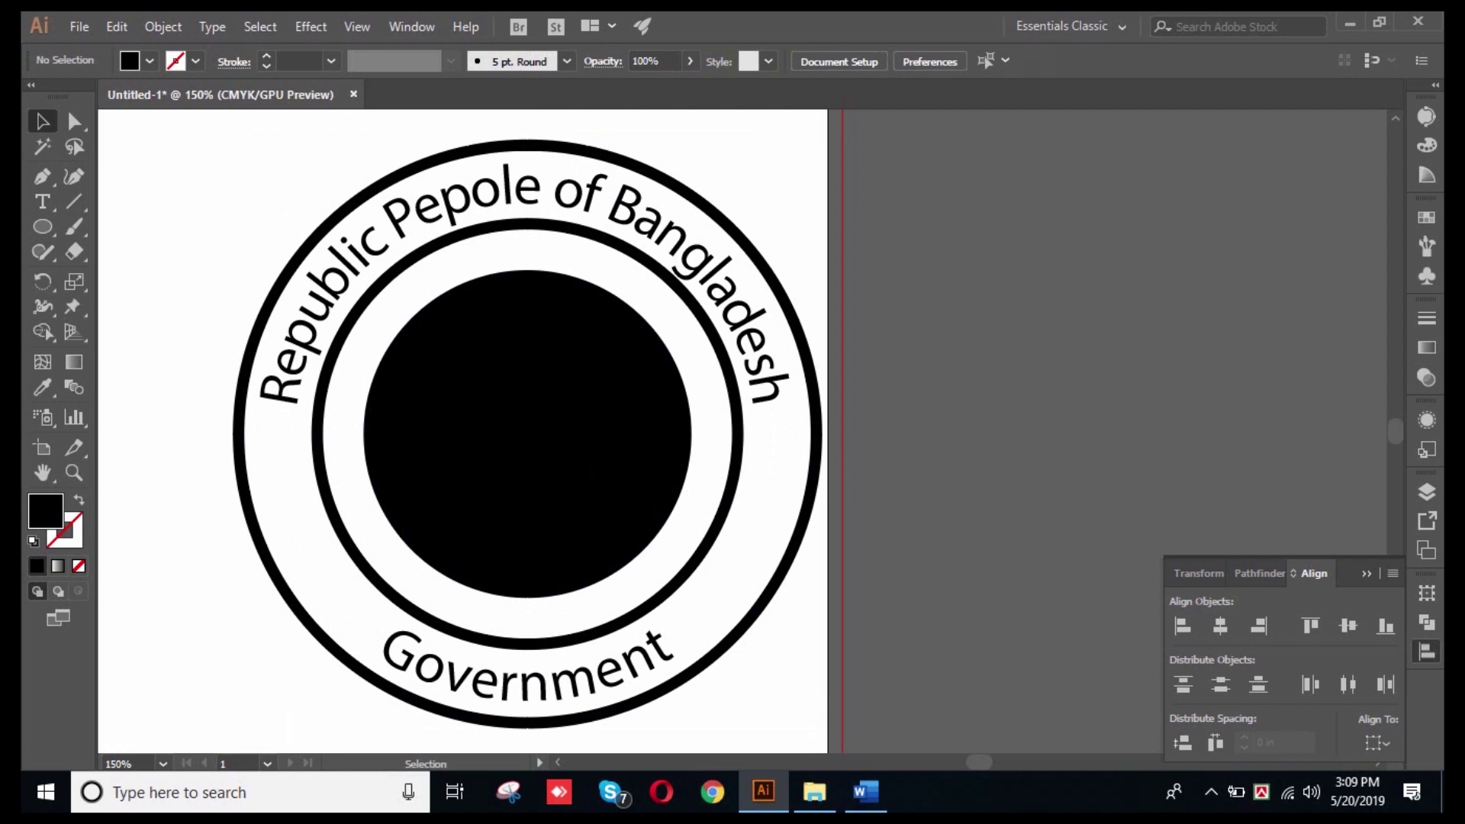
left_click_drag(262, 157, 657, 446)
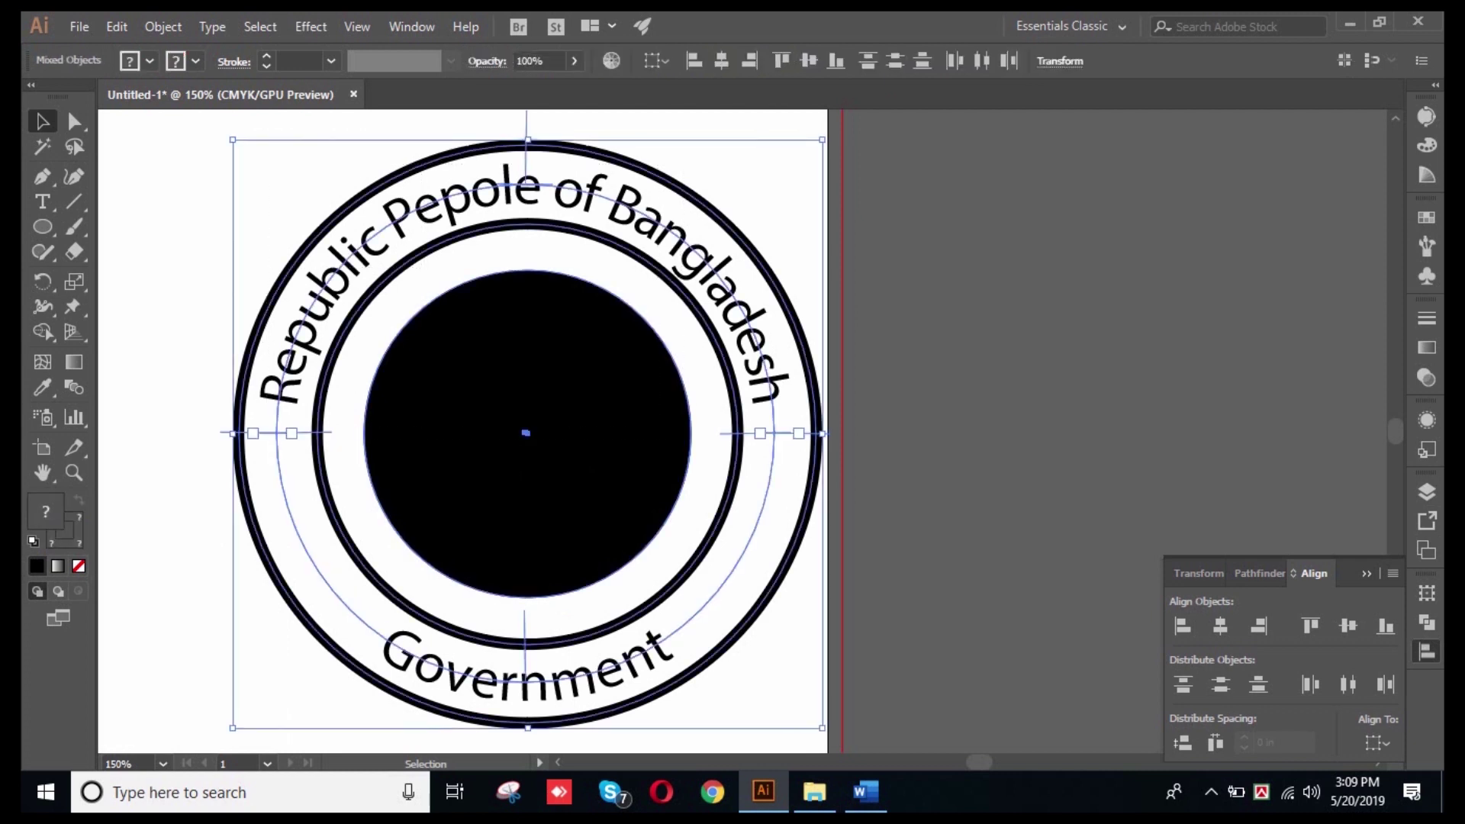
key("ctrl+shift+a")
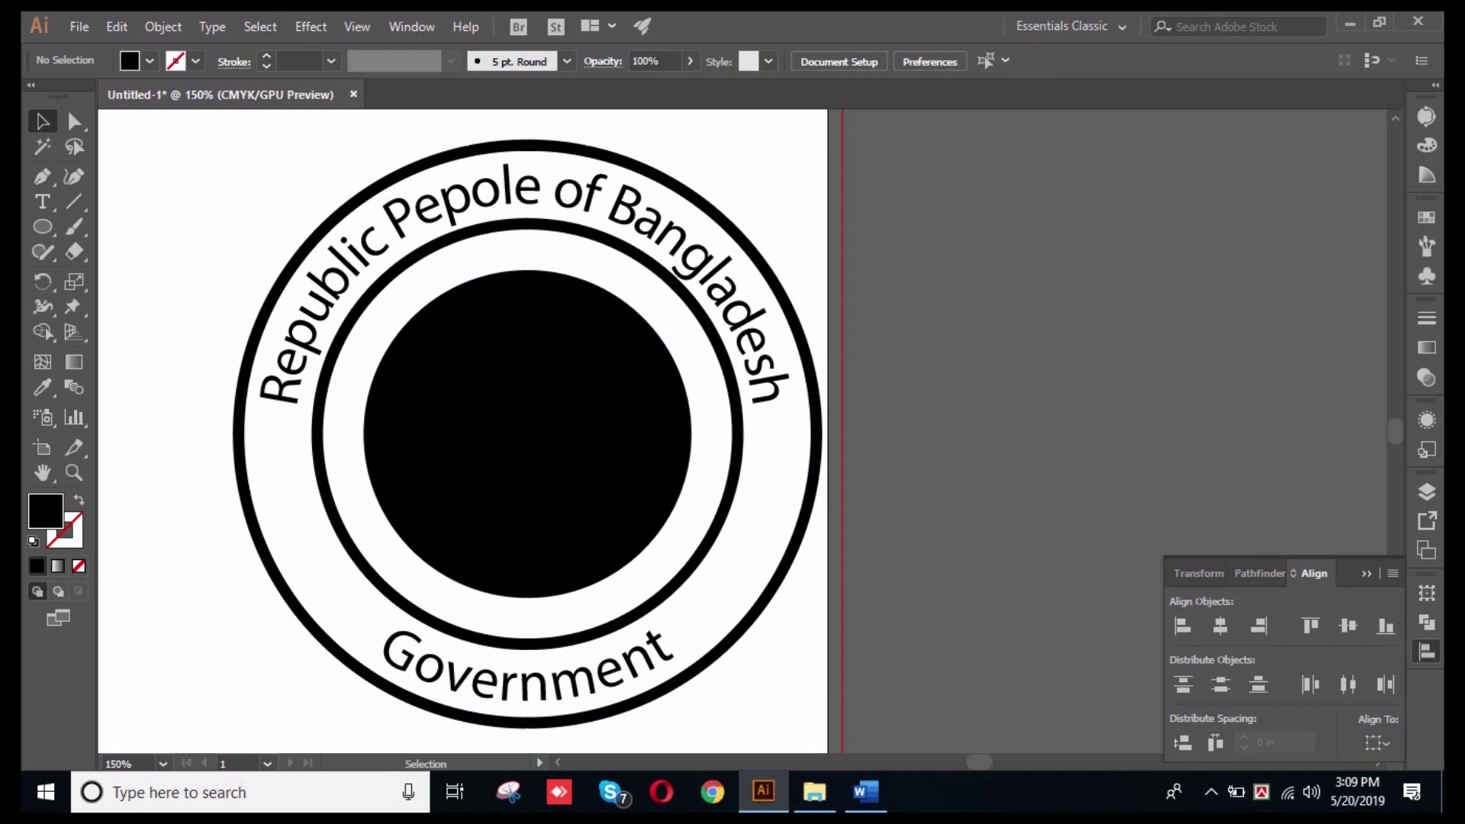
left_click(736, 404)
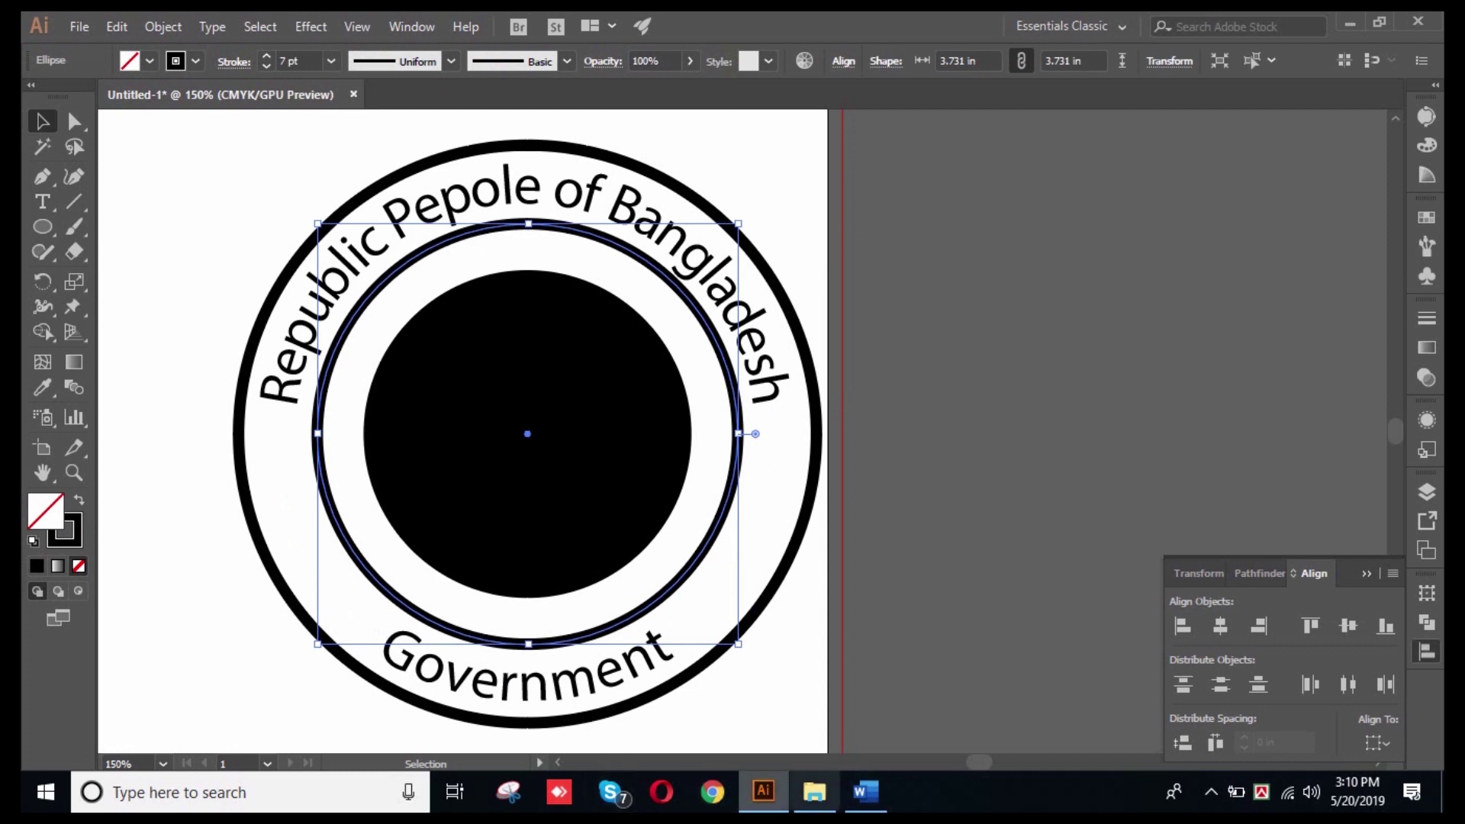
key("ctrl+shift+a")
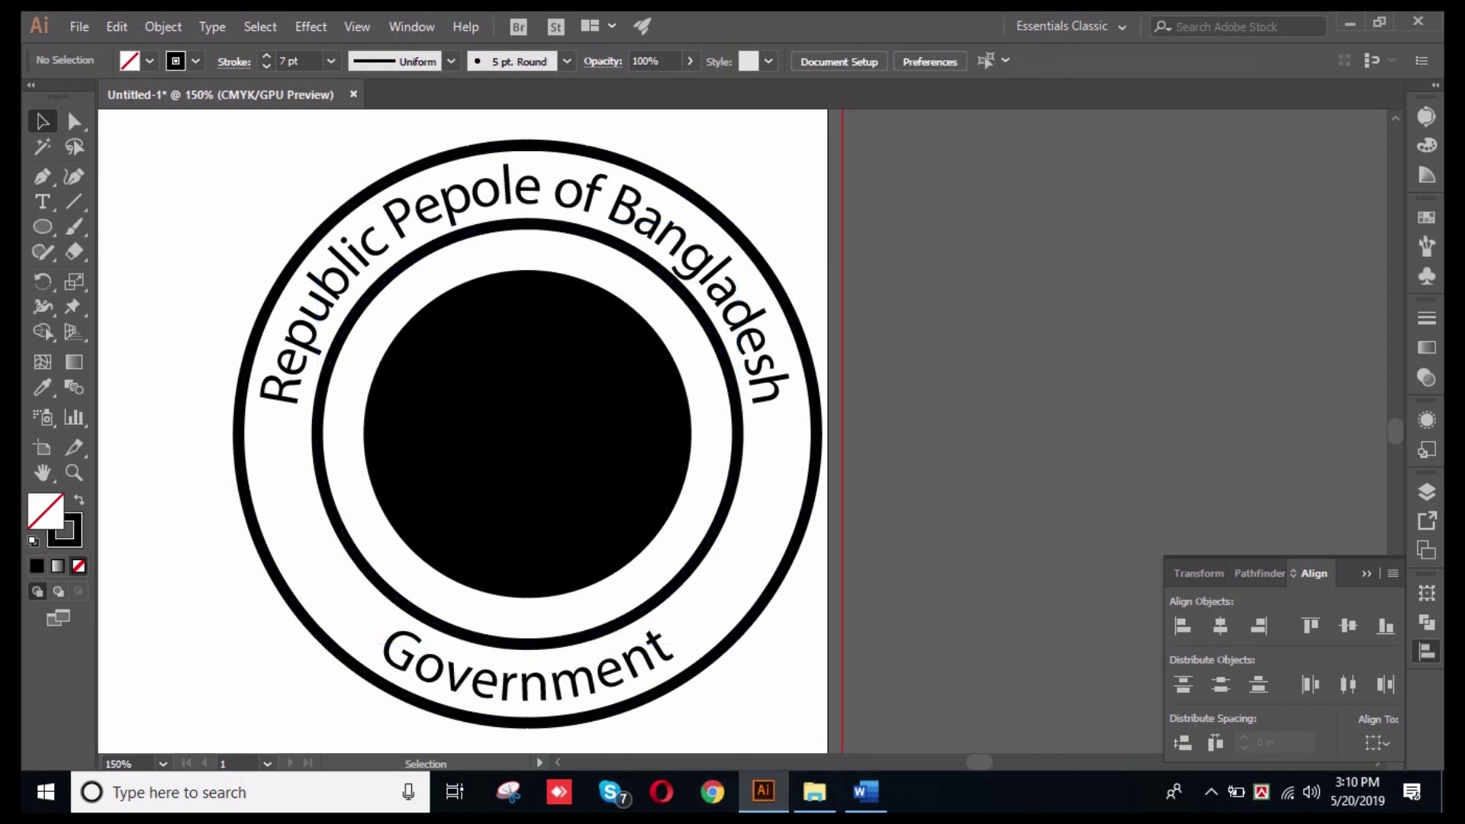
left_click_drag(359, 147, 765, 300)
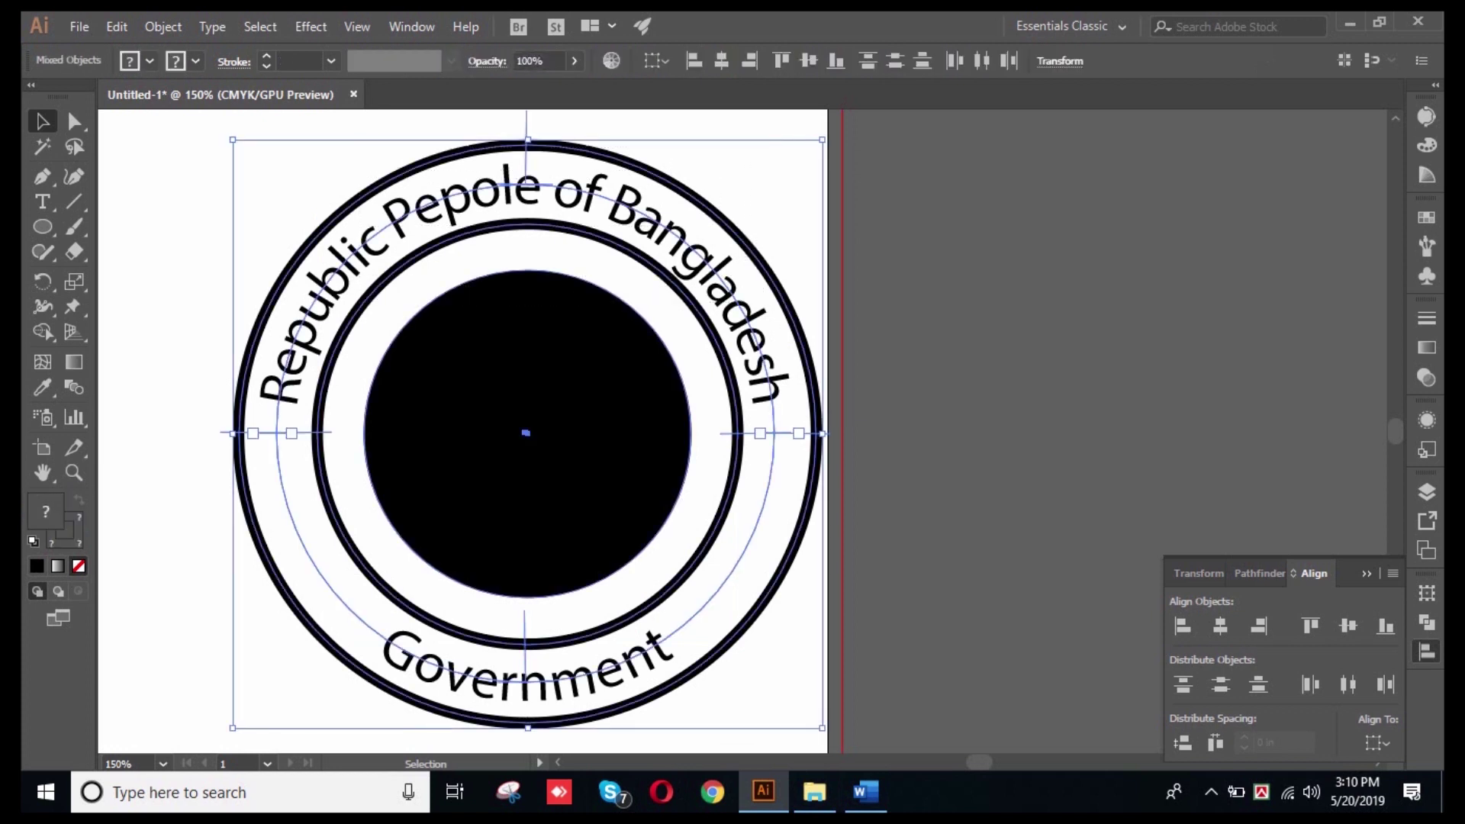
key("ctrl+shift+a")
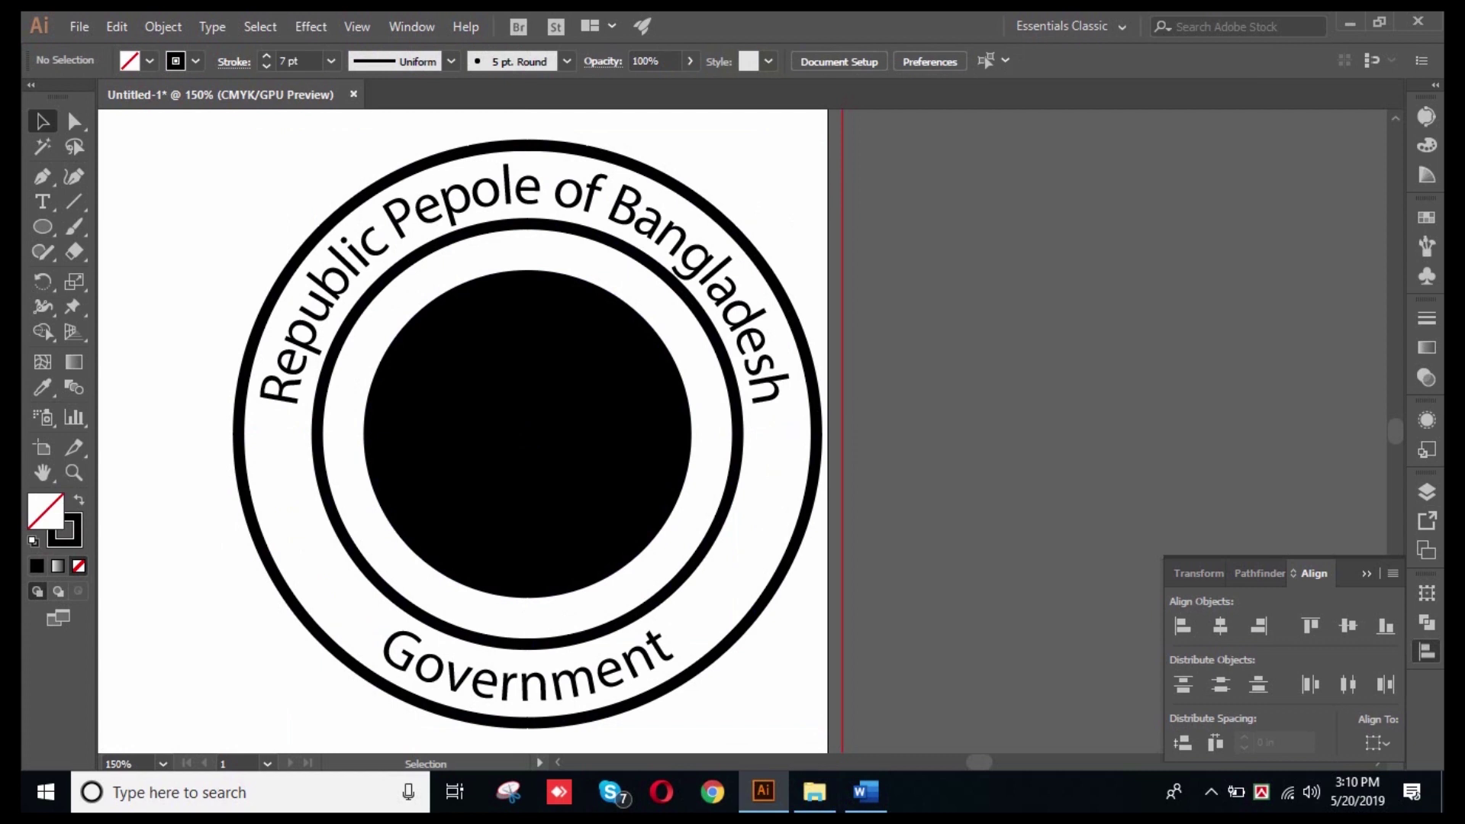
- Place a copy of the "Republic Pepole of Bangladesh" circle text outside the artboard, beside the seal, and keep it selected
scroll(464, 431, "right", 3)
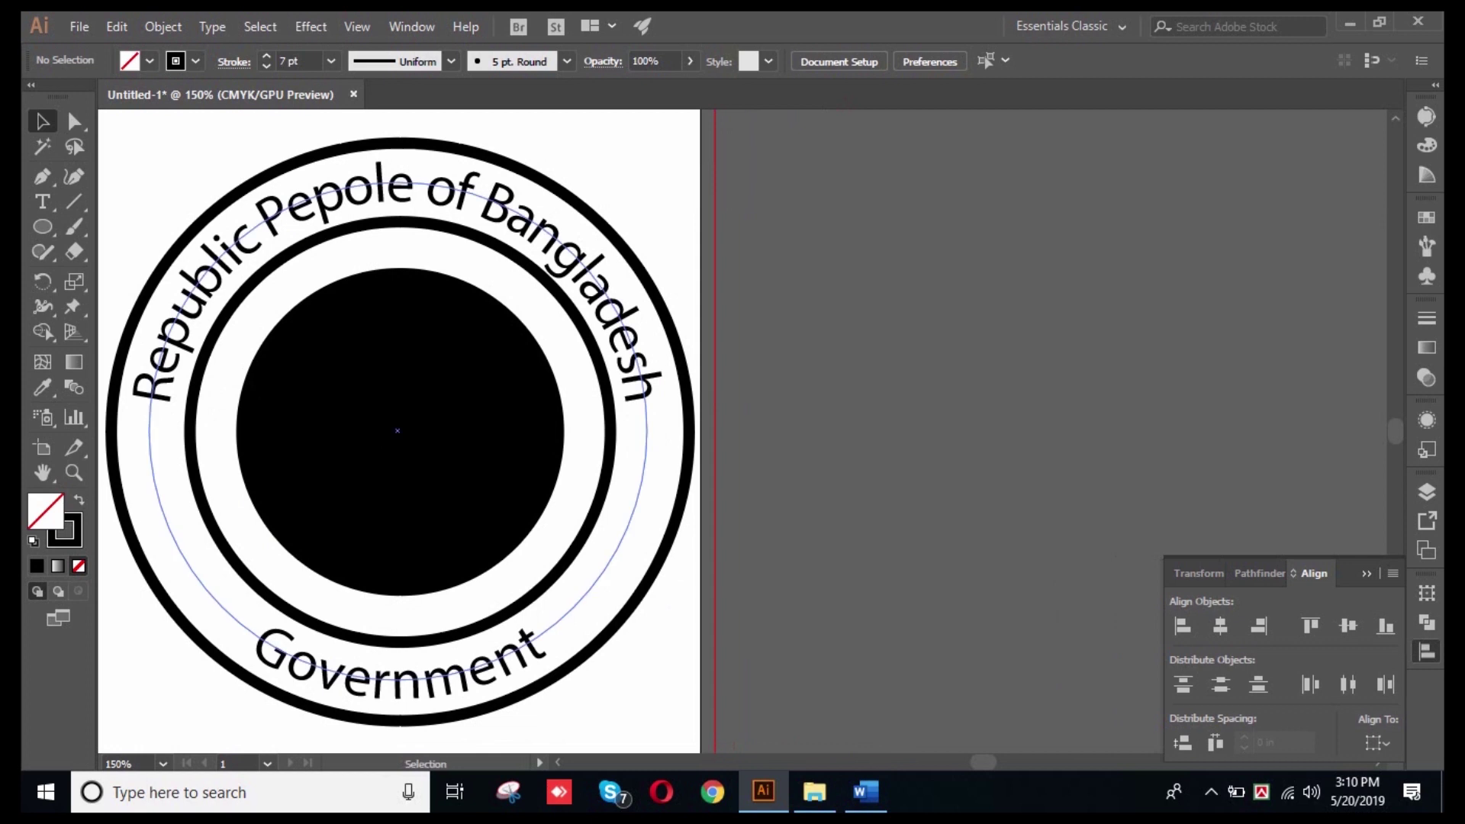
left_click_drag(571, 238, 754, 230)
left_click(687, 321)
left_click(633, 183)
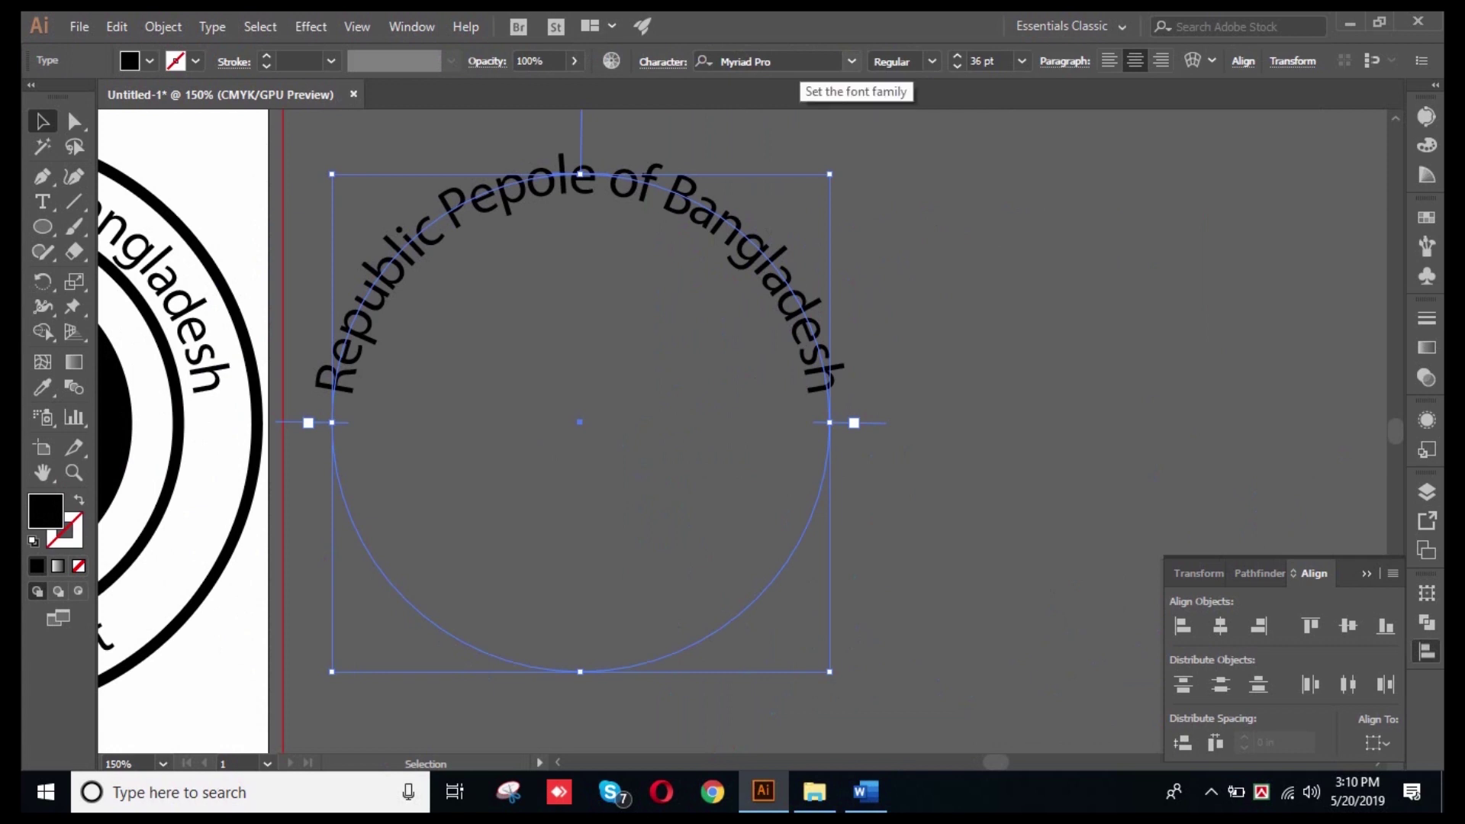
- Change the copied circle text's font to SutonnyMJ Regular by searching for "suto"
left_click(794, 61)
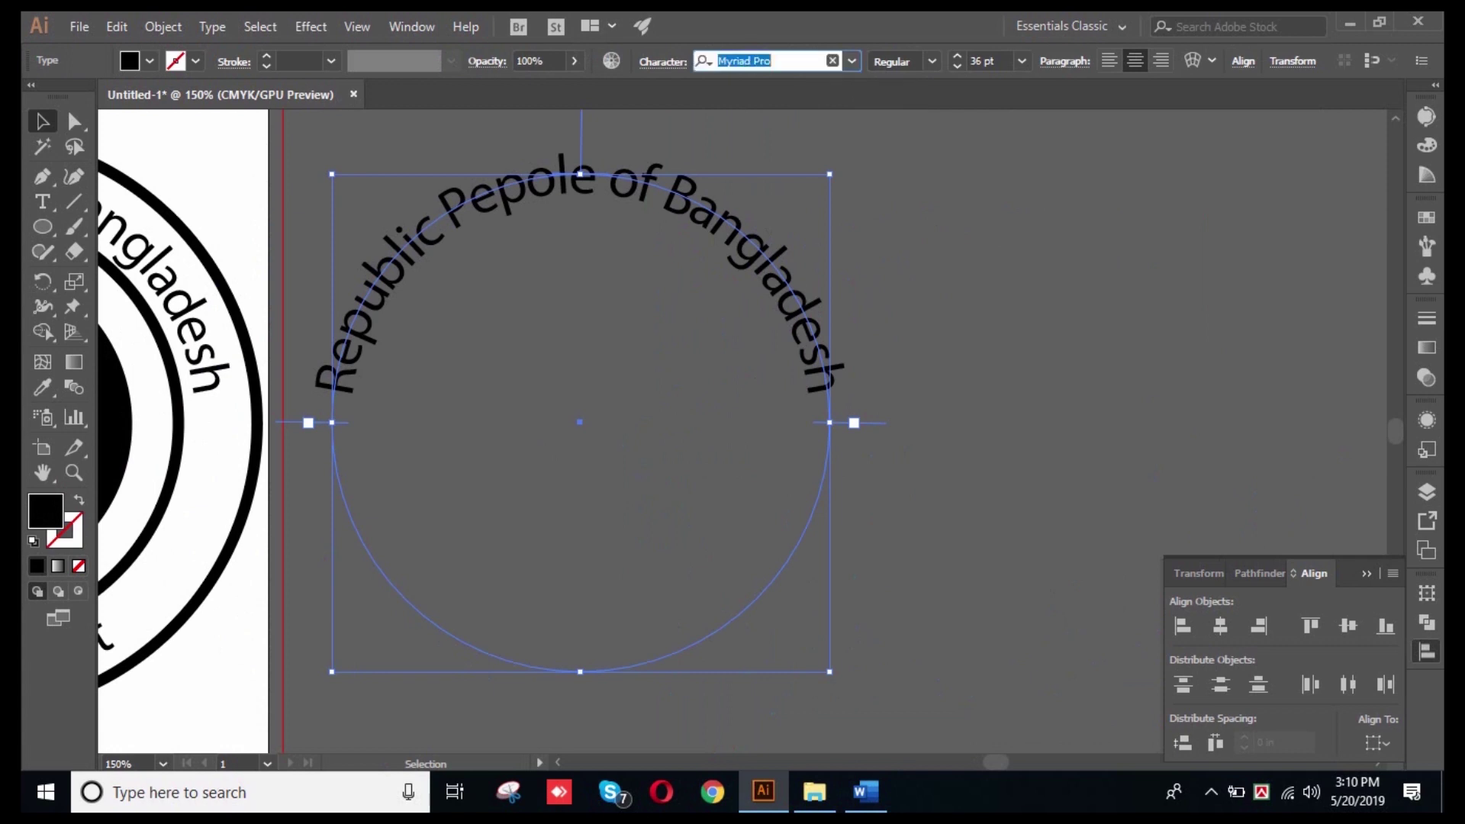
type("sut")
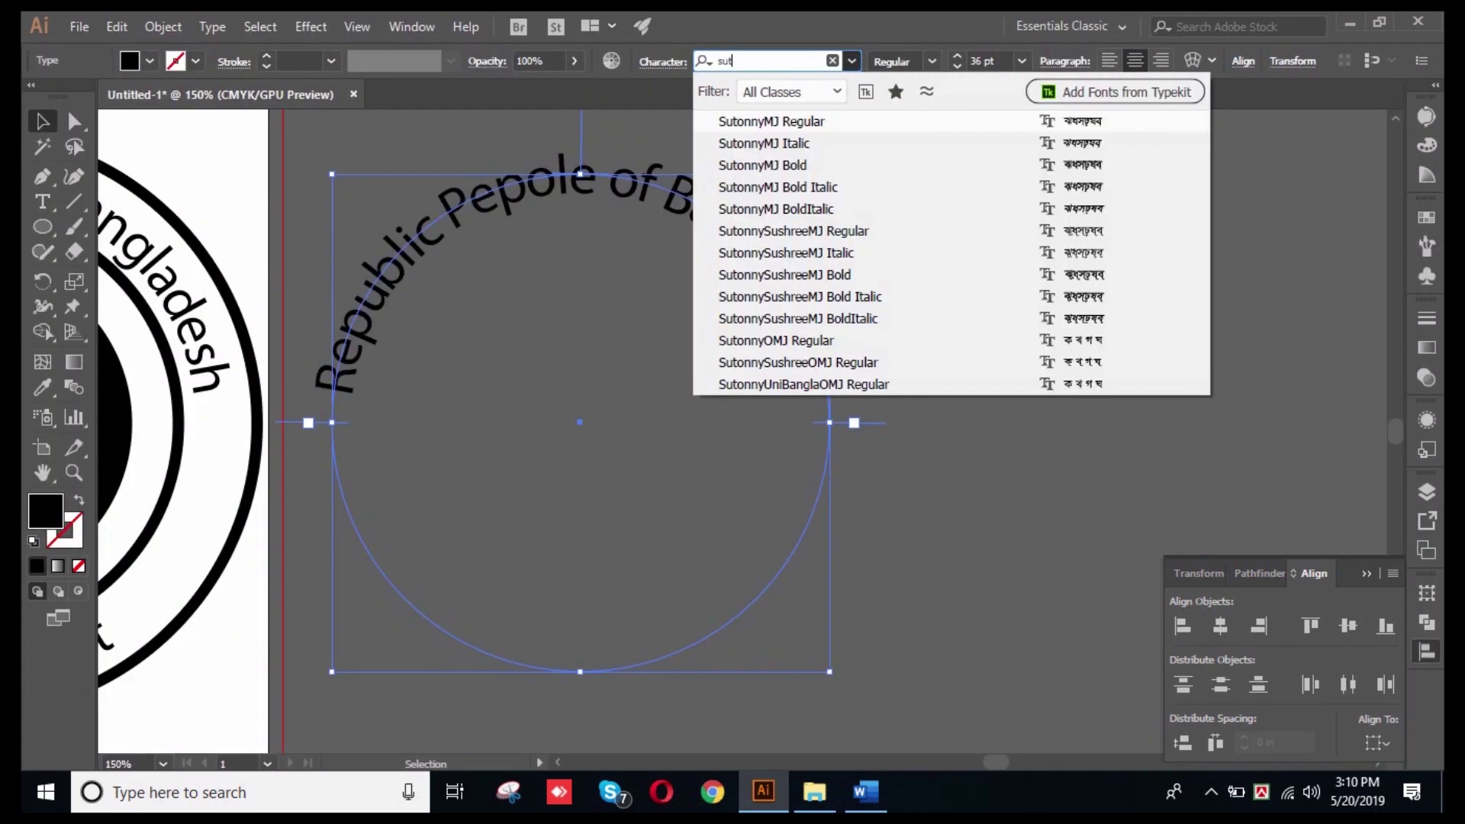
type("o")
key("Return")
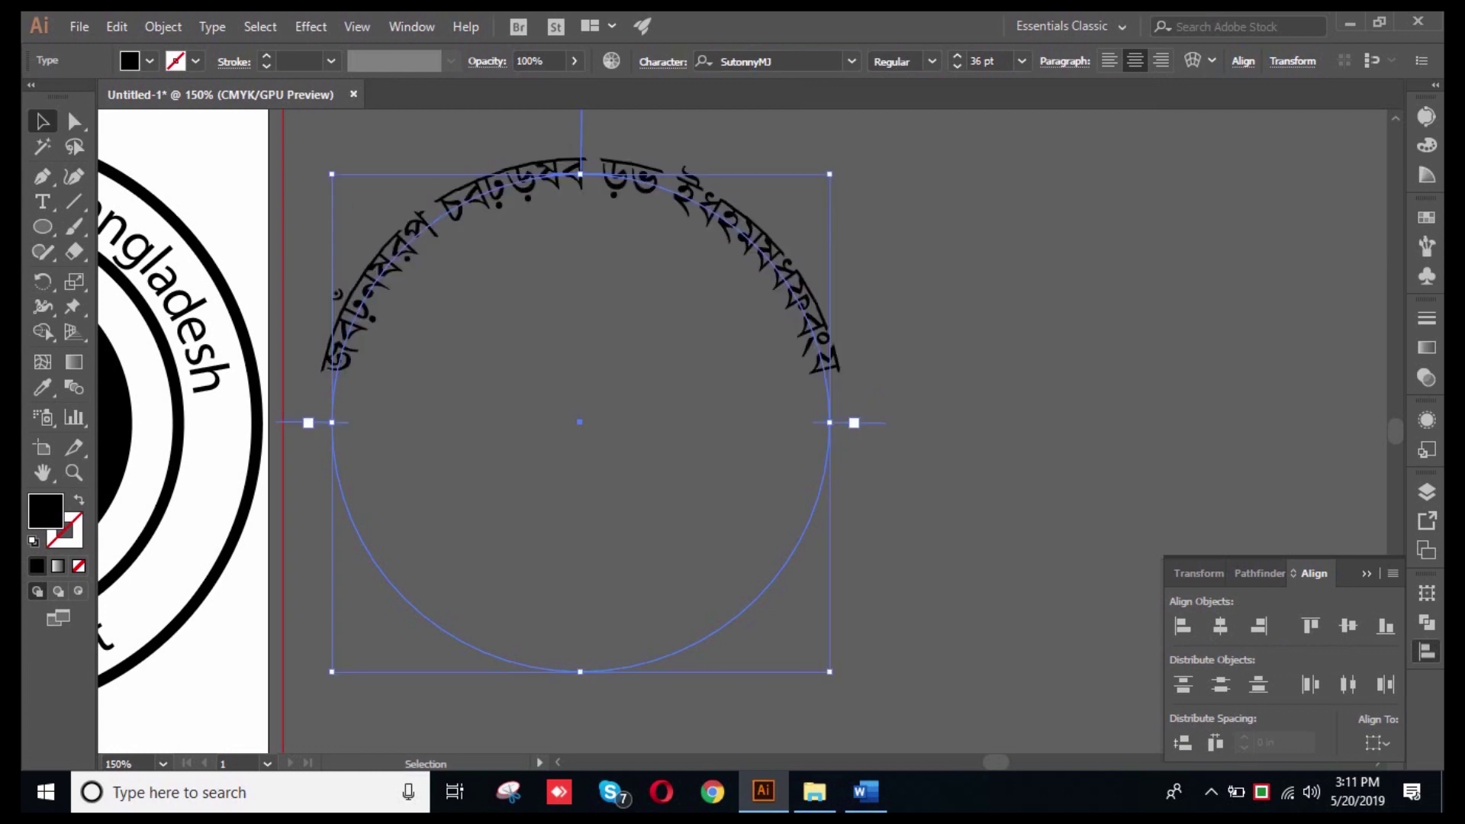
- Replace the copied circle text with "গণপ্রজাতন্ত্রী বাংলাদেশ"
double_click(775, 278)
key("ctrl+a")
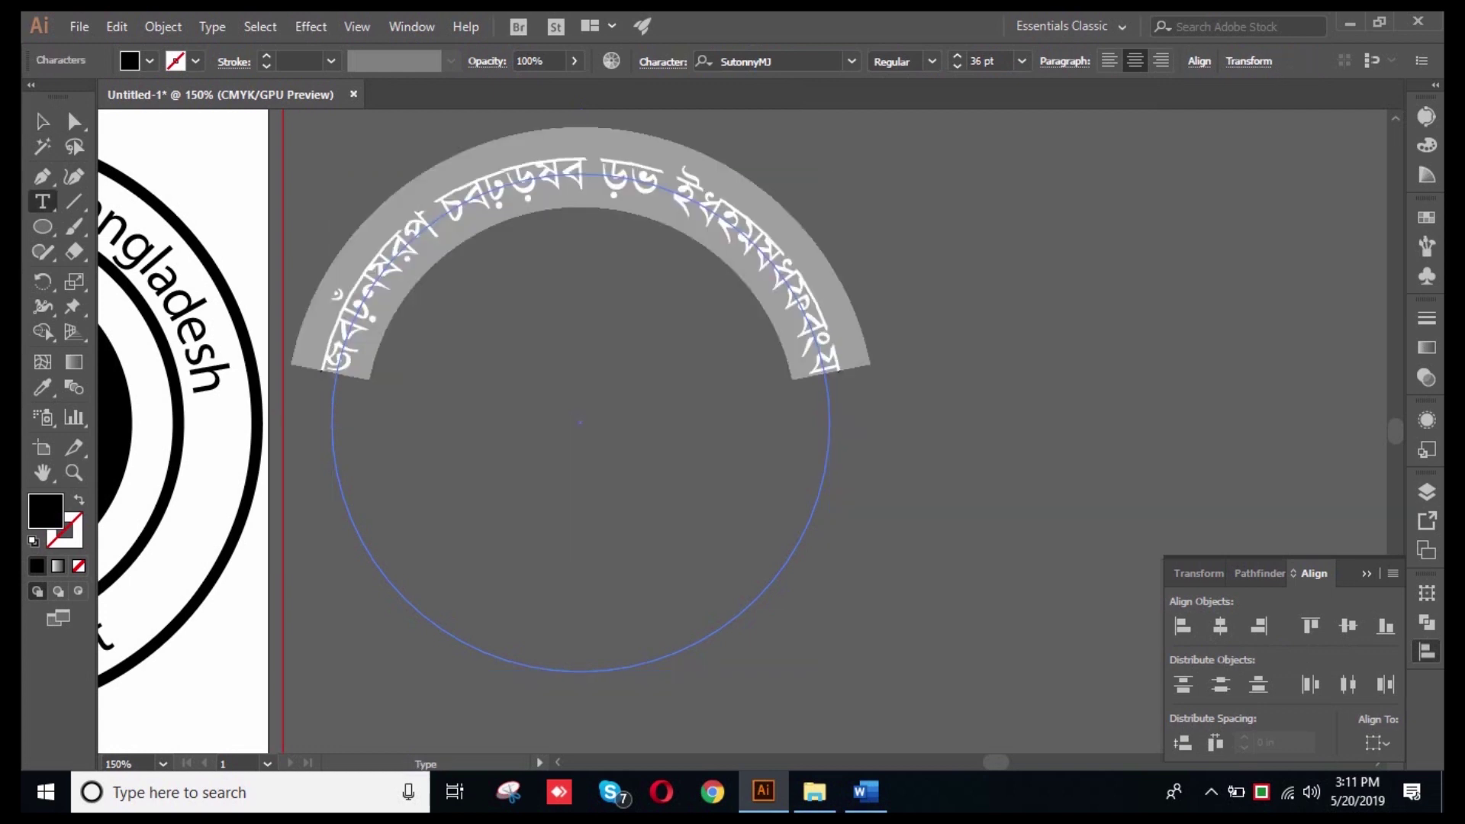
type("গন")
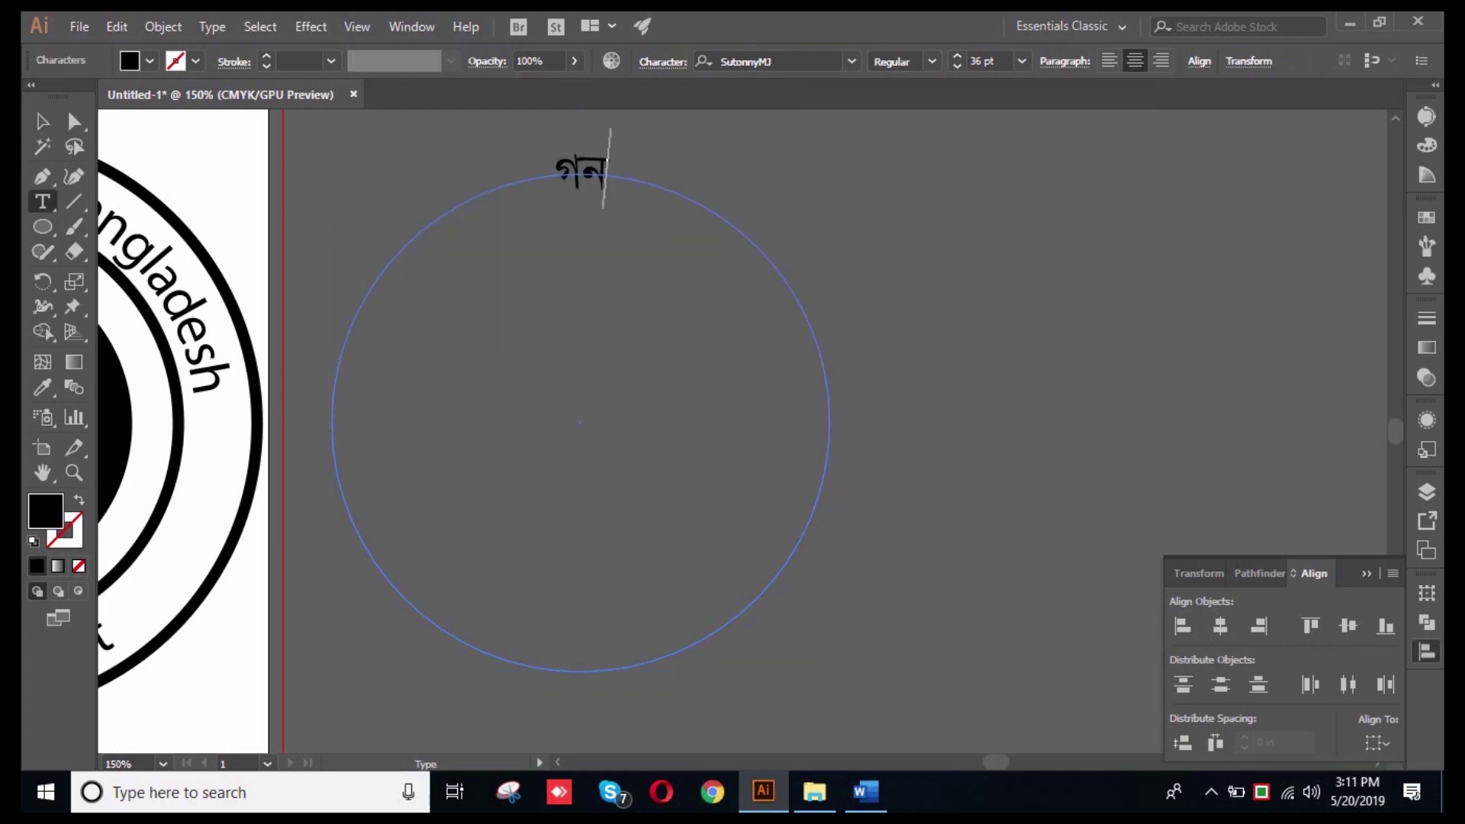
key("BackSpace")
type("ণপ্রজা")
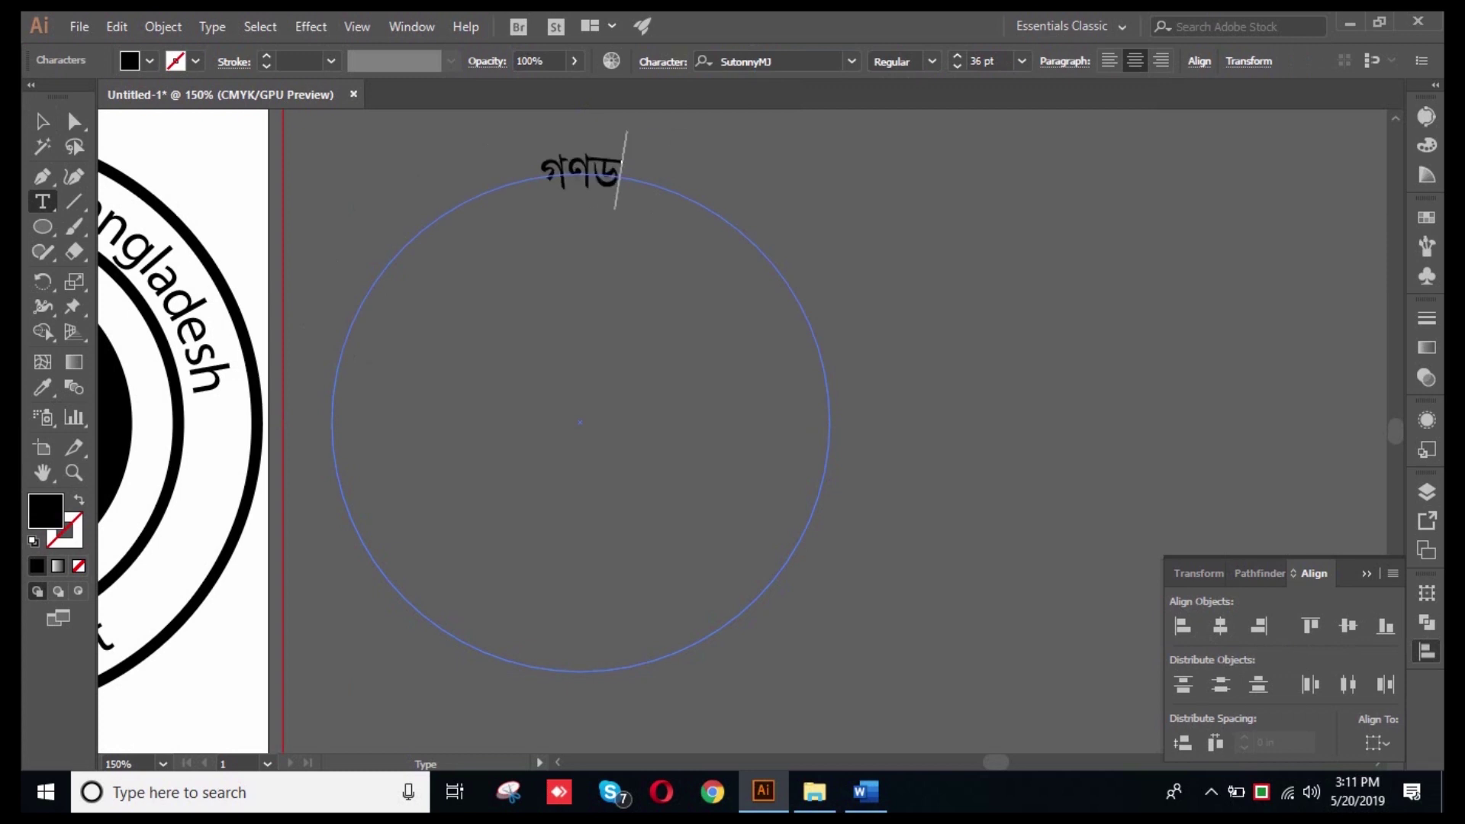
type("নত")
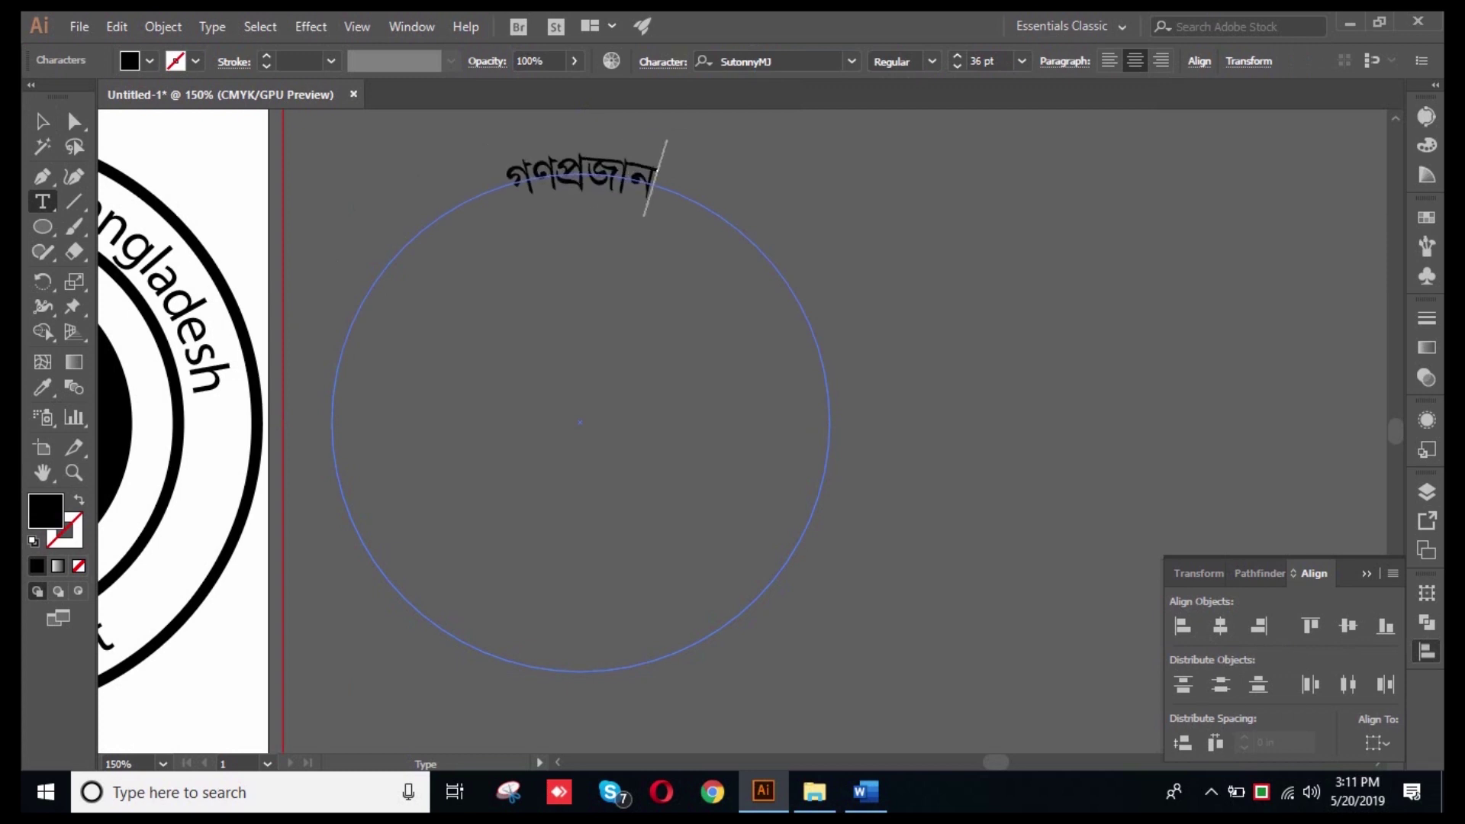
key("BackSpace")
key("BackSpace")
type("ত")
key("BackSpace")
type("তন্ত্রী")
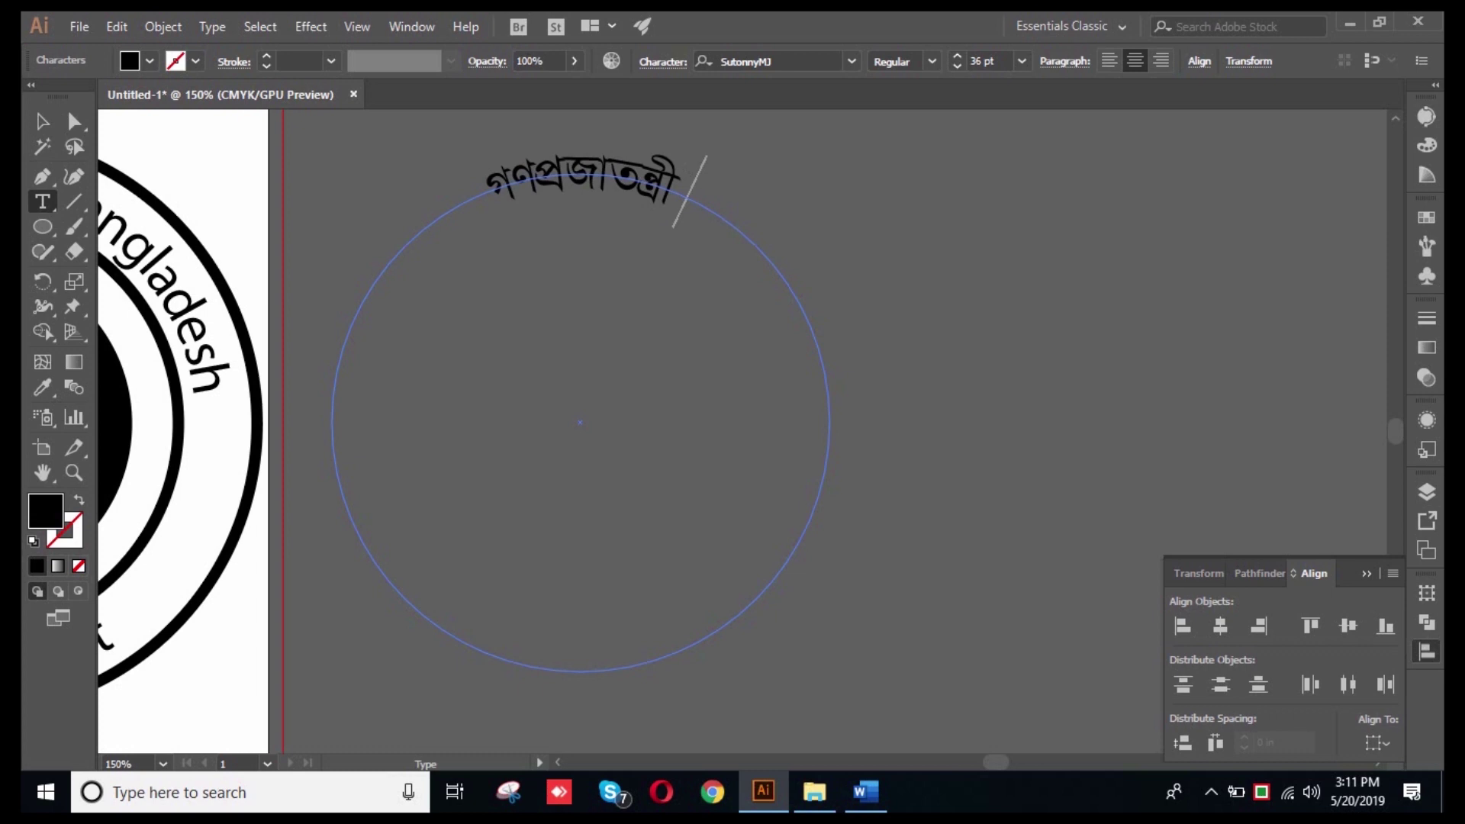
type(" বাংলাদেশ")
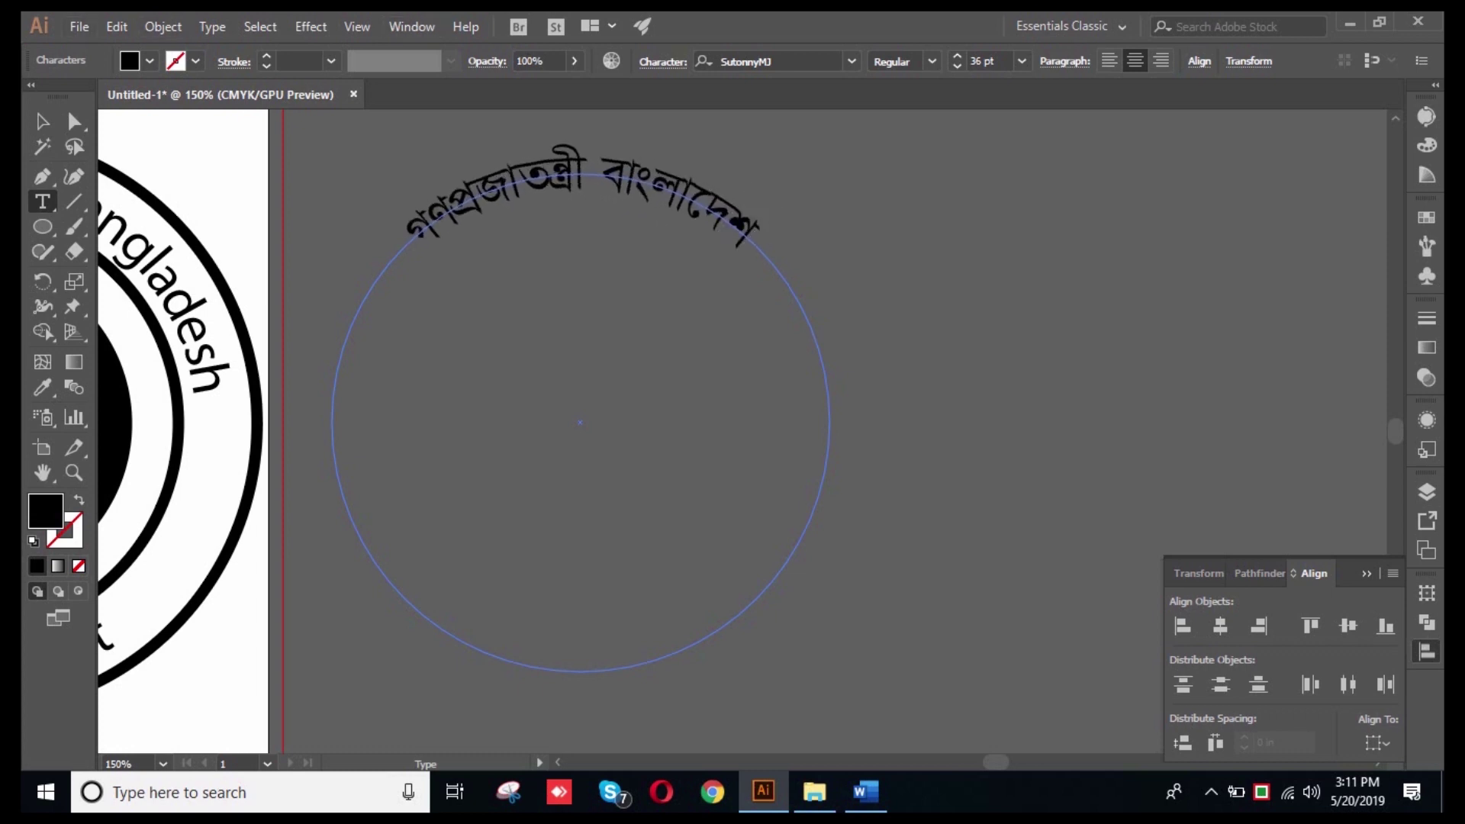
- Duplicate the Bengali circle text in place and change the copy's wording to "সরকার"
left_click(42, 121)
left_click(771, 528)
left_click(807, 527)
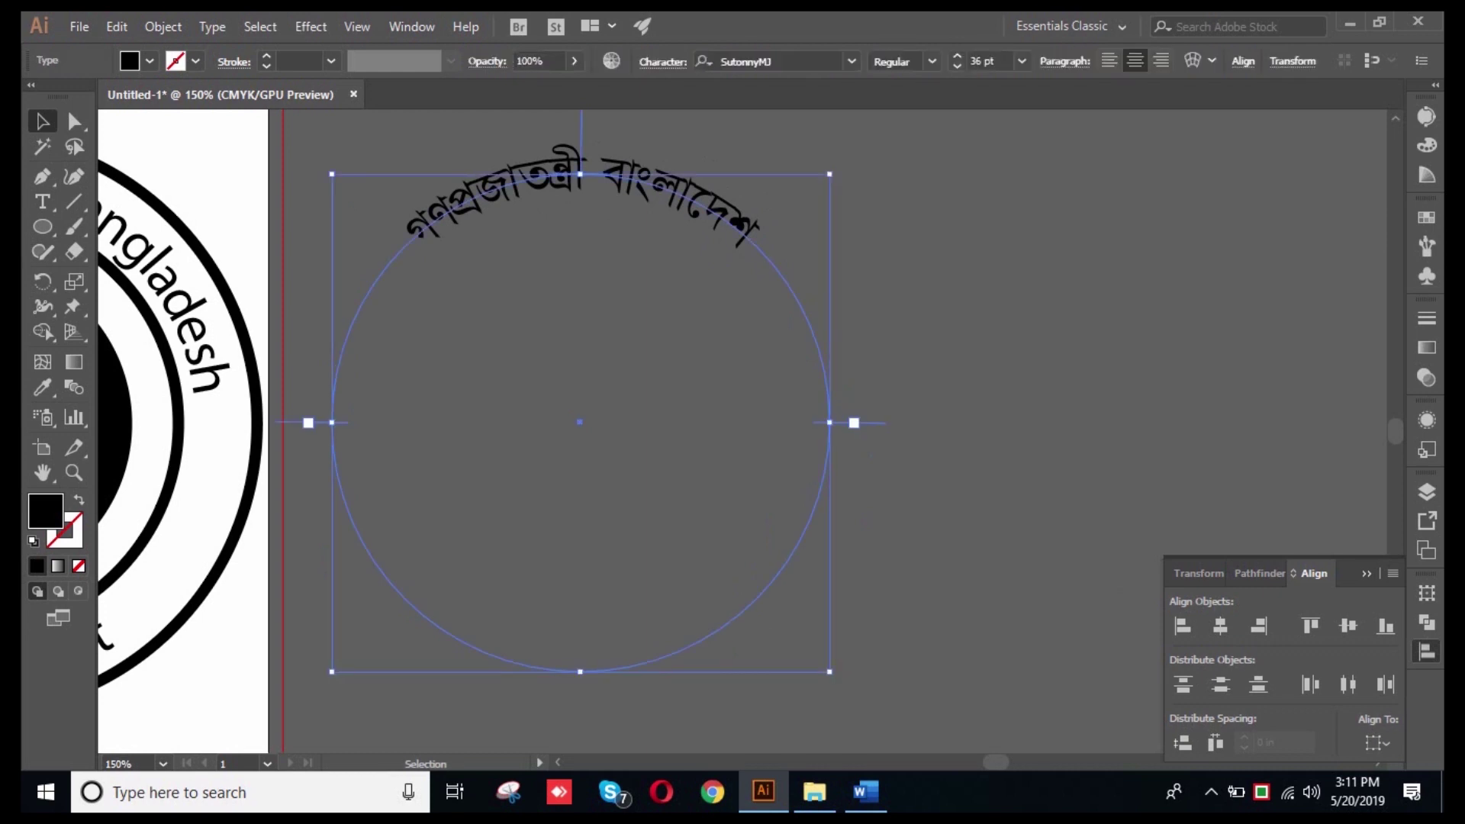
key("ctrl+shift+a")
left_click(580, 175)
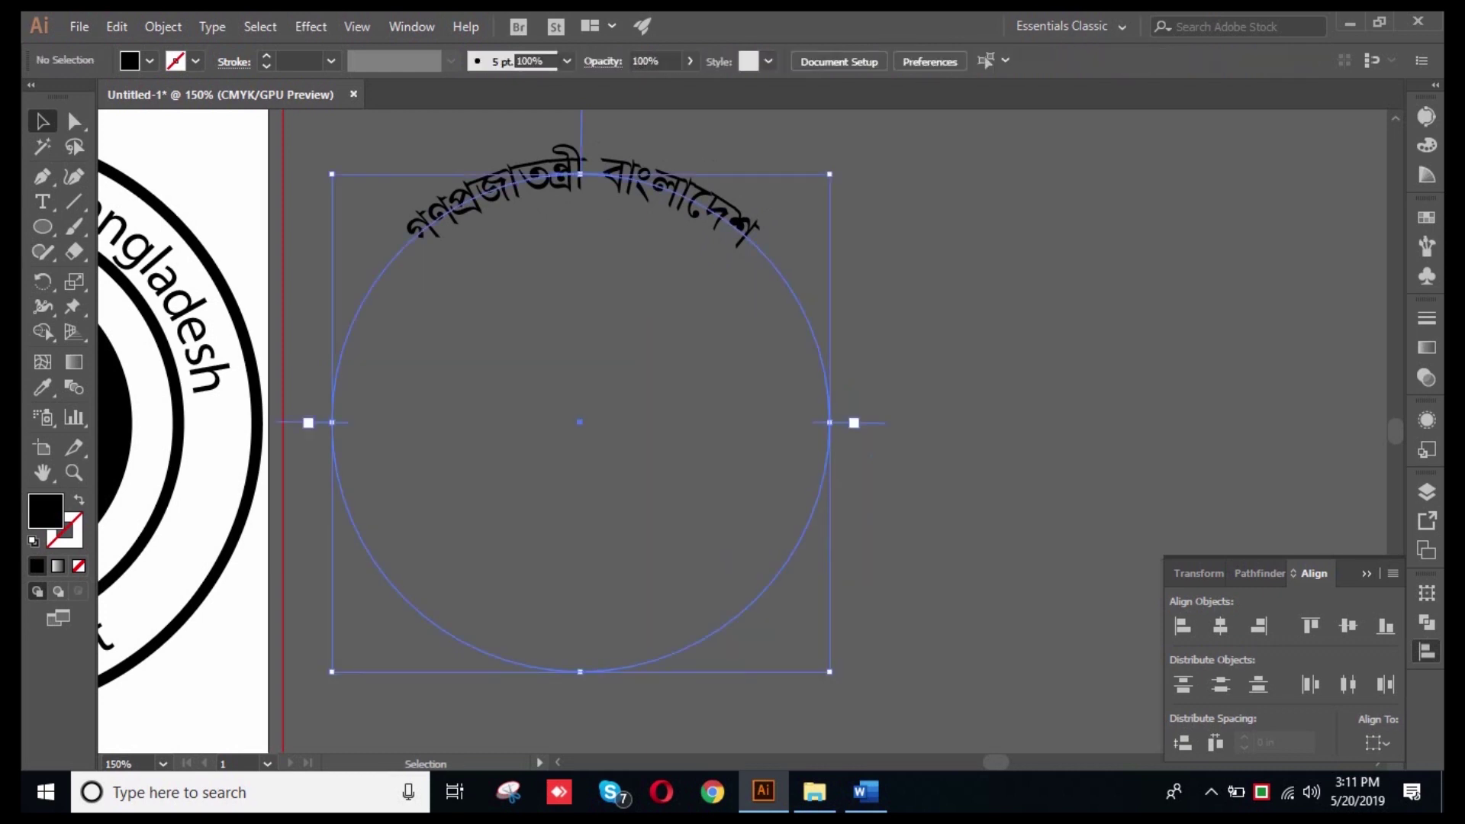
key("ctrl+c")
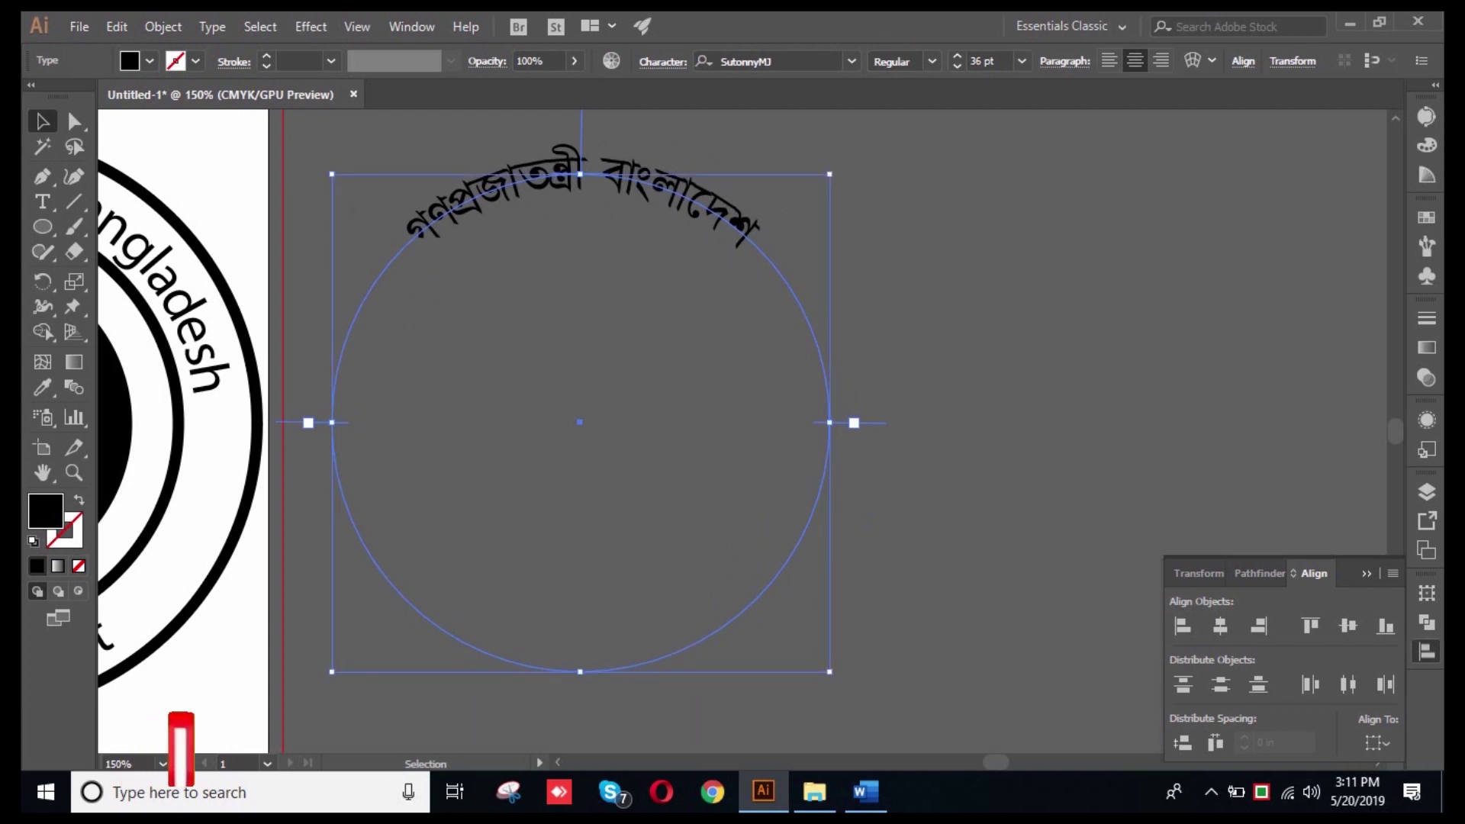
triple_click(580, 174)
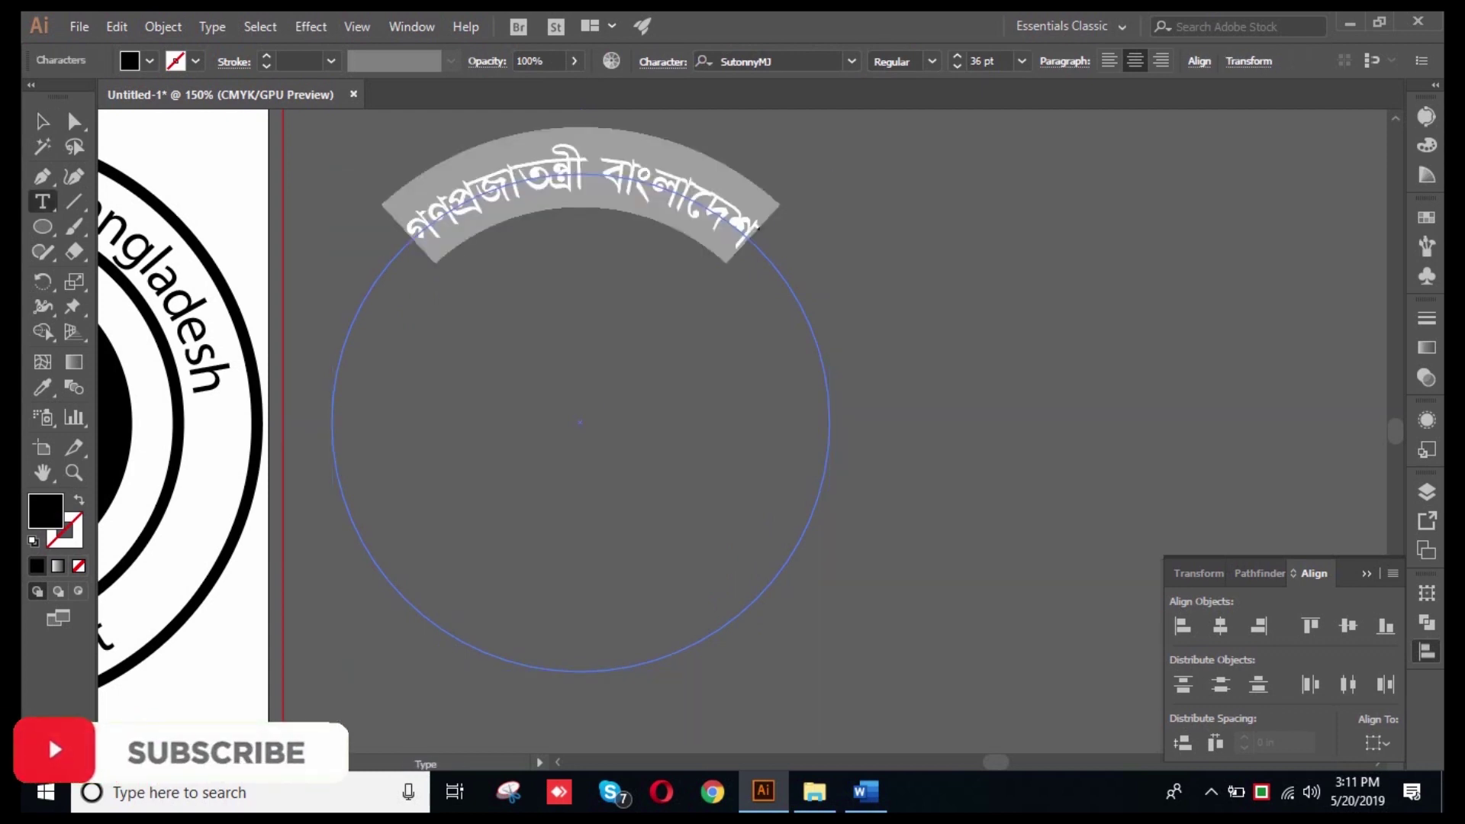
type("সরকার")
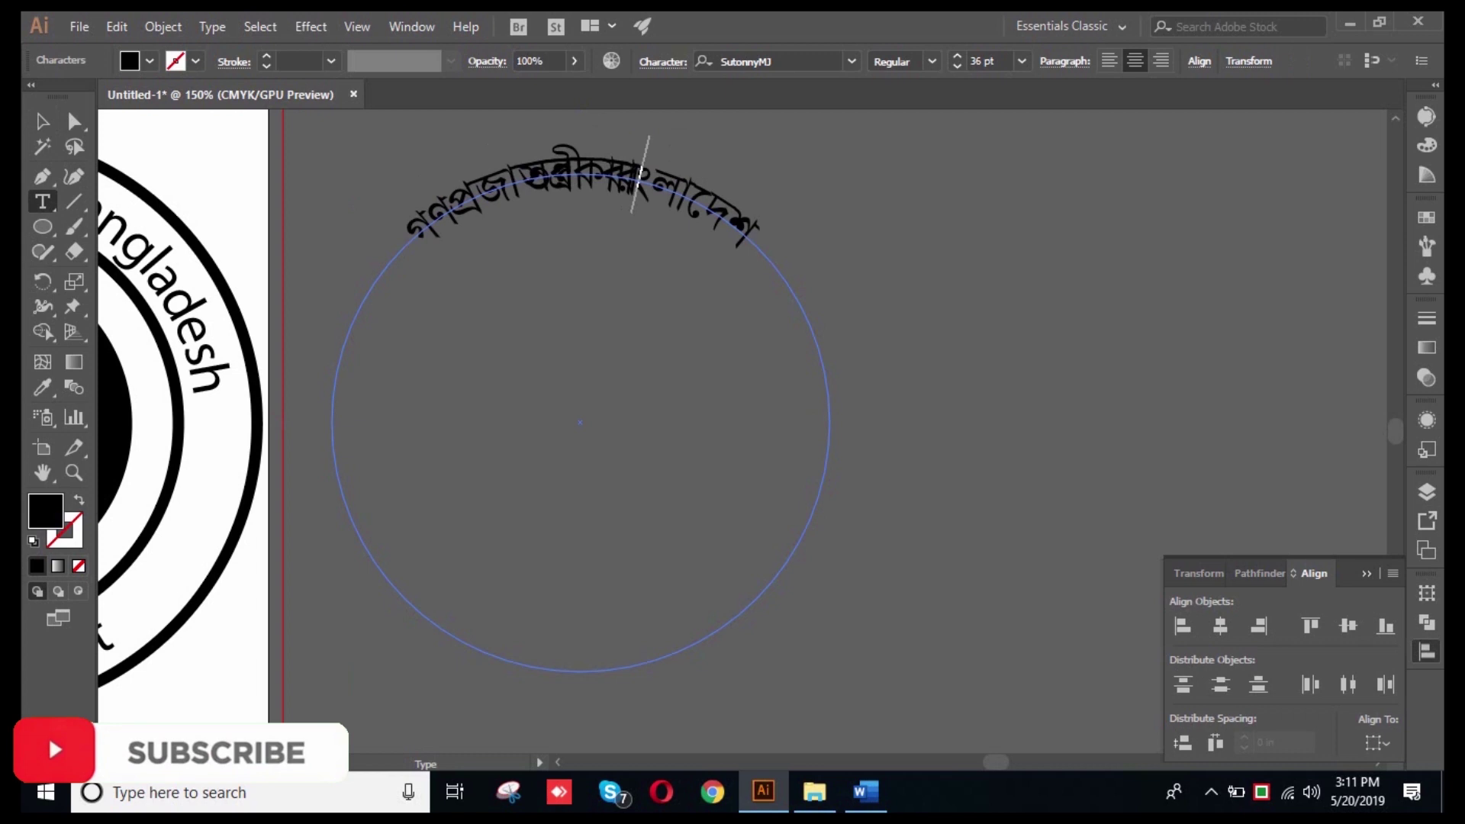
key("Escape")
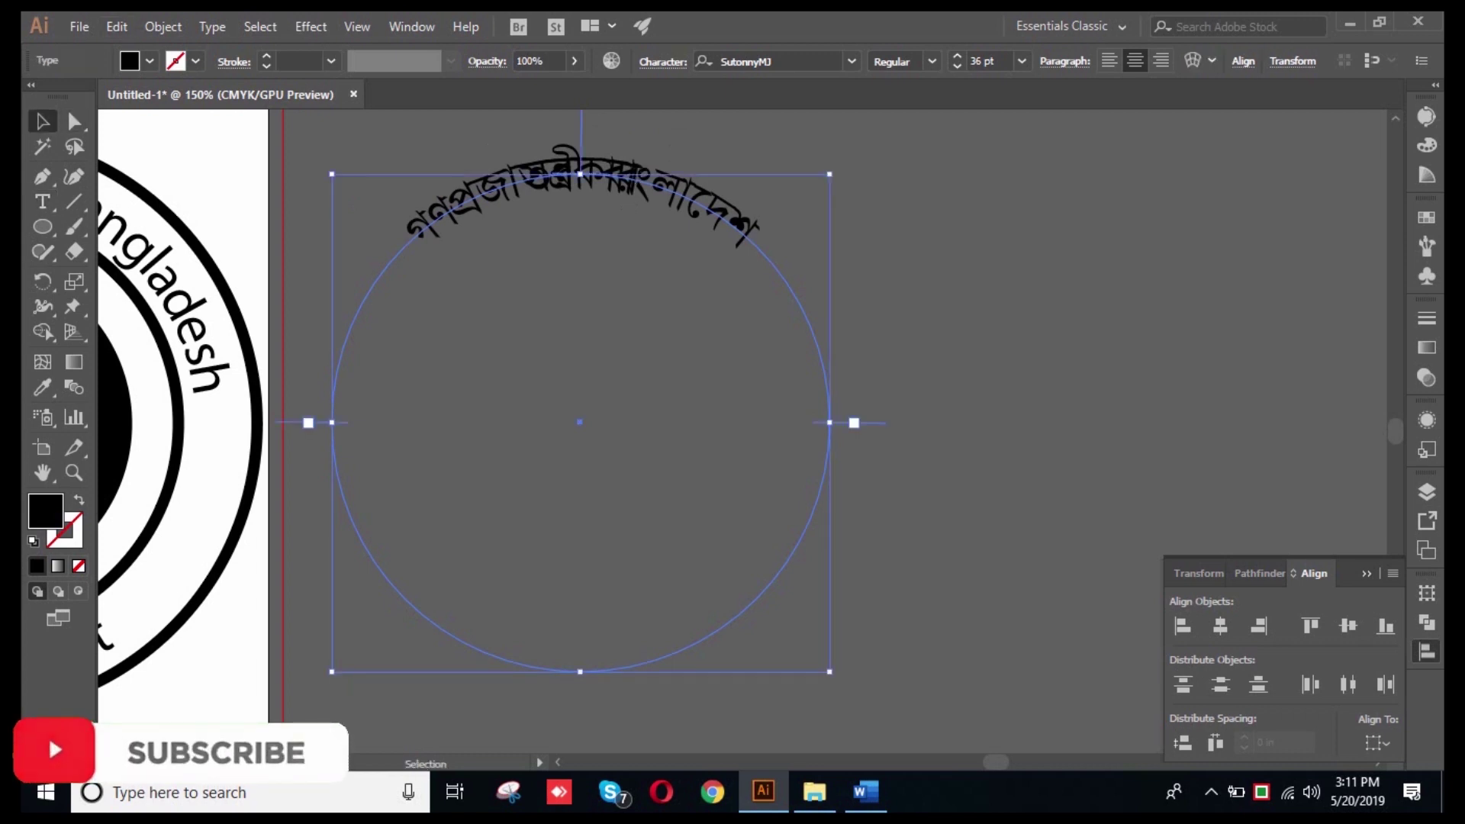
- Flip the "সরকার" text to the inside of the circle and centre it upright on the lower arc
left_click_drag(582, 119, 580, 345)
mouse_move(737, 643)
left_mouse_down()
mouse_move(821, 524)
mouse_move(721, 653)
mouse_move(732, 647)
left_mouse_up()
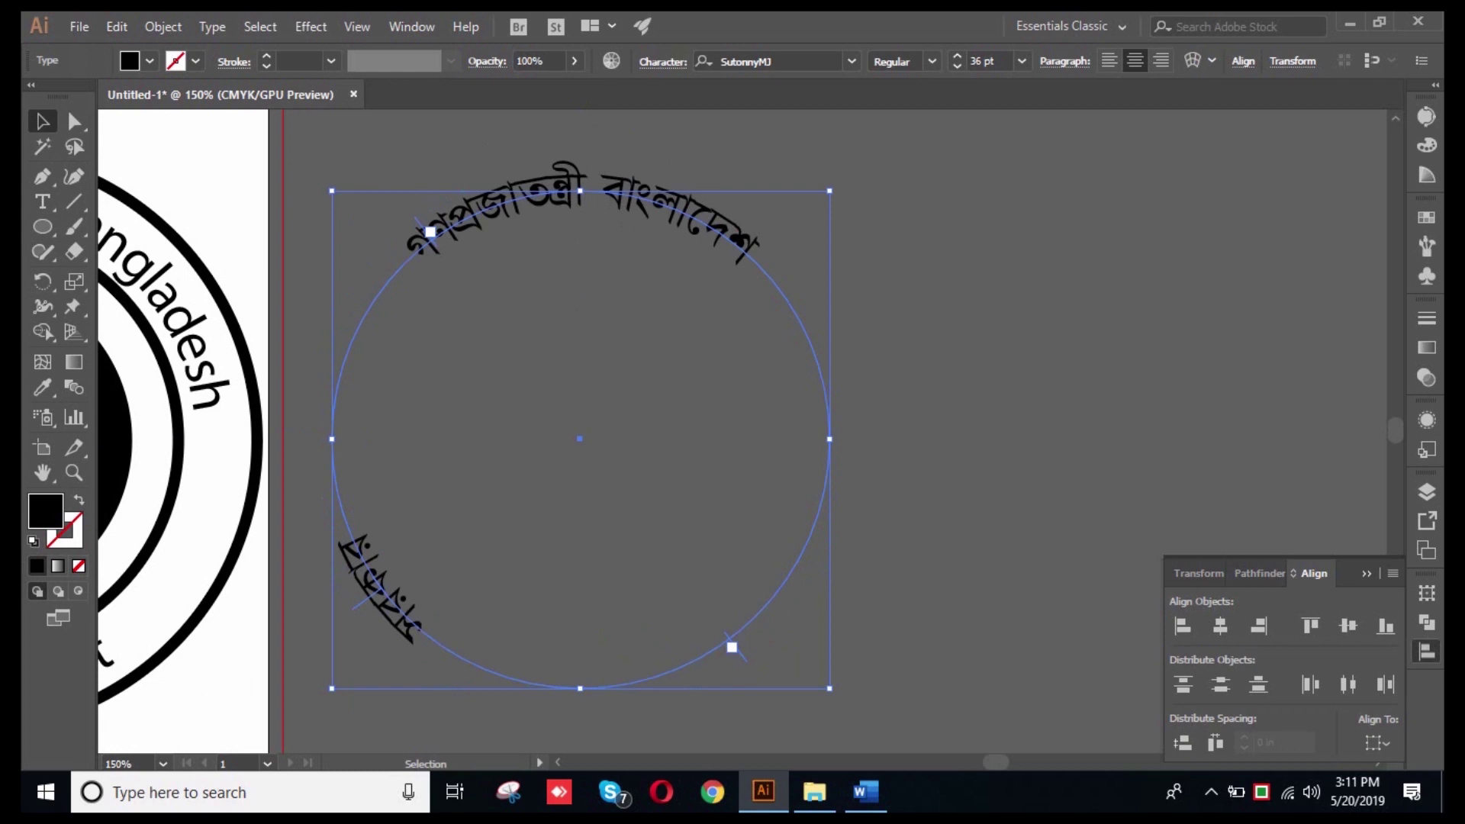
left_click_drag(366, 598, 592, 611)
left_click_drag(824, 428, 826, 439)
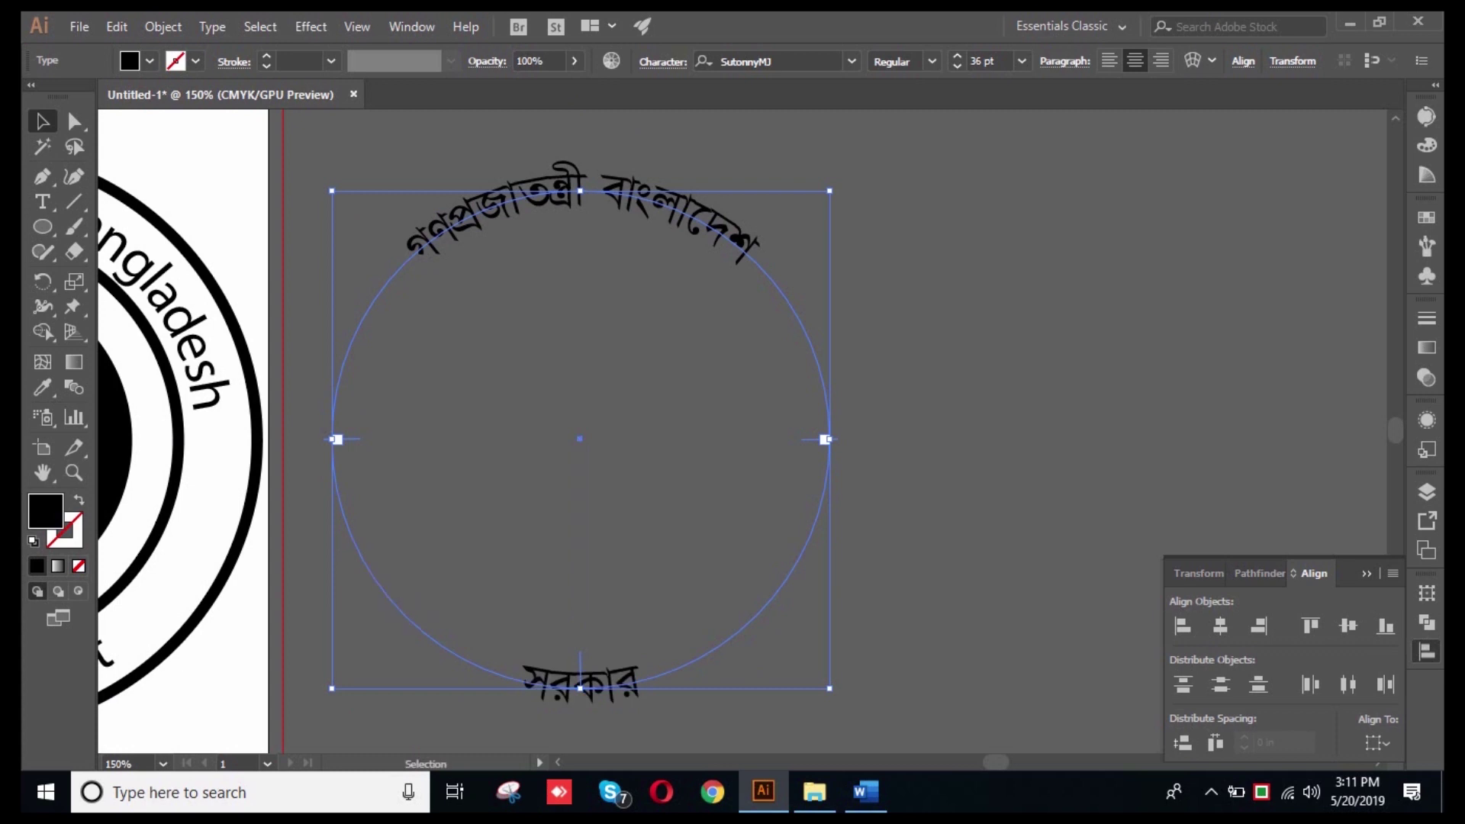
- Select both Bengali circle texts and increase their font size to 46 pt
key("ctrl+shift+a")
key("ctrl+a")
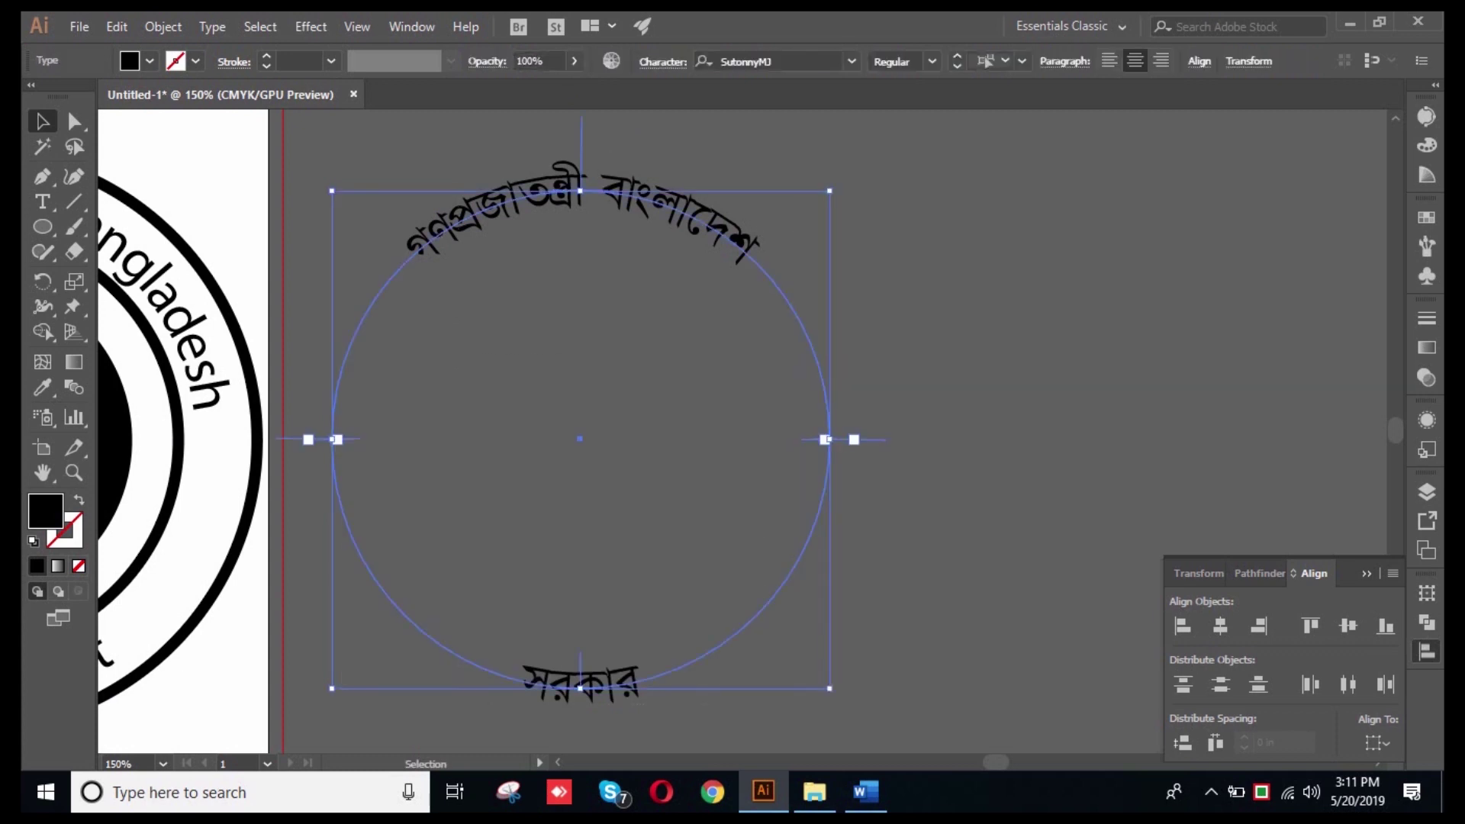
scroll(988, 61, "up", 9)
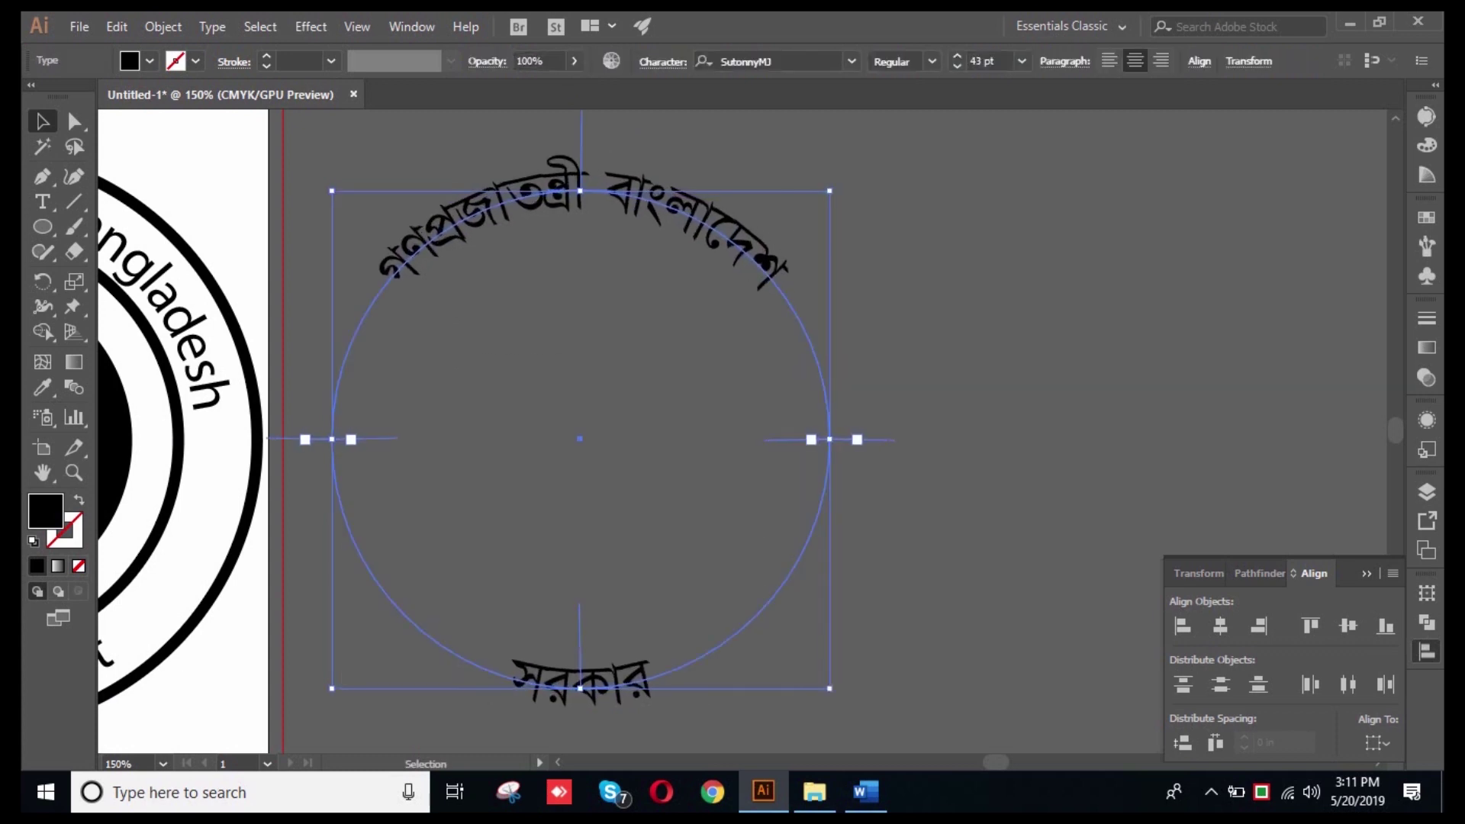
scroll(580, 431, "down", 4)
scroll(580, 412, "up", 5)
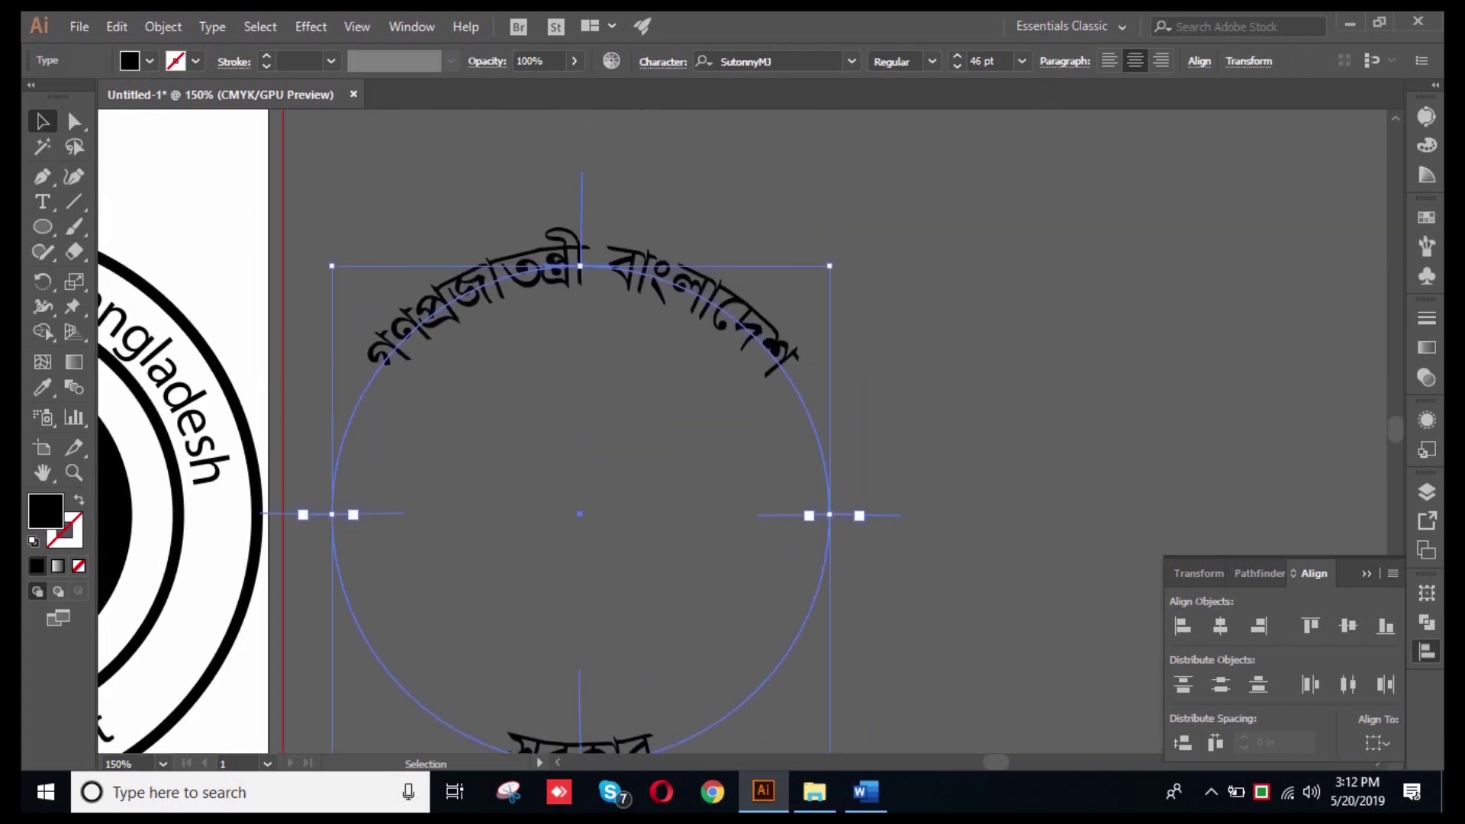
- Examine closely how the letters of "বাংলাদেশ" join along the arc, keeping both Bengali texts selected
scroll(692, 239, "up", 9)
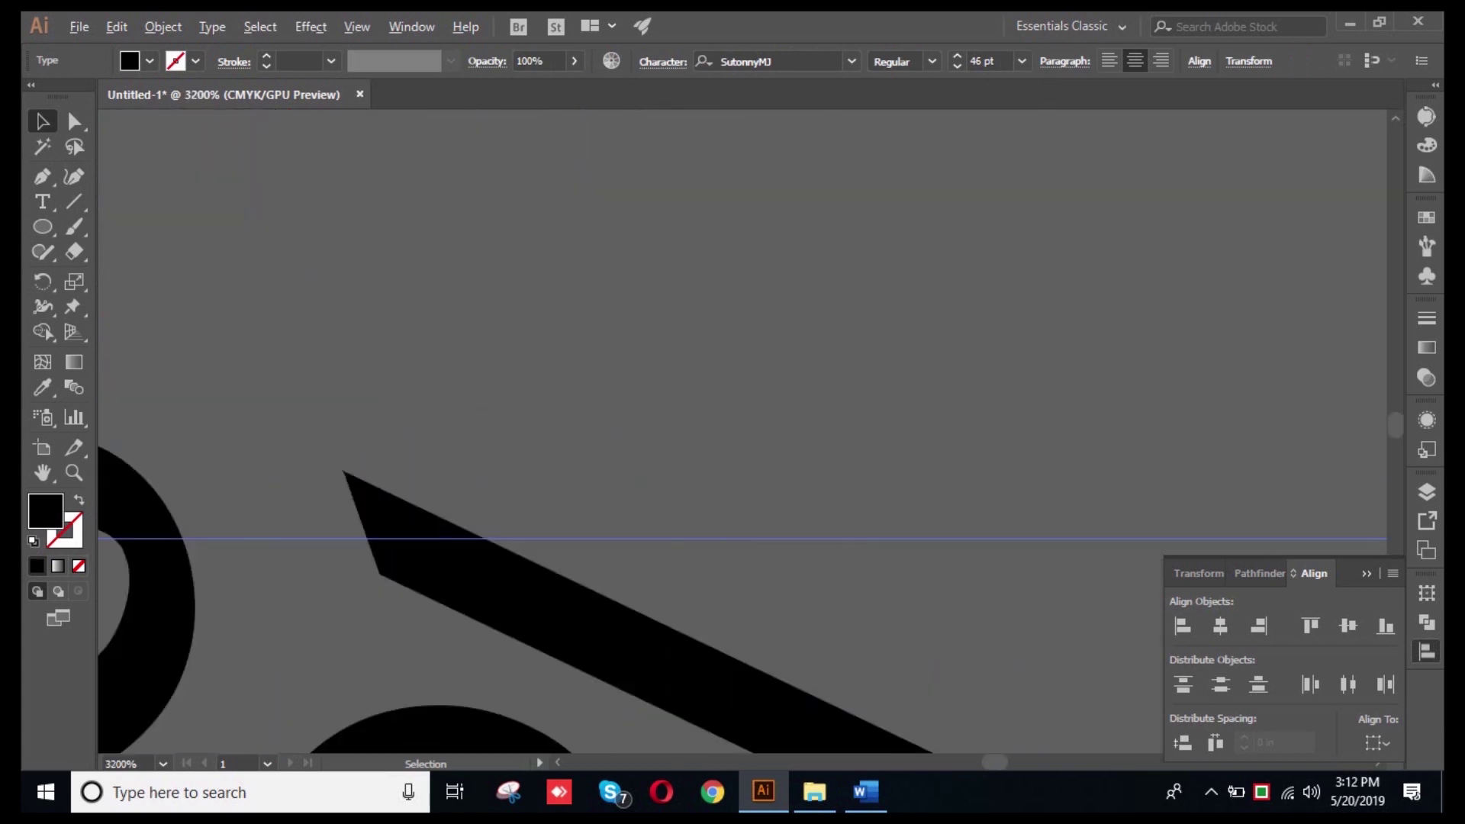
scroll(692, 240, "down", 5)
left_click_drag(1008, 536, 891, 488)
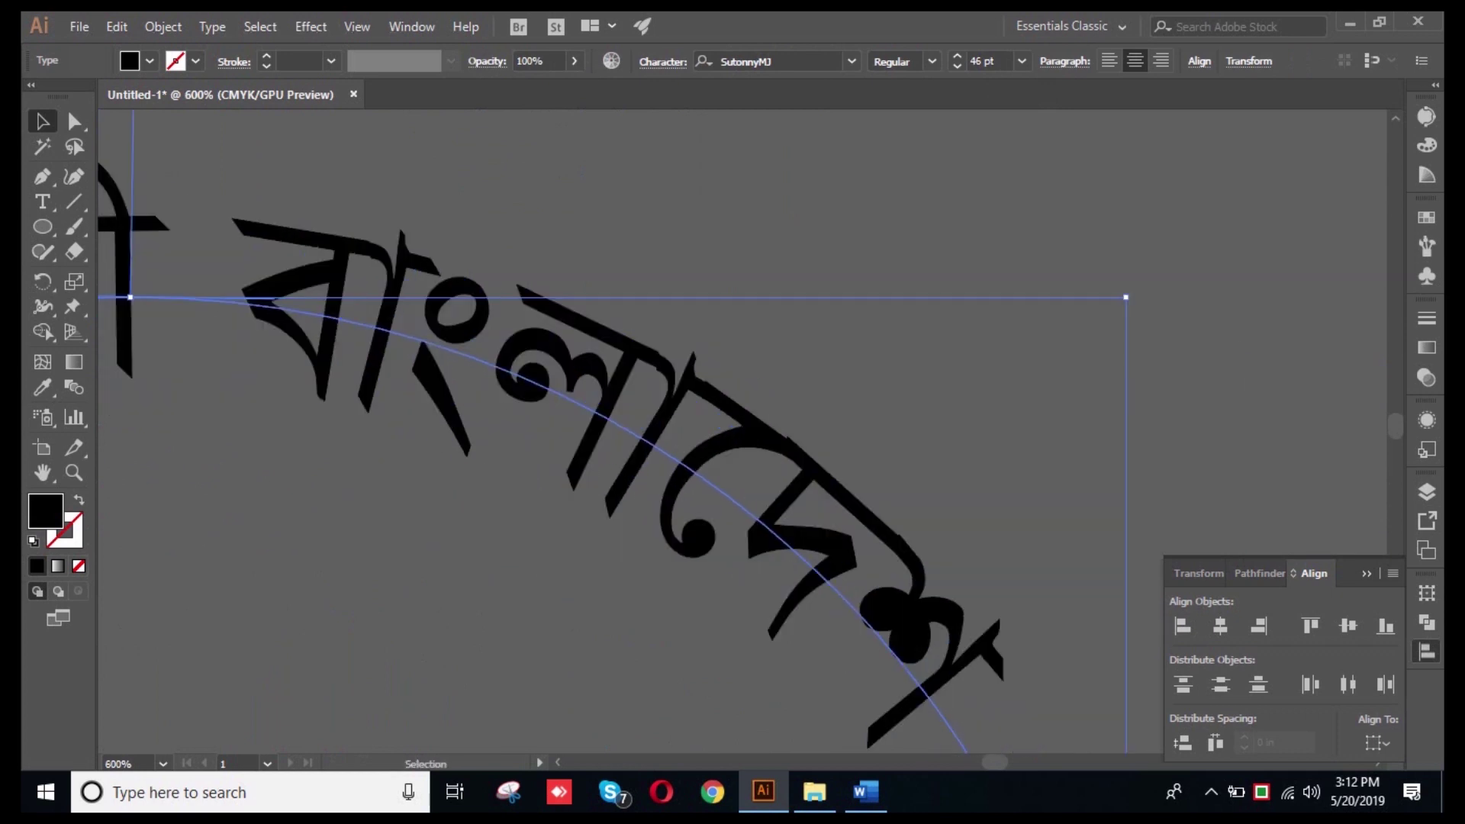
scroll(613, 354, "down", 6)
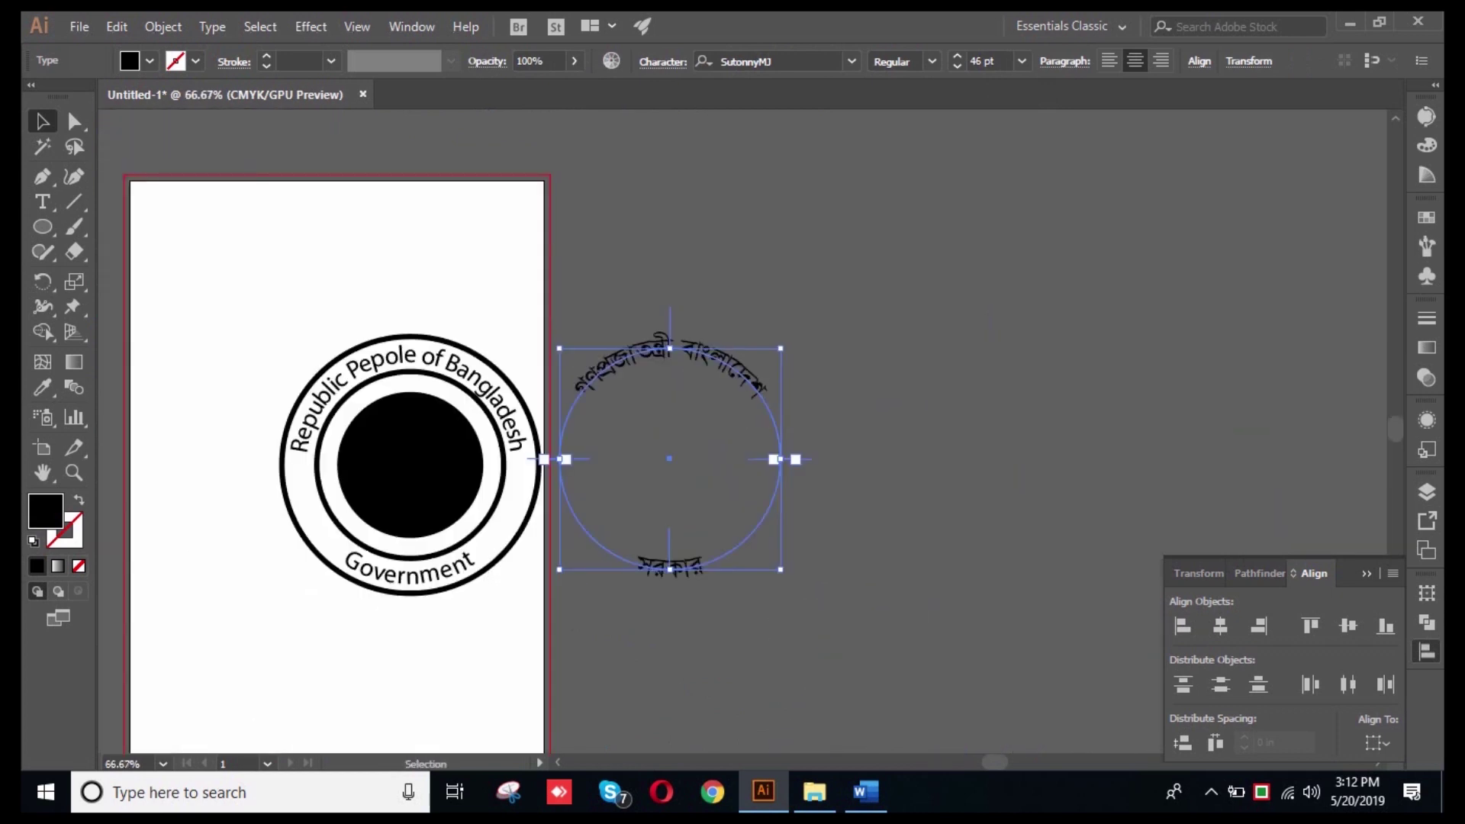
key("ctrl+shift+a")
scroll(752, 391, "up", 4)
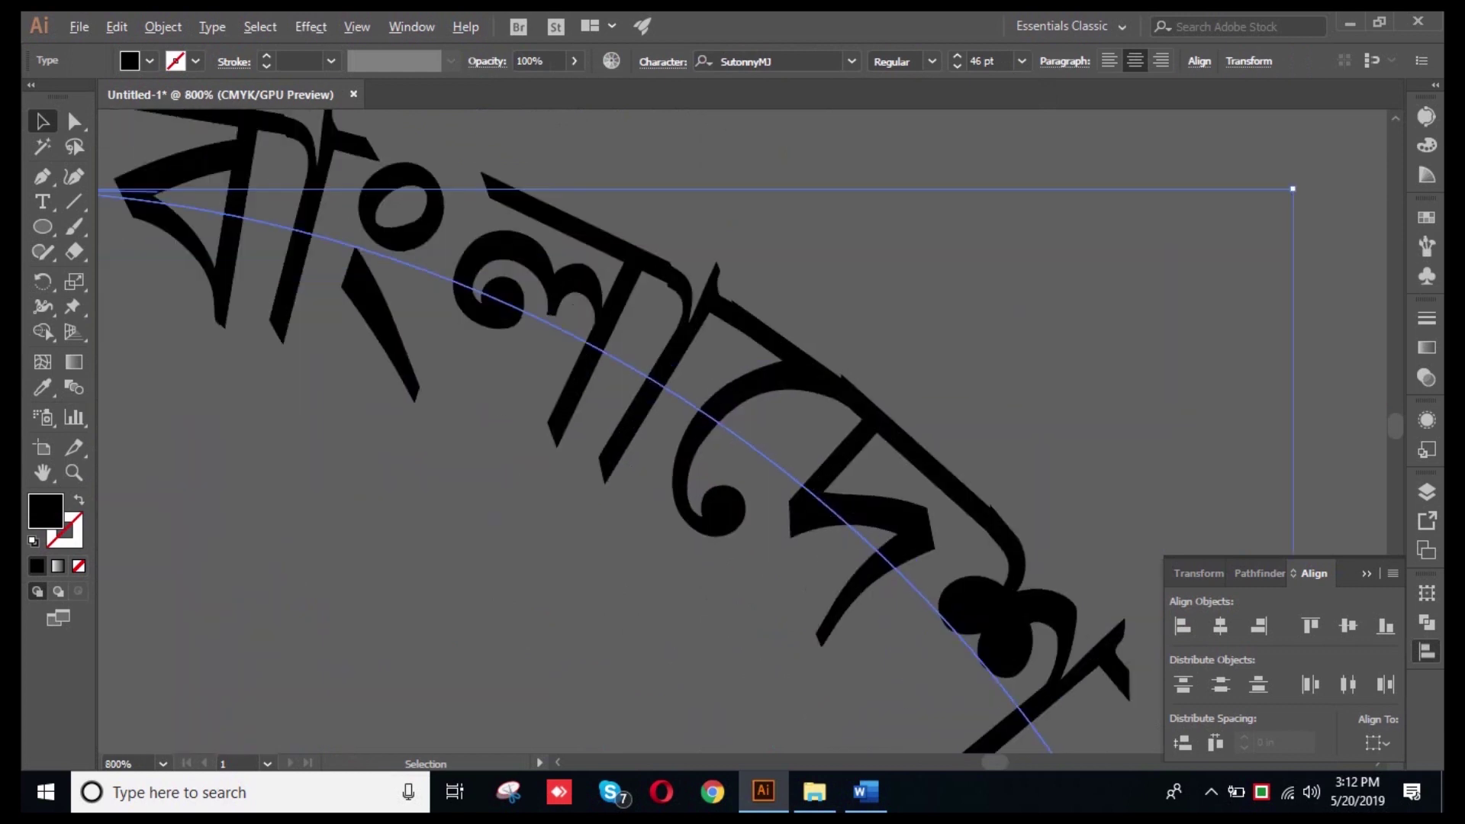
left_click(698, 269)
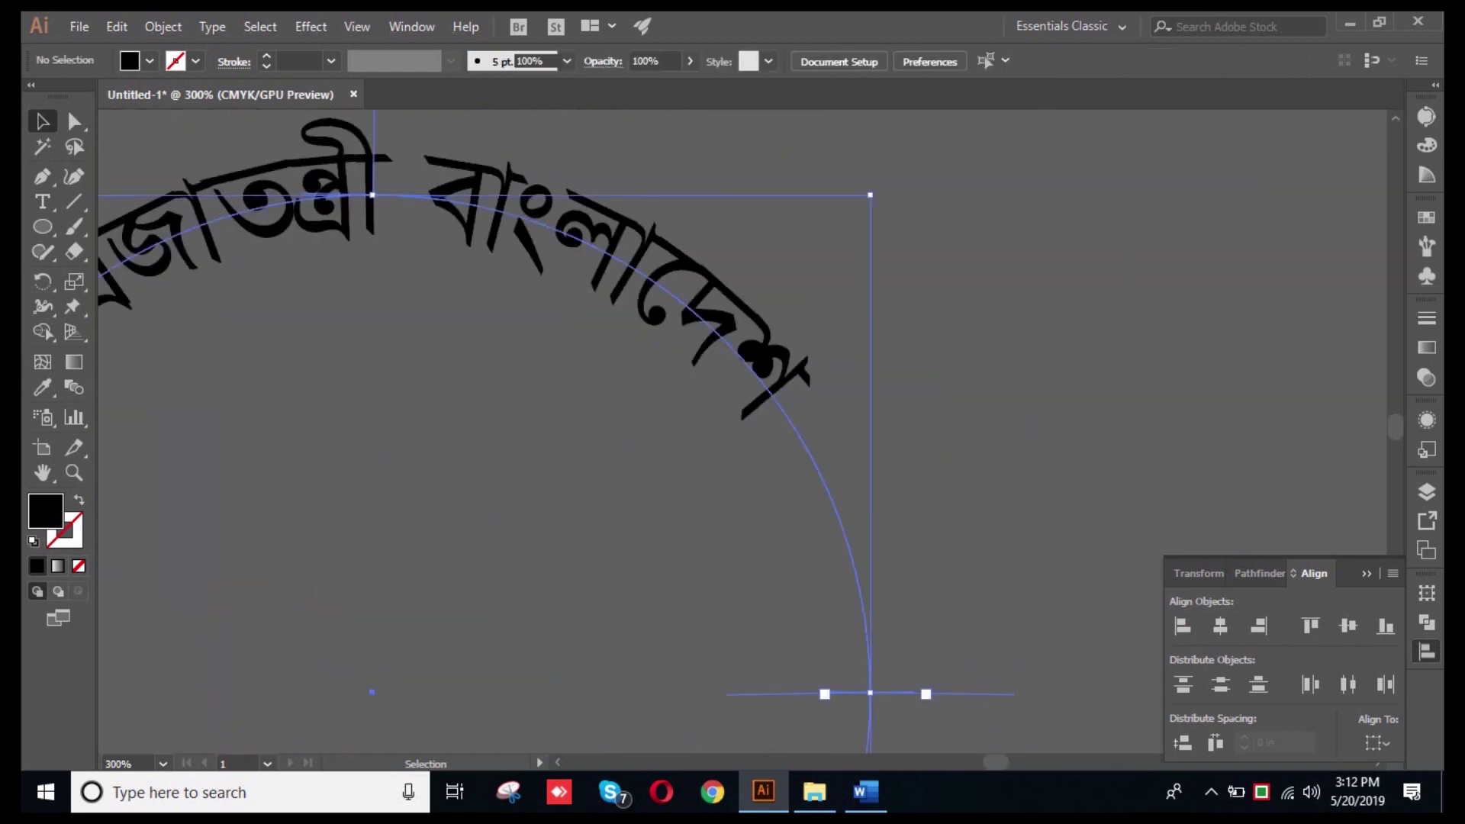
scroll(697, 223, "up", 2)
- Try font sizes from 29 pt up to 74 pt on both Bengali circle texts to compare the letter joins
left_click(991, 61)
scroll(991, 61, "down", 17)
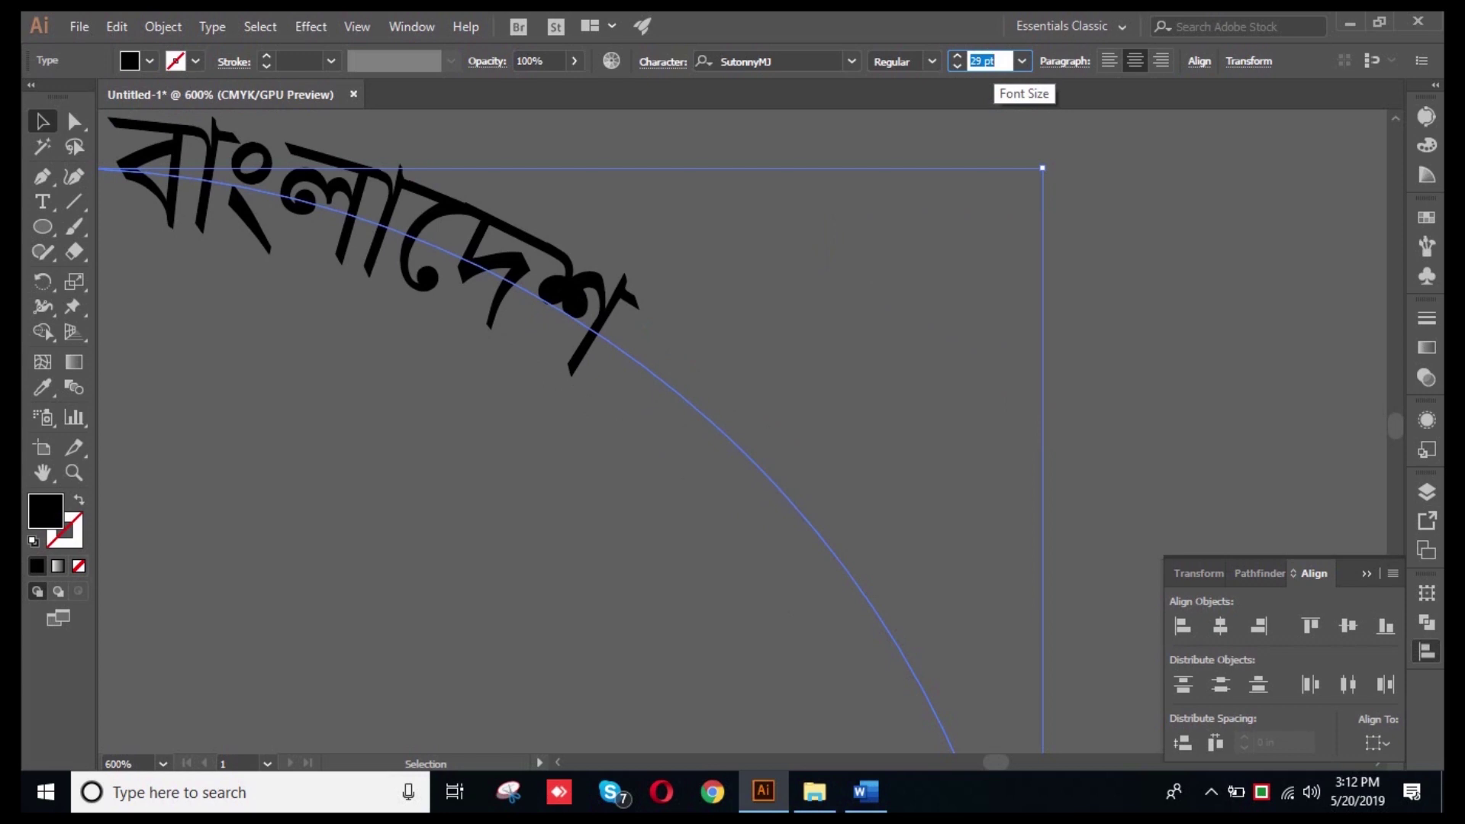
scroll(988, 61, "up", 20)
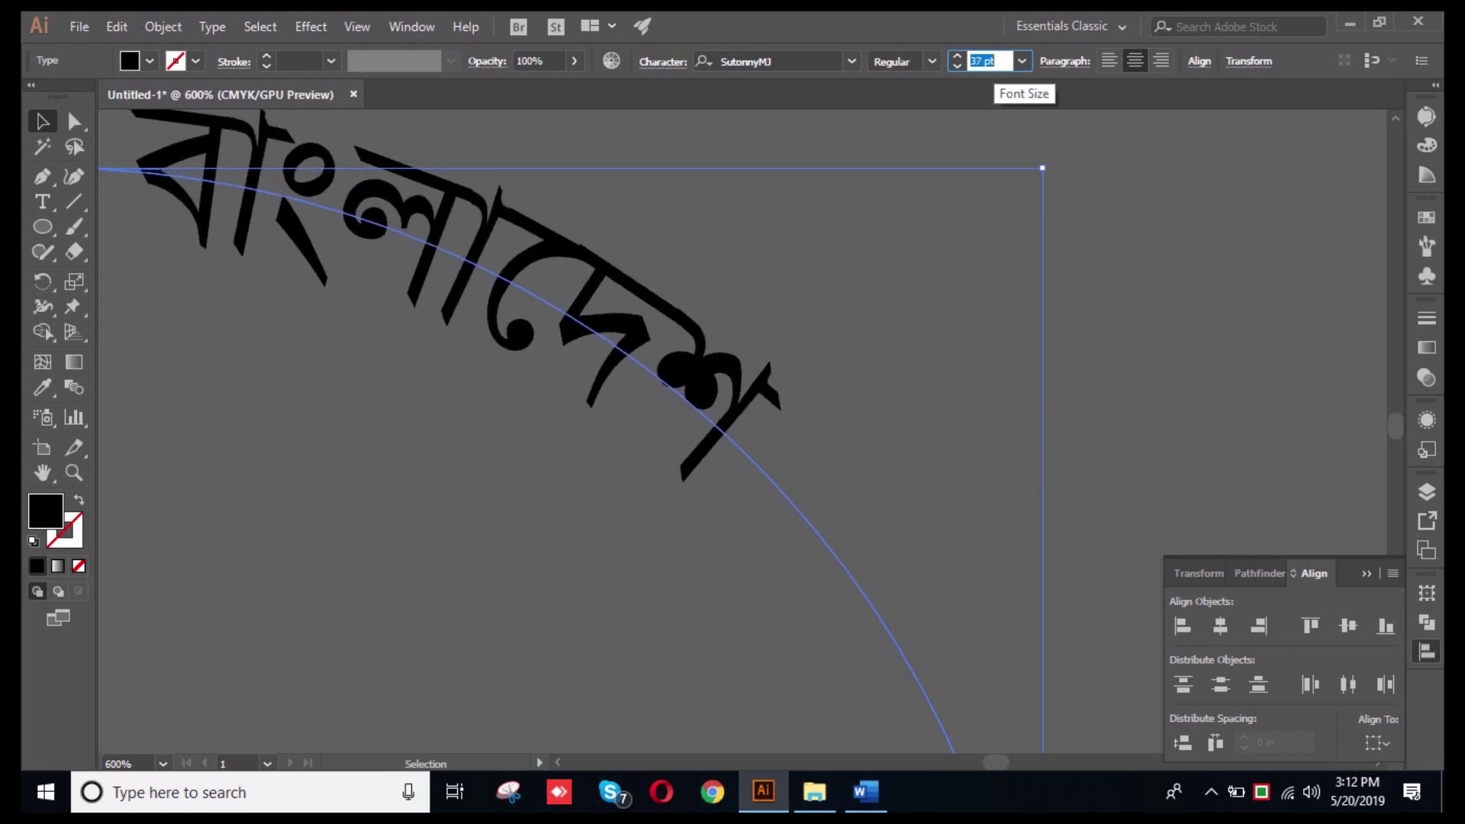
scroll(989, 61, "up", 14)
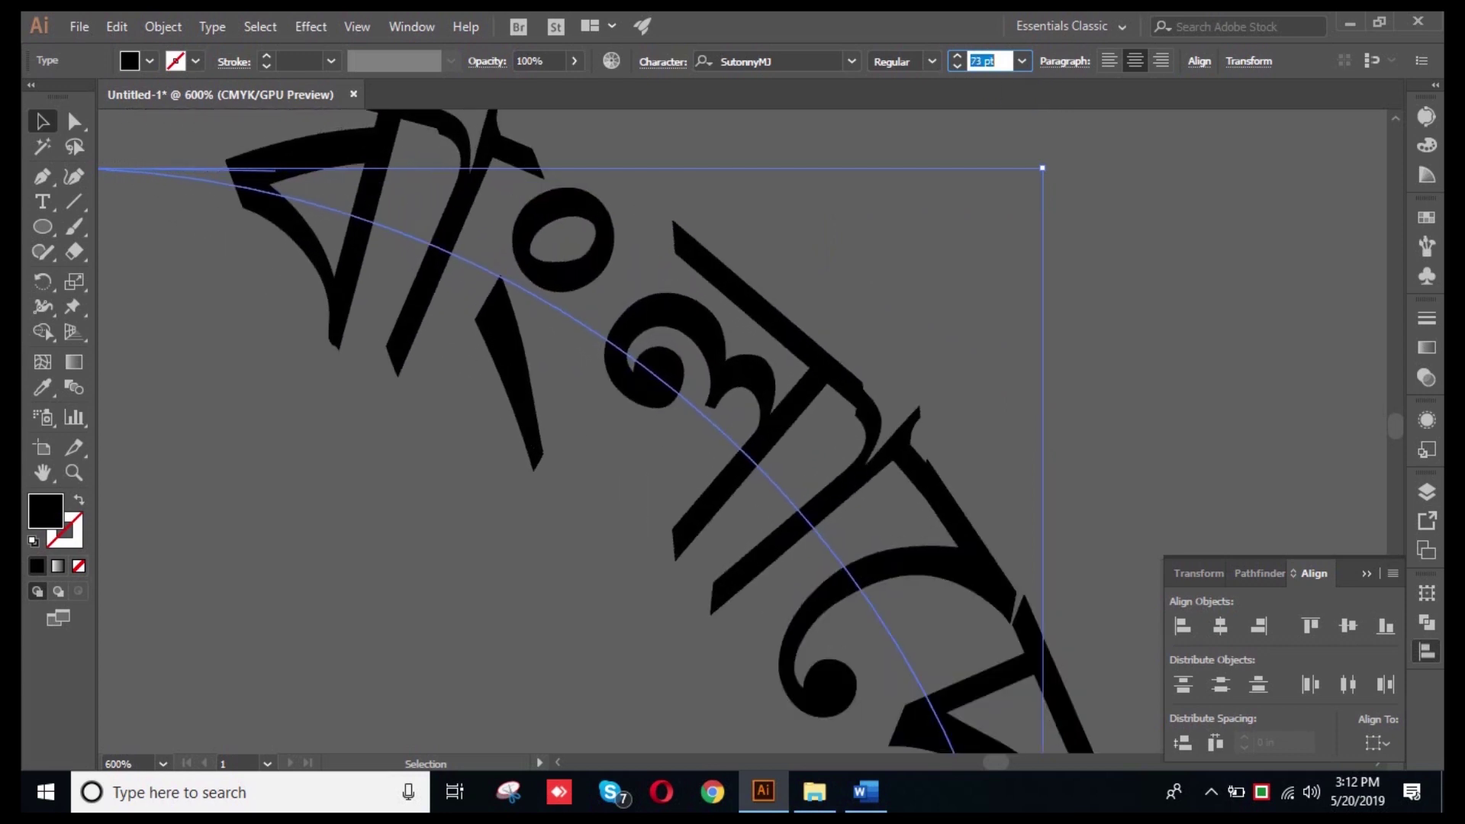
scroll(989, 61, "down", 4)
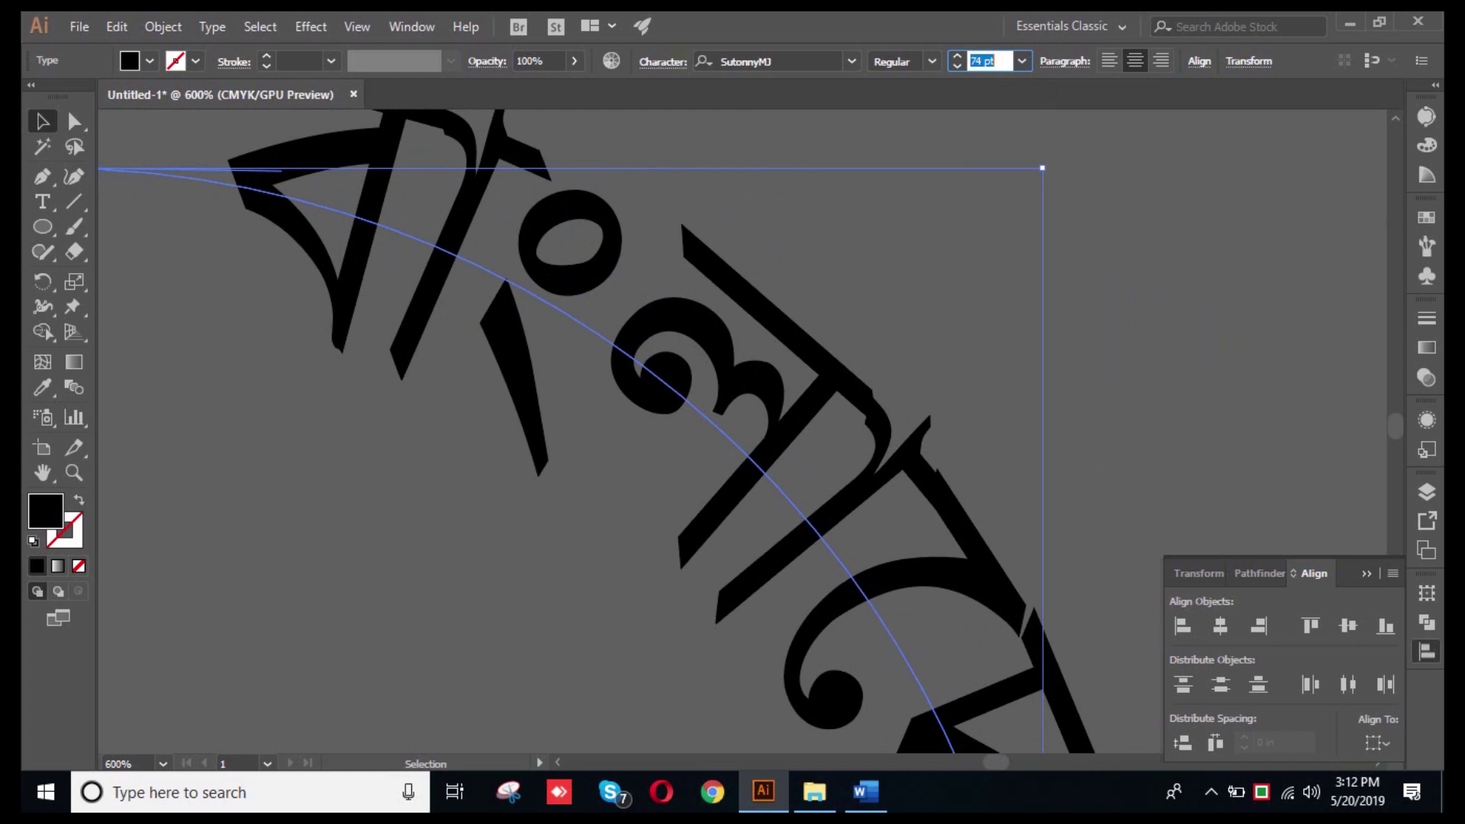
key("ctrl+1")
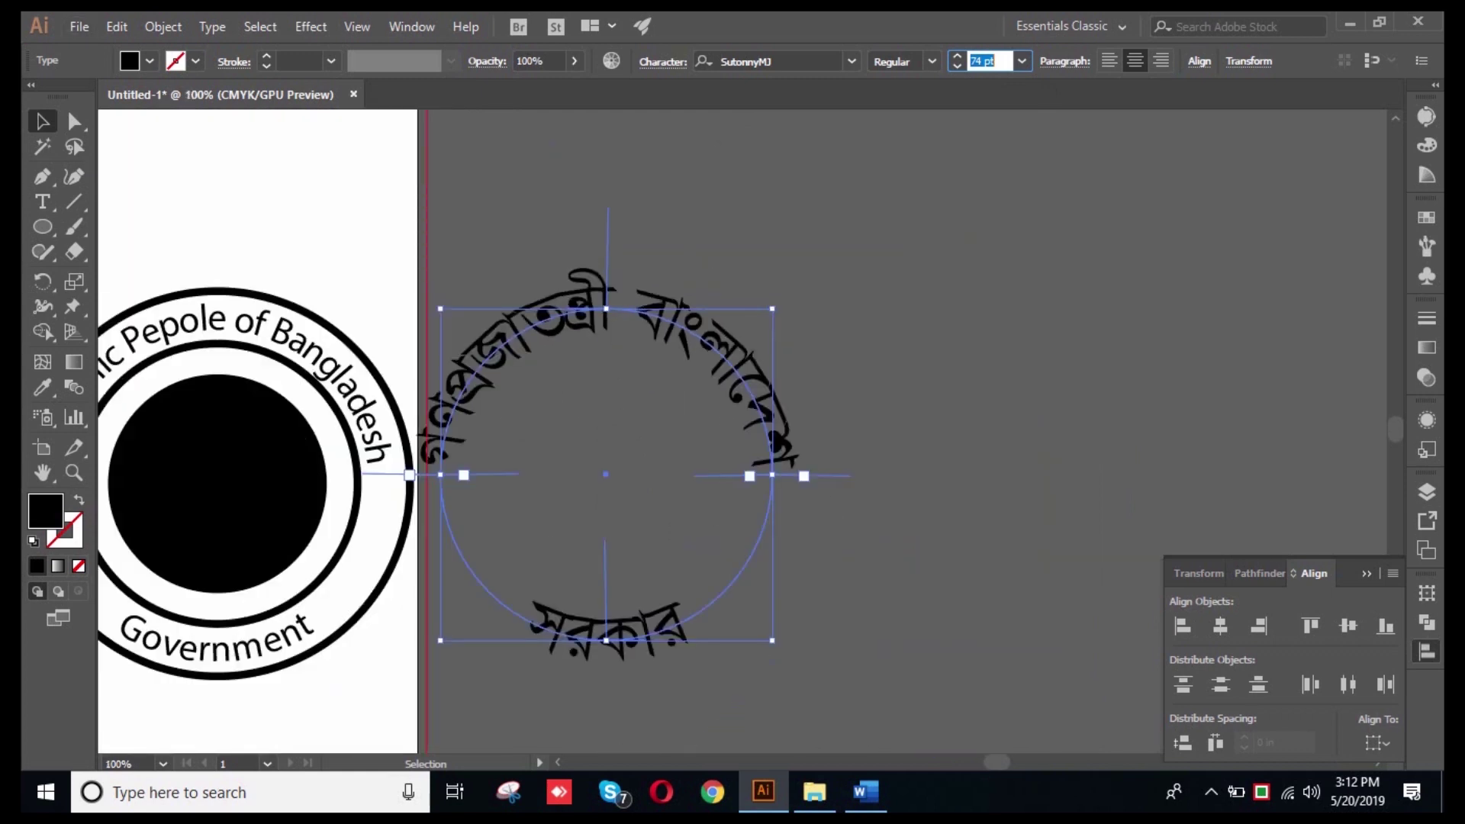
key("ctrl+plus")
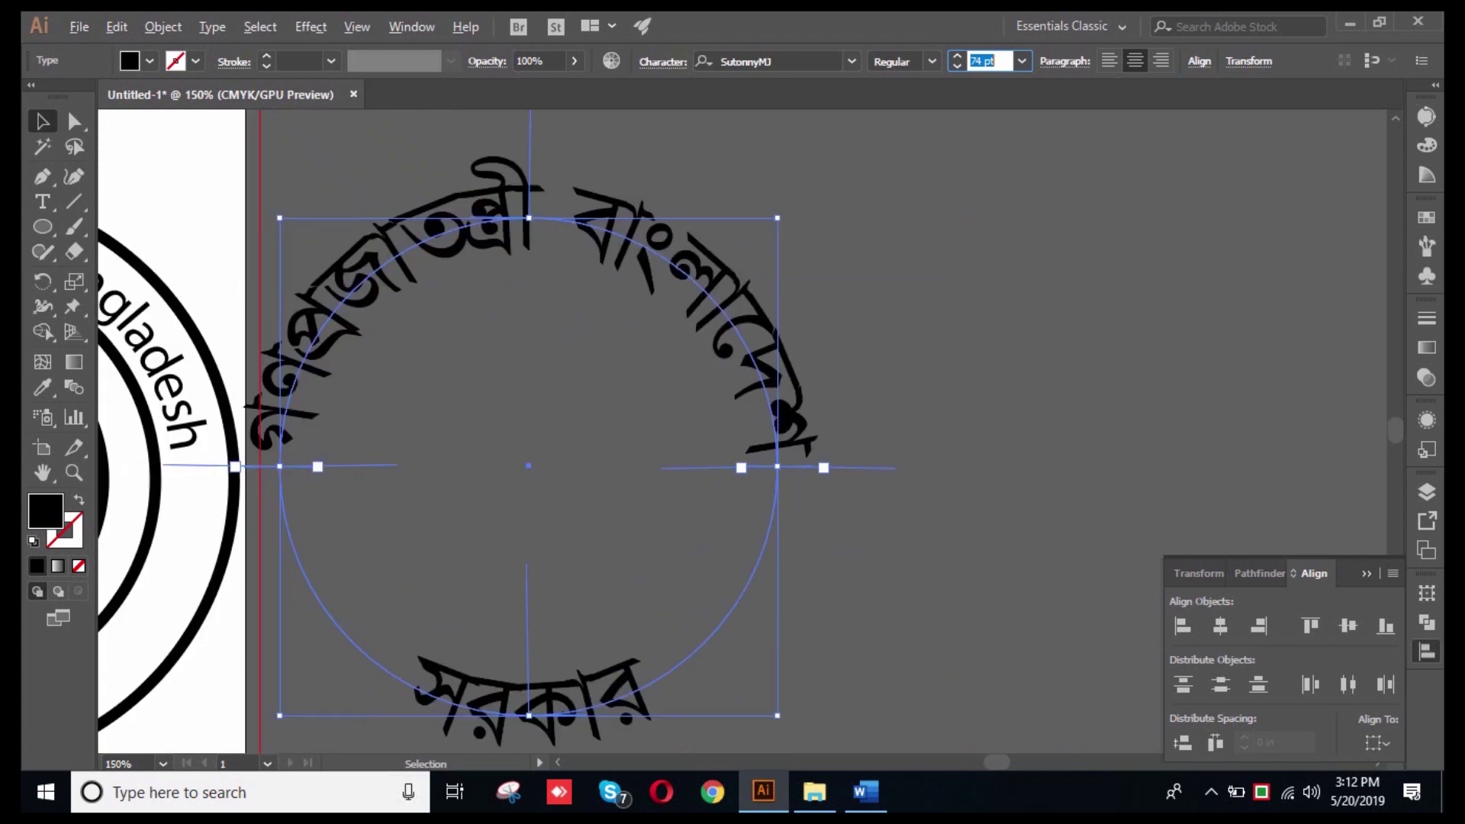
- Try a 61 pt font size on both Bengali circle texts and inspect the gaps between the letters
scroll(790, 334, "up", 5)
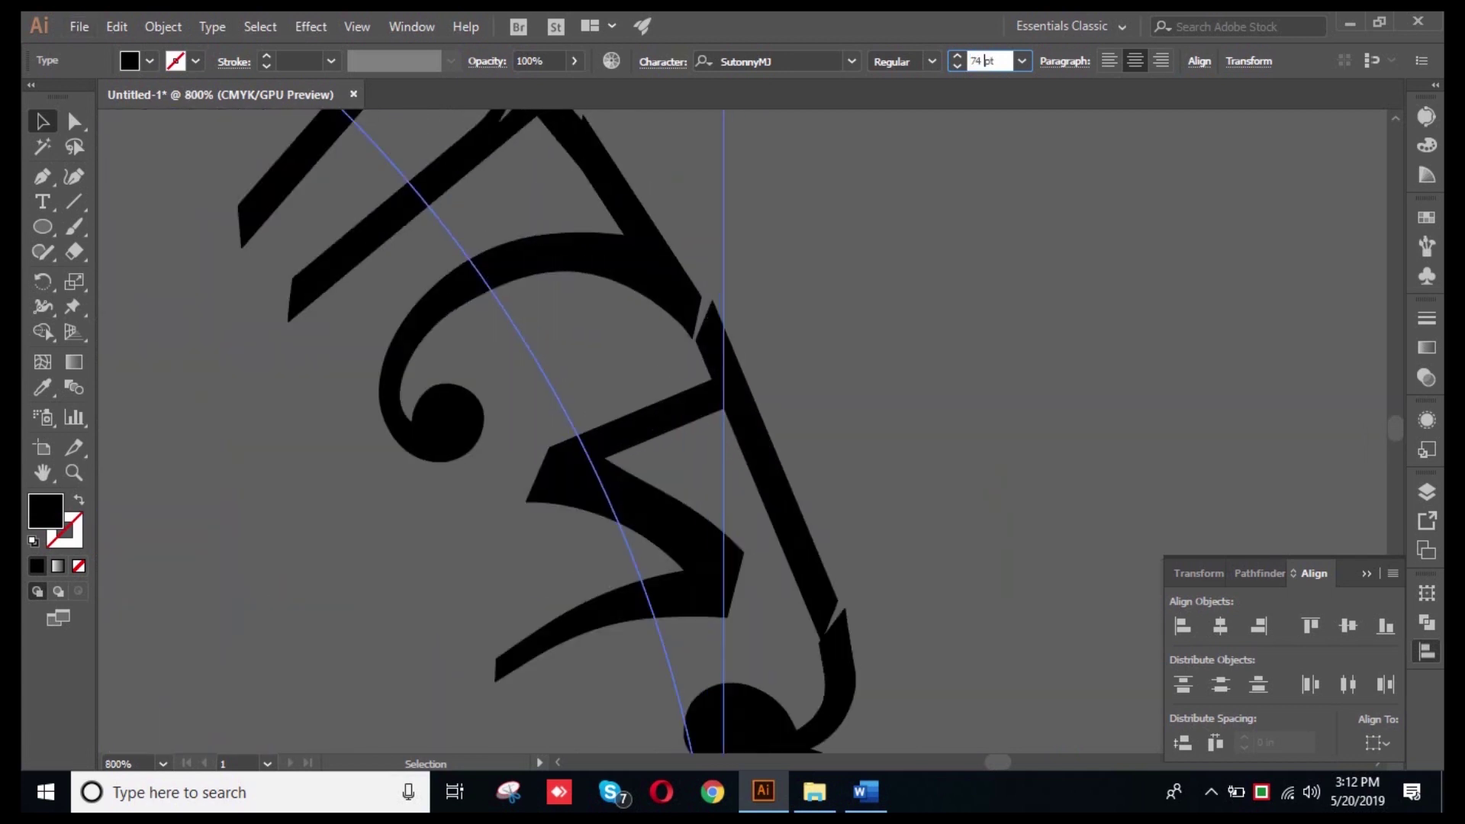
scroll(985, 61, "down", 13)
scroll(892, 347, "down", 4)
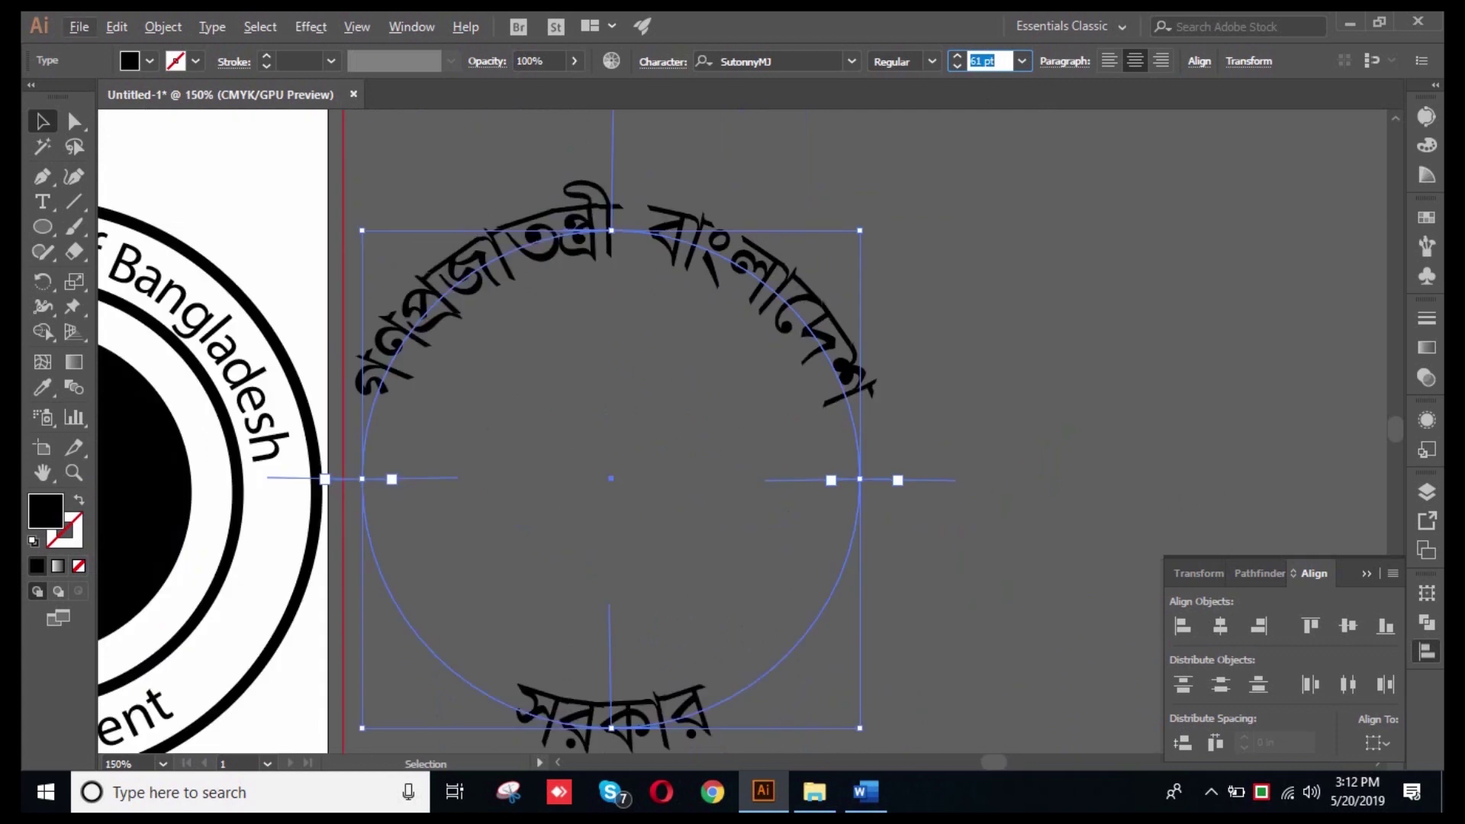
scroll(837, 282, "up", 5)
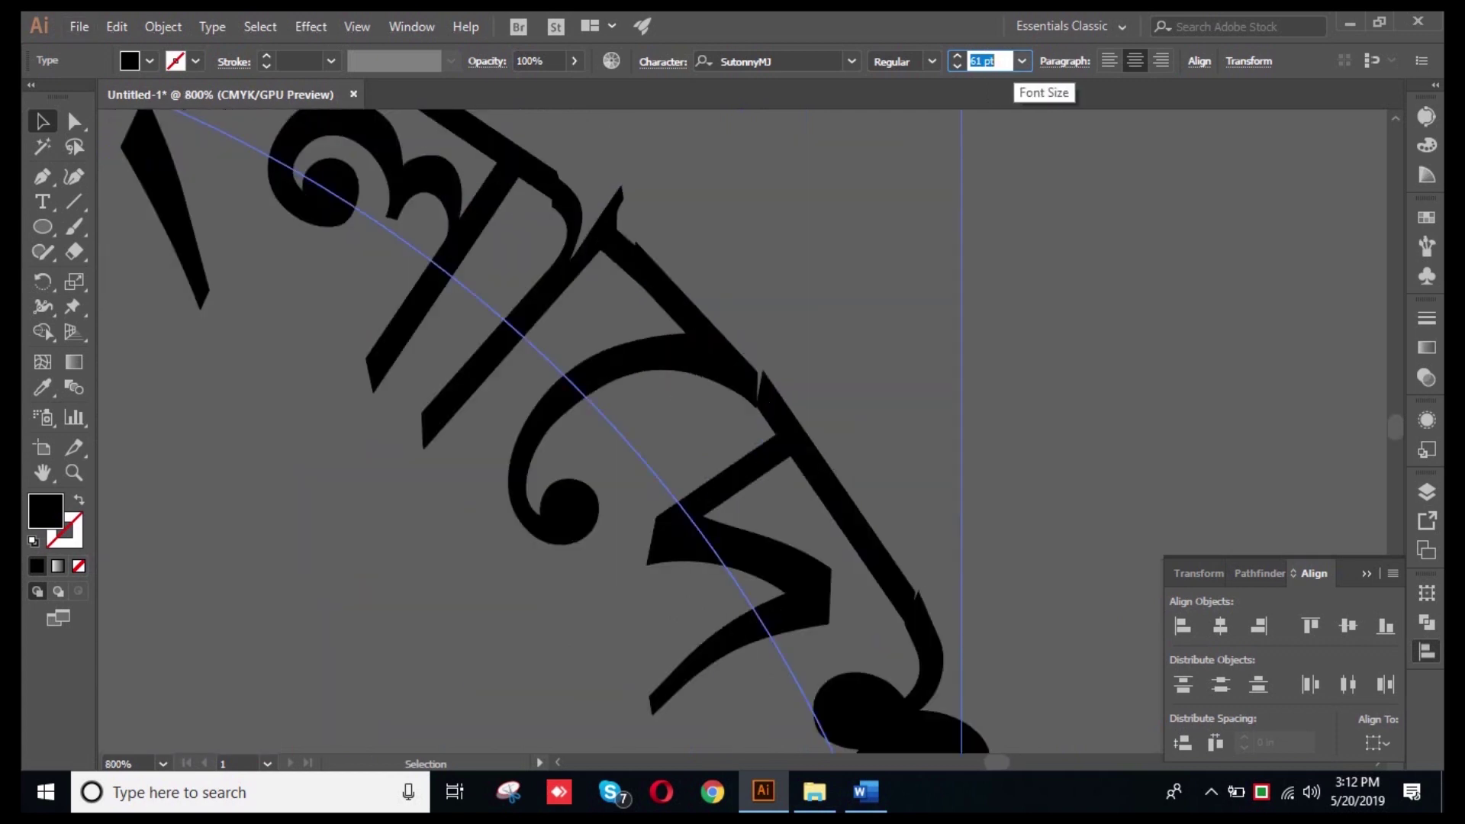
- Reduce the font size of both Bengali circle texts to 42 pt and deselect them
scroll(985, 61, "down", 7)
scroll(985, 61, "down", 11)
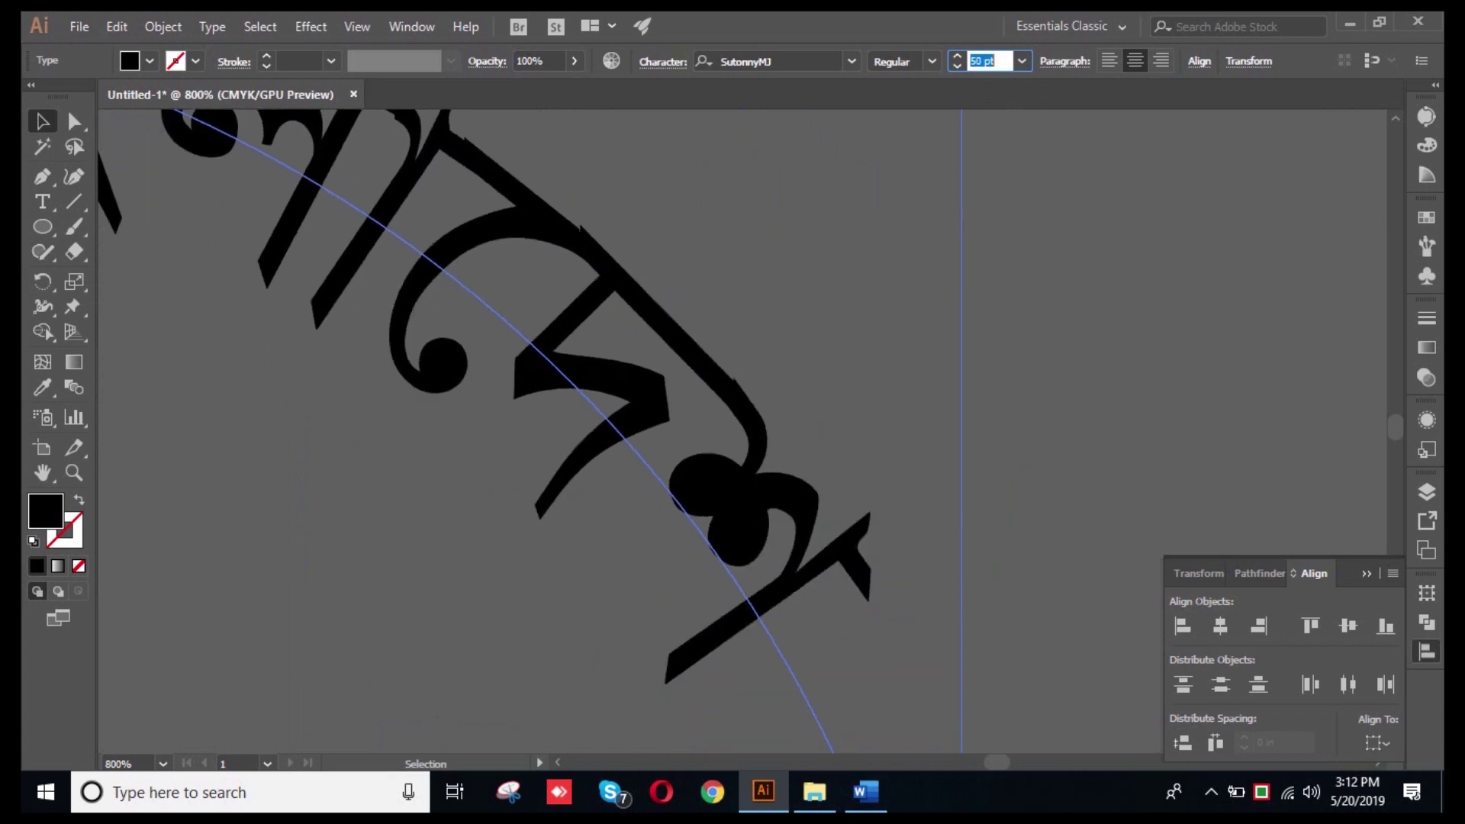
scroll(985, 61, "down", 1)
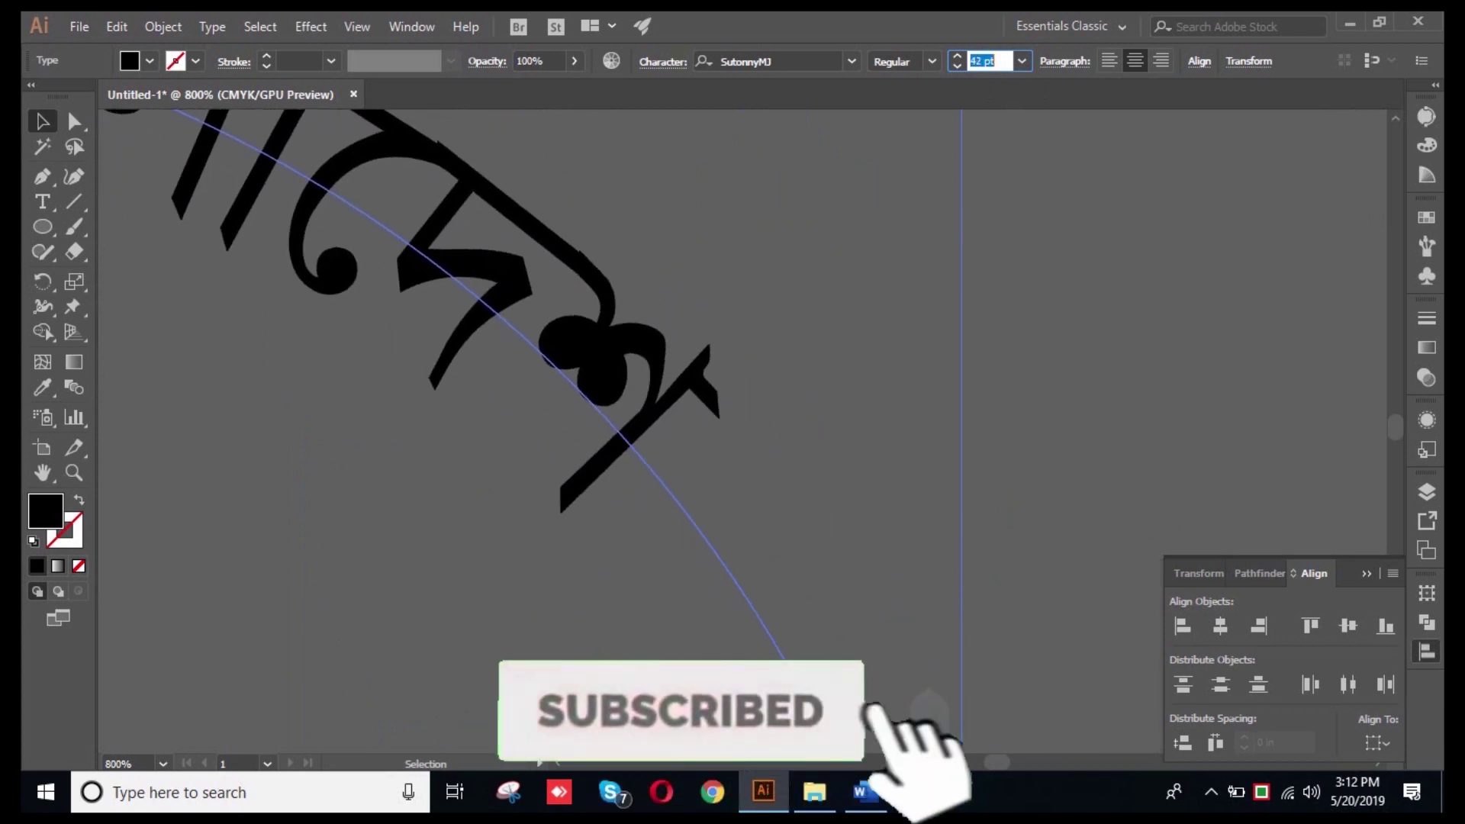
left_click(948, 322)
scroll(948, 322, "down", 5)
scroll(945, 321, "down", 1)
left_click_drag(633, 226, 841, 403)
left_click_drag(667, 227, 961, 677)
key("ctrl+shift+a")
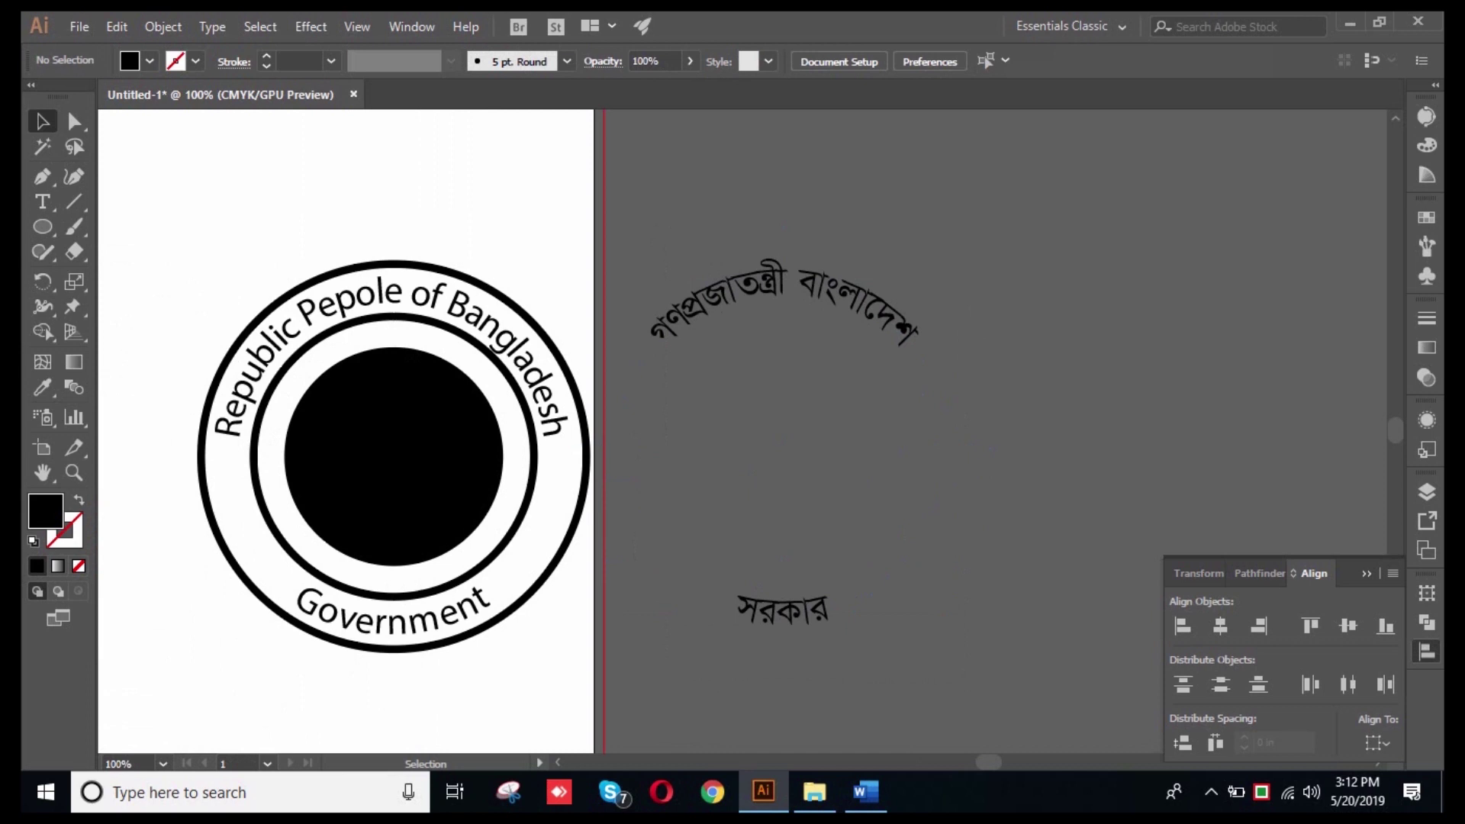
- Duplicate the English seal's centre disc and both rings straight across so they surround the Bengali circle texts
left_click(532, 477)
left_click(481, 474)
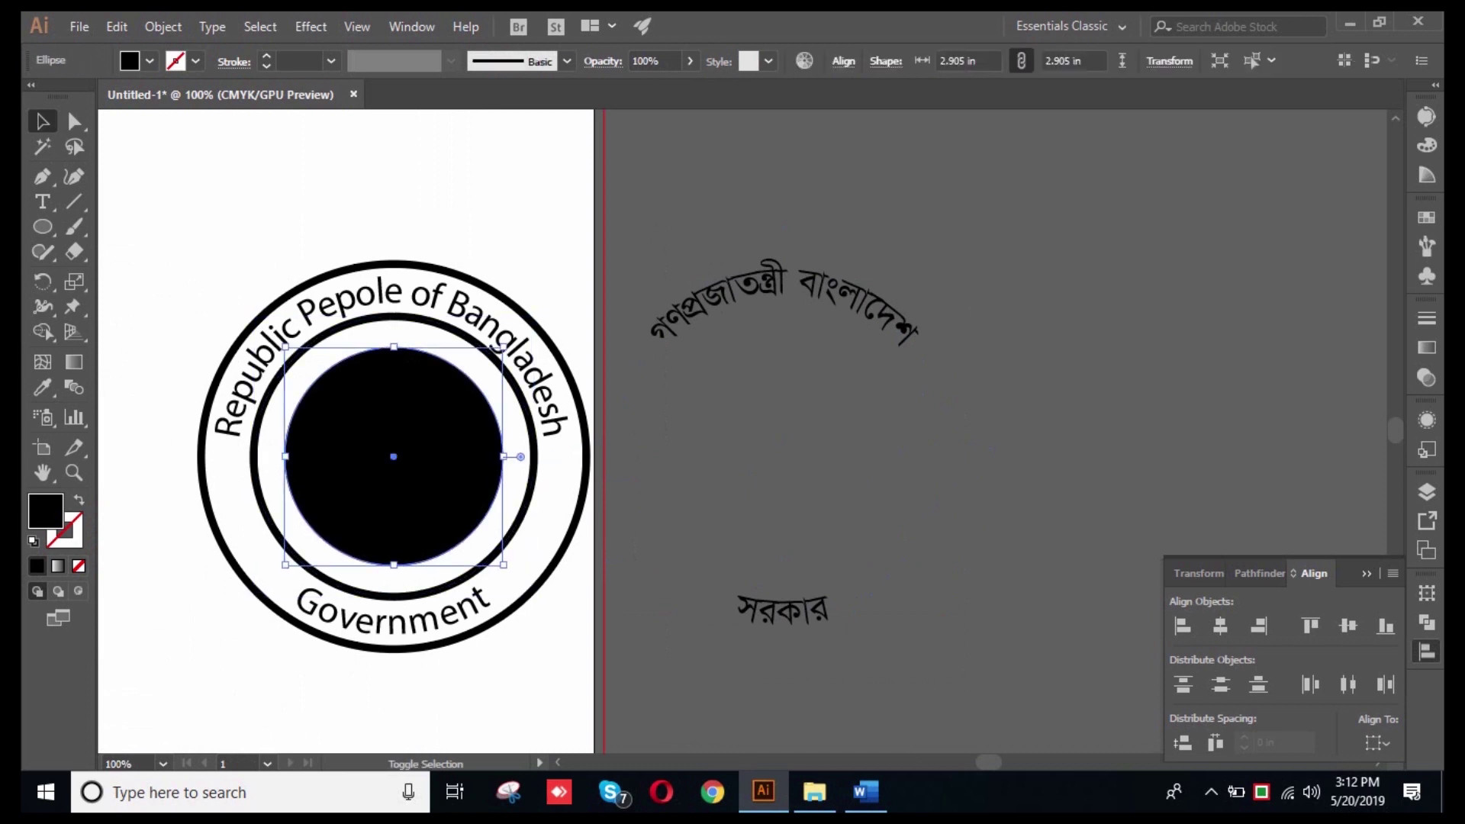
left_click(532, 477, "shift")
left_click(581, 506, "shift")
left_click_drag(582, 505, 971, 505, "alt+shift")
left_click_drag(783, 456, 782, 457)
key("ctrl+shift+a")
- Align the copied disc, rings and both Bengali texts to a common horizontal and vertical centre
left_click(782, 610)
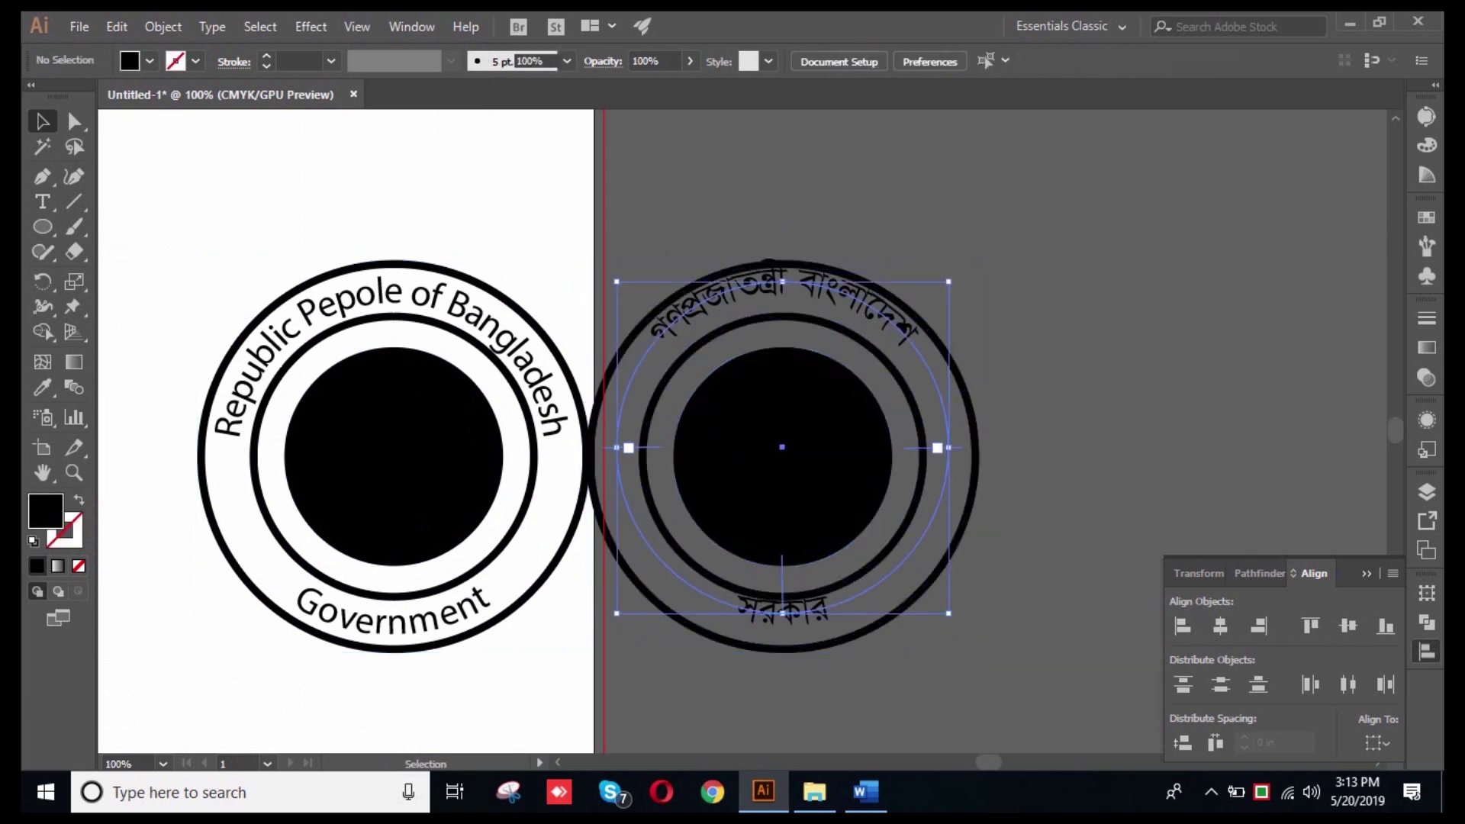
left_click_drag(682, 192, 803, 544)
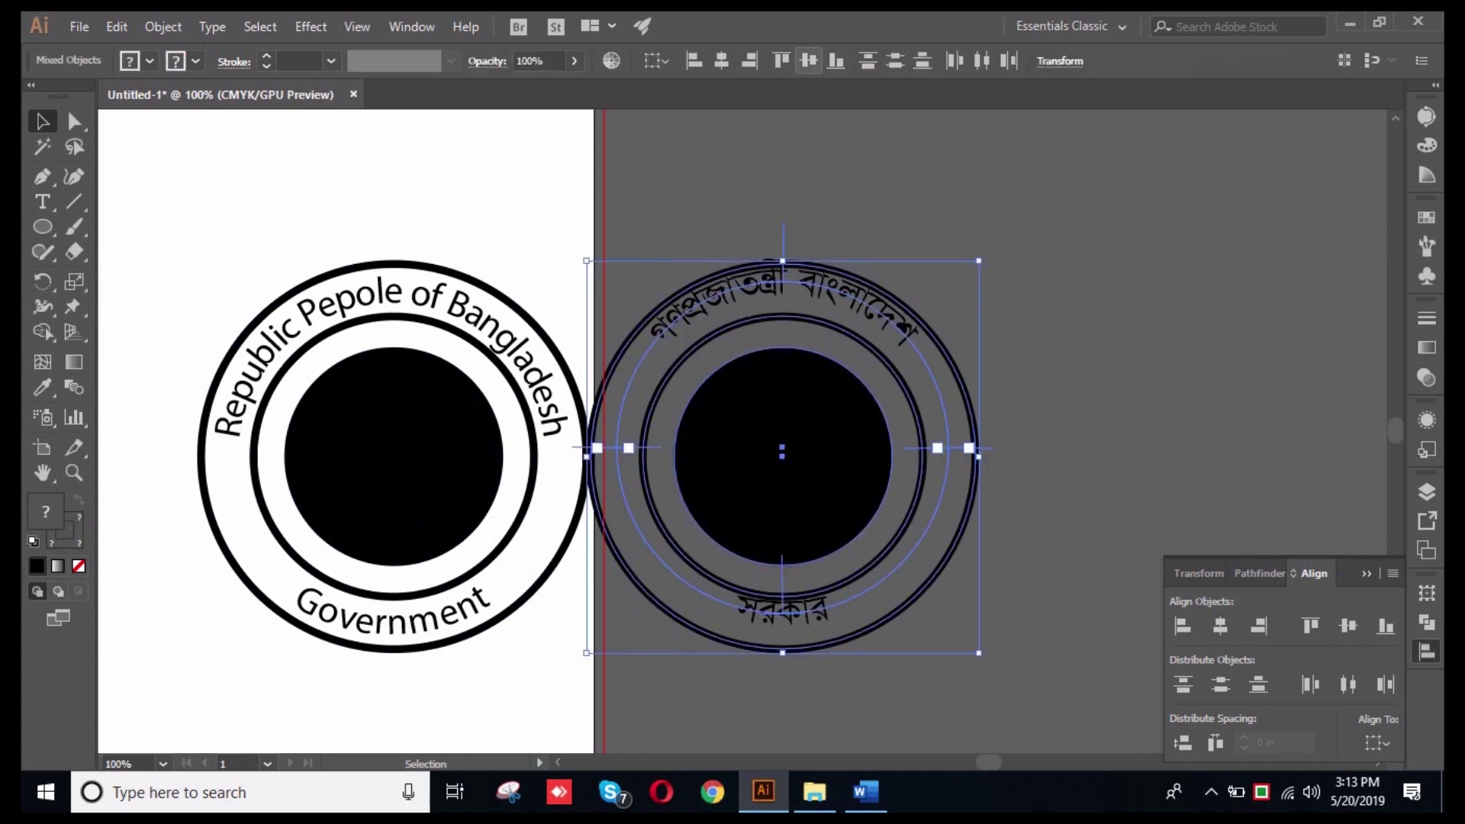
left_click(721, 60)
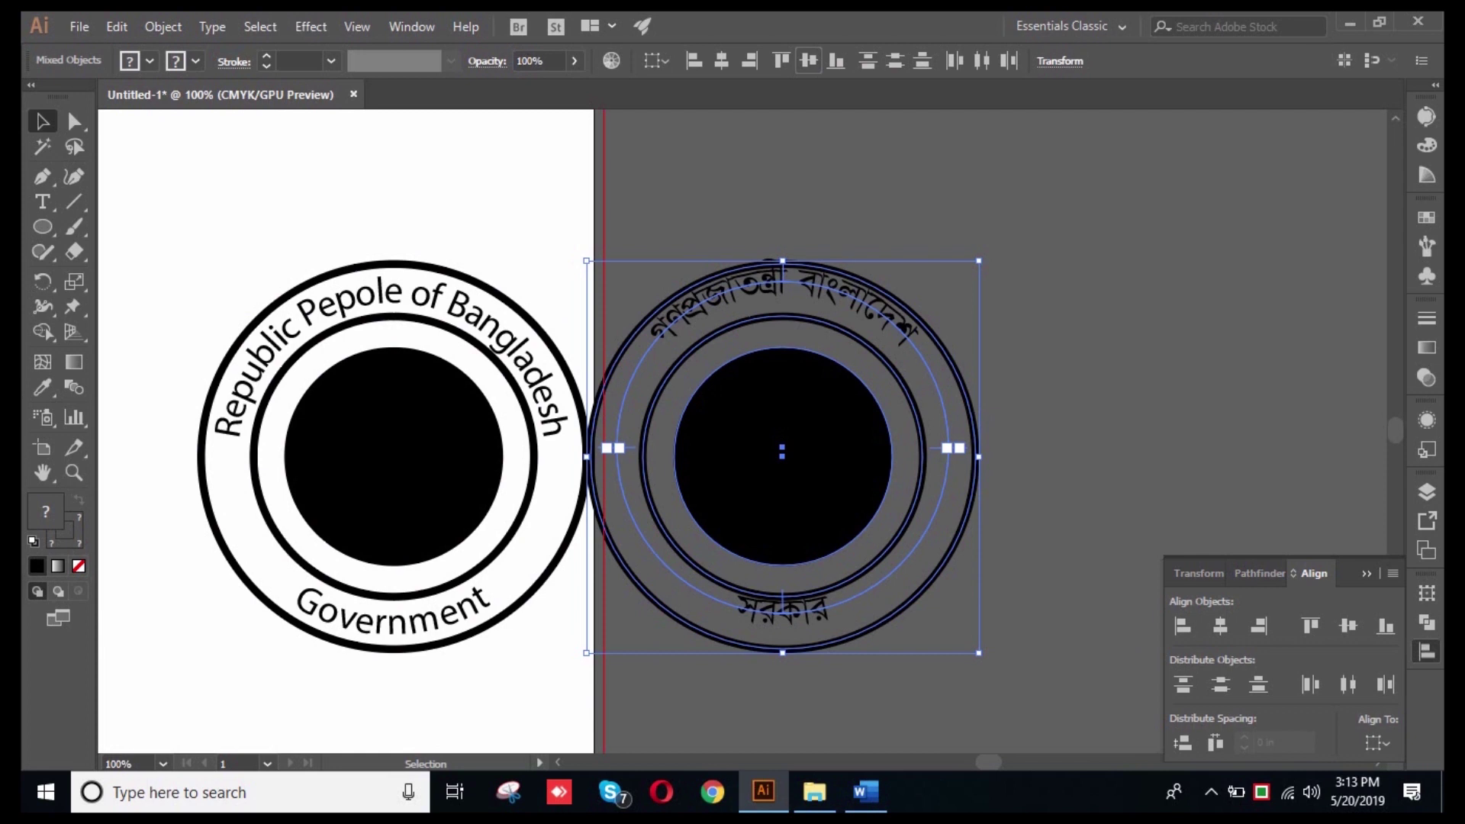
left_click(809, 60)
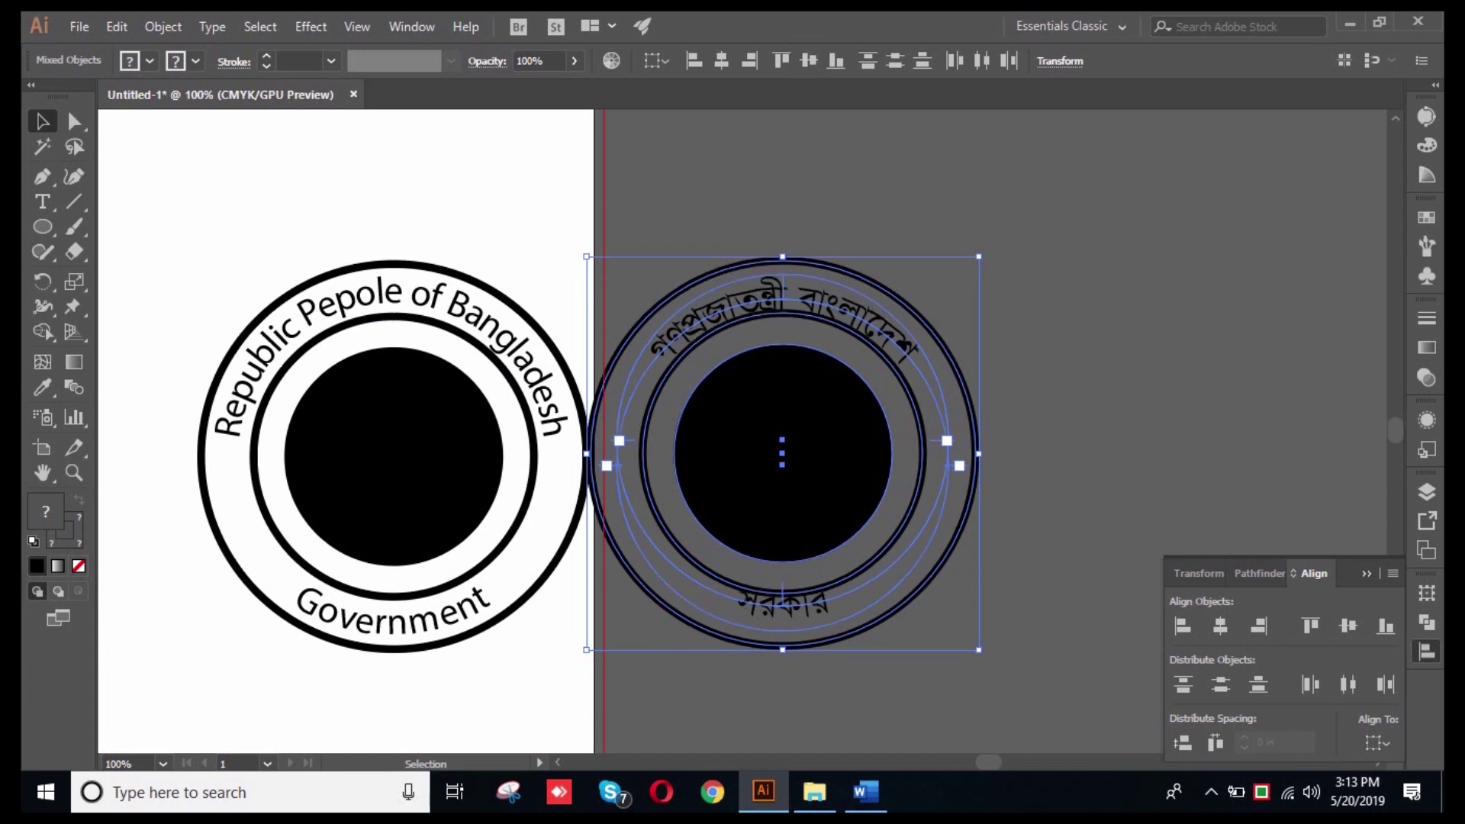
left_click(964, 589)
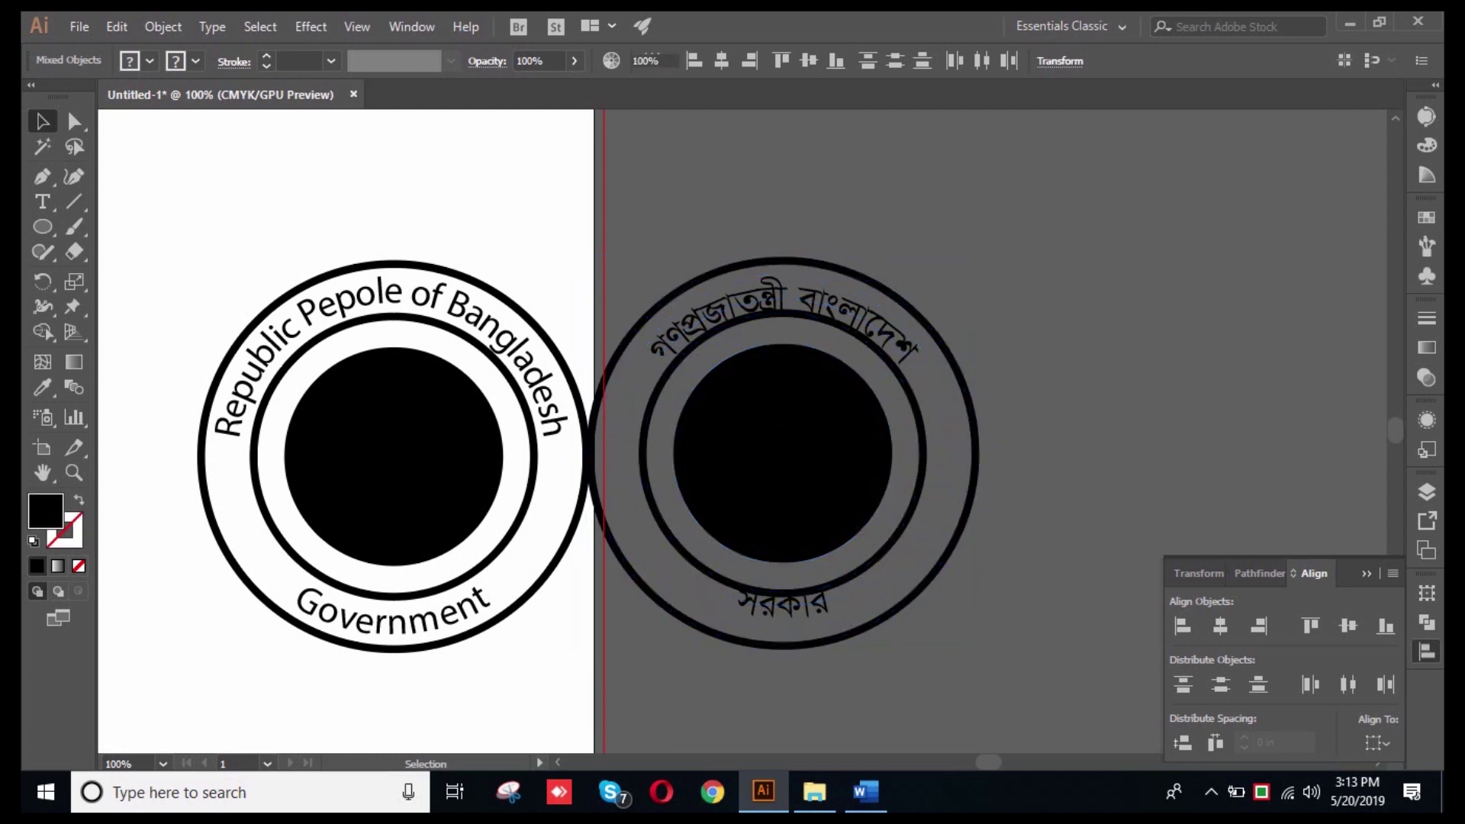
- Move the lower text "সরকার" down so it sits in the band between the two rings
scroll(964, 589, "up", 1)
left_click(938, 366)
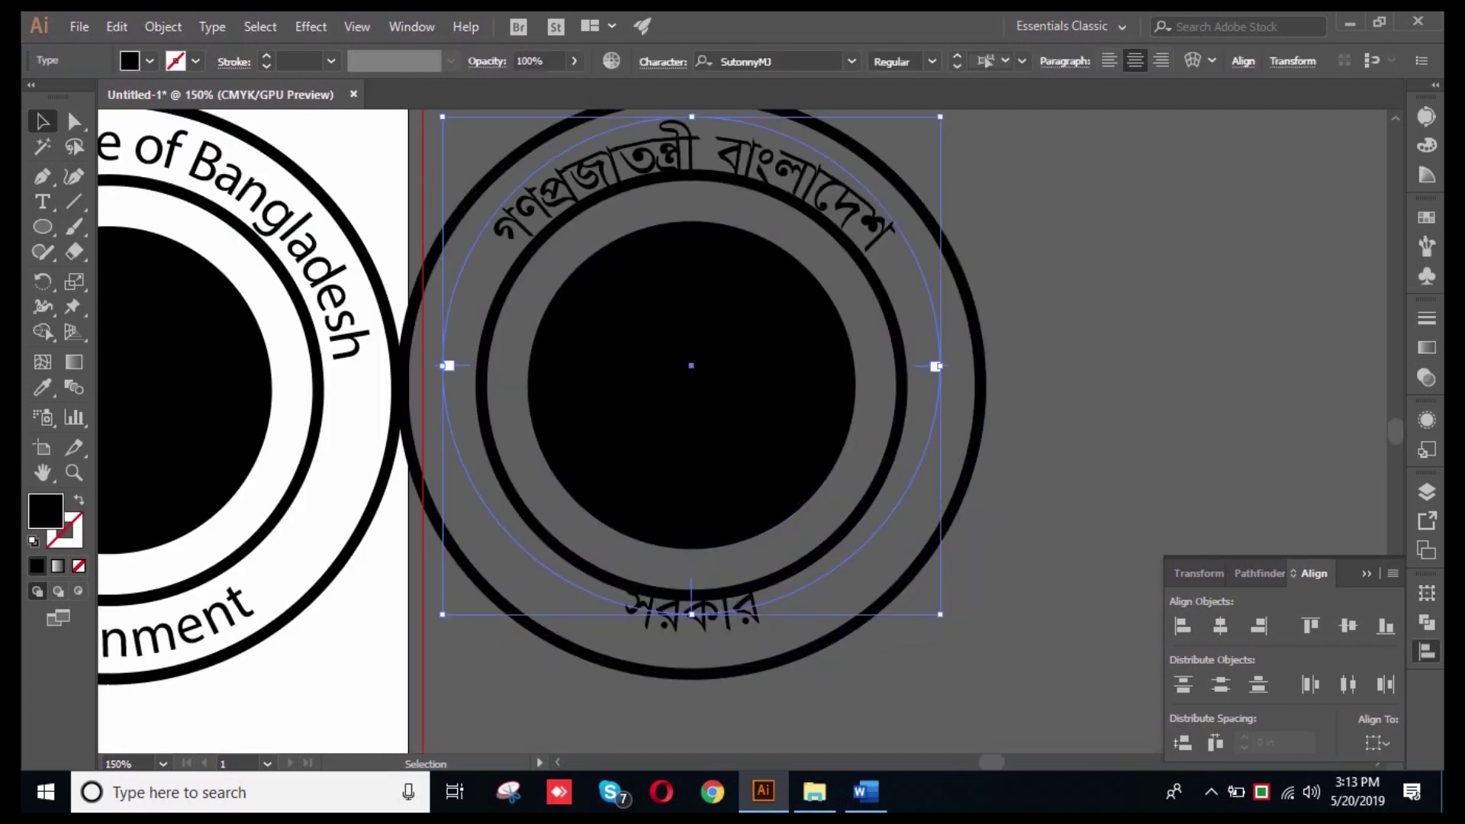
left_click_drag(755, 601, 756, 625)
key("ctrl+shift+a")
left_click_drag(1020, 304, 839, 408)
key("ctrl+shift+a")
key("ctrl+shift+a")
left_click_drag(691, 395, 691, 389)
key("ctrl+shift+a")
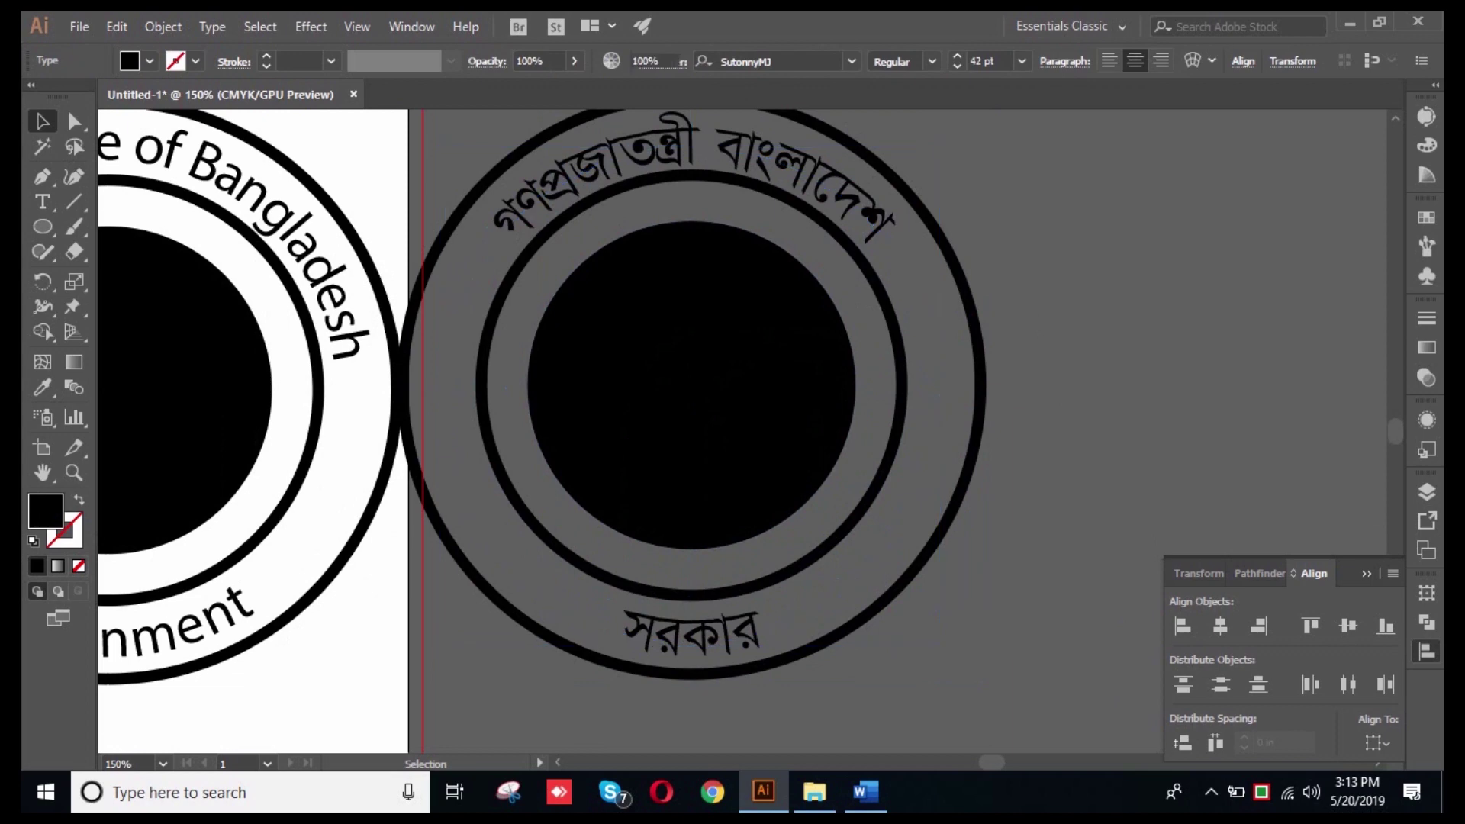
- Move the upper Bengali text up off the inner ring and centre all the Bengali seal's objects horizontally
key("ctrl+a")
key("ctrl+shift+a")
scroll(672, 127, "up", 4)
left_click_drag(755, 202, 758, 150)
scroll(669, 235, "down", 4)
scroll(678, 246, "down", 1)
key("ctrl+a")
left_click(721, 60)
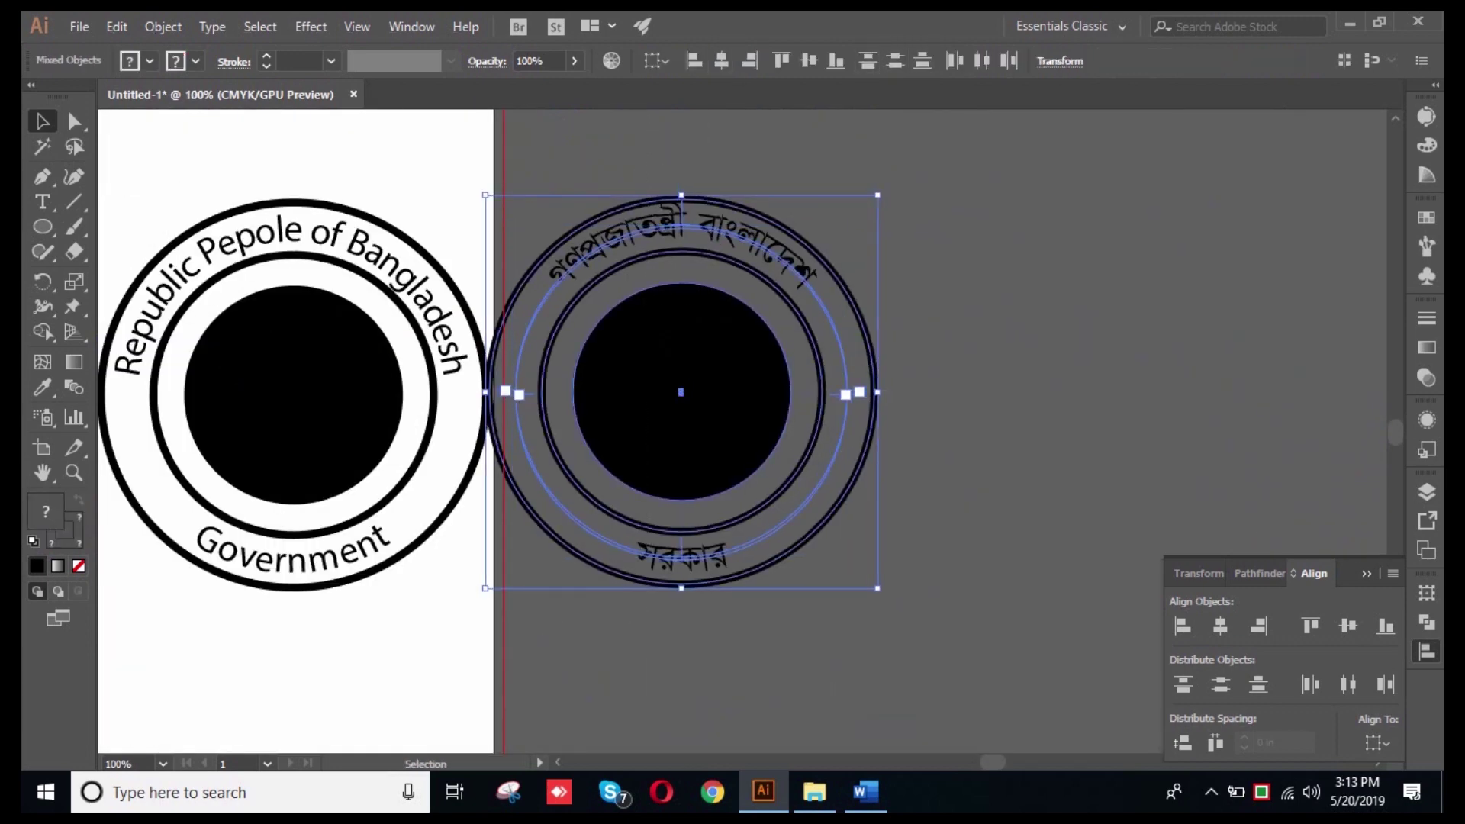
key("ctrl+shift+a")
scroll(734, 238, "up", 3)
left_click_drag(804, 195, 893, 222)
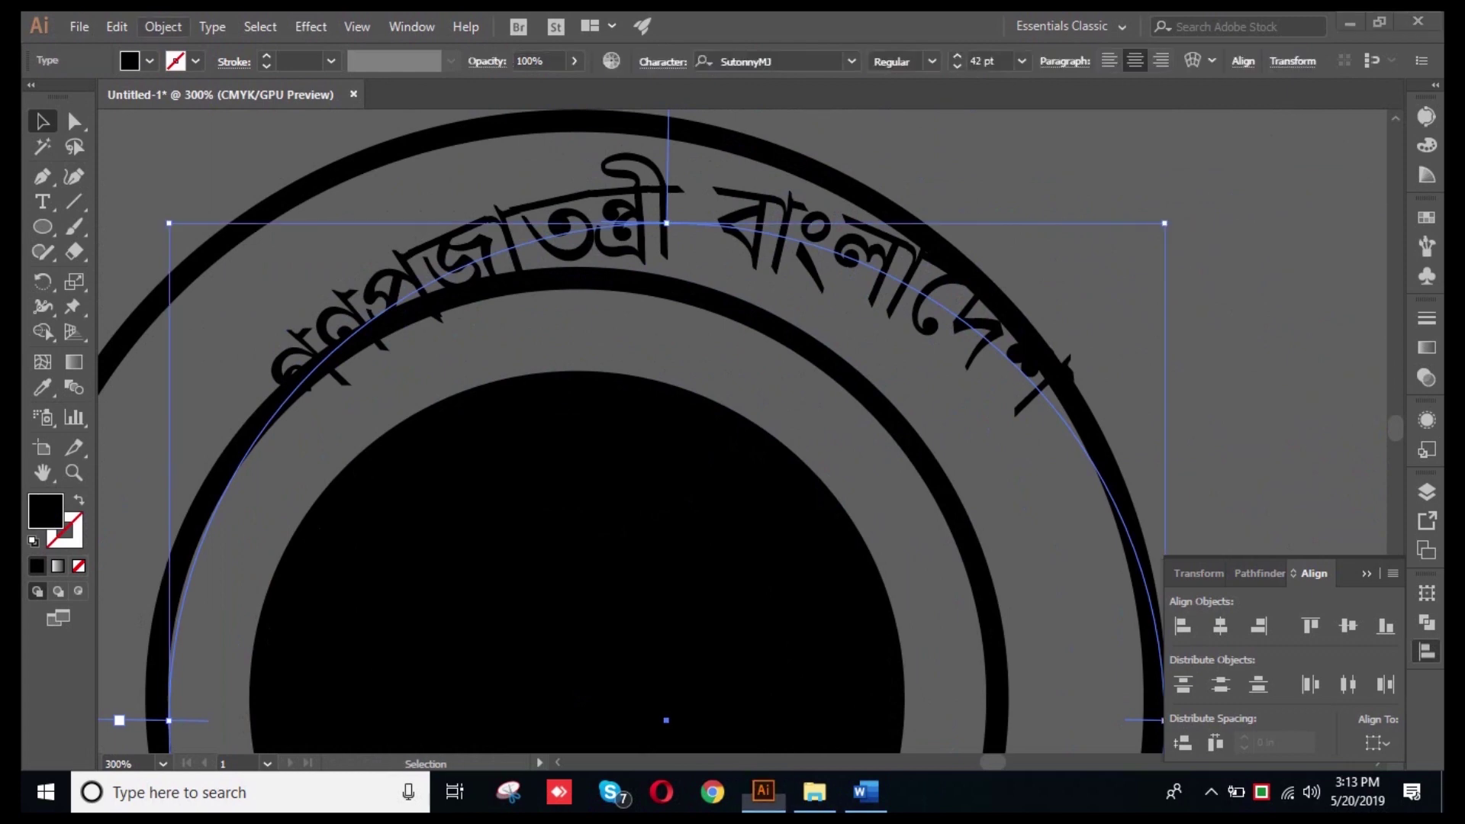
left_click(211, 26)
mouse_move(116, 26)
key("Return")
key("ctrl+shift+a")
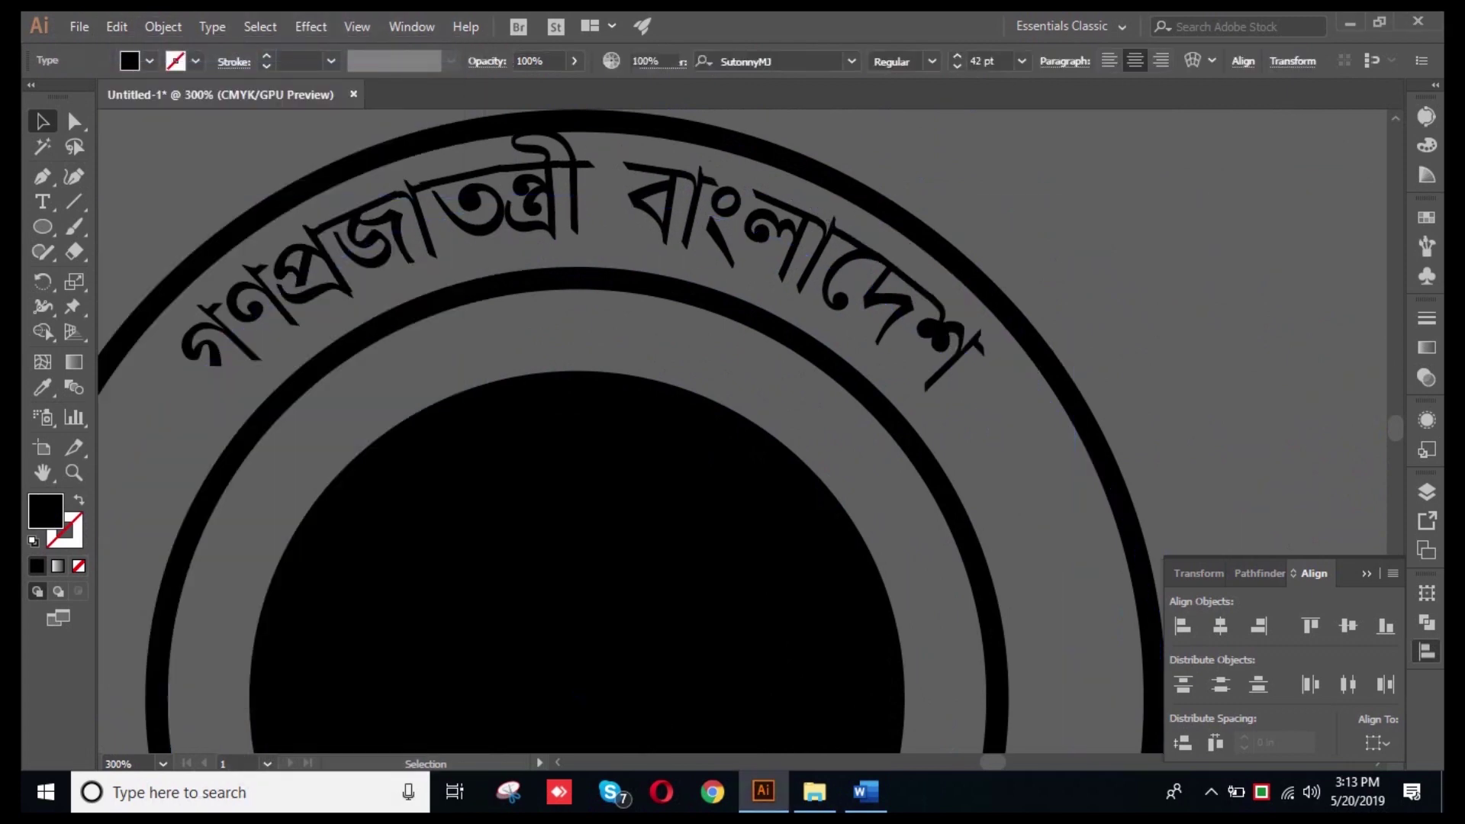
- Select the whole Bengali seal and switch to Outline view near the top of its text circles
key("ctrl+a")
scroll(576, 178, "up", 5)
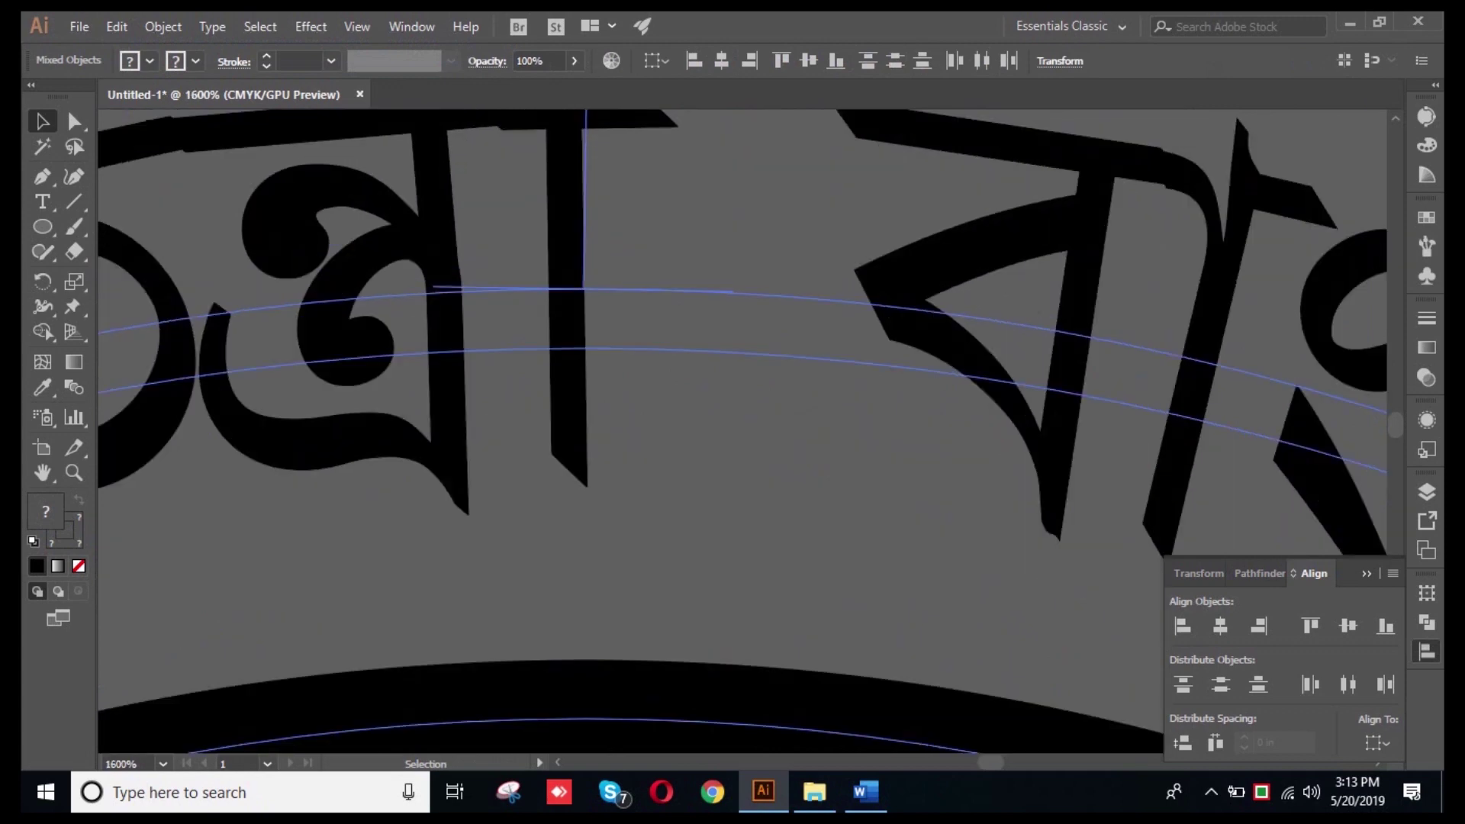
left_click(577, 177)
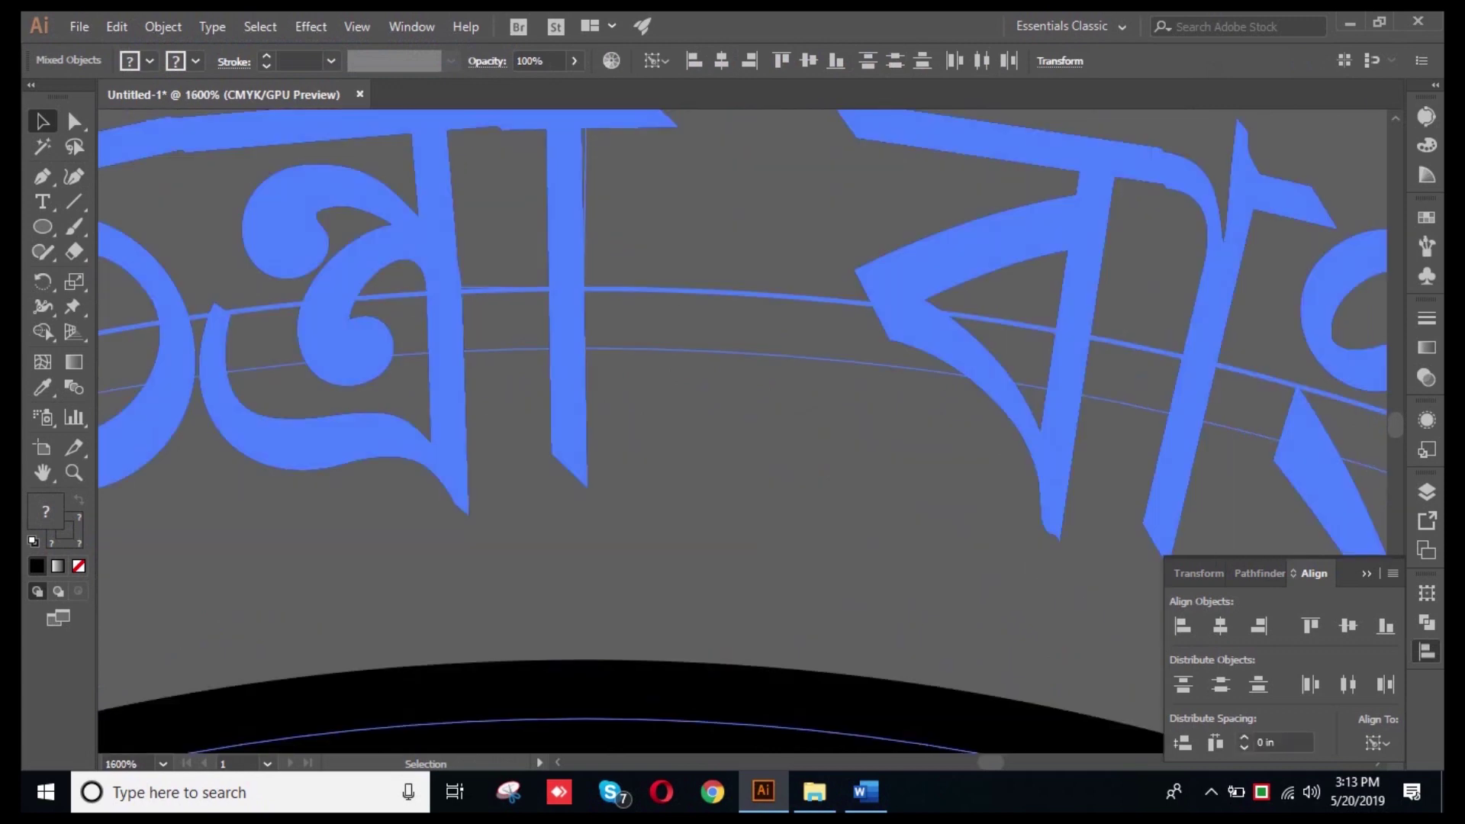
left_click(577, 177)
key("a")
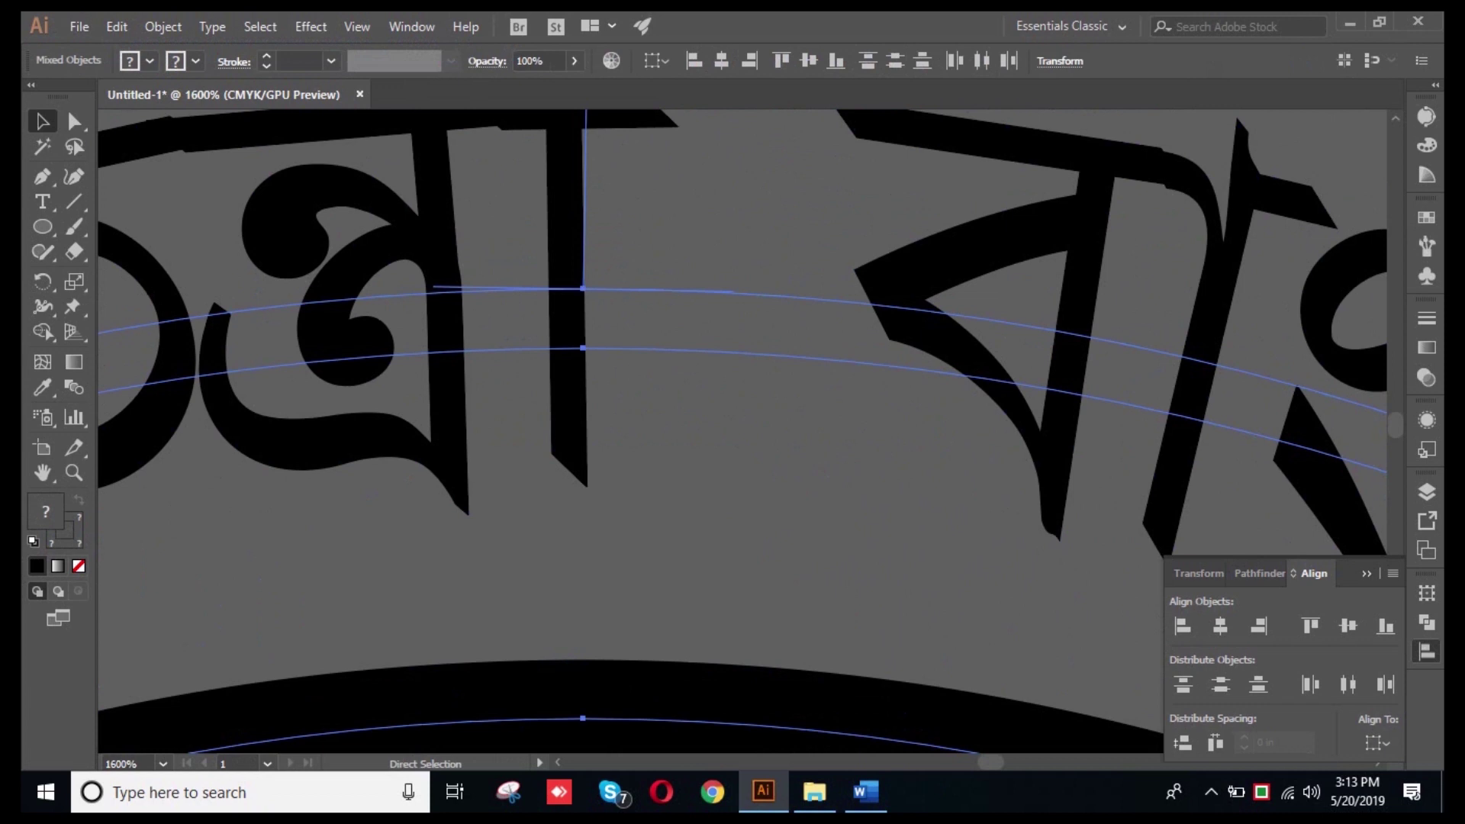
key("ctrl+y")
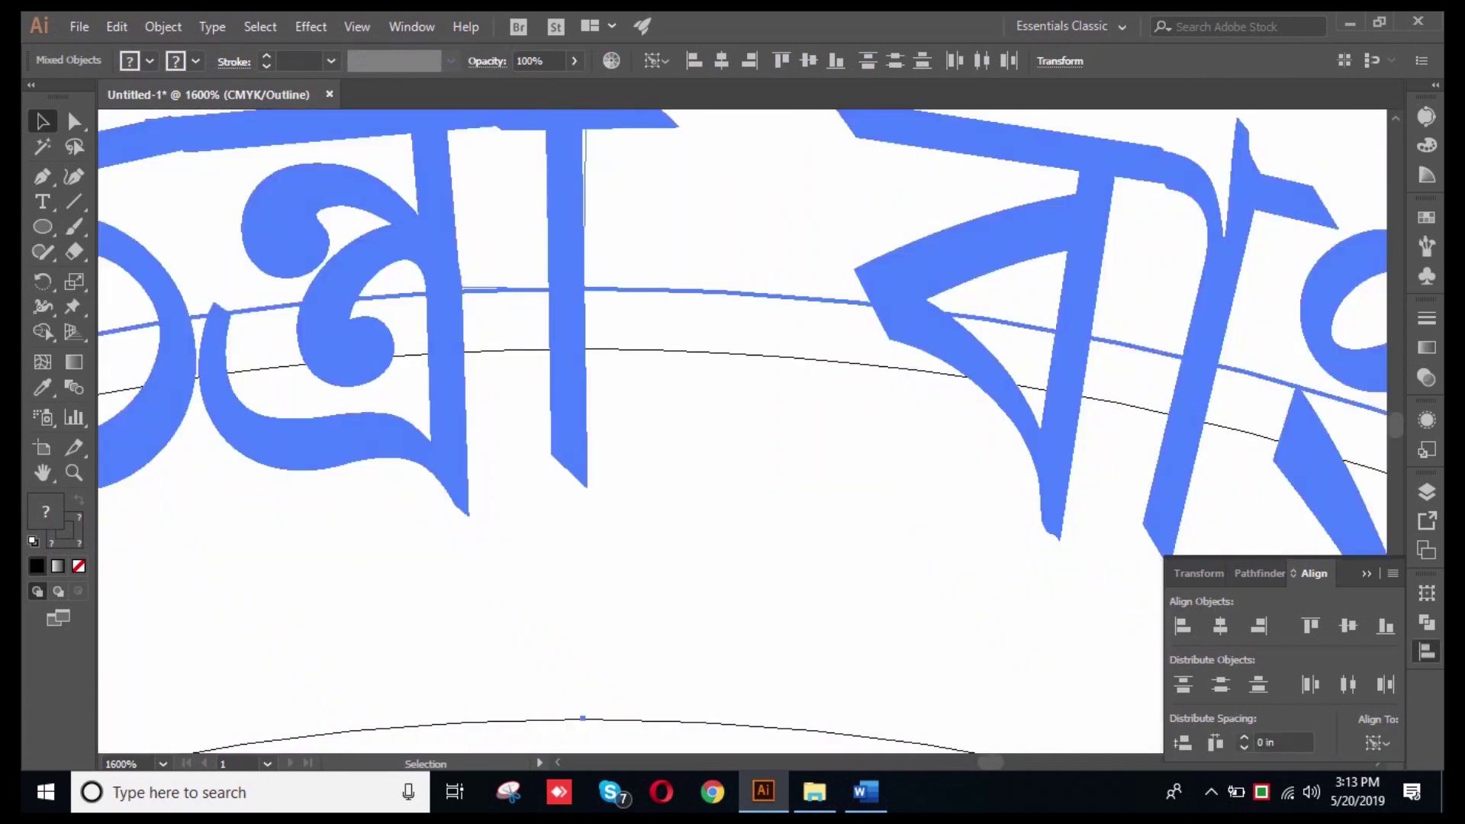
- Nudge the selected Bengali seal up slightly and deselect it
key("v")
left_click(583, 348)
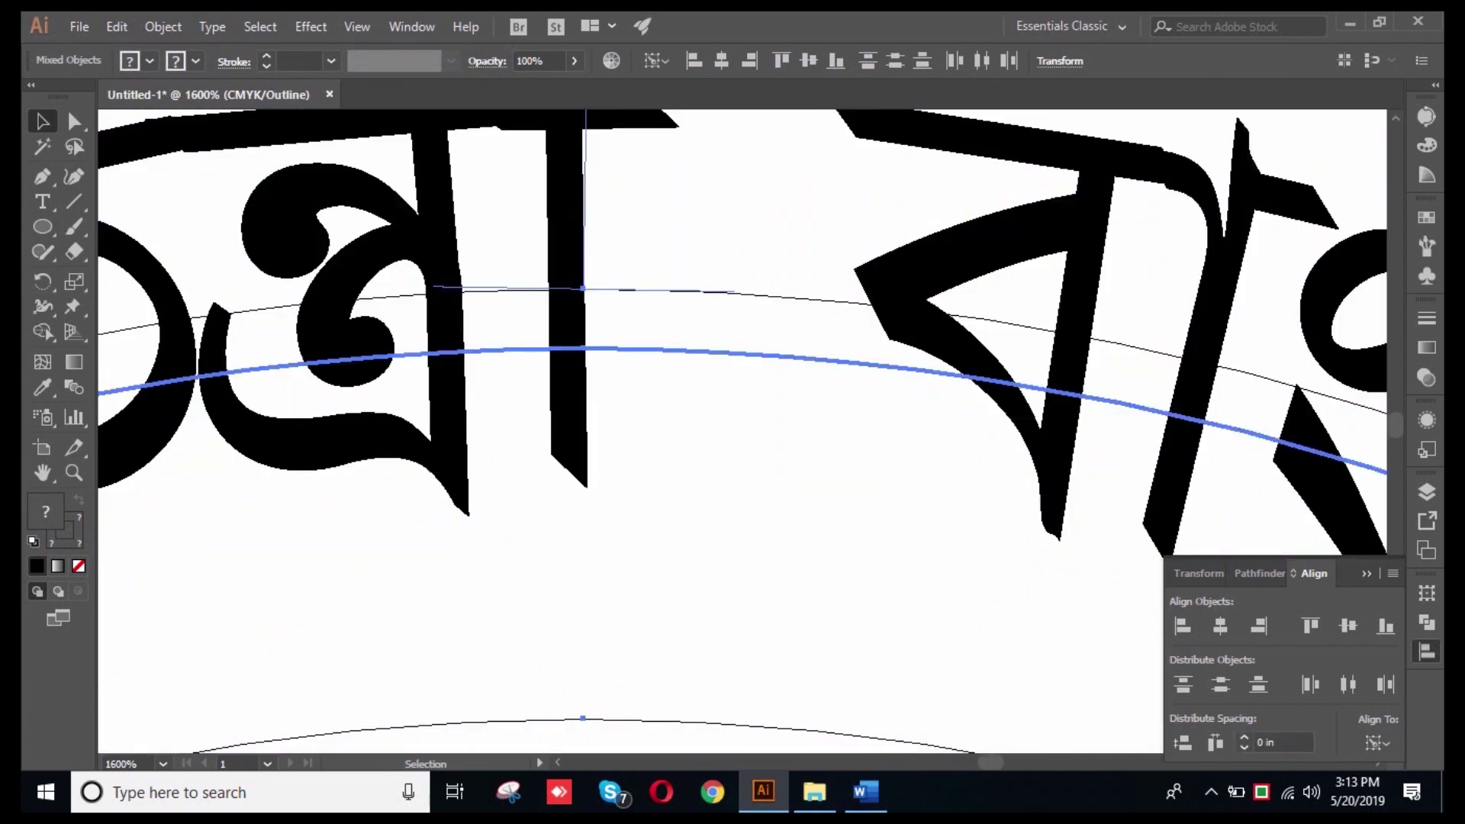
left_click_drag(648, 348, 647, 329)
left_click(647, 270)
left_click(647, 270)
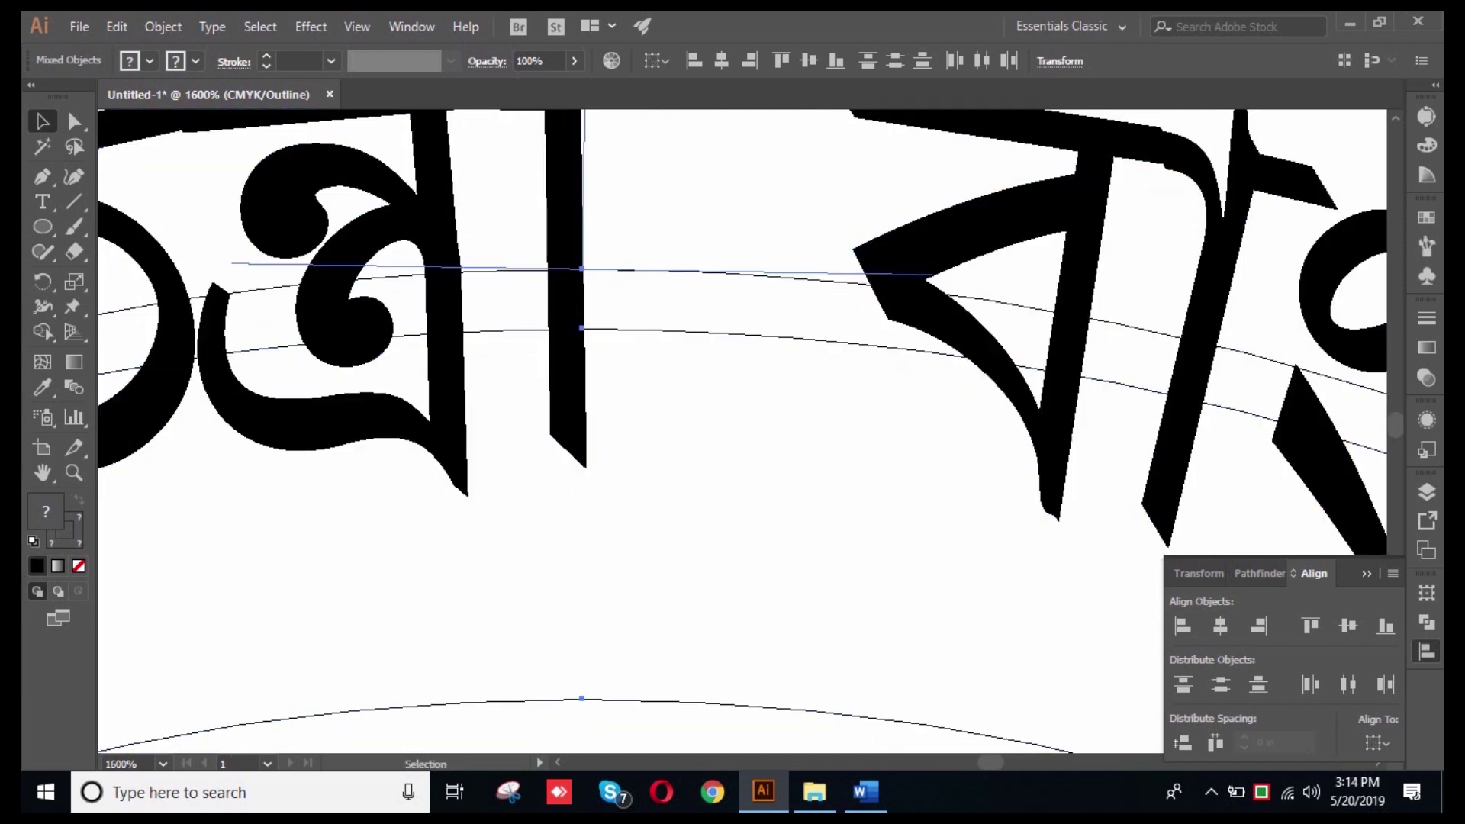
scroll(742, 431, "down", 3)
scroll(580, 344, "down", 6)
key("ctrl+shift+a")
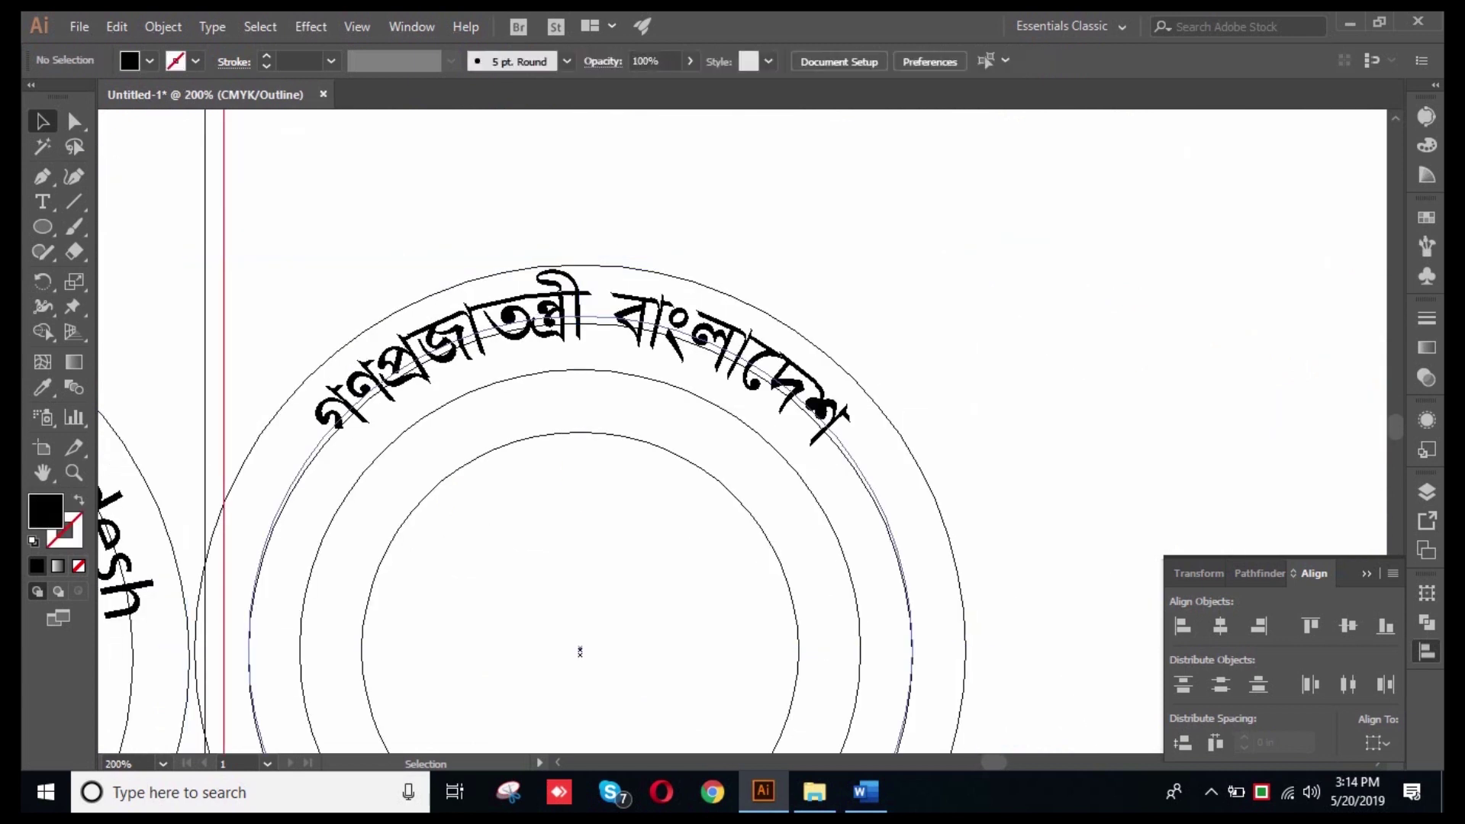
- Move the upper Bengali text's circle down until it coincides with the lower text's circle
key("ctrl+plus")
key("ctrl+plus")
key("ctrl+plus")
key("ctrl+plus")
left_click(484, 321)
left_click_drag(632, 322, 634, 353)
scroll(637, 301, "down", 7)
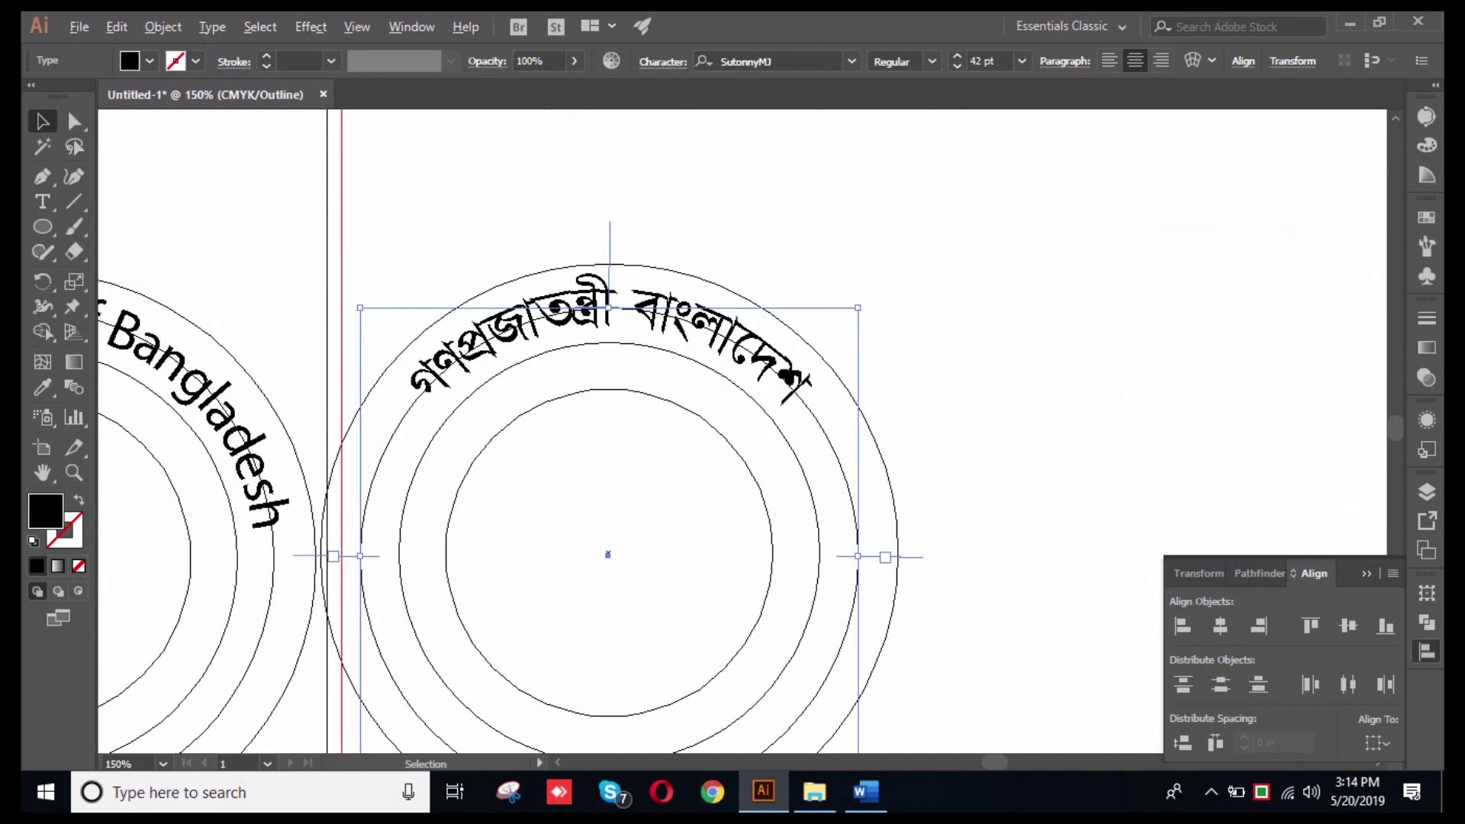
- Select both Bengali texts at the lower arc and check that their circles coincide
key("ctrl+shift+a")
scroll(661, 548, "up", 4)
scroll(580, 328, "up", 1)
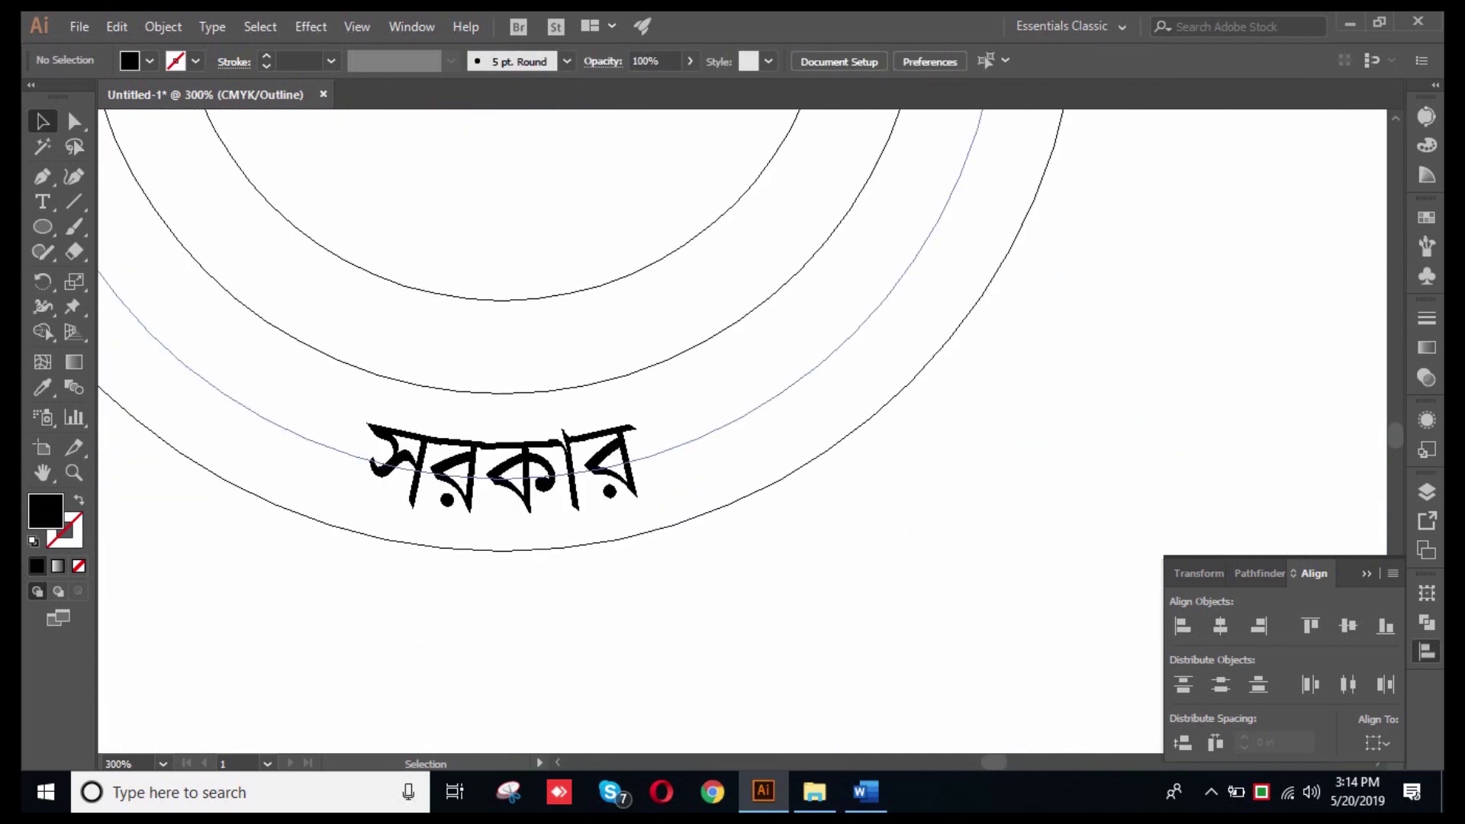
left_click_drag(789, 330, 852, 392)
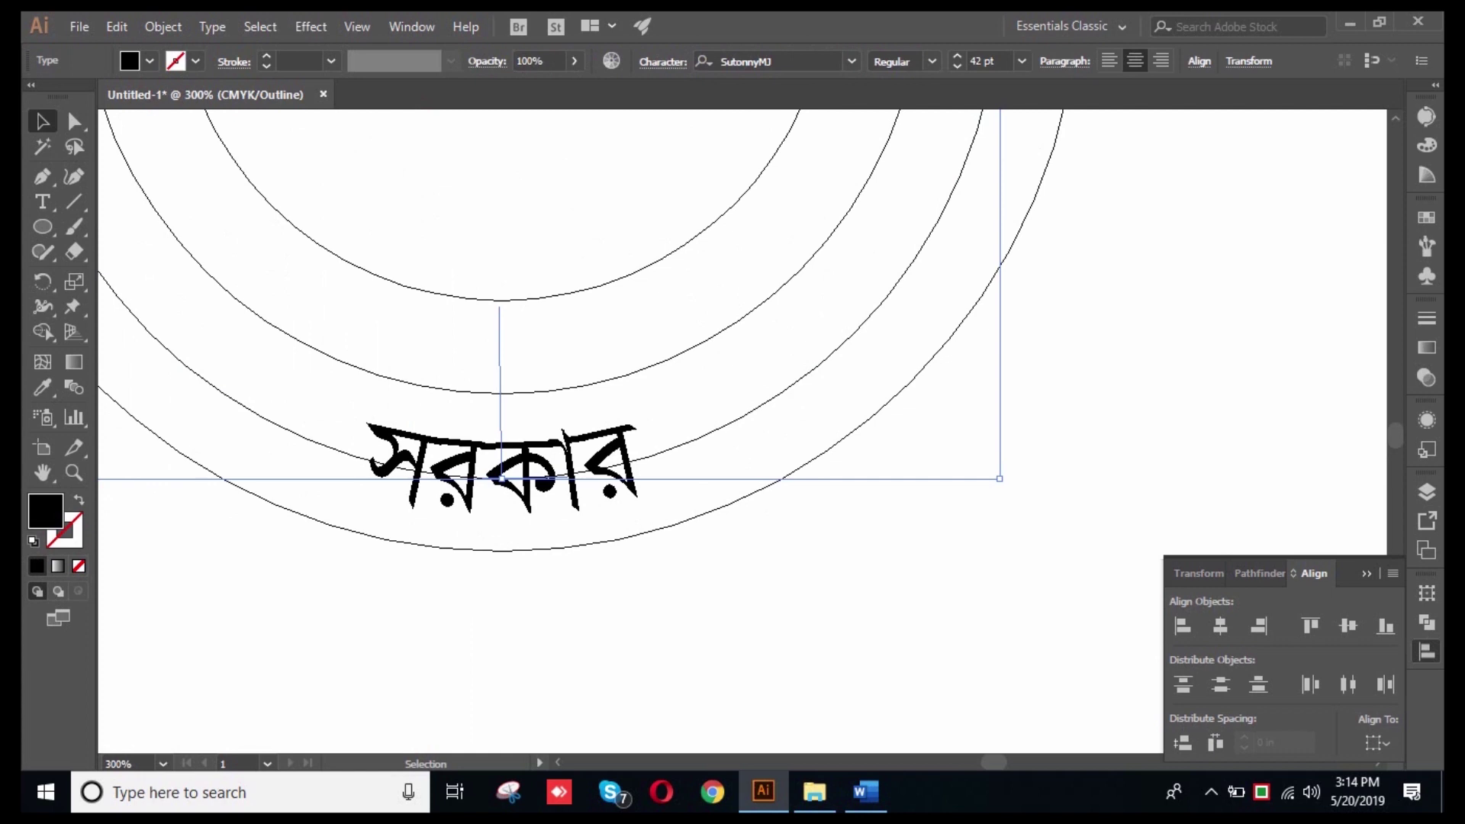
scroll(705, 397, "down", 4)
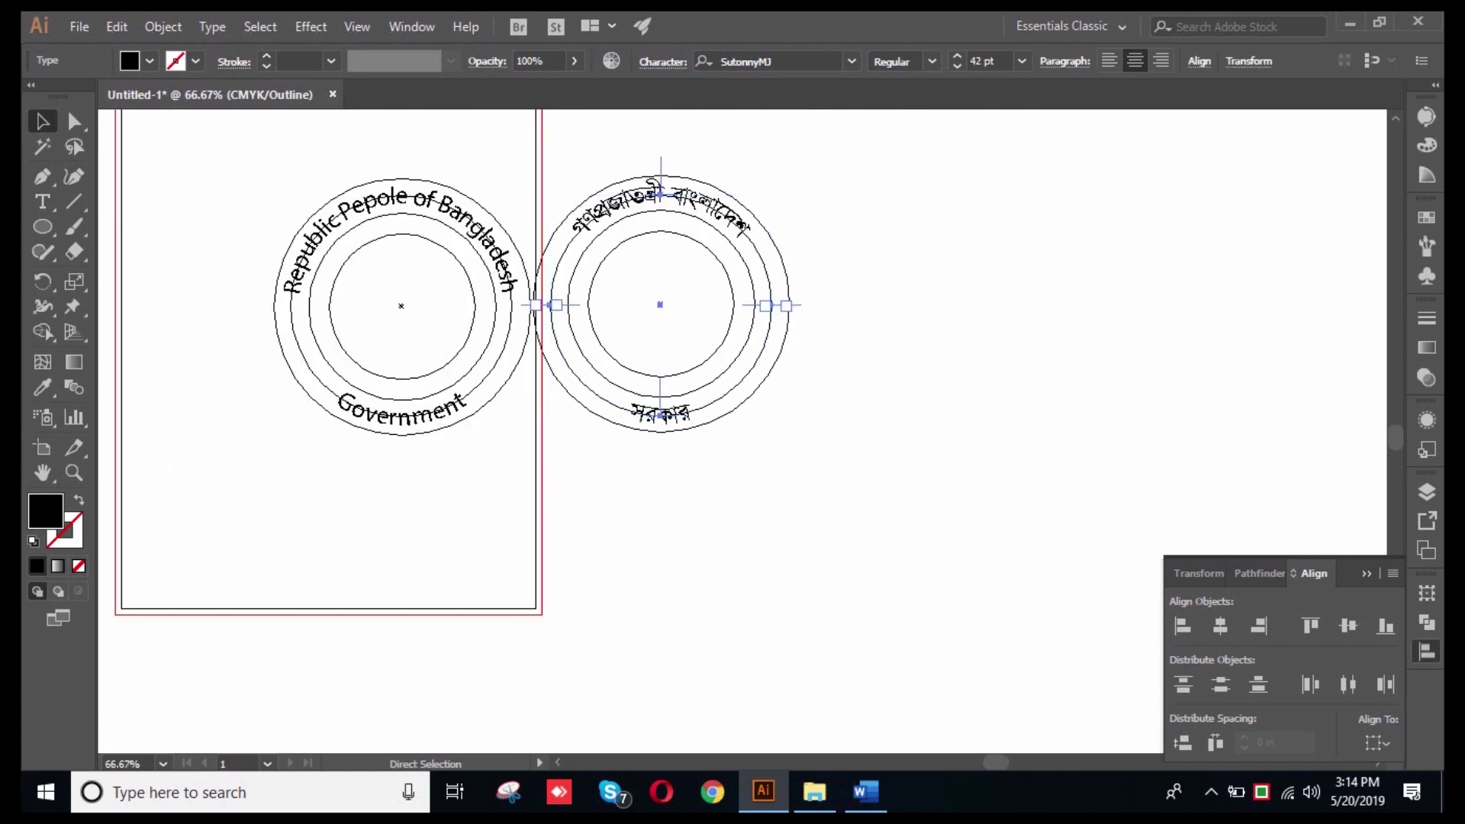
key("ctrl+shift+a")
- Return to Preview view and align the whole Bengali seal's objects to their horizontal and vertical centres
key("a")
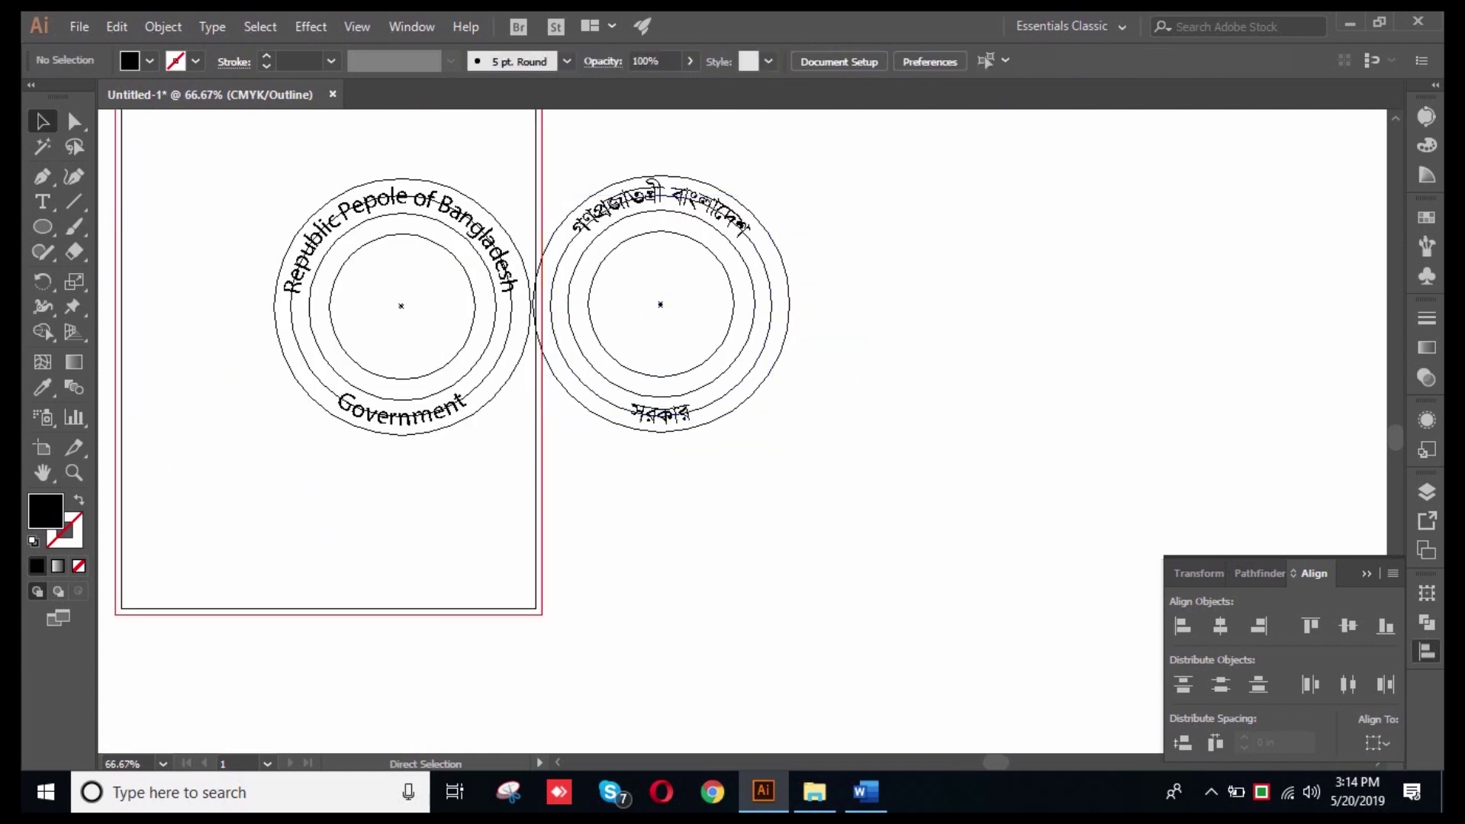
key("ctrl+y")
left_click_drag(801, 160, 610, 389)
left_click(721, 60)
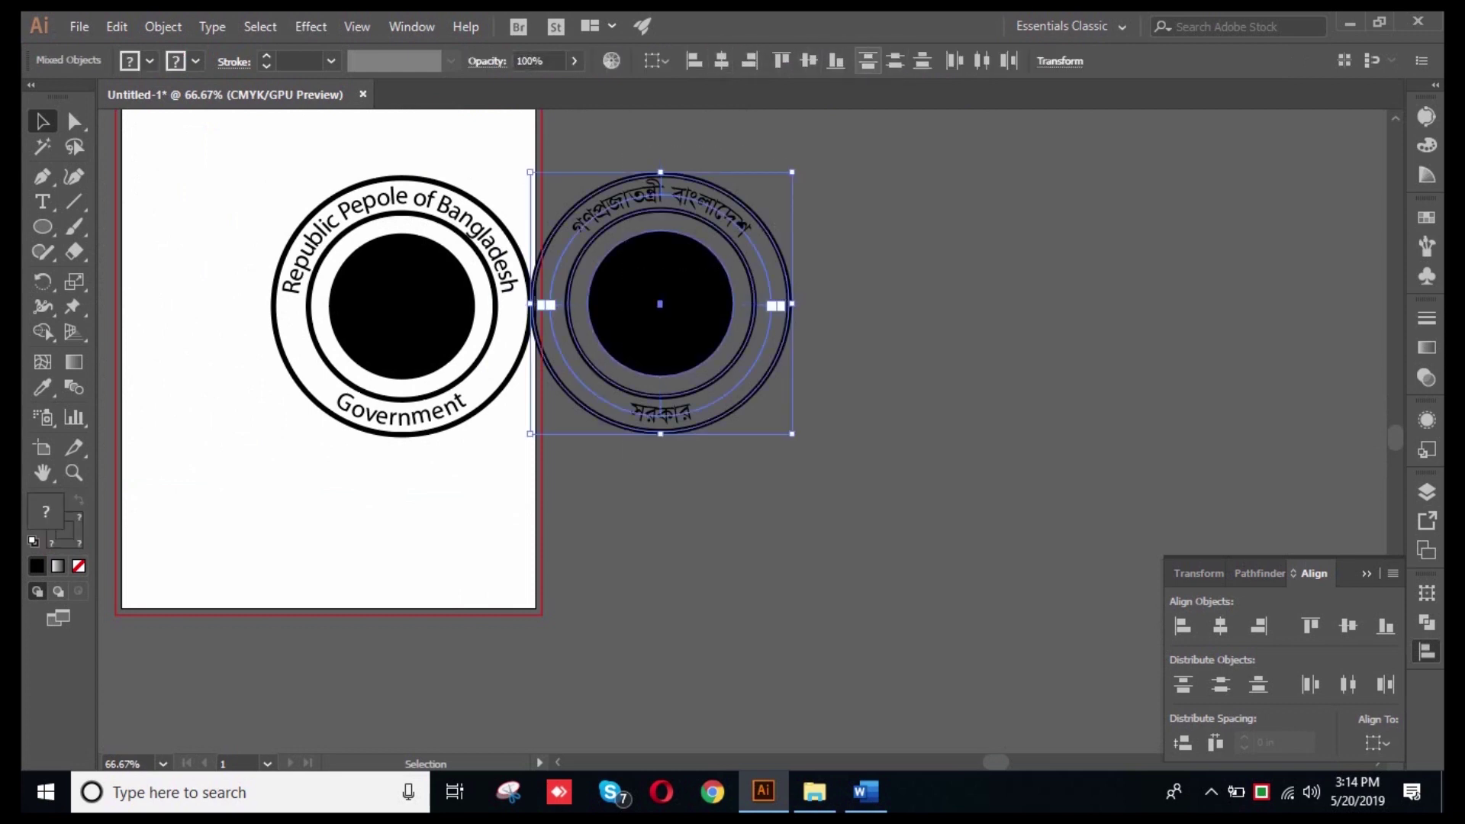
left_click(809, 60)
left_click(729, 169)
- Enlarge the Bengali seal's outer ring slightly from its centre to give the text more room
scroll(721, 182, "up", 4)
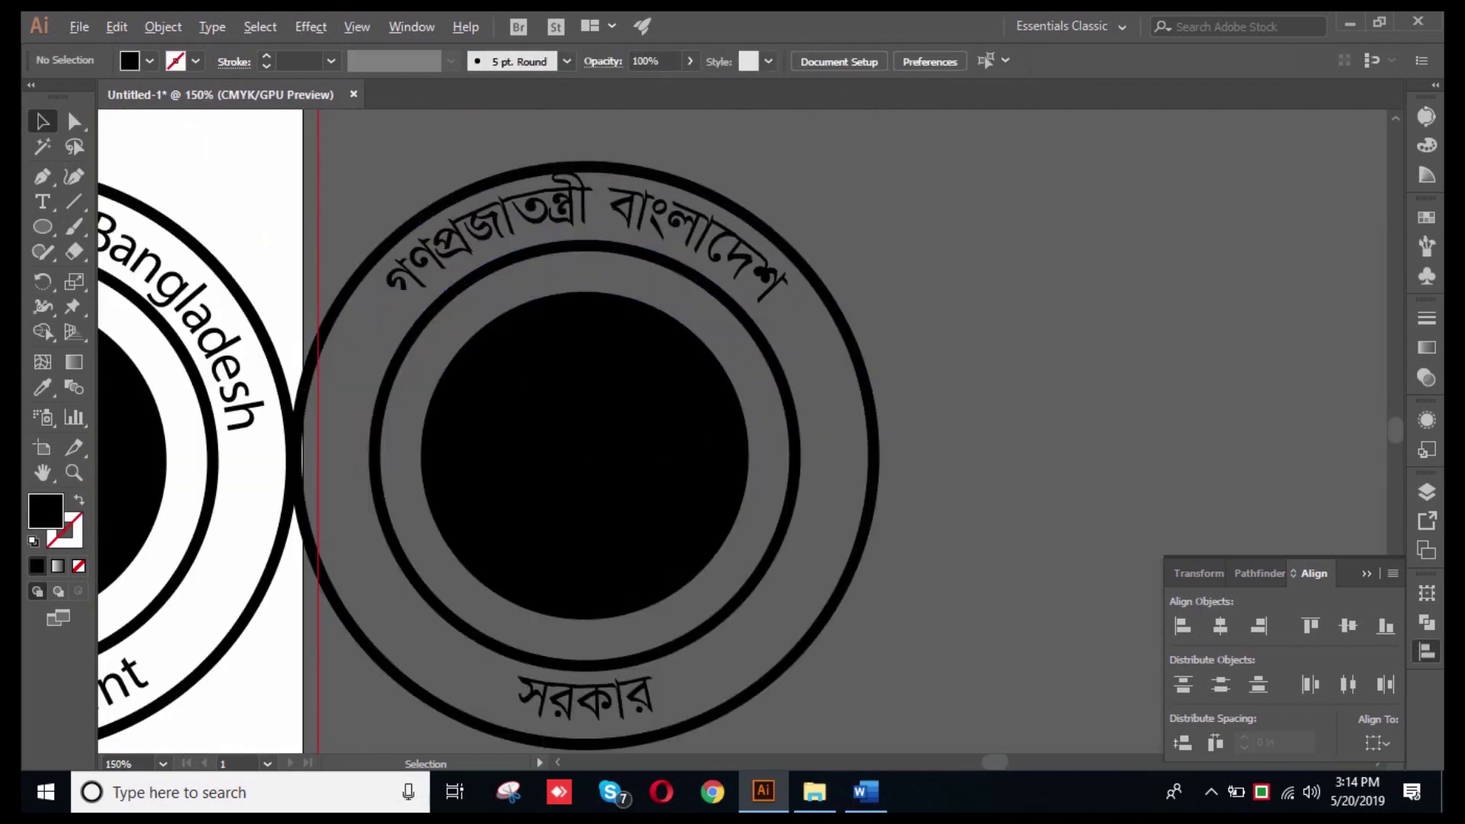
scroll(581, 363, "down", 2)
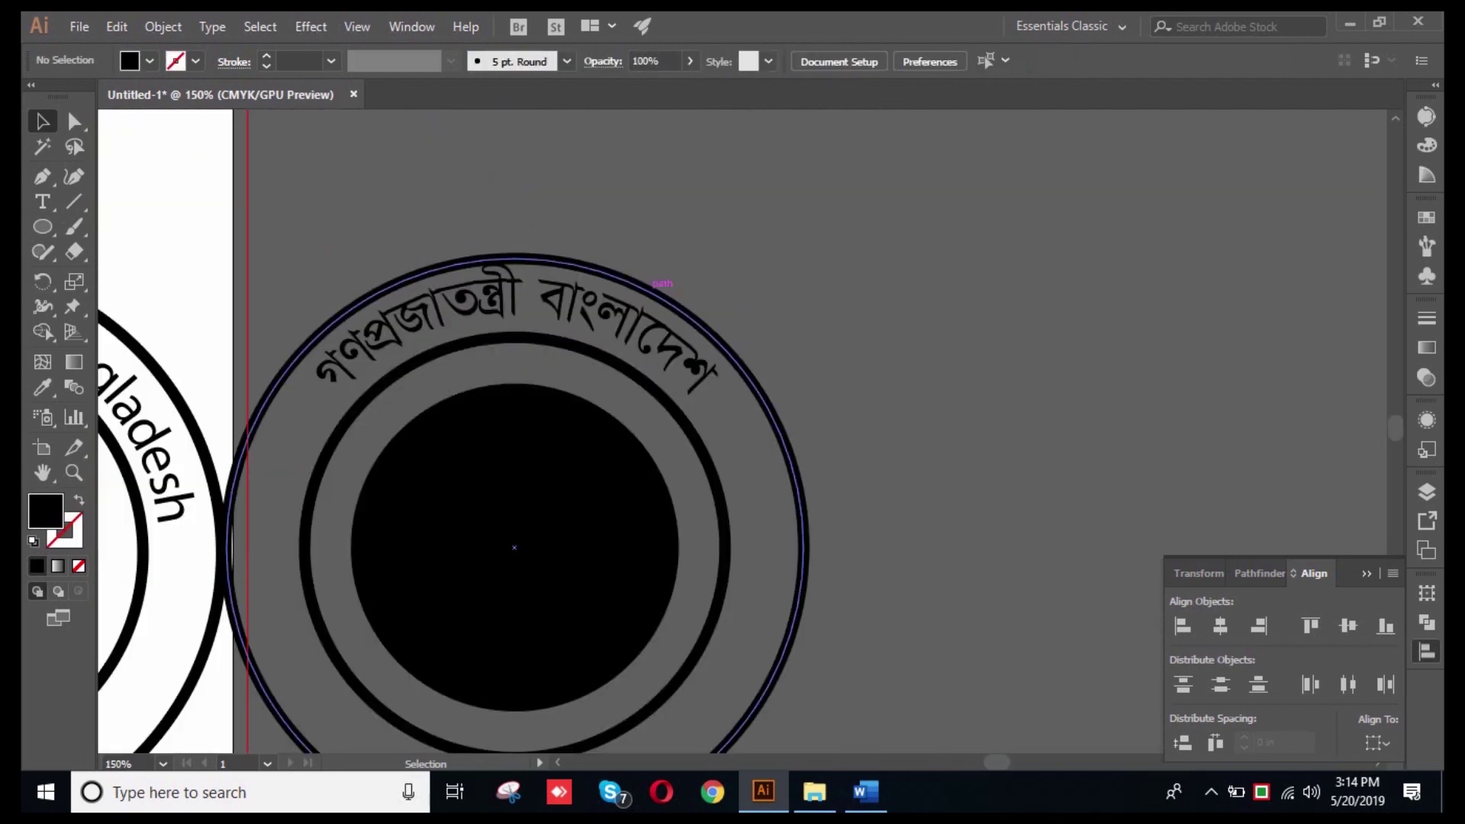
left_click(658, 297)
scroll(876, 340, "down", 2)
scroll(915, 507, "up", 1)
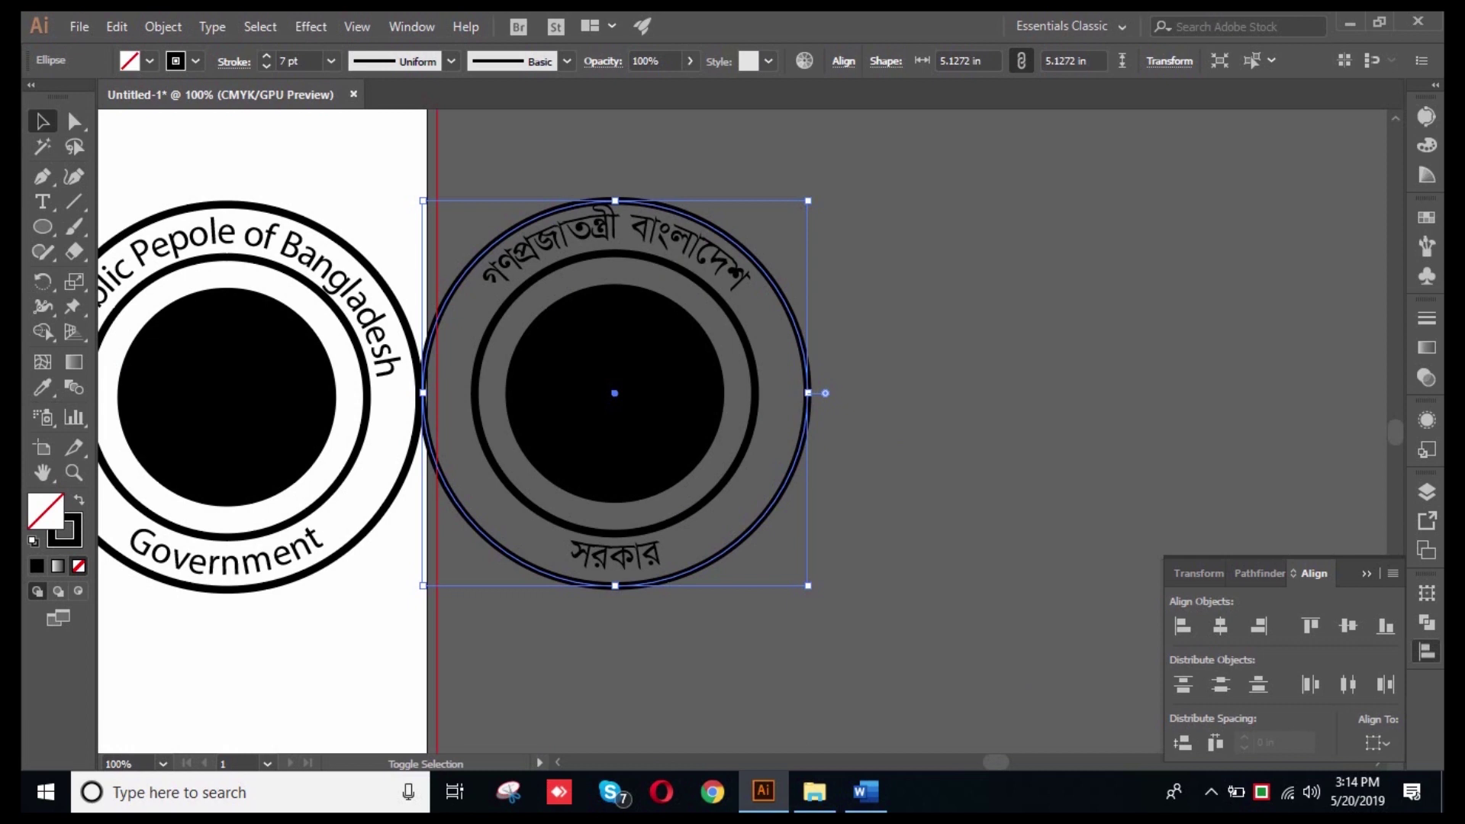
left_click_drag(808, 585, 811, 589)
left_click(855, 534)
- Shrink the Bengali seal's inner ring slightly from its centre to widen the text band
left_click(649, 553)
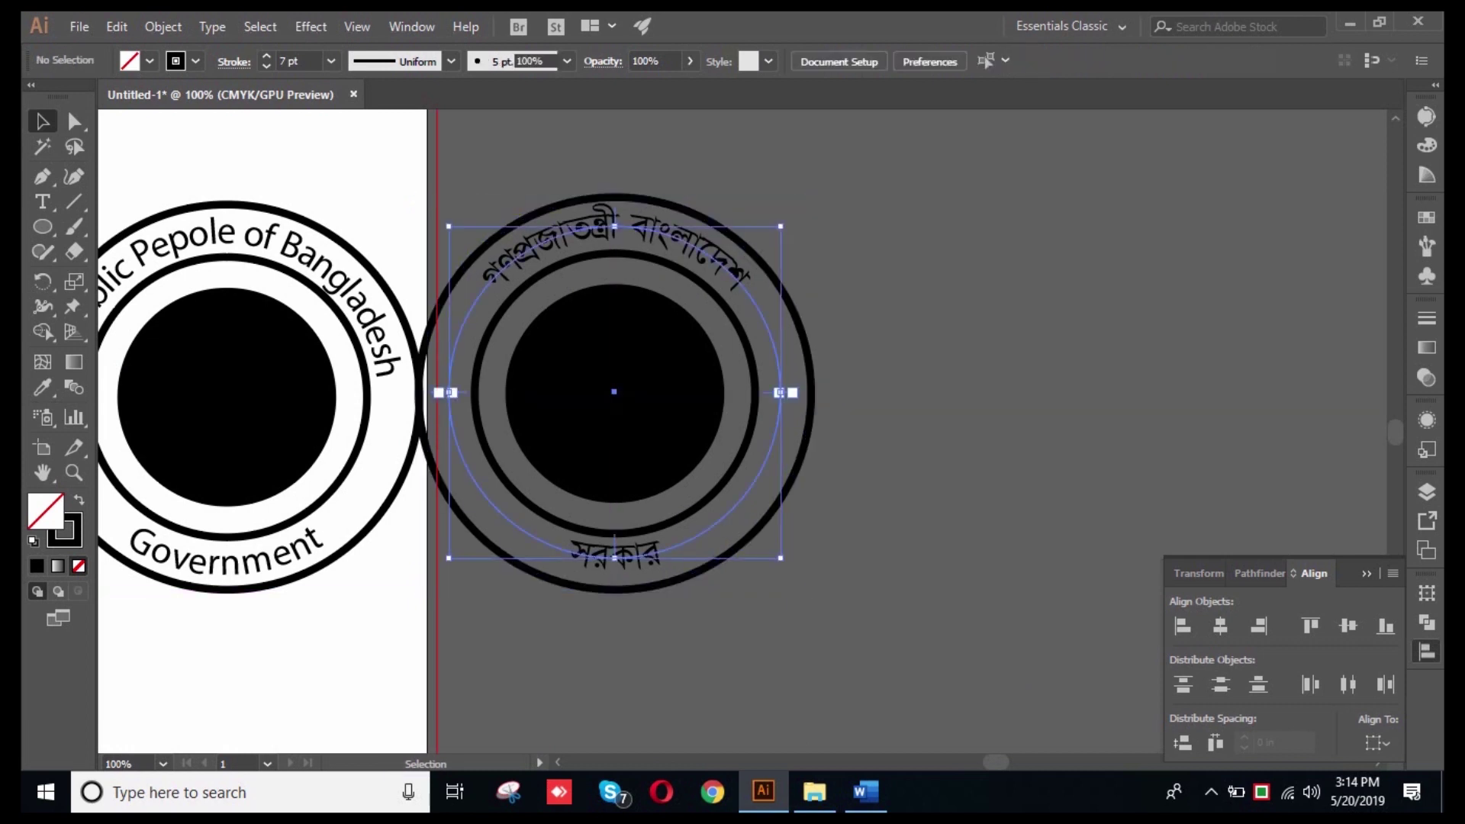
left_click(684, 608)
scroll(684, 608, "up", 2)
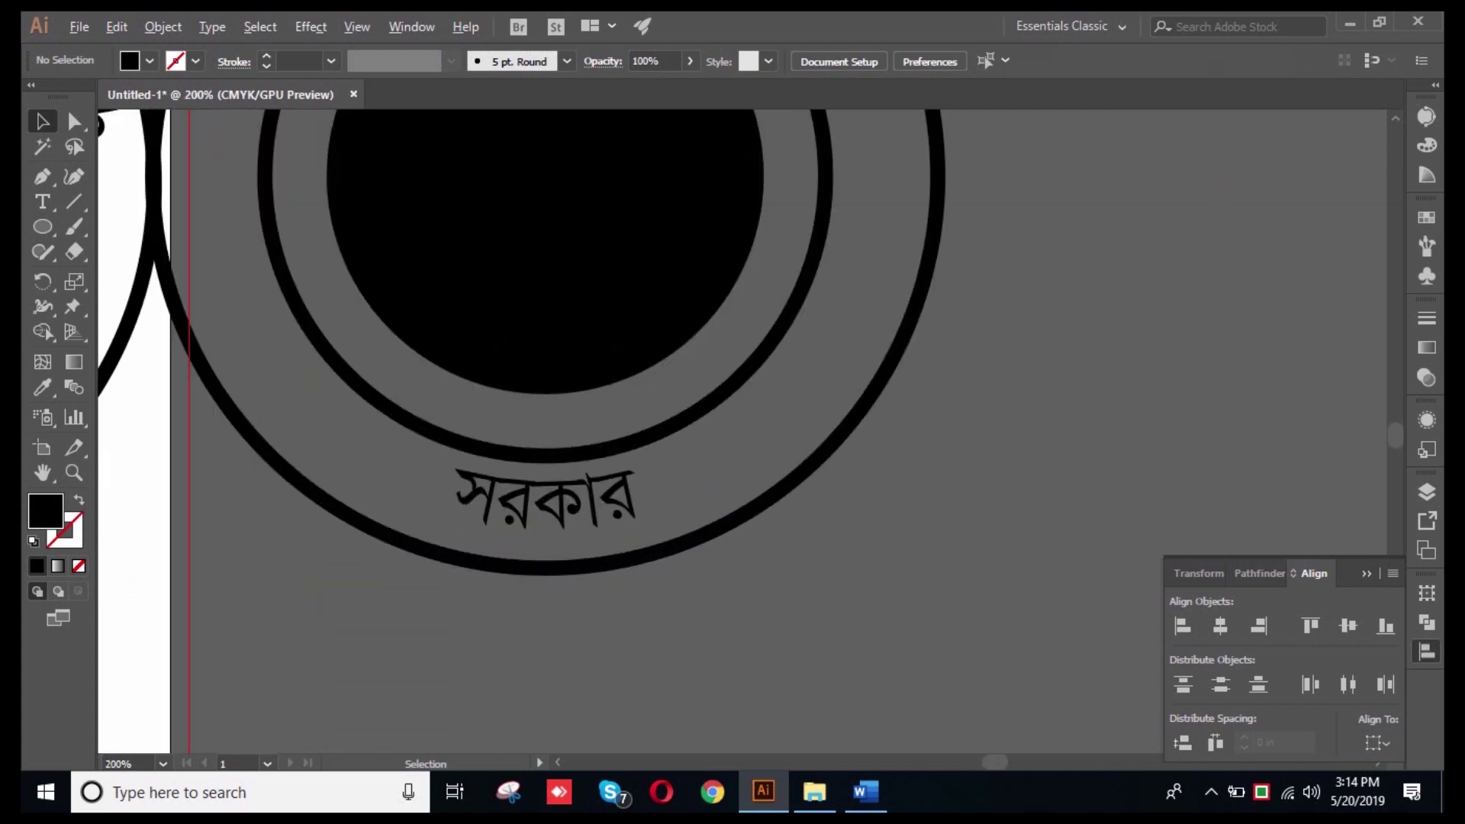
left_click(713, 400)
left_click_drag(825, 451, 811, 441)
scroll(880, 461, "down", 2)
left_click(879, 462)
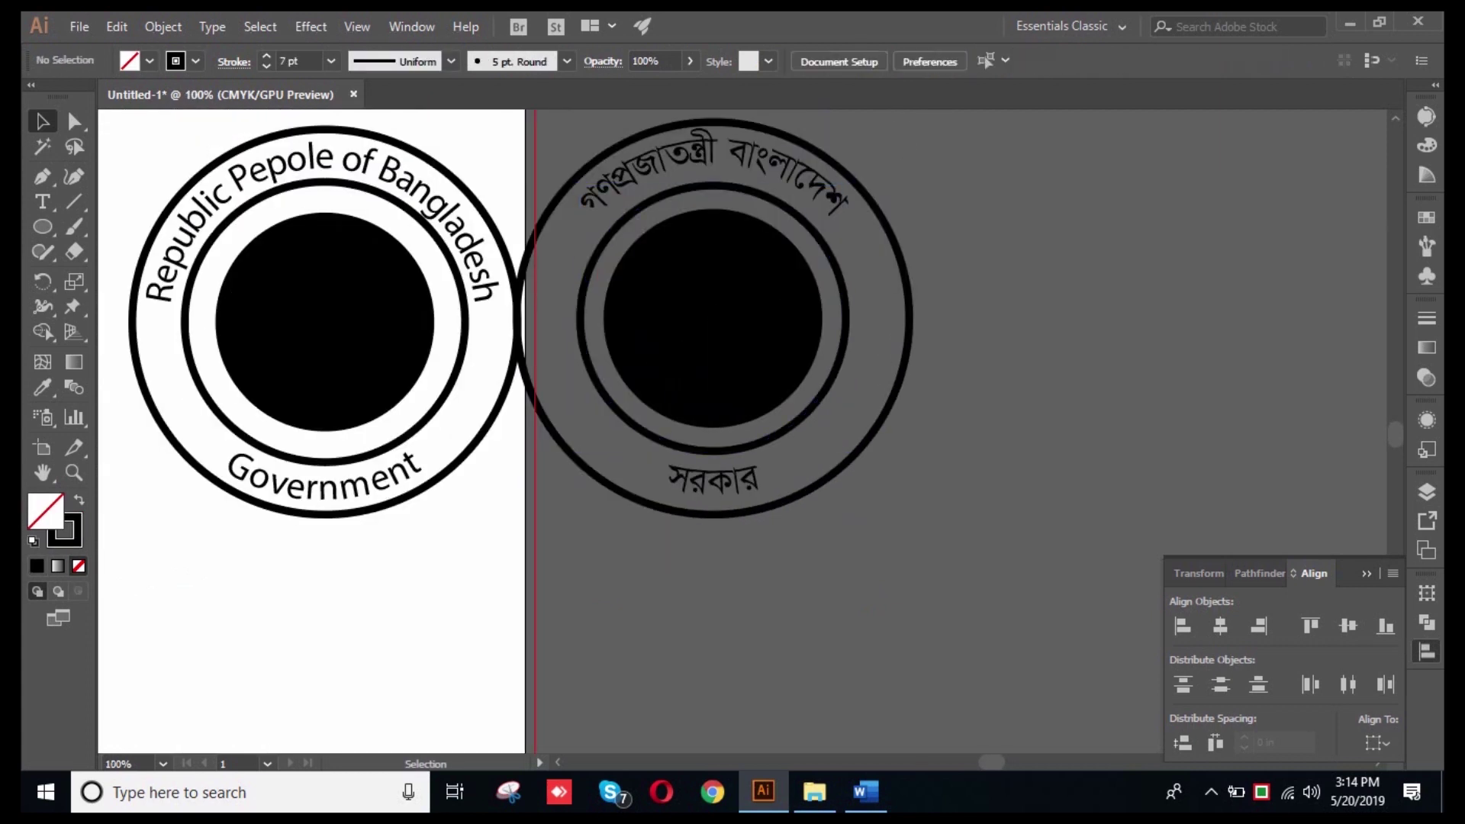
scroll(1060, 213, "up", 1)
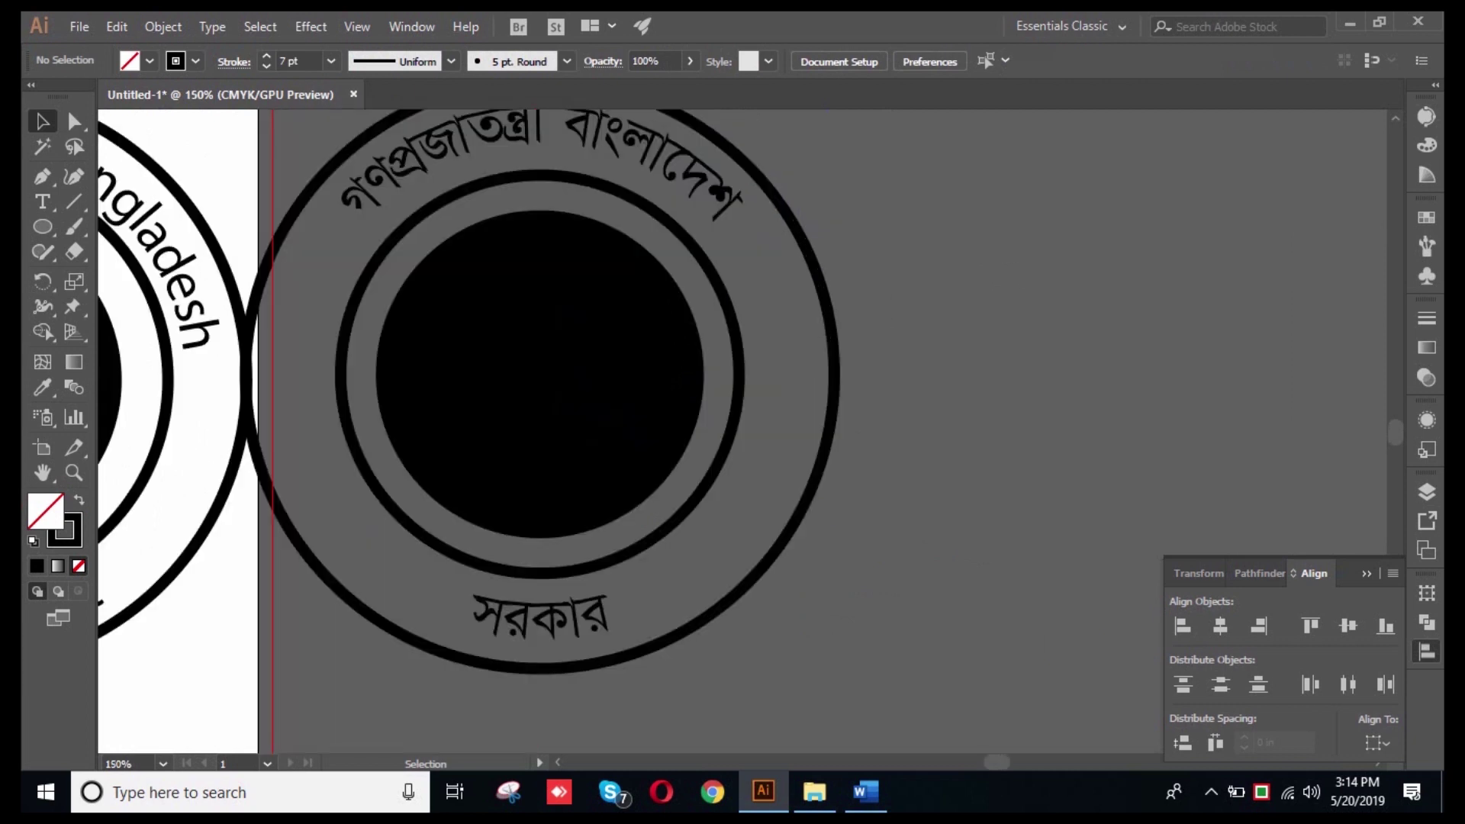
scroll(544, 390, "up", 2)
left_click(450, 268)
key("ctrl+shift+a")
left_click(450, 268)
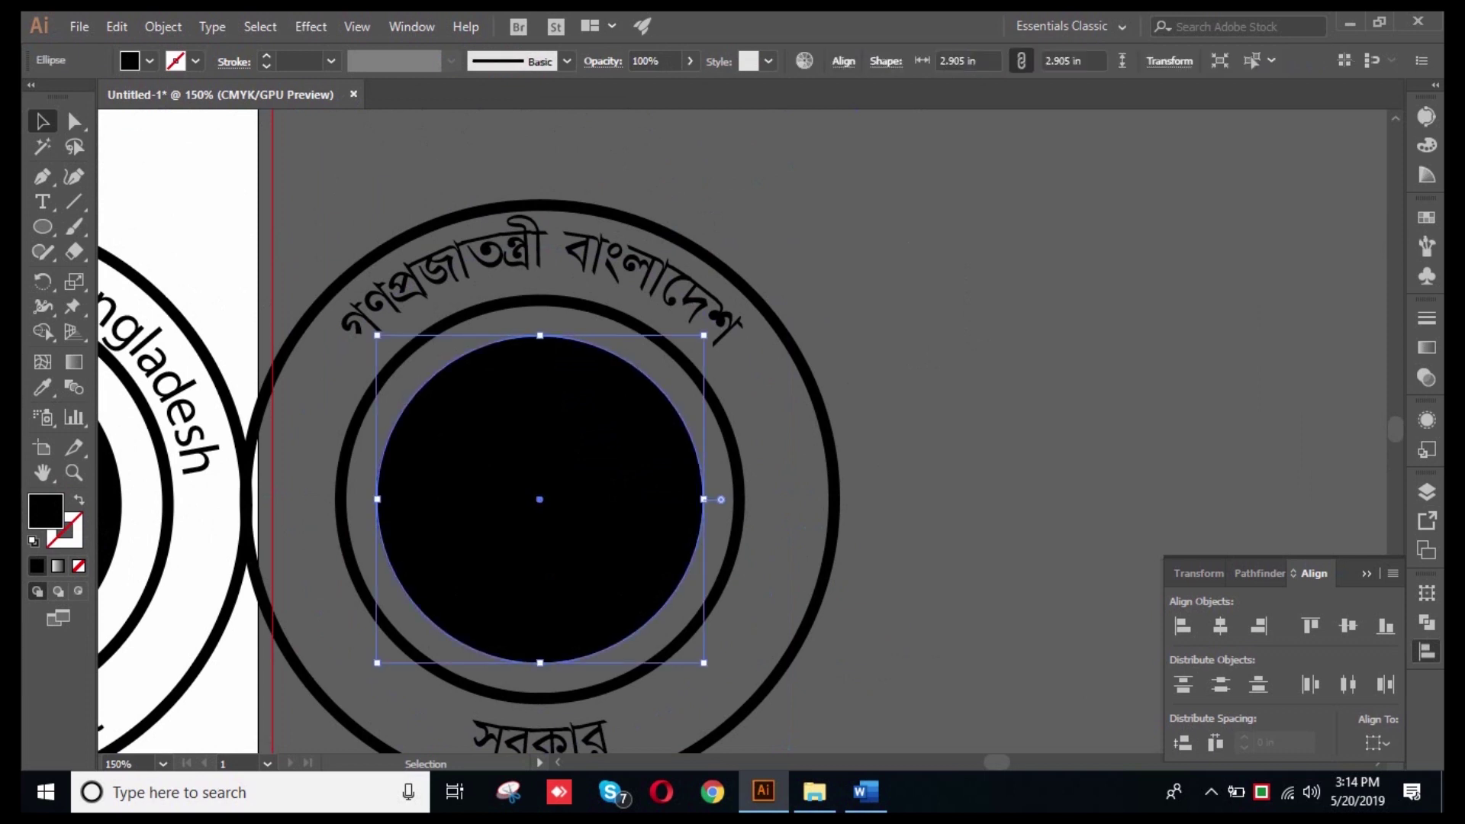
key("ctrl+shift+a")
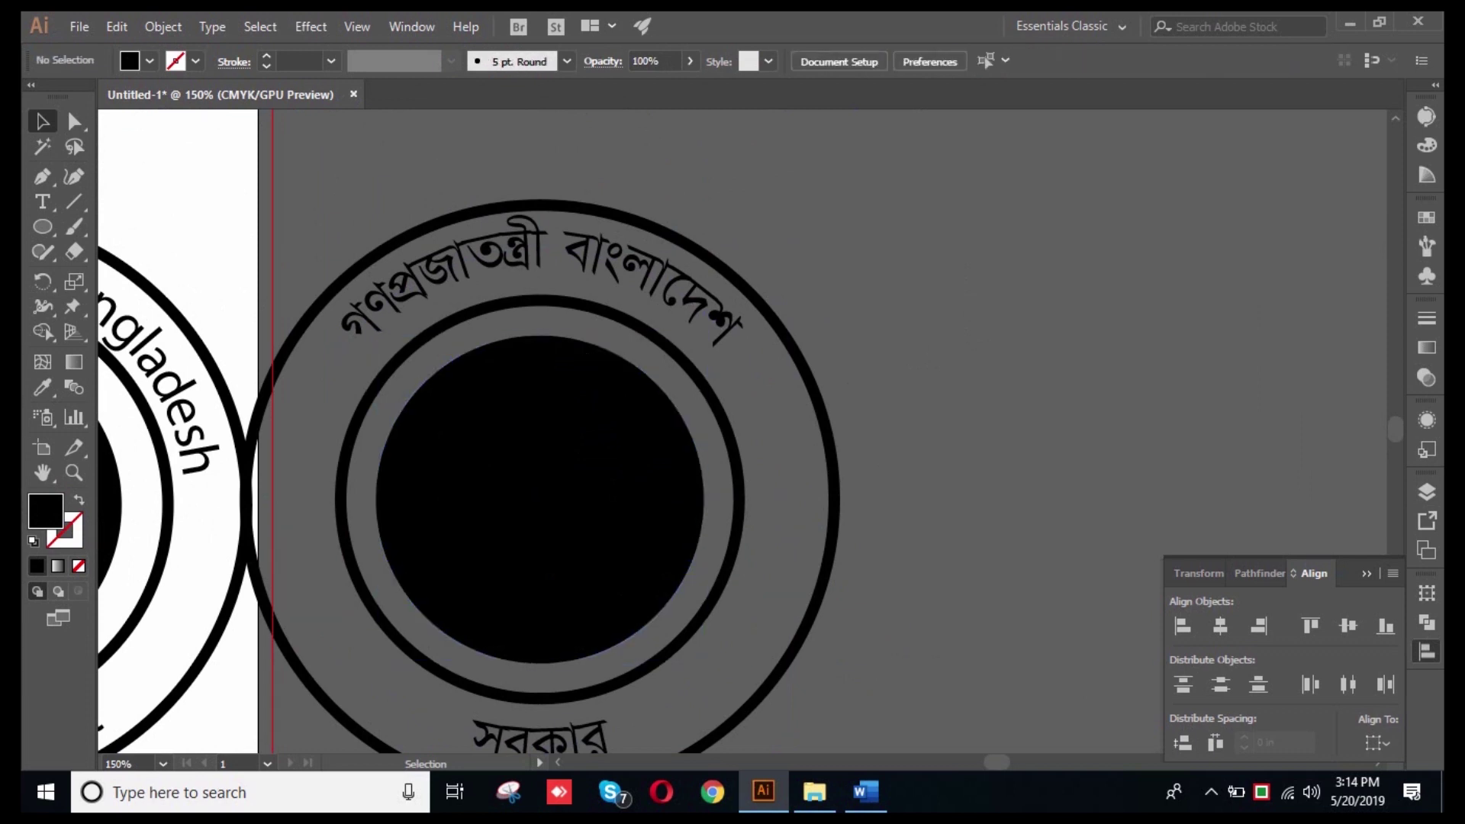
- Lock the inner and outer rings of the Bengali seal
left_click(738, 445)
left_click(835, 443, "shift")
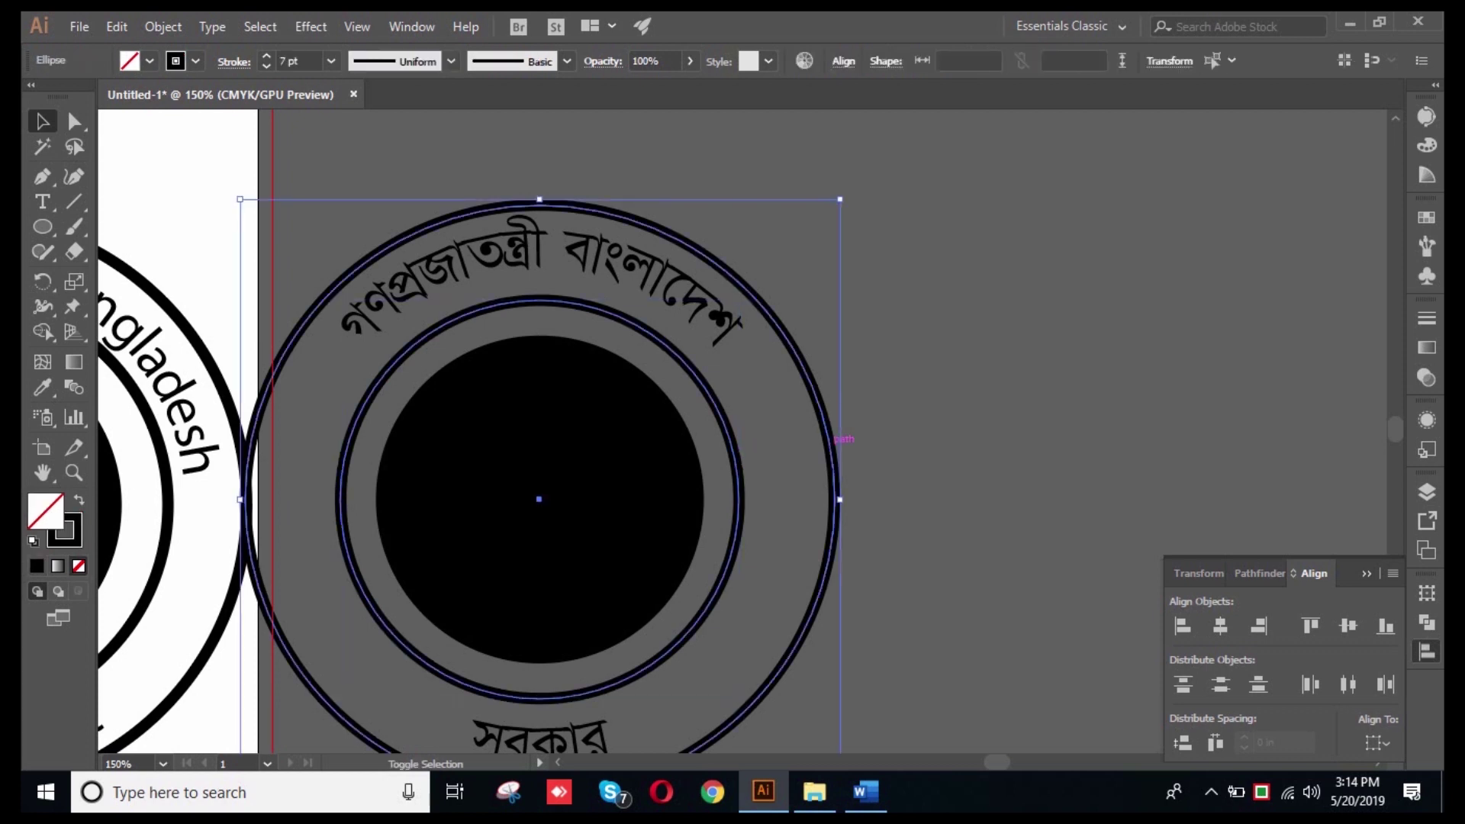
key("ctrl+2")
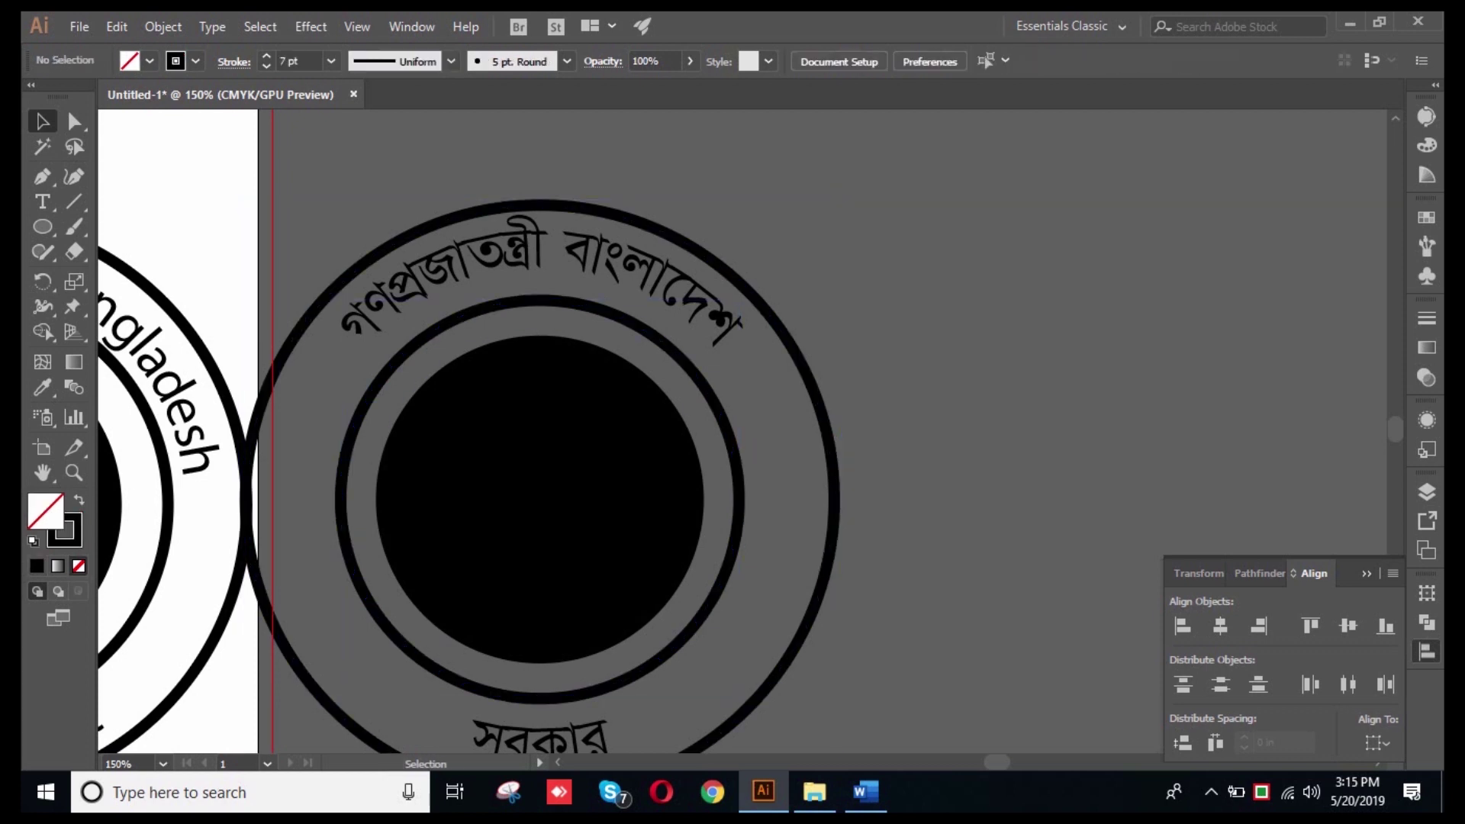
- Create a long vertical line of point text repeating "বা" beside the Bengali seal with the Vertical Type tool
left_click(42, 202)
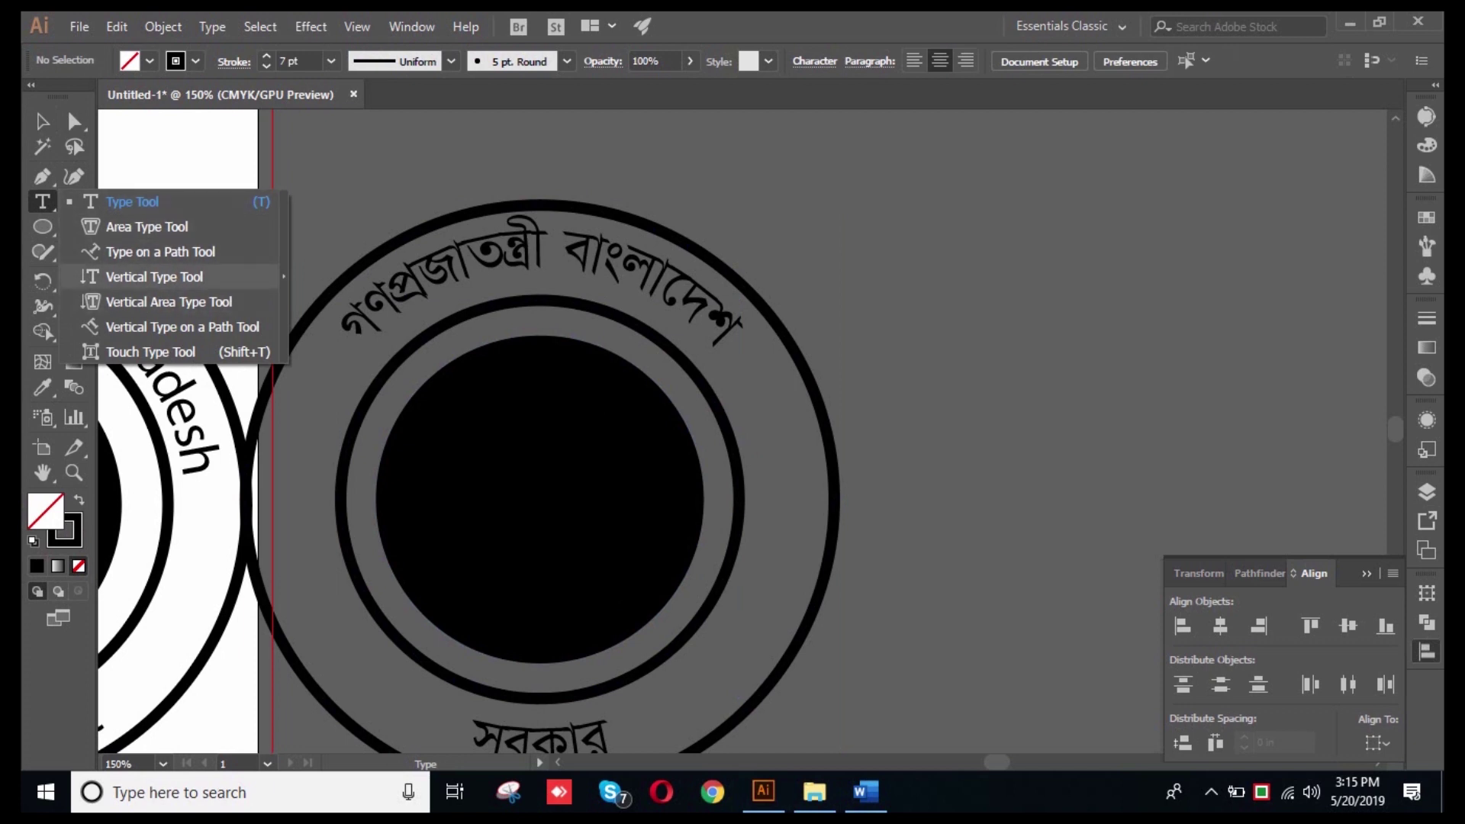
left_click(155, 277)
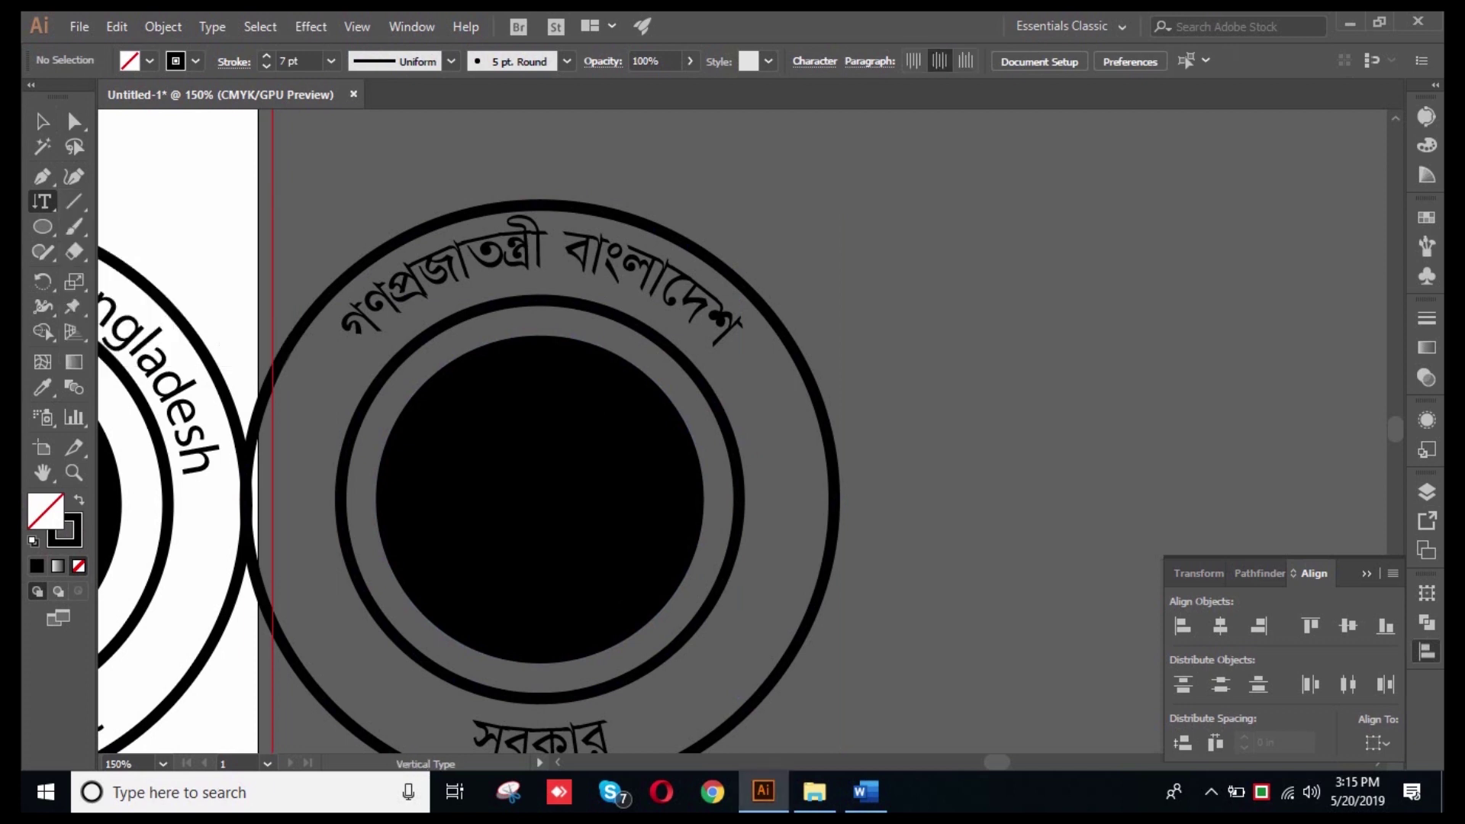
left_click(1012, 283)
type("বাবাবা")
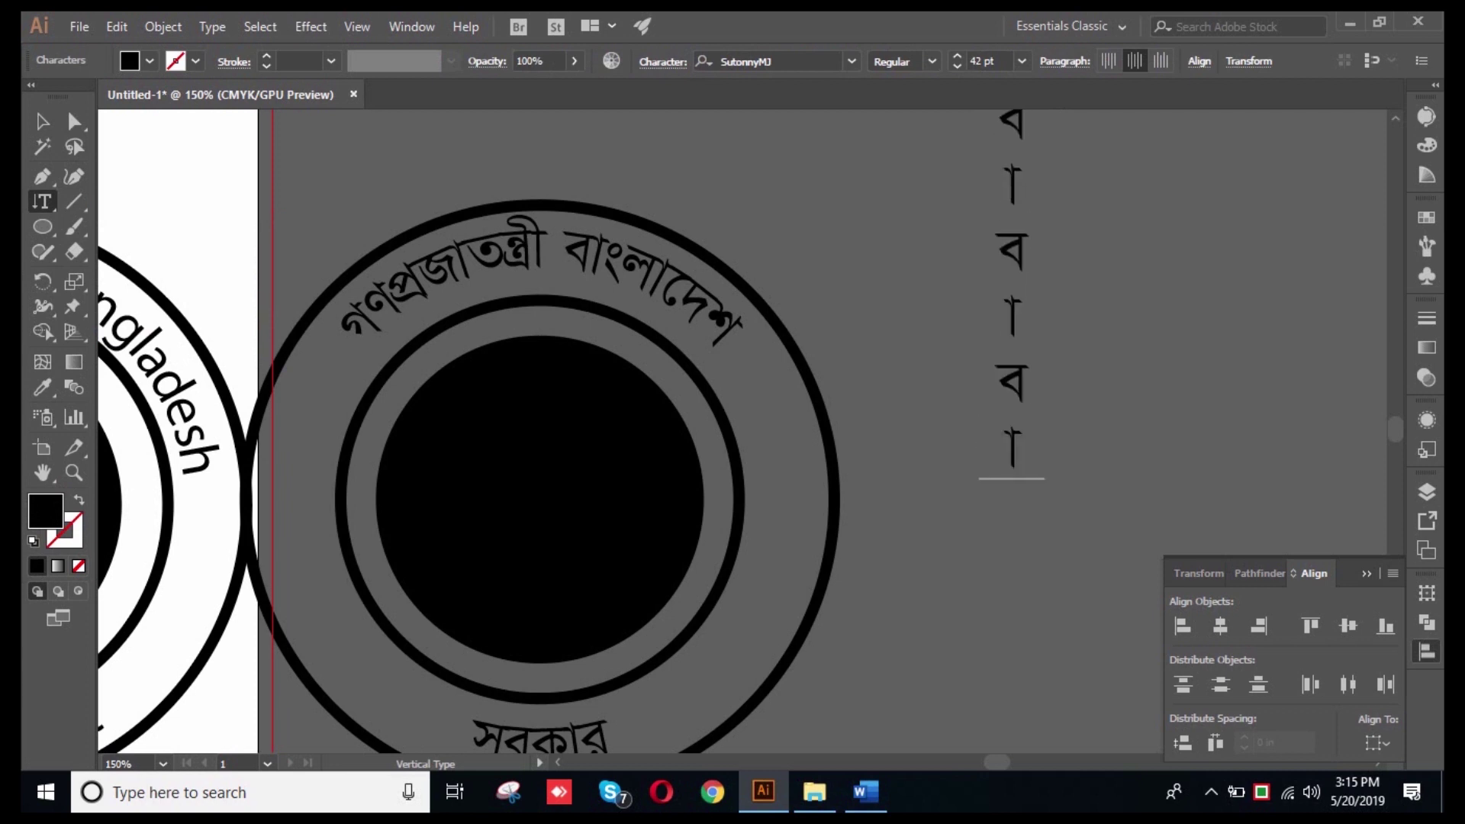
type("বাবাবাবাবাবাবাবাবাবাবা")
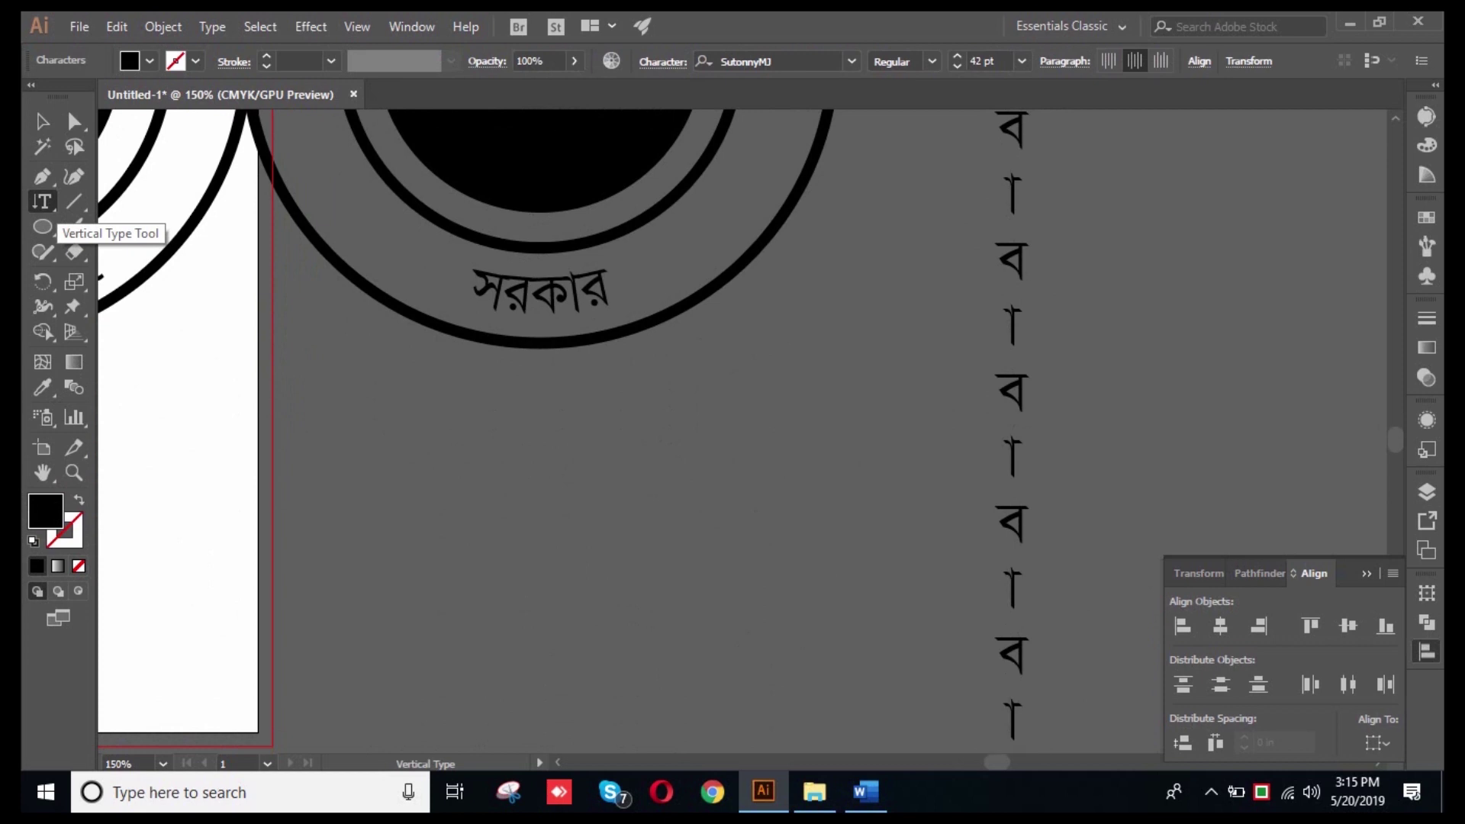
scroll(449, 366, "down", 5)
scroll(450, 366, "up", 1)
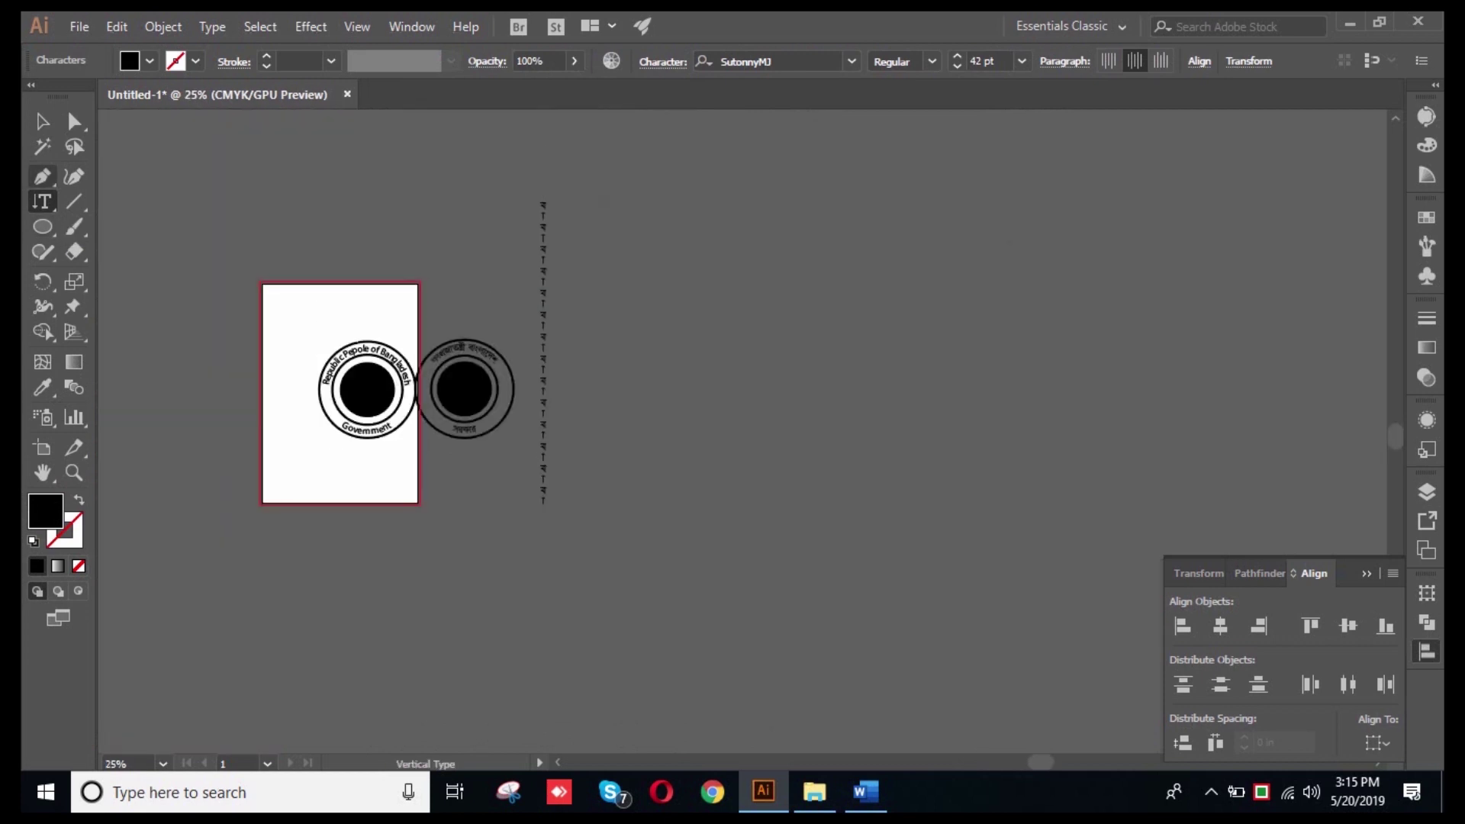
- Delete the vertical line of sample text beside the Bengali seal
left_click(42, 121)
key("ctrl+shift+a")
left_click(544, 353)
key("Delete")
- Move both seals together off the artboard onto the empty canvas to its right and deselect them
key("ctrl+plus")
left_click_drag(306, 307, 722, 519)
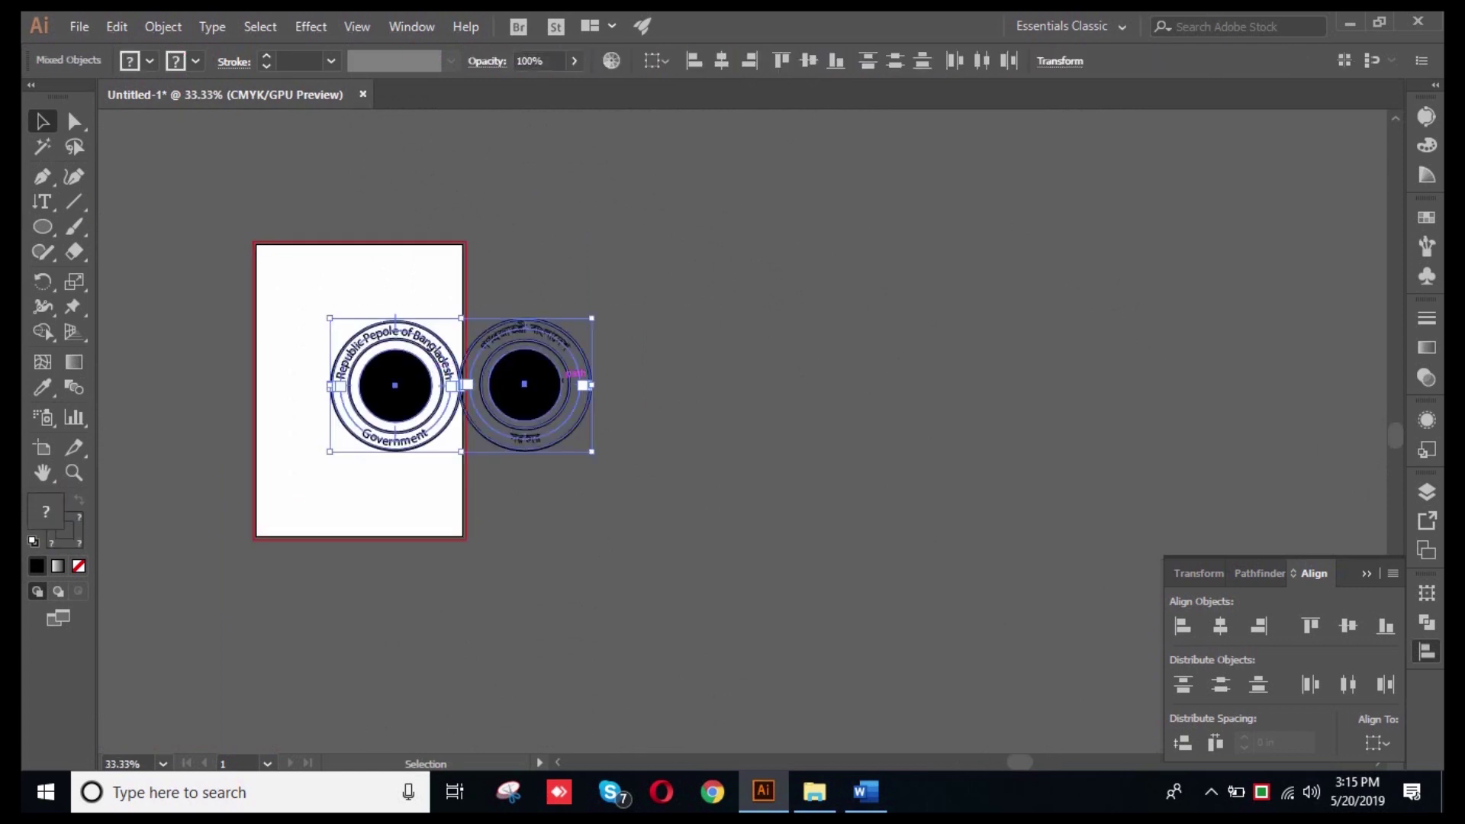
left_click_drag(568, 374, 932, 378)
key("ctrl+shift+a")
- Draw a black-filled circle without a stroke in the right half of the empty artboard
scroll(354, 381, "up", 4)
left_click_drag(408, 382, 504, 383)
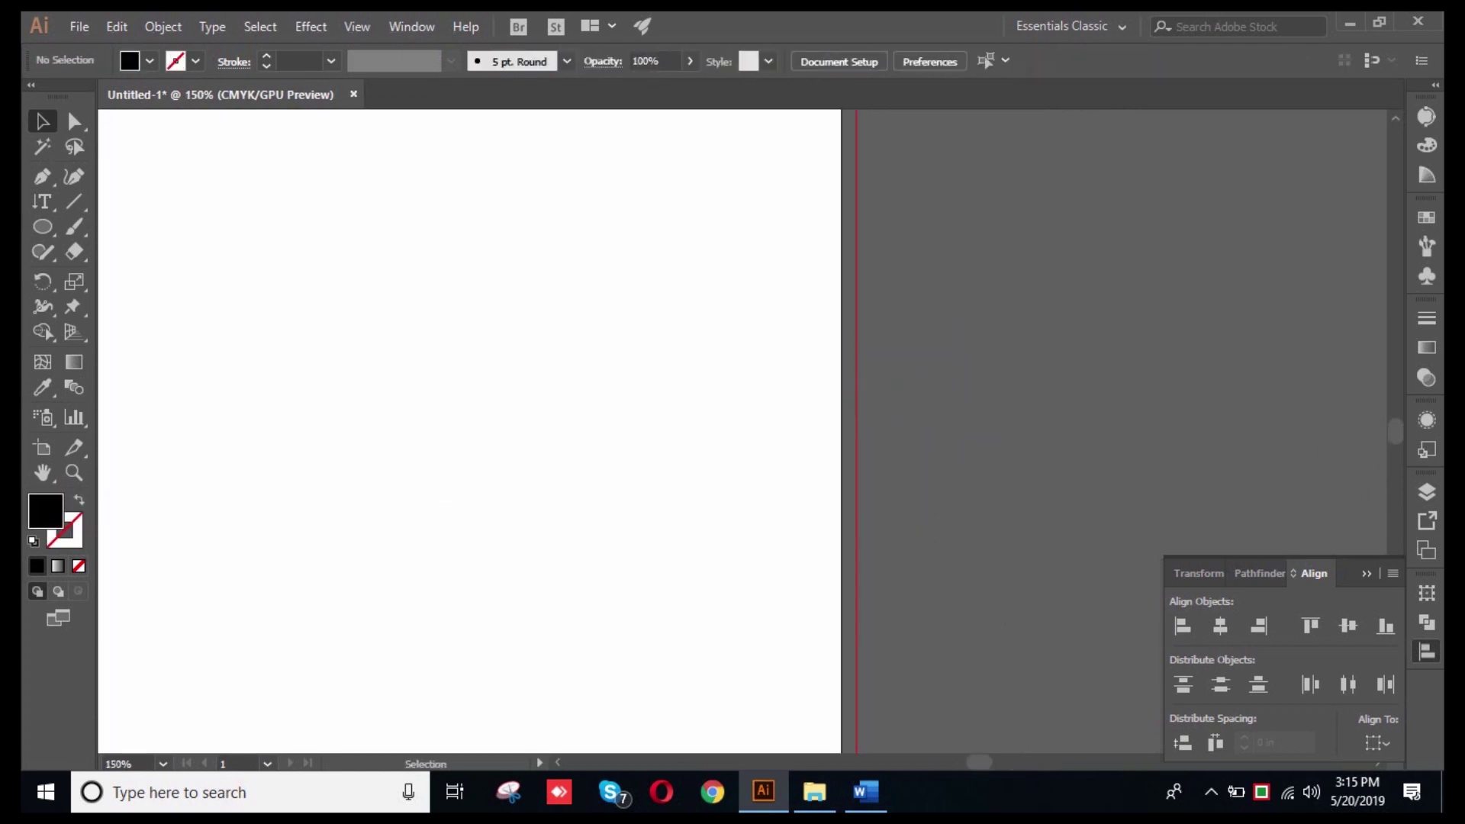
key("ctrl")
key("space")
key("space")
left_click_drag(504, 383, 812, 382)
left_click(42, 202)
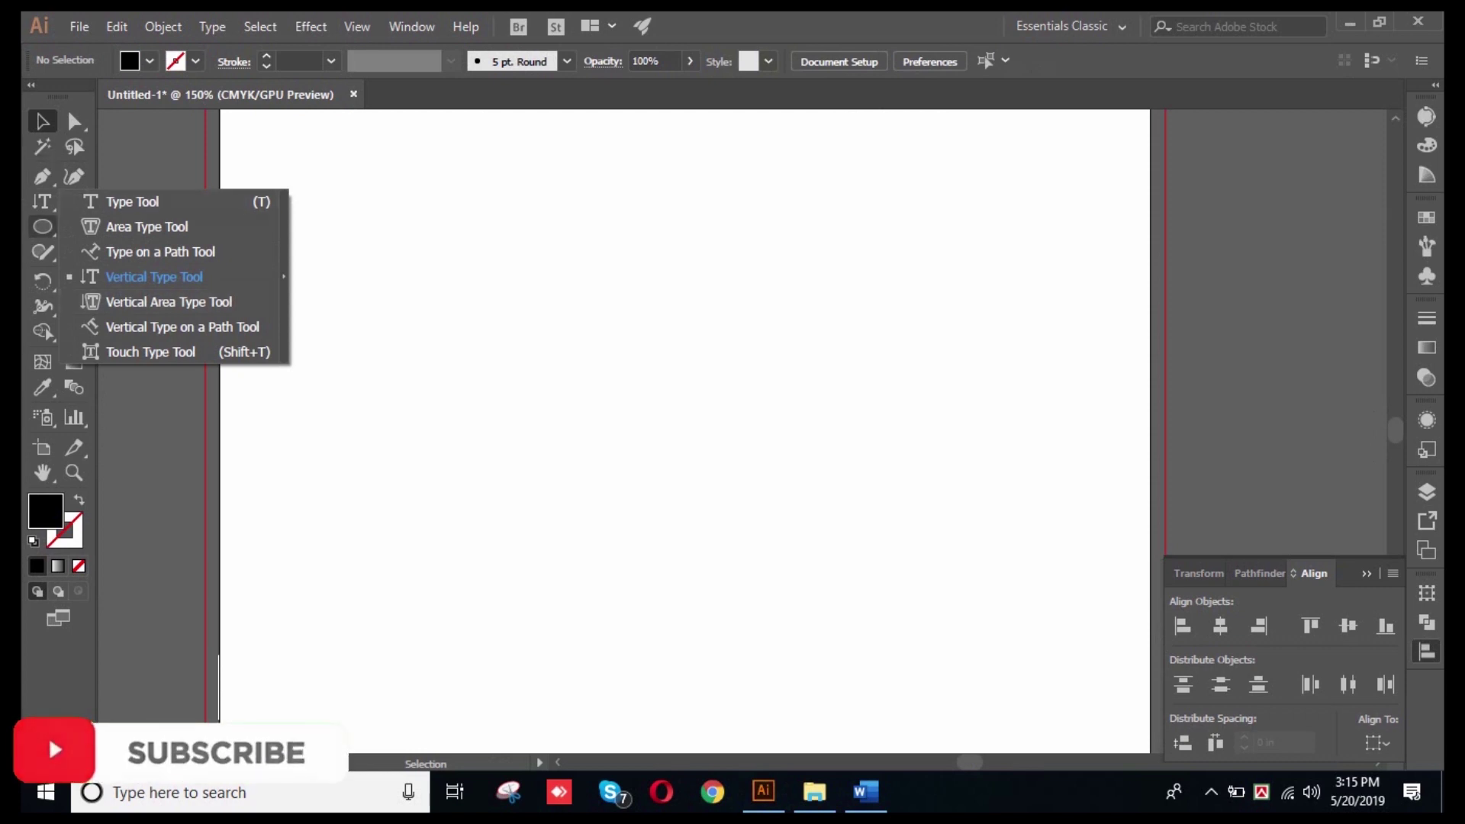
left_click(43, 227)
left_click(42, 226)
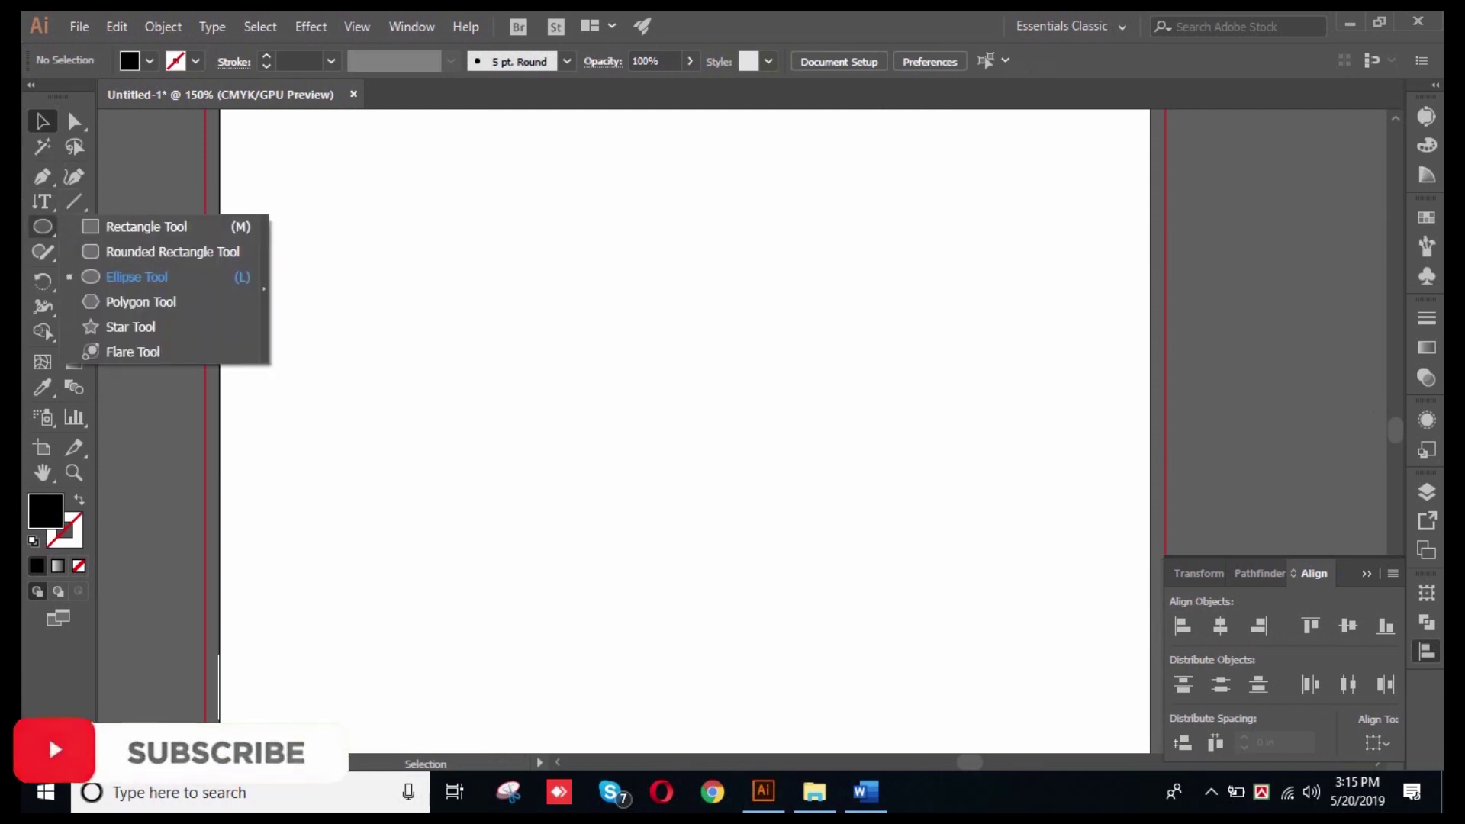
left_click(137, 277)
left_click_drag(640, 216, 1137, 712)
- Convert the circle into a vertical area type object and fill it with columns of sample Bengali characters
left_click(43, 227)
left_click(43, 201)
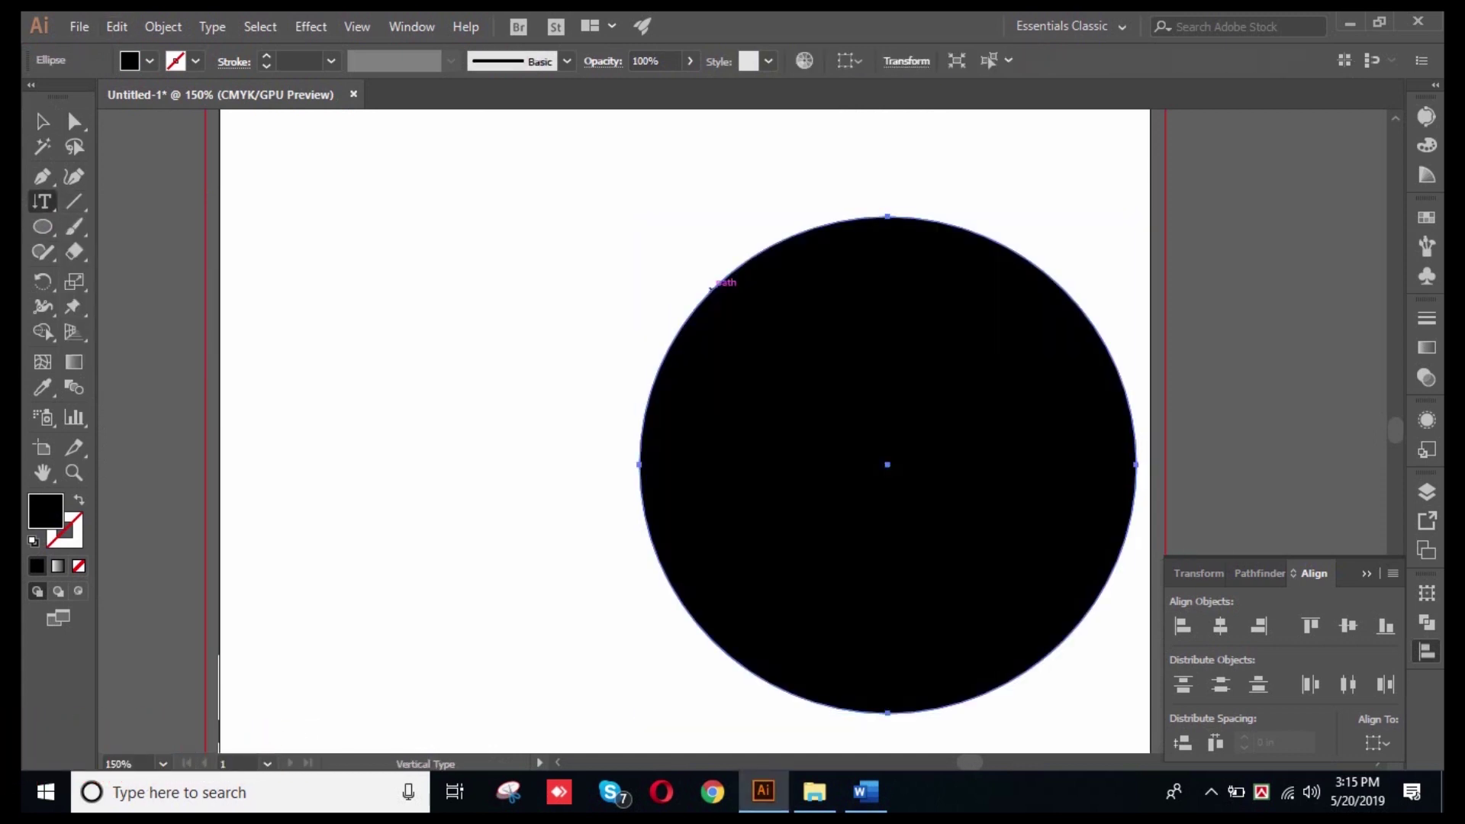
left_click(739, 266)
type("ভfsd|fsdfds|fsdfsd|fsdfsd|fsdfs")
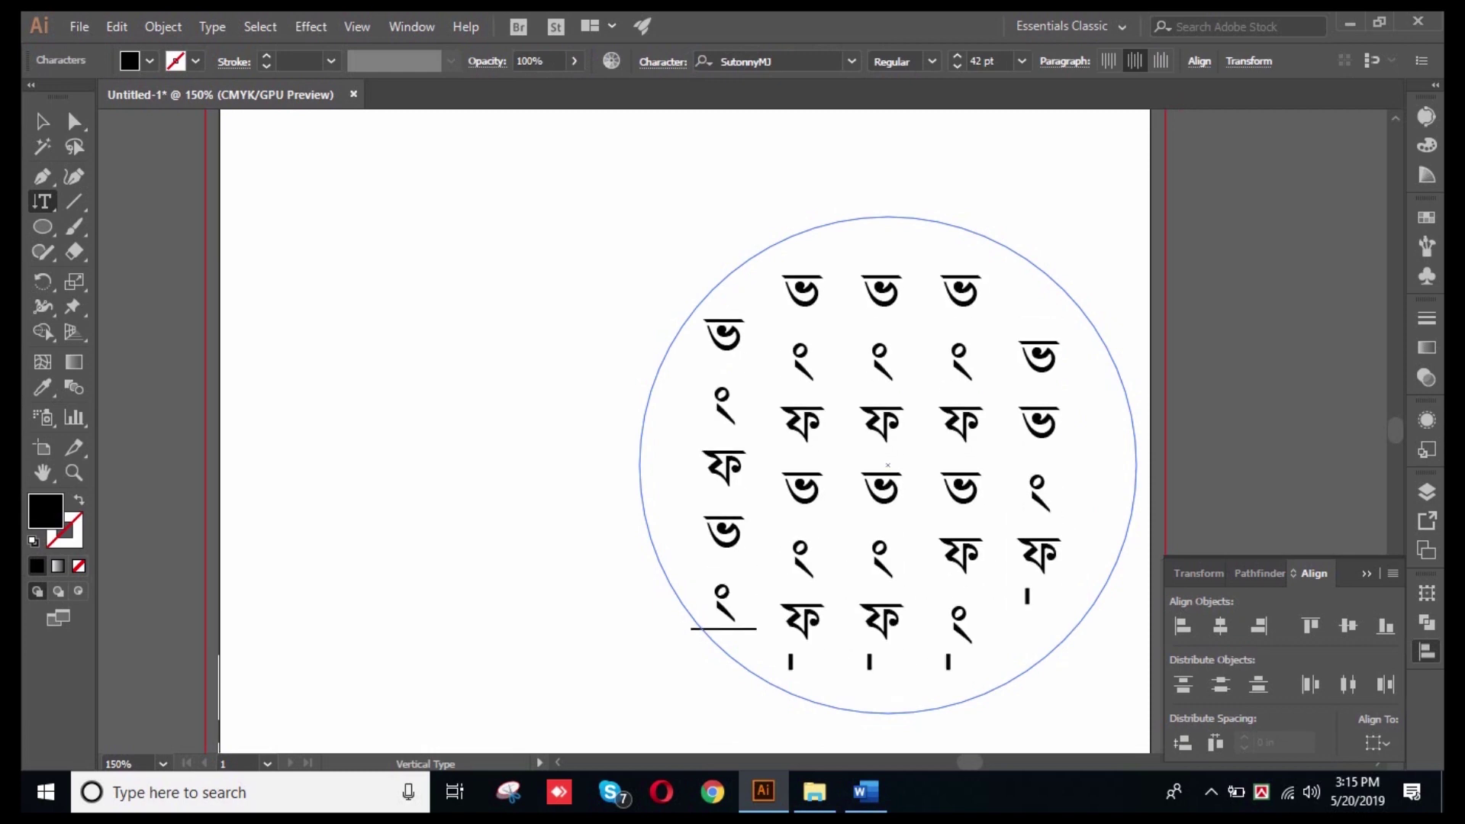
key("Escape")
- Delete the circular vertical area text from the artboard
left_click_drag(534, 239, 1041, 483)
left_click(535, 239)
left_click_drag(534, 239, 994, 460)
key("Delete")
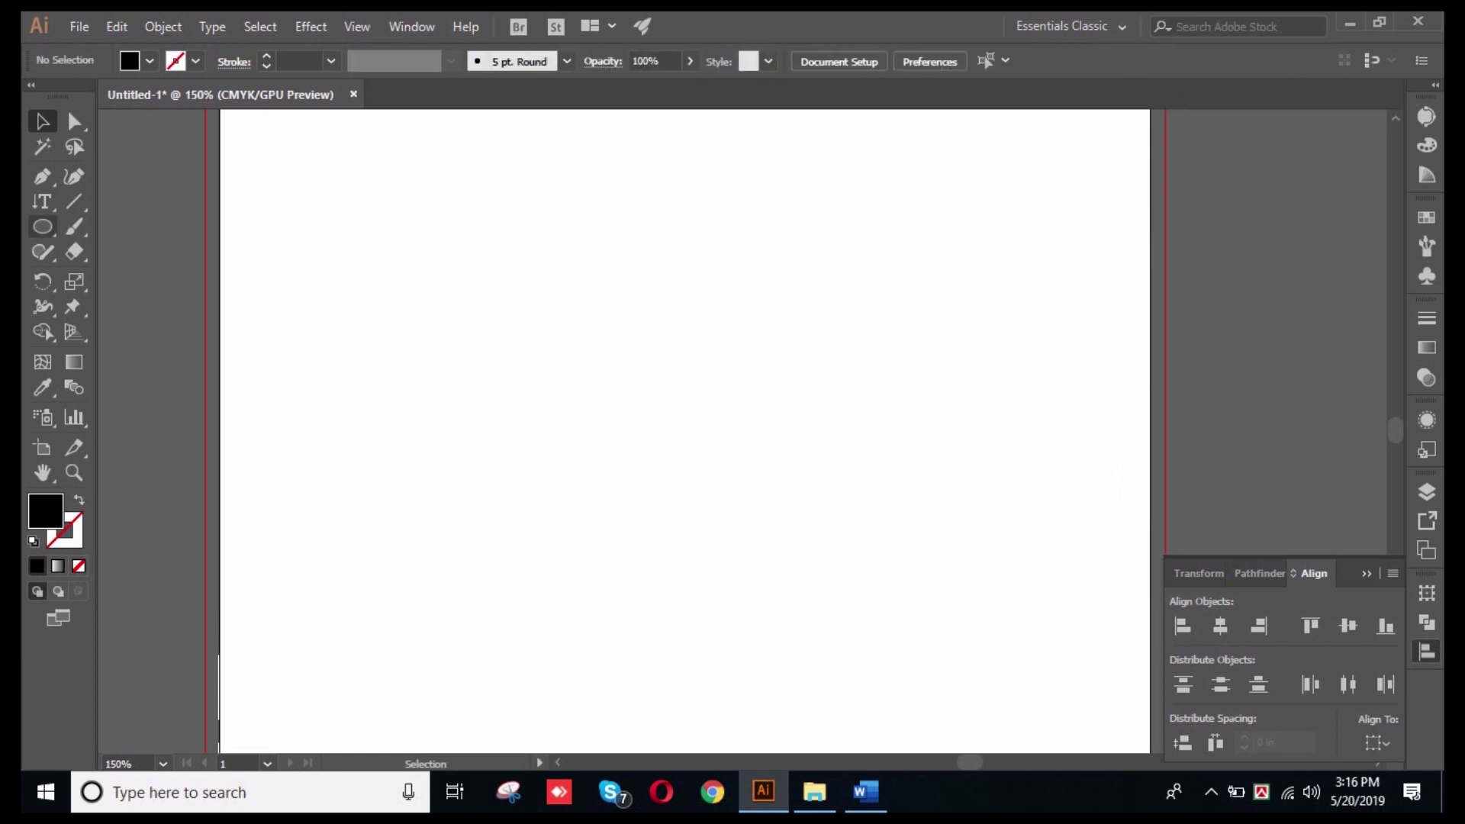
- Draw a black circle about 5.11 in wide on the artboard for trying Vertical Type on a Path
left_click(42, 201)
left_click(42, 201)
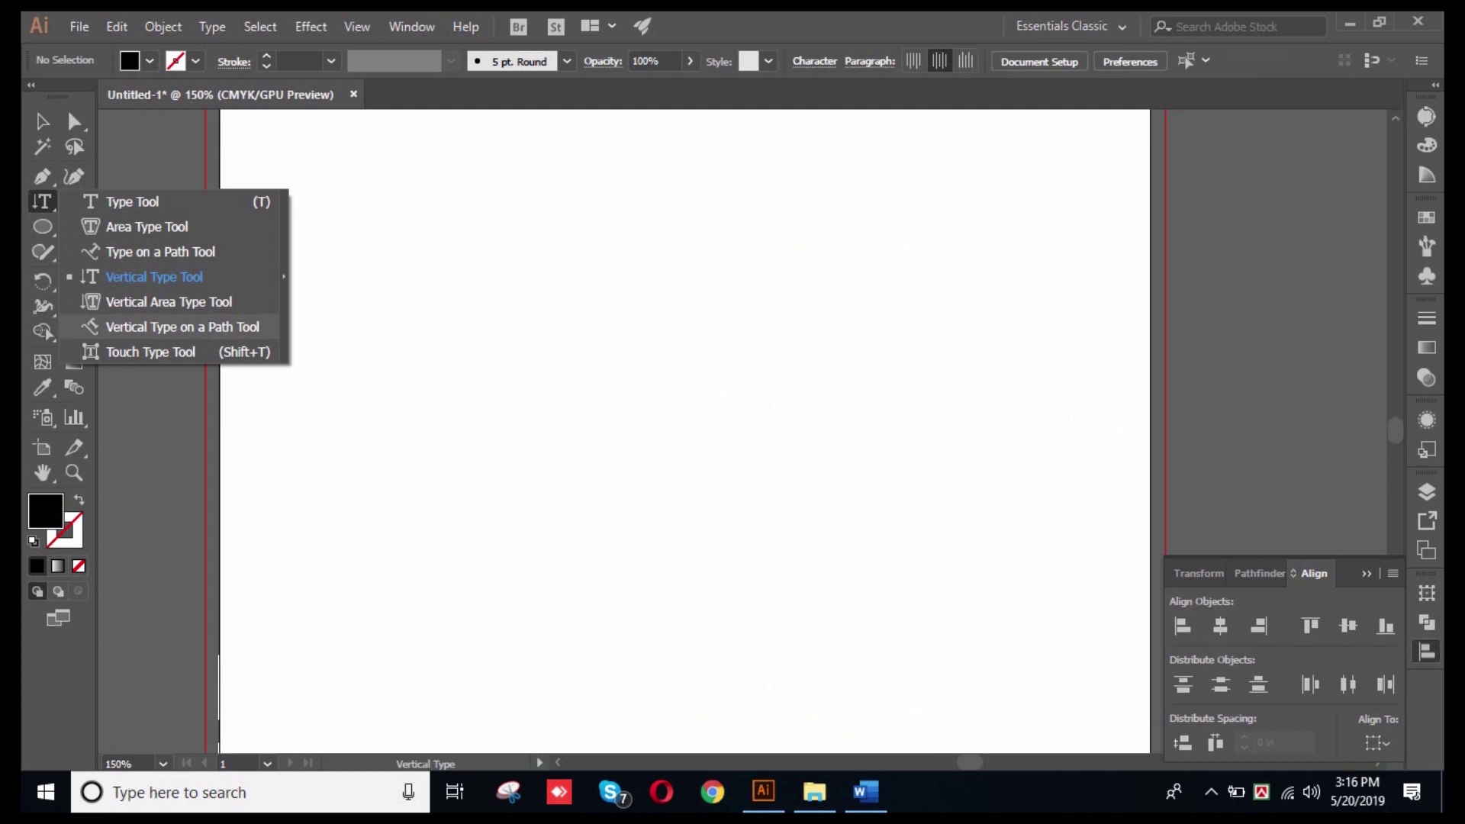
left_click(184, 327)
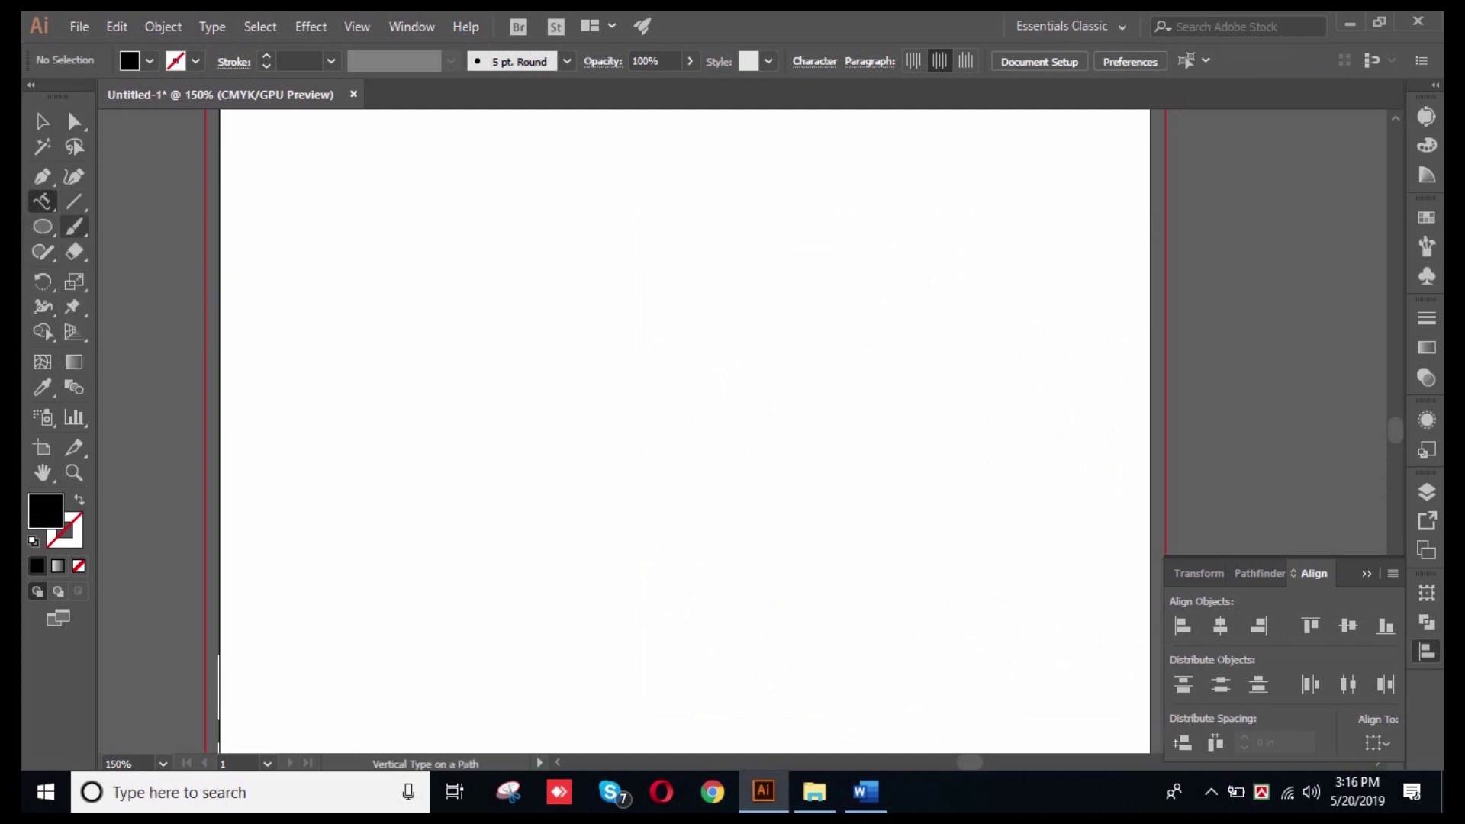
left_click(42, 227)
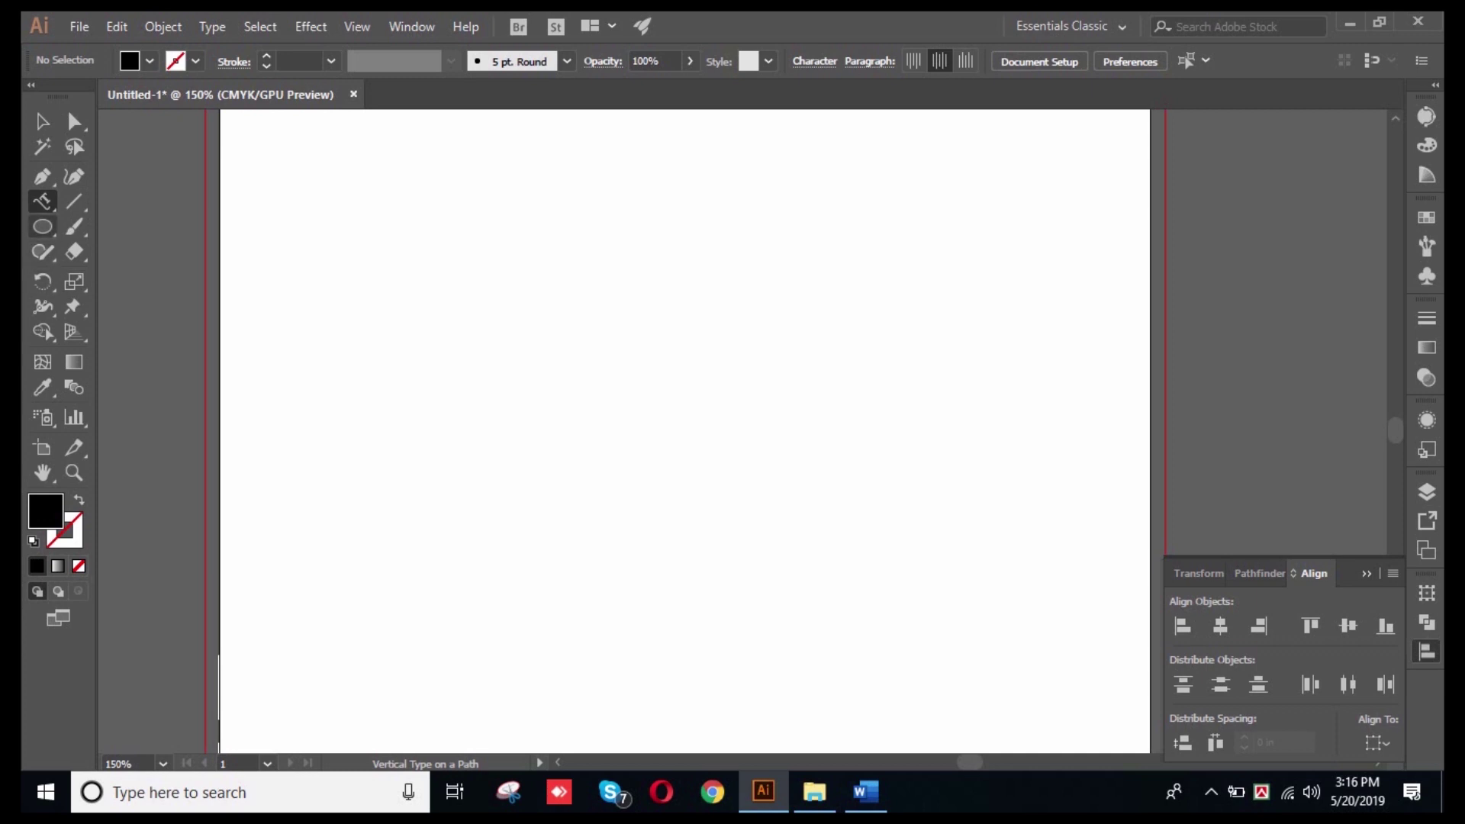
left_click_drag(358, 221, 934, 500)
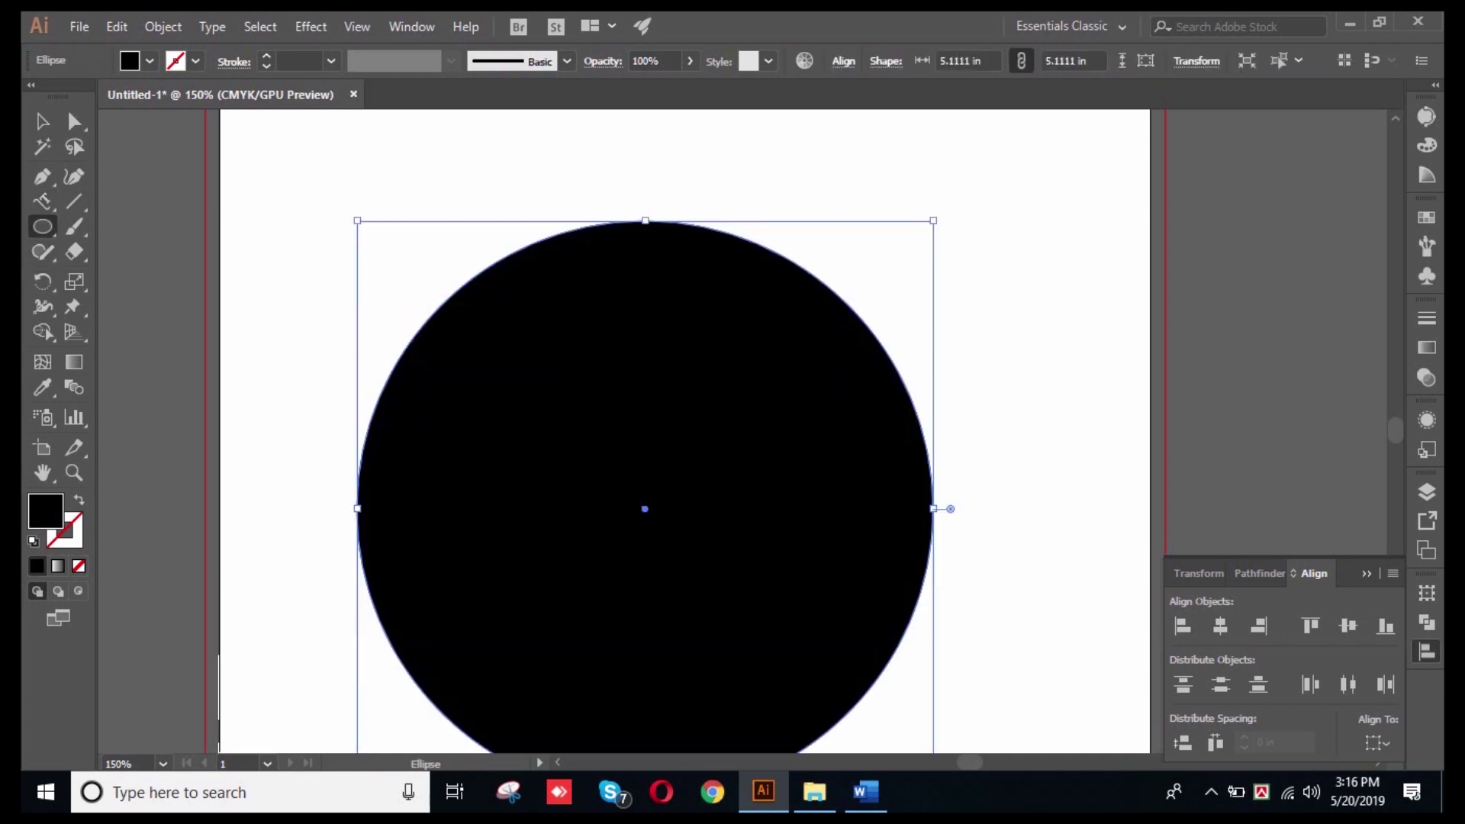
- Enter sample Bengali characters around the circle's outline as vertical type on a path
left_click(42, 201)
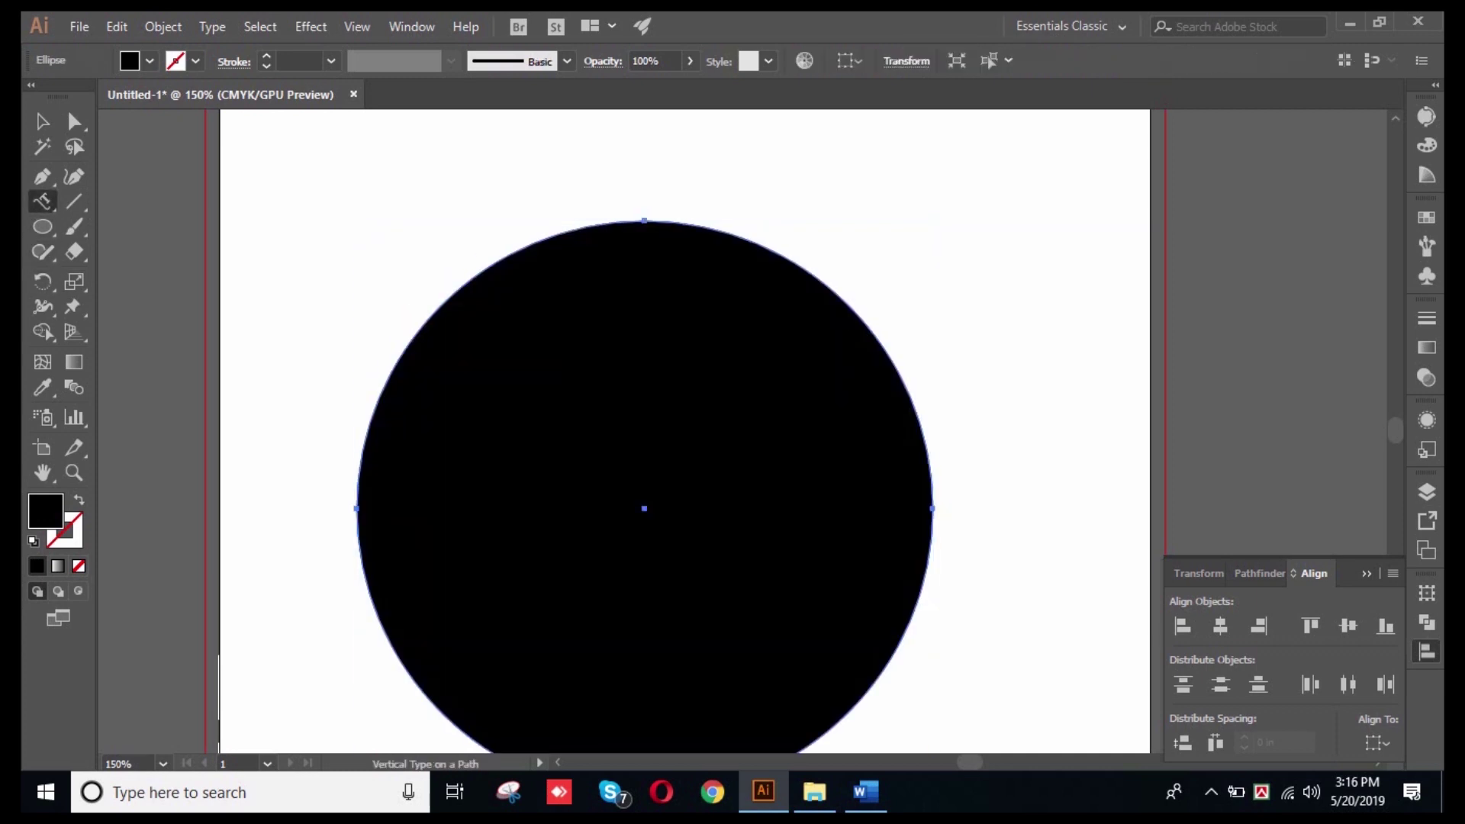
left_click(390, 373)
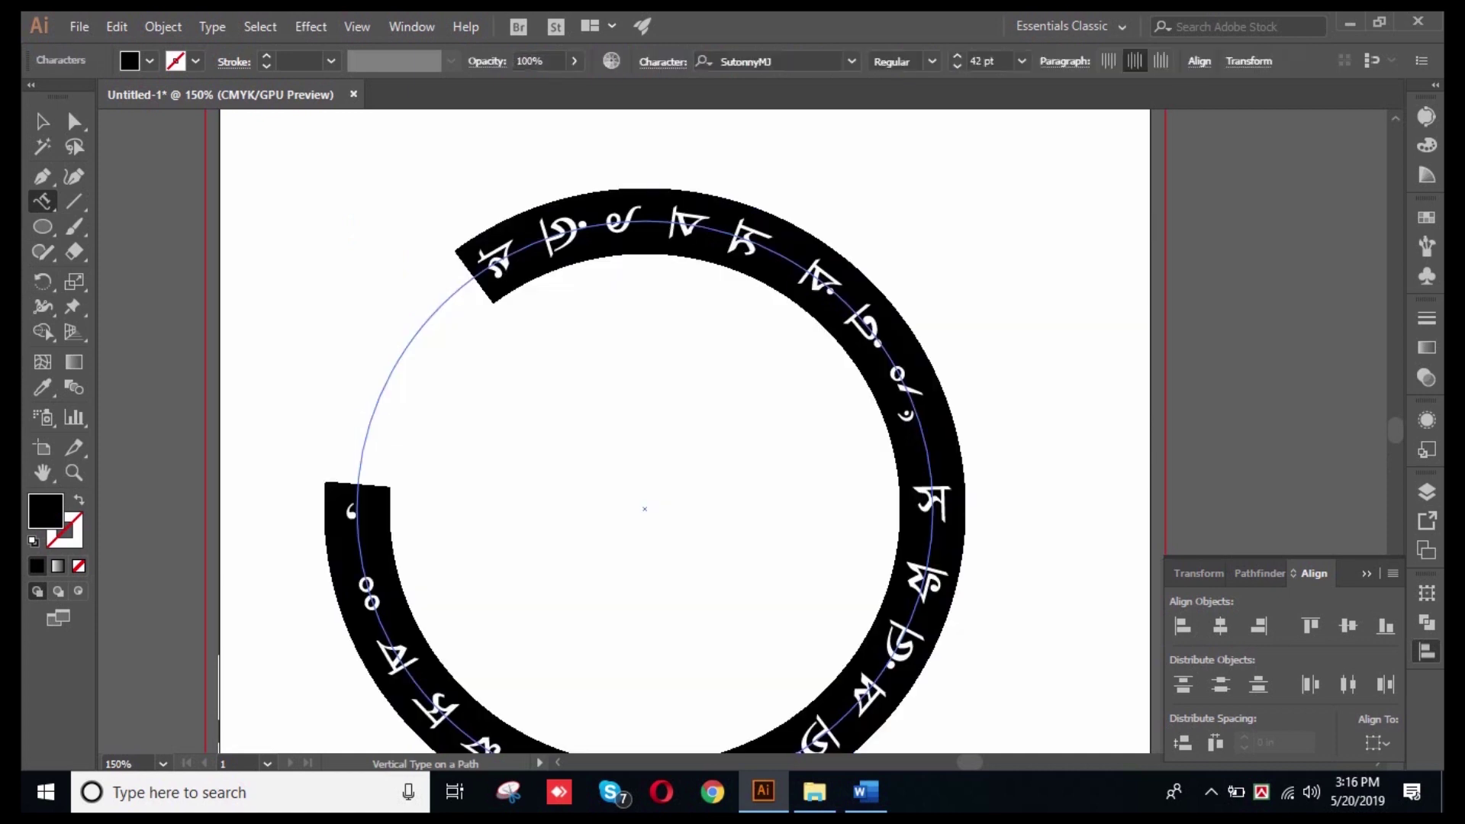
type("fsdfsdfsdasdasdasdasdasdas")
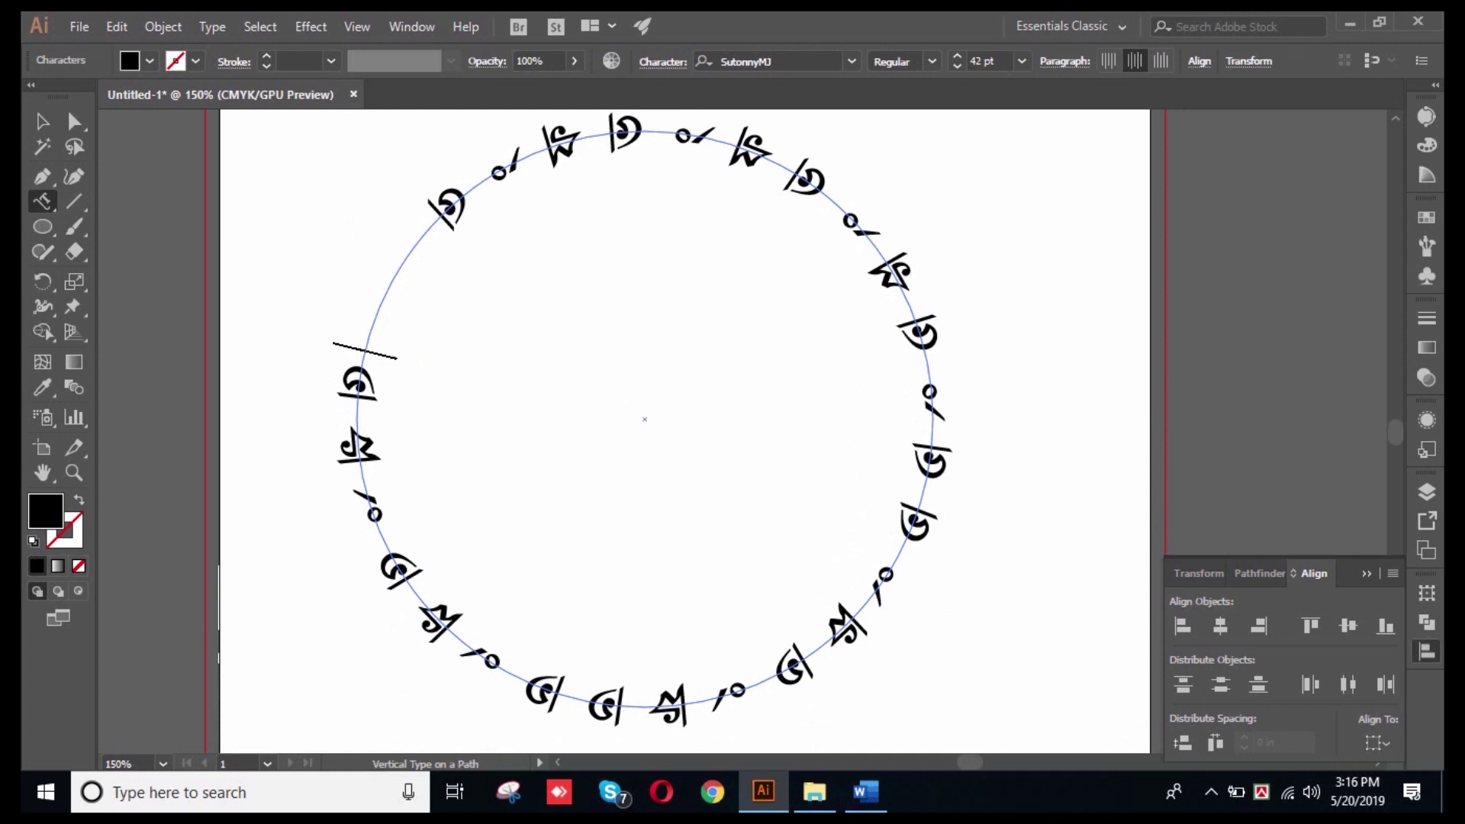
- Finish editing the vertical path text and delete it from the artboard
key("Escape")
key("ctrl+shift+a")
key("ctrl+a")
key("Delete")
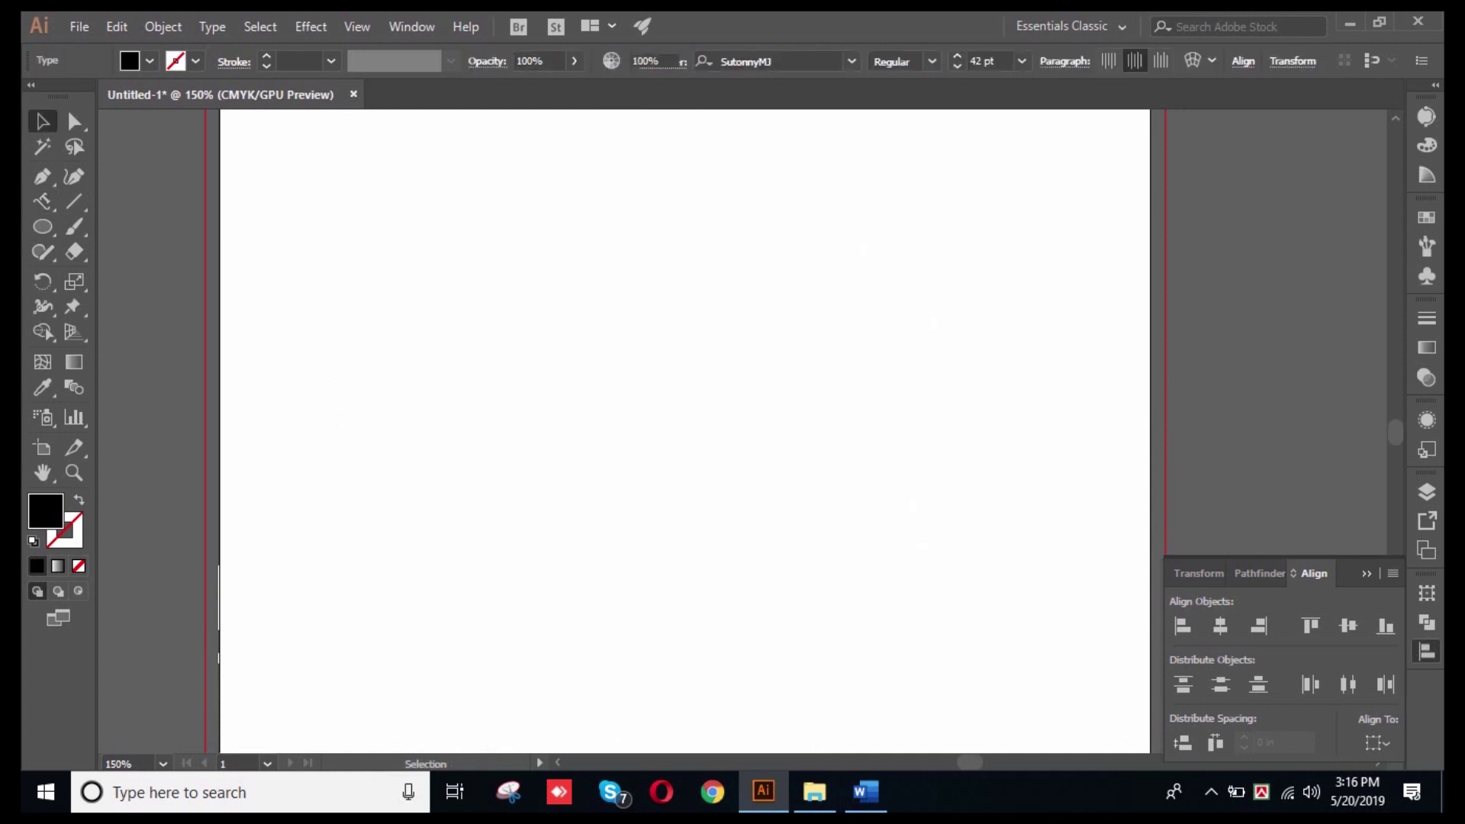
- Place a horizontal line of placeholder point text with the Type tool and move it toward the artboard's middle
left_click(42, 202)
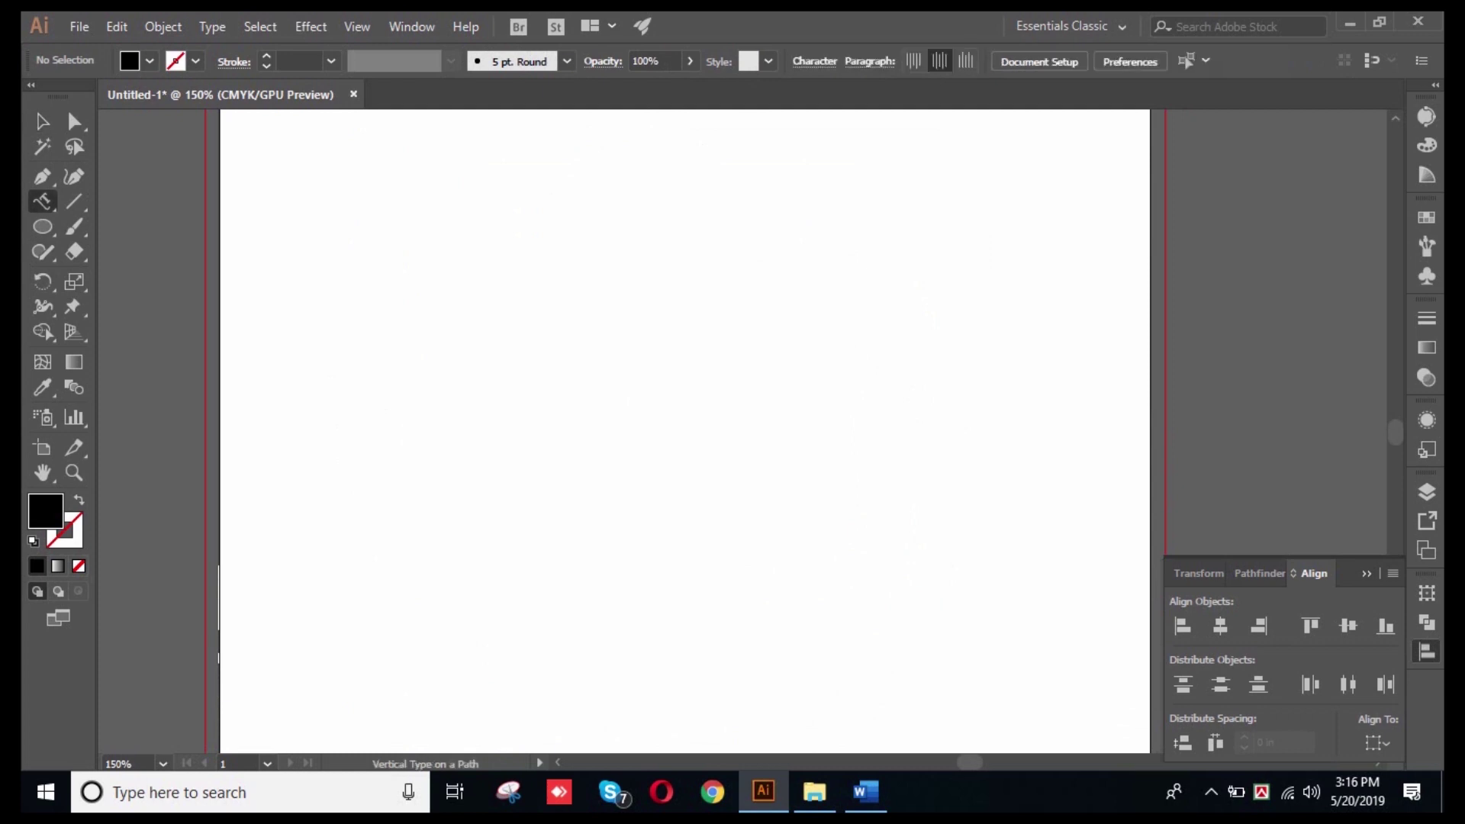
left_click_drag(42, 201, 115, 199)
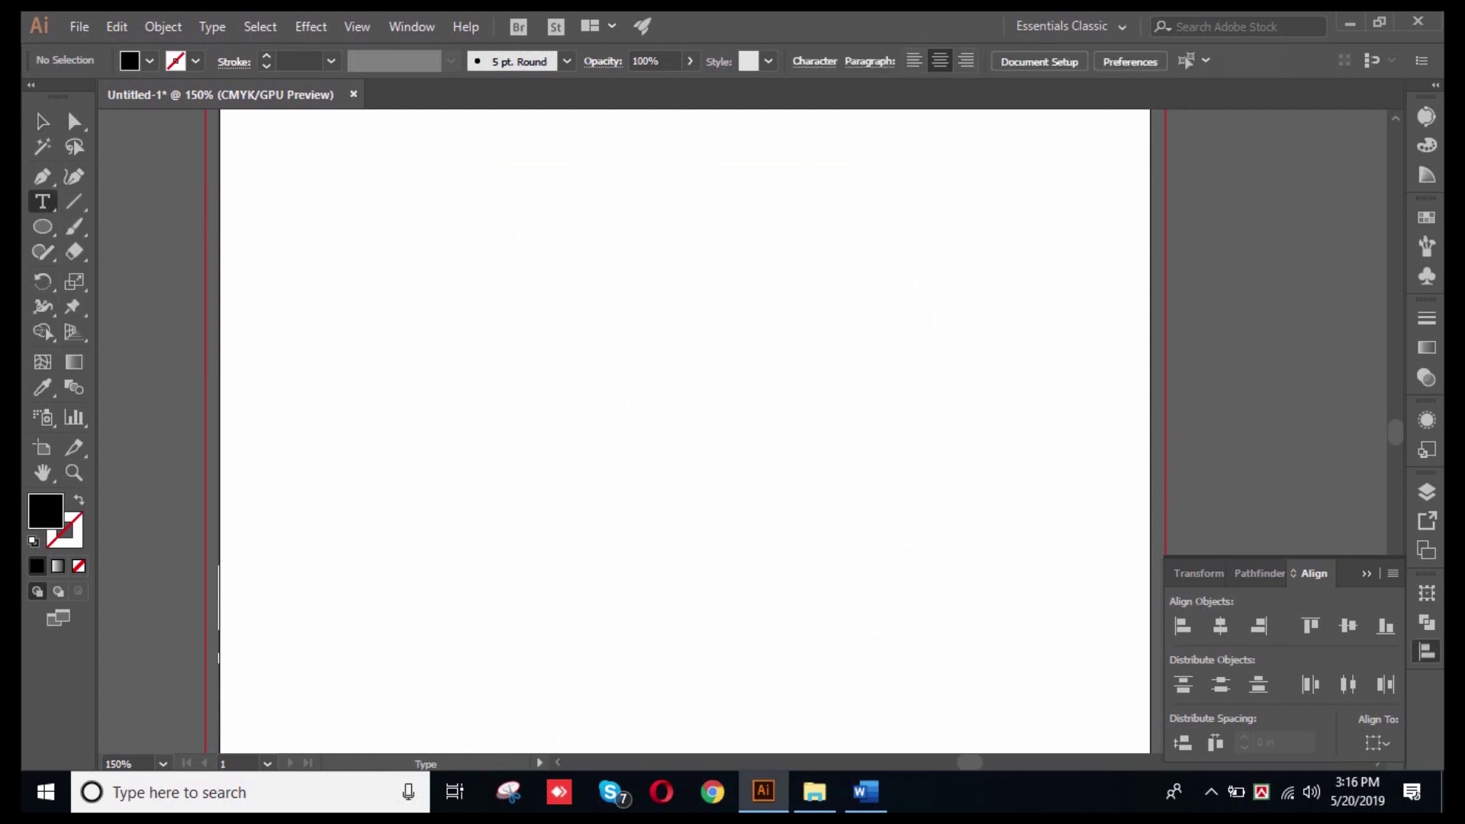
left_click(410, 207)
left_click(42, 121)
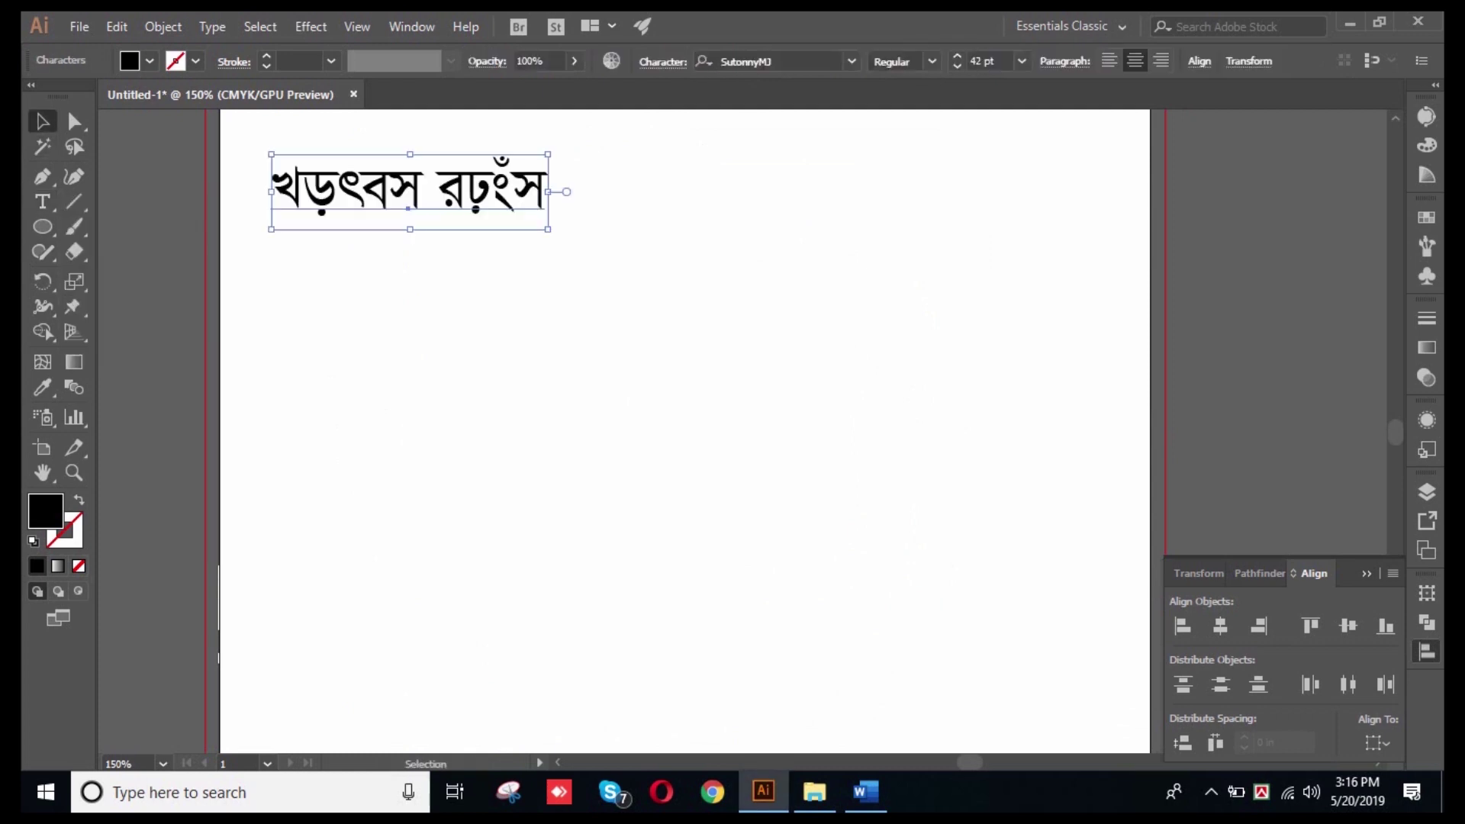
key("ctrl+shift+a")
left_click_drag(532, 213, 645, 415)
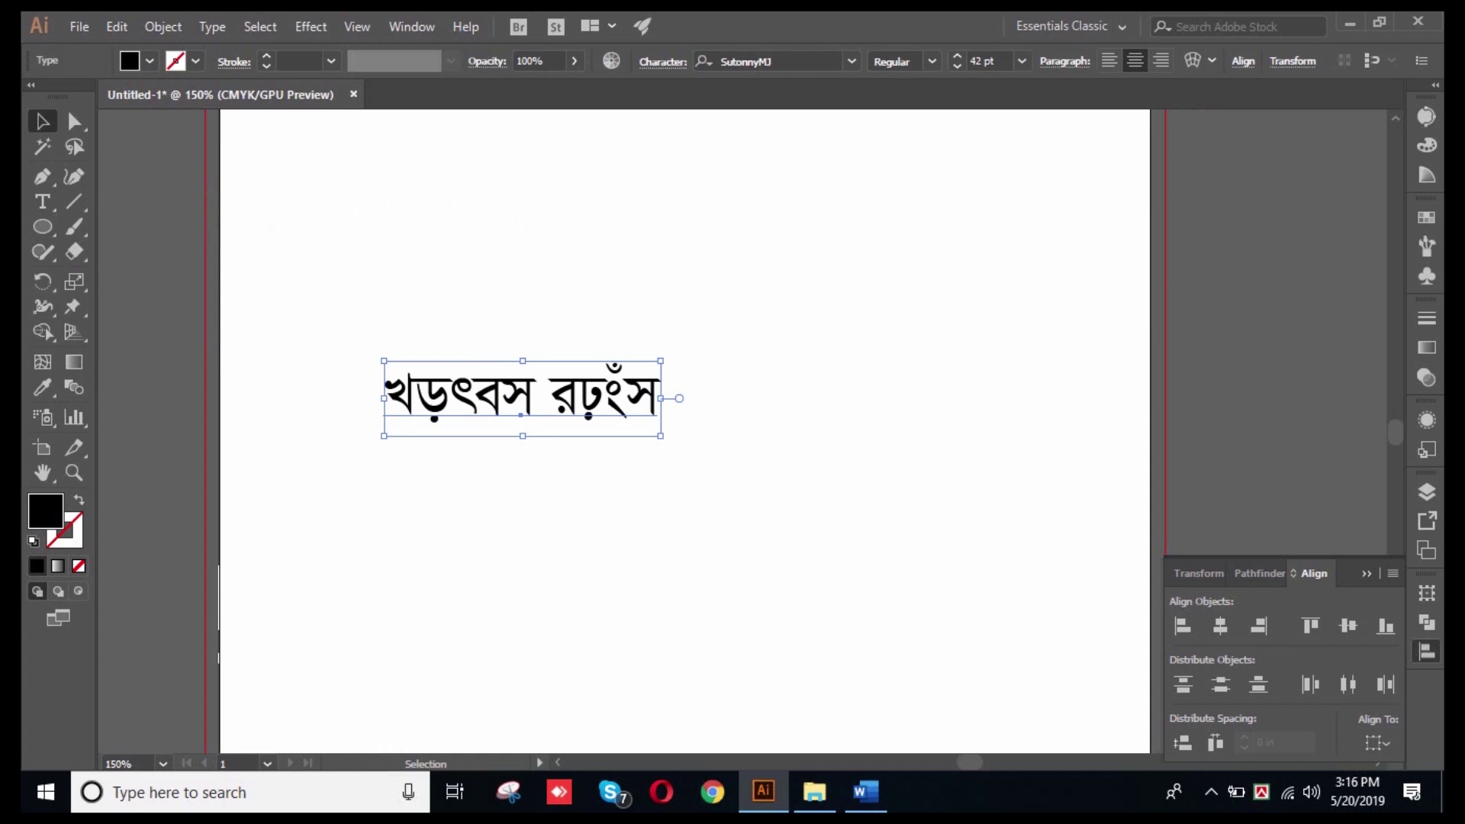
- Check the Class # 7 "Working with Text" topics in the Word course outline and return to Illustrator
left_click(866, 792)
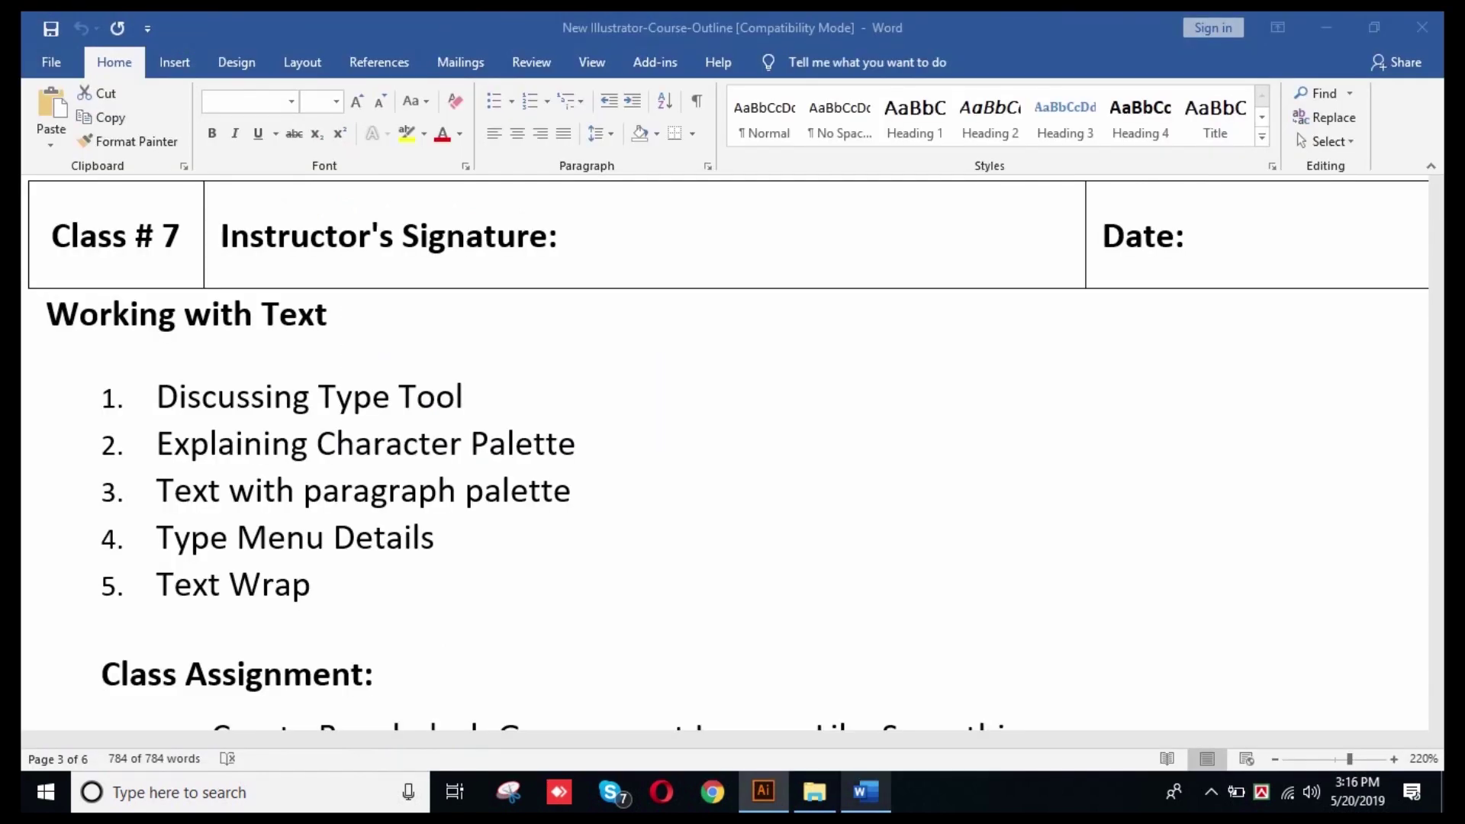
left_click(286, 538)
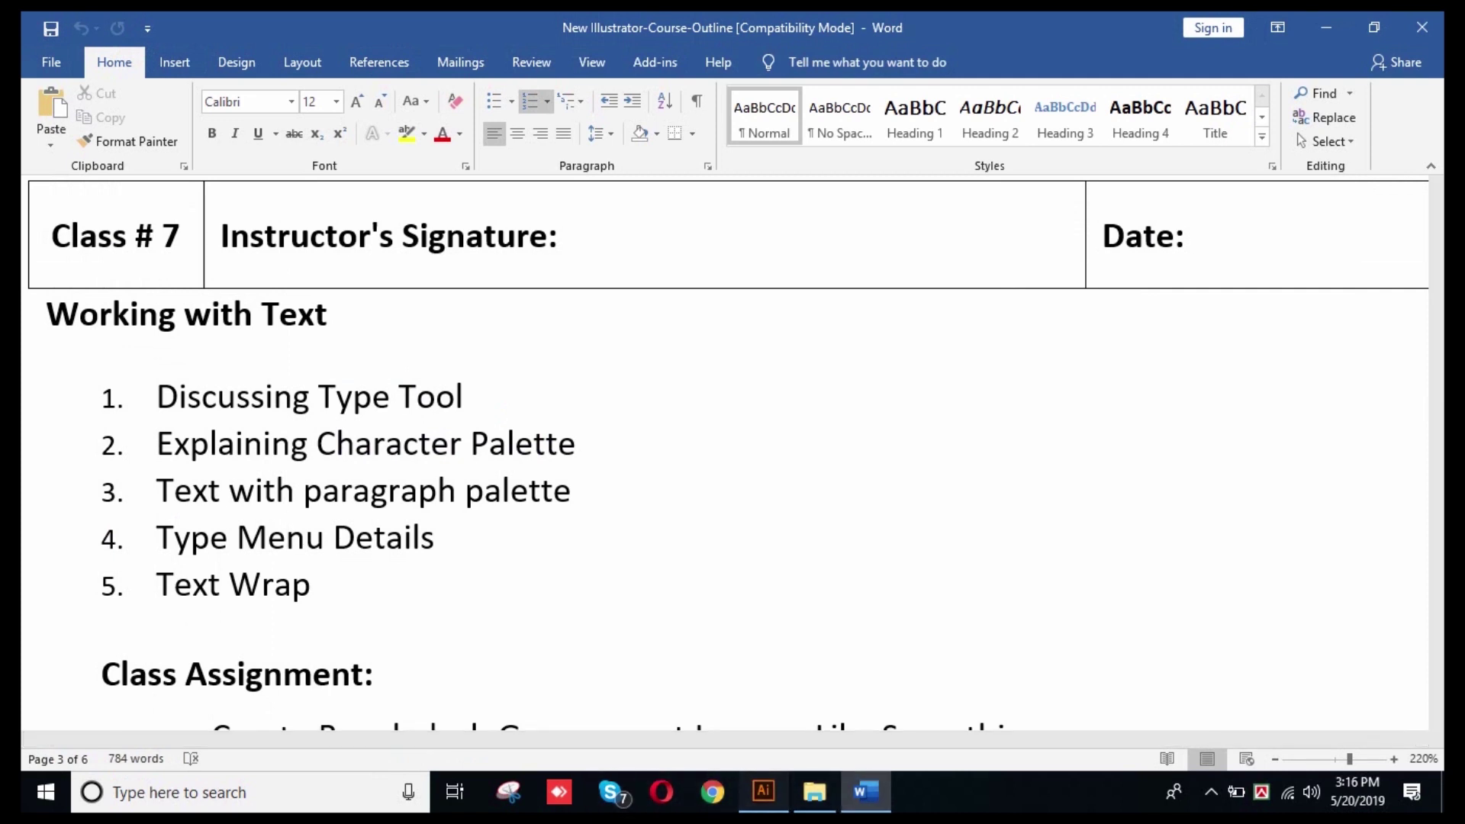
left_click(763, 793)
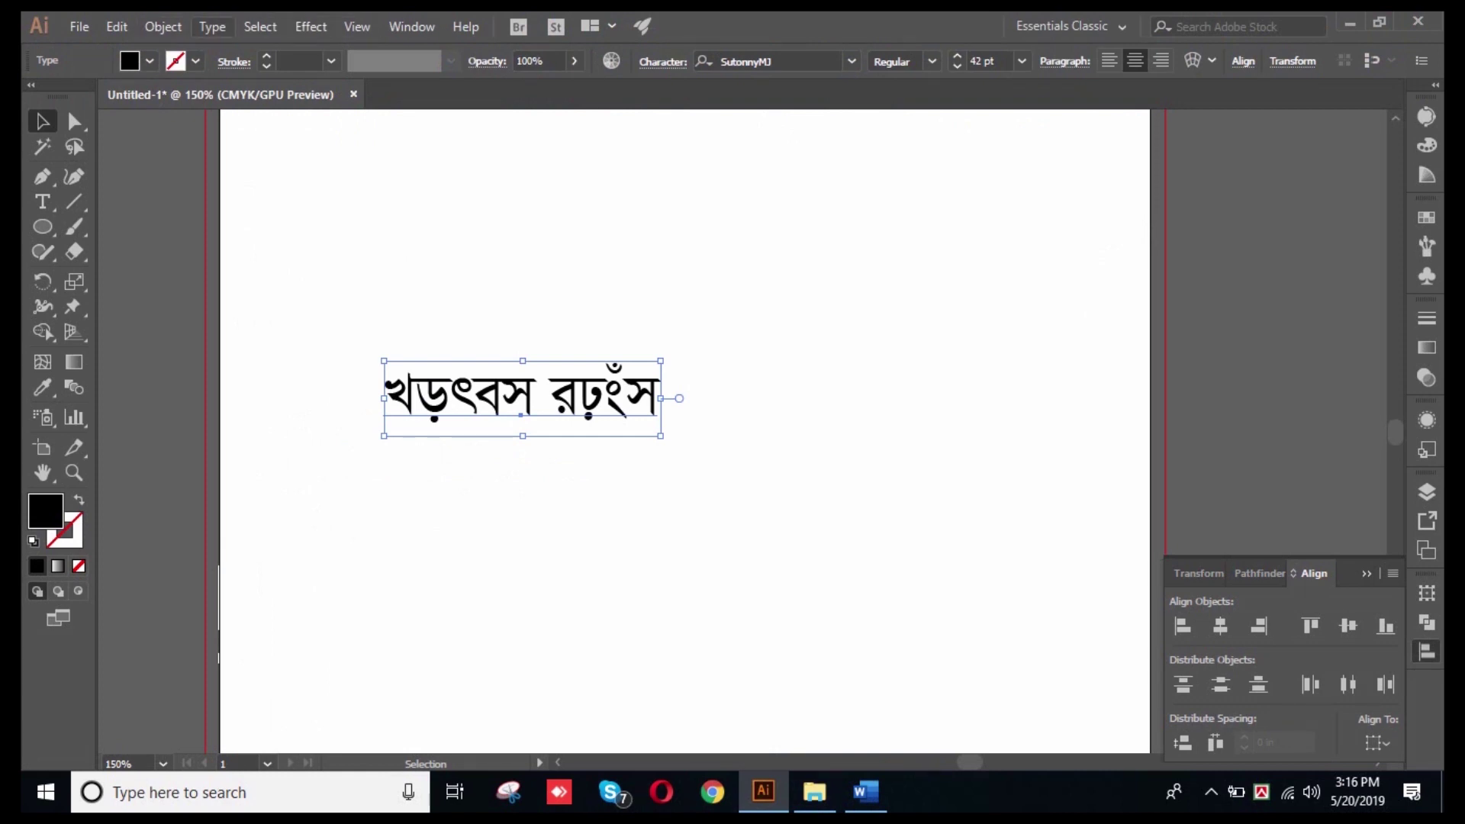
- Examine the type commands available for the placeholder text, then close the list and reselect the text
left_click(212, 26)
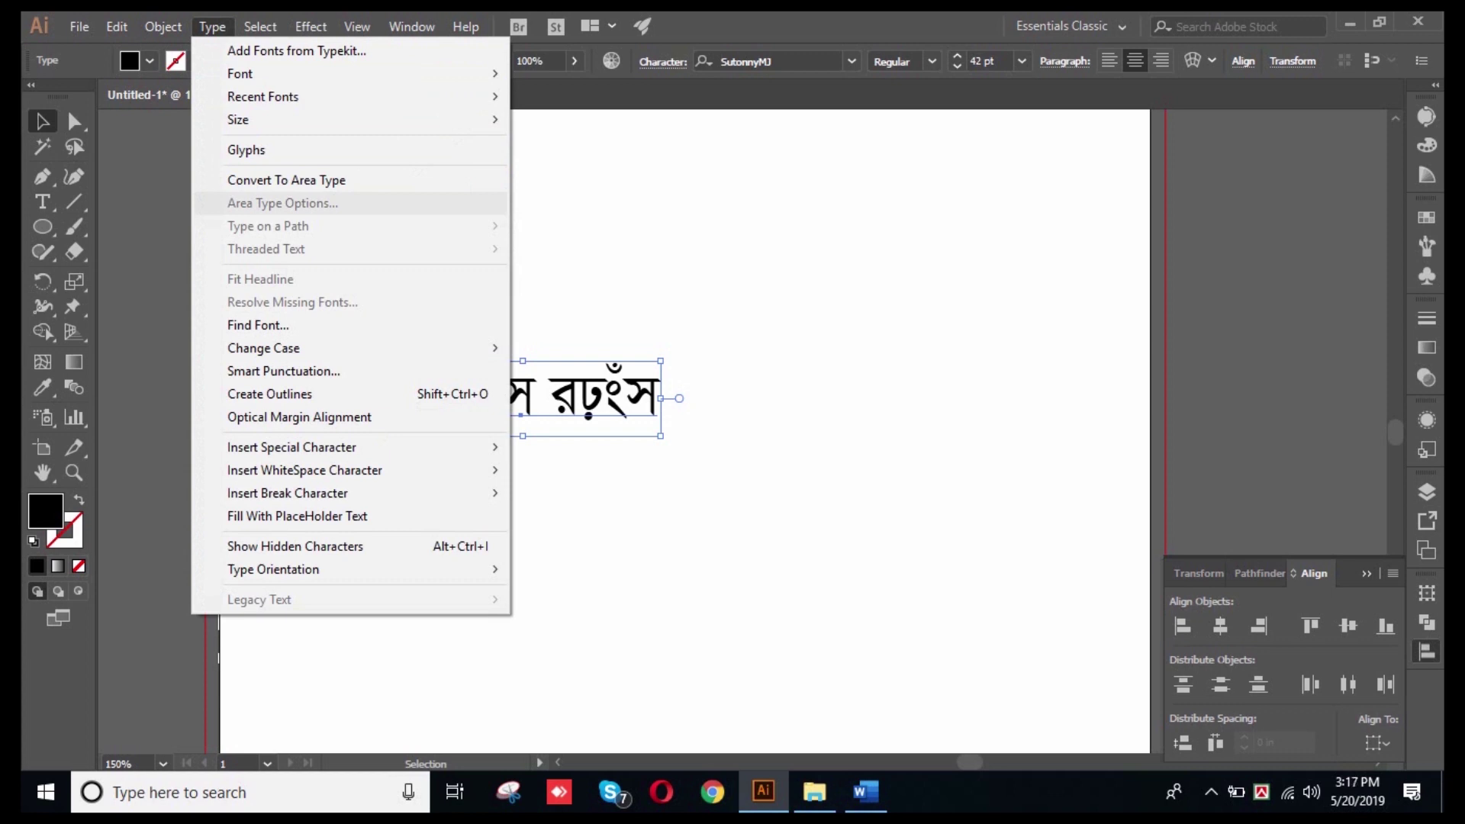
key("Escape")
key("ctrl+shift+a")
key("ctrl+a")
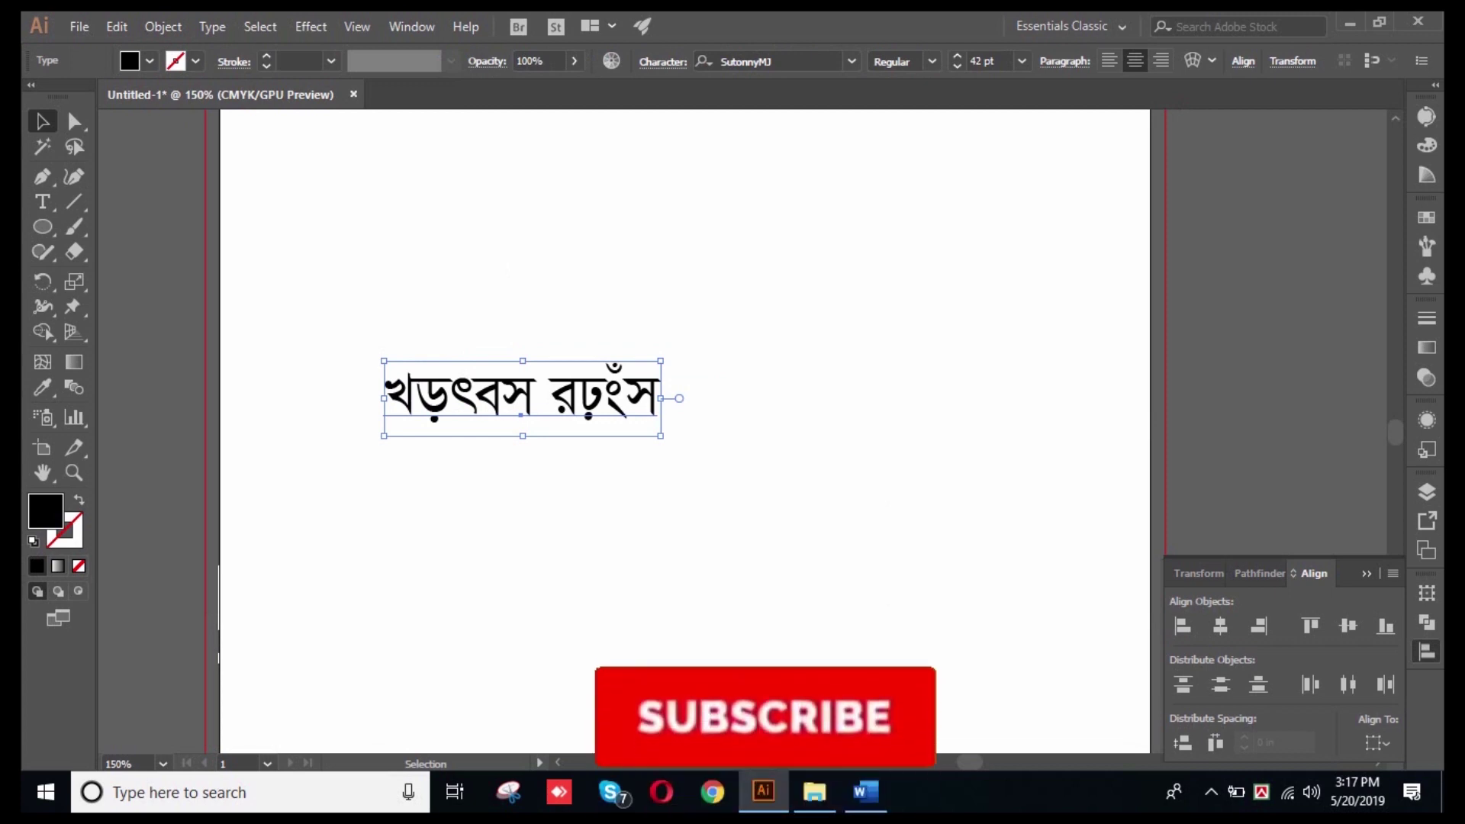
- Change the selected Bengali text's type orientation to vertical
left_click(212, 27)
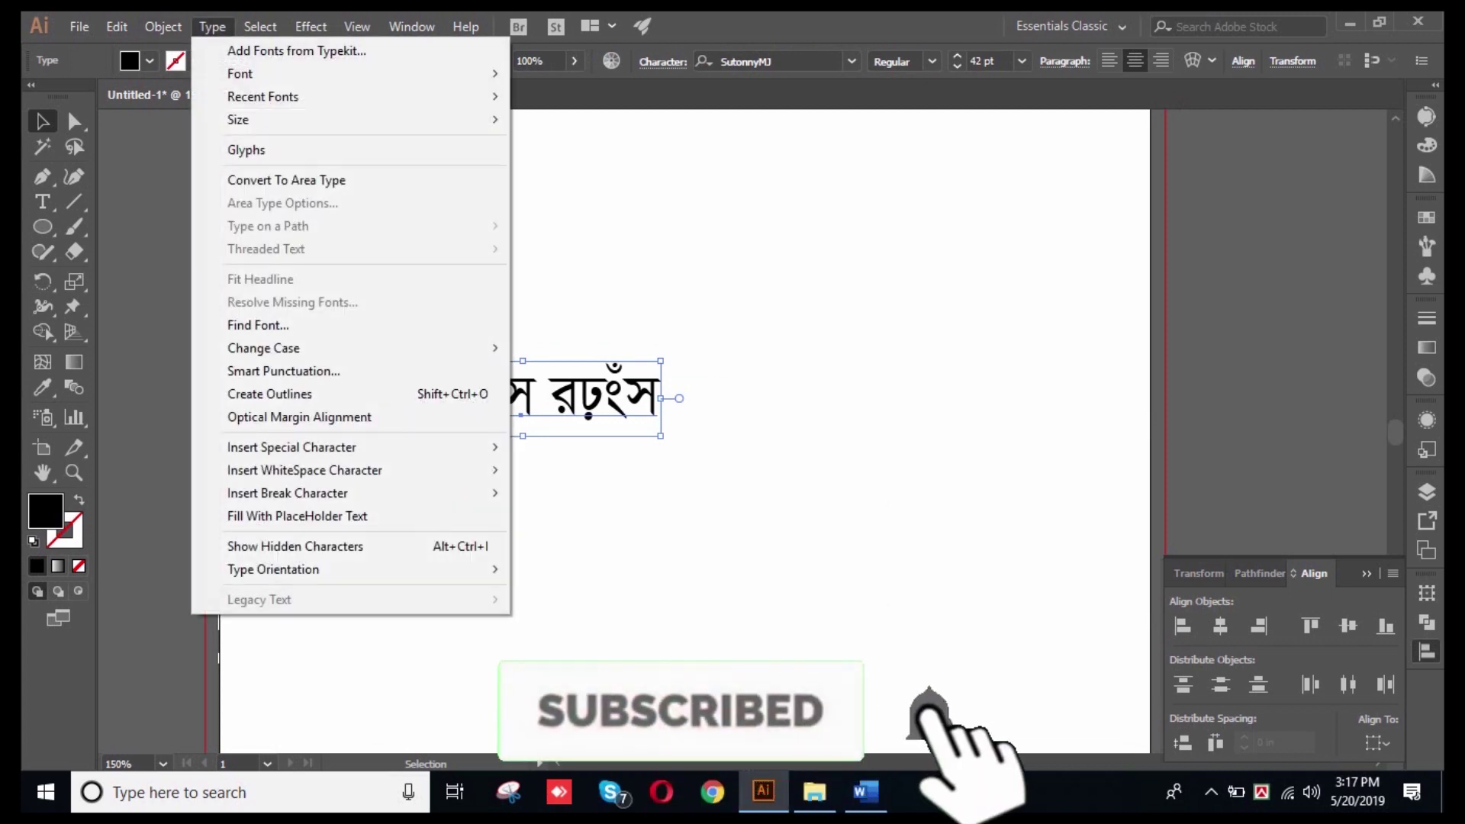
mouse_move(349, 570)
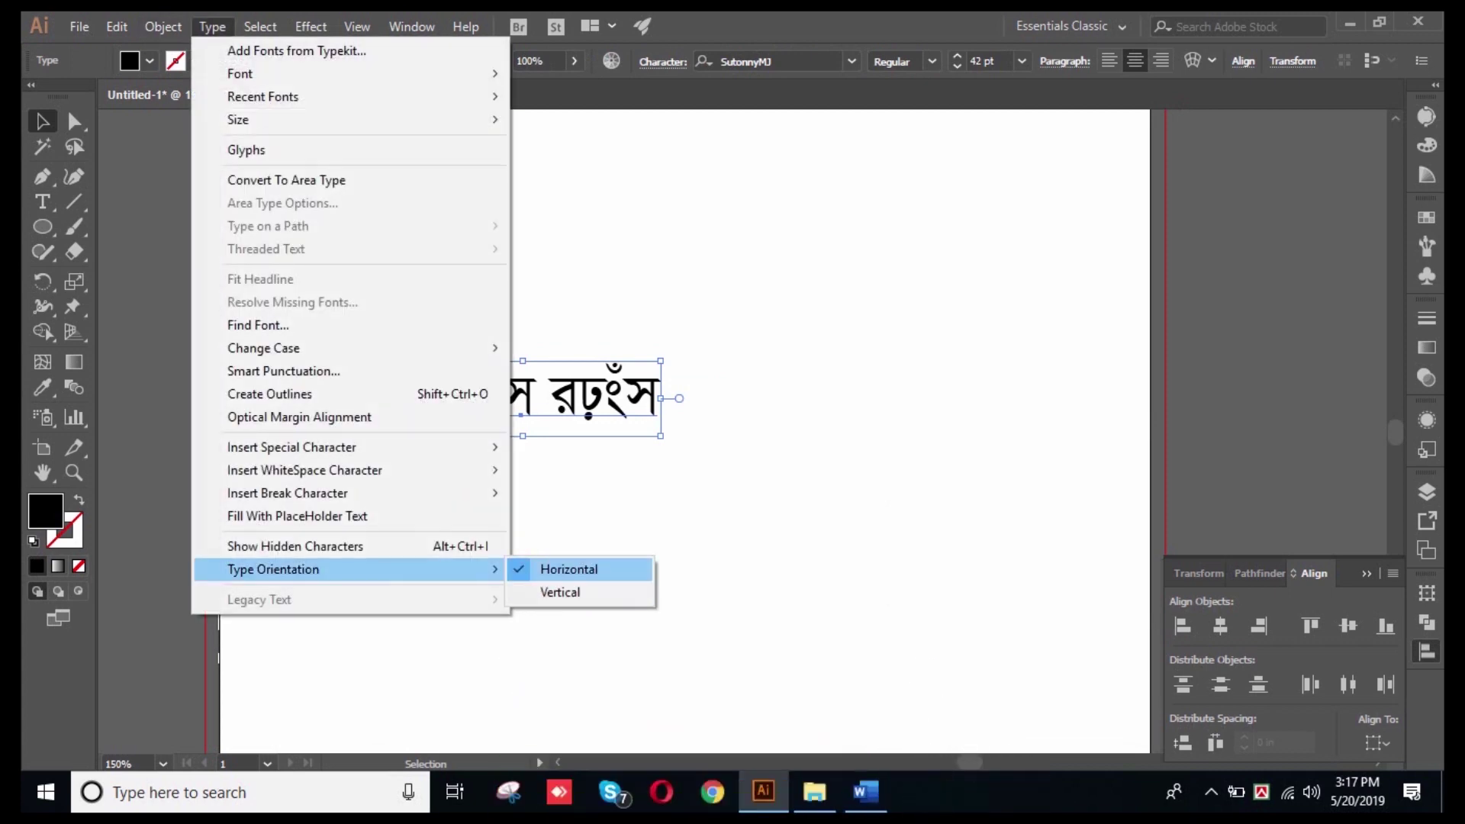
left_click(560, 593)
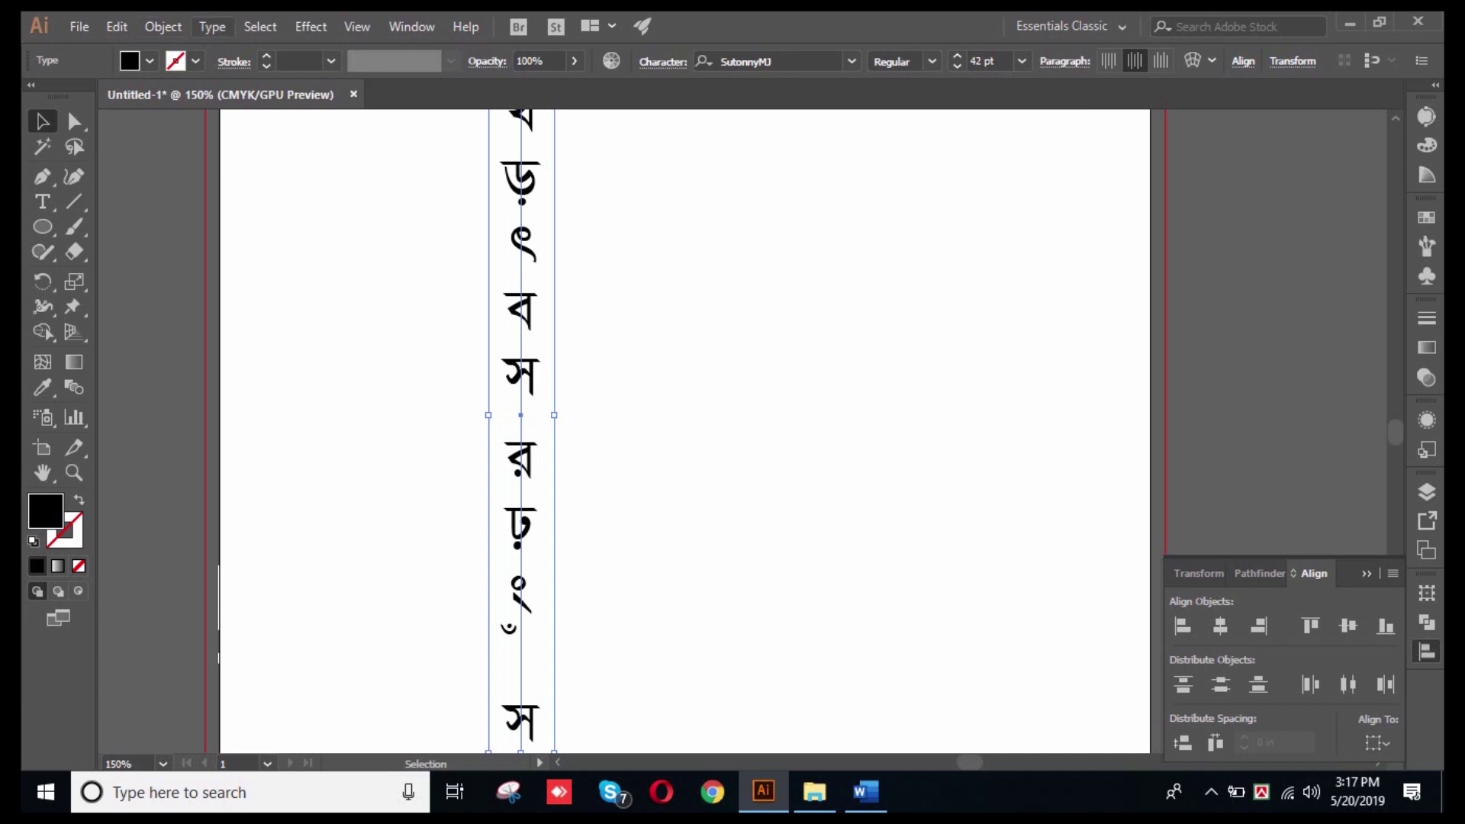
- Set the text's type orientation back to horizontal and delete the text from the artboard
left_click(212, 26)
mouse_move(344, 569)
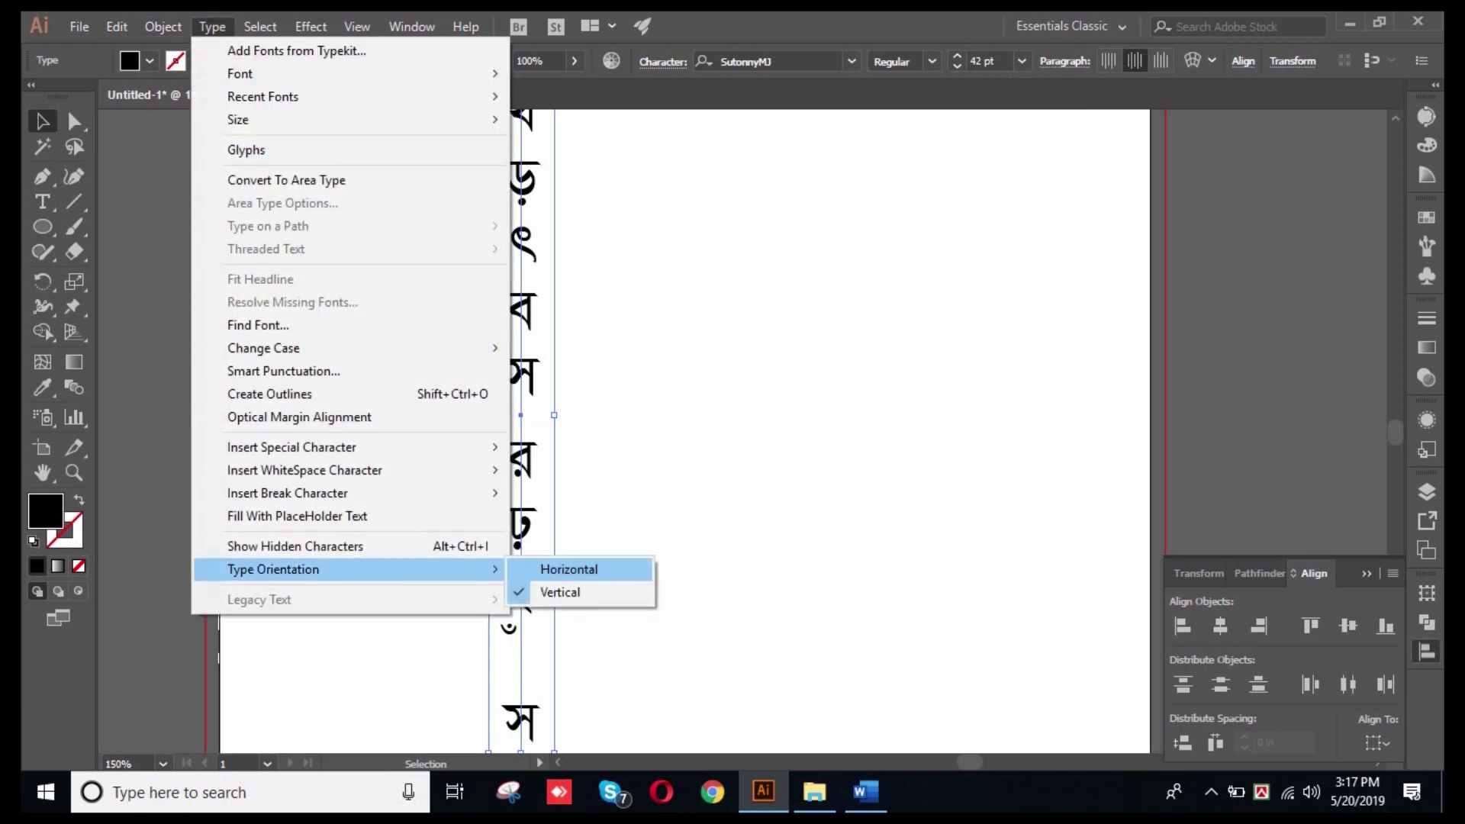
left_click(568, 569)
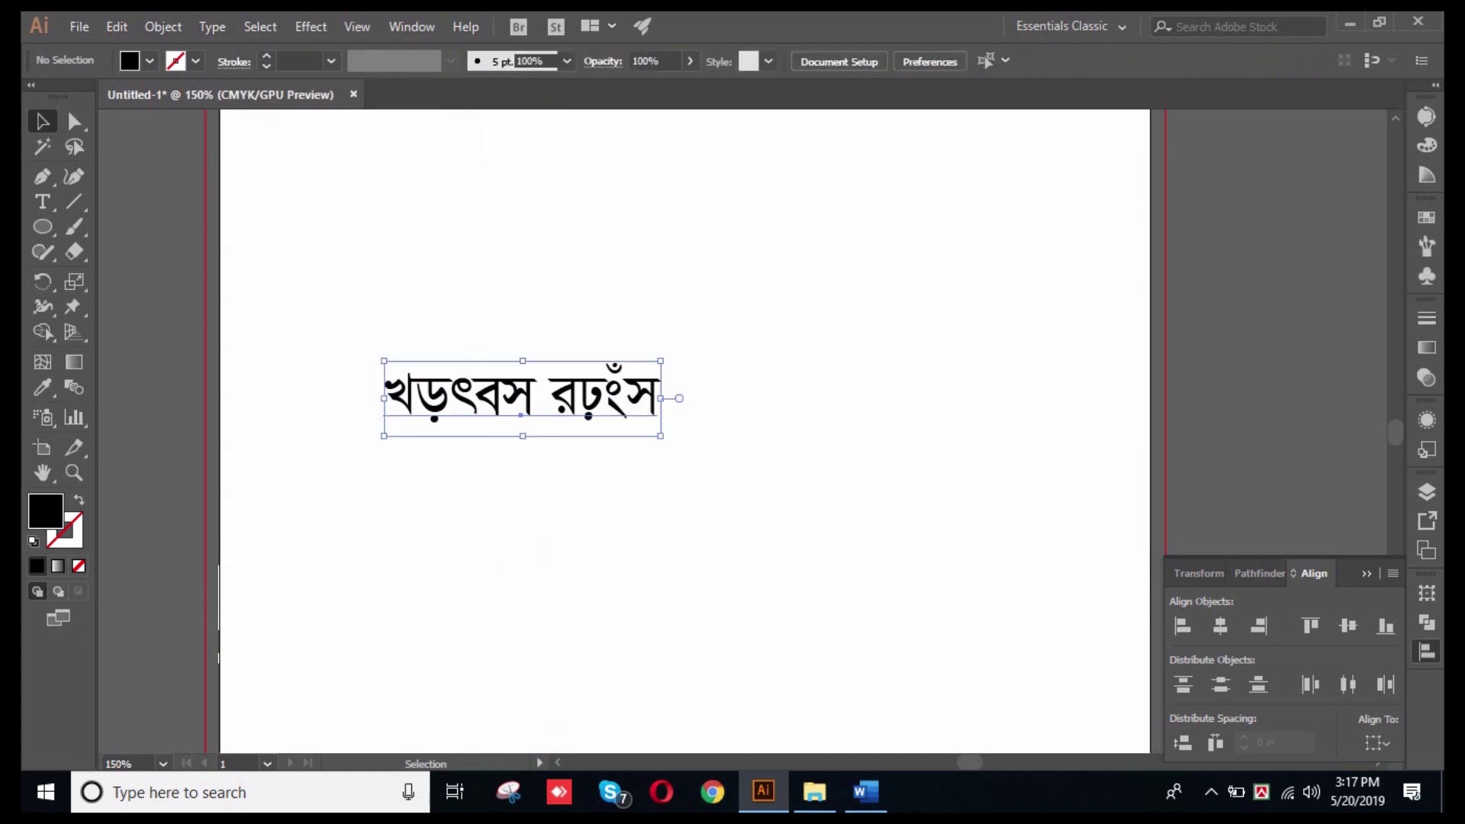
key("Delete")
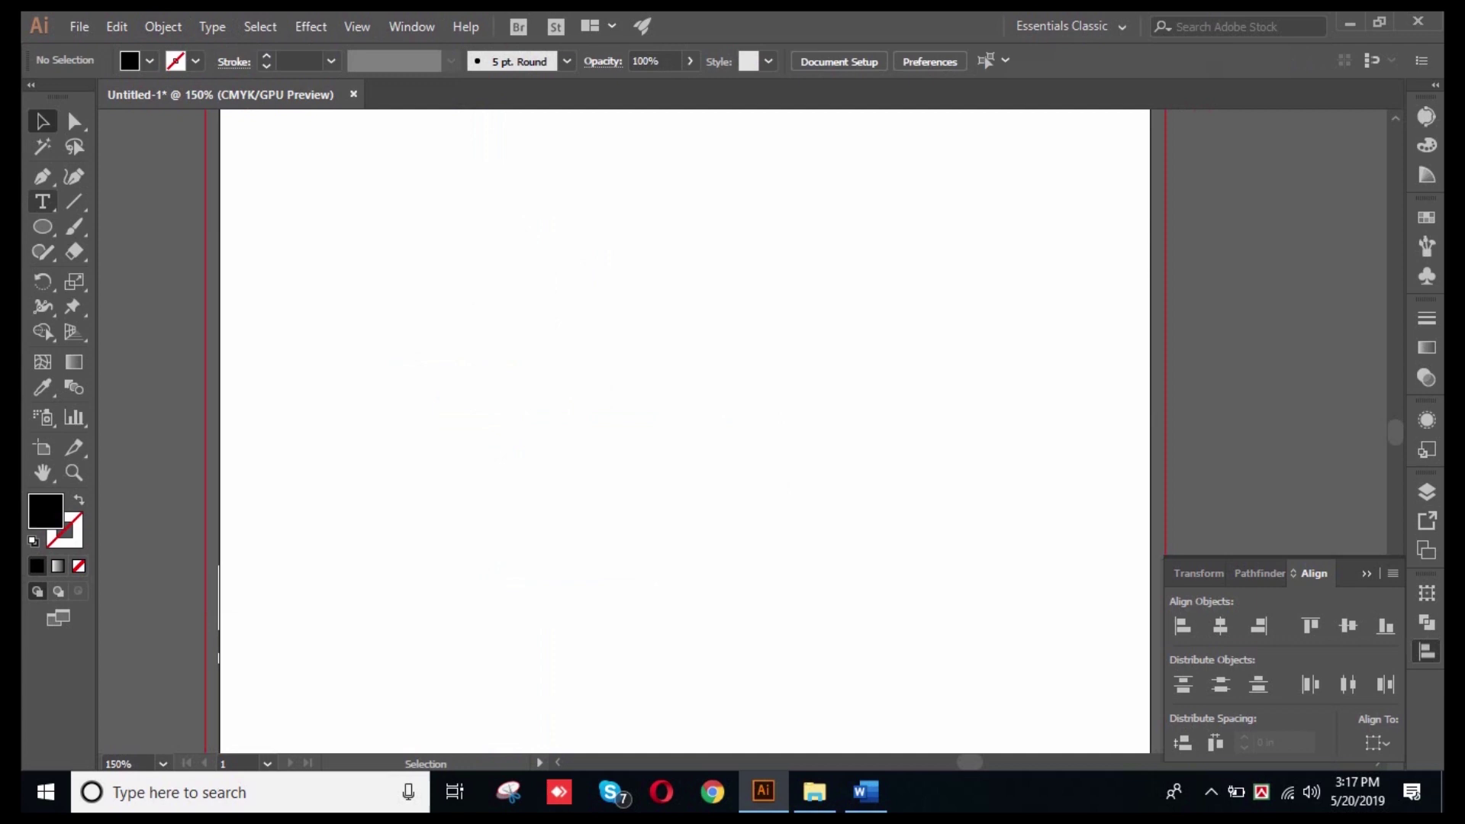
- Activate the Type tool and display the Character panel
left_click(42, 202)
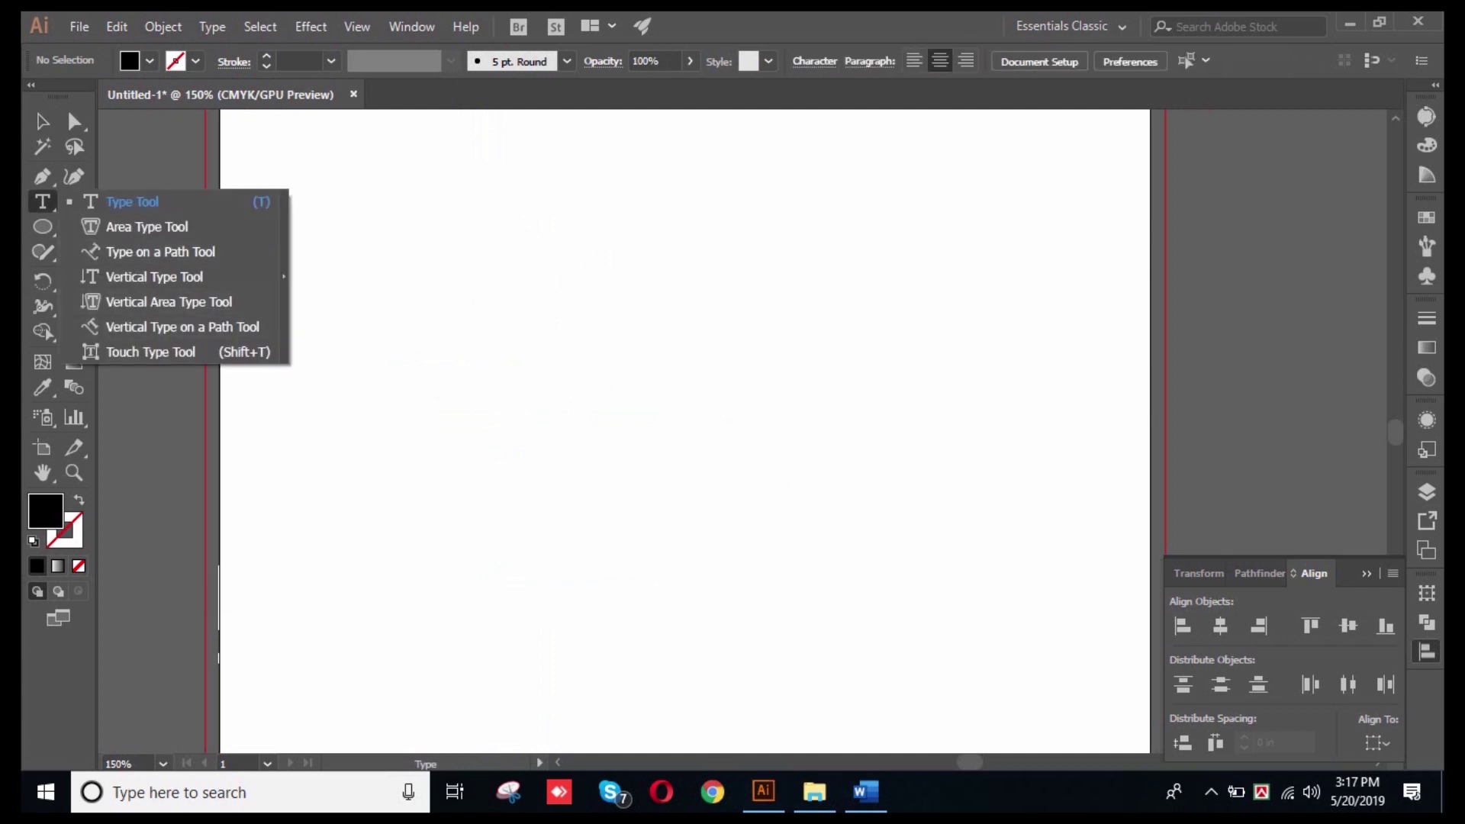
left_click(413, 26)
left_click(413, 26)
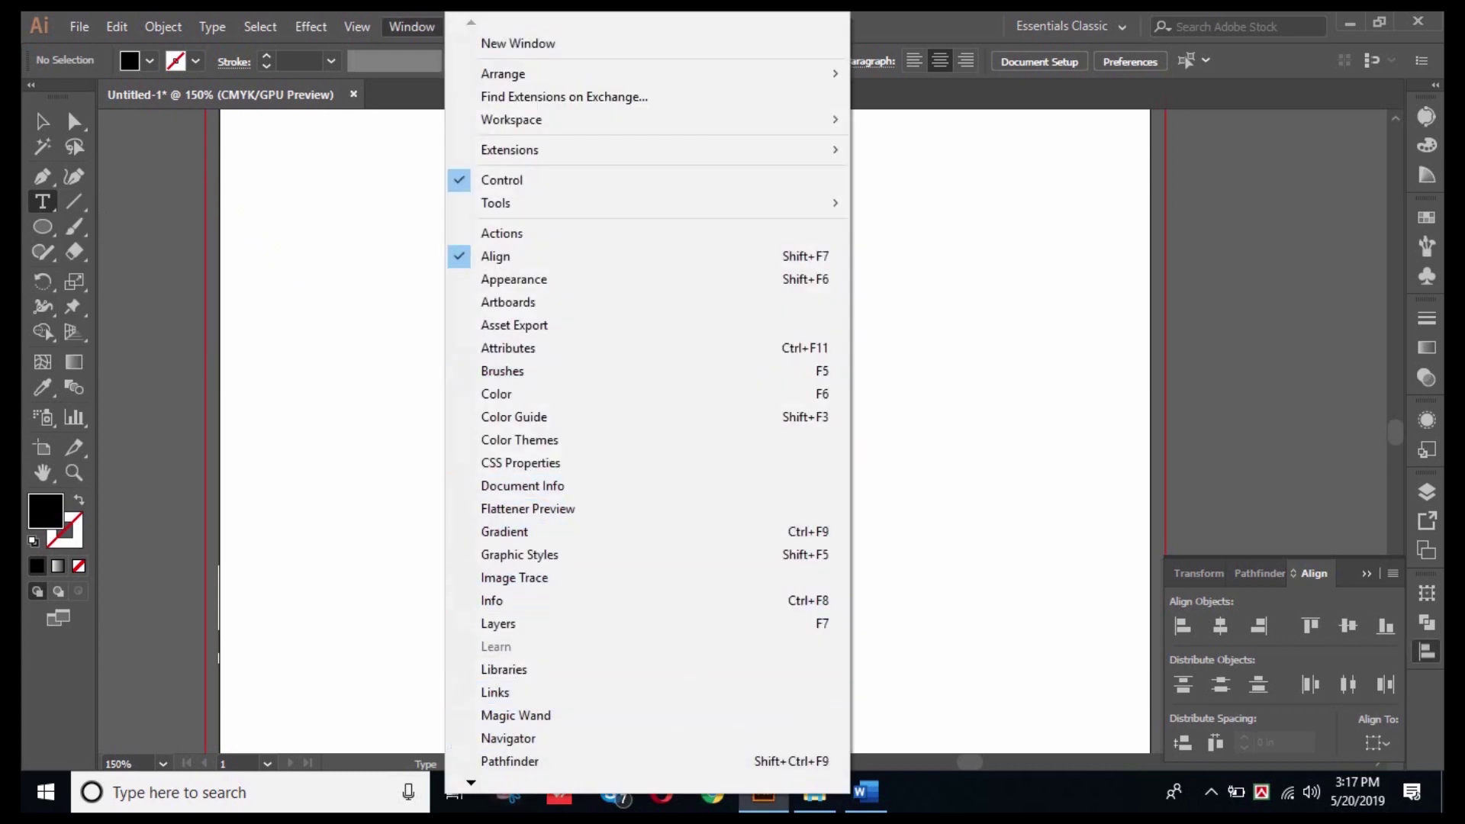
mouse_move(509, 782)
mouse_move(496, 732)
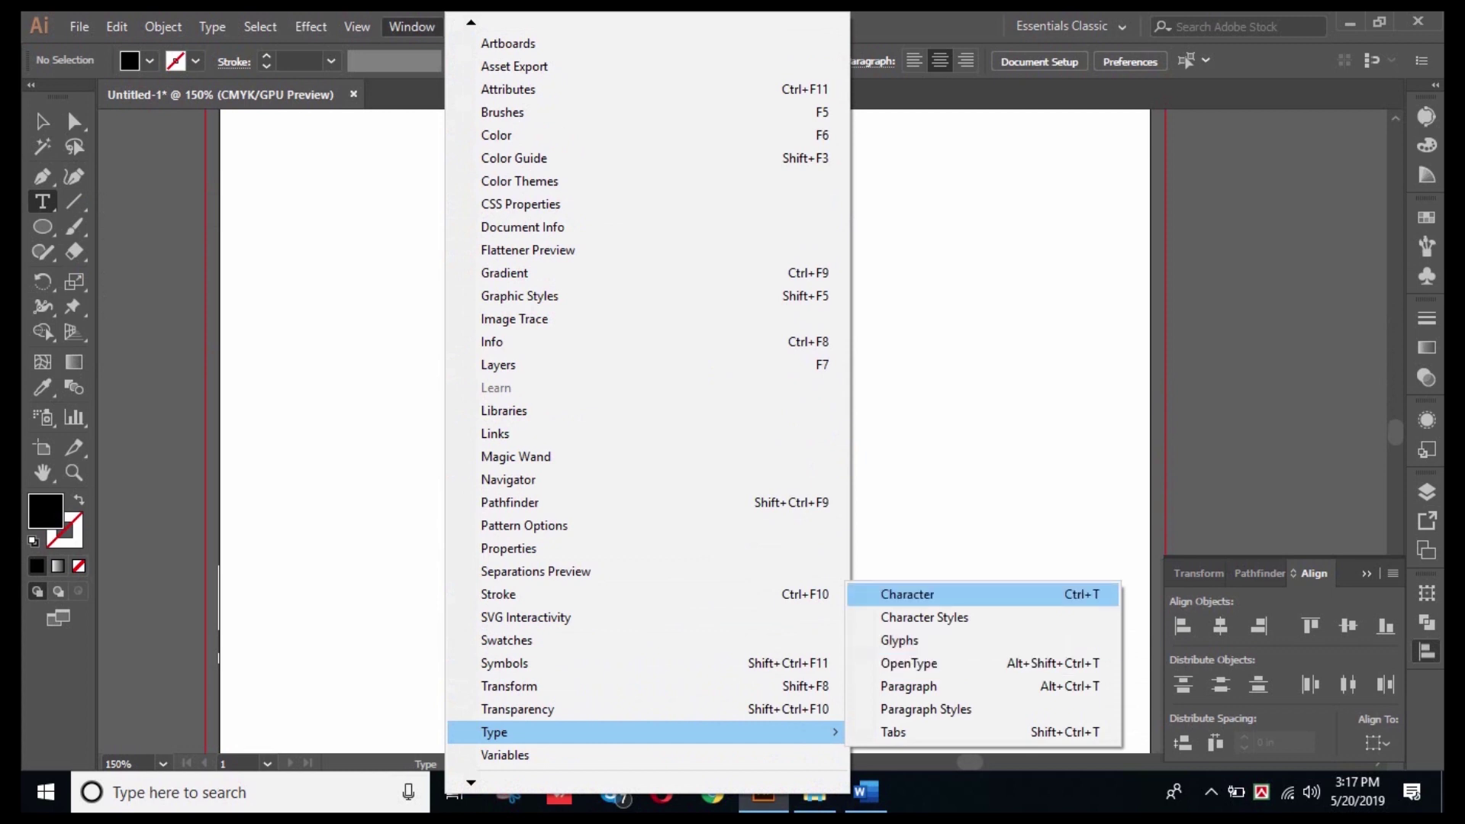
left_click(908, 594)
- Expand the Character panel to show its additional options
left_click(982, 162)
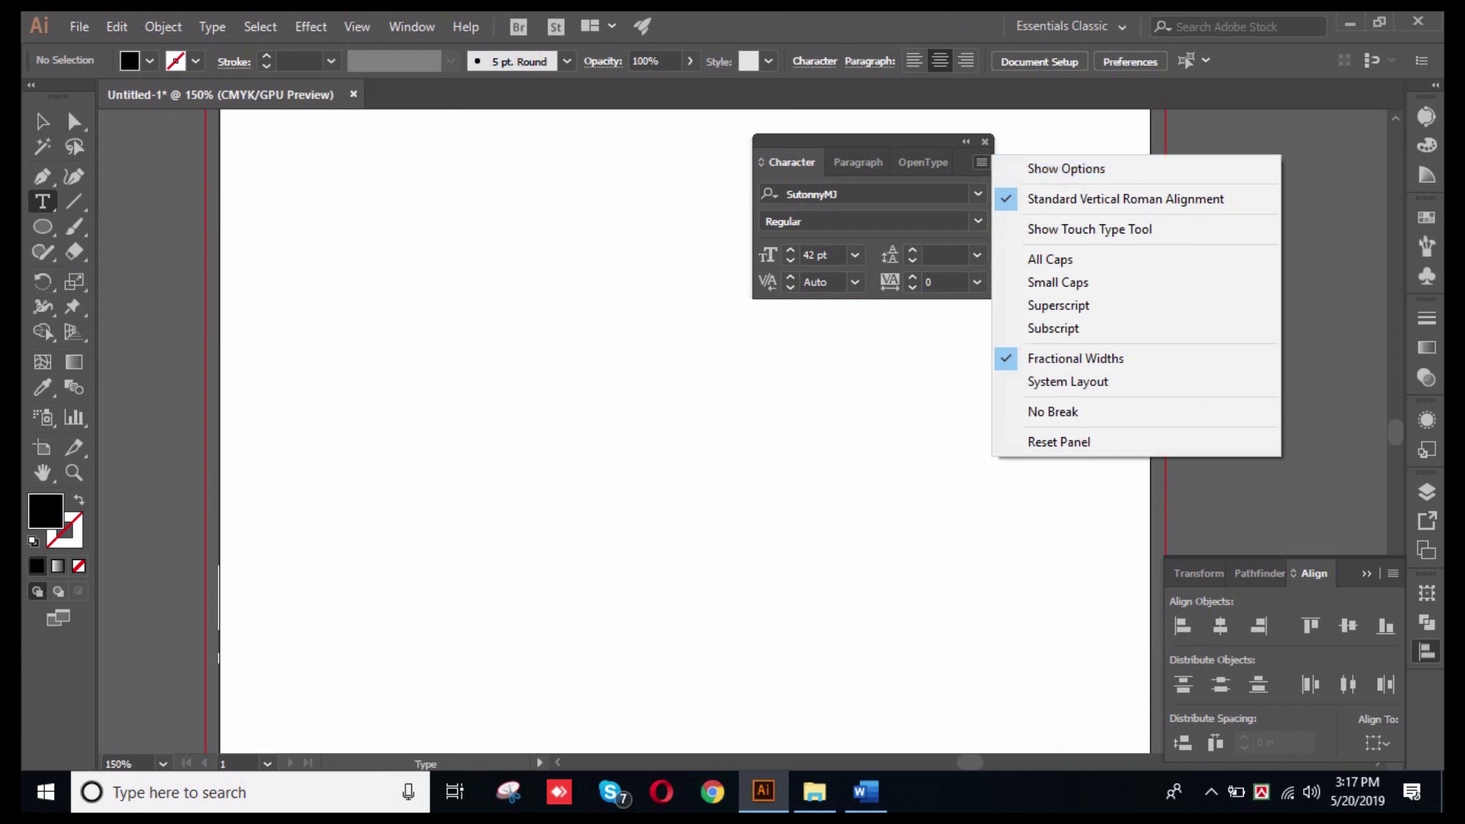
key("Escape")
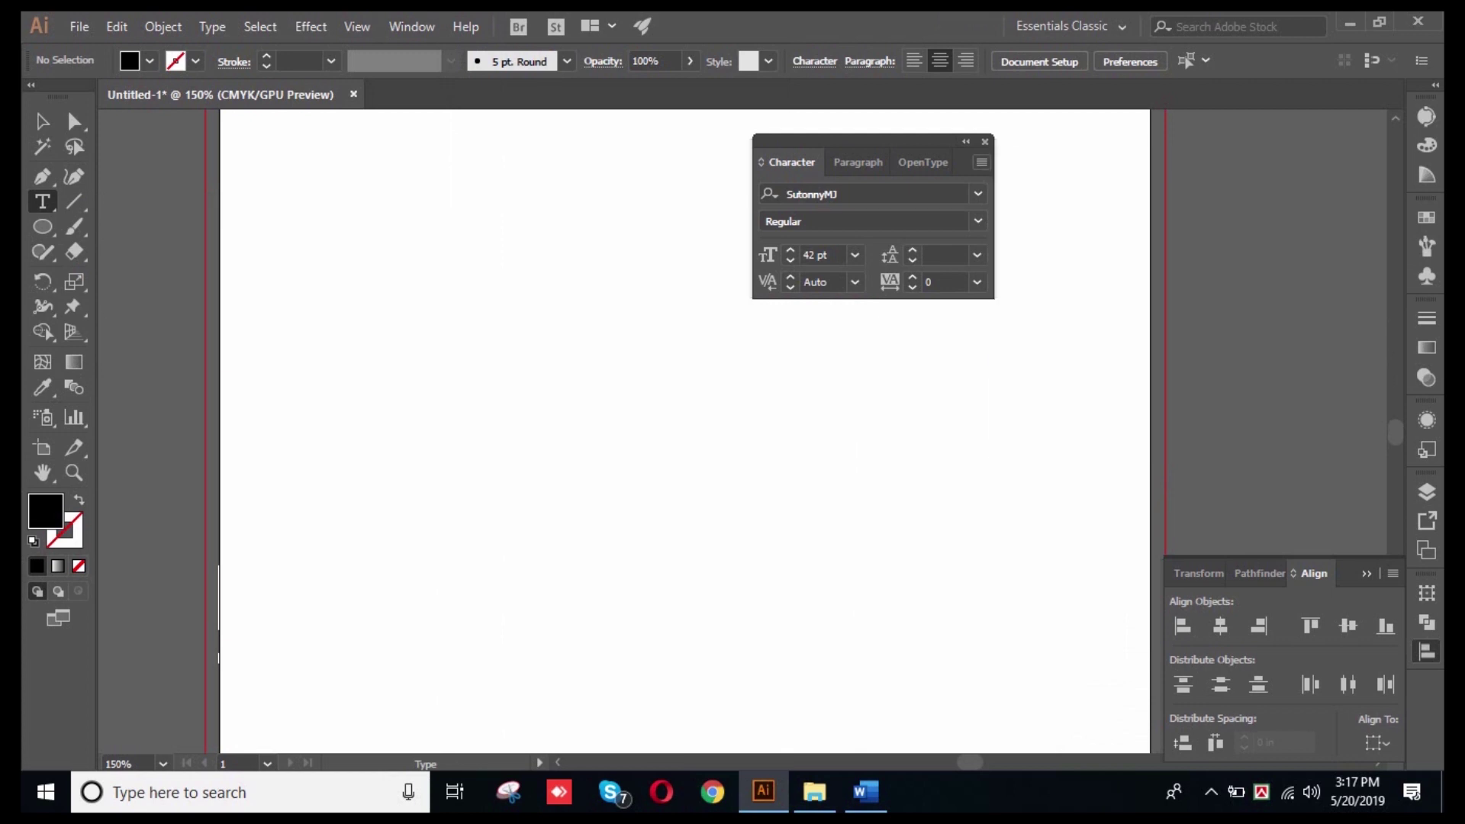
left_click(982, 162)
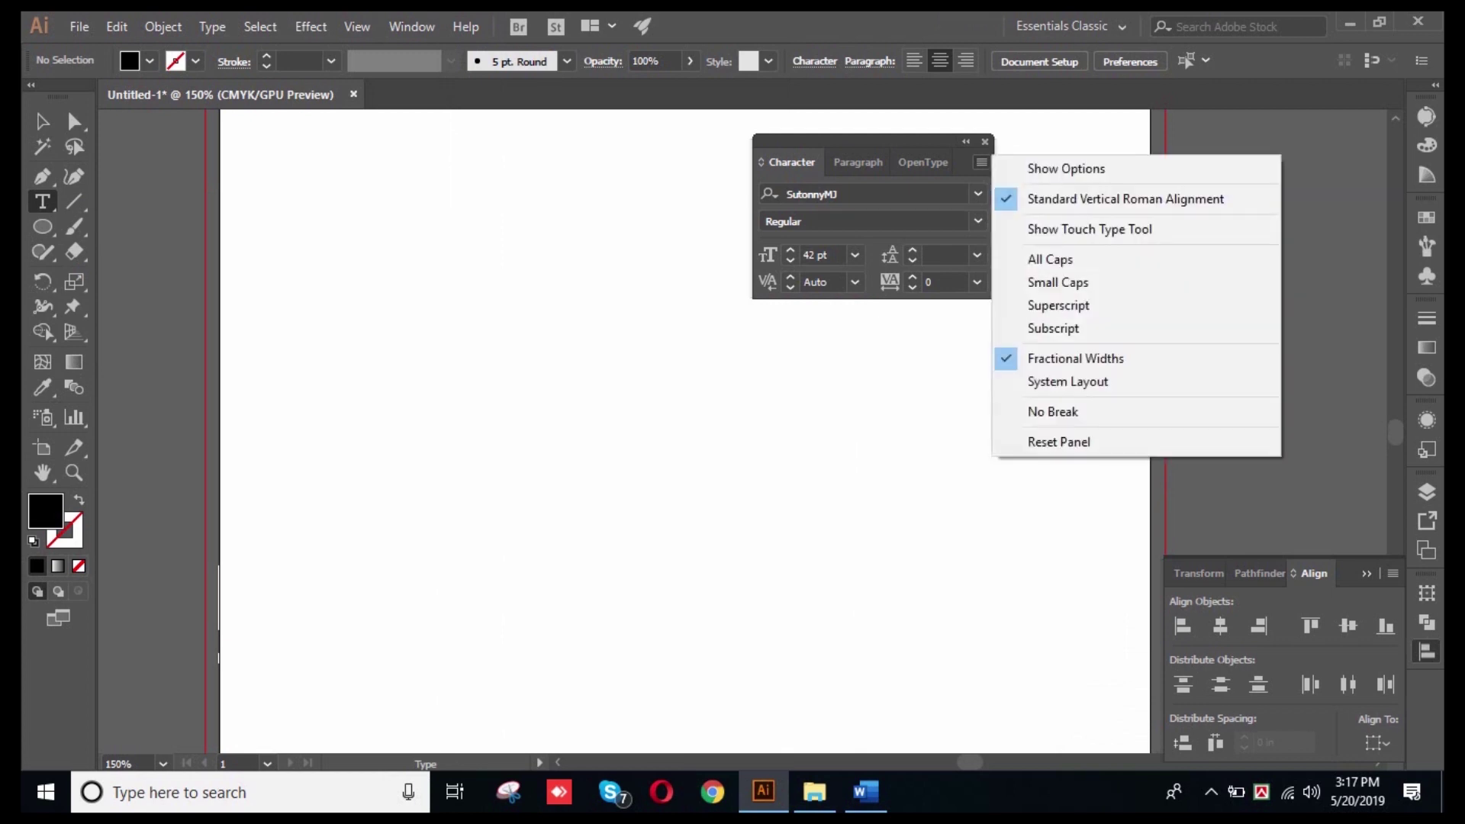
left_click(1066, 168)
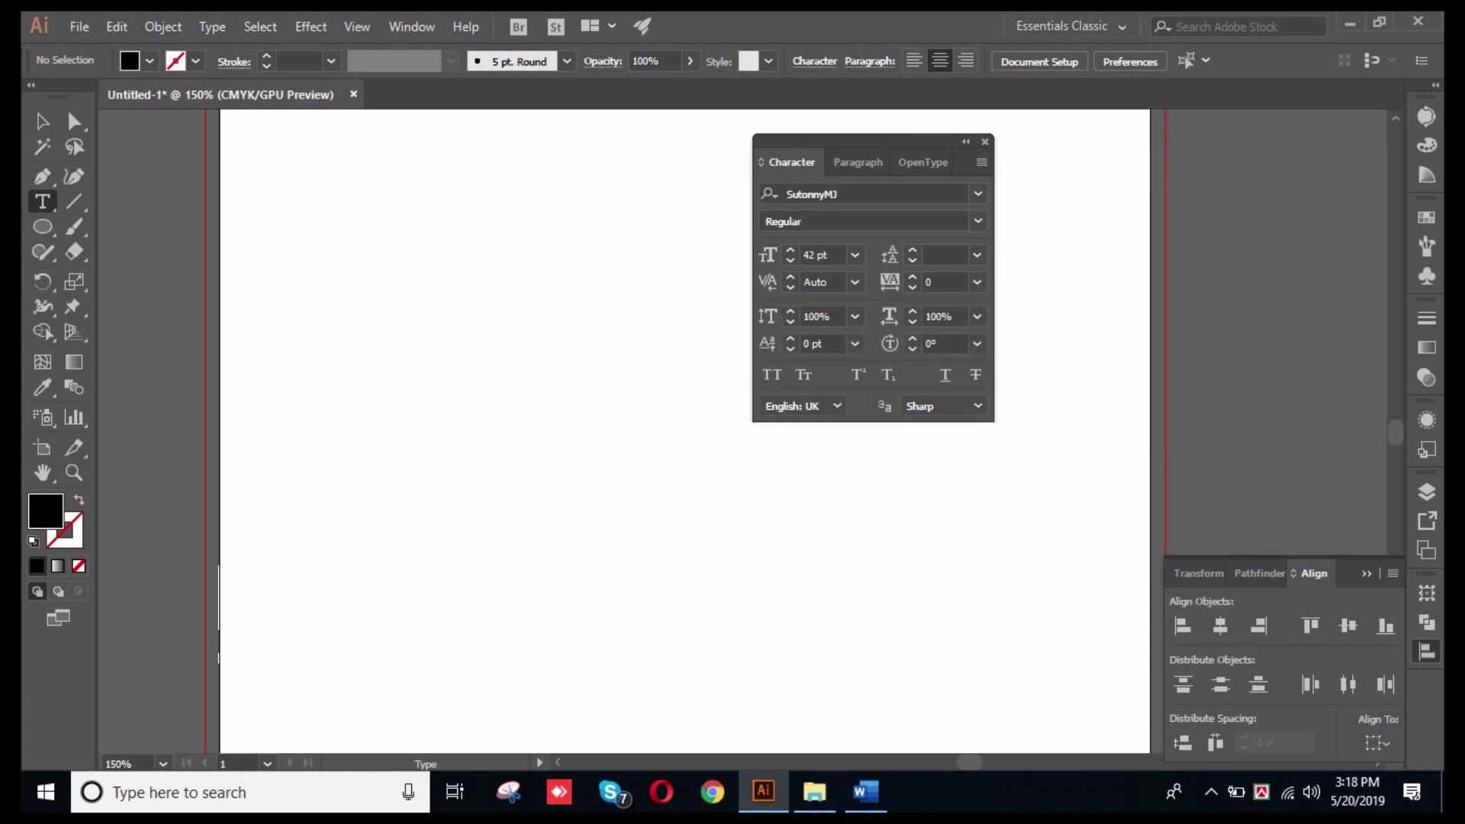
- Place new placeholder point text in the upper part of the artboard and set its font to NewUnicodeFont
left_click(405, 297)
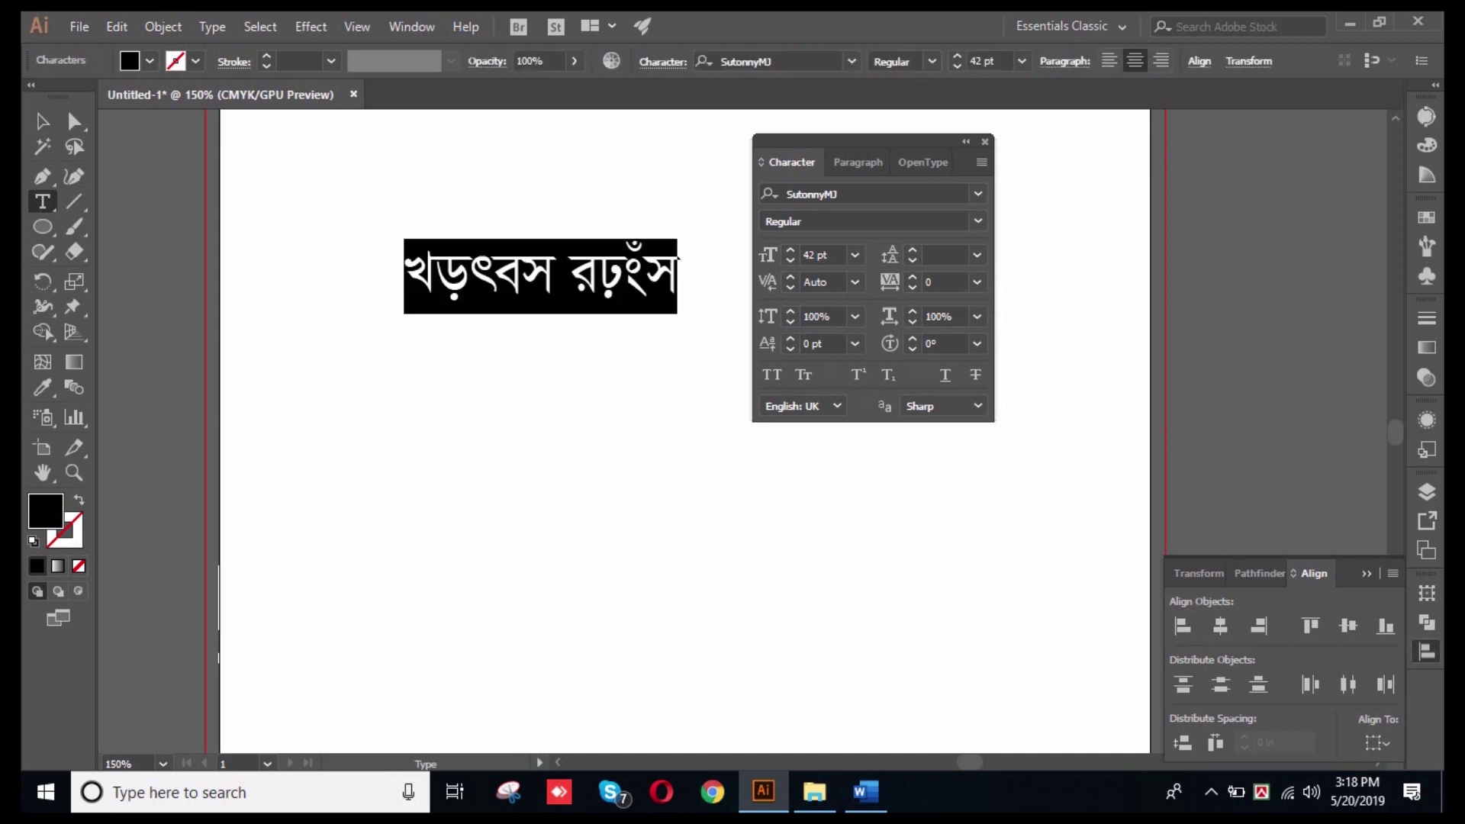
left_click(43, 121)
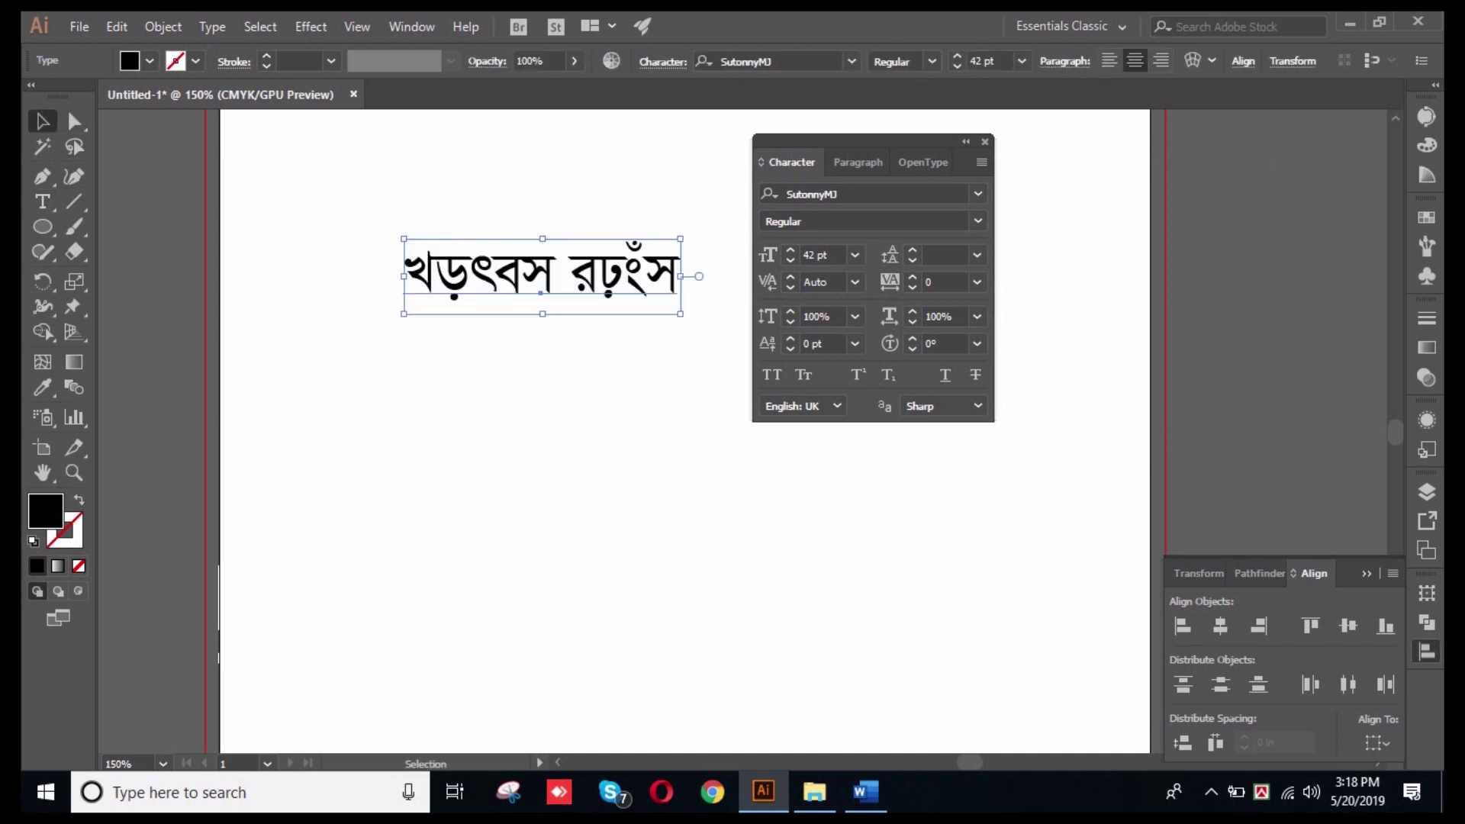
left_click(852, 61)
left_click(847, 383)
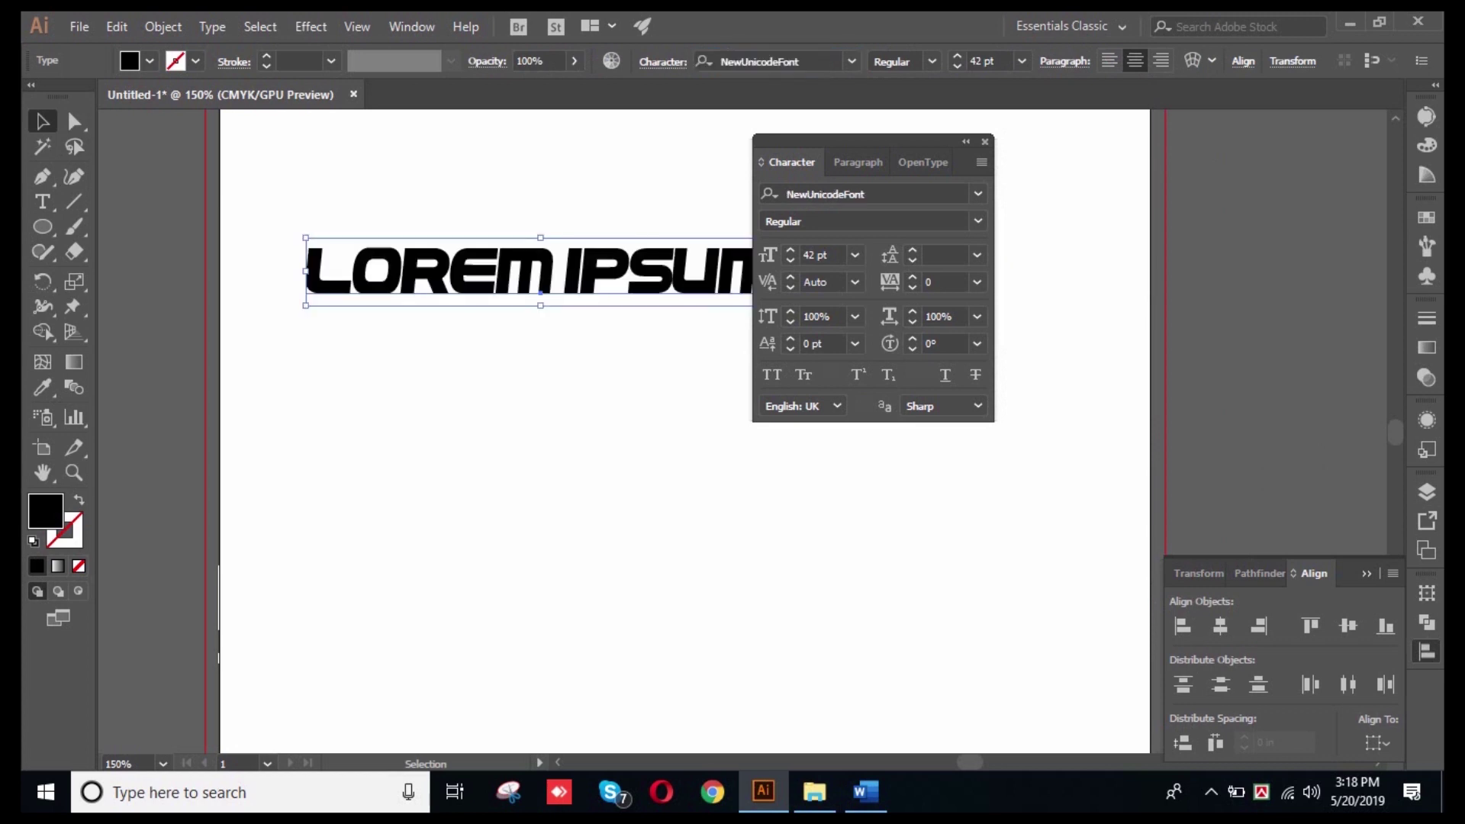
- Move the LOREM IPSUM text down the artboard, clear of the Character panel, and deselect it
left_click_drag(599, 261, 629, 504)
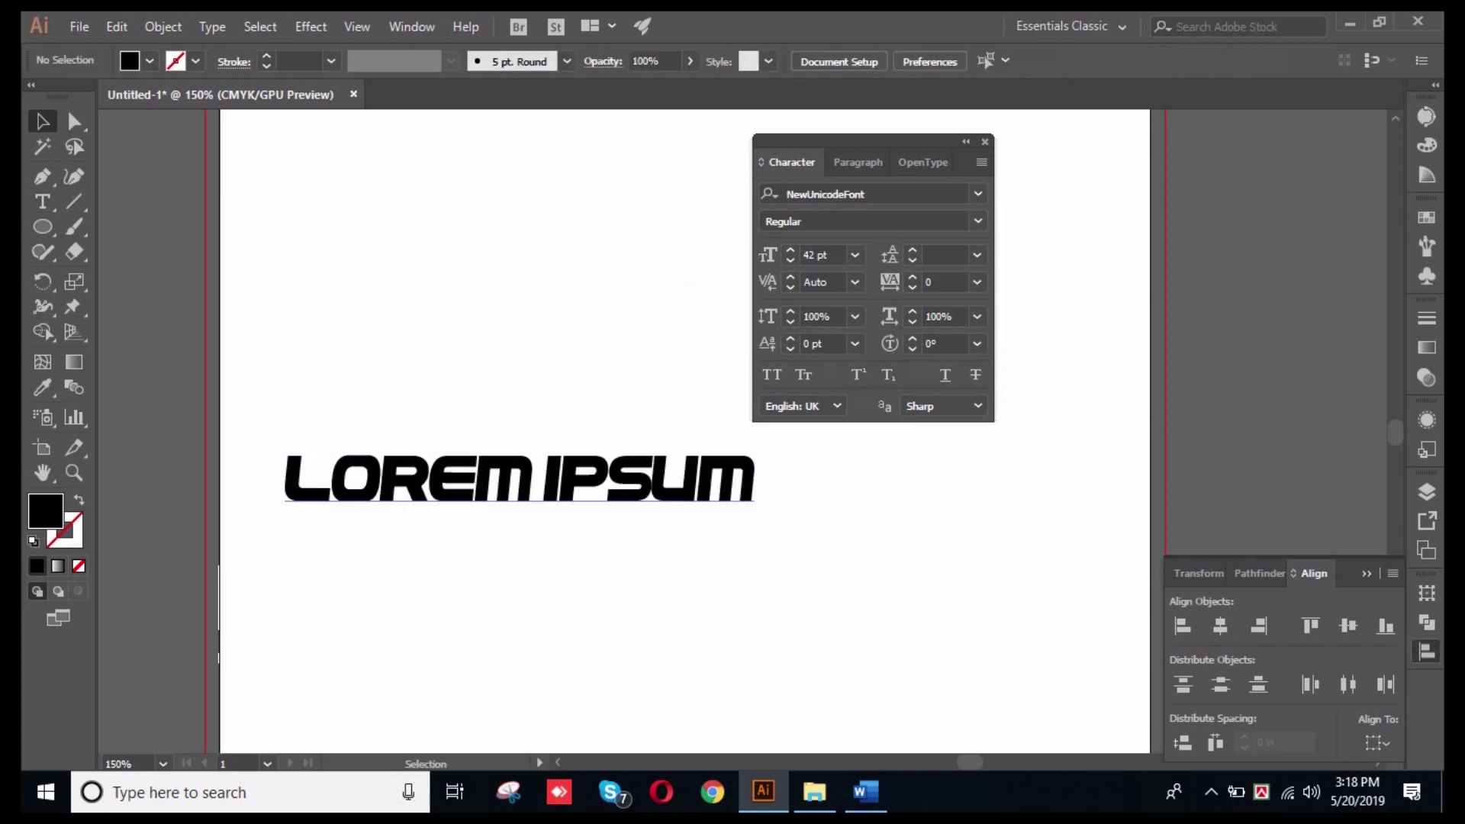
key("ctrl+shift+b")
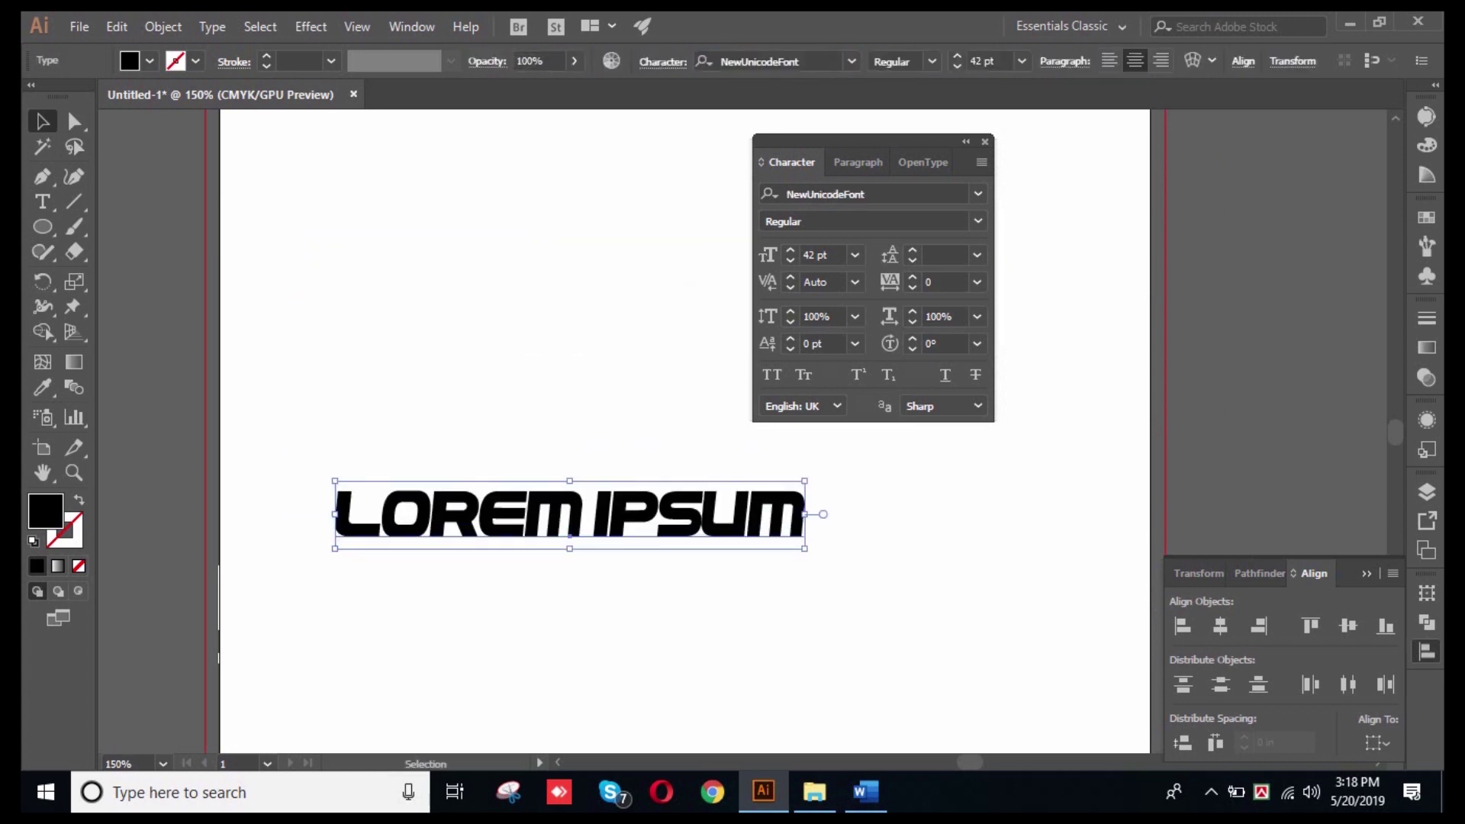
key("ctrl+shift+a")
key("ctrl+a")
key("ctrl+shift+a")
key("ctrl+shift+a")
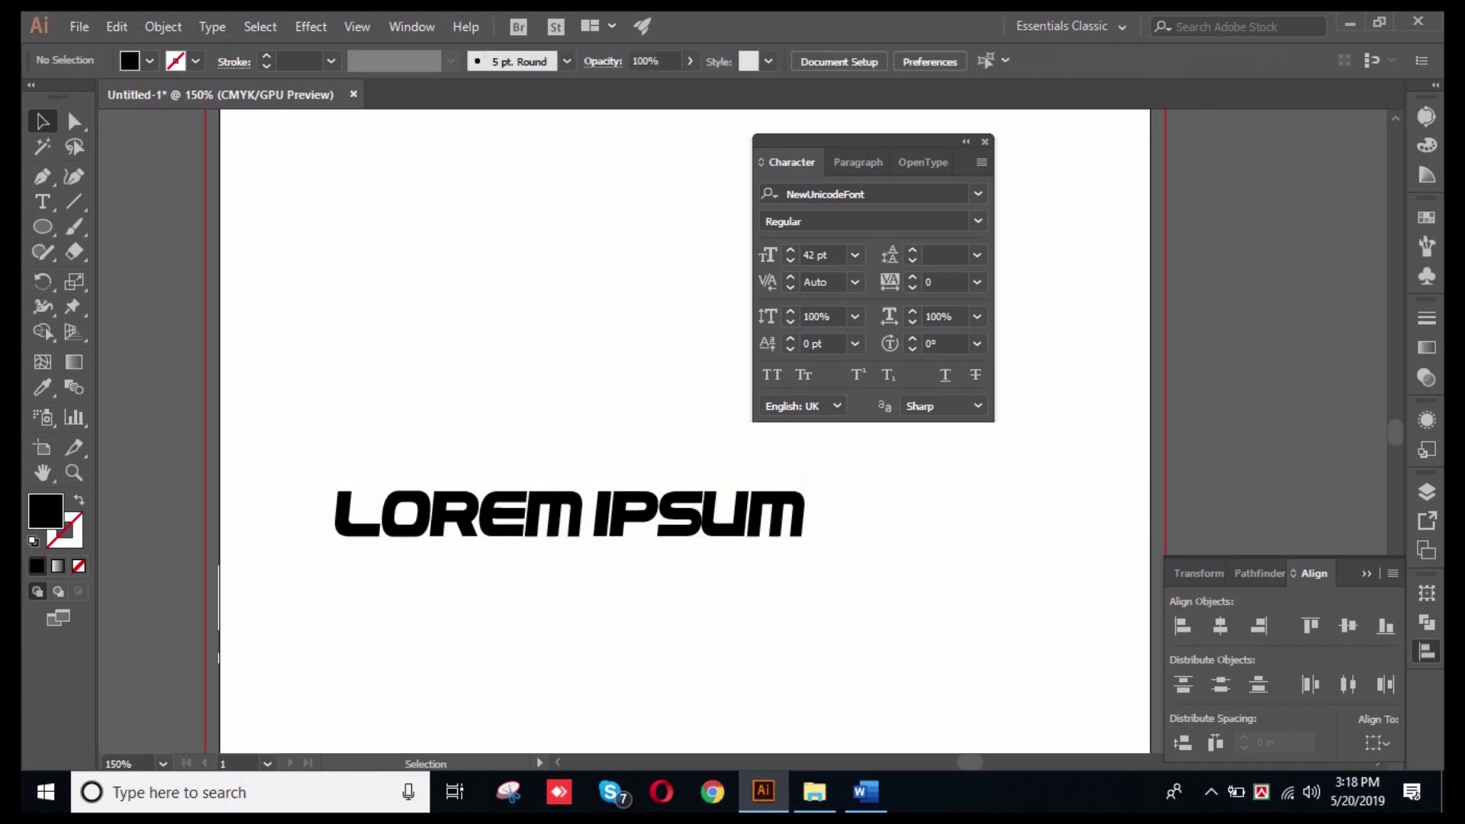
- Enter the LOREM IPSUM text with the Type tool and select all its characters
left_click_drag(382, 299, 450, 526)
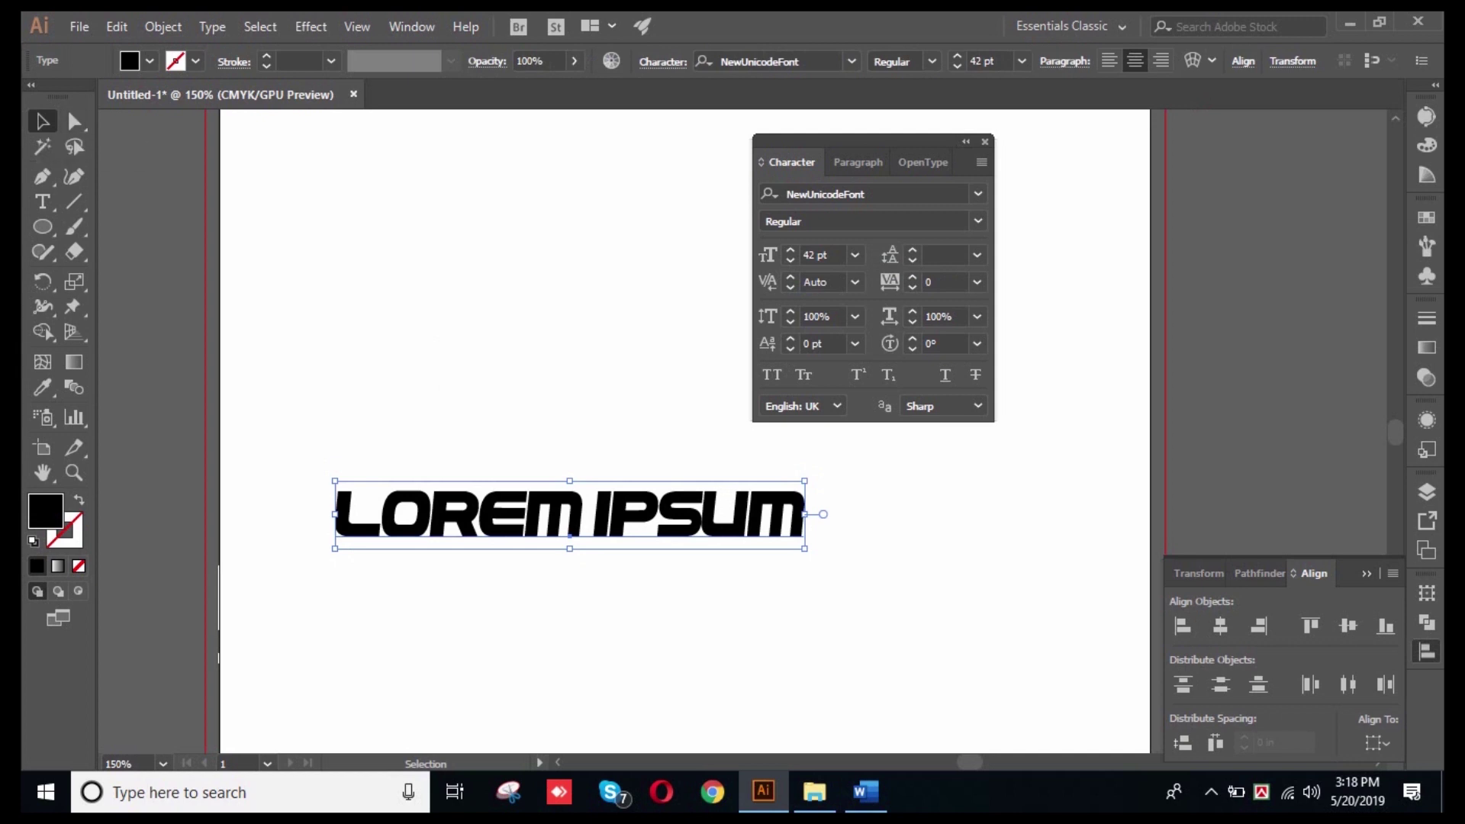
key("ctrl+shift+a")
key("ctrl+a")
key("t")
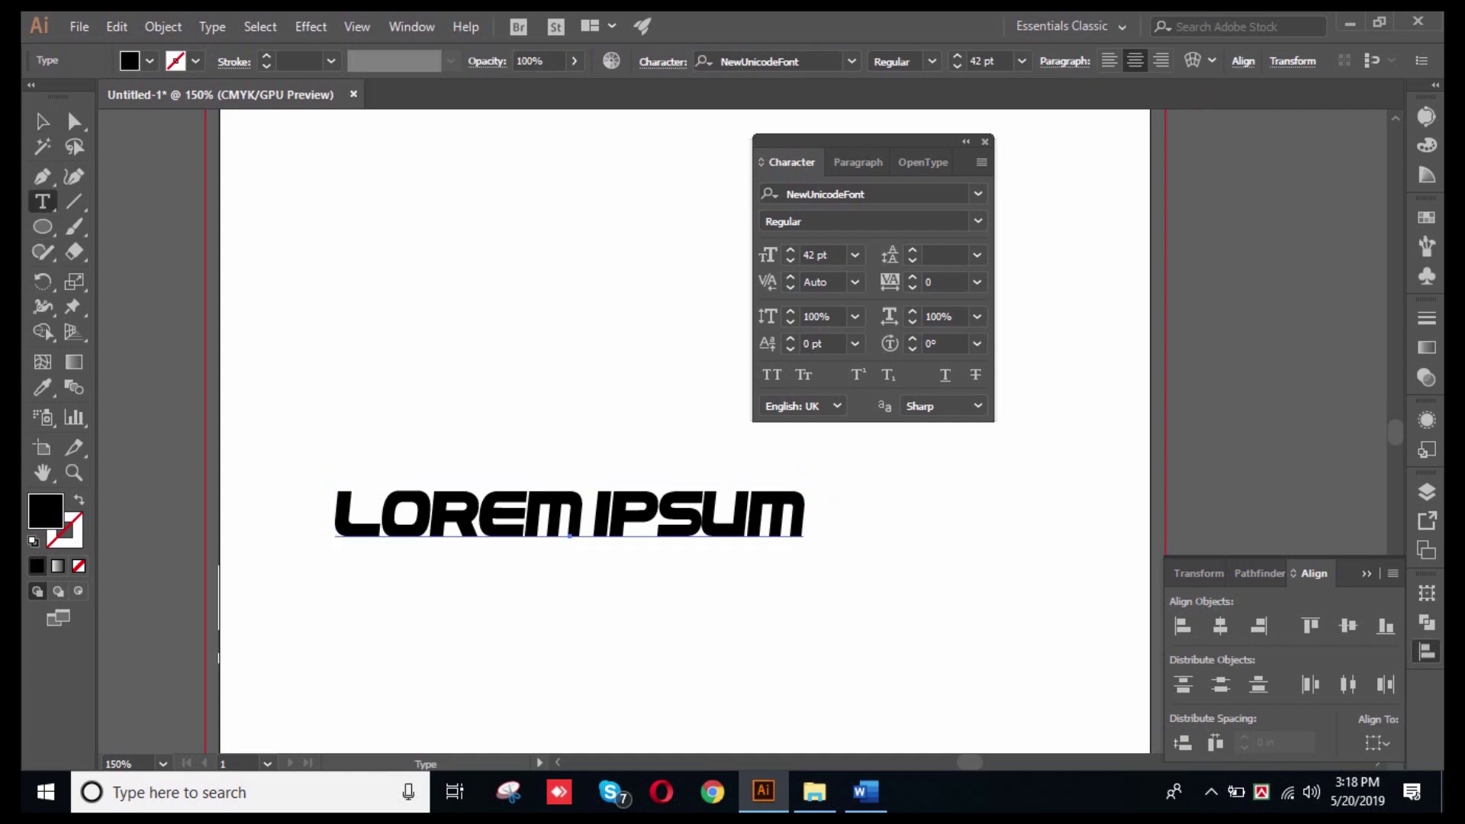
left_click(581, 515)
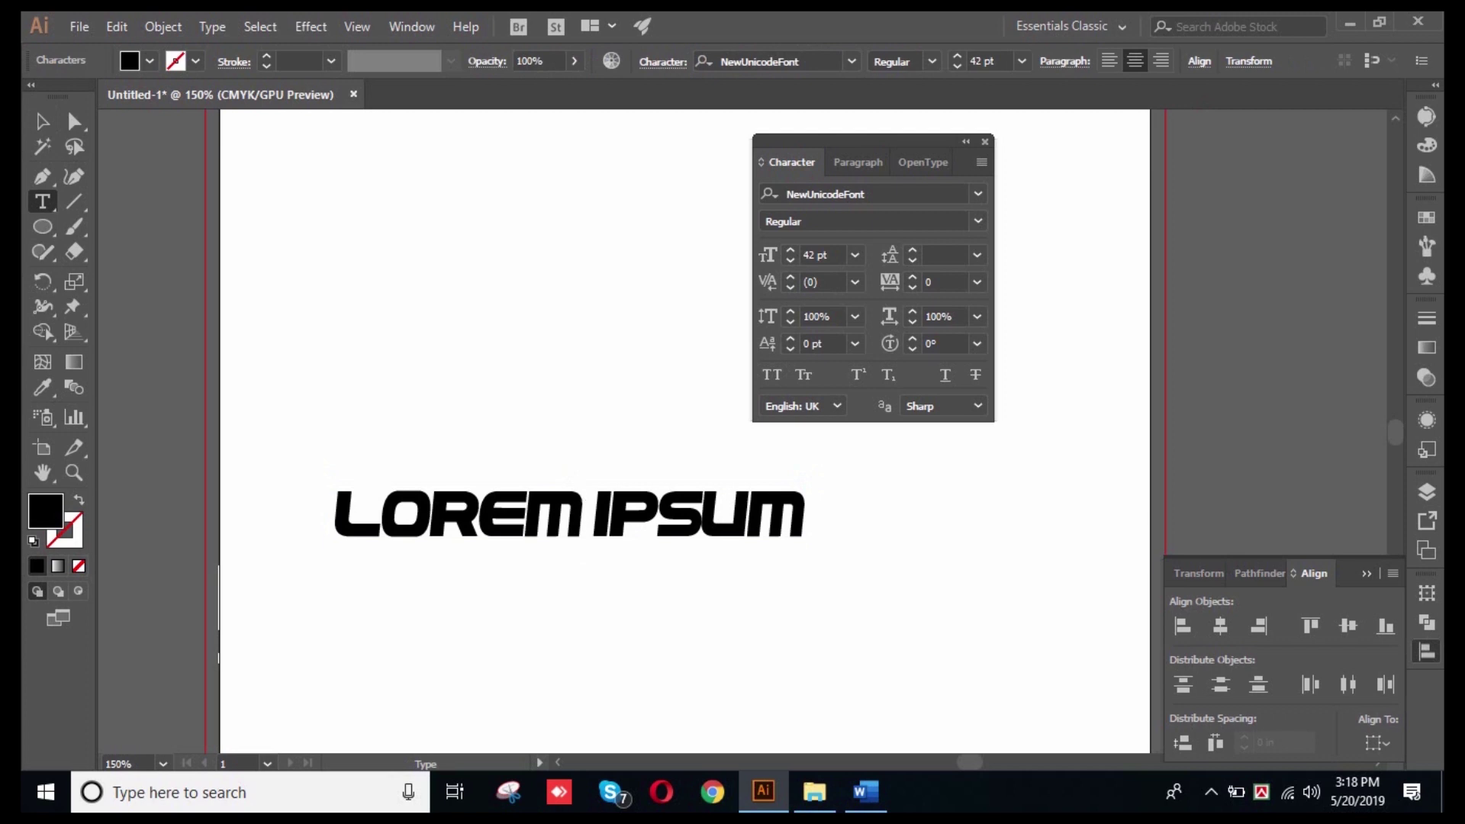
key("ctrl+a")
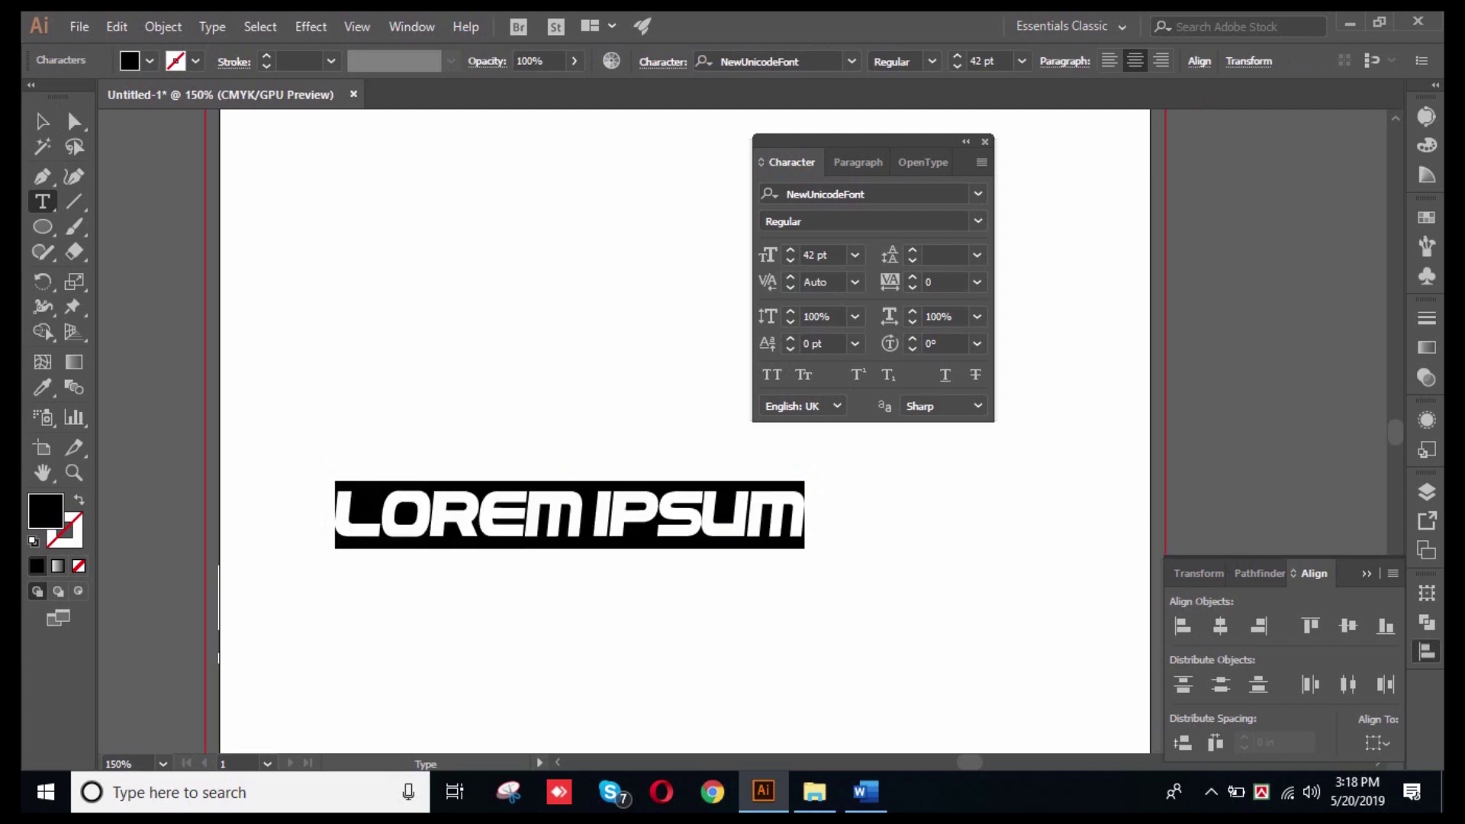
- Browse the font list with live previews on the selected text, and search for "nexa" to preview Nexa Bold
left_click(977, 194)
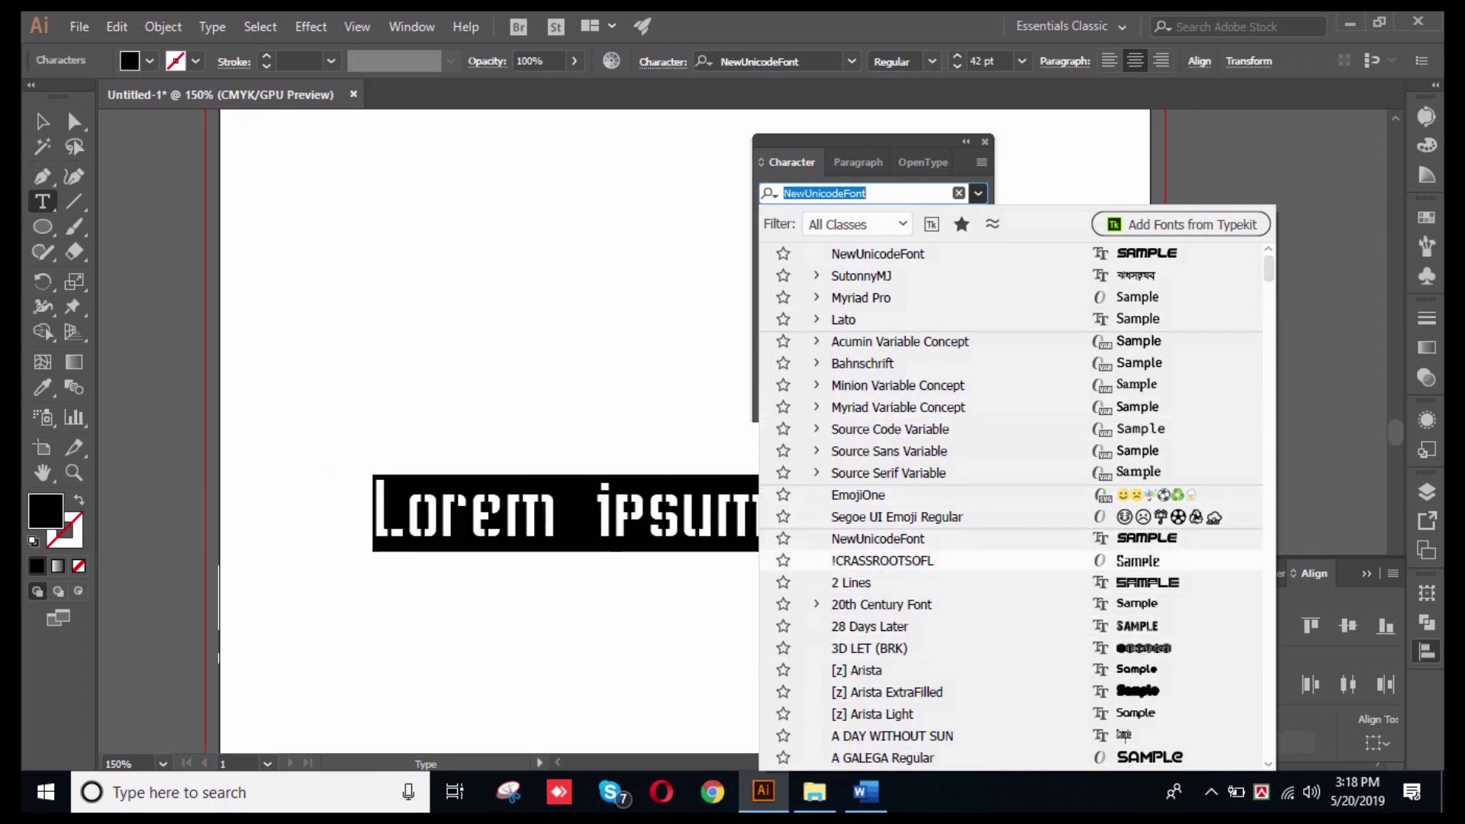
scroll(1011, 504, "down", 18)
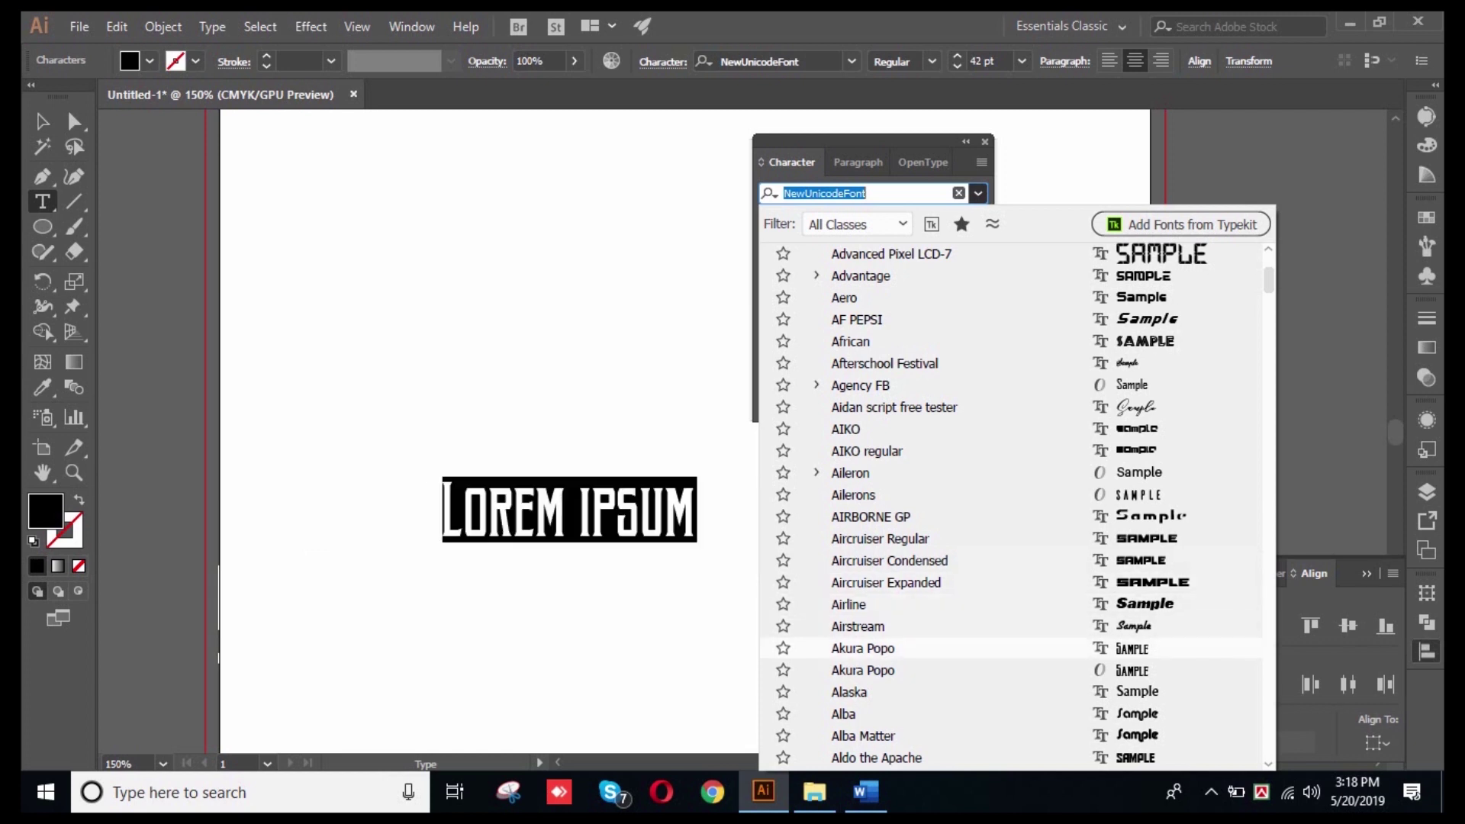
scroll(1010, 506, "down", 4)
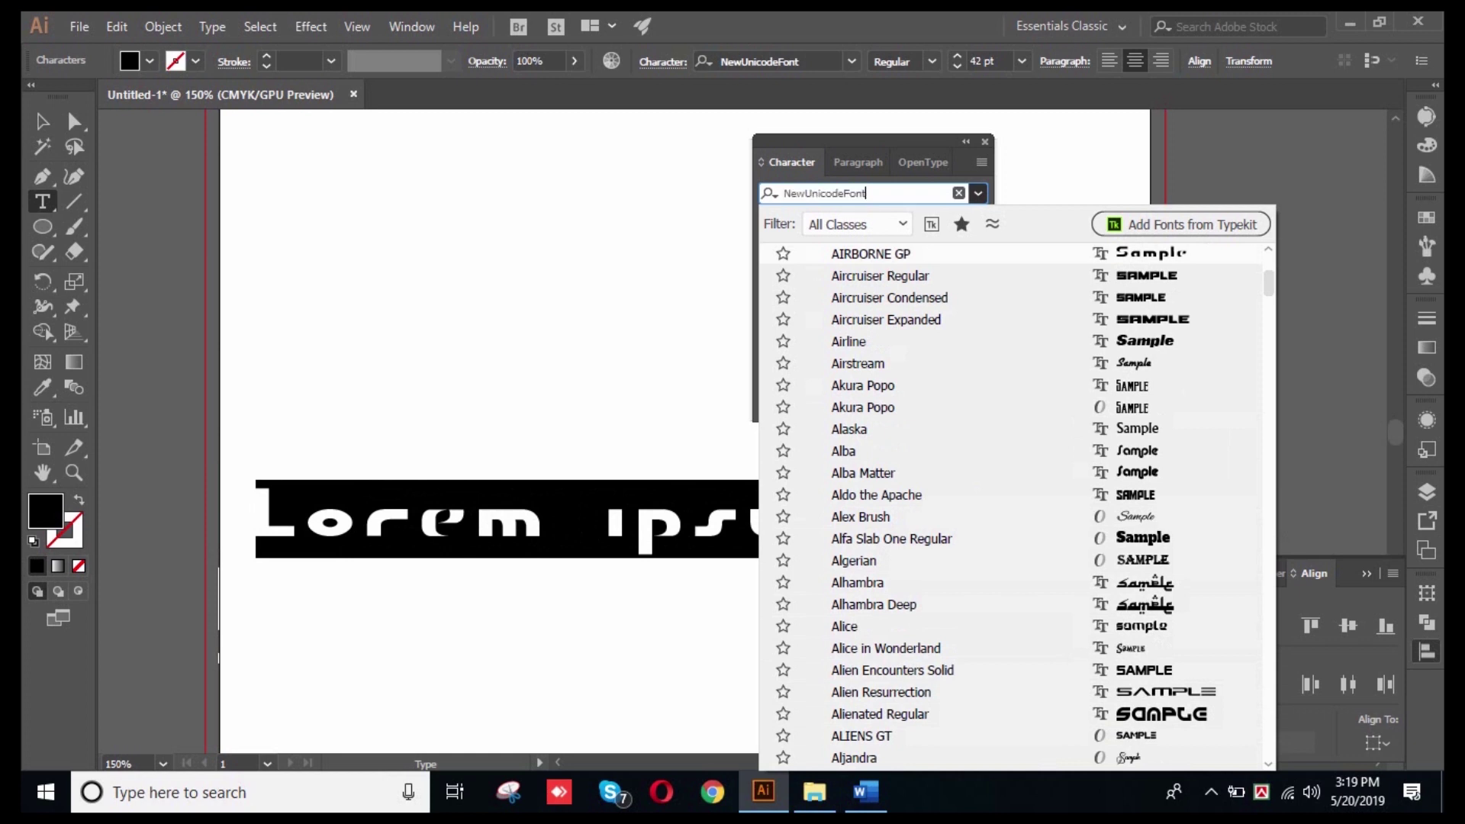
type("nexa")
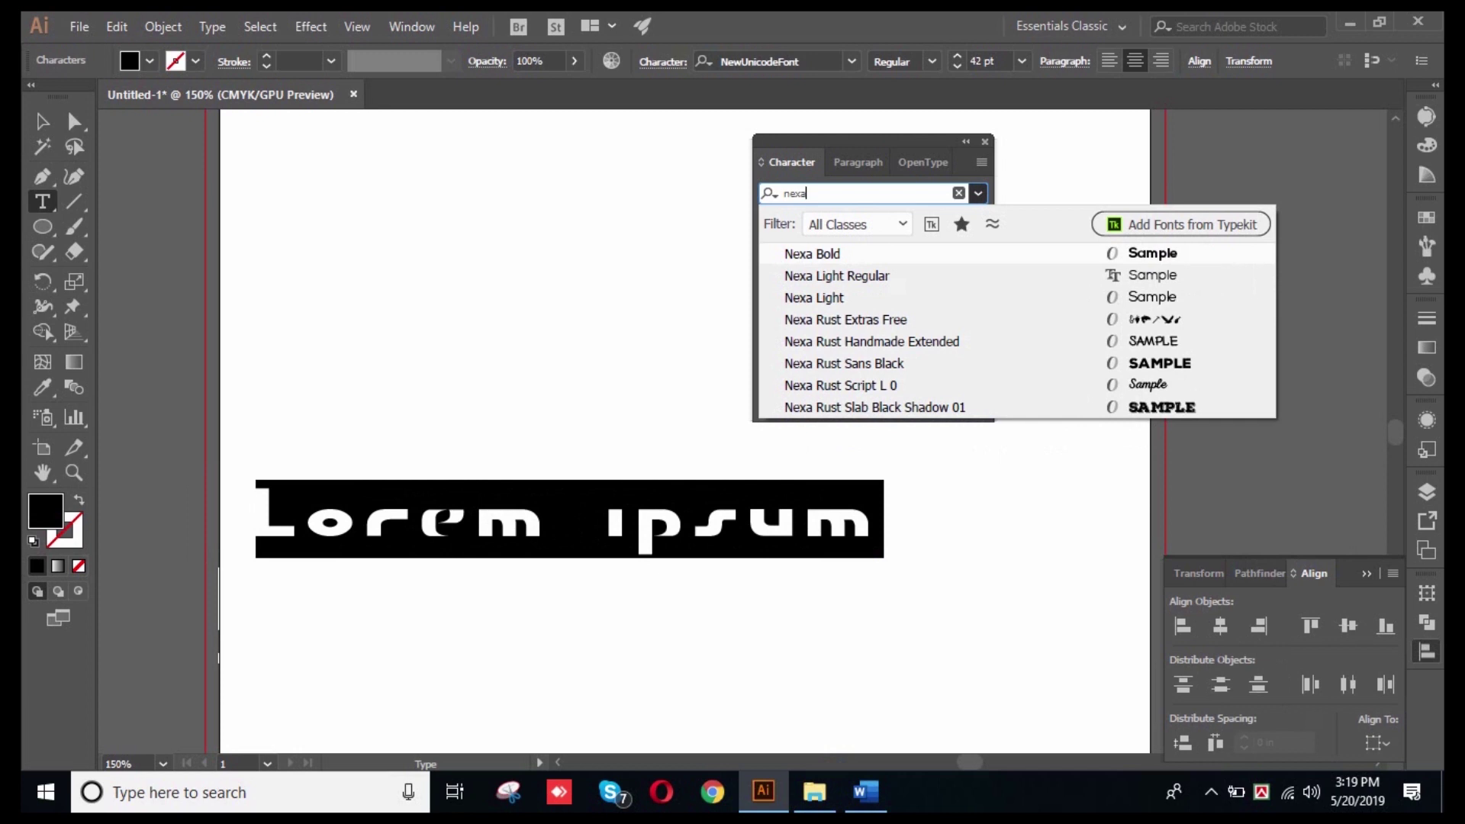
key("Down")
key("Up")
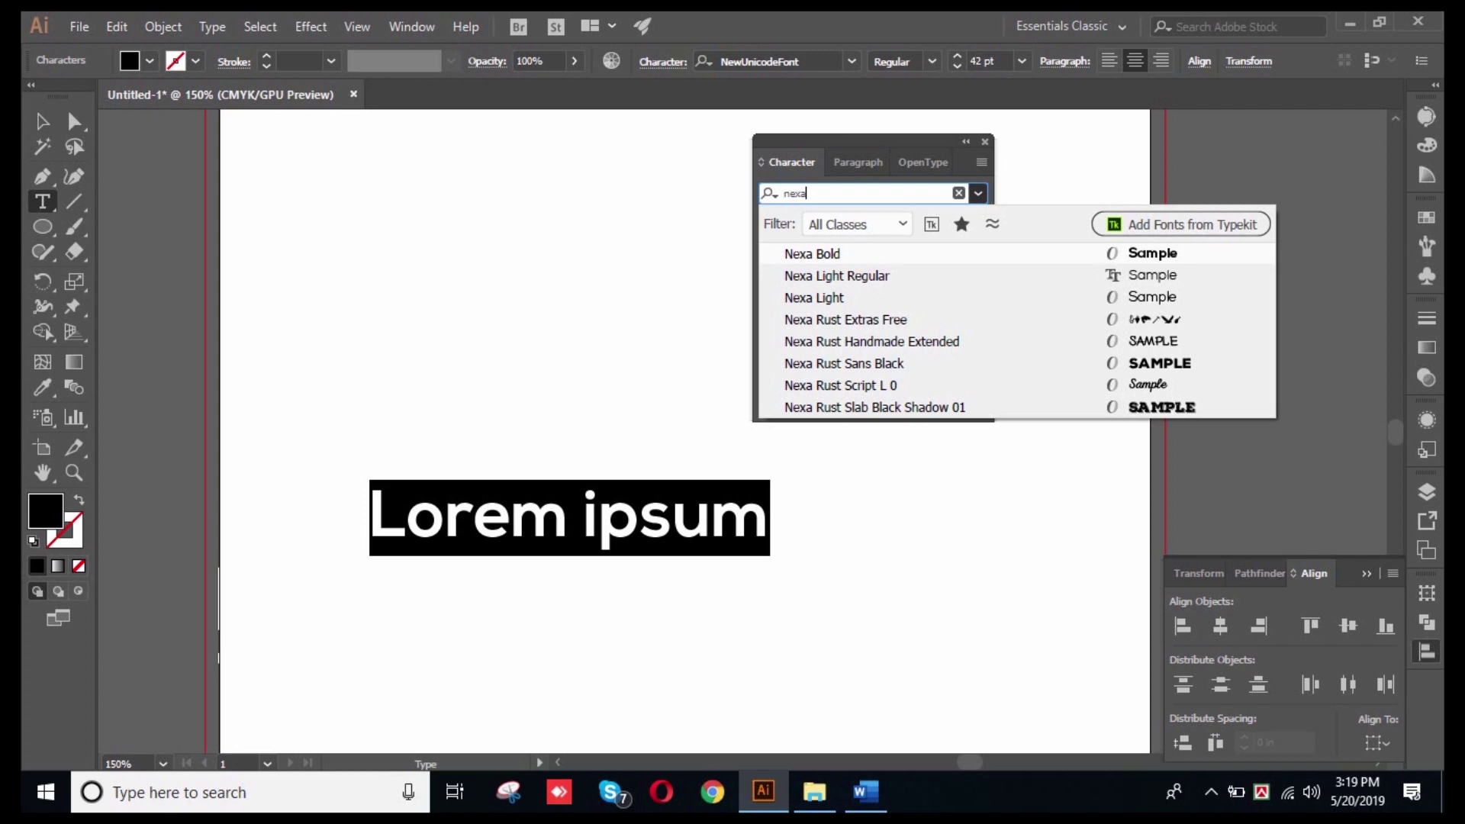
- Replace the font search with "mons" and preview the Monstice fonts on the selected text
key("BackSpace")
key("BackSpace")
key("BackSpace")
key("BackSpace")
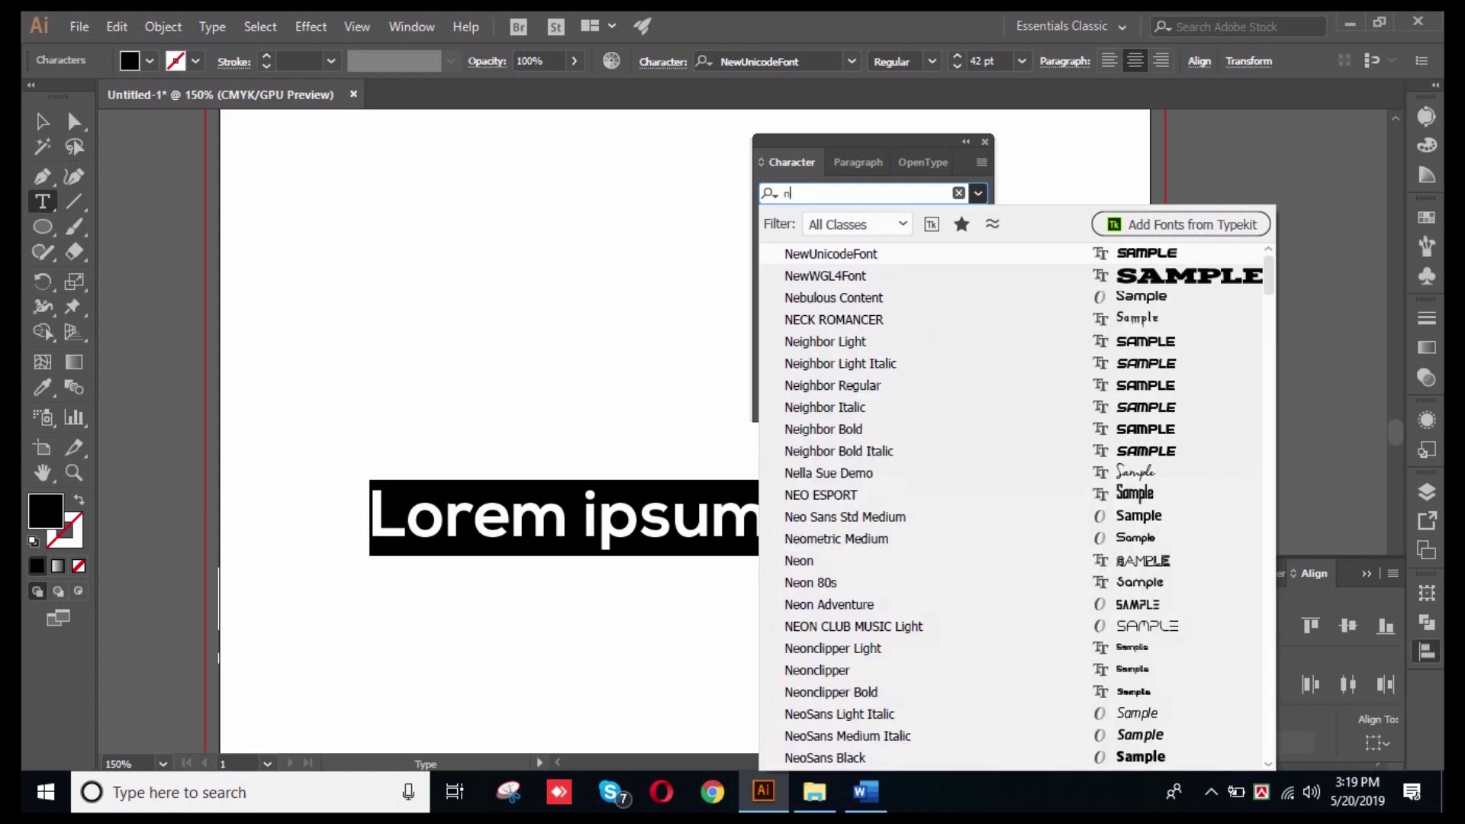
type("mo")
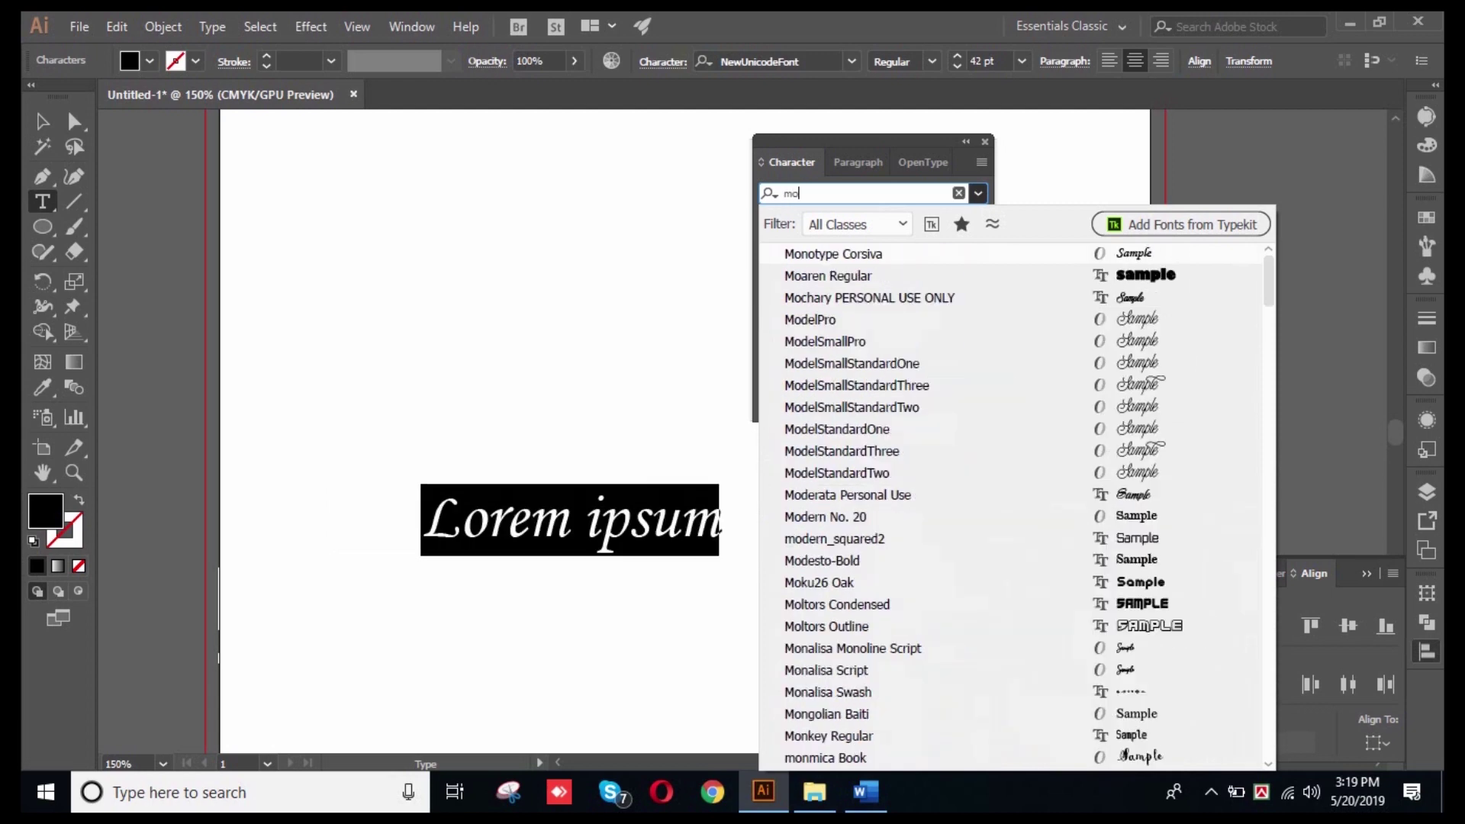
type("ns")
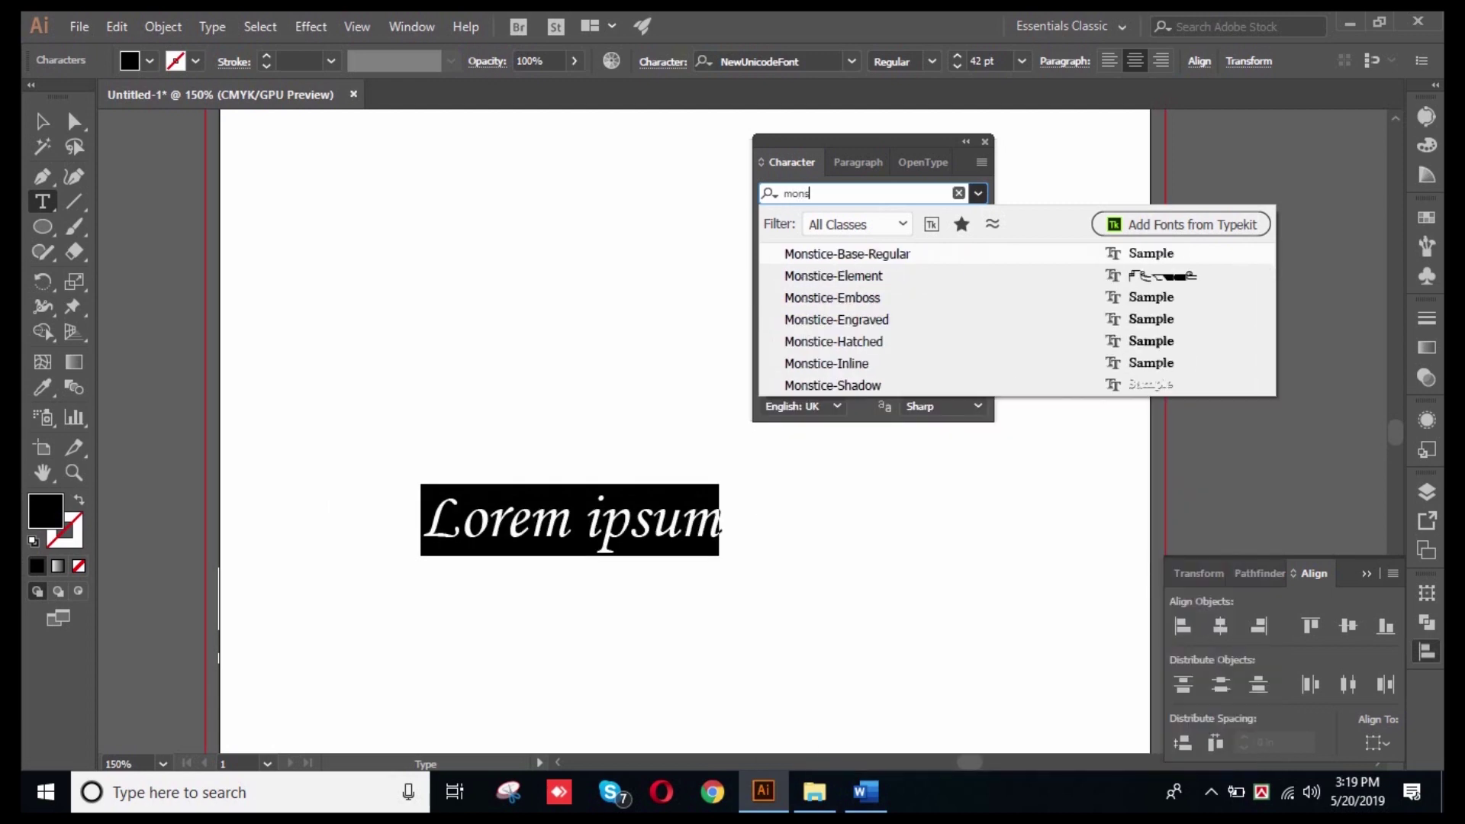
key("Down")
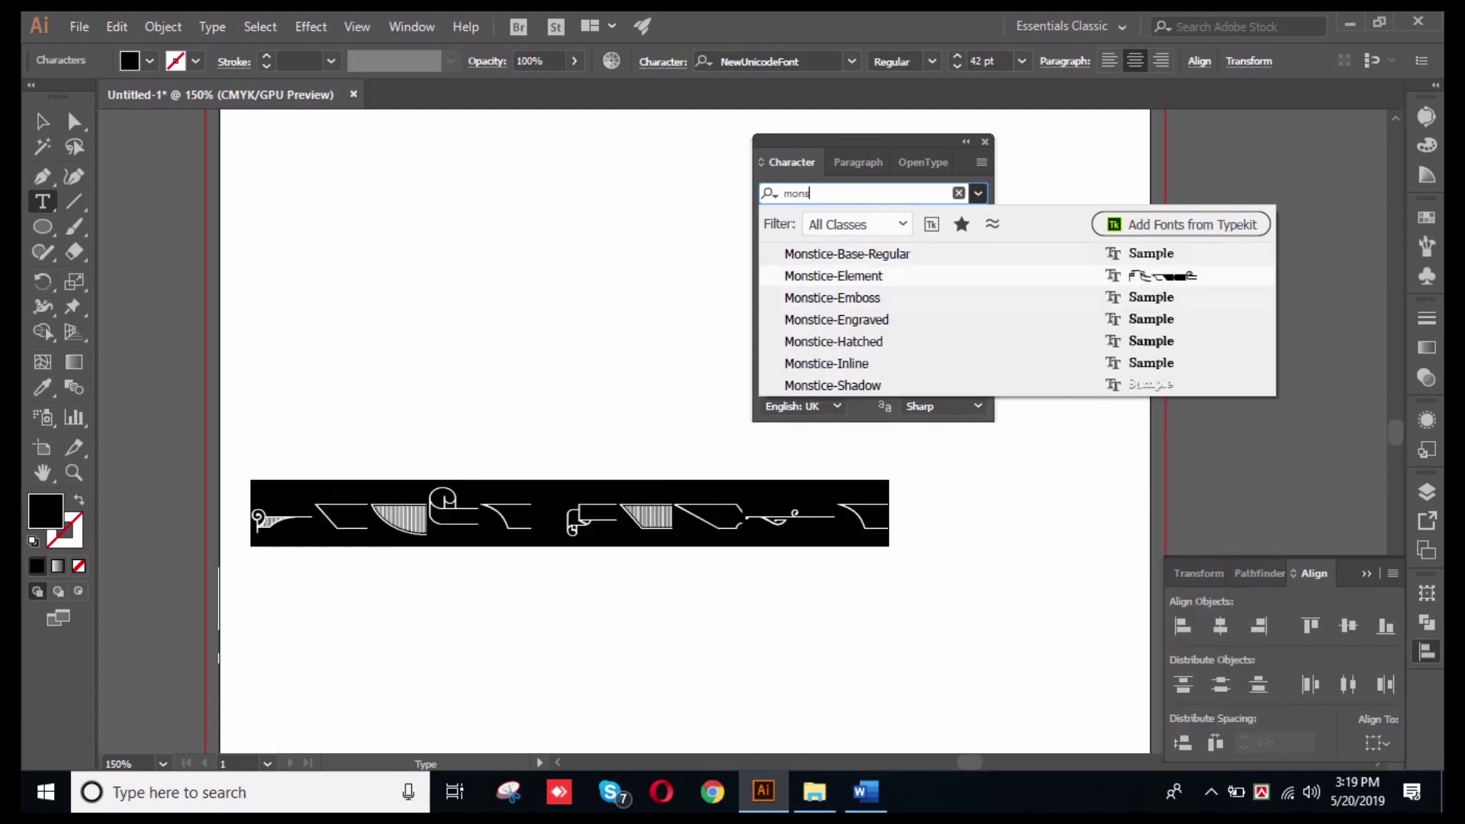
key("Up")
- Change the font search to "monts" and preview the first Montserrat fonts on the selected placeholder text
key("BackSpace")
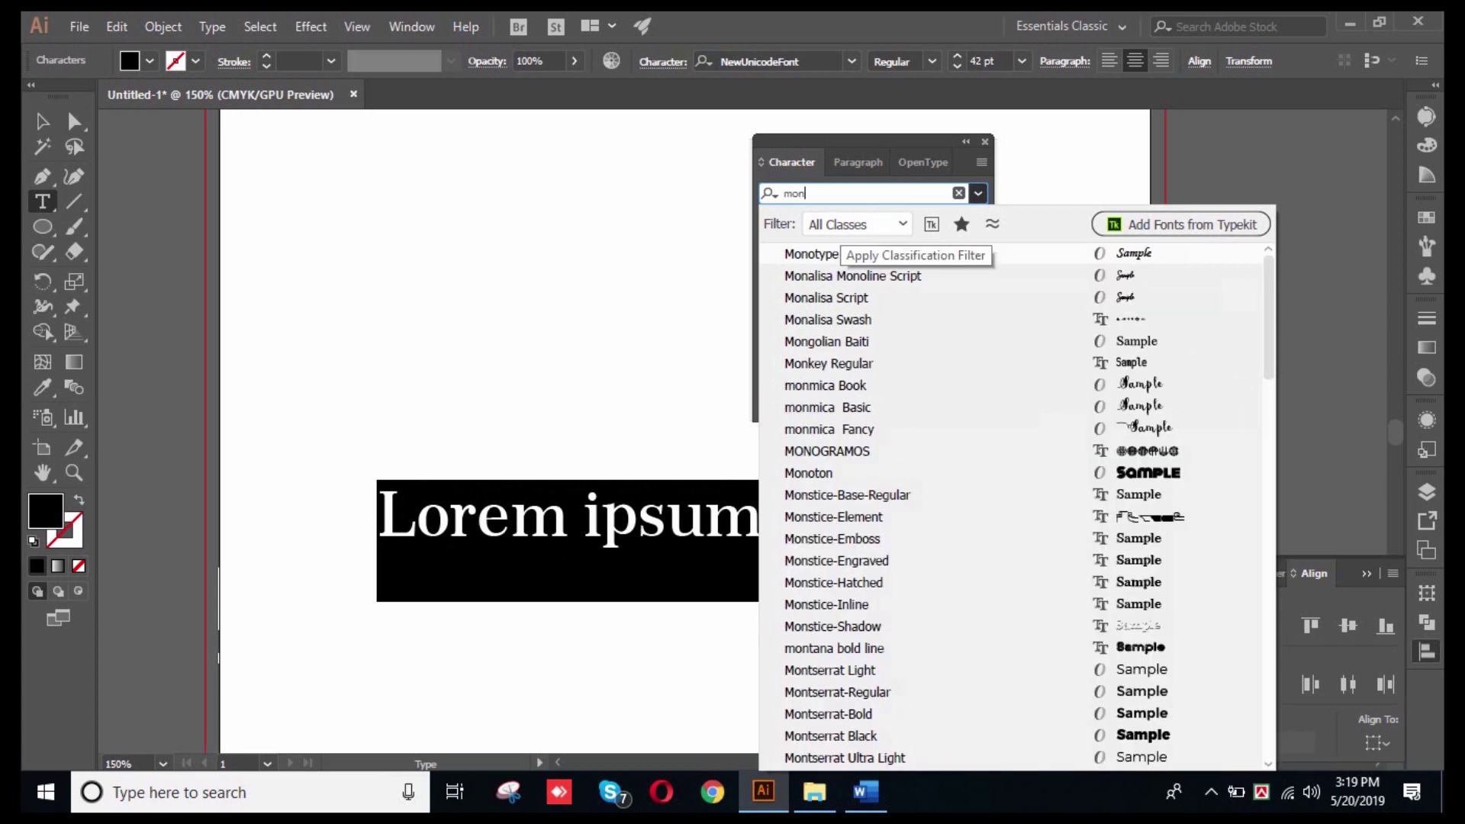
key("BackSpace")
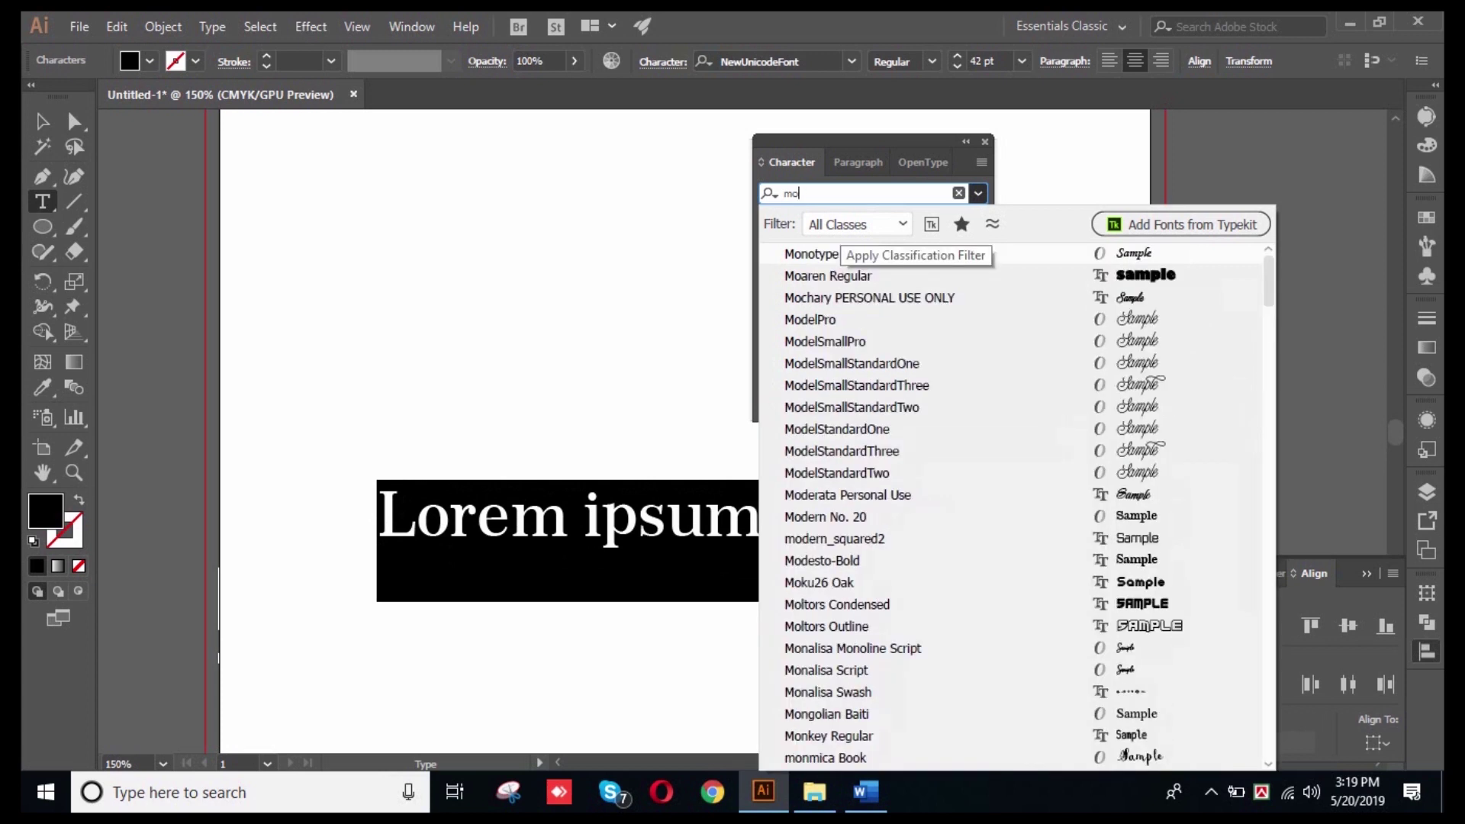
type("nts")
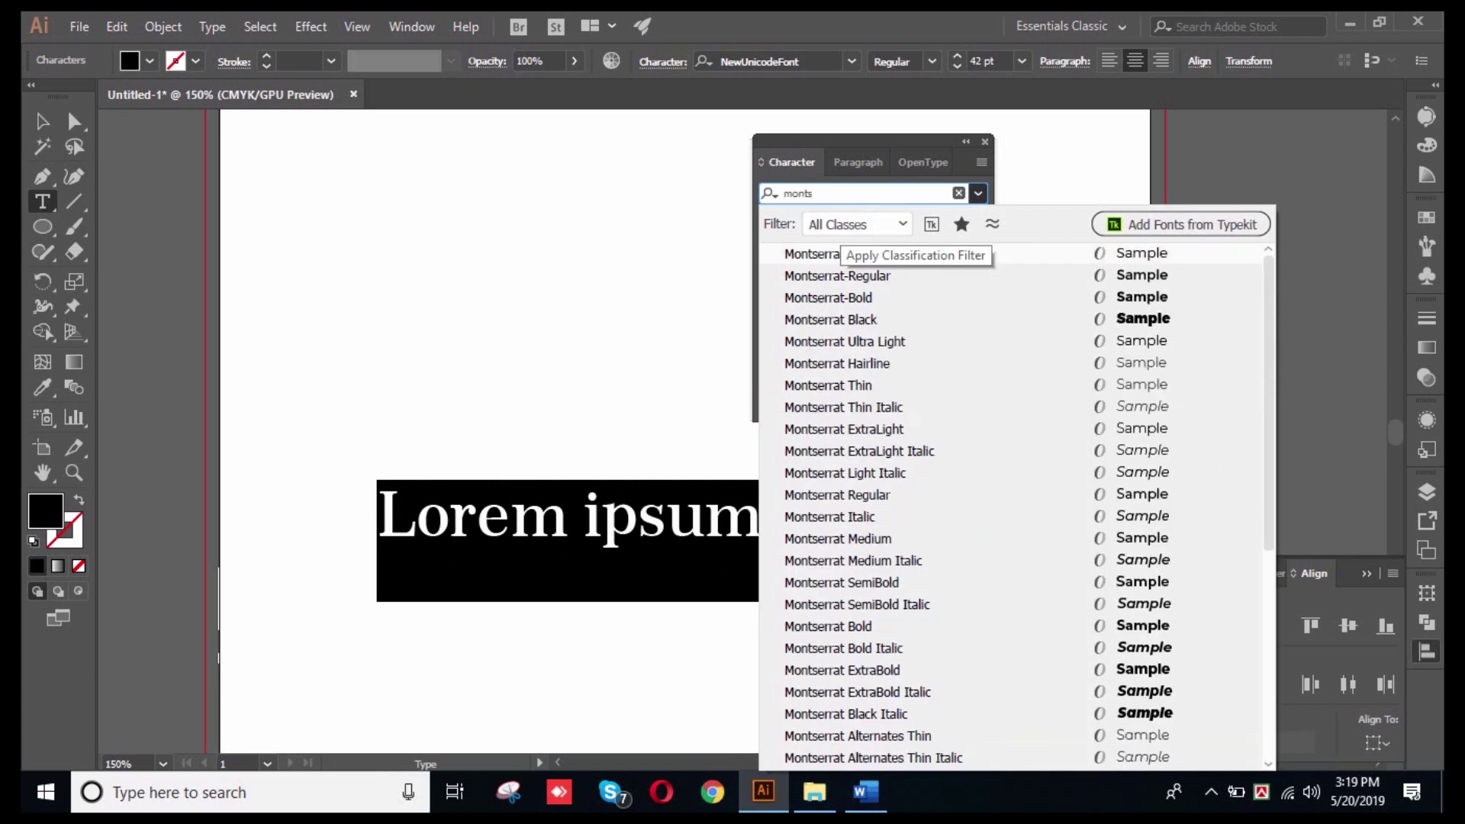
key("Down")
key("Down")
key("Up")
key("Up")
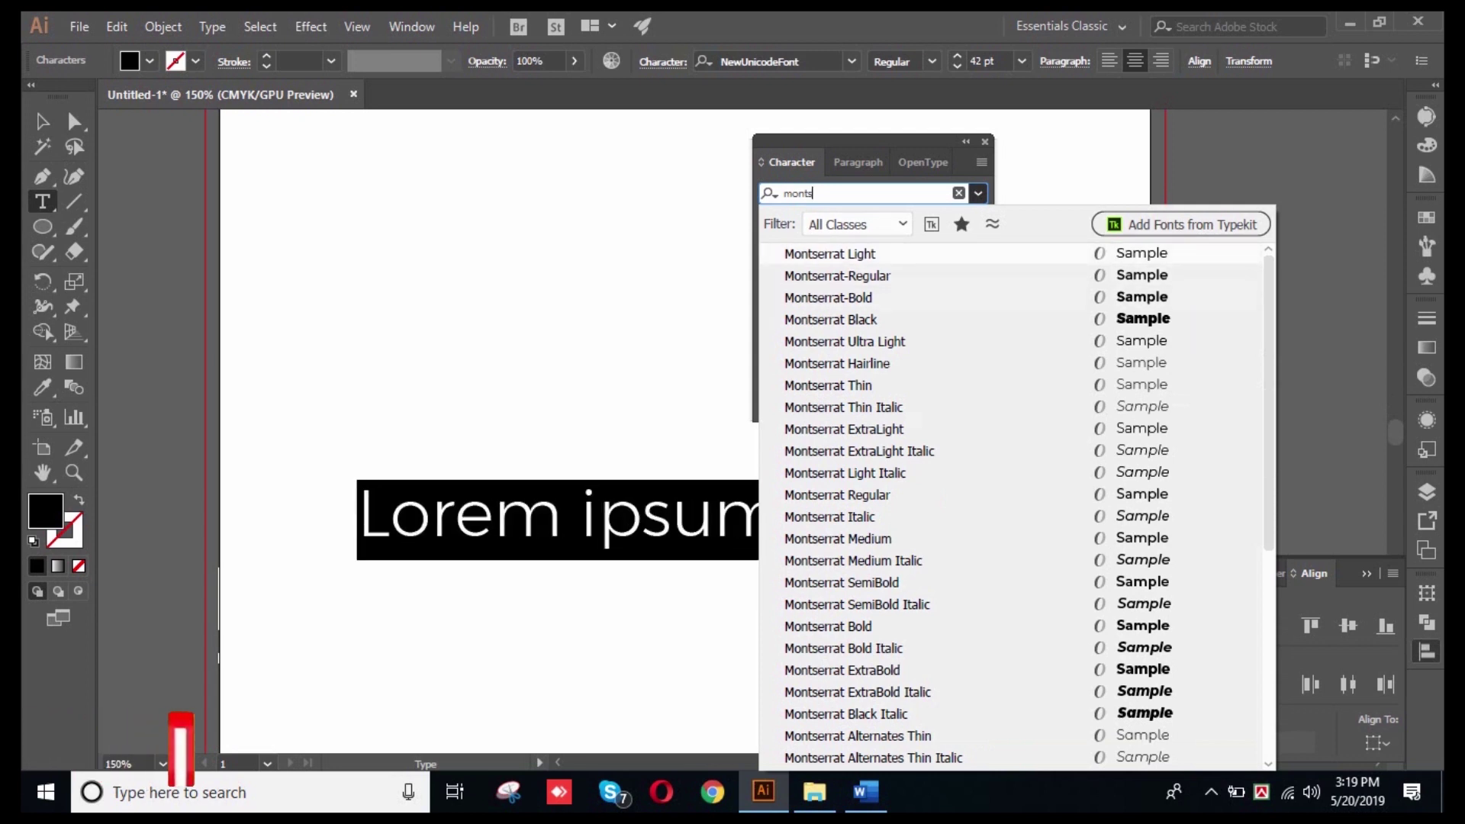
- Preview the remaining Montserrat styles on the selected text and apply Montserrat Bold
key("Down")
key("Down")
key("Down")
key("Down")
key("Down")
key("Down")
key("Down")
key("Down")
key("Down")
key("Down")
key("Down")
key("Down")
key("Down")
key("Down")
key("Down")
key("Down")
key("Down")
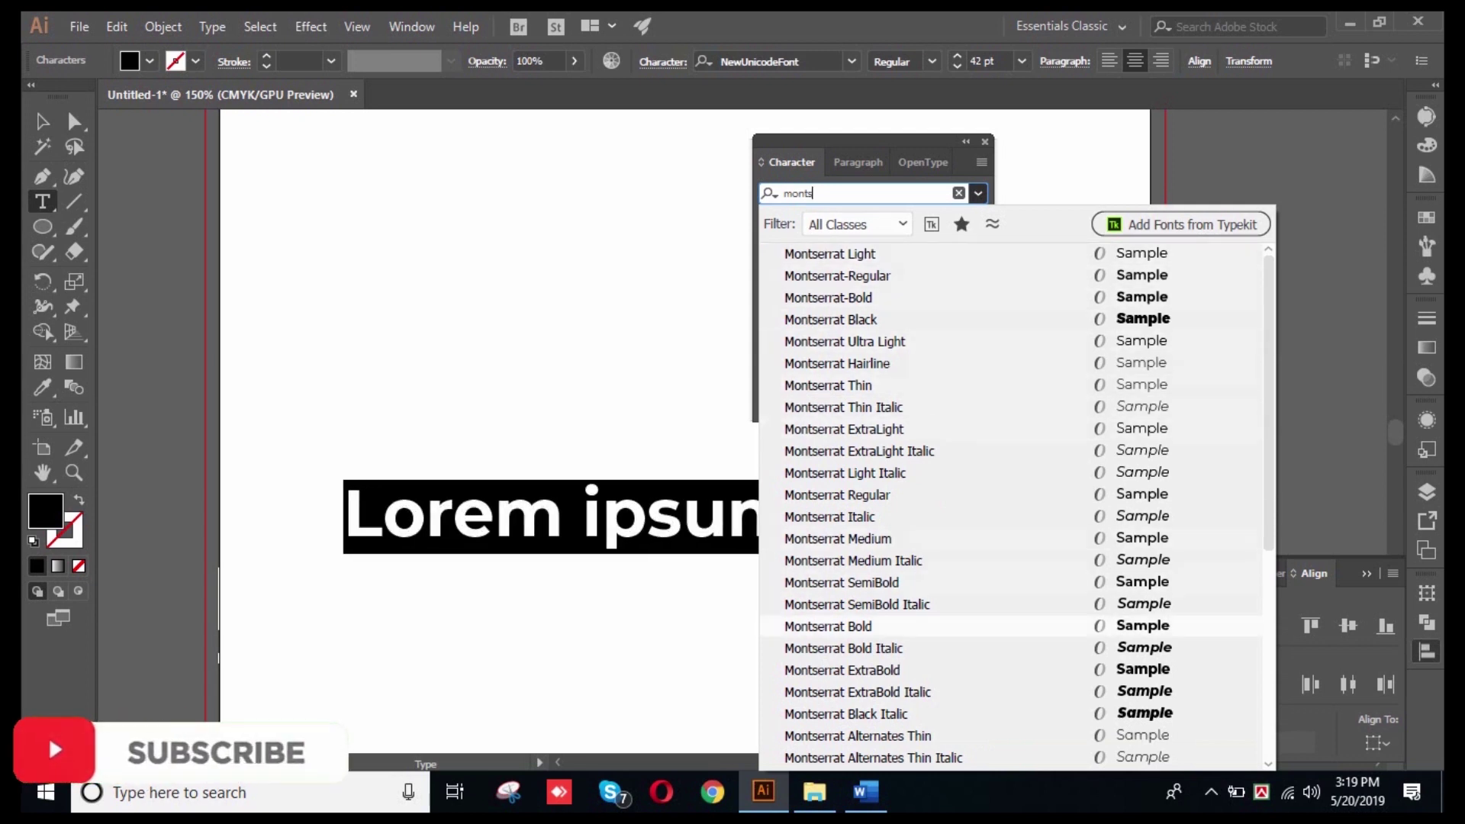
key("Return")
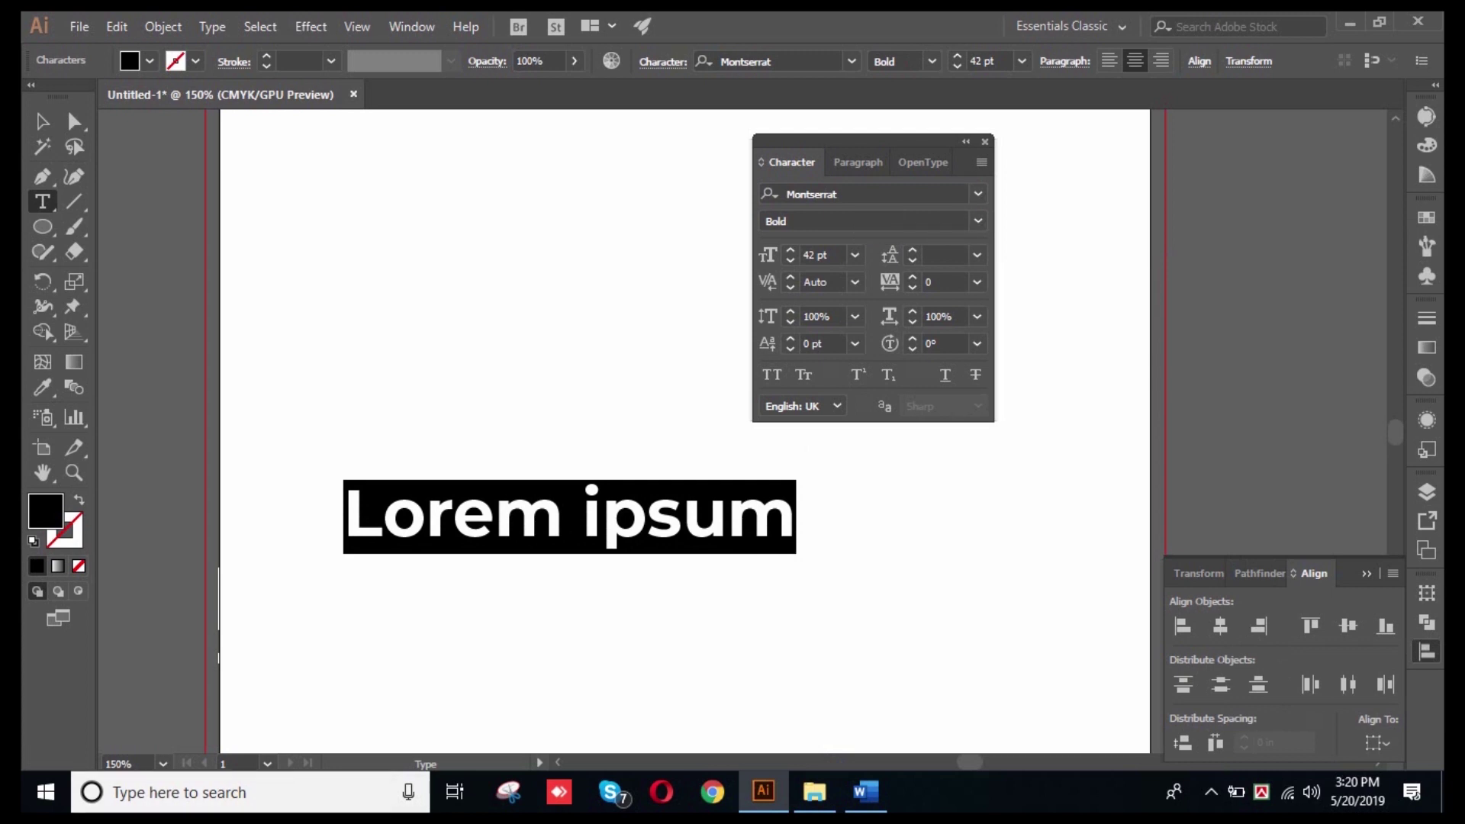
- Replace the whole Lorem ipsum text with "trajon" and finish editing so the text object is selected
left_click(581, 516)
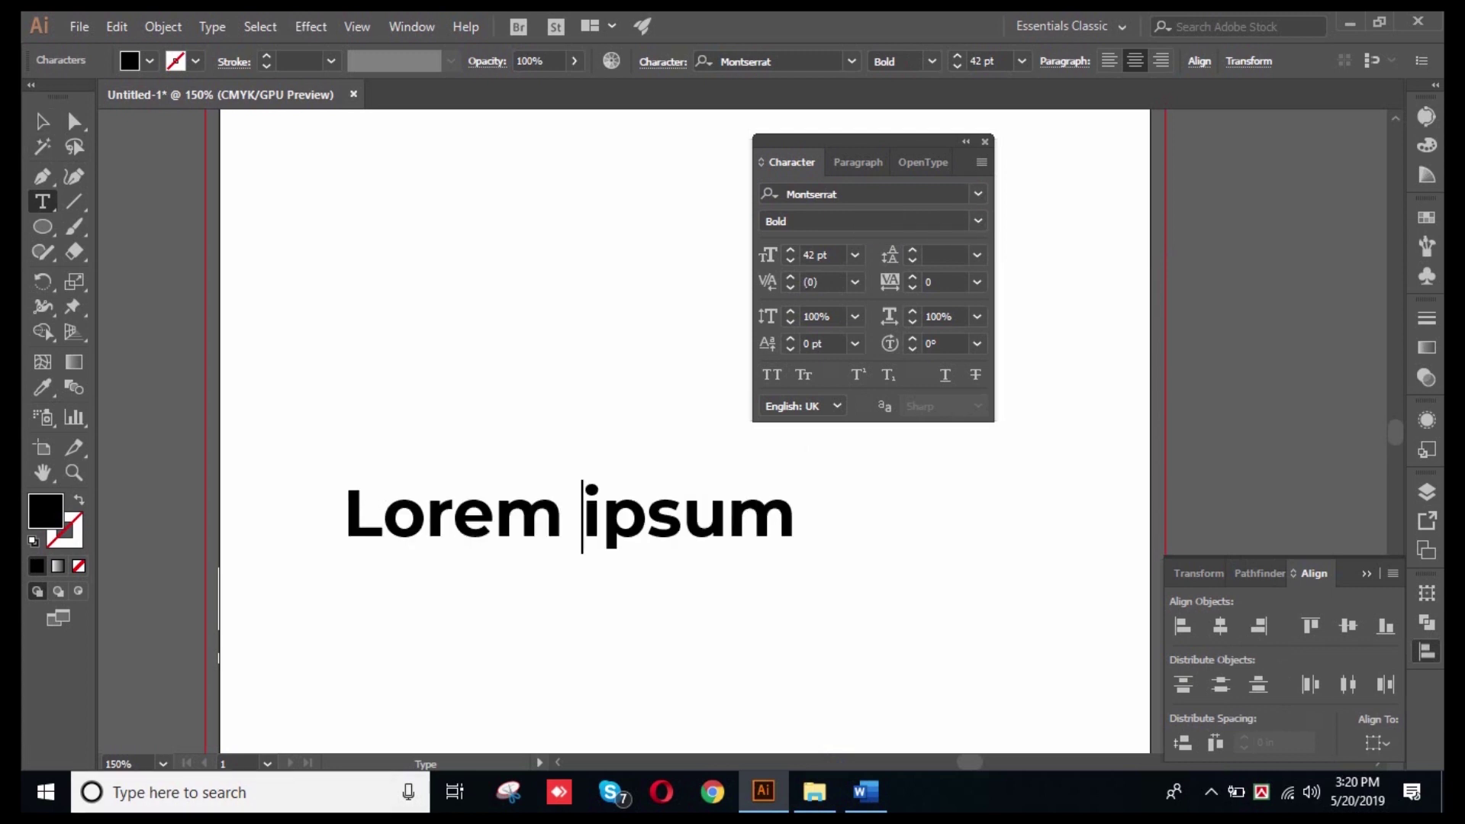
key("ctrl+a")
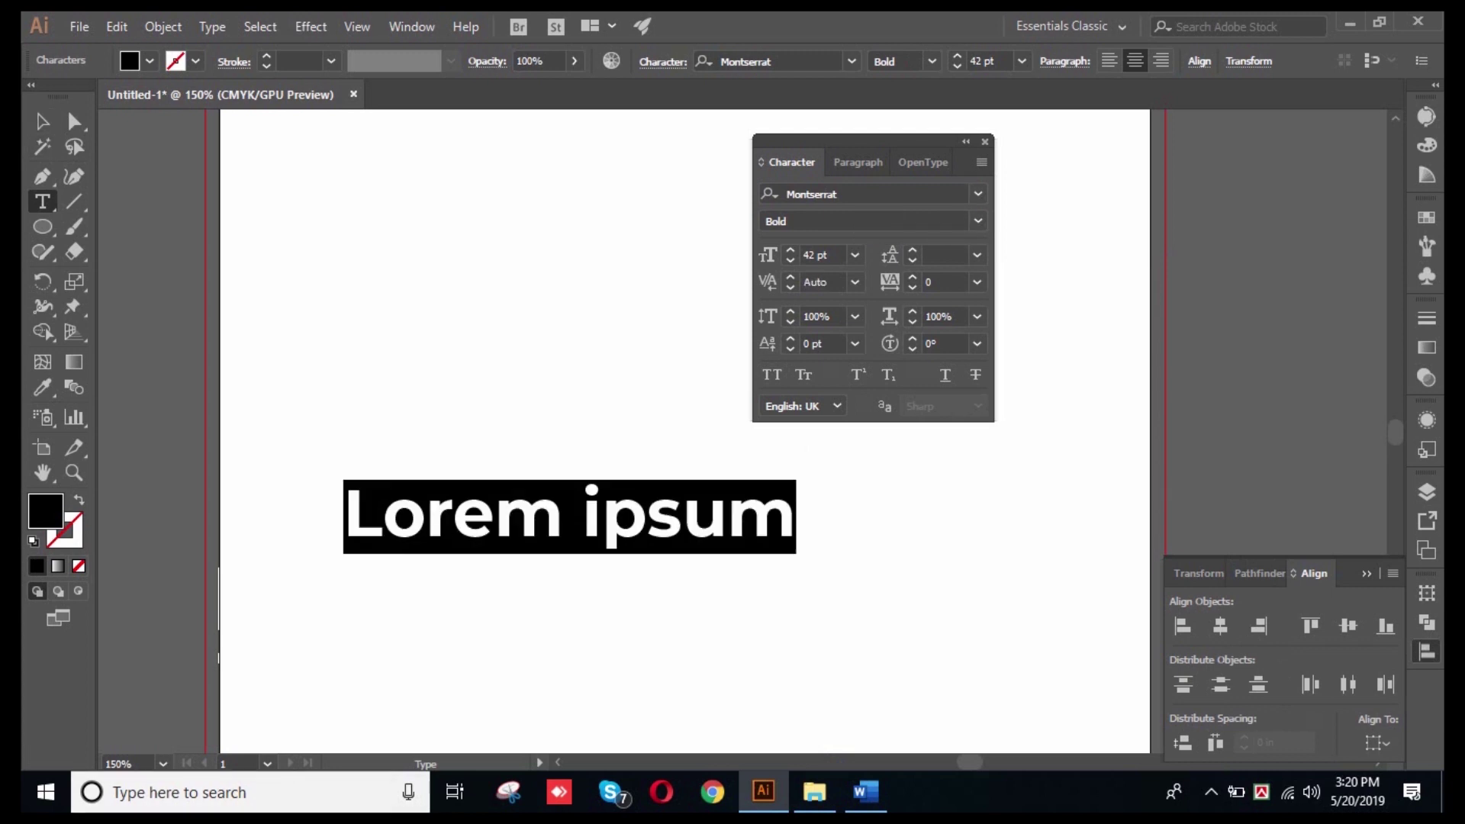
type("tr")
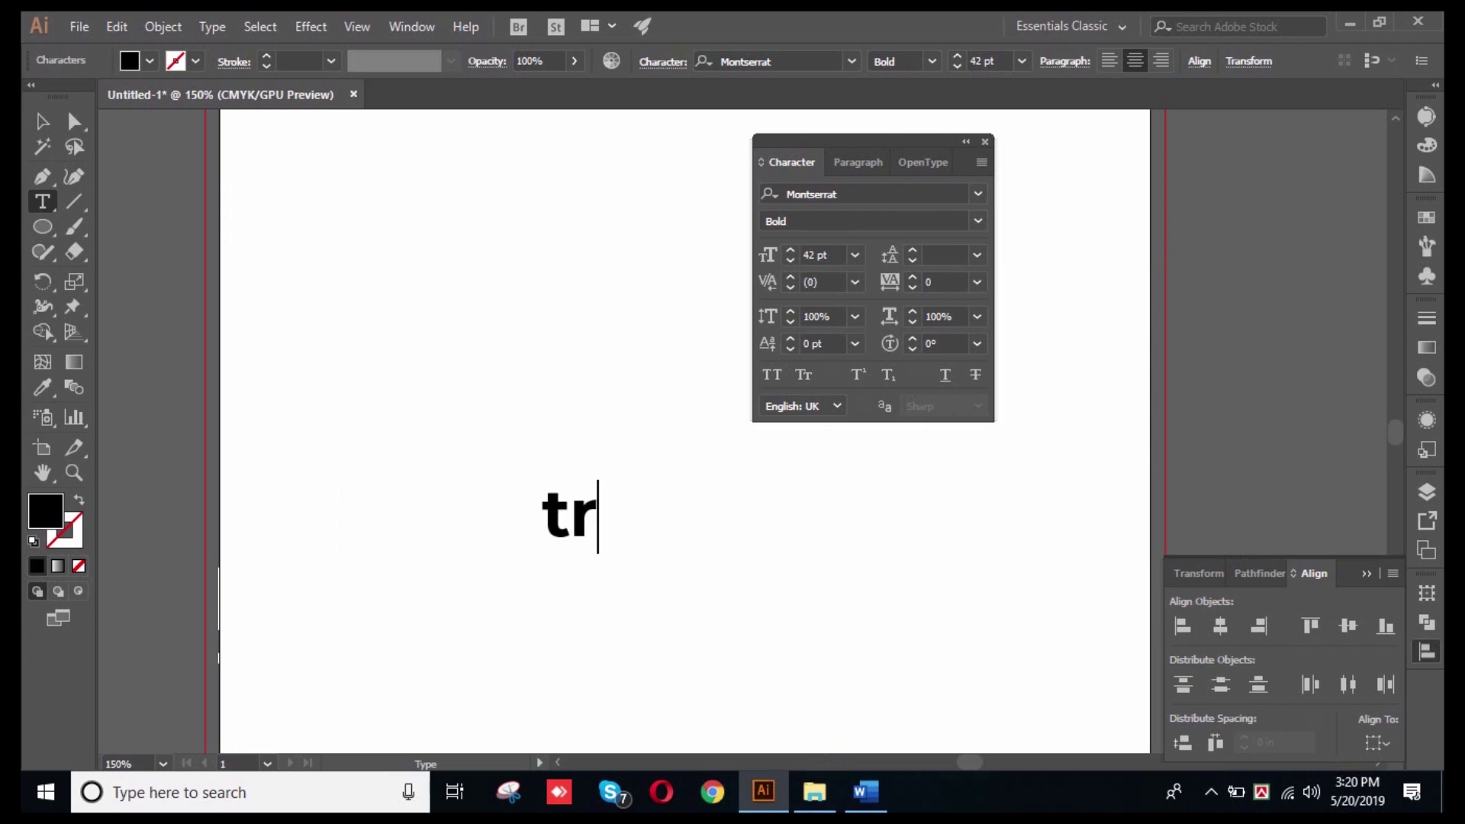
type("ajon")
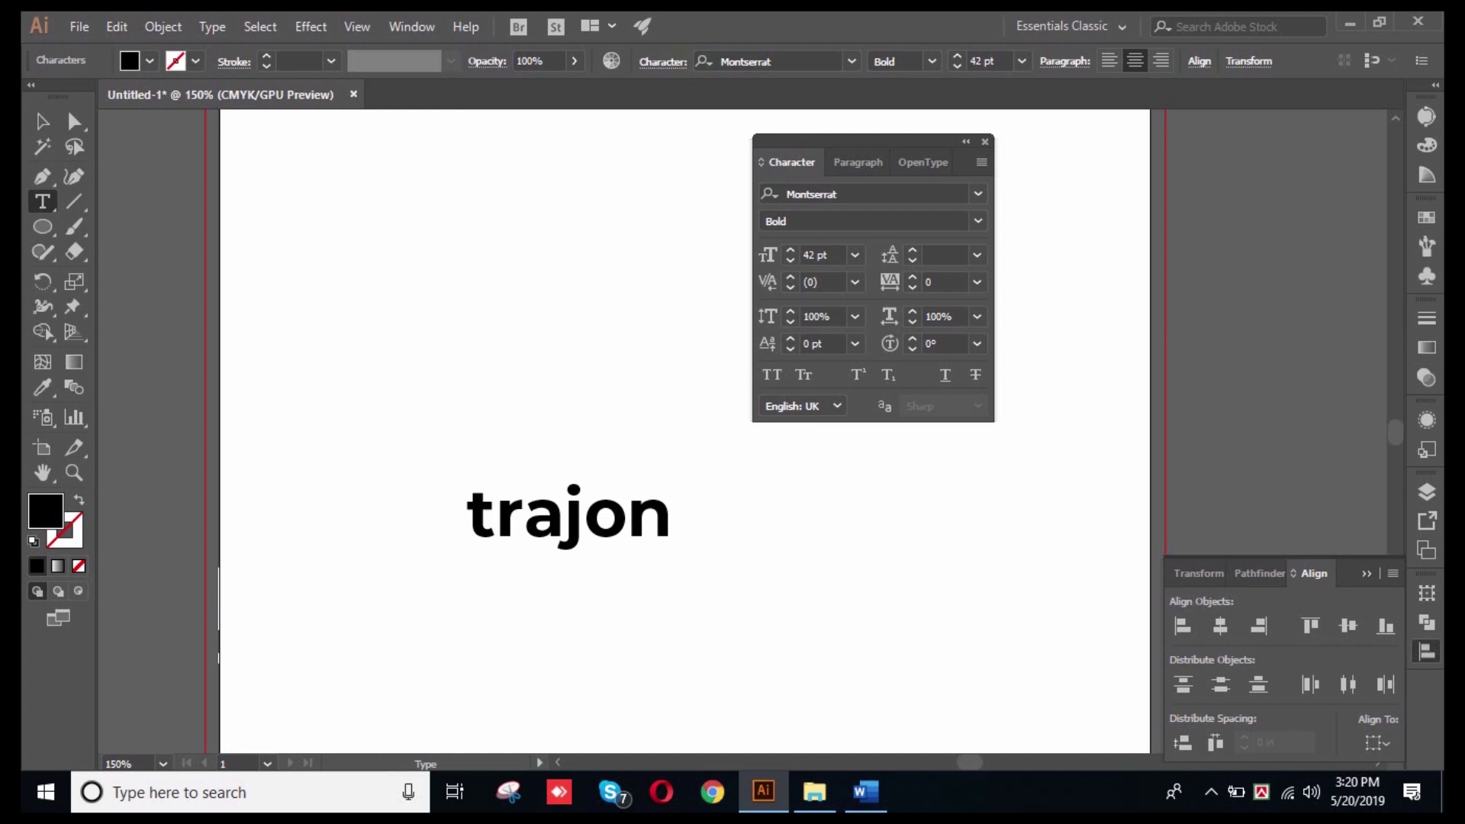
left_click(978, 194)
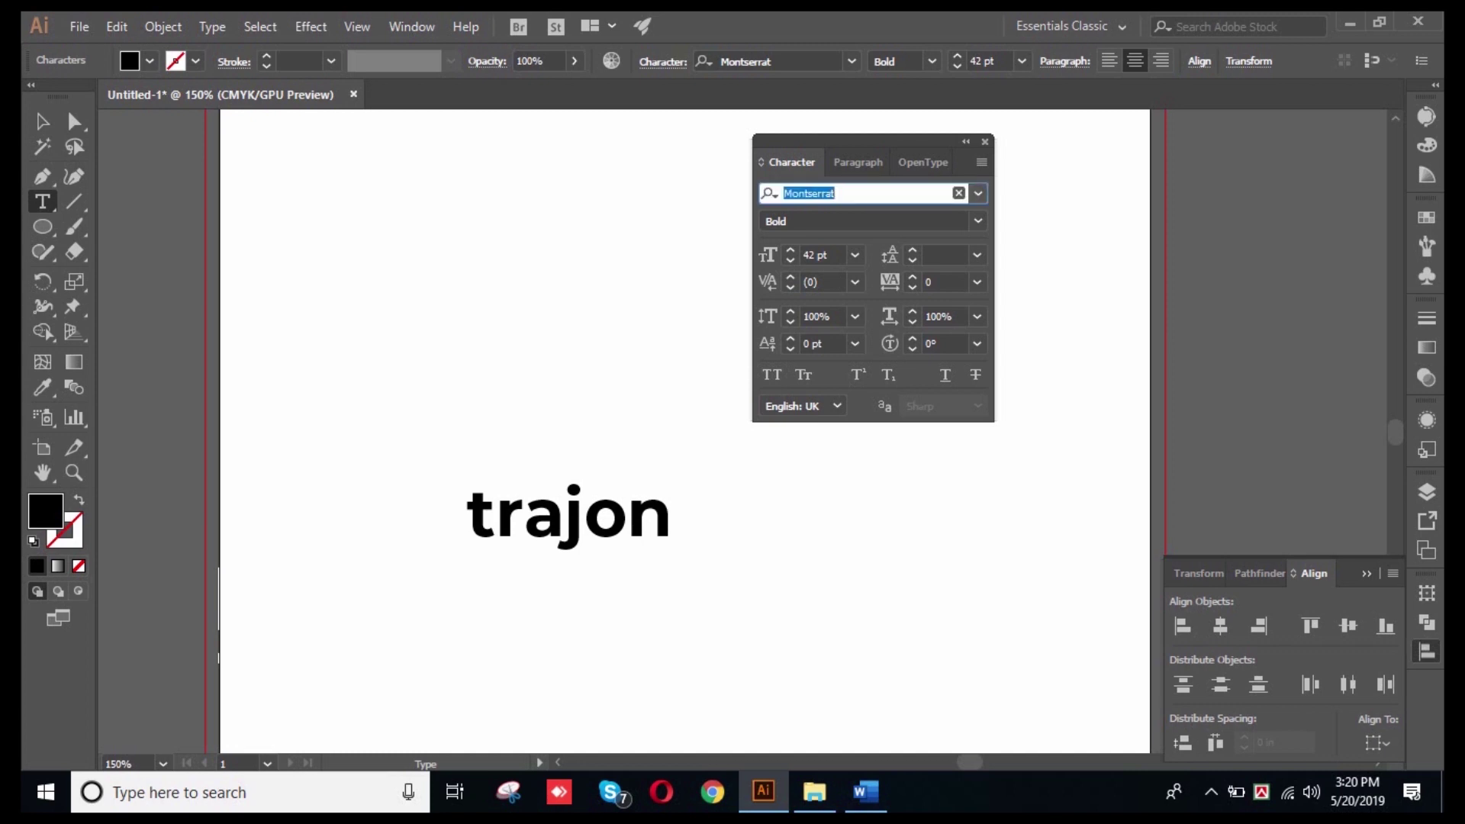
key("Escape")
- Search the fonts for "traja", preview the Trajan fonts on the text object, and apply Trajan Color
left_click(978, 194)
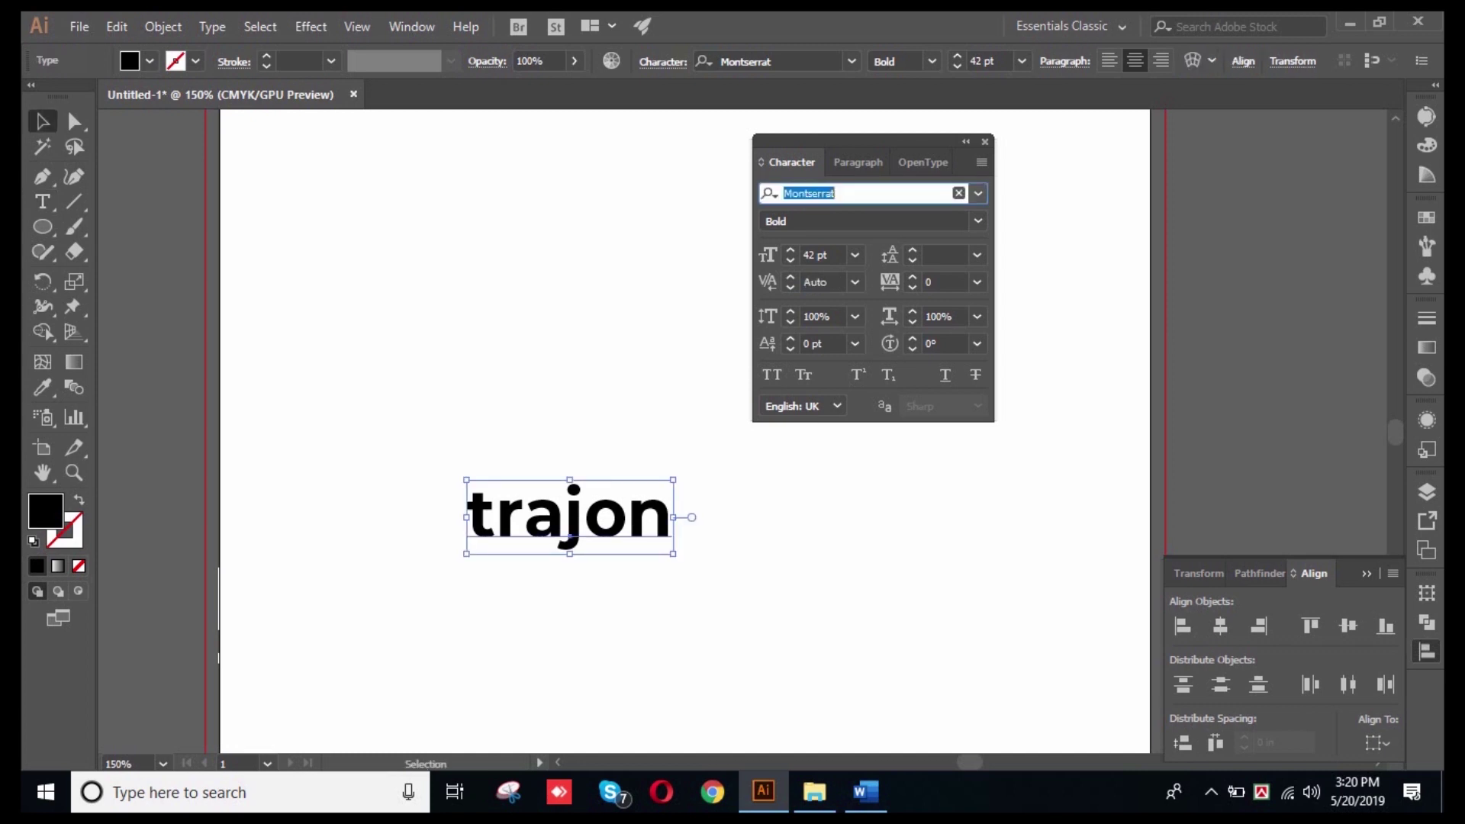
type("traj")
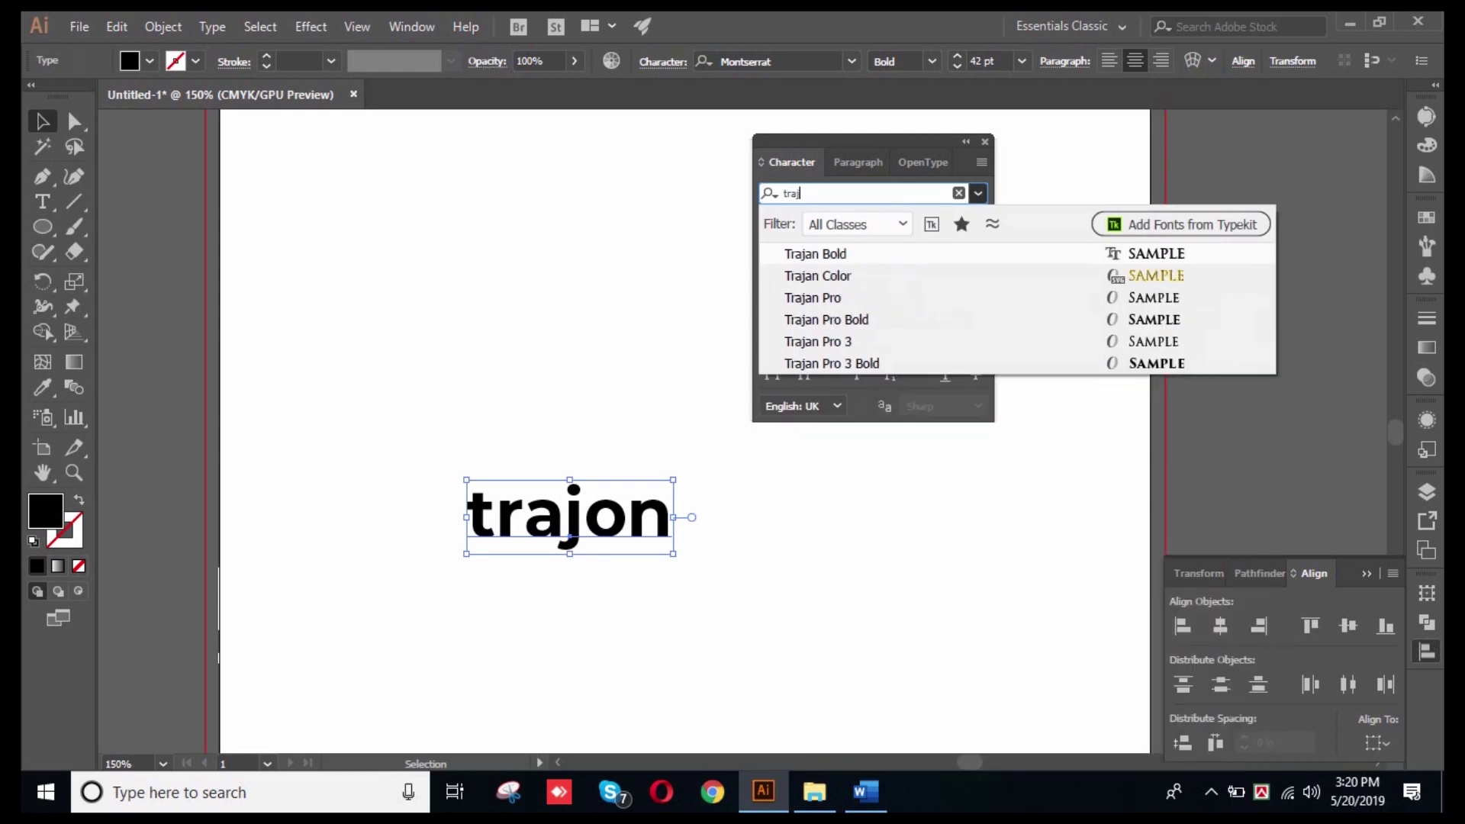
type("a")
key("Down")
key("Up")
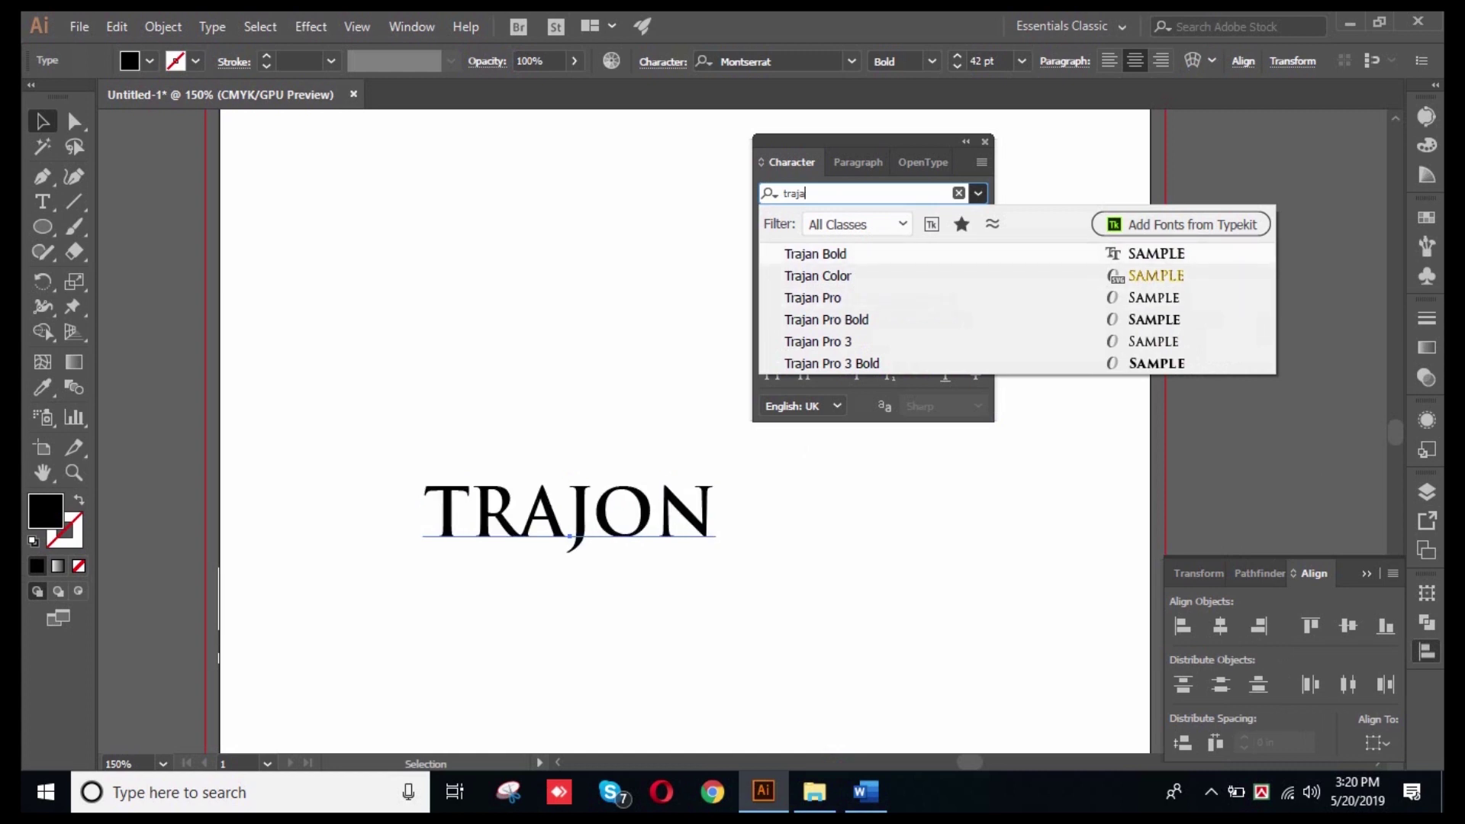
key("Down")
key("Down")
key("Down")
key("Up")
key("Up")
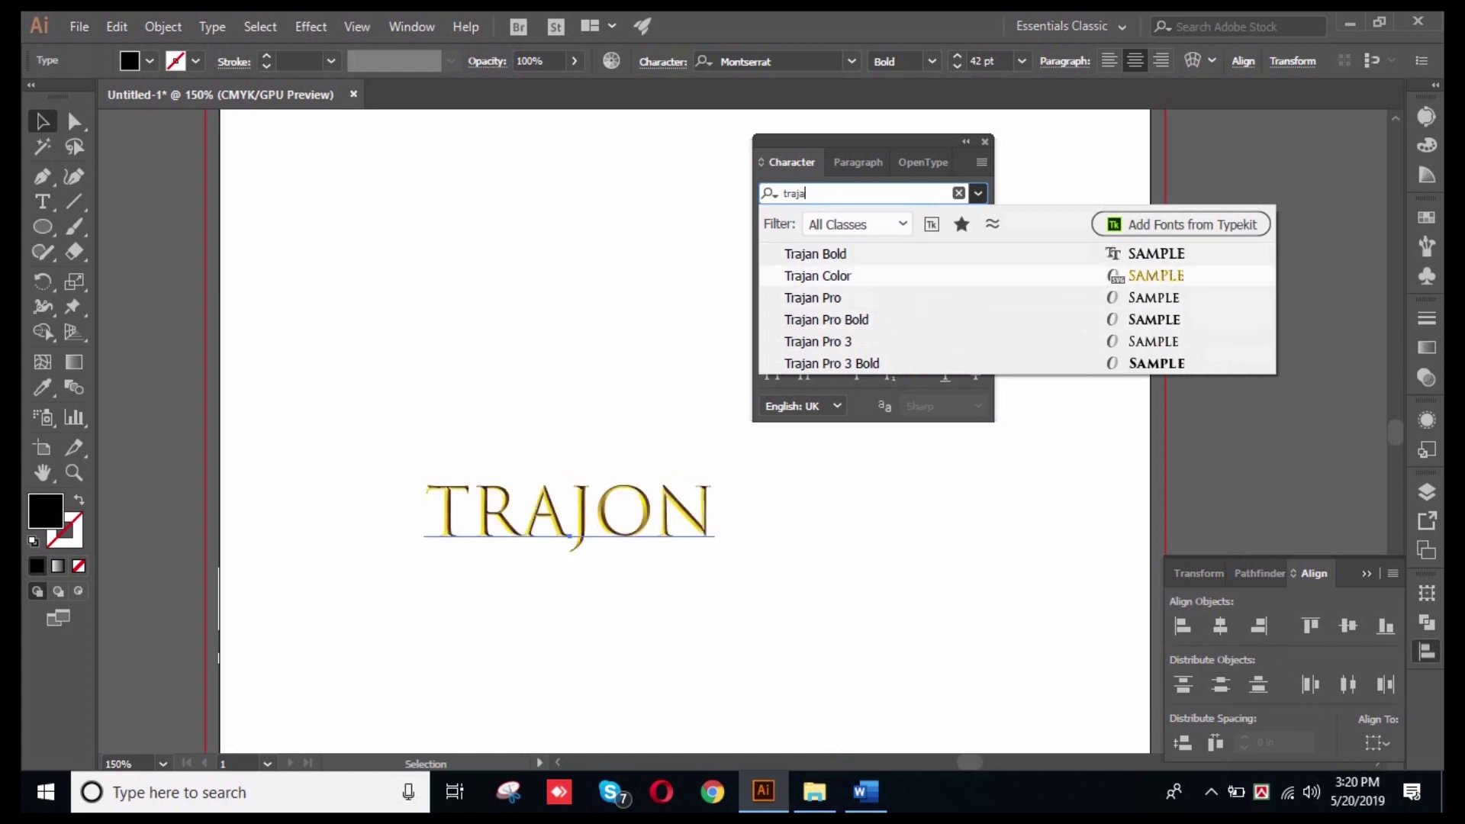
key("Return")
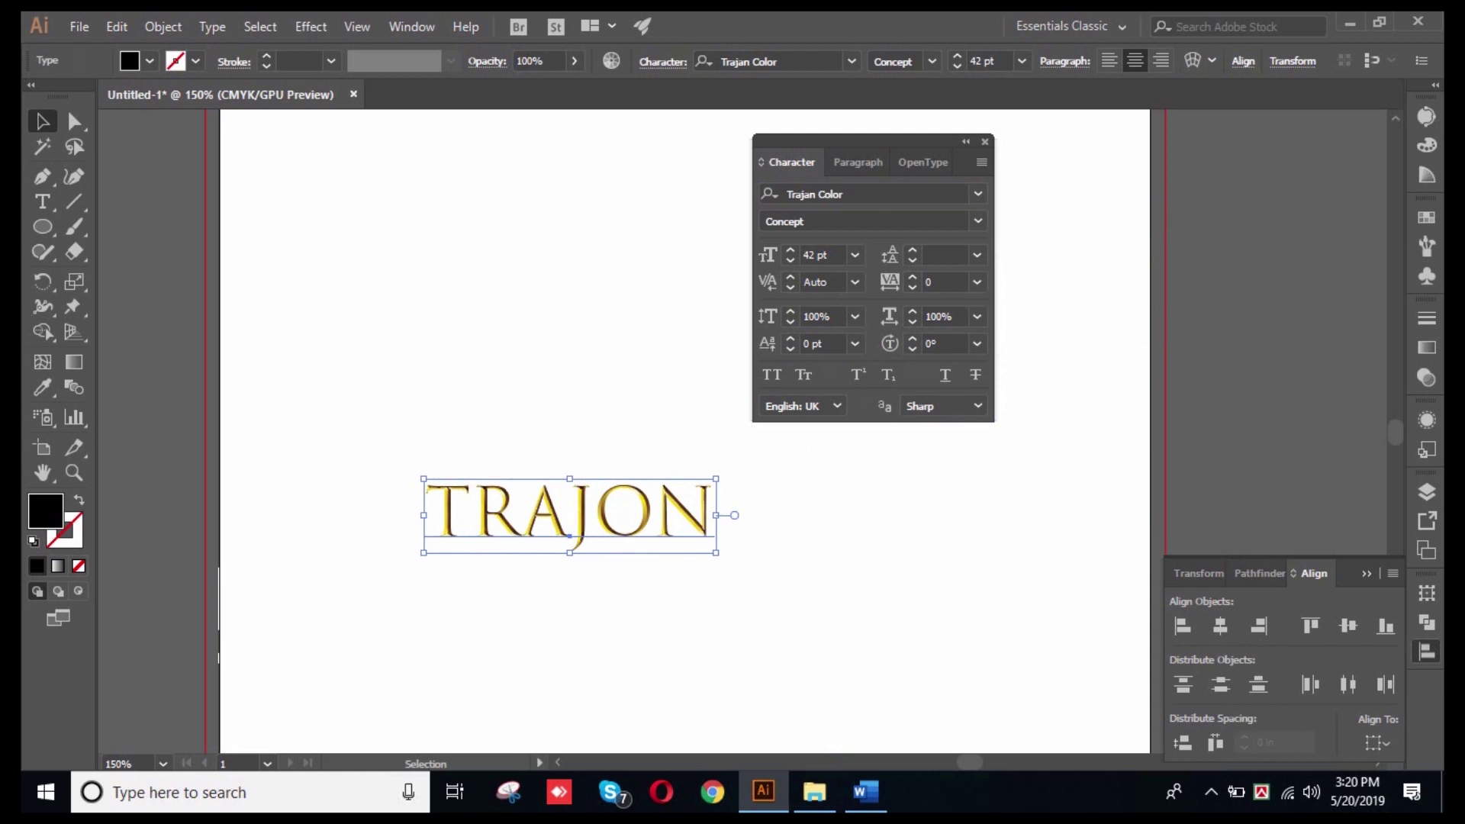
- Move the Character panel clear of the enlarged TRAJON text
left_click(619, 572)
scroll(619, 569, "up", 4)
left_click_drag(861, 142, 1284, 184)
left_click_drag(416, 378, 573, 429)
scroll(661, 400, "down", 1)
left_click(603, 412)
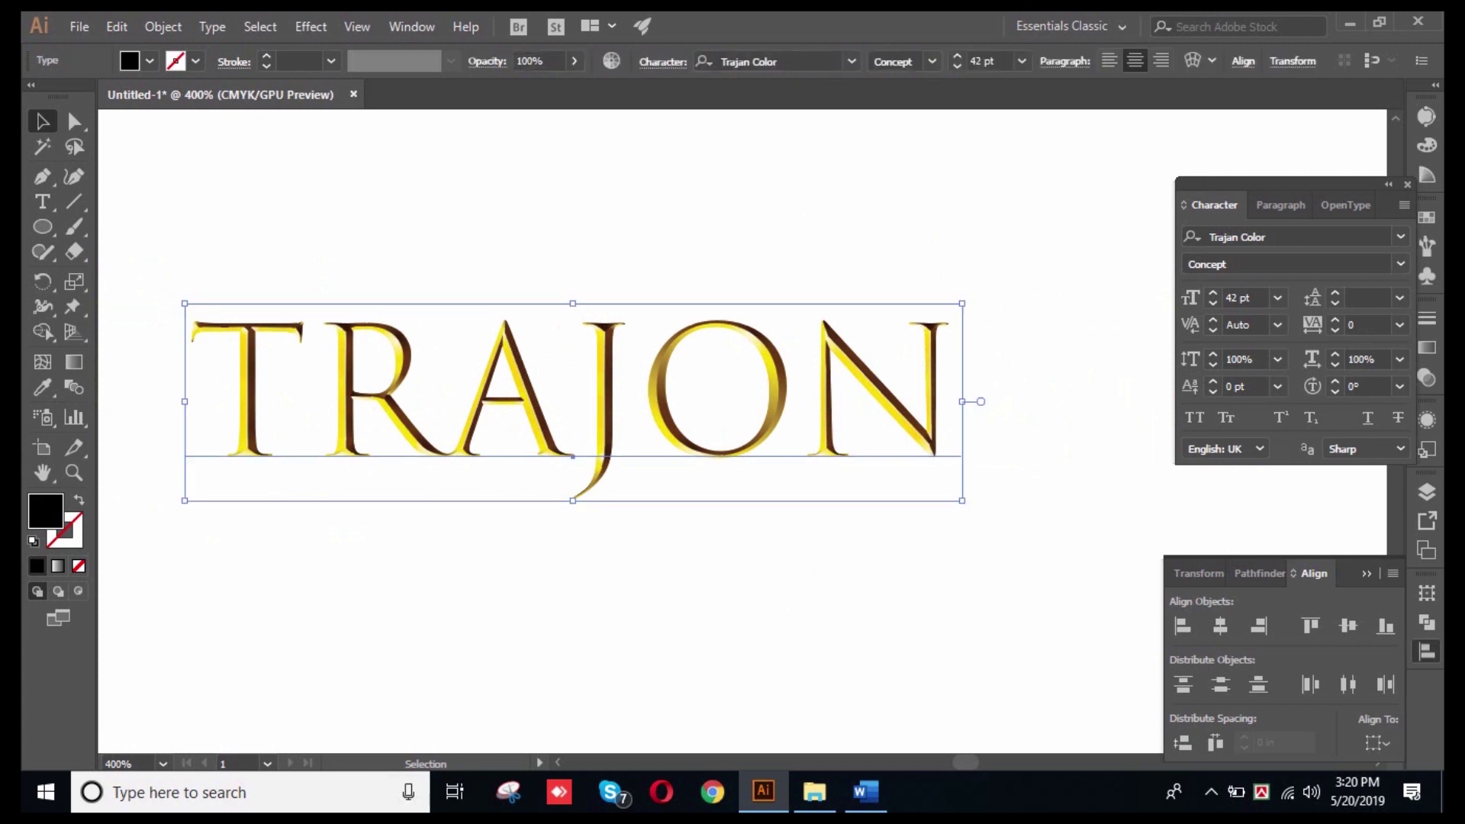
- Examine the Trajan Color lettering with and without its selection outline, and check which font styles are available for it
key("ctrl+shift+a")
left_click(603, 412)
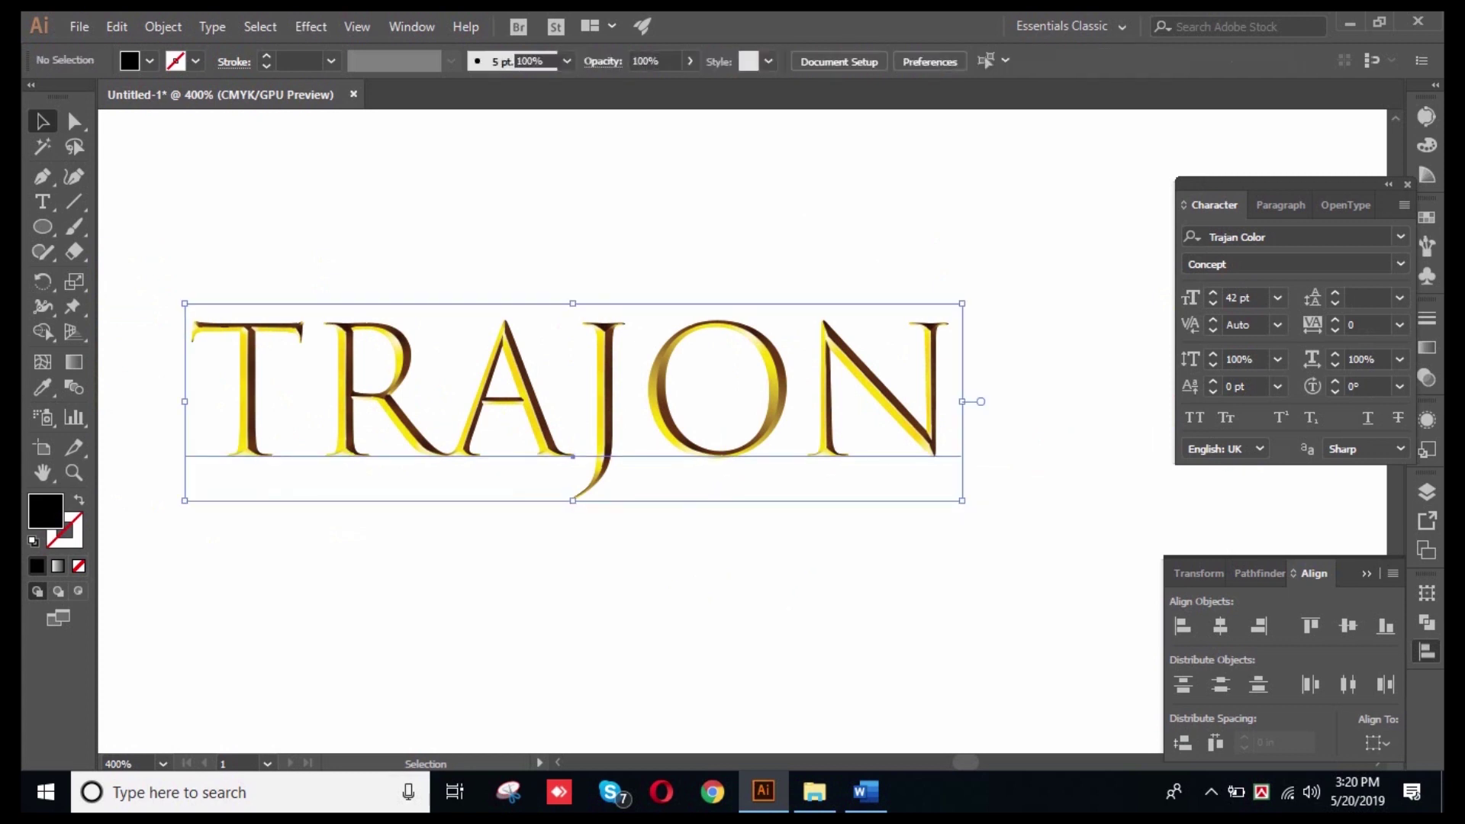
key("ctrl+shift+a")
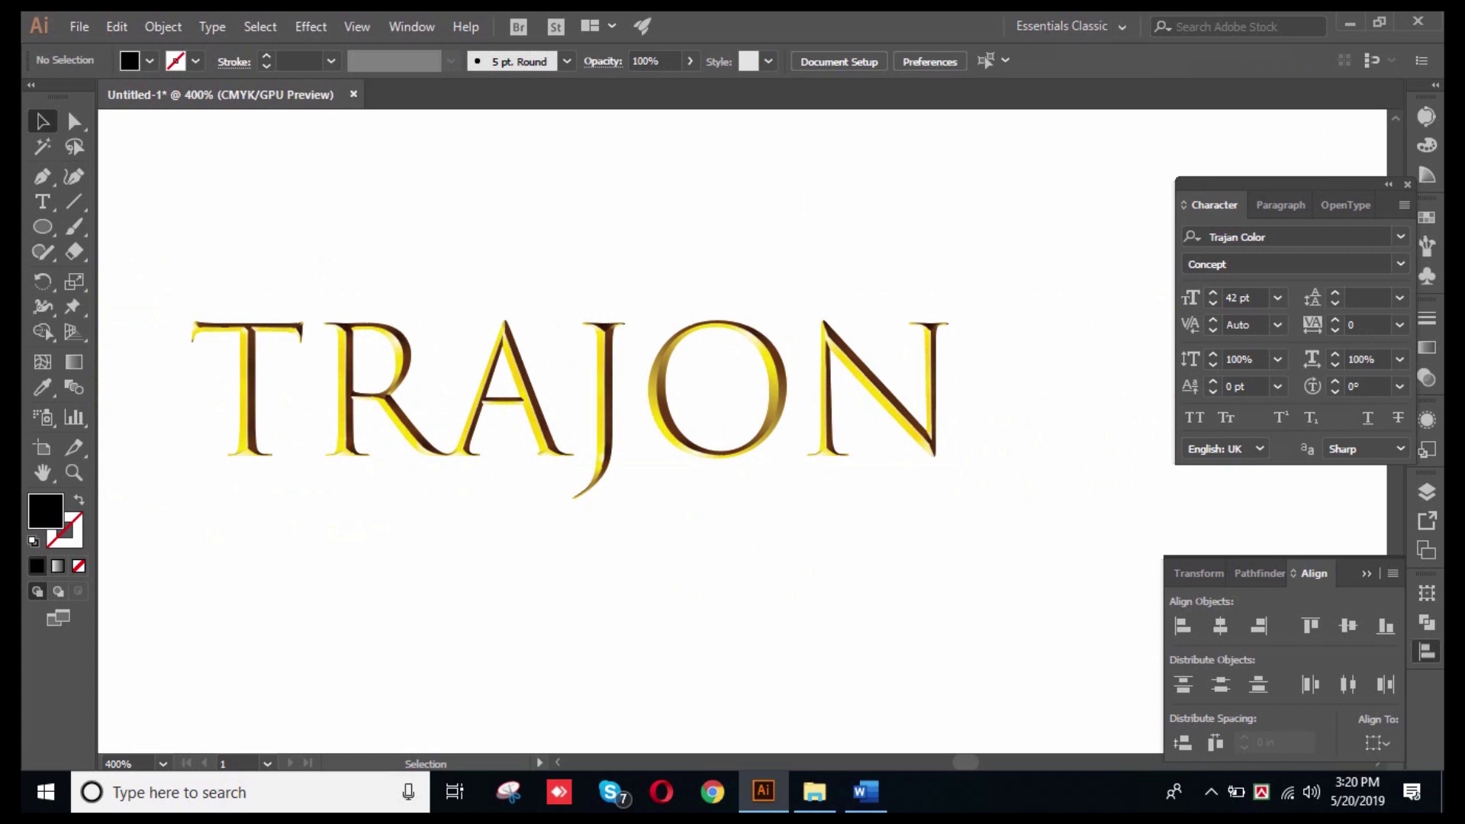
key("ctrl+a")
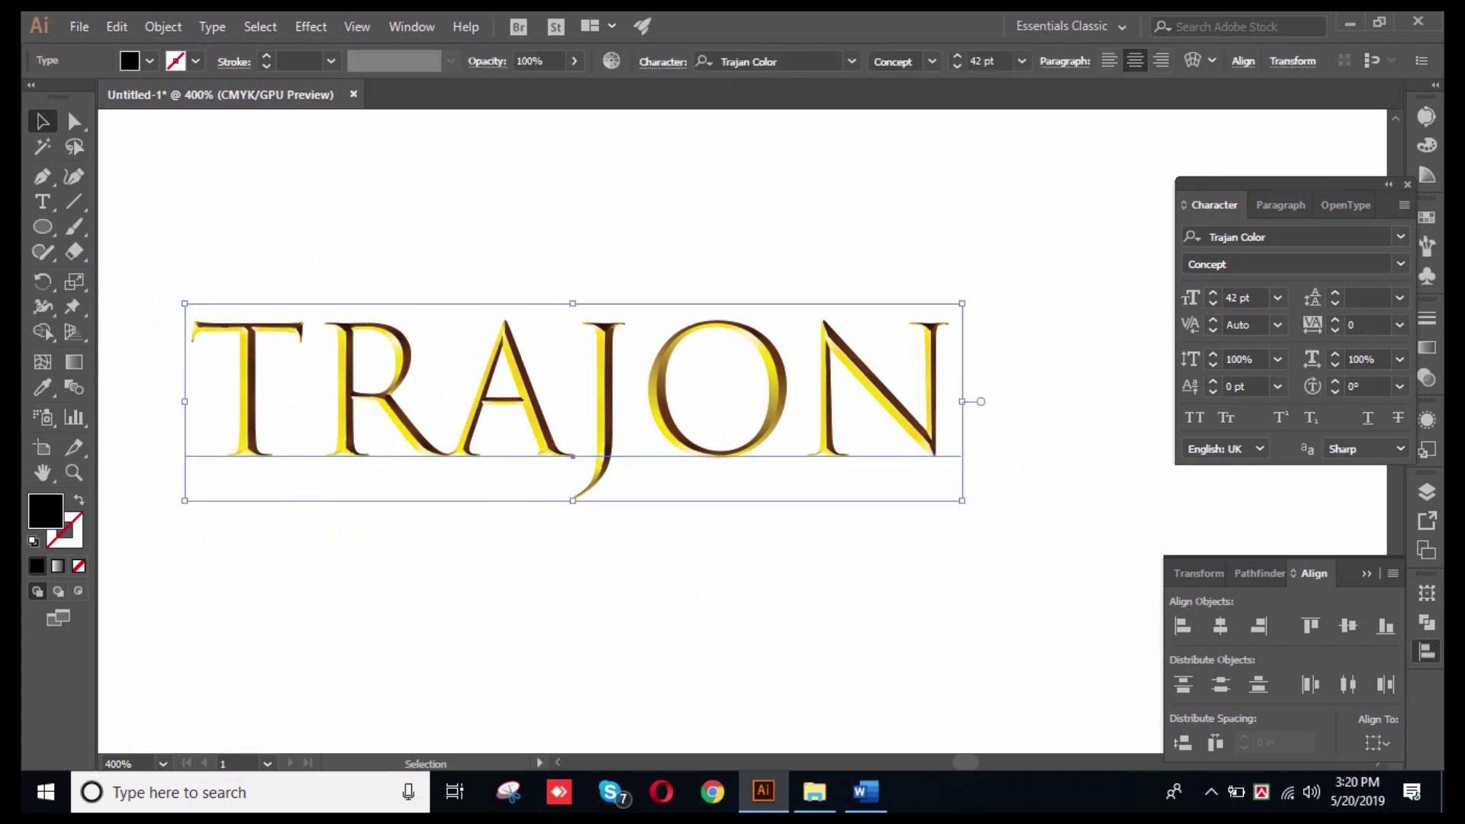
key("ctrl+shift+a")
key("ctrl+a")
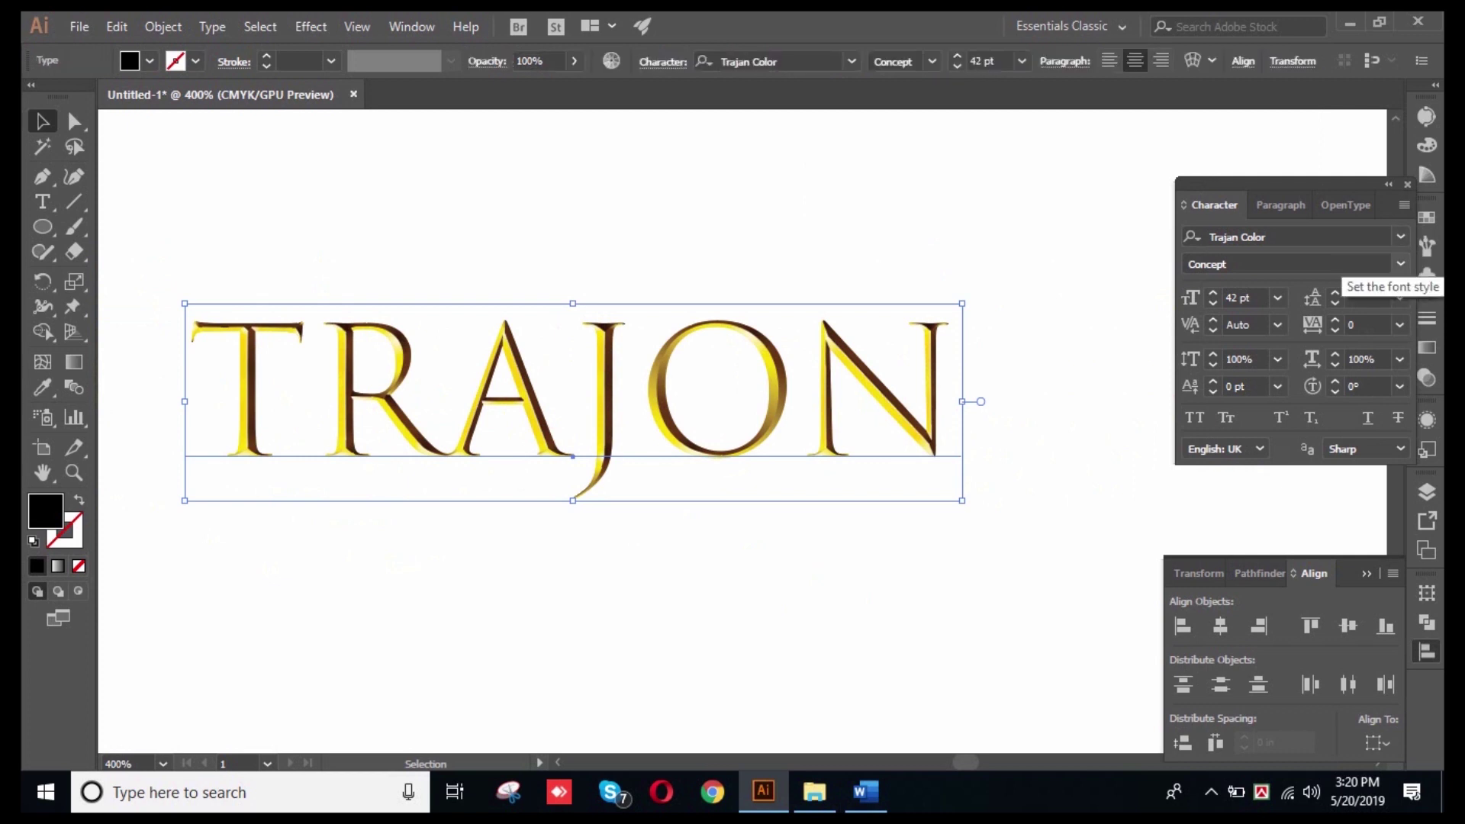
left_click(1401, 264)
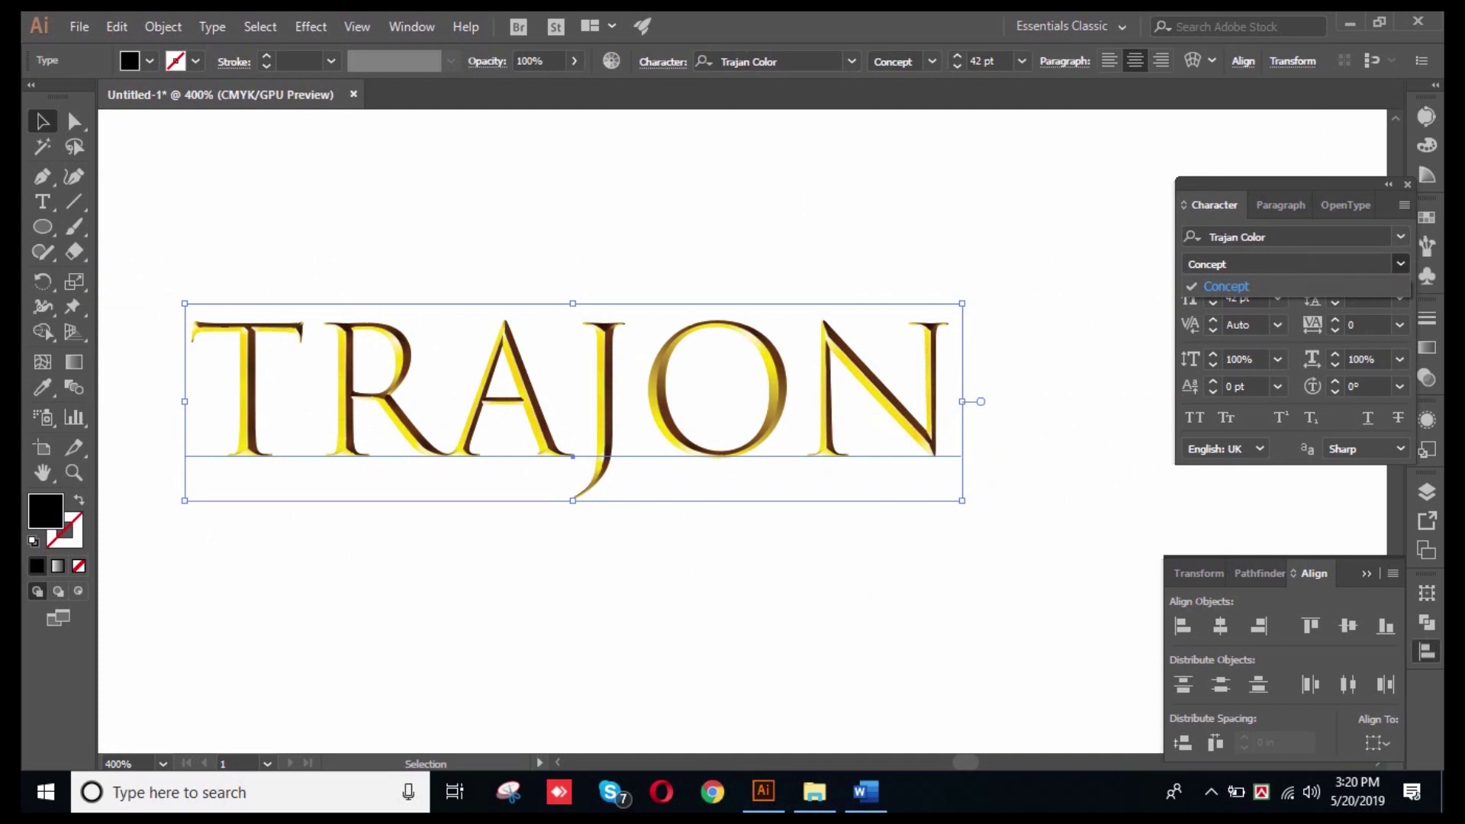
key("Escape")
- Correct the word to TRAJAN by replacing its letter O with an A, and deselect the text
double_click(573, 397)
key("ctrl+a")
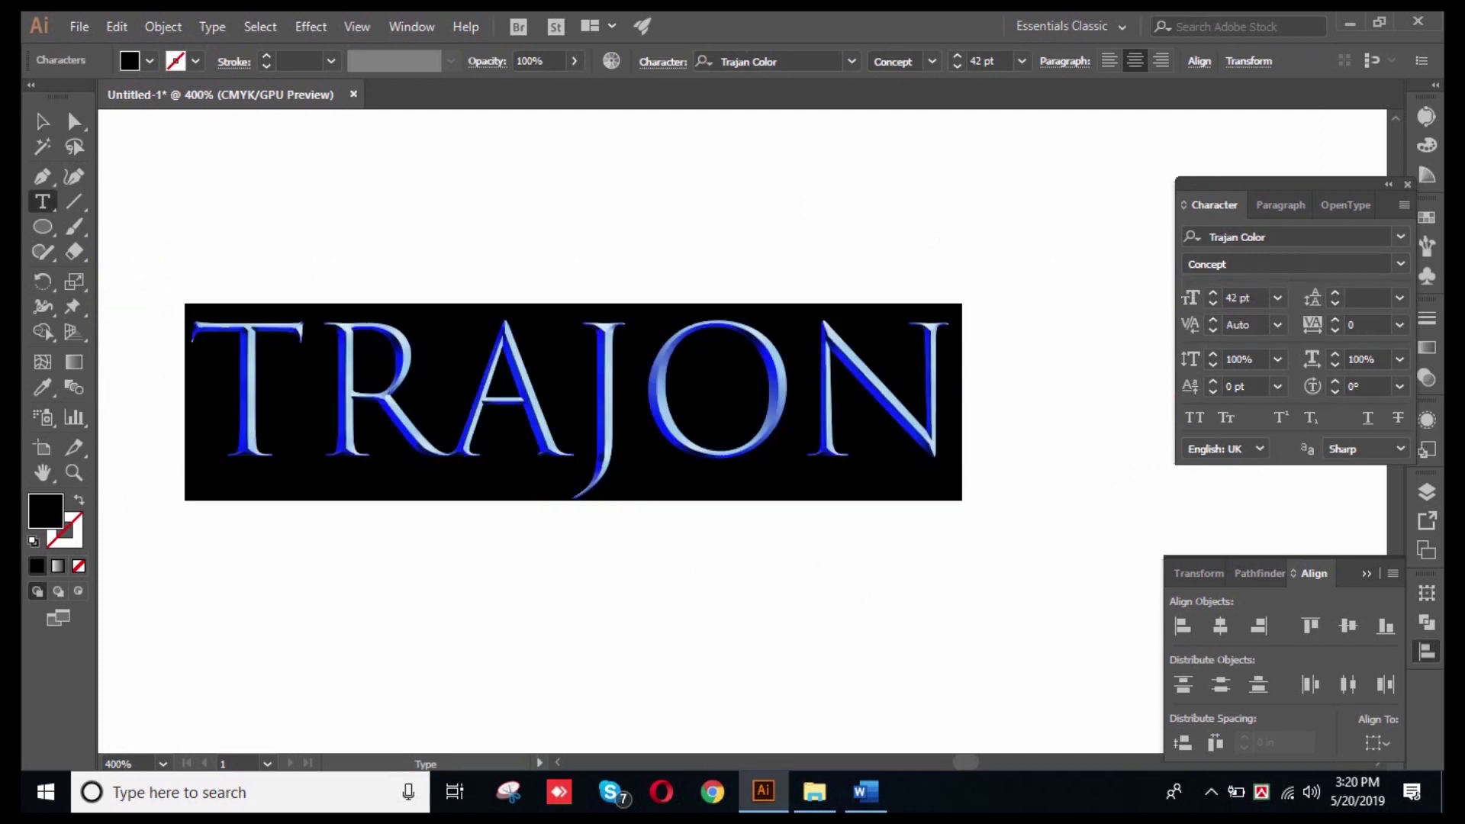
left_click(795, 402)
key("BackSpace")
type("A")
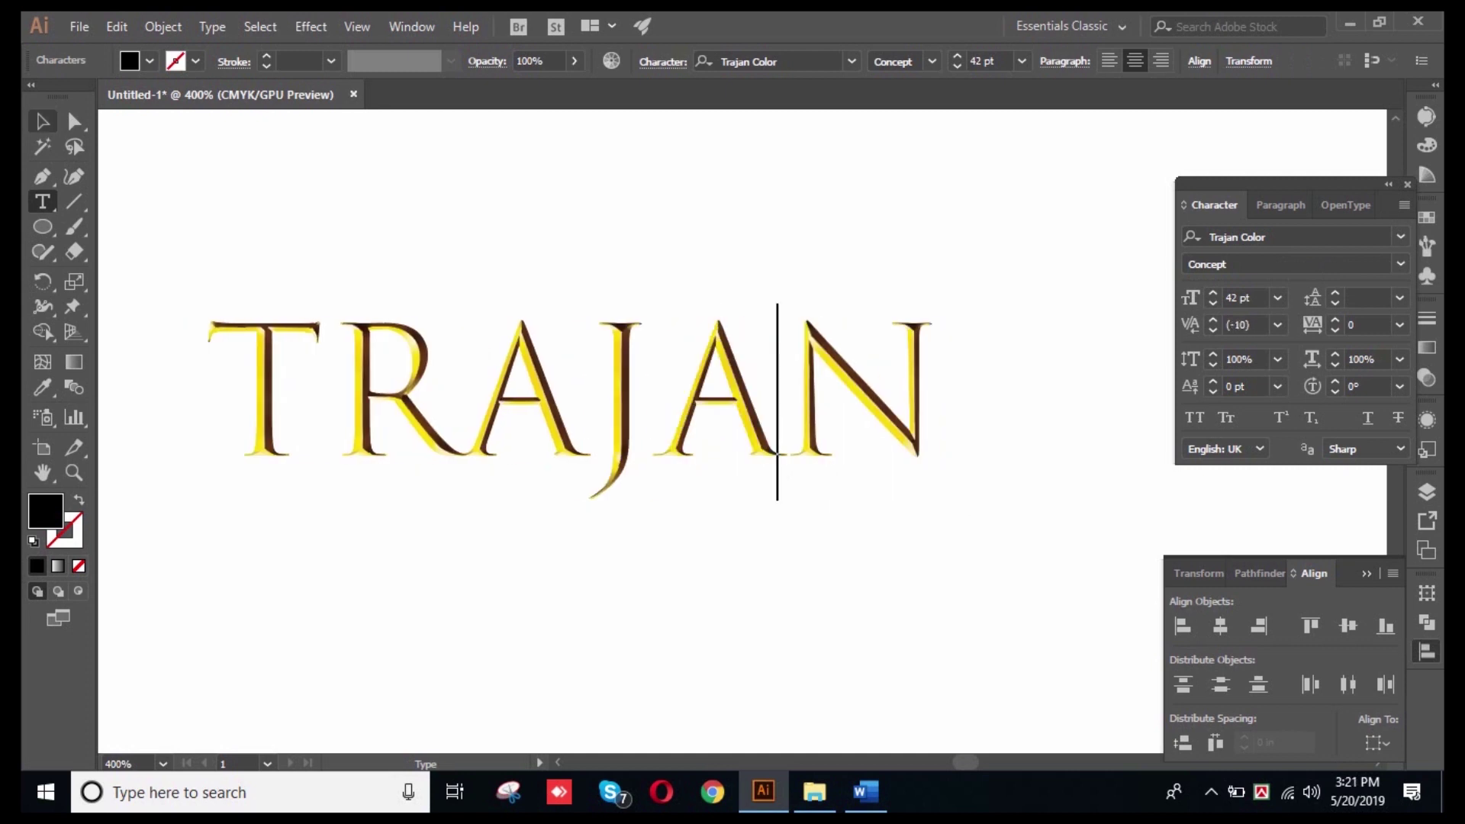
left_click(42, 146)
left_click(42, 120)
key("ctrl+shift+a")
- Search the fonts for "hara" and apply Harabara Bold to the TRAJAN text
left_click(572, 396)
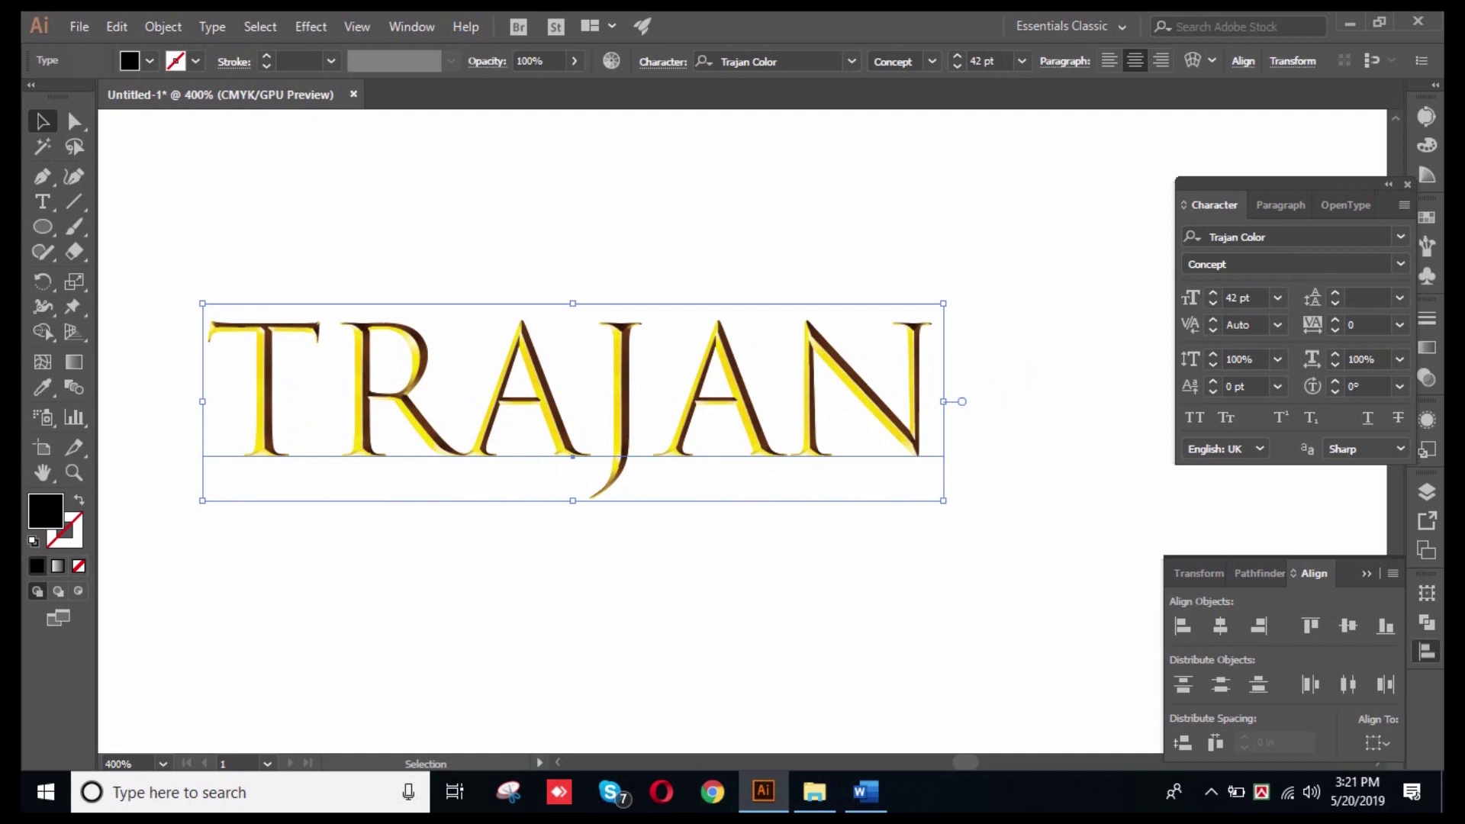
left_click(1401, 236)
type("harar")
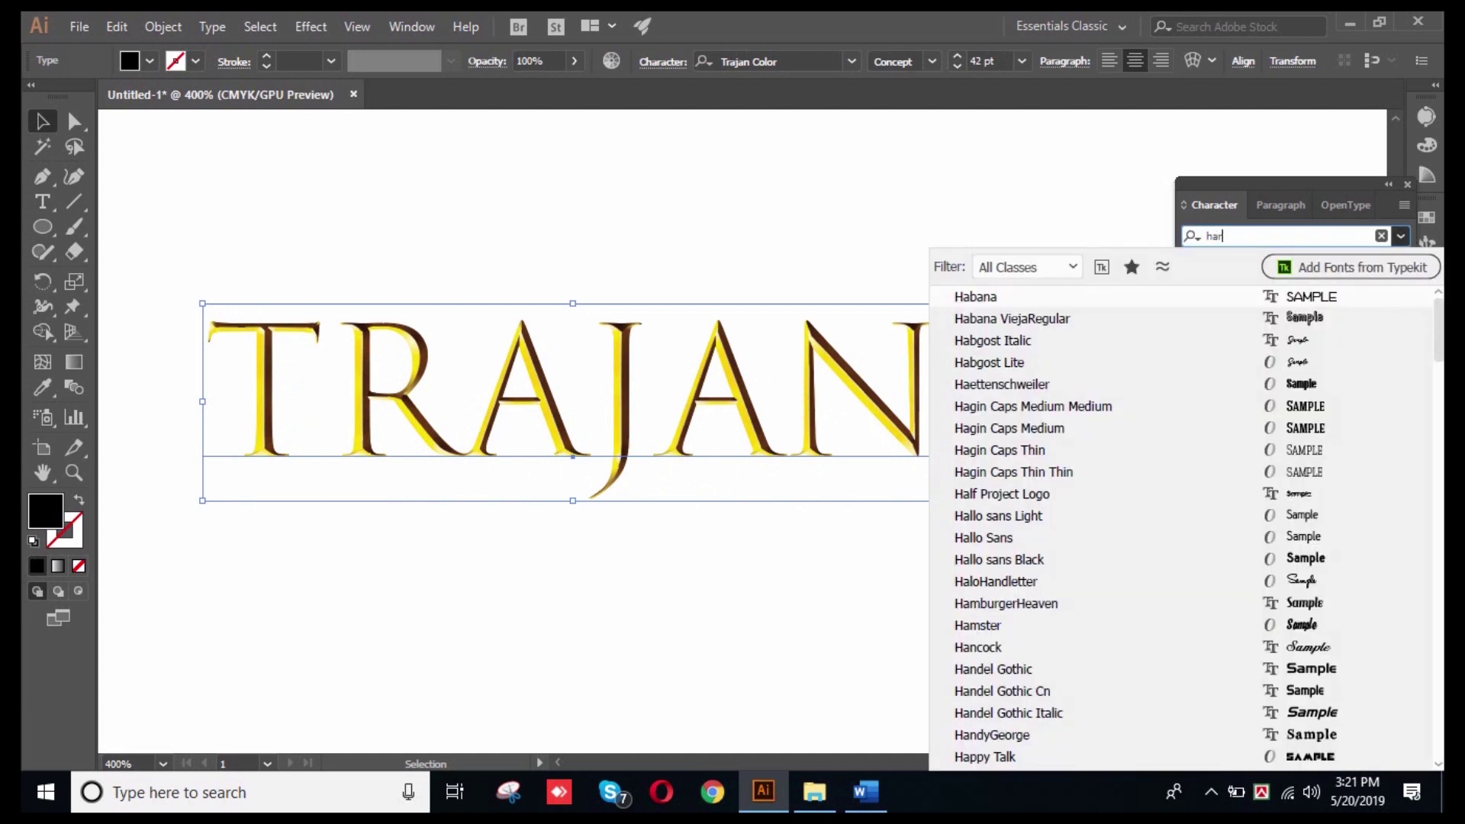
key("BackSpace")
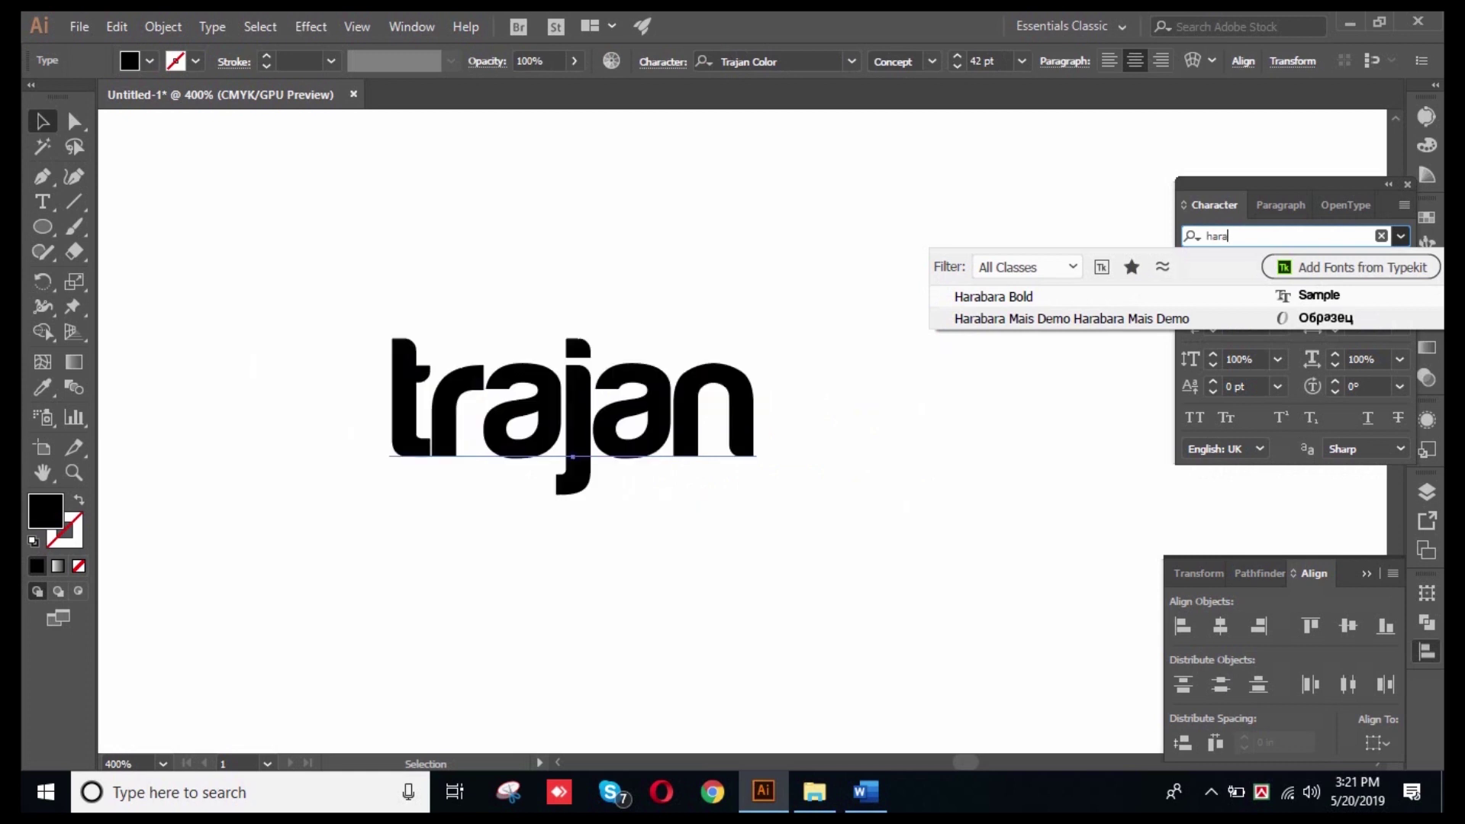
left_click(994, 296)
- Replace the whole word with "Harabara bold" and deselect the text object
double_click(572, 419)
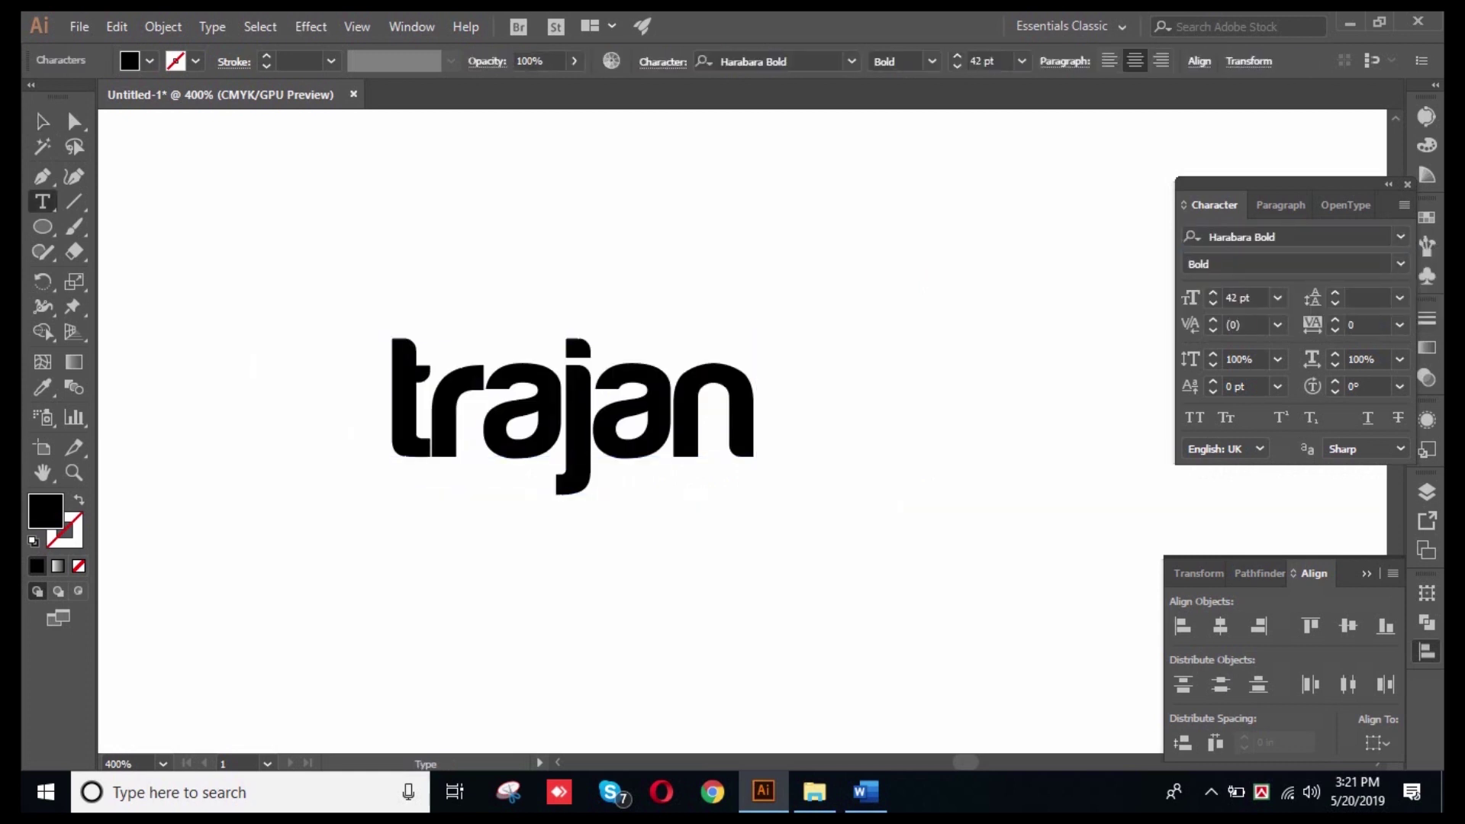
key("ctrl+a")
type("H")
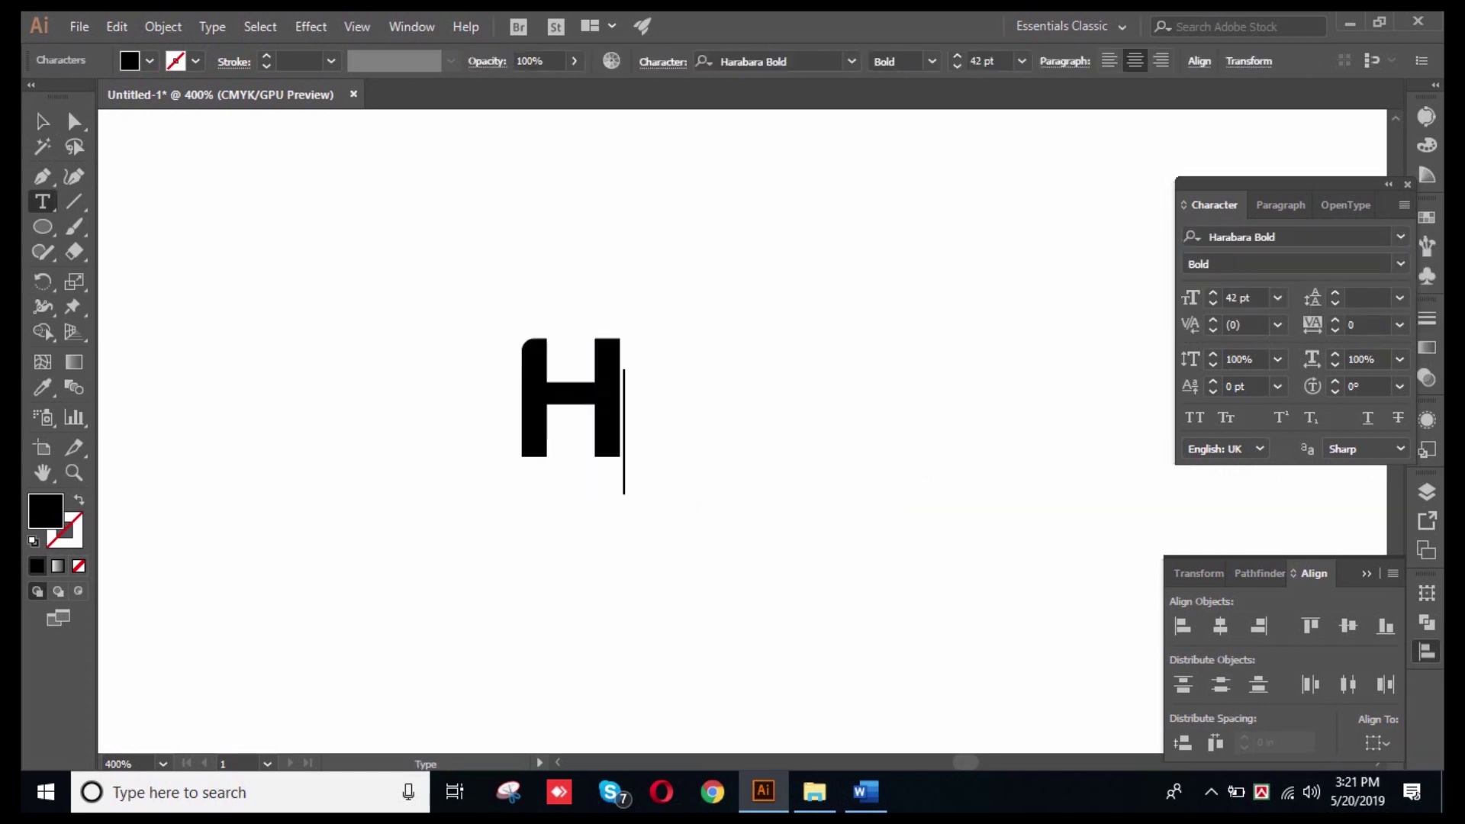
type("araba")
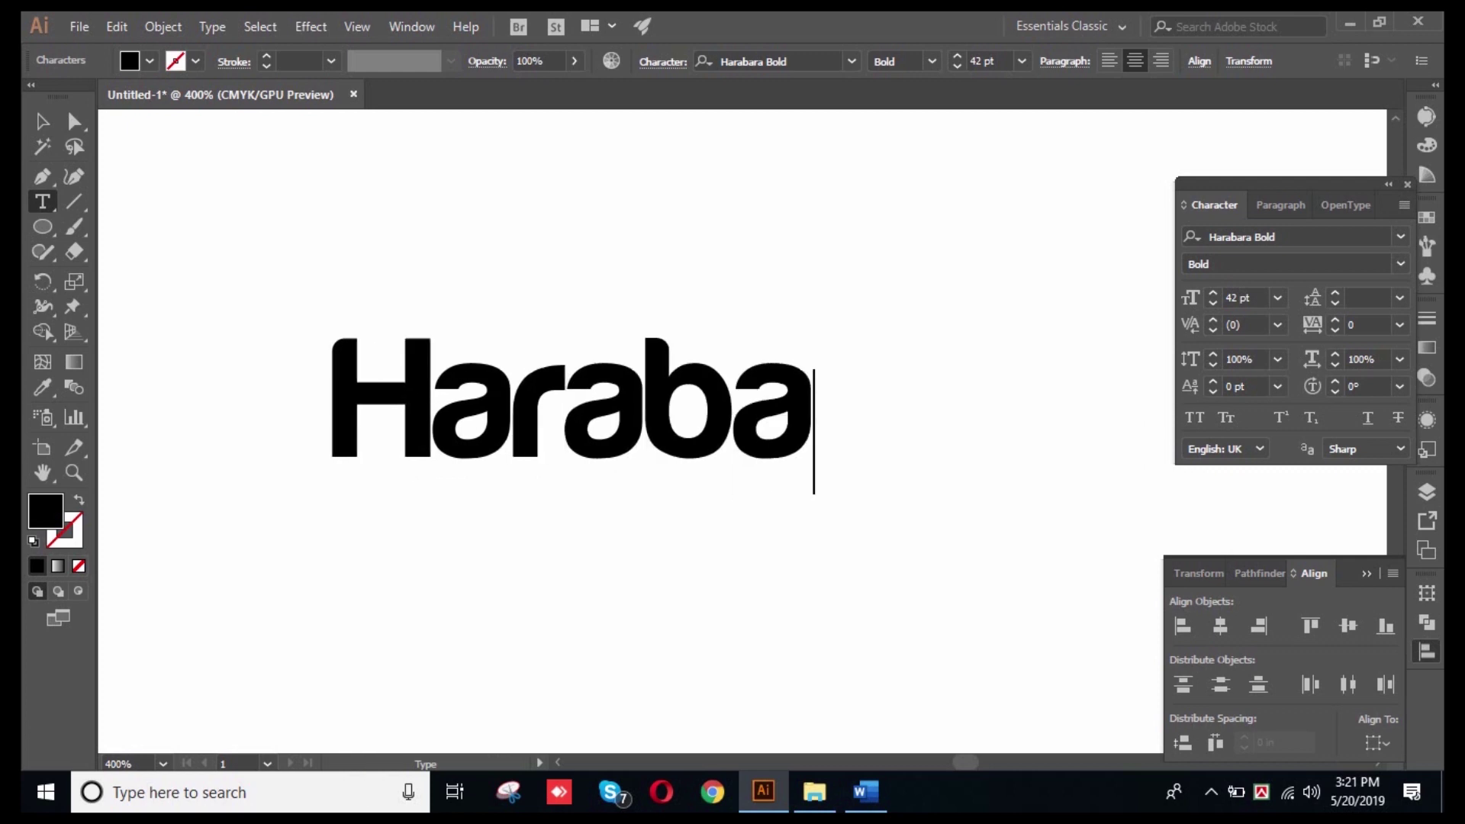
type("ra bold")
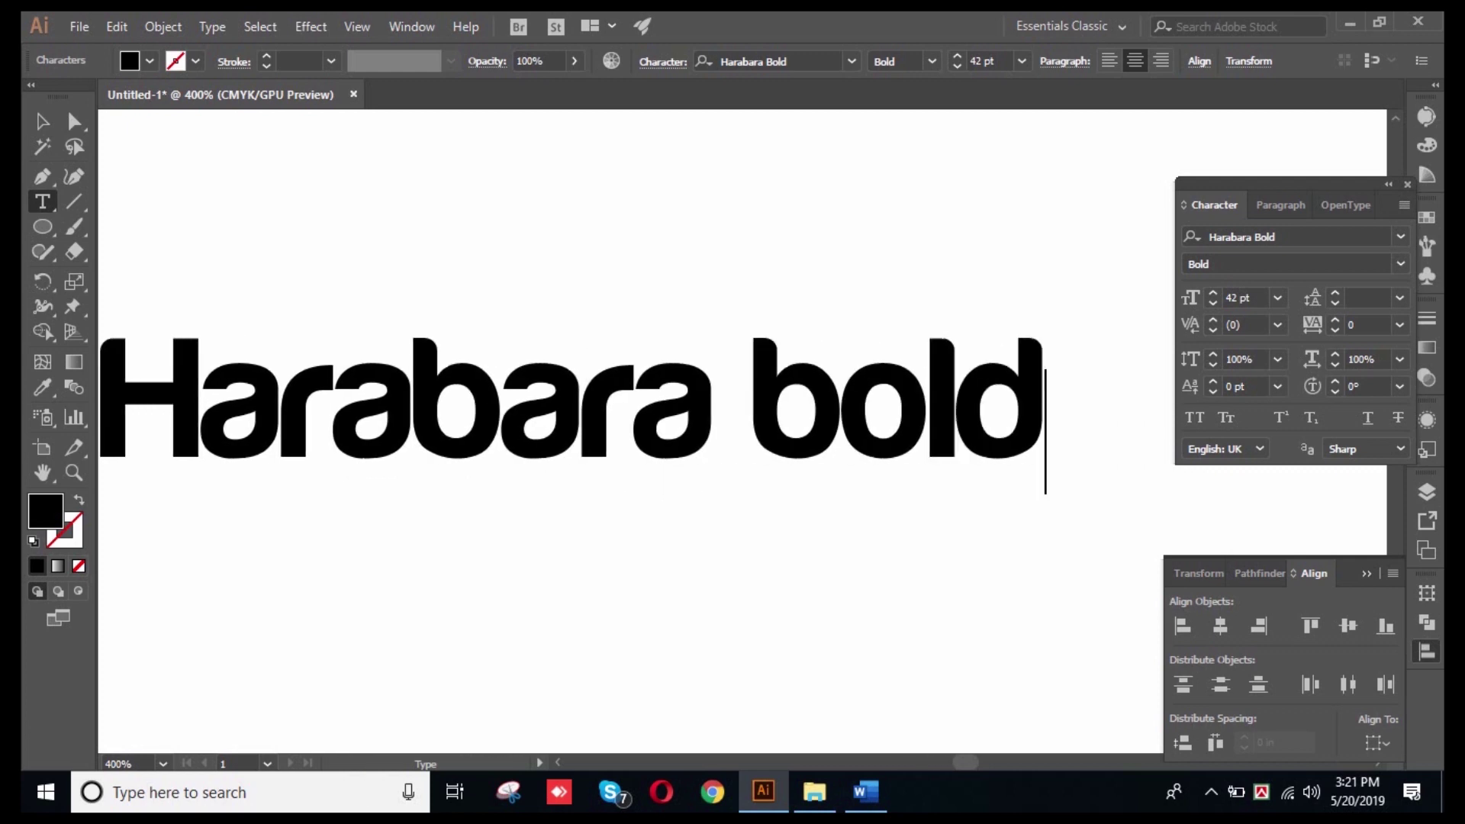
key("Escape")
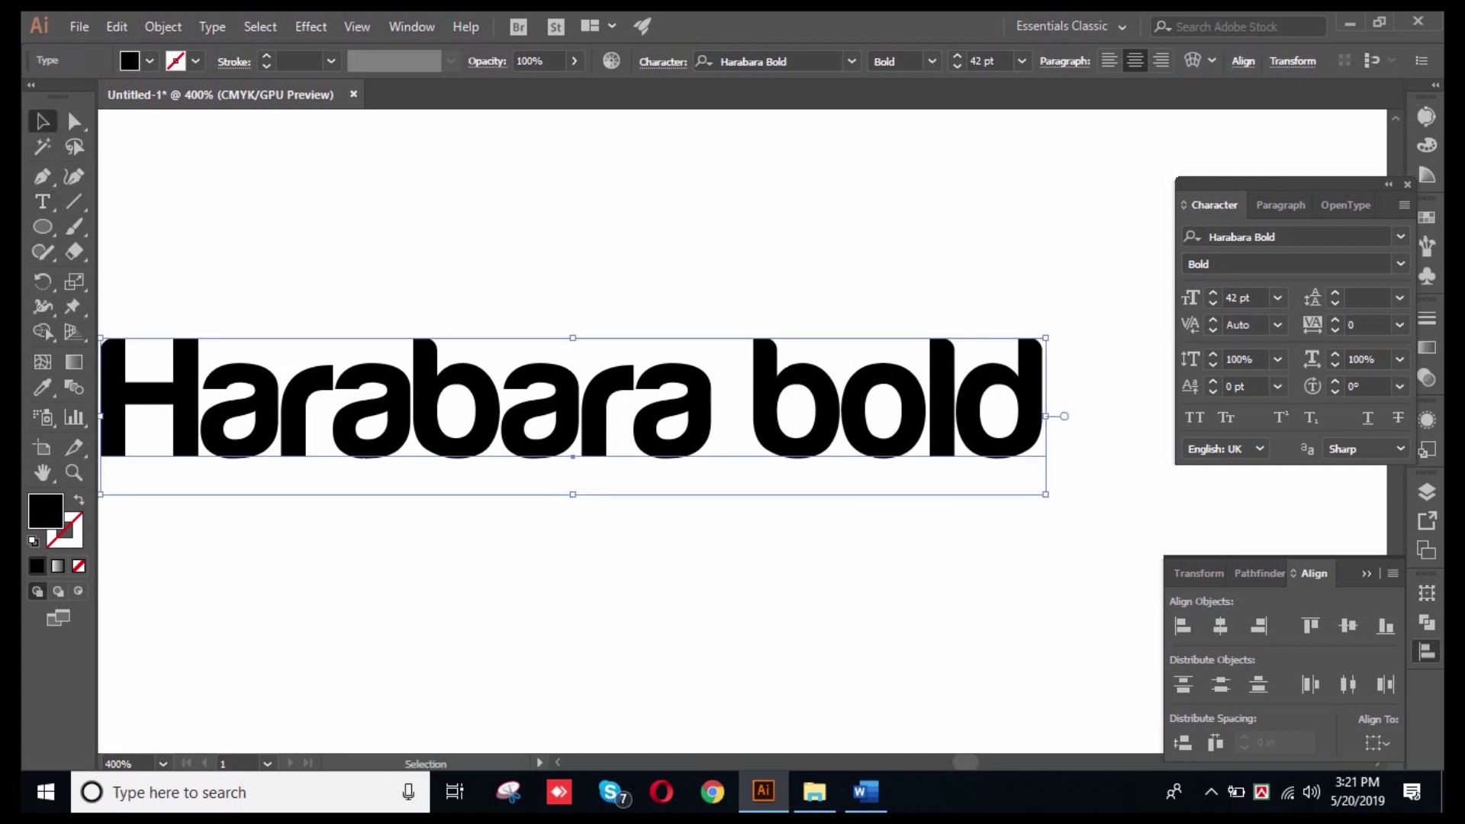
key("ctrl+shift+a")
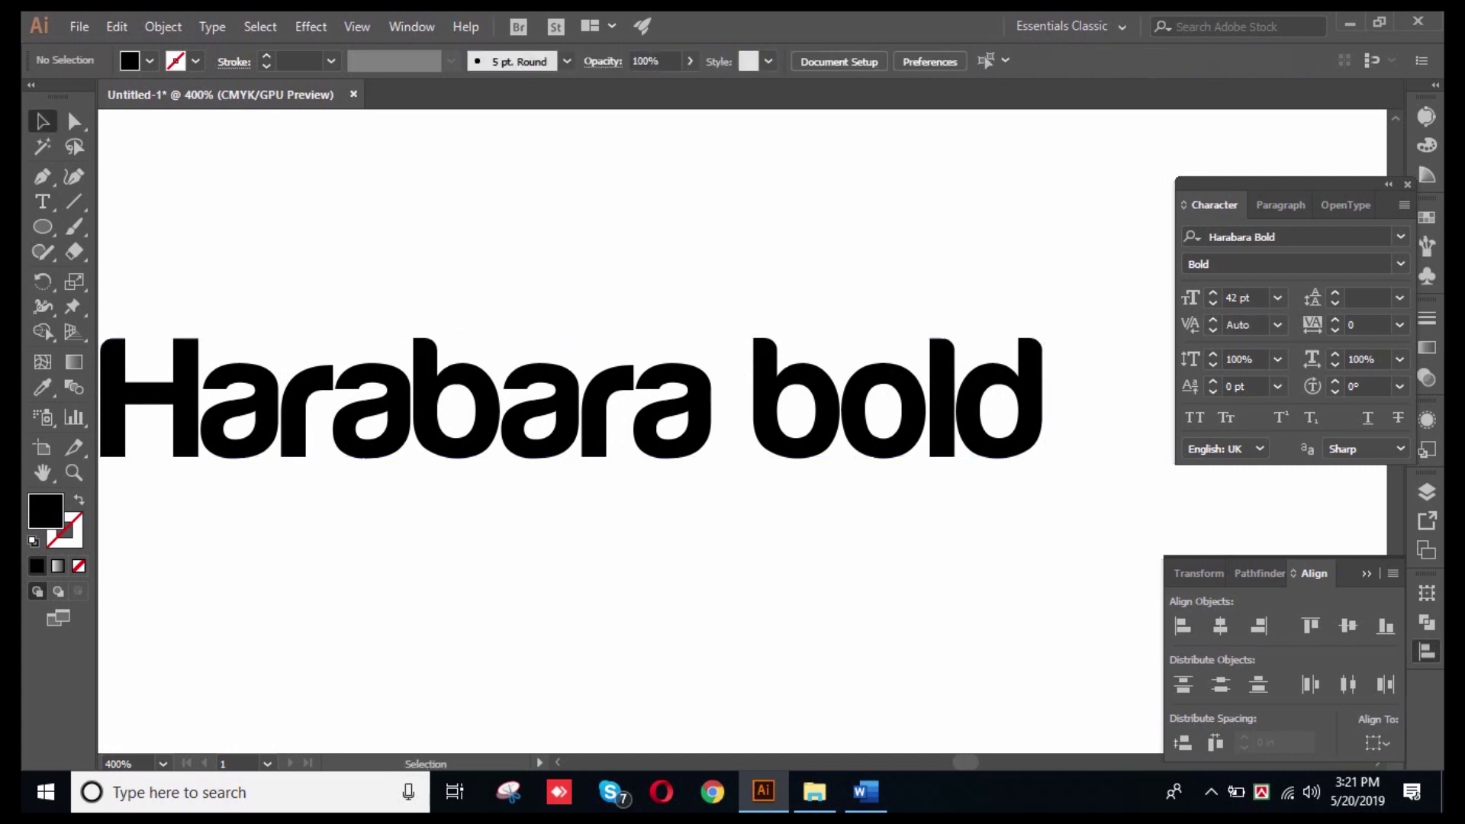
- Shift the "Harabara bold" text slightly to the right, search the fonts for "eth" and apply Ethnocentric to it
left_click_drag(592, 438, 629, 438)
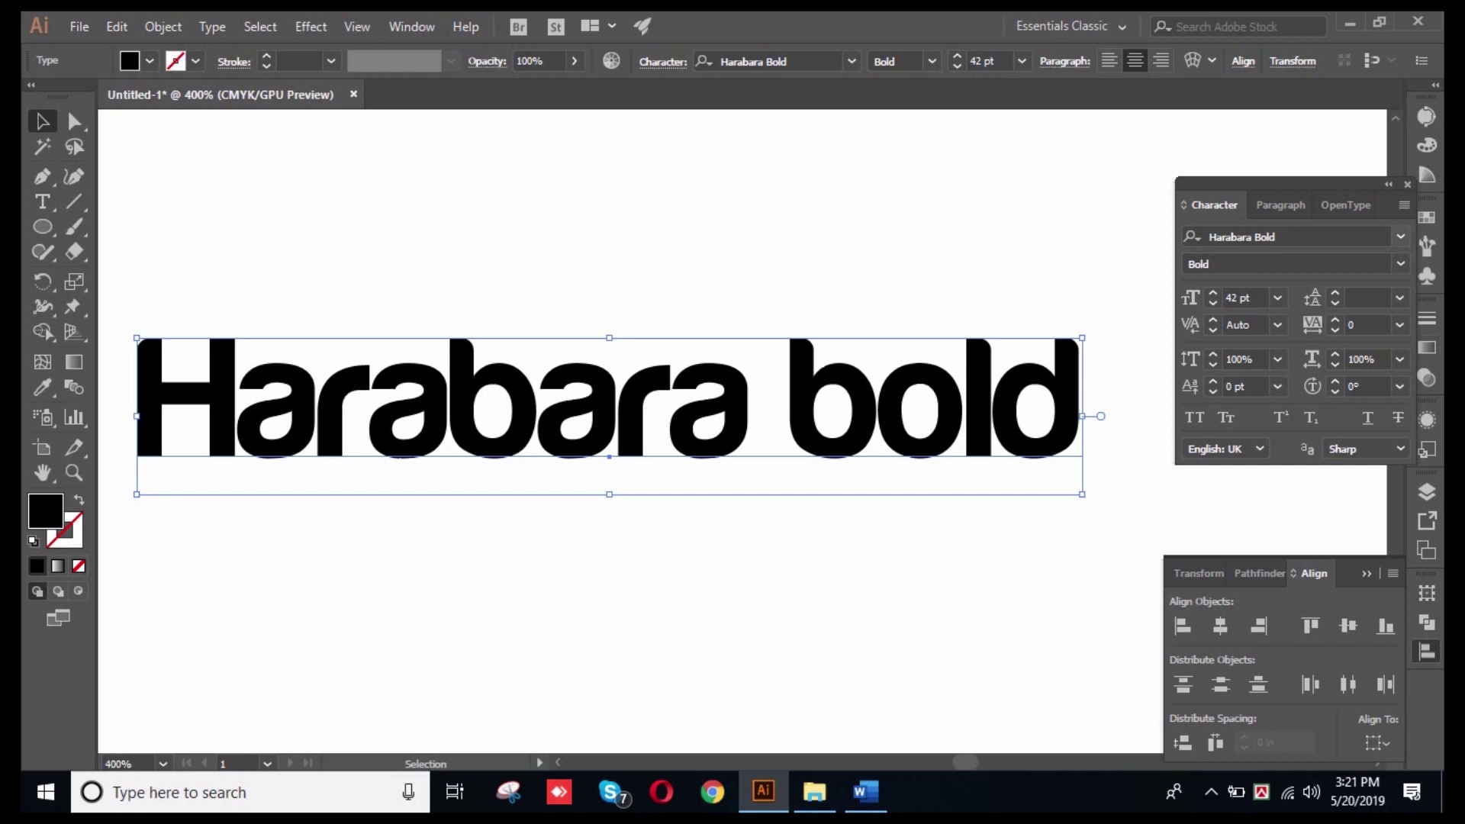
left_click(1393, 233)
type("eth")
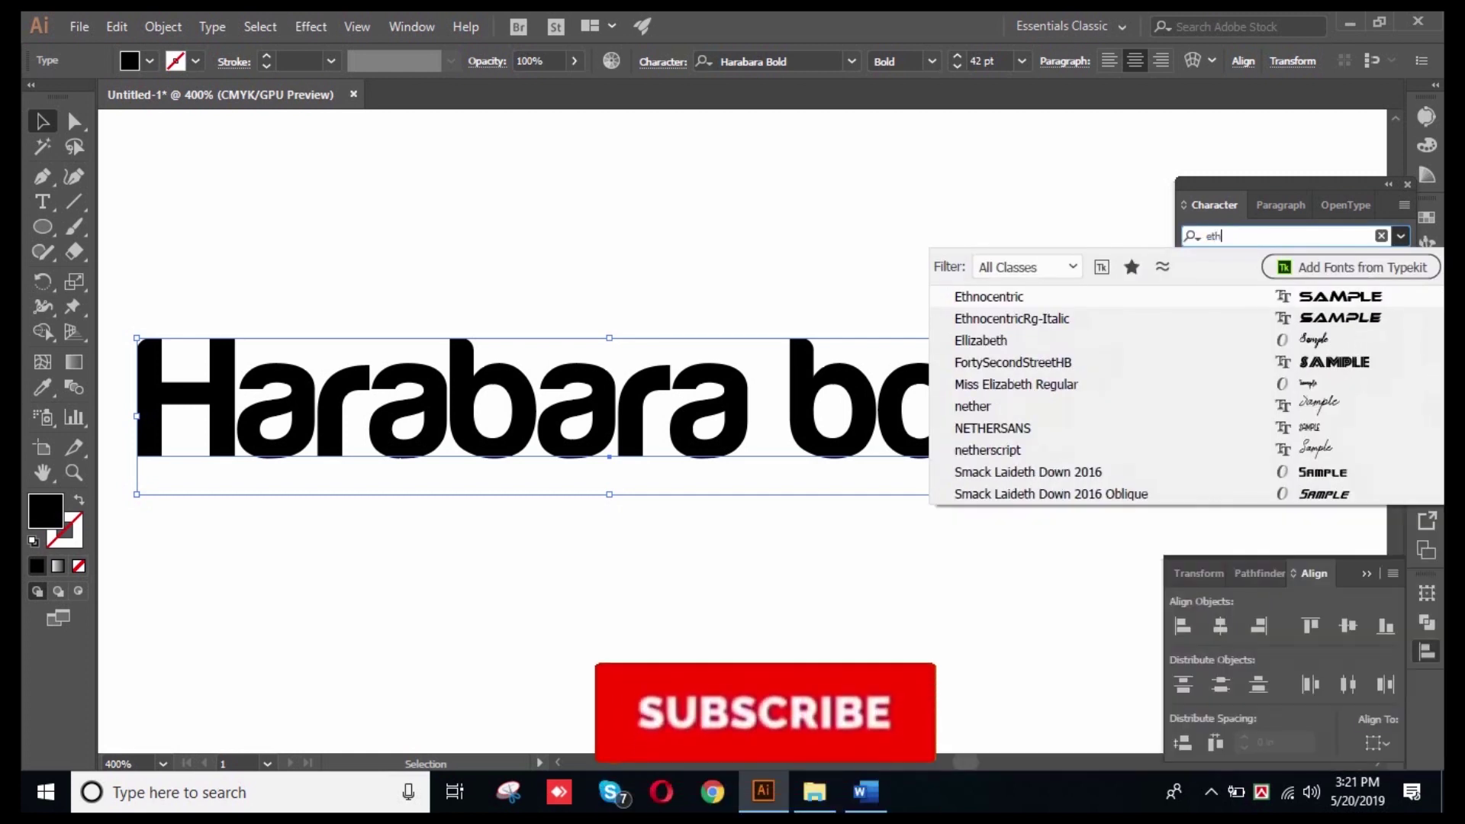
key("Down")
key("Return")
- Move the Ethnocentric text to the right and scale it down to about 26 pt
scroll(716, 400, "down", 2)
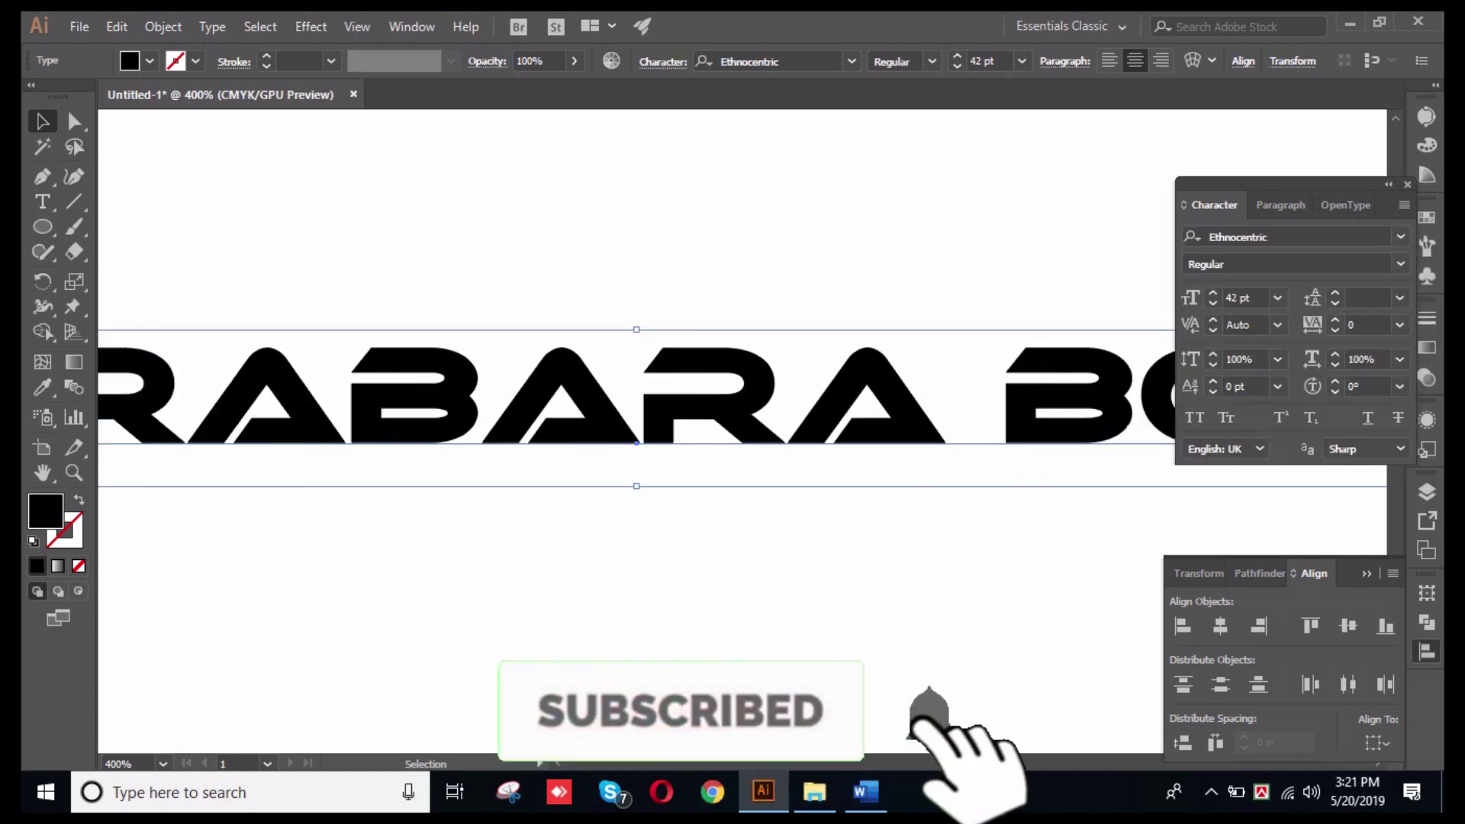
left_click_drag(689, 391, 812, 396)
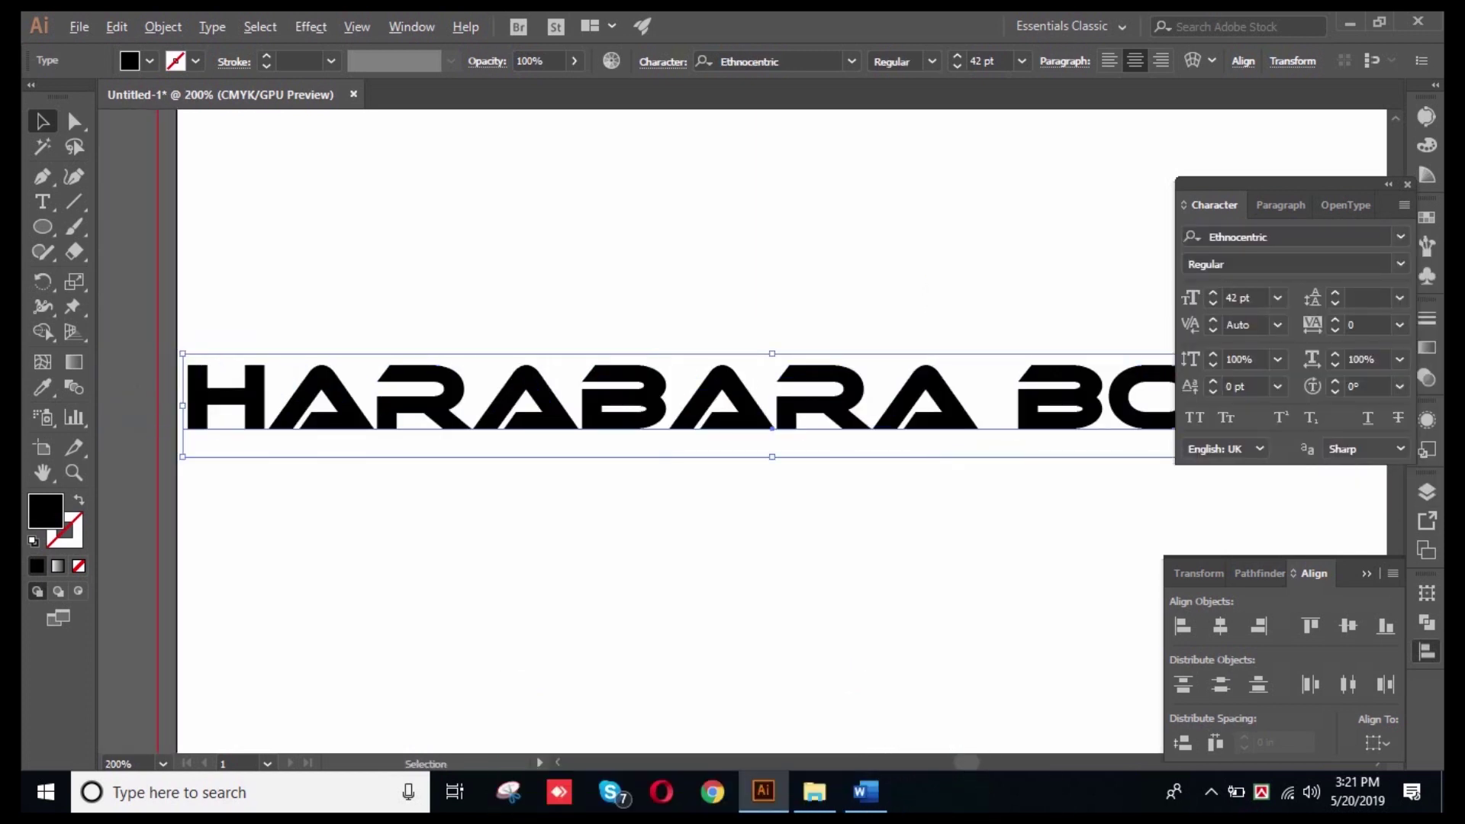
left_click_drag(183, 354, 409, 373)
scroll(986, 425, "up", 1)
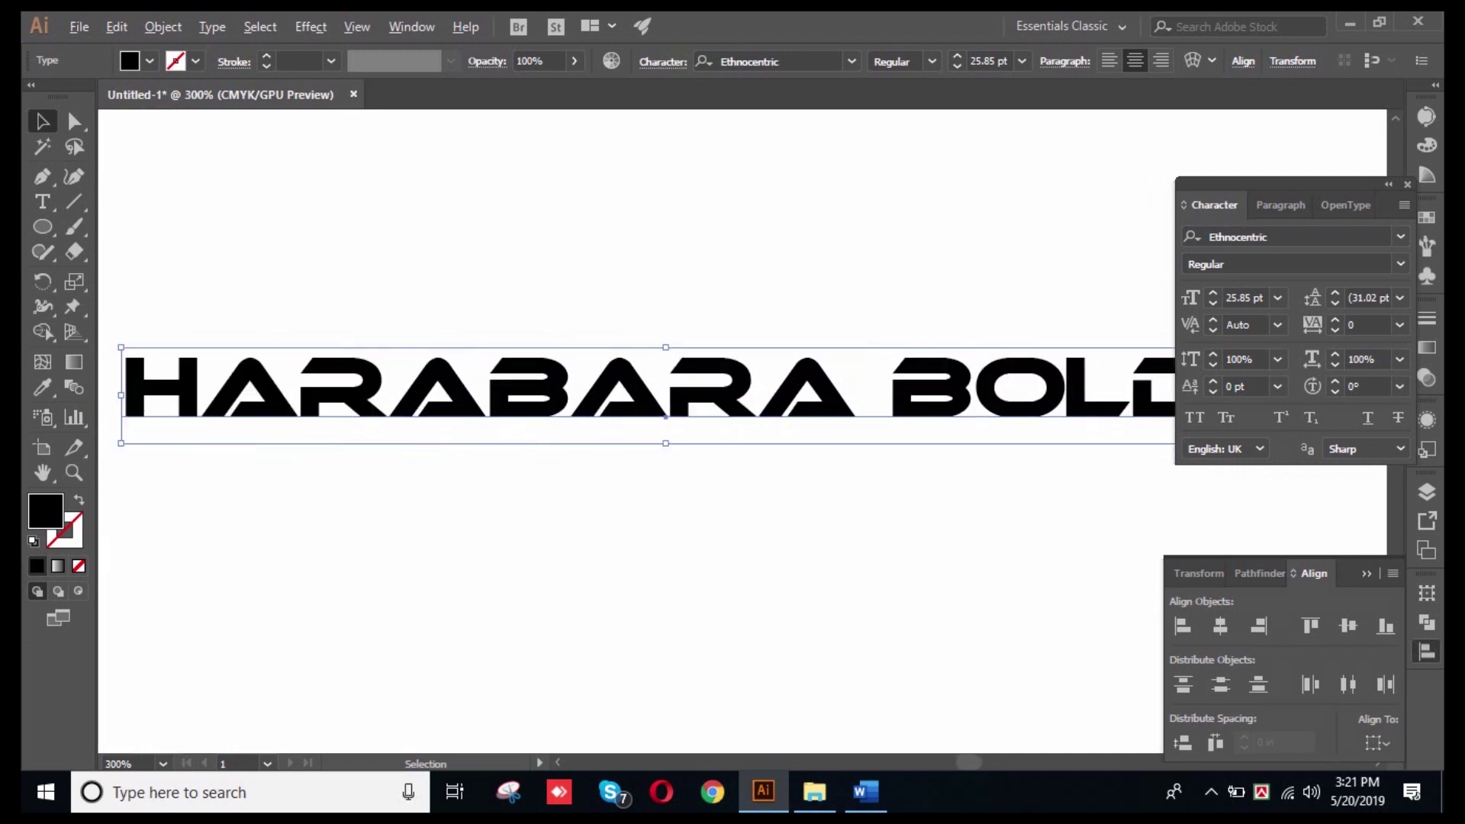
- Replace the whole text with the word "ETHNOCENTRIC"
triple_click(794, 390)
type("ETH")
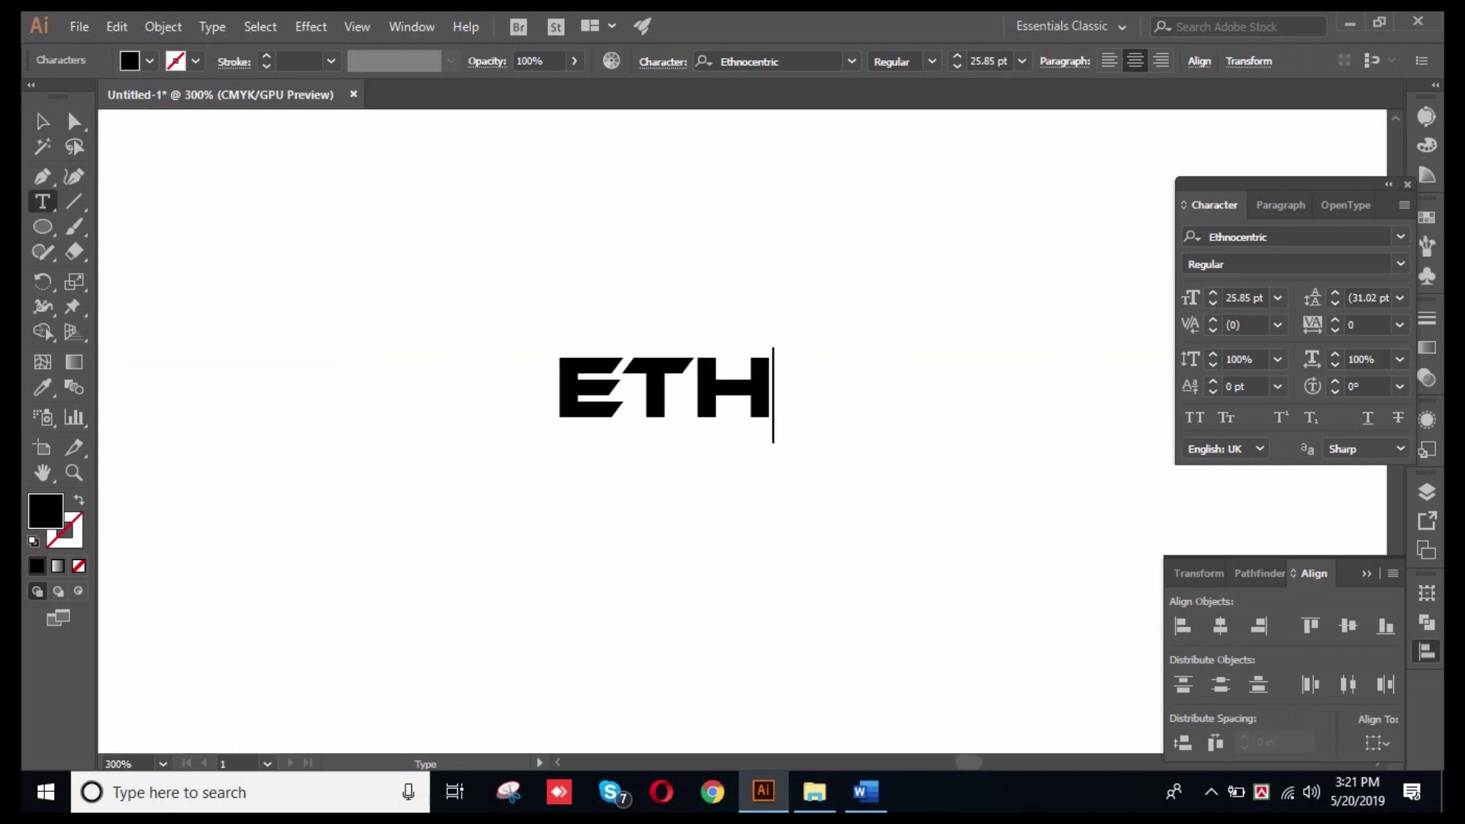
type("NOCENT")
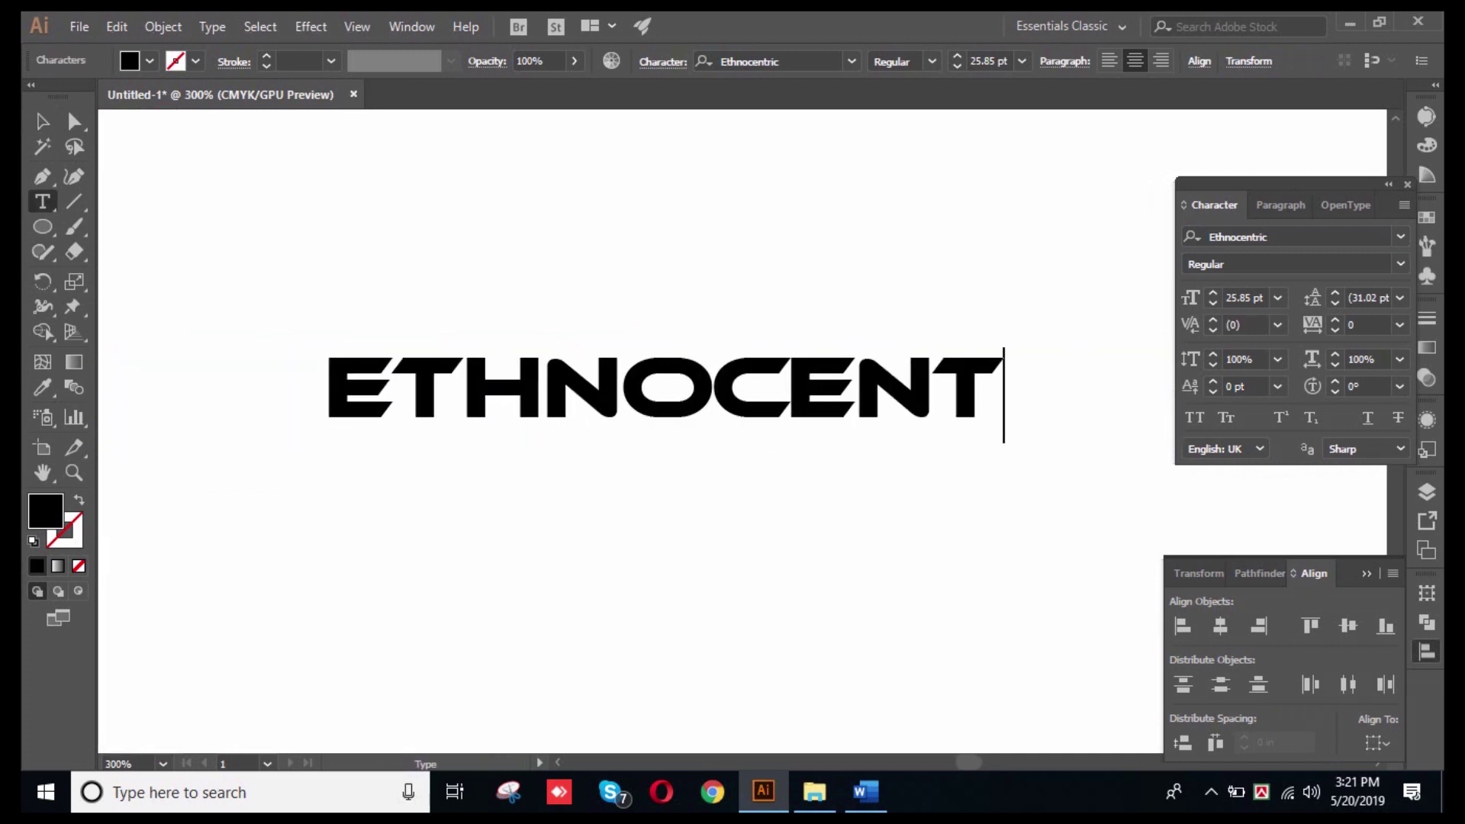
type("RIC")
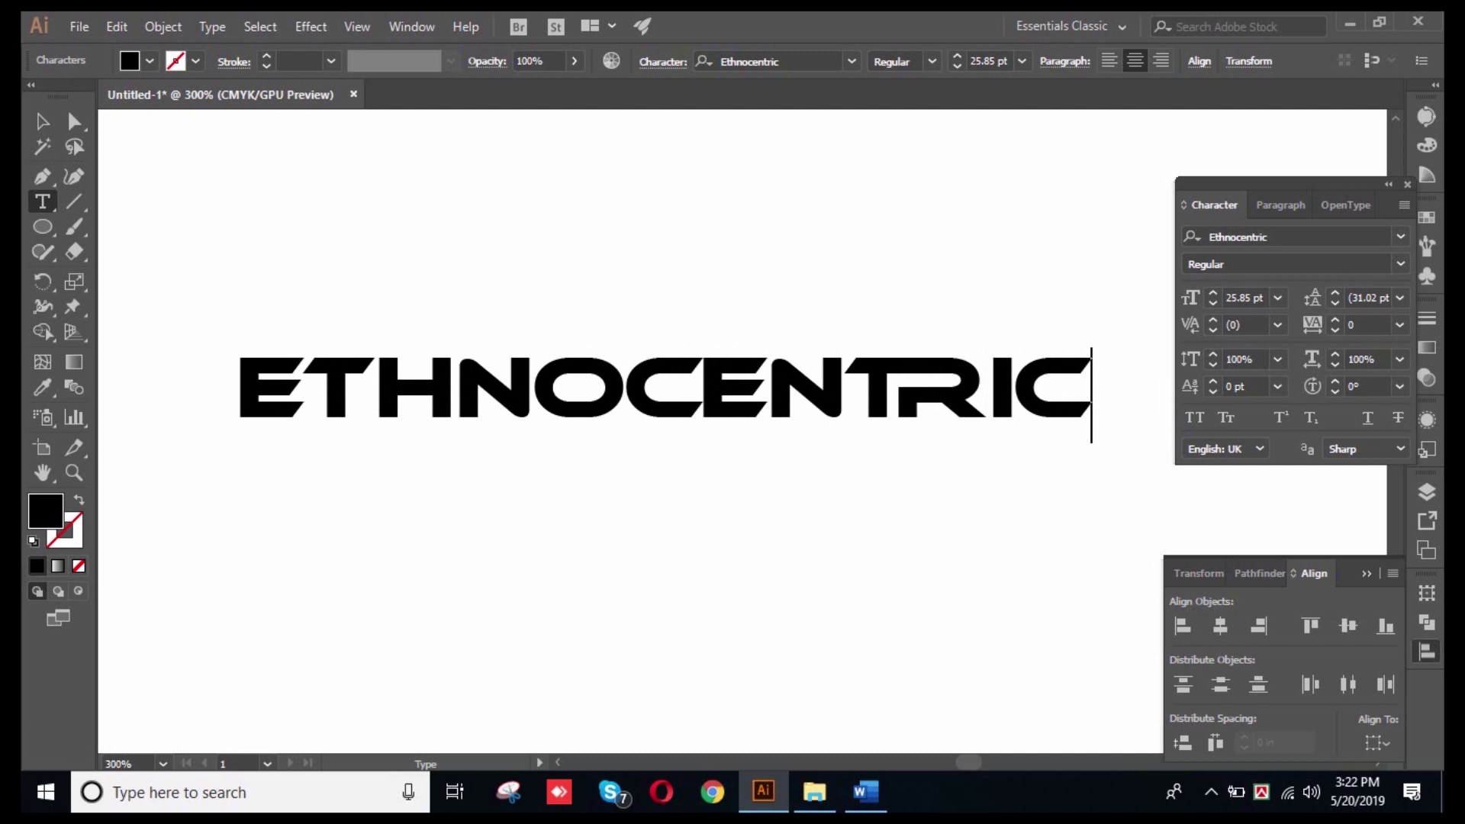
- Replace the word ETHNOCENTRIC with "RAM" and finish editing the text
key("ctrl+a")
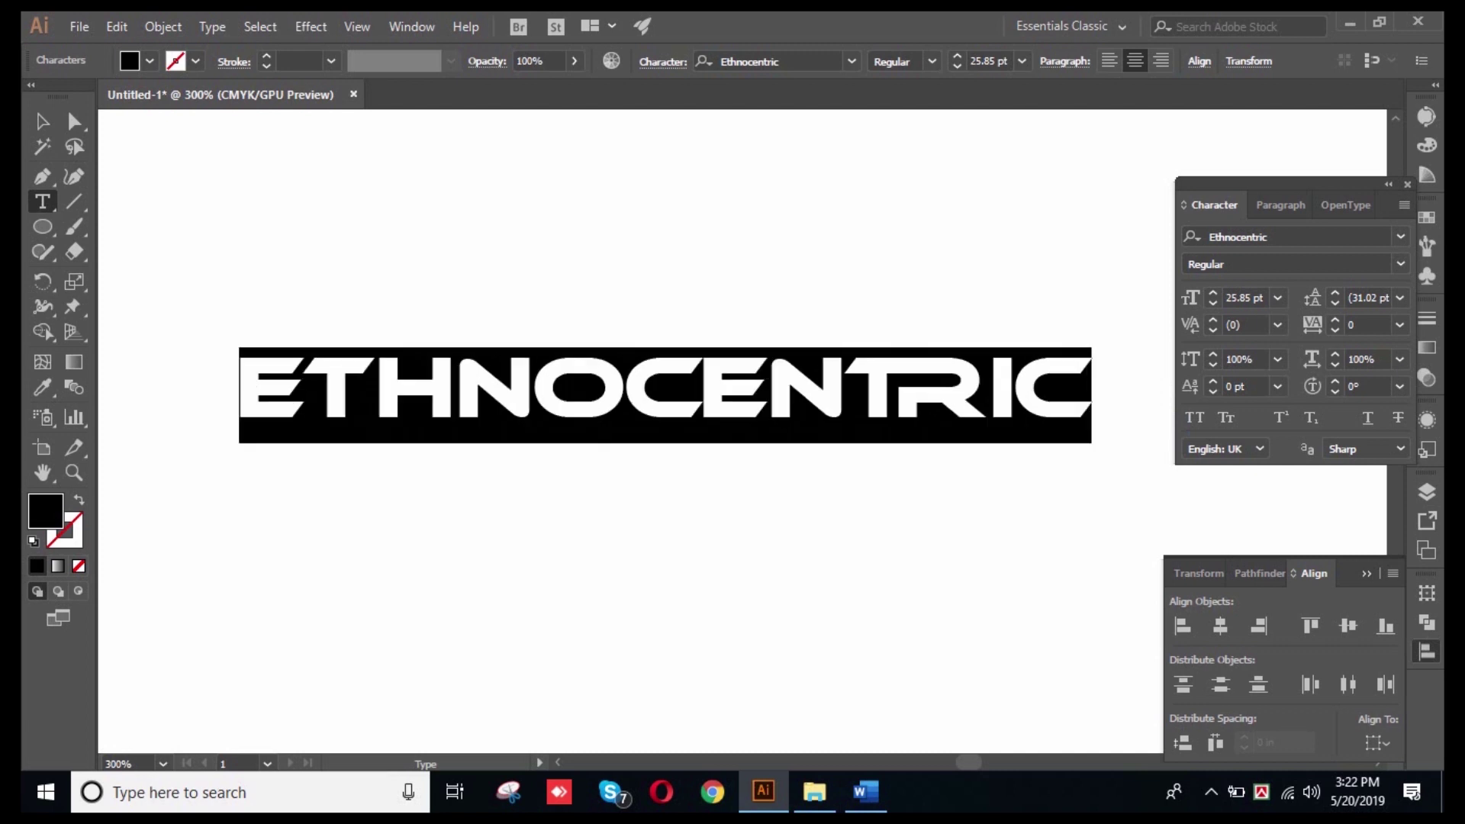
type("RAM")
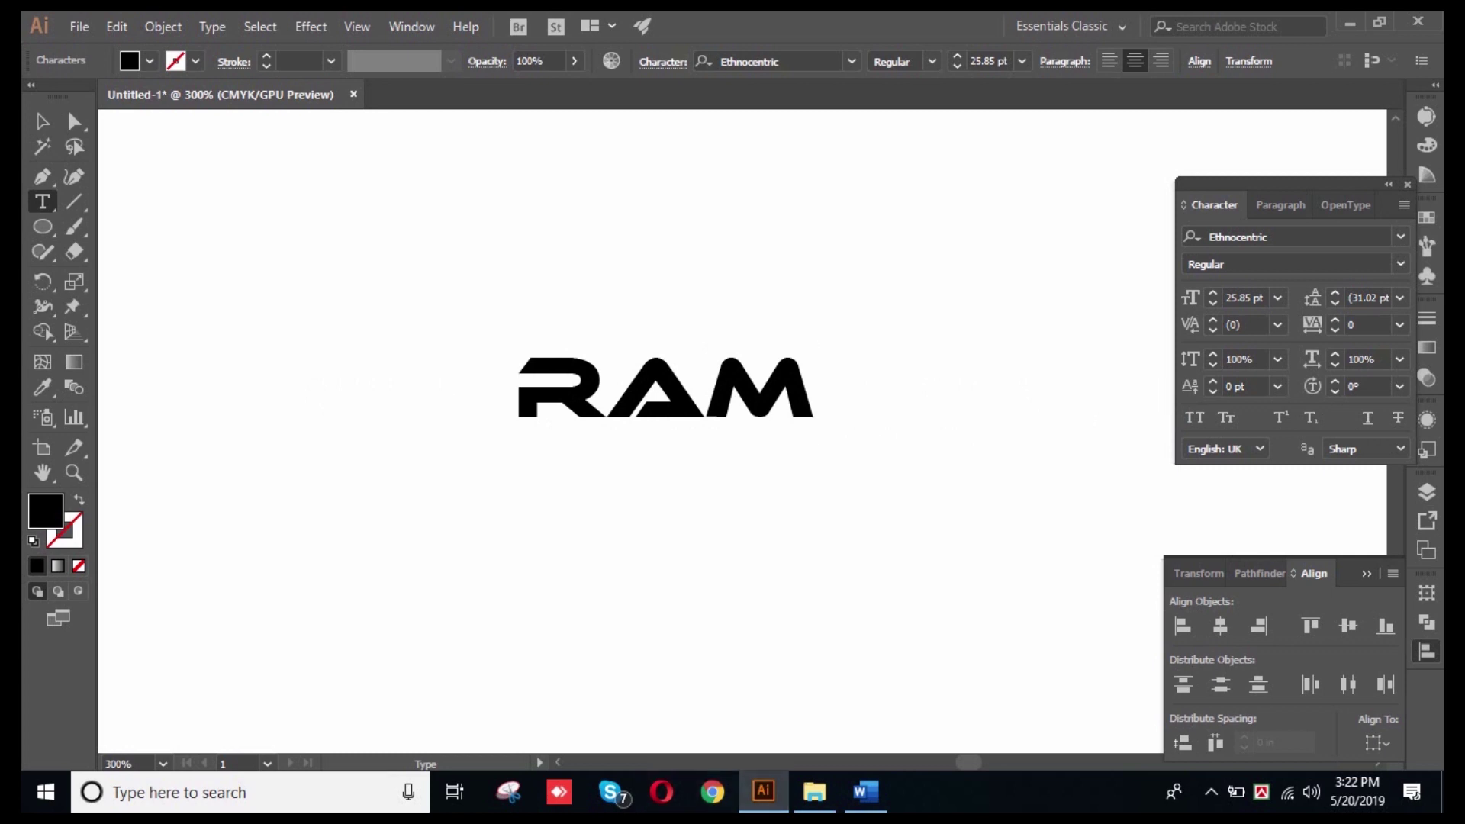
key("Escape")
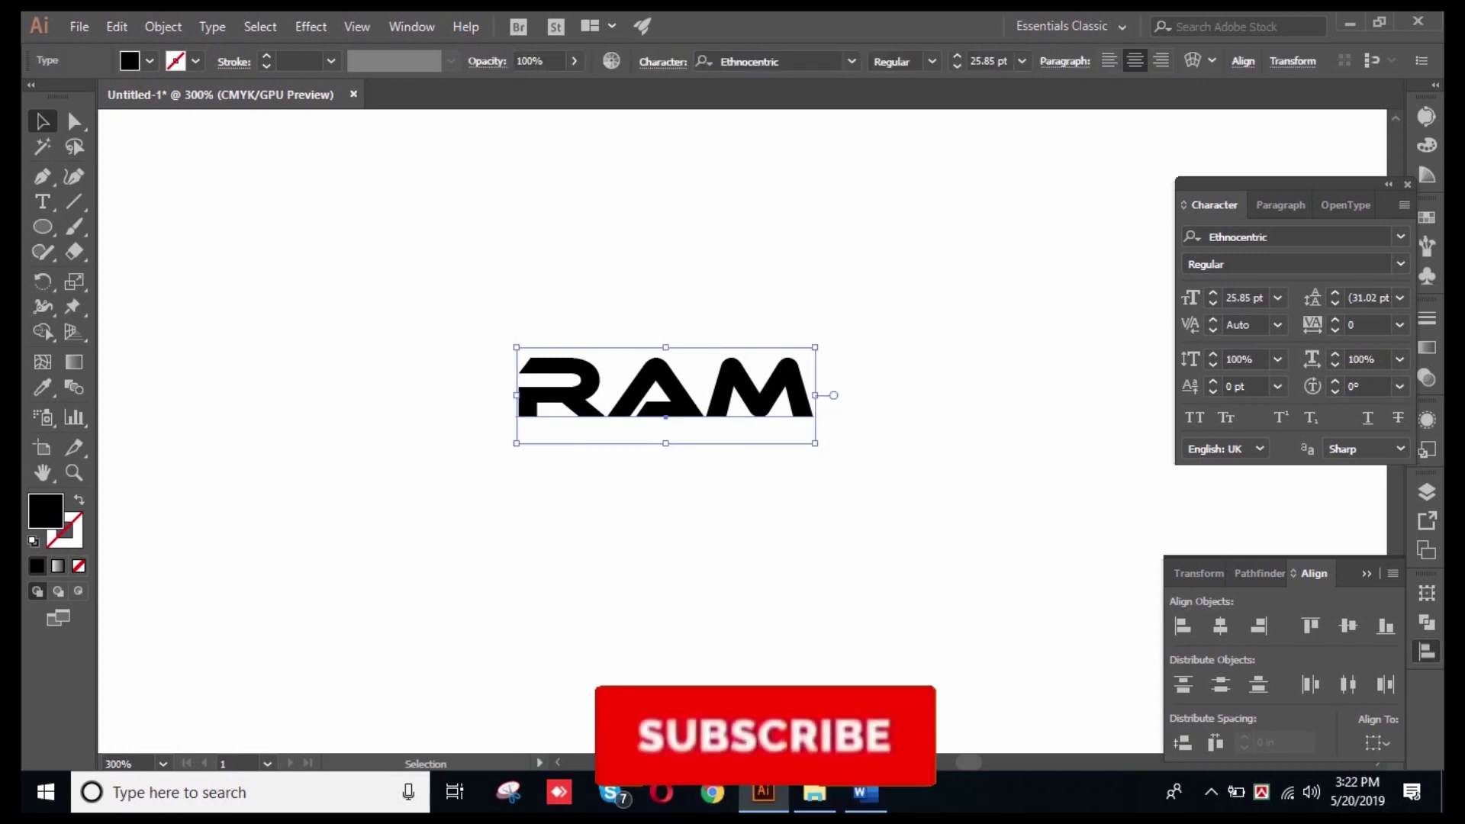
- Replace the word RAM with "HELVATICA" and finish editing the text
double_click(666, 388)
key("ctrl+a")
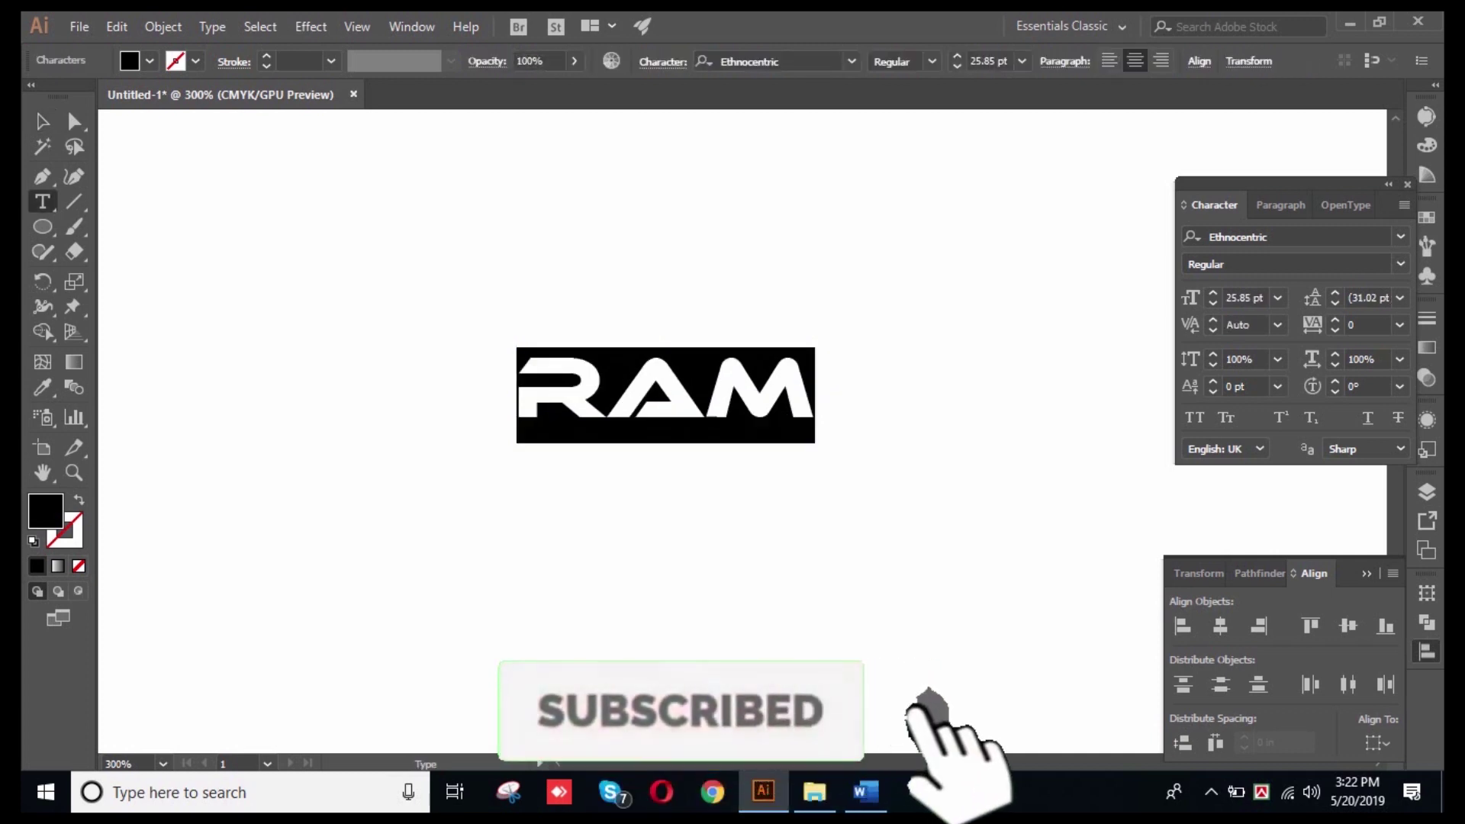
type("HELVA")
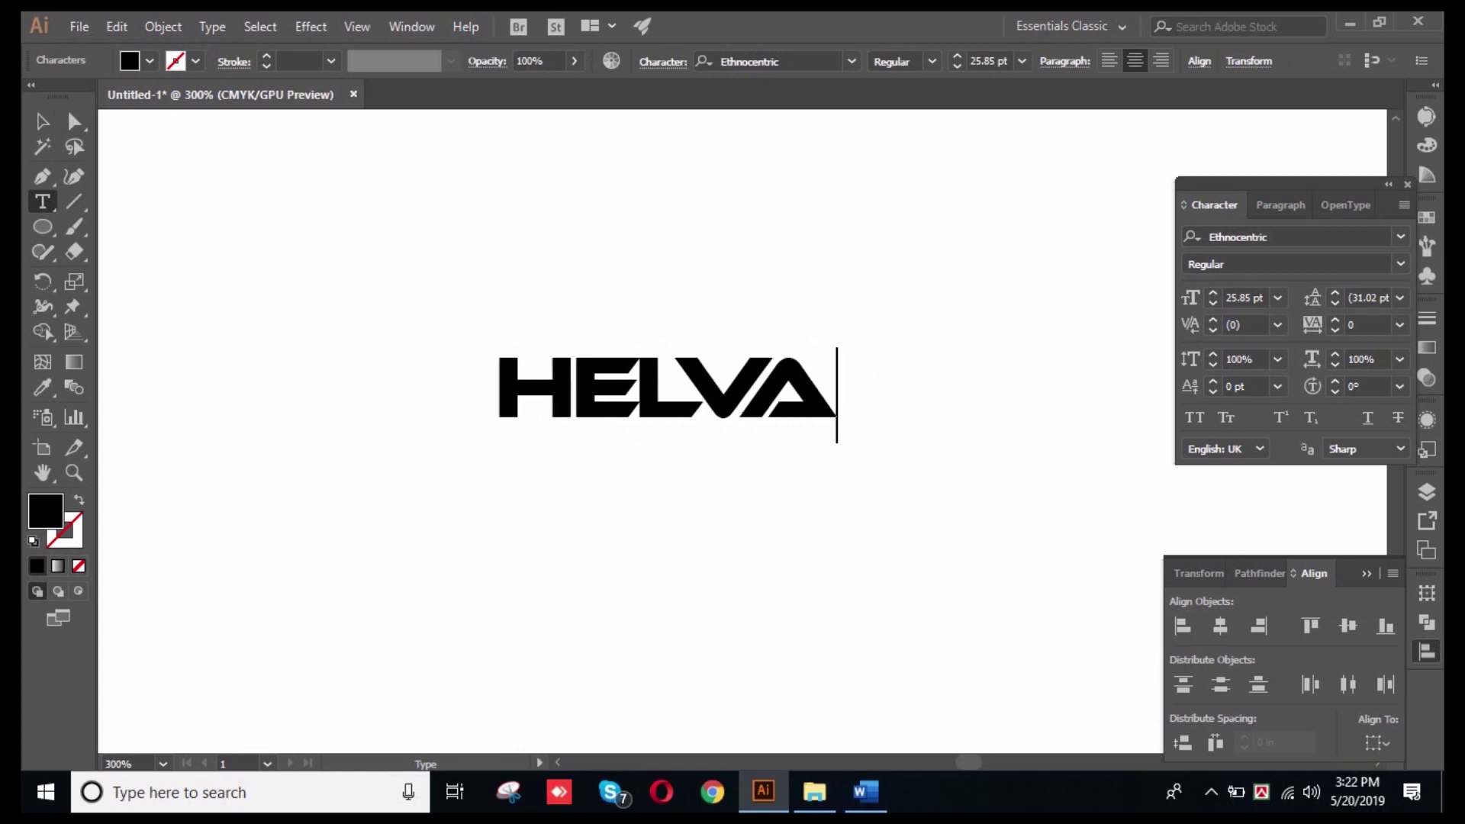
type("TICA")
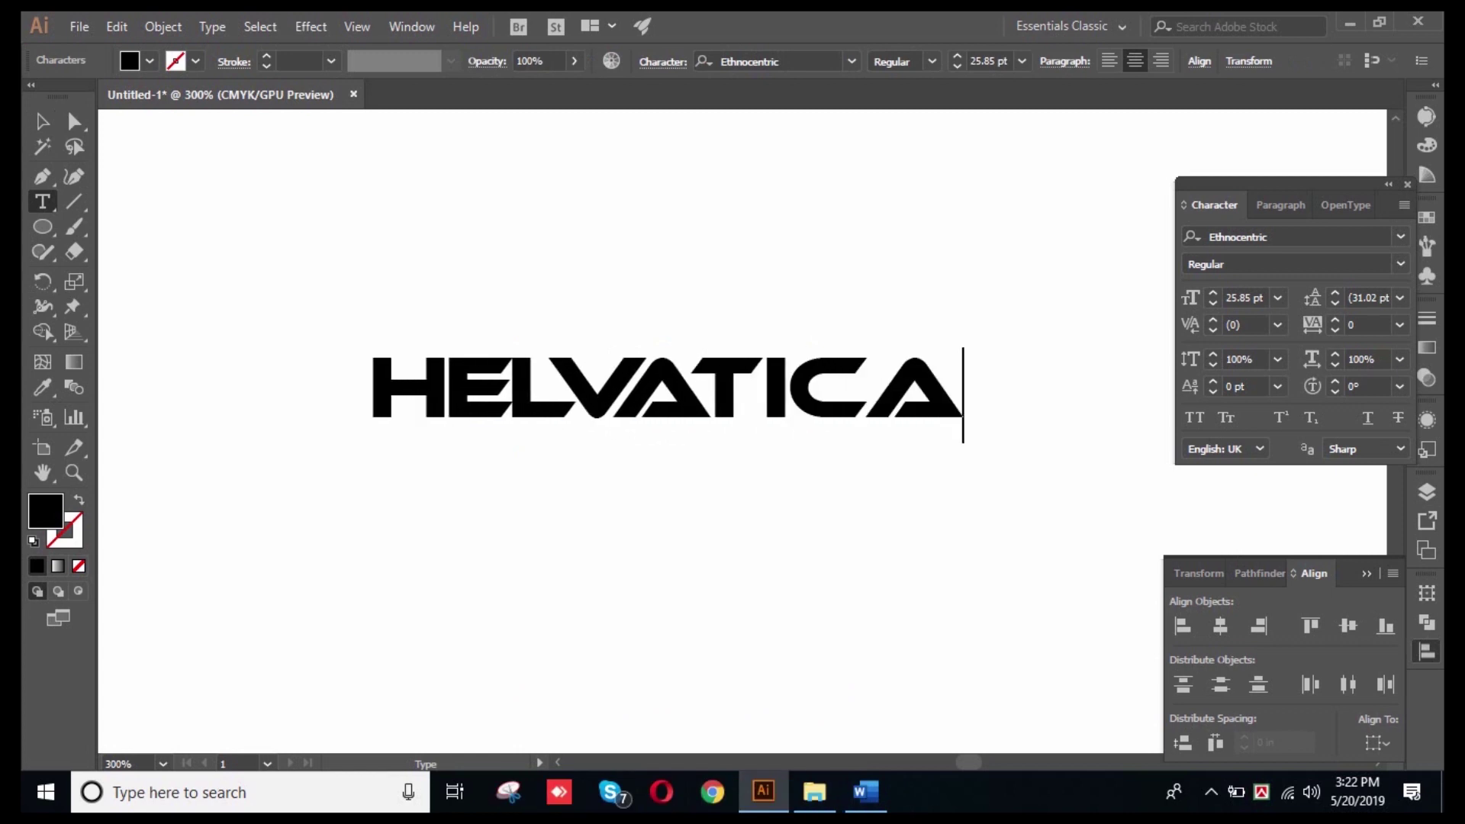
key("Escape")
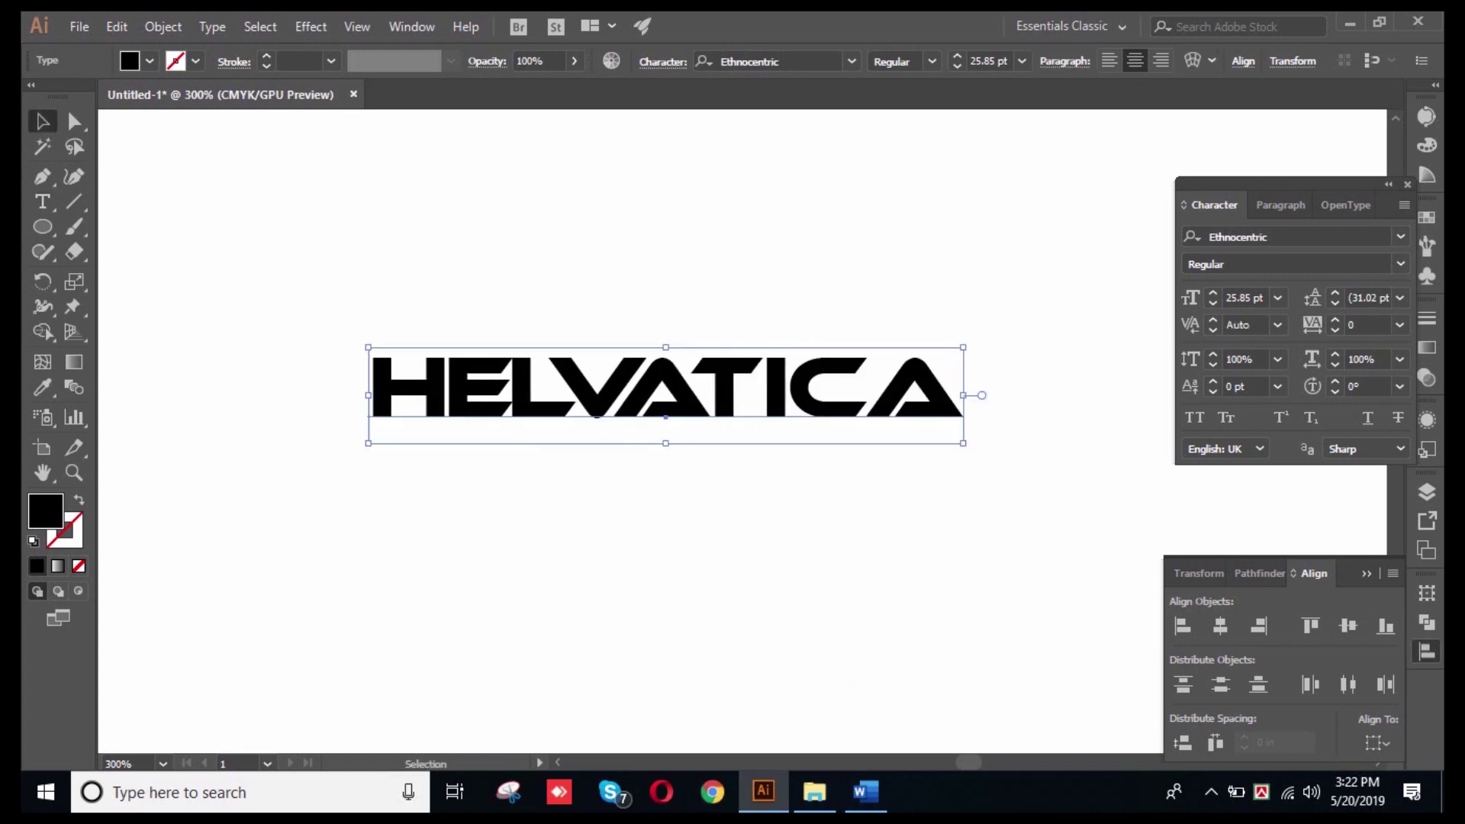
- Search the fonts for "helv" and apply Helvetica Regular to the word
left_click(1236, 237)
type("helva")
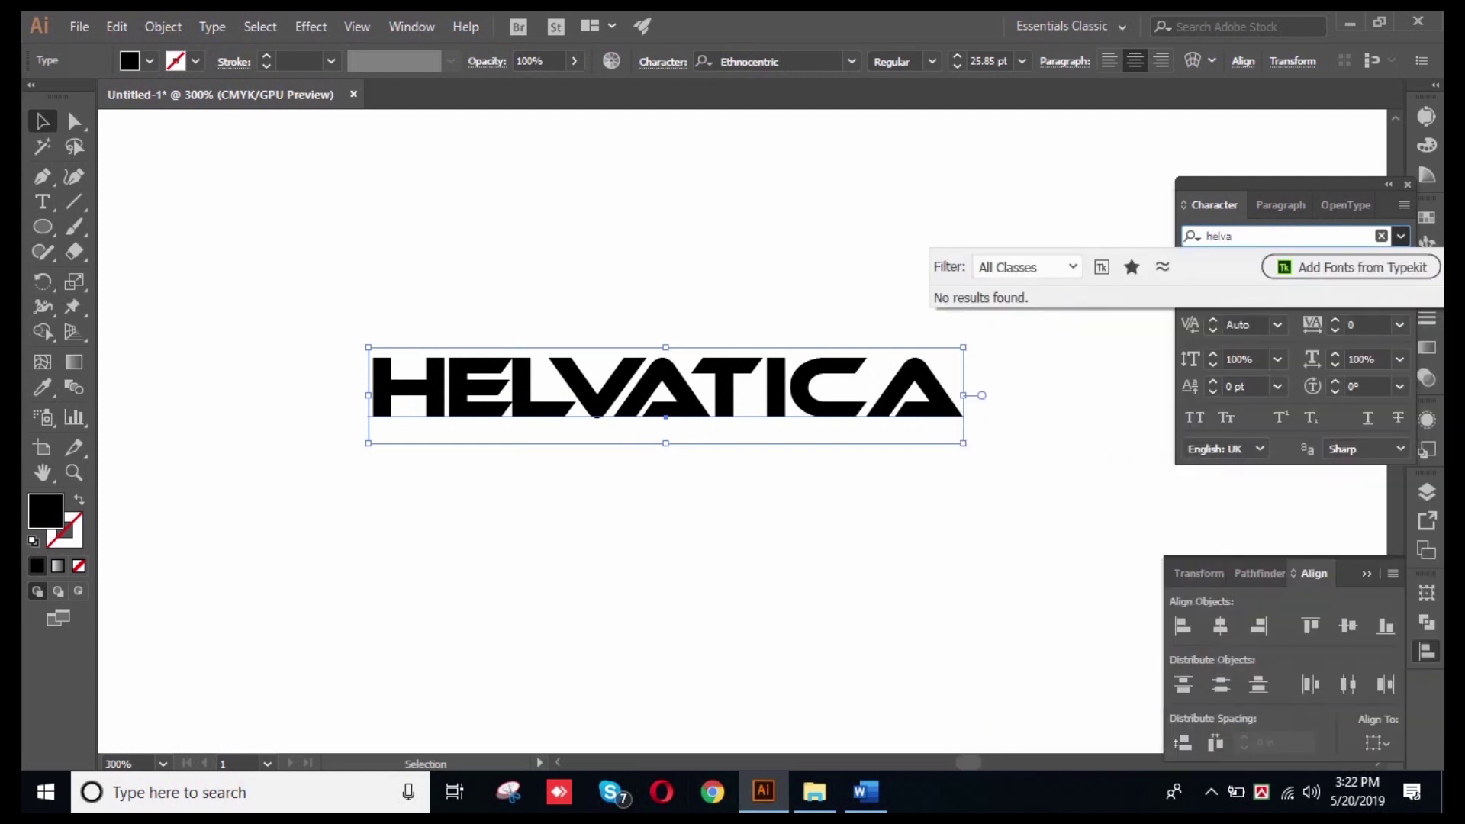
key("BackSpace")
key("BackSpace")
type("v")
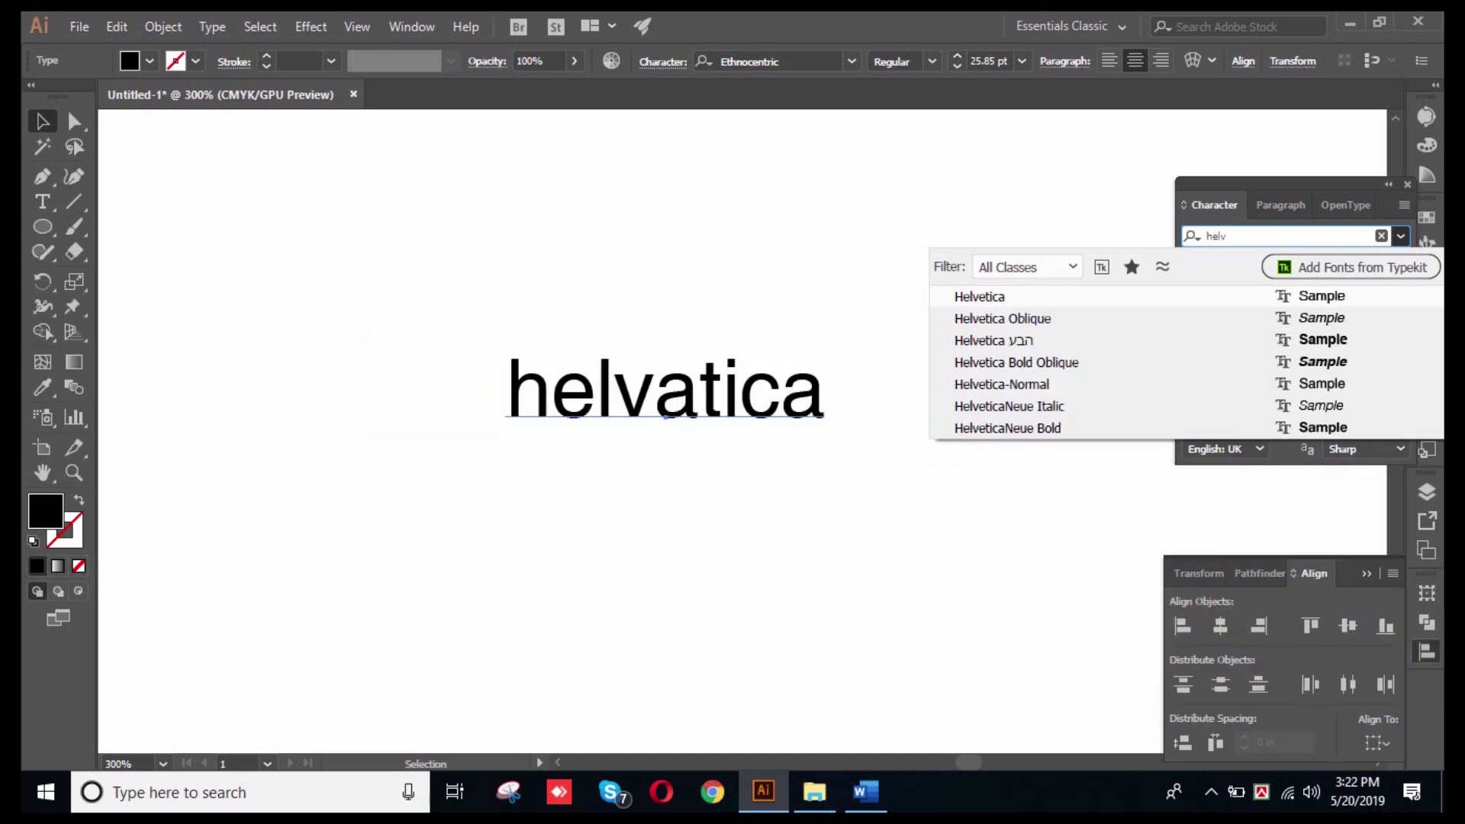
key("Return")
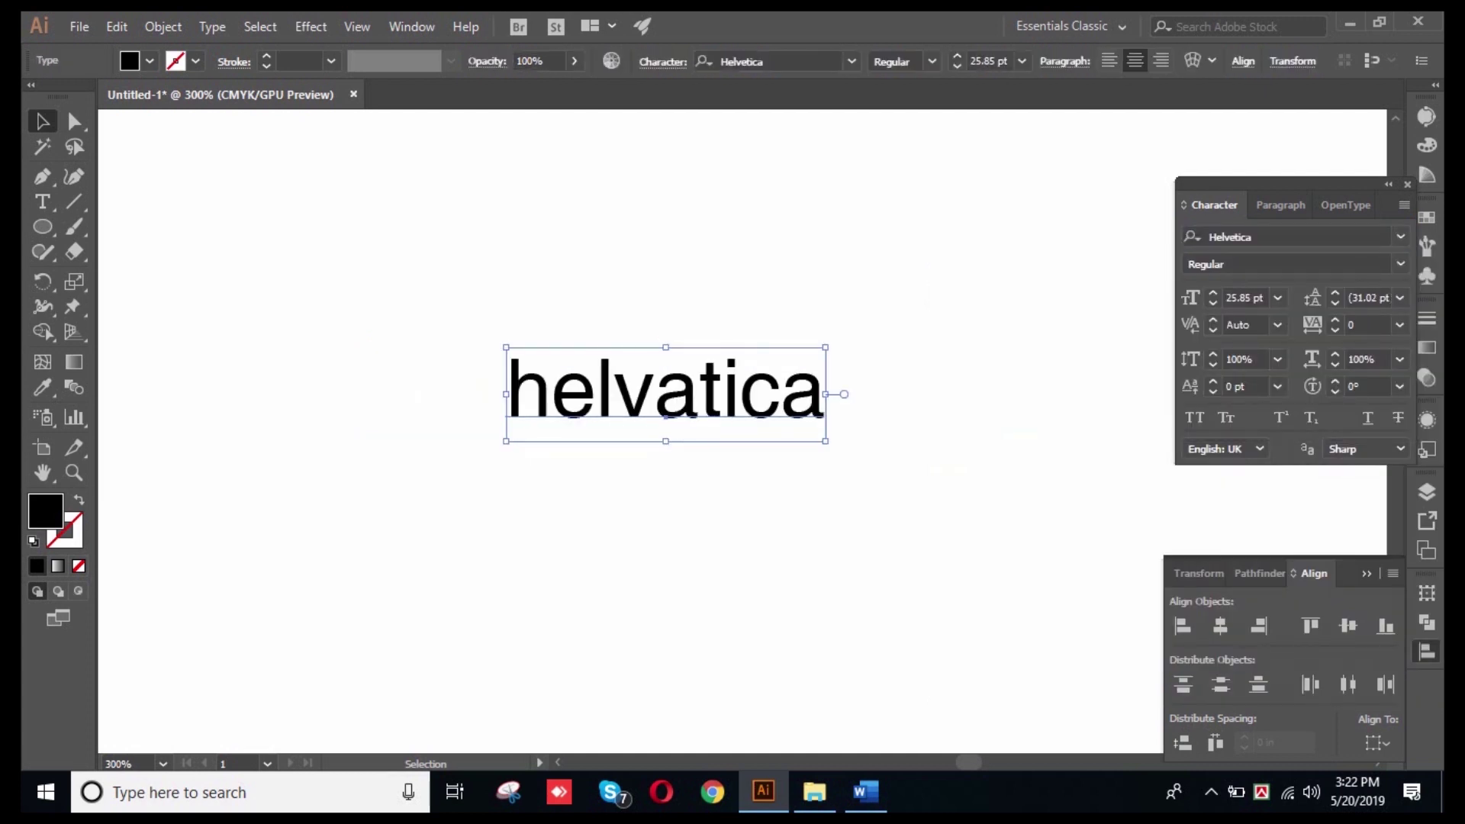
- Correct the spelling to "helvetica" by replacing the first letter a with an e
triple_click(698, 391)
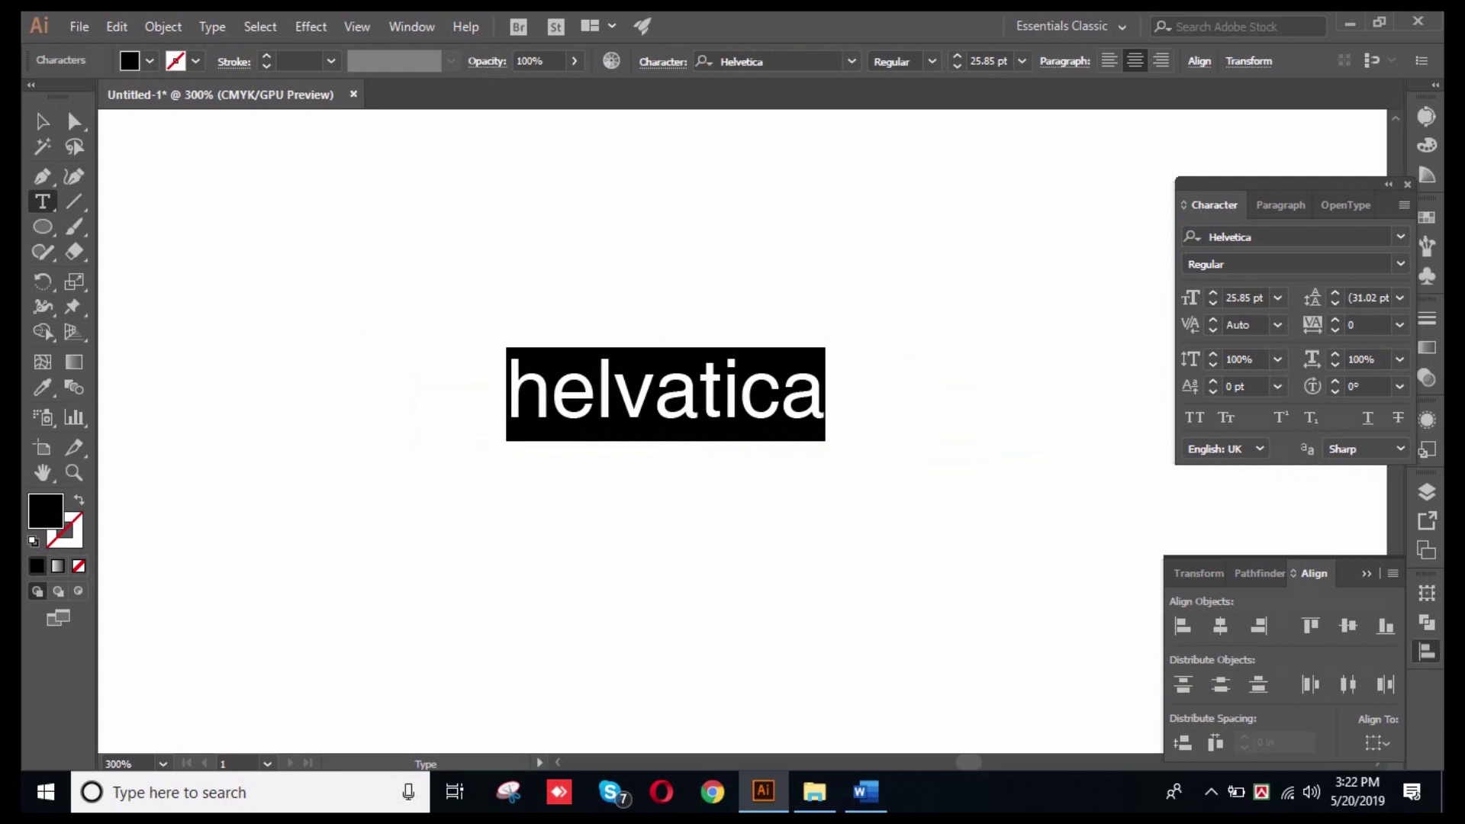
left_click(698, 391)
key("BackSpace")
type("e")
key("Escape")
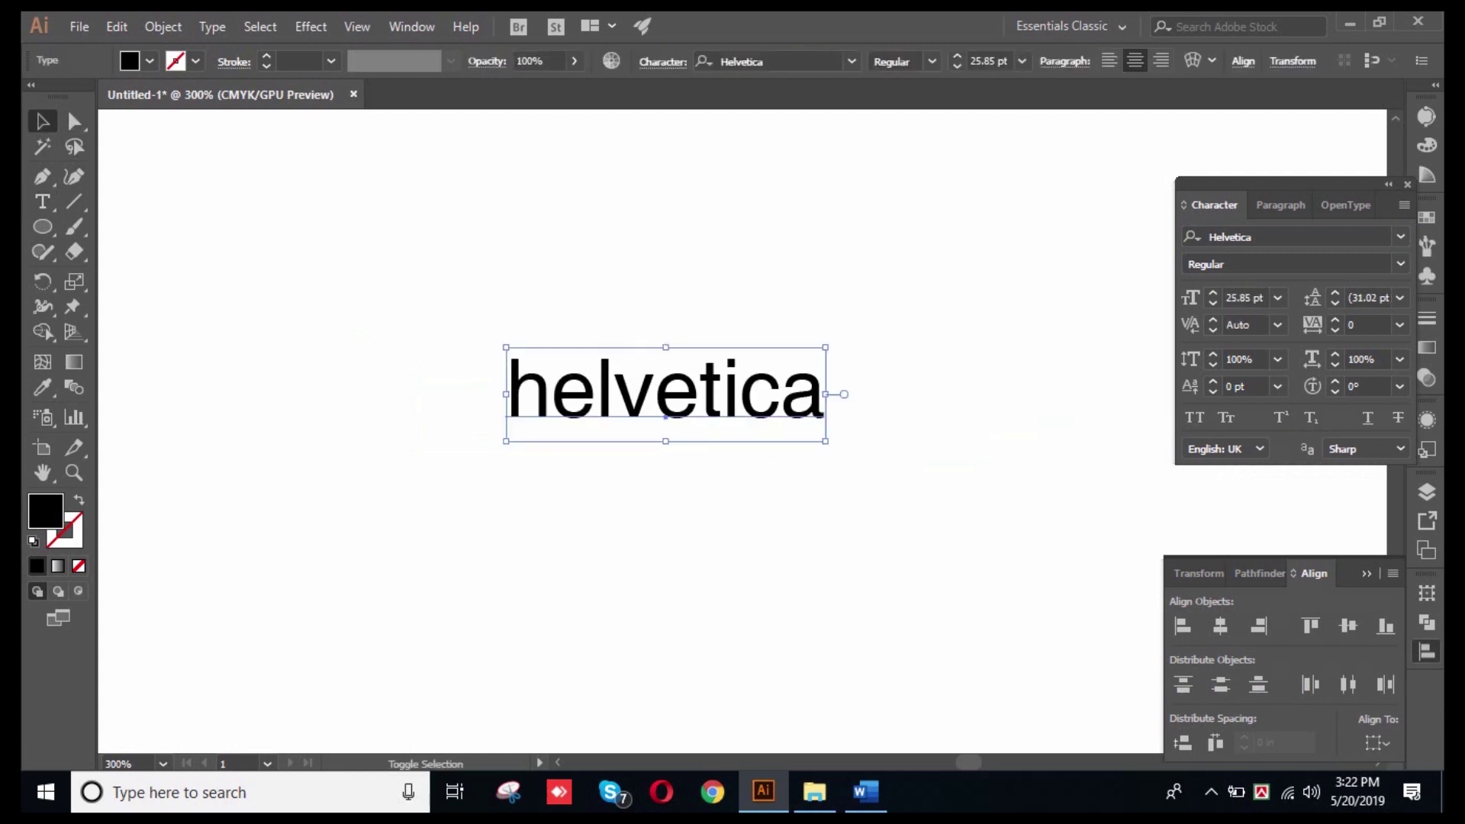
- Scale the helvetica text up to about 39 pt and shift it back to the left
left_click_drag(825, 441, 994, 489)
left_click_drag(672, 416, 521, 384)
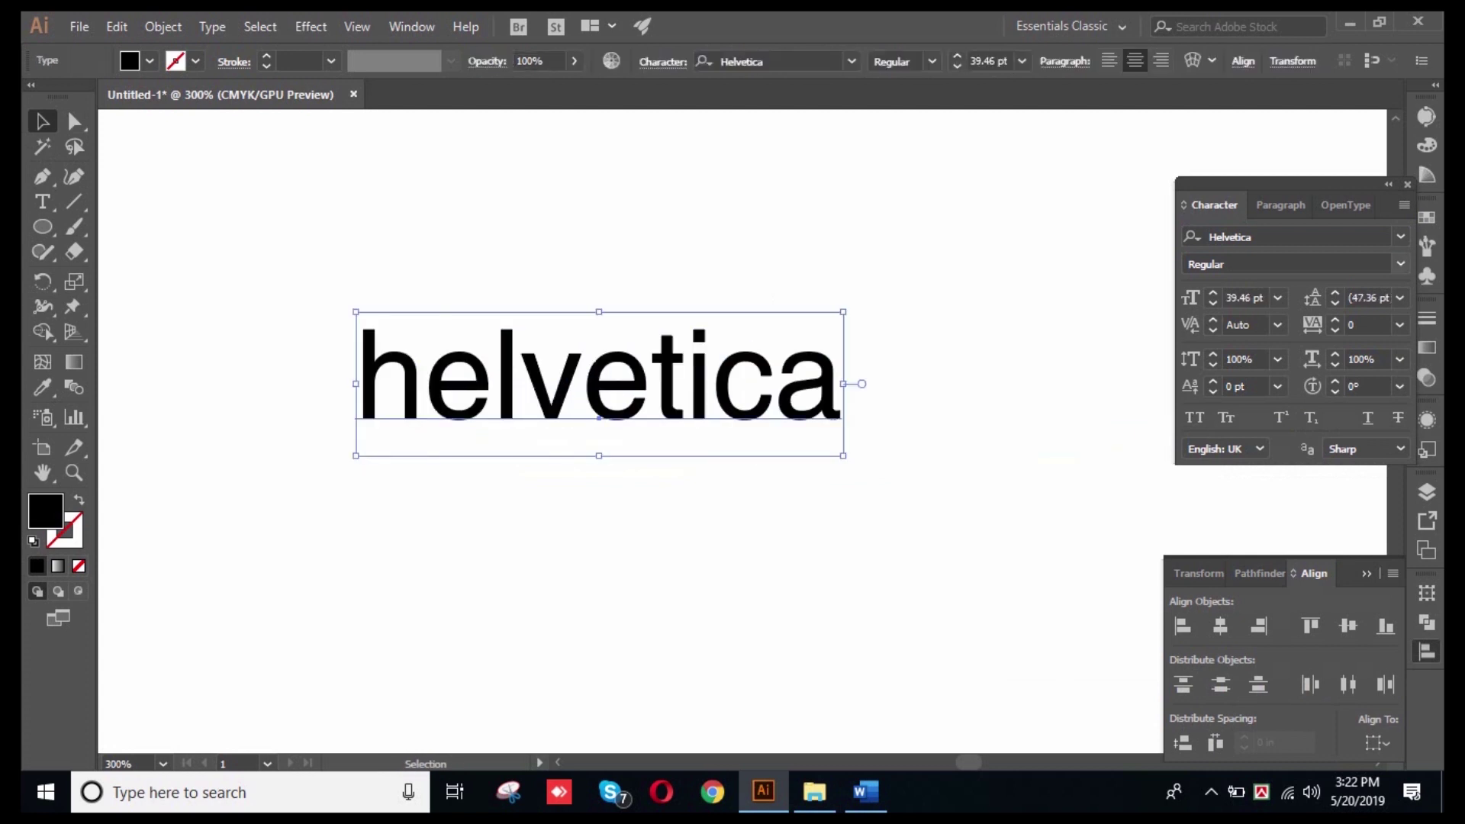
- Set the helvetica text in All Caps and deselect it
left_click(1195, 418)
key("ctrl+shift+a")
left_click(599, 381)
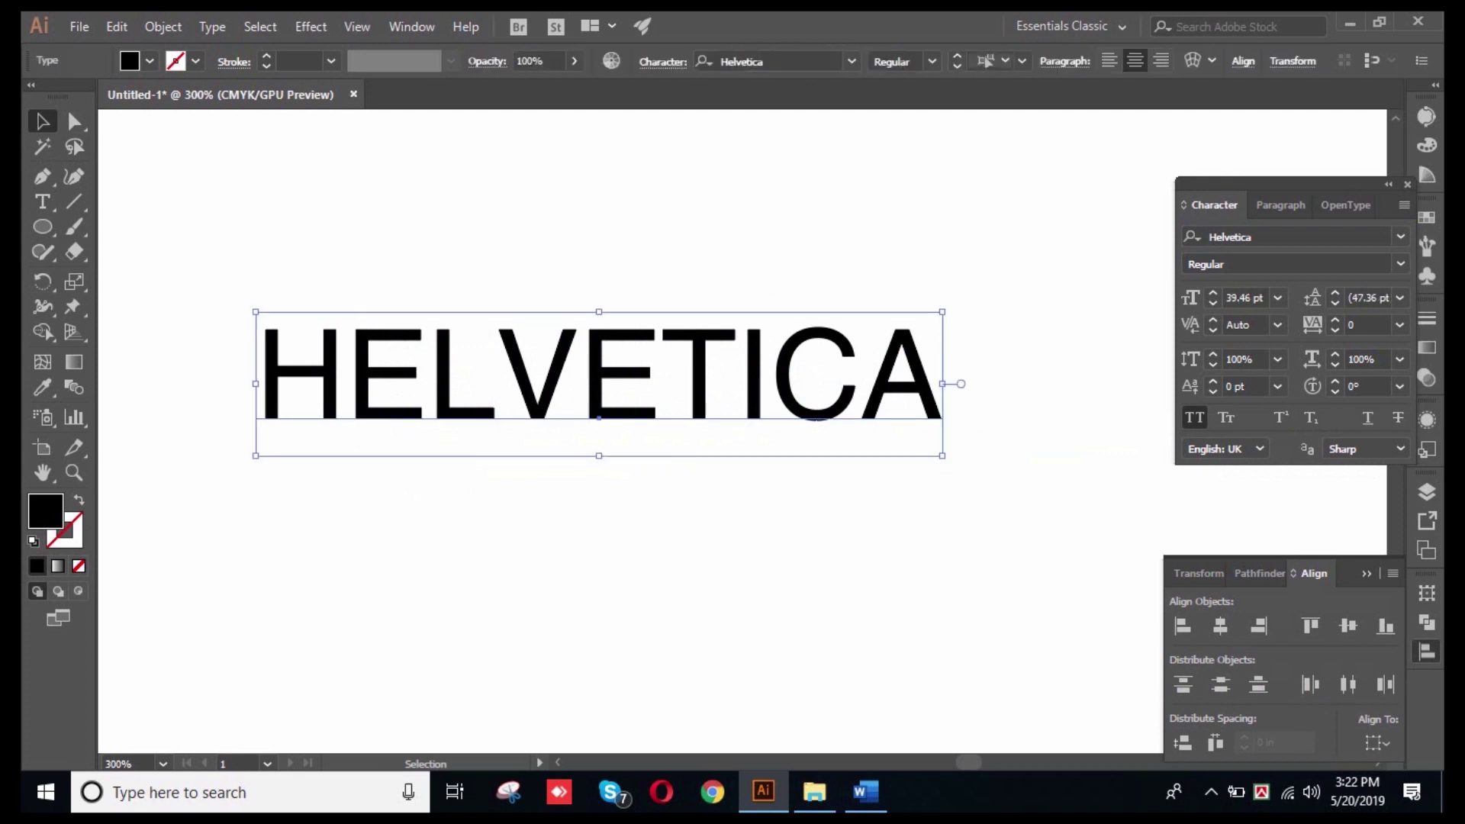
key("ctrl+shift+a")
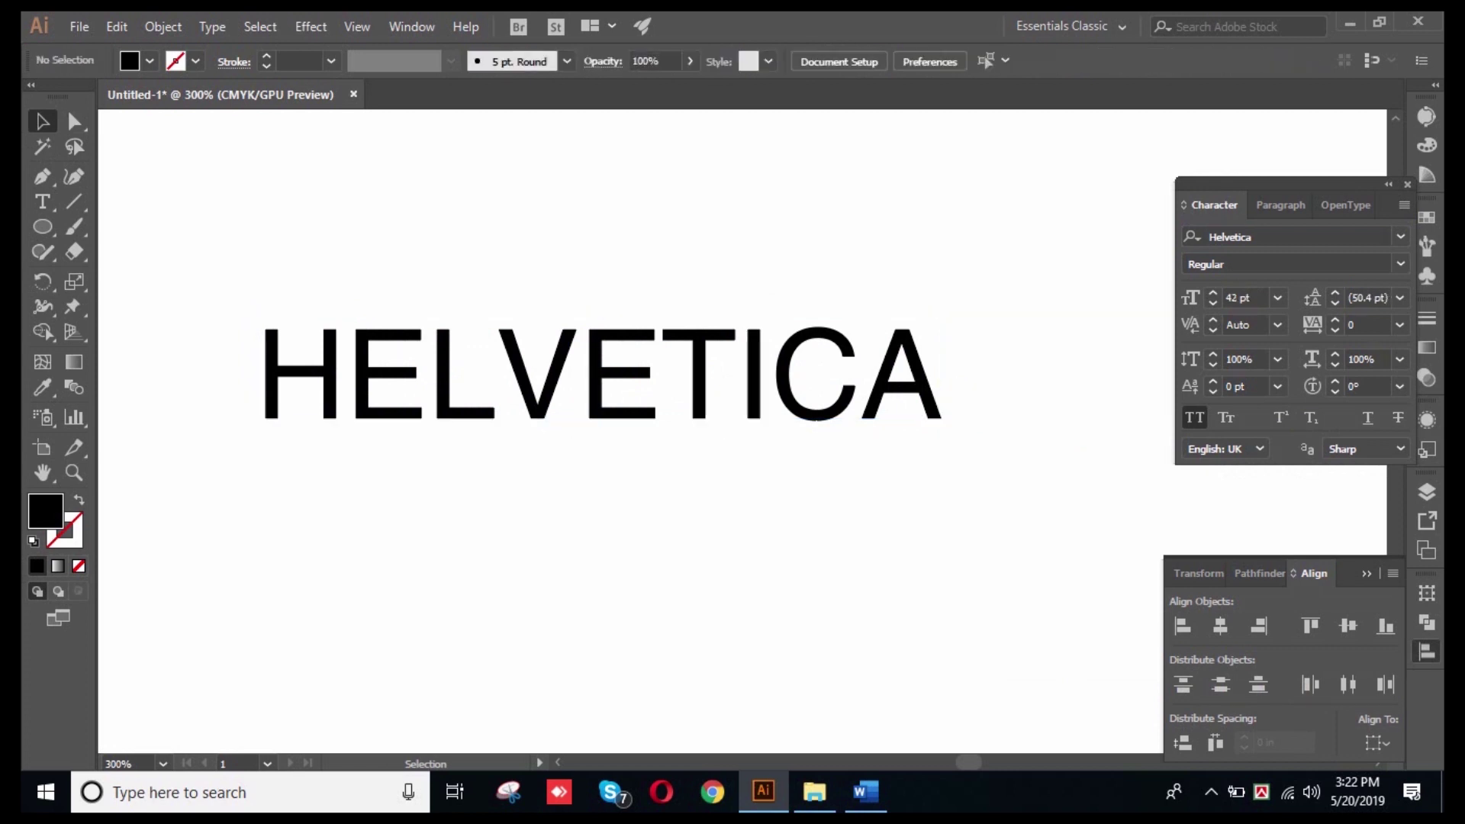
- Search the fonts for "Lato", apply Lato Bold to the HELVETICA text and deselect it
left_click(599, 382)
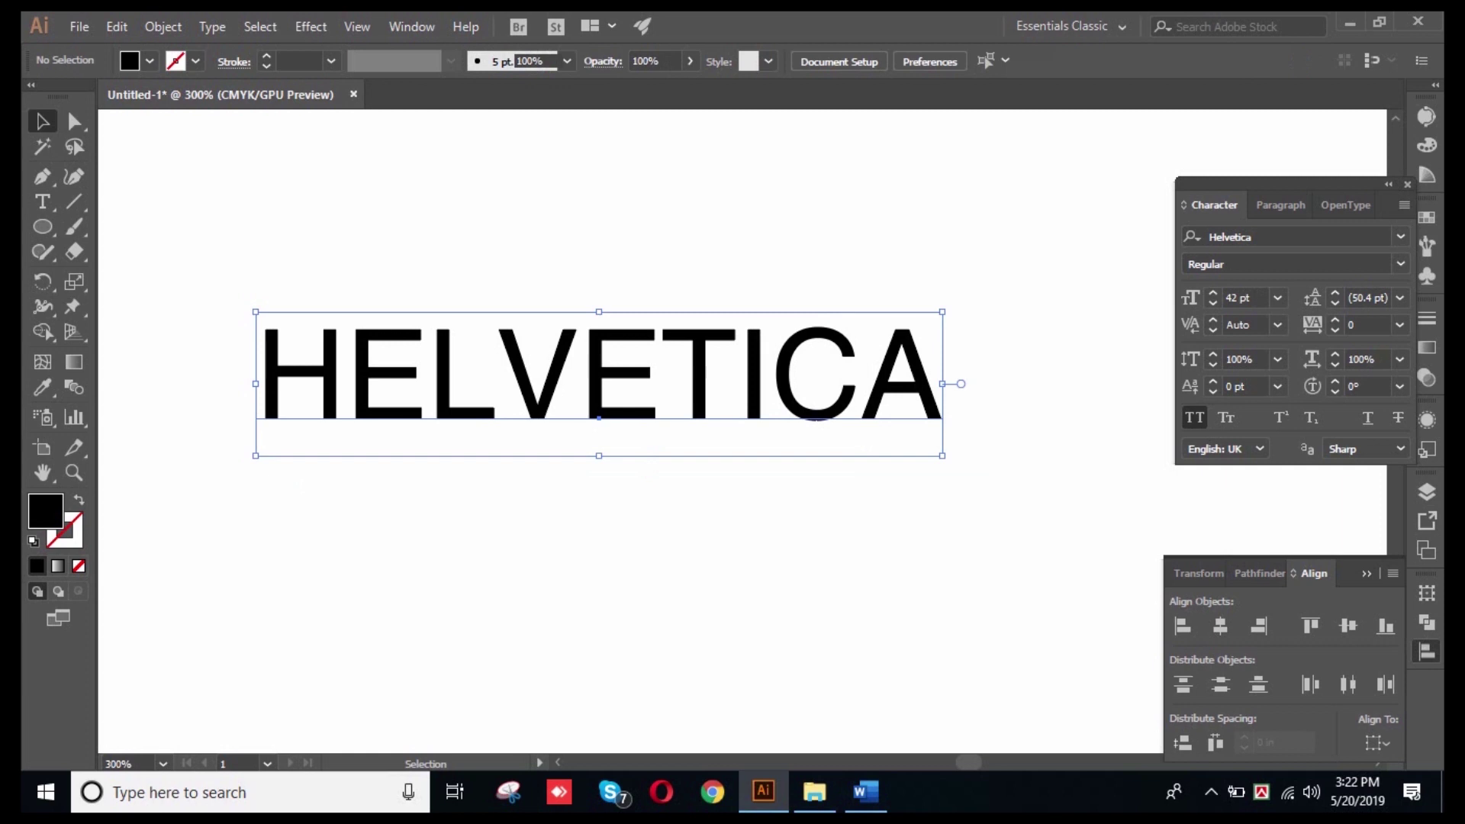
left_click(1290, 237)
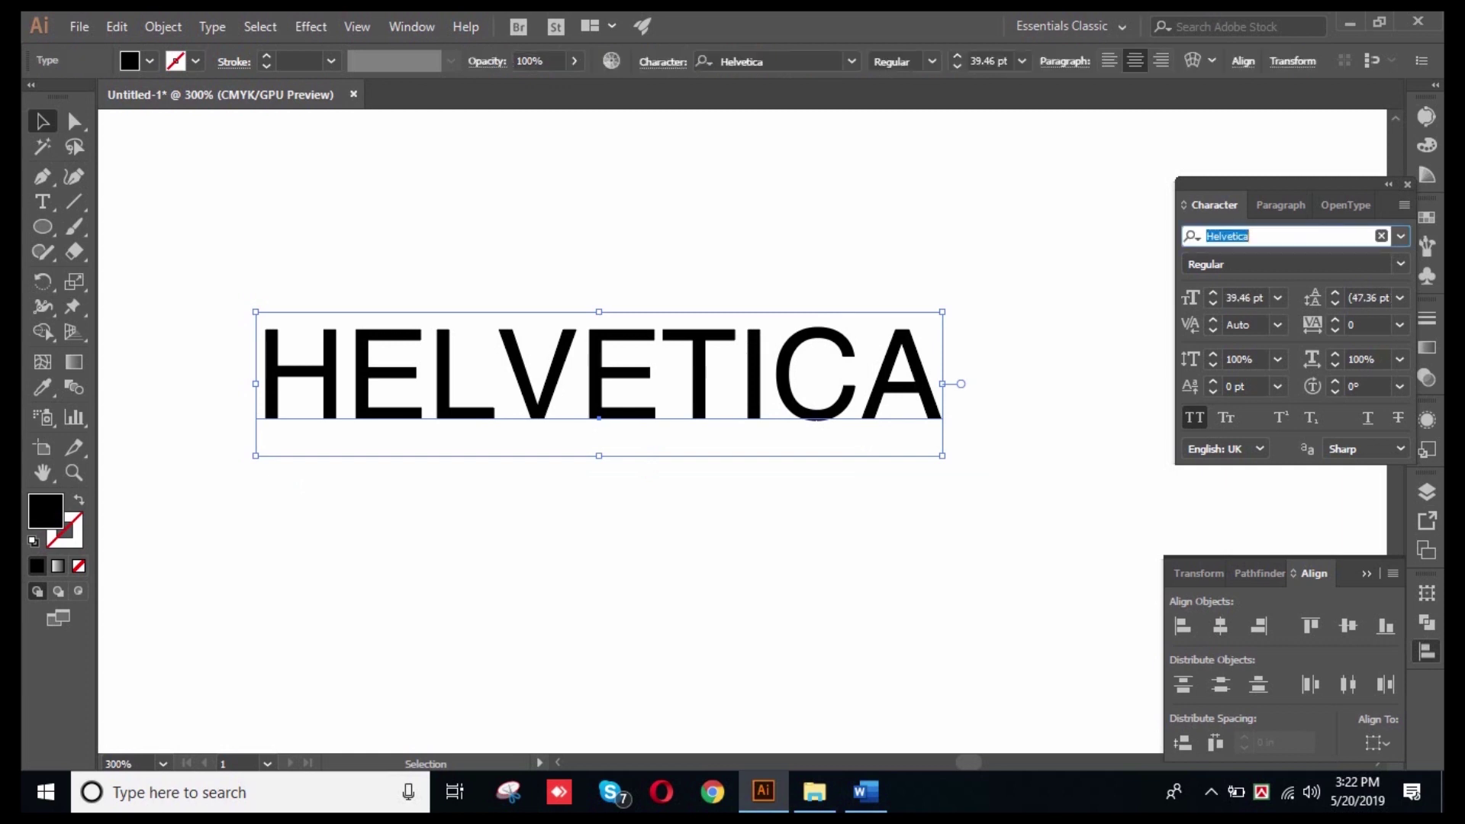
type("Lato")
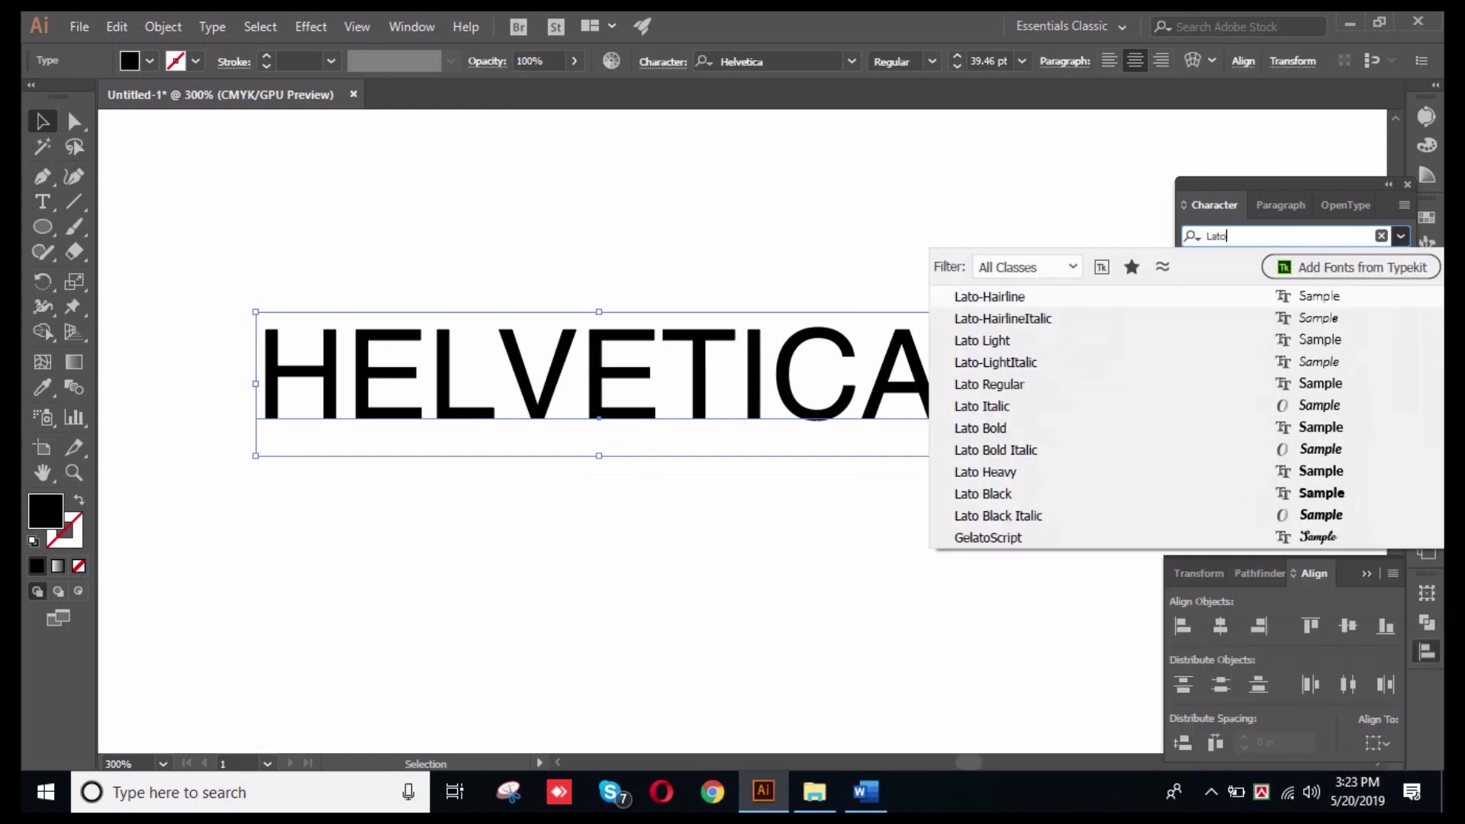
key("Down")
key("Down")
key("Return")
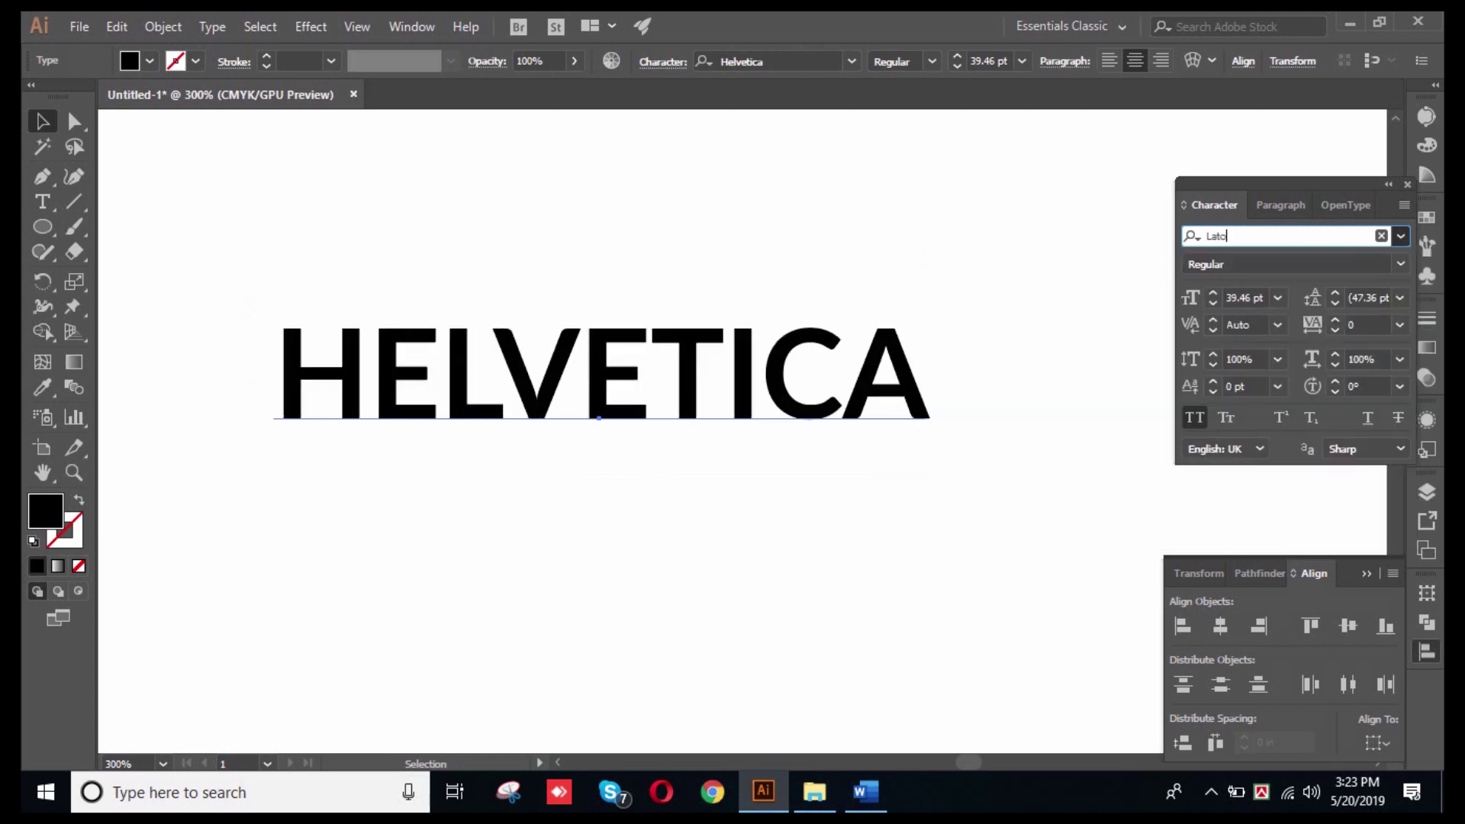
key("ctrl+shift+a")
key("ctrl+shift+a")
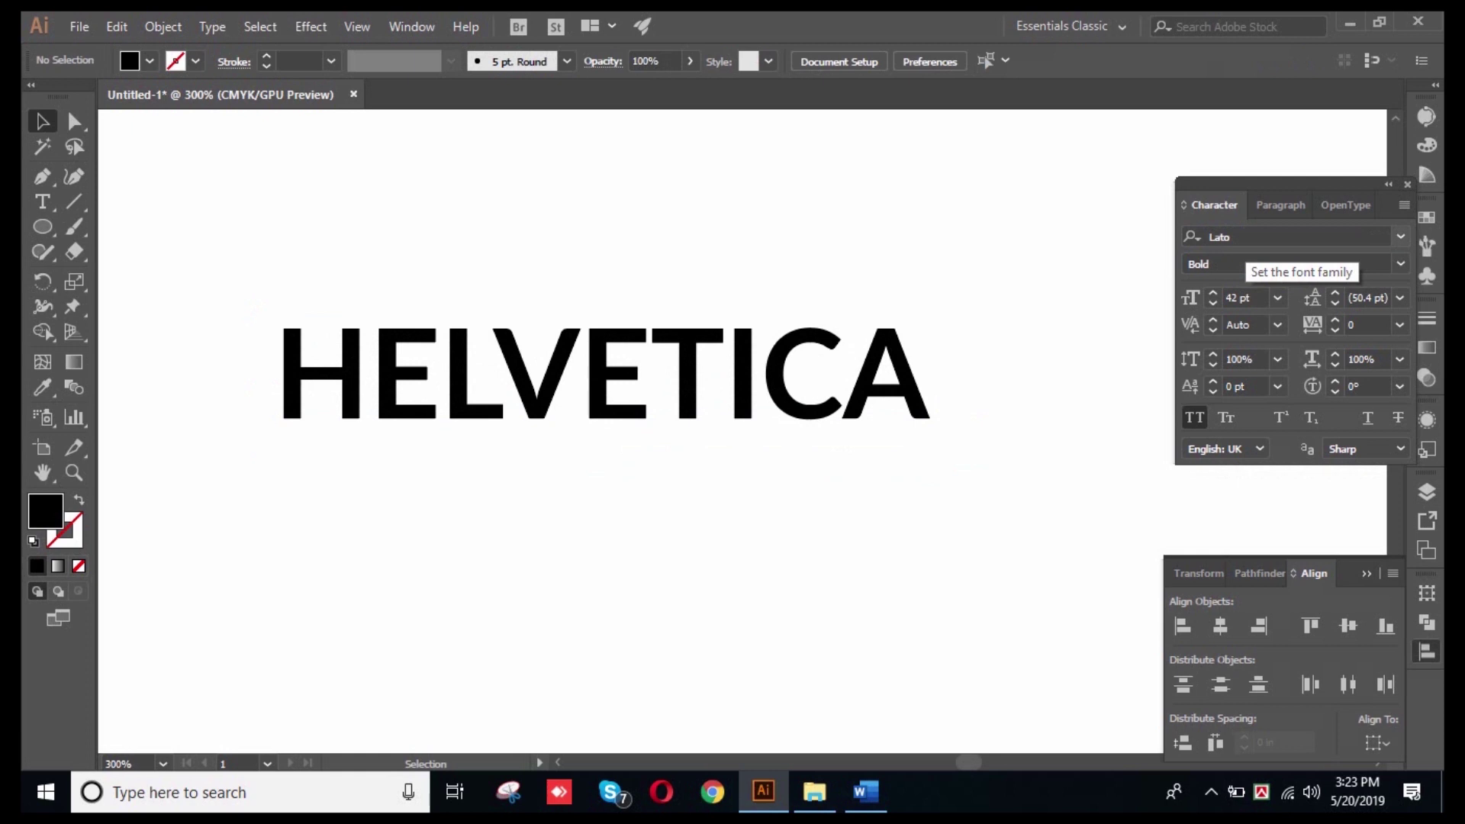
- Replace the word HELVETICA with "LATO" and finish editing the text
left_click(601, 374)
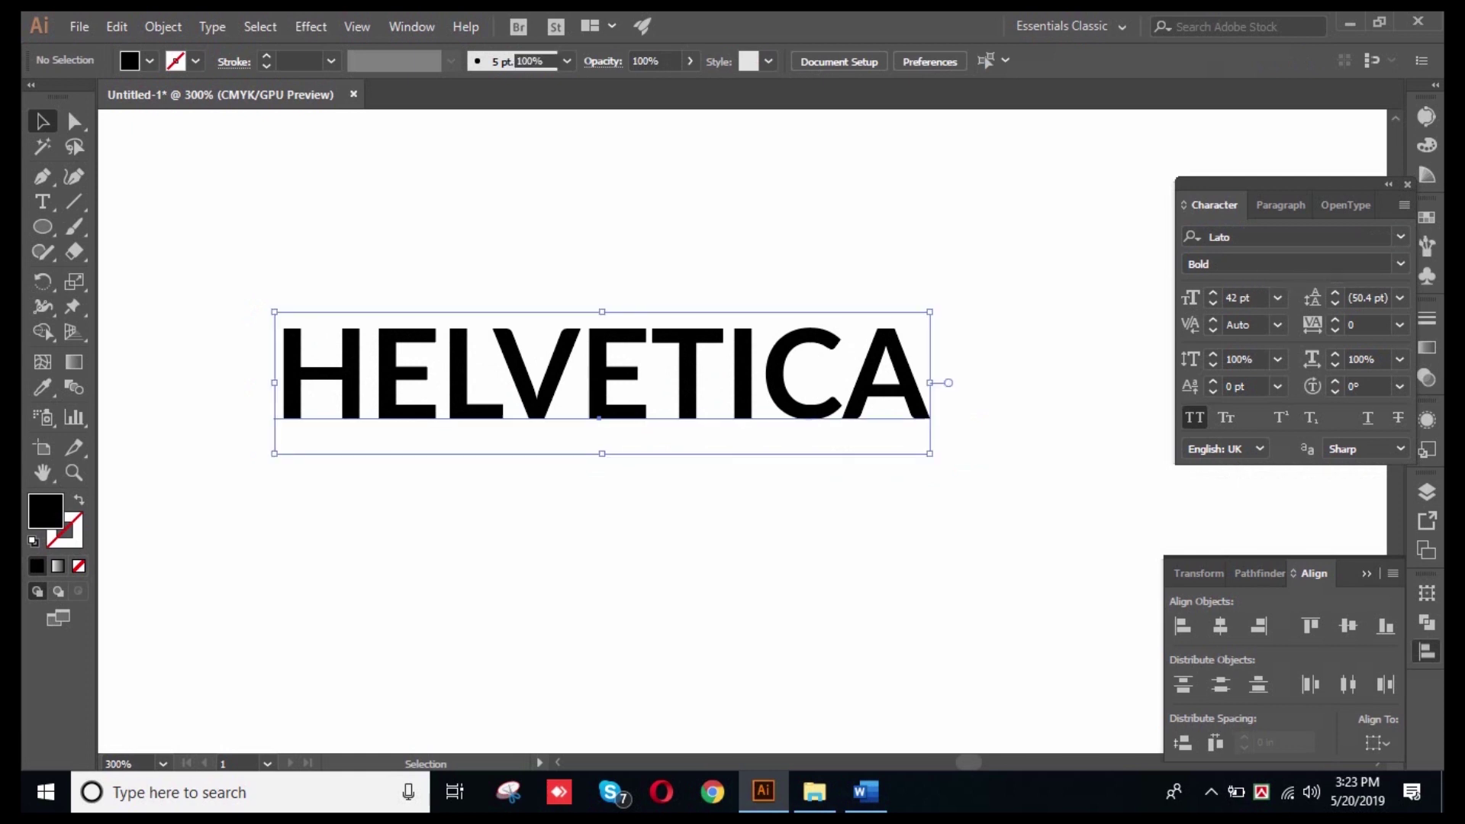
triple_click(601, 374)
type("LATO")
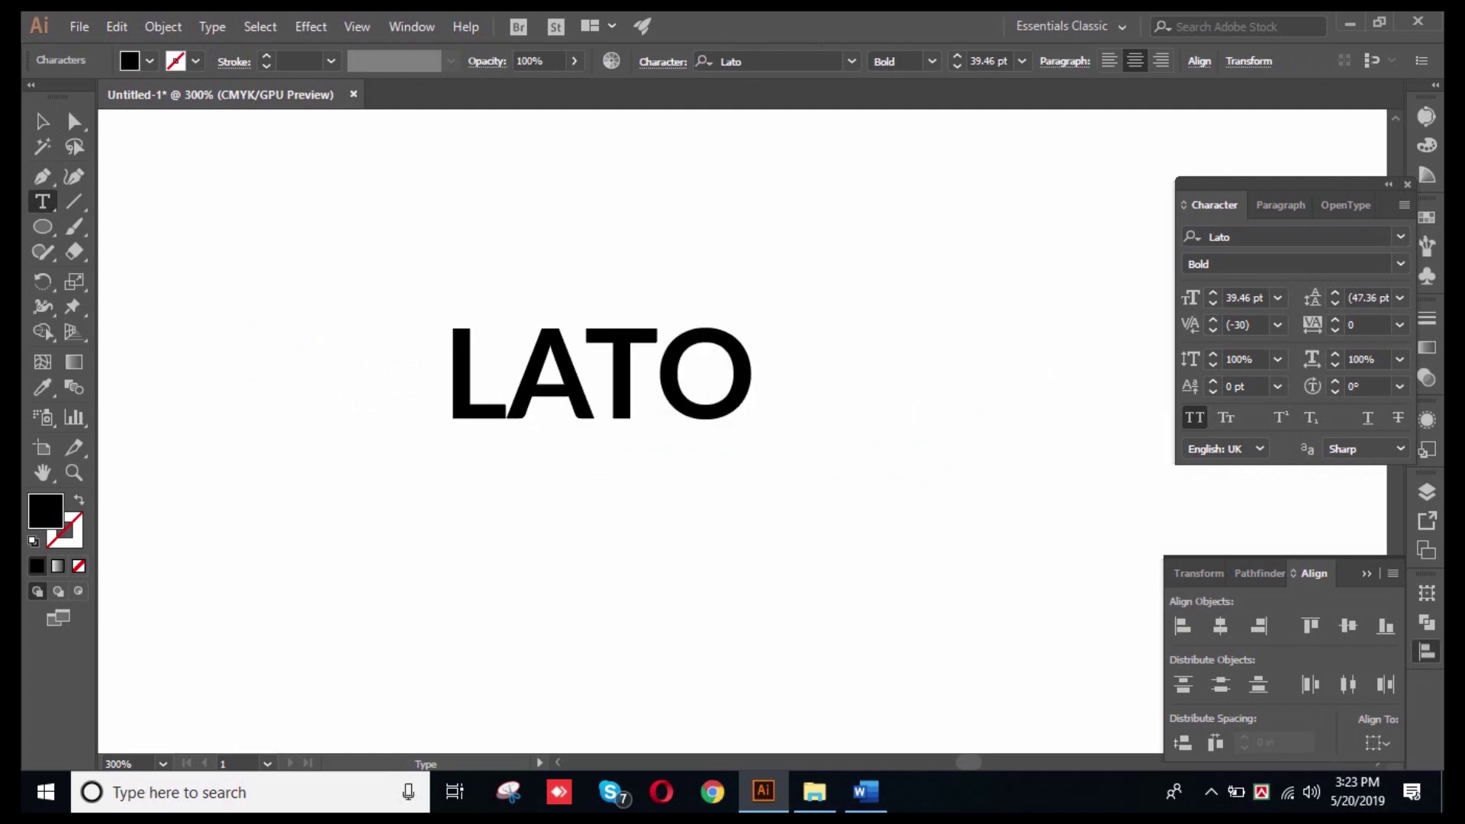
key("Escape")
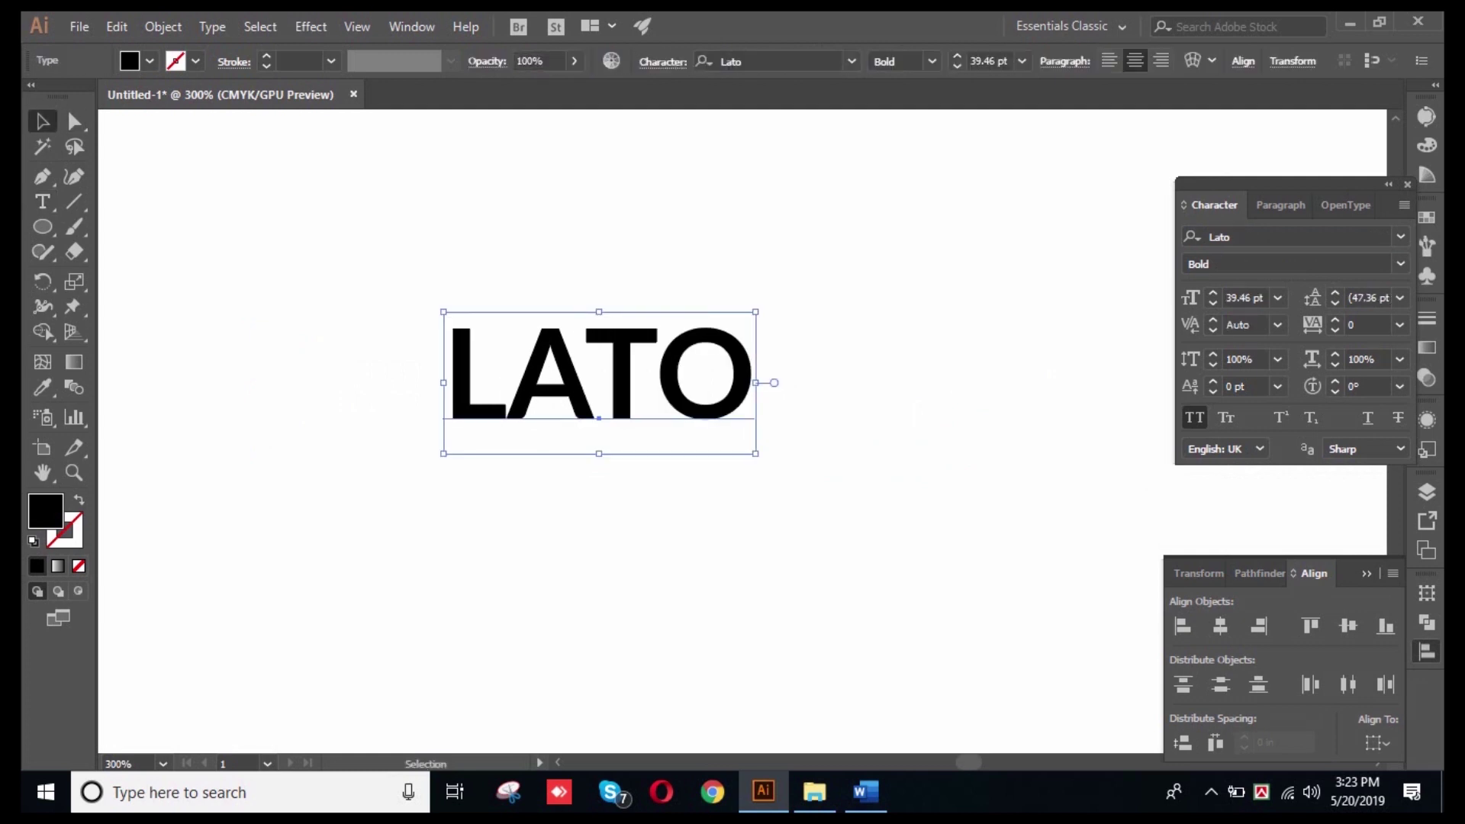
left_click_drag(521, 230, 744, 394)
left_click_drag(521, 229, 745, 393)
key("ctrl+shift+a")
key("ctrl+a")
key("ctrl+shift+a")
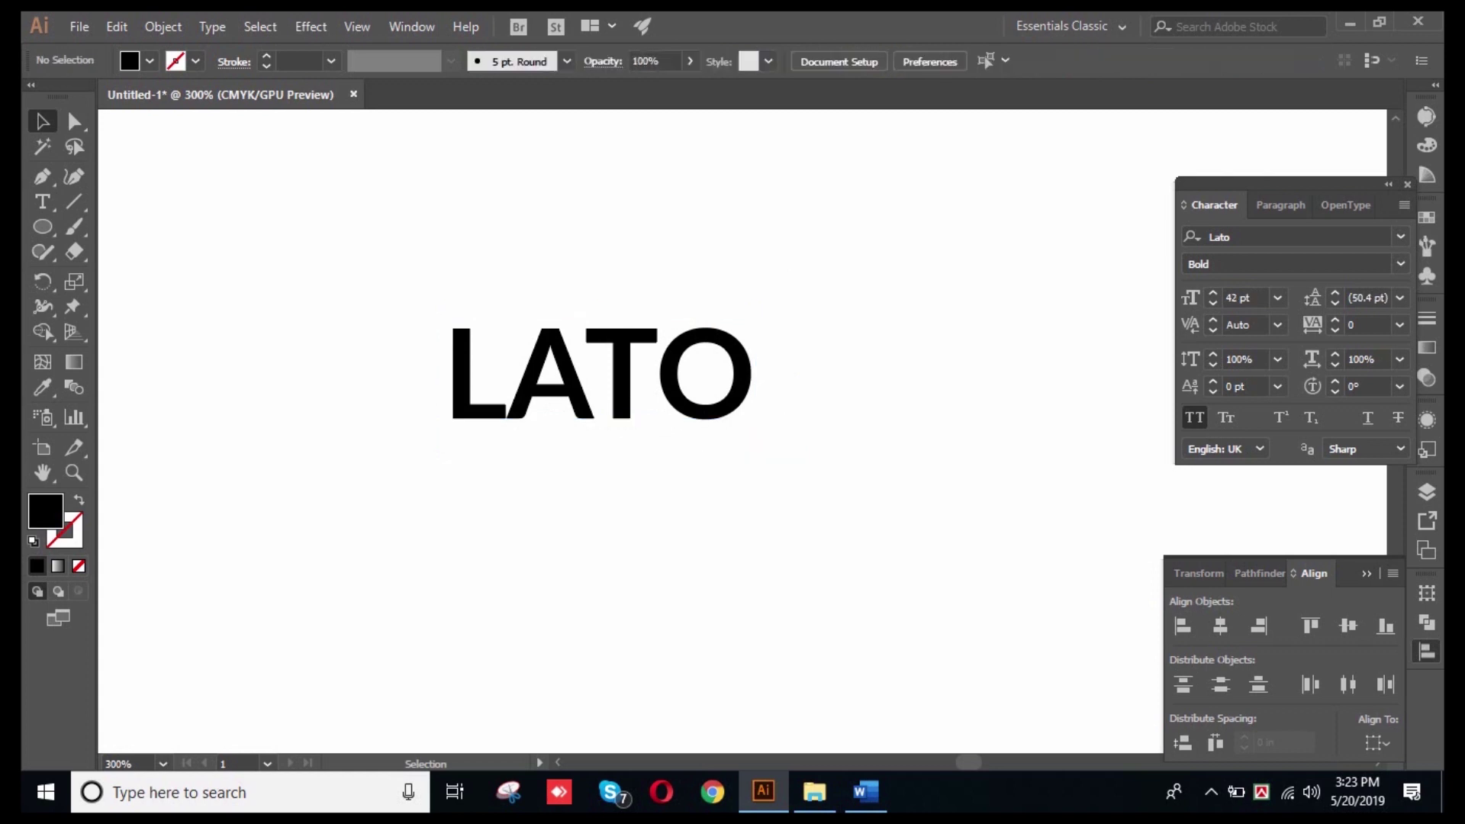
left_click_drag(337, 203, 926, 497)
left_click_drag(341, 229, 852, 509)
left_click_drag(425, 228, 884, 492)
left_click_drag(382, 222, 777, 520)
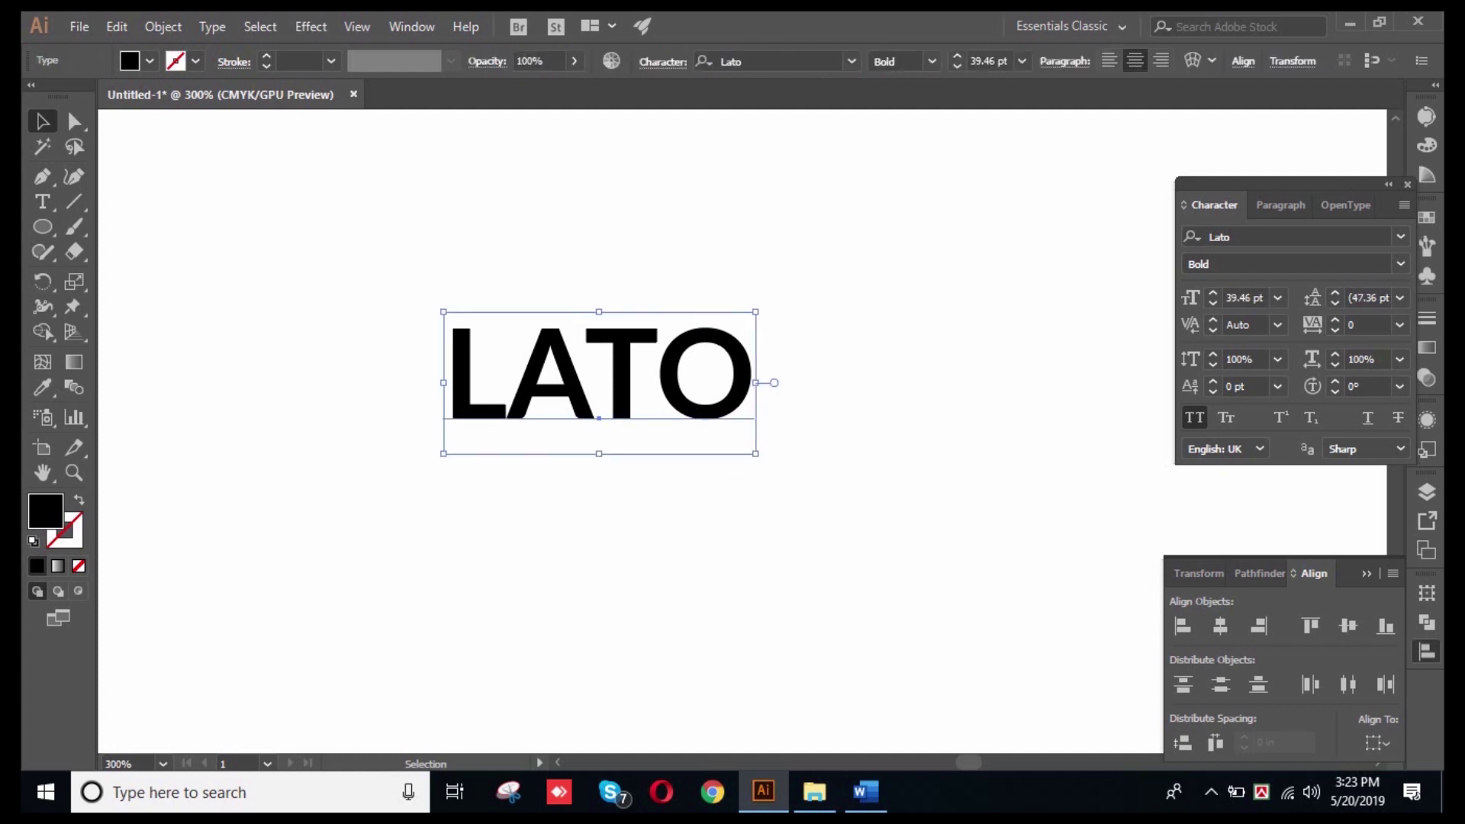
left_click_drag(375, 237, 780, 464)
left_click(780, 464)
key("ctrl+a")
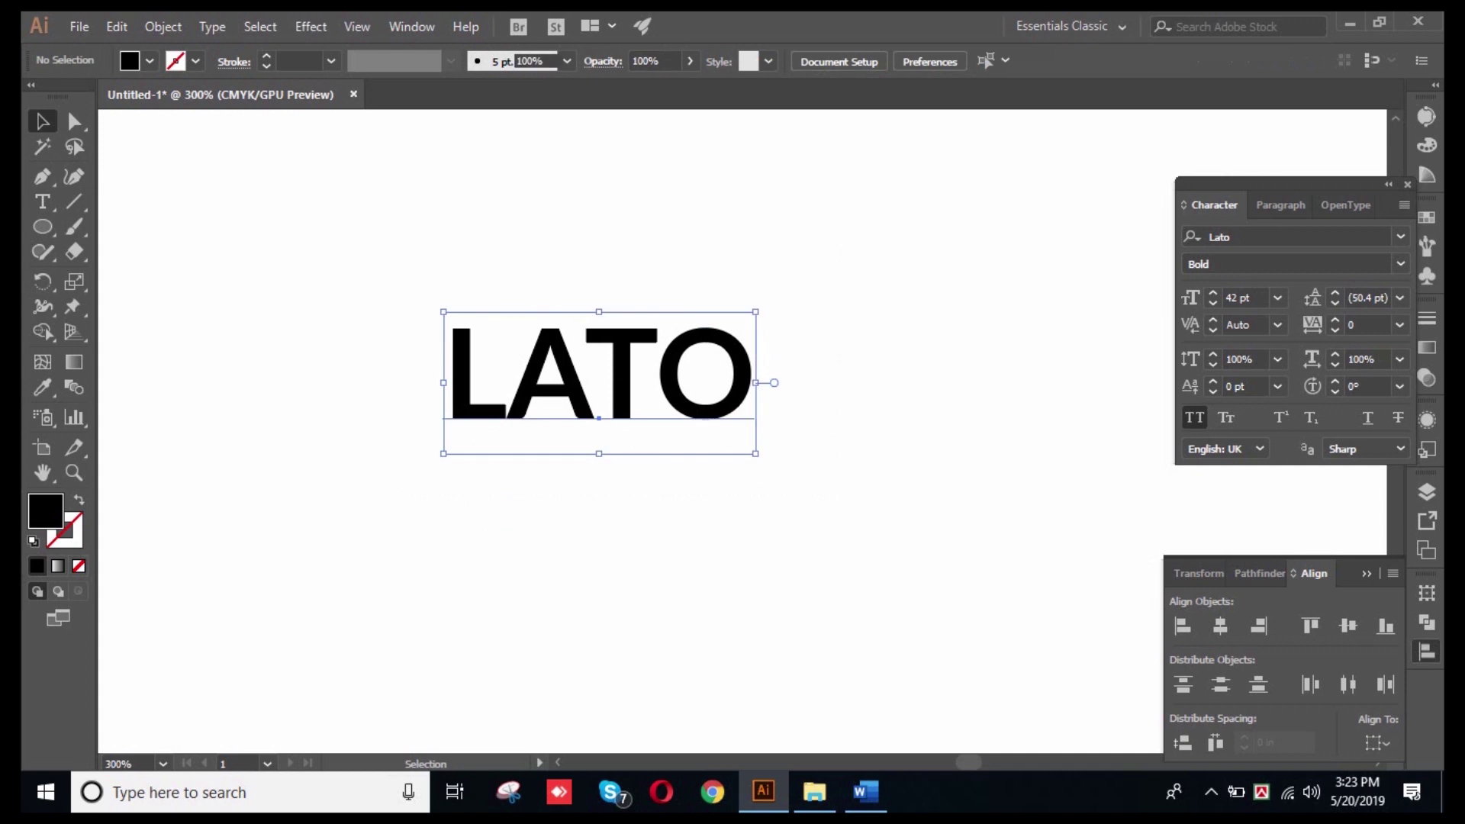
key("ctrl+shift+a")
key("ctrl+a")
key("ctrl+shift+a")
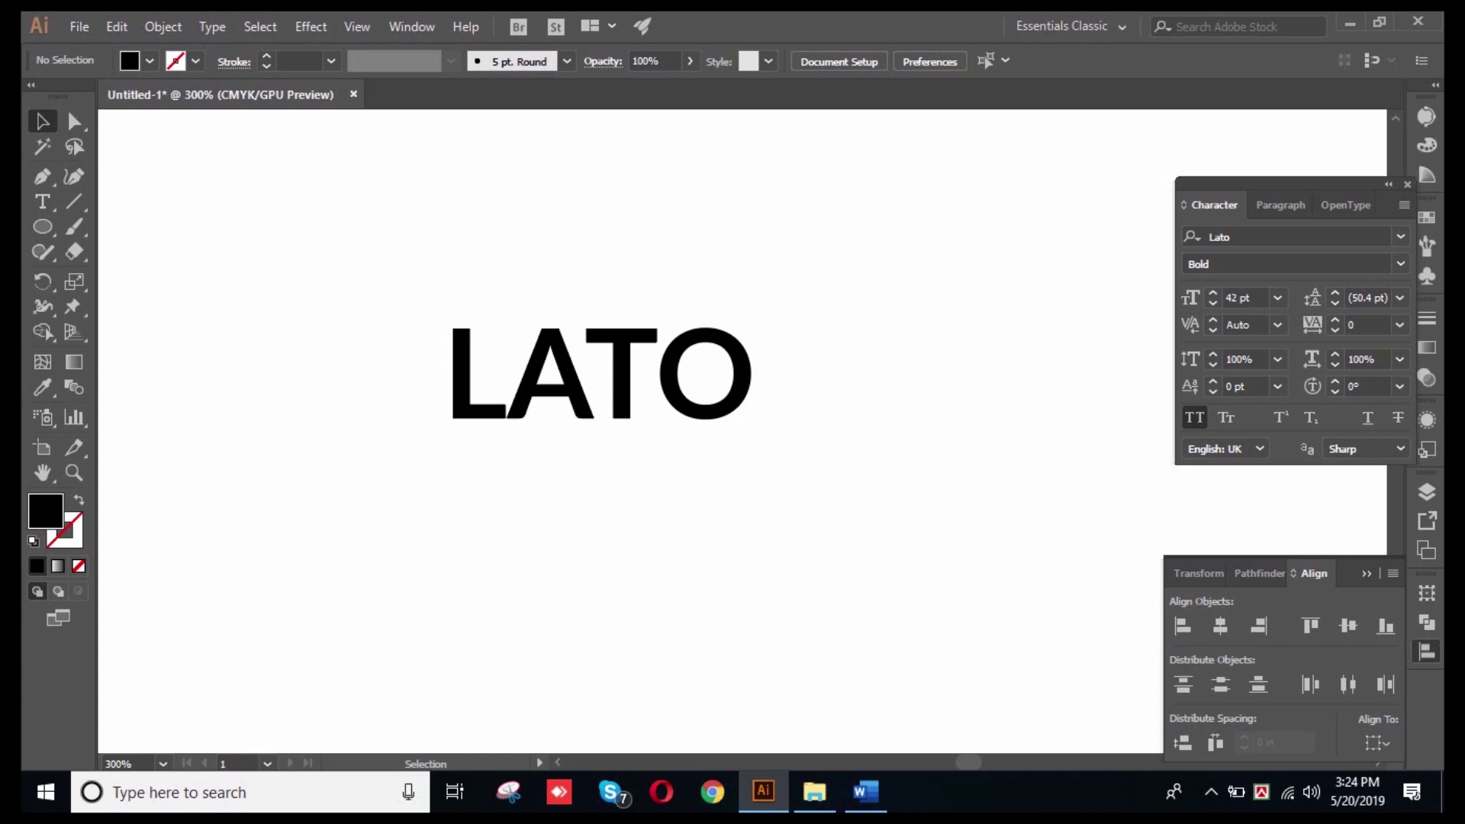
- Replace the word LATO with "dafont" and turn off All Caps for the text
triple_click(708, 387)
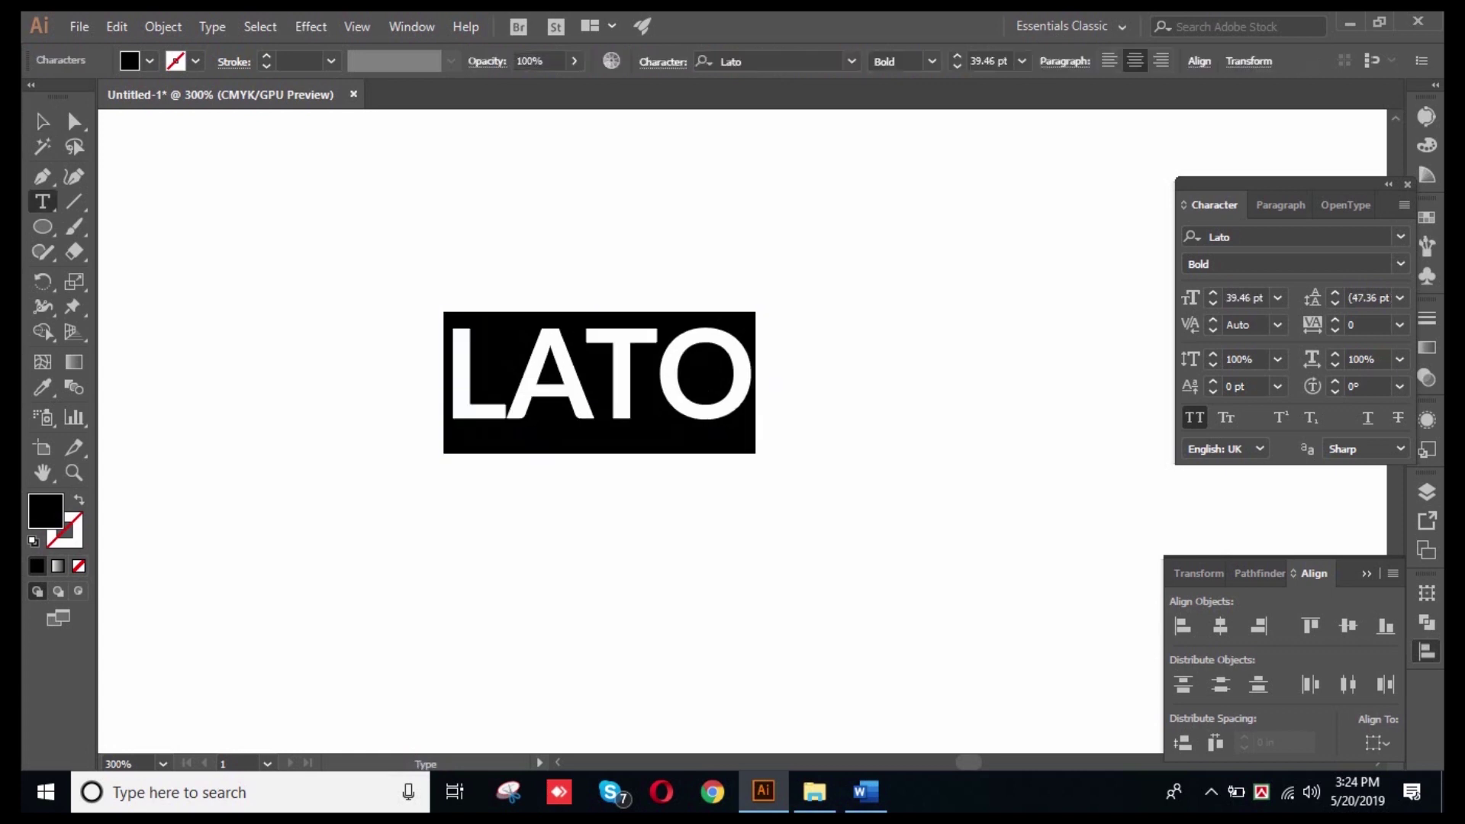
type("A")
key("BackSpace")
type("=DA")
key("BackSpace")
key("BackSpace")
key("BackSpace")
type("DA")
key("BackSpace")
key("BackSpace")
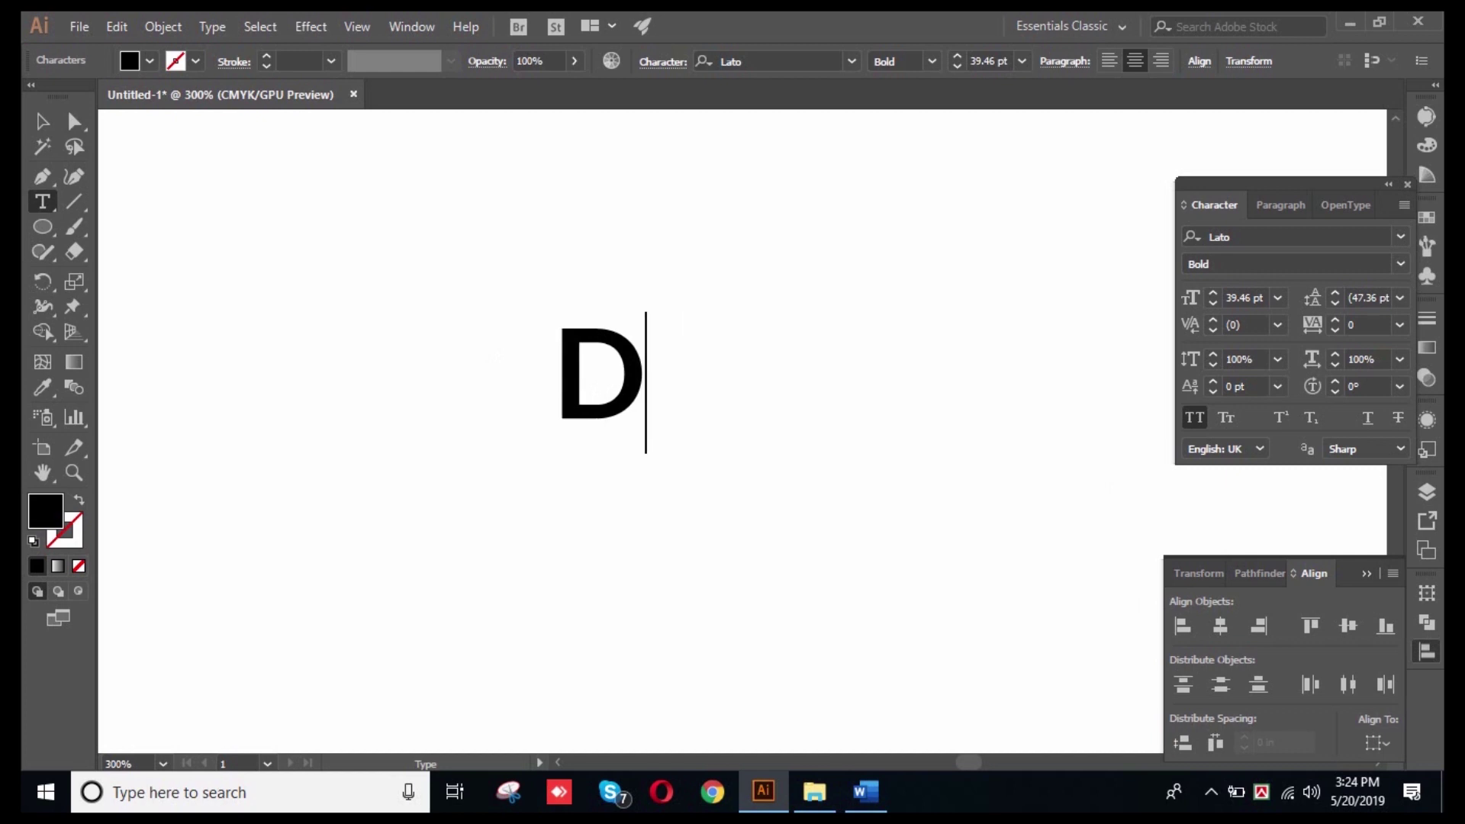
key("ctrl+shift+k")
type("dafont")
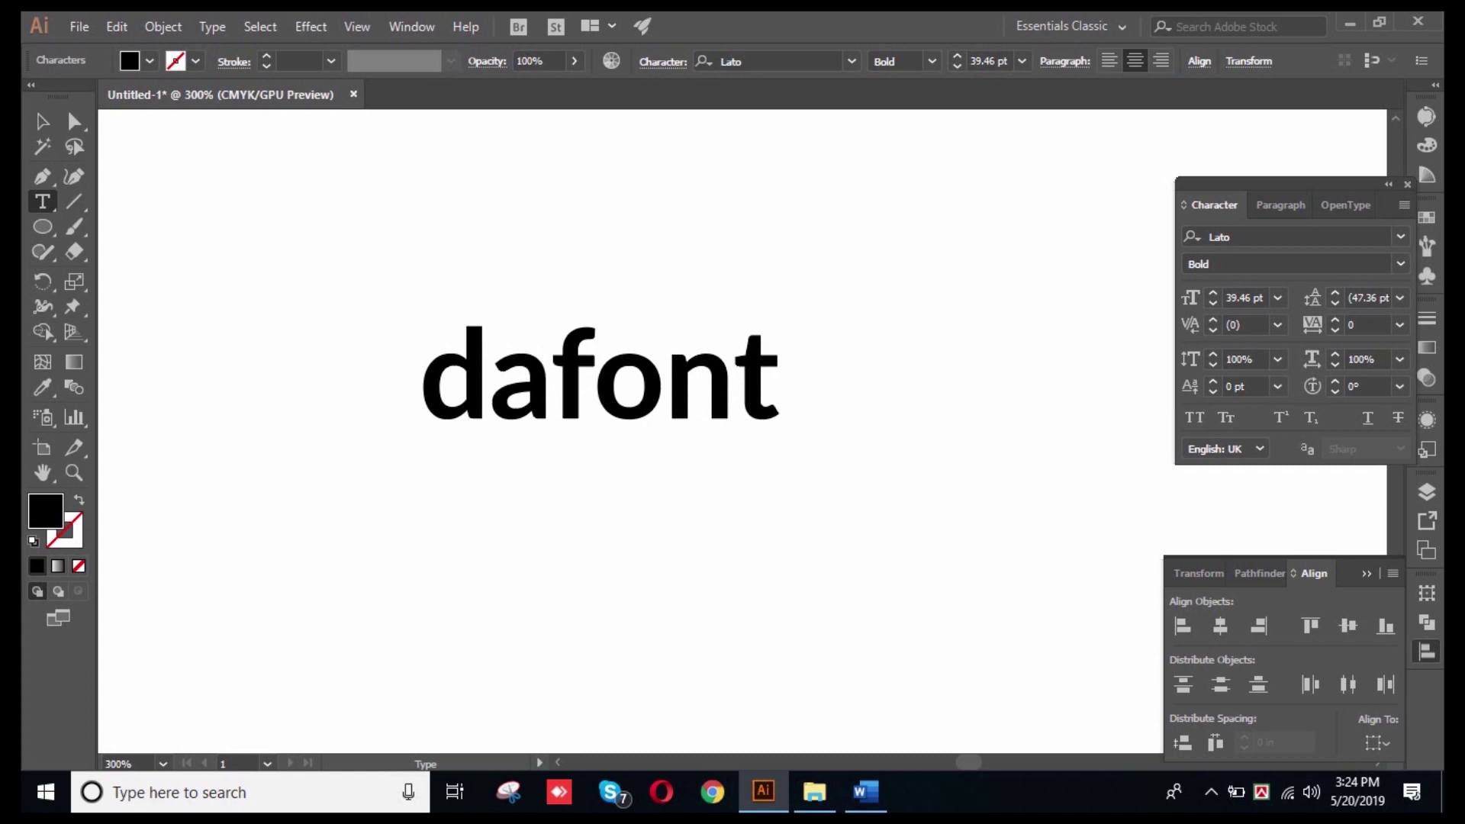
- Add "1001 font" as a second line under "dafont" and start another line
key("Return")
type("1001 font")
key("Return")
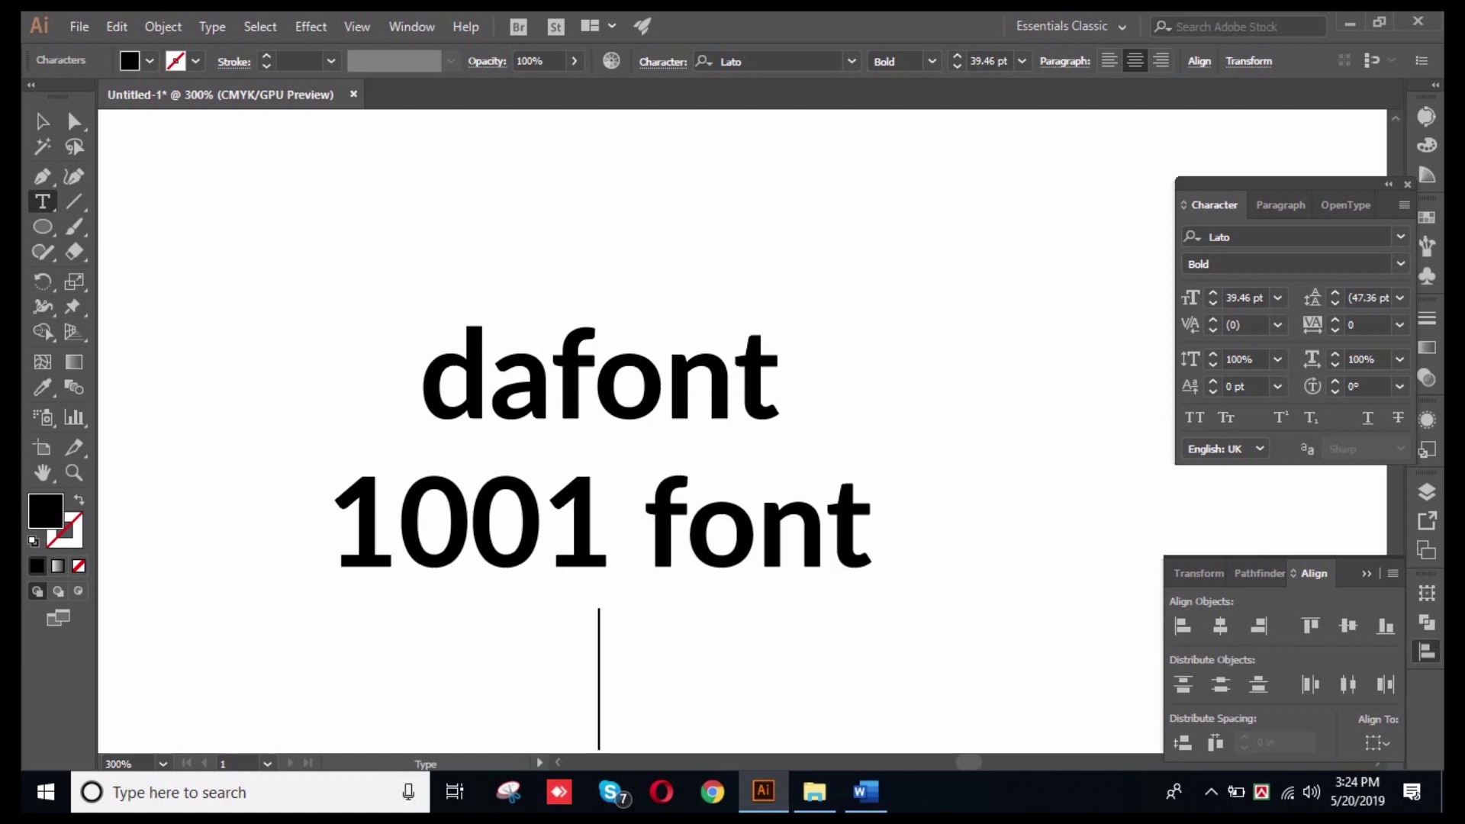
scroll(603, 428, "down", 2)
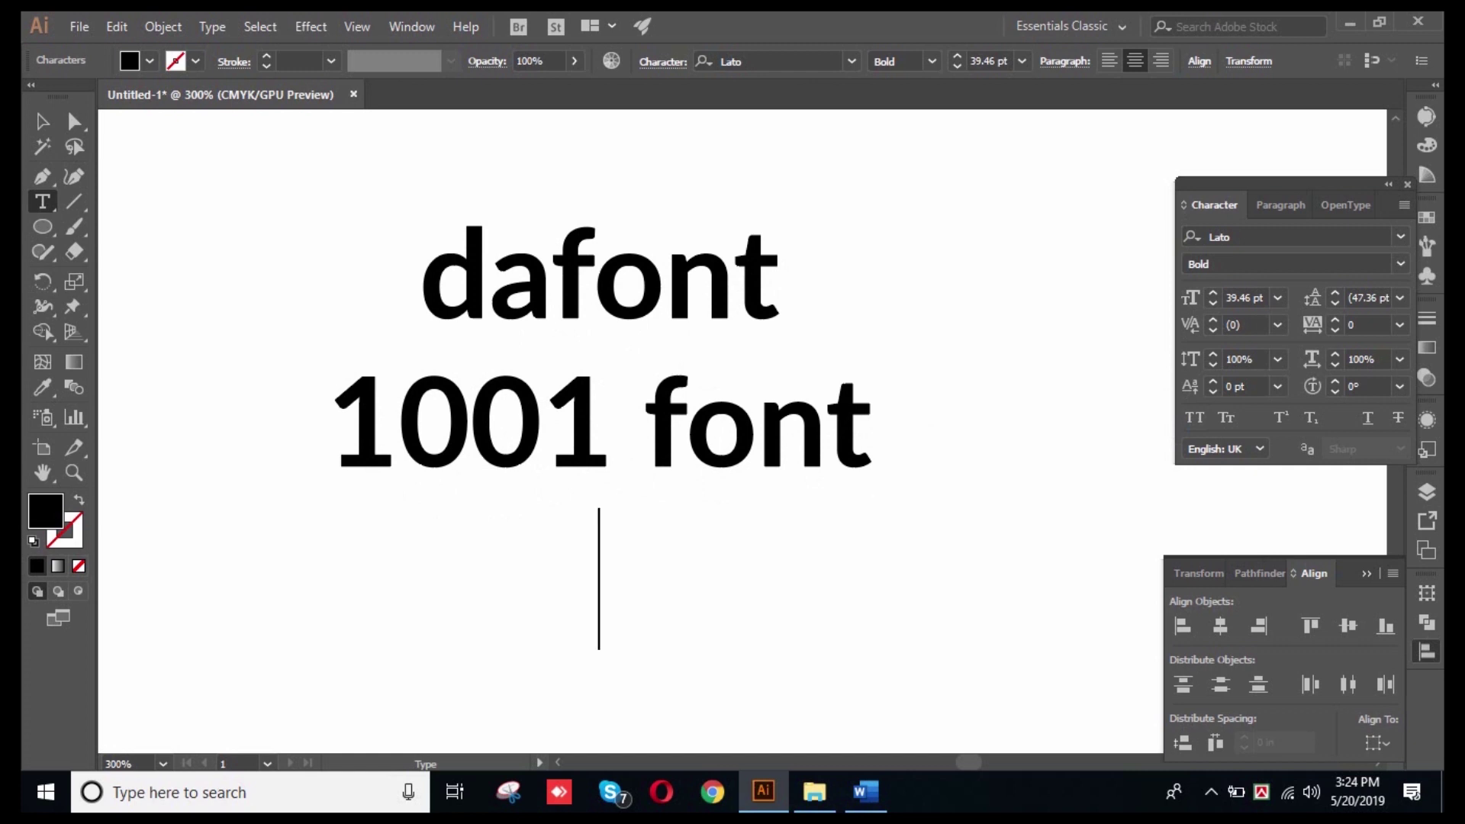
key("ctrl")
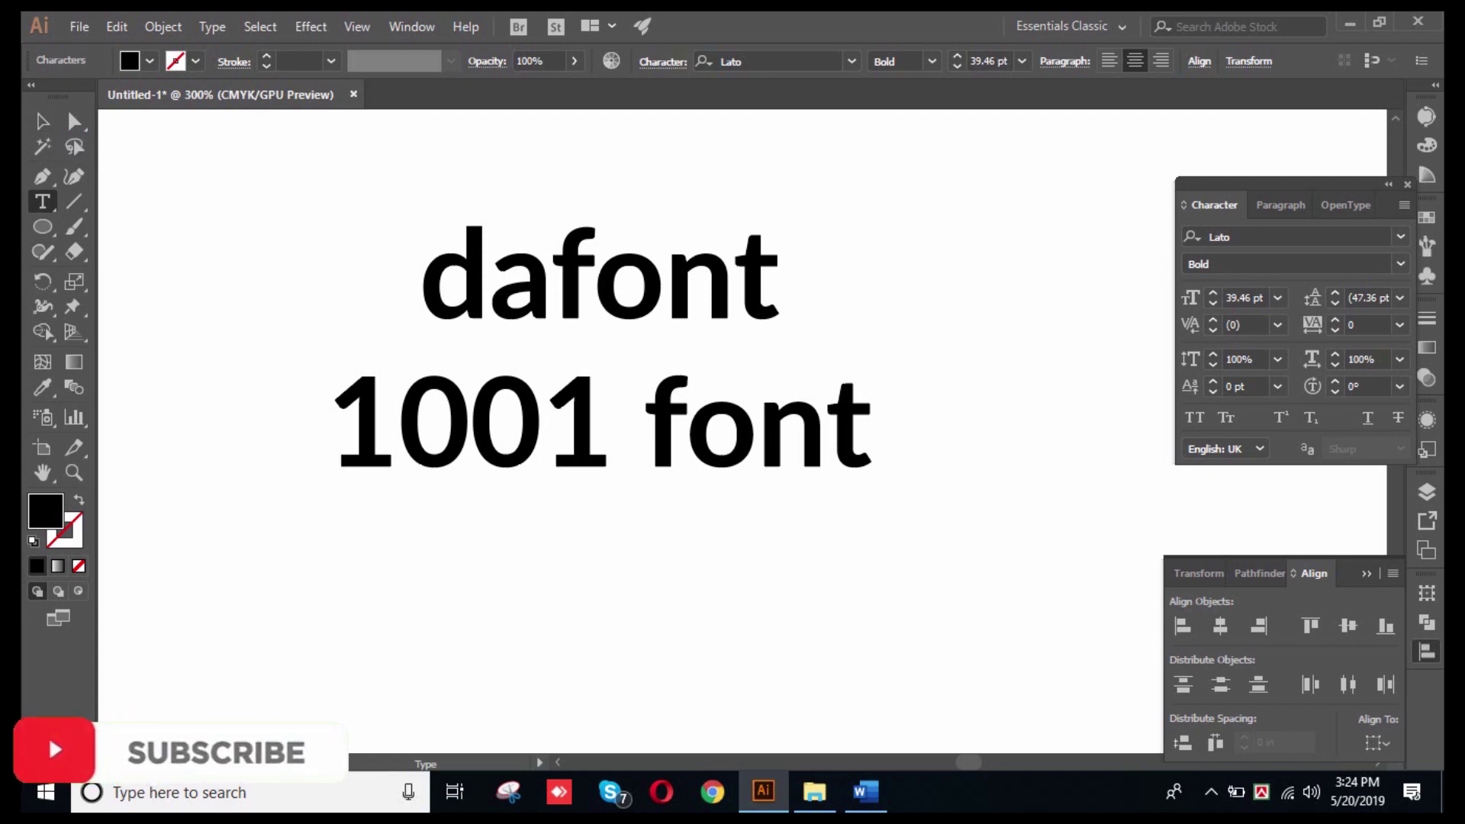
- Add "free font download site" as the third line, then finish editing and deselect the text
key("Return")
type("free font ")
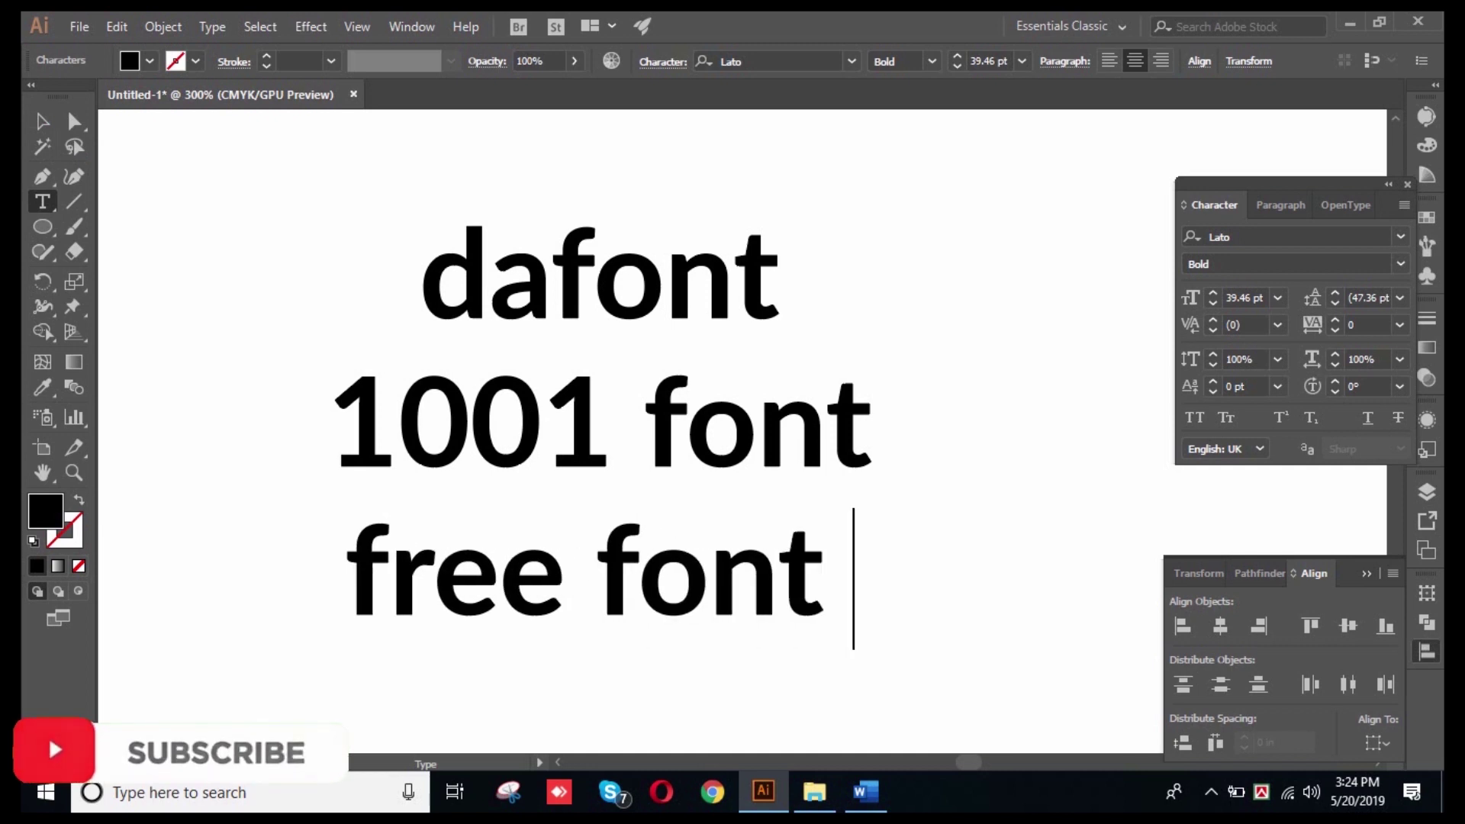
type("doa")
key("BackSpace")
type("wnloa")
key("BackSpace")
type("oad ")
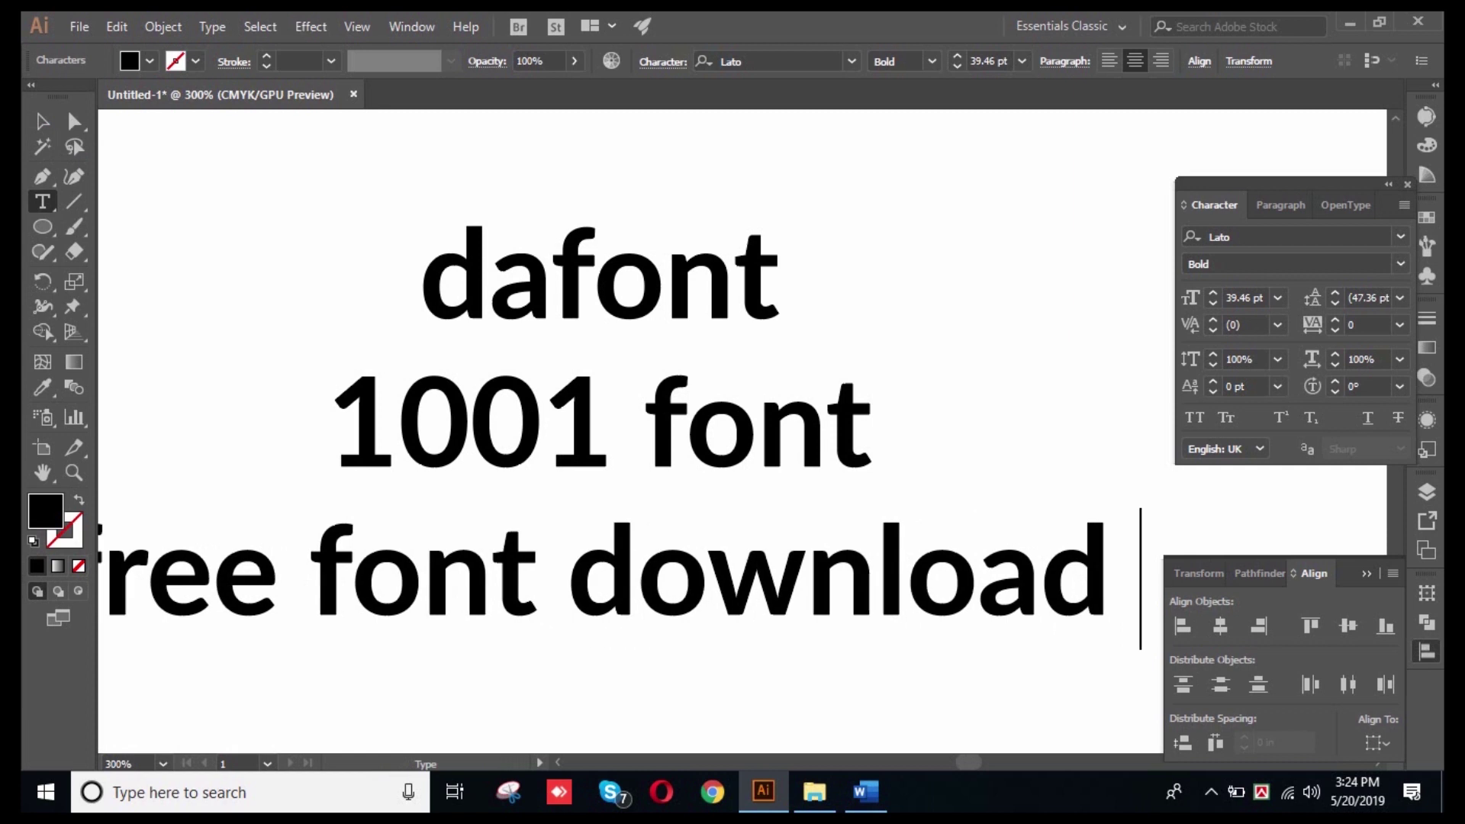
type("site")
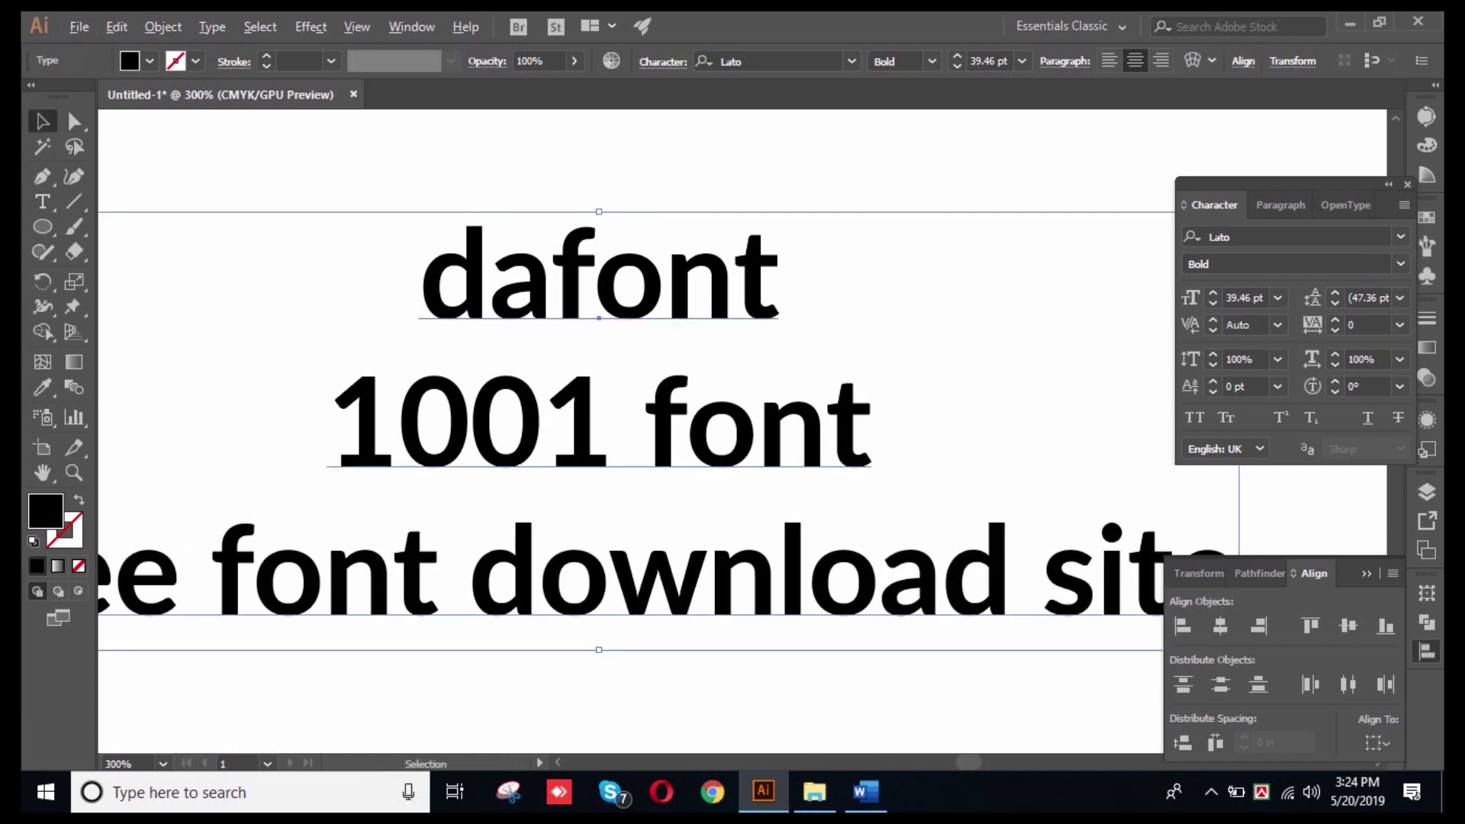
key("ctrl+minus")
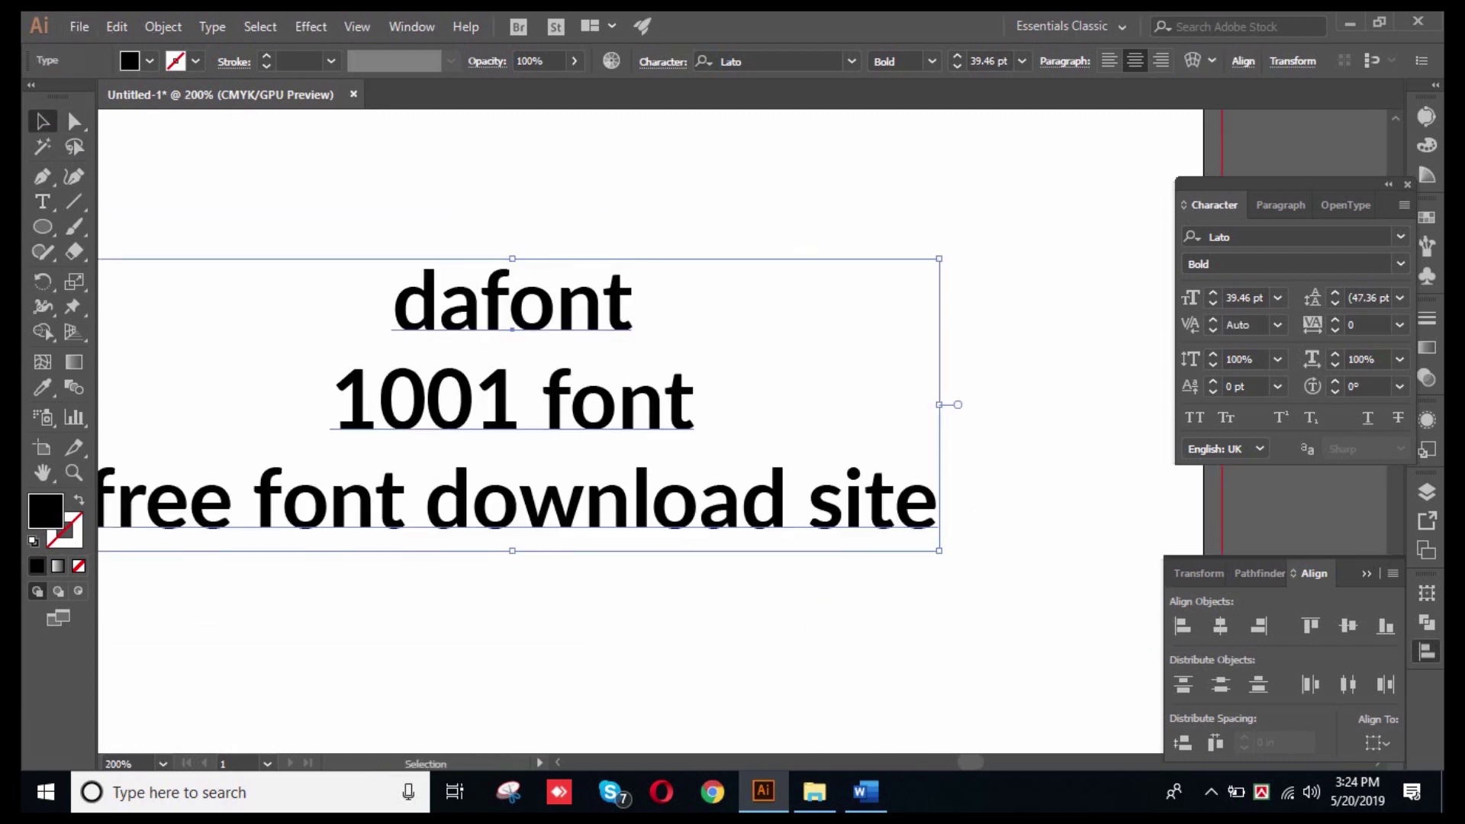
left_click_drag(512, 405, 626, 402)
key("ctrl+shift+a")
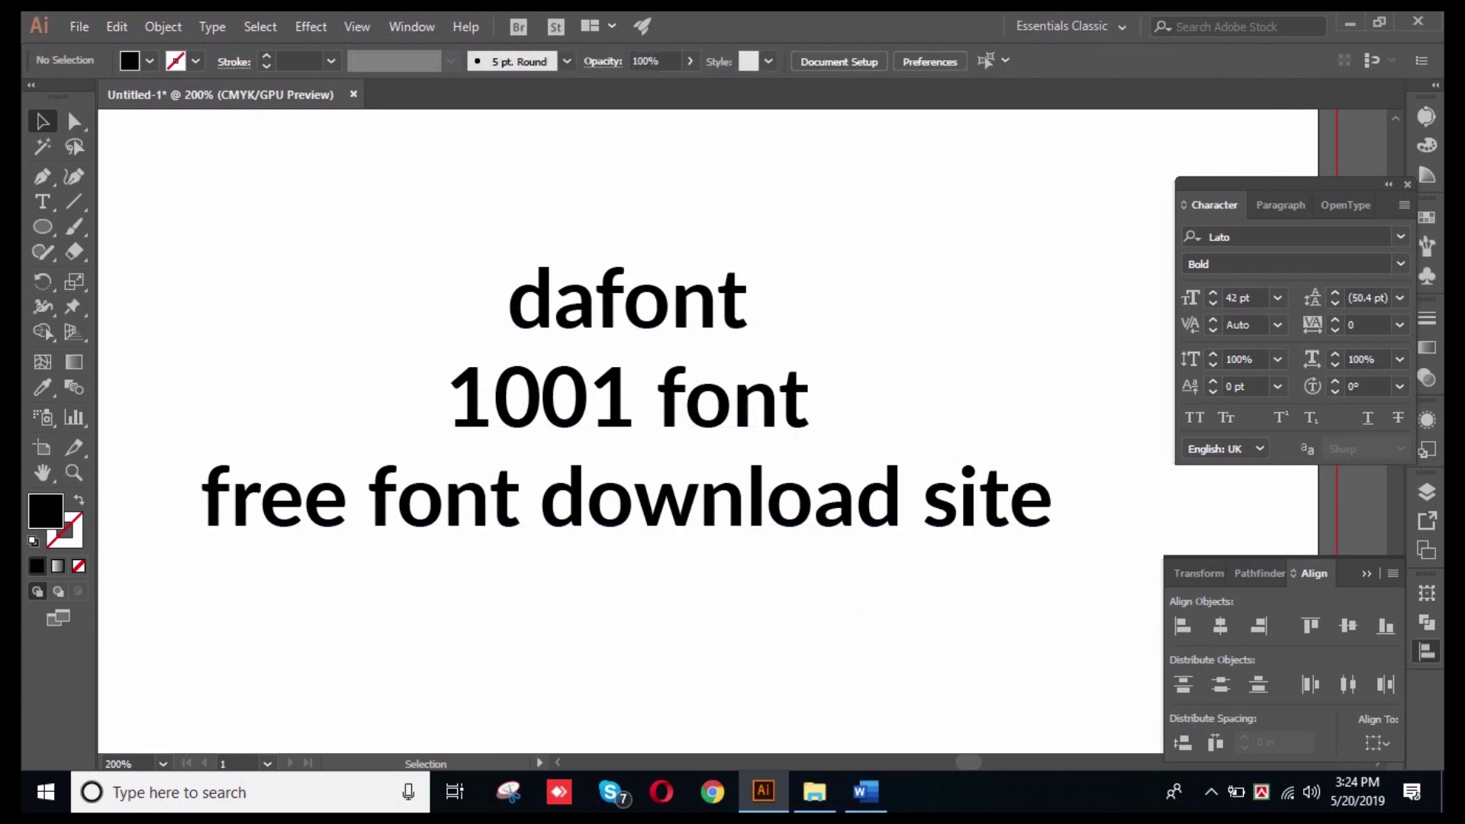
- Delete the "dafont" and "1001 font" lines from the text block, then finish editing and deselect it
left_click_drag(514, 222, 592, 294)
key("ctrl+shift+a")
double_click(591, 301)
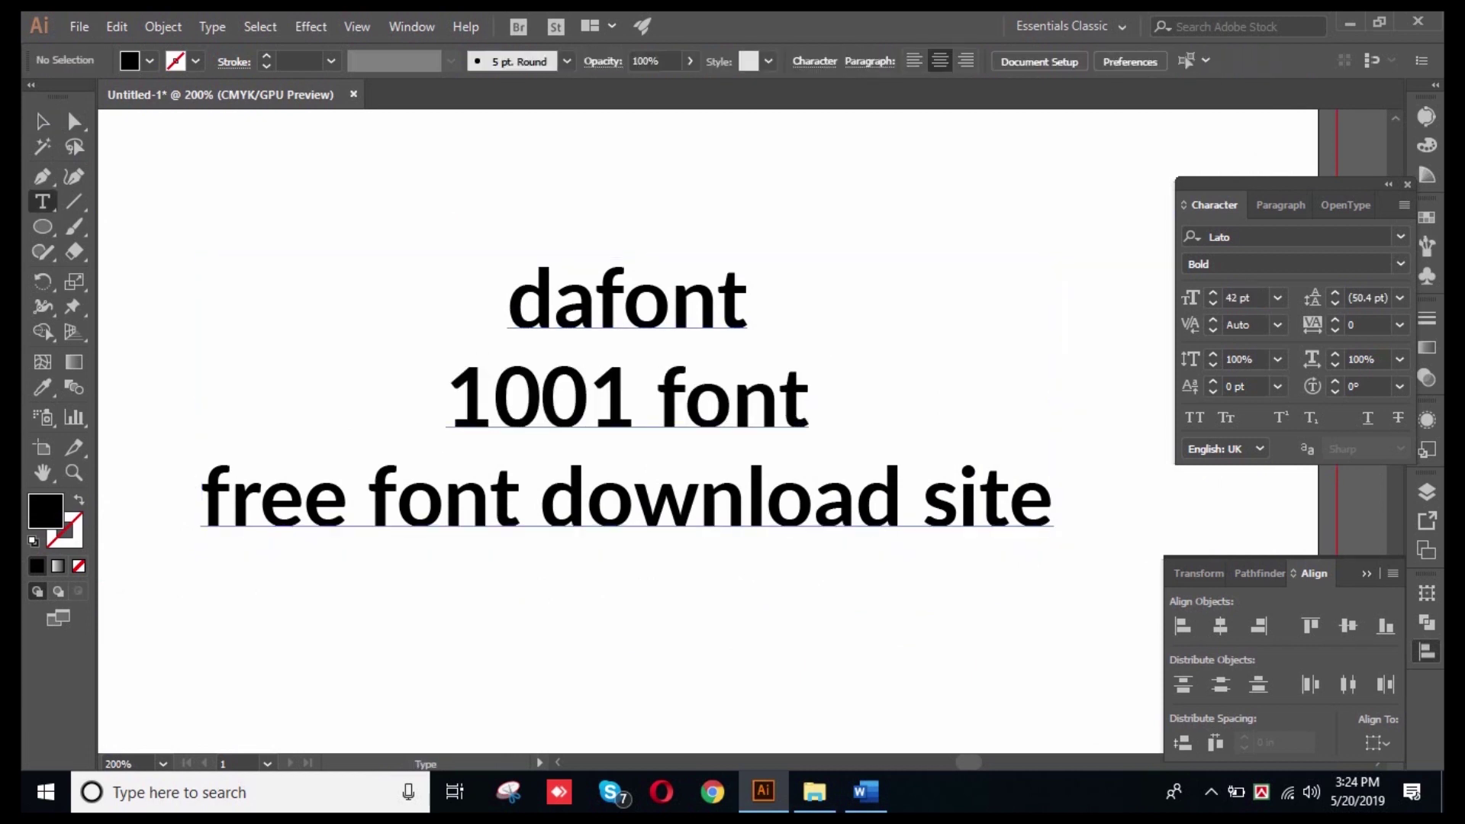
left_click_drag(809, 400, 508, 301)
key("BackSpace")
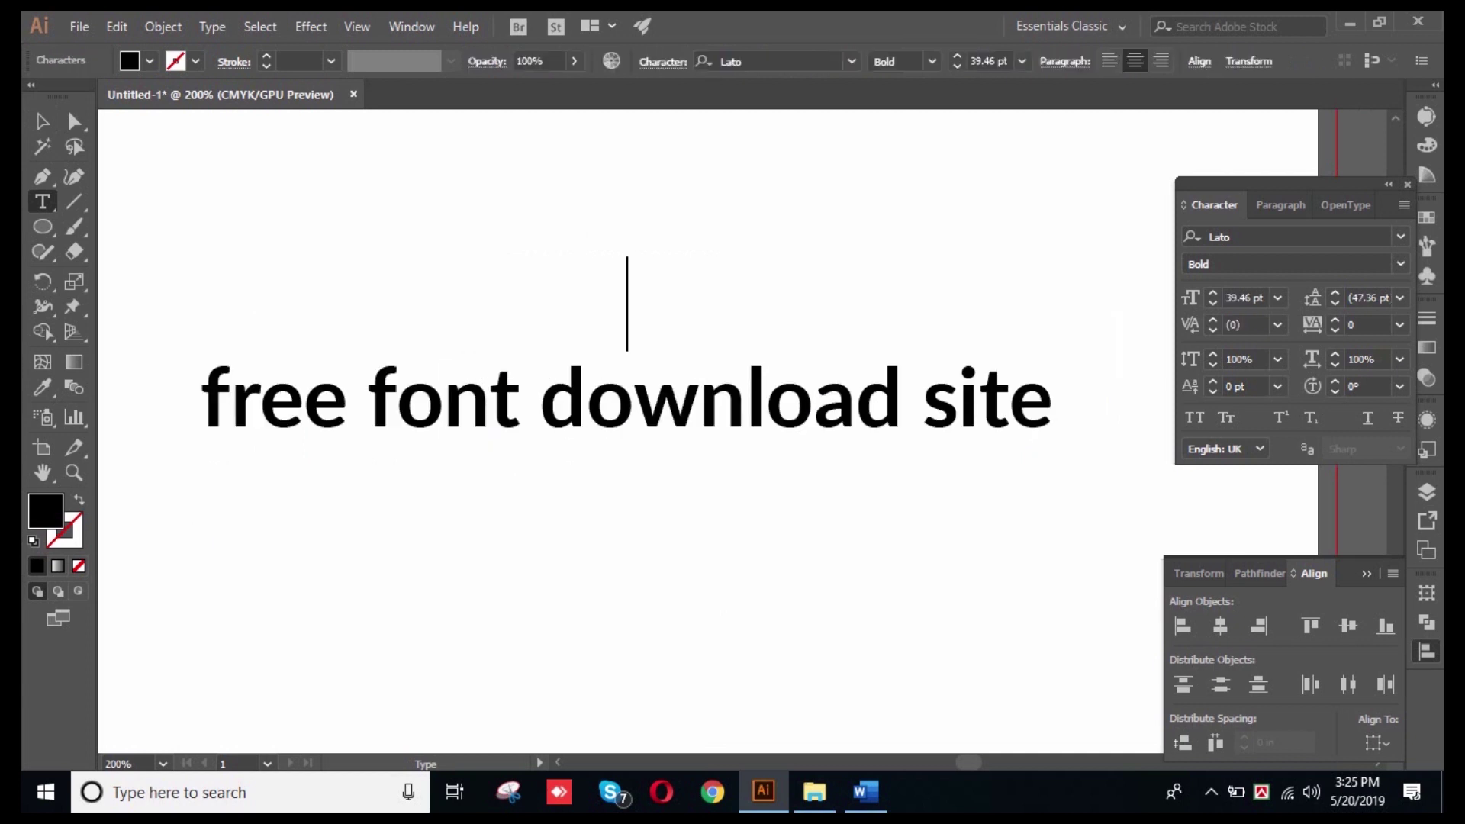
key("Delete")
key("Escape")
key("ctrl+shift+a")
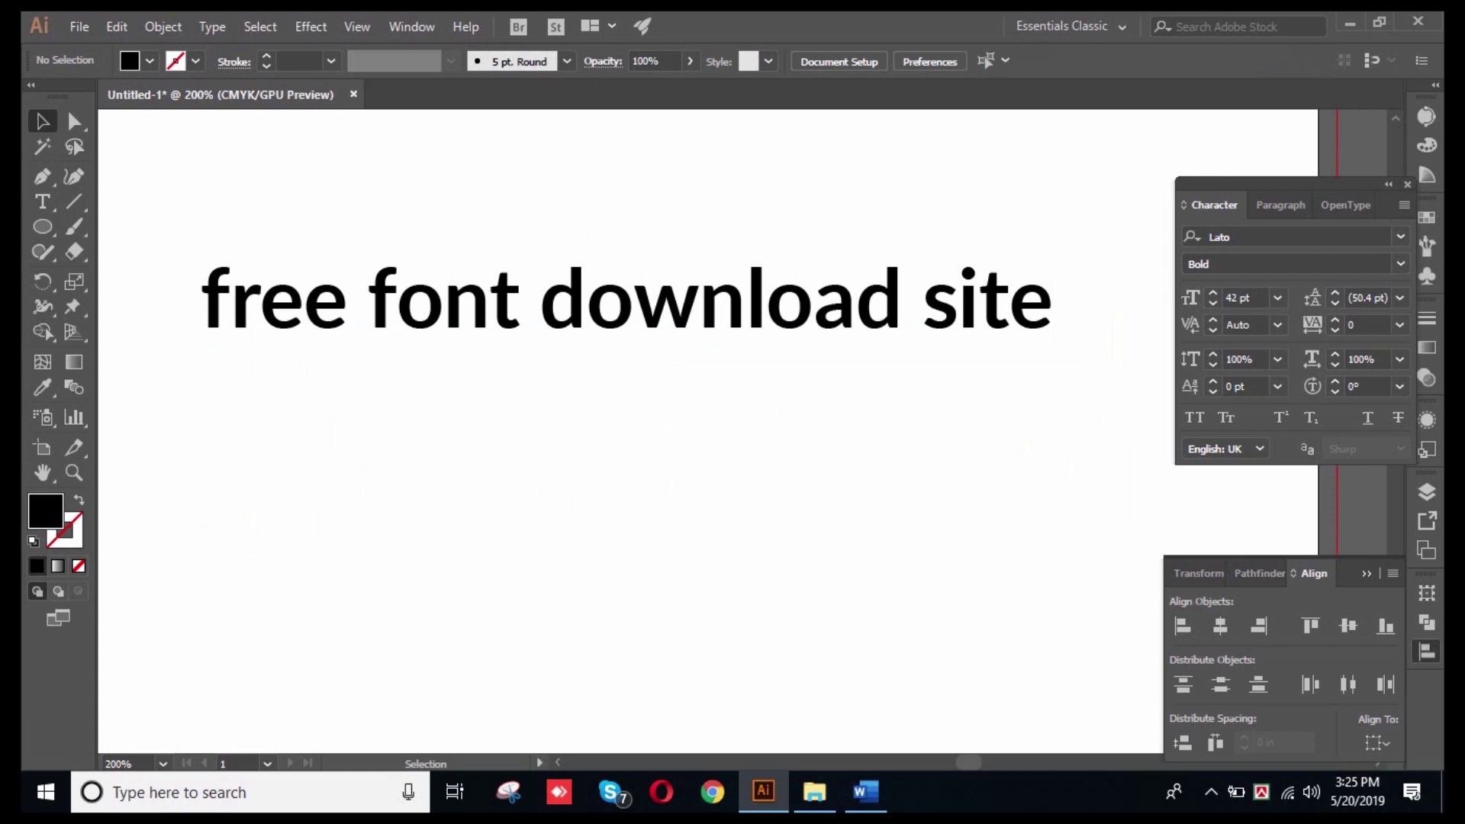
- Replace "free font download site" with "ROBOTO", turn on All Caps and finish editing
triple_click(768, 281)
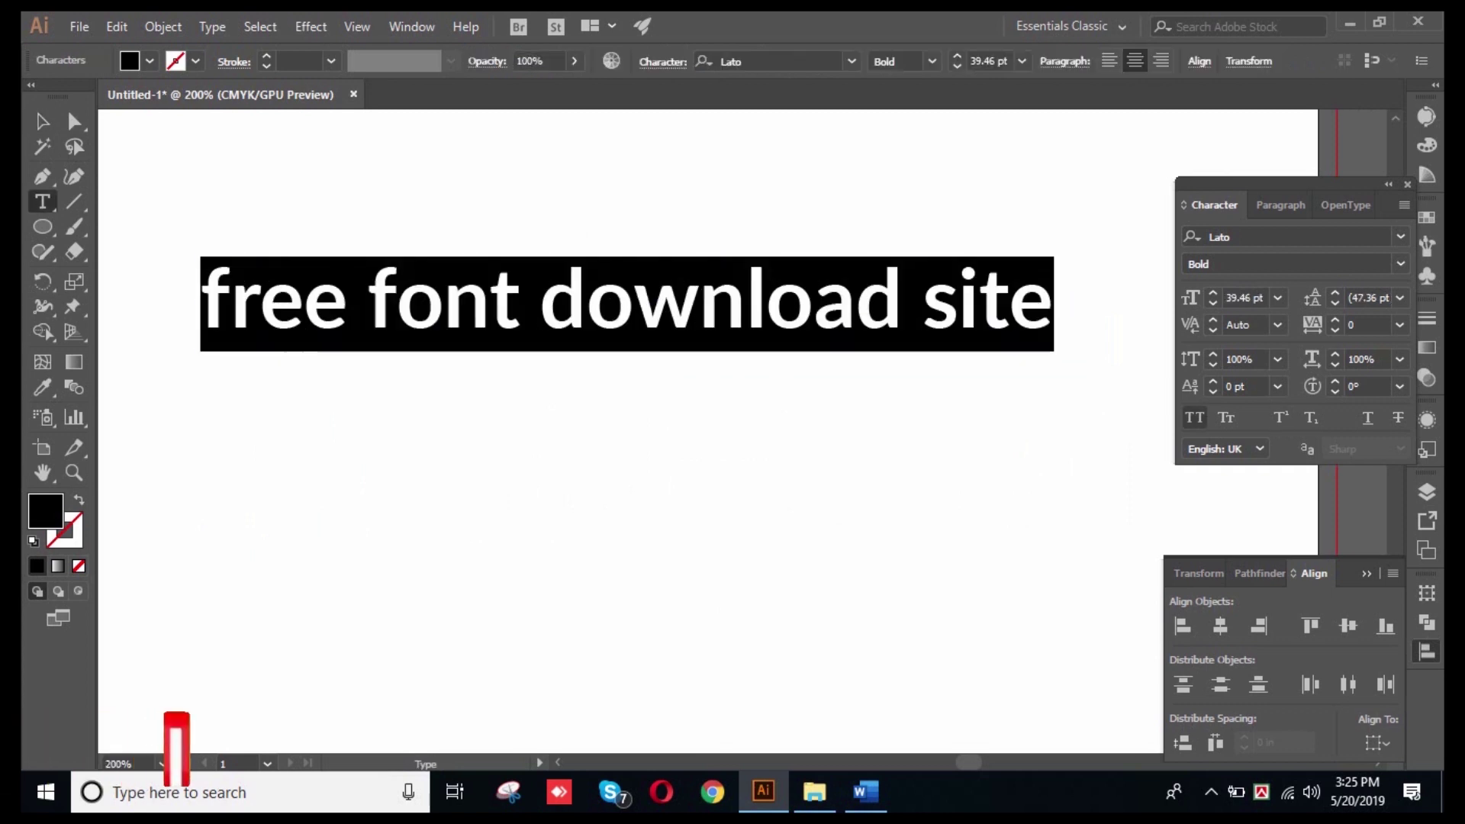
key("ctrl+shift+k")
type("ROBOT")
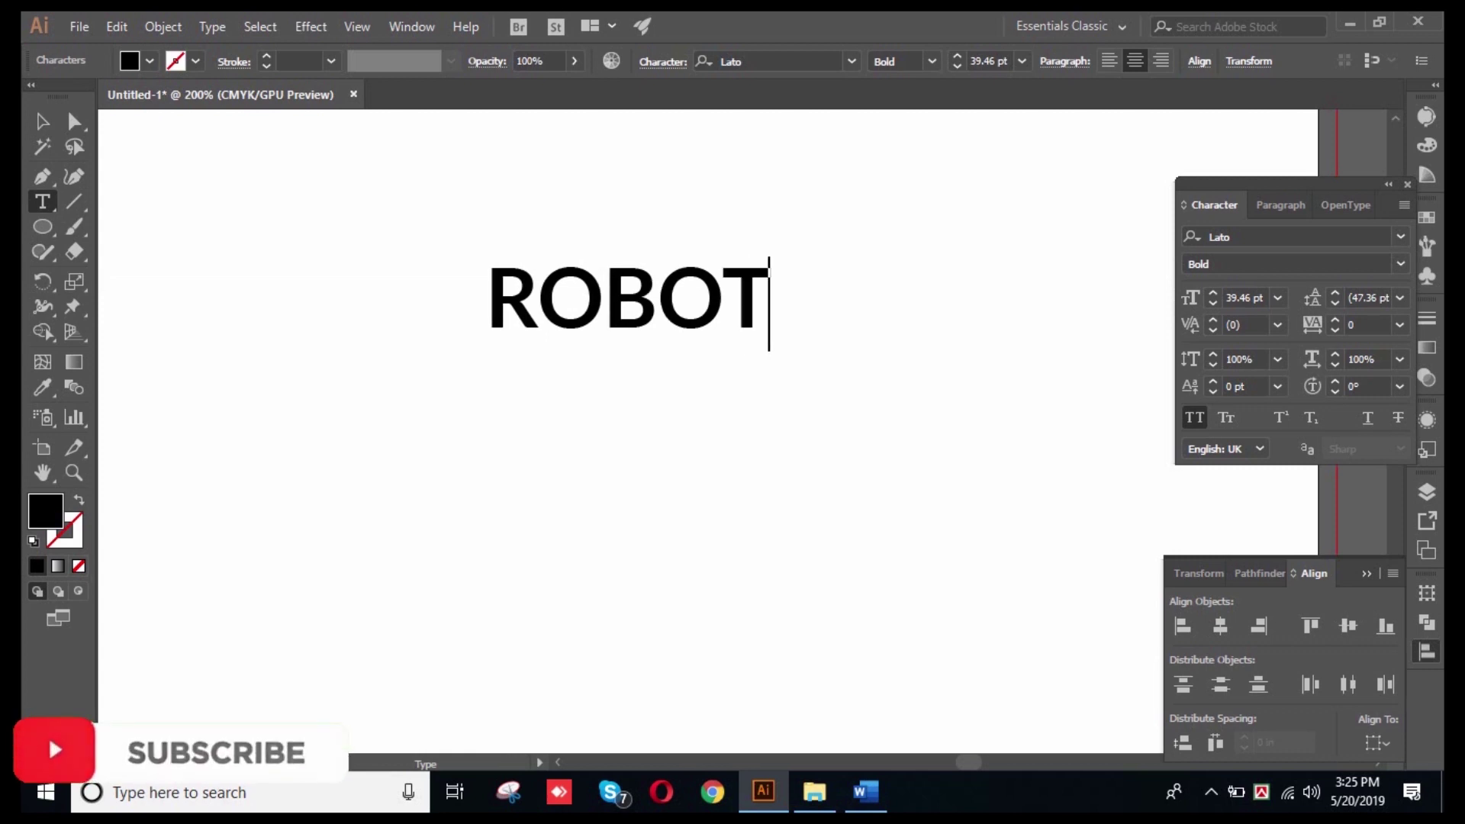
type("O")
key("Escape")
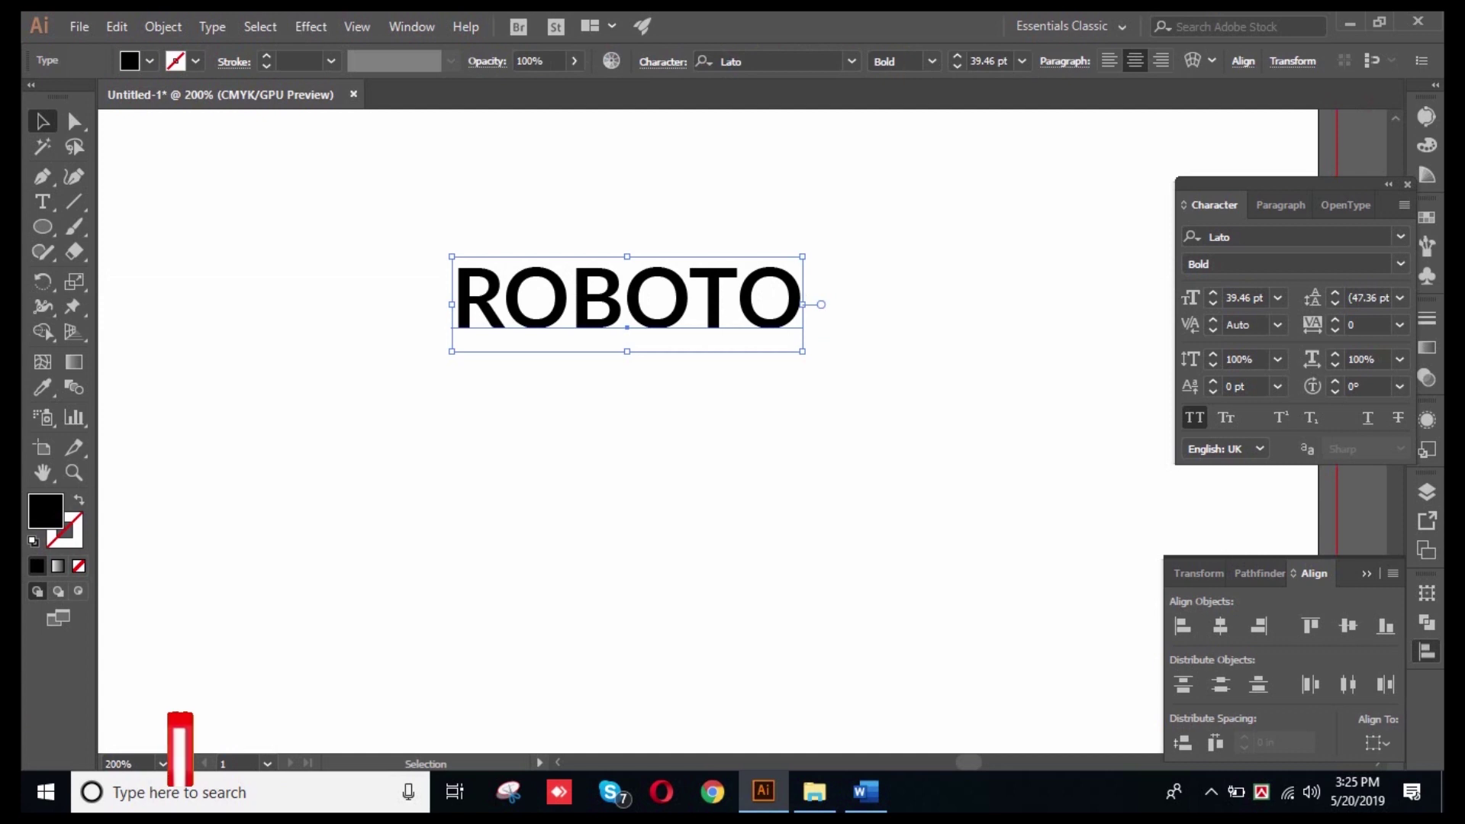
- Search the fonts for "roboto" and apply Roboto Bold to the ROBOTO text
left_click(1217, 236)
type("rob")
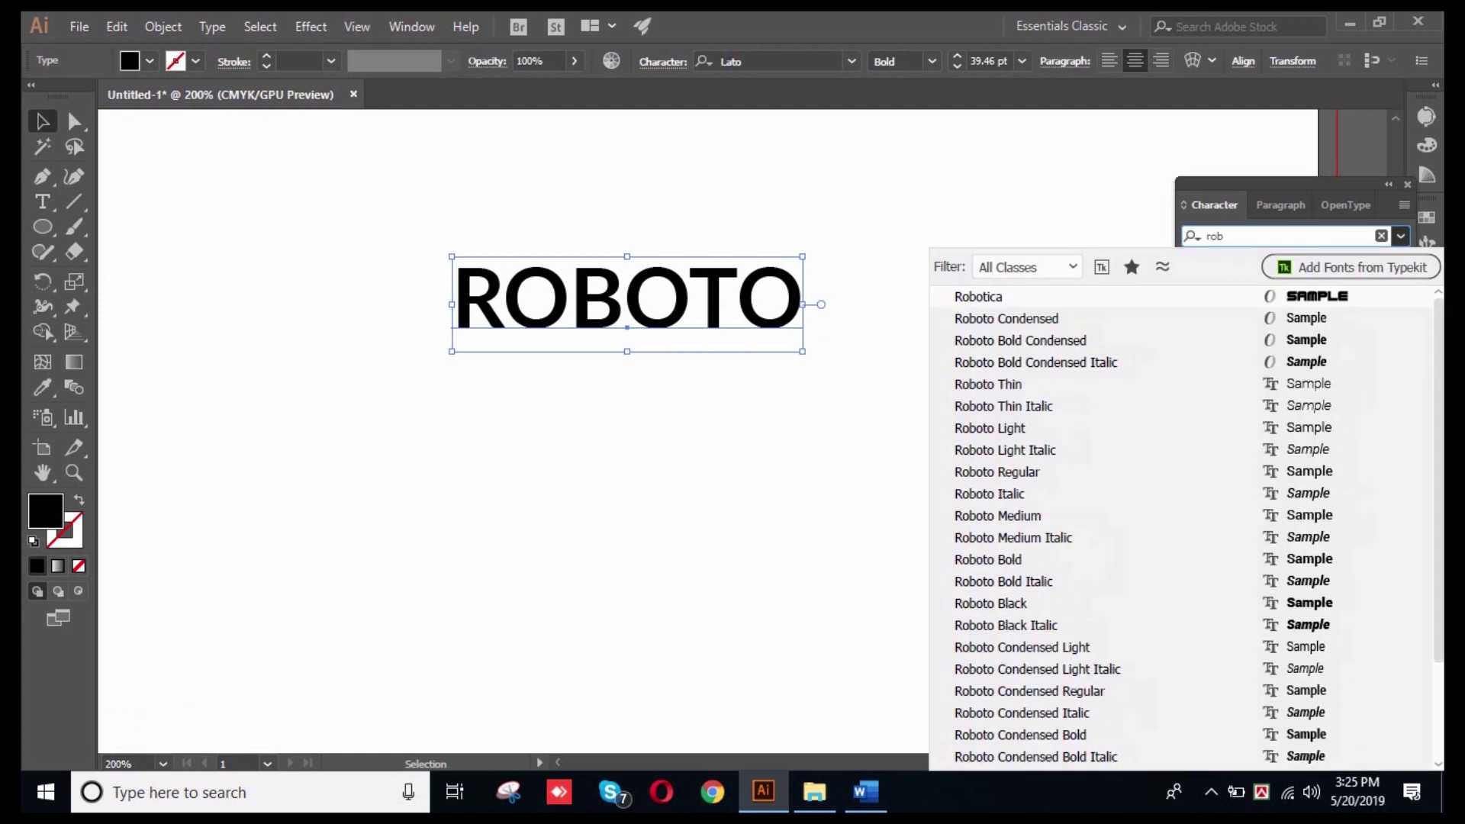
type("oto")
key("Down")
key("Down")
key("Down")
key("Down")
key("Down")
key("Down")
key("Down")
key("Down")
key("Down")
key("Down")
key("Down")
key("Down")
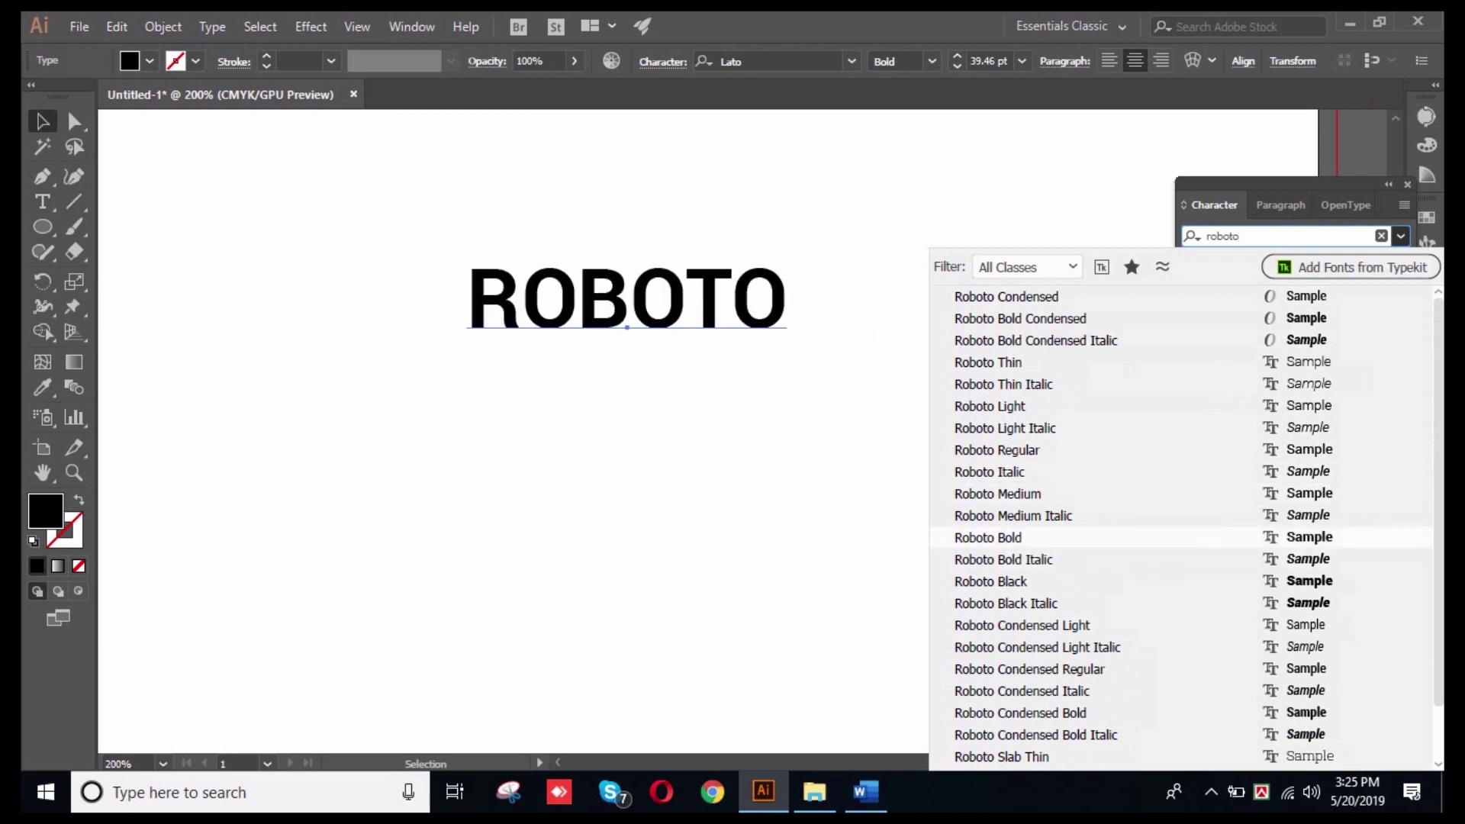
key("Return")
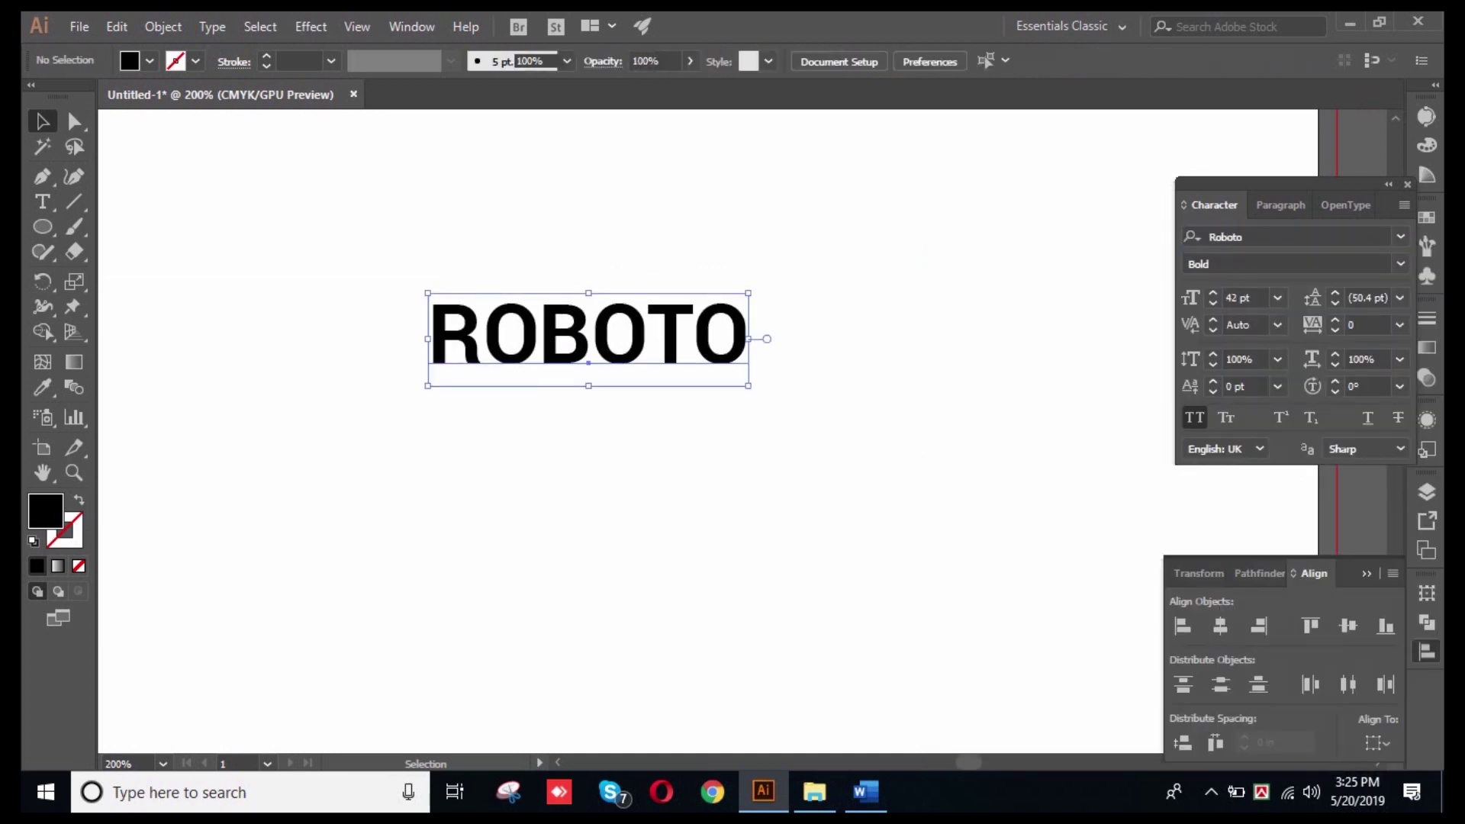
key("ctrl+shift+a")
key("ctrl+a")
key("ctrl+shift+a")
key("ctrl+a")
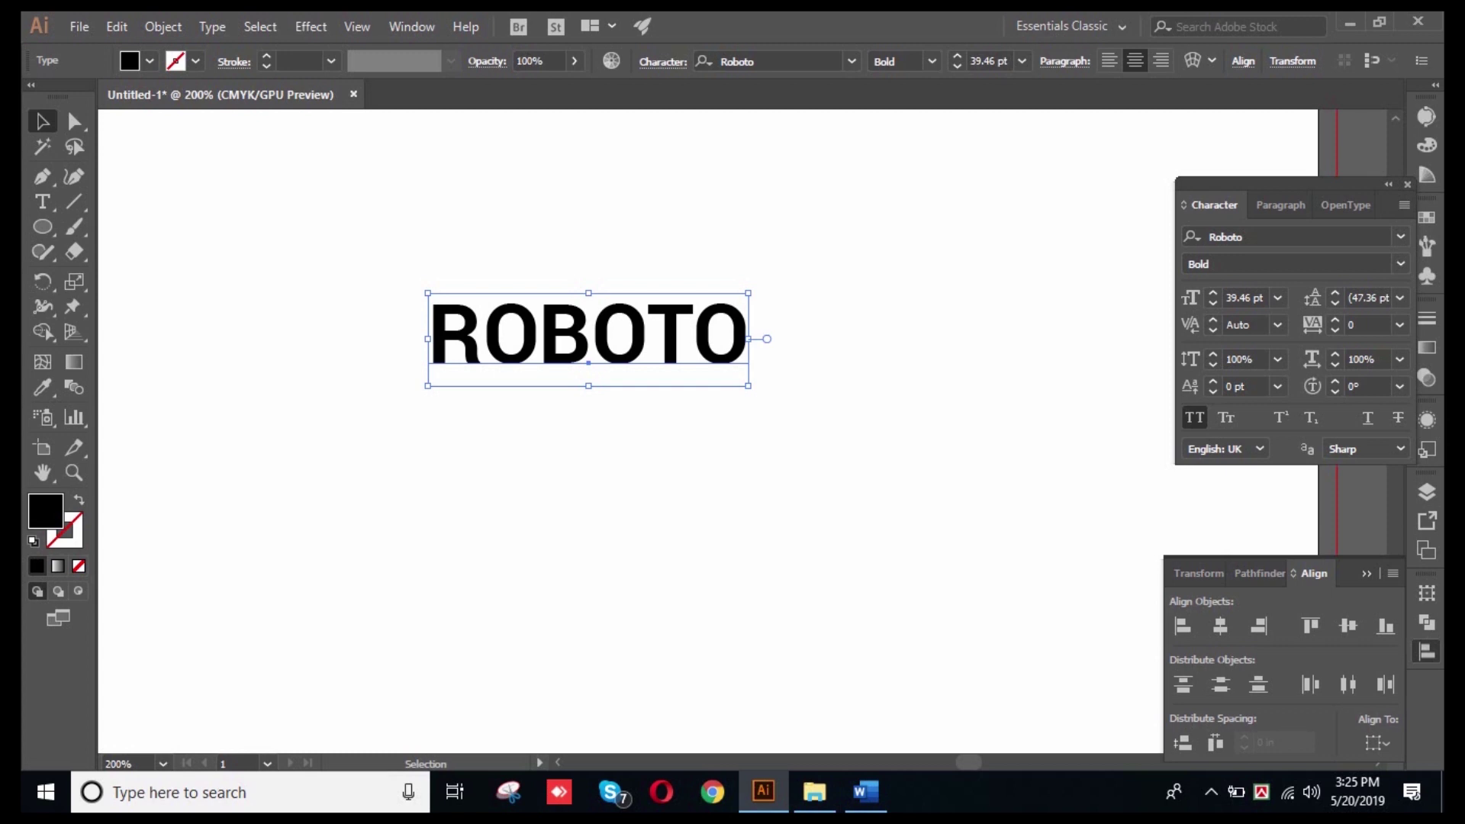
left_click_drag(374, 181, 835, 430)
left_click(834, 430)
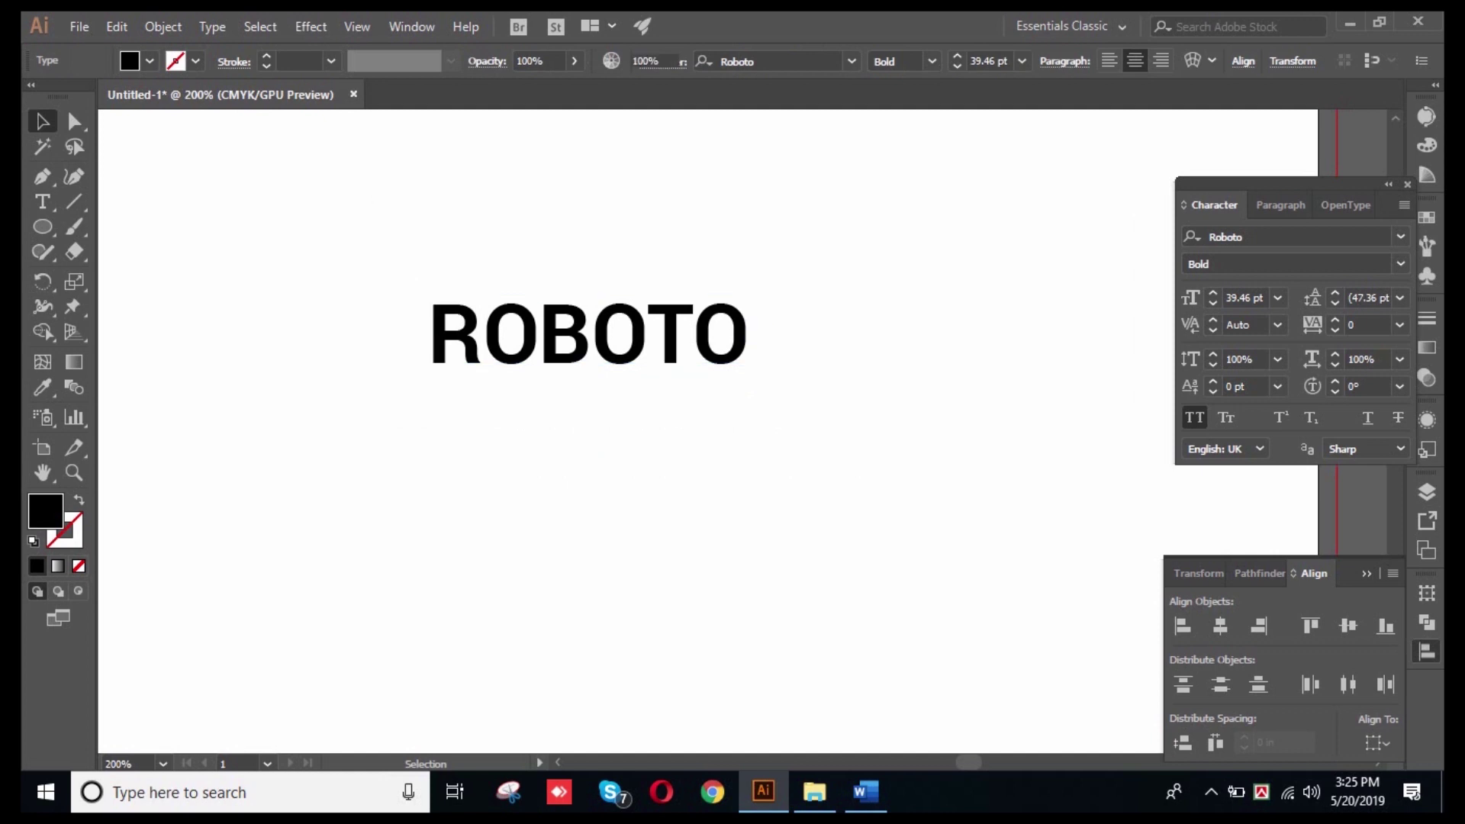
left_click_drag(415, 219, 850, 412)
key("ctrl+shift+a")
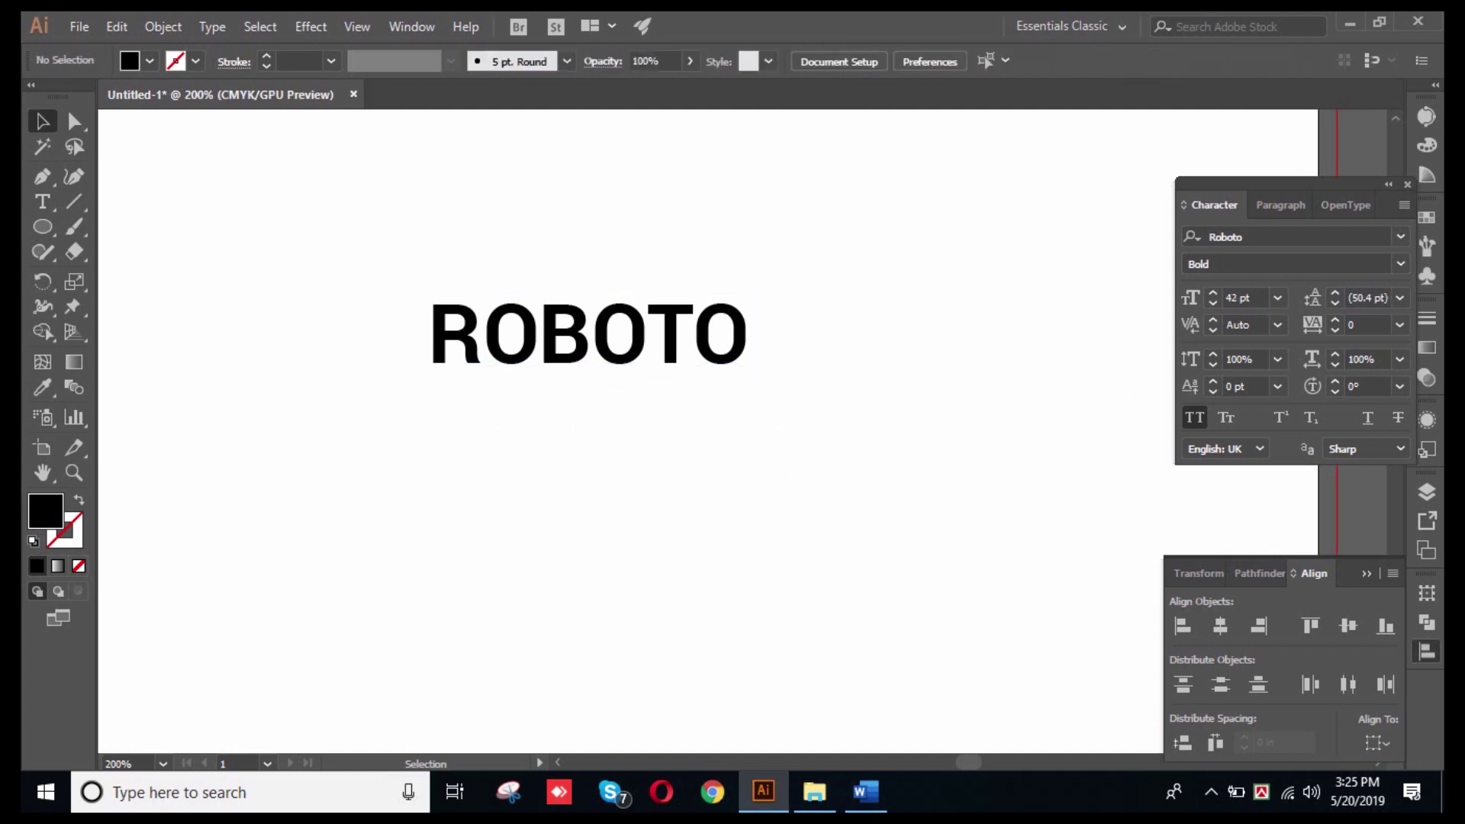
- Preview the available Roboto font styles on the ROBOTO text without changing its style, then deselect it
key("ctrl+a")
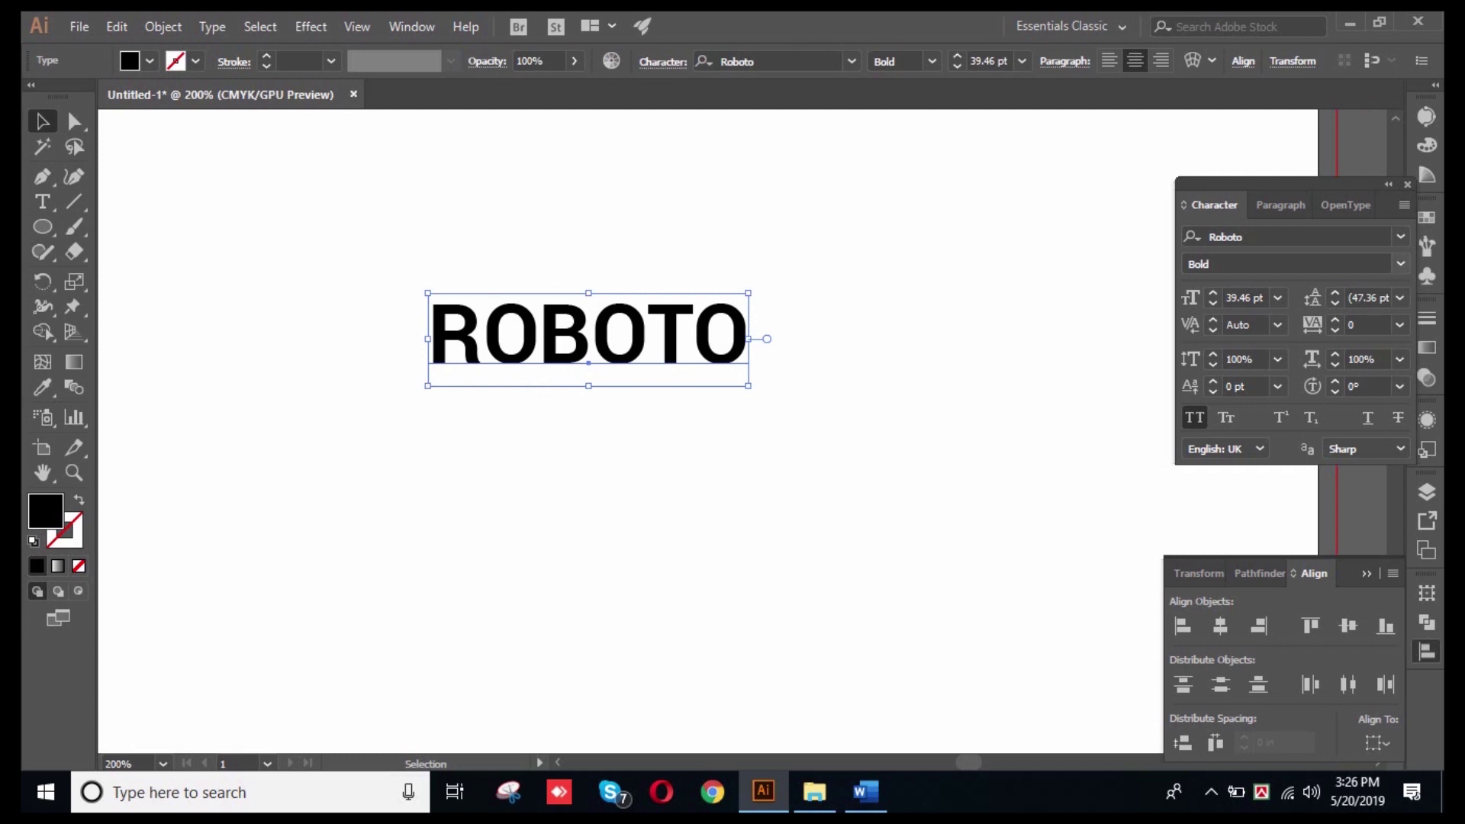
left_click(1401, 263)
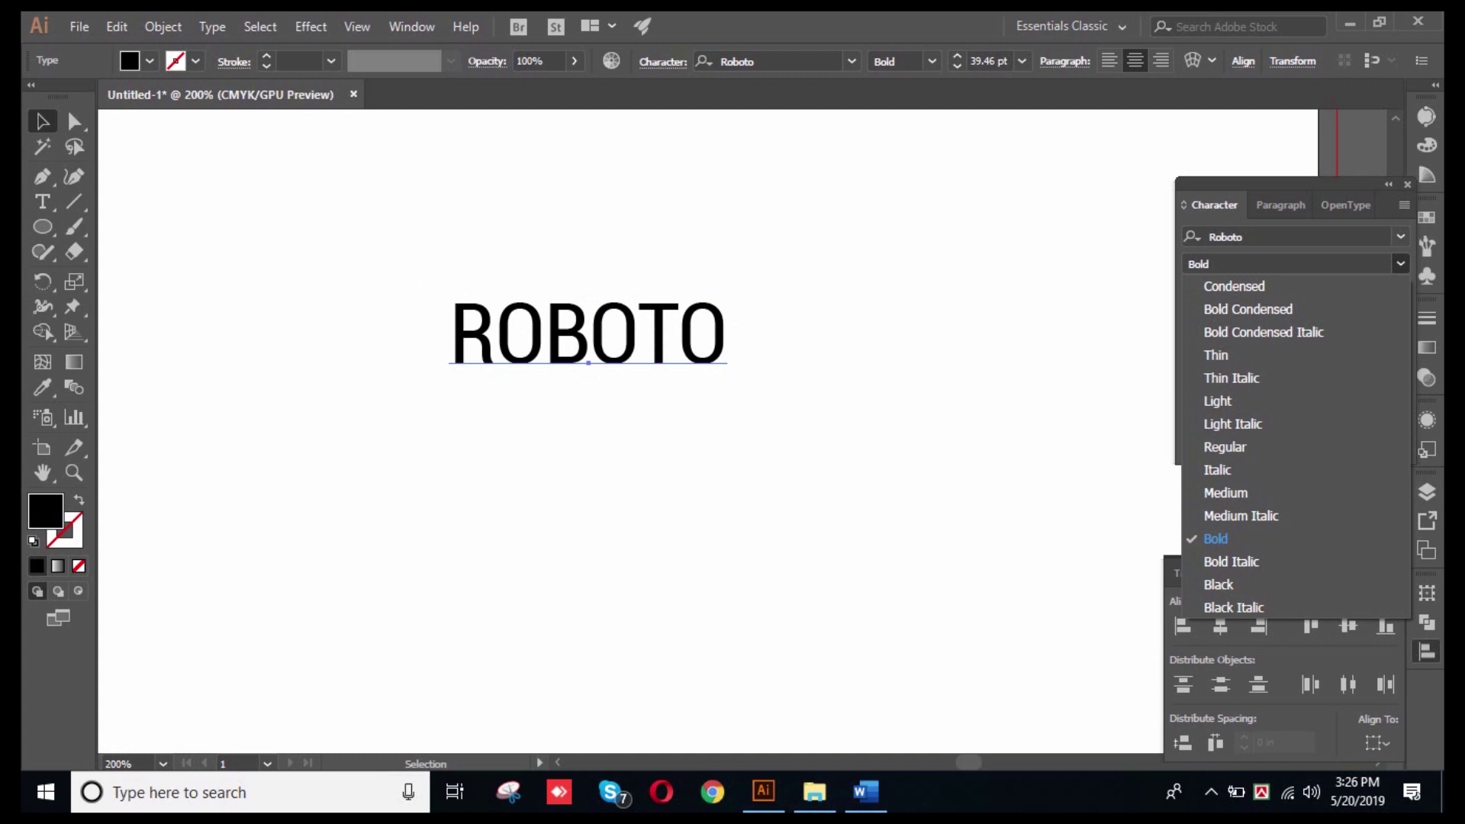
left_click(932, 61)
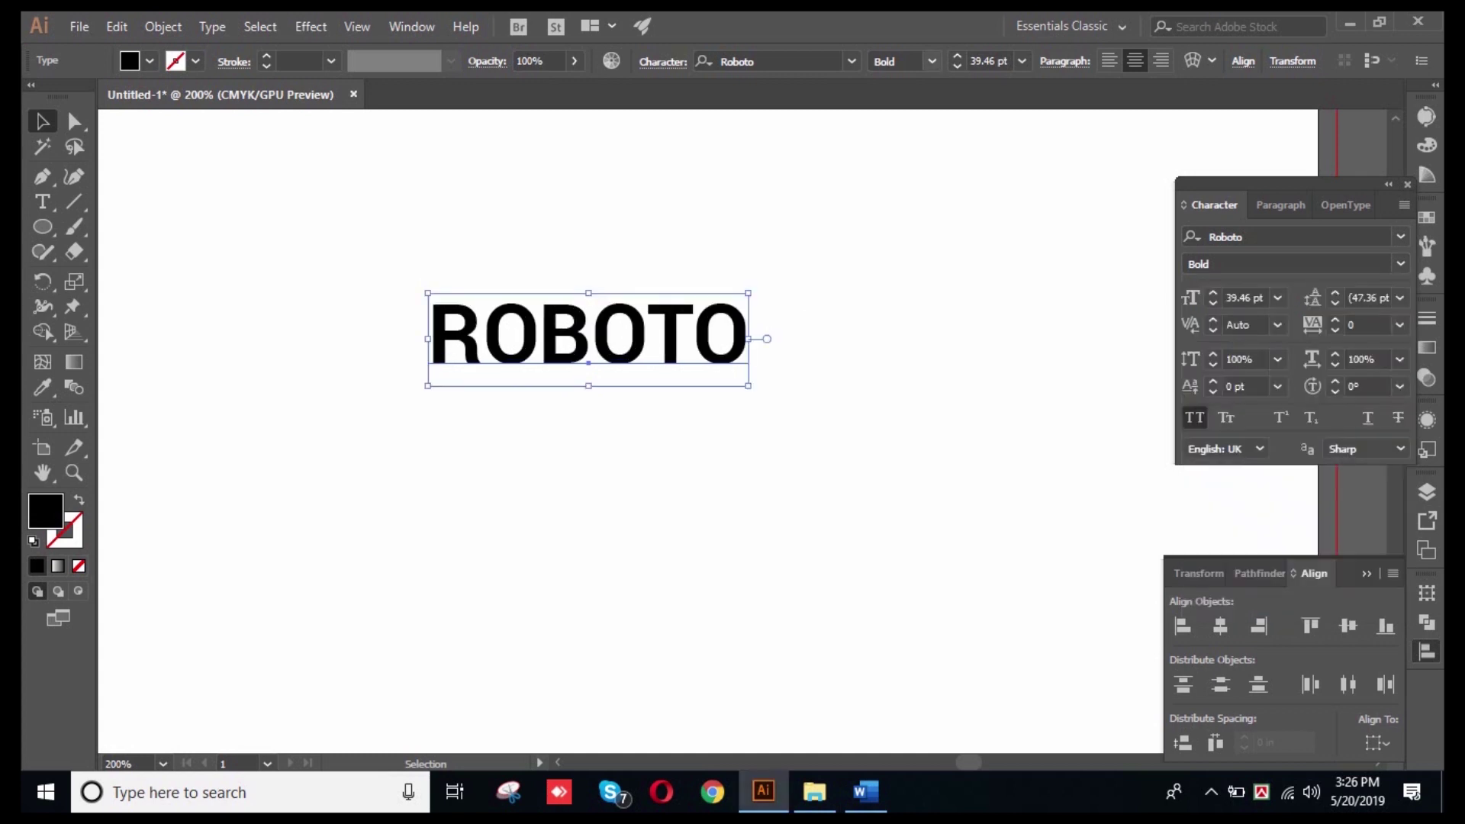
left_click(932, 61)
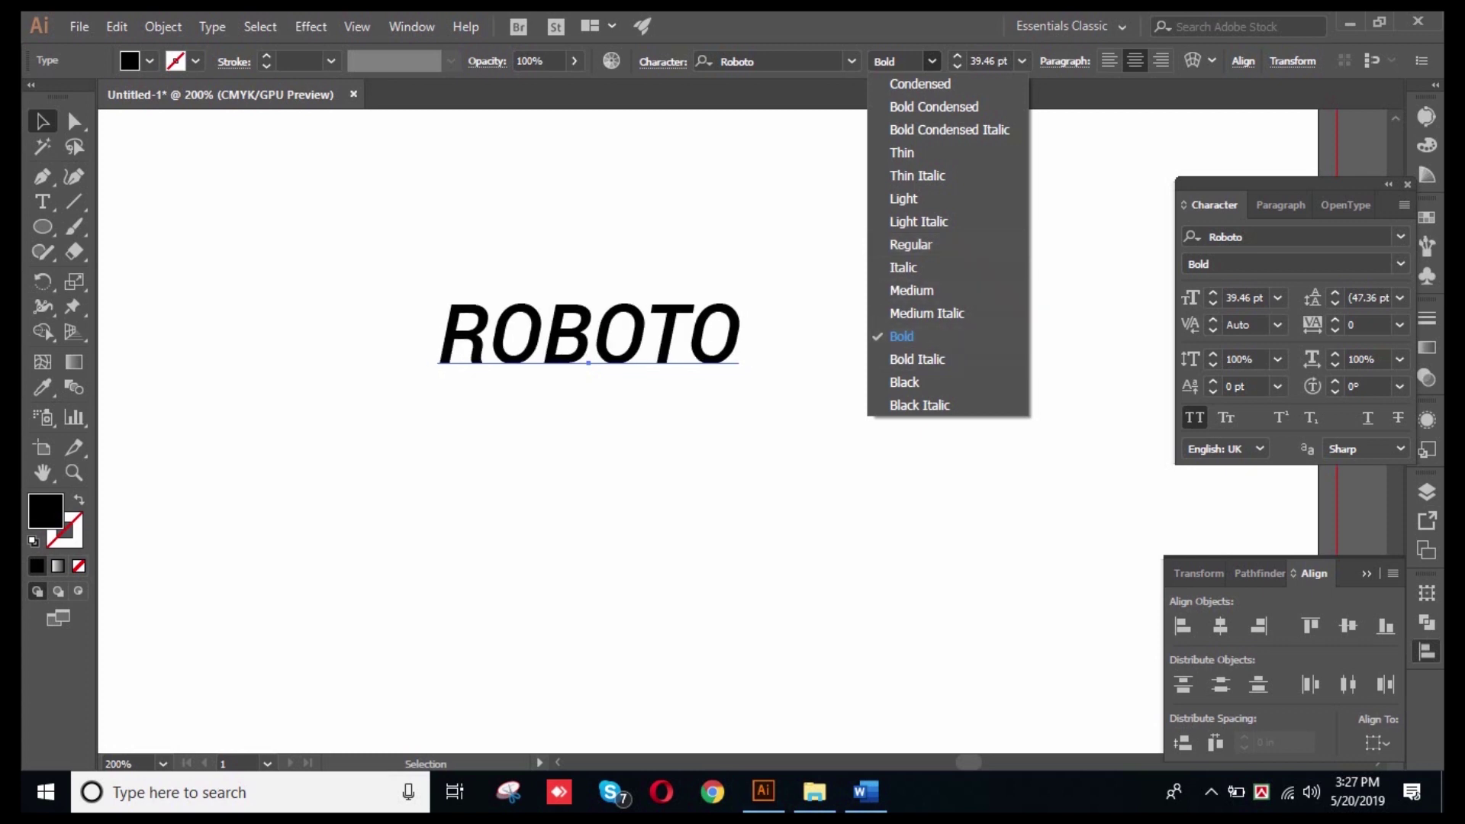
key("Escape")
key("ctrl+shift+a")
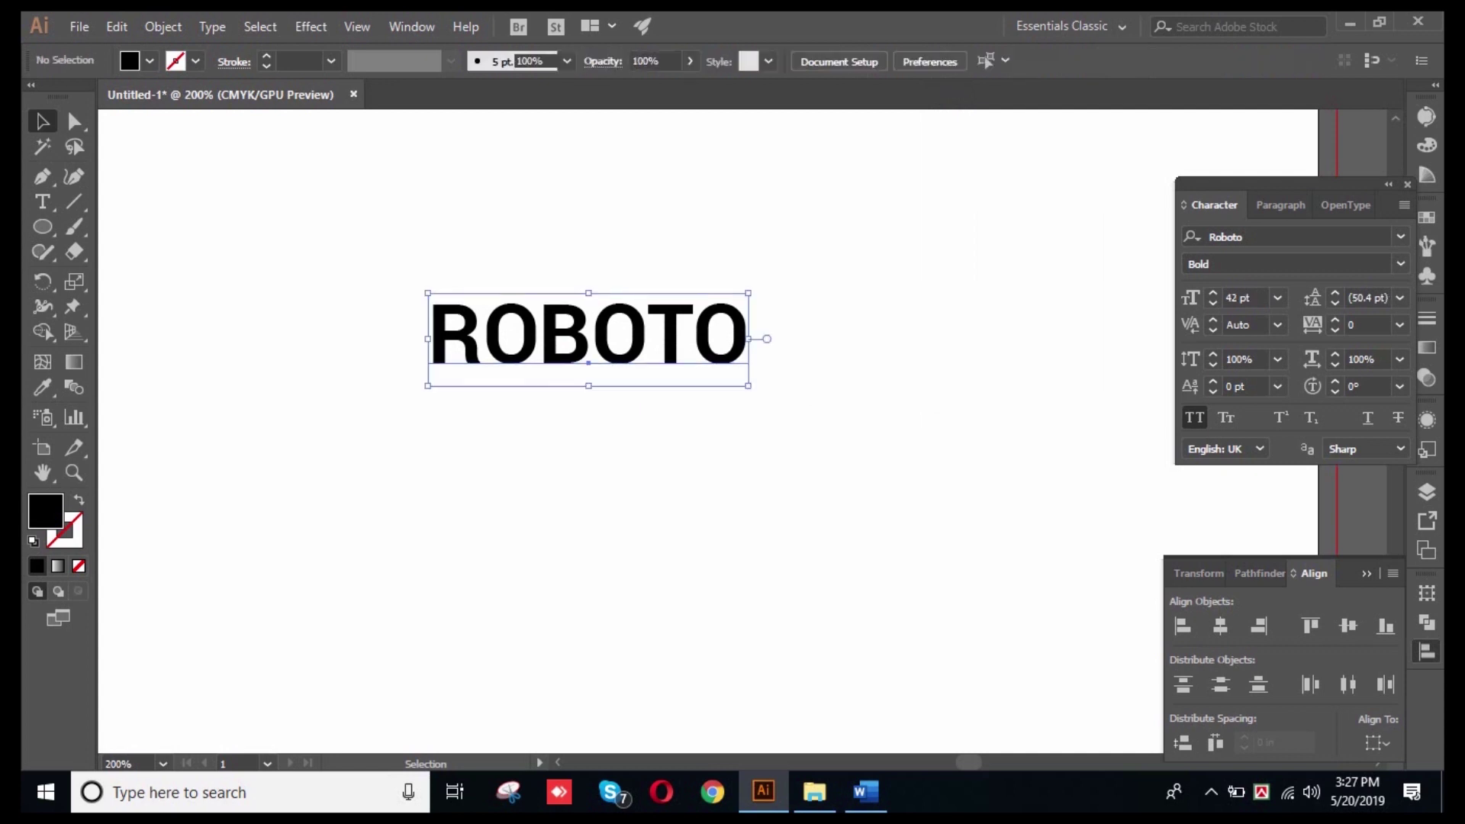
- Scale the ROBOTO text down to about 39.46 pt and deselect it
key("ctrl+equal")
left_click_drag(655, 334, 702, 329)
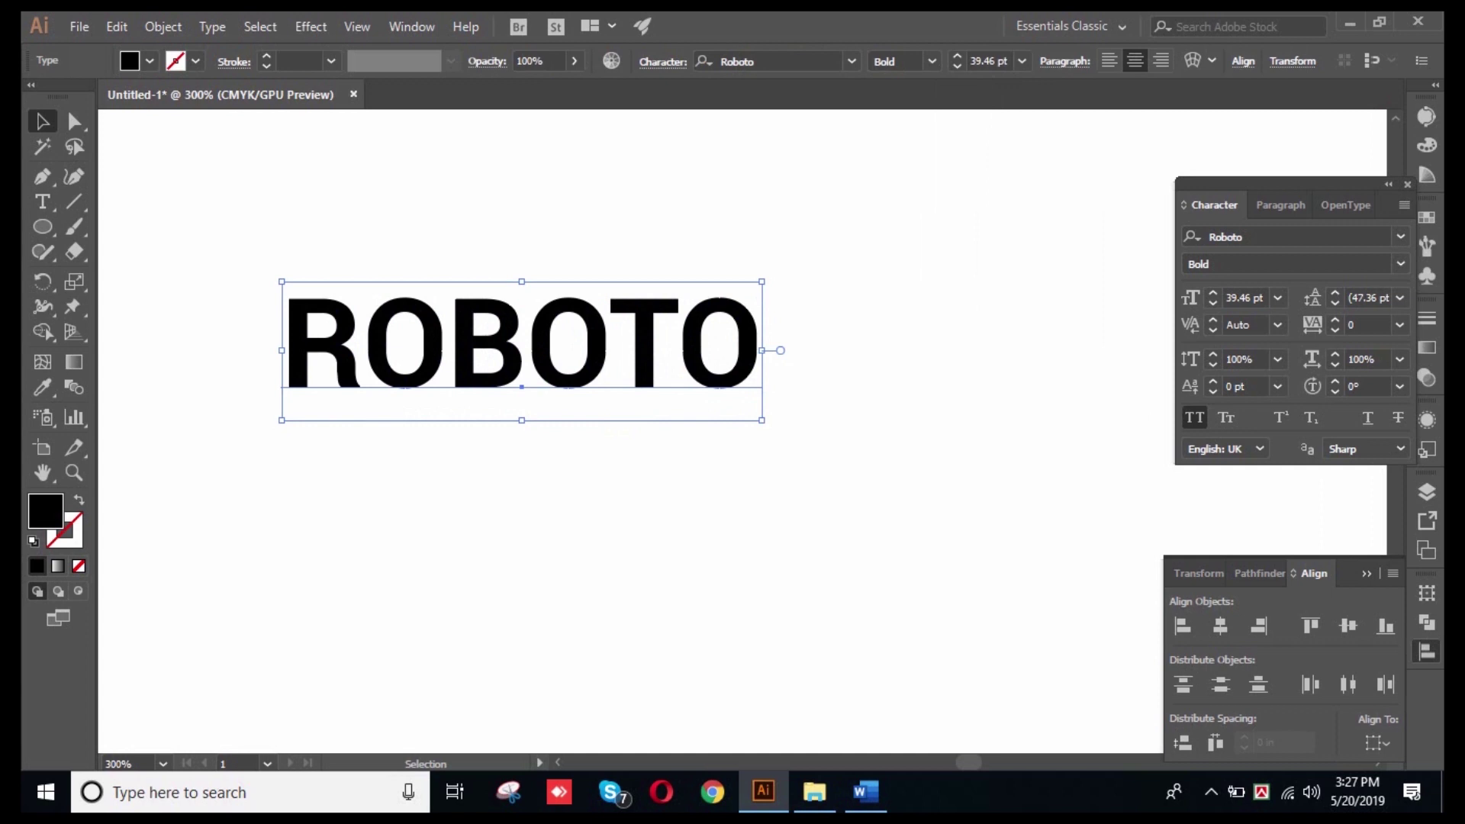
key("ctrl+shift+a")
- Set the kerning between the R and the first O of ROBOTO to 134
key("ctrl+a")
triple_click(521, 350)
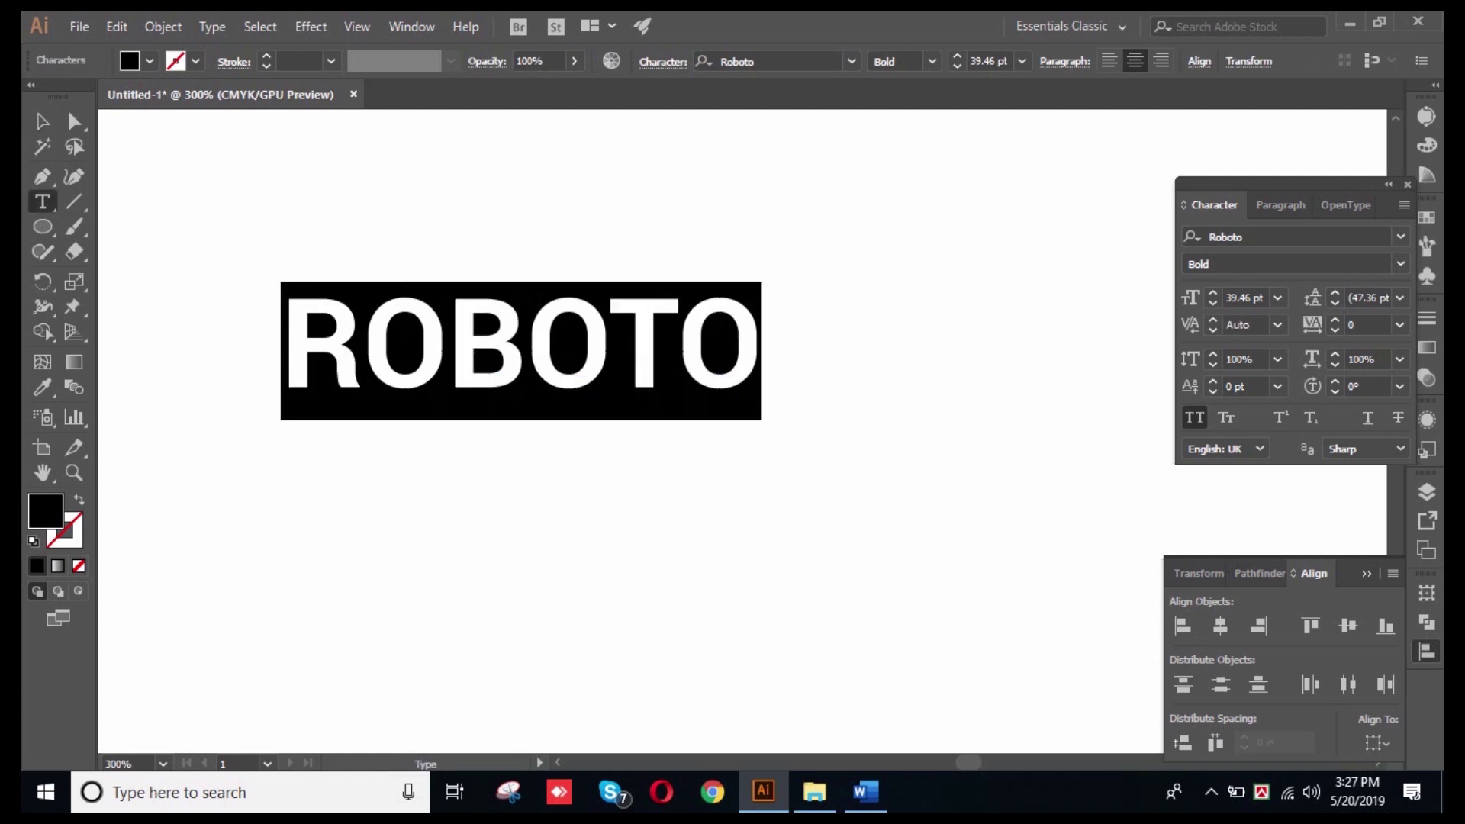
left_click(363, 350)
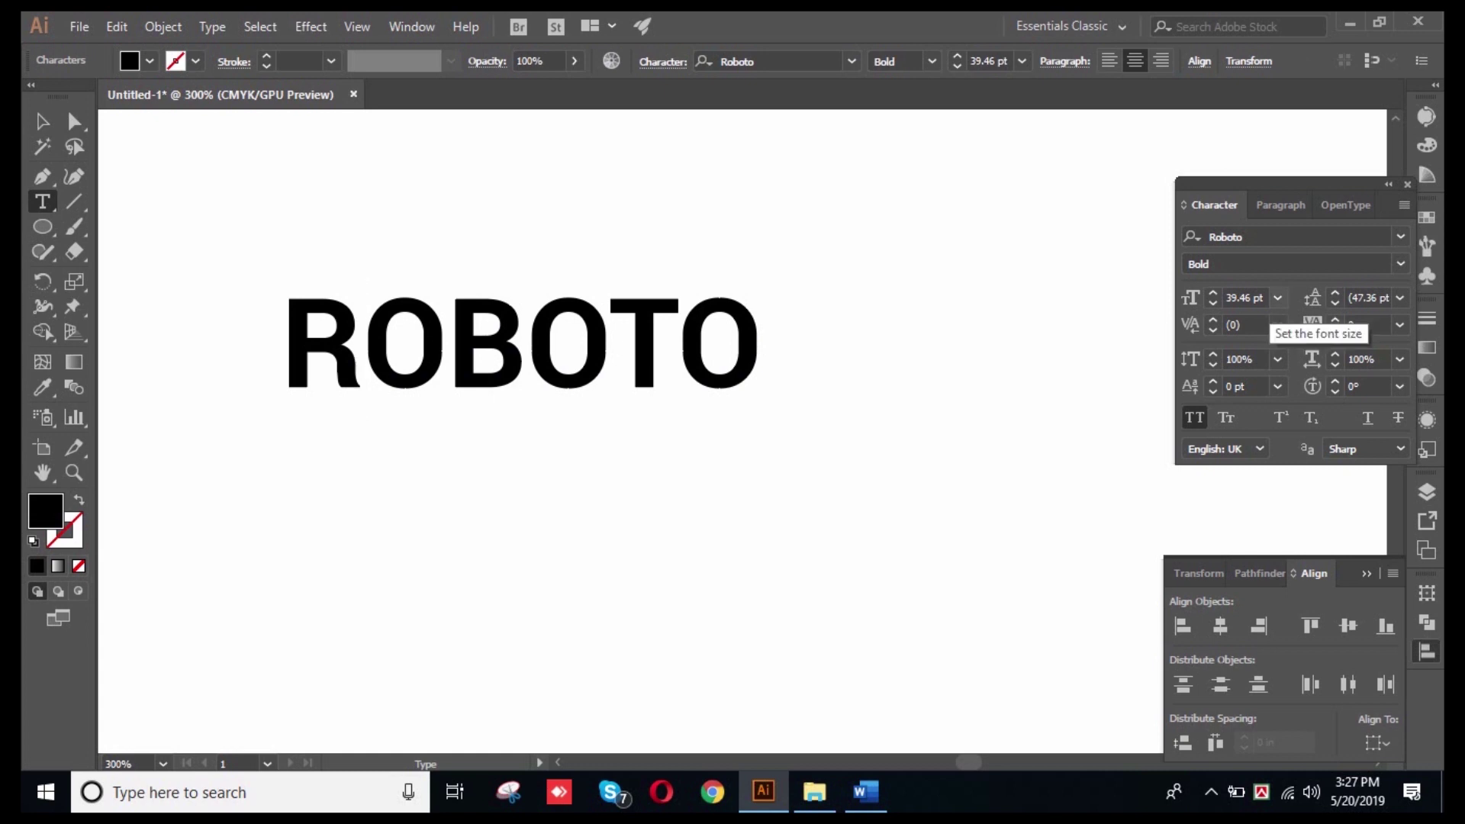
left_click(1238, 298)
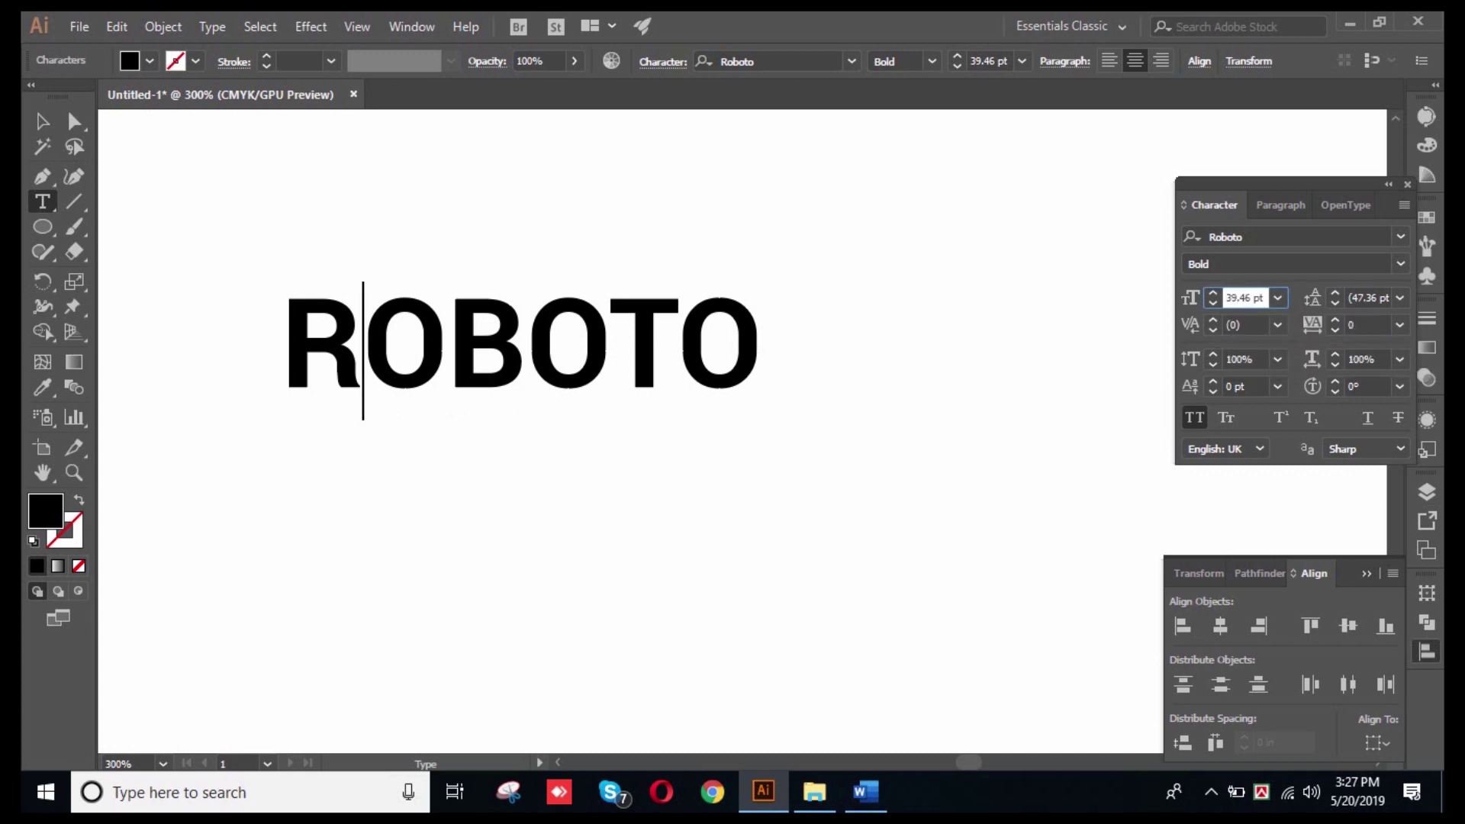
left_click(1244, 325)
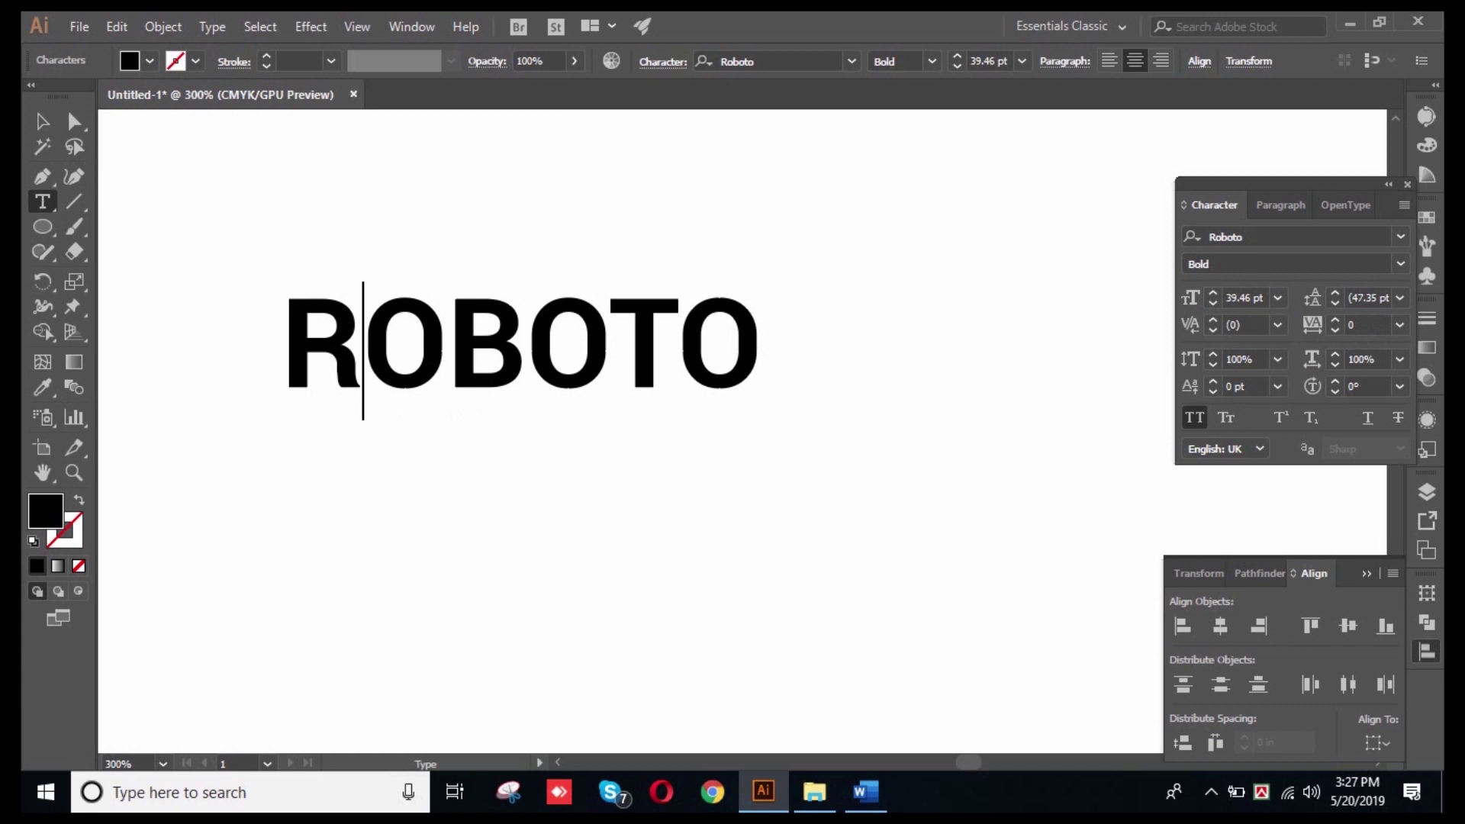
key("BackSpace")
key("BackSpace")
key("BackSpace")
type("24")
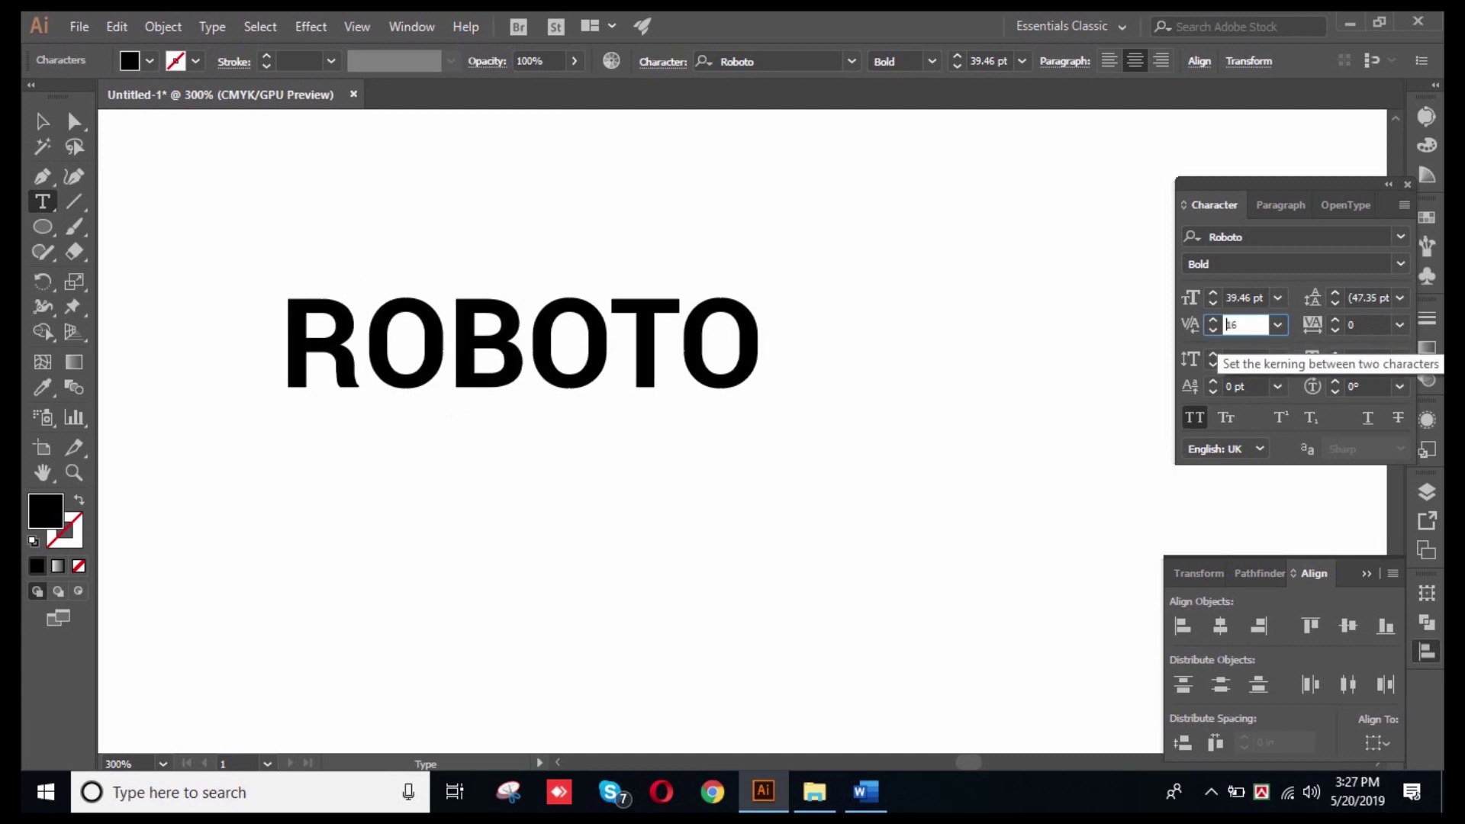
key("Up")
key("Up")
key("Up")
key("Up")
key("Up")
key("Up")
key("Up")
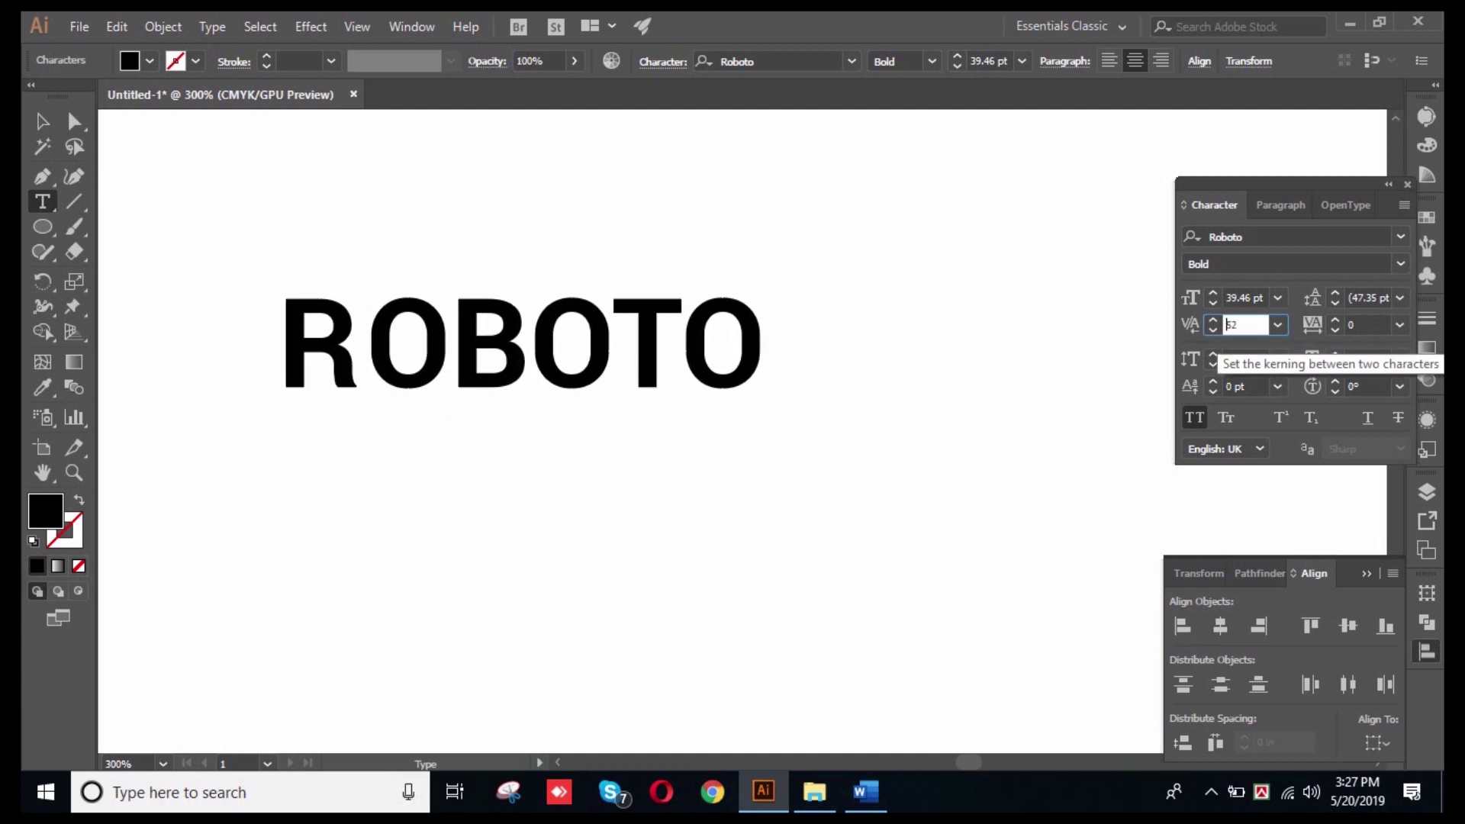
key("Up")
key("Up")
key("Up")
key("Up")
key("Up")
key("Up")
key("Up")
key("Up")
key("Up")
key("Up")
key("Up")
key("Up")
key("Up")
key("Up")
key("Up")
key("Up")
key("Up")
key("Up")
key("Up")
key("Up")
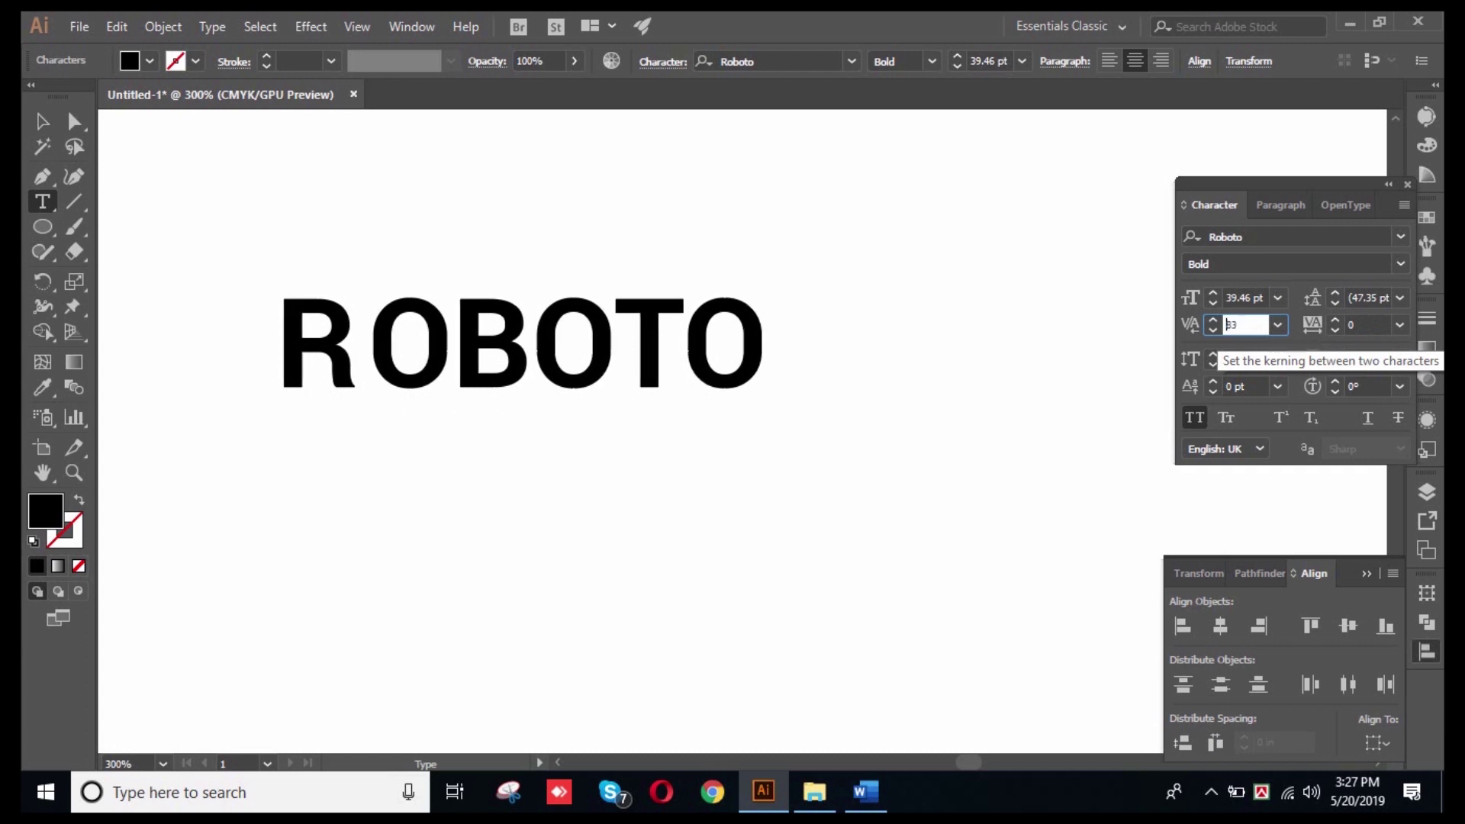
key("Up")
key("Up")
key("Up")
key("Up")
key("Up")
key("Up")
key("Up")
key("Up")
key("Up")
key("Up")
key("Up")
key("Up")
key("Up")
key("Up")
key("Up")
key("Up")
key("Up")
key("Up")
key("Up")
key("Up")
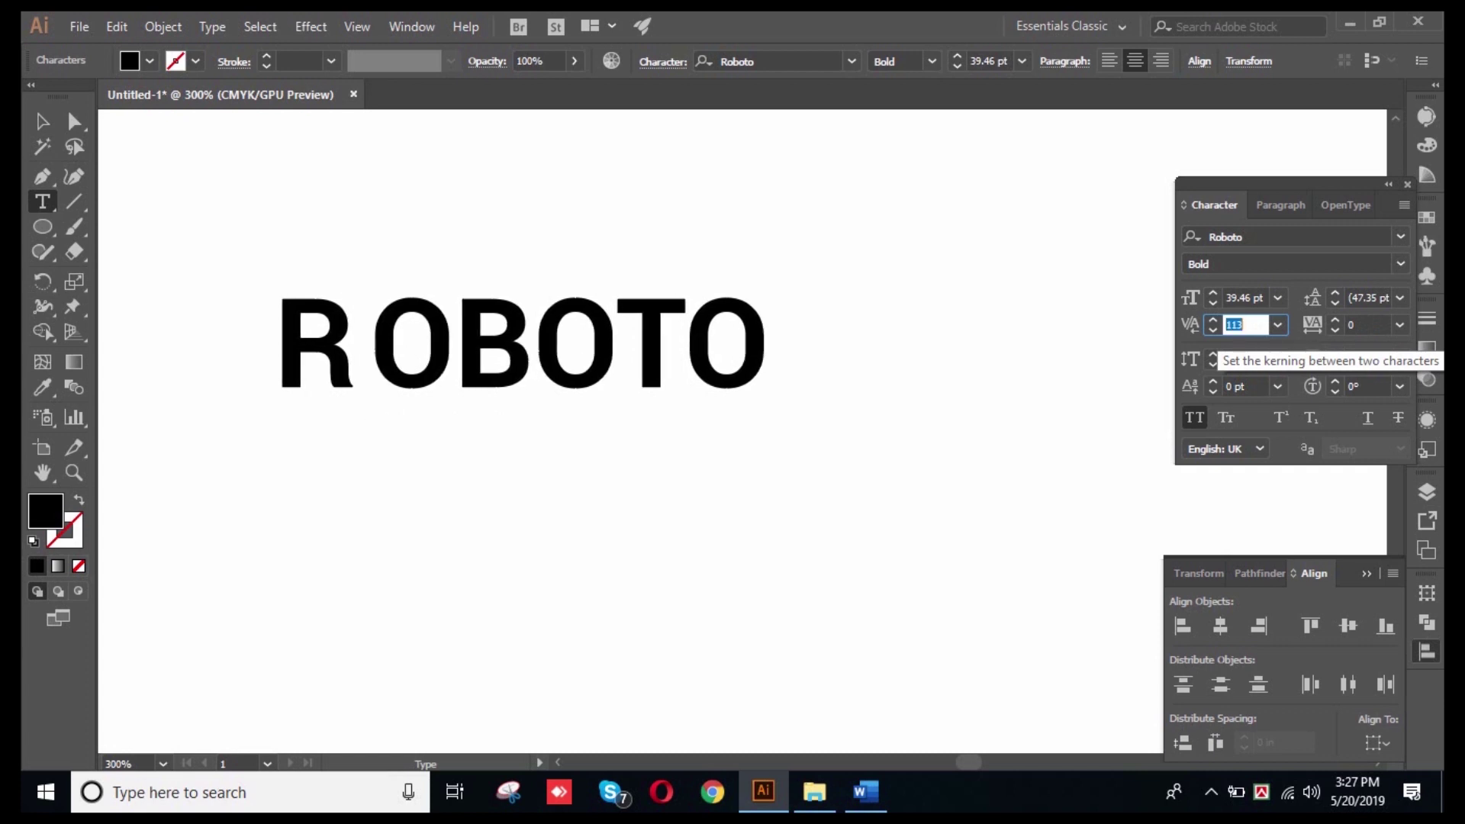
key("Up")
key("Up")
key("Up")
key("Up")
key("Up")
key("Up")
key("Up")
key("Up")
key("Up")
key("Up")
key("Up")
key("Up")
key("Up")
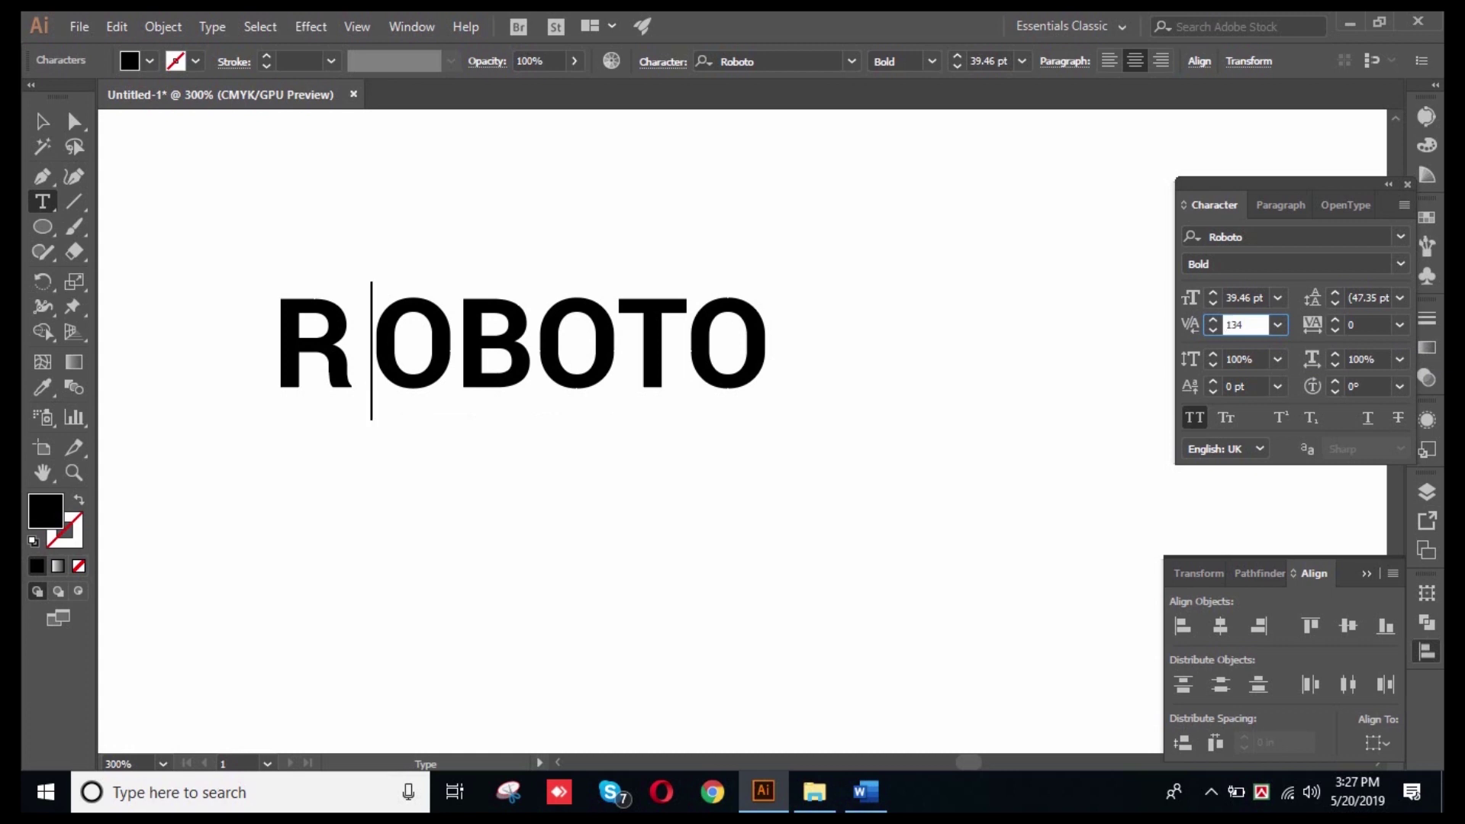
- Try to set the font size to 18 pt with the cursor between R and O, then finish editing the text
left_click(1277, 298)
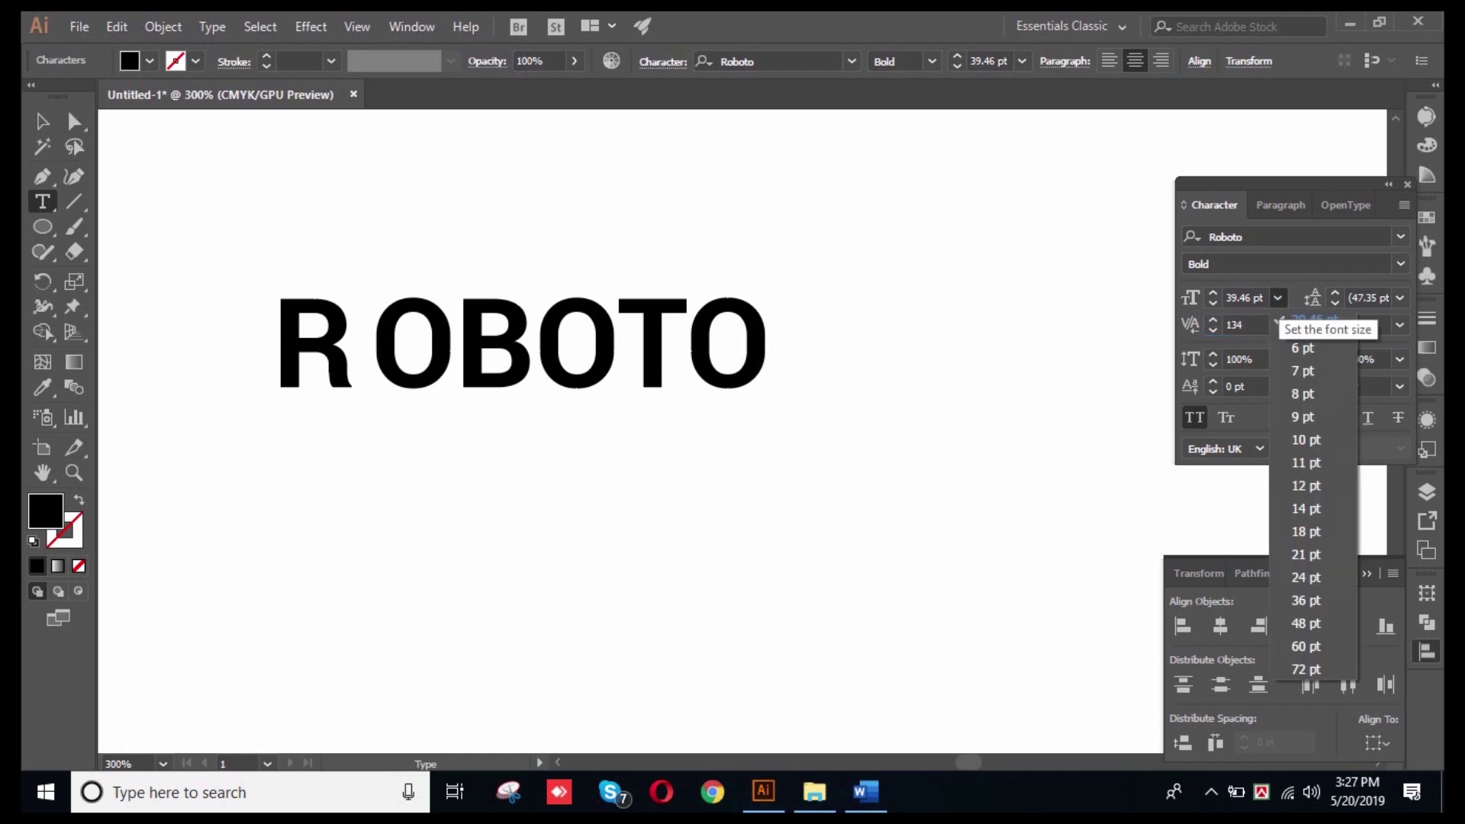
left_click(1305, 531)
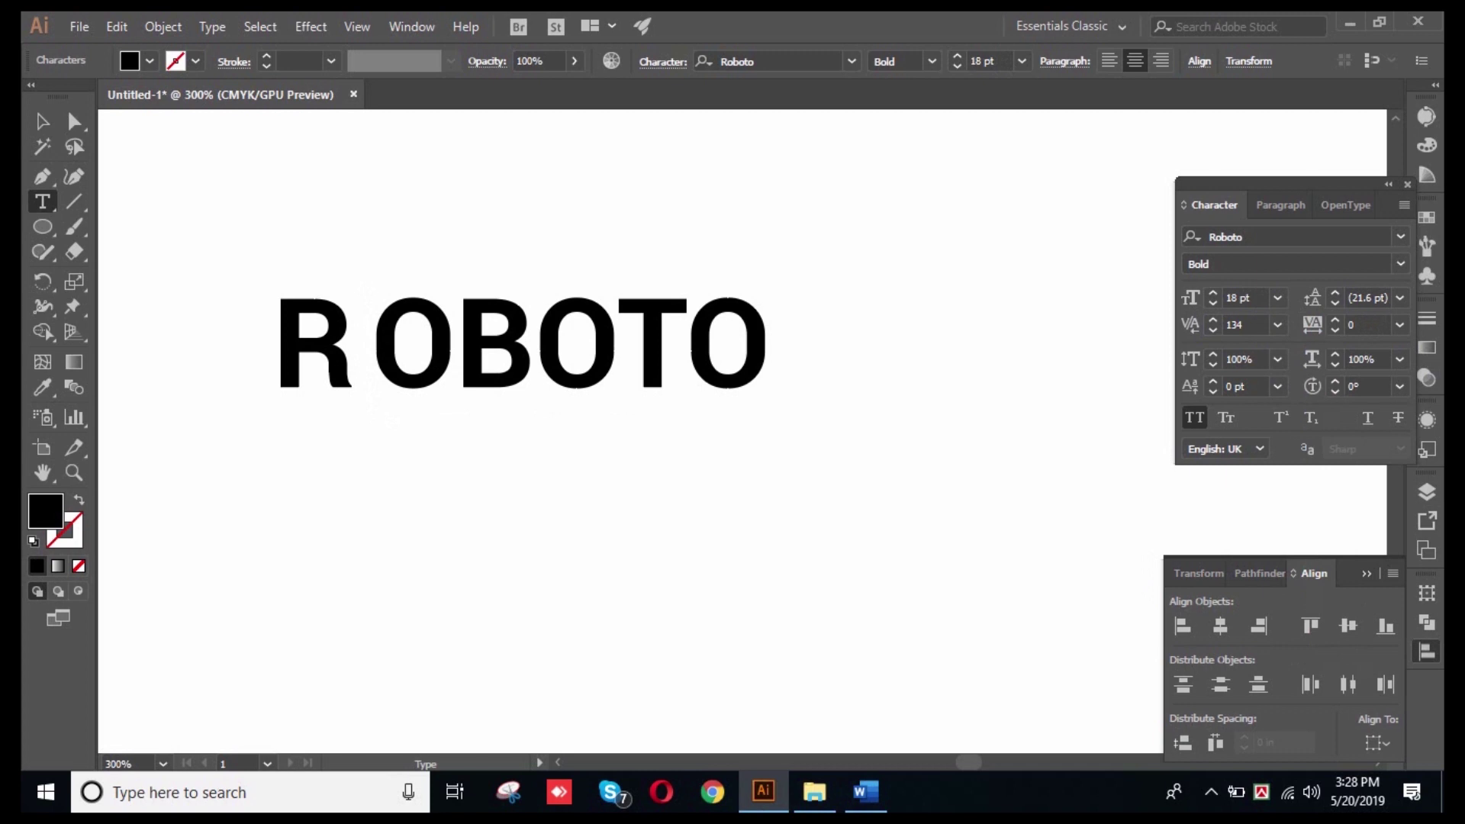
key("Escape")
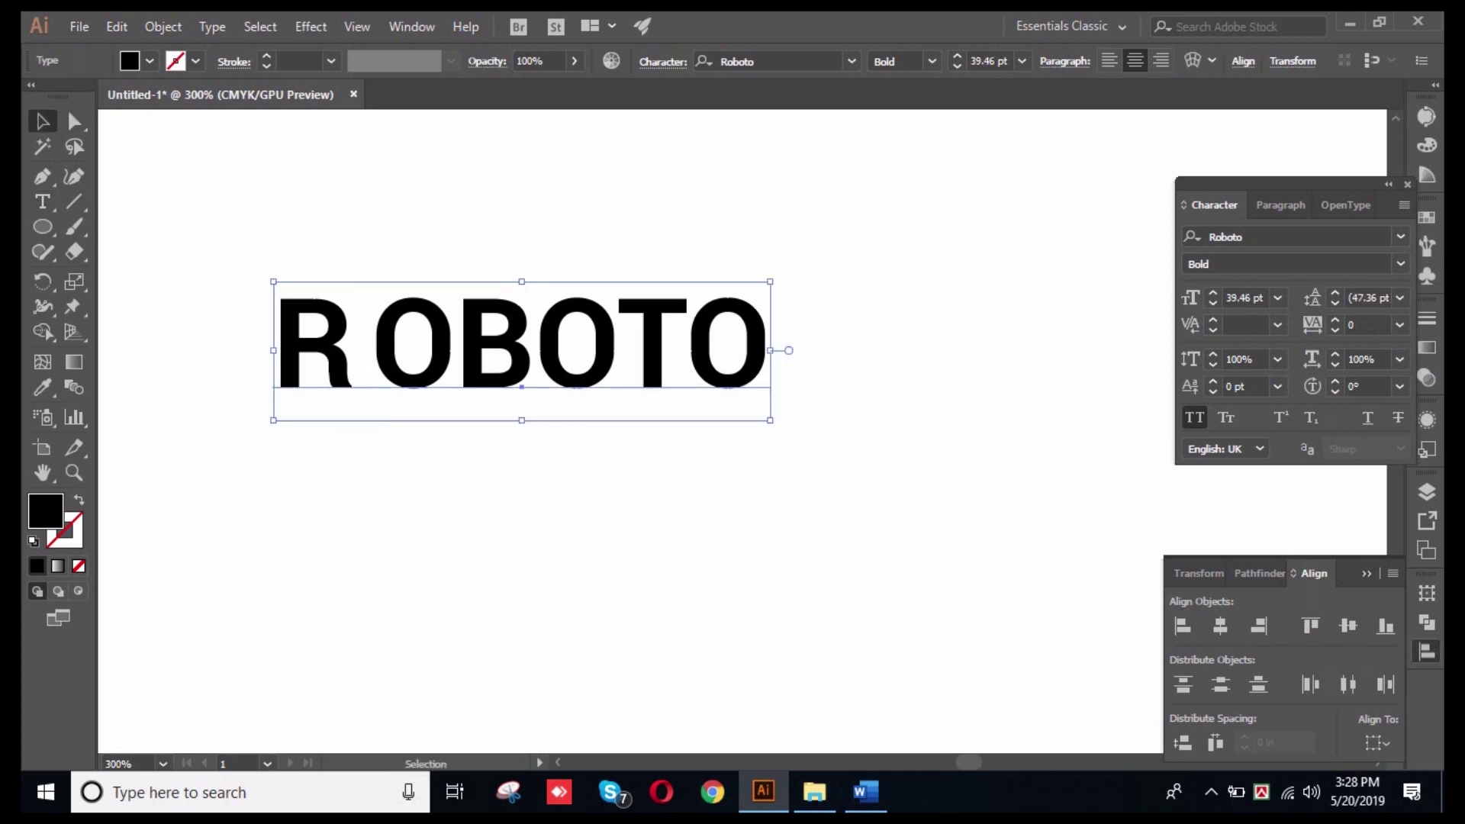
- Set the whole ROBOTO text's font size to 60 pt and deselect it
left_click(1278, 297)
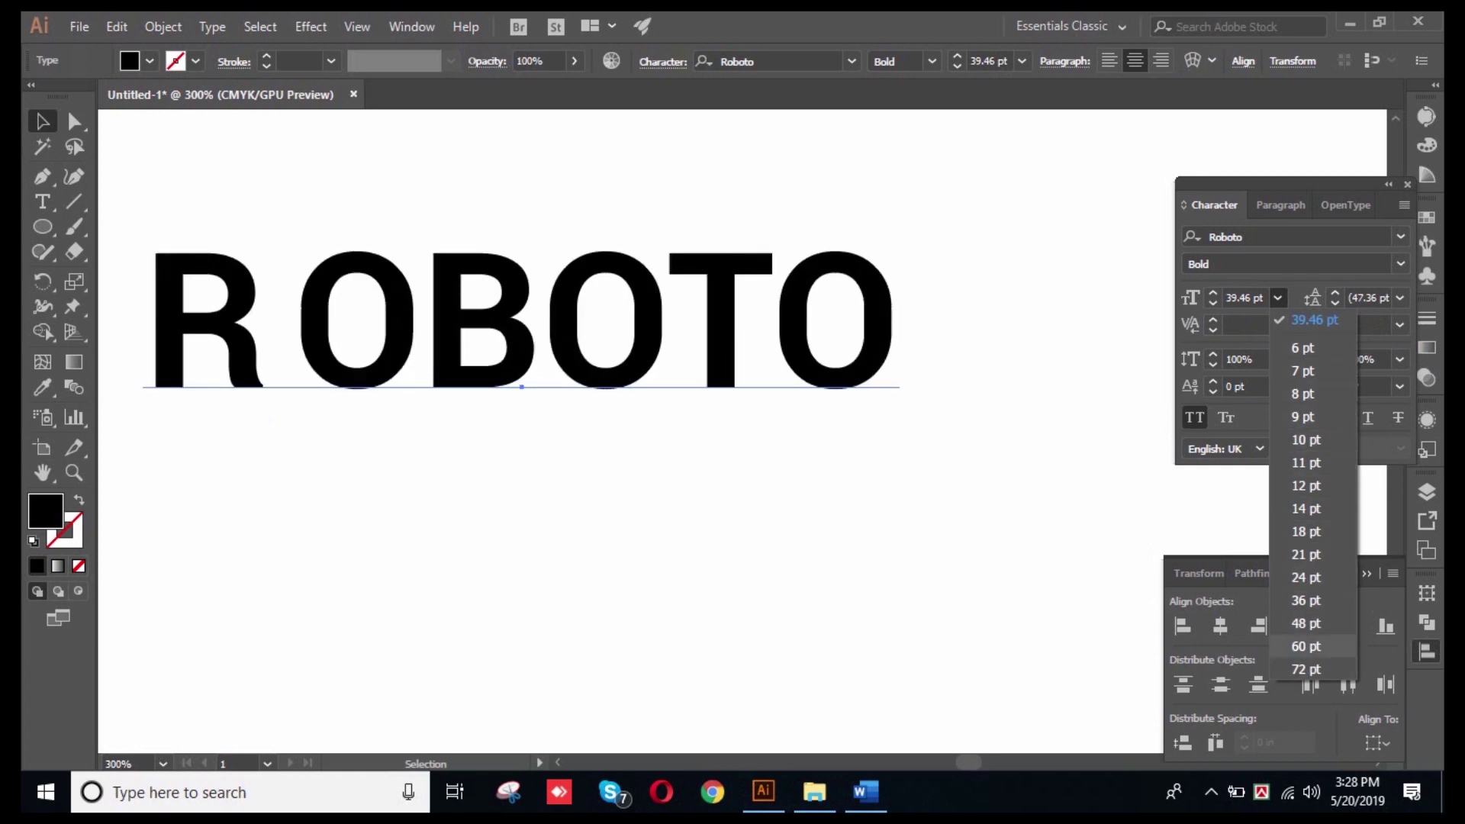
left_click(1306, 647)
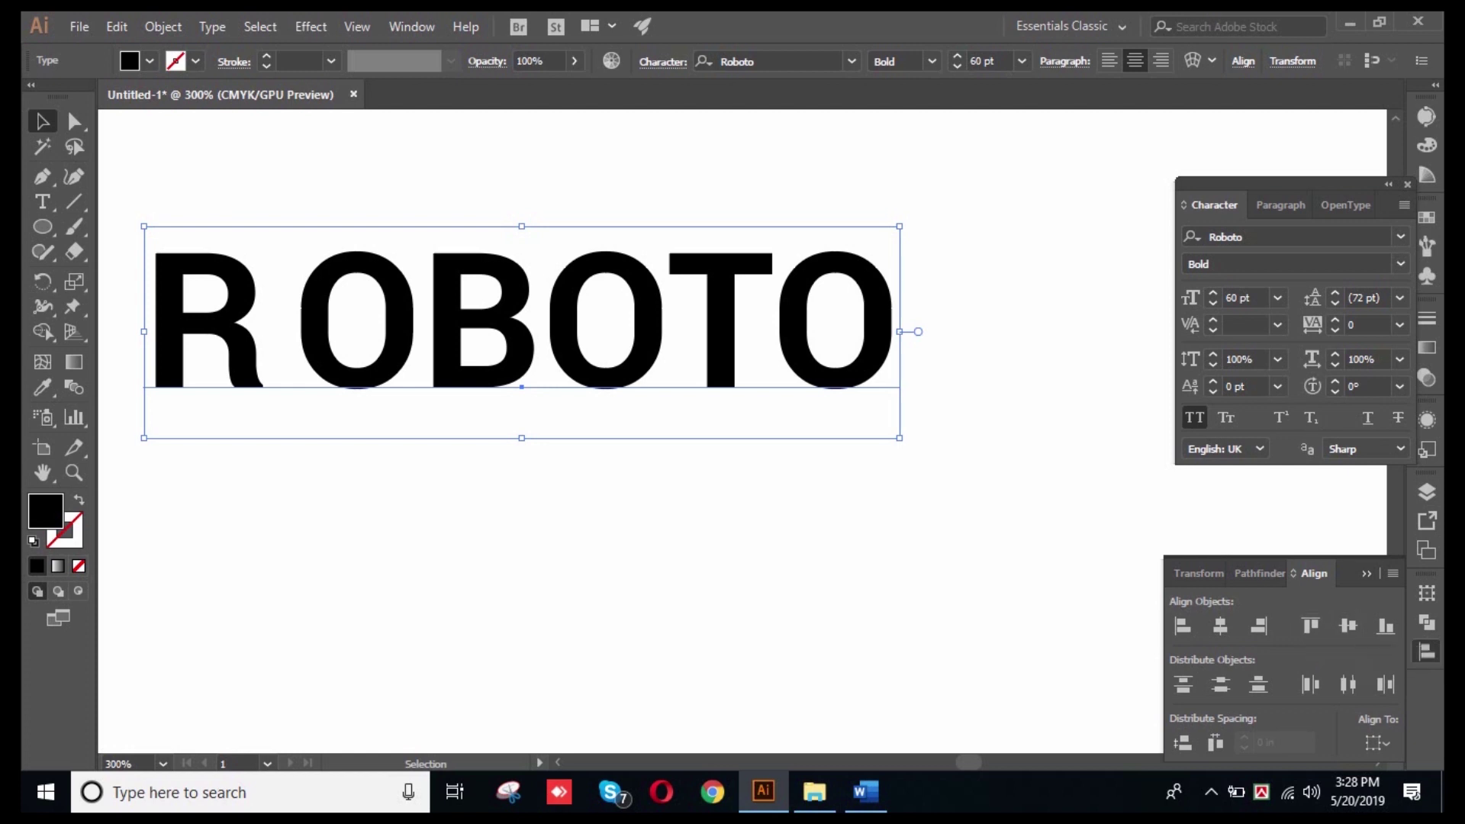
key("ctrl+shift+a")
left_click(522, 320)
key("ctrl+shift+a")
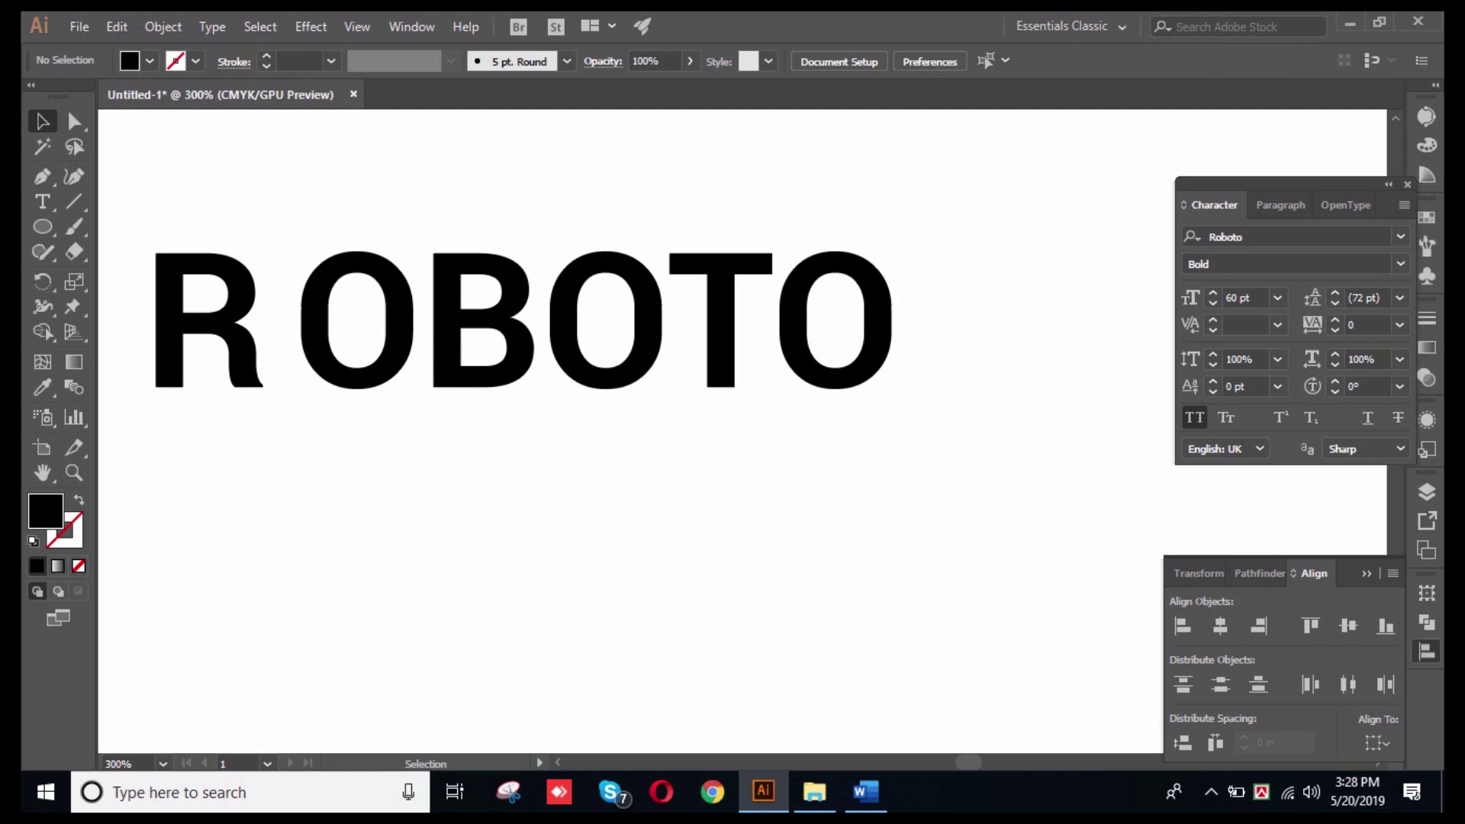
- Try to duplicate the ROBOTO text as a separate object, then delete the copy
left_click(521, 343)
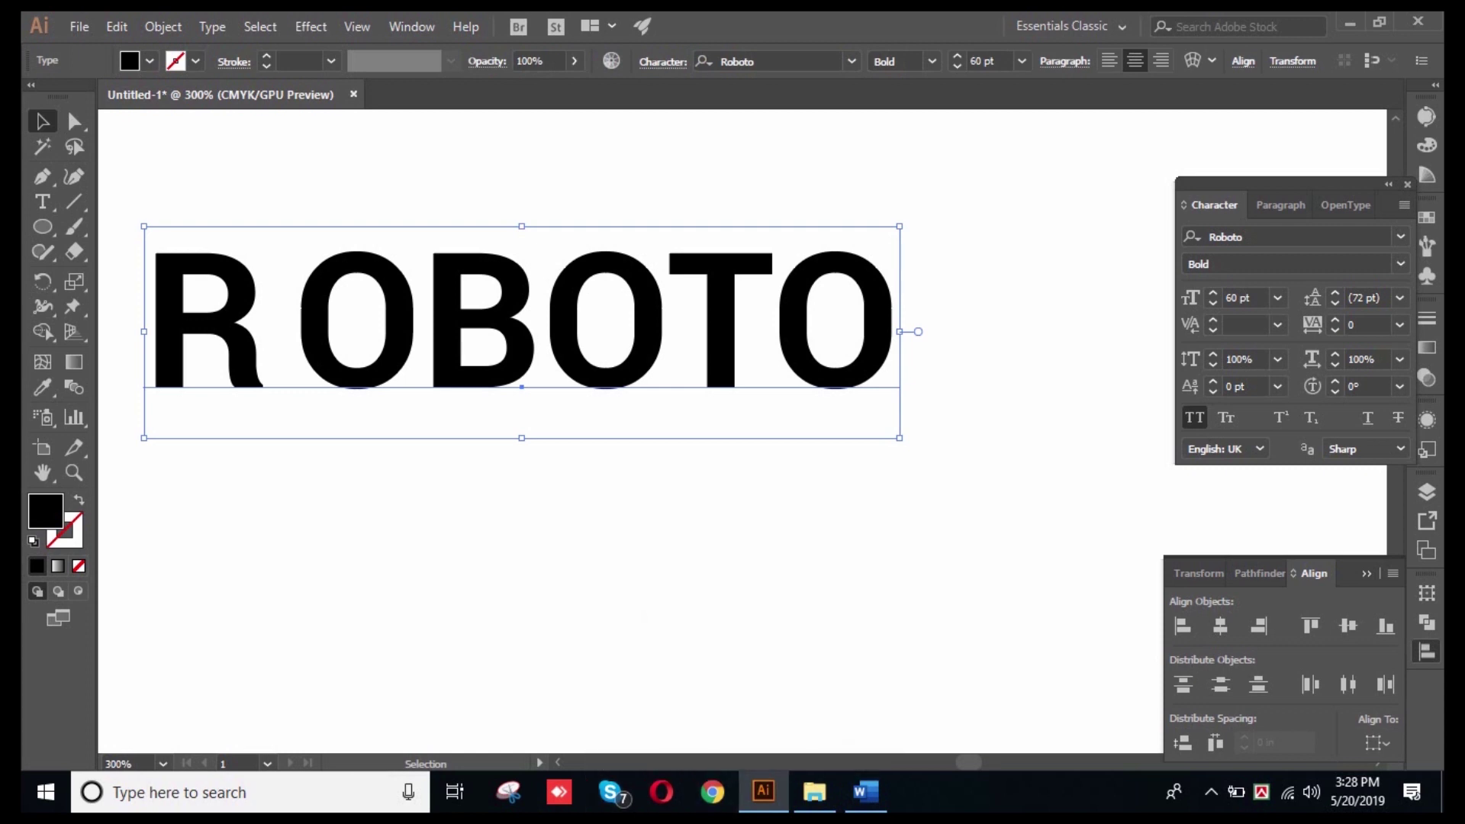
triple_click(771, 320)
left_click(771, 320)
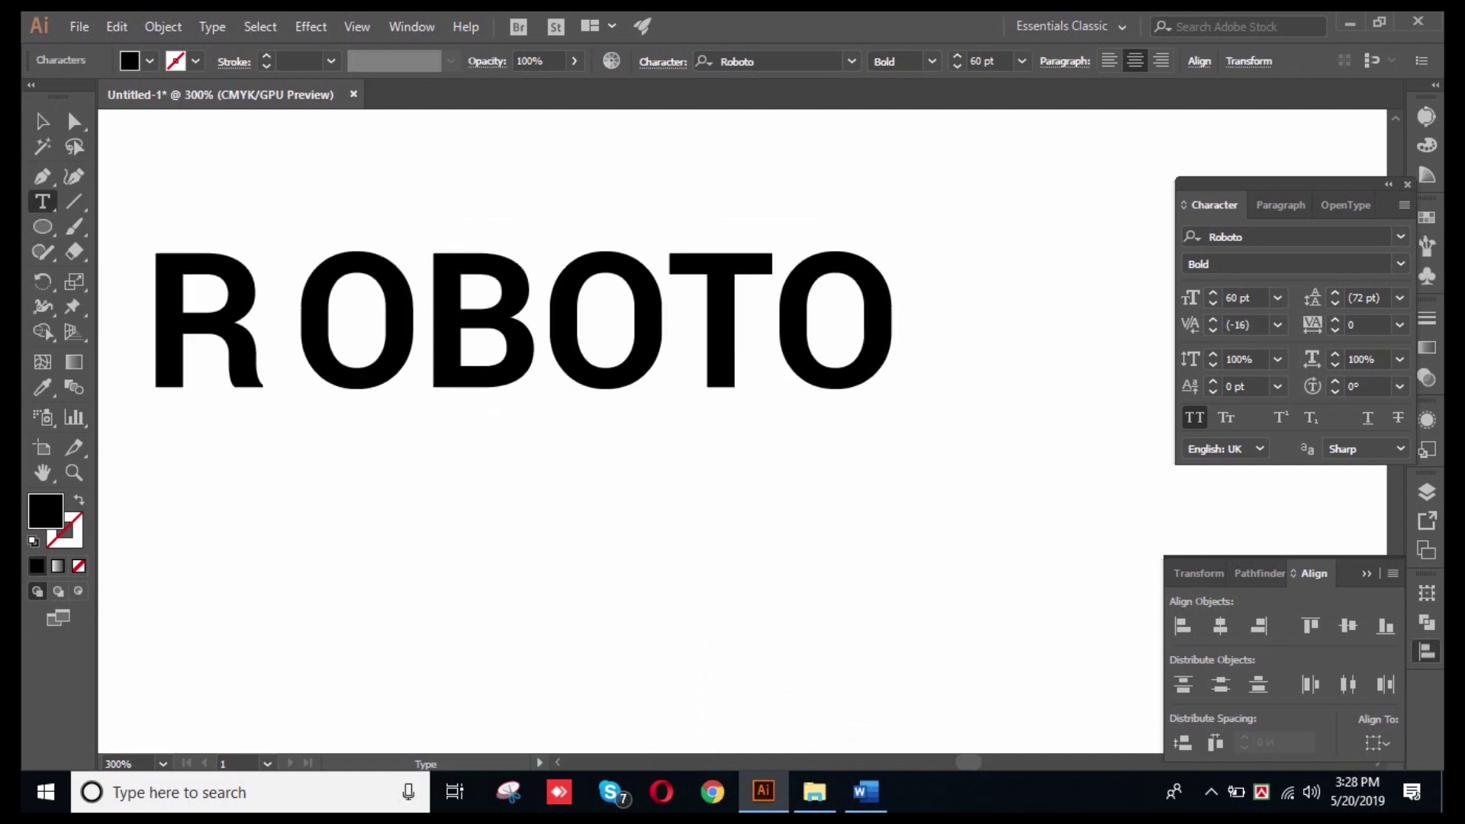
left_click(899, 331)
key("ctrl+a")
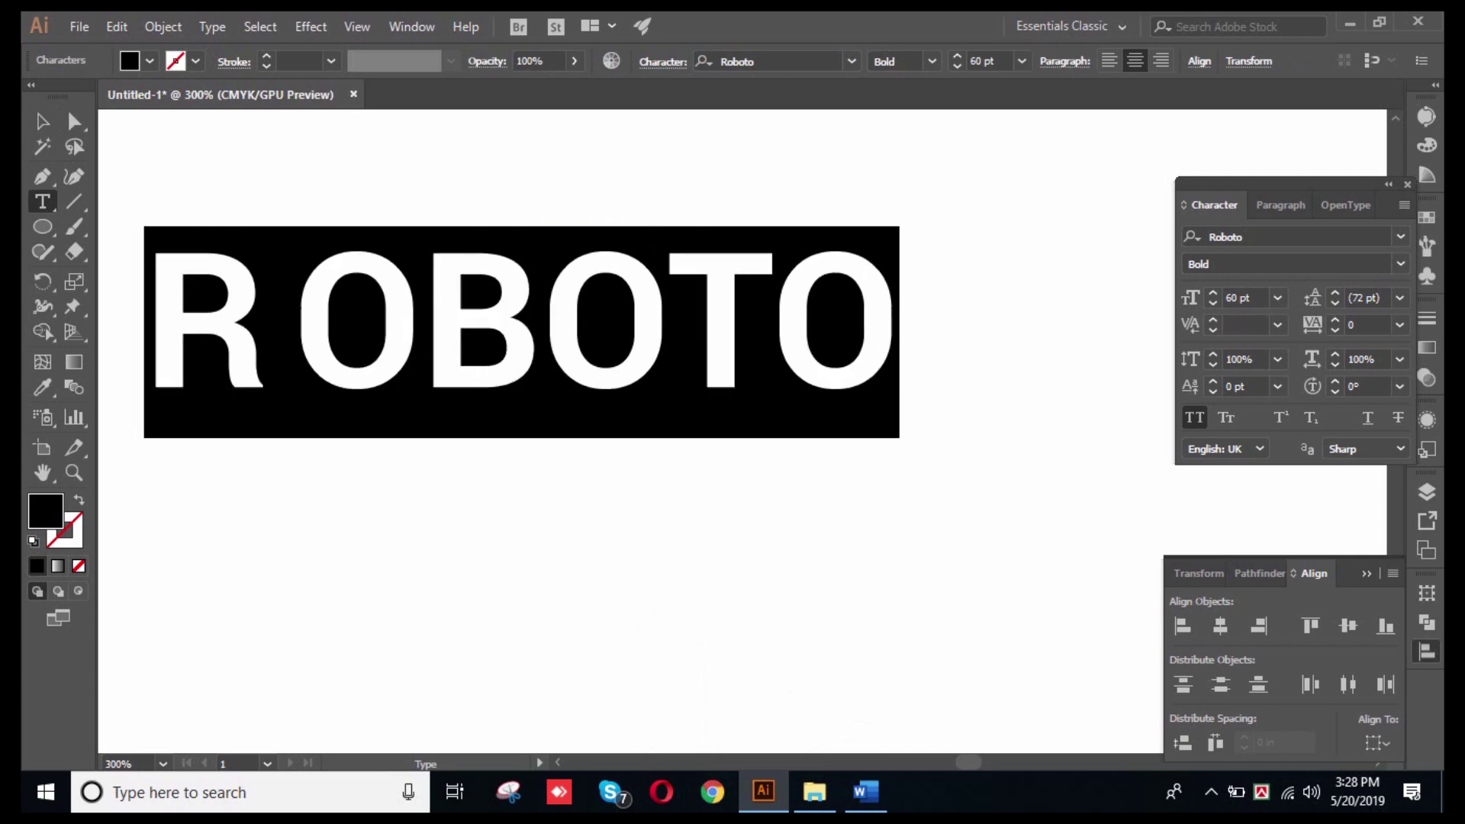
left_click(900, 332)
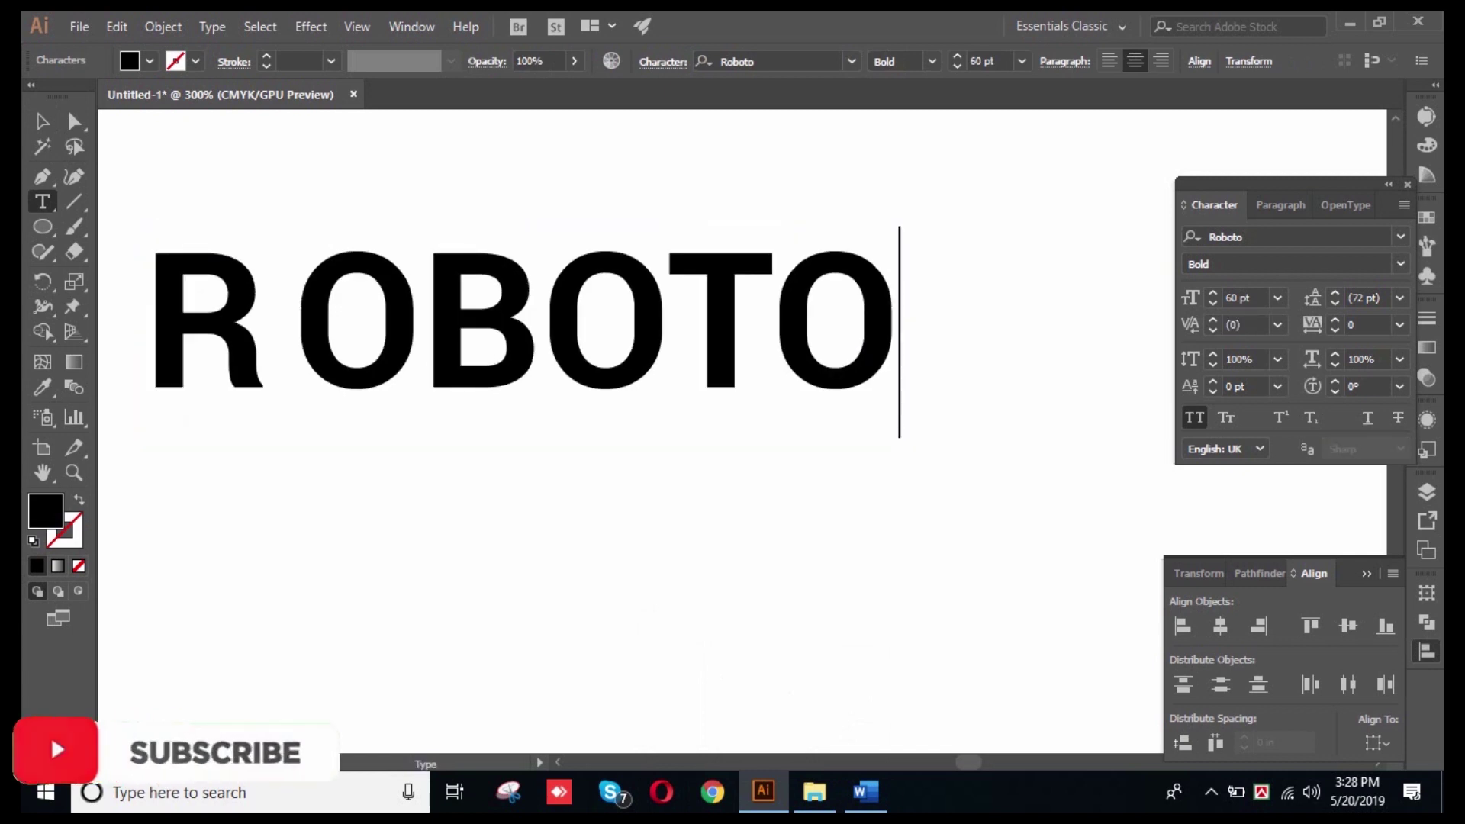
key("Escape")
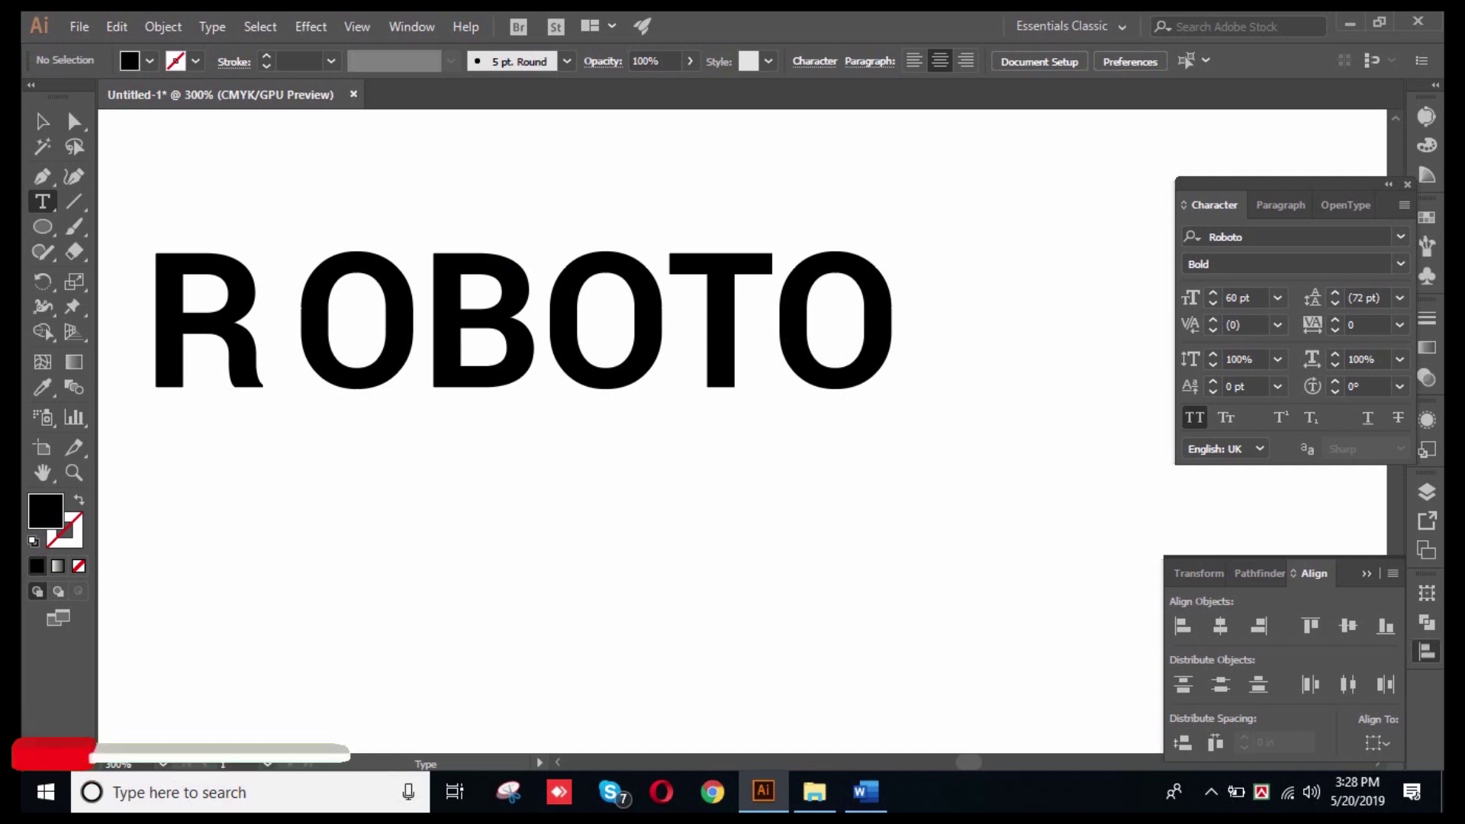
key("ctrl+v")
key("v")
left_click_drag(648, 420, 541, 592)
key("Delete")
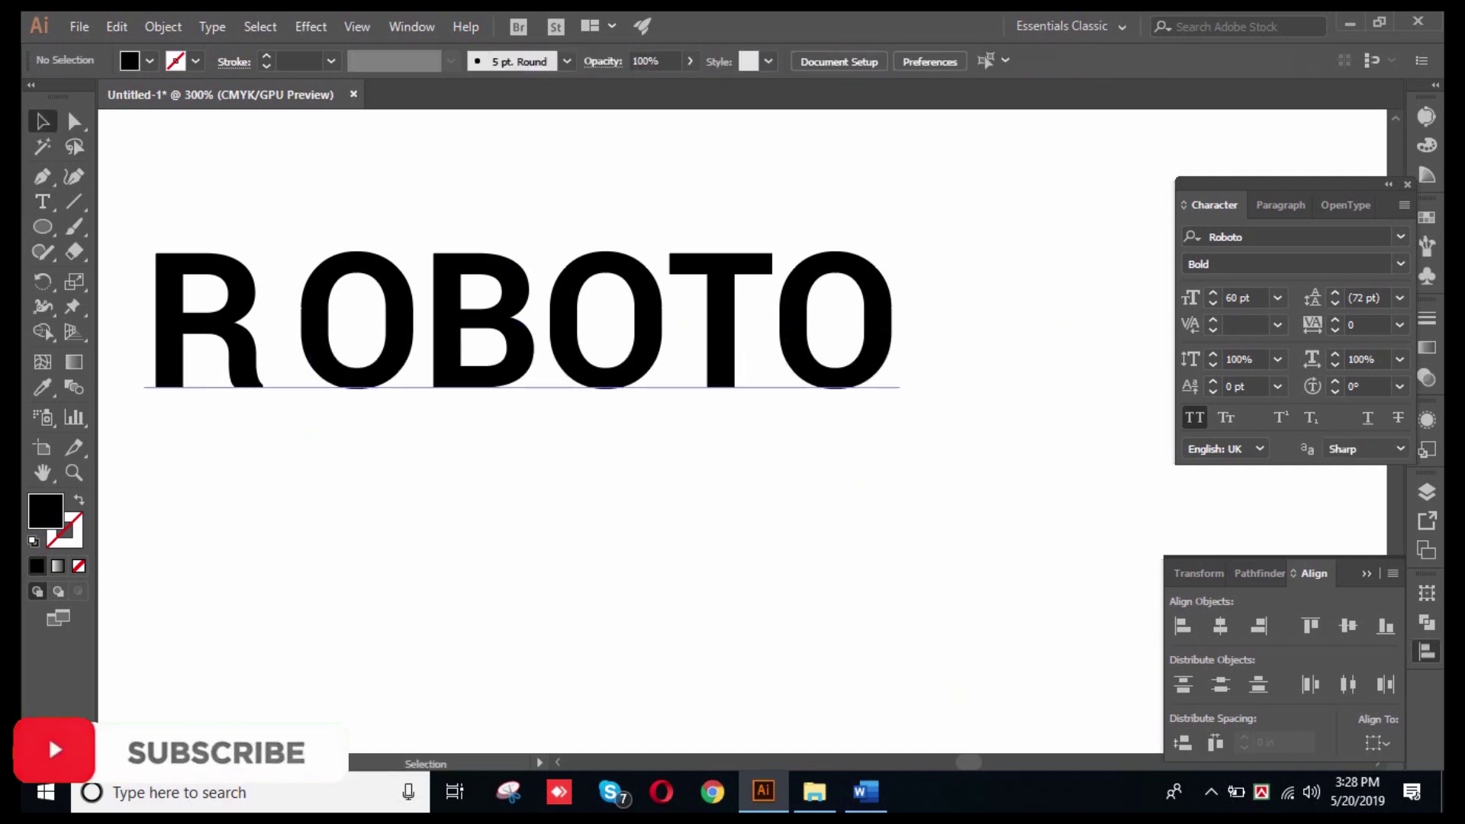
- Repeat the ROBOTO word on three more lines below the first, finish editing and select the four-line text block
left_click(519, 320)
triple_click(519, 320)
left_click(899, 329)
left_click(522, 603)
type("R OBOTO")
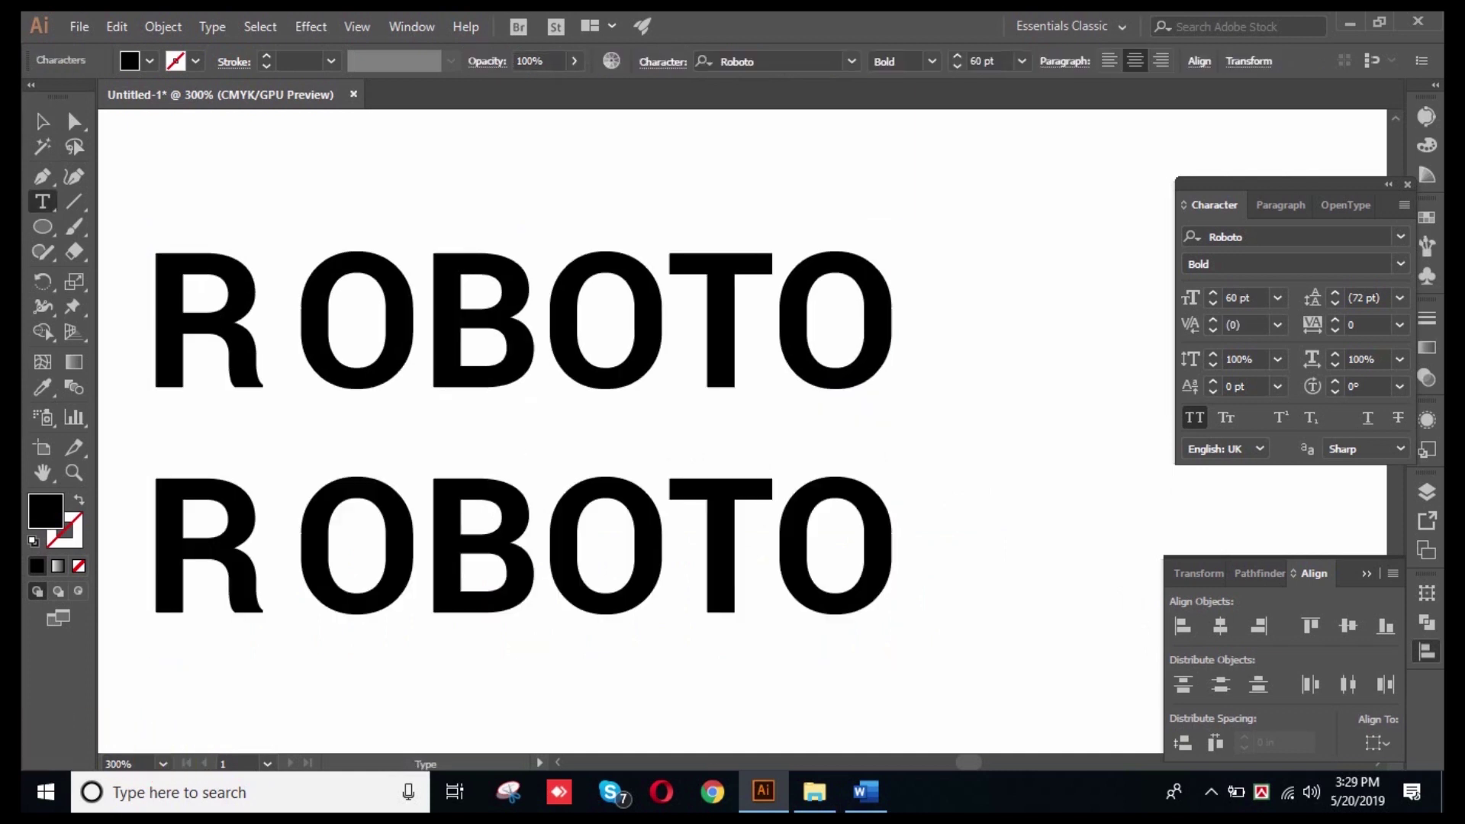
key("Return")
type("R OBOTO")
key("ctrl+shift+a")
left_click(899, 527)
key("Return")
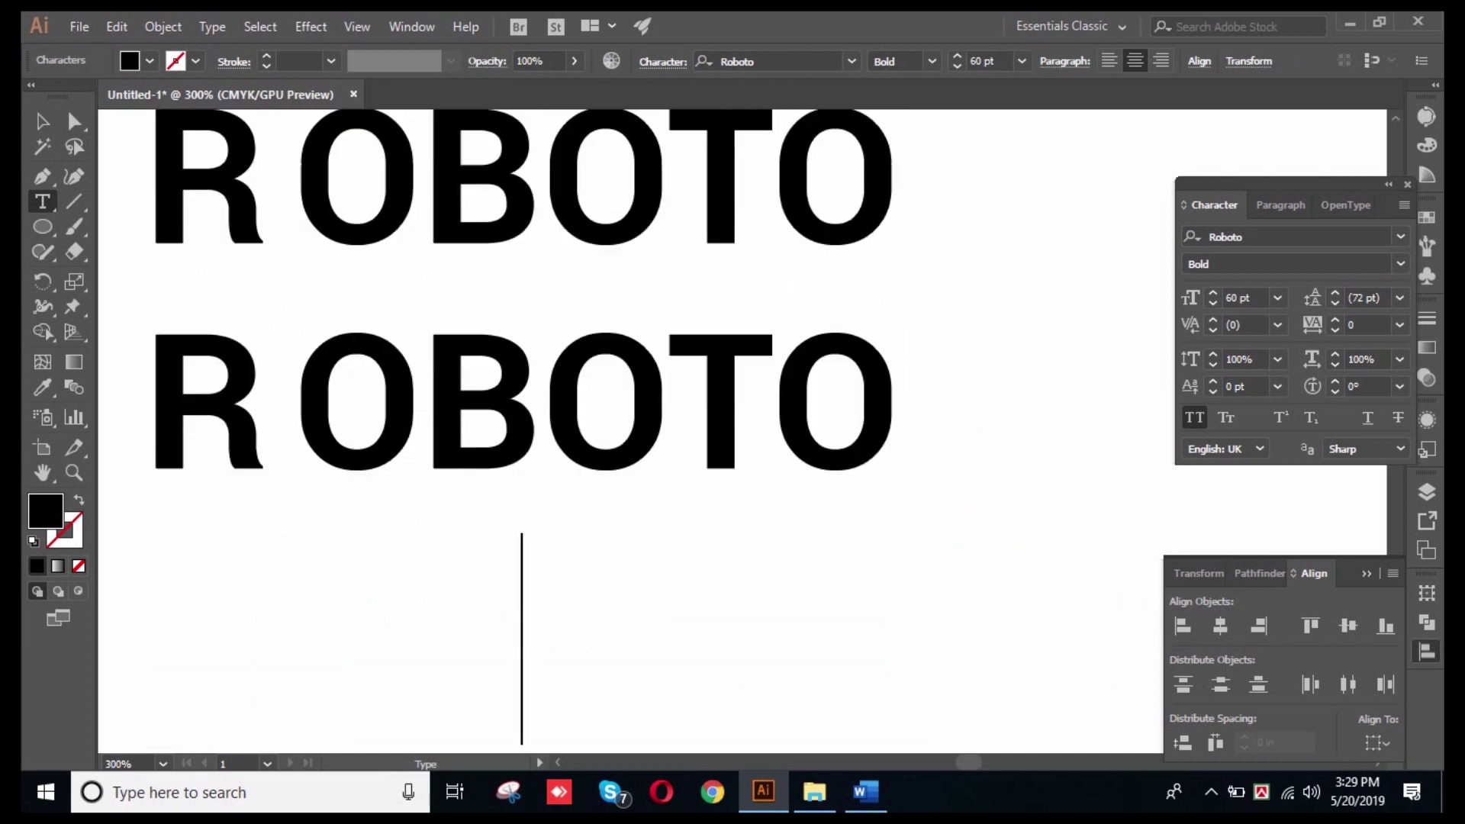
key("ctrl+v")
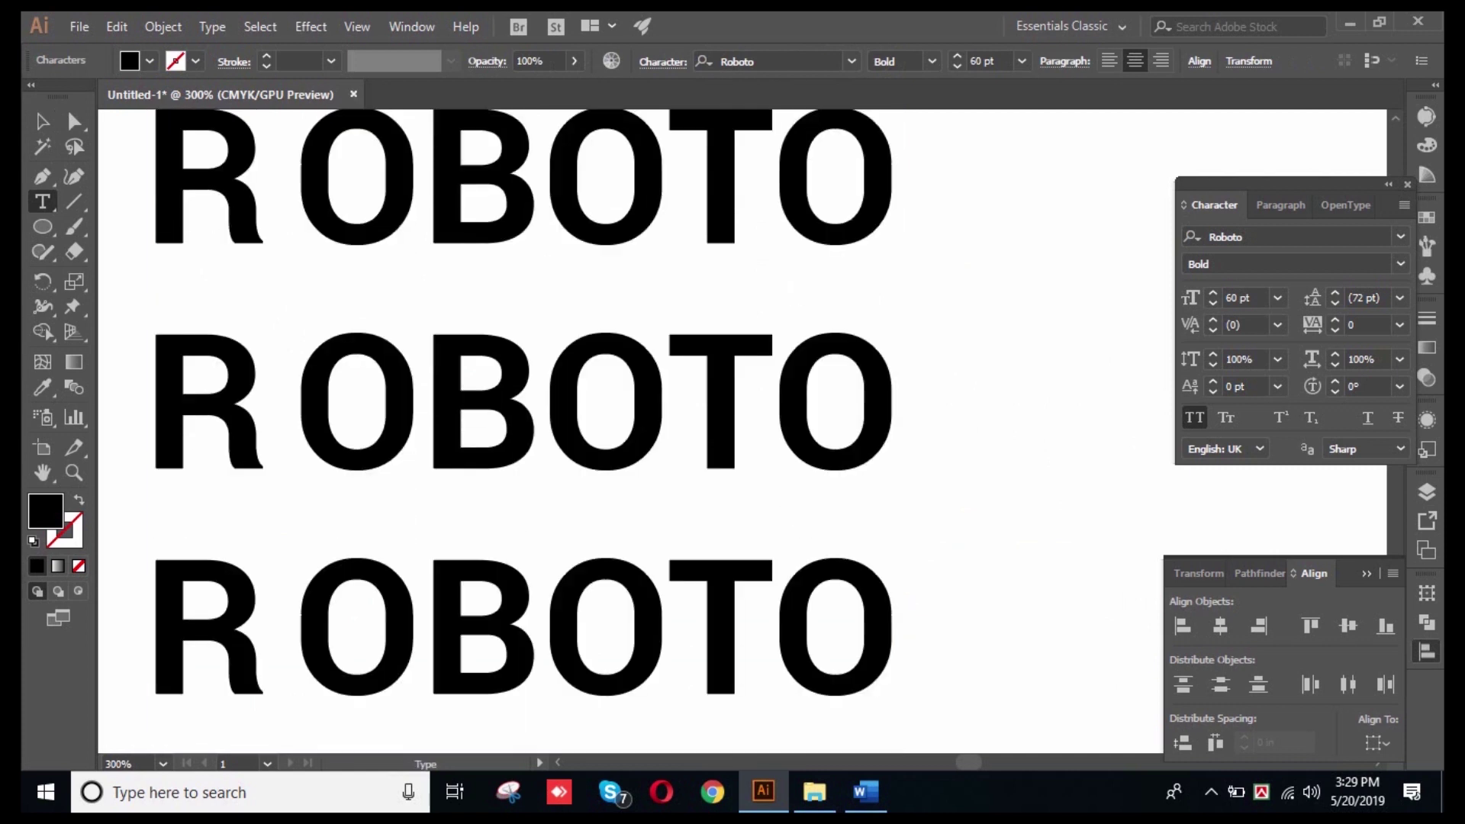
left_click(74, 121)
left_click(42, 120)
scroll(474, 290, "down", 2)
key("ctrl+shift+a")
left_click_drag(634, 229, 641, 298)
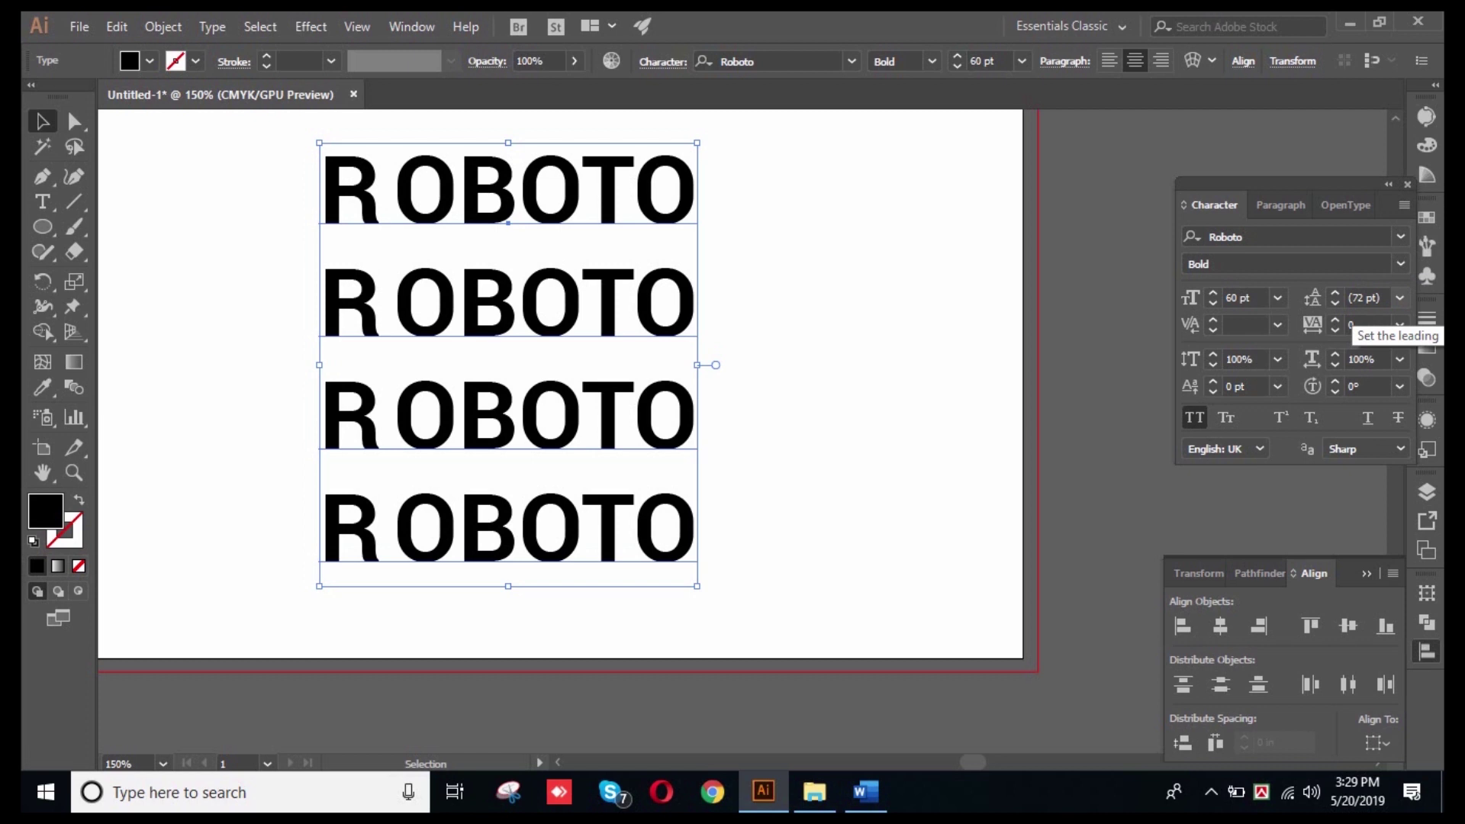
- Tighten the leading of the four-line ROBOTO block until the lines overlap, then raise it to 59 pt
left_click(1370, 299)
scroll(1370, 298, "down", 20)
scroll(1364, 298, "down", 7)
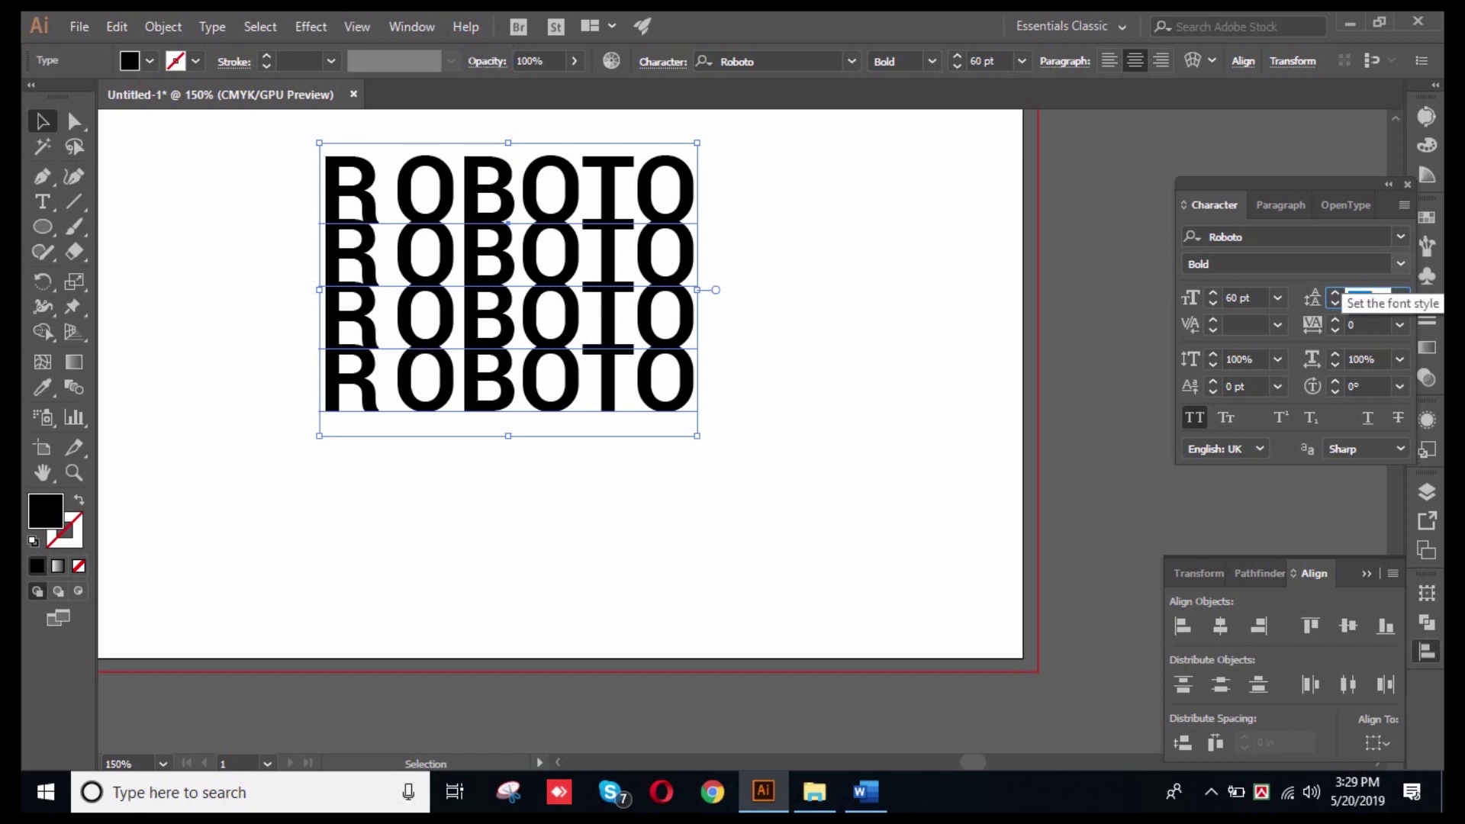
key("Up")
key("Up")
key("Up")
key("Up")
key("Up")
key("Up")
key("Up")
key("Up")
key("Up")
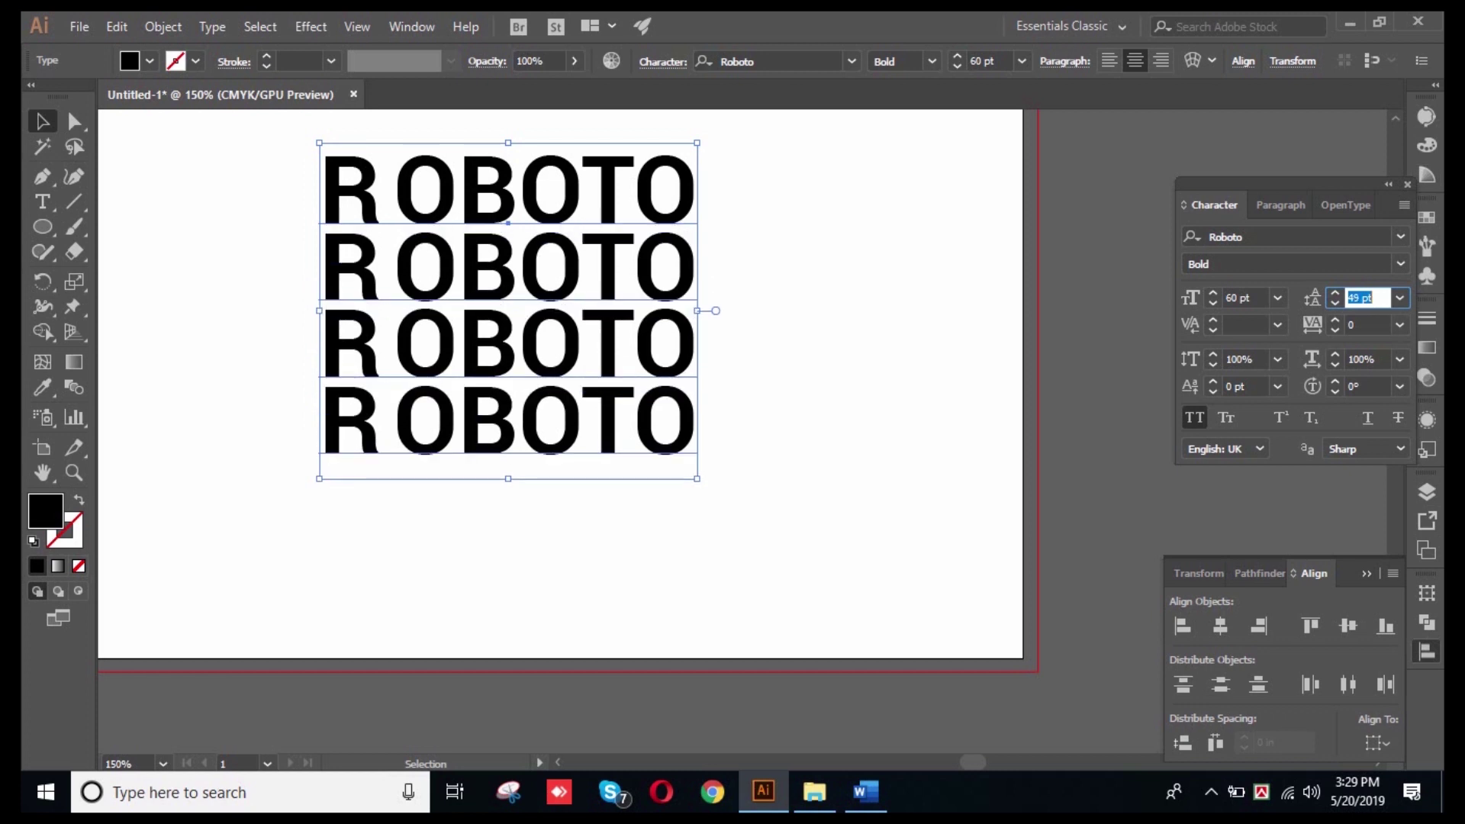
key("Up")
key("Up")
key("Up")
key("Up")
key("Up")
key("Up")
key("Up")
key("Up")
key("Up")
key("Up")
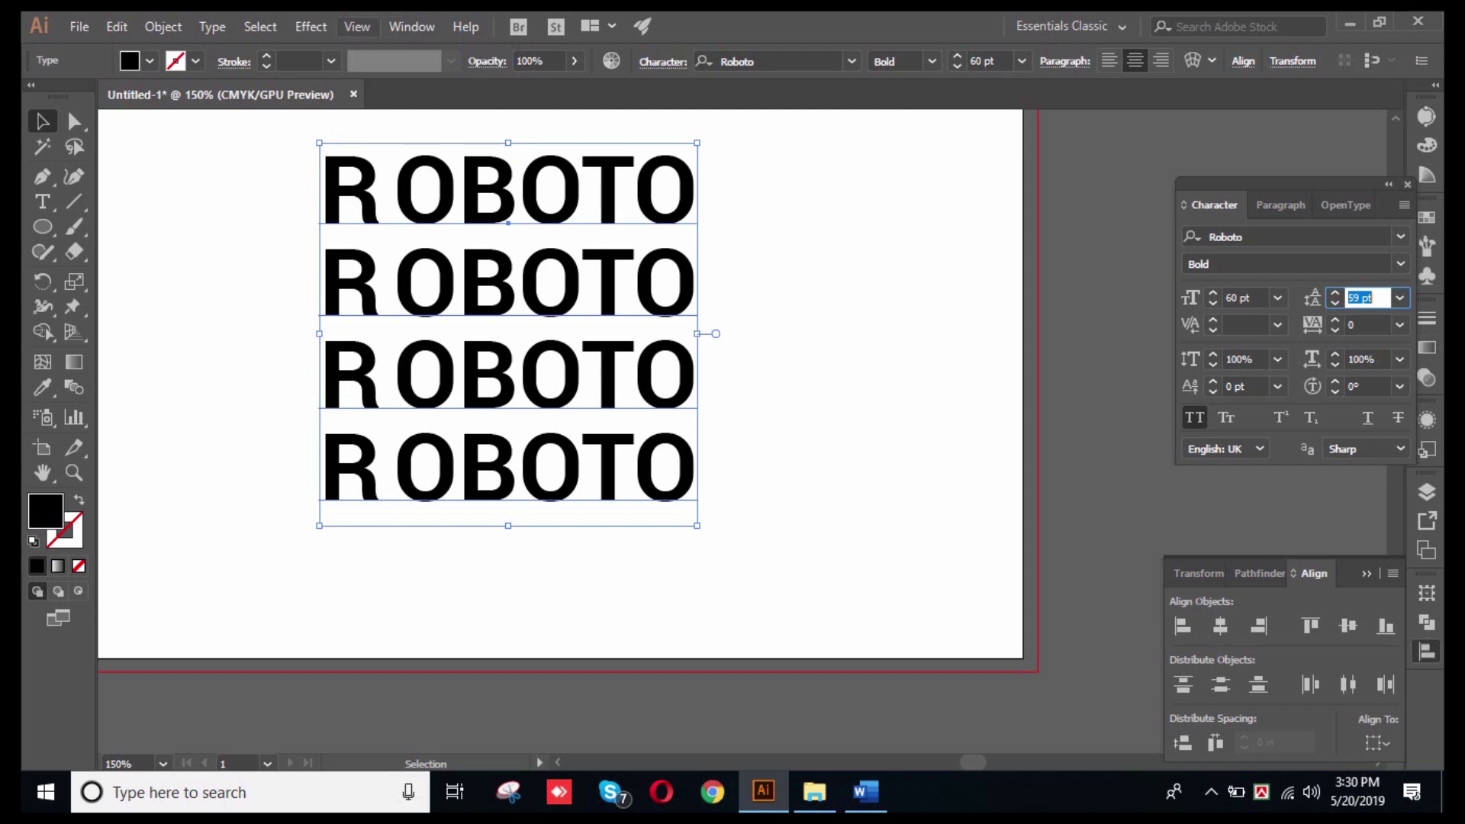
- Review which type-related panels are available without changing any of them
left_click(412, 26)
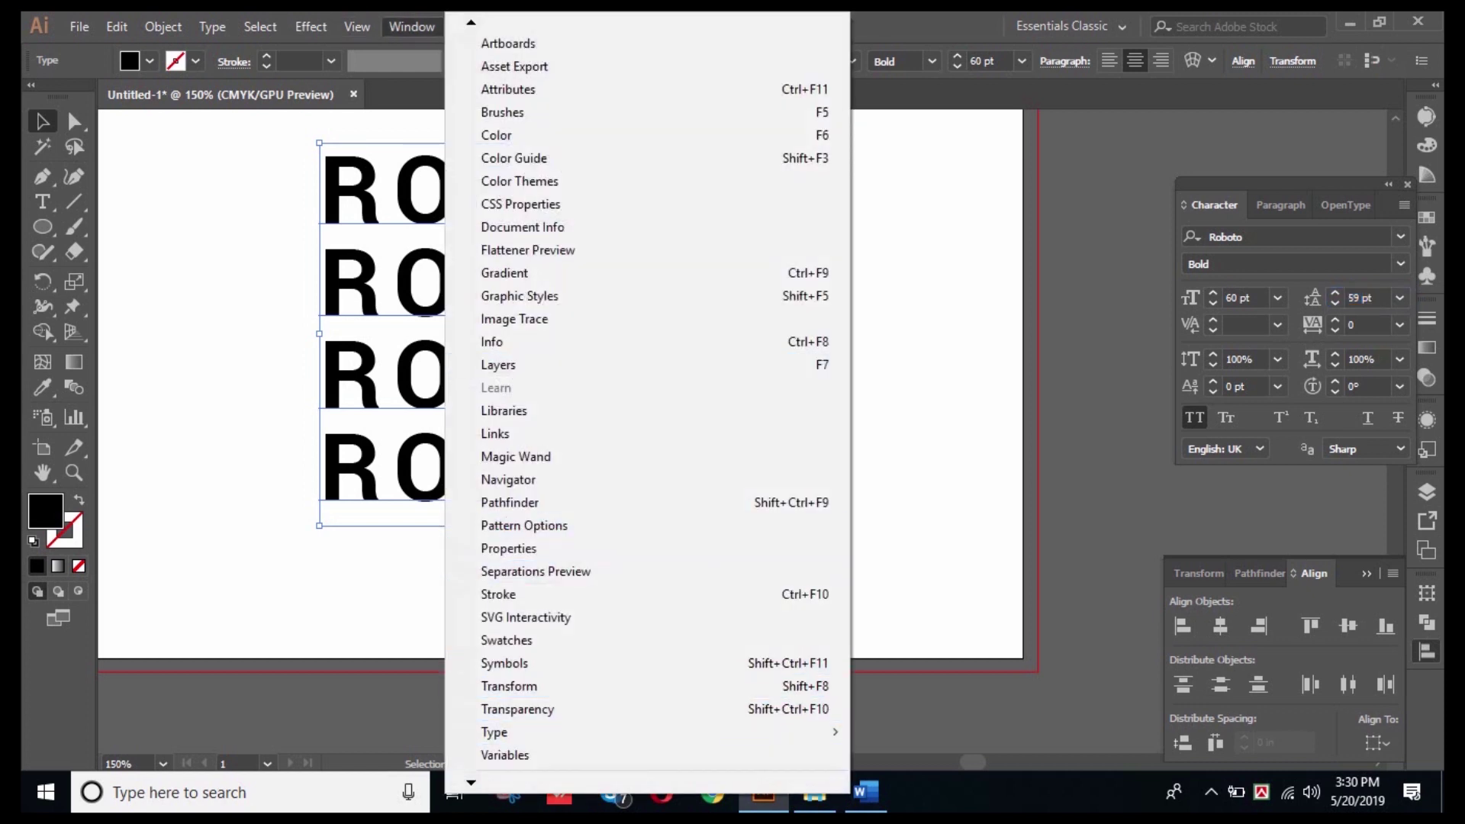
mouse_move(504, 732)
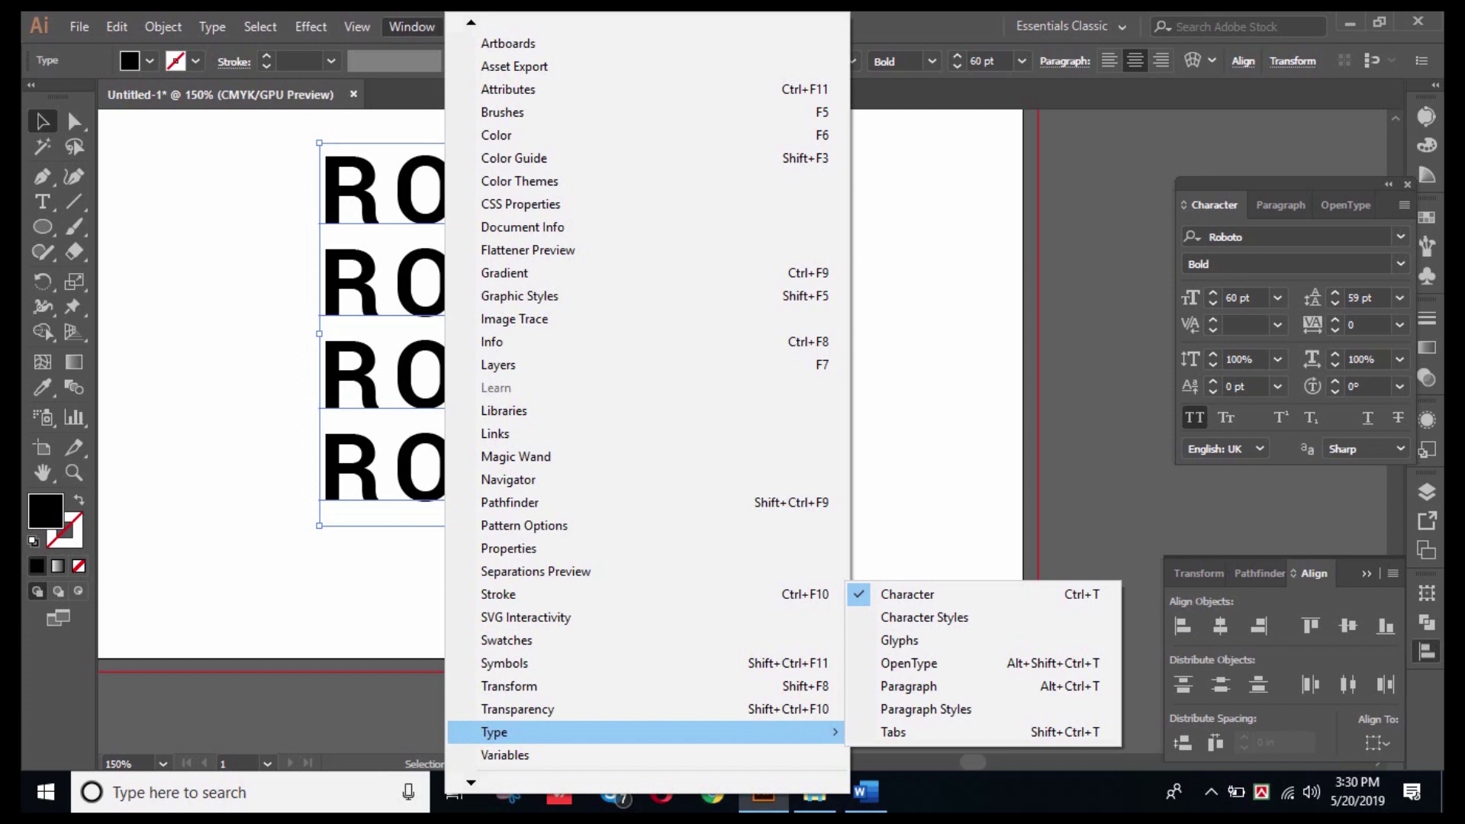
mouse_move(78, 27)
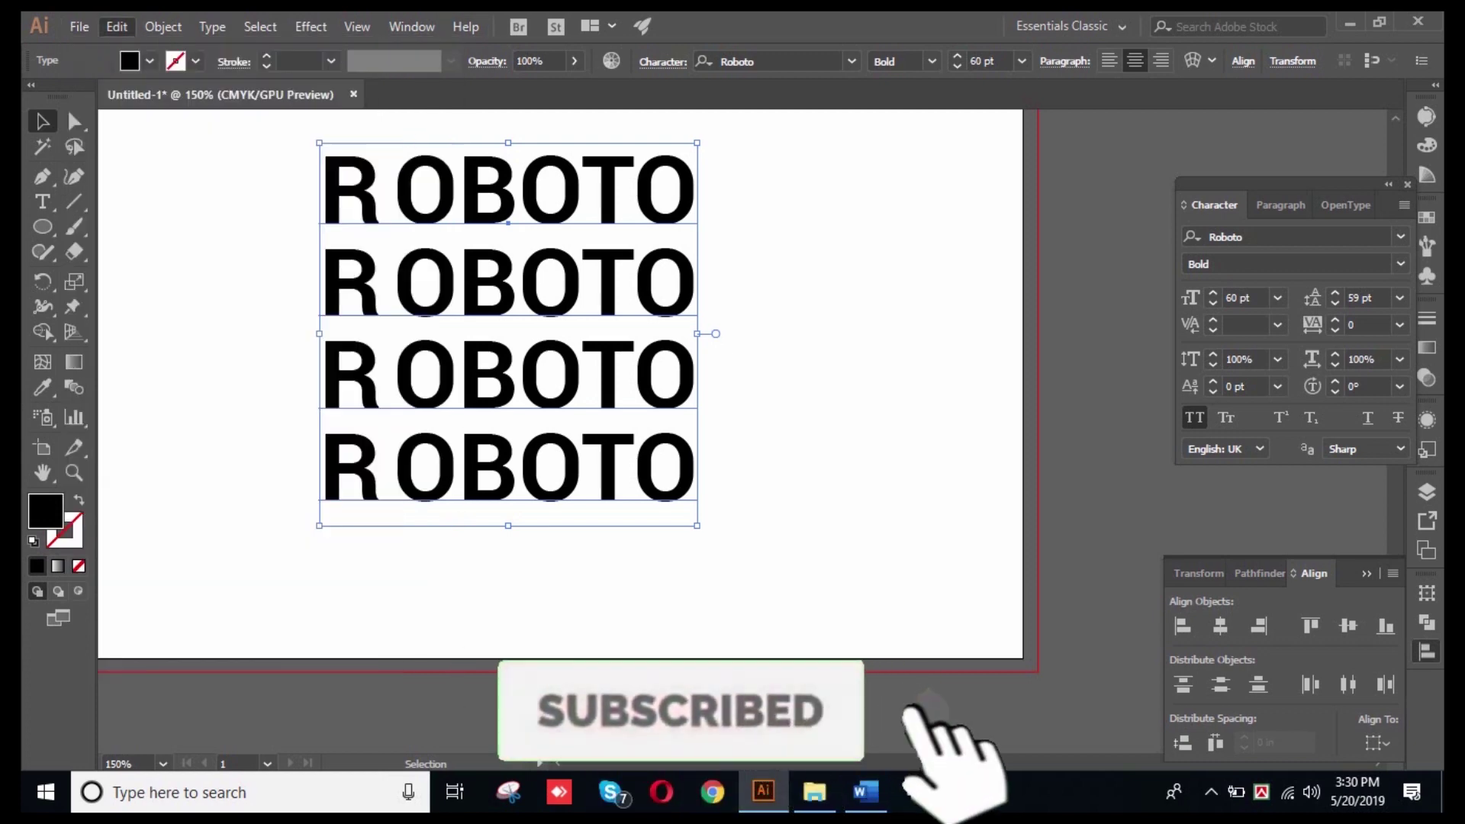
left_click(412, 26)
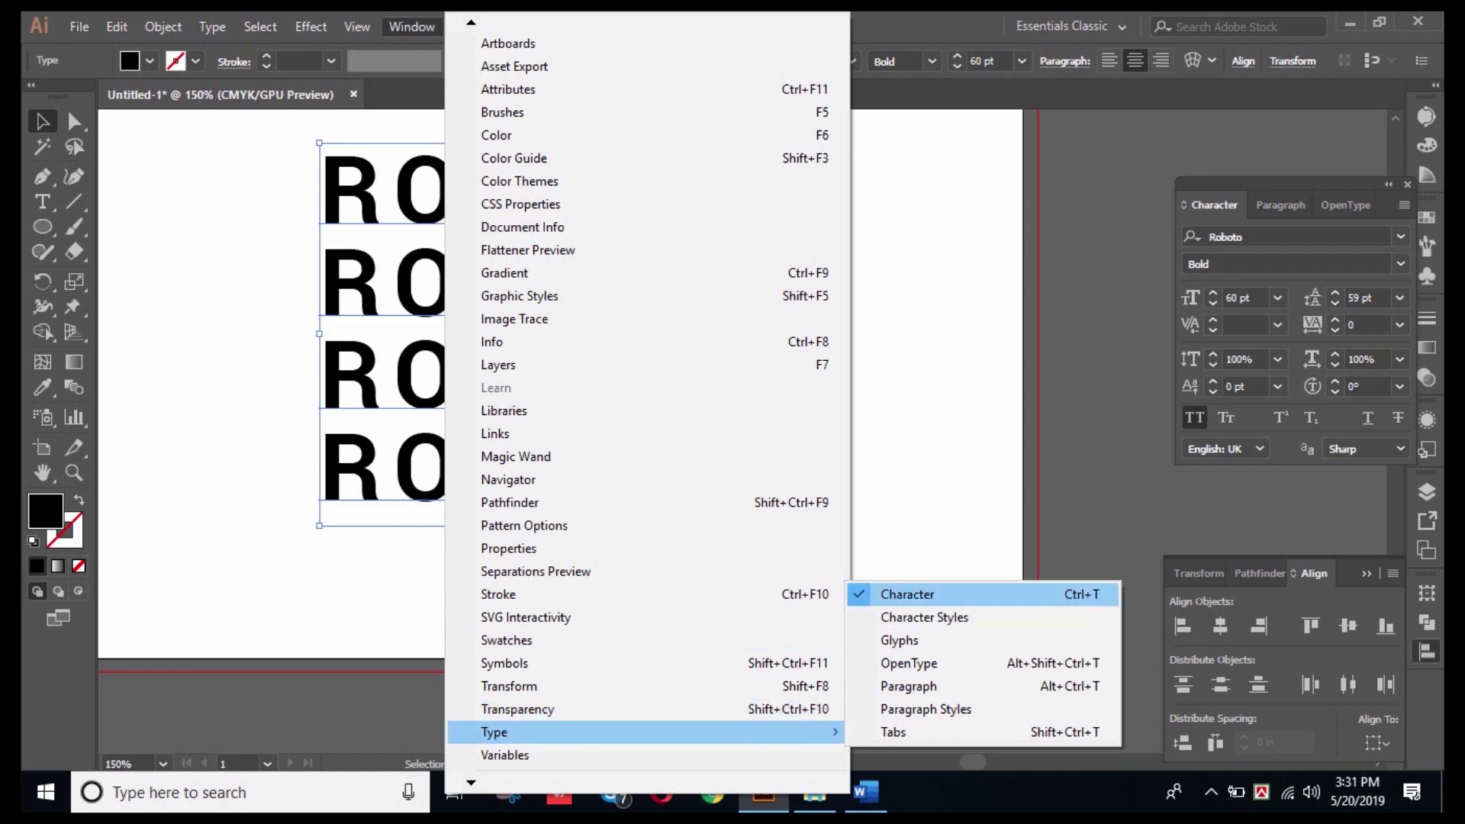
key("Escape")
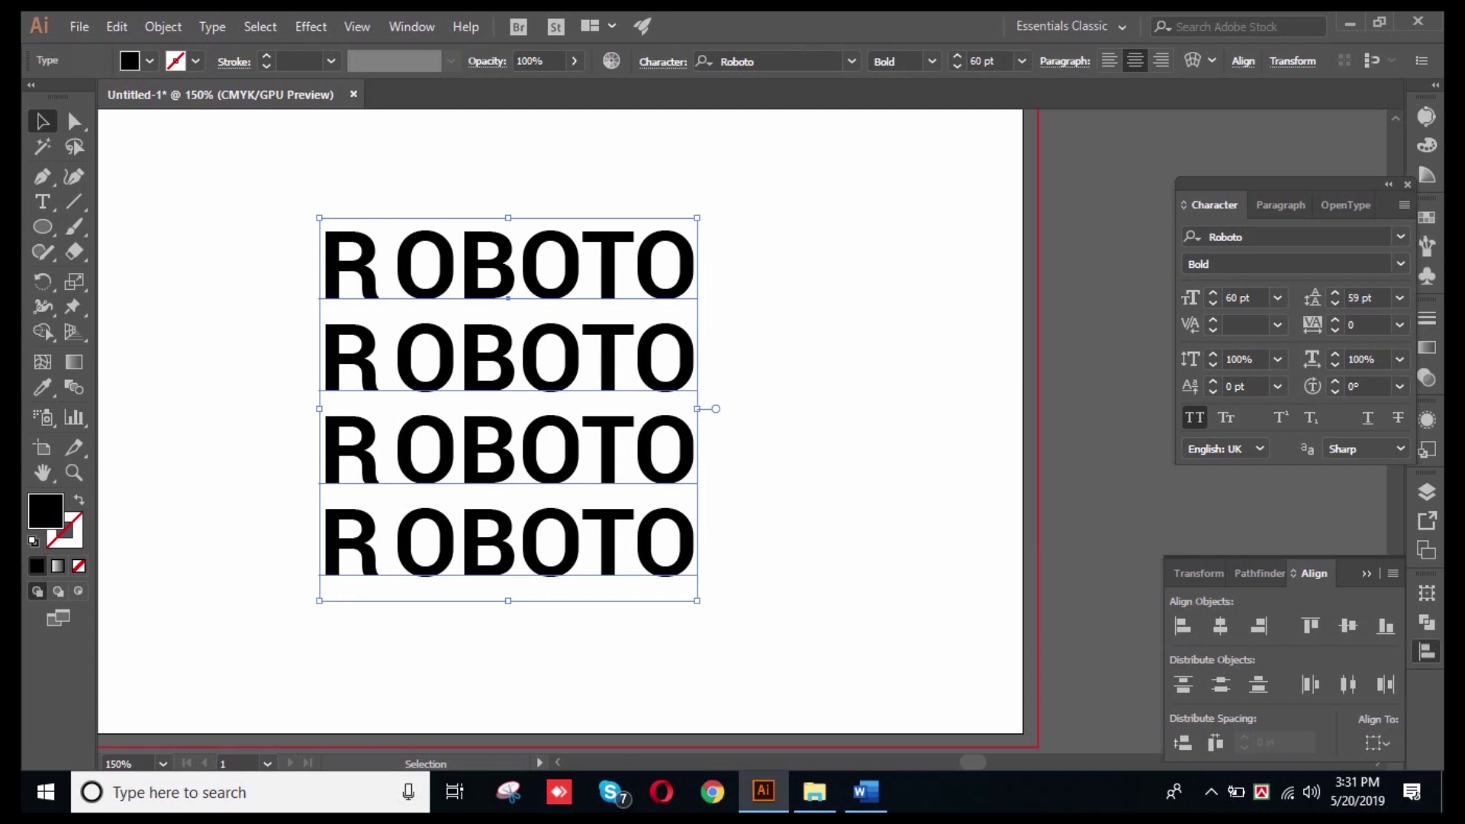
- Try opening a gap between the first O and the B in the top ROBOTO line, then remove it
double_click(458, 267)
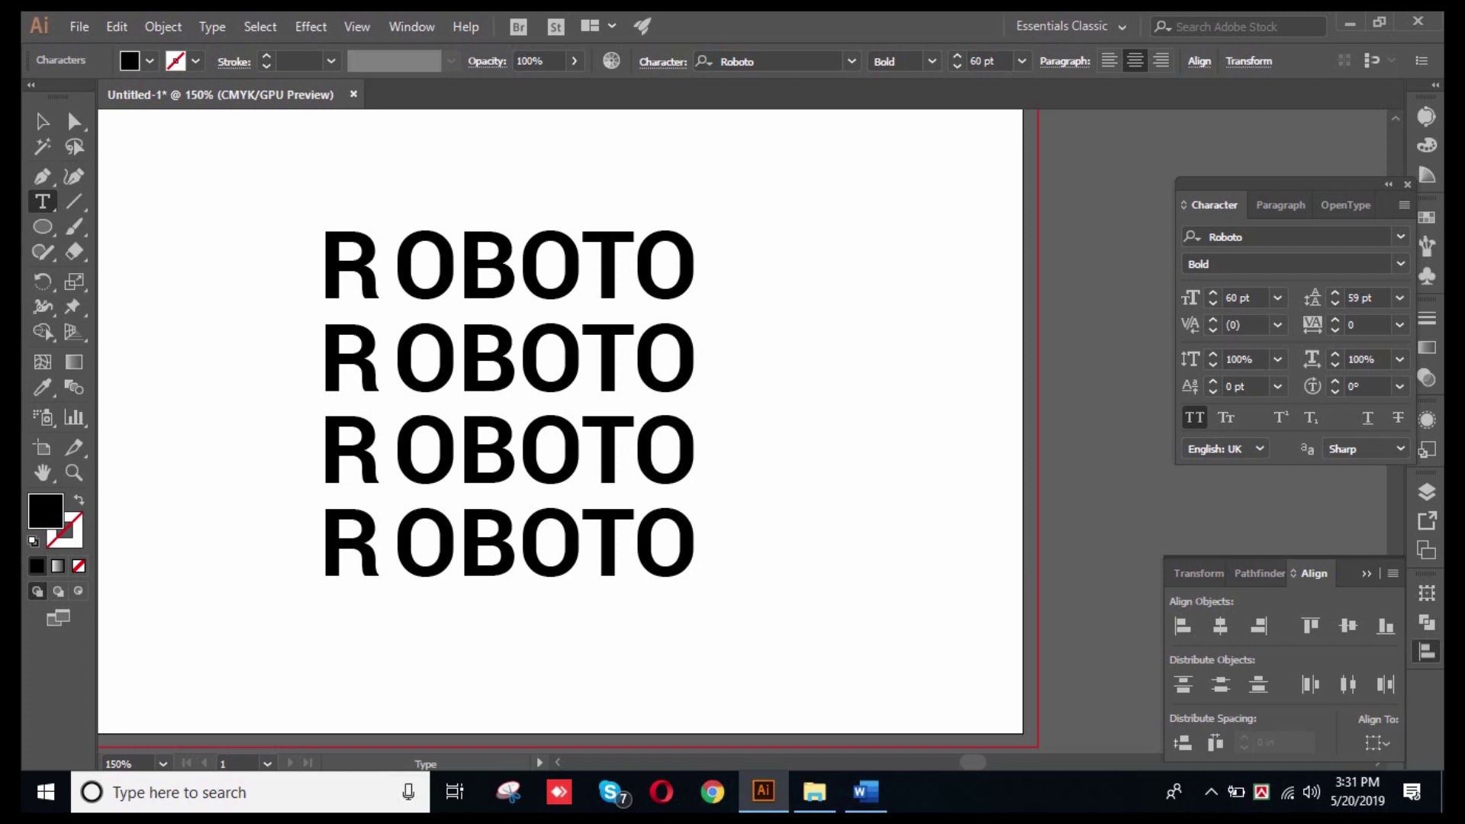
key("alt+Right")
key("alt+Right")
key("alt+Right")
key("alt+Right")
key("alt+Right")
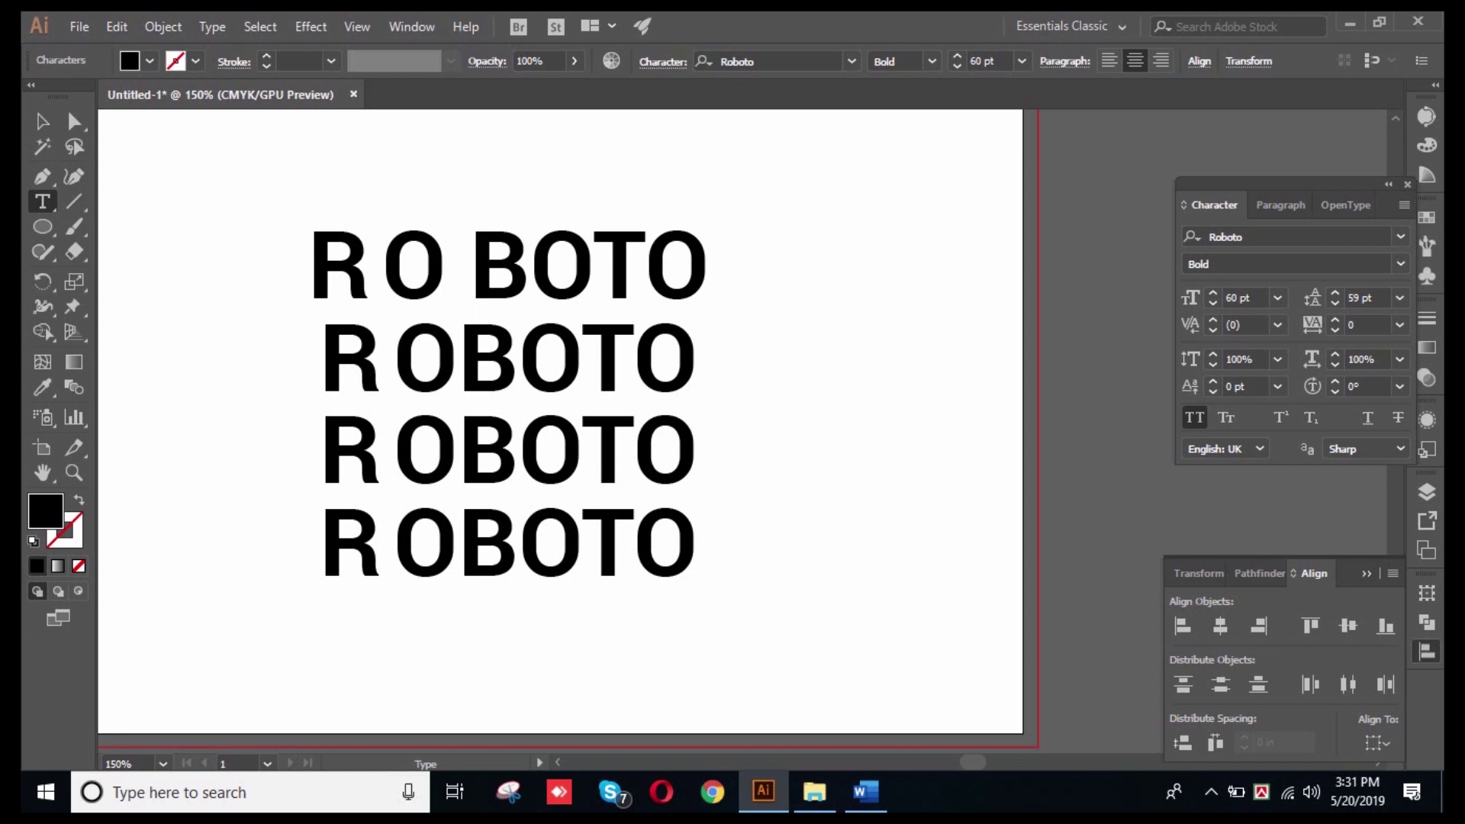
key("BackSpace")
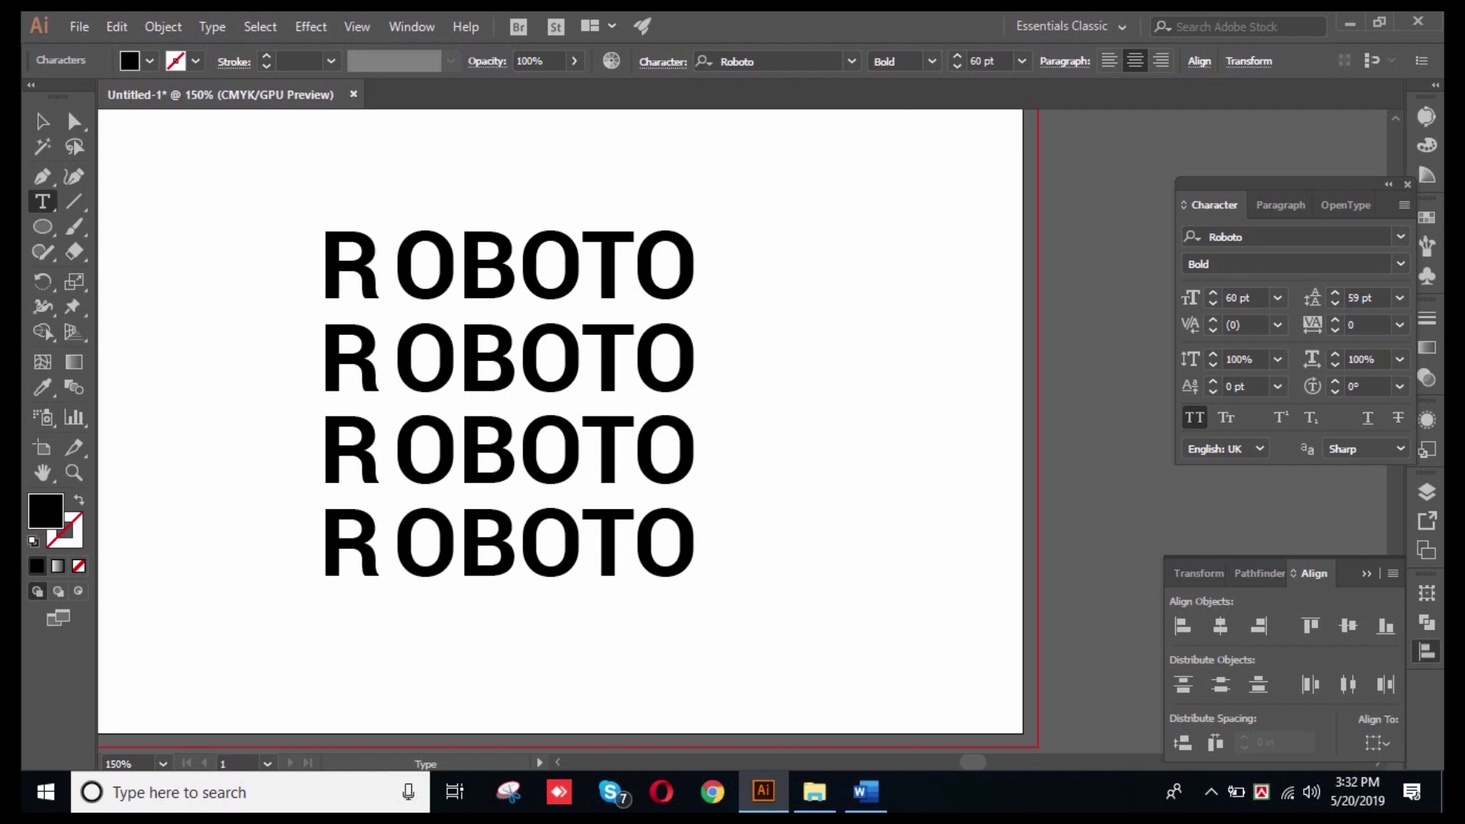
- Set the kerning between the first O and the B in the top ROBOTO line to 83 and finish editing
left_click(1240, 324)
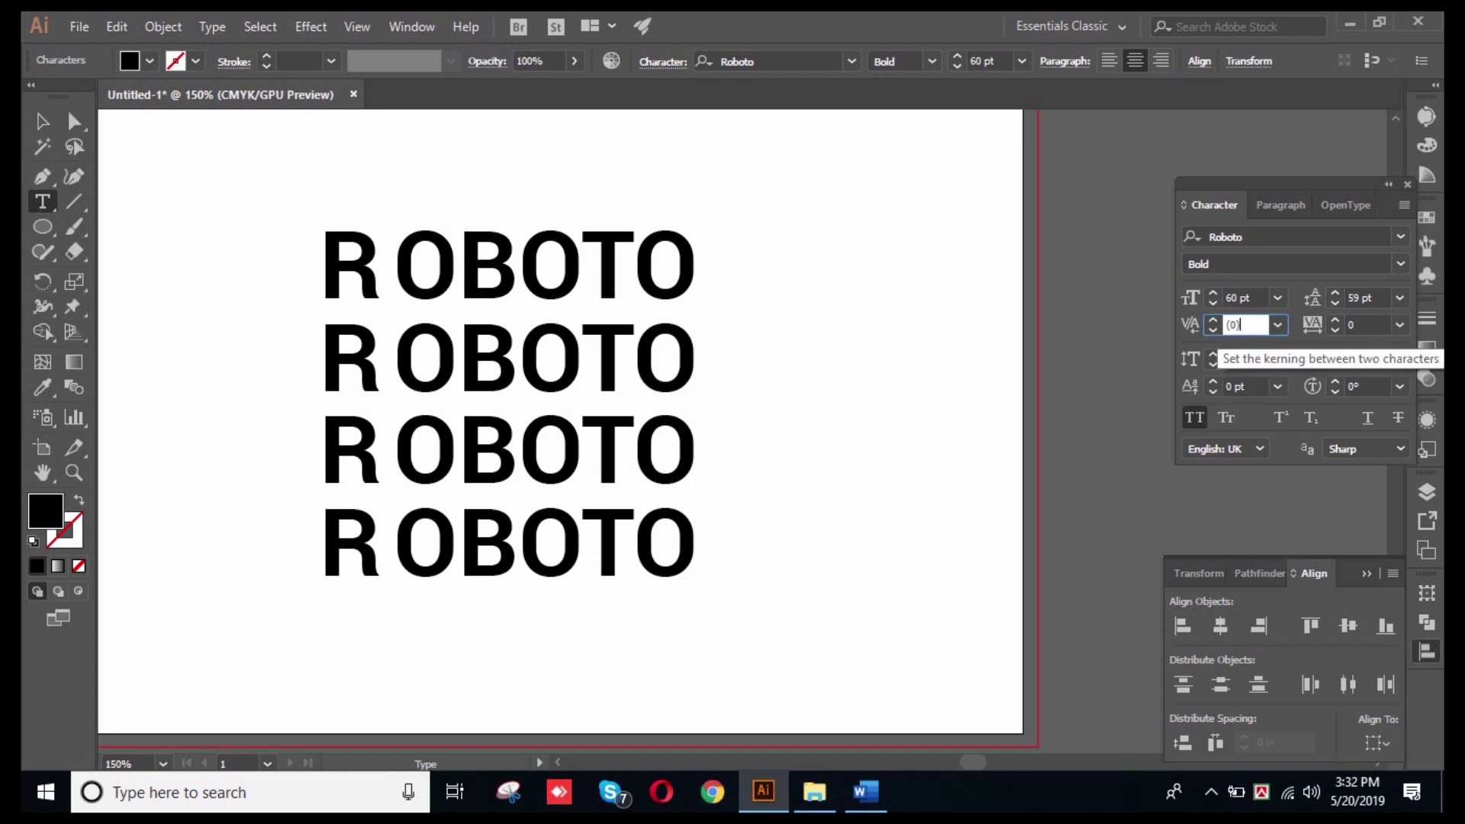
type("39")
scroll(1240, 324, "up", 16)
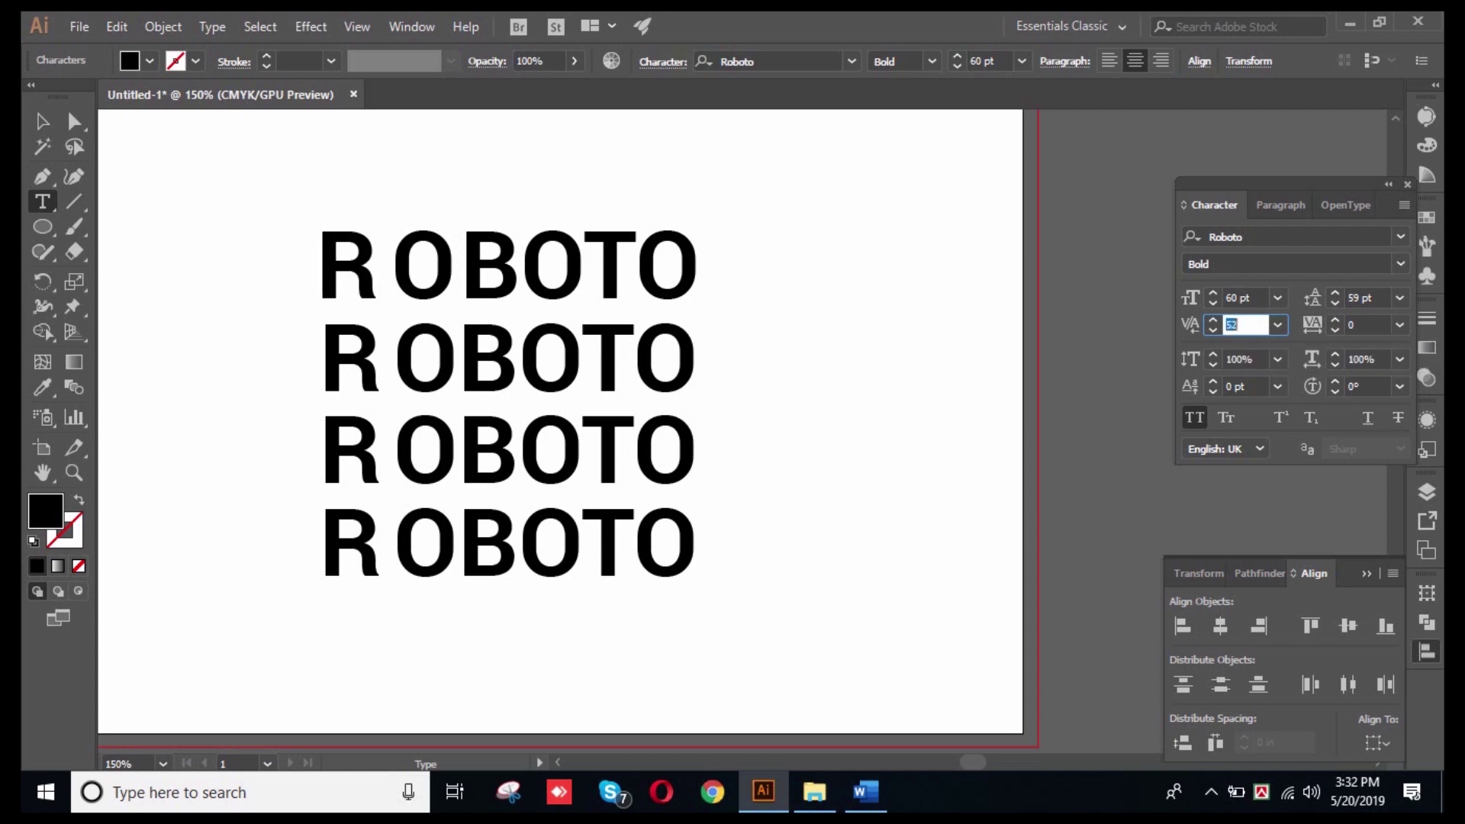
key("Up")
key("Up")
key("Up")
key("Up")
key("Up")
key("Up")
key("Up")
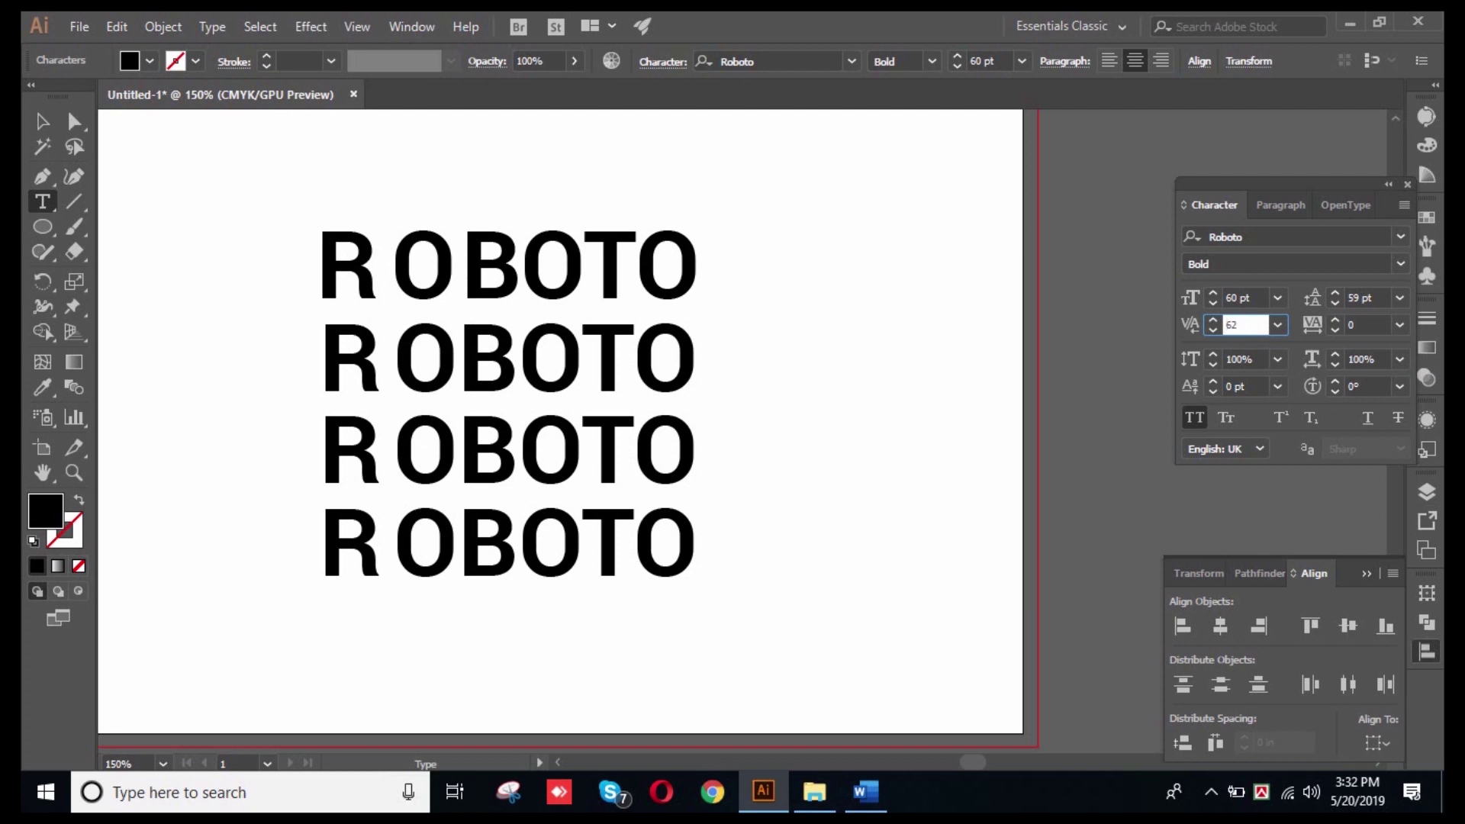
key("Up")
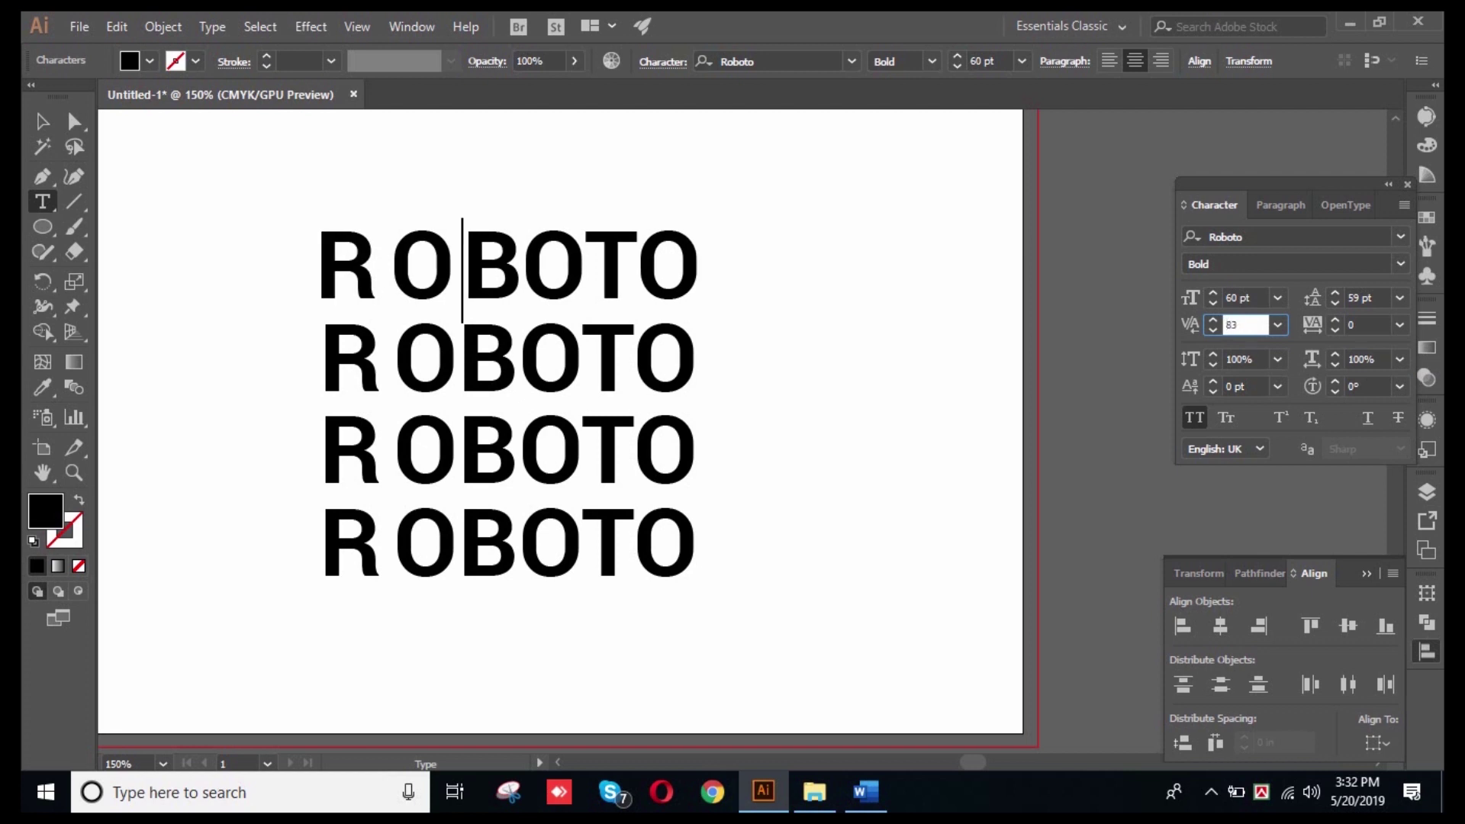
left_click(42, 121)
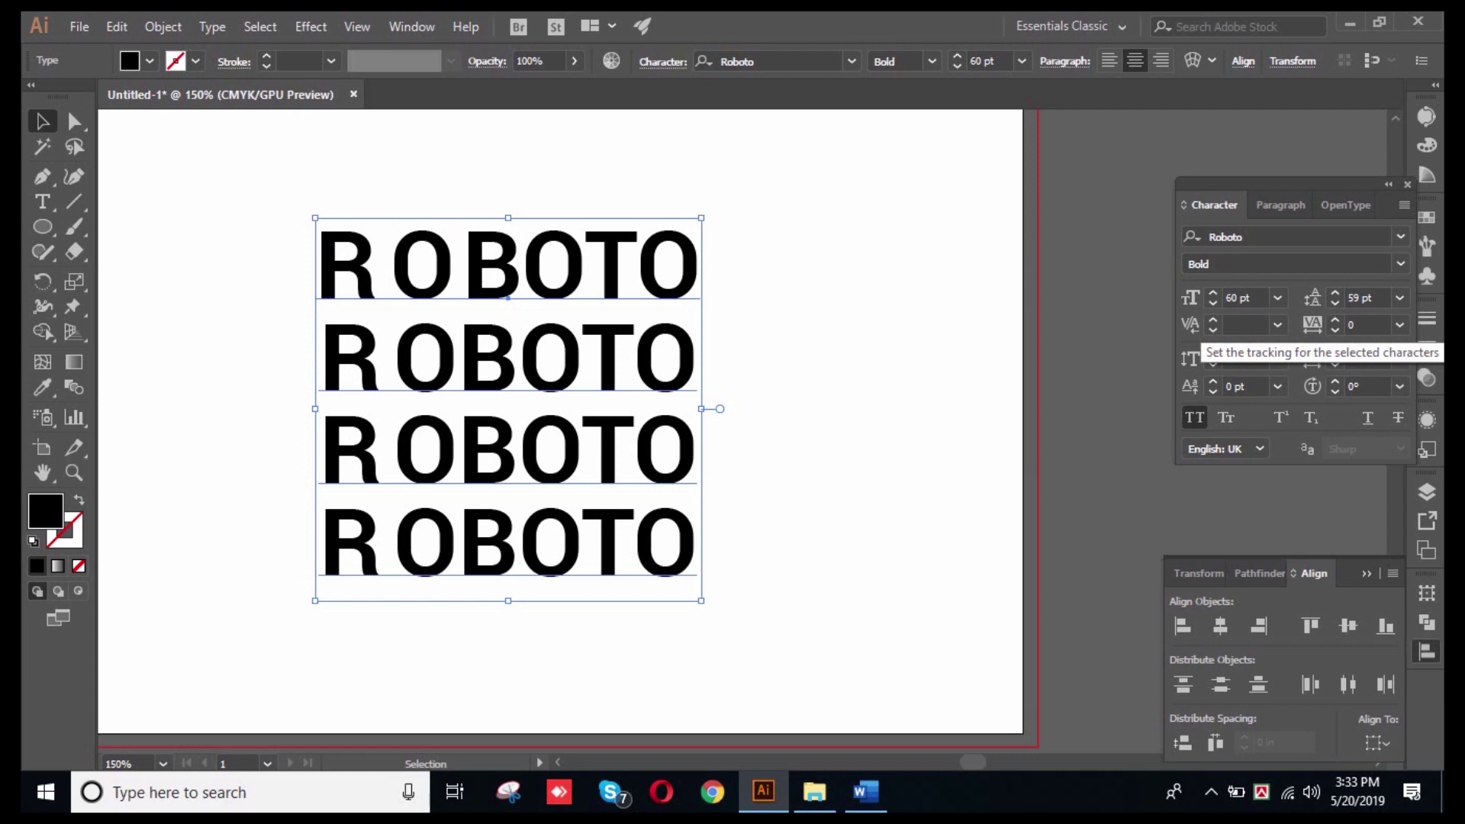
- Cut the four-line ROBOTO block down to a single word reading ROBOT and finish editing
left_click_drag(763, 641, 297, 214)
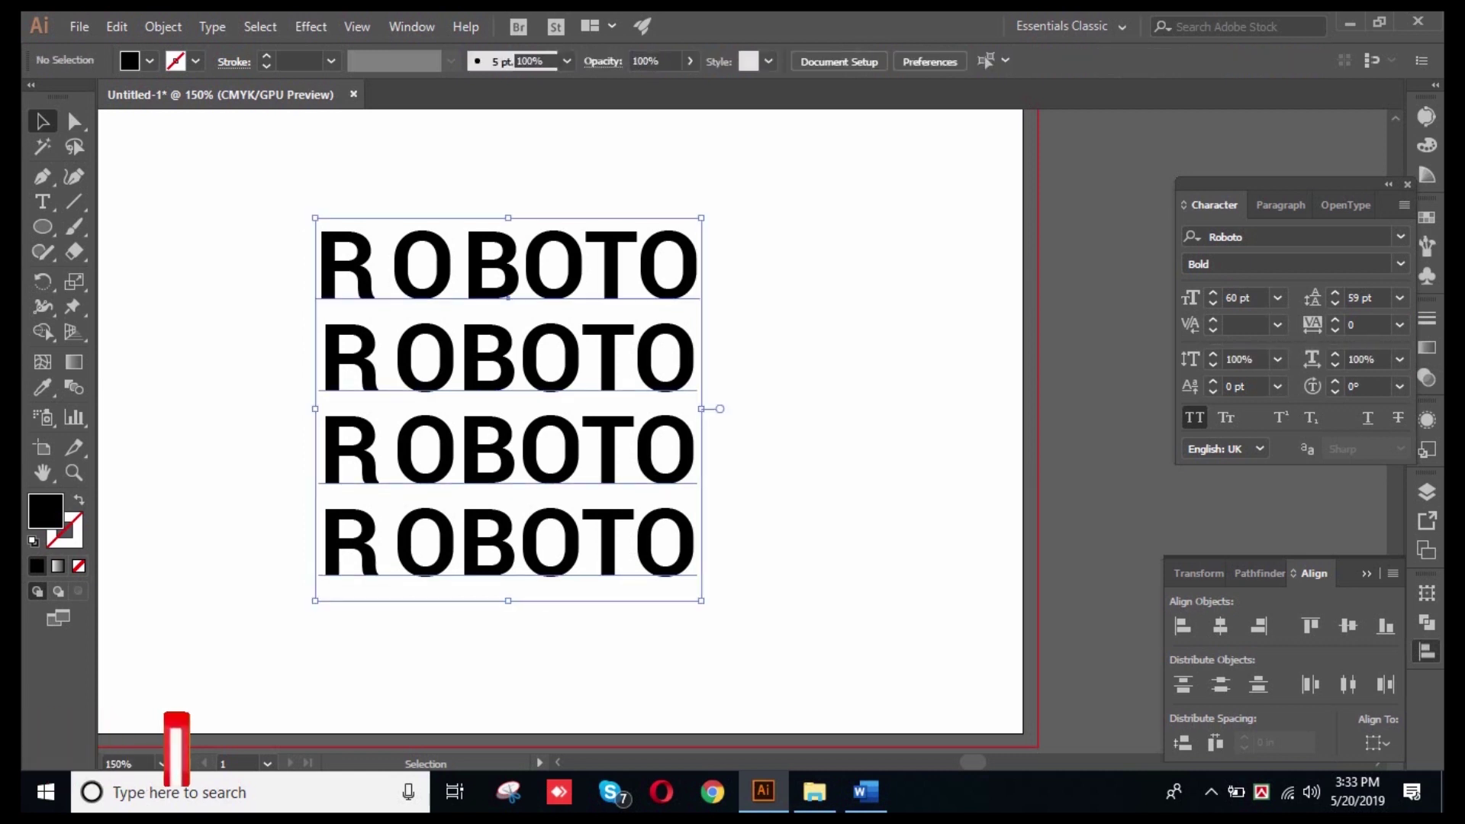
double_click(507, 267)
key("ctrl+a")
left_click(461, 267)
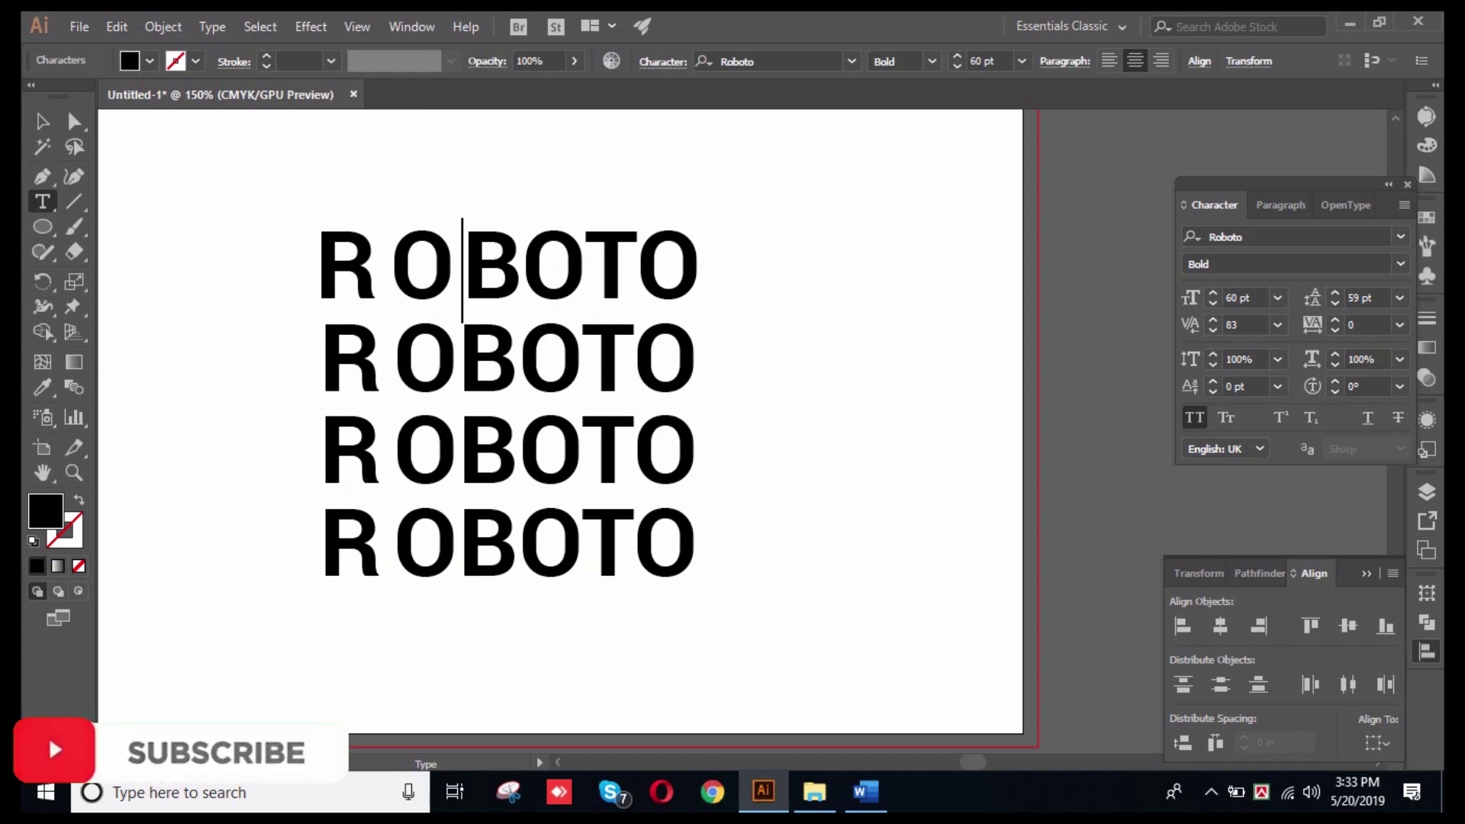
left_click_drag(317, 267, 700, 267)
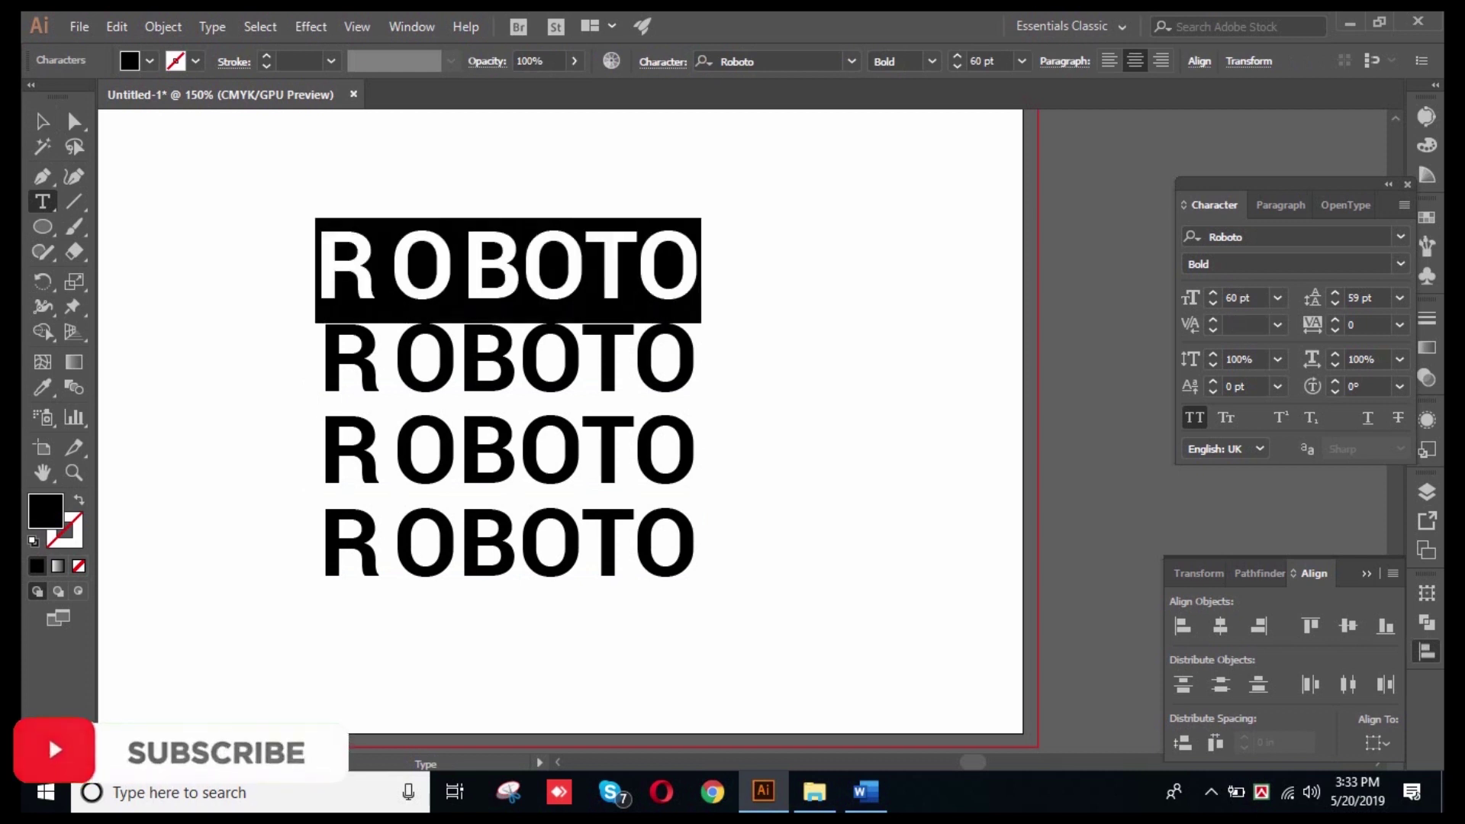
key("BackSpace")
left_click_drag(321, 452, 696, 546)
key("BackSpace")
key("BackSpace")
key("BackSpace")
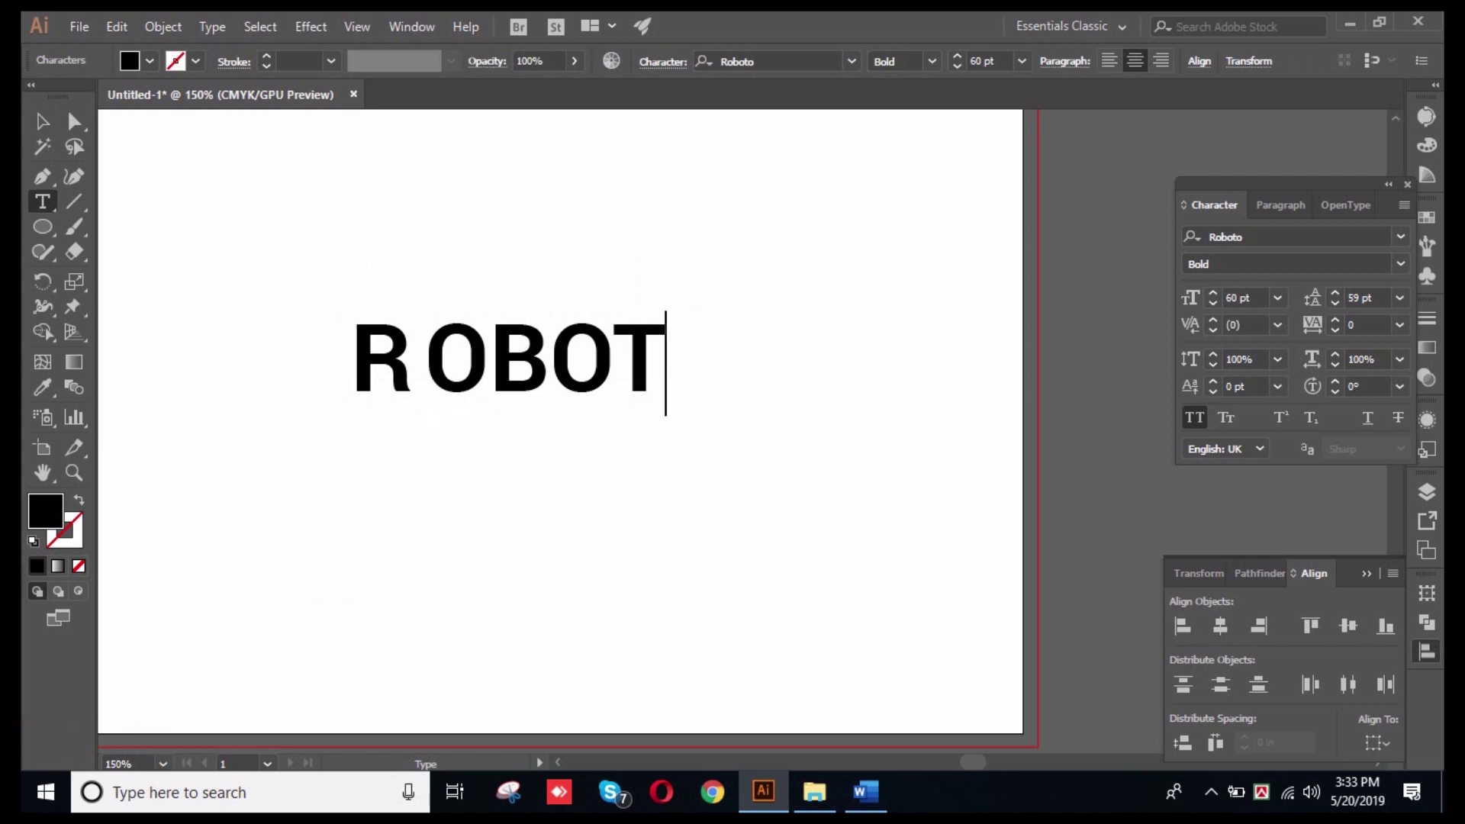
key("Escape")
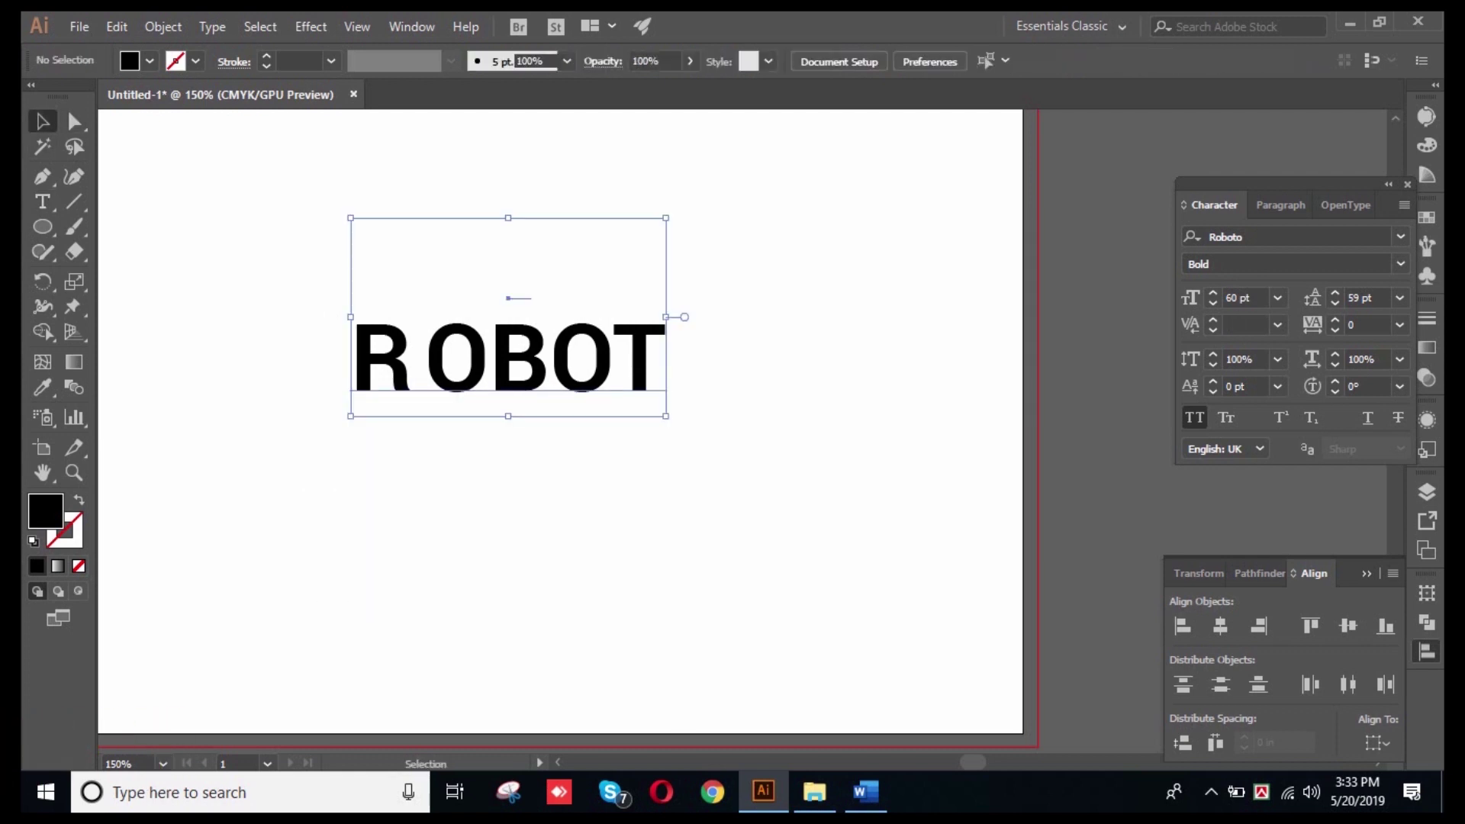
- Delete the empty line above ROBOT so the word sits on the text object's first line
key("ctrl+a")
key("ctrl+shift+a")
double_click(519, 272)
key("BackSpace")
key("Escape")
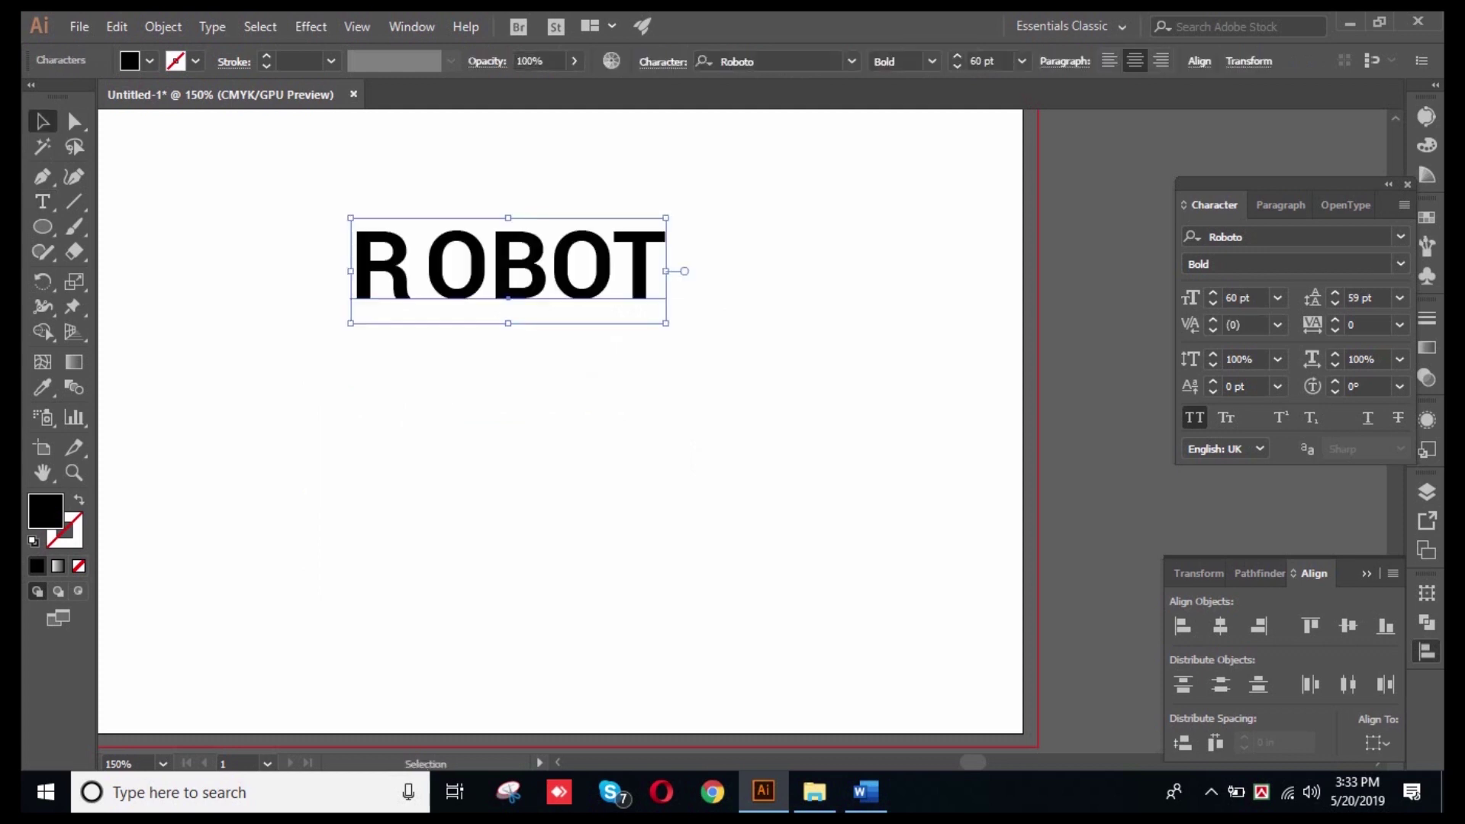
- Duplicate the ROBOT text below the original, replace the copy's wording with TAGLINE HERE and deselect it
left_click_drag(507, 264, 508, 431)
double_click(508, 432)
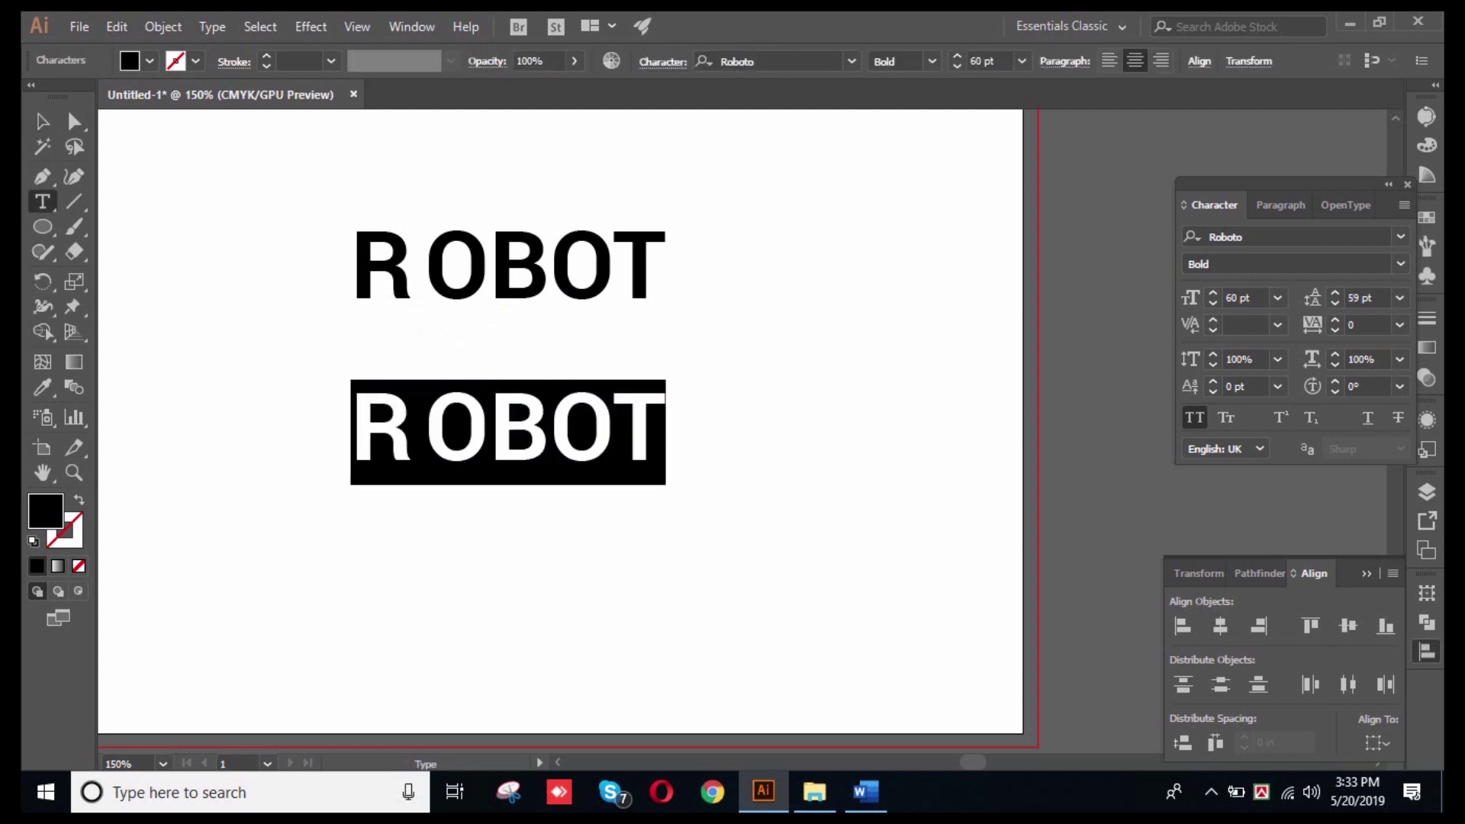
type("TAG")
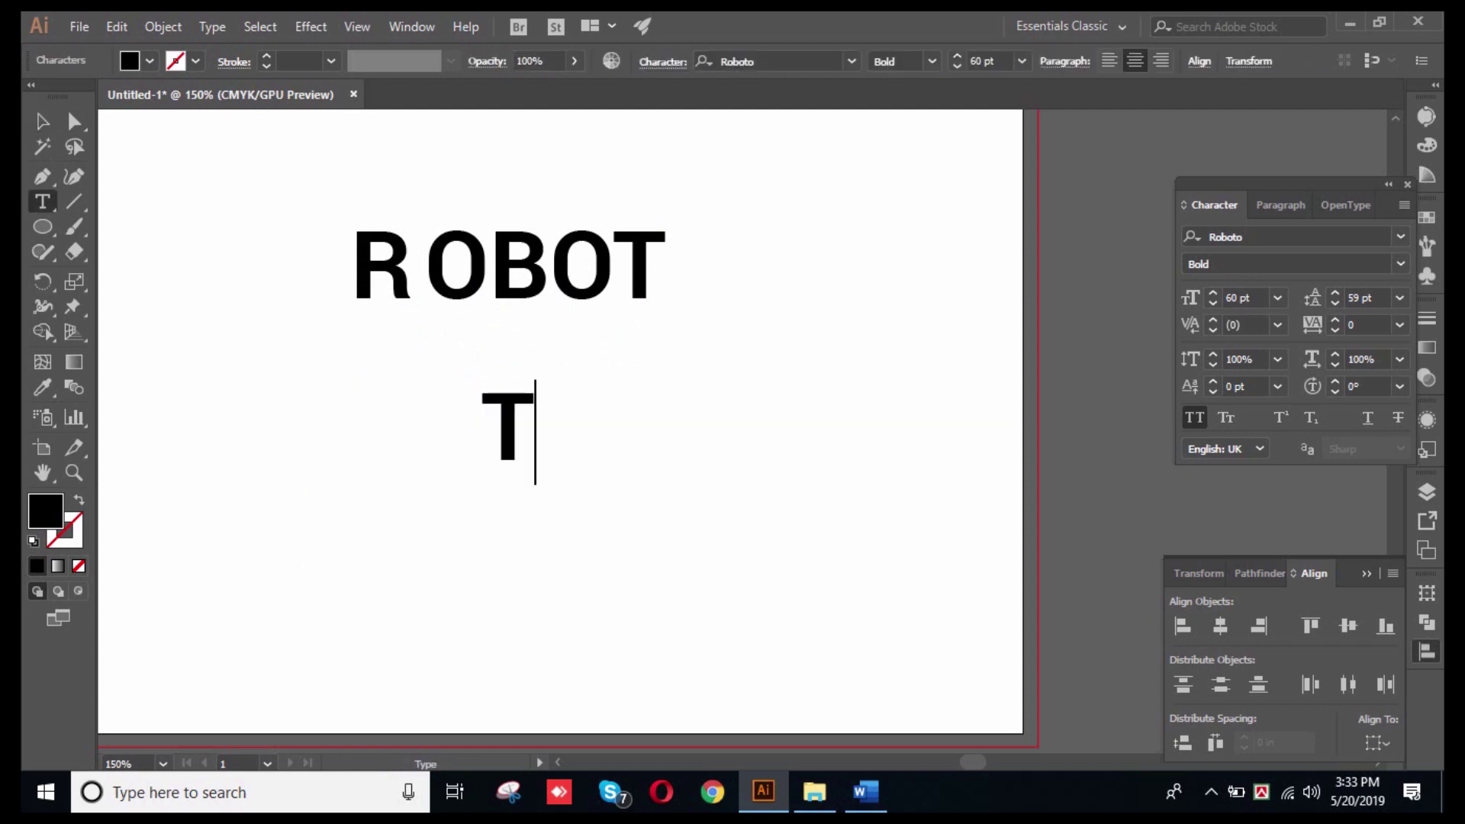
type("LINE HERE")
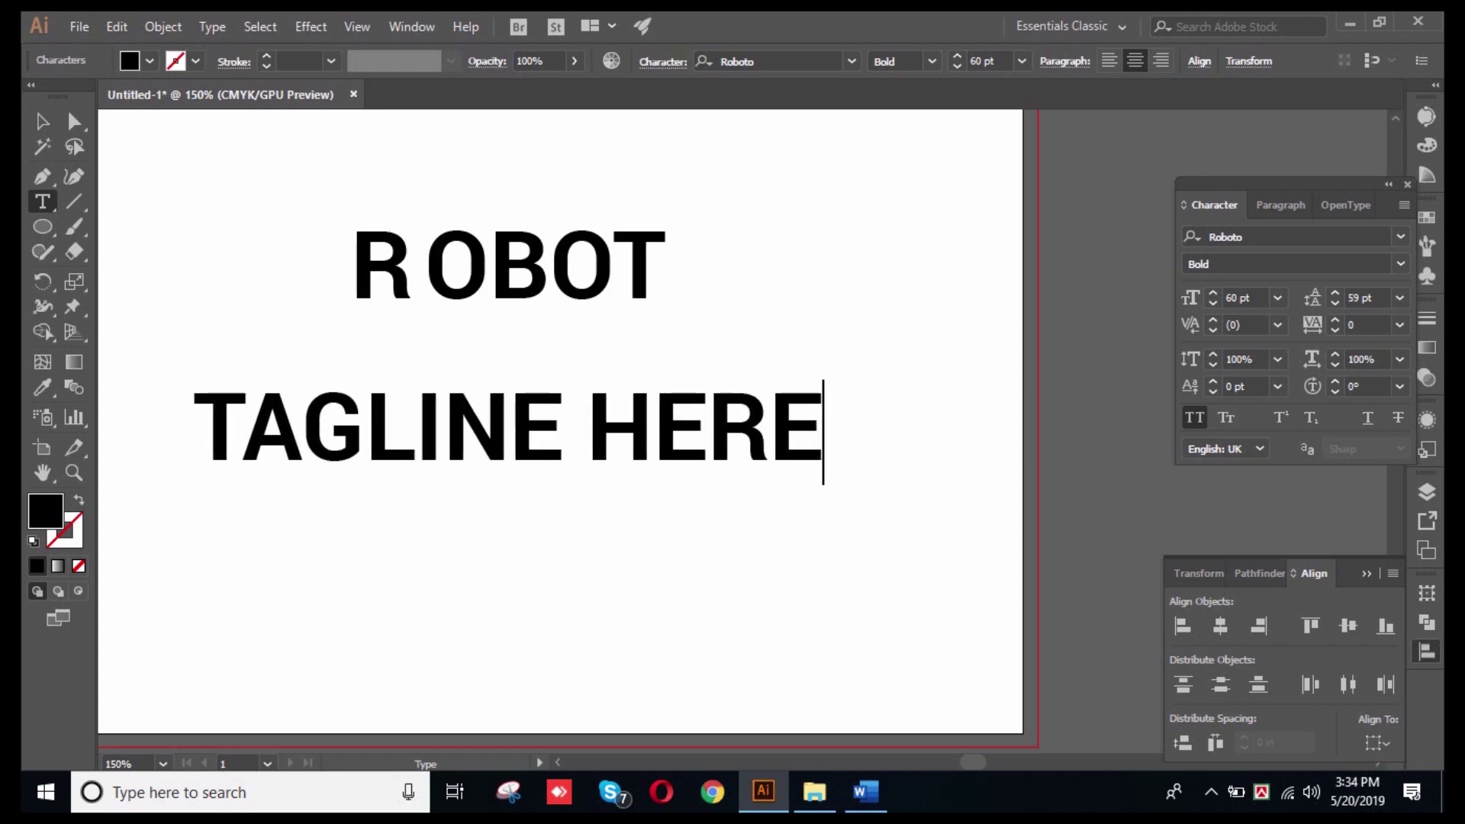
left_click(42, 121)
key("ctrl+shift+a")
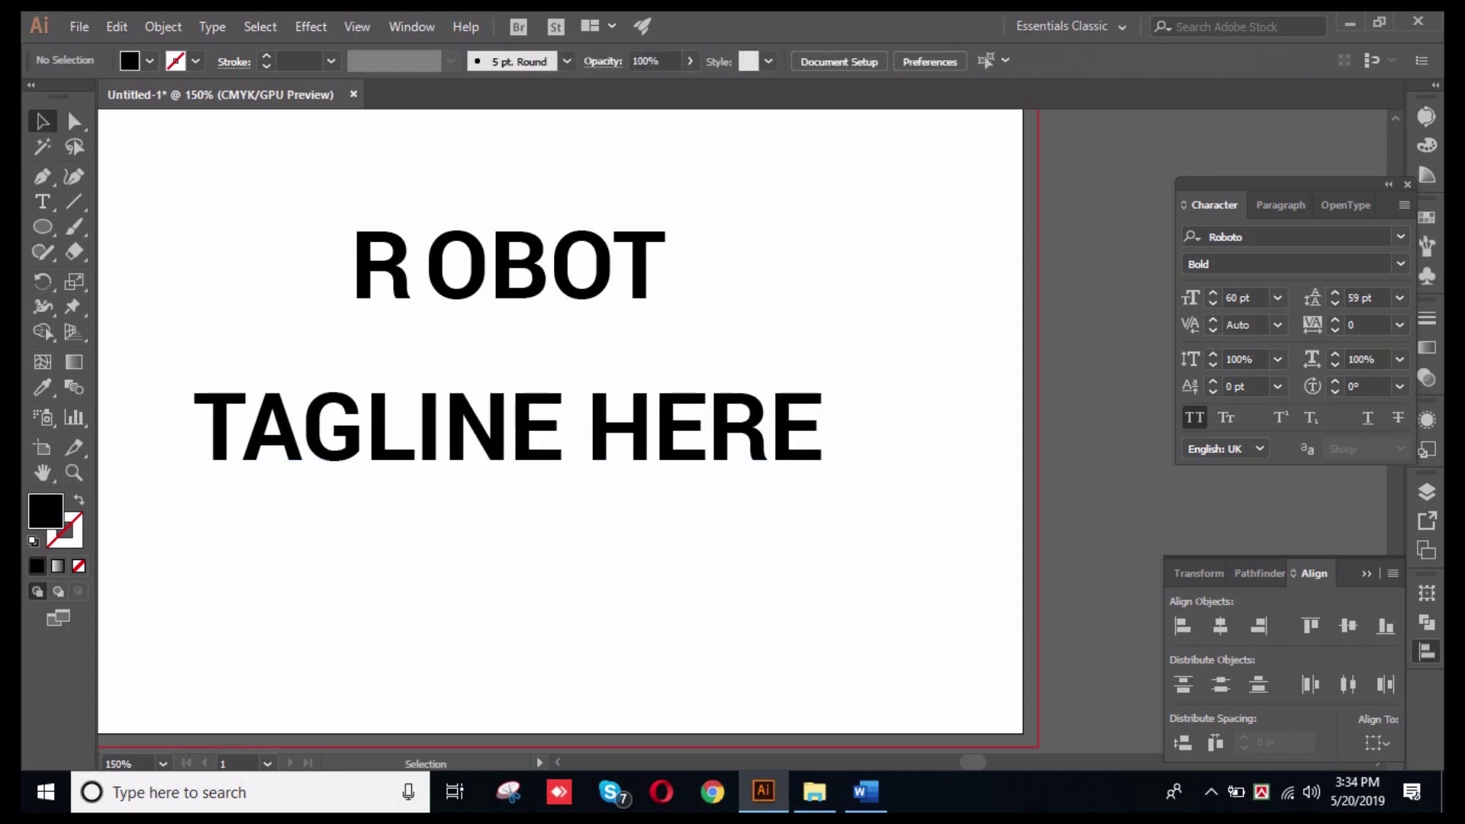
- Scale ROBOT up to about the width of TAGLINE HERE and move the tagline directly beneath it
left_click(508, 267)
left_click_drag(666, 297, 833, 297)
left_click(885, 344)
left_click_drag(702, 452, 702, 401)
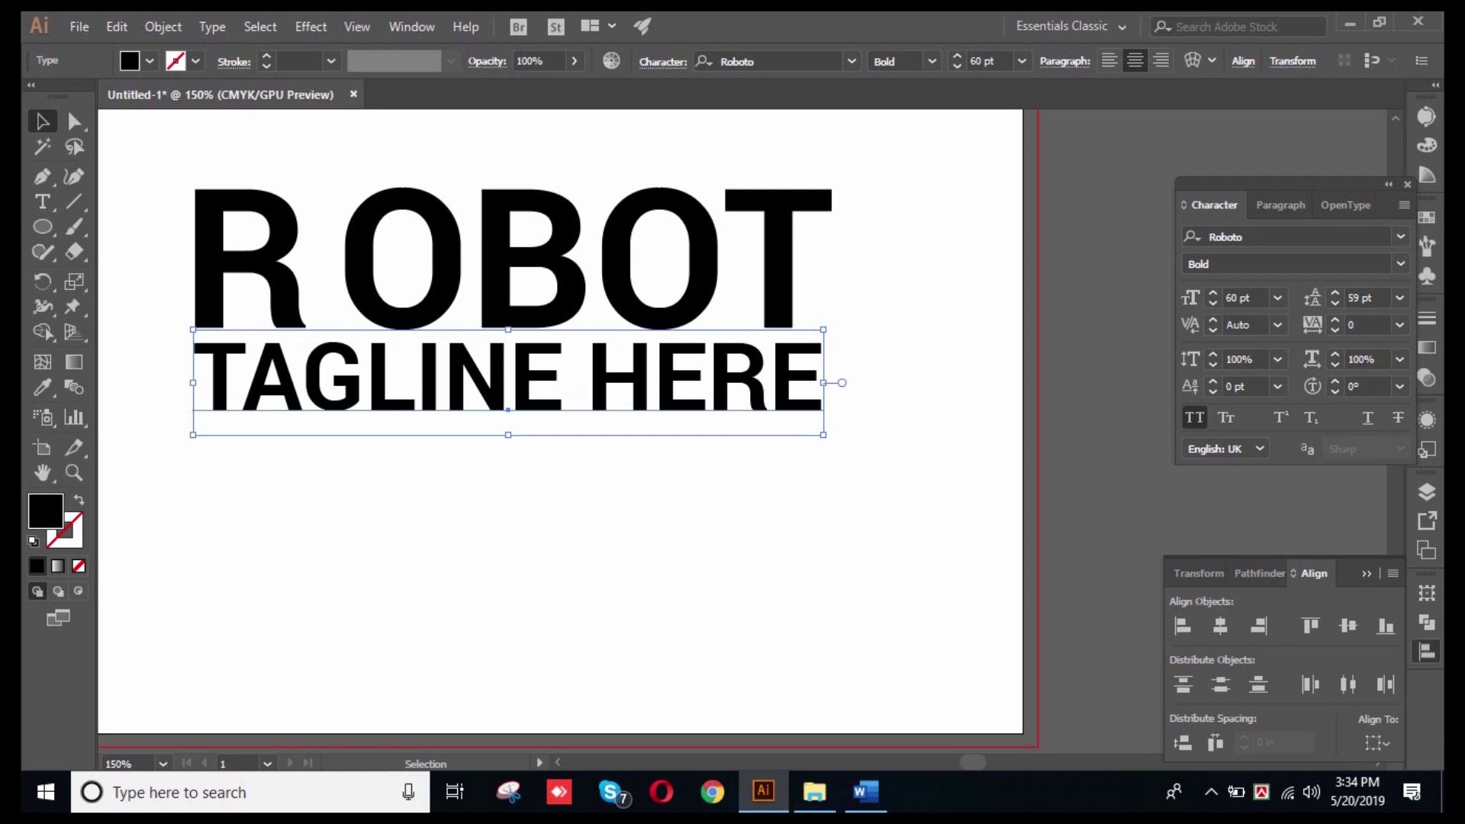
- Reduce the tagline's font size to 27 pt and move it up close beneath ROBOT
left_click(989, 61)
scroll(989, 61, "down", 20)
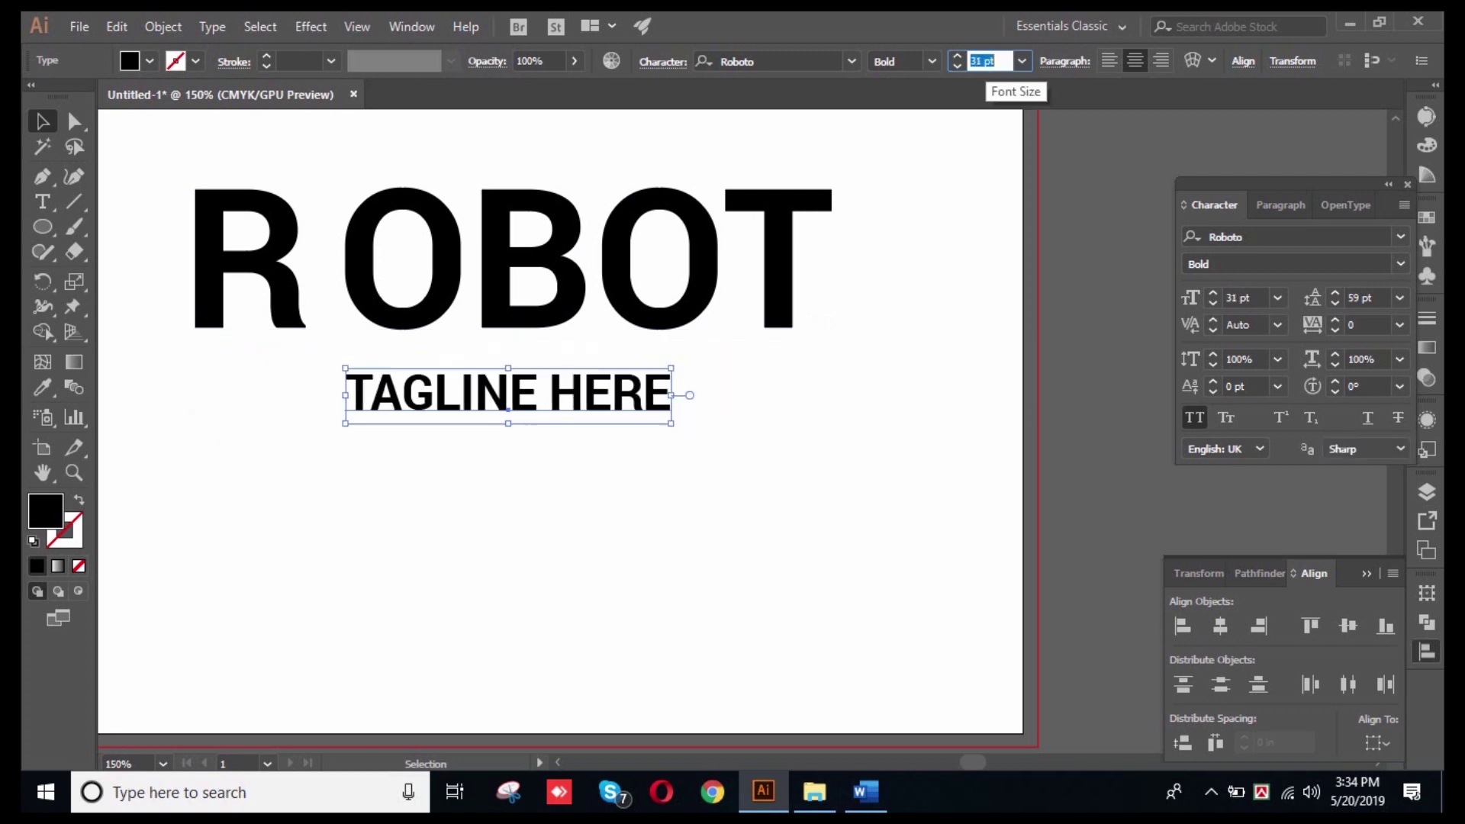
left_click(763, 397)
left_click_drag(546, 383, 552, 343)
key("ctrl+shift+a")
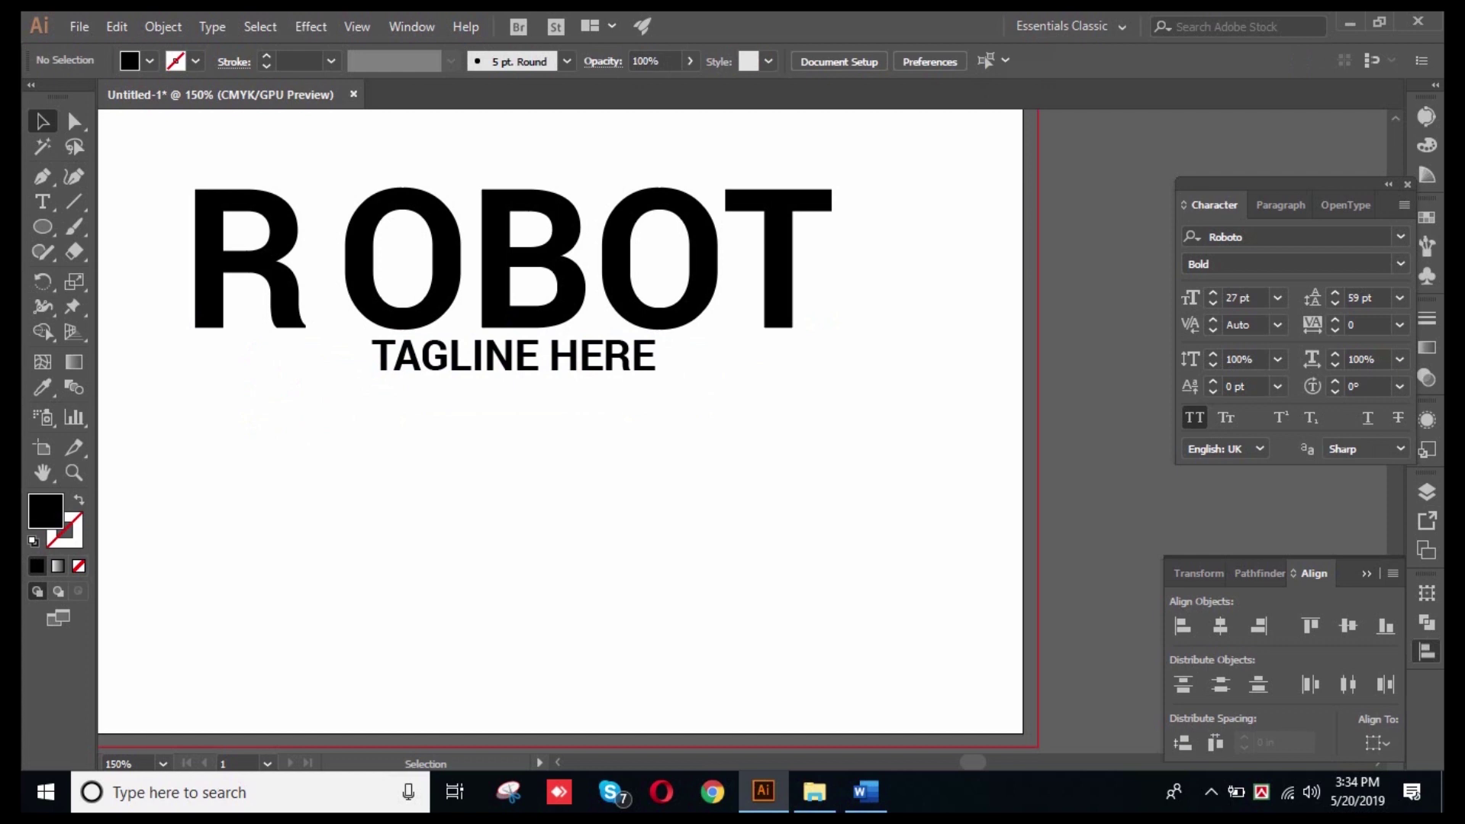
- Widen the tracking of the TAGLINE HERE text to 260
left_click(512, 355)
left_click(1335, 319)
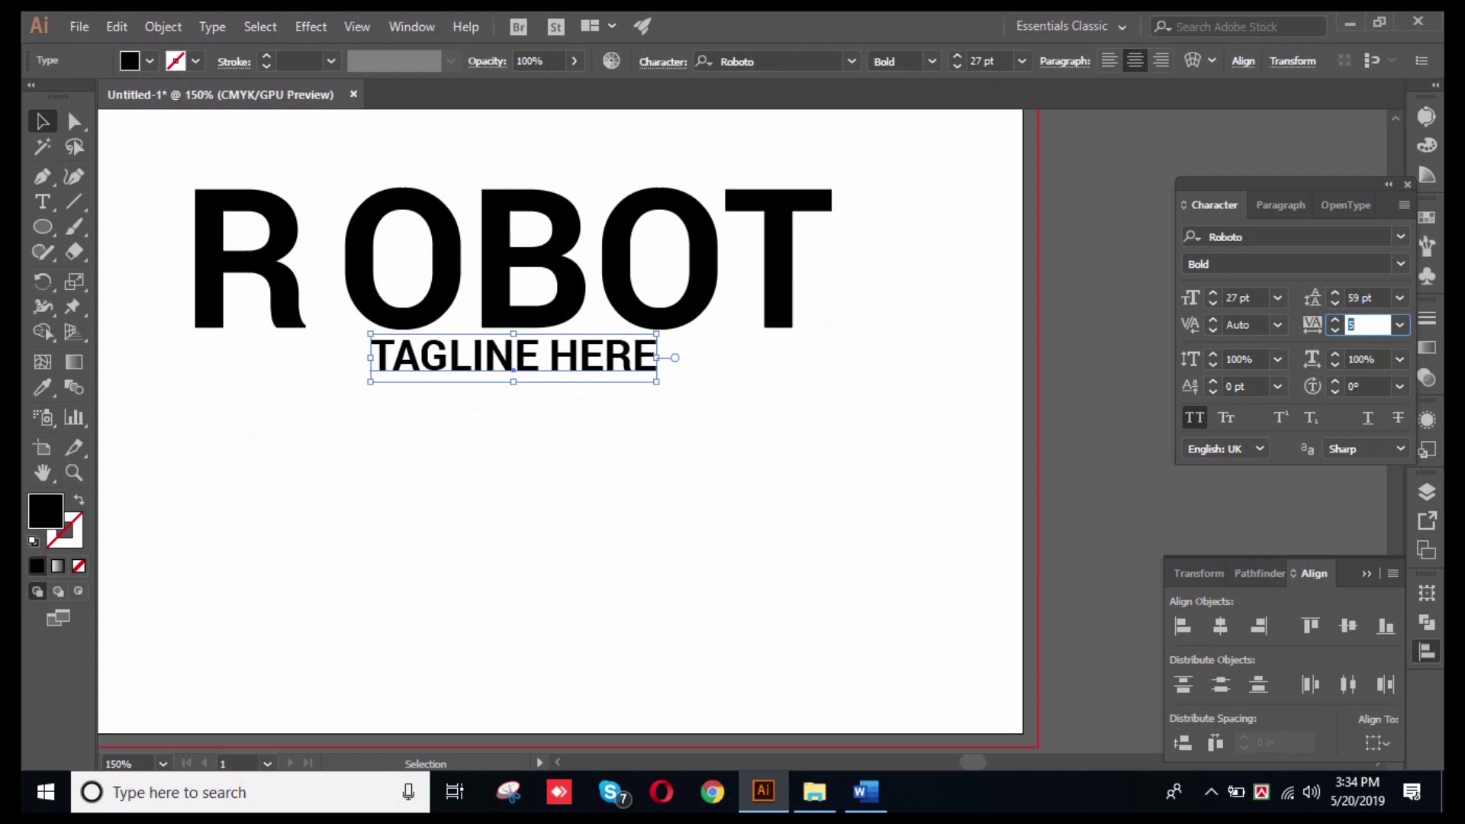
type("20")
key("Return")
key("Up")
key("Up")
key("Up")
key("Up")
key("Up")
key("Up")
key("Up")
key("Up")
key("Up")
key("Up")
key("Up")
key("Up")
key("Up")
key("Up")
key("Up")
key("Up")
key("Up")
key("Up")
key("Up")
key("Up")
key("Up")
key("Up")
key("Up")
key("Up")
key("Up")
key("Up")
key("Up")
key("Up")
key("Up")
key("Up")
key("Up")
key("Up")
key("Up")
key("Up")
key("Up")
key("Up")
key("Up")
key("Up")
key("Up")
key("Up")
key("Up")
key("Up")
key("Up")
key("Up")
key("Up")
key("Up")
key("Up")
key("Up")
key("Up")
key("Up")
key("Up")
key("Up")
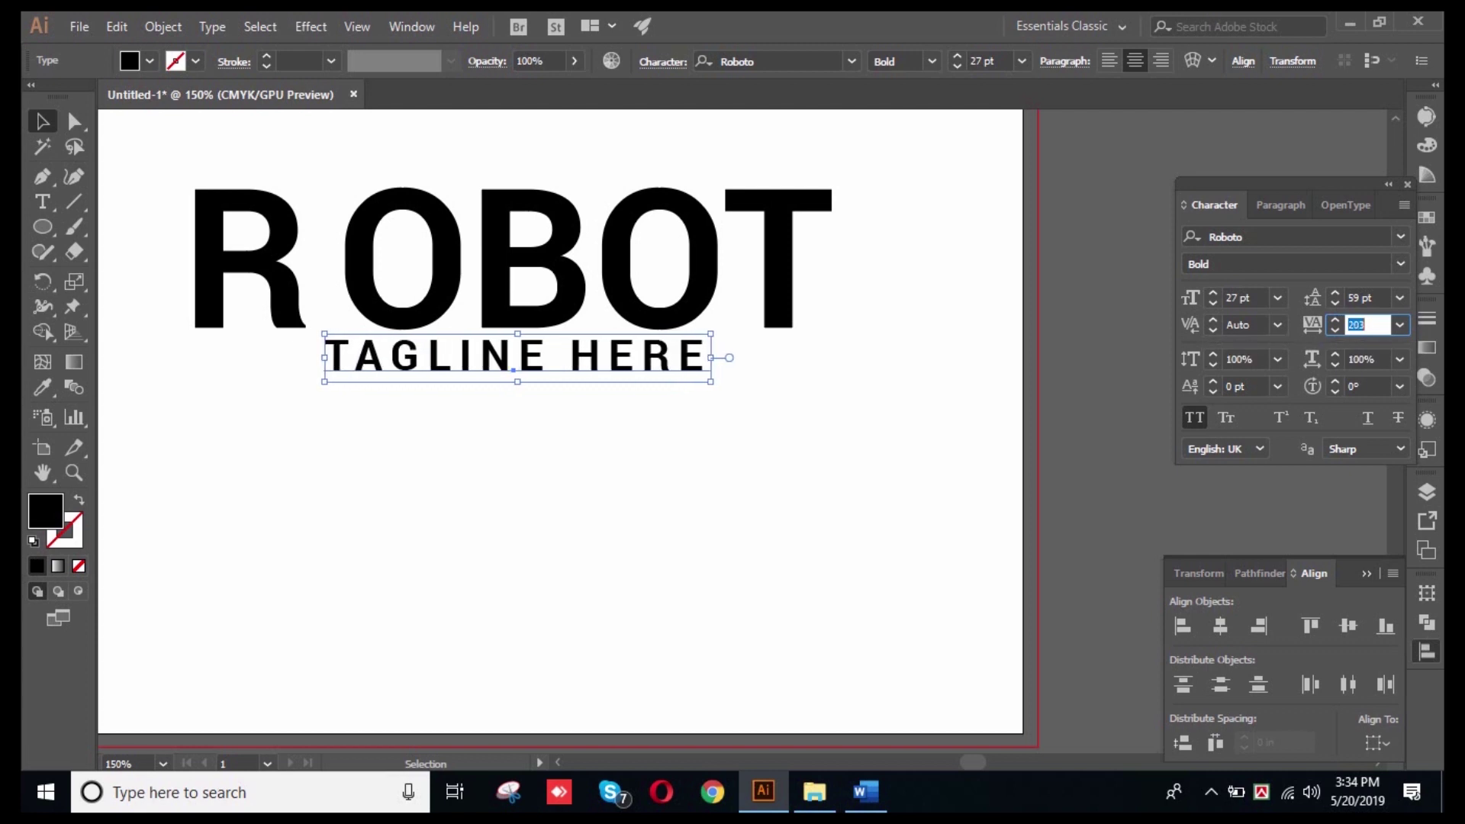
key("Up")
key("Up")
key("Up")
key("Up")
key("Up")
key("Up")
key("Up")
key("Up")
key("Up")
key("Up")
key("Up")
key("Up")
key("Up")
key("Up")
key("Up")
key("Up")
key("Up")
key("Up")
key("Up")
key("Up")
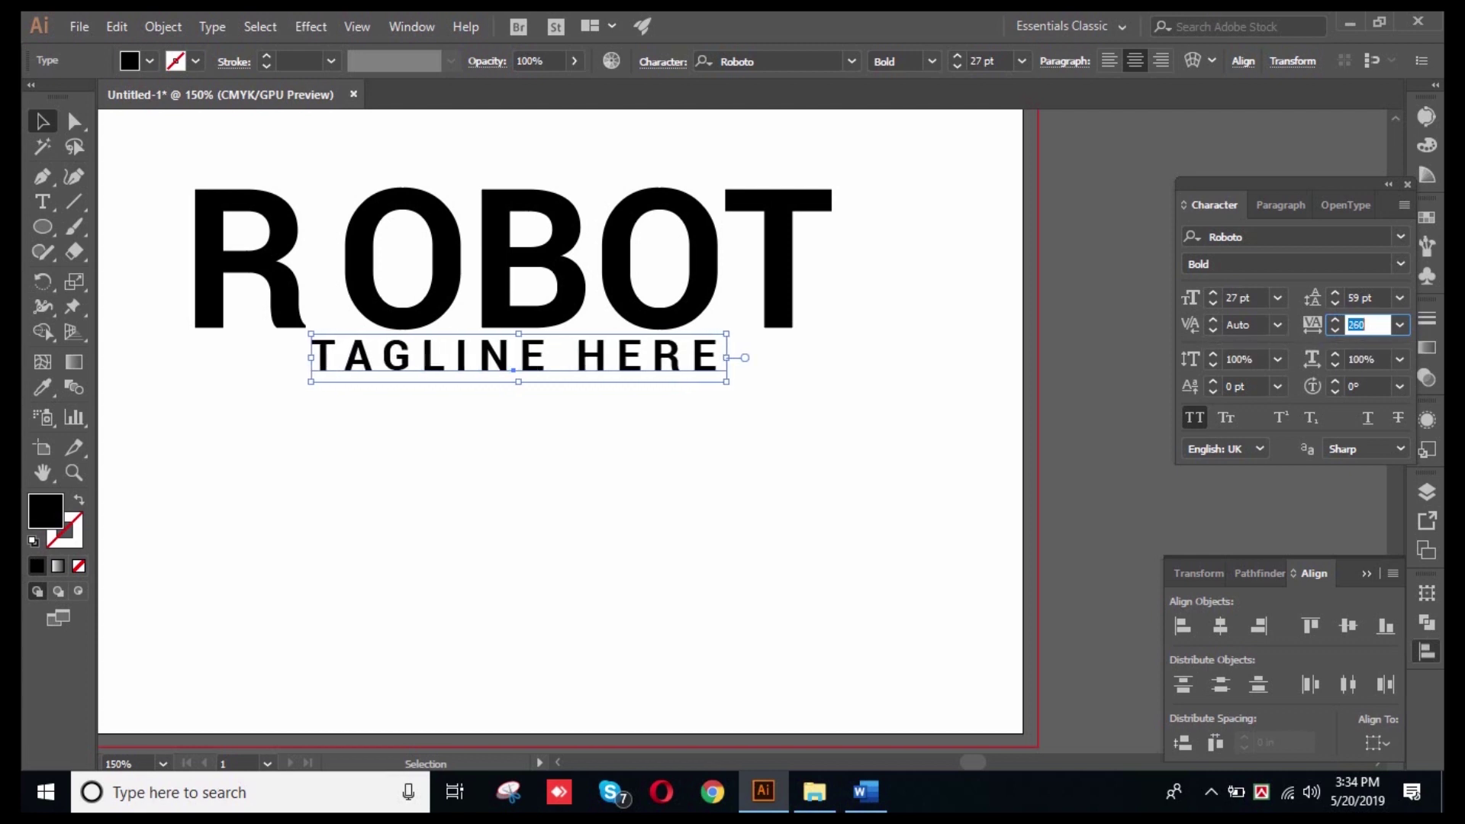
- Widen the tracking of the TAGLINE HERE text to 860 and deselect it
key("Up")
key("Up")
key("Up")
key("Up")
key("Up")
key("Up")
key("Up")
key("Up")
key("Up")
key("Up")
key("Up")
key("Up")
key("Up")
key("Up")
key("Up")
key("Up")
key("Up")
key("Up")
key("Up")
key("Up")
key("shift+Up")
key("shift+Up")
key("shift+Up")
key("shift+Up")
key("shift+Up")
key("shift+Up")
key("shift+Up")
key("shift+Up")
key("shift+Up")
key("shift+Up")
key("shift+Up")
key("shift+Up")
key("shift+Up")
key("shift+Up")
key("shift+Up")
key("shift+Up")
key("shift+Up")
key("shift+Up")
key("shift+Up")
key("shift+Up")
key("shift+Up")
key("shift+Up")
key("shift+Up")
key("shift+Up")
key("shift+Up")
key("shift+Up")
key("shift+Up")
key("shift+Up")
key("shift+Up")
key("shift+Up")
key("shift+Up")
key("shift+Up")
key("shift+Up")
key("shift+Up")
key("shift+Up")
key("shift+Up")
key("shift+Up")
key("shift+Up")
key("shift+Up")
key("shift+Up")
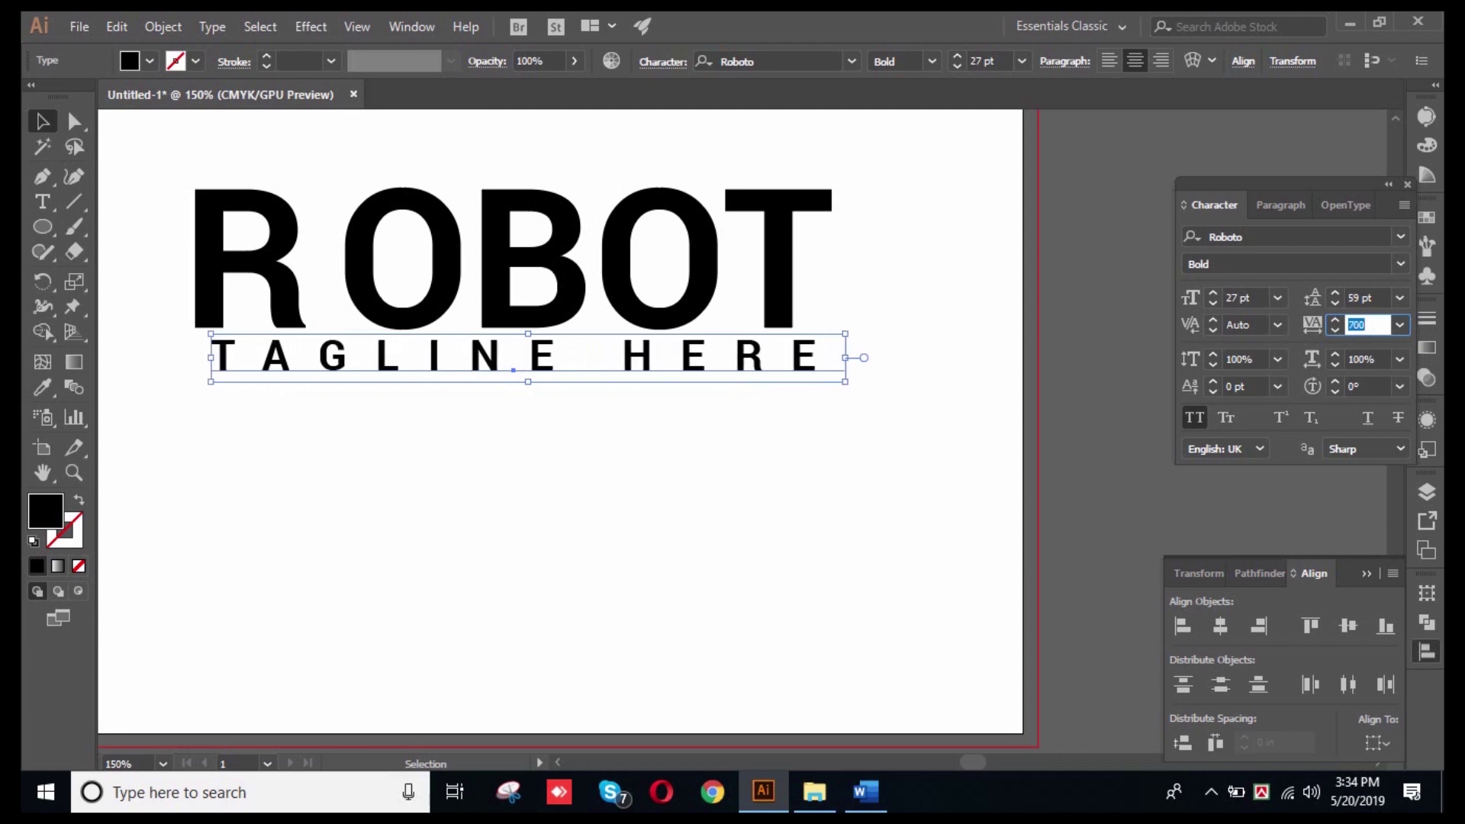
key("shift+Up")
key("shift+Up")
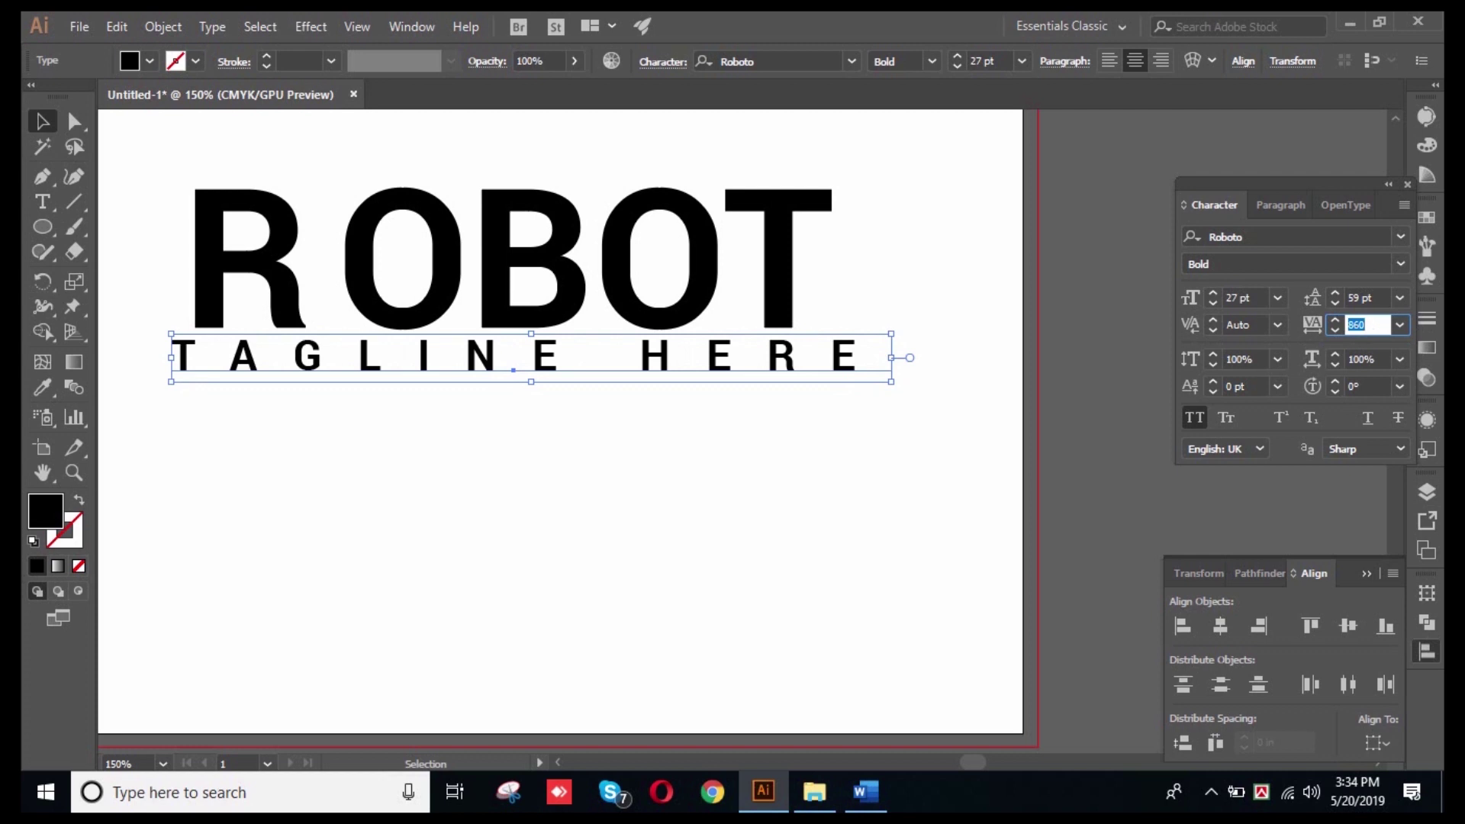
key("ctrl+shift+a")
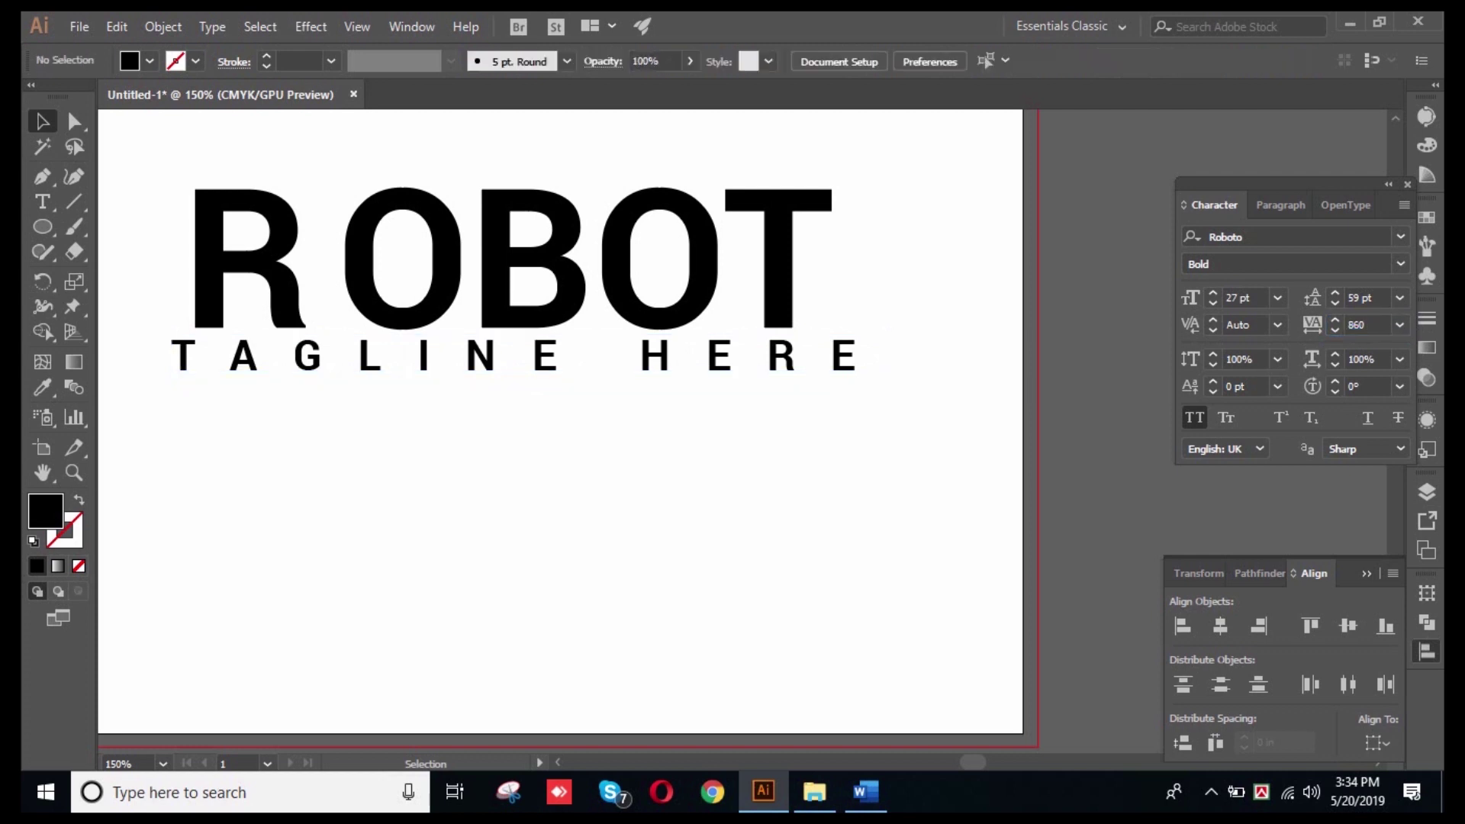
- Scale the tagline down slightly and move it so its first letter lines up with the start of ROBOT
left_click_drag(891, 335, 868, 336)
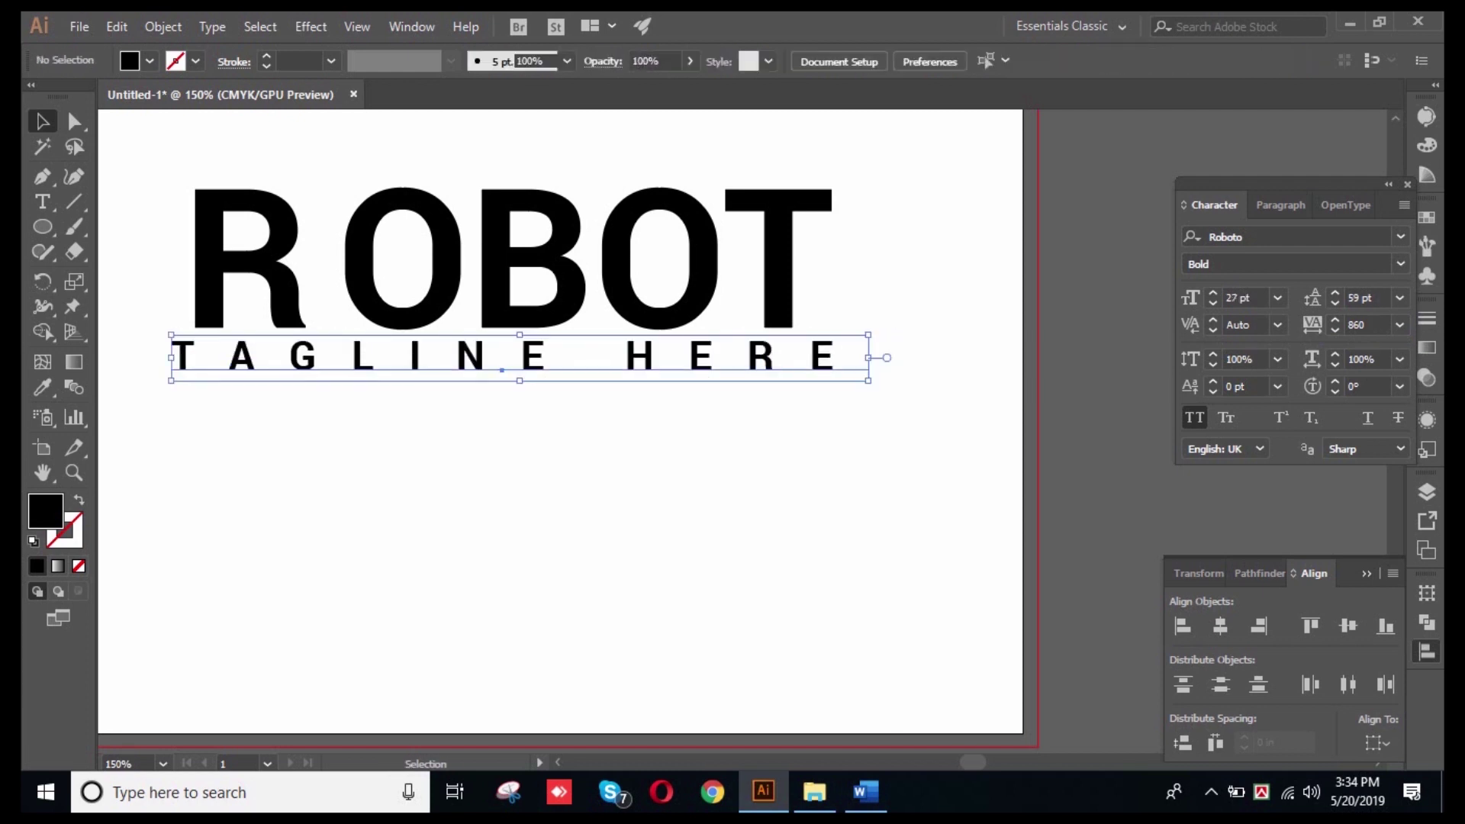
left_click_drag(237, 357, 259, 357)
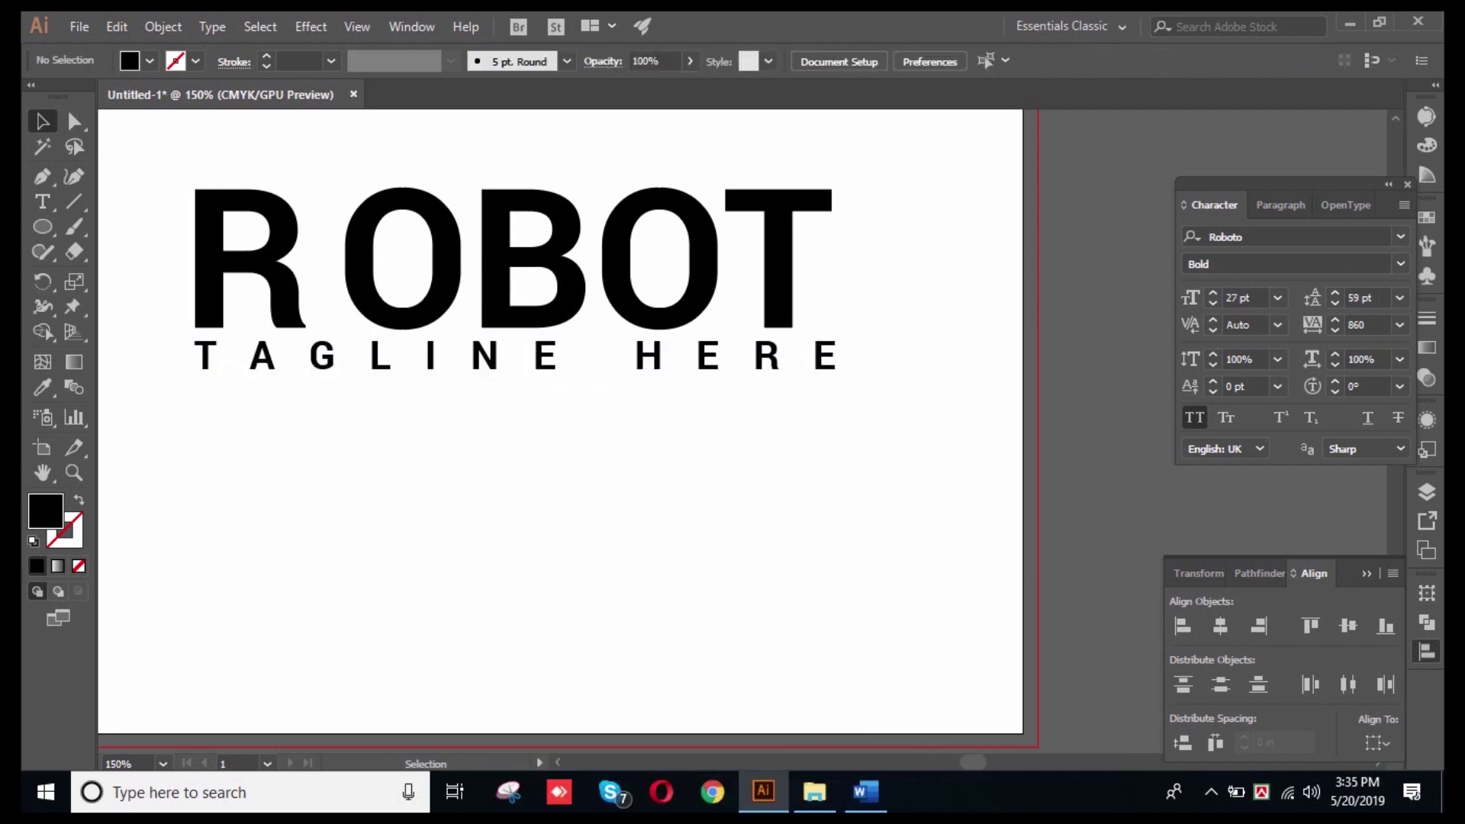
- Show the rulers, place a vertical guide at the right edge of ROBOT's T and scale the tagline down to end at it
key("ctrl+r")
left_click_drag(106, 267, 832, 328)
scroll(854, 303, "up", 5)
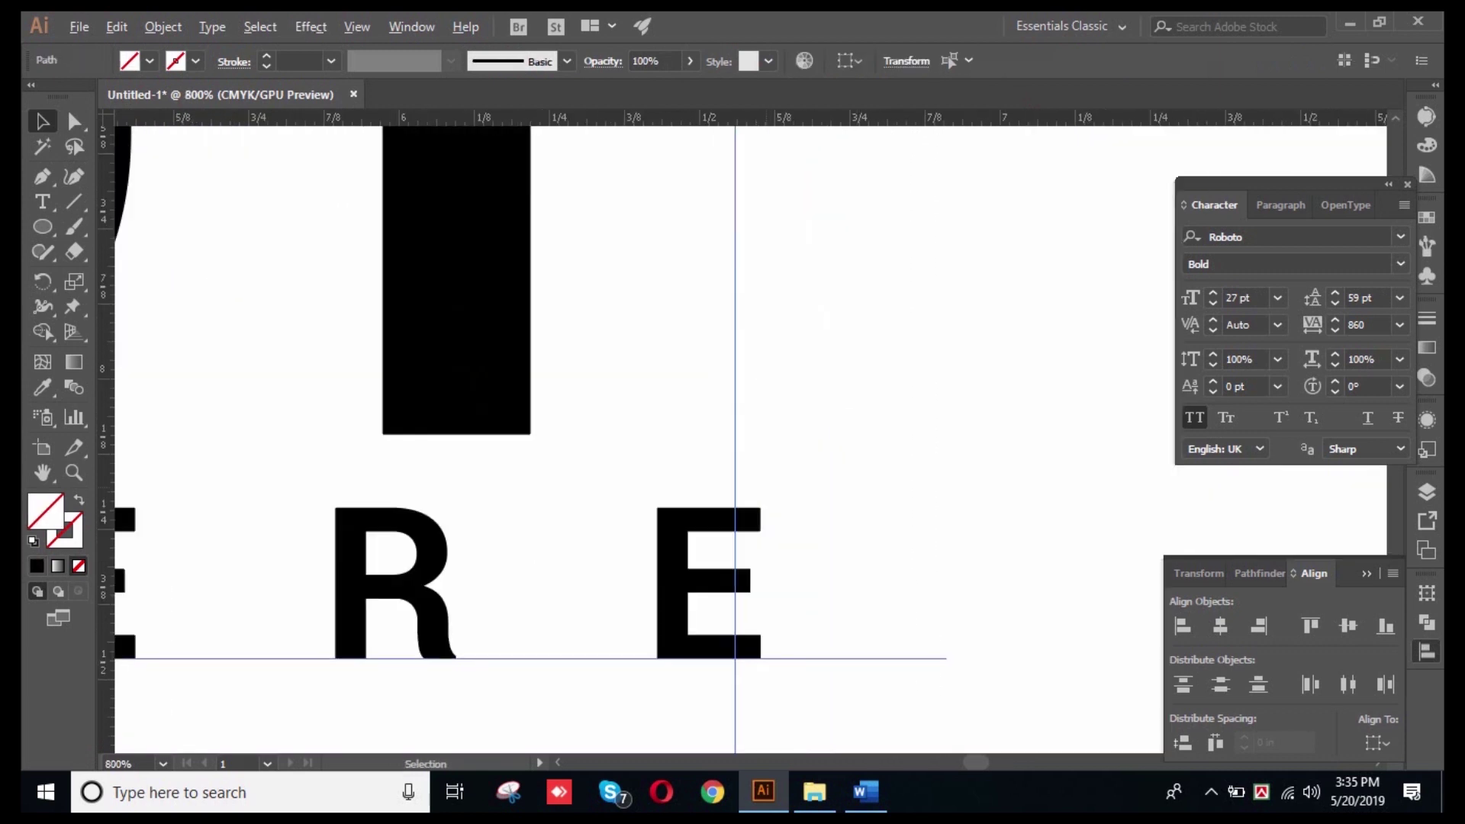
left_click(679, 583)
left_click_drag(947, 597, 922, 596)
- Place a vertical guide at the left edge of ROBOT's R and scale the tagline so its first letter starts at it
left_click_drag(203, 554, 1130, 488)
left_click_drag(229, 534, 992, 517)
left_click_drag(138, 468, 842, 485)
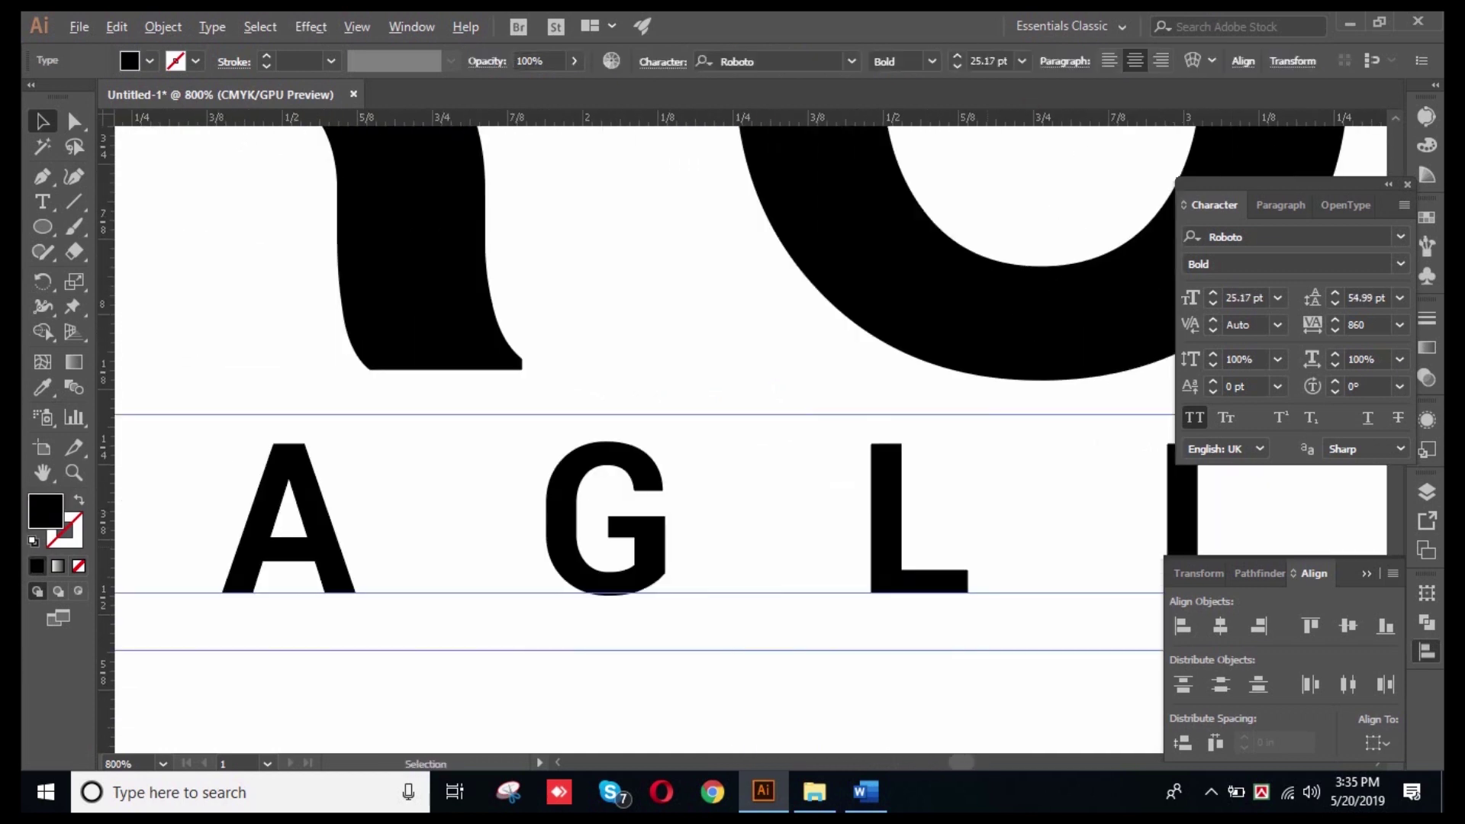
scroll(958, 551, "down", 3)
left_click_drag(575, 510, 699, 514)
scroll(700, 513, "up", 3)
key("ctrl+shift+a")
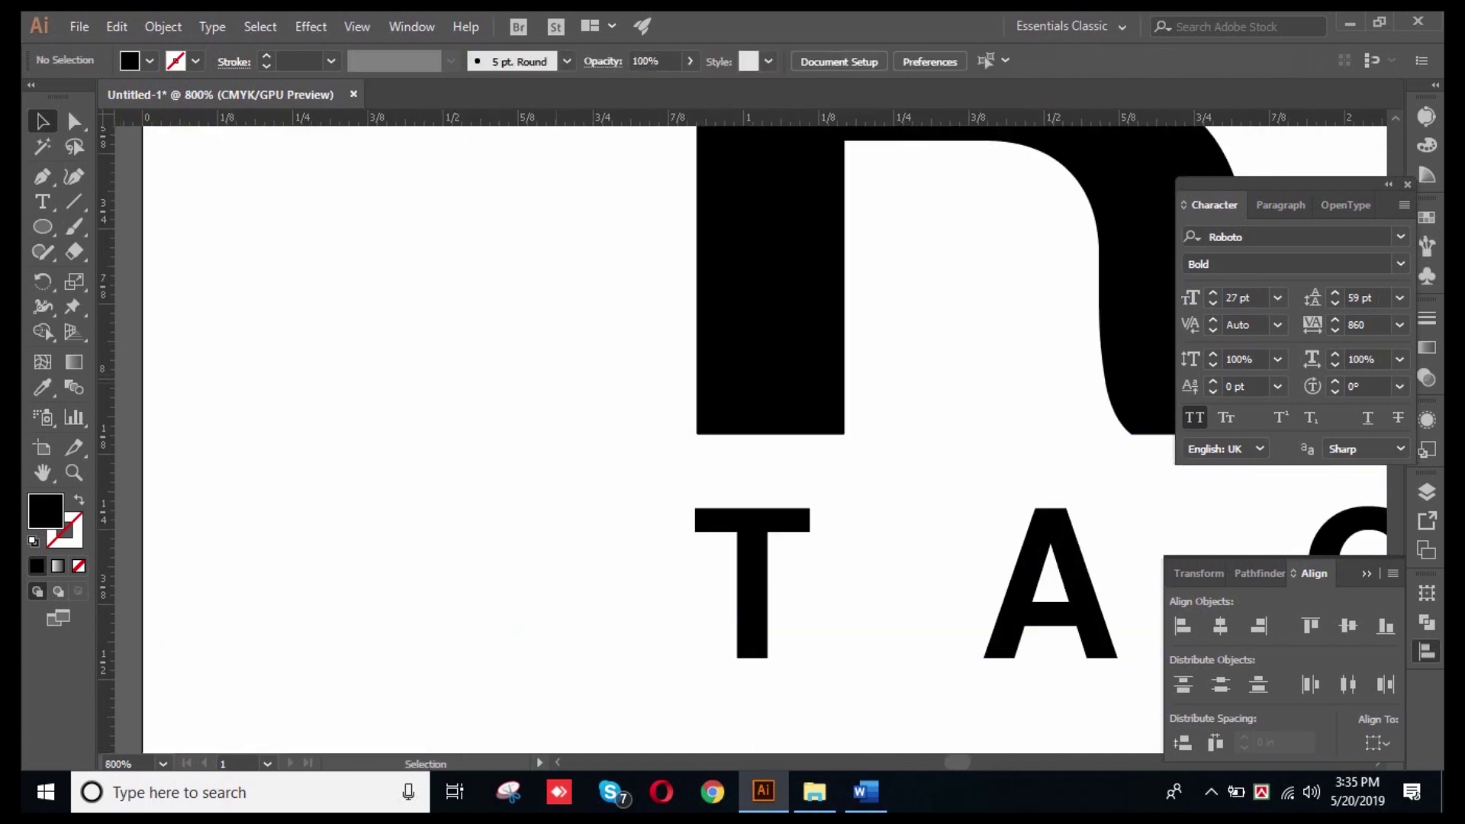
left_click_drag(105, 440, 698, 439)
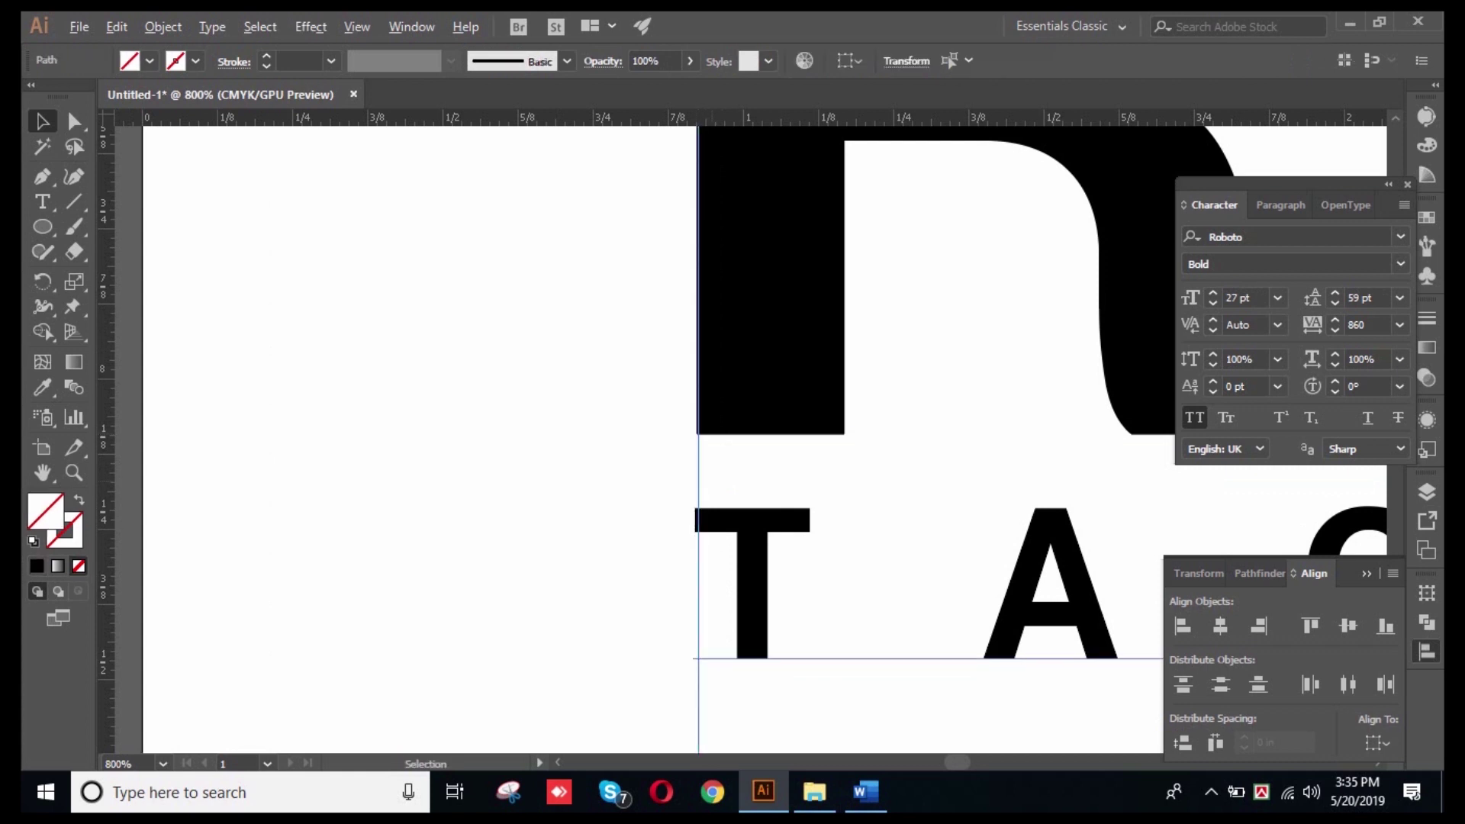
scroll(699, 468, "up", 4, "alt")
left_click_drag(695, 404, 643, 441)
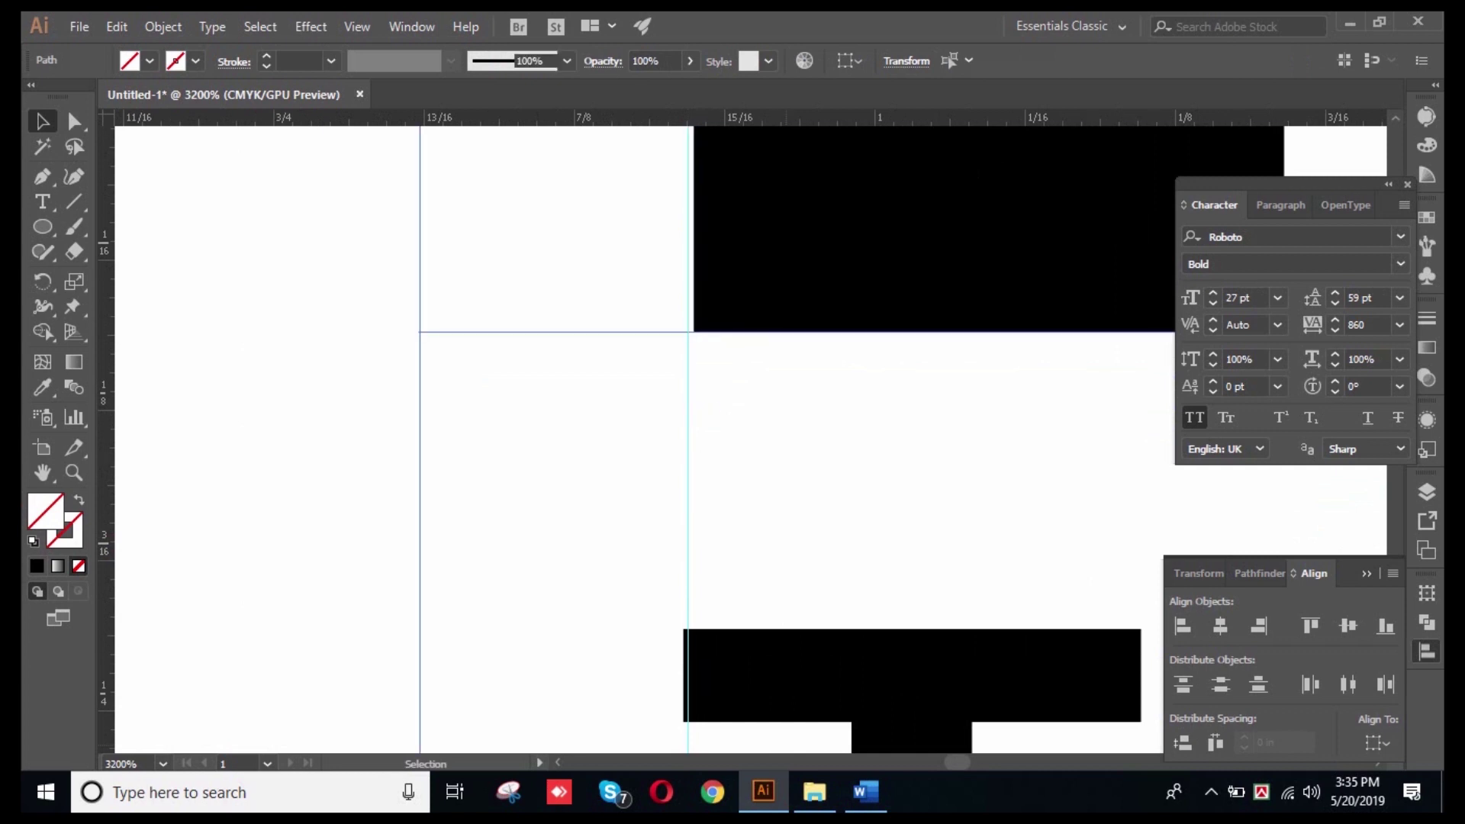
left_click(763, 672)
left_click_drag(671, 509, 678, 507, "shift")
left_click(567, 449)
scroll(567, 447, "down", 12, "alt")
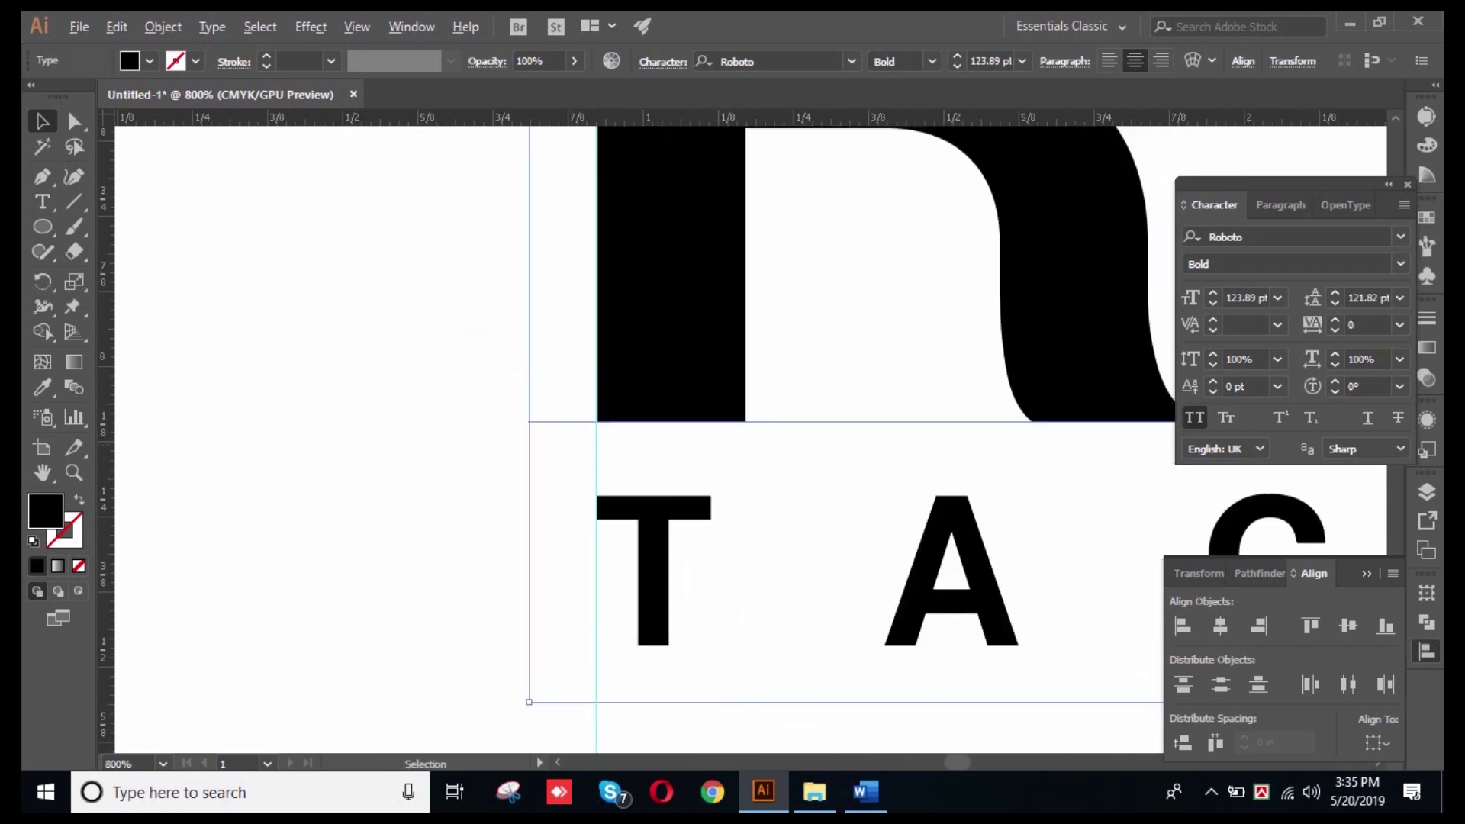
- Delete the vertical alignment guides at both ends of the ROBOT wordmark
left_click_drag(871, 447, 781, 439)
left_click_drag(837, 238, 463, 304)
key("Delete")
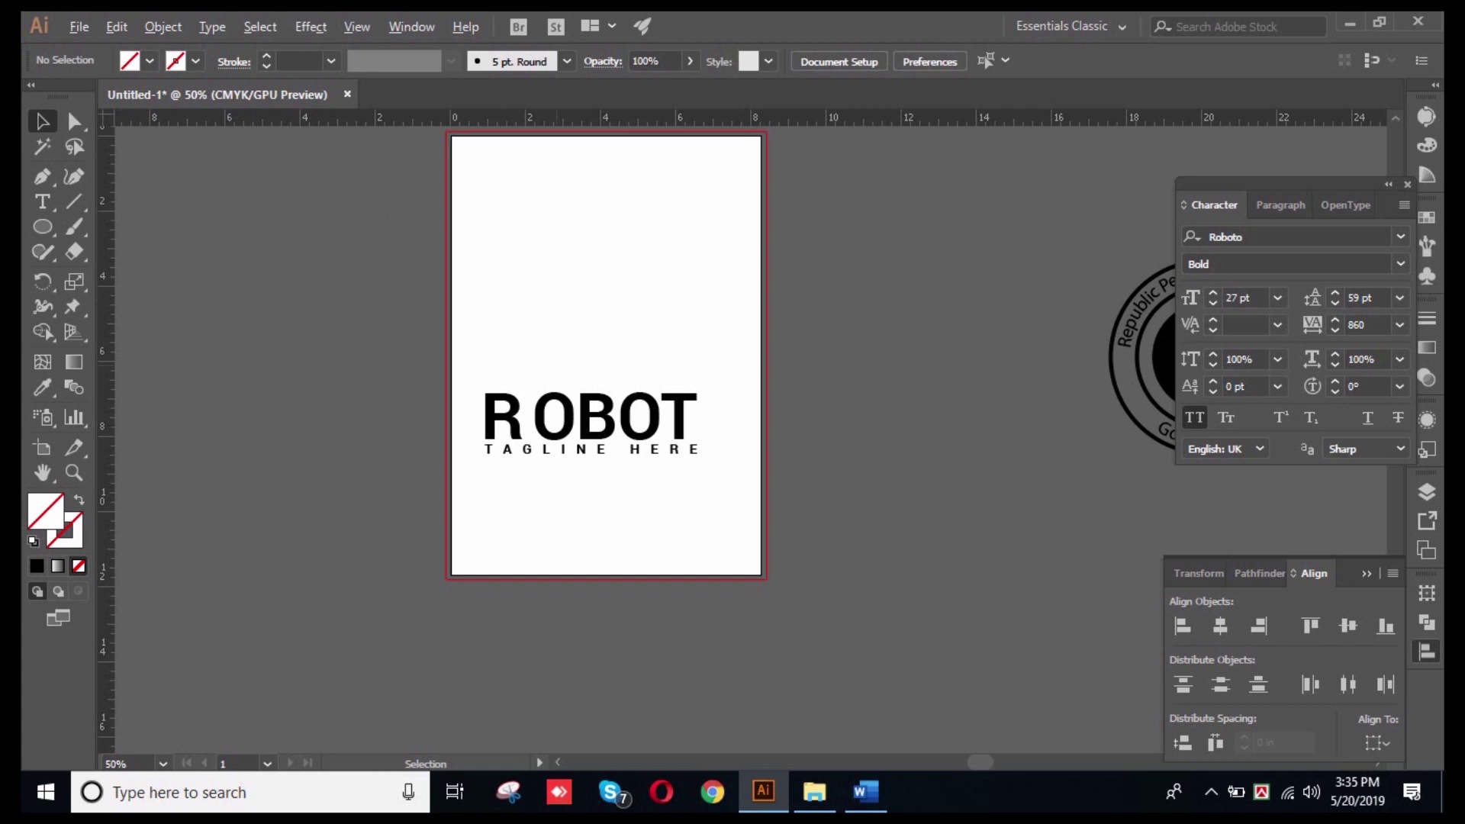
scroll(563, 370, "up", 3, "alt")
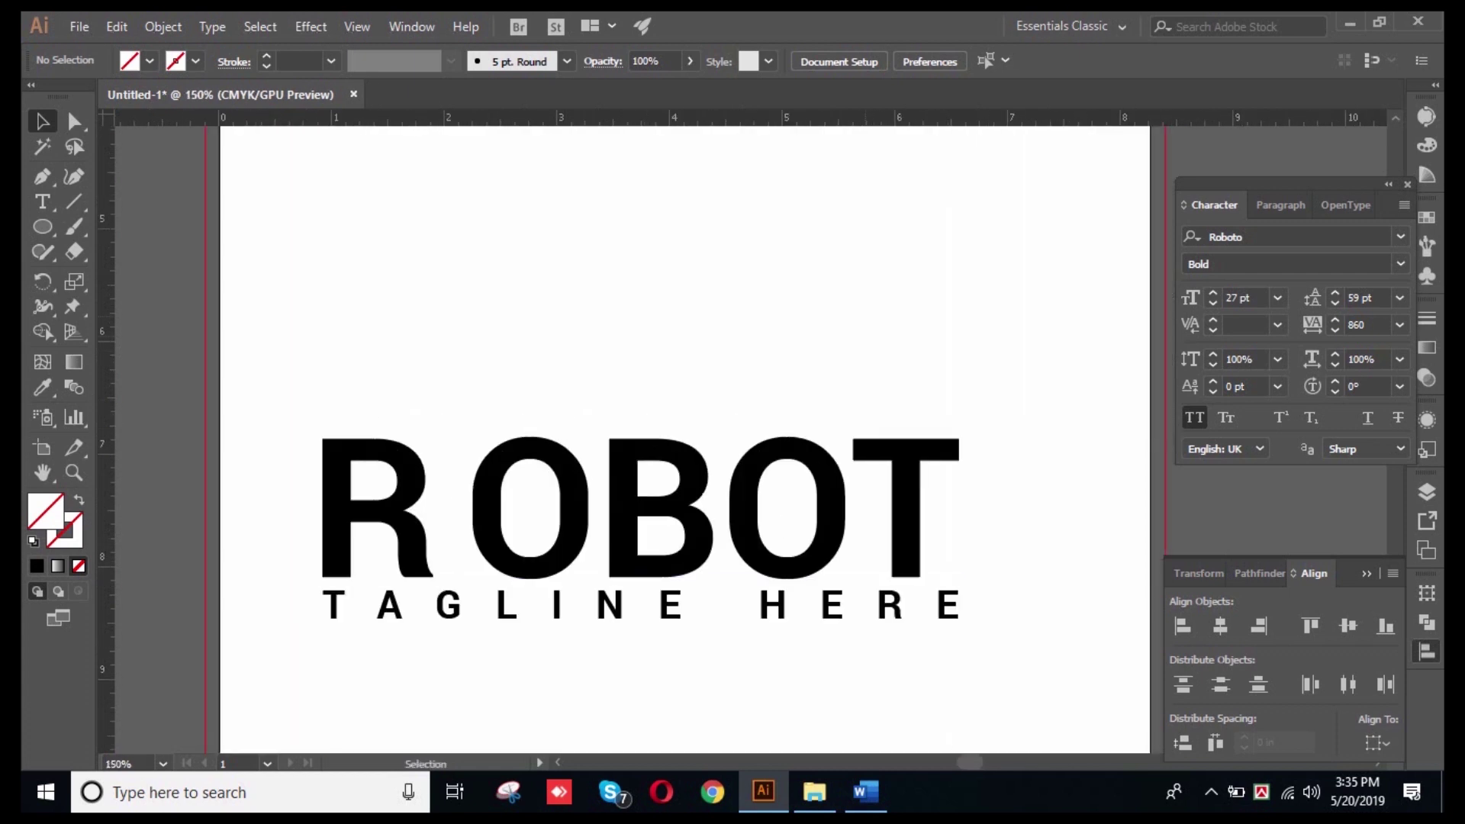
scroll(684, 439, "down", 3)
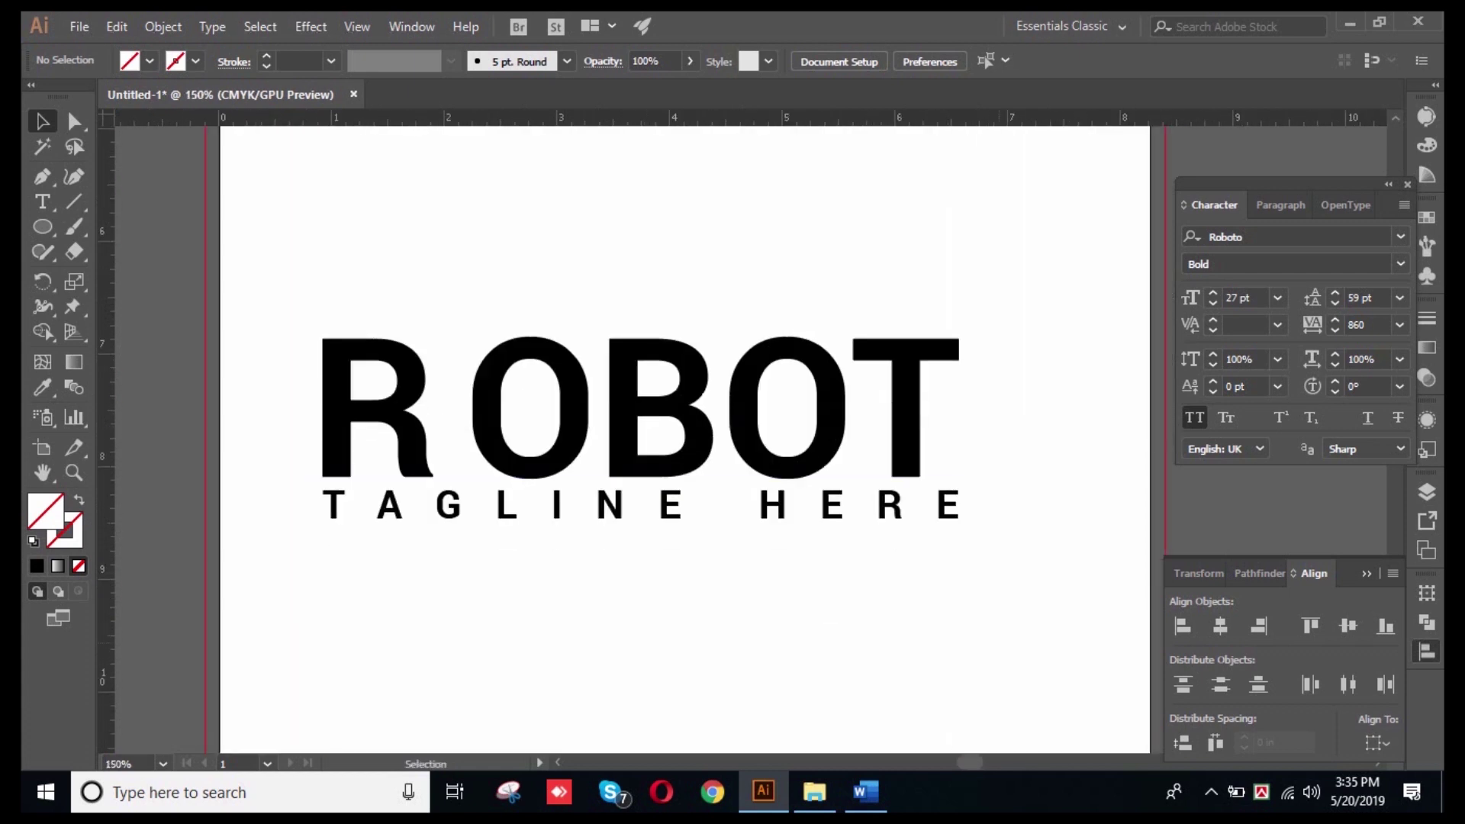
left_click(641, 507)
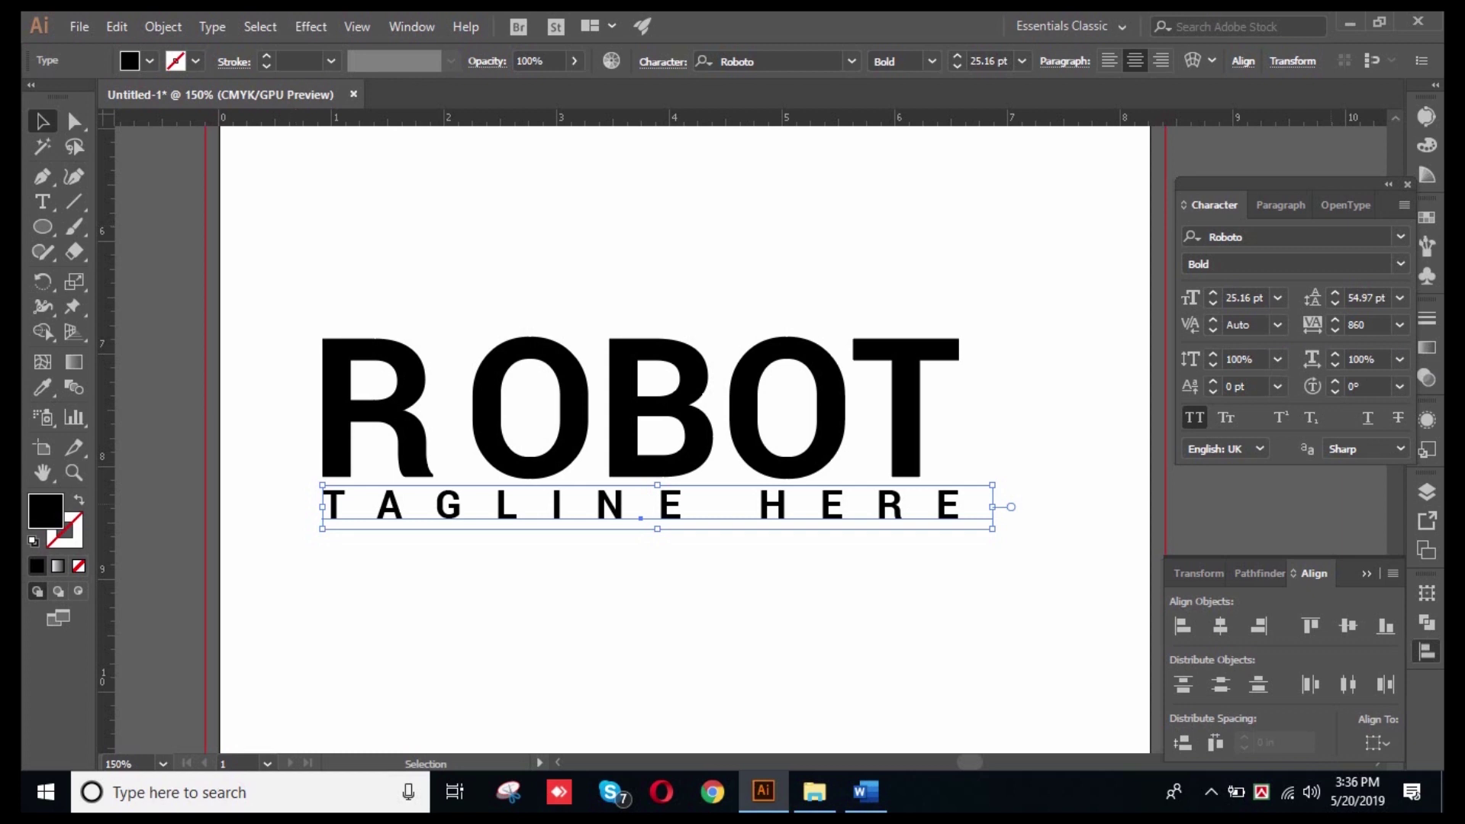
key("ctrl+shift+a")
left_click(846, 505)
left_click(696, 589)
left_click(663, 518)
left_click(697, 589)
left_click(663, 518)
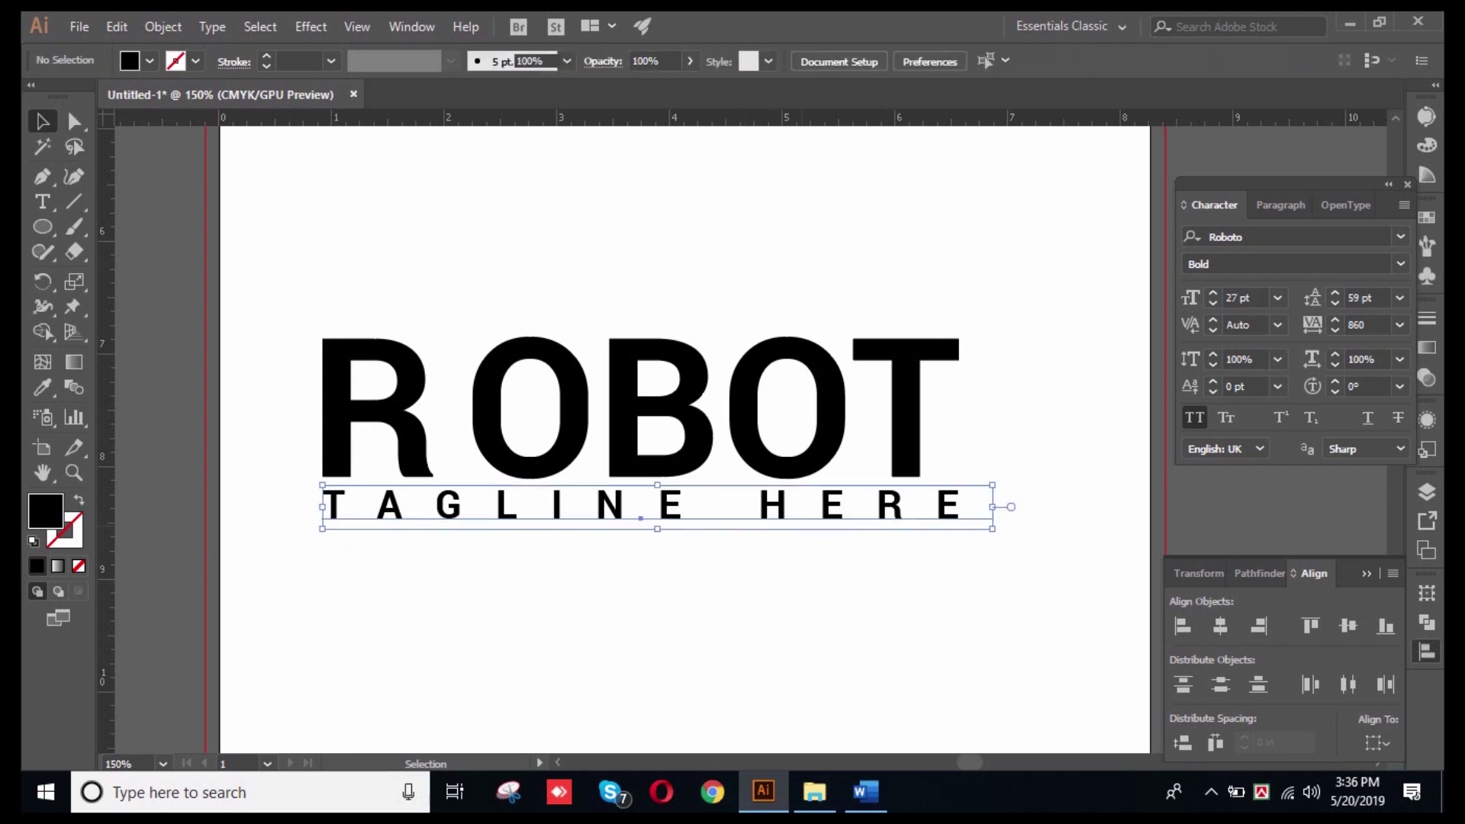
left_click_drag(330, 249, 1143, 574)
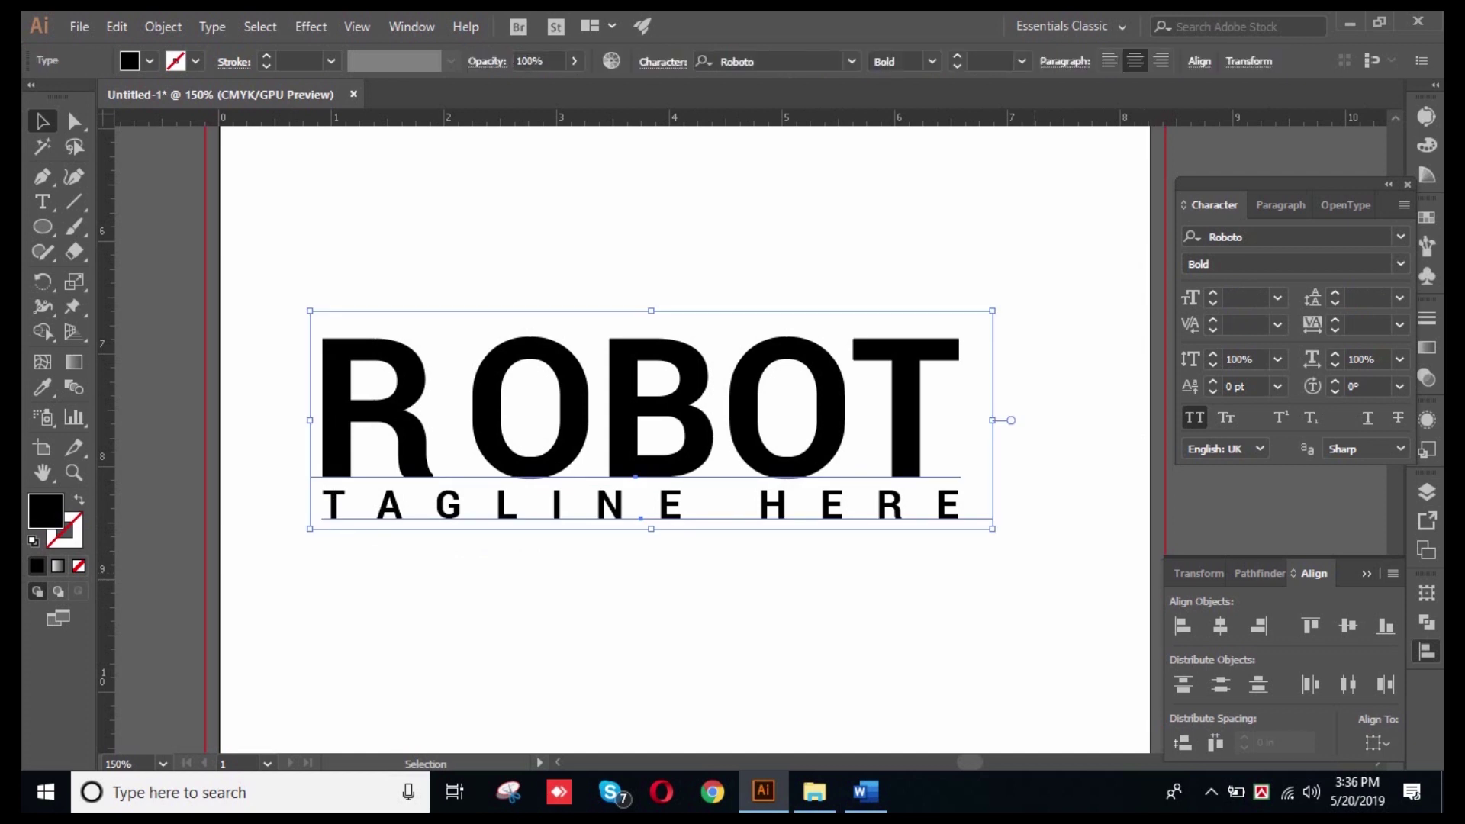
key("ctrl+shift+a")
- Delete the final E of TAGLINE HERE, retype it and leave text editing
triple_click(946, 505)
left_click(960, 504)
key("BackSpace")
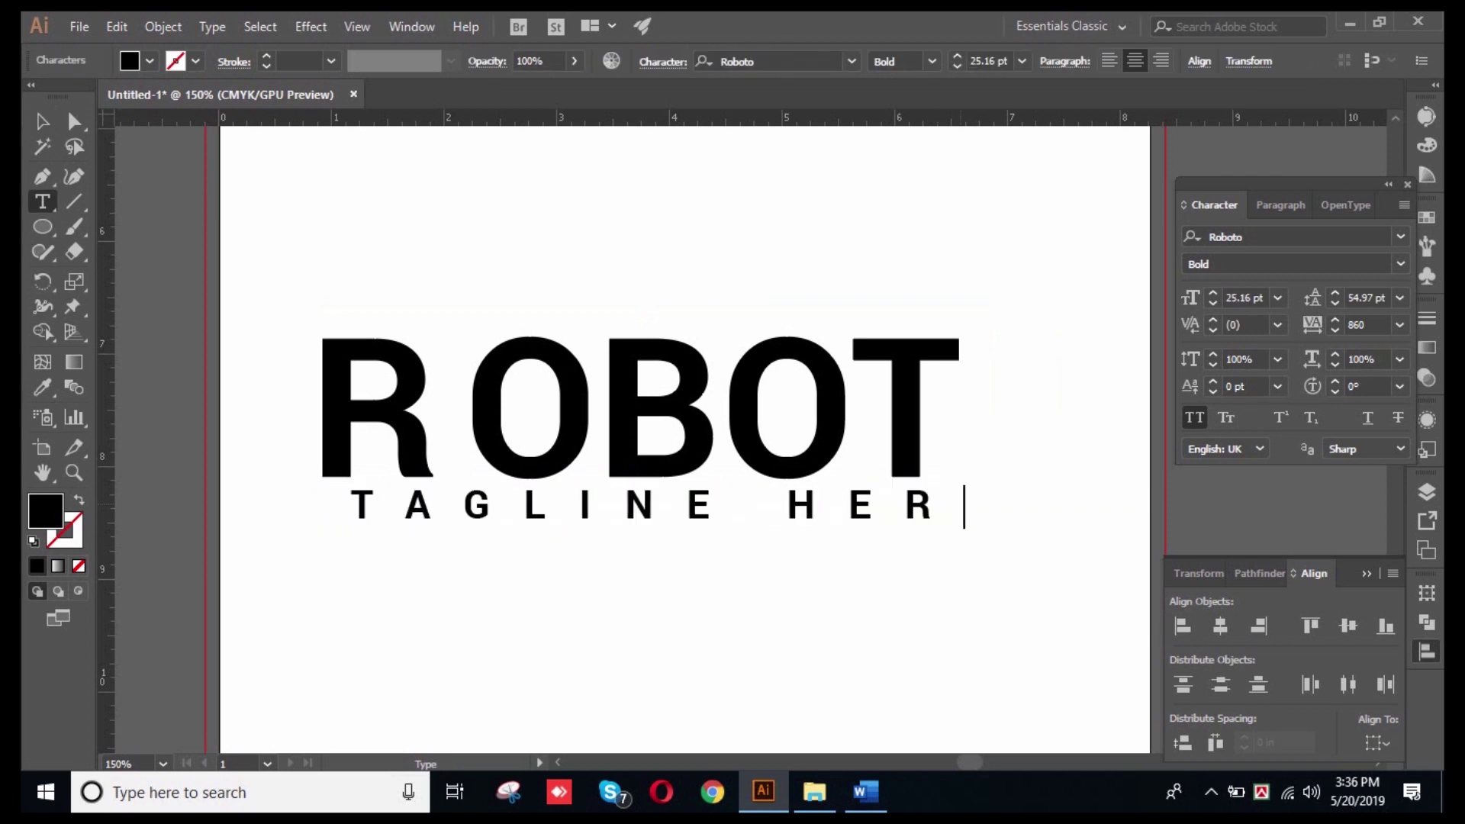
type("E")
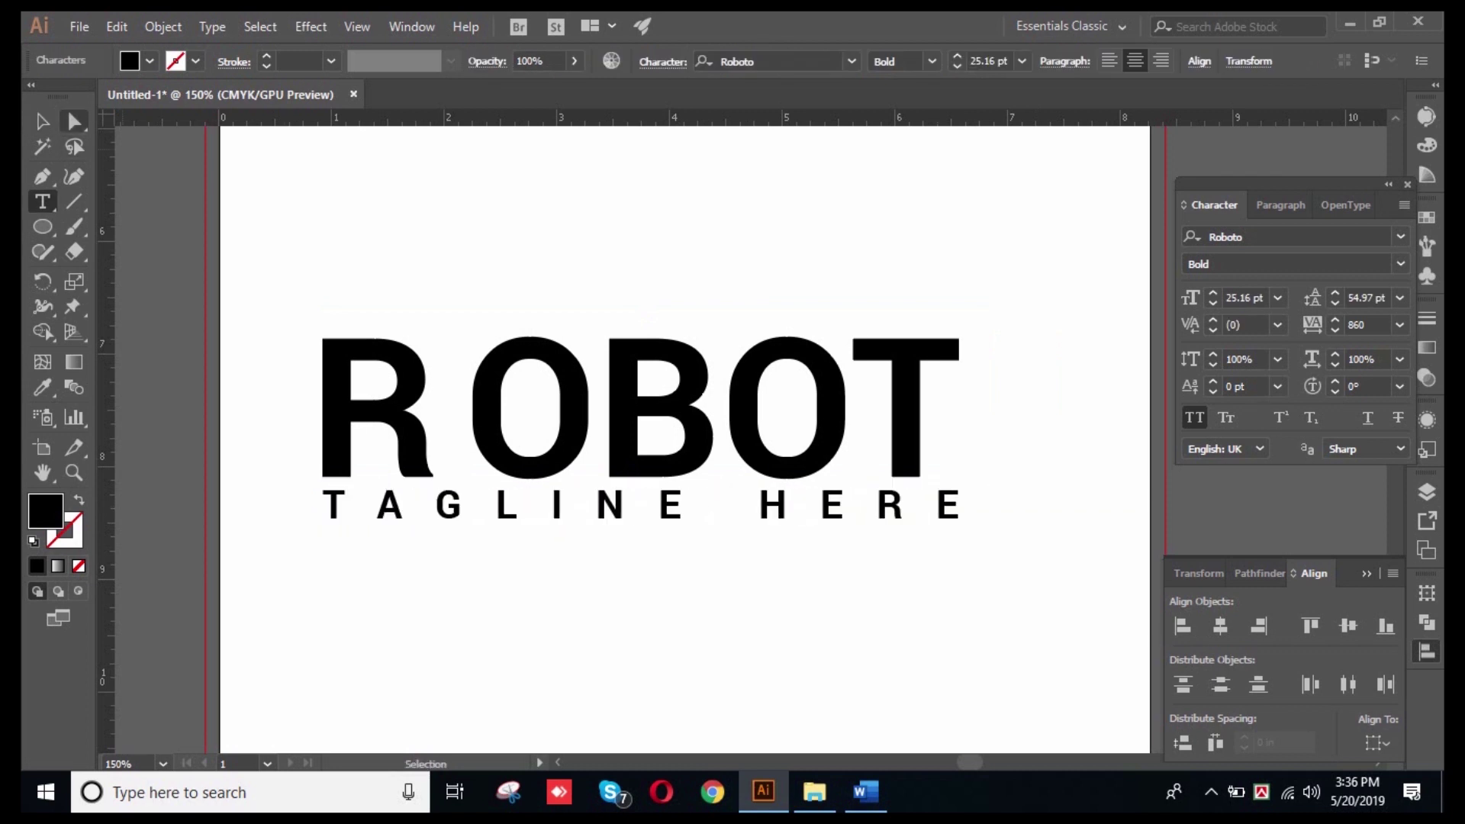
left_click(43, 121)
left_click_drag(645, 216, 970, 544)
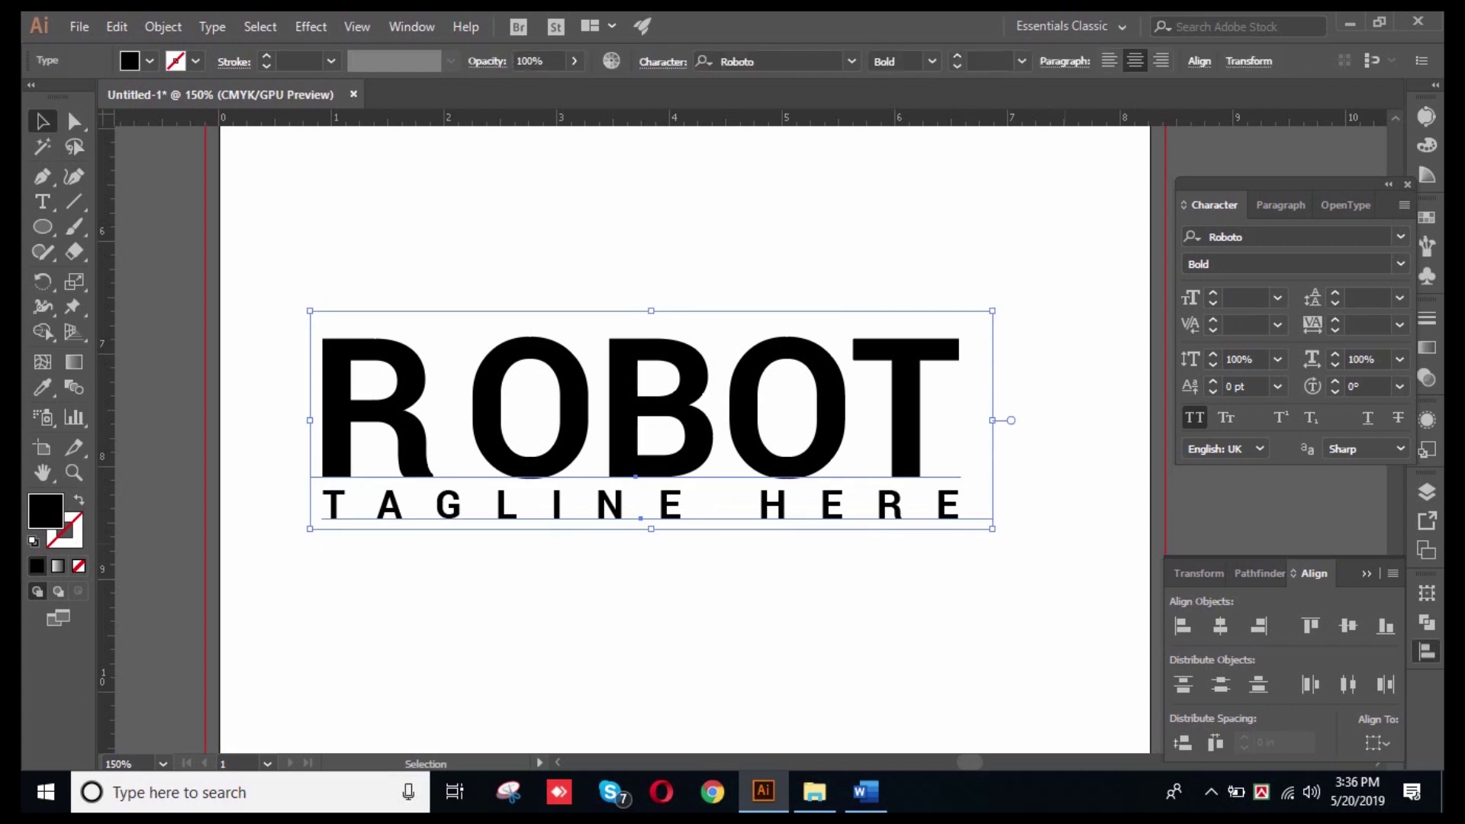
left_click(1055, 388)
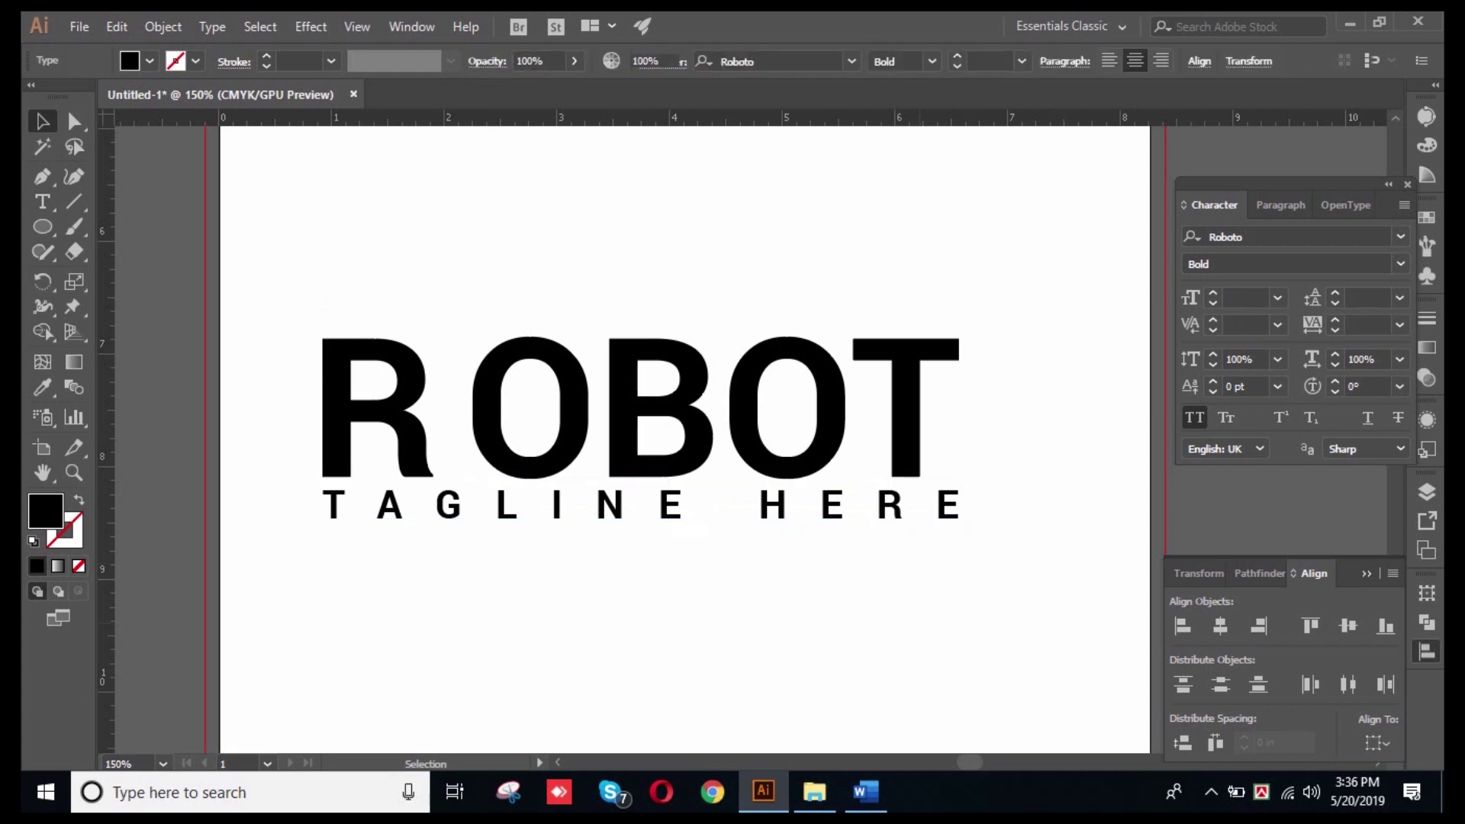
left_click(905, 388)
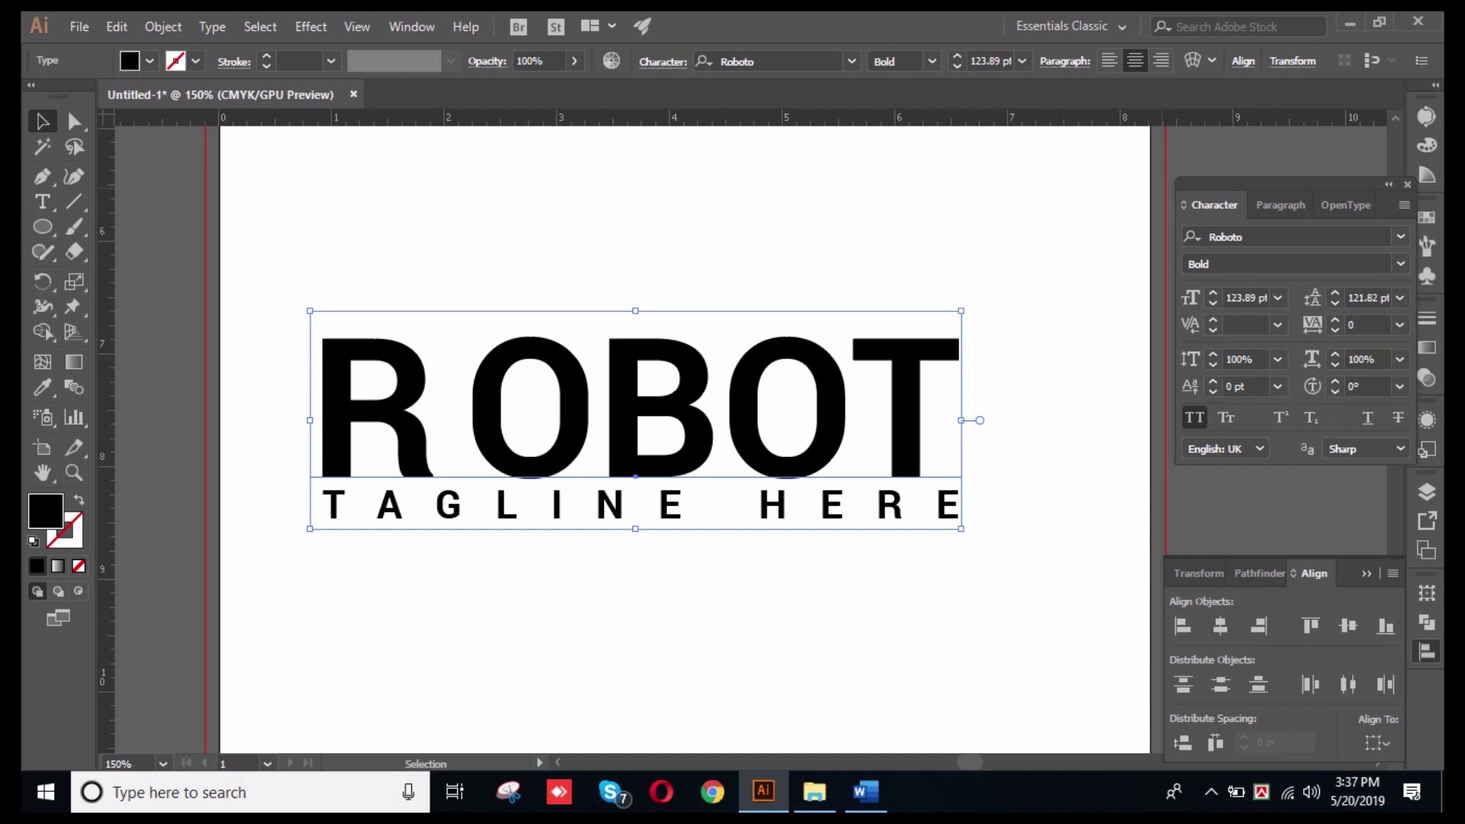
left_click(1087, 188)
- Try stretching the ROBOT text taller by its bounding box and undo the stretch
left_click(626, 359)
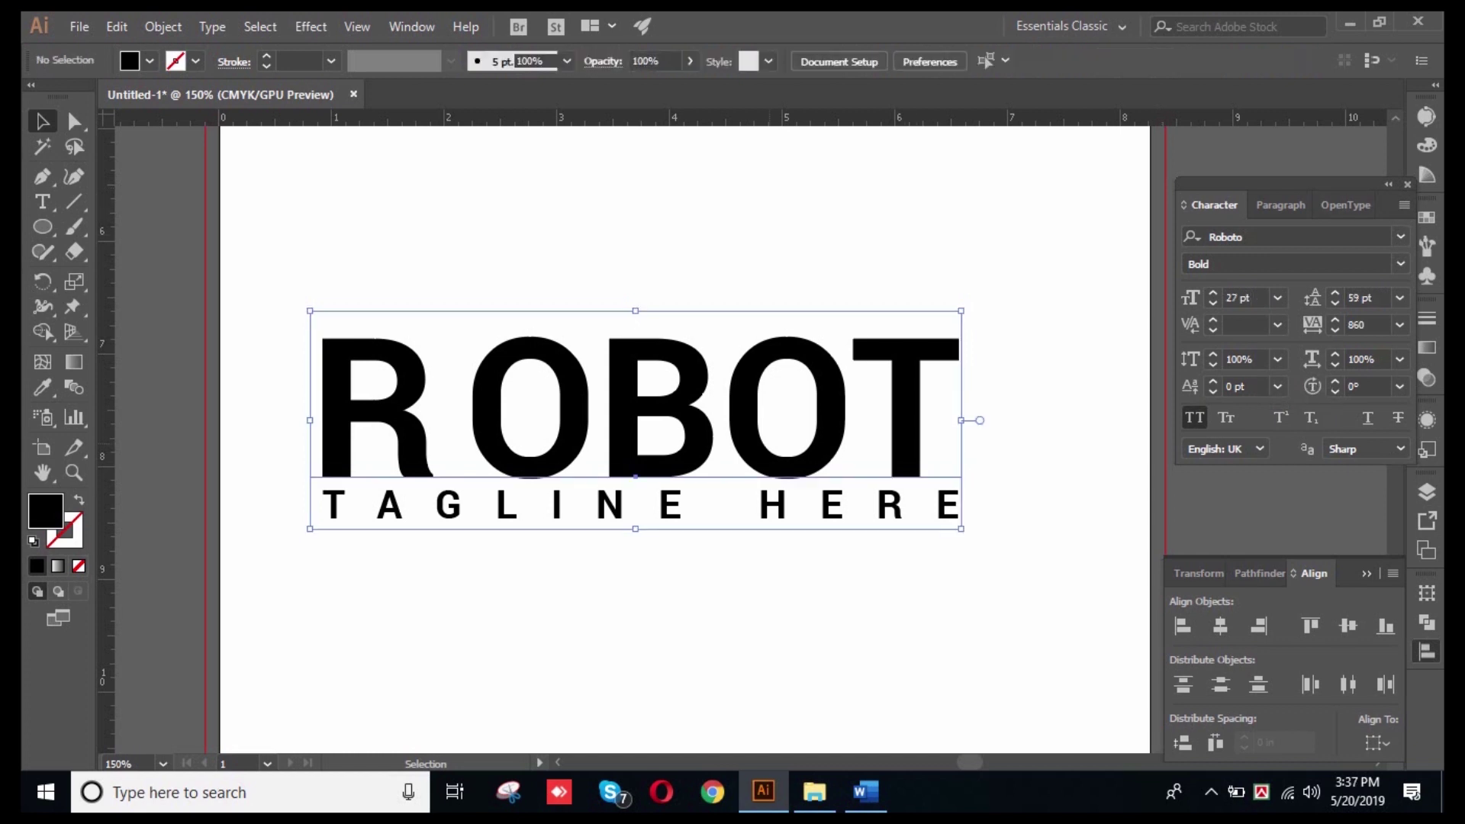
left_click_drag(635, 310, 635, 169)
key("ctrl+shift+a")
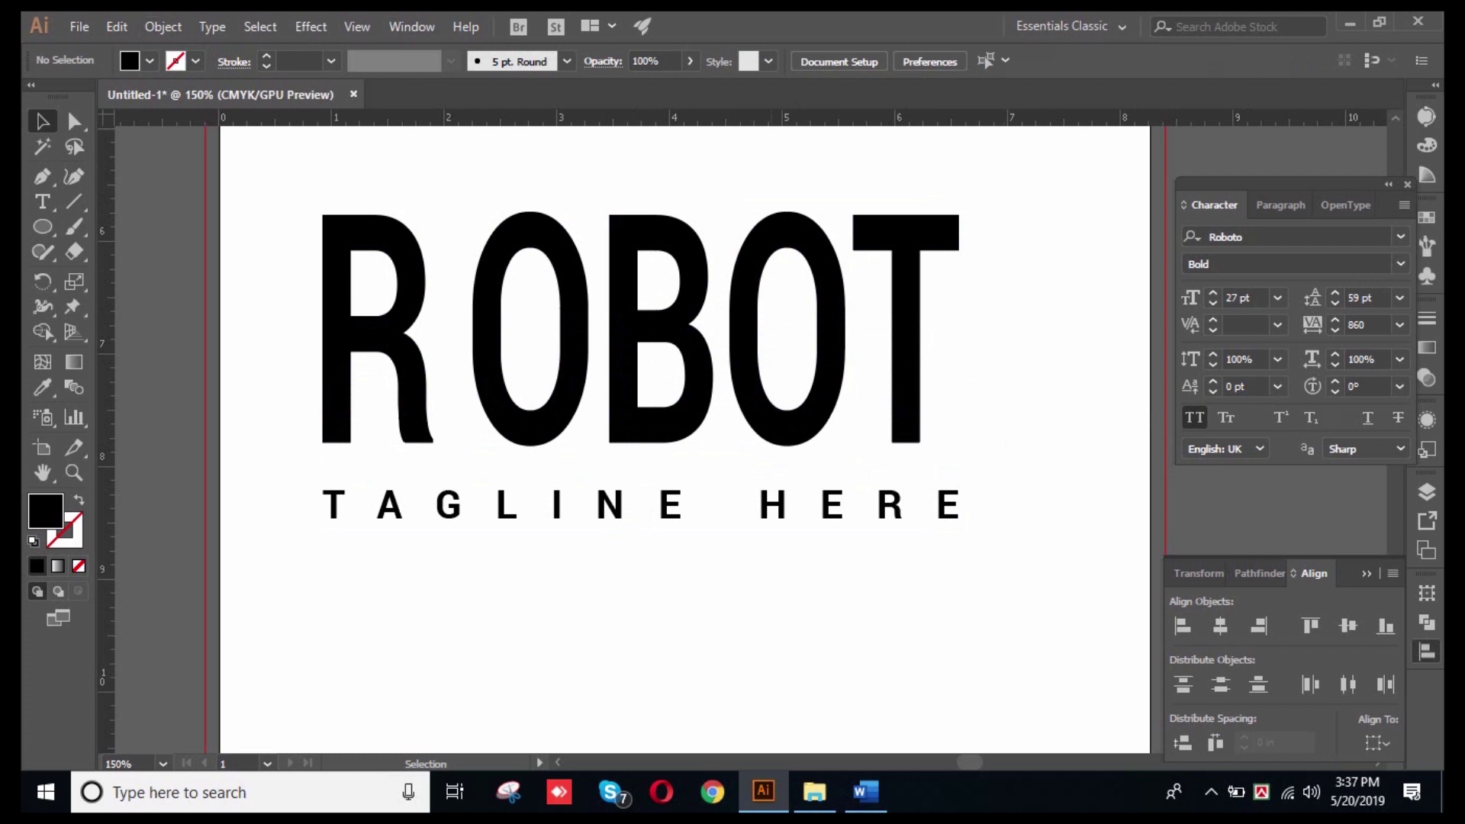
left_click(116, 26)
left_click(149, 43)
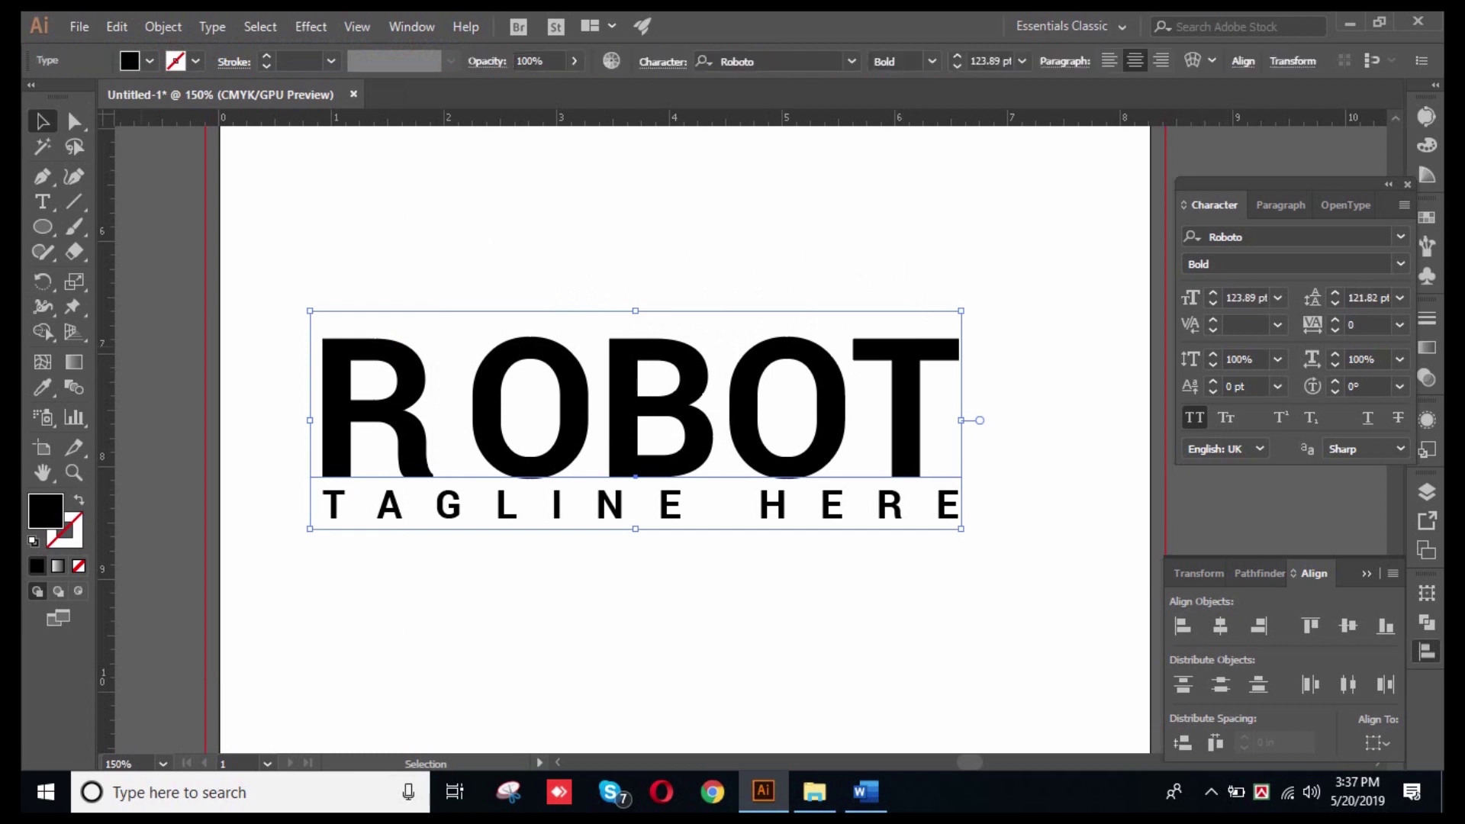
- Set the vertical scale of the ROBOT text to 156% and deselect it
left_click(1247, 359)
scroll(1247, 359, "up", 5)
key("Up")
key("Up")
key("Up")
key("Up")
key("Up")
key("Up")
key("Up")
key("Up")
key("Up")
key("Up")
key("Up")
key("Up")
key("Up")
key("Up")
key("Up")
key("Up")
key("Up")
key("Up")
key("Up")
key("Up")
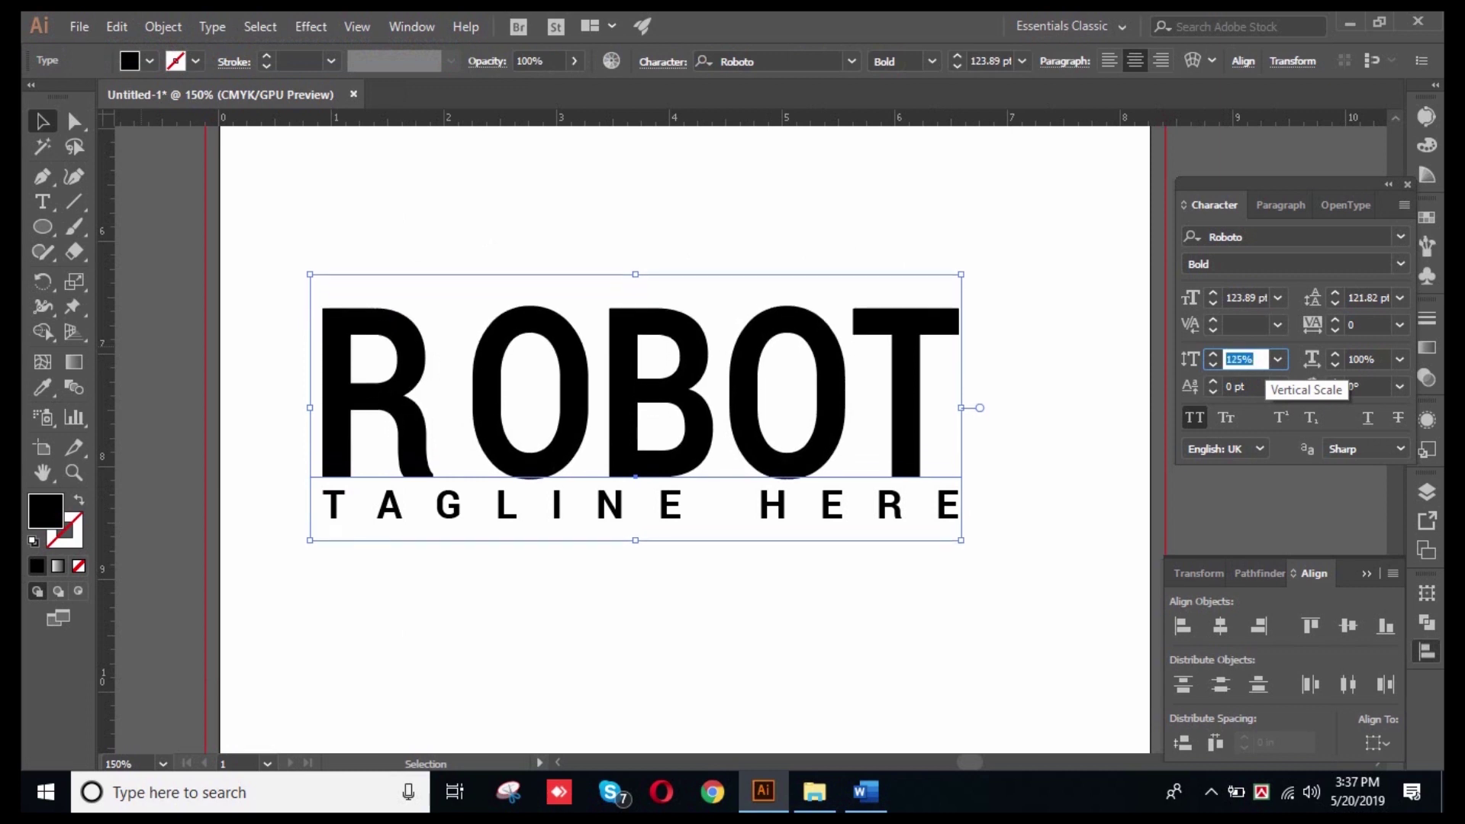
key("Up")
key("Up")
key("Up")
key("Up")
key("Up")
key("Up")
key("Up")
key("Up")
key("Up")
key("Up")
key("Up")
key("Up")
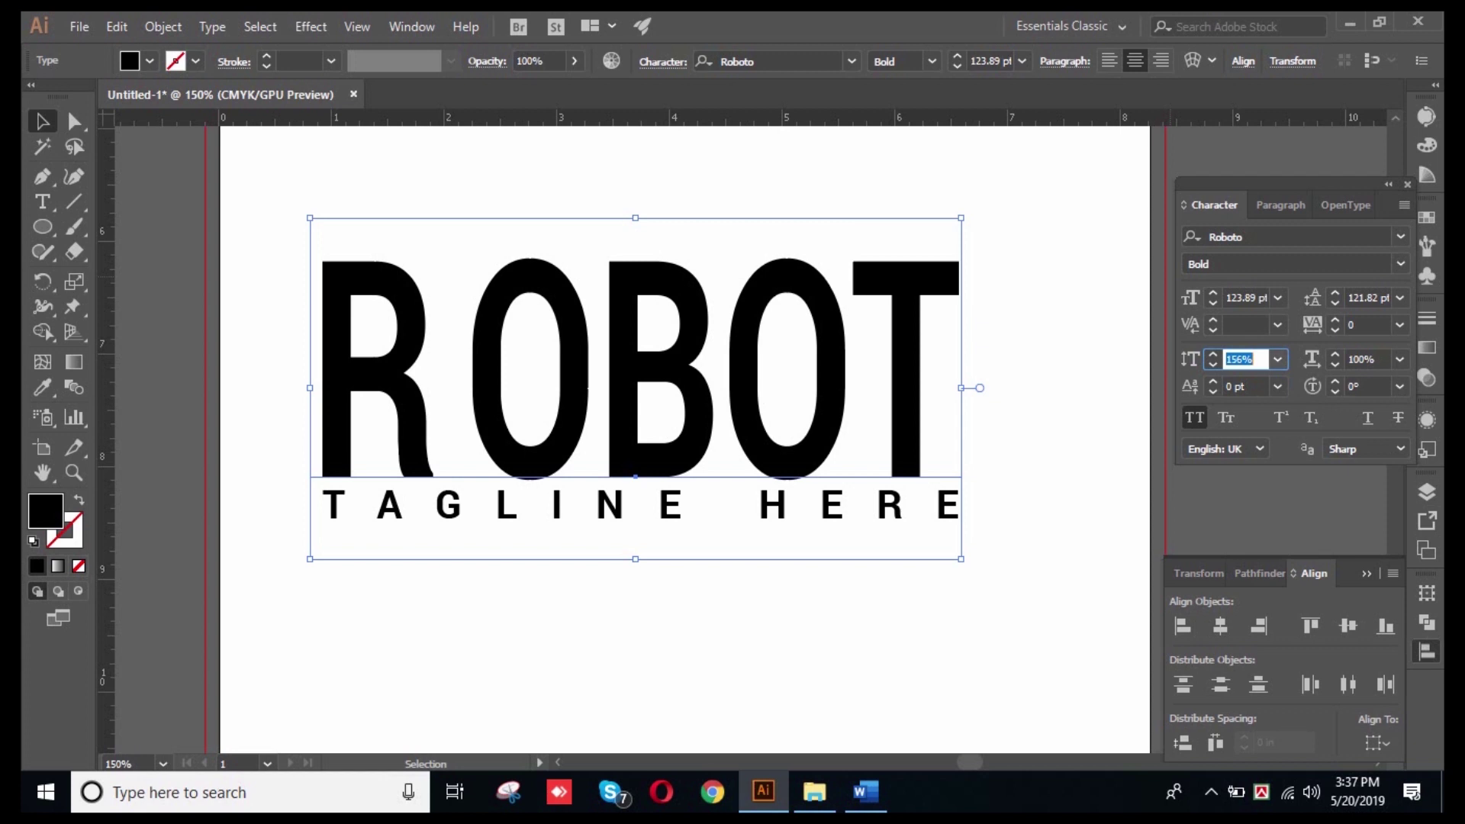
key("ctrl+shift+a")
- Add a new line of point text reading HFHFHFFH near the bottom of the artboard, below the tagline
key("l")
key("backslash")
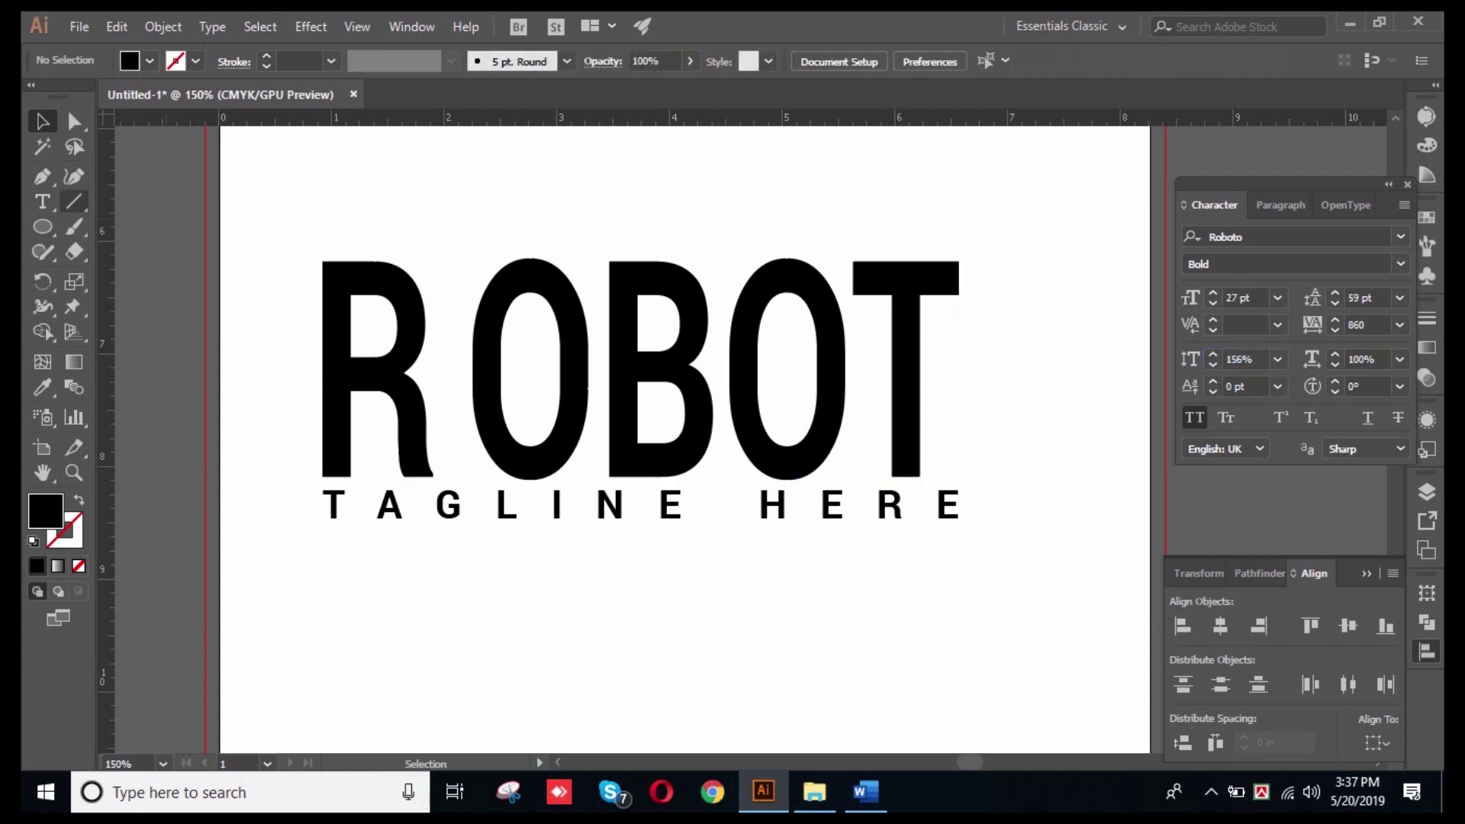
key("t")
scroll(501, 515, "down", 3)
left_click(501, 516)
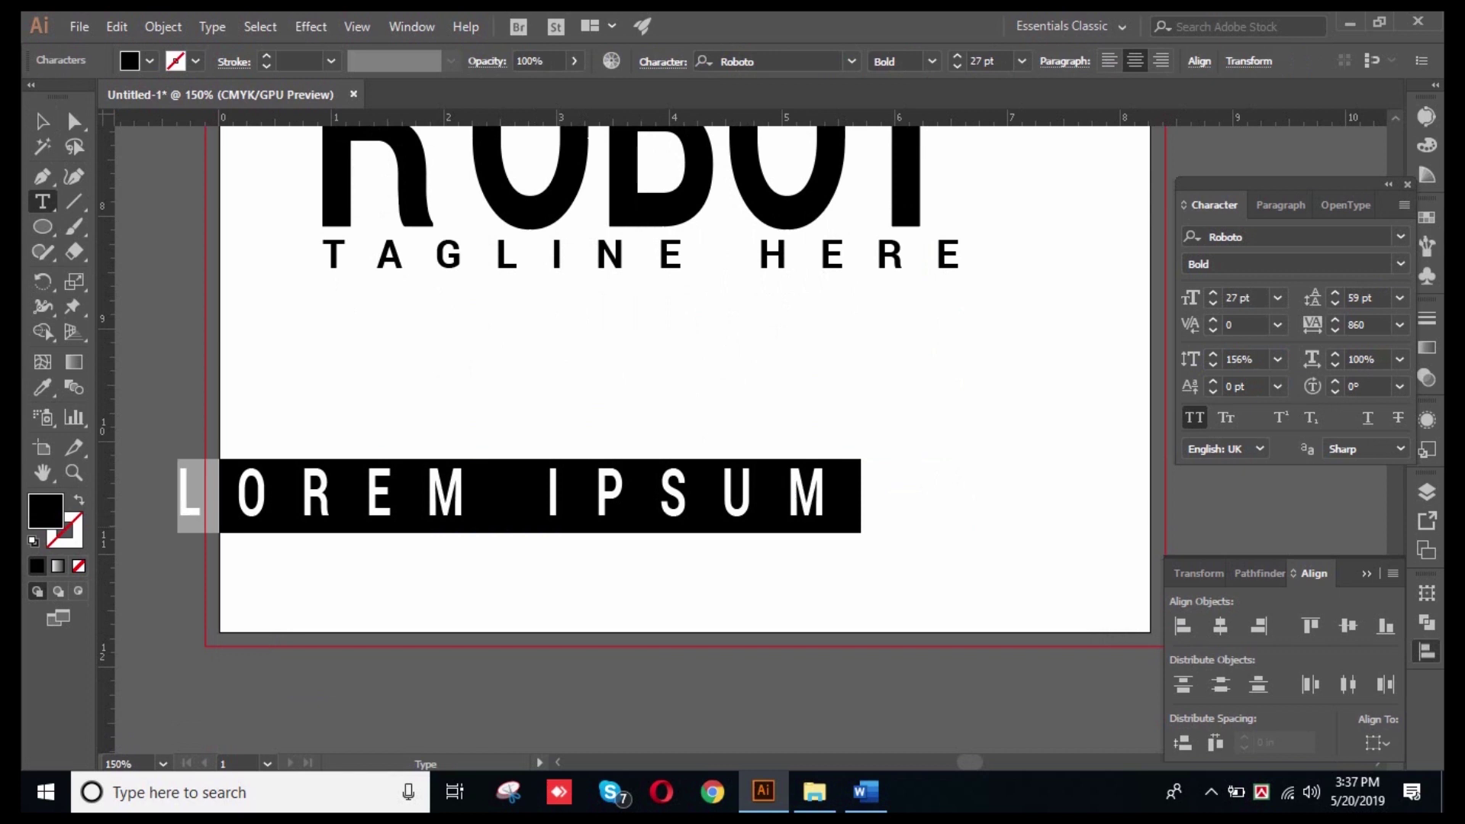
type("HFHFHFFH")
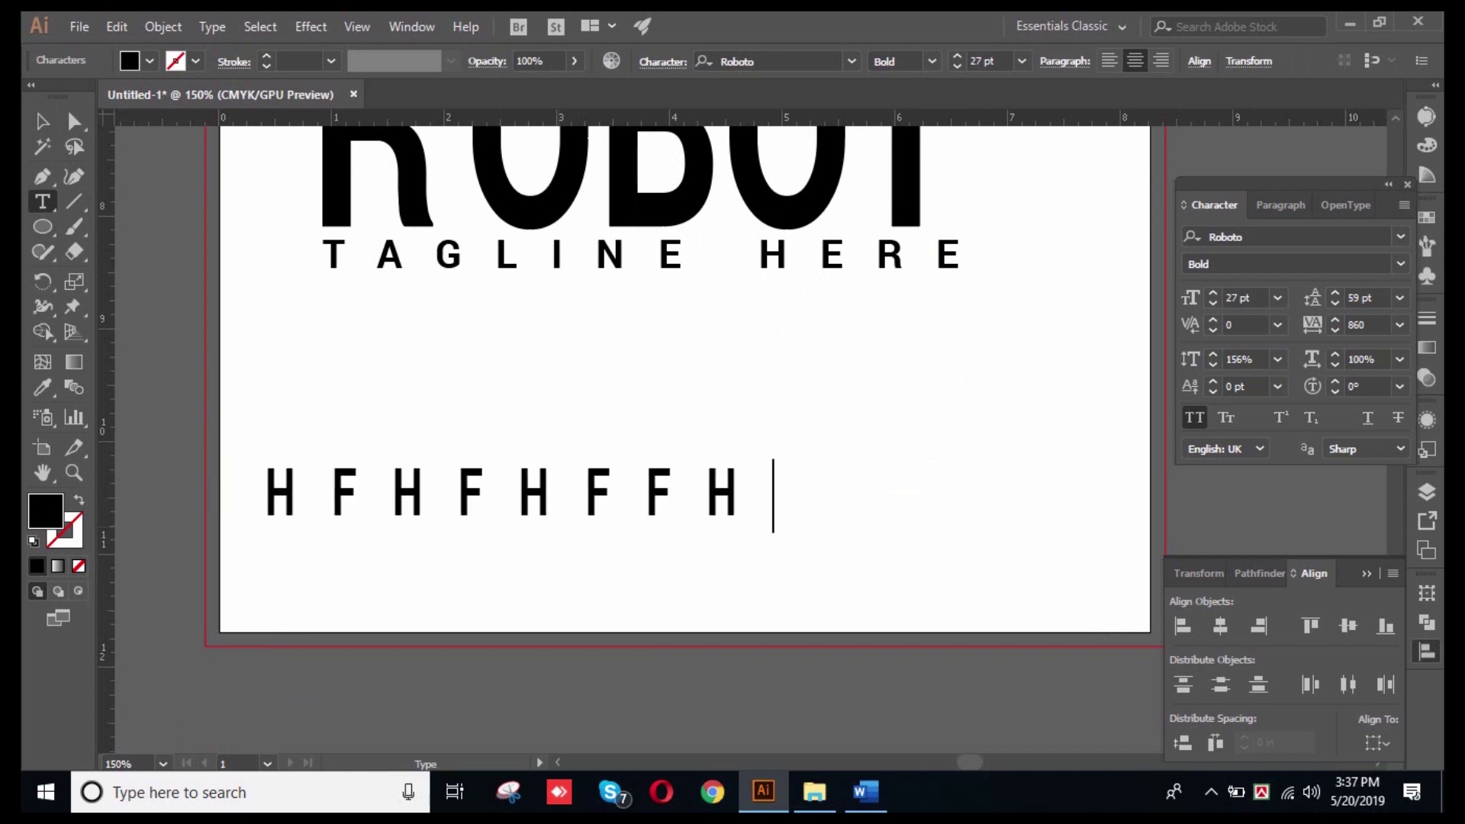
left_click(42, 121)
- Reset the vertical scale of the ROBOT text to 100%
left_click(634, 366)
left_click(622, 183)
scroll(634, 367, "up", 3)
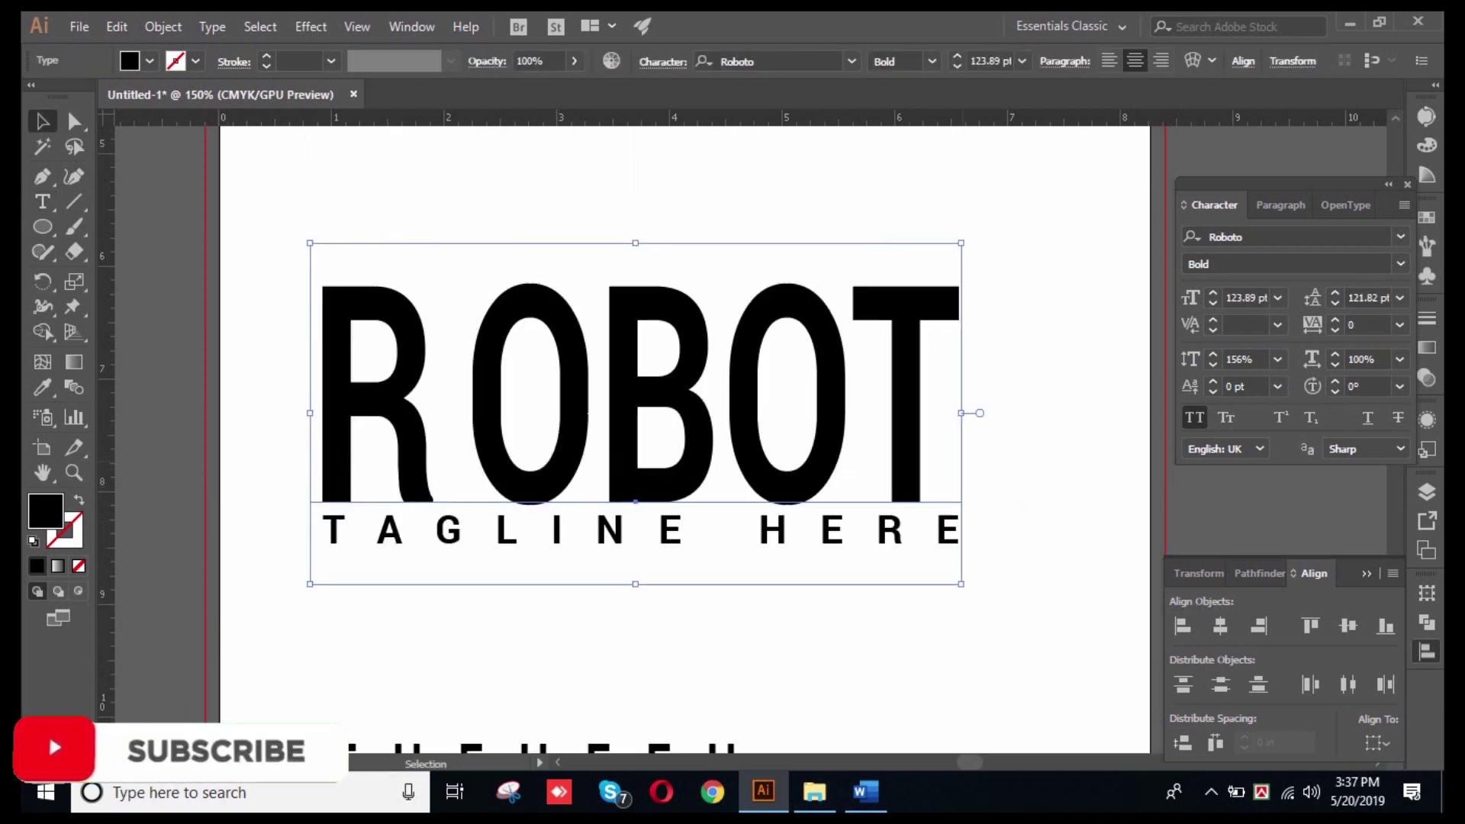
left_click(1019, 397)
left_click(909, 412)
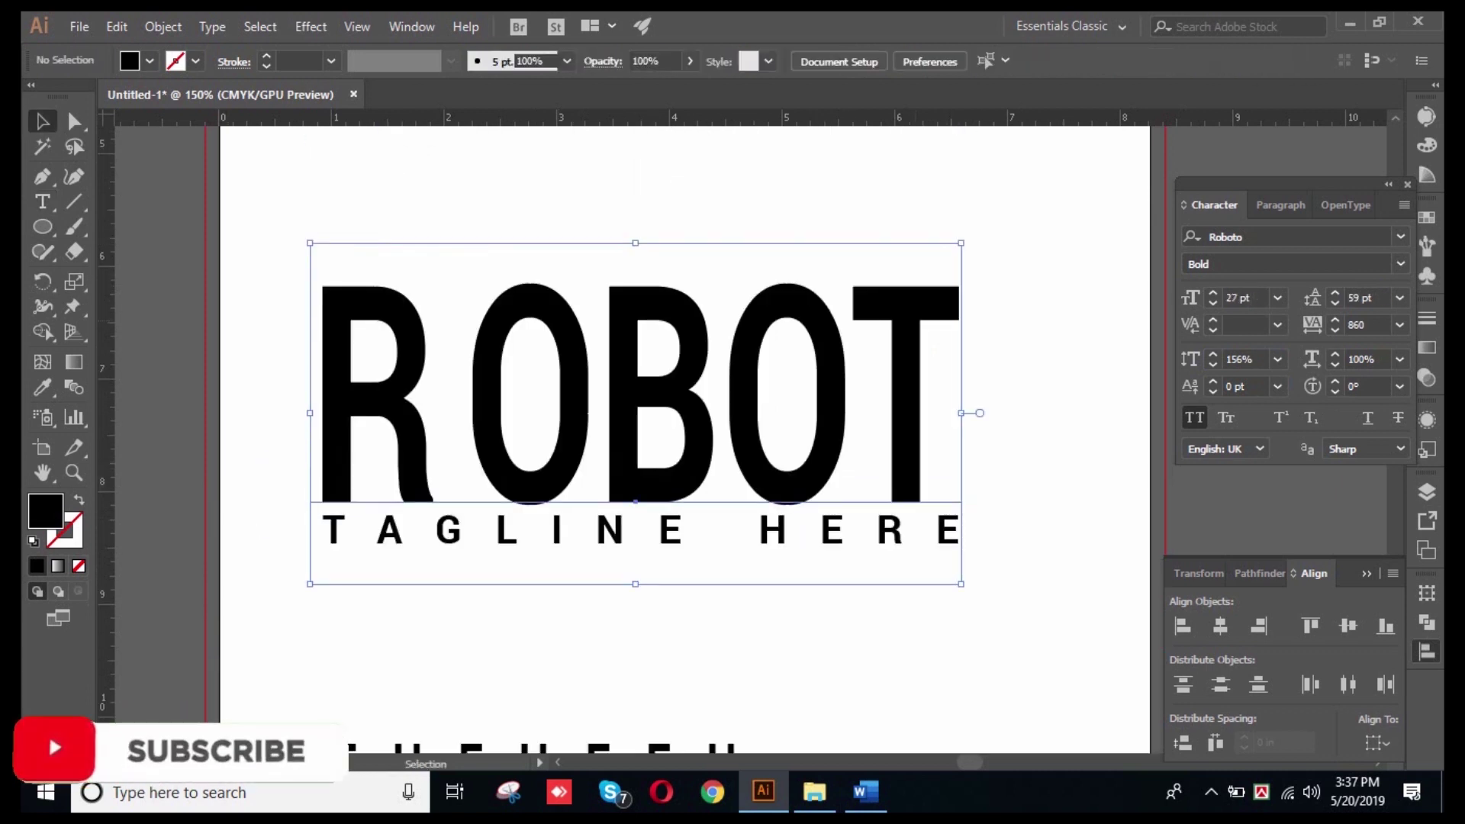
left_click(1277, 359)
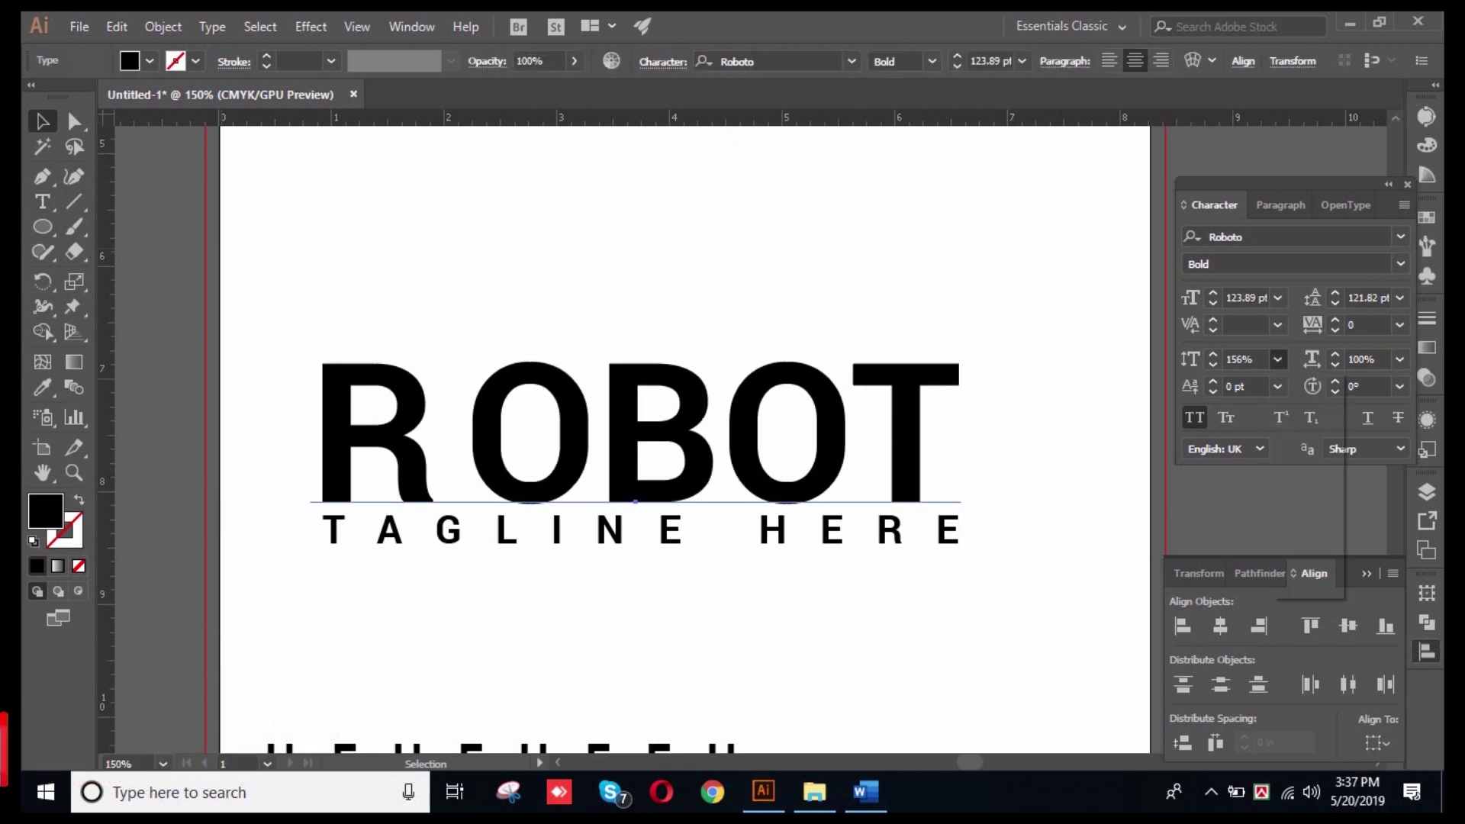
- Stretch the ROBOT text taller by its bounding box, to a font size of about 191.97 pt, and deselect it
left_click(686, 313)
left_click(672, 427)
scroll(685, 314, "down", 2)
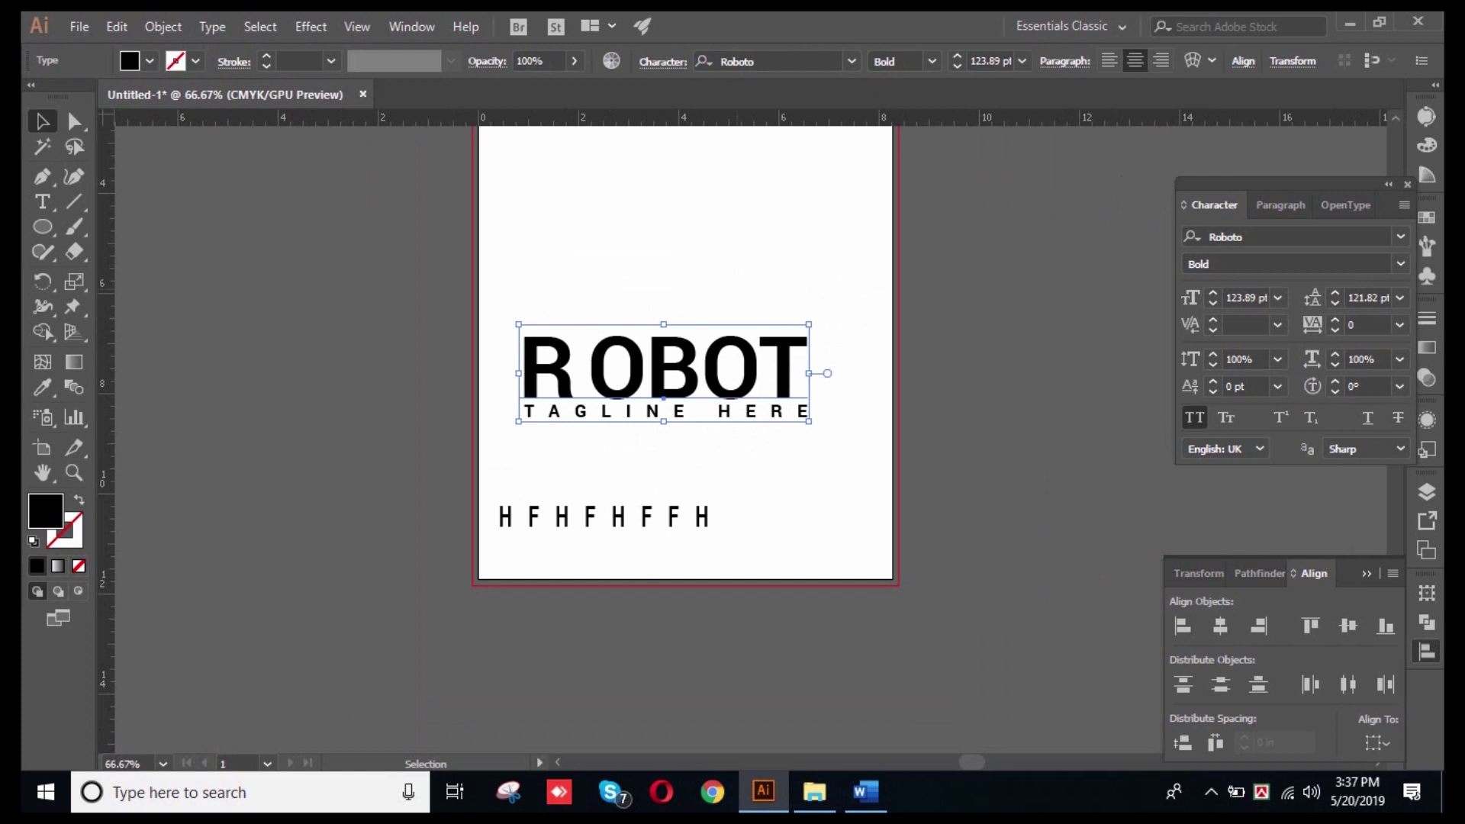
key("ctrl+plus")
key("ctrl+plus")
left_click_drag(626, 278, 628, 197)
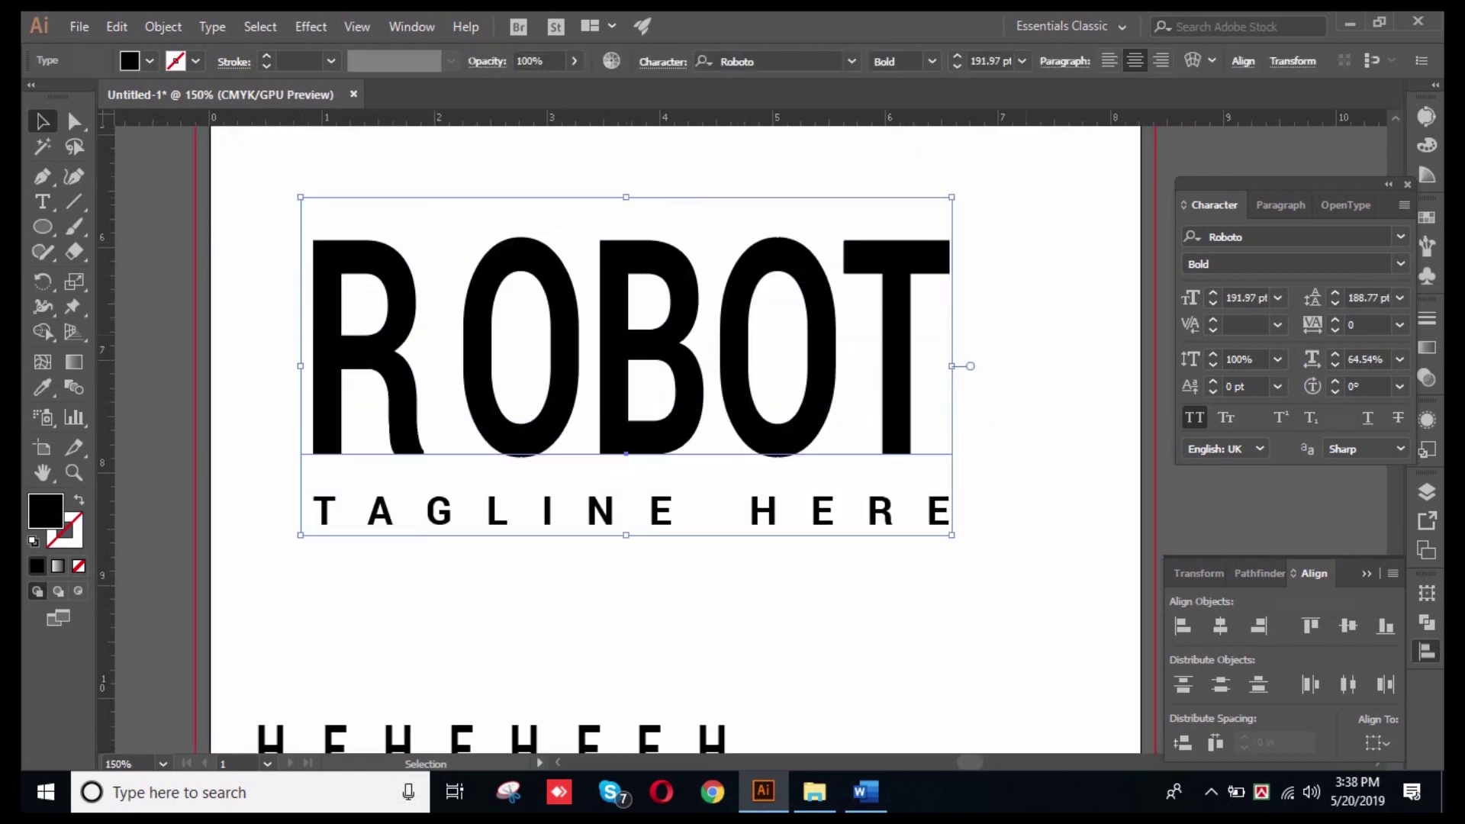
key("ctrl+shift+a")
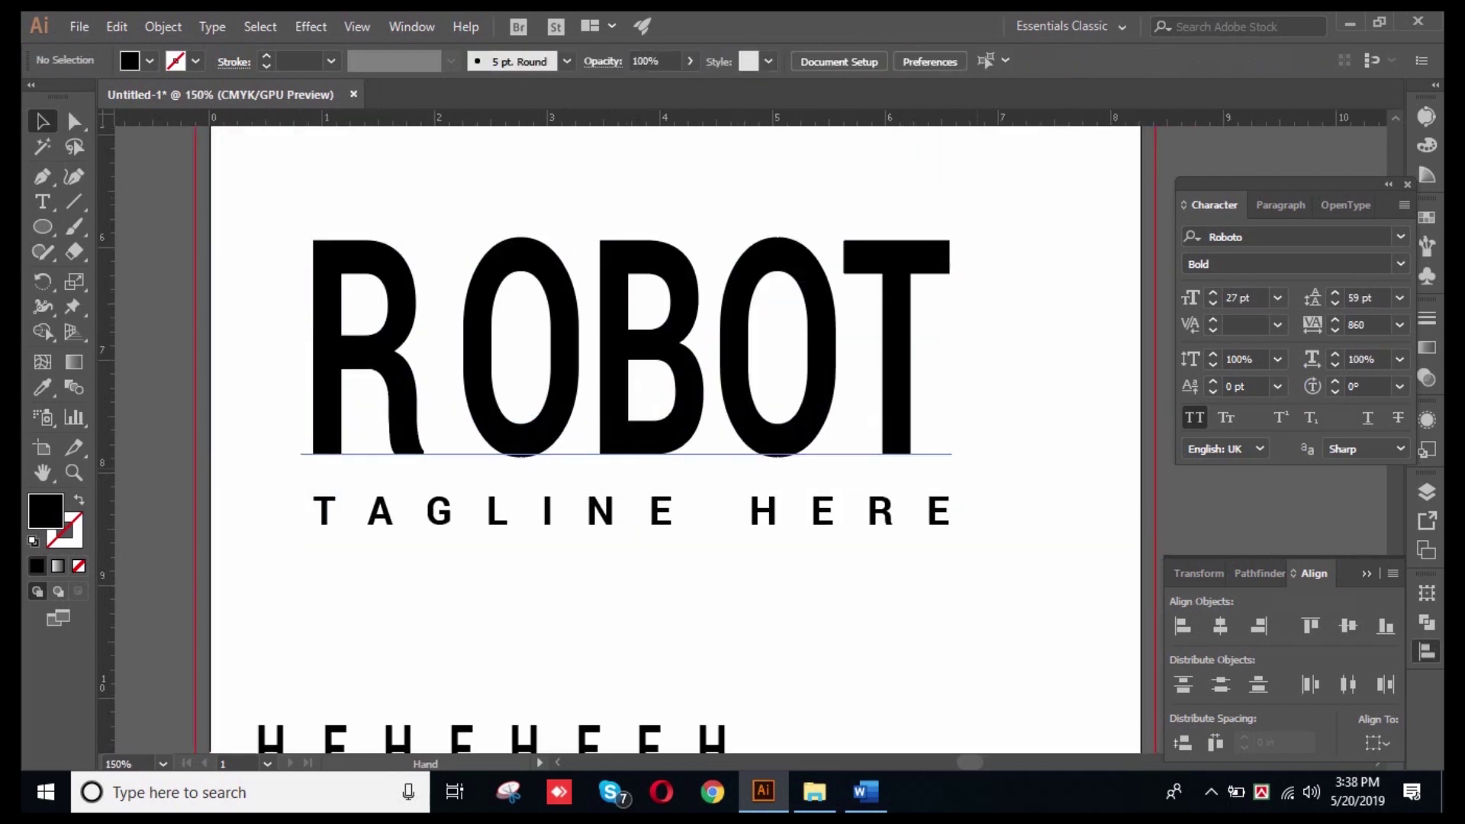
- Add a point text line reading GDHDHDDHDH and place it below the tagline
left_click_drag(978, 397, 990, 351)
left_click(43, 202)
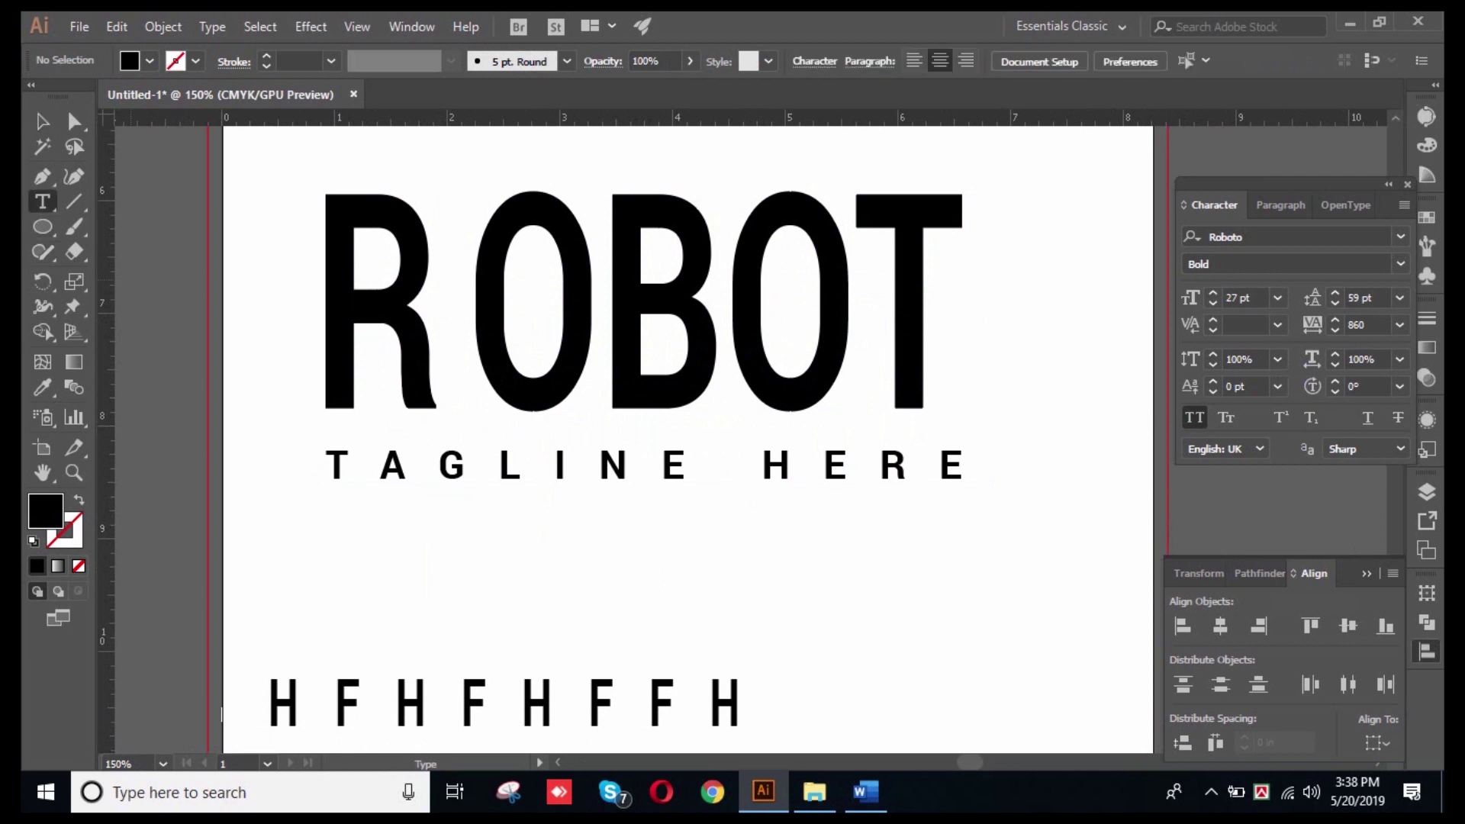
left_click(784, 526)
type("GDHDHDDHDH")
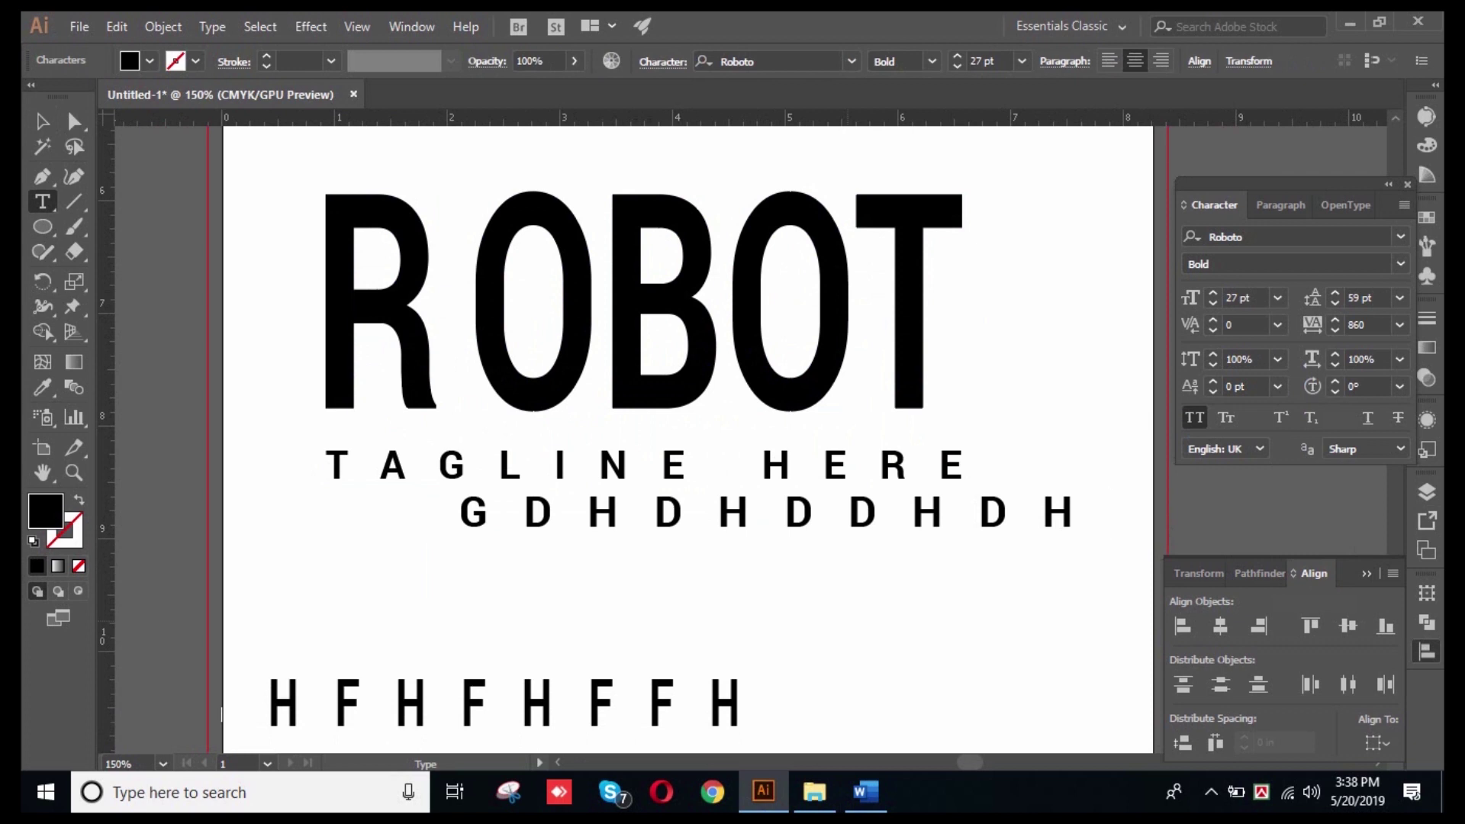
key("Escape")
left_click_drag(957, 519, 803, 557)
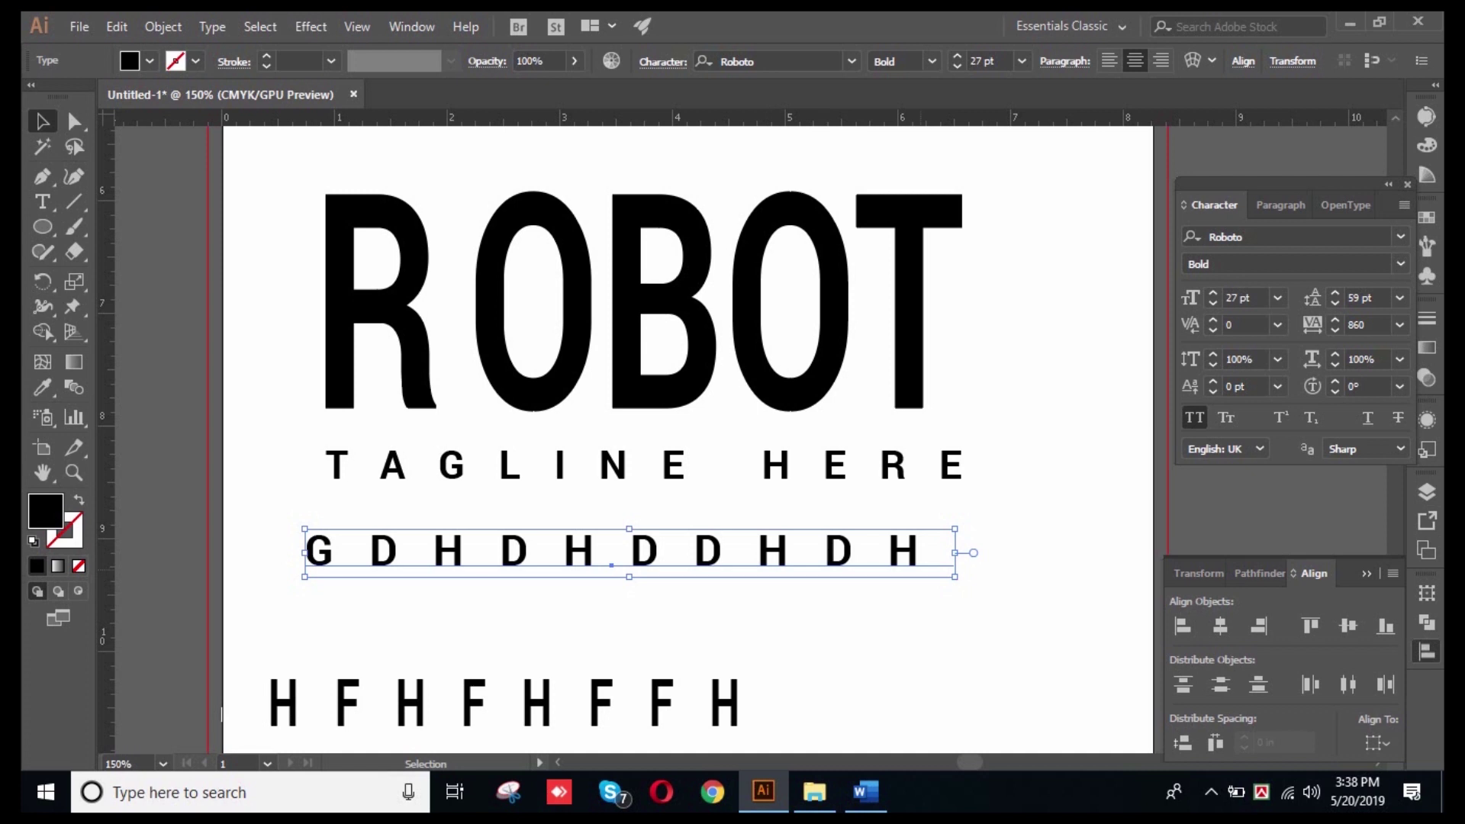
key("ctrl+shift+a")
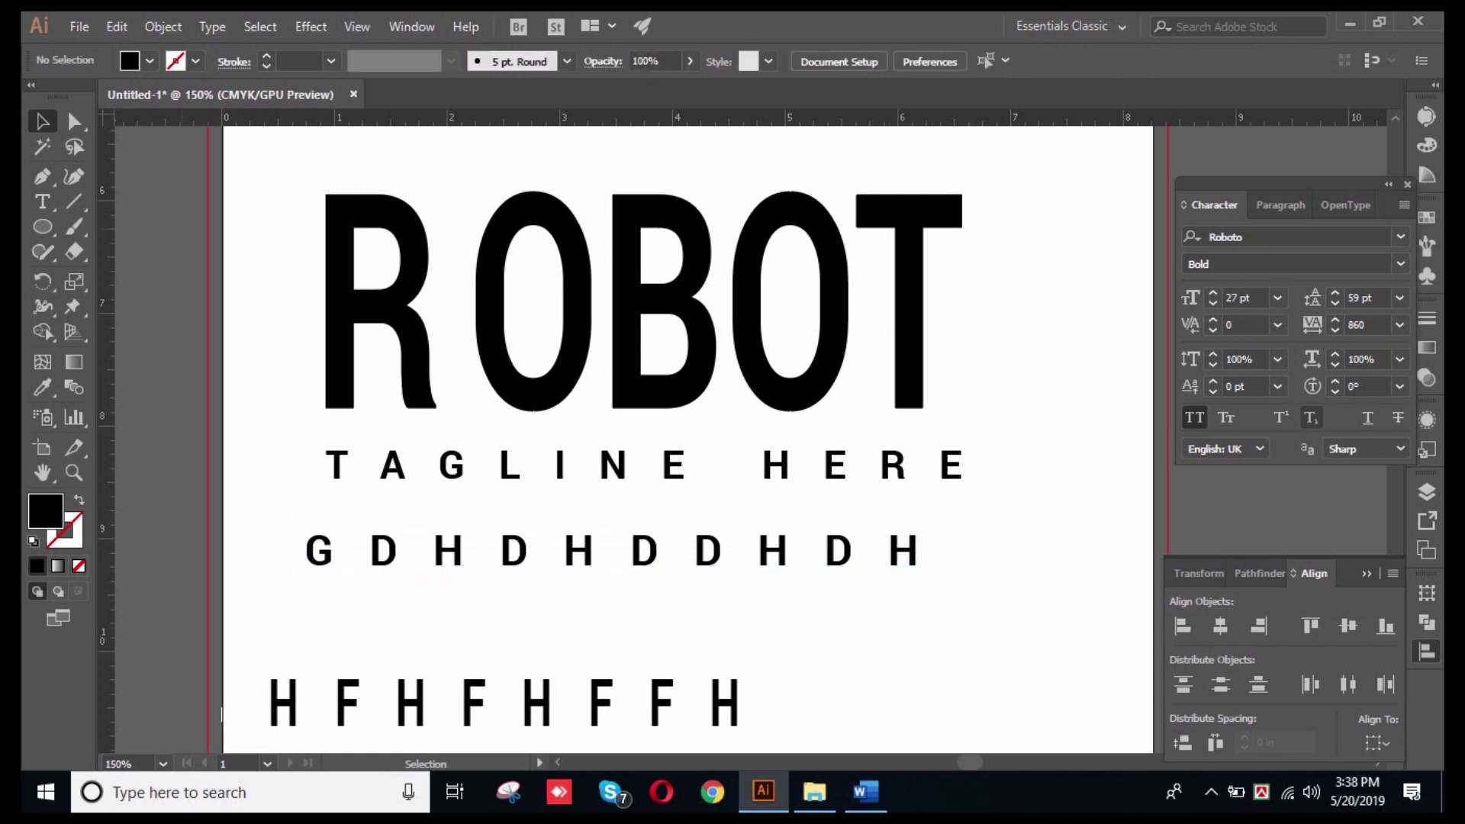
- Set the horizontal scale of the ROBOT text to 200% and inspect its full width
left_click(908, 290)
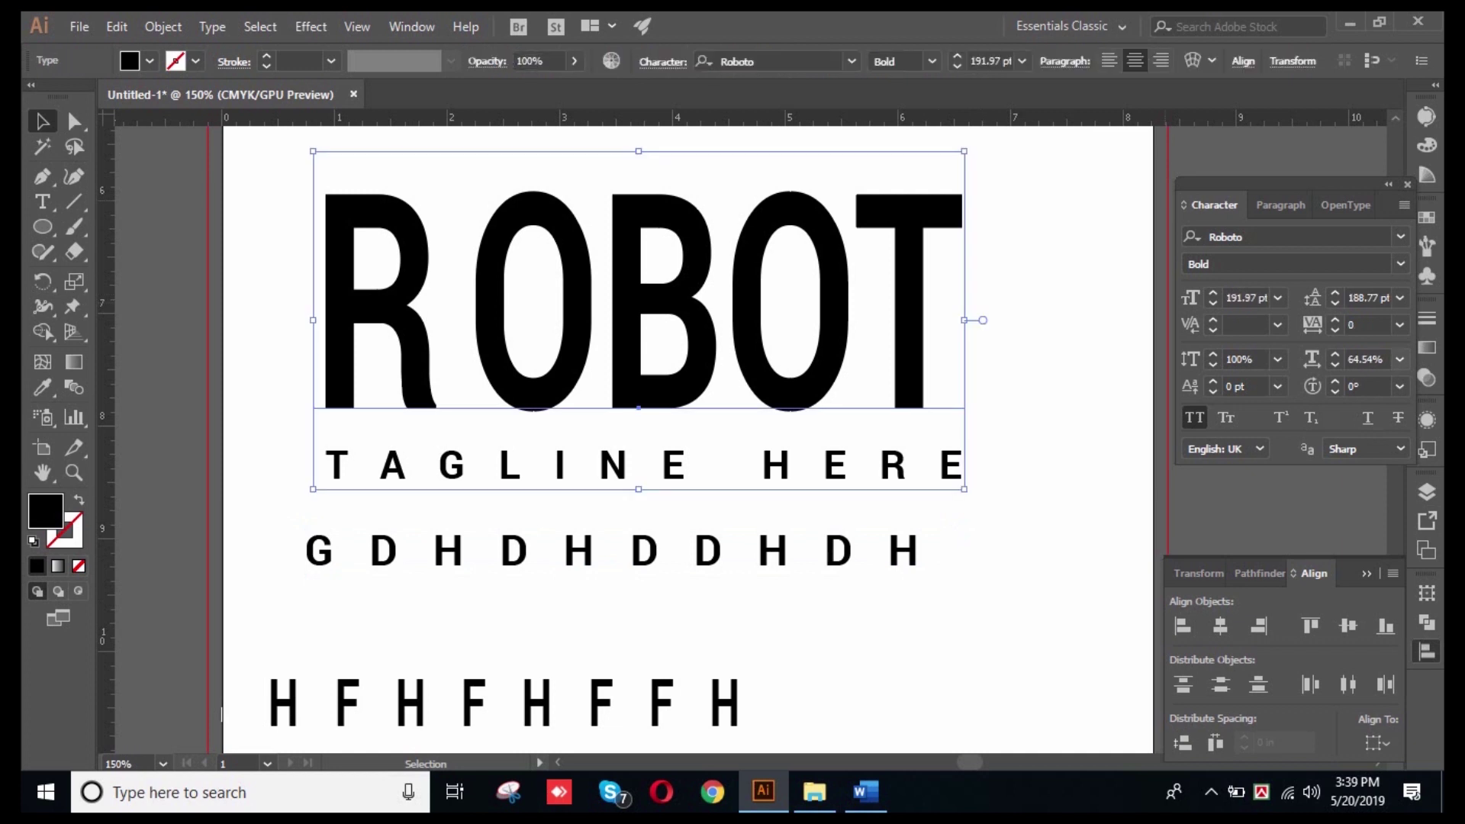
left_click(1401, 360)
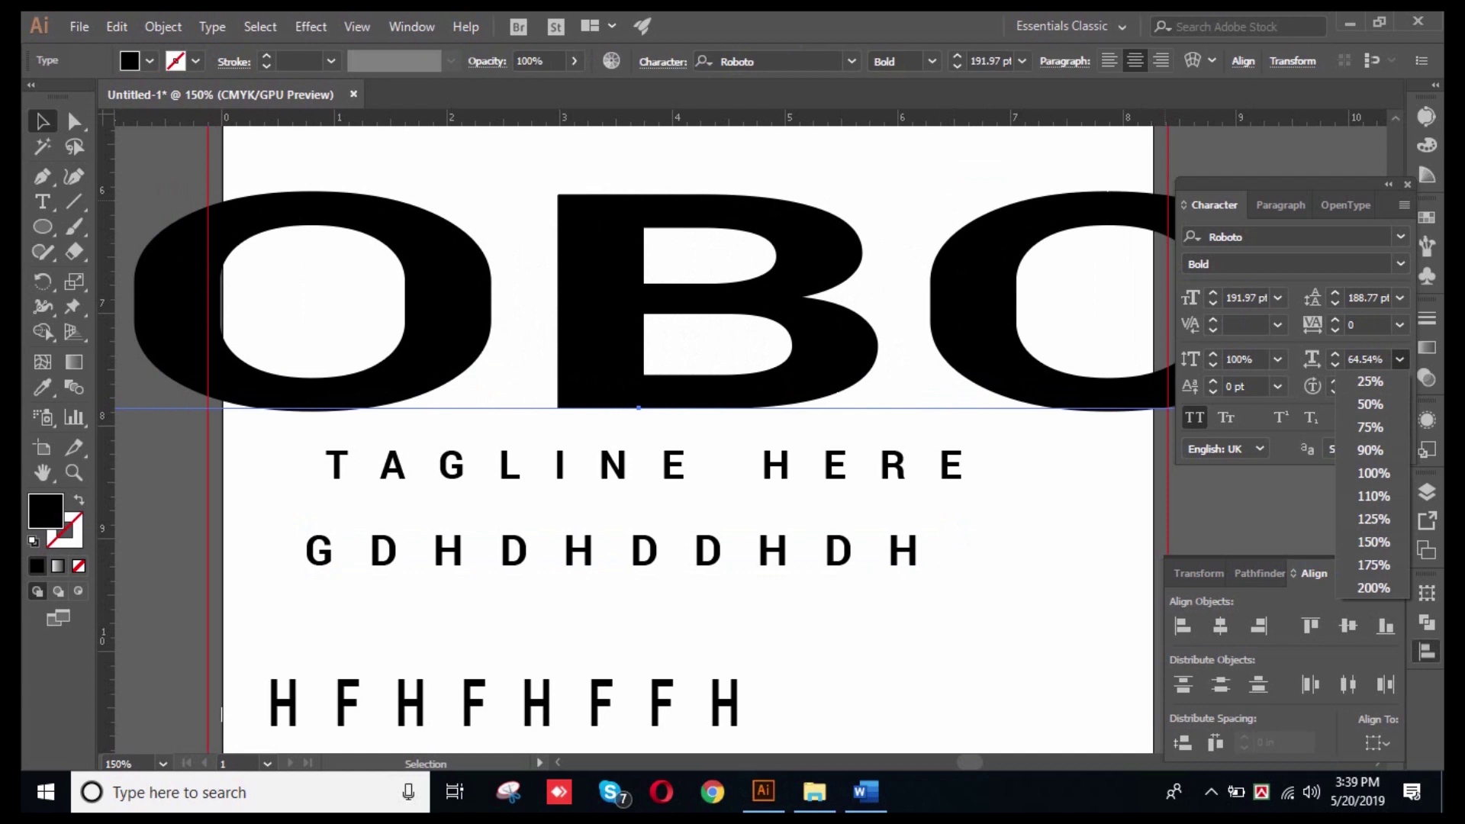
left_click(1374, 587)
scroll(704, 342, "down", 4)
key("ctrl+shift+a")
scroll(877, 311, "up", 4)
left_click(885, 324)
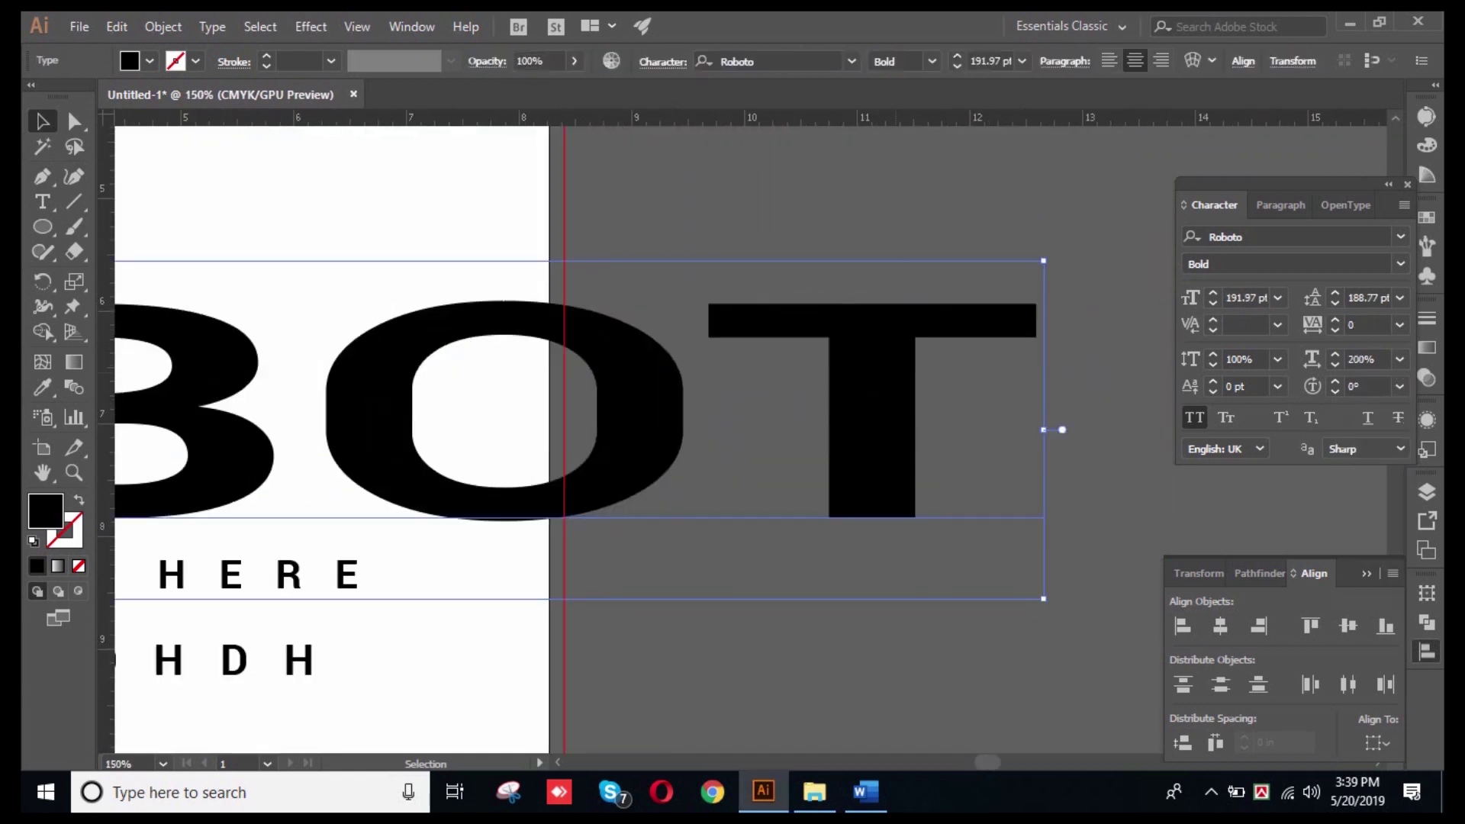
scroll(896, 374, "down", 4)
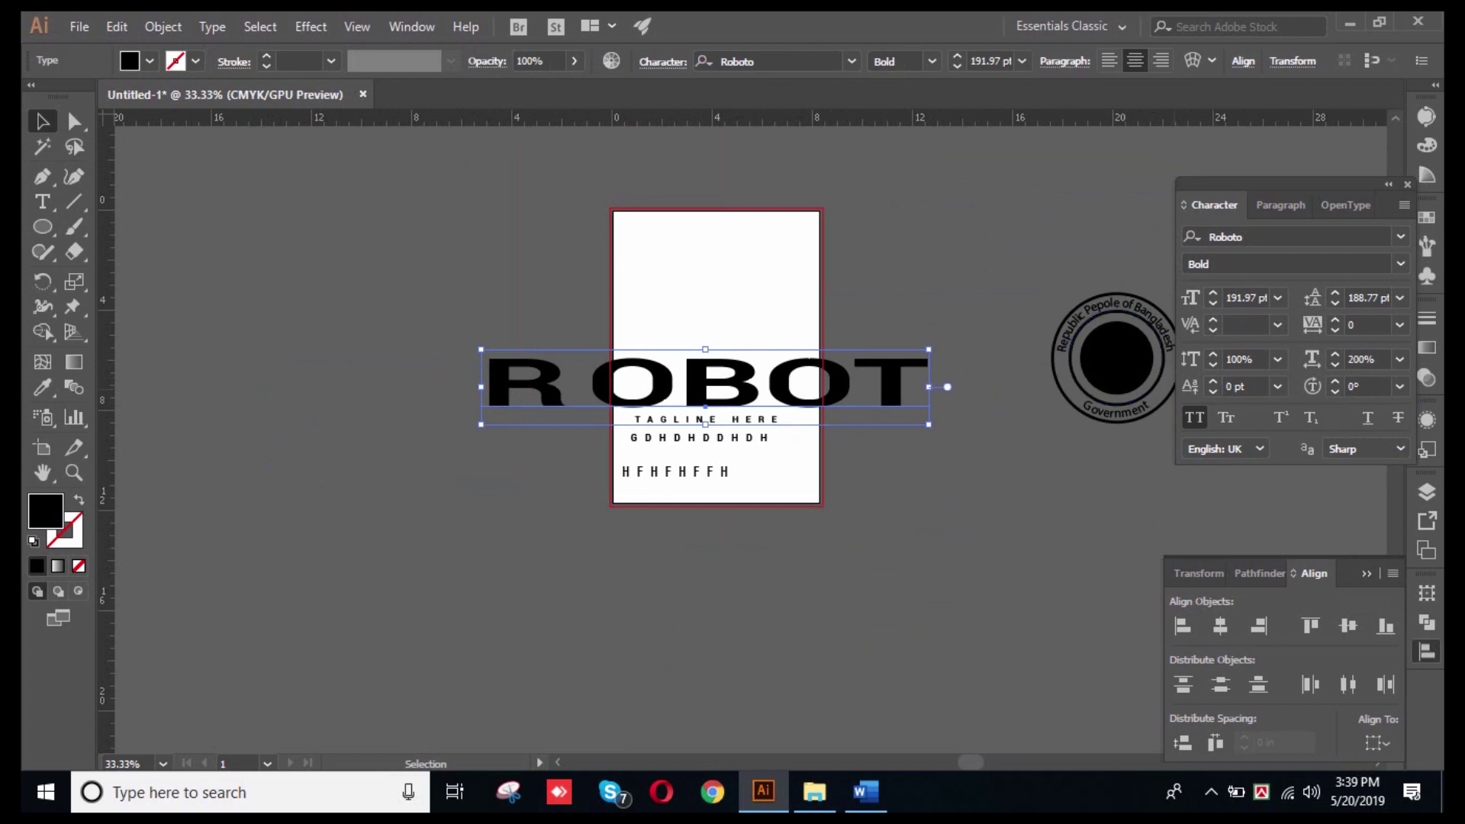
- Reset the horizontal scale of the ROBOT text to 100%, and stretch it wider by its bounding box to about 196.8%
left_click(1400, 359)
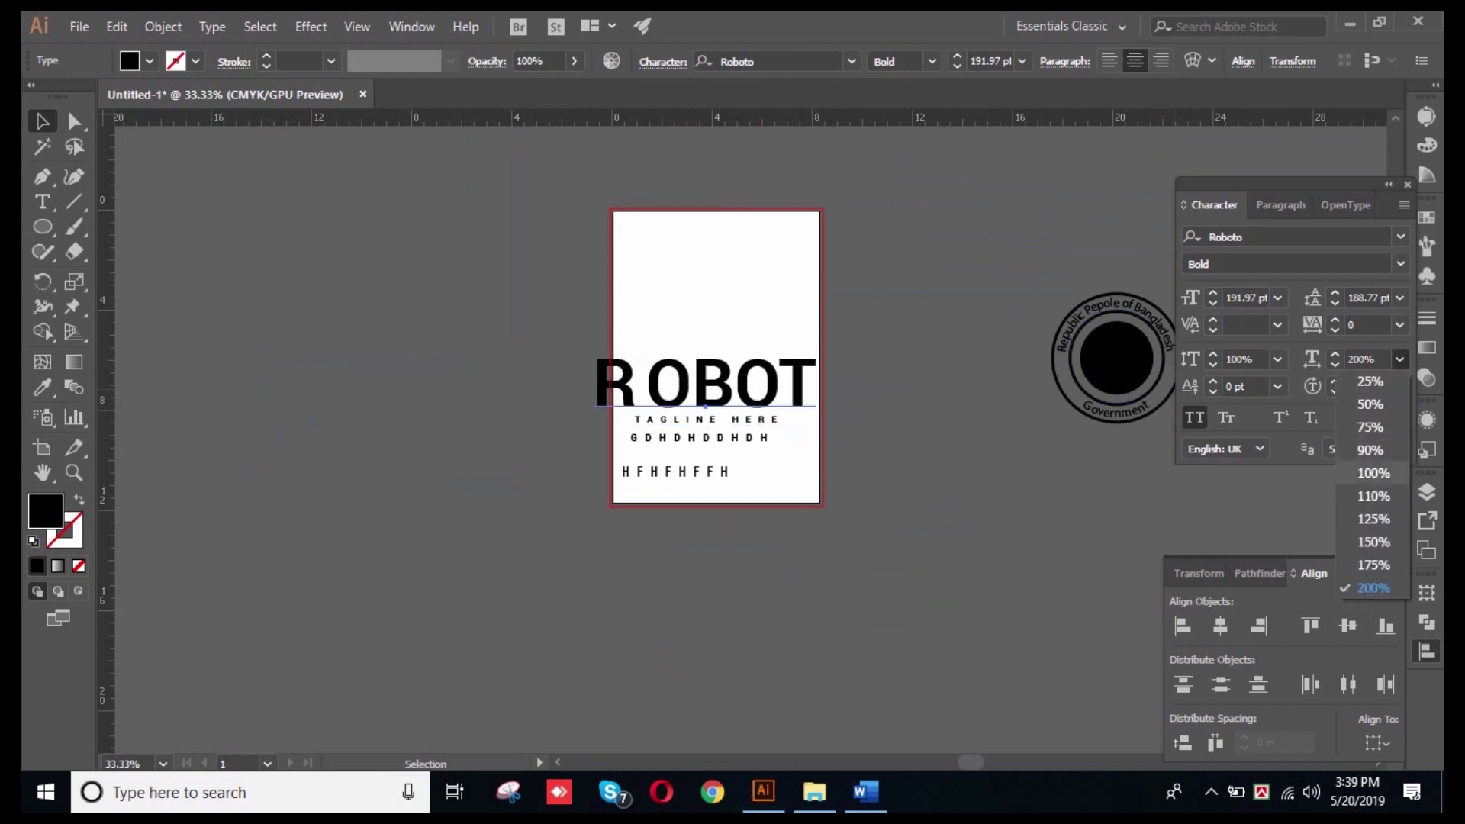
left_click(1374, 470)
left_click_drag(818, 387, 1034, 387)
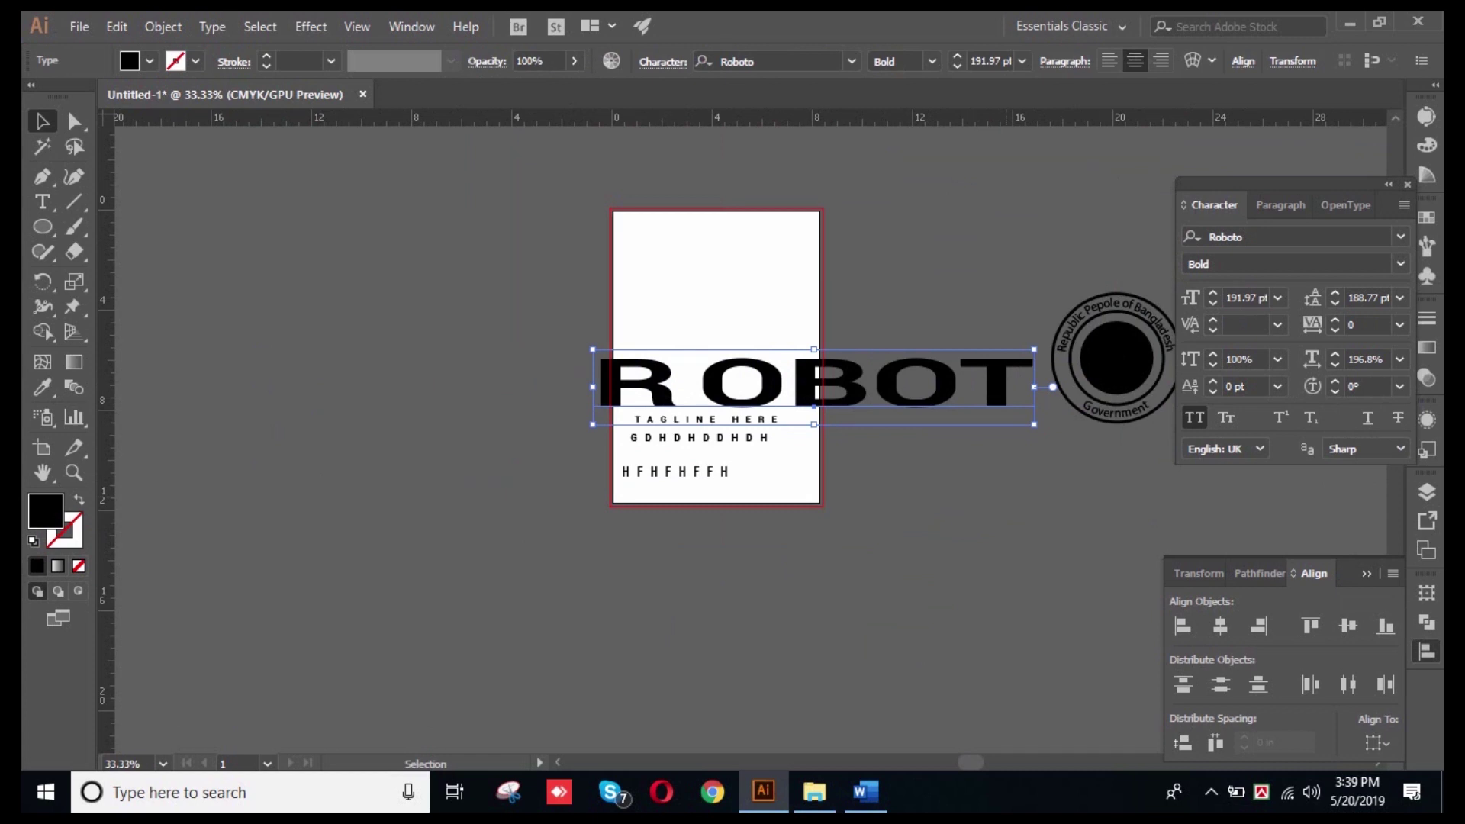
key("ctrl+shift+a")
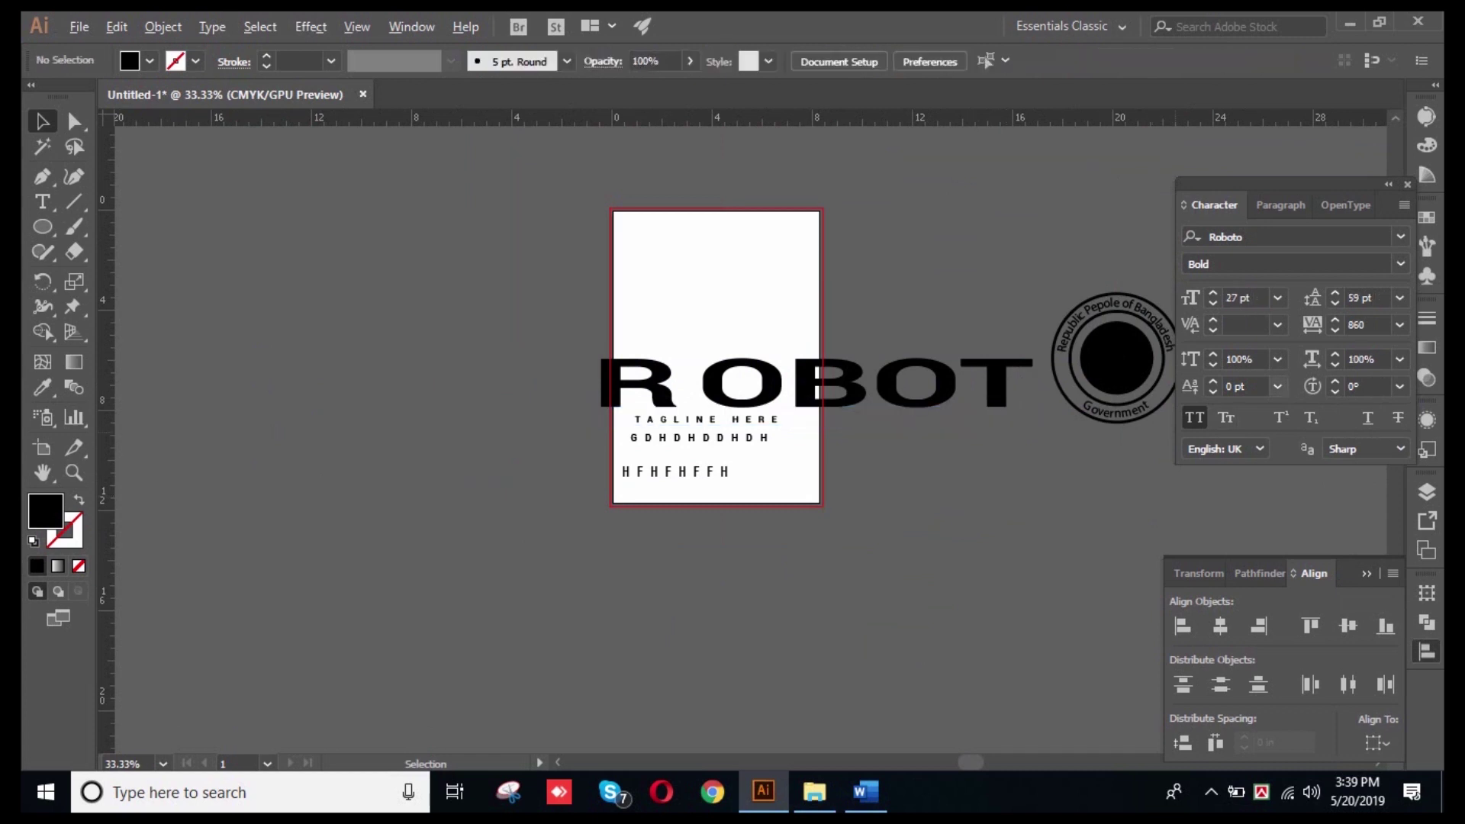
- Narrow the ROBOT text by its bounding box to a horizontal scale of about 86.51%, and deselect it
left_click_drag(551, 289, 815, 490)
key("ctrl+shift+a")
left_click(812, 384)
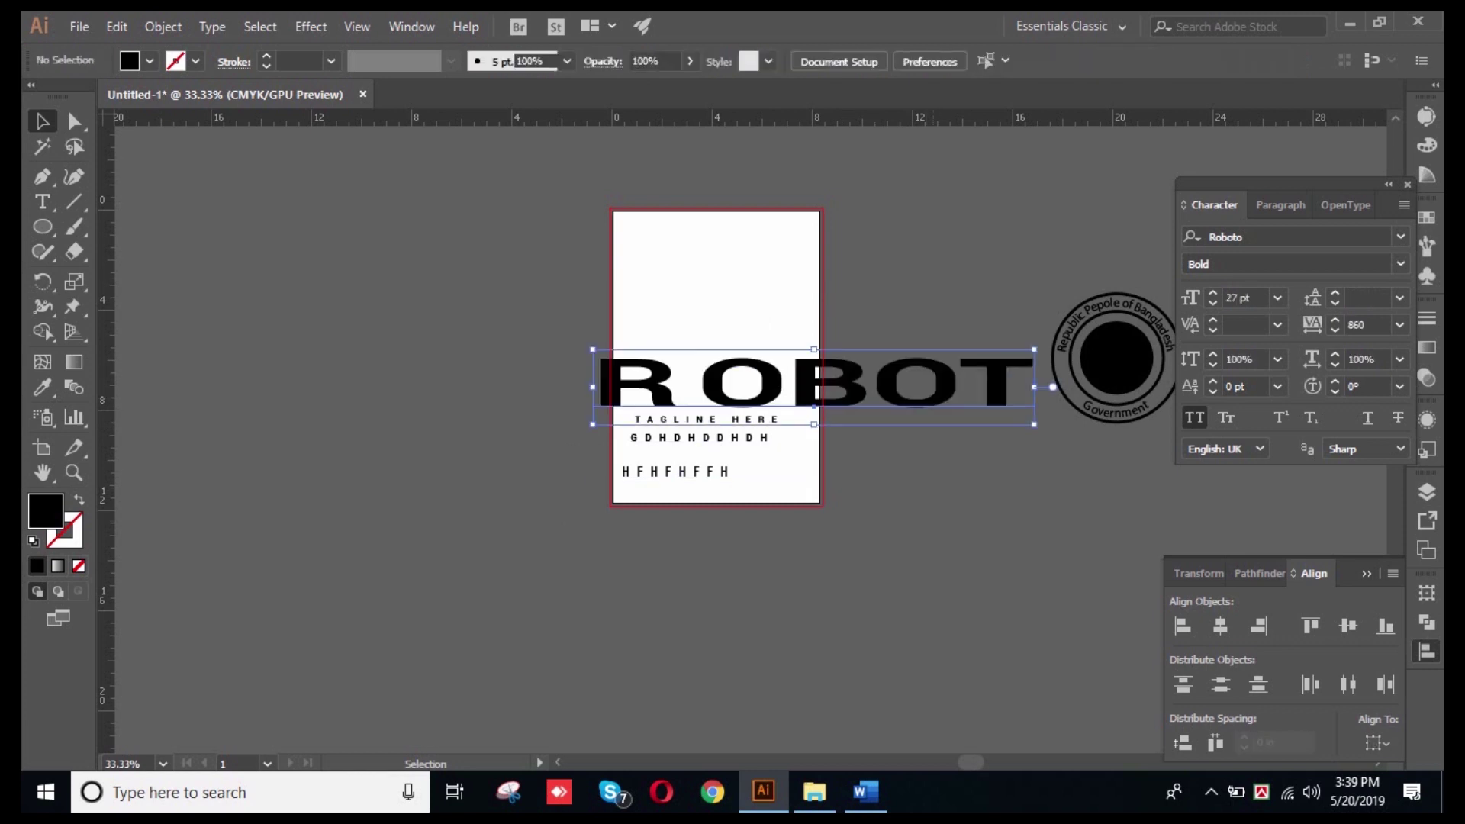
left_click(1400, 359)
left_click(1400, 359)
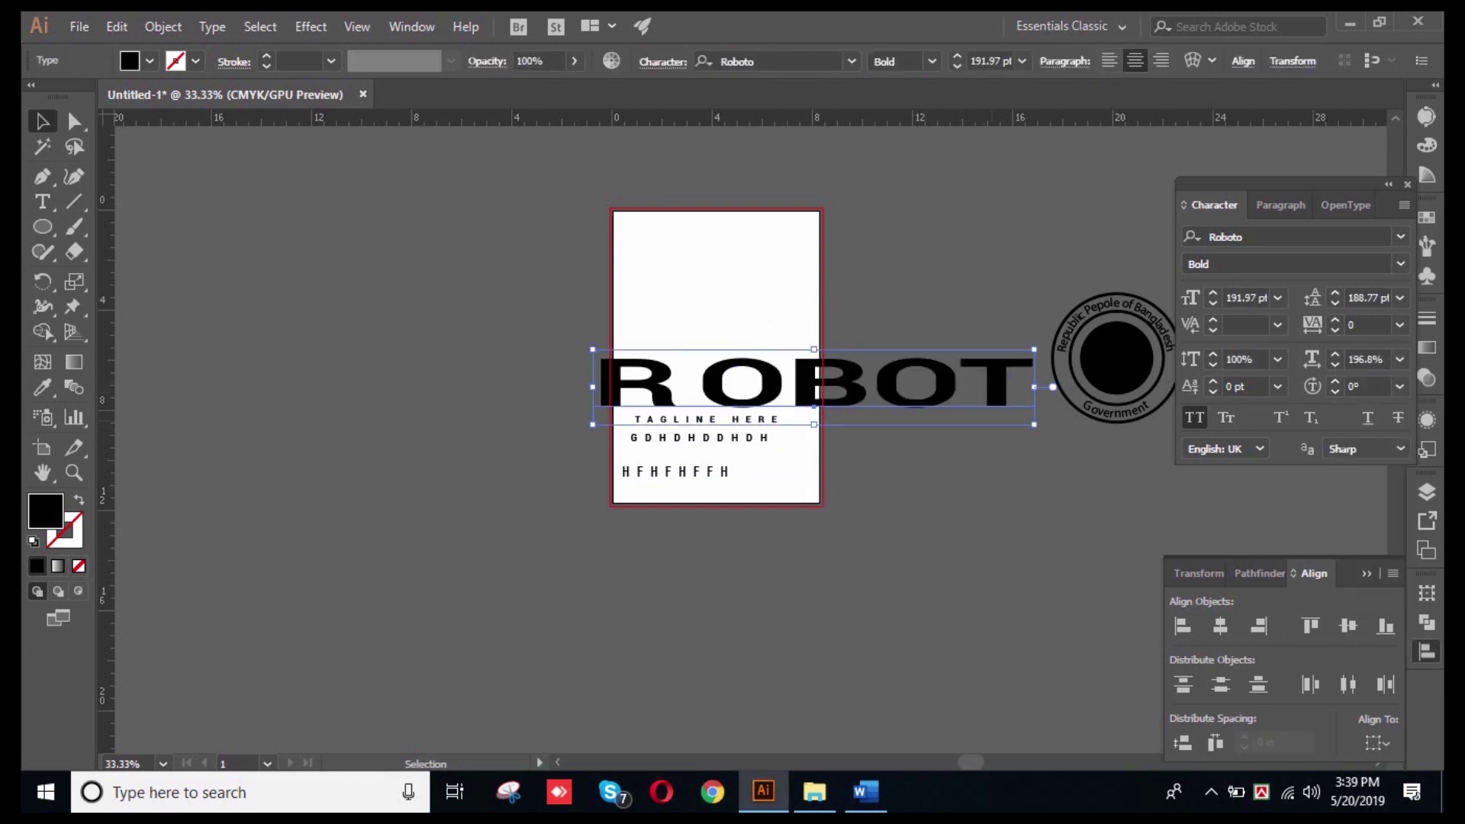
key("ctrl+shift+a")
left_click(813, 387)
left_click_drag(1034, 387, 798, 387)
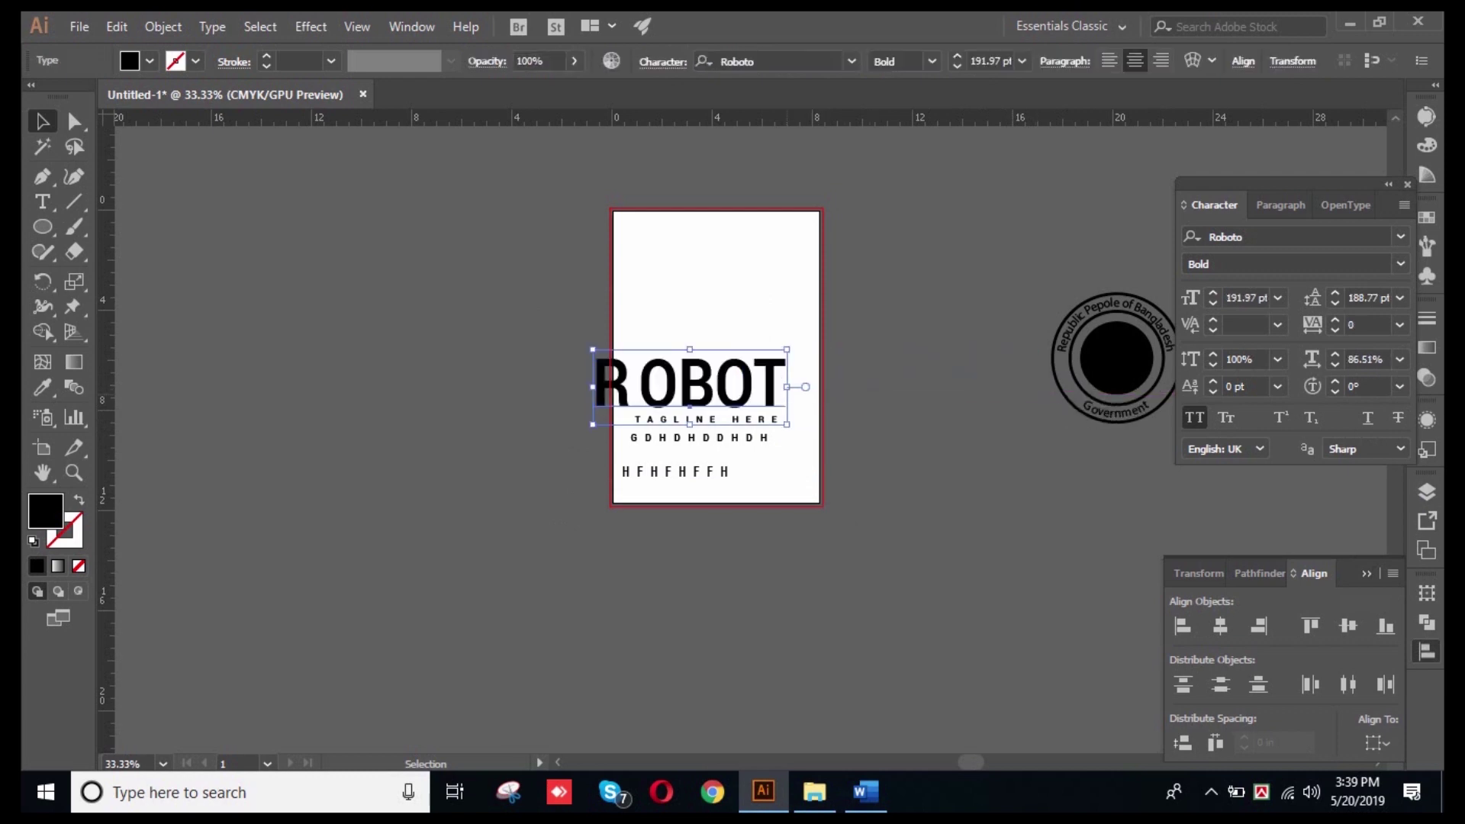
key("ctrl+shift+a")
- Reduce the ROBOT text's height by its bounding box to about 145.28 pt and shift the word right, mostly onto the artboard
scroll(773, 408, "up", 4)
left_click(774, 404)
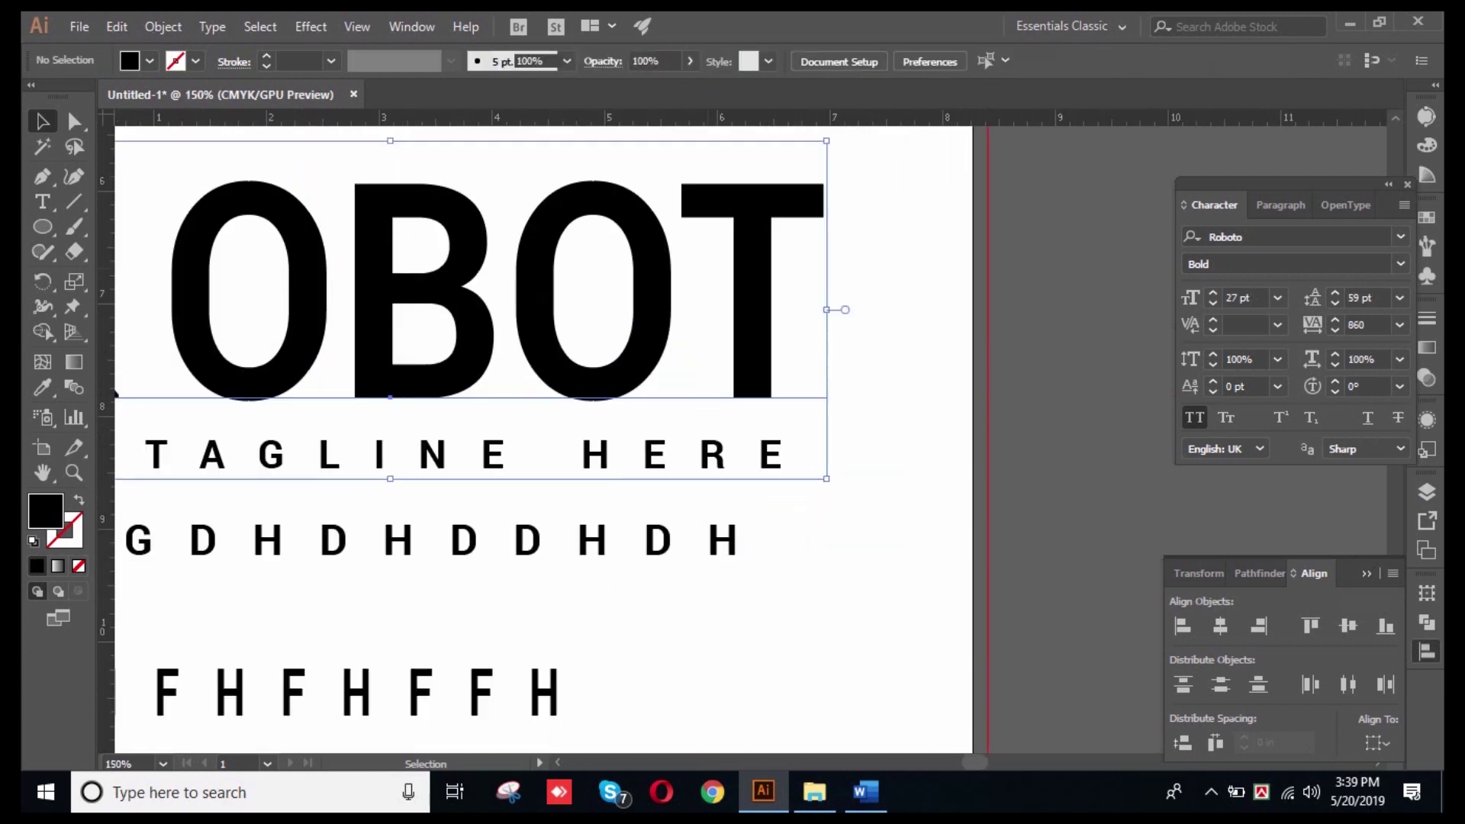
scroll(883, 375, "down", 2)
key("ctrl+shift+a")
left_click_drag(664, 271, 696, 307)
left_click_drag(851, 336, 885, 323)
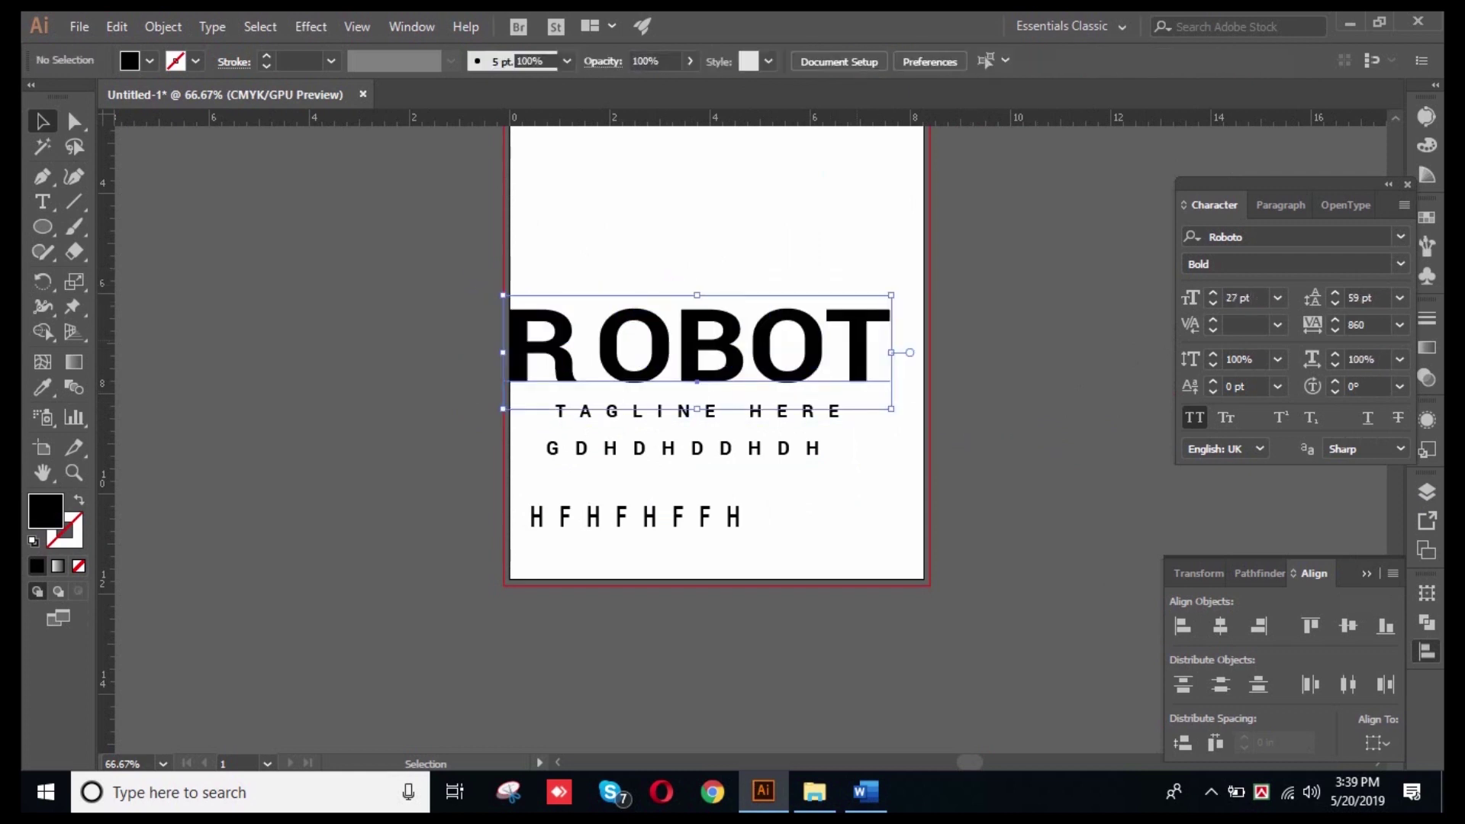
- Delete the GDHDHDDHDH and HFHFHFFH sample lines and the tagline, leaving only the ROBOT text
left_click_drag(794, 575, 512, 428)
key("Delete")
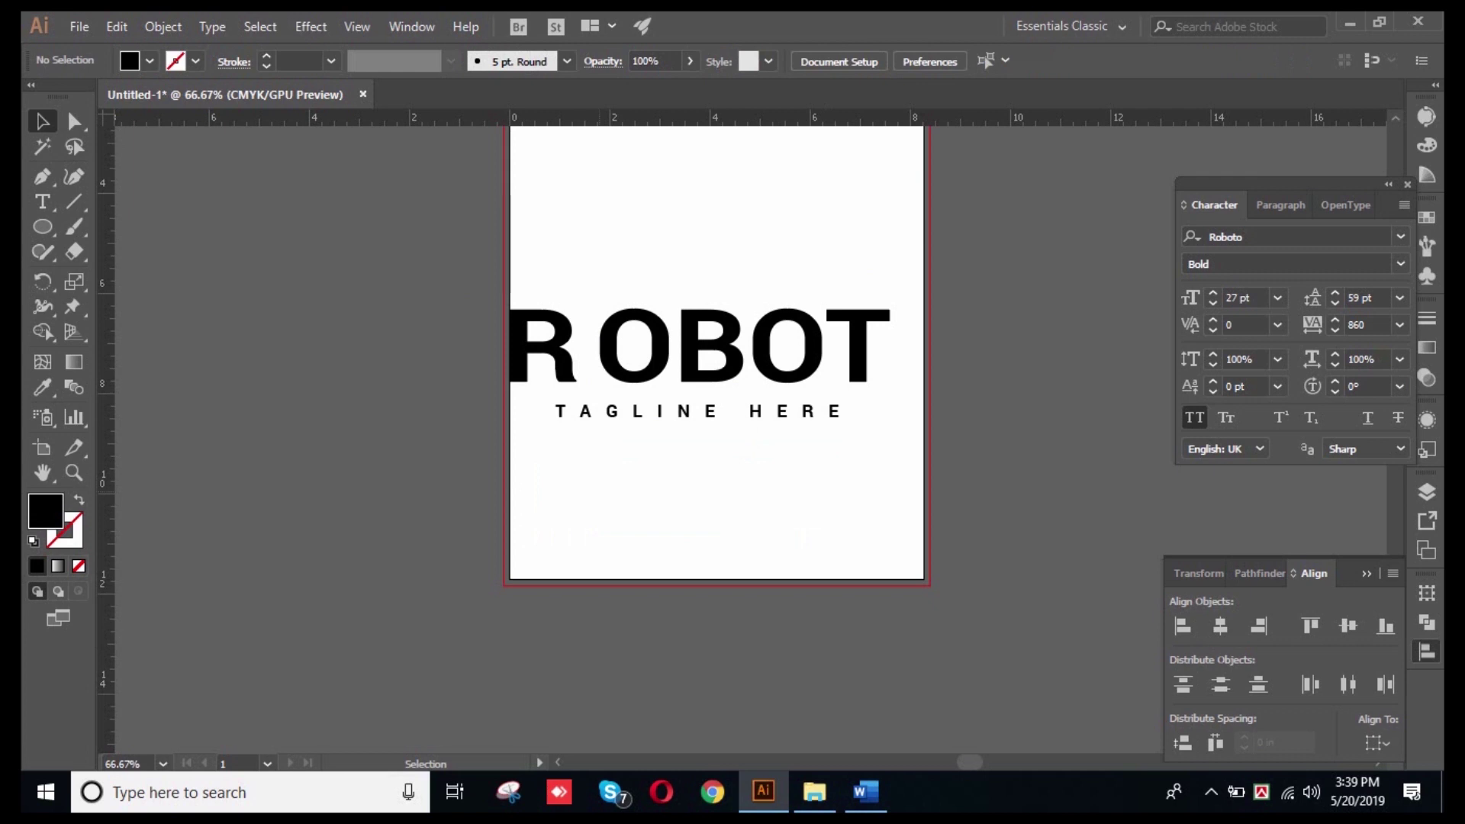
left_click(697, 412)
key("Delete")
- Move the ROBOT text slightly right to the horizontal middle of the artboard and deselect it
left_click_drag(713, 347, 732, 347)
left_click(792, 496)
left_click(791, 496)
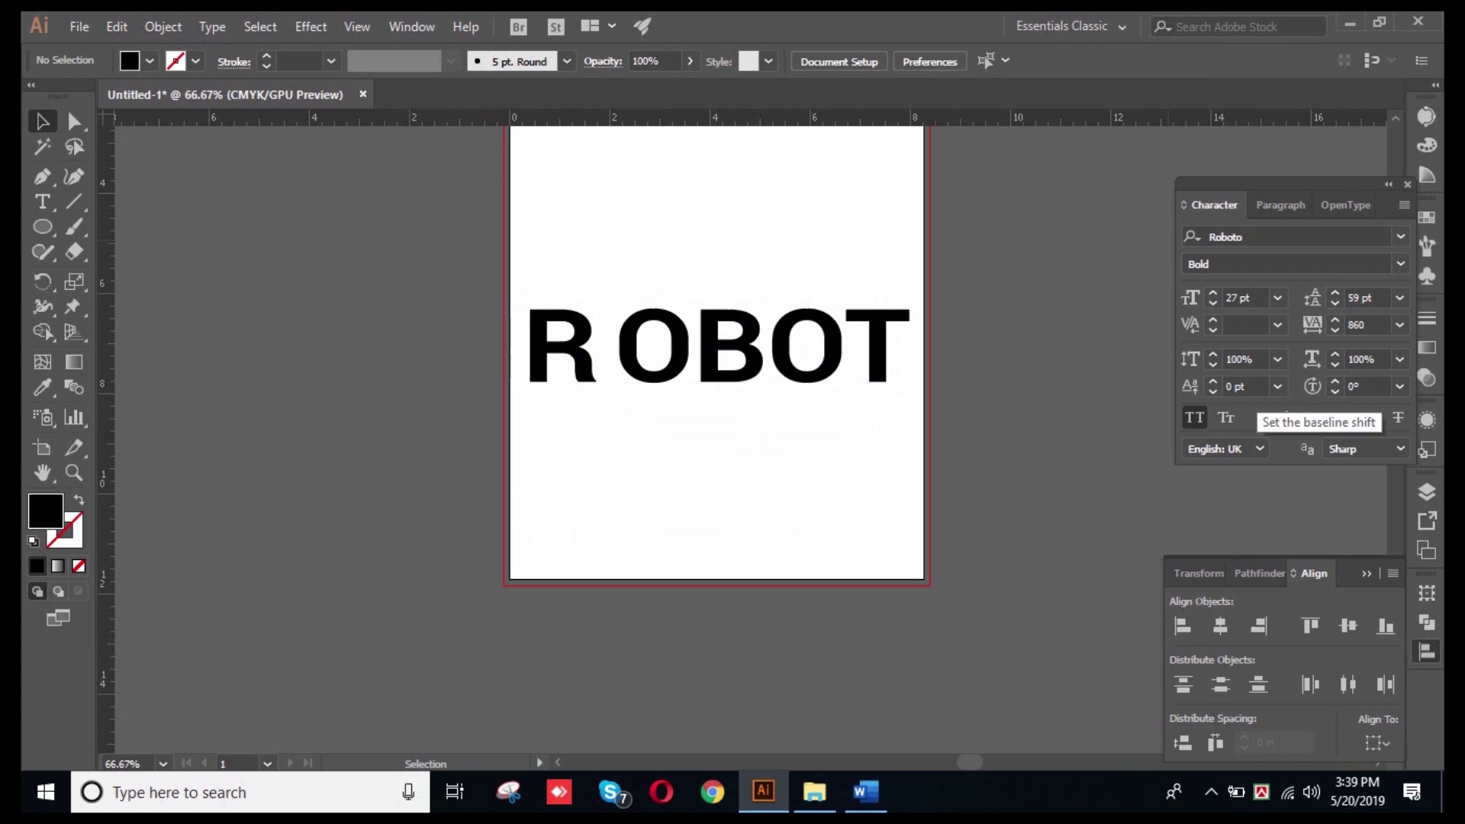
key("ctrl+a")
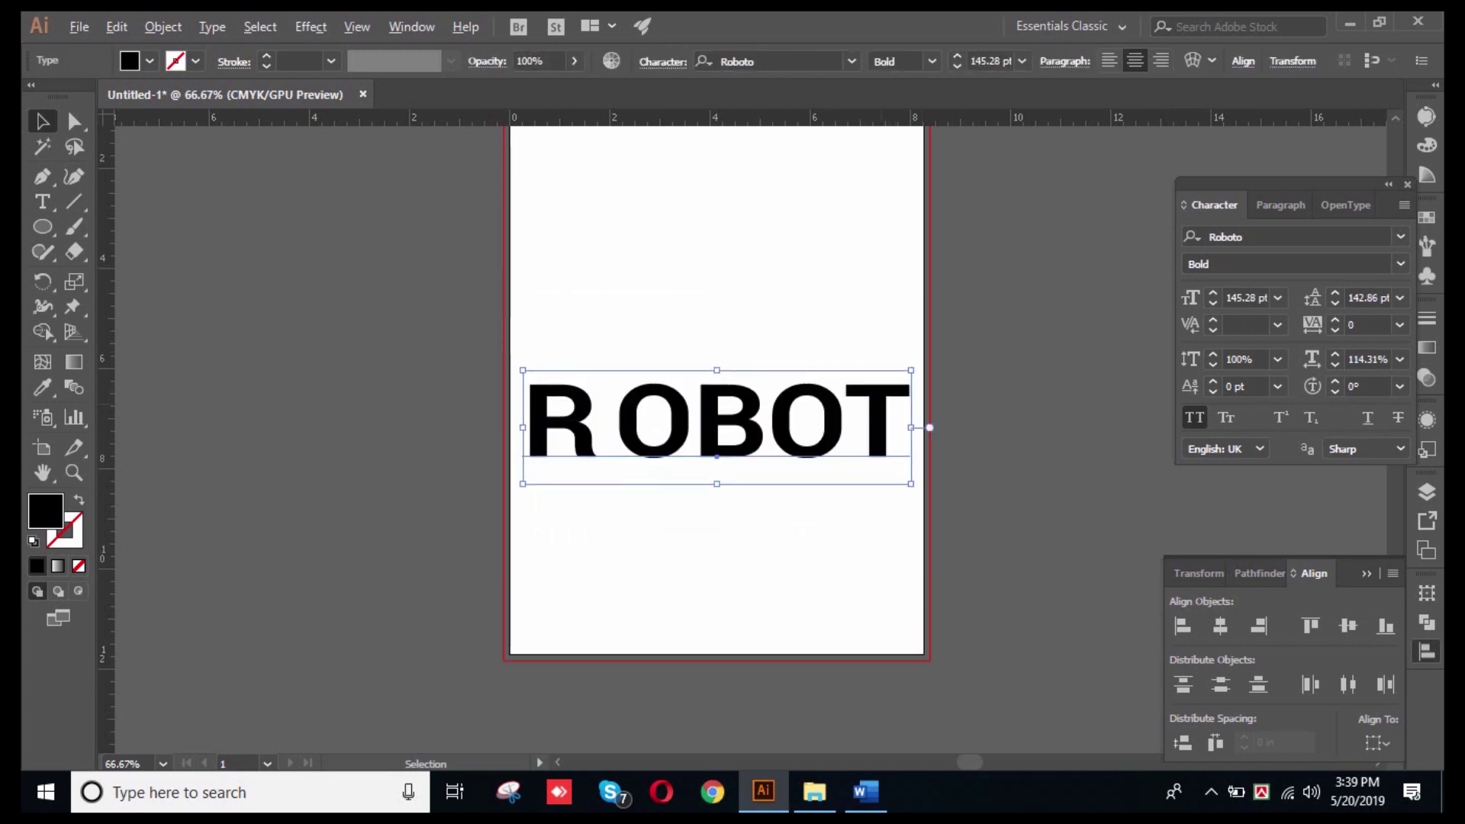
key("ctrl+plus")
key("ctrl+plus")
key("ctrl+minus")
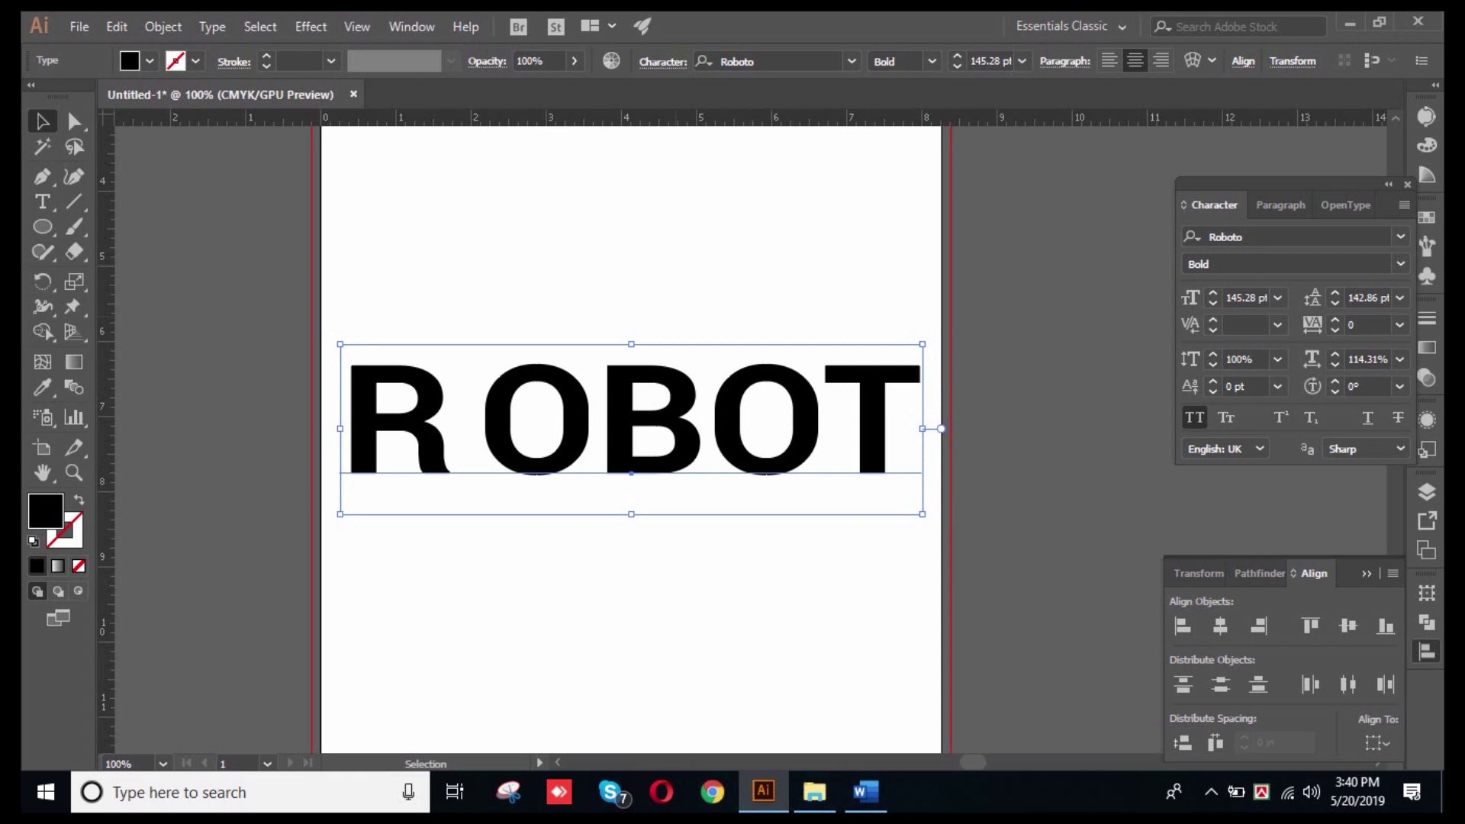
key("ctrl+shift+a")
key("ctrl+a")
key("ctrl+shift+a")
- Raise the first O of ROBOT above the other letters with a baseline shift of 96 pt
left_click(611, 425)
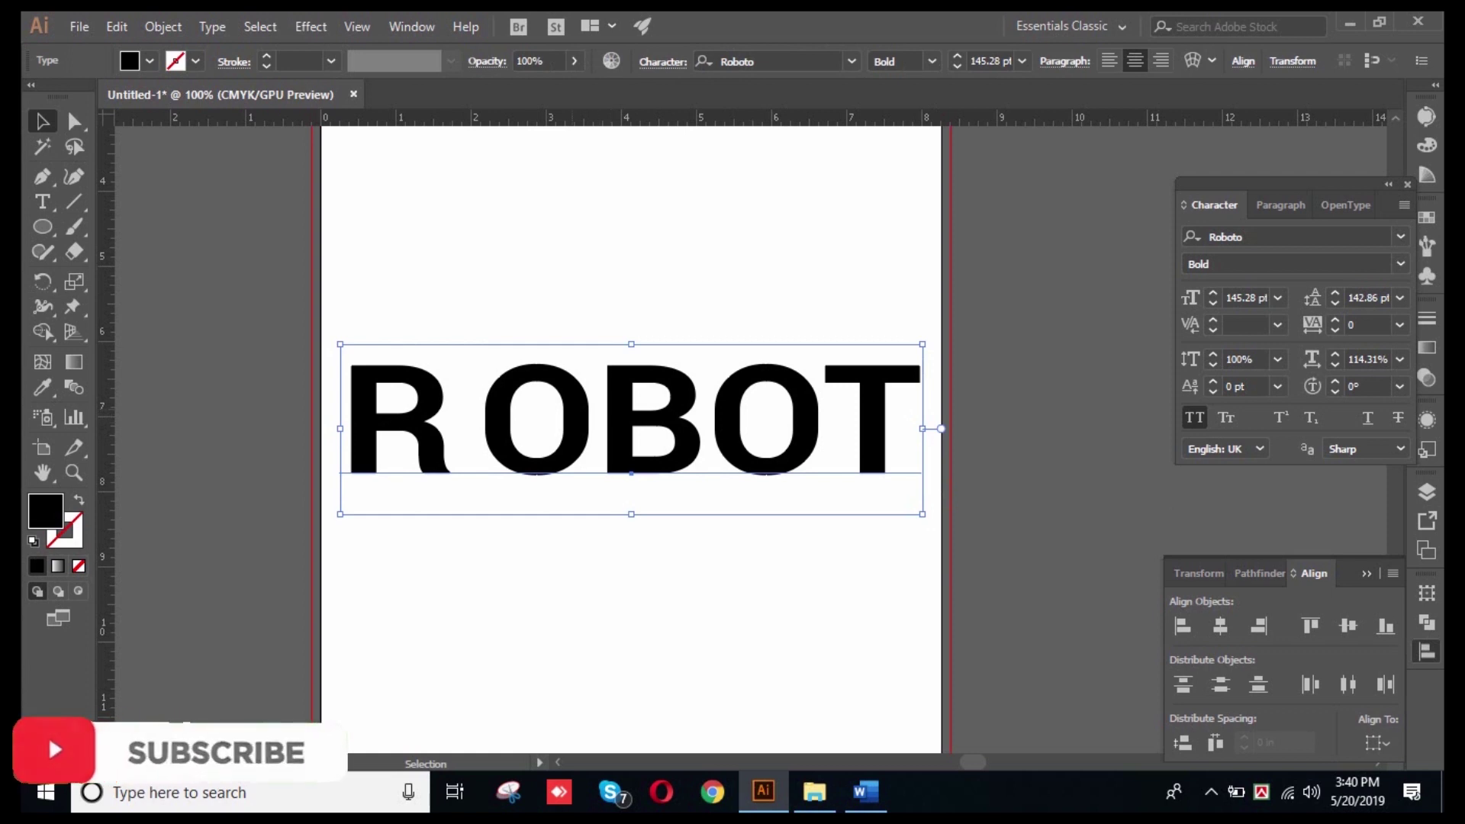
double_click(597, 424)
key("shift+Right")
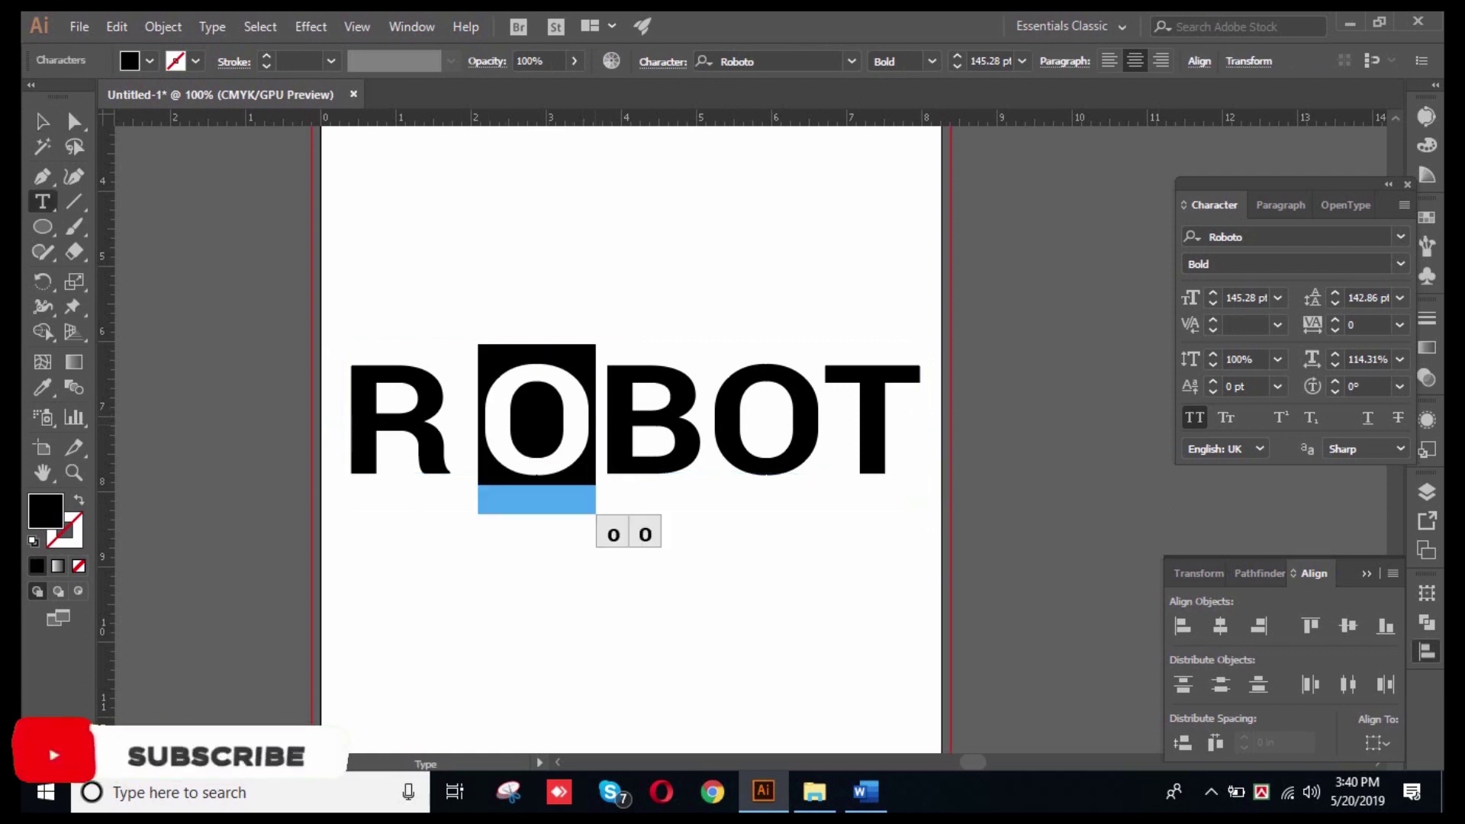
left_click(1278, 386)
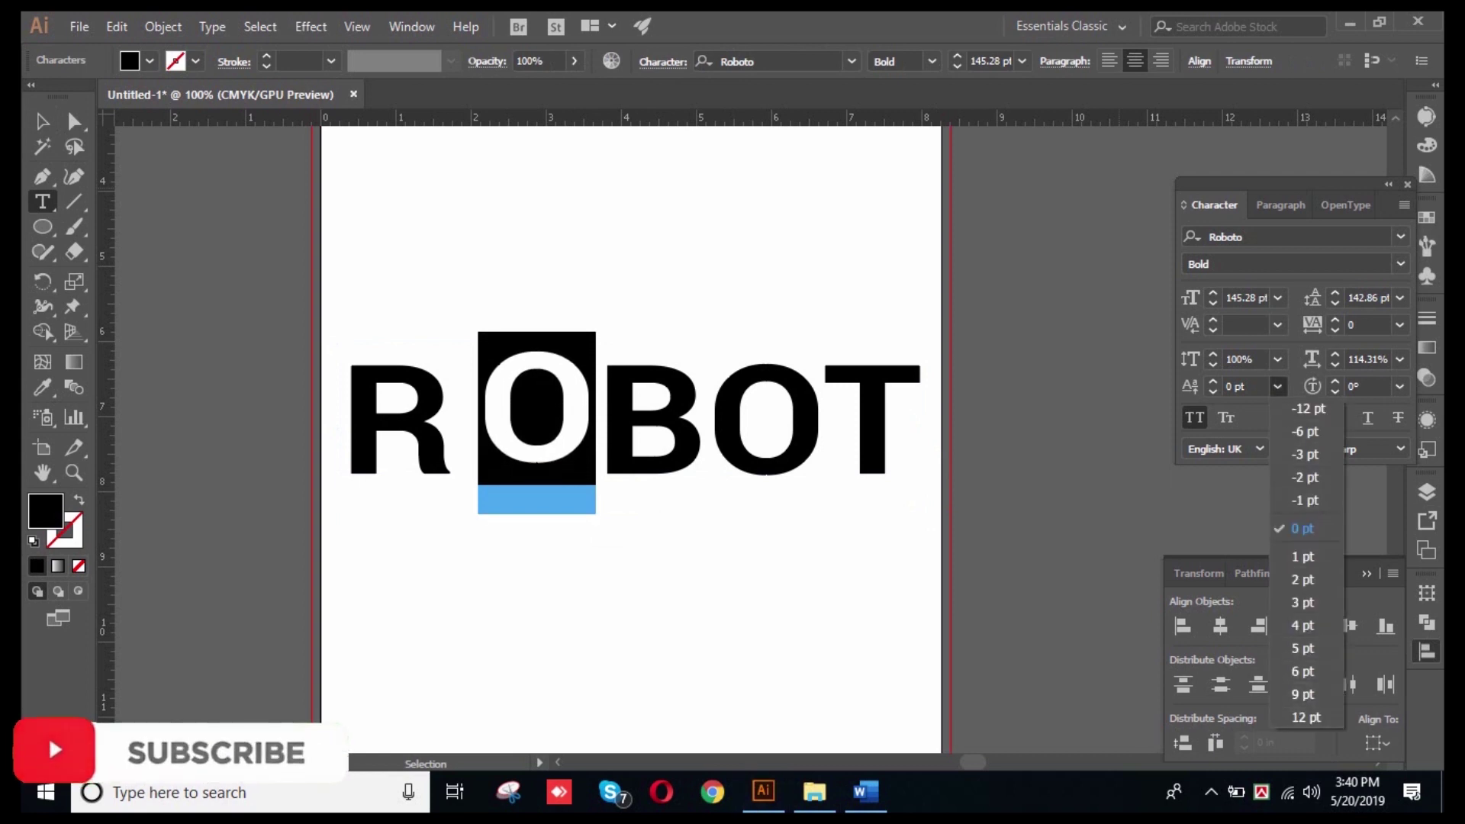
left_click(1306, 717)
scroll(1242, 386, "up", 10)
scroll(1240, 386, "up", 20)
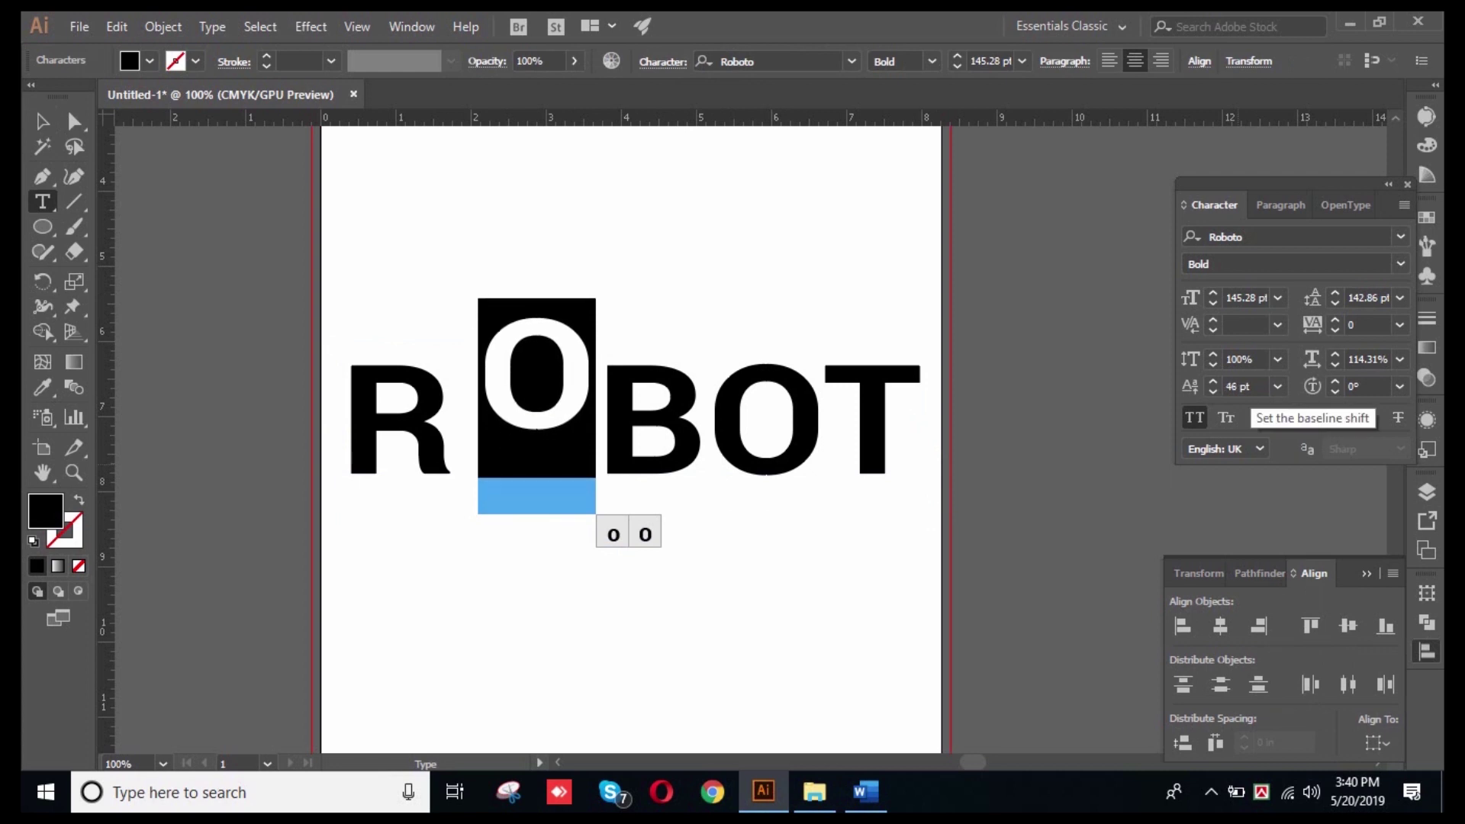
scroll(1240, 386, "up", 20)
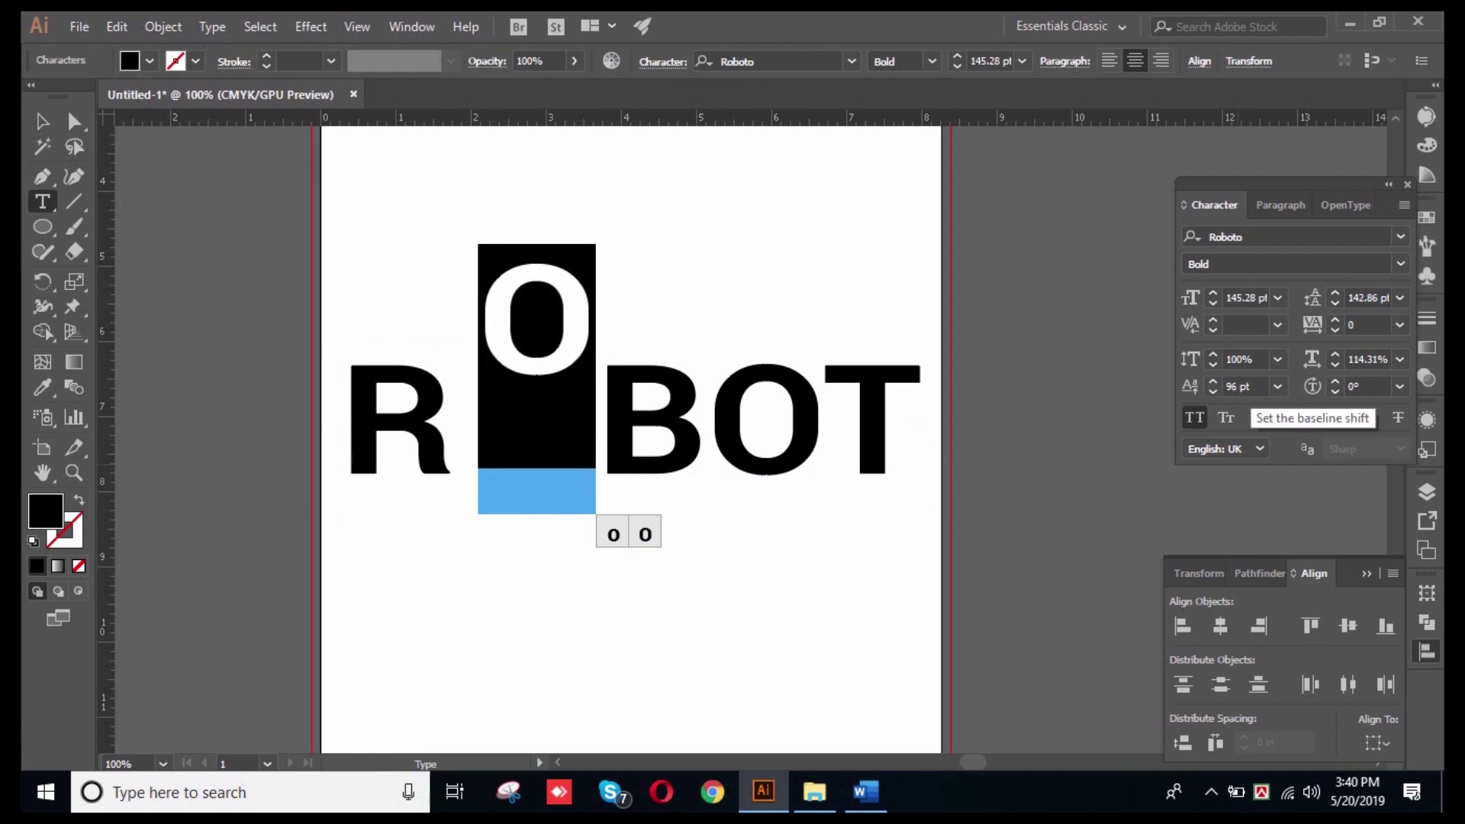
- Set the font size of the raised O to 74 pt, finish editing the text and deselect it
left_click(985, 61)
scroll(985, 61, "down", 20)
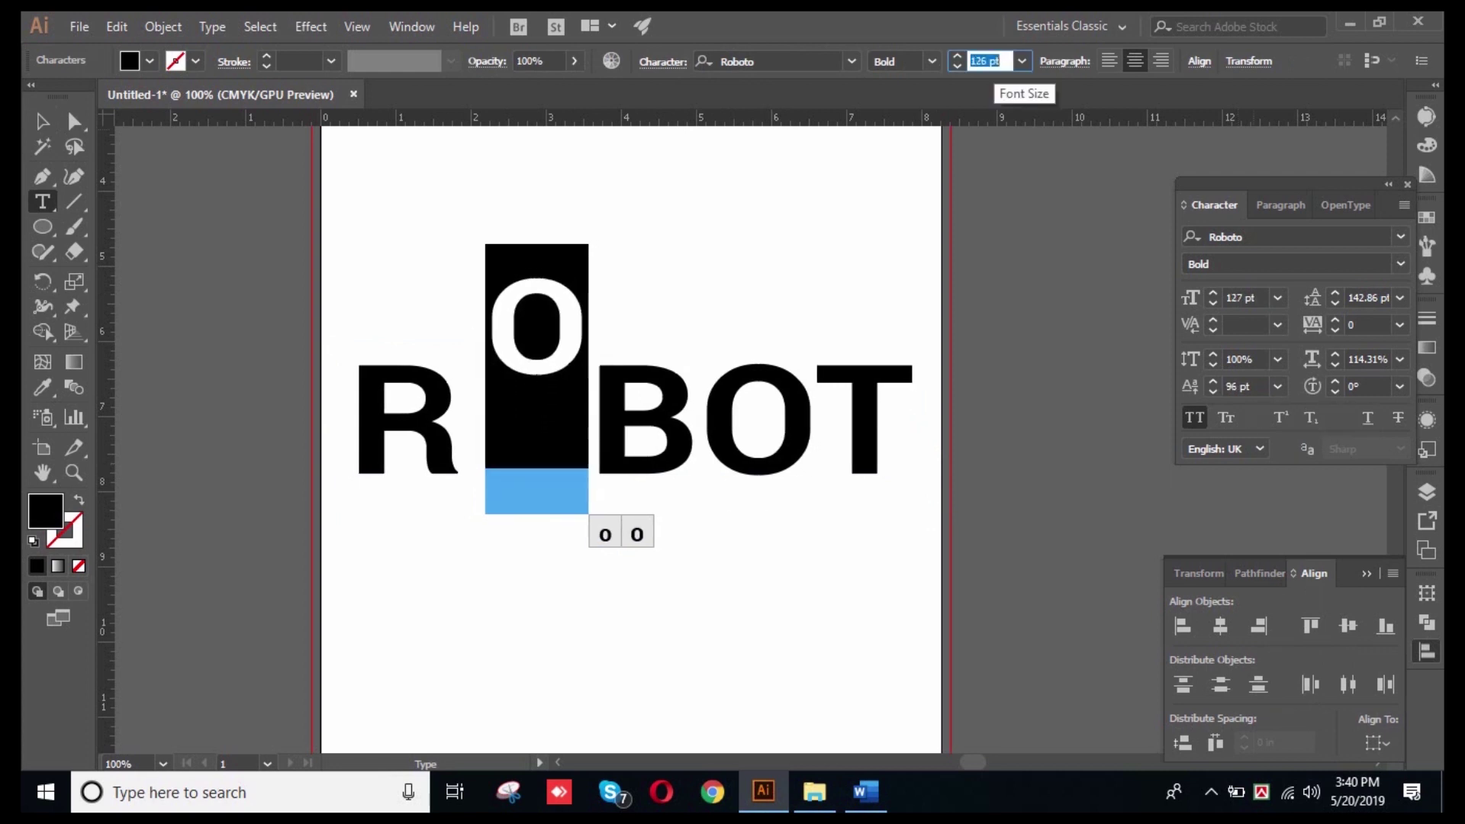
scroll(984, 61, "down", 20)
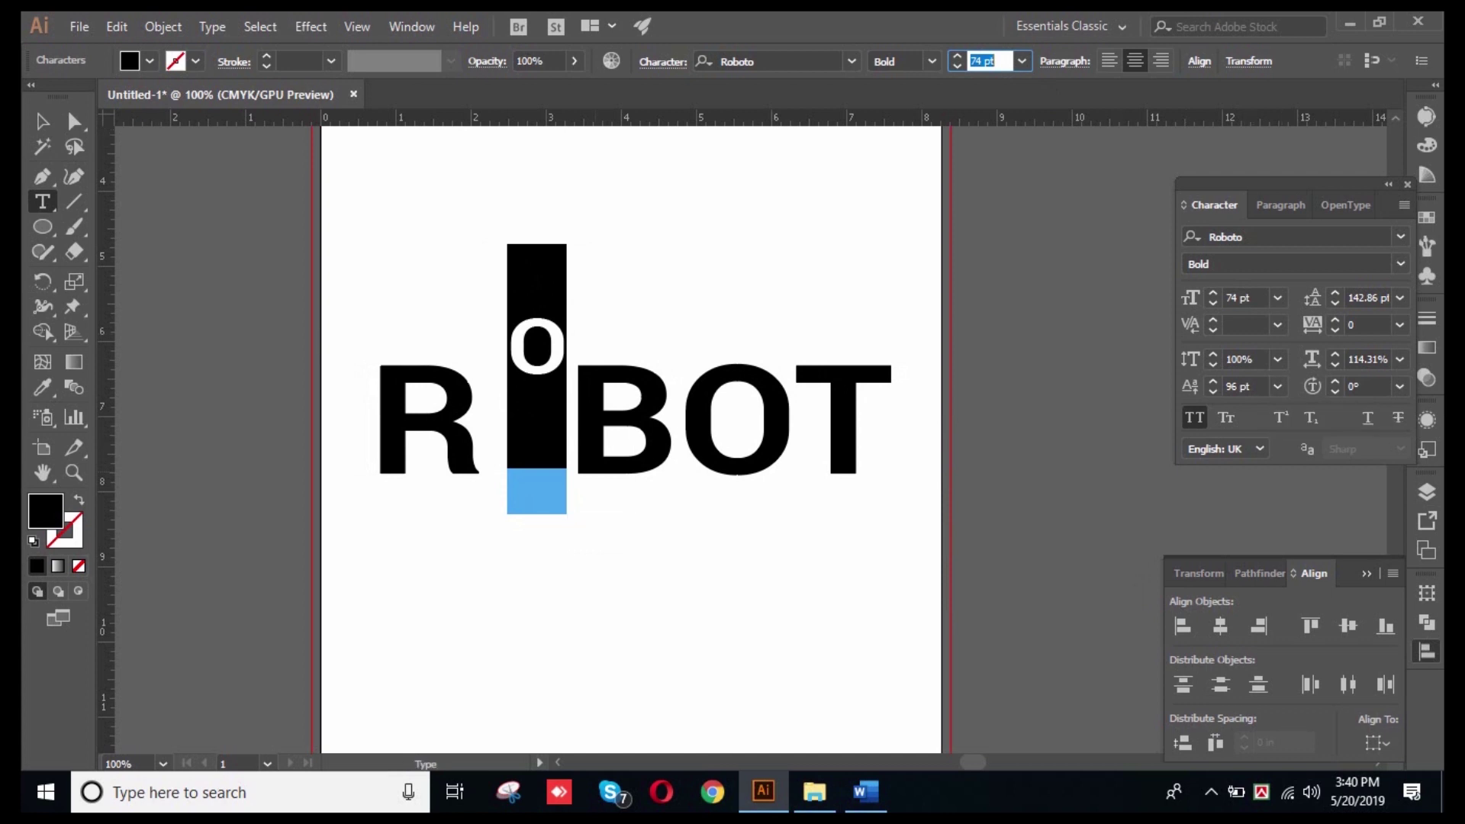
key("Escape")
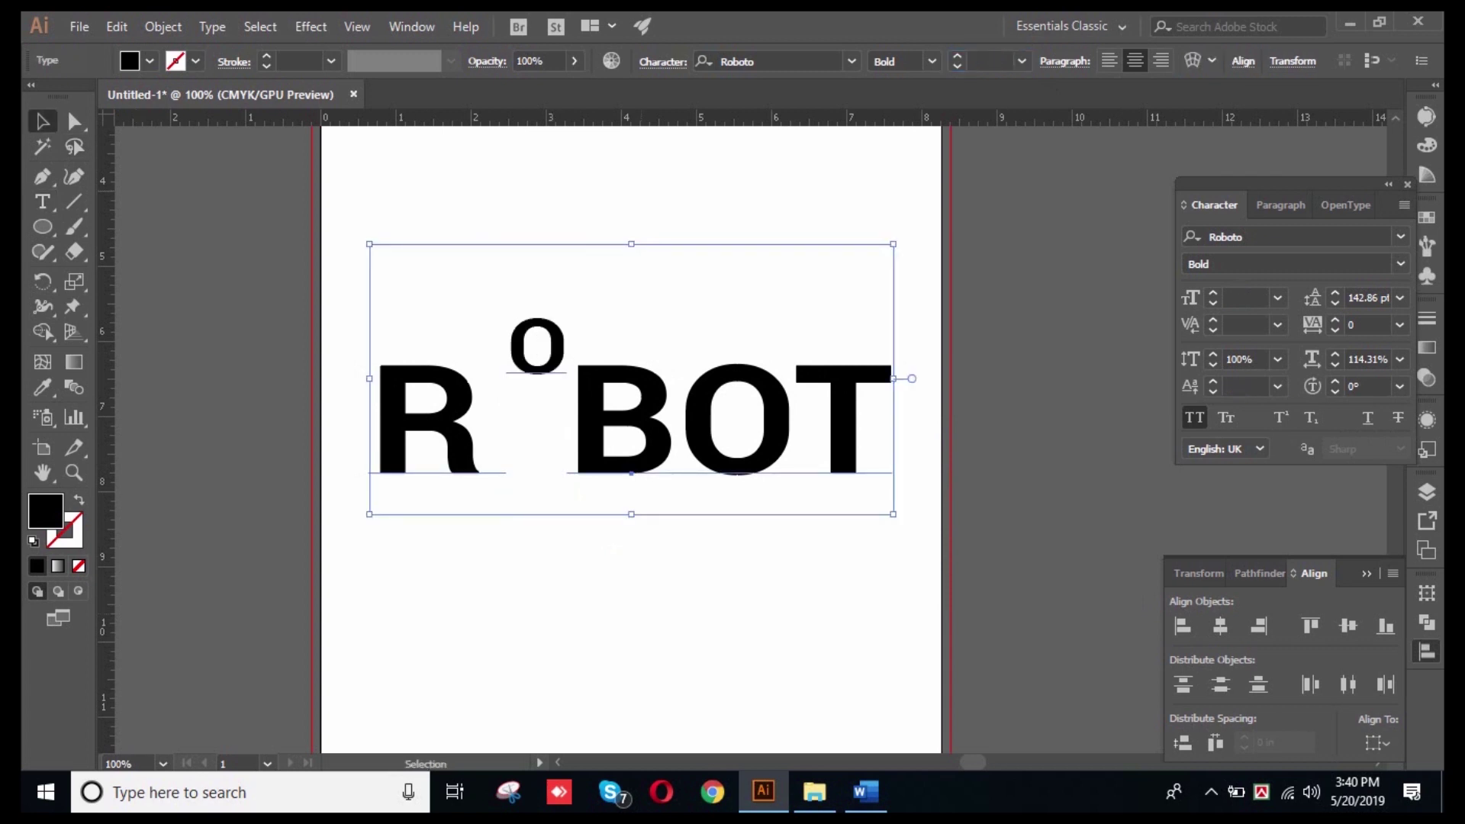
left_click(652, 224)
- Return the small raised O of ROBOT to the baseline with a baseline shift of 0 pt and finish editing the text
left_click(631, 427)
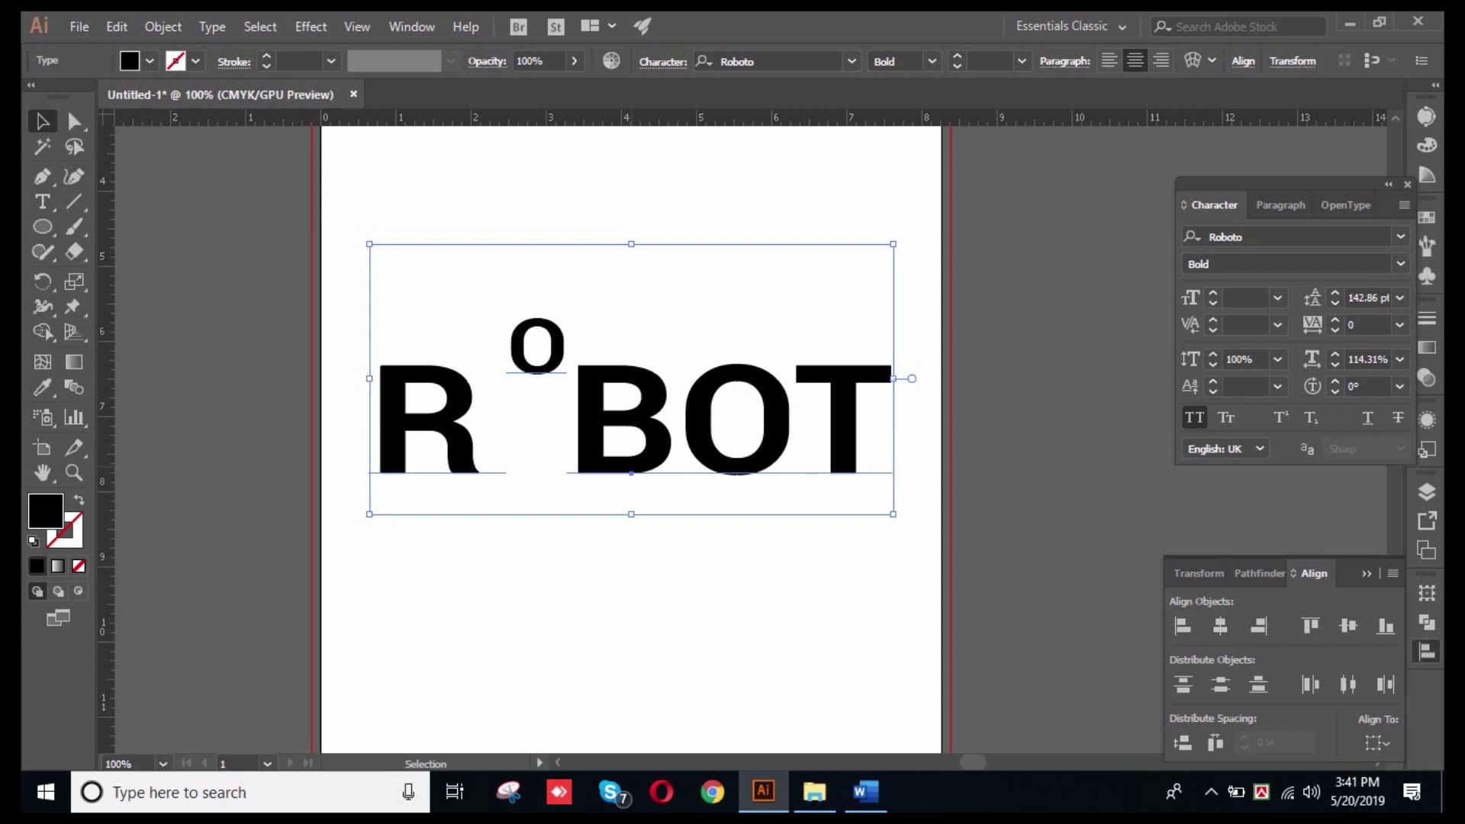
triple_click(555, 350)
left_click(555, 349)
key("shift+Left")
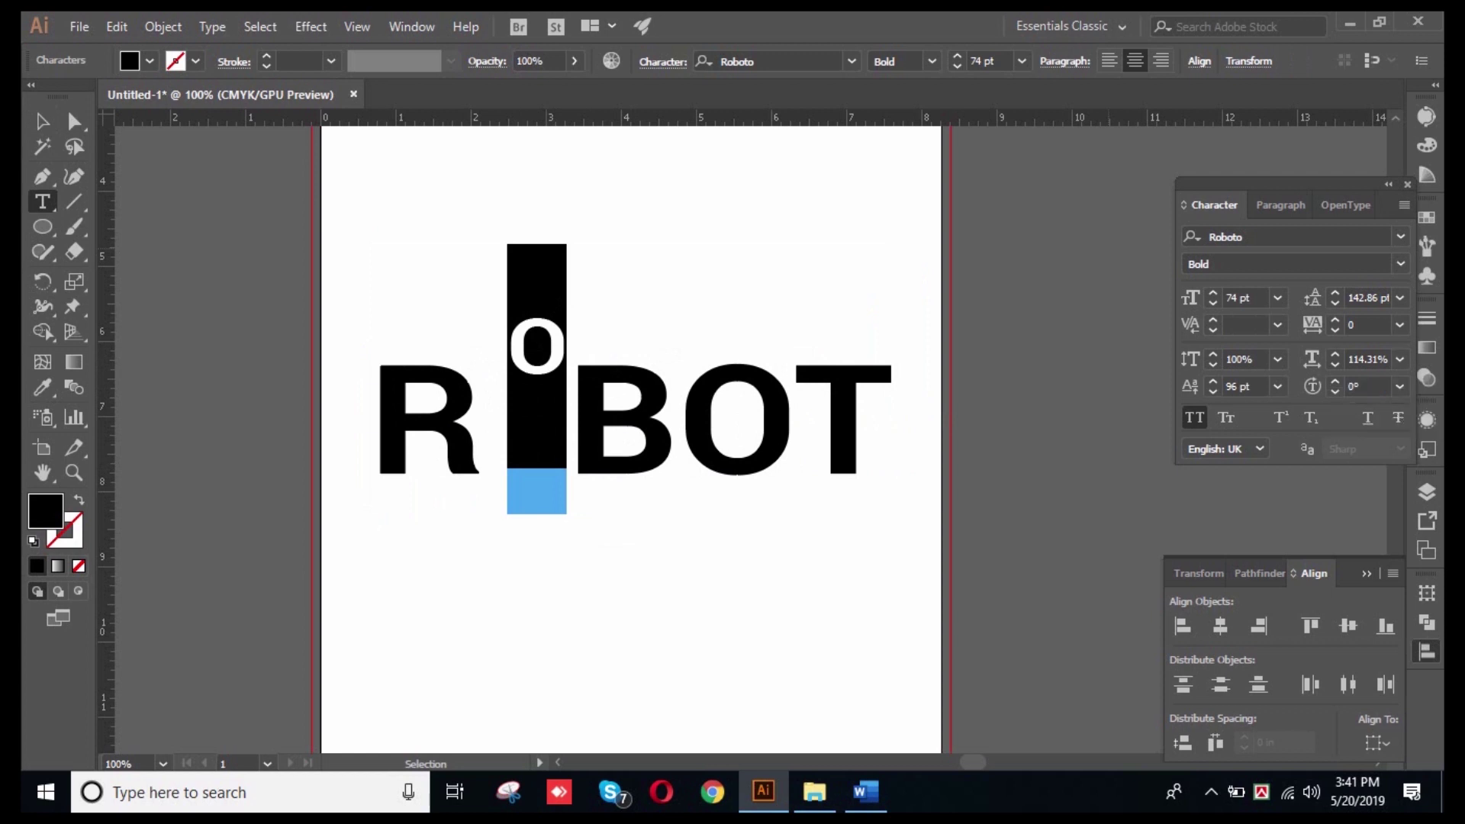
left_click(1278, 387)
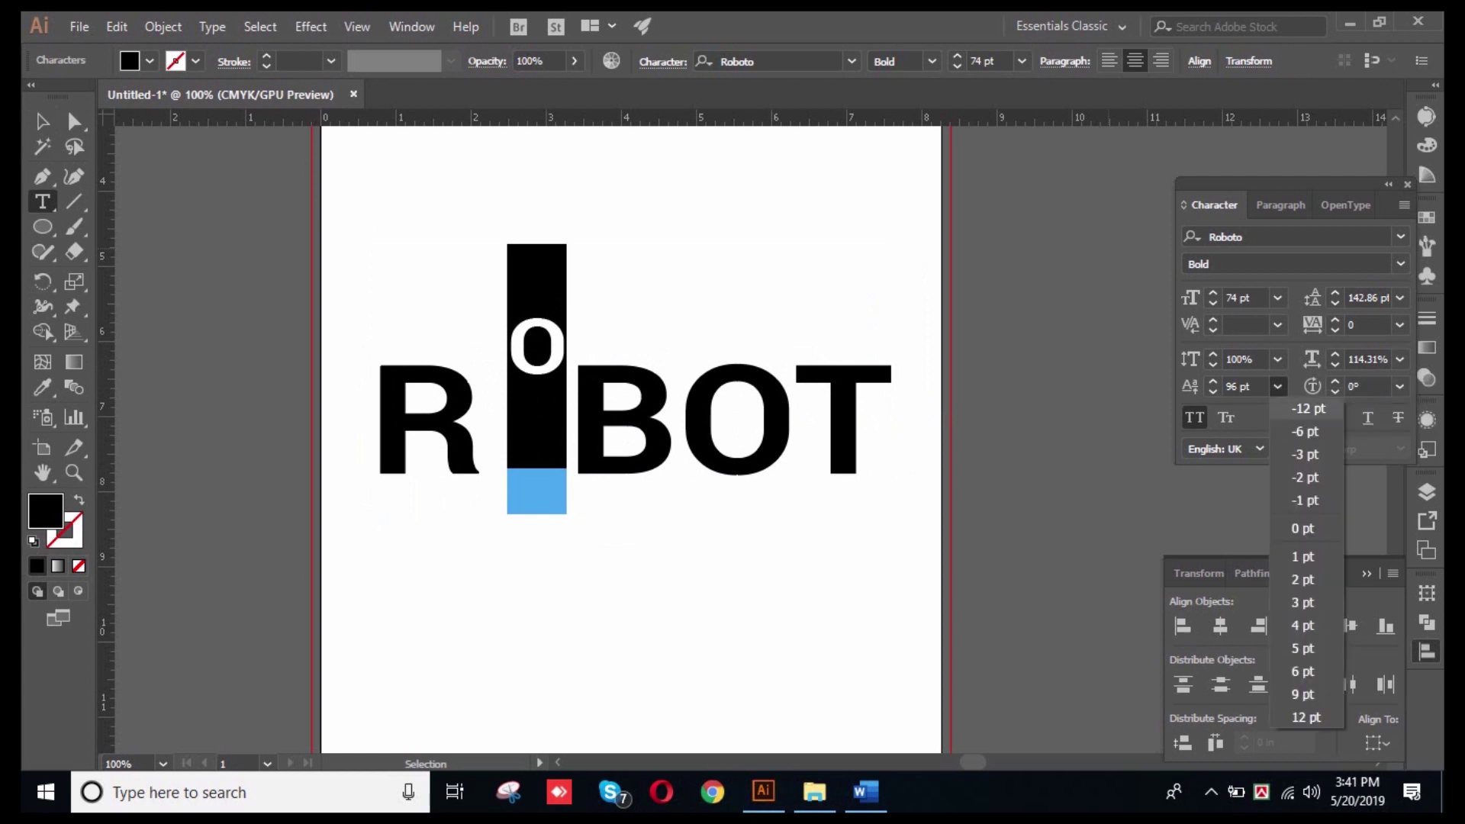
left_click(1253, 386)
left_click(1253, 386)
left_click_drag(1253, 387, 1225, 386)
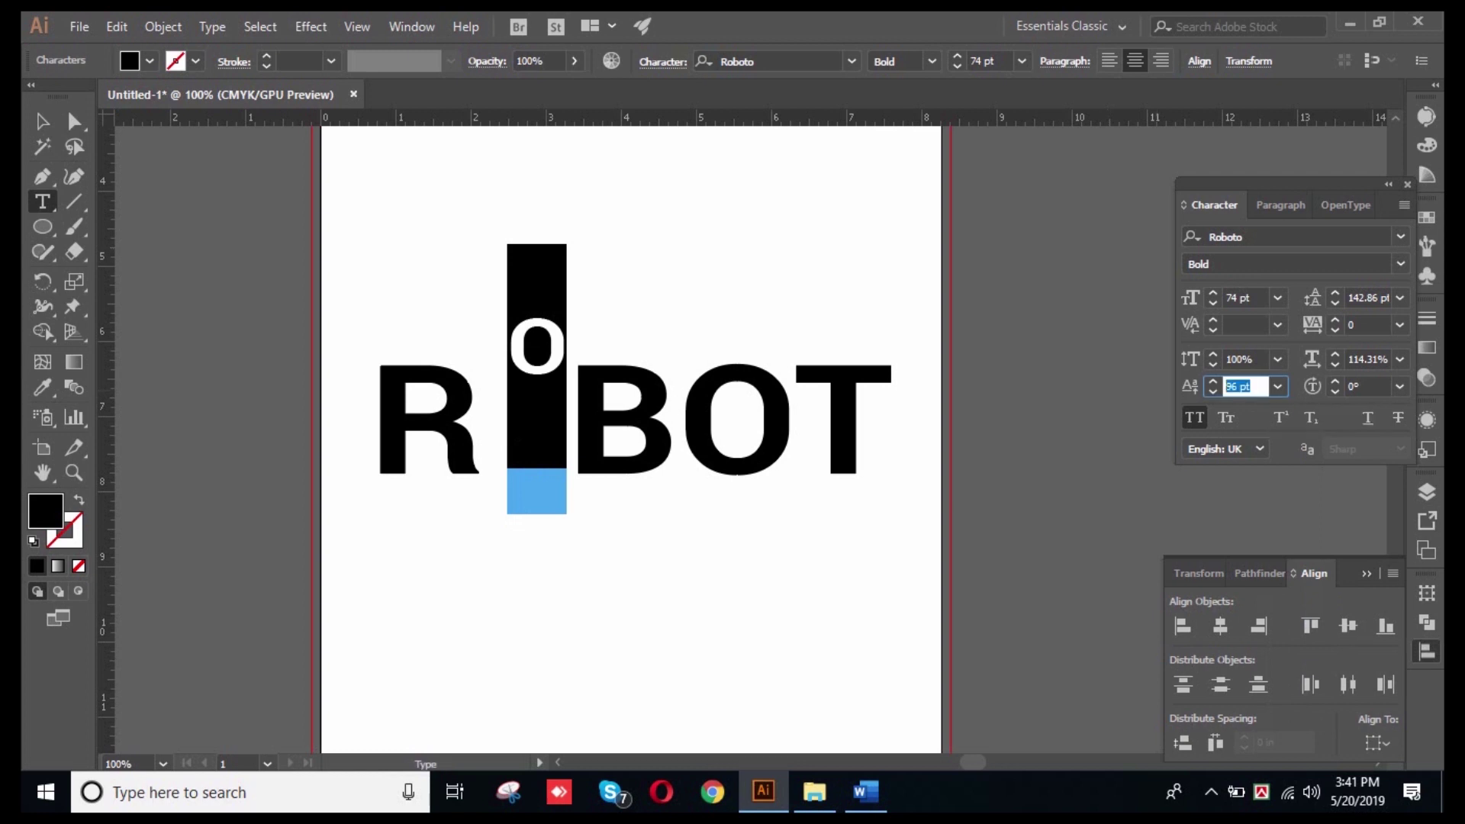
type("0")
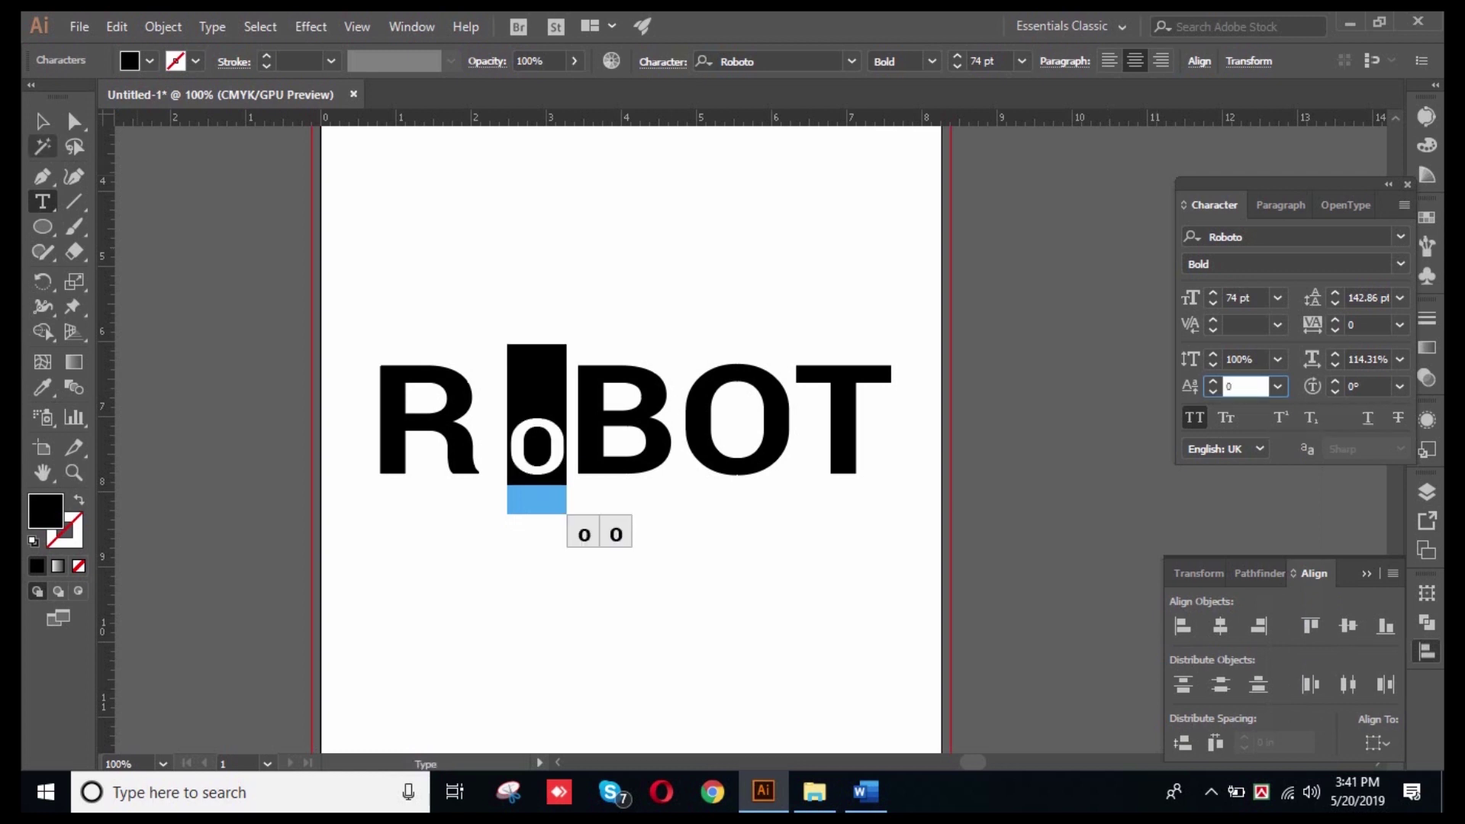
left_click(42, 121)
left_click(510, 288)
left_click(585, 428)
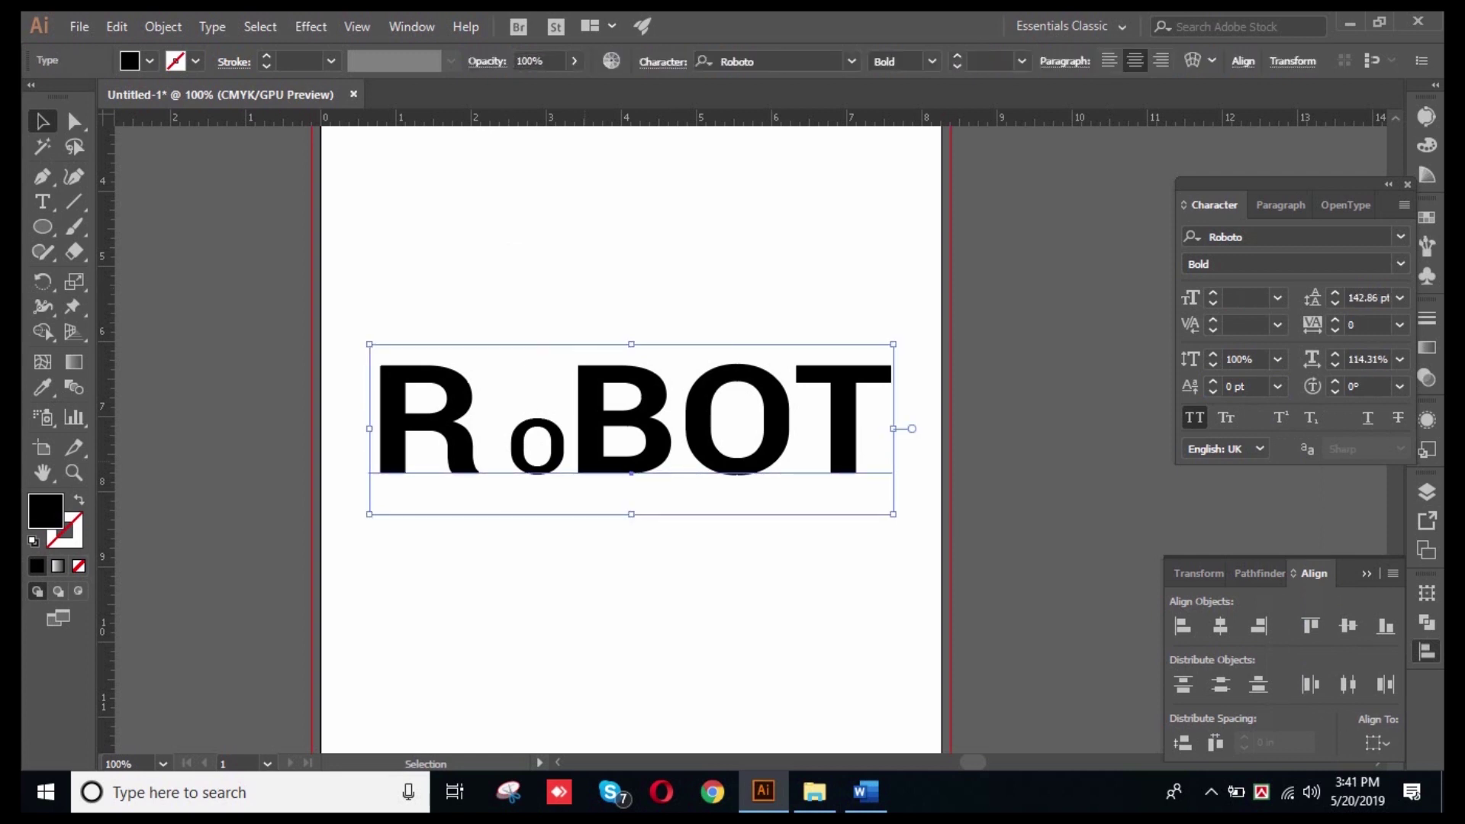
- Lower the small O of ROBOT below the other letters with a baseline shift of -44 pt, finish editing and deselect the text
triple_click(563, 450)
left_click_drag(568, 451, 513, 451)
left_click(1243, 386)
type("-16")
key("Return")
scroll(1244, 388, "down", 20)
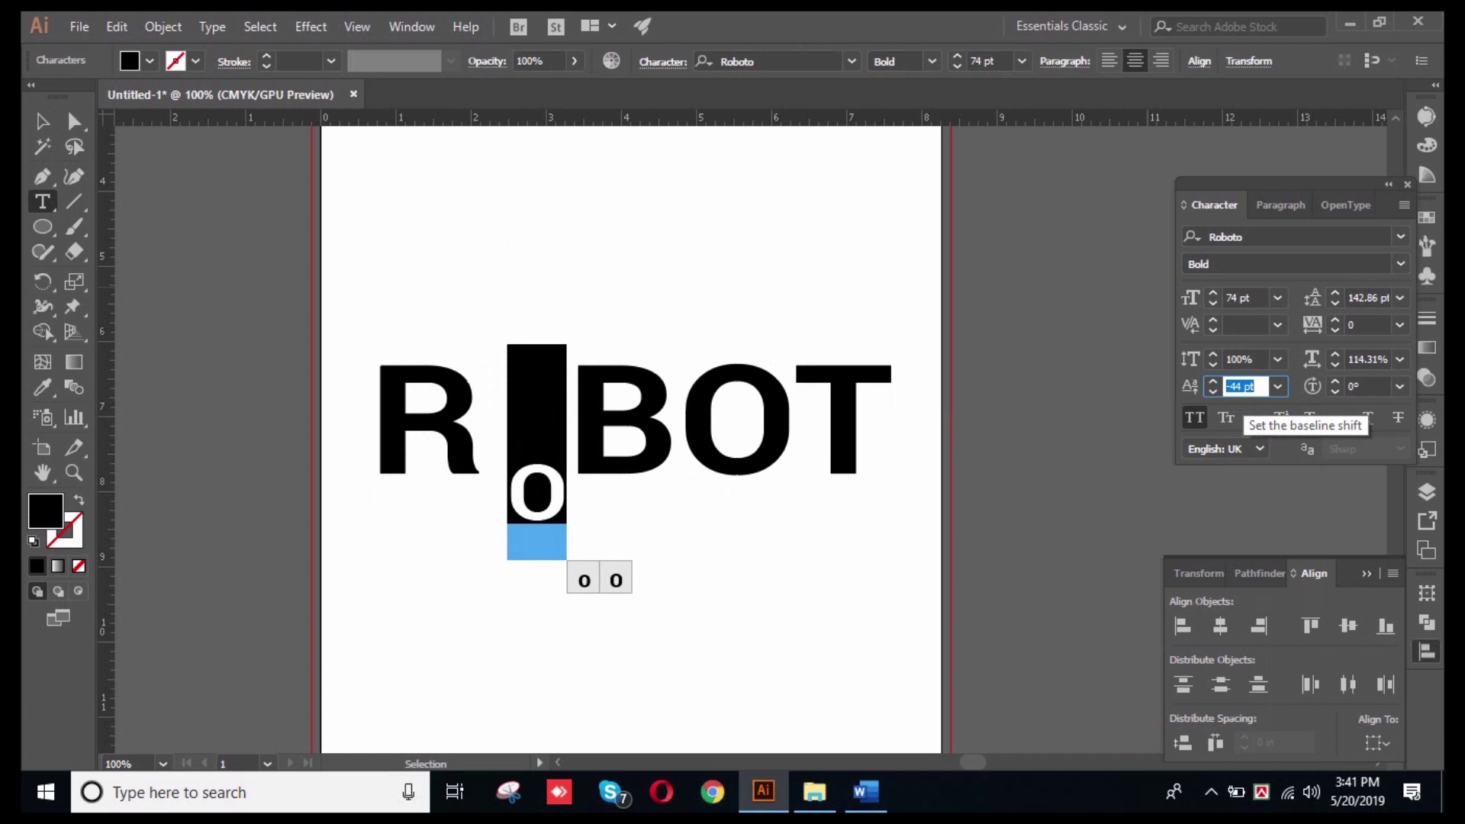
left_click(43, 121)
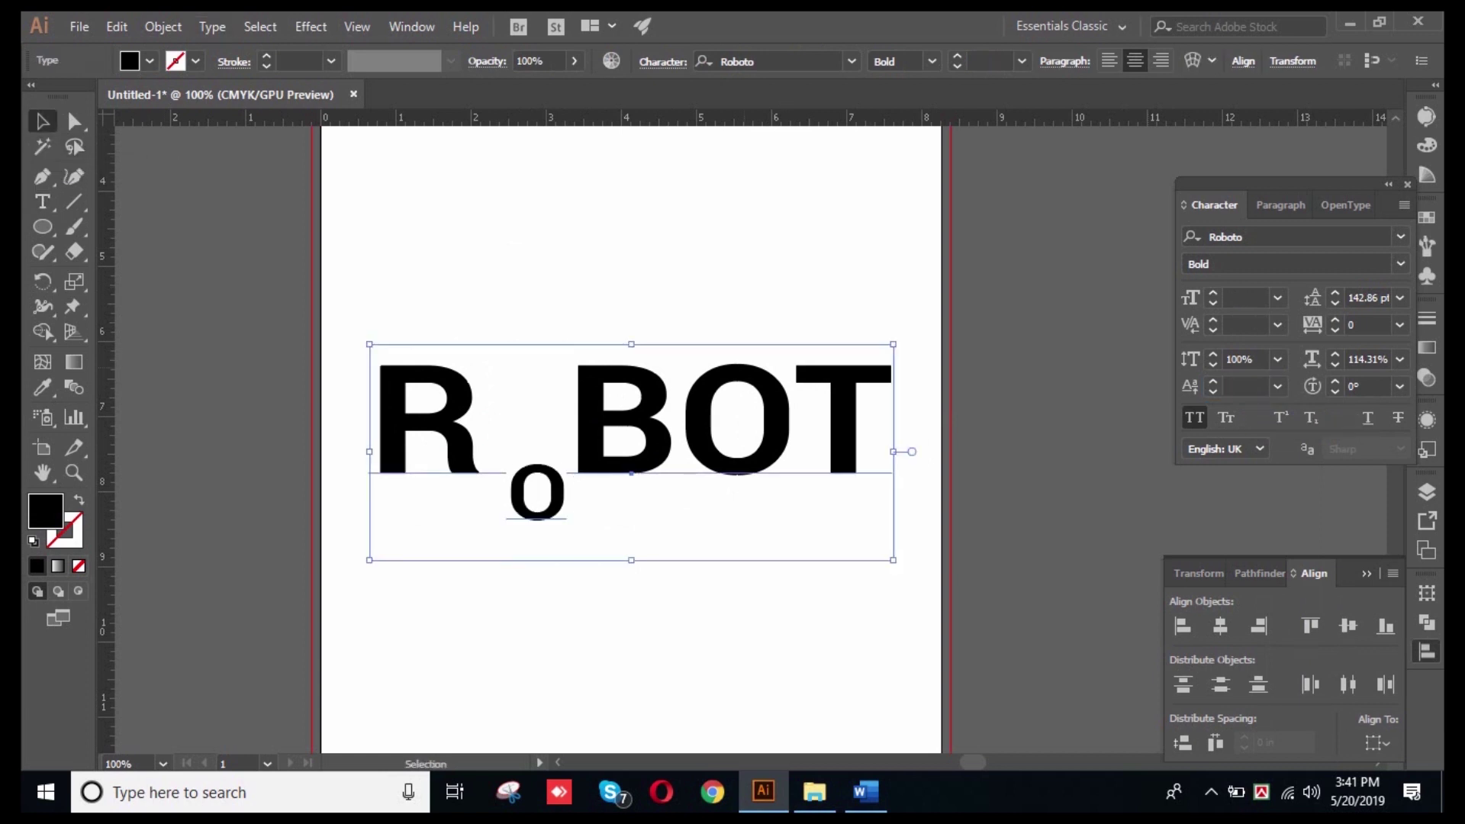
key("ctrl+shift+a")
- Duplicate the ROBOT text directly above the original and replace the copy's wording with H2O
scroll(646, 427, "up", 3)
left_click_drag(645, 548, 645, 340)
triple_click(646, 357)
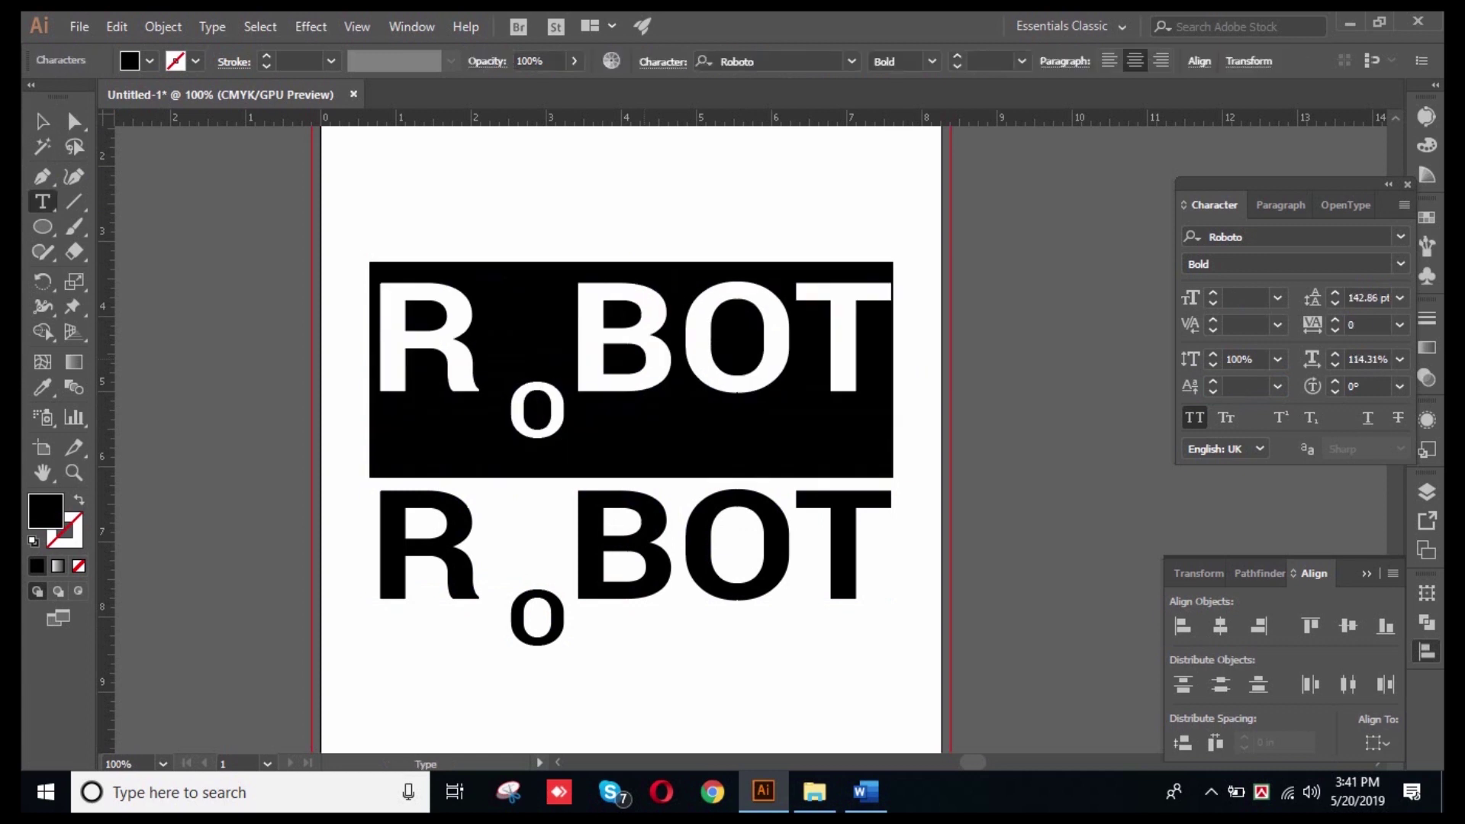
type("H2O")
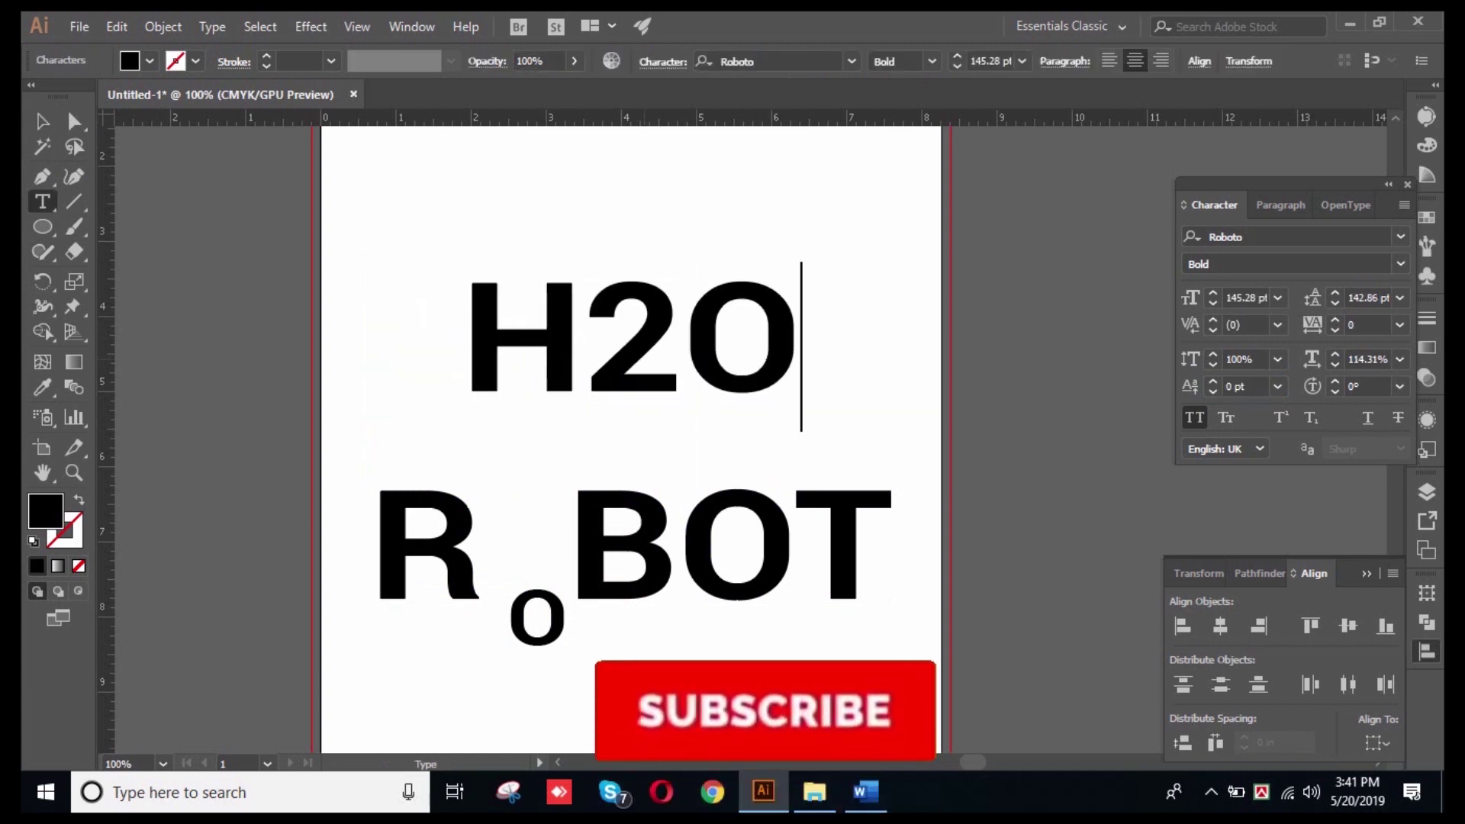
key("Escape")
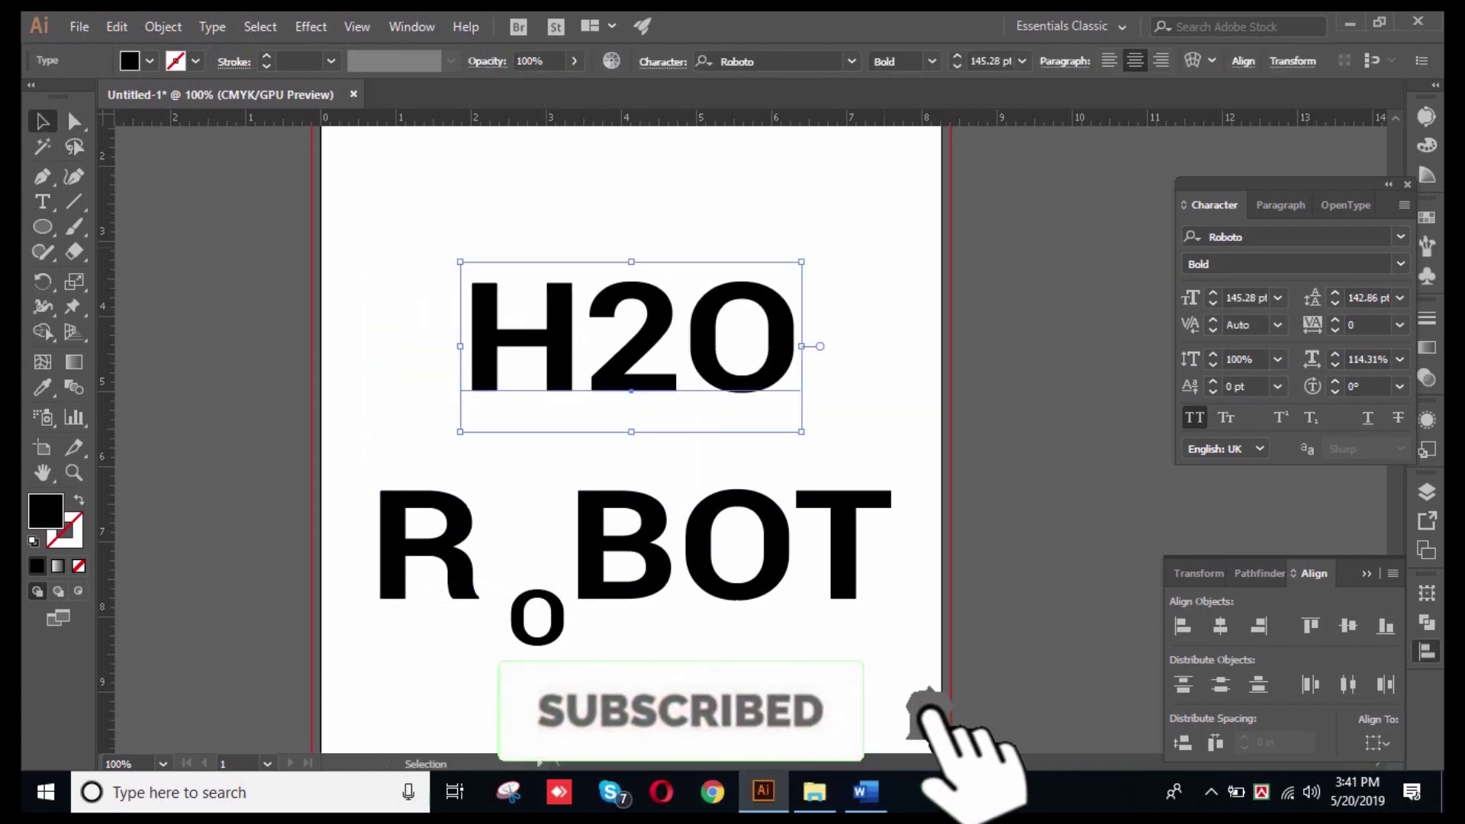
- Reduce the font size of the 2 in H2O to 61 pt
key("t")
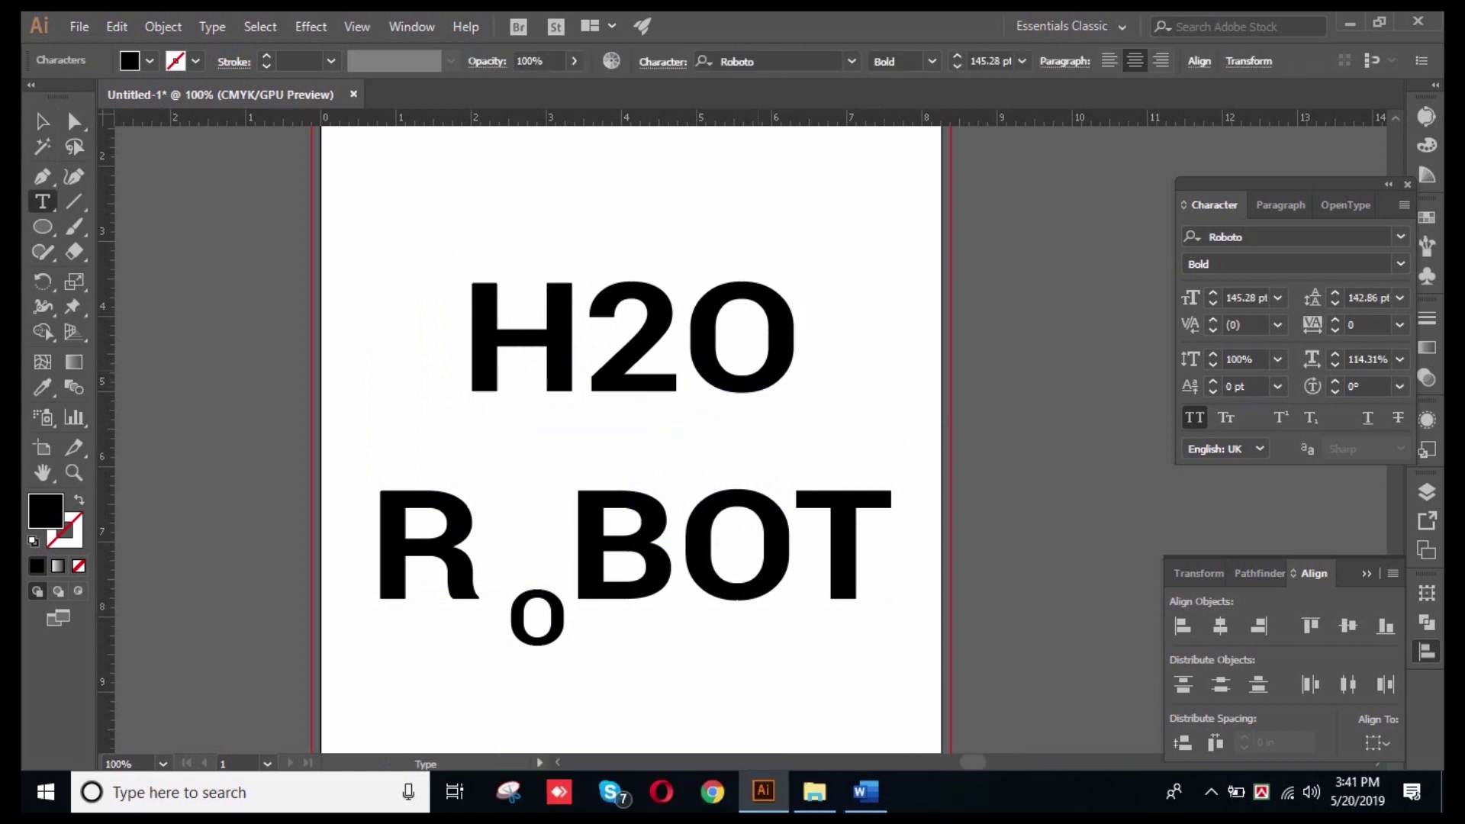
left_click_drag(671, 343, 594, 344)
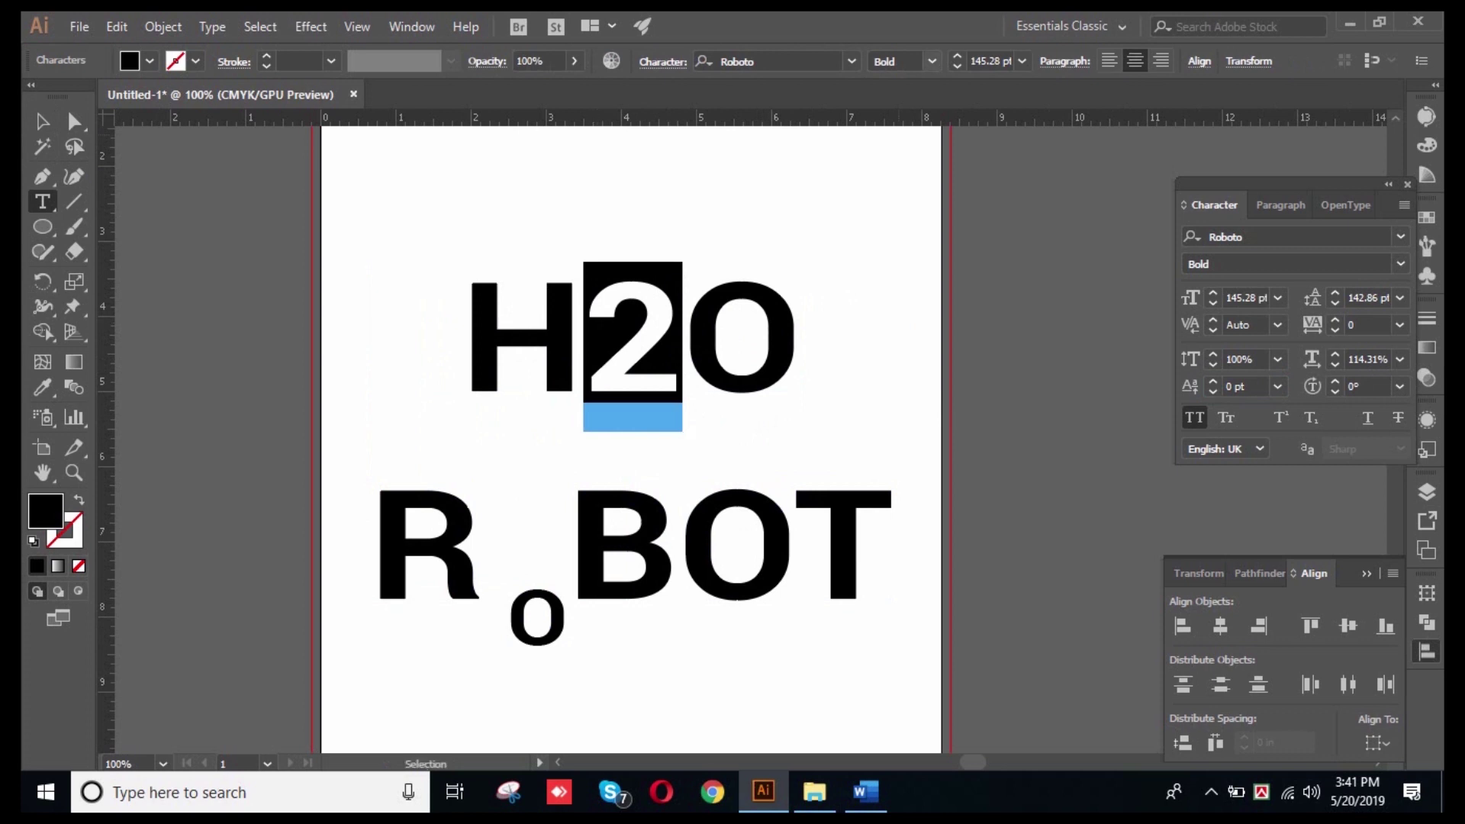
left_click(996, 61)
key("Down")
key("Down")
key("Down")
key("Down")
key("Down")
key("Down")
key("Down")
key("Down")
key("Down")
key("Down")
key("Down")
key("Down")
key("Down")
key("Down")
key("Down")
key("Down")
key("Down")
key("Down")
key("Down")
key("Down")
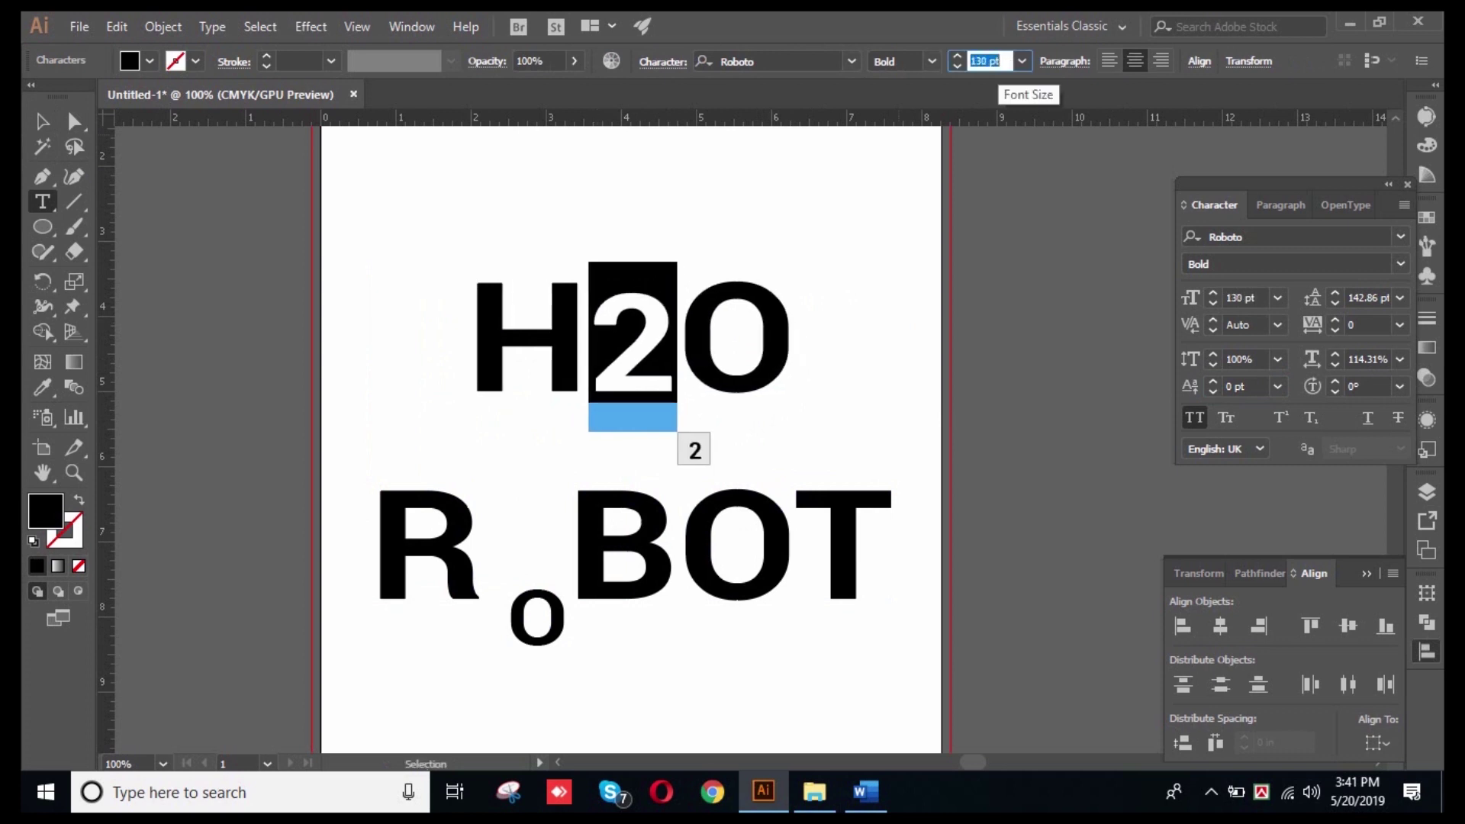
key("Down")
key("Down")
key("Down")
key("Down")
key("Down")
key("Down")
key("Down")
key("Down")
key("Down")
key("Down")
key("Down")
key("Down")
key("Down")
key("Down")
key("Down")
key("Down")
key("Down")
key("Down")
key("Down")
key("Down")
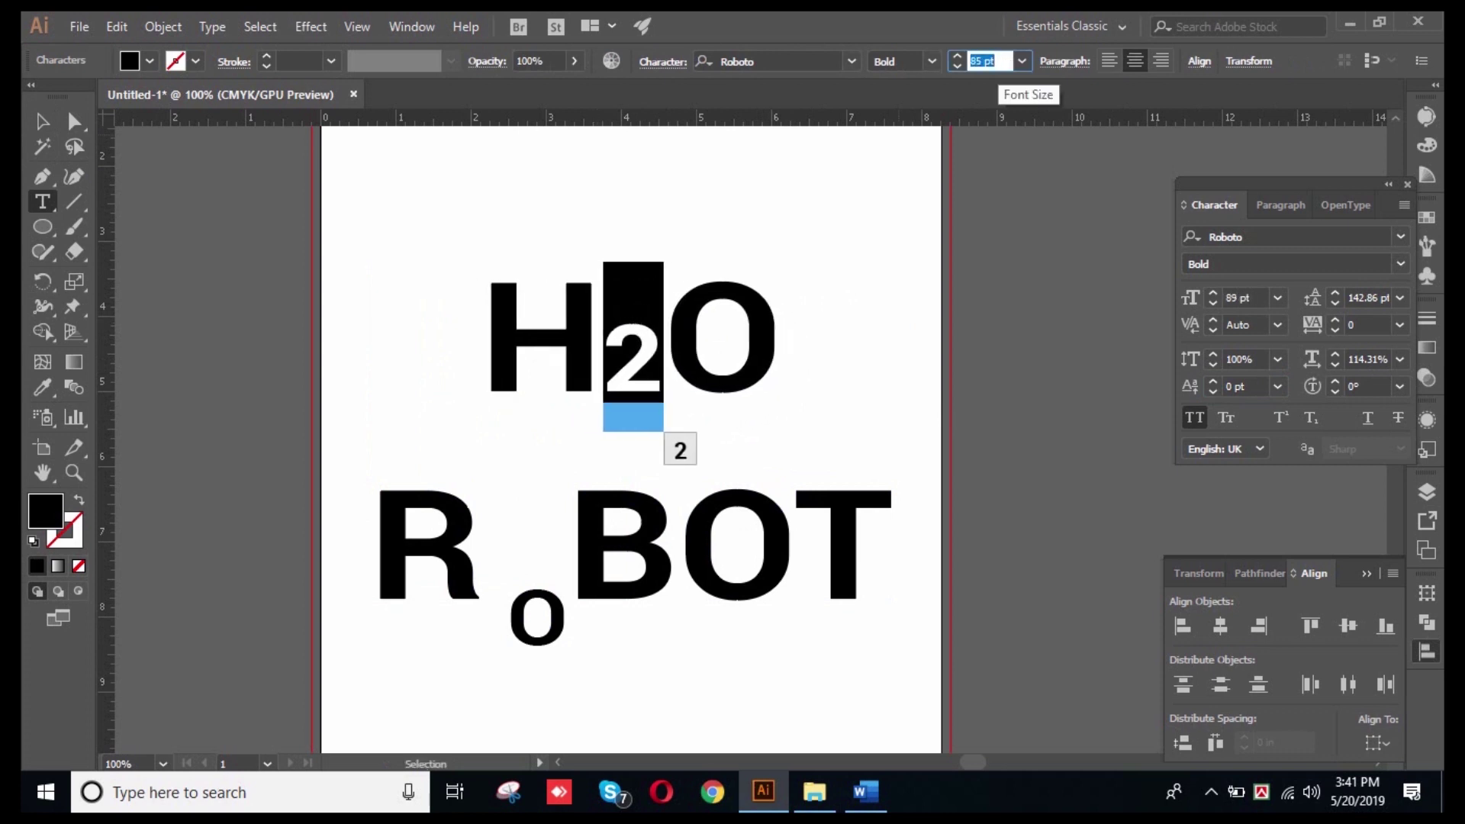
key("Down")
key("Down")
key("Down")
key("Down")
key("Down")
key("Down")
key("Down")
key("Down")
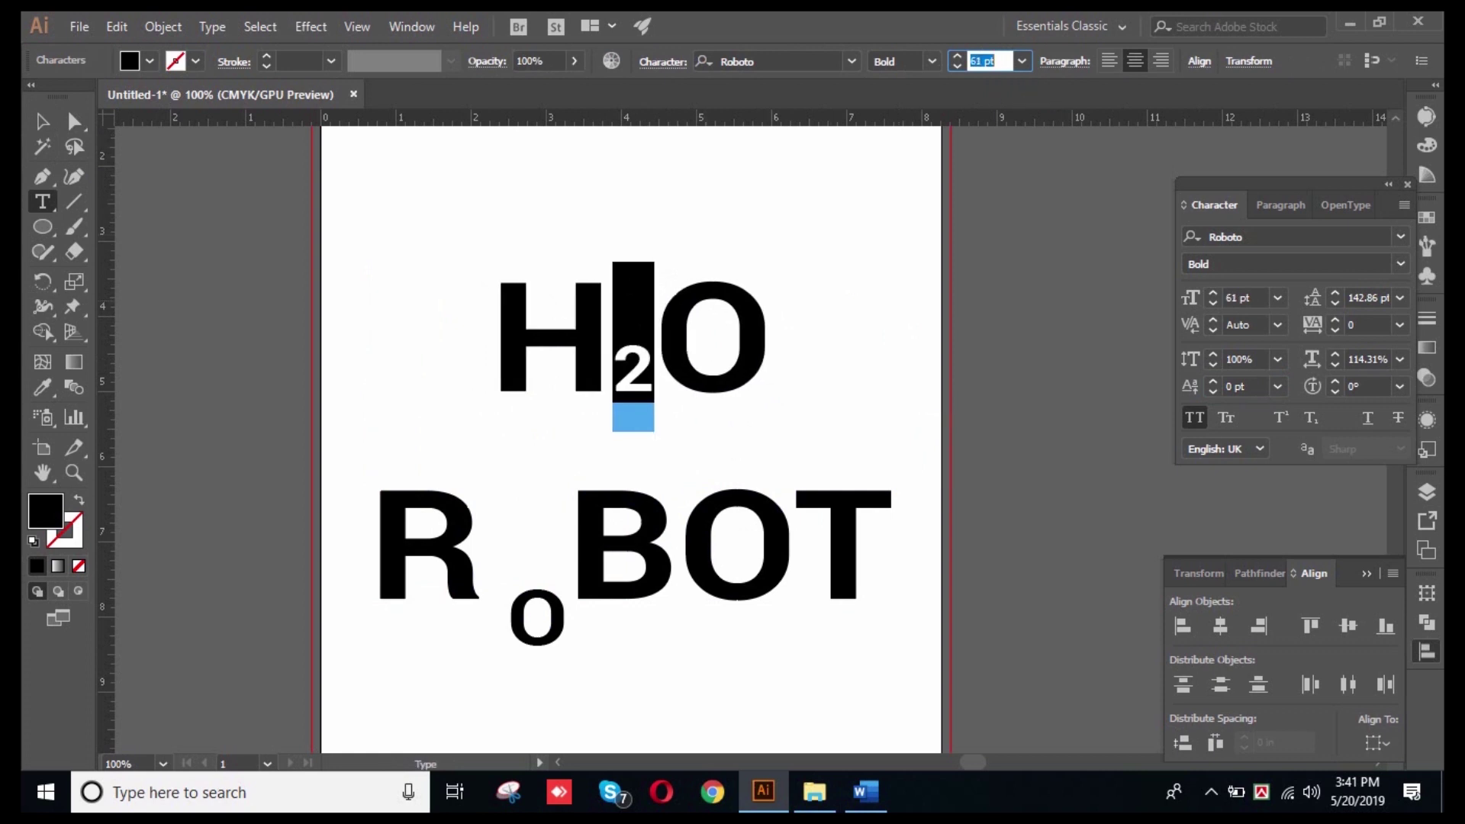
- Lower the 2 in H2O to subscript position with a baseline shift of -30 pt, finish editing and deselect the text
left_click(1244, 386)
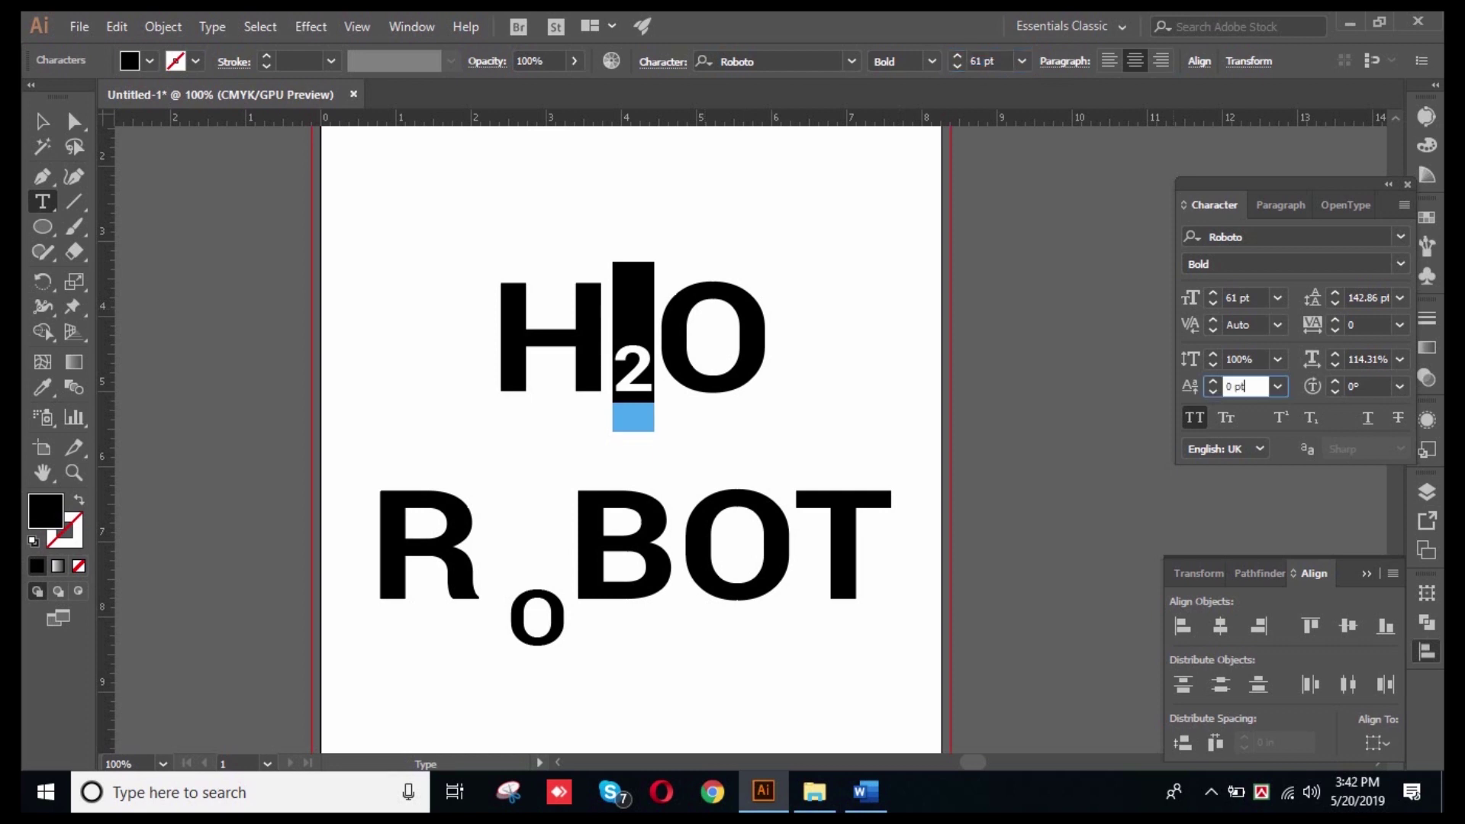
key("Down")
key("Down")
key("Down")
key("Down")
key("Up")
key("Up")
key("Up")
key("Up")
key("Up")
key("Up")
key("Up")
key("Up")
key("Up")
key("Down")
key("Down")
key("Down")
key("Down")
key("Down")
key("Down")
key("Down")
key("Down")
key("Down")
key("Down")
key("Down")
key("Down")
key("Down")
key("Down")
key("Down")
key("Down")
key("Down")
key("Down")
key("Down")
key("Down")
key("Down")
key("Down")
key("Down")
key("Down")
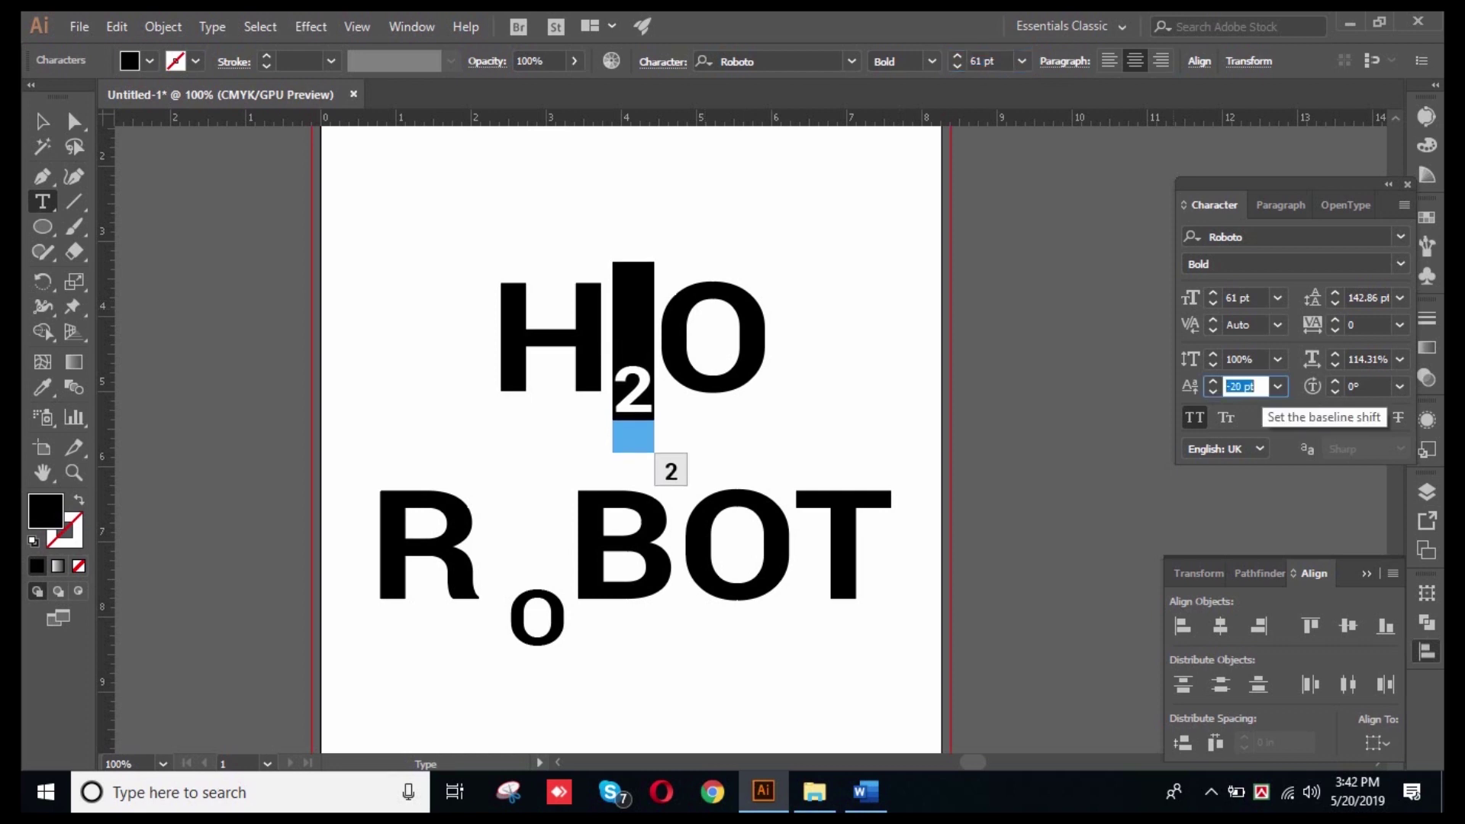
key("Up")
key("Up")
key("Up")
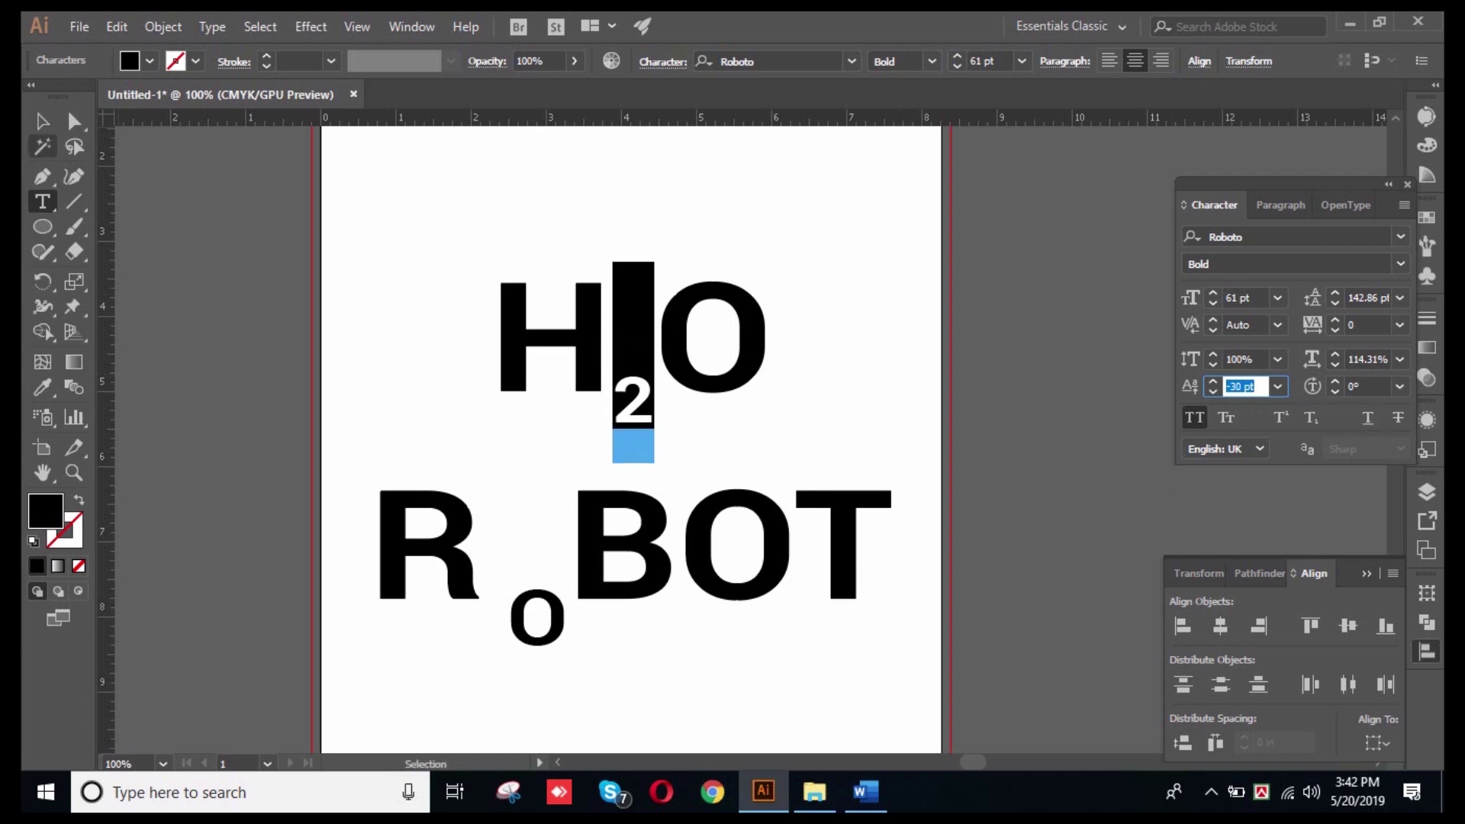
left_click(43, 121)
key("ctrl+shift+a")
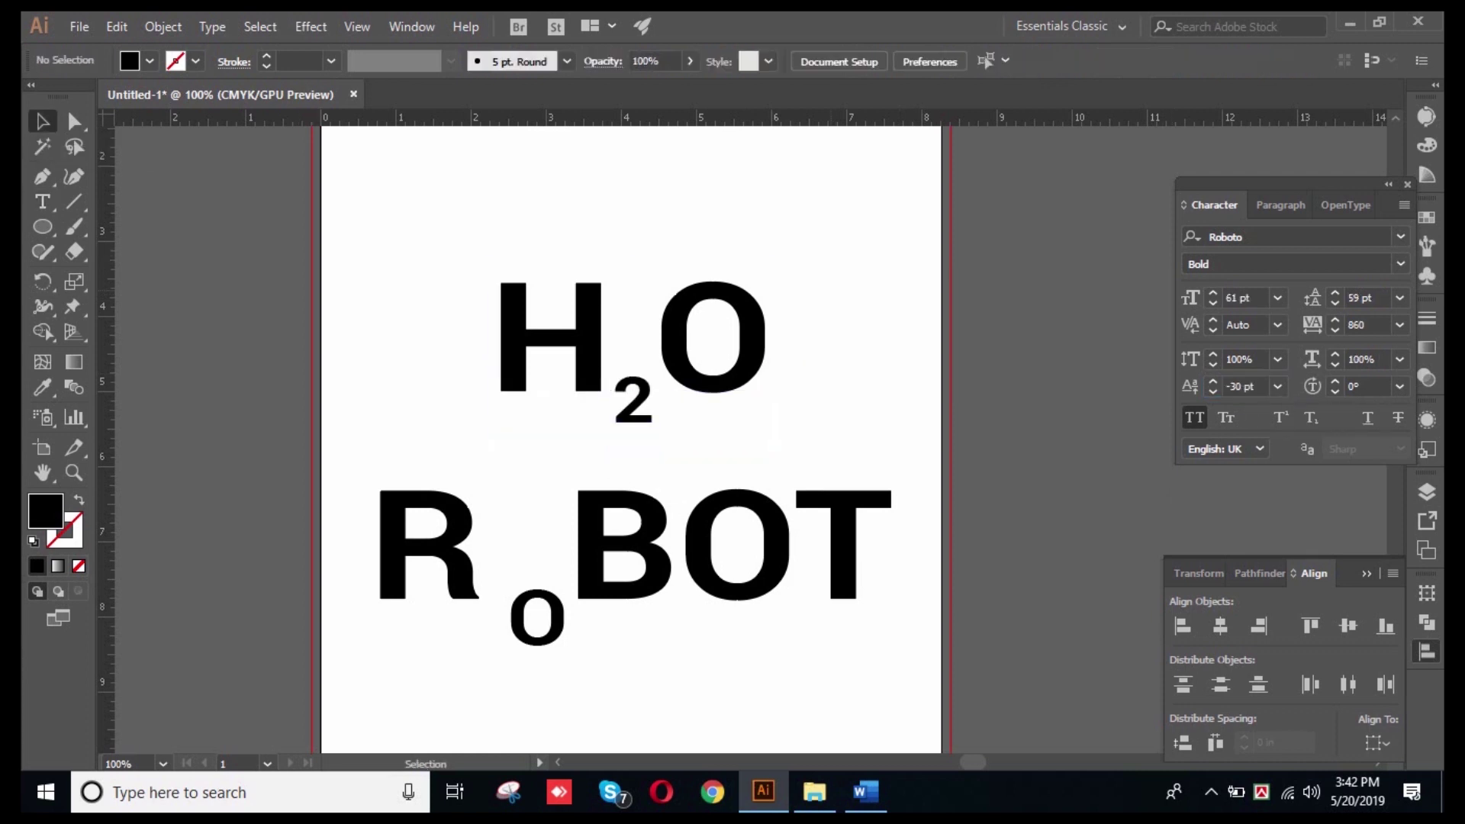
- Move the H2O text about 0.4 in to the left and select the ROBOT text below it
left_click(751, 337)
key("ctrl+shift+a")
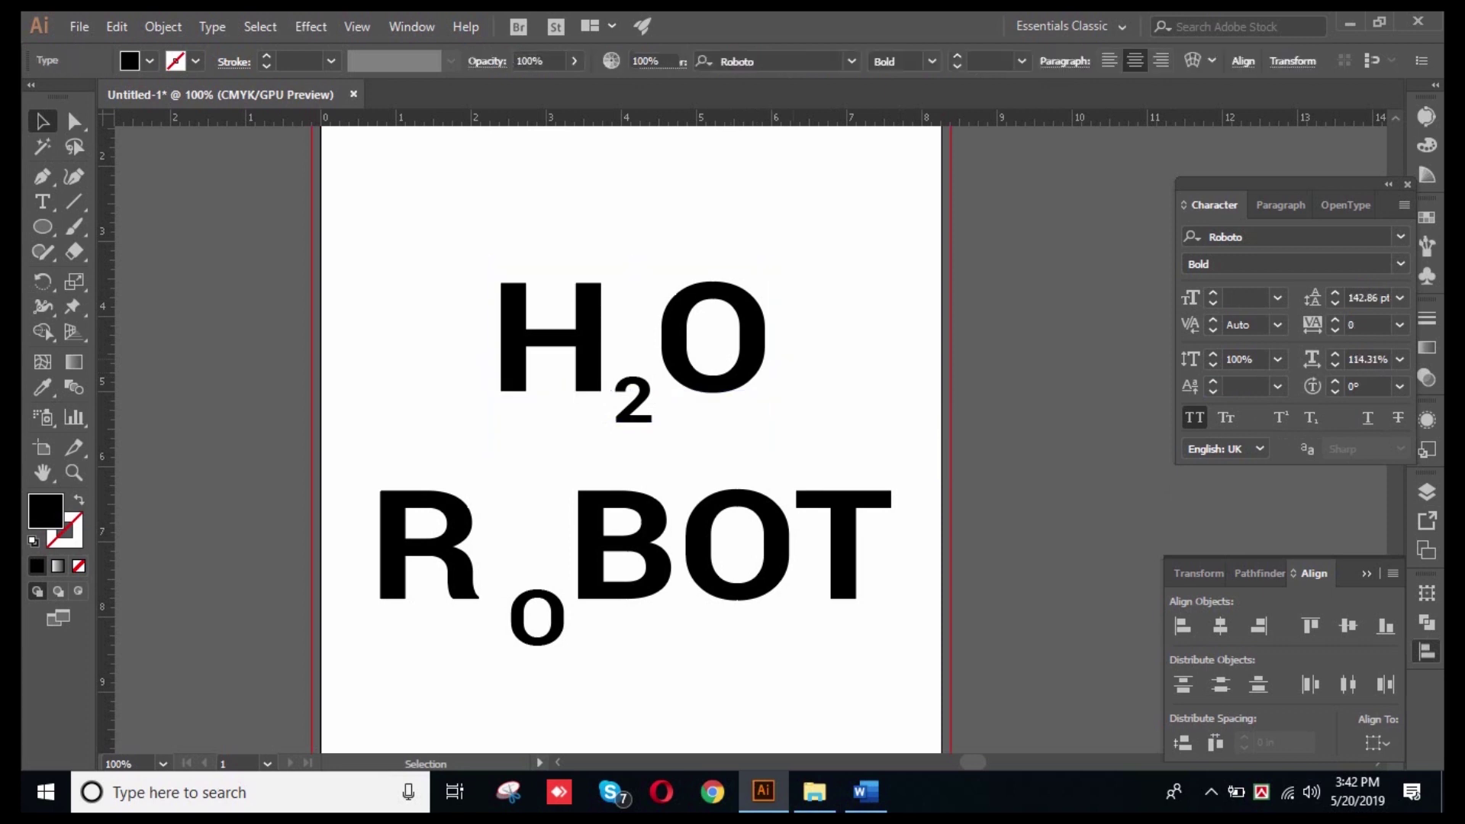
left_click(752, 338)
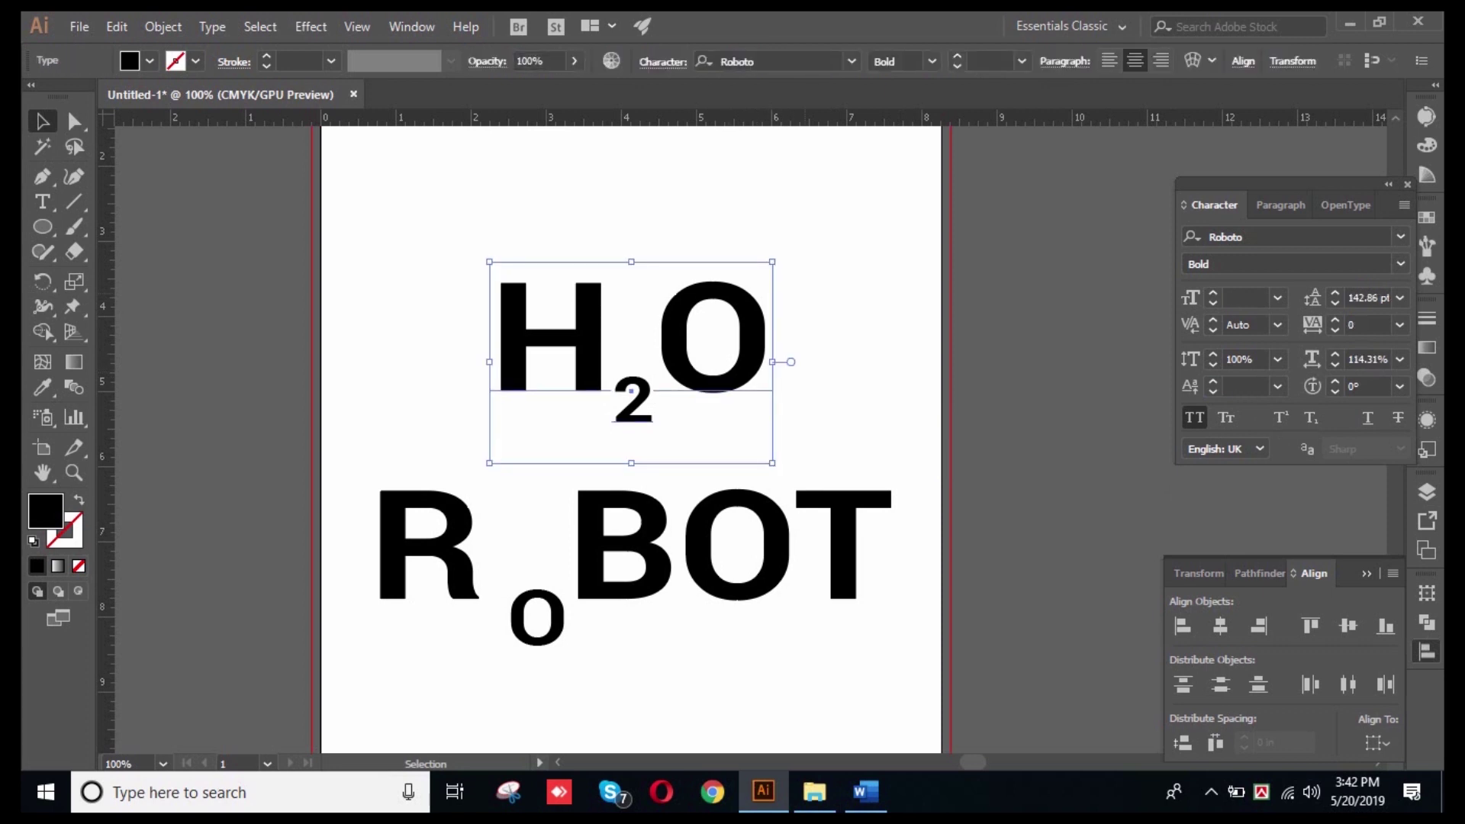
key("ctrl+shift+a")
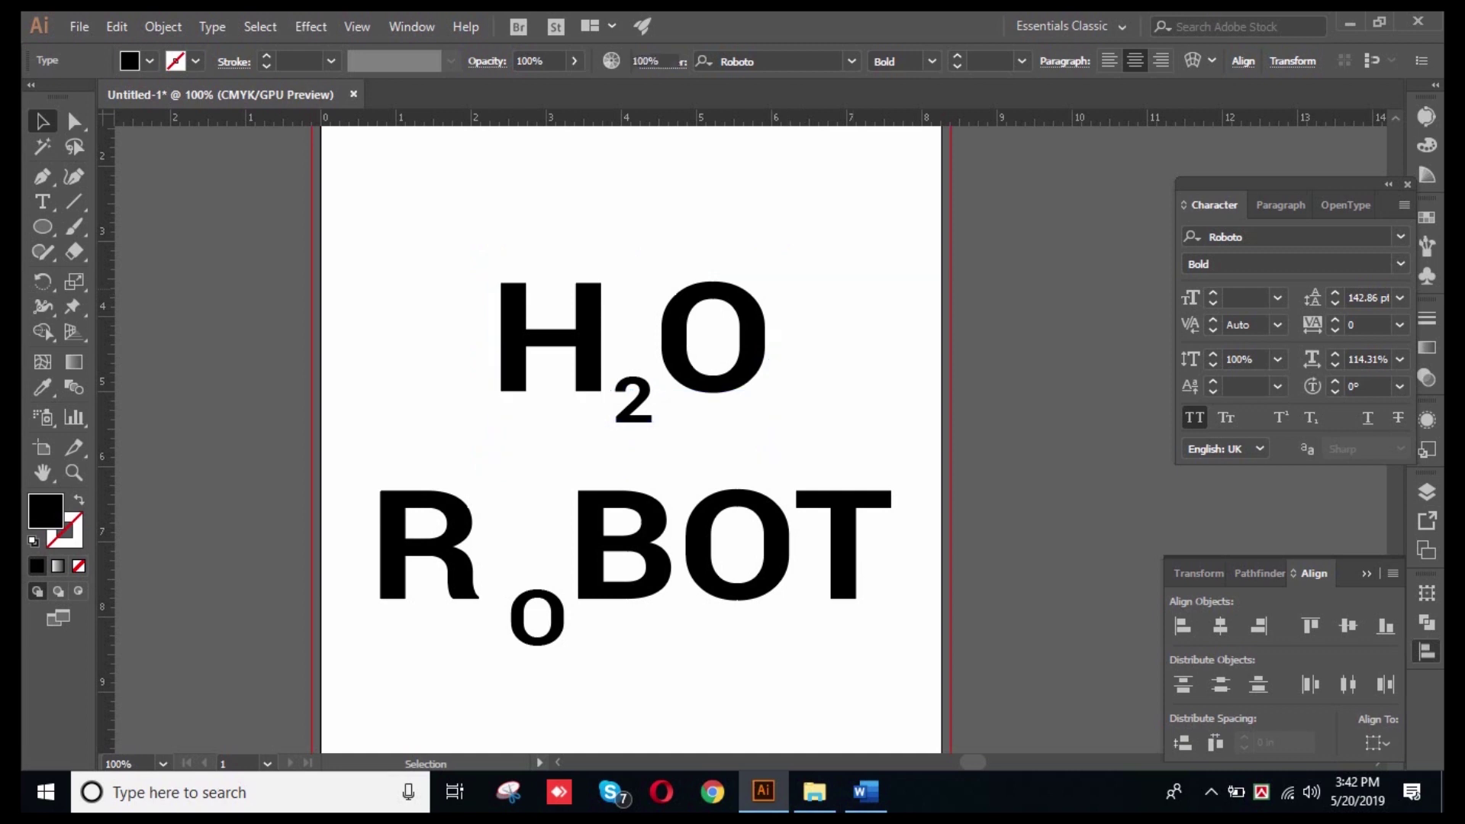
key("ctrl+z")
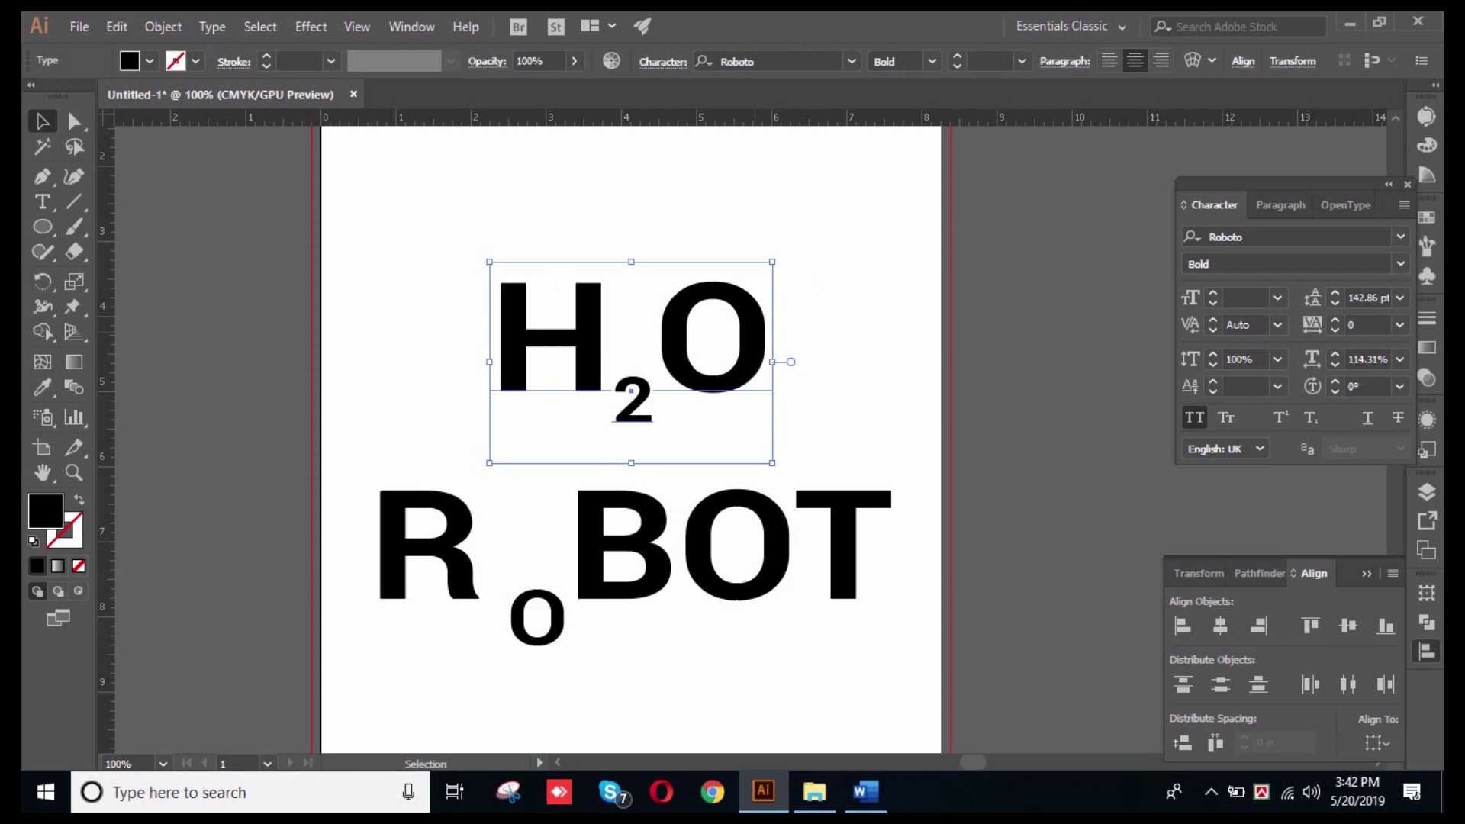
key("ctrl+shift+a")
key("ctrl+z")
left_click_drag(746, 330, 713, 329)
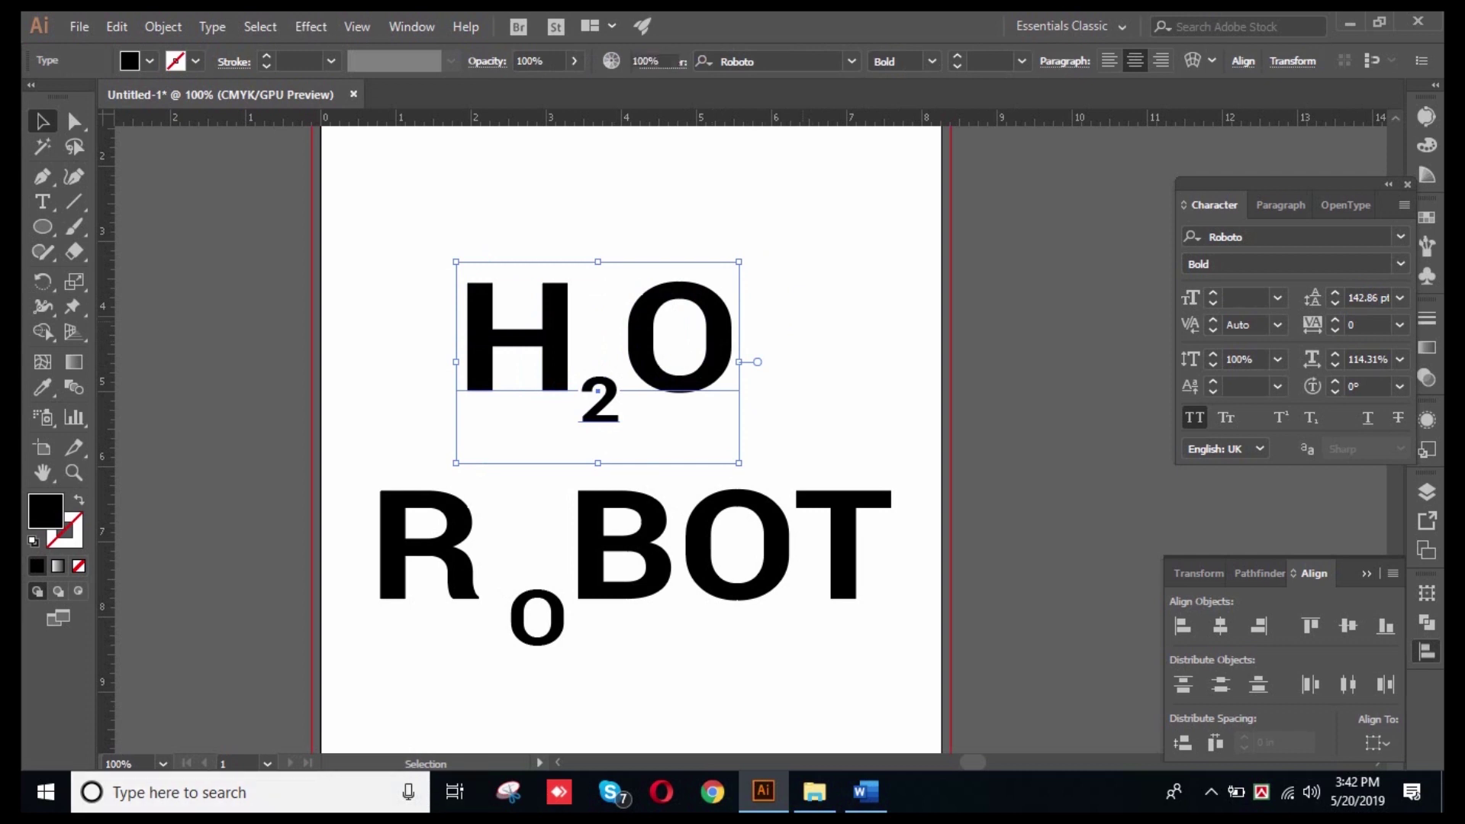
left_click(783, 288)
left_click(712, 580)
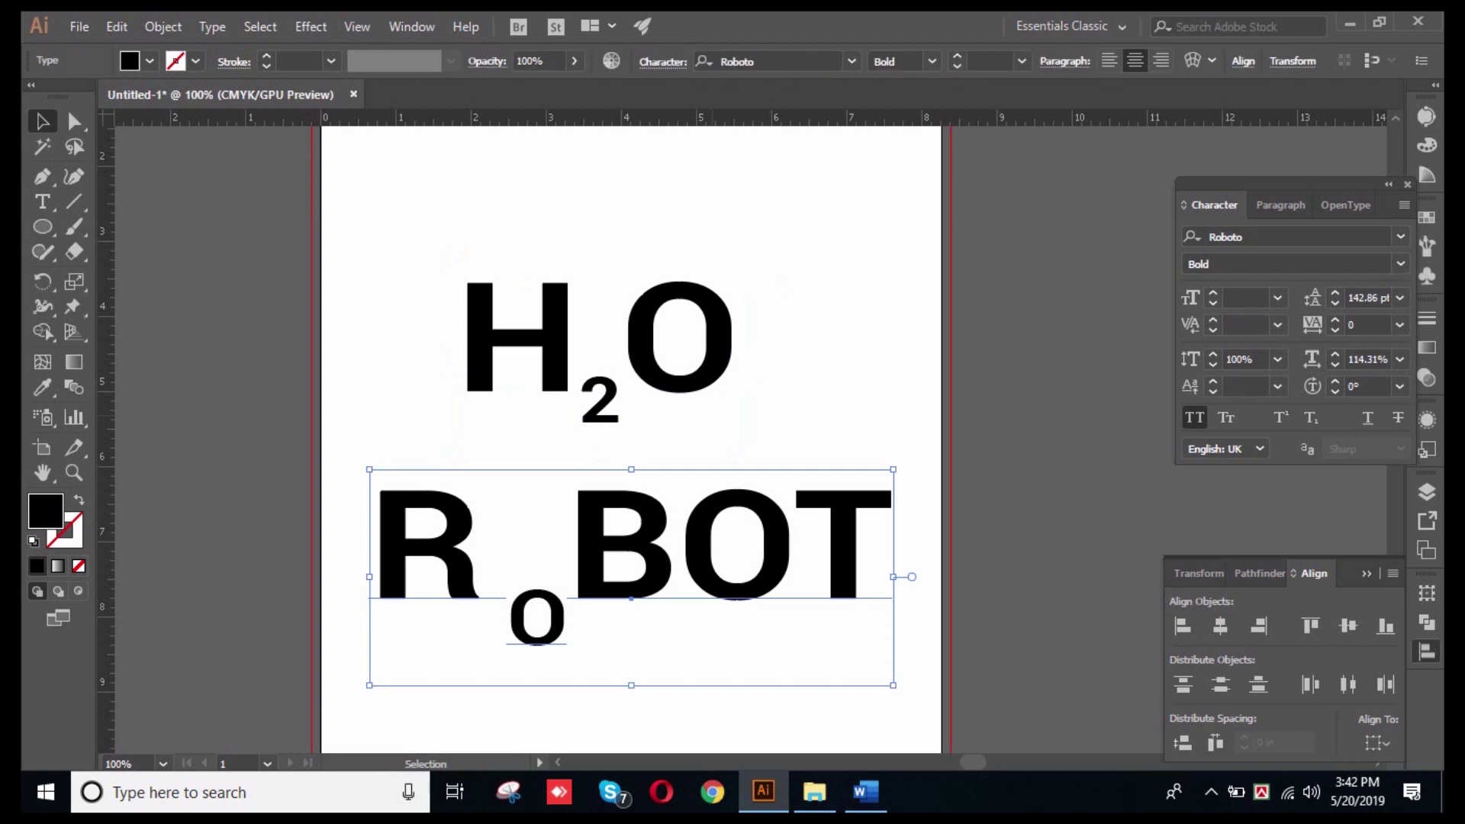
- Set the character rotation of the 2 in H2O to -90° and finish editing the text
triple_click(676, 343)
left_click_drag(578, 404, 620, 405)
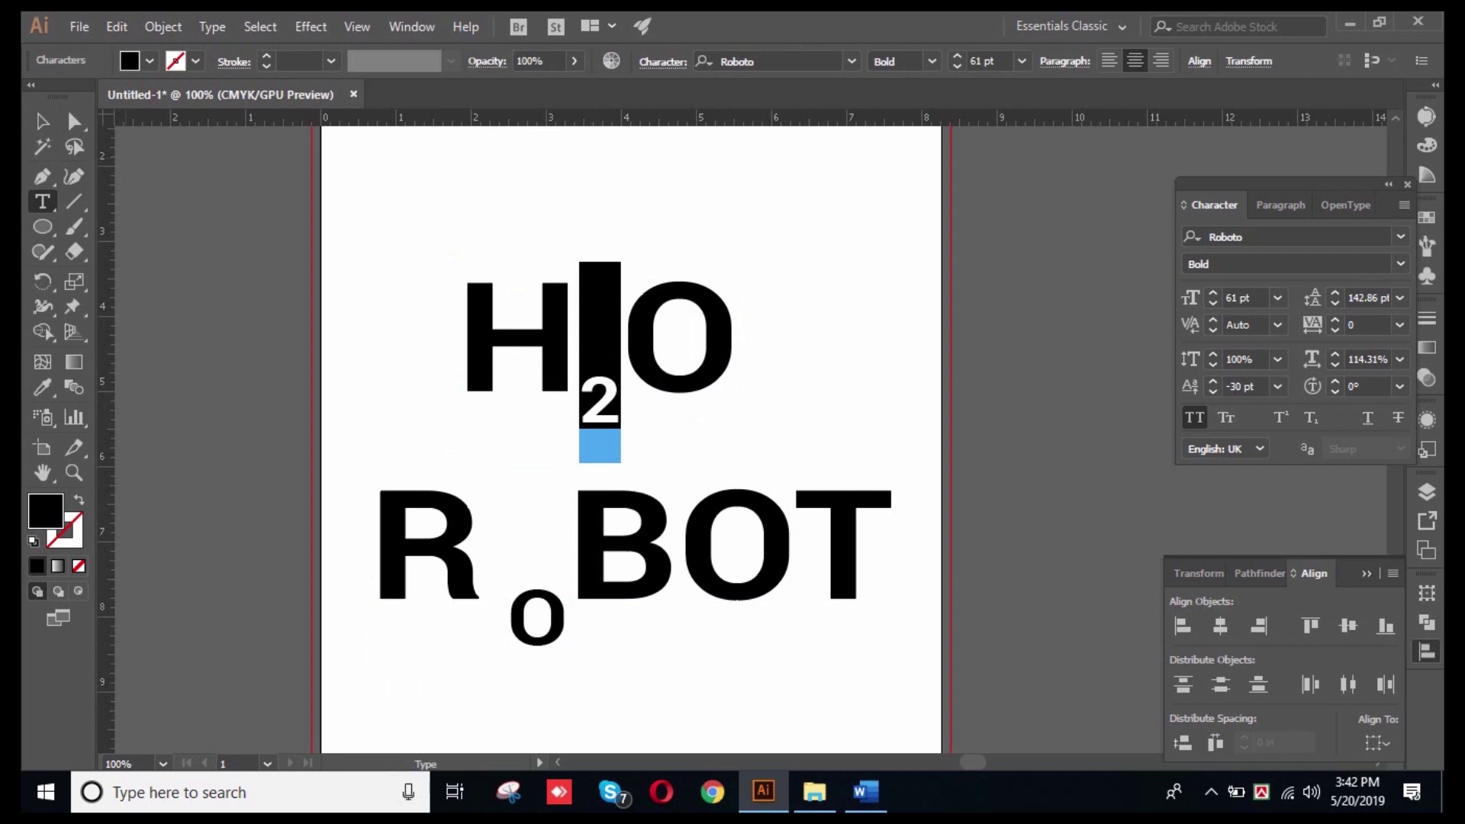
left_click(1366, 386)
scroll(1366, 386, "down", 20)
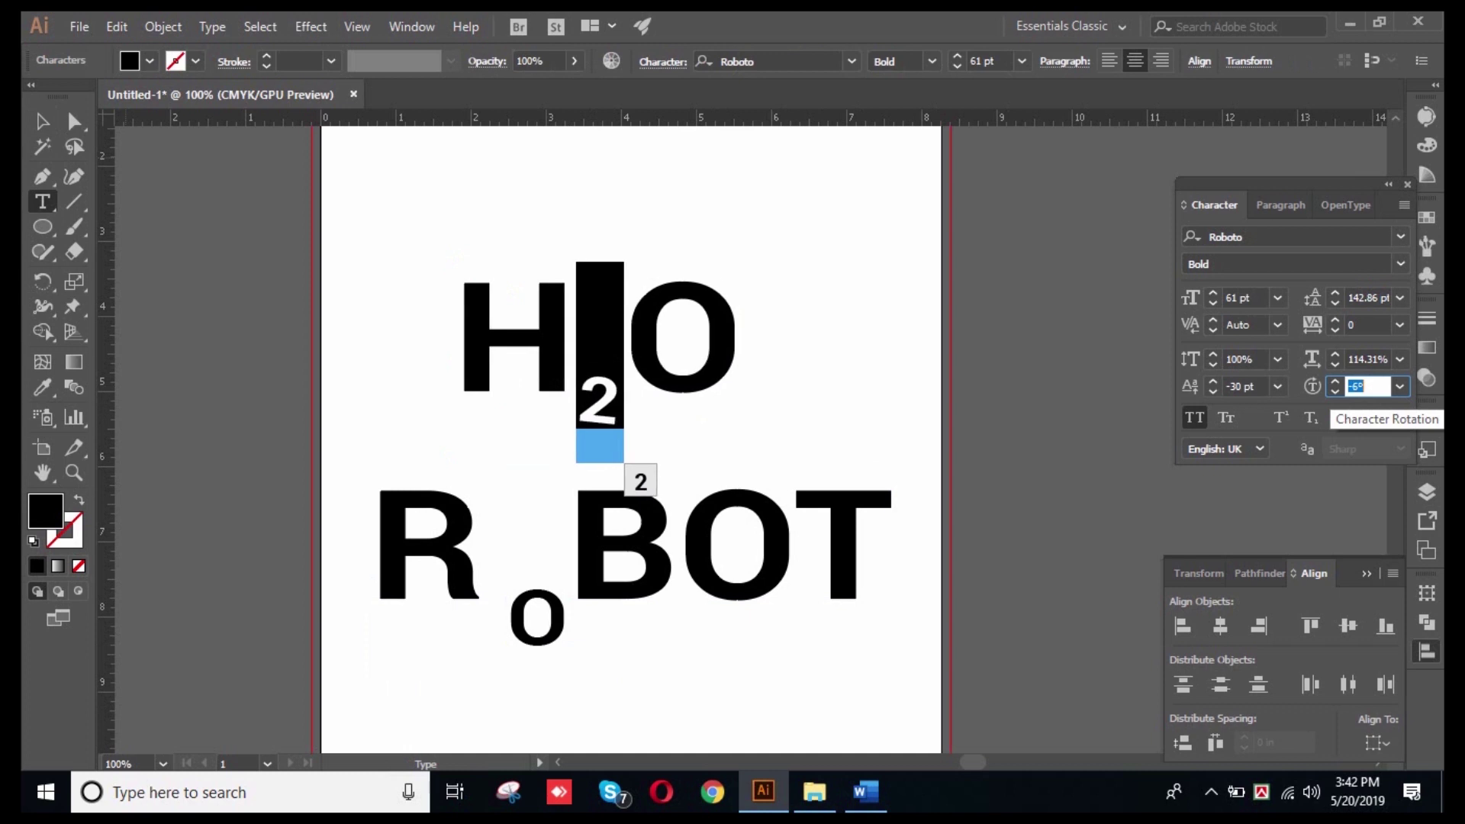
scroll(1366, 387, "down", 20)
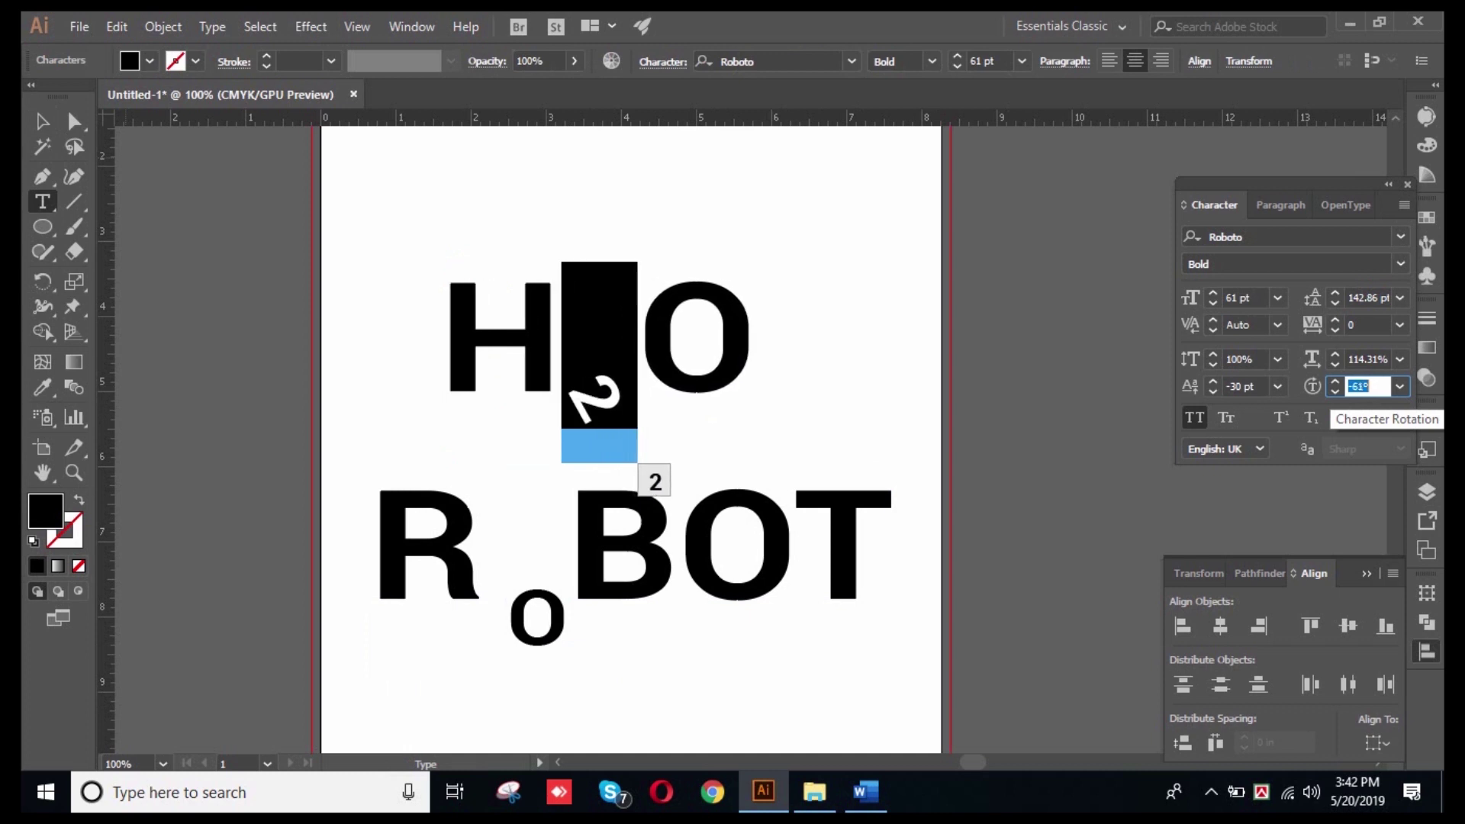
scroll(1366, 386, "down", 14)
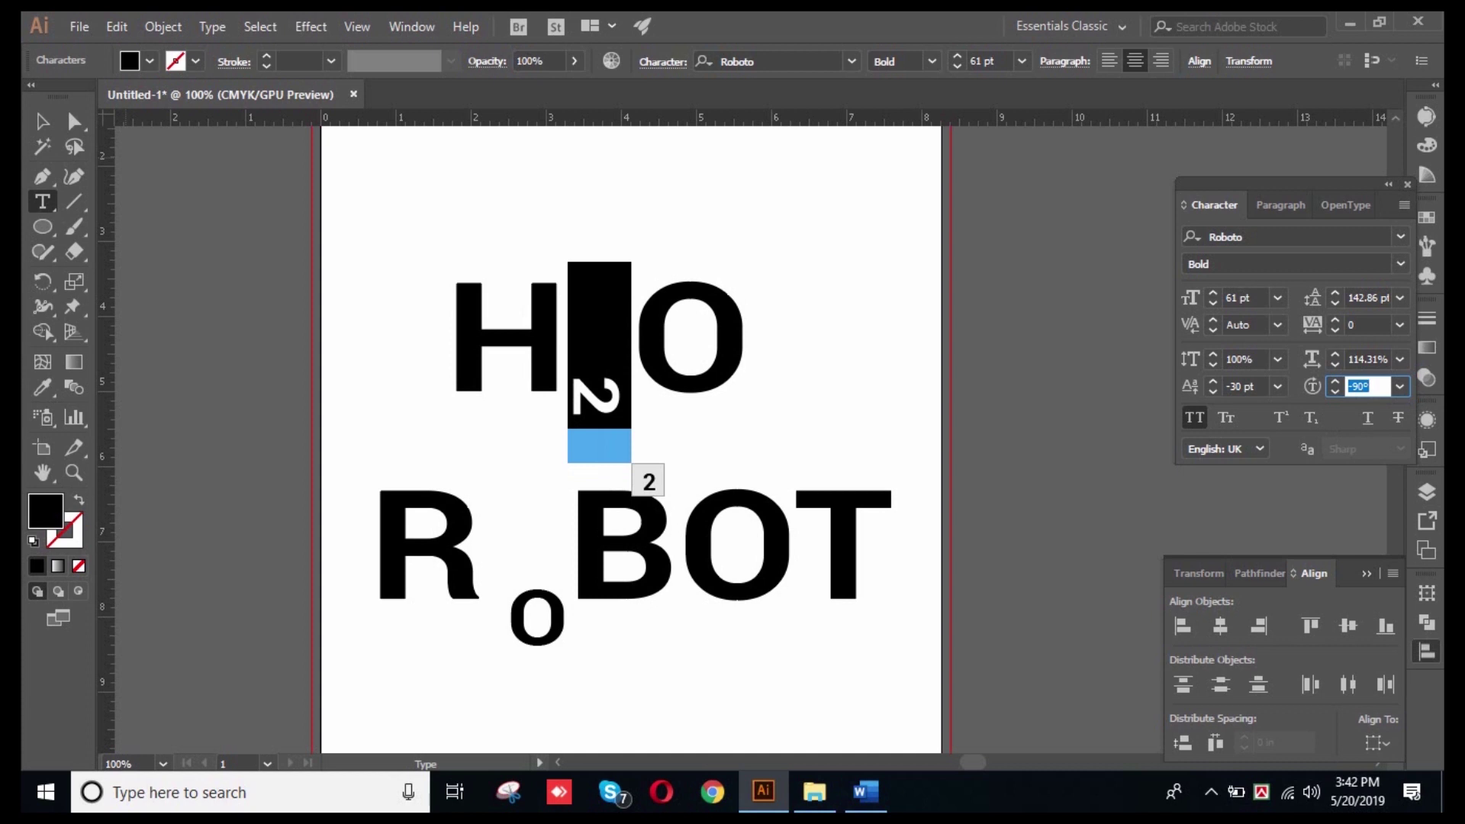
key("Escape")
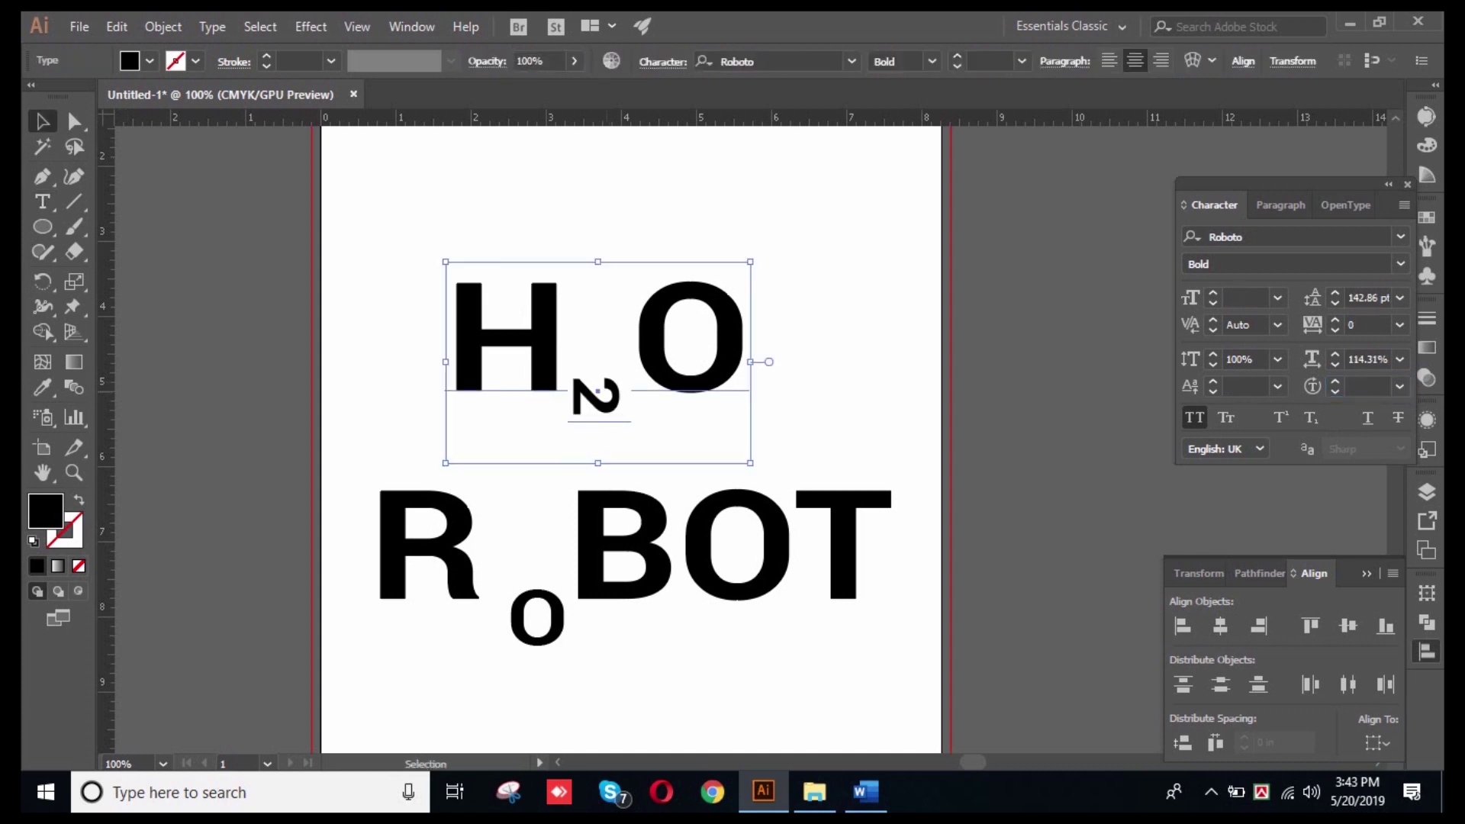
- Replace the rotated 2 in H2O with the sample digits 74747
triple_click(610, 393)
left_click_drag(631, 397, 586, 399)
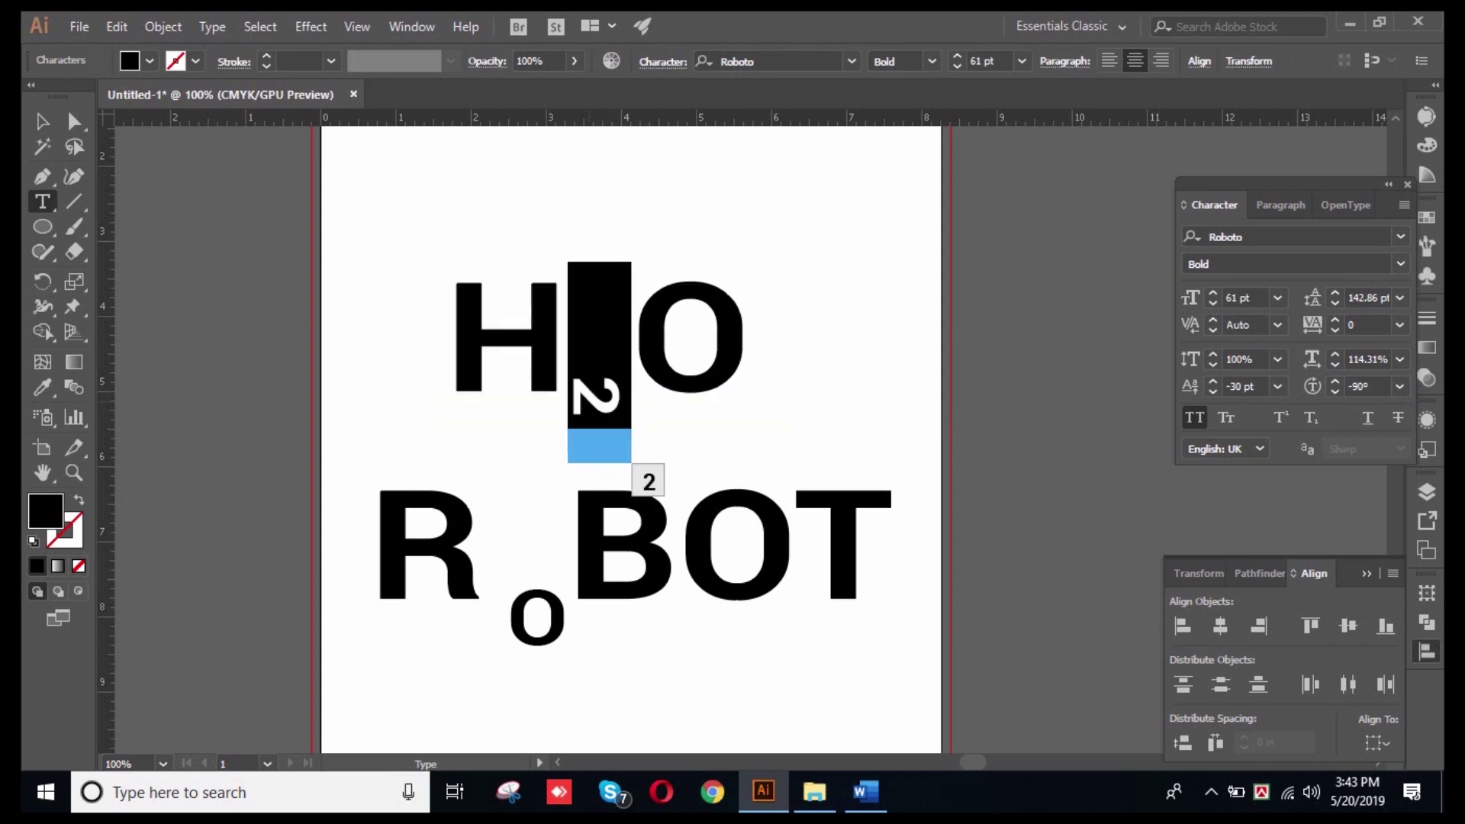
type("74747")
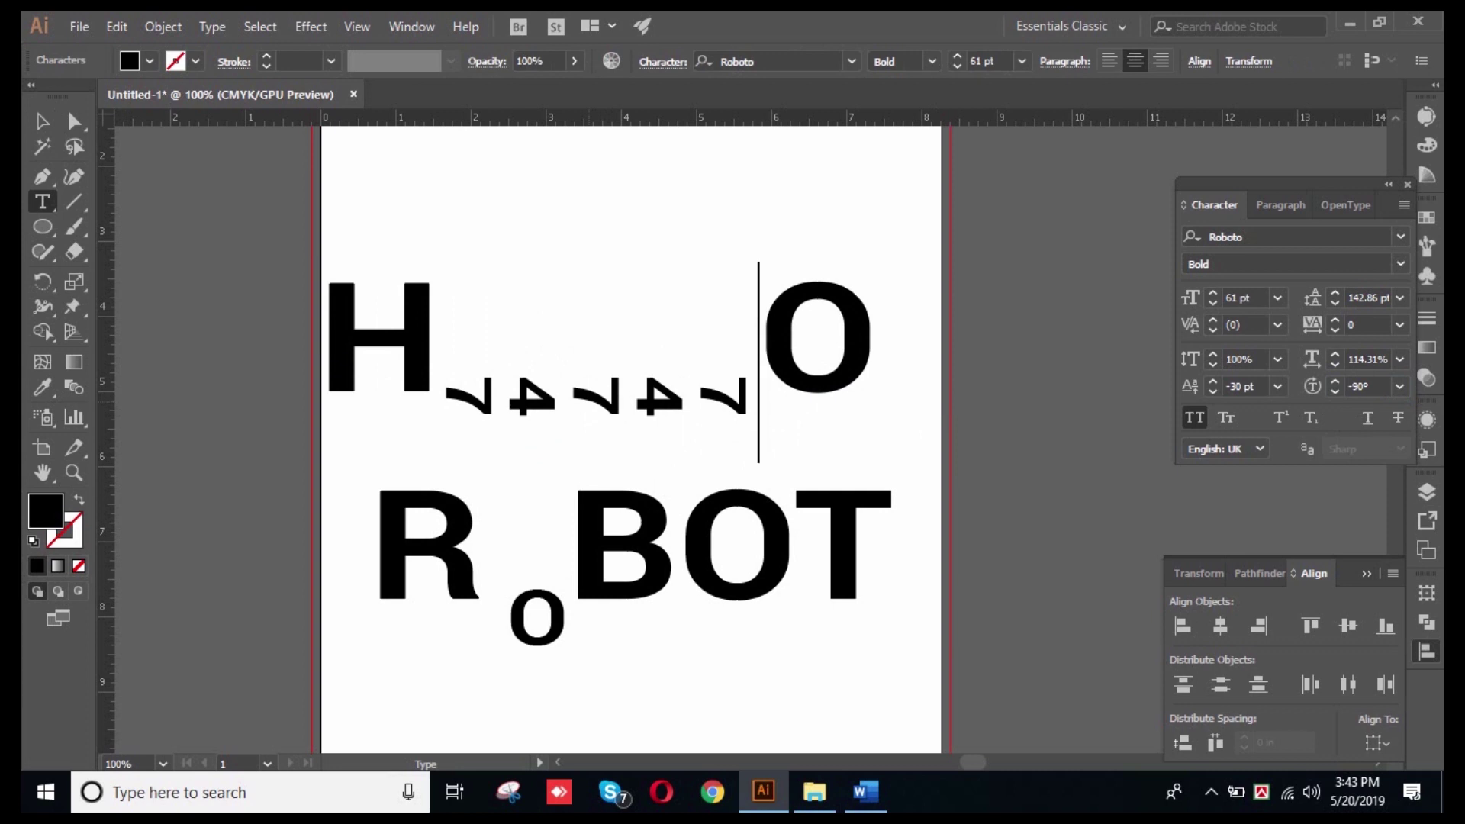
- Delete the sample digits, put the 2 back between H and O, finish editing and deselect the text
key("BackSpace")
key("BackSpace")
key("BackSpace")
key("BackSpace")
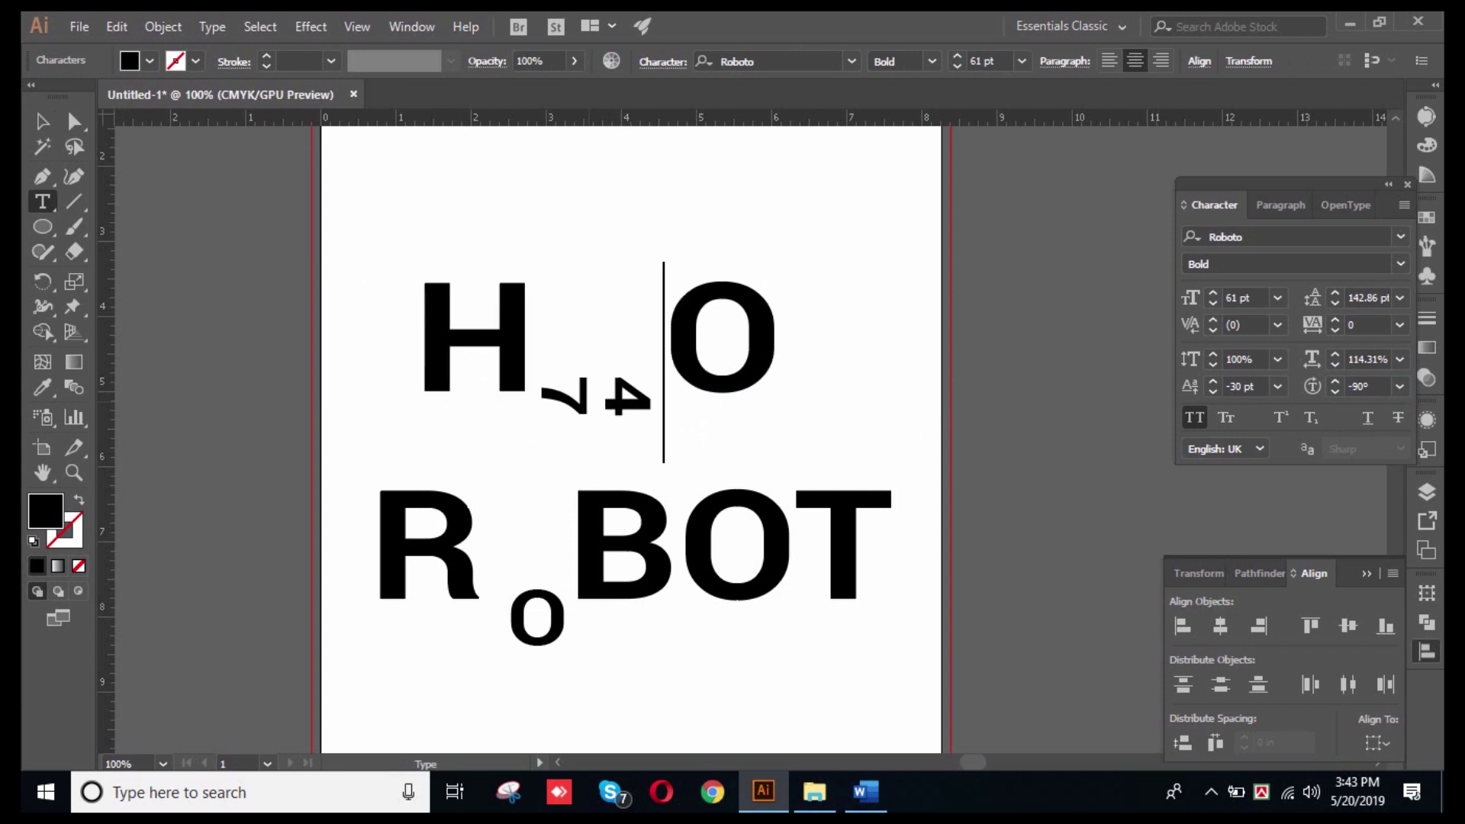
key("BackSpace")
type("2")
key("Escape")
key("ctrl+shift+a")
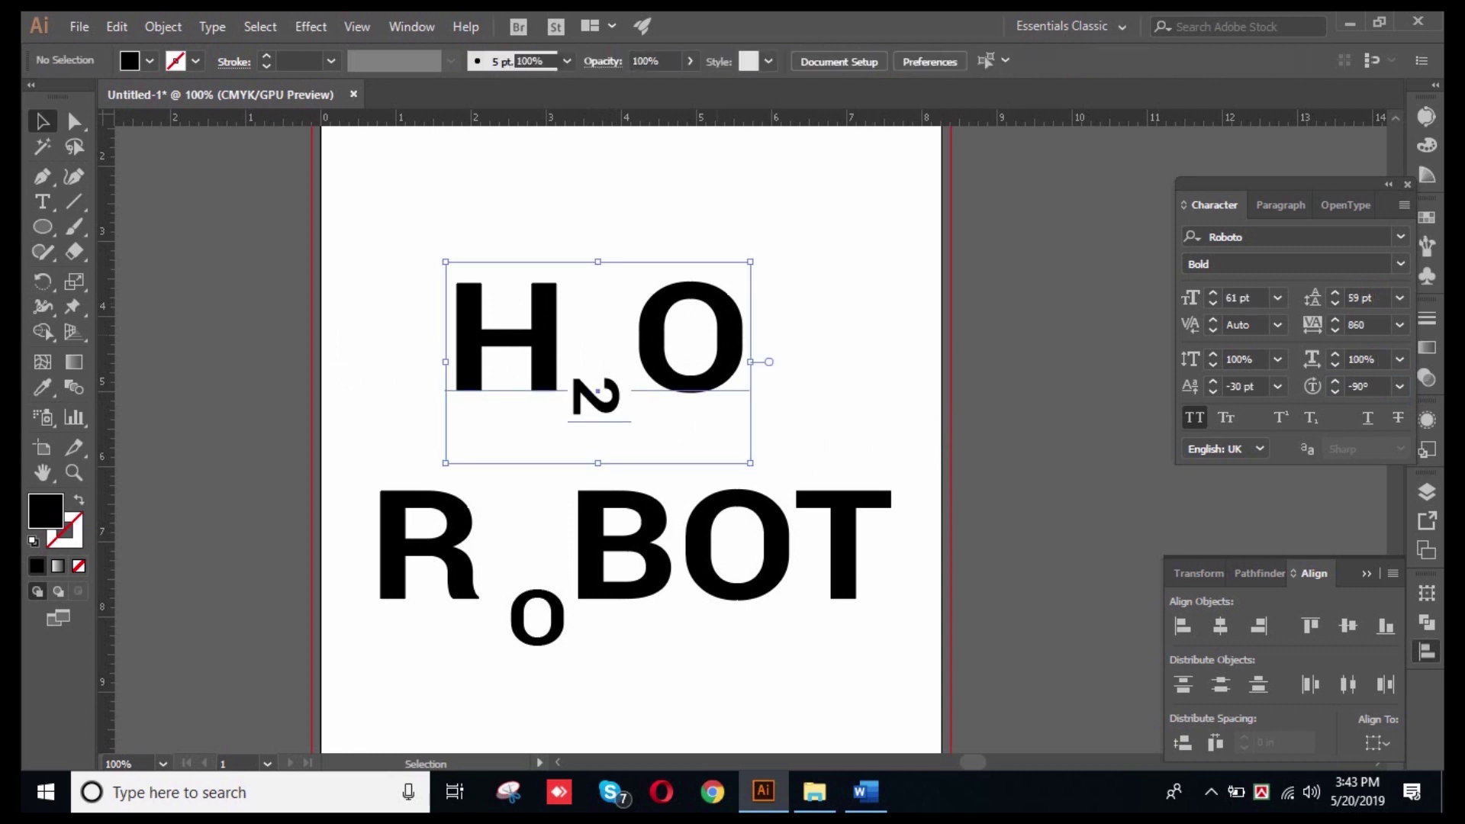
- Move the ROBOT text about 2.5 in down the page and replace it with H2O
left_click(598, 390)
key("ctrl+shift+a")
left_click(598, 391)
scroll(767, 427, "down", 3)
left_click_drag(771, 428, 771, 614)
double_click(770, 614)
key("ctrl+a")
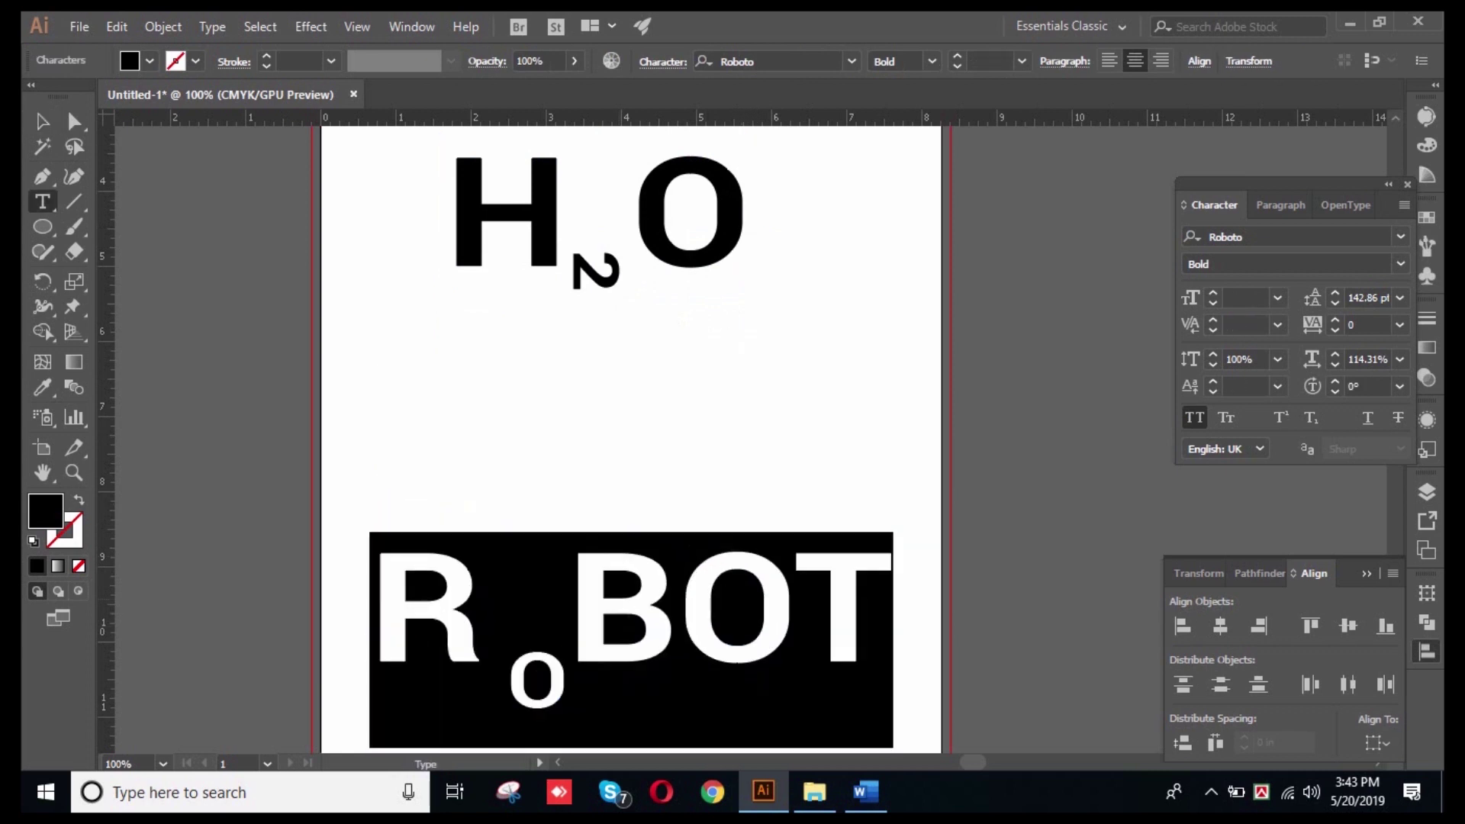
type("H")
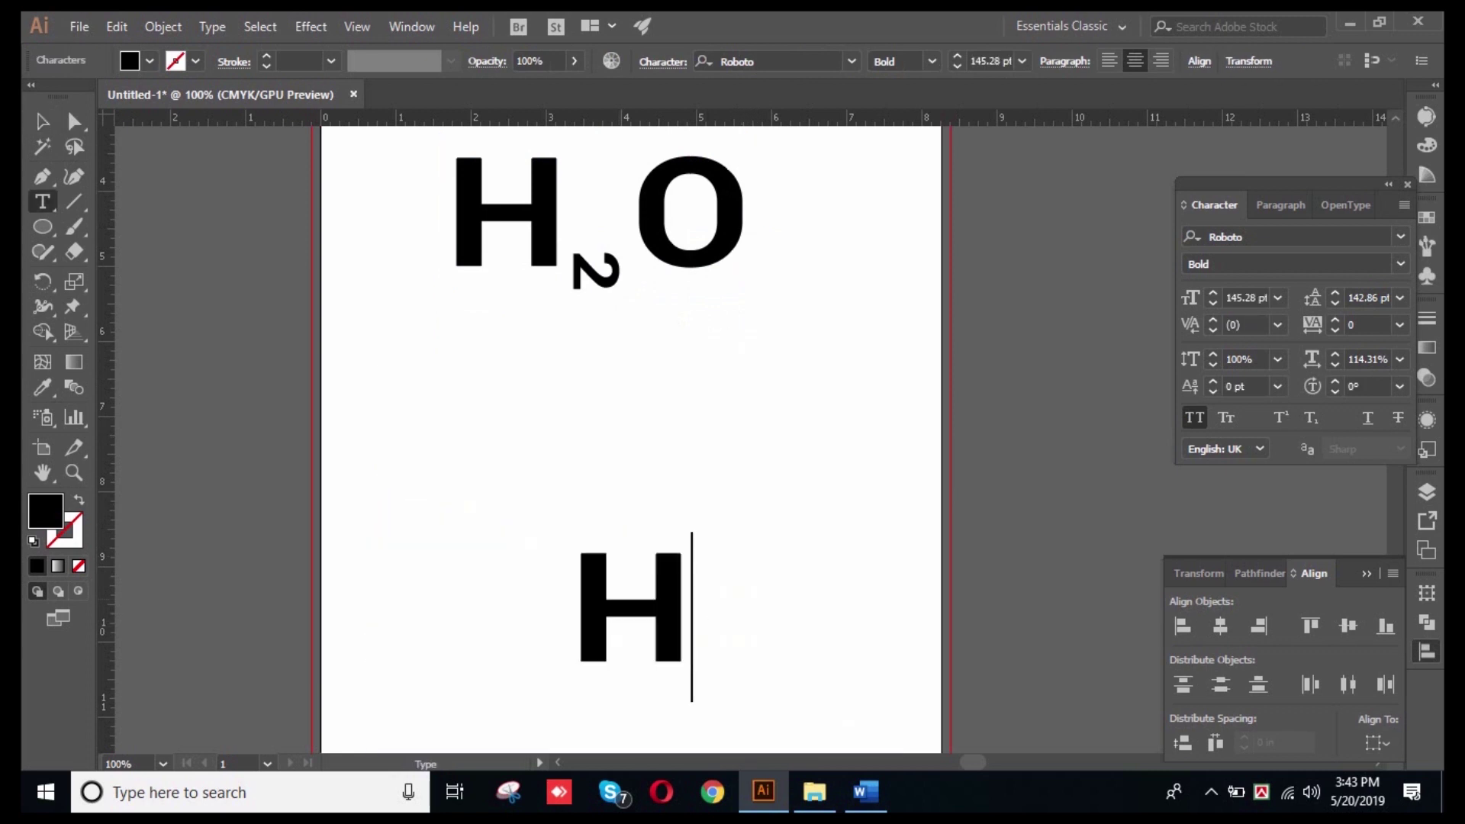
type("2O")
- Finish editing the new H2O text and move it up about 1.8 in, below the first H2O
left_click(43, 121)
left_click(397, 366)
left_click_drag(633, 611, 600, 477)
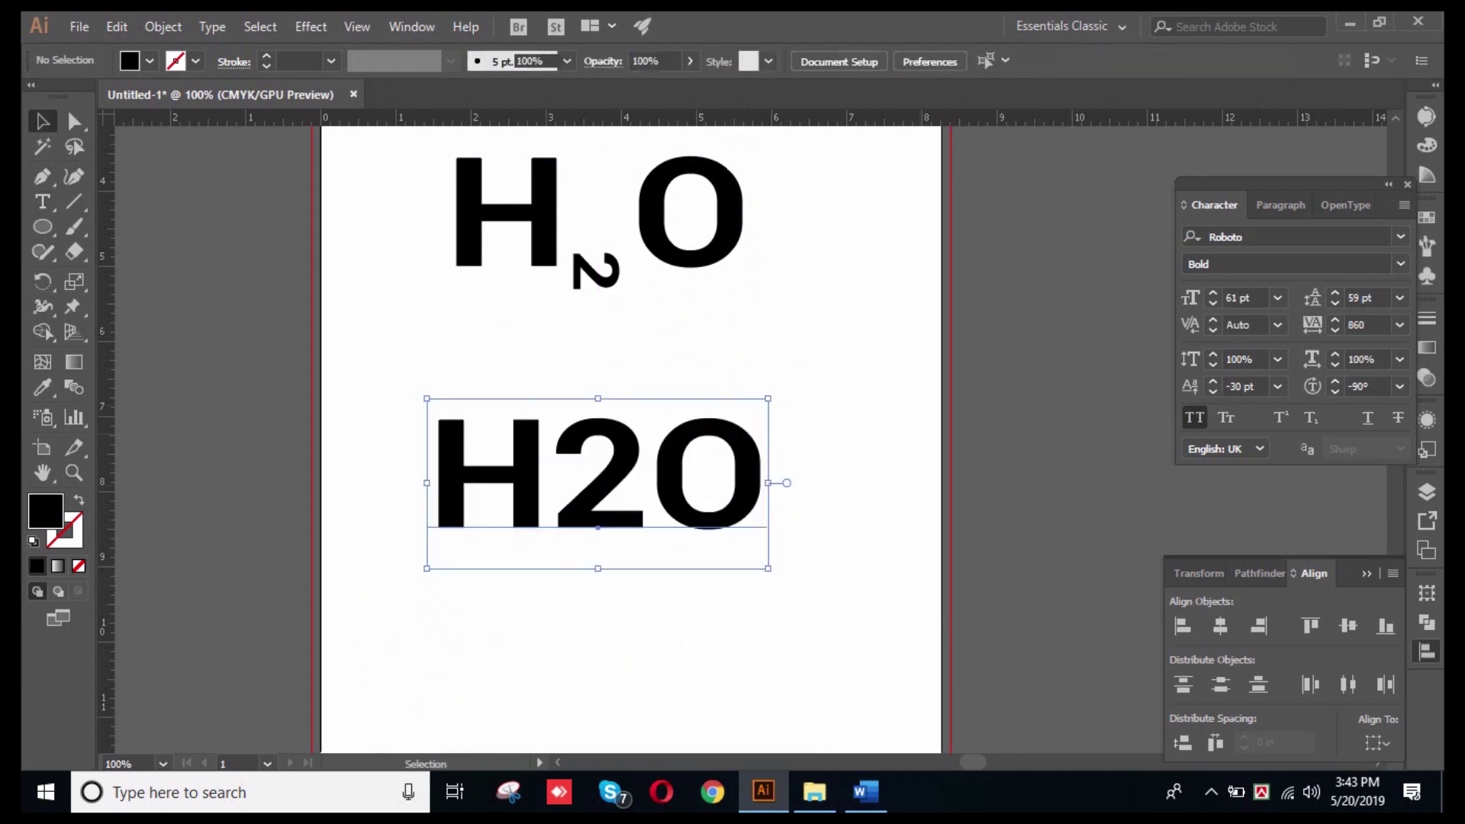
- Convert the lower H2O text to outlines and ungroup its letters
right_click(726, 441)
left_click(802, 189)
right_click(844, 325)
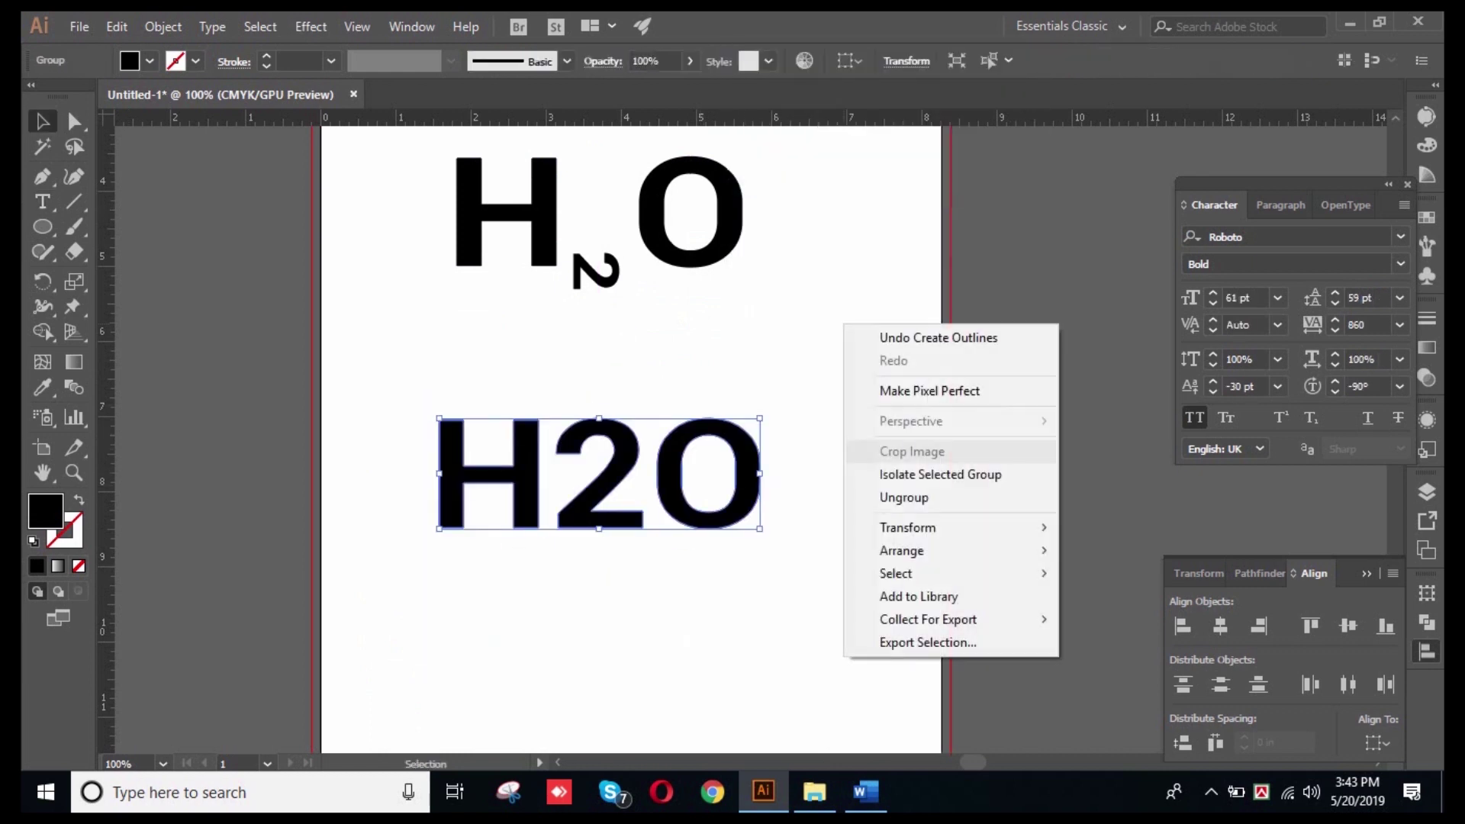
left_click(903, 498)
- Shrink the outlined 2 to subscript size near the baseline and move the O about 1.1 in left, close to the H
left_click(599, 474)
left_click_drag(599, 418, 560, 527)
left_click(634, 503)
left_click_drag(749, 479, 664, 480)
left_click(733, 489)
left_click_drag(428, 394, 1088, 591)
- Lower the outlined 2 slightly, enlarge it to about 0.6 in tall, and position it between the bases of H and O
scroll(632, 555, "up", 5)
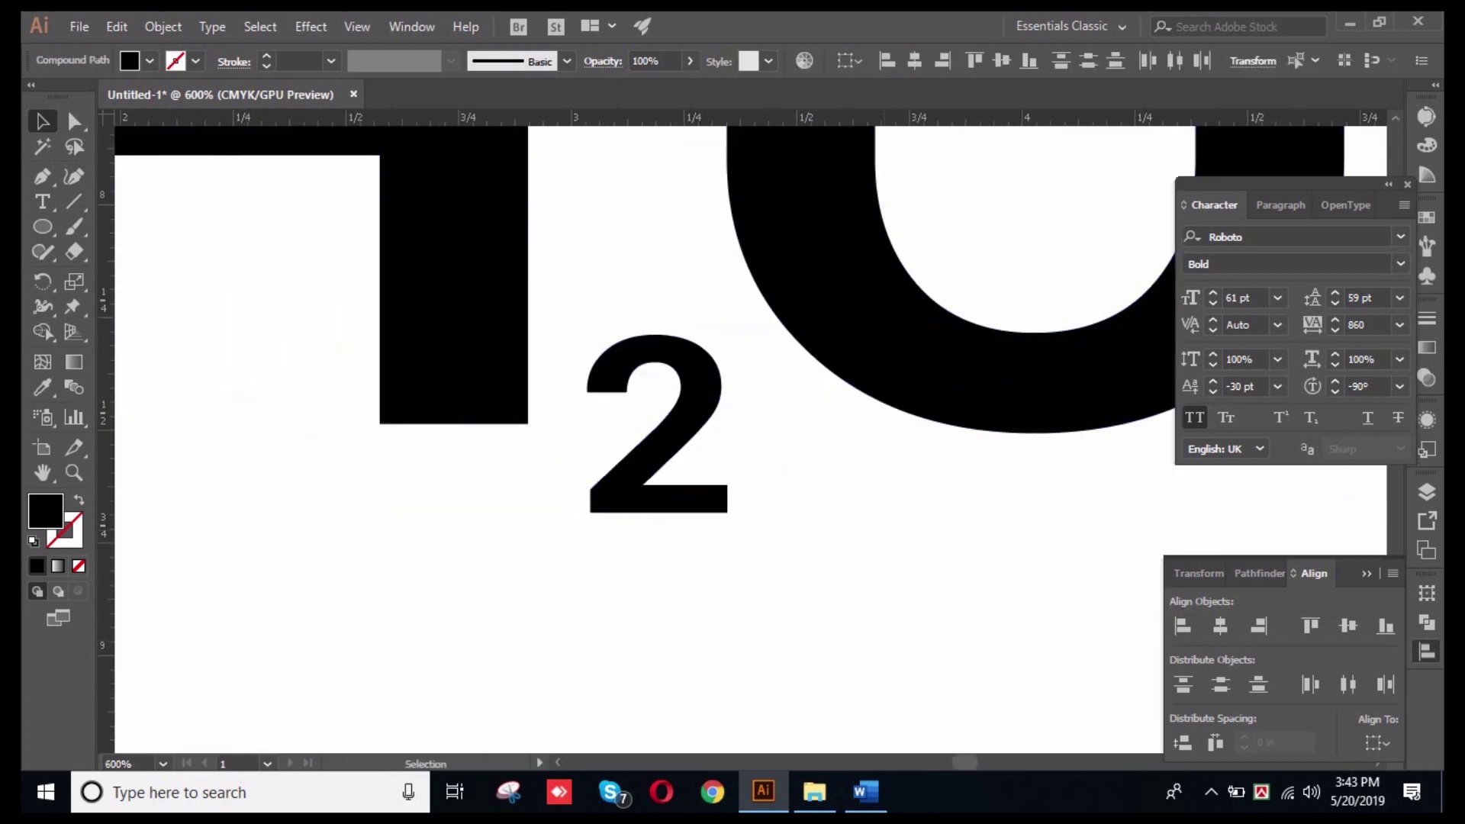
left_click(784, 469)
left_click_drag(715, 376, 716, 407)
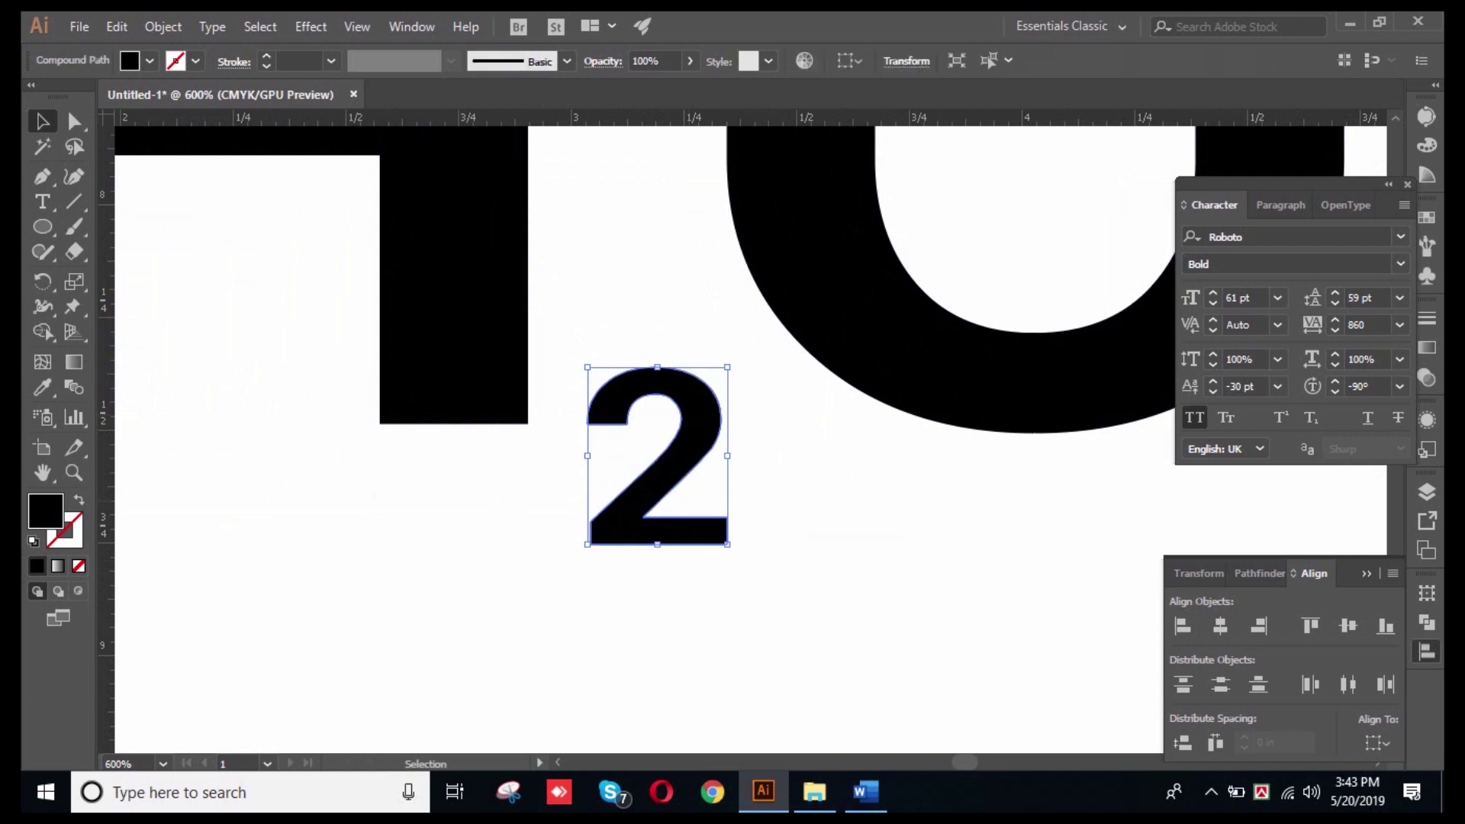
left_click(524, 457)
scroll(524, 457, "down", 2)
left_click(600, 493)
left_click_drag(591, 501, 591, 545)
key("ctrl+shift+a")
left_click_drag(622, 471, 628, 456)
key("ctrl+shift+a")
scroll(820, 441, "down", 3)
left_click_drag(821, 441, 743, 458)
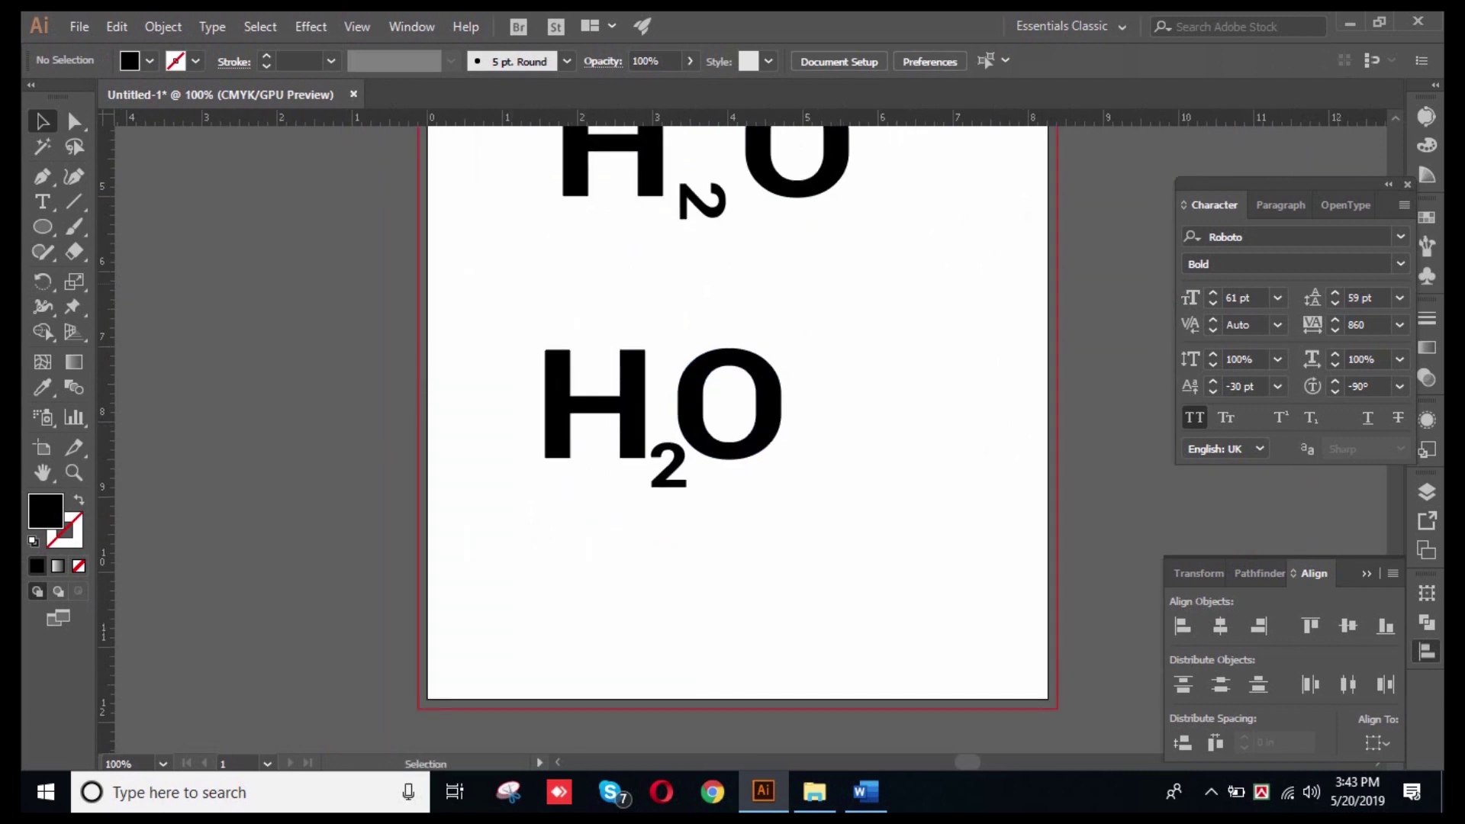
scroll(687, 420, "up", 3)
left_click(719, 400)
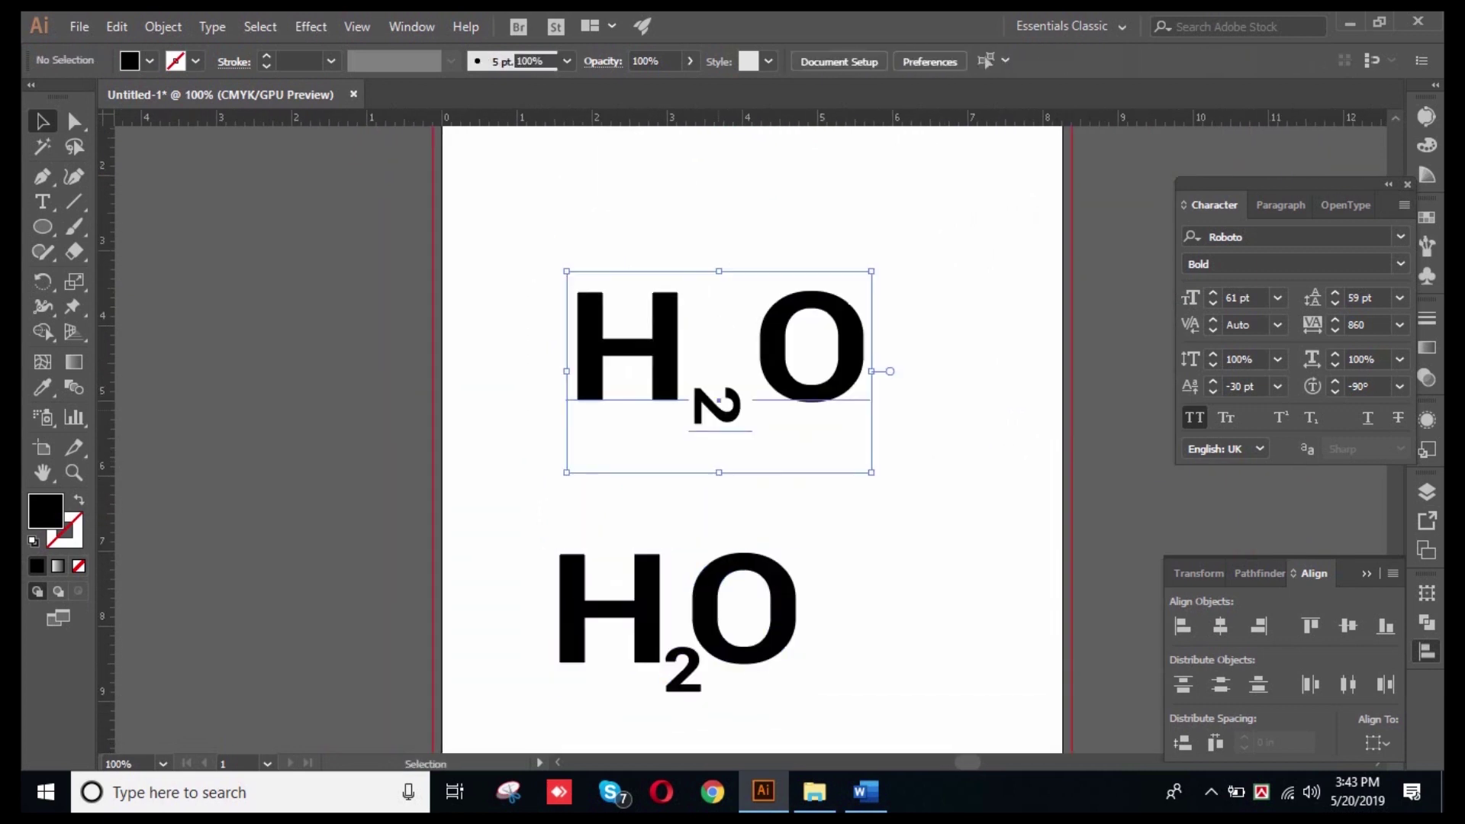
scroll(725, 439, "down", 3)
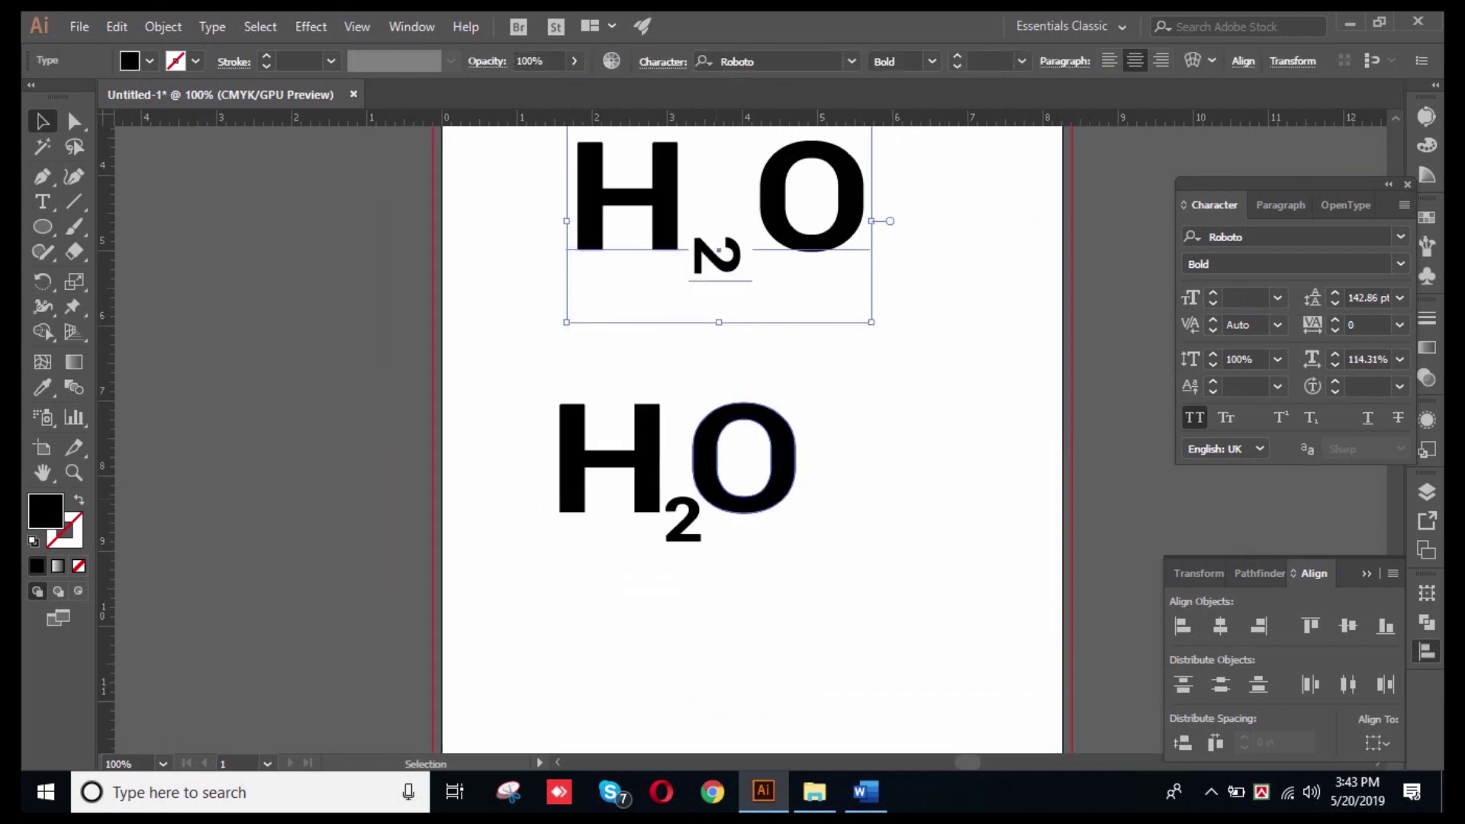
left_click(725, 504)
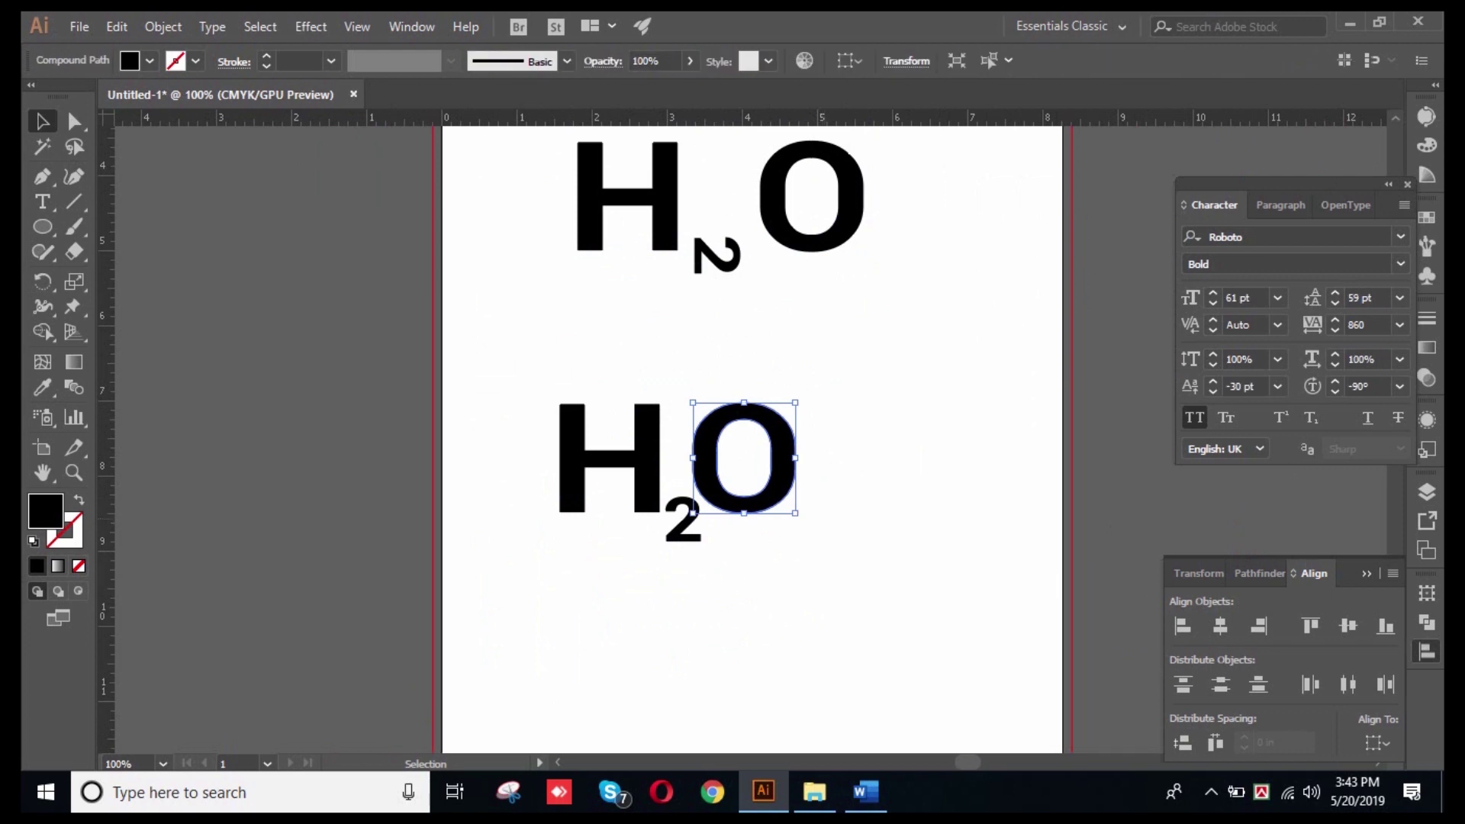
- Replace the rotated 2 in the upper H2O text with 3, finish editing and deselect the text
scroll(725, 379, "up", 3)
double_click(725, 379)
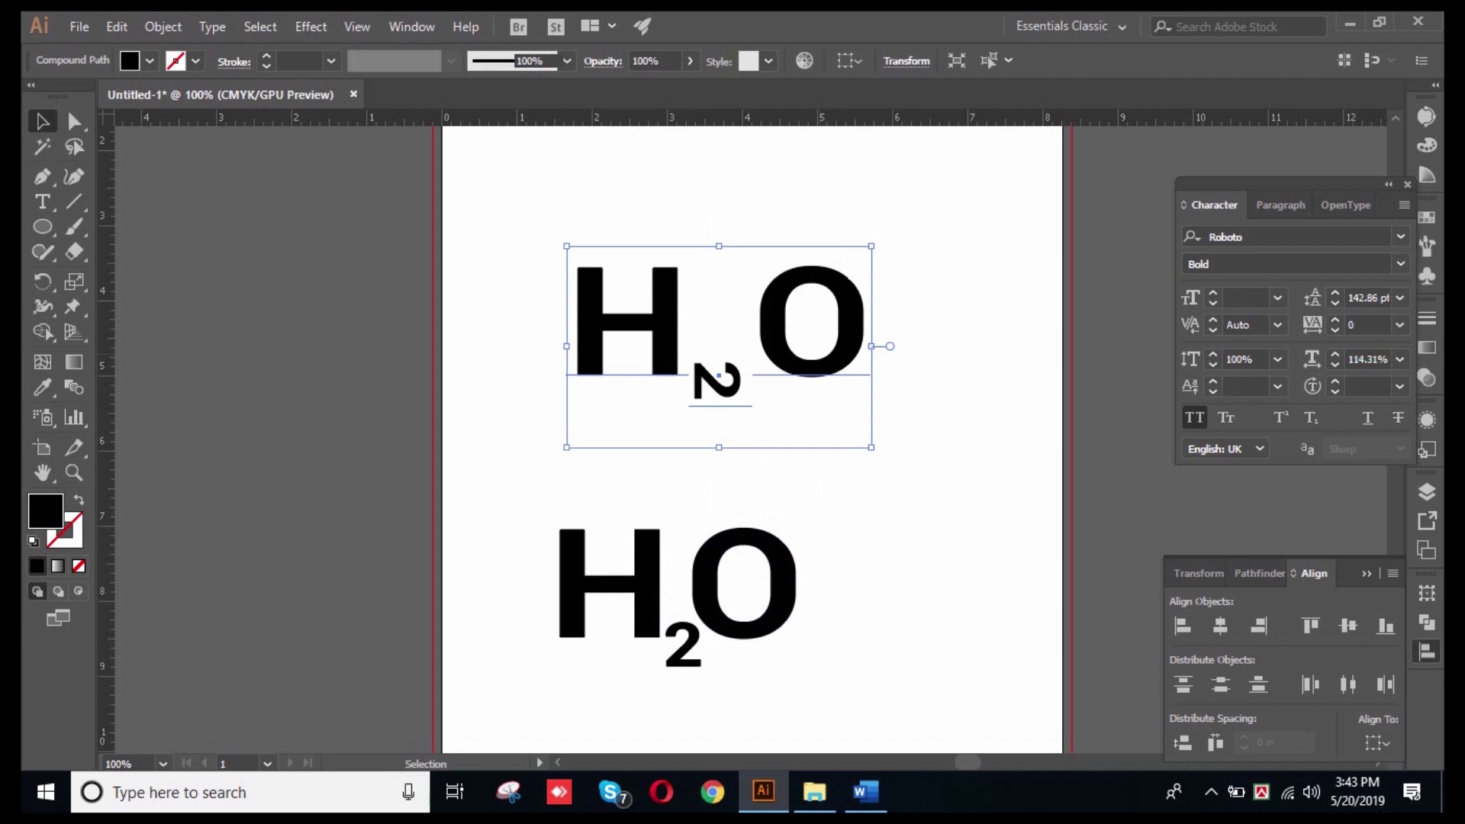
double_click(729, 379)
left_click(742, 380)
left_click_drag(742, 380, 709, 379)
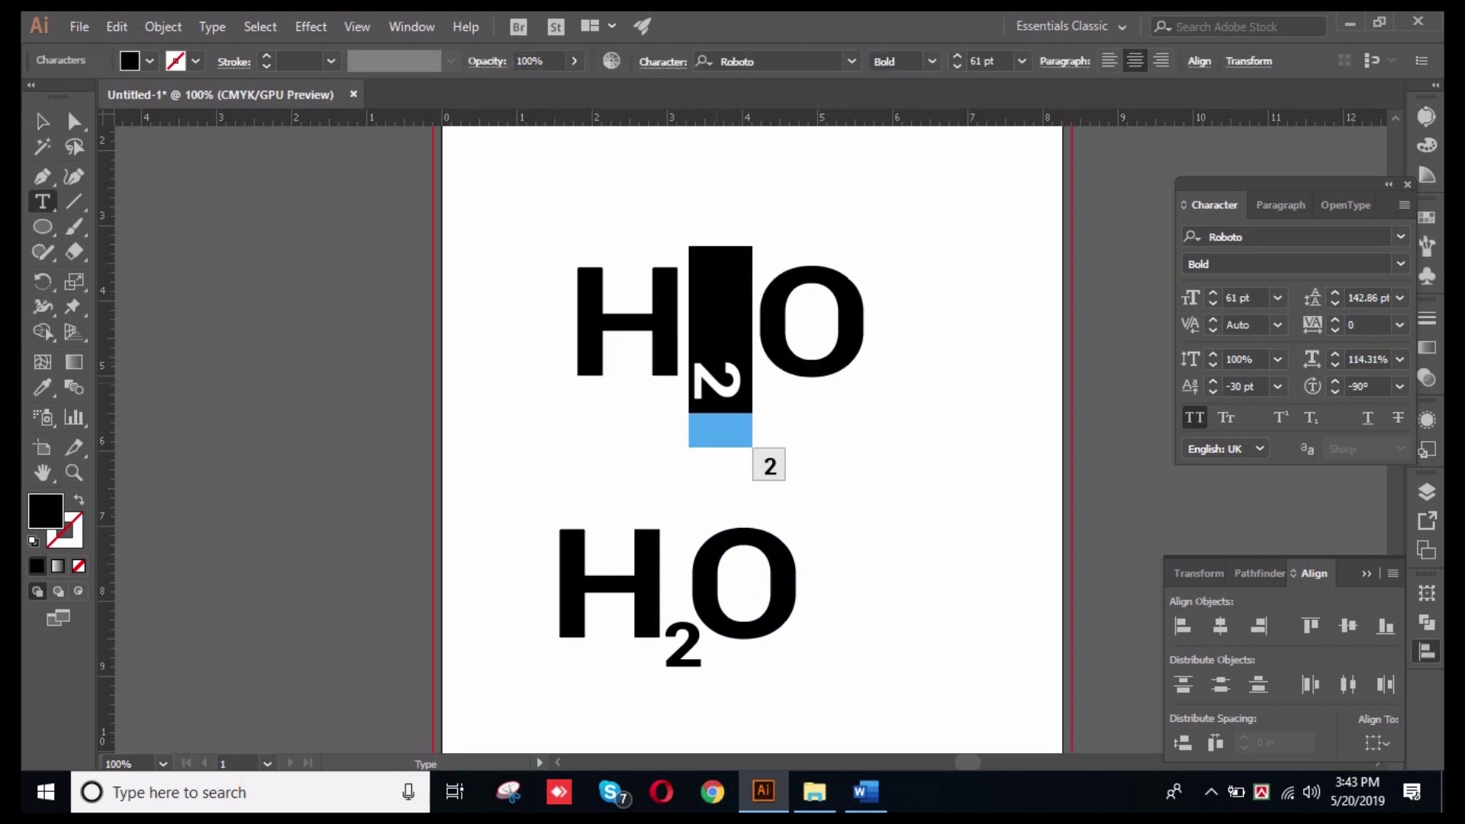
type("3")
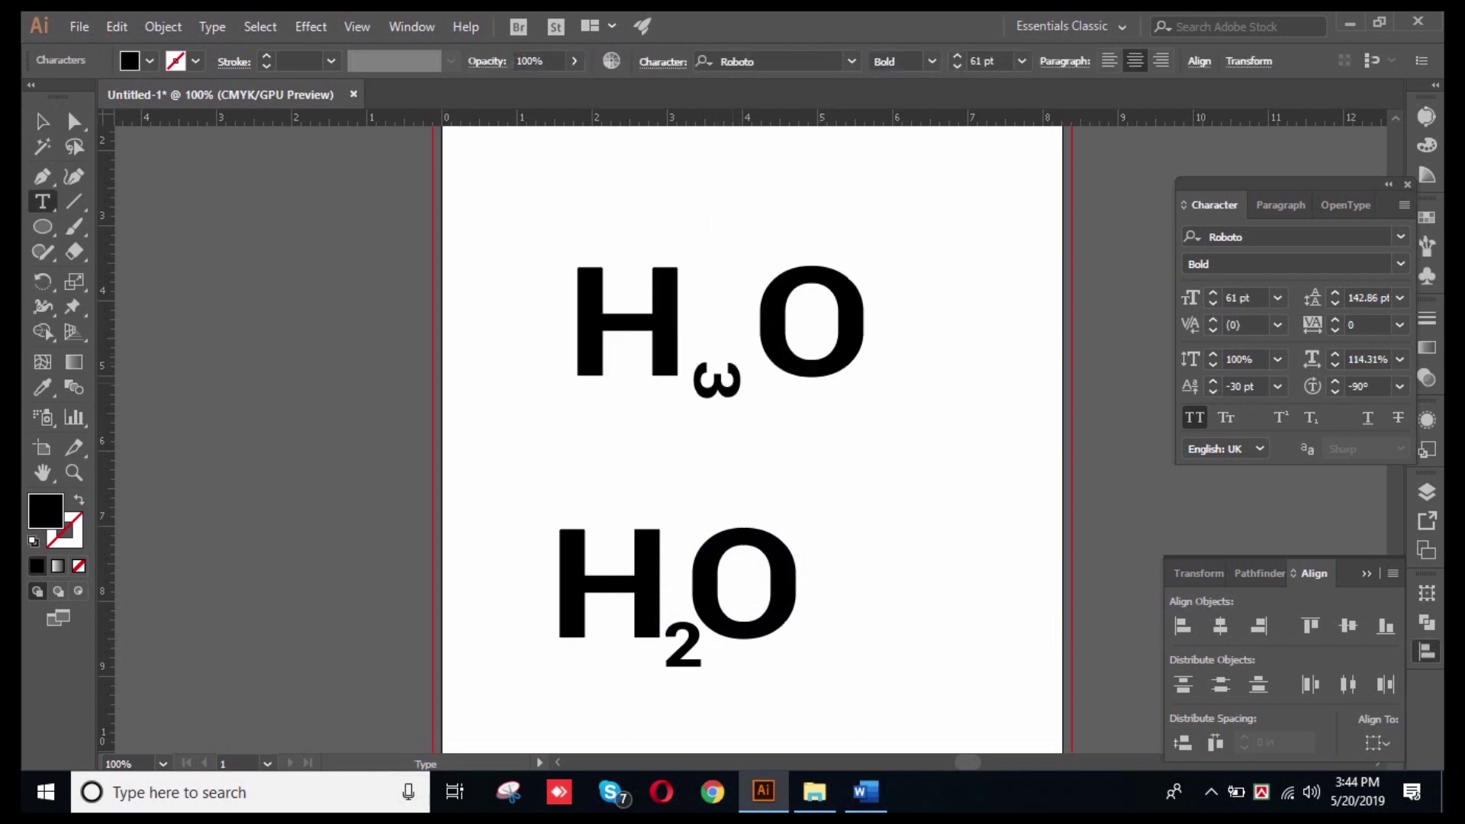
key("Escape")
key("Escape")
key("ctrl+shift+a")
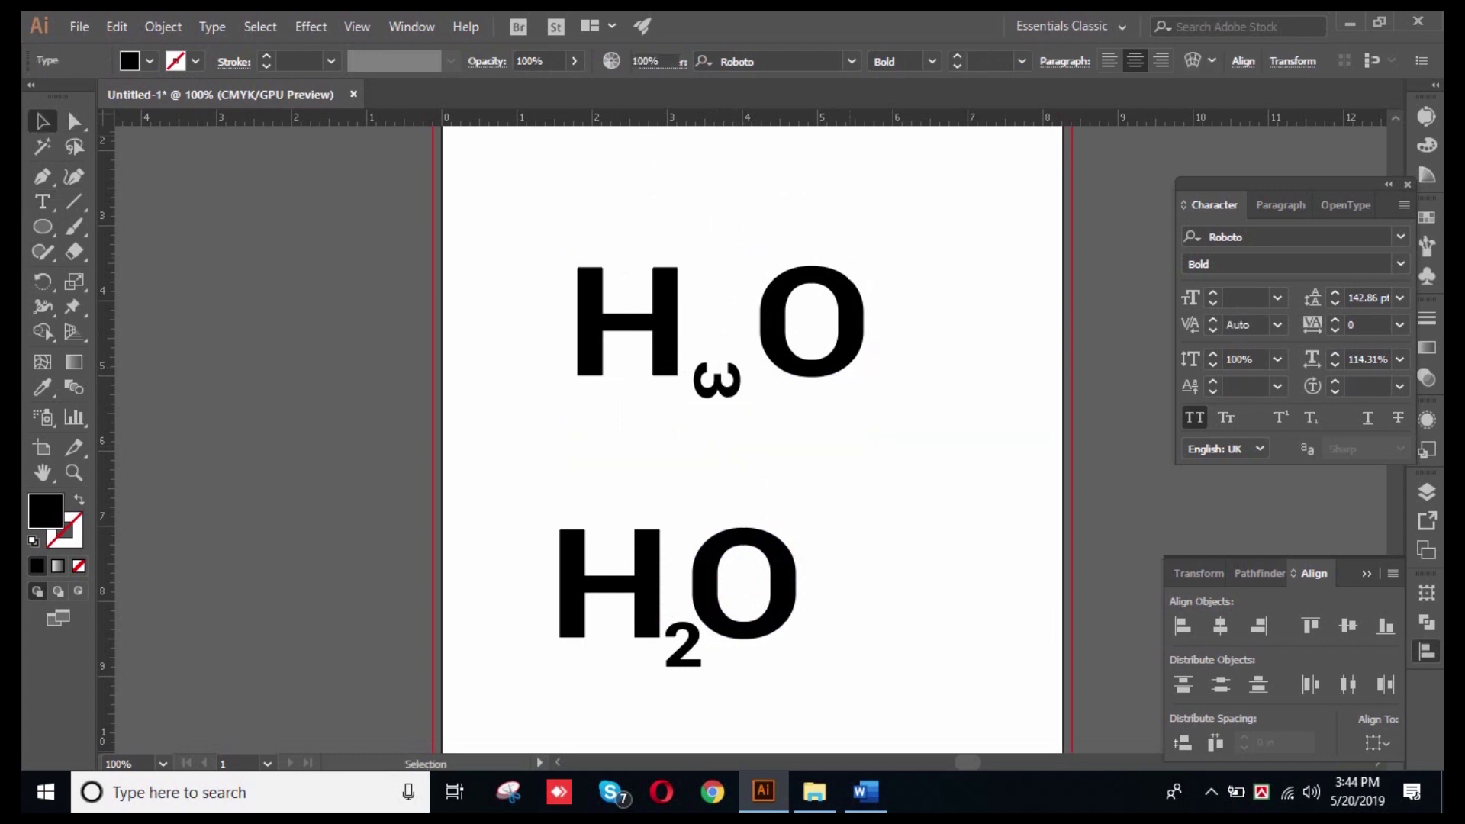
left_click(719, 375)
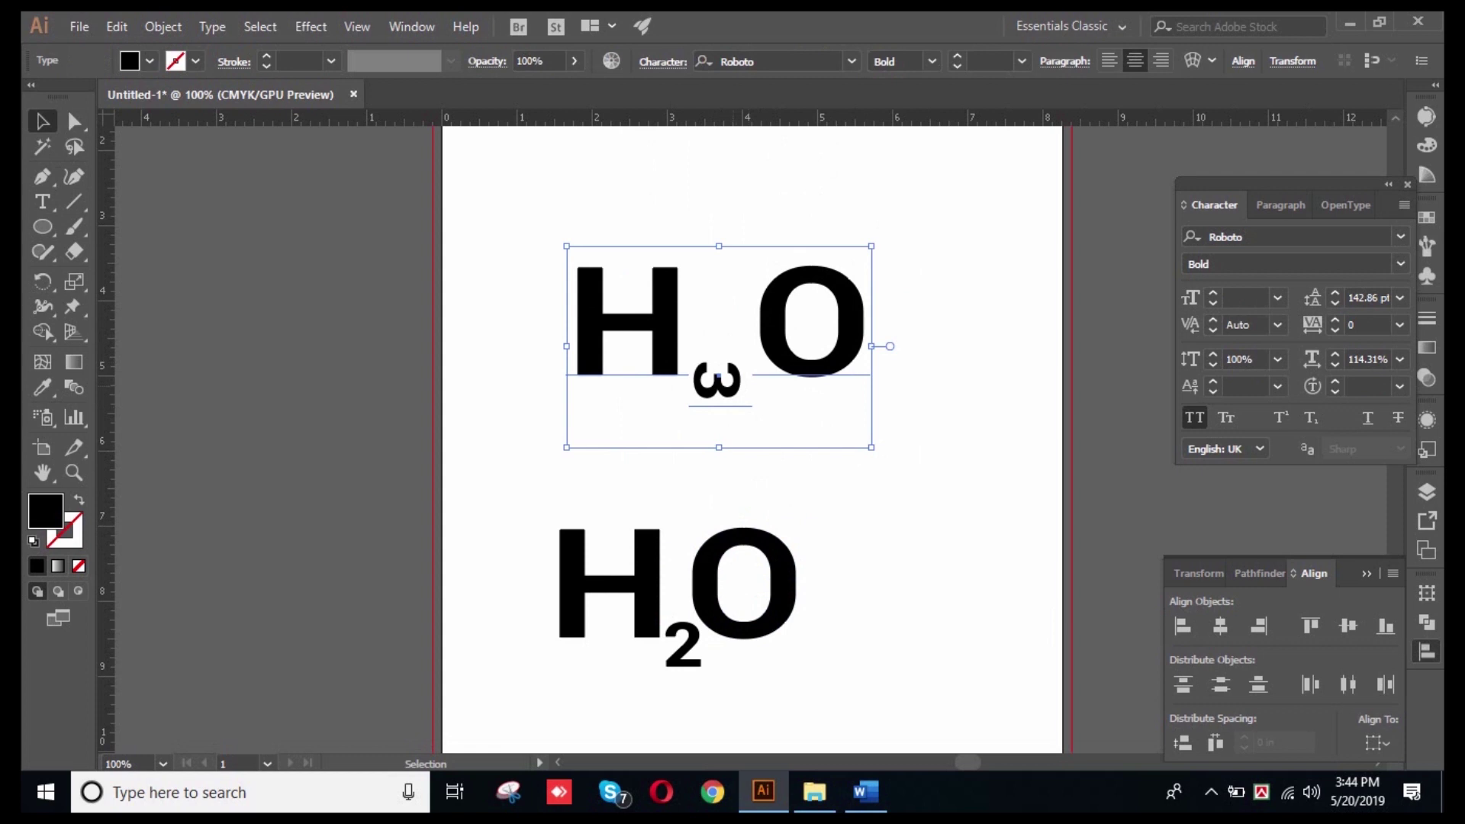
scroll(752, 439, "down", 3)
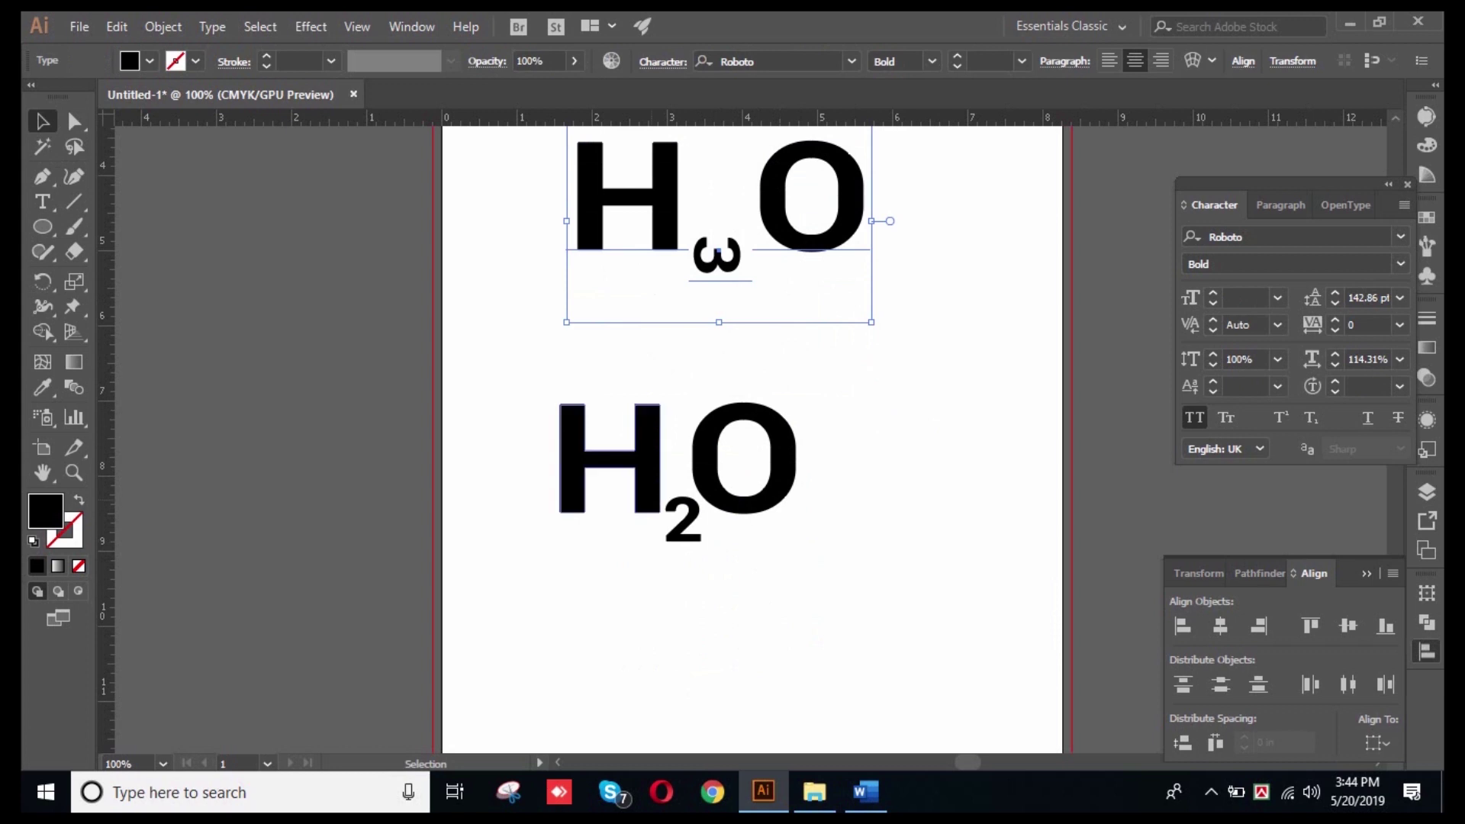
left_click(683, 523)
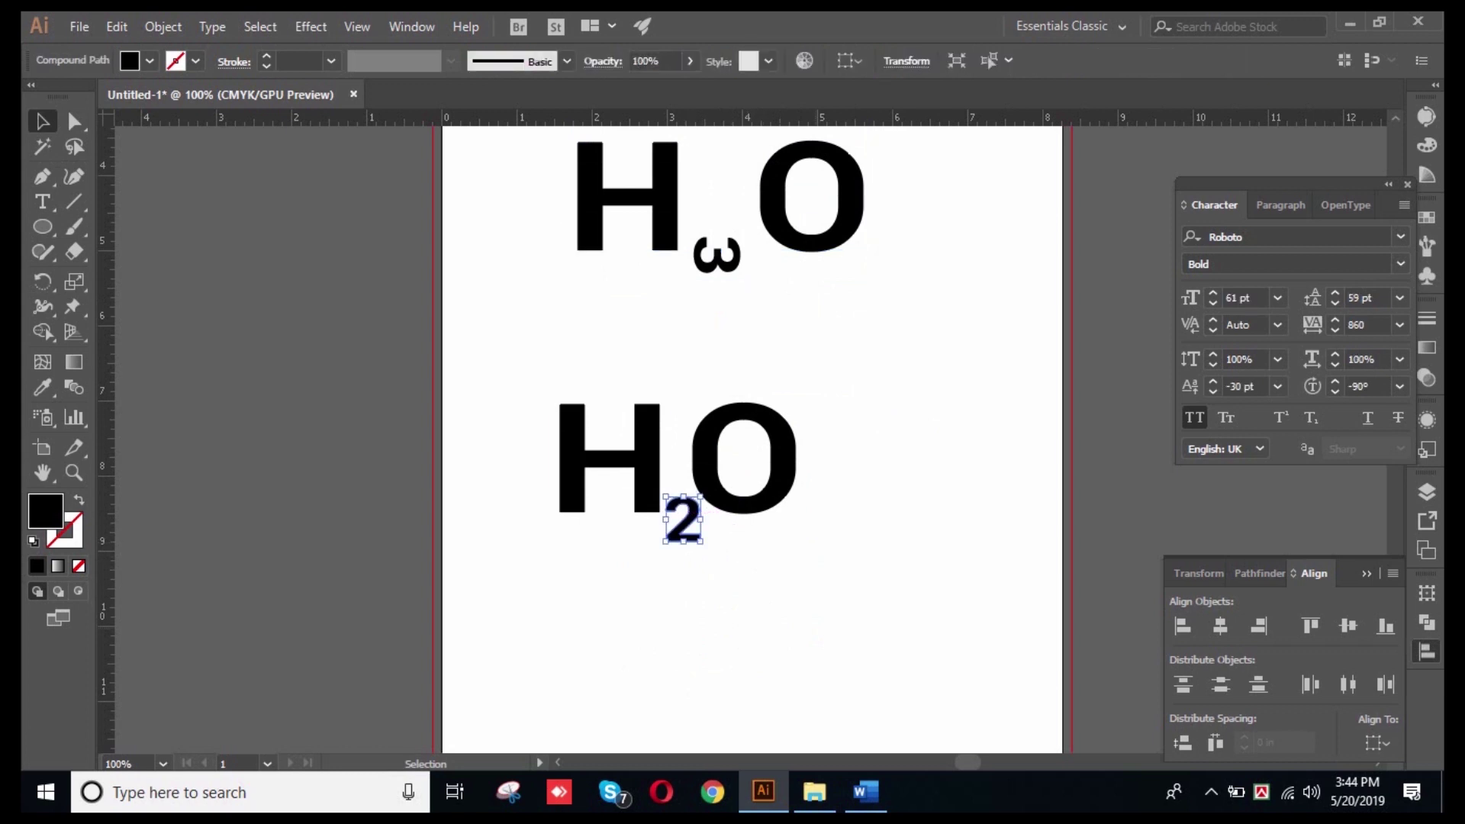
key("ctrl+shift+a")
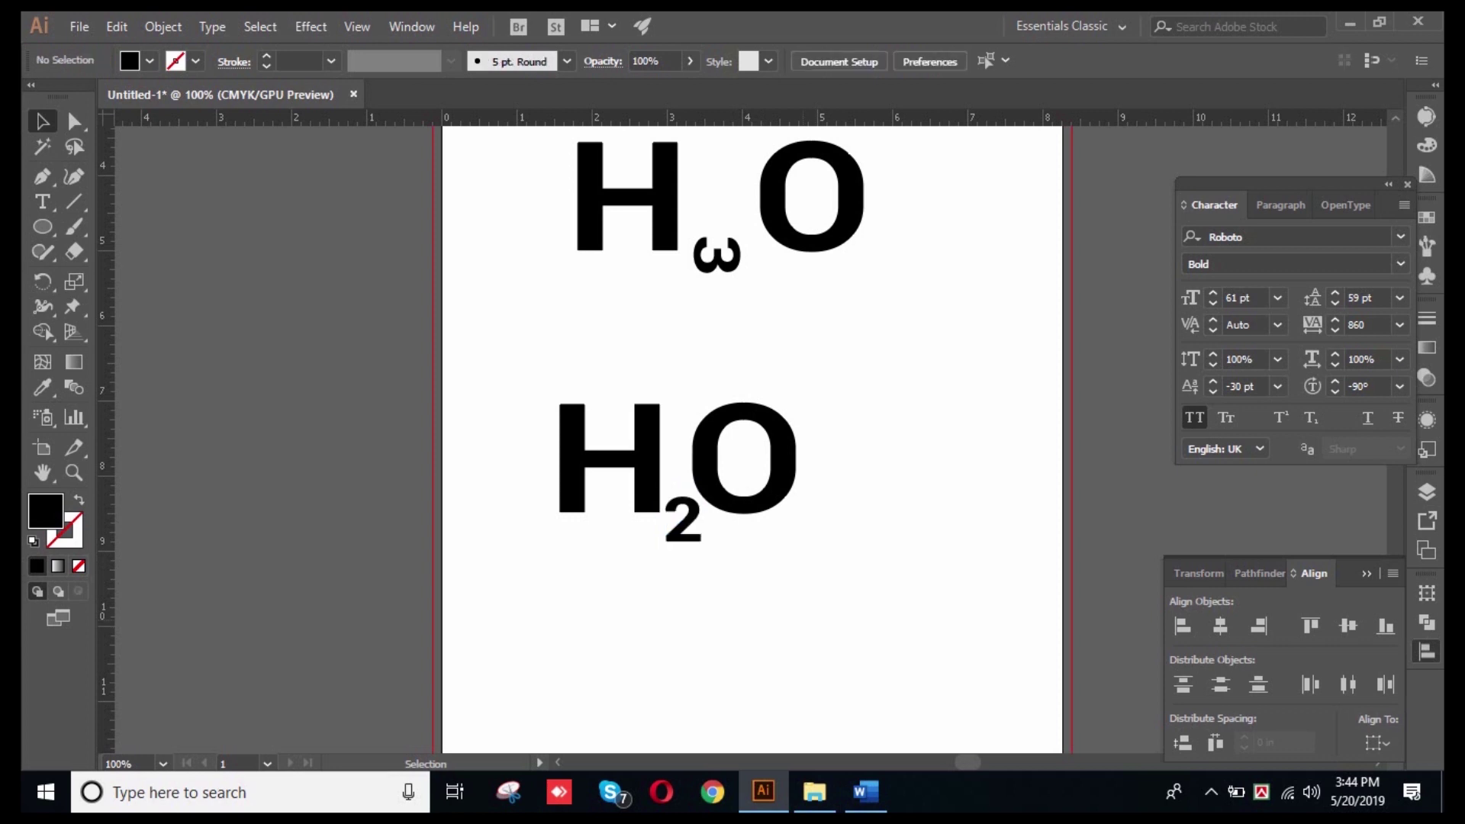
- Set the character rotation of the 3 to 0° and move the H3O text about 1.5 in left and slightly up
scroll(752, 440, "up", 4)
left_click(694, 350)
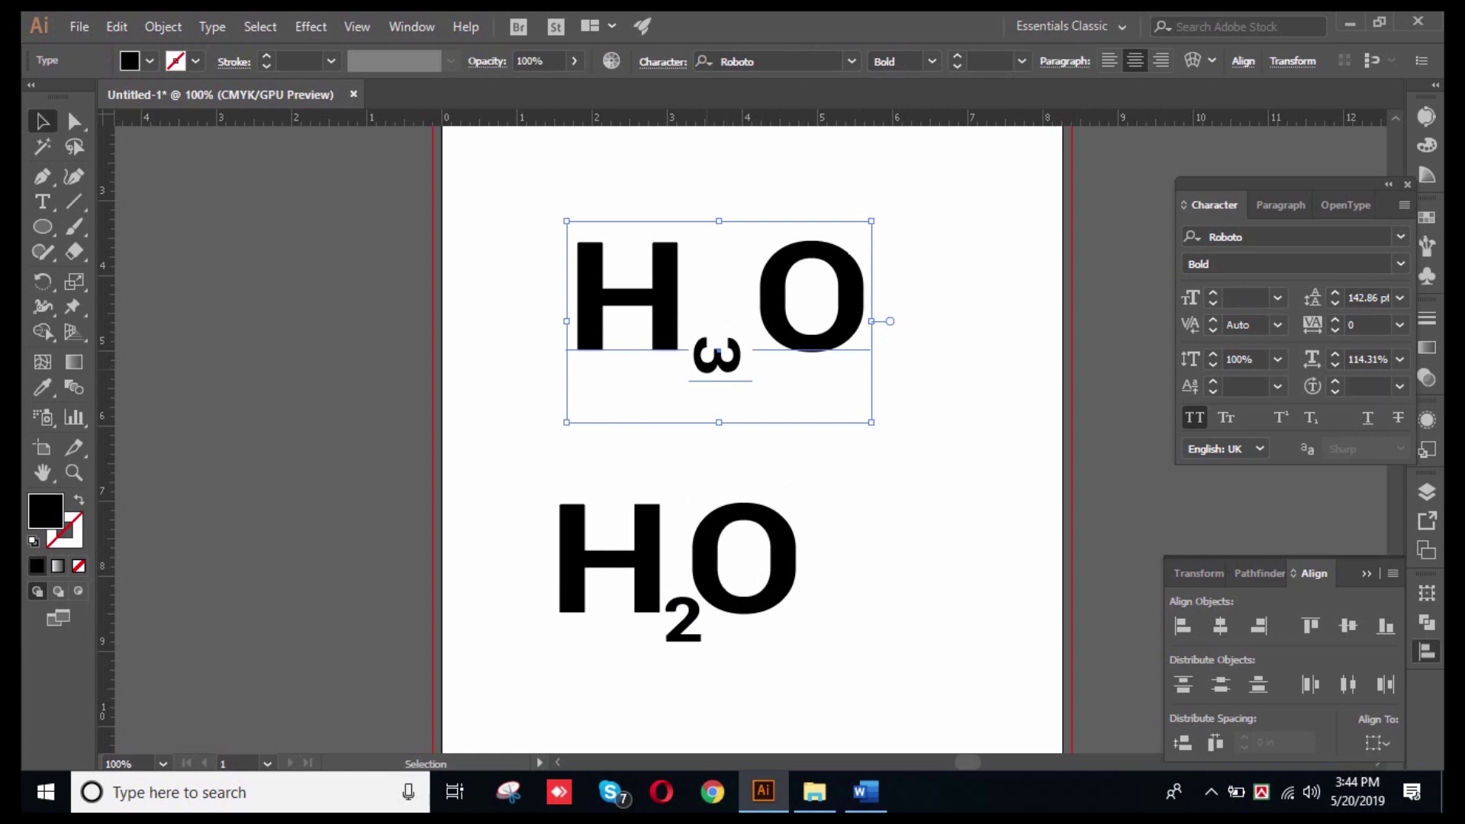
triple_click(718, 351)
left_click_drag(752, 355, 690, 355)
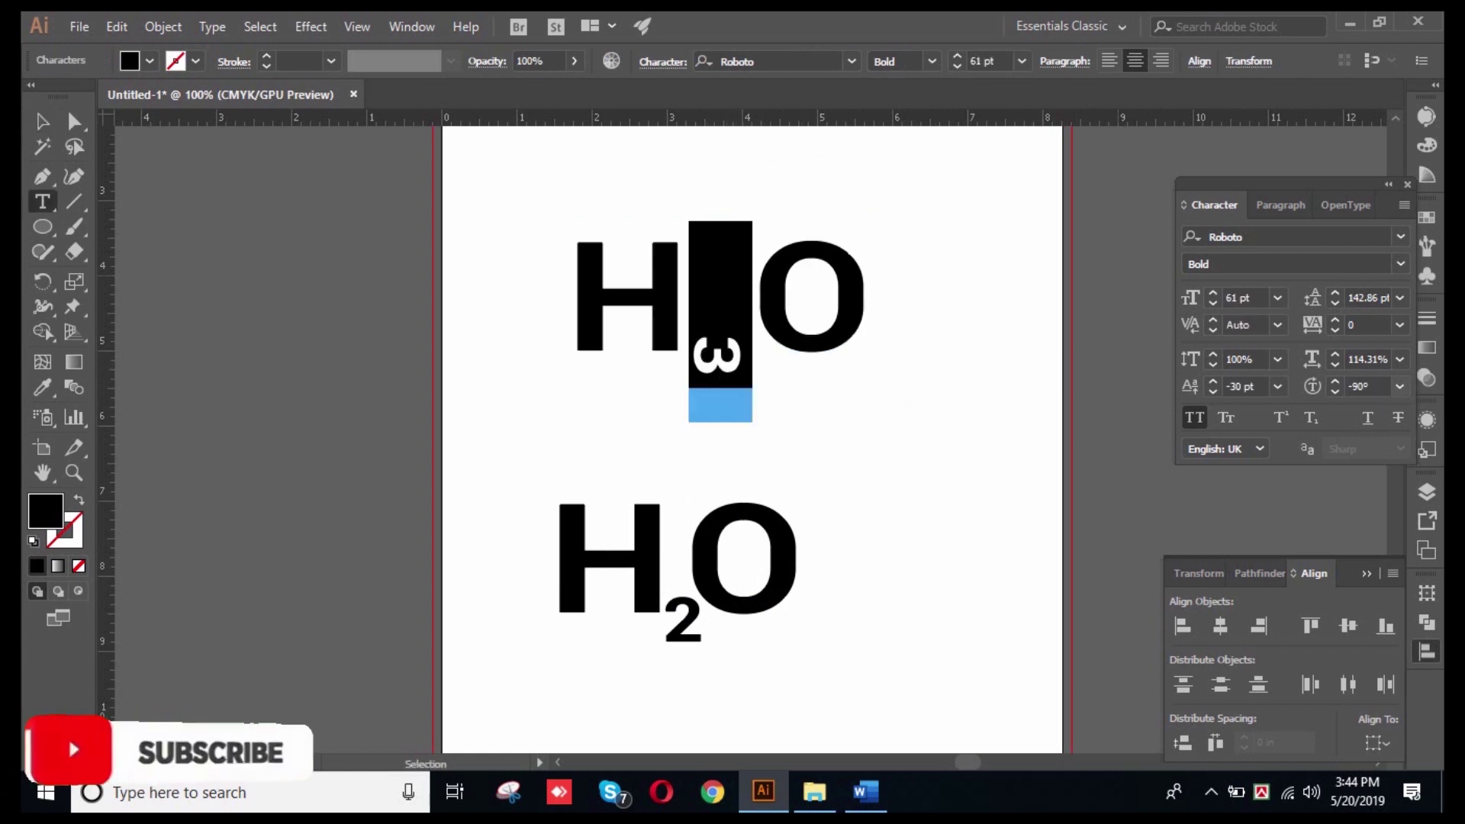
left_click(1401, 386)
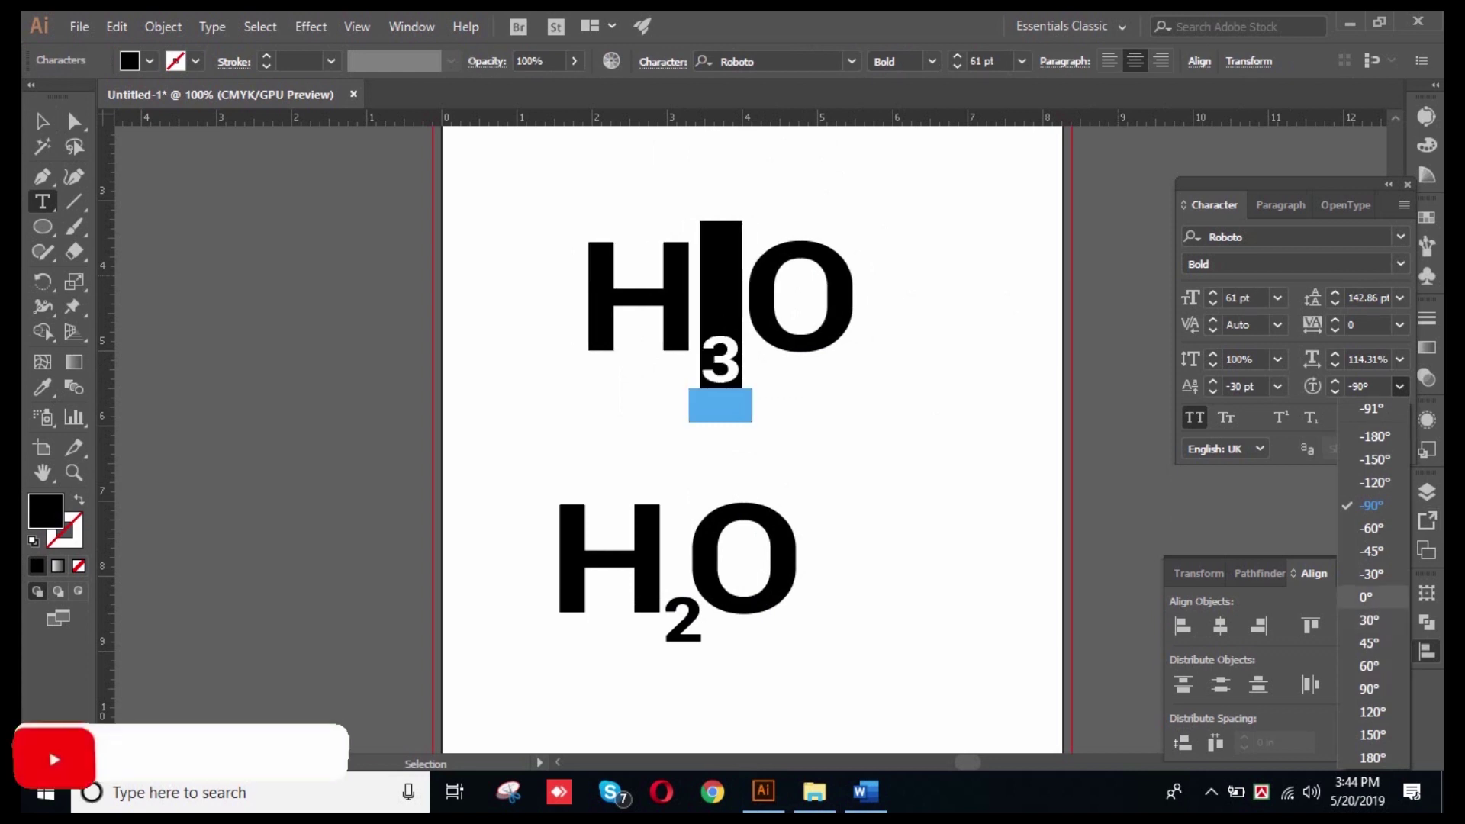
left_click(1368, 596)
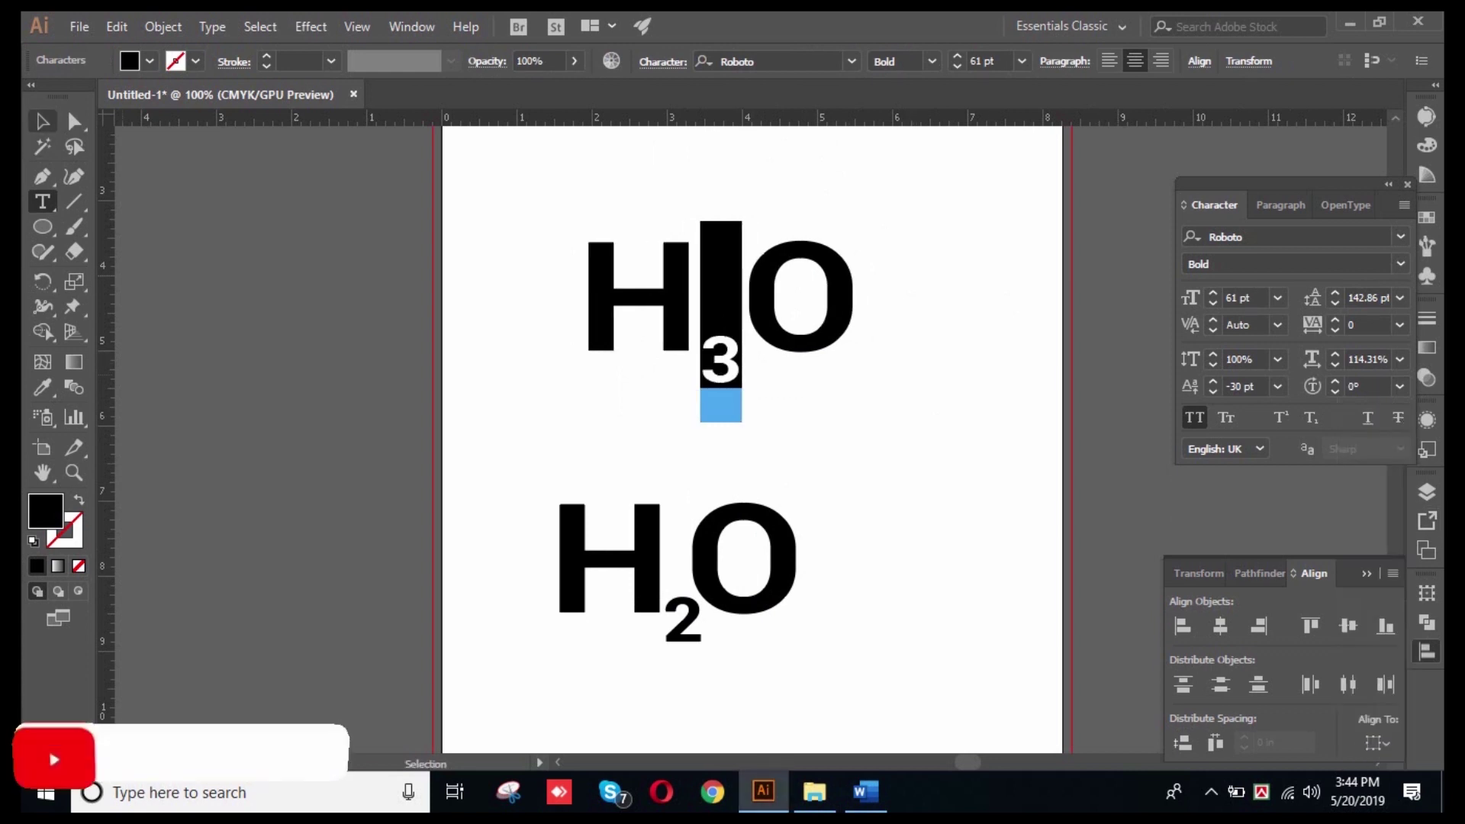
left_click(43, 122)
left_click_drag(836, 322, 728, 304)
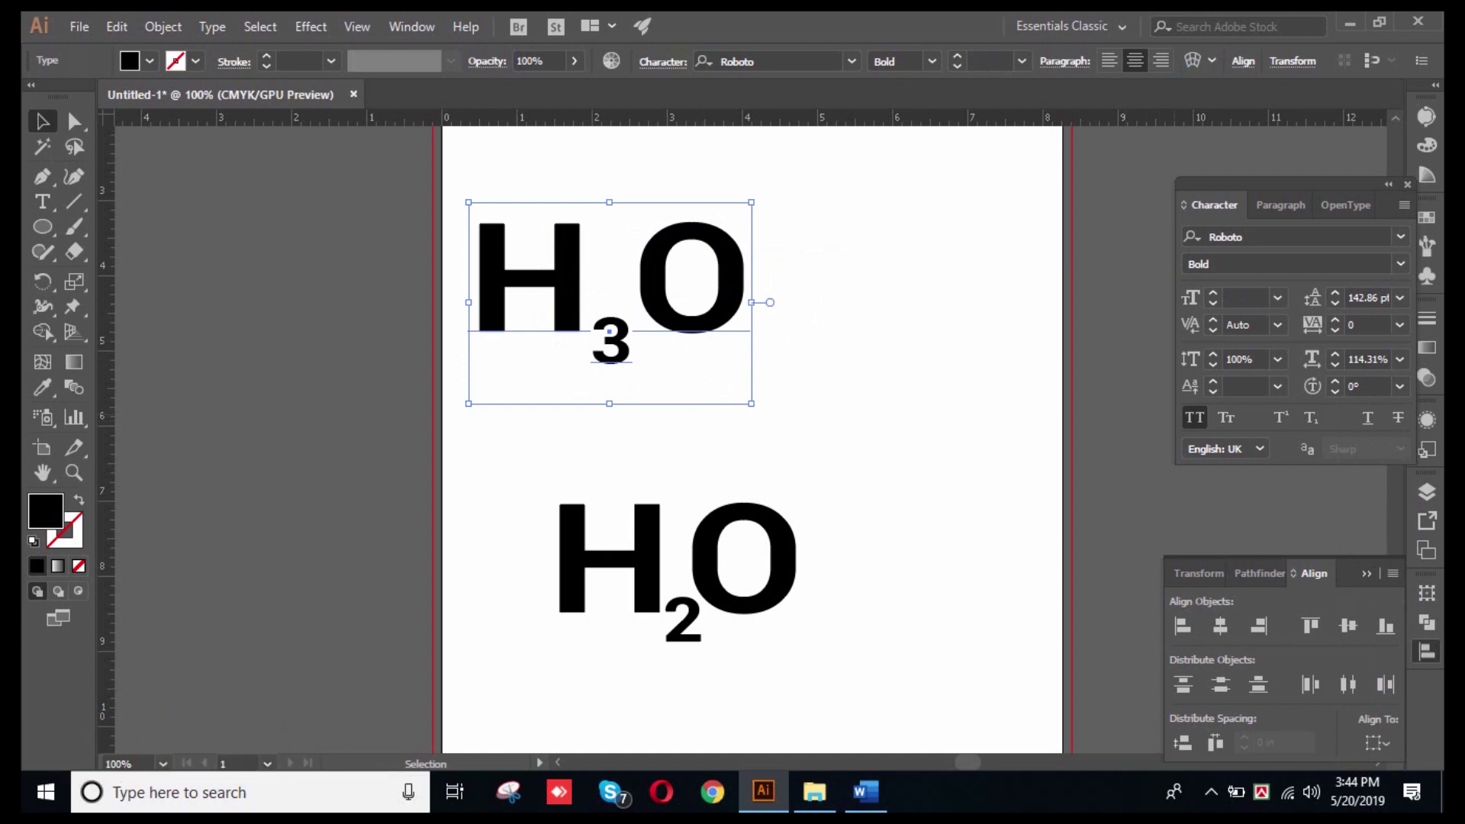
- Turn off All Caps for the H3O text and replace its content with a lowercase sample first name
left_click(1194, 417)
left_click(878, 336)
double_click(724, 293)
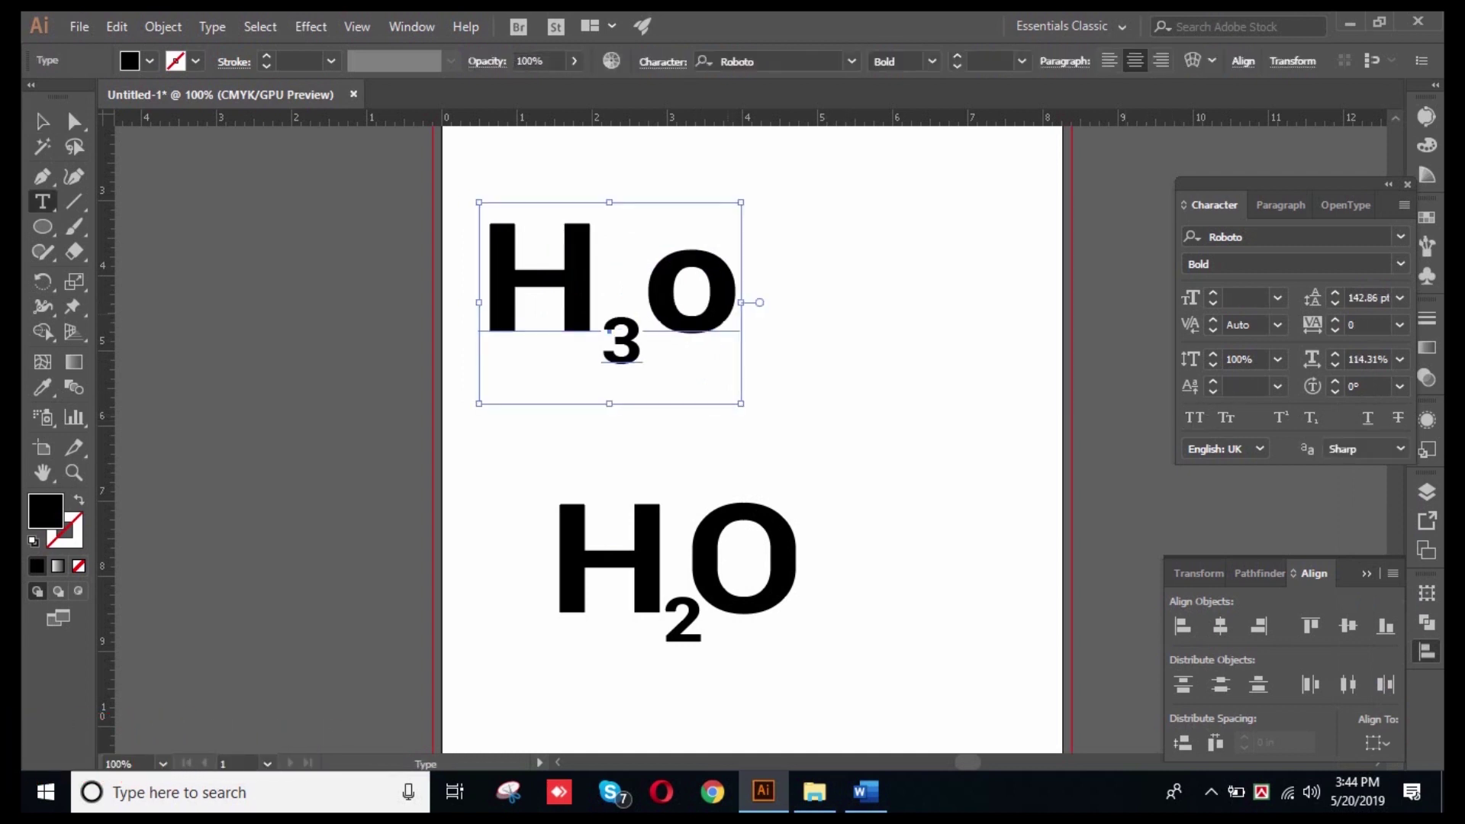
key("ctrl+a")
type("mamun")
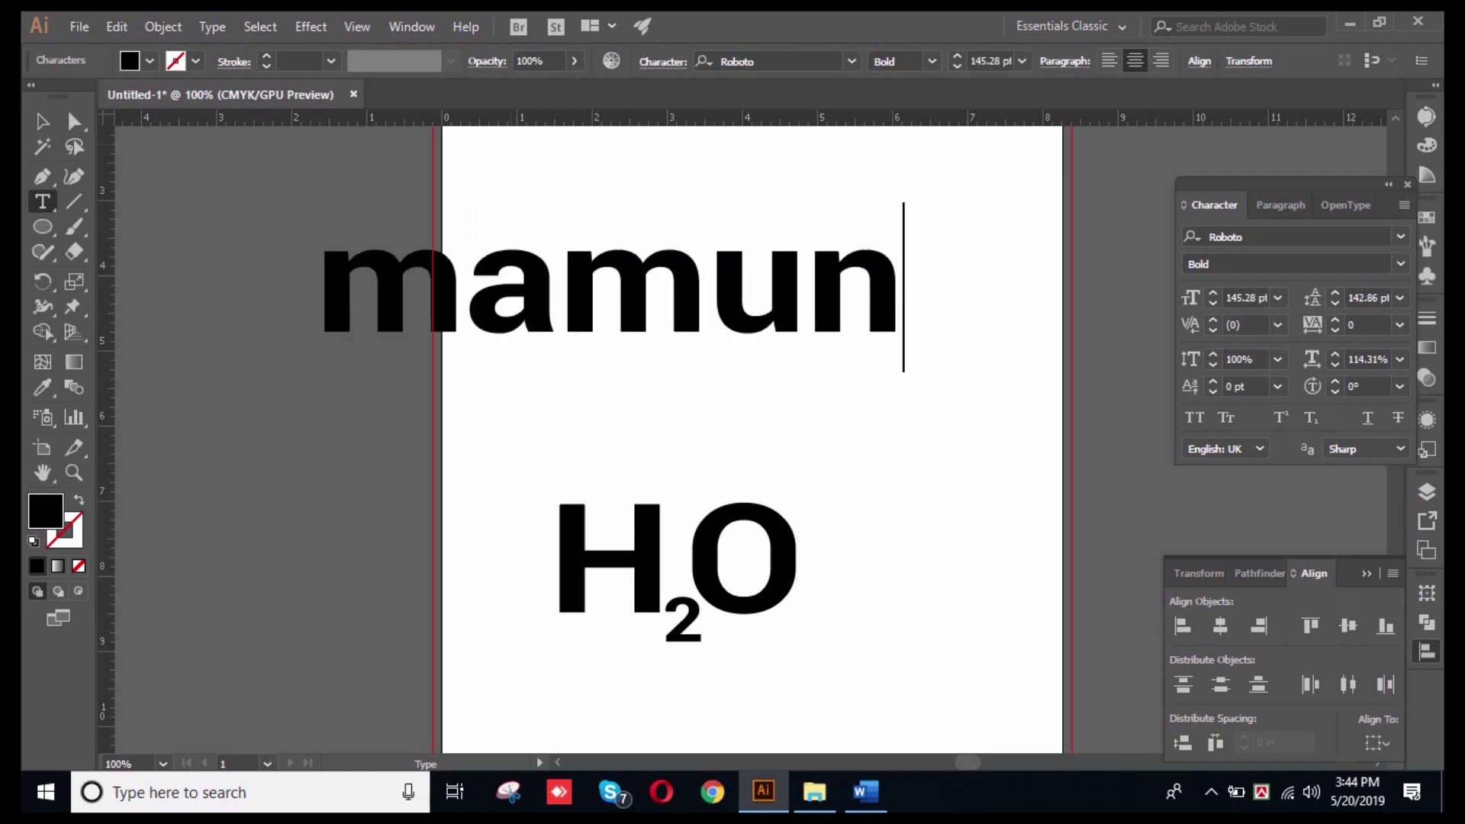
key("Escape")
- Move the sample name about 2 in right so it fits within the page, and deselect it
left_click_drag(725, 298, 855, 290)
key("ctrl+shift+a")
left_click_drag(950, 269, 748, 290)
left_click_drag(748, 290, 774, 282)
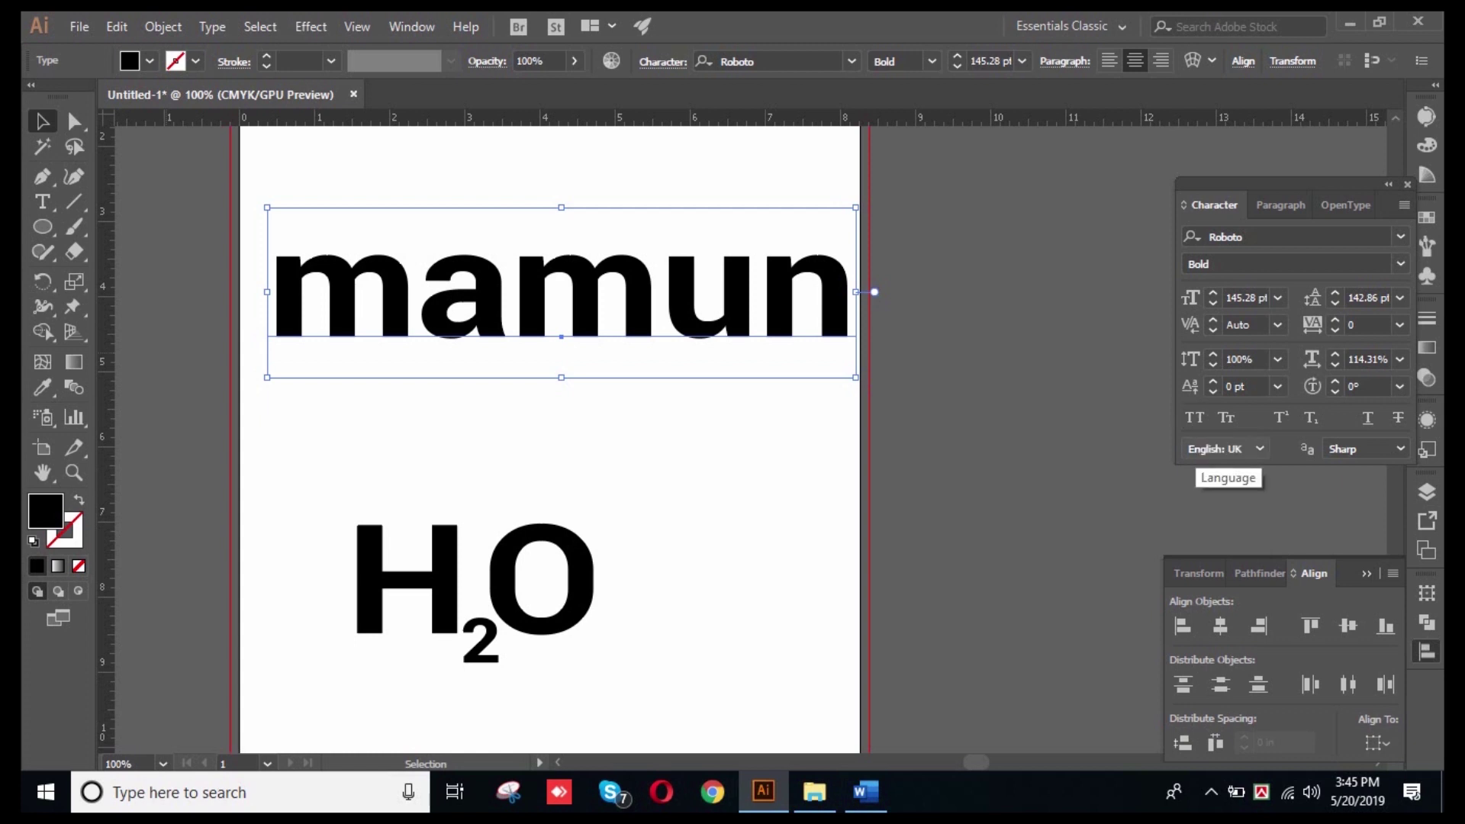
key("ctrl+shift+a")
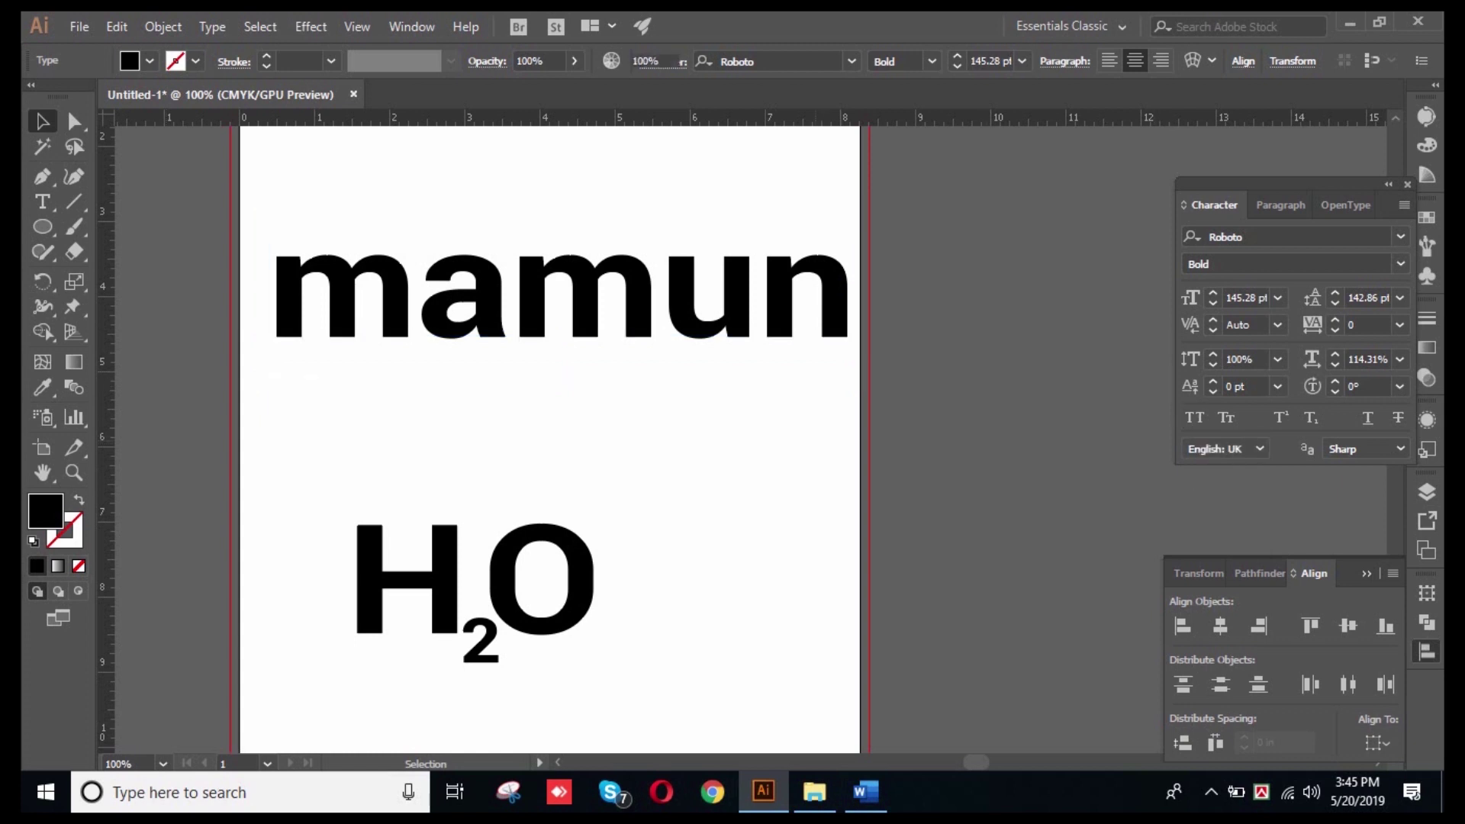
- Select the lowercase sample name and apply All Caps to it
left_click(1195, 417)
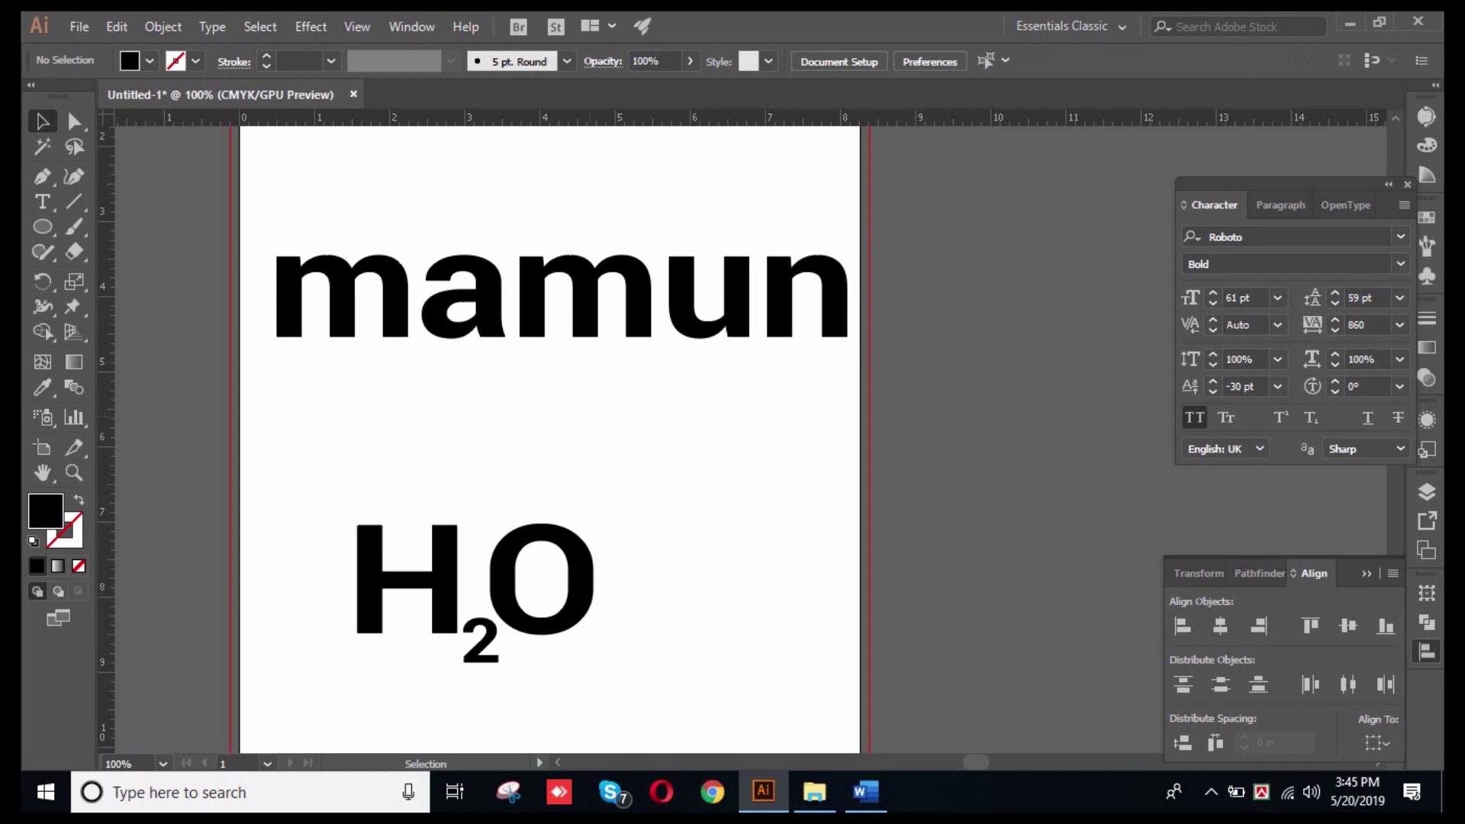
left_click(592, 329)
key("ctrl+shift+a")
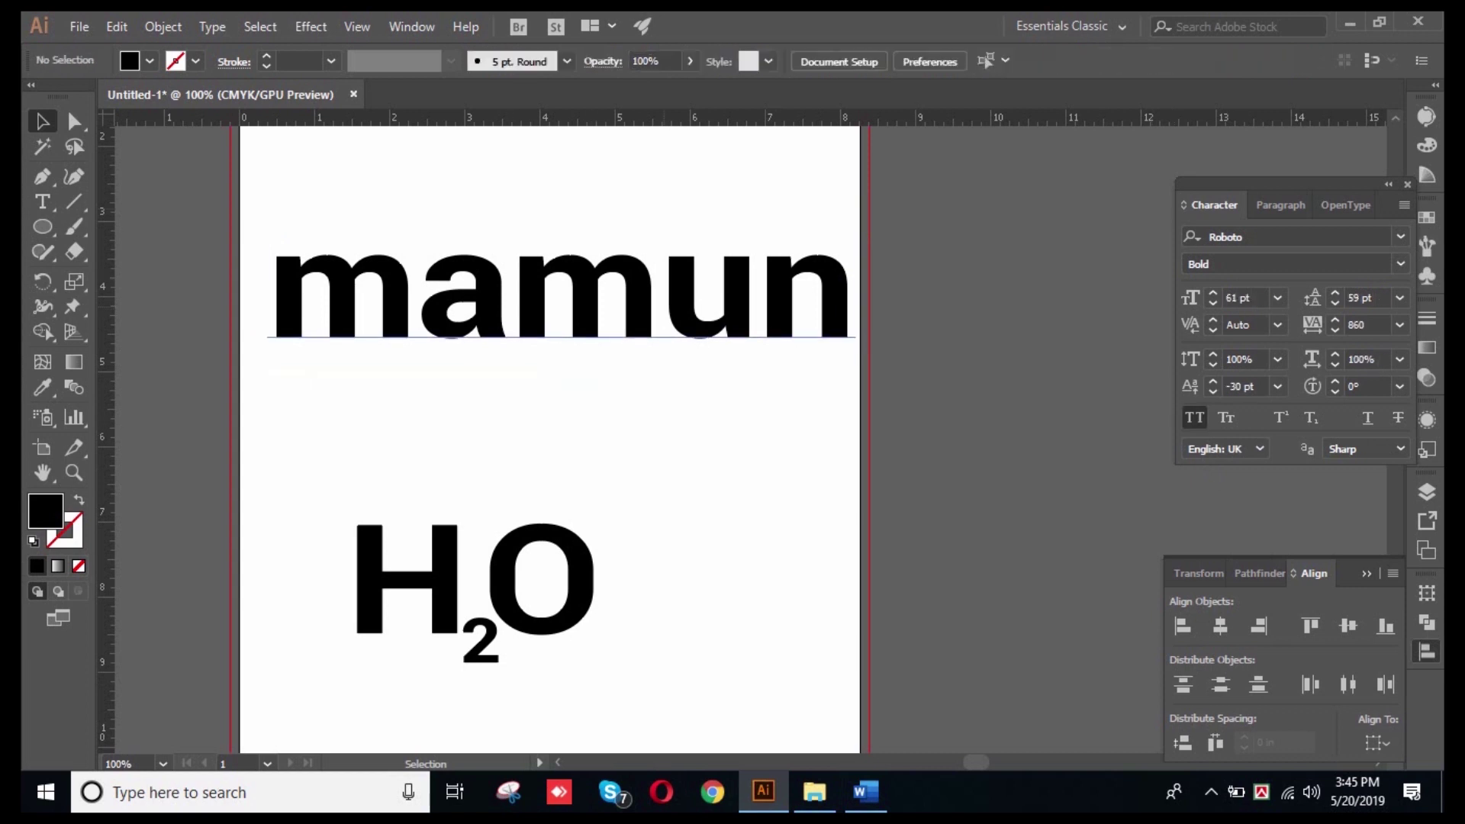
left_click(580, 305)
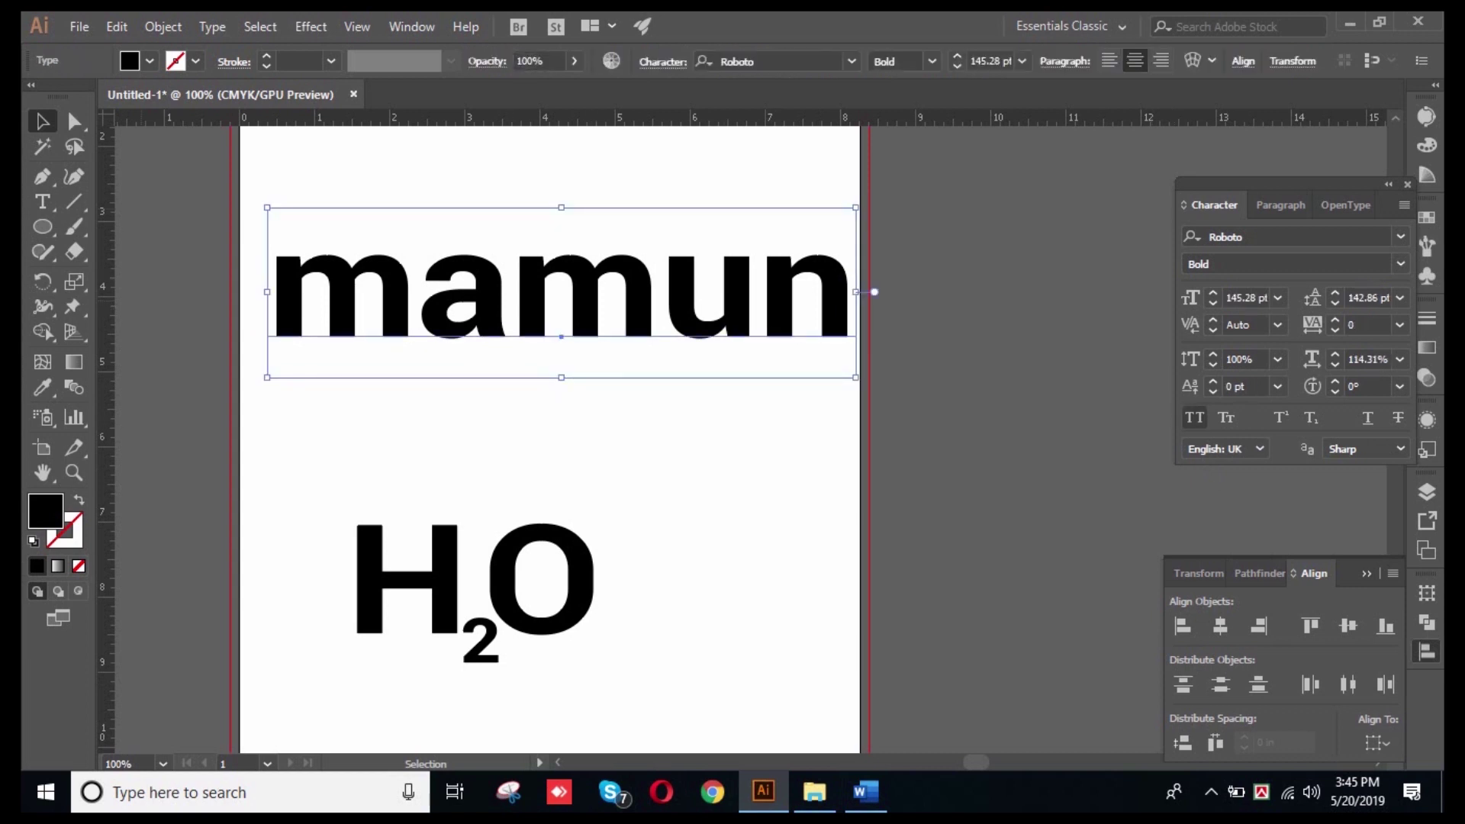
left_click(1194, 418)
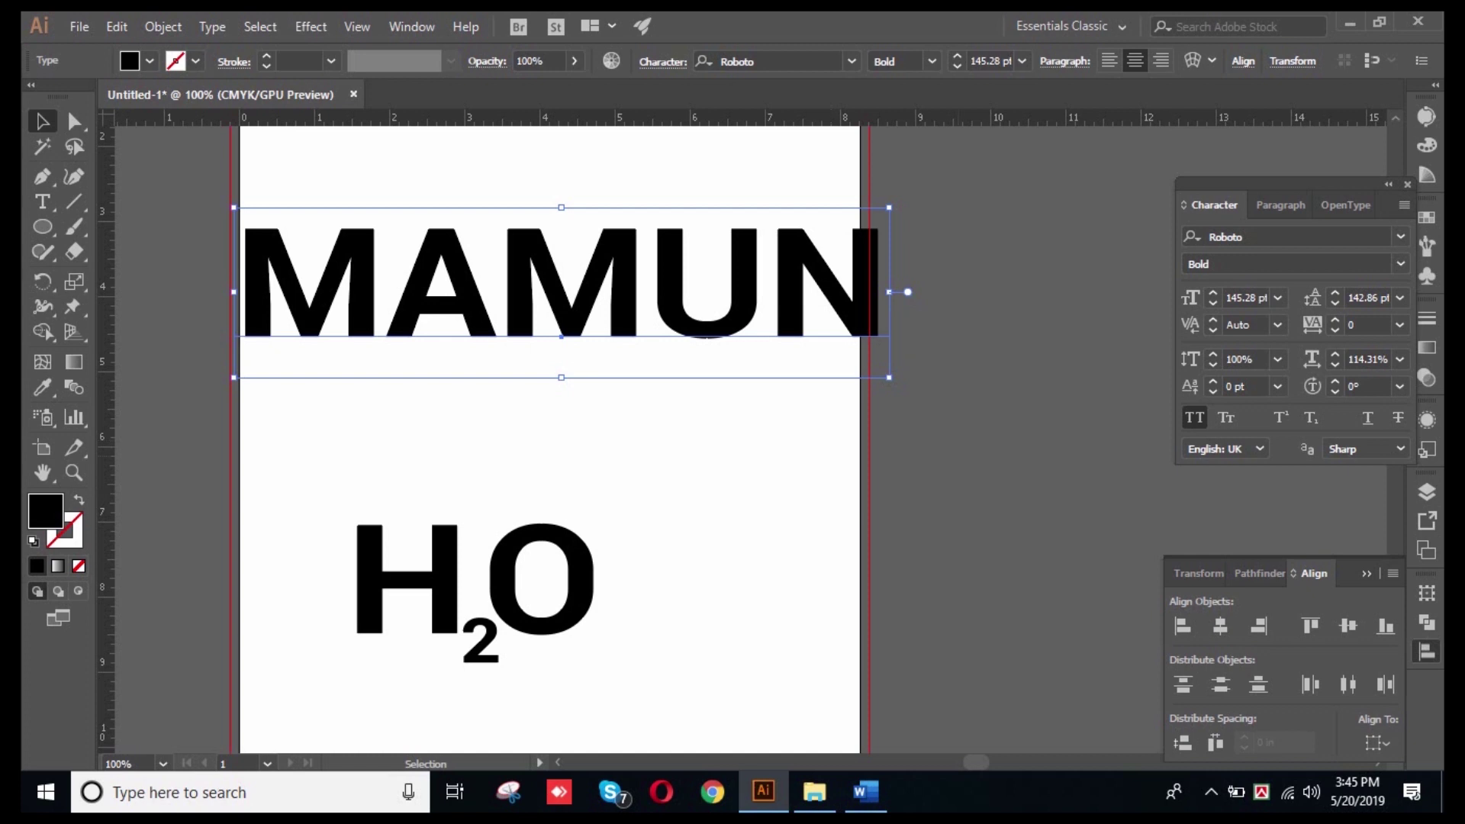
- Toggle All Caps off and on several times for the sample name, leaving it applied
left_click(1195, 417)
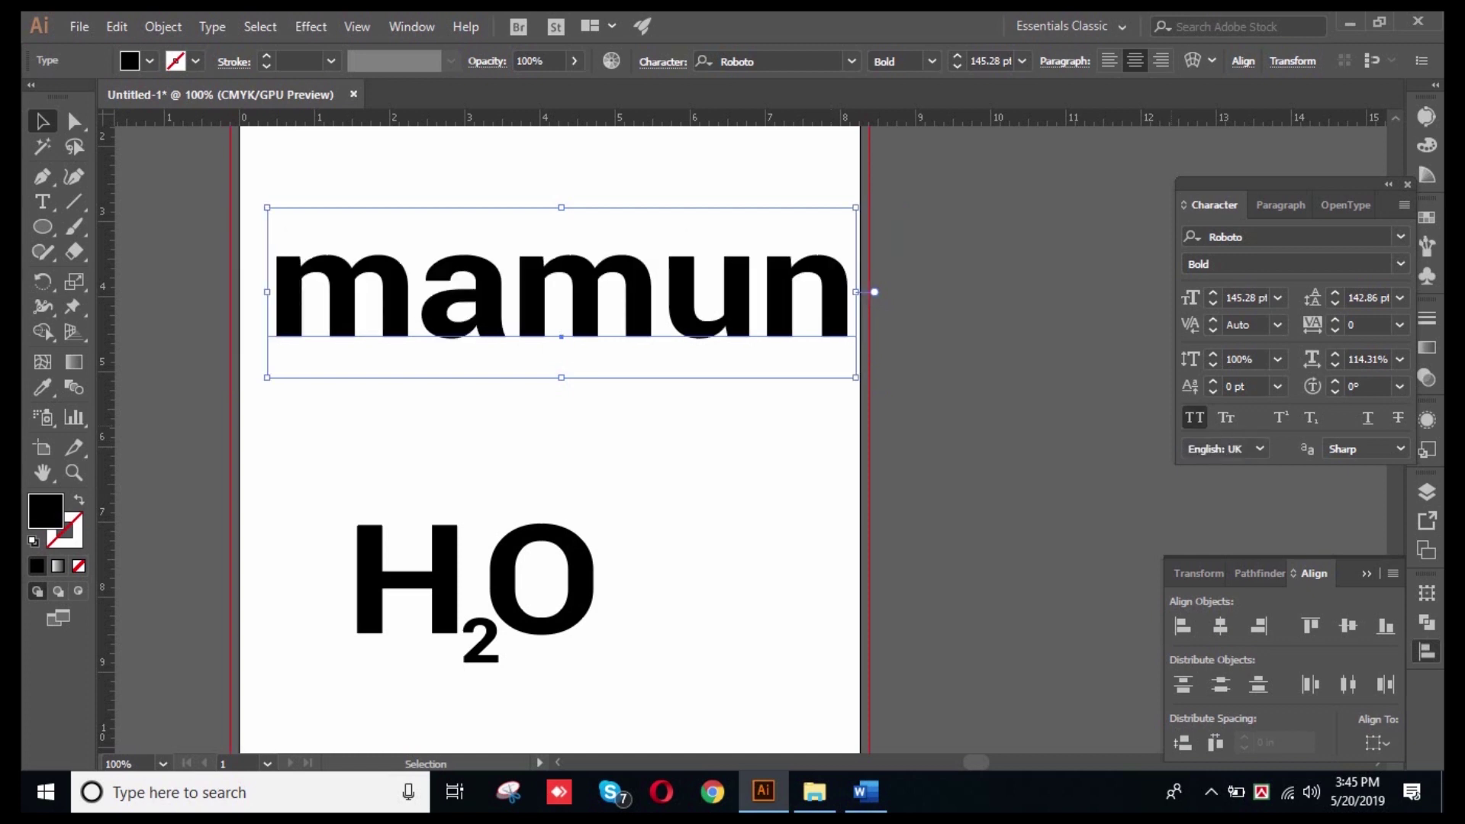
left_click(1195, 418)
left_click(1195, 417)
left_click(1195, 417)
left_click(1196, 417)
left_click(1195, 417)
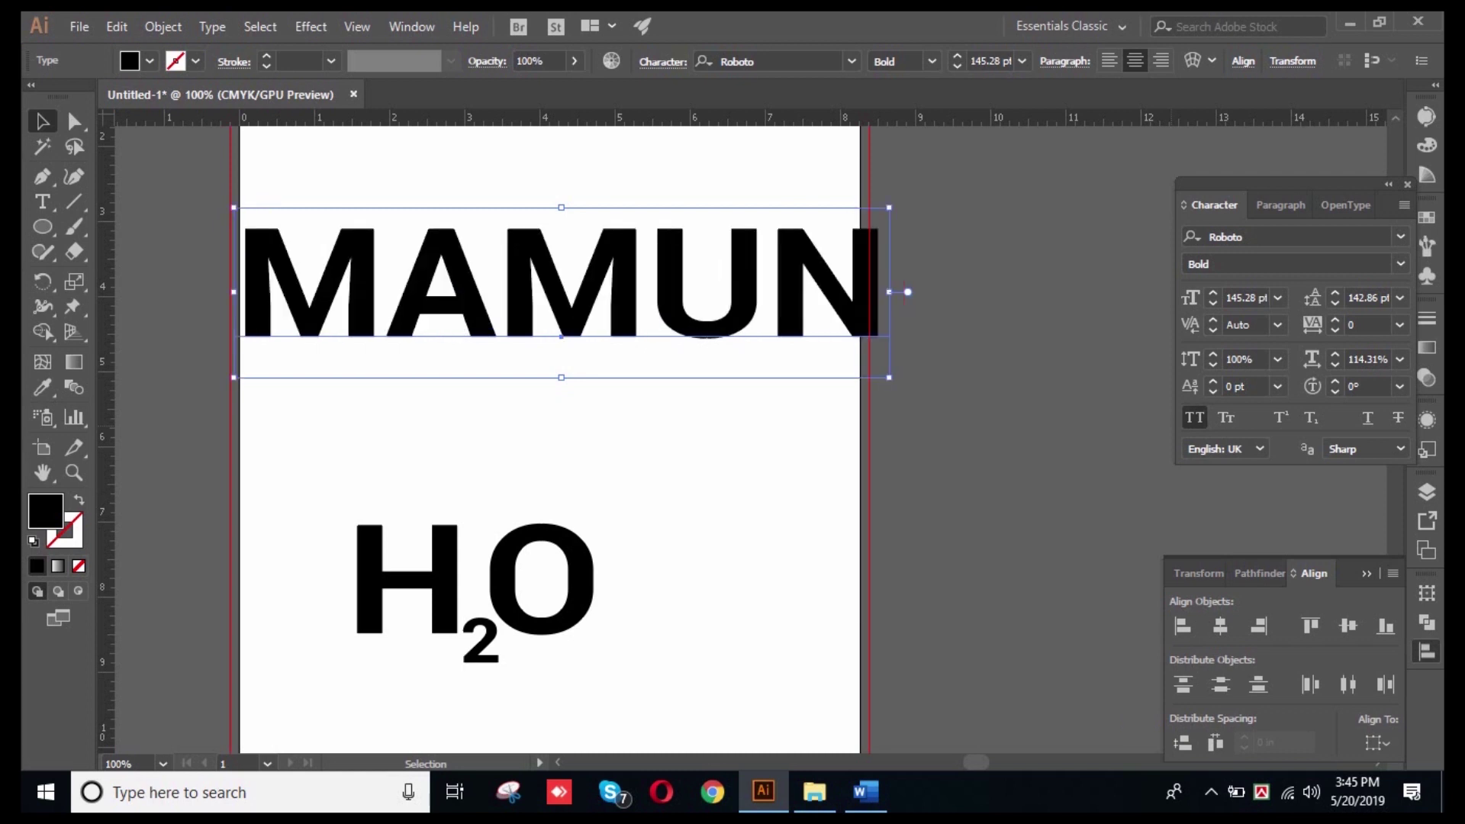
left_click(1195, 417)
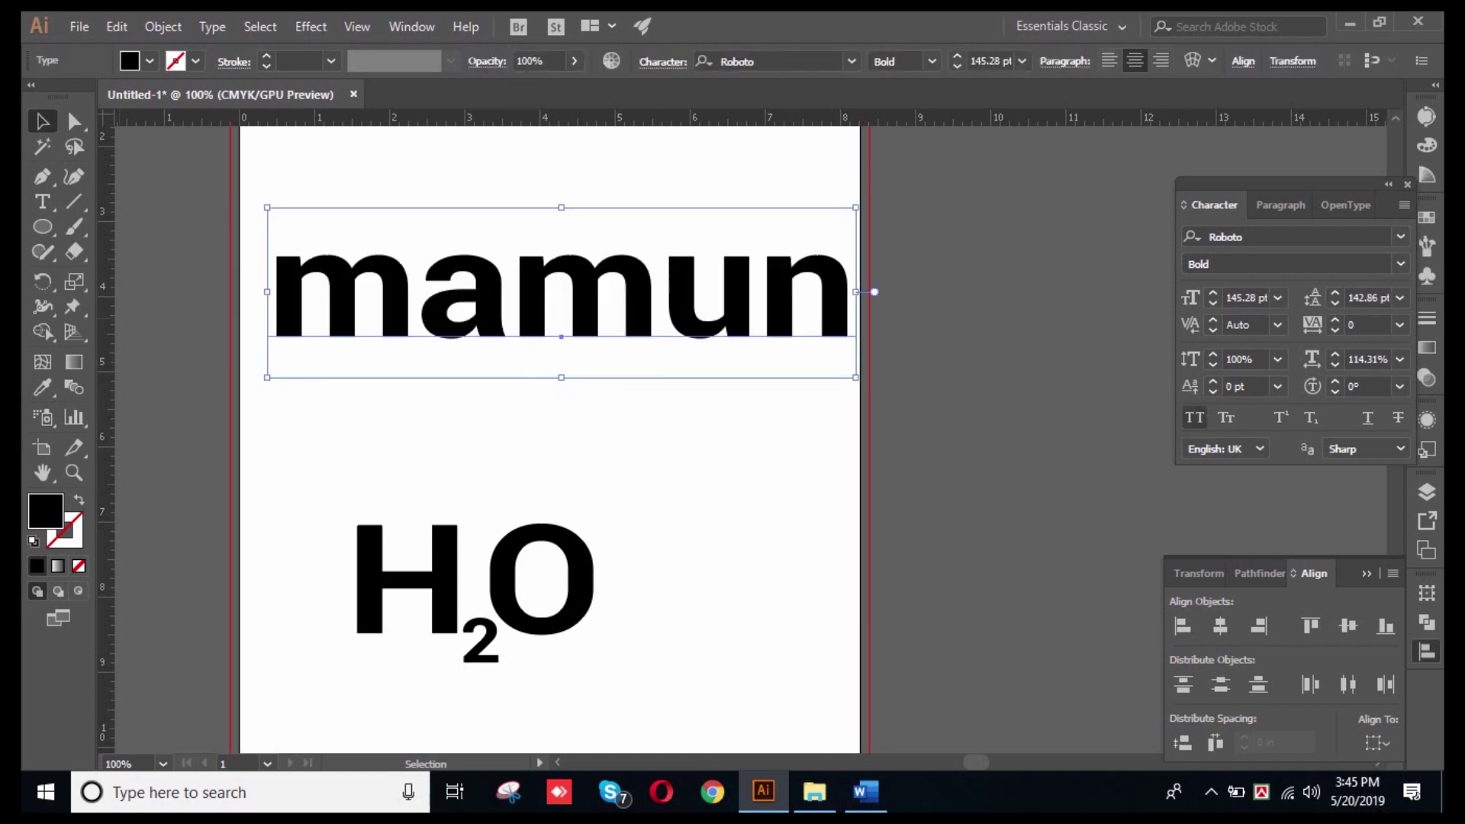
left_click(1195, 418)
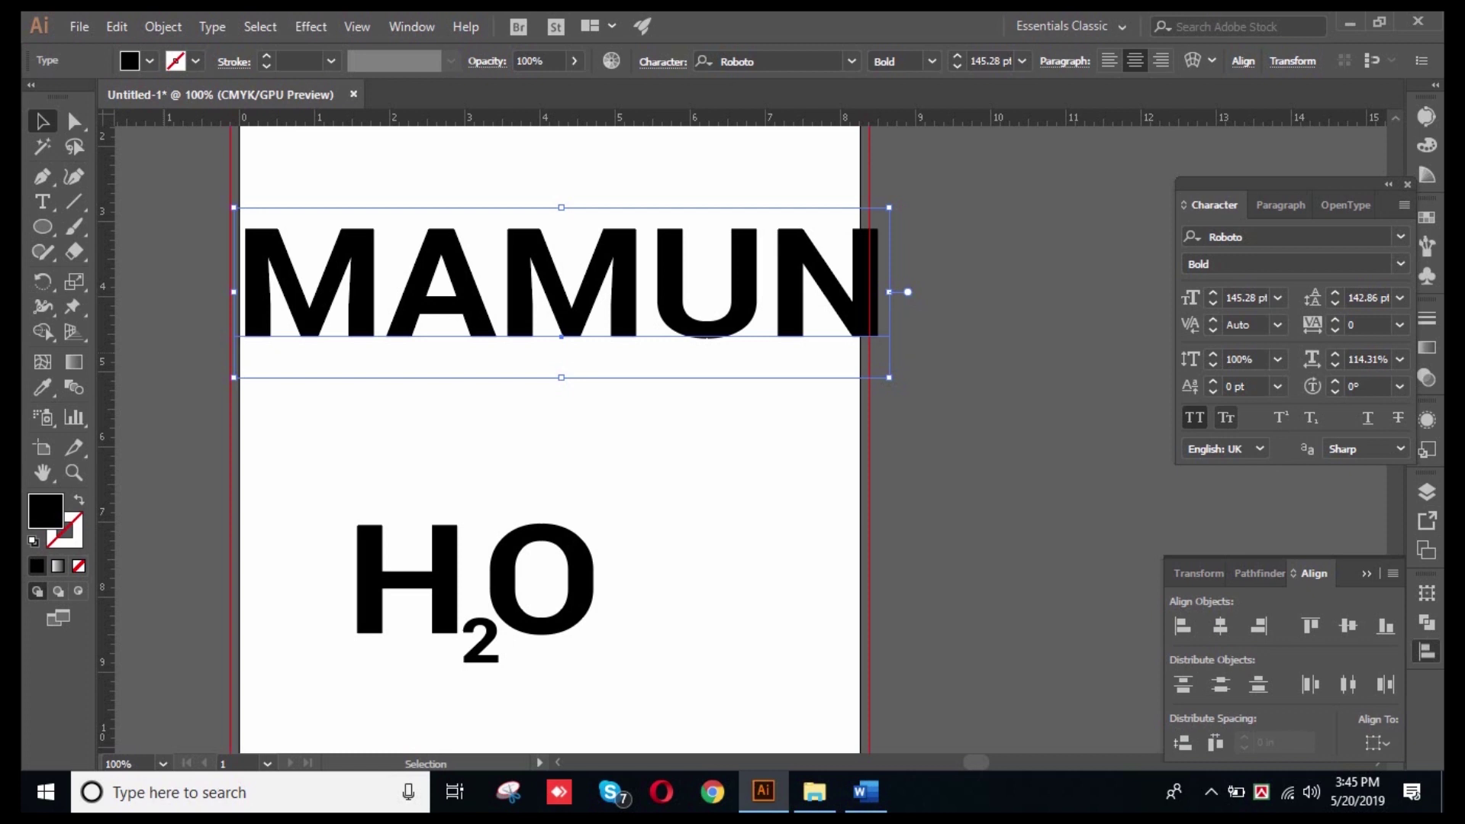
- Turn off All Caps for the sample name and retype the same name in capital letters
left_click(1195, 417)
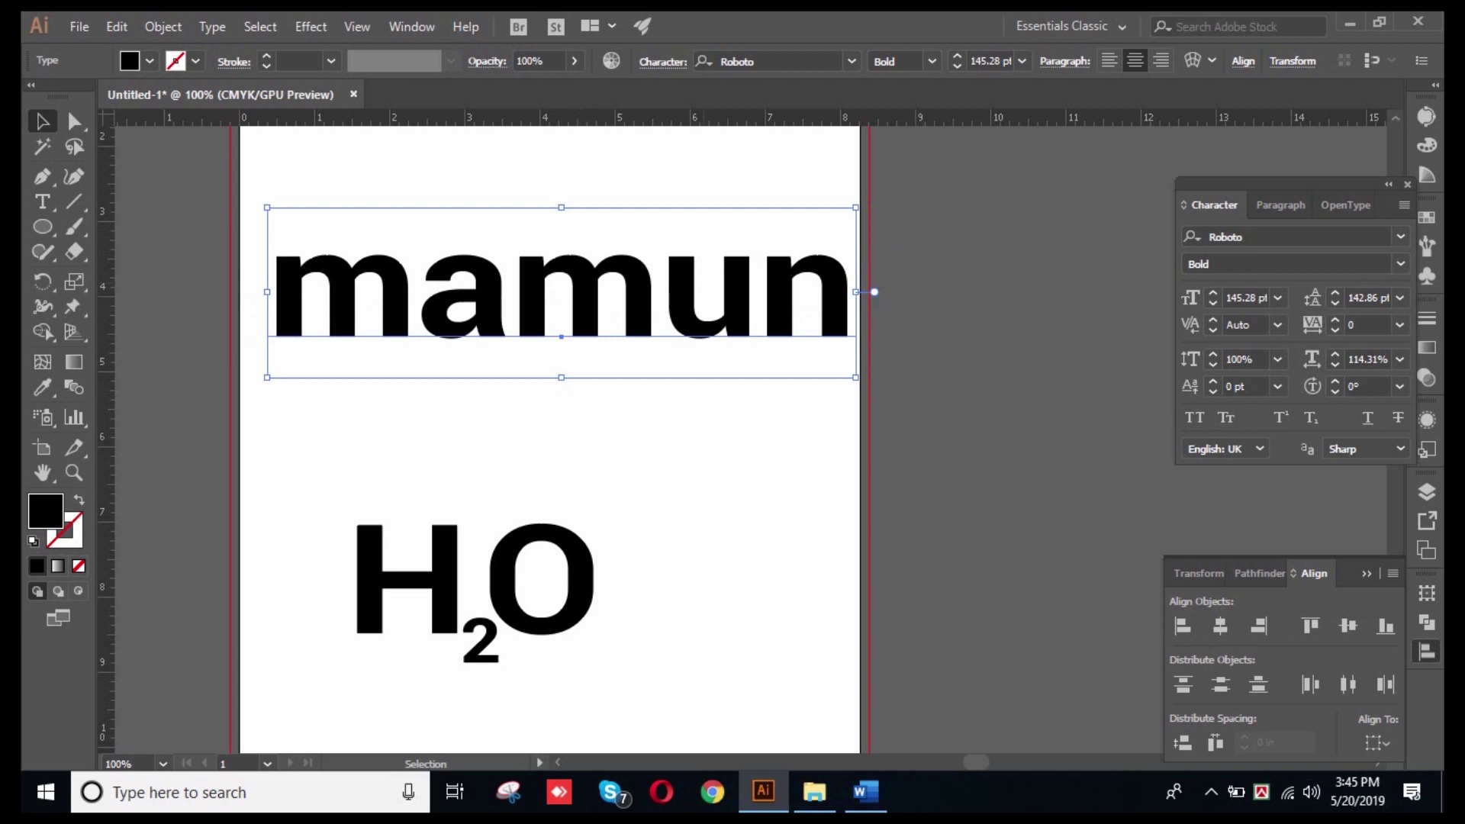
double_click(532, 297)
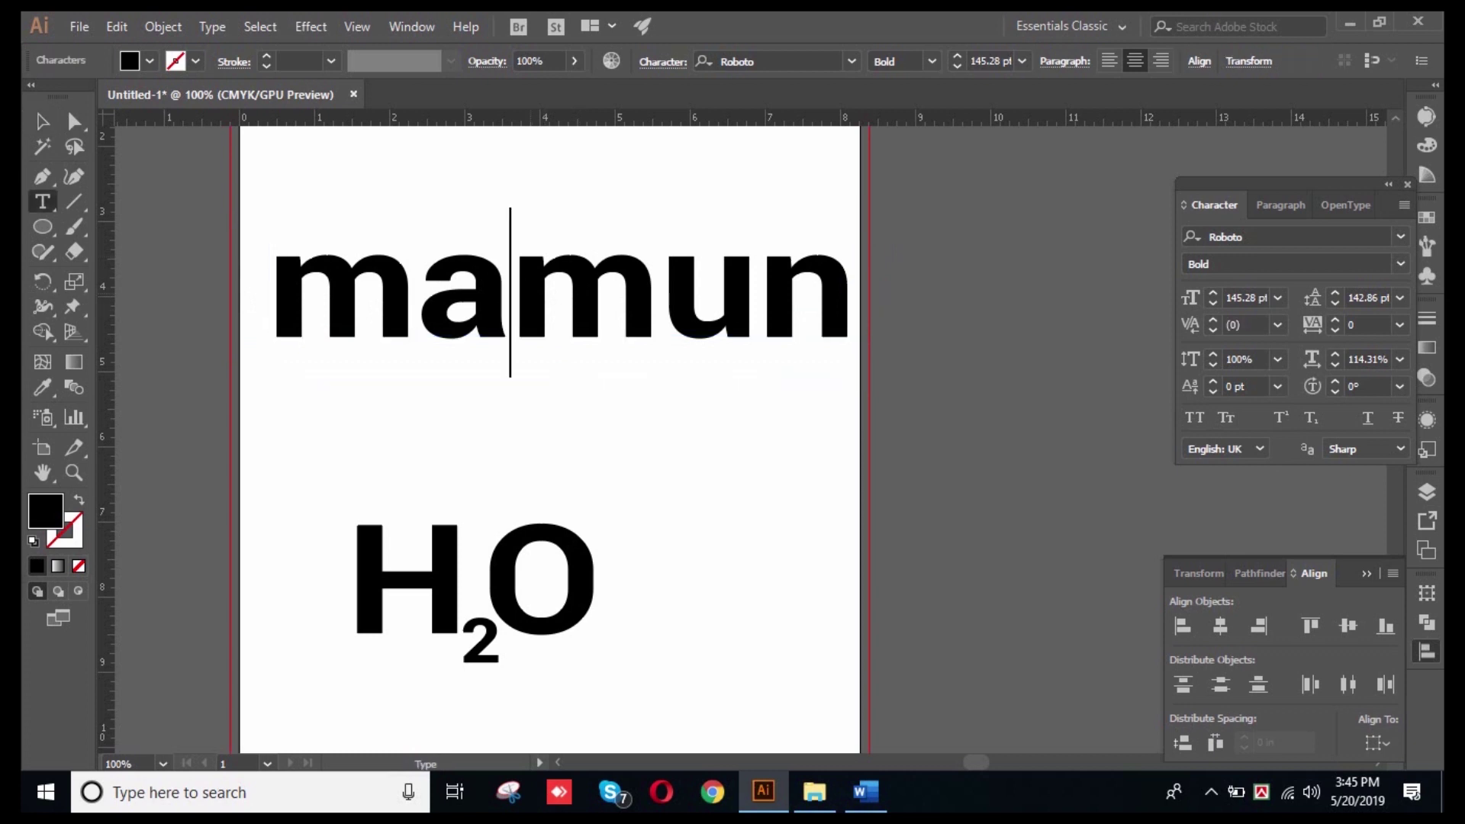
key("ctrl+a")
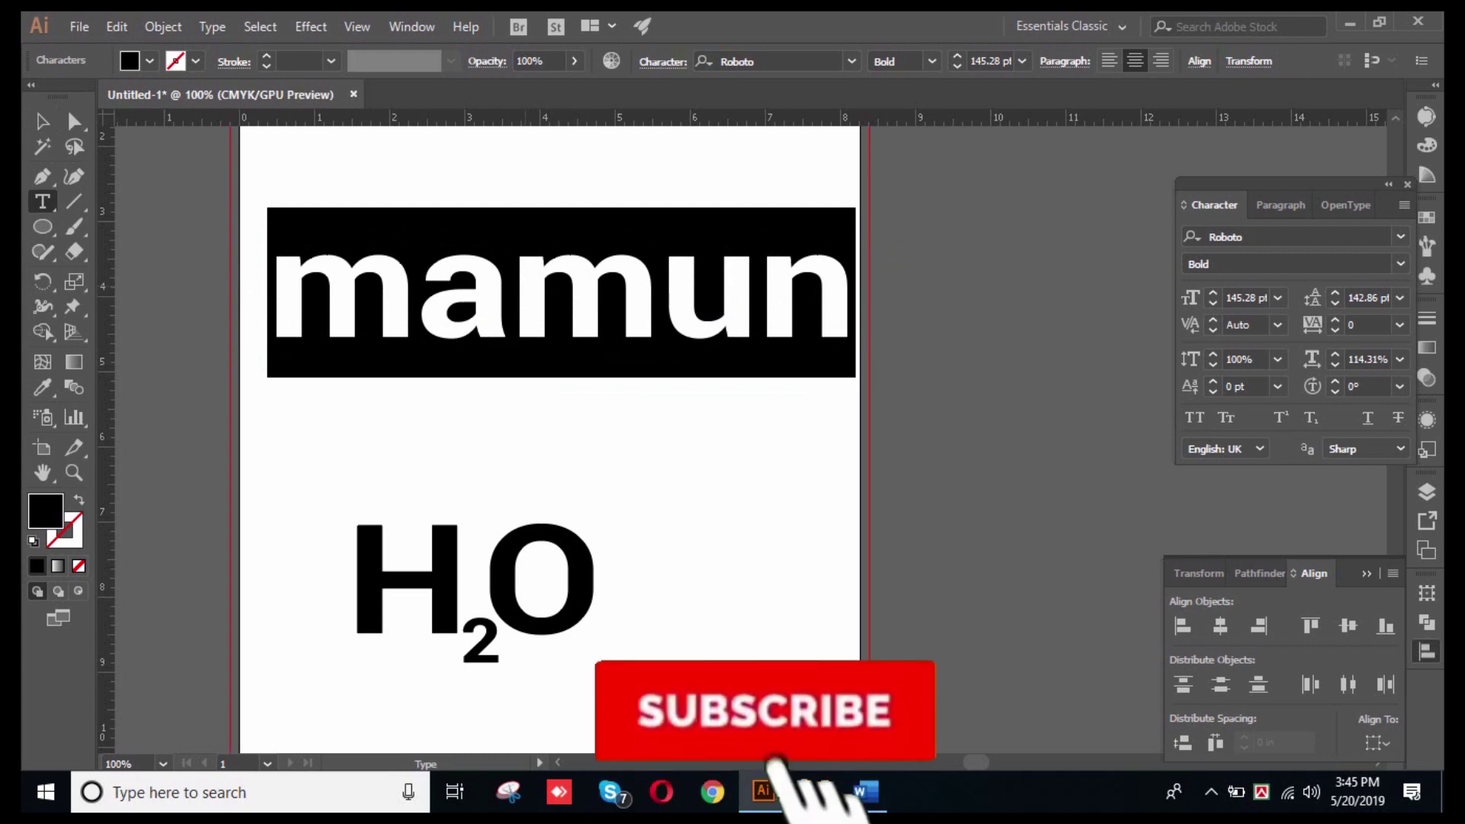
type("MAMUN")
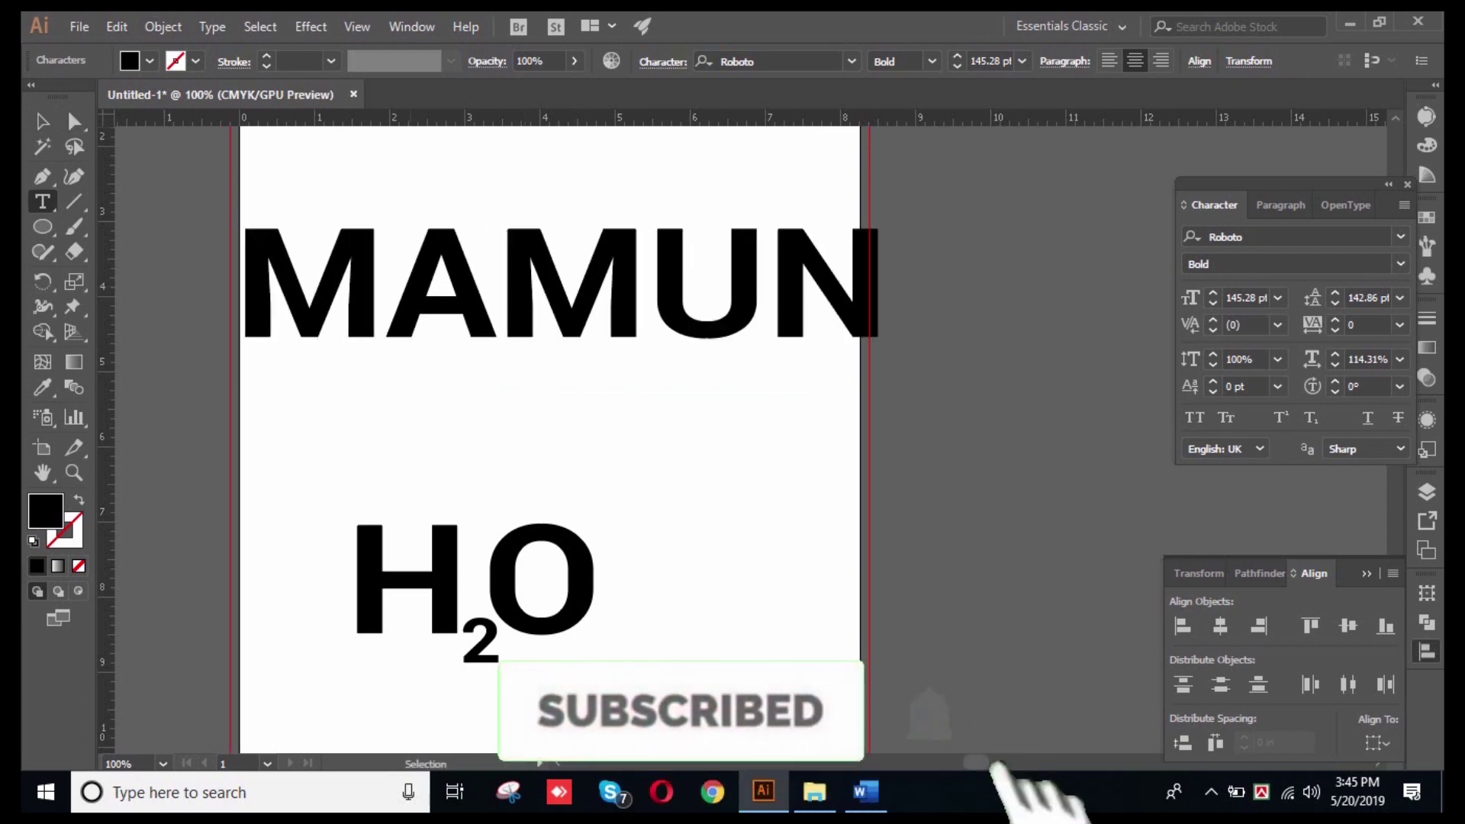
key("ctrl")
left_click(42, 122)
- Move the uppercase sample name about 0.5 in down and scale it to about 134 pt so it fits within the page width
left_click_drag(561, 299, 660, 337)
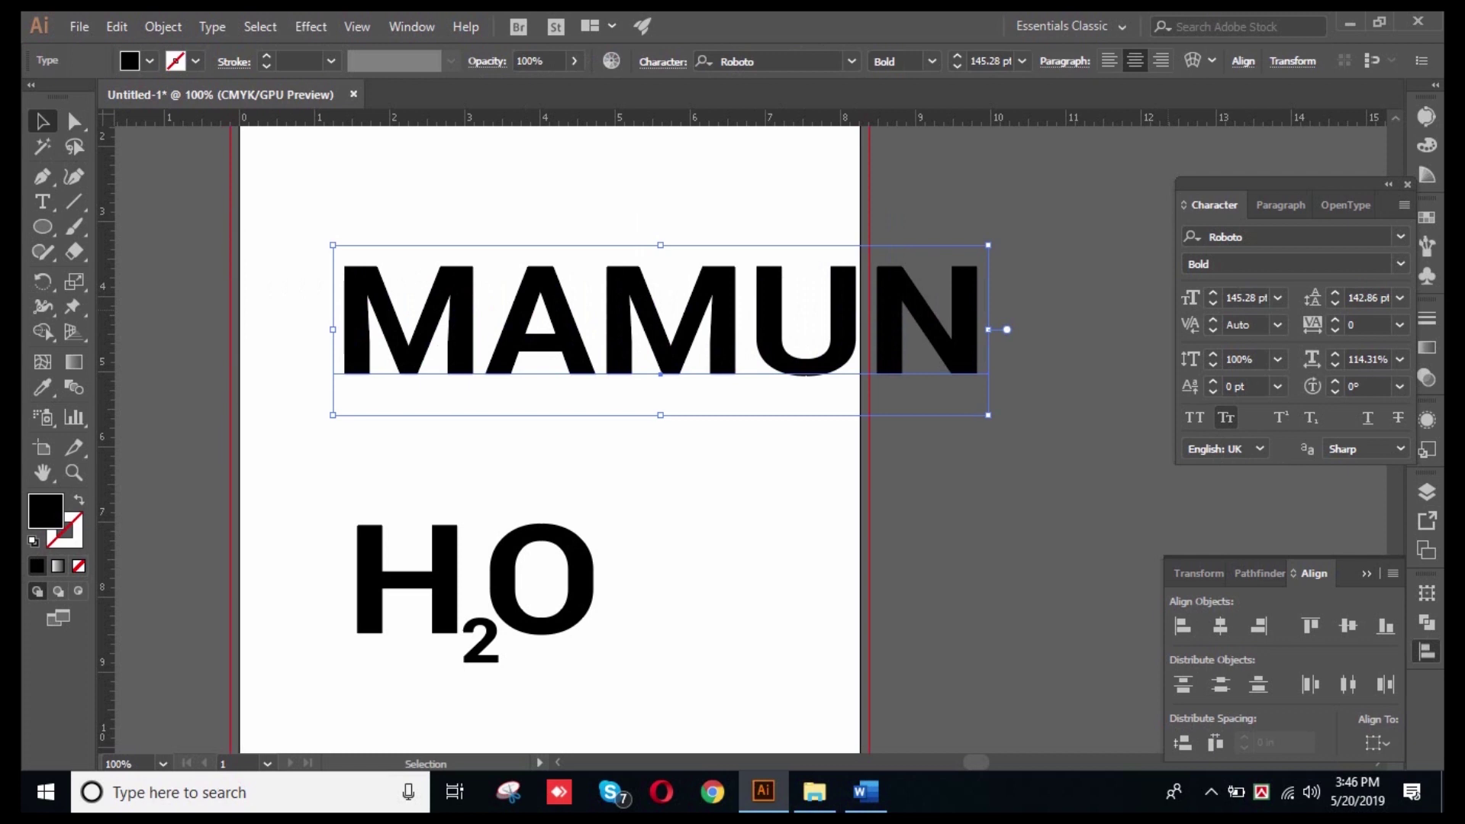
left_click_drag(969, 351, 873, 352)
left_click(792, 214)
left_click(870, 336)
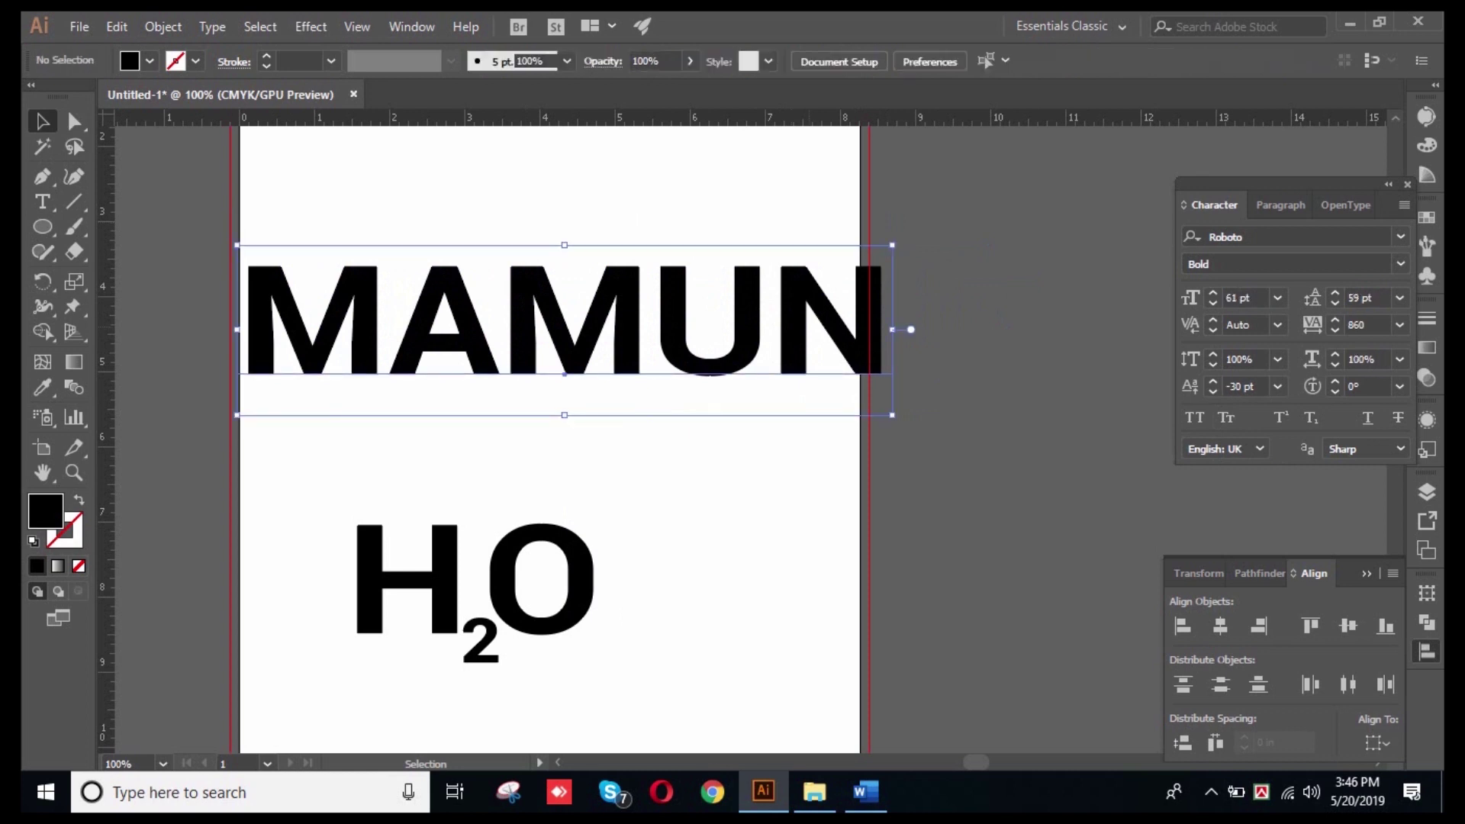
left_click_drag(893, 329, 843, 330)
left_click(915, 260)
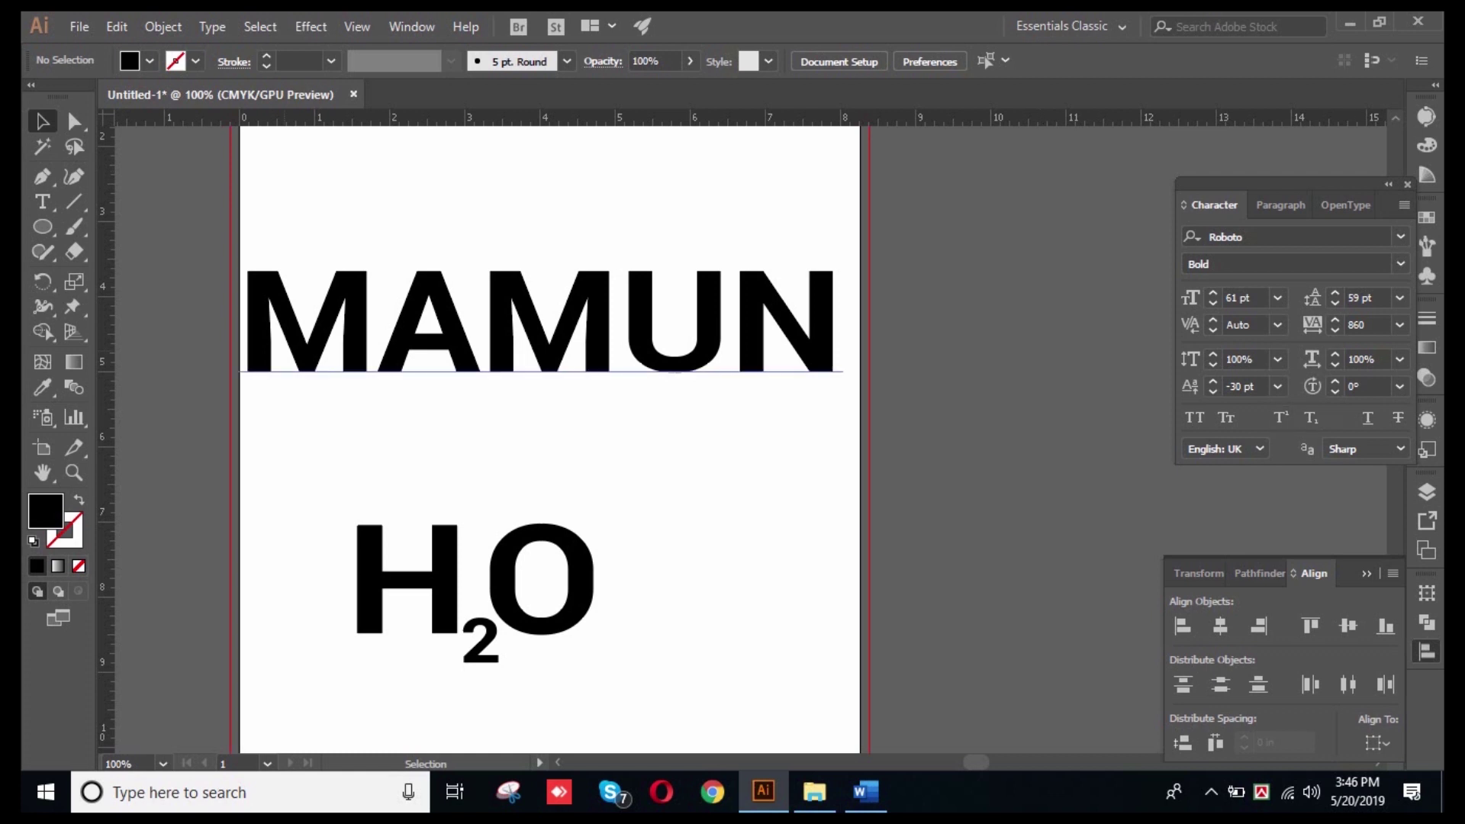
- Convert the uppercase sample name to lowercase with the Change Case command
left_click(538, 330)
left_click(212, 27)
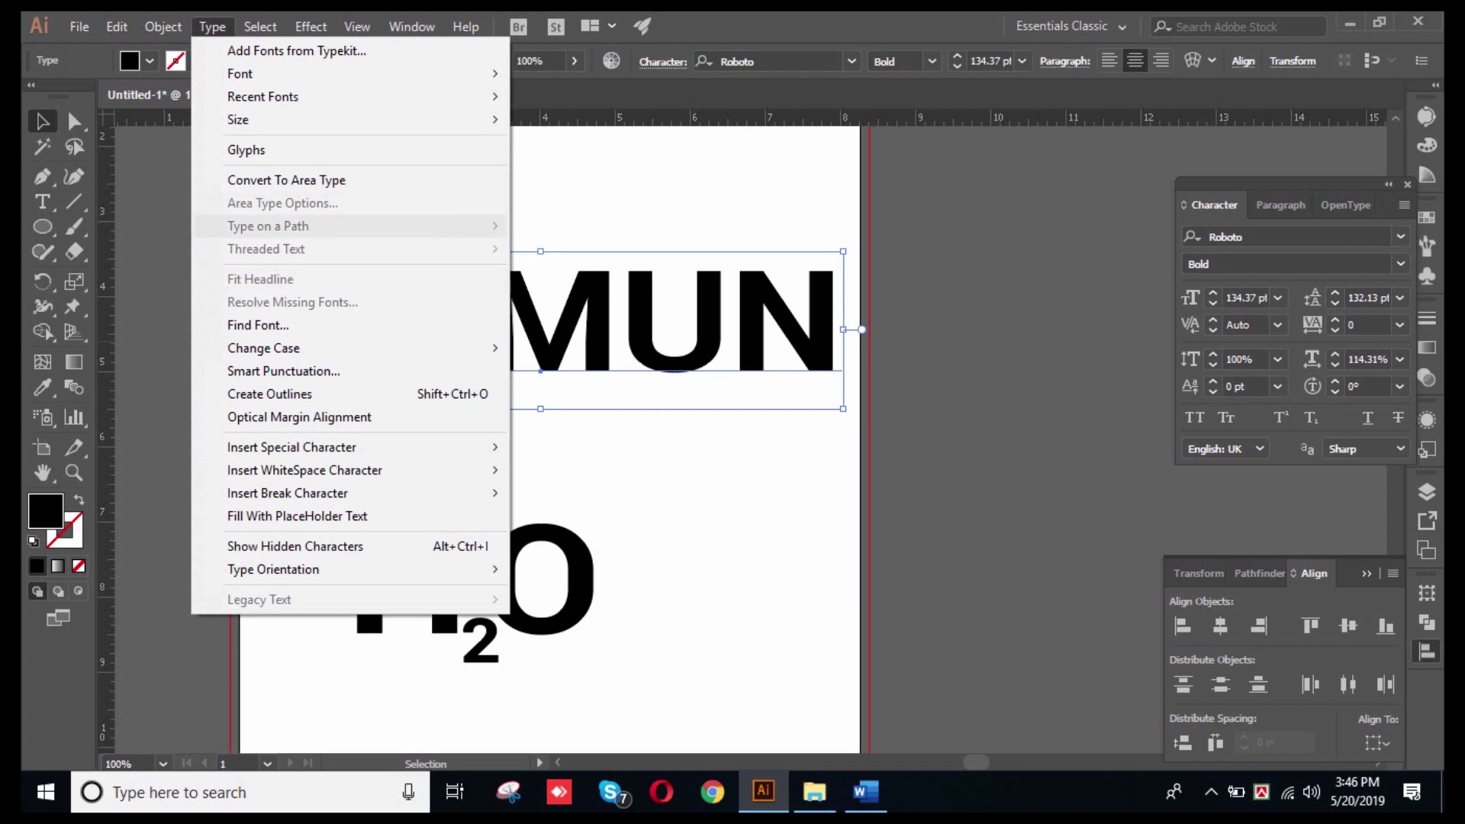
mouse_move(343, 348)
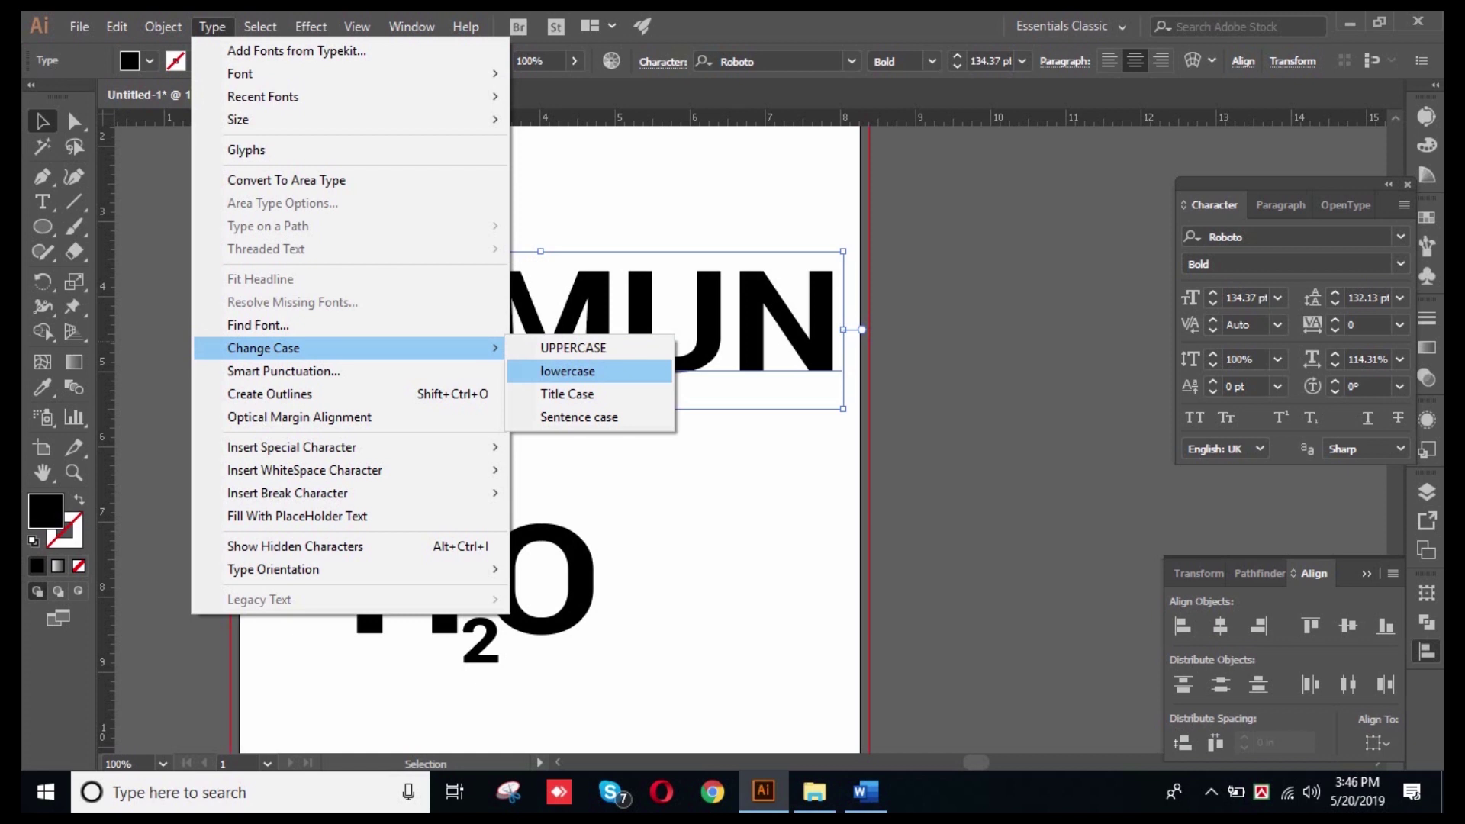
left_click(567, 371)
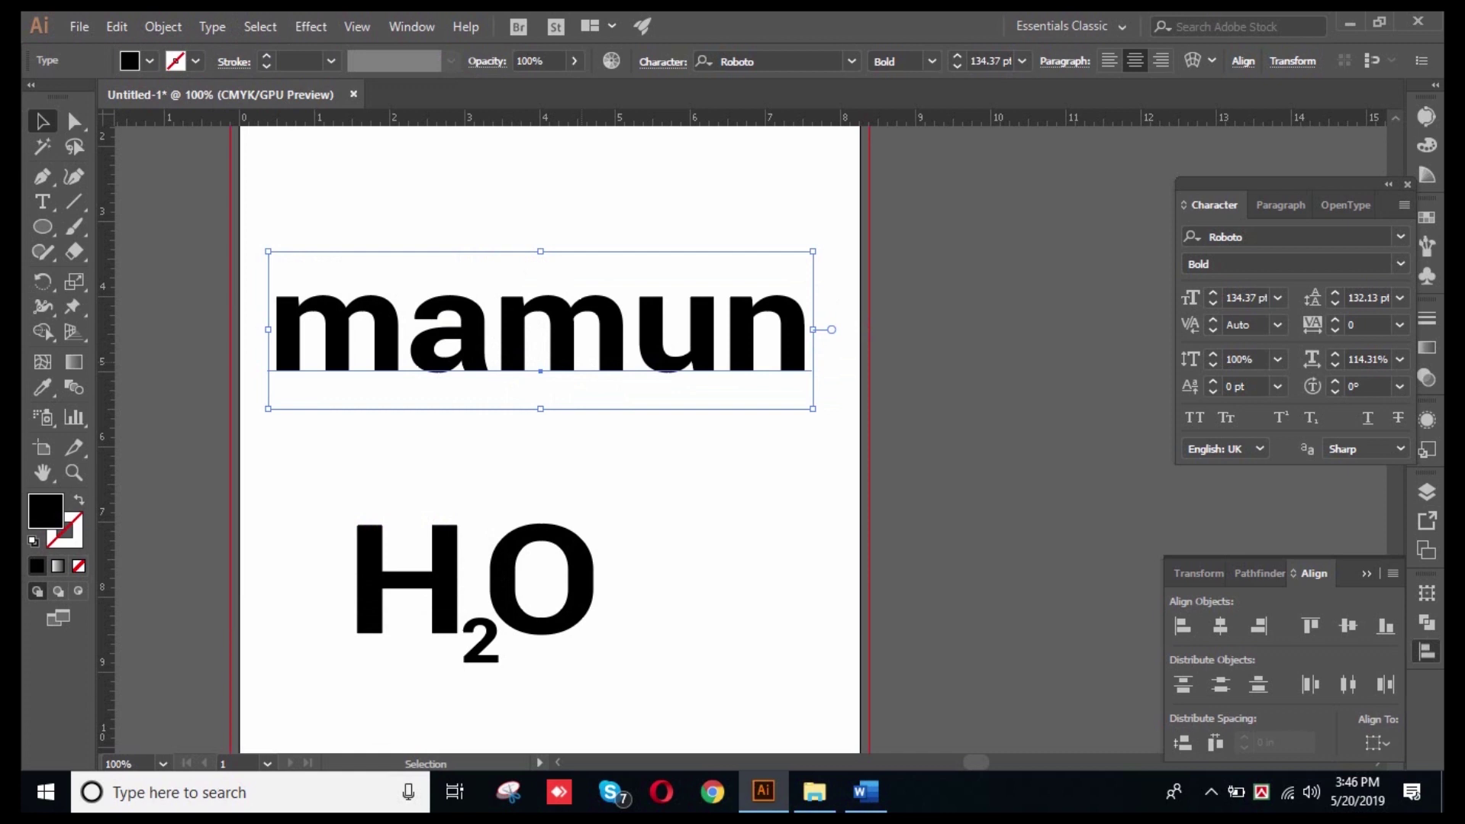
- Try to convert the lowercase sample name to Title Case with the Change Case command
left_click(212, 26)
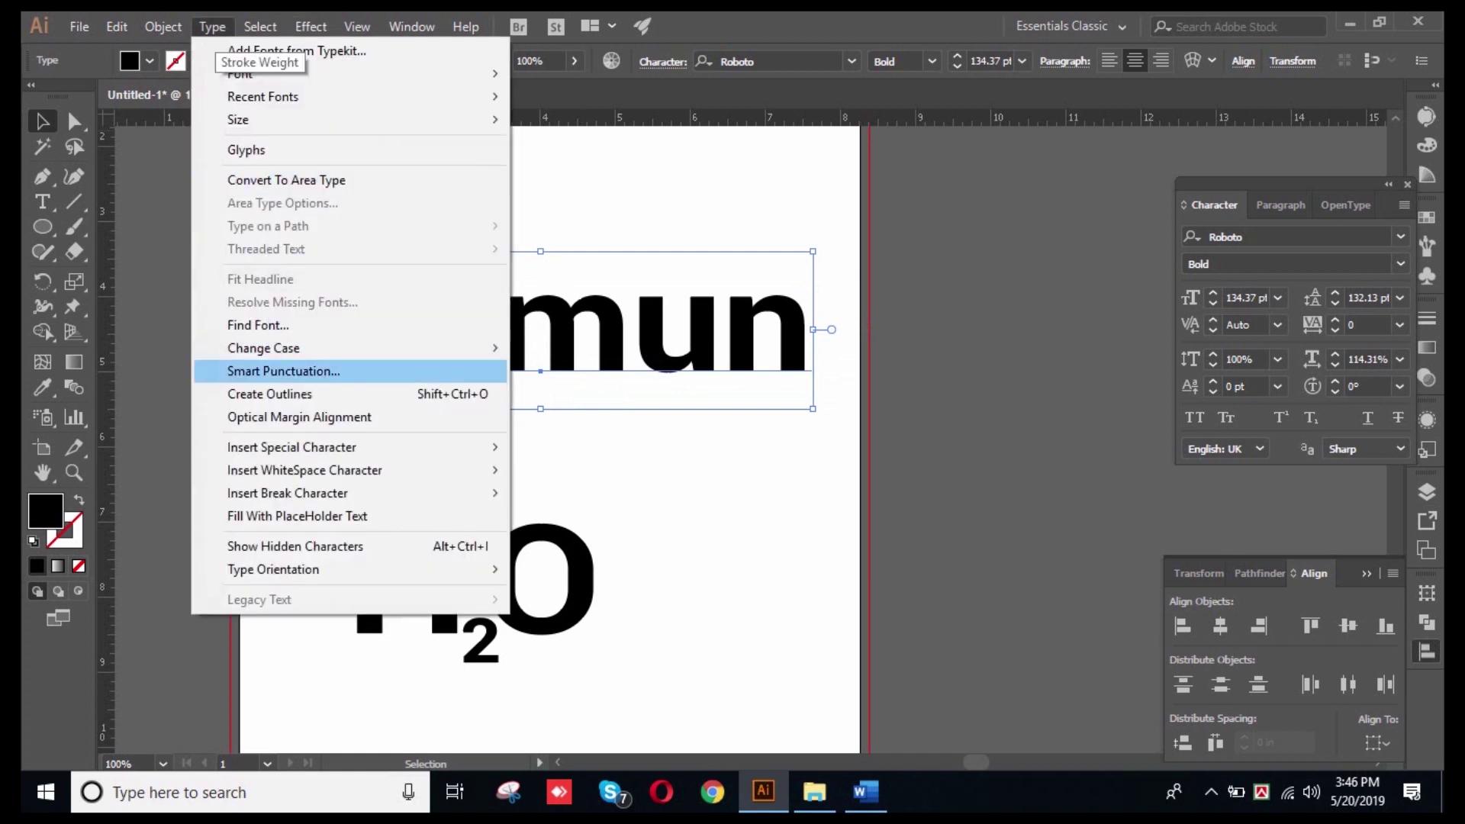
mouse_move(492, 348)
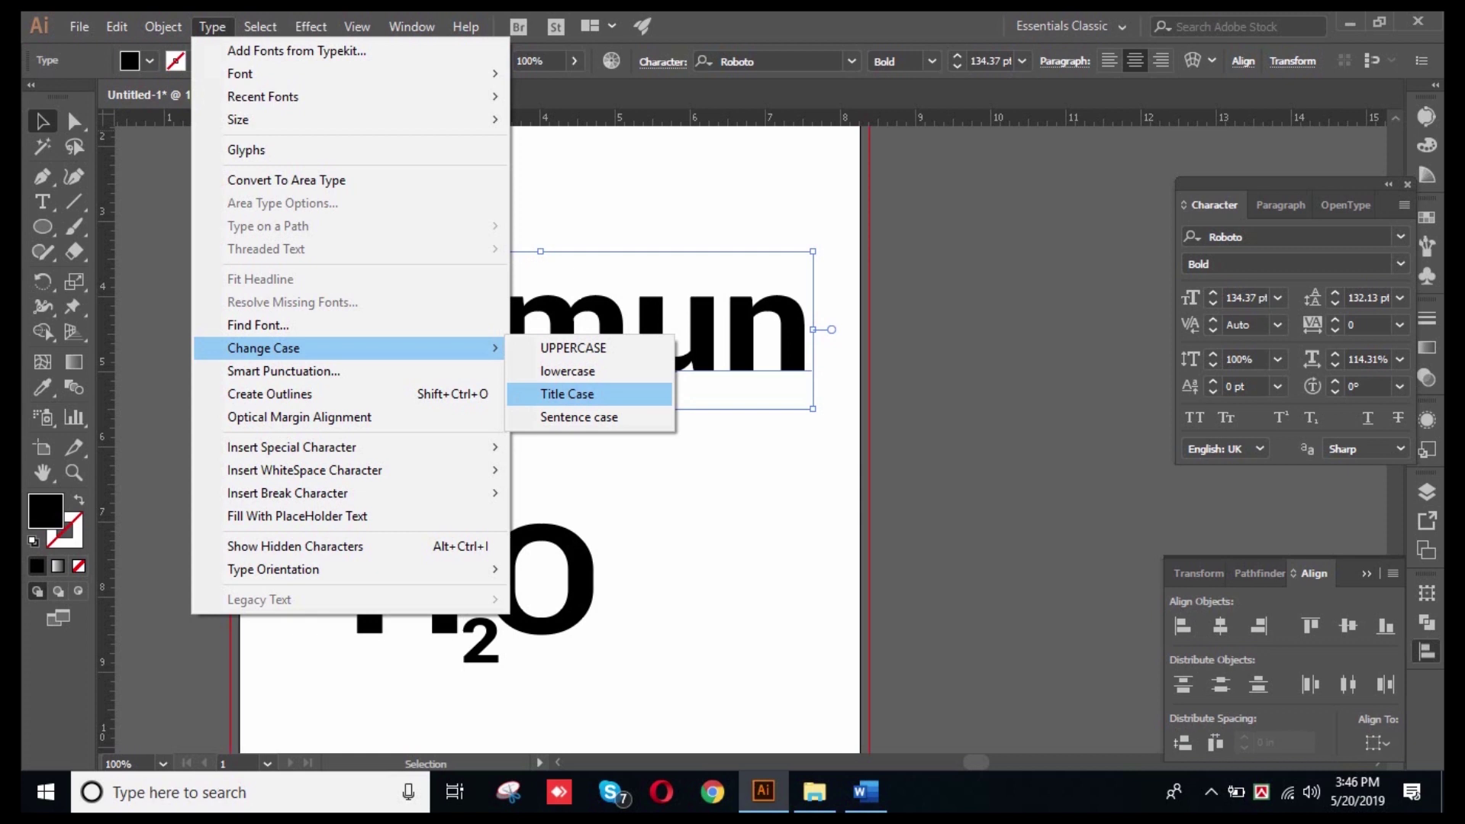
left_click(567, 394)
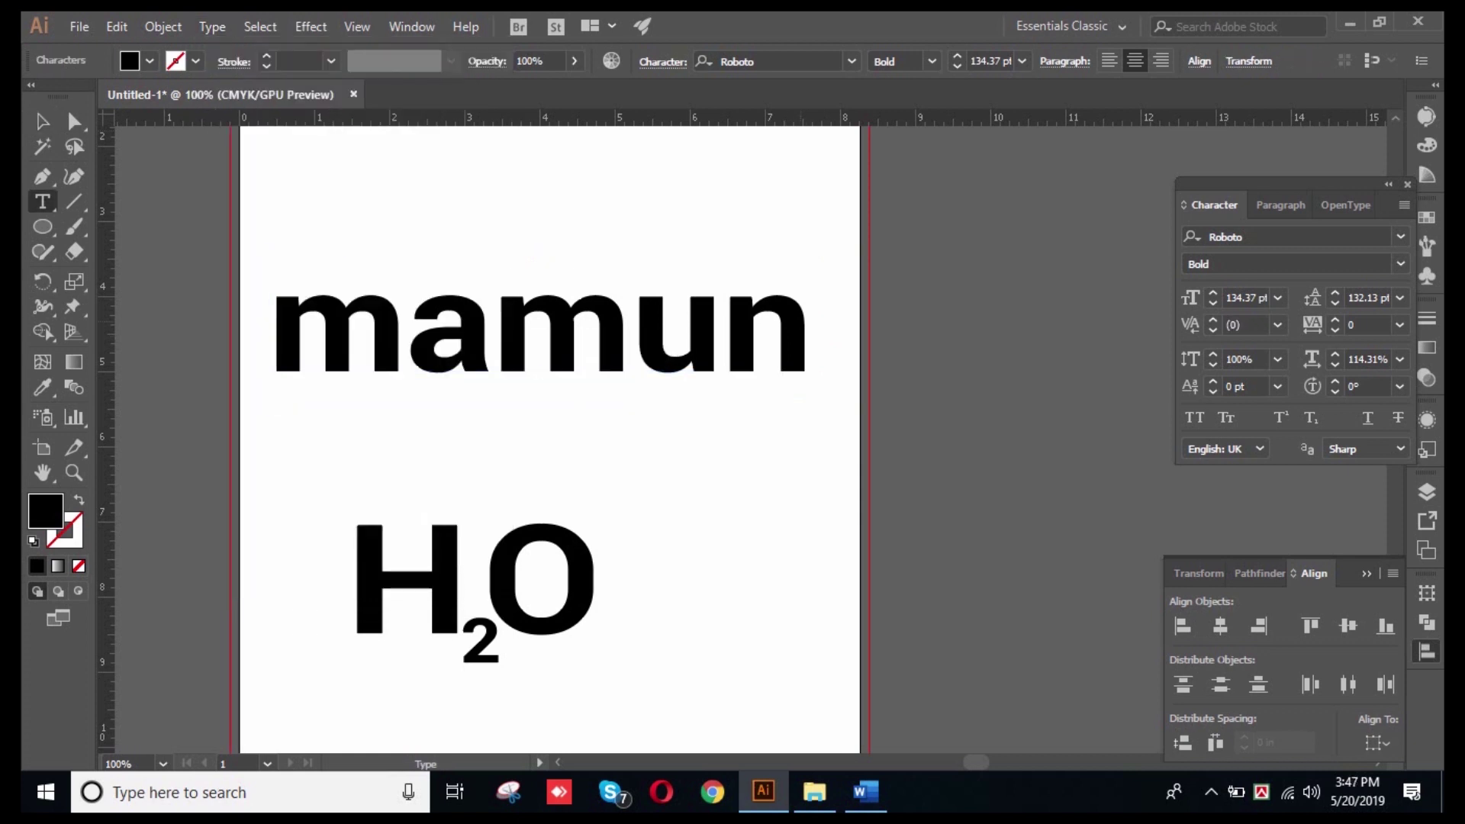
- Add a space and the same name in capital letters after the lowercase sample name
type("MAMUN")
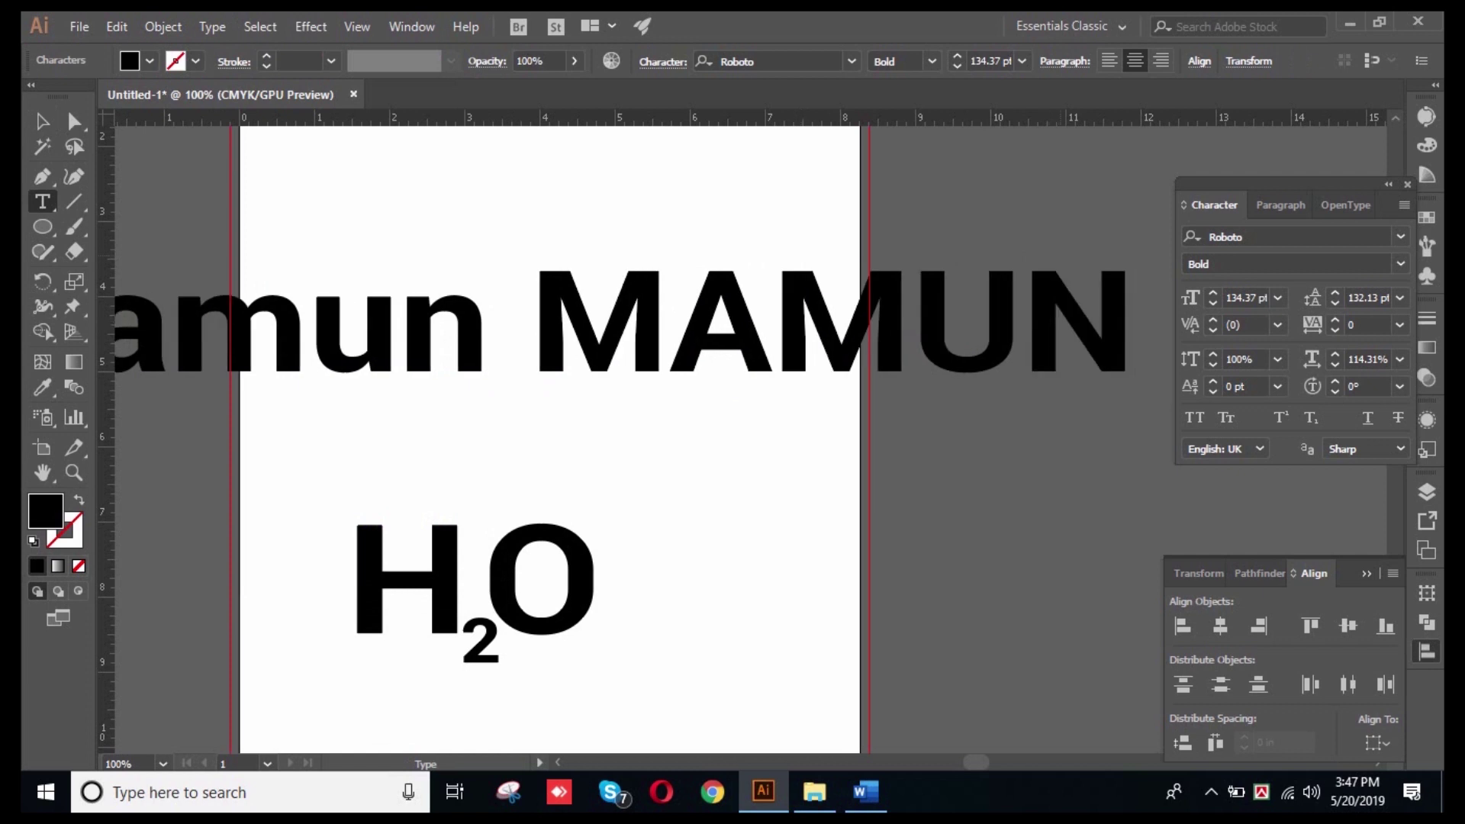
- Replace the uppercase second word of the headline with "ram it" in lowercase
key("BackSpace")
key("BackSpace")
key("BackSpace")
key("BackSpace")
key("BackSpace")
key("BackSpace")
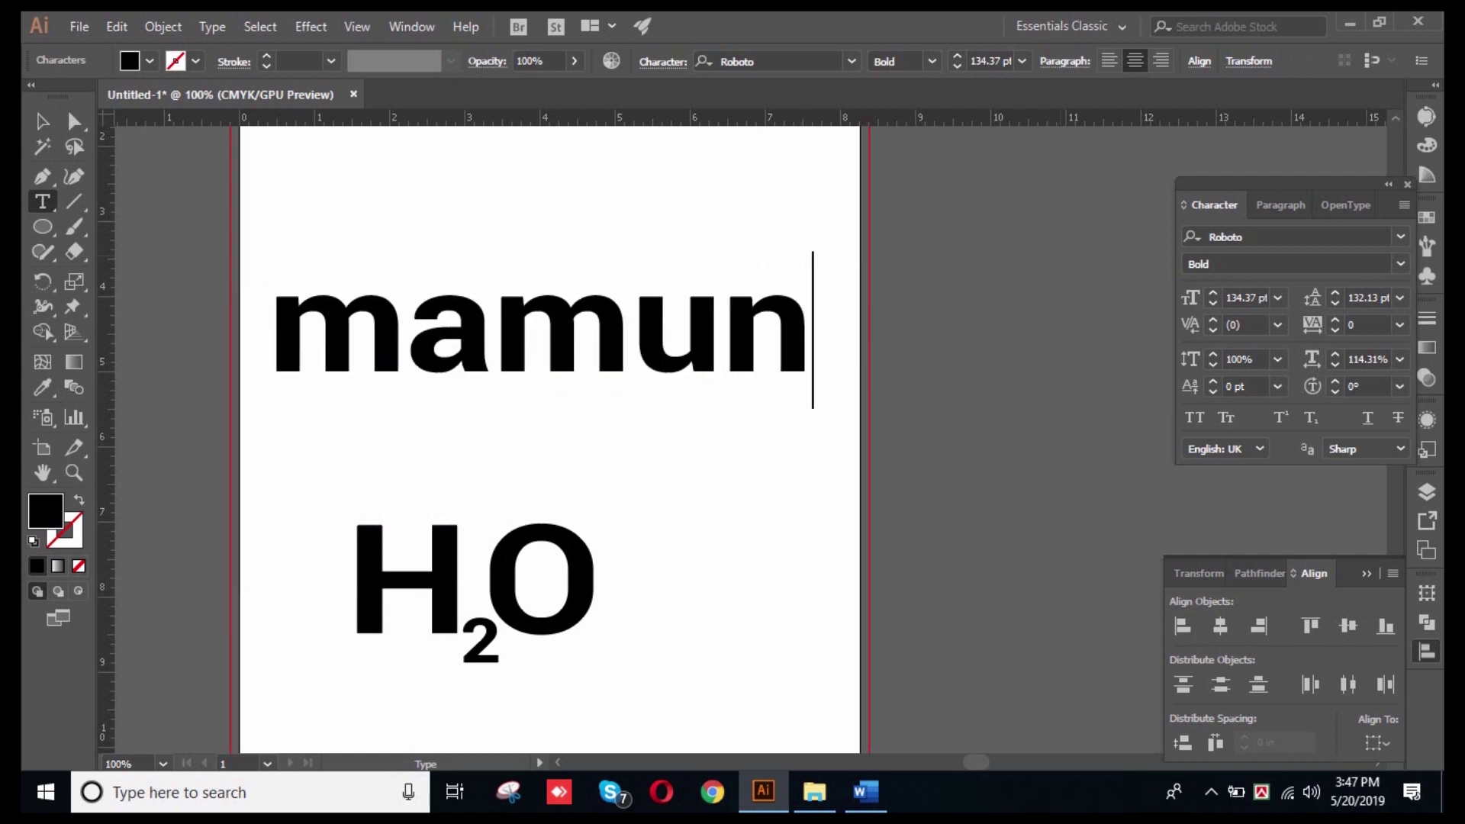
type("rA")
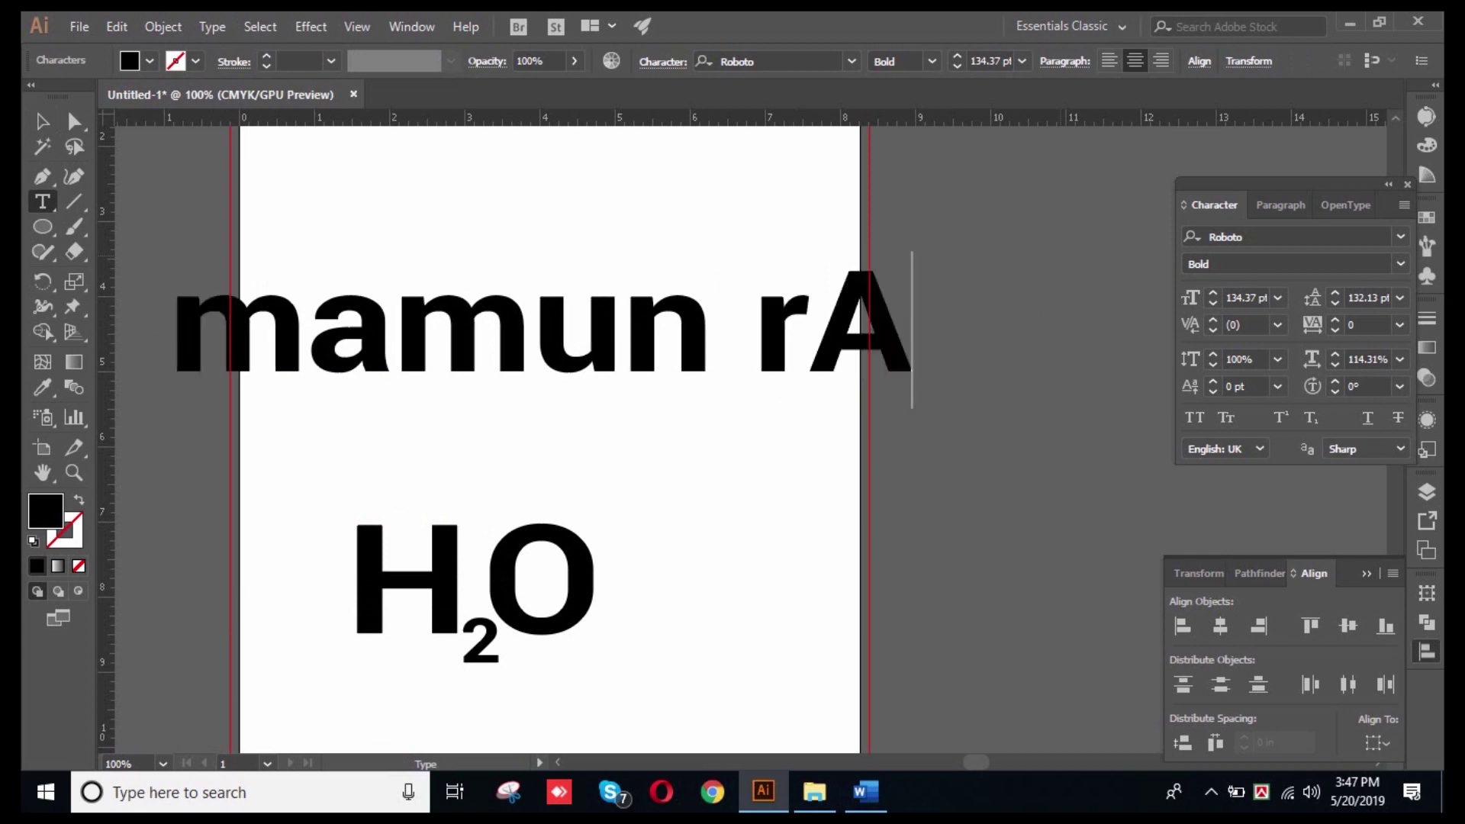
key("BackSpace")
key("BackSpace")
type("ram it")
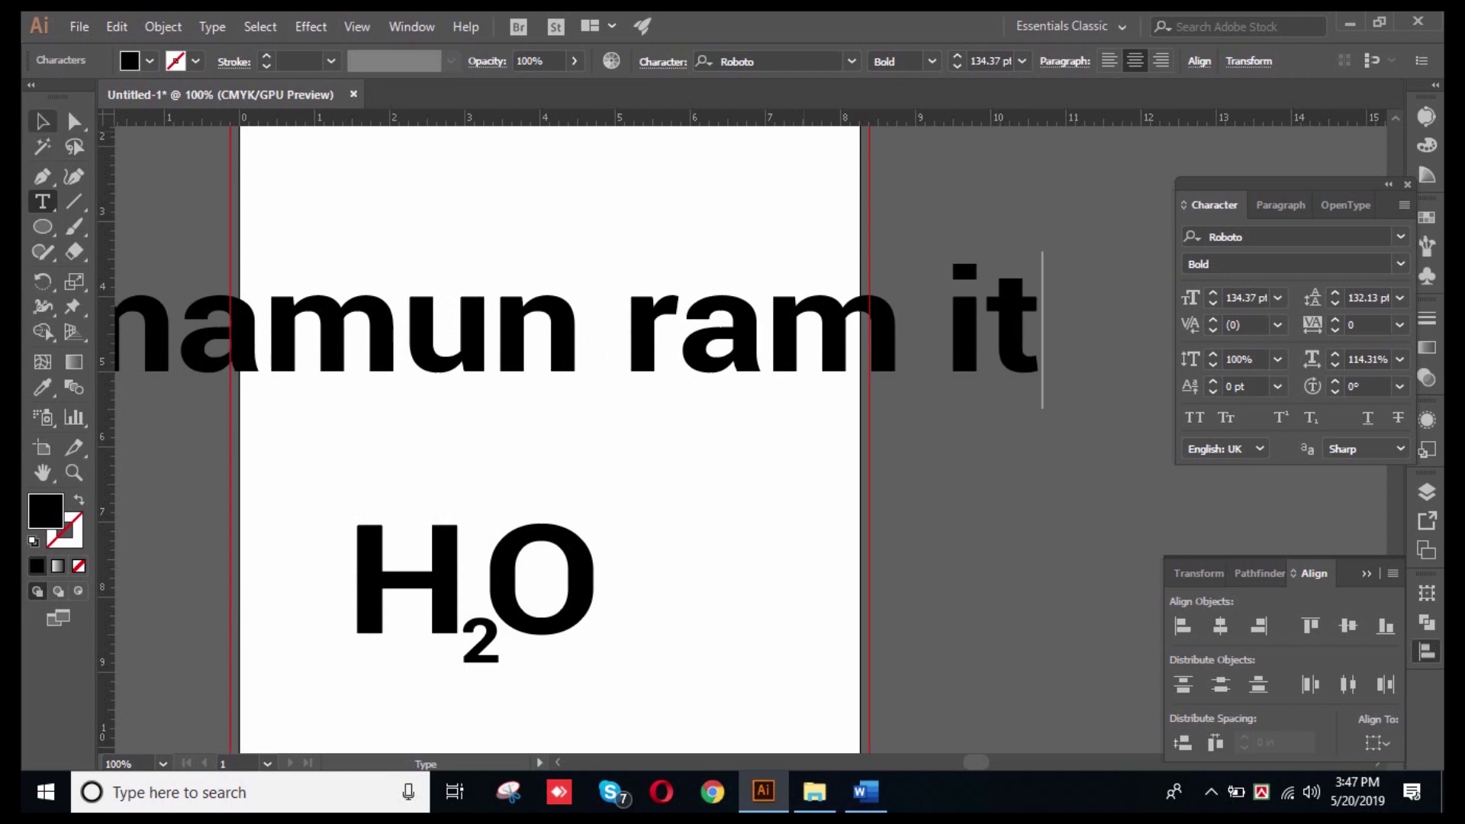
key("Escape")
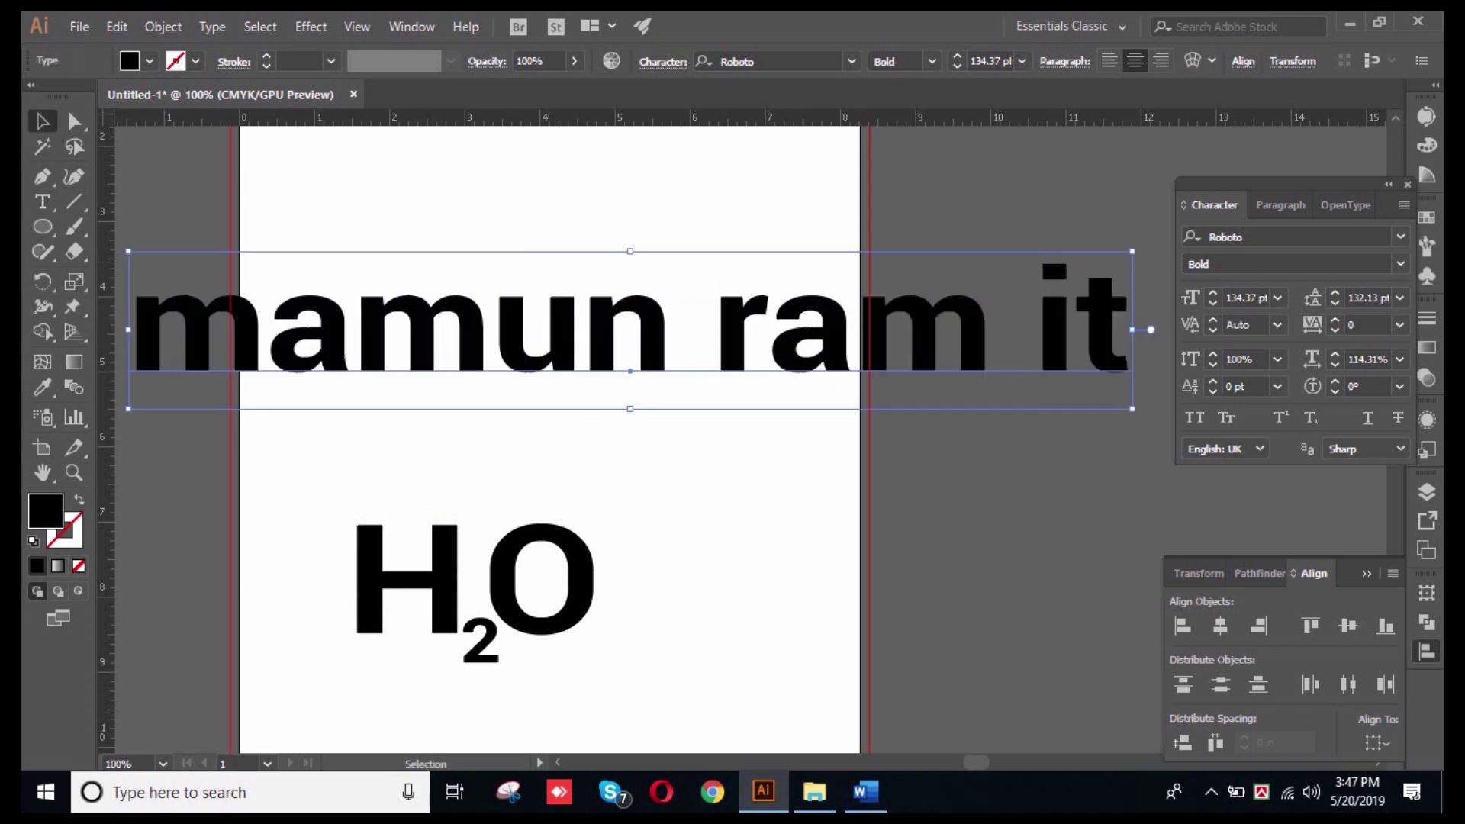
- Change the headline text to Title Case
left_click(212, 26)
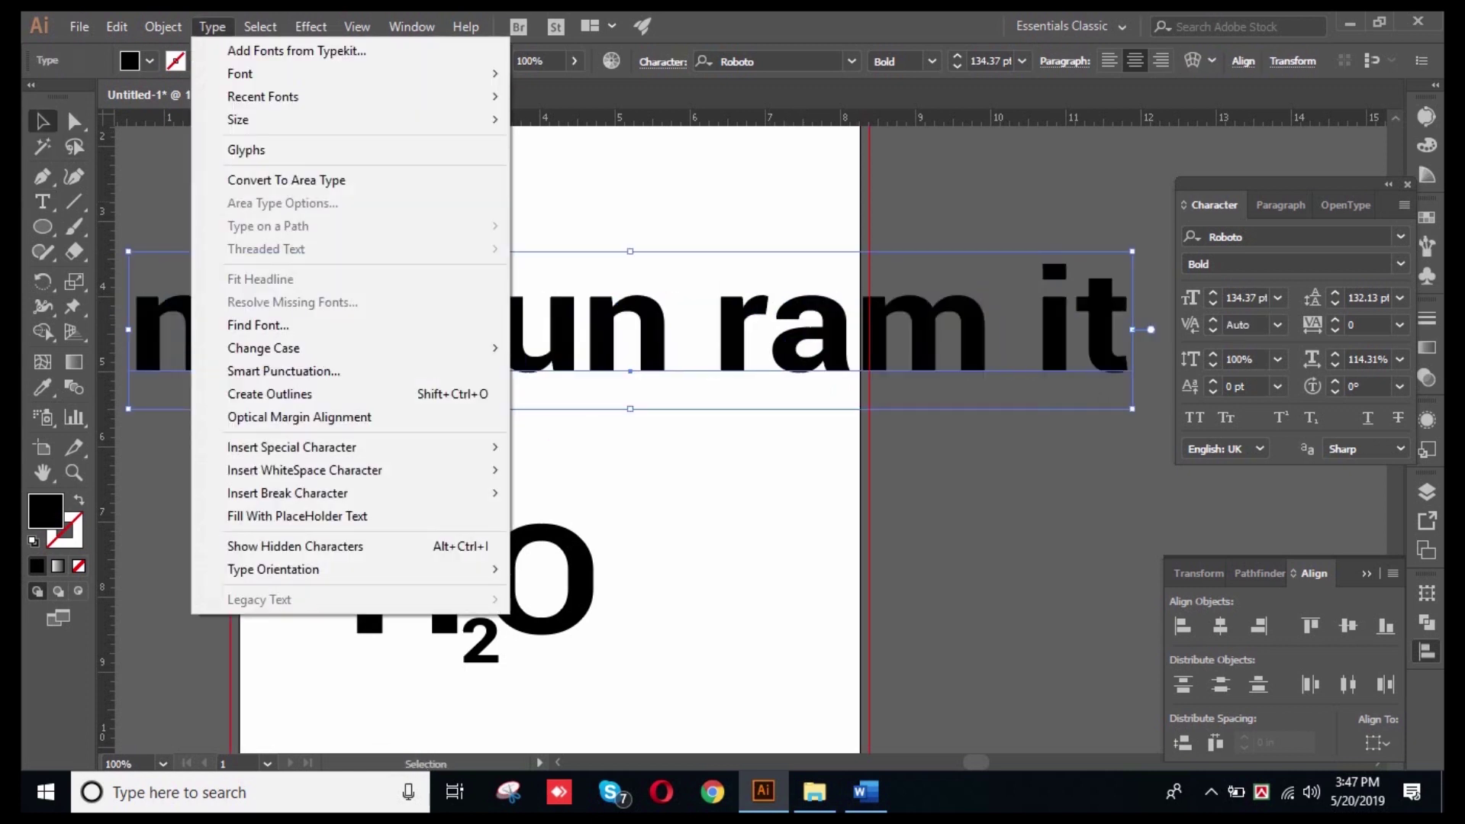
mouse_move(260, 26)
mouse_move(213, 26)
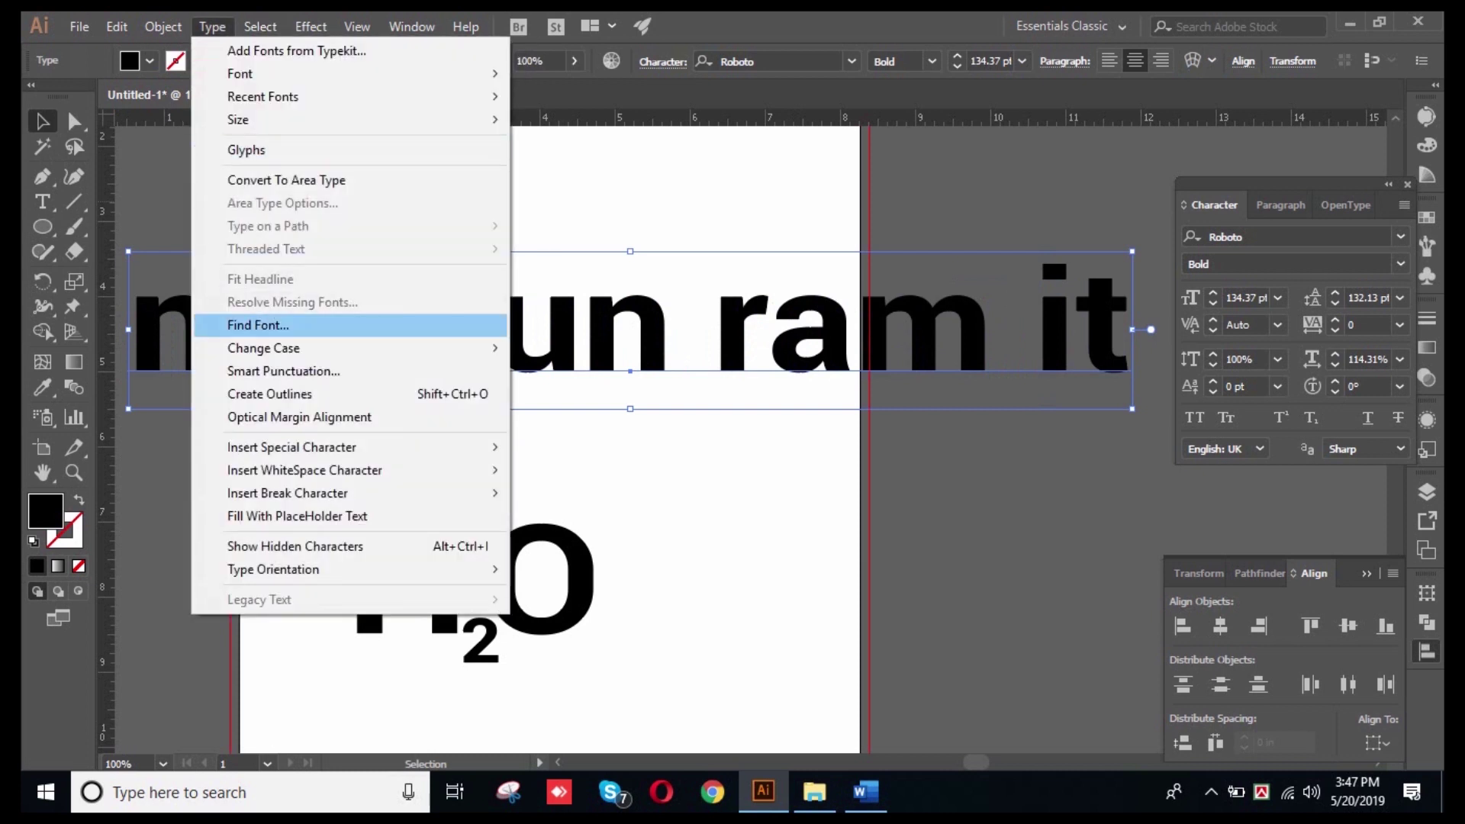
left_click(567, 394)
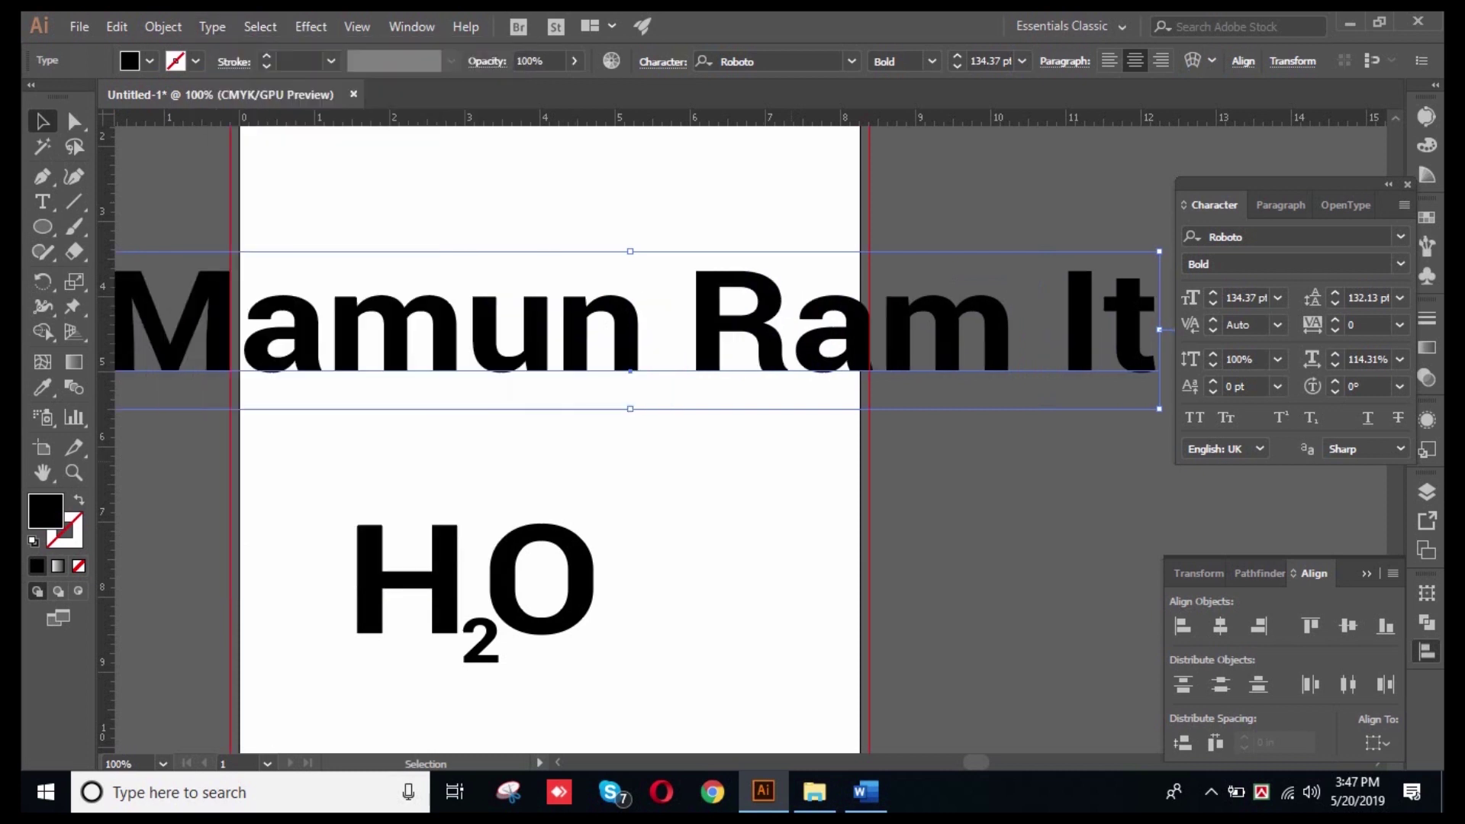
- Scale the headline down to about 75.83 pt and position it within the artboard's width
scroll(755, 393, "down", 1)
left_click_drag(1024, 297, 750, 350)
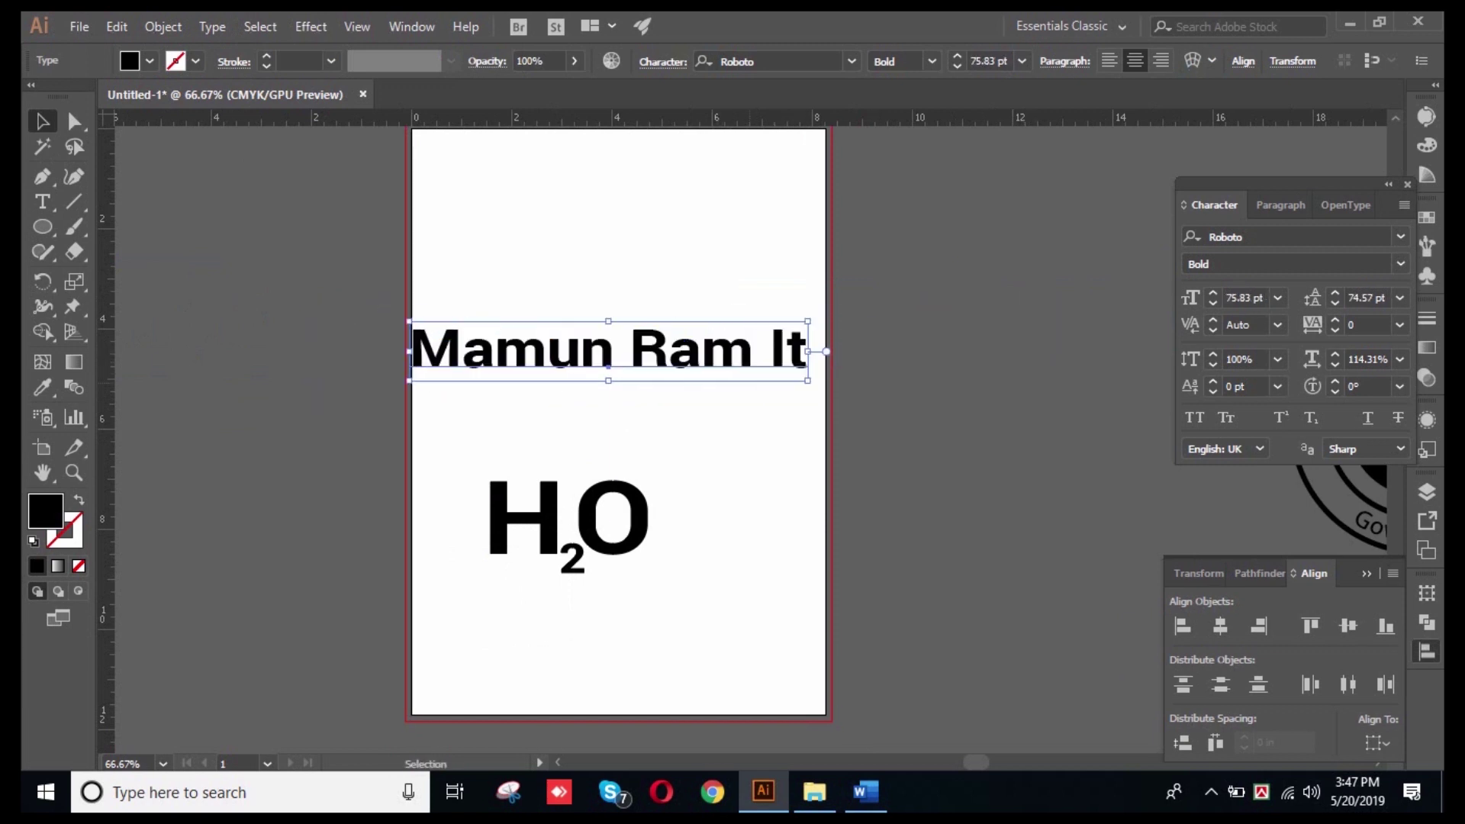
key("ctrl+plus")
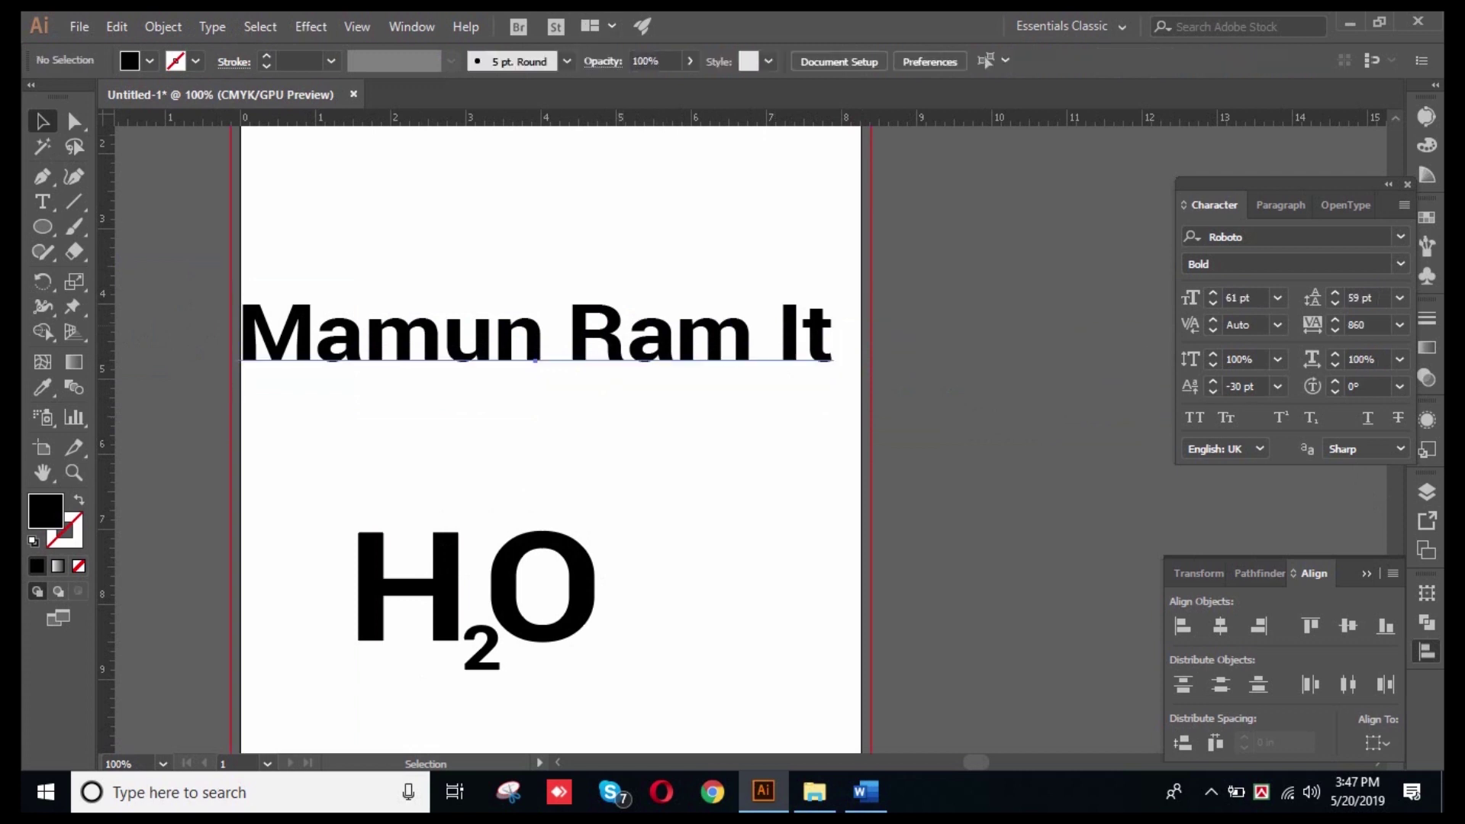
left_click_drag(535, 337, 549, 337)
key("ctrl+z")
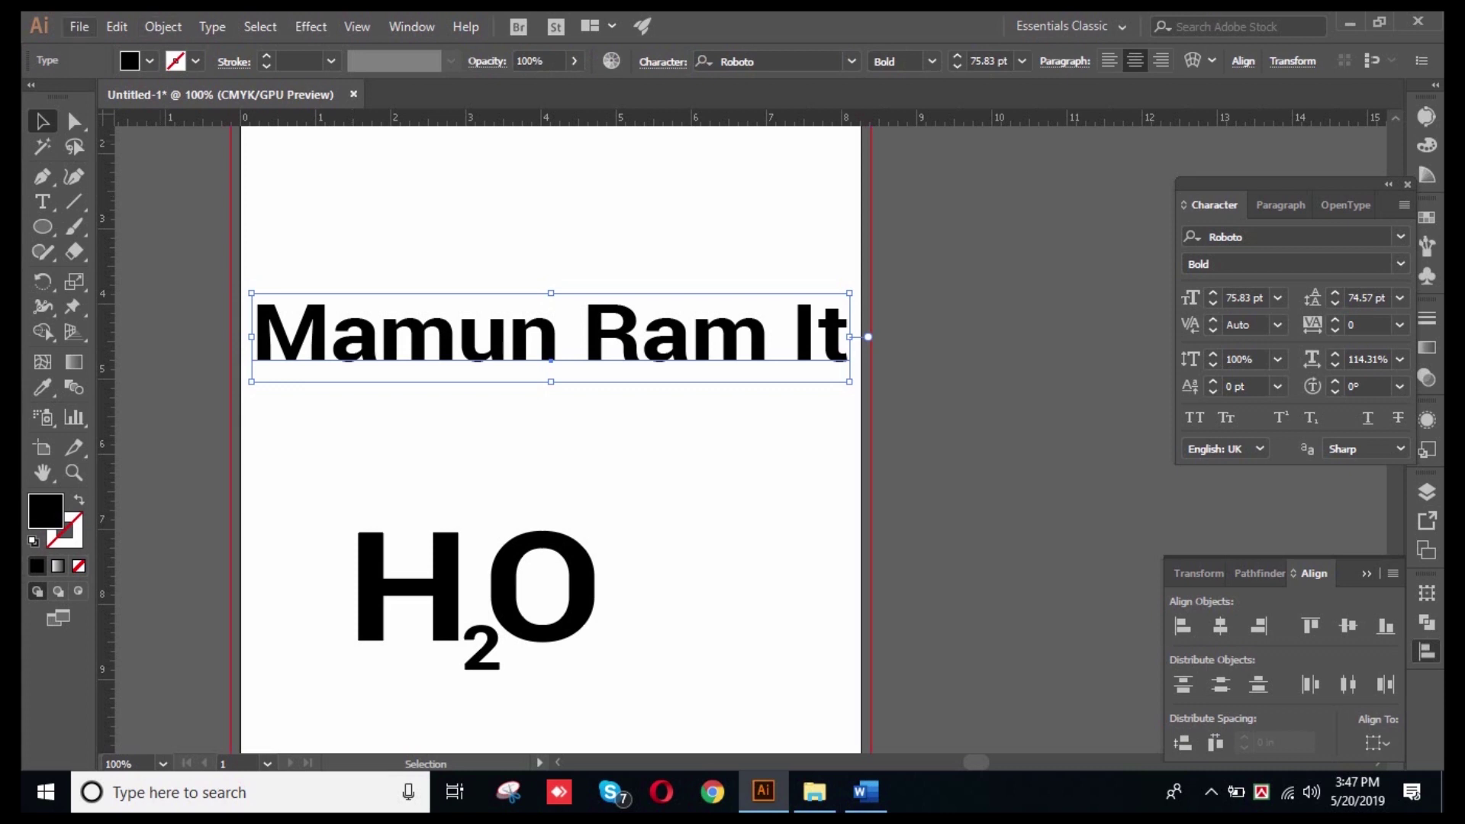
- Change the headline text to Sentence case and deselect it
left_click(163, 26)
left_click(163, 26)
left_click(212, 26)
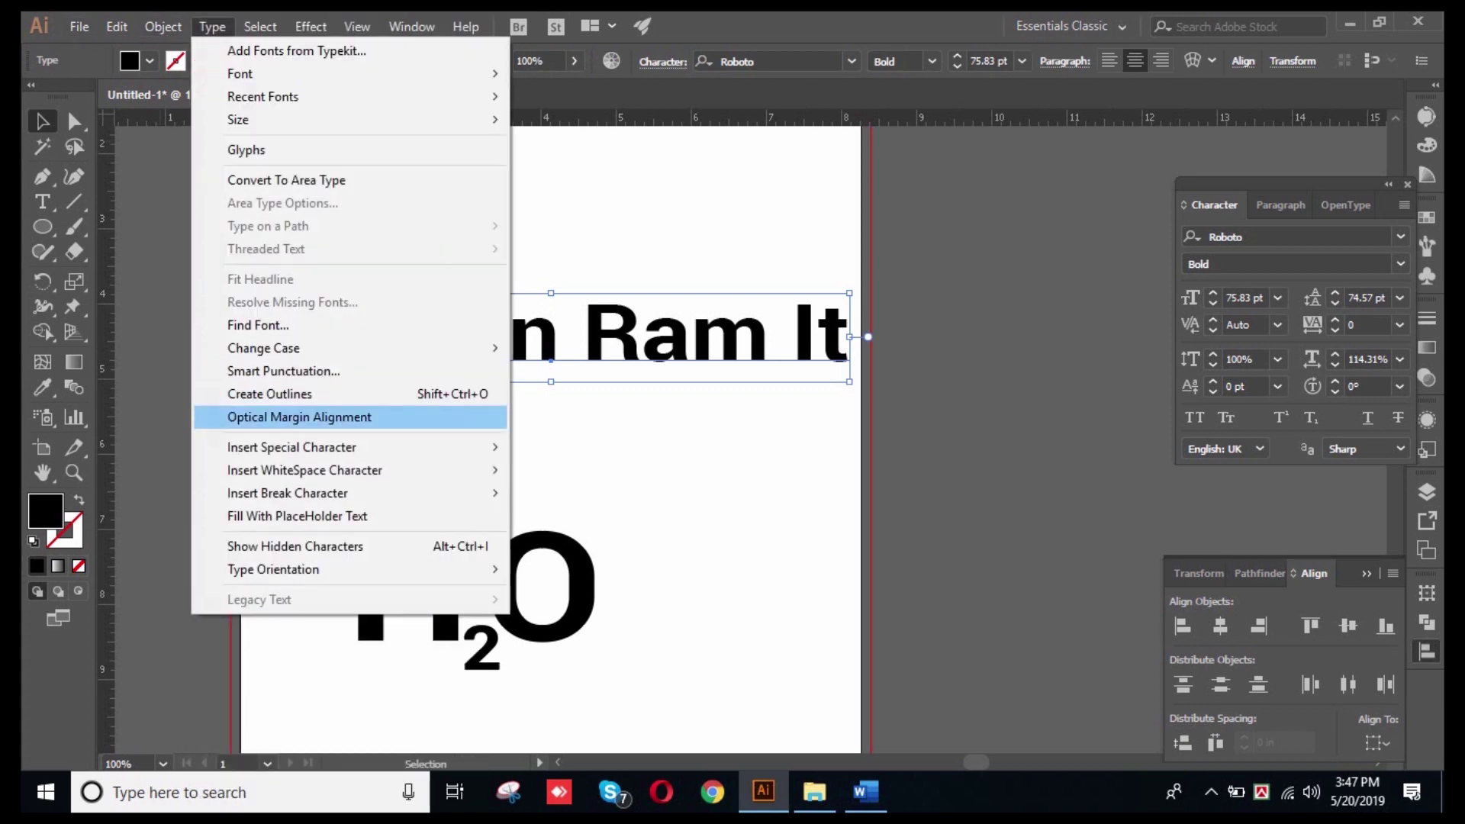
mouse_move(264, 348)
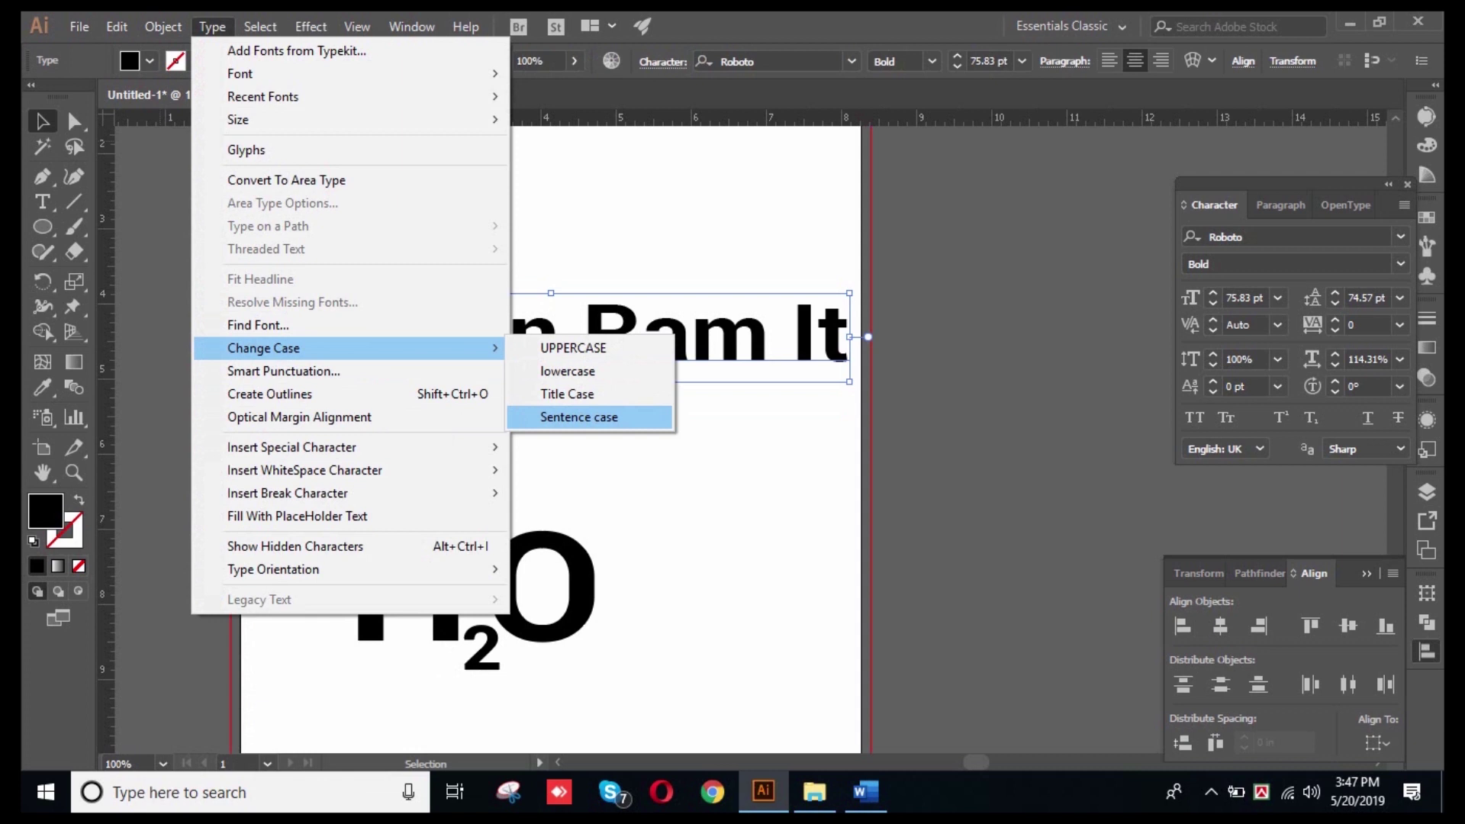
key("Return")
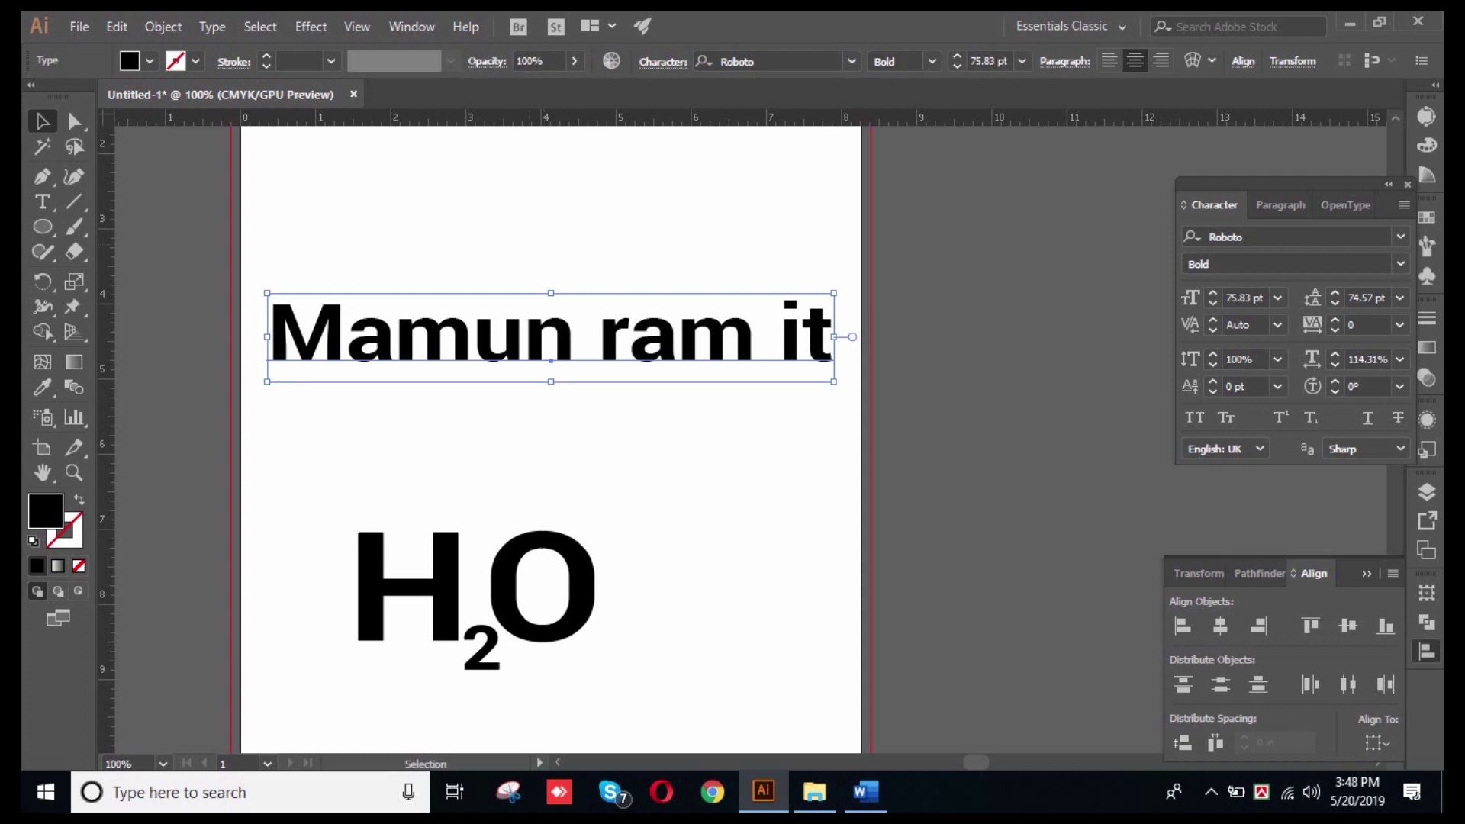
key("ctrl+shift+a")
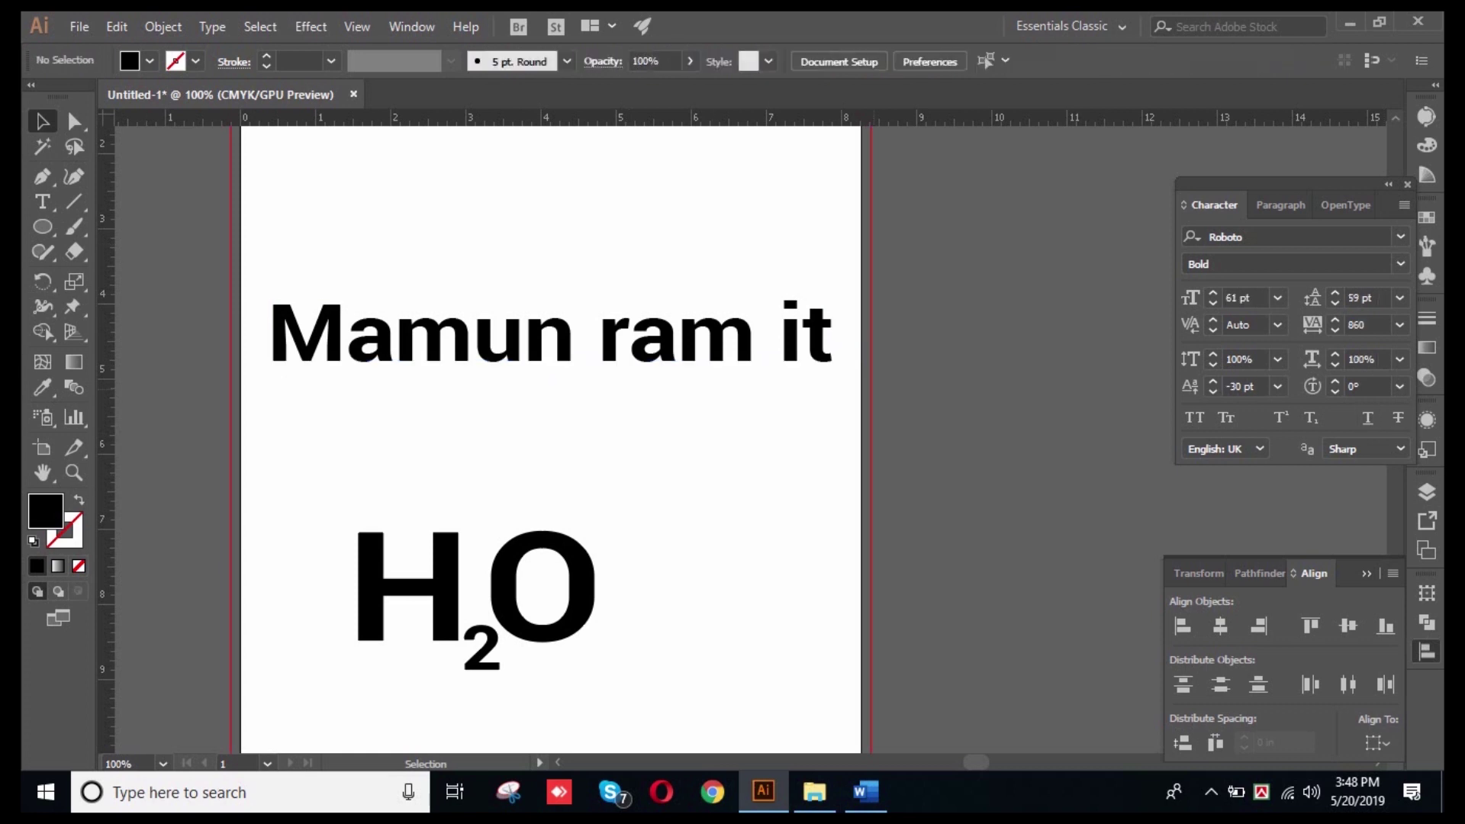
left_click(709, 335)
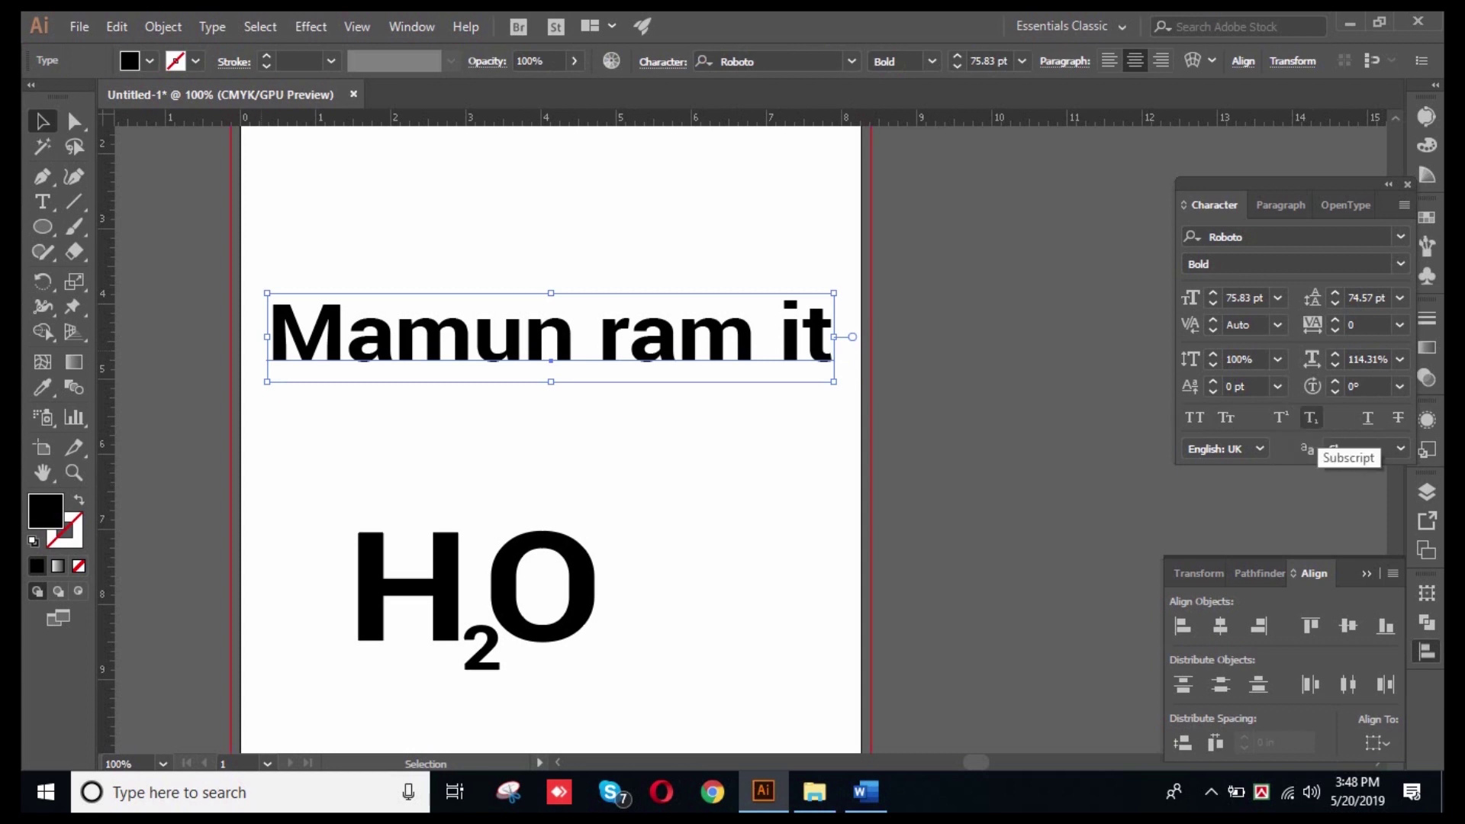
key("ctrl+shift+a")
left_click(493, 586)
left_click(671, 469)
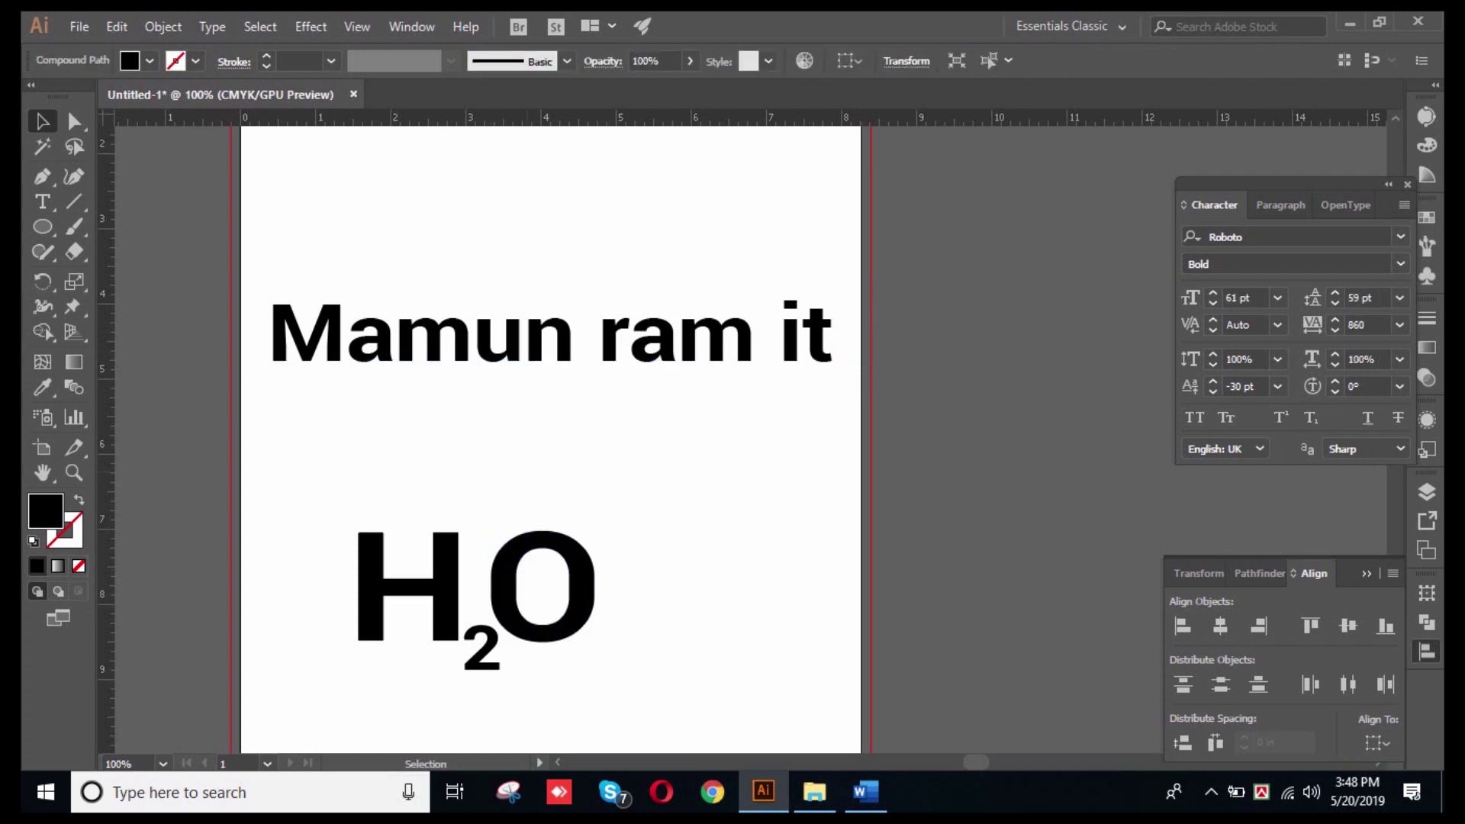
- Replace the whole headline text with "H2O"
triple_click(550, 340)
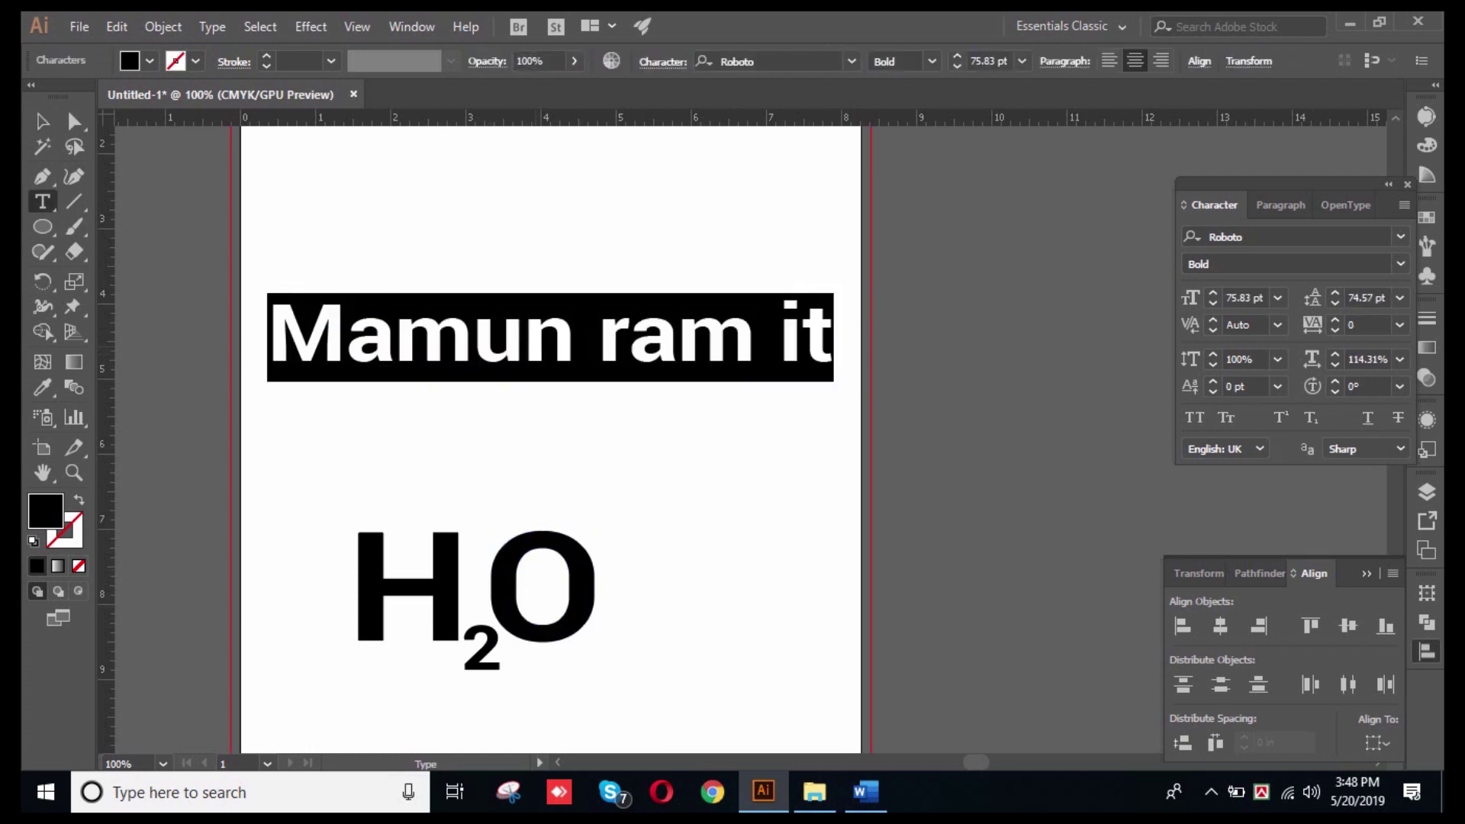
type("h")
key("BackSpace")
type("H2")
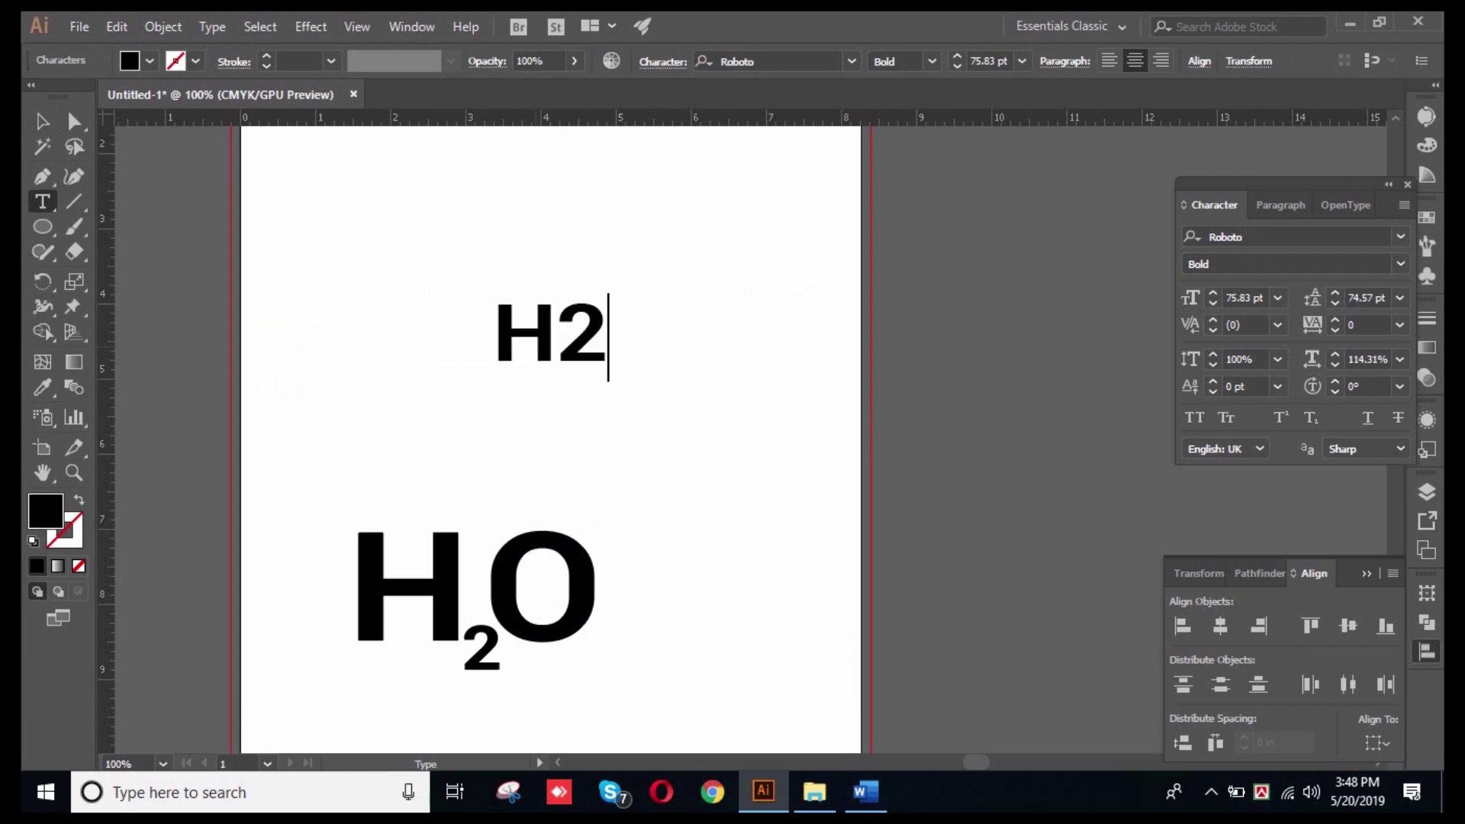
type("O")
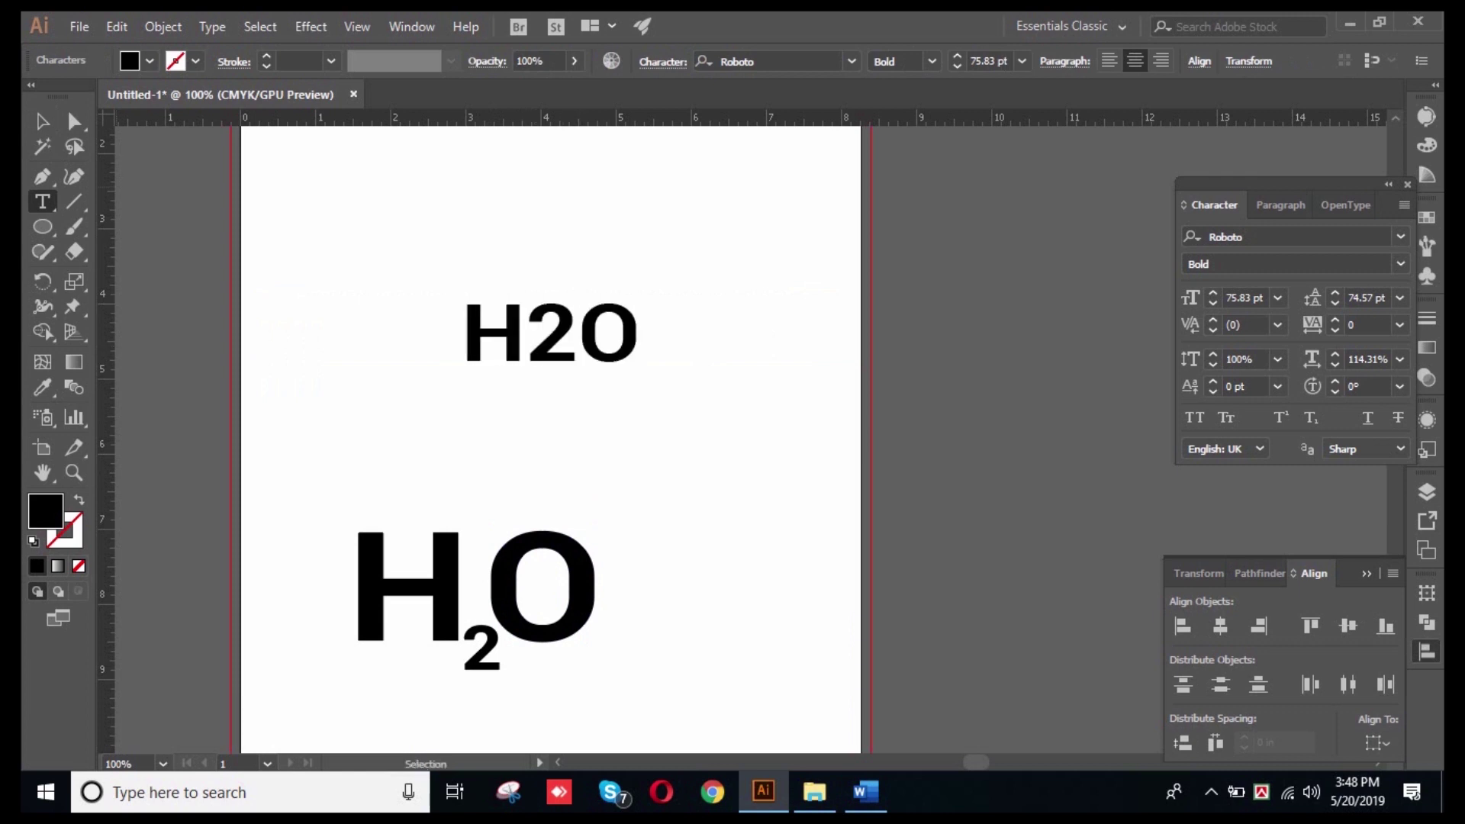
- Try superscript and subscript formatting on the 2 in the upper H2O text
left_click(74, 122)
key("t")
double_click(534, 335)
left_click(534, 334)
double_click(534, 334)
left_click(534, 334)
left_click_drag(526, 334, 578, 334)
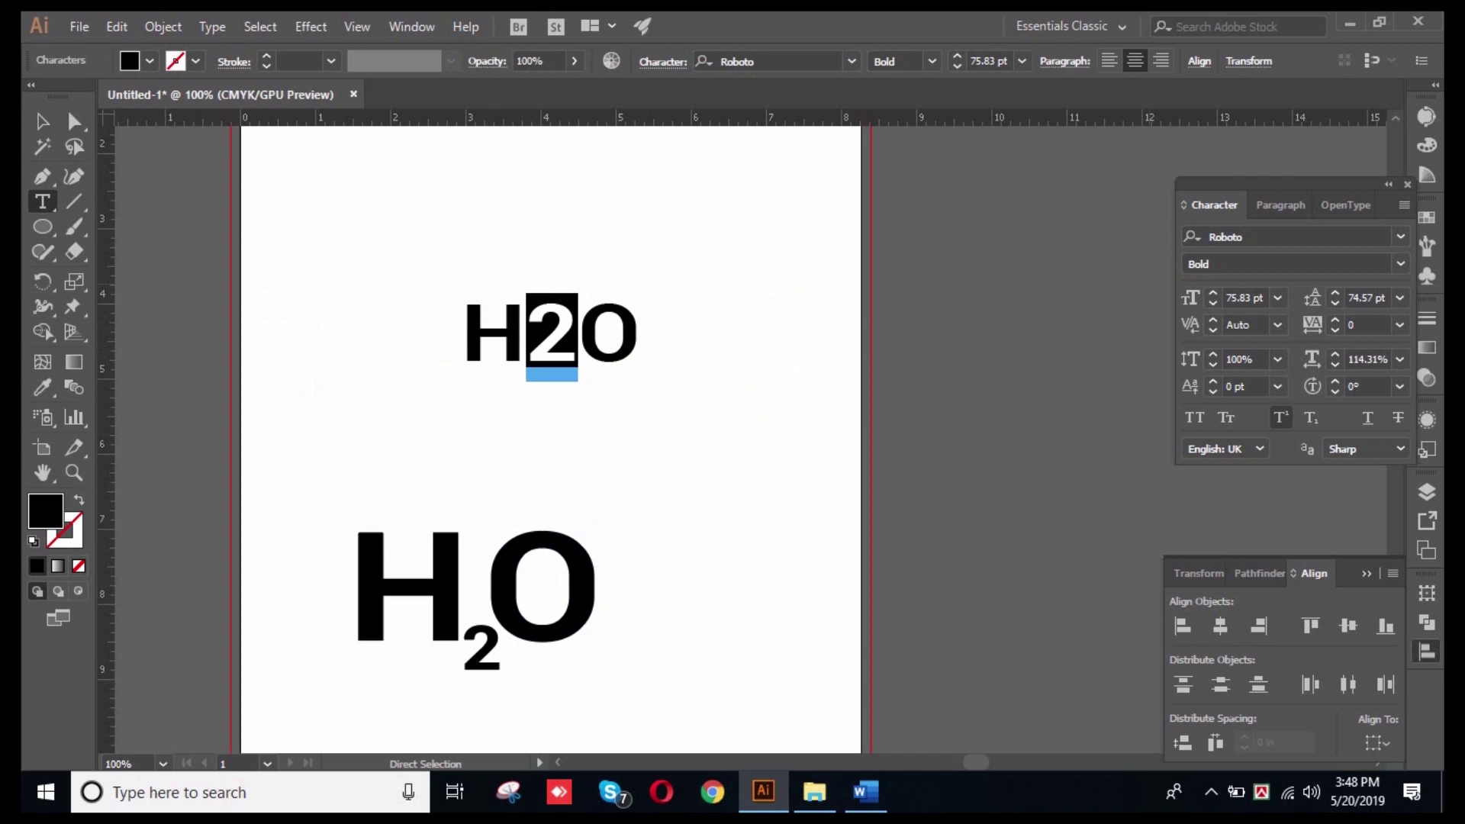
left_click(1281, 418)
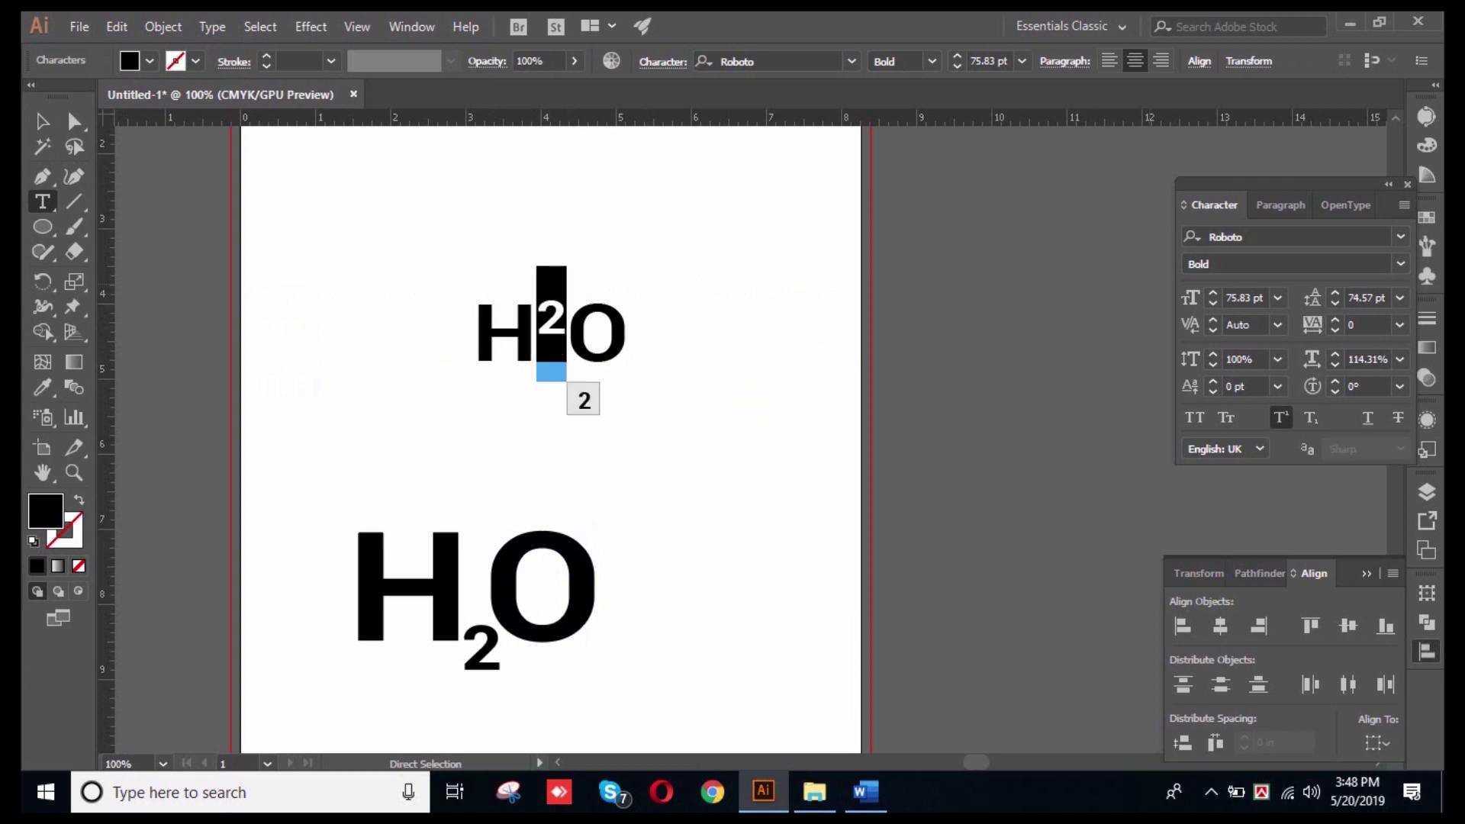
left_click(1282, 418)
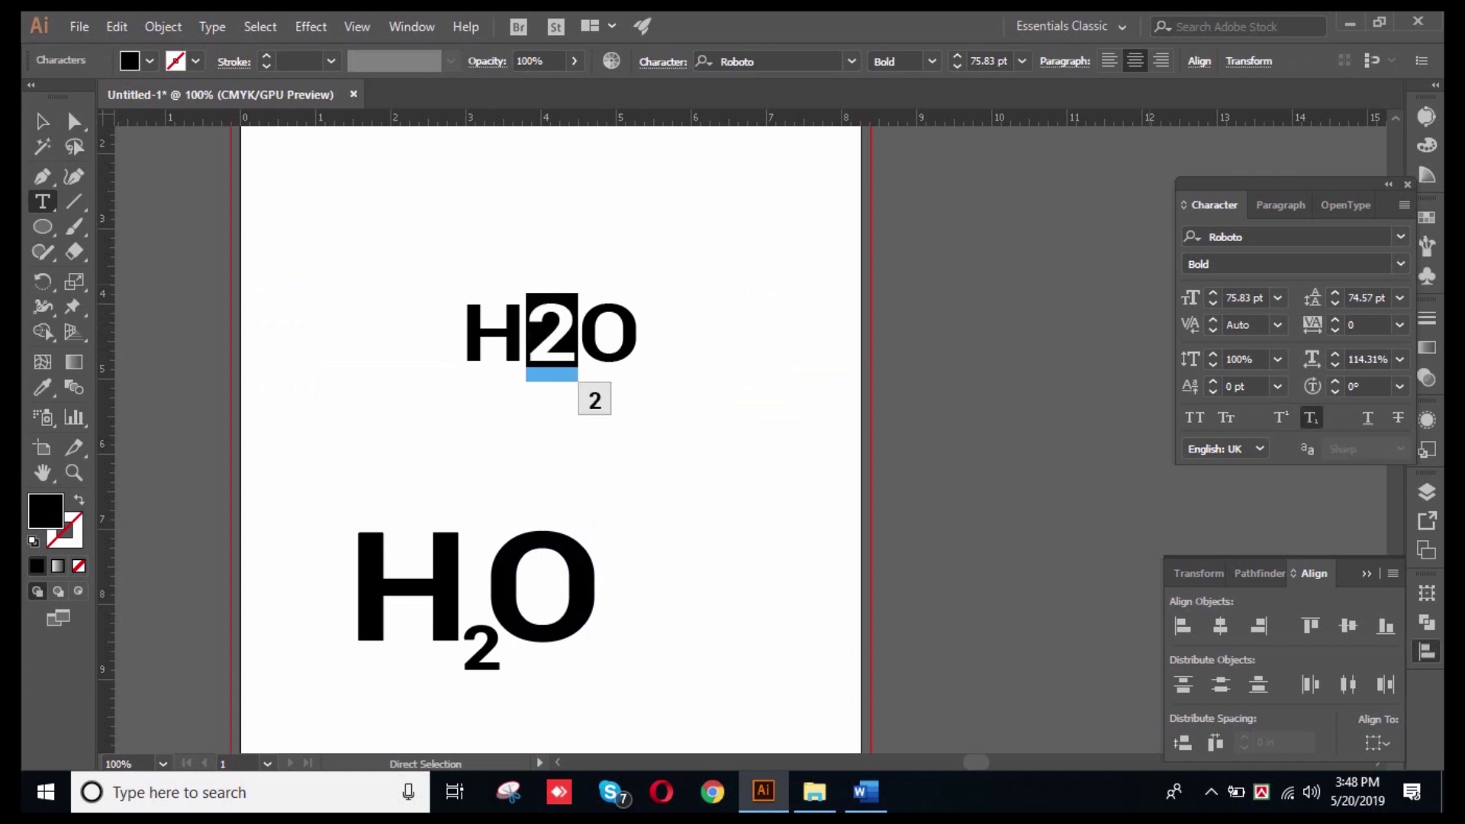
left_click(1311, 418)
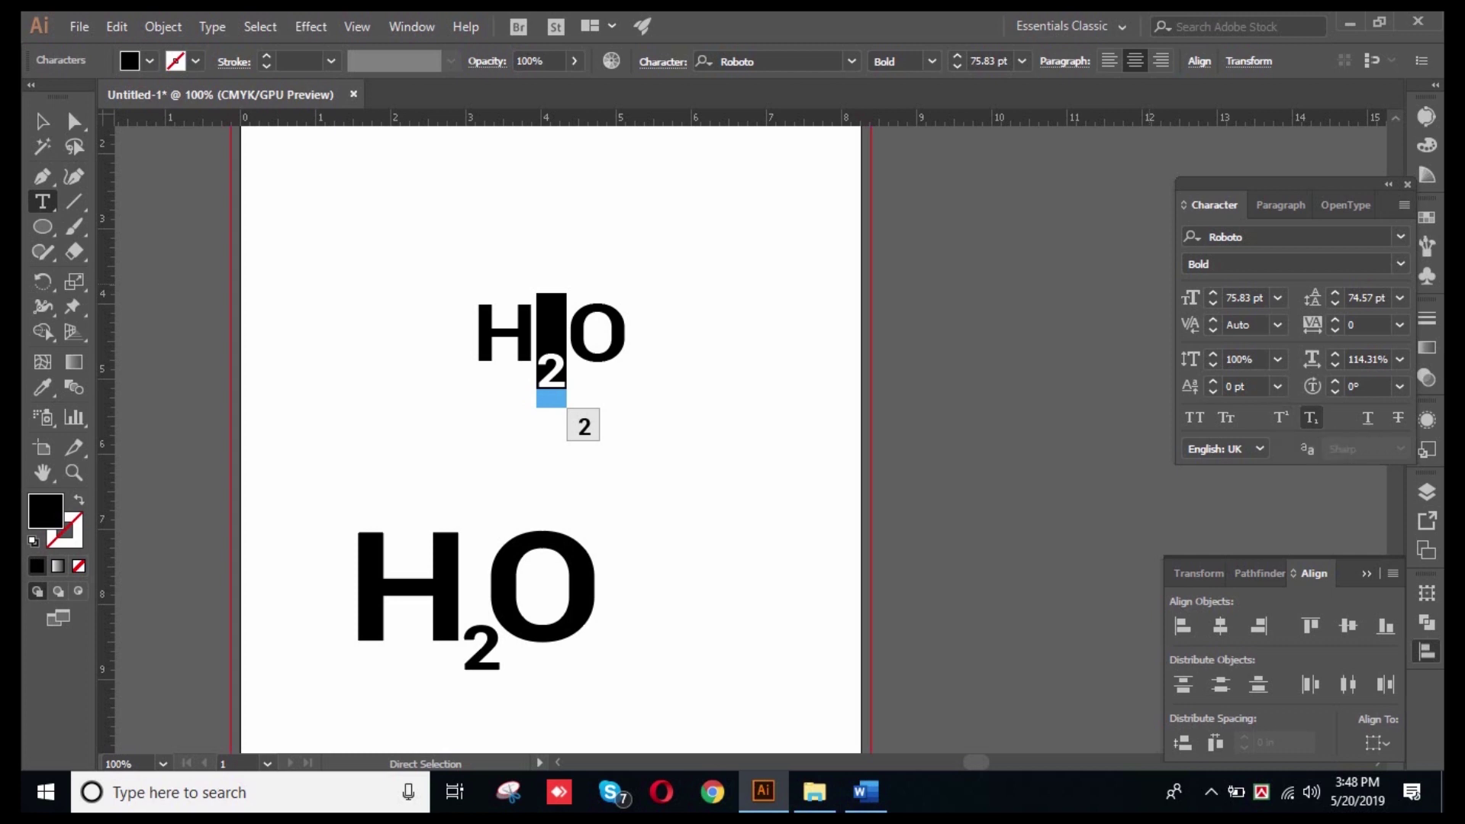
- Underline the 2 at normal size, and extend the underline to the whole upper H2O text
left_click(1368, 418)
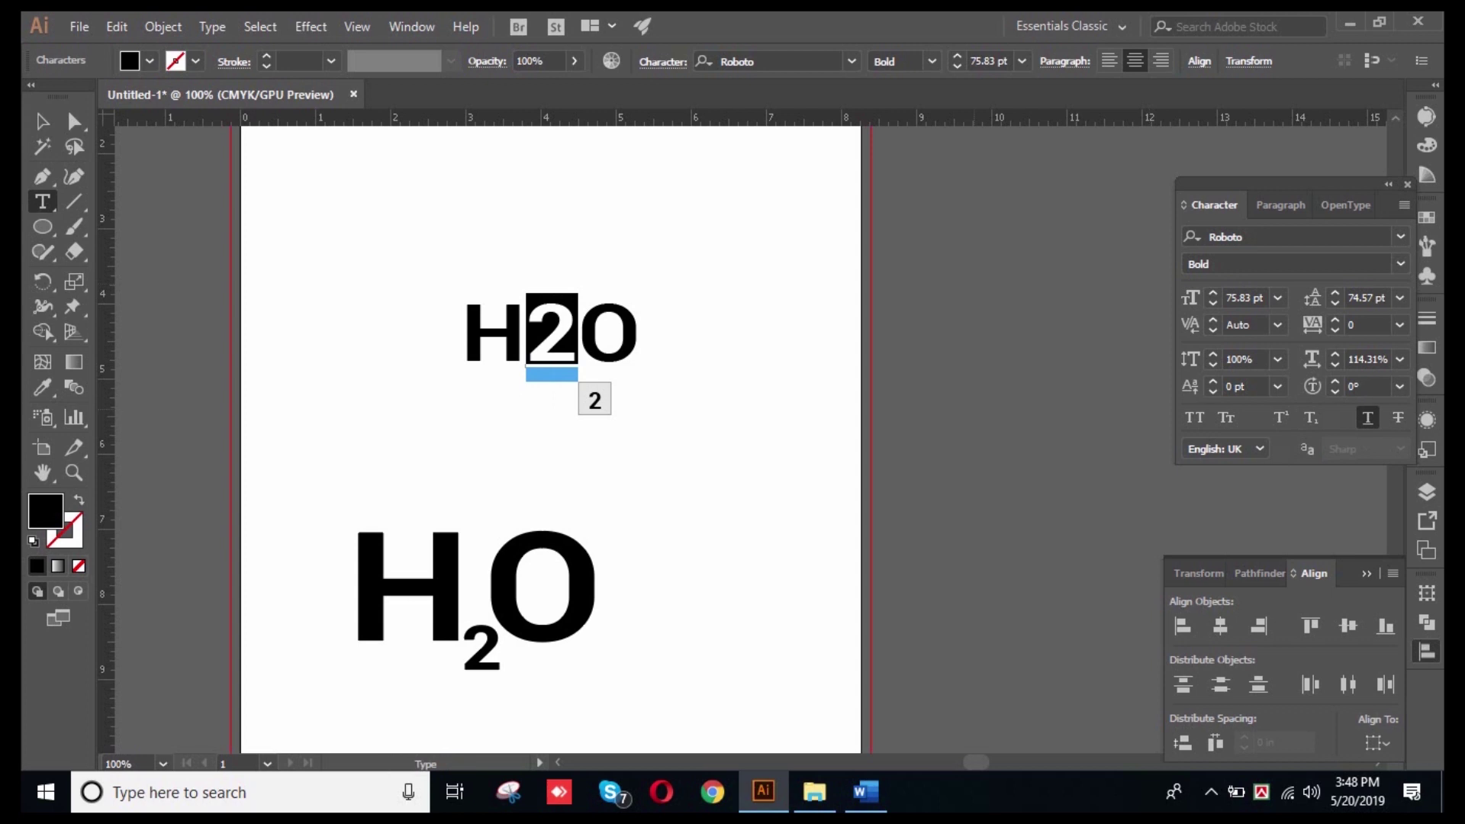
key("Escape")
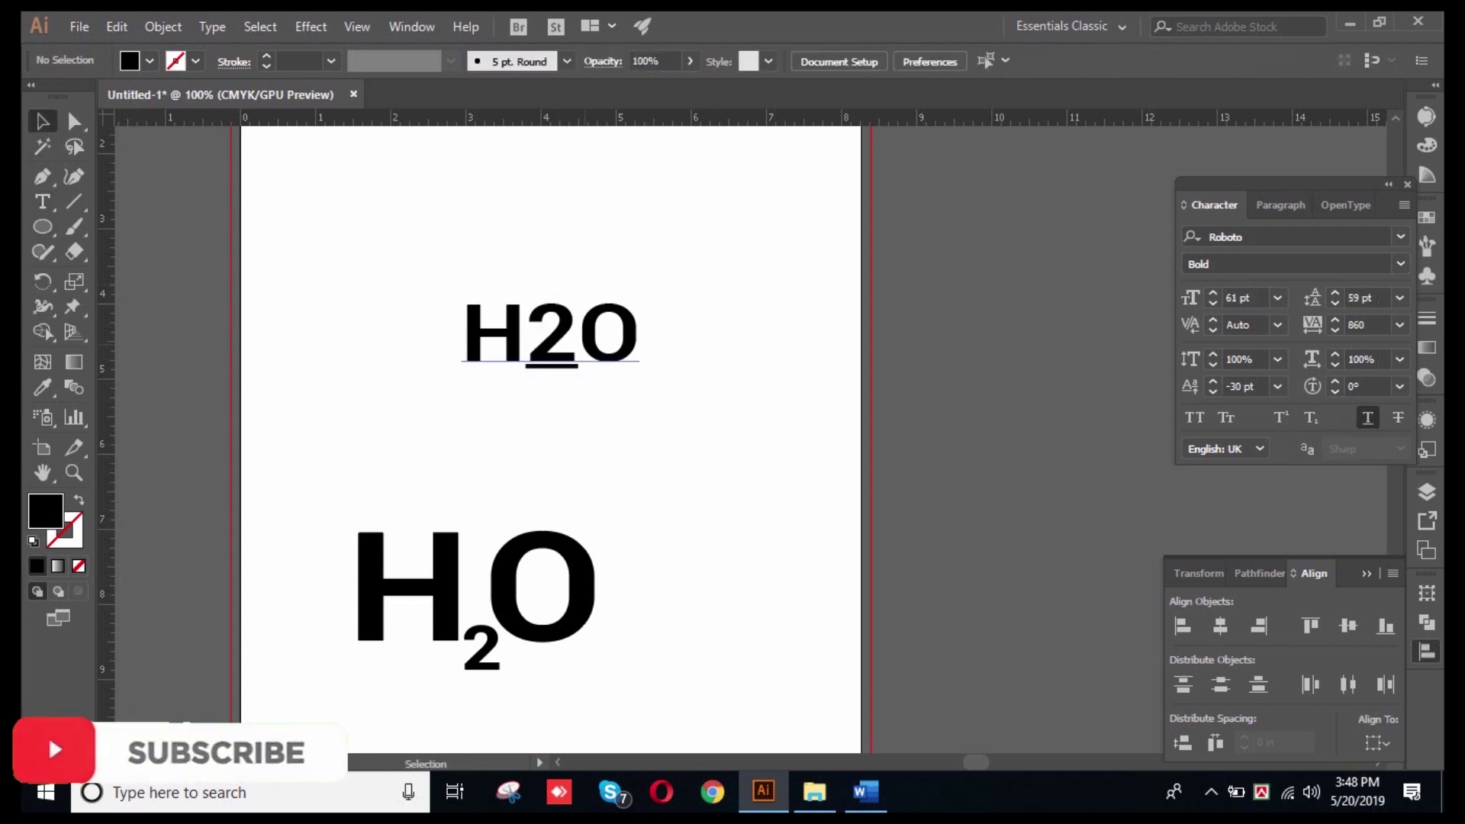
left_click(1368, 418)
key("ctrl+shift+a")
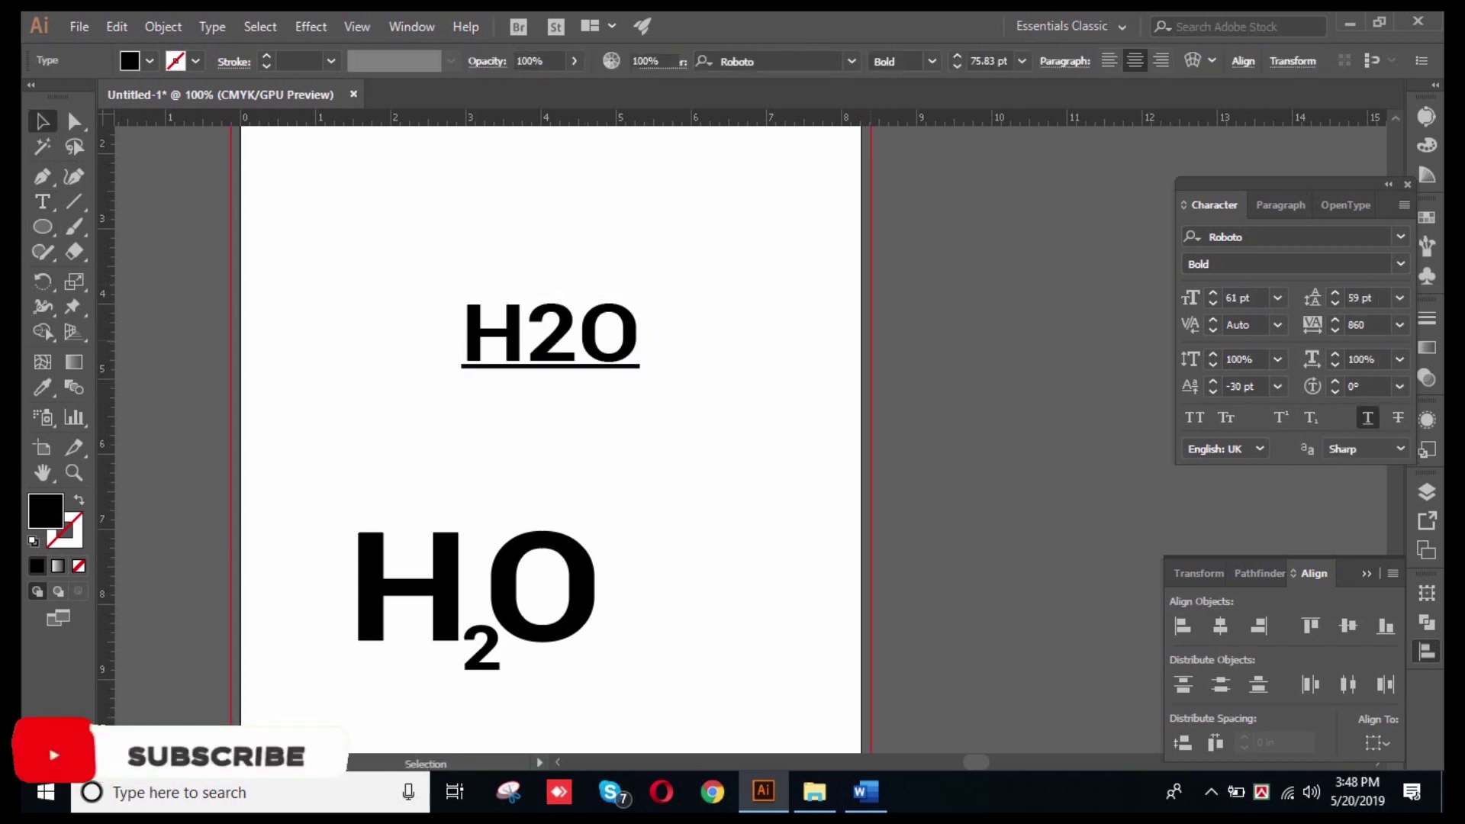
- Apply strikethrough to the upper H2O text and remove its underline
left_click(535, 336)
left_click(1399, 417)
left_click(550, 336)
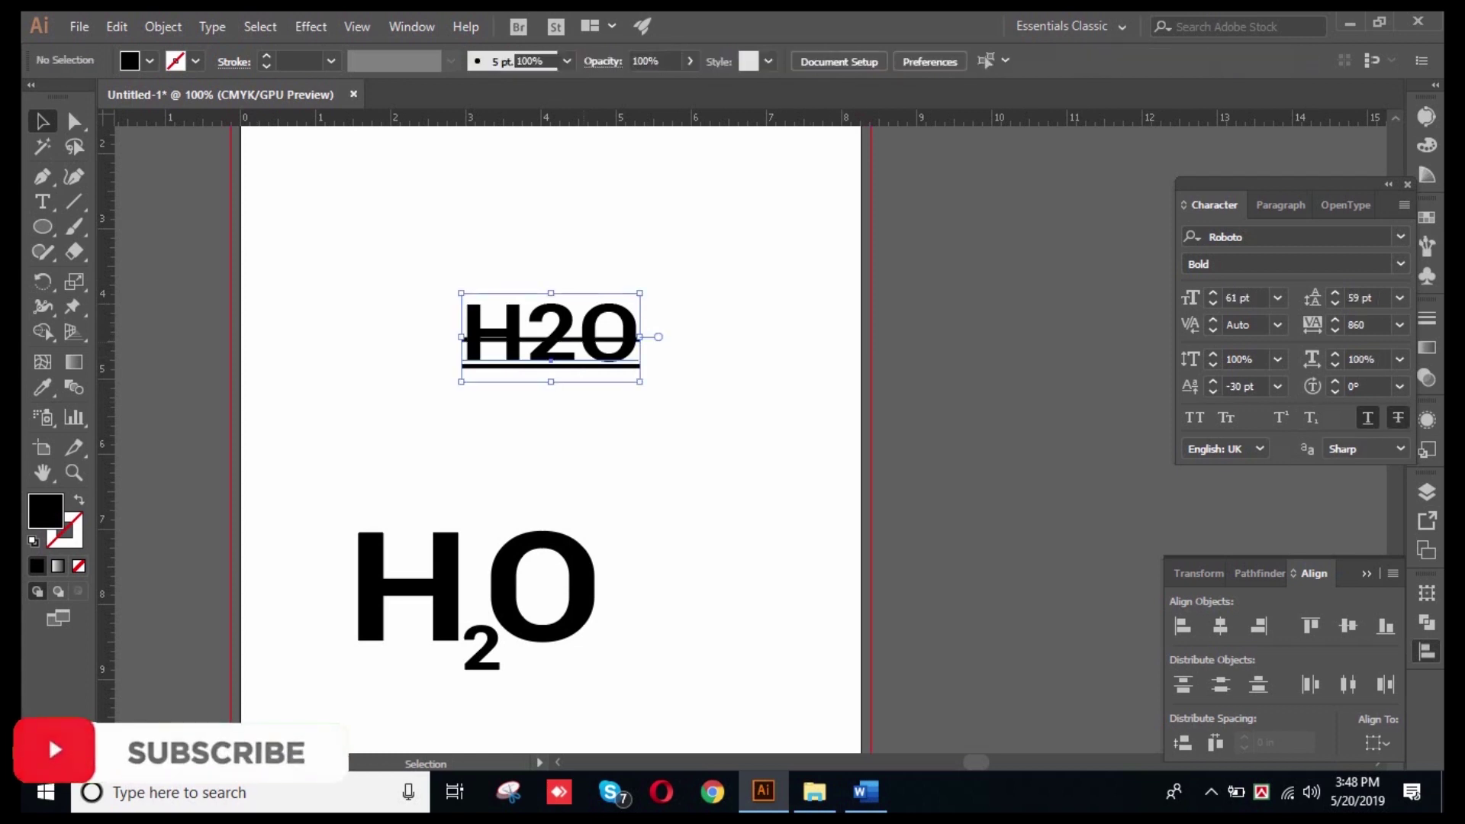
left_click(1368, 418)
left_click(606, 256)
left_click_drag(605, 256, 462, 351)
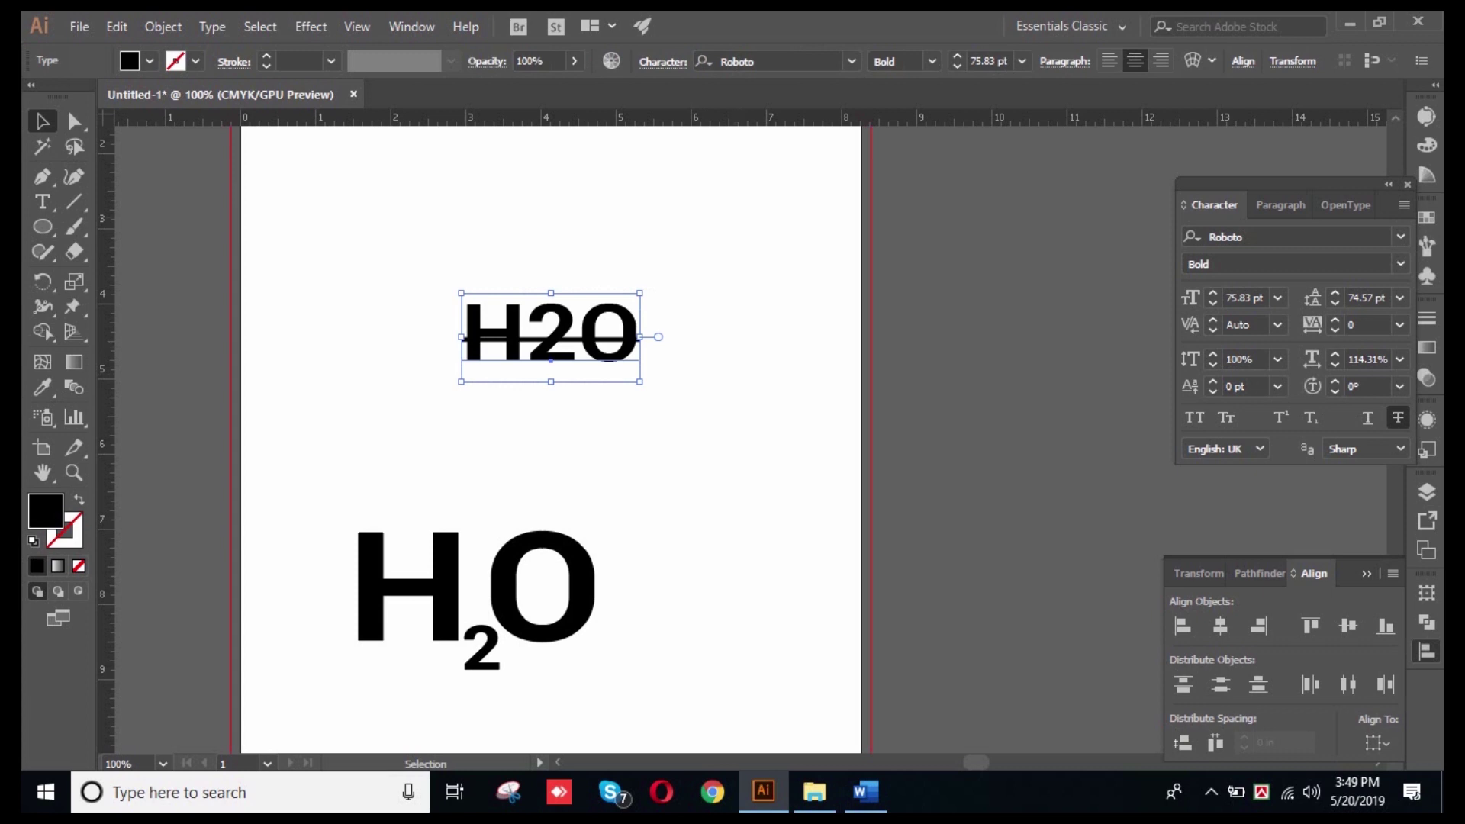
left_click_drag(426, 282, 718, 393)
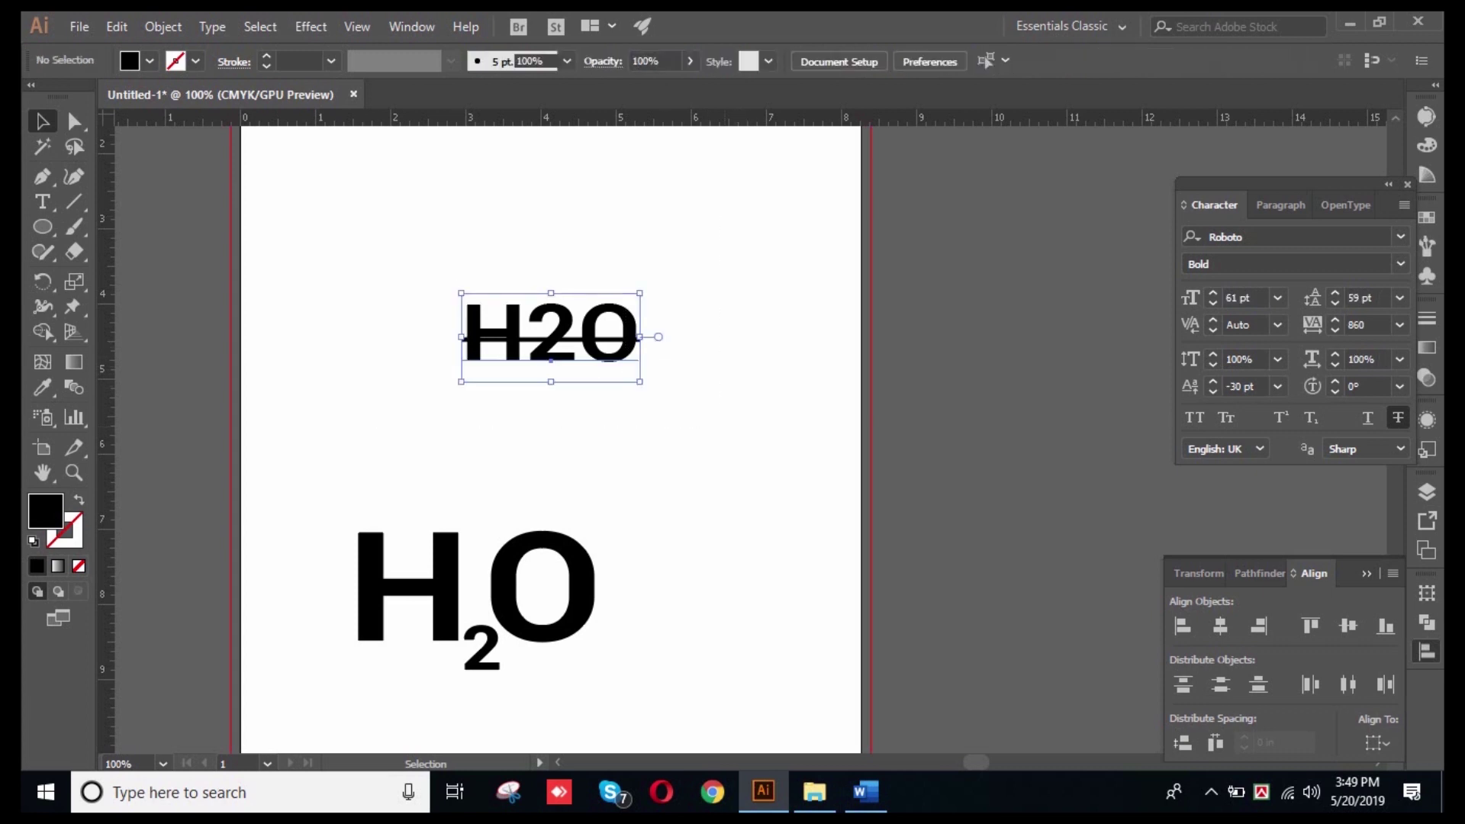
- Examine the available anti-aliasing methods and text language options
left_click(1400, 448)
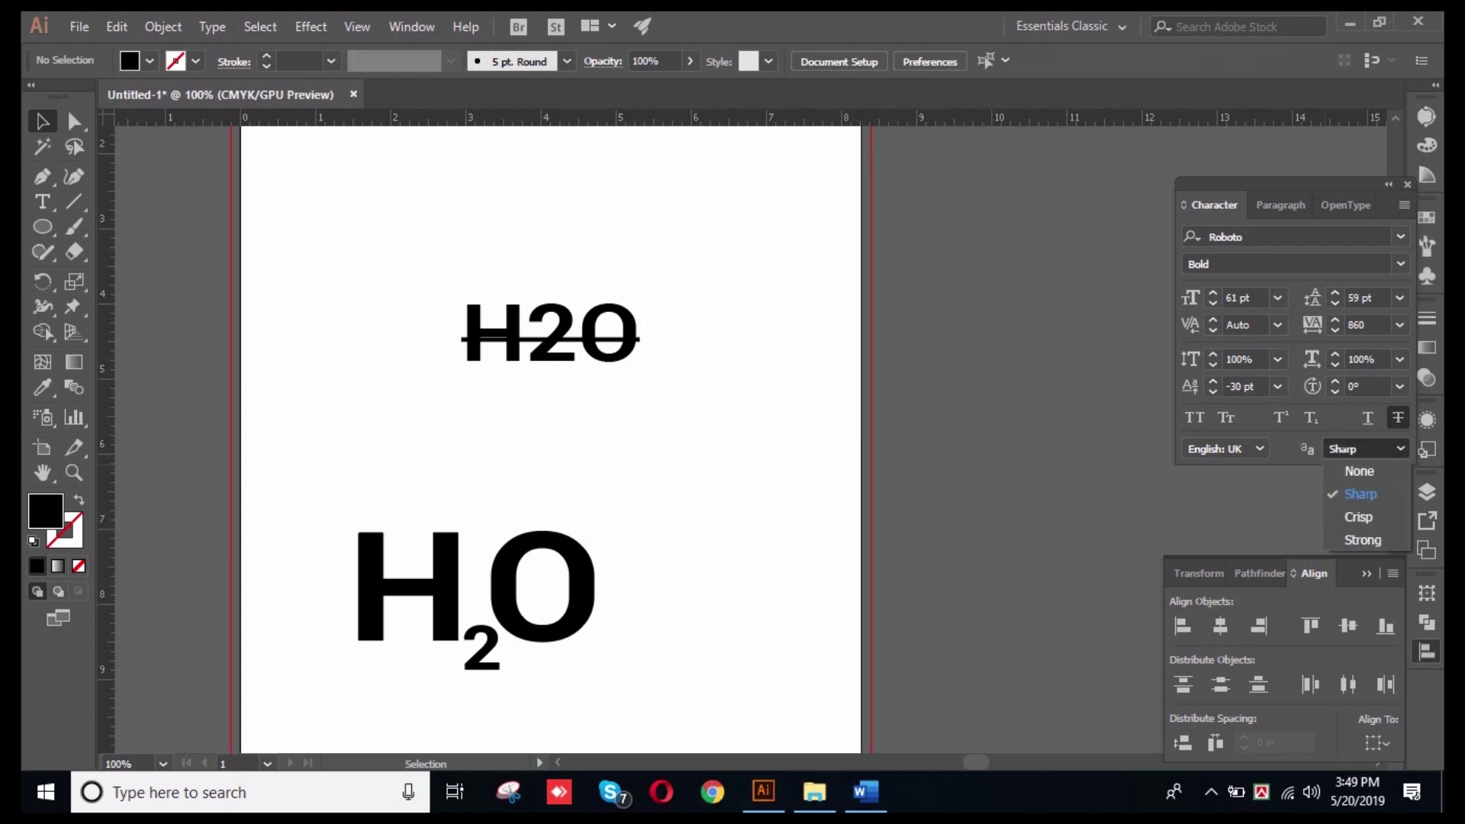
left_click(1259, 449)
left_click(1260, 448)
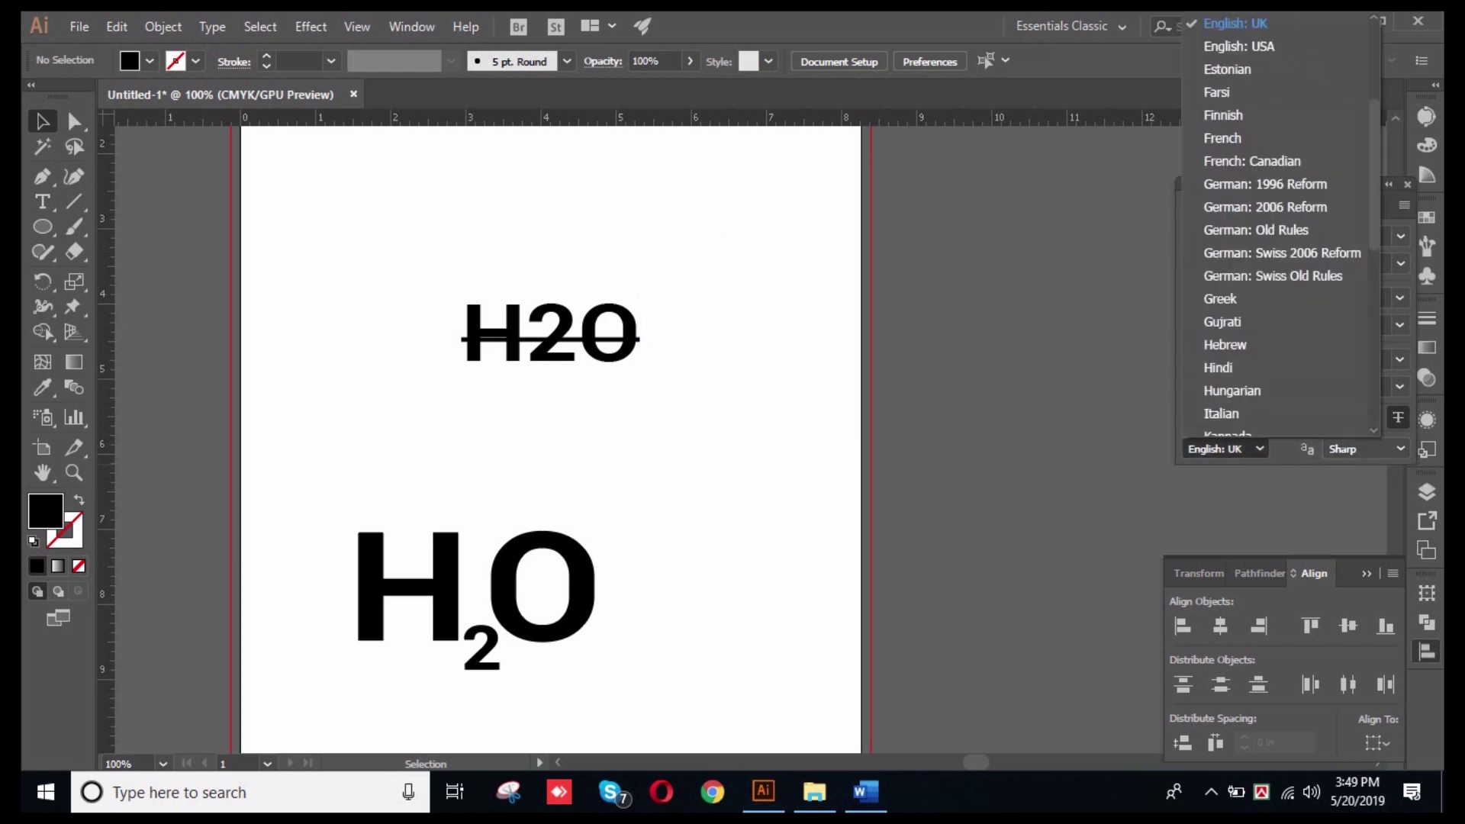
key("Escape")
left_click(551, 339)
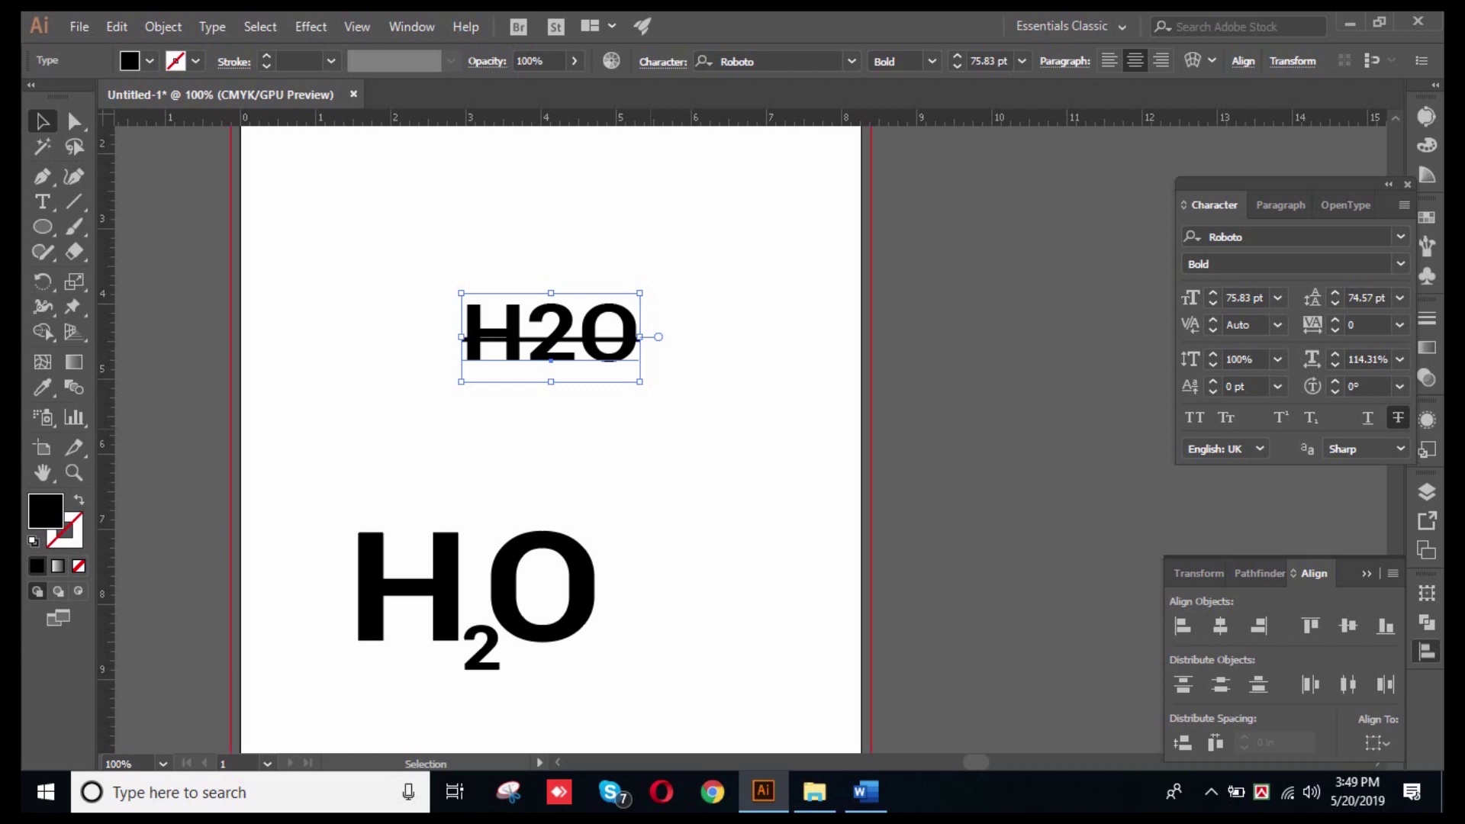
key("ctrl+shift+a")
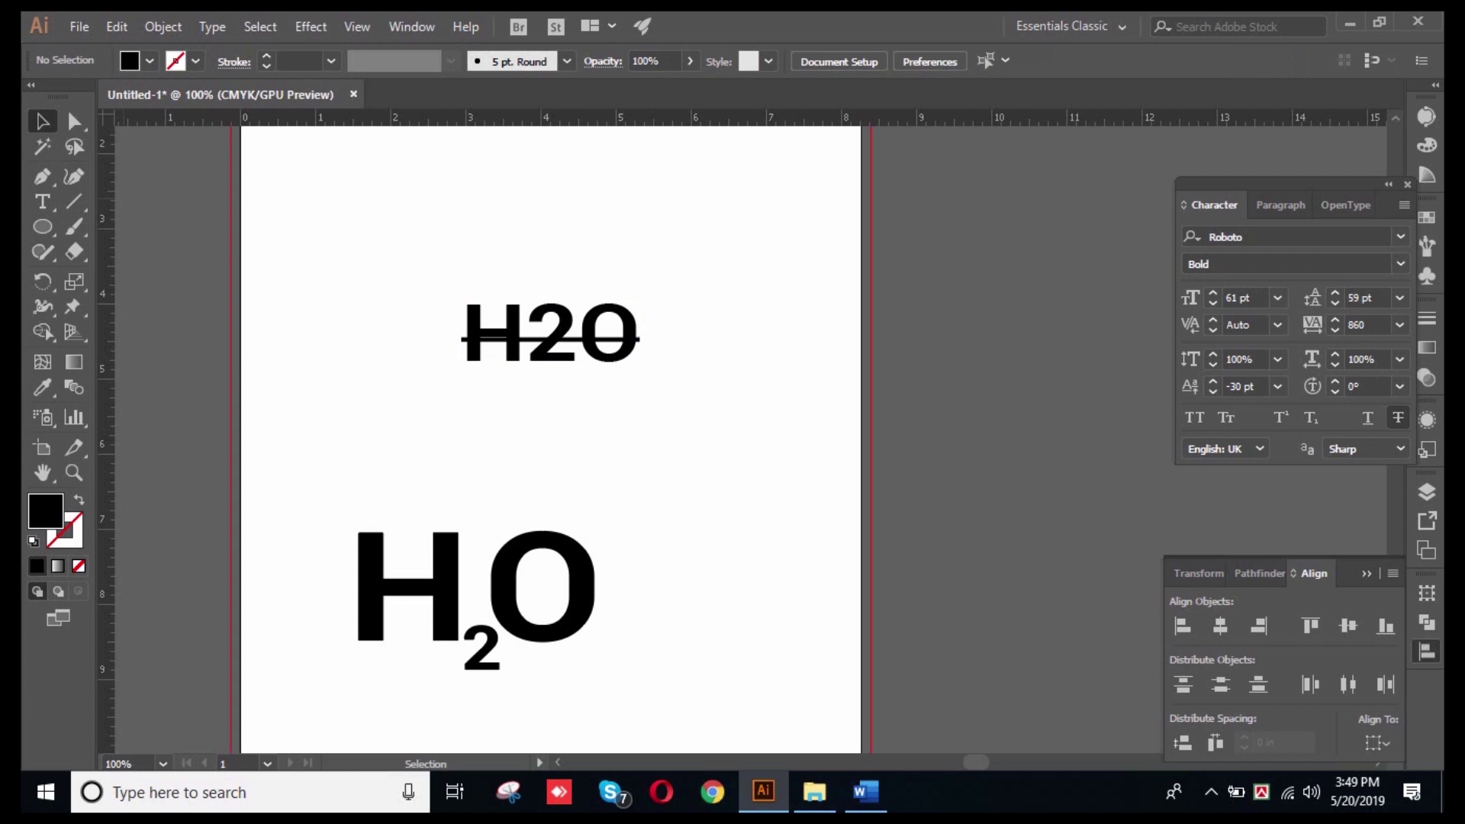
- Remove the strikethrough from the upper H2O text and move it near the artboard's left edge
left_click(551, 336)
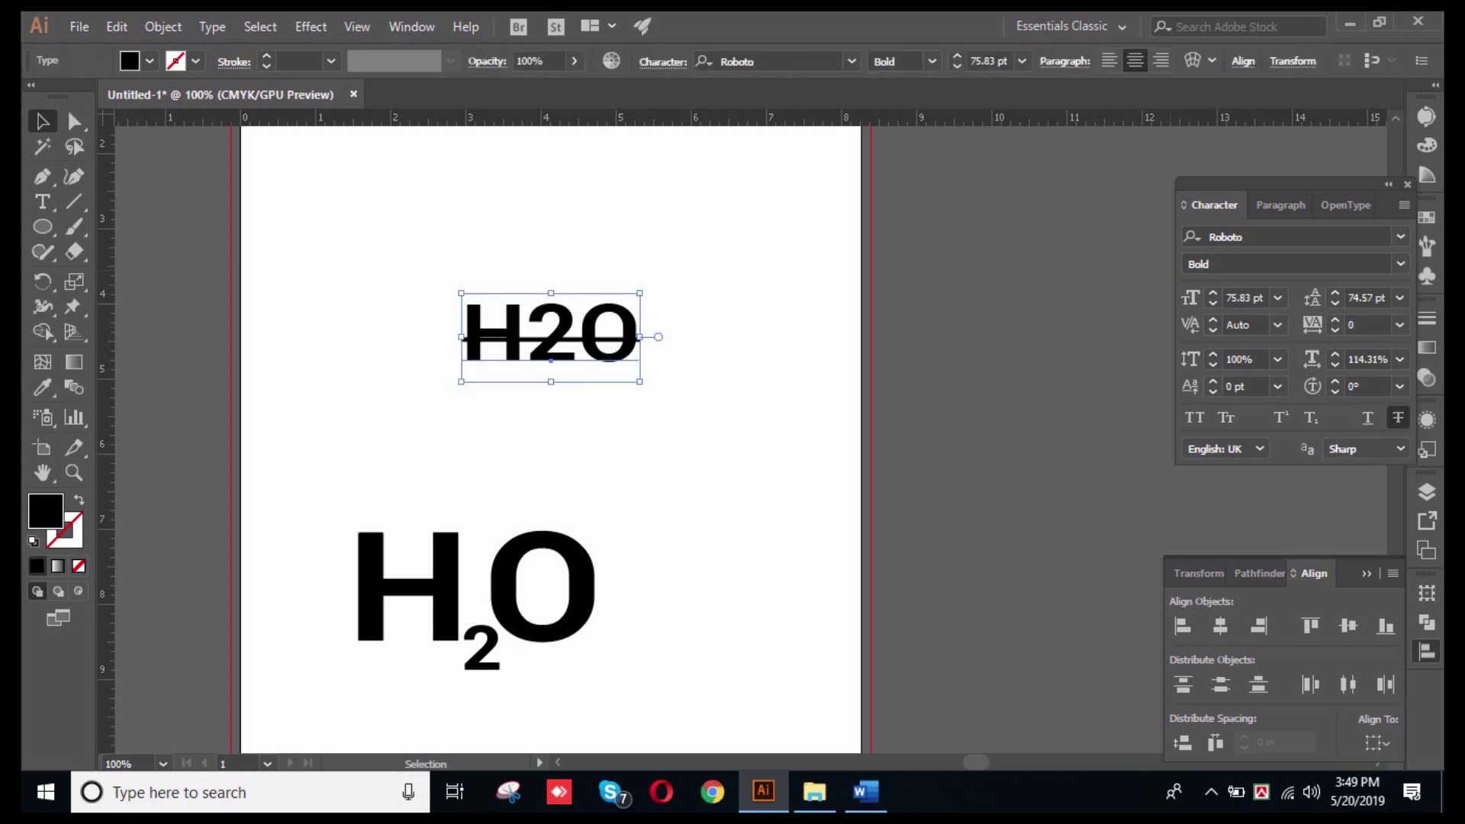
left_click(1398, 417)
key("ctrl+shift+a")
left_click_drag(551, 361, 341, 357)
key("ctrl+shift+a")
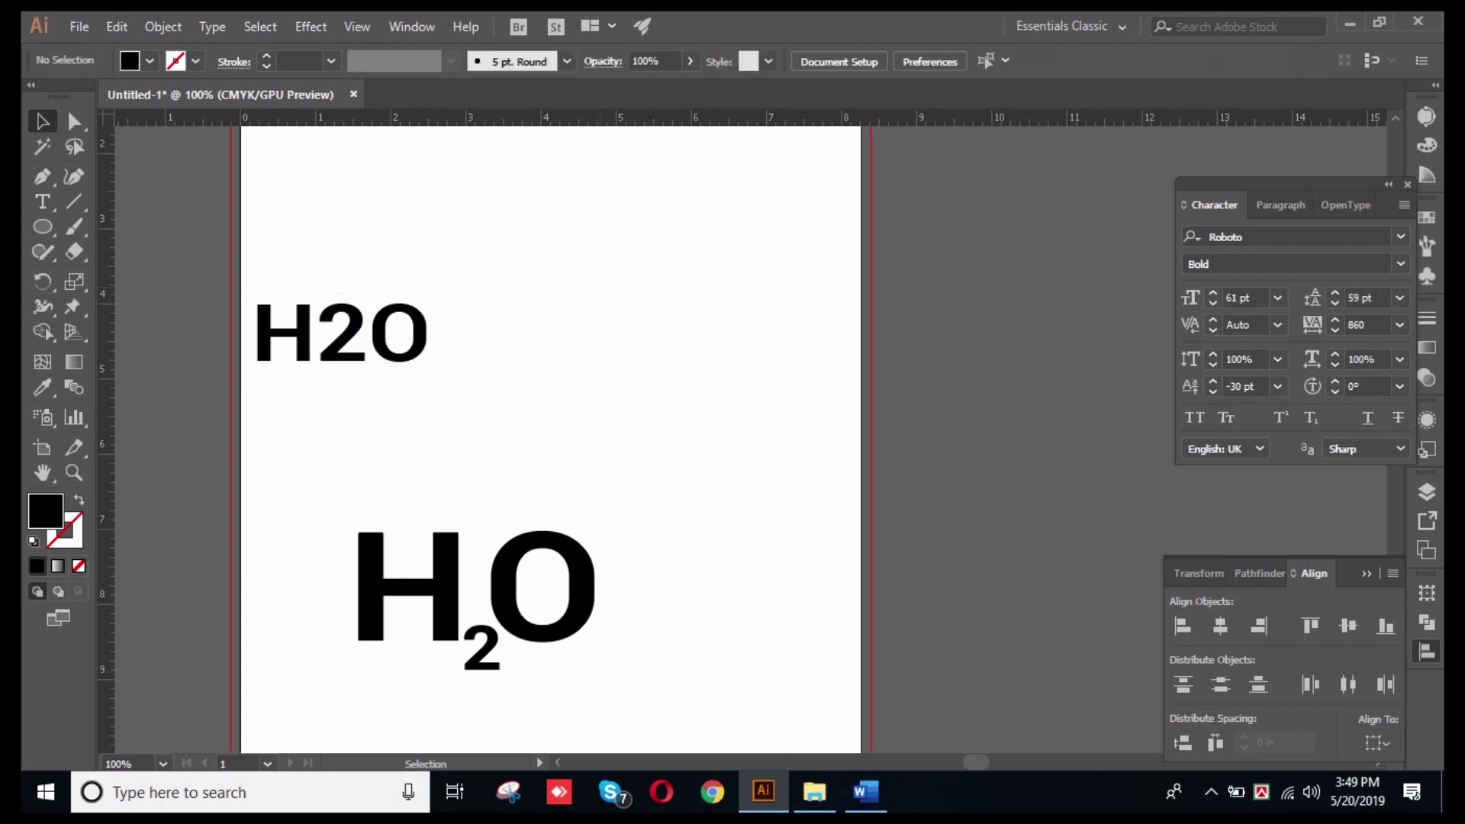
- Left-align the upper H2O text and move it toward the middle of the artboard
left_click(341, 357)
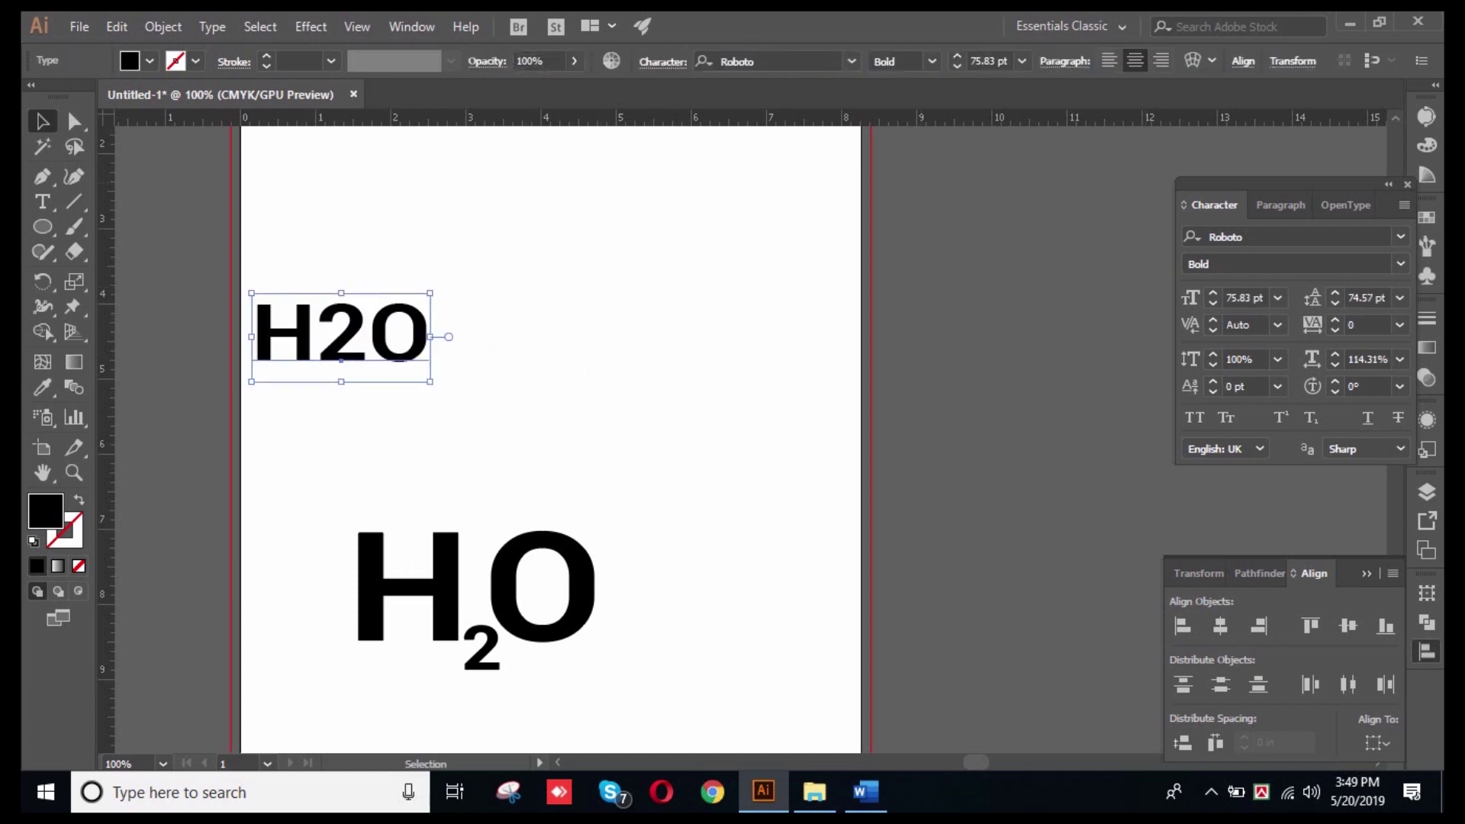
left_click(1281, 204)
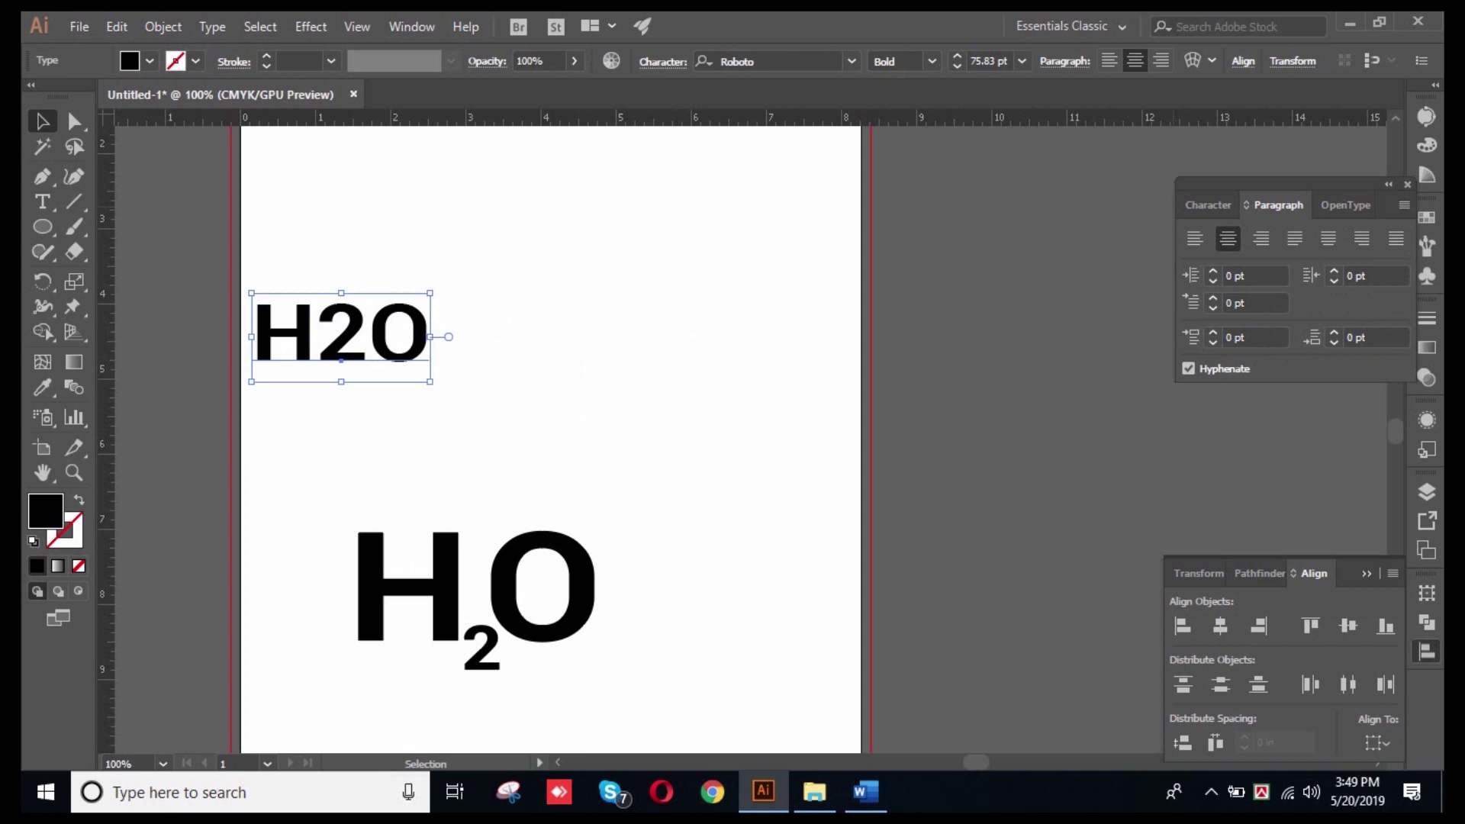
left_click(1196, 239)
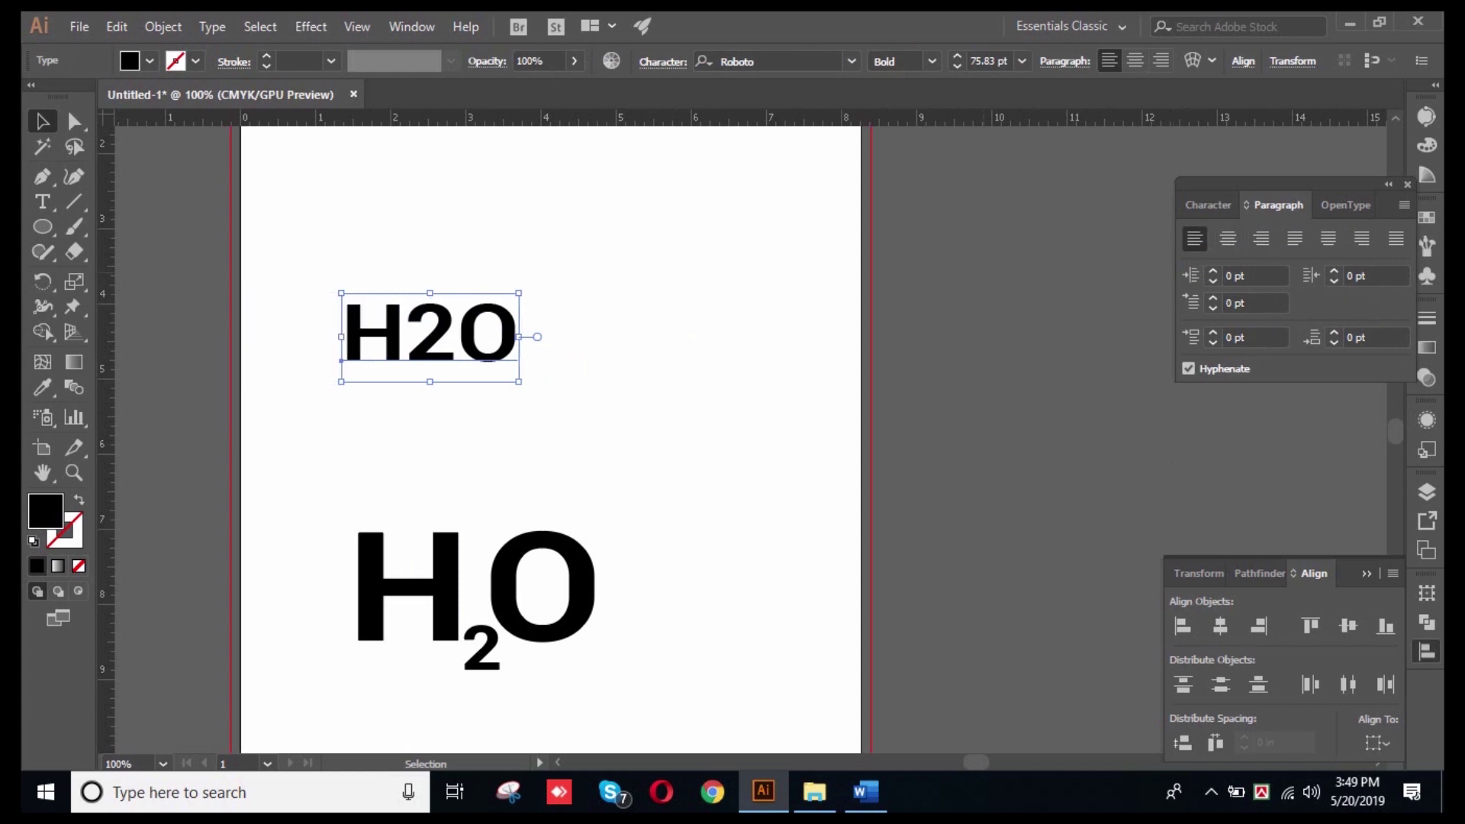
left_click_drag(427, 336, 531, 336)
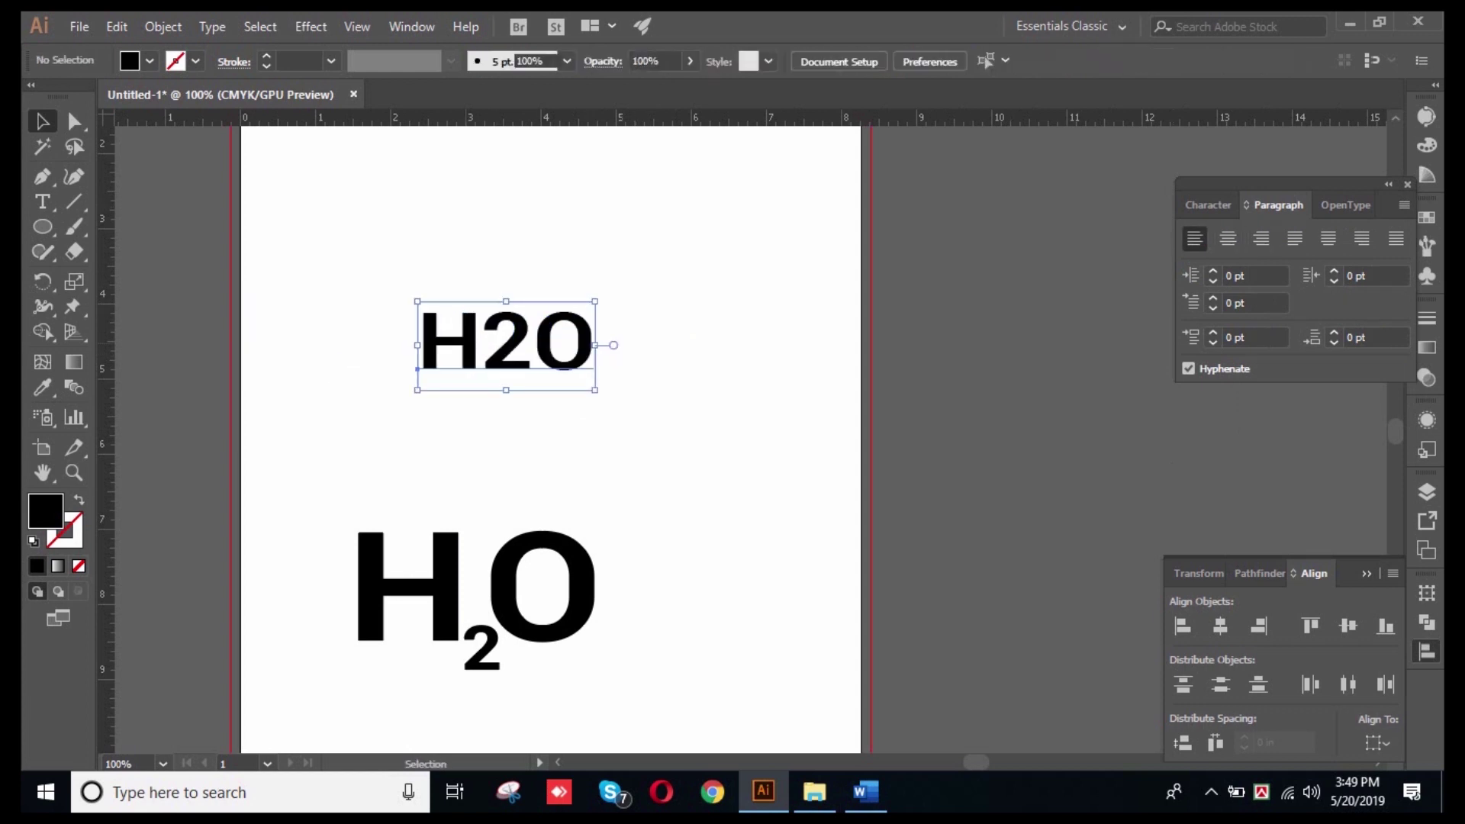
key("ctrl+shift+a")
- Replace the upper H2O text with a sample name and center-align it
triple_click(533, 336)
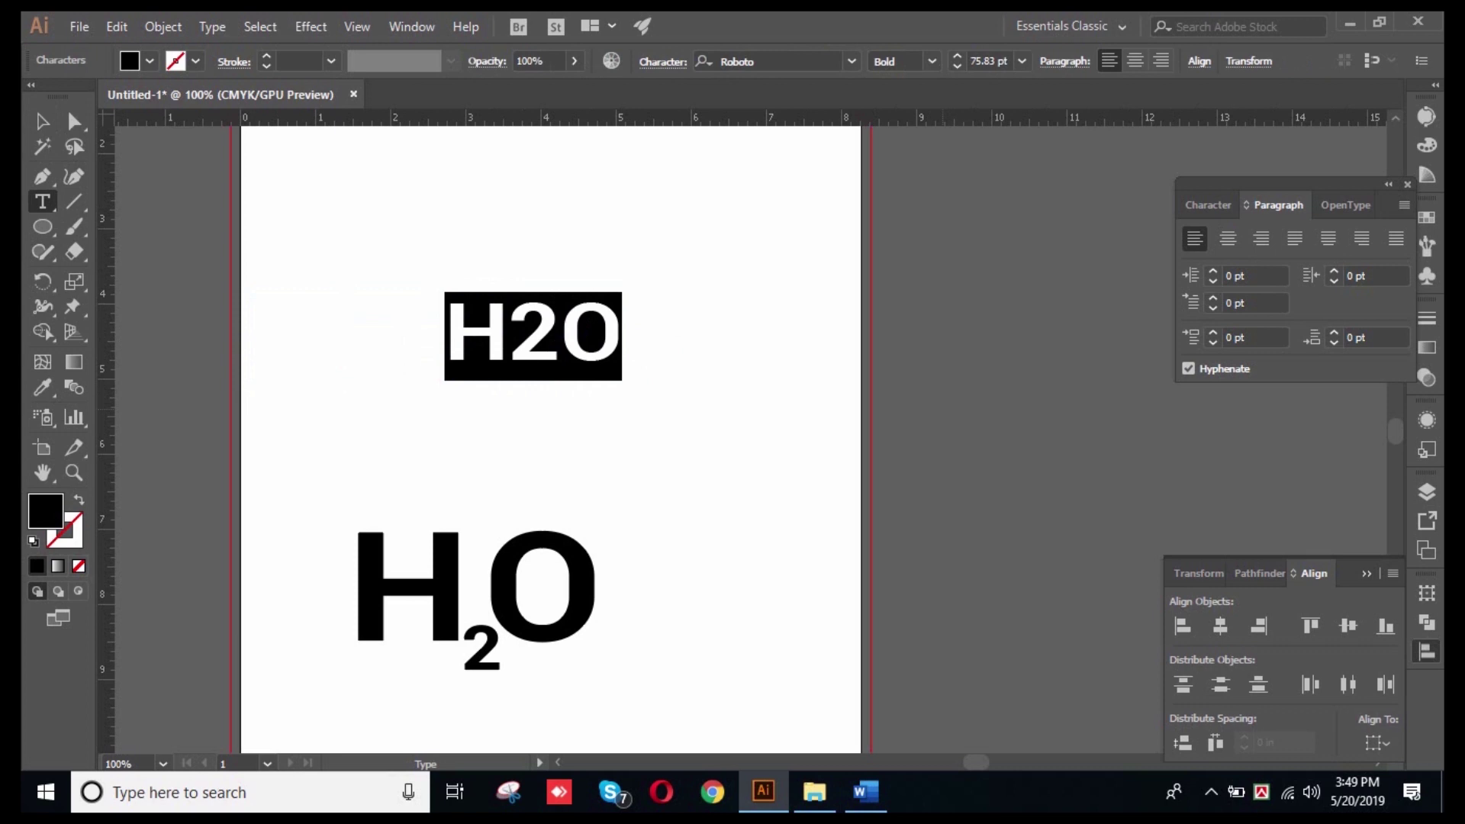
type("mamun")
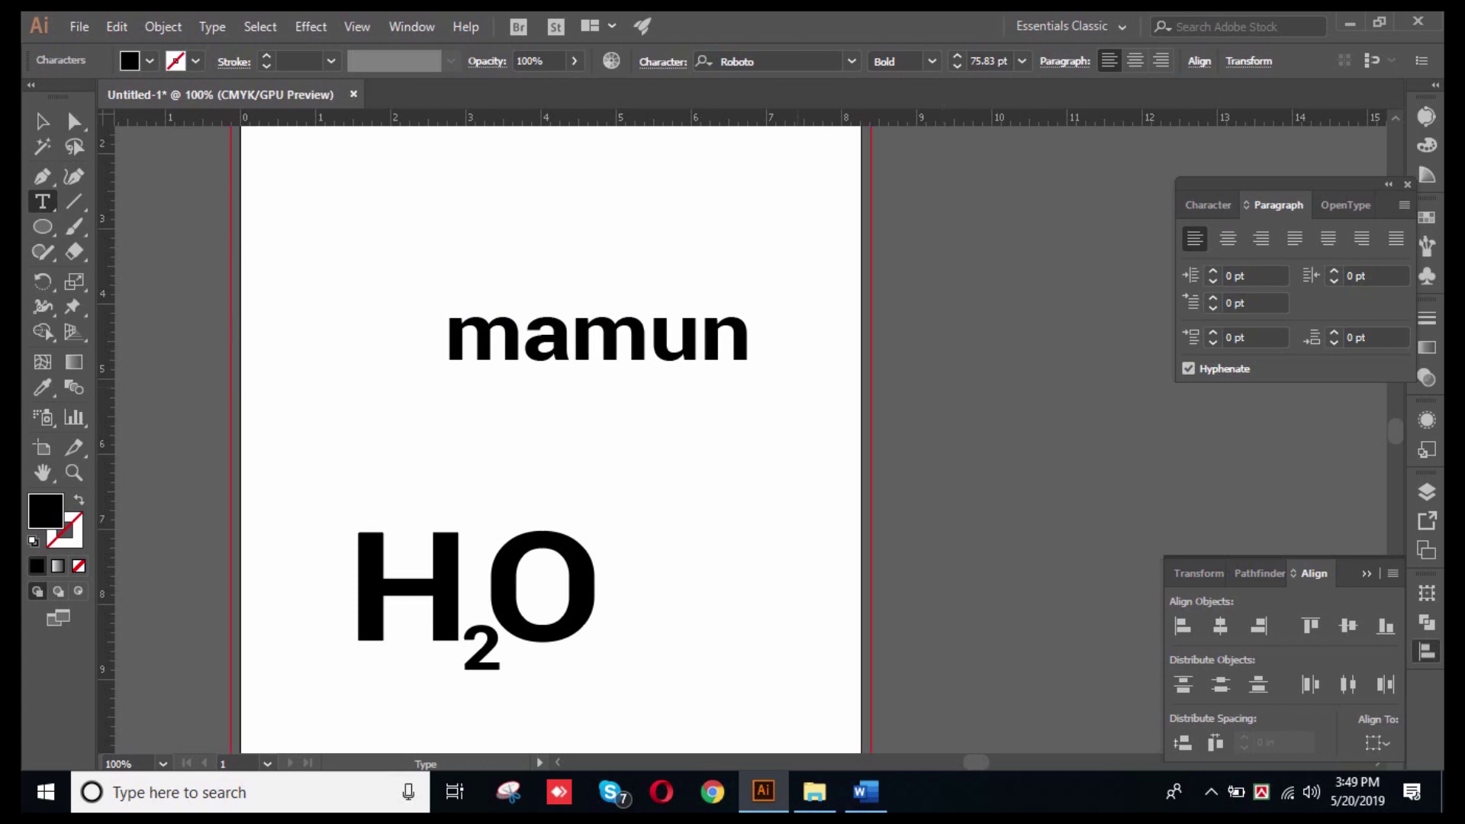
left_click(42, 121)
left_click(659, 428)
left_click(659, 336)
triple_click(658, 336)
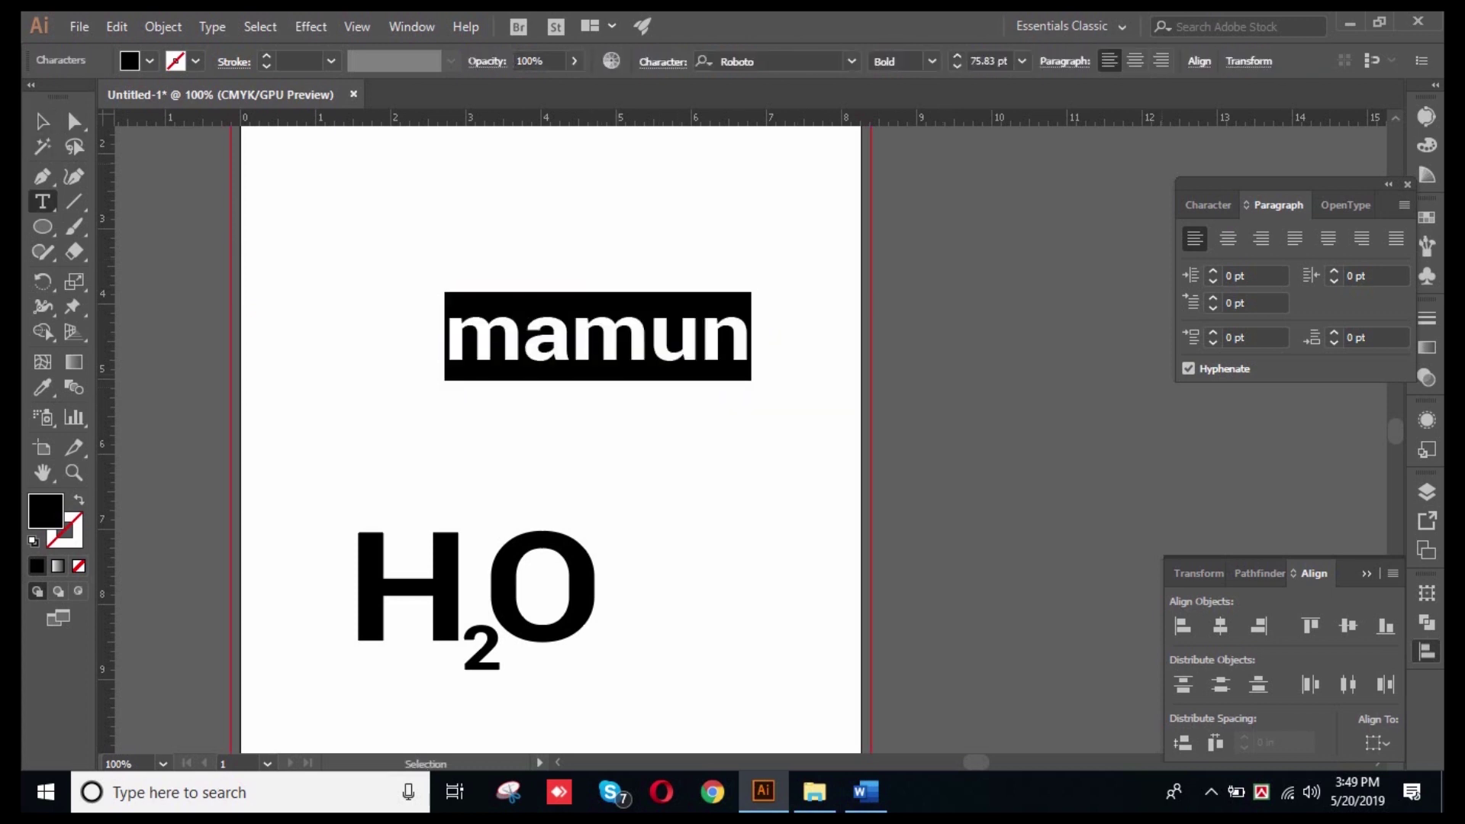
key("ctrl+shift+c")
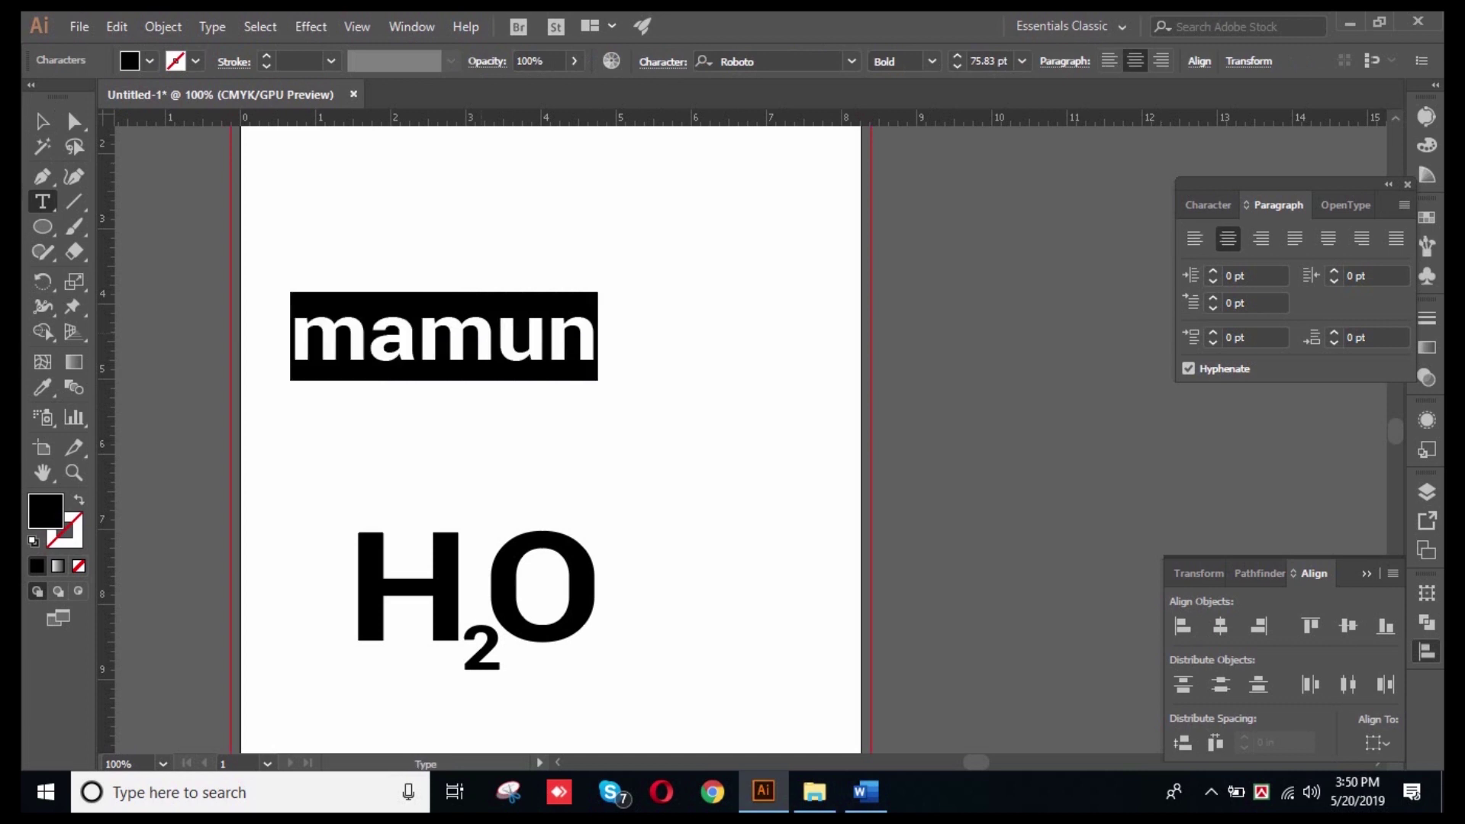
- Replace the centered name with the sample text hfhhfhhfh
left_click(482, 336)
key("ctrl+a")
key("BackSpace")
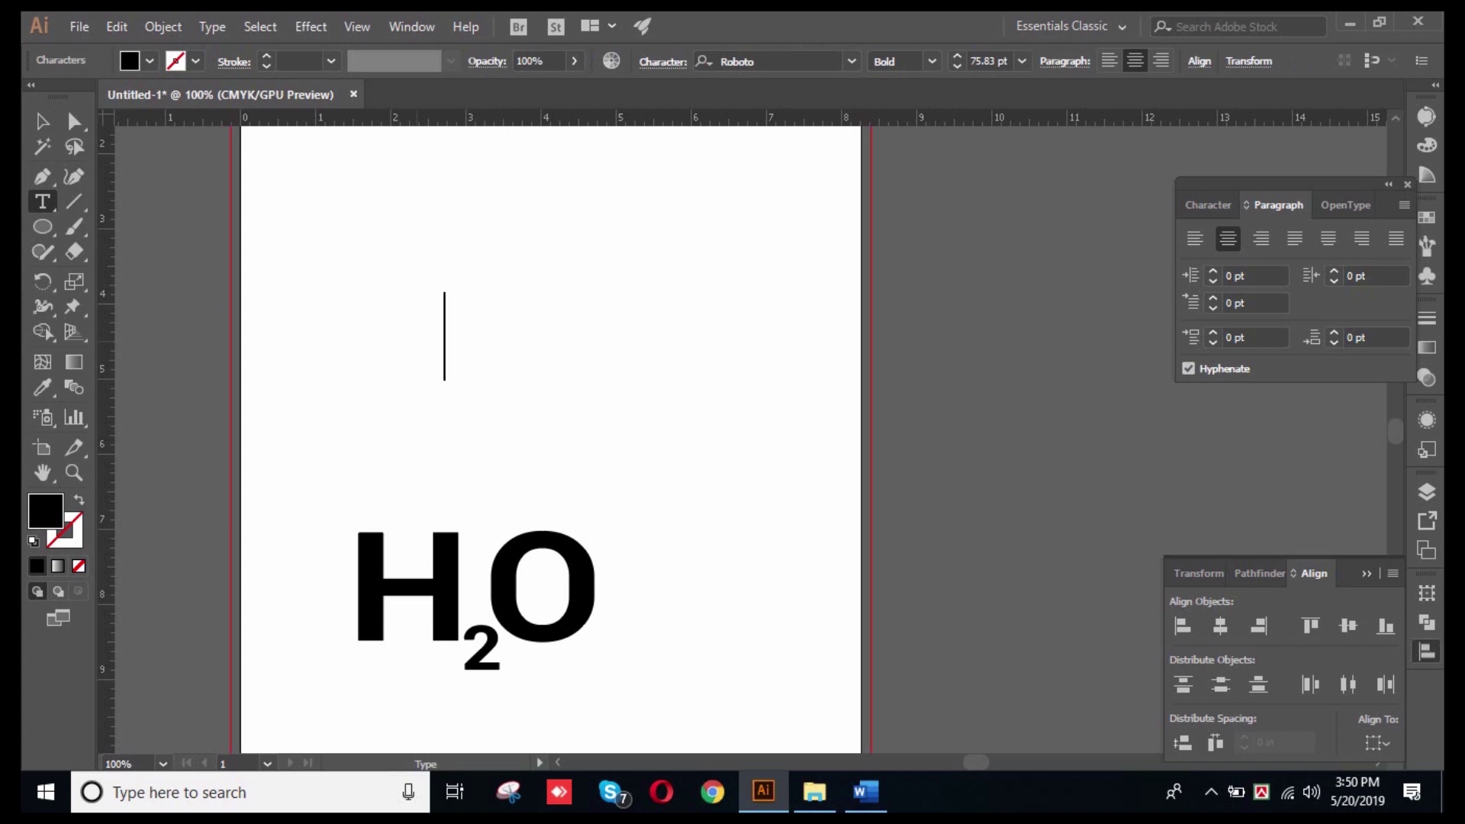
type("hfh")
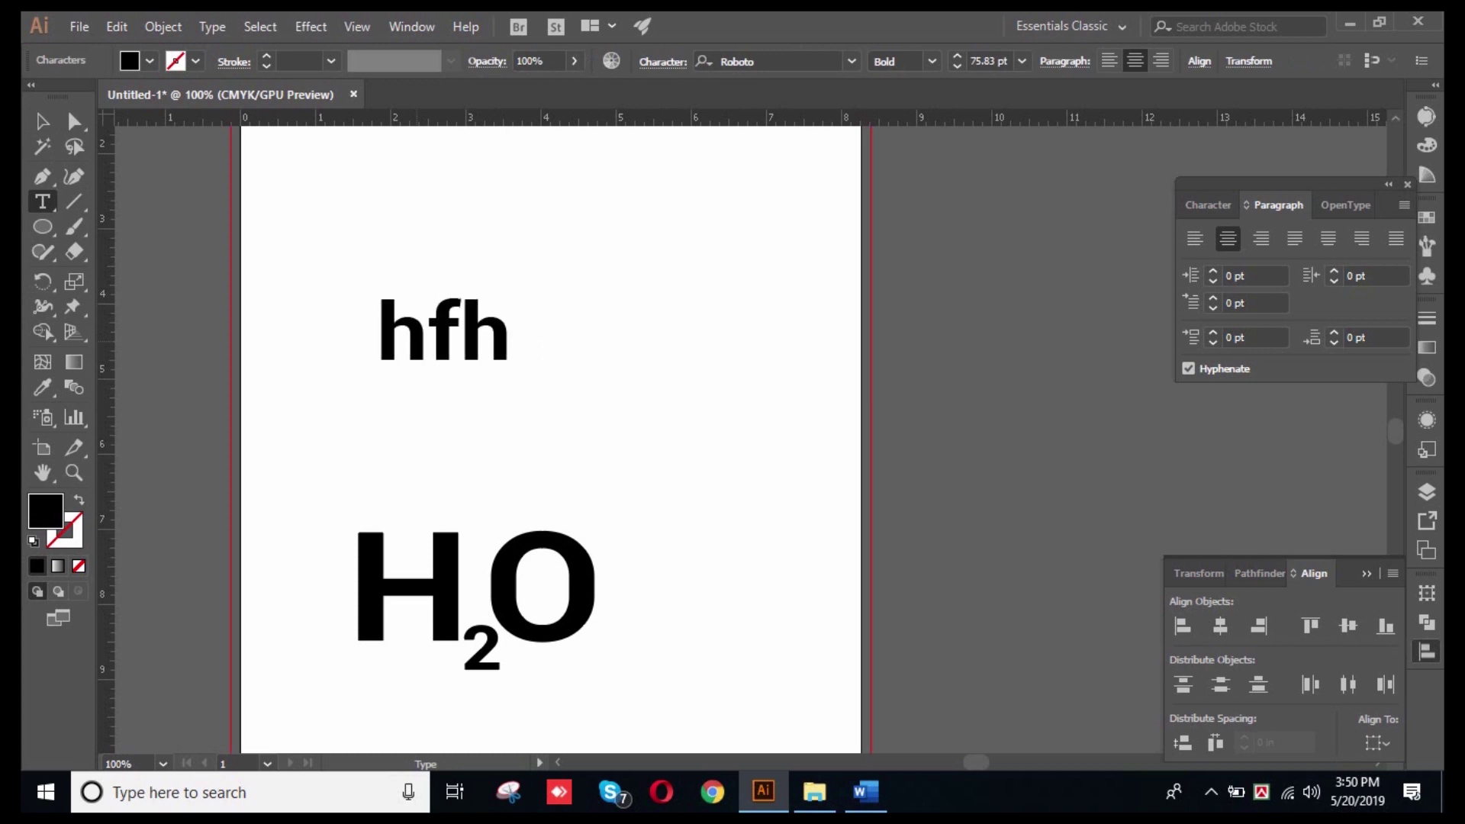
type("hfh")
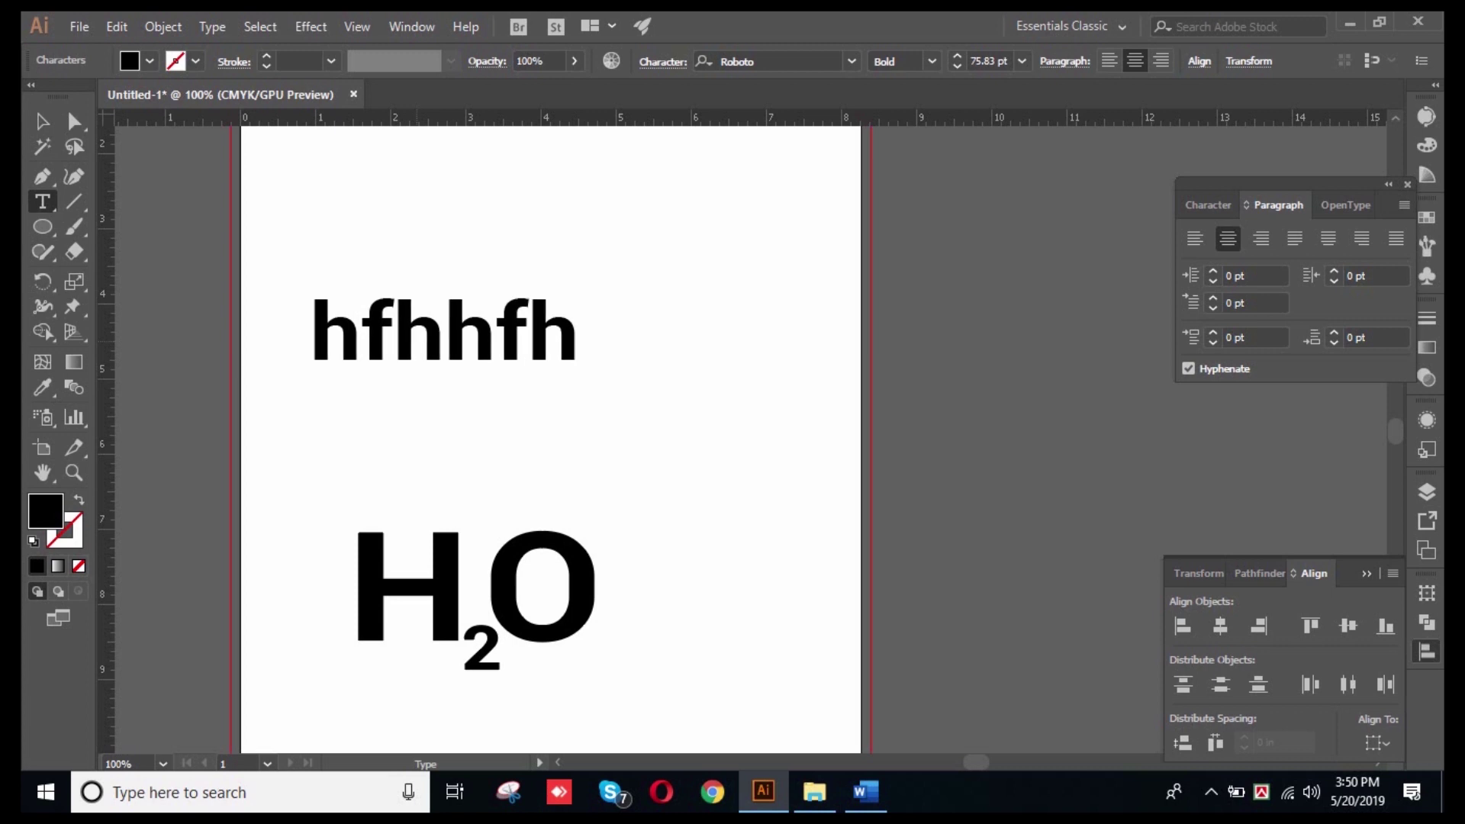
type("hfh")
key("Escape")
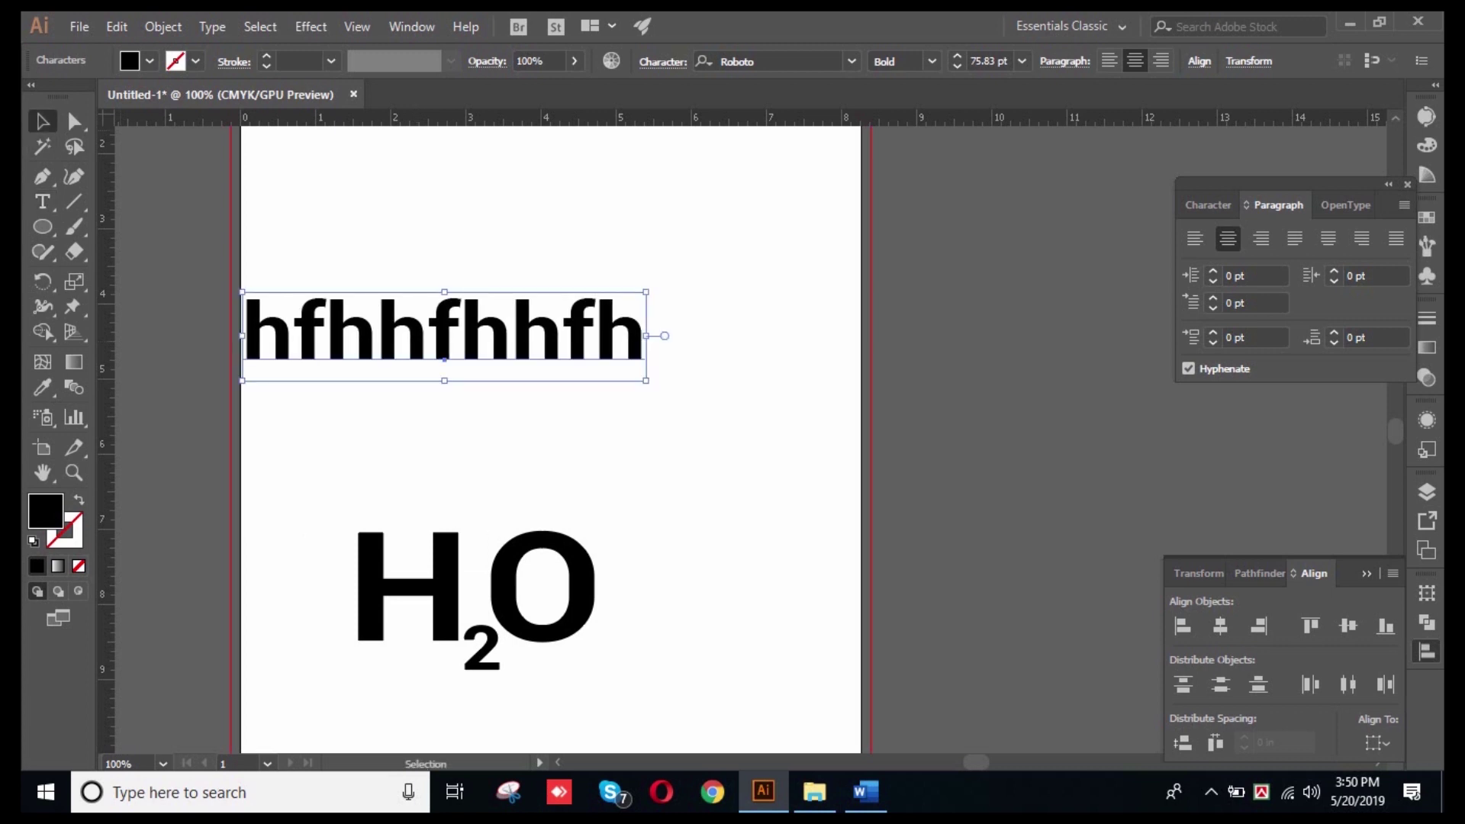
- Move the upper sample text toward the middle of the artboard and replace its content with hfhfhfhfh
left_click_drag(427, 332, 519, 348)
left_click(537, 347)
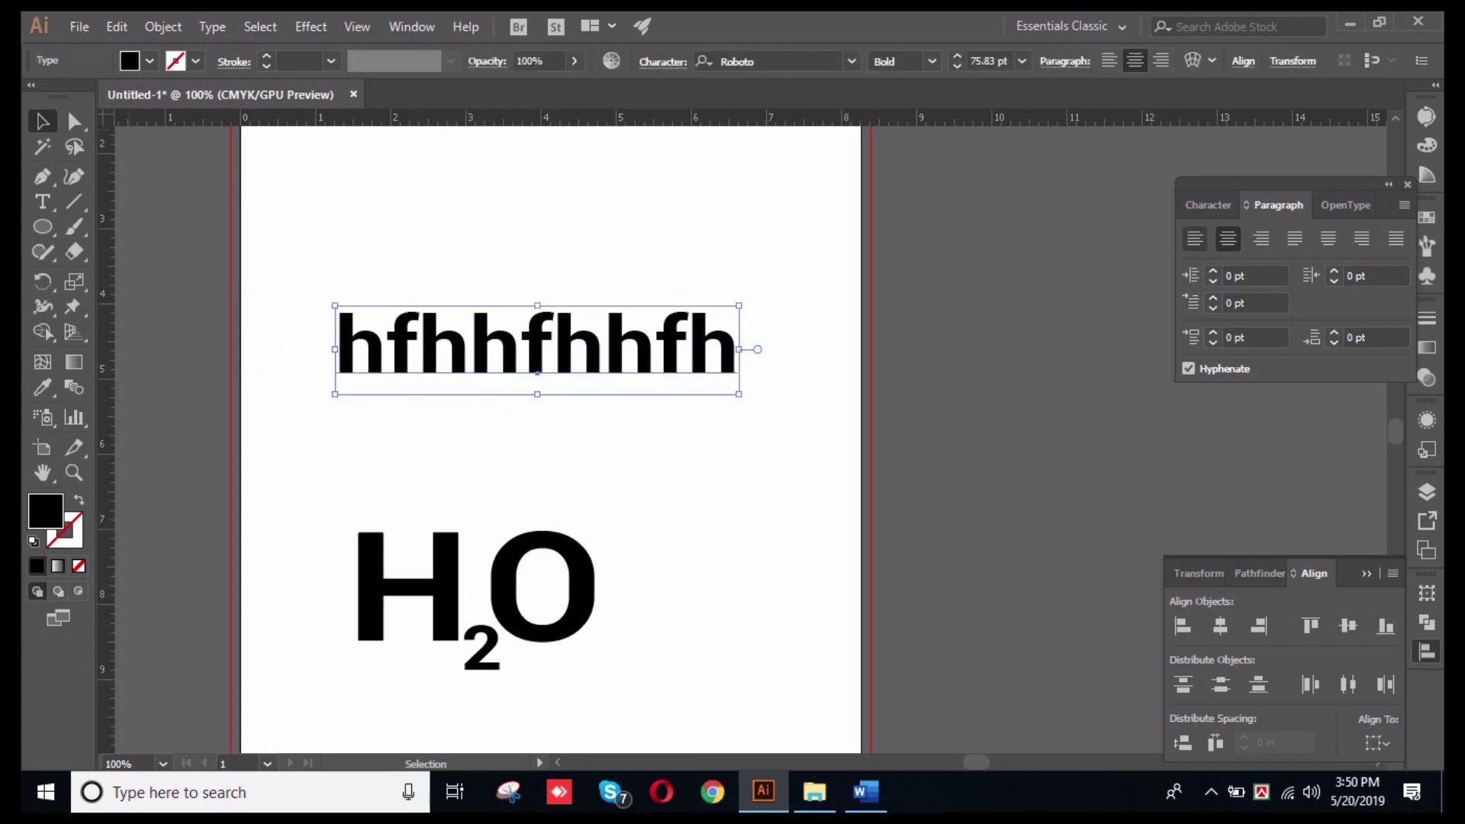
triple_click(532, 348)
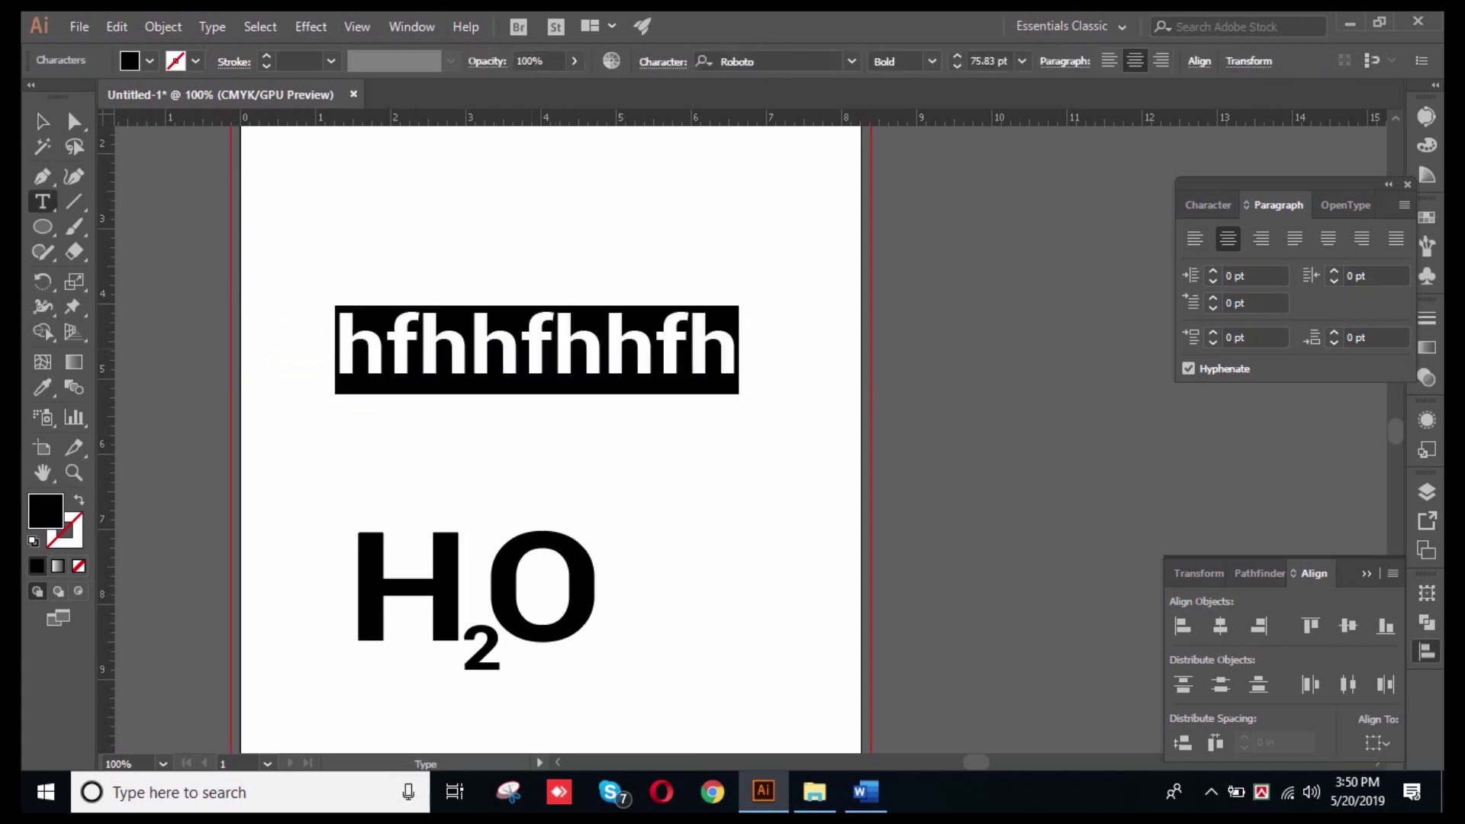
type("hfhfhfhfh")
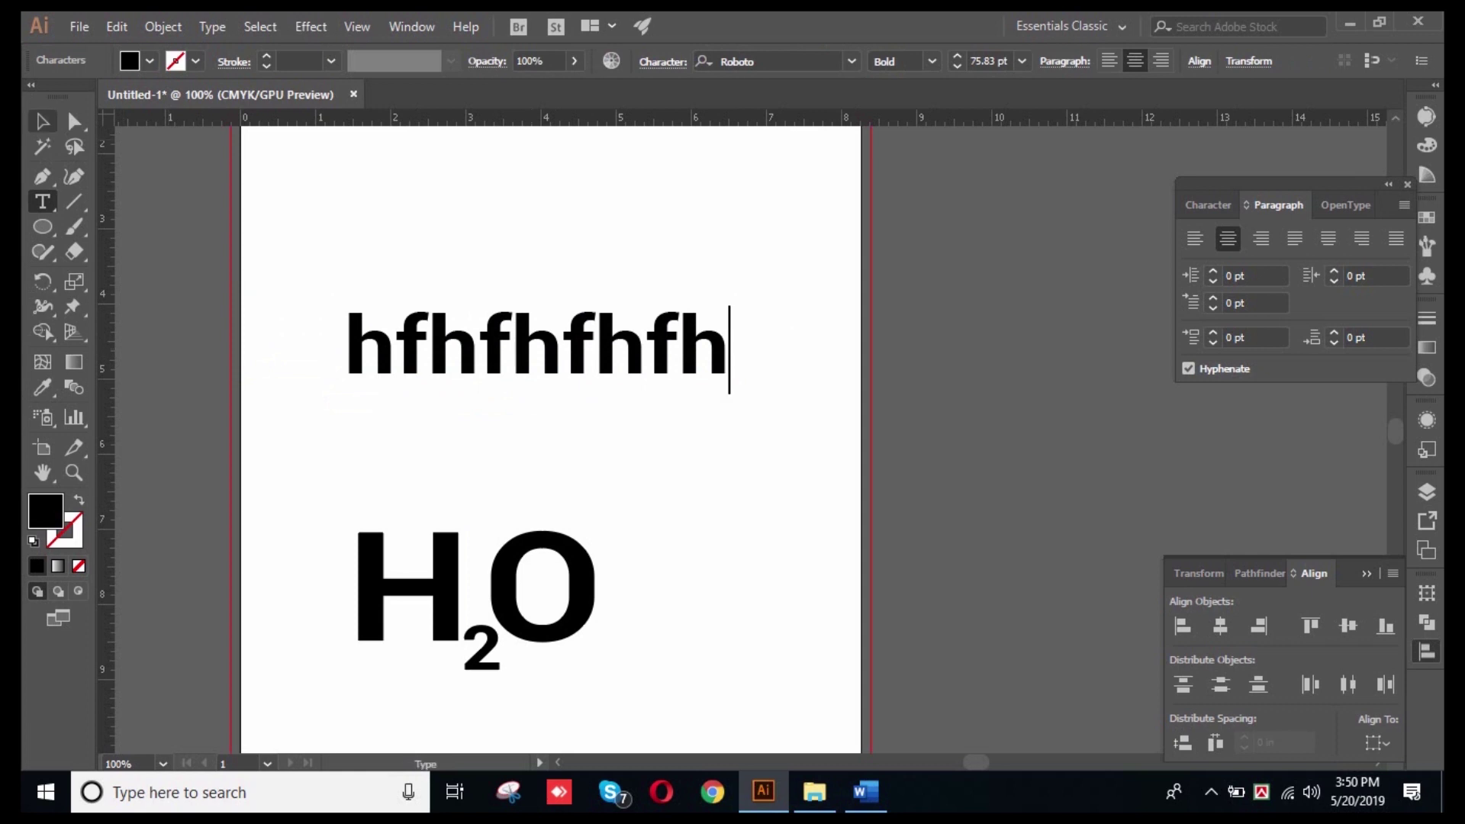
- Delete the upper sample text object above the H2O subscript text
left_click(43, 120)
left_click(632, 259)
left_click(633, 348)
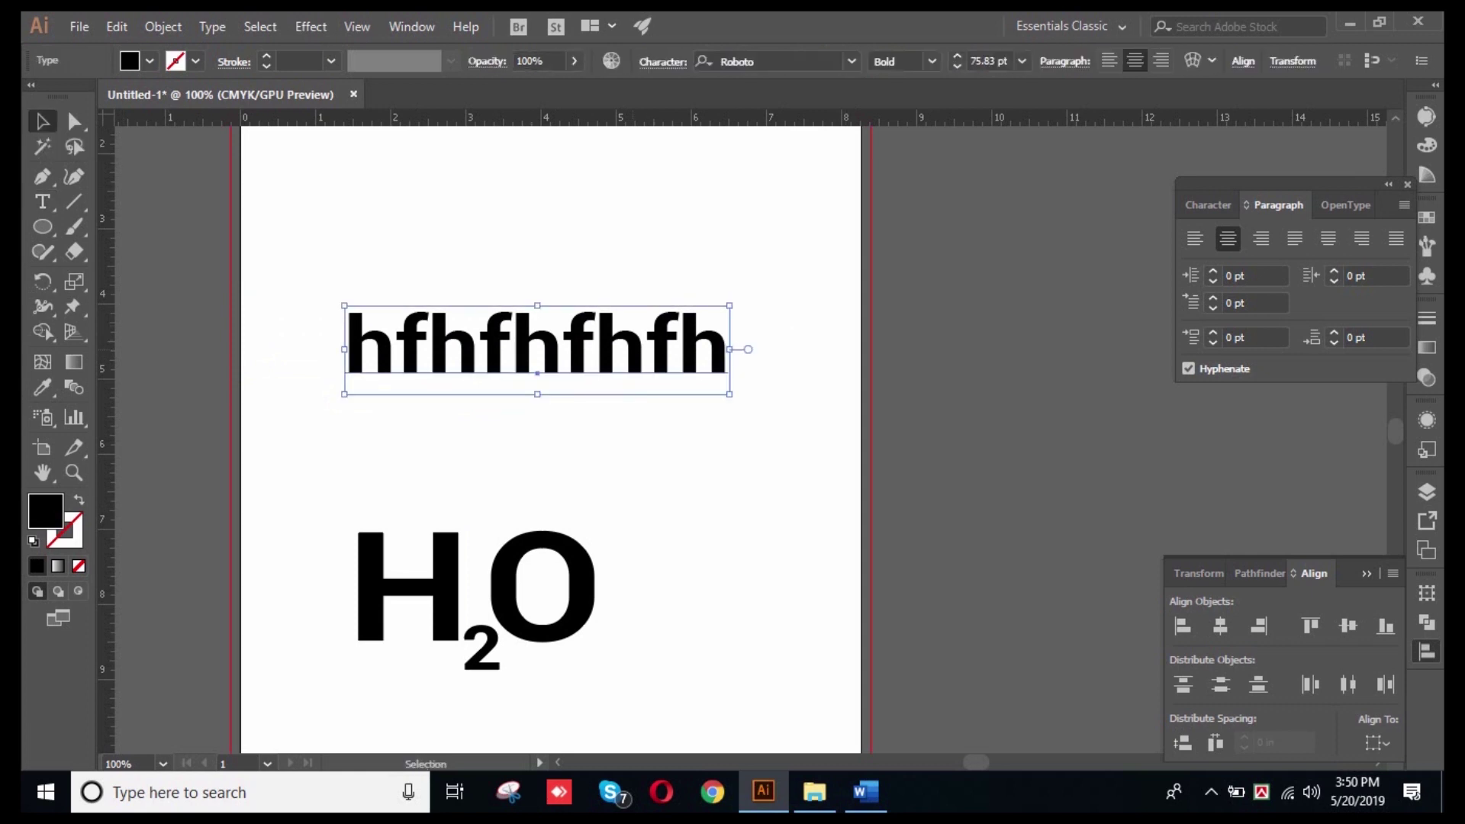
key("Delete")
- Create a new blank document and activate the Type tool
left_click(79, 26)
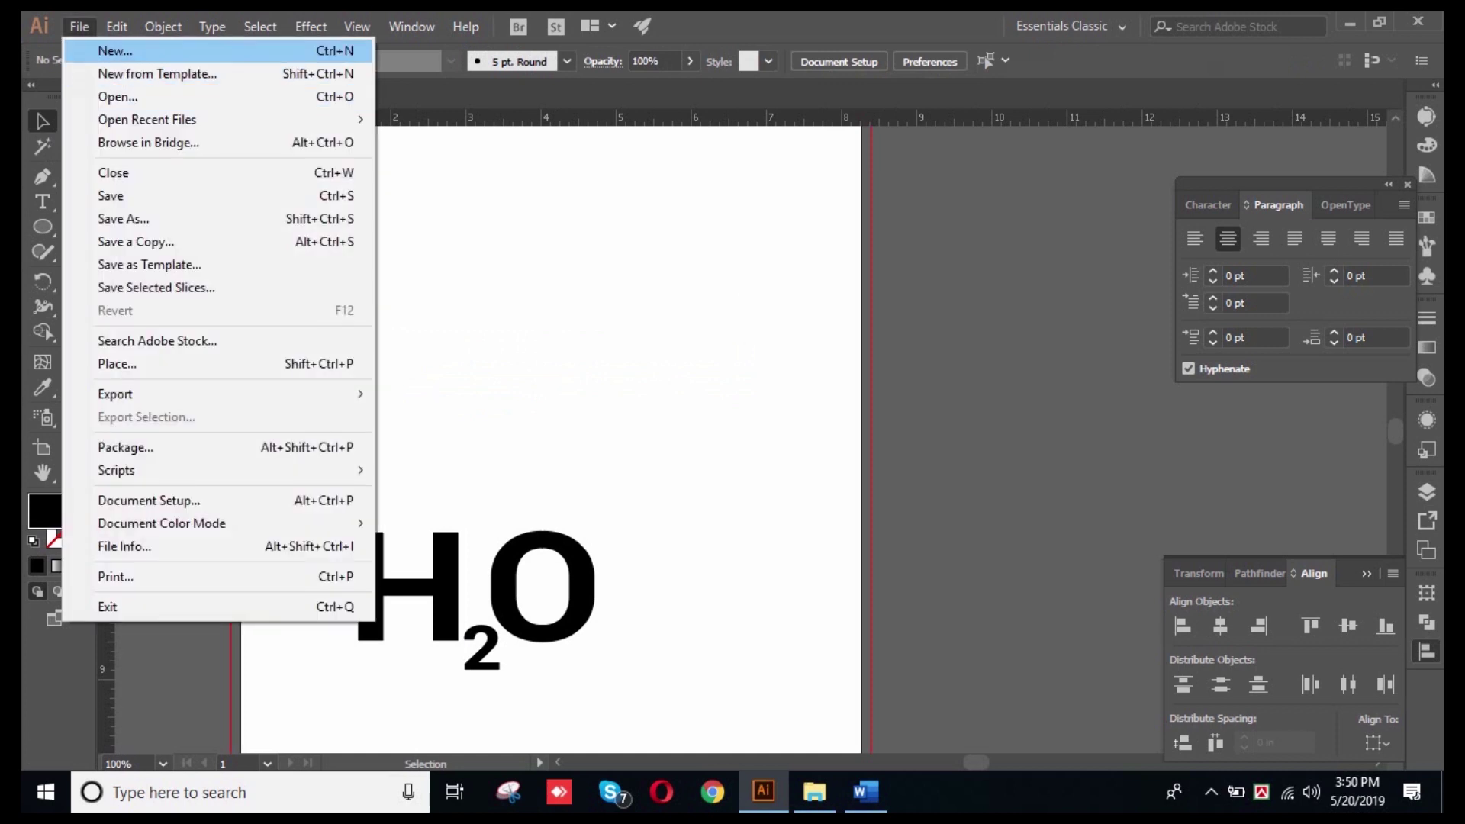
left_click(115, 50)
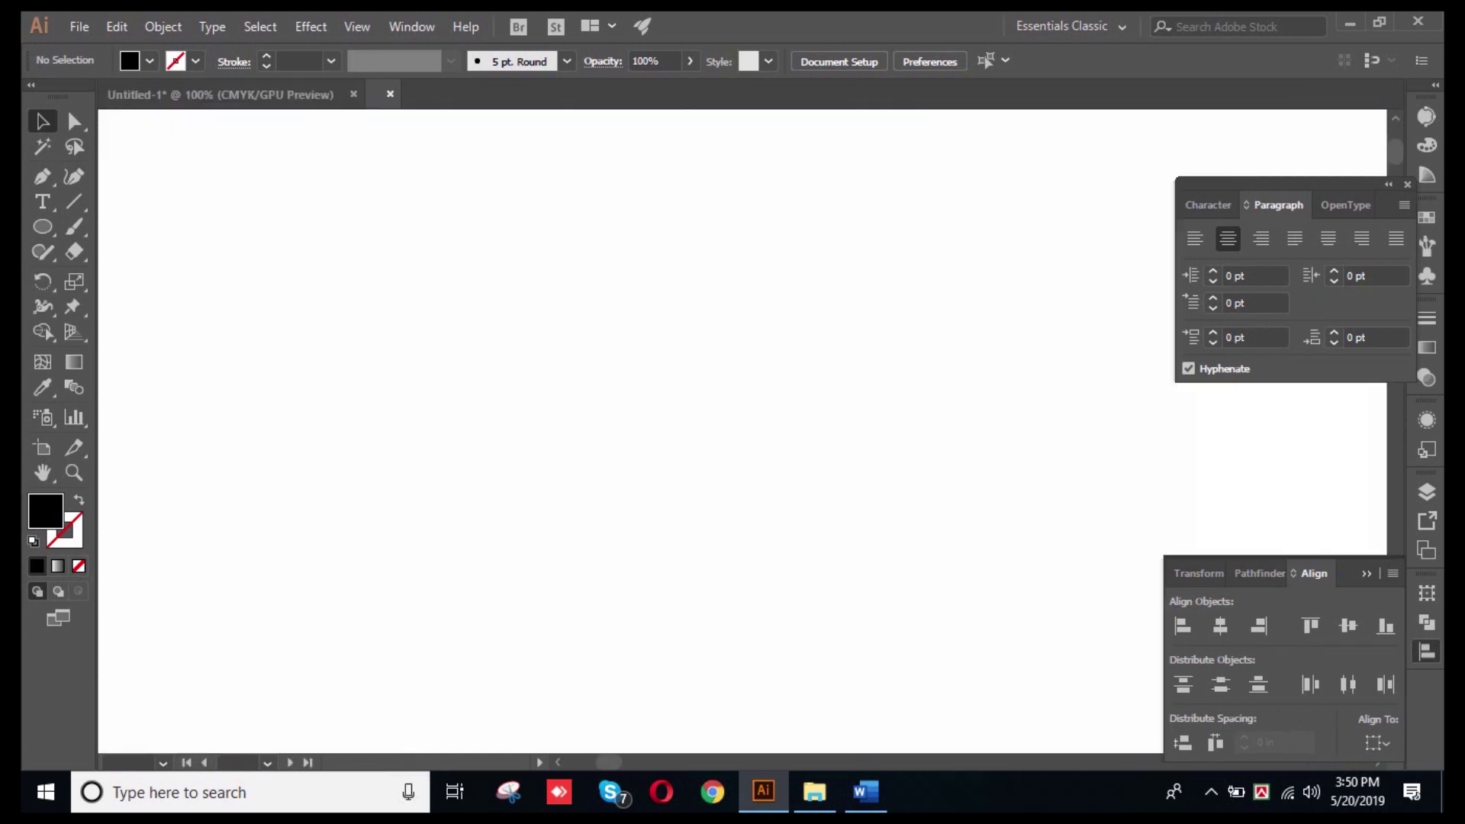
key("t")
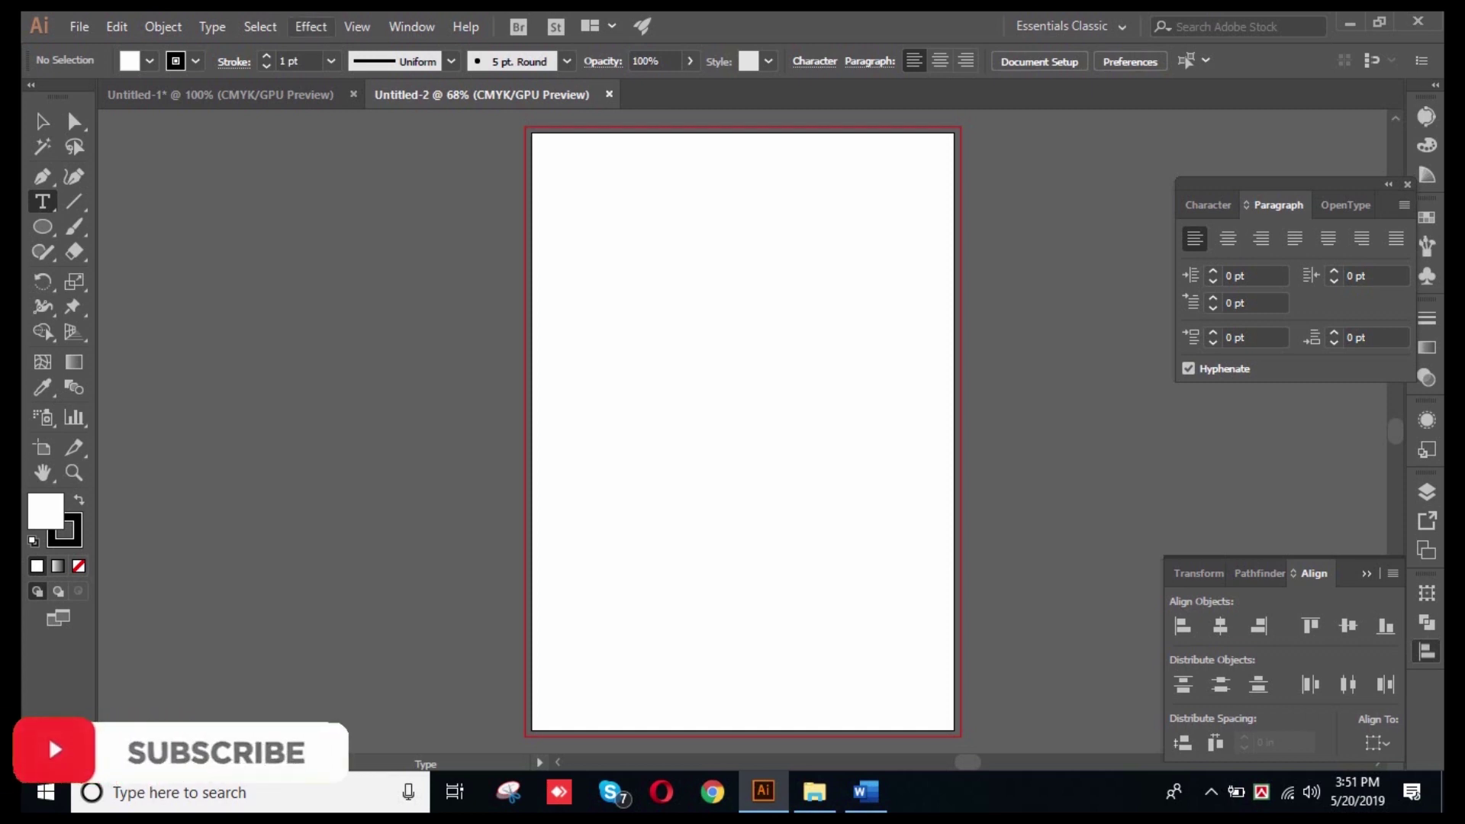
- Look through the available type-related windows and display the paragraph formatting options
left_click(411, 26)
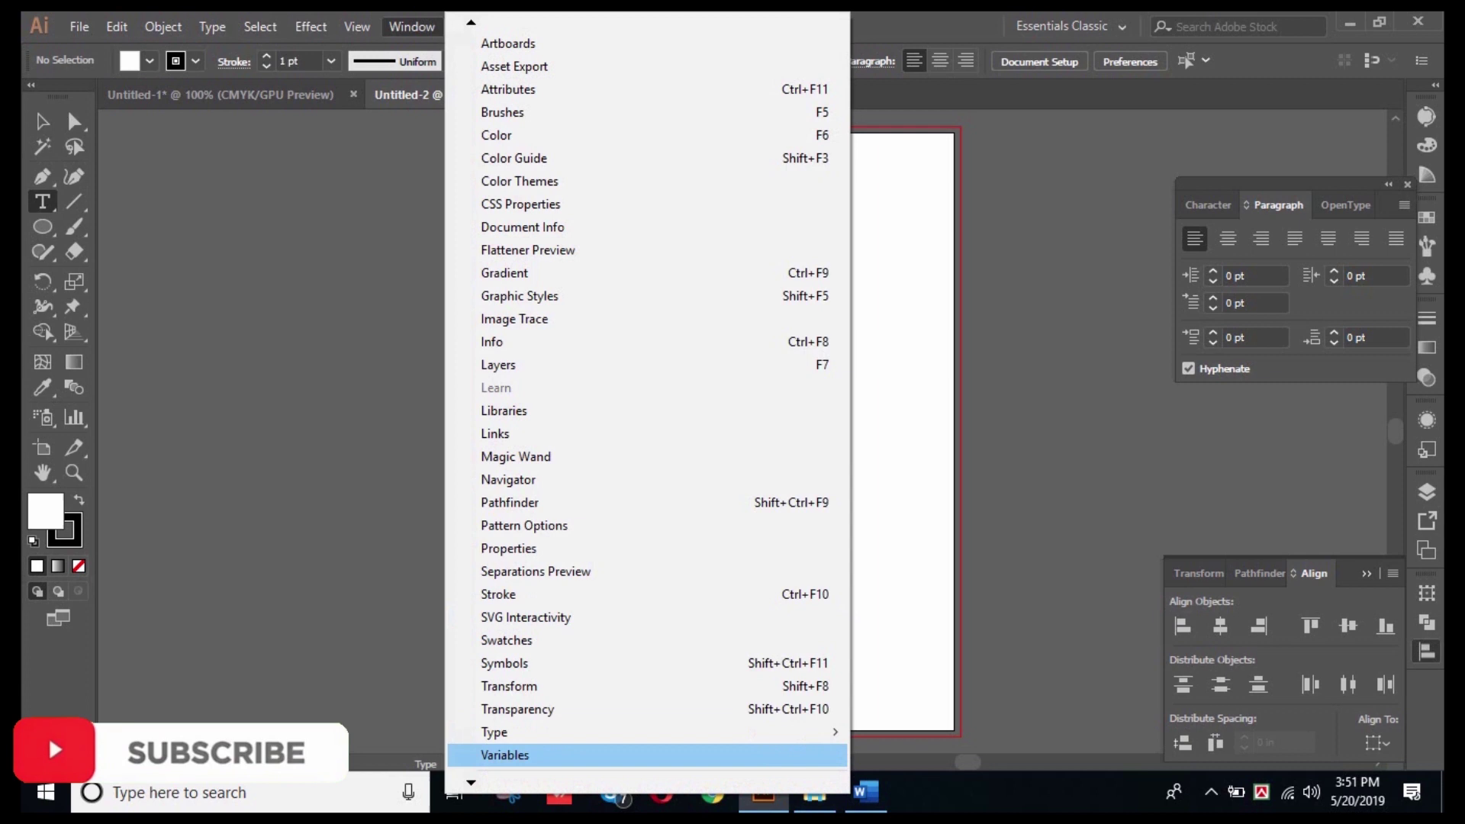
mouse_move(471, 783)
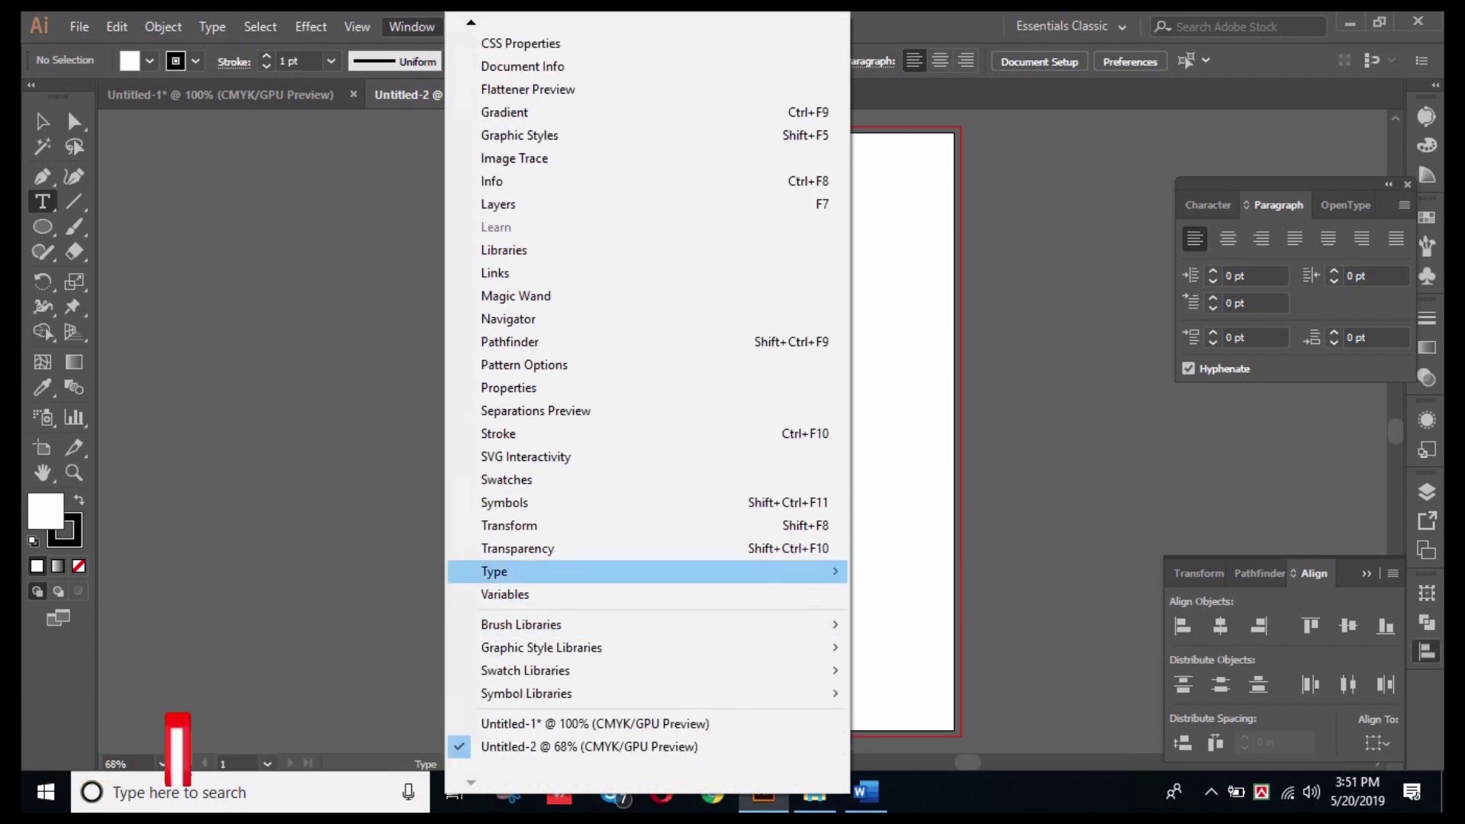
mouse_move(504, 572)
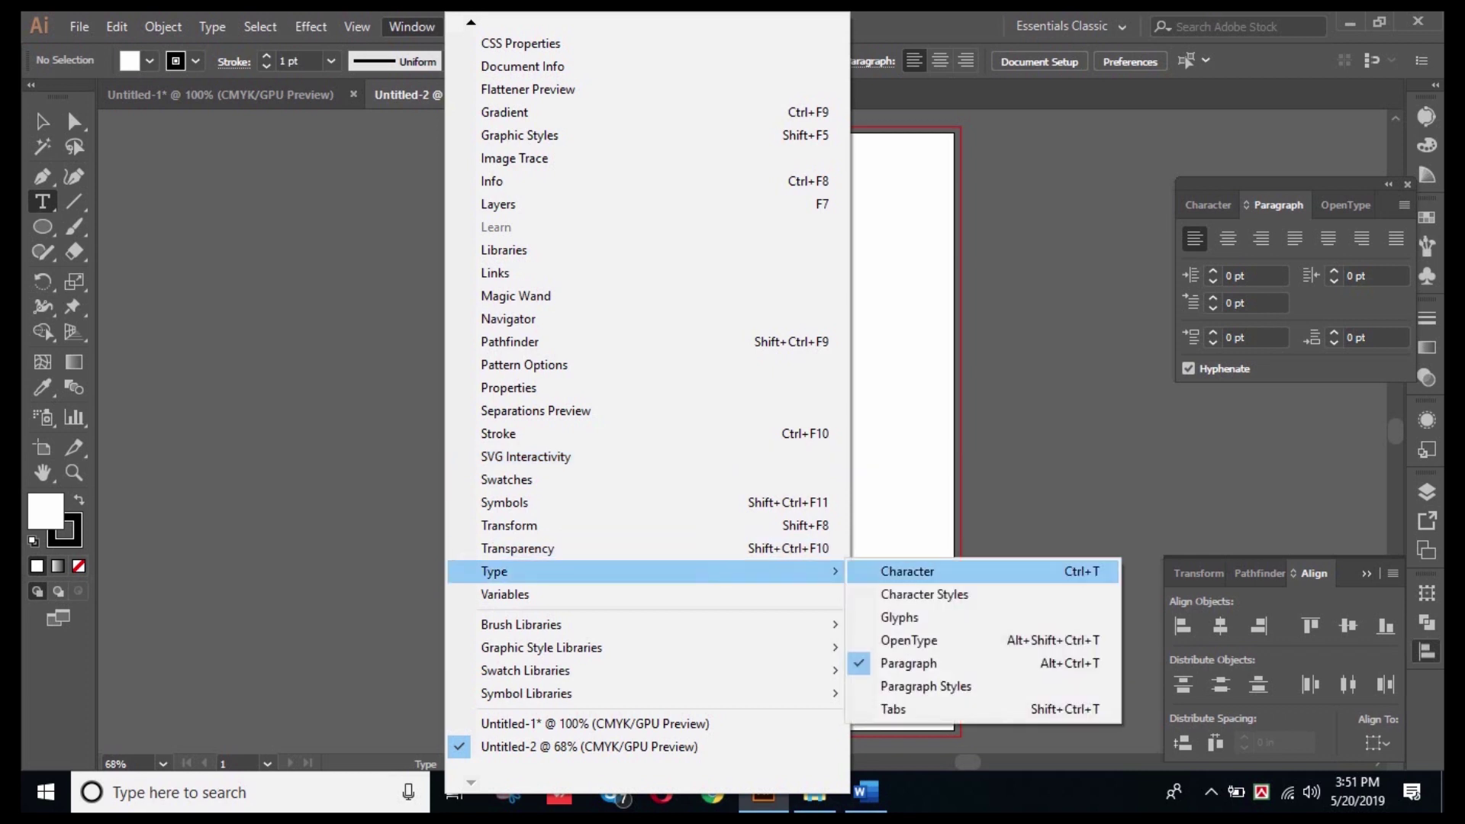
left_click(908, 571)
left_click(1279, 204)
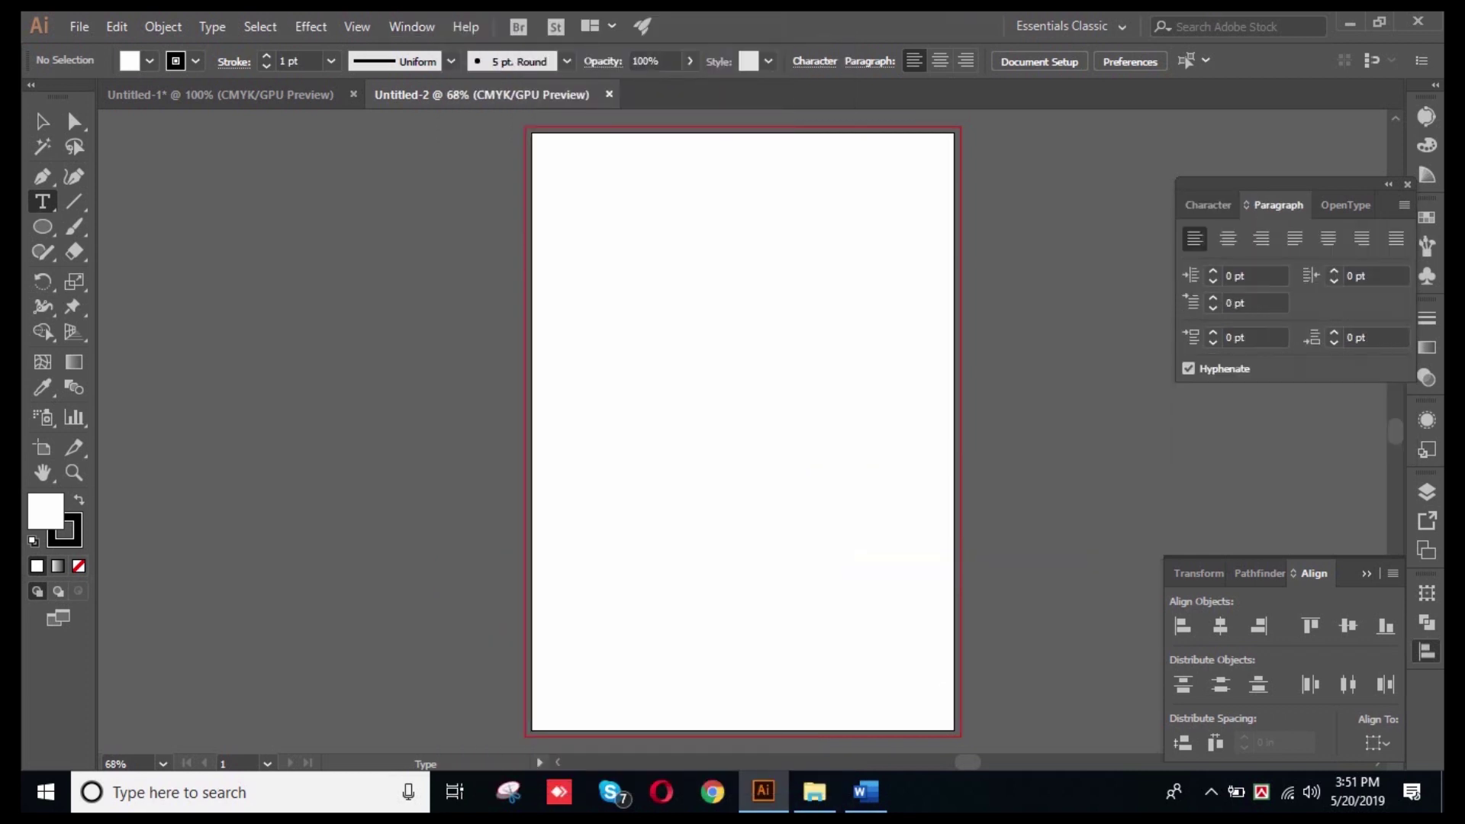
- Place a Lorem ipsum point text in the artboard's upper area and append ffsdfdsfffsff to it
left_click(661, 303)
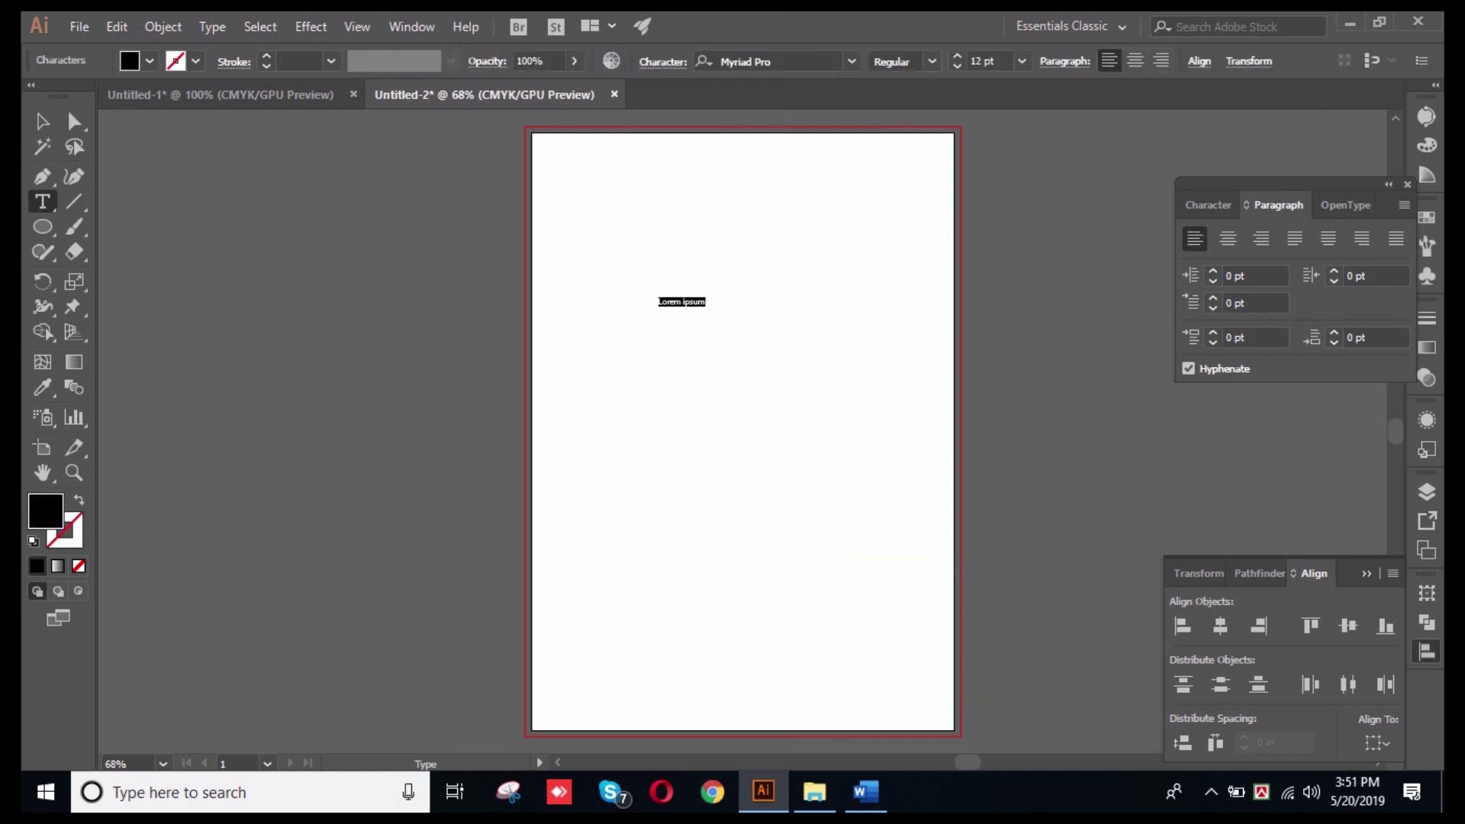
scroll(691, 298, "up", 6)
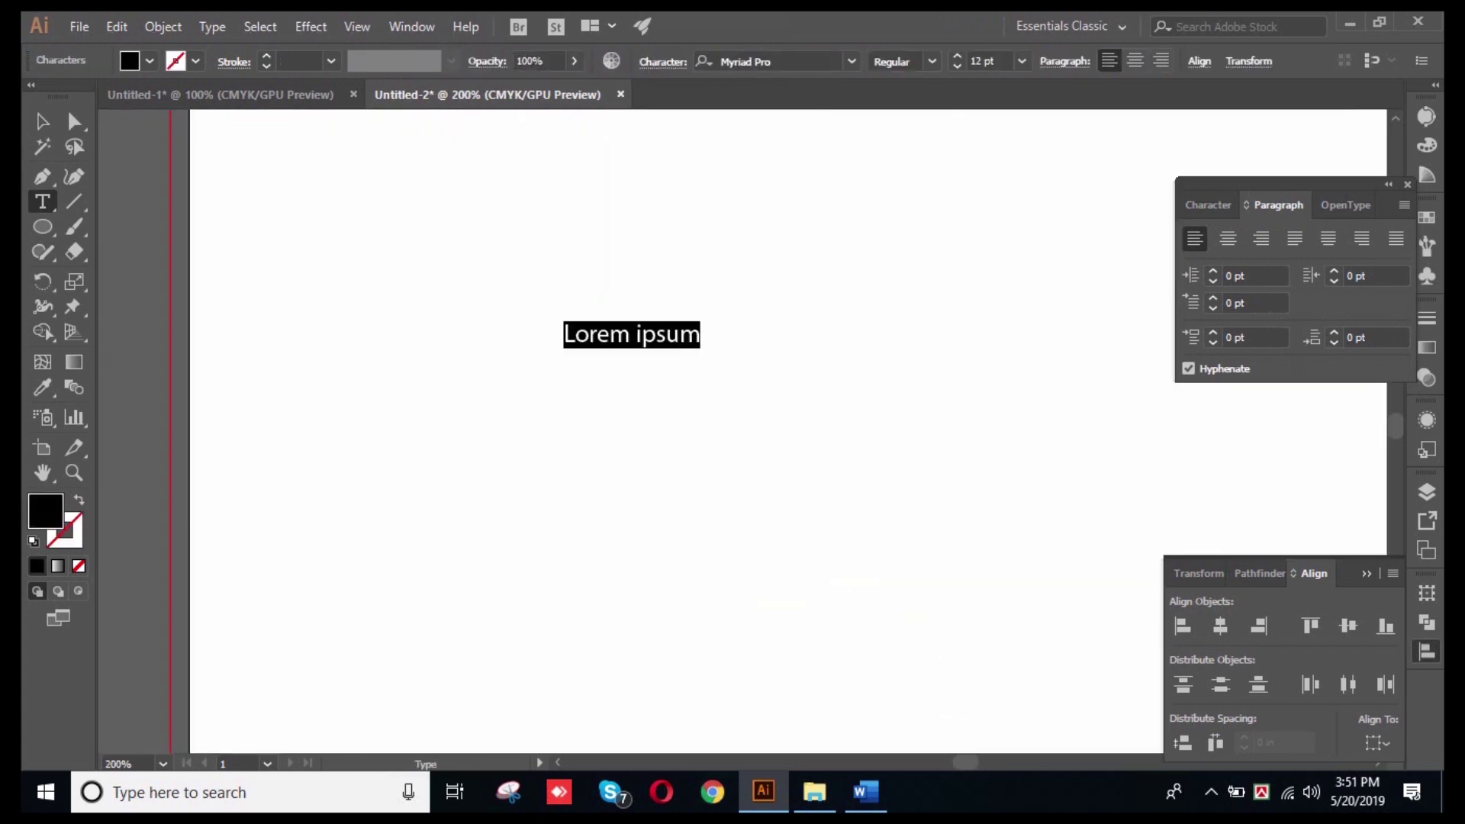
left_click(641, 334)
key("ctrl+shift+a")
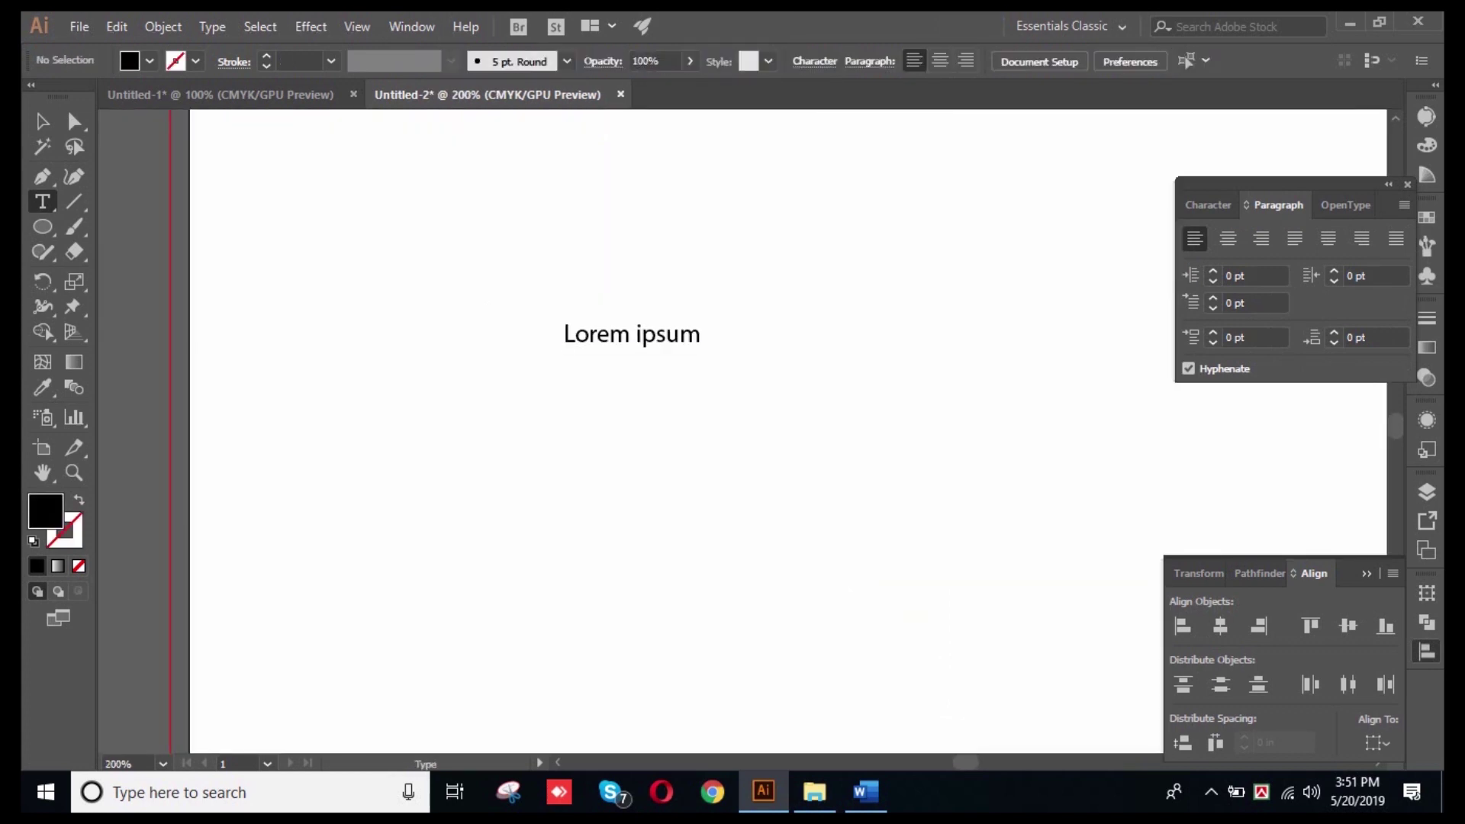
left_click(700, 334)
type("ffsdfdsff")
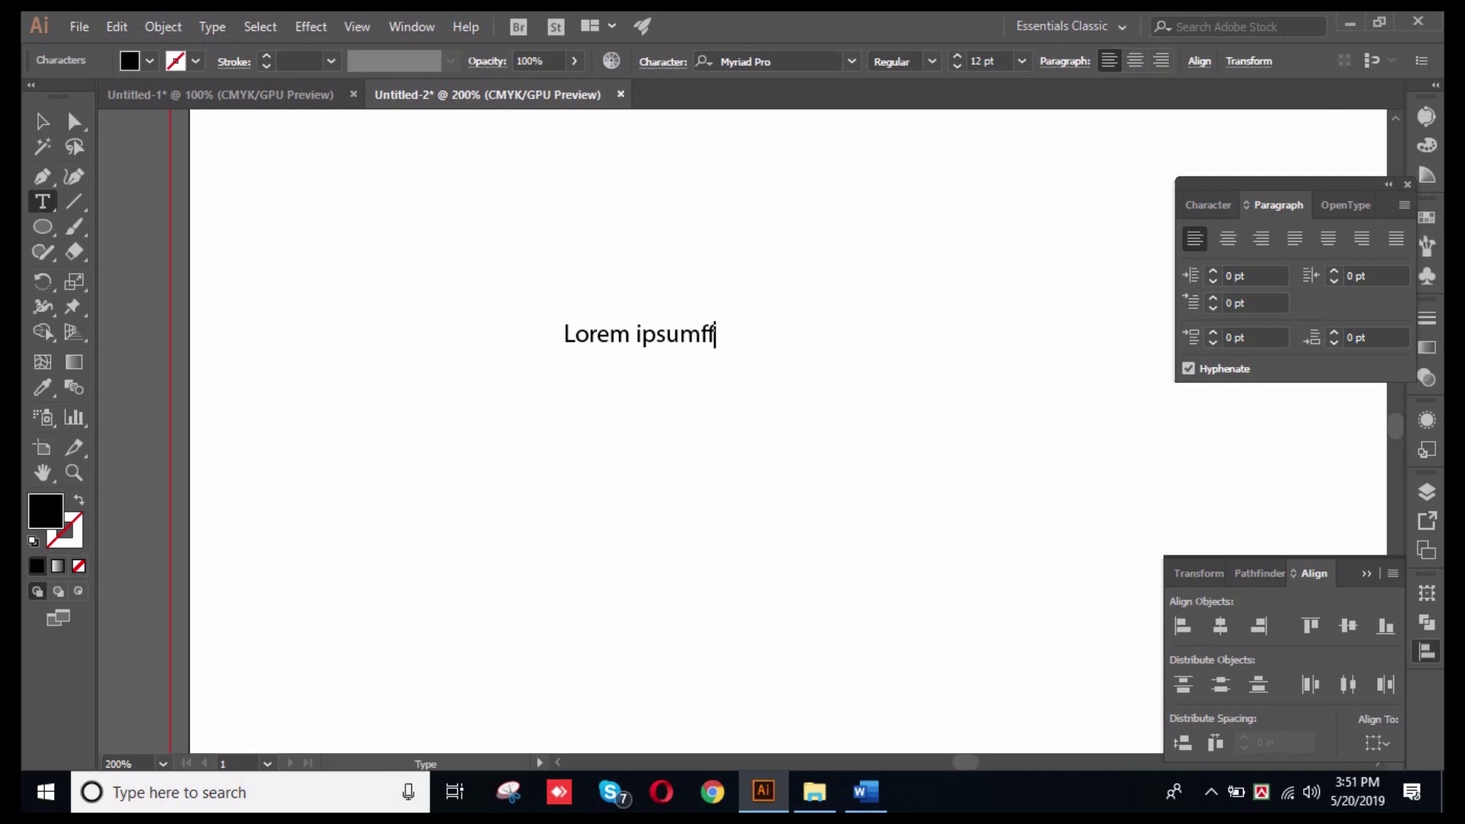
type("fsff")
key("Escape")
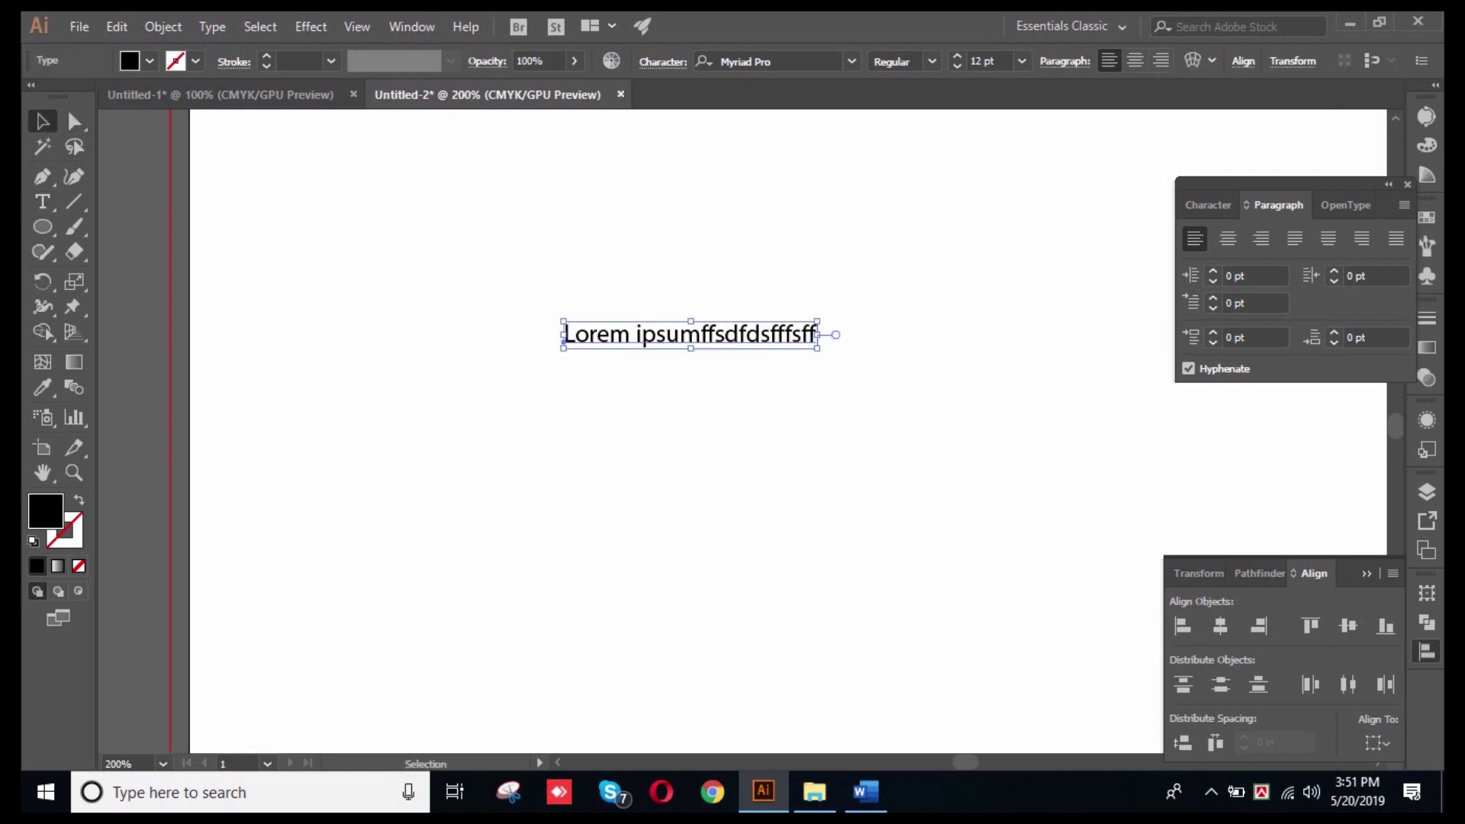
- Move the Lorem ipsum text line to the artboard's left edge
key("ctrl+shift+a")
left_click(690, 335)
scroll(612, 425, "down", 2)
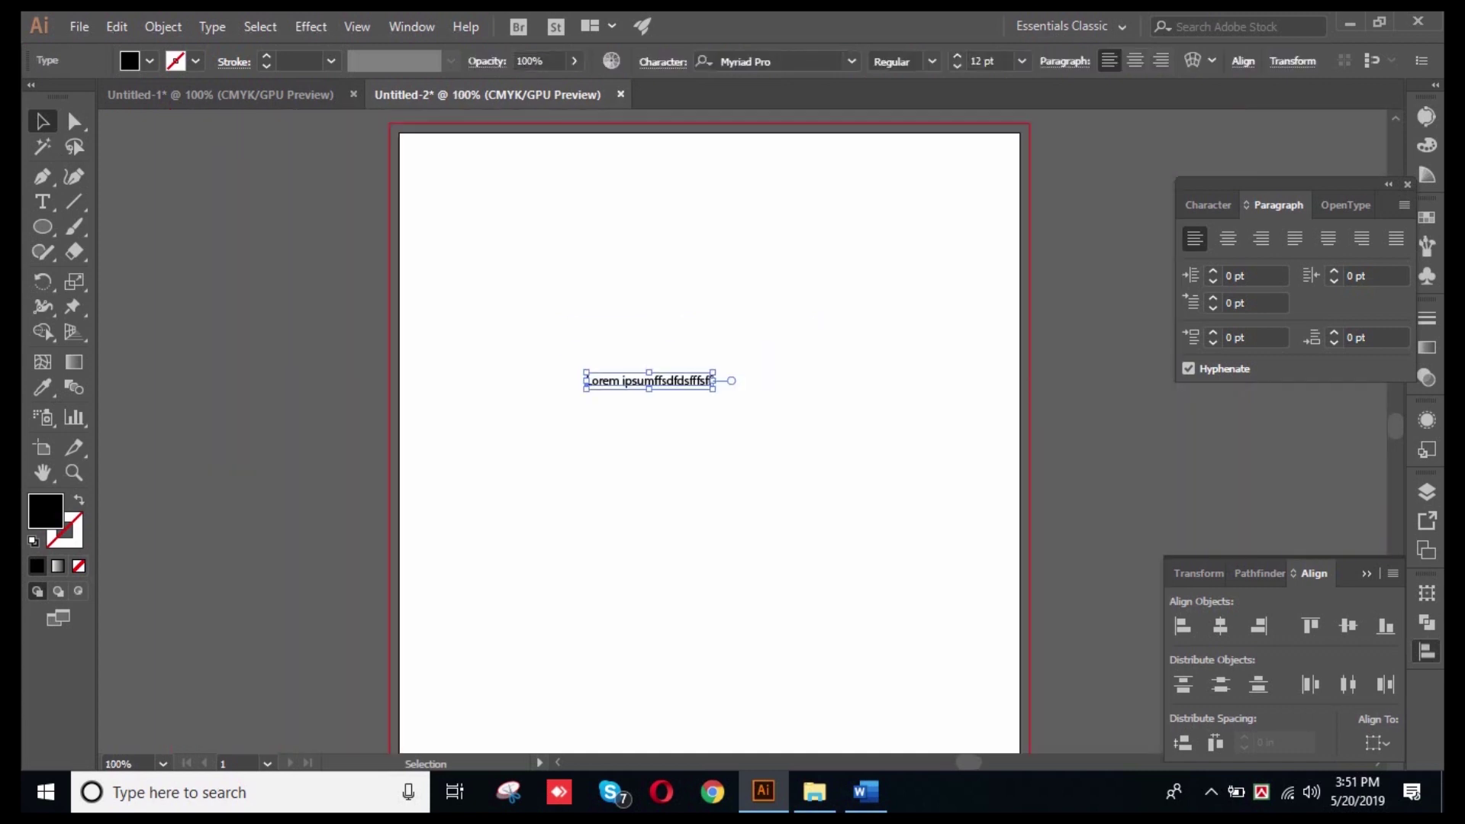
left_click_drag(612, 425, 504, 425)
left_click_drag(588, 381, 407, 380)
- Replace the text at the artboard's left edge with hfhfhfhhhhhhhhh
double_click(351, 380)
key("ctrl+a")
type("hfhfh")
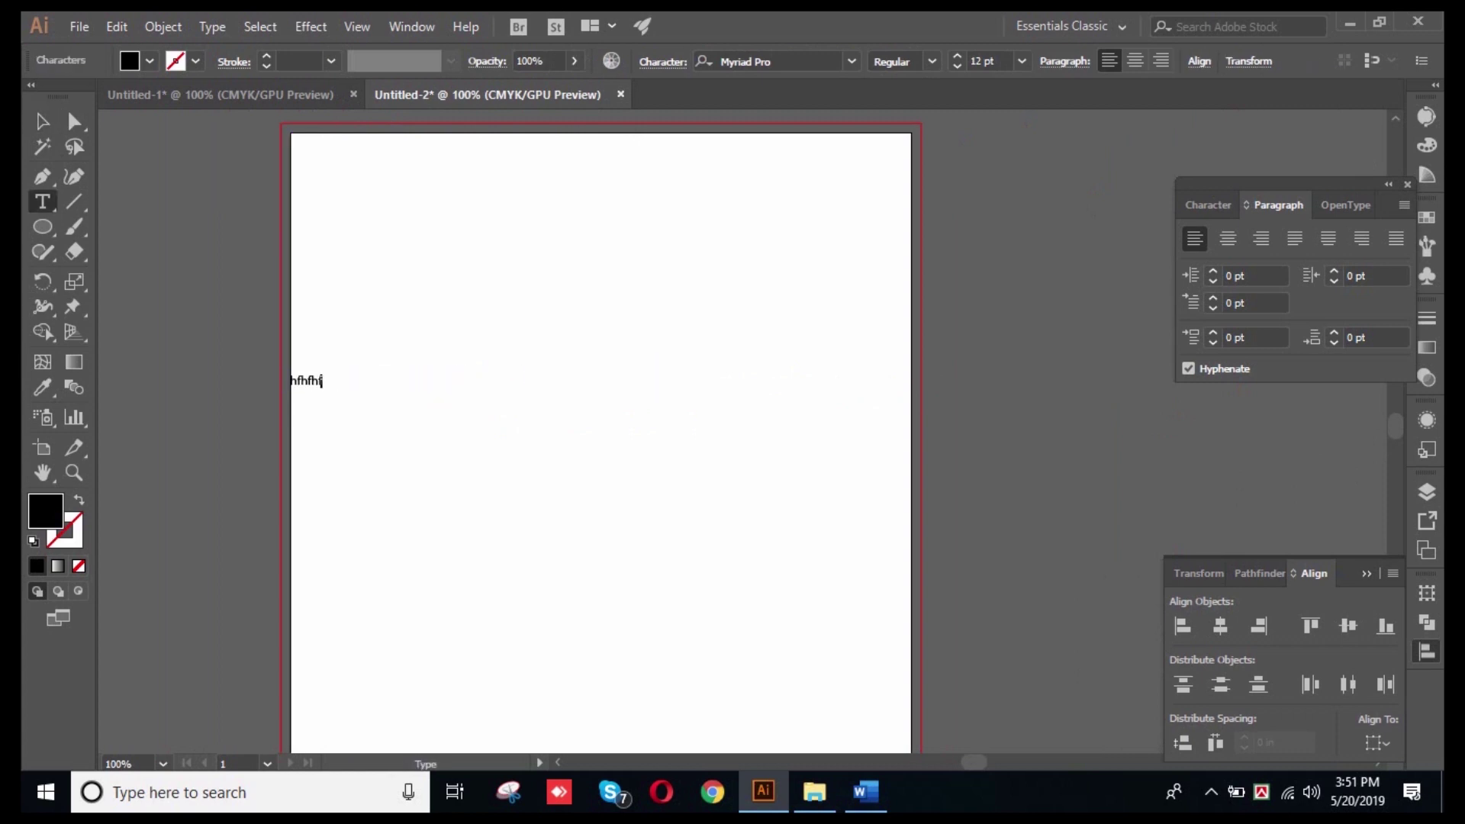
type("fhhhhhhhhh")
left_click(42, 121)
left_click(428, 344)
- Move the text line near the artboard's center, center-align it, and shift it slightly right
left_click_drag(382, 381, 622, 407)
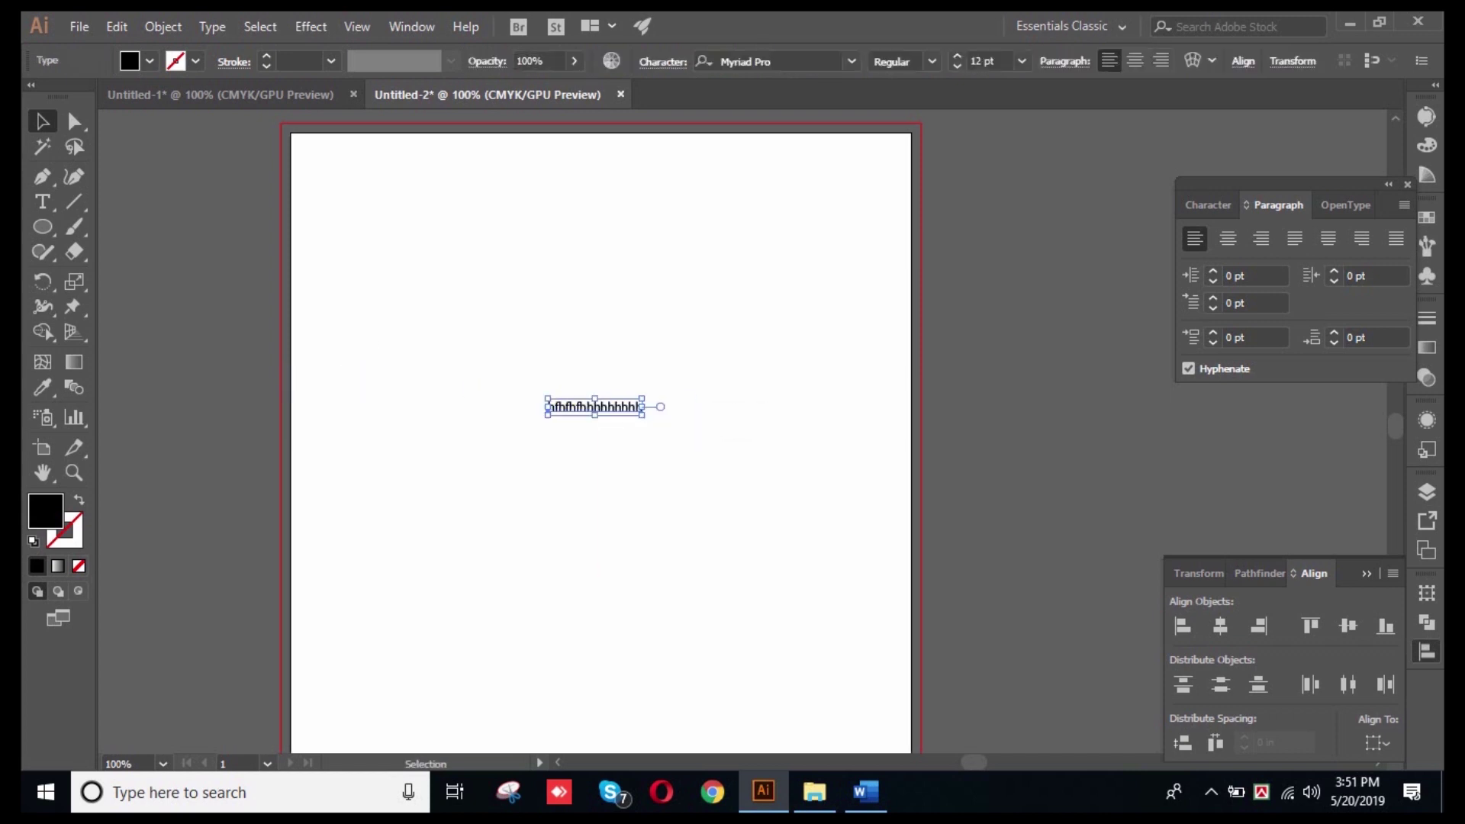
left_click(1228, 238)
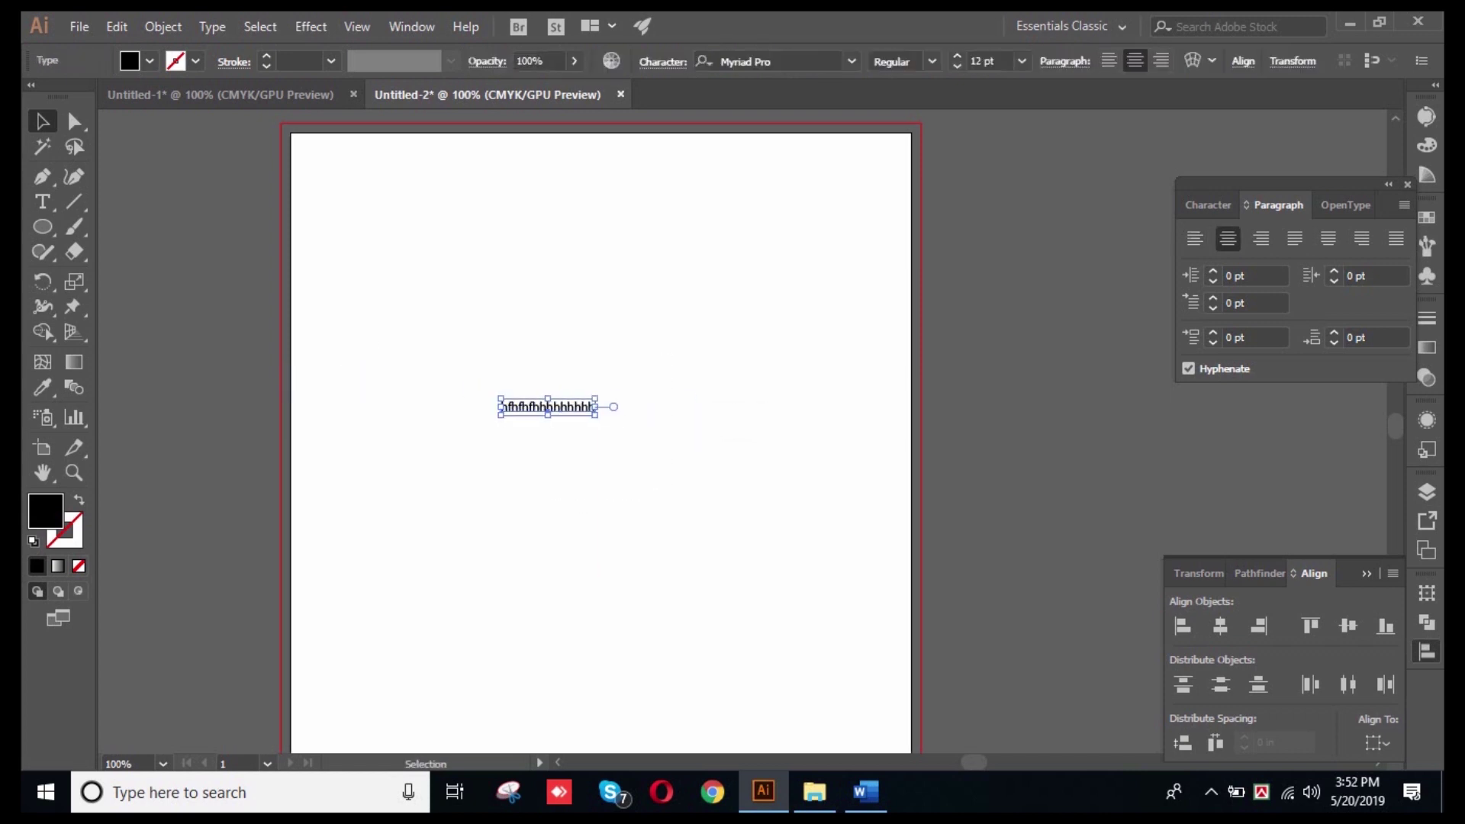
left_click_drag(577, 406, 614, 406)
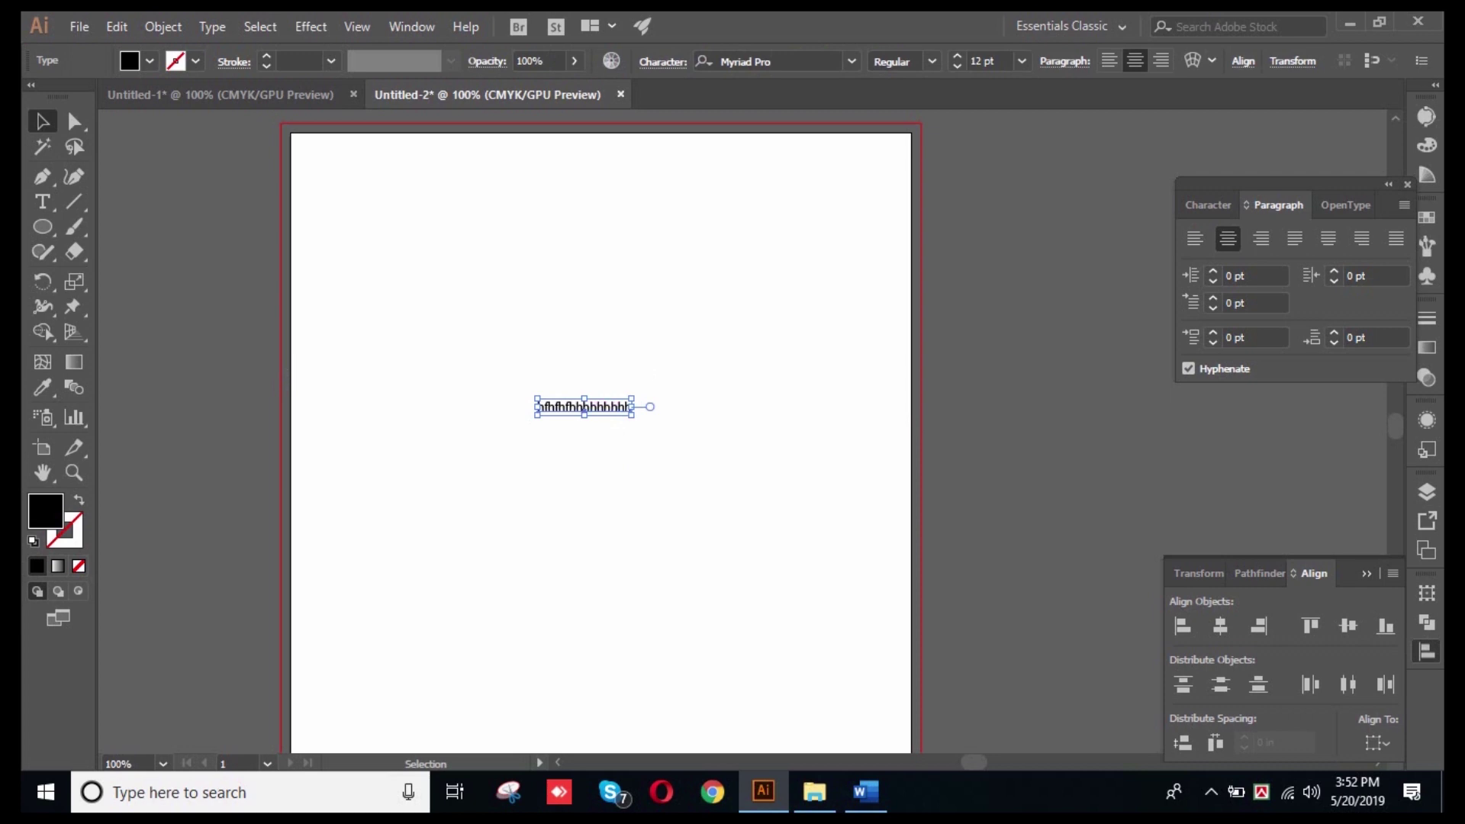
- Replace the center-aligned text with hfhfhsfshfsdkhfsdkhfdsk
double_click(601, 407)
key("ctrl+a")
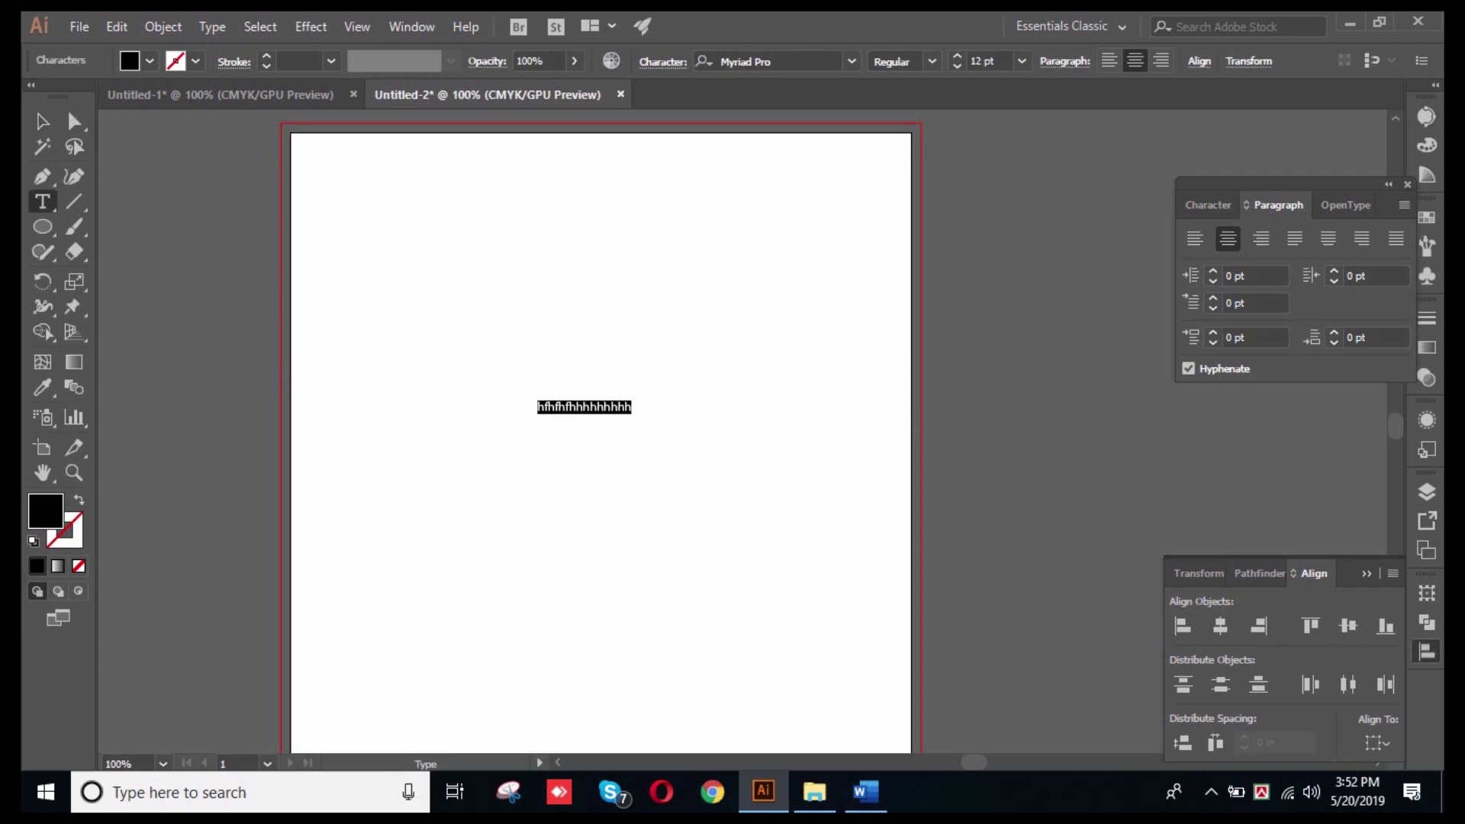
type("hfhfhsfshfsdkhfsdkhfdsk")
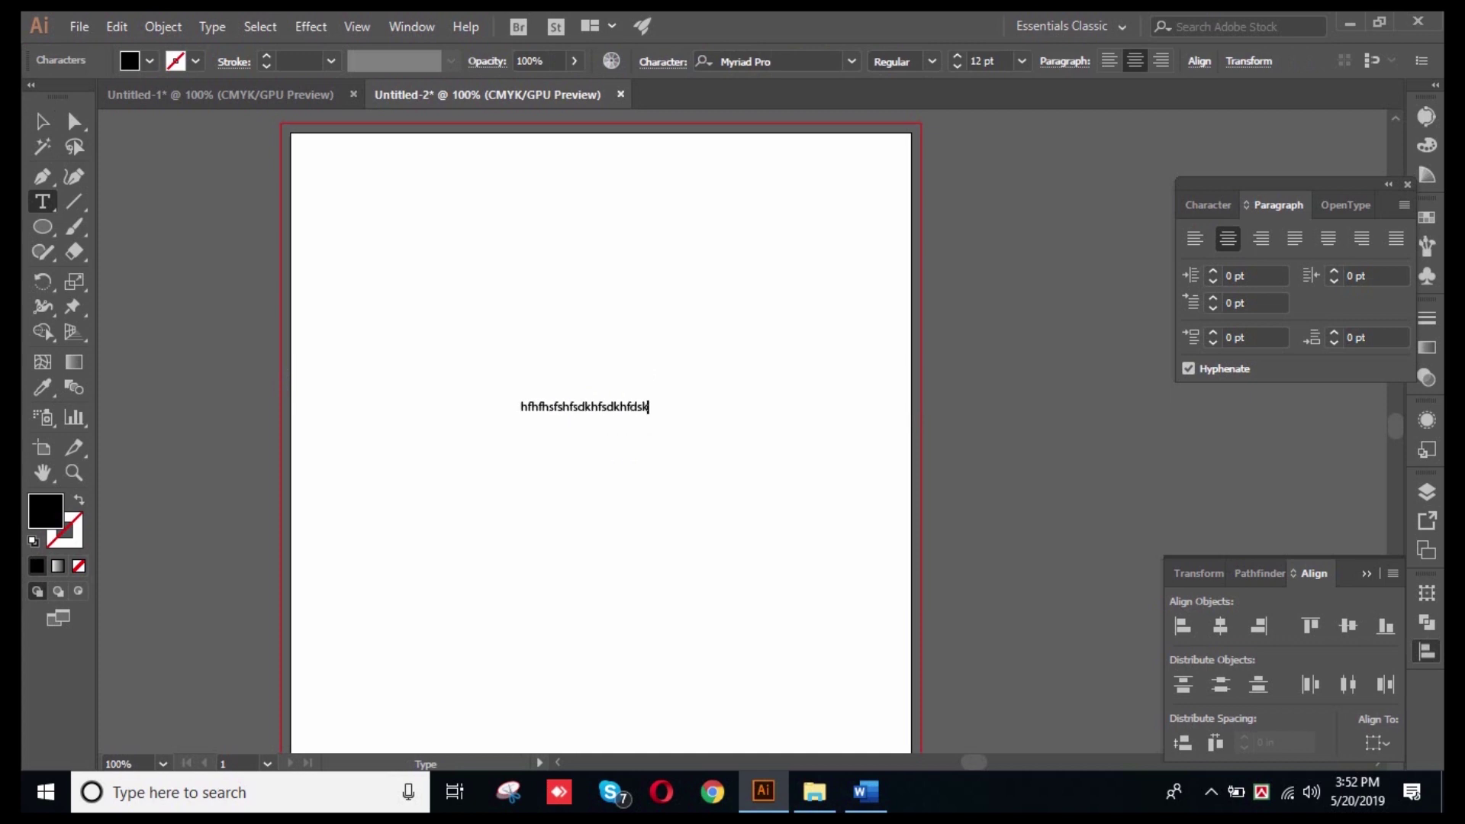
- Lengthen the center-aligned line with more random filler letters, and delete the whole text line
type("hfksdhfksdhfksdhfksdjhfsdkhfksdjfhksjhfskdfhsdkjhfskdjdhfskdhfksdjdjhfksjdjhfksdhfksdjhfksd")
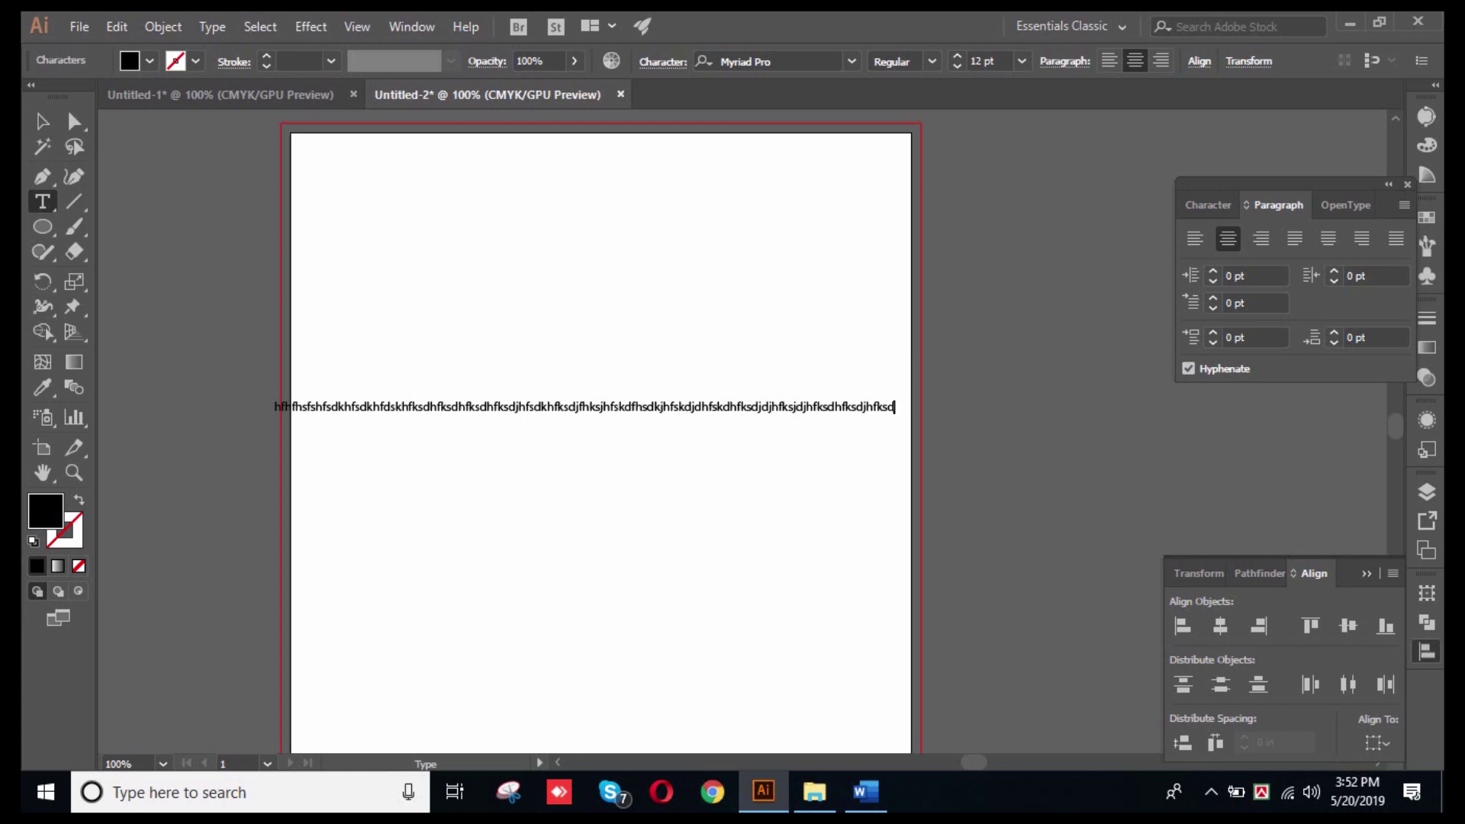
key("Escape")
left_click_drag(814, 291, 600, 504)
key("Delete")
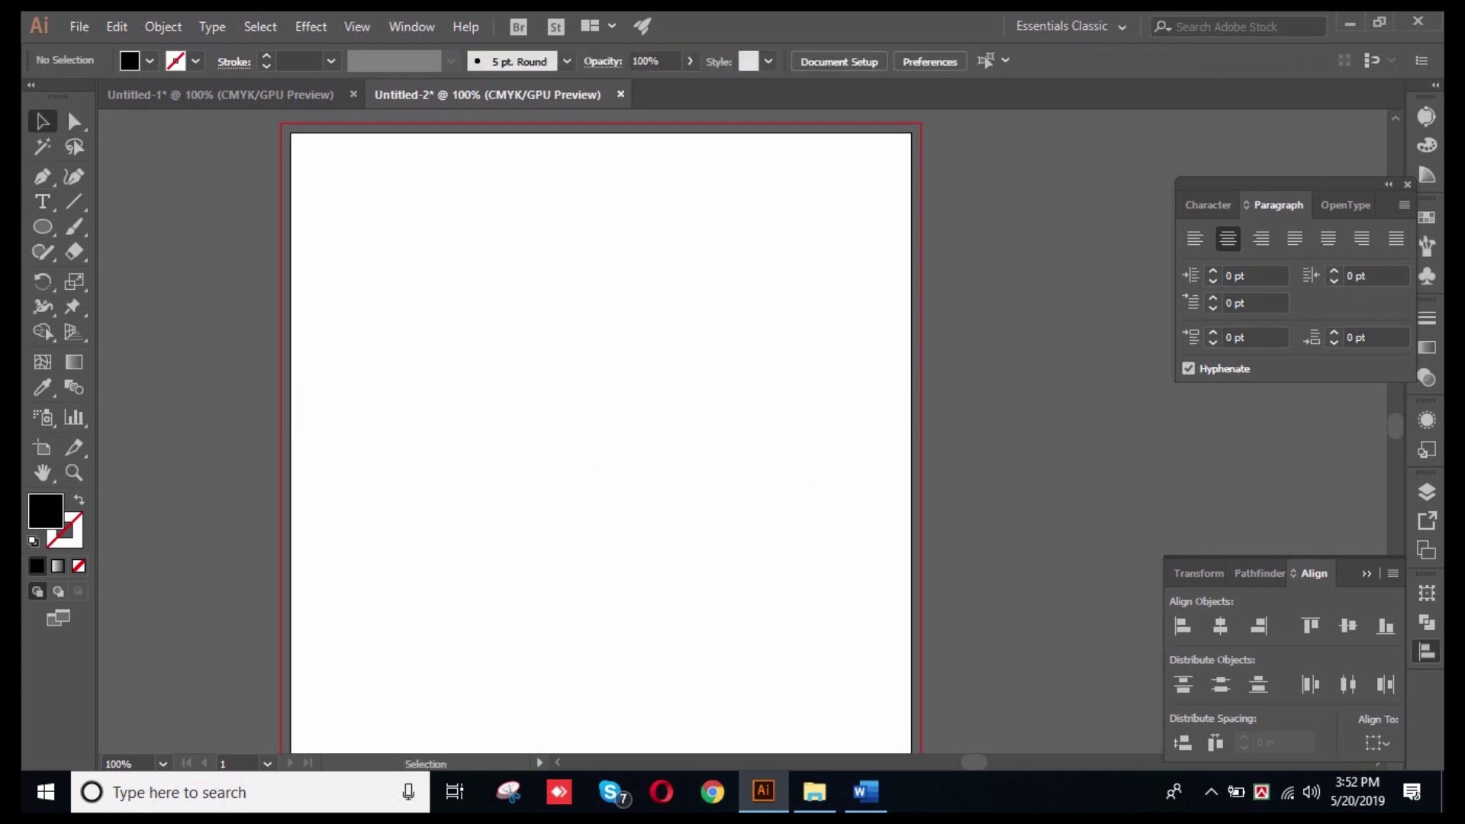
- Create an area text frame filled with Lorem ipsum placeholder text across most of the artboard's width
key("t")
mouse_move(337, 172)
left_mouse_down()
mouse_move(815, 752)
mouse_move(828, 651)
left_mouse_up()
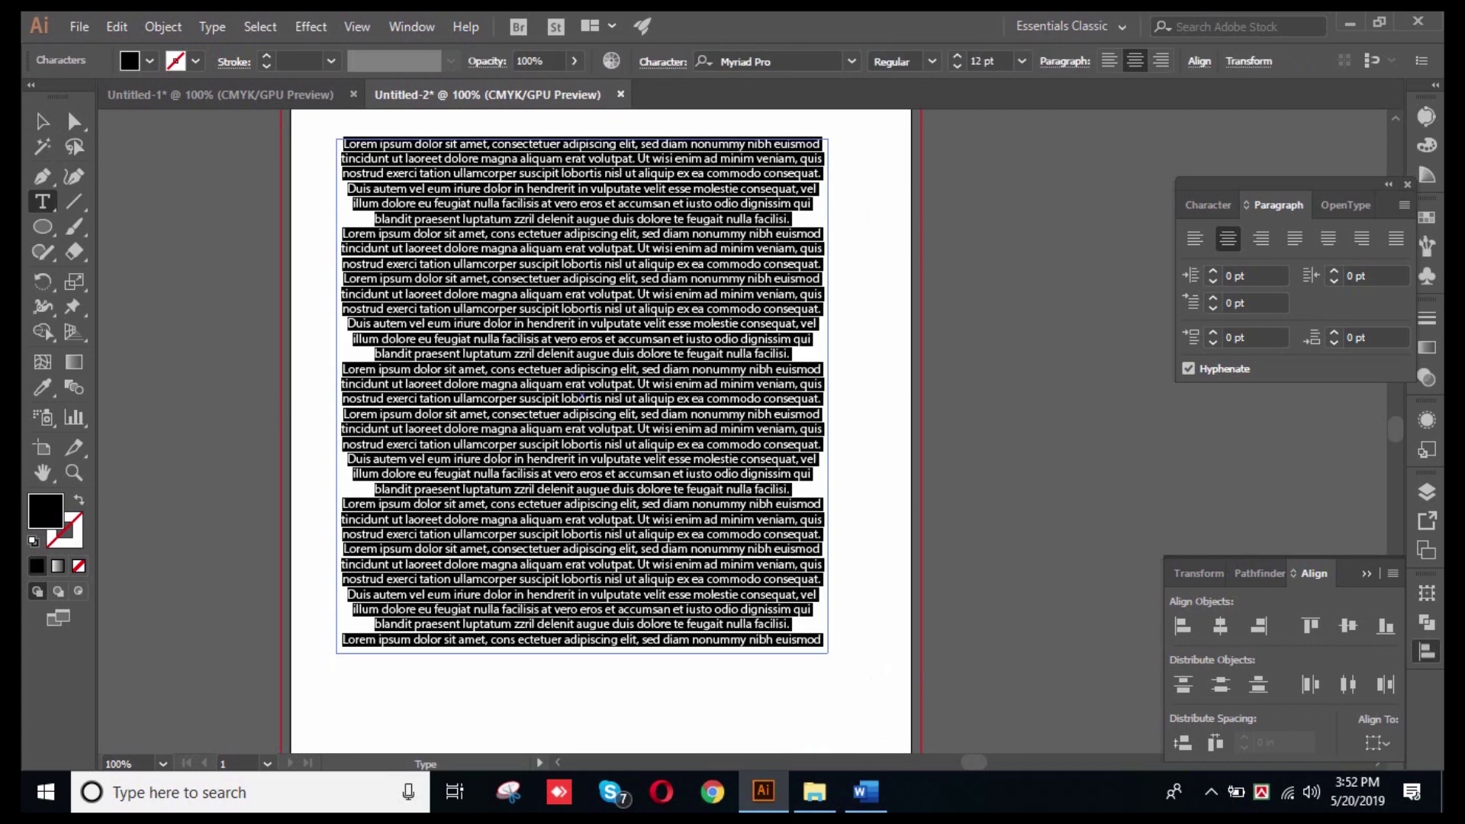
scroll(601, 432, "up", 3)
key("Escape")
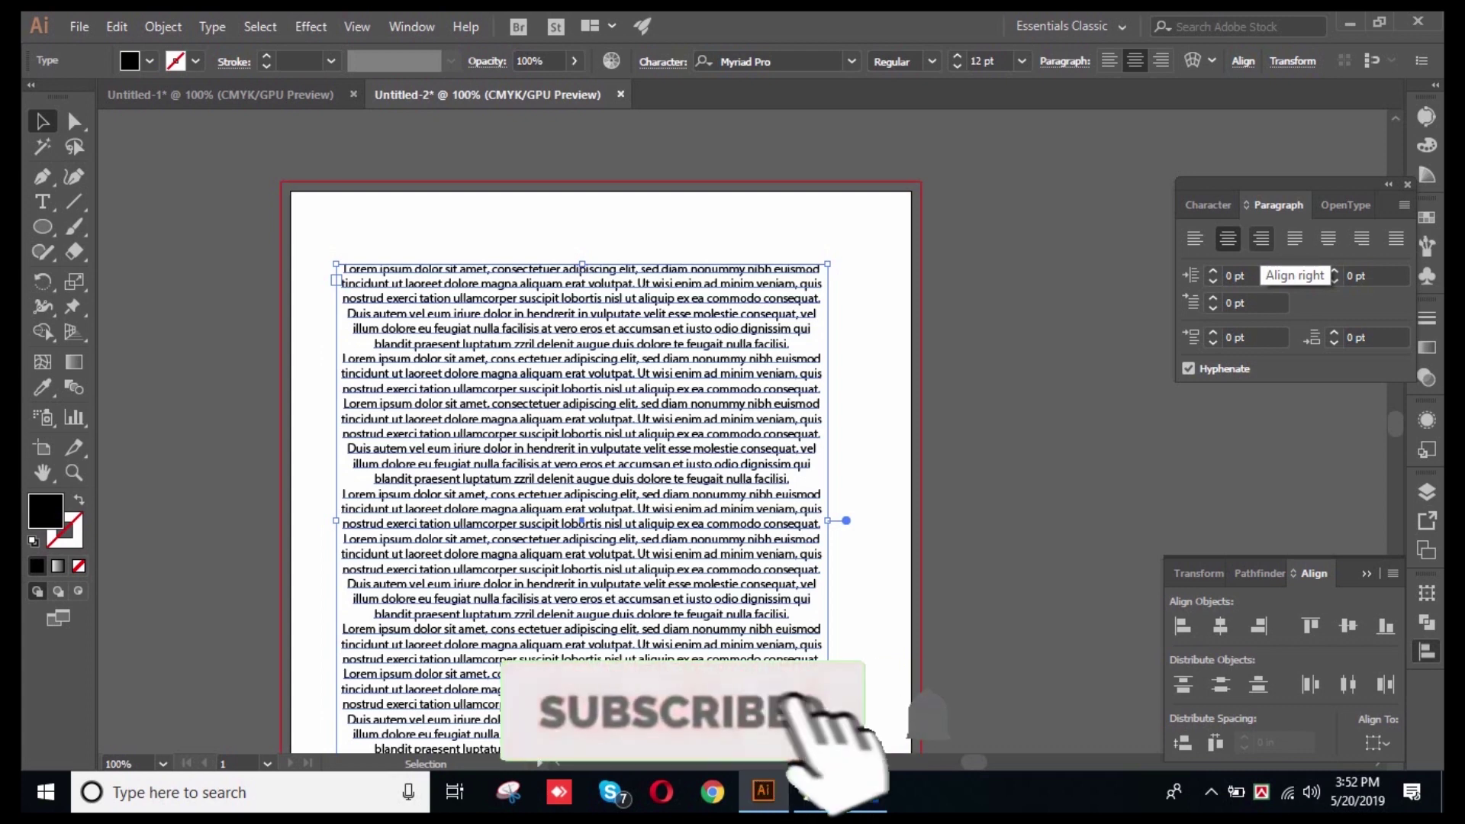
- Right-align the Lorem ipsum text block and deselect it
left_click(1261, 238)
key("ctrl+shift+a")
scroll(601, 431, "down", 2)
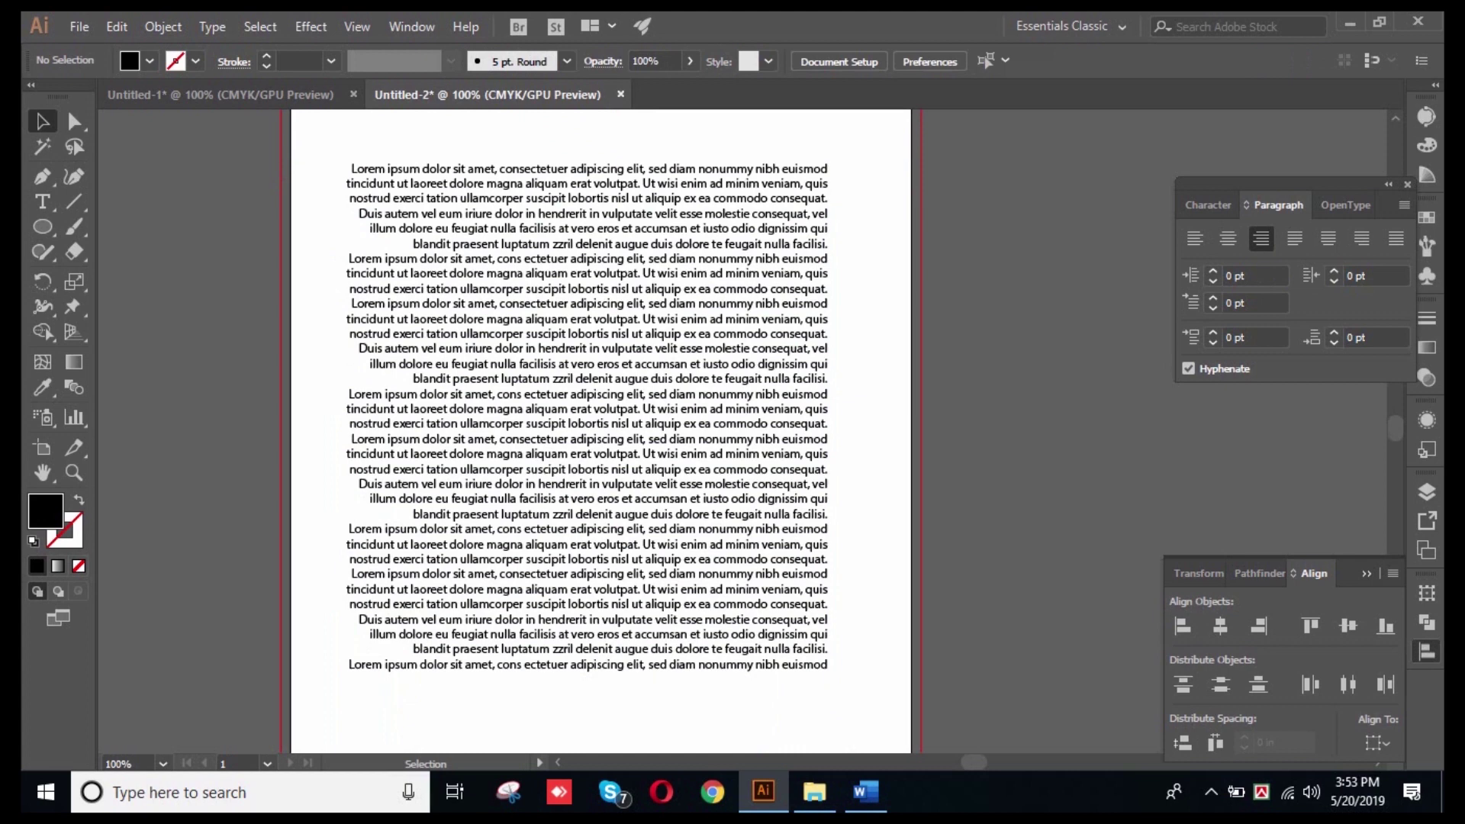
- Try left, center and right alignment in turn on the whole Lorem ipsum text block
key("ctrl+a")
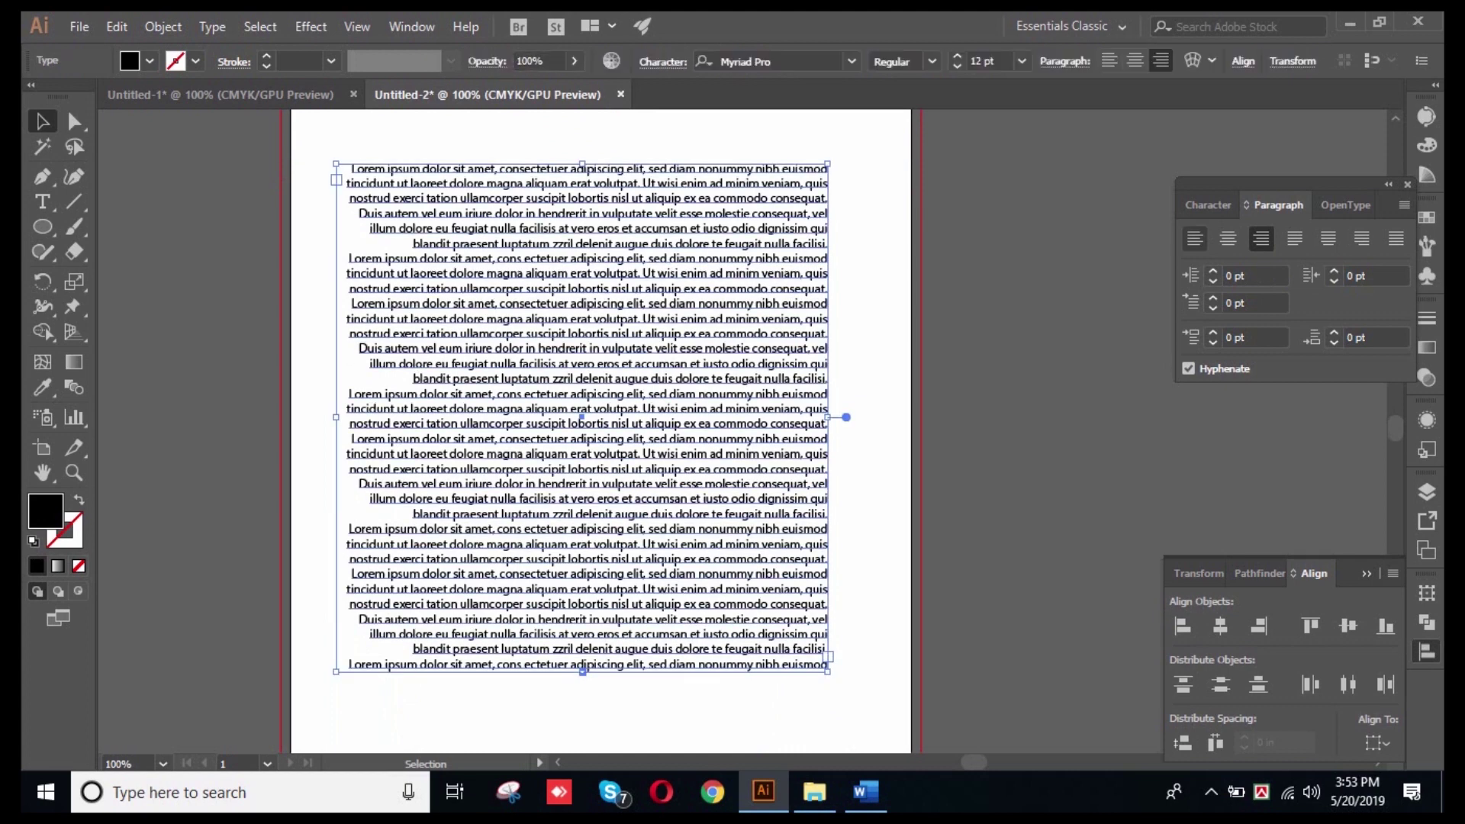
key("ctrl+shift+l")
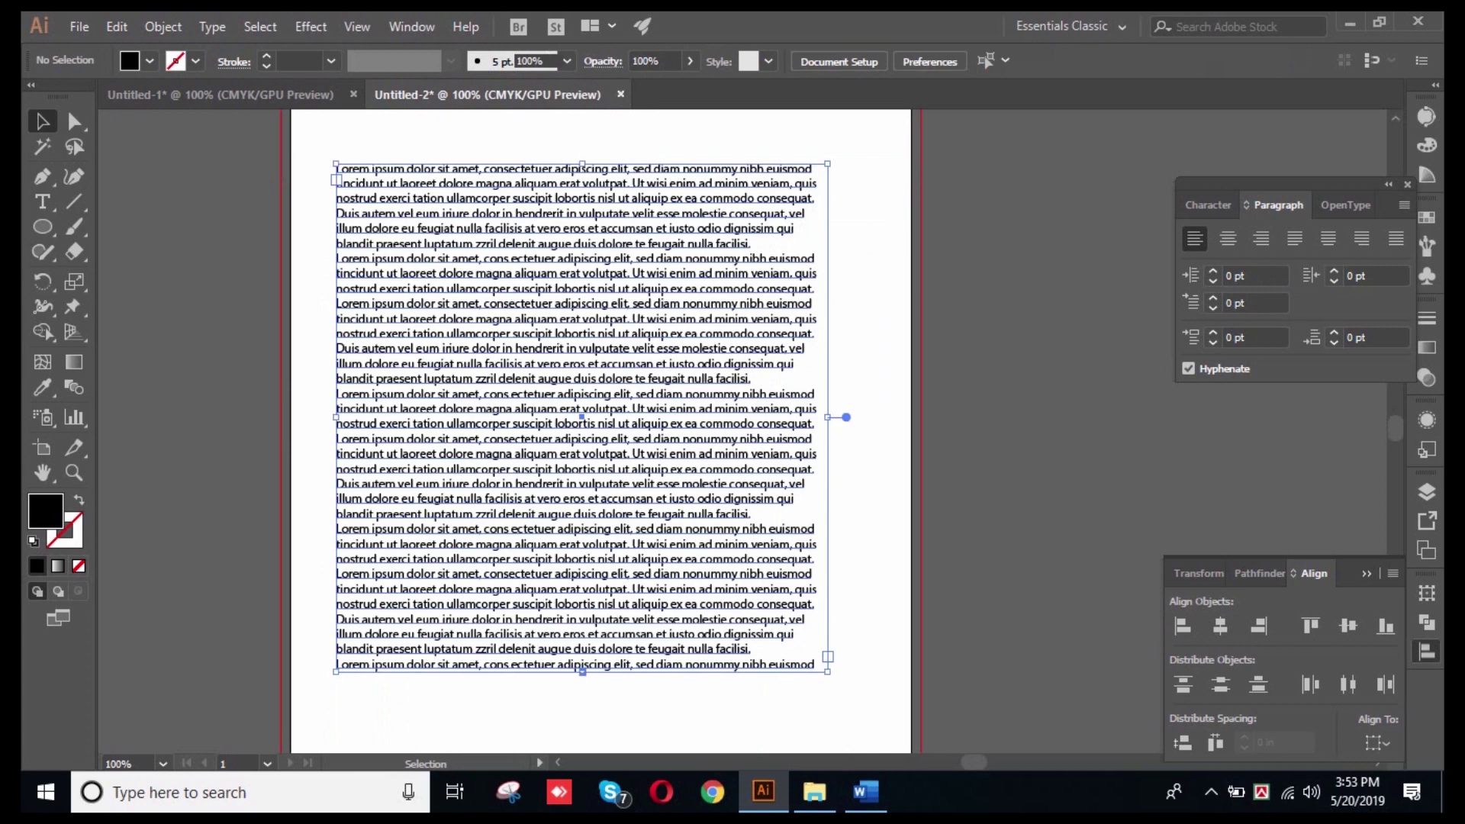
key("ctrl+shift+c")
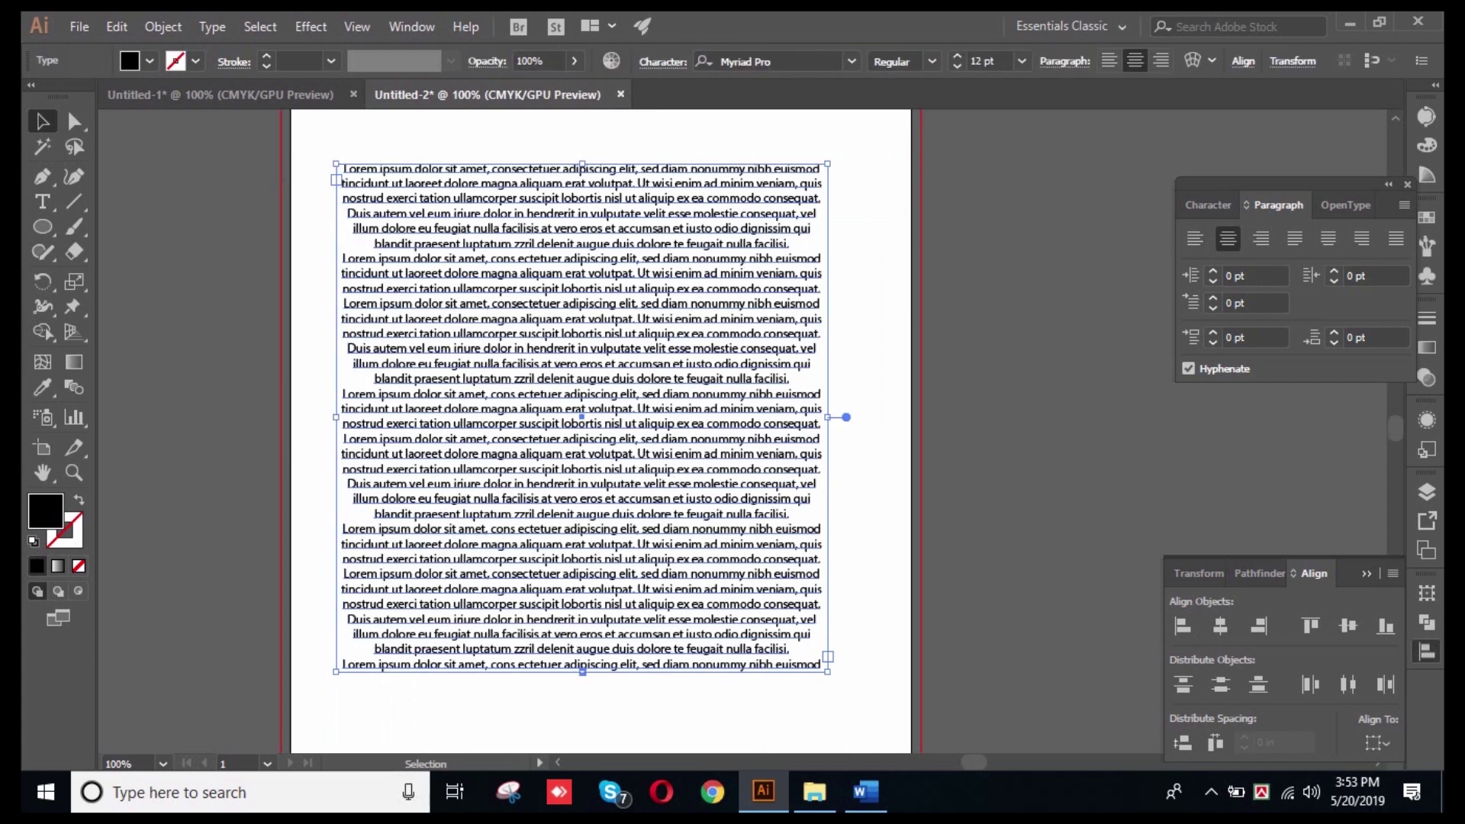
left_click(1262, 238)
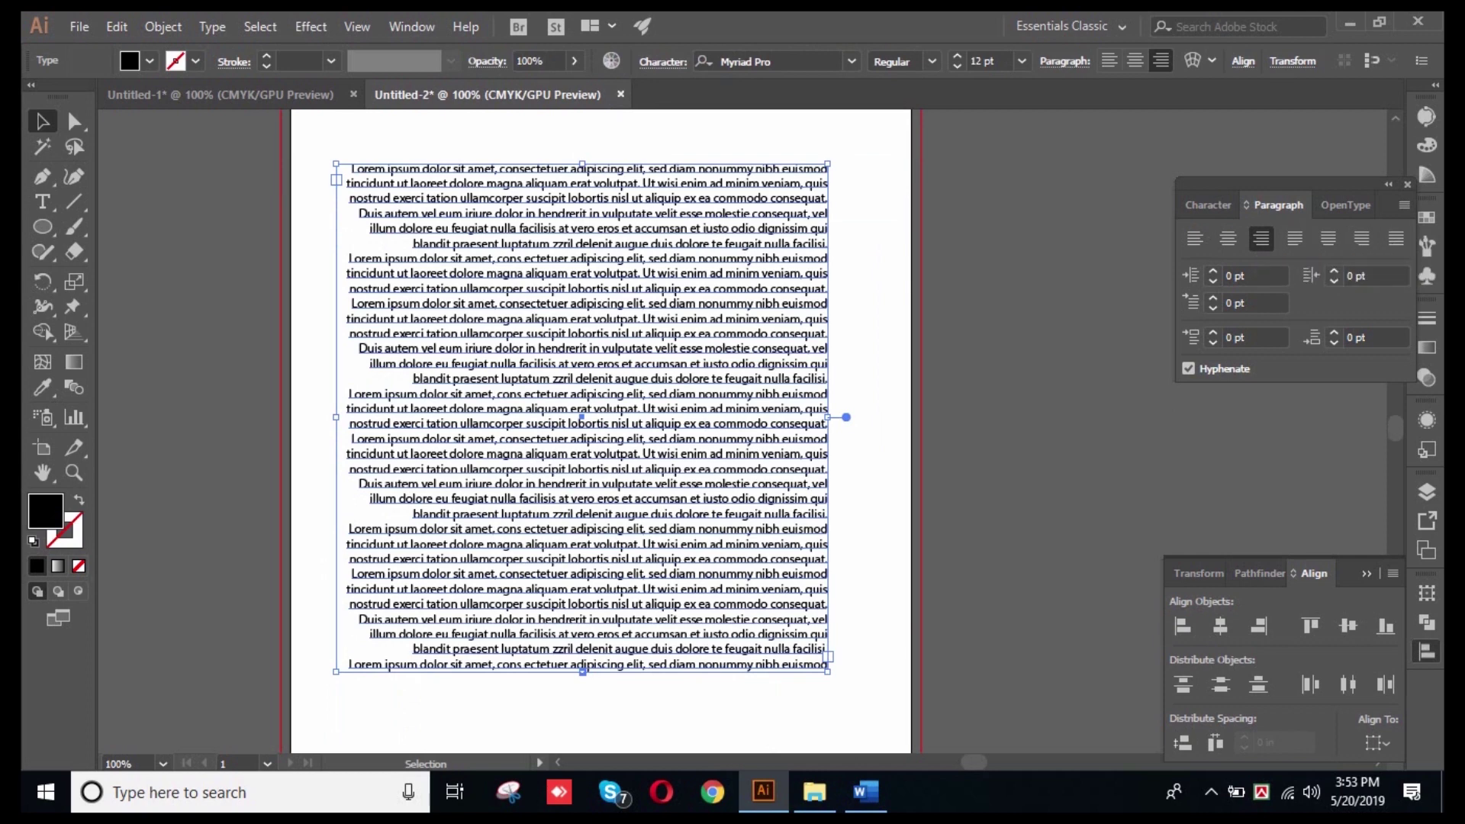
- Left-align the text block, and try justifying it with last line left, centered, right, and all lines justified
left_click(1195, 238)
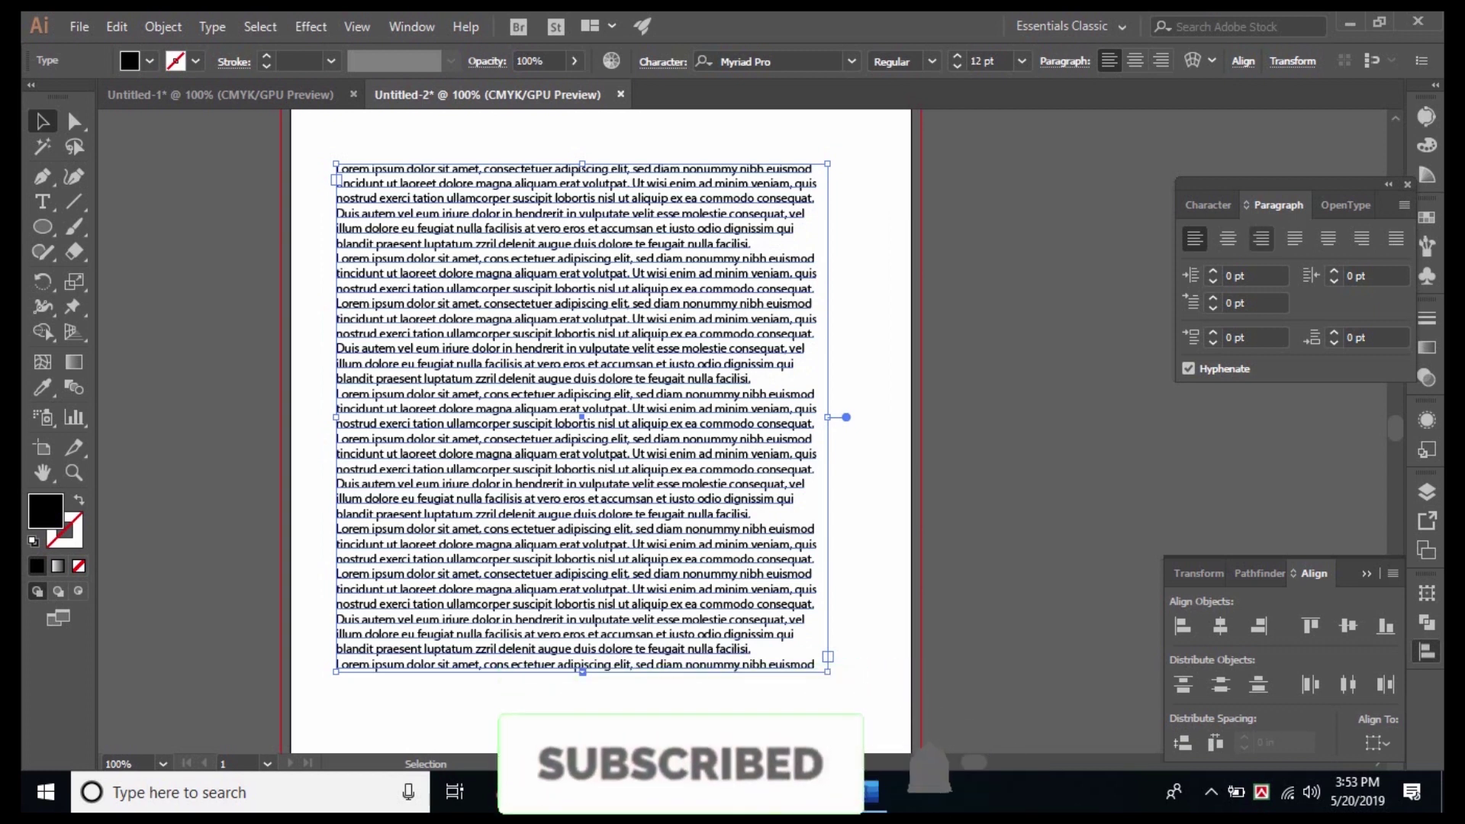
left_click(1295, 240)
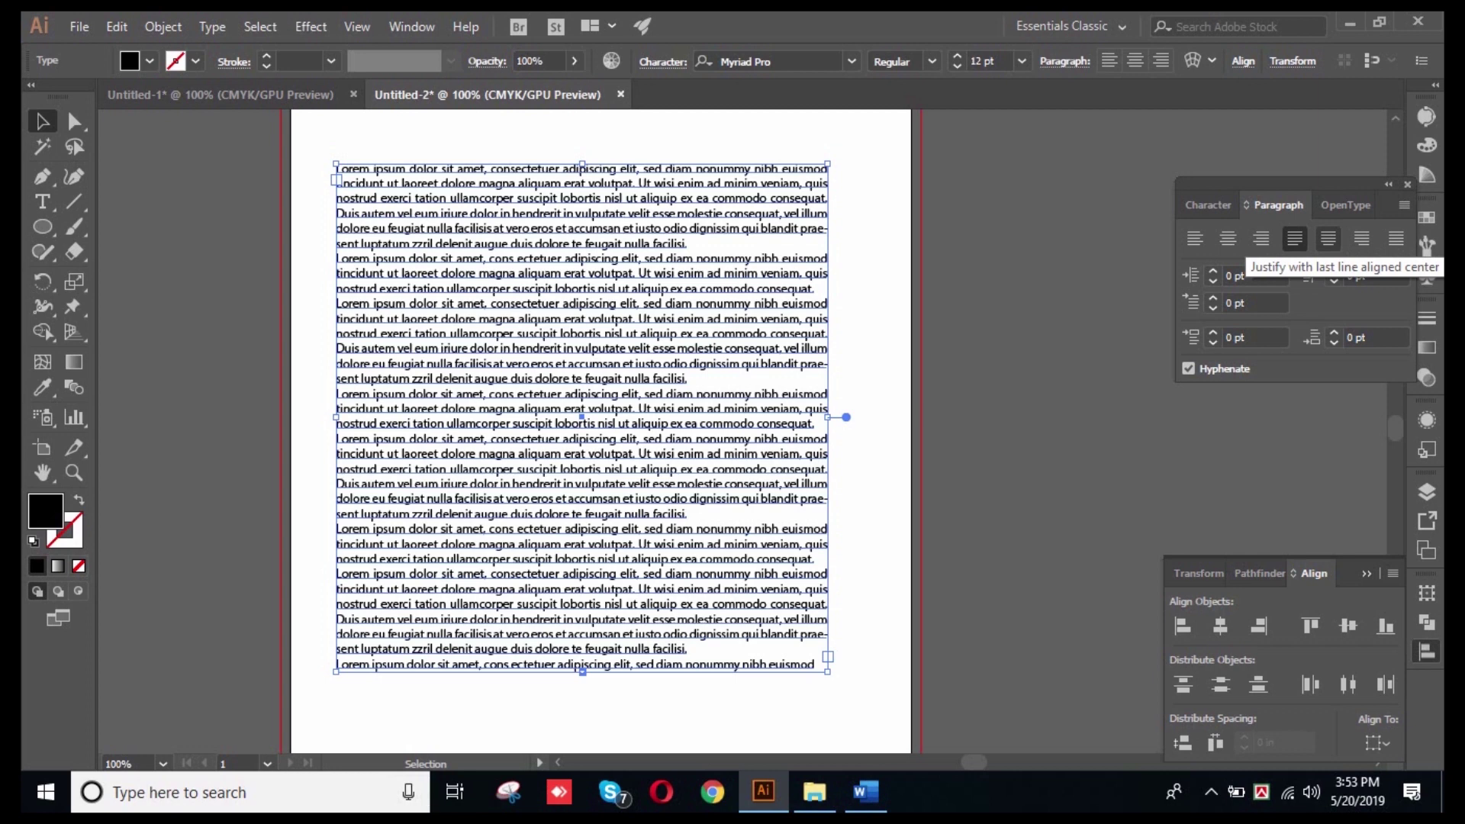
left_click(1328, 239)
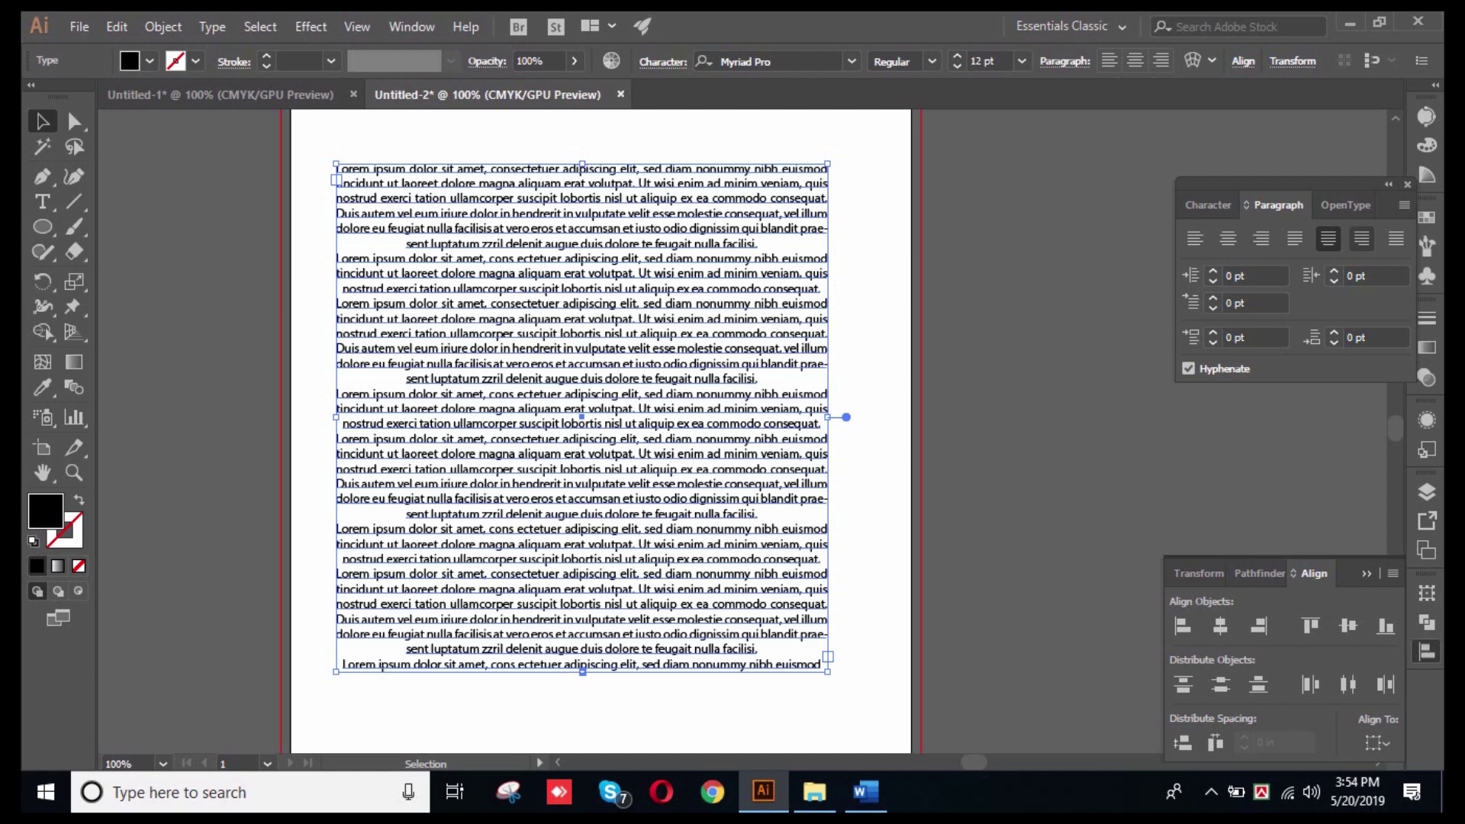
left_click(1363, 238)
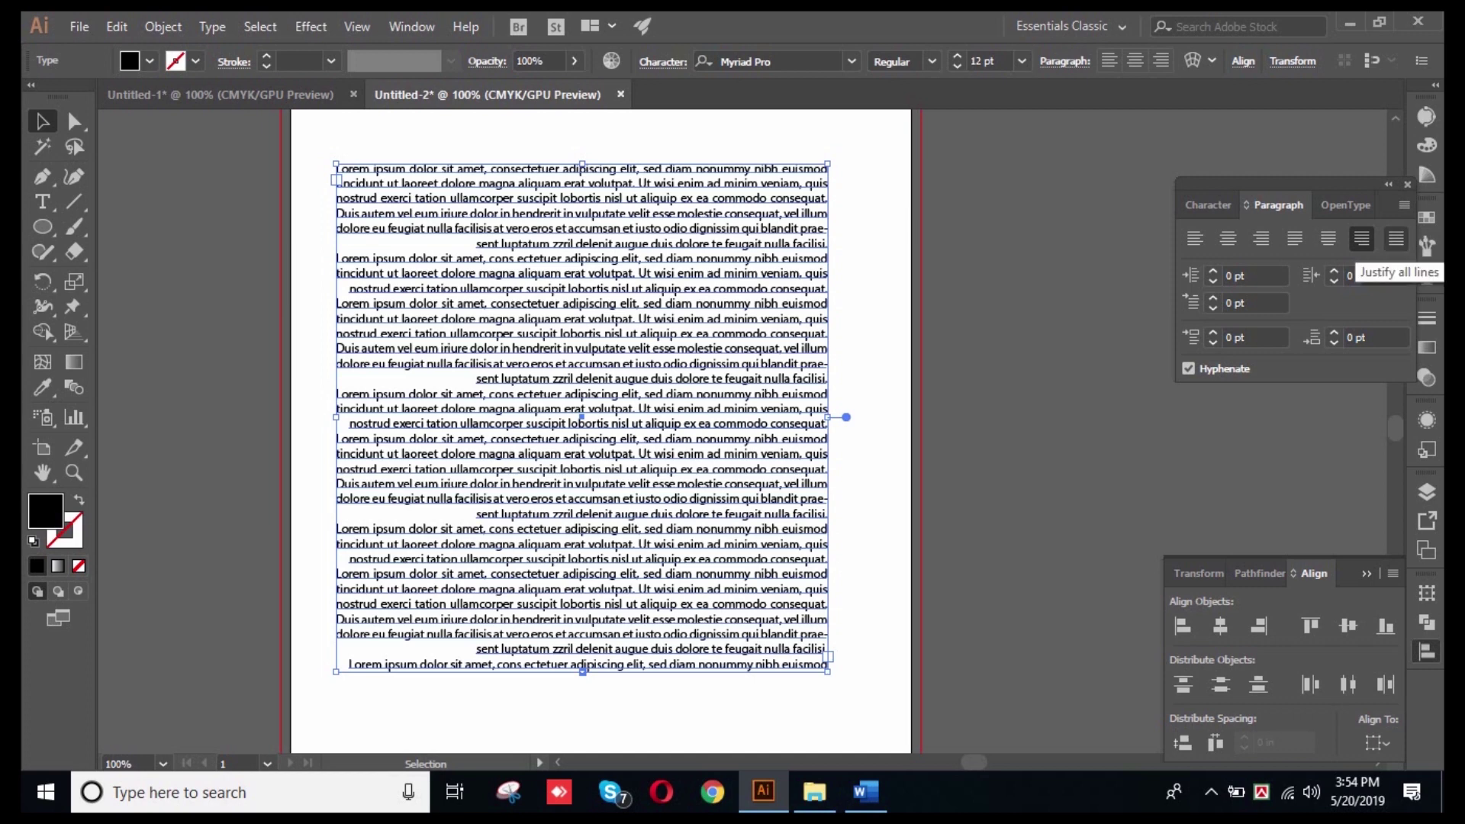
left_click(1396, 239)
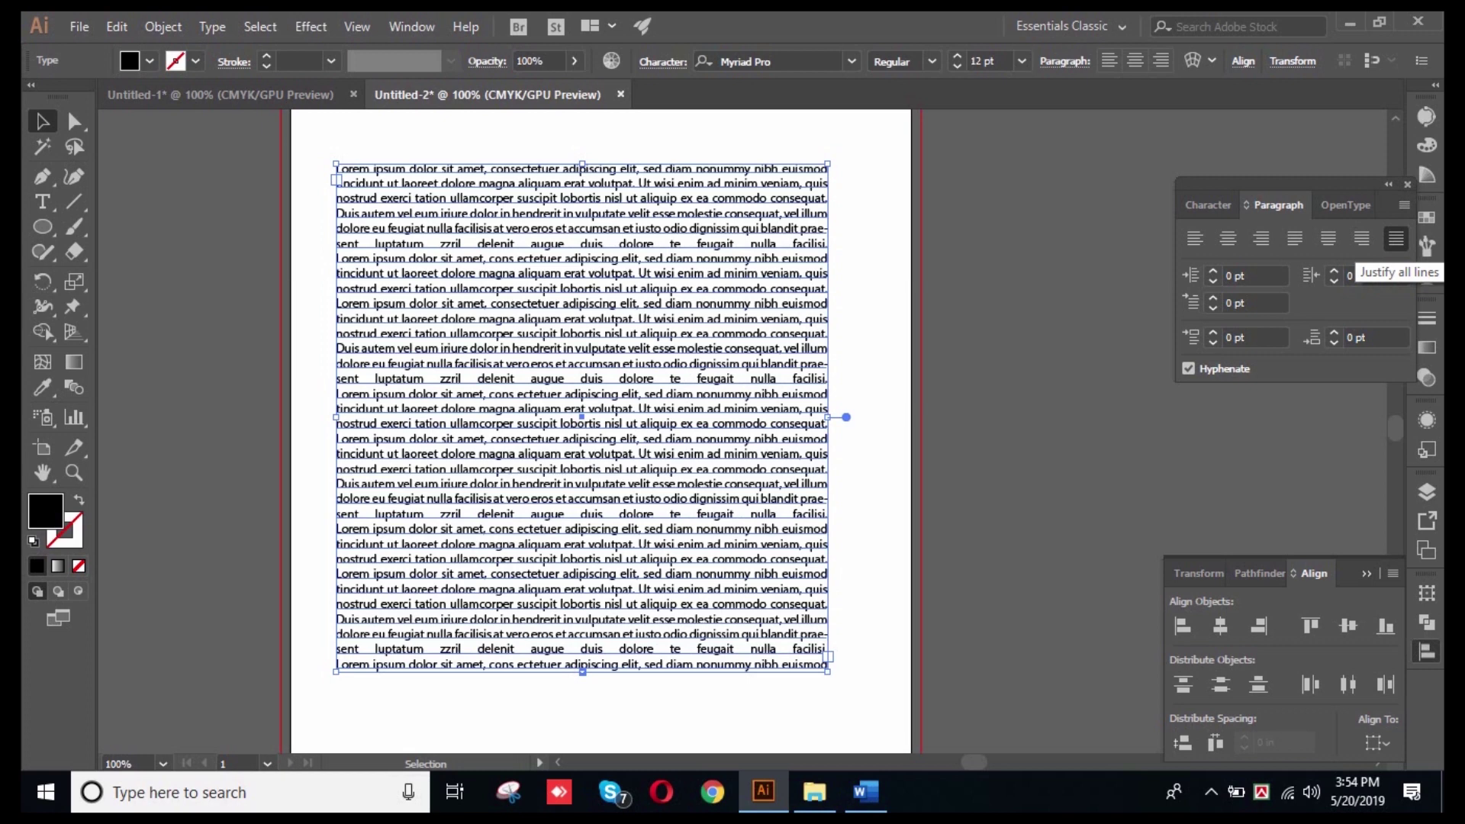
key("ctrl+shift+a")
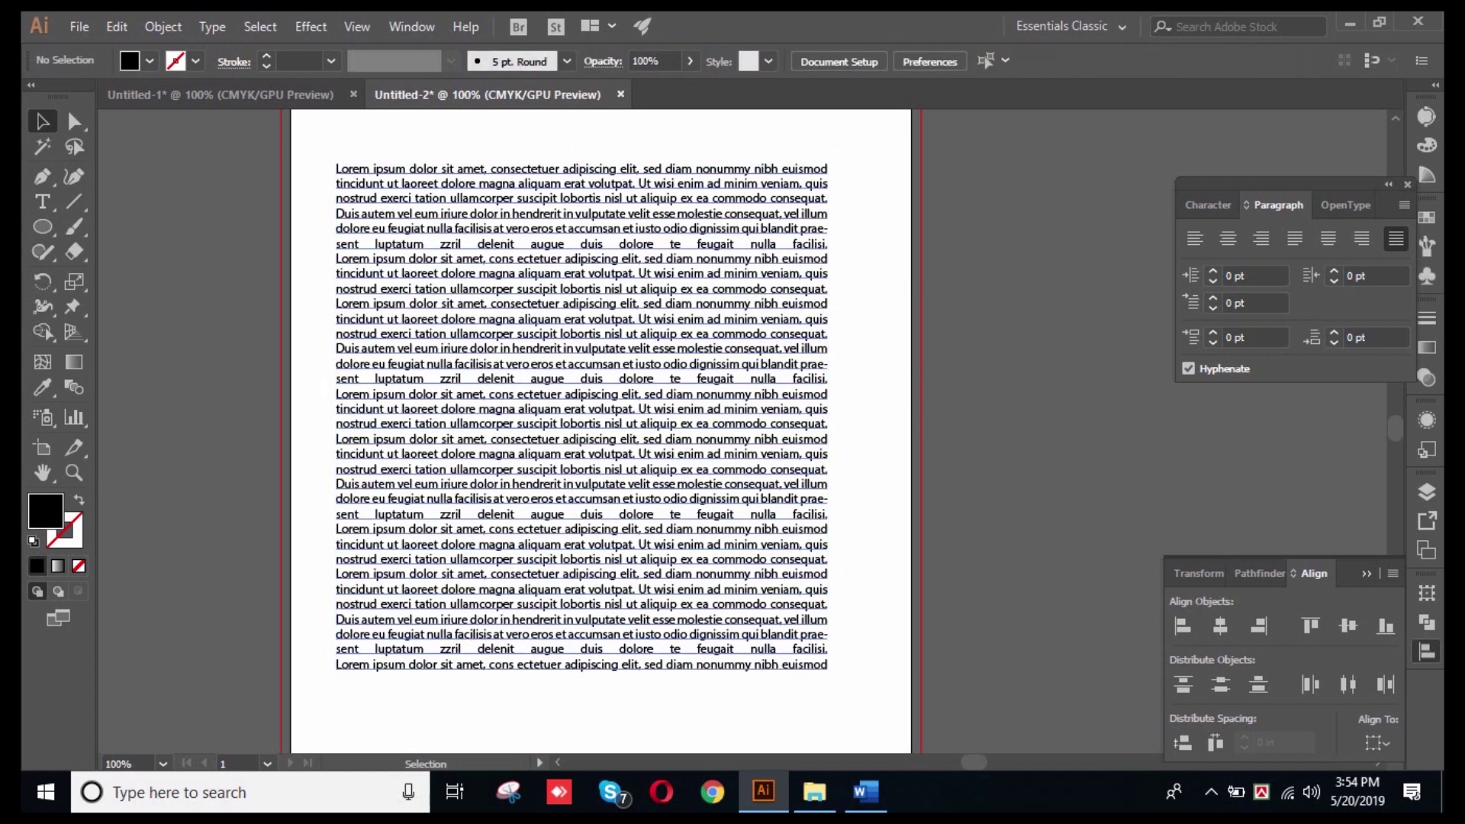
- Move the text block to the artboard's left edge and fine-tune its position so the two edges meet
left_click(615, 184)
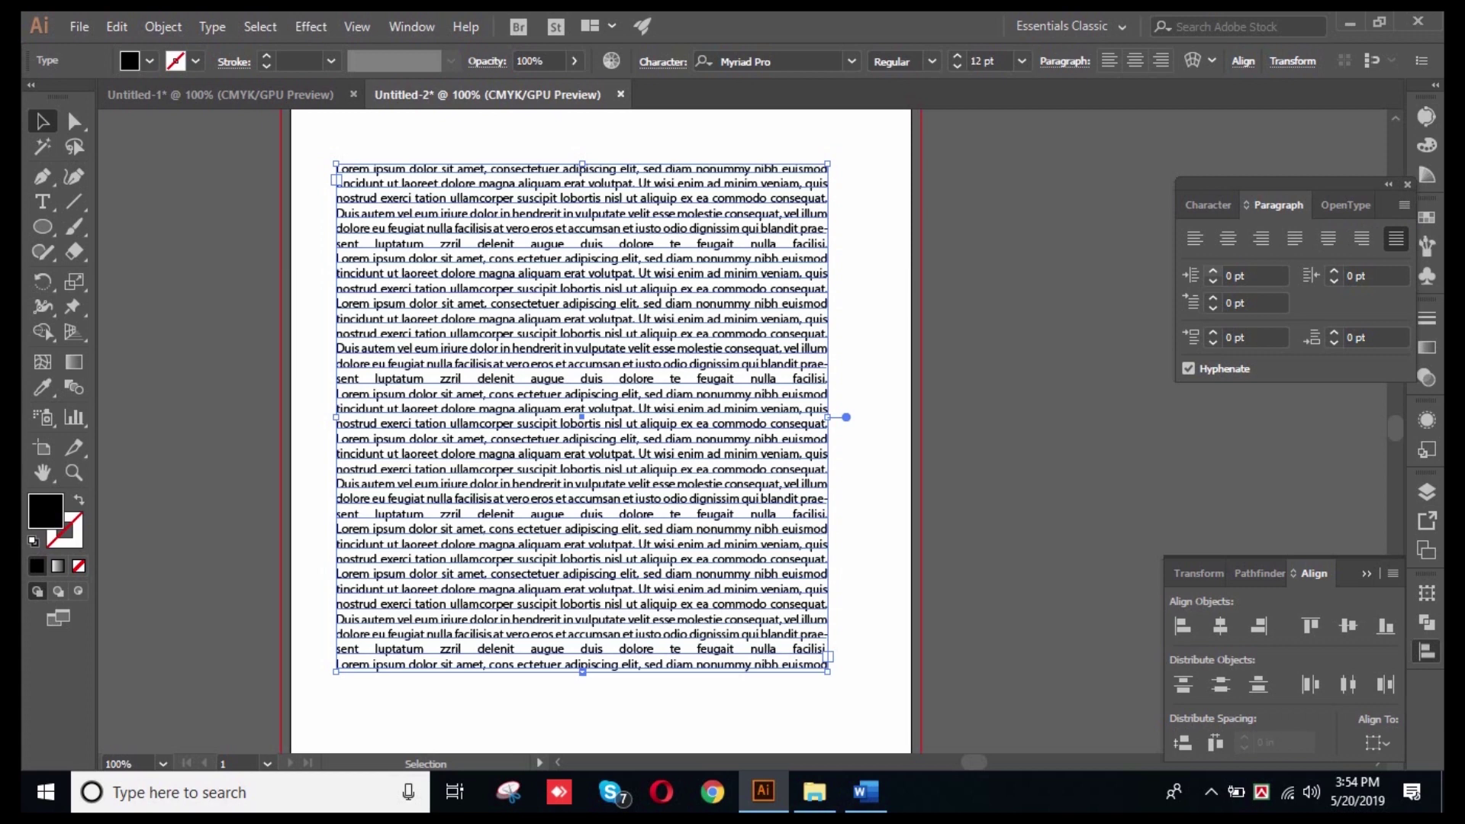
key("ctrl+shift+a")
left_click_drag(720, 298, 675, 303)
key("ctrl+shift+a")
scroll(252, 179, "up", 7)
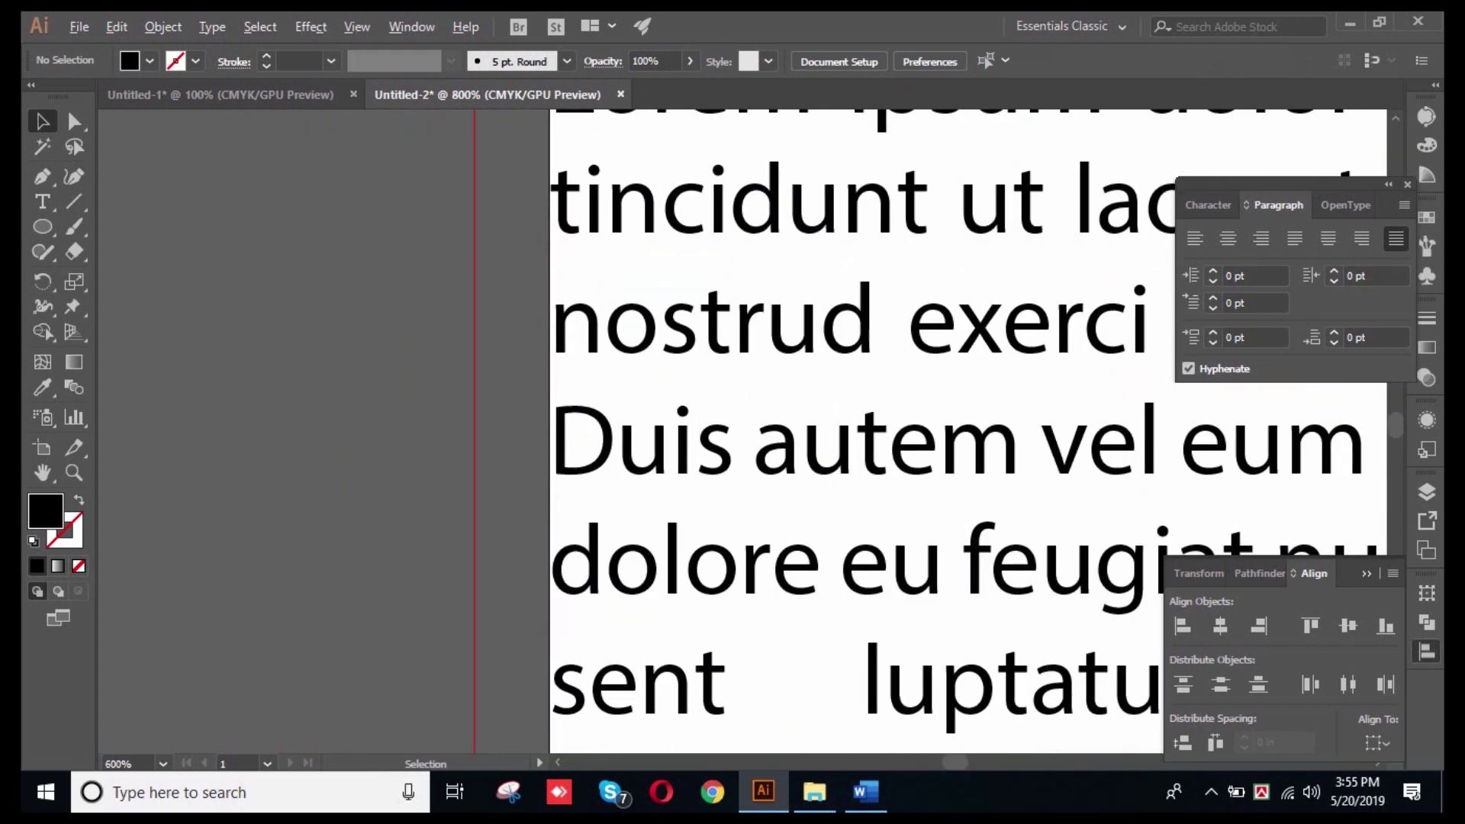
left_click_drag(783, 497, 774, 496)
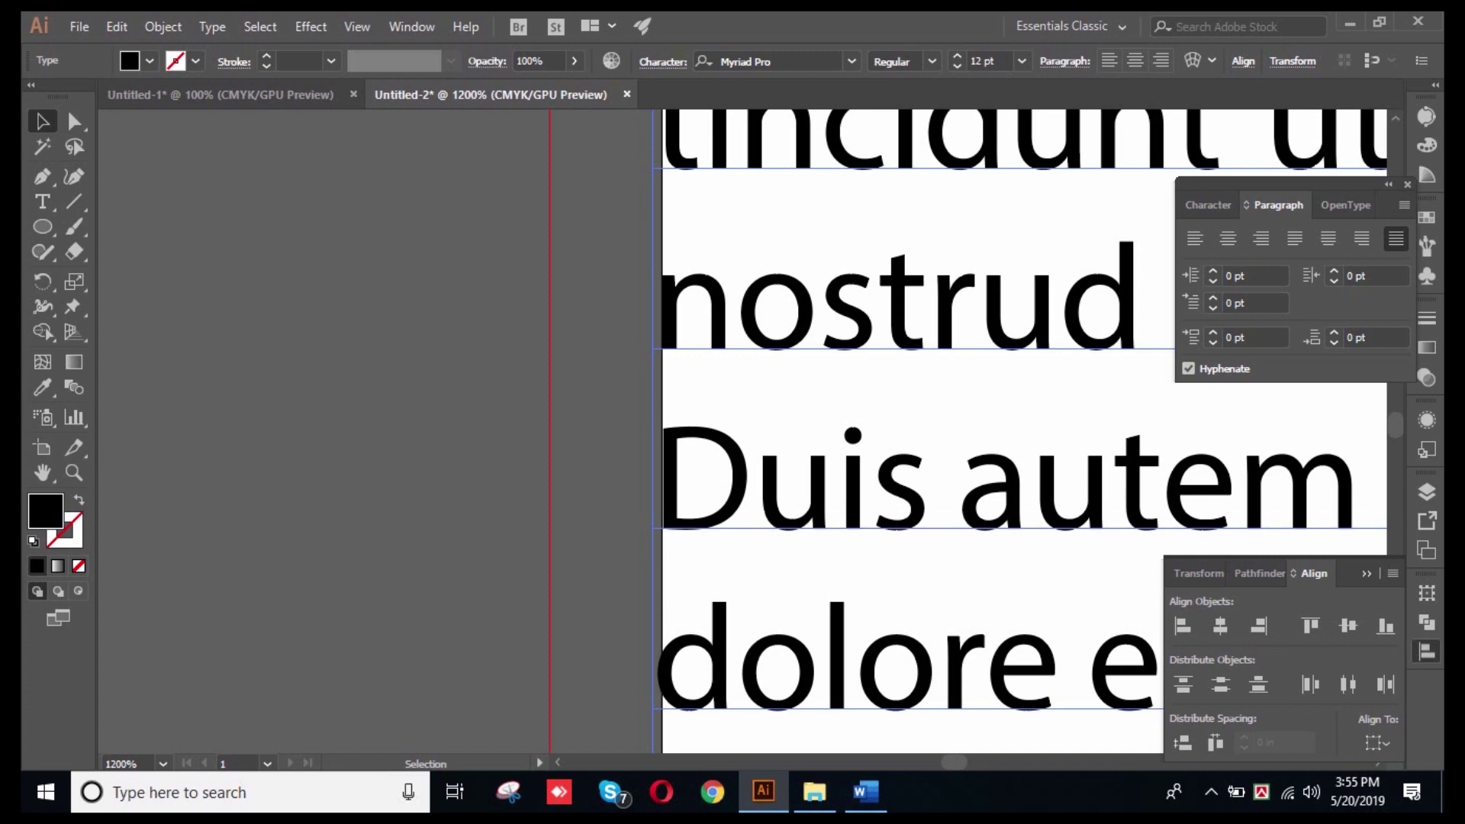
scroll(553, 382, "down", 7)
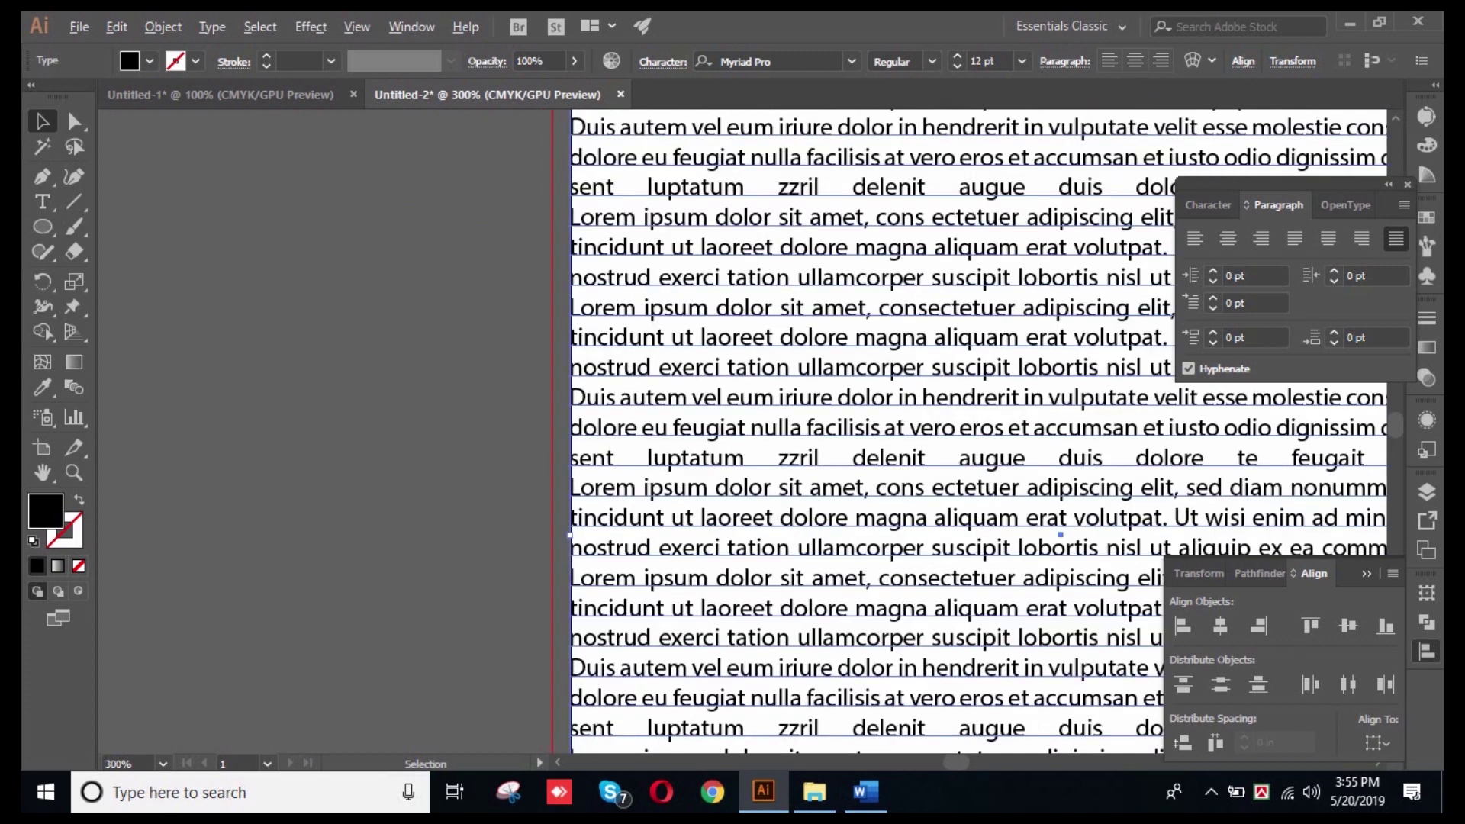
key("ctrl+shift+a")
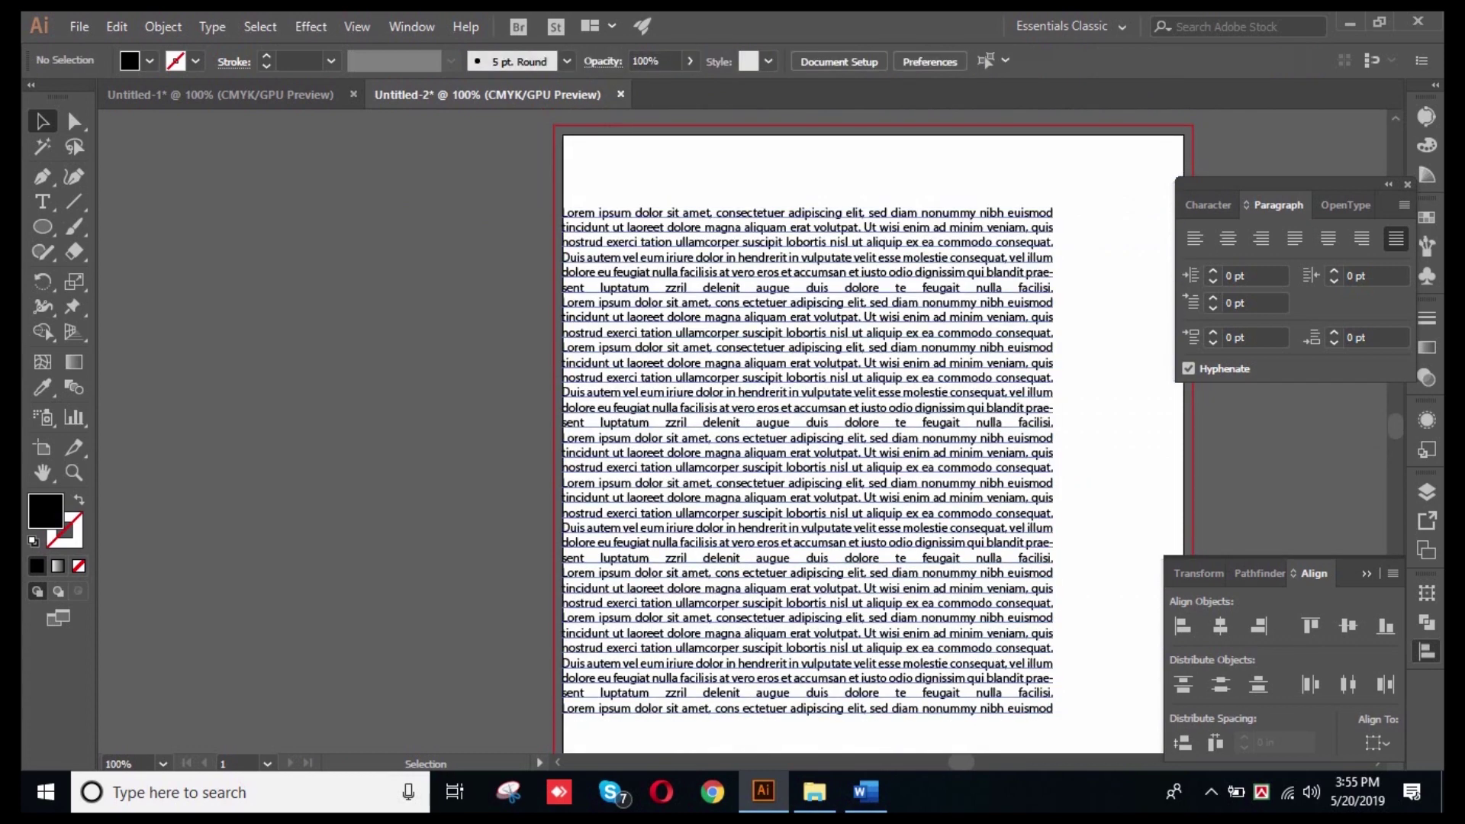
- Set the text block's left indent to 20 pt and justify it with the last line aligned left
key("ctrl+a")
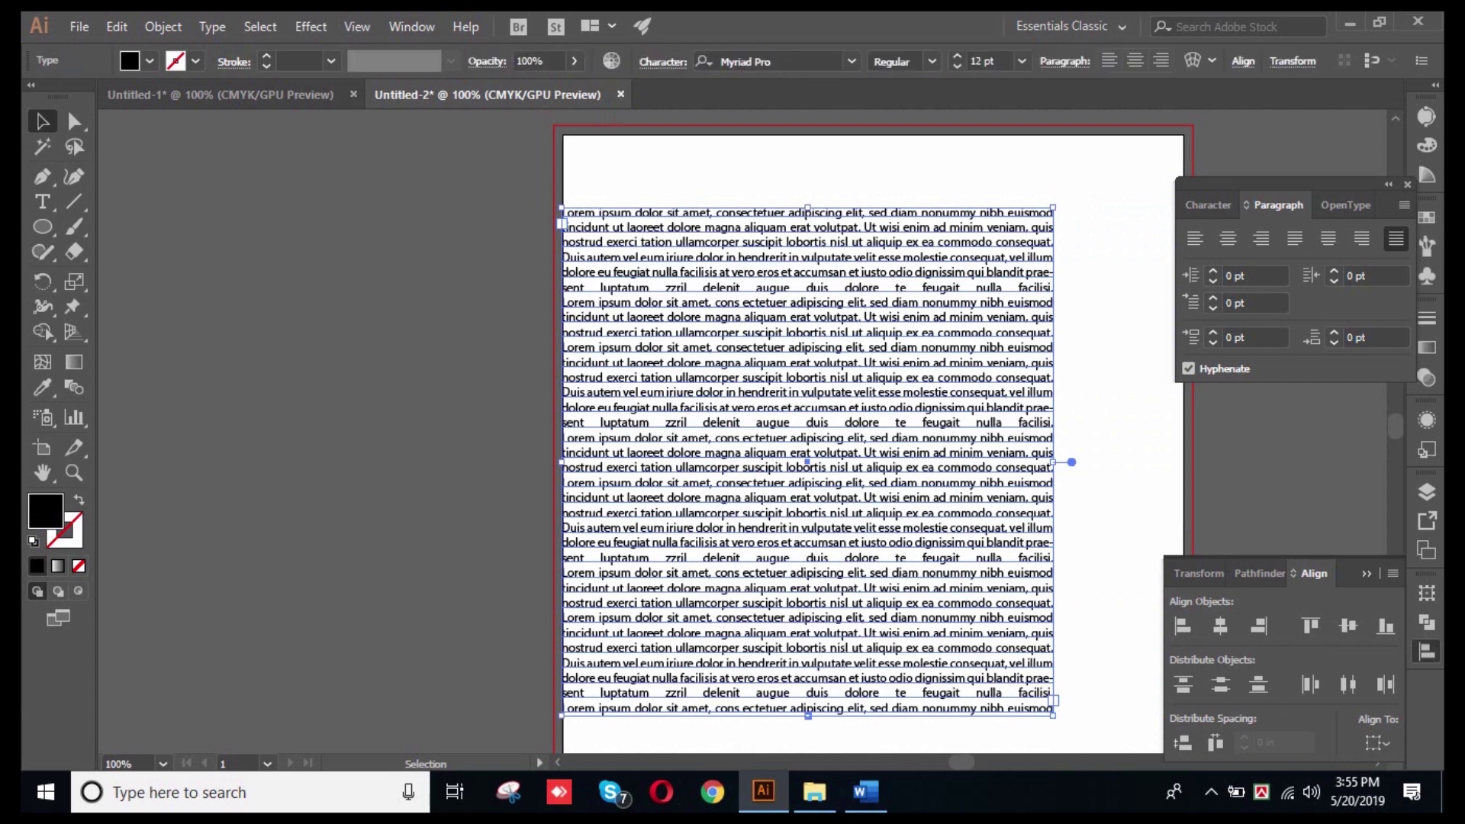
scroll(586, 226, "up", 5)
left_click_drag(586, 226, 701, 255)
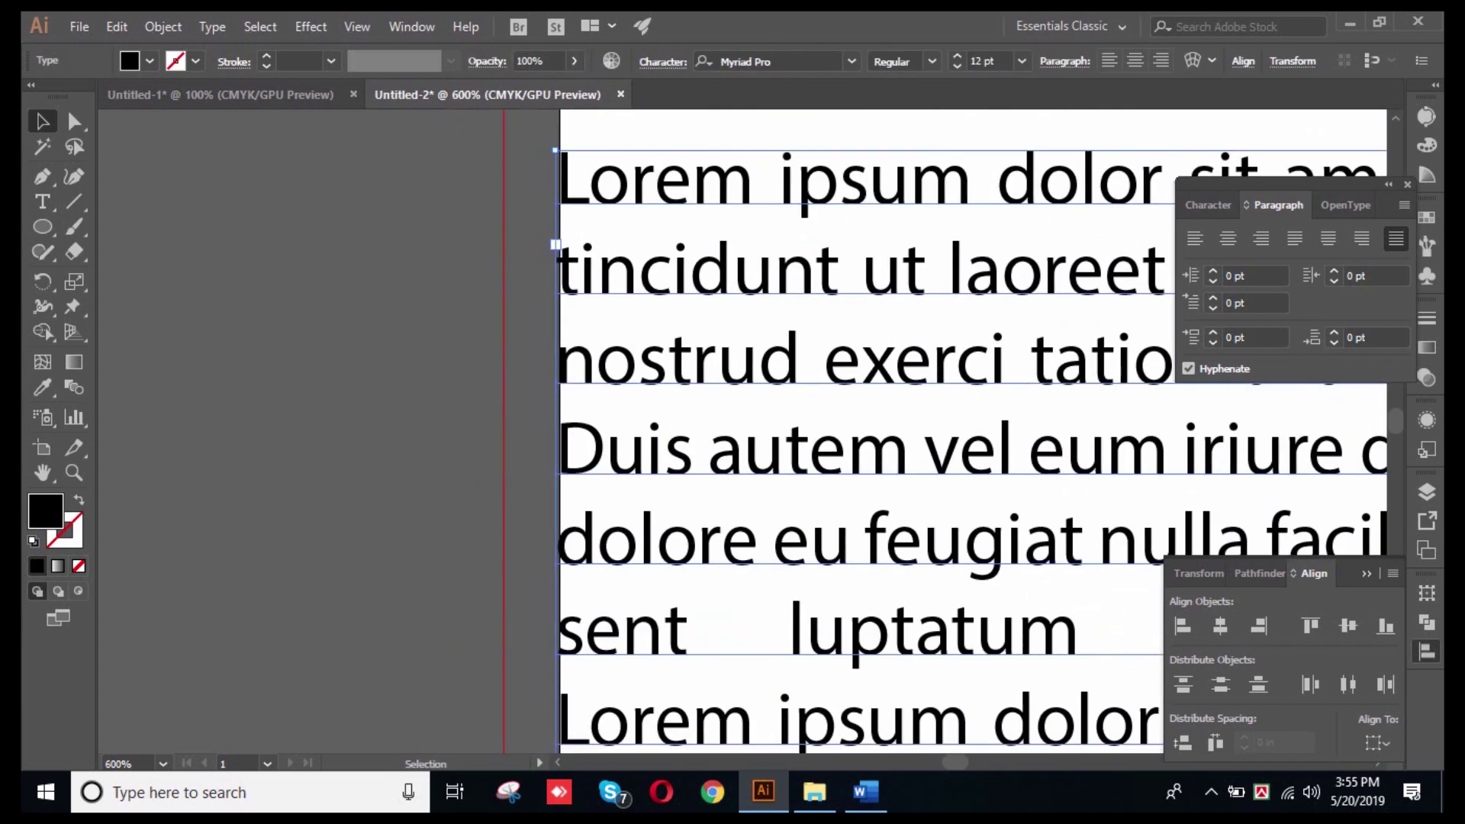
left_click(1213, 271)
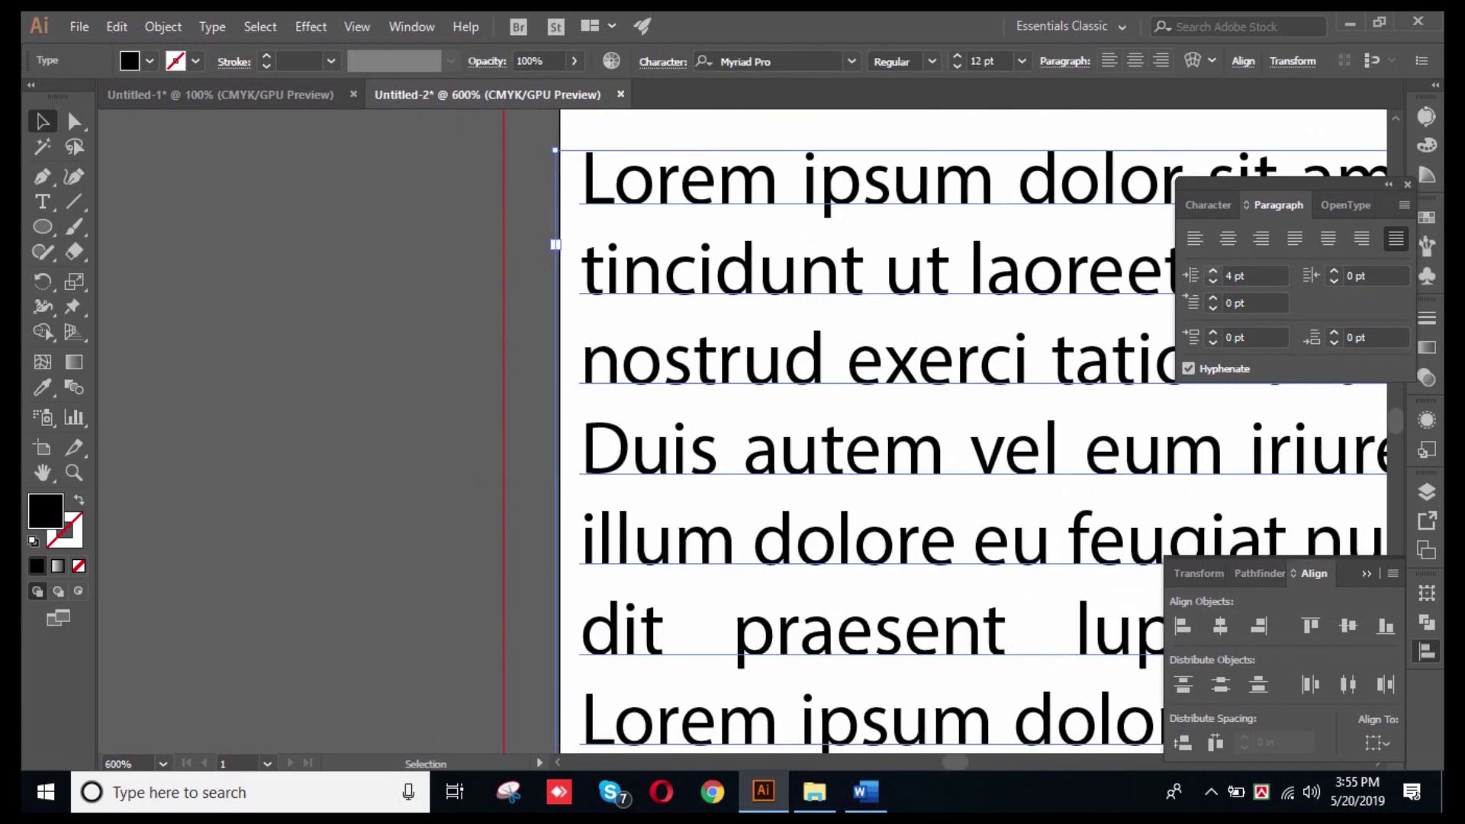
left_click(1212, 271)
left_click(1212, 271)
left_click(1213, 271)
left_click(1213, 271)
left_click(1212, 271)
left_click(1213, 271)
left_click(1213, 271)
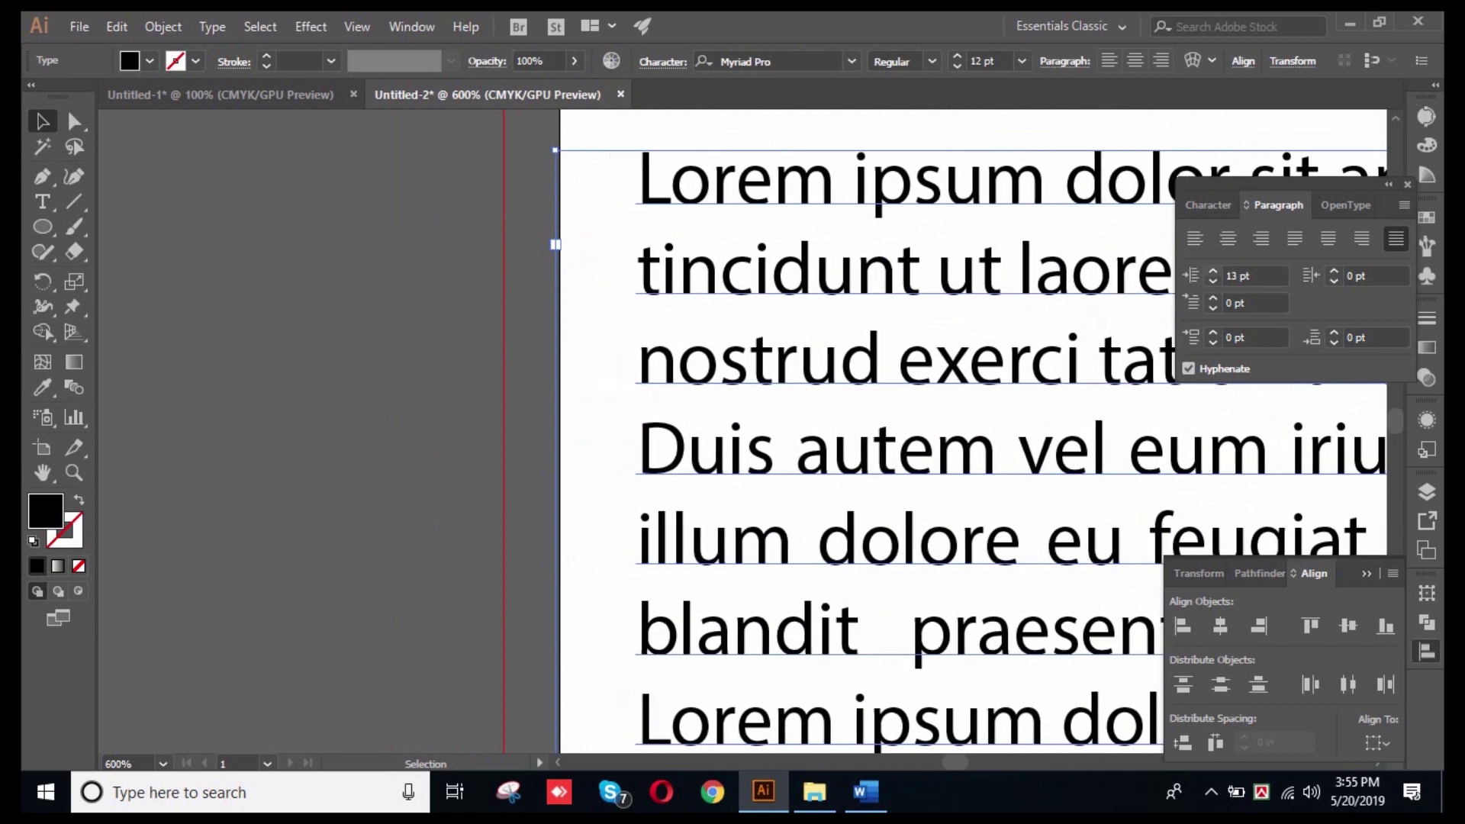
left_click(1213, 270)
left_click(1212, 270)
left_click(1212, 270)
left_click(1213, 270)
left_click(1212, 270)
left_click(1212, 270)
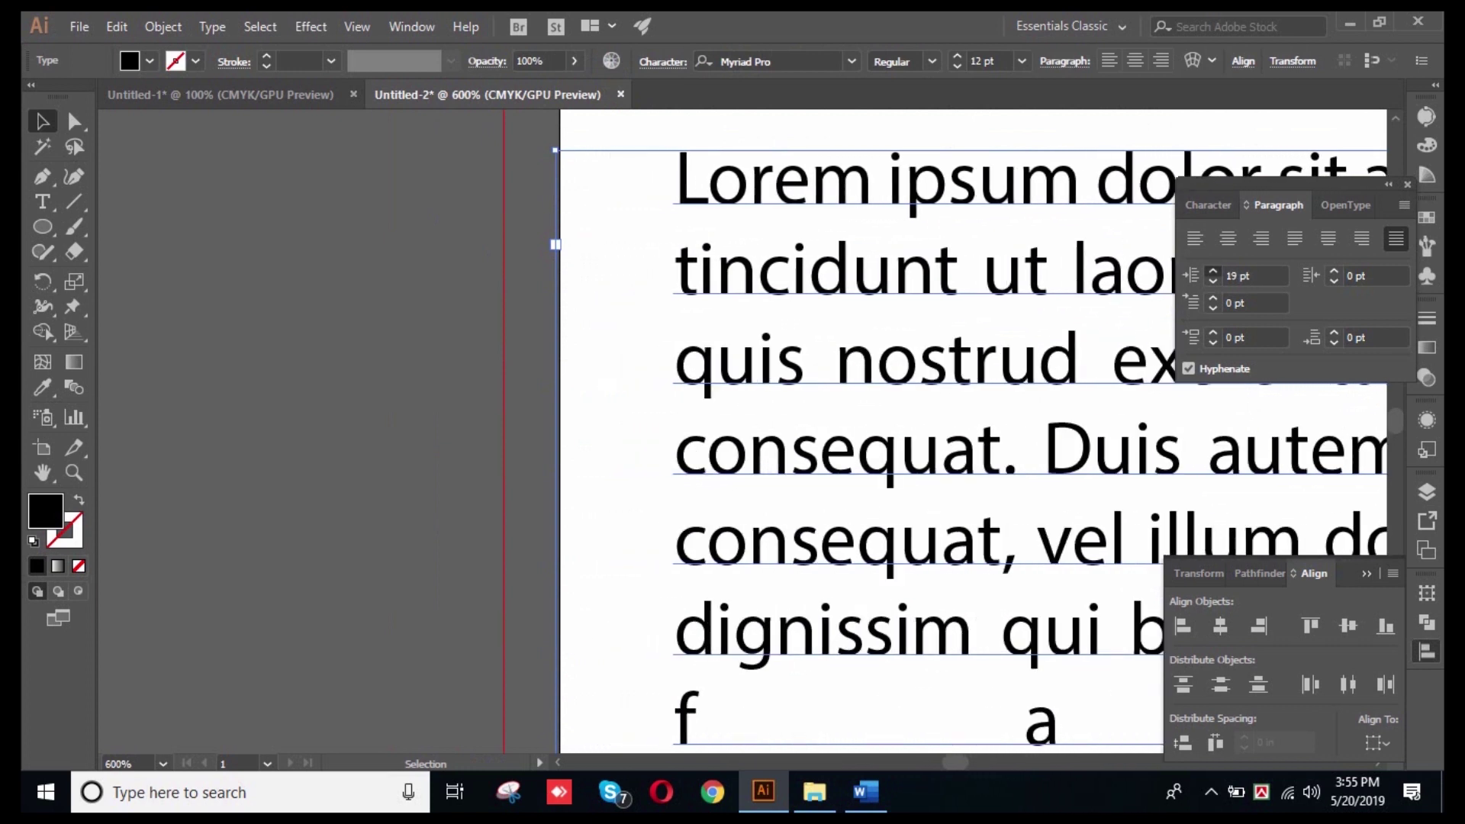
left_click(1213, 270)
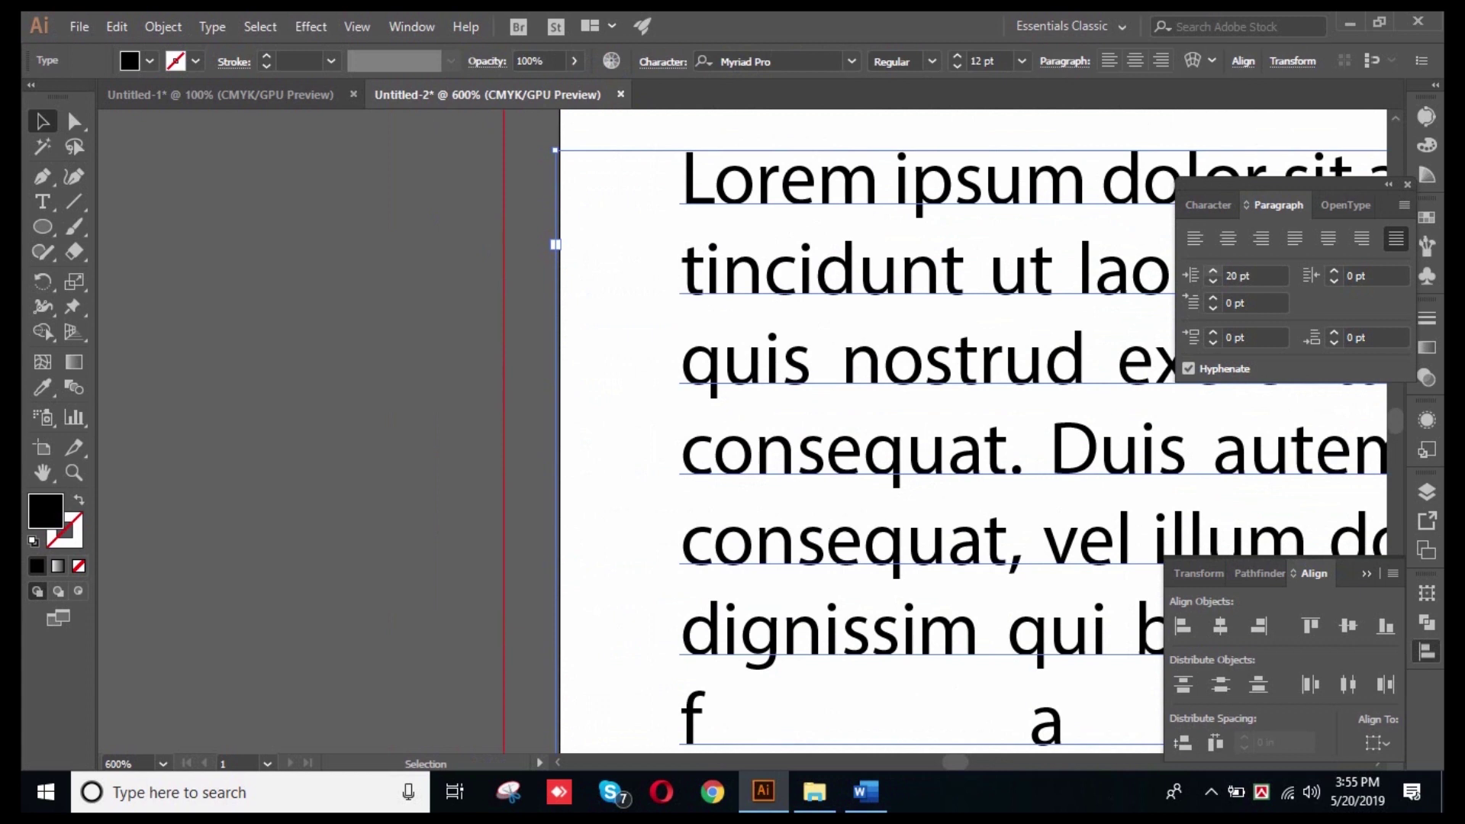
left_click(1295, 239)
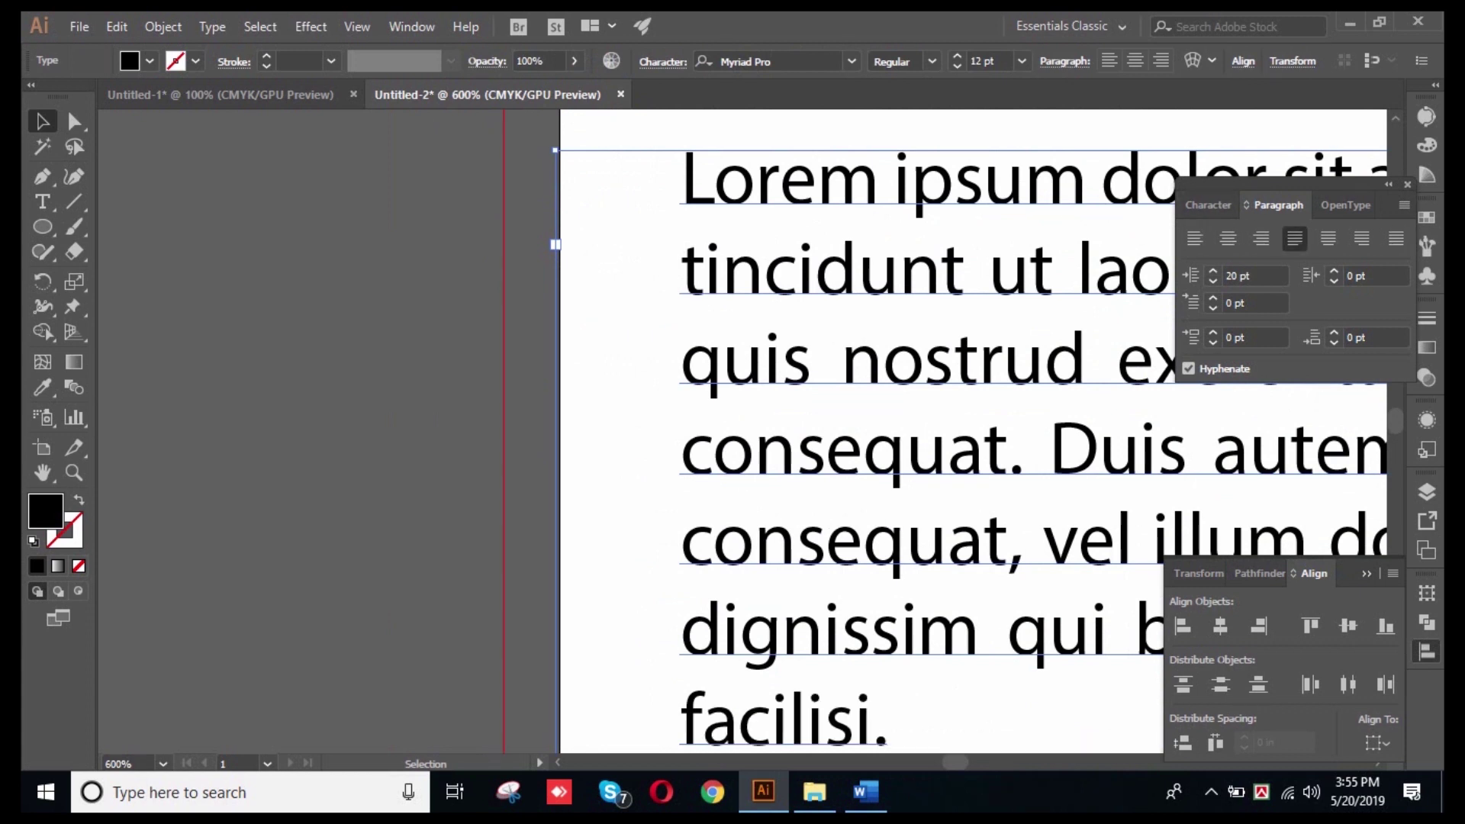
- Widen the text frame so its right side reaches the artboard's right edge
key("ctrl+minus")
key("ctrl+minus")
key("ctrl+minus")
key("ctrl+minus")
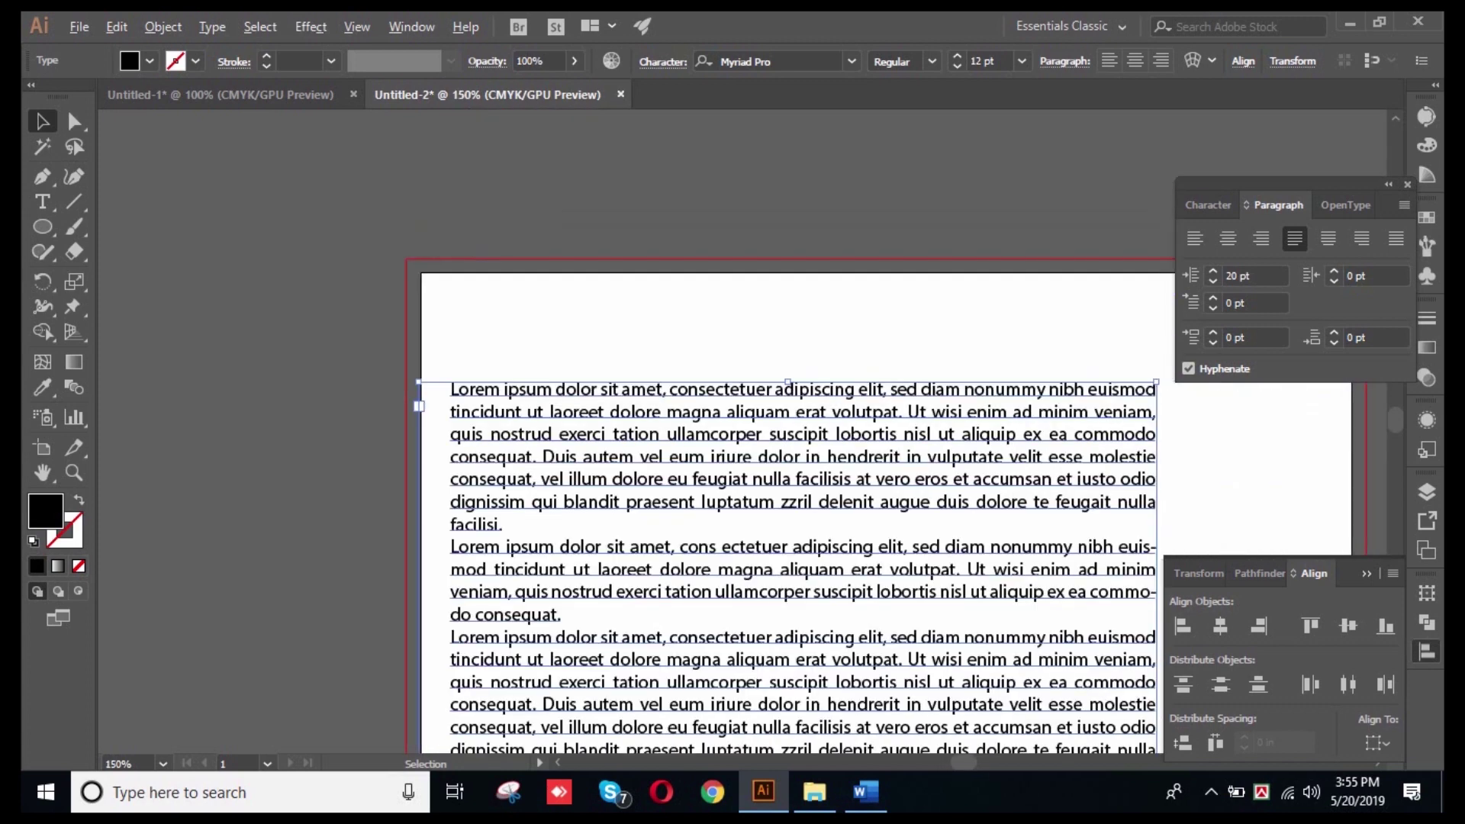
key("ctrl+plus")
key("ctrl+plus")
key("ctrl+minus")
key("ctrl+minus")
key("ctrl+minus")
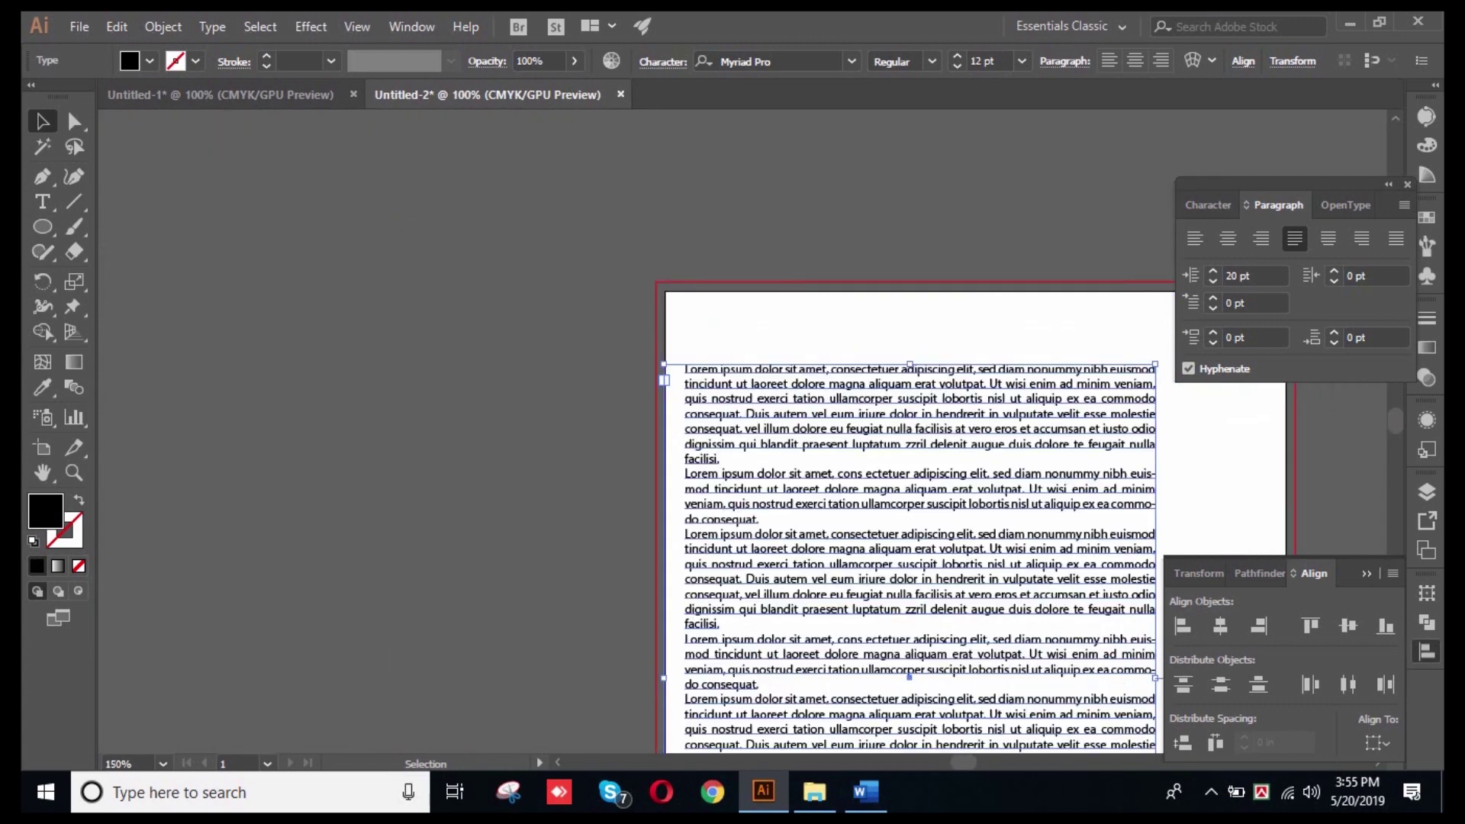
left_click_drag(982, 649, 1113, 626)
scroll(1124, 369, "up", 2)
scroll(1030, 380, "down", 1)
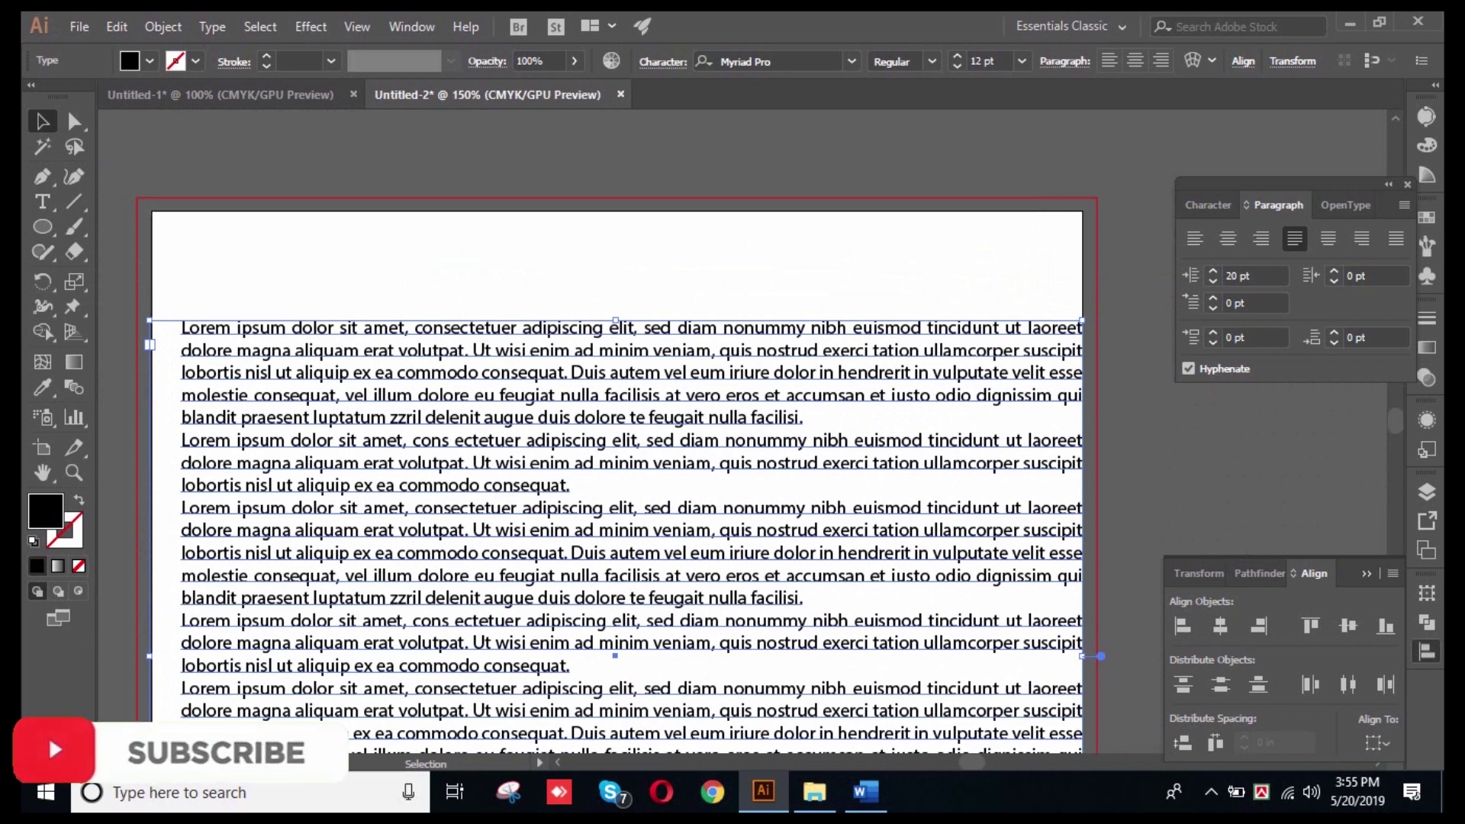
- Set the right indent of the text block to 17 pt
left_click(1334, 270)
left_click(1334, 270)
left_click(1334, 271)
left_click(1334, 271)
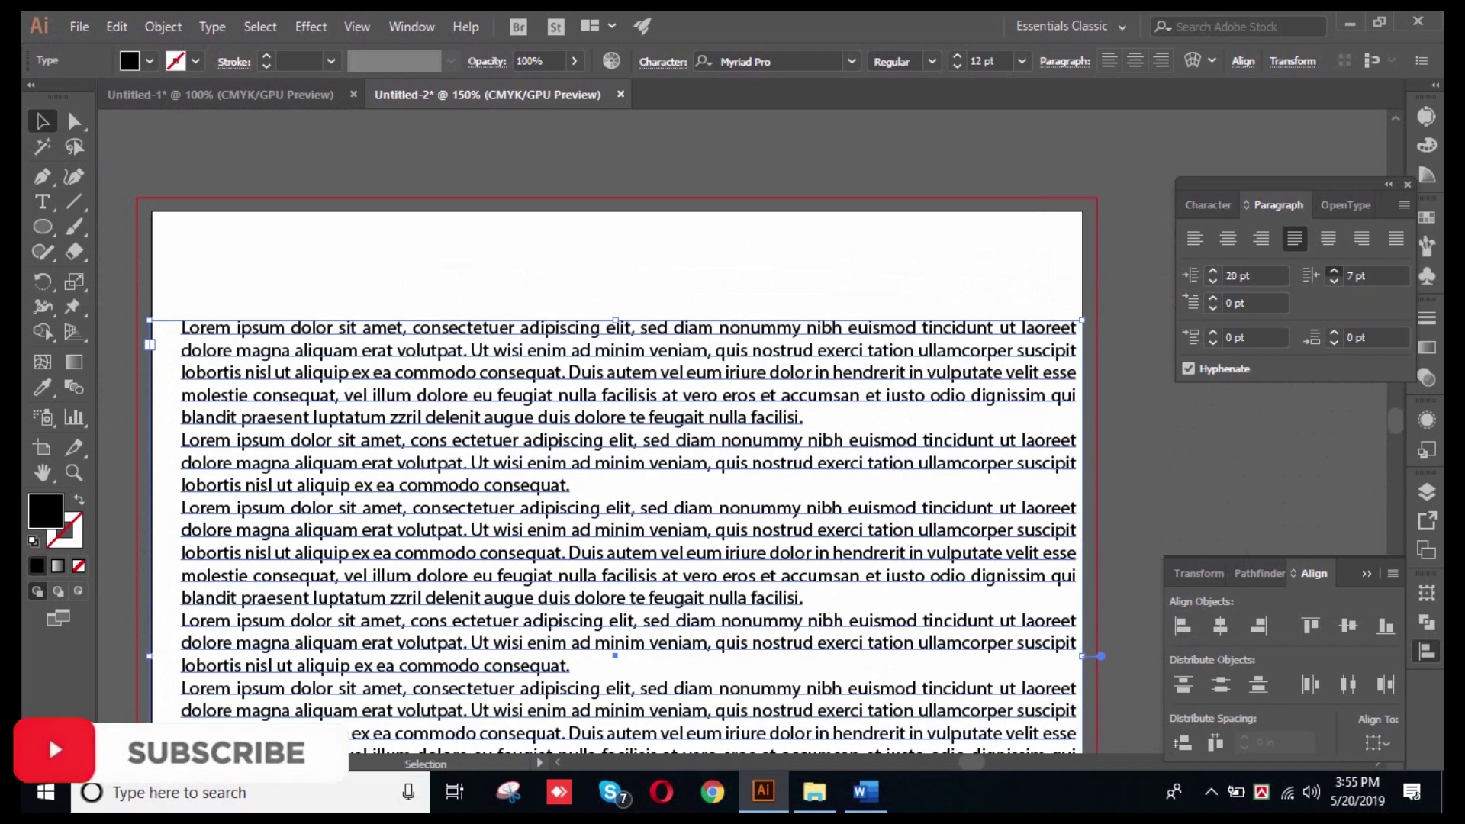
left_click(1334, 271)
left_click(1334, 271)
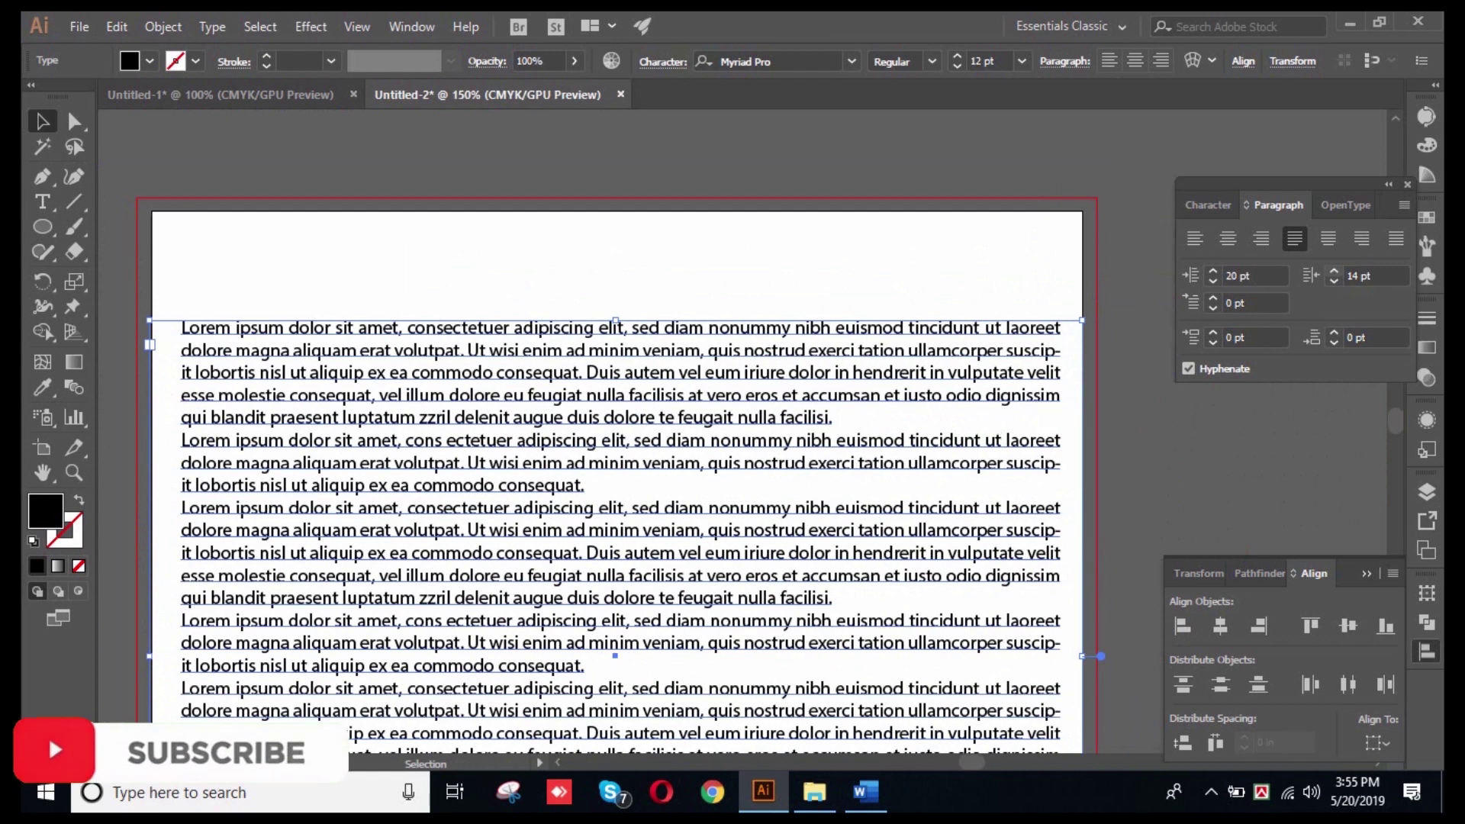
left_click(1334, 271)
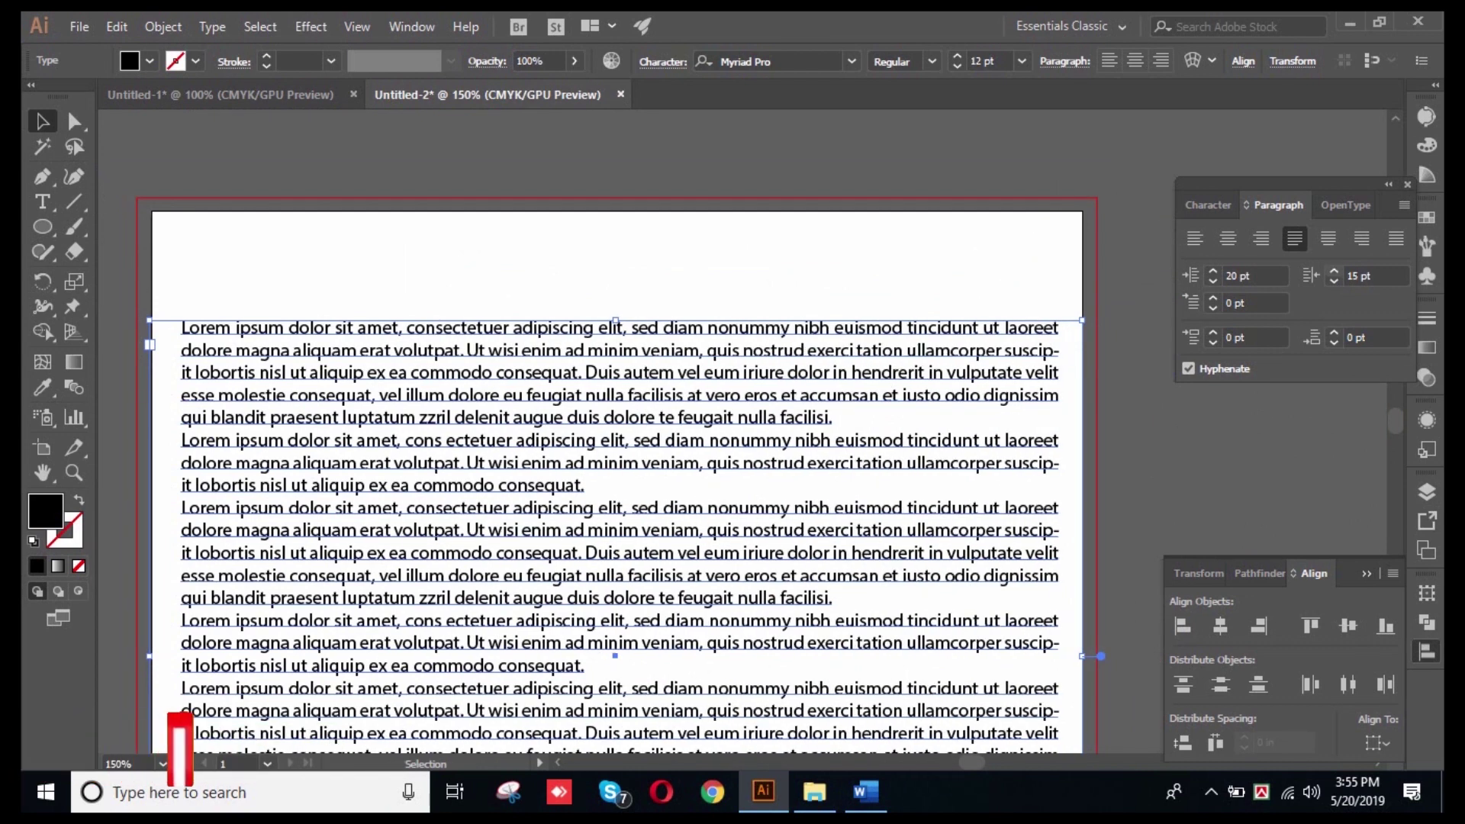
left_click(1334, 271)
left_click(1334, 271)
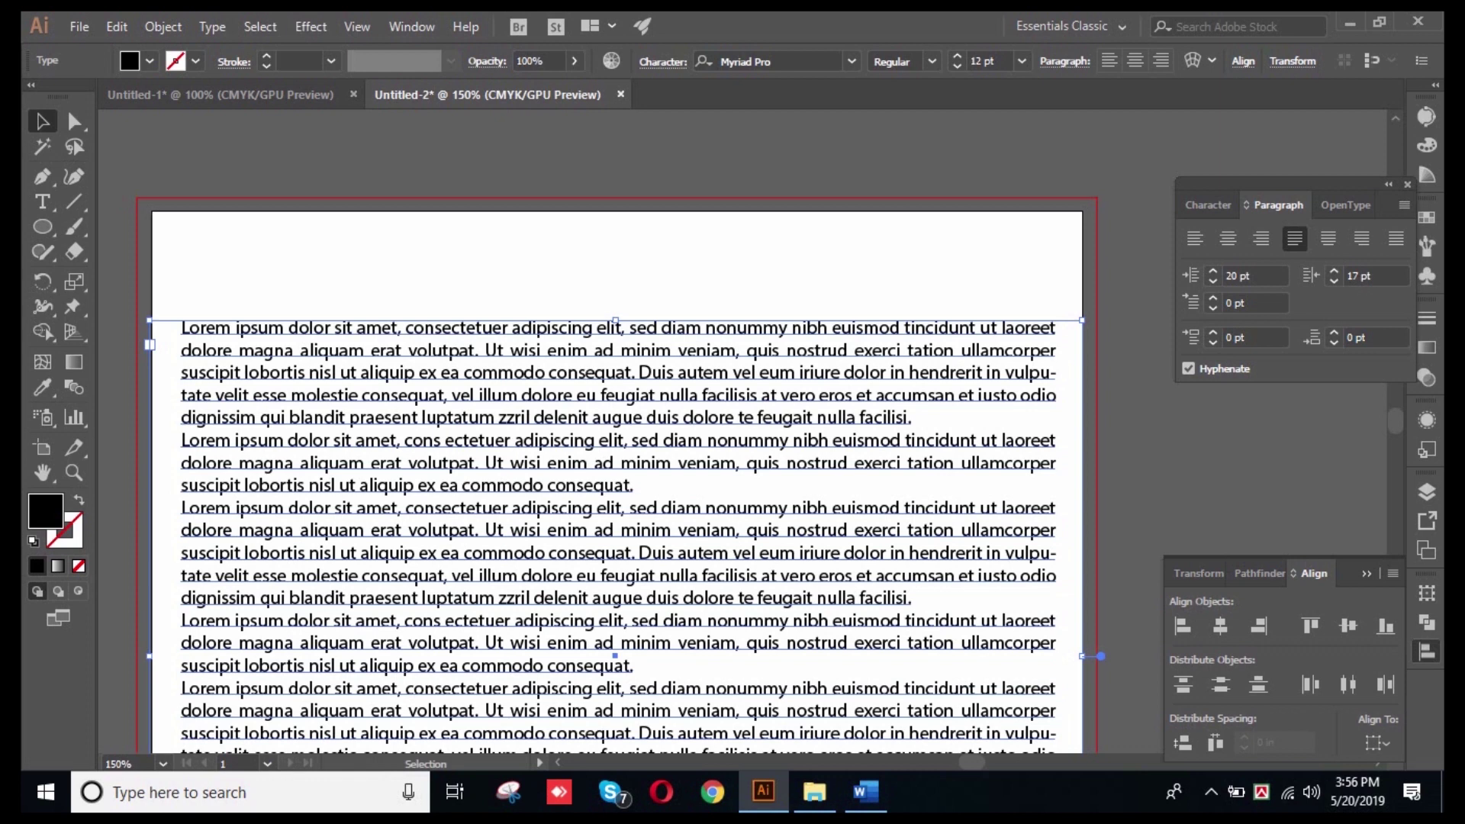
- Set the first-line left indent of the text block's paragraphs to 32 pt
left_click(1213, 298)
left_click(1212, 297)
left_click(1213, 298)
left_click(1214, 297)
left_click(1213, 297)
left_click(1213, 298)
left_click(1213, 298)
left_click(1212, 297)
left_click(1213, 298)
left_click(1212, 298)
left_click(1213, 298)
left_click(1212, 298)
left_click(1212, 298)
left_click(1213, 297)
left_click(1213, 297)
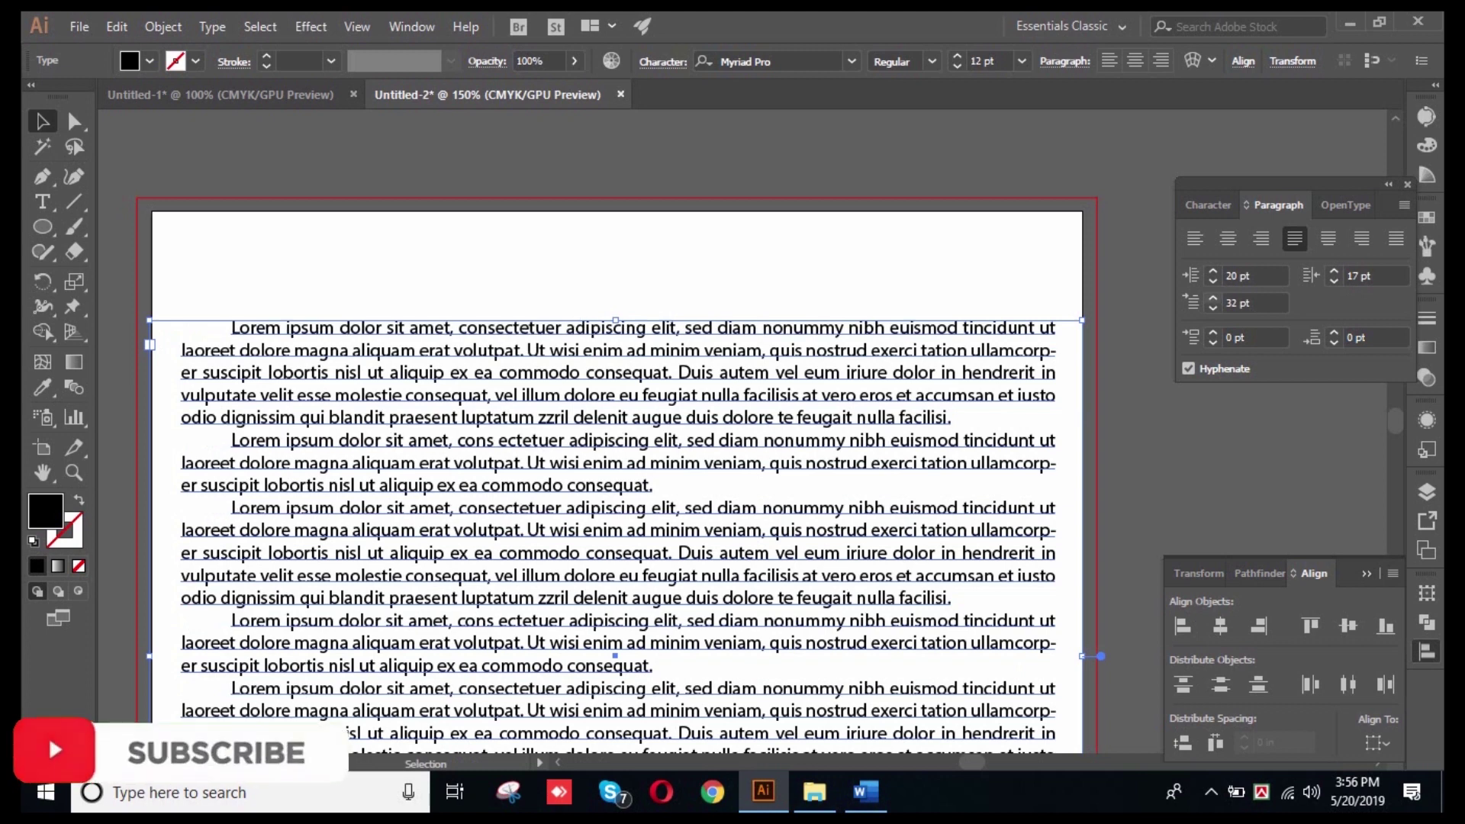
key("ctrl+shift+a")
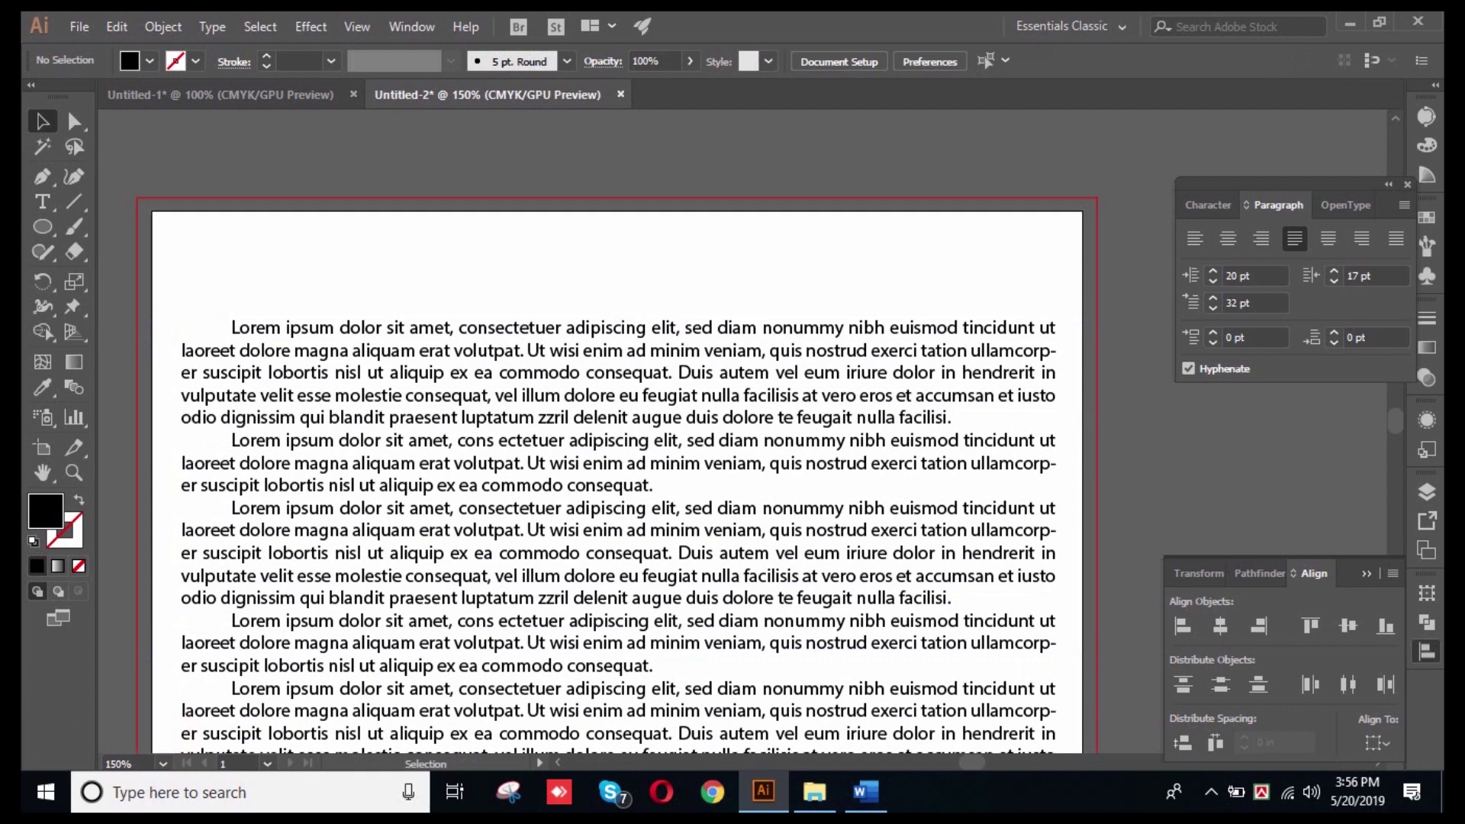
left_click(615, 462)
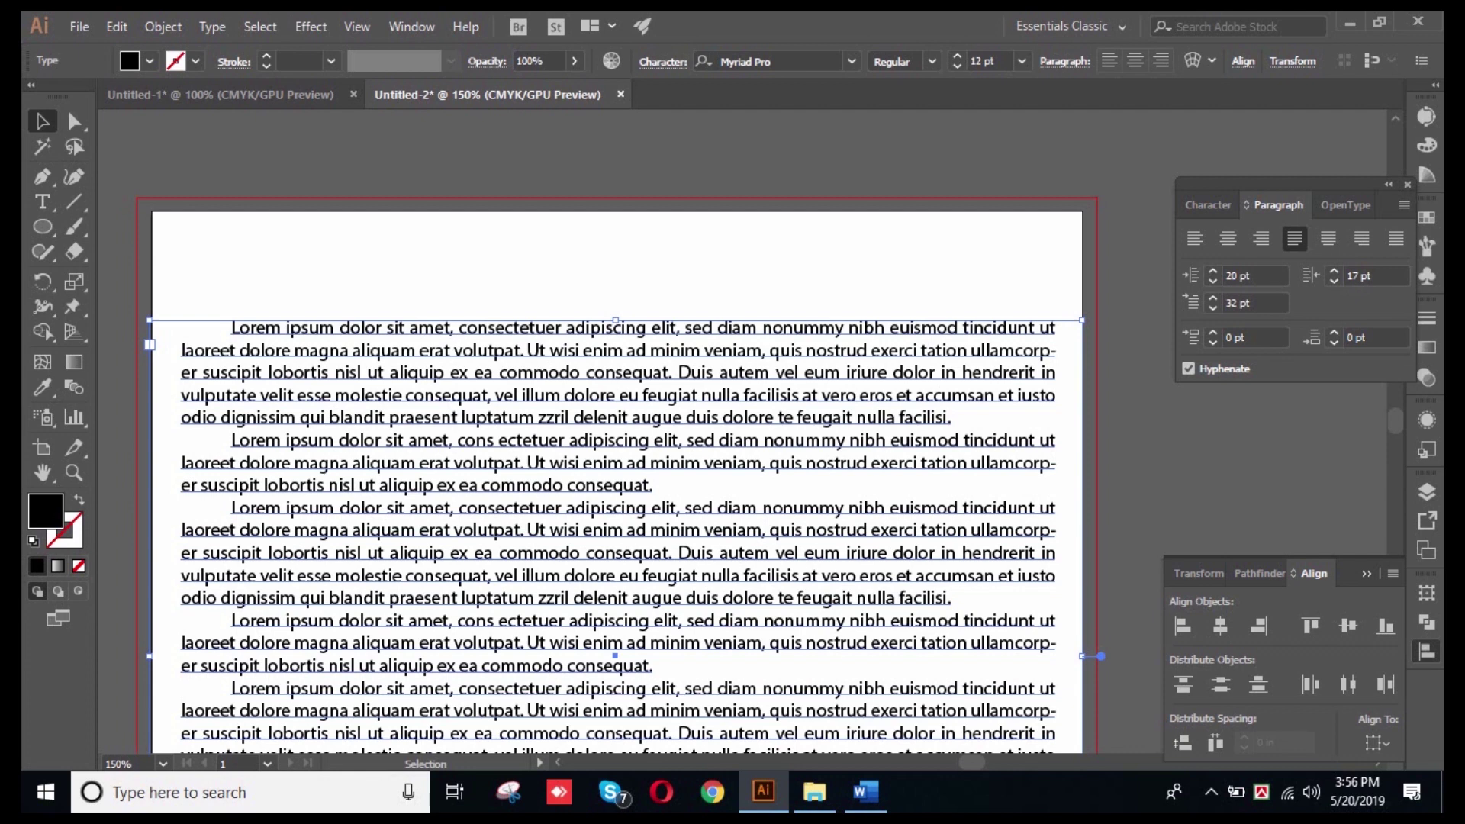
left_click(575, 239)
left_click(584, 351)
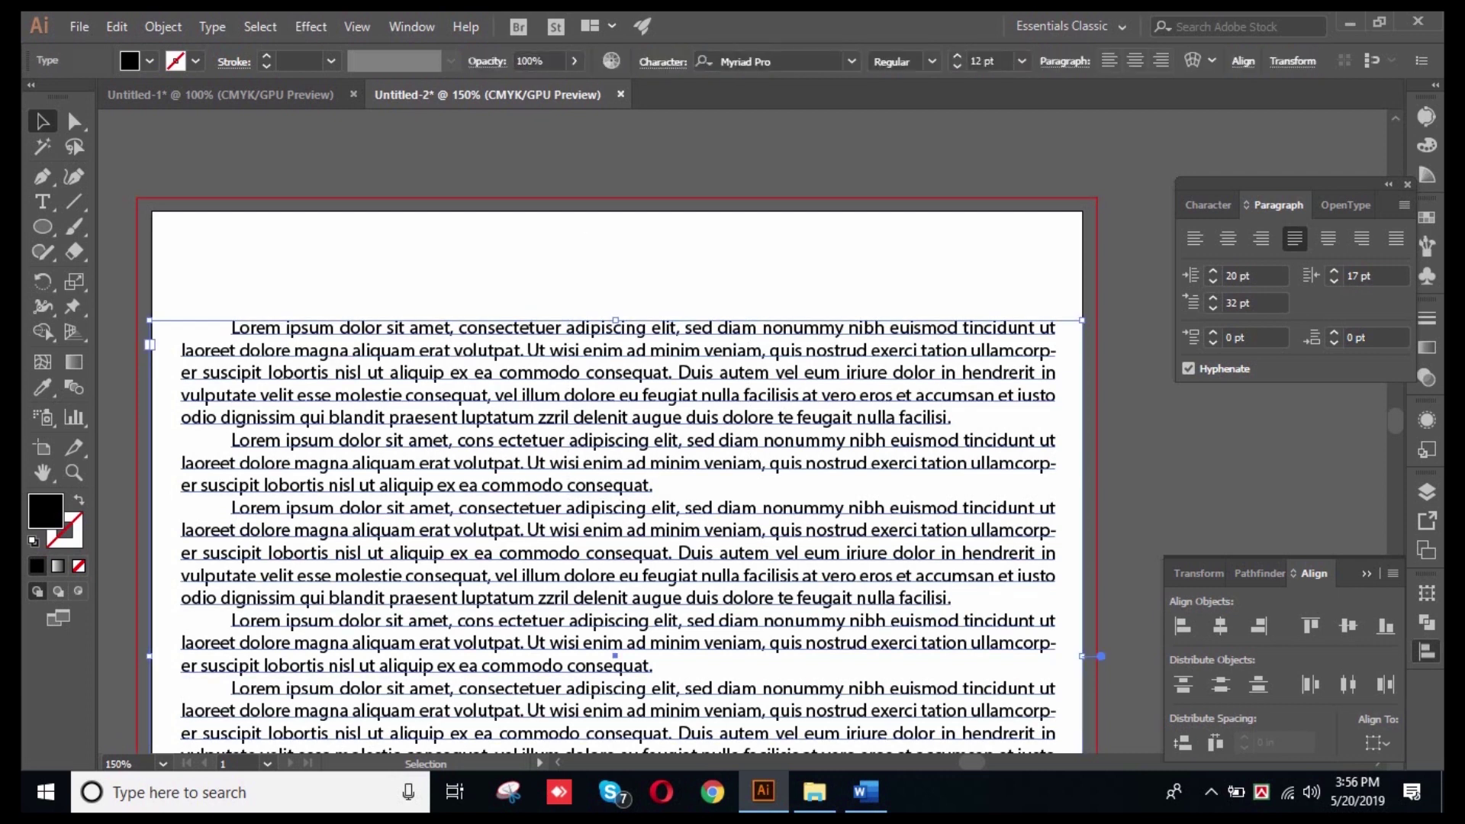
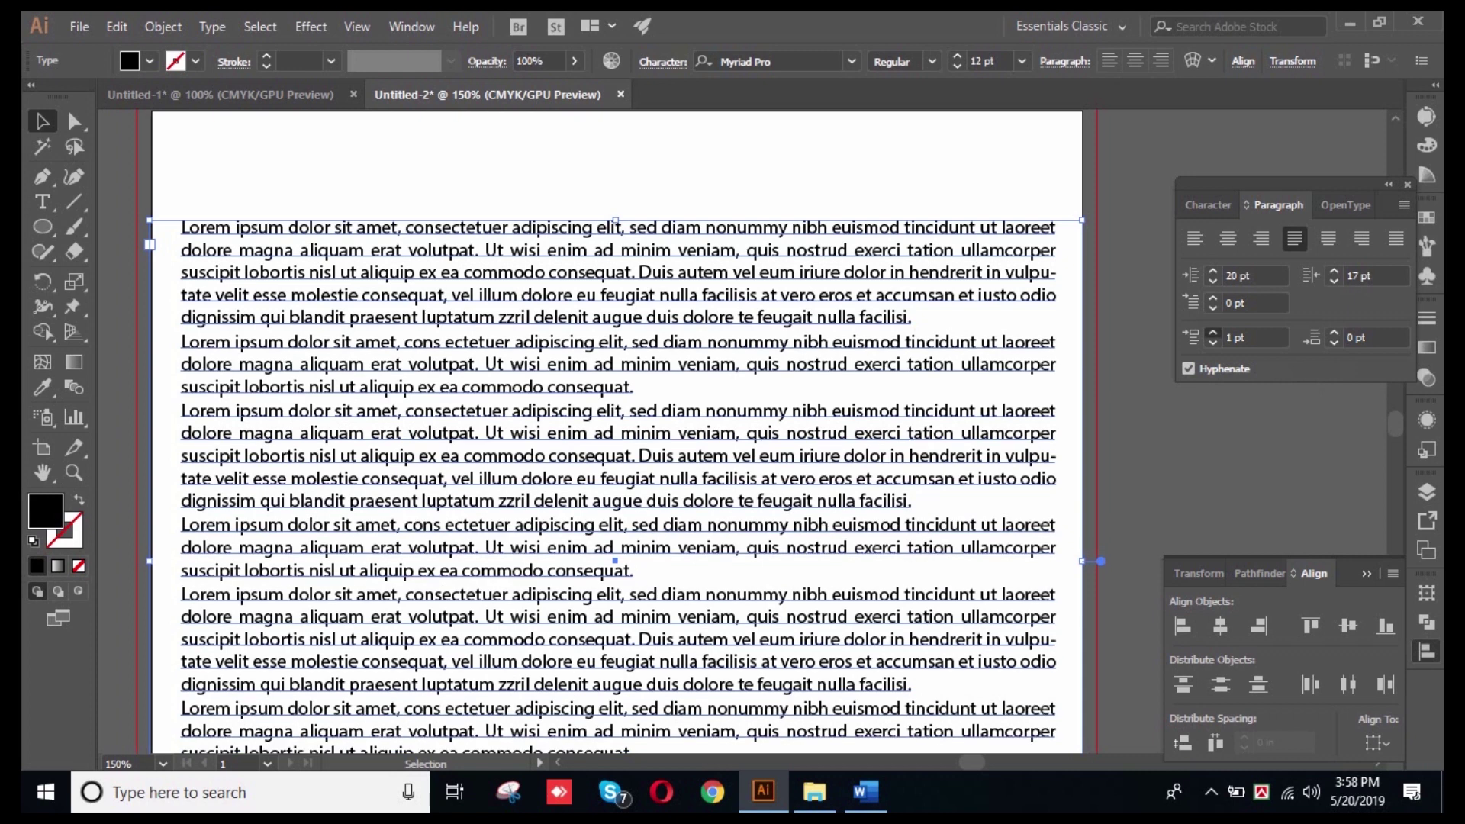
- Increase the space before paragraph of the text block to 15 pt
key("Up")
key("Up")
key("Up")
key("Up")
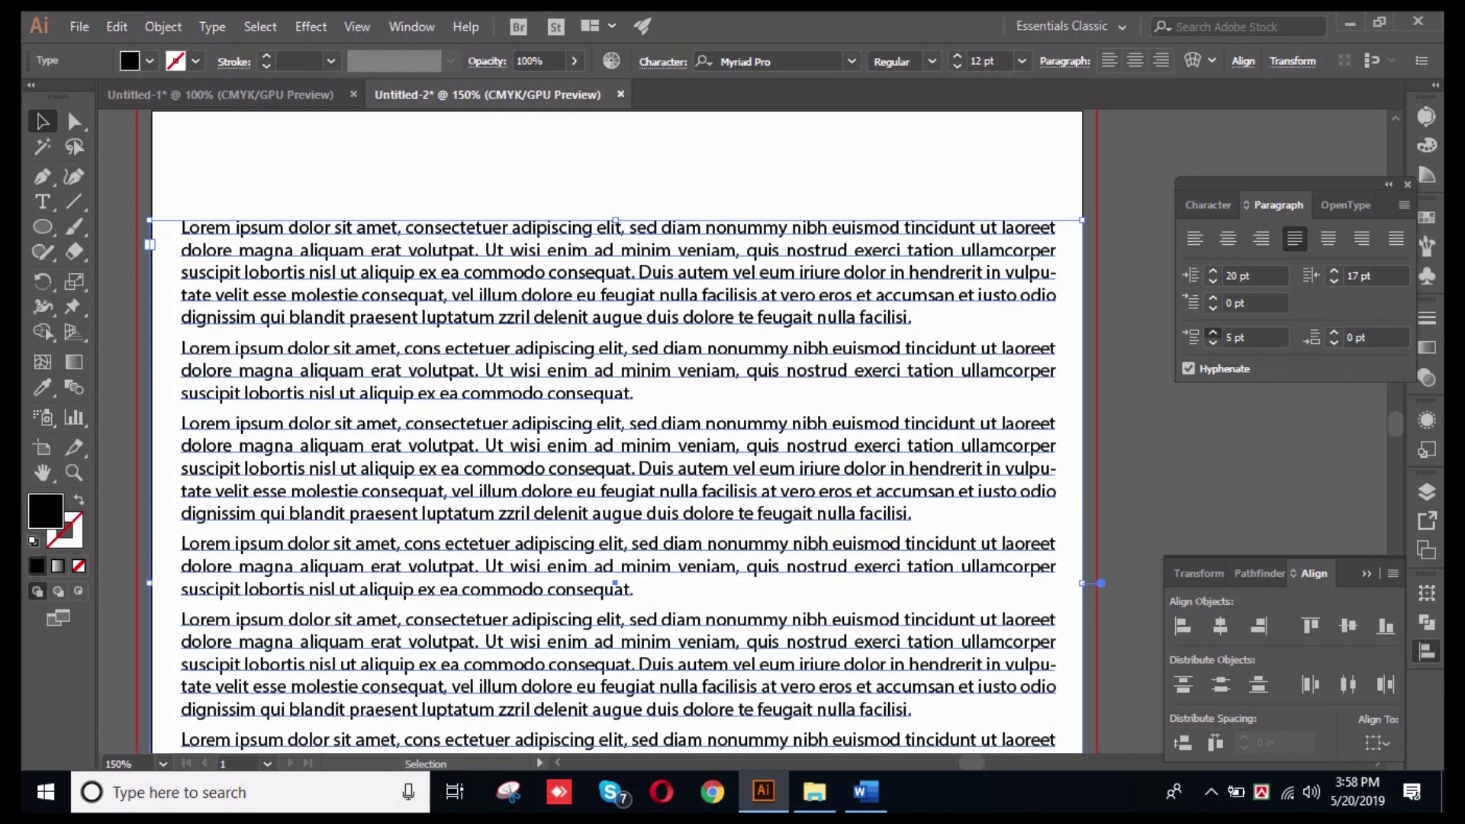
key("Up")
key("Up")
key("Up")
key("Up")
key("Up")
key("Up")
key("Up")
key("Up")
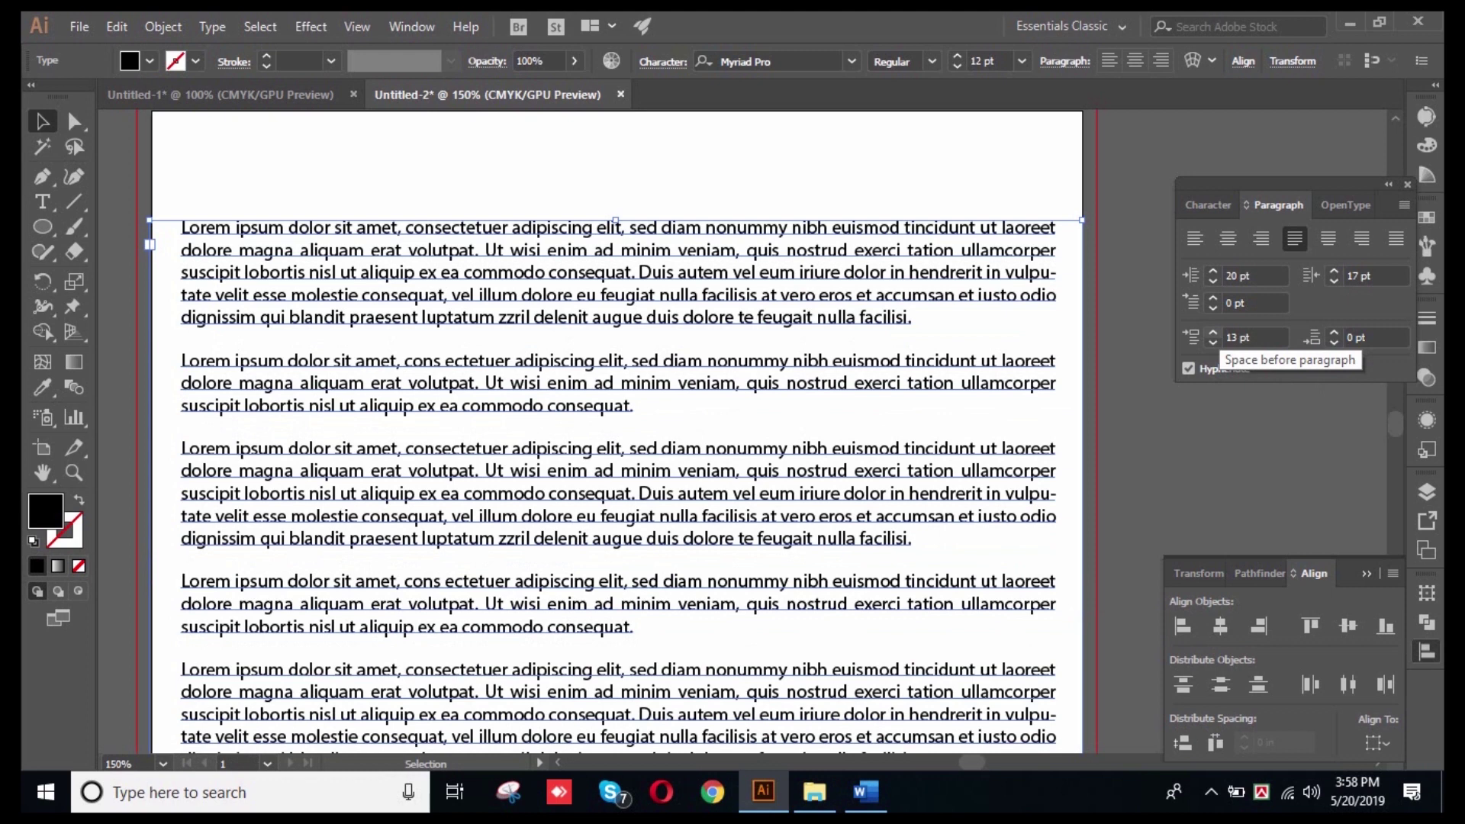
key("Up")
key("Up")
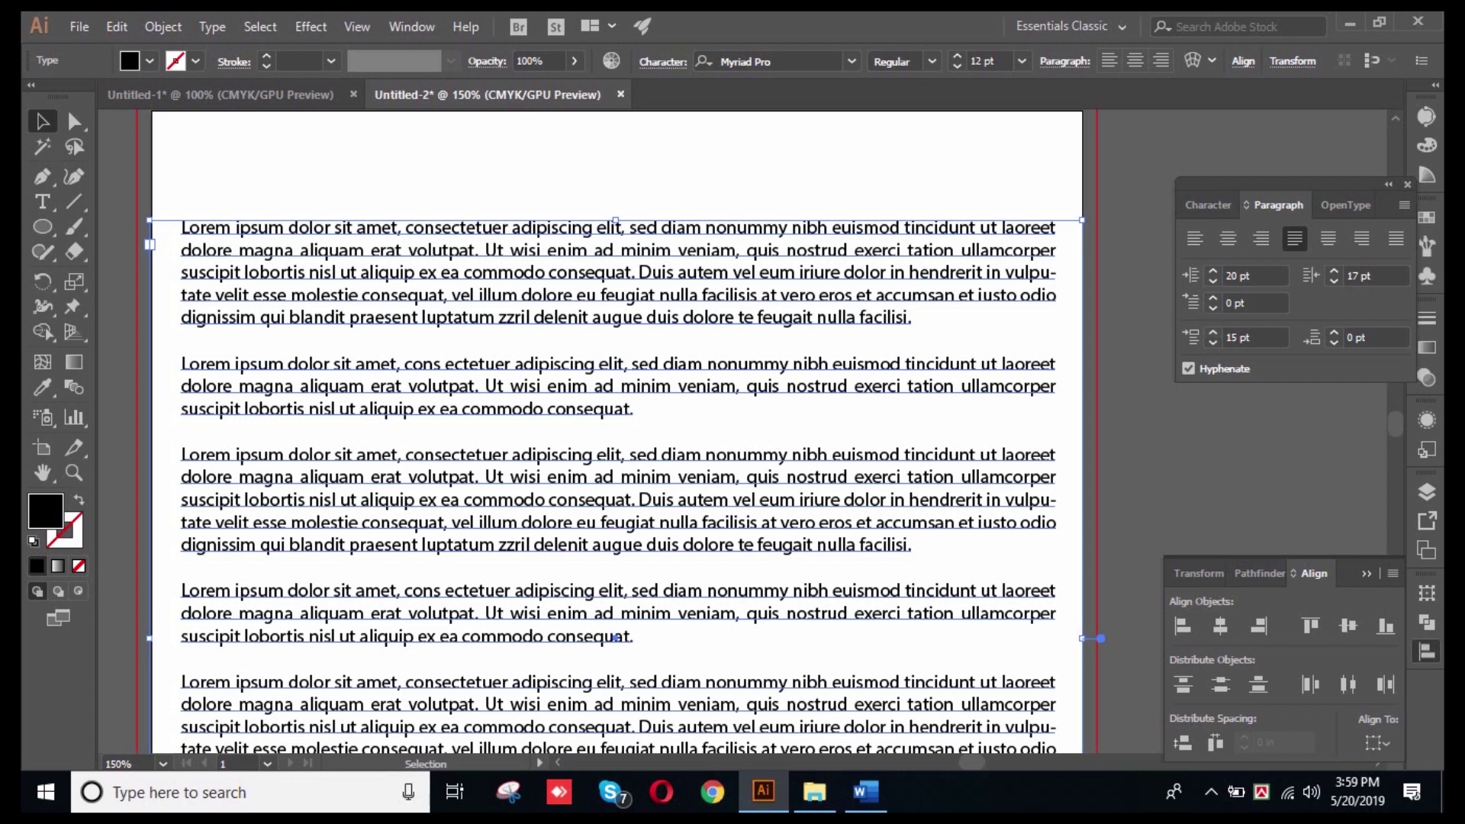
key("ctrl+shift+a")
key("ctrl+a")
scroll(616, 431, "up", 3)
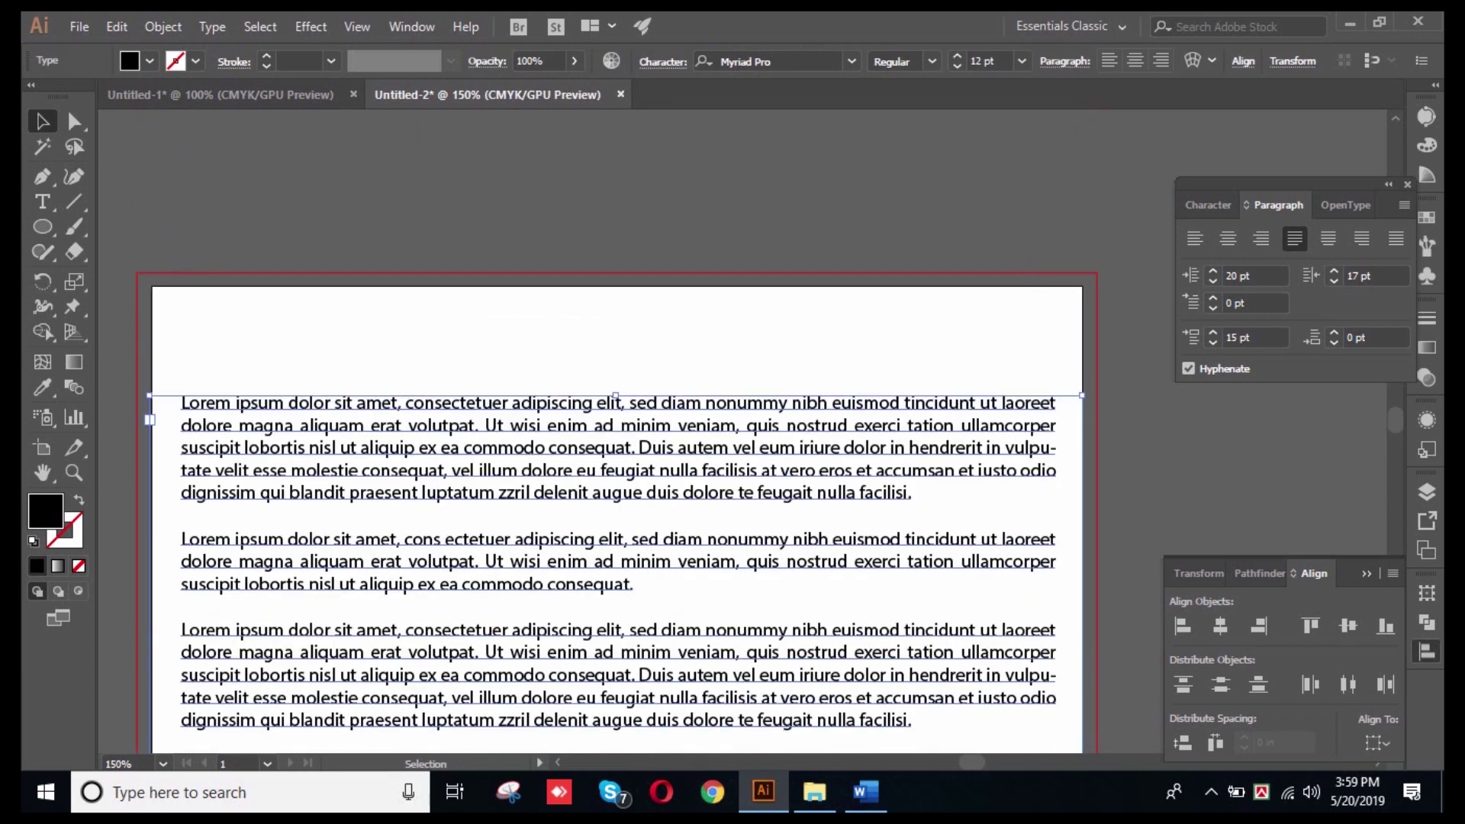
key("ctrl+shift+a")
key("ctrl+a")
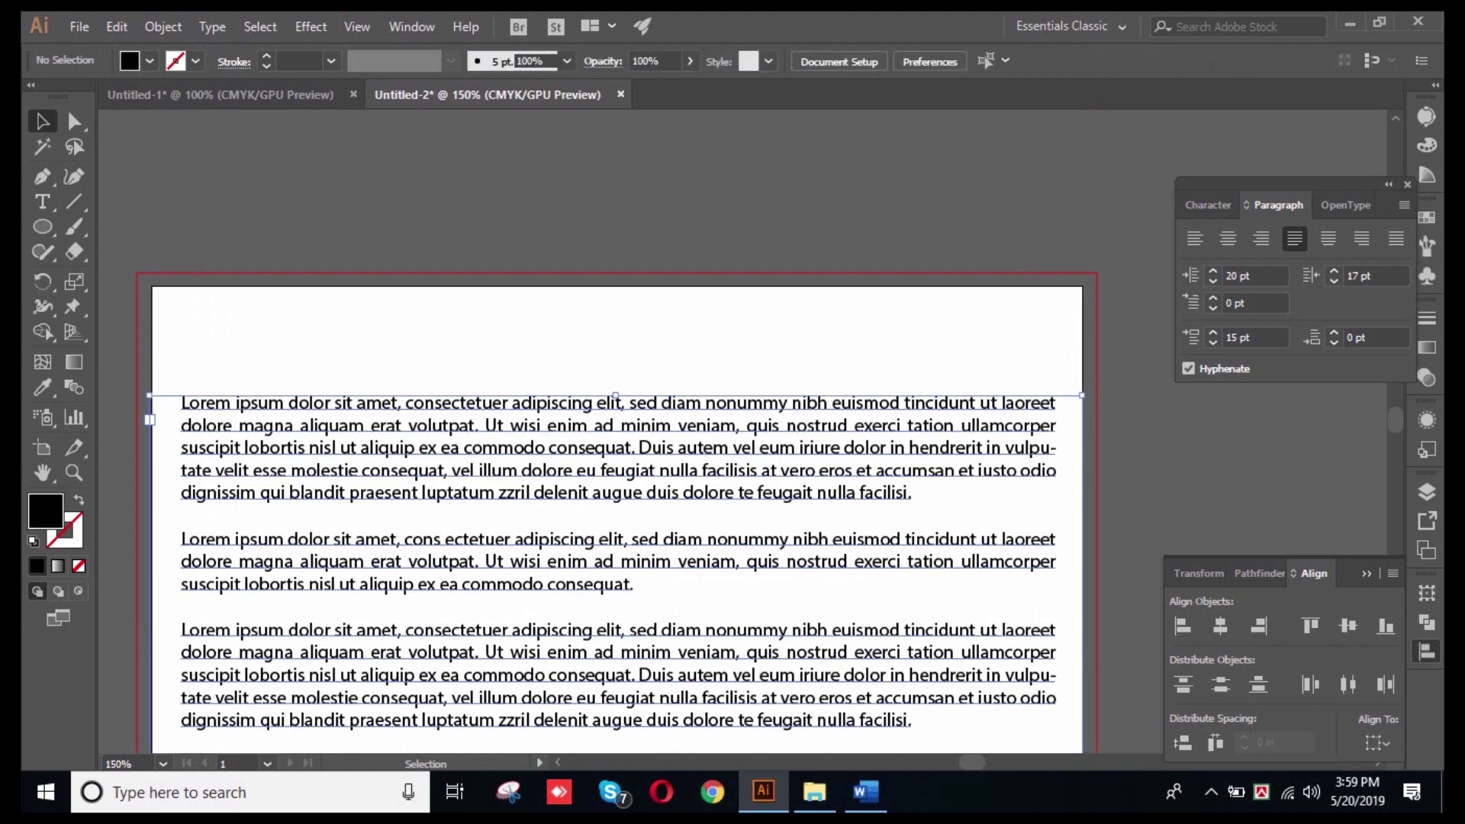
scroll(617, 458, "down", 2)
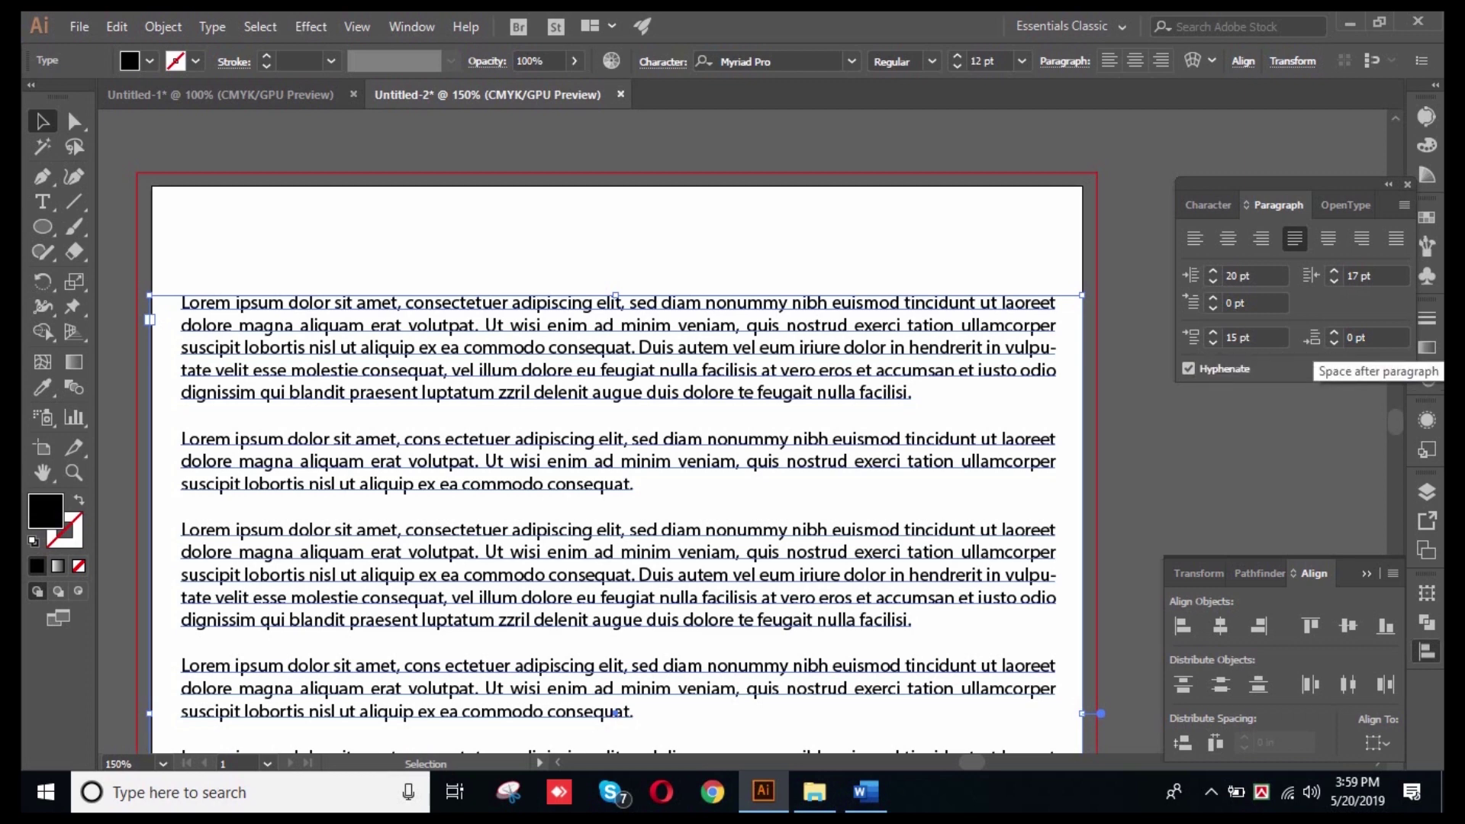
scroll(616, 431, "down", 3)
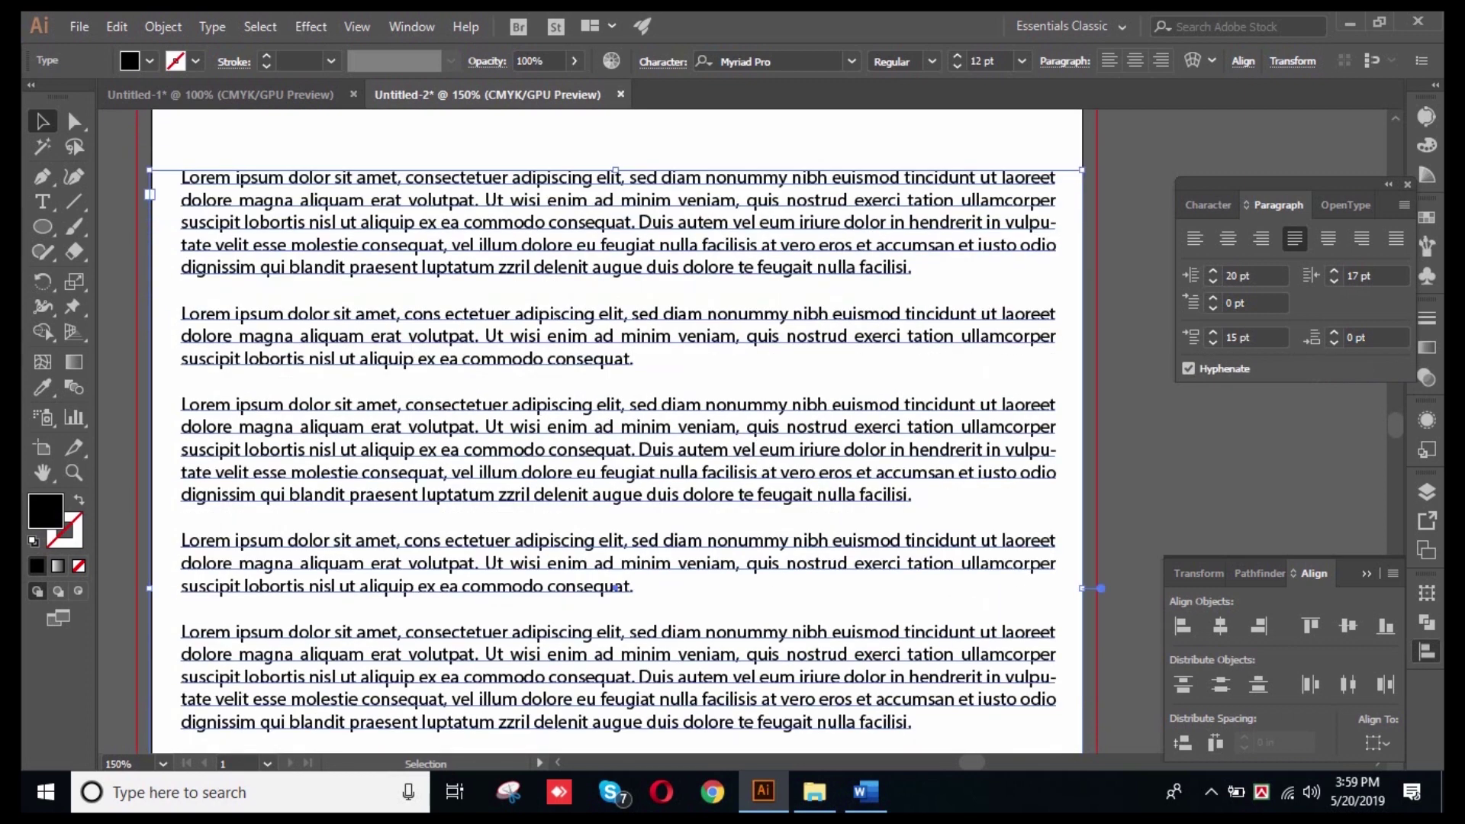
- Show the OpenType options, and review the Class # 7 text topics in the course outline in Word
left_click(1345, 204)
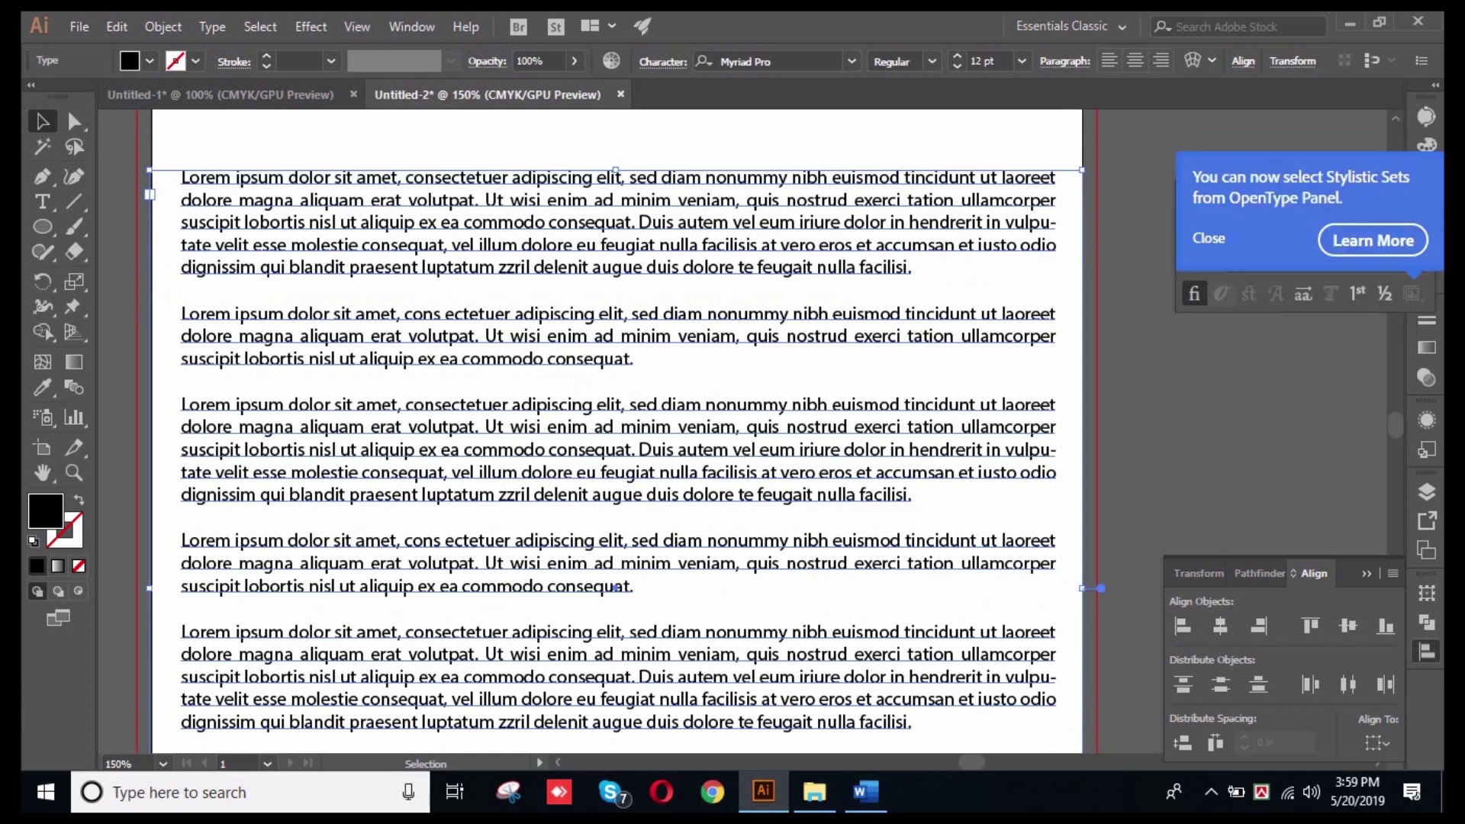
left_click(865, 791)
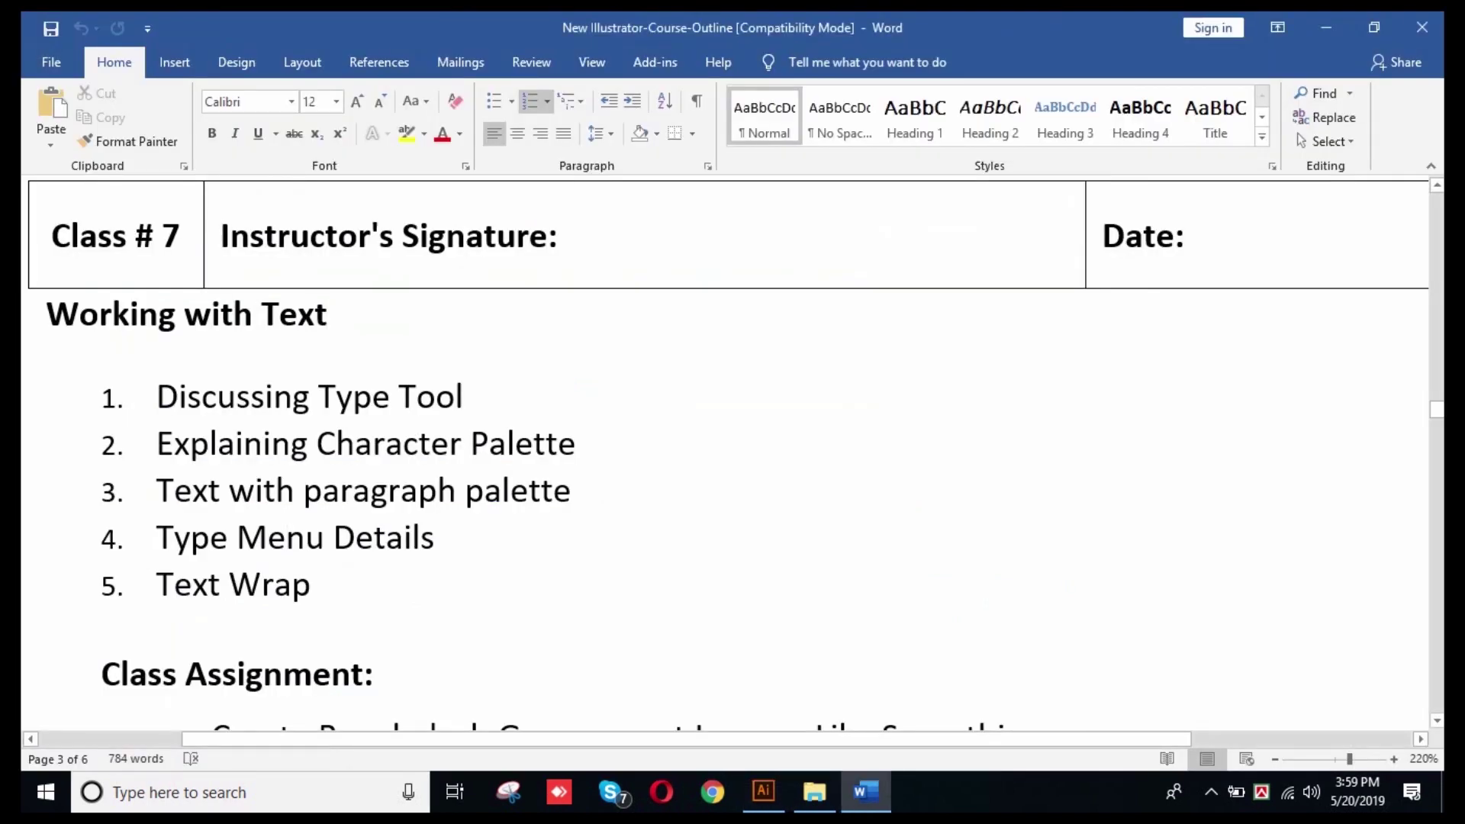
left_click(529, 490)
left_click(373, 538)
left_click(229, 585)
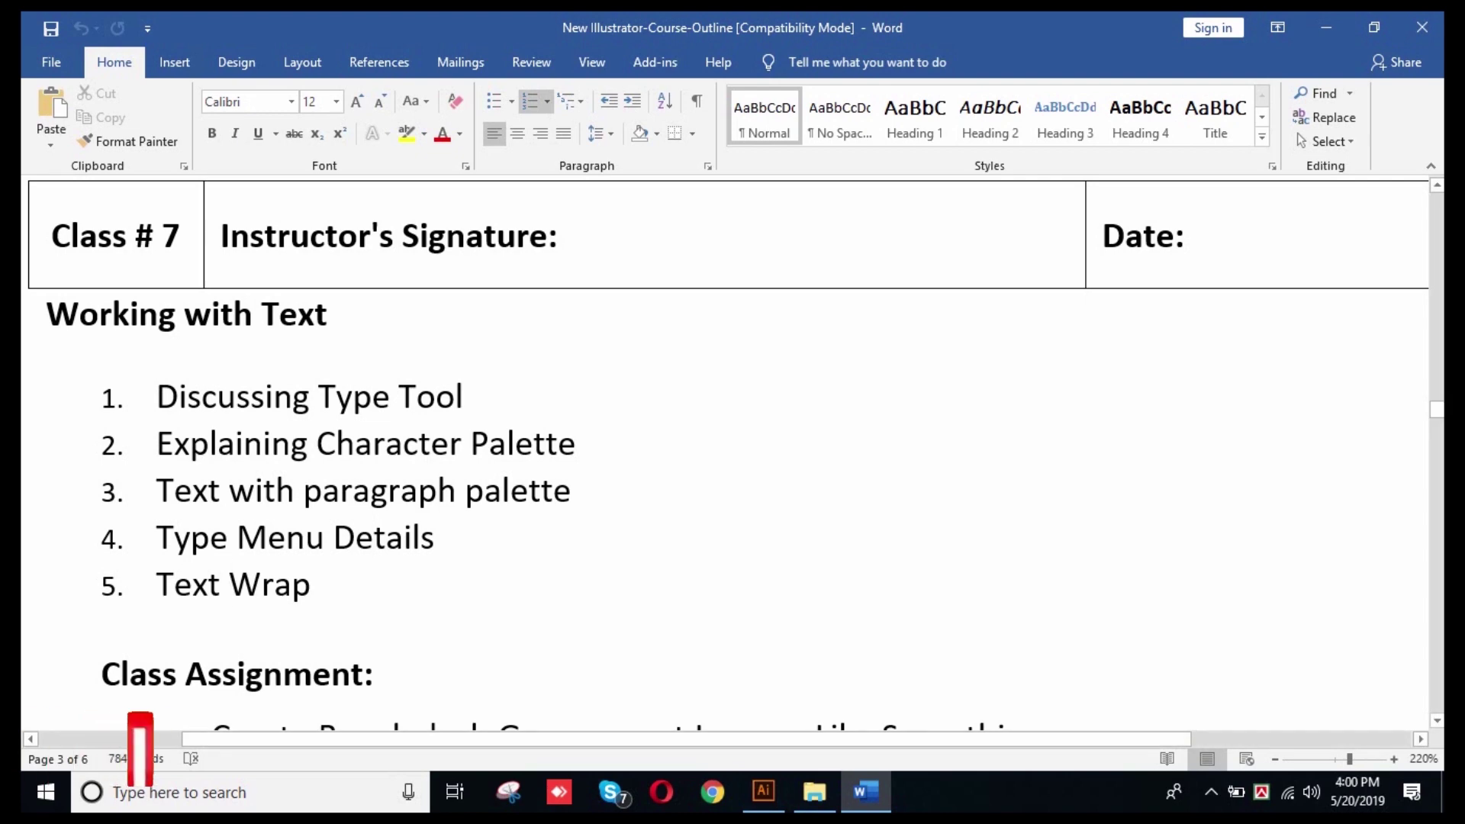
- Return to Illustrator and examine the two circular seals with curved text beside the artboard in the Untitled-1 document
left_click(763, 792)
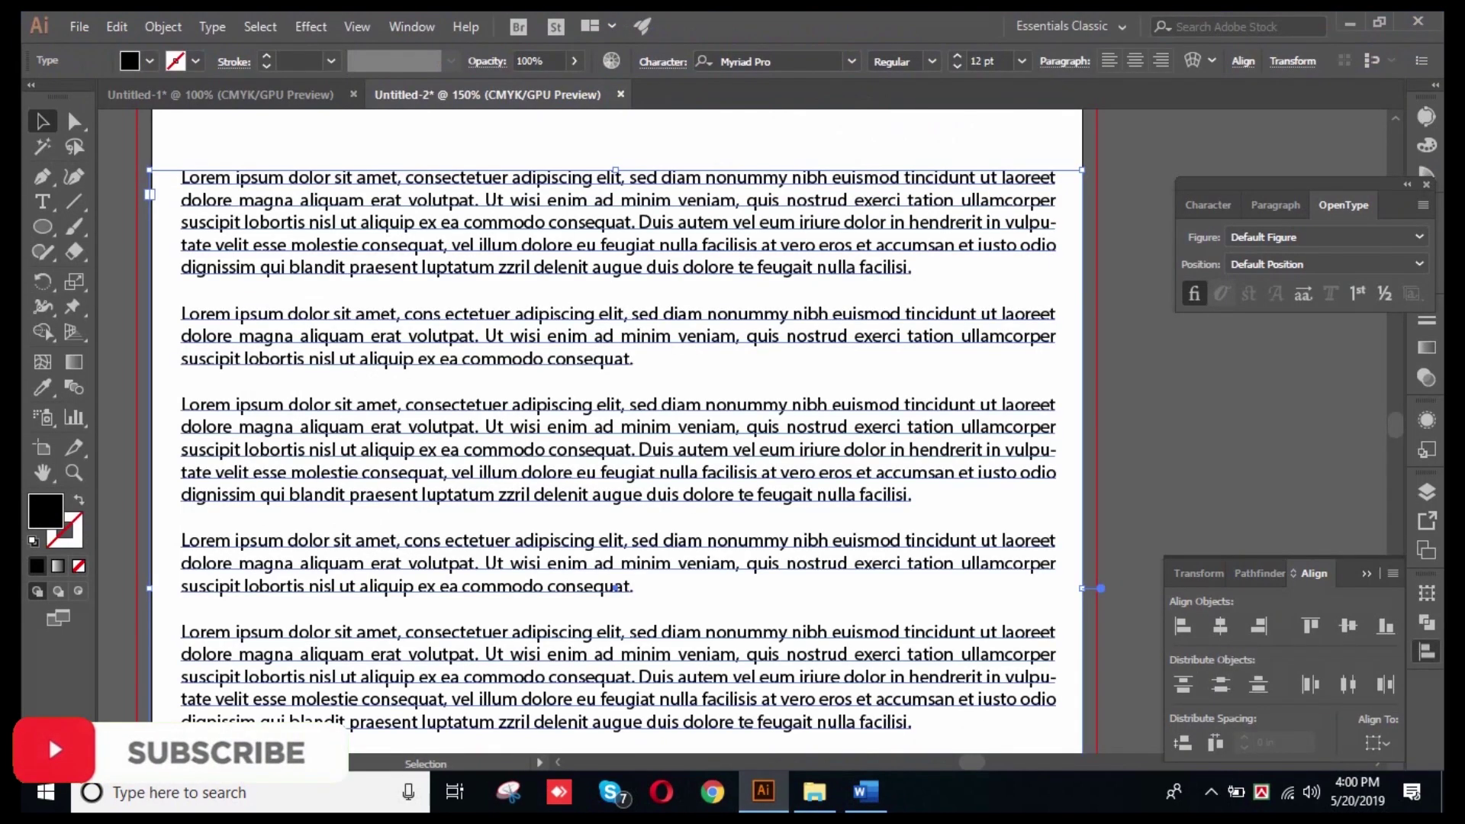
left_click(220, 95)
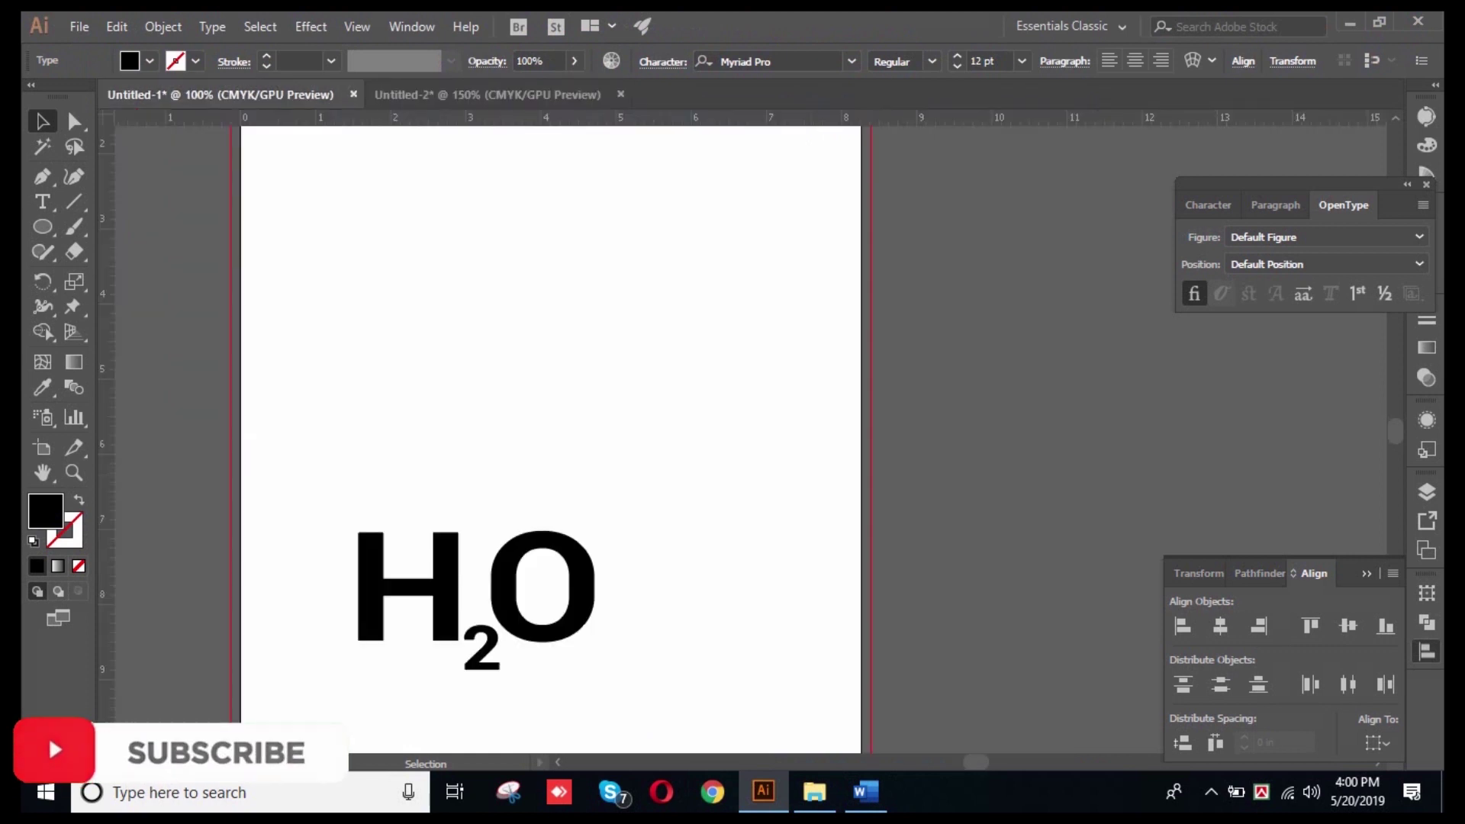
scroll(741, 412, "down", 2)
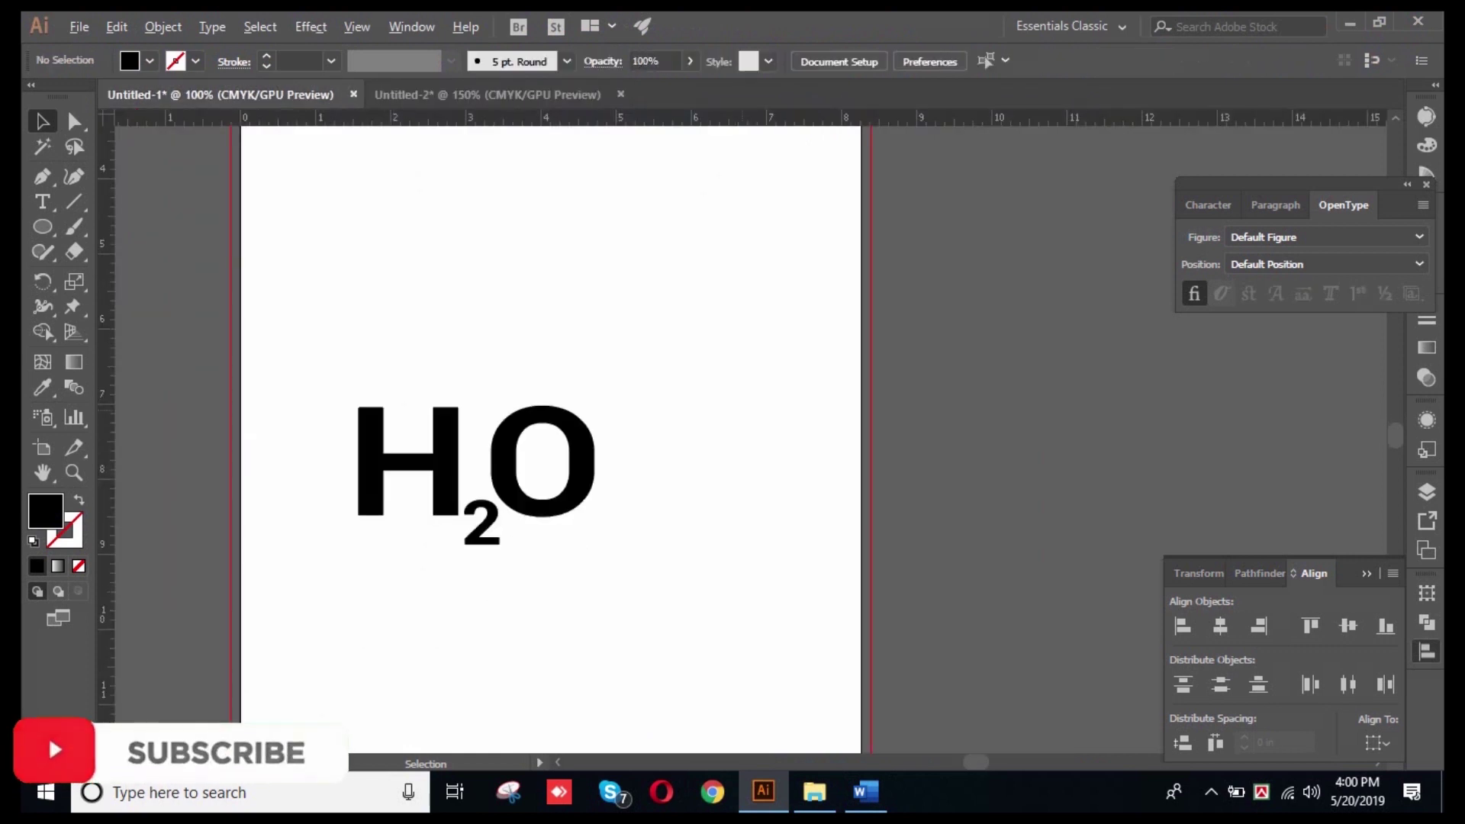
scroll(742, 412, "down", 3)
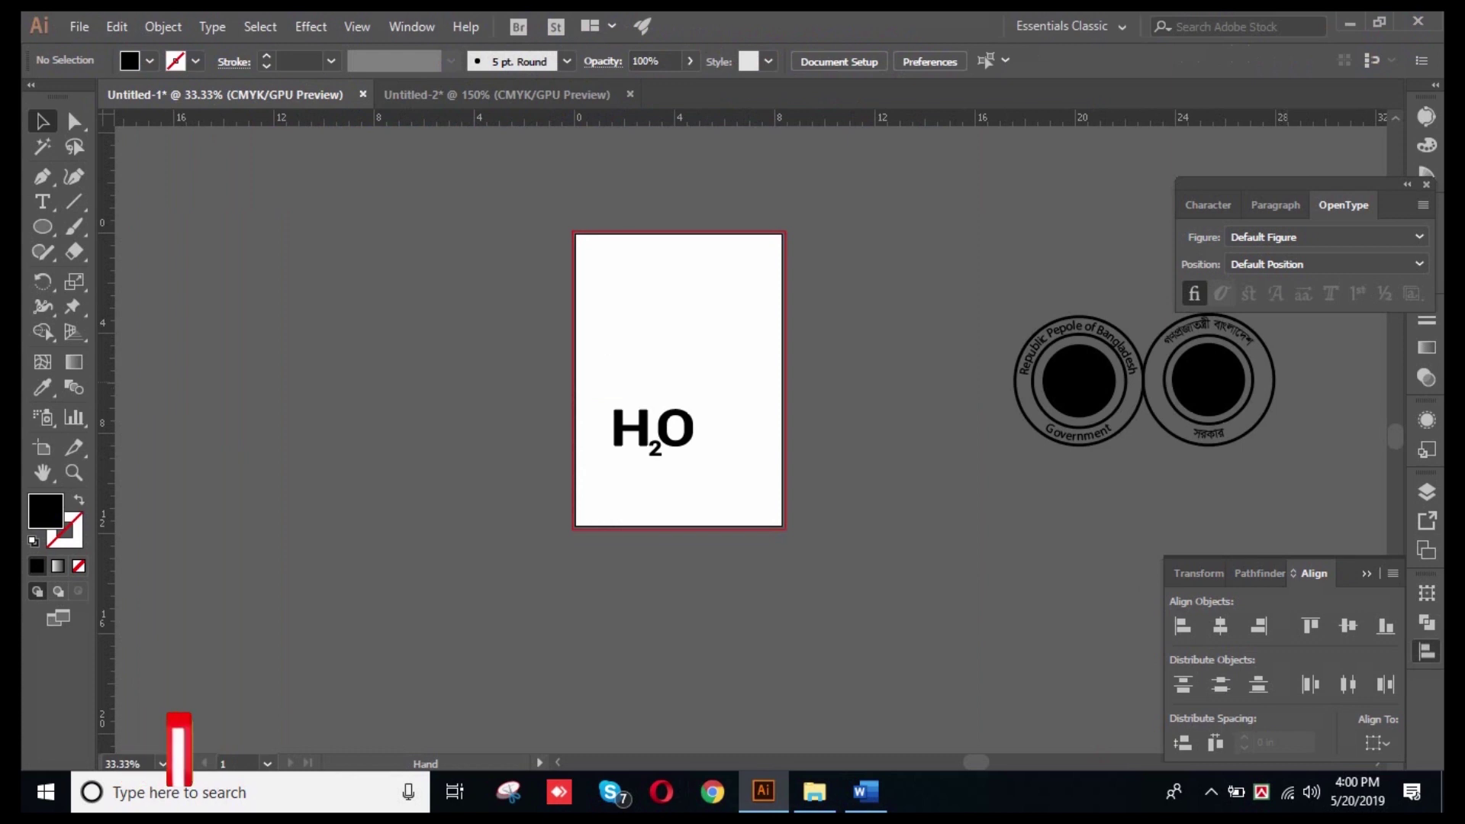
left_click_drag(1260, 346, 809, 397)
scroll(808, 397, "up", 2)
scroll(809, 397, "up", 2)
left_click_drag(1040, 412, 941, 386)
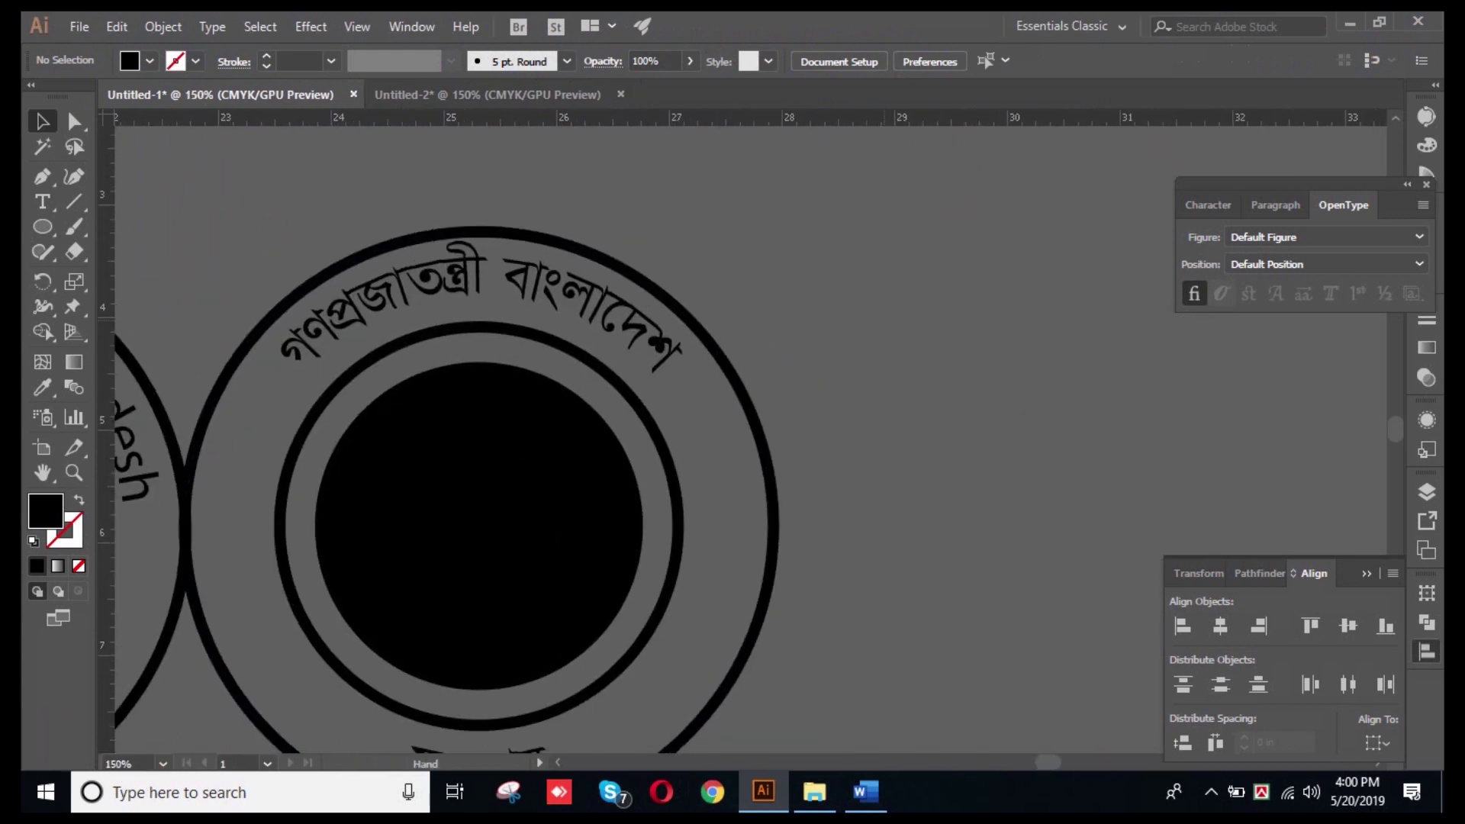
scroll(942, 387, "down", 1)
key("ctrl+minus")
key("ctrl+minus")
key("ctrl+minus")
key("ctrl+plus")
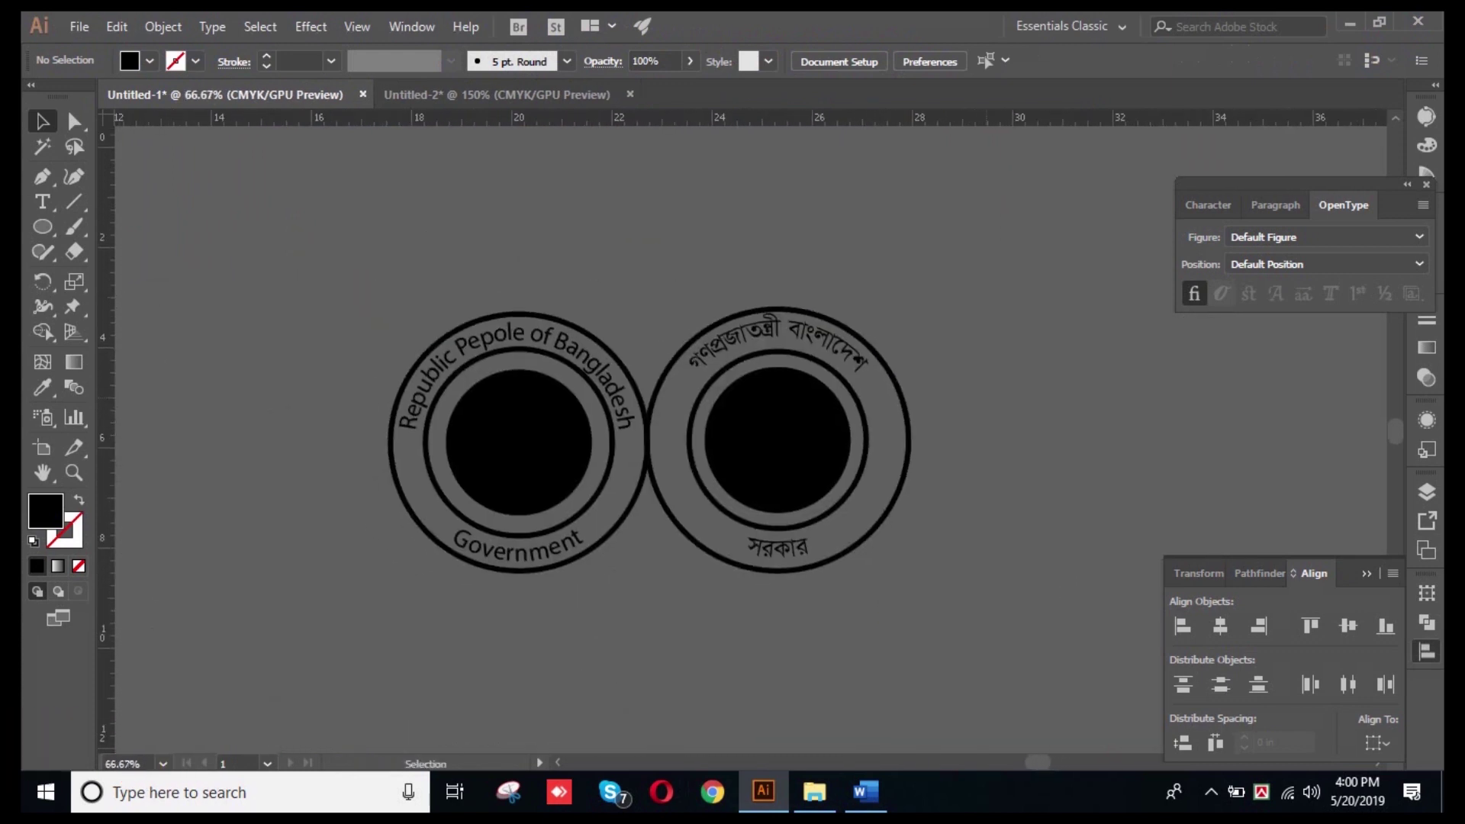
scroll(972, 347, "up", 2)
left_click_drag(217, 243, 642, 223)
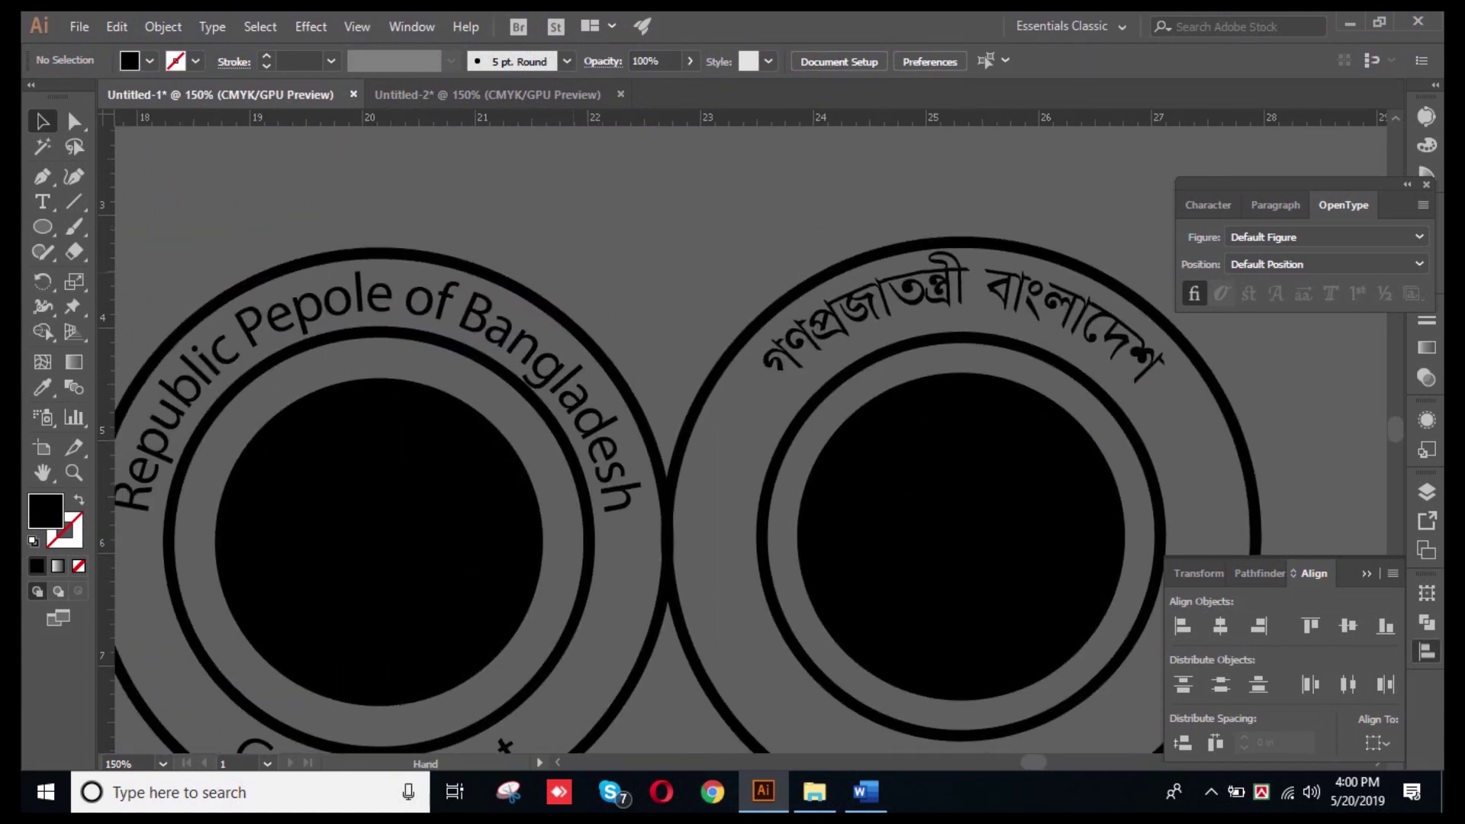
left_click_drag(538, 223, 626, 223)
key("ctrl+minus")
key("ctrl+minus")
key("ctrl+minus")
key("ctrl+plus")
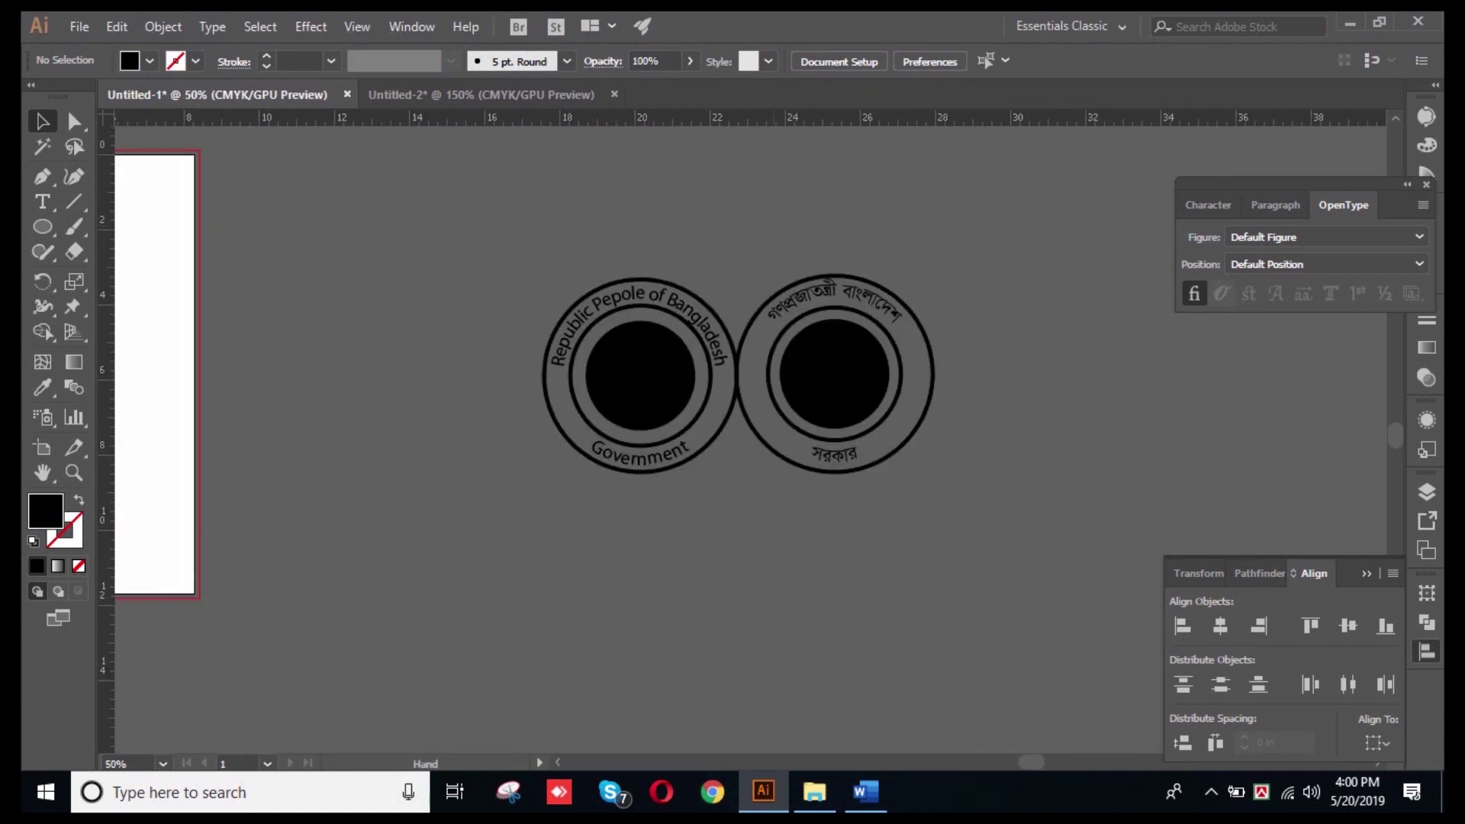
key("ctrl+plus")
key("ctrl+plus")
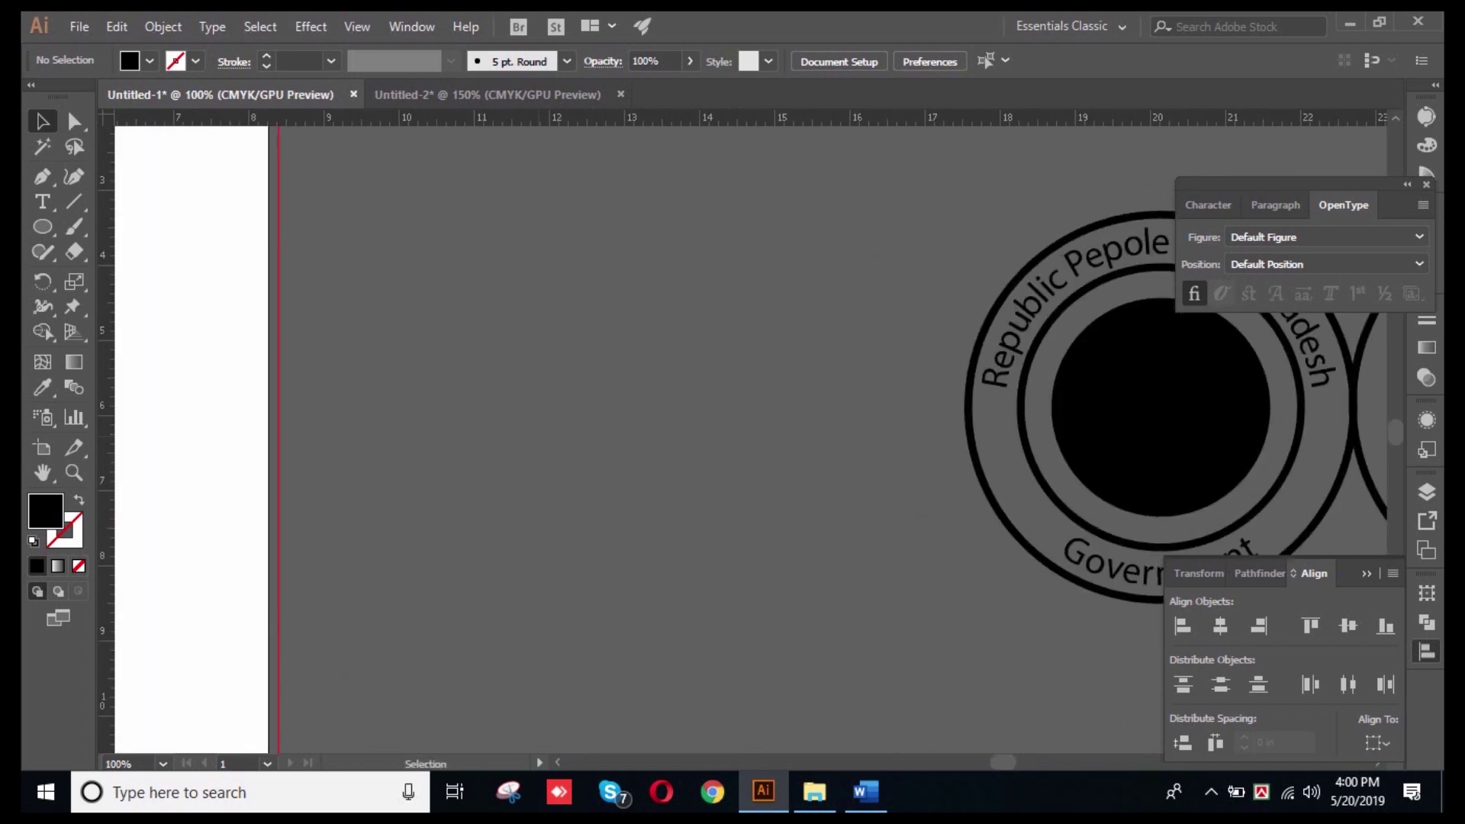
key("ctrl+minus")
key("ctrl+minus")
- Add a placeholder point text object below the seals and set its leading to Auto
left_click(42, 202)
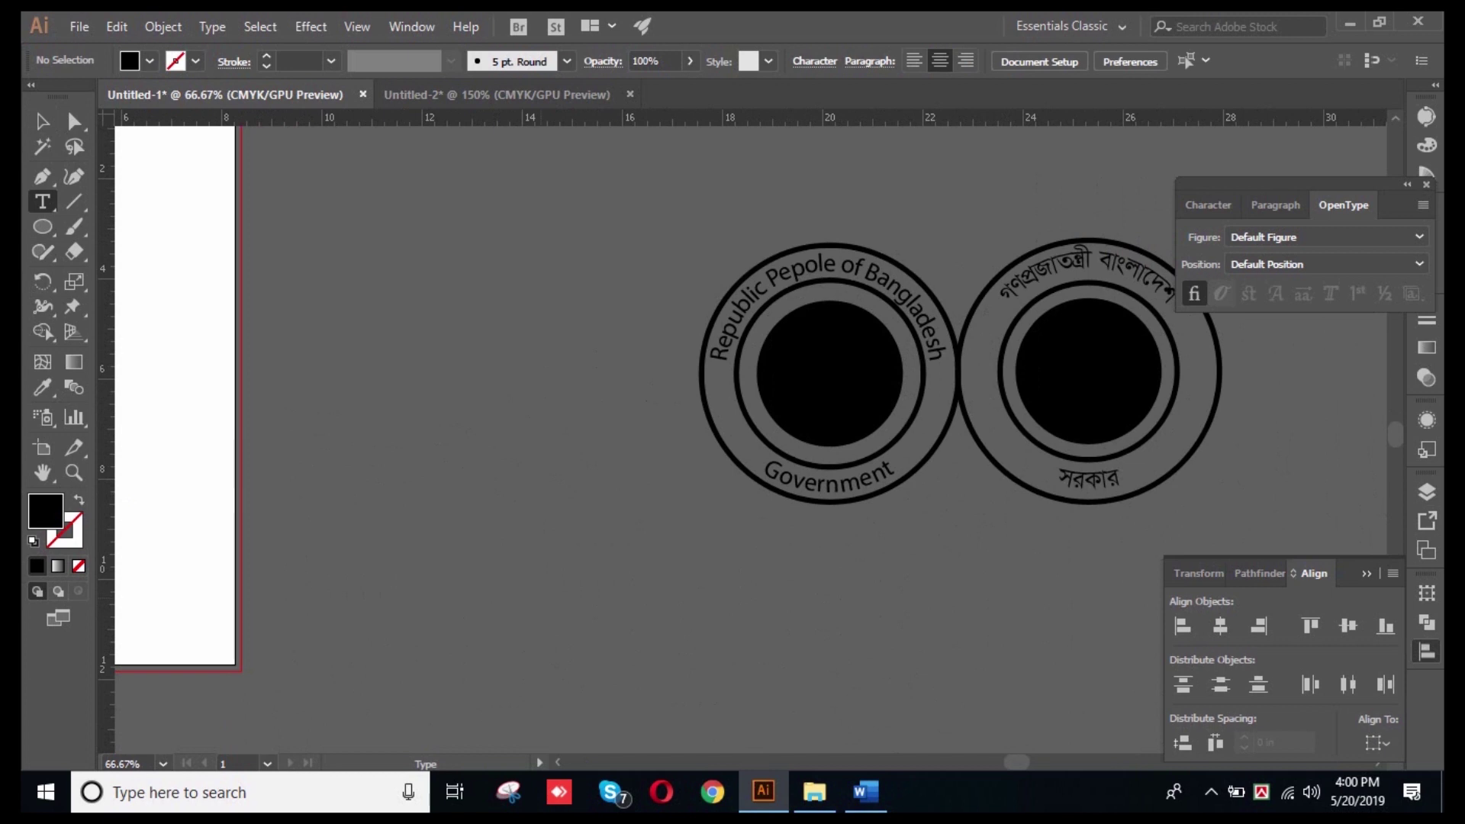
left_click(556, 638)
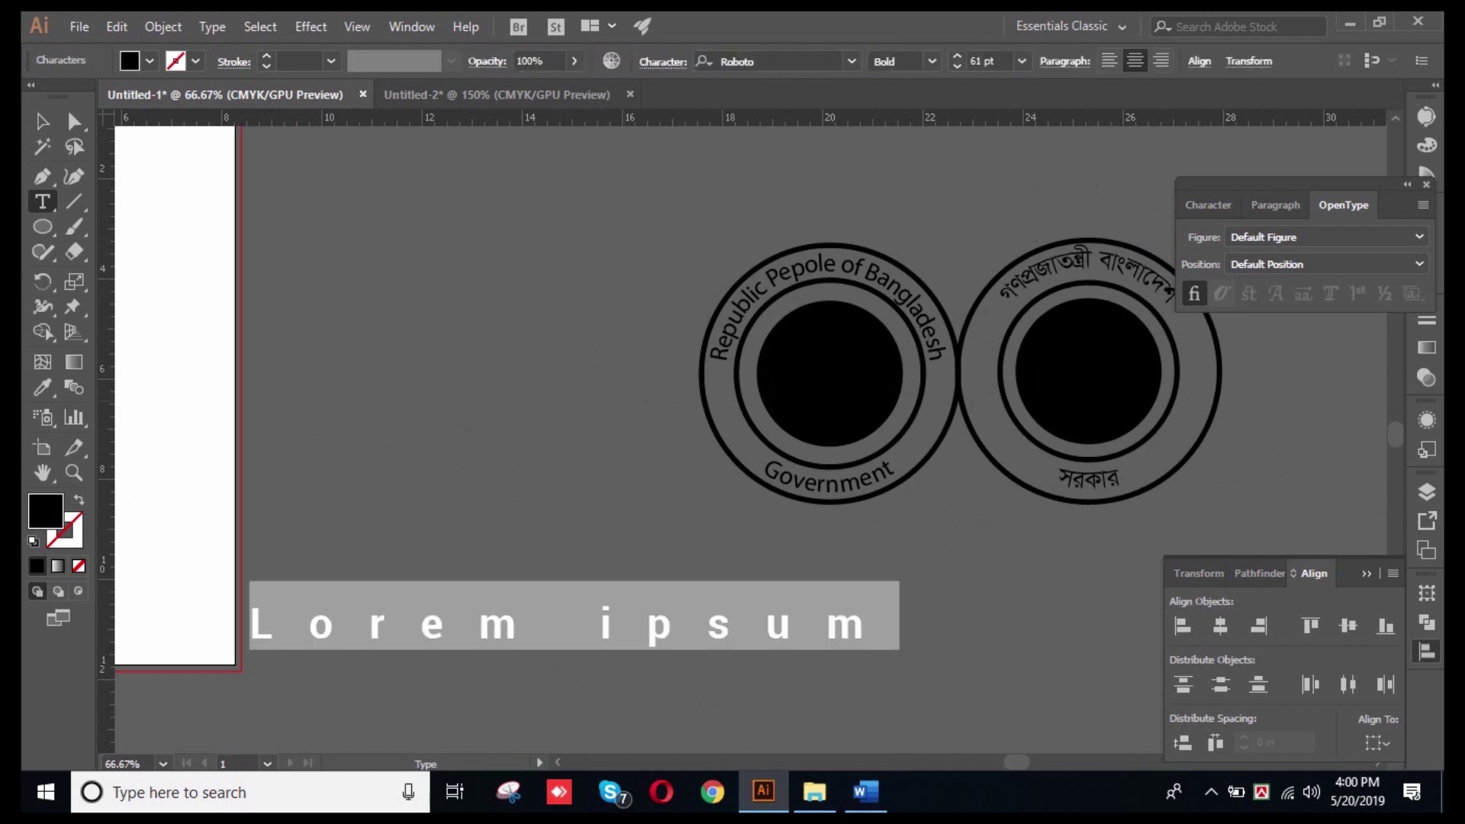
left_click(1208, 205)
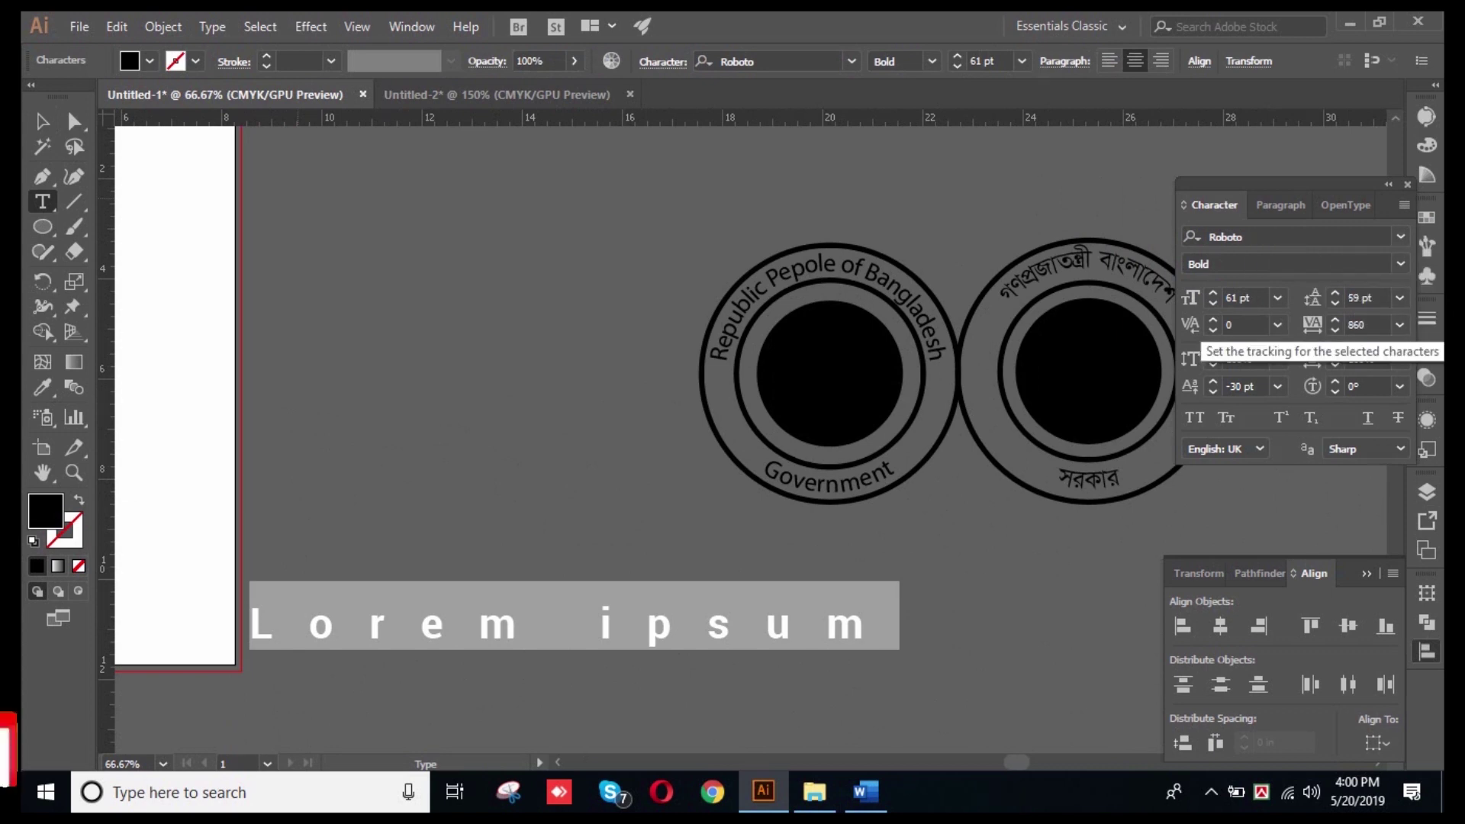
left_click(1362, 298)
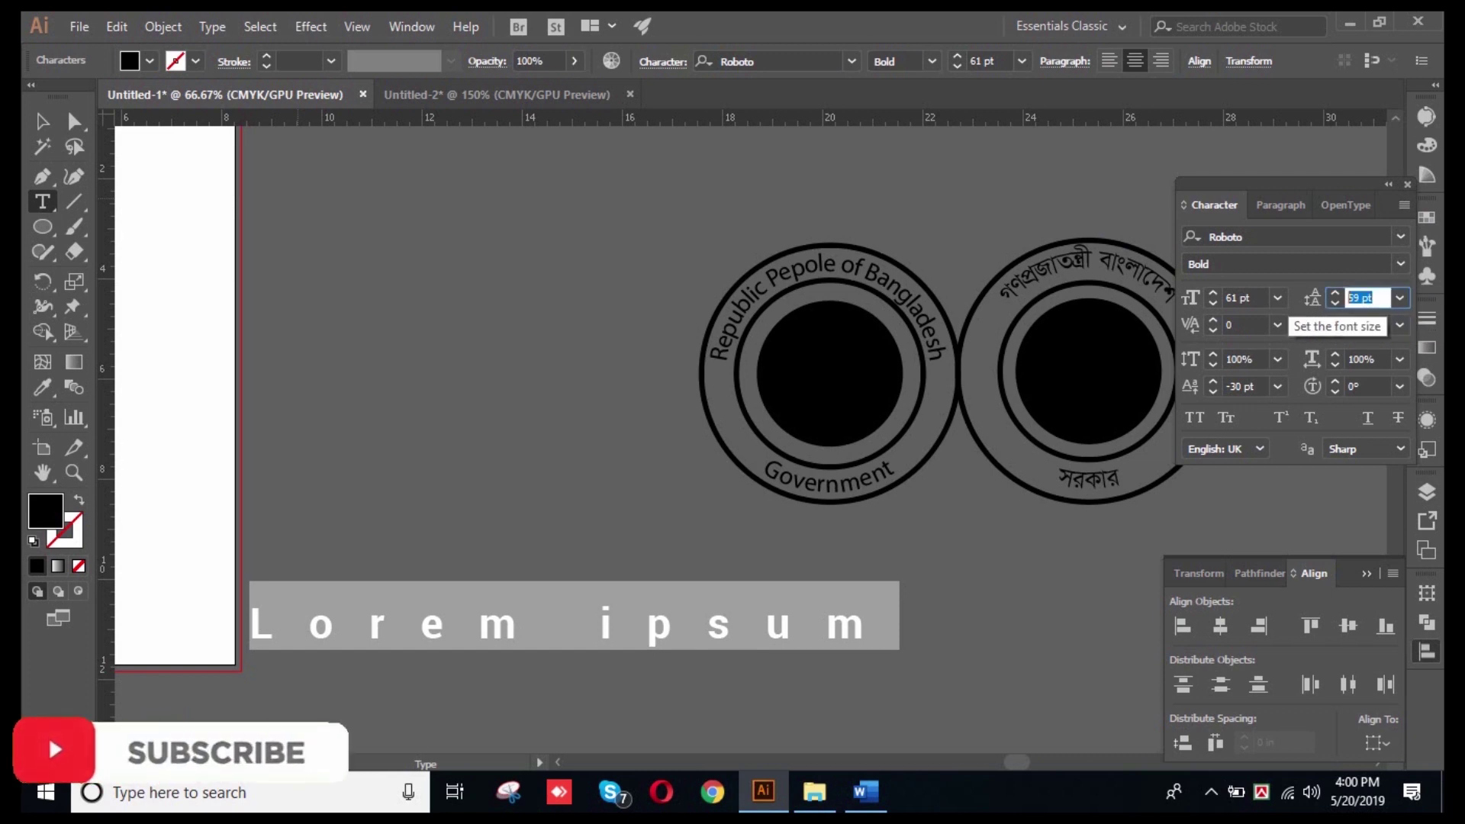
left_click(1400, 298)
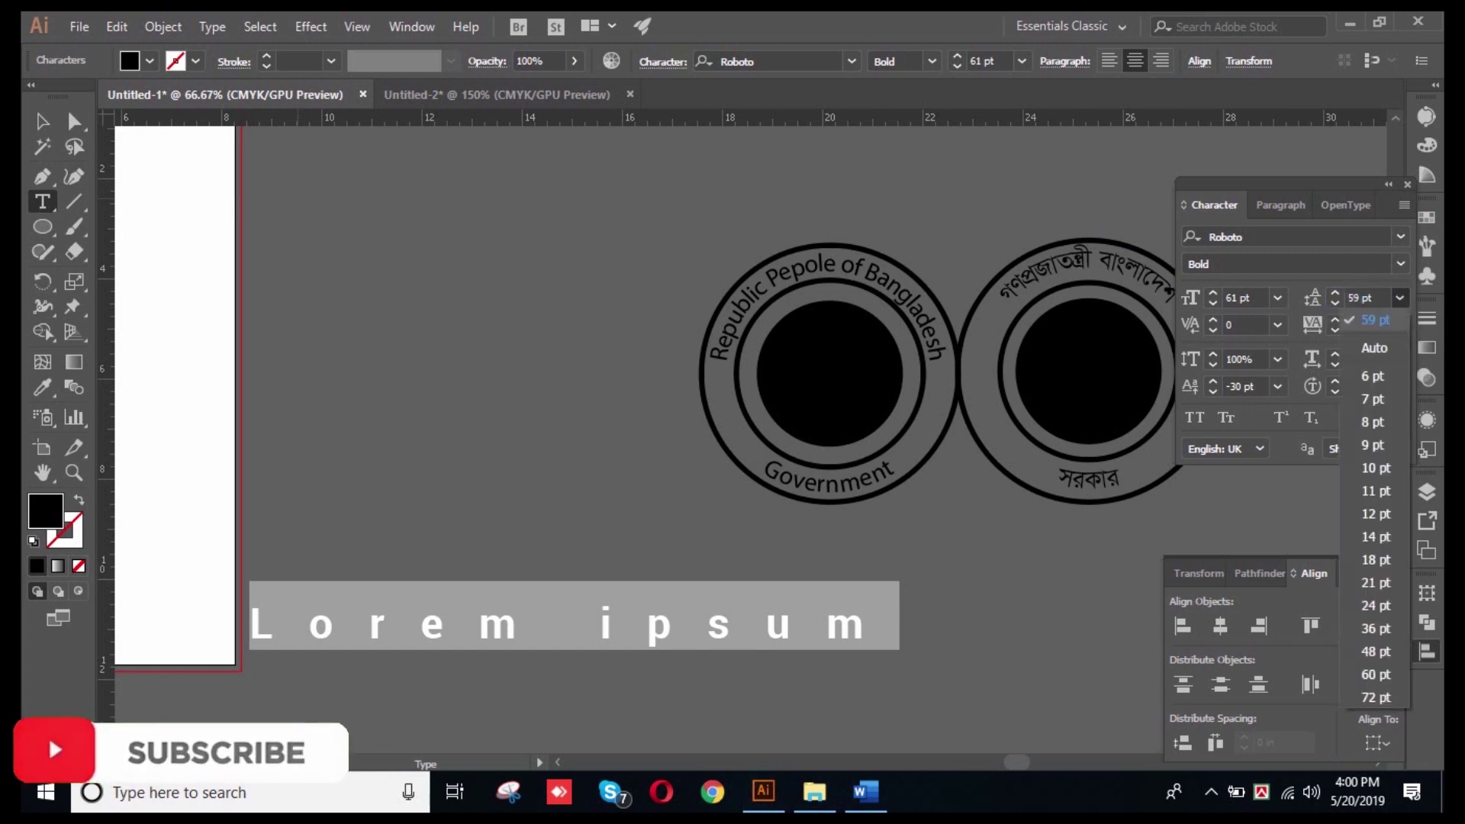
left_click(1375, 348)
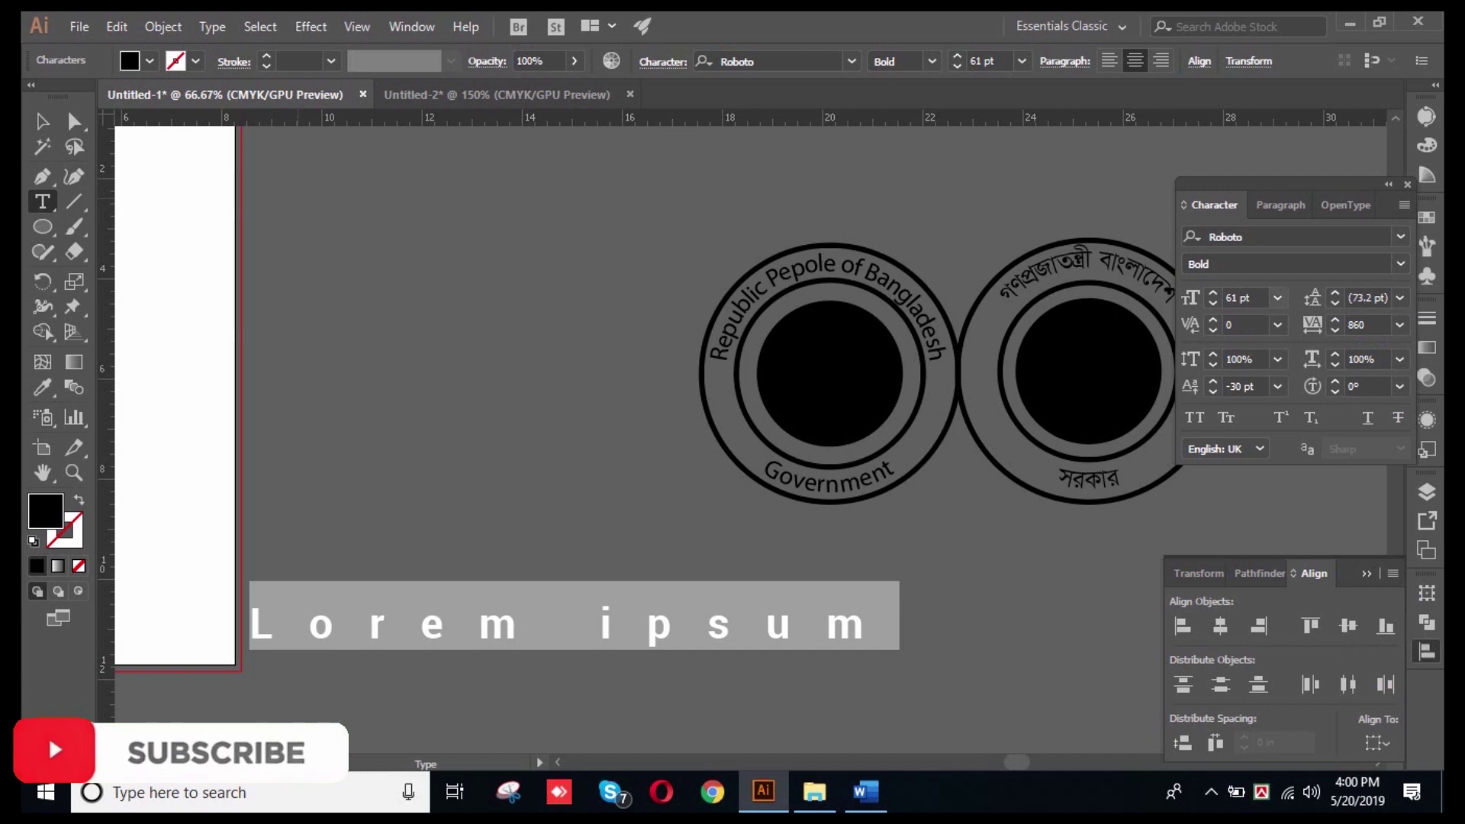
- Reset the placeholder text's tracking to 0 and its baseline shift to 0 pt
left_click(1278, 297)
left_click(1305, 320)
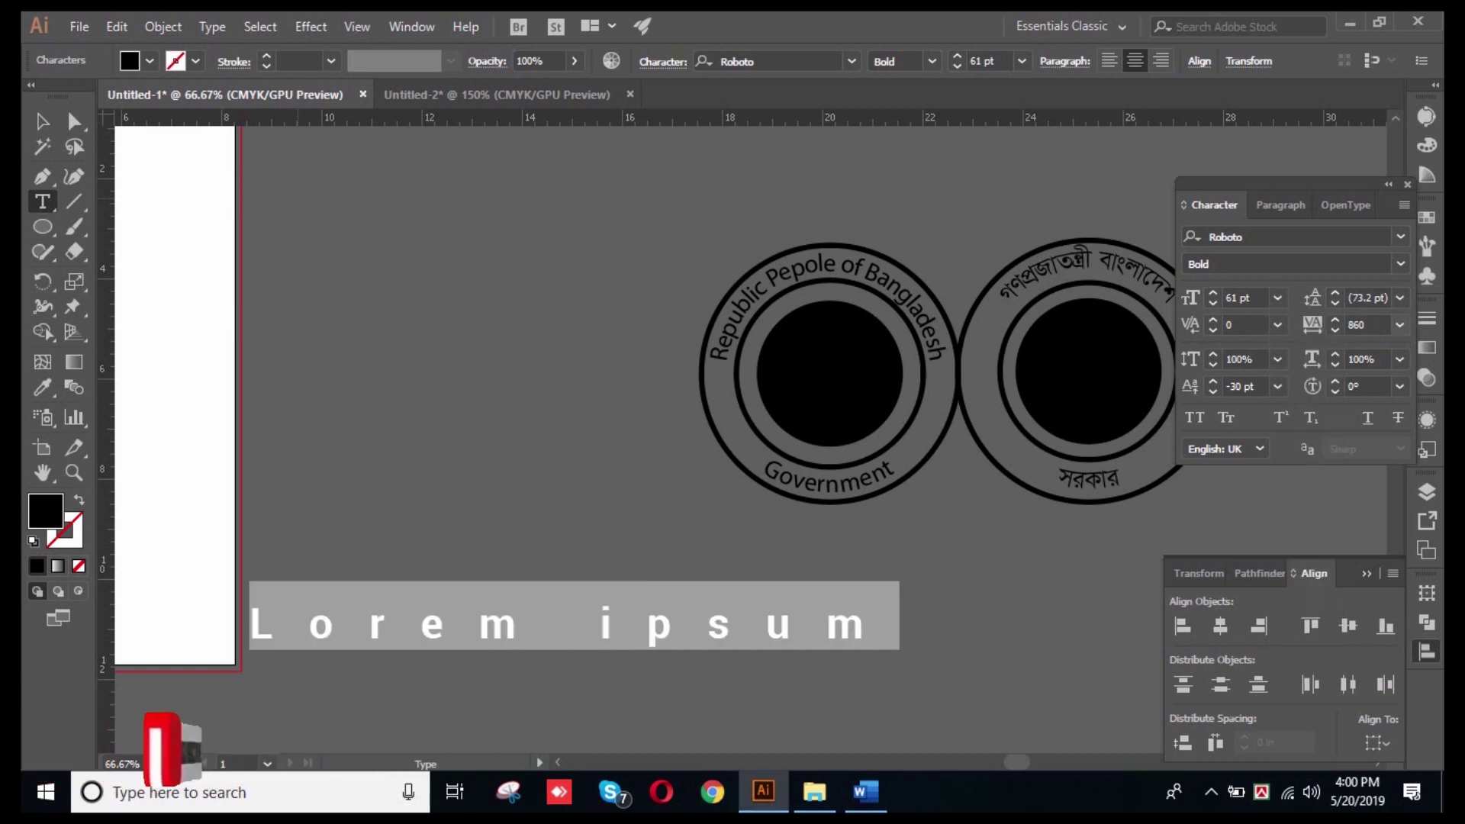
left_click(1400, 324)
left_click(1368, 490)
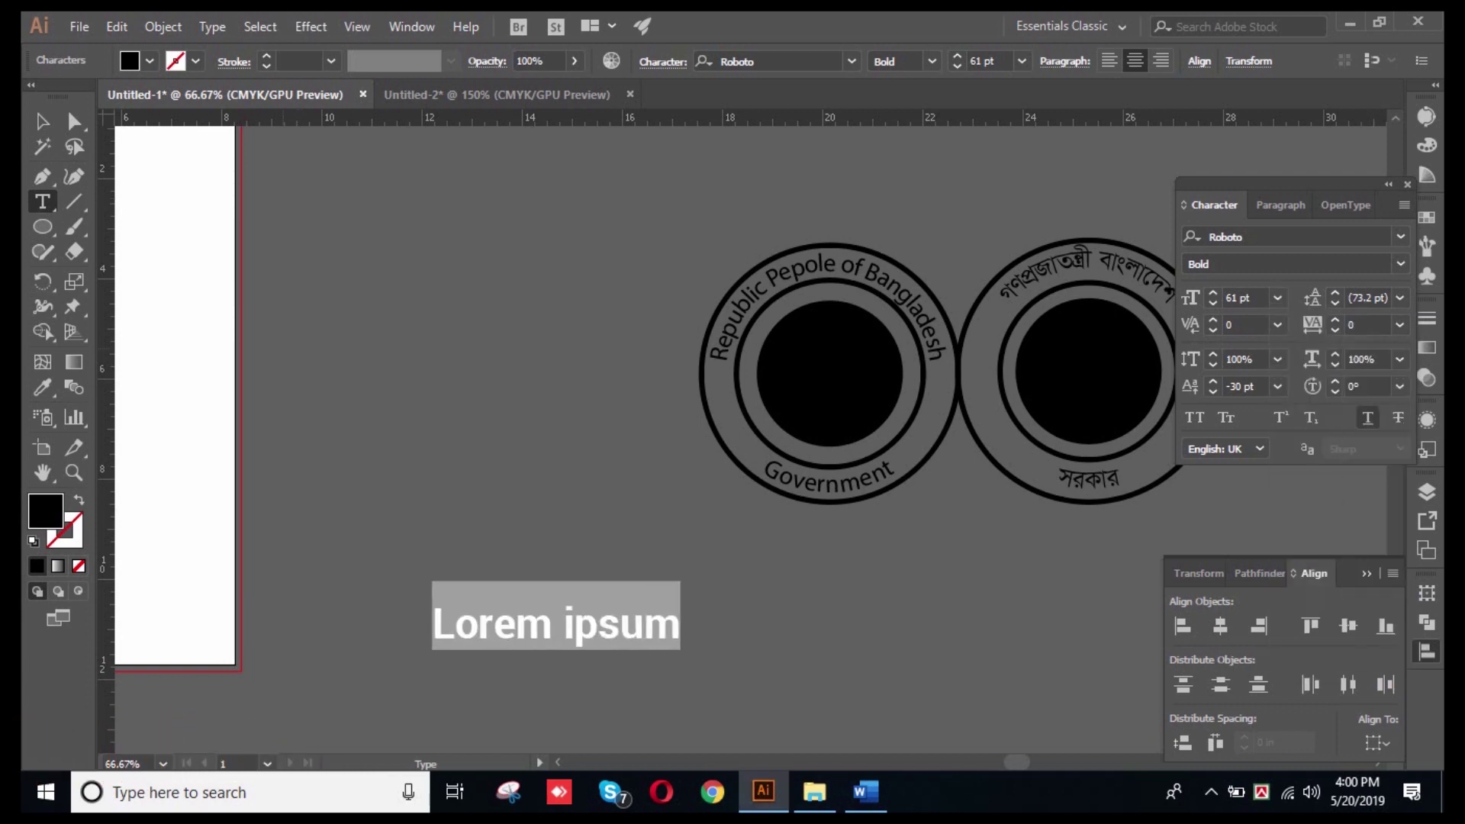
left_click(1278, 387)
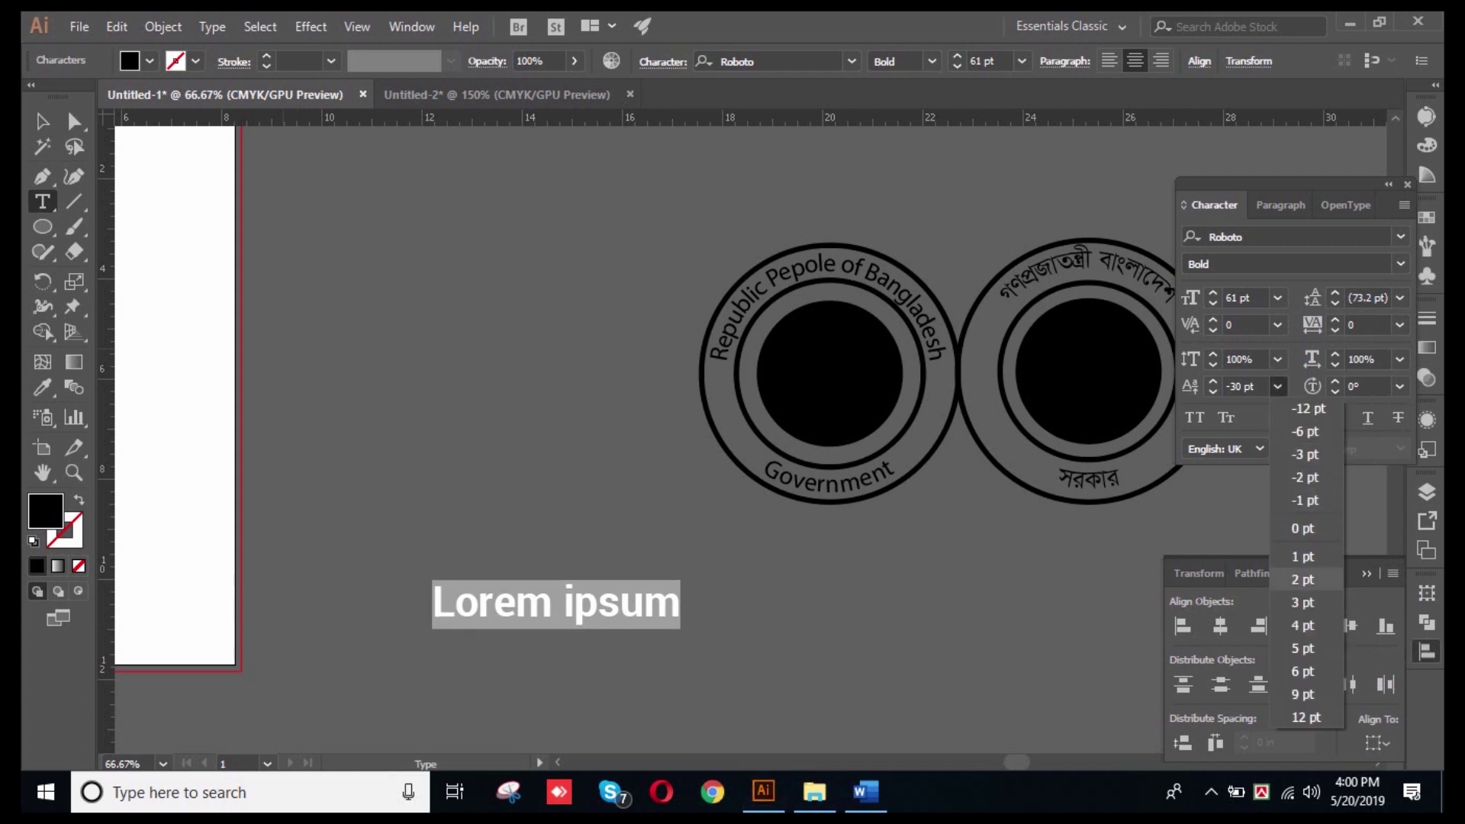
left_click(1303, 528)
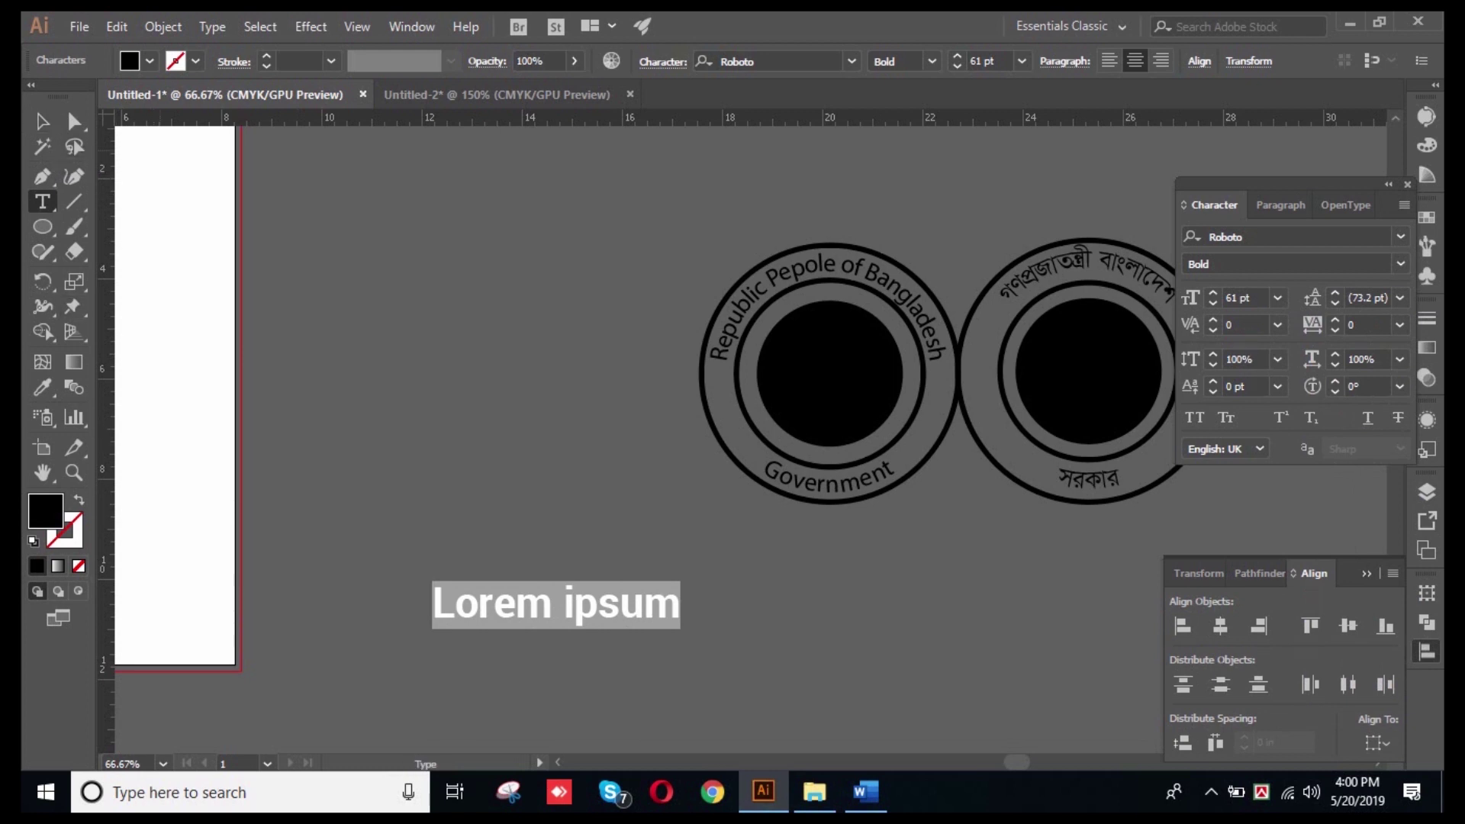
- Move the placeholder text beside the English seal and replace its wording with "Republic Pepole of Bangladesh"
left_click(43, 122)
left_click_drag(601, 605, 386, 384)
double_click(555, 386)
key("BackSpace")
type("Ra")
key("BackSpace")
type("epu")
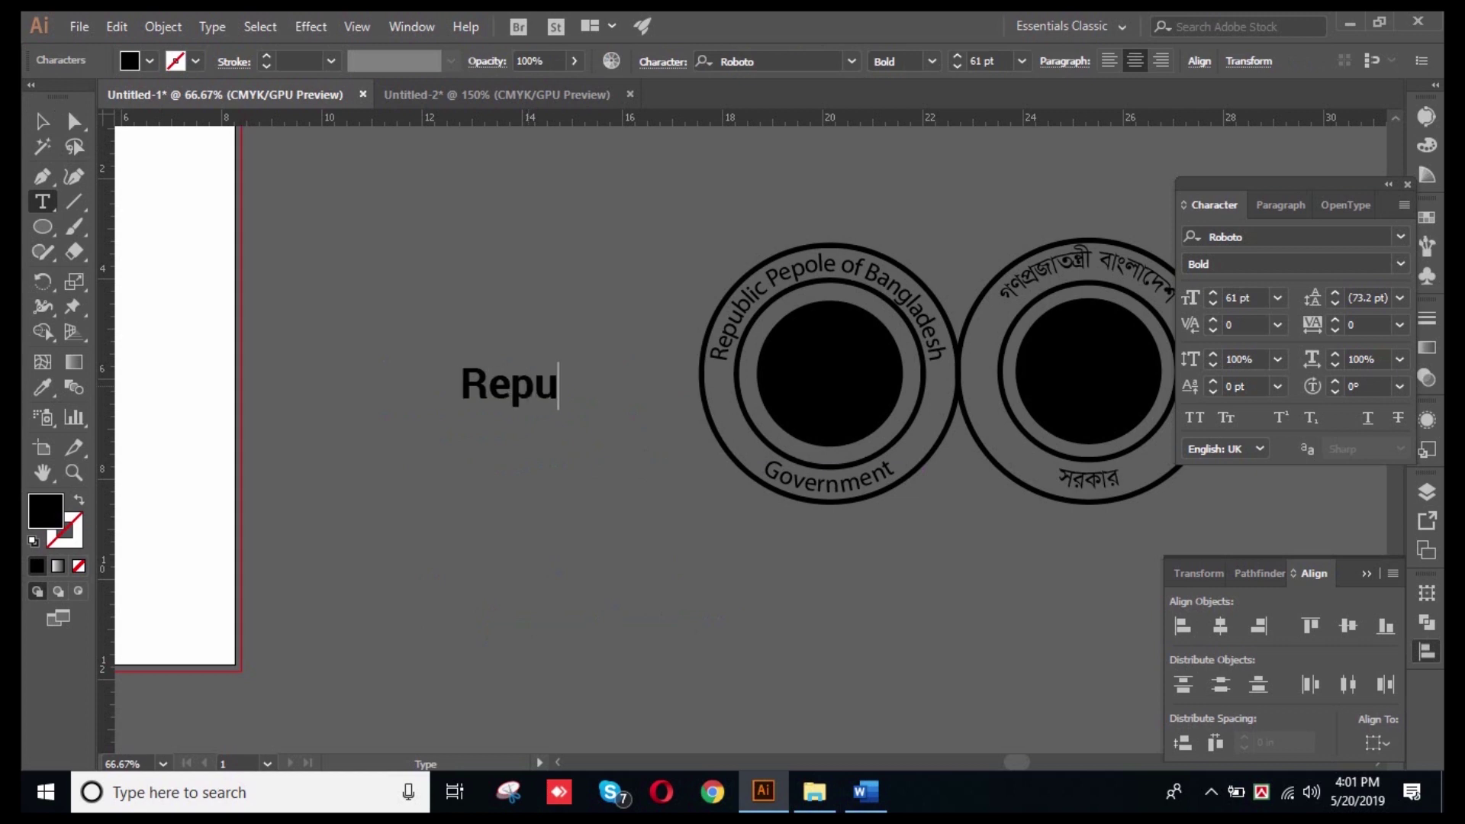
type("licr")
key("BackSpace")
type("c")
key("BackSpace")
type("e")
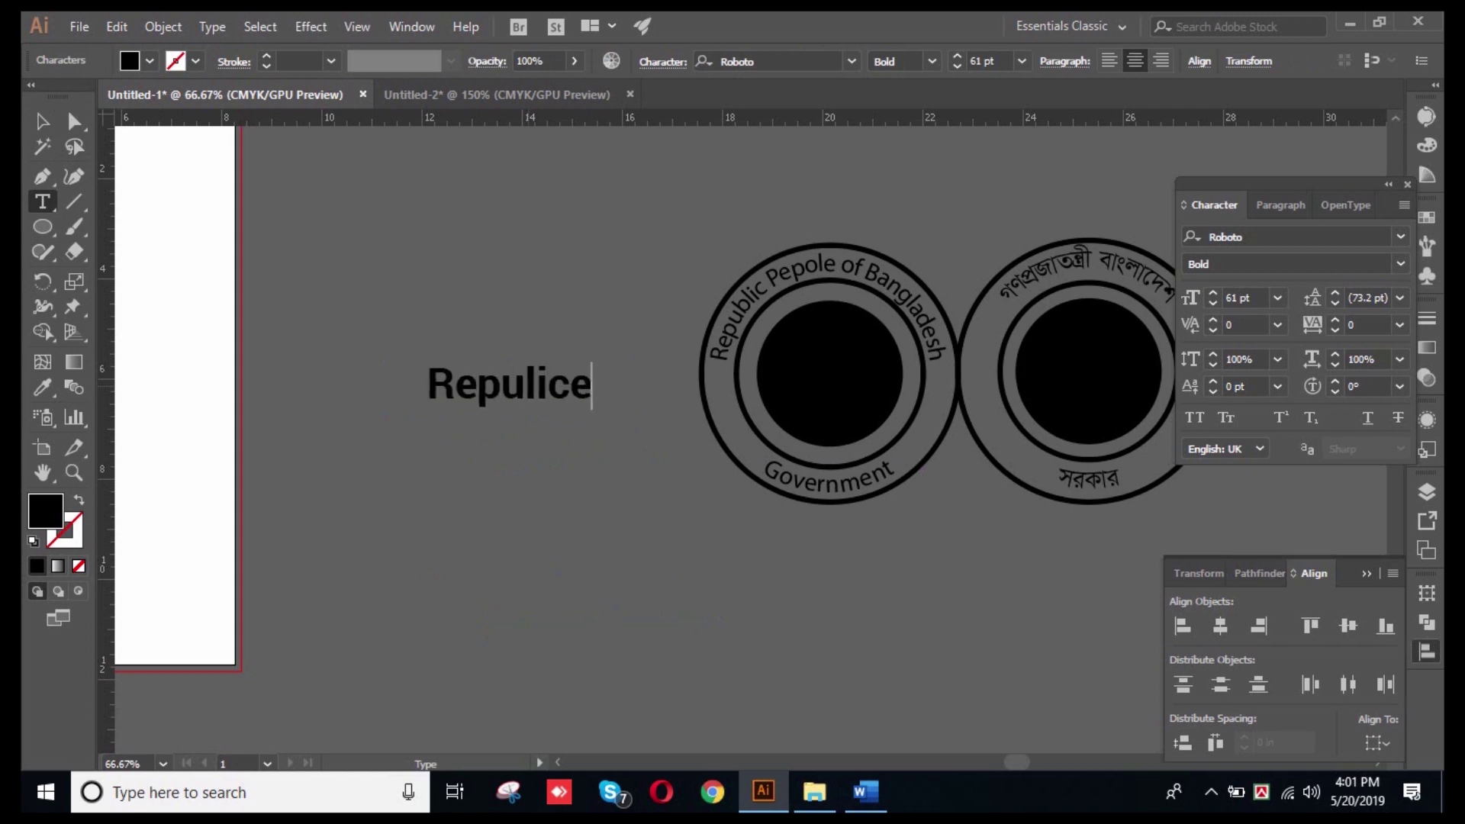
key("BackSpace")
key("BackSpace")
key("BackSpace")
key("BackSpace")
type("blic p")
key("BackSpace")
type("Pe")
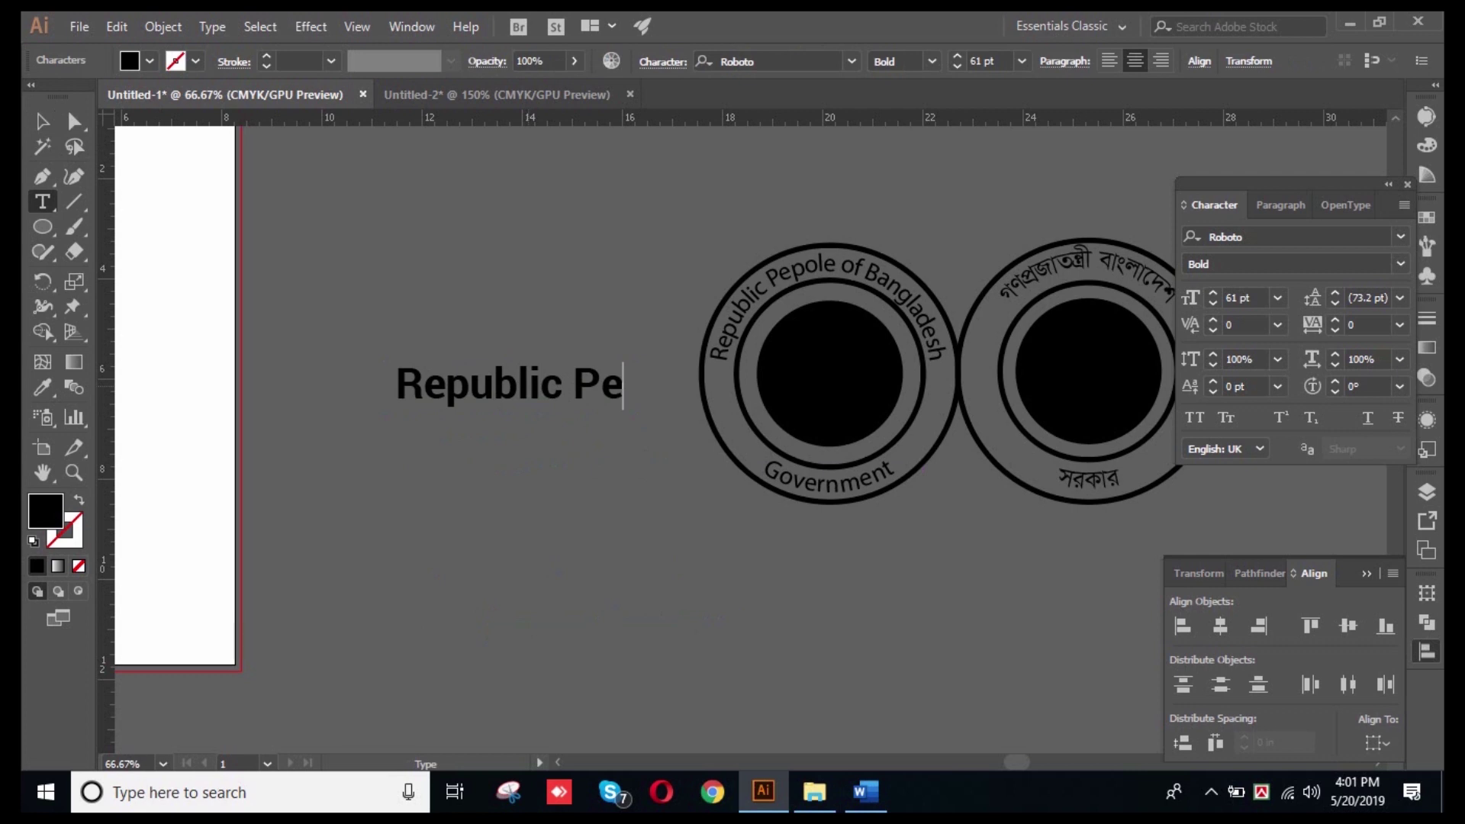
type("pole ")
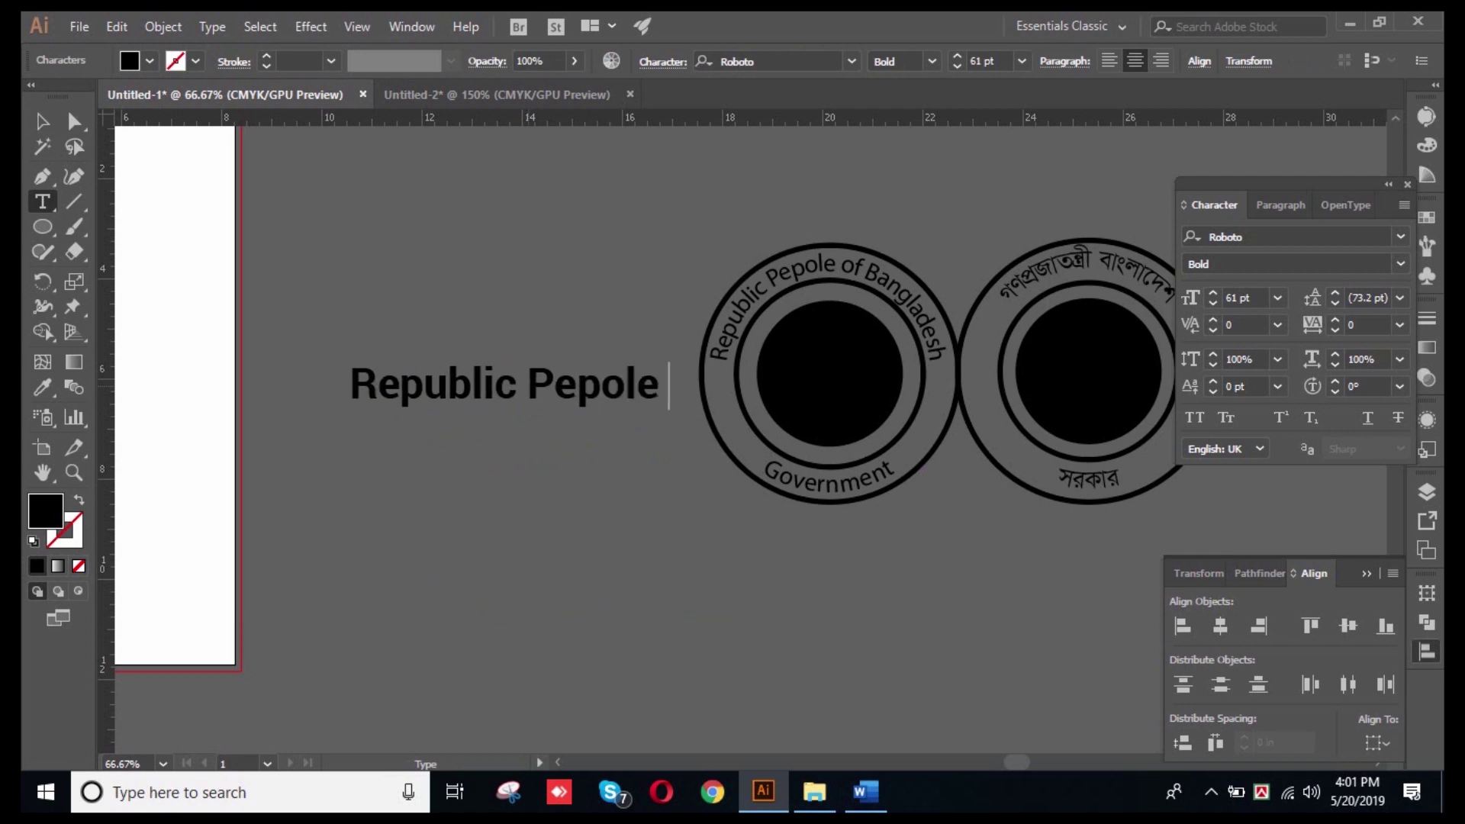
type("of Banglad")
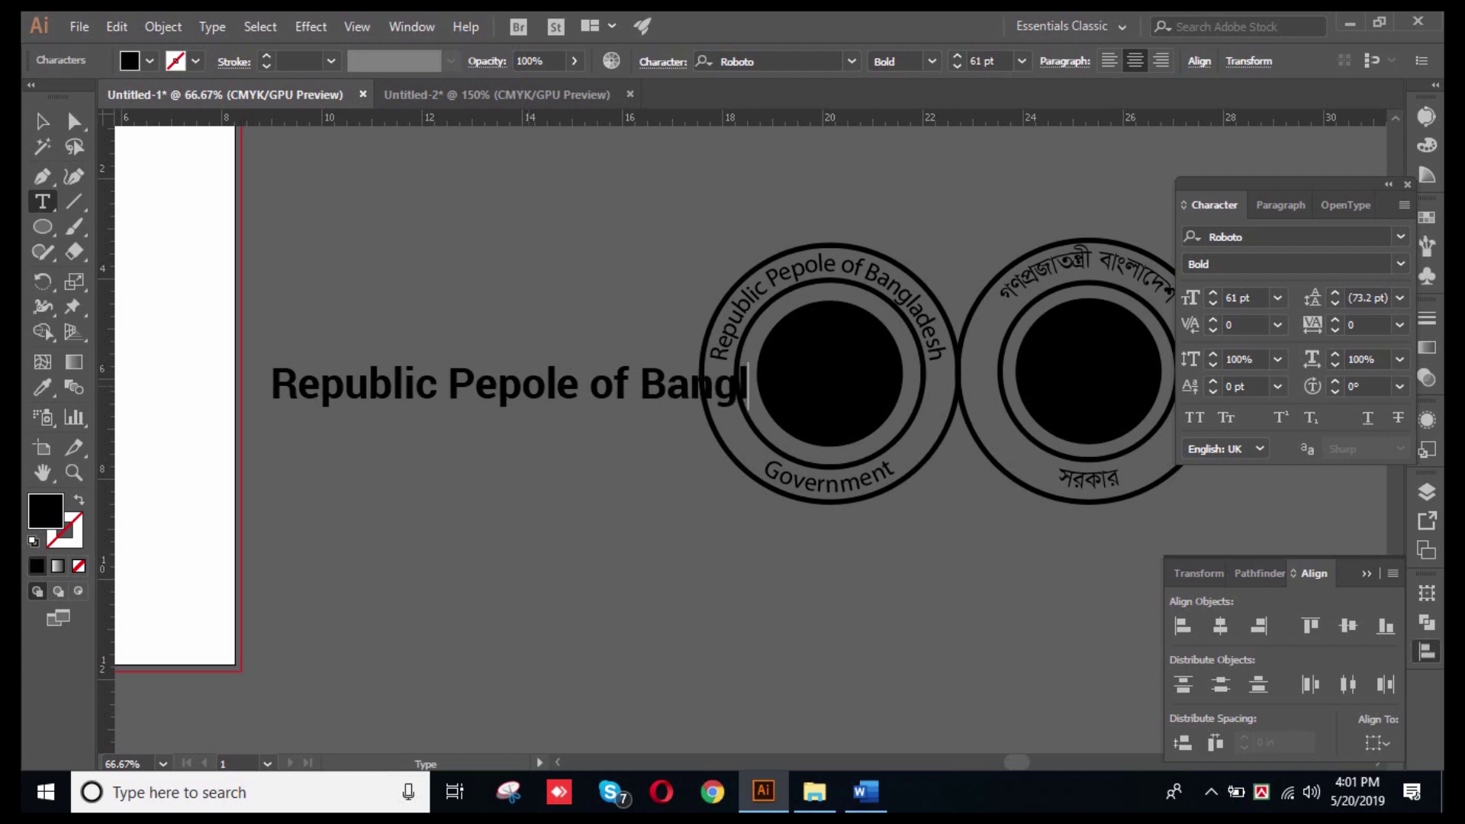
key("BackSpace")
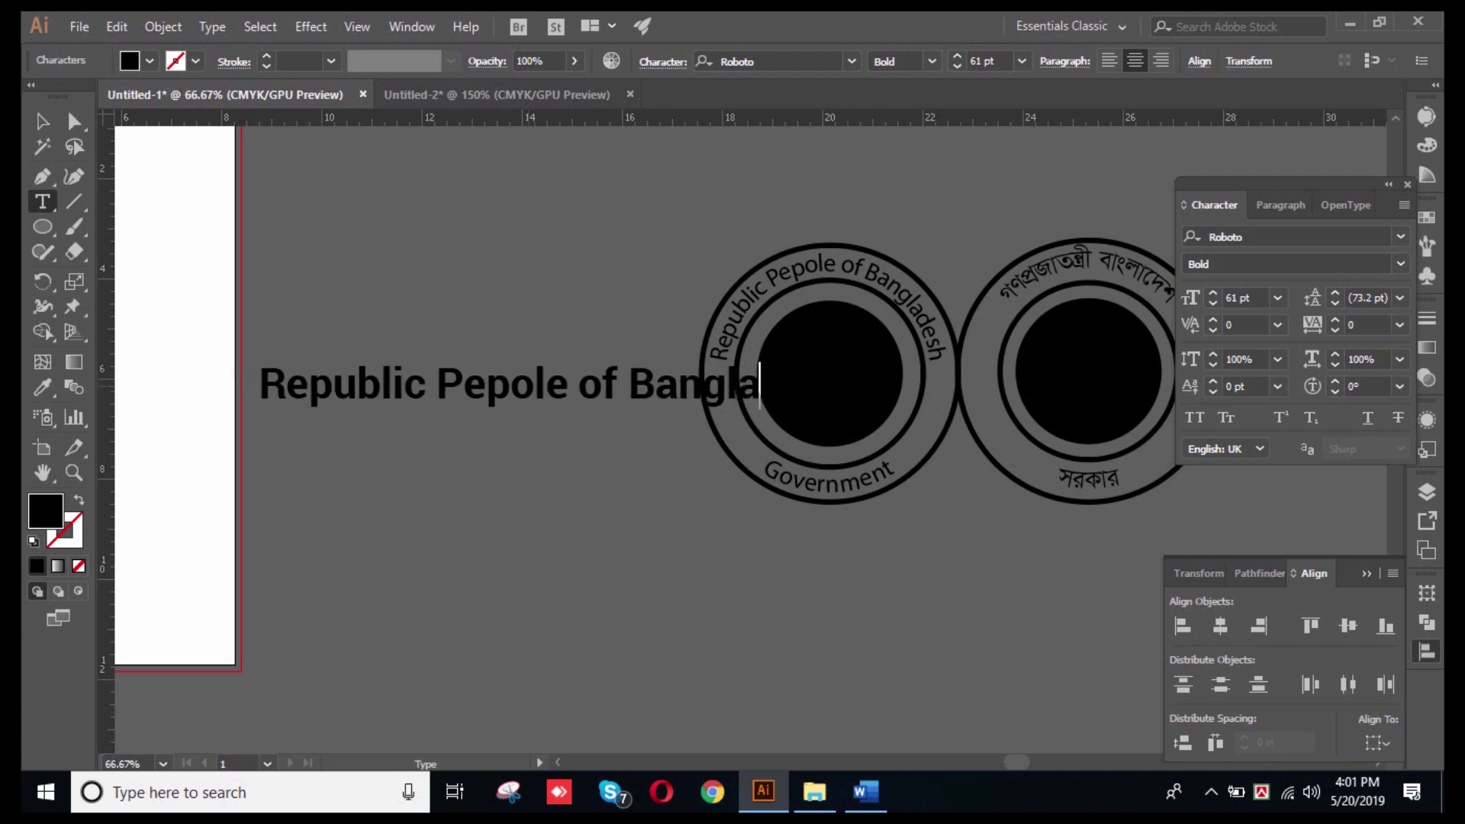
type("desh")
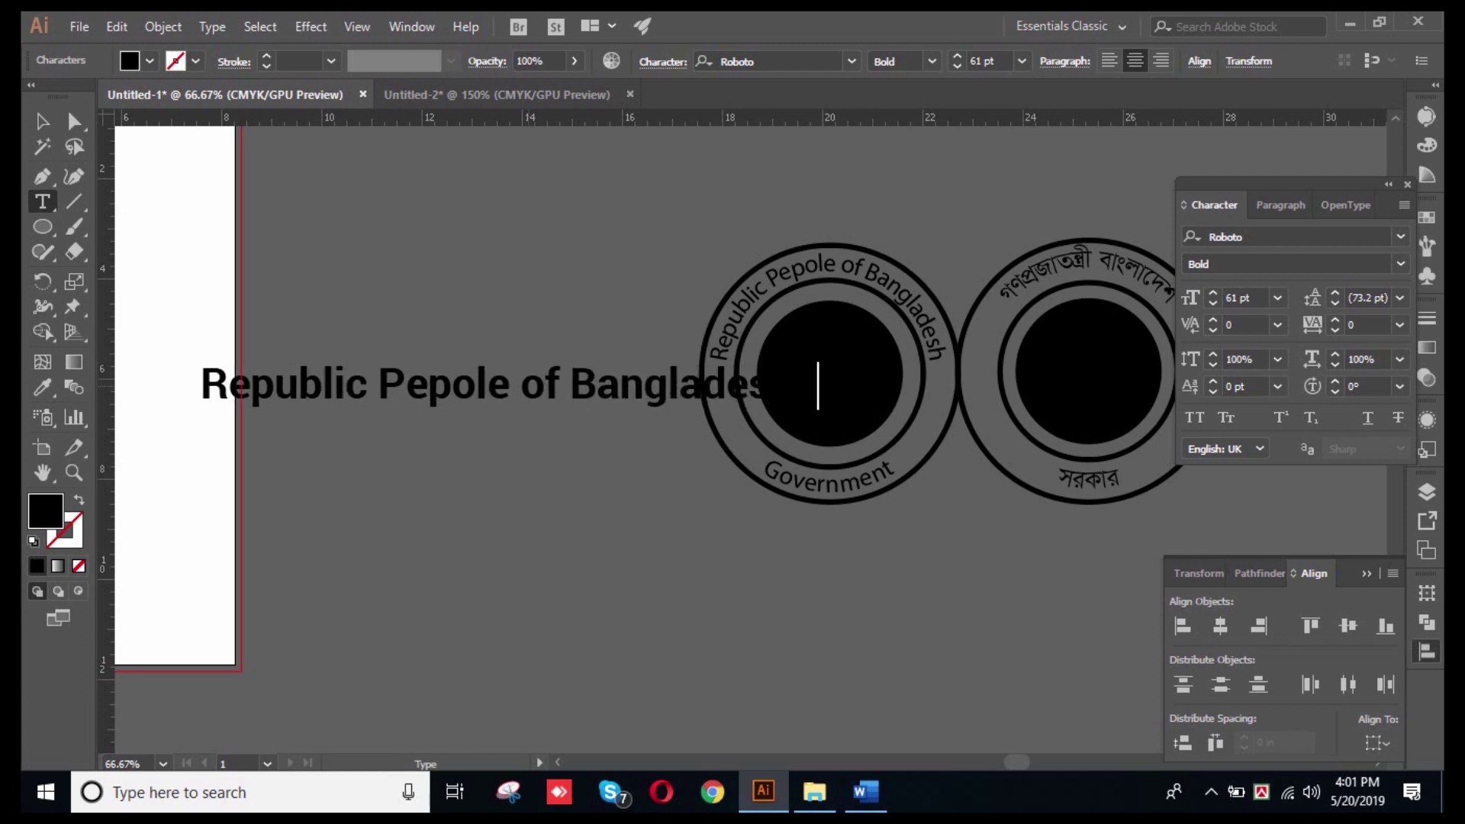
key("BackSpace")
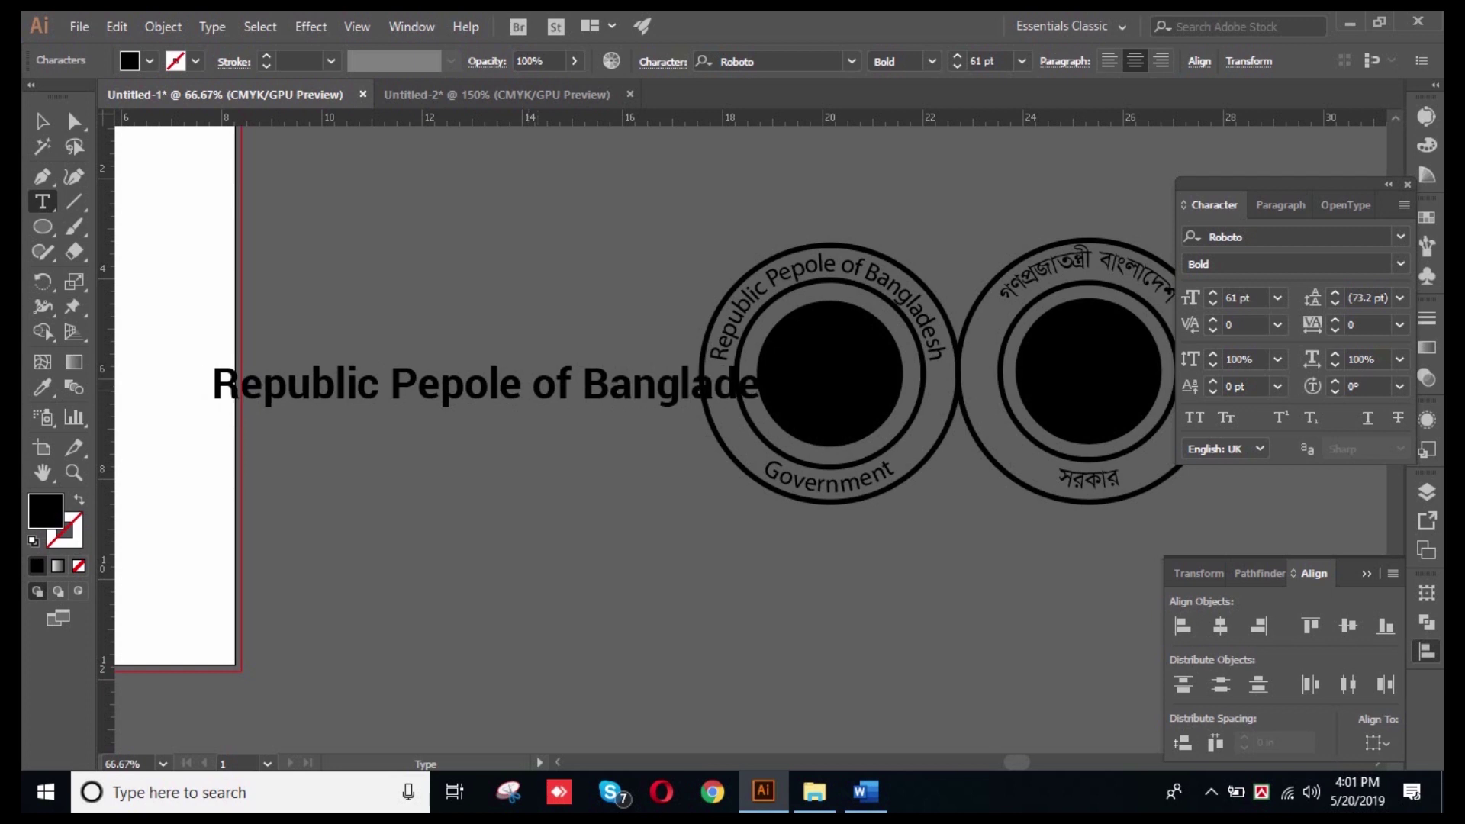
key("BackSpace")
key("BackSpace")
type("es")
- Move the "Republic Pepole of Bangladesh" text above the two seals and leave it selected
left_click(42, 121)
left_click_drag(557, 383, 698, 313)
key("space")
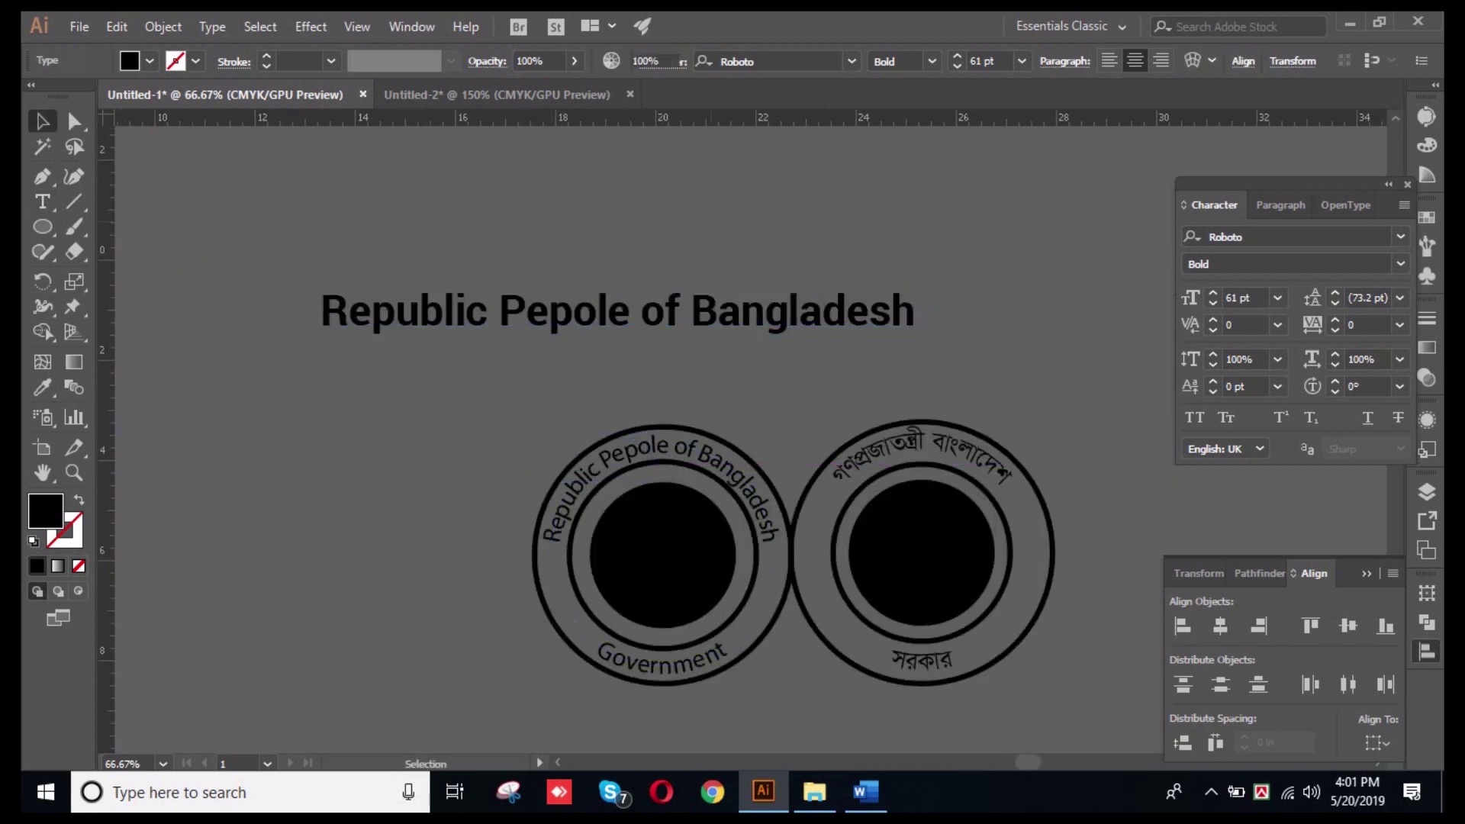
left_click(696, 381)
left_click(743, 325)
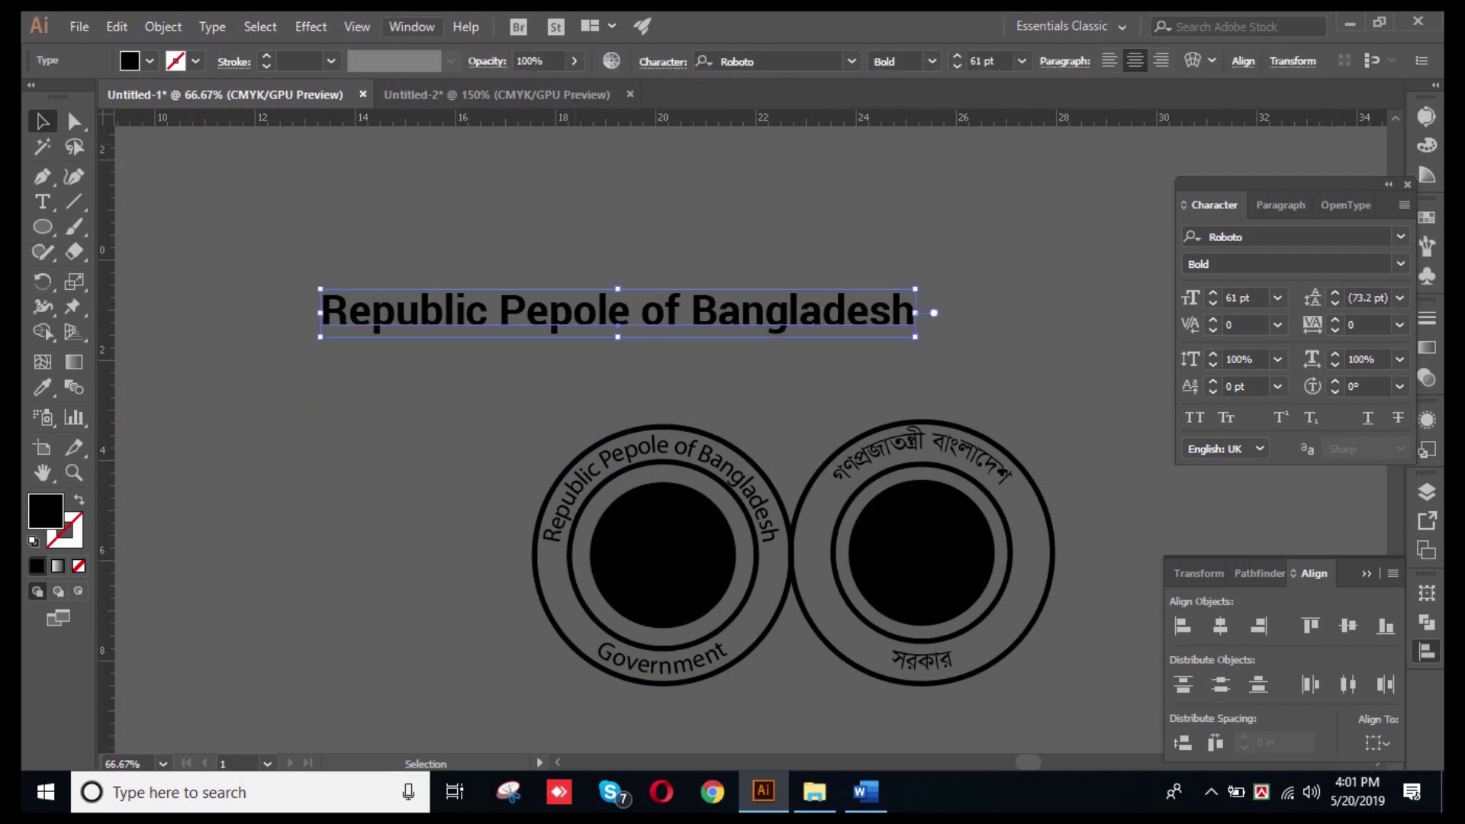
left_click(310, 26)
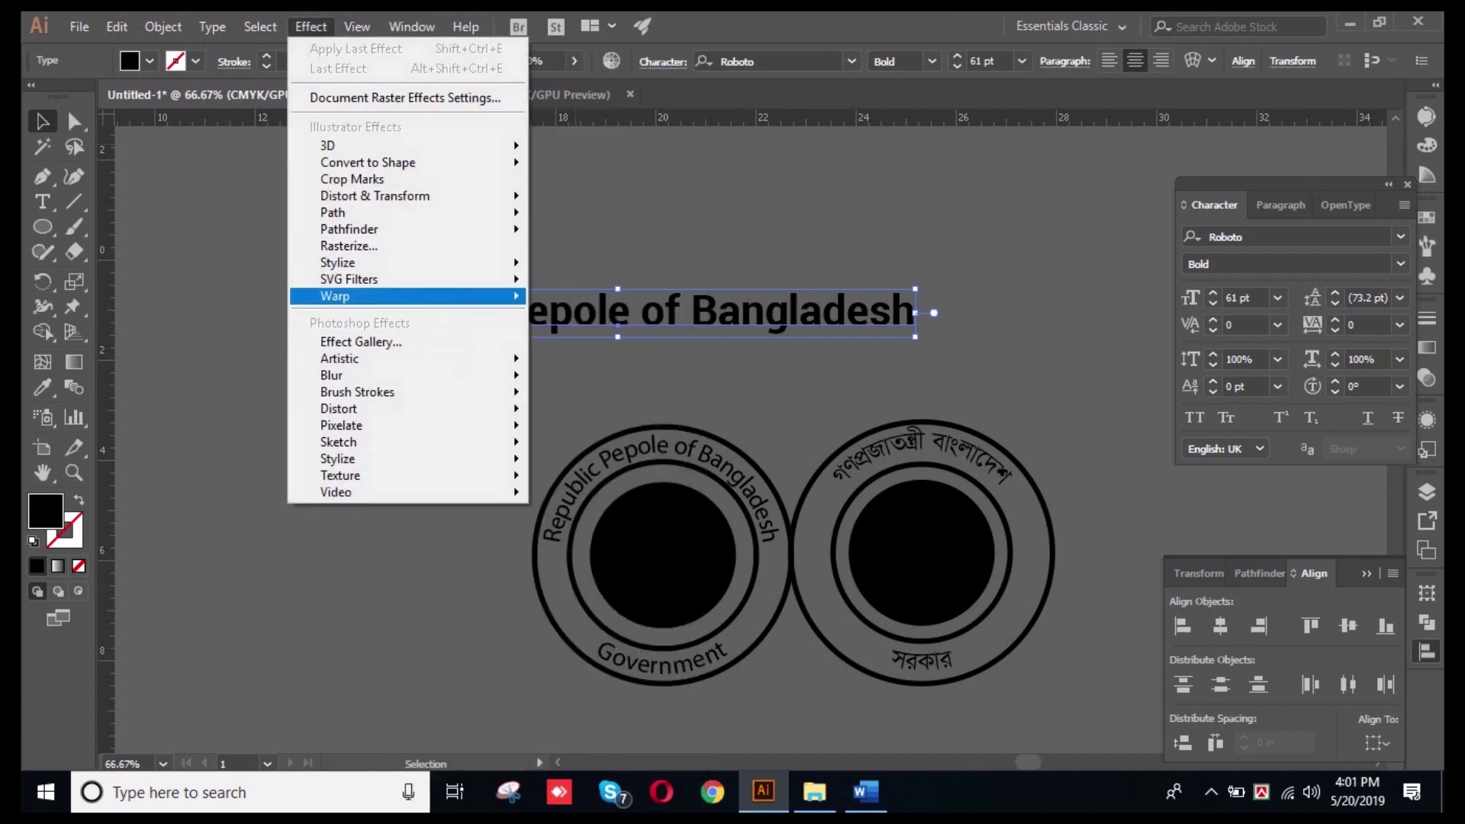
mouse_move(366, 296)
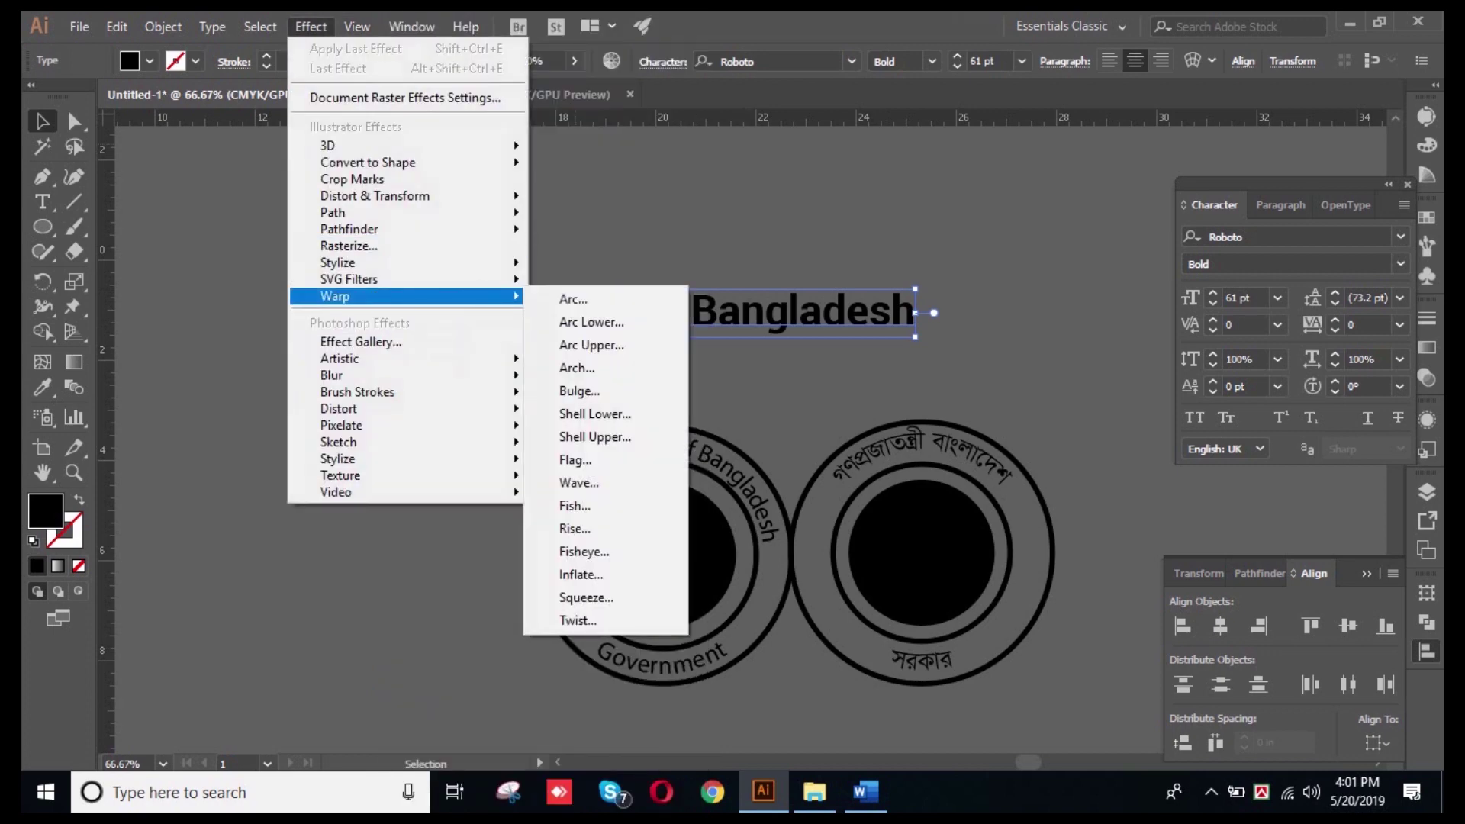
mouse_move(116, 27)
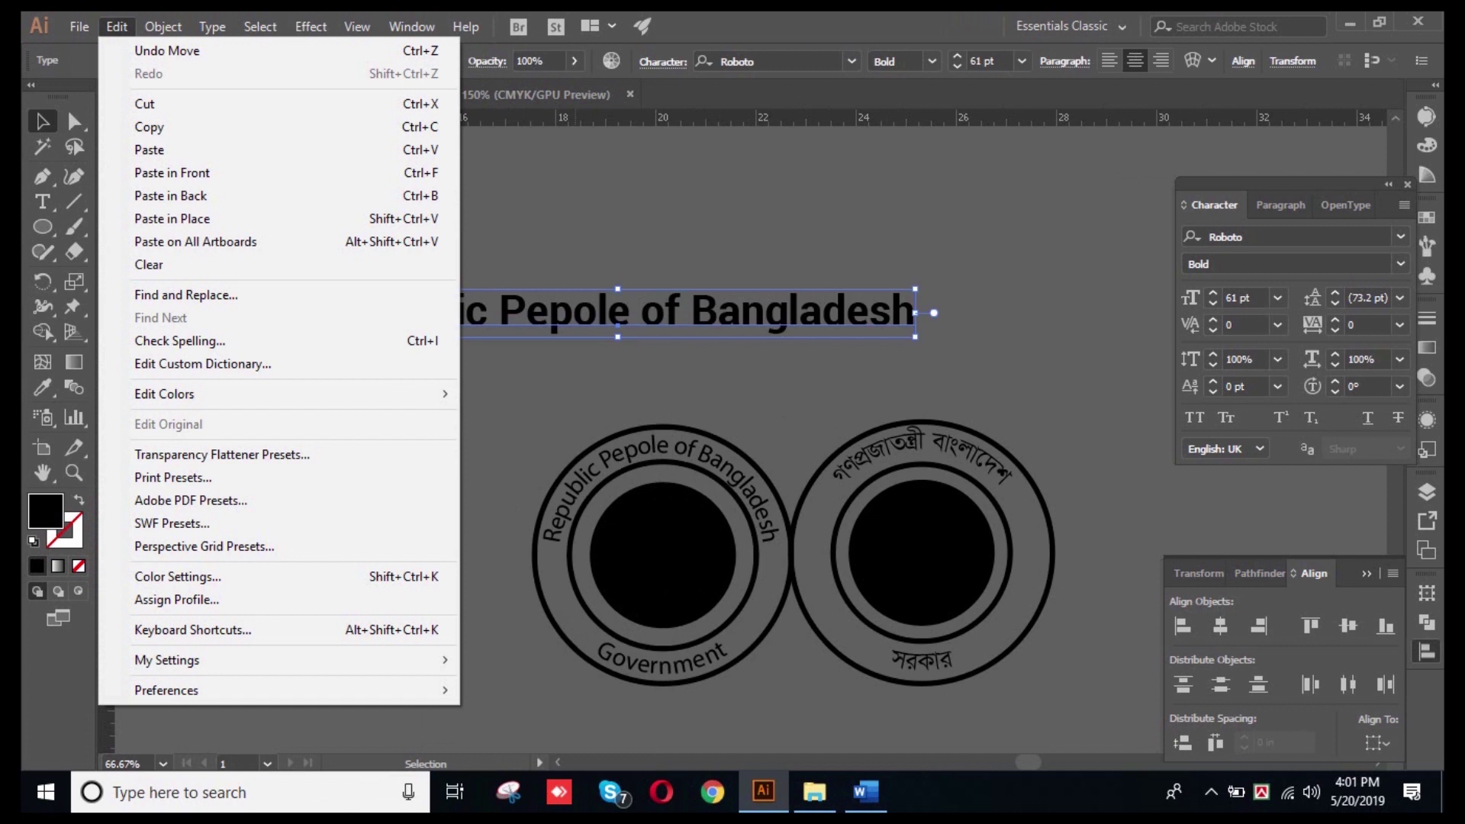
key("Right")
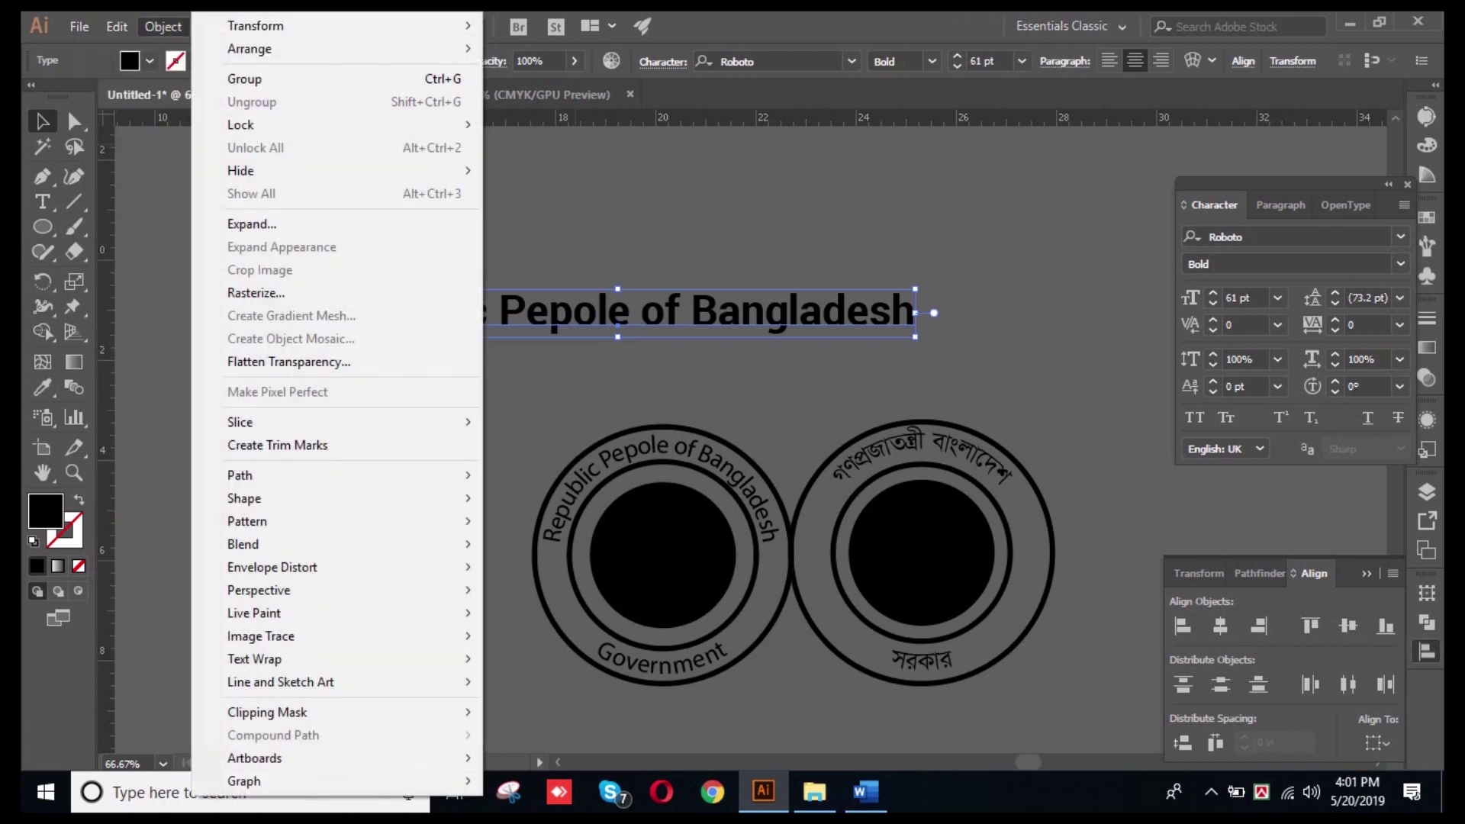
mouse_move(255, 659)
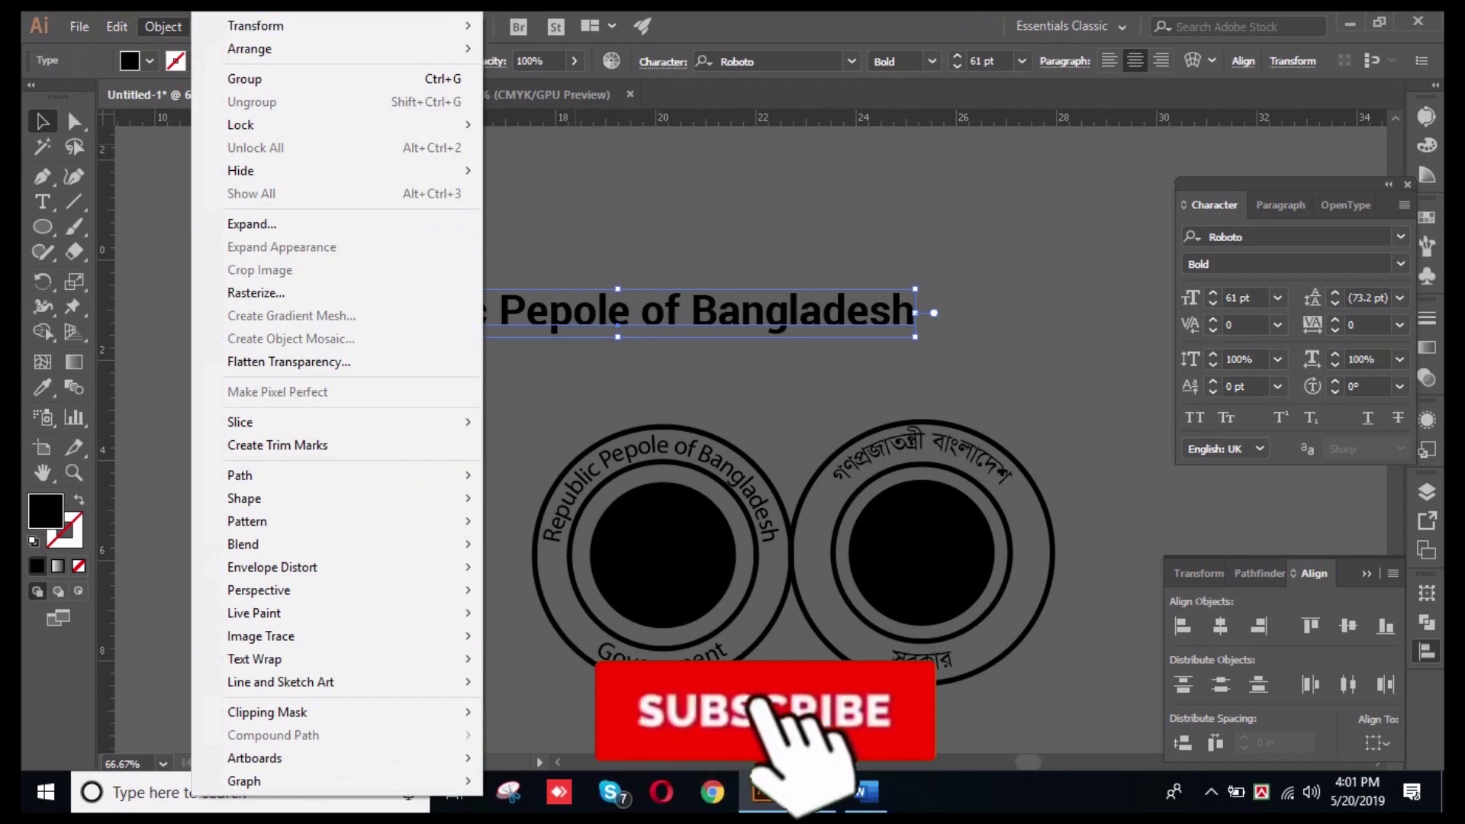
key("Escape")
left_click(357, 27)
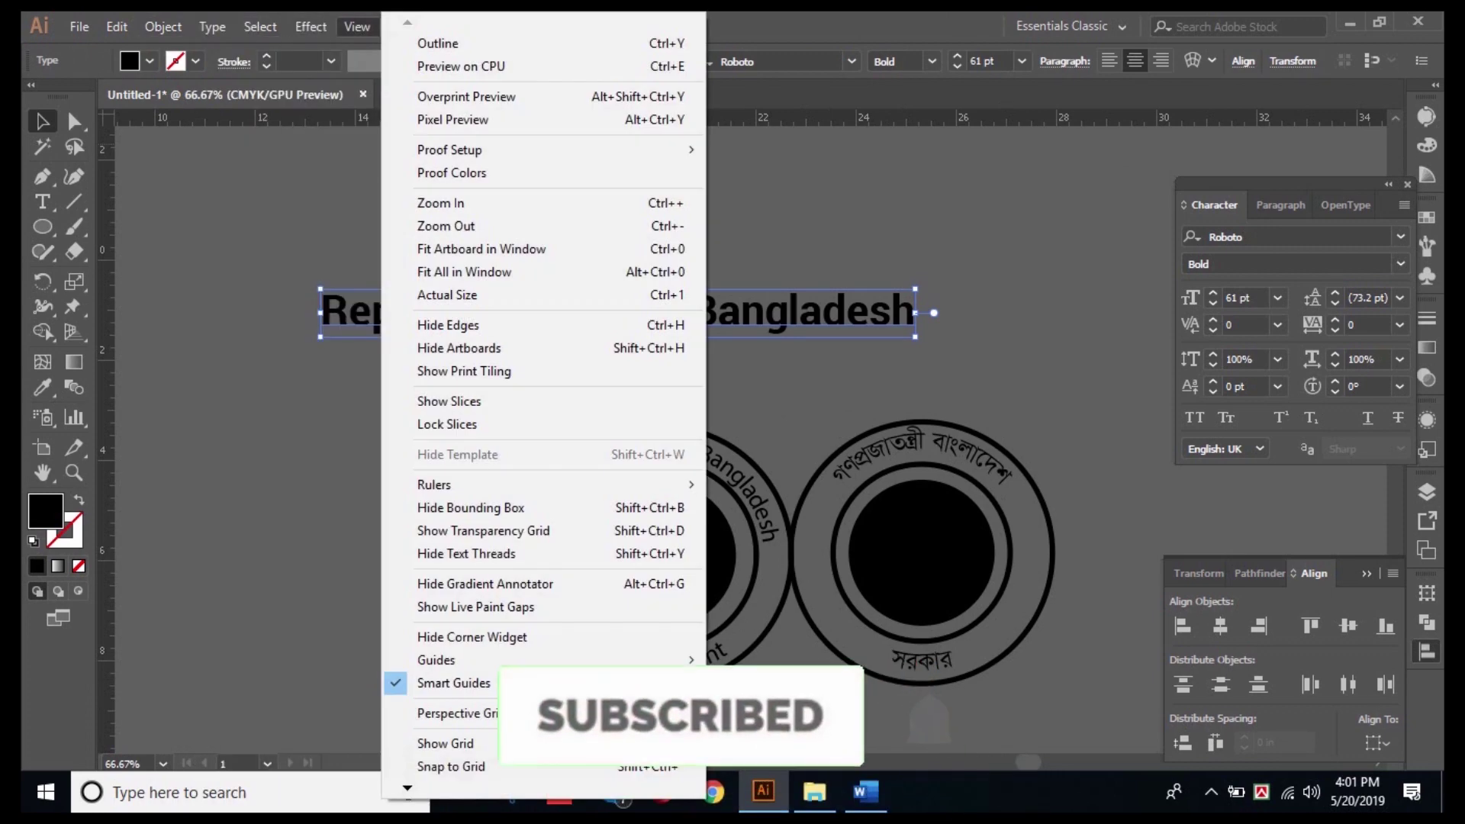
- Open the Arc warp effect options for the straight "Republic Pepole of Bangladesh" text
mouse_move(311, 27)
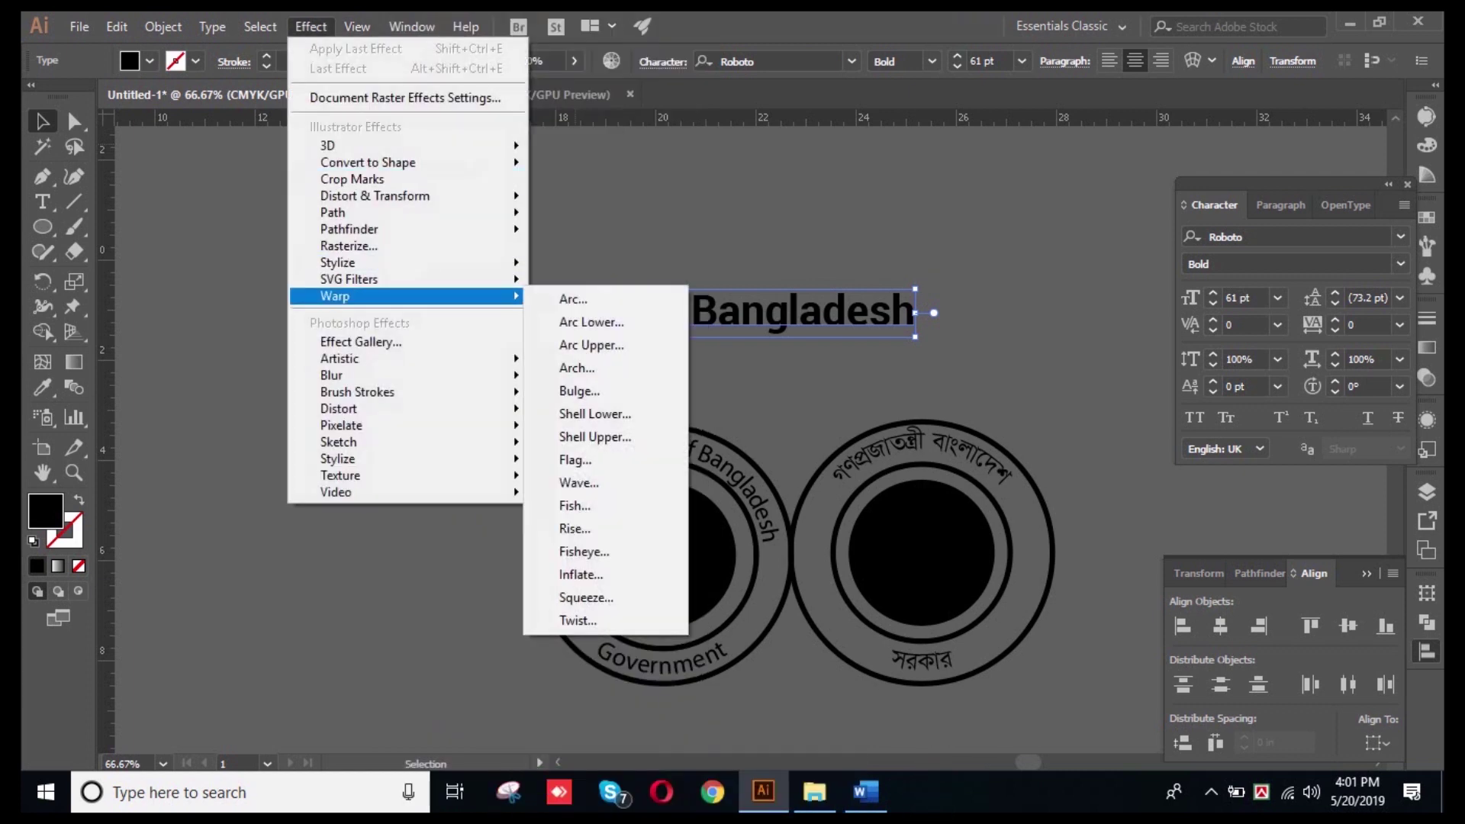
key("Right")
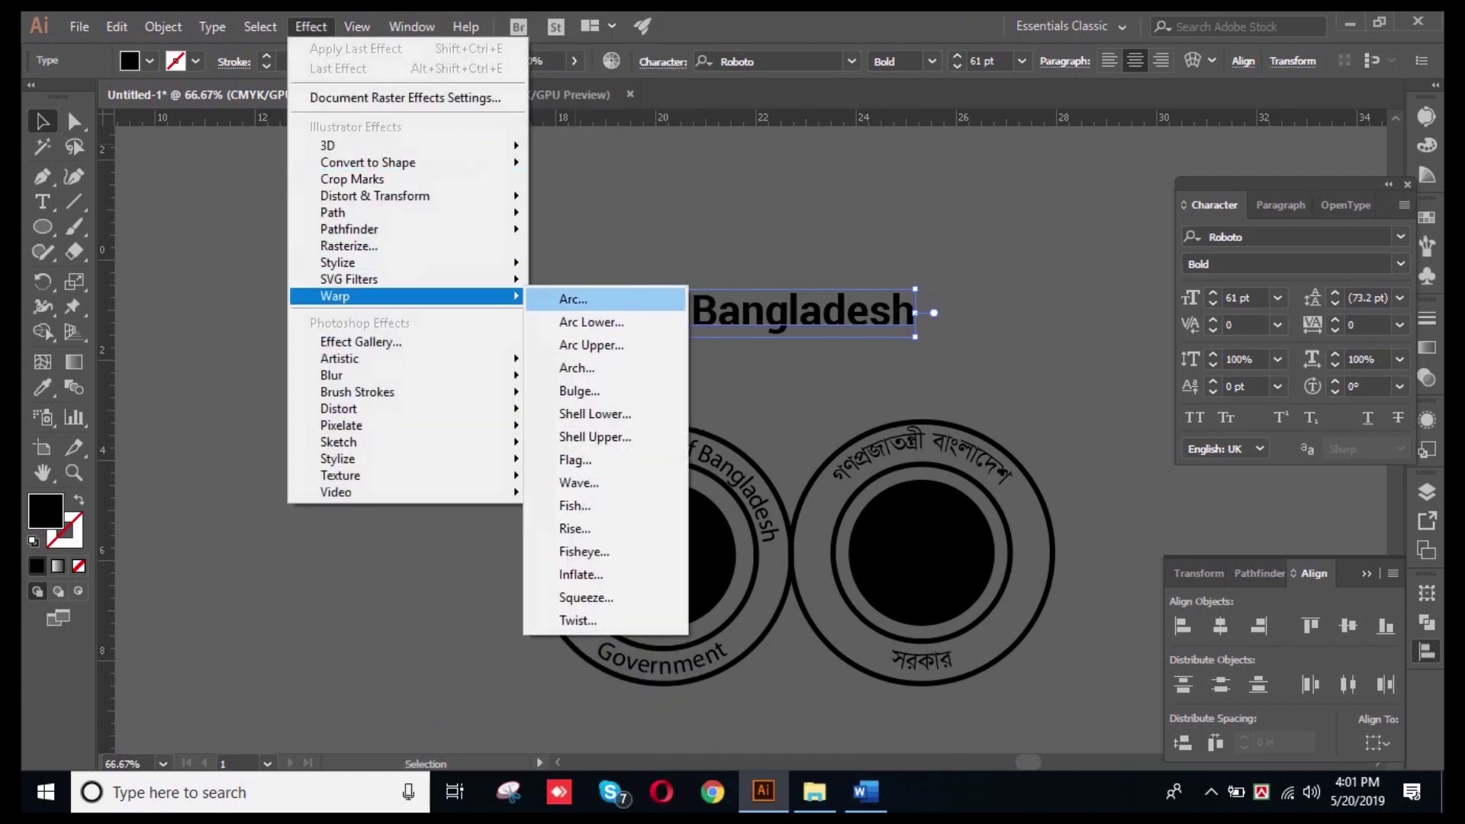
key("Return")
left_click_drag(305, 115, 1192, 228)
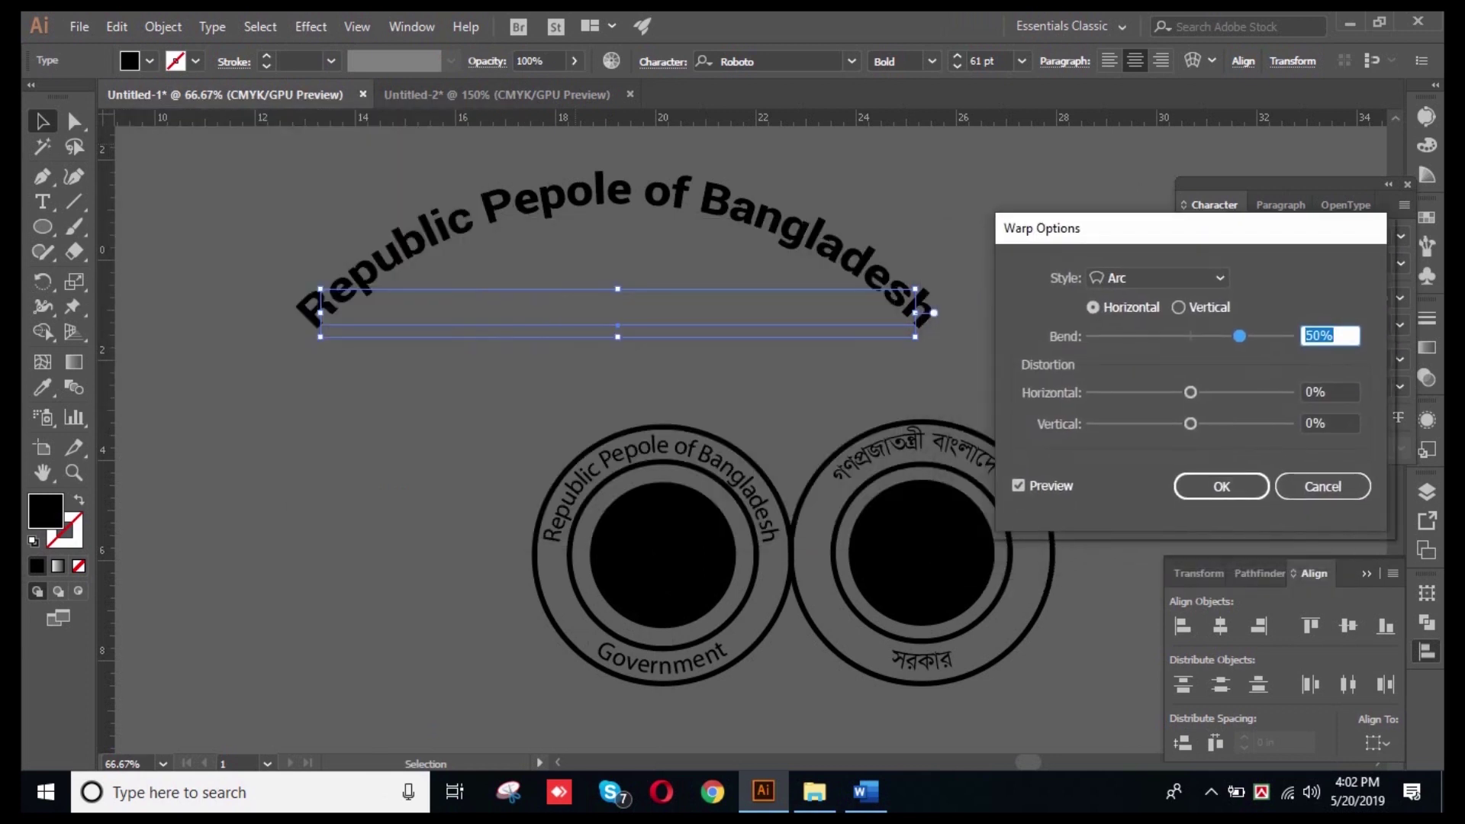
- Try horizontal Arc bends of 83%, 100% and -100% on the text
type("83")
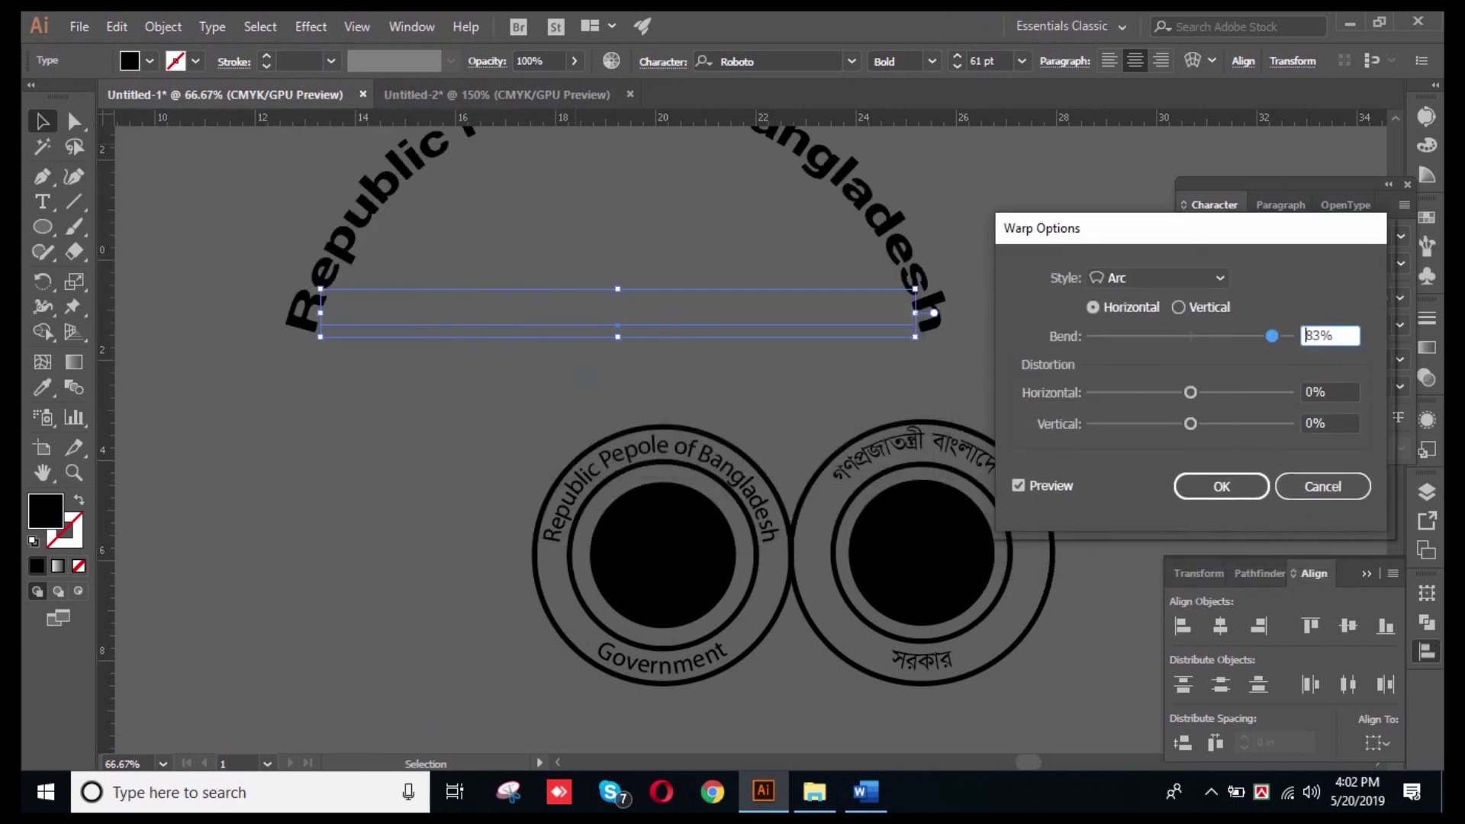
left_click_drag(1191, 228, 1194, 194)
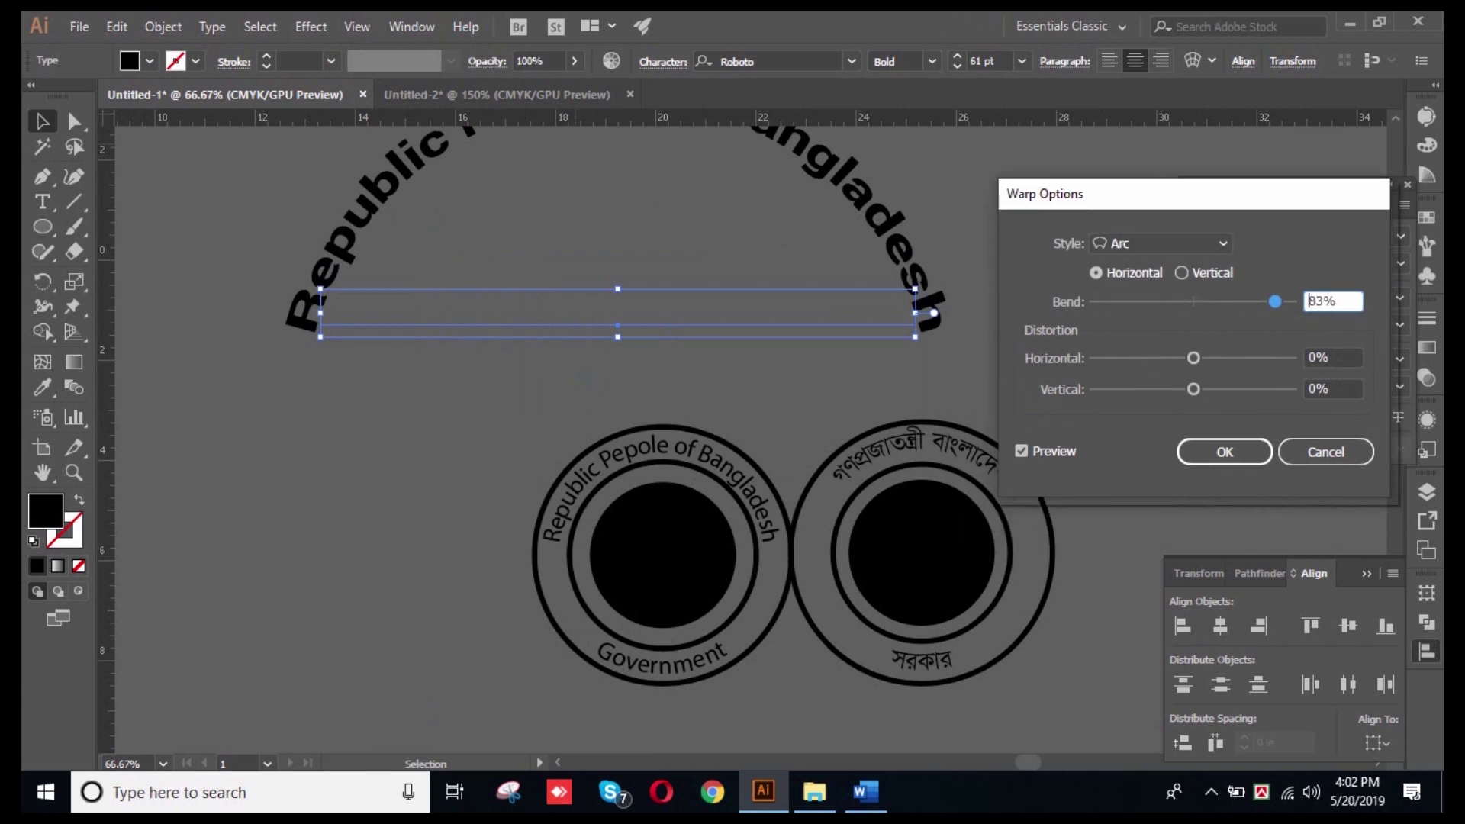
left_click_drag(1275, 302, 1292, 301)
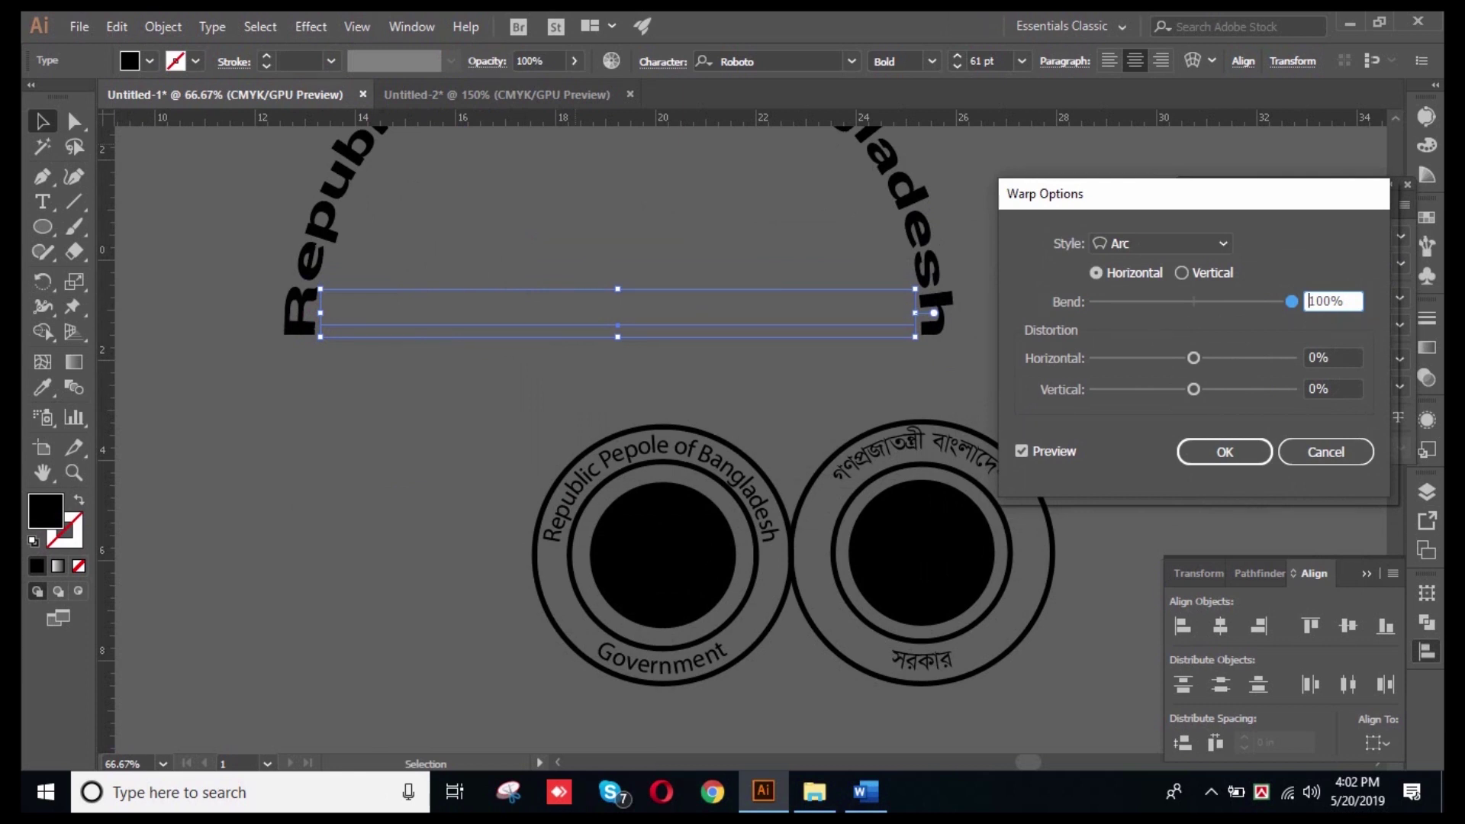
mouse_move(1292, 302)
left_mouse_down()
mouse_move(1147, 302)
mouse_move(1293, 301)
left_mouse_up()
key("ctrl+a")
type("-100")
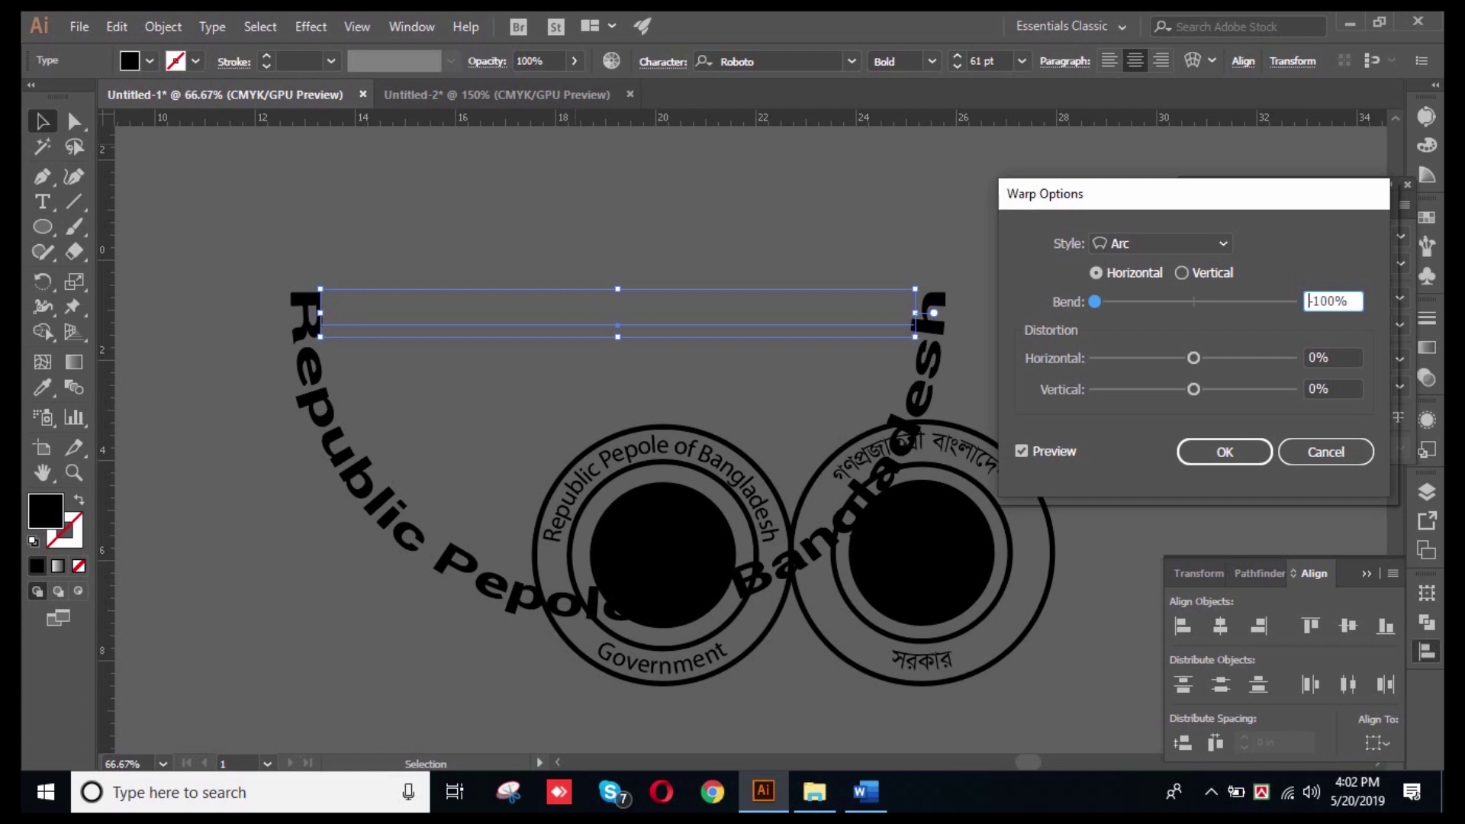
- Set the horizontal Arc bend to 40%, and reduce it gradually to 34%
type("40")
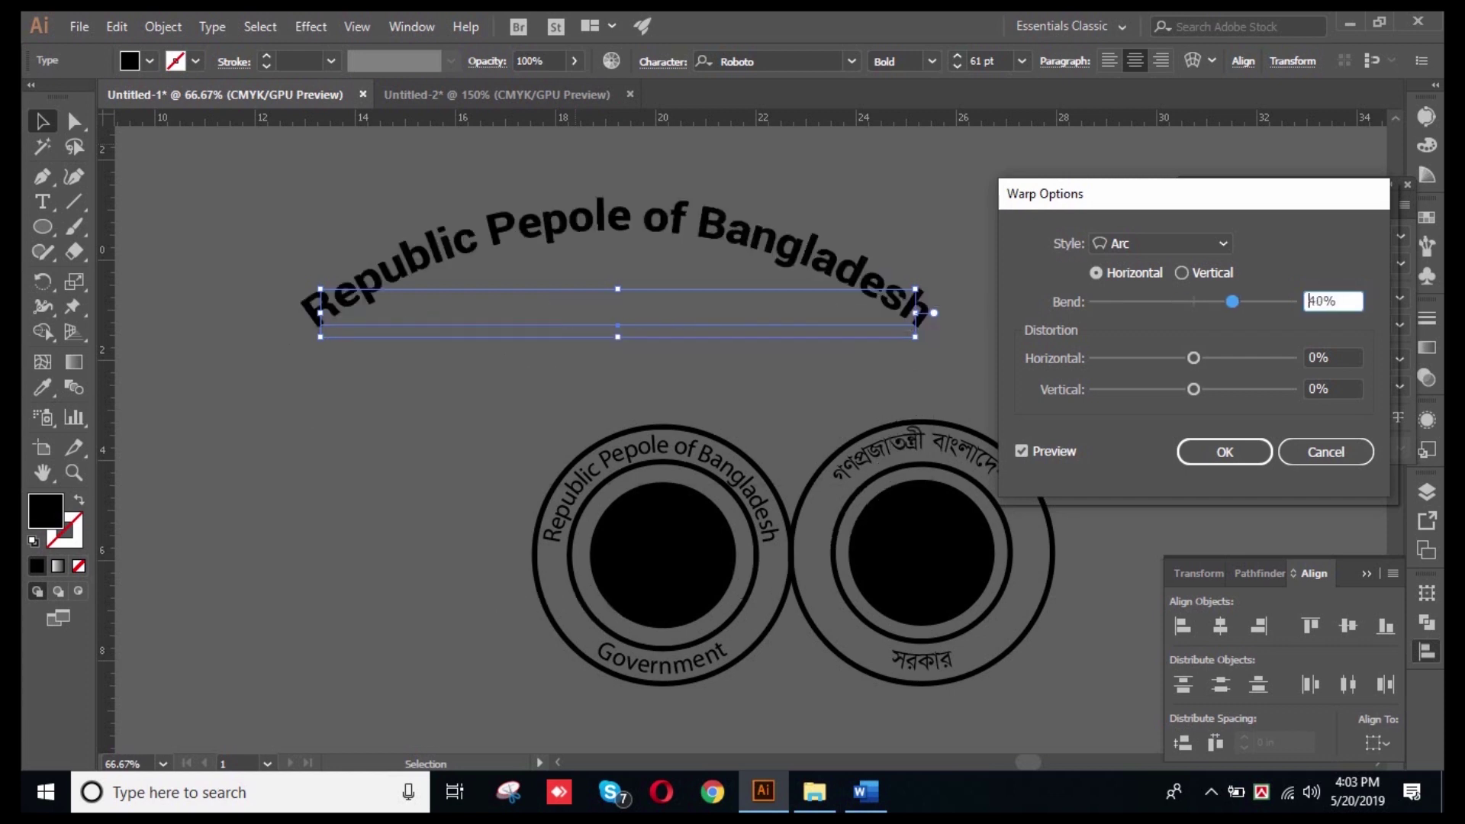
key("Down")
key("Down")
key("Down")
key("Down")
key("Down")
key("Down")
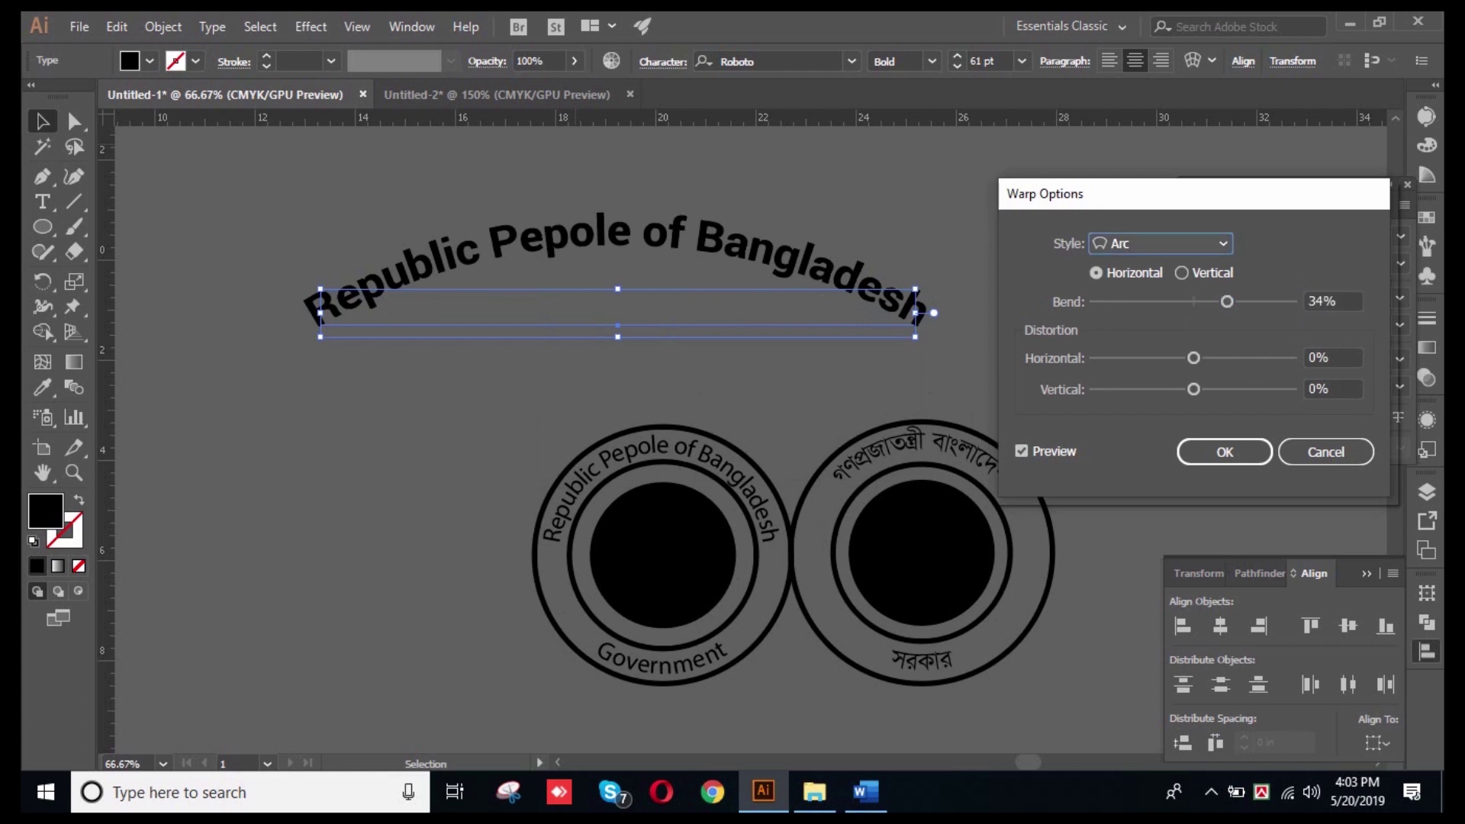
- Keep the Arc style, change the warp orientation to vertical, and set the bend to -37%
left_click(1160, 244)
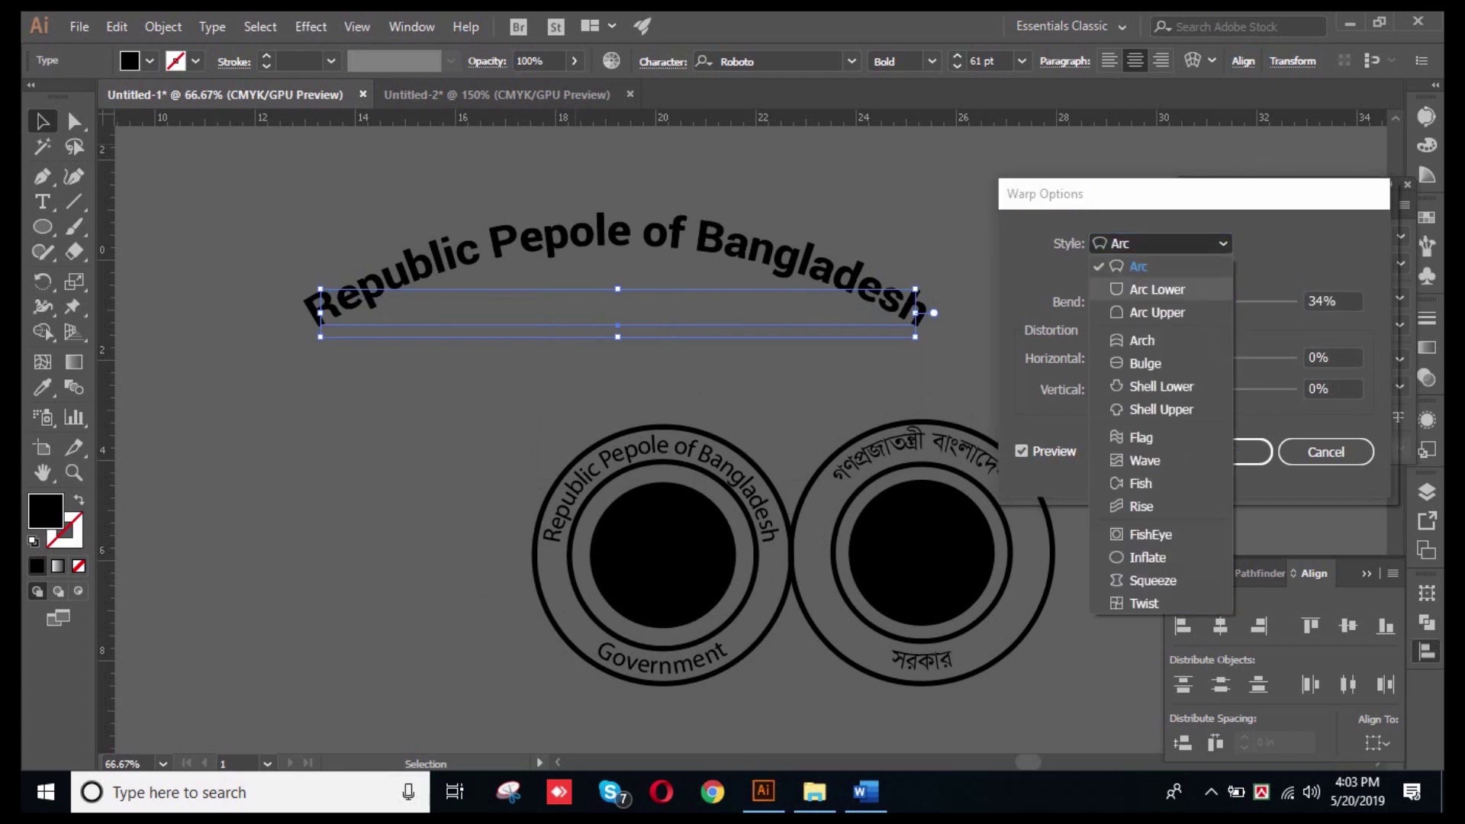
left_click(1139, 266)
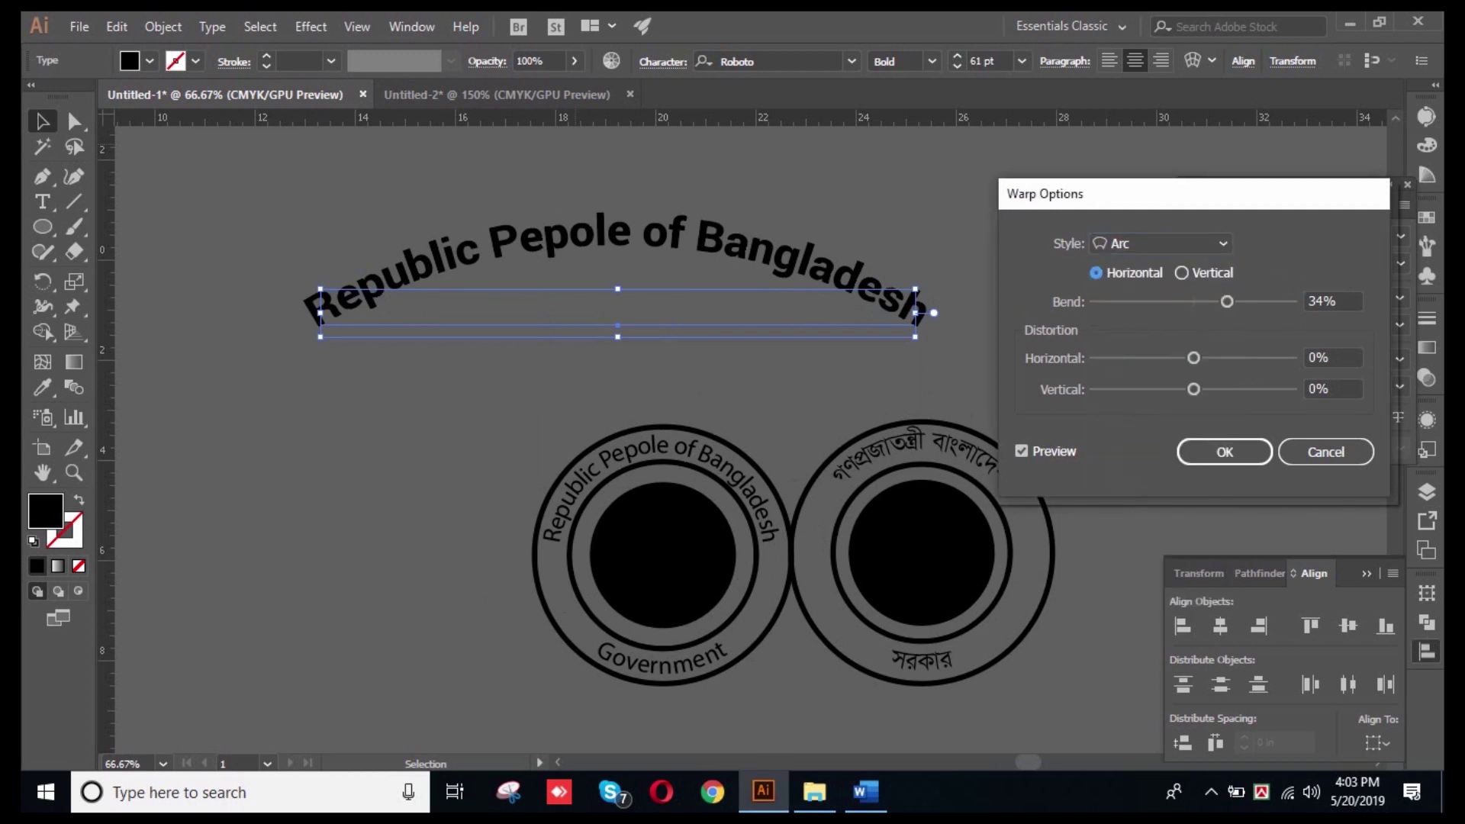
left_click(1181, 273)
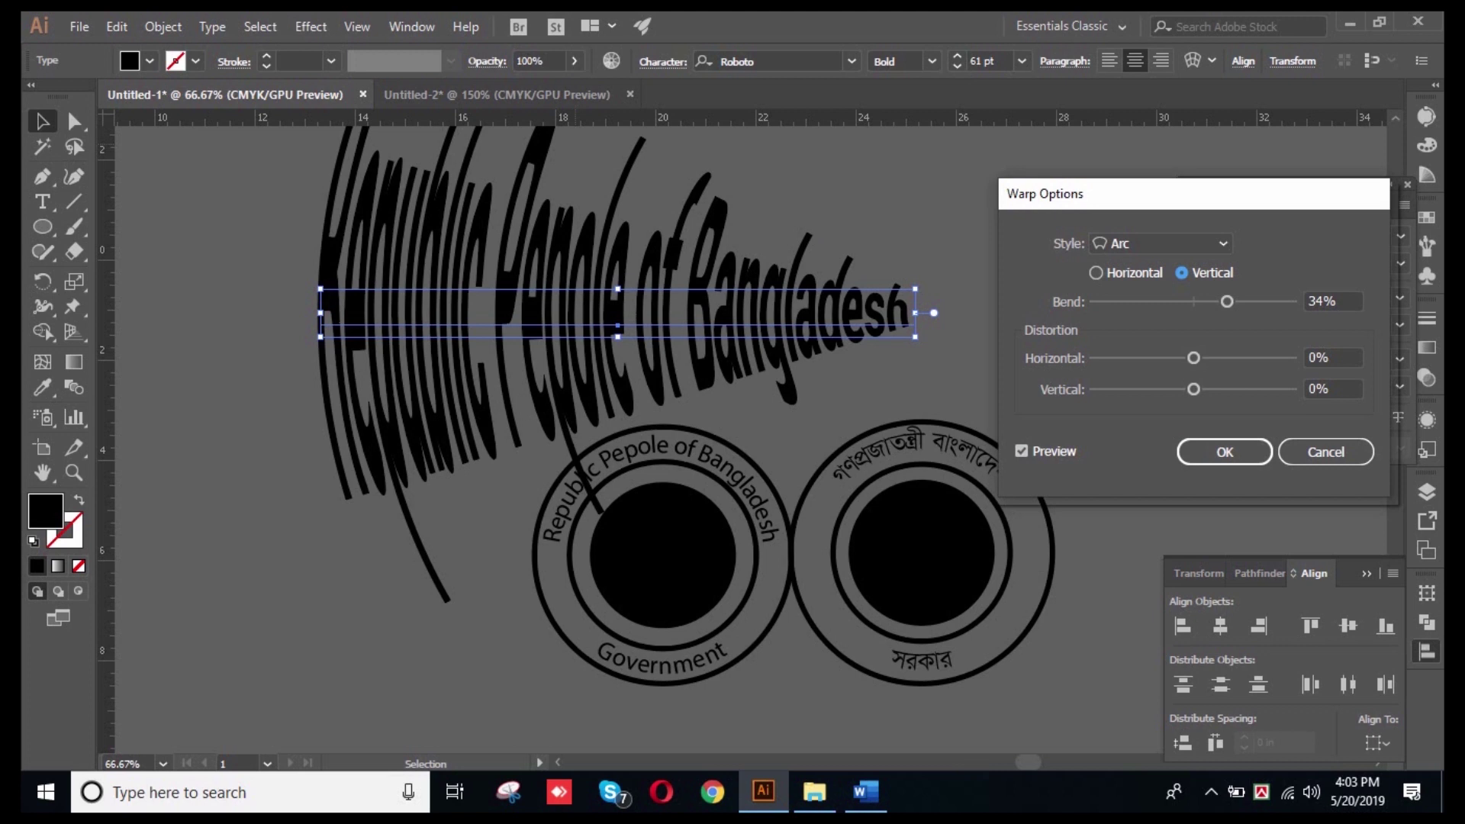
left_click_drag(1227, 301, 1158, 301)
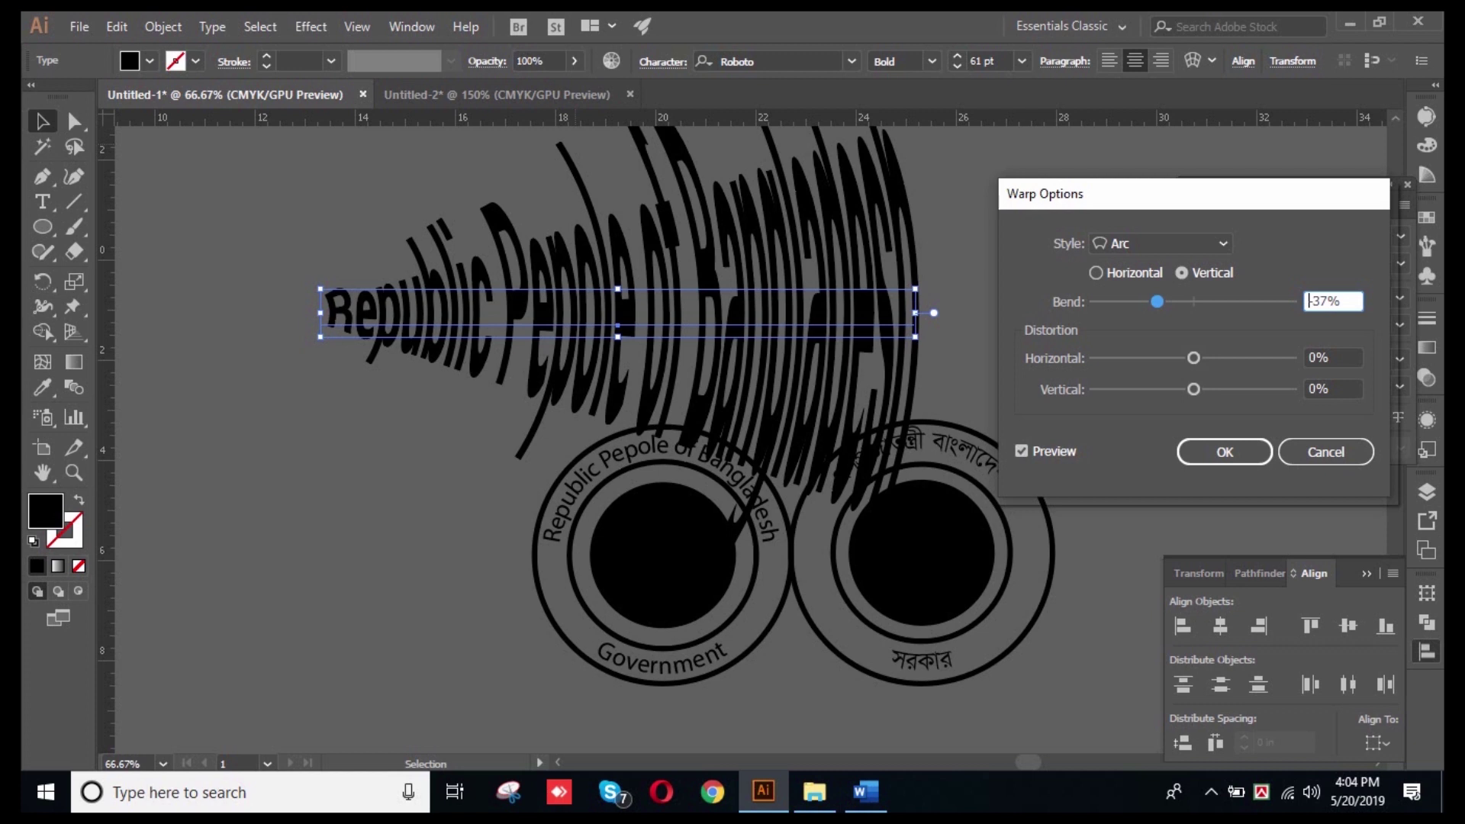
- Return the Arc warp to horizontal orientation with a bend of 19%
left_click(1159, 243)
left_click(1145, 266)
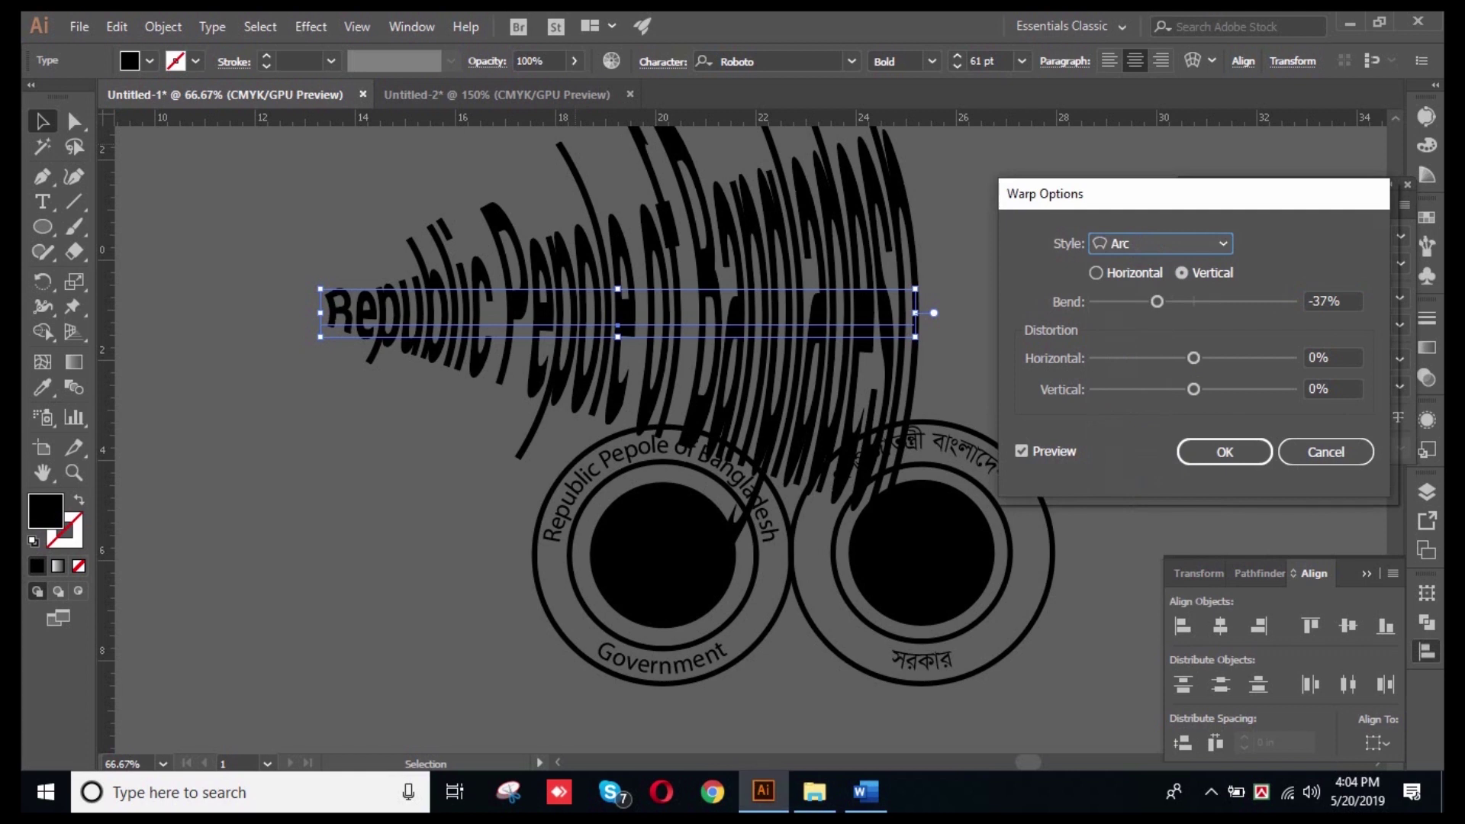
left_click(1096, 273)
left_click_drag(1157, 302, 1212, 301)
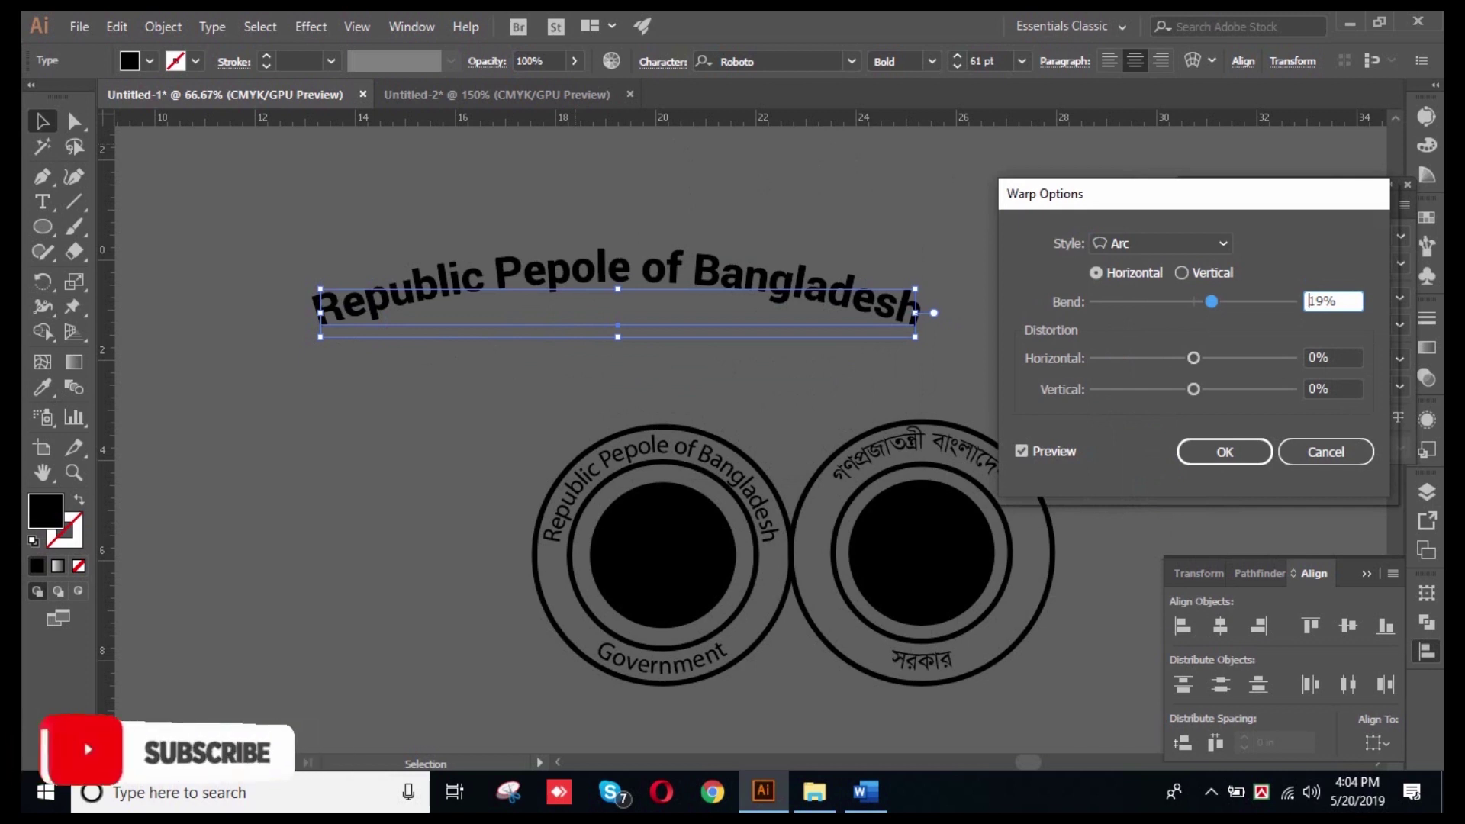
- Change the warp style to Arc Upper, test a negative bend, and set the bend to 35%
left_click(1160, 243)
left_click(1160, 311)
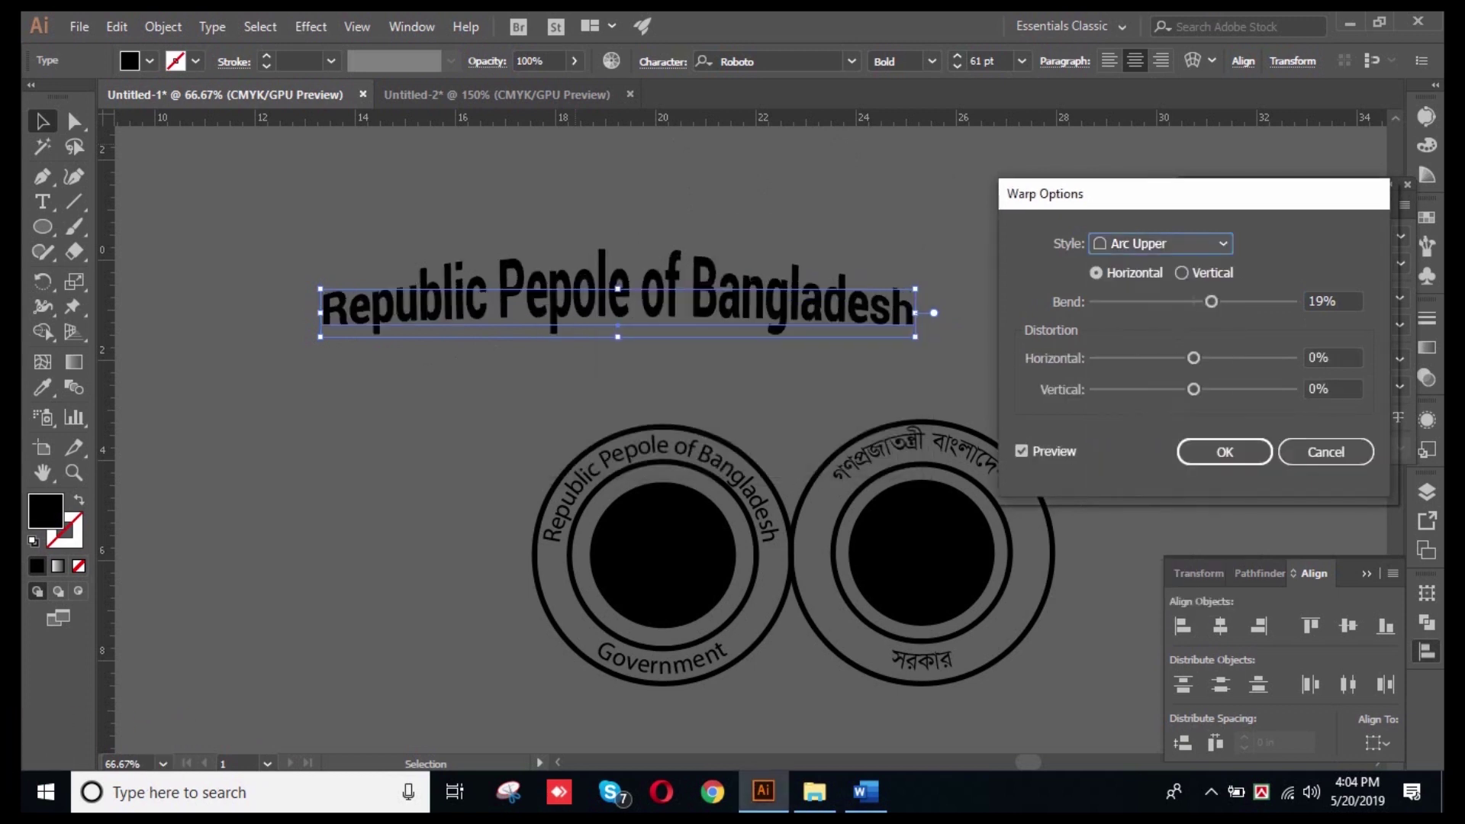
left_click_drag(1211, 301, 1140, 301)
left_click_drag(1139, 302, 1228, 302)
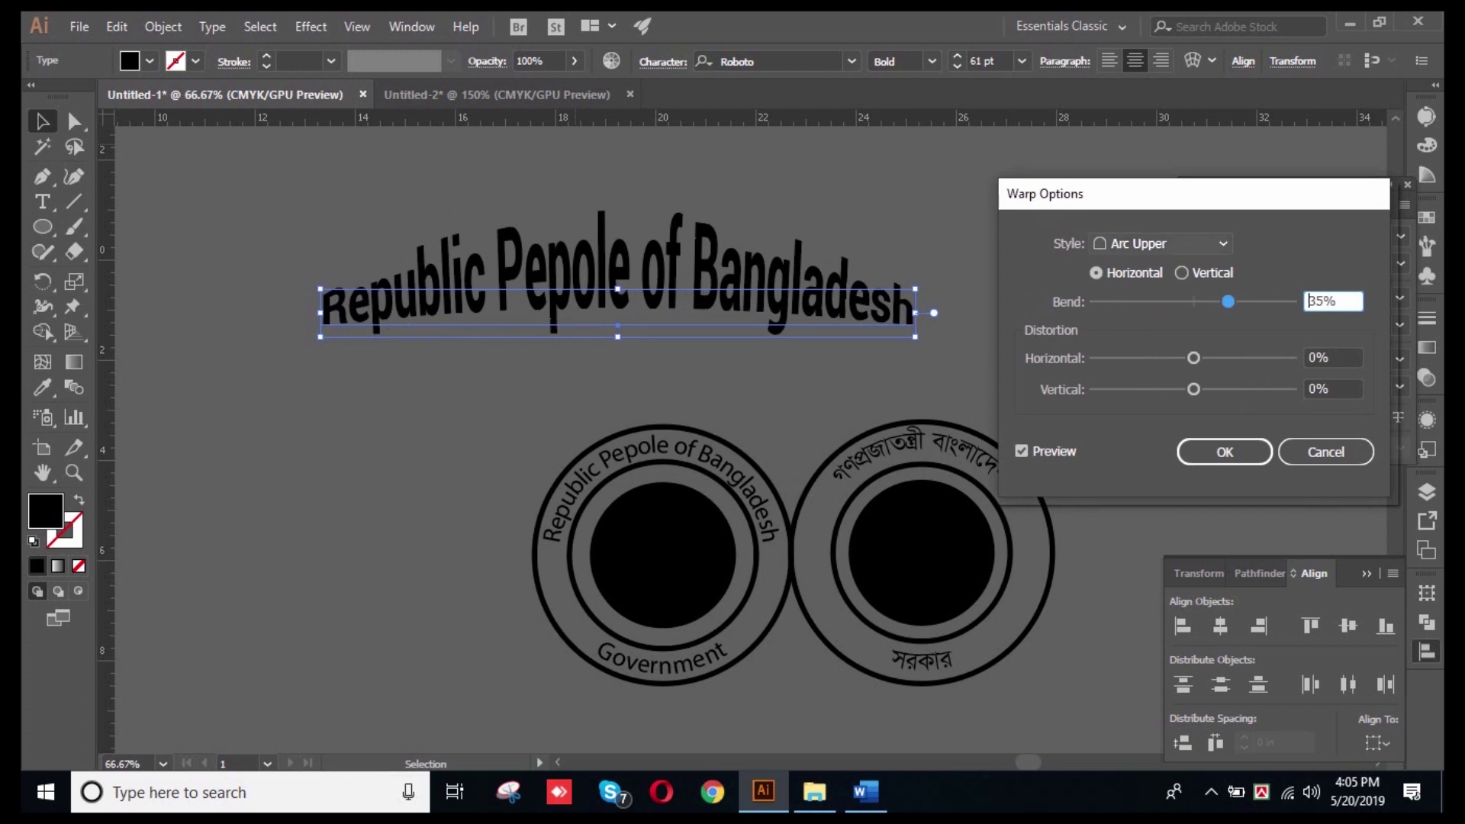
- Change the warp style to Wave and set its horizontal bend to 86%
left_click(1160, 244)
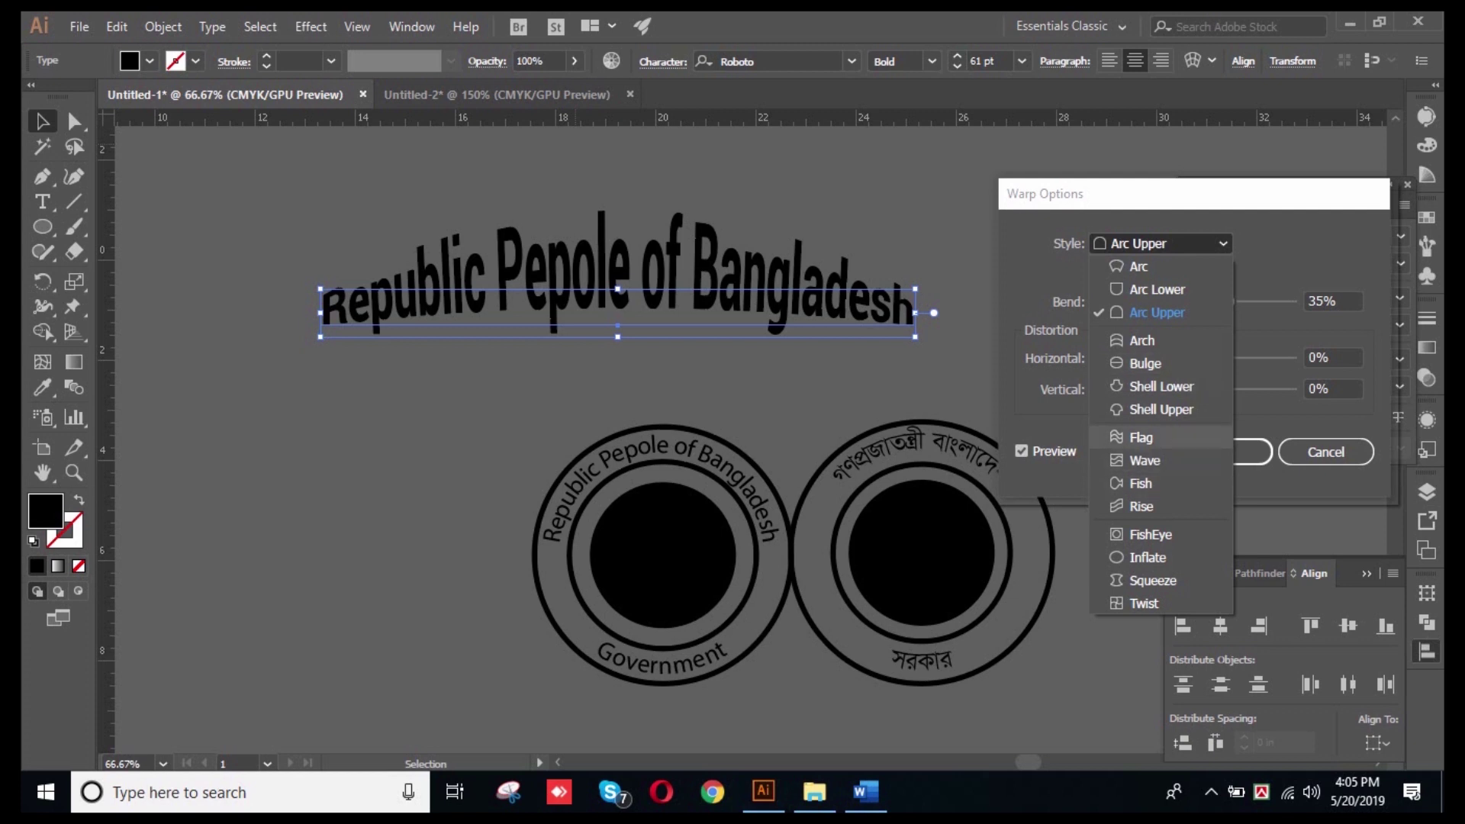
left_click(1145, 461)
left_click_drag(1228, 302, 1278, 301)
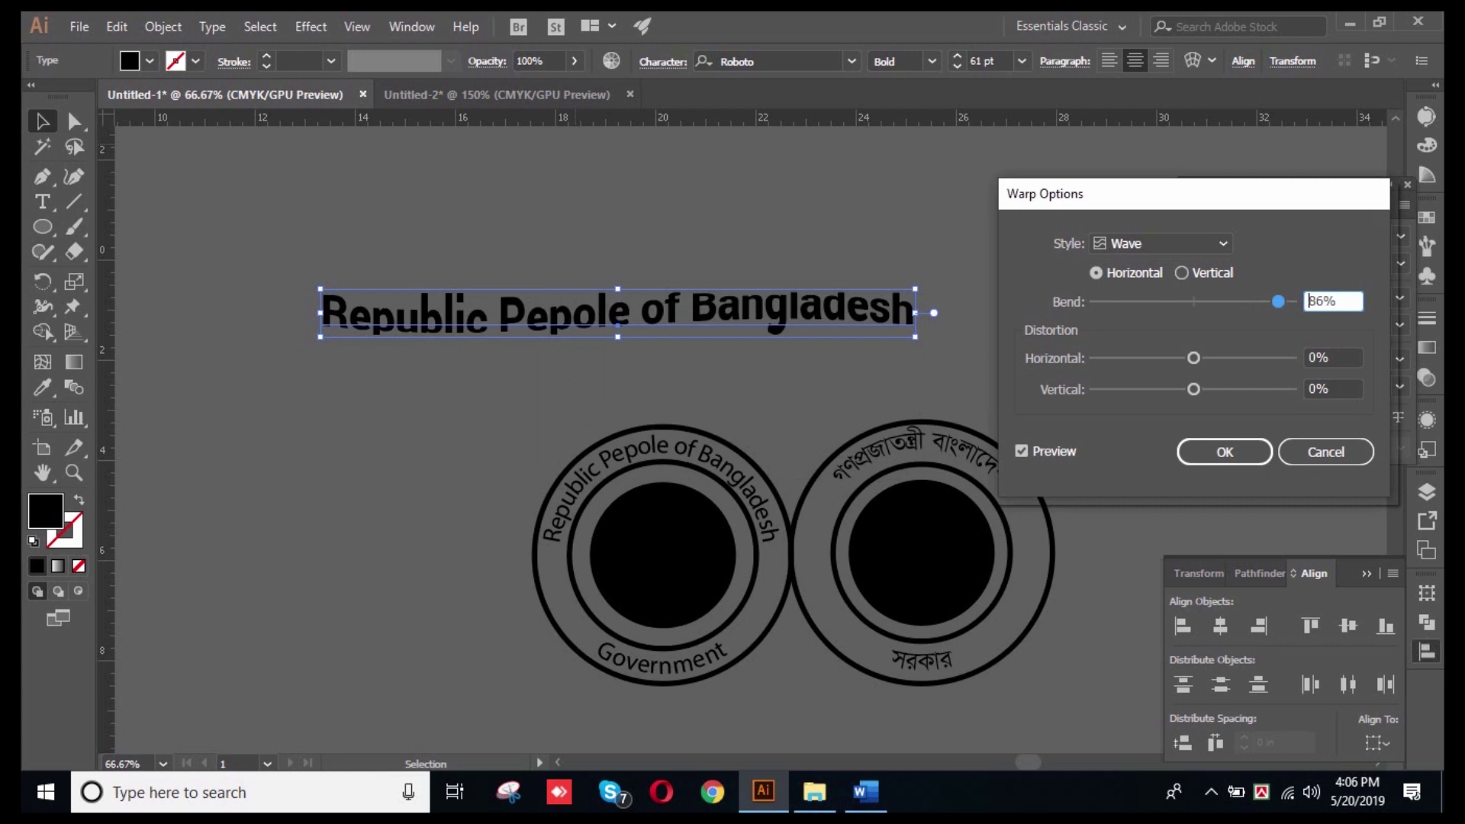
- Change the text's warp style to Fish and set the horizontal bend to 42%
left_click(1161, 244)
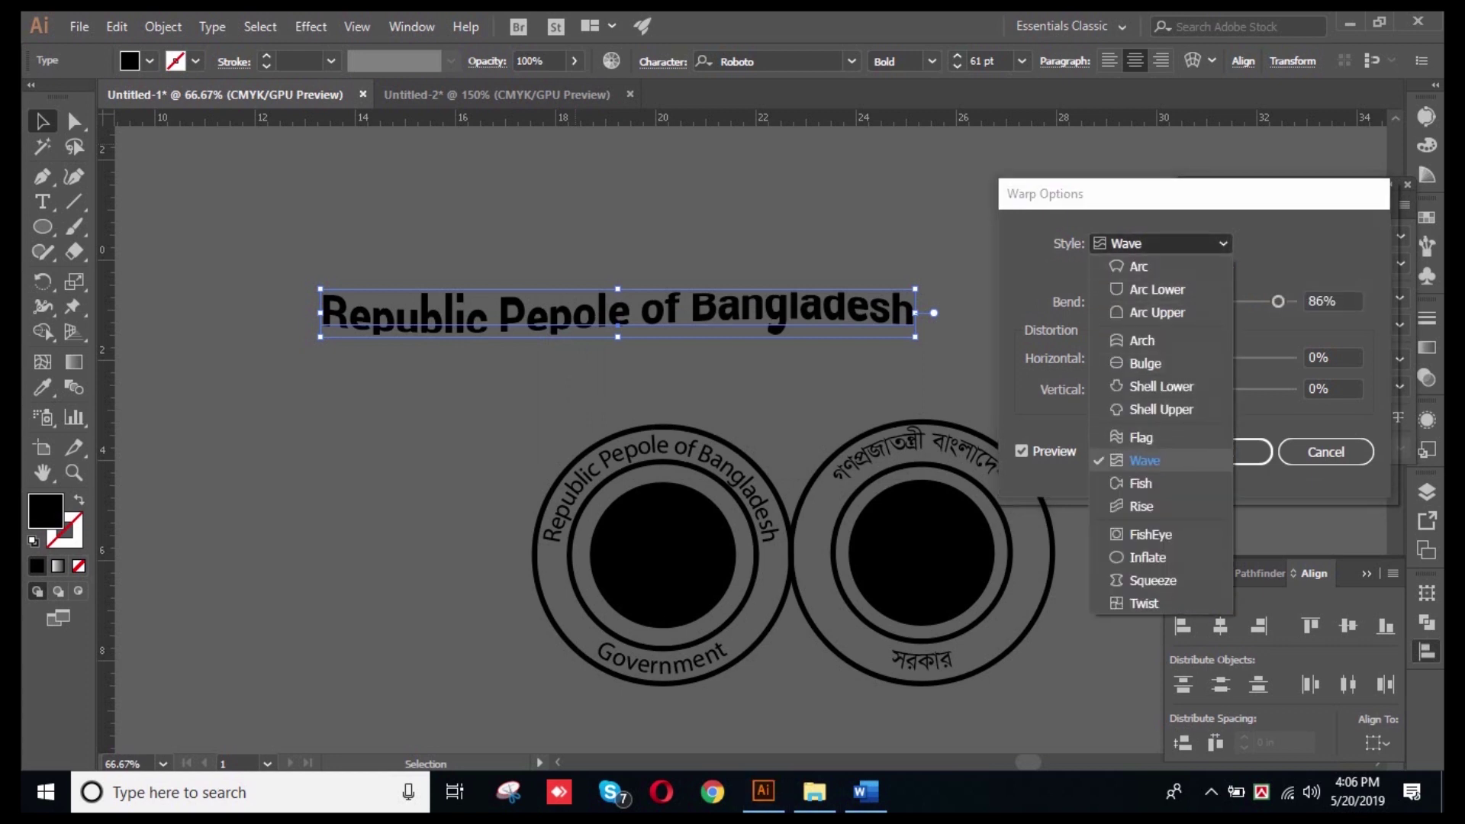
left_click(1141, 483)
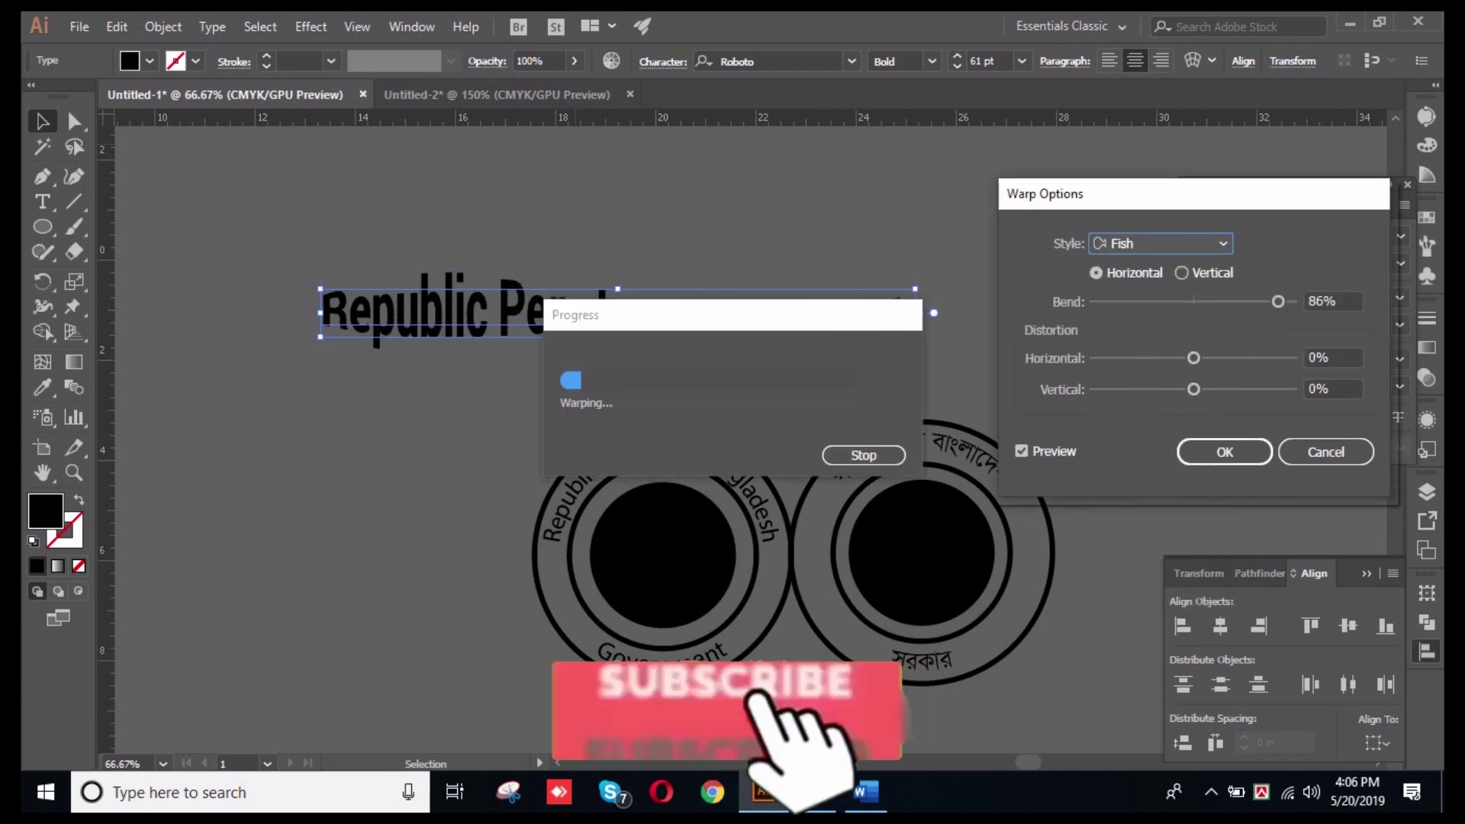
left_click_drag(1278, 301, 1234, 301)
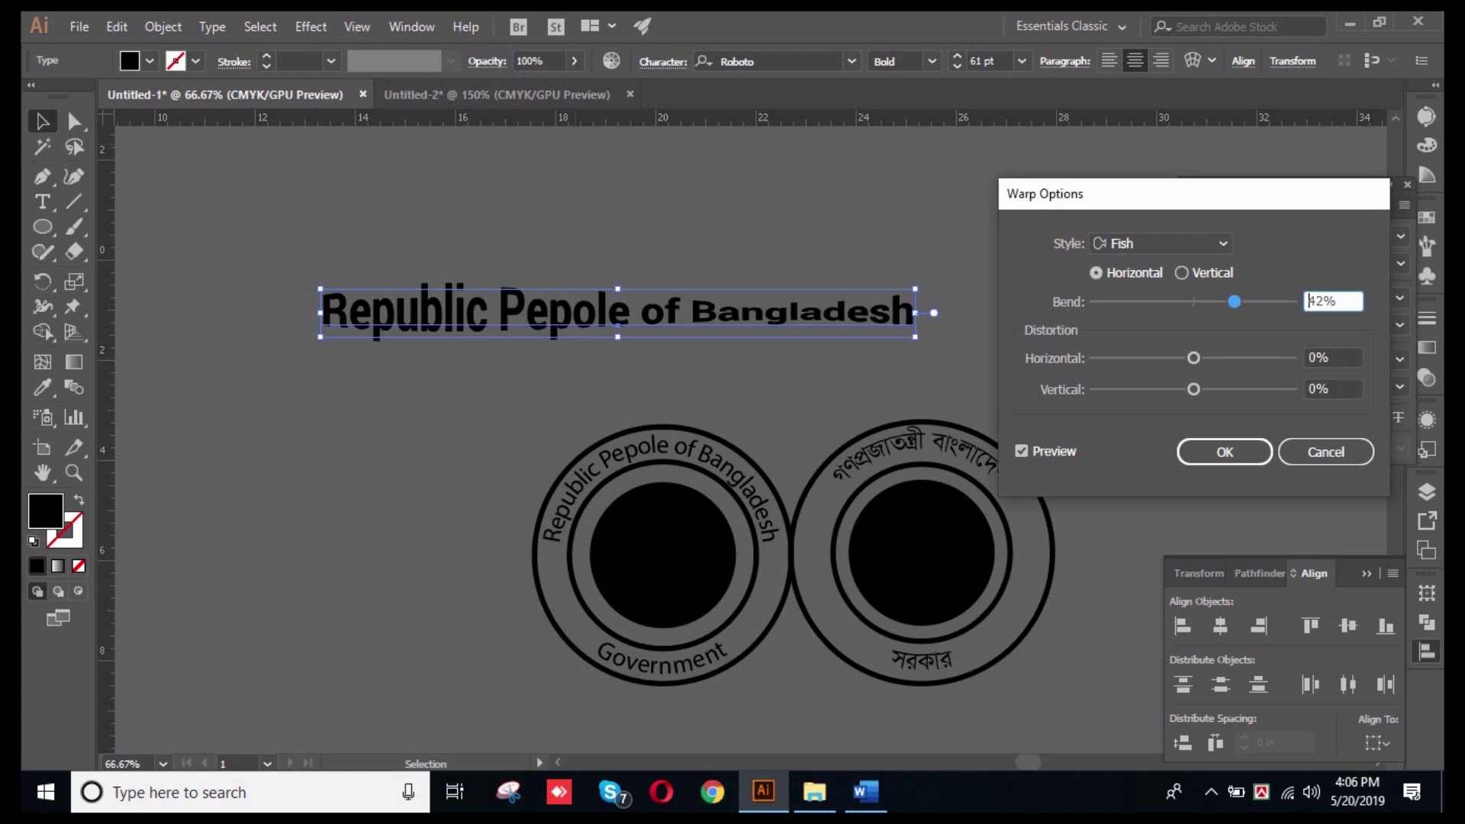
- Preview the Twist, Squeeze, FishEye and Rise warp styles on the text, and cancel the warp
left_click(1160, 243)
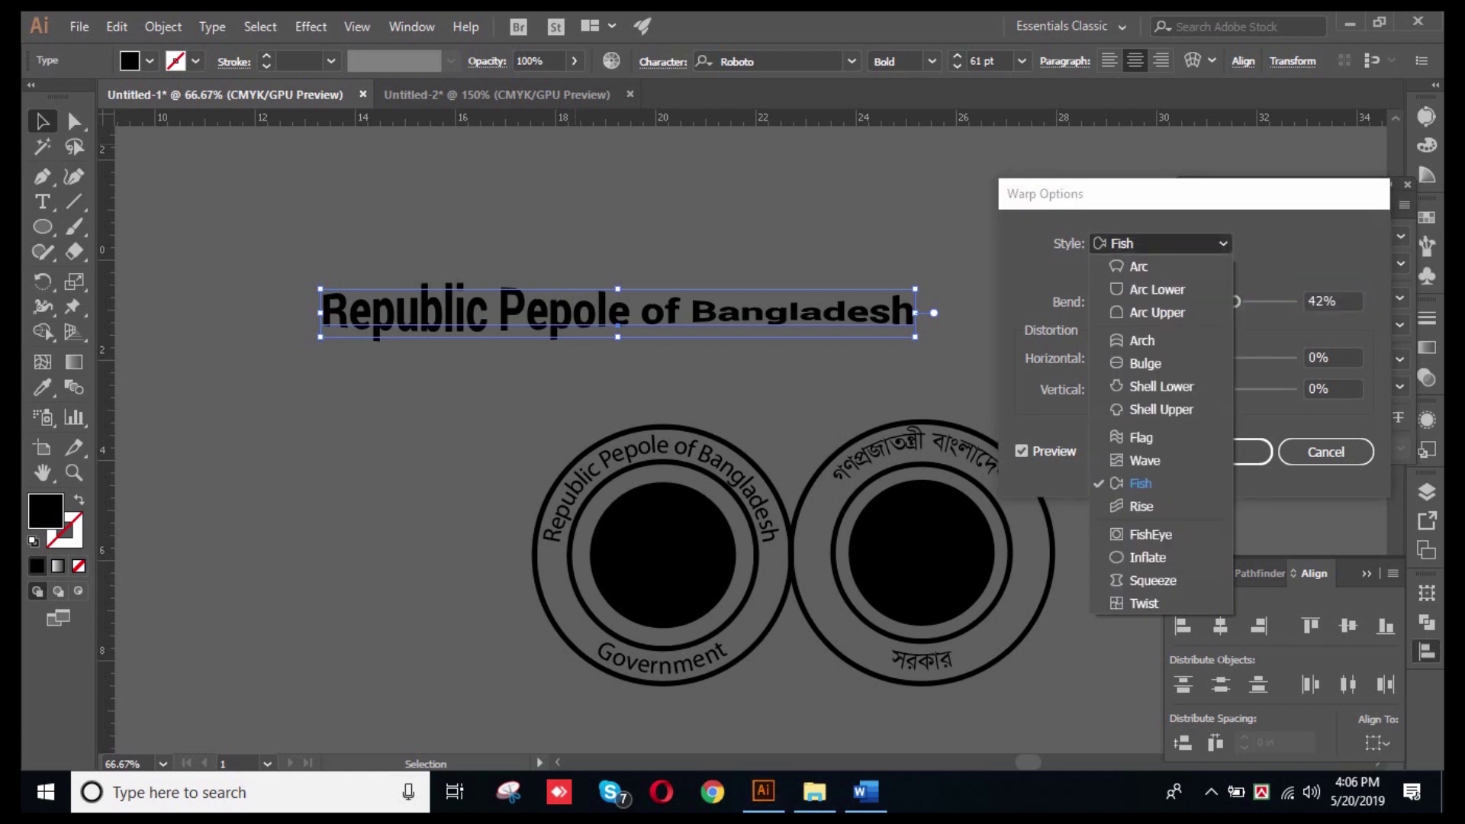
left_click(1143, 603)
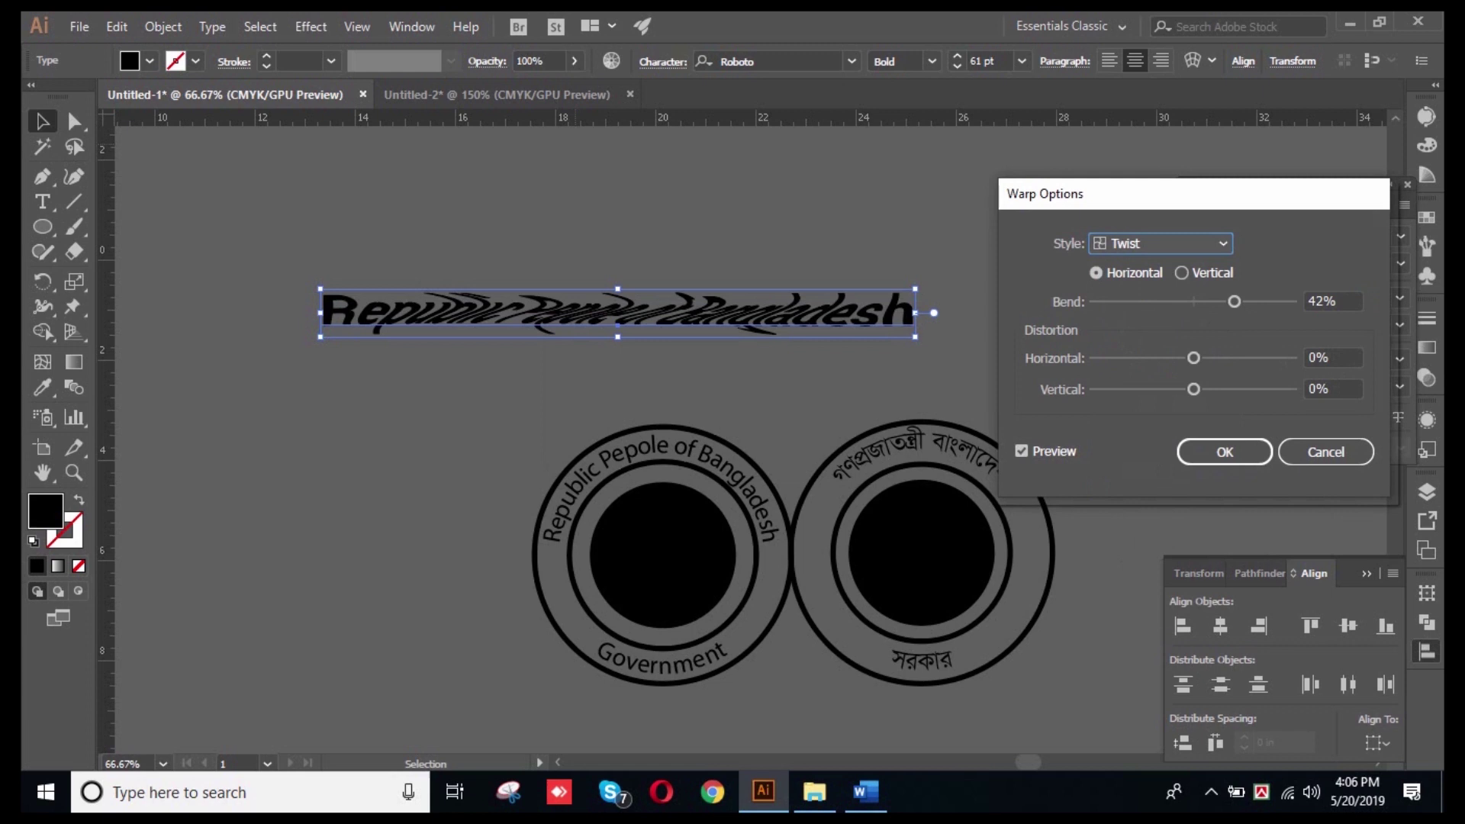
left_click(1160, 243)
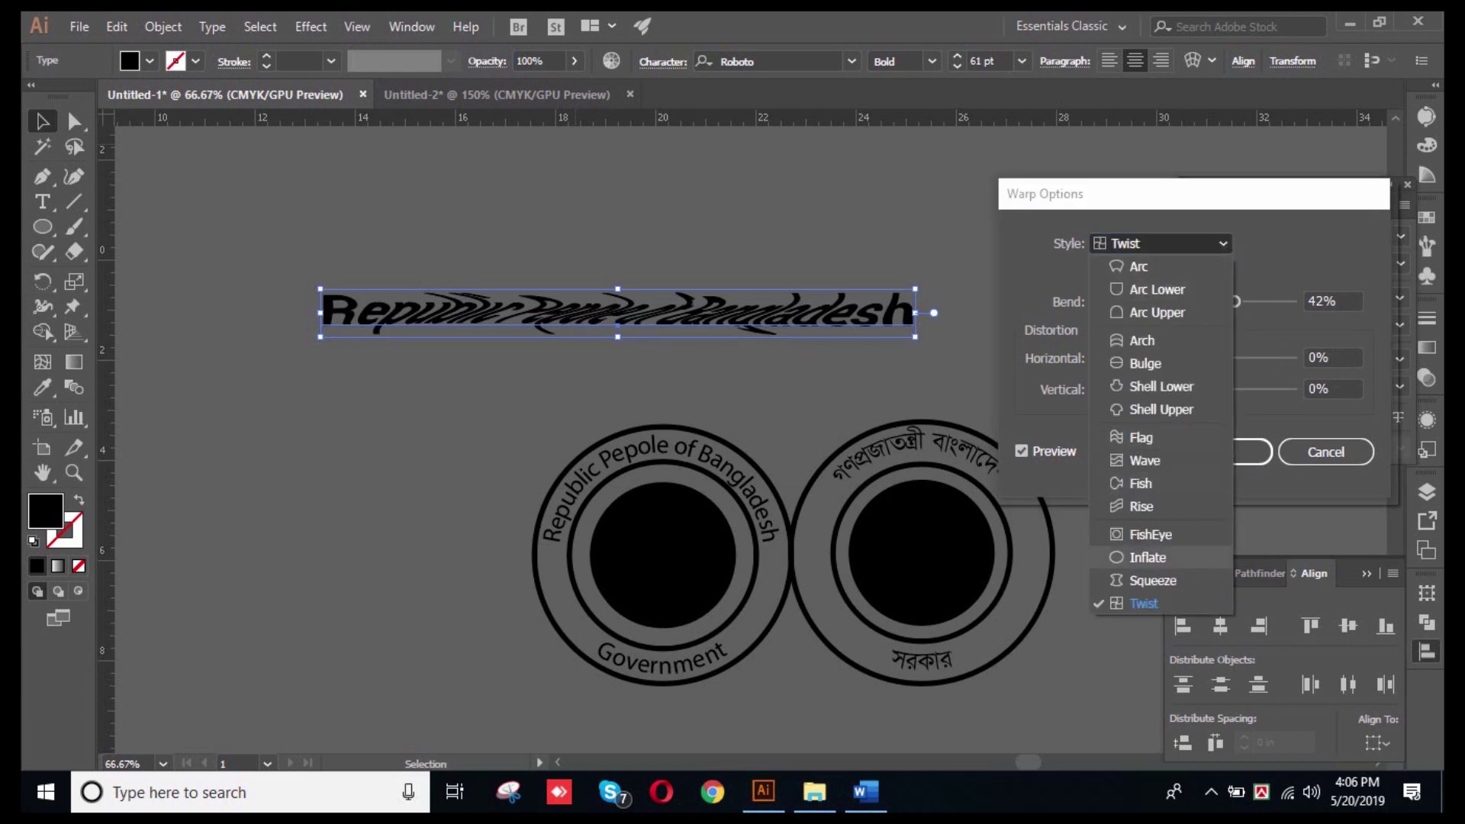
left_click(1144, 582)
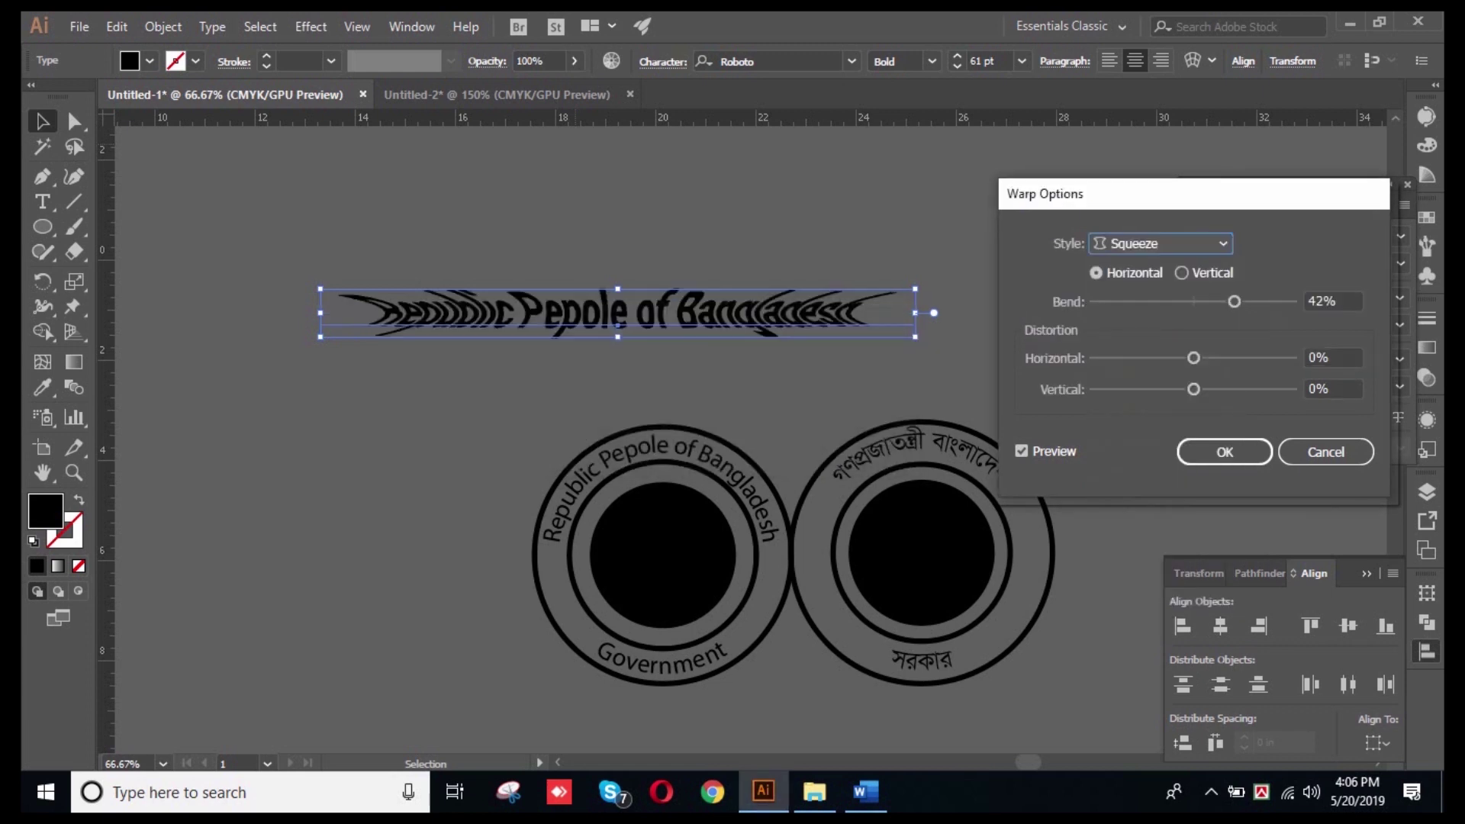
left_click(1160, 242)
left_click(1143, 533)
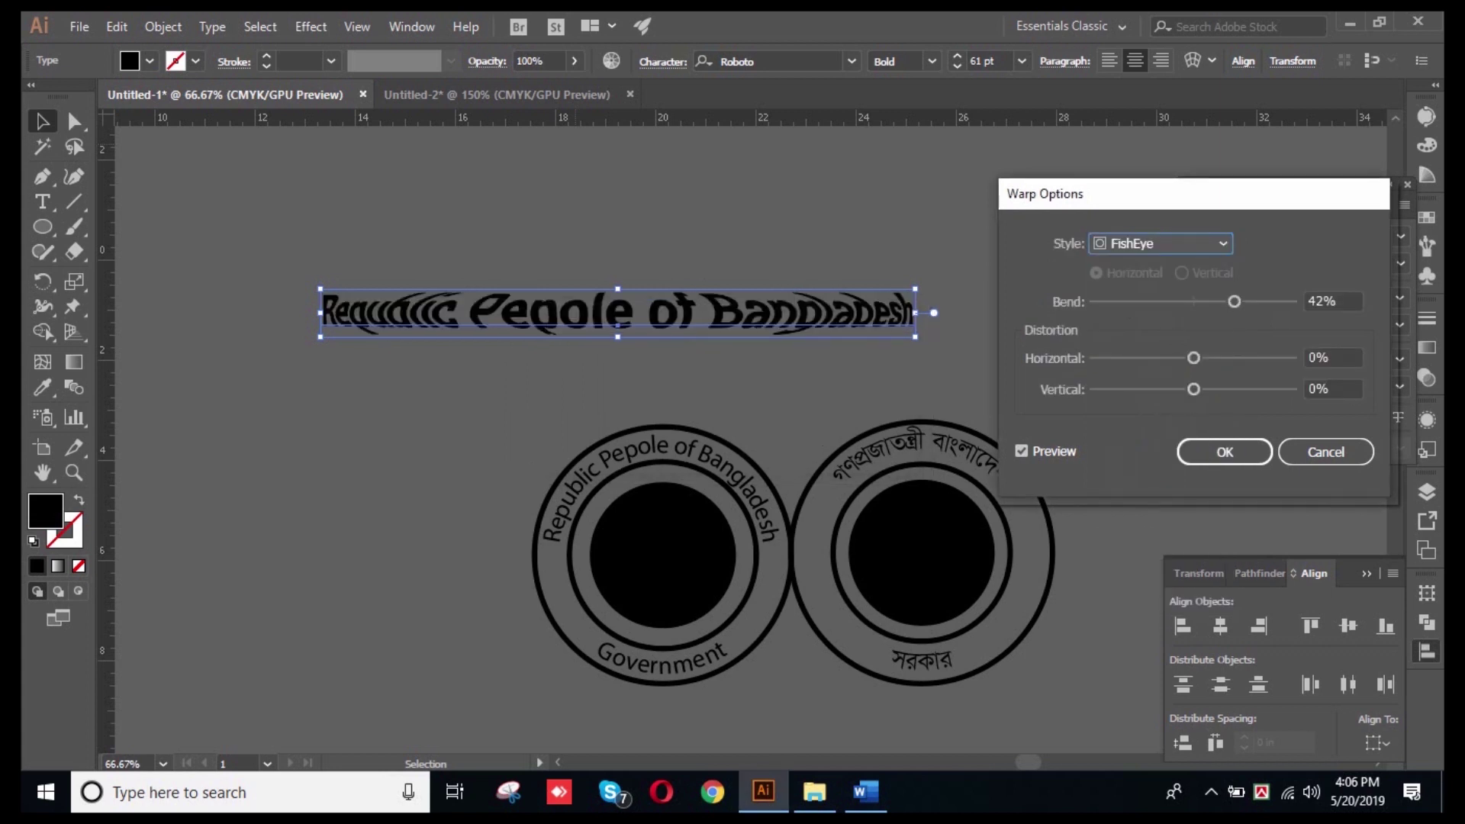
left_click(1160, 243)
left_click(1144, 505)
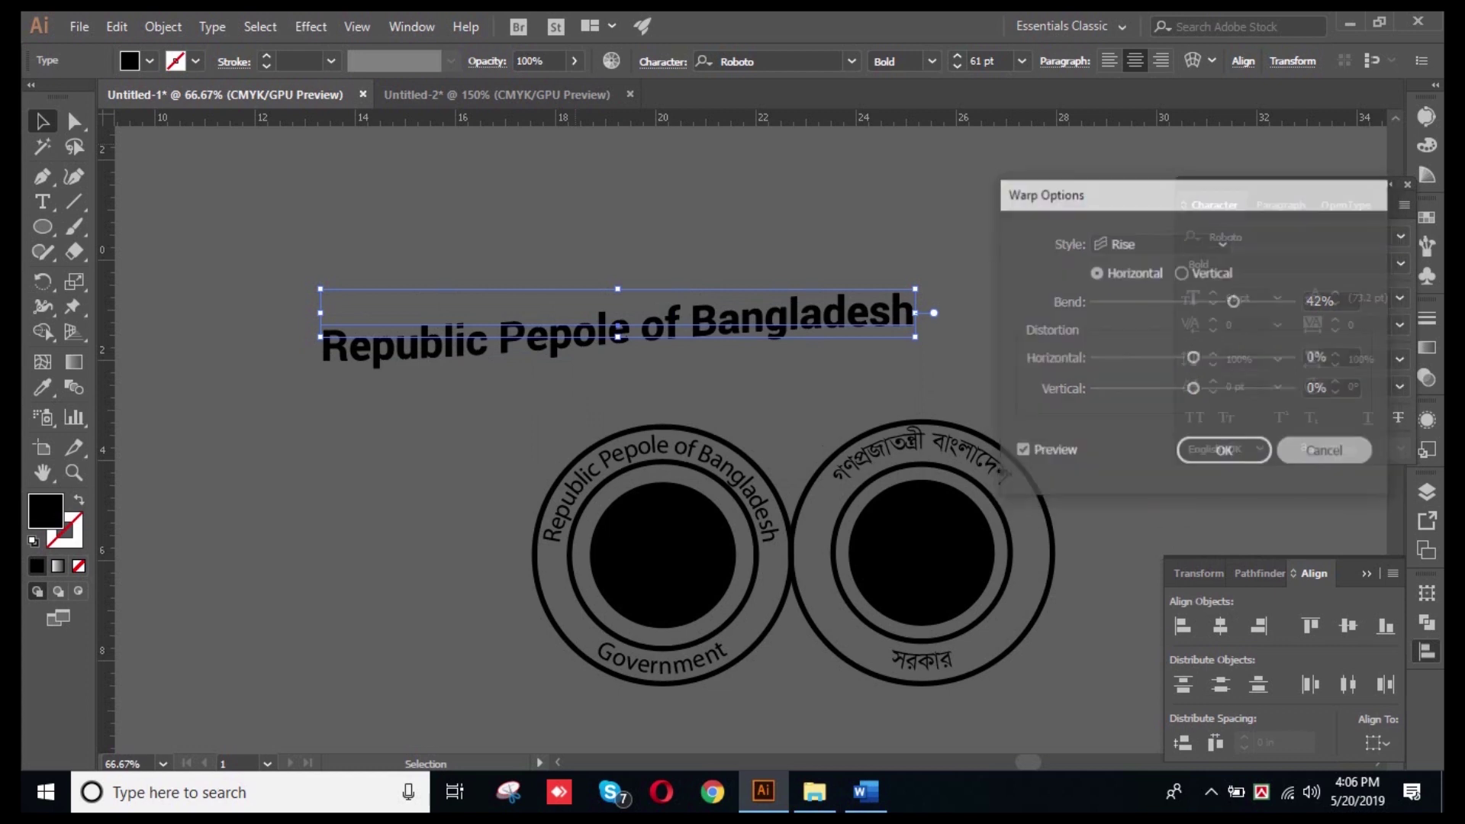
left_click(1326, 452)
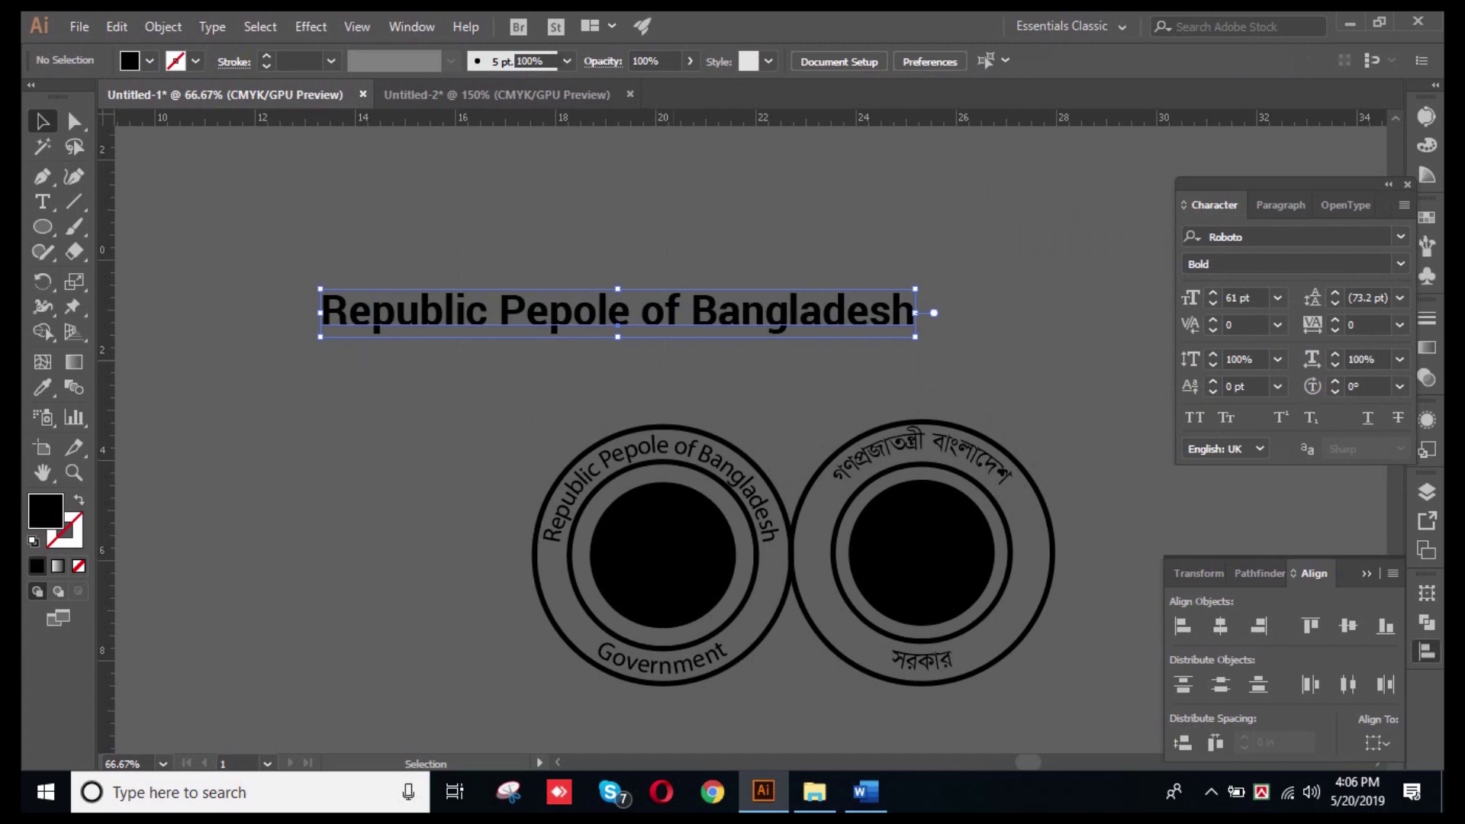
- Switch to Word and review the Class # 7 "Working with Text" topics and assignment in the course outline
left_click(866, 792)
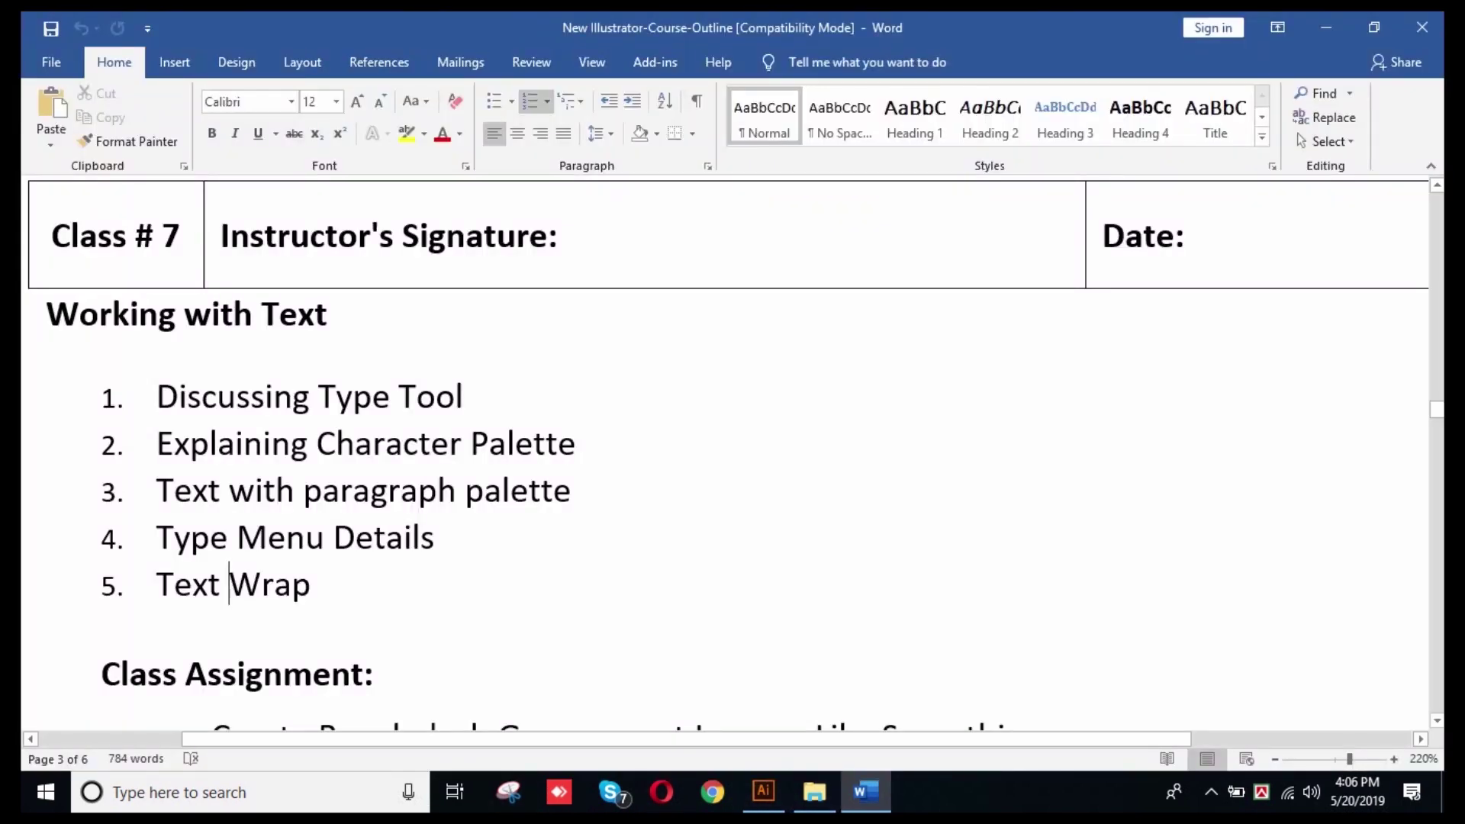
left_click(275, 585)
left_click(436, 538)
scroll(725, 452, "down", 4)
left_click(815, 793)
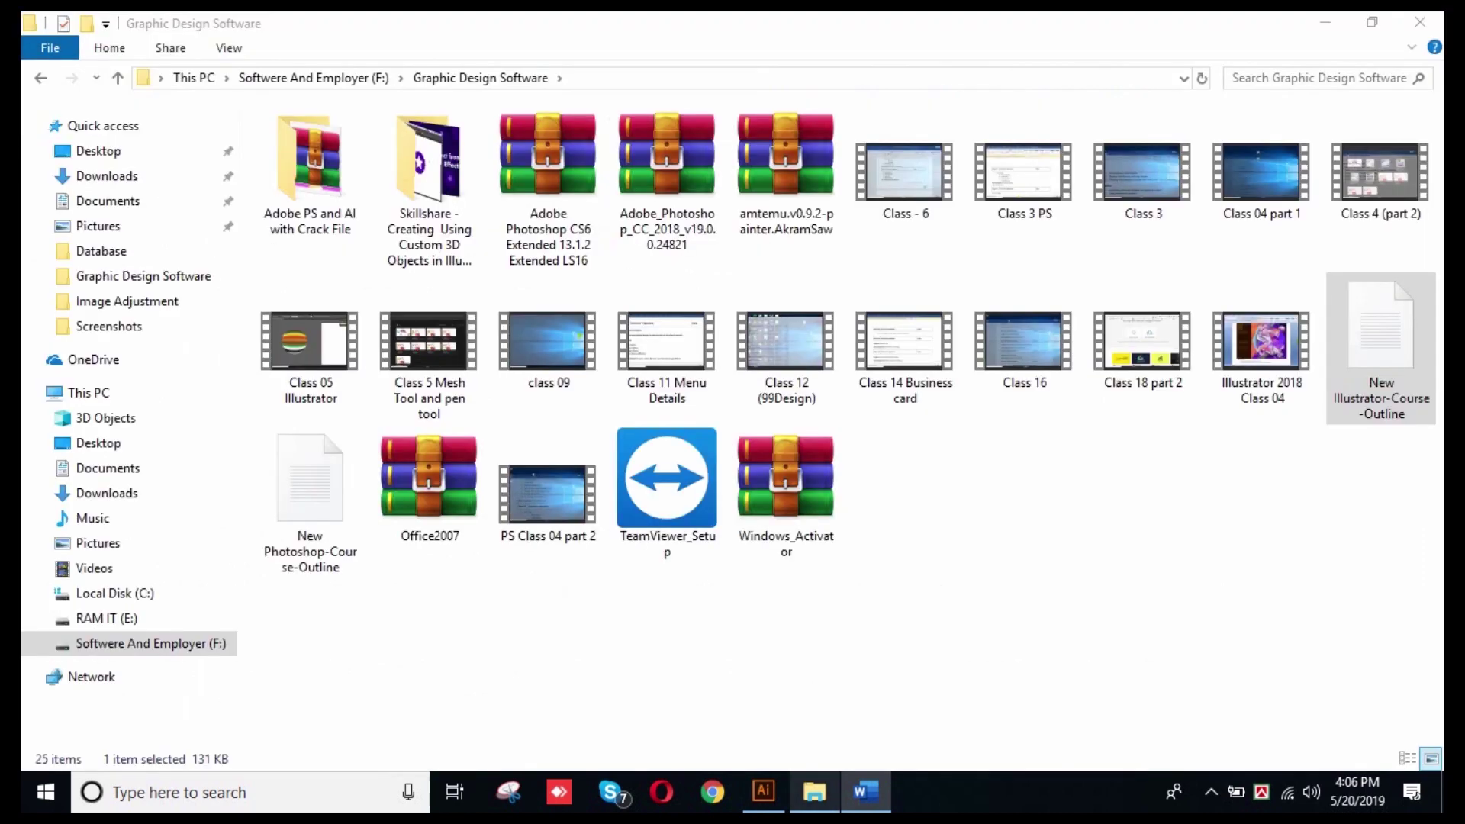
- Return to Illustrator's Untitled-2 document and move the lorem ipsum text frame up close to the page's upper edge
left_click(763, 792)
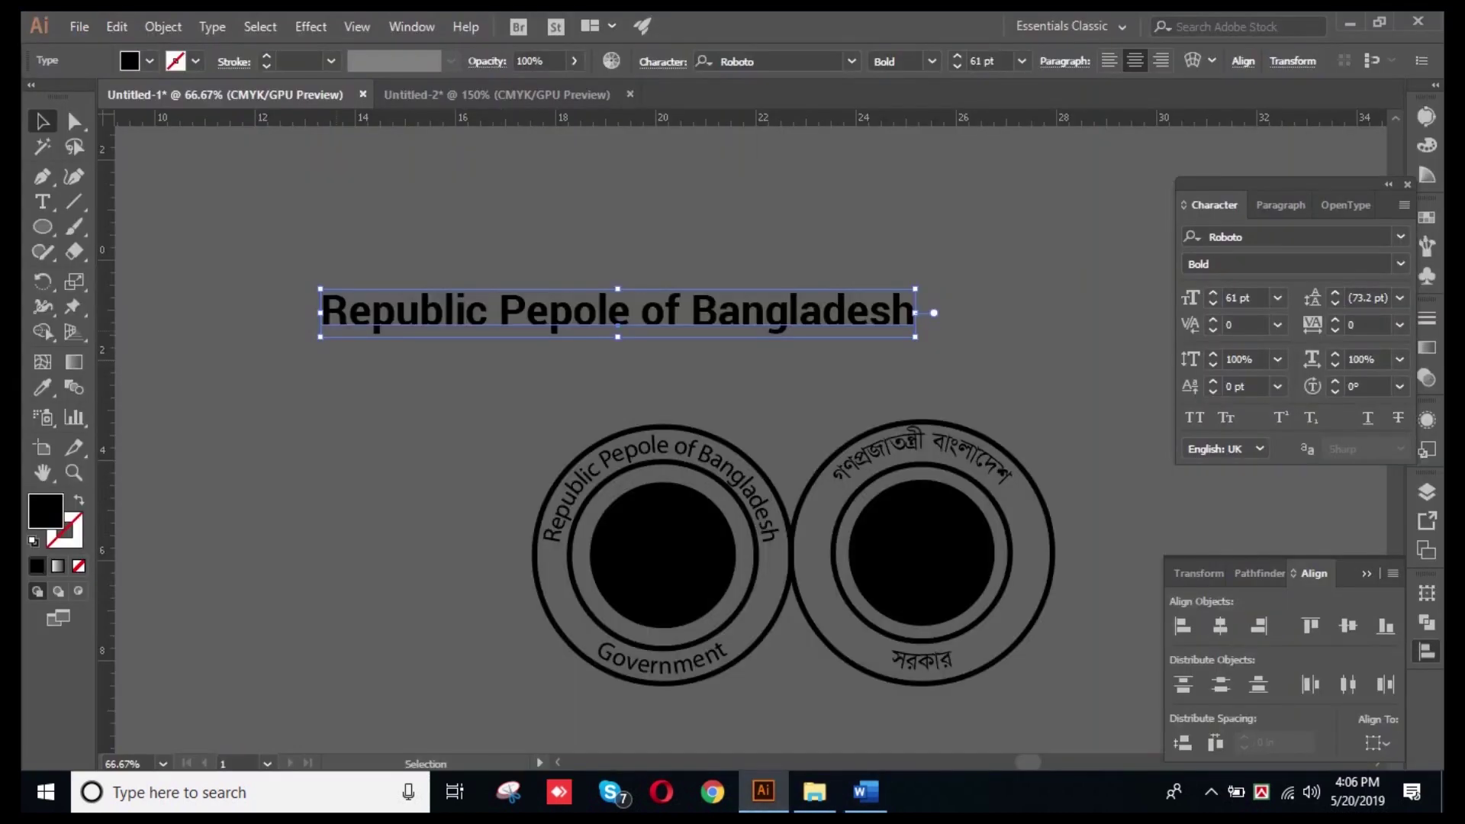
left_click(481, 94)
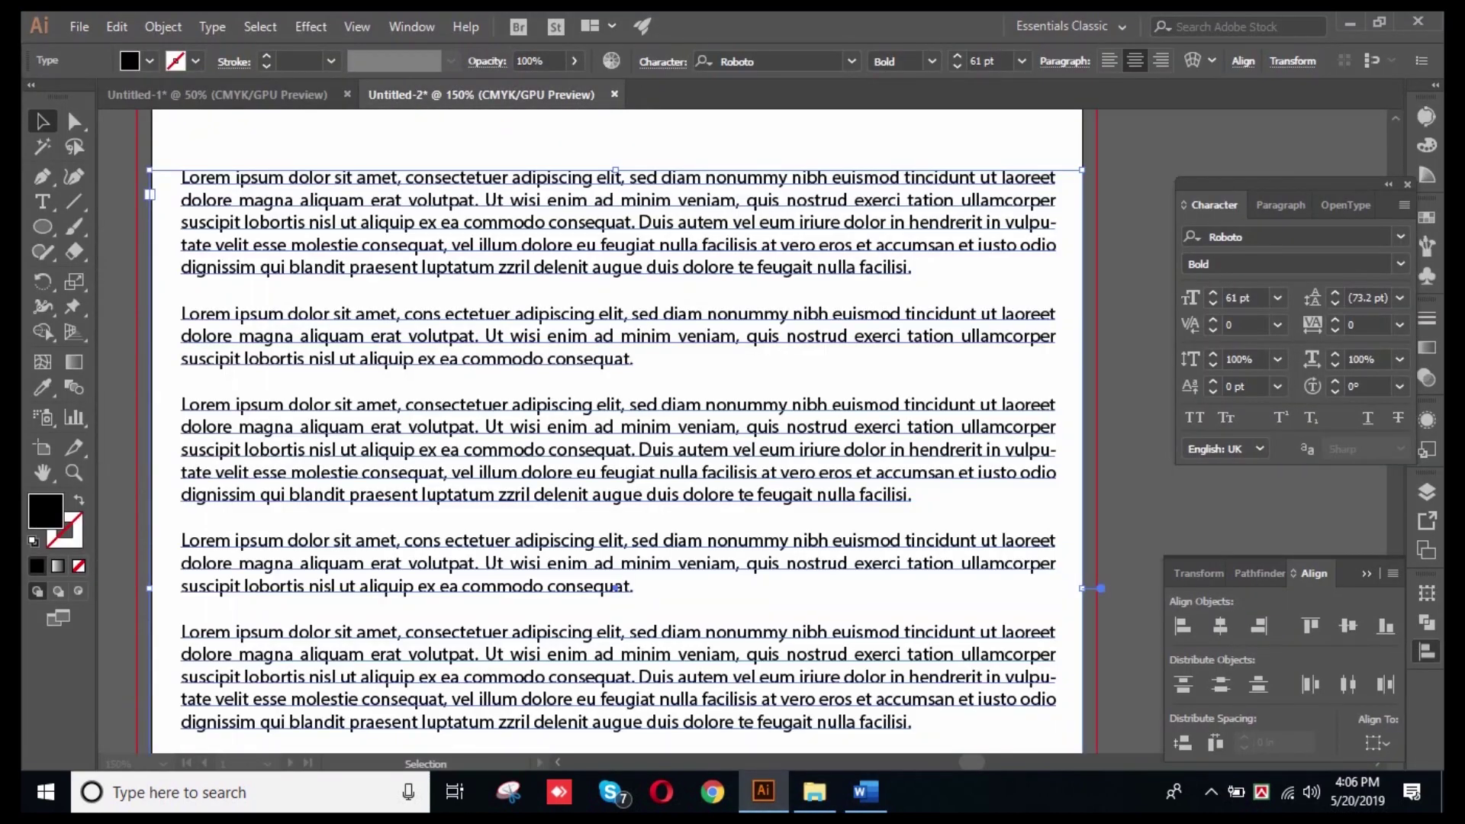
scroll(672, 251, "down", 1)
key("ctrl+shift+a")
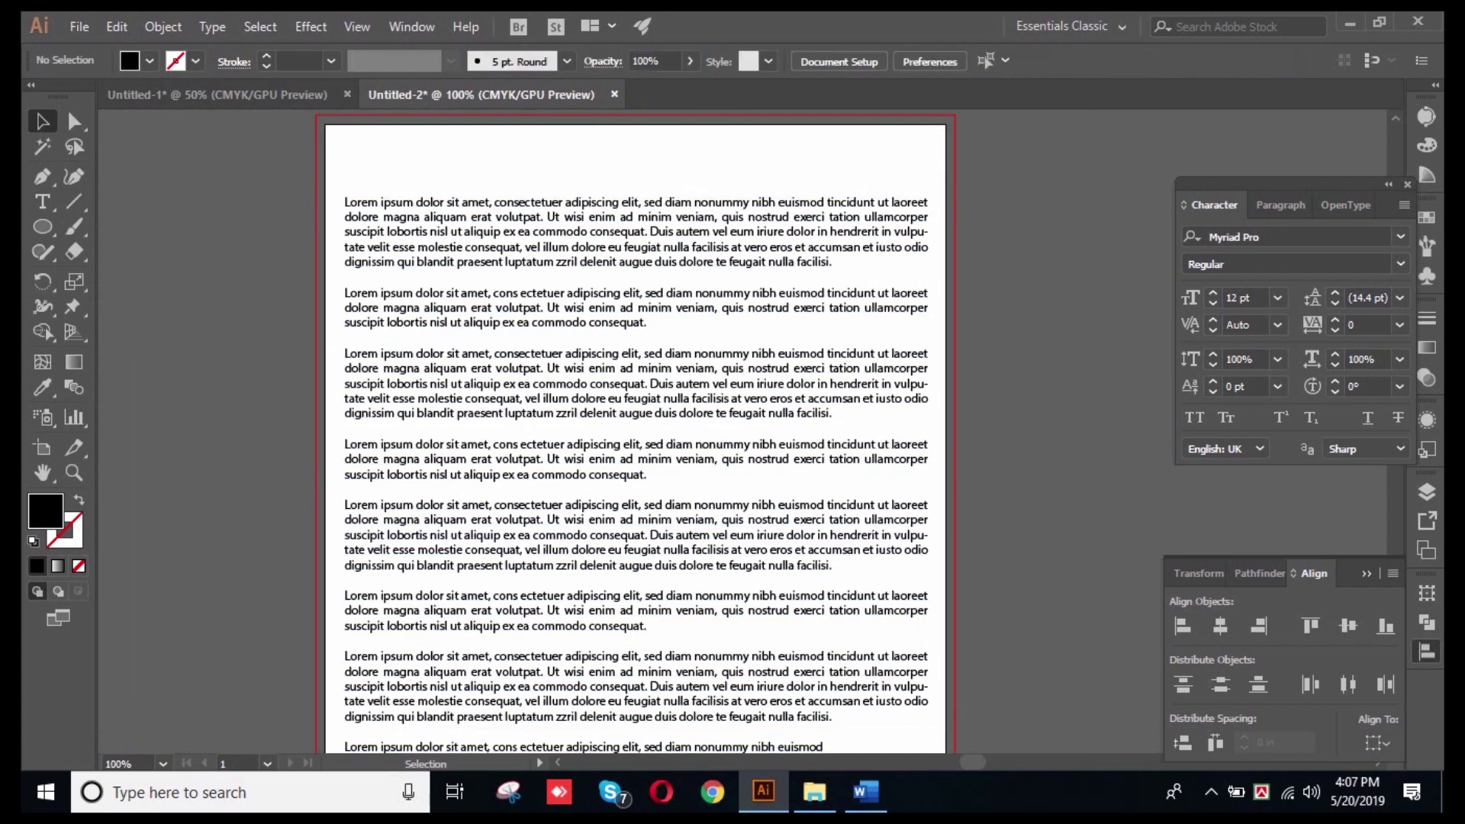
key("ctrl+a")
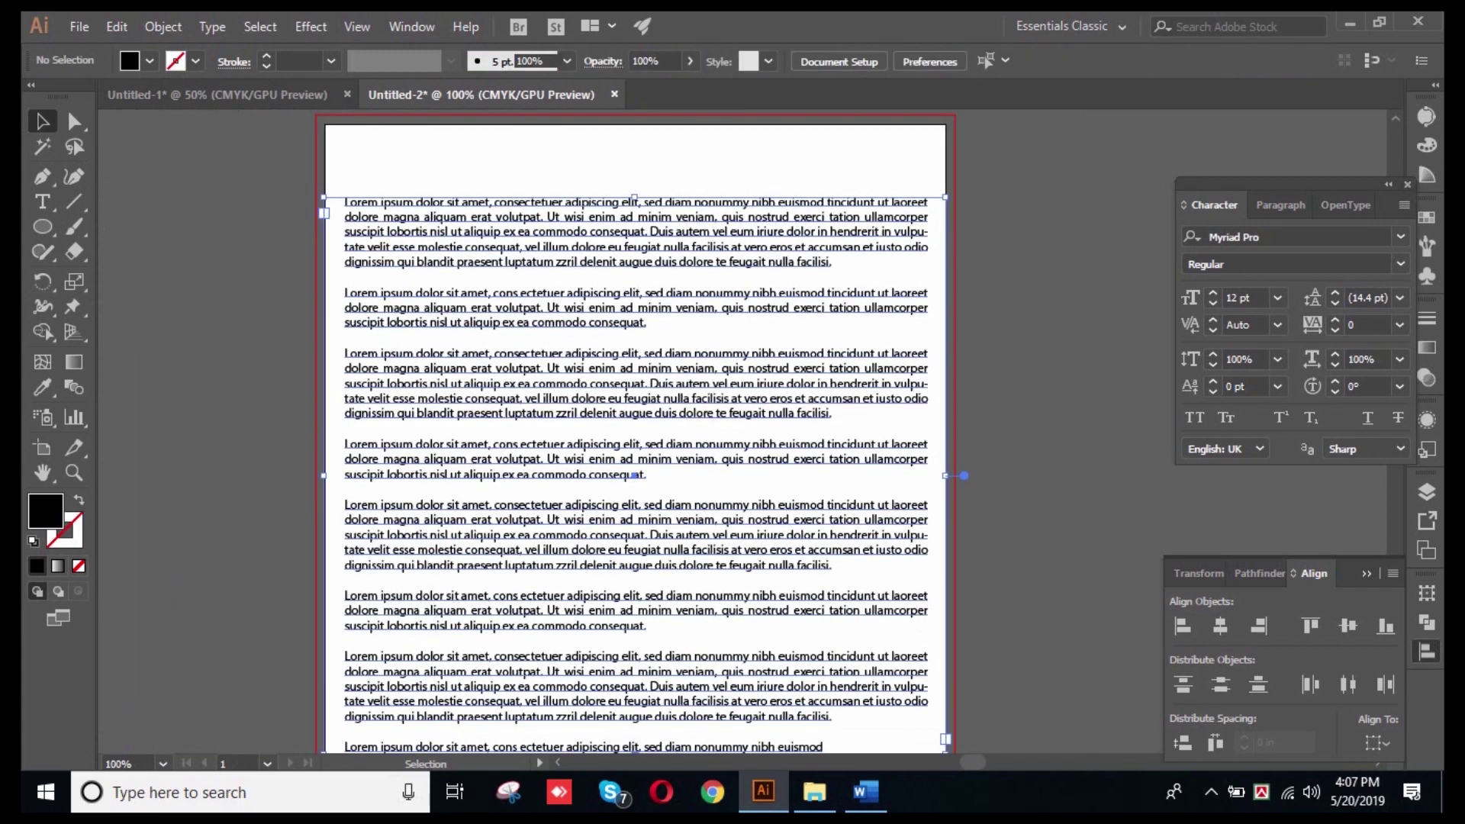
mouse_move(645, 197)
left_mouse_down()
mouse_move(645, 135)
mouse_move(645, 176)
left_mouse_up()
left_click_drag(672, 493, 672, 508)
key("ctrl+shift+a")
scroll(635, 431, "up", 2)
scroll(635, 431, "up", 4)
left_click(635, 447)
key("ctrl+a")
key("ctrl+shift+a")
scroll(635, 431, "up", 2)
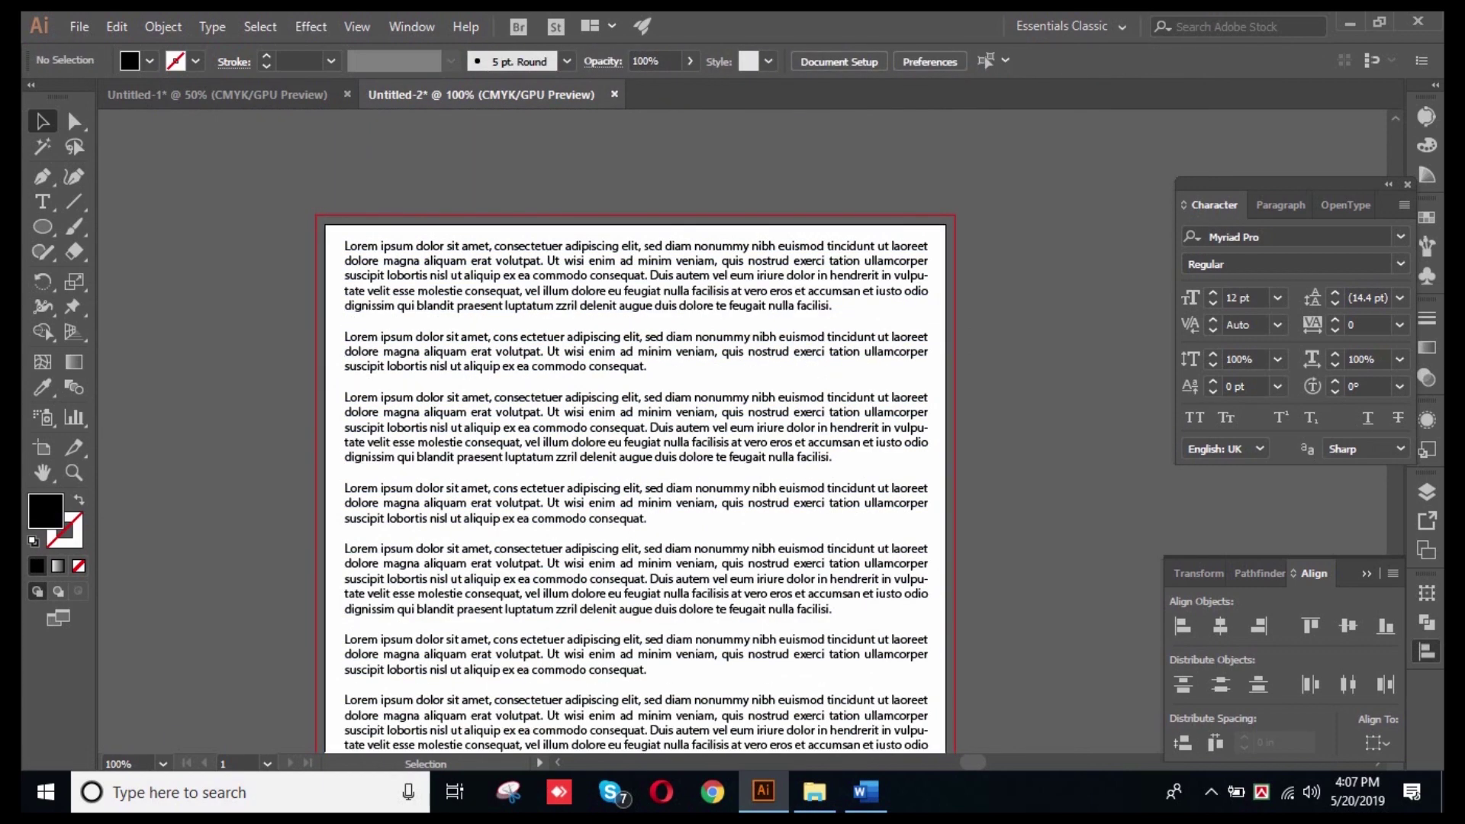
key("ctrl+a")
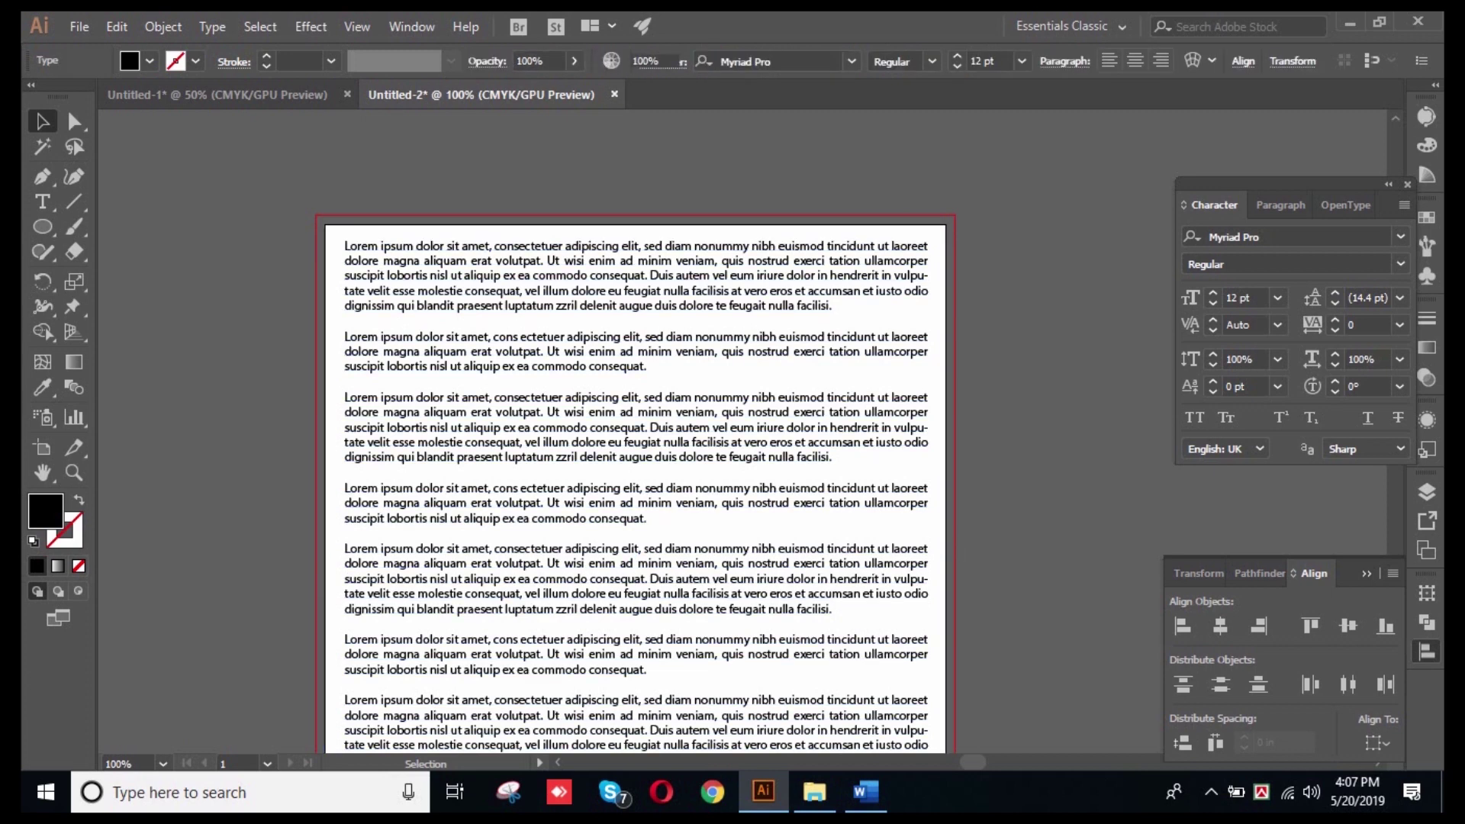
key("ctrl+shift+a")
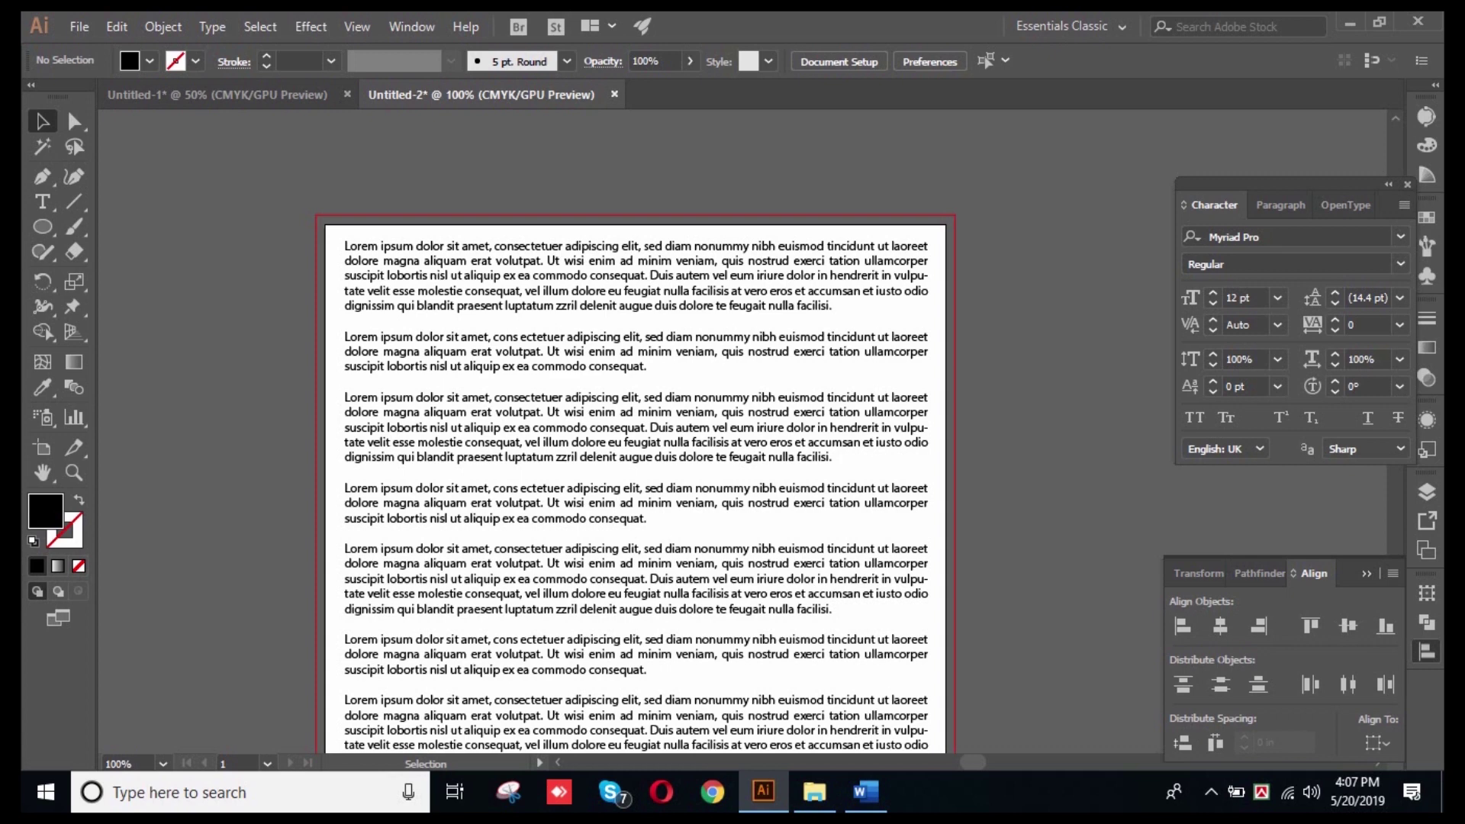
key("ctrl+a")
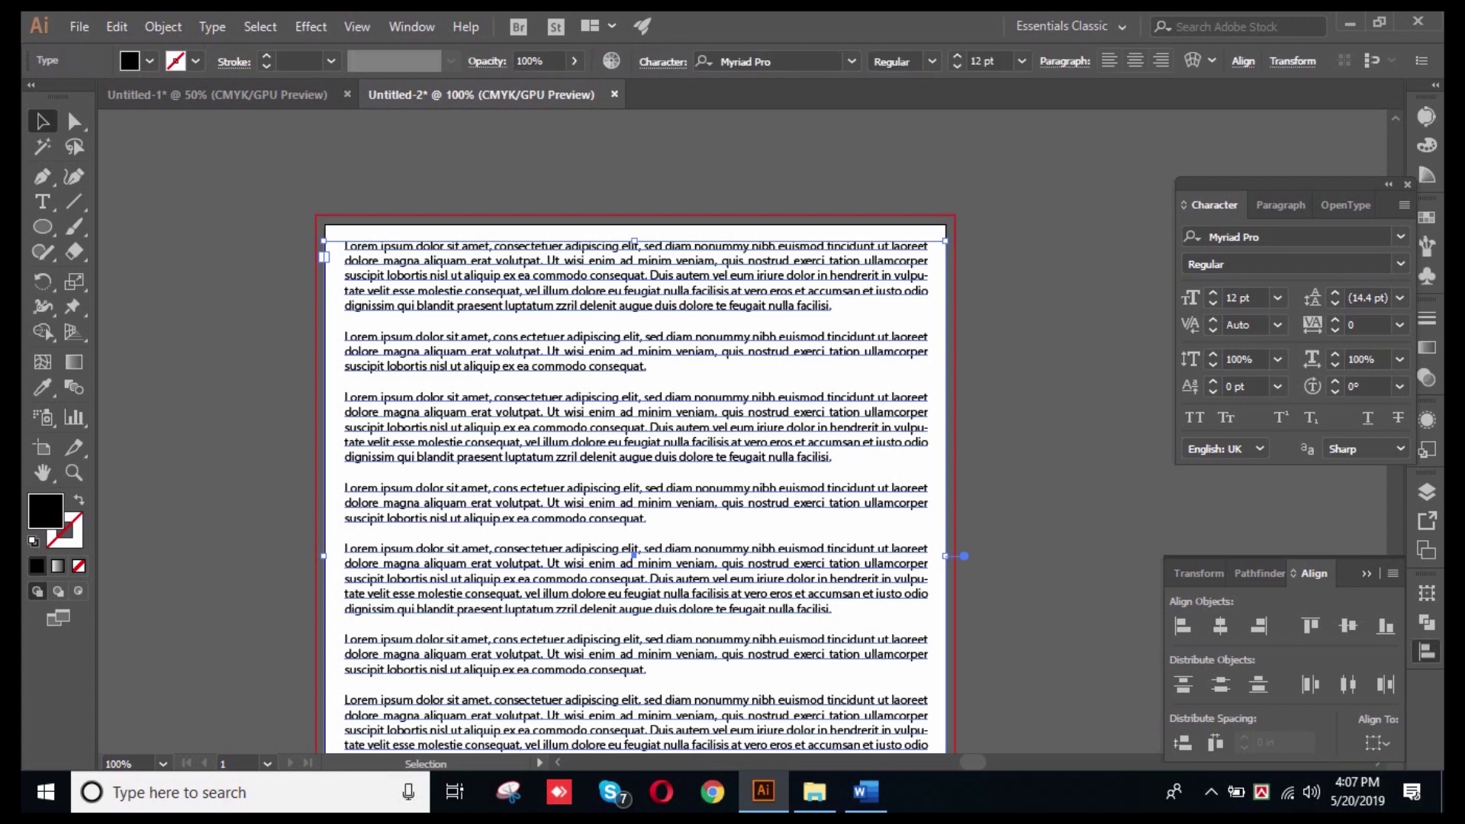
key("ctrl+shift+a")
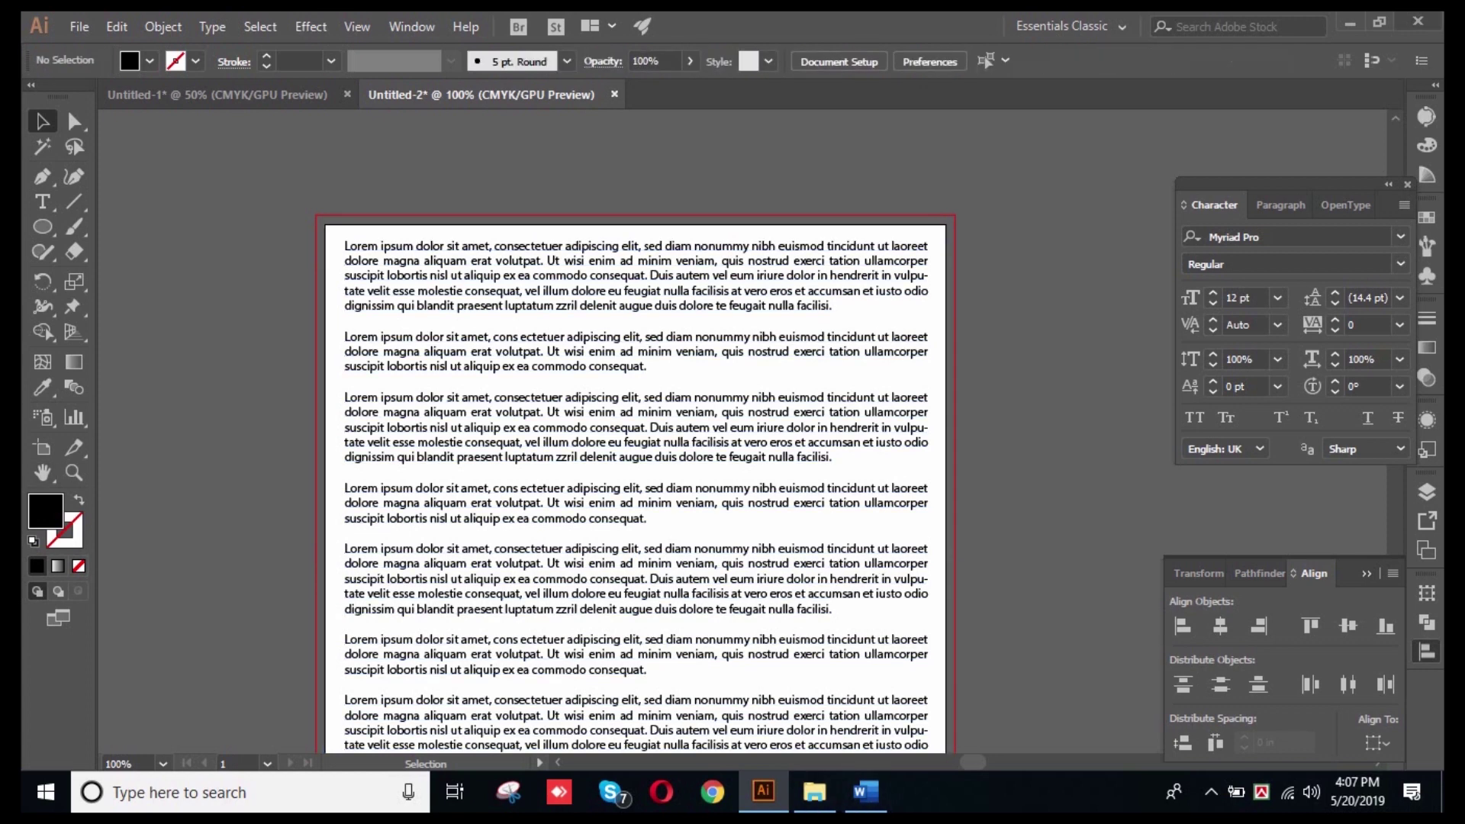
key("ctrl+a")
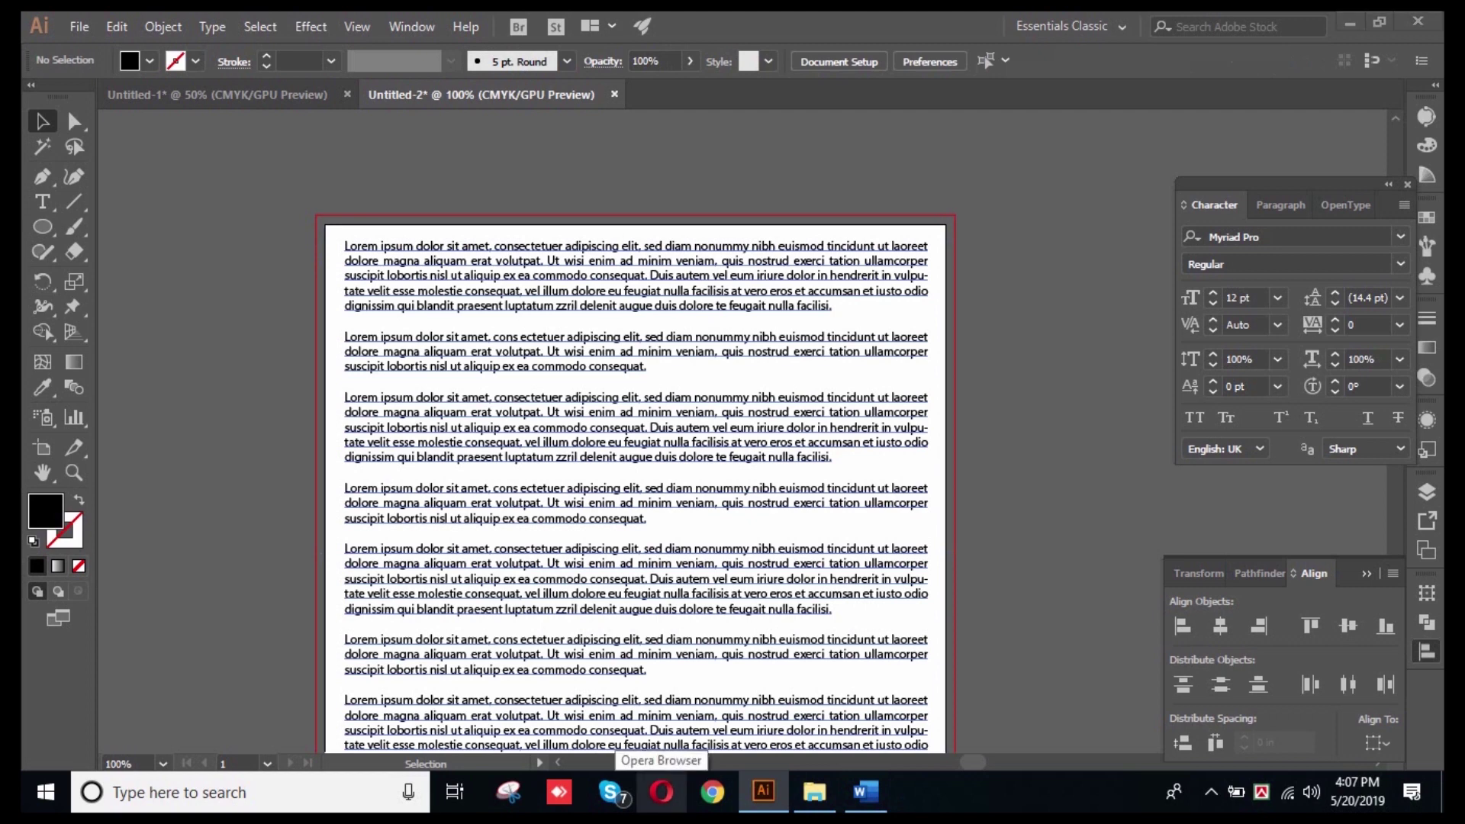
key("ctrl+shift+a")
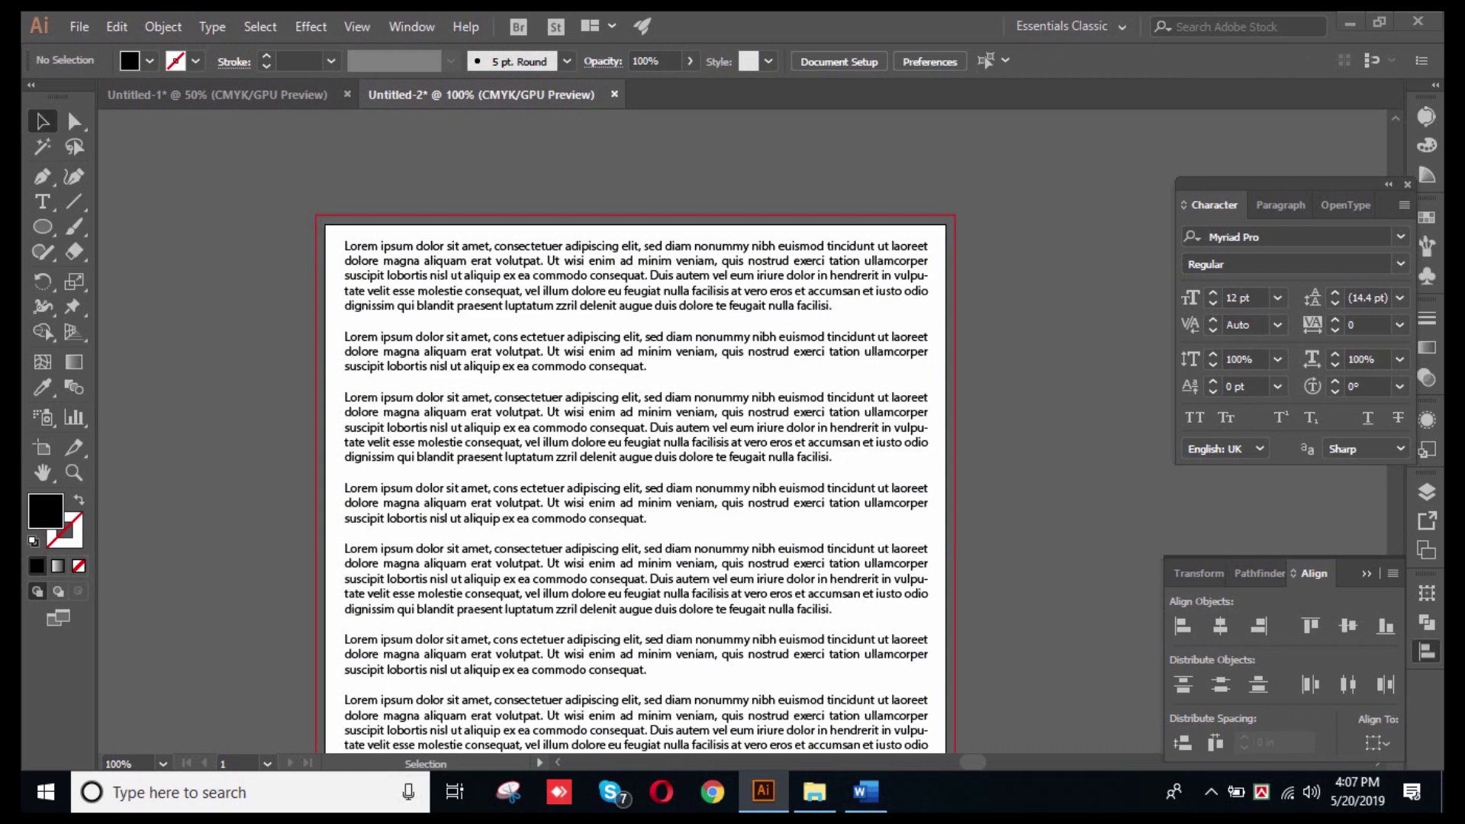
key("ctrl+a")
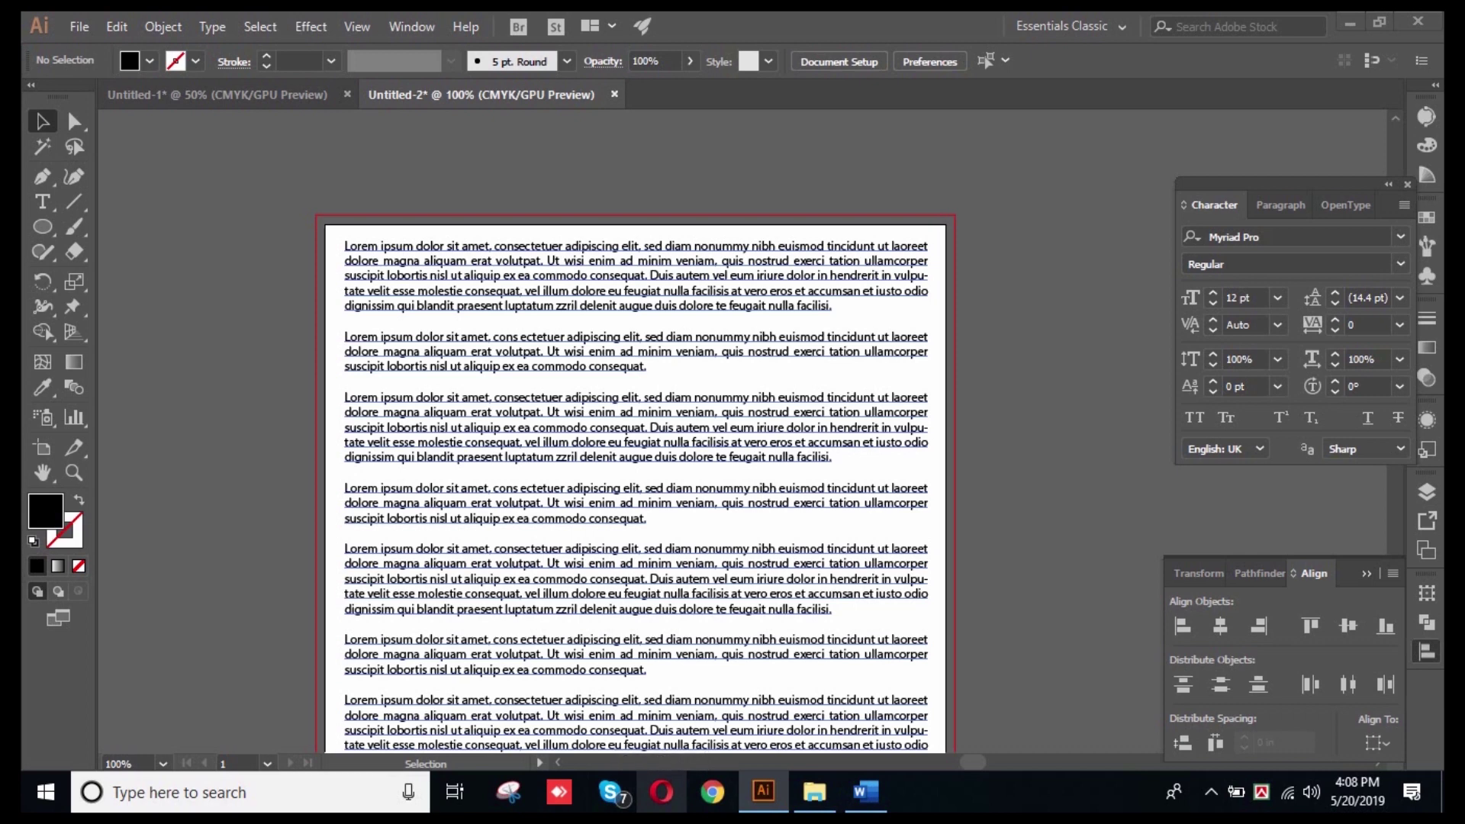
- Switch to the Opera browser, search Google for "tom" and show the image results
left_click(662, 792)
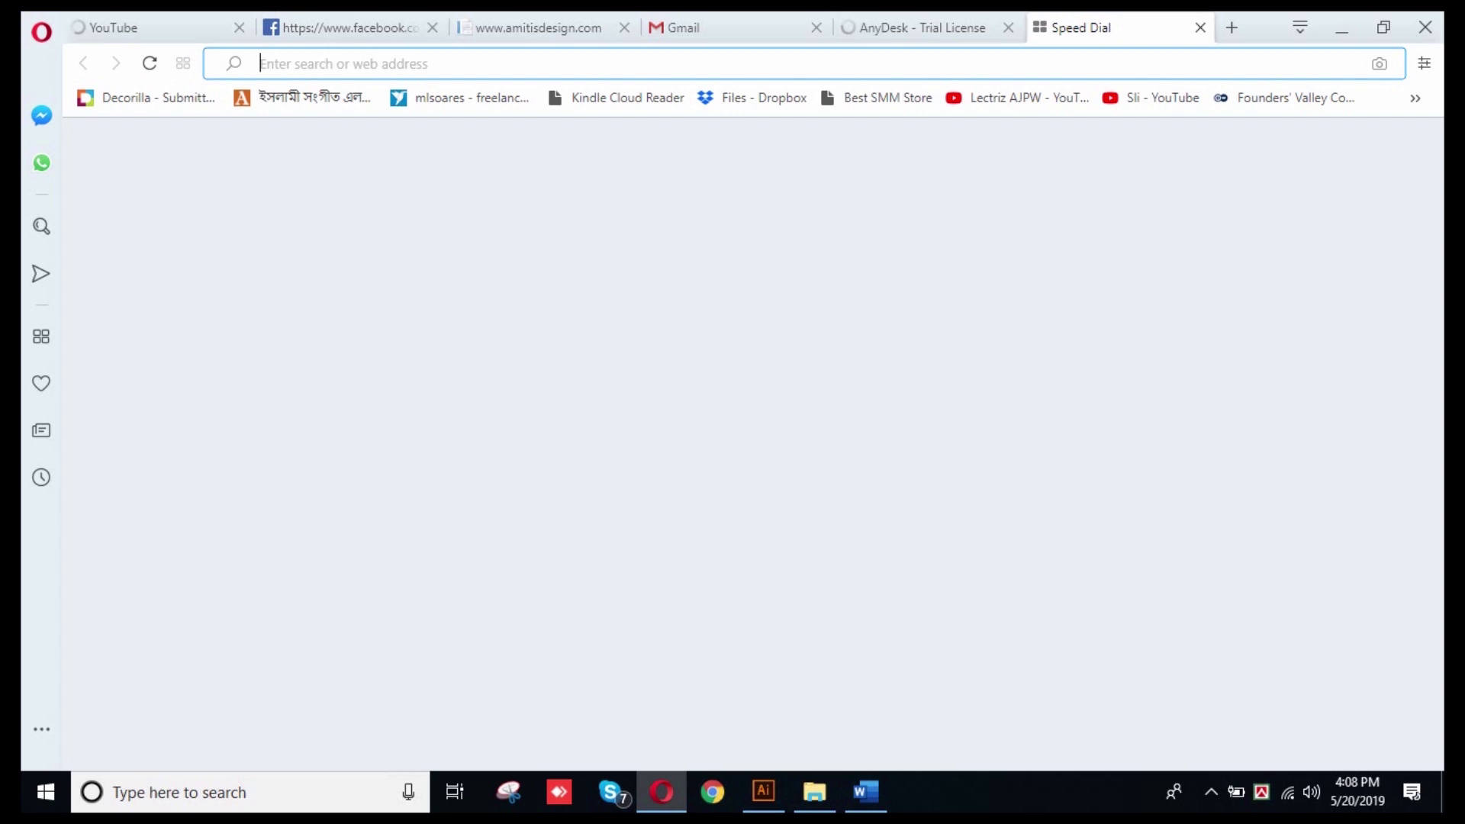
type("mmi")
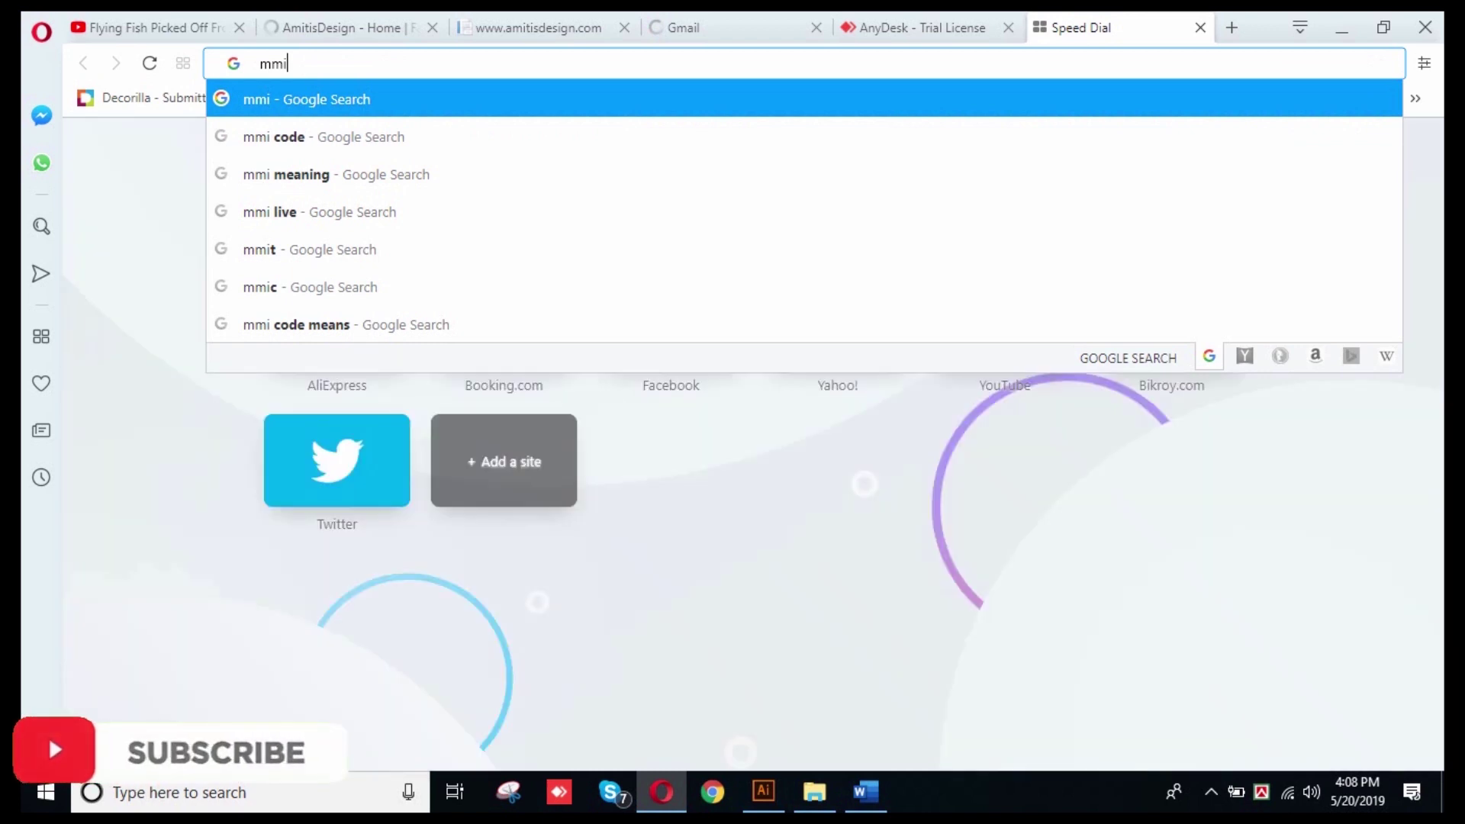
key("Escape")
key("Escape")
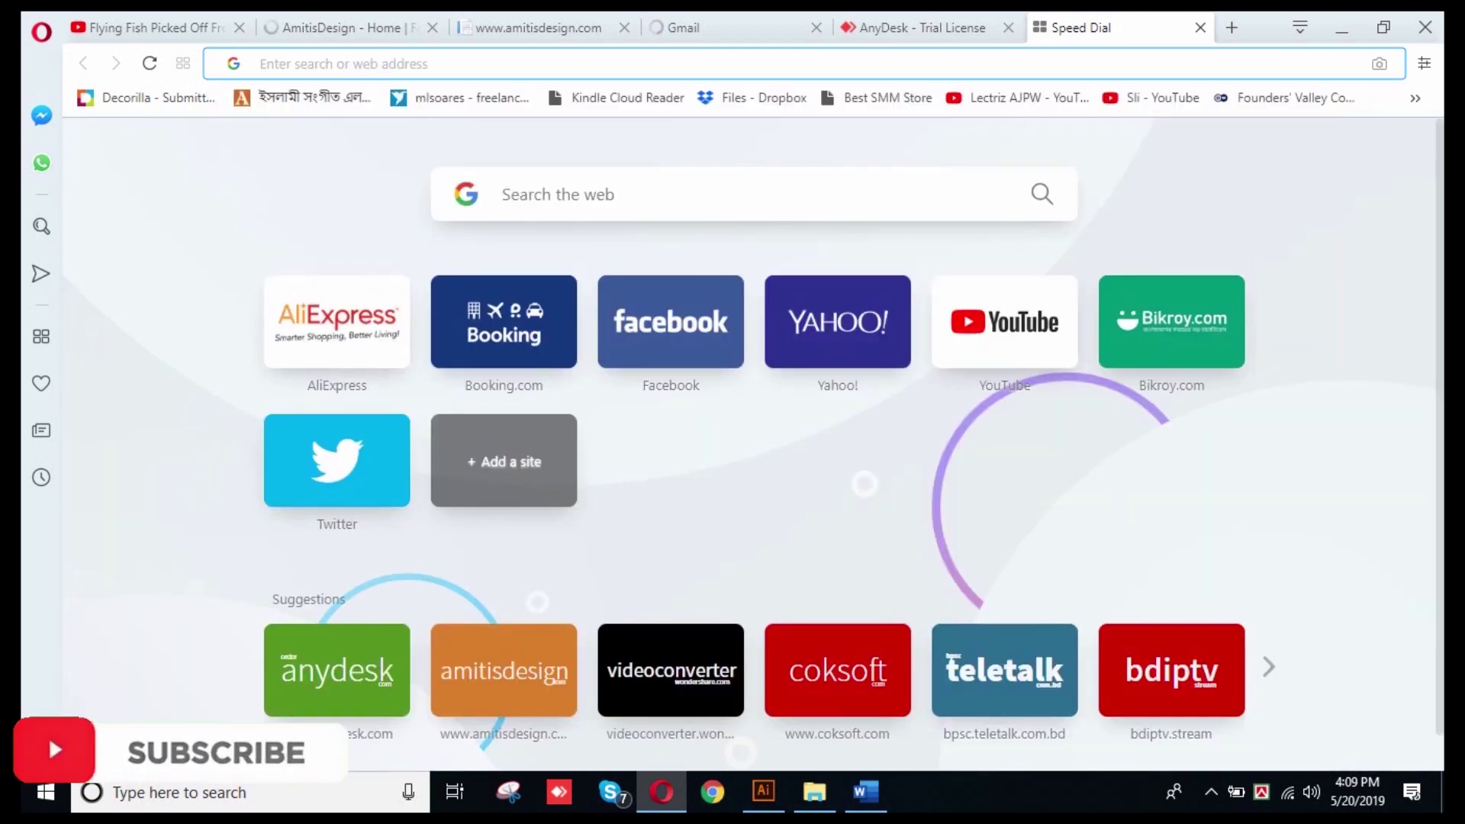
type("tom")
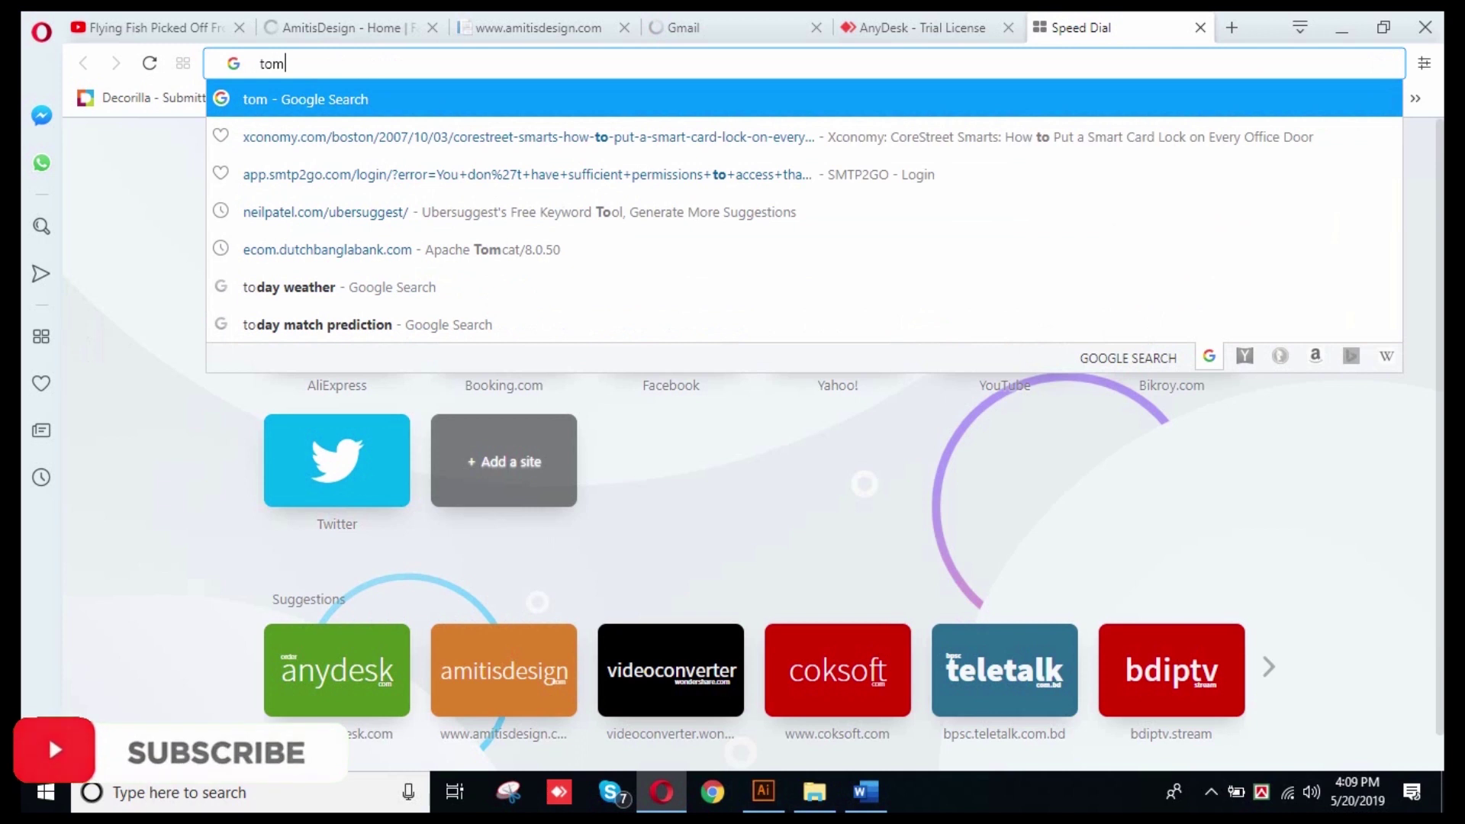
key("Return")
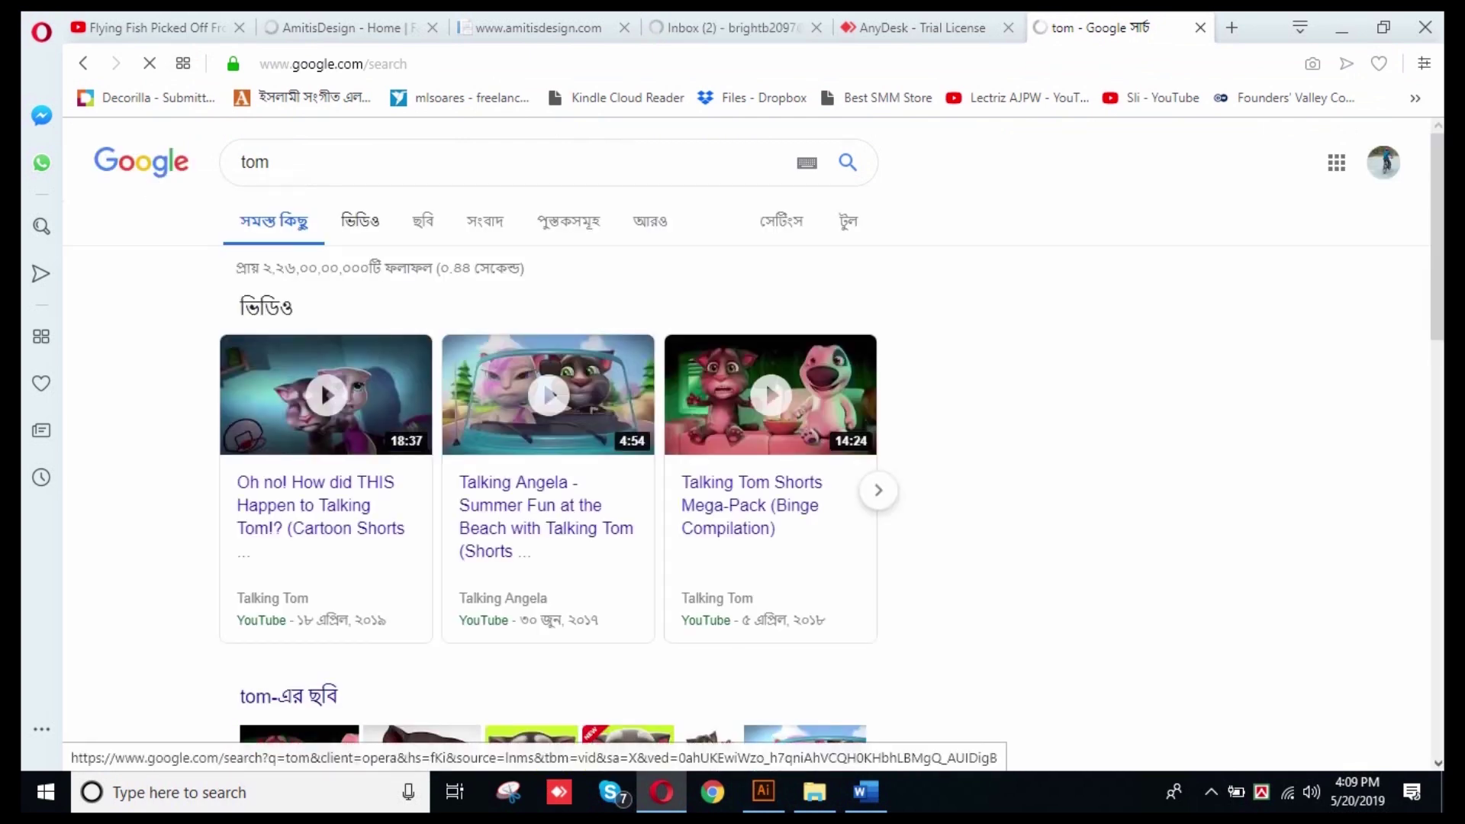
left_click(422, 220)
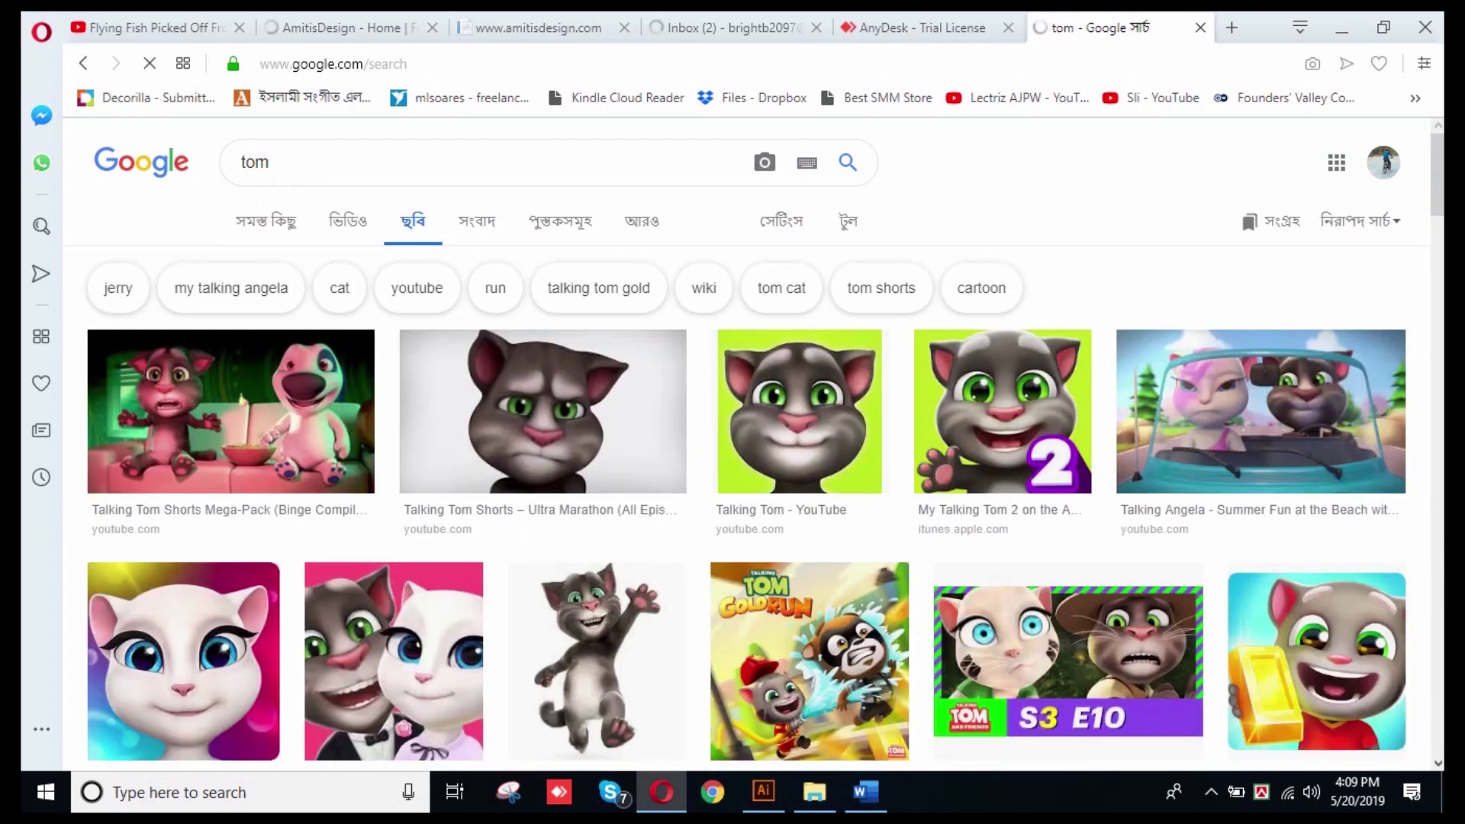
scroll(733, 442, "down", 3)
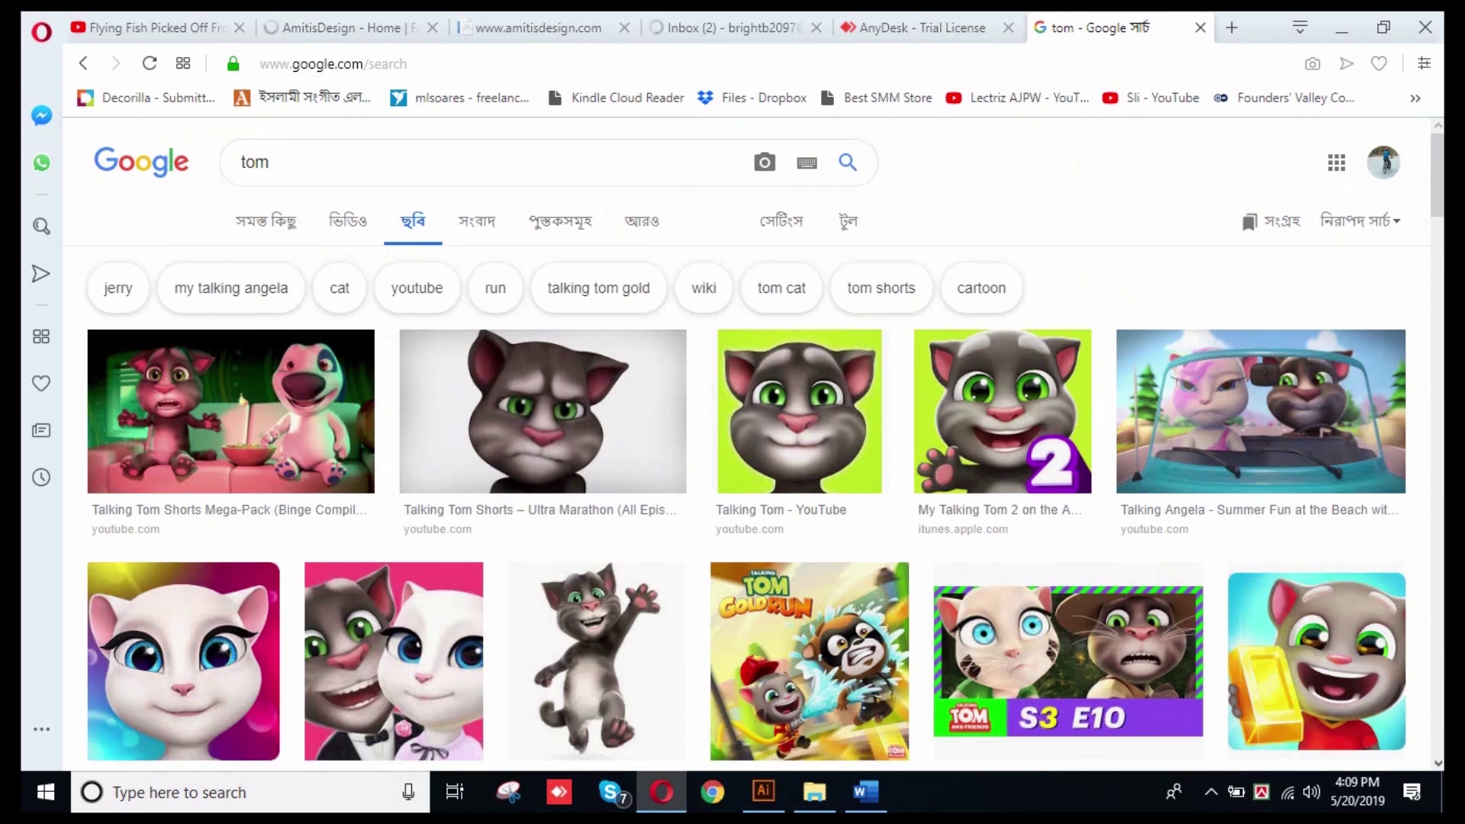
- Refine the image search to "tom png"
left_click(303, 161)
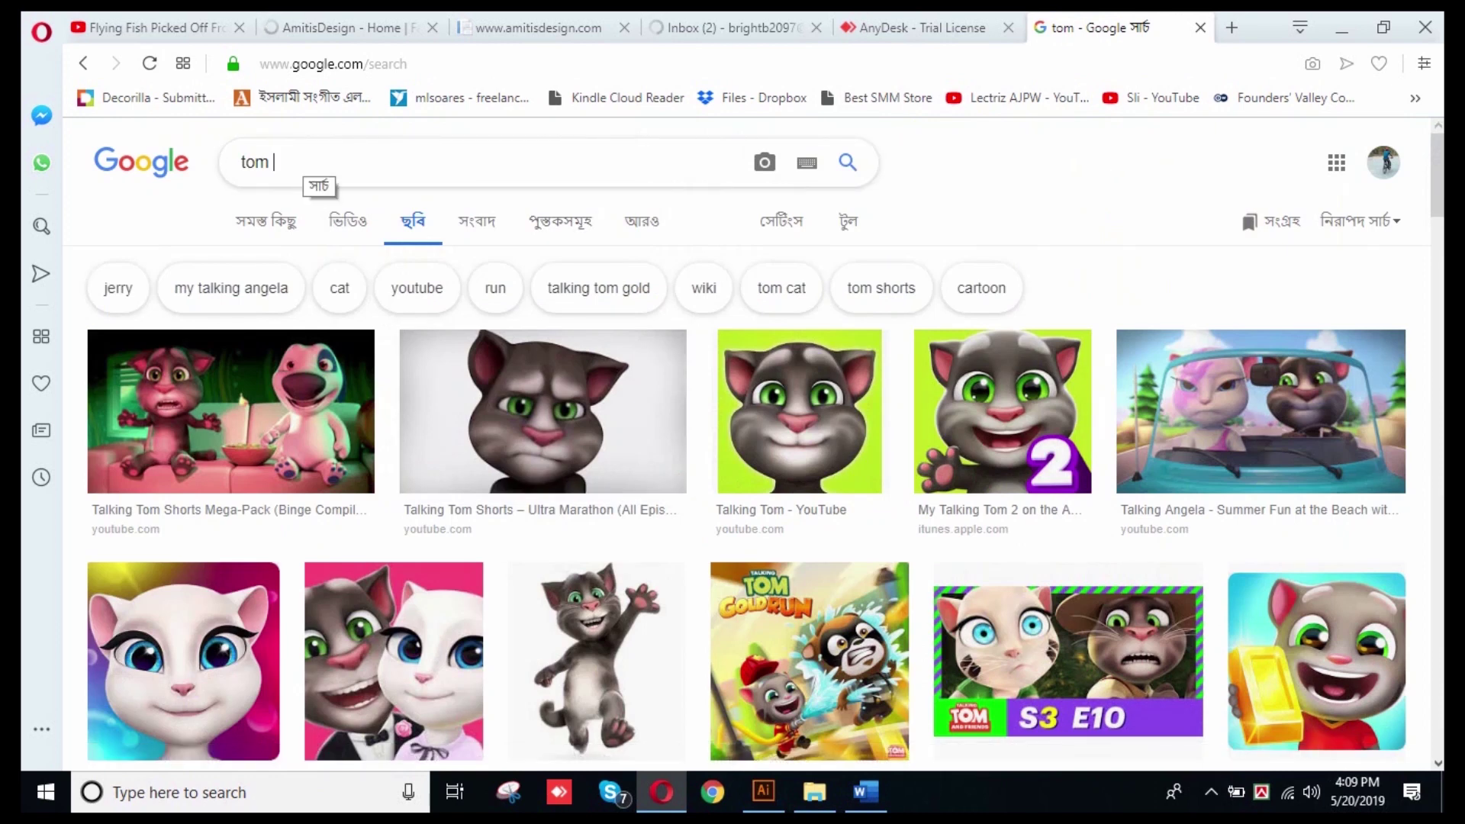
type("pn")
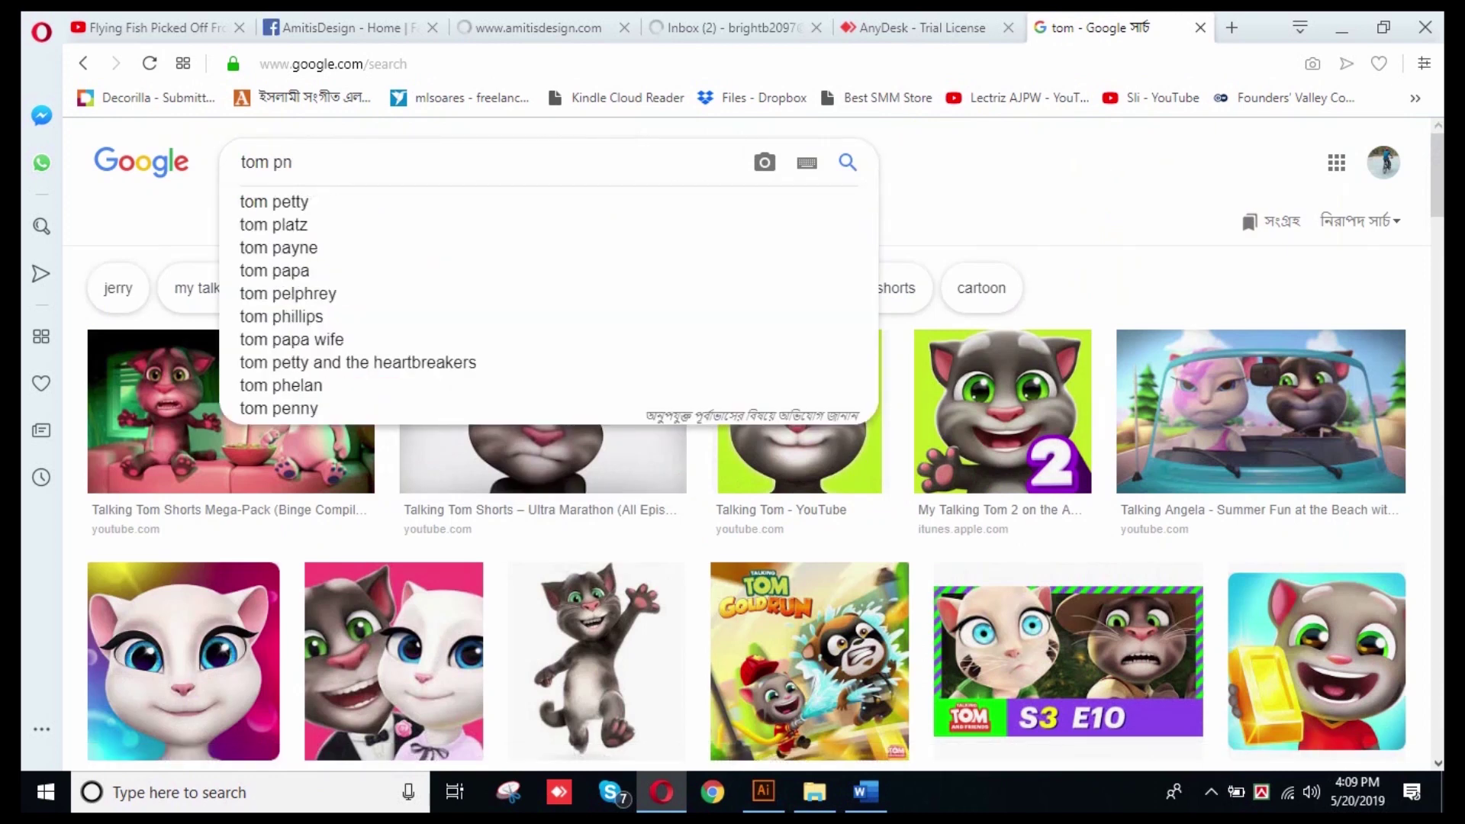
type("g")
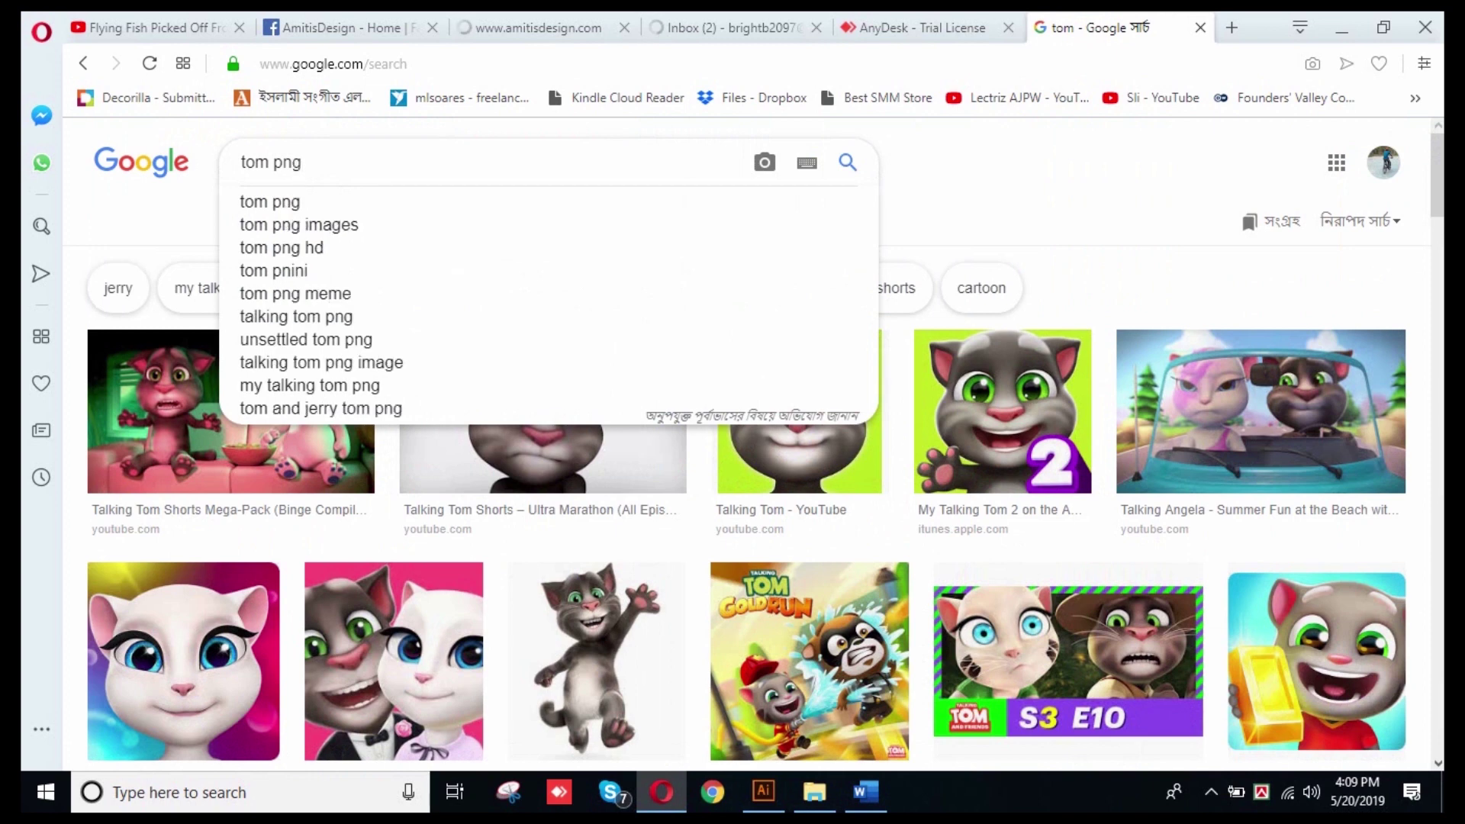
key("Return")
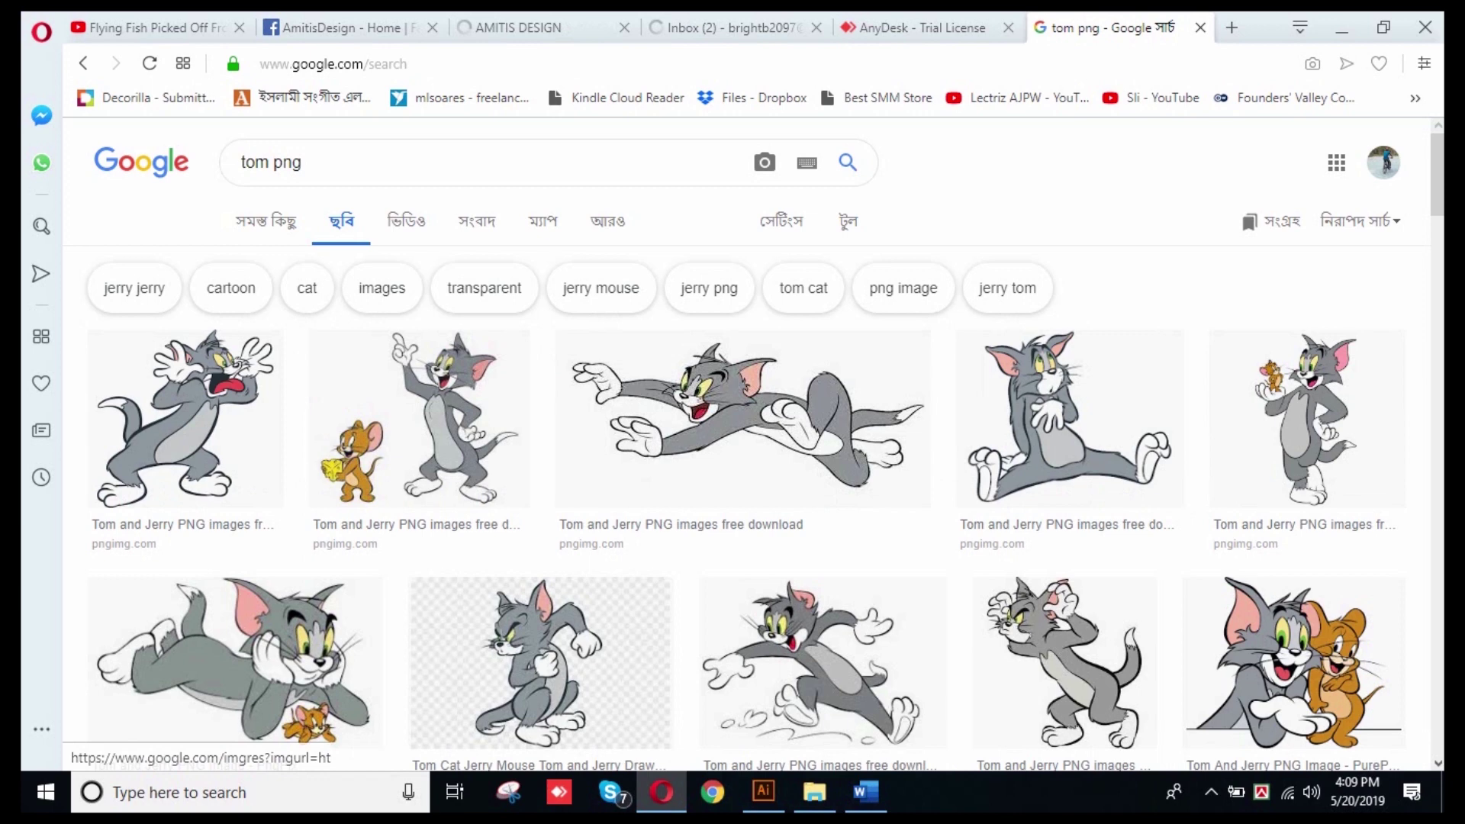
- Open the preview of the first Tom and Jerry PNG result, showing Tom with raised hands and his tongue out
scroll(733, 443, "down", 4)
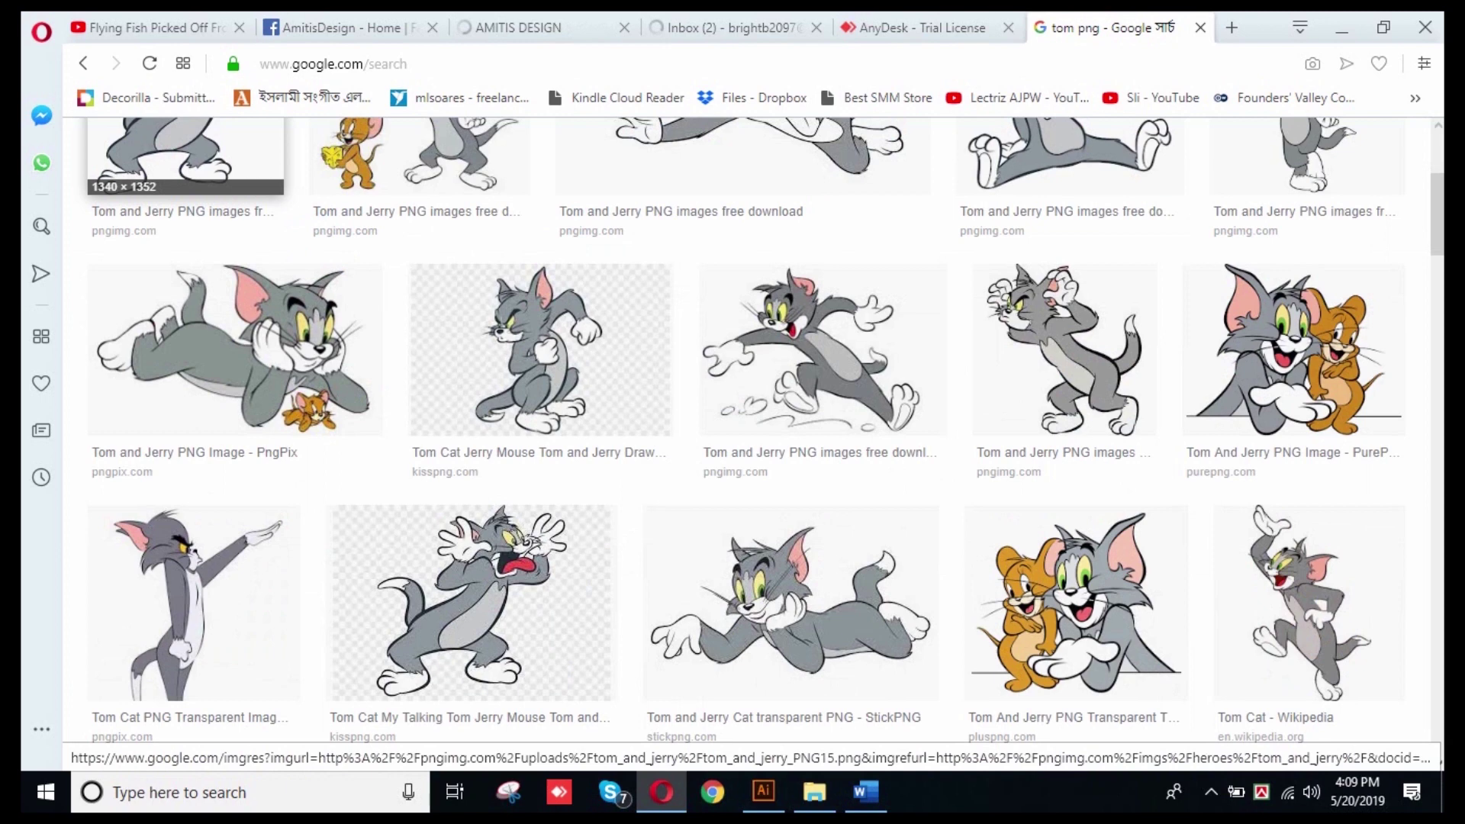
left_click(186, 156)
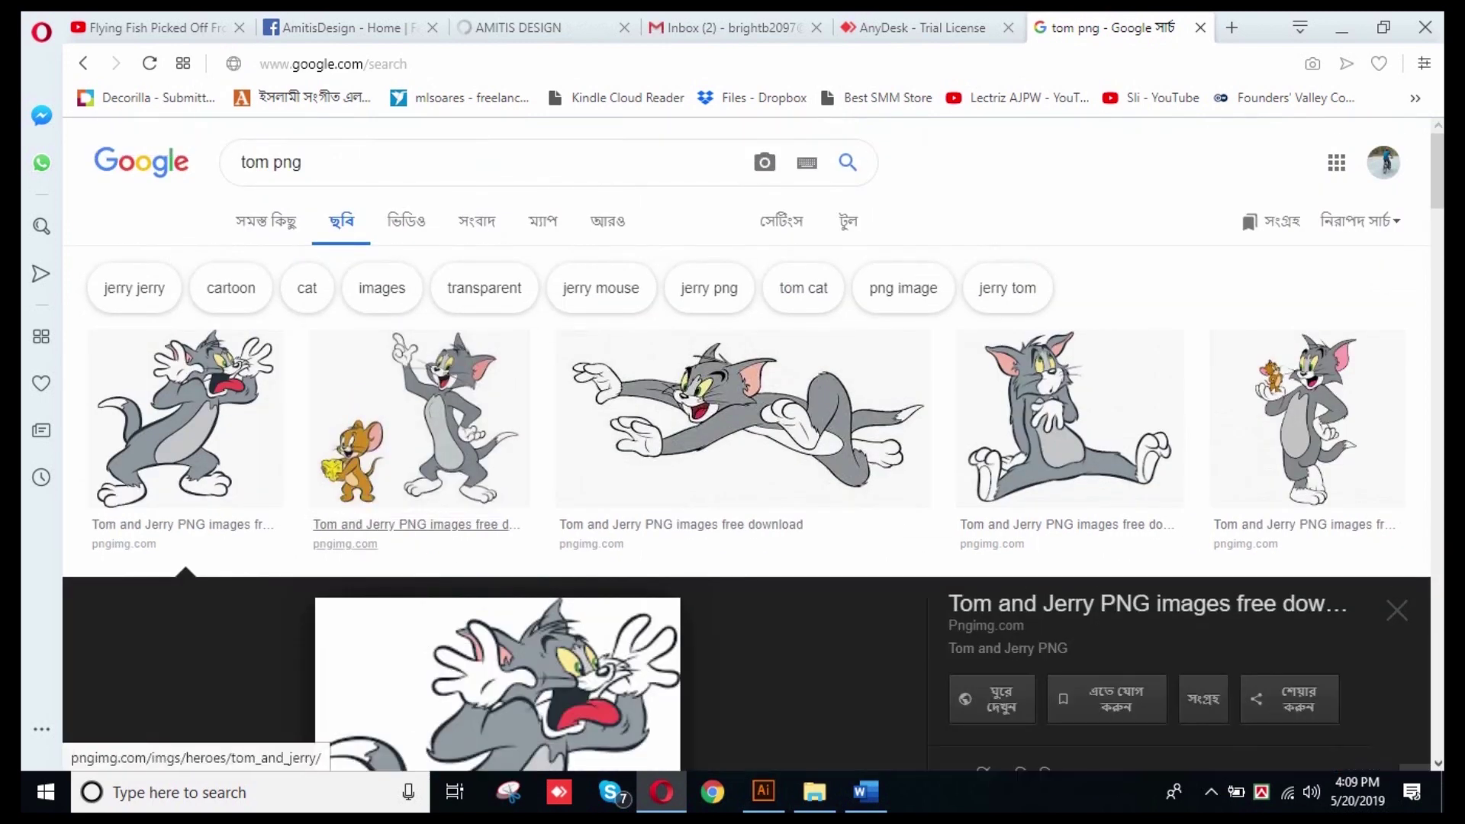
scroll(419, 427, "down", 3)
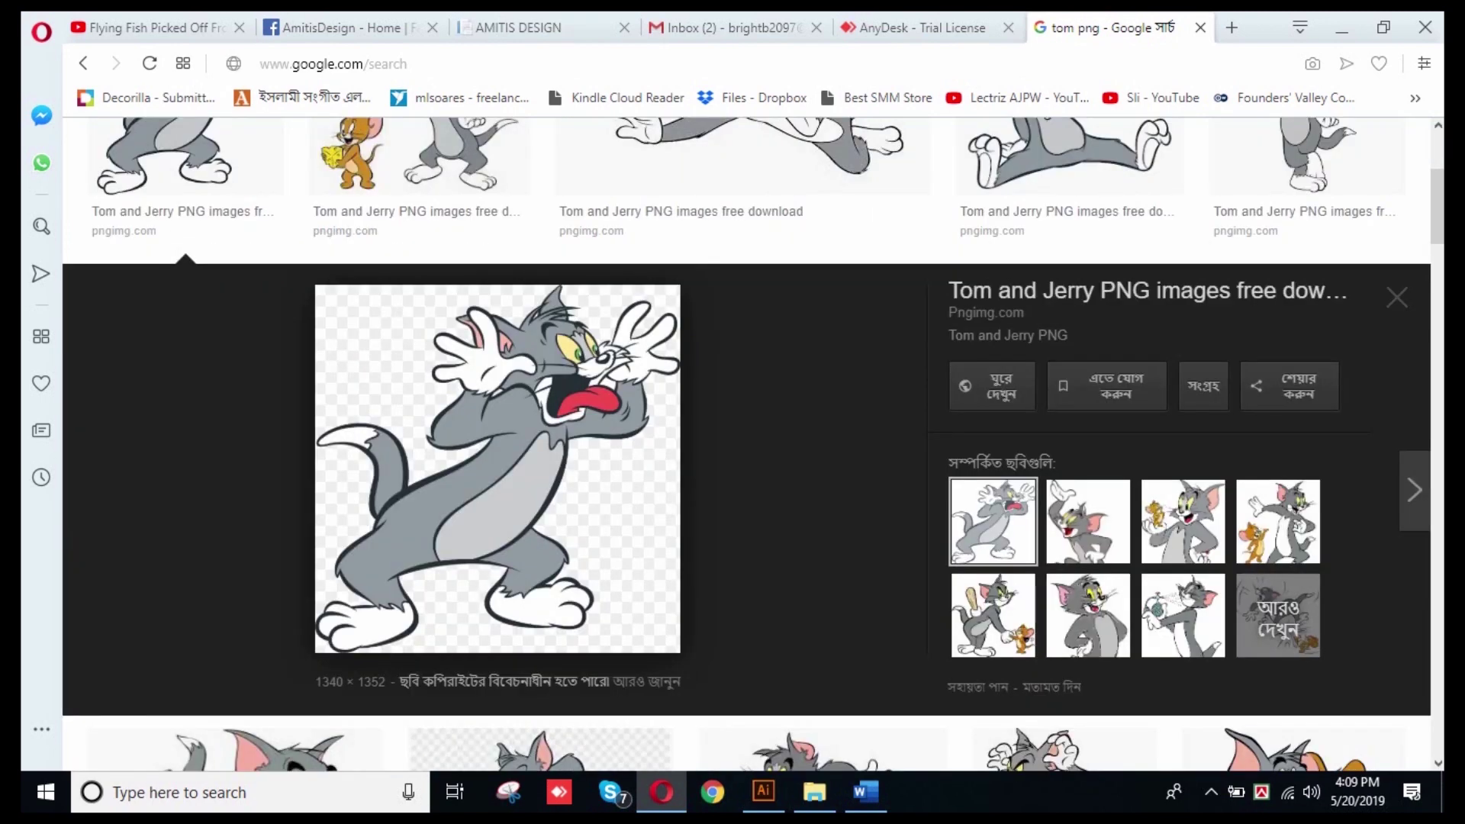
- Save the previewed Tom image to the Desktop as the PNG file tom_and_jerry_PNG15
right_click(530, 345)
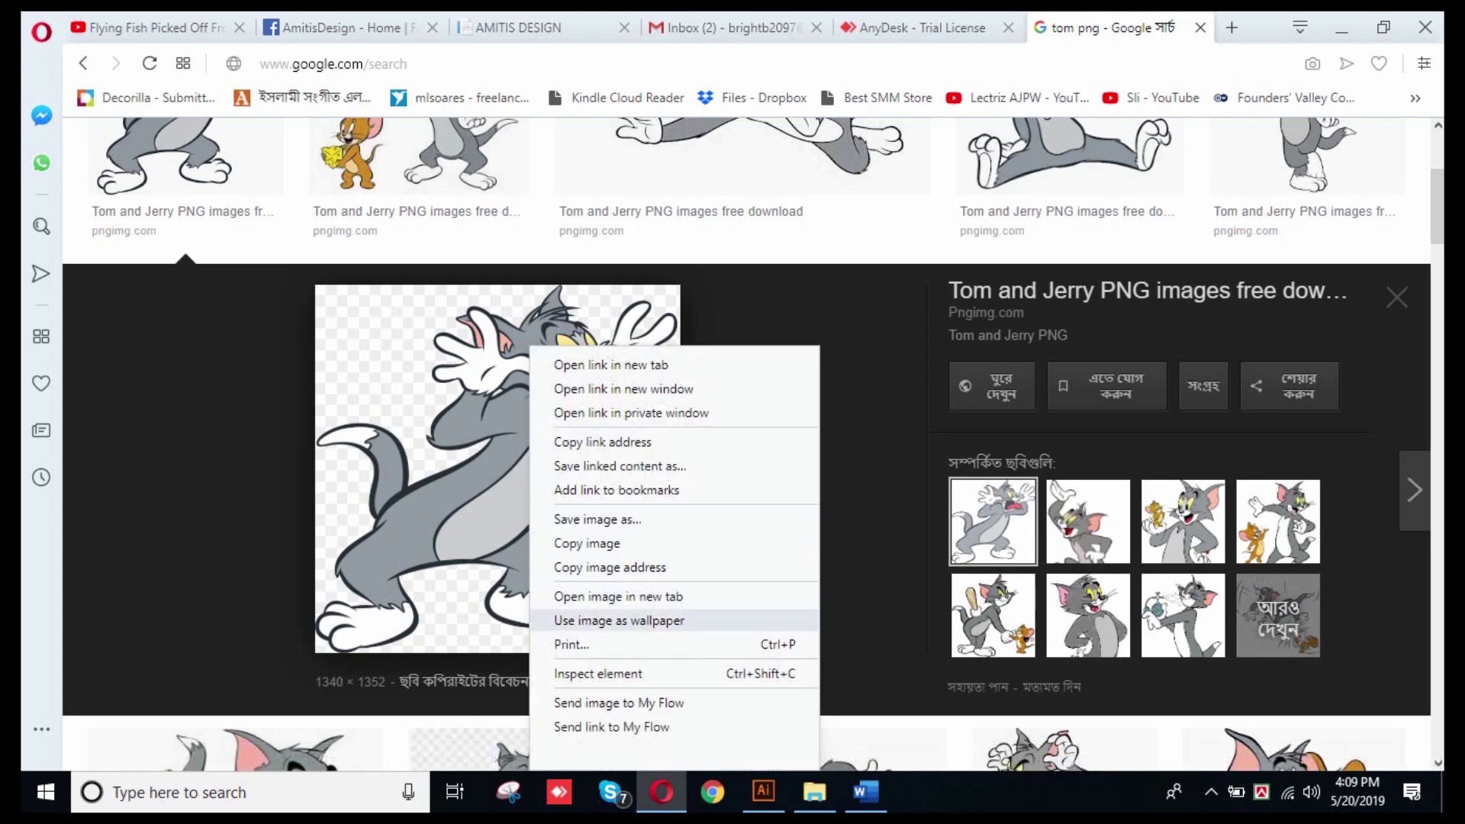
left_click(598, 519)
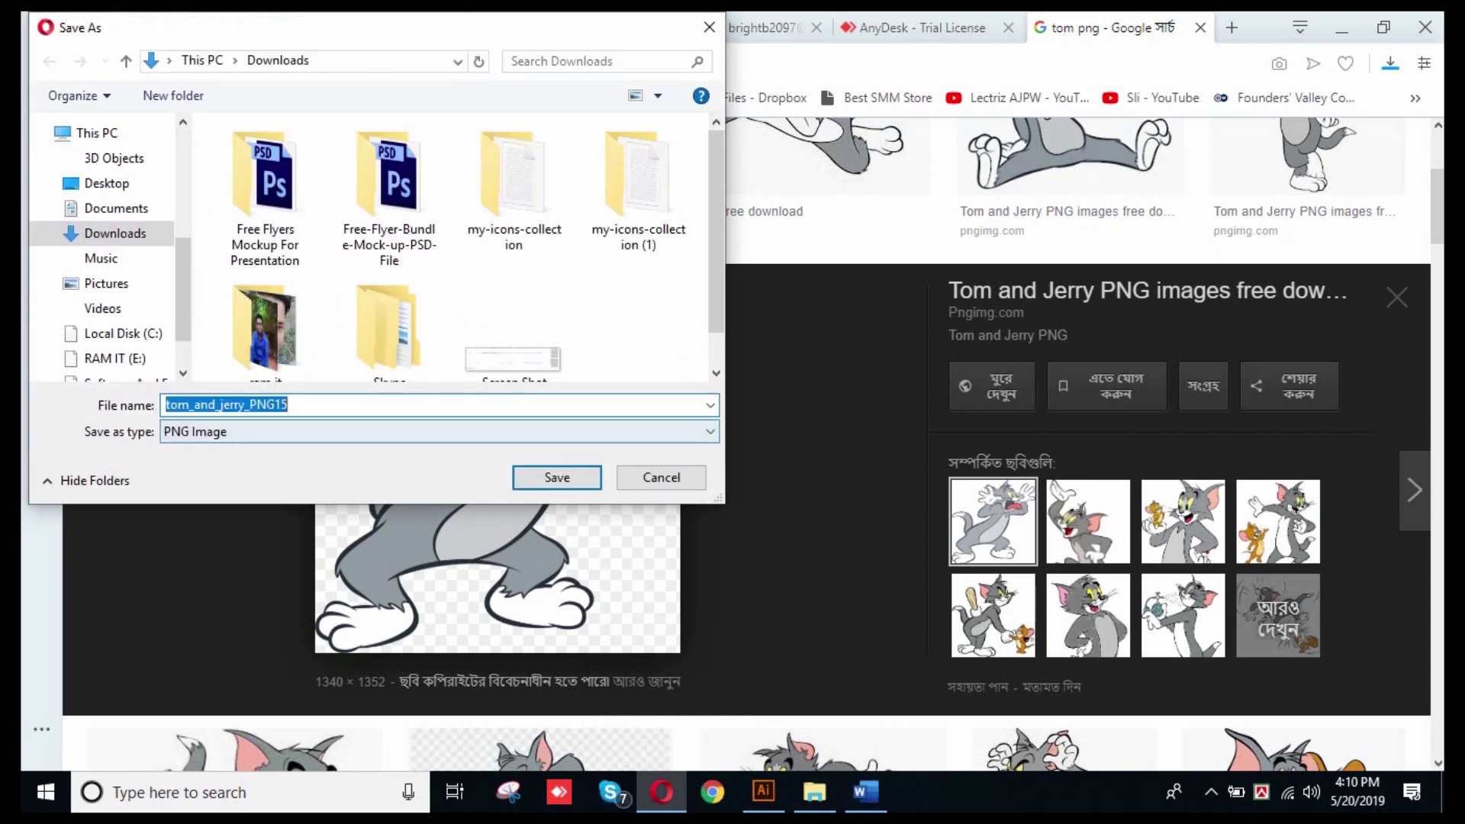
key("Tab")
left_click(215, 432)
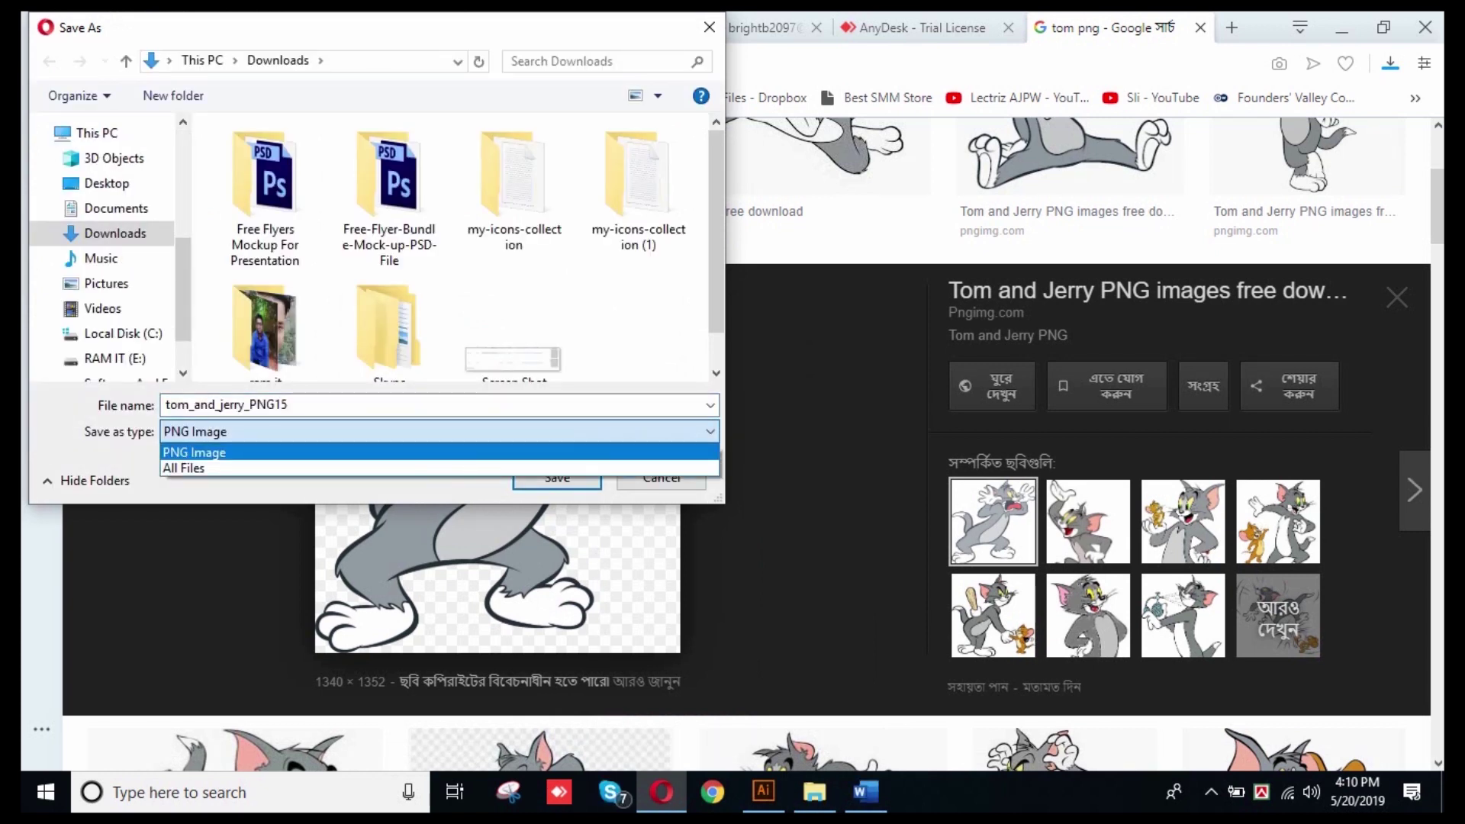
key("Return")
key("shift+Tab")
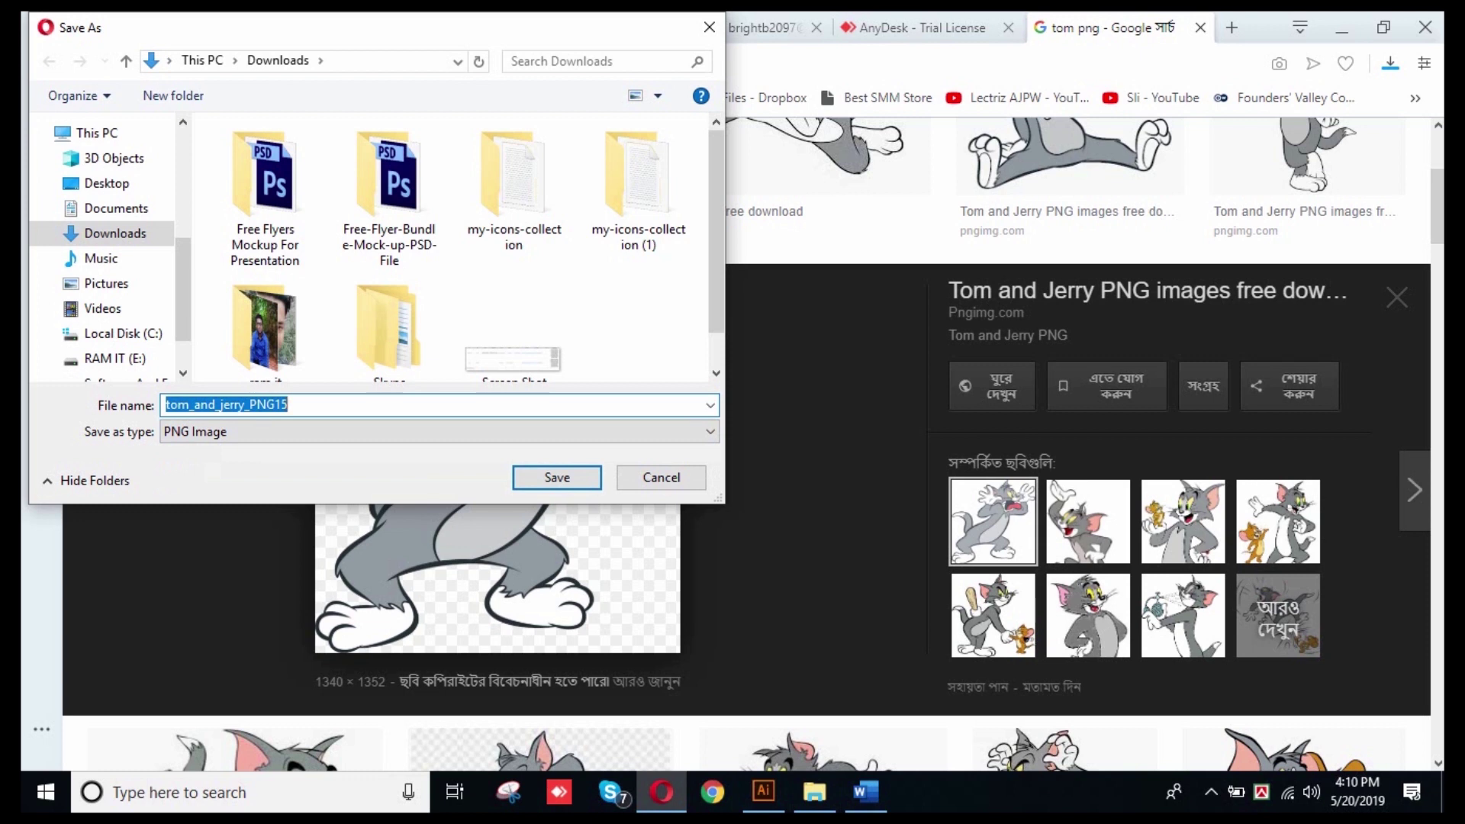
left_click(107, 183)
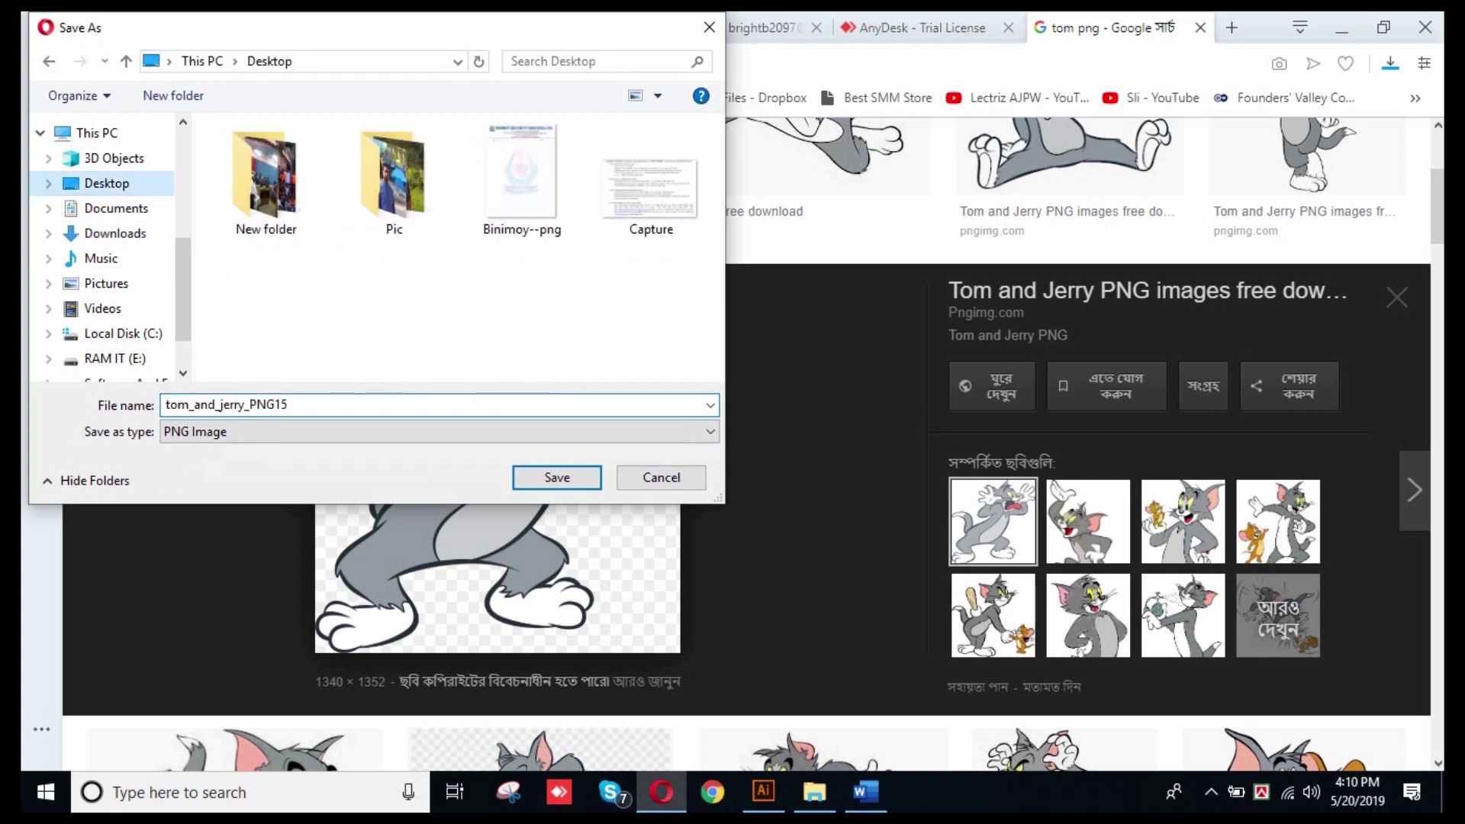
key("Return")
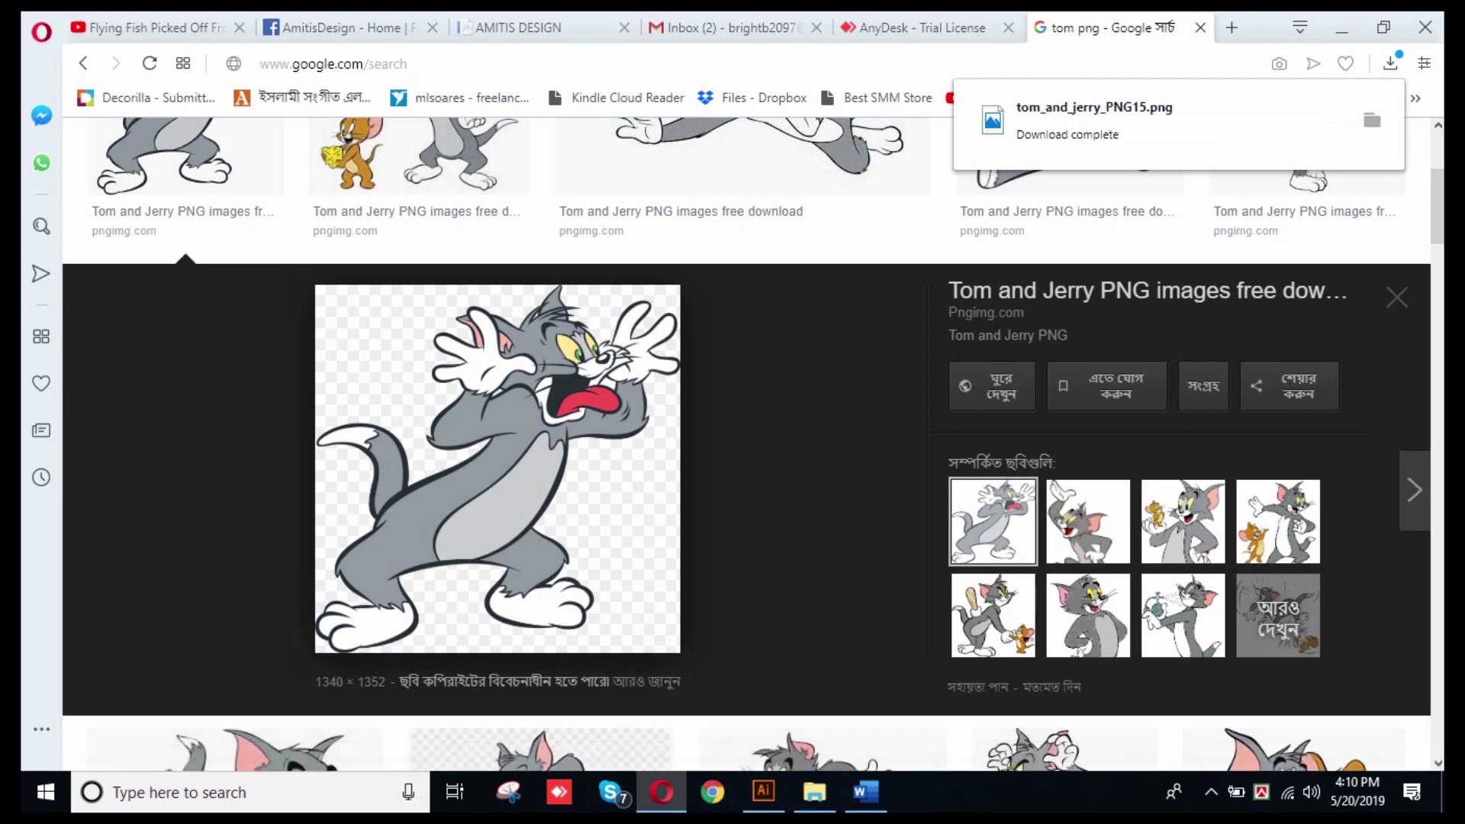
key("alt+Tab")
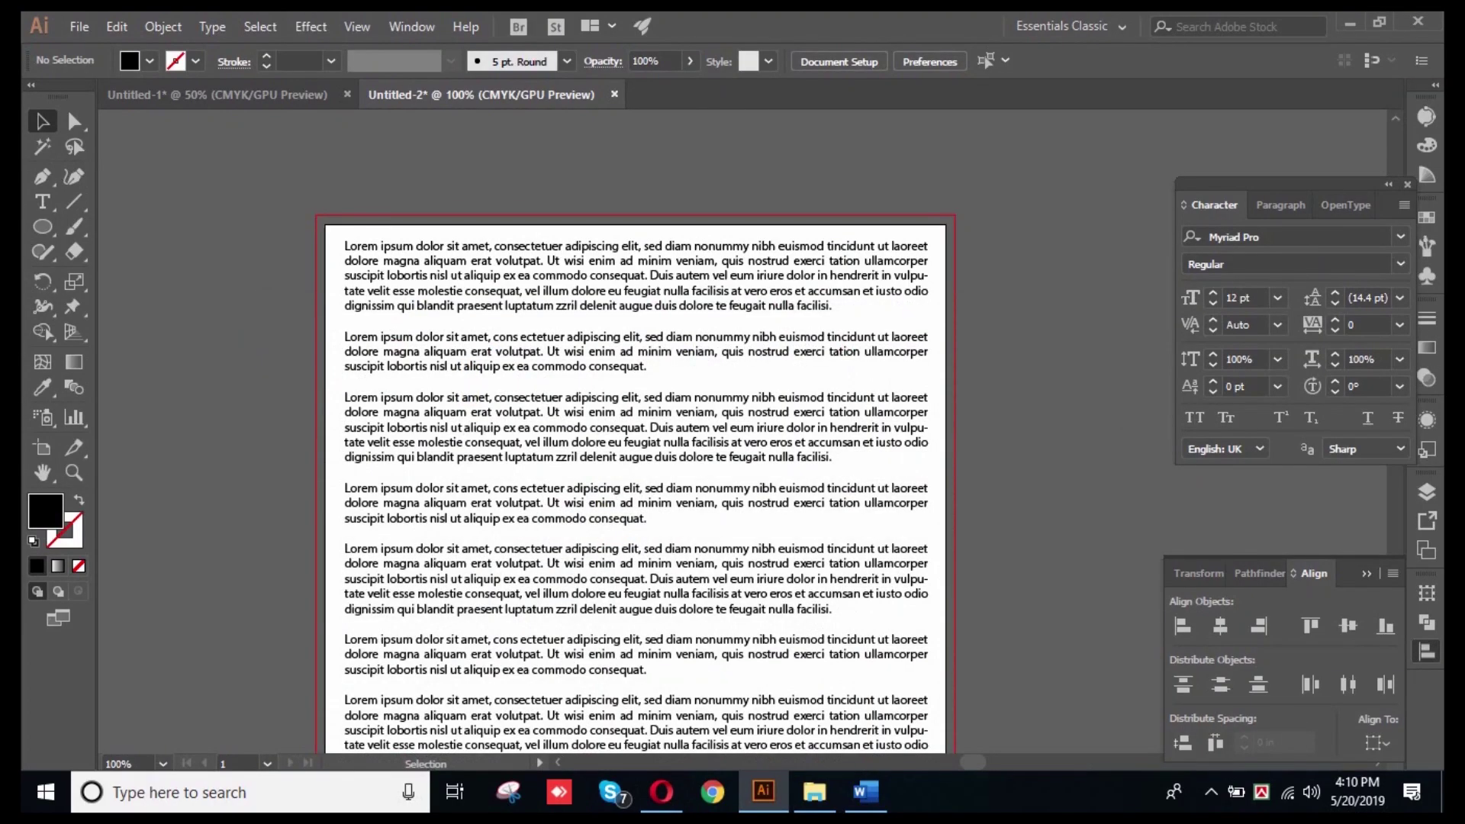
key("alt+Tab")
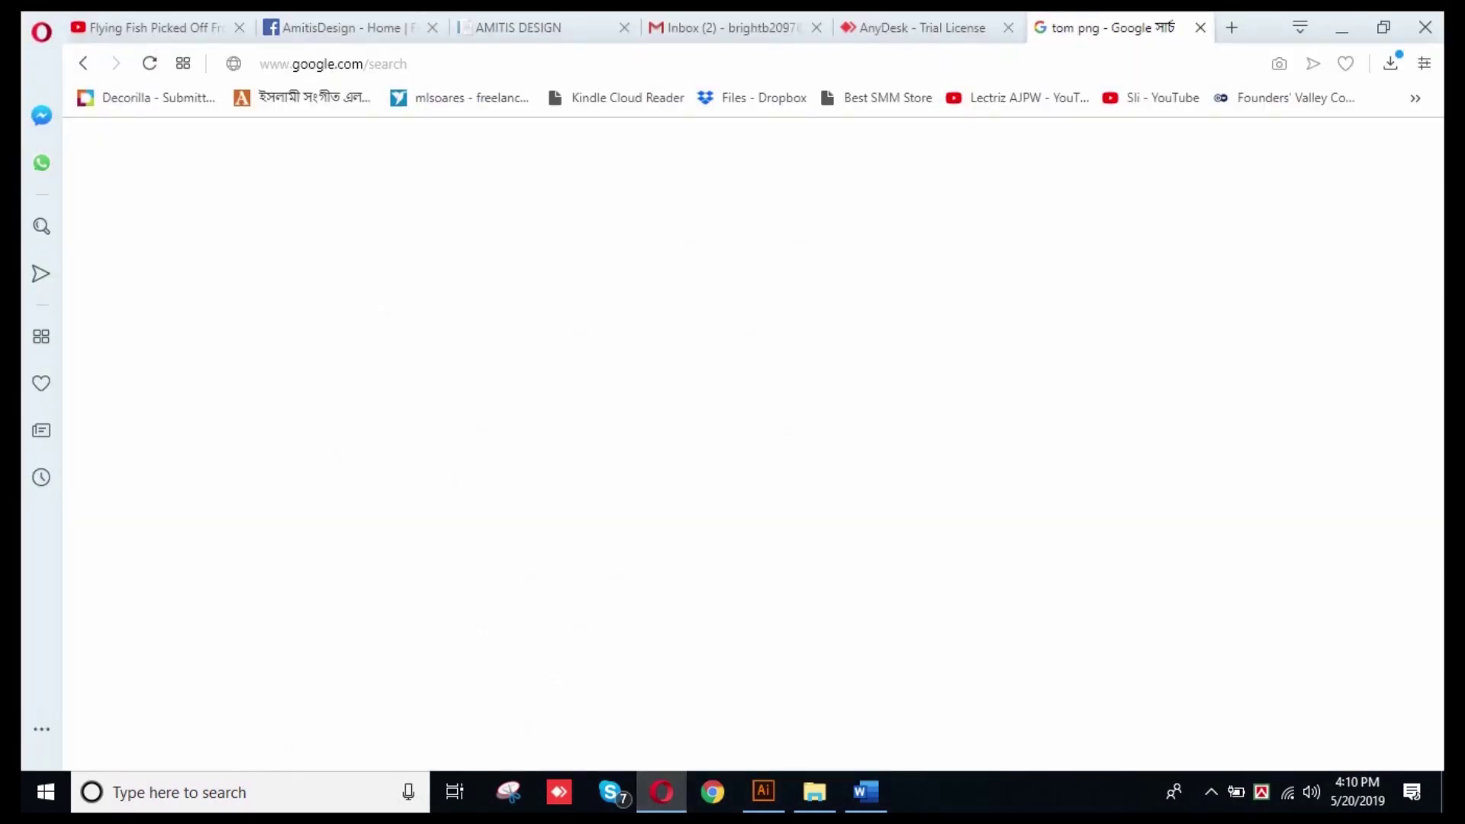
key("alt+F4")
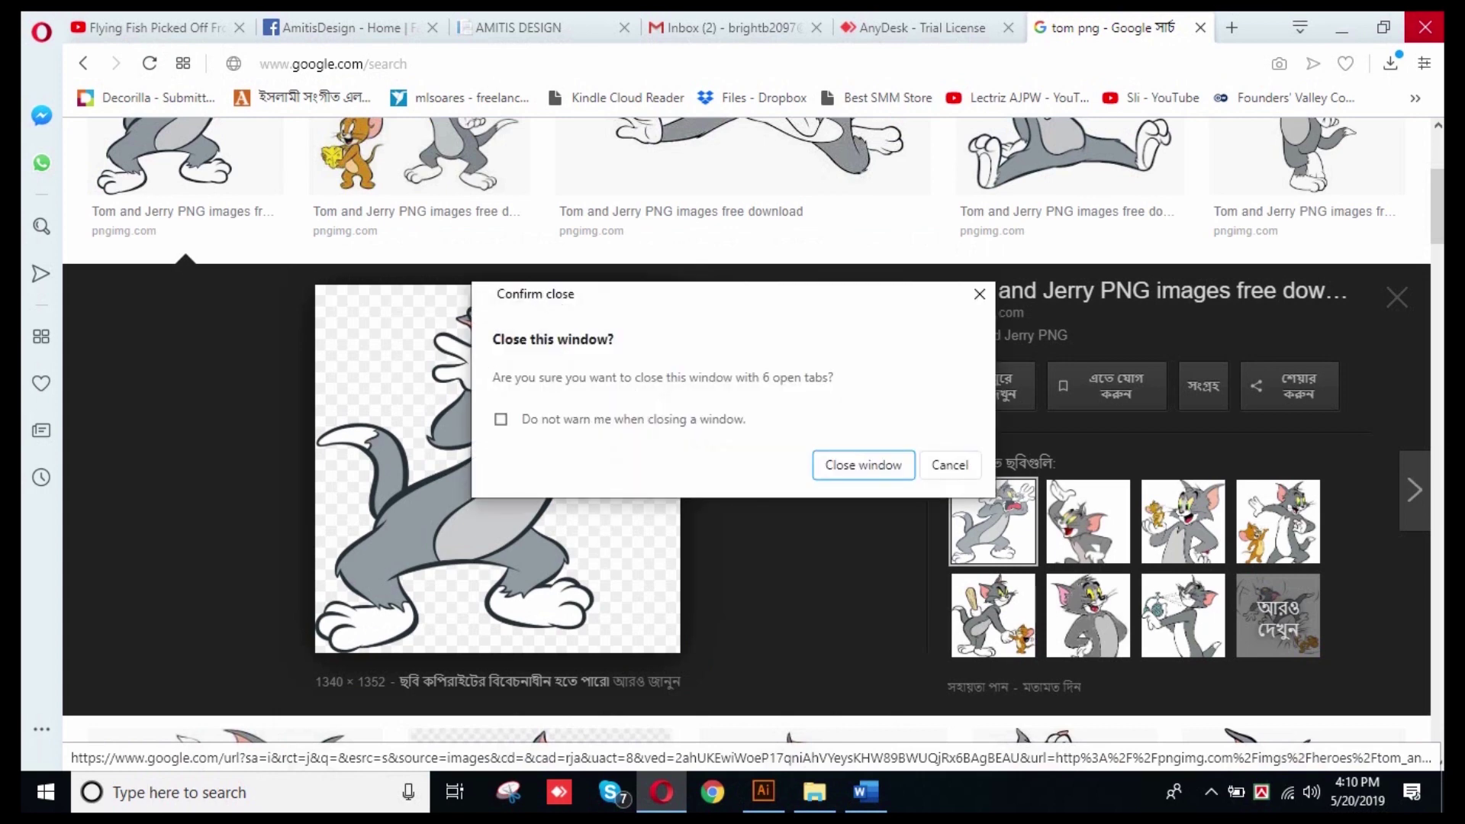
key("Escape")
key("Escape")
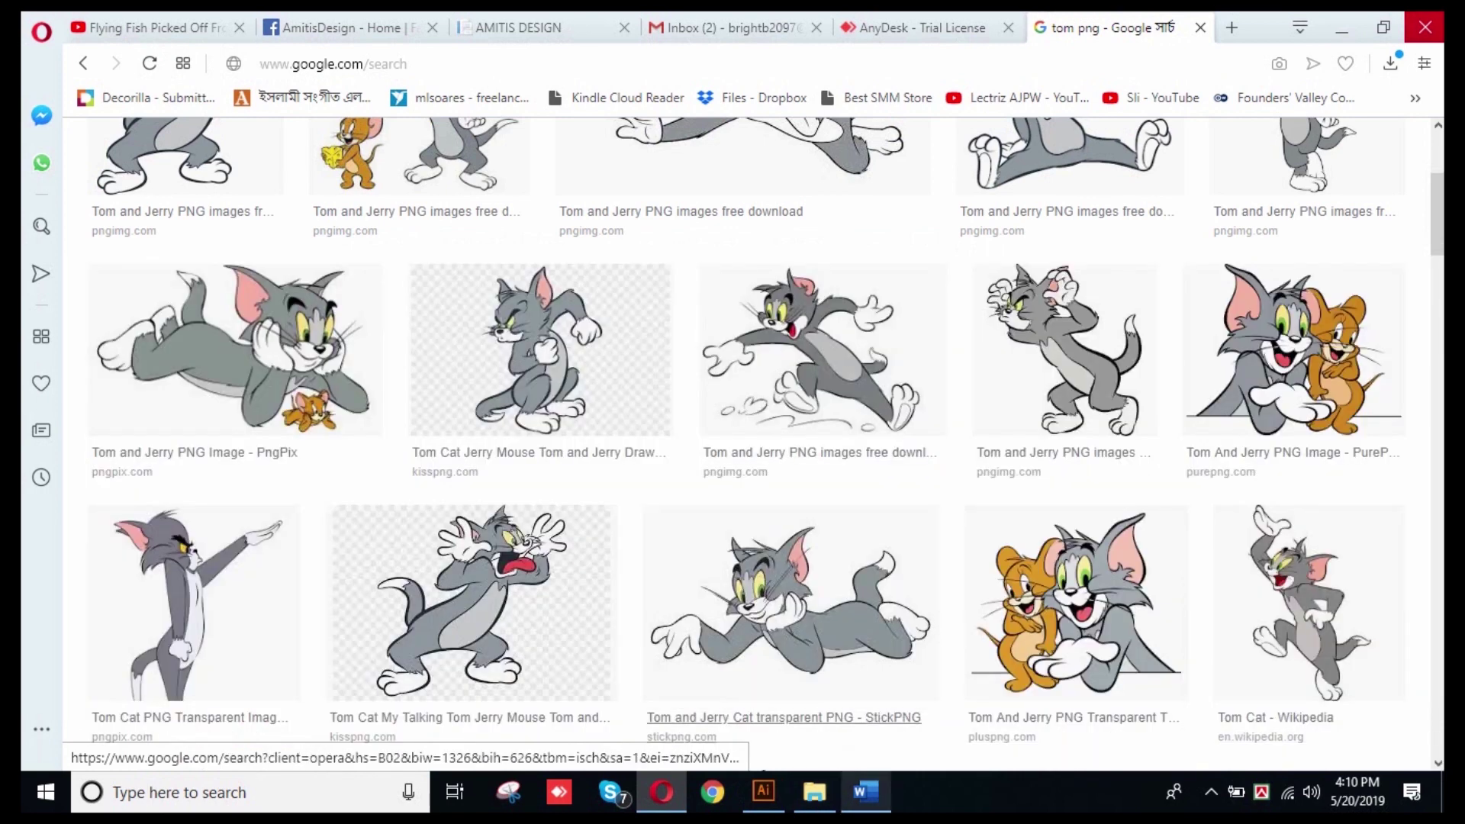
- Switch to Illustrator and place tom_and_jerry_PNG15 from the Desktop as a linked image on the Untitled-2 page
key("alt+Tab")
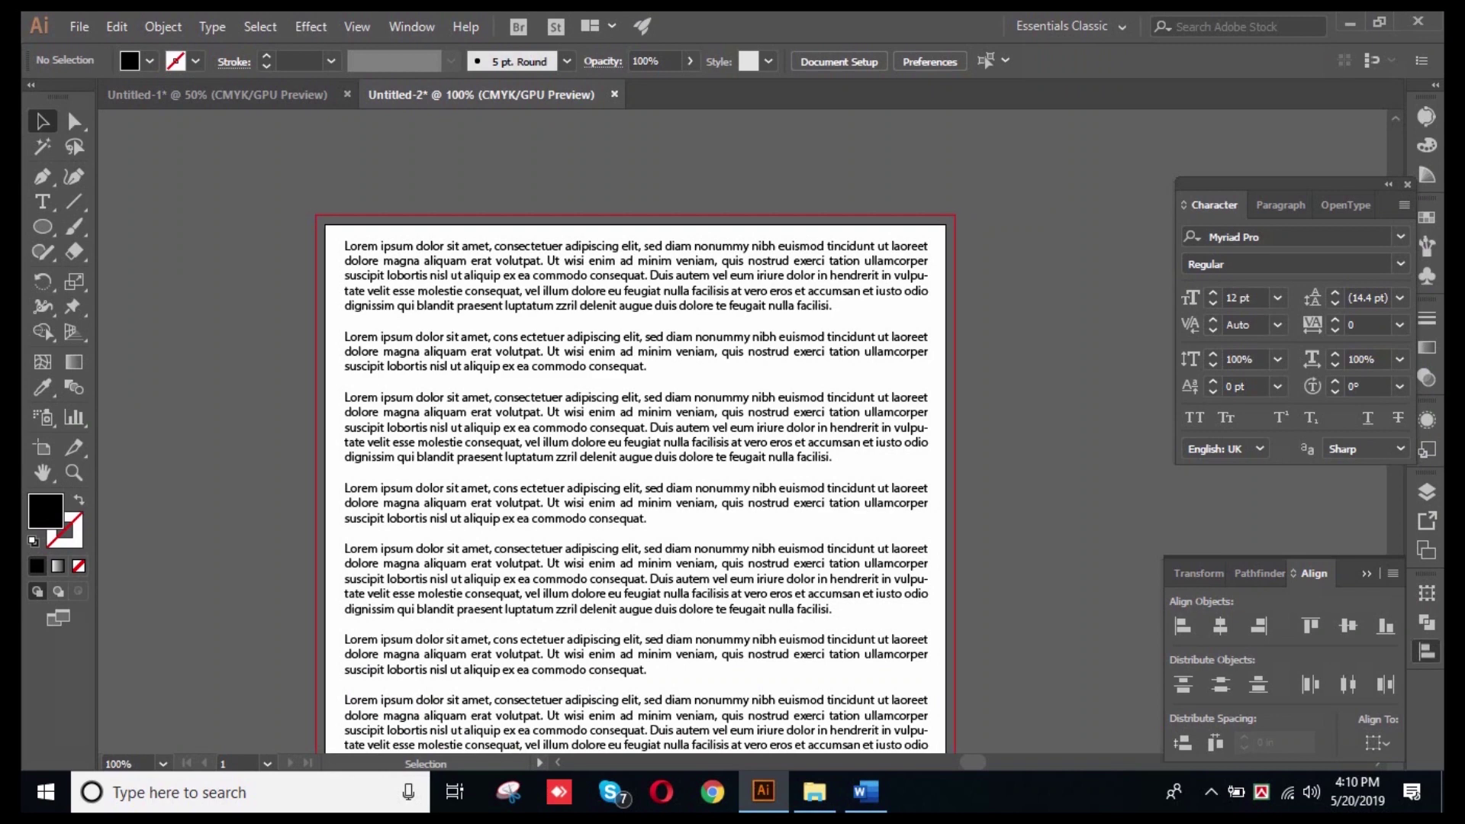
key("alt+f")
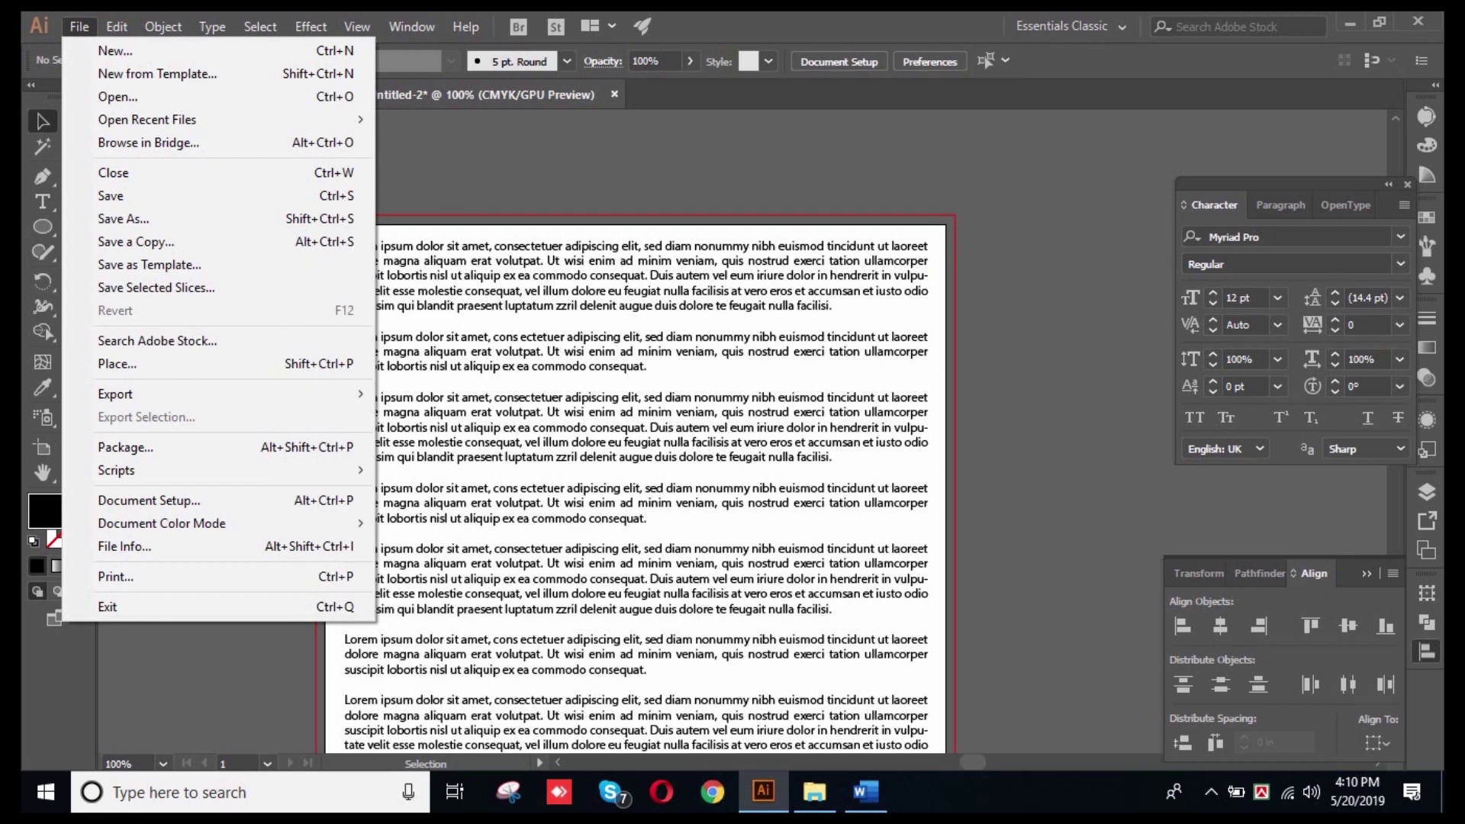
left_click(117, 364)
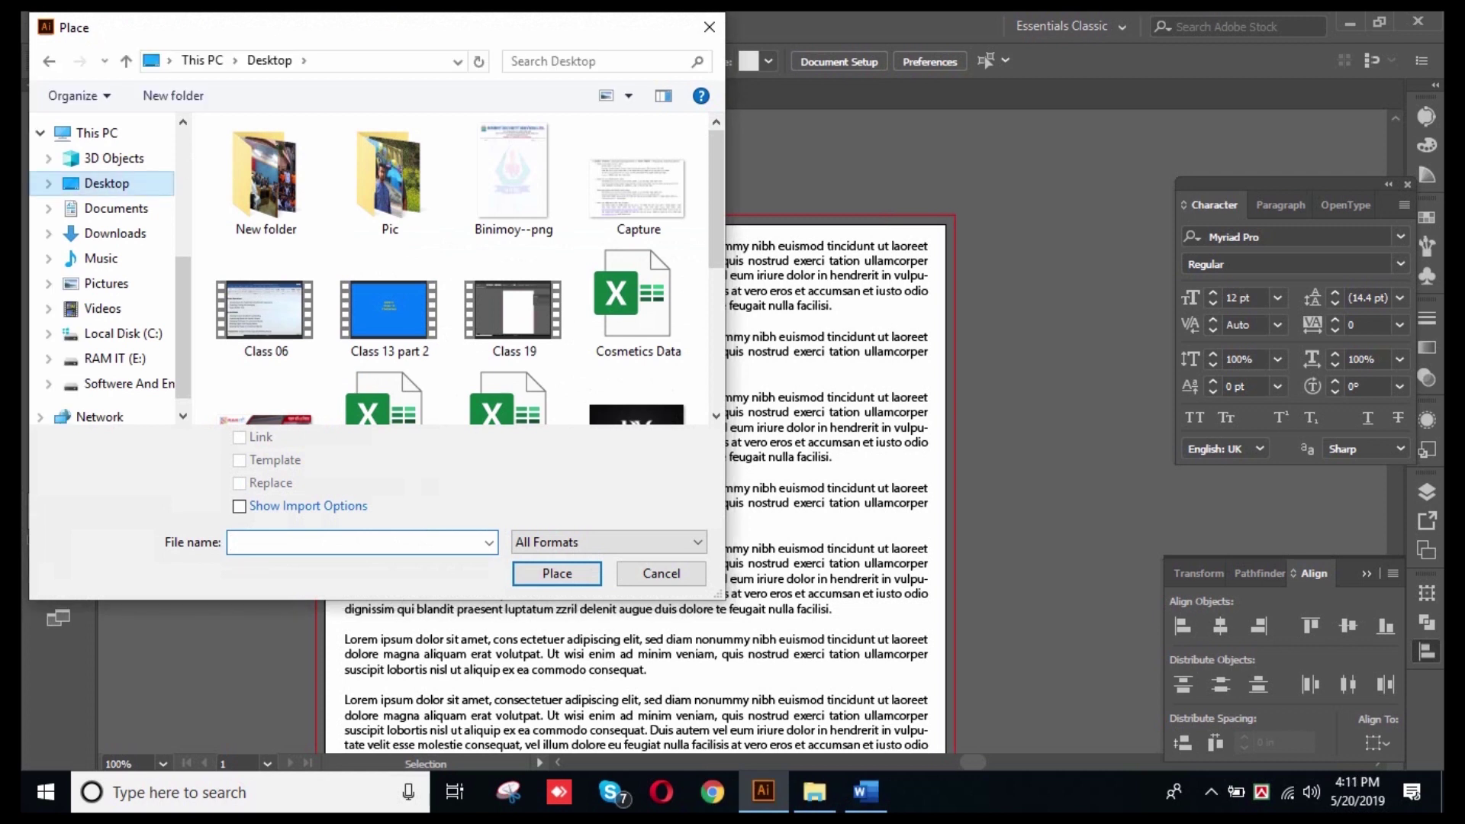
scroll(504, 199, "down", 3)
left_click_drag(716, 287, 715, 347)
left_click(513, 353)
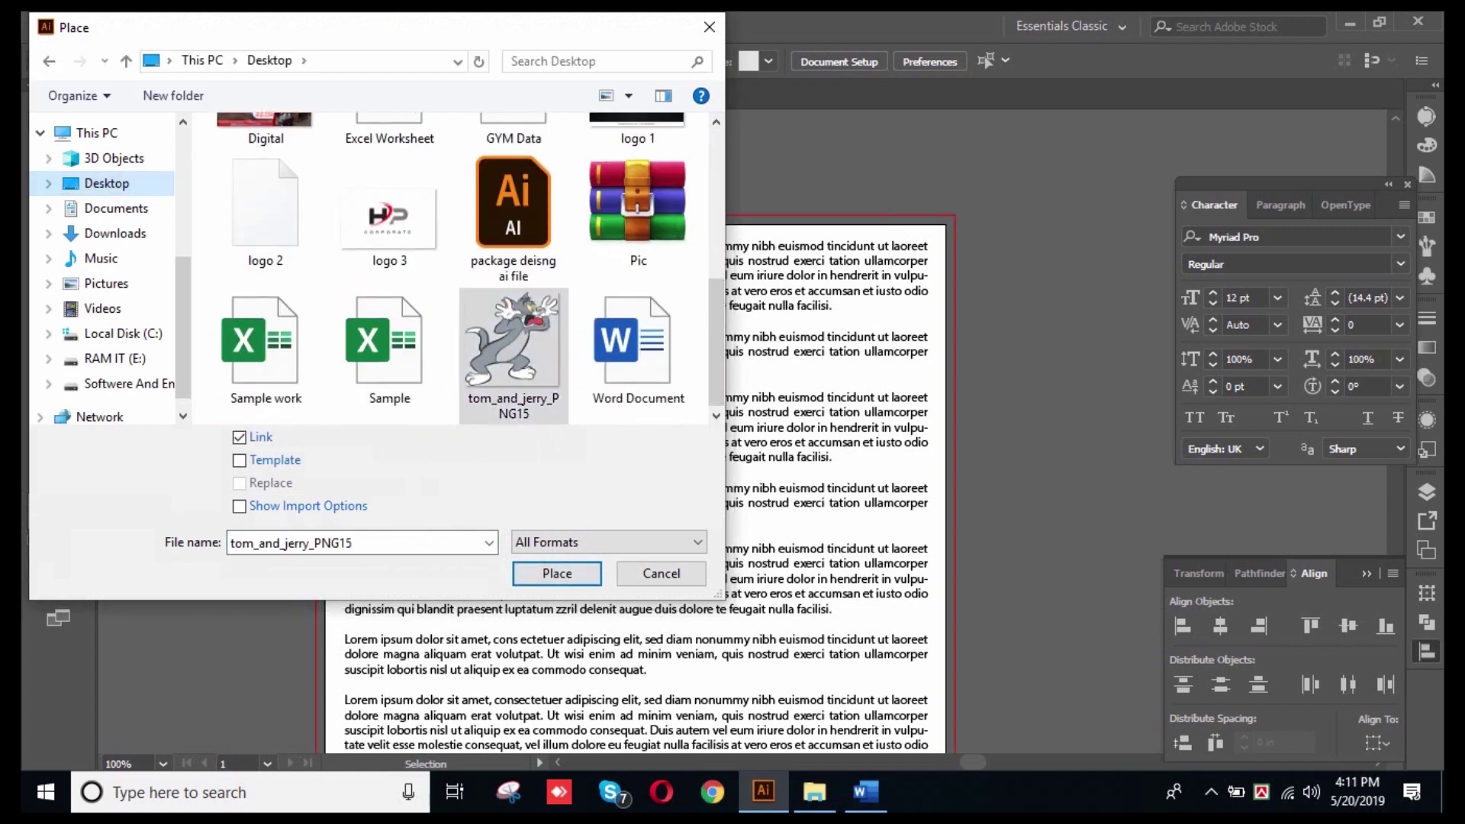
key("Return")
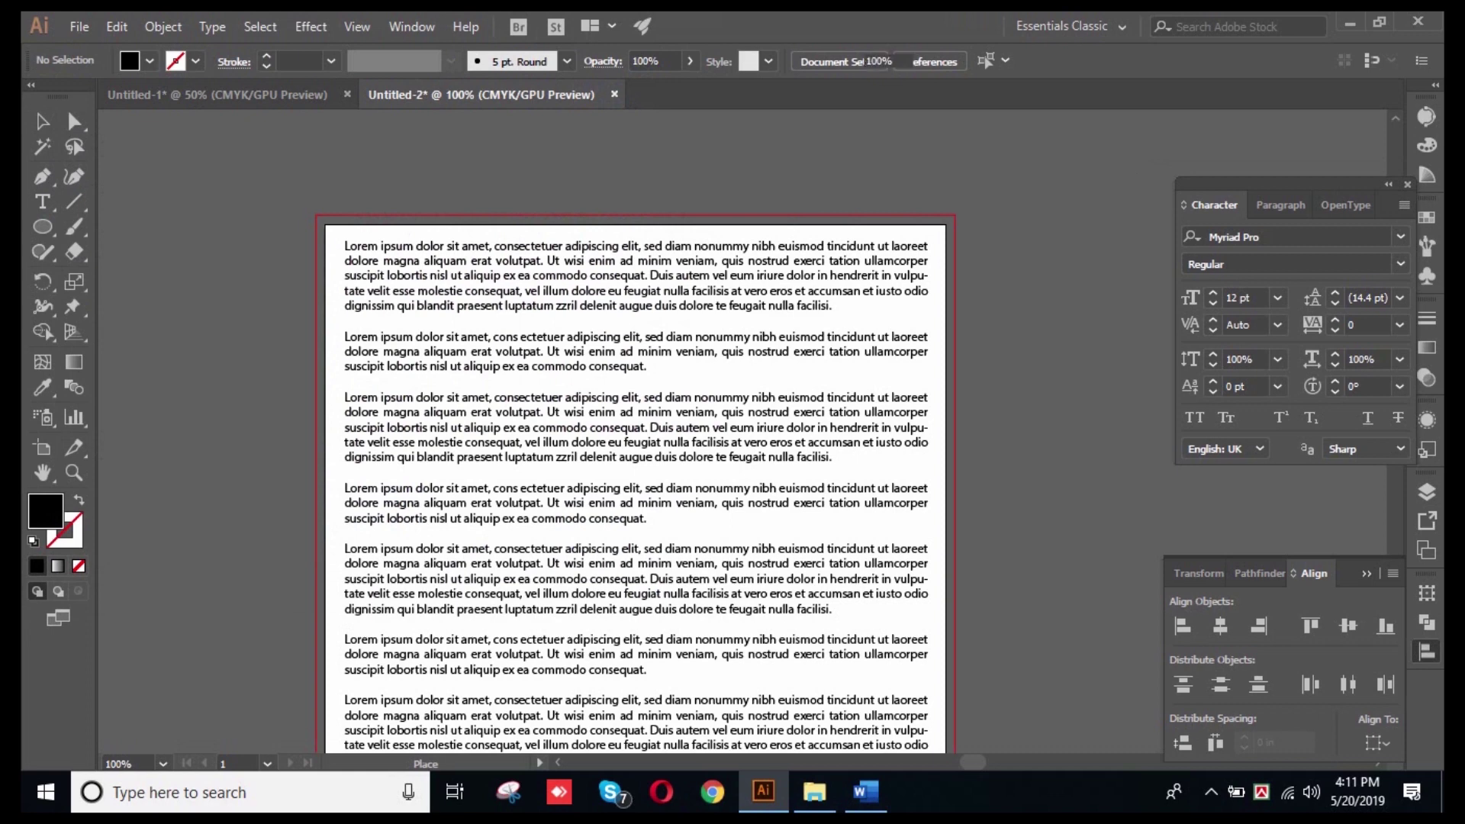
left_click(346, 337)
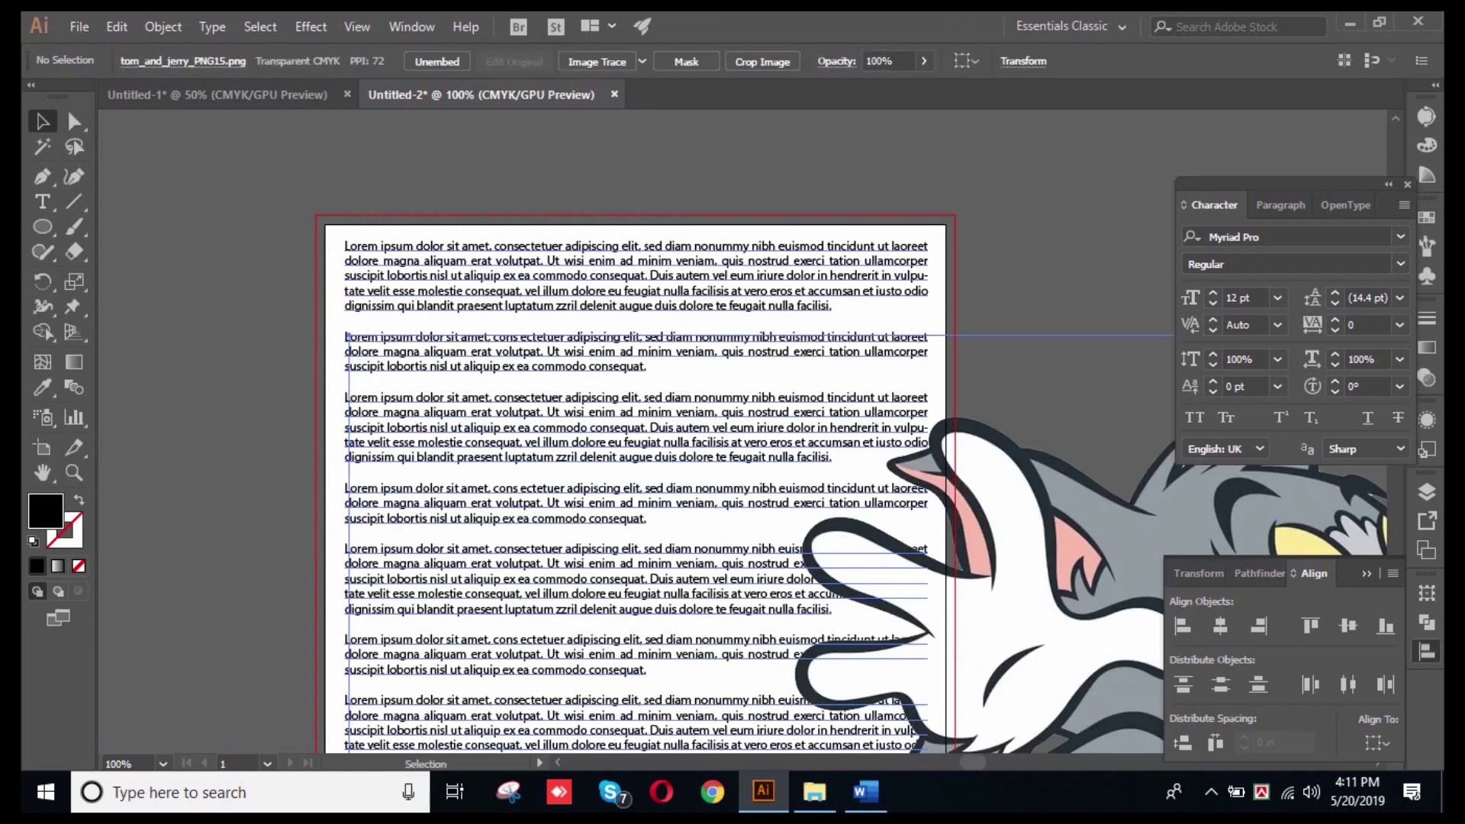
- Scale the placed Tom image down proportionally to about a third of its size and move it over the text
key("ctrl+minus")
key("ctrl+minus")
key("ctrl+minus")
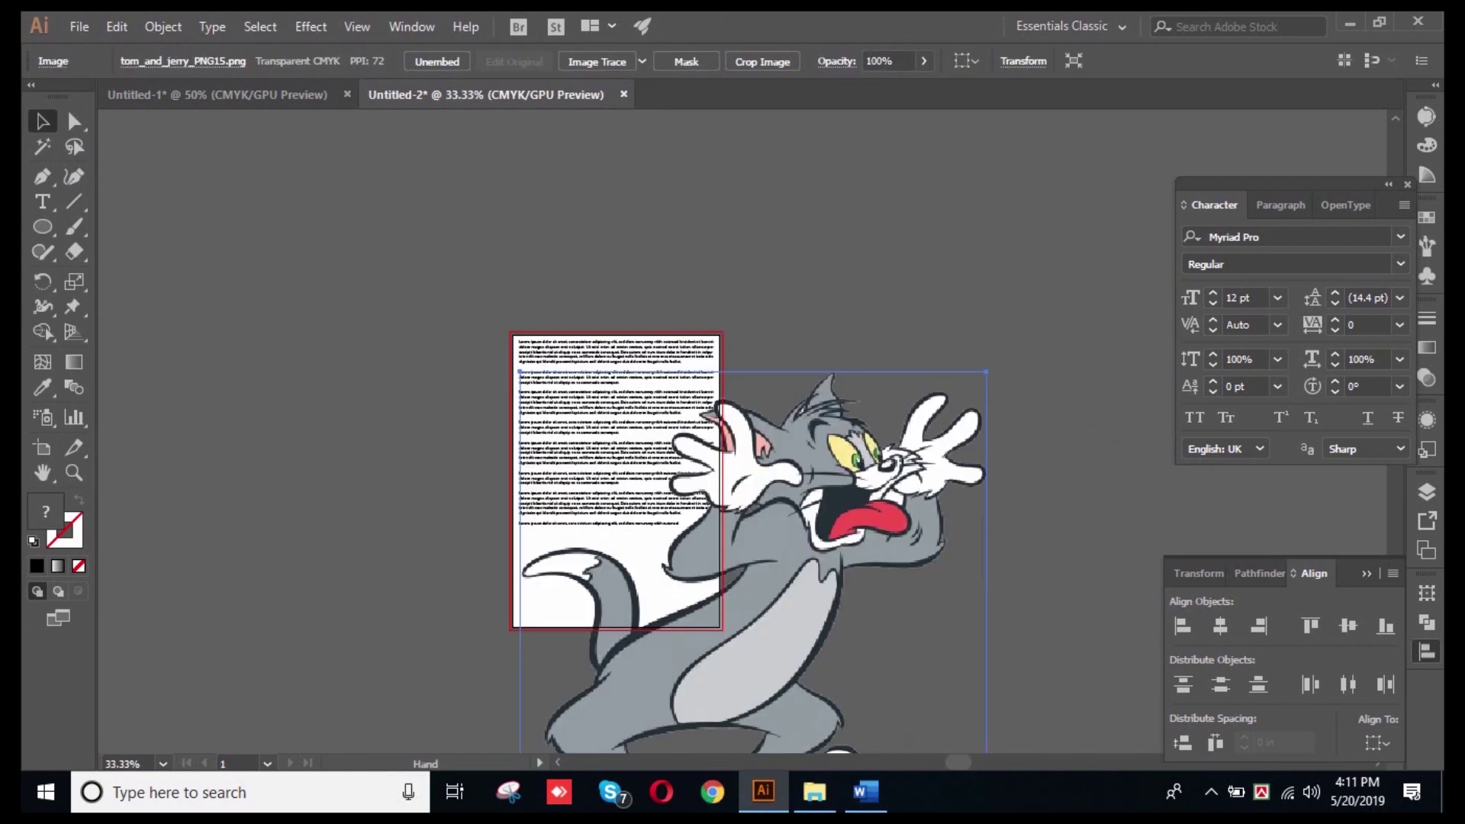
left_click_drag(824, 488, 764, 465)
left_click(764, 465, "shift")
left_click(764, 465, "shift")
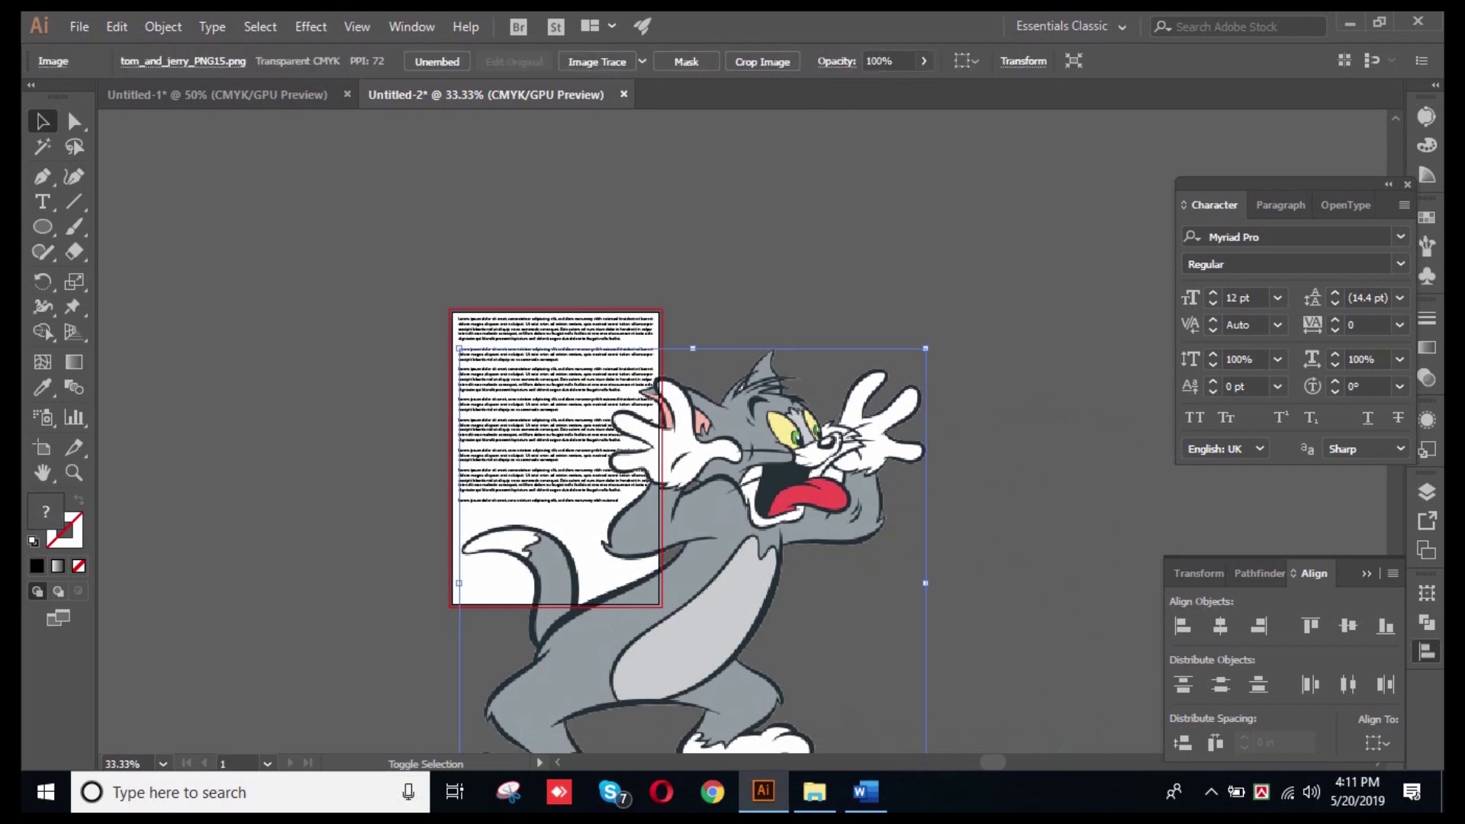
left_click_drag(926, 348, 774, 502)
left_click_drag(736, 574, 485, 353)
- Move the Tom image across the page's left edge and shift the lorem ipsum text frame slightly to the right
key("ctrl+plus")
key("ctrl+plus")
key("ctrl+plus")
key("ctrl+plus")
key("ctrl+shift+a")
scroll(439, 372, "down", 2)
left_click_drag(545, 390, 454, 385)
left_click_drag(696, 337, 723, 337)
left_click(886, 343)
- Raise the Tom image so its upper edge lines up with the top of the lorem ipsum text frame
left_click(489, 385)
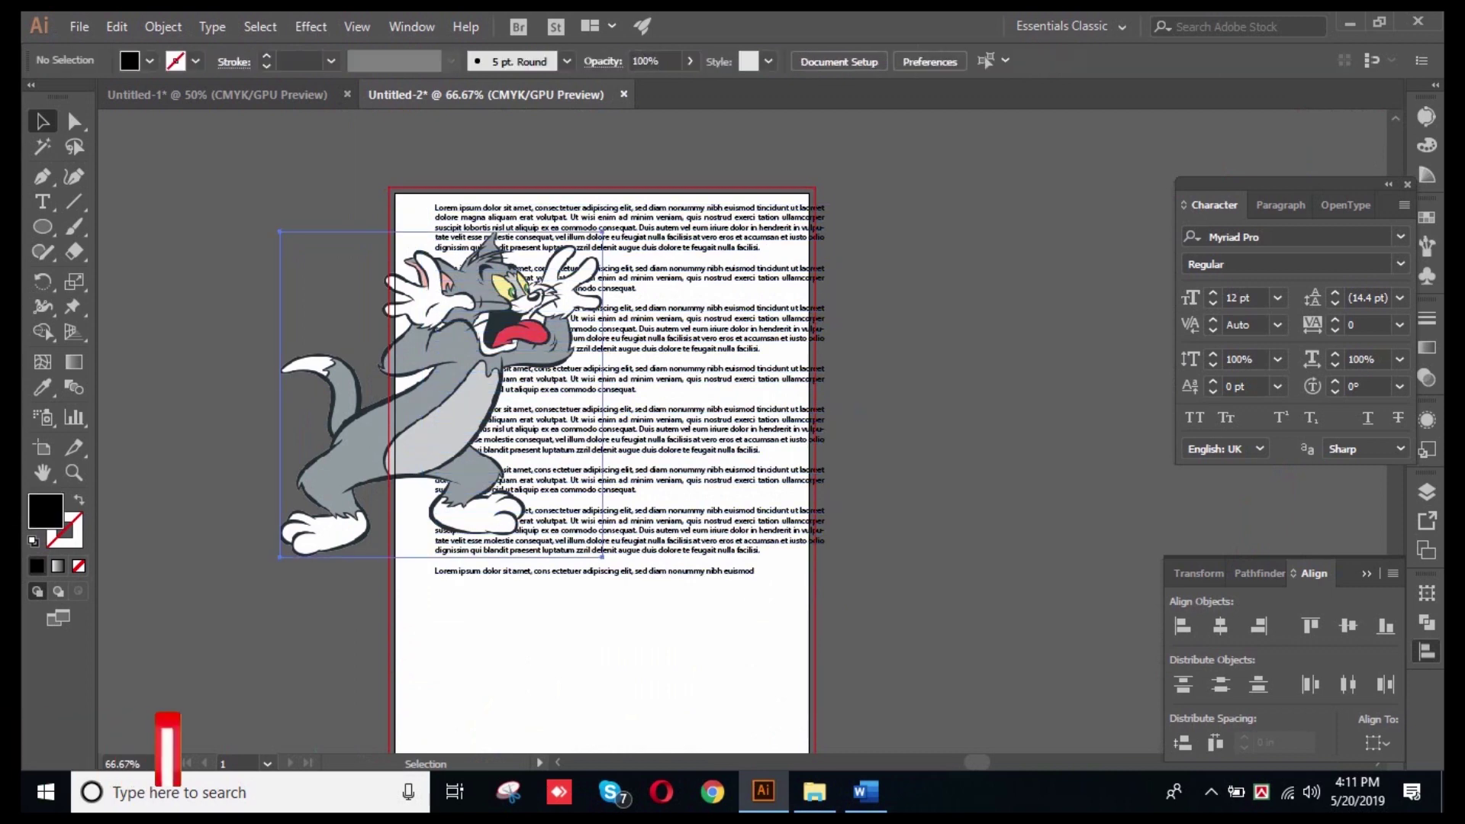
left_click_drag(527, 348, 527, 321)
scroll(526, 272, "up", 3)
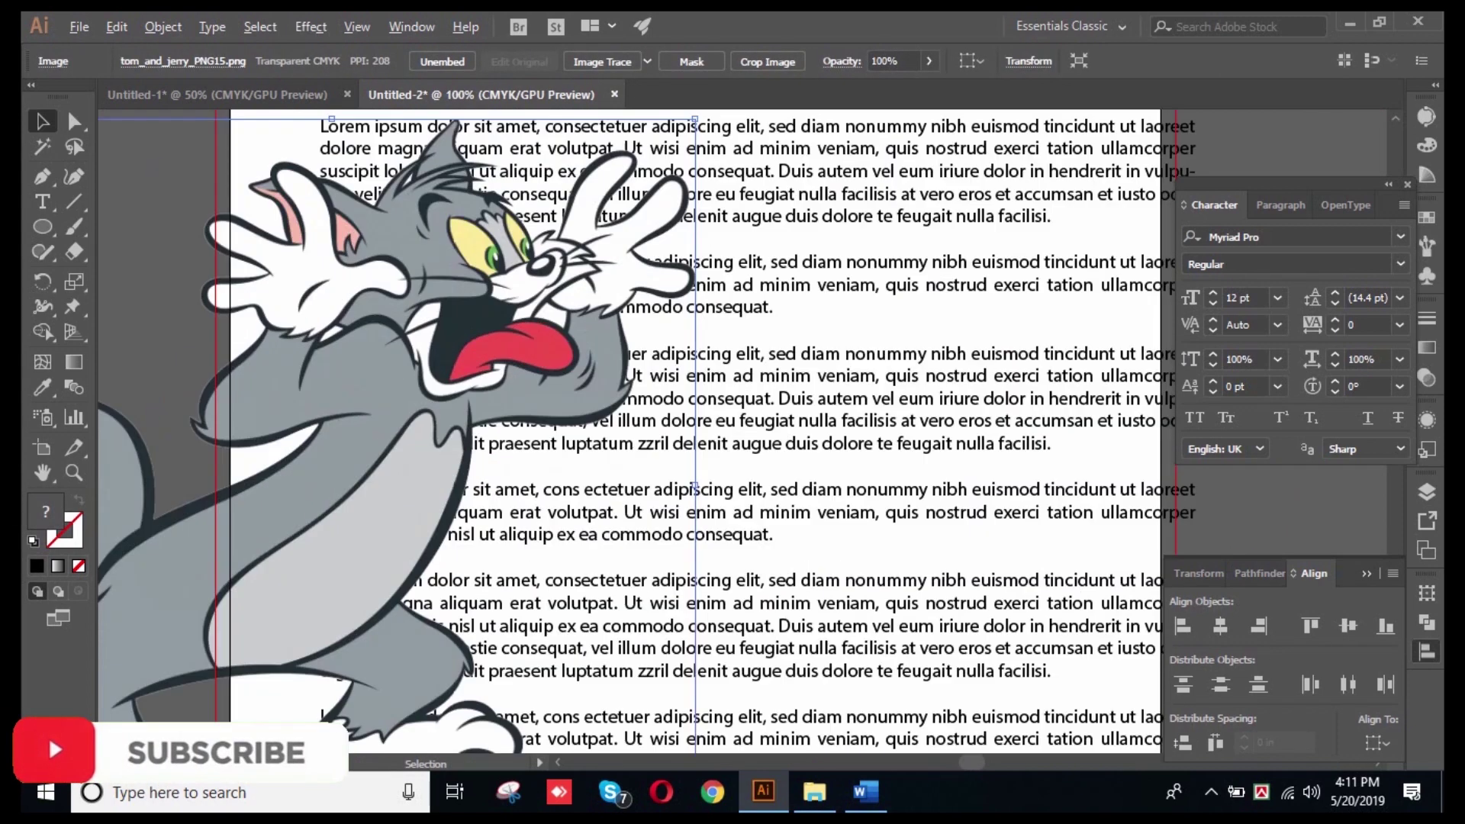
key("ctrl+plus")
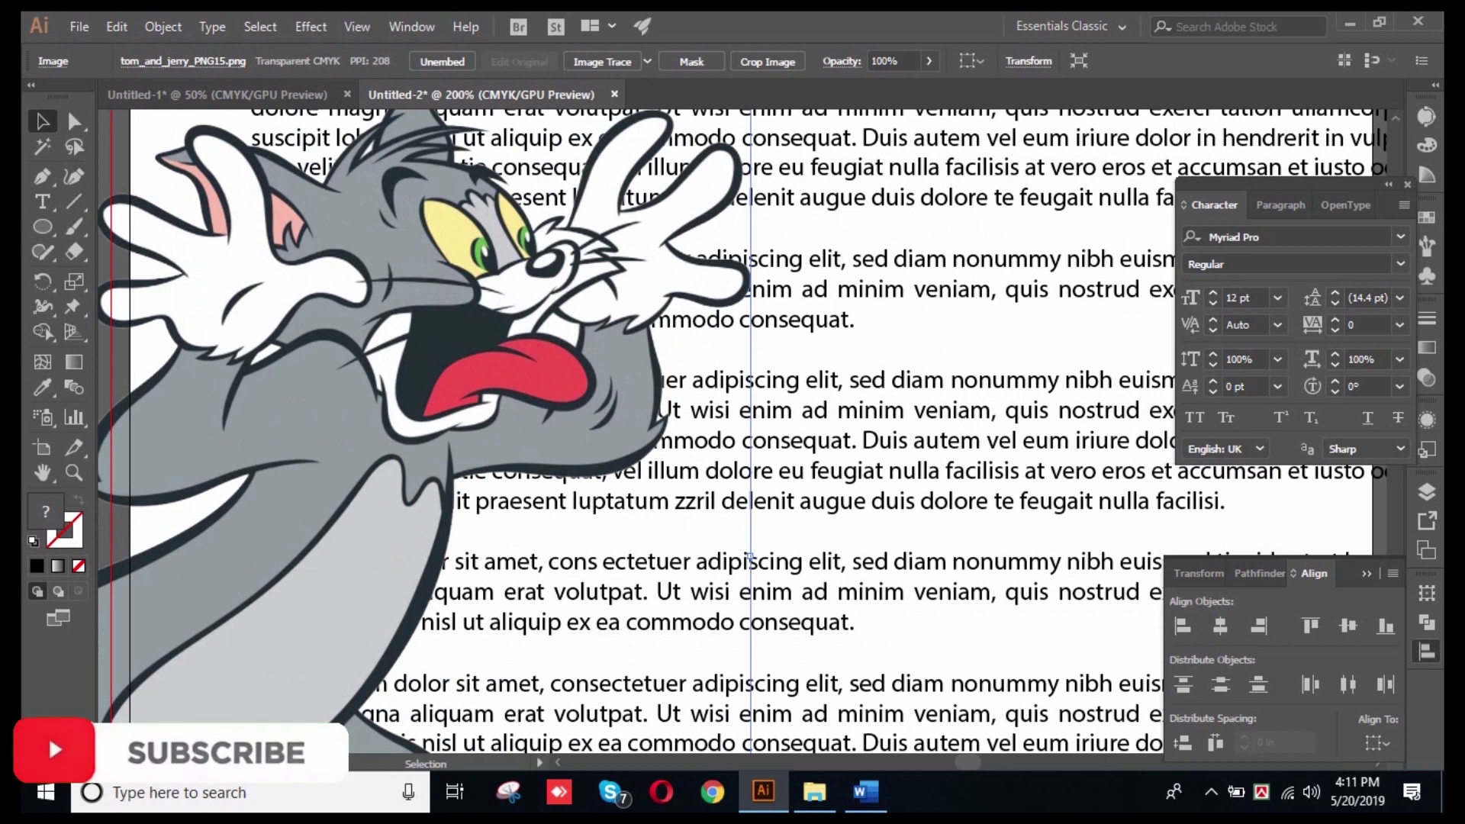
scroll(740, 431, "up", 3)
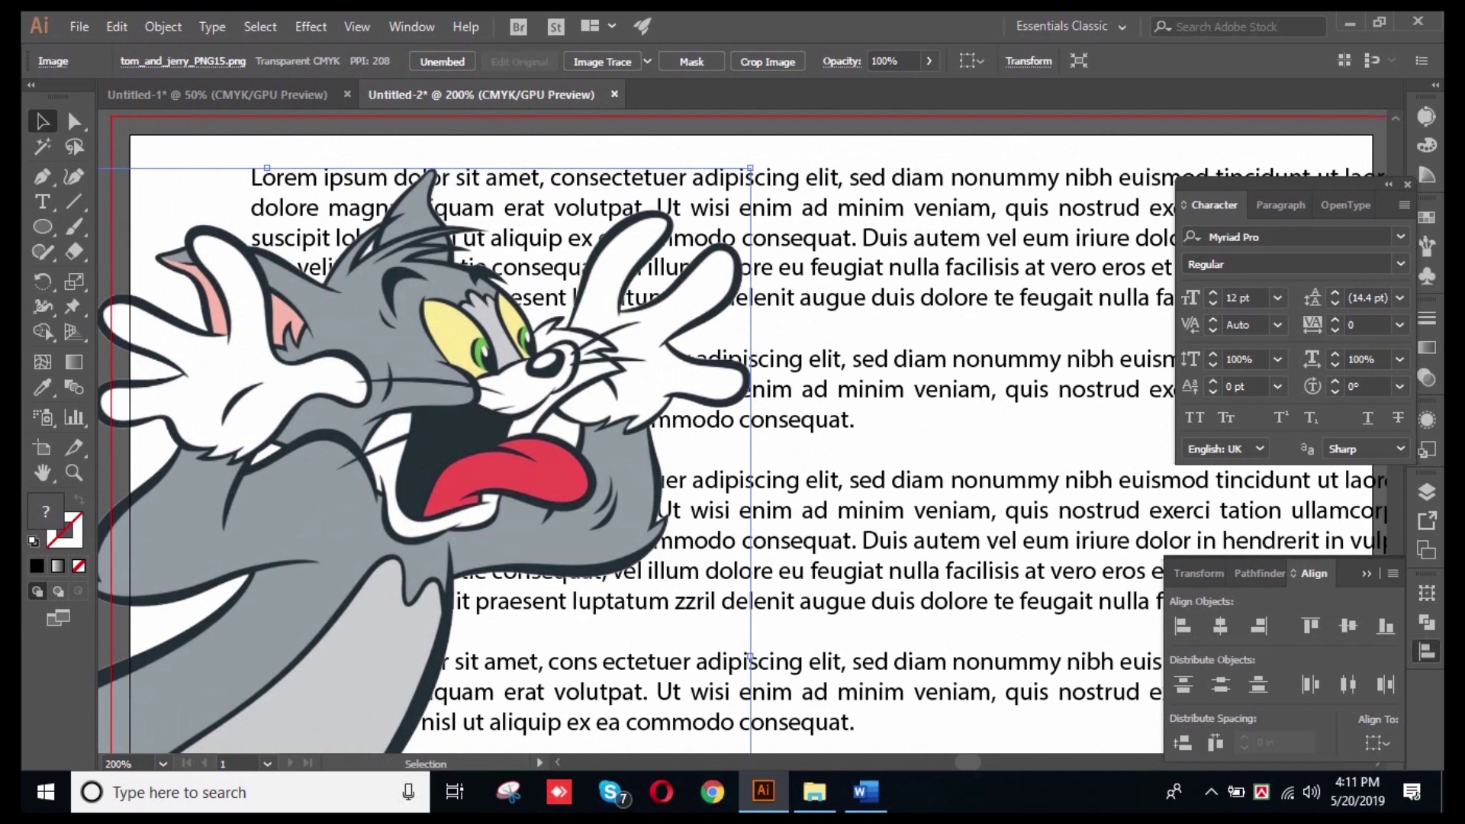
key("ctrl+1")
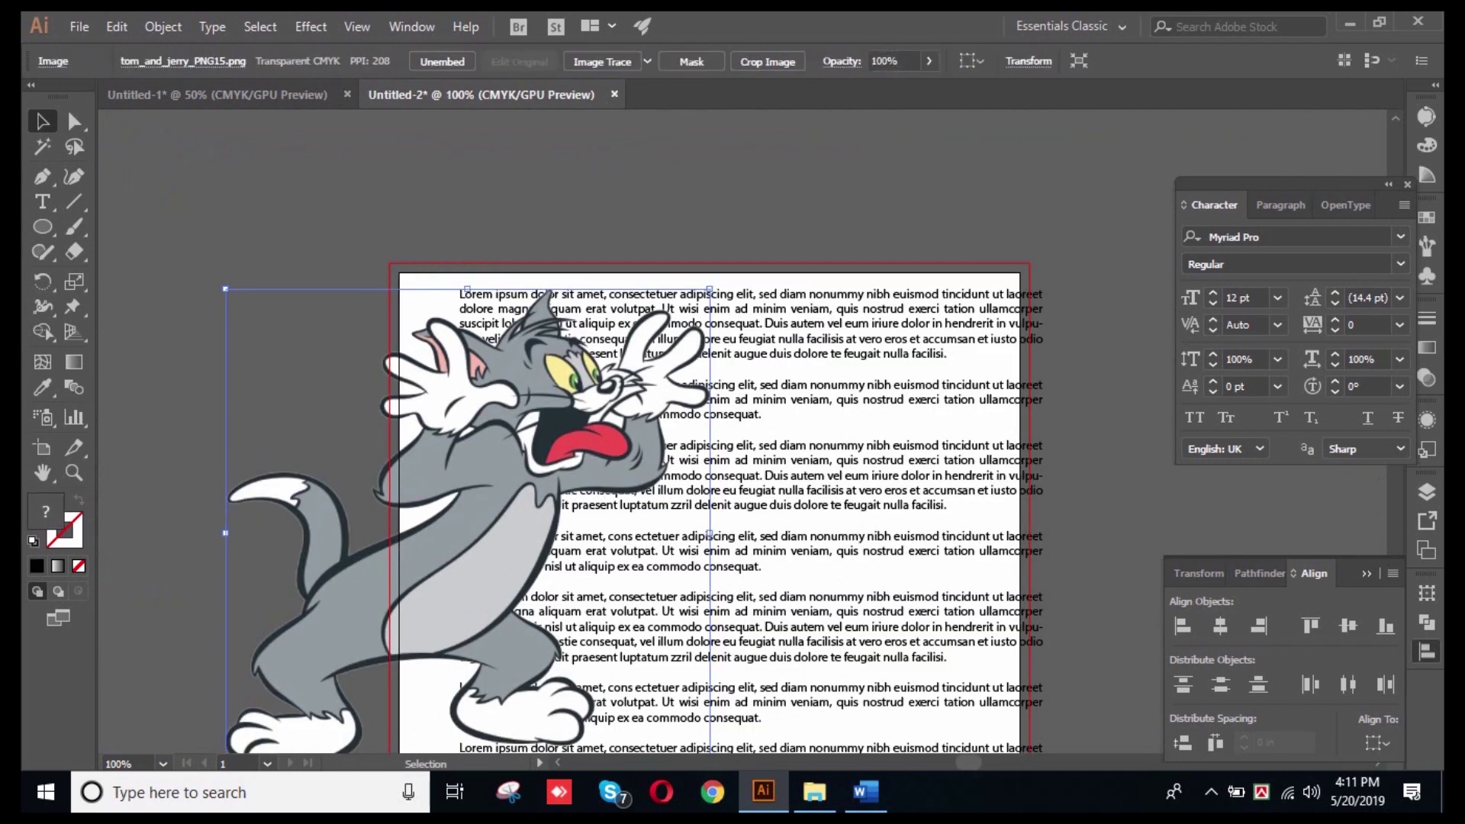
- Open the Text Wrap Options for the Tom image and accept a 6 pt offset with Invert Wrap off
key("ctrl+shift+a")
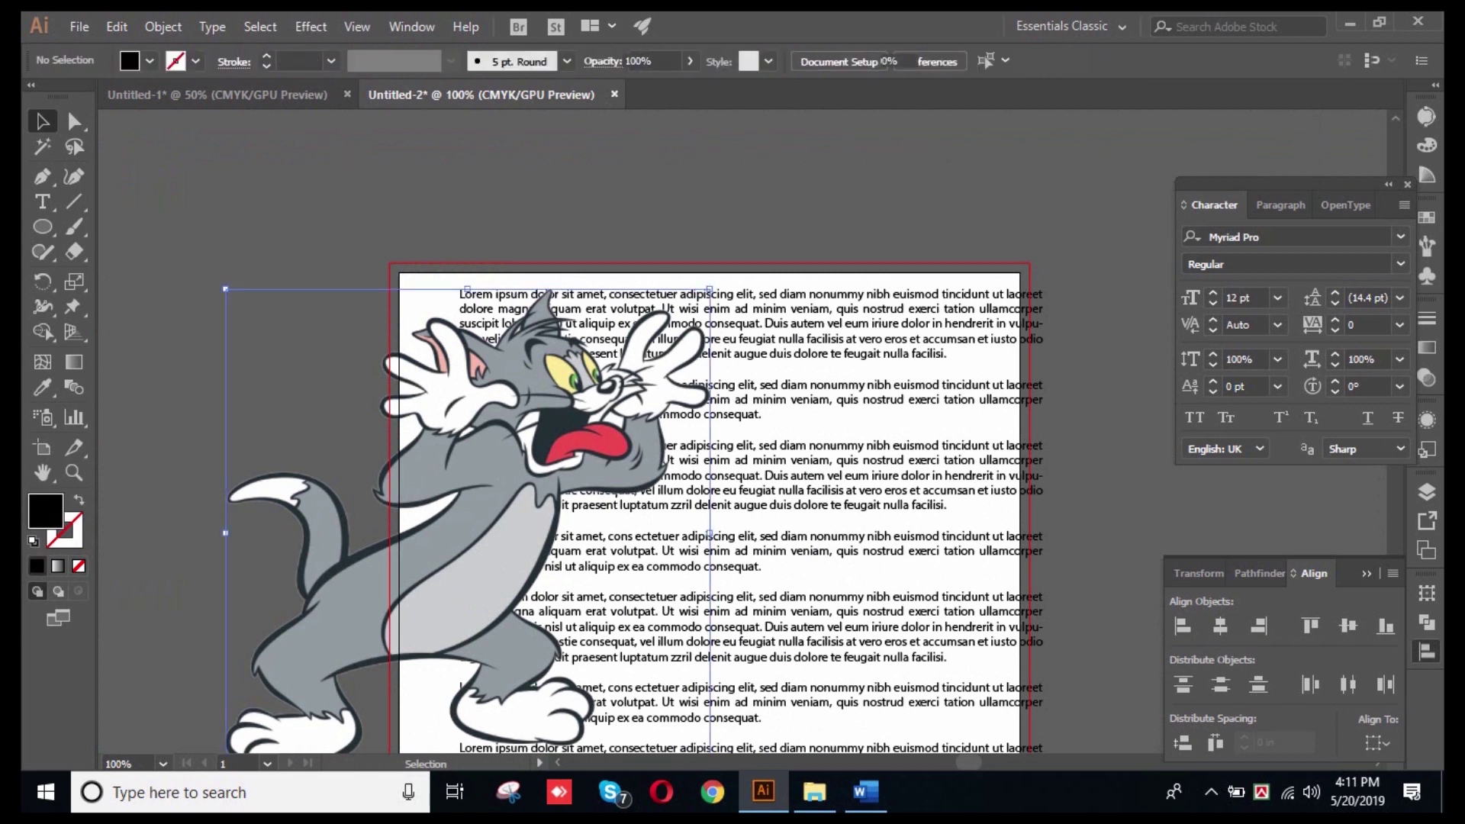
left_click(467, 532)
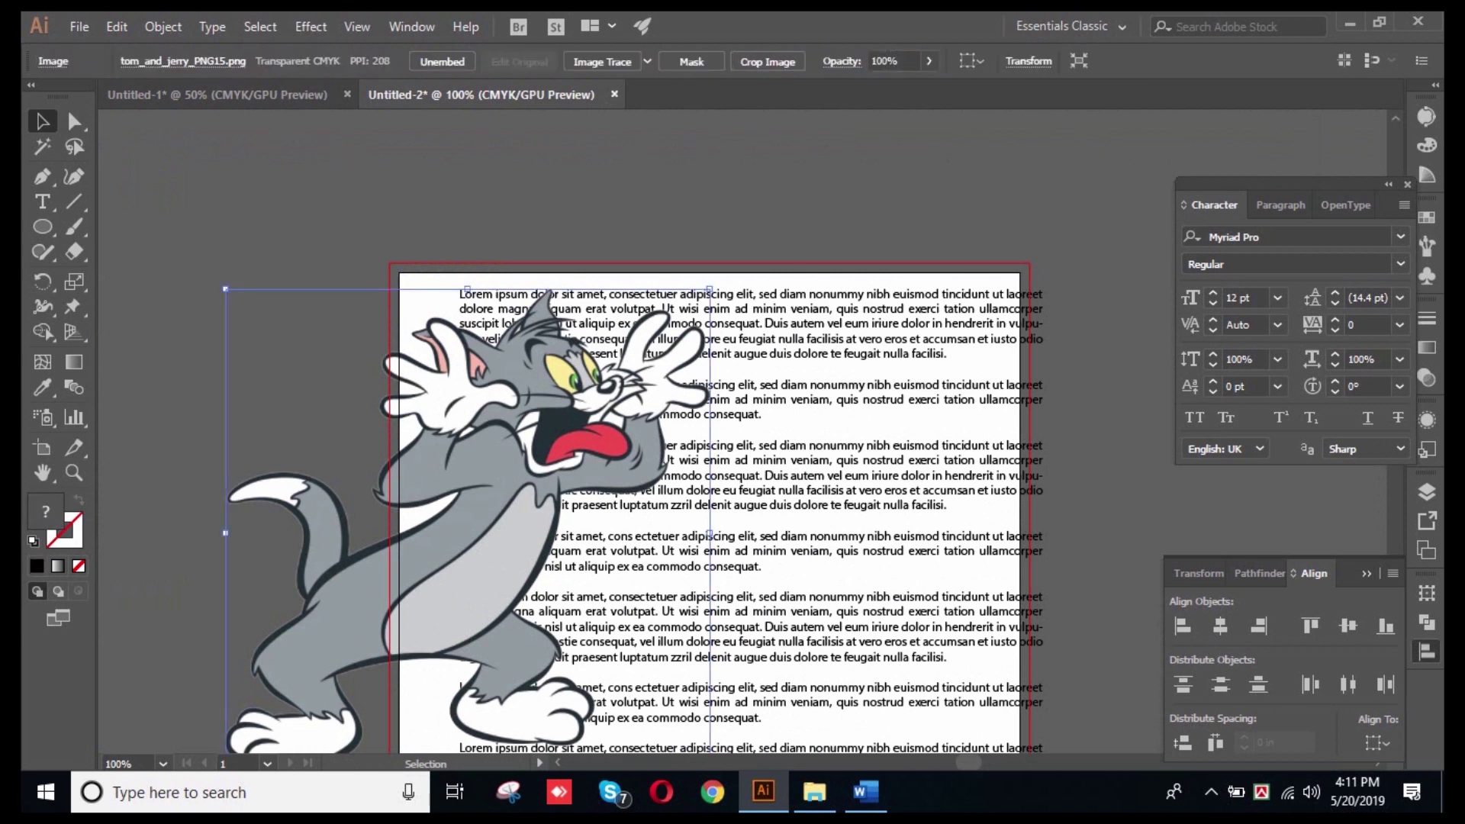
left_click(840, 539)
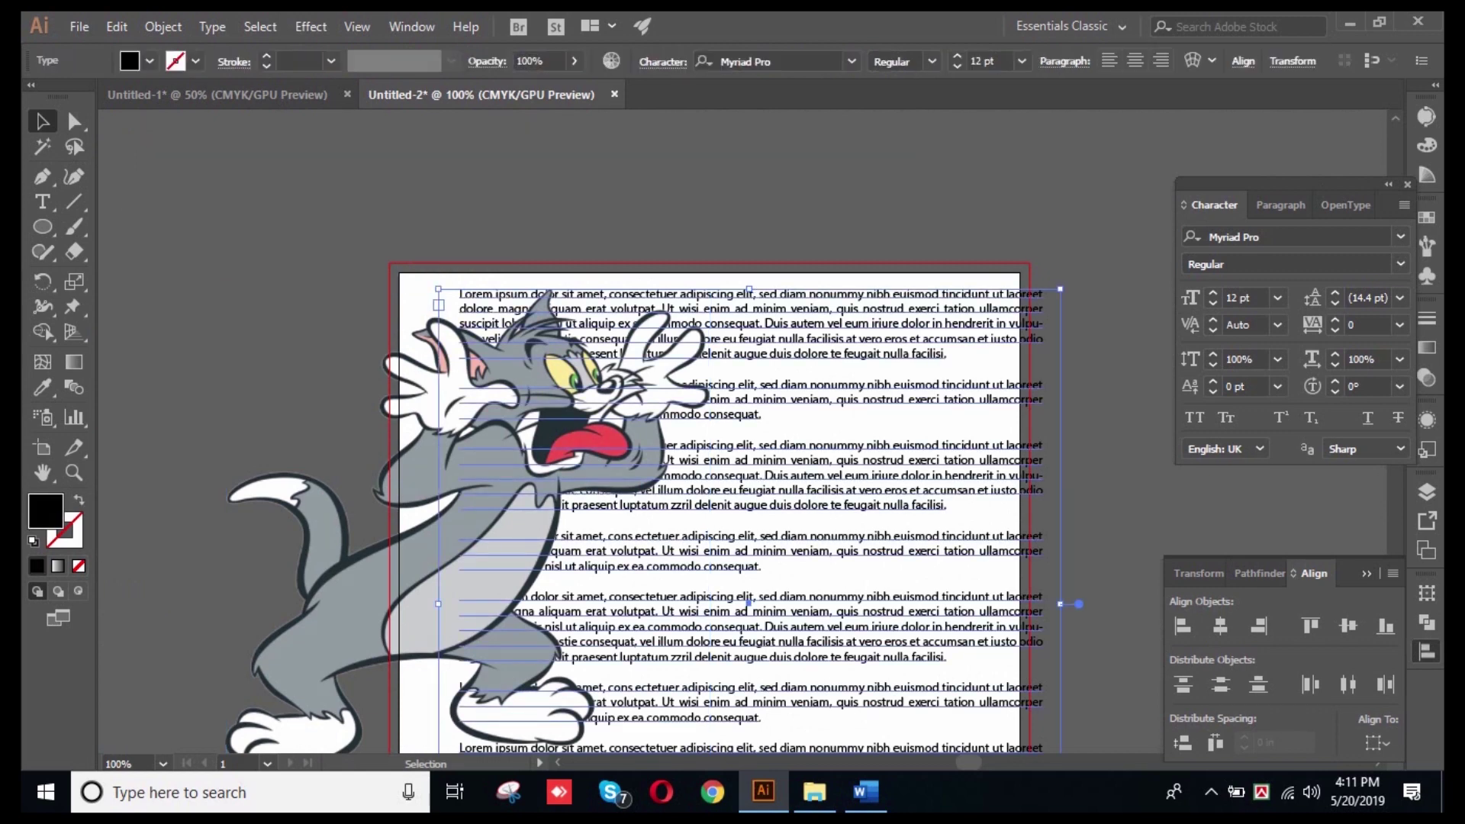
key("ctrl+shift+a")
left_click(467, 533)
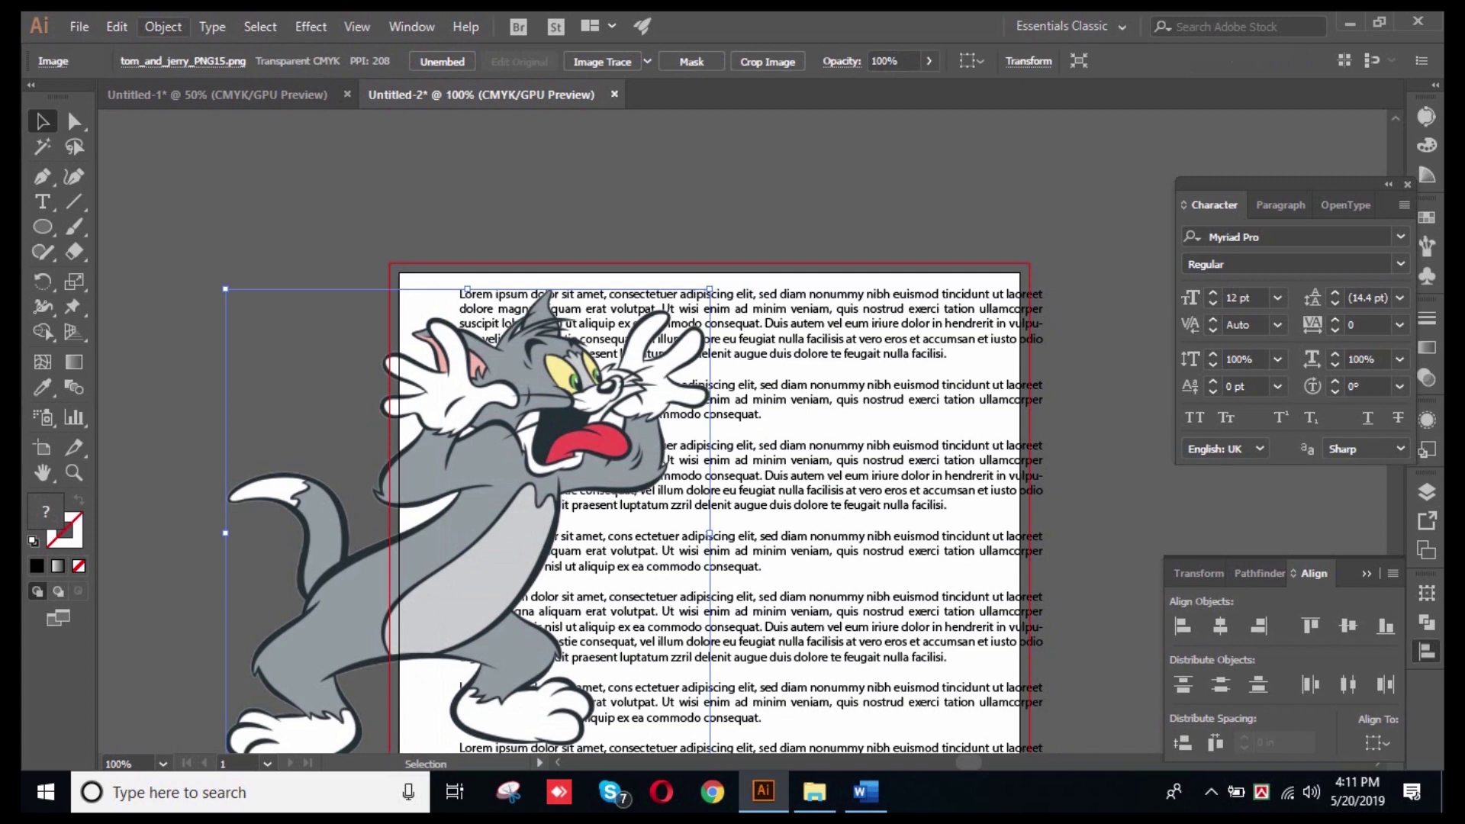
left_click(163, 26)
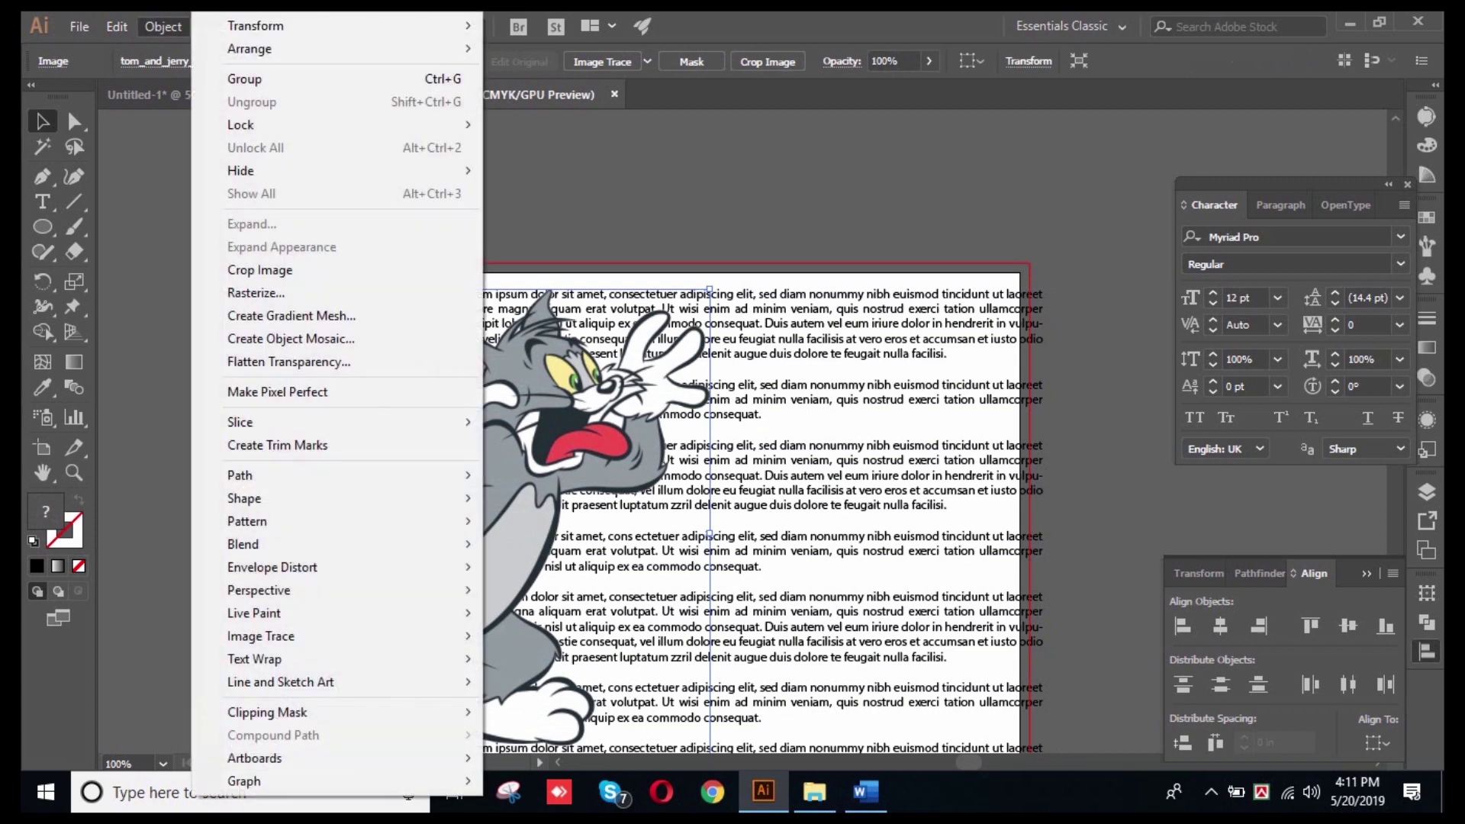
mouse_move(254, 659)
left_click(568, 712)
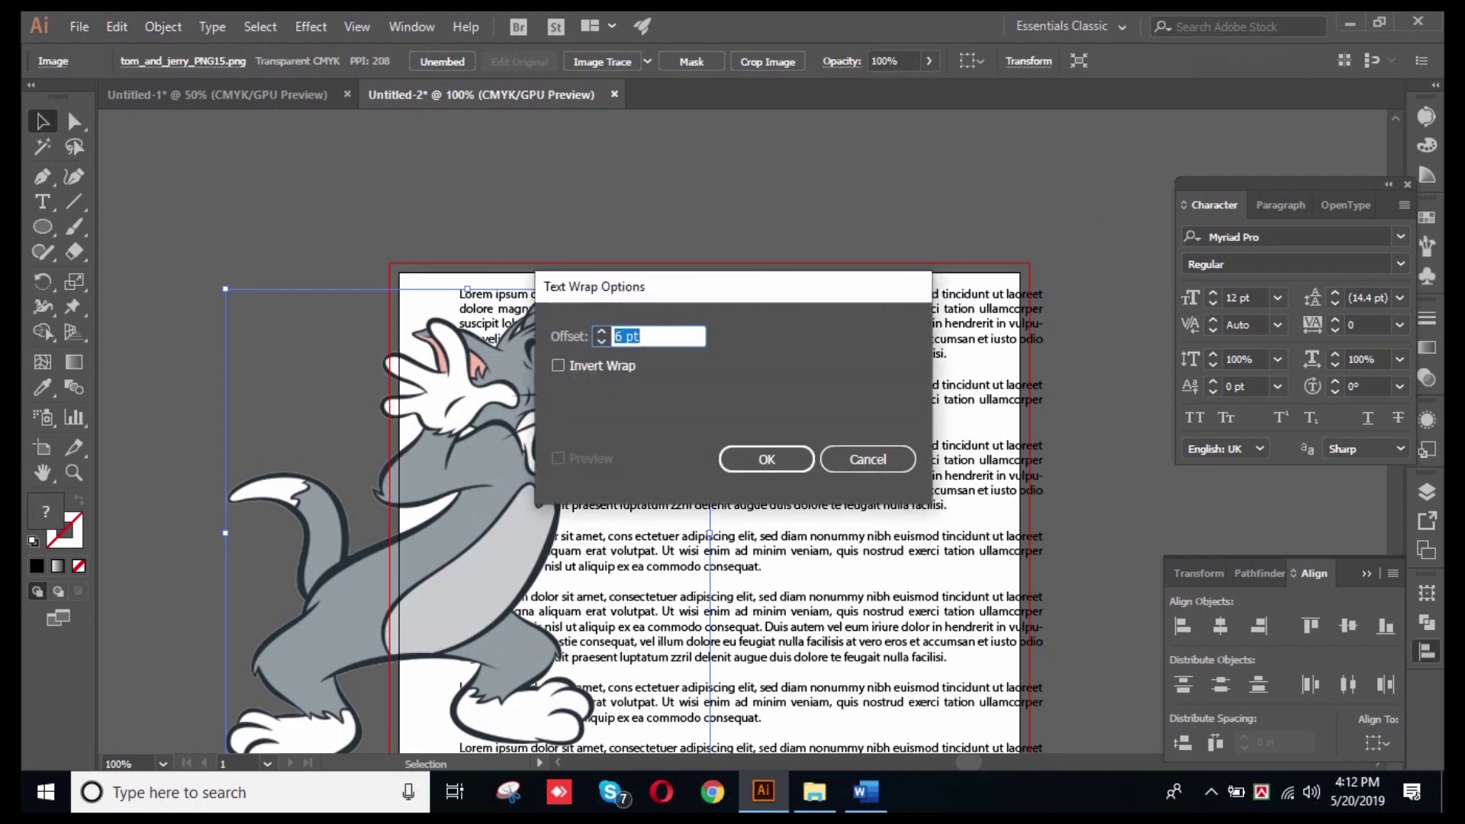
left_click_drag(733, 286, 979, 279)
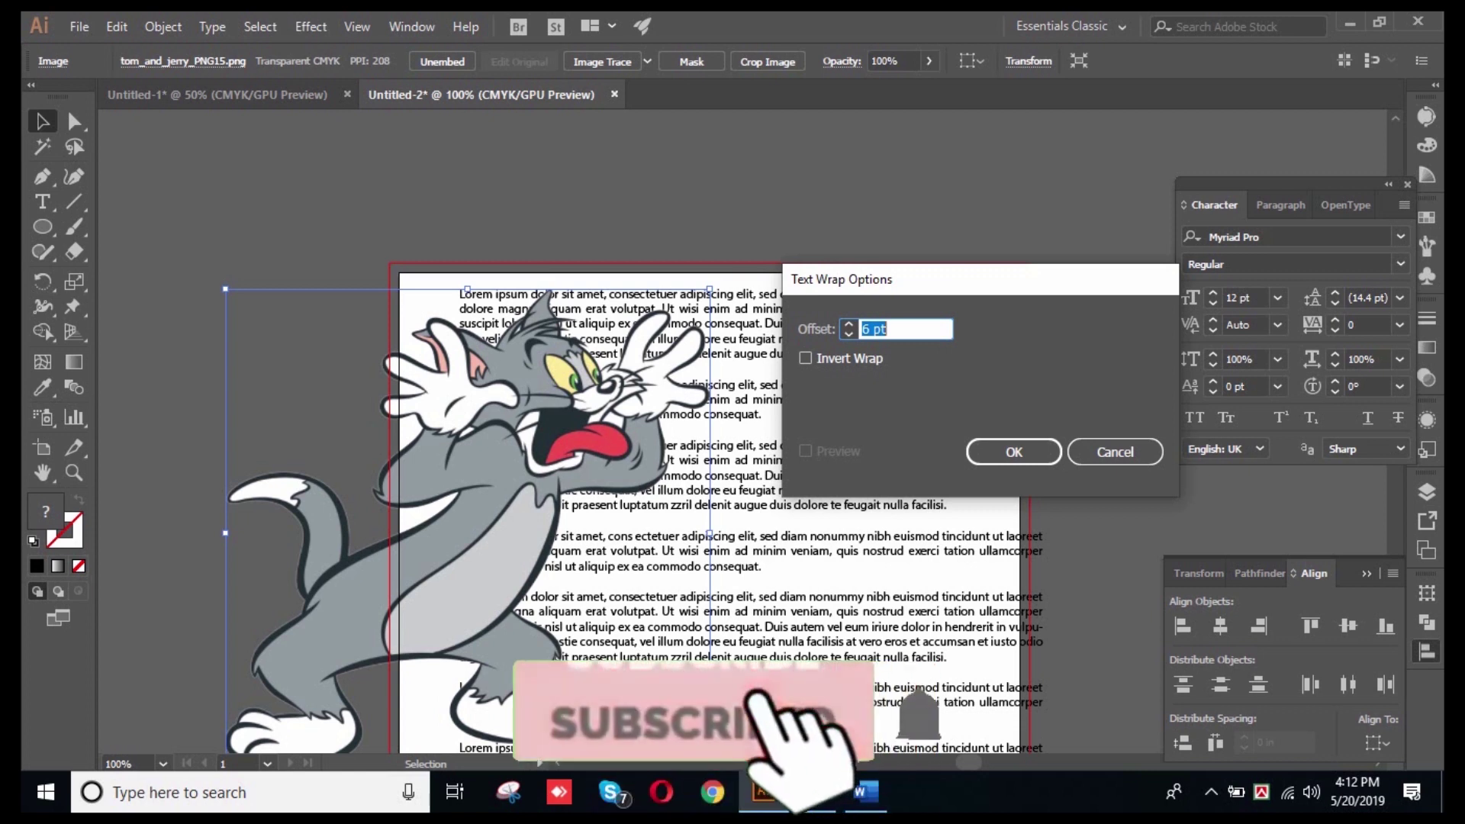
key("Return")
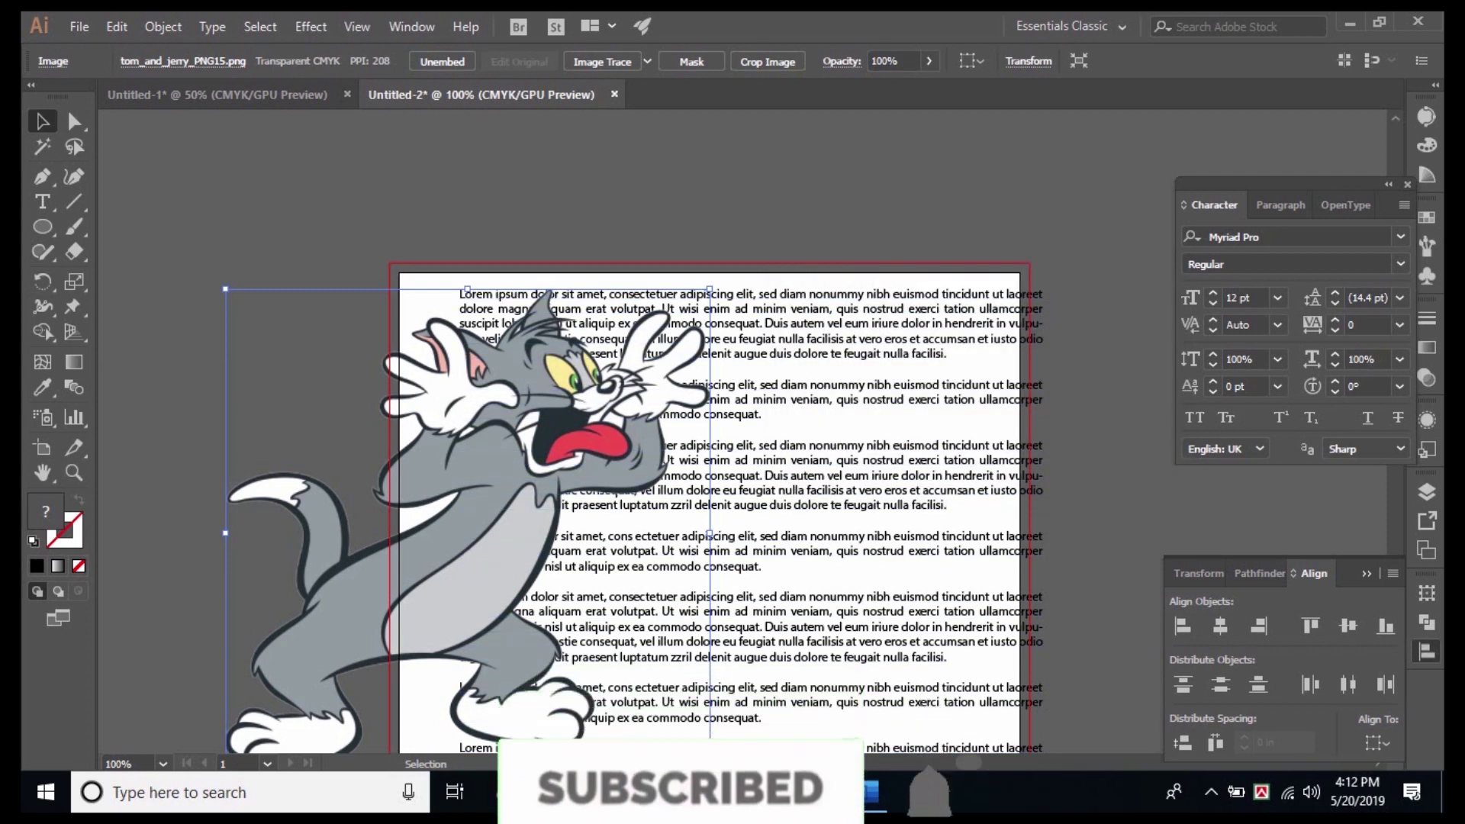
key("ctrl+shift+a")
left_click_drag(327, 197, 749, 489)
key("ctrl+shift+a")
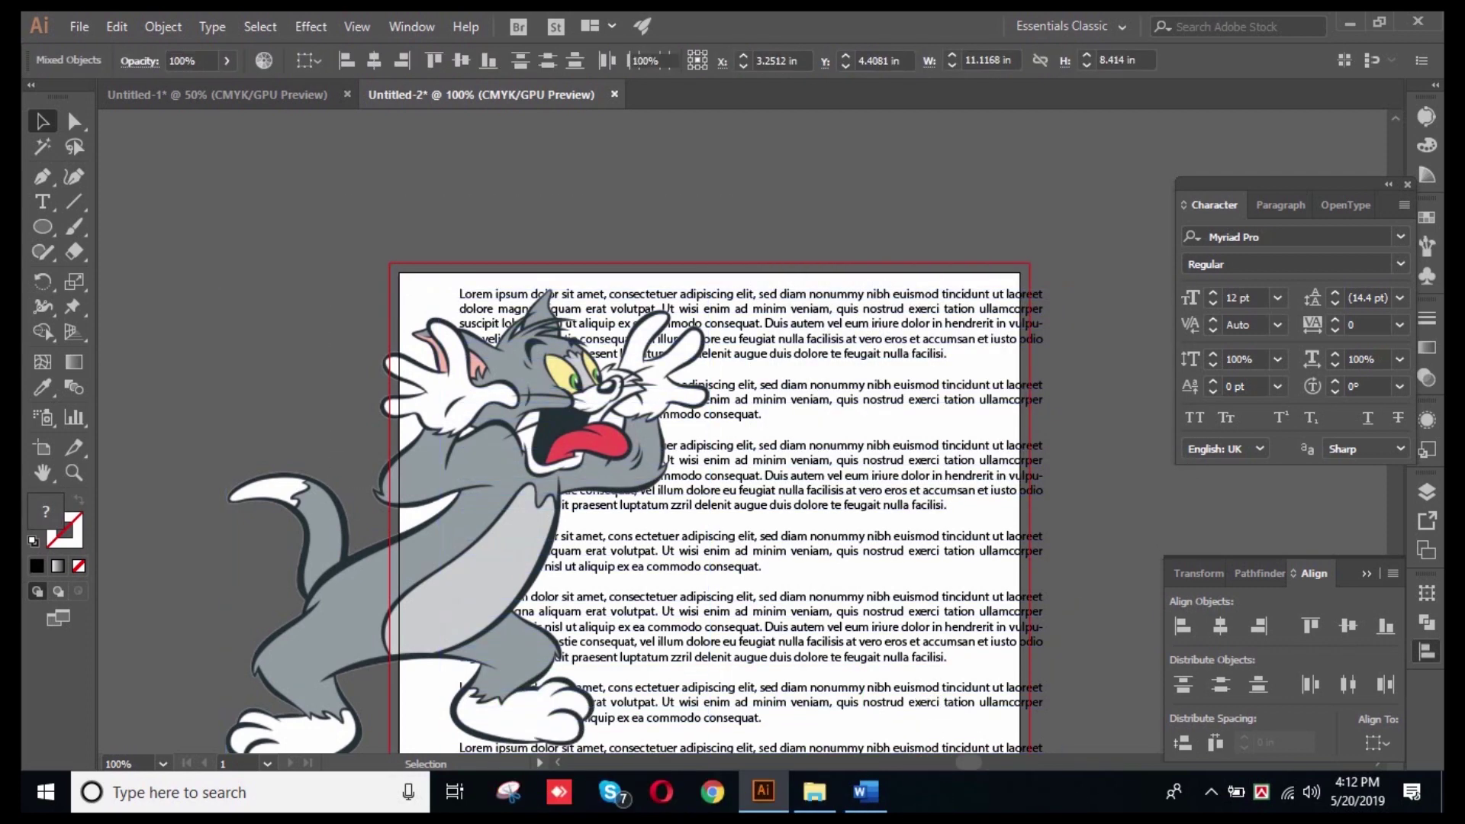
- Make a text wrap on the Tom image and the lorem ipsum text together, accepting that text wraps around all selected objects
key("ctrl+a")
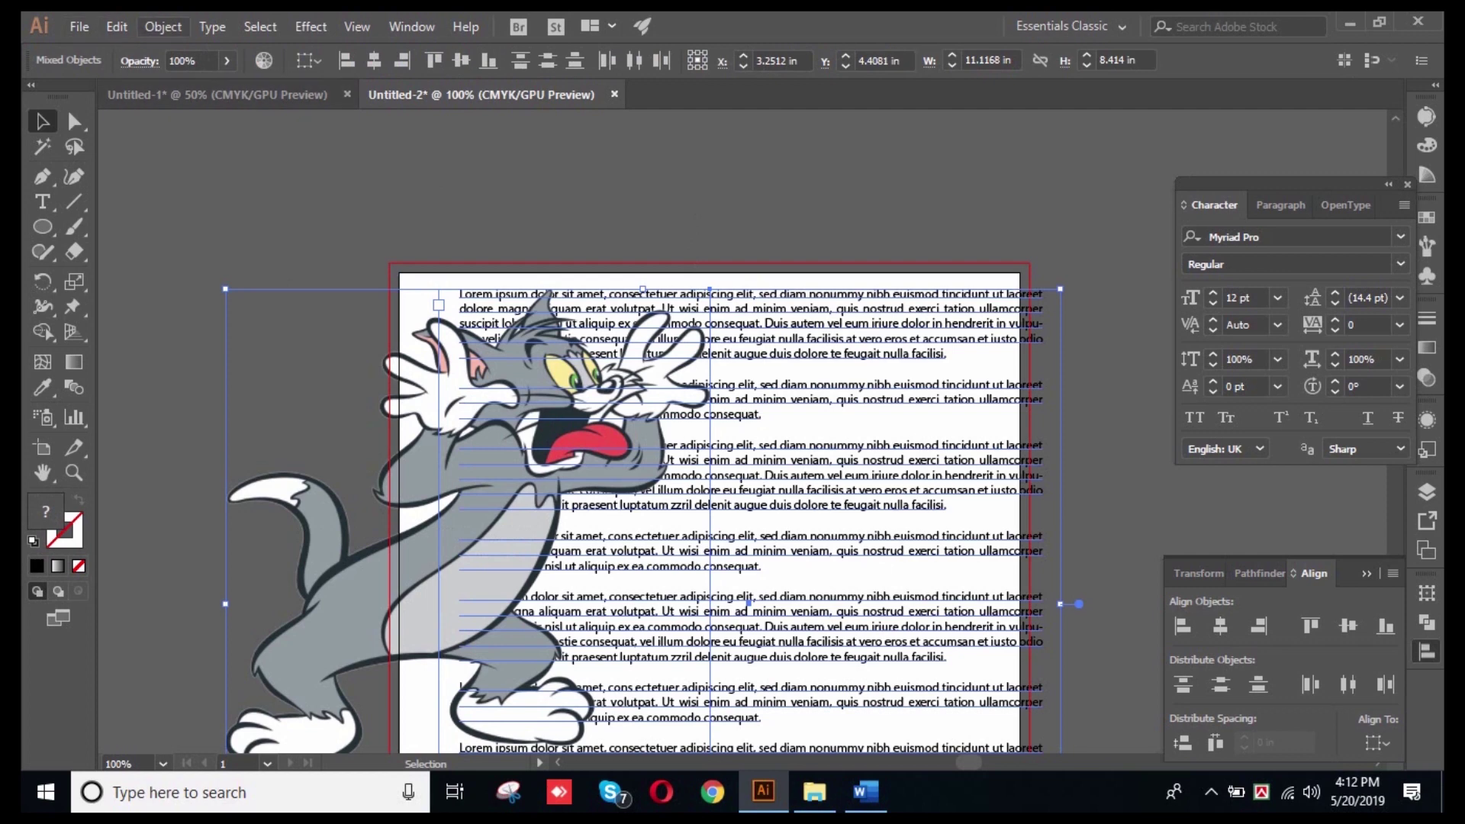
left_click(163, 26)
mouse_move(254, 659)
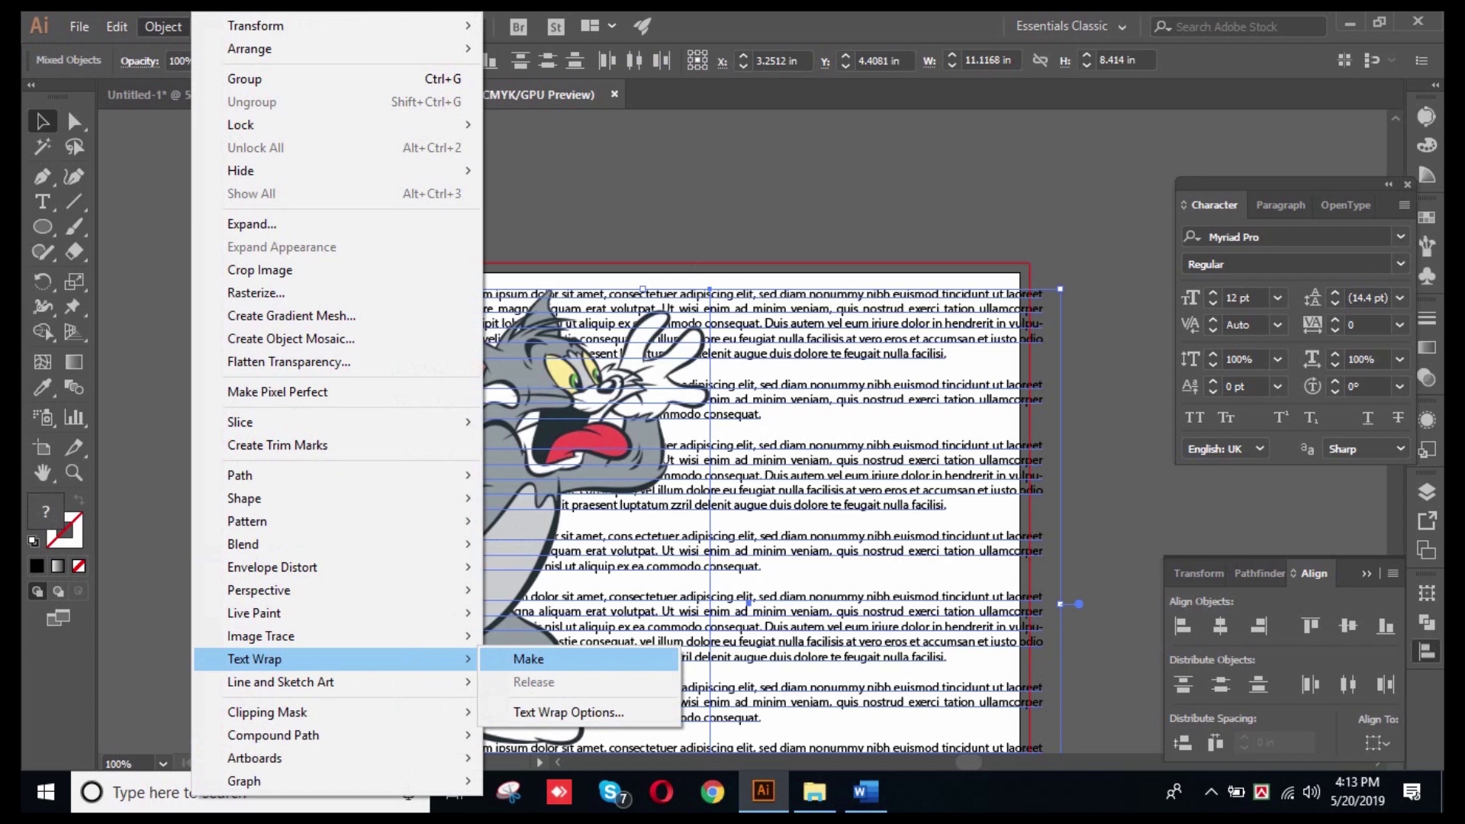
left_click(529, 658)
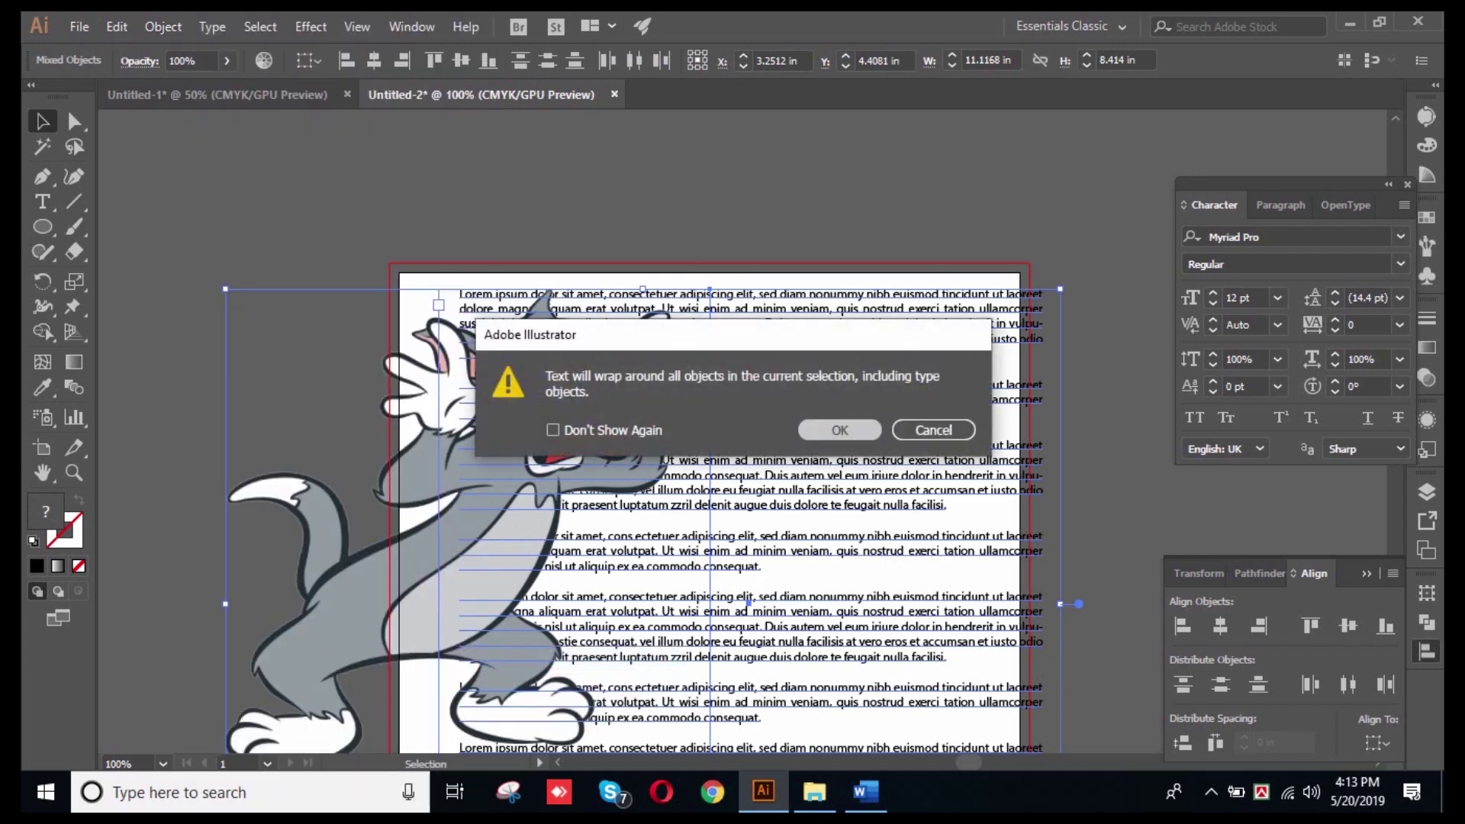
left_click(840, 430)
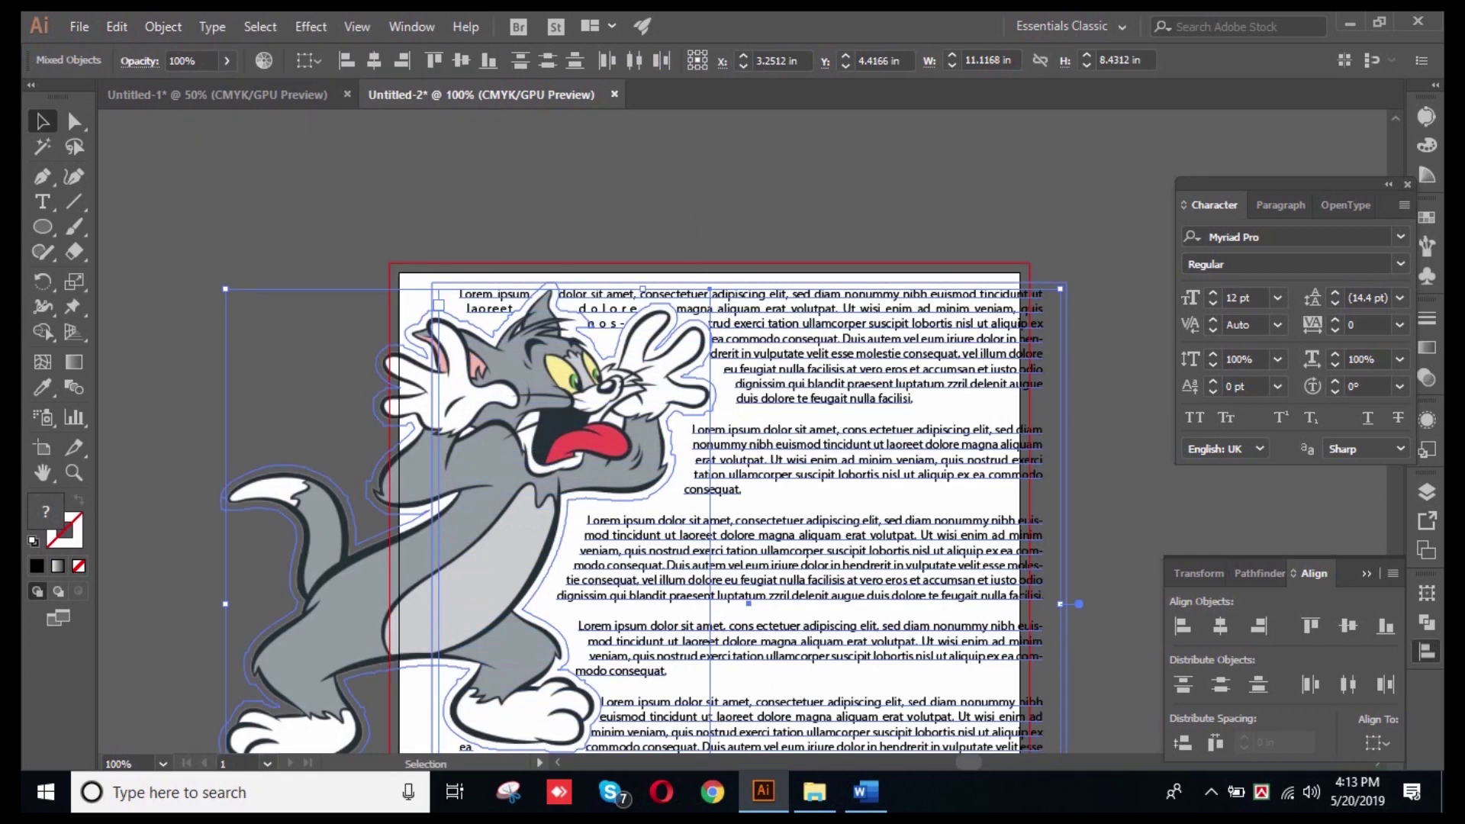
key("ctrl+shift+a")
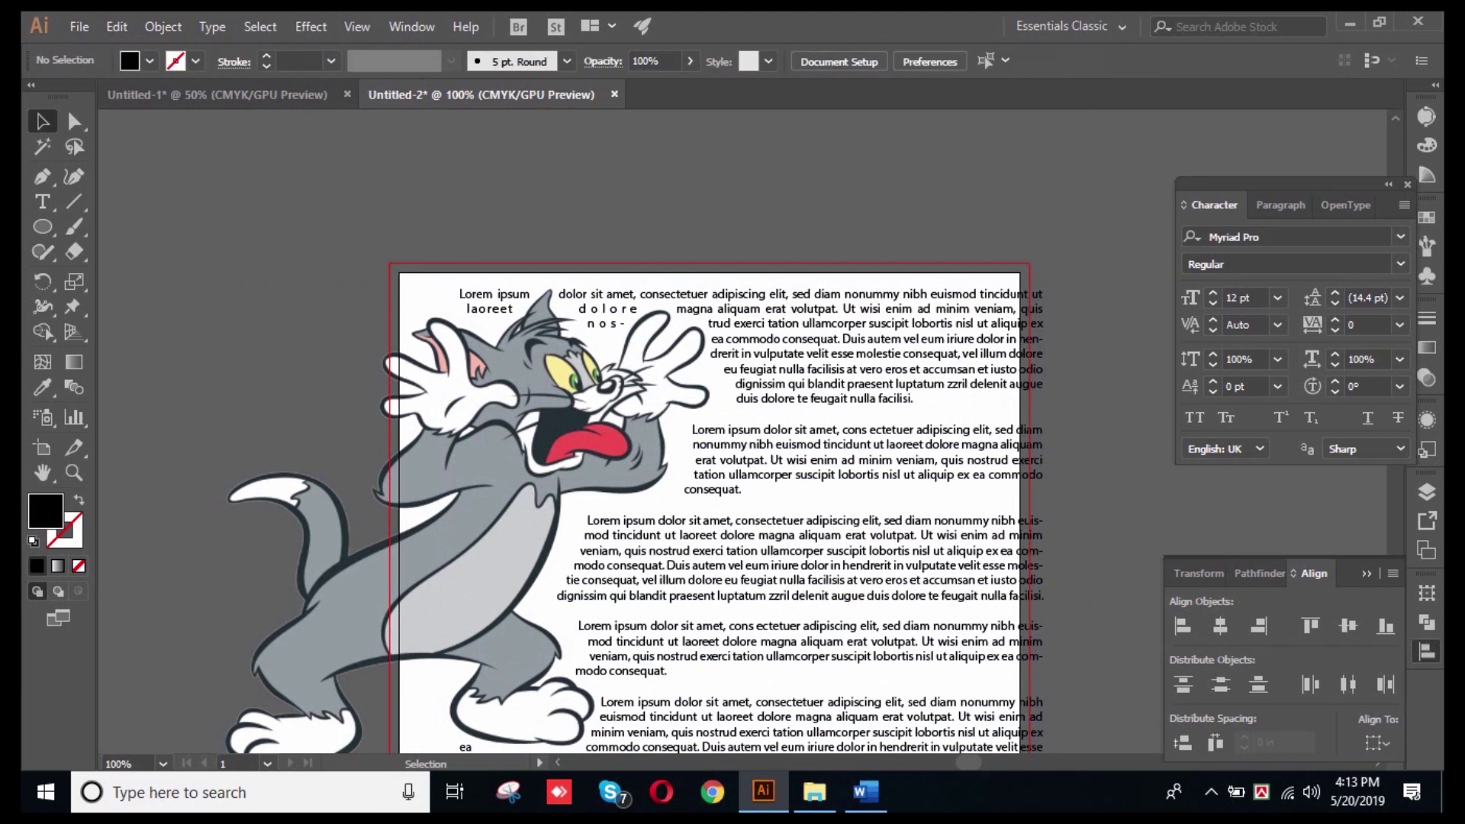
- Inspect the wrapped Tom image and the text frame separately, showing the text's paragraph alignment, indent and spacing settings
left_click(467, 533)
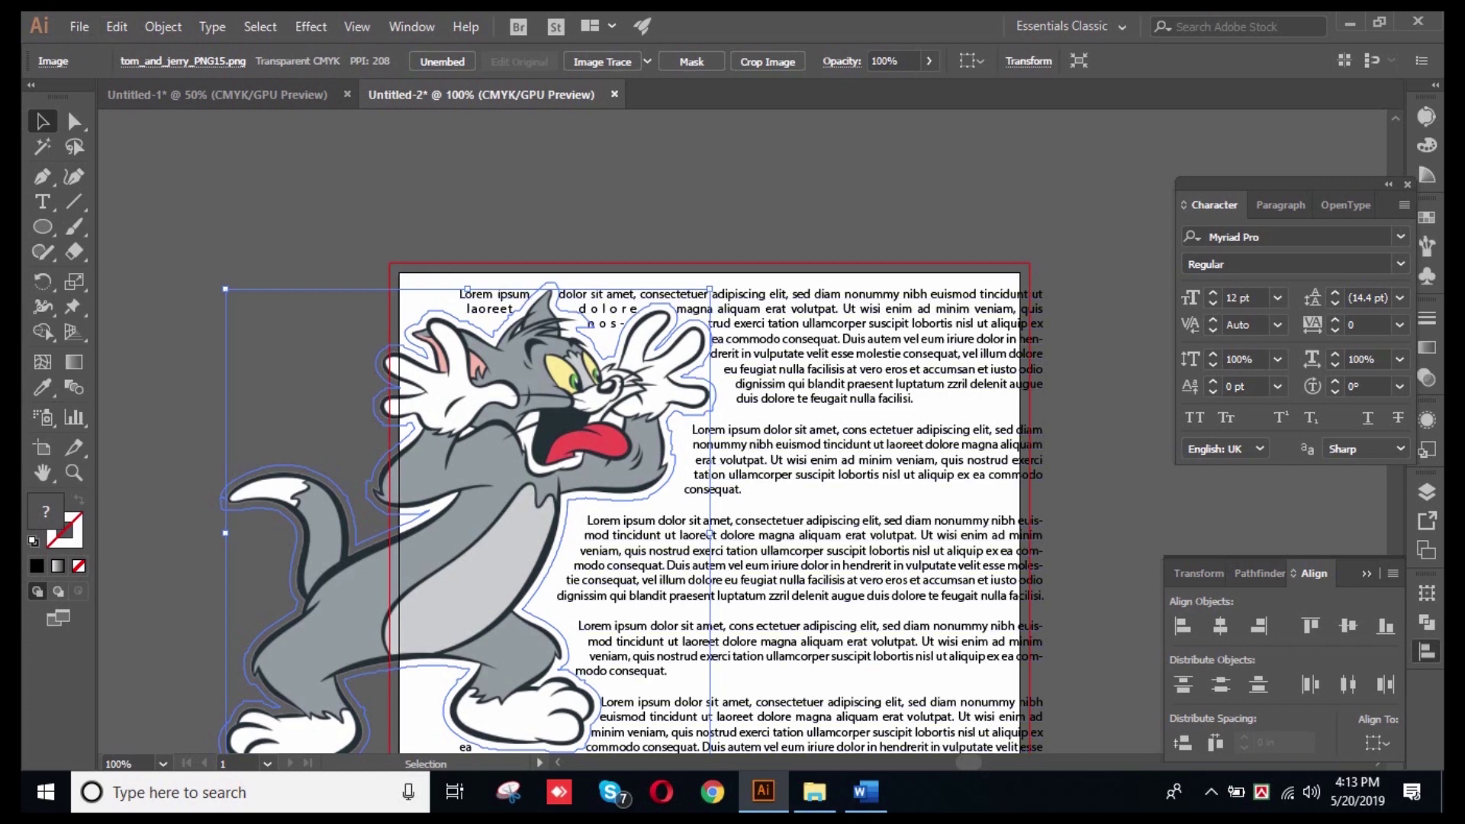
left_click(801, 535)
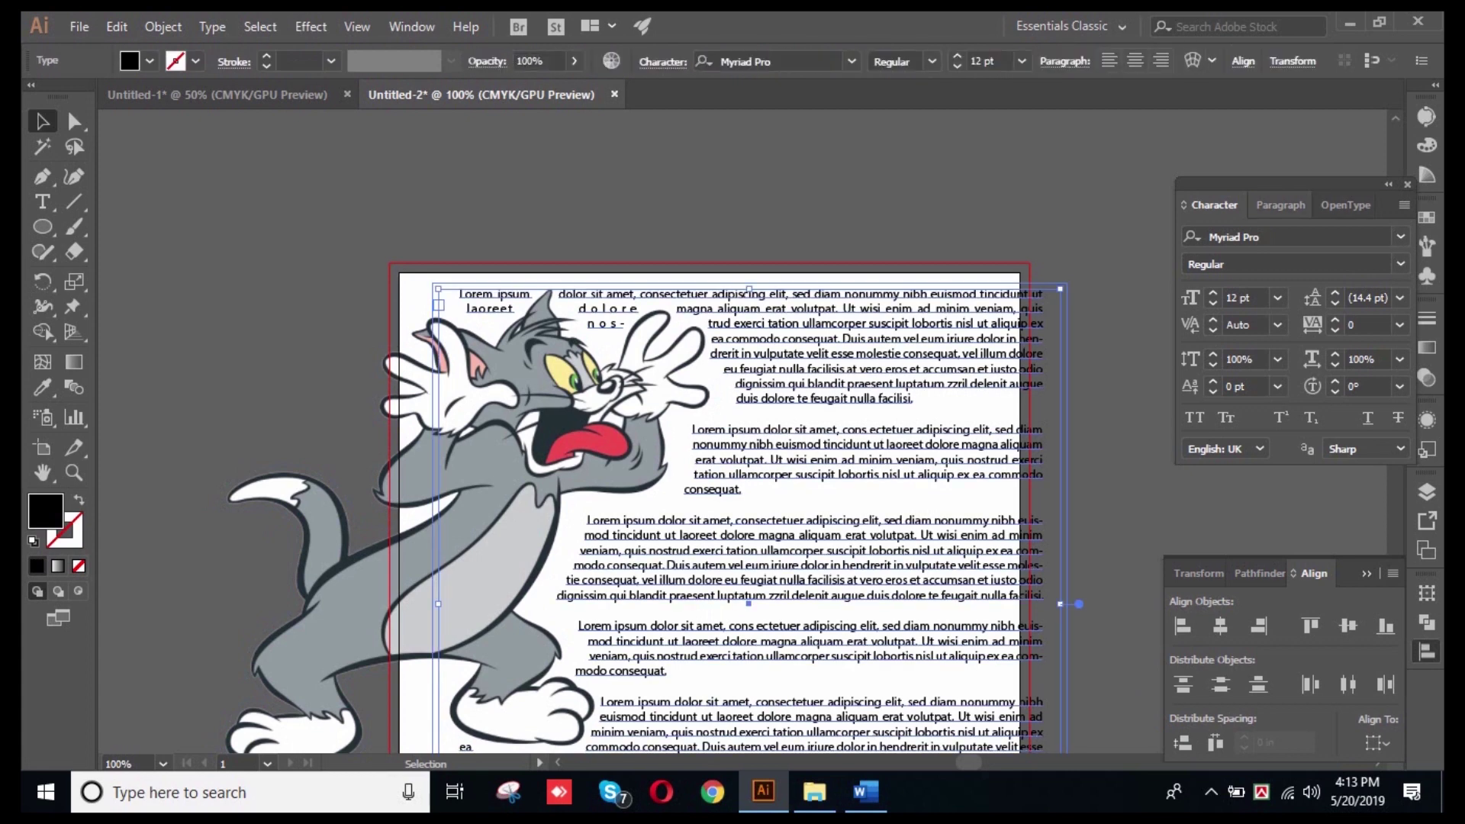
left_click(1280, 205)
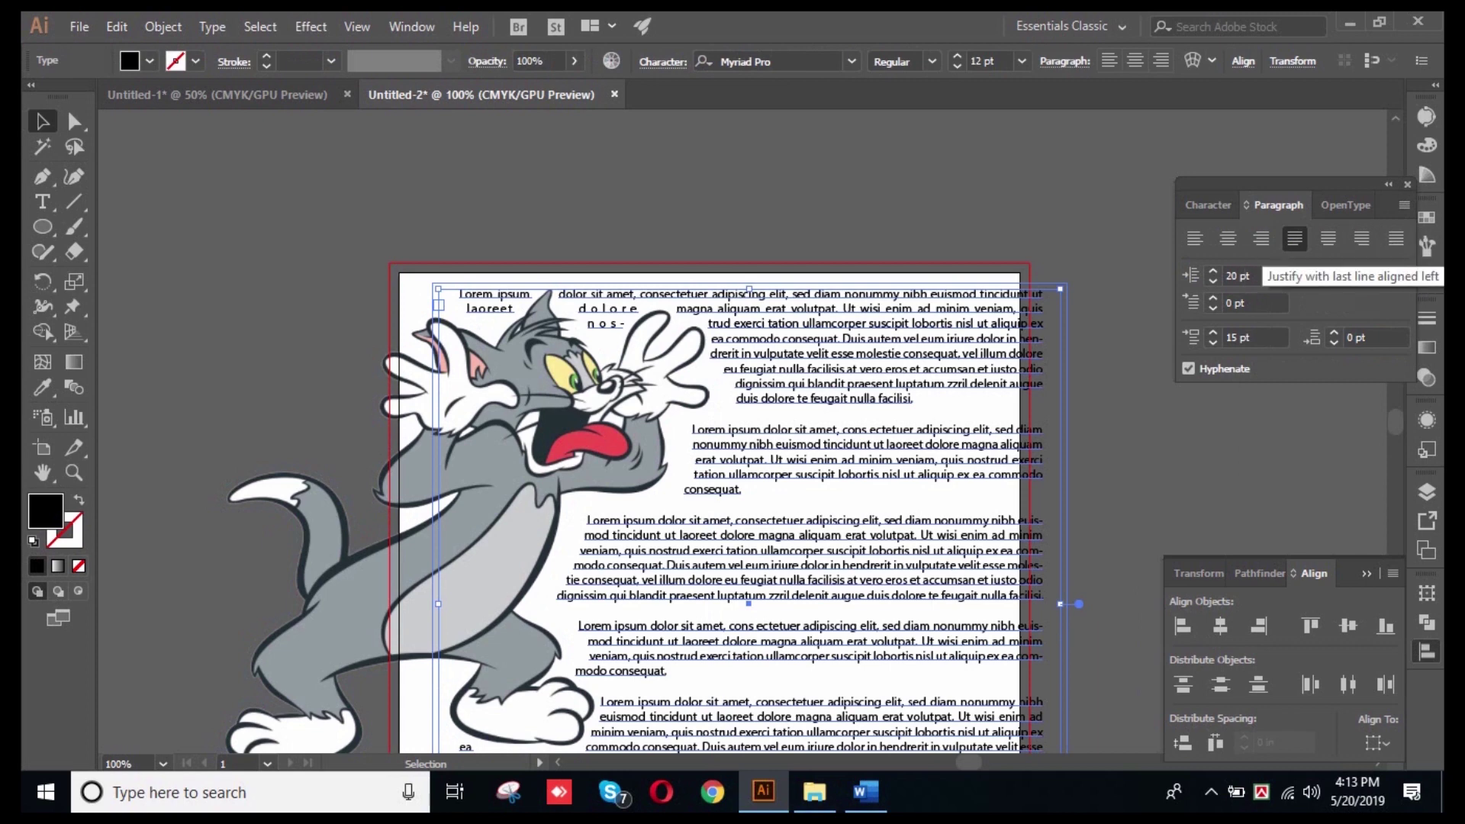
scroll(645, 446, "down", 3)
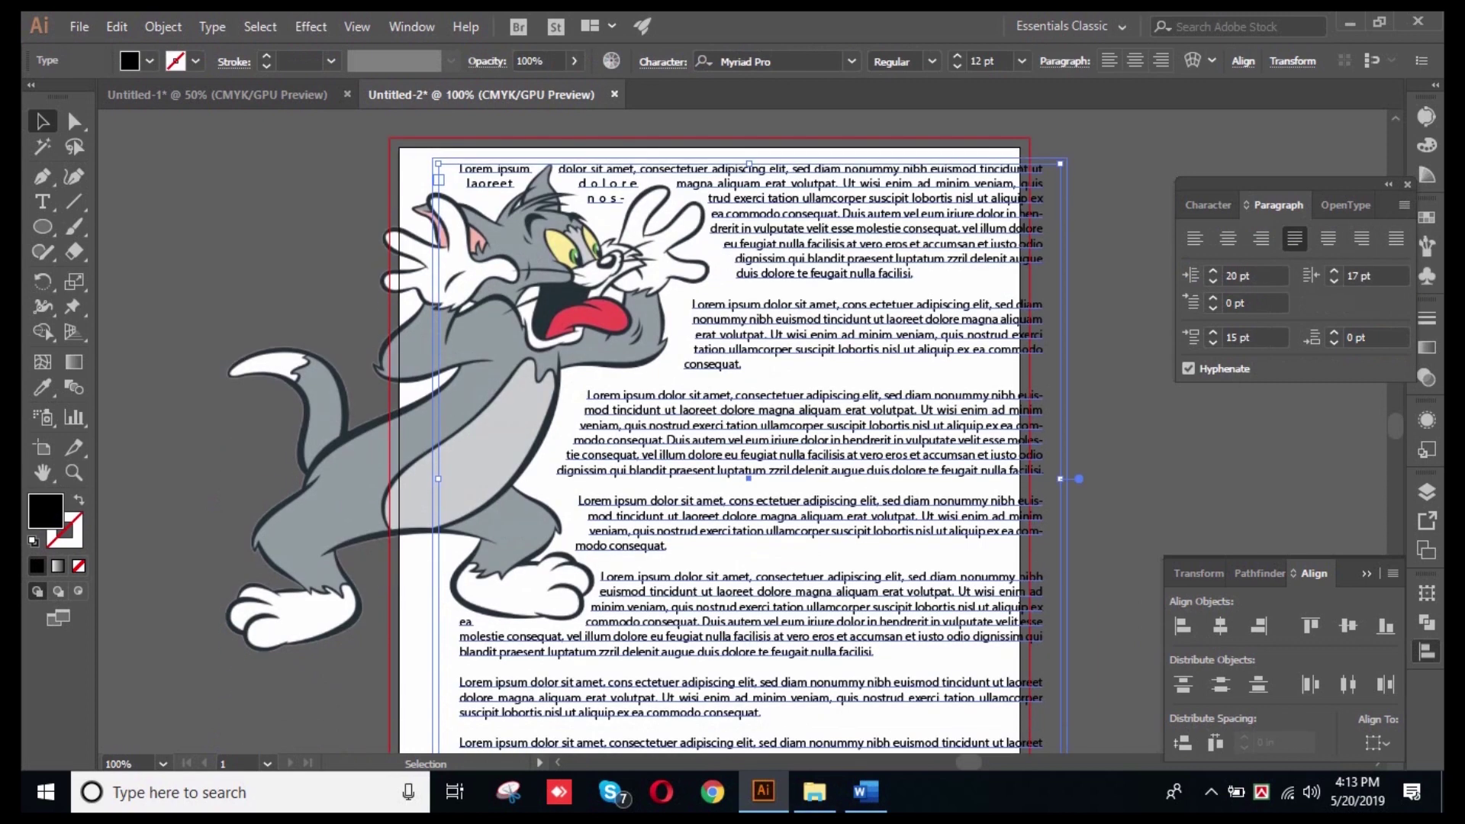
scroll(644, 446, "up", 2)
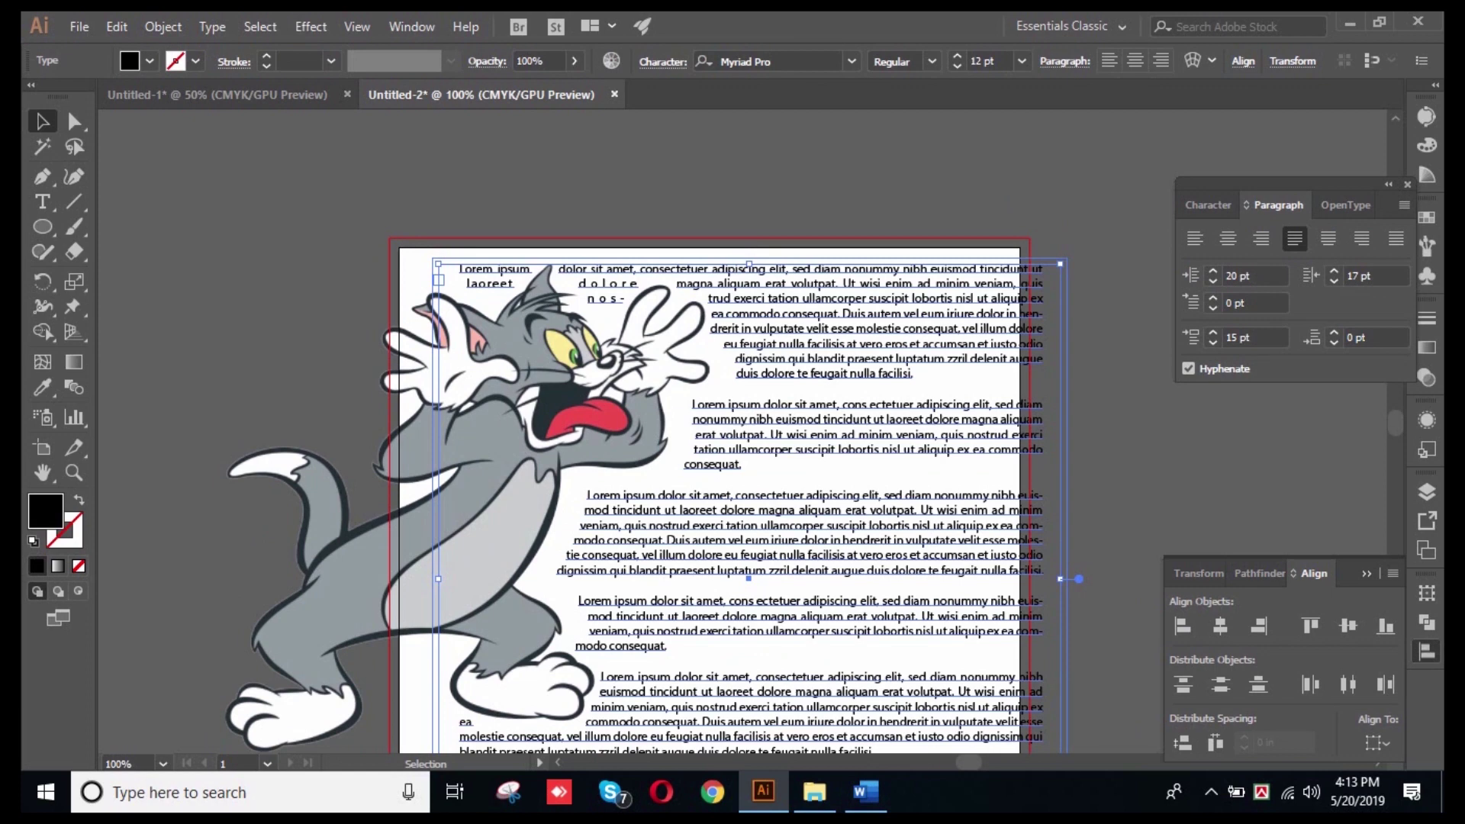
left_click(1008, 197)
left_click(840, 509)
left_click(1007, 197)
left_click(468, 508)
key("ctrl+shift+a")
- Open the Text Wrap Options for the image and text together, raise the offset to 9 pt and turn on Preview
key("ctrl+a")
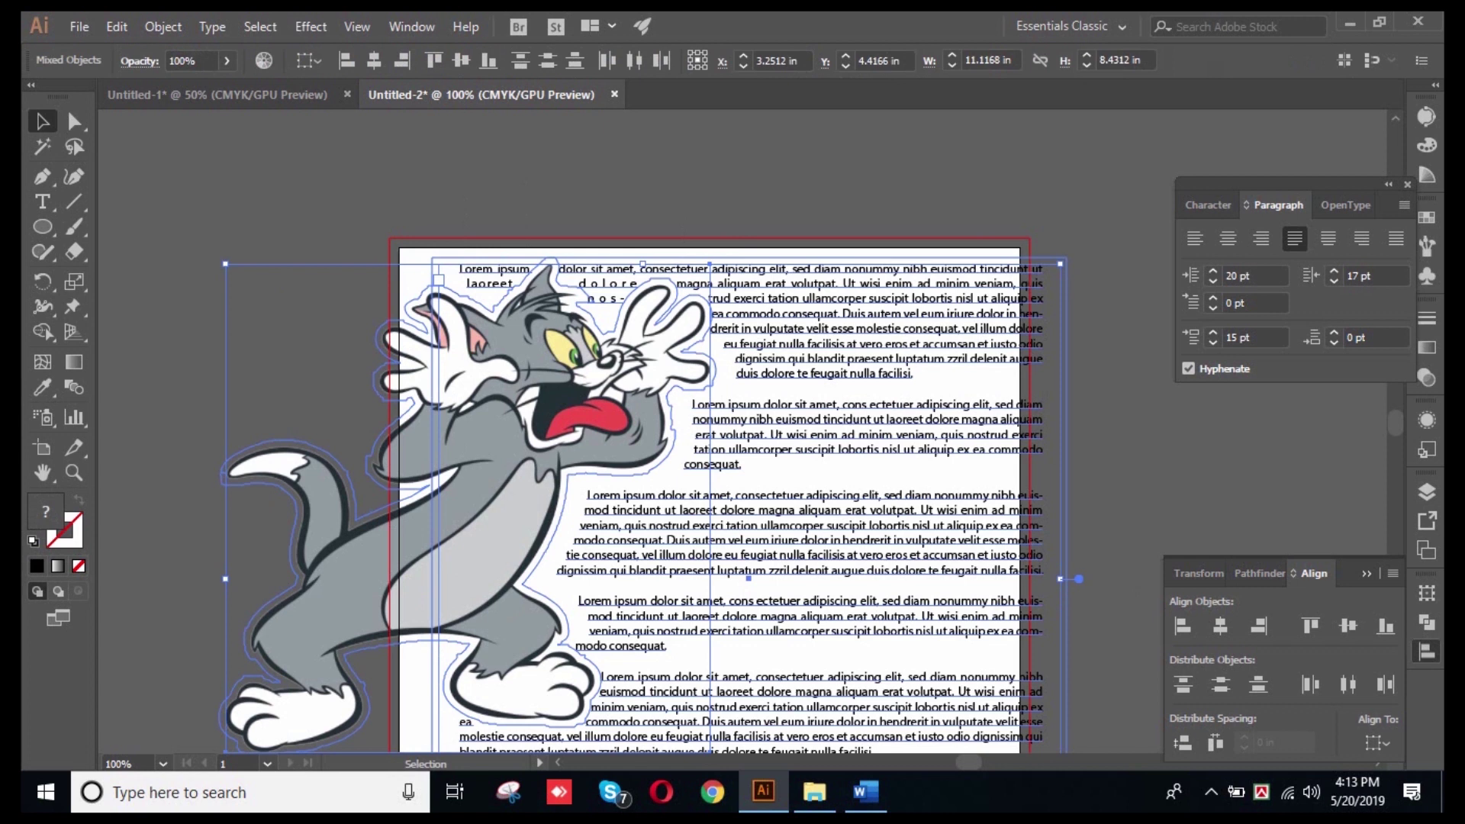
left_click(162, 26)
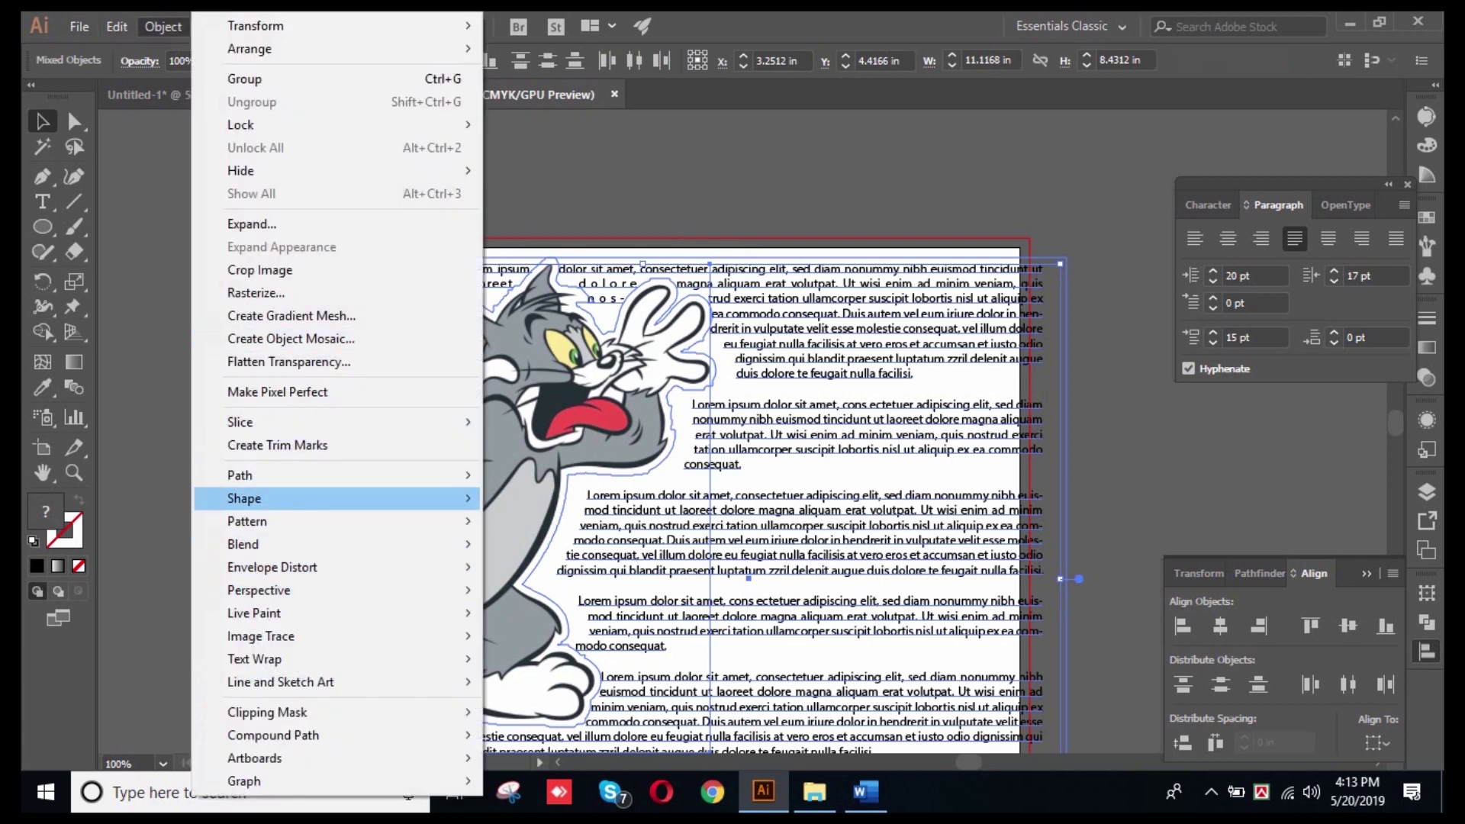
mouse_move(259, 658)
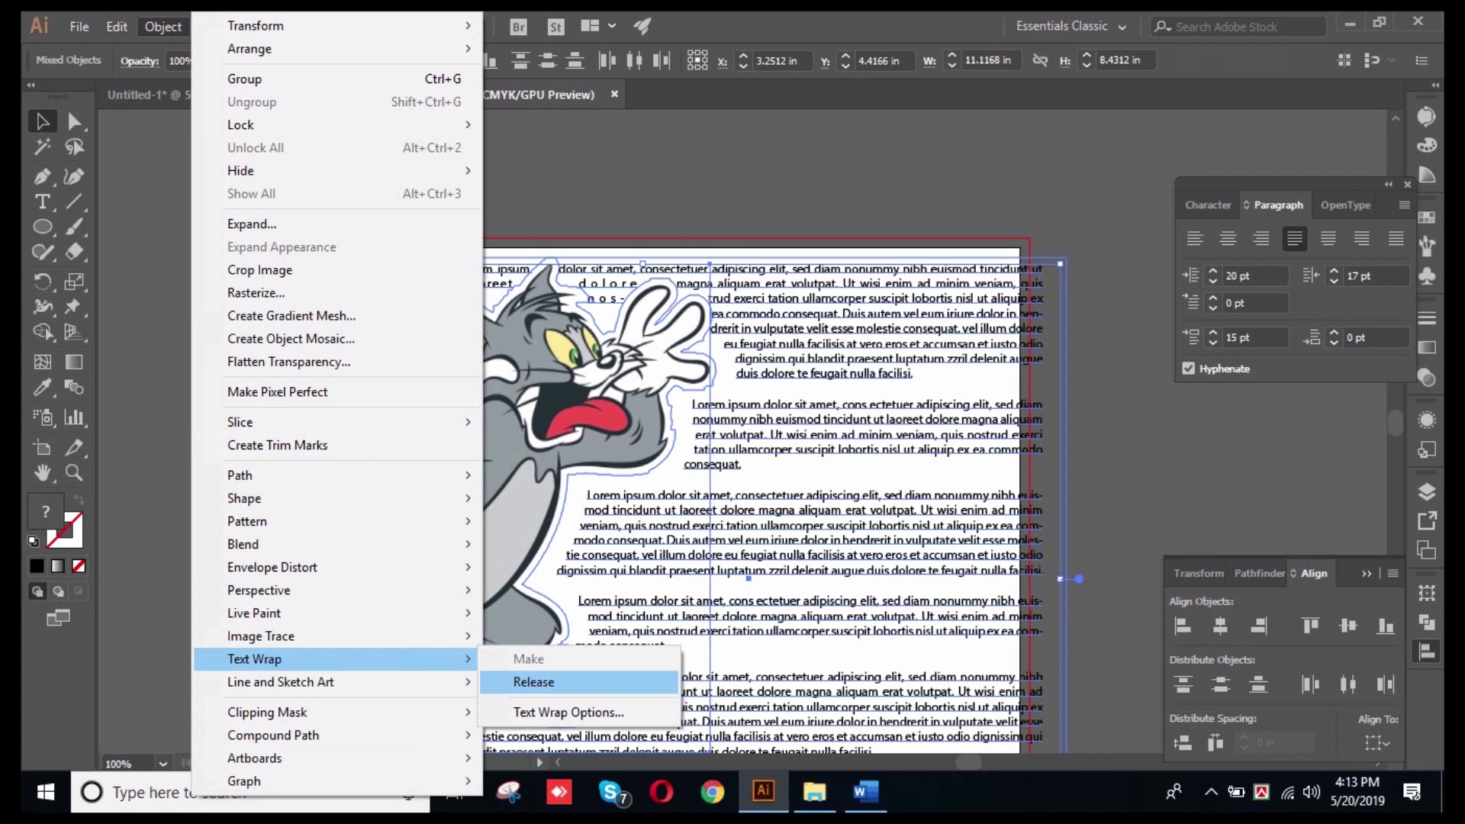
left_click(569, 712)
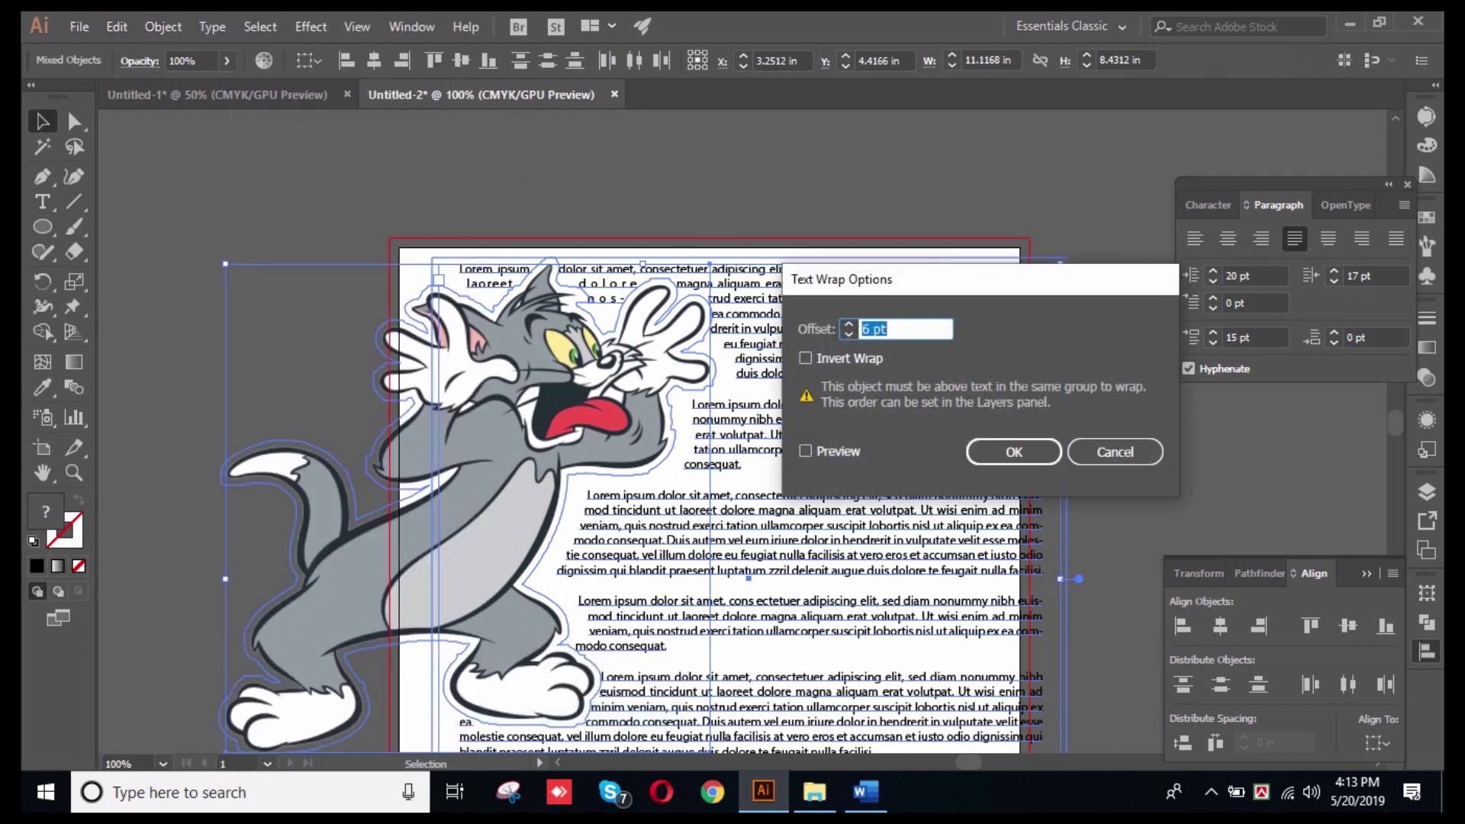
left_click(848, 323)
left_click(848, 324)
left_click(848, 323)
left_click(805, 451)
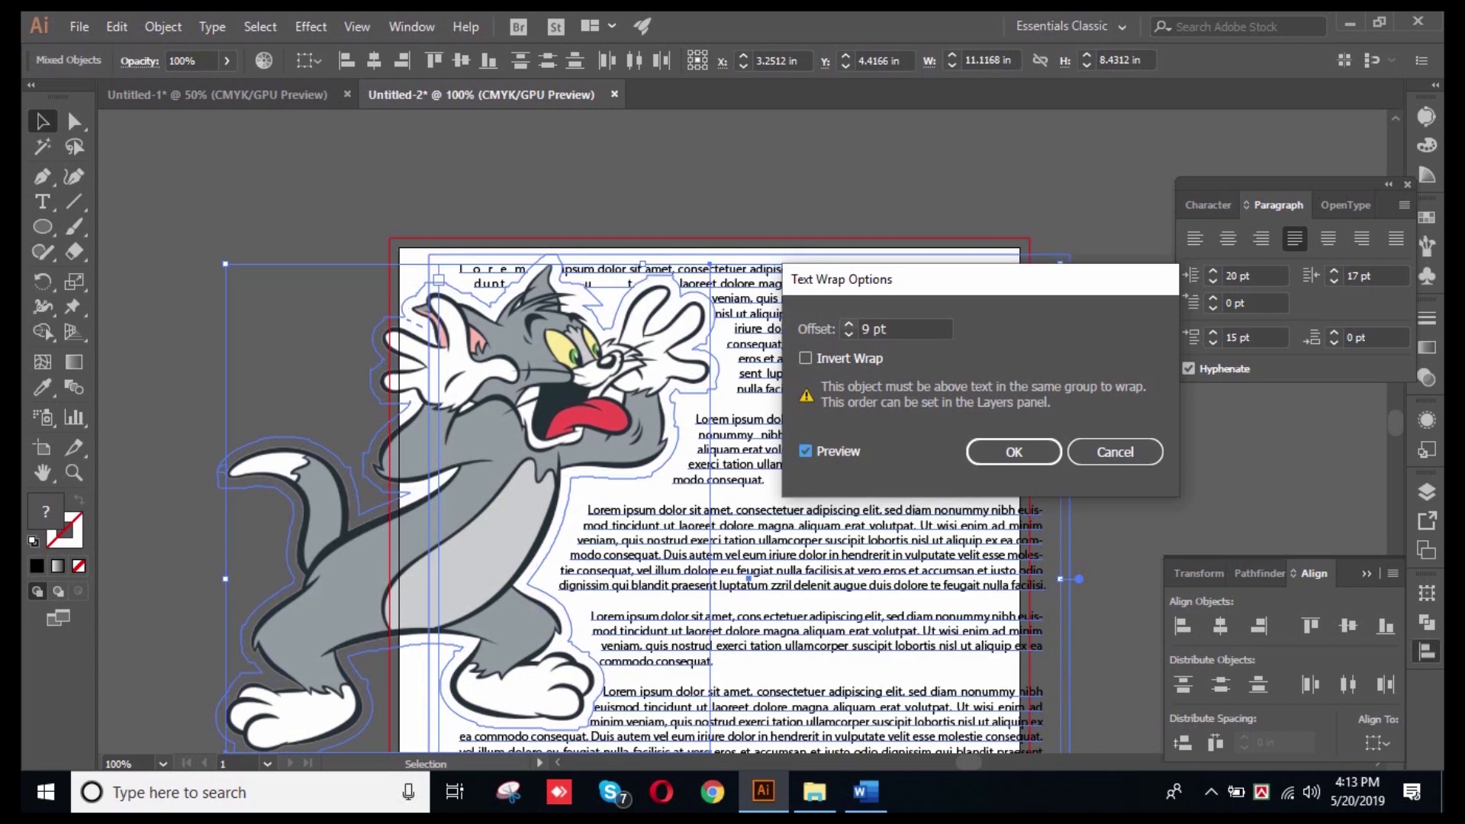
- Increase the previewed wrap offset step by step to 17 pt
left_click(848, 324)
key("Up")
key("Up")
key("Up")
key("Up")
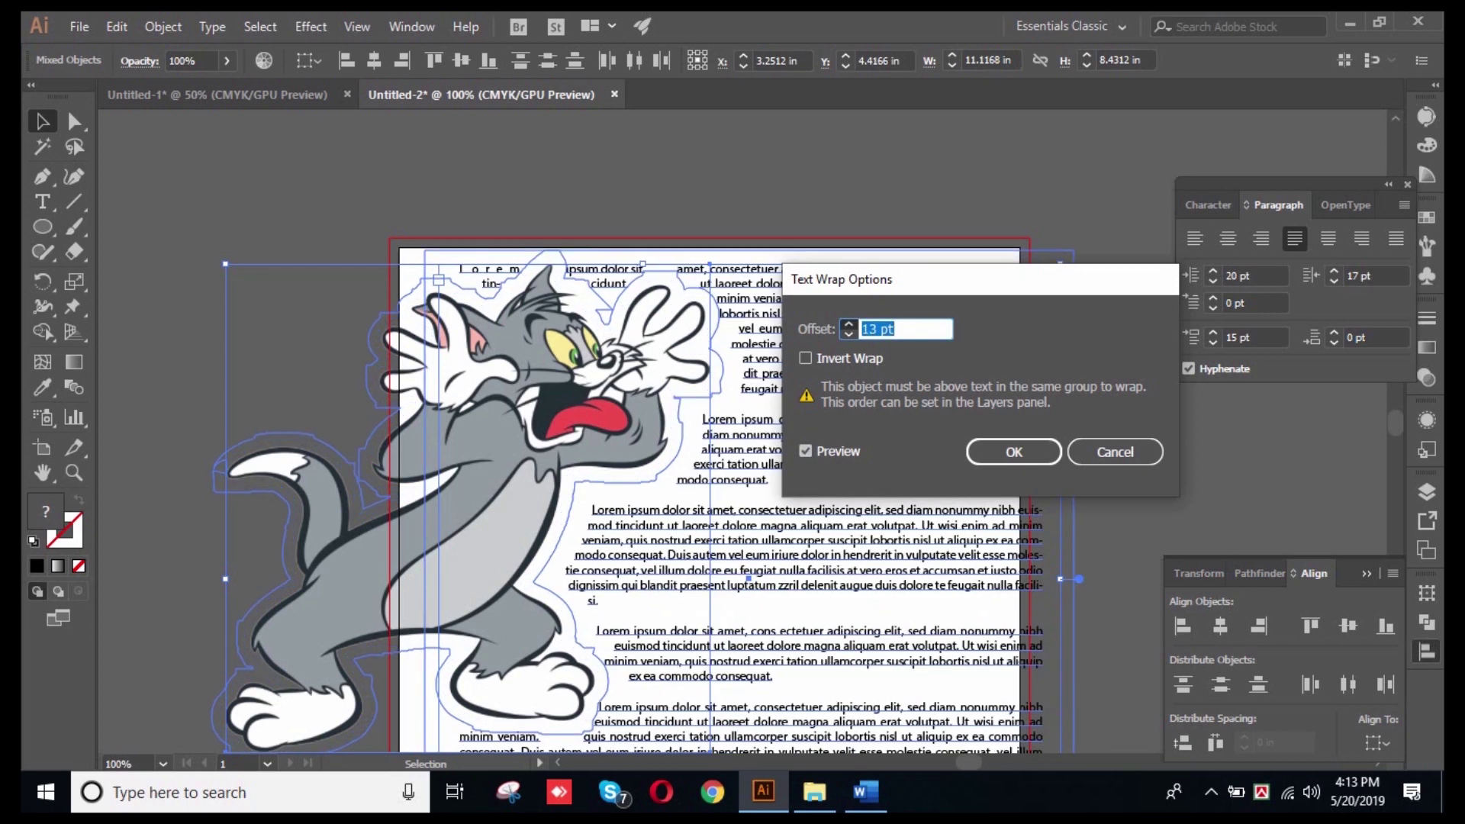
left_click(849, 324)
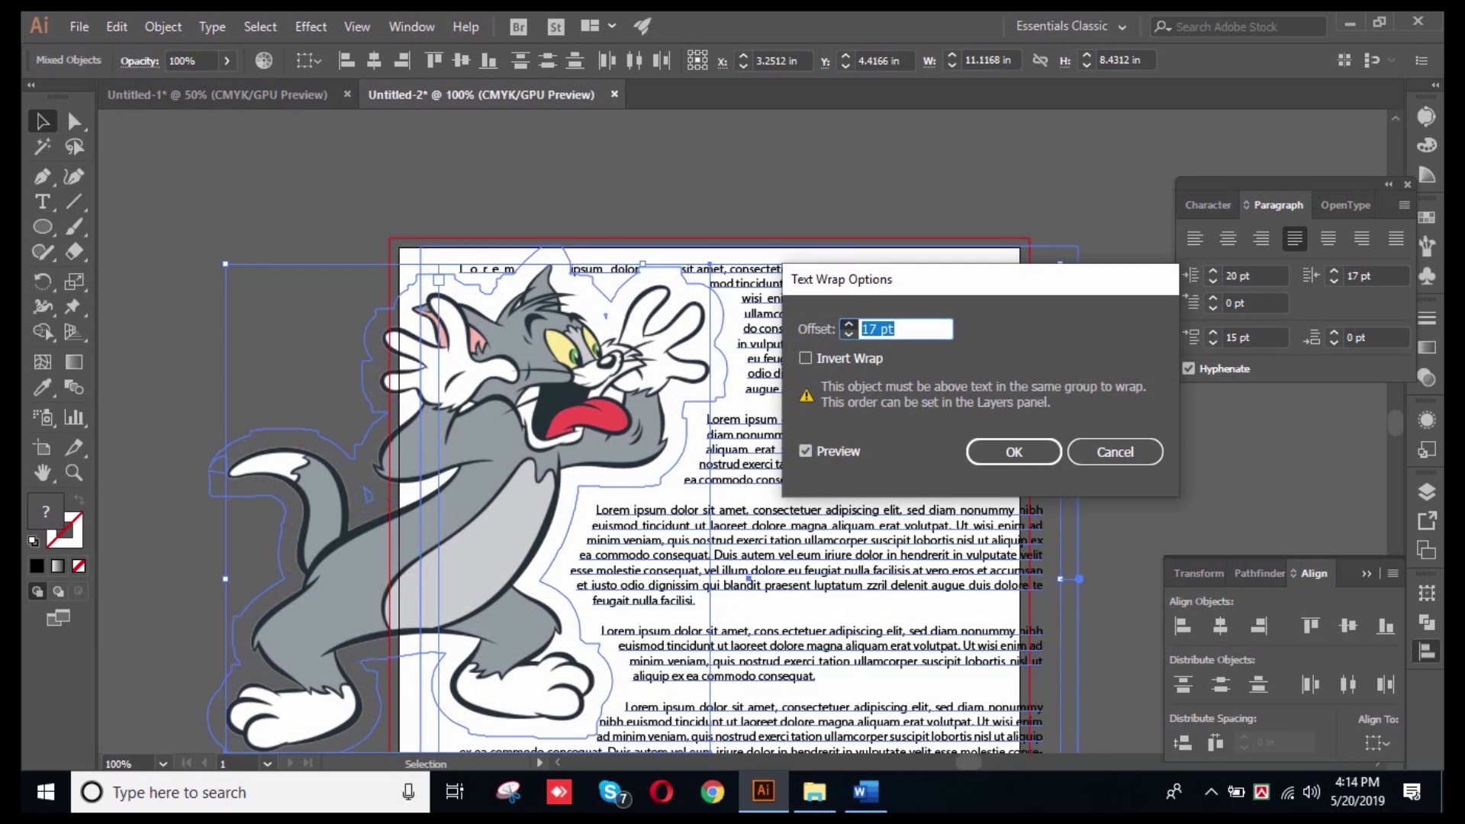
- Reduce the previewed wrap offset step by step to 2 pt
key("Down")
key("Down")
key("Down")
key("Down")
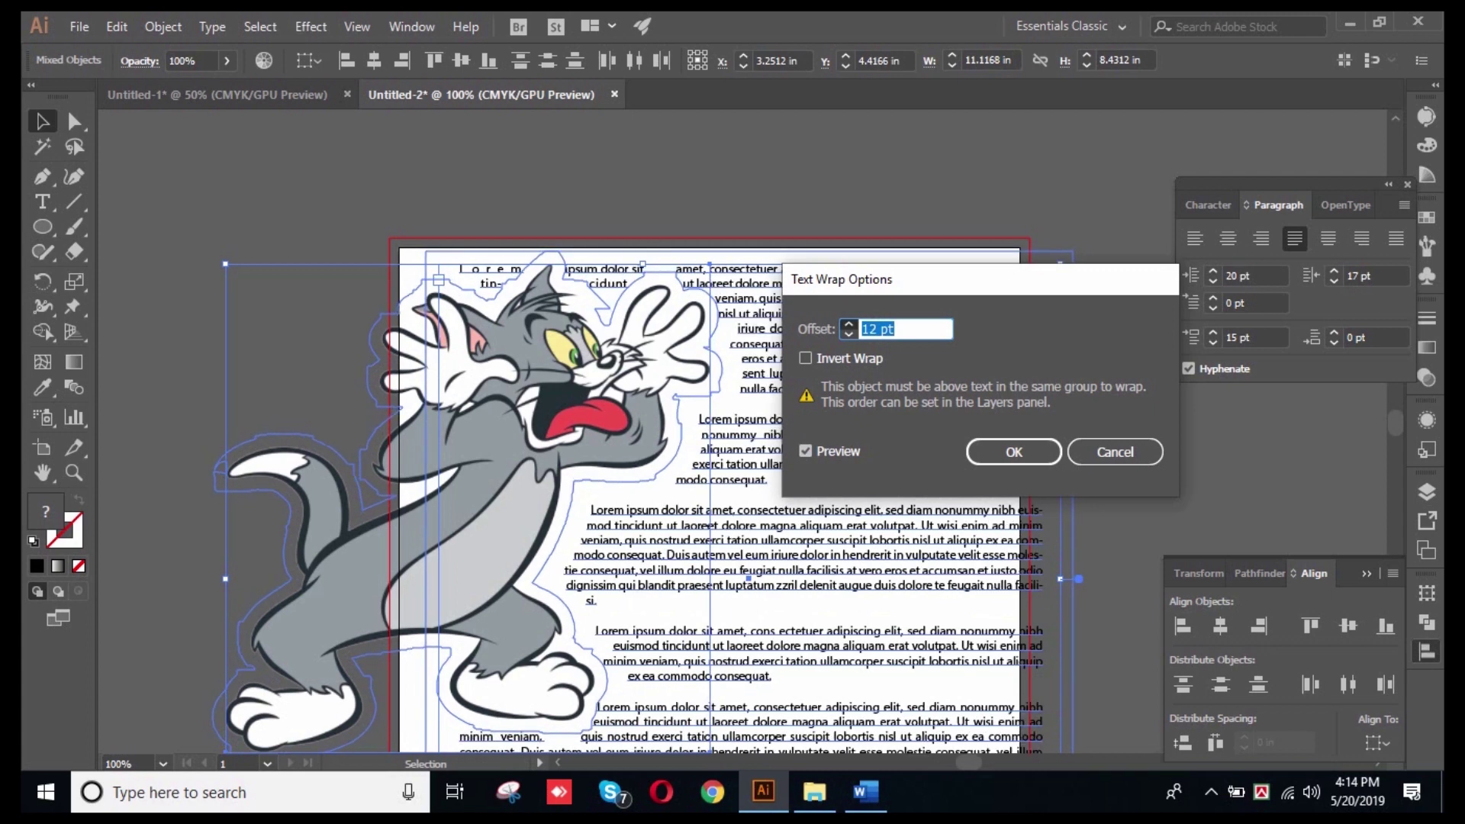
key("Down")
key("Down")
key("Down")
key("Down")
key("Down")
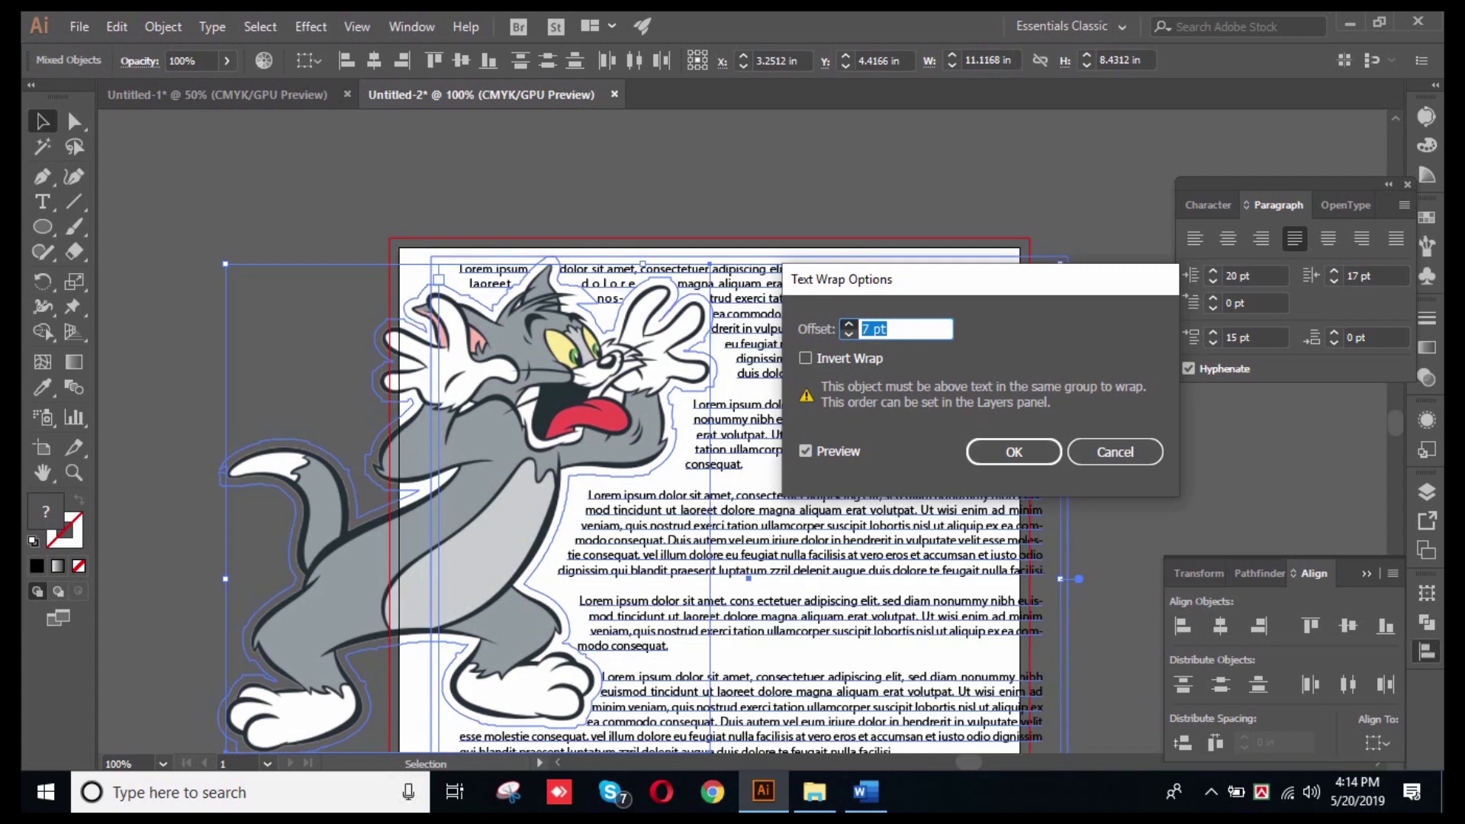
key("Down")
key("Down")
key("Down")
key("Down")
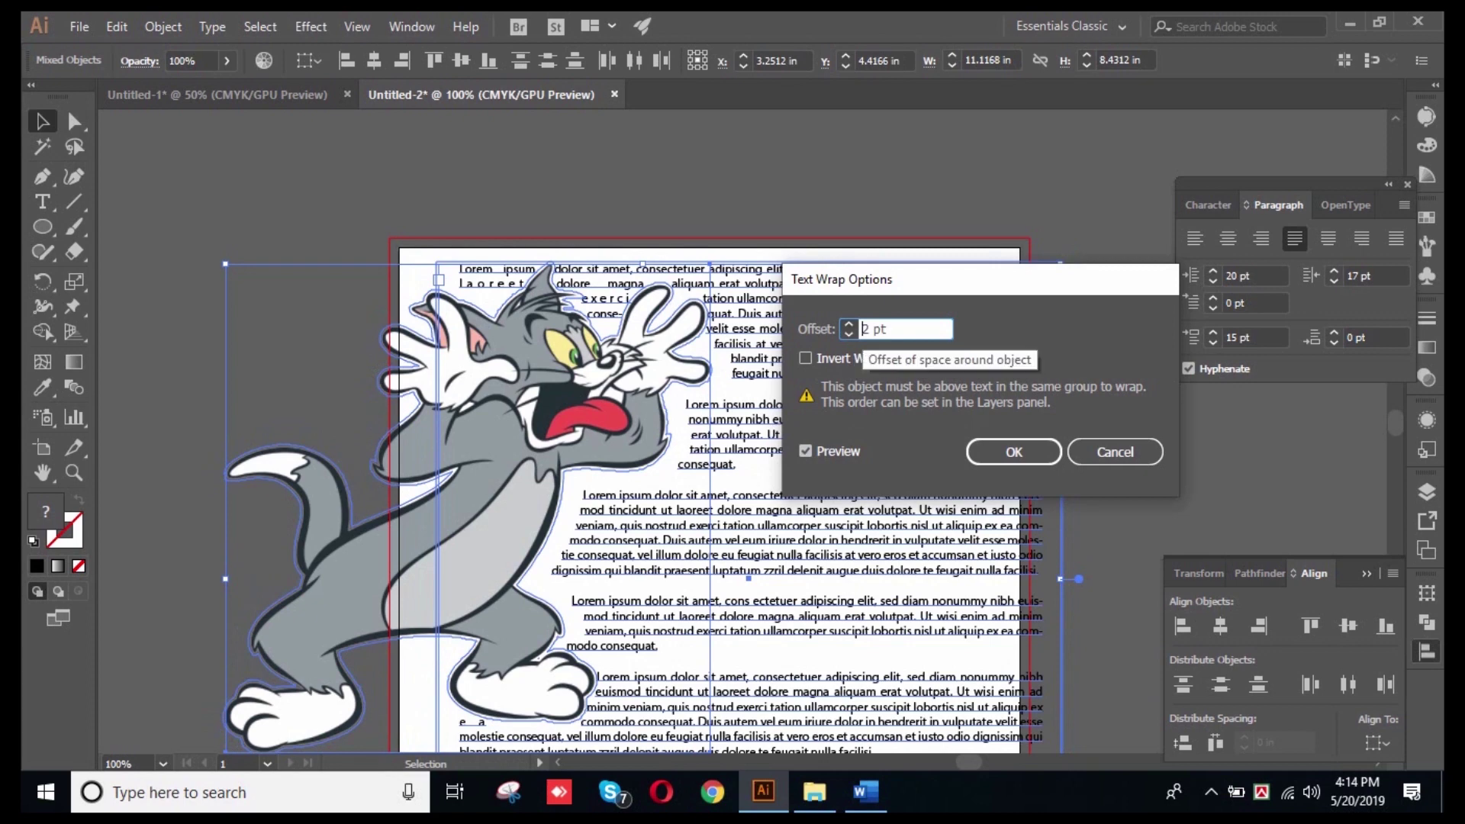
- Set the wrap offset to 6 pt and accept the Text Wrap Options
key("Up")
key("Up")
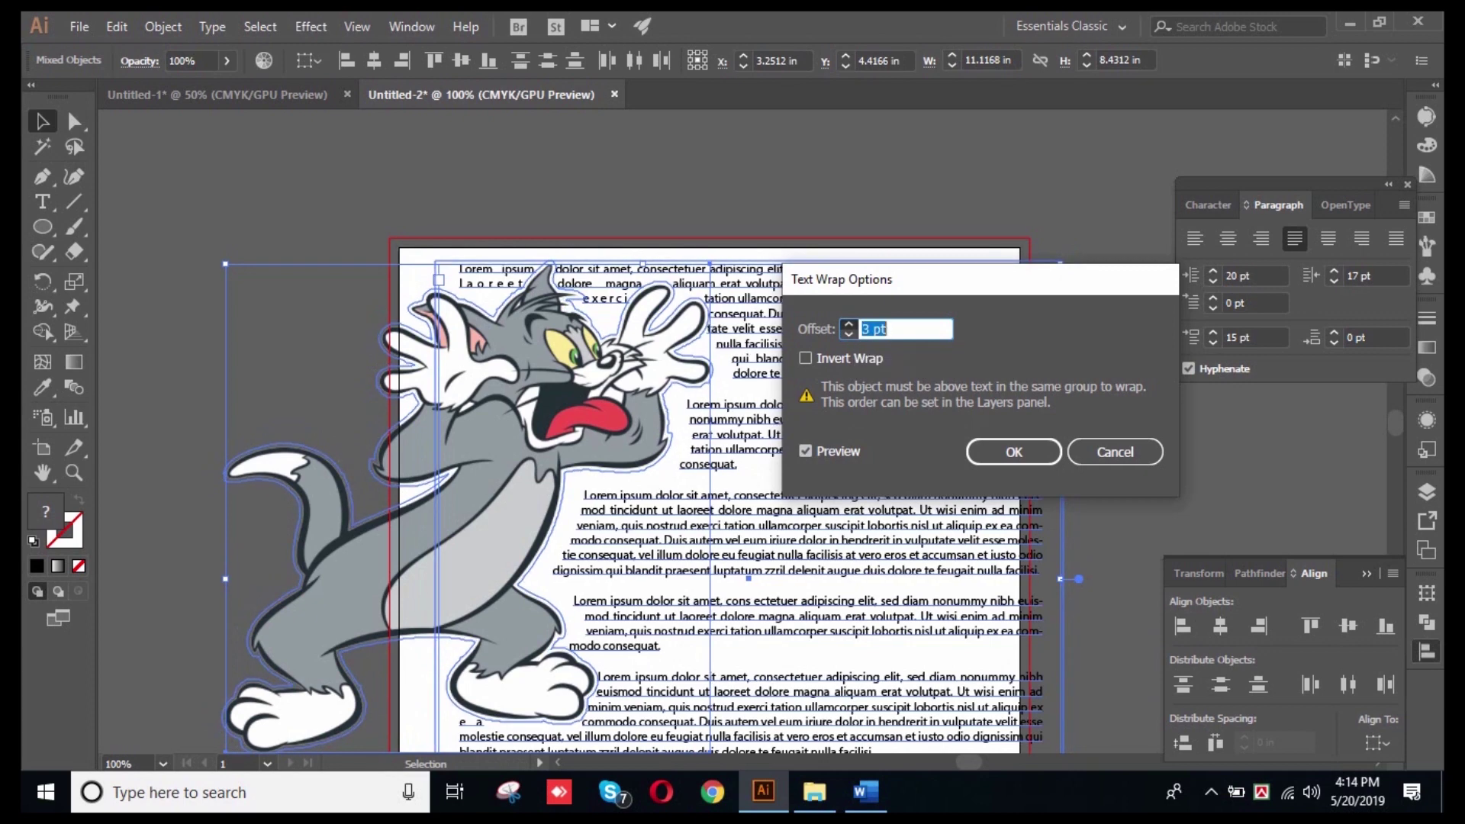
key("Up")
key("Up")
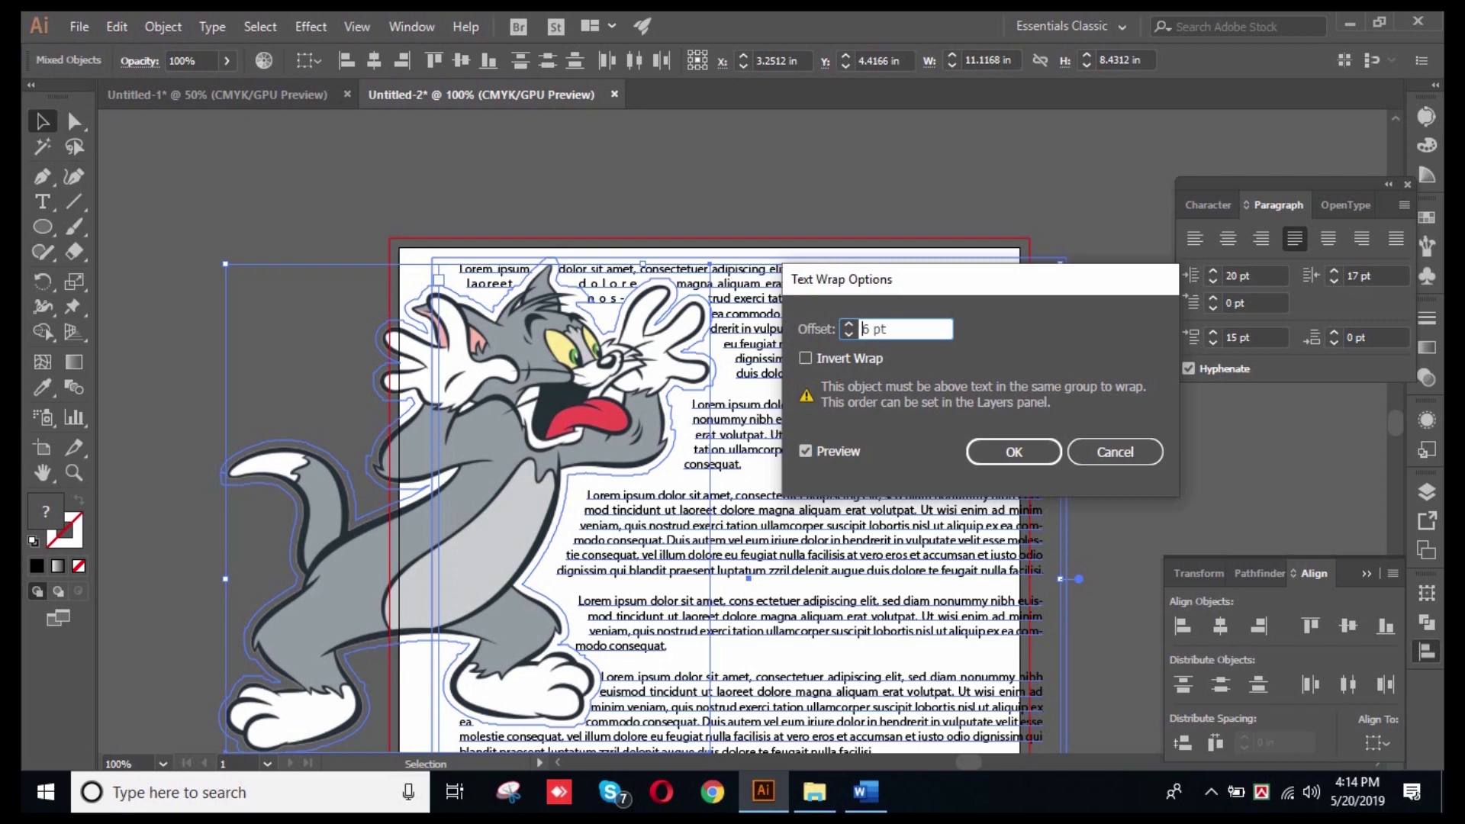
left_click(1014, 451)
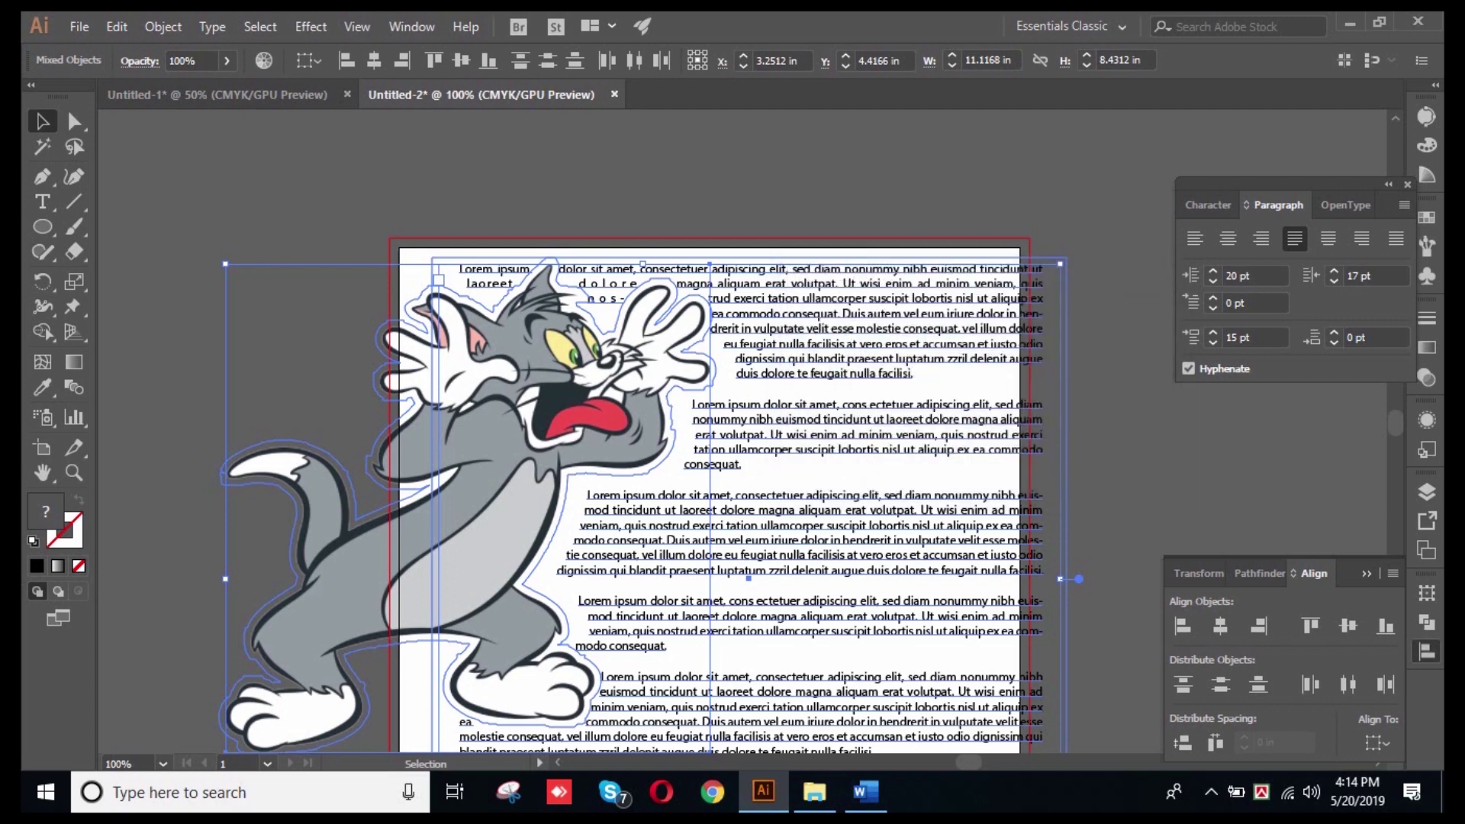
- Set the lorem ipsum text's left indent, right indent and space before paragraph to 0 pt, then deselect everything
left_click(1213, 270)
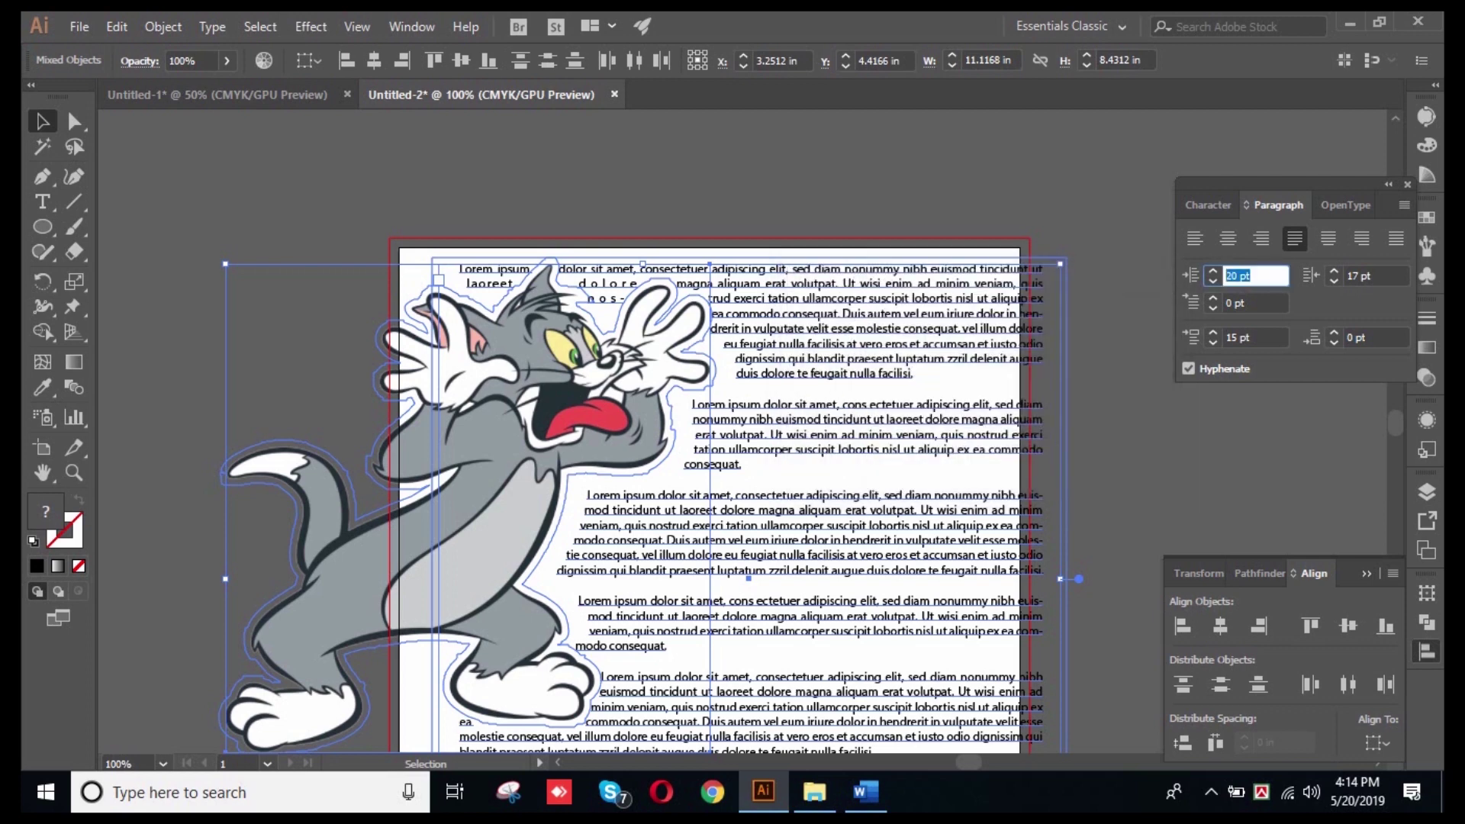
type("0")
key("Tab")
type("0")
key("Tab")
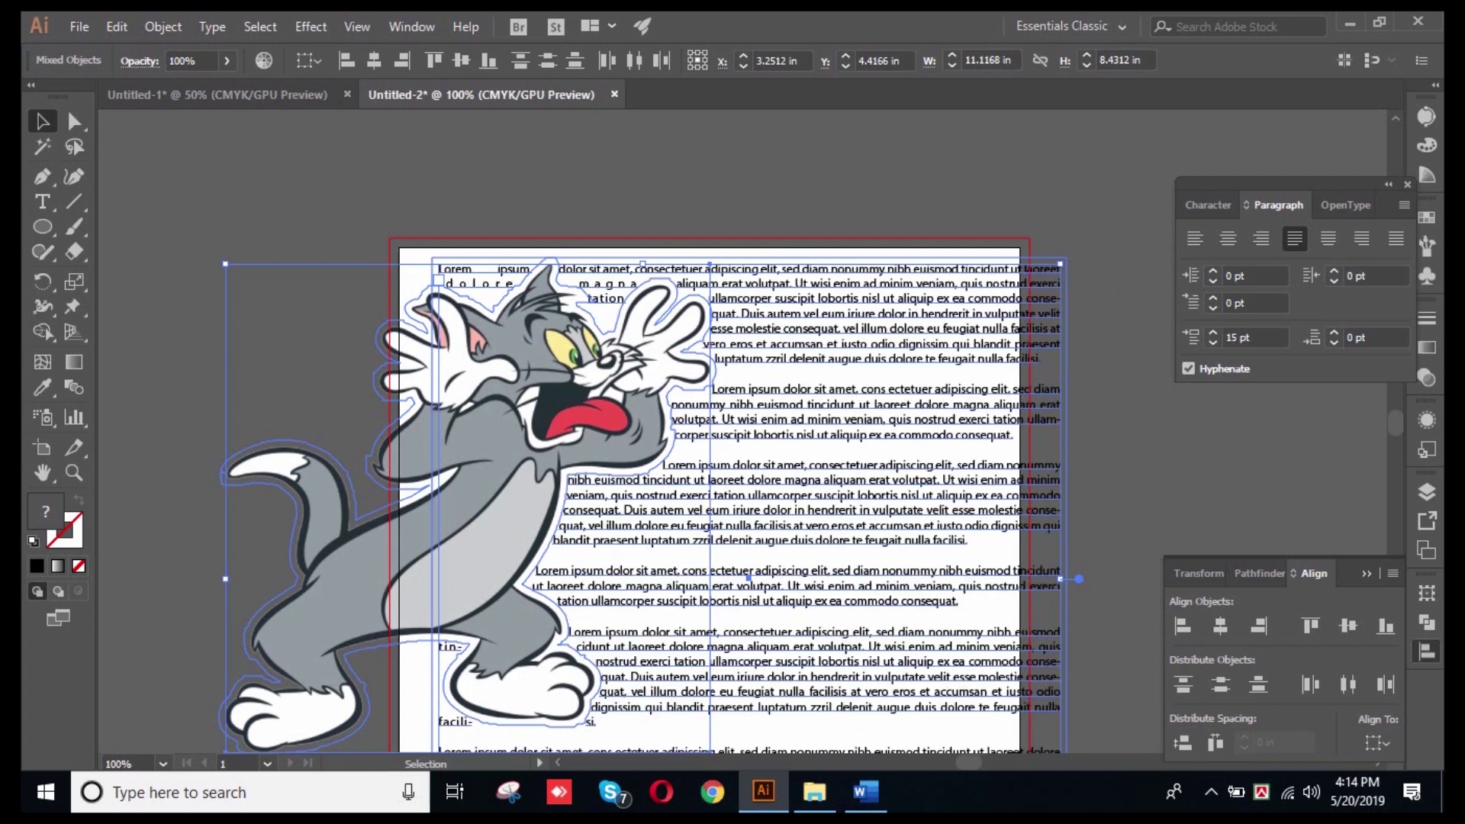
key("Tab")
type("0")
key("Tab")
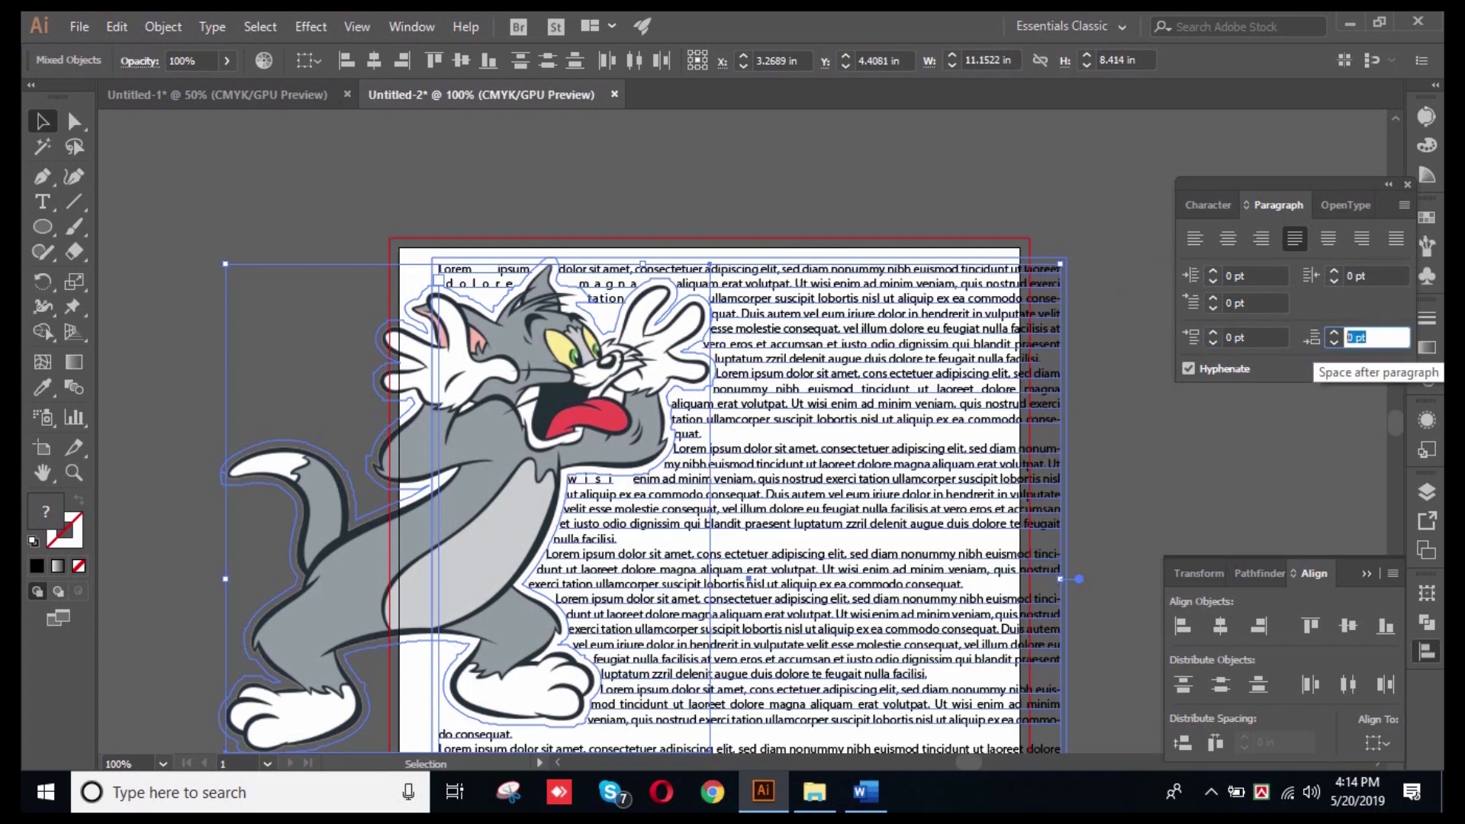
key("Return")
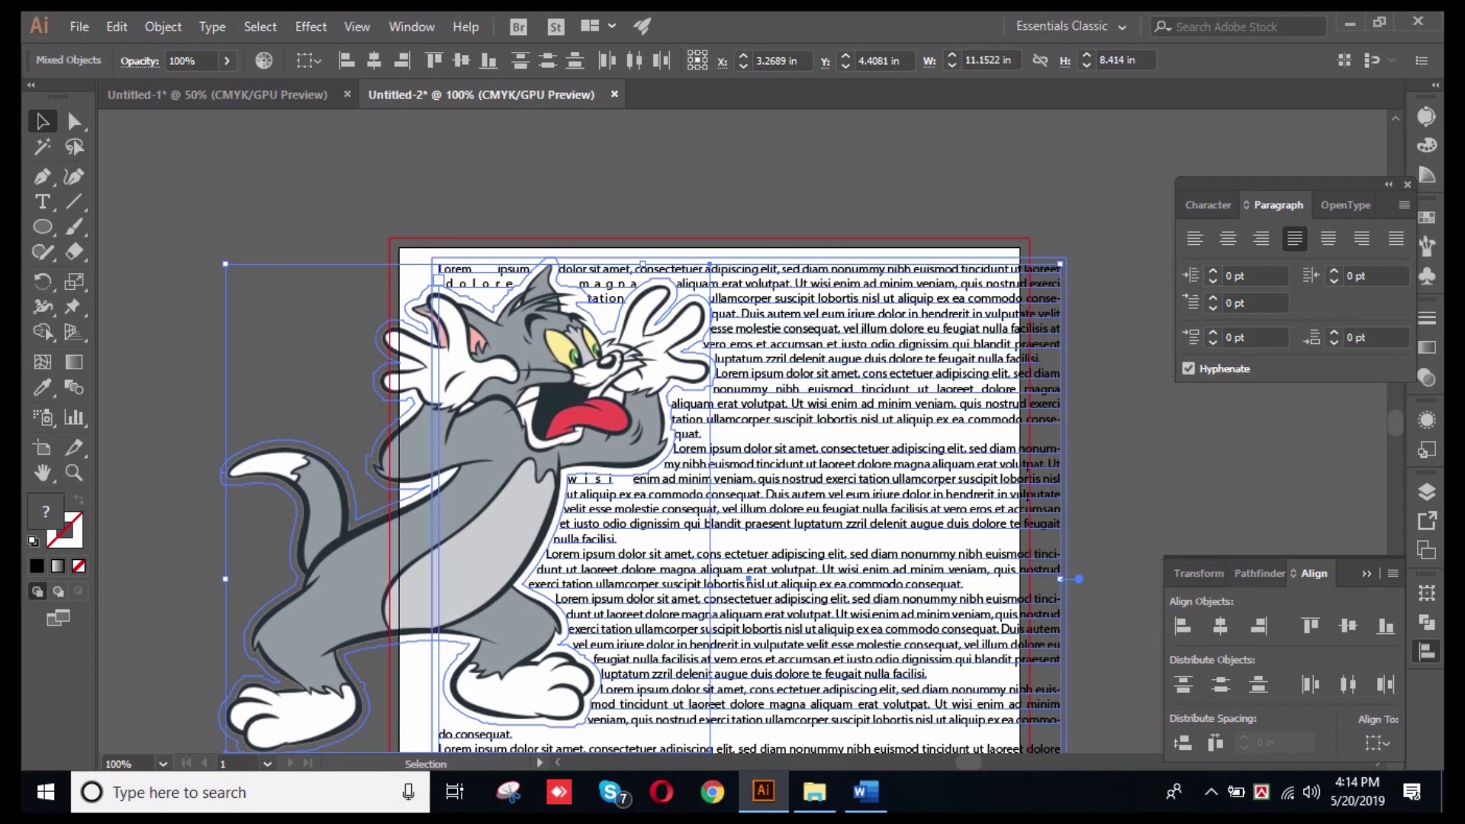
left_click(1245, 275)
left_click(1245, 303)
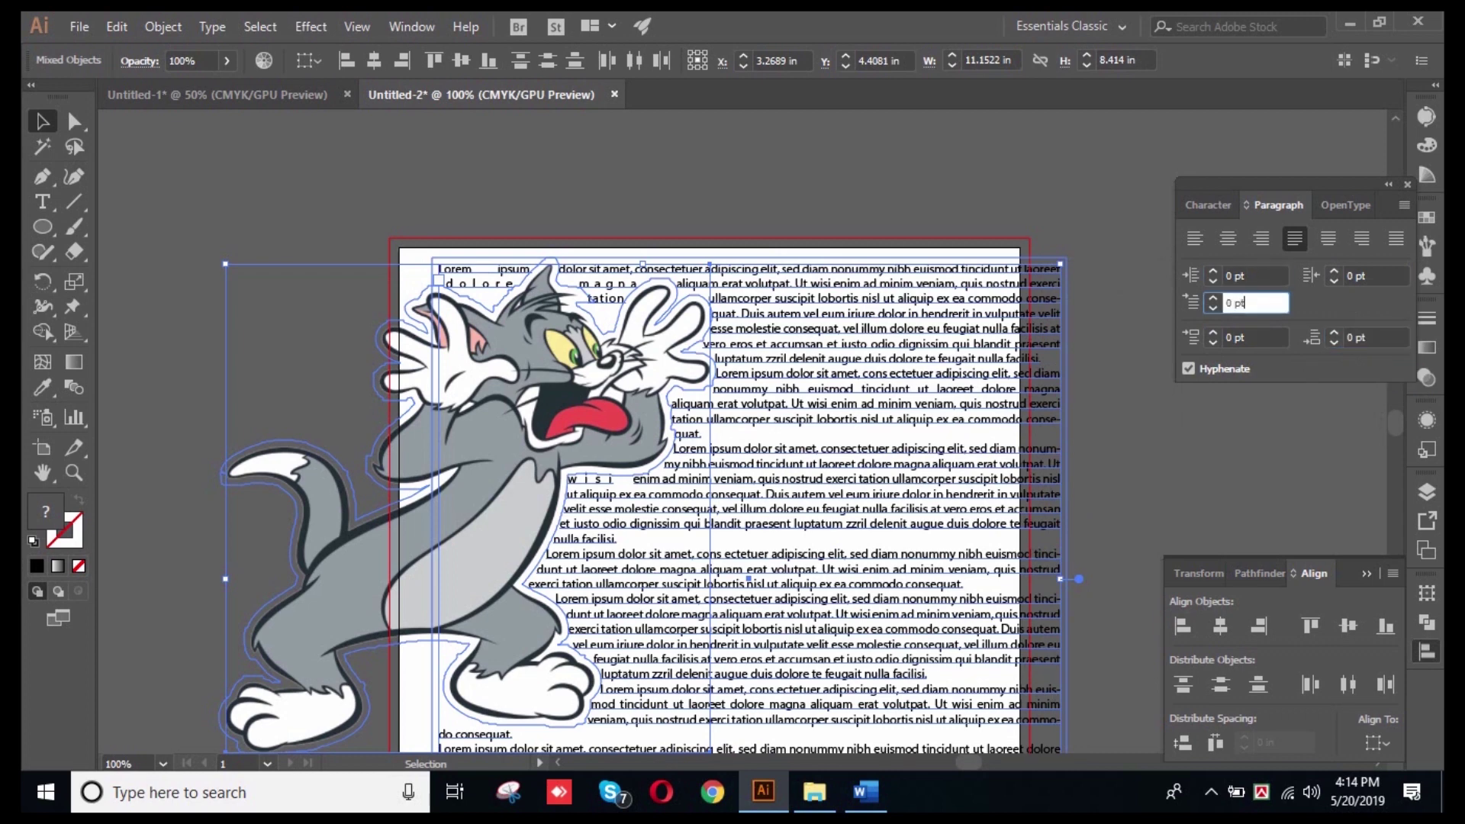
key("Return")
key("ctrl+shift+a")
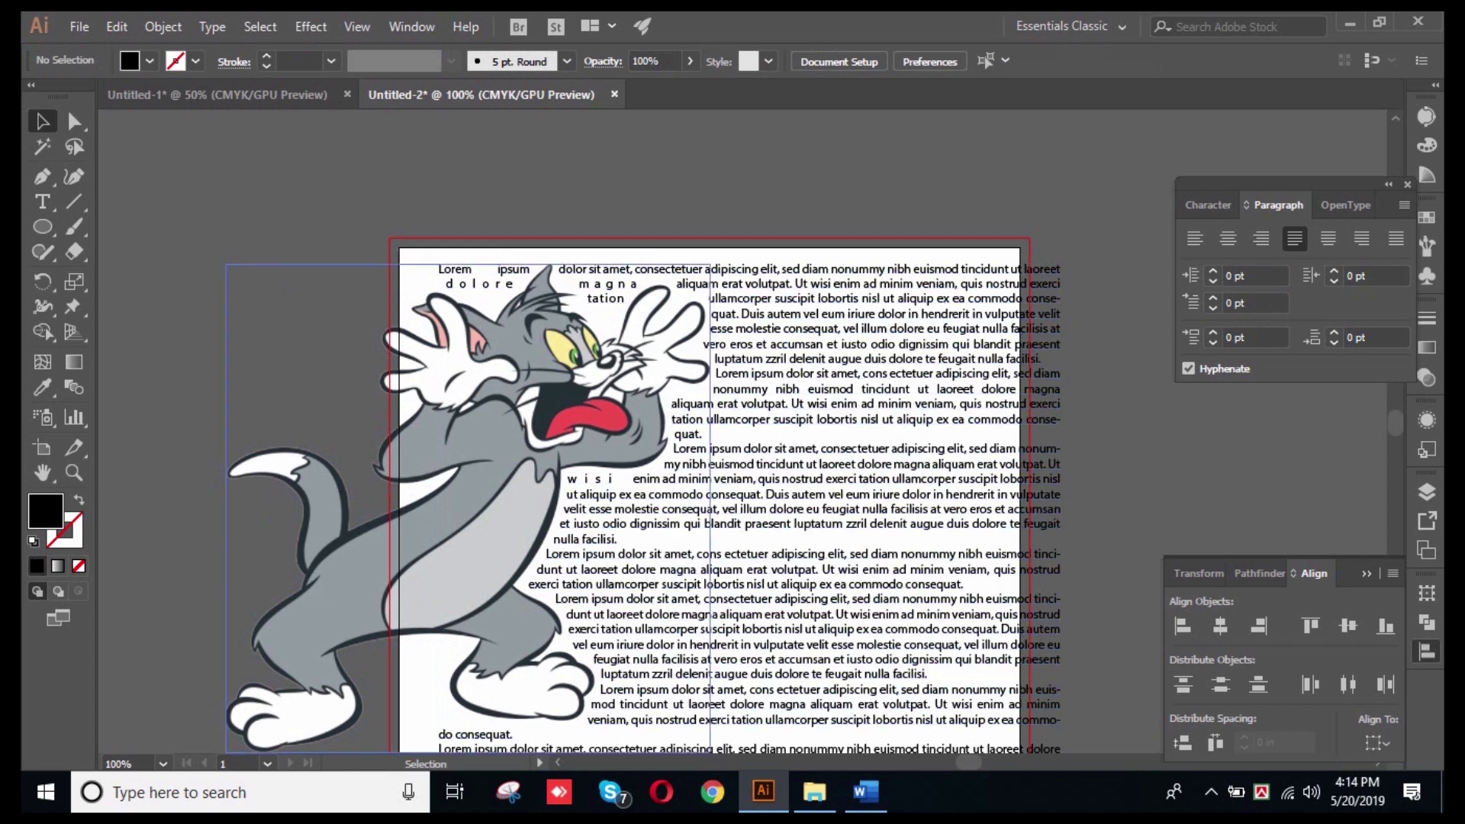
- Release the text wrap from the Tom image
left_click(489, 458)
left_click(163, 26)
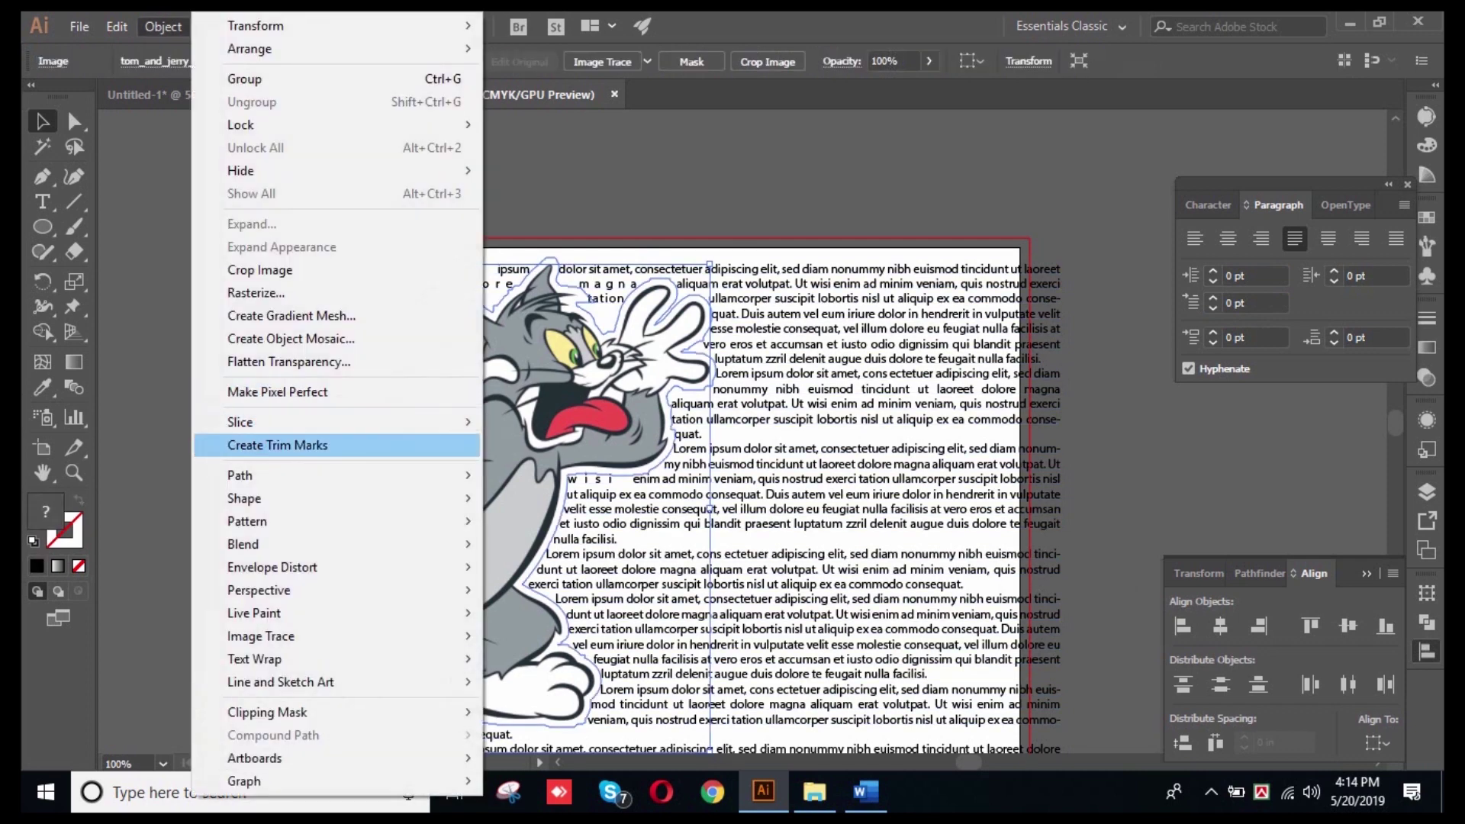
mouse_move(427, 659)
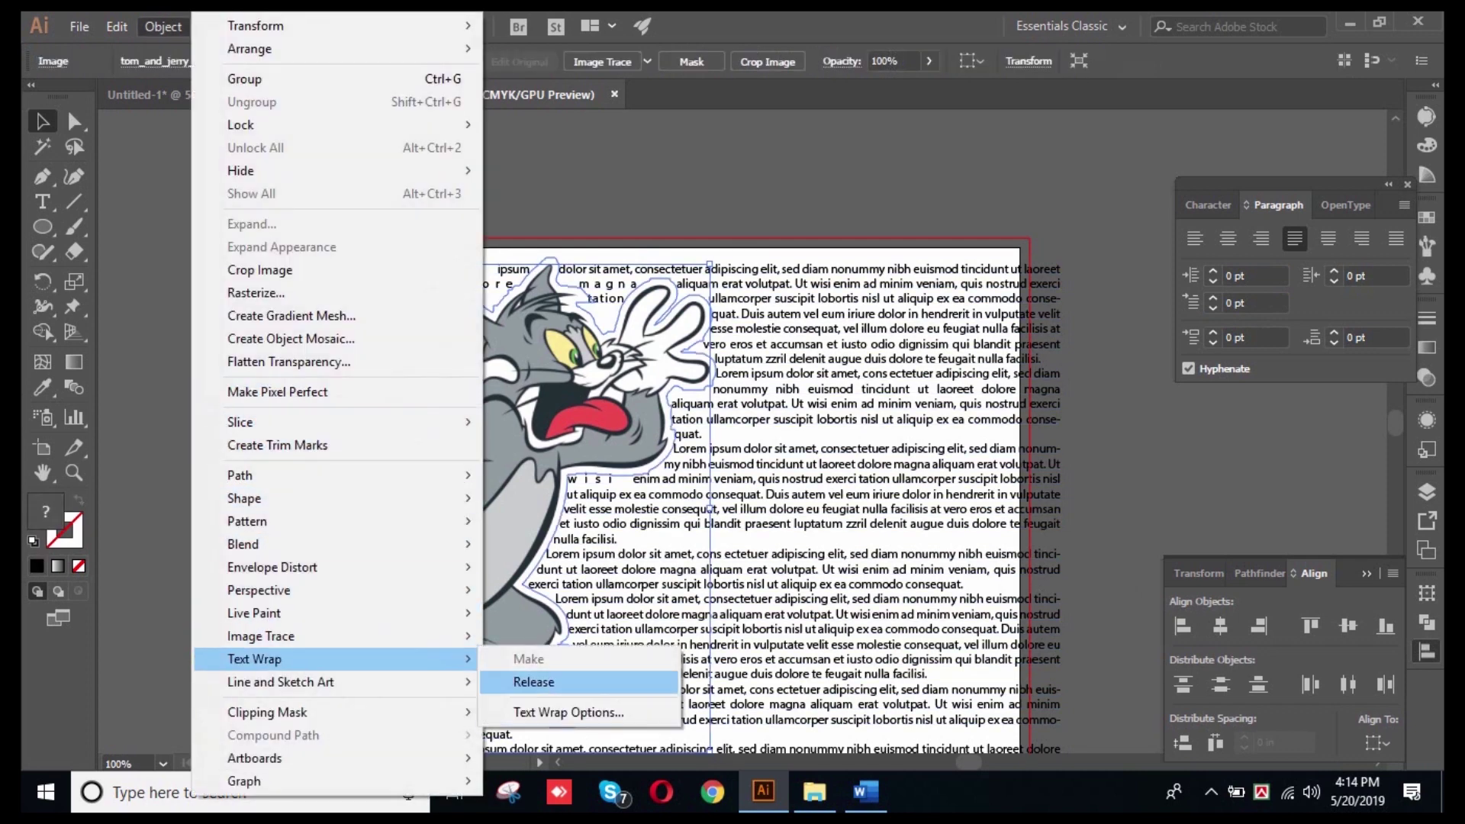
left_click(527, 682)
key("ctrl+shift+a")
- Move the lorem ipsum text and the Tom image off the artboard, placing Tom on the pasteboard to the left of the text
scroll(782, 471, "down", 2)
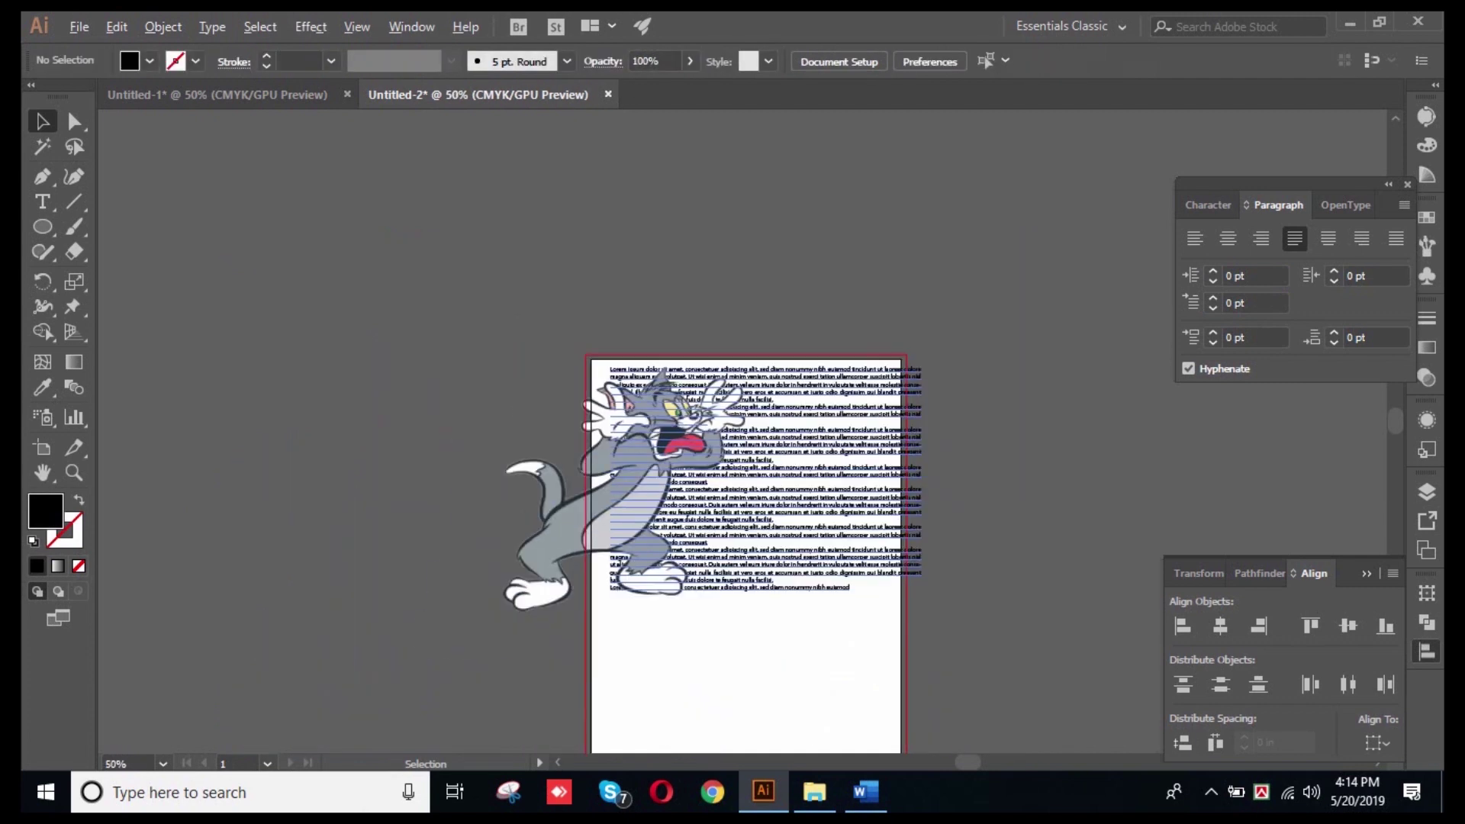
left_click_drag(840, 405, 965, 419)
left_click_drag(980, 490, 958, 571)
left_click_drag(683, 442, 419, 474)
left_click_drag(428, 480, 580, 482)
left_click_drag(1036, 518, 994, 483)
left_click_drag(562, 487, 281, 233)
left_click_drag(868, 241, 509, 333)
left_click_drag(290, 205, 466, 300)
key("space")
left_click(549, 221)
left_click_drag(411, 358, 344, 388)
- Bring up the Text Wrap Options for the Tom image and accept the 6 pt offset
left_click(164, 26)
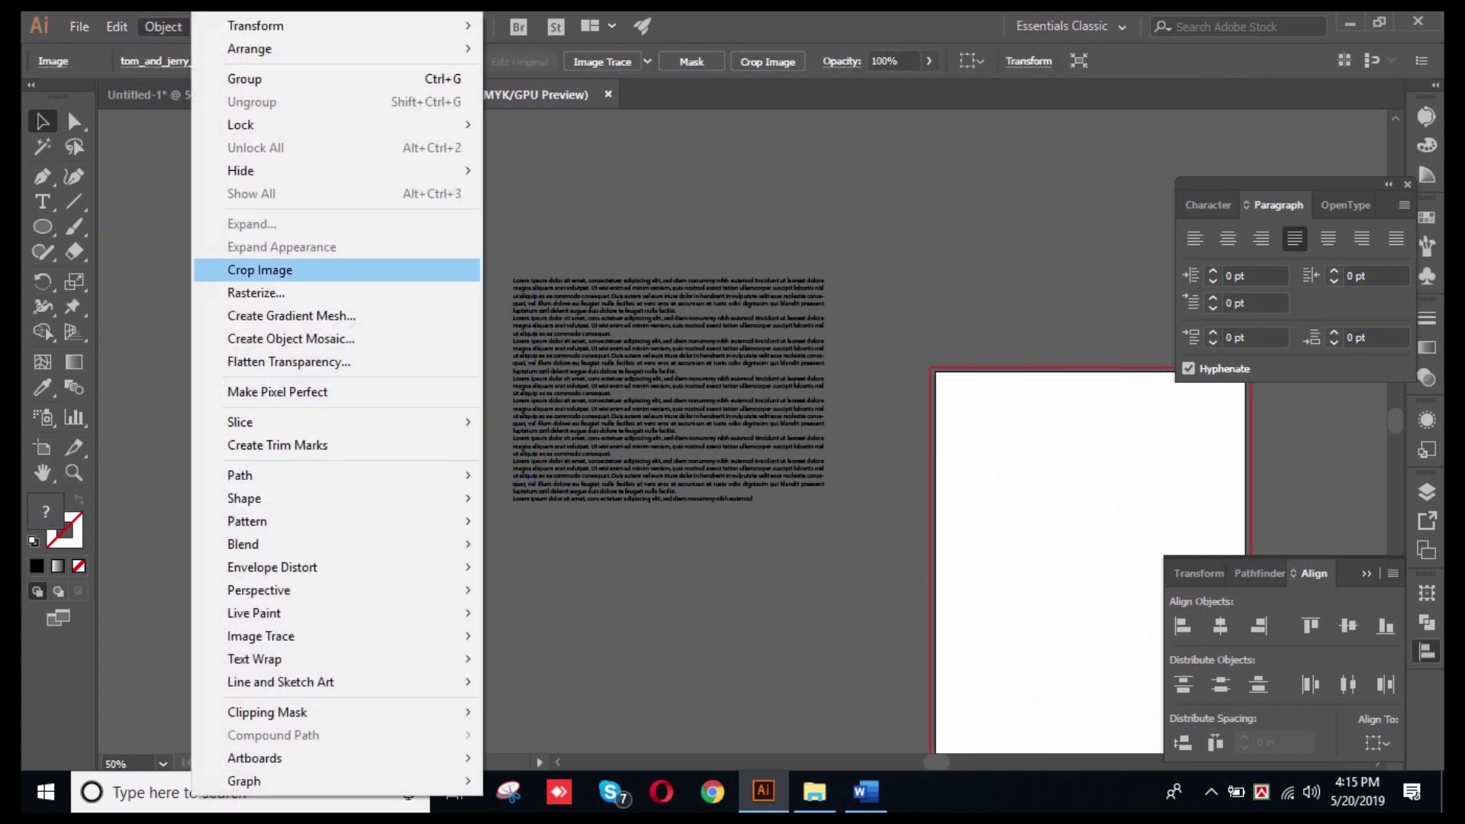
mouse_move(254, 658)
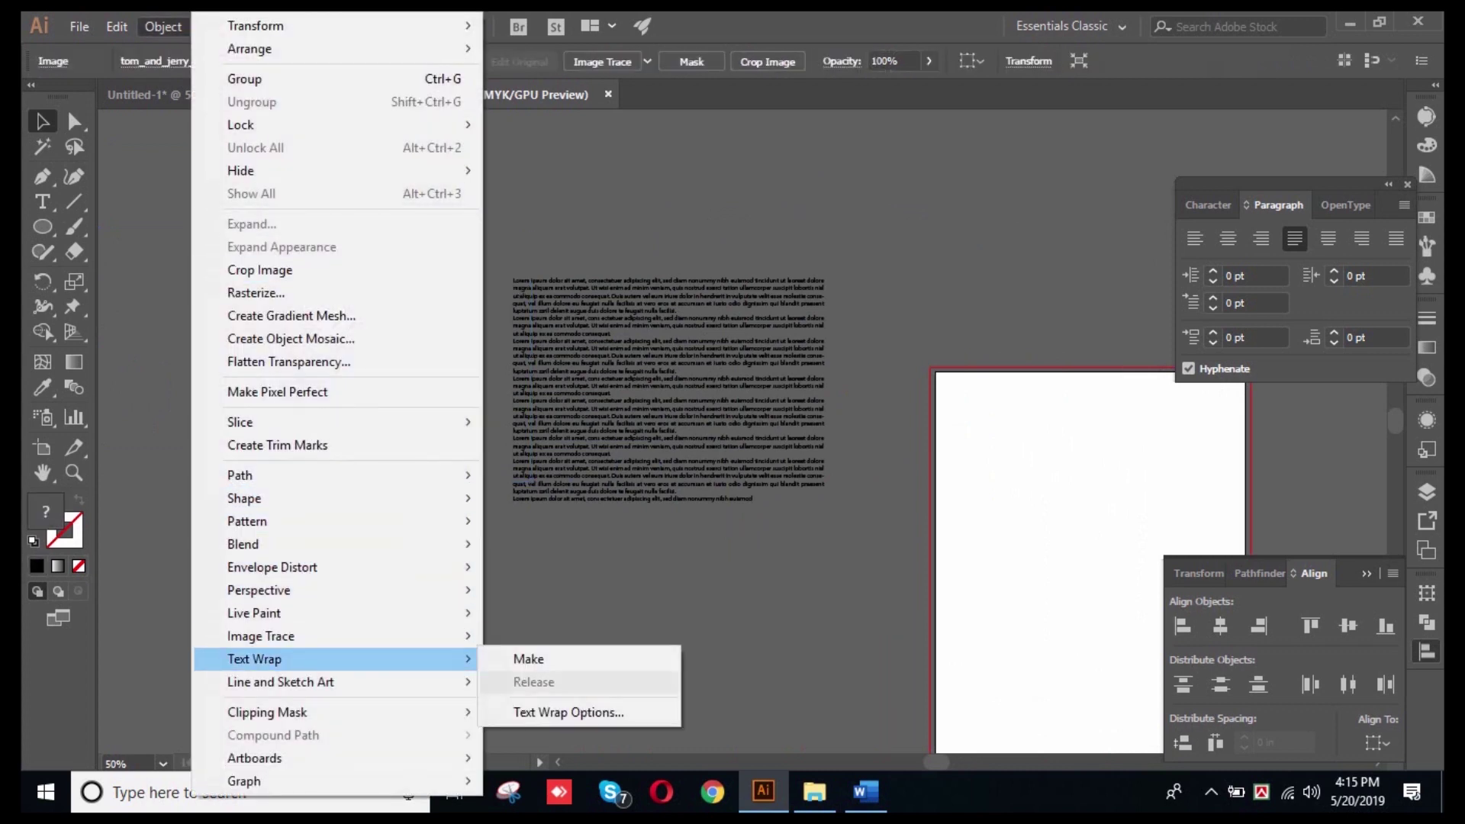
left_click(568, 712)
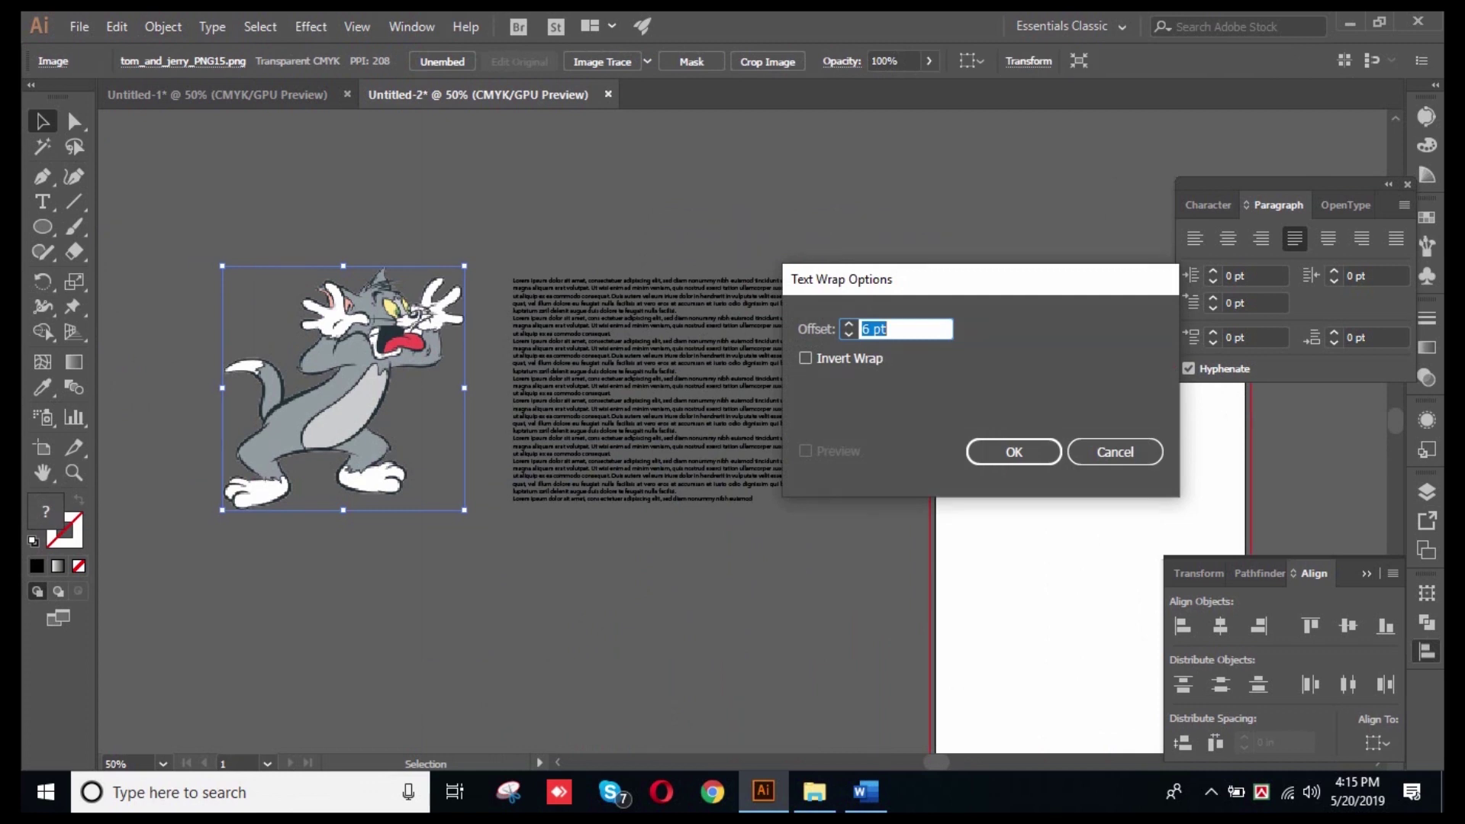
key("Return")
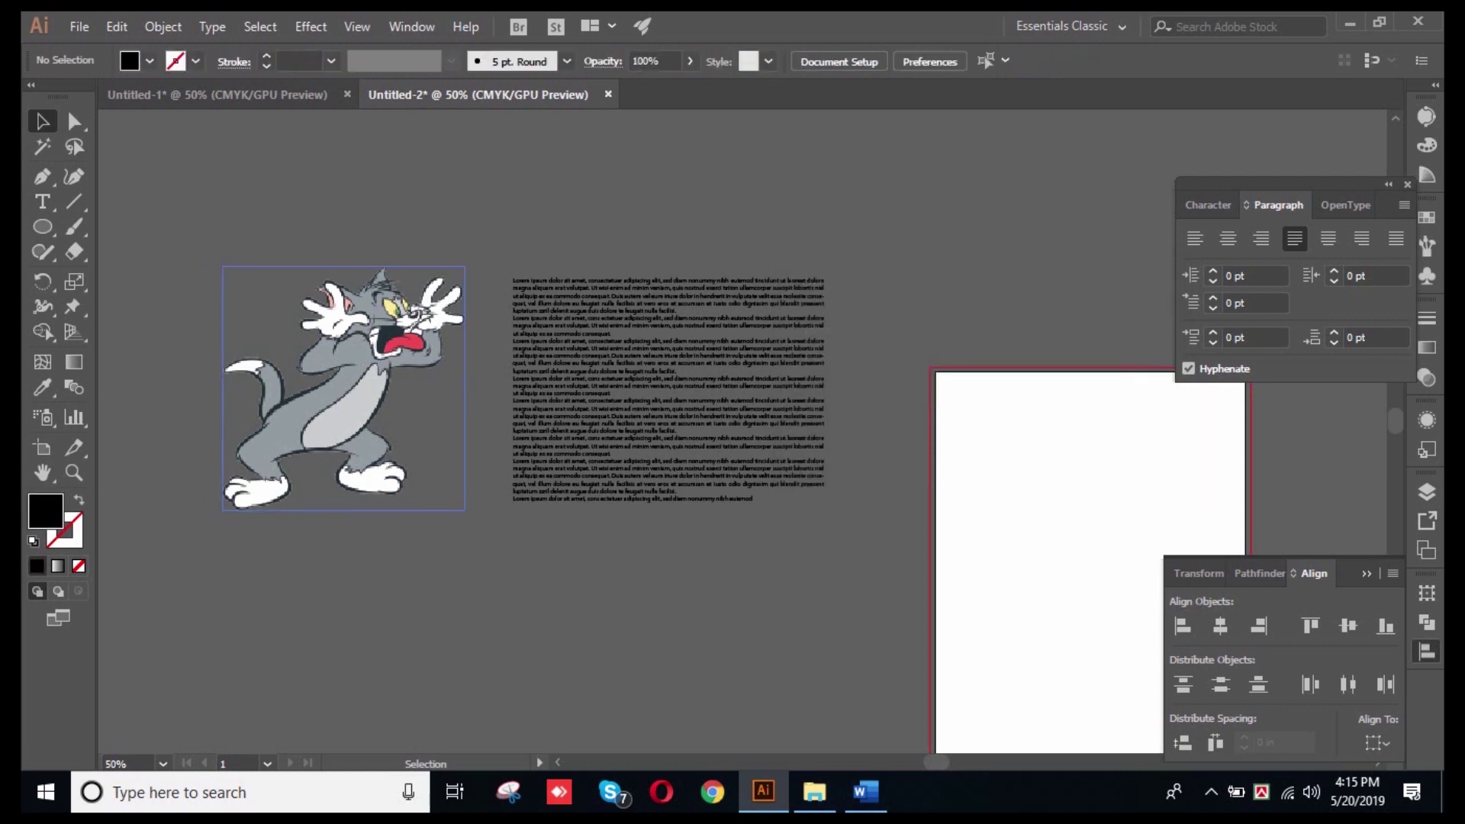
- Move Tom over the lorem ipsum text's left edge, then make a text wrap with both objects selected and deselect them
left_click_drag(428, 328, 534, 328)
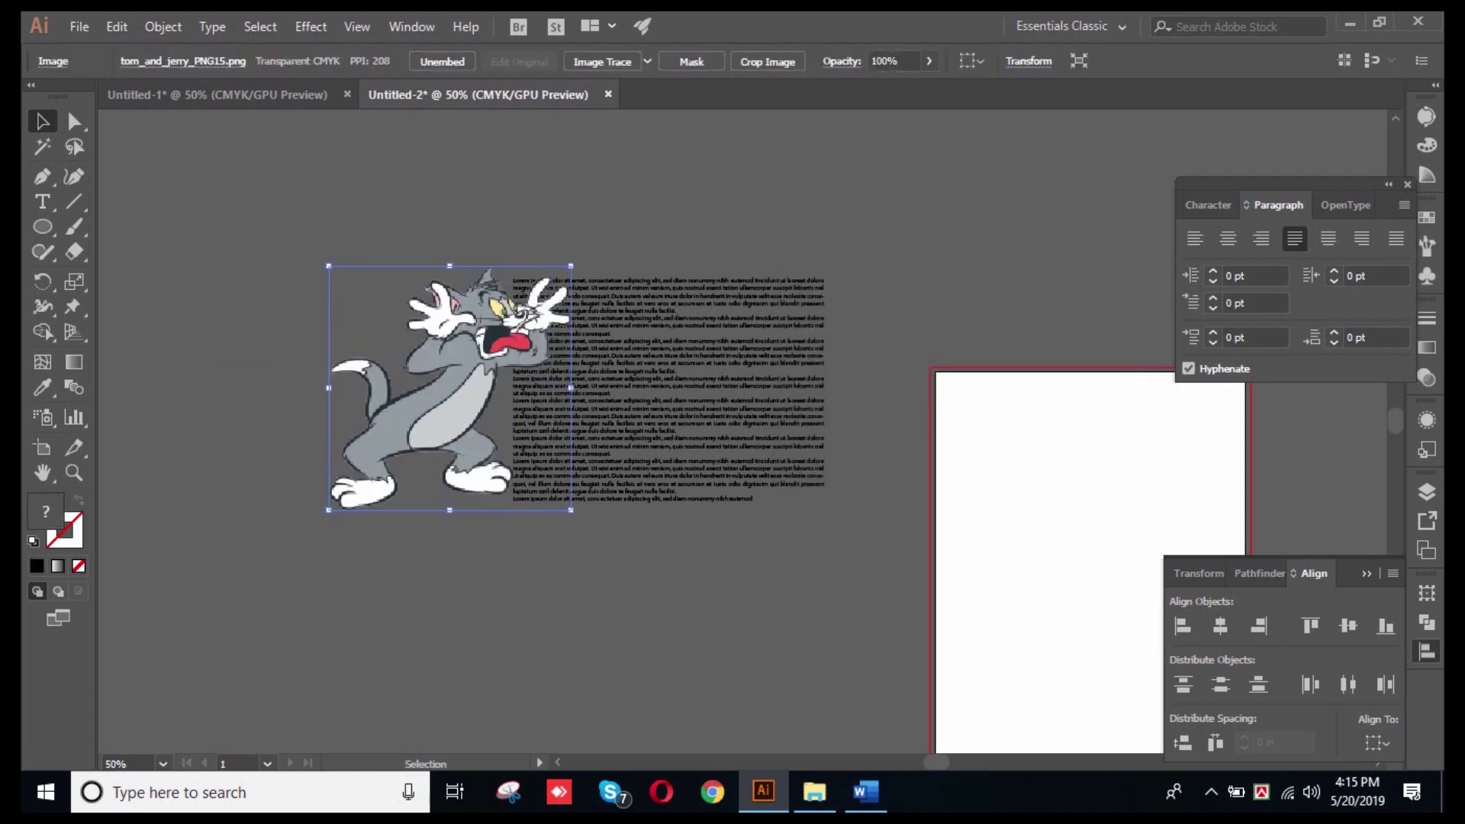
key("ctrl+a")
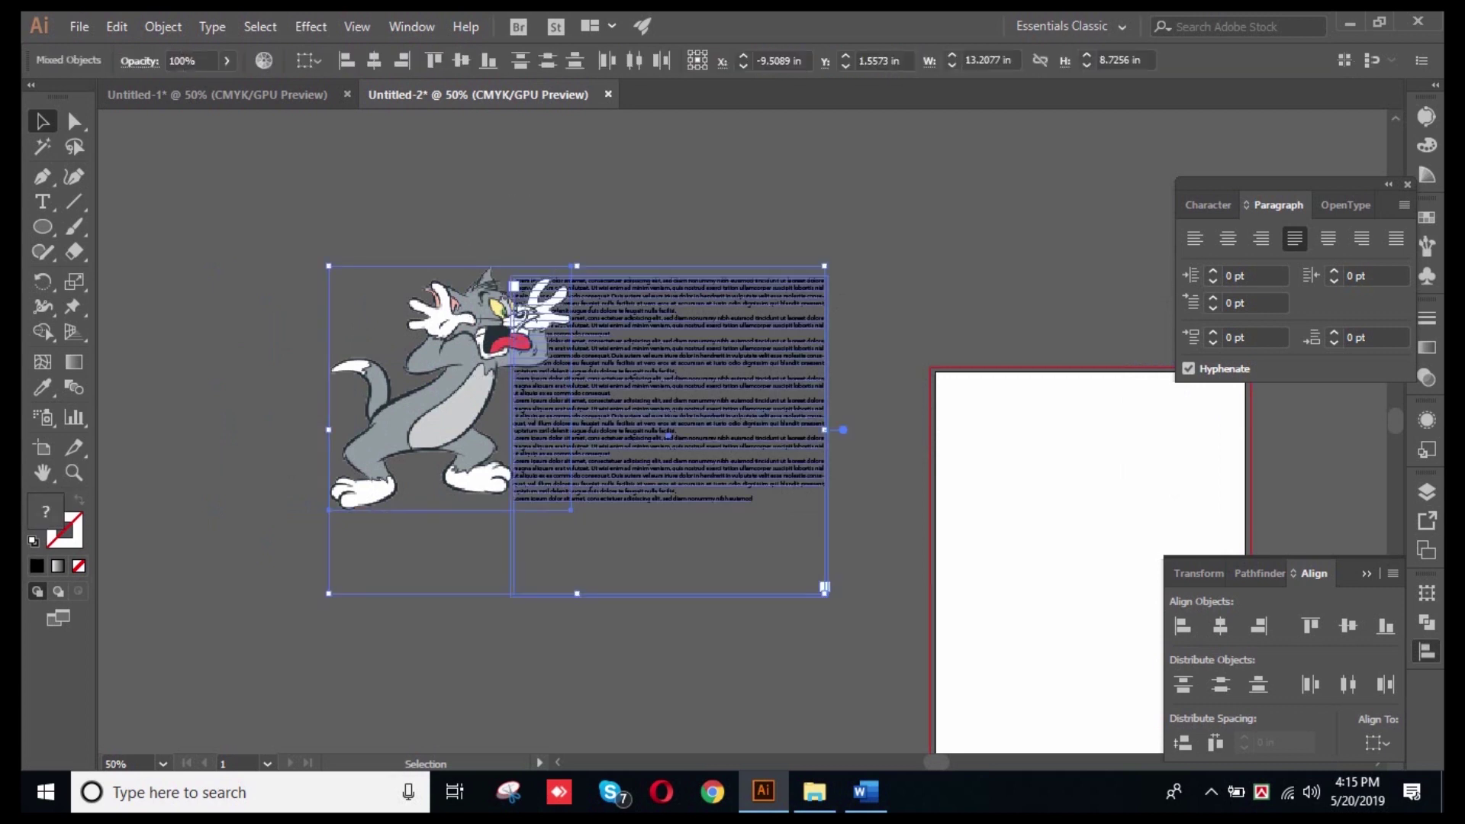
left_click(163, 27)
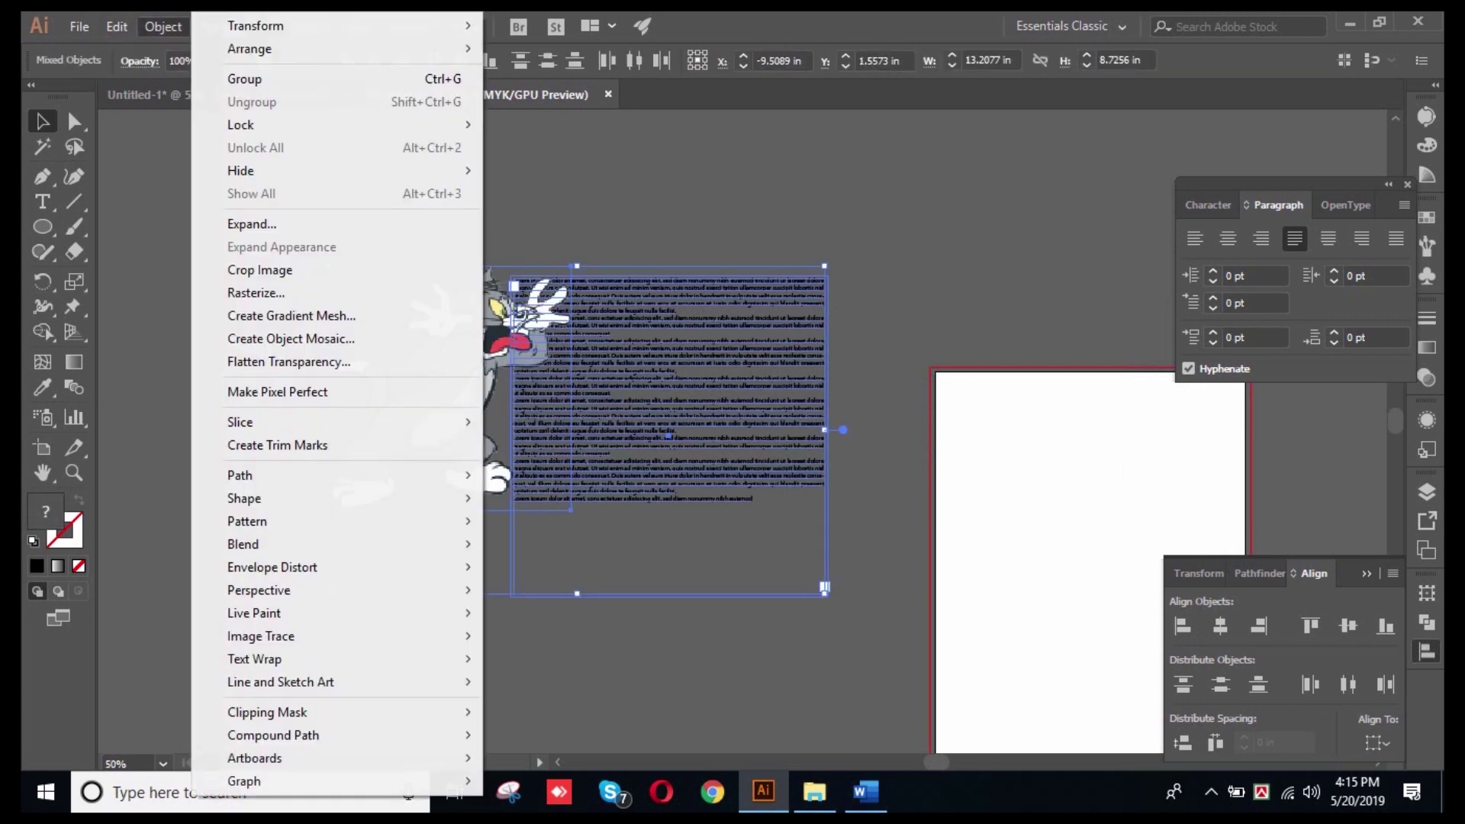
mouse_move(305, 659)
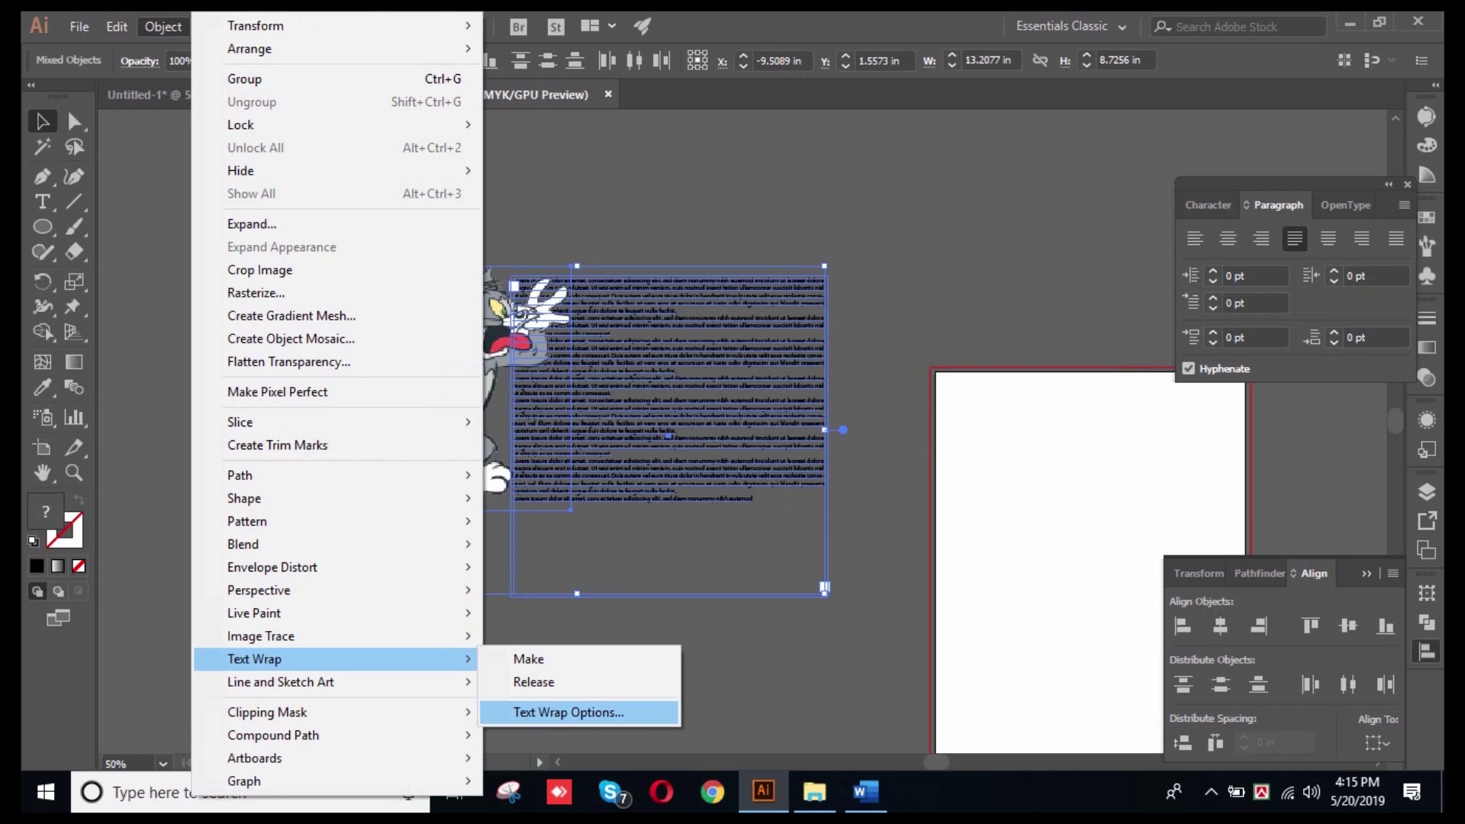
left_click(534, 659)
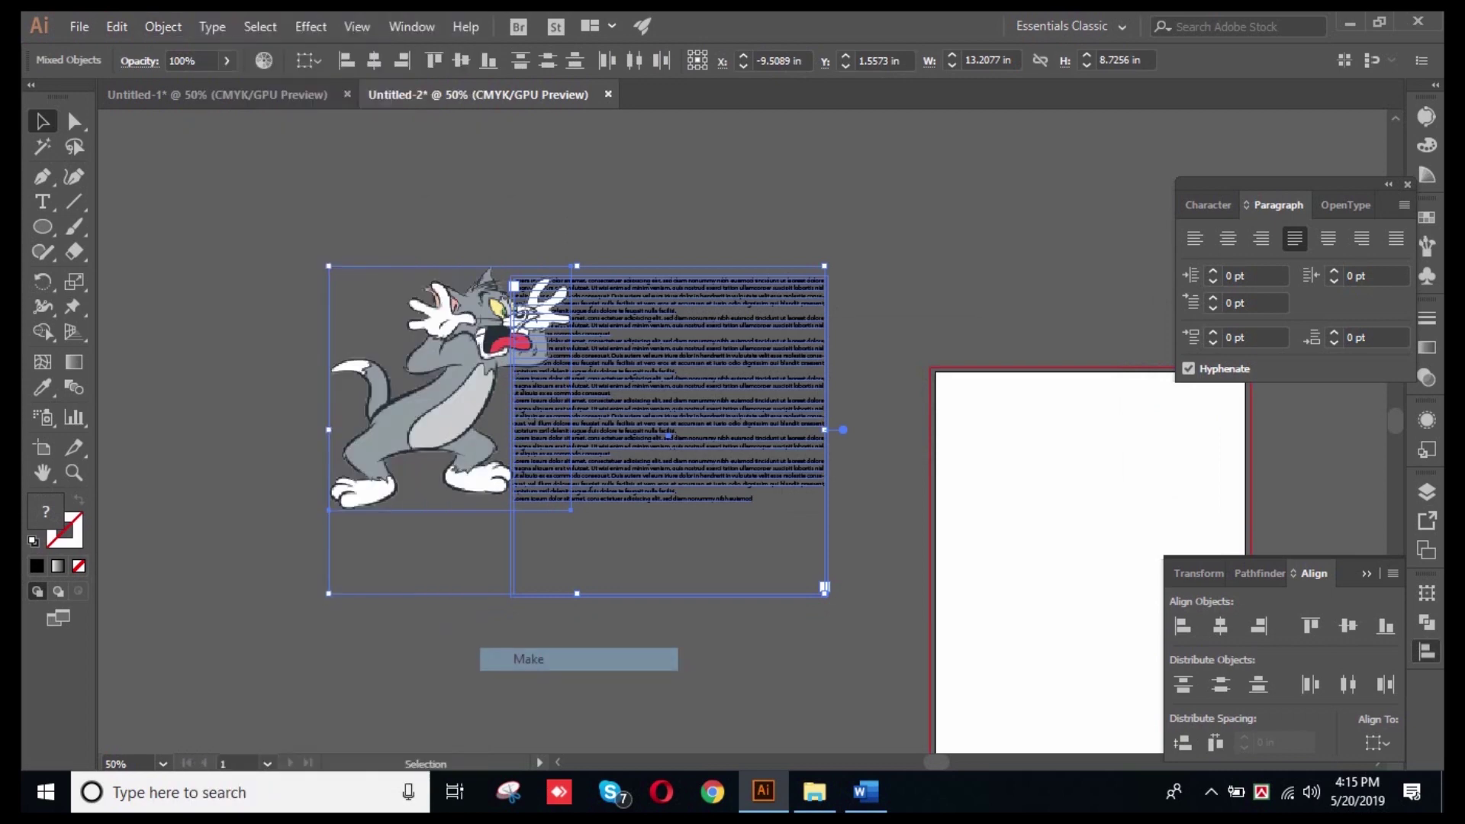
key("Return")
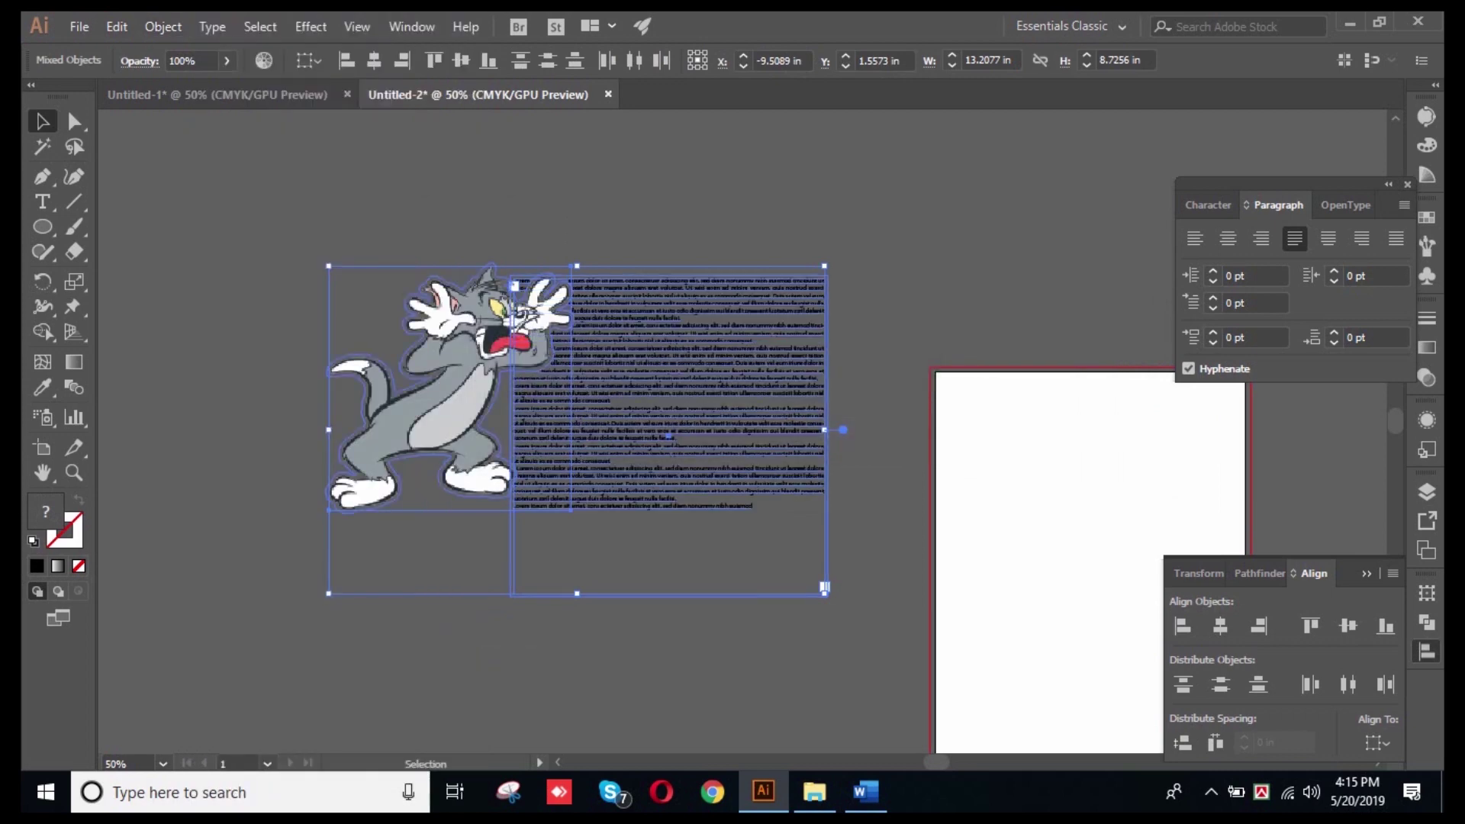
key("ctrl+shift+a")
scroll(602, 291, "up", 3)
scroll(535, 298, "down", 2)
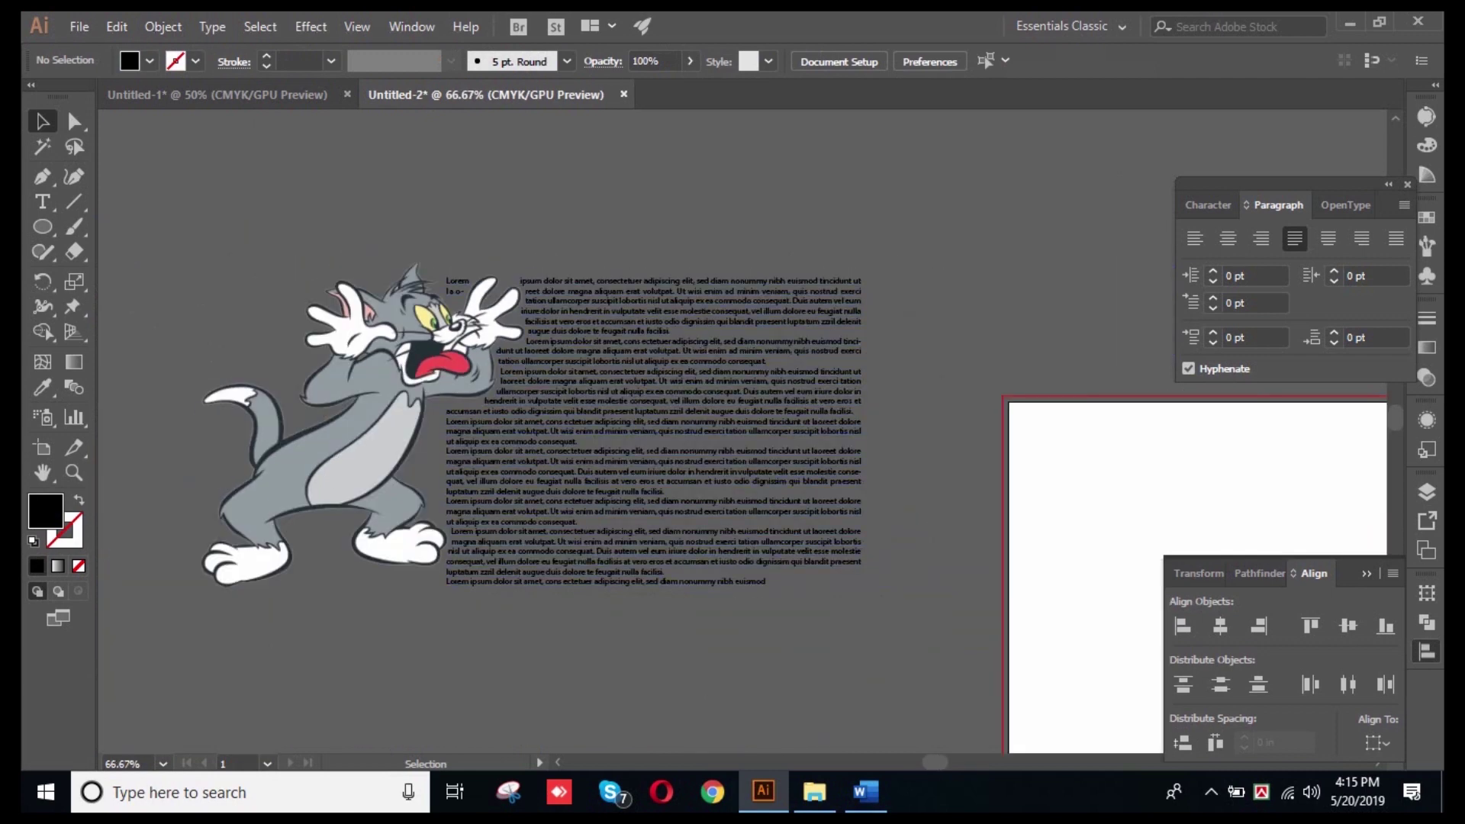
- Reposition the wrapped Tom image over the middle of the text, then over its right edge, and deselect it
left_click(363, 424)
left_click_drag(377, 399, 714, 485)
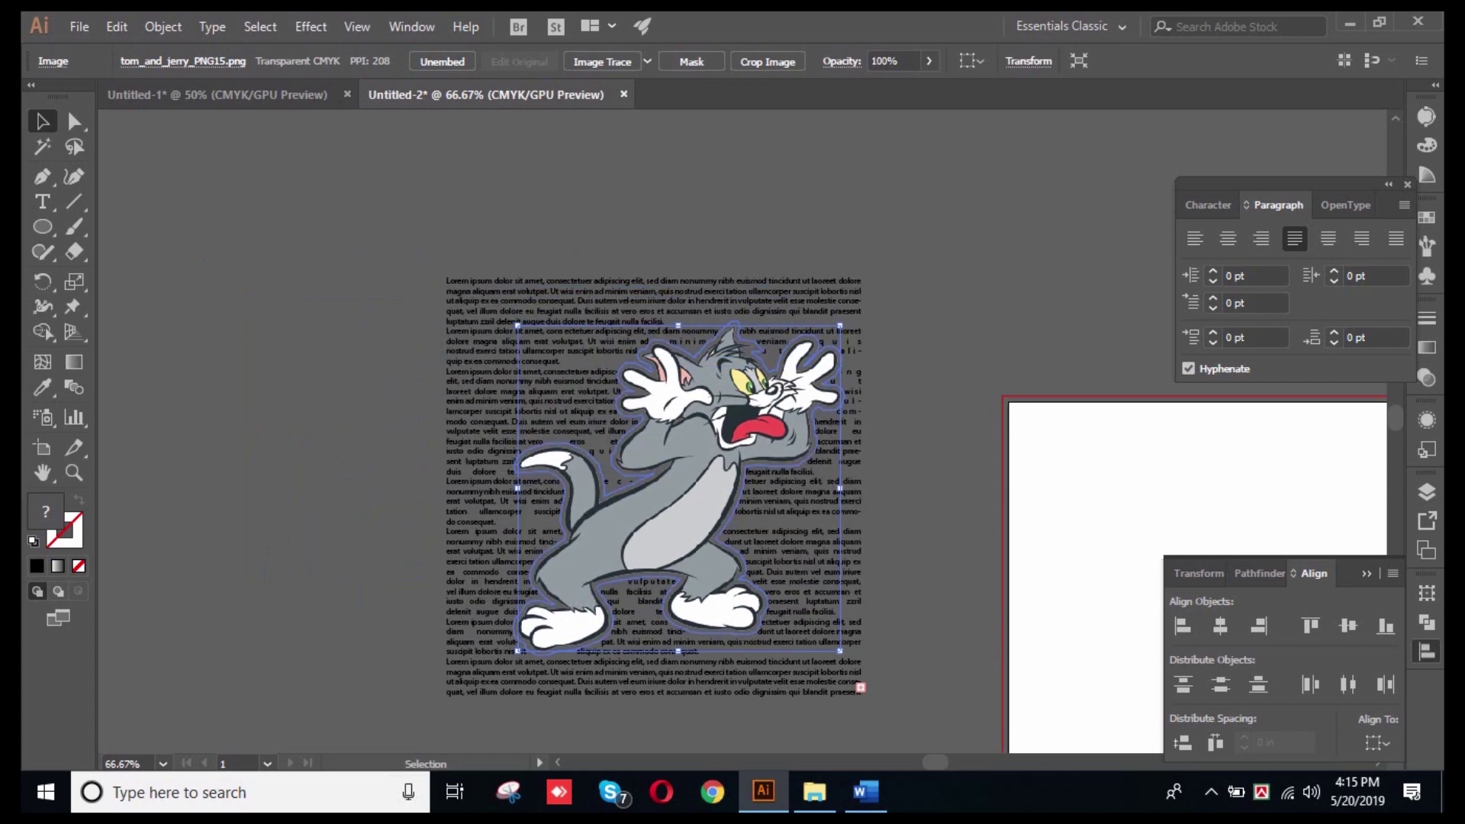
scroll(732, 518, "up", 1)
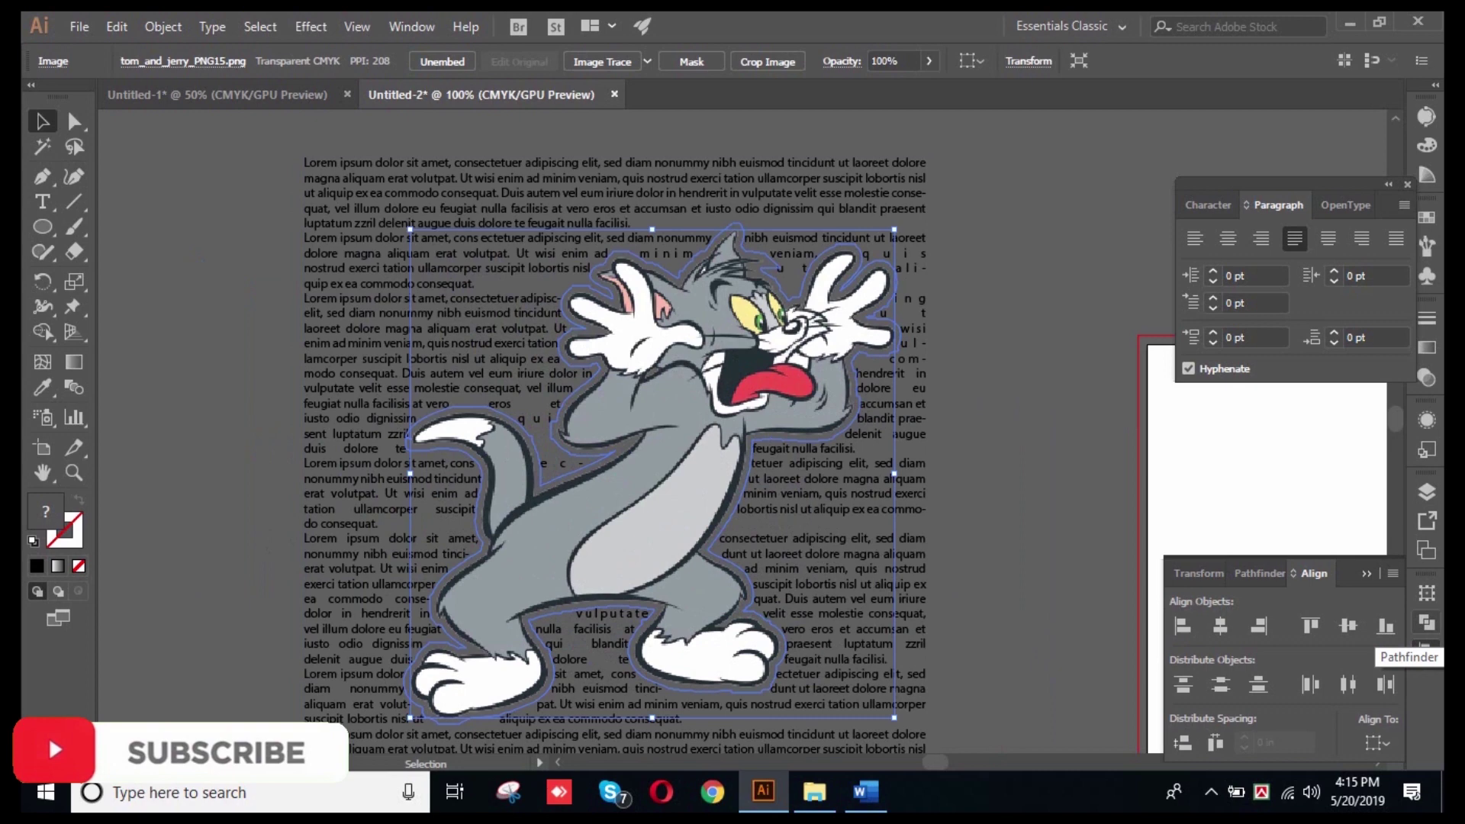
left_click_drag(570, 469, 935, 470)
left_click_drag(1028, 479, 986, 435)
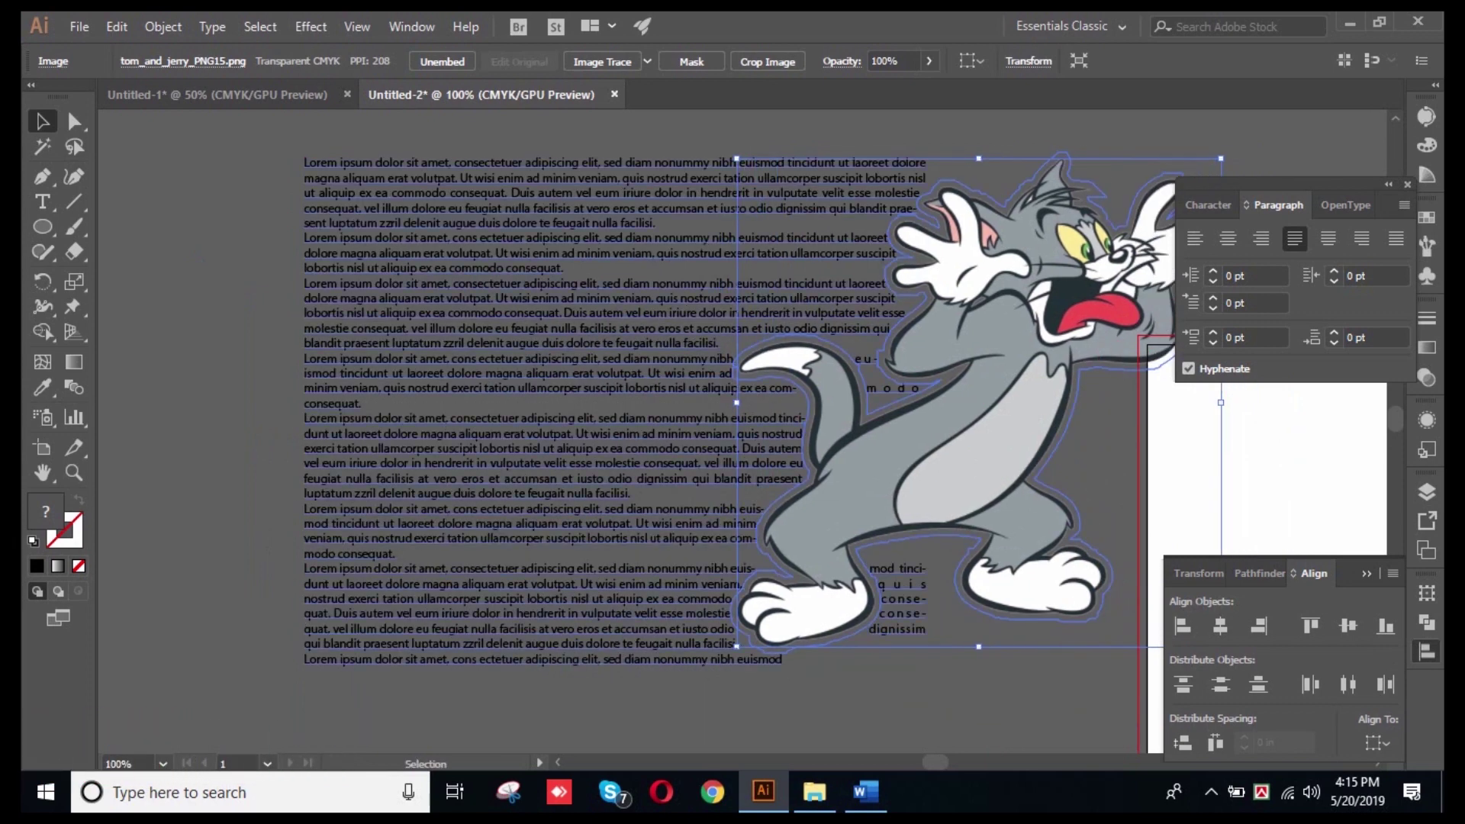
key("ctrl+shift+a")
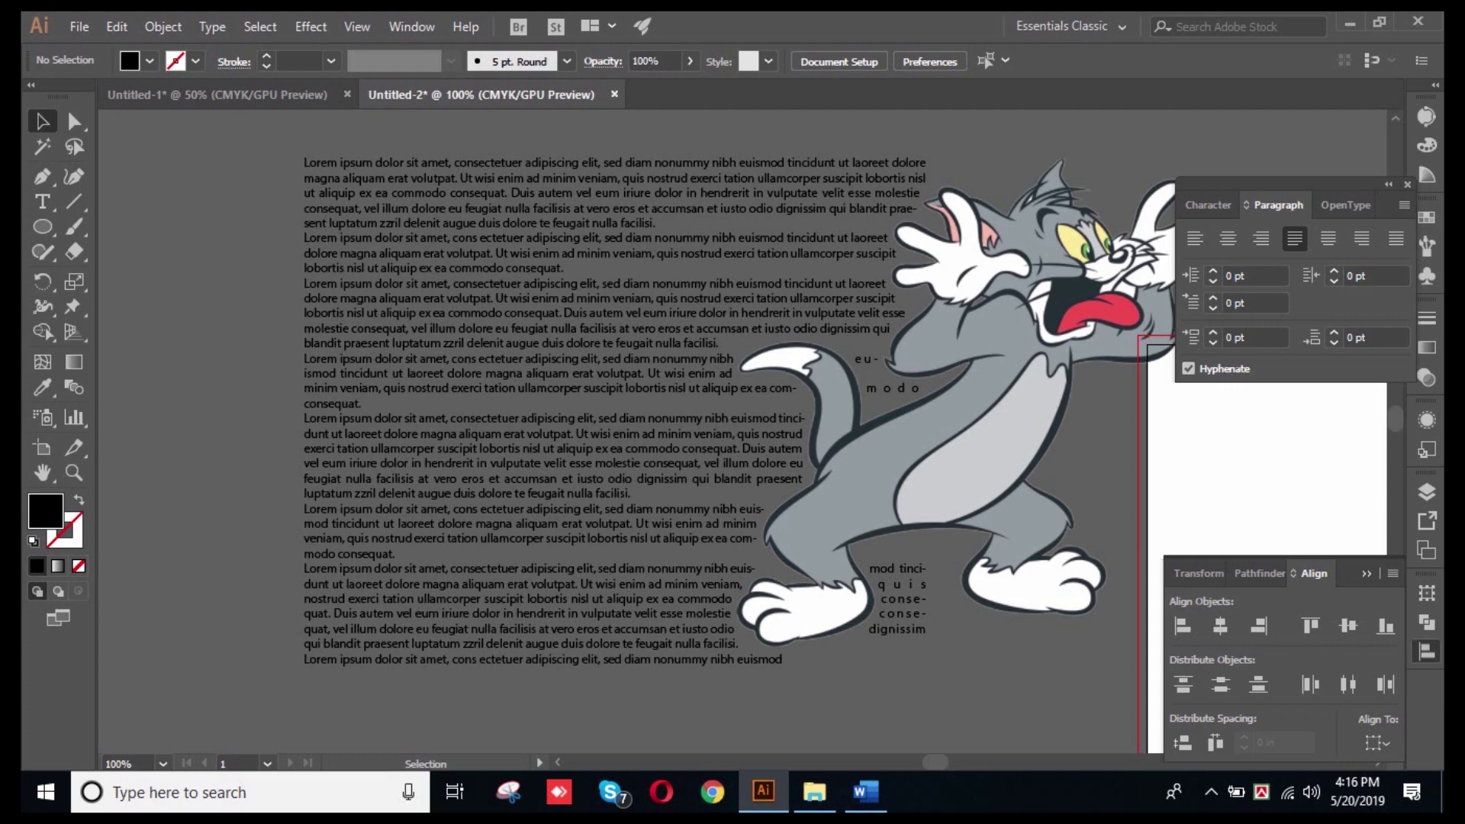
- Move Tom back inside the lorem ipsum text, scale it down and place it beside the second to fourth paragraphs
left_click_drag(1064, 372, 683, 377)
left_click_drag(842, 656, 772, 624)
left_click(1007, 565)
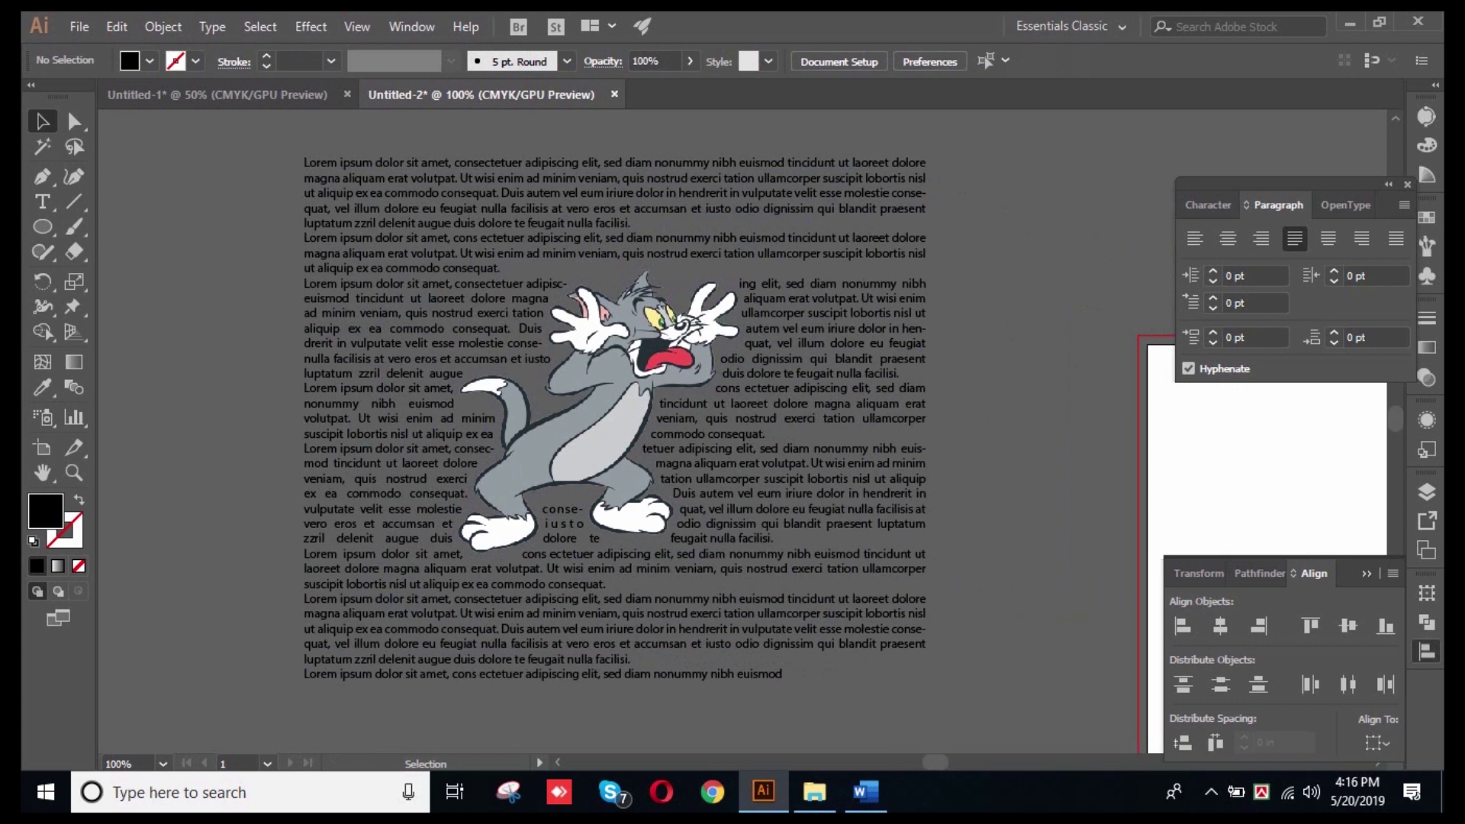
left_click(598, 413)
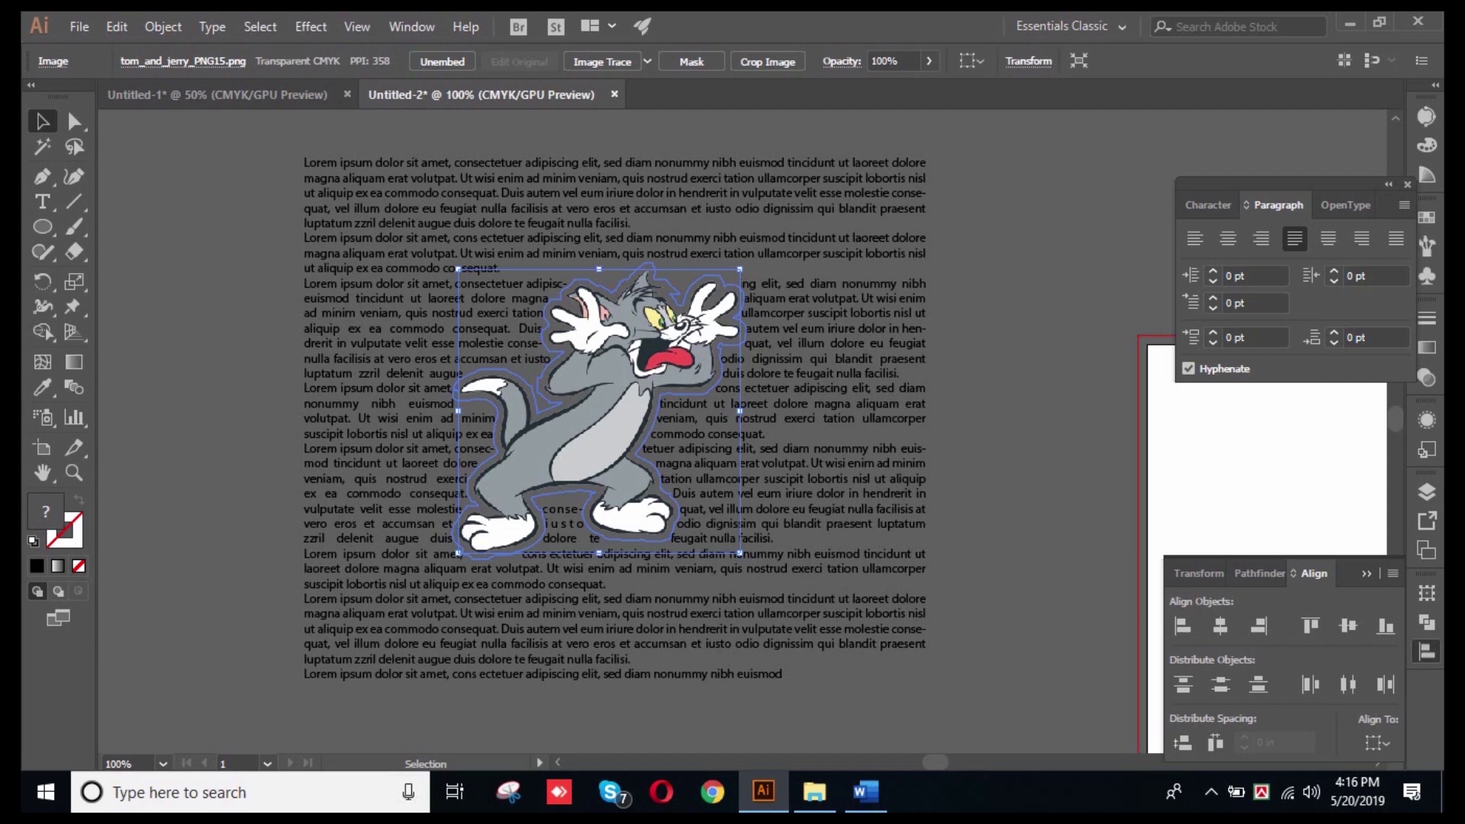
key("ctrl+shift+a")
left_click_drag(642, 393, 632, 368)
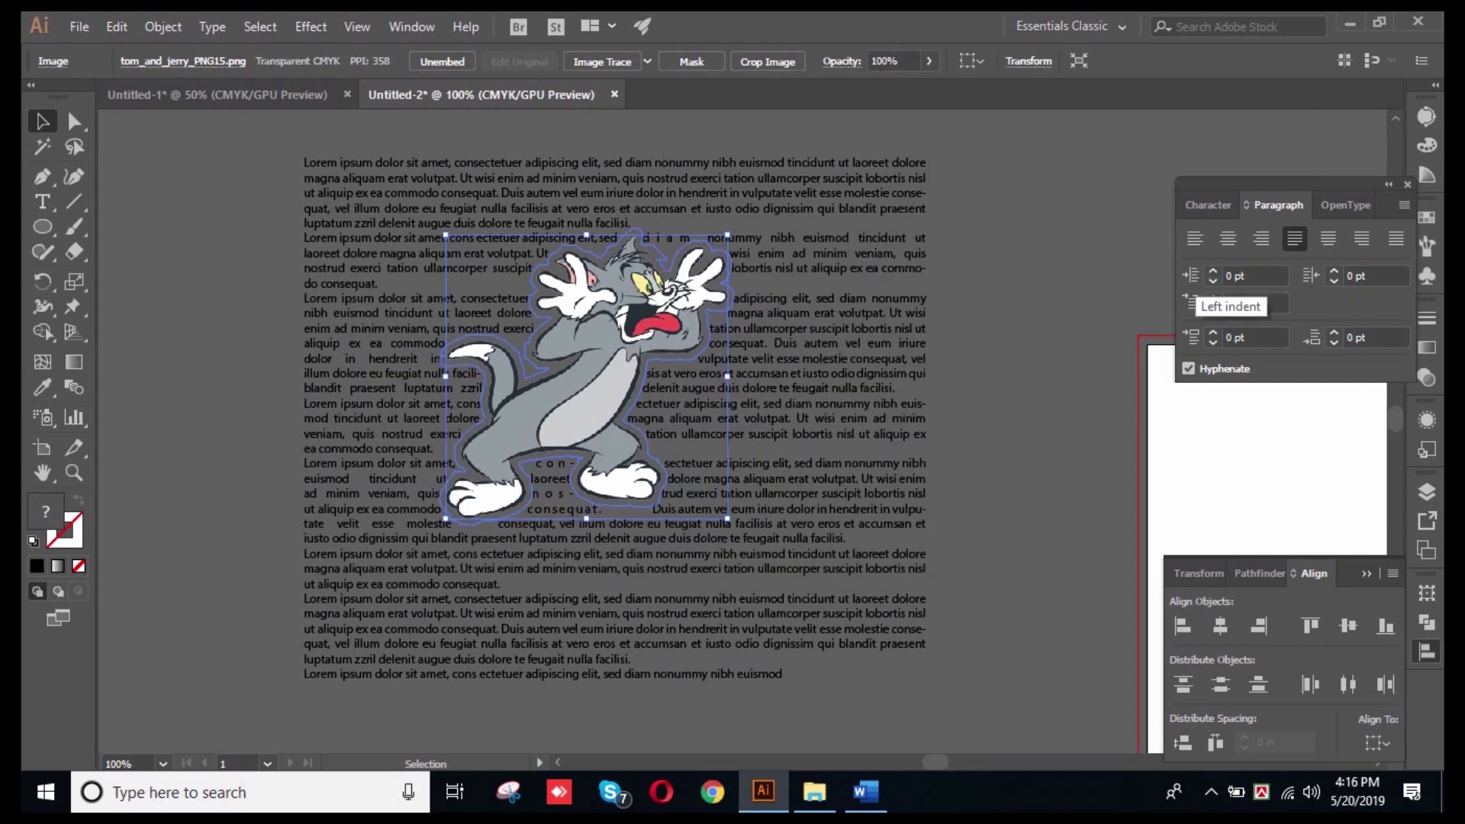
- Set the left indent of the second lorem ipsum paragraph to 280 pt, pushing its lines to the right of Tom
left_click(827, 344)
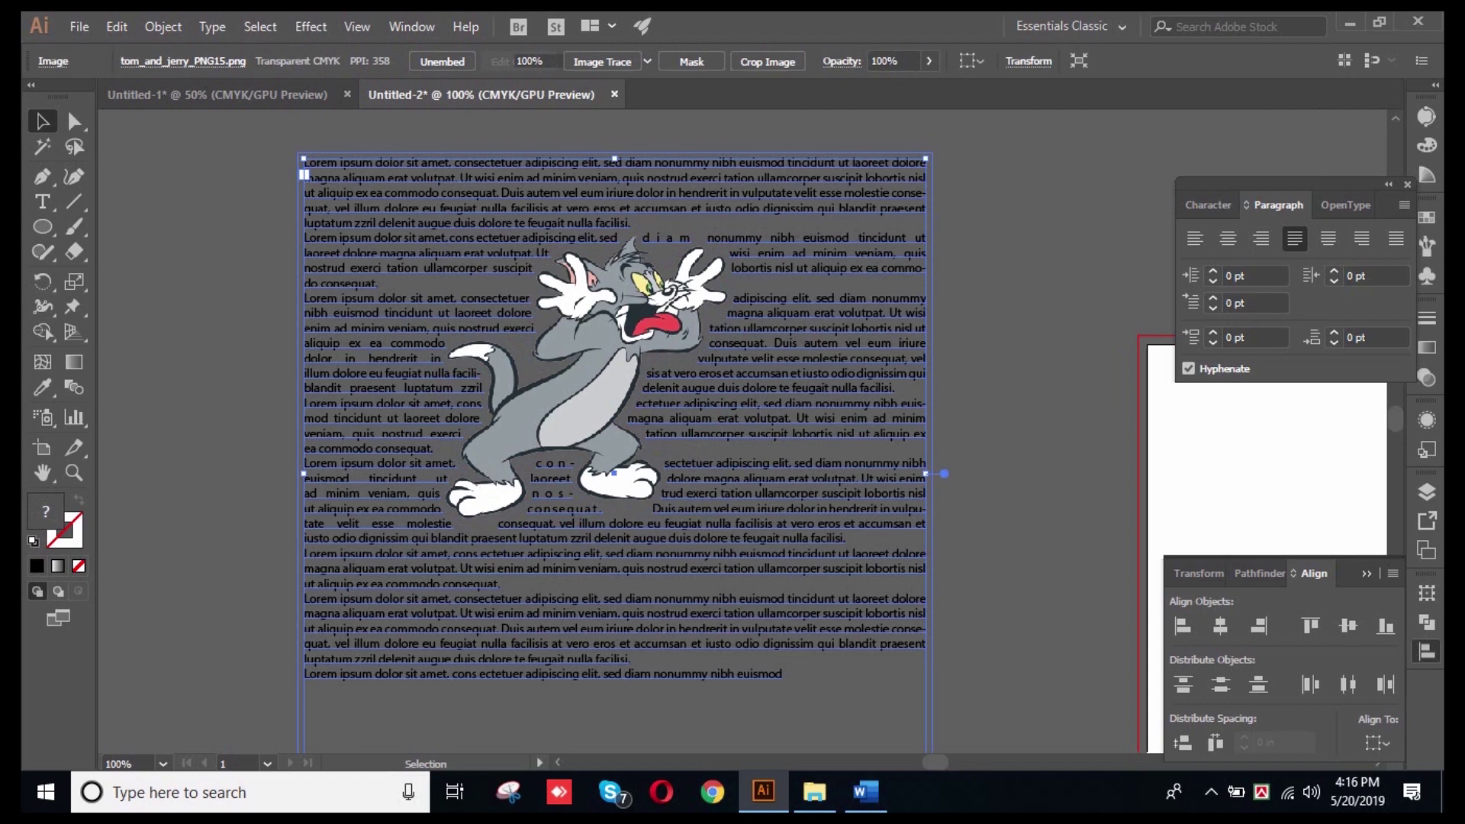
triple_click(512, 208)
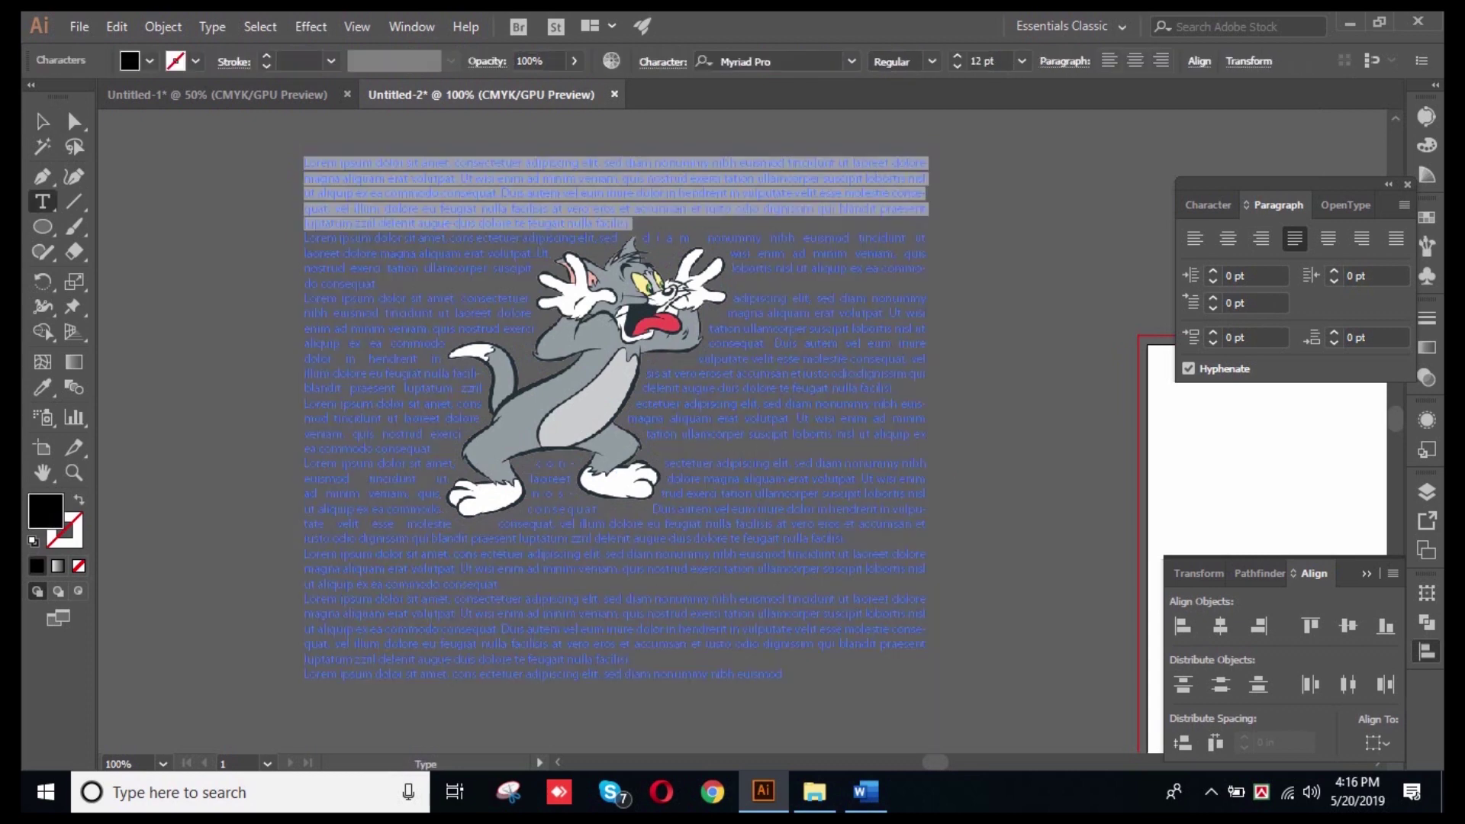
left_click(512, 215)
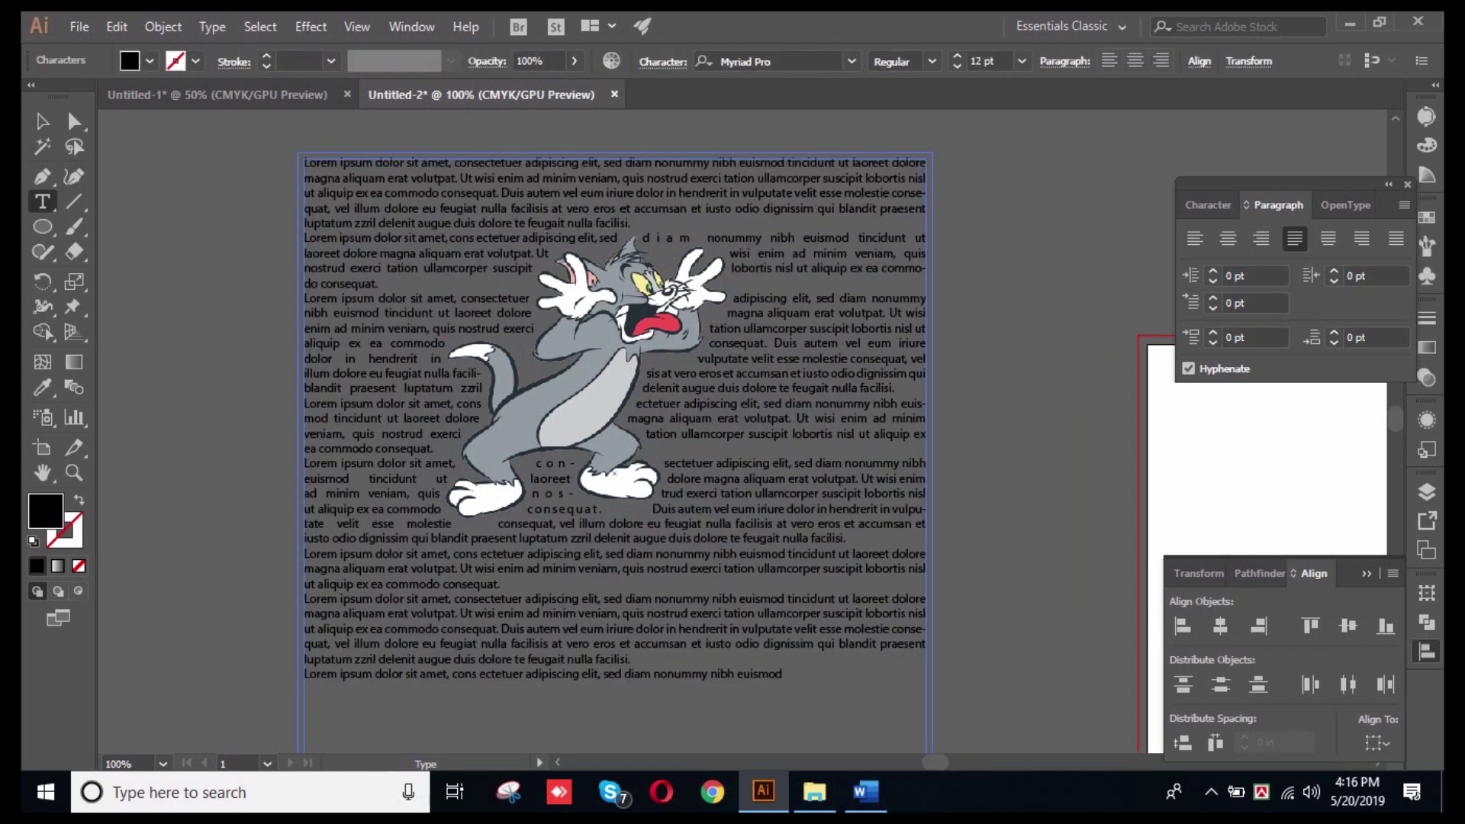
triple_click(513, 253)
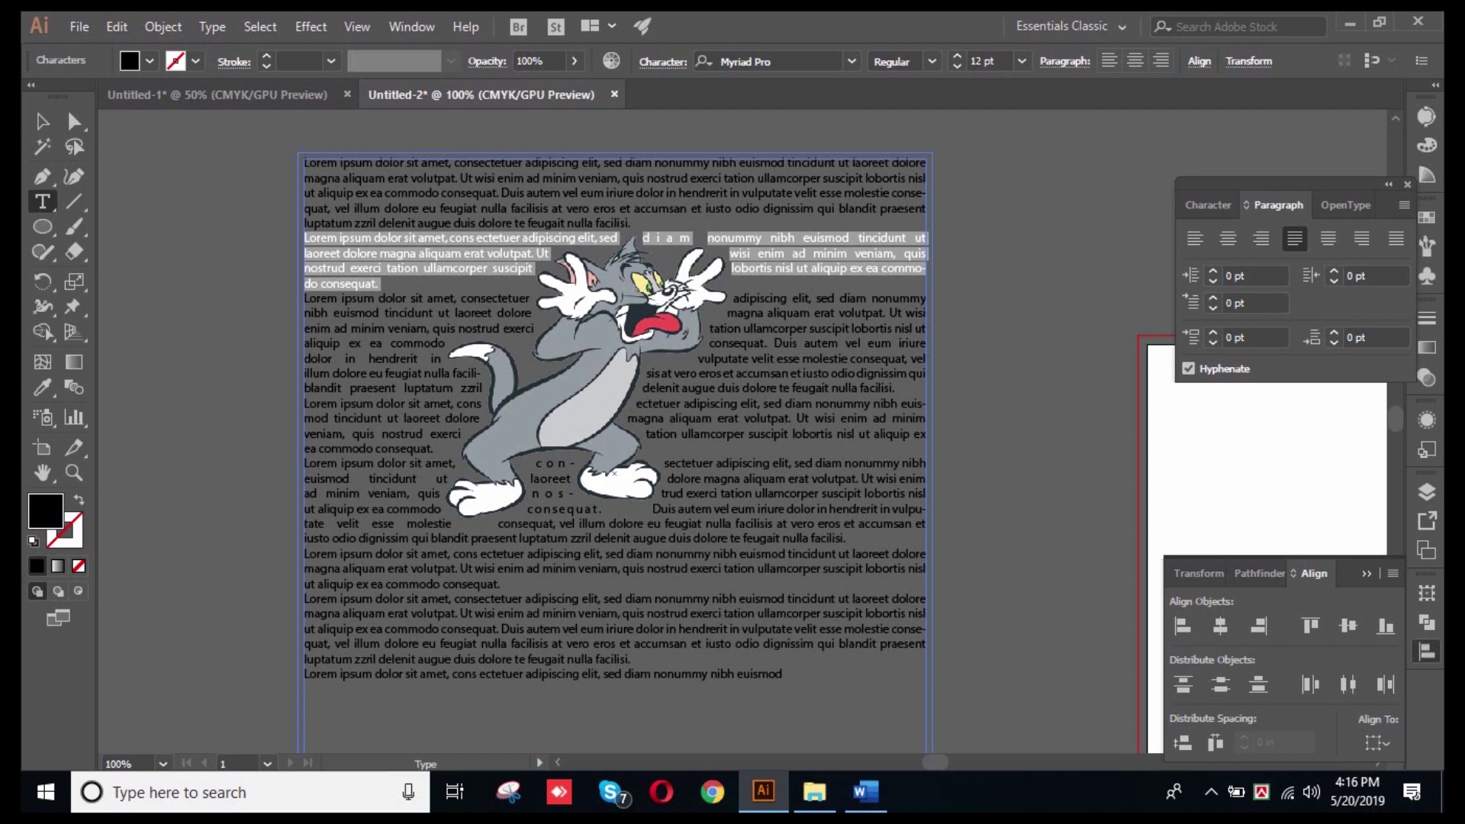
left_click(1213, 270)
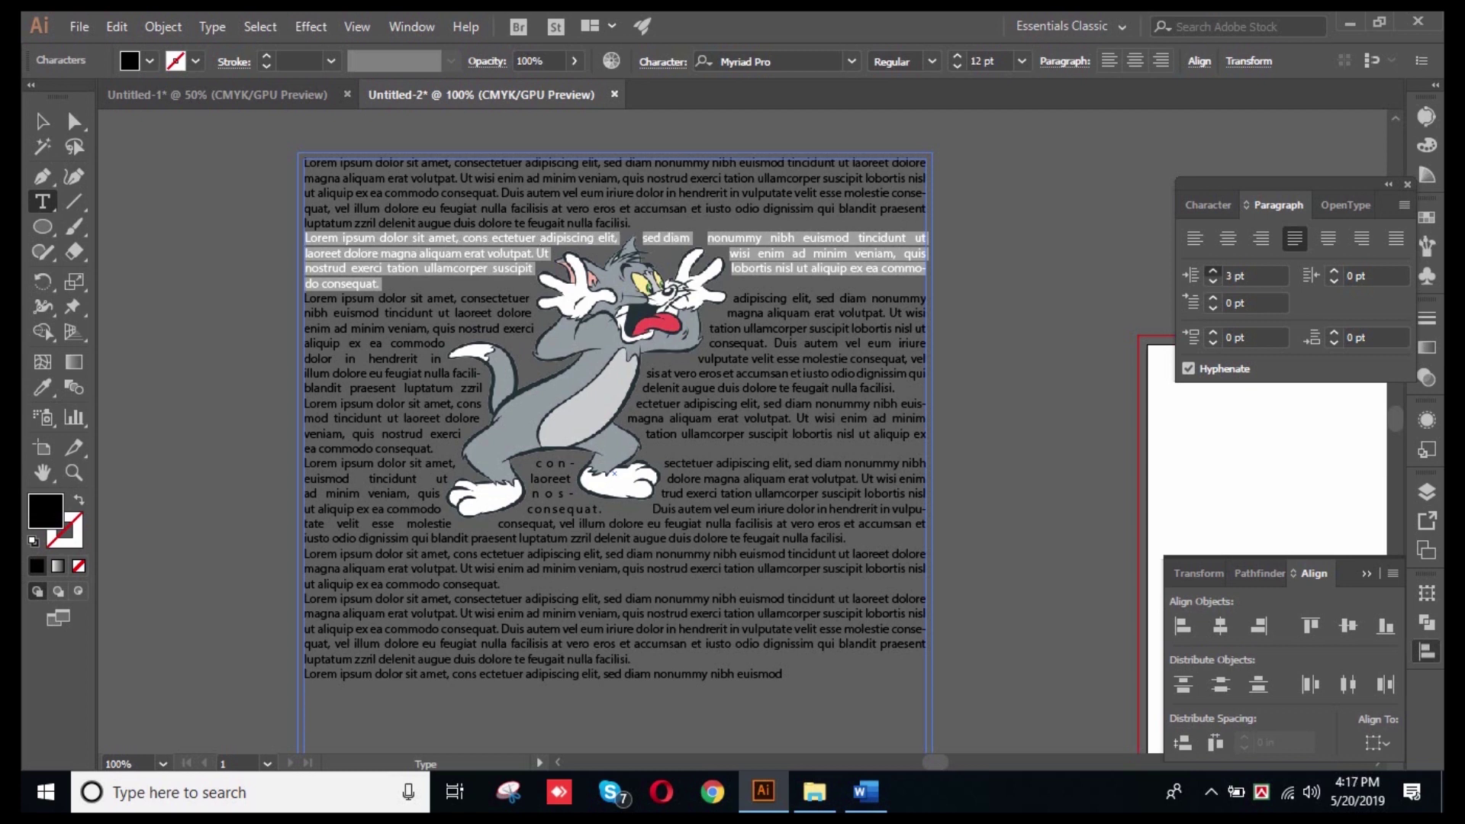
scroll(1227, 274, "up", 20)
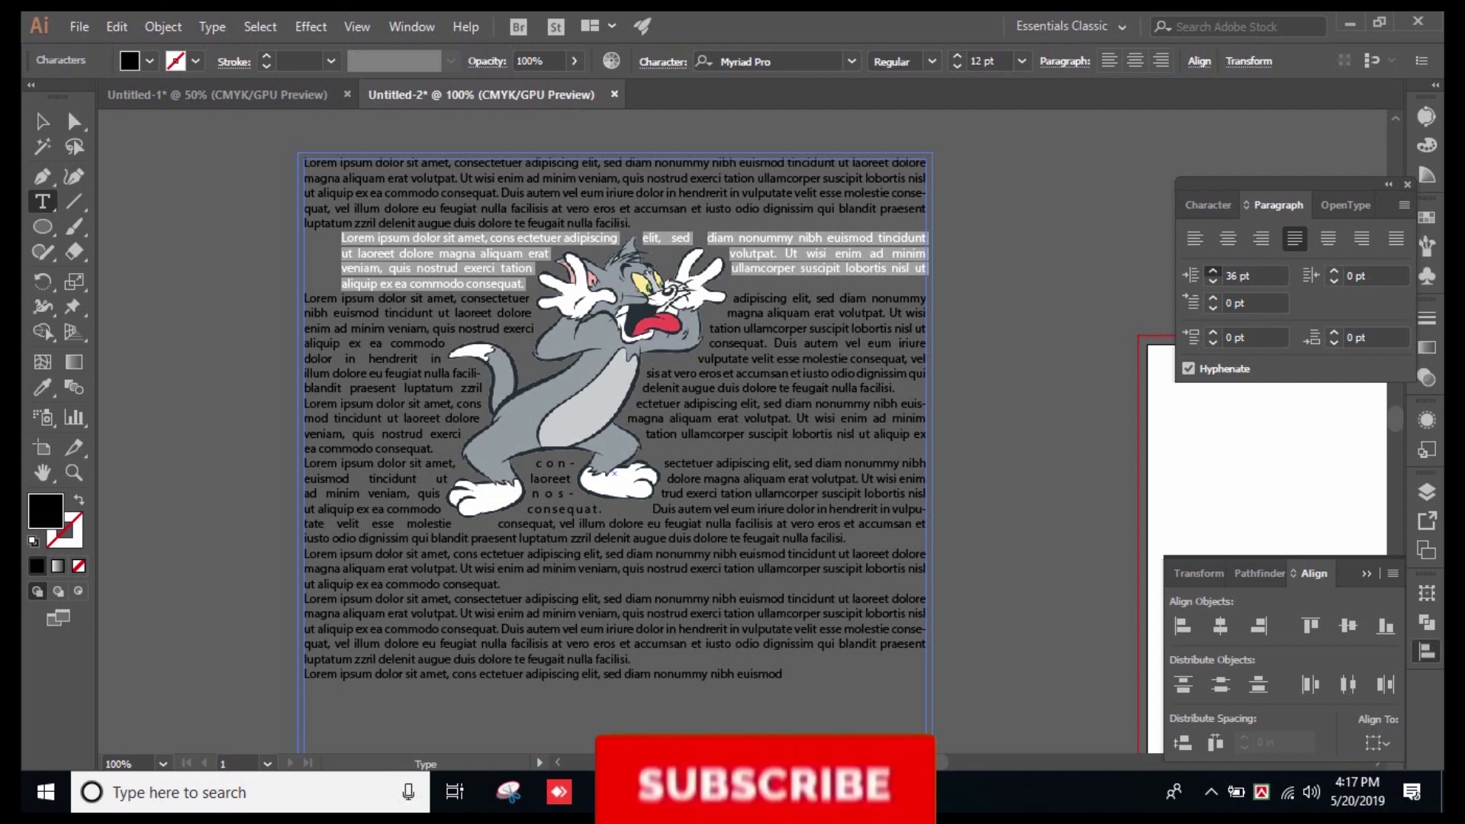
scroll(1228, 275, "up", 20)
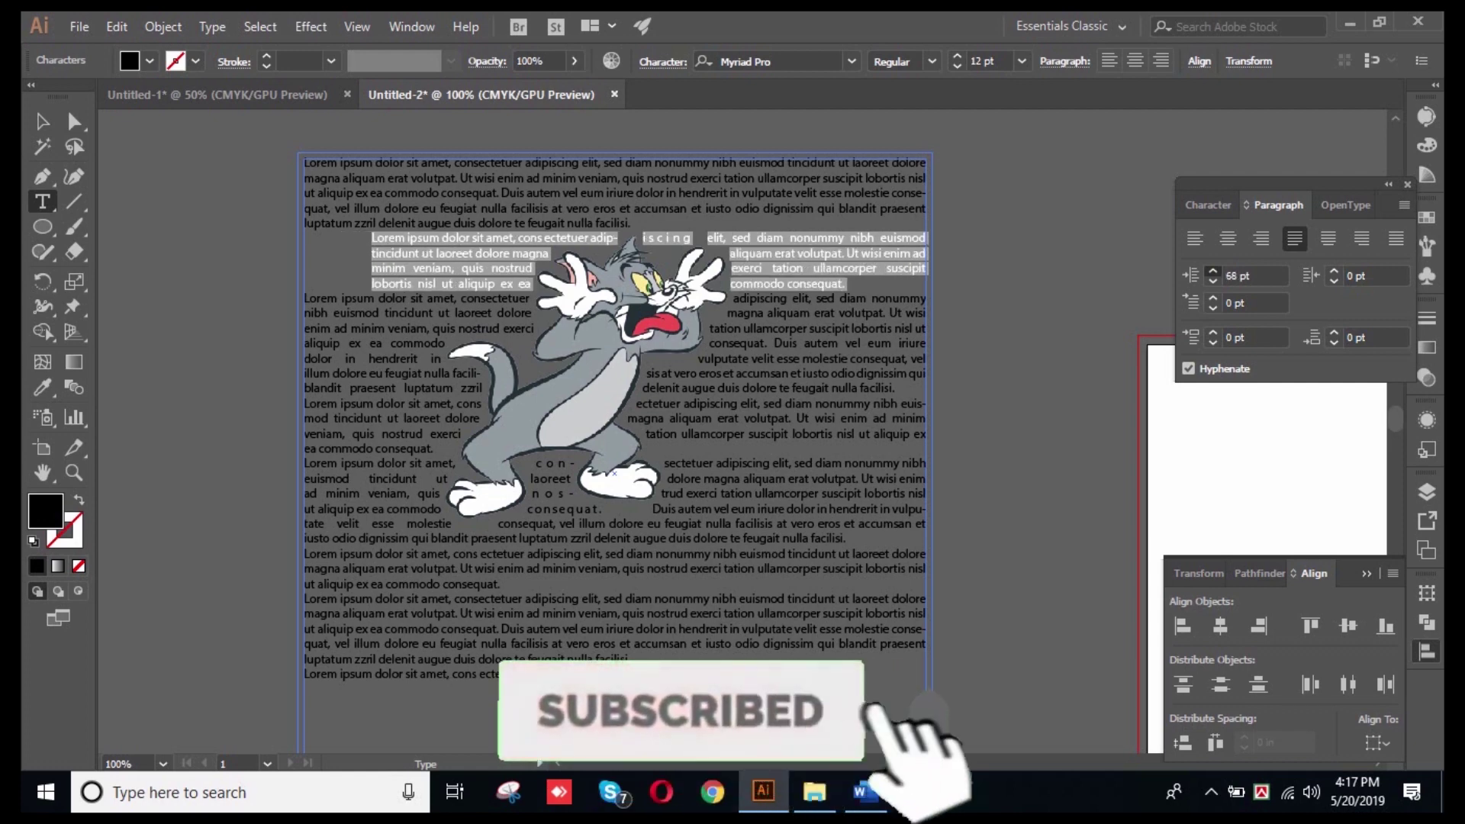
scroll(1227, 275, "up", 20)
scroll(1227, 275, "up", 20)
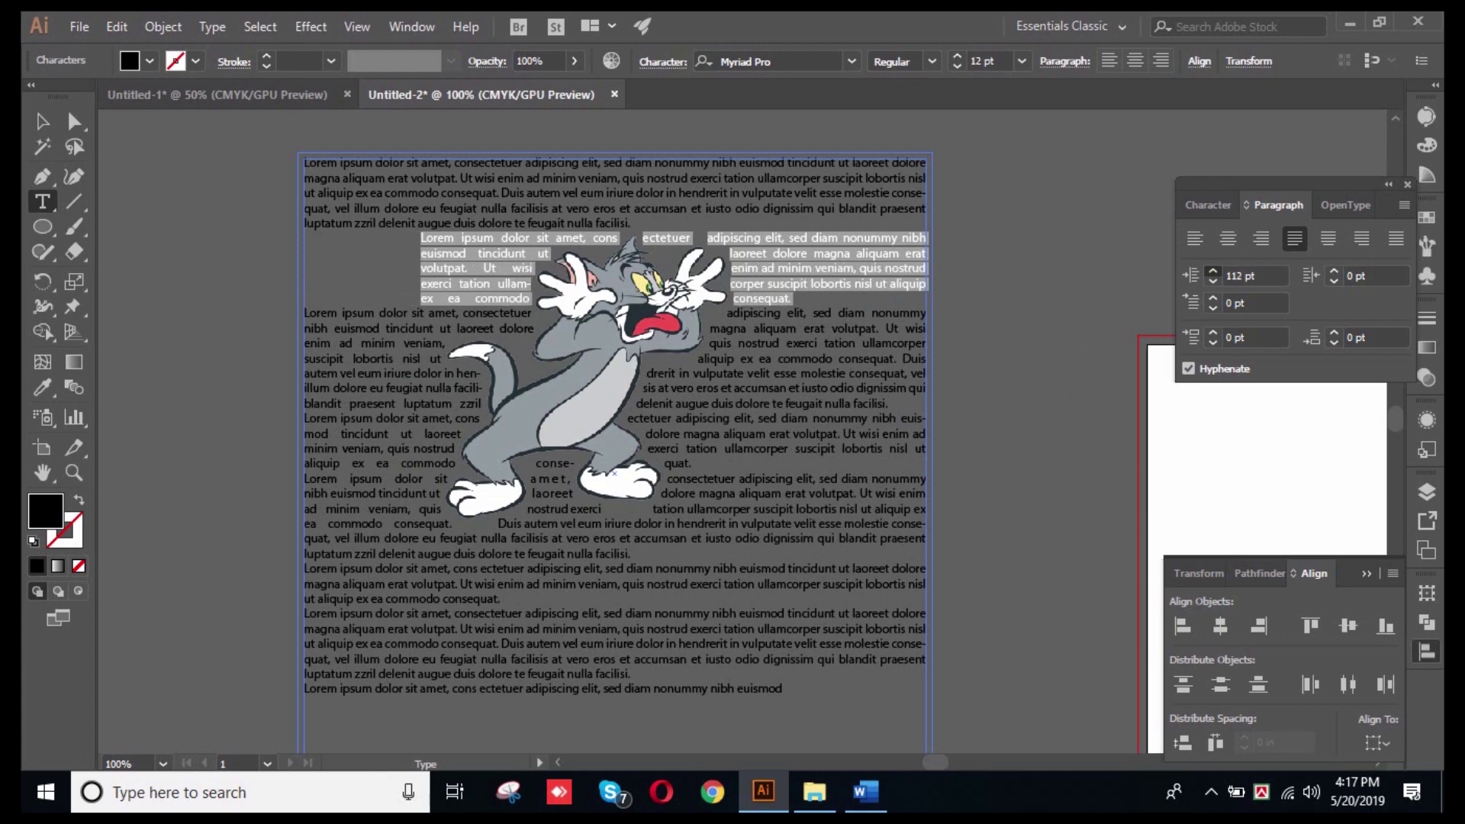
scroll(1227, 275, "up", 20)
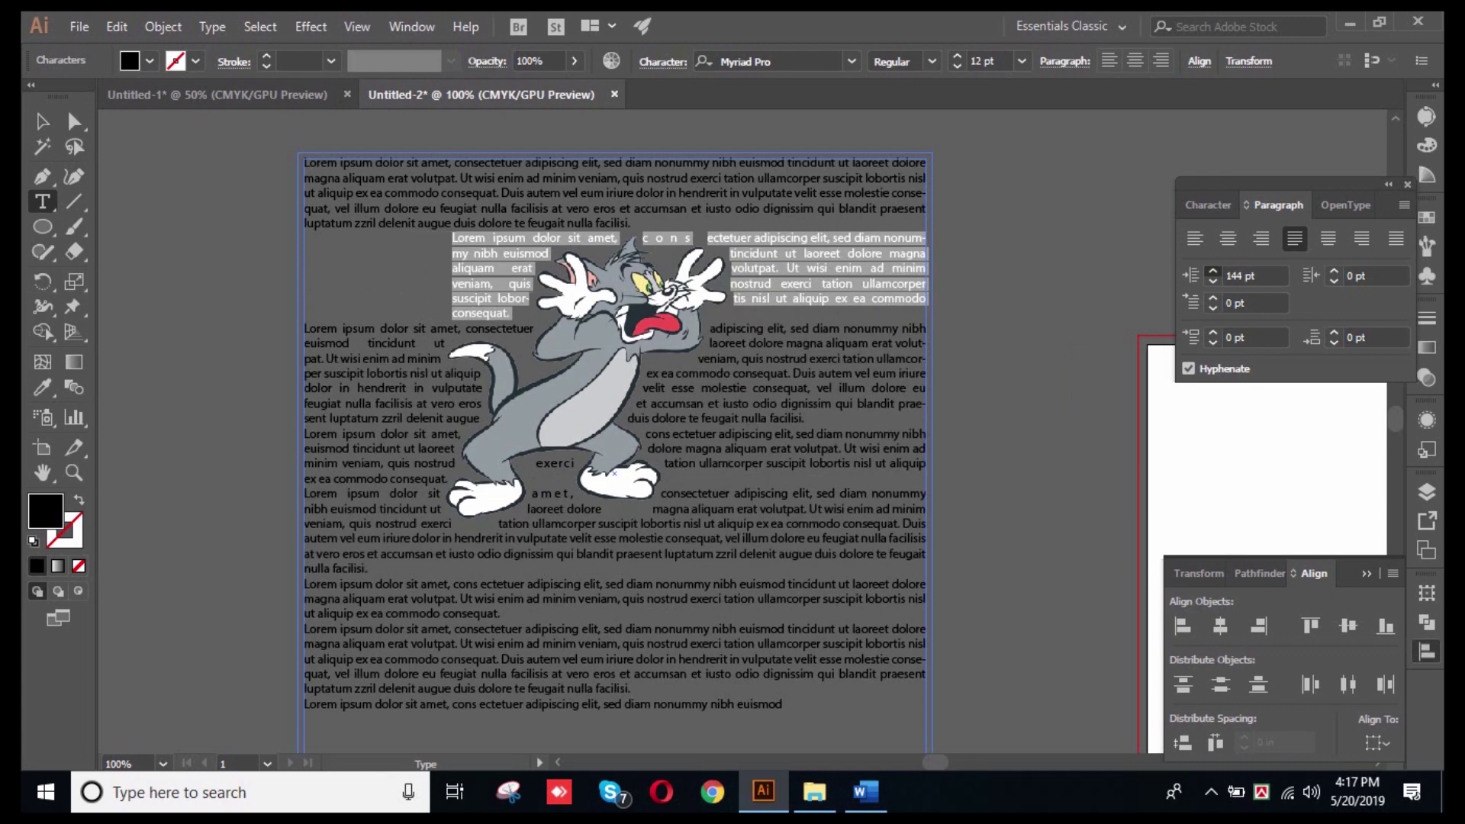
scroll(1227, 274, "up", 20)
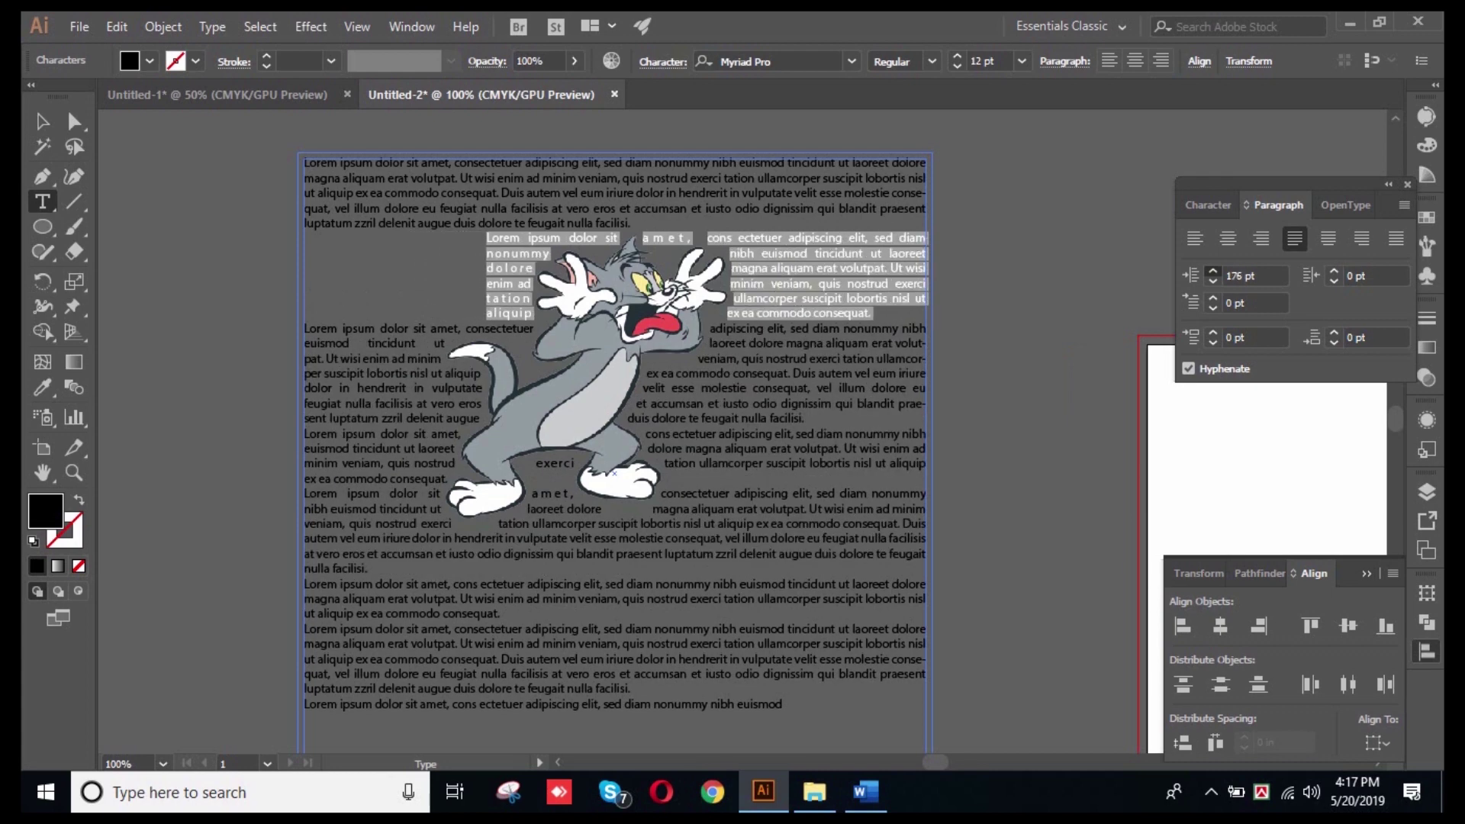
scroll(1227, 275, "up", 20)
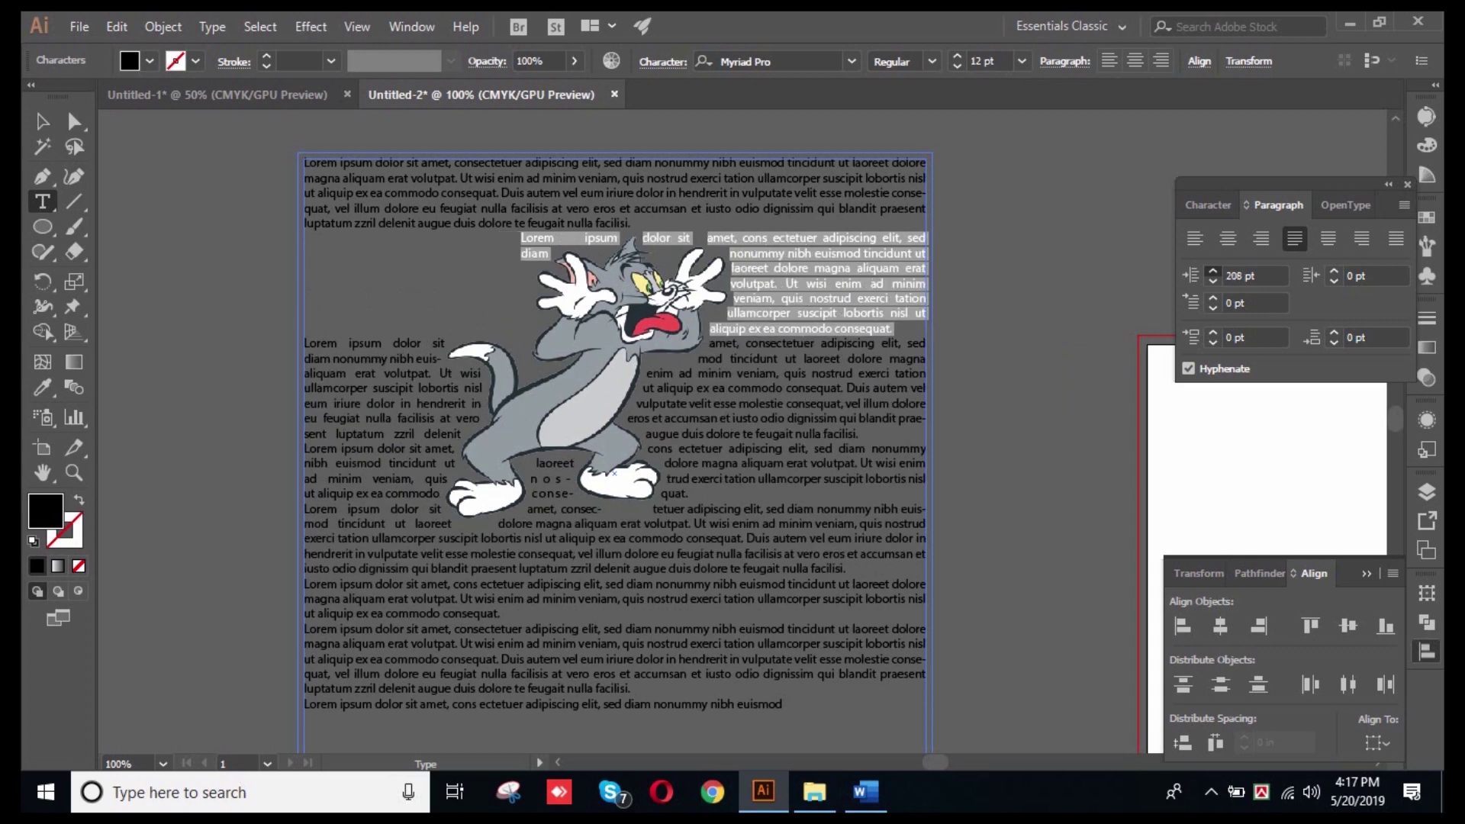
scroll(1228, 275, "up", 20)
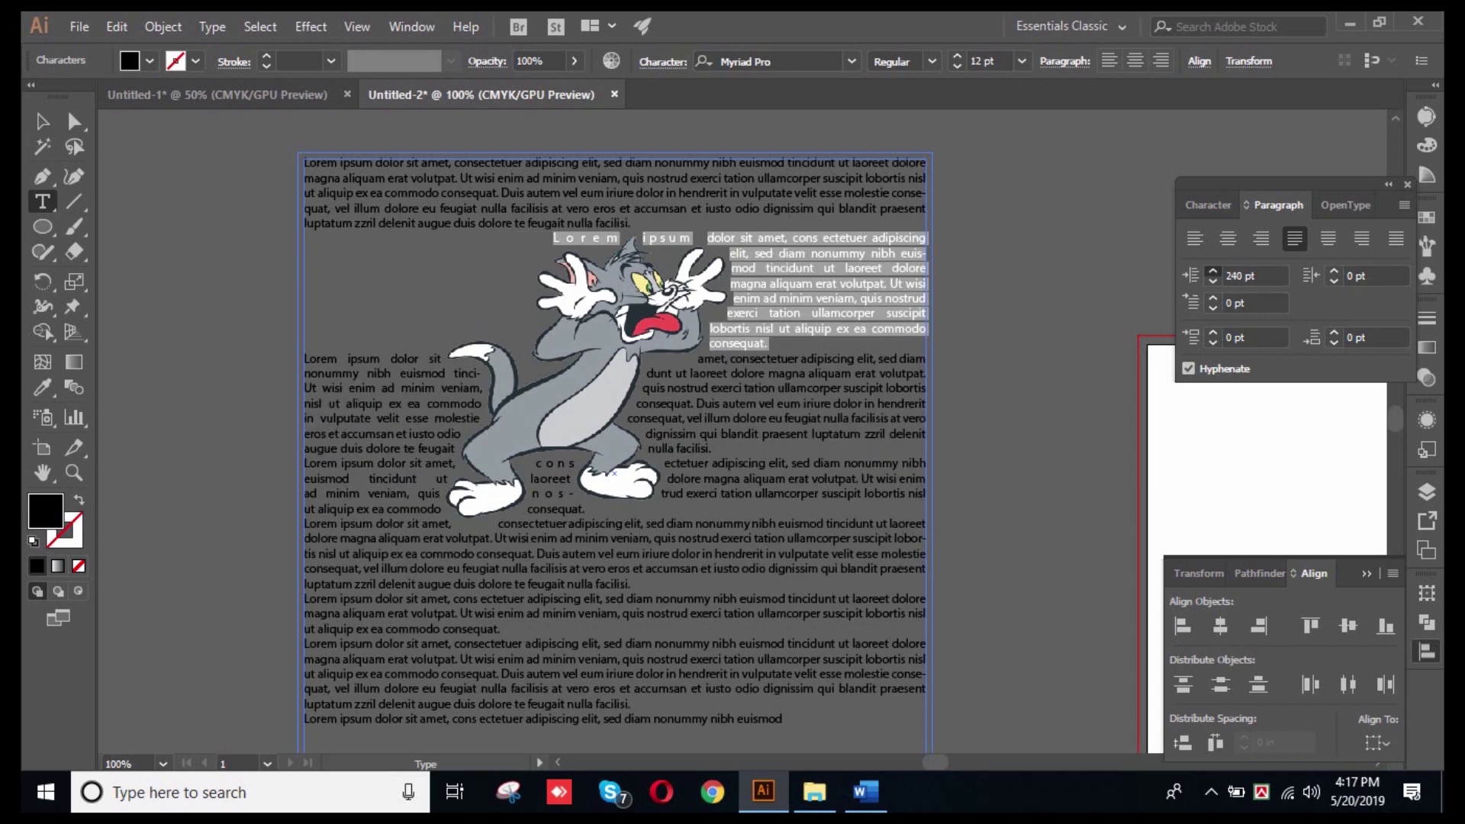
scroll(1227, 274, "up", 12)
scroll(1227, 275, "up", 2)
scroll(1227, 275, "up", 4)
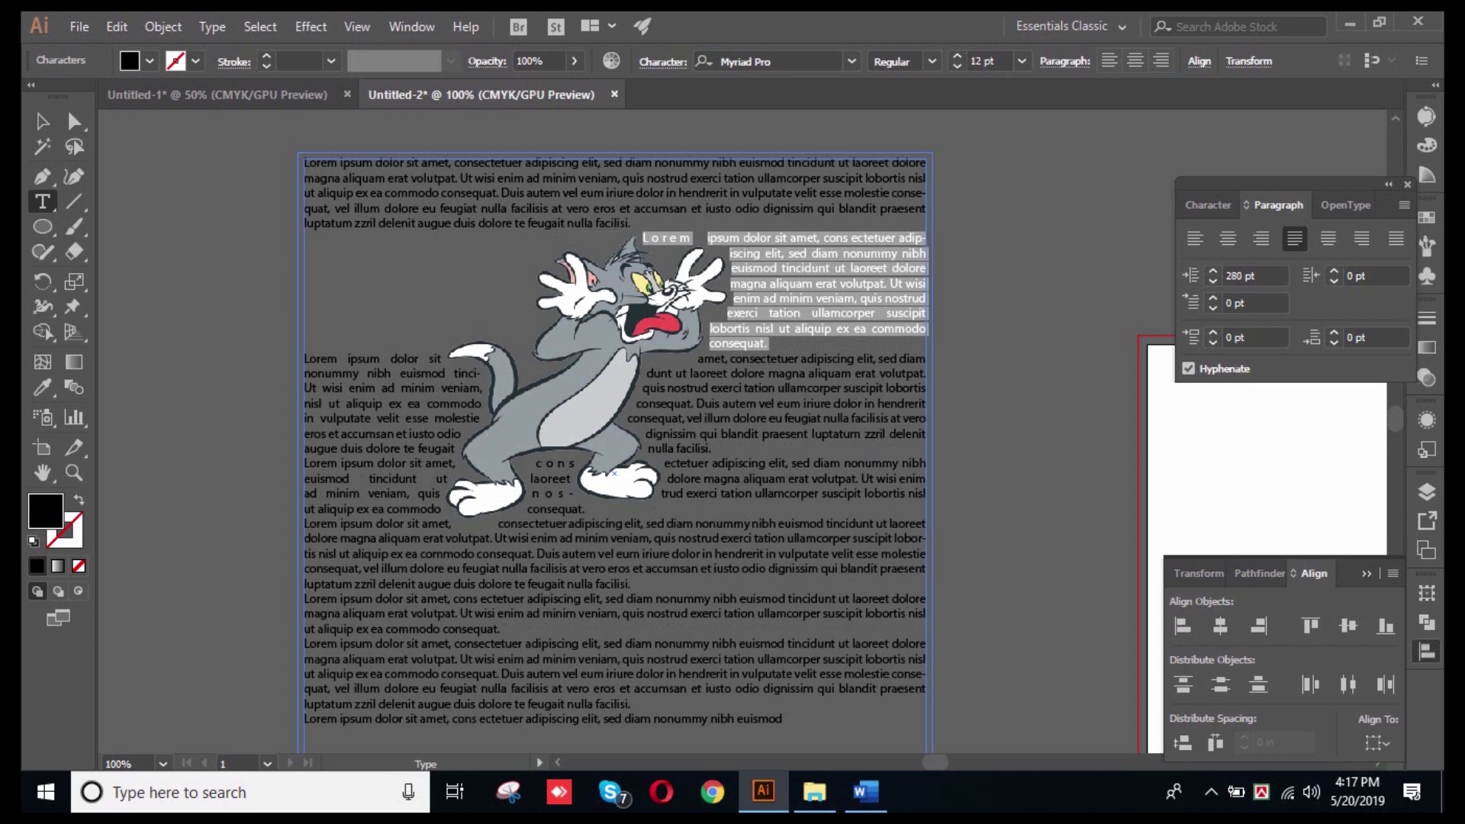
- Set the right indent of the third lorem ipsum paragraph, beside Tom's body, to 250 pt
triple_click(777, 403)
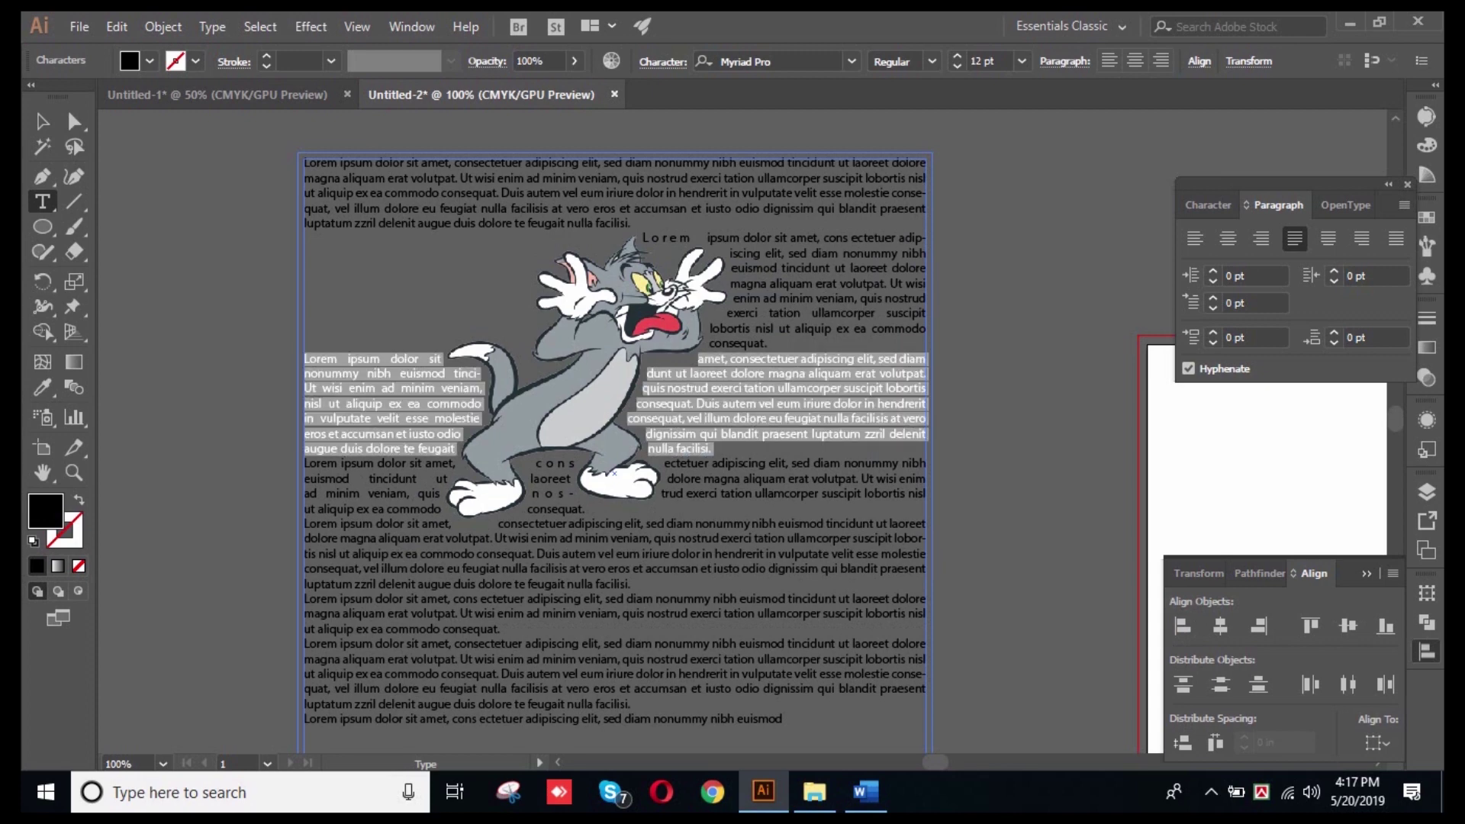
left_click(1334, 271)
scroll(1336, 274, "up", 20)
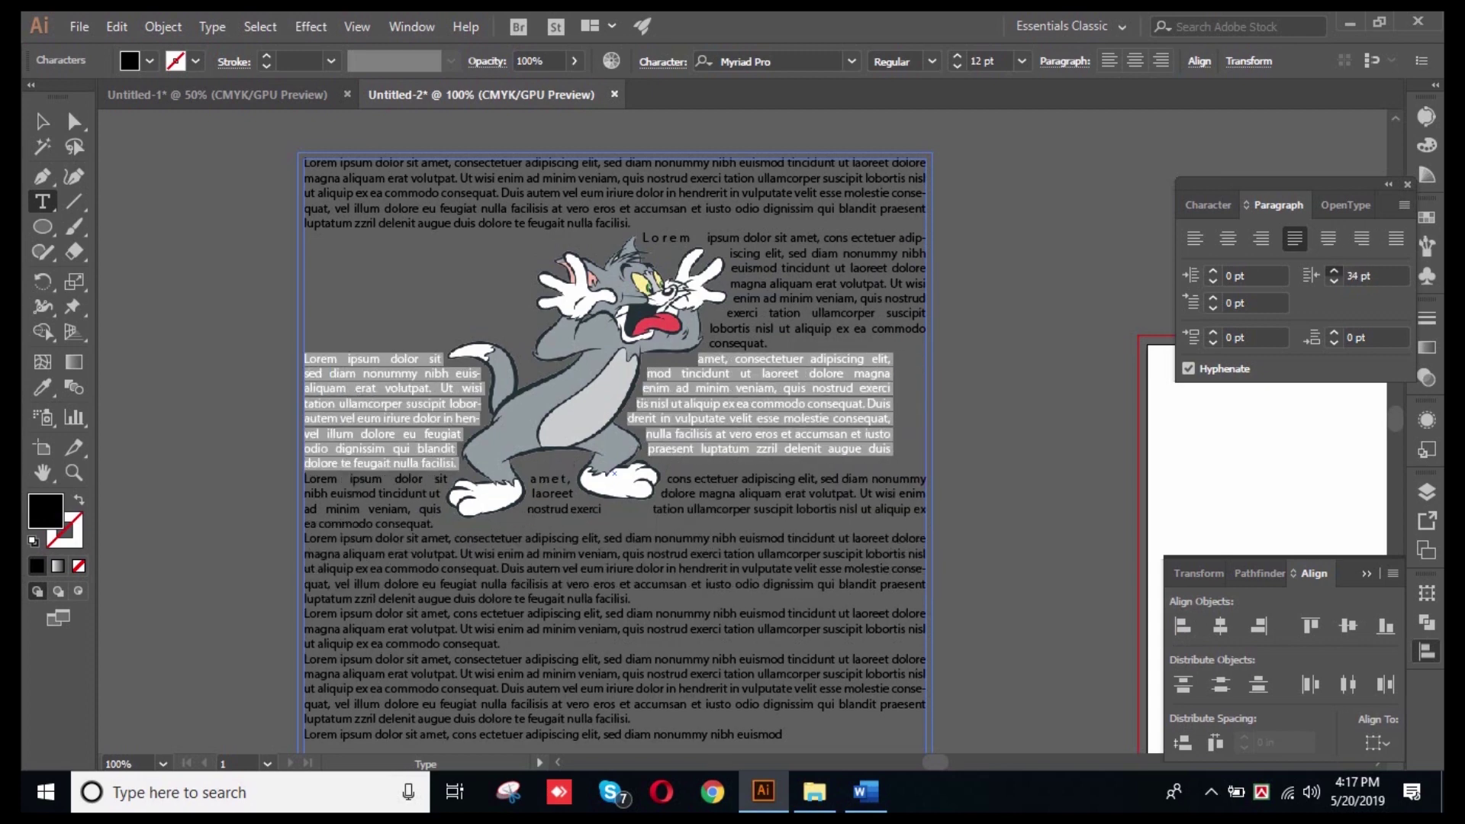
left_click(1358, 276)
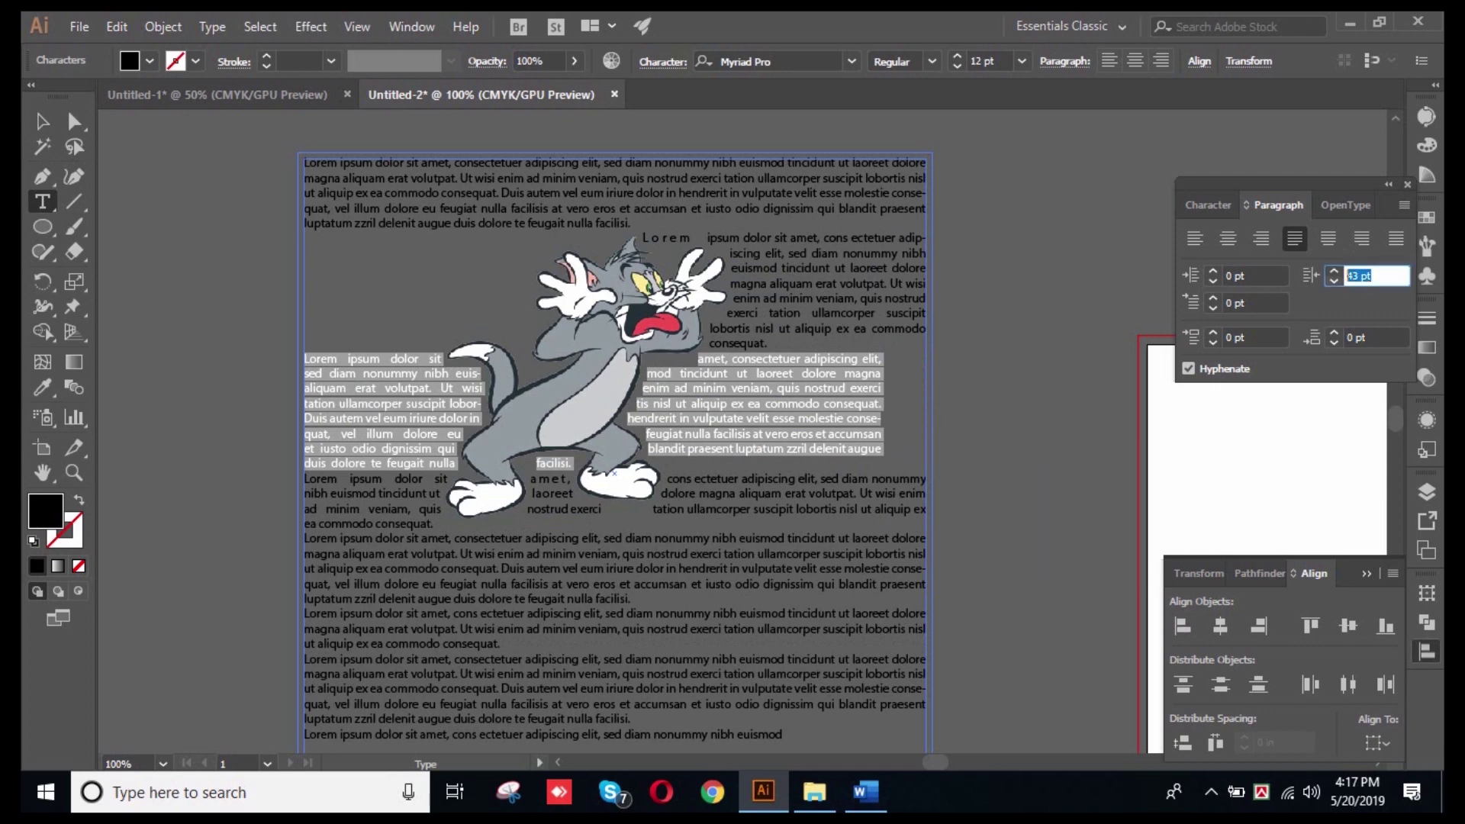
key("shift+Up")
type("250")
key("Return")
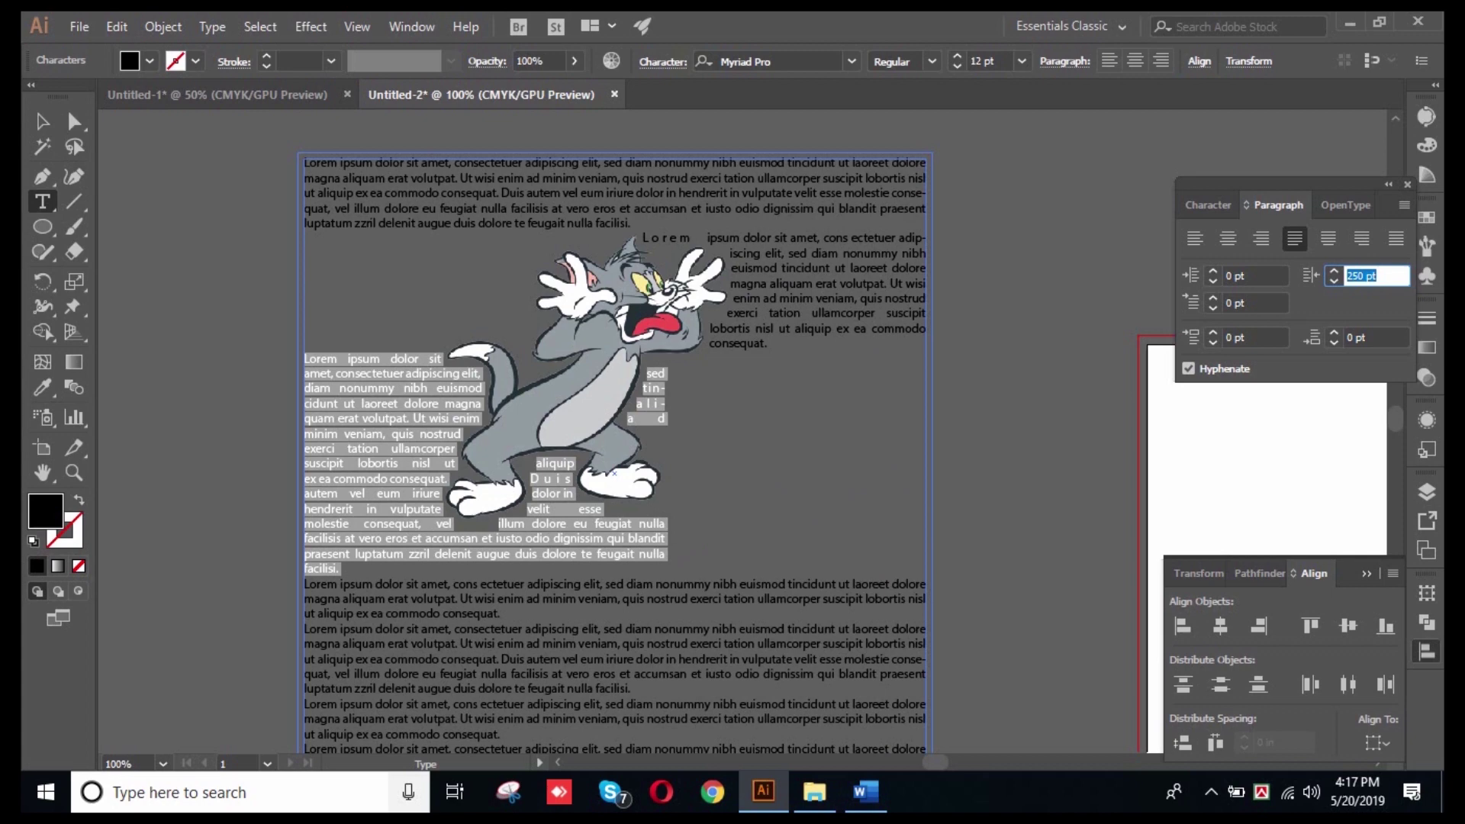
- Set the right indent of the third lorem ipsum paragraph to 210 pt and deselect the text
key("shift+Down")
key("shift+Down")
key("shift+Down")
key("shift+Down")
key("shift+Down")
key("shift+Down")
key("shift+Down")
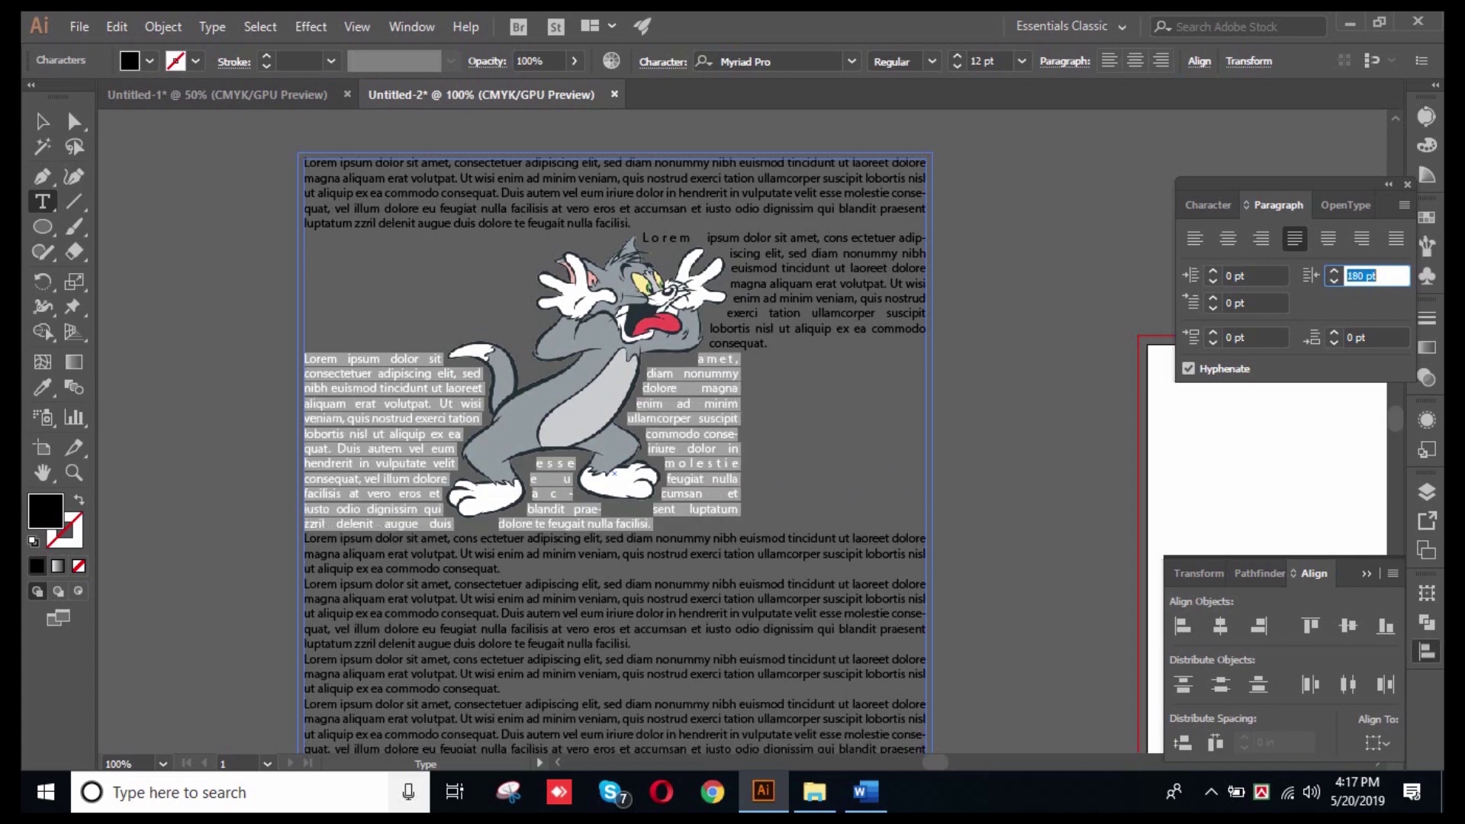
type("210")
key("Return")
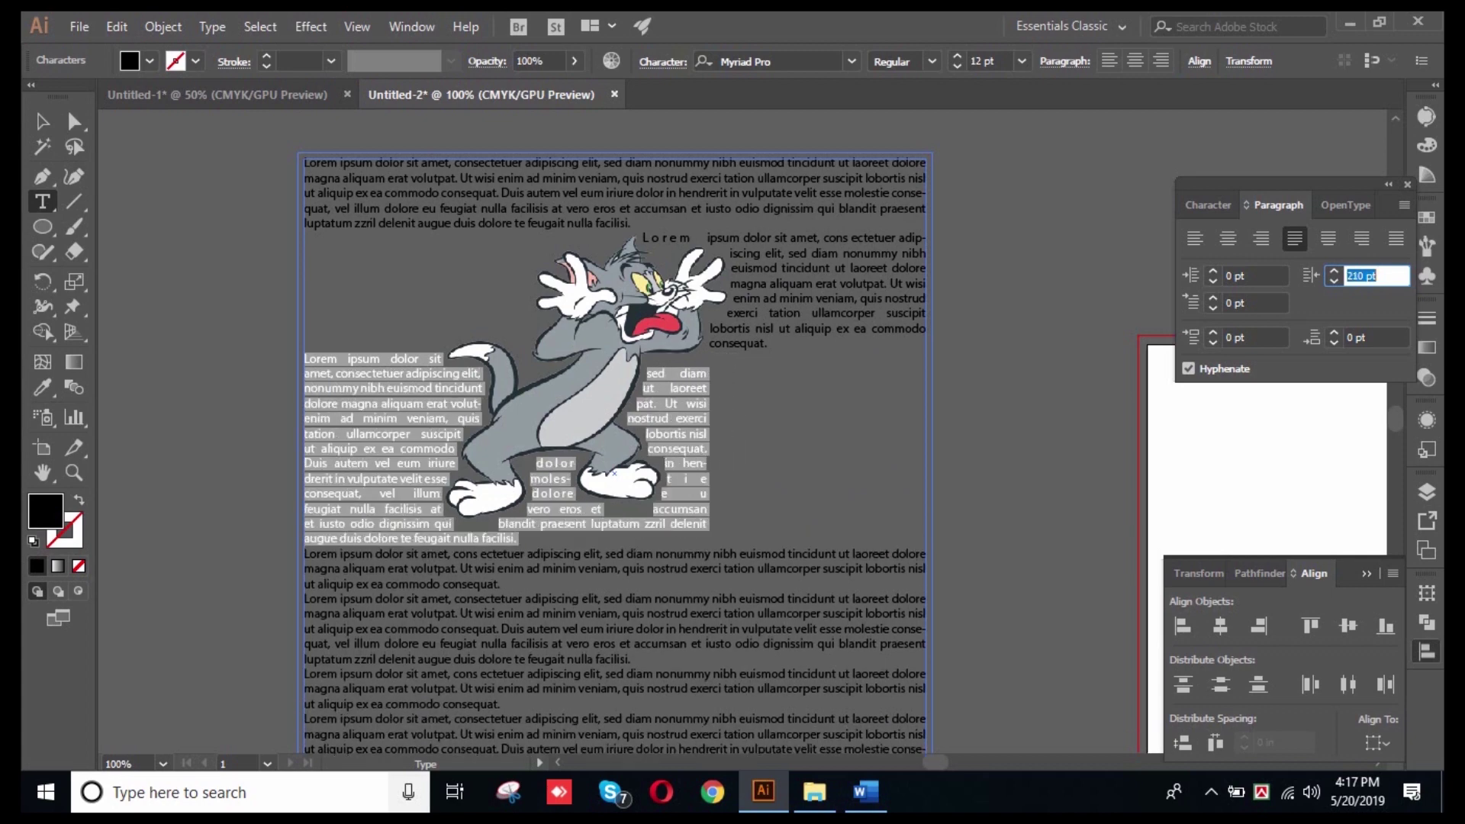
left_click(43, 121)
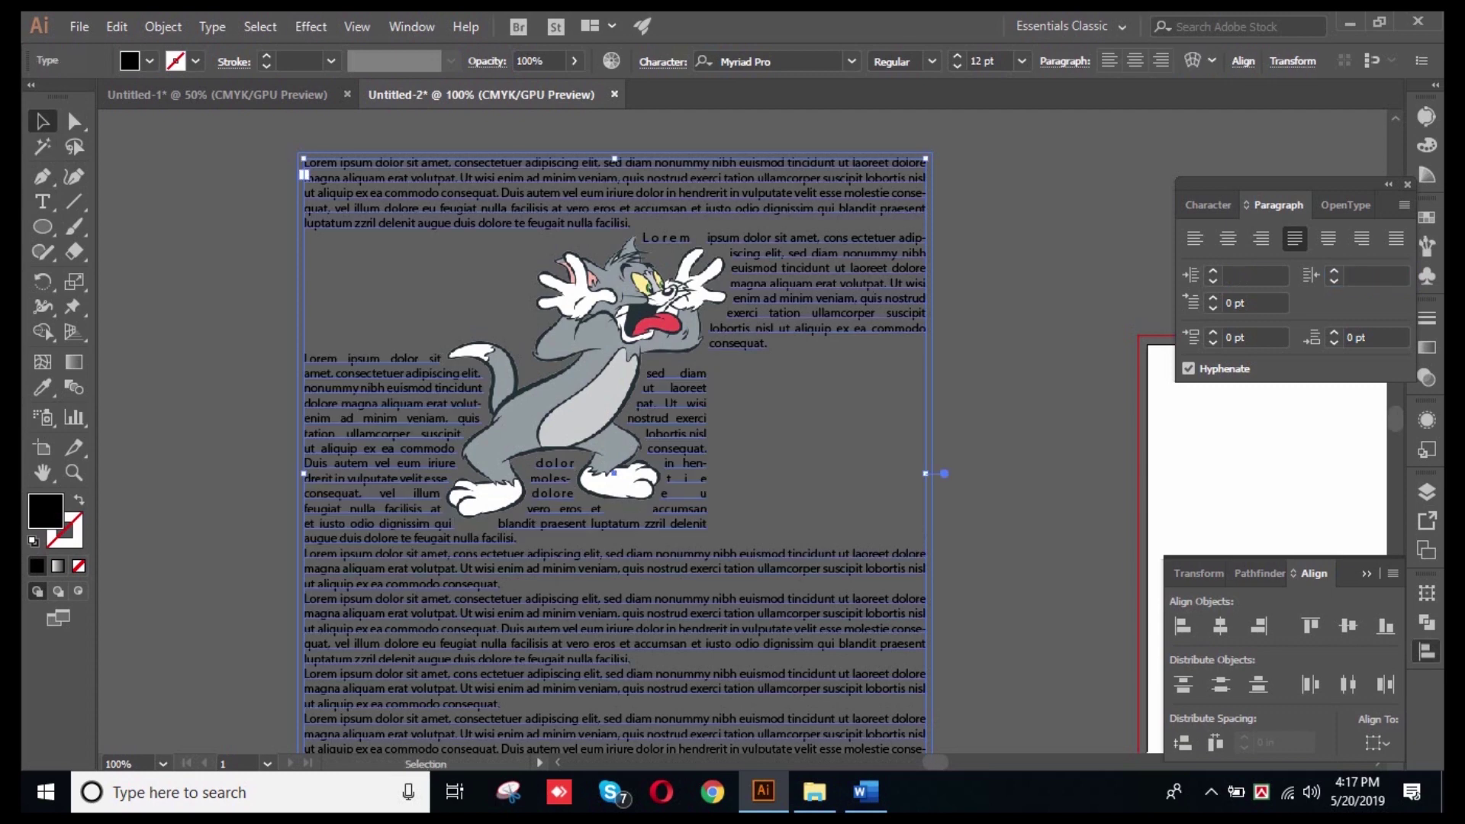
key("ctrl+shift+a")
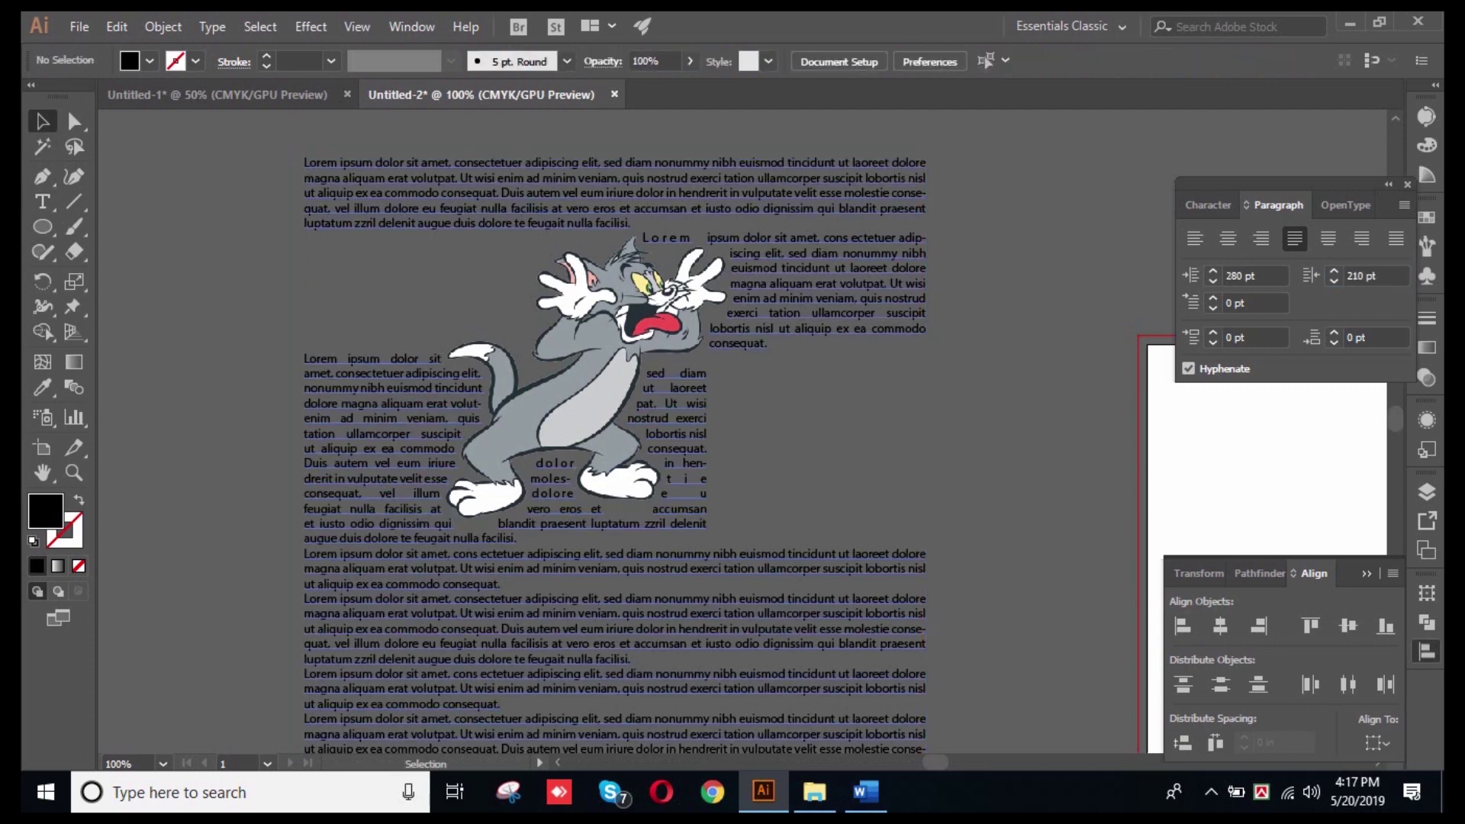
- Move the wrapped Tom image down over the lowest paragraphs, toward their left side
left_click(587, 377)
left_click(826, 283)
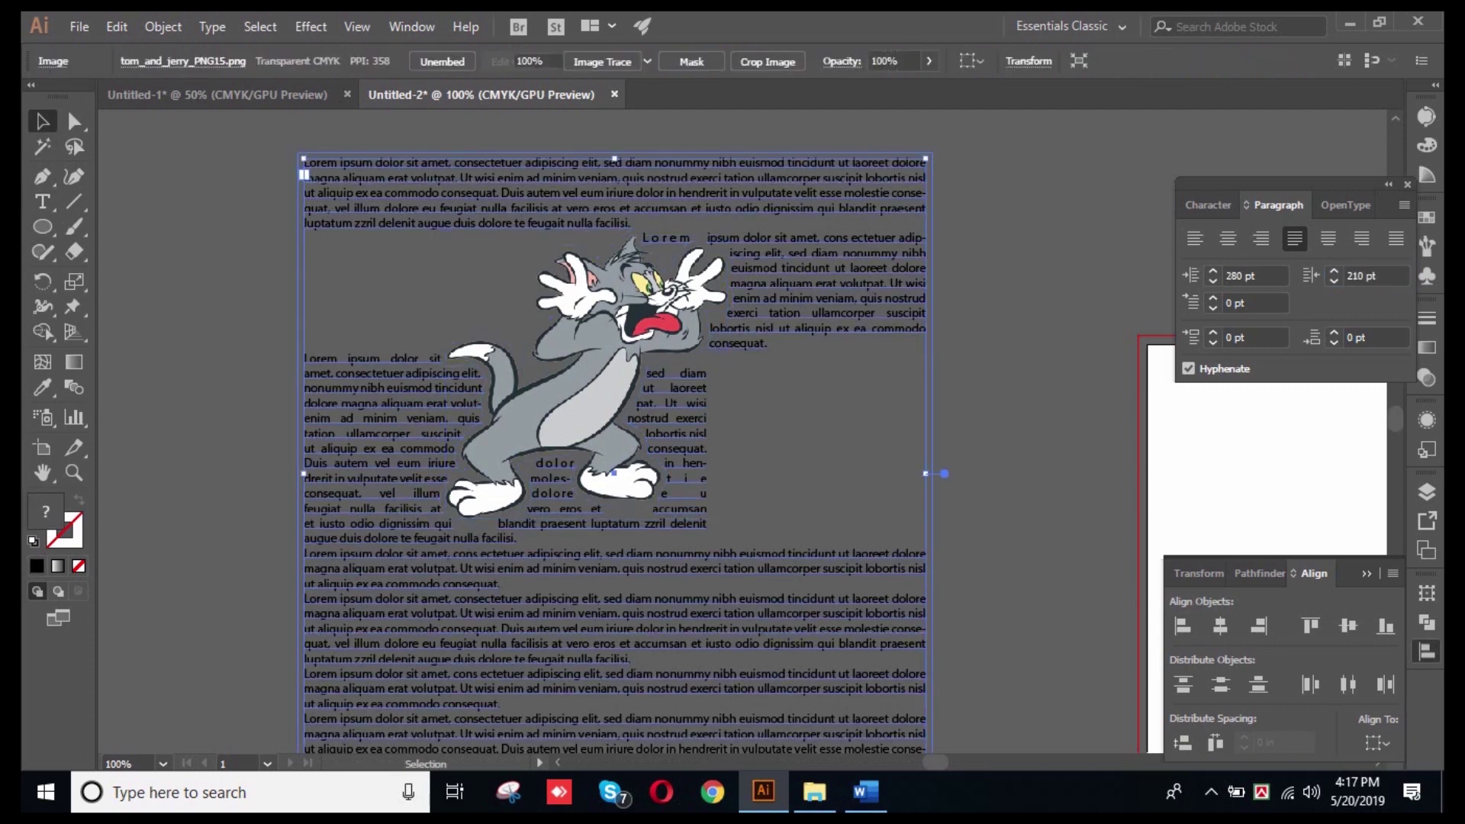
key("ctrl+shift+a")
left_click_drag(633, 328, 644, 552)
scroll(644, 551, "down", 3)
left_click_drag(635, 479, 551, 477)
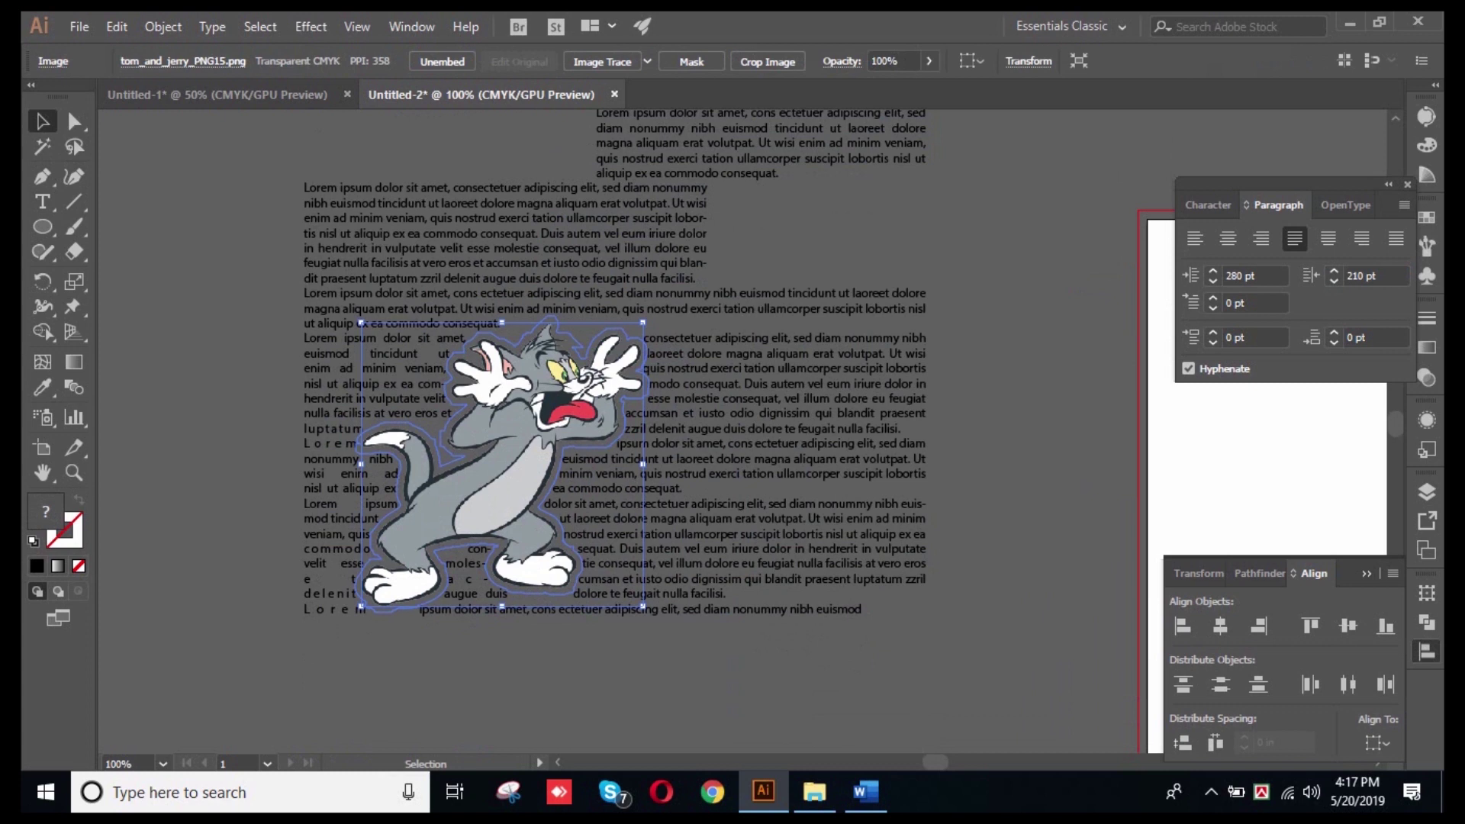
- Move the wrapped Tom image back up over the third to fifth paragraphs and deselect it
key("ctrl+shift+a")
key("ctrl+a")
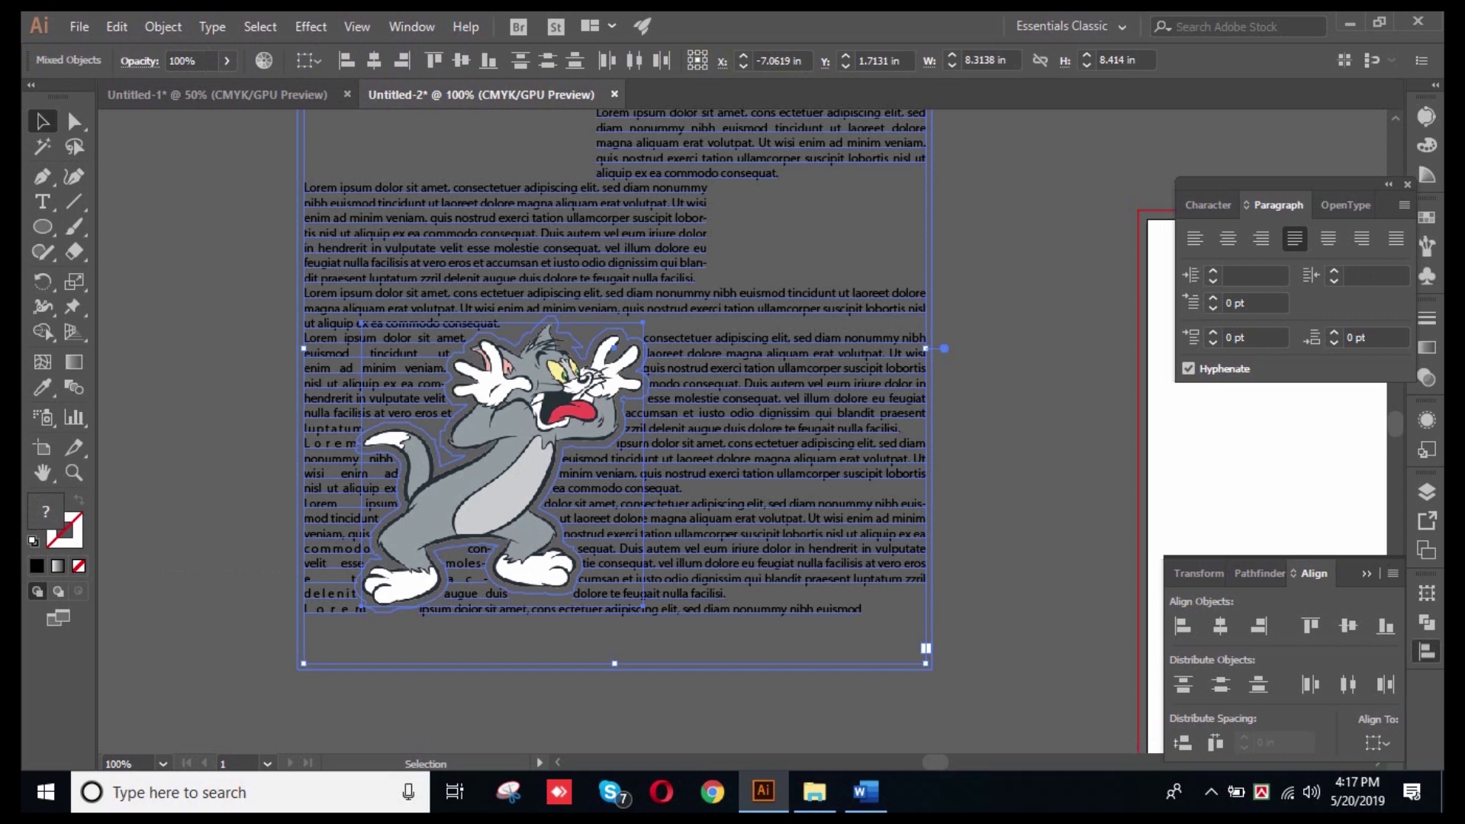
scroll(614, 390, "up", 2)
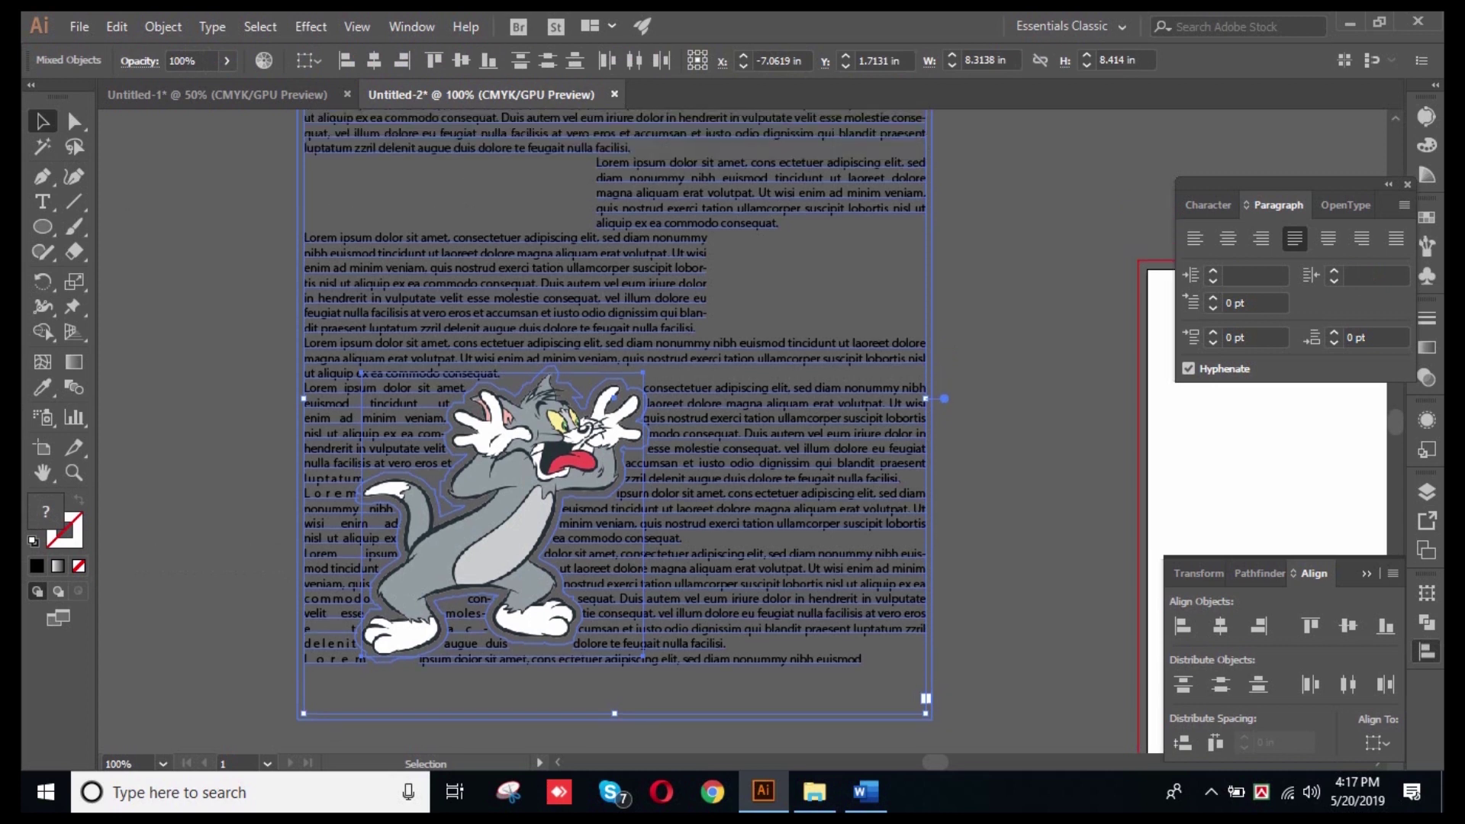
key("ctrl+shift+a")
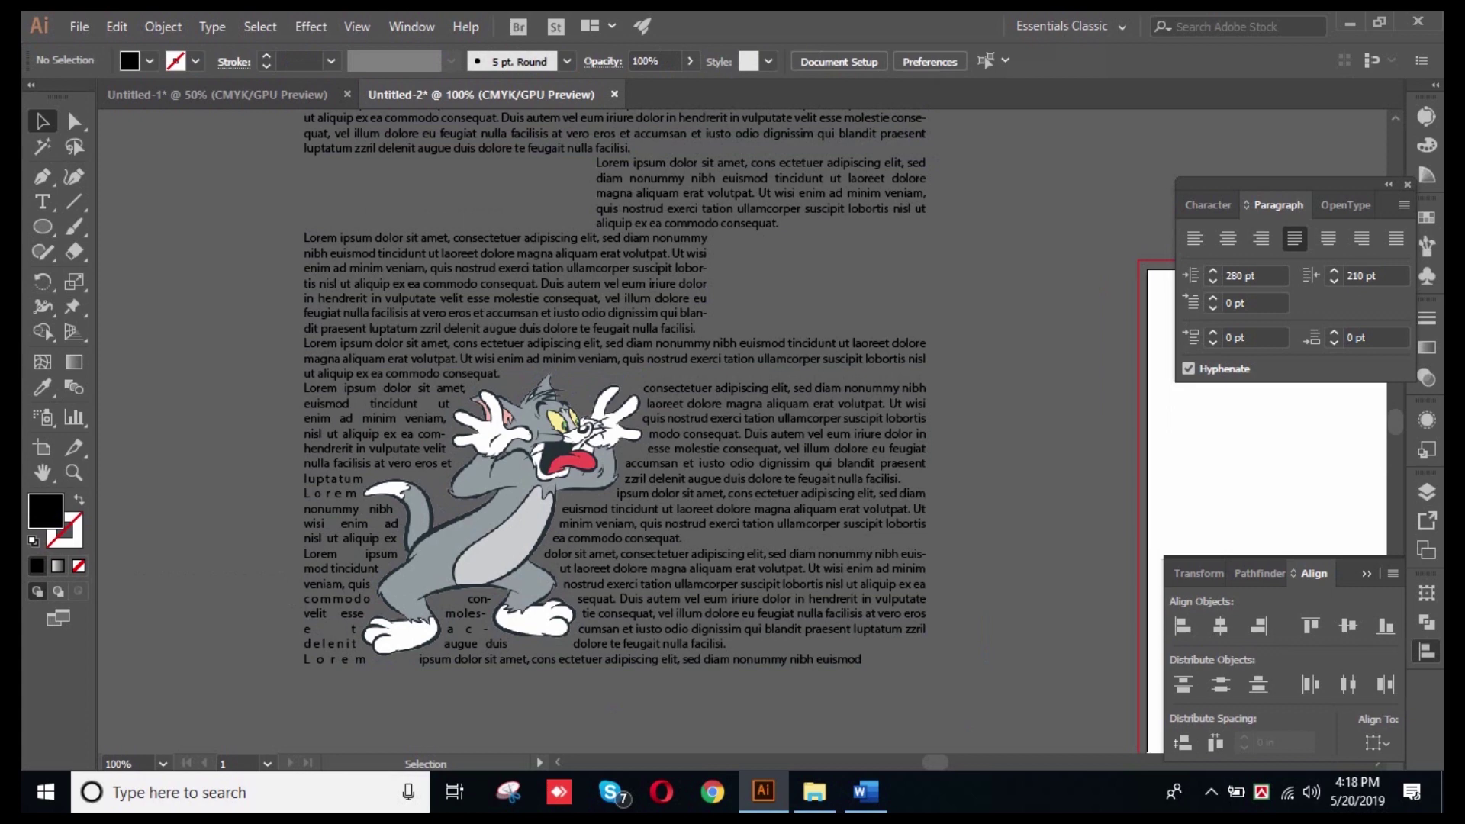
left_click_drag(555, 466, 568, 360)
key("ctrl+shift+a")
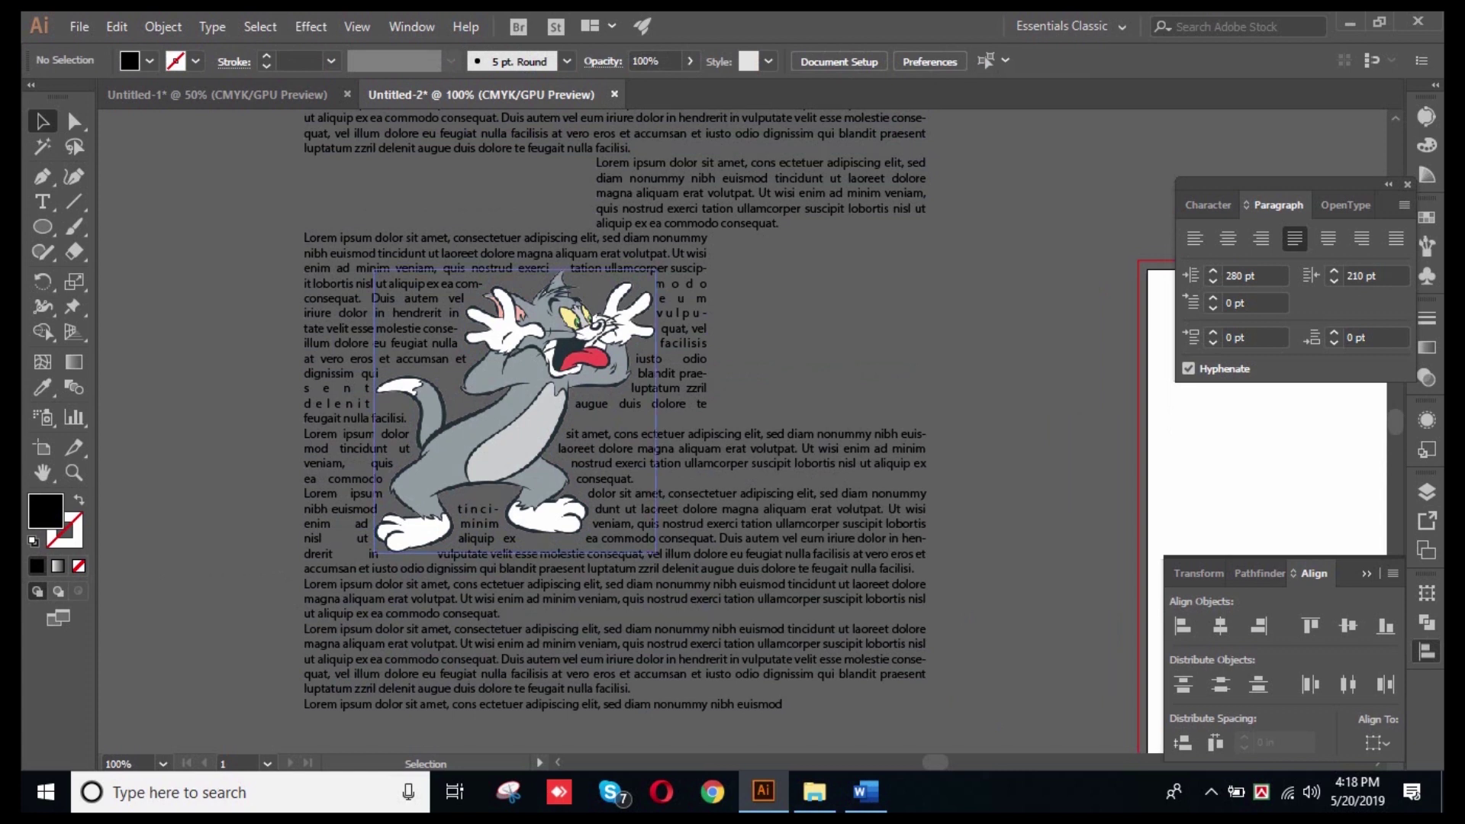
- Release the text wrap from the Tom image and deselect it
right_click(525, 425)
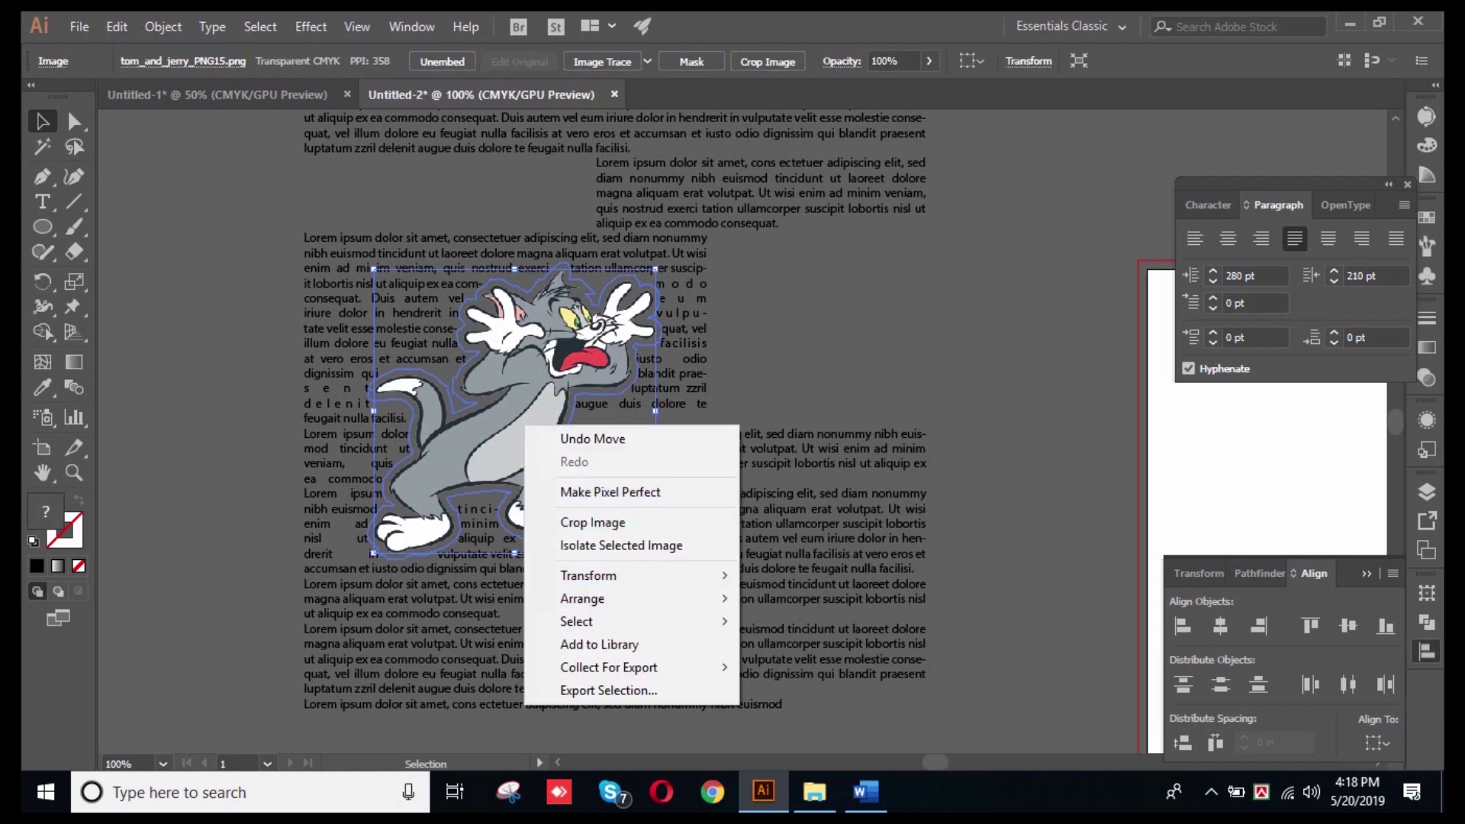
left_click(163, 27)
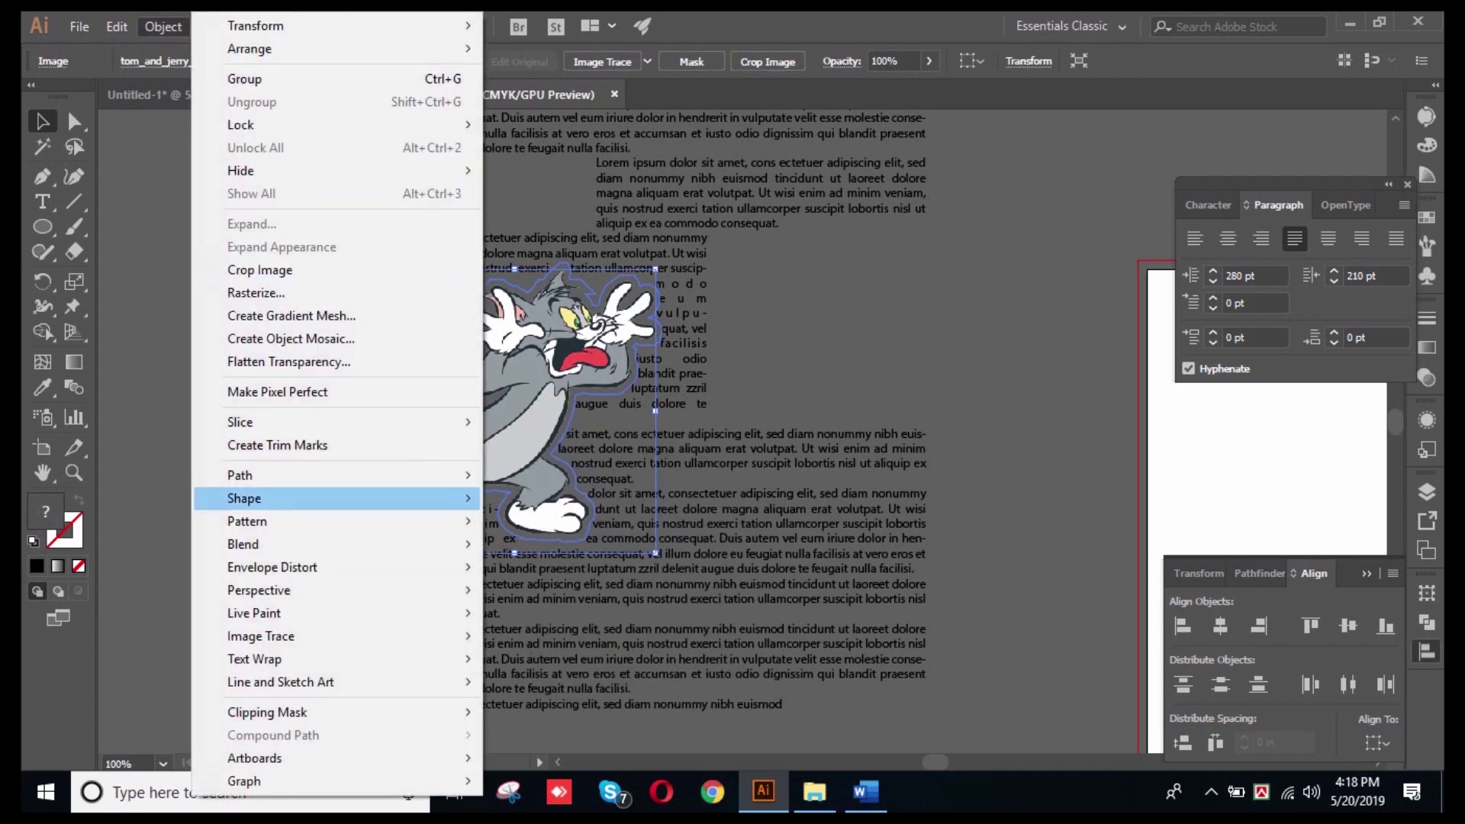
mouse_move(254, 659)
left_click(534, 682)
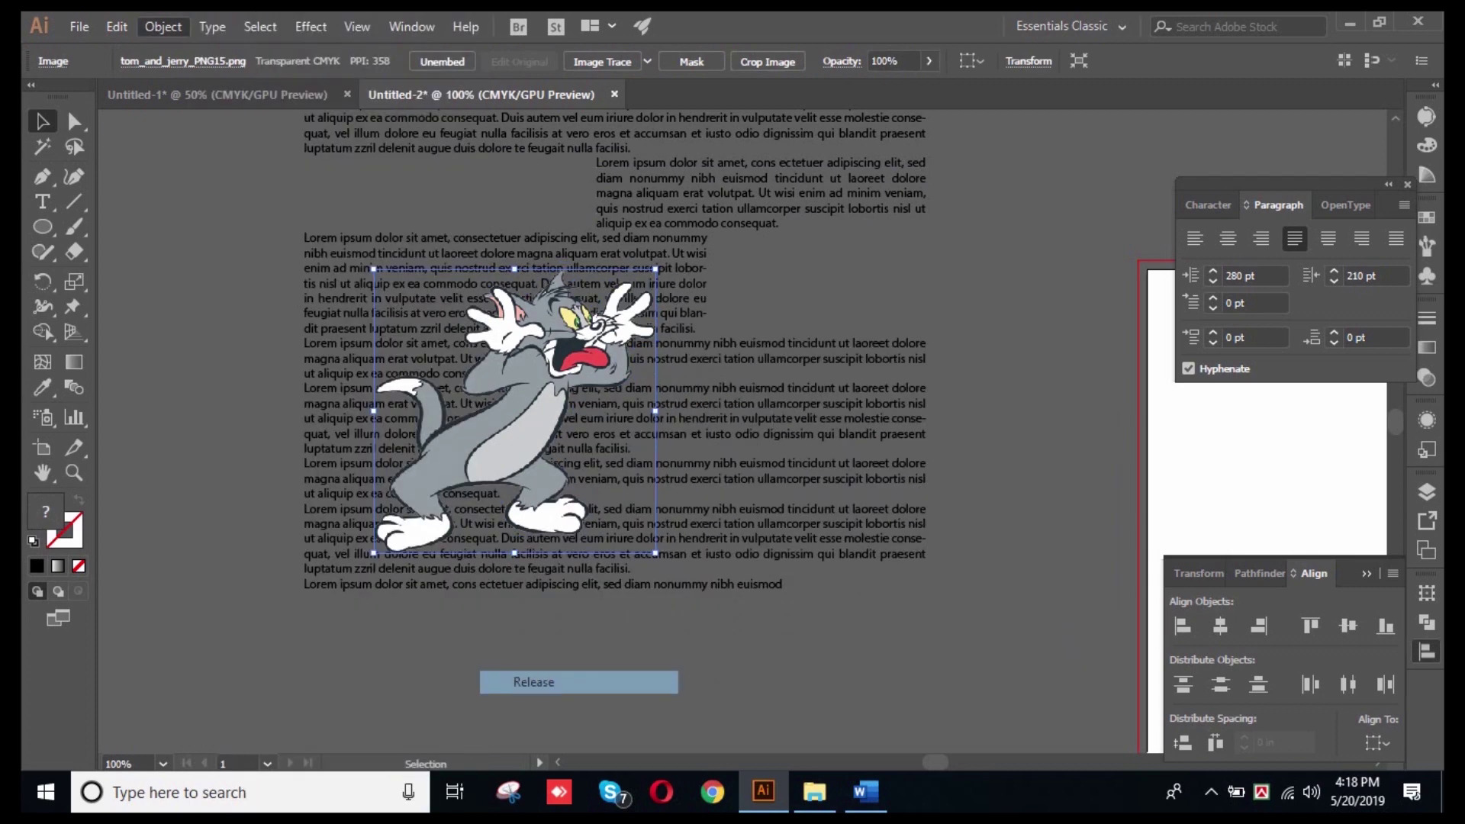
key("ctrl+shift+a")
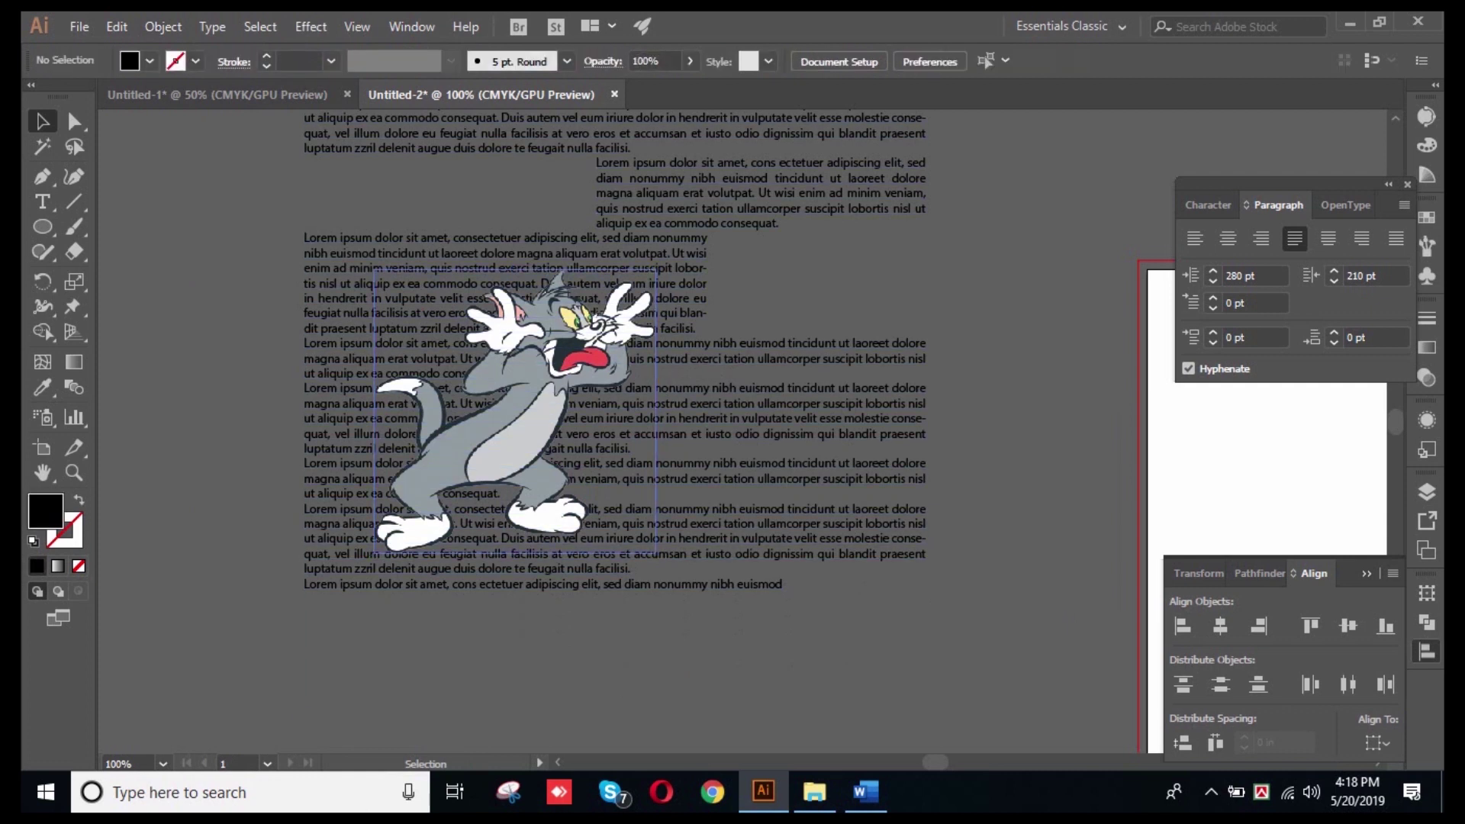
key("ctrl+z")
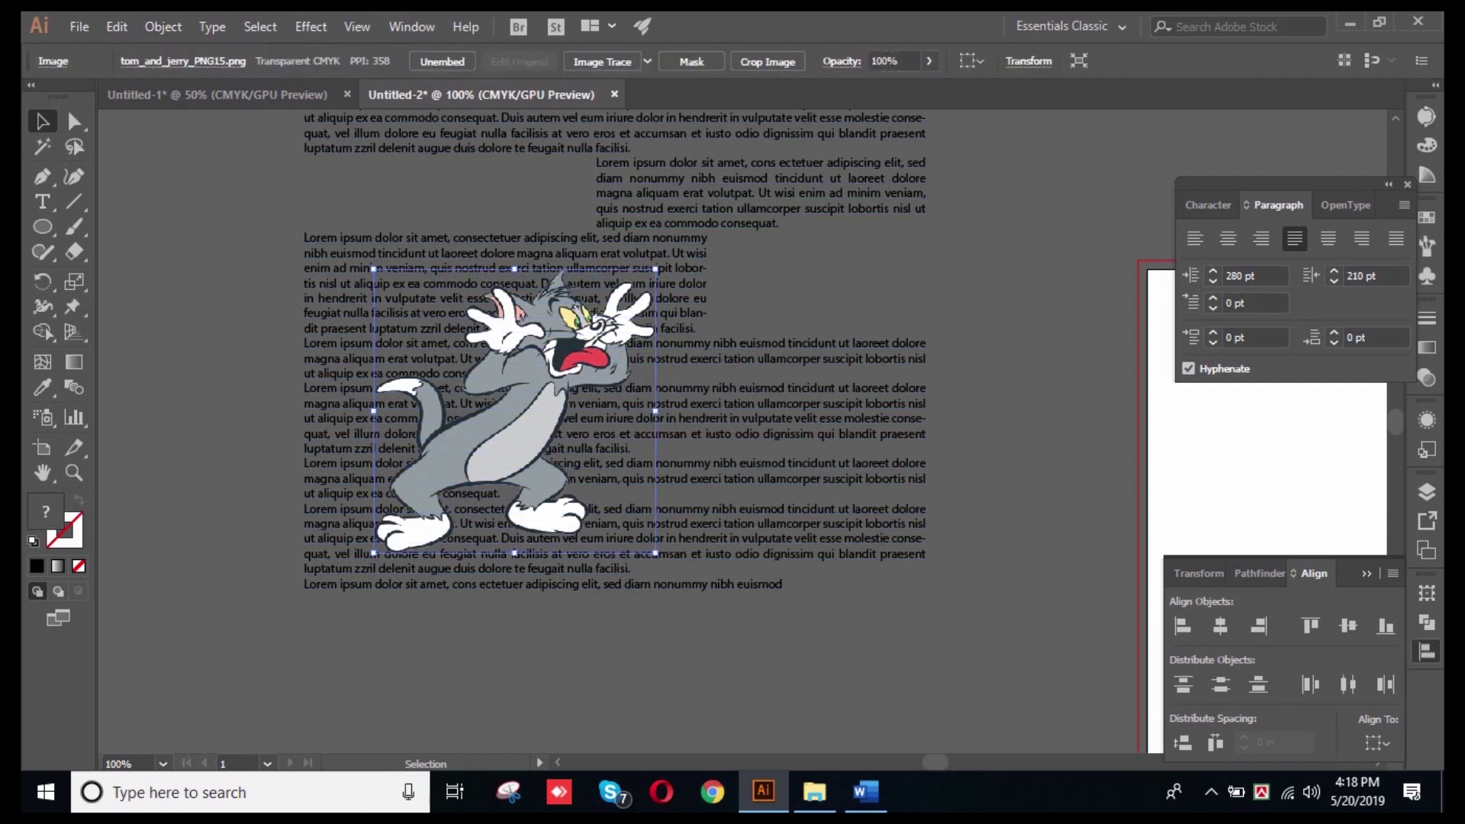
key("ctrl+shift+a")
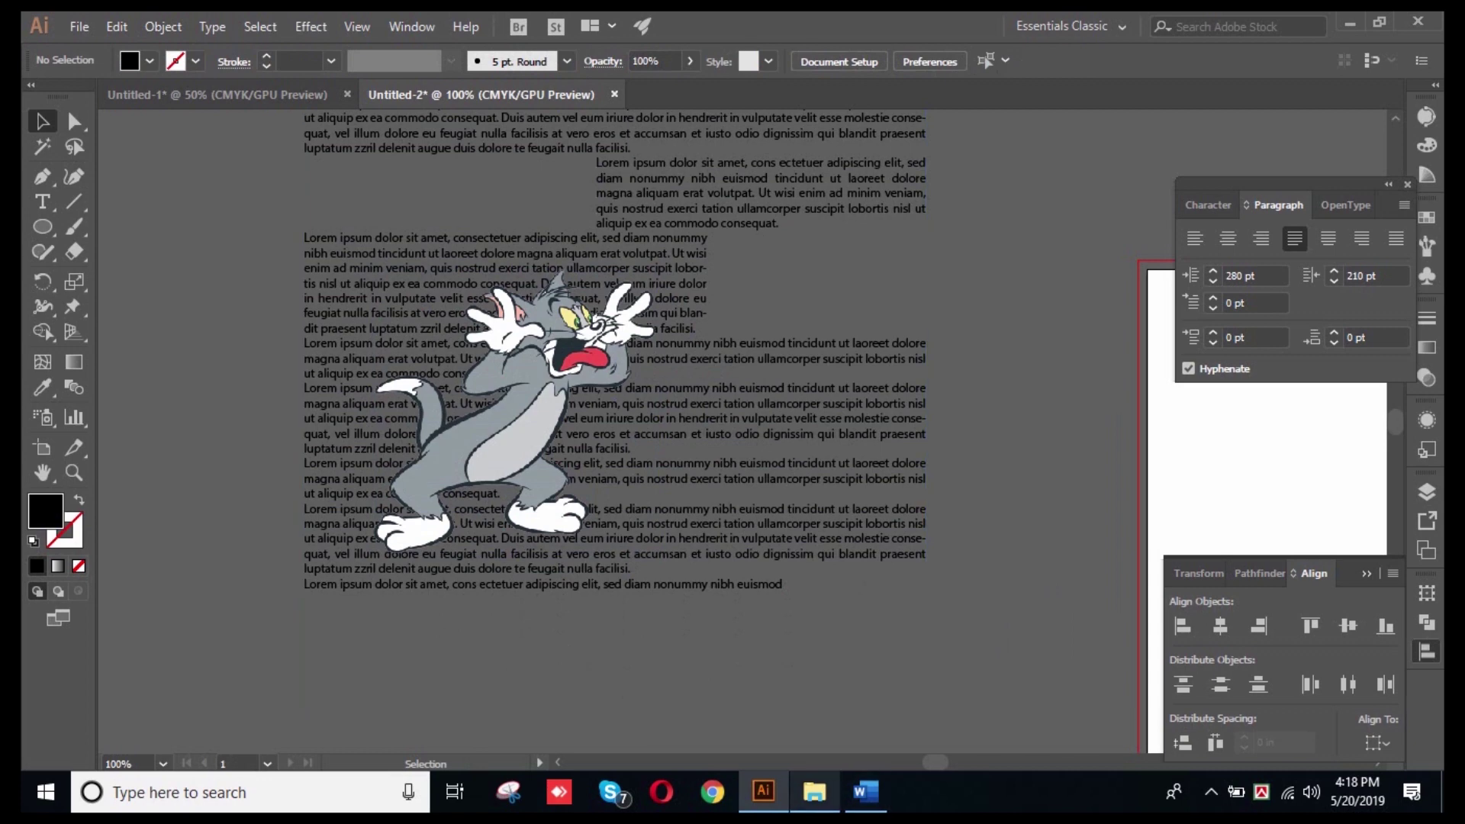
- Delete the whole lorem ipsum text block, keeping the Tom image on the canvas
key("ctrl+a")
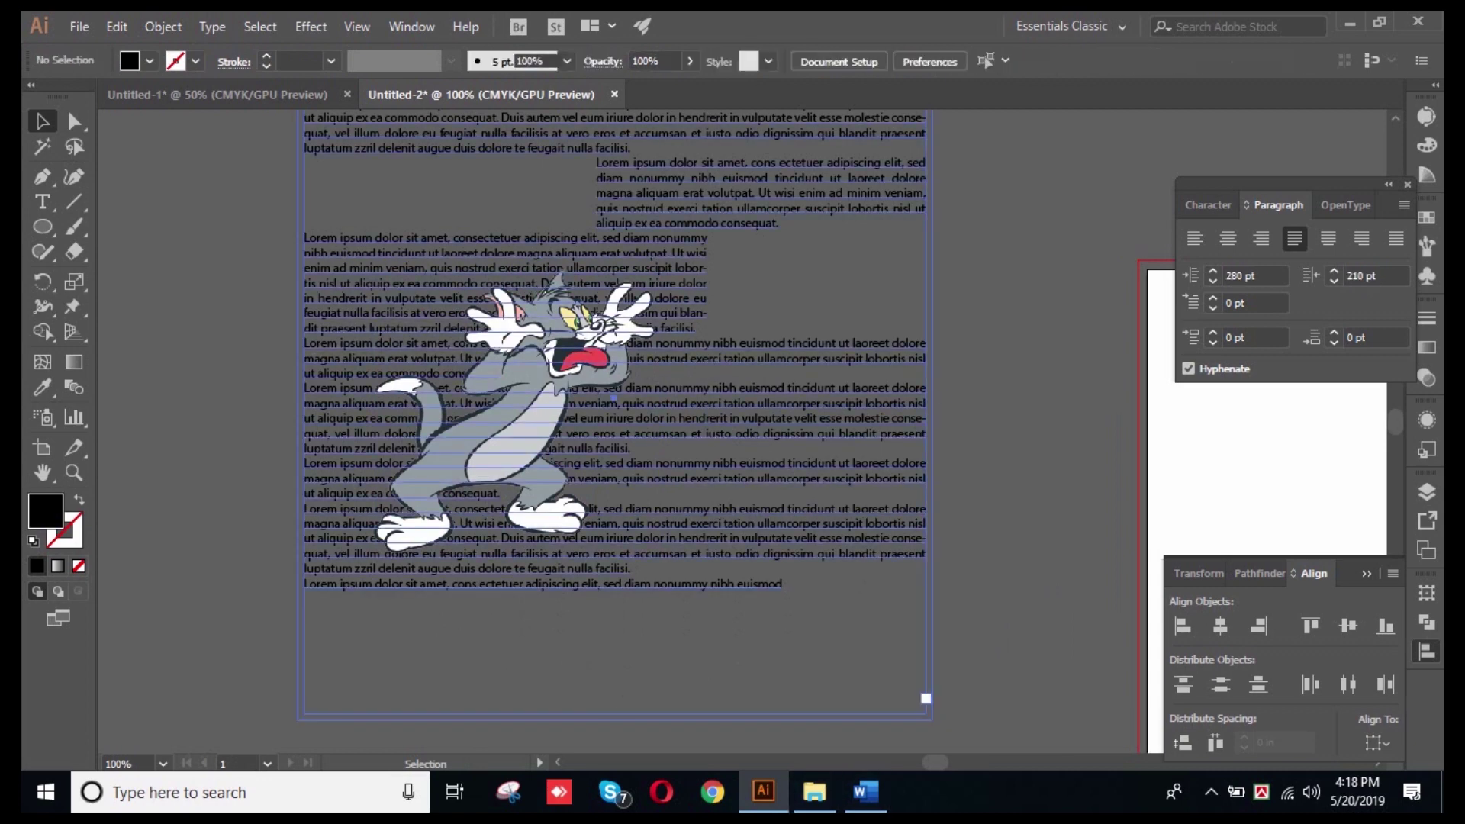
key("Delete")
left_click(515, 427)
left_click(748, 336)
left_click(515, 427)
left_click(748, 336)
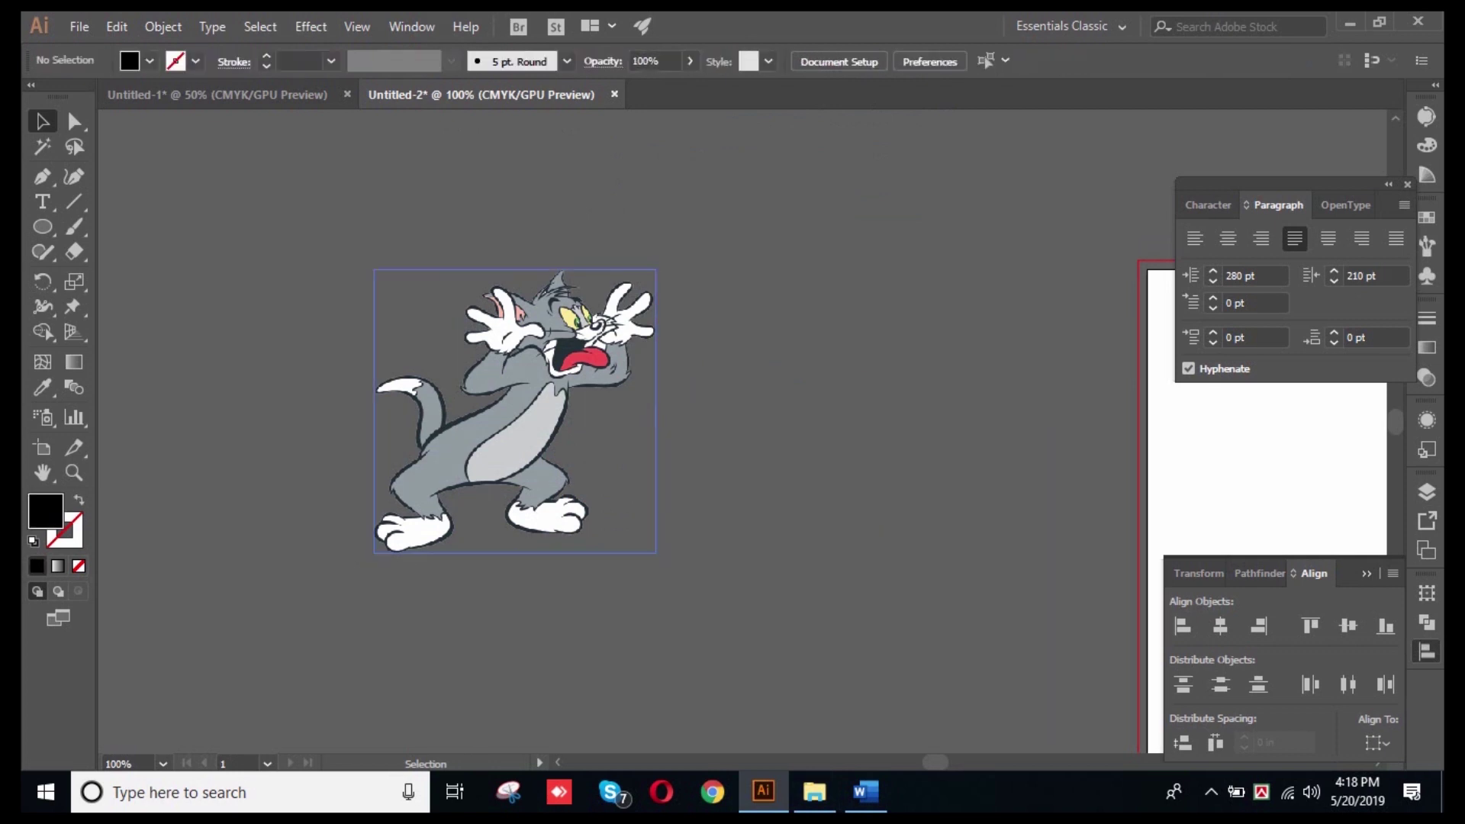
- Shift the Tom image left and slightly up on the empty canvas and leave it selected
left_click_drag(515, 427, 375, 406)
left_click(610, 366)
left_click(375, 405)
left_click(610, 366)
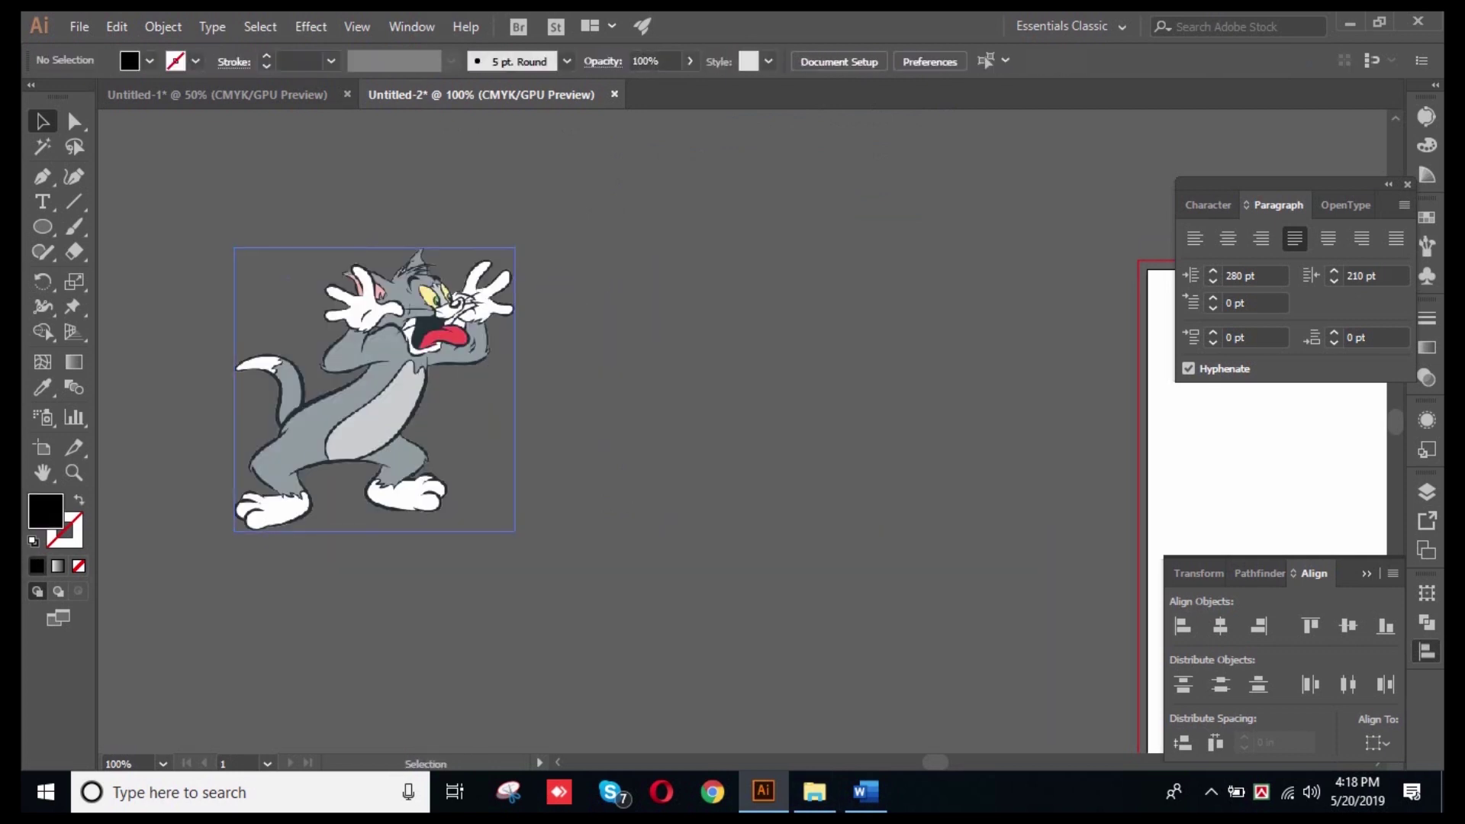
left_click(374, 389)
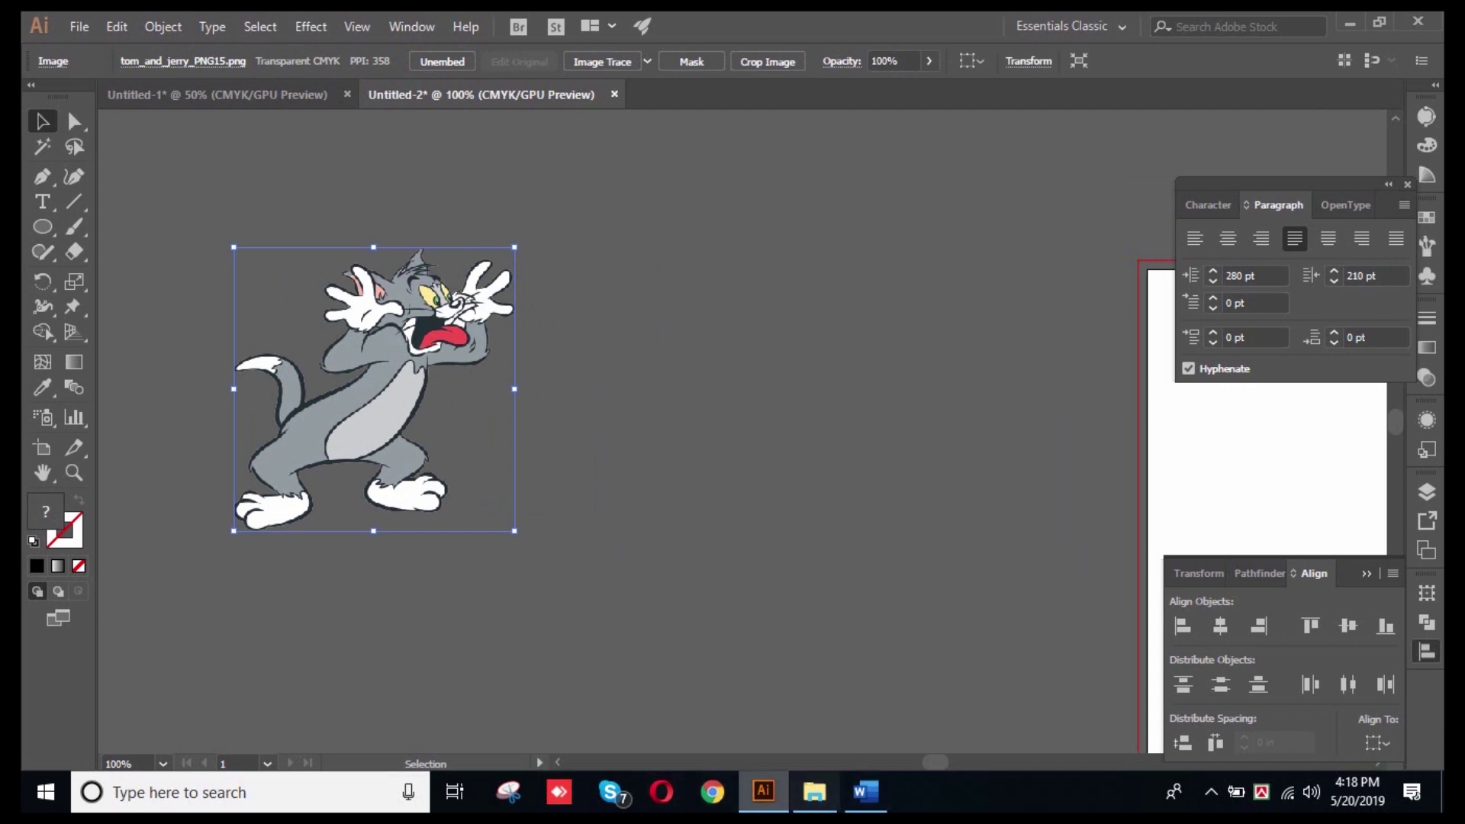
- Switch to the course outline in Word and review the two Class Assignment items listed above Class # 8
left_click(865, 792)
scroll(725, 458, "up", 3)
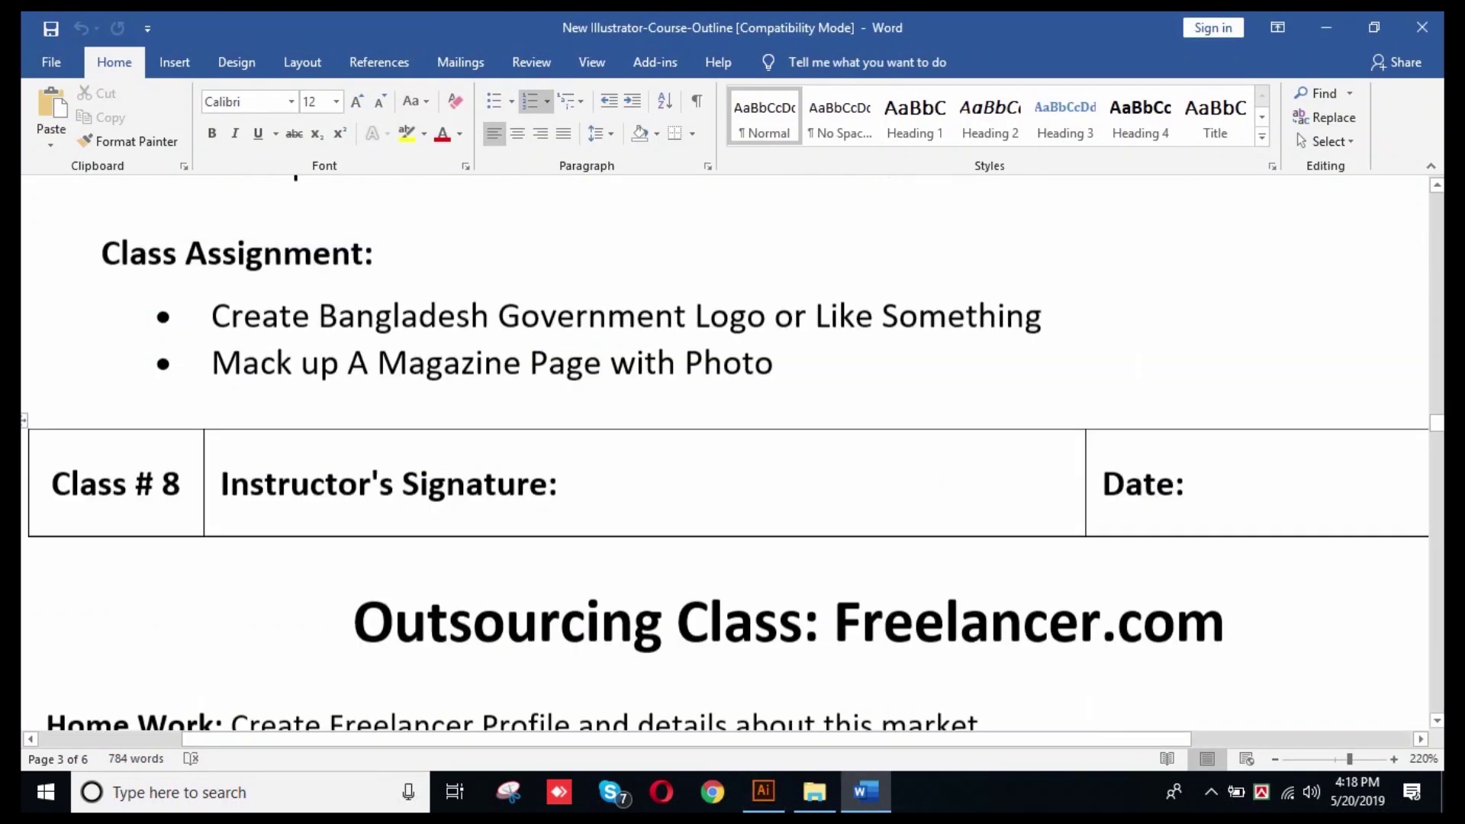
left_click(319, 408)
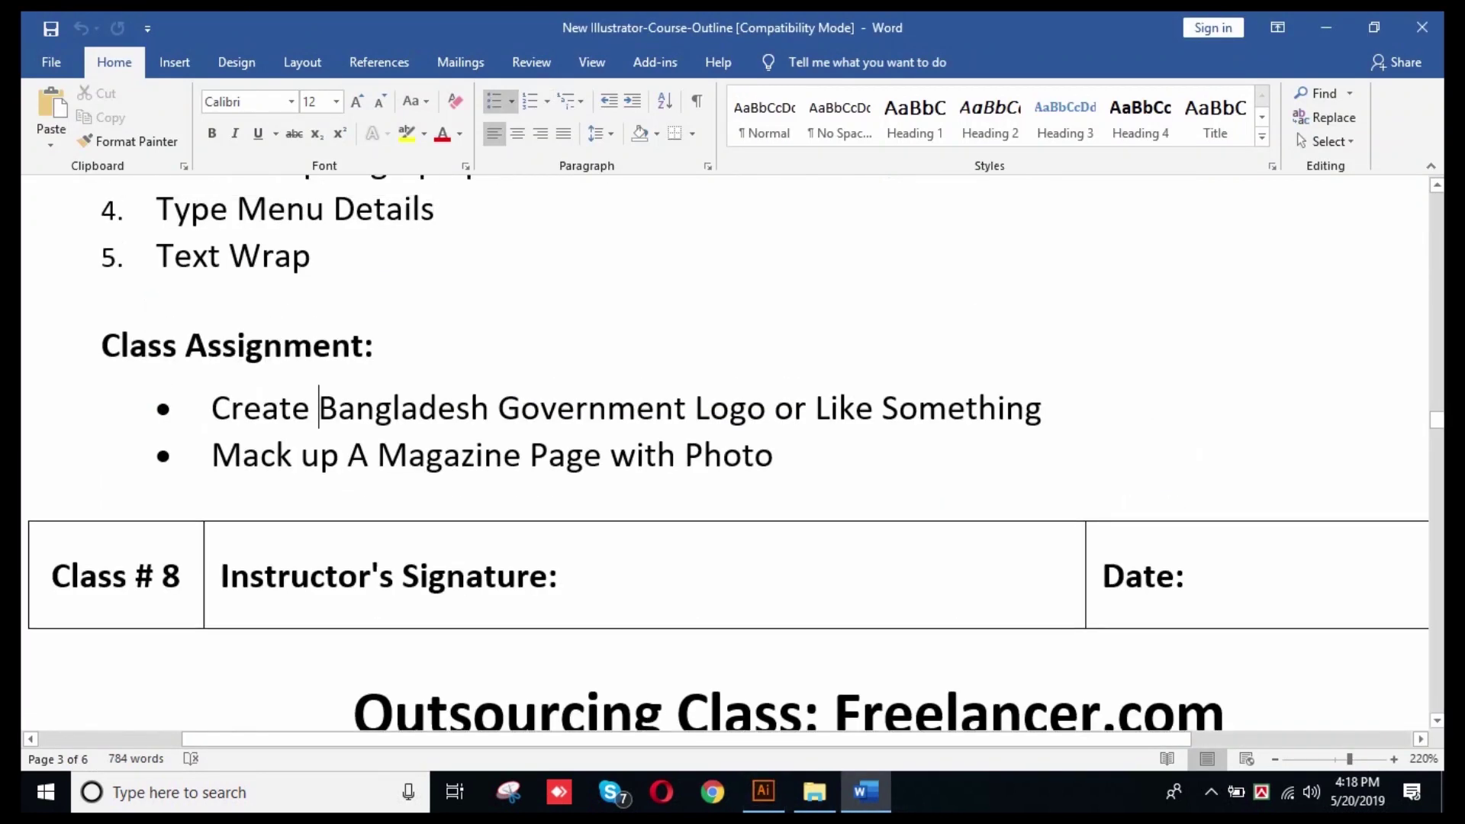
left_click(687, 409)
left_click(521, 455)
left_click(774, 454)
left_click(1210, 792)
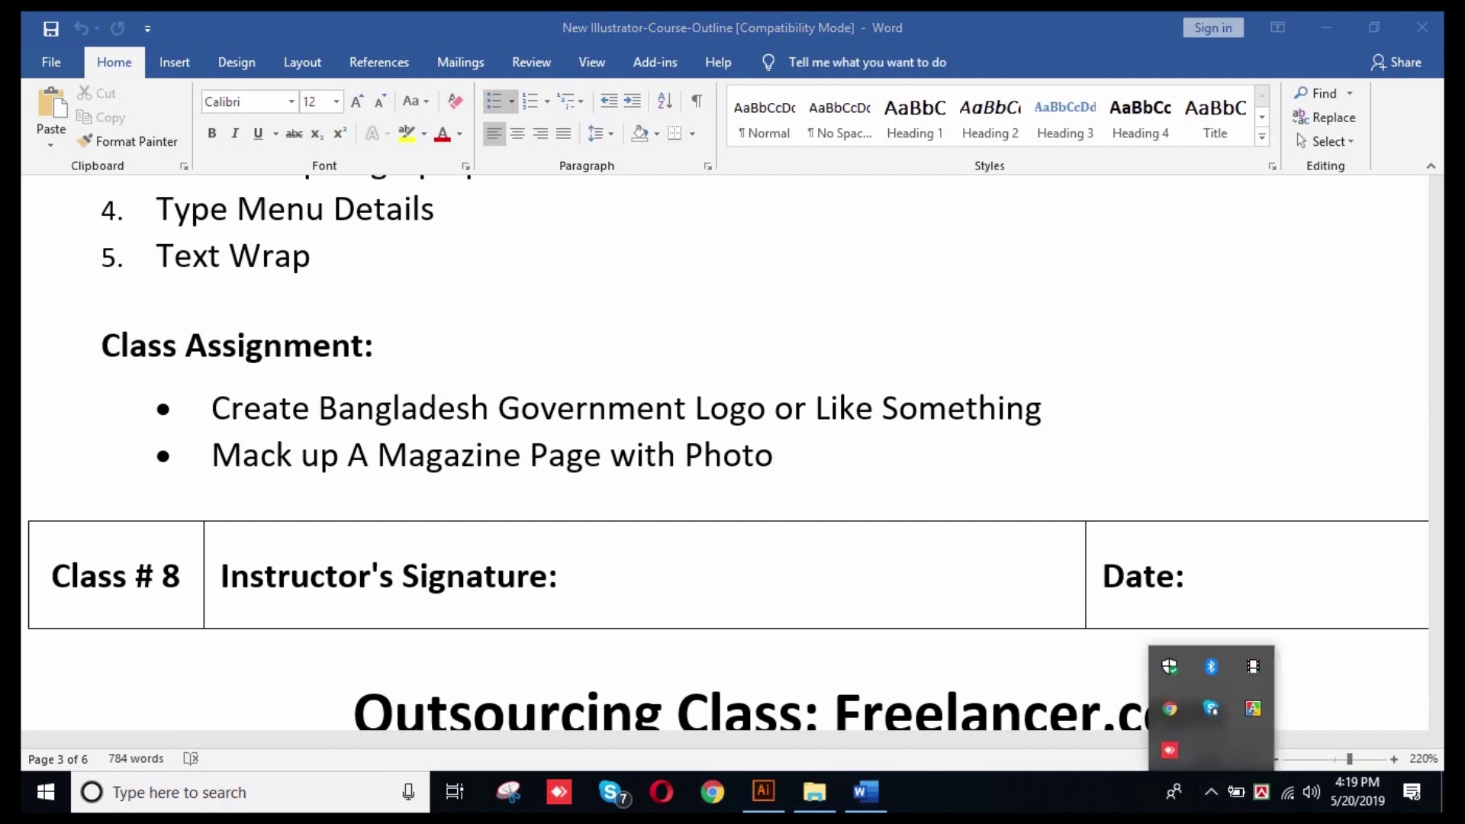
left_click(1253, 666)
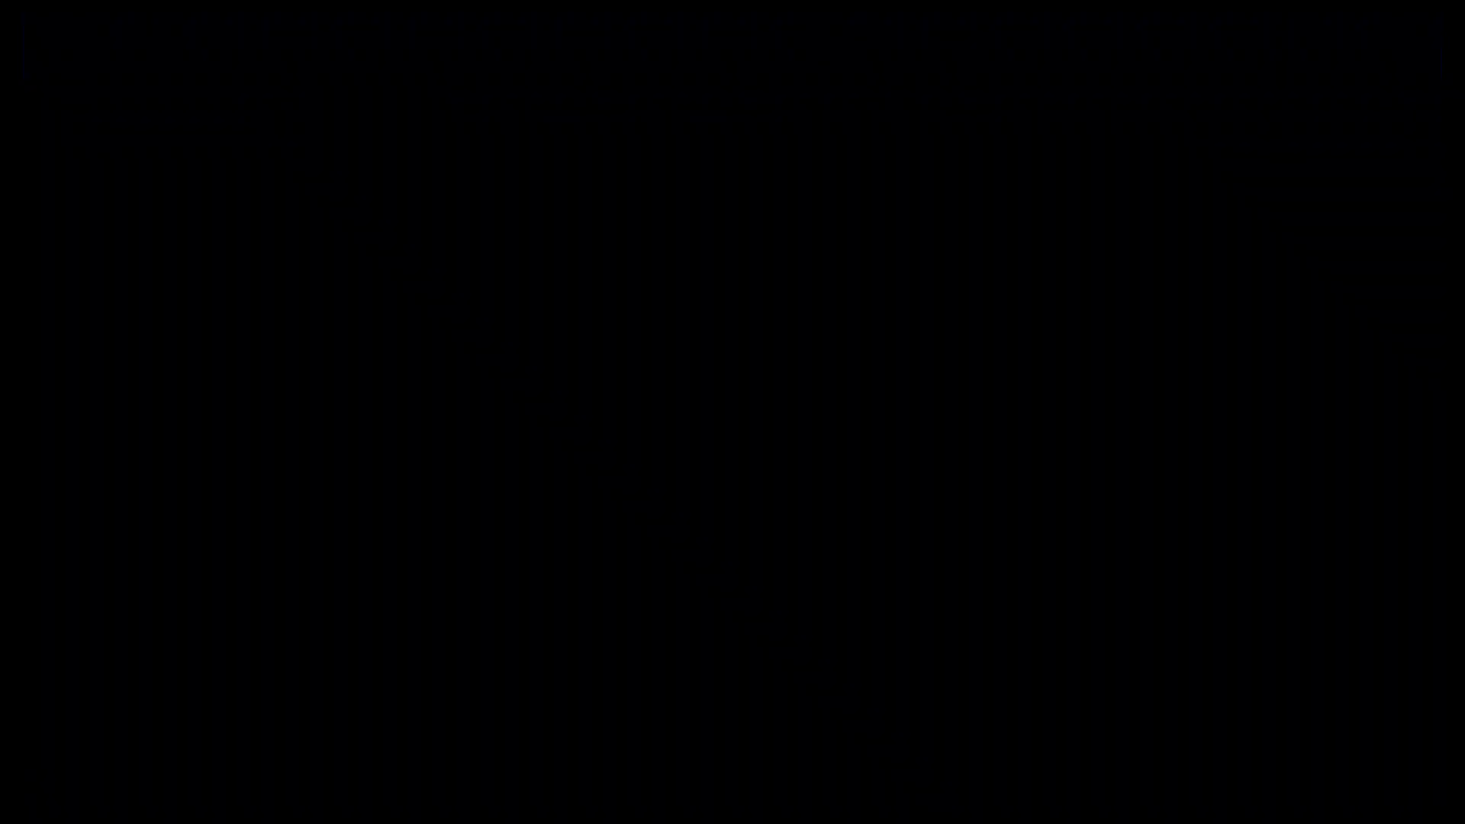